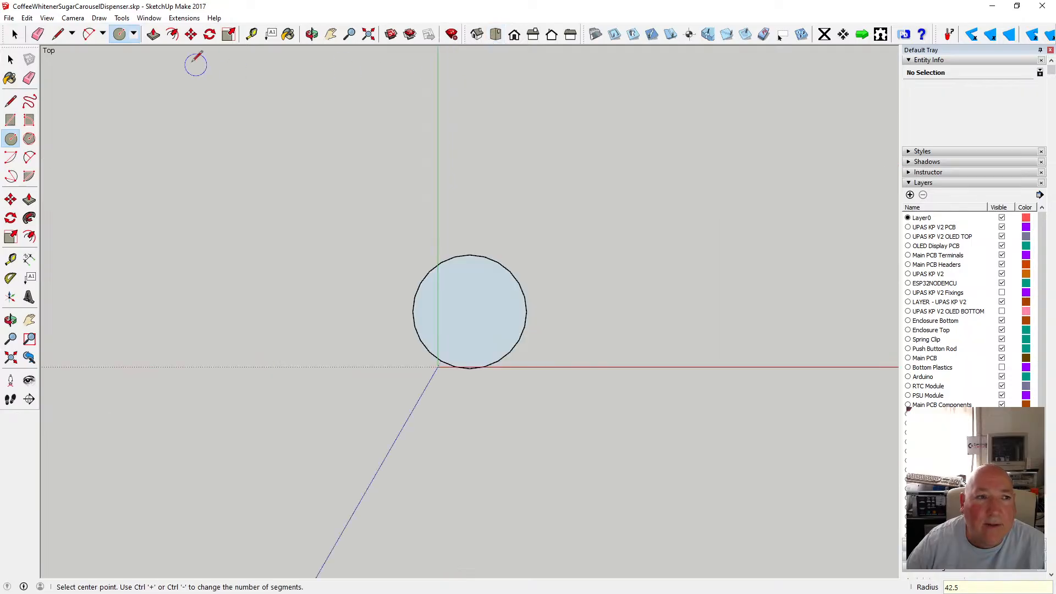
Switch to parallel projection and move the circle closer to the axes origin.
click(71, 18)
click(83, 70)
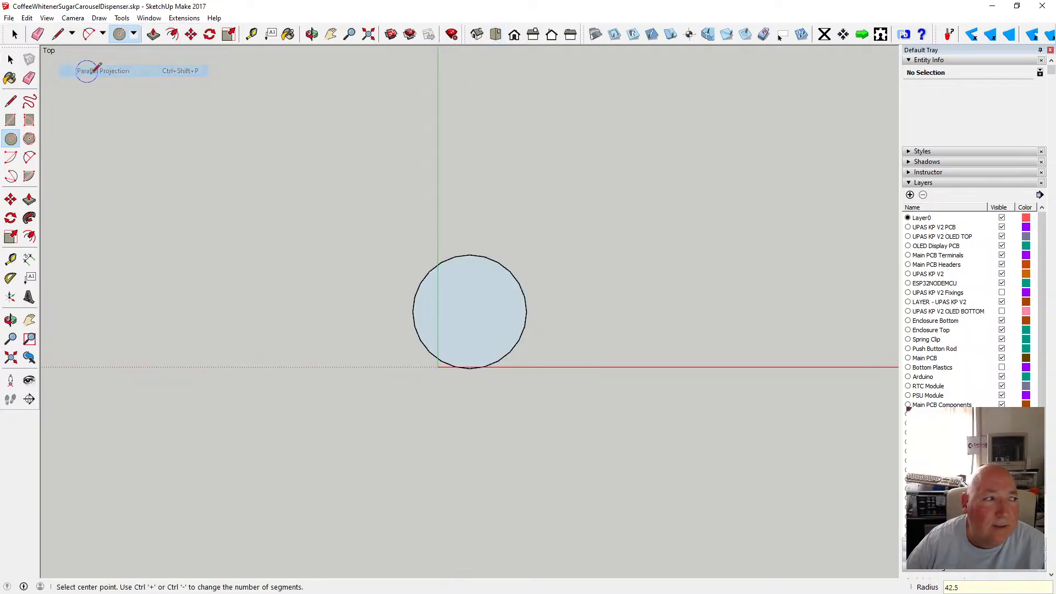
scroll(534, 325, up, 4)
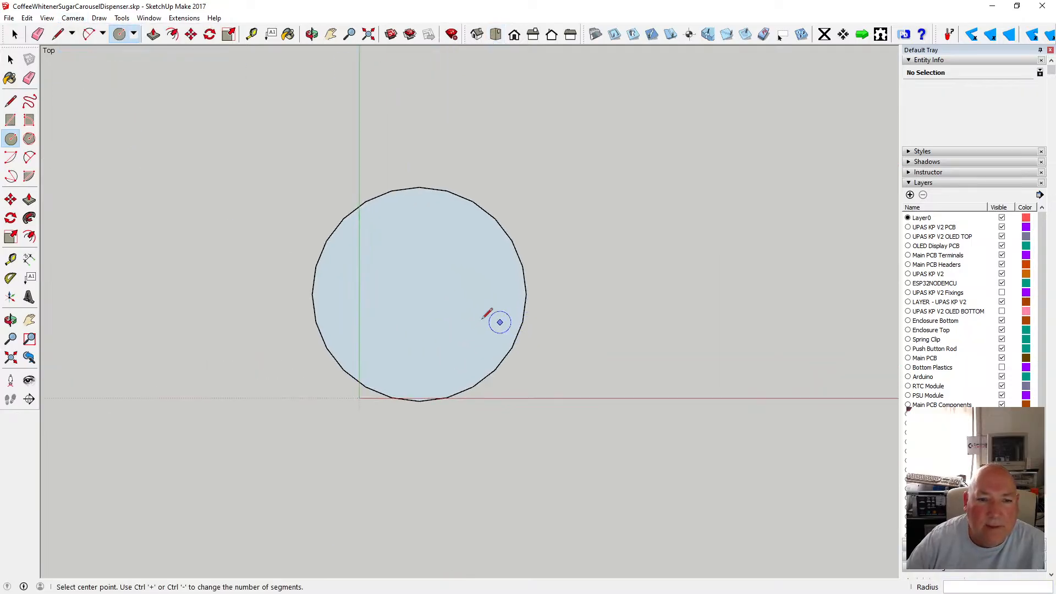
click(10, 59)
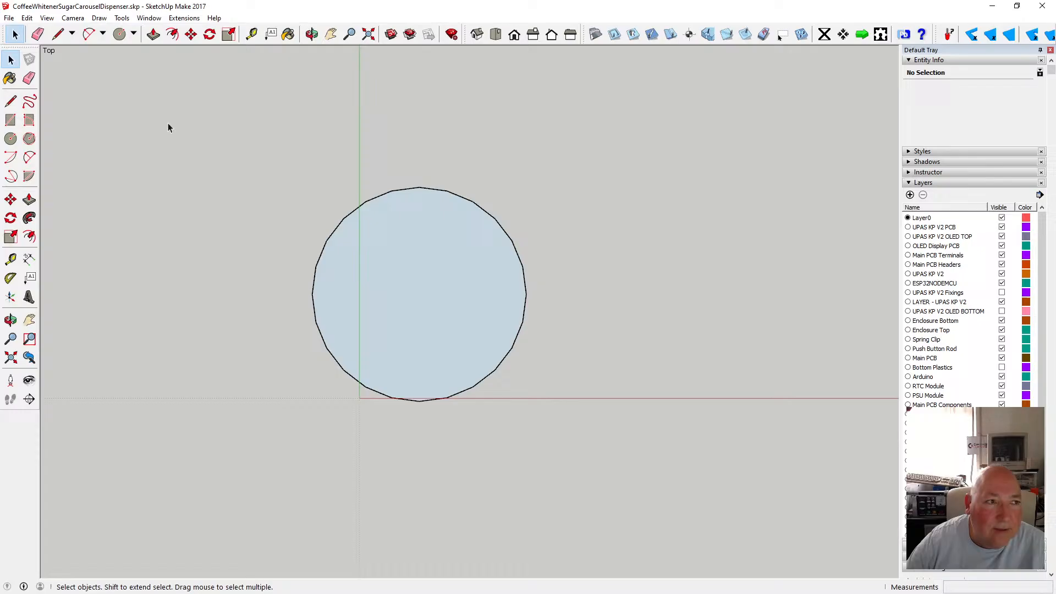
click(191, 35)
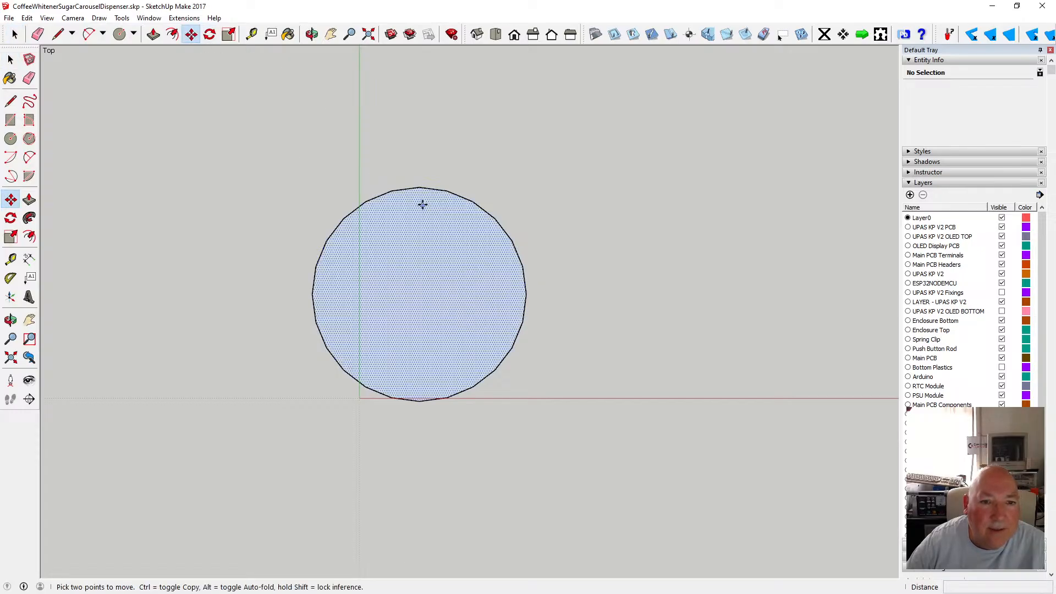
click(315, 294)
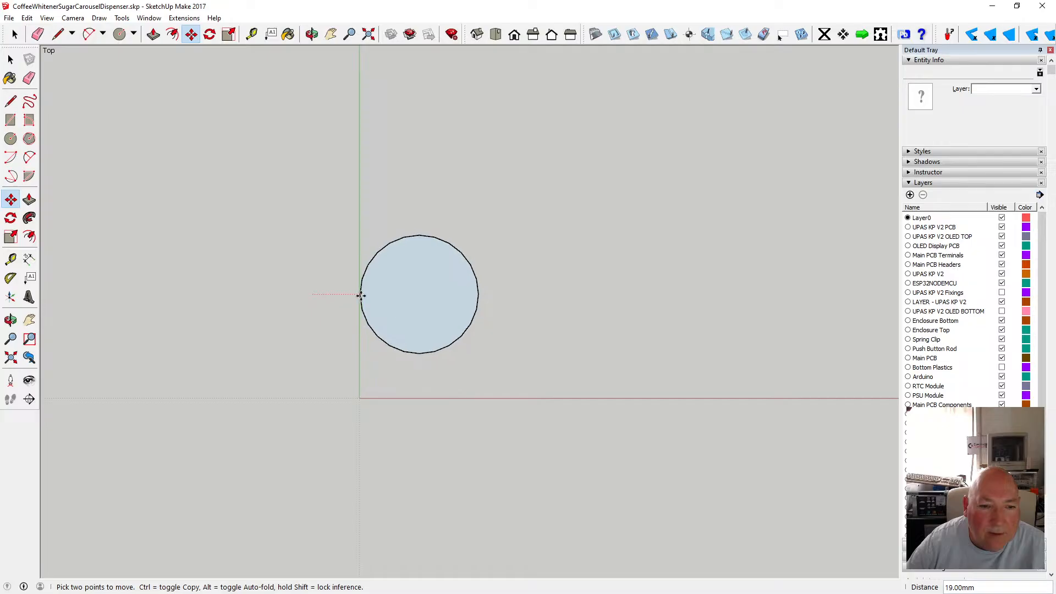
click(360, 299)
click(420, 354)
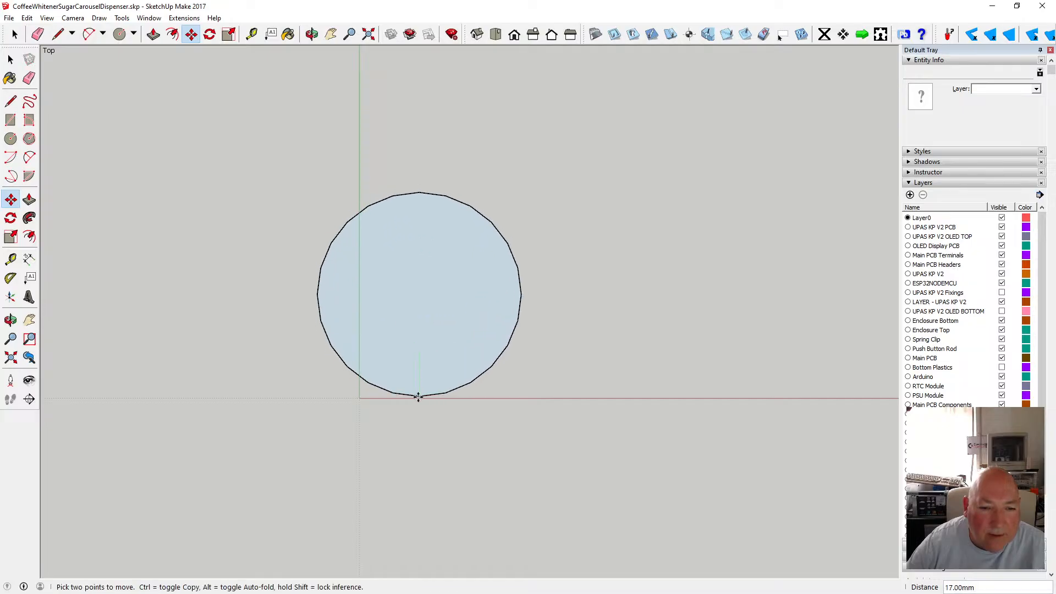
click(432, 376)
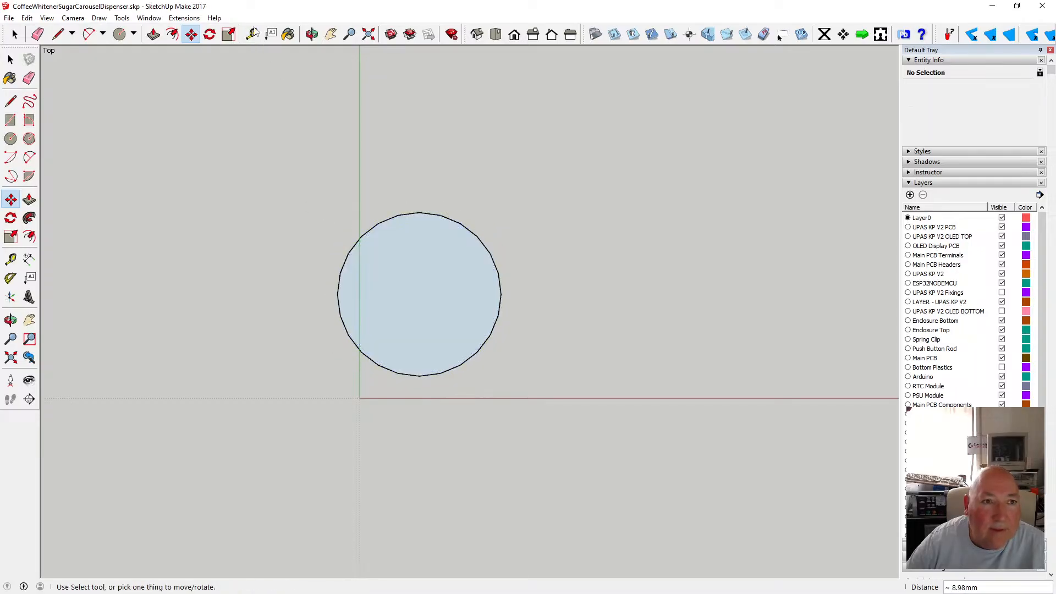
Create guide lines 10 mm from the green axis and 10 mm from the red axis.
click(254, 33)
click(359, 107)
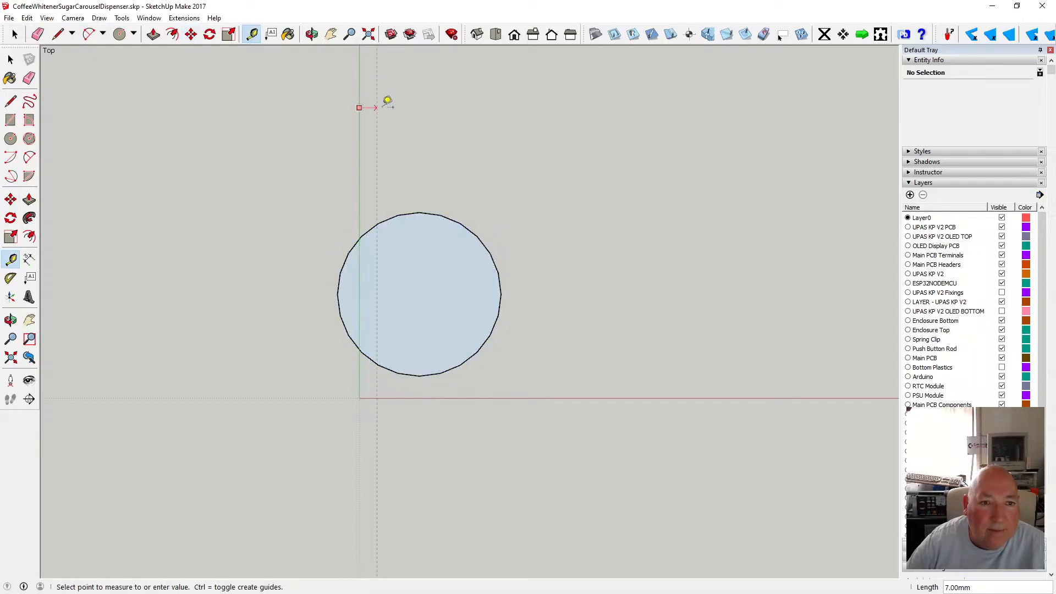
text(10)
key(Return)
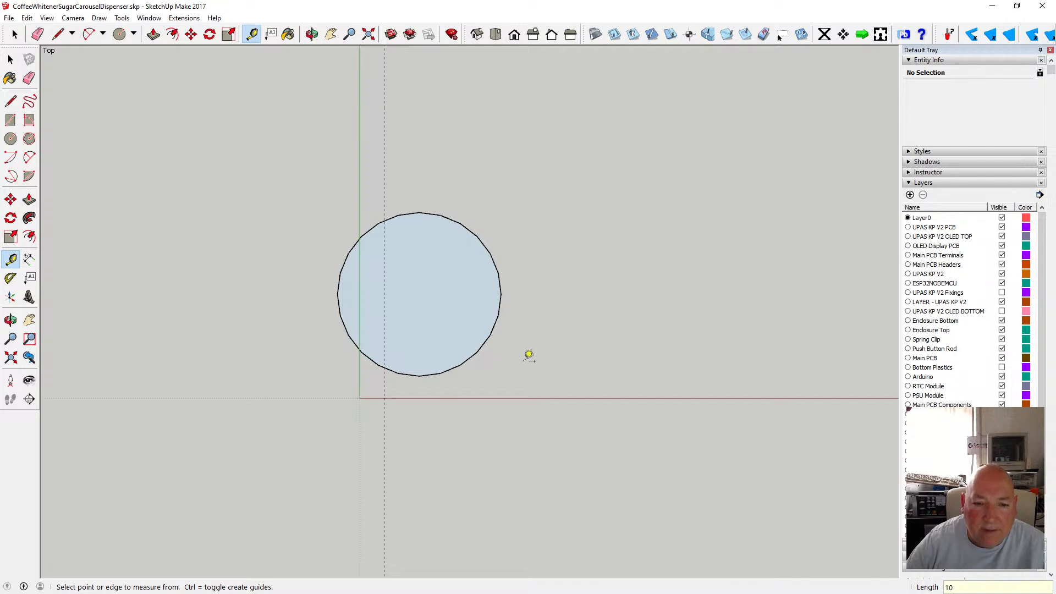
click(522, 398)
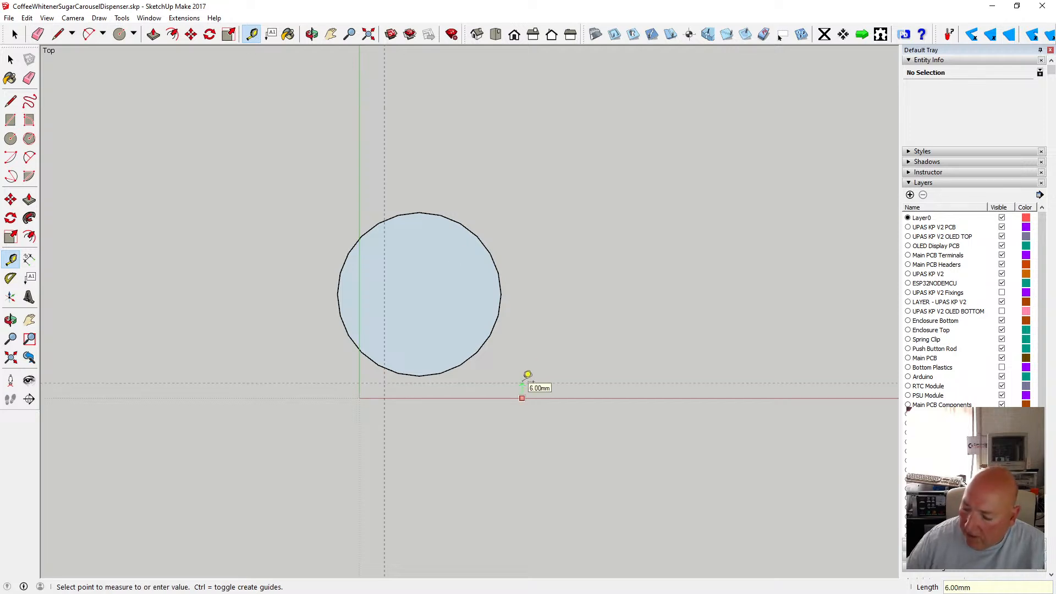
text(10)
key(Return)
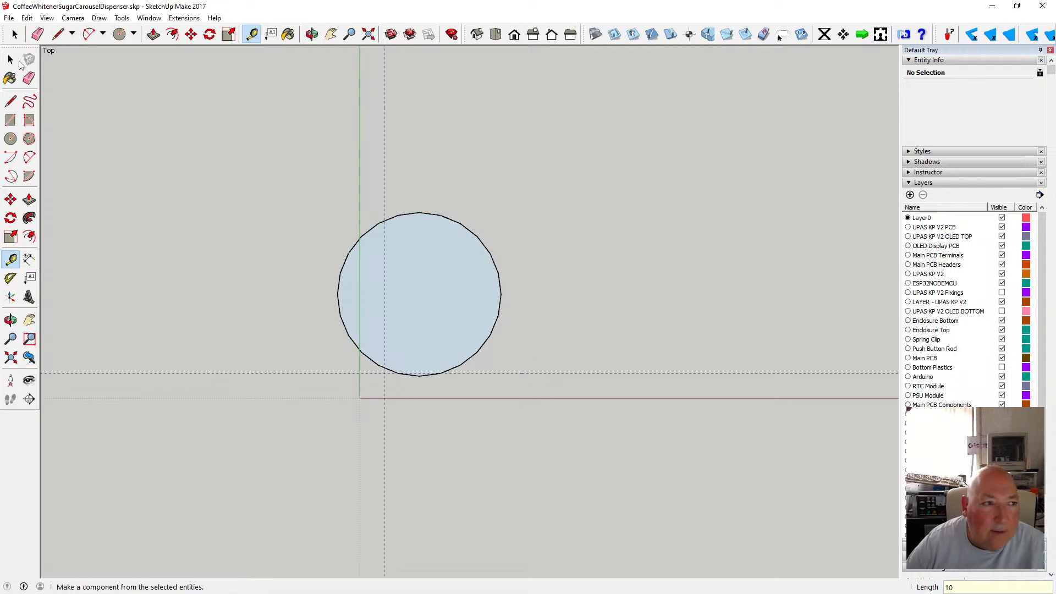
Add guide lines 42.5 mm beyond the vertical and horizontal 10 mm guides.
key(space)
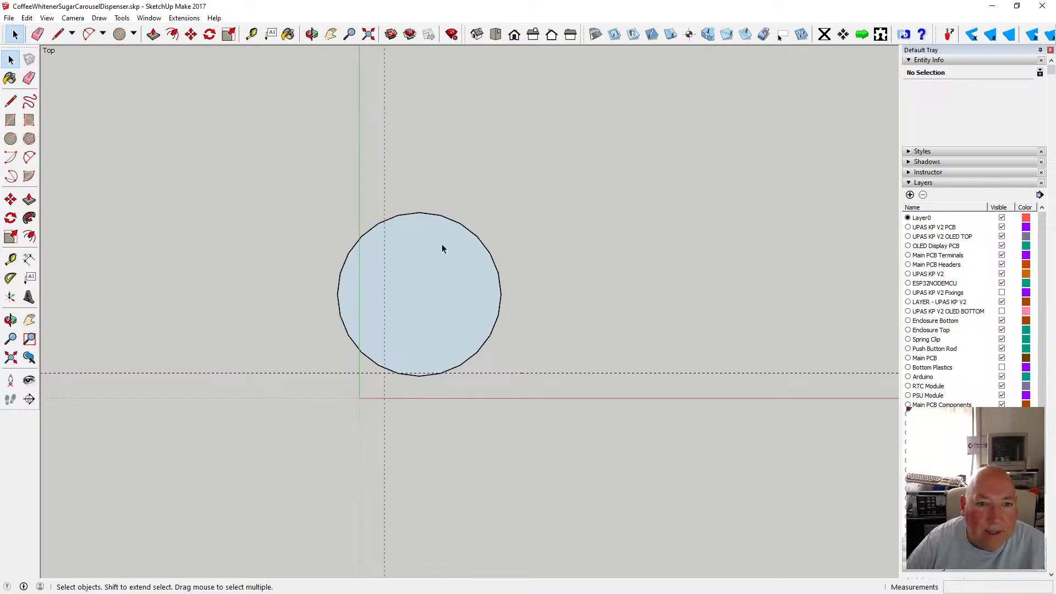
key(t)
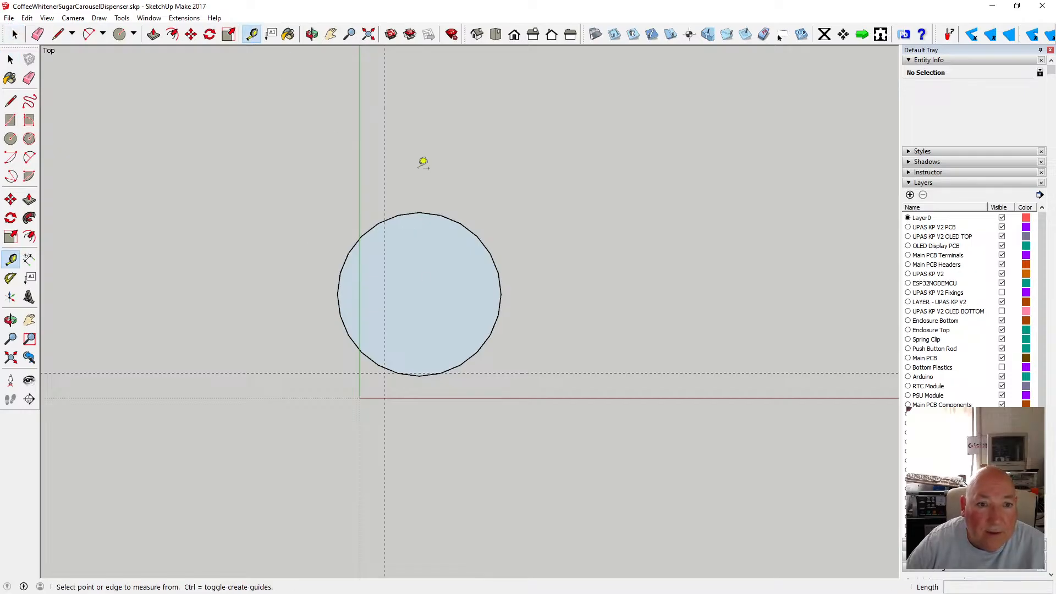
click(384, 165)
text(4)
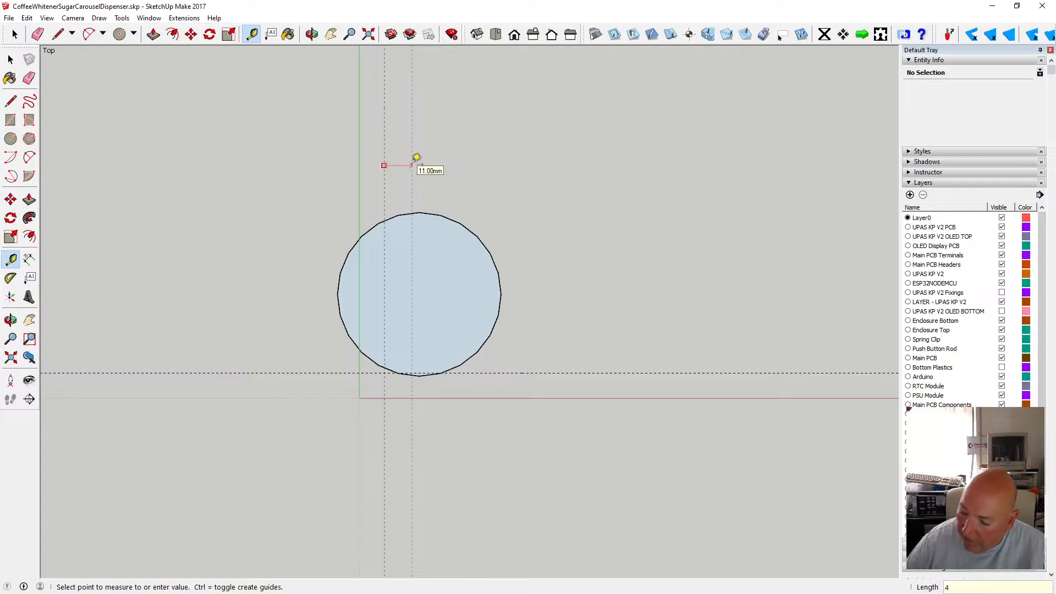
text(2.5)
key(Return)
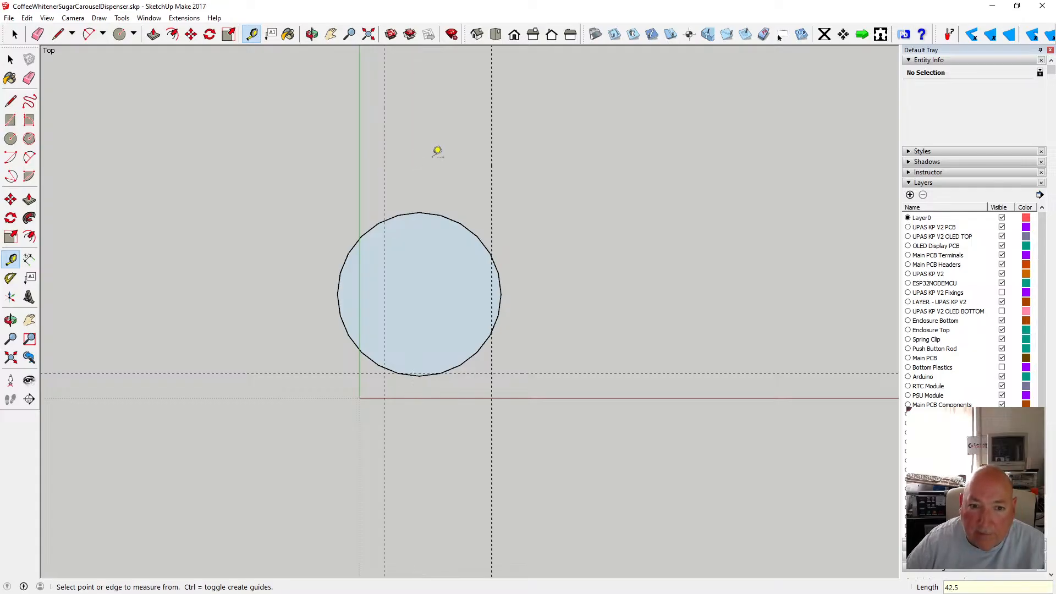
click(641, 373)
text(42.)
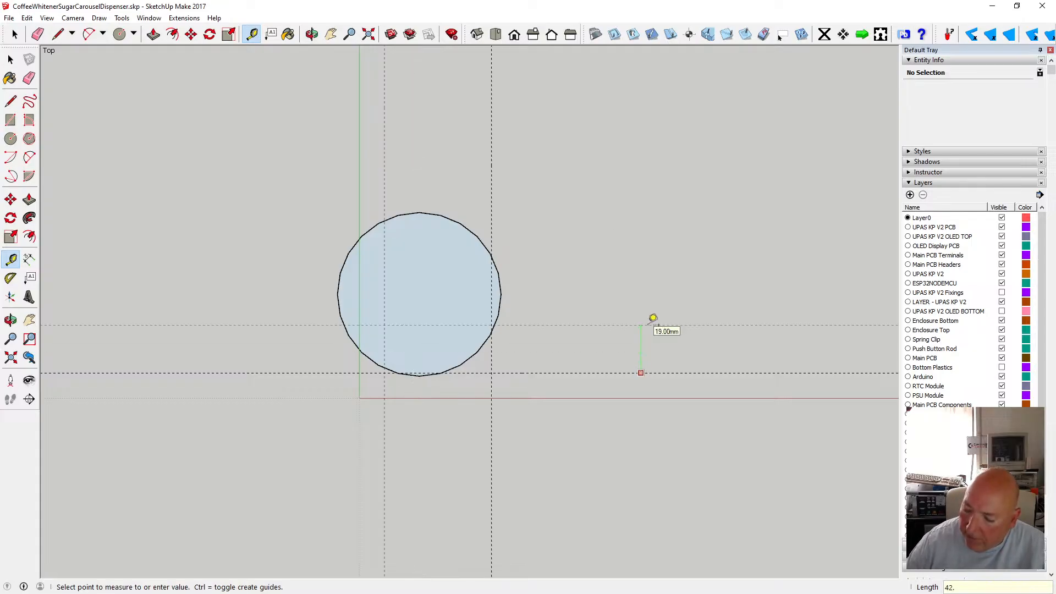
text(5)
key(Return)
click(10, 58)
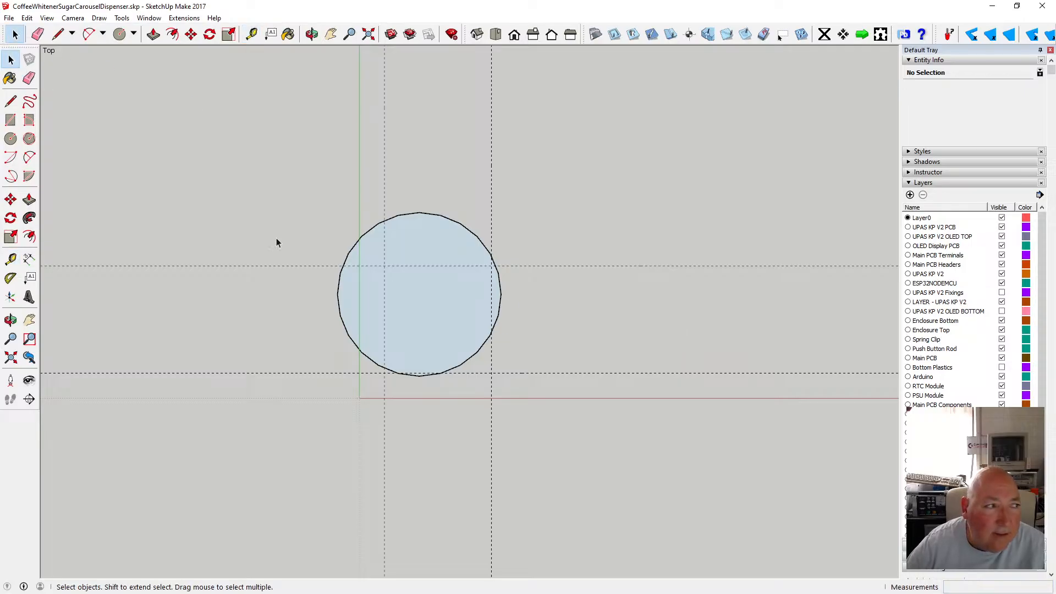
Move the whole circle so its centre sits on the intersection of the 42.5 mm guides.
click(191, 35)
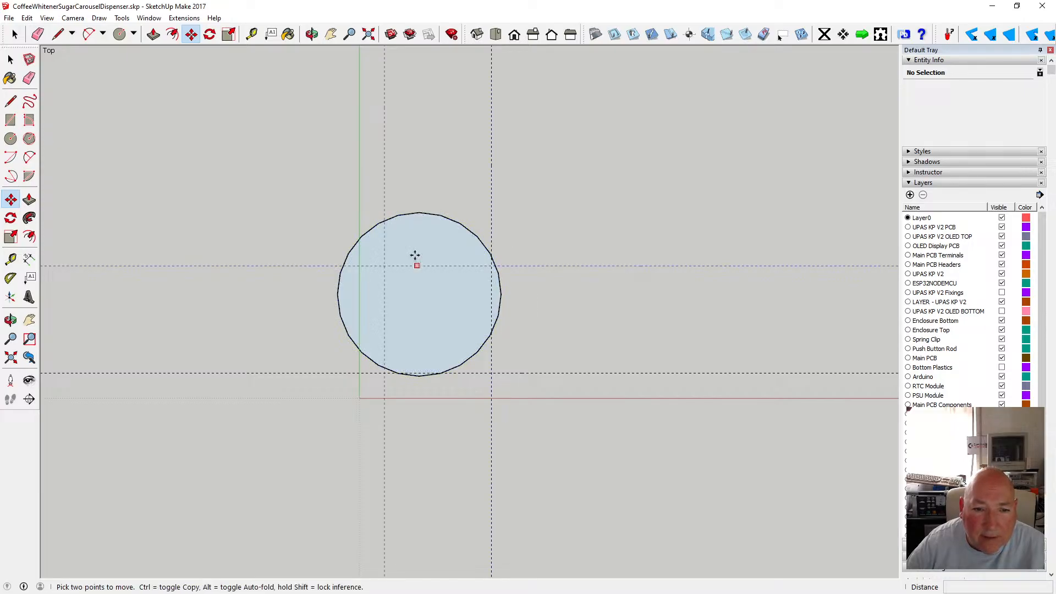
click(11, 58)
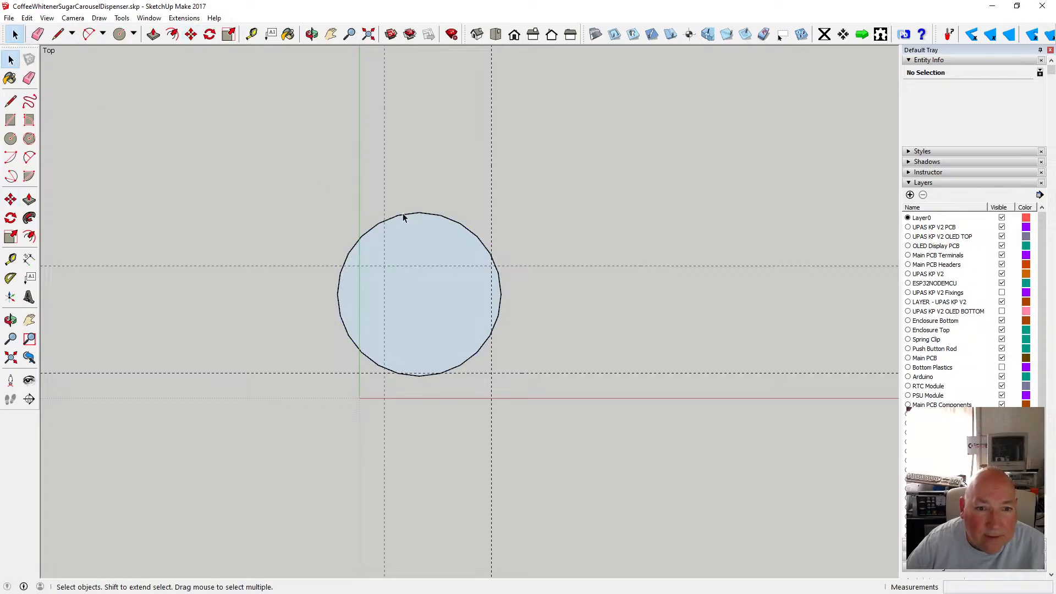
double_click(403, 216)
click(191, 34)
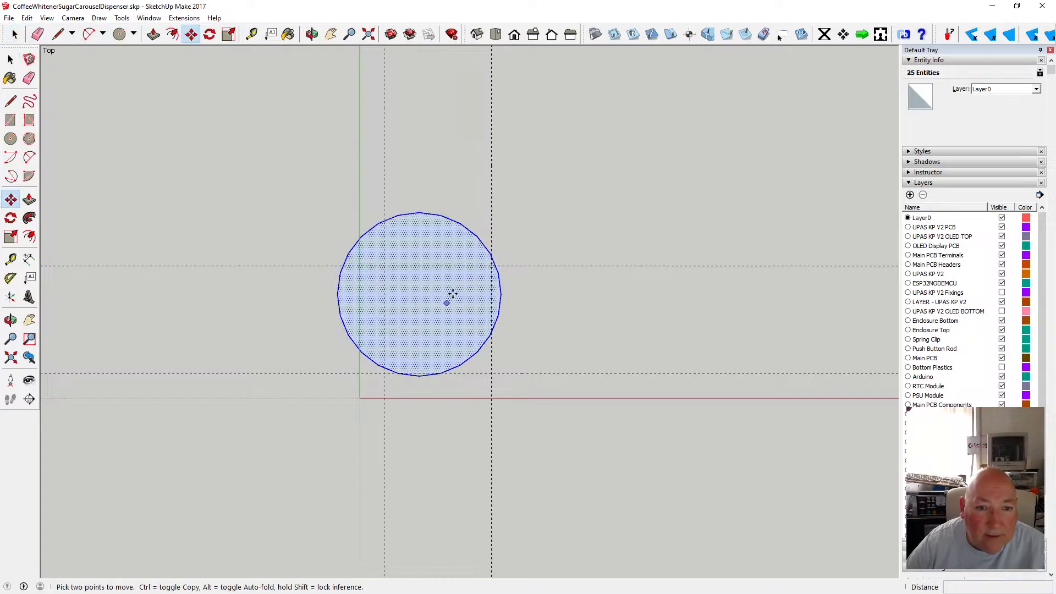
click(419, 293)
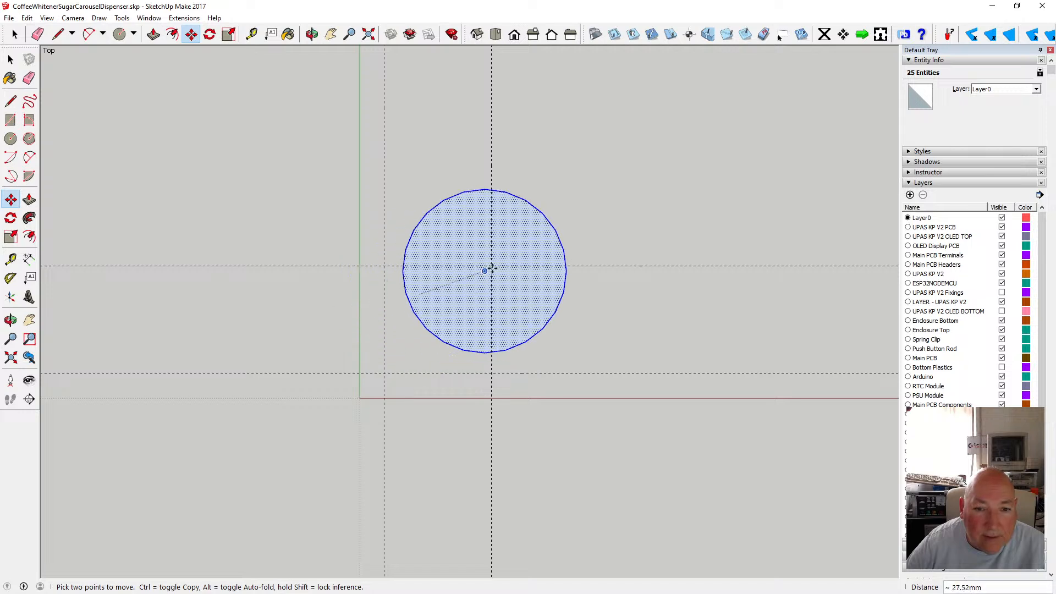
click(491, 267)
key(space)
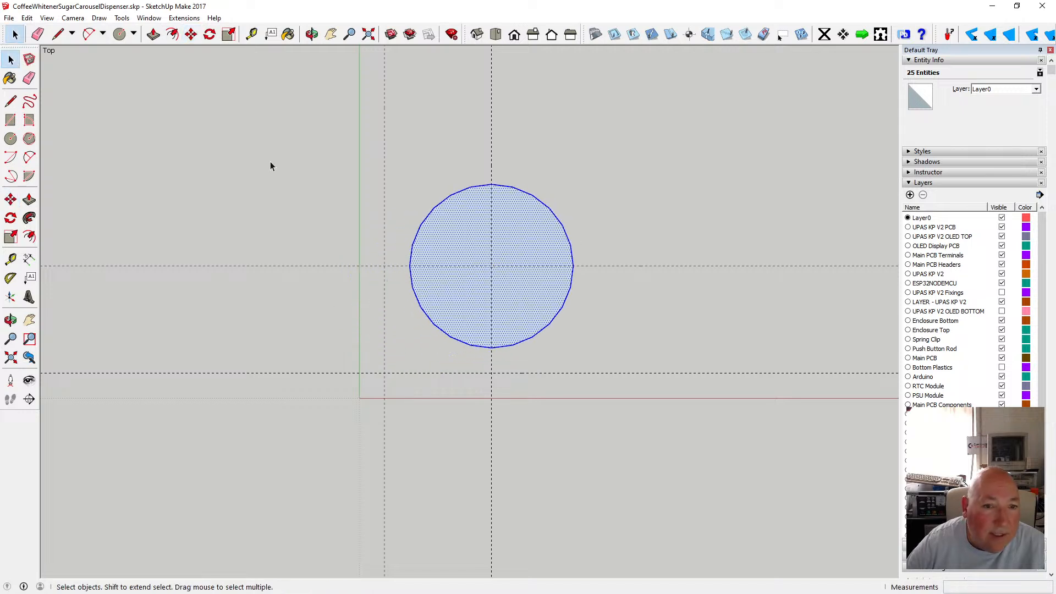
Delete all four guide lines.
click(270, 163)
click(355, 267)
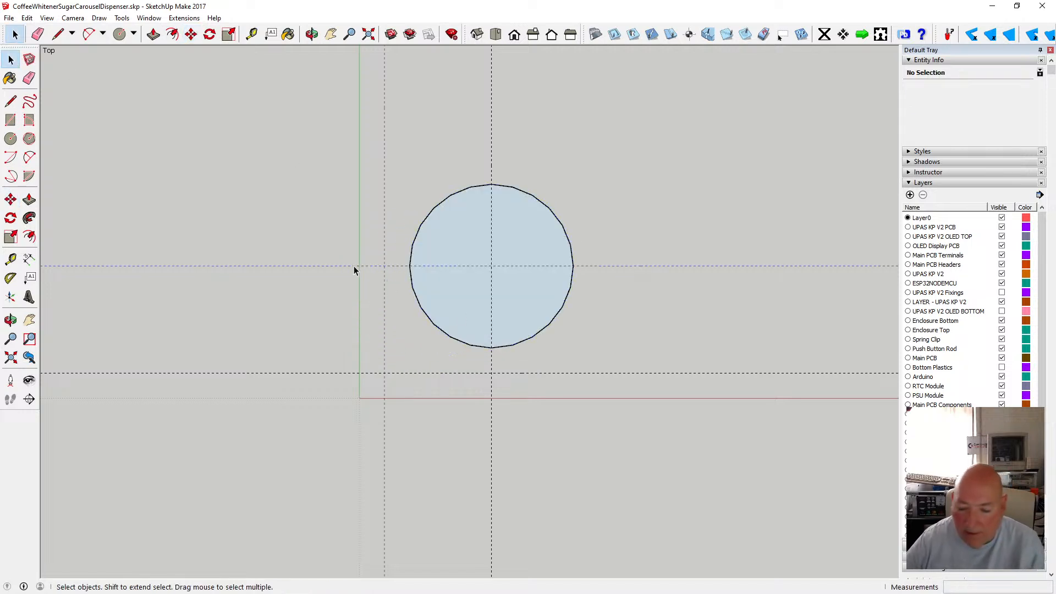
key(Delete)
click(491, 138)
key(Delete)
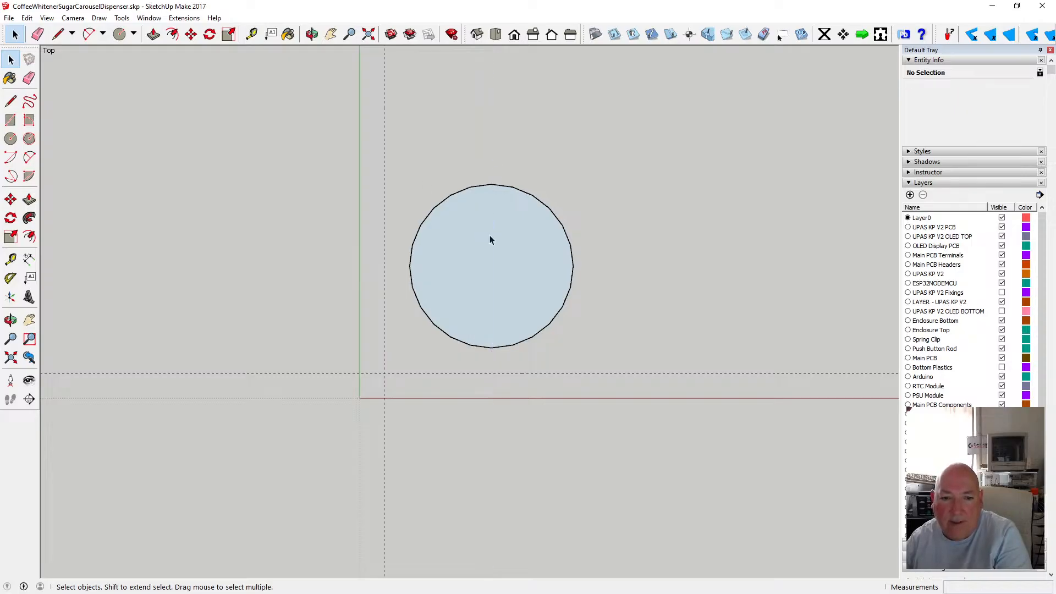
click(395, 373)
key(Delete)
click(385, 340)
key(Delete)
Orbit to a tilted view of the circle and switch the camera back to perspective.
click(312, 34)
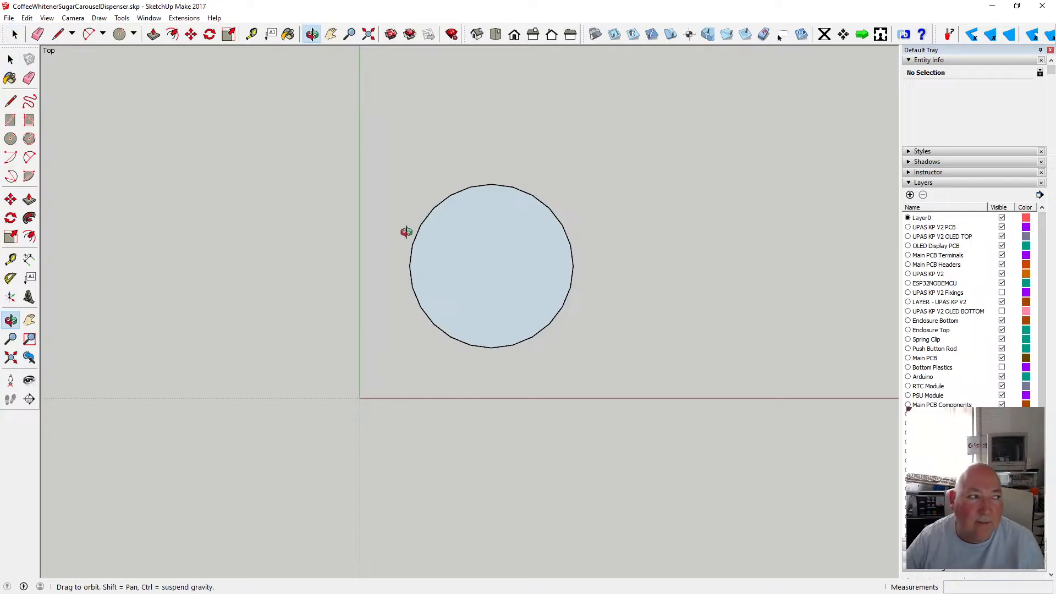
scroll(407, 226, down, 3)
scroll(468, 254, up, 1)
scroll(468, 254, up, 2)
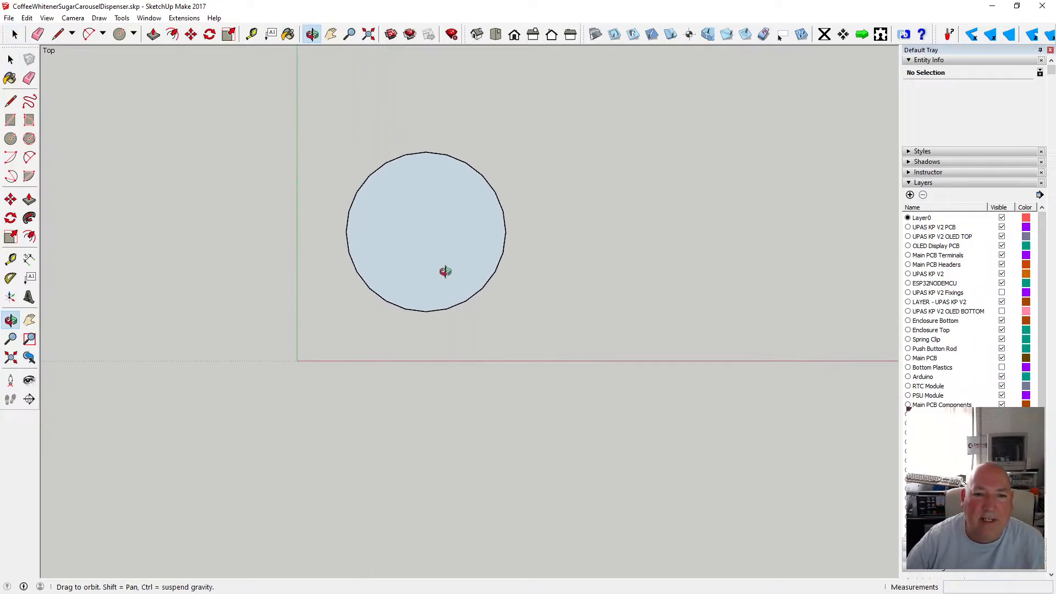
drag(422, 165, 465, 275)
scroll(429, 277, up, 3)
scroll(420, 320, down, 2)
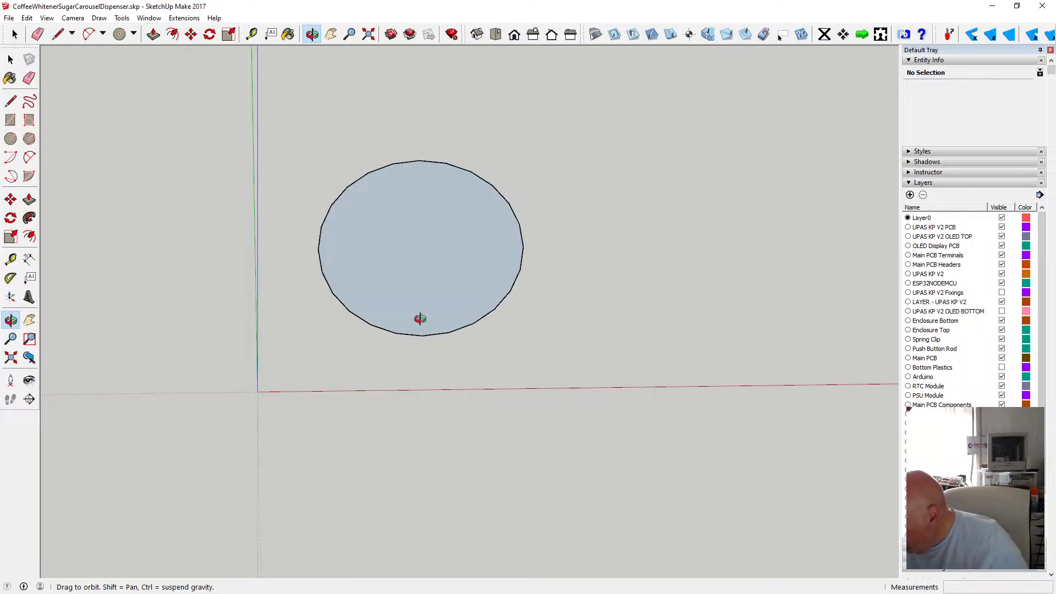
scroll(435, 288, up, 2)
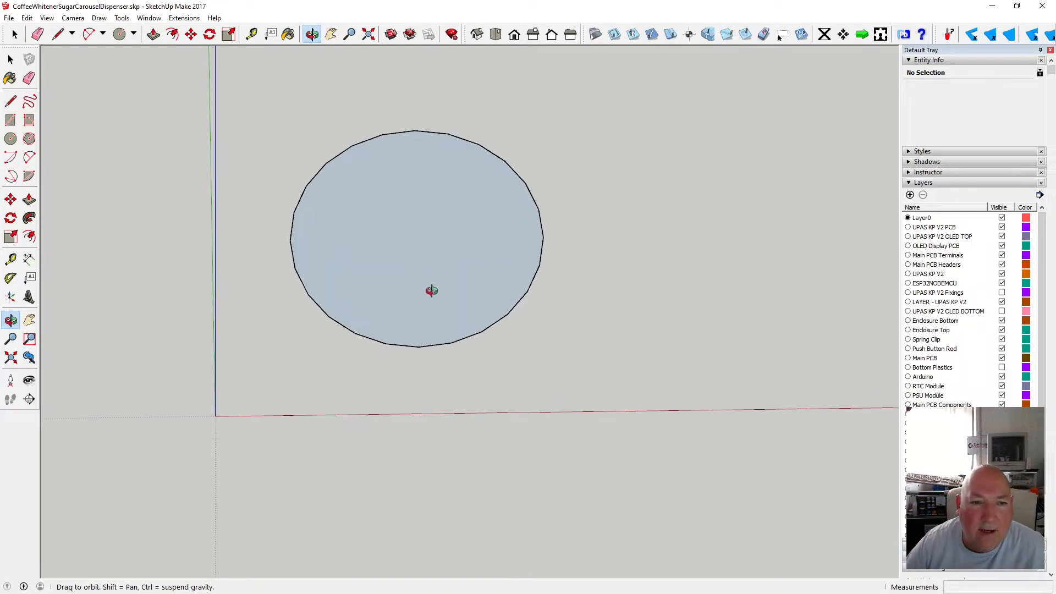
drag(432, 290, 413, 242)
click(72, 18)
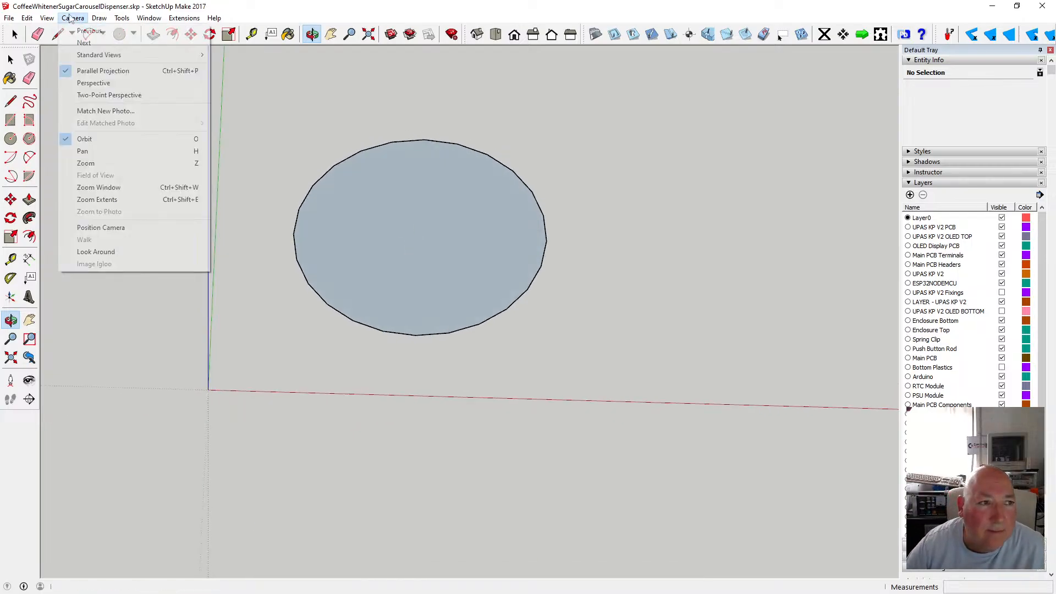
click(94, 83)
scroll(452, 293, up, 3)
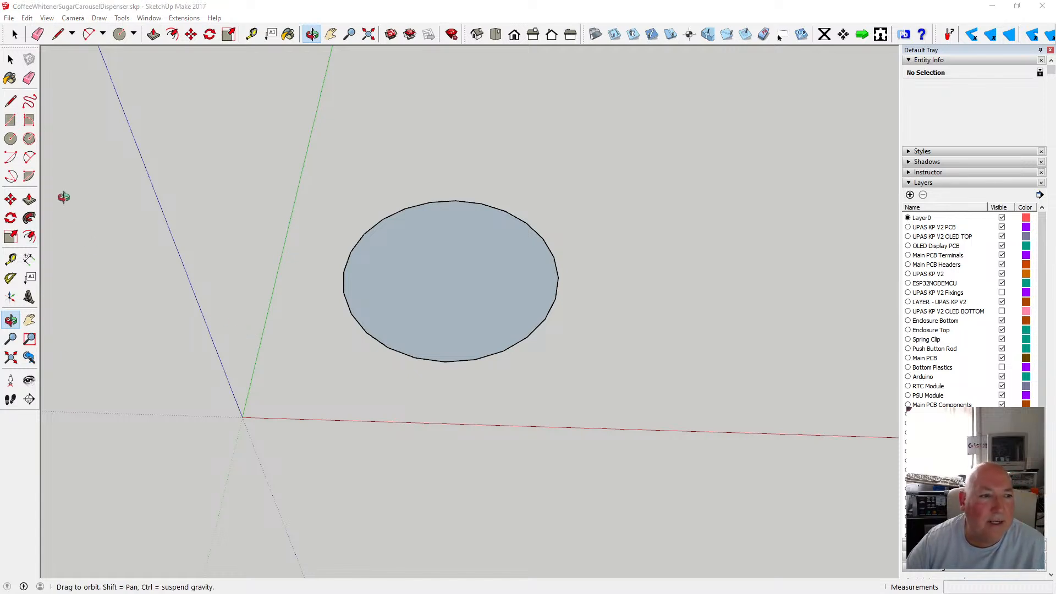
Draw a concentric circle with a 40 mm radius on the disc's centre.
click(10, 139)
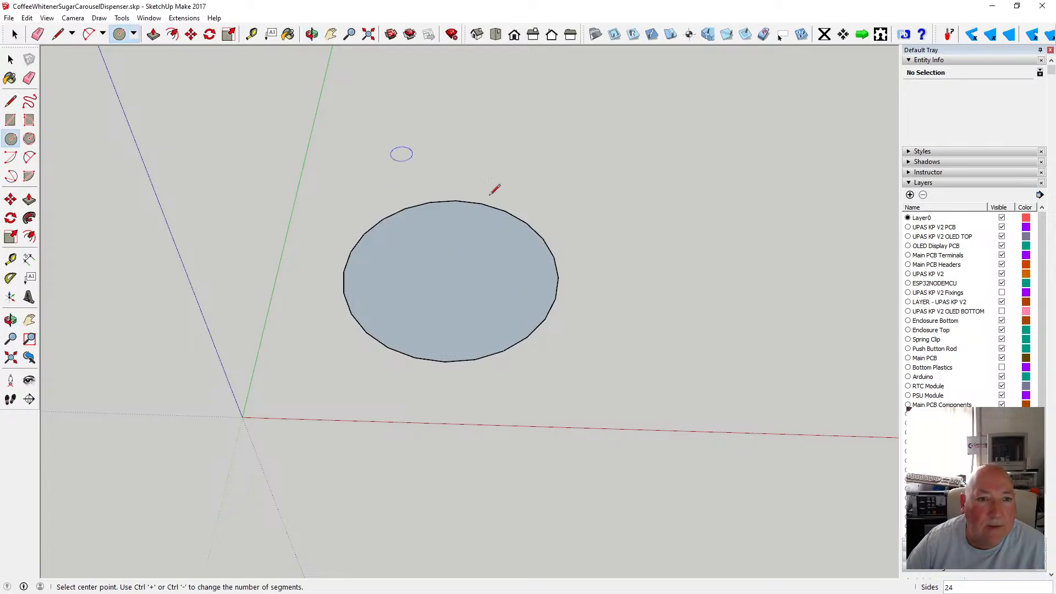
click(451, 274)
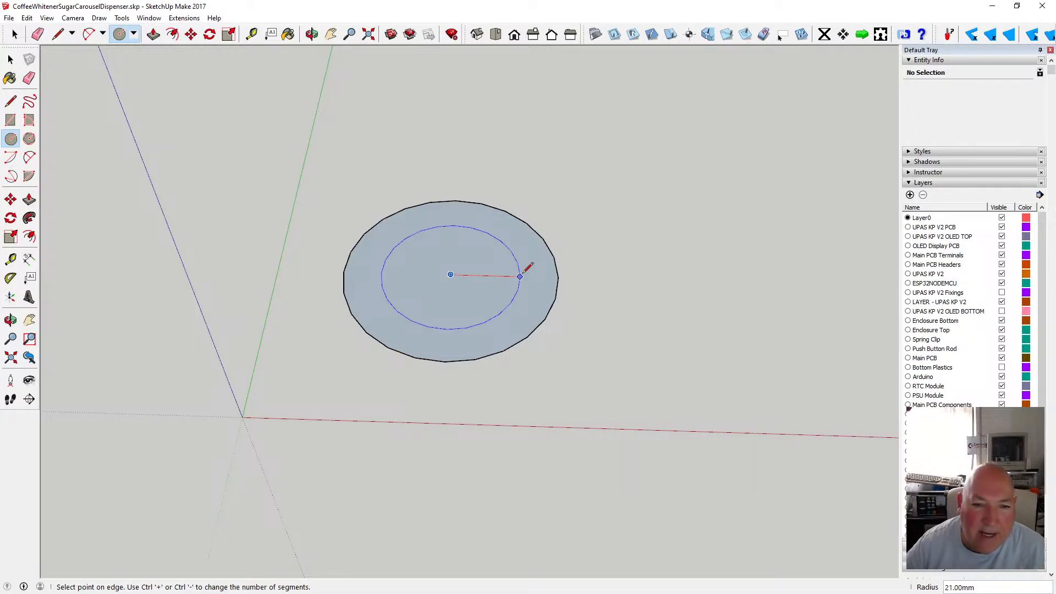
text(40)
key(Return)
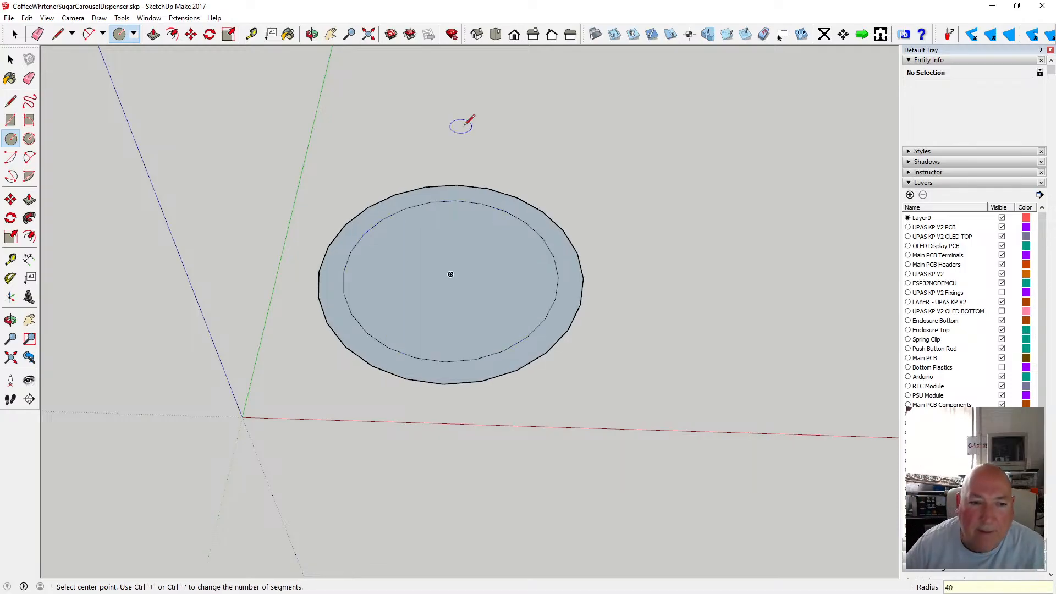
click(11, 59)
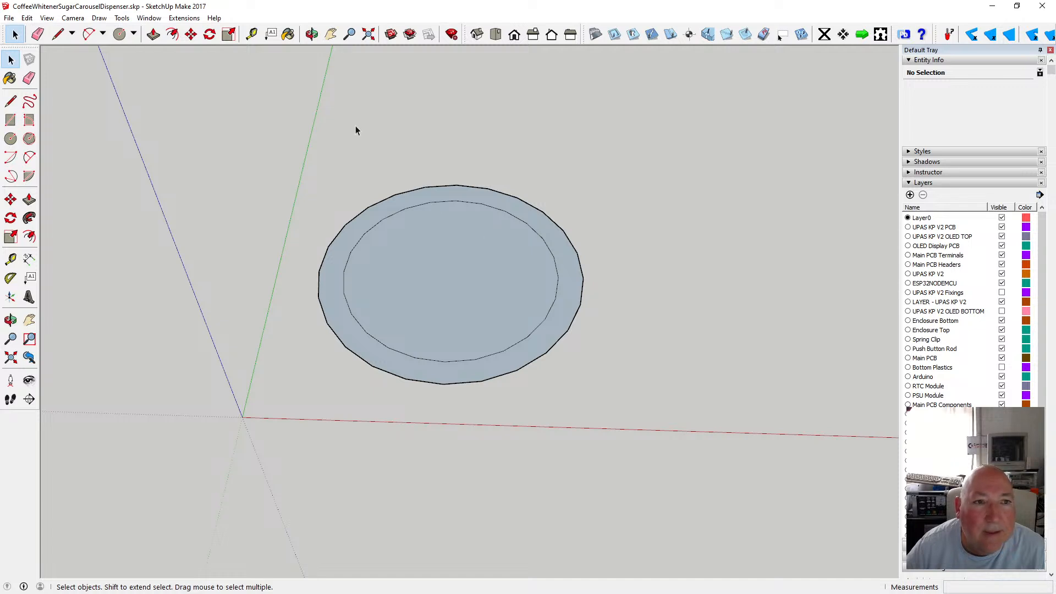
Measure the inner circle's diameter across its centre with the Tape Measure.
click(251, 34)
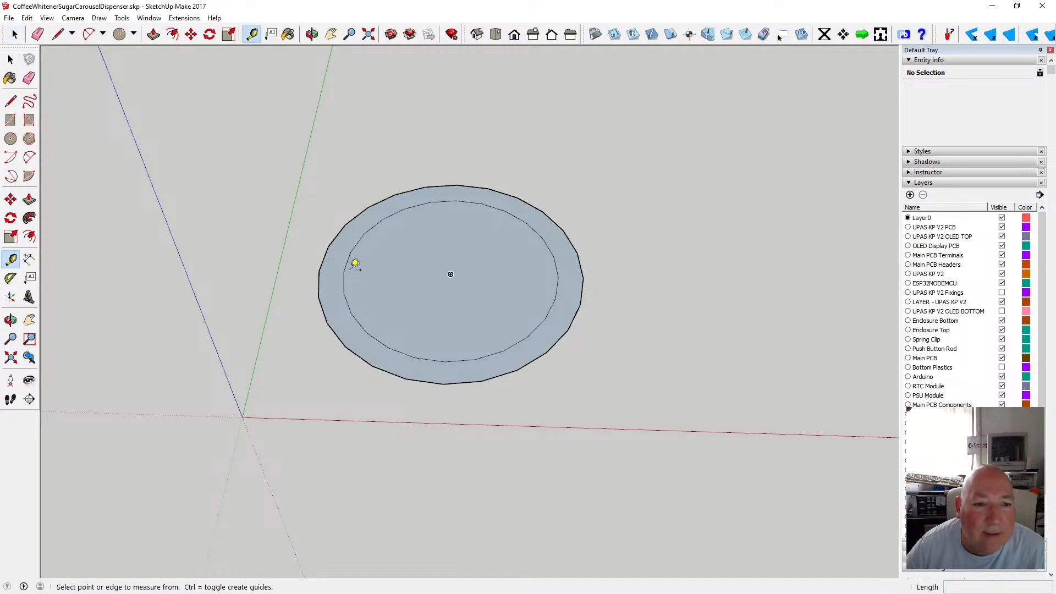
click(343, 272)
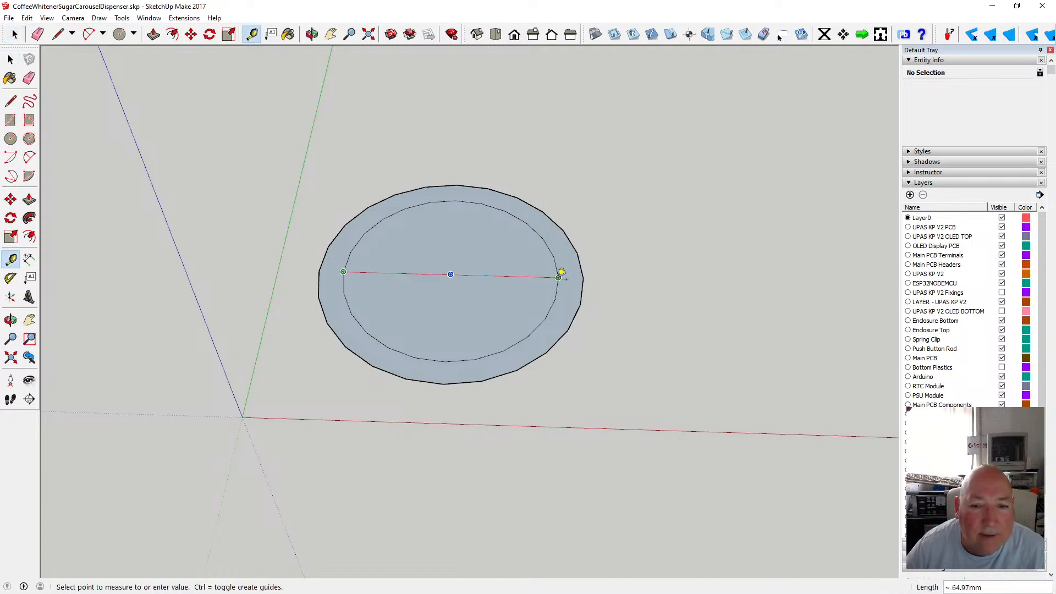
click(14, 34)
Undo the last circle and redraw the outer circle with a 40 mm radius on the disc's centre.
click(27, 18)
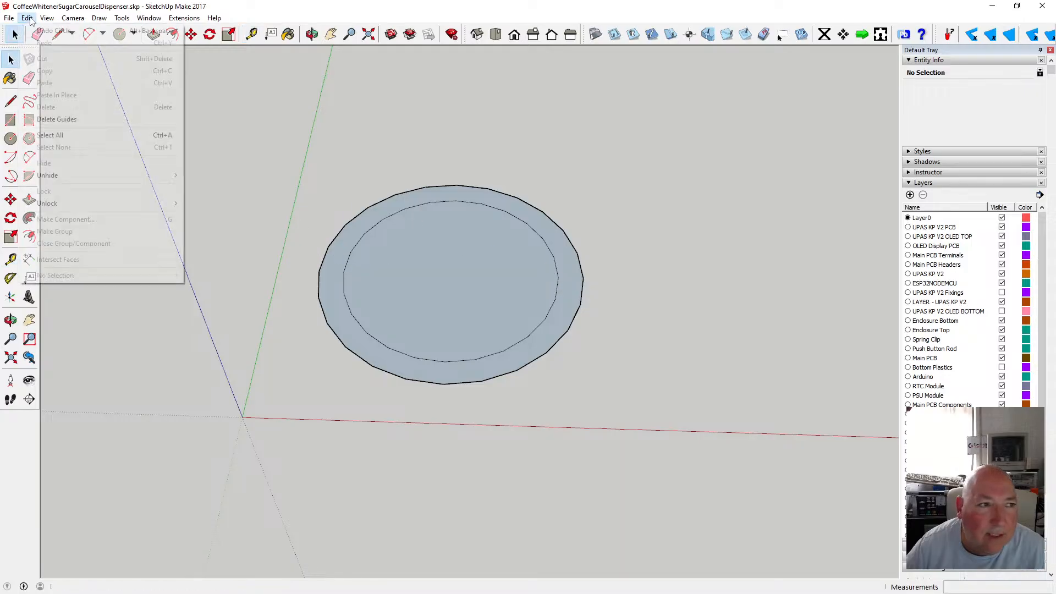
click(35, 32)
click(10, 138)
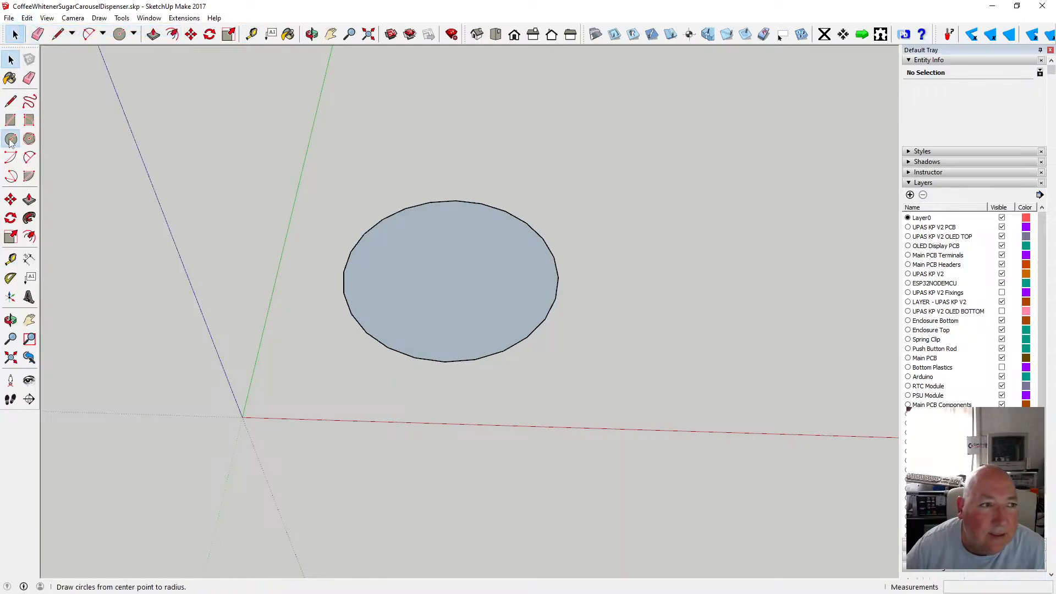
click(450, 274)
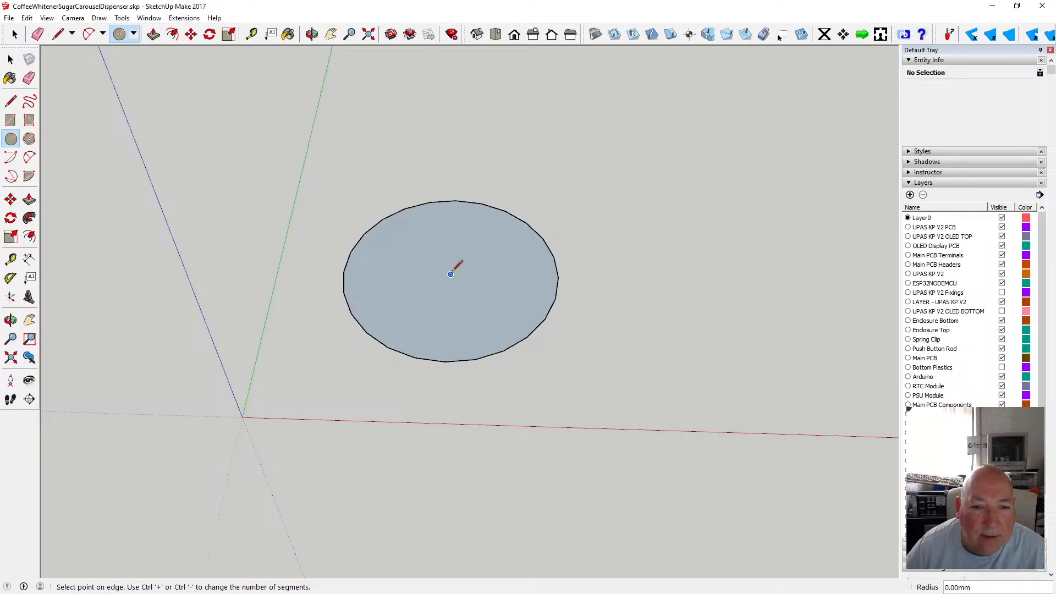
text(40)
key(Return)
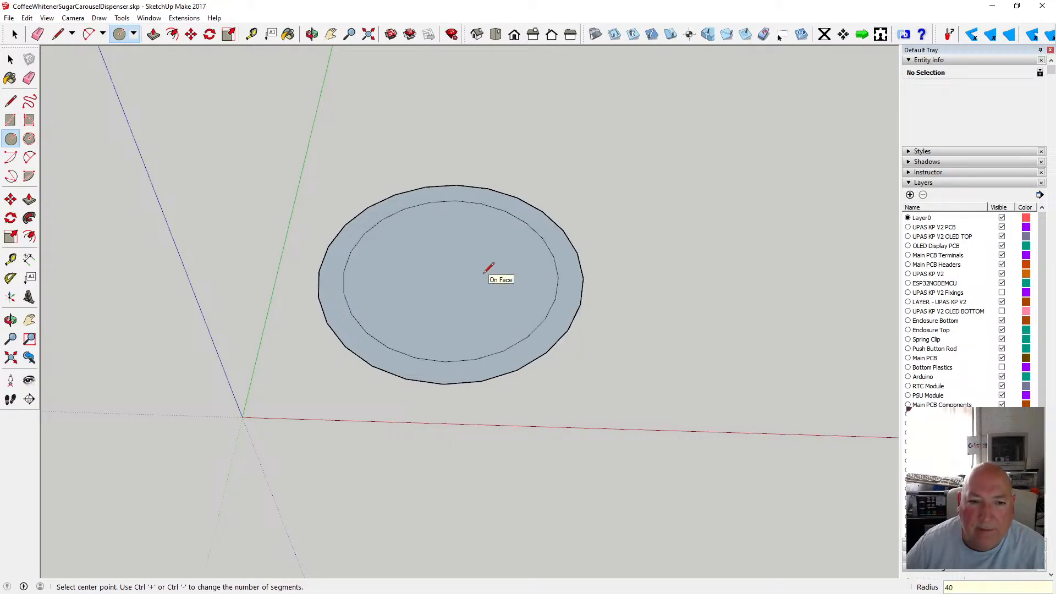
click(10, 59)
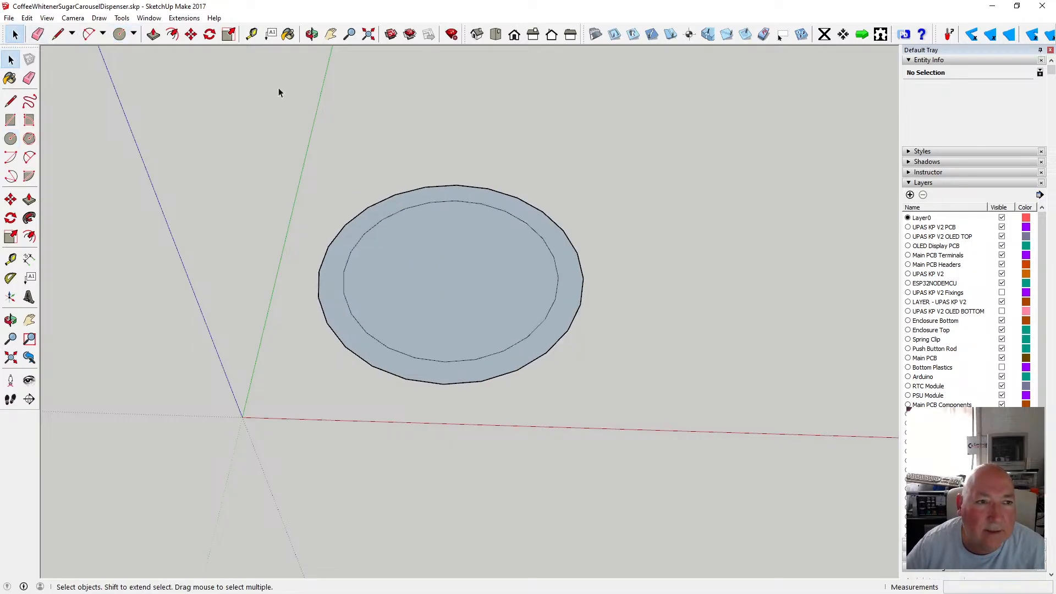
Measure the outer circle's diameter and delete the inner circle's edge.
click(251, 34)
click(319, 271)
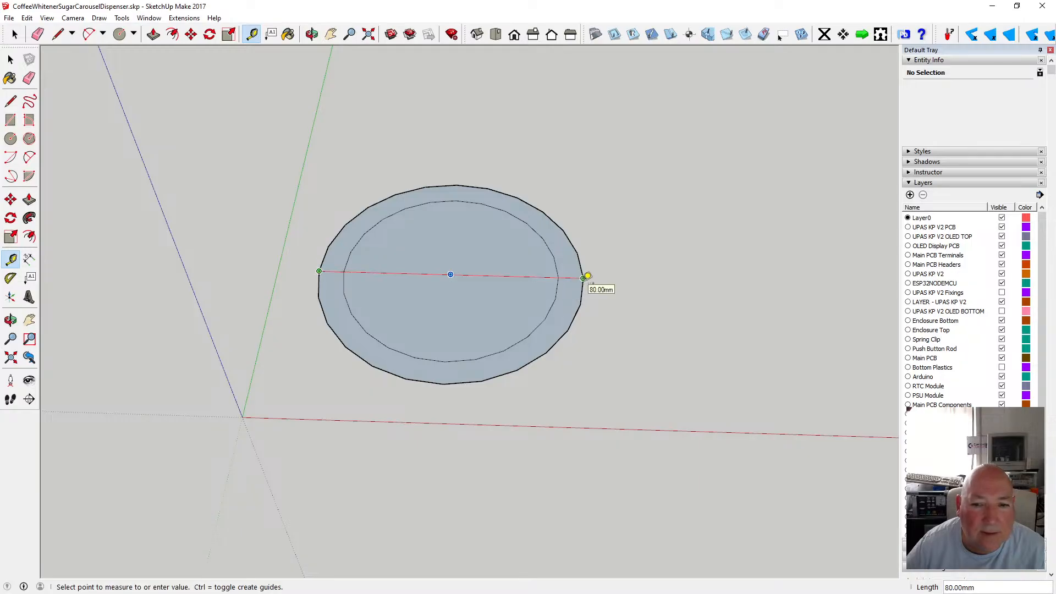
click(12, 60)
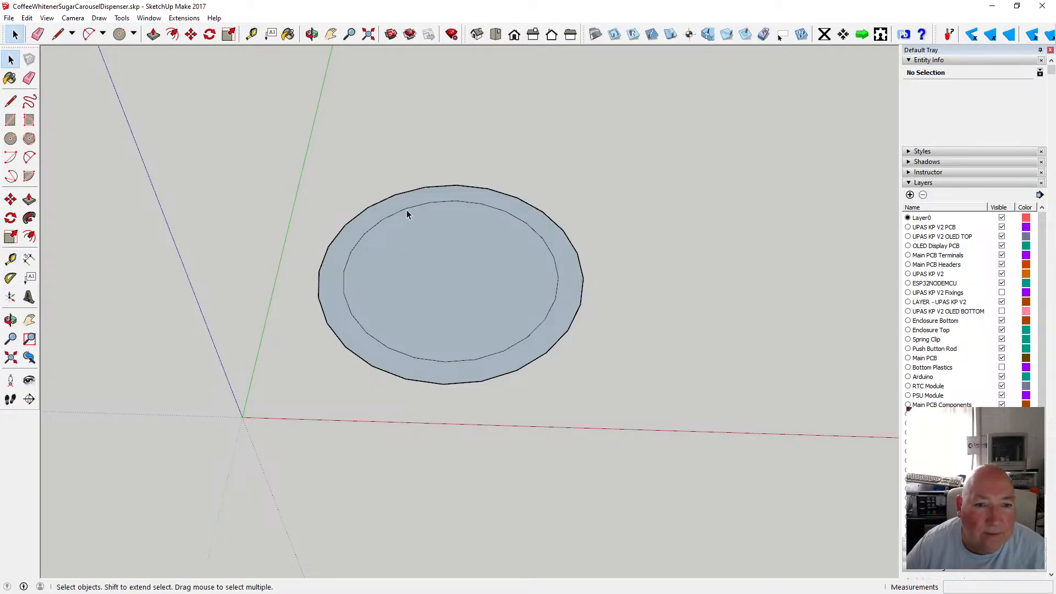
click(407, 211)
key(Delete)
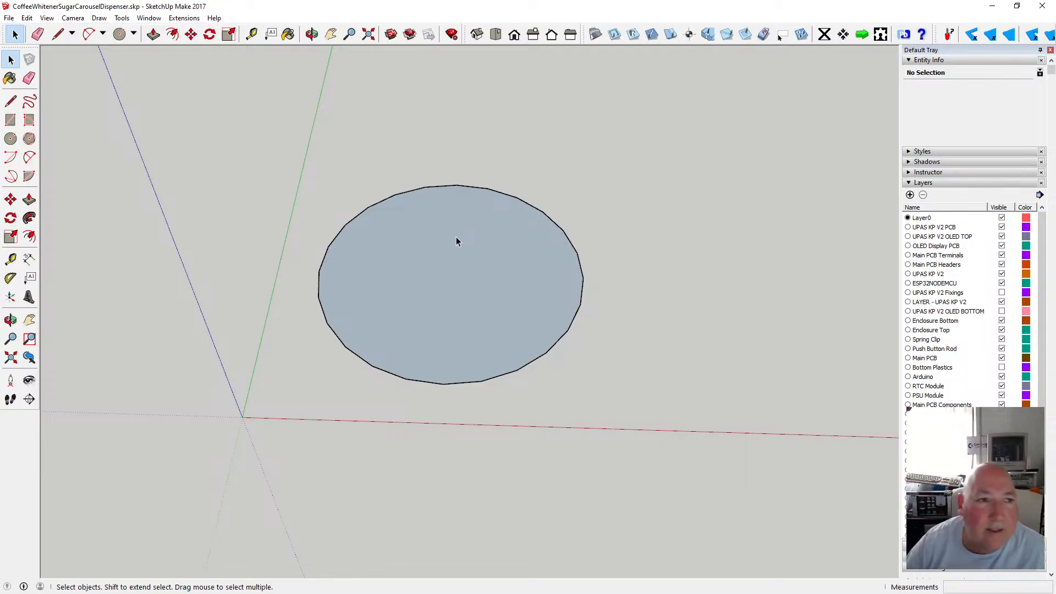
Push/Pull the disc face upward 16 mm into a cylinder.
click(153, 34)
drag(443, 253, 451, 238)
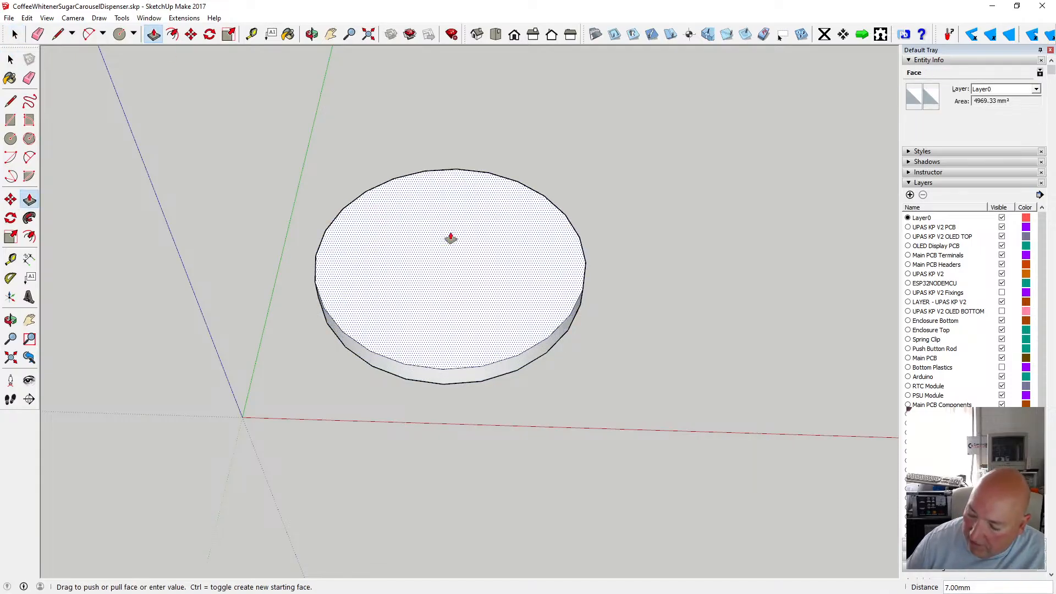
key(Return)
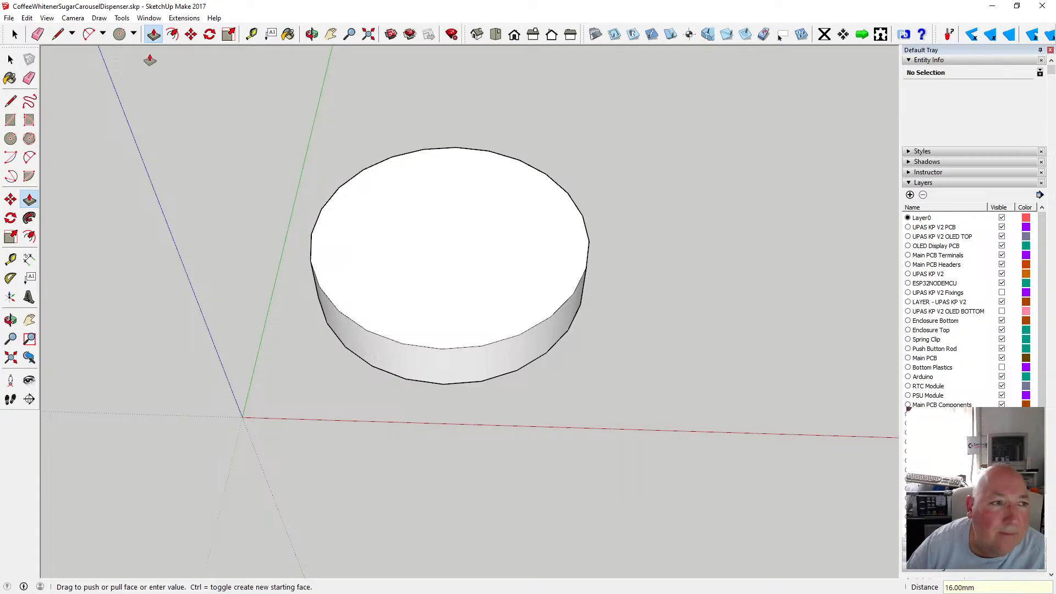
Select the whole cylinder and make it into a new component.
key(space)
middle_drag(386, 187, 405, 174)
key(o)
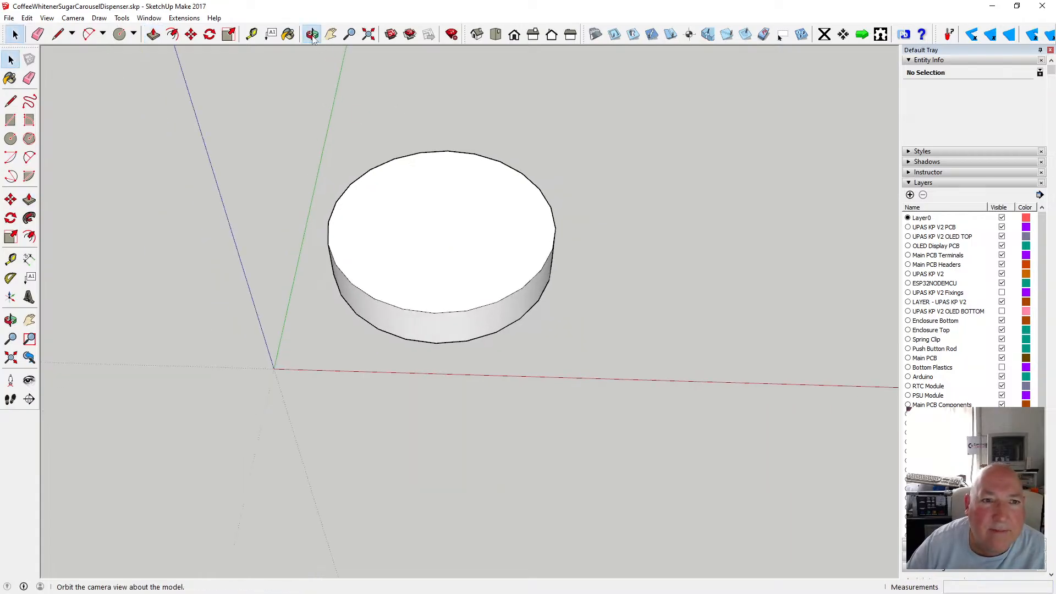
drag(371, 71, 392, 112)
scroll(459, 273, up, 2)
scroll(460, 273, down, 1)
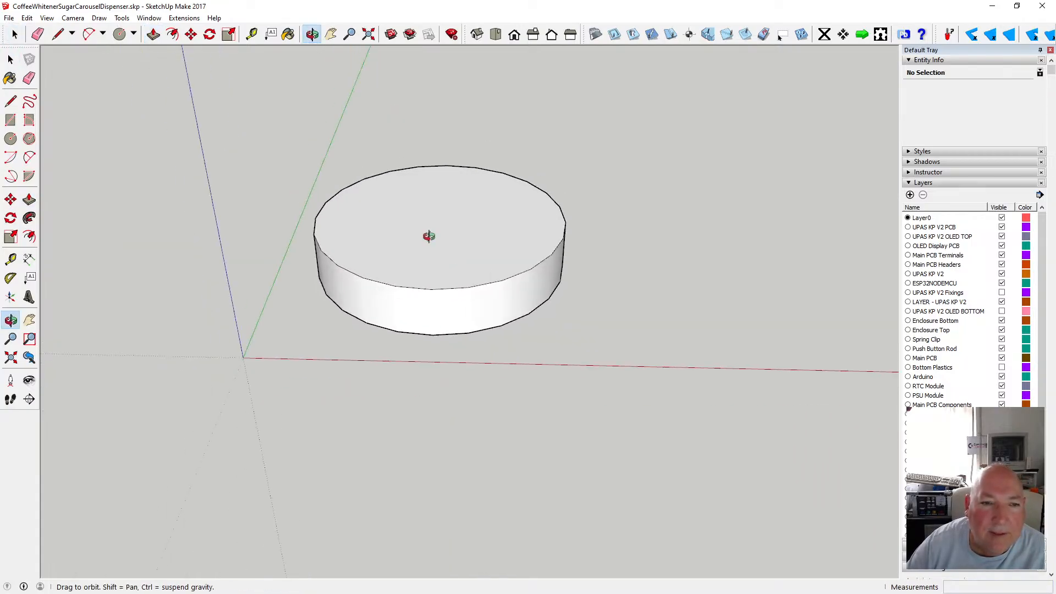
key(space)
drag(283, 145, 576, 349)
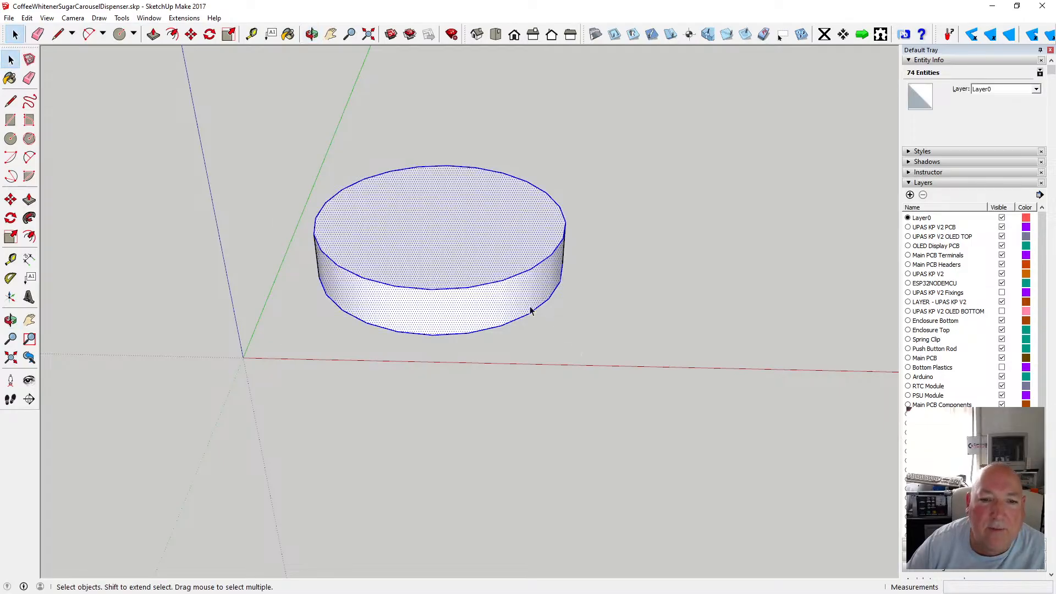
right_click(467, 280)
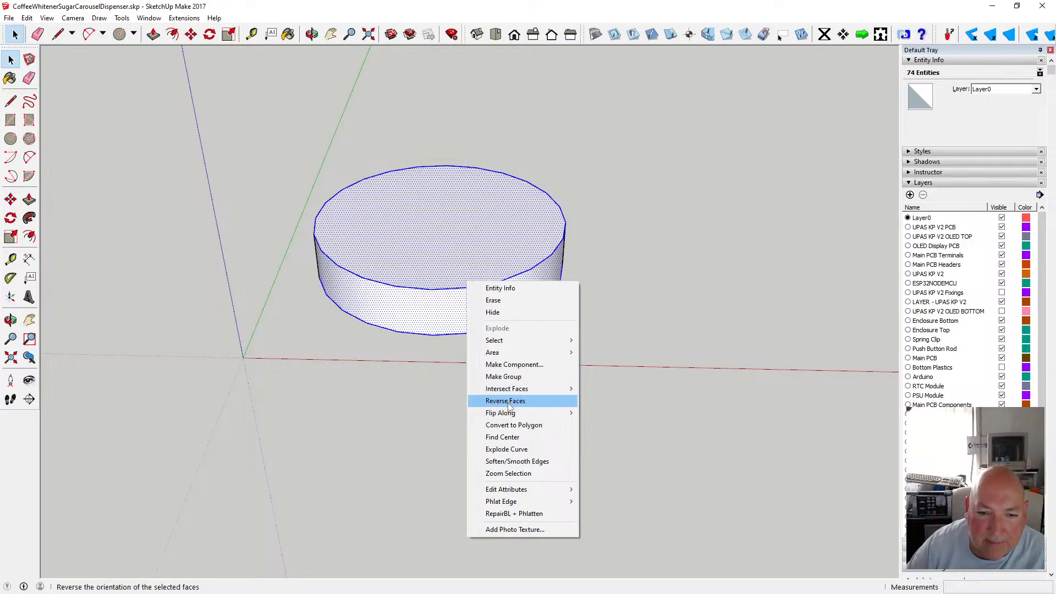
click(511, 365)
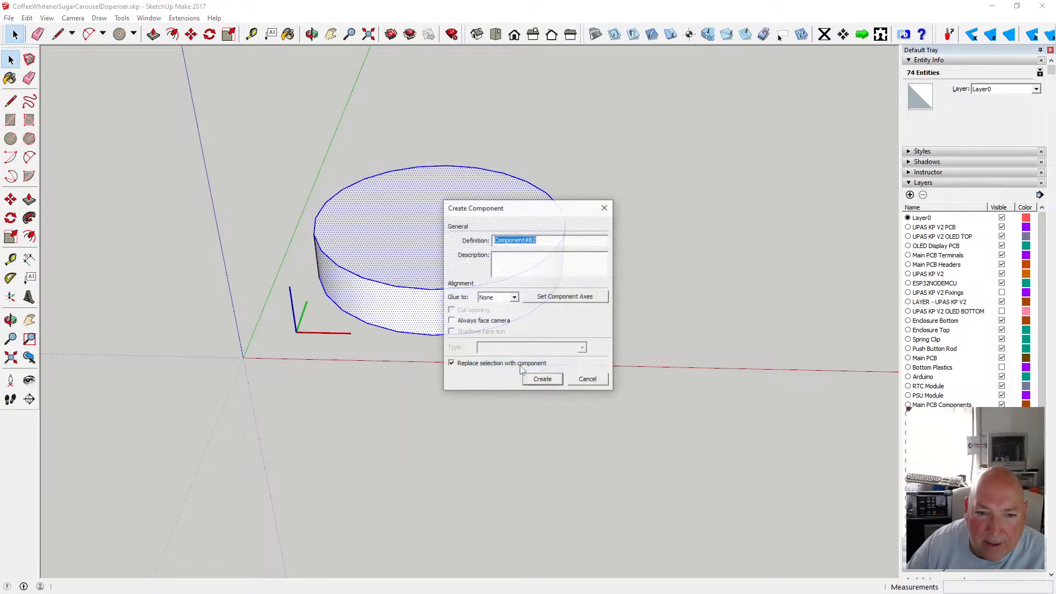
click(538, 380)
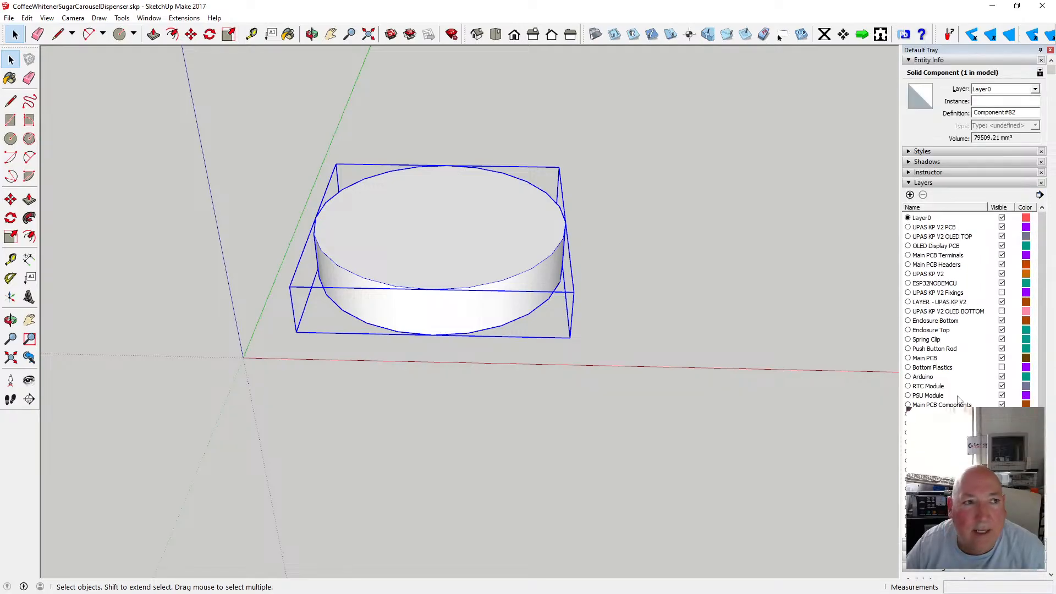
click(931, 227)
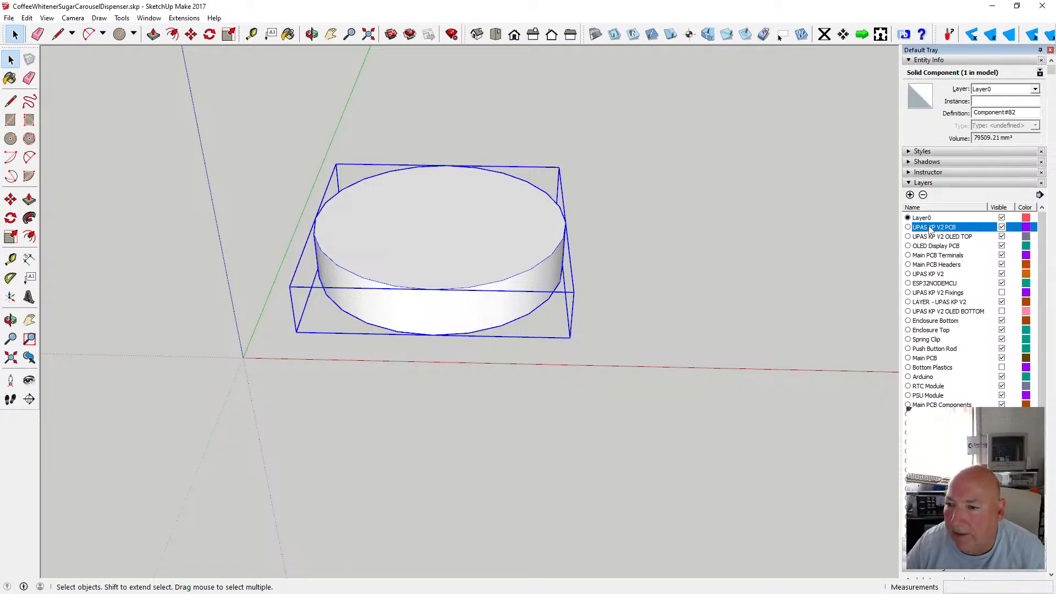
click(923, 195)
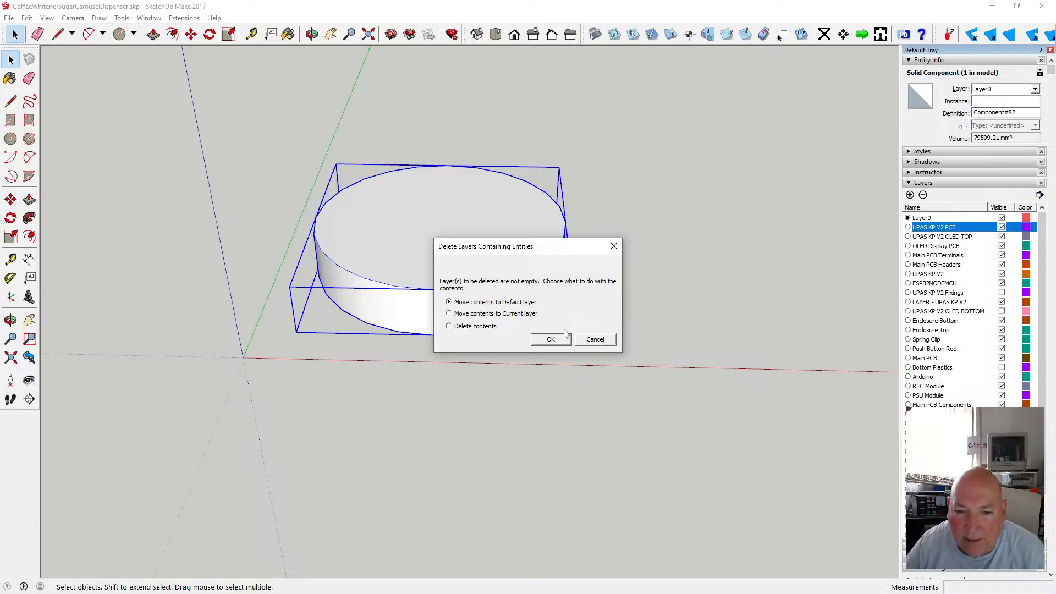
click(593, 339)
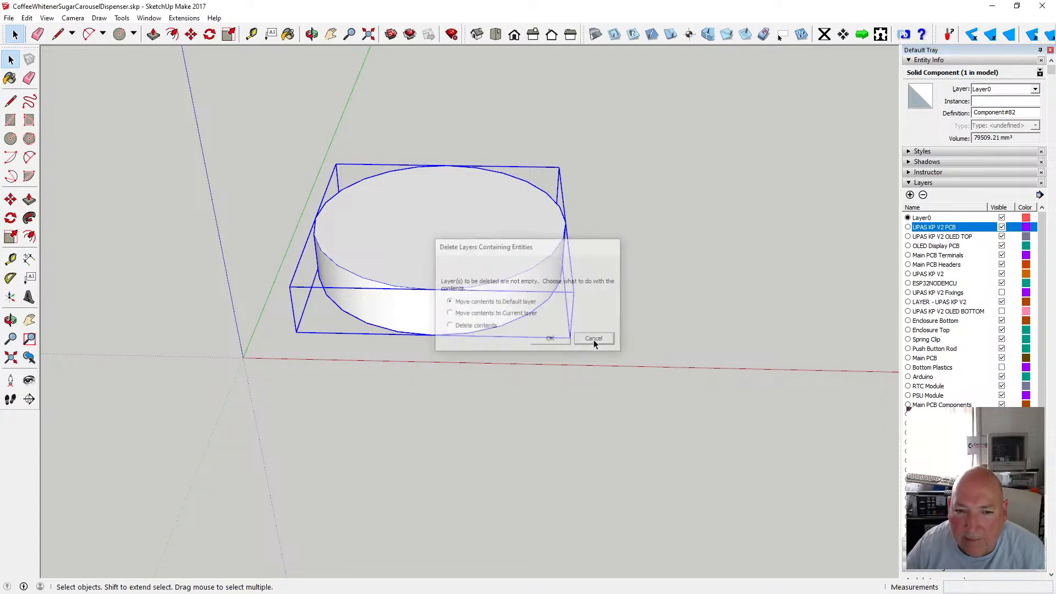
click(193, 126)
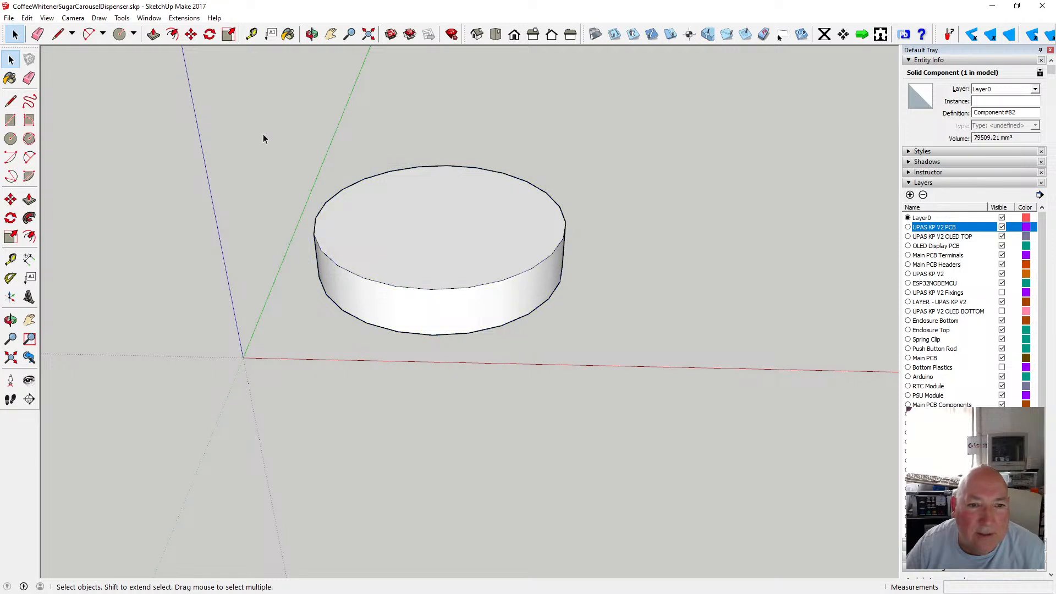
Turn on visibility for the hidden layers in the layer list.
click(1002, 293)
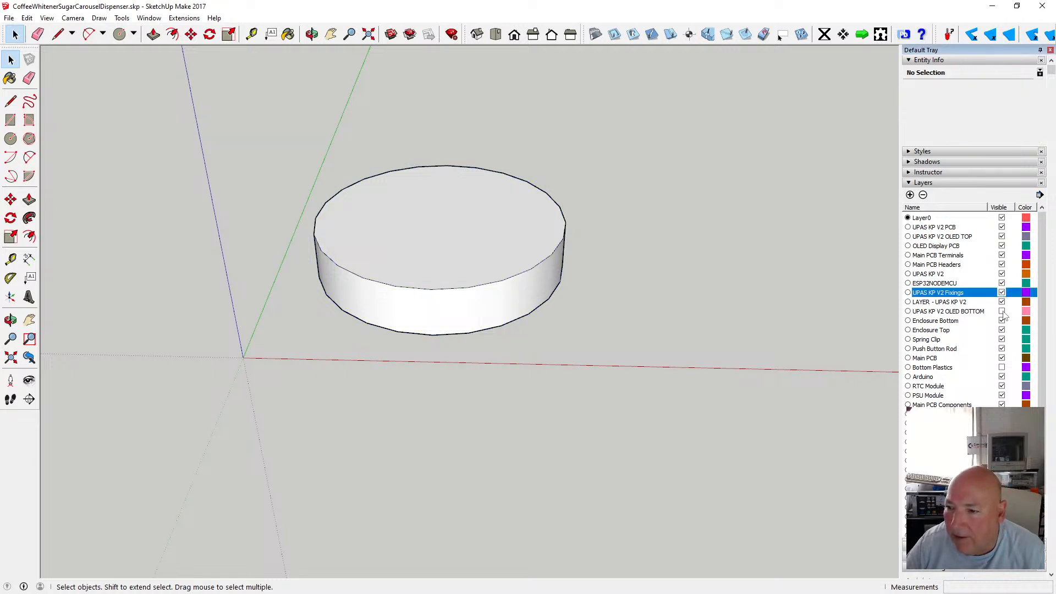
click(1002, 311)
click(1002, 368)
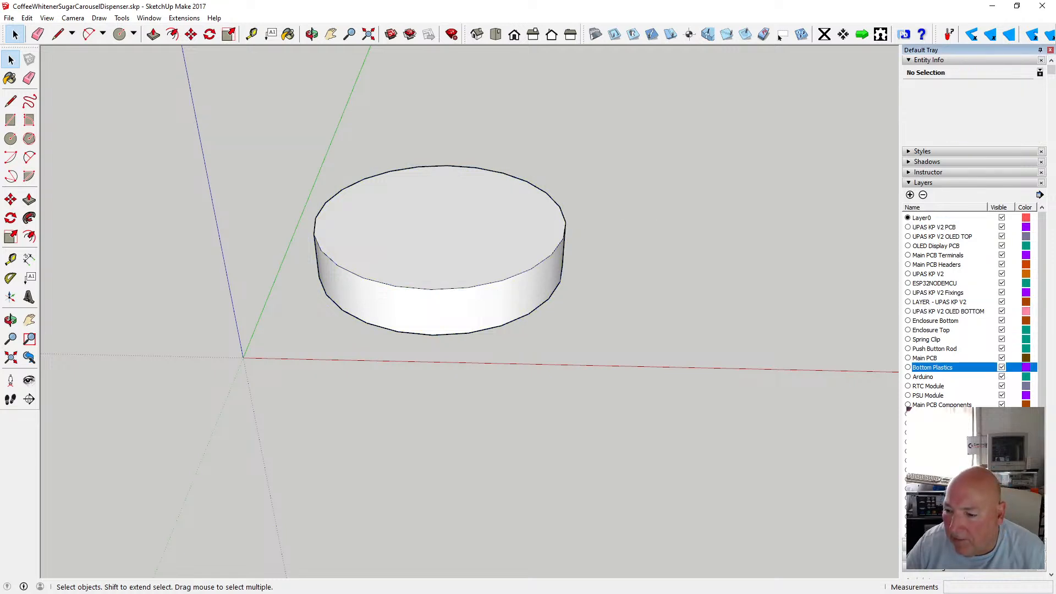
click(1002, 433)
scroll(1001, 440, down, 3)
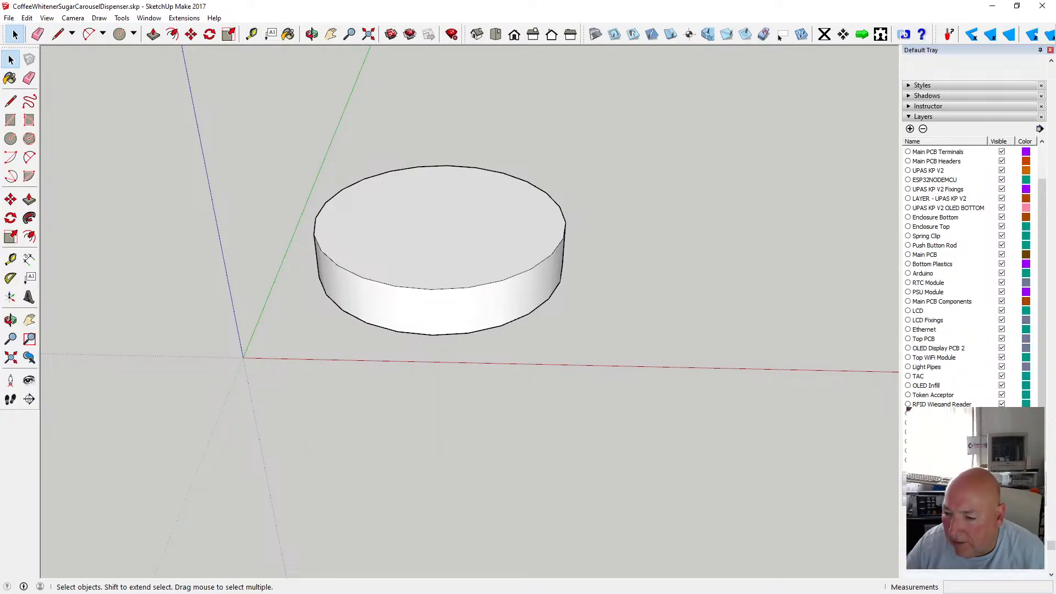
scroll(1002, 441, up, 5)
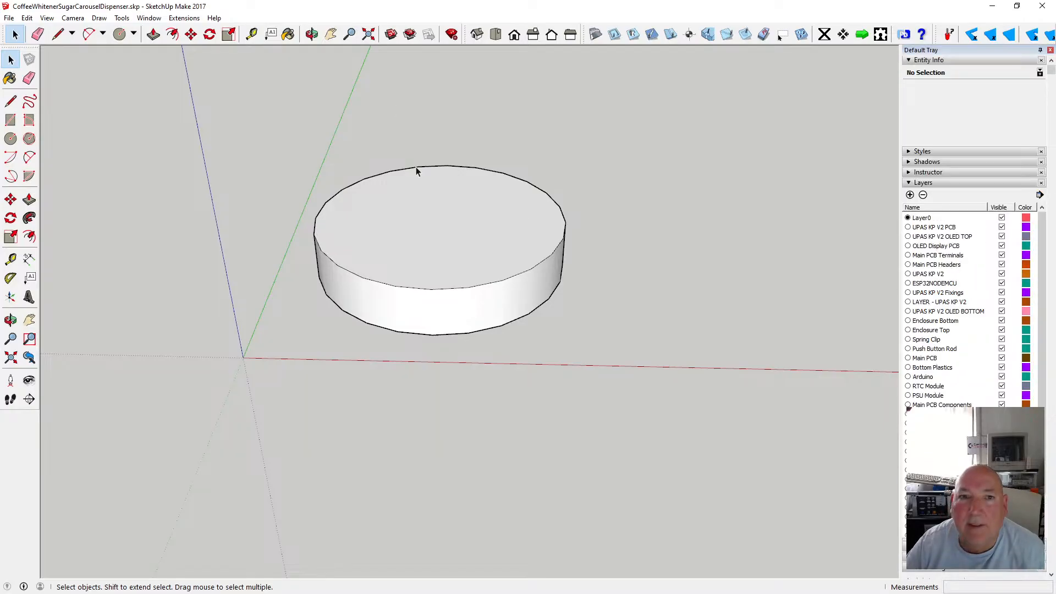
Delete all the other model objects lying away from the cylinder.
click(369, 36)
scroll(385, 187, down, 4)
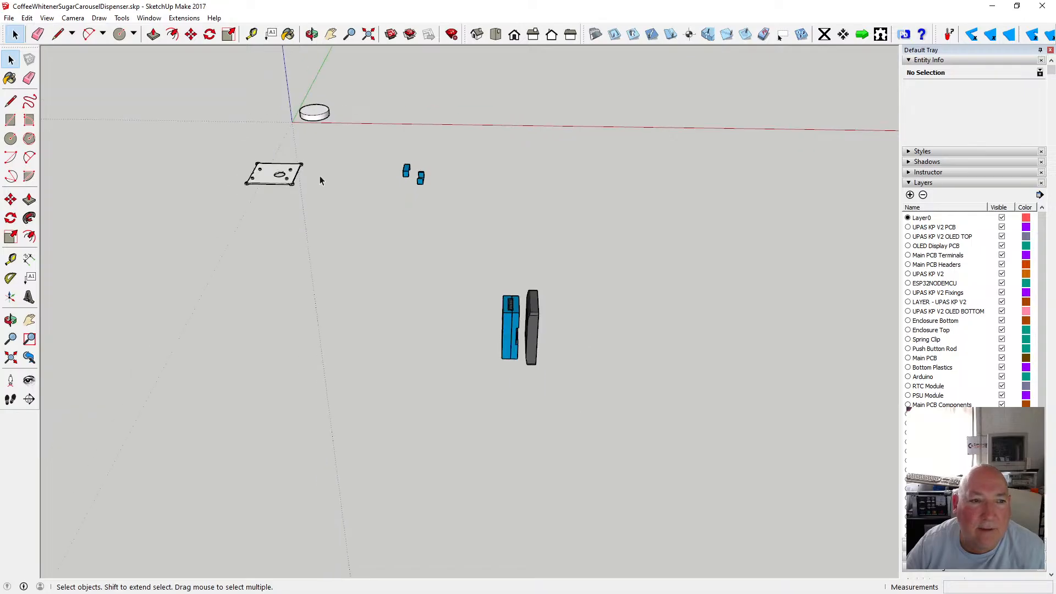
click(10, 60)
drag(210, 144, 570, 404)
key(Delete)
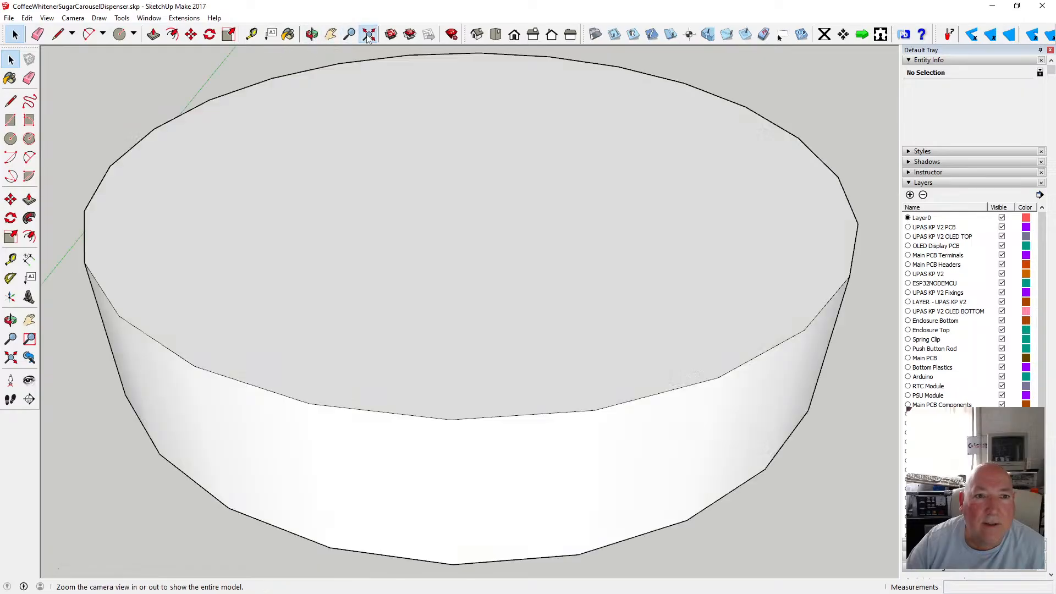
Delete every layer except Layer0, moving their contents to the default layer.
click(369, 34)
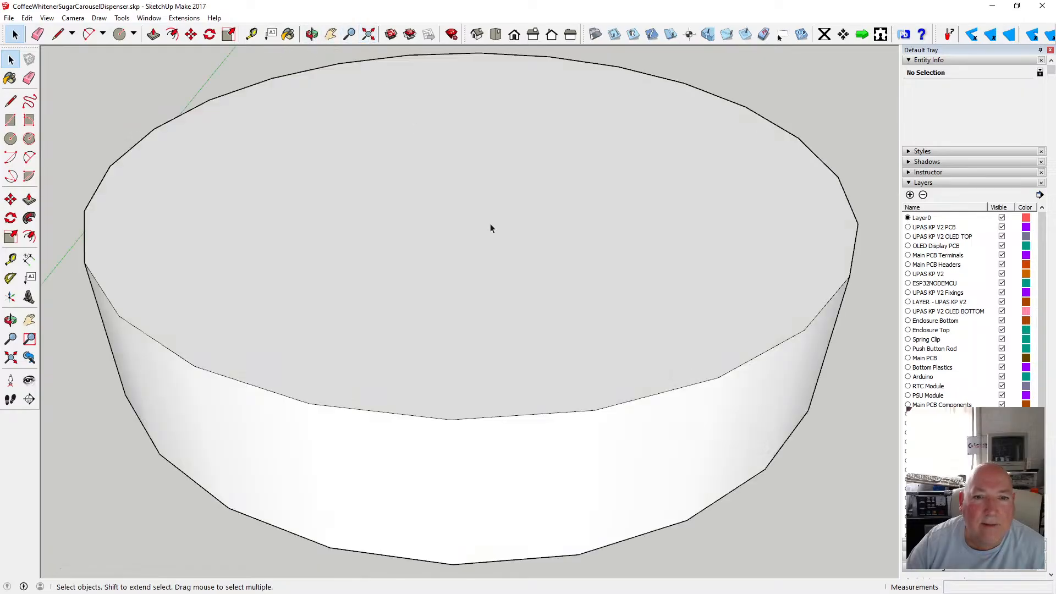
scroll(490, 226, down, 1)
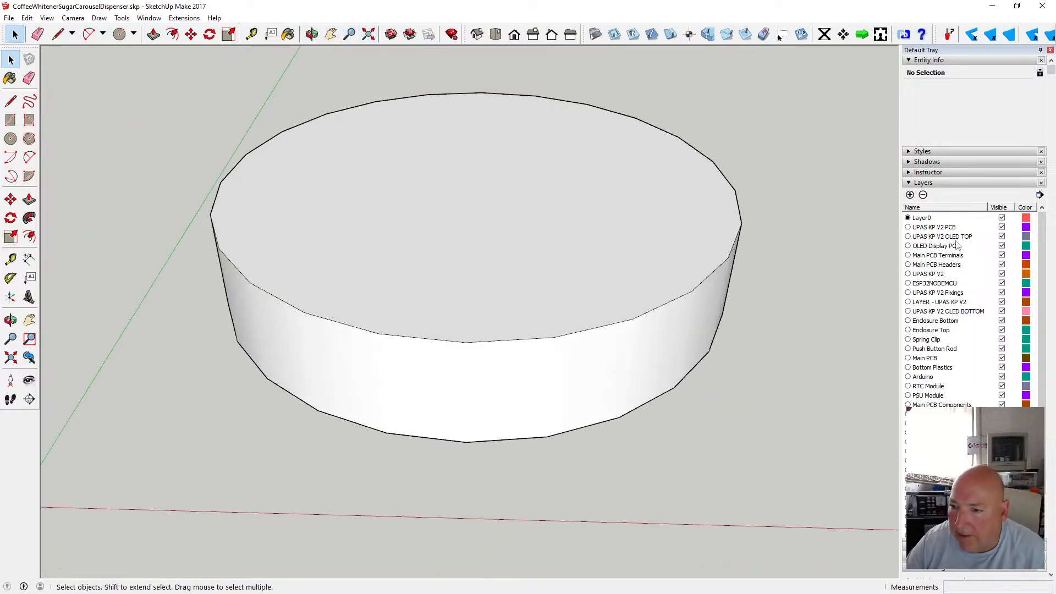
click(944, 228)
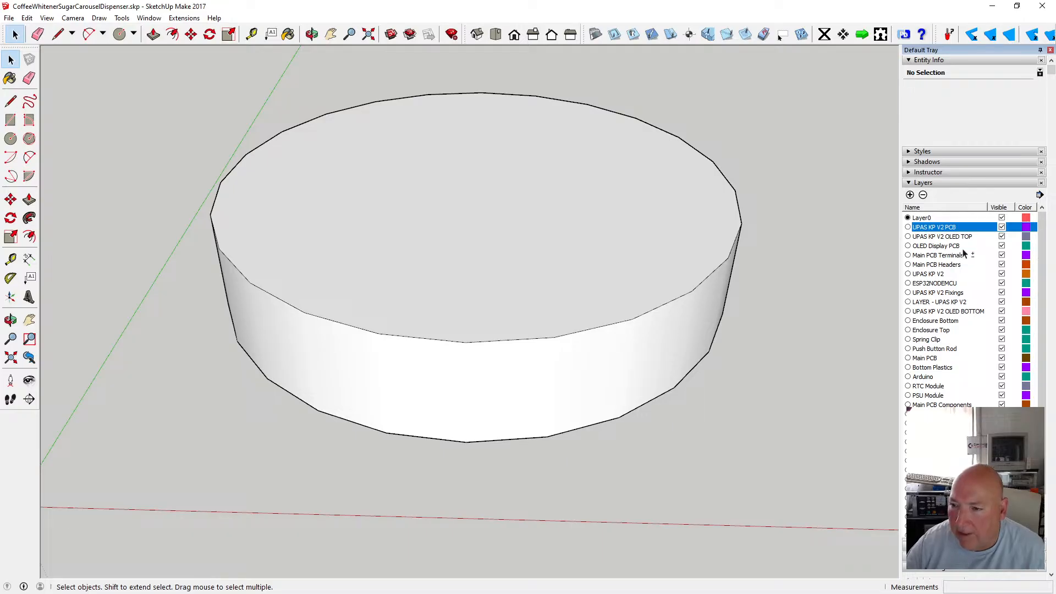
key(shift+Down)
key(shift+Down)
key(shift+Down)
key(shift+Down)
key(shift+Down)
key(shift+Down)
key(shift+Down)
key(shift+Down)
key(shift+Down)
key(shift+Down)
key(shift+Down)
key(shift+Down)
key(shift+Down)
key(shift+Down)
key(shift+Down)
key(shift+Down)
key(shift+Down)
key(shift+Down)
key(shift+Down)
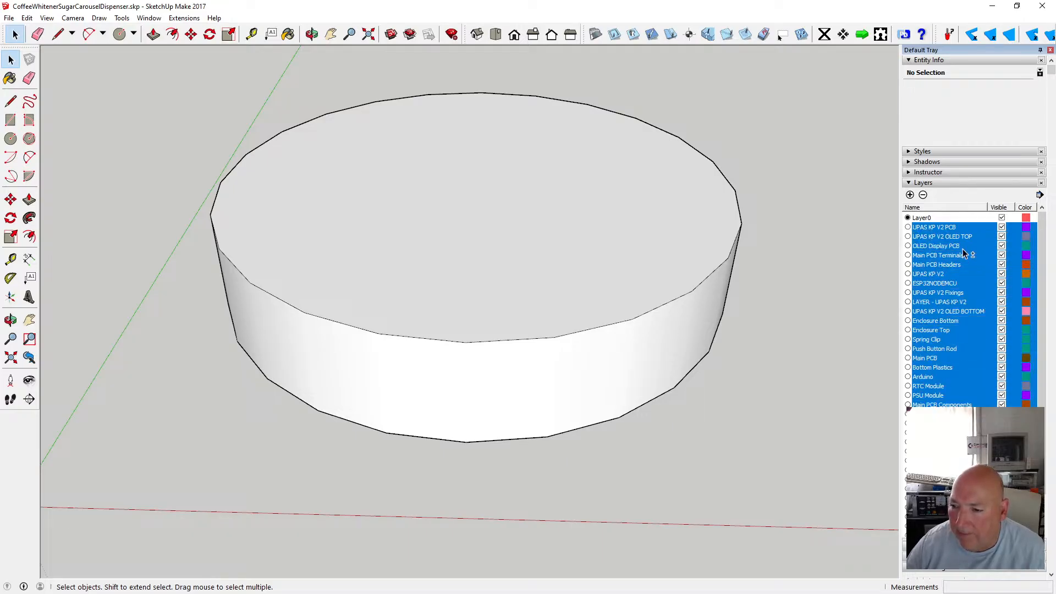
key(shift+Down)
key(shift+Down)
key(shift+Down)
key(shift+Down)
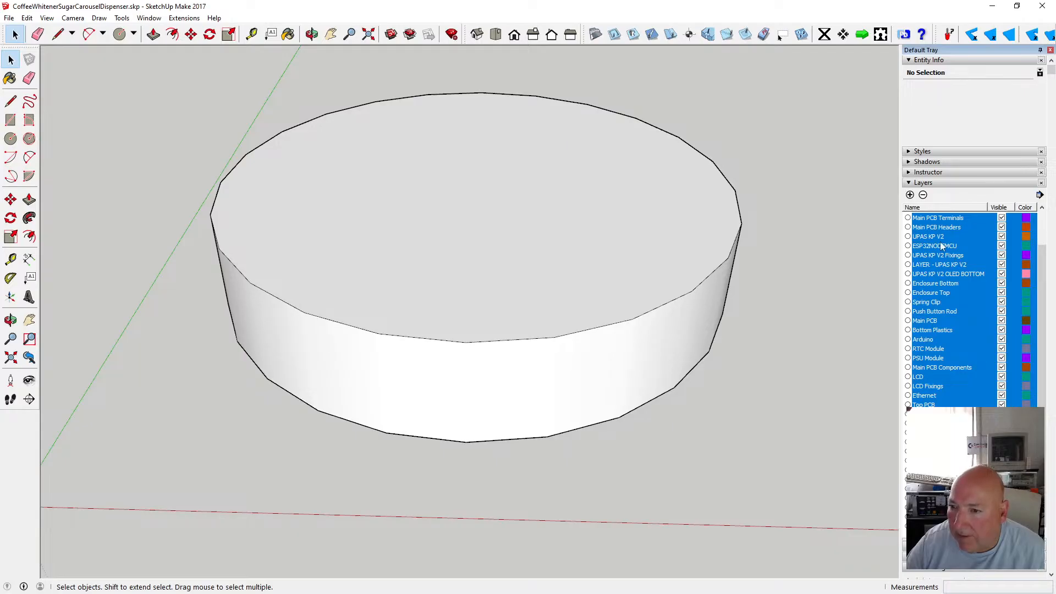
click(923, 195)
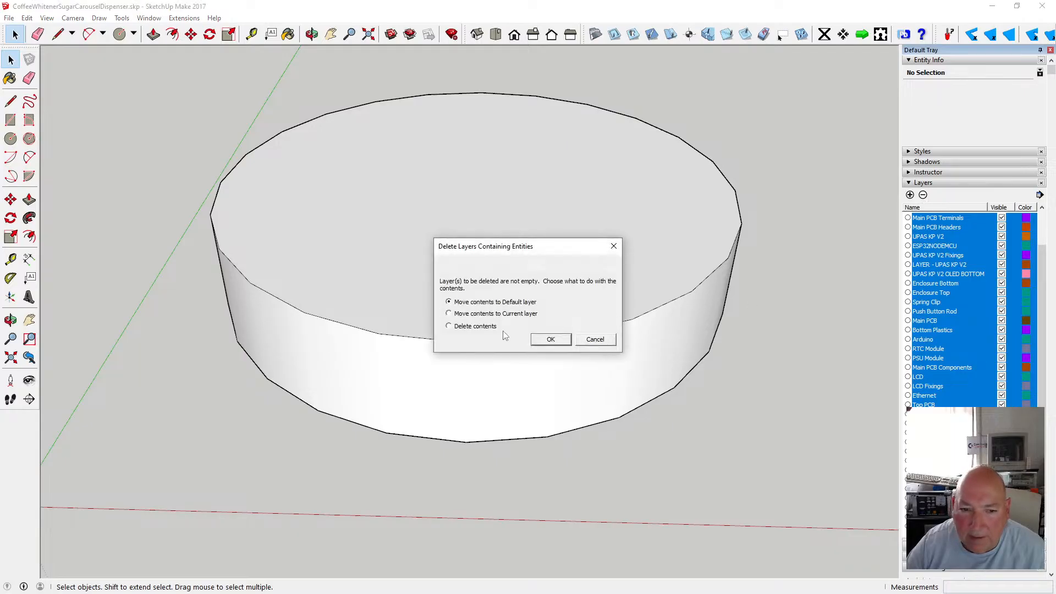
click(549, 342)
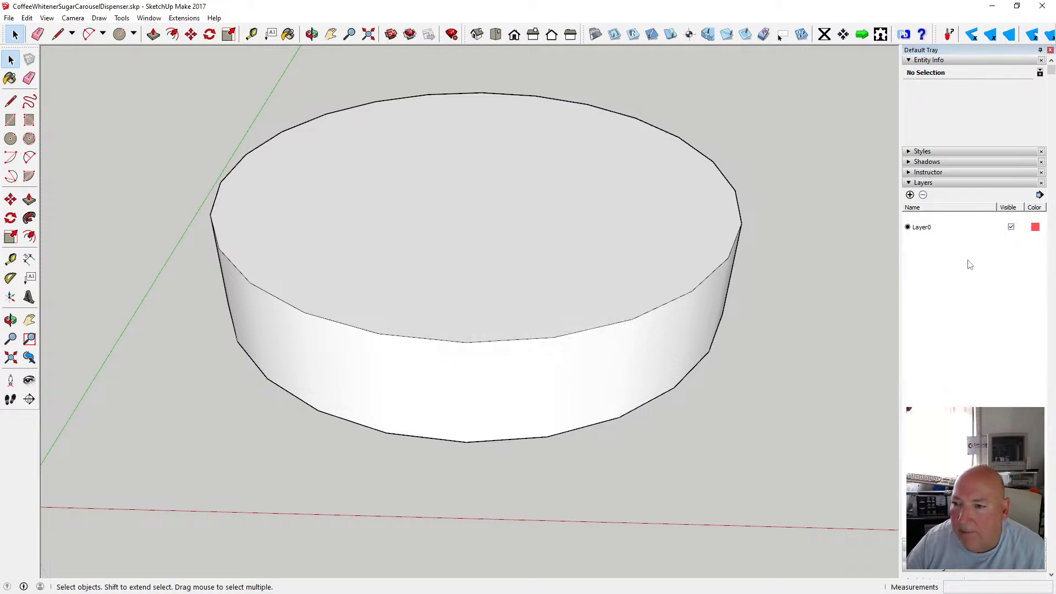
Open the cylinder component for editing and offset its top face inward by about 2.75 mm.
scroll(842, 272, up, 2)
scroll(841, 258, down, 3)
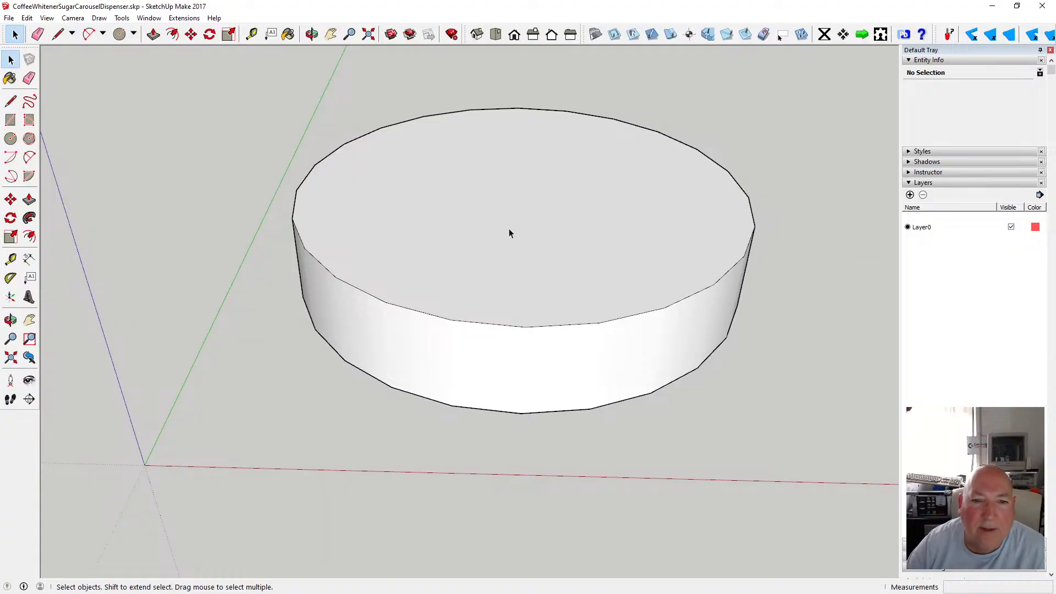
scroll(510, 229, down, 2)
scroll(490, 220, up, 2)
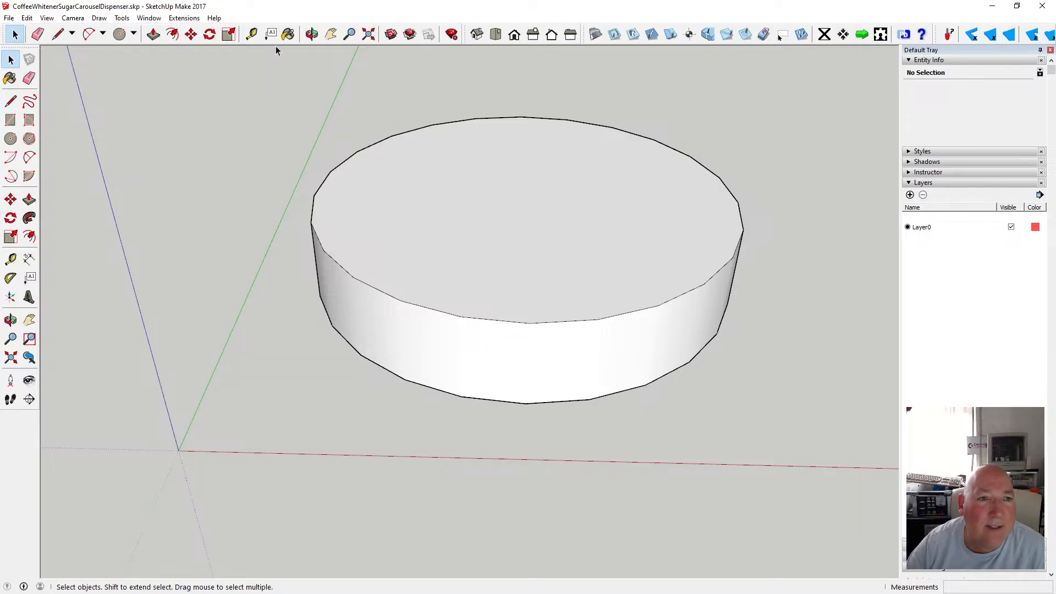
double_click(427, 146)
click(172, 34)
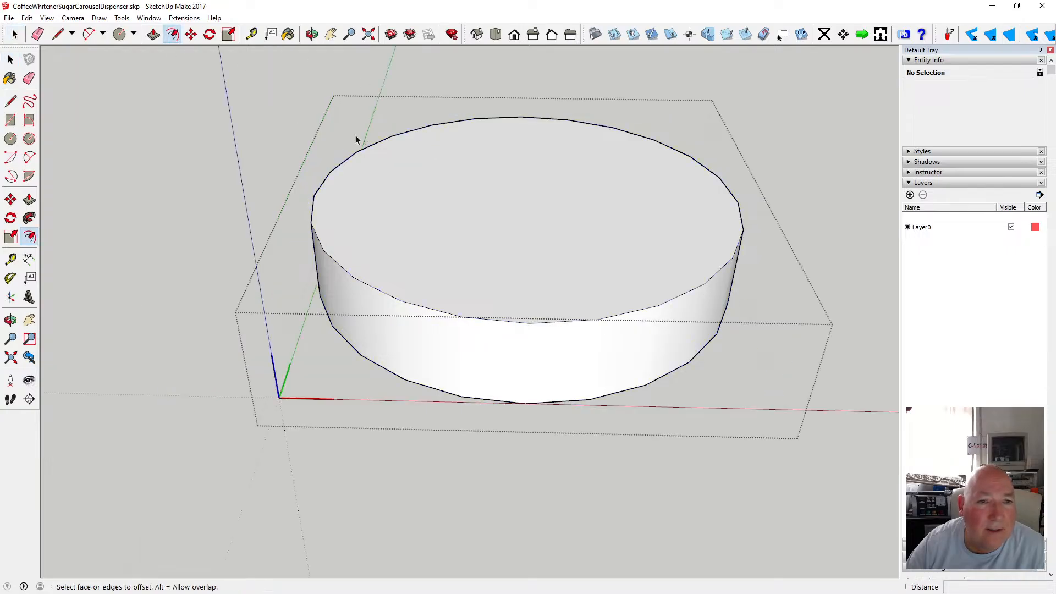
click(379, 143)
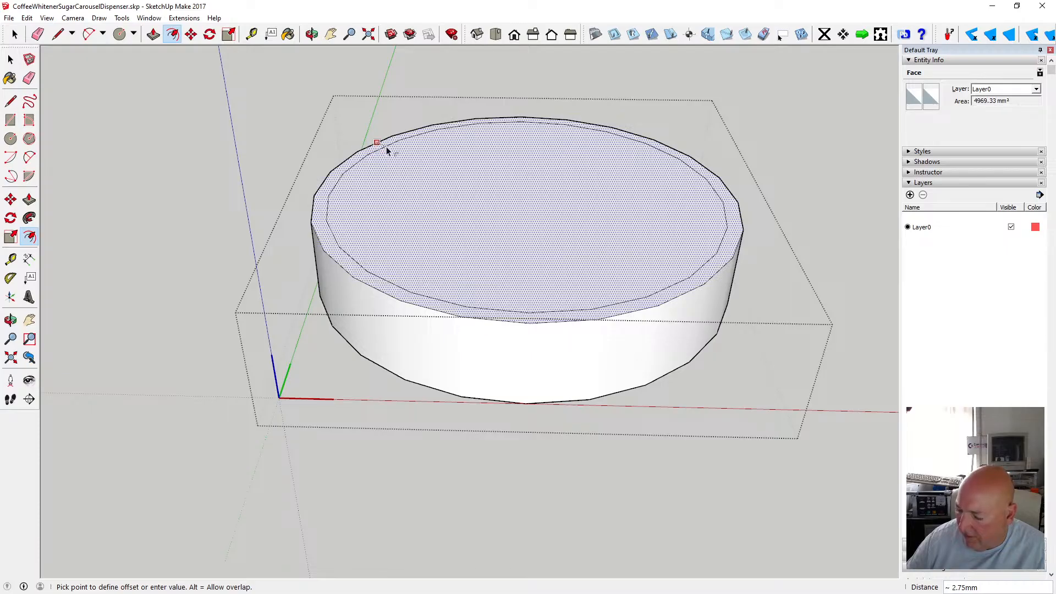
click(386, 147)
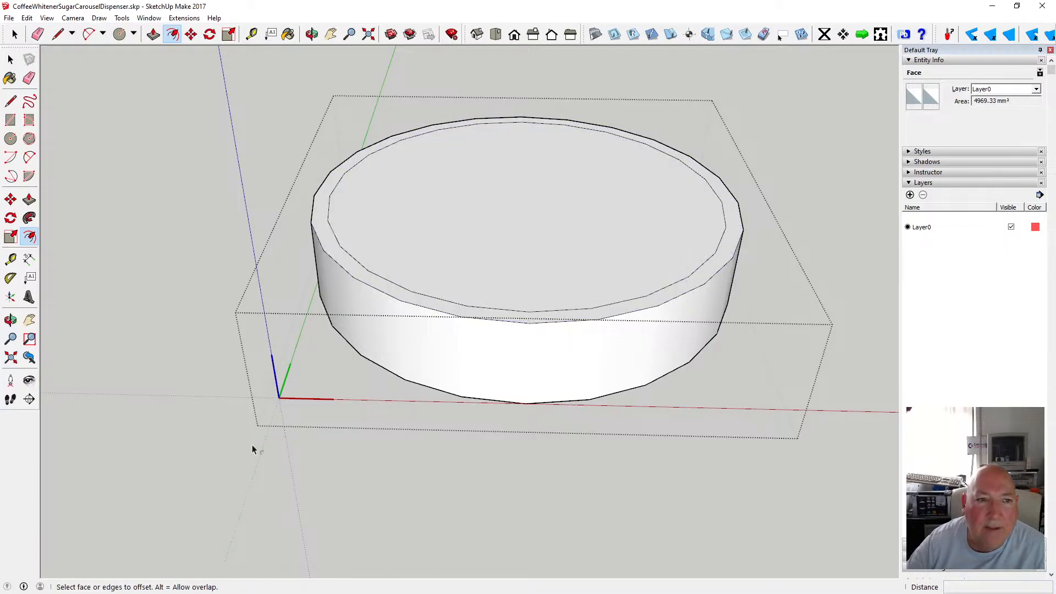
Offset the cylinder's bottom face inward by 3 mm.
click(312, 34)
drag(438, 275, 471, 271)
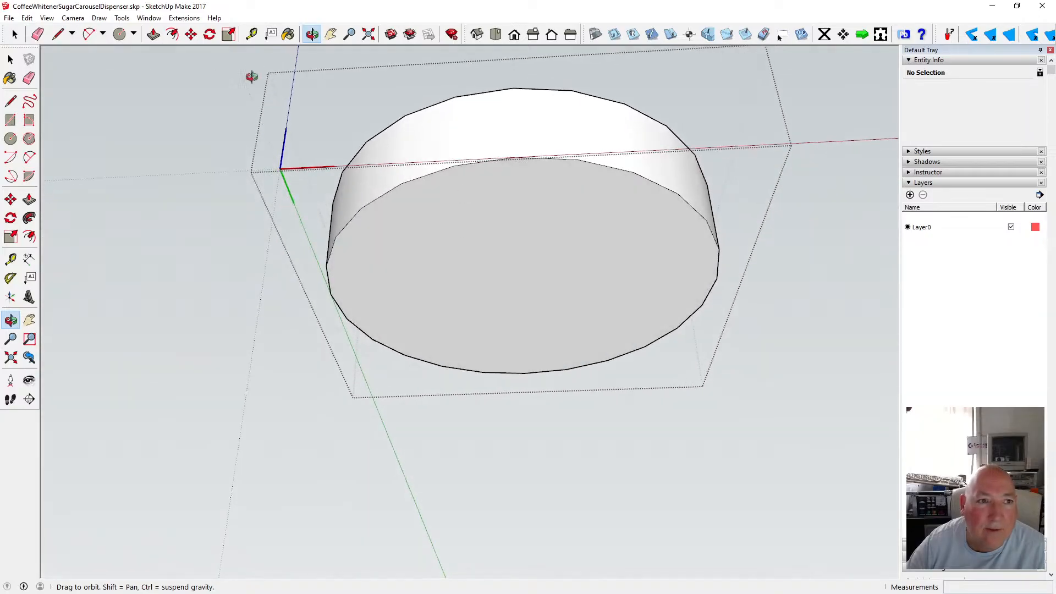
click(172, 34)
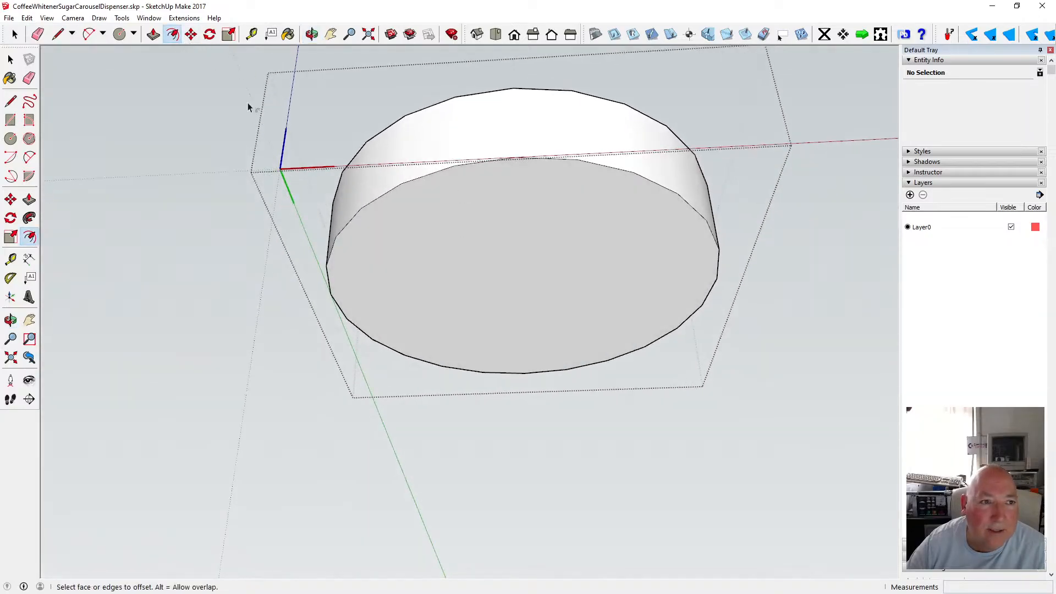
click(400, 190)
text(3)
key(Return)
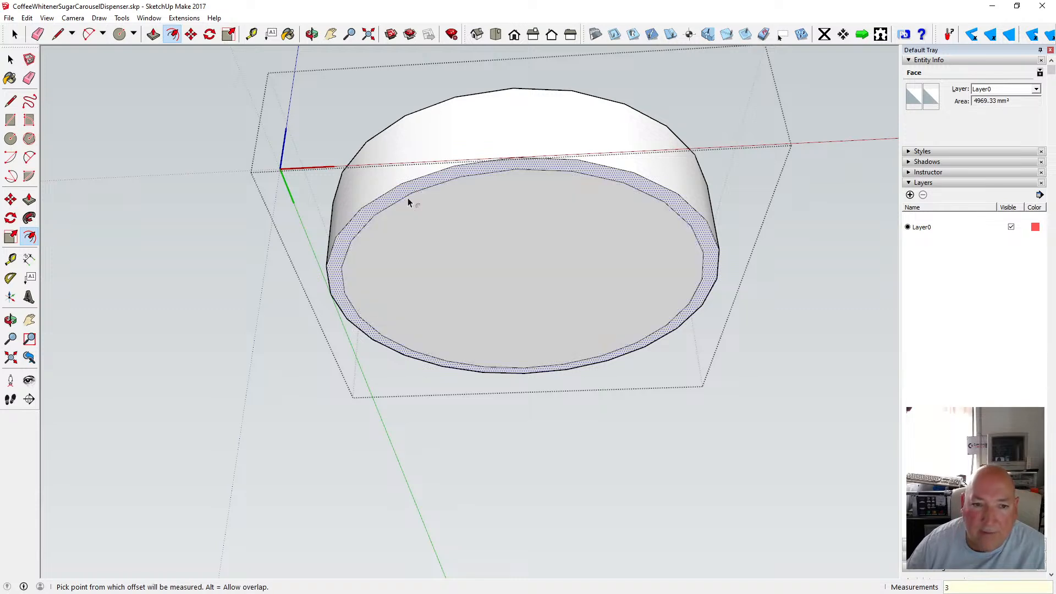
Move the top outer edge circle down 3 mm to chamfer the upper rim.
key(o)
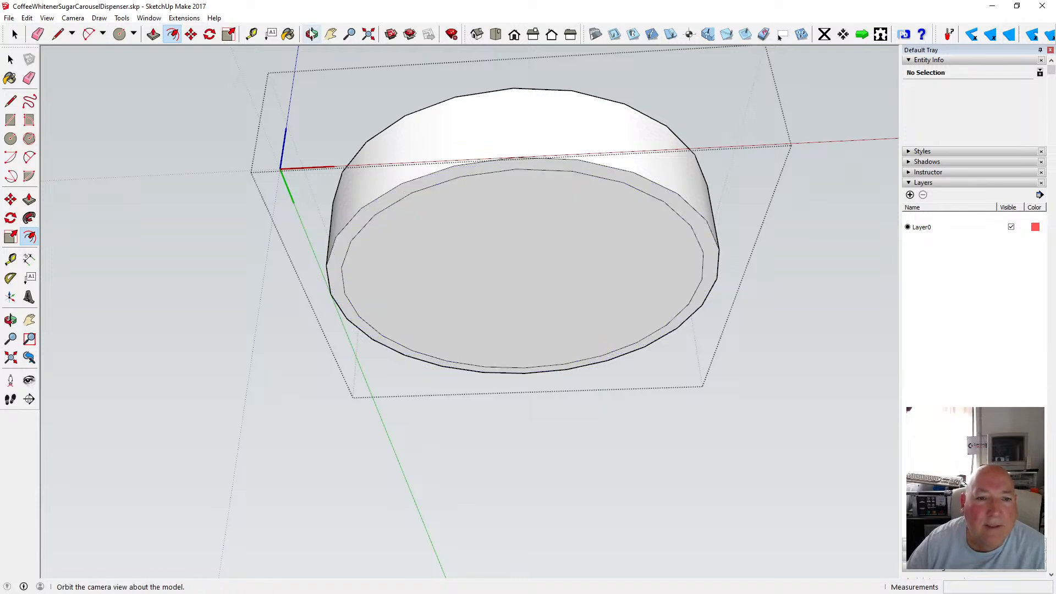
click(315, 35)
drag(415, 168, 439, 308)
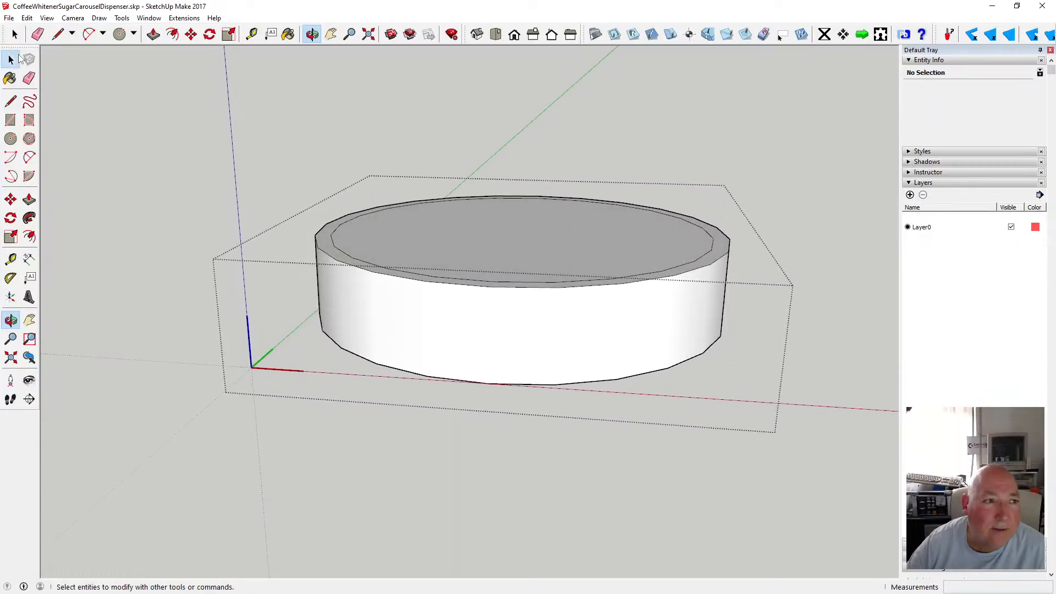
click(18, 58)
click(337, 261)
key(m)
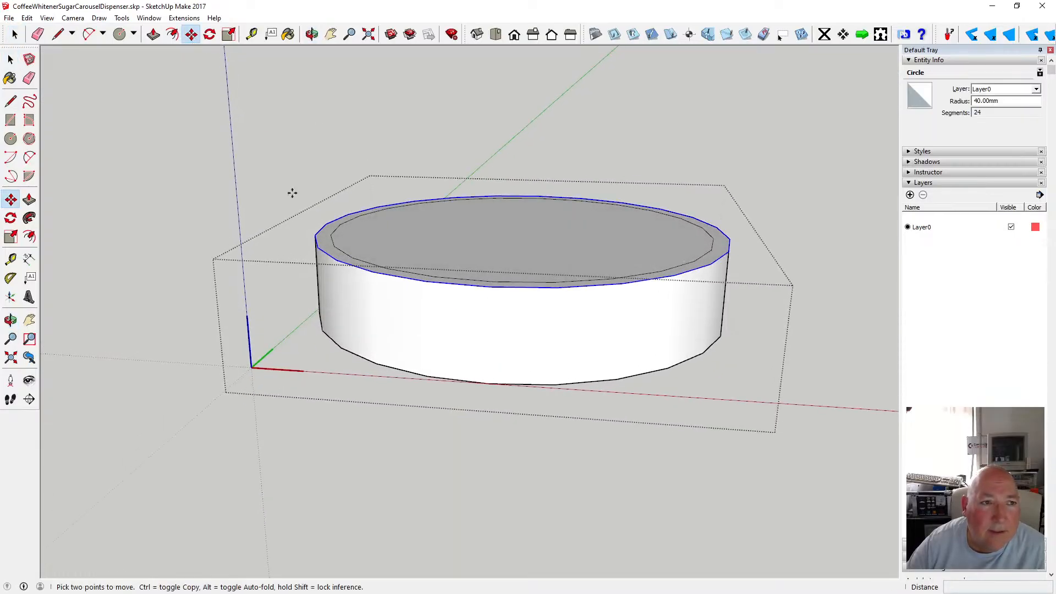
click(399, 277)
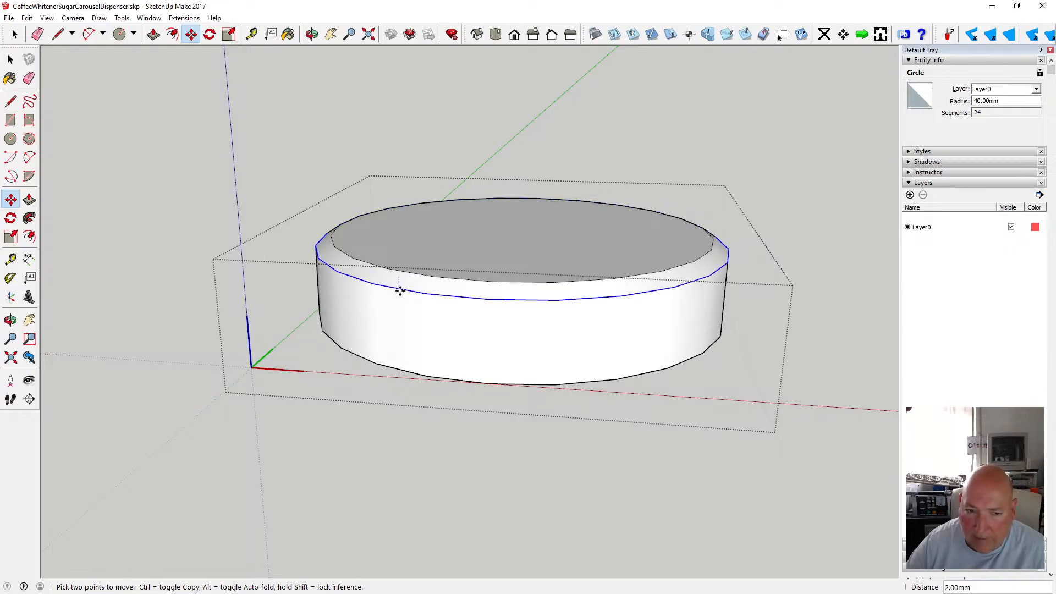
text(3)
key(Return)
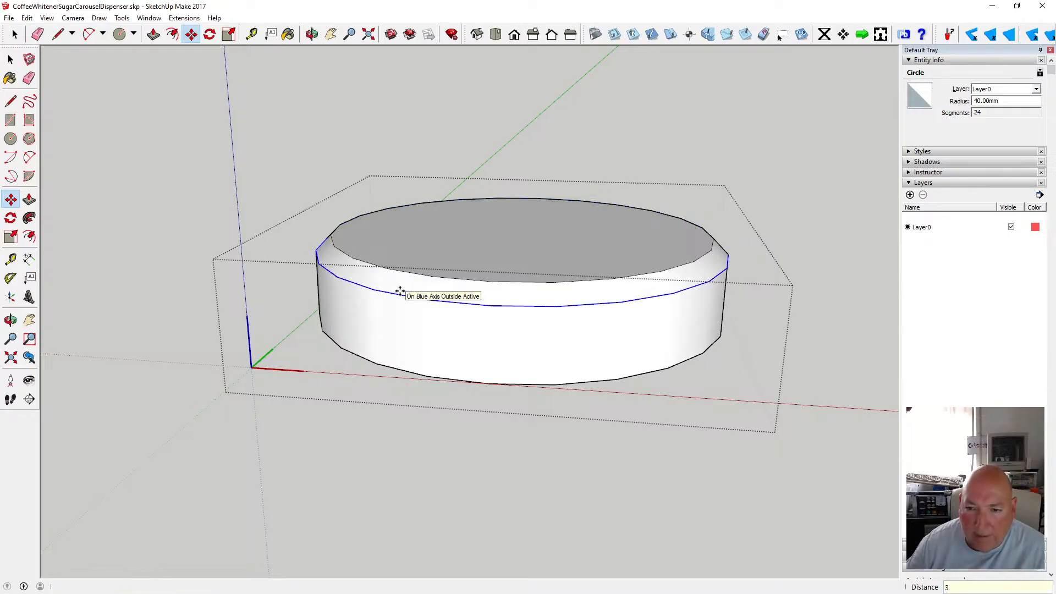
Move the bottom outer edge circle up 3 mm to chamfer the lower rim.
click(312, 35)
drag(406, 279, 405, 139)
click(11, 59)
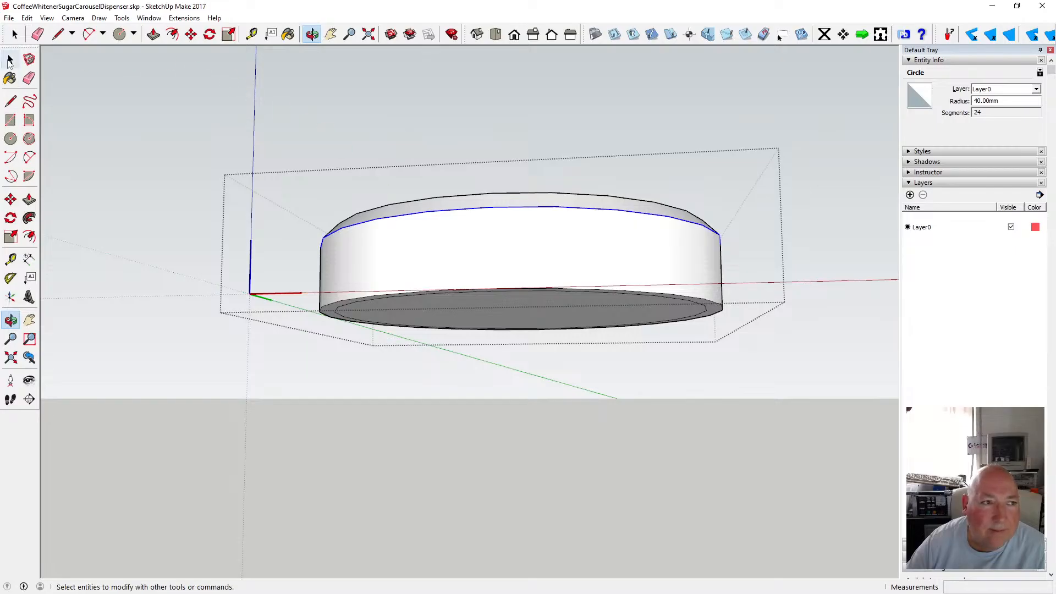
click(334, 302)
key(m)
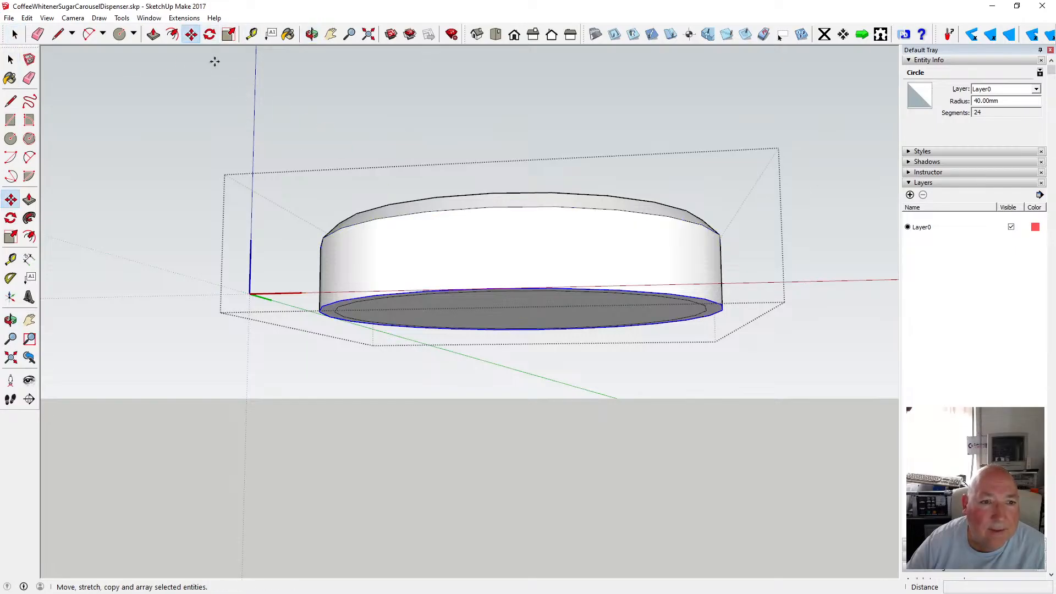
click(438, 289)
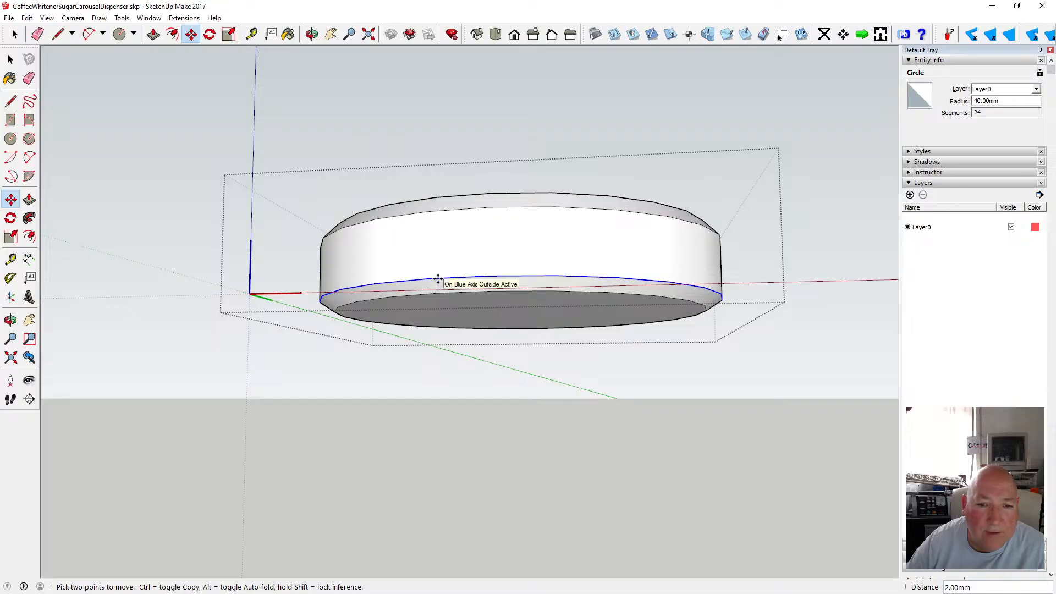
text(3)
key(Return)
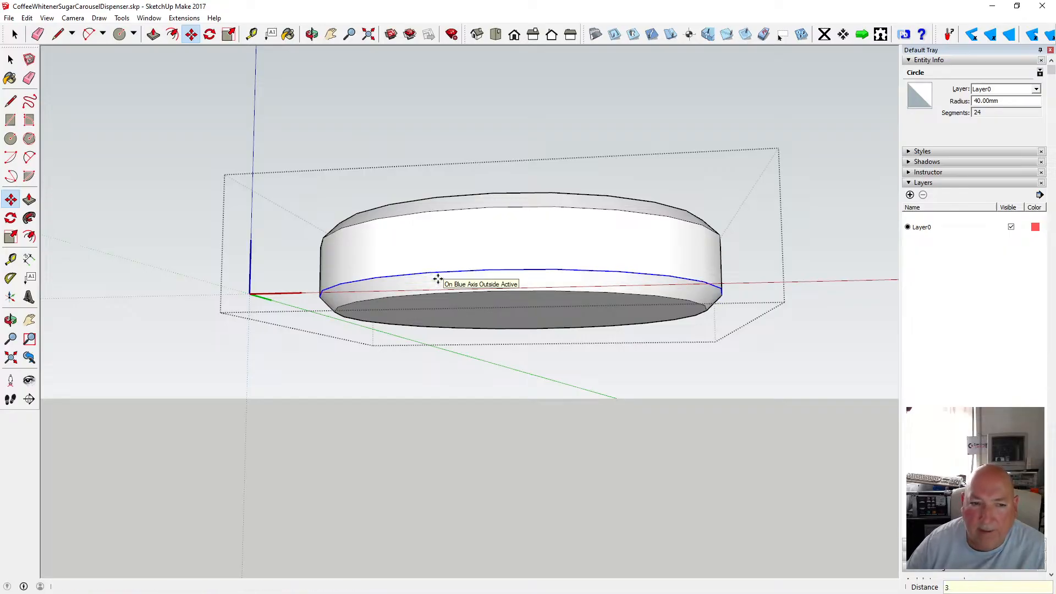
Draw a 20 mm radius circle centred on the cylinder's bottom face.
click(314, 36)
drag(443, 181, 418, 304)
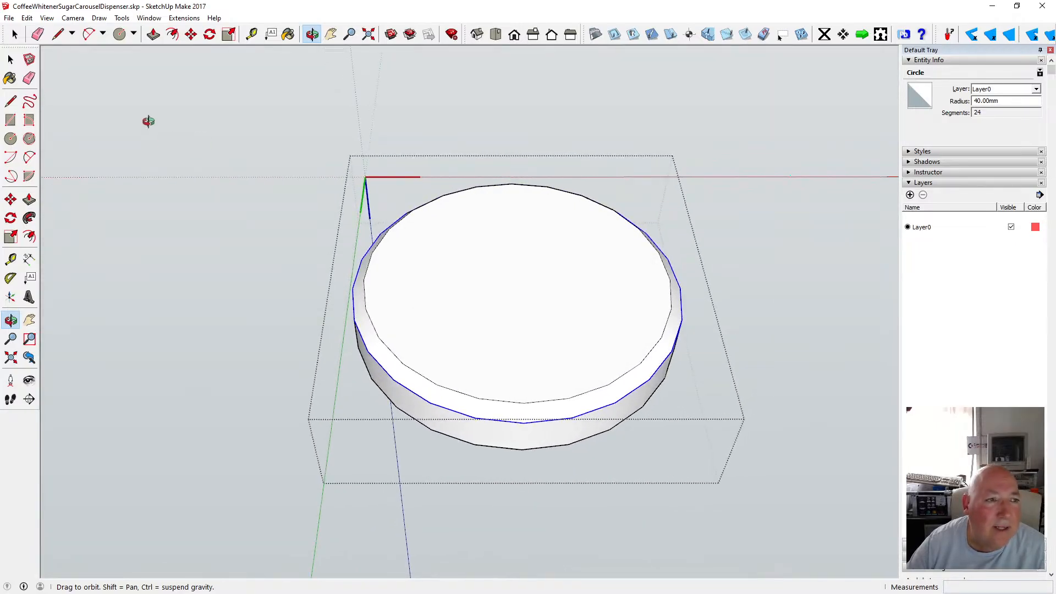
click(11, 139)
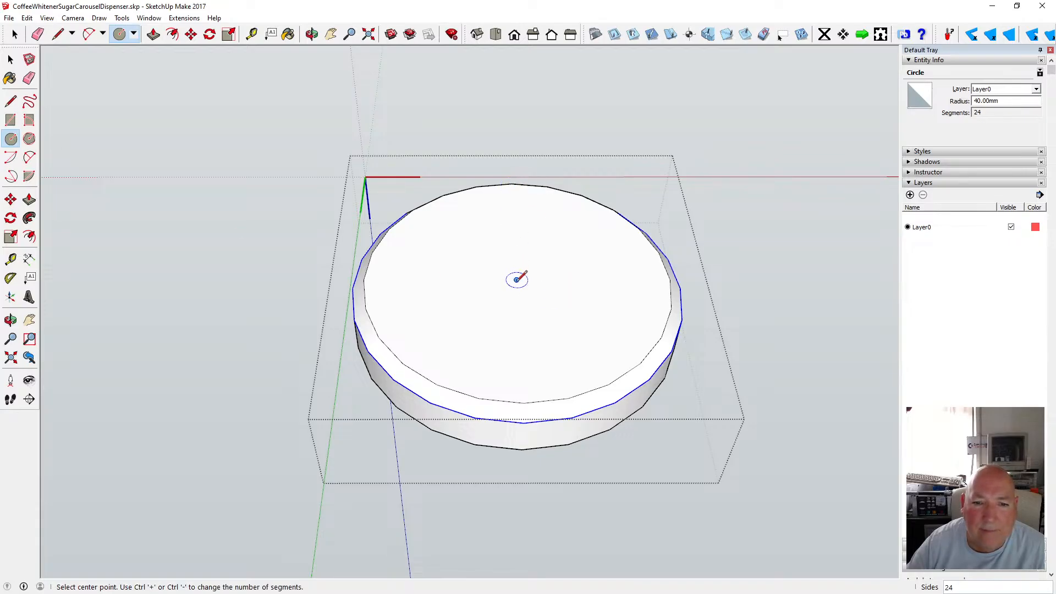
click(517, 280)
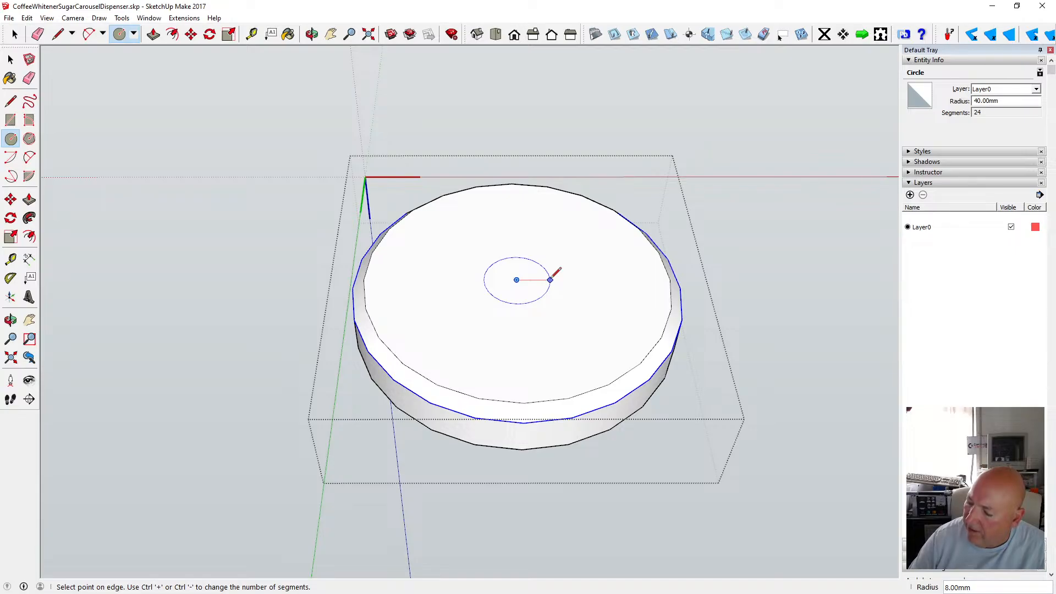
text(20)
key(Return)
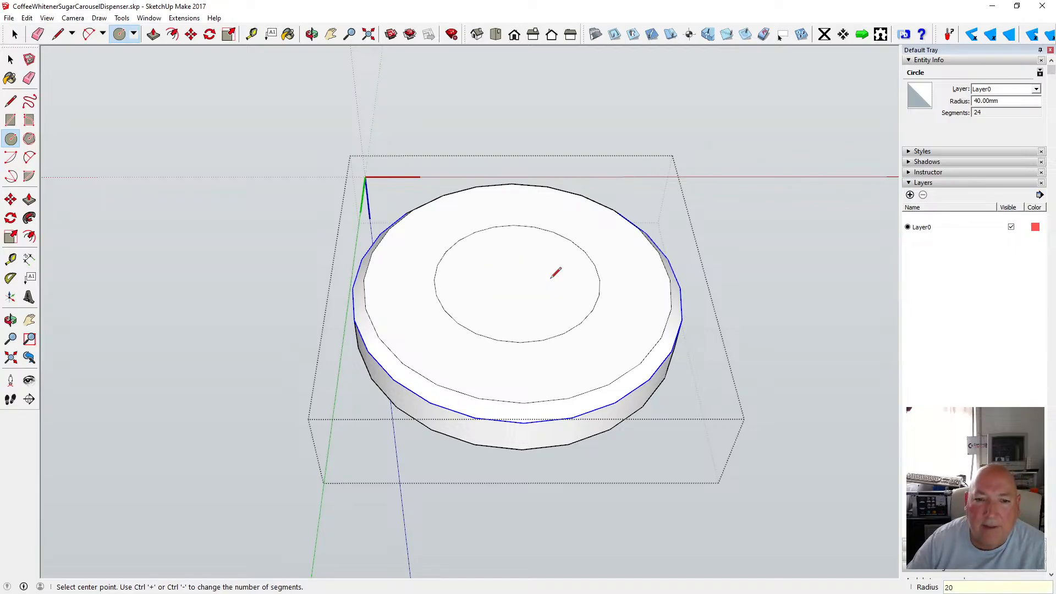
Push/pull the 20 mm circle out 15 mm to form a stem under the base.
click(153, 34)
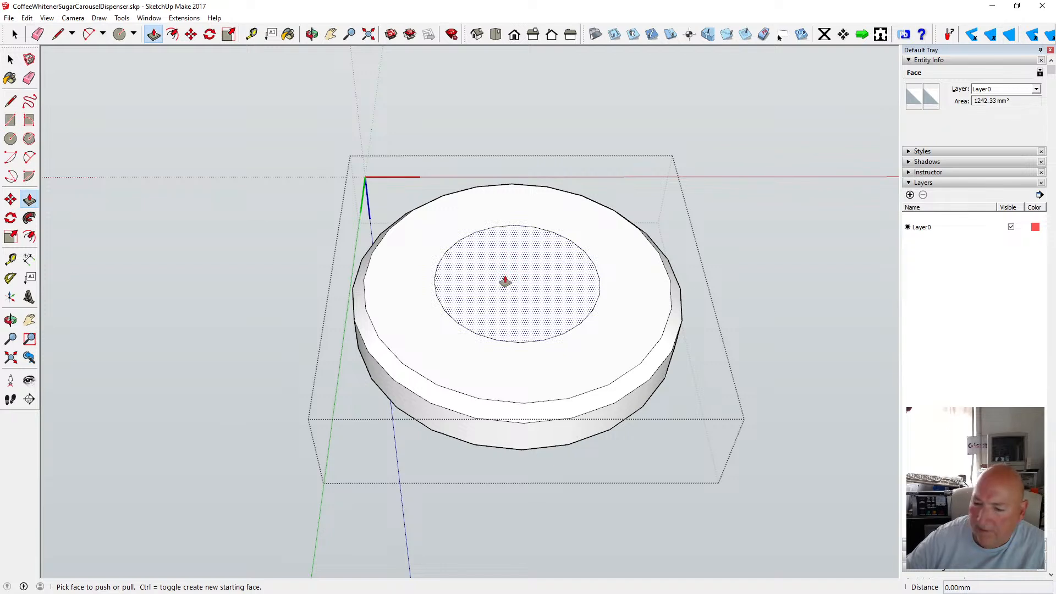
click(505, 281)
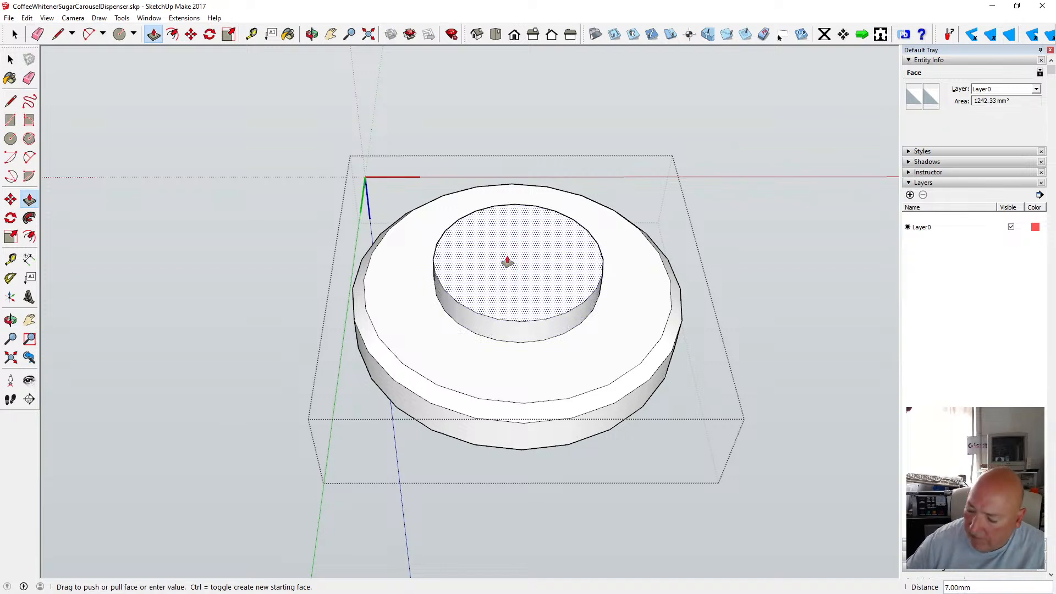
text(15)
key(Return)
click(11, 59)
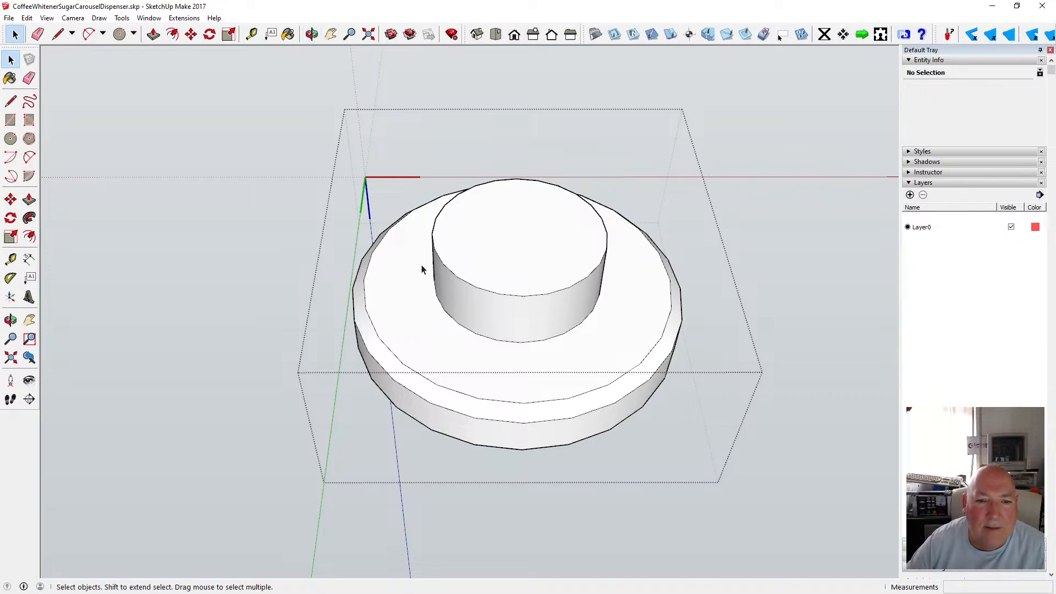
Inspect the finished base from several angles and zoom levels.
click(311, 34)
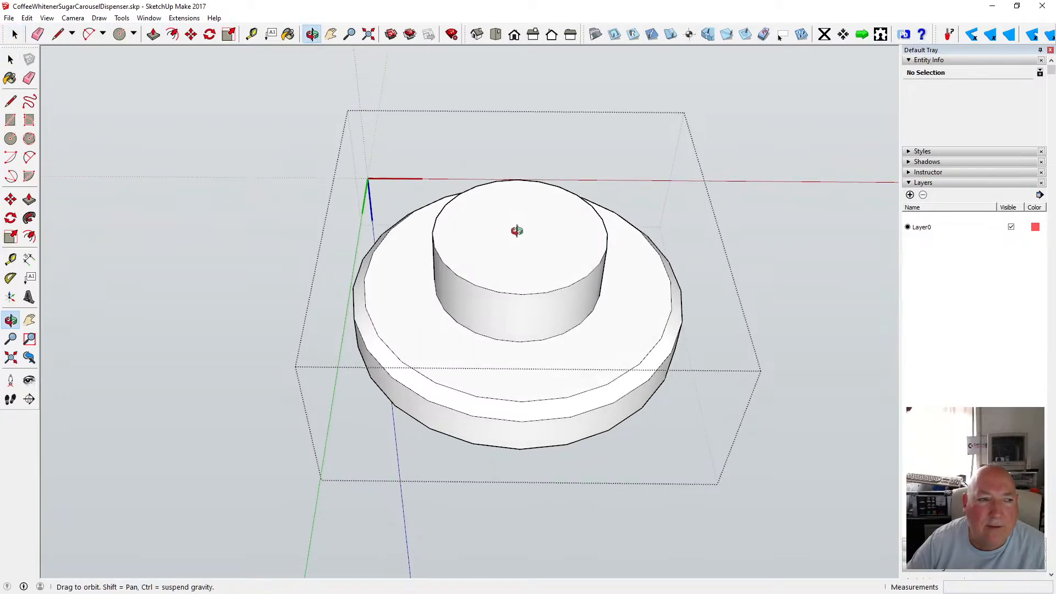
drag(519, 228, 512, 206)
scroll(527, 242, up, 3)
drag(526, 240, 471, 305)
scroll(533, 174, down, 5)
key(space)
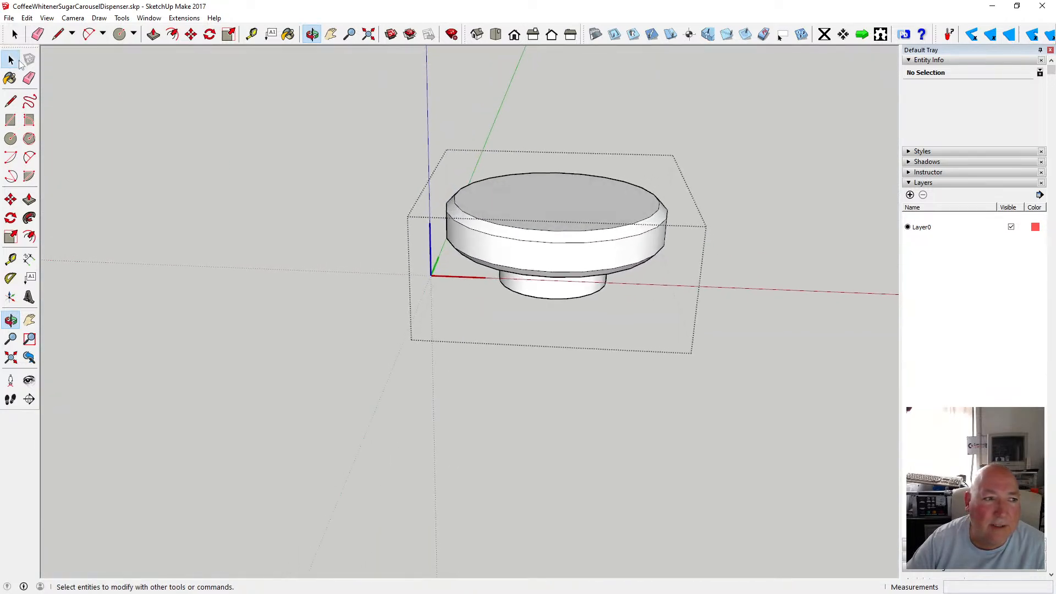
scroll(461, 210, down, 3)
scroll(460, 210, up, 3)
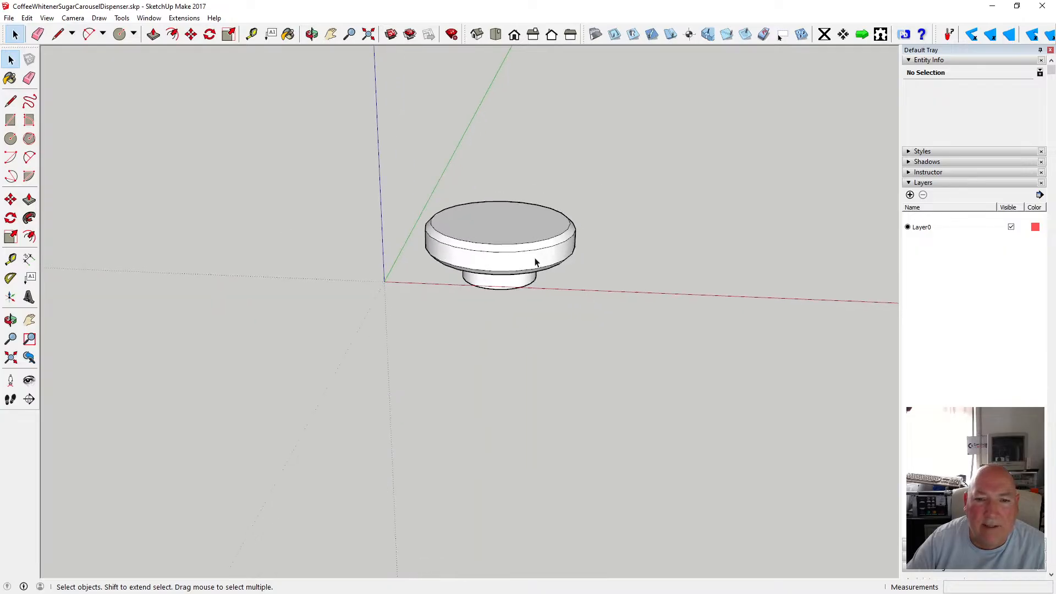
click(312, 34)
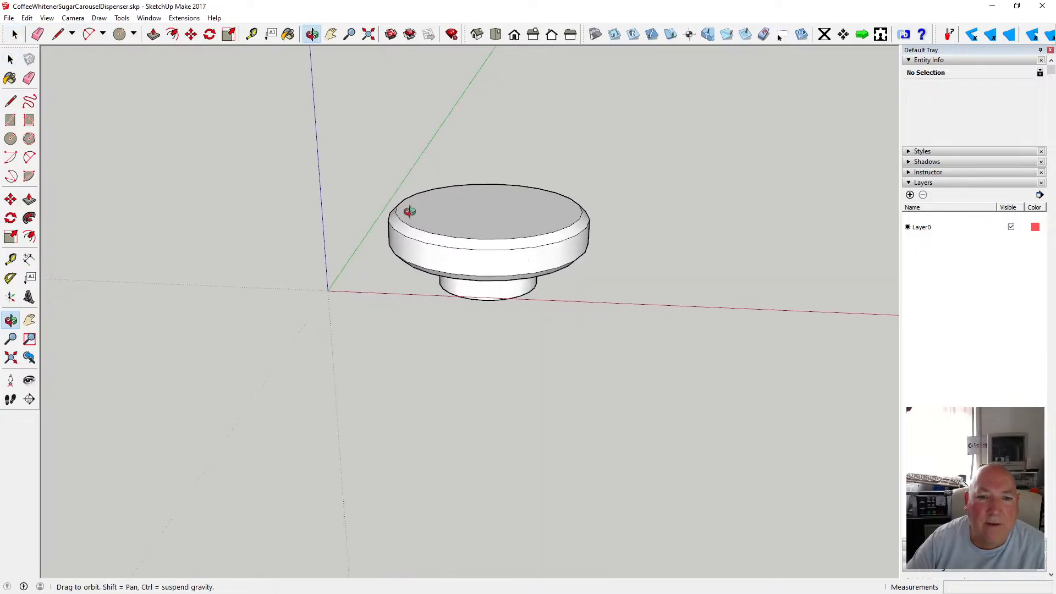
drag(409, 212, 453, 220)
scroll(434, 234, down, 5)
scroll(453, 219, up, 5)
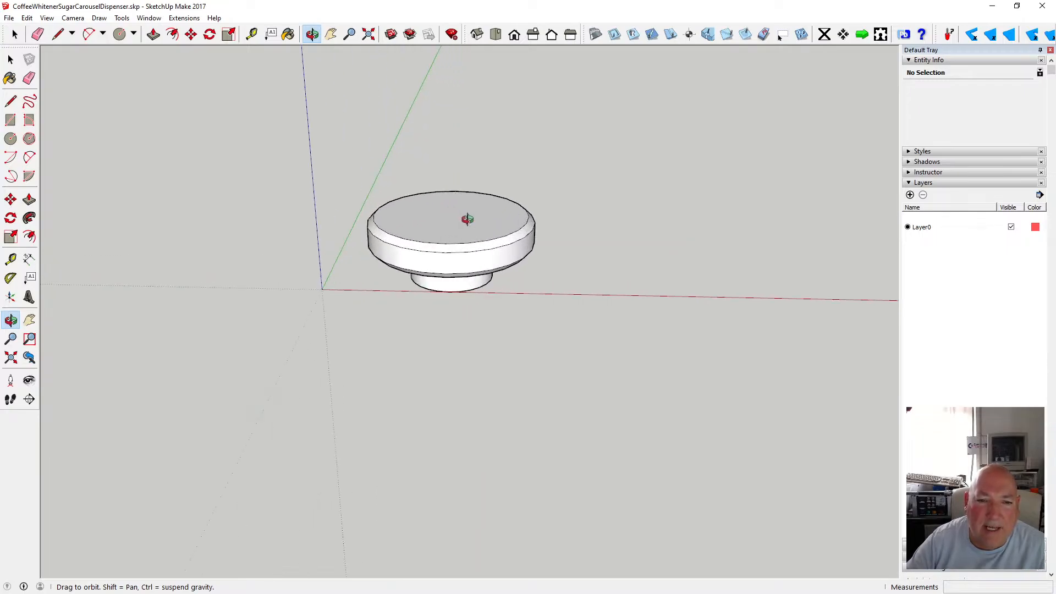
scroll(467, 219, down, 6)
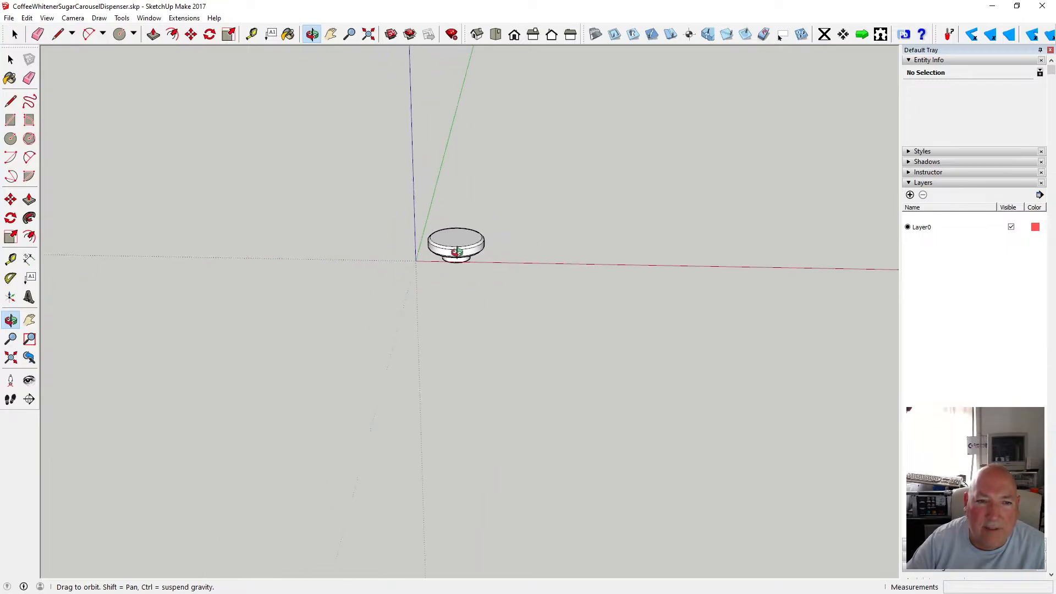
Move the base component away from the origin.
click(192, 34)
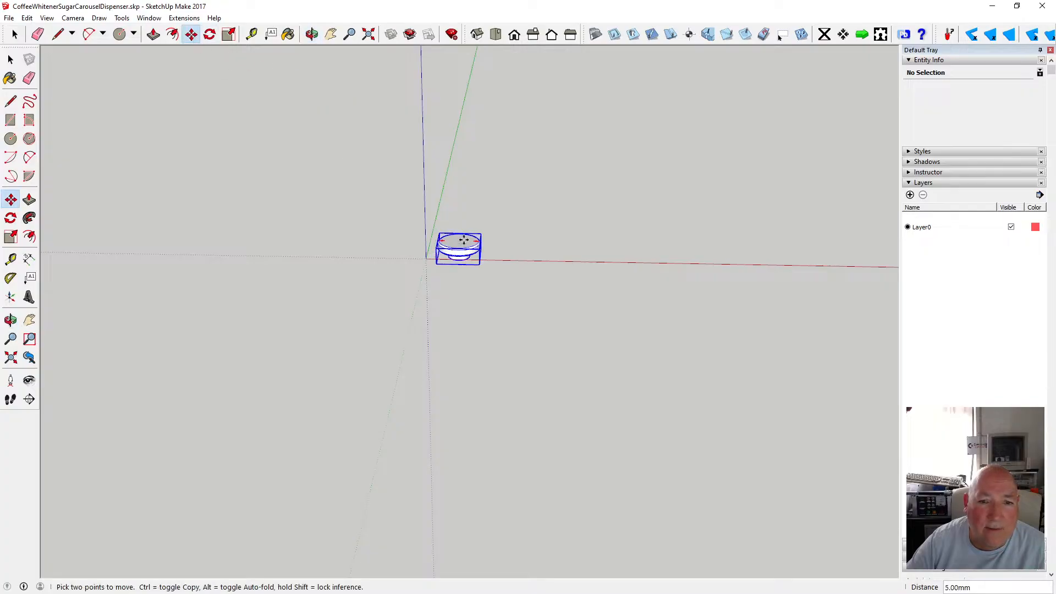
click(456, 246)
click(611, 128)
scroll(472, 238, up, 3)
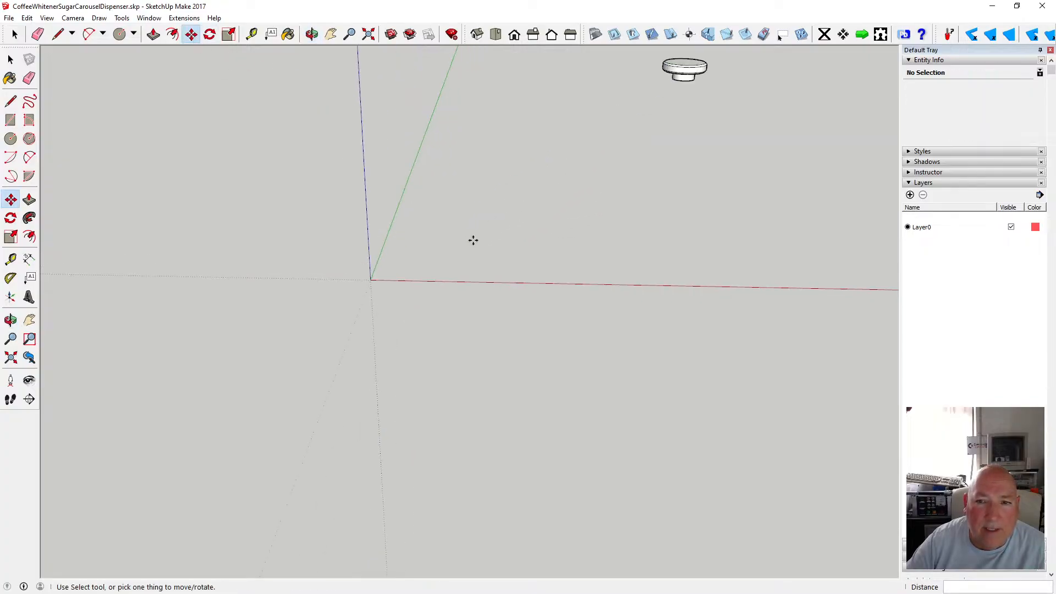
Draw a 40 mm radius circle near the origin.
click(11, 138)
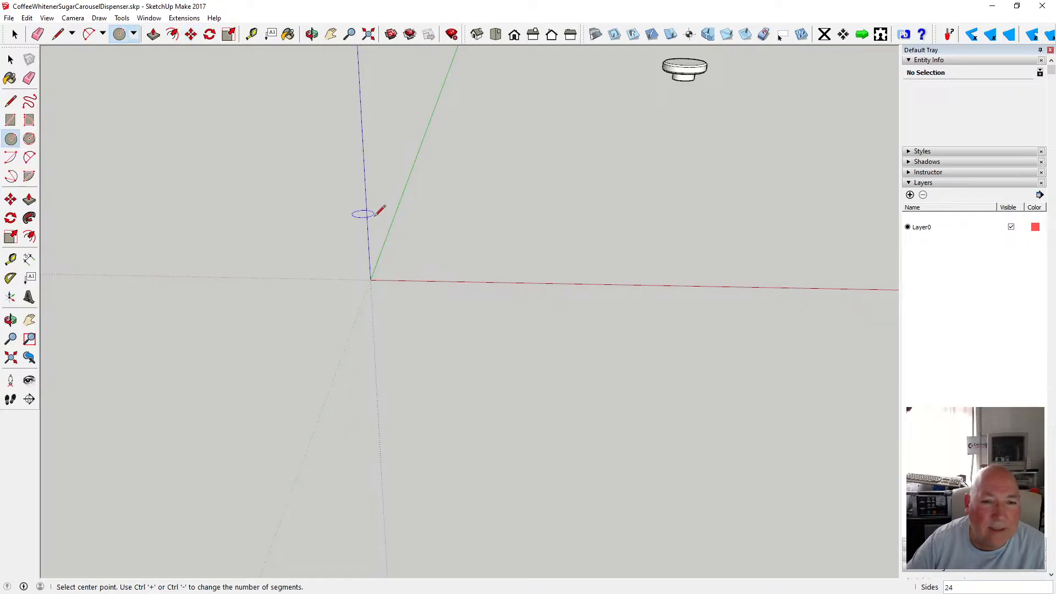
click(443, 246)
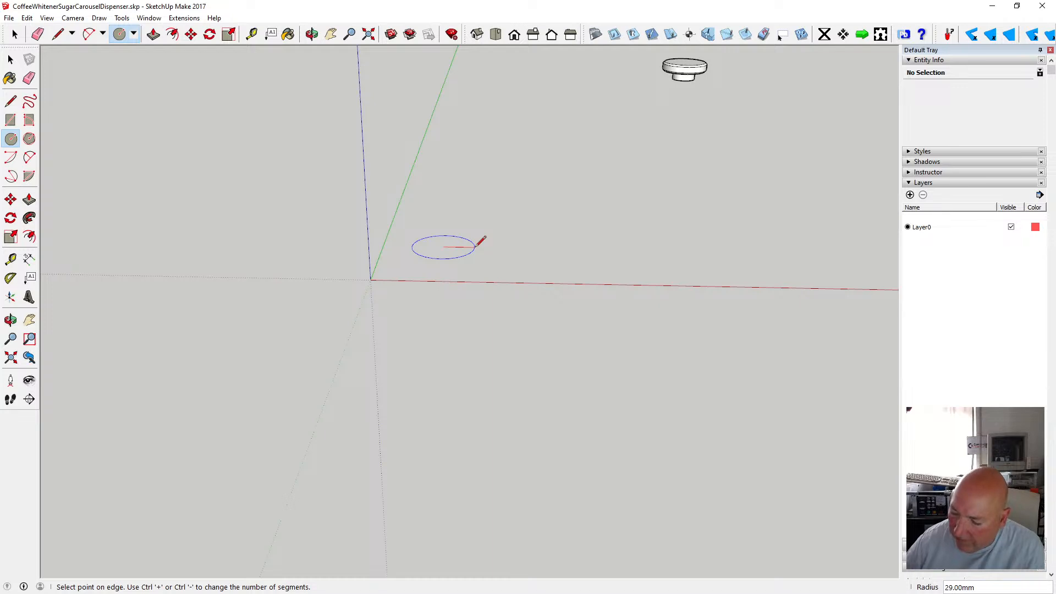
key(Return)
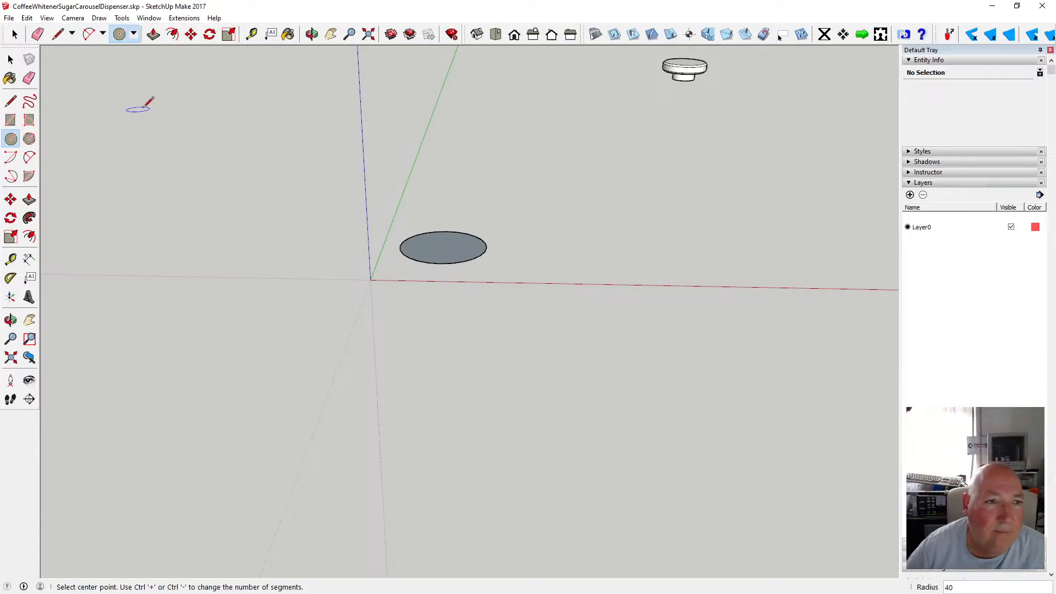
Push/pull the 40 mm radius circle up 110 mm into a cylinder.
click(153, 34)
click(454, 249)
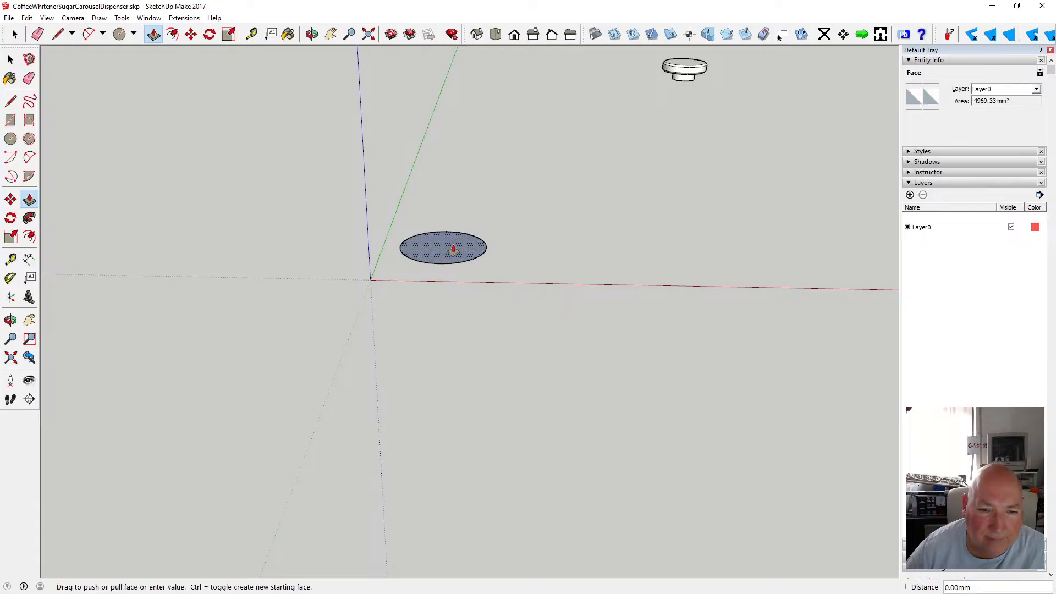
text(110)
key(Return)
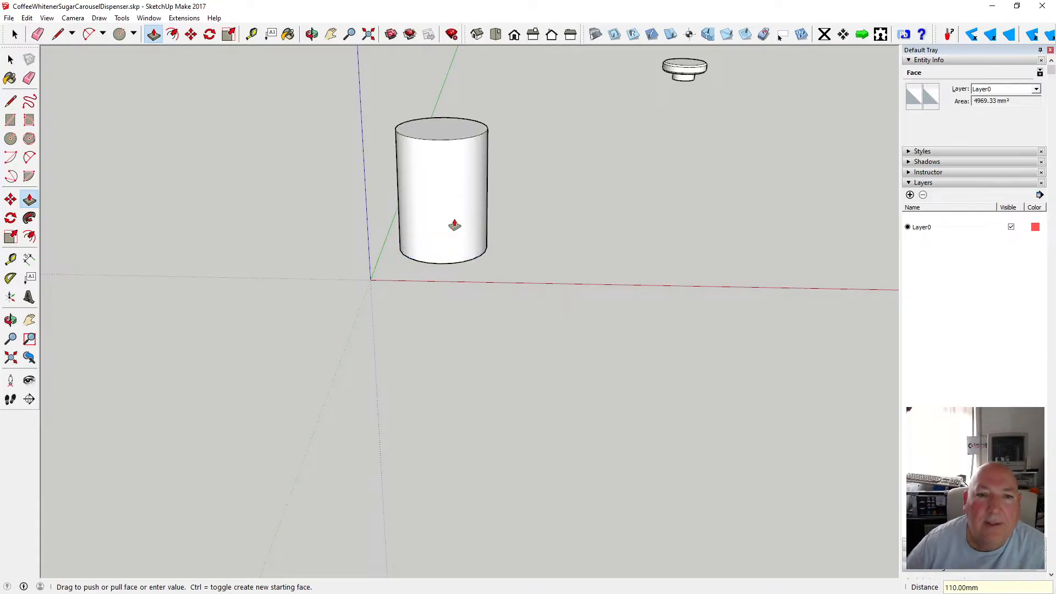
Orbit and zoom around the new cylinder to inspect it.
key(o)
scroll(457, 279, down, 3)
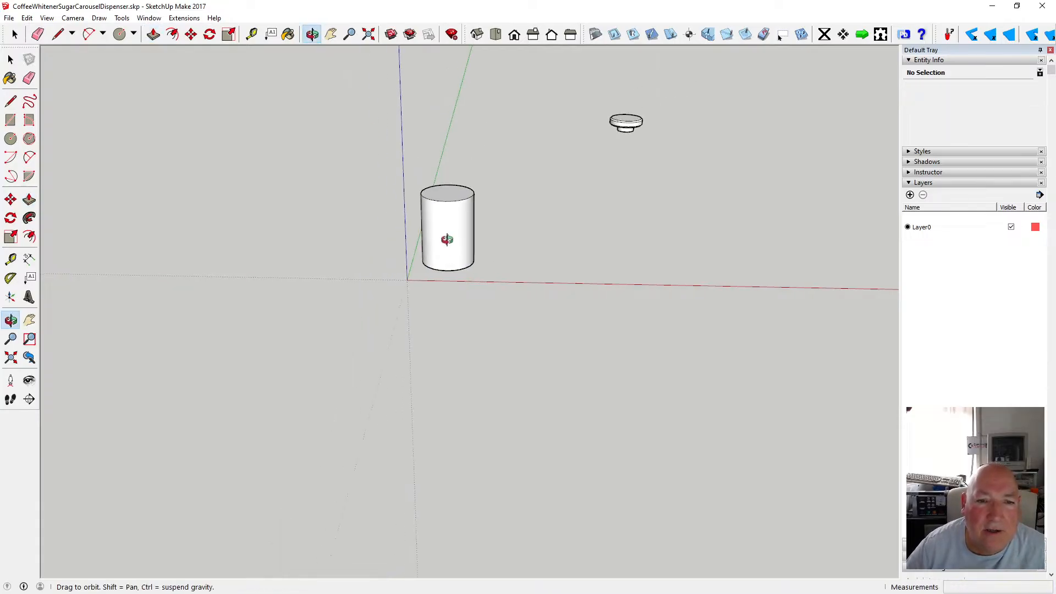
scroll(445, 237, up, 3)
drag(476, 206, 459, 226)
scroll(461, 223, up, 3)
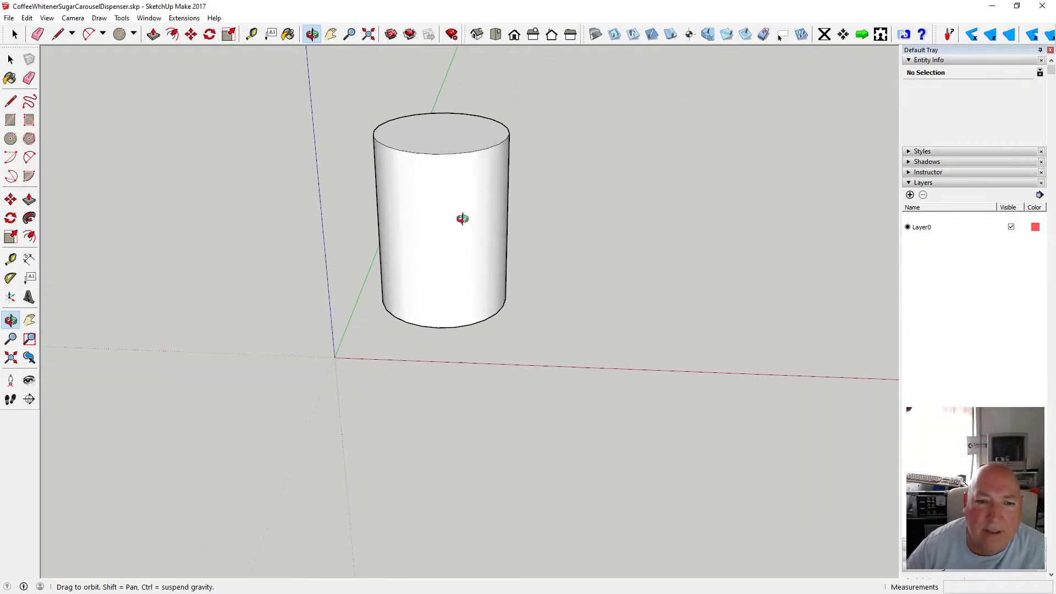
drag(408, 198, 434, 263)
scroll(443, 288, down, 3)
scroll(455, 277, up, 3)
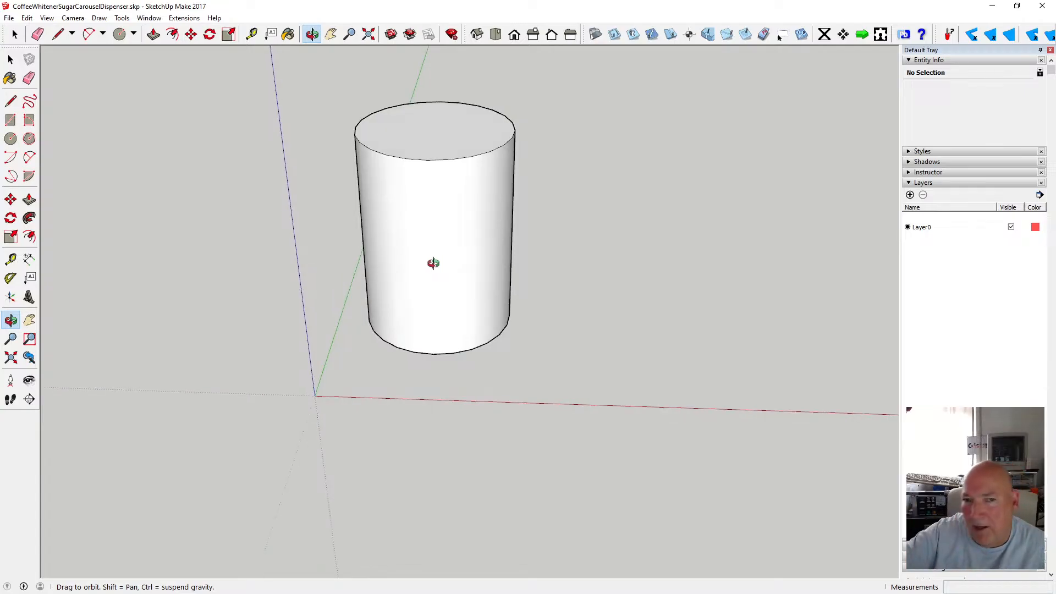
scroll(436, 276, up, 2)
scroll(436, 276, down, 4)
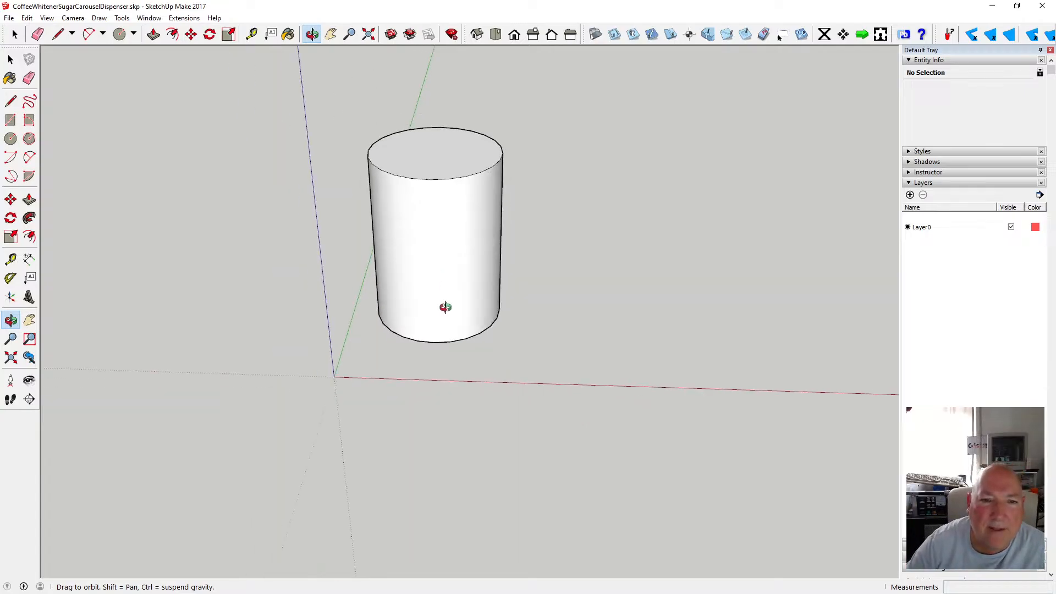
drag(431, 293, 427, 317)
Select the whole cylinder and make it a component.
click(10, 59)
drag(345, 114, 530, 355)
right_click(458, 270)
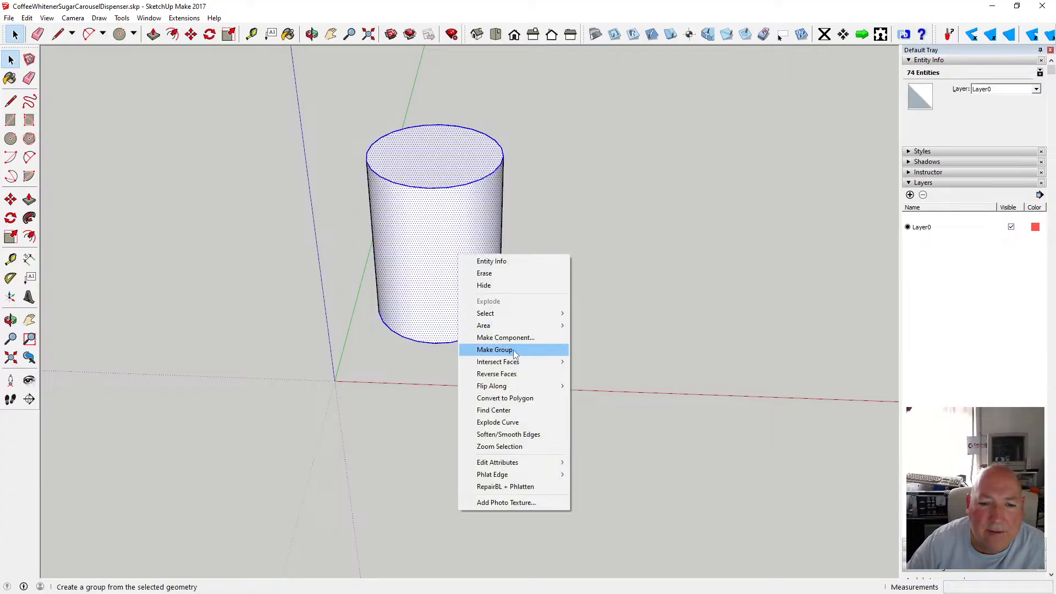
click(527, 337)
click(542, 380)
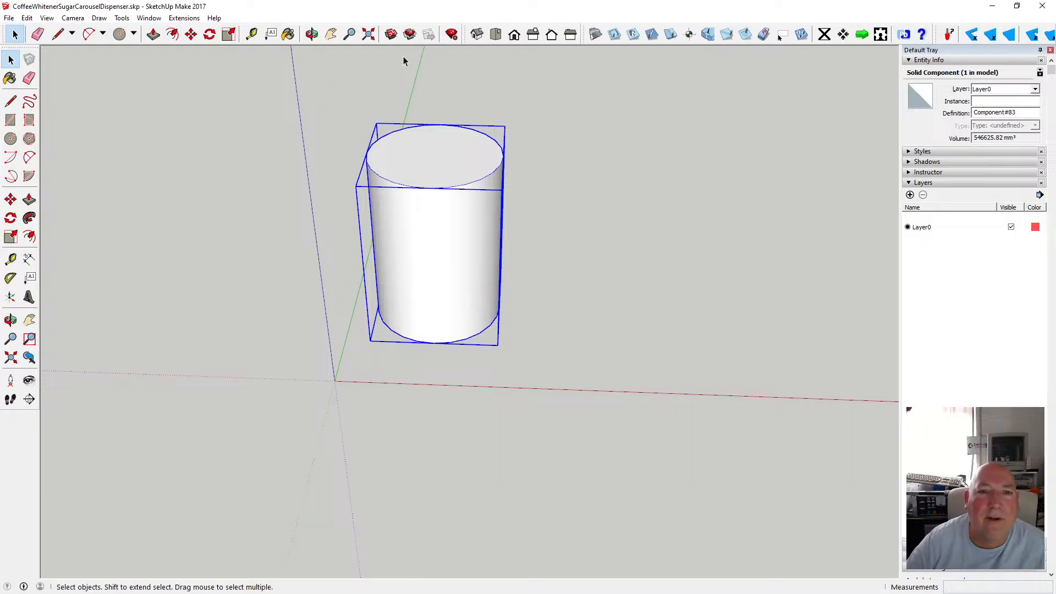
Copy the cylinder component 80 mm along the red axis so it sits beside the original.
click(191, 34)
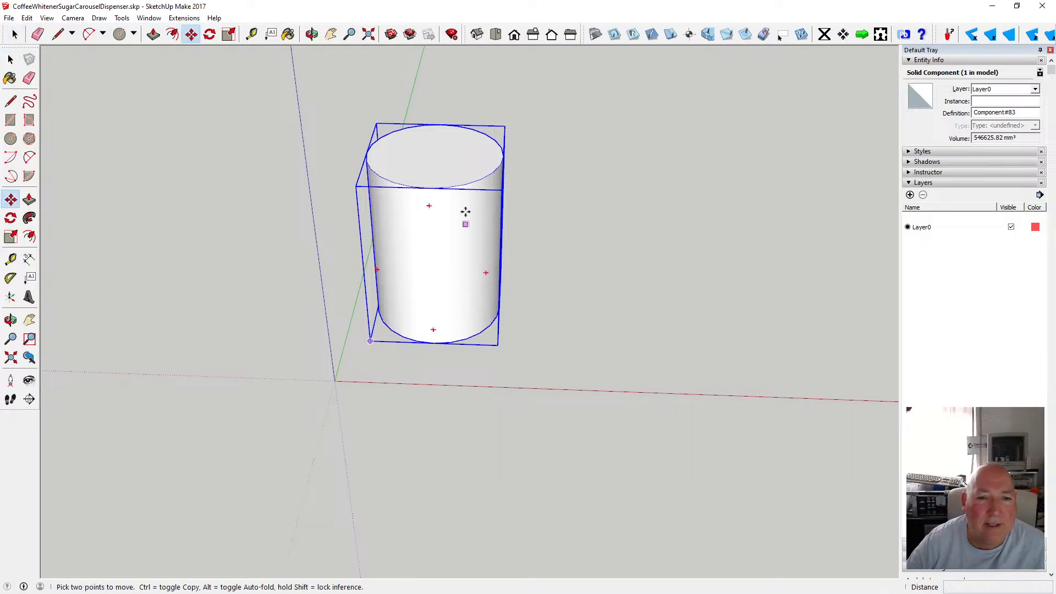
click(504, 156)
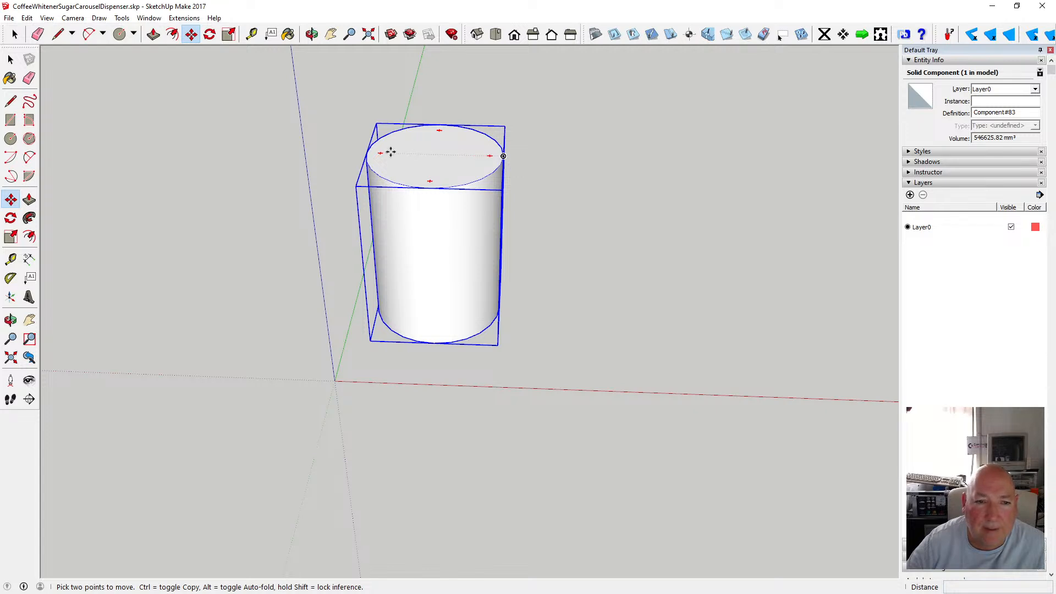
click(370, 152)
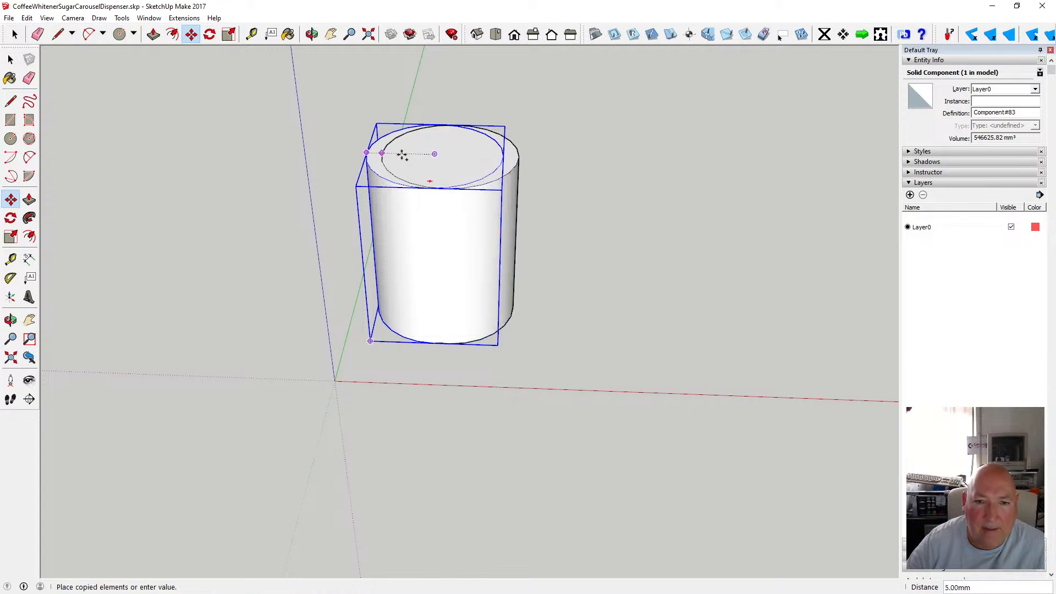
key(ctrl)
click(503, 156)
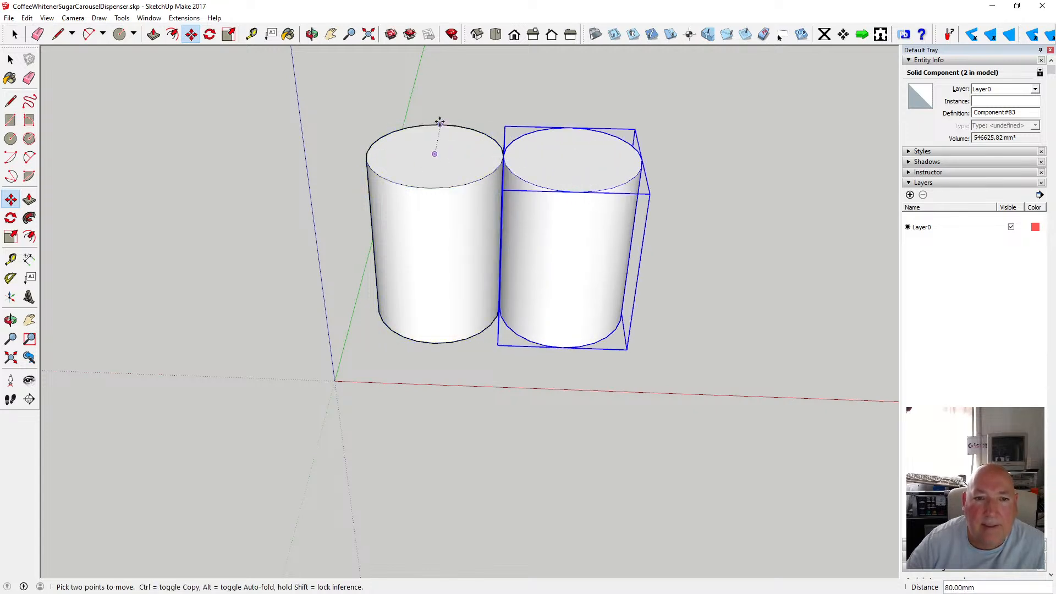
Copy the second cylinder 80 mm back along the green axis, then shift that copy 40 mm along the red axis.
click(576, 192)
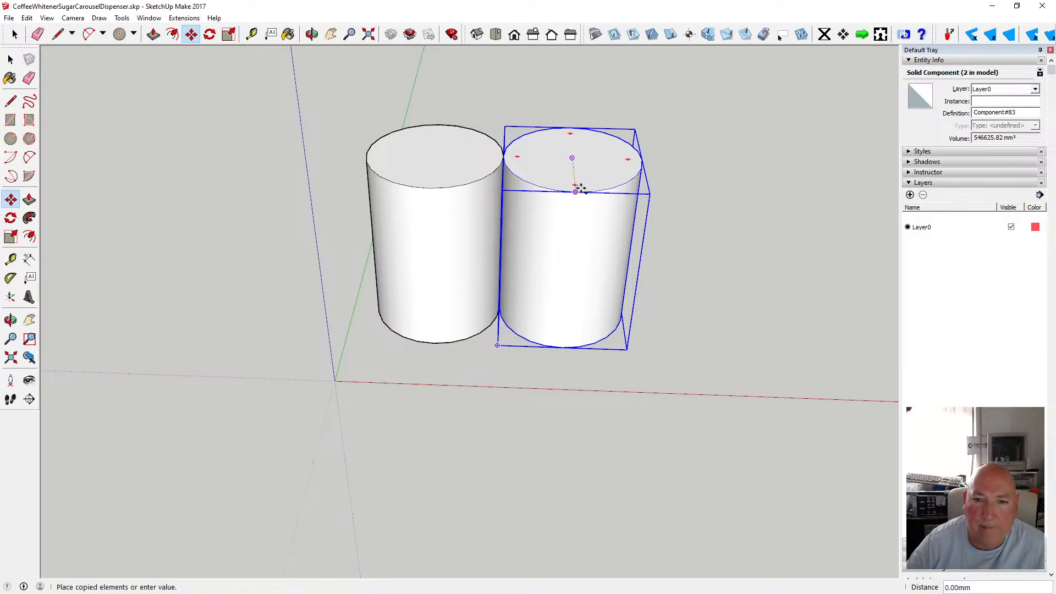
click(573, 129)
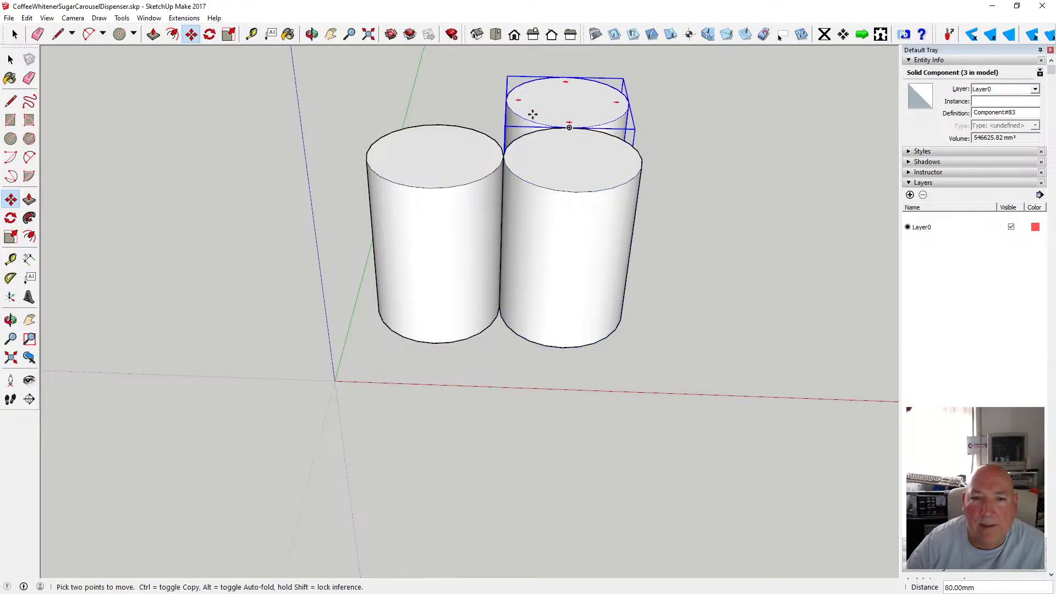
click(569, 125)
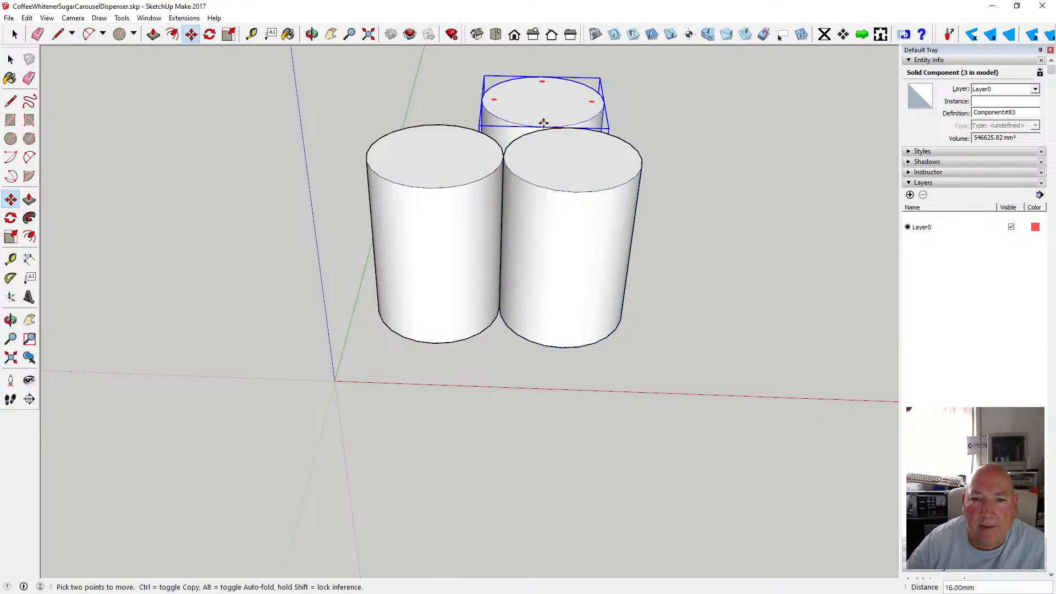
text(40)
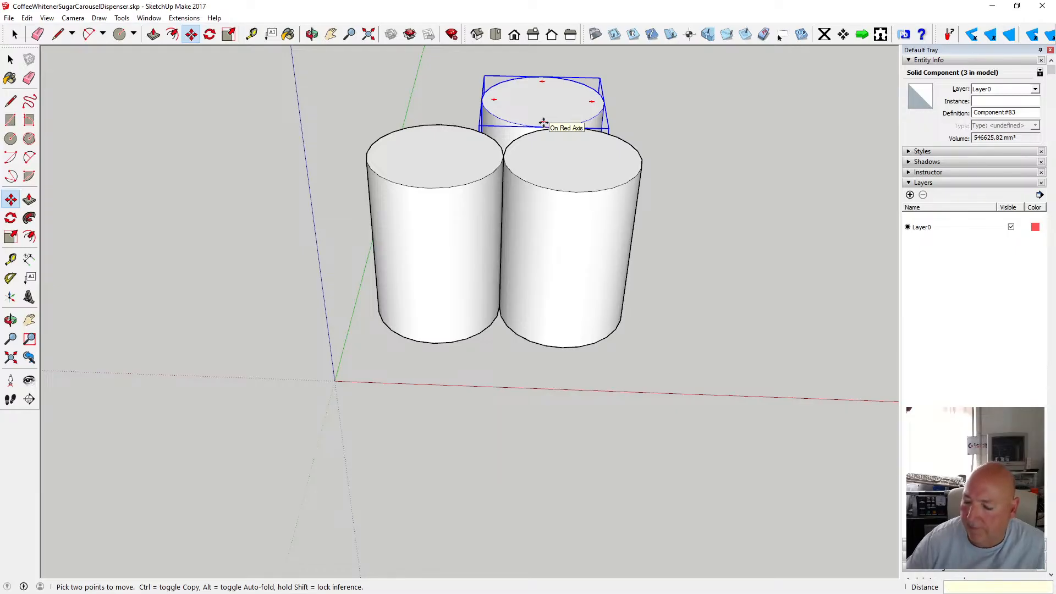
key(Return)
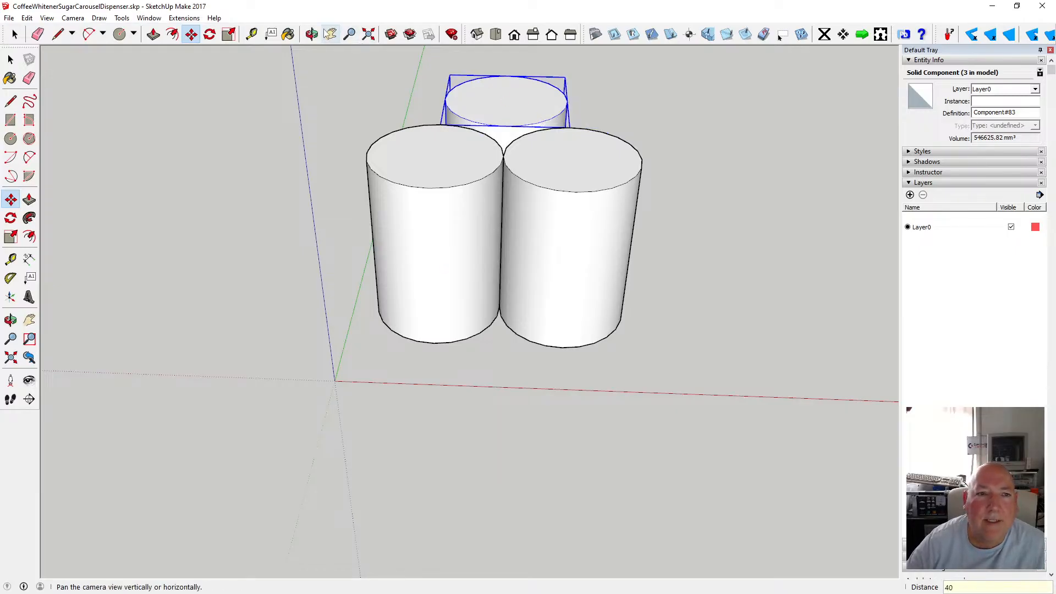
Turn off the axes display.
click(311, 34)
drag(491, 165, 489, 309)
scroll(559, 247, down, 5)
scroll(632, 311, up, 5)
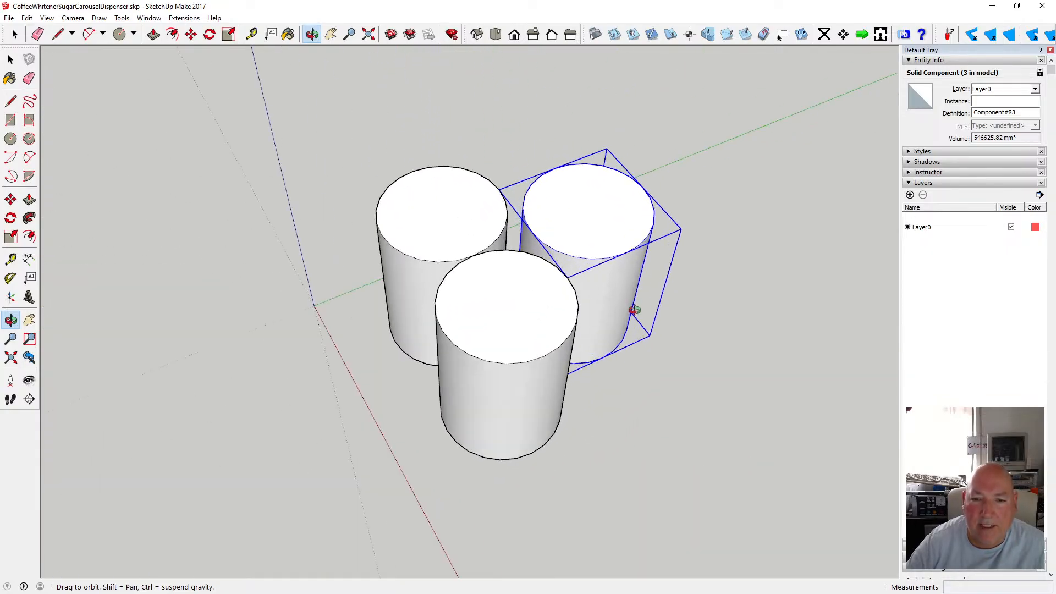
drag(629, 306, 453, 267)
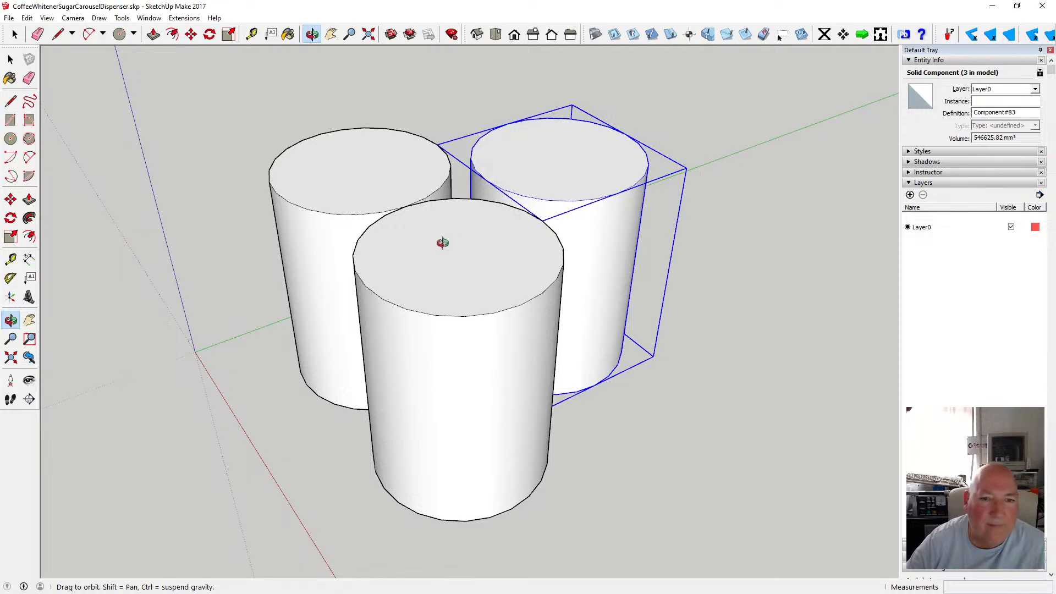
scroll(443, 242, down, 5)
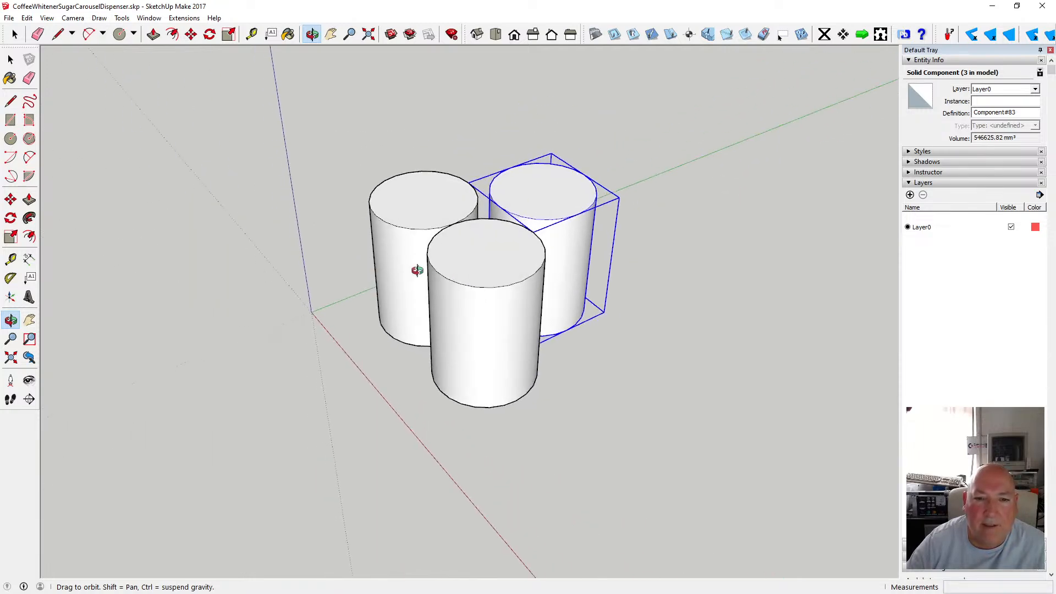
drag(417, 270, 519, 332)
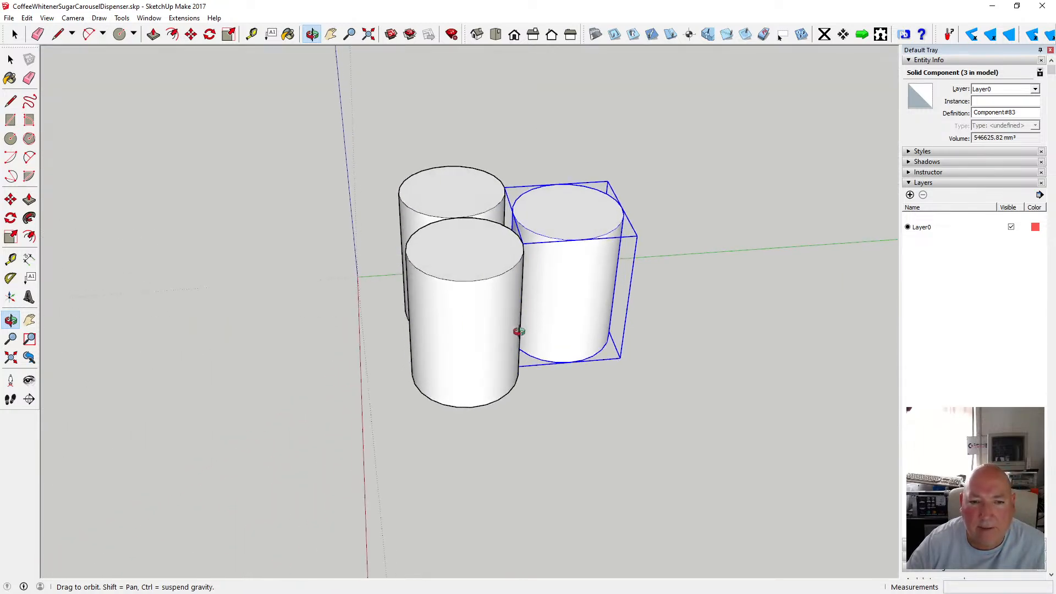
key(space)
click(408, 145)
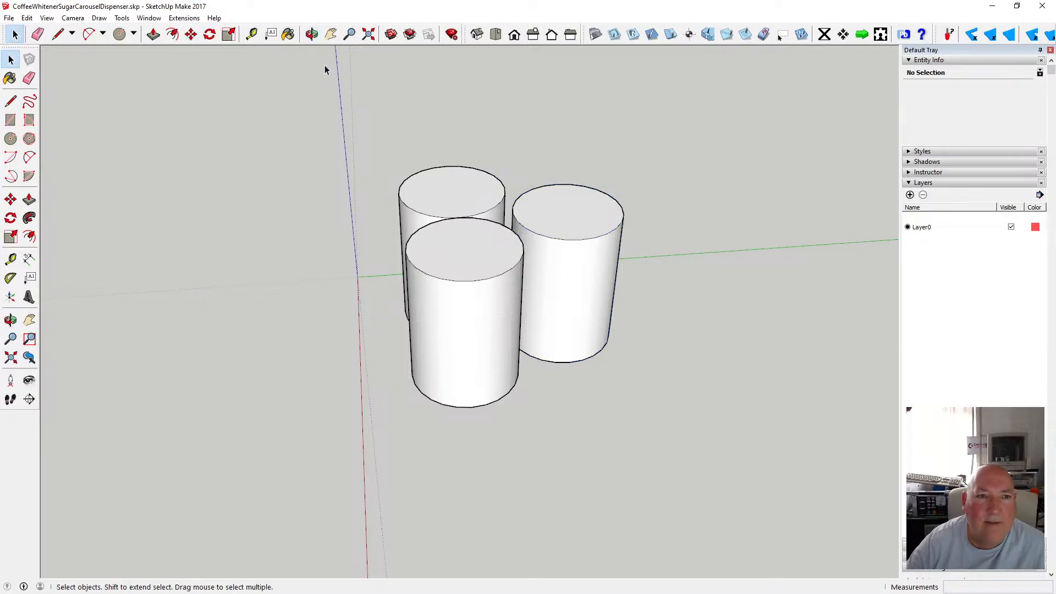
click(47, 18)
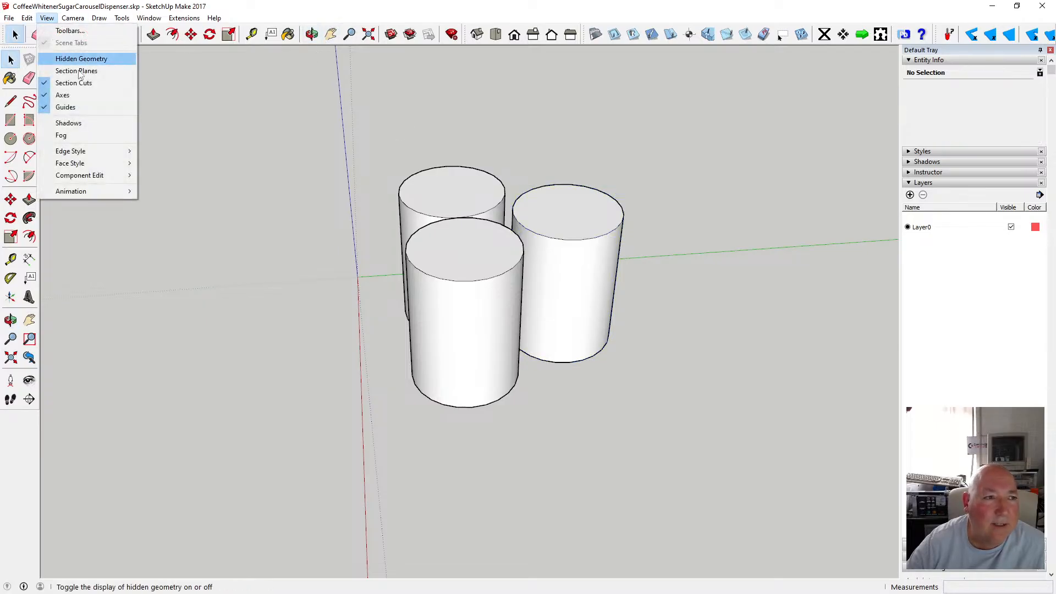
click(87, 98)
Move the right front cylinder 4 mm along the red axis.
key(o)
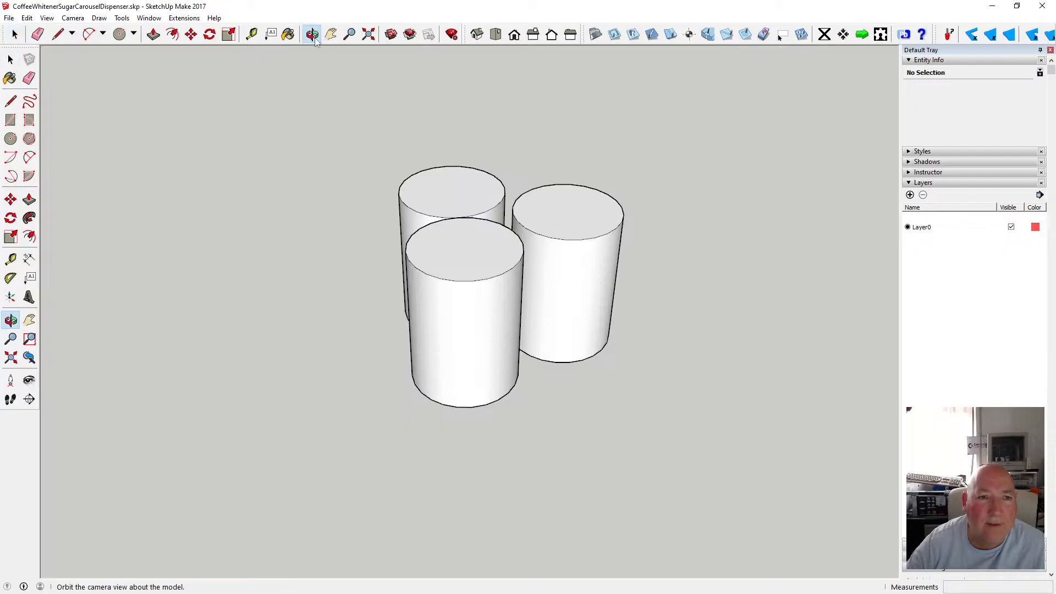
mouse_move(440, 165)
mouse_down()
mouse_move(497, 182)
mouse_move(498, 250)
mouse_move(449, 200)
mouse_move(497, 351)
mouse_move(460, 347)
mouse_move(448, 321)
mouse_move(487, 298)
mouse_move(514, 246)
mouse_move(429, 338)
mouse_move(436, 297)
mouse_move(420, 259)
mouse_move(462, 306)
mouse_up()
scroll(459, 308, up, 2)
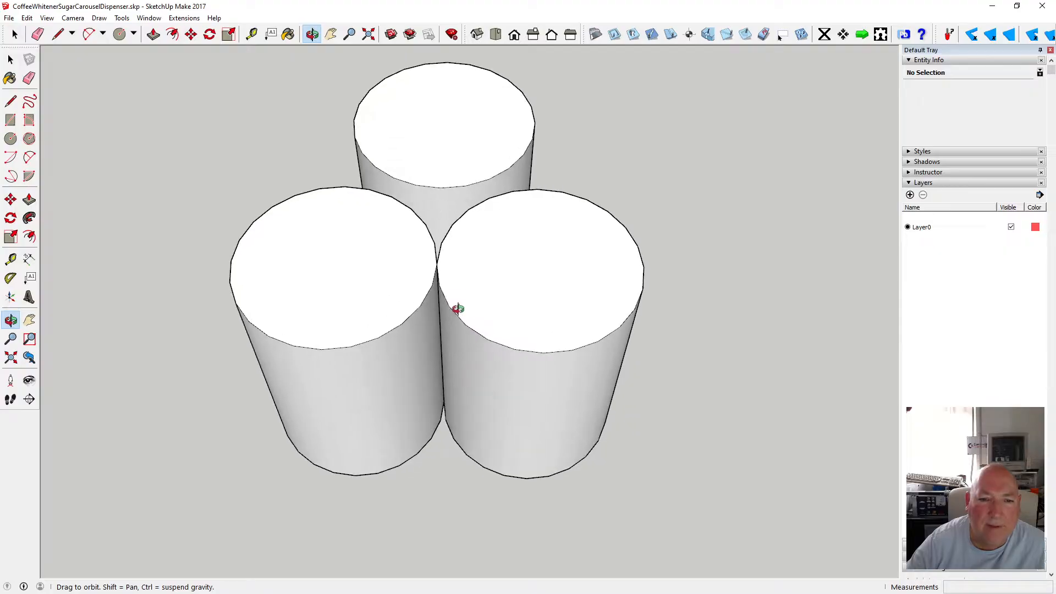
click(191, 34)
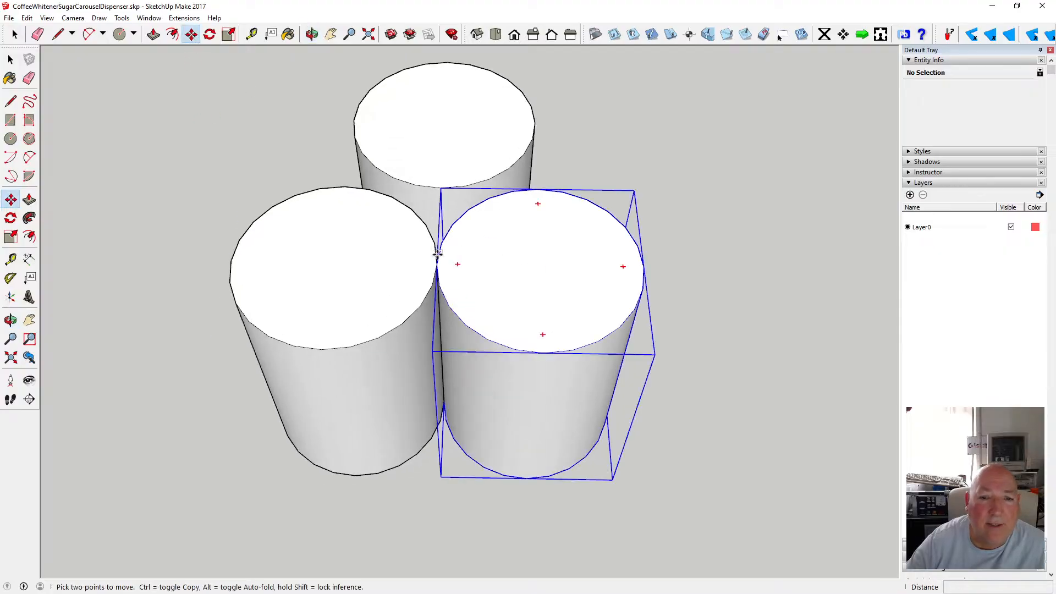
click(437, 262)
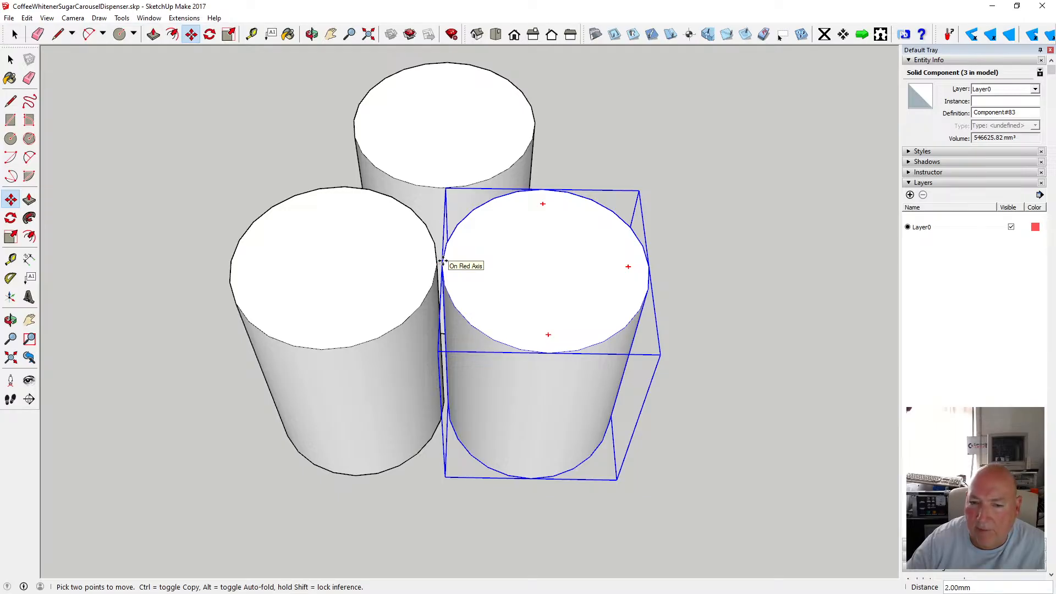
text(4)
key(Return)
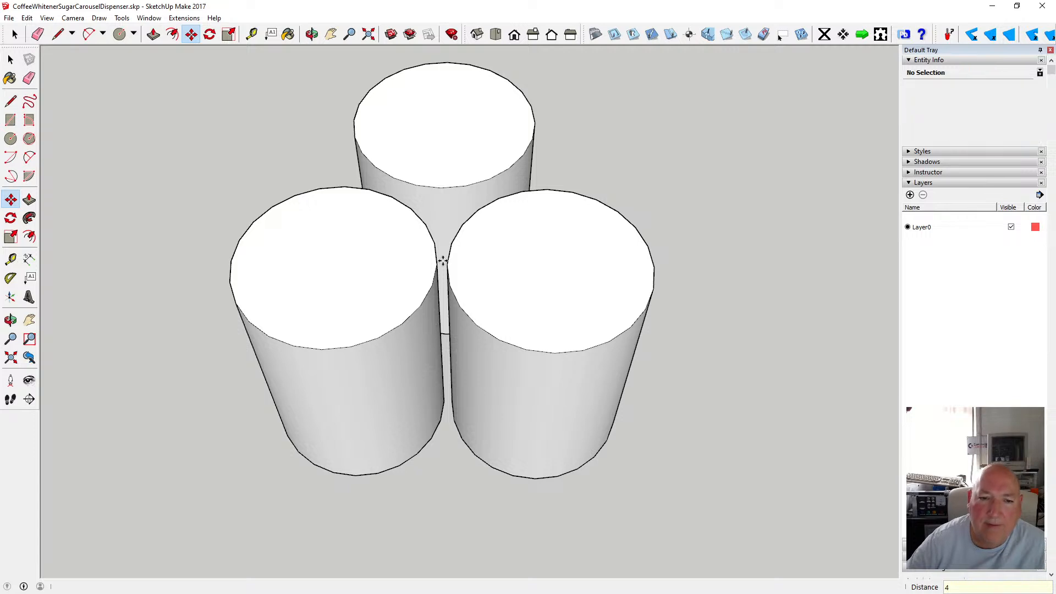
Measure from the left cylinder's edge with the Tape Measure.
click(251, 34)
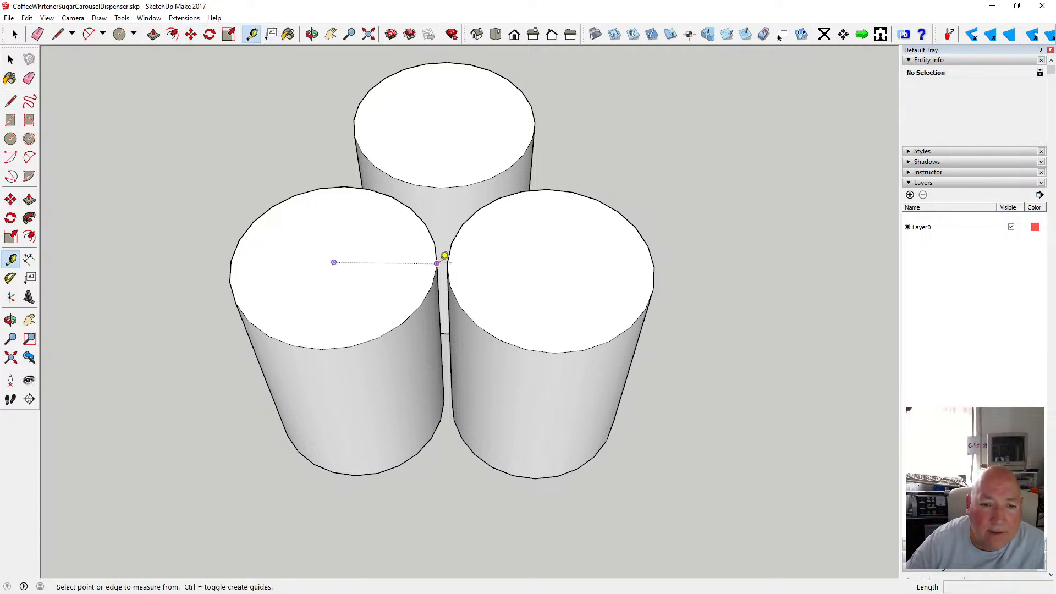
click(437, 263)
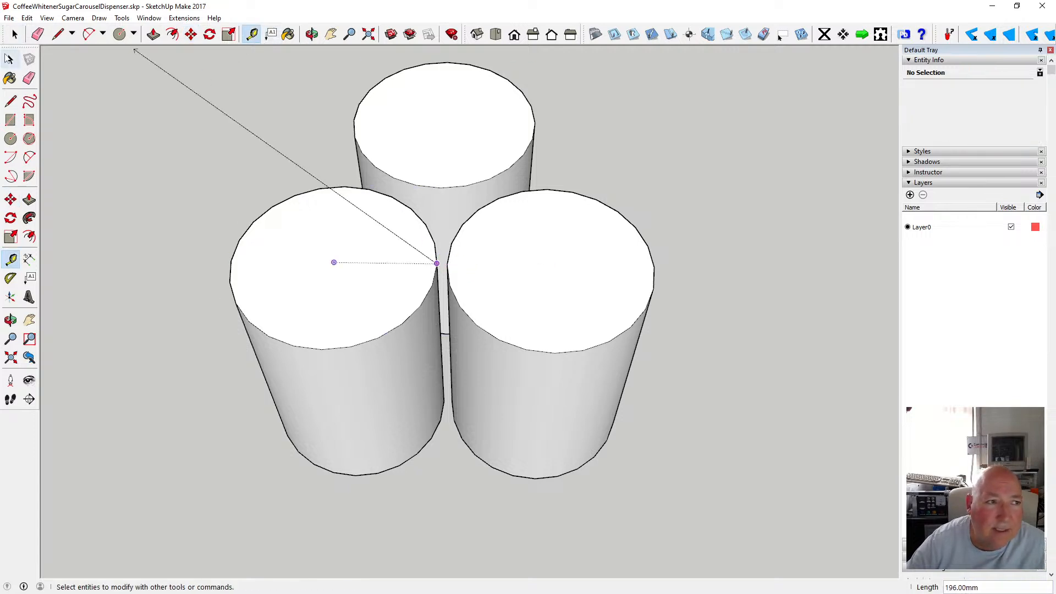
click(15, 34)
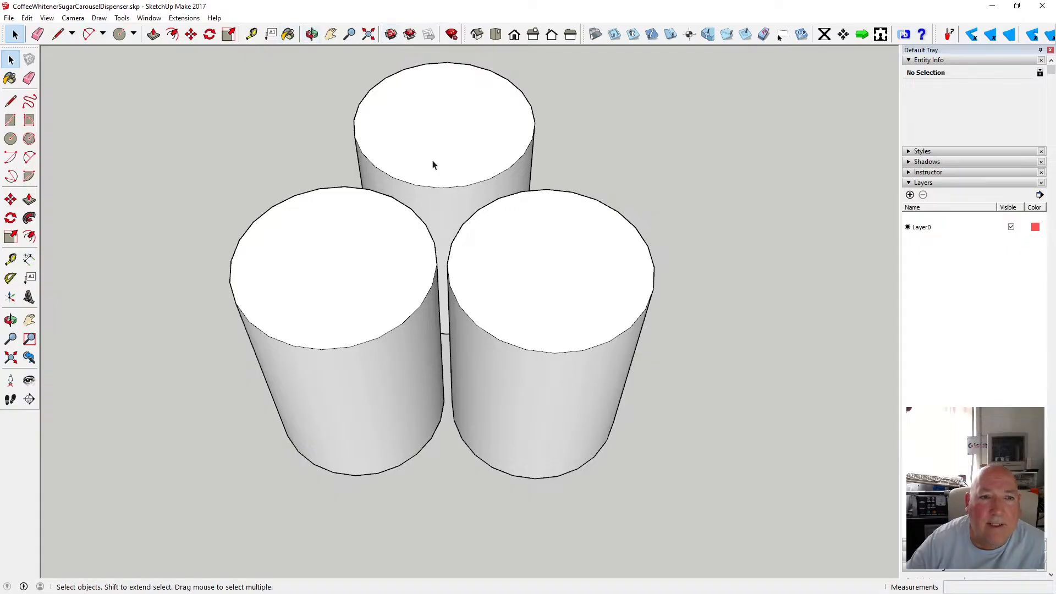
Move the back cylinder 2 mm and then about 12 mm along the green axis toward the front pair.
click(312, 34)
drag(373, 123, 484, 414)
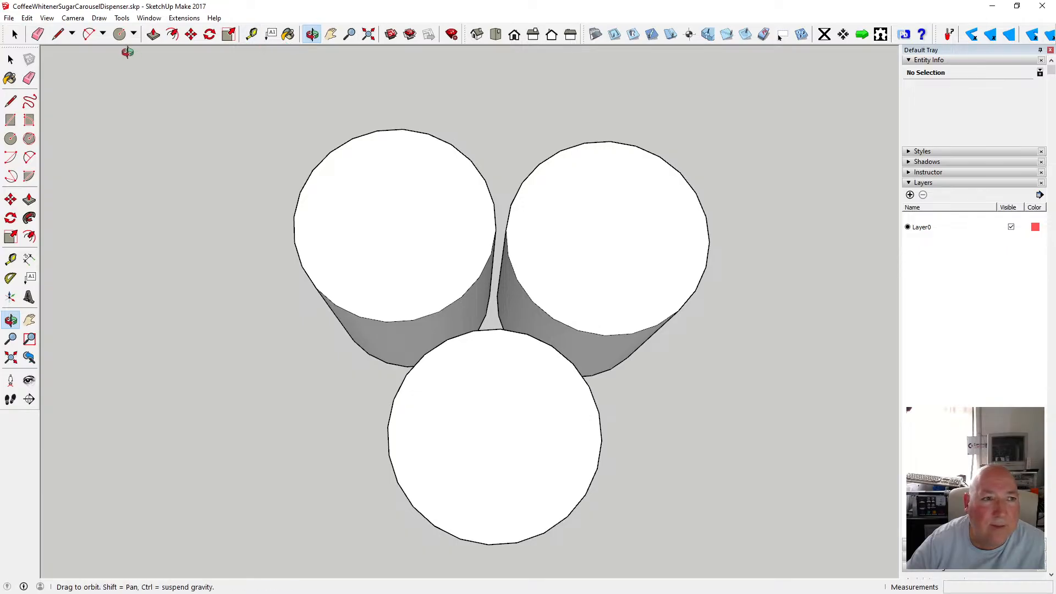
key(space)
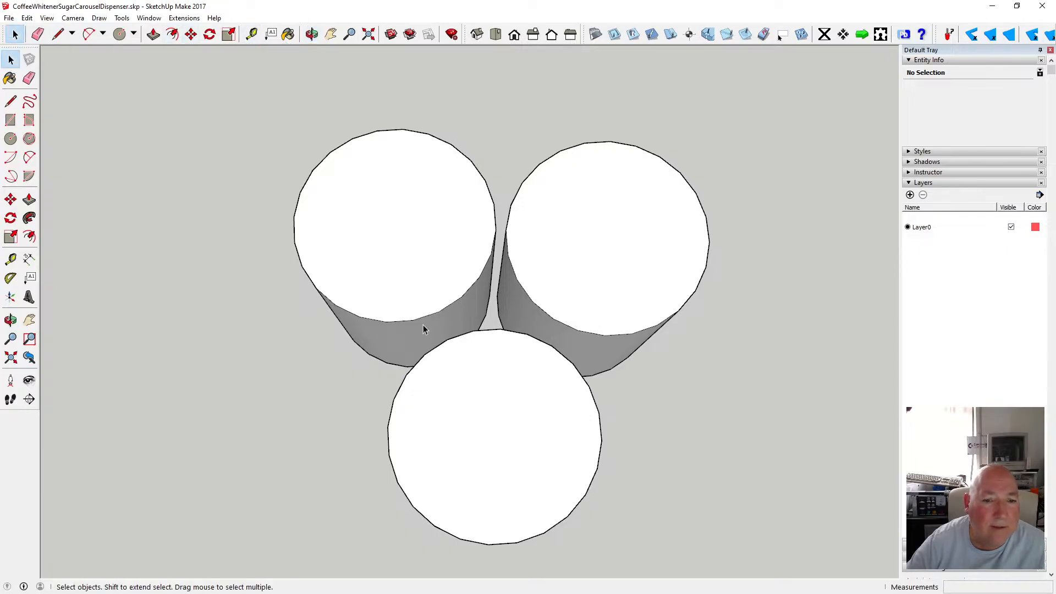
click(436, 343)
click(191, 35)
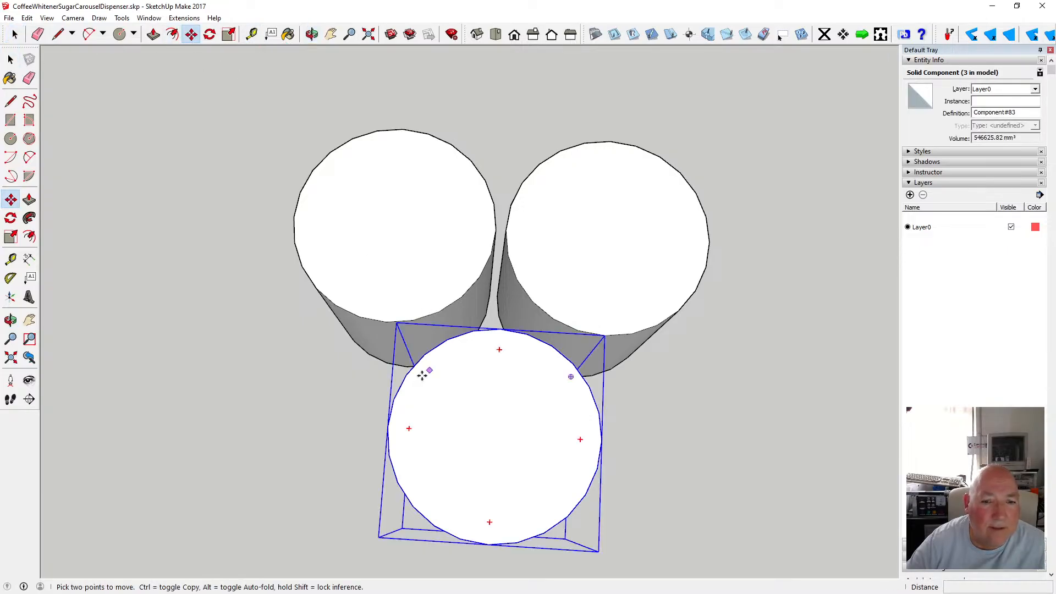
click(385, 426)
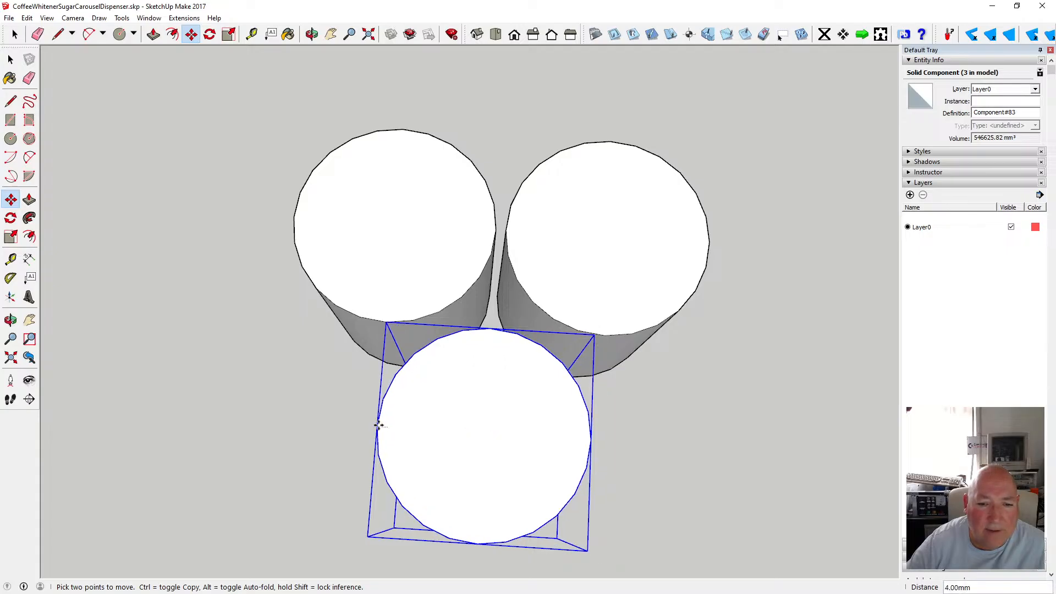
key(Return)
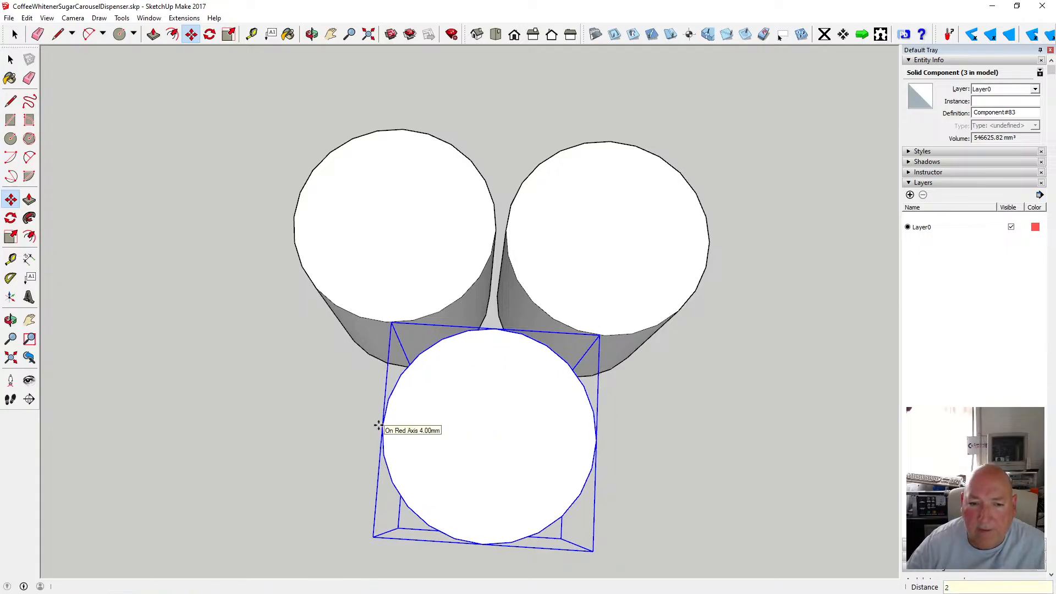
click(496, 325)
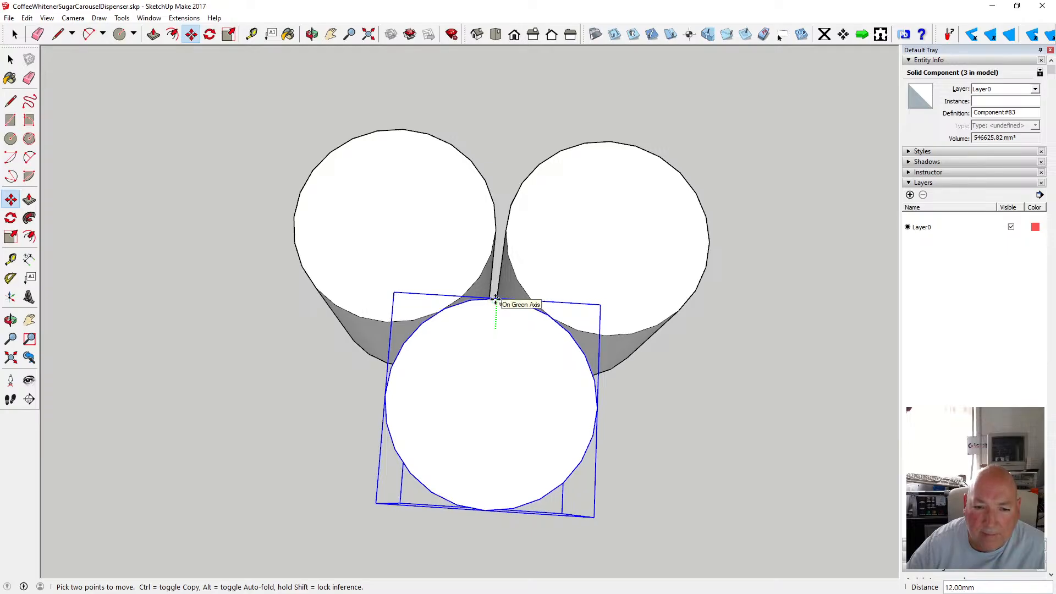
click(496, 300)
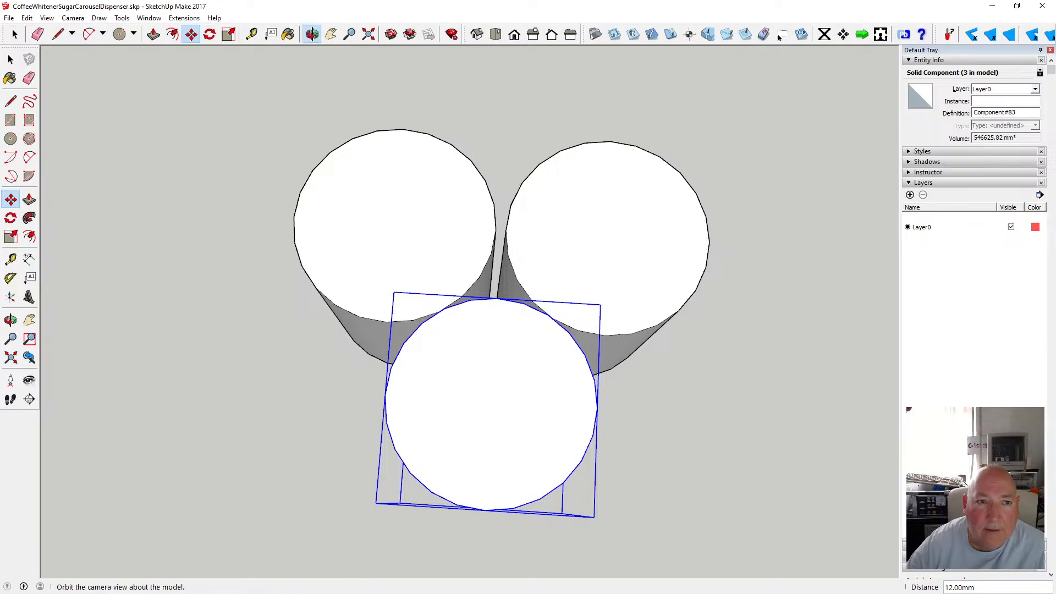
Move the back cylinder 4 mm along the green axis to clear the overlap.
click(311, 35)
scroll(501, 343, up, 10)
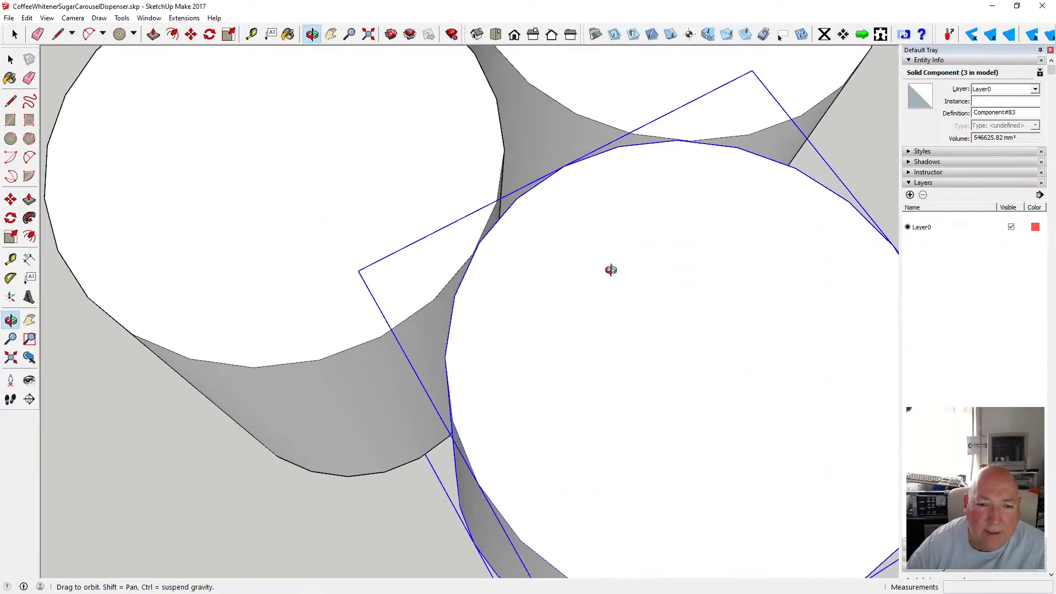
drag(568, 293, 445, 273)
scroll(440, 269, down, 4)
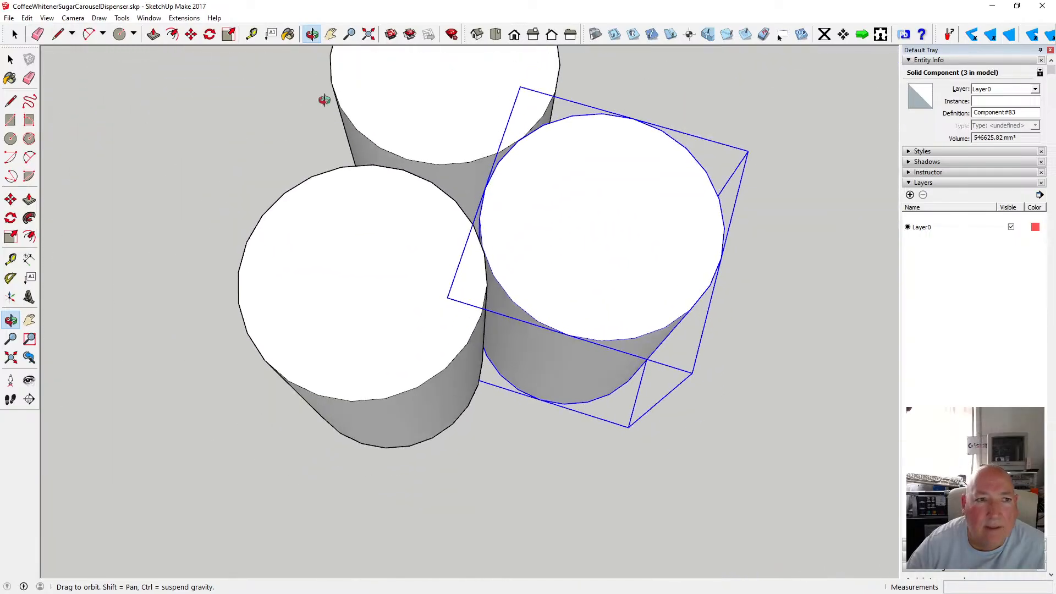
click(191, 34)
click(487, 185)
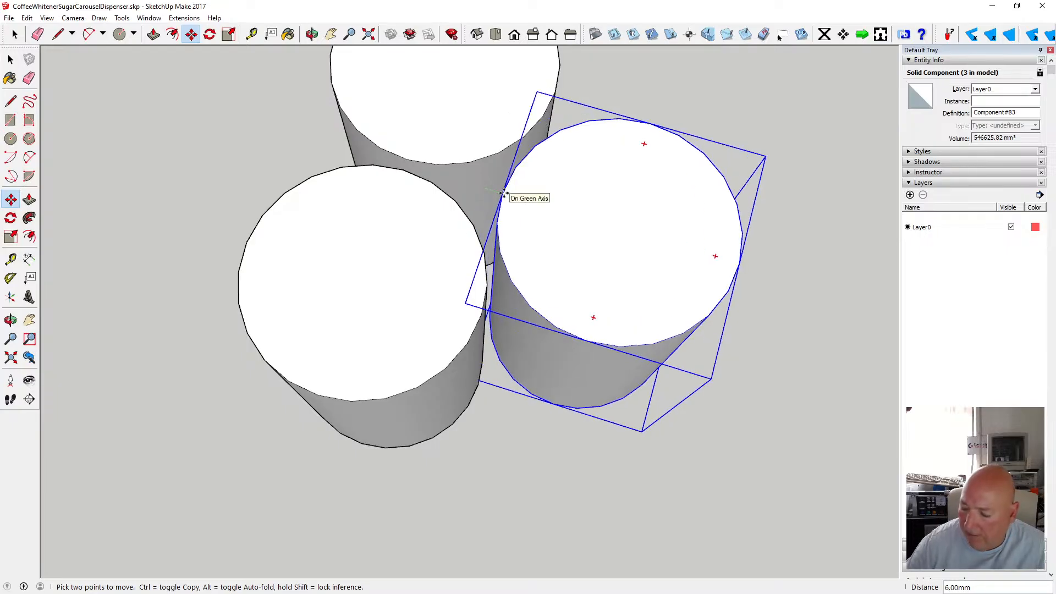
text(4)
key(Return)
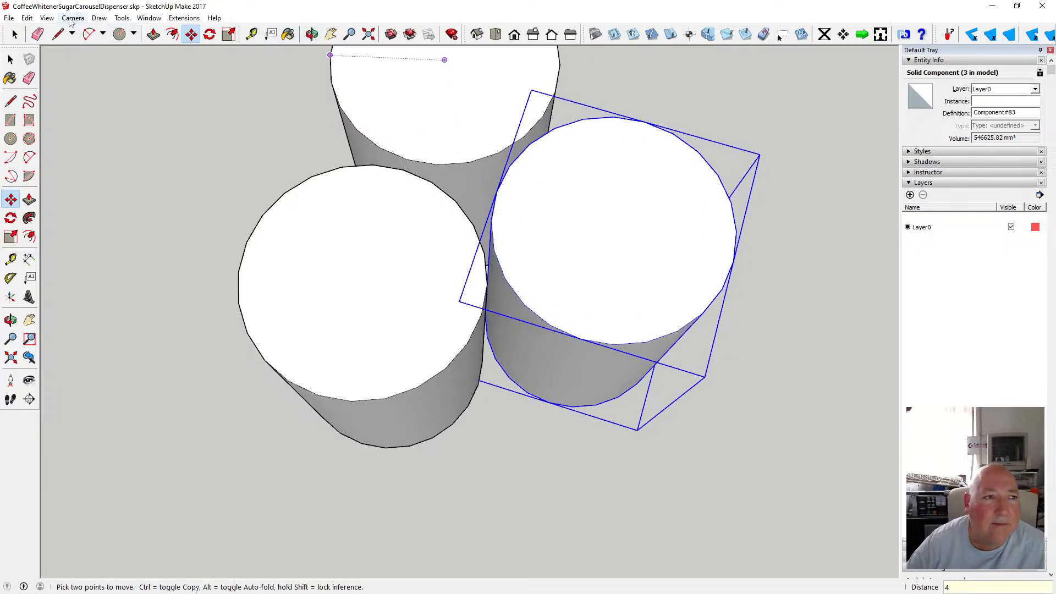
In top view, measure the gaps between the back cylinder and each front cylinder and between the front pair.
click(71, 19)
click(99, 83)
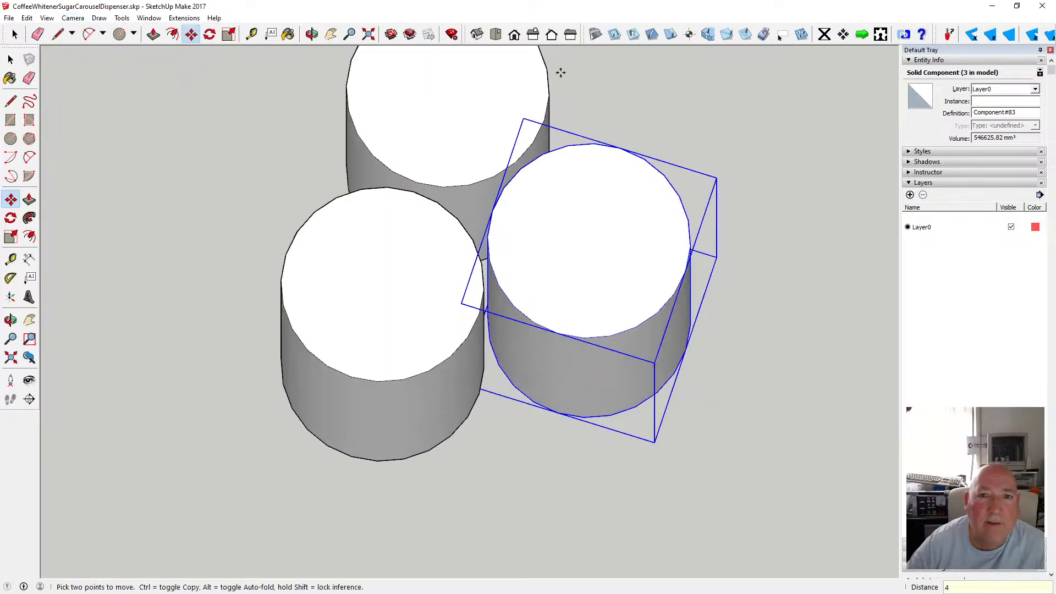
click(495, 34)
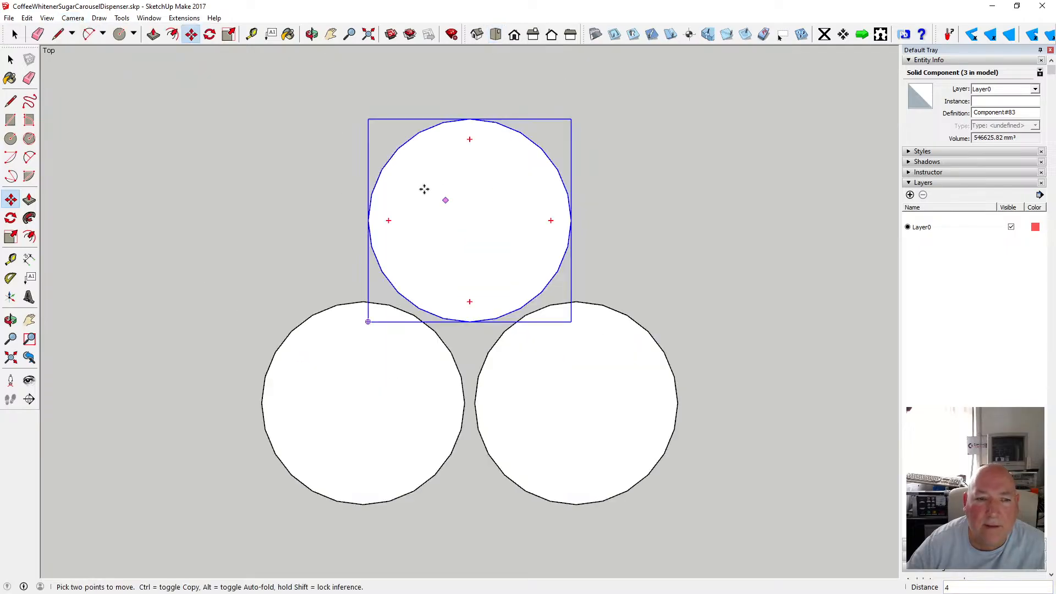
click(11, 60)
click(299, 198)
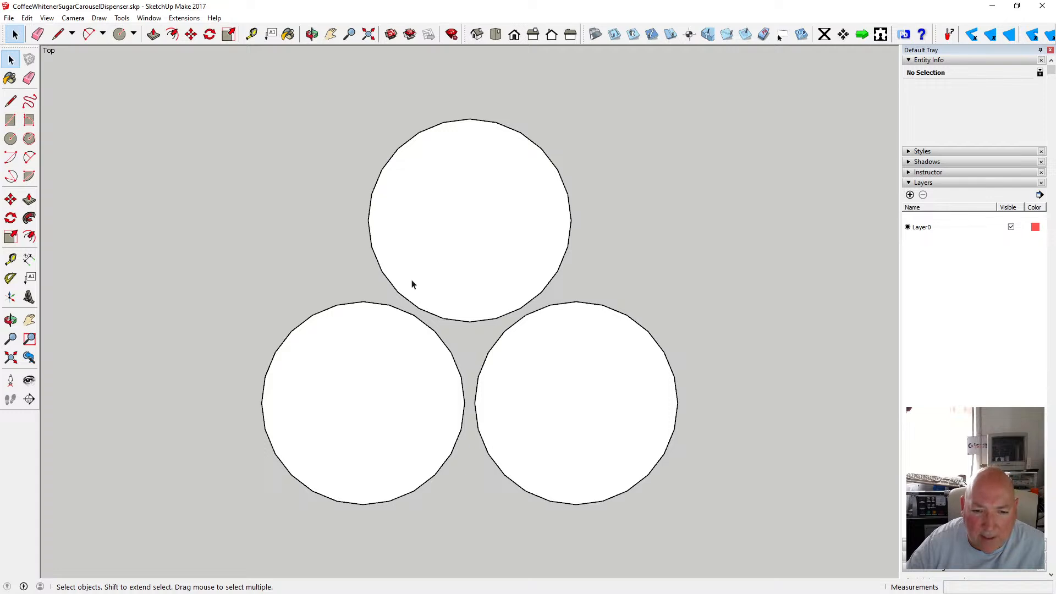
click(252, 34)
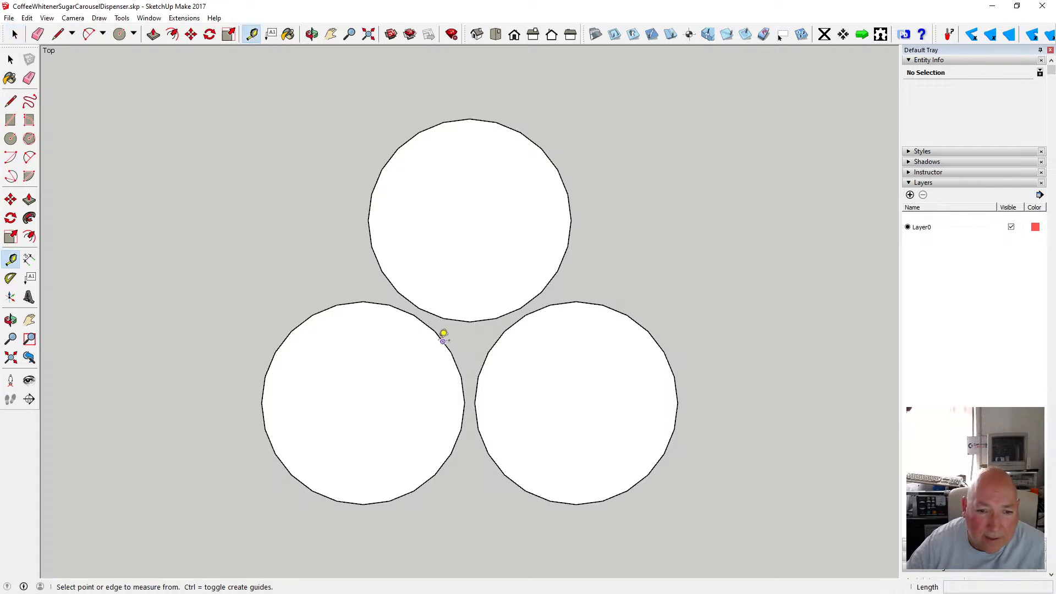
click(414, 314)
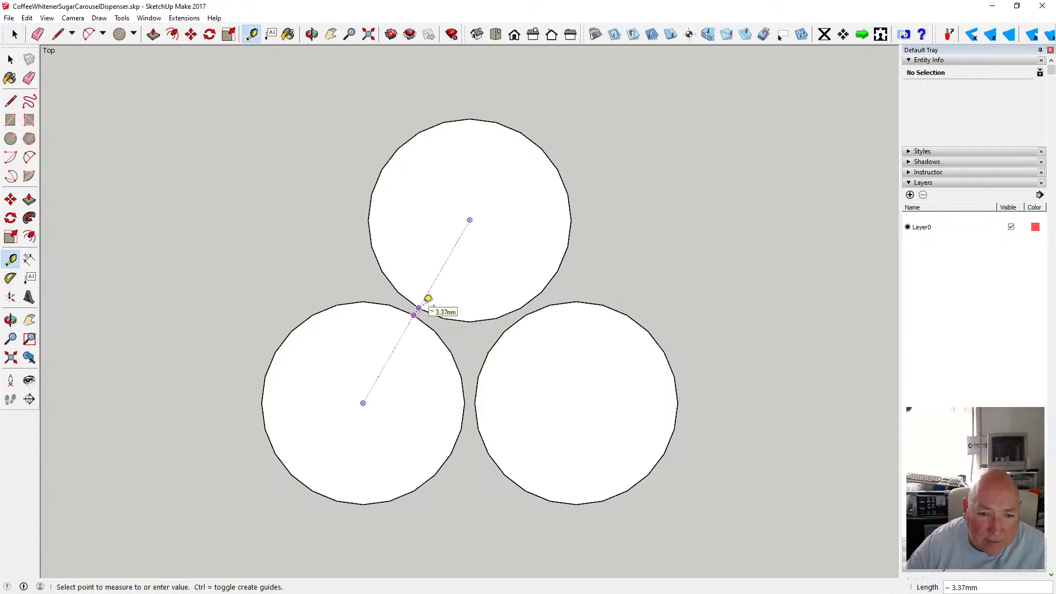
click(419, 308)
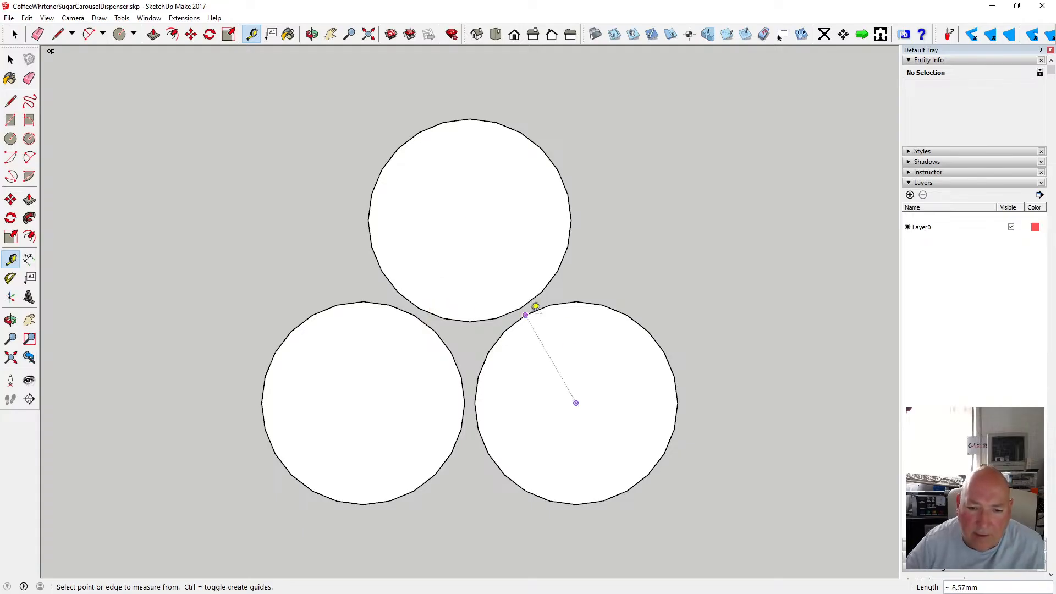
click(526, 315)
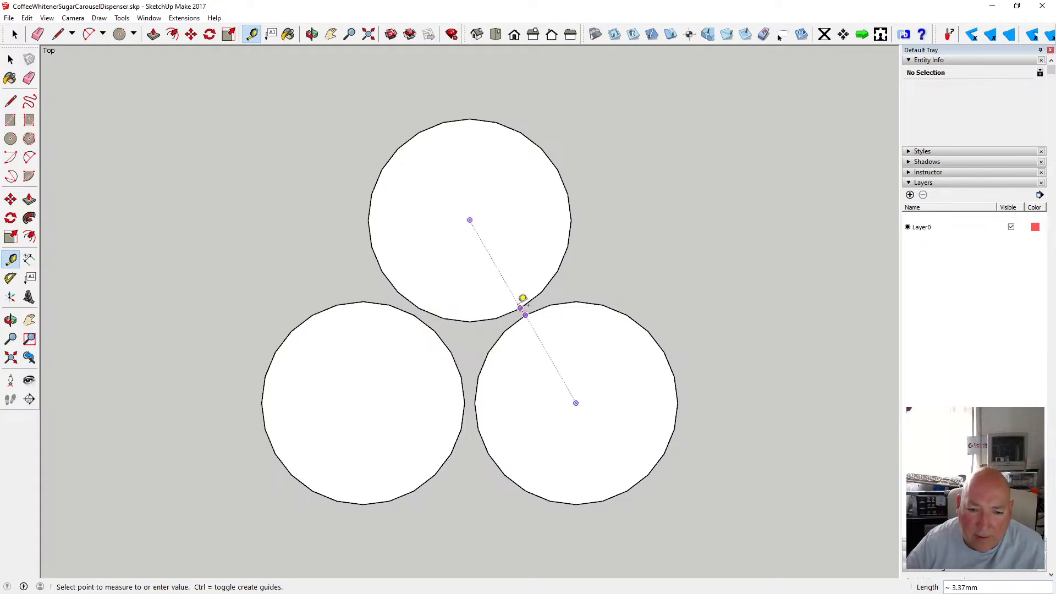
click(522, 305)
click(471, 391)
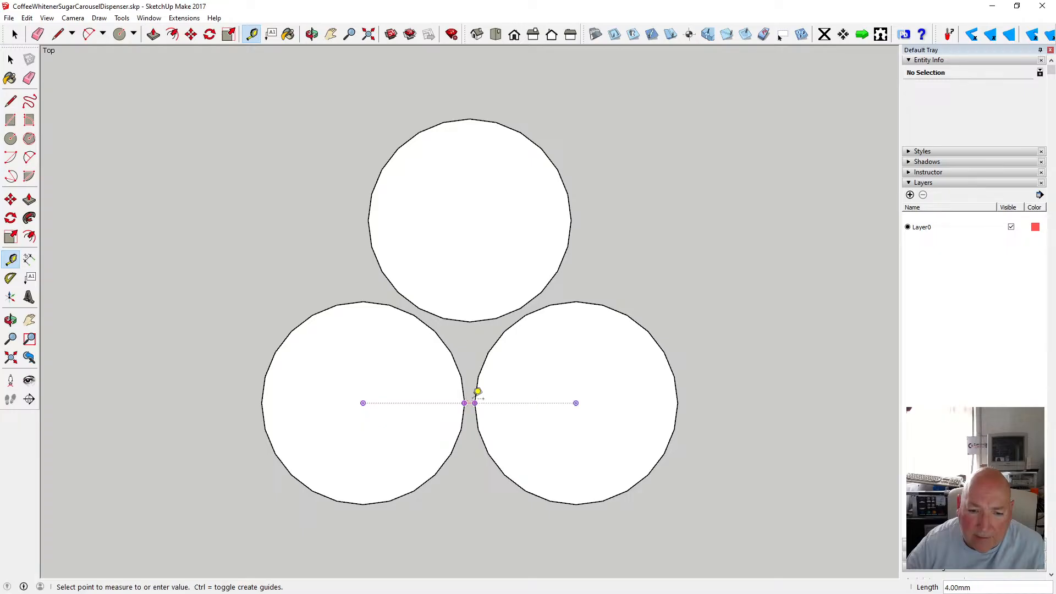
click(473, 401)
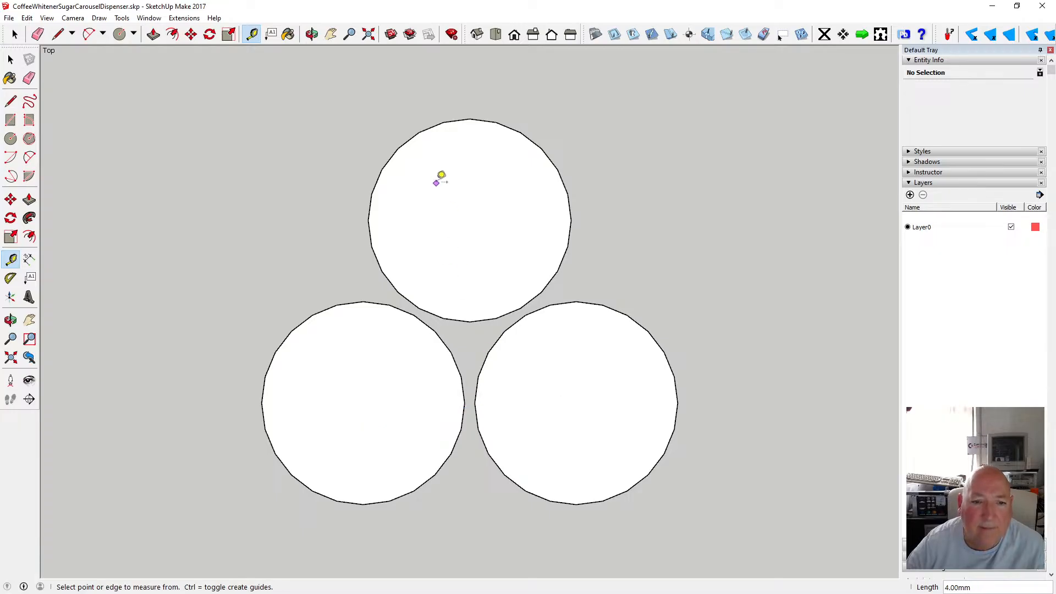
Move the back cylinder 0.5 mm back along the green axis.
click(190, 34)
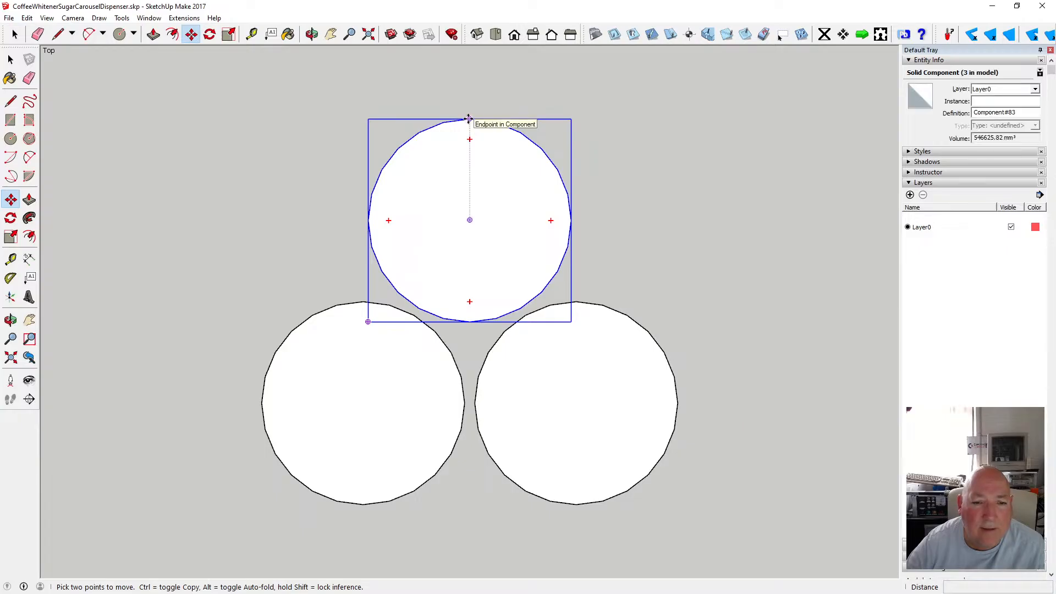
click(468, 118)
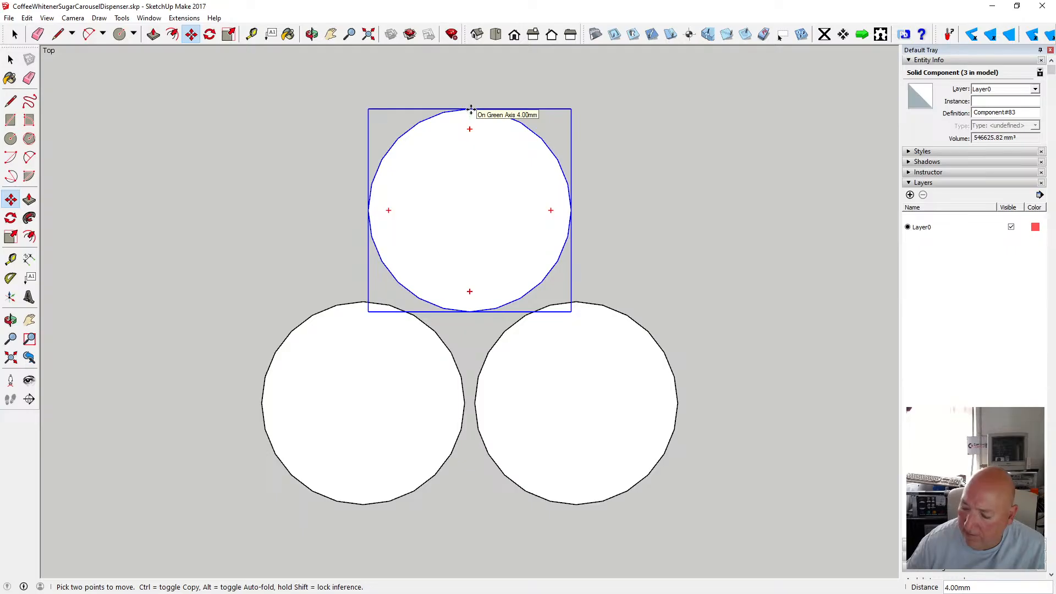
text(.5)
key(Return)
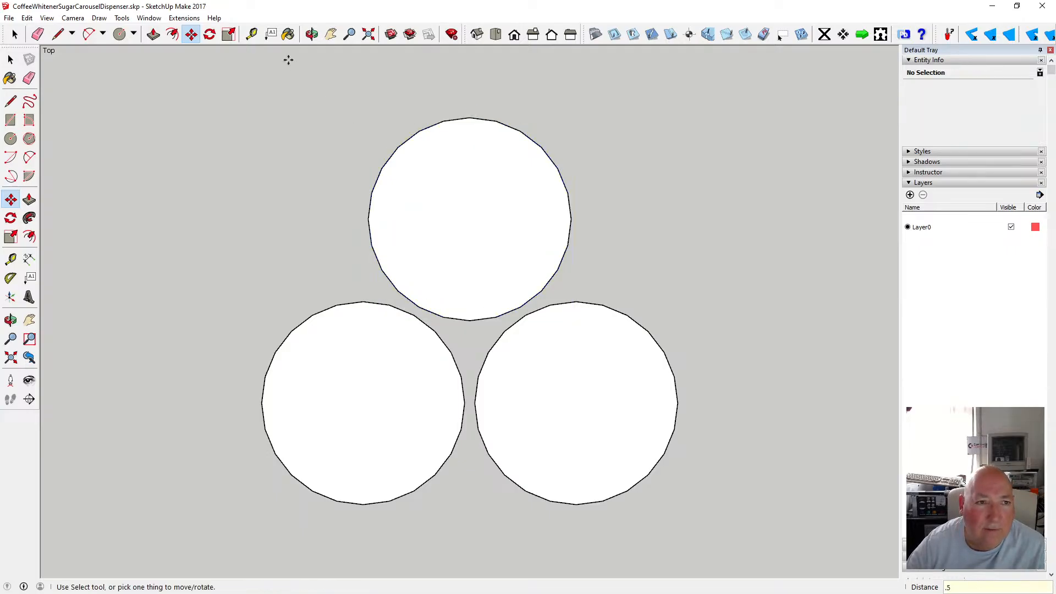
Re-measure the gaps to the back cylinder, then move it 0.81 mm along the green axis.
key(t)
click(421, 306)
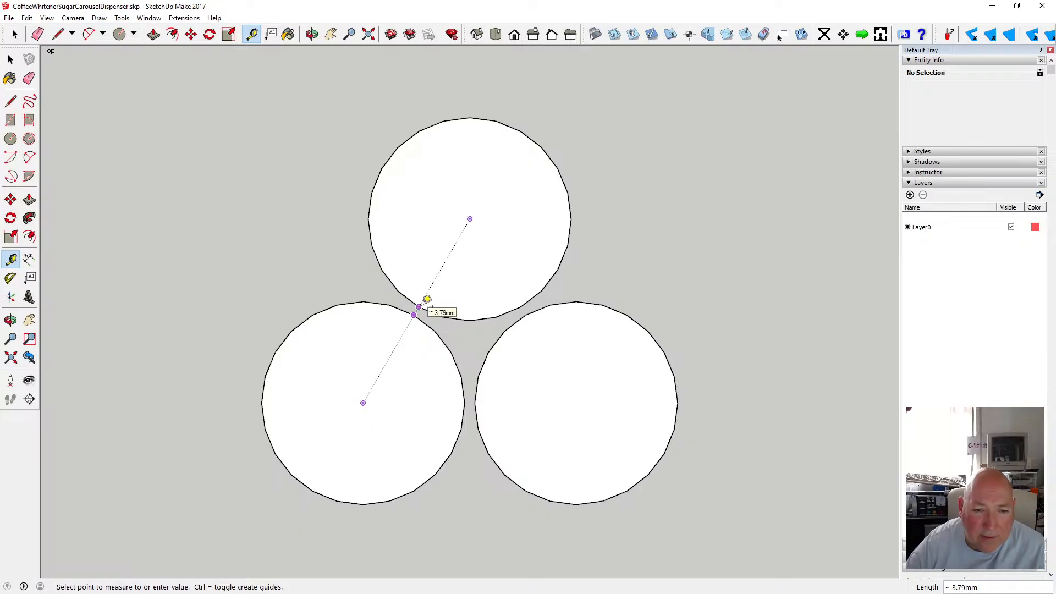
click(427, 299)
click(527, 306)
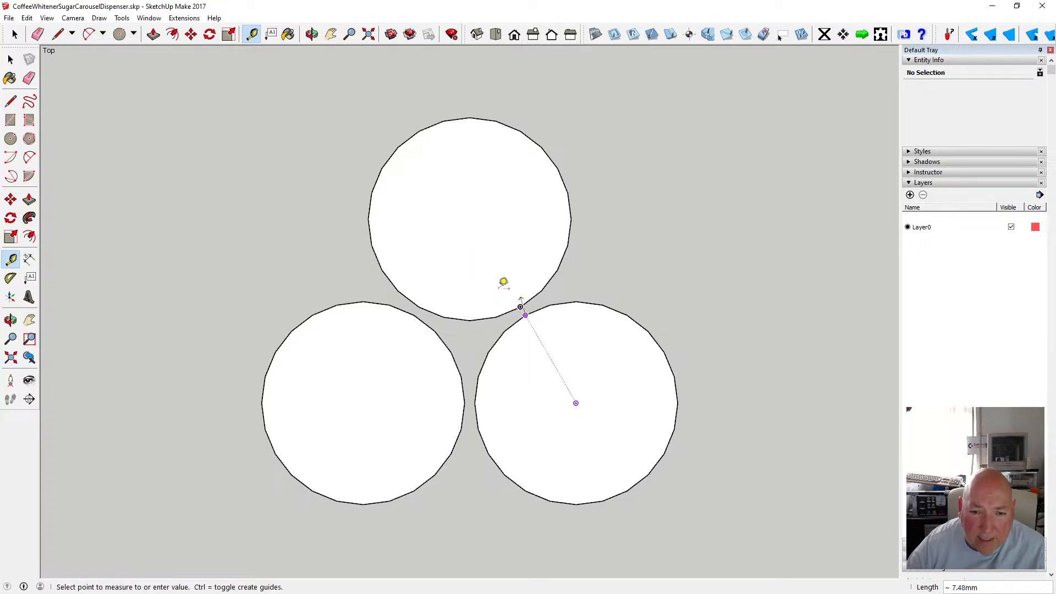
click(11, 59)
click(471, 123)
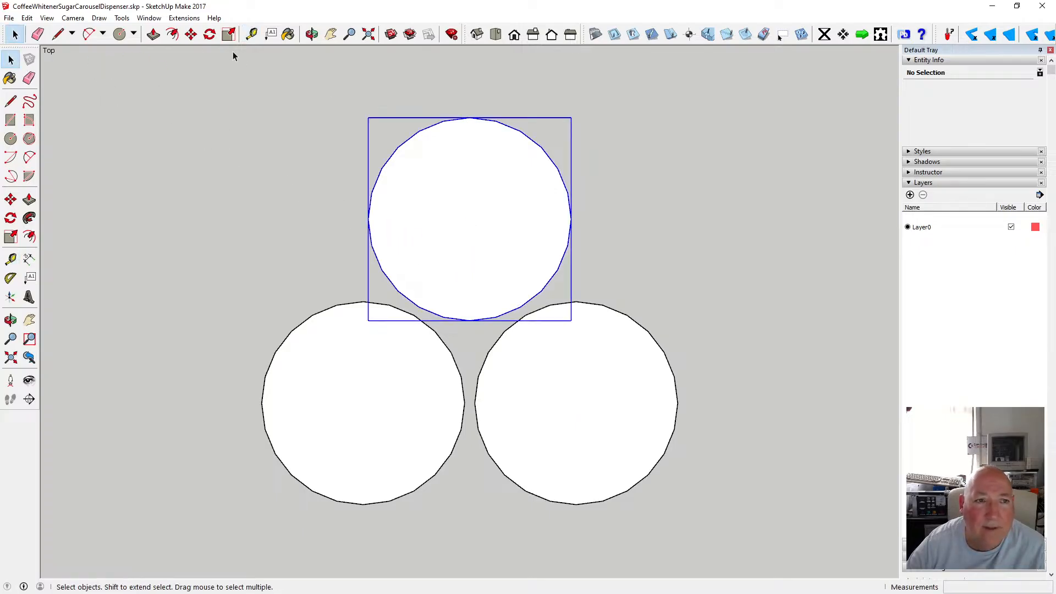
key(m)
click(471, 116)
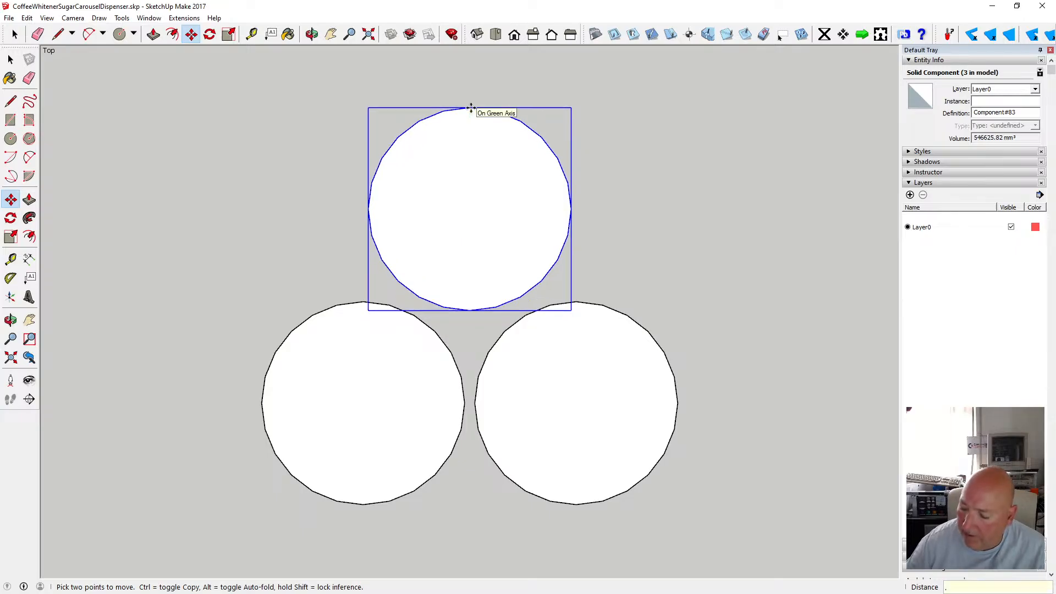
text(.81)
key(Return)
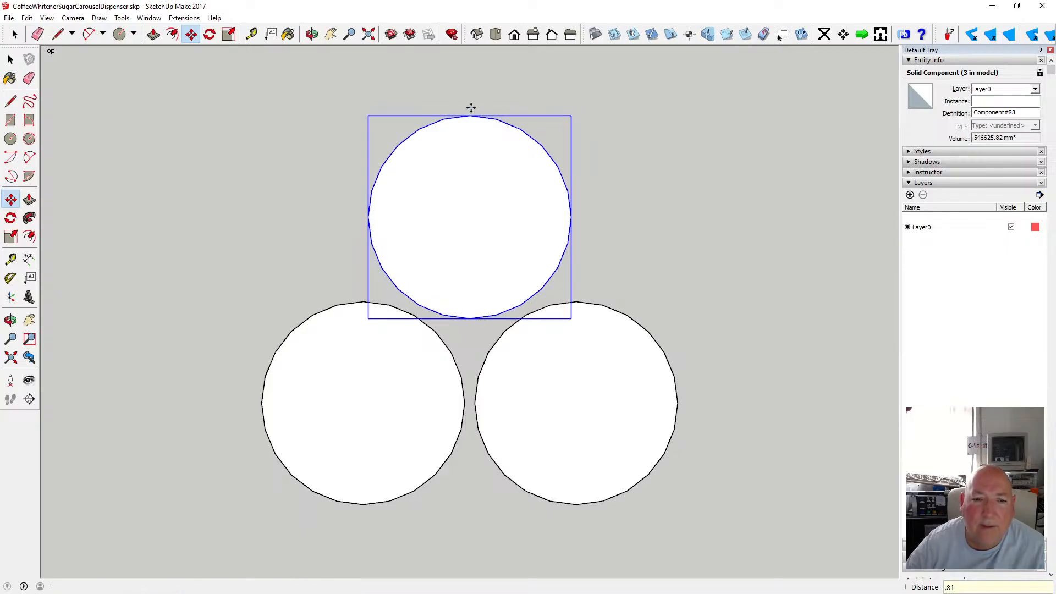
Measure the gaps between the back cylinder and the front cylinders and between the front pair again.
click(11, 59)
click(245, 156)
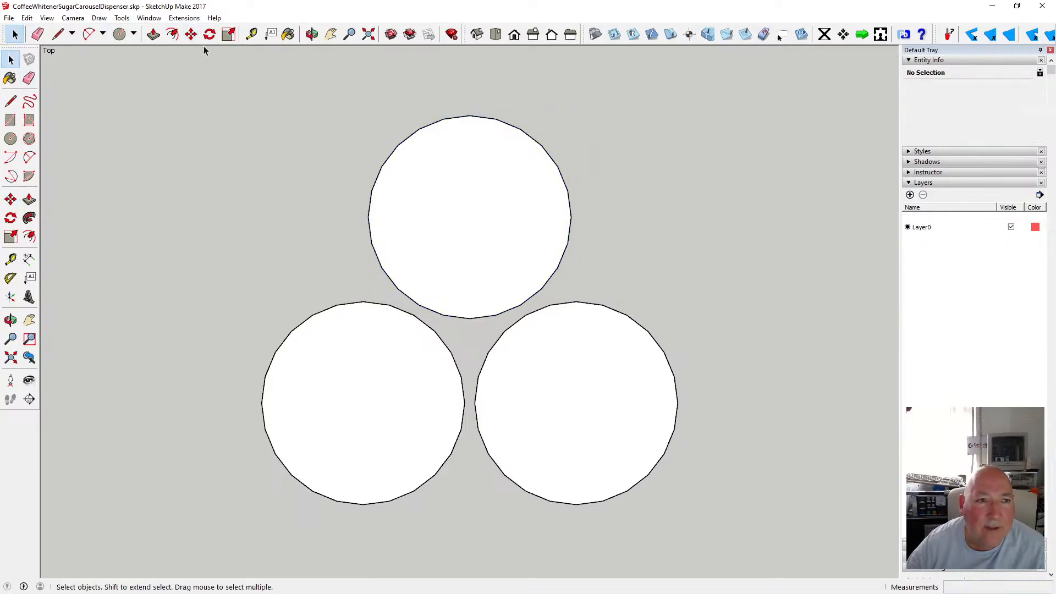
click(251, 34)
click(363, 403)
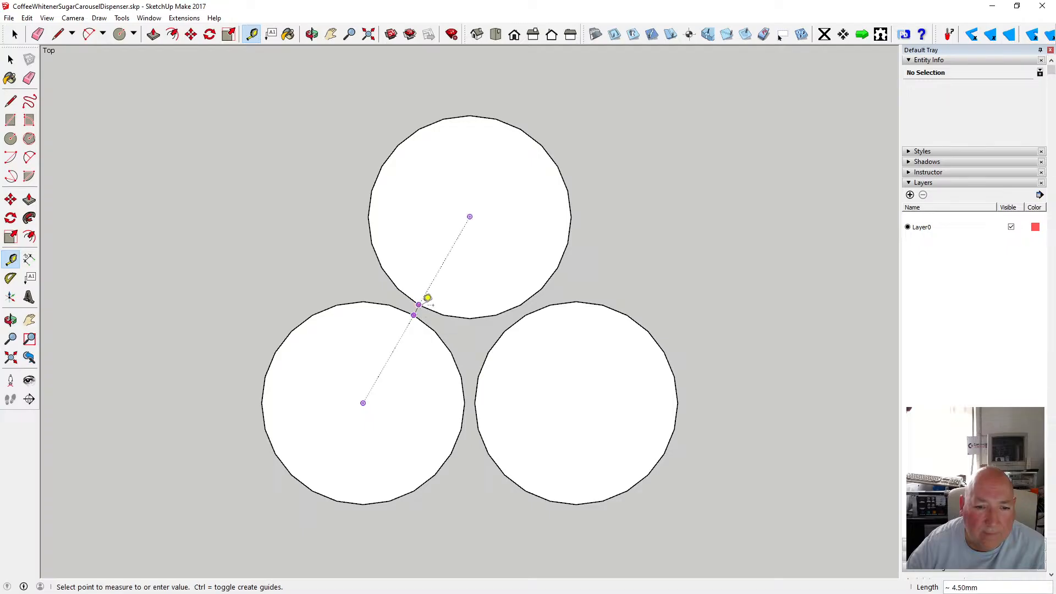
click(428, 299)
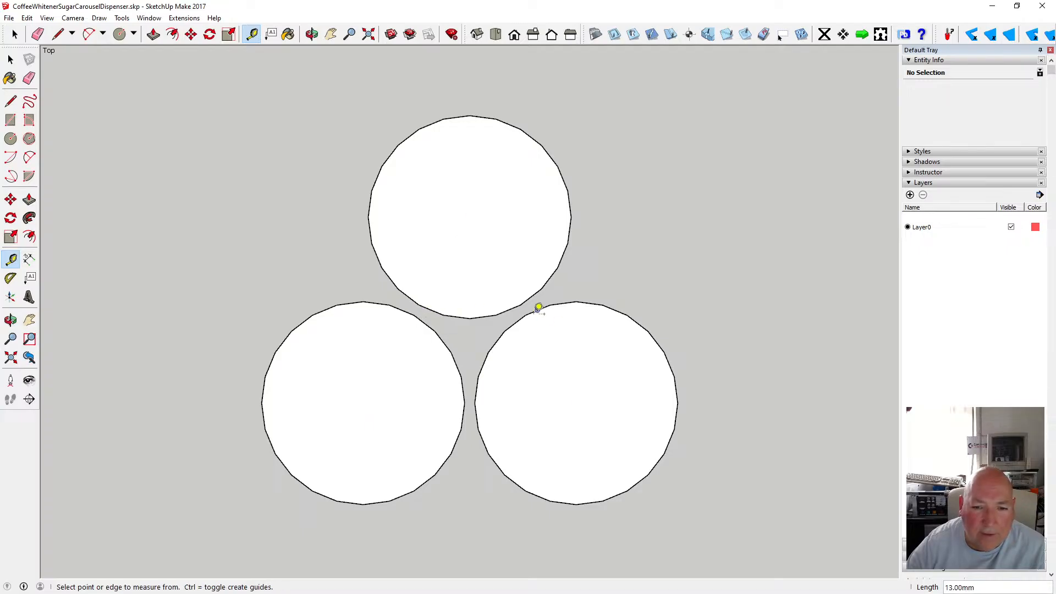
click(576, 403)
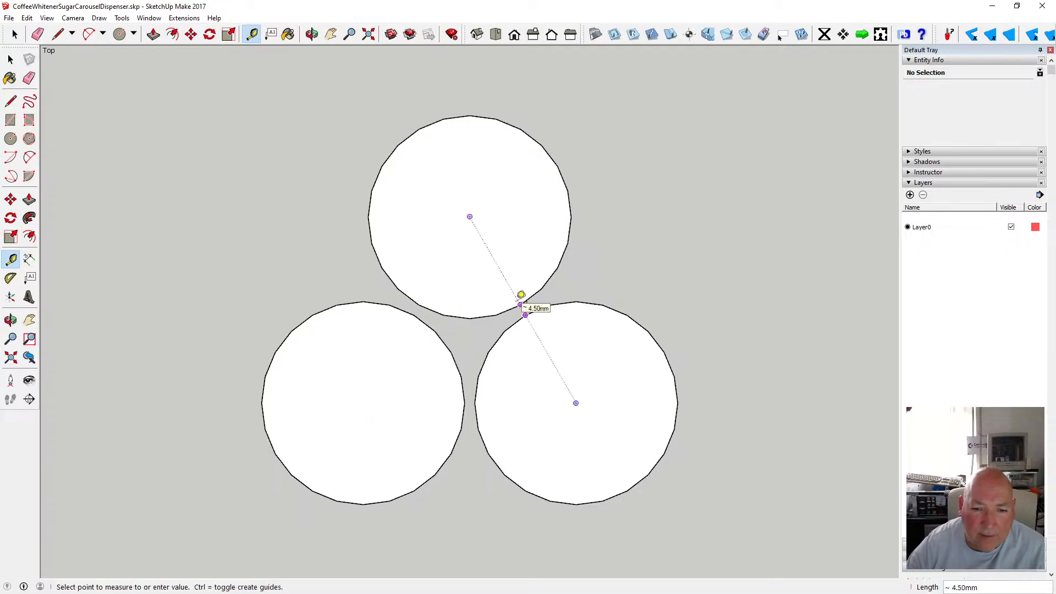
click(481, 393)
Nudge the back cylinder slightly along the green axis toward the front pair.
click(191, 34)
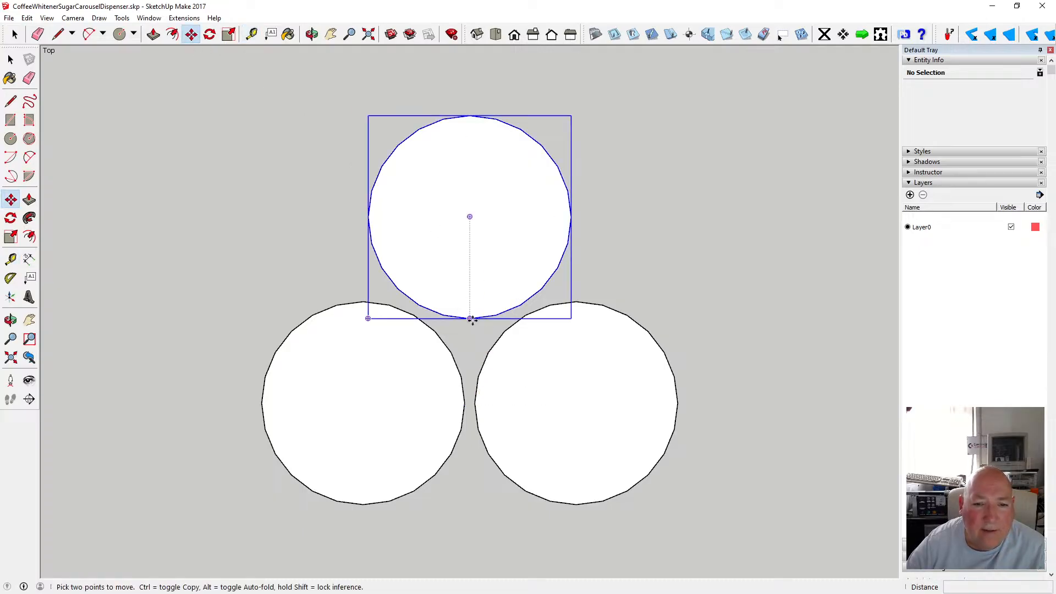
click(471, 319)
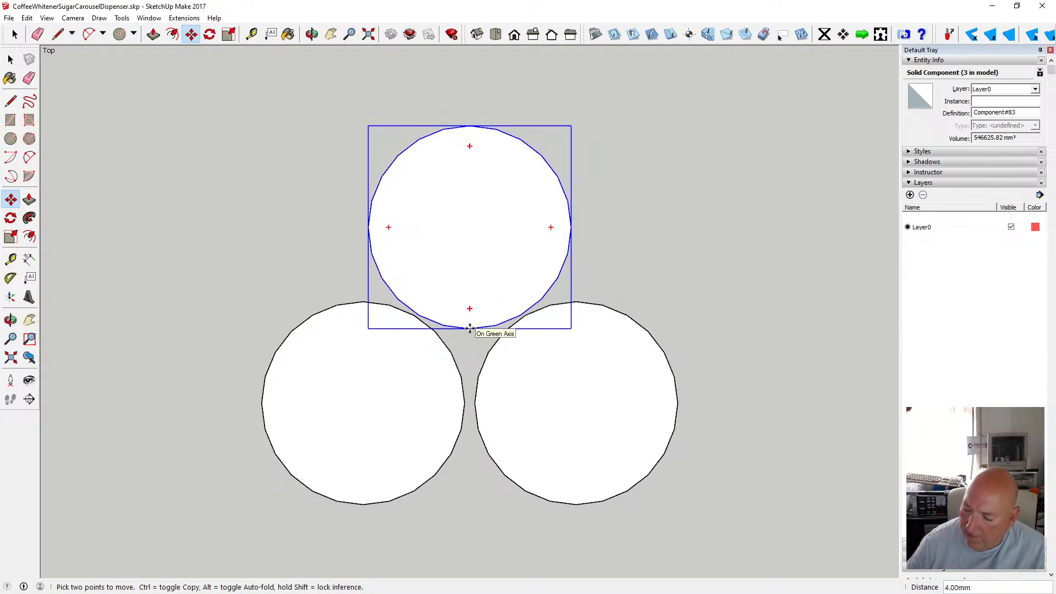
click(470, 329)
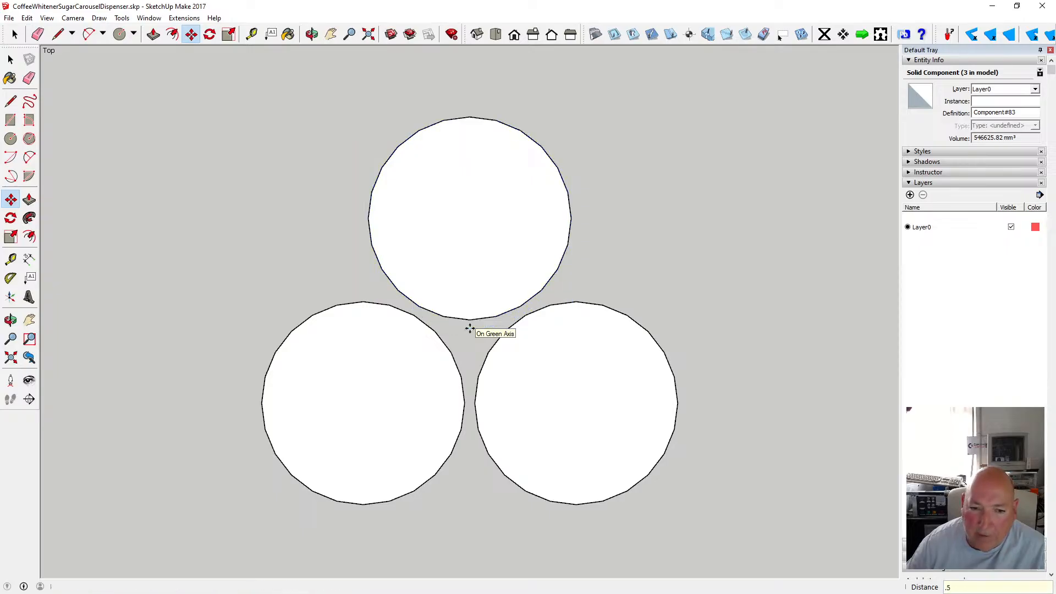
Measure the gaps between the back cylinder and each front cylinder and between the front pair.
click(251, 34)
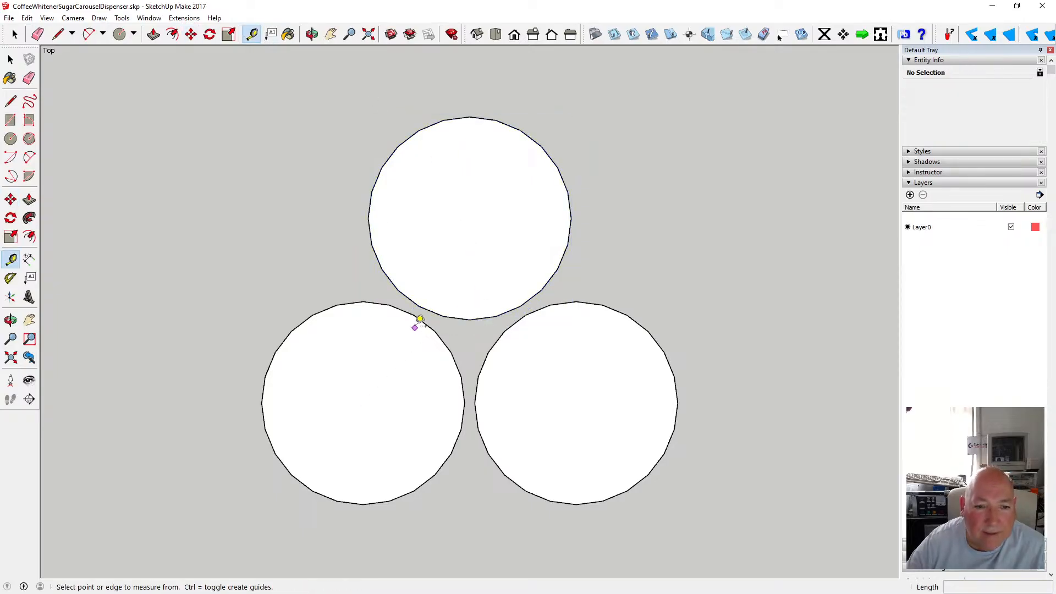
click(413, 315)
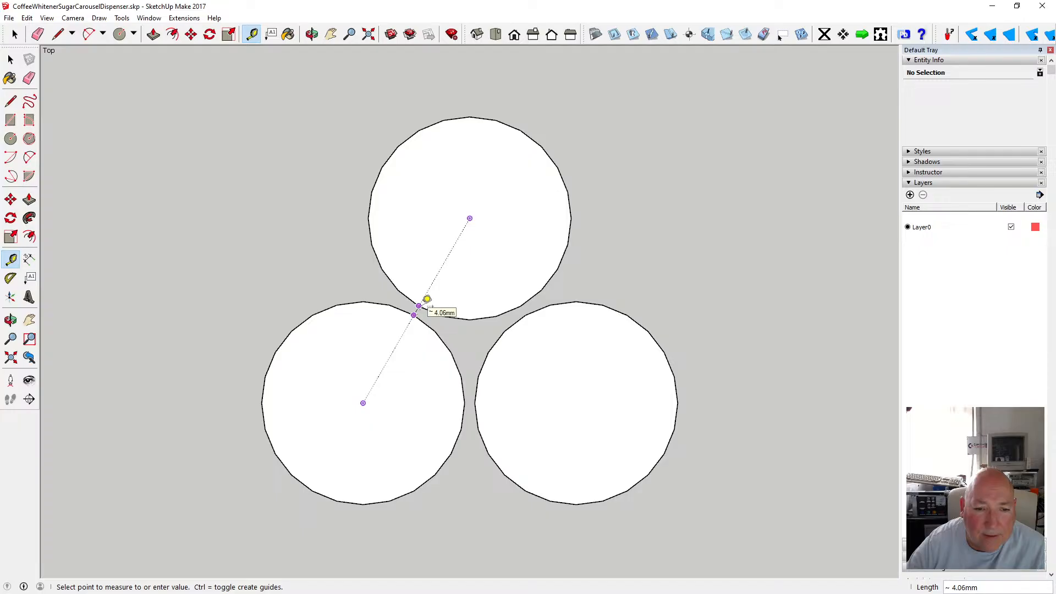
click(427, 299)
click(526, 315)
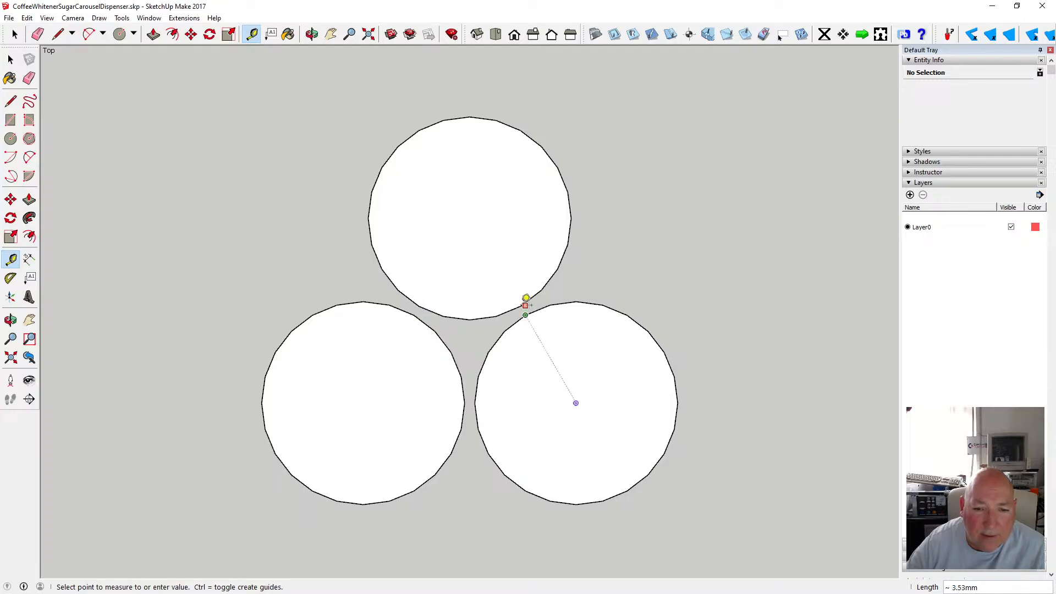
click(521, 299)
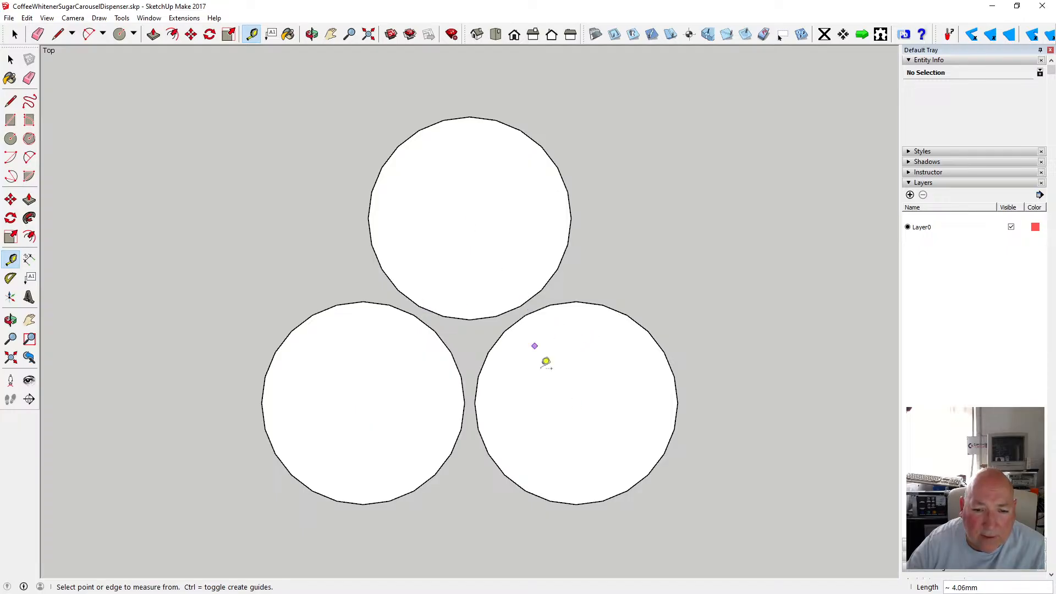
click(467, 398)
click(482, 395)
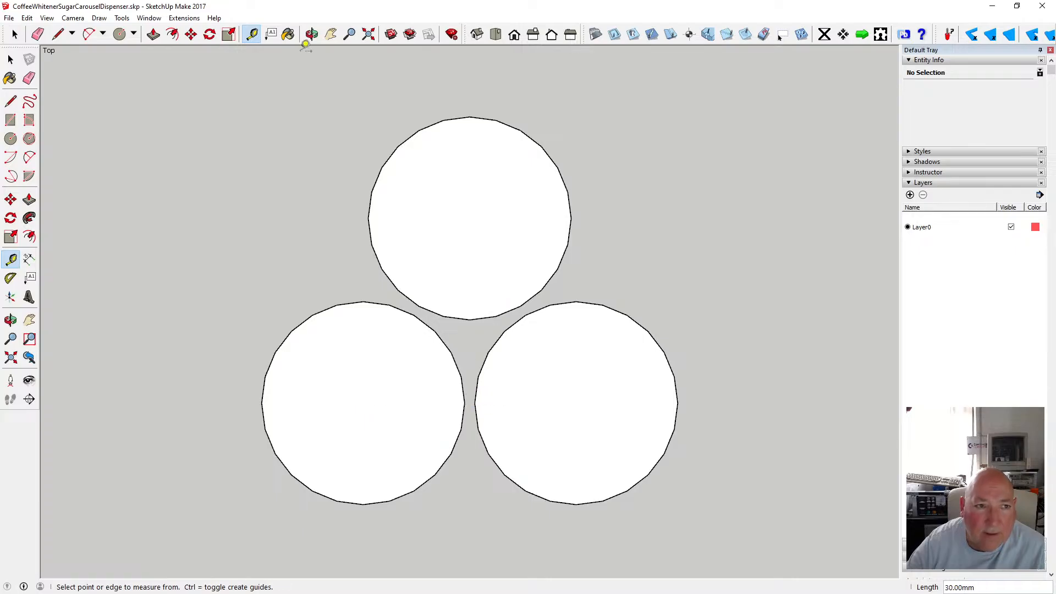
Move the back cylinder 0.06 mm along the green axis.
click(191, 34)
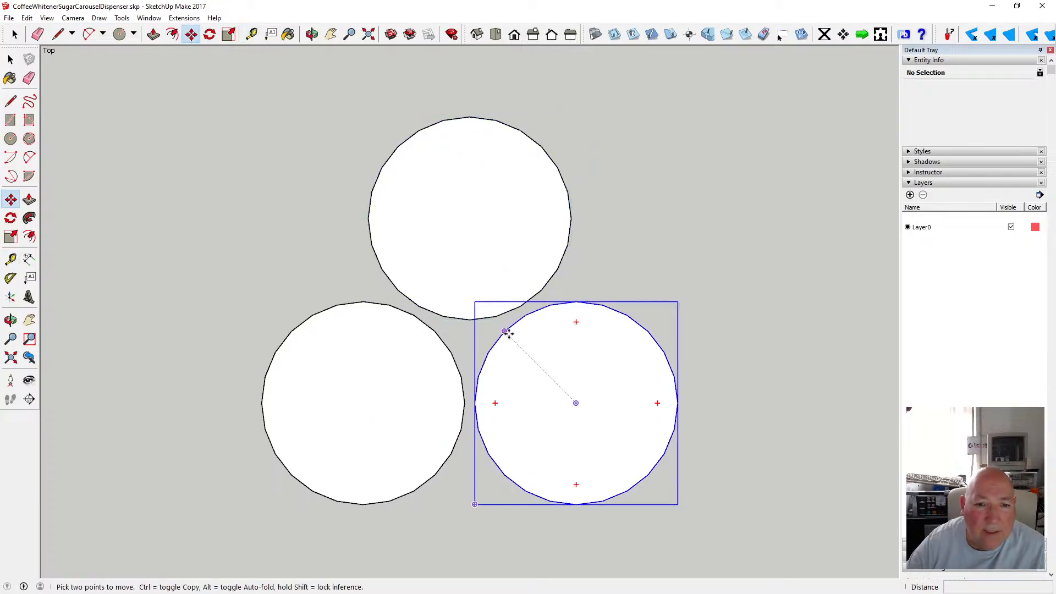
click(472, 318)
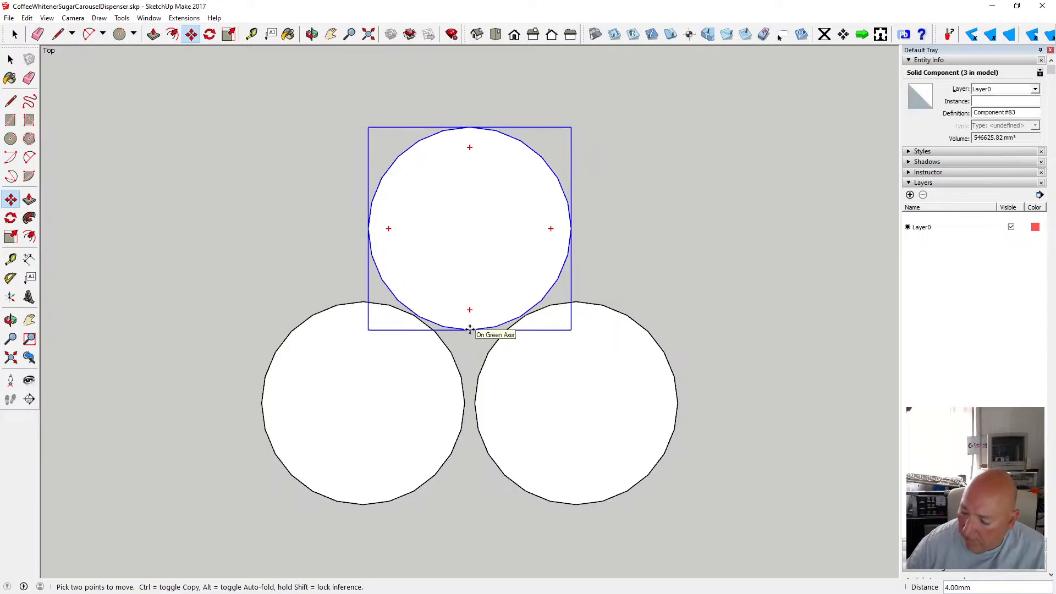
key(Escape)
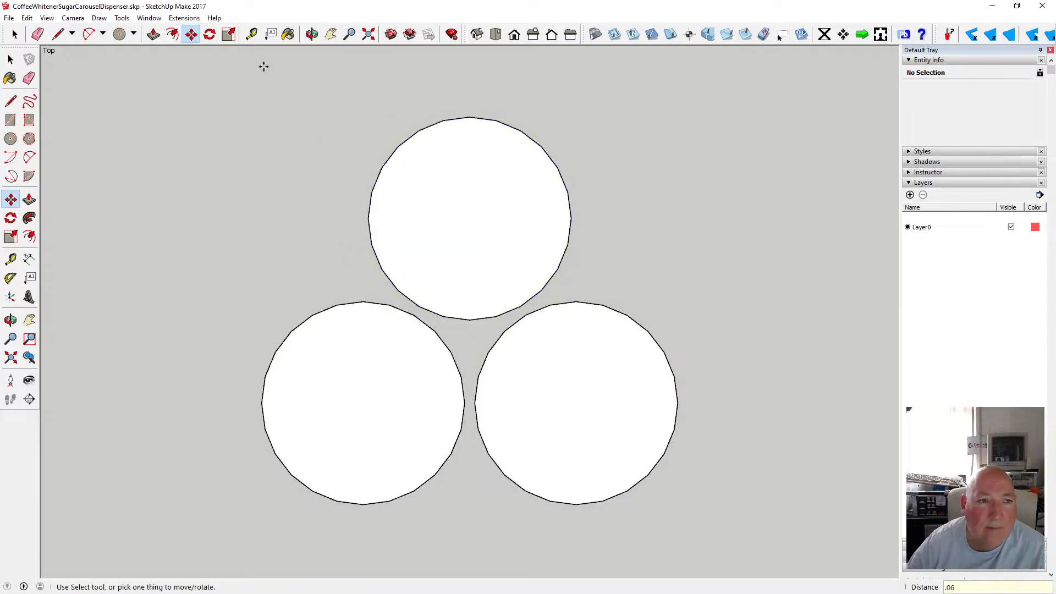
Re-measure the gaps between the back cylinder and the front pair and between the two front cylinders.
click(251, 34)
click(414, 315)
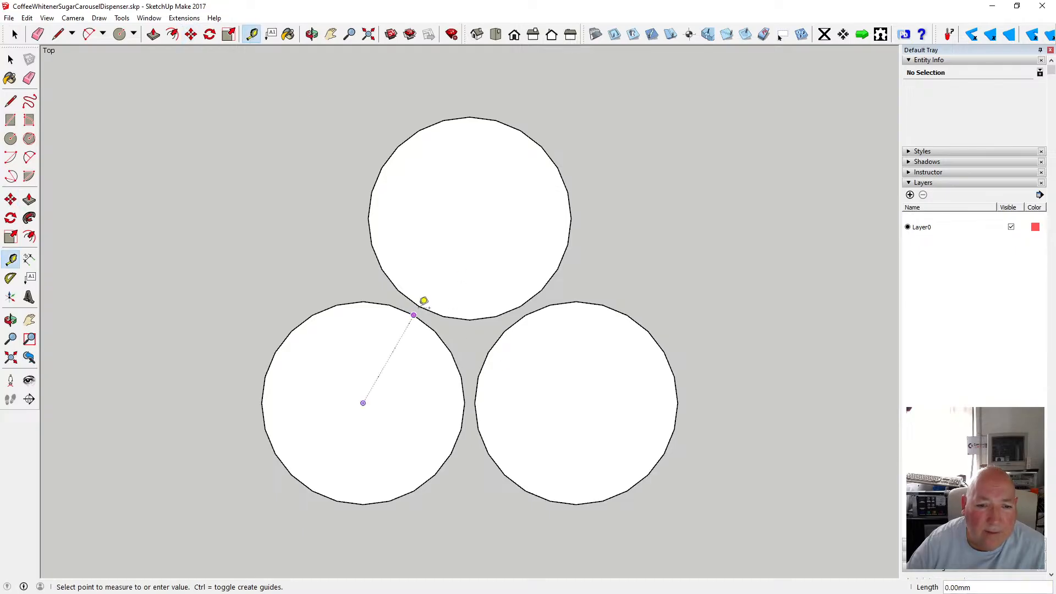
click(422, 305)
click(526, 314)
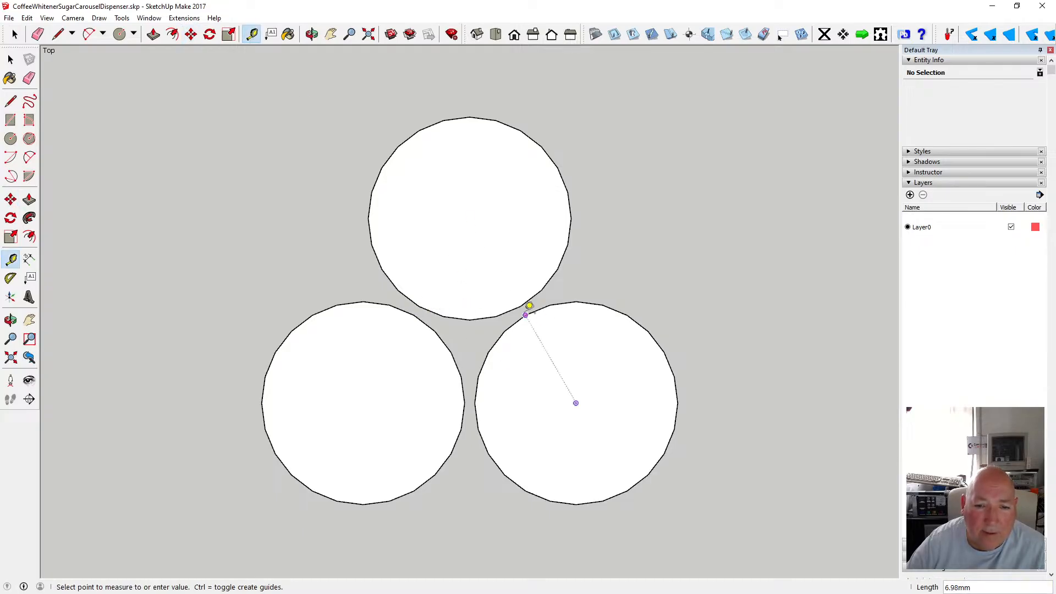
click(521, 306)
click(465, 404)
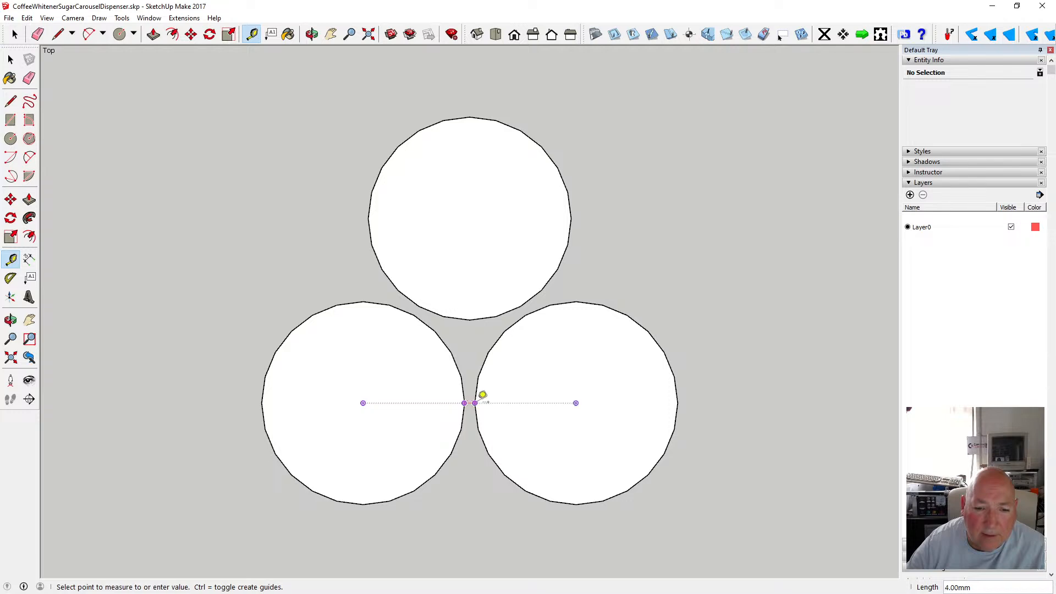
click(482, 395)
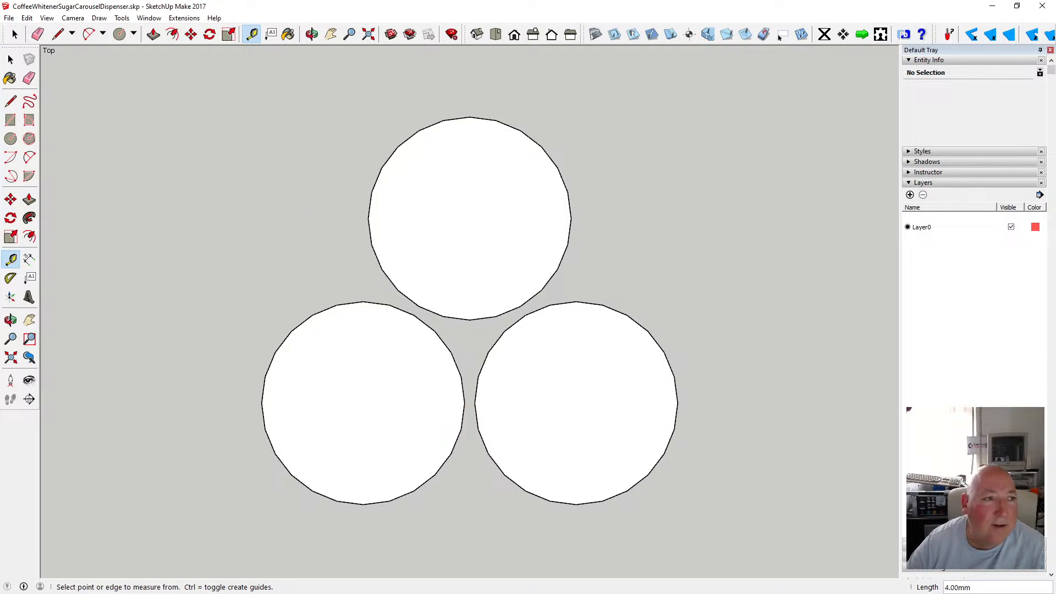
Orbit the cylinder cluster and switch the camera to perspective view.
click(15, 61)
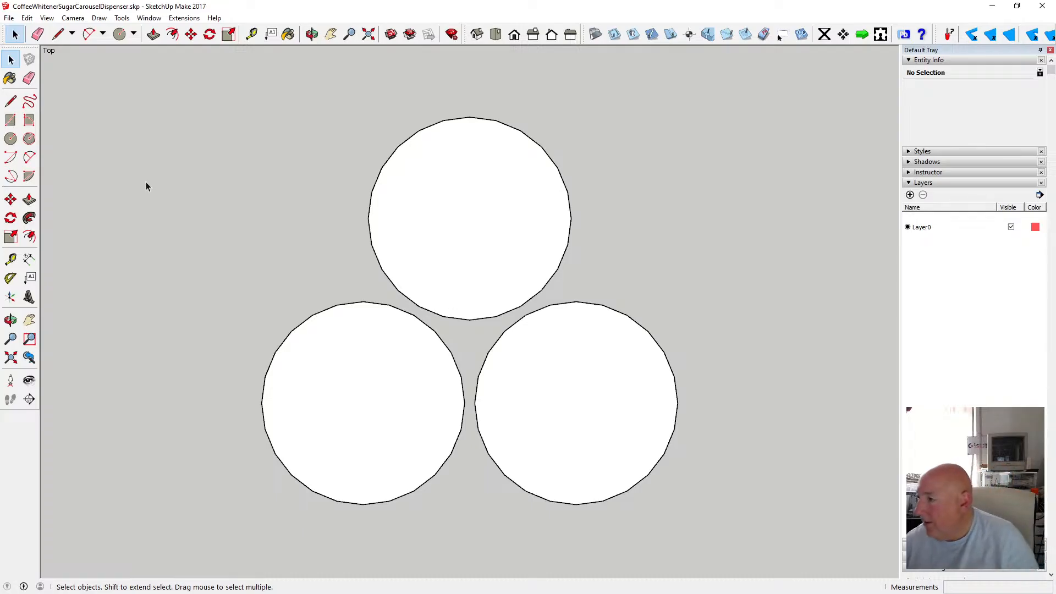
scroll(204, 188, down, 2)
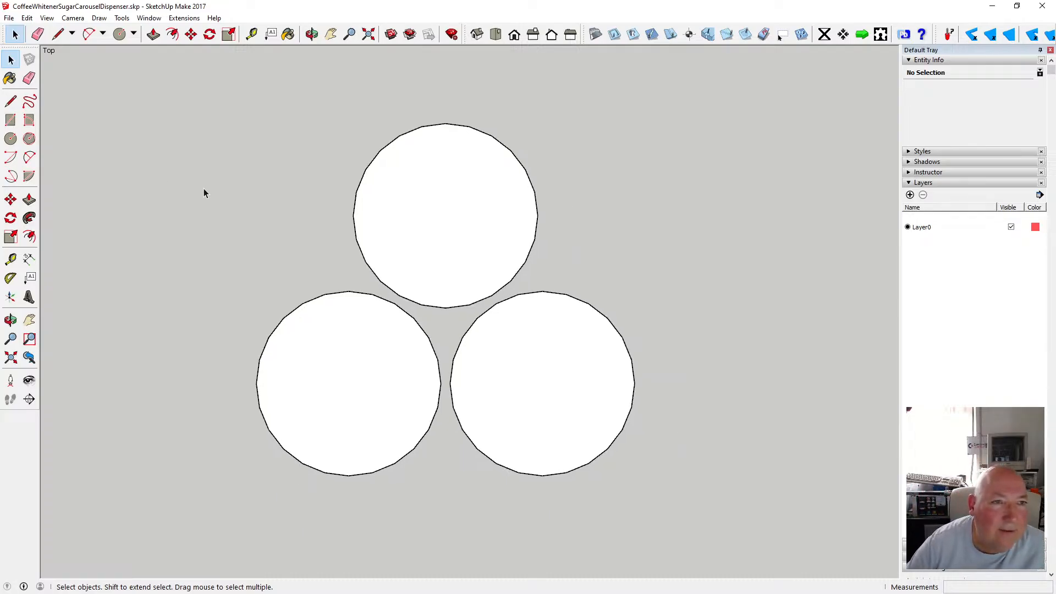
click(312, 35)
drag(368, 281, 381, 219)
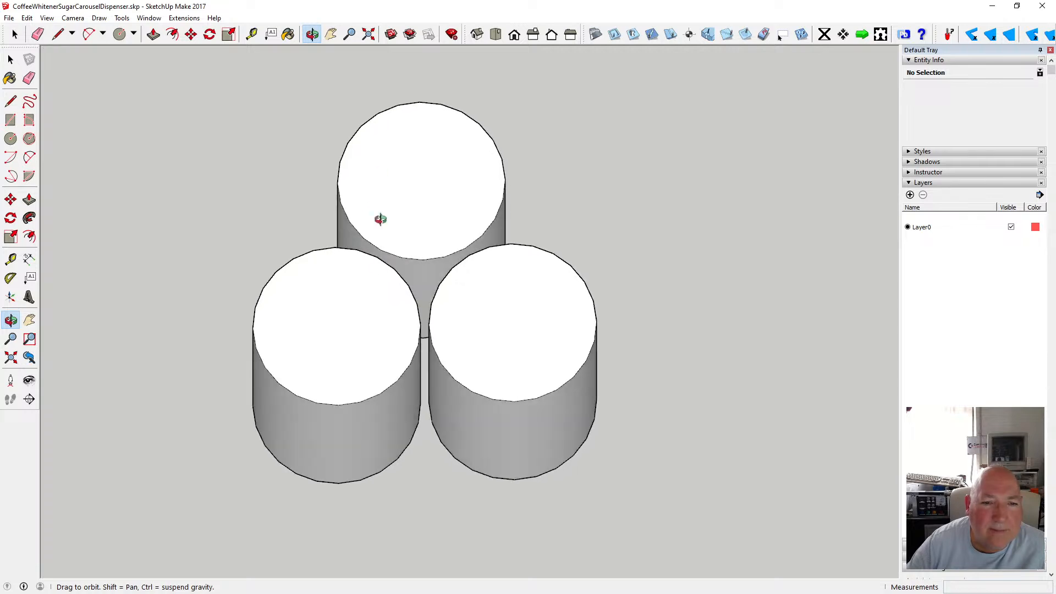
click(73, 17)
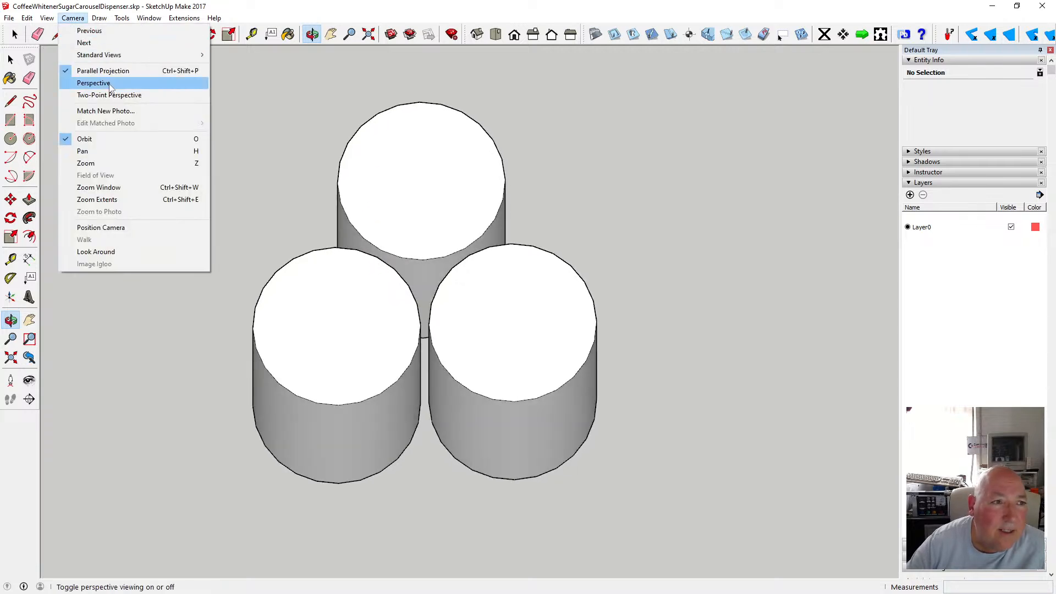
click(88, 83)
Orbit and zoom around the cylinder cluster to inspect how the three cylinders sit together.
scroll(367, 268, down, 4)
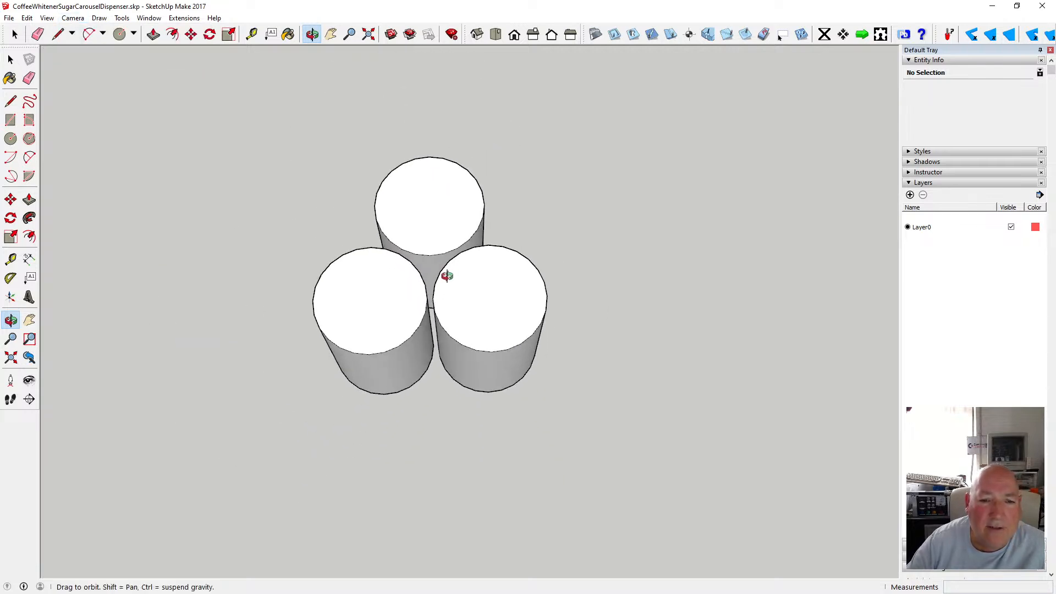
drag(446, 276, 502, 237)
scroll(361, 296, up, 5)
scroll(502, 237, down, 3)
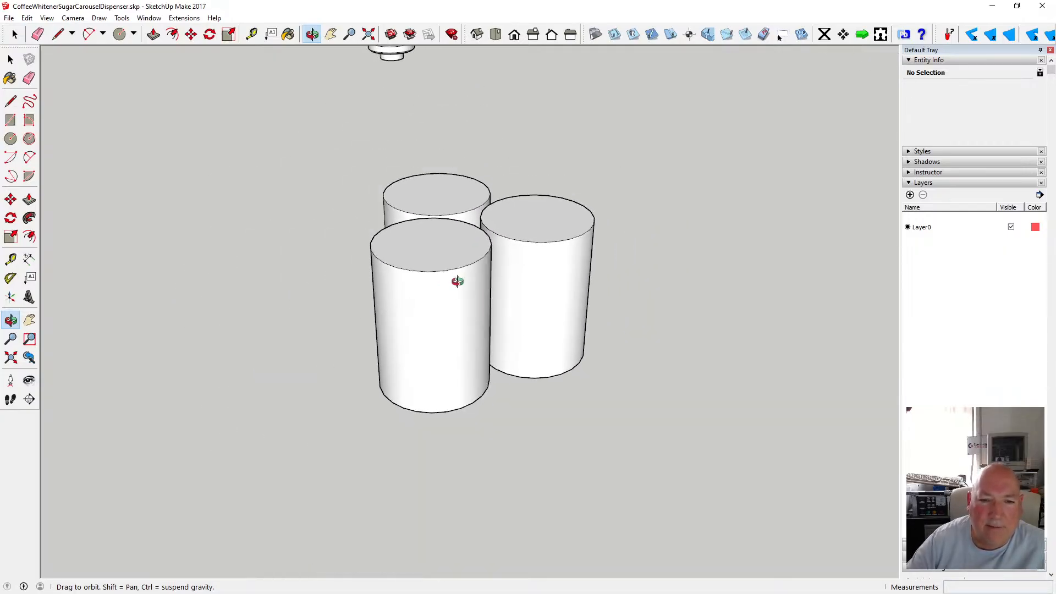
mouse_move(457, 281)
mouse_down()
mouse_move(547, 313)
mouse_move(450, 309)
mouse_move(452, 262)
mouse_move(451, 283)
mouse_up()
scroll(451, 307, down, 3)
drag(498, 104, 505, 97)
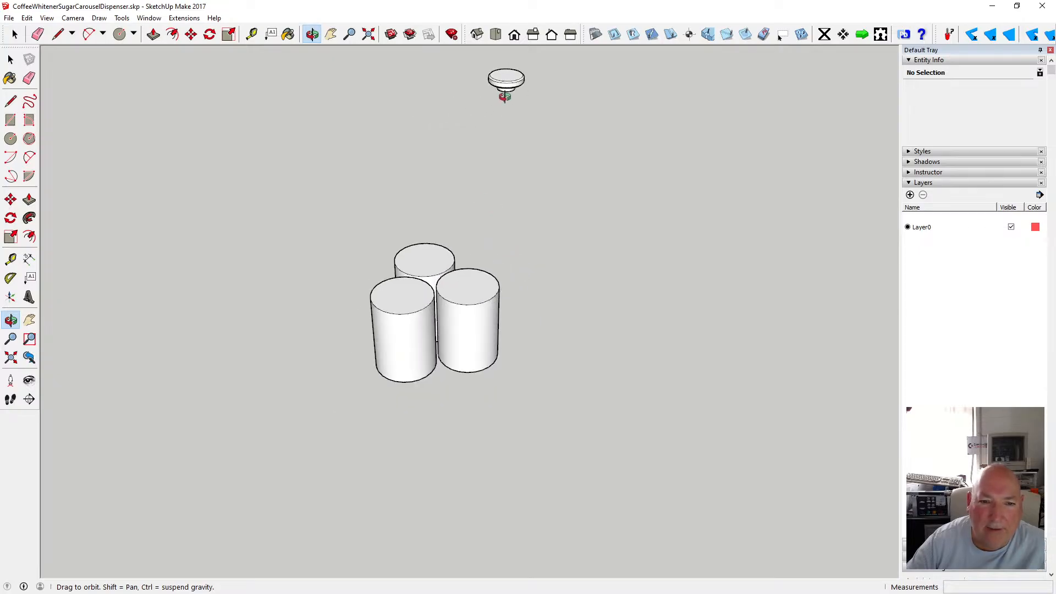
scroll(514, 88, up, 1)
scroll(514, 88, down, 1)
drag(452, 299, 418, 313)
scroll(418, 301, up, 1)
scroll(418, 301, up, 1)
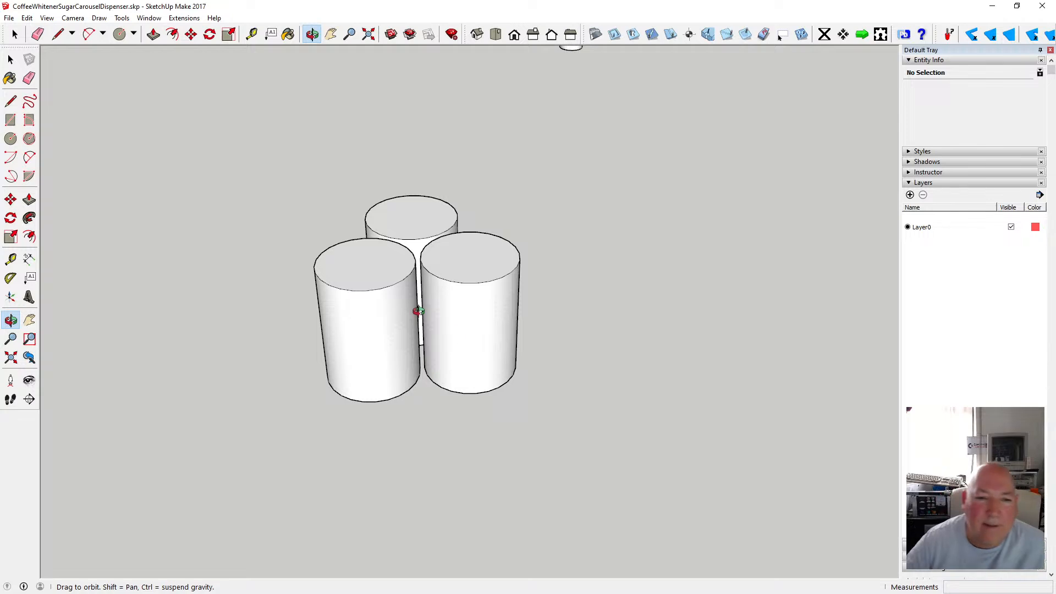
drag(418, 310, 411, 403)
scroll(462, 307, up, 5)
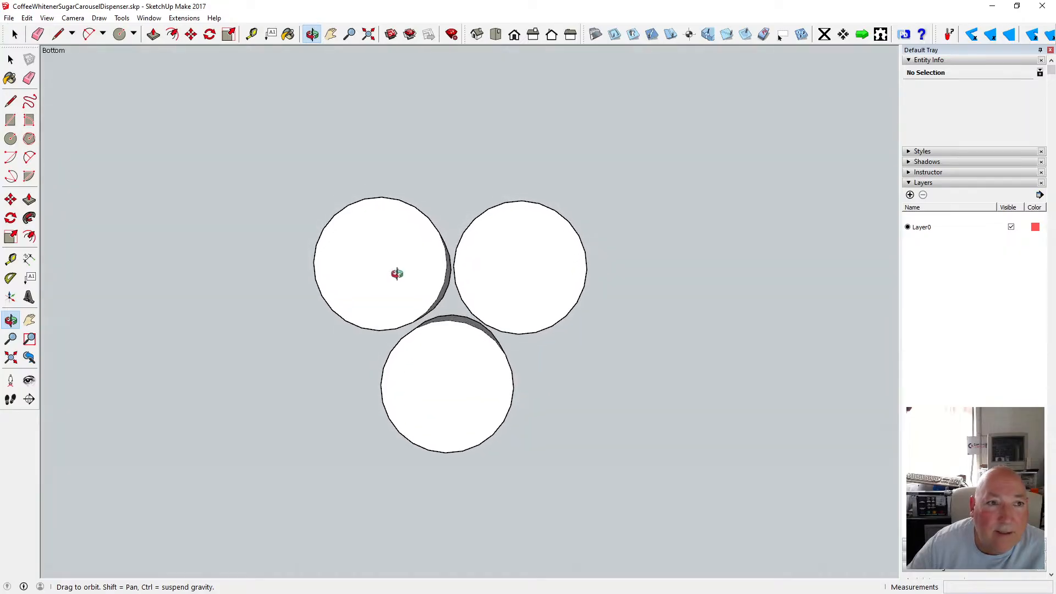
Draw a short line across the gap between the cylinders, then undo it.
key(t)
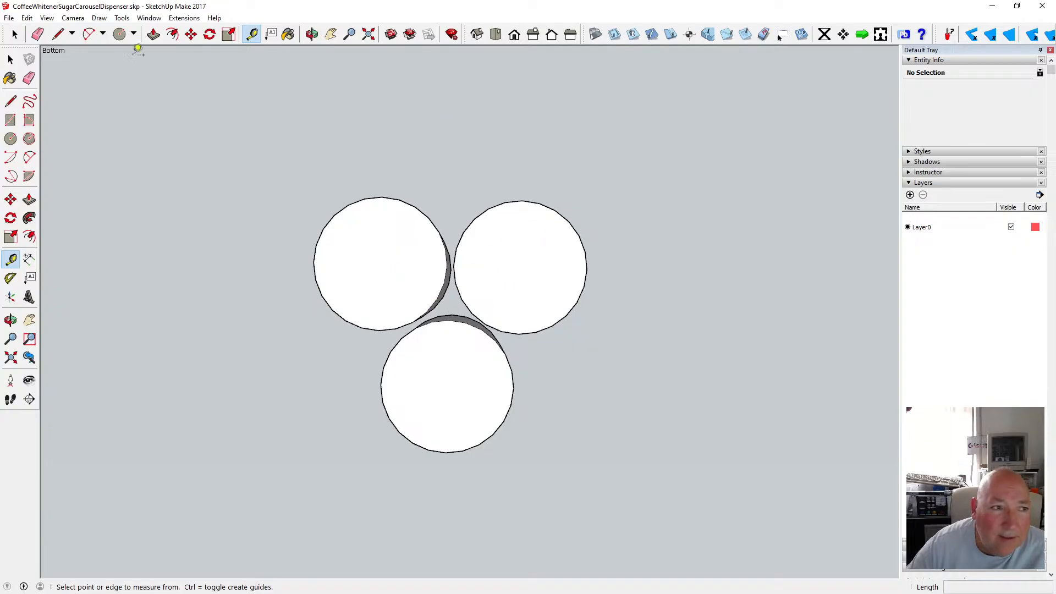
click(10, 101)
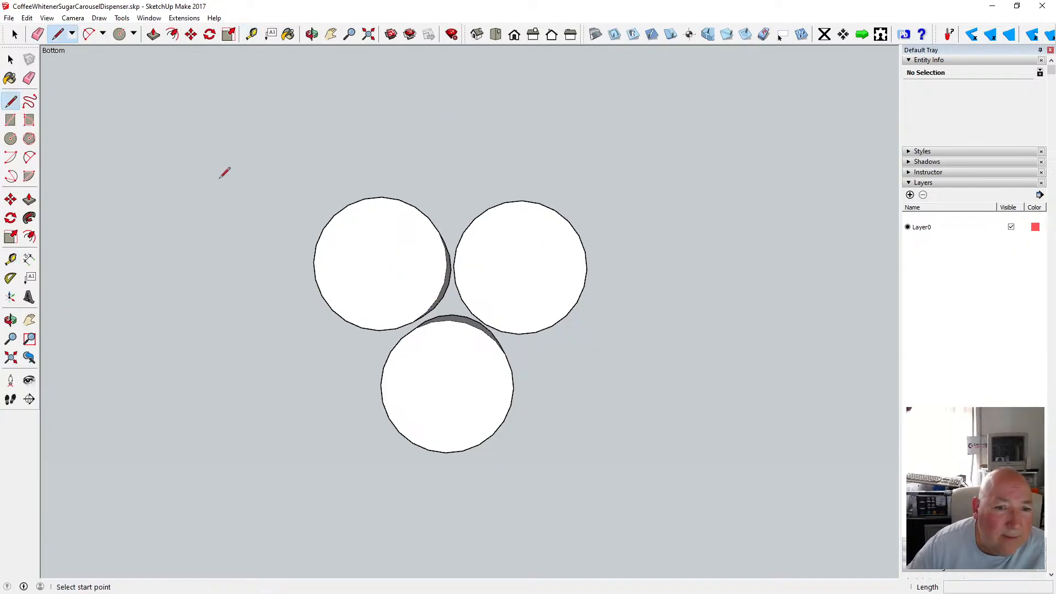
click(449, 320)
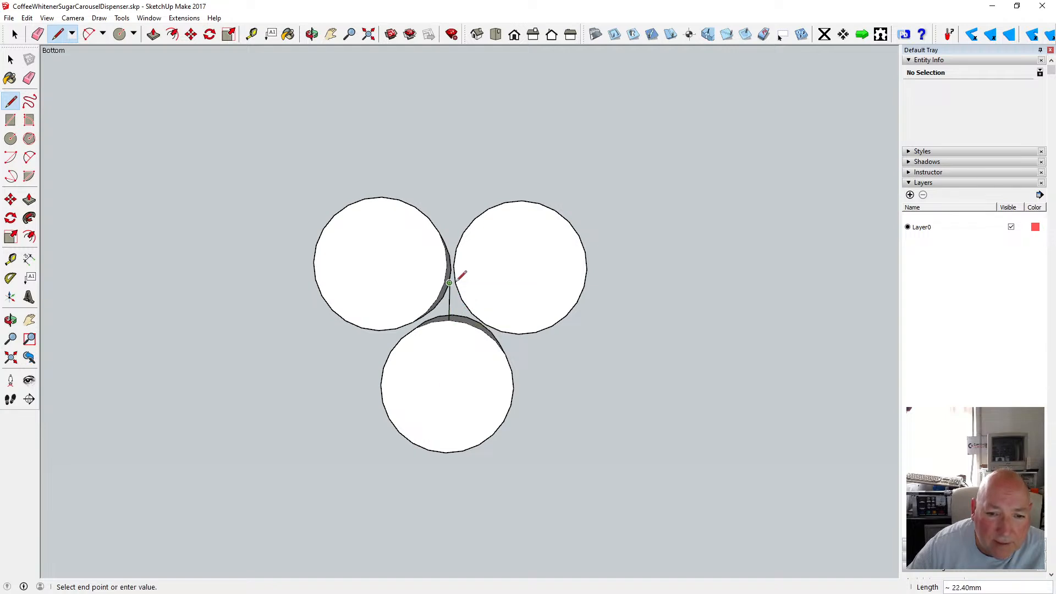
click(450, 282)
click(26, 18)
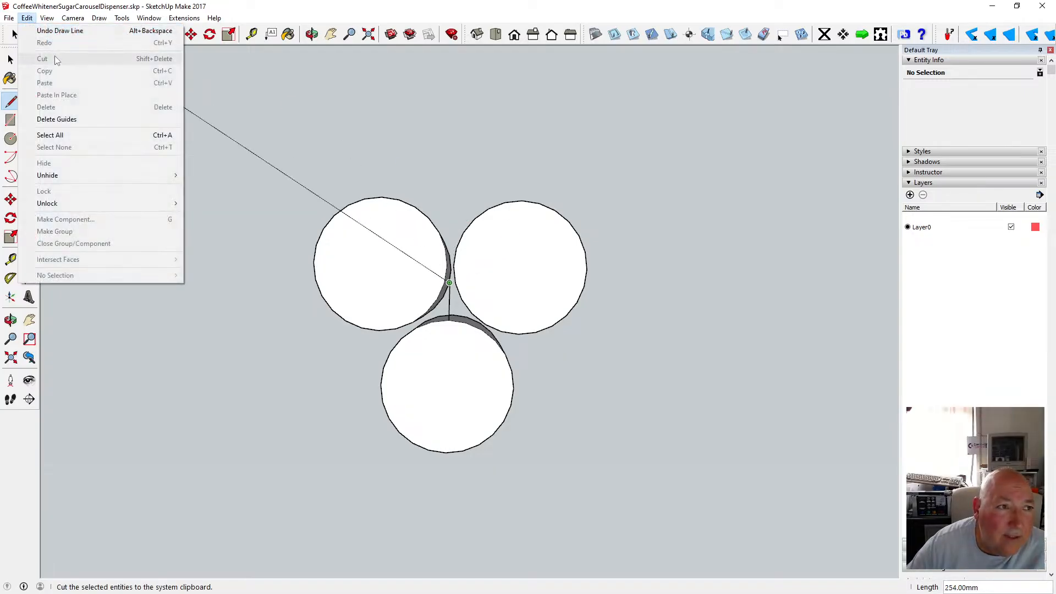
click(60, 31)
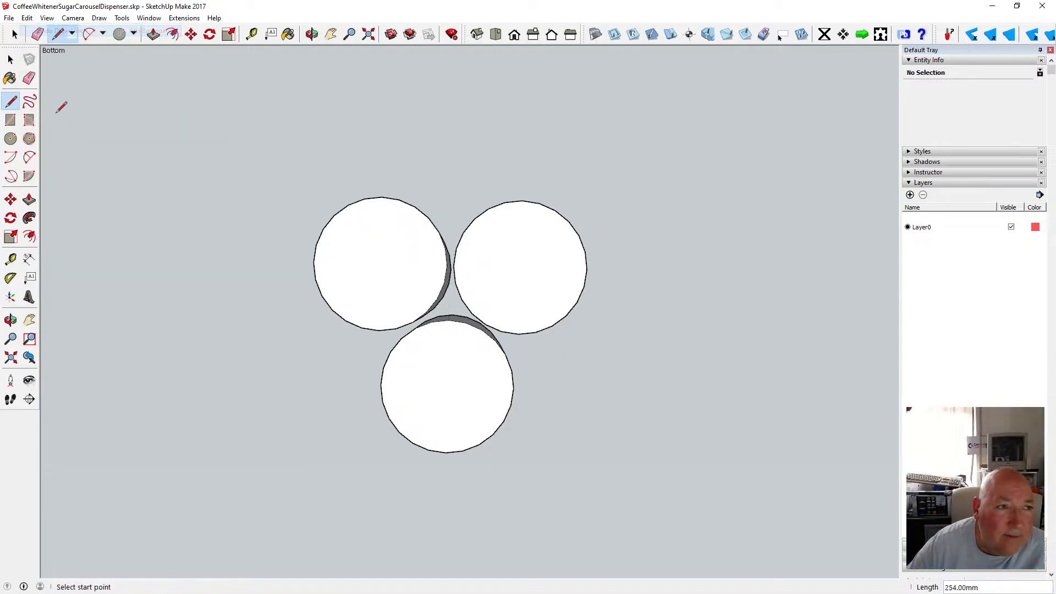
Draw a circle of radius 250 beside the cylinder cluster, then undo it.
click(10, 138)
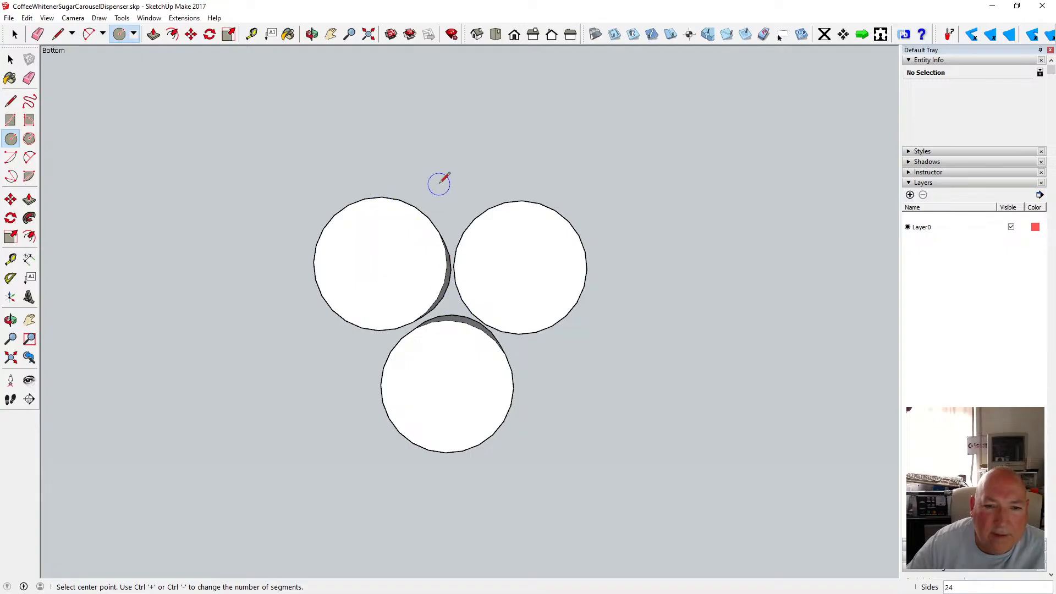
scroll(443, 190, down, 4)
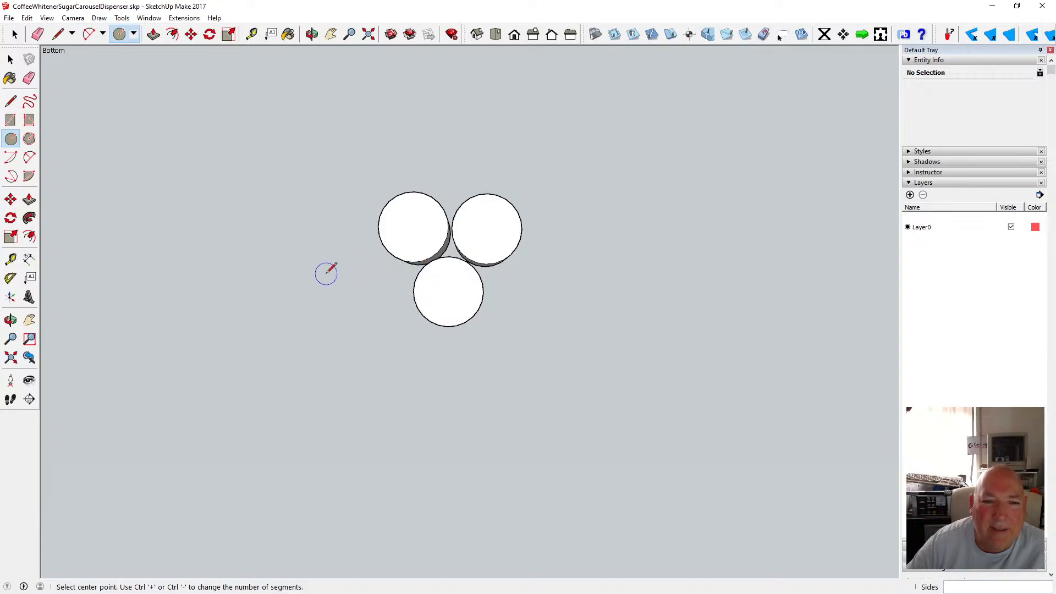
click(253, 268)
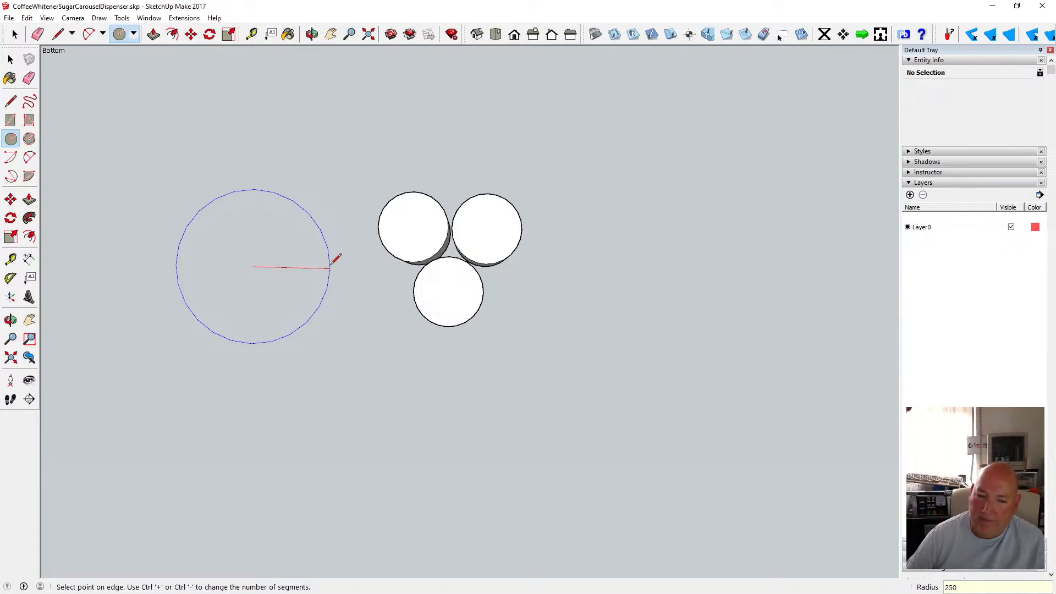
key(Return)
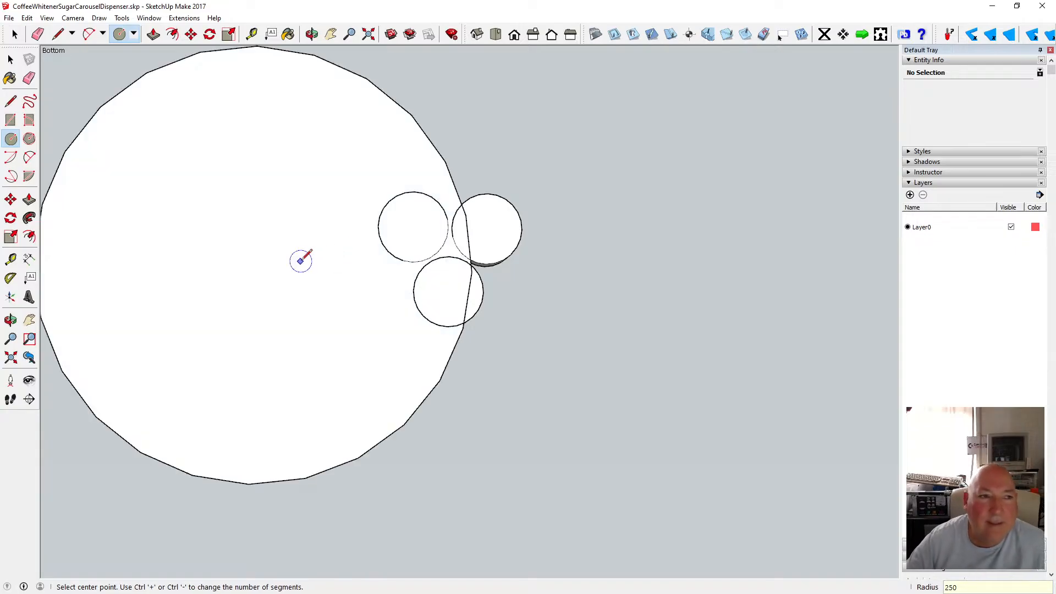
click(27, 18)
click(50, 28)
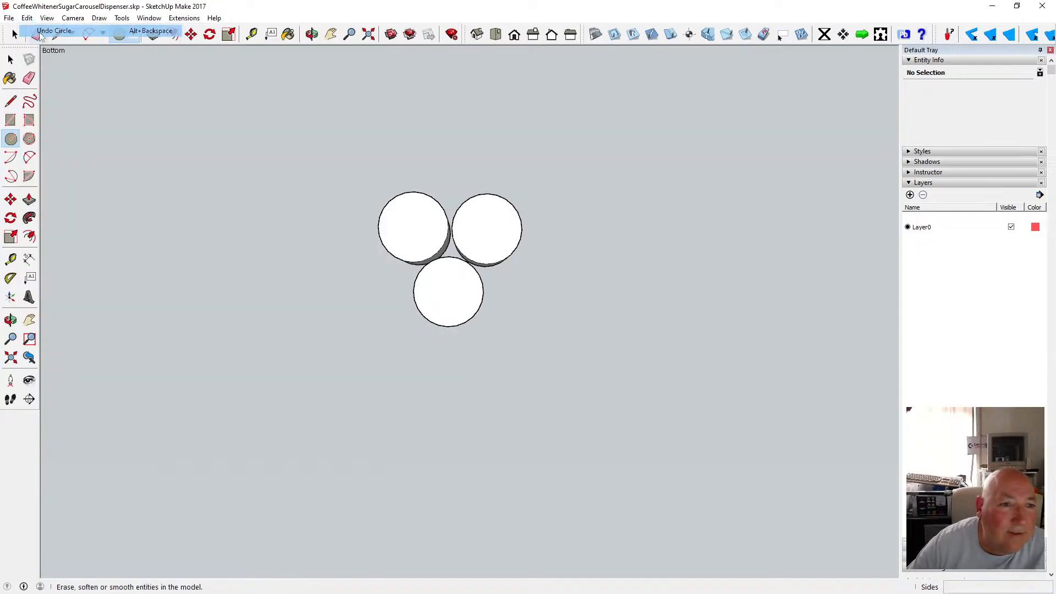
Draw a circle with radius 125 mm beside the cylinder cluster.
click(249, 251)
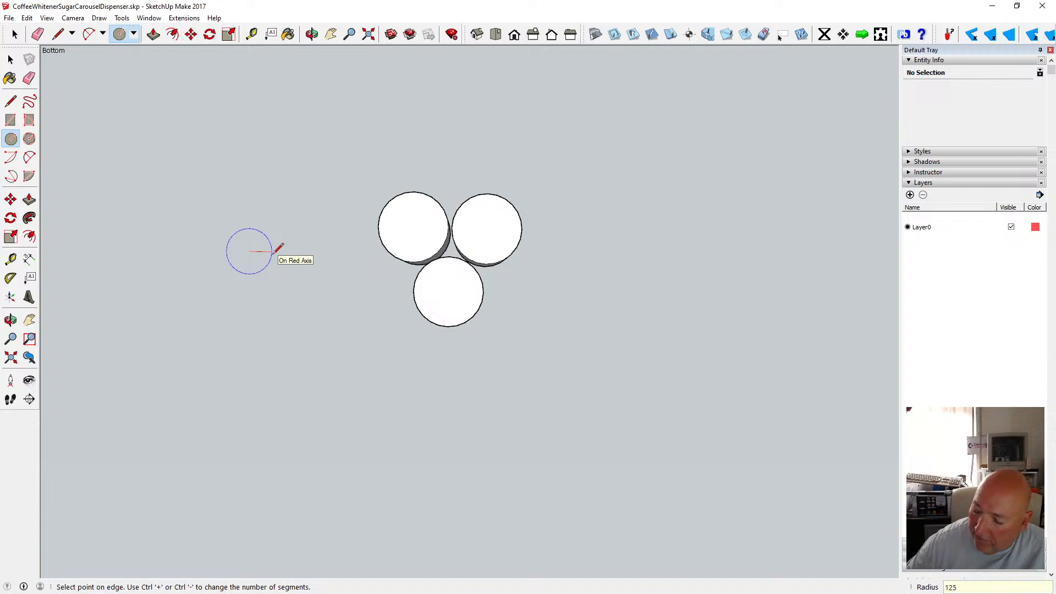
key(Return)
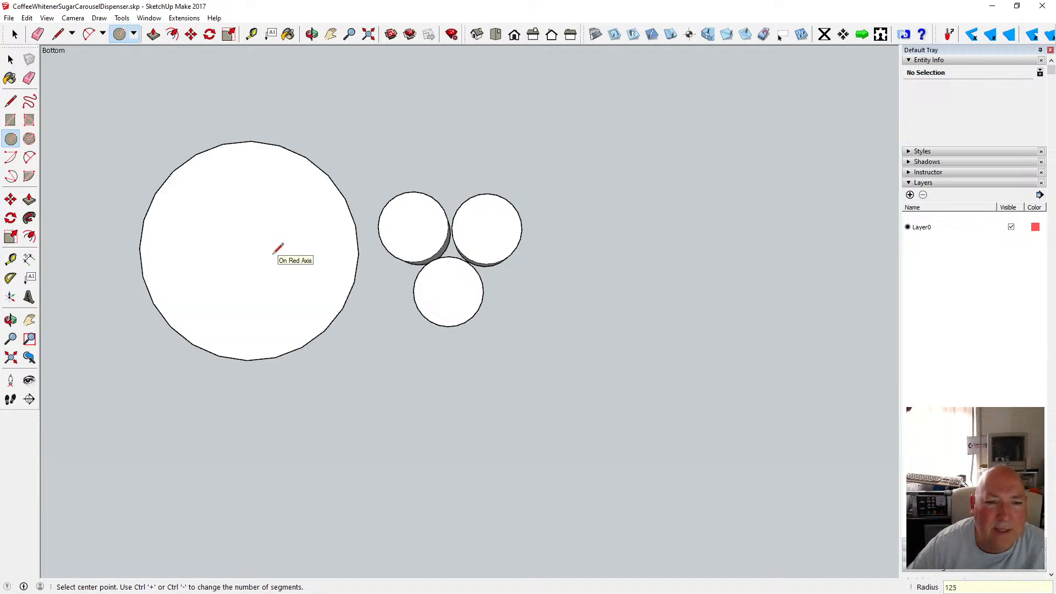
Measure the diameter of one cylinder with the Tape Measure and orbit to an angled view.
click(251, 34)
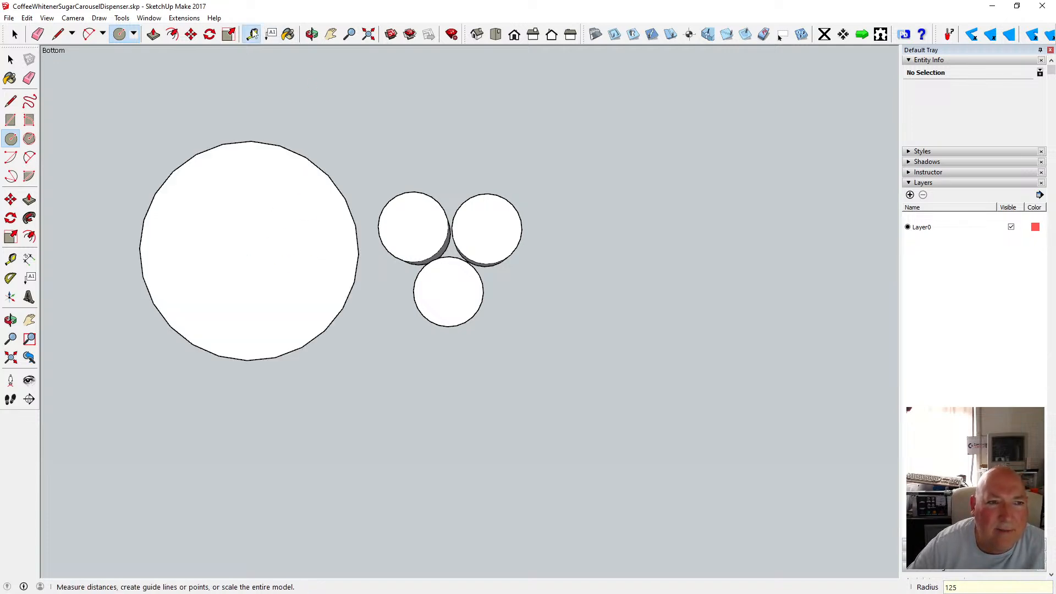
click(378, 226)
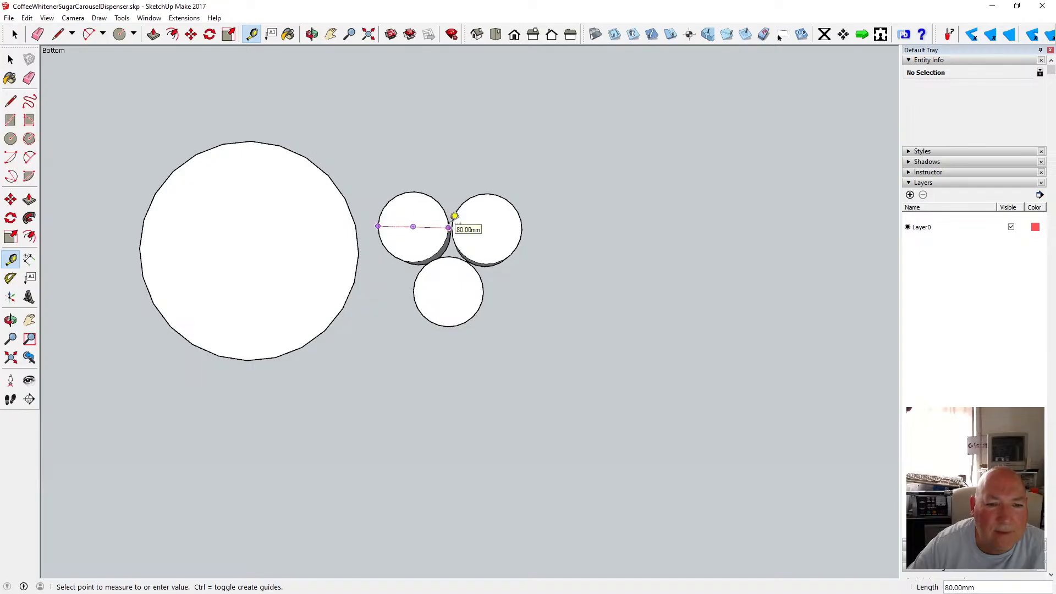
click(312, 34)
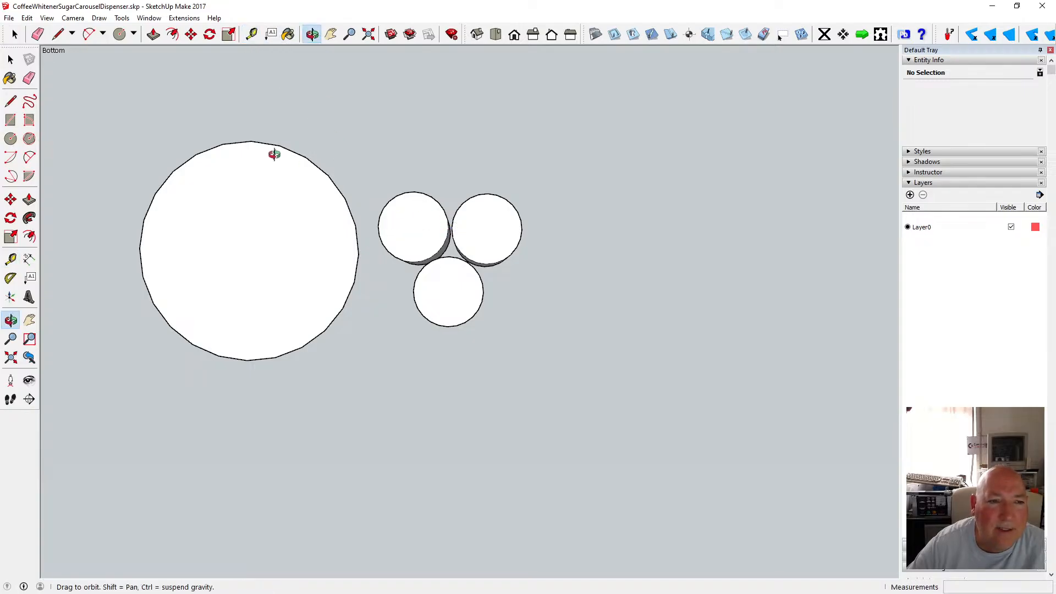
drag(368, 154, 385, 325)
scroll(386, 322, up, 2)
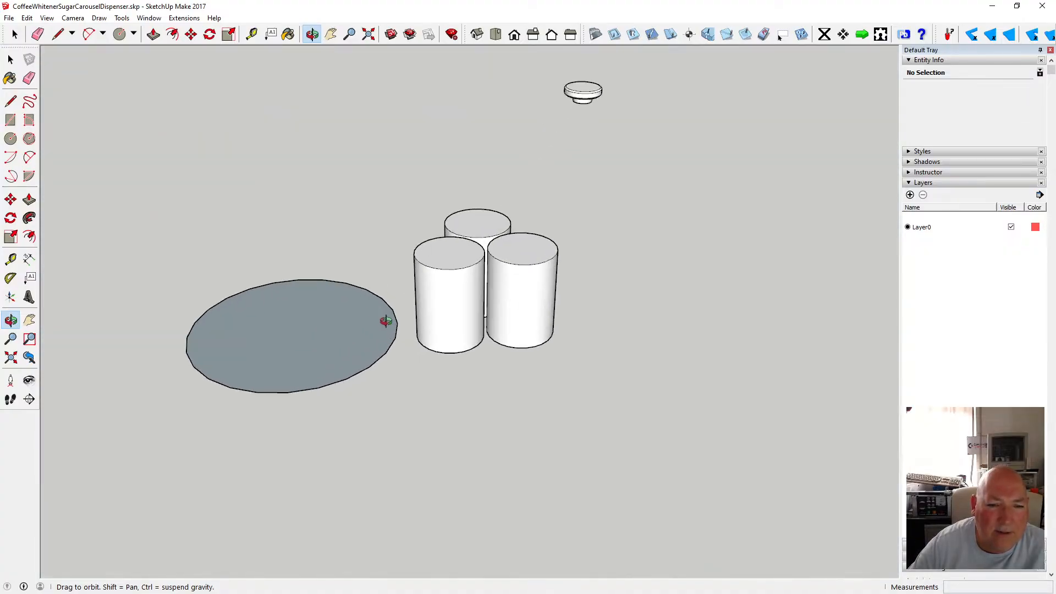
Measure the base circle's diameter and the span across the tops of the cylinder cluster.
key(t)
click(447, 332)
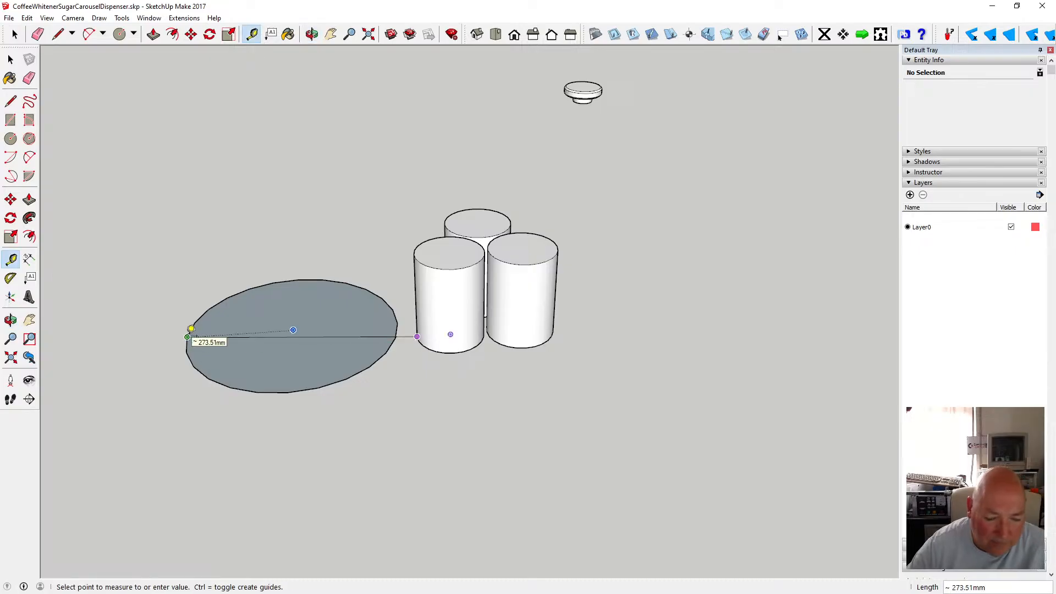
click(188, 336)
click(187, 337)
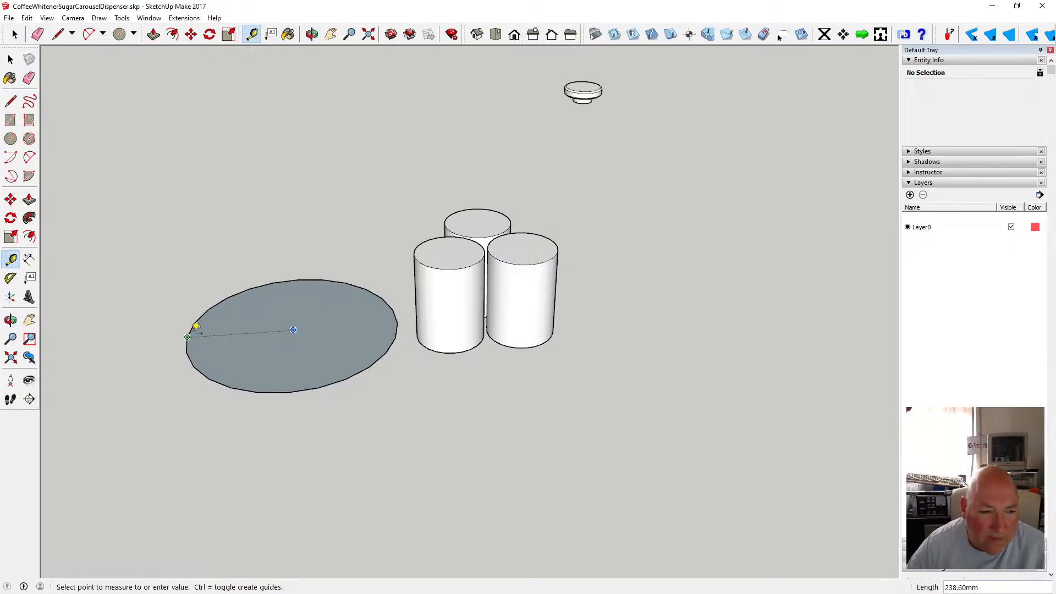
click(398, 322)
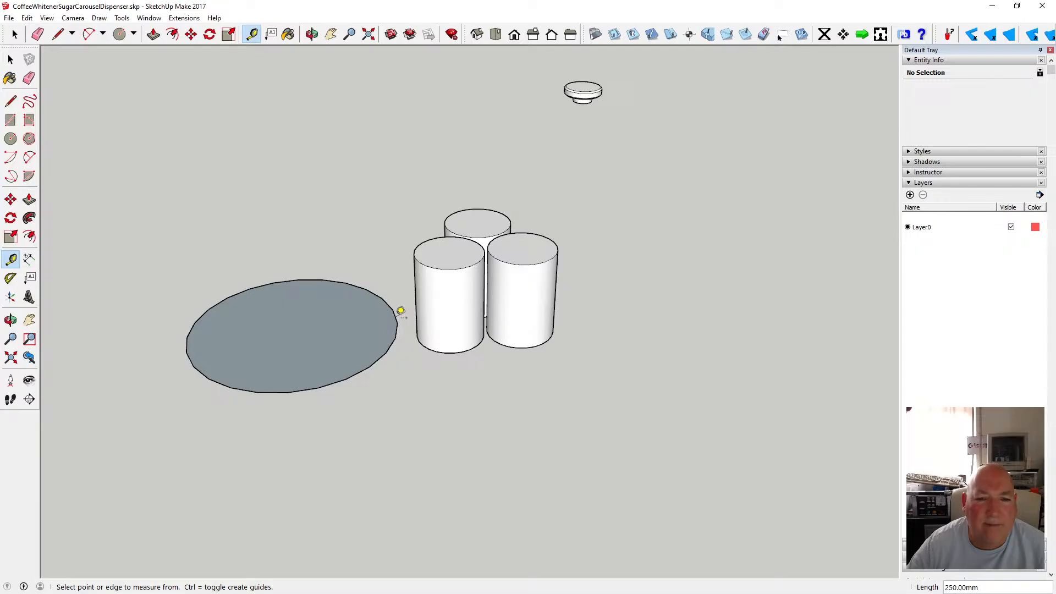
click(428, 263)
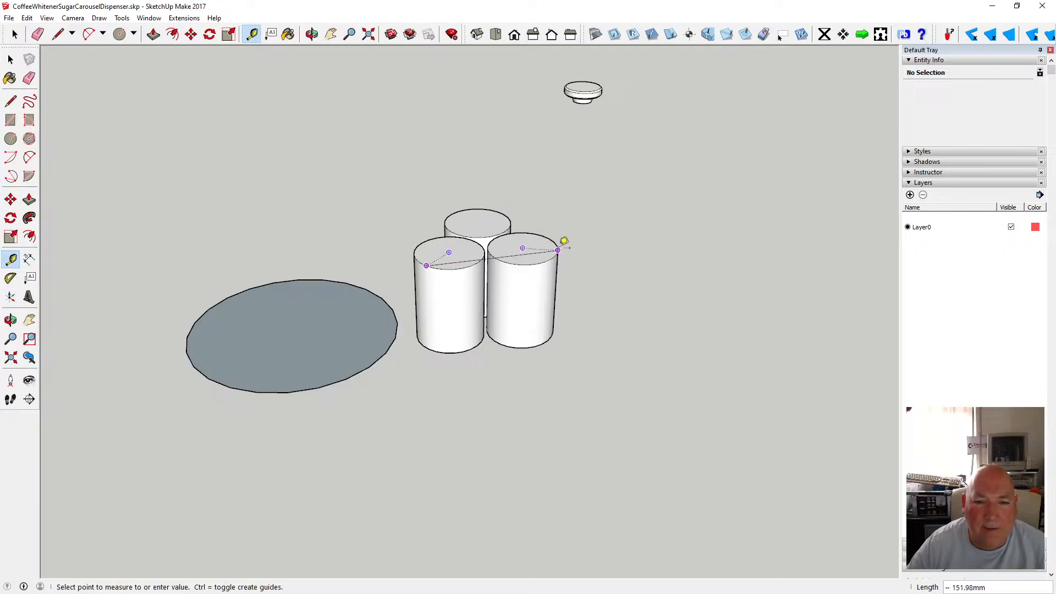
click(10, 59)
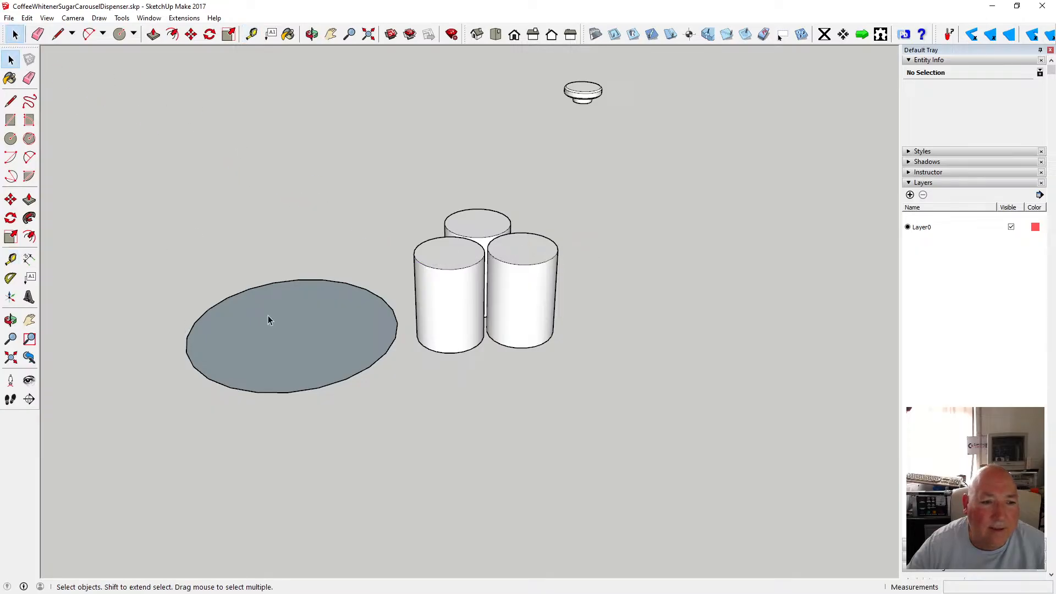
Undo the base circle and draw a new circle with radius 90 mm beside the cylinders.
click(26, 18)
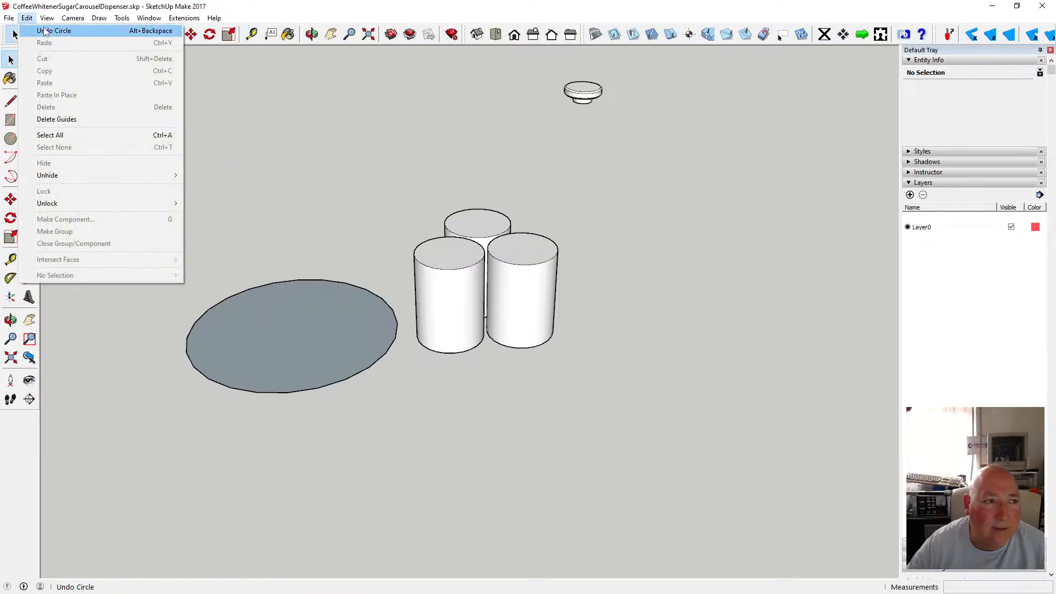
click(44, 30)
click(197, 303)
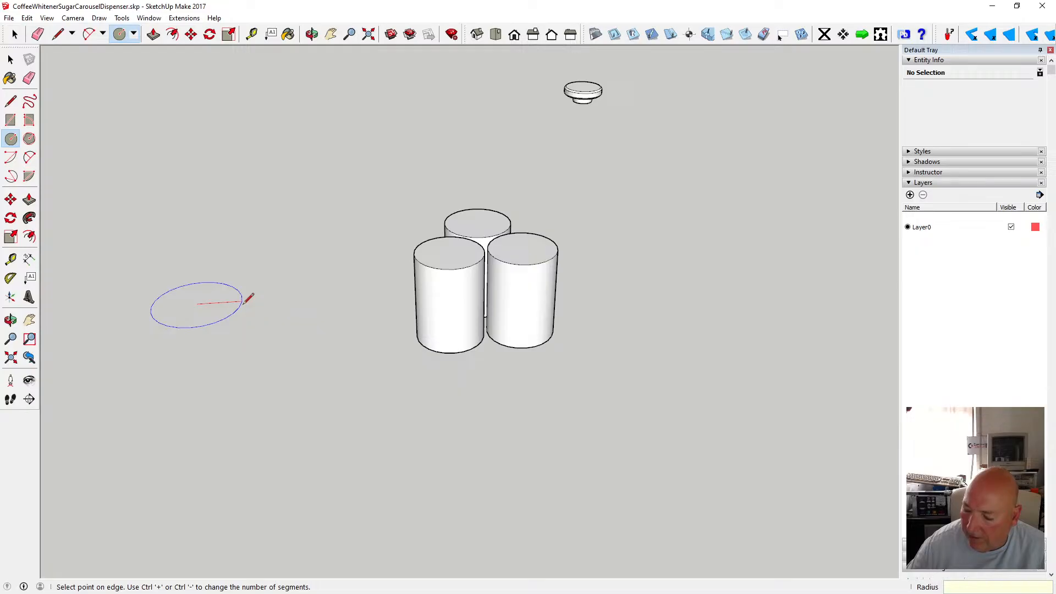
key(Return)
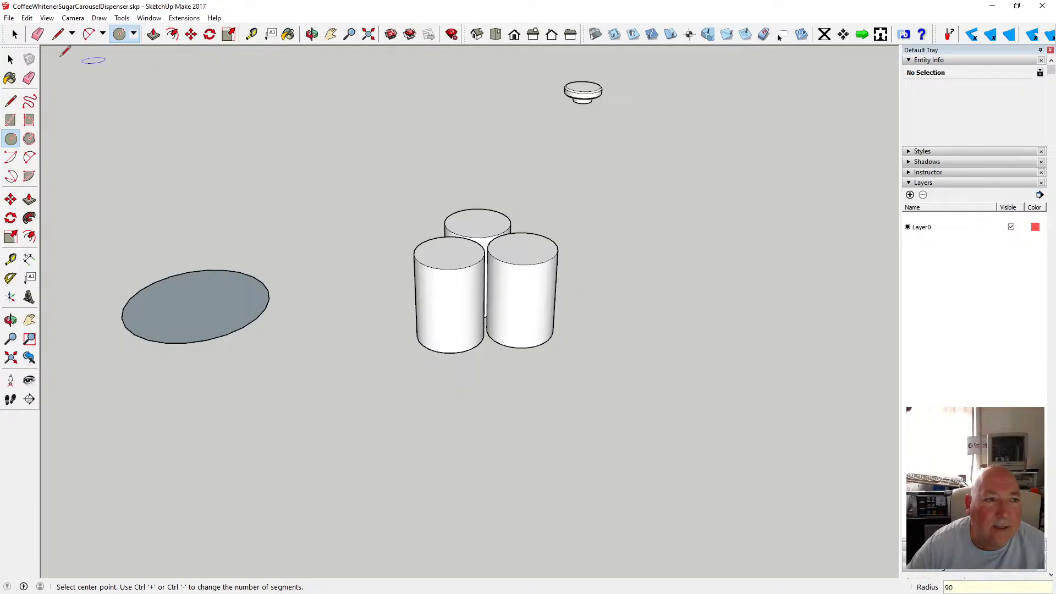
Select the new circle and make it into a component.
key(space)
drag(108, 261, 295, 357)
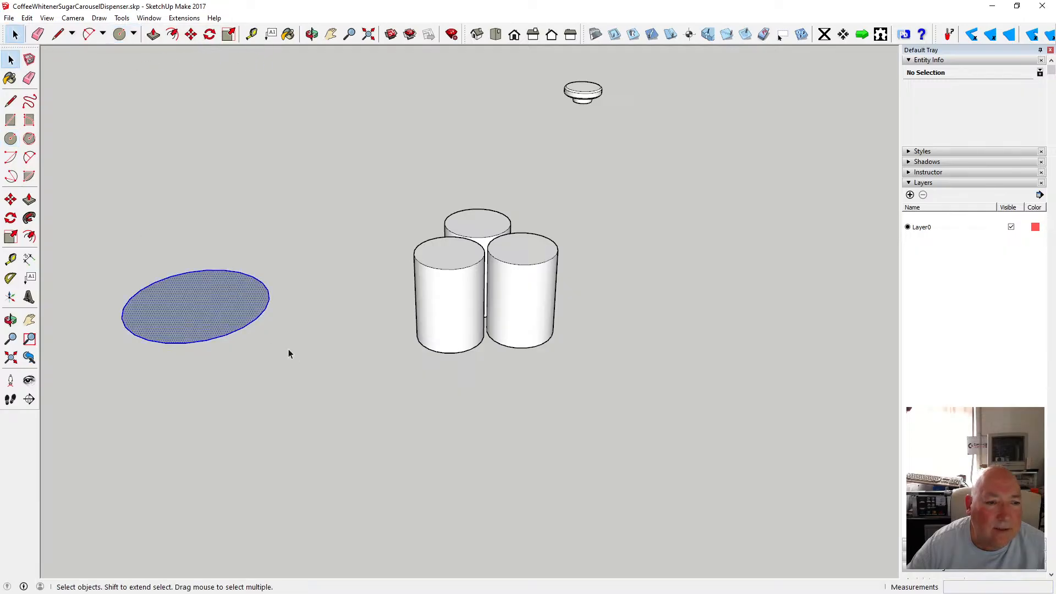
right_click(237, 318)
click(316, 402)
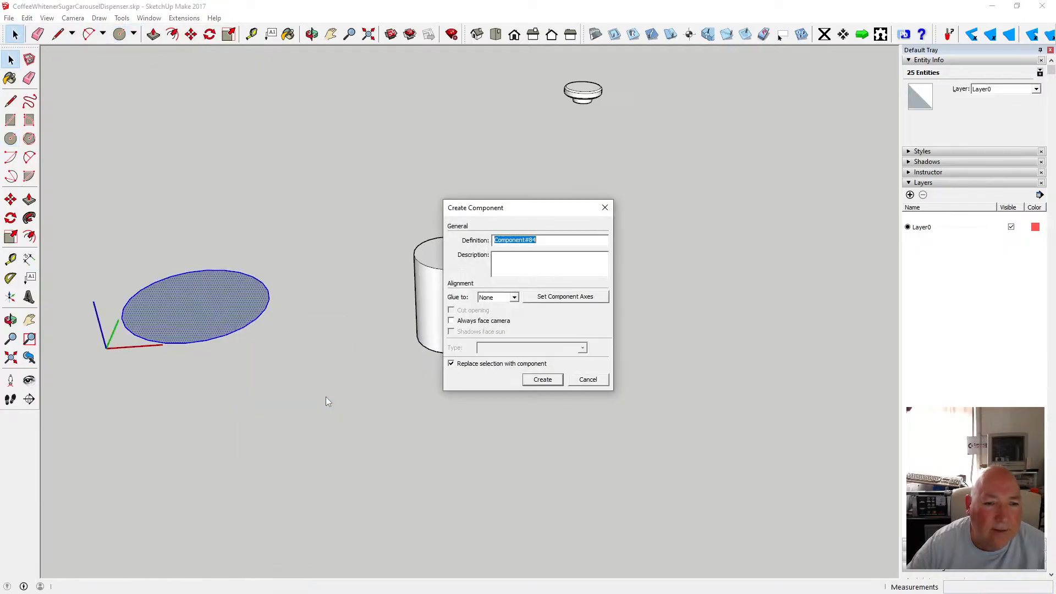
click(542, 379)
Move the circle component further away from the cylinder cluster.
click(191, 34)
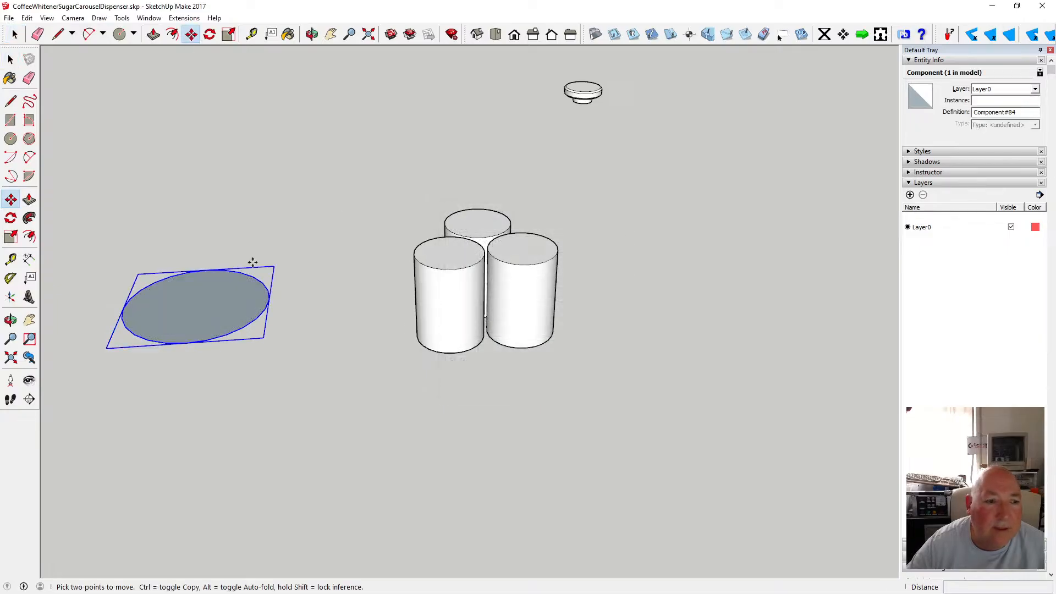
click(195, 305)
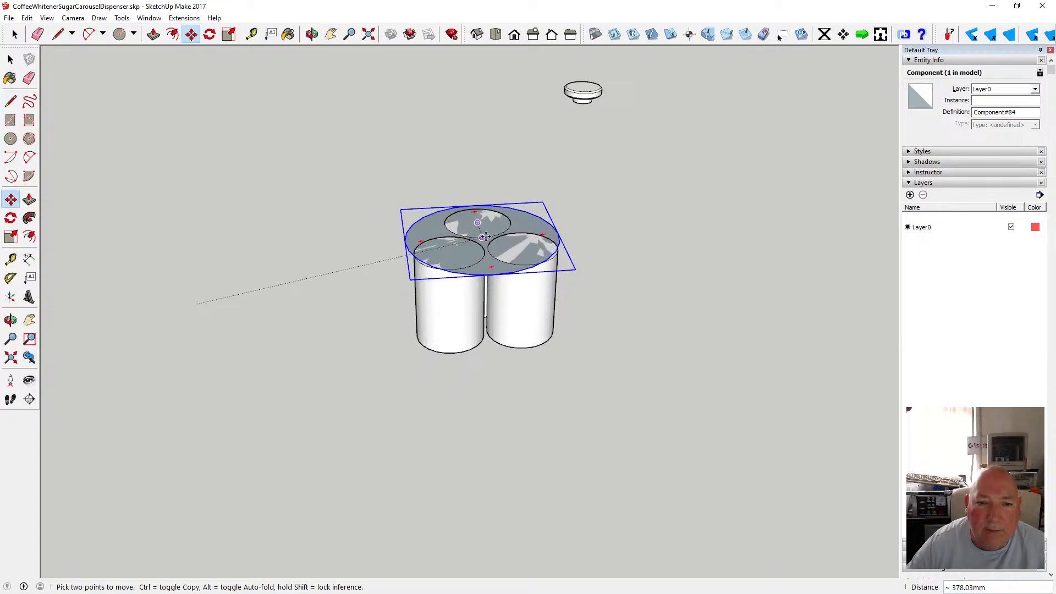
scroll(483, 237, up, 5)
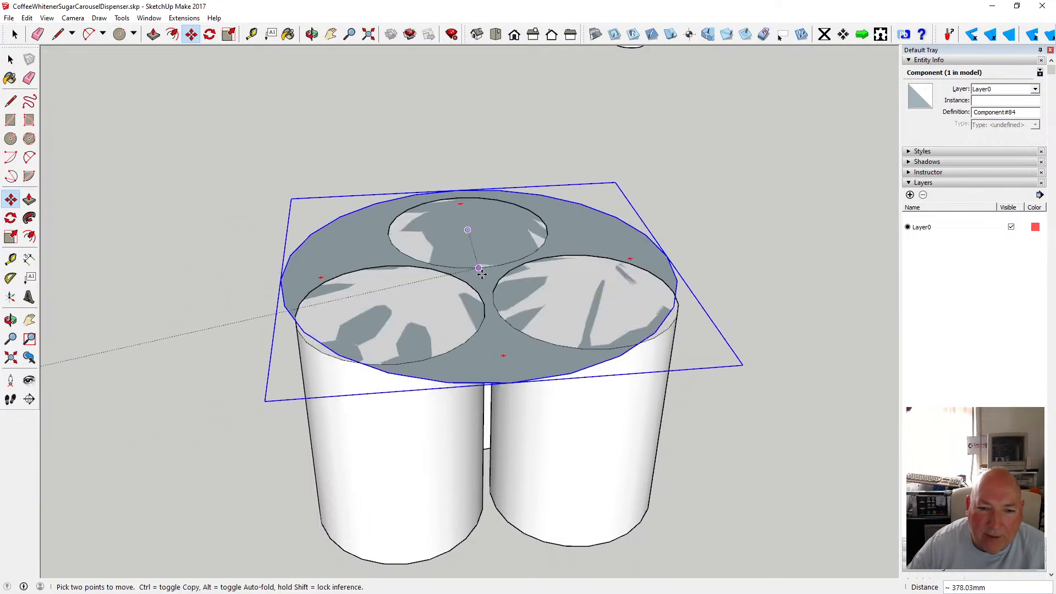
scroll(349, 292, down, 5)
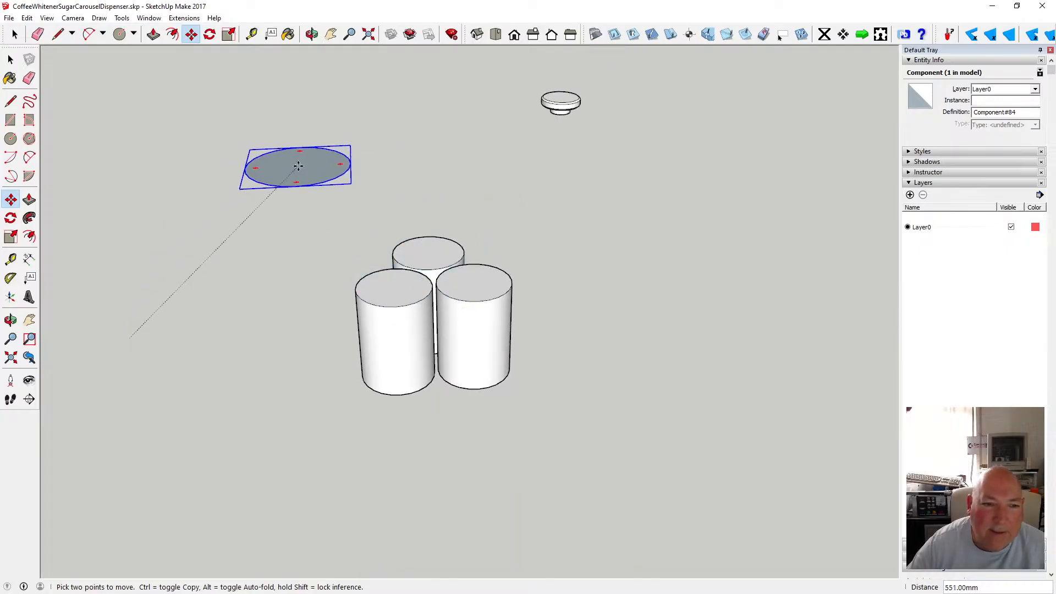
click(267, 174)
Orbit and zoom in closely on the tops of the three cylinders and the gap between them.
scroll(454, 287, up, 4)
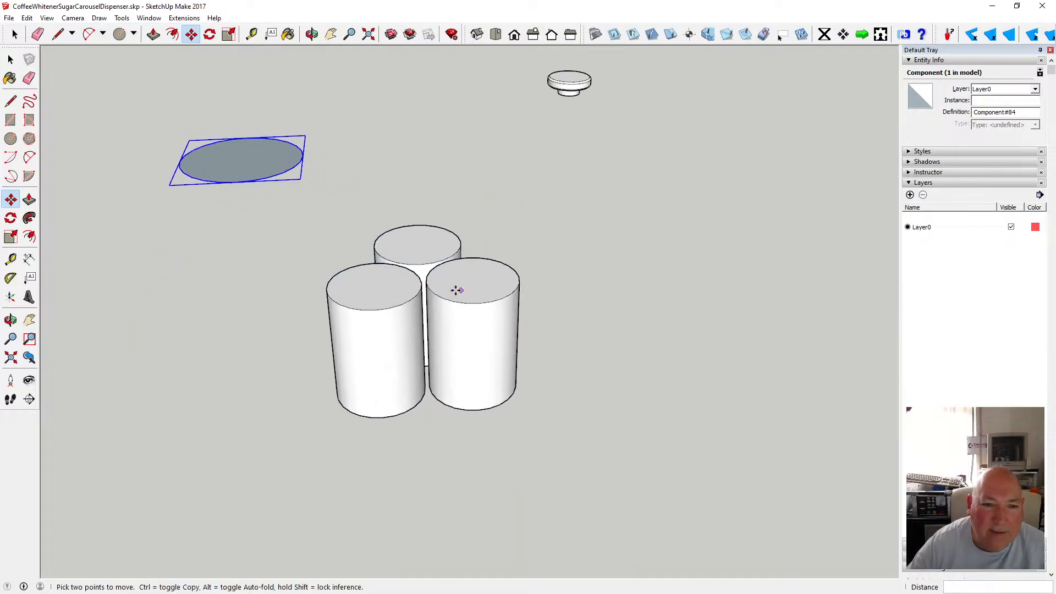
click(312, 34)
scroll(399, 206, down, 2)
drag(400, 213, 385, 376)
scroll(415, 346, down, 4)
scroll(394, 362, up, 3)
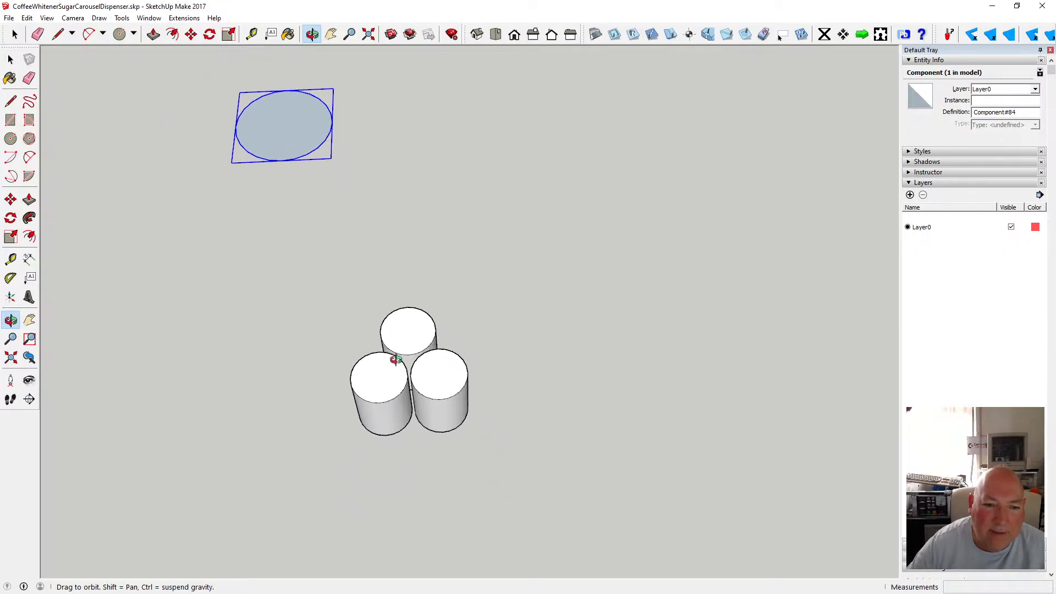
scroll(398, 358, up, 3)
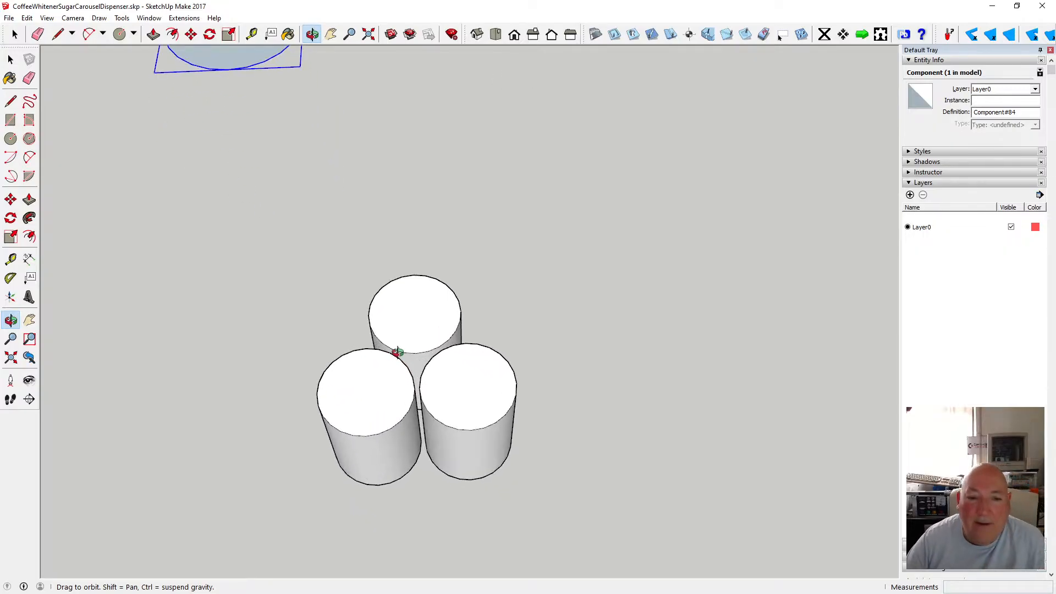
scroll(398, 334, down, 3)
scroll(413, 313, up, 5)
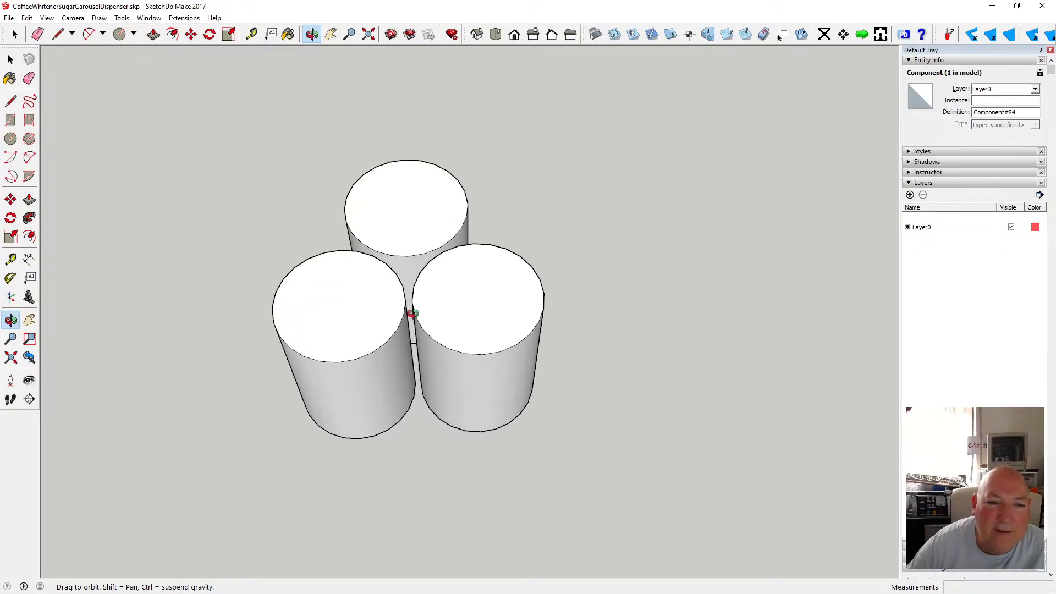
scroll(407, 259, up, 4)
drag(403, 234, 403, 357)
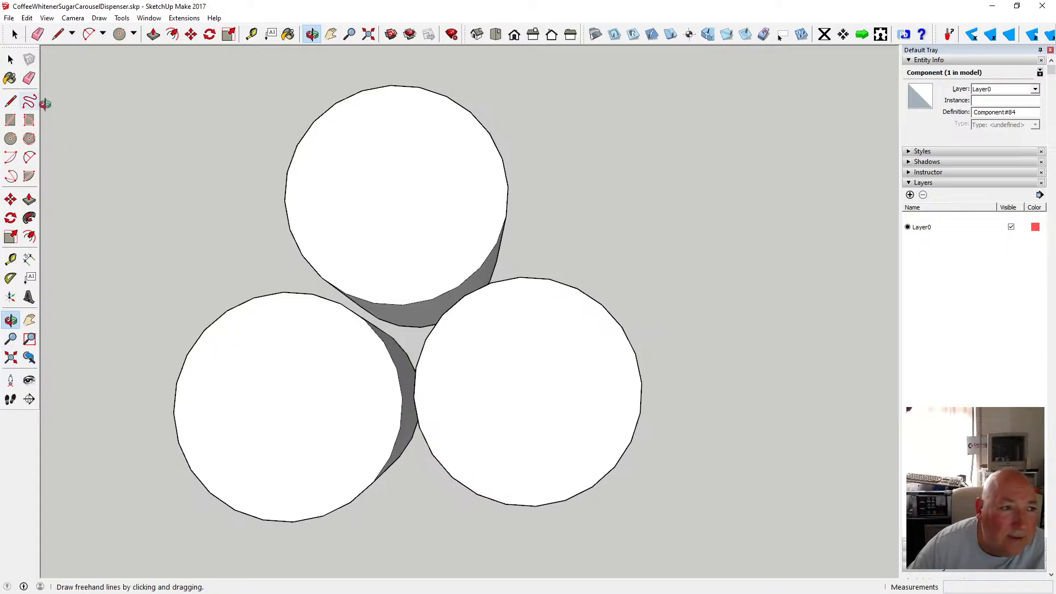
Add Tape Measure guide lines through the cylinder centres across the gap, and delete one stray horizontal guide.
click(10, 259)
click(381, 334)
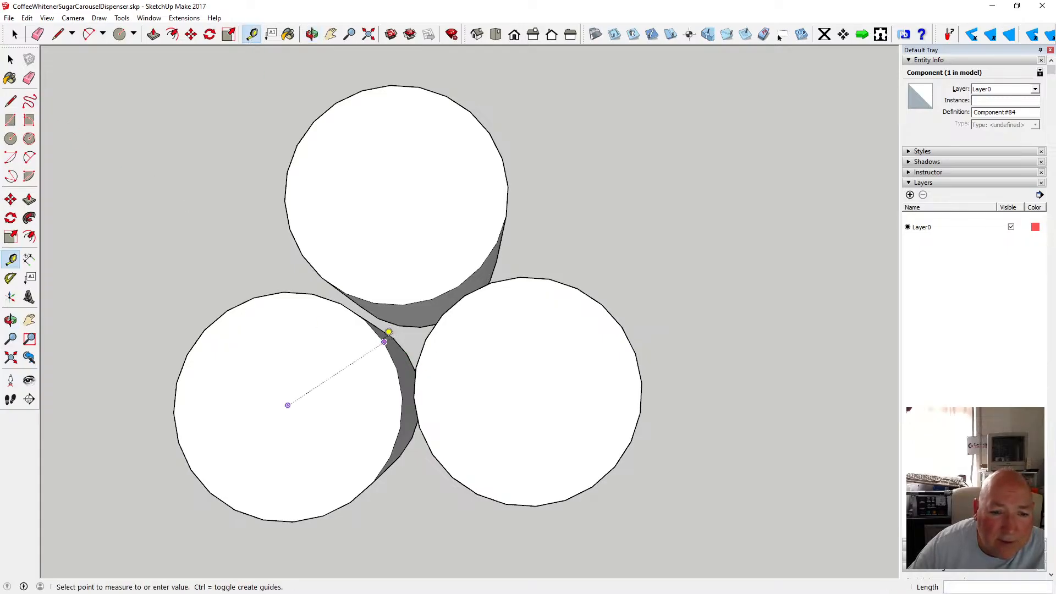
click(431, 332)
click(409, 299)
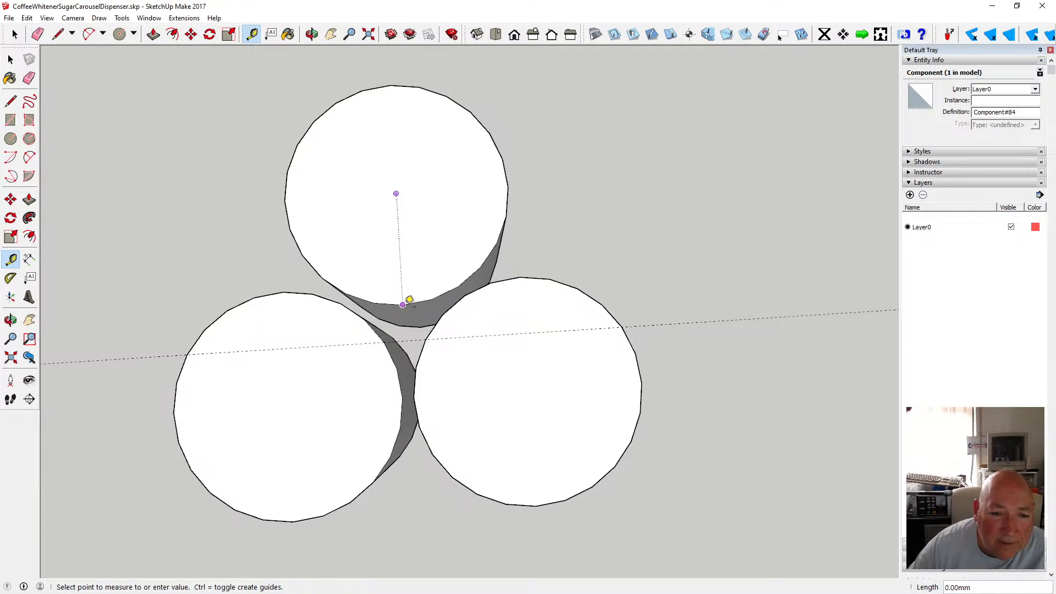
click(407, 333)
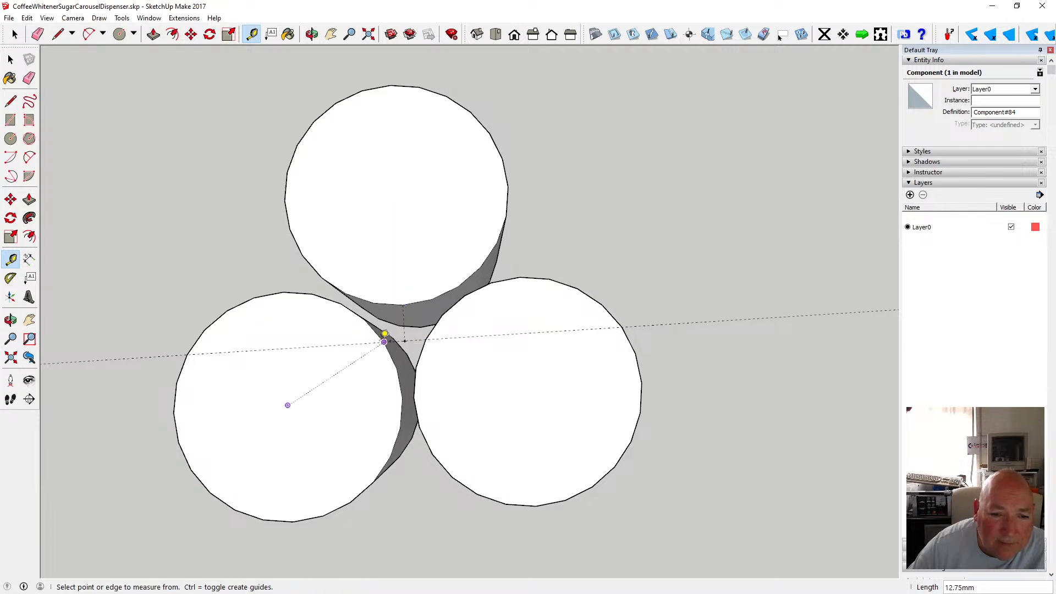
click(351, 298)
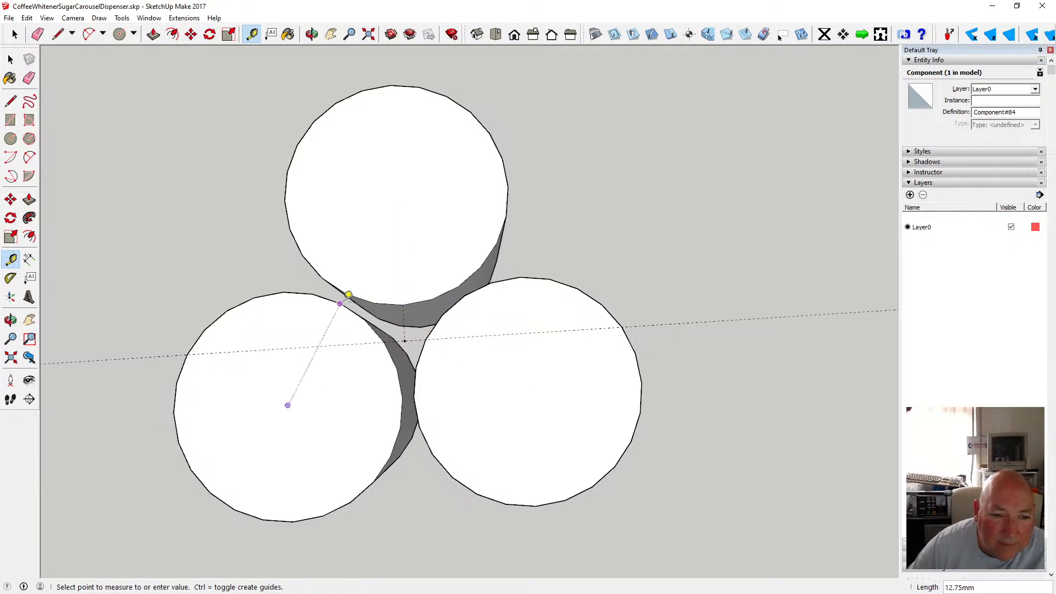
click(354, 287)
click(471, 288)
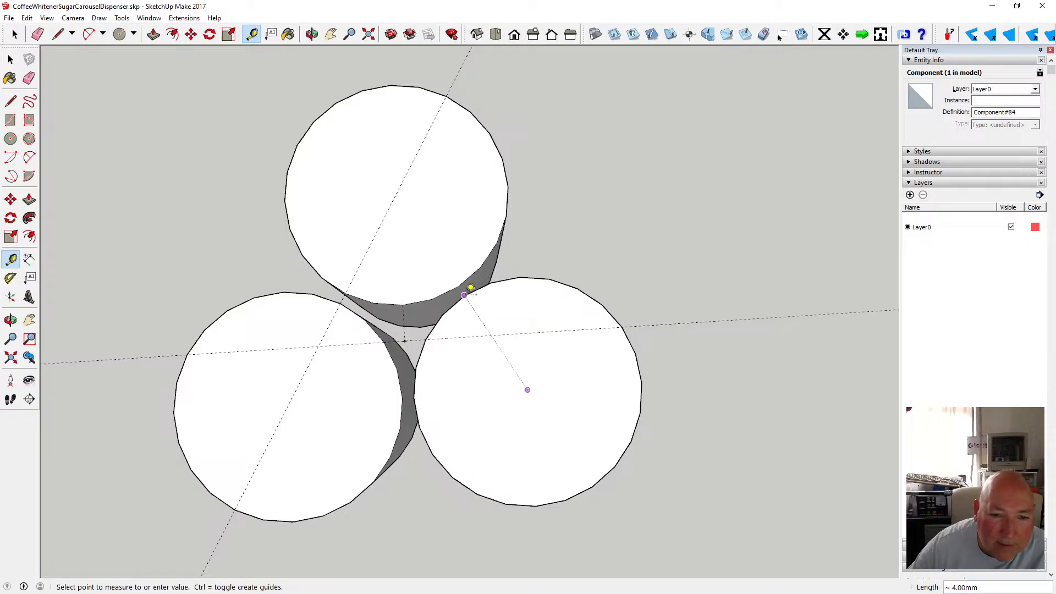
click(463, 276)
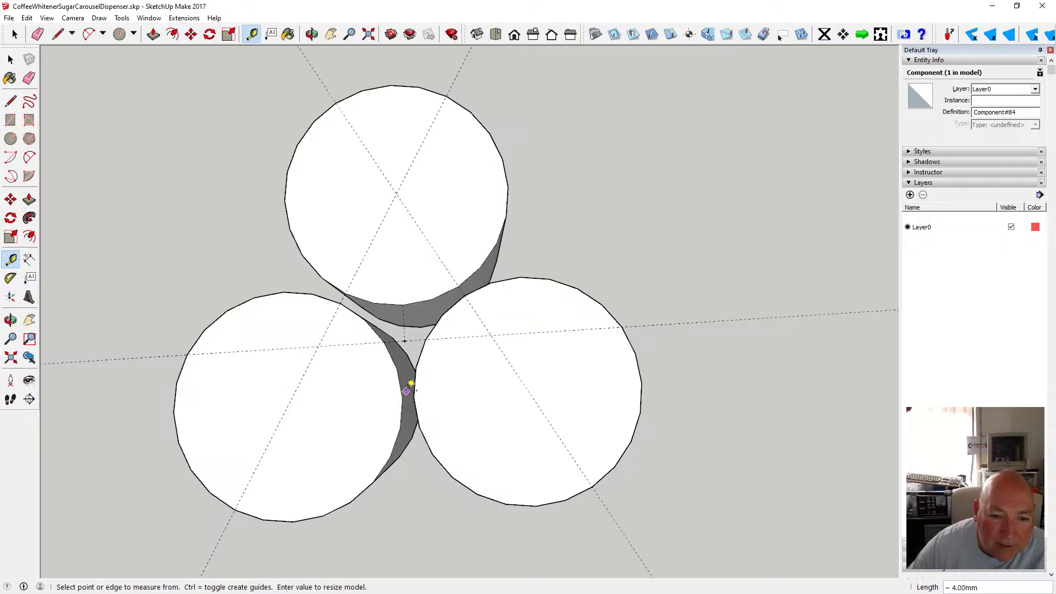
click(411, 385)
click(419, 388)
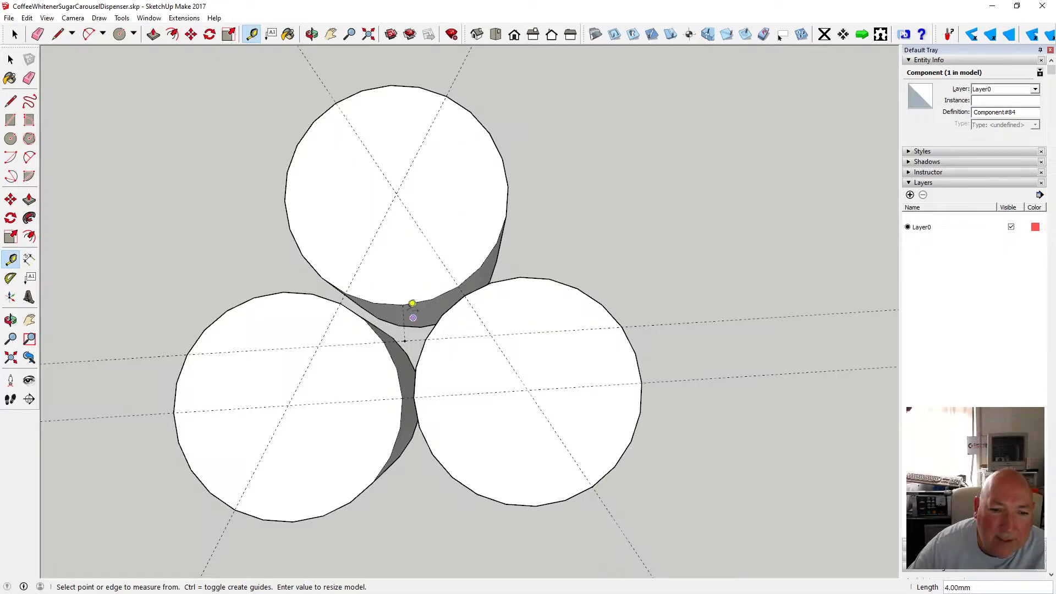
click(11, 59)
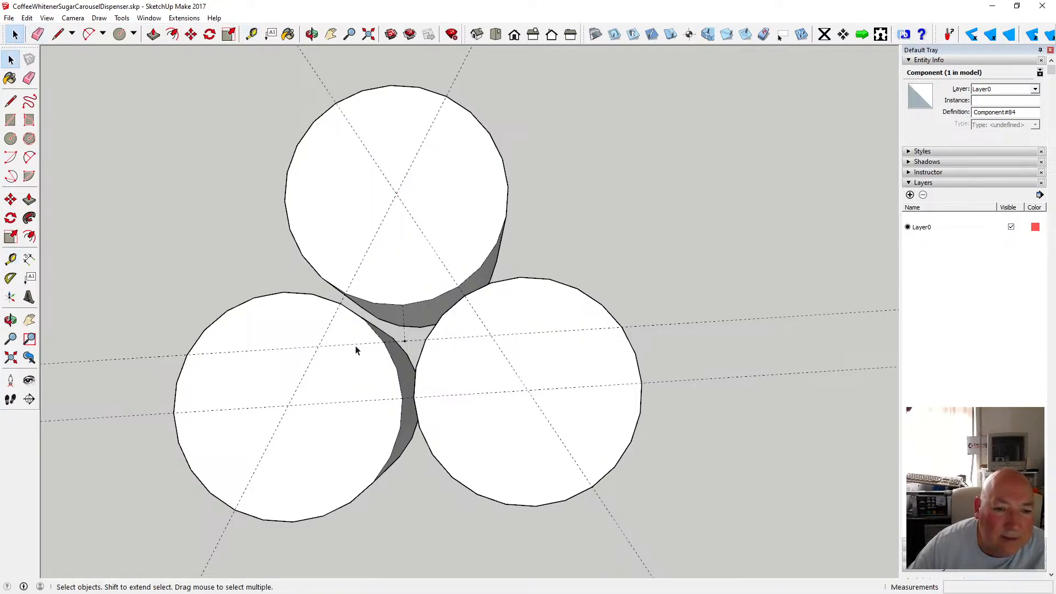
key(Delete)
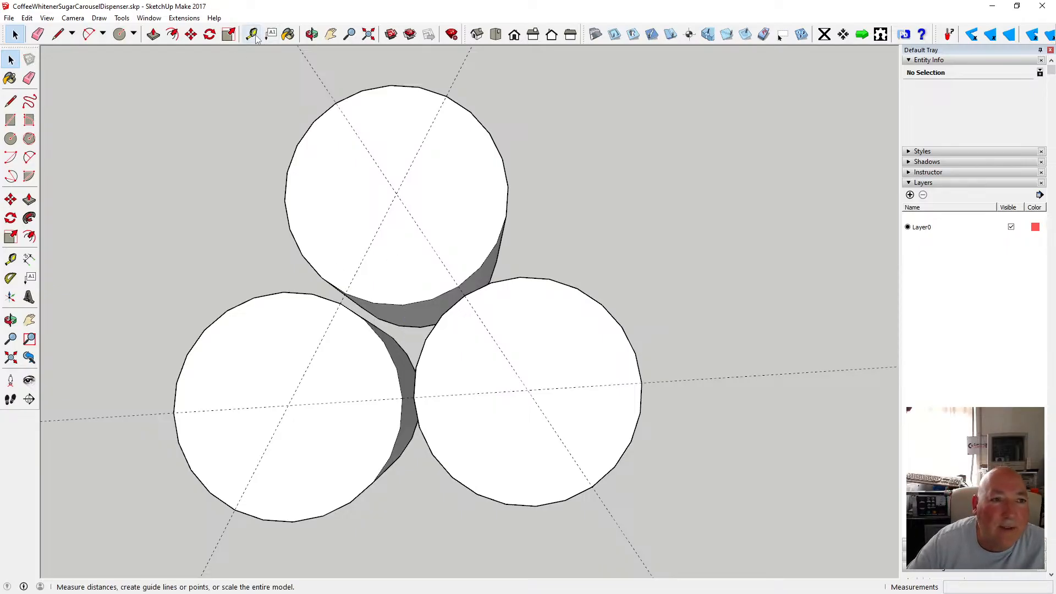
click(10, 138)
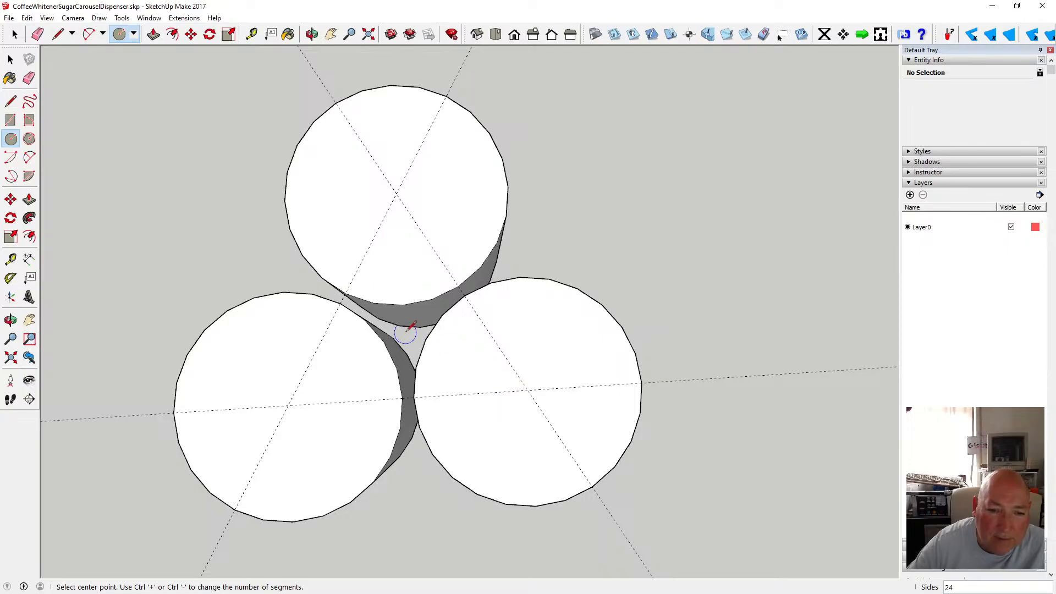
click(312, 35)
drag(323, 59, 357, 96)
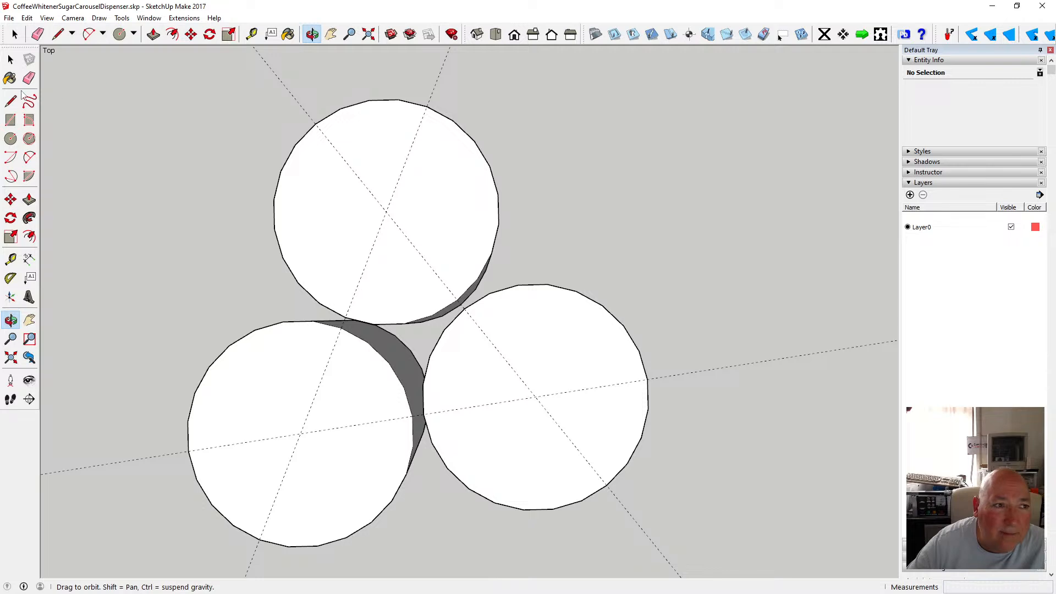
click(10, 59)
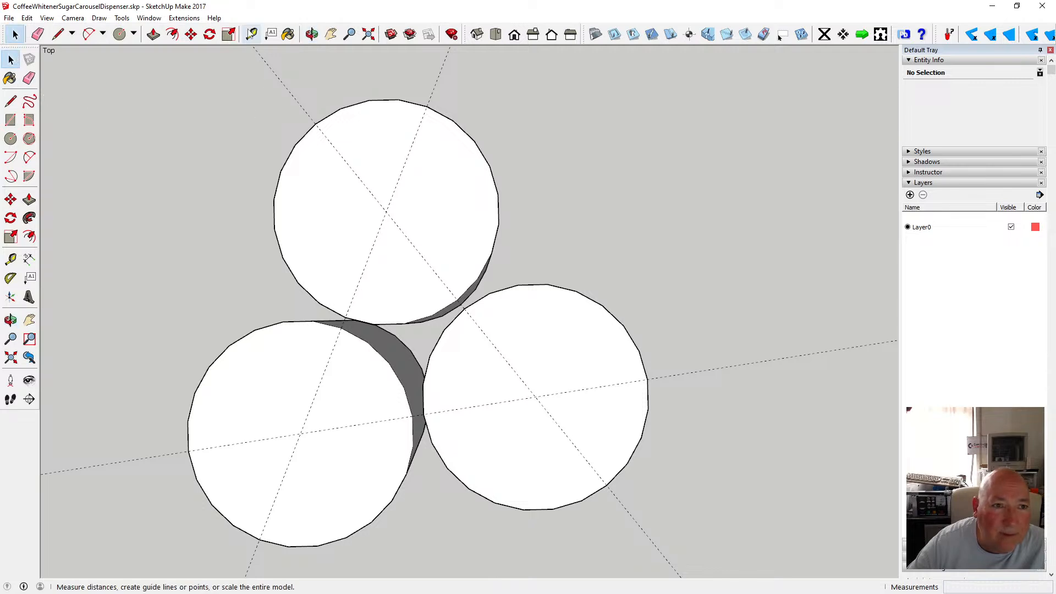
click(11, 138)
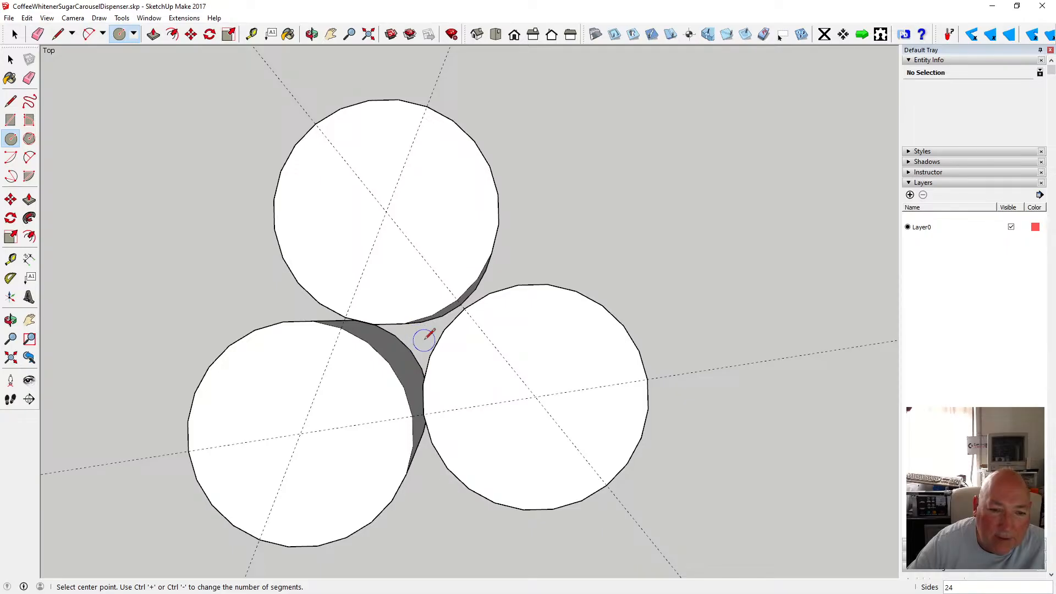
click(10, 59)
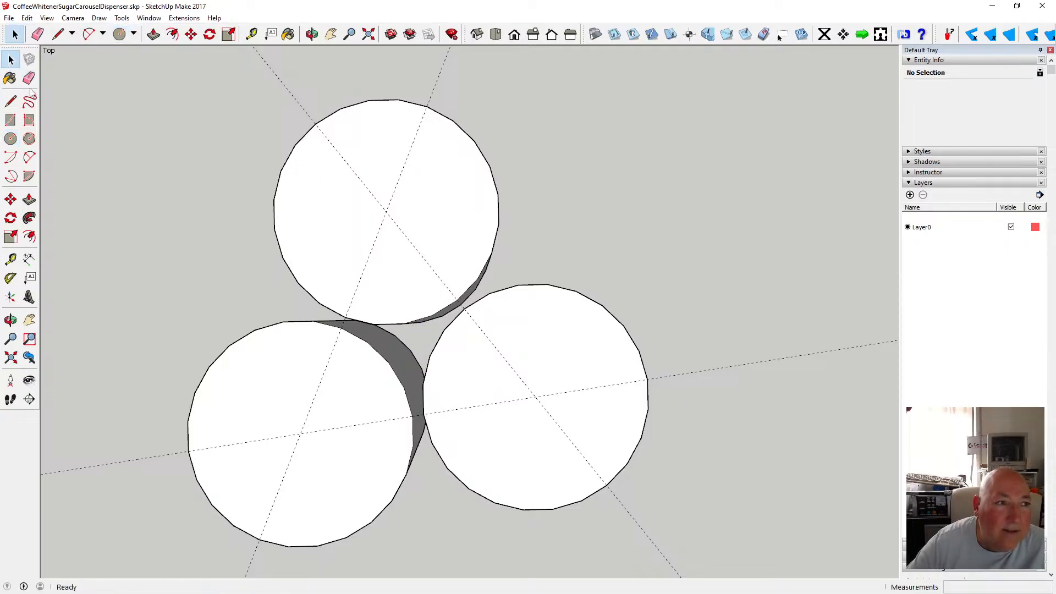
click(251, 34)
click(303, 425)
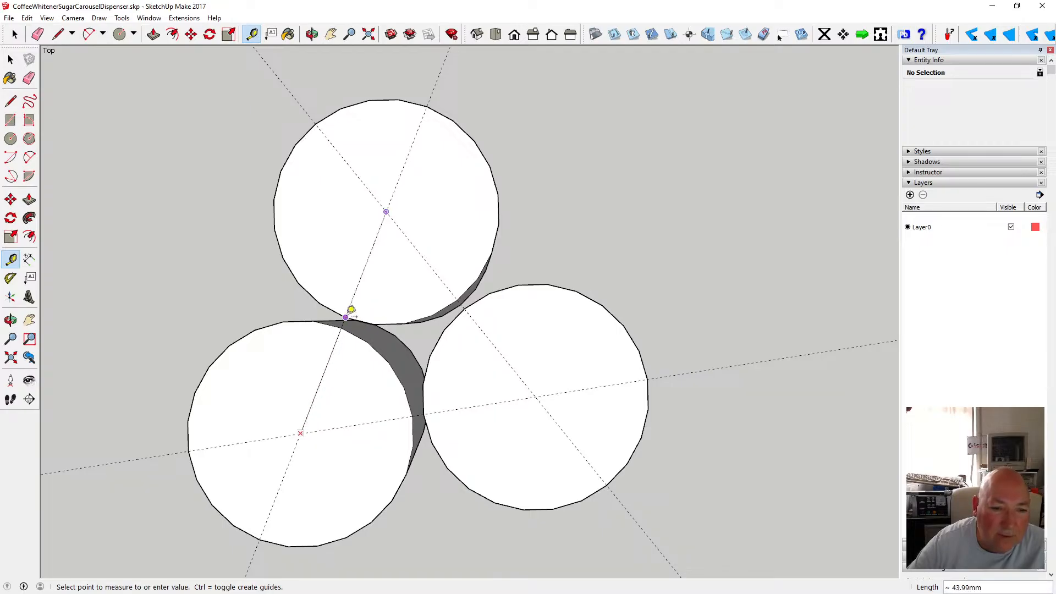
click(311, 34)
drag(333, 181, 281, 150)
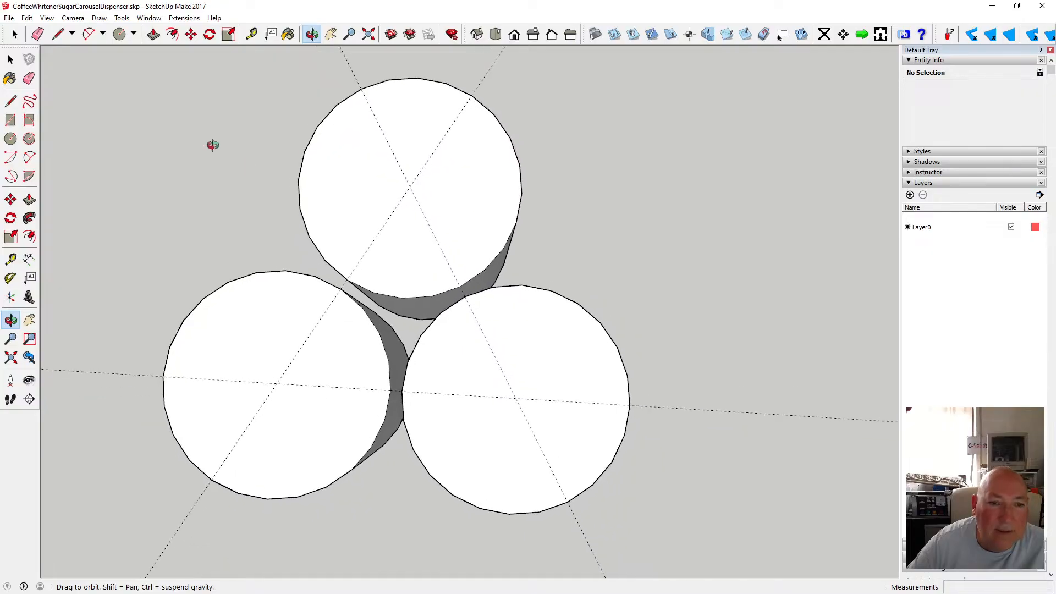
click(11, 59)
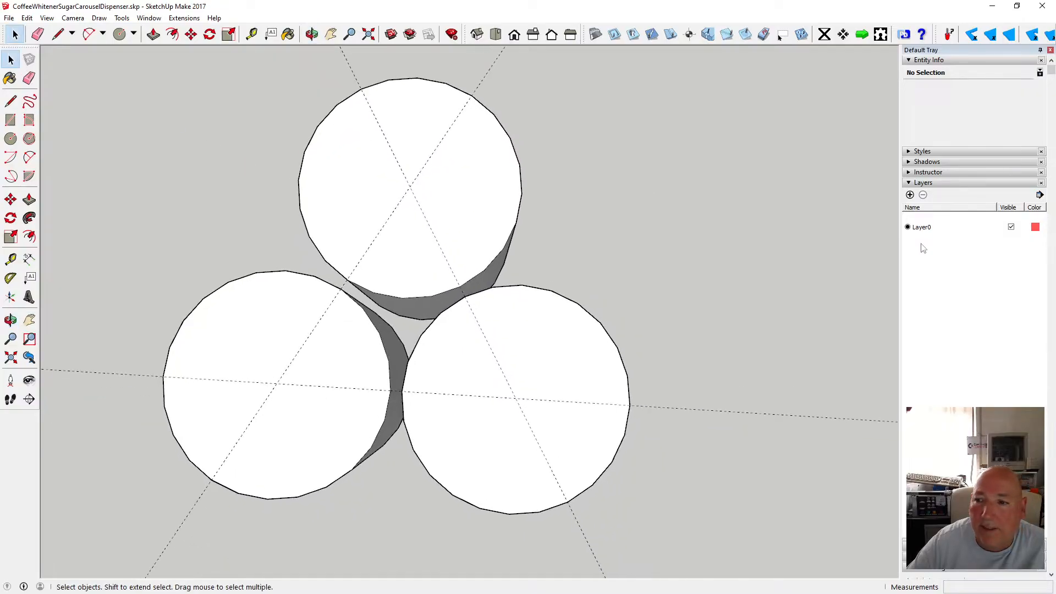
Add a new layer named Jars.
click(911, 196)
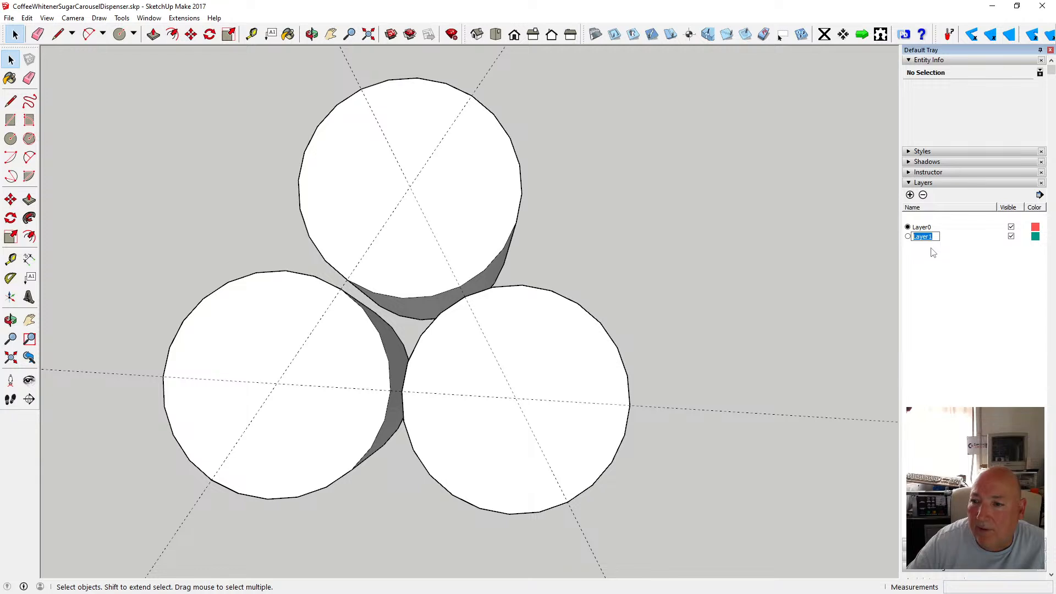
text(Ja)
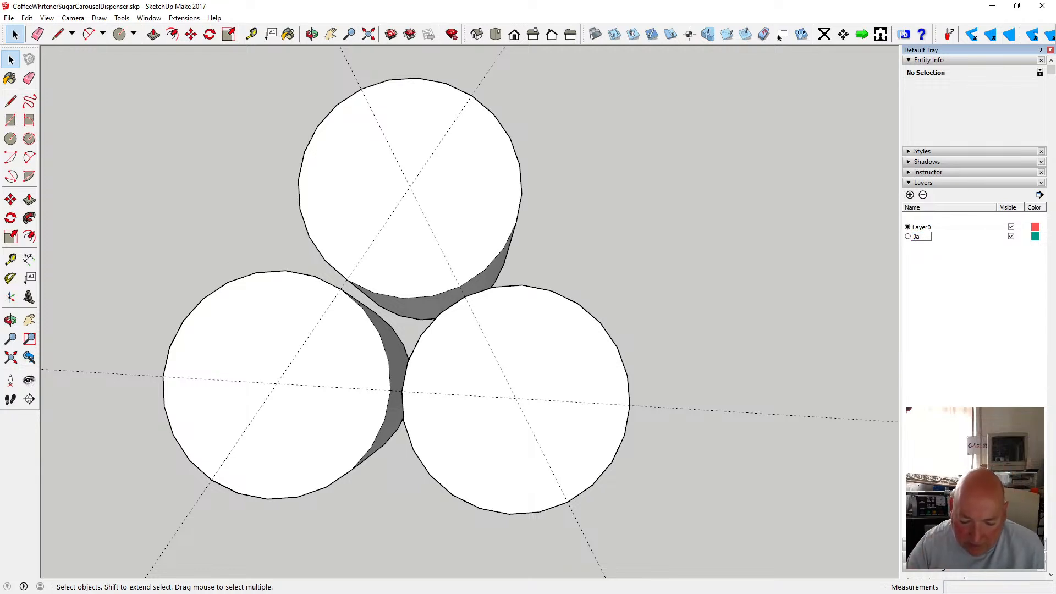
text(rs)
key(Return)
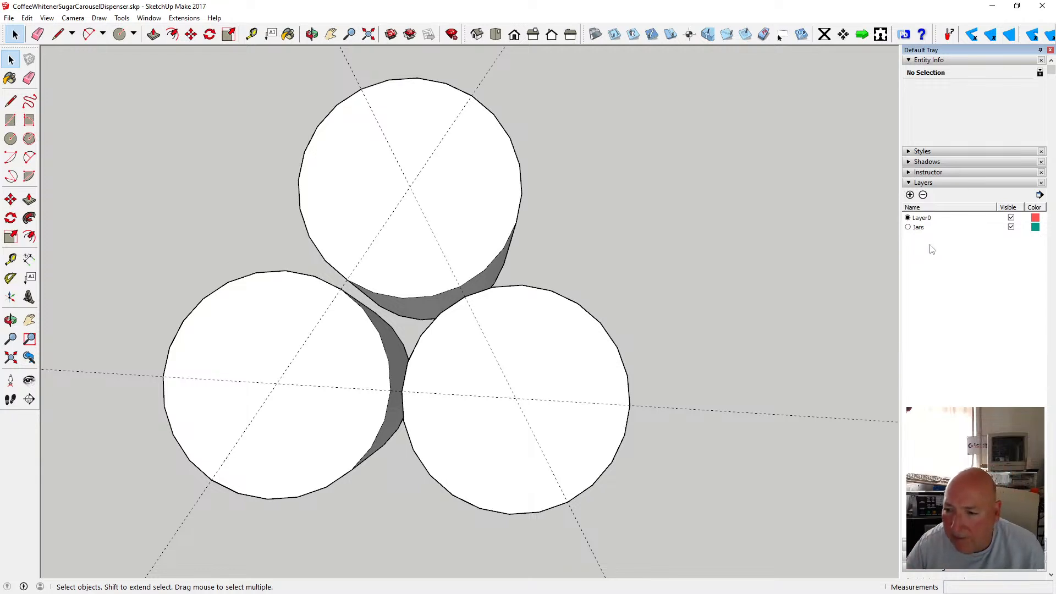
Assign the three cylinder components to the Jars layer and hide that layer.
click(504, 176)
shift+click(391, 356)
shift+click(452, 355)
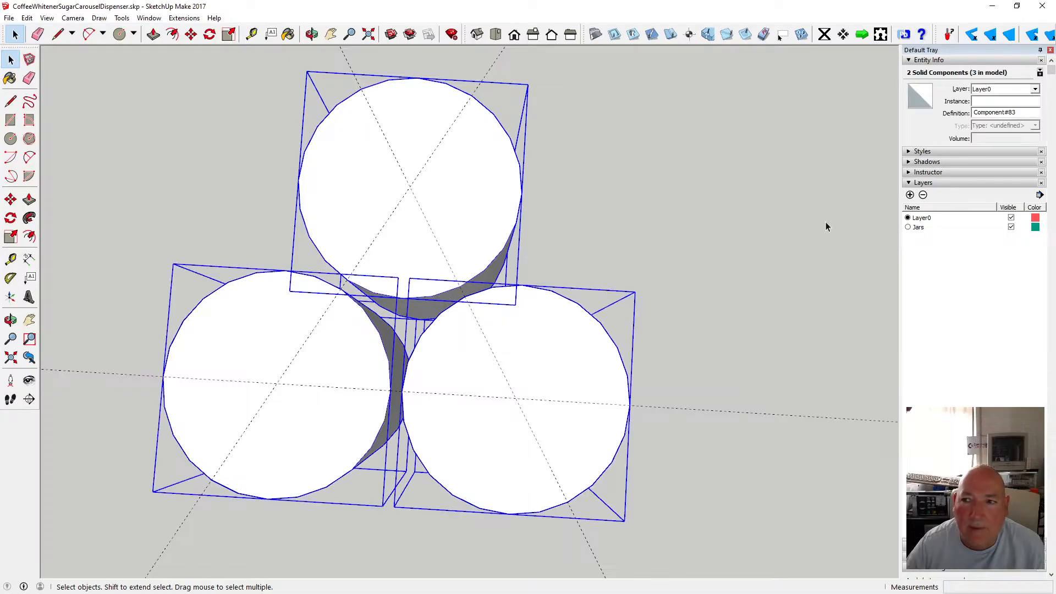
click(1035, 90)
click(1008, 106)
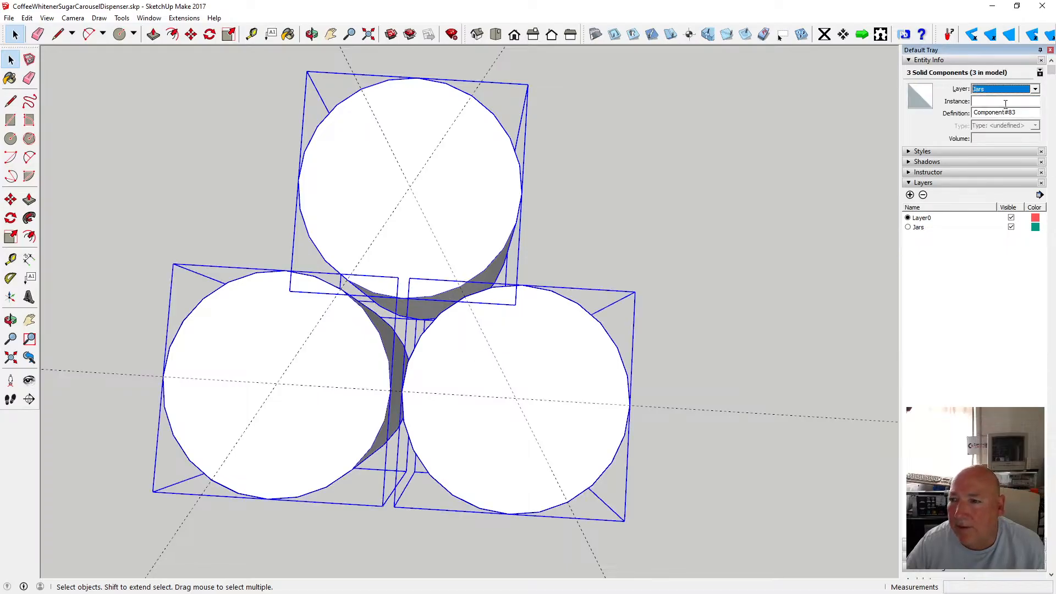
click(1012, 228)
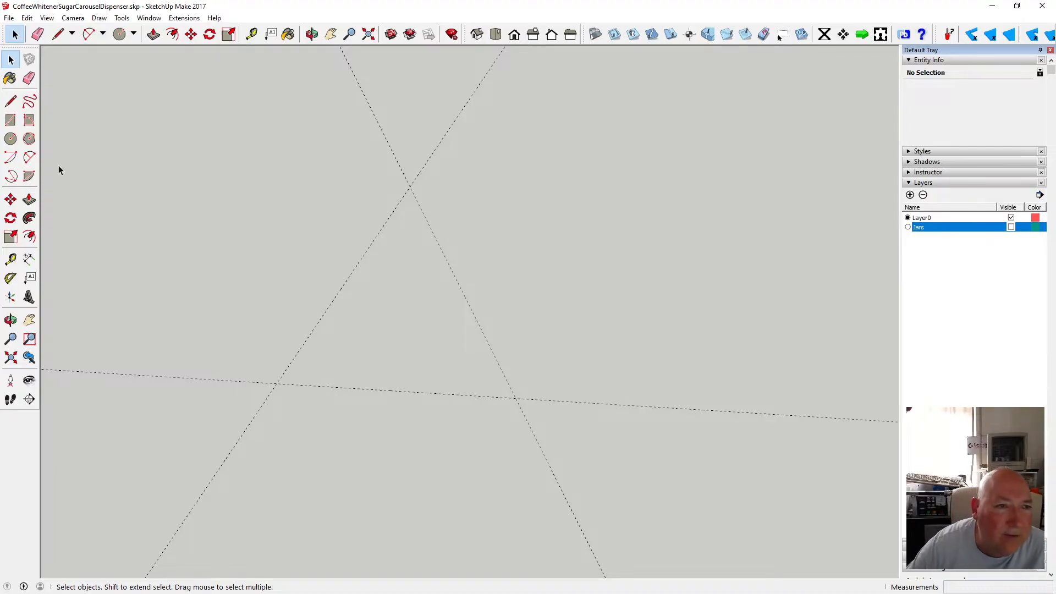
Draw a triangular face with lines joining the three guide-line intersections at the cylinder centres.
click(11, 140)
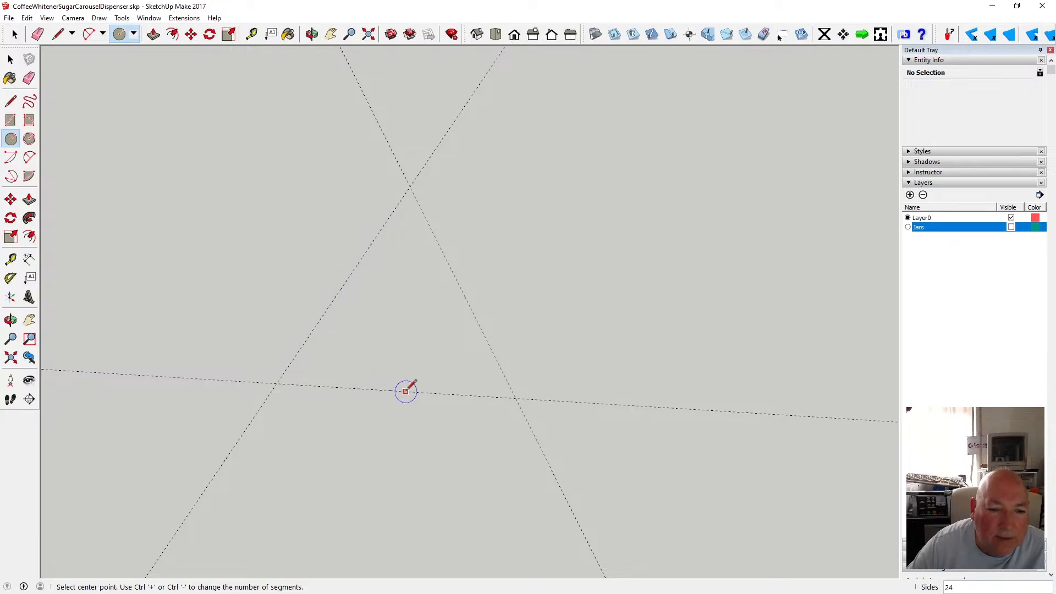
click(11, 101)
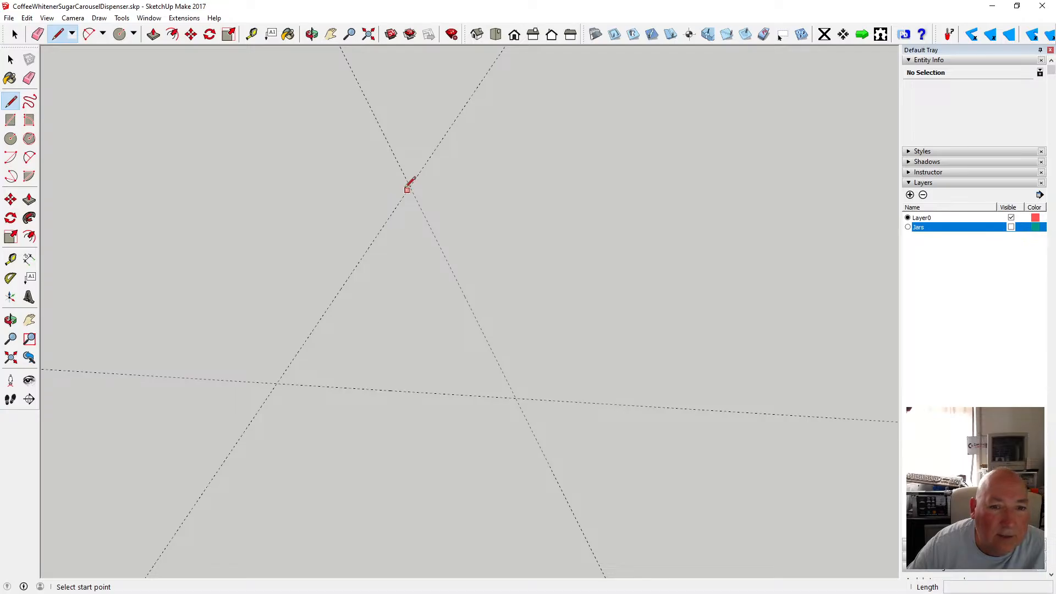
click(410, 187)
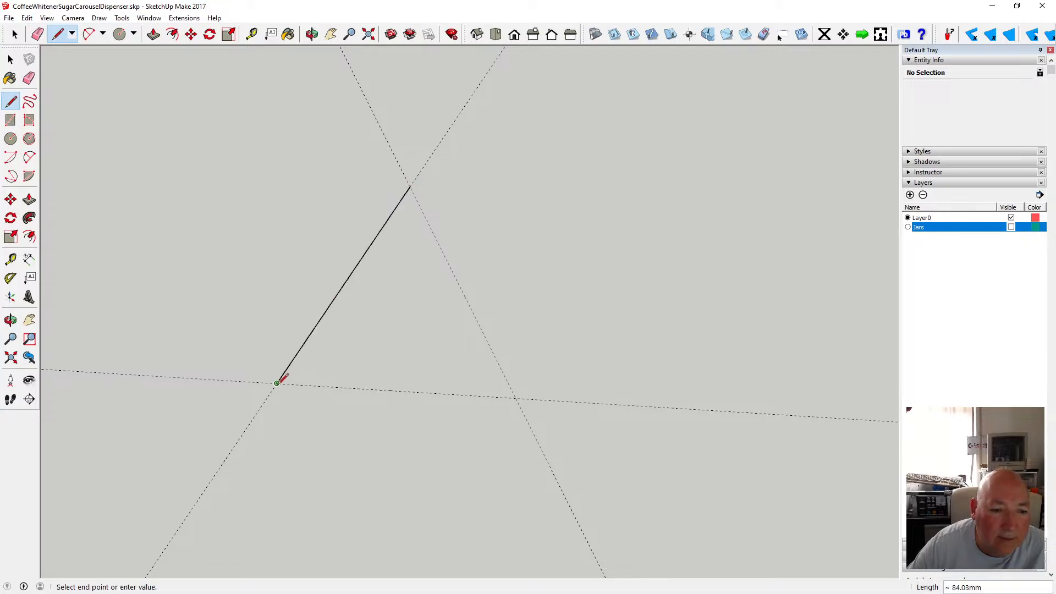
click(515, 398)
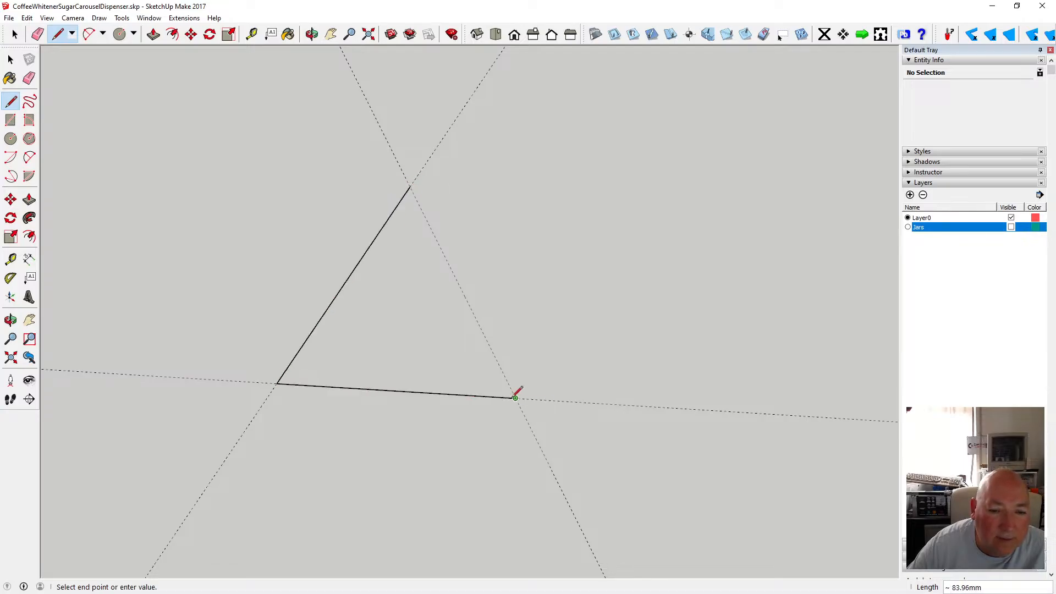
click(410, 187)
key(c)
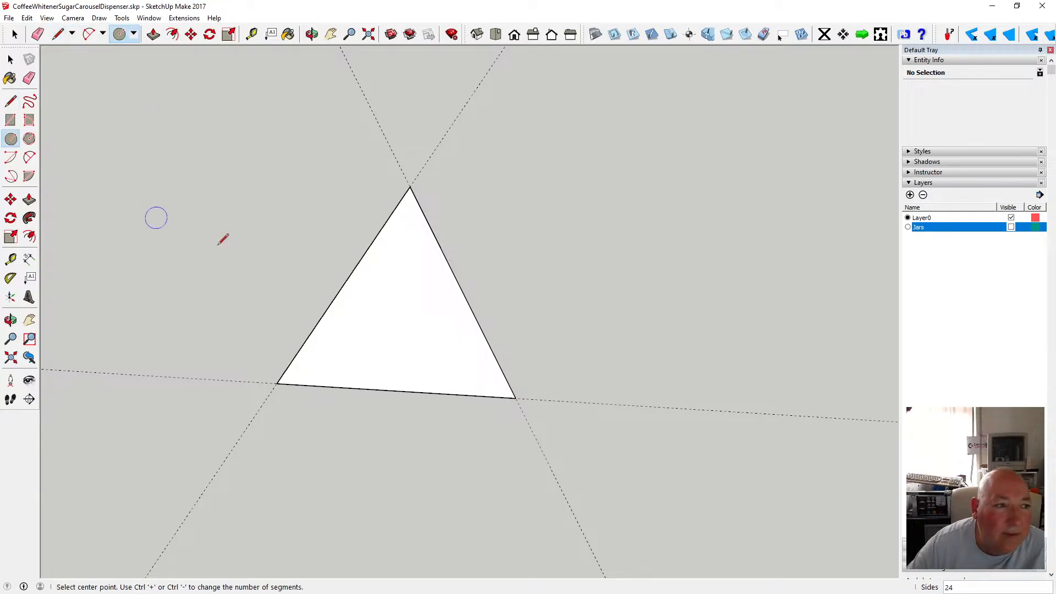
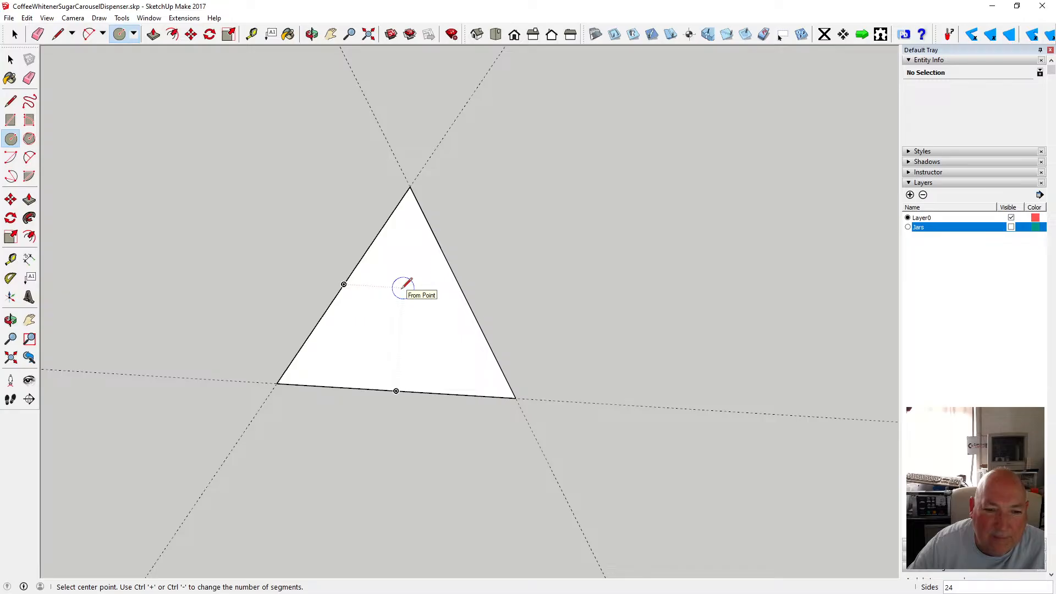
Try to locate the triangle's centre by drawing lines between the midpoints of its edges and across the inner triangle.
click(10, 101)
click(344, 285)
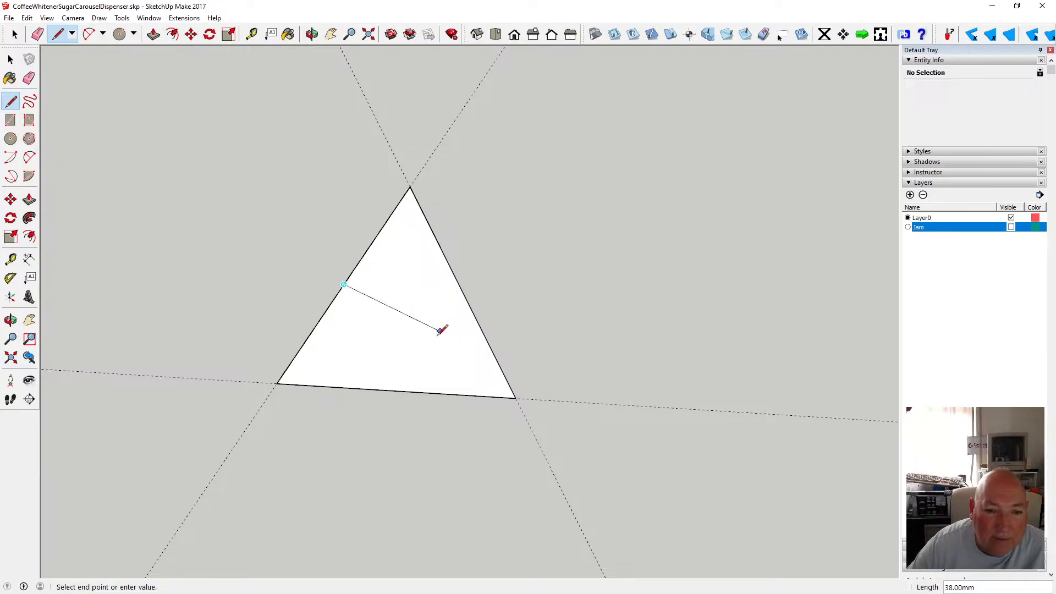
click(396, 390)
click(462, 291)
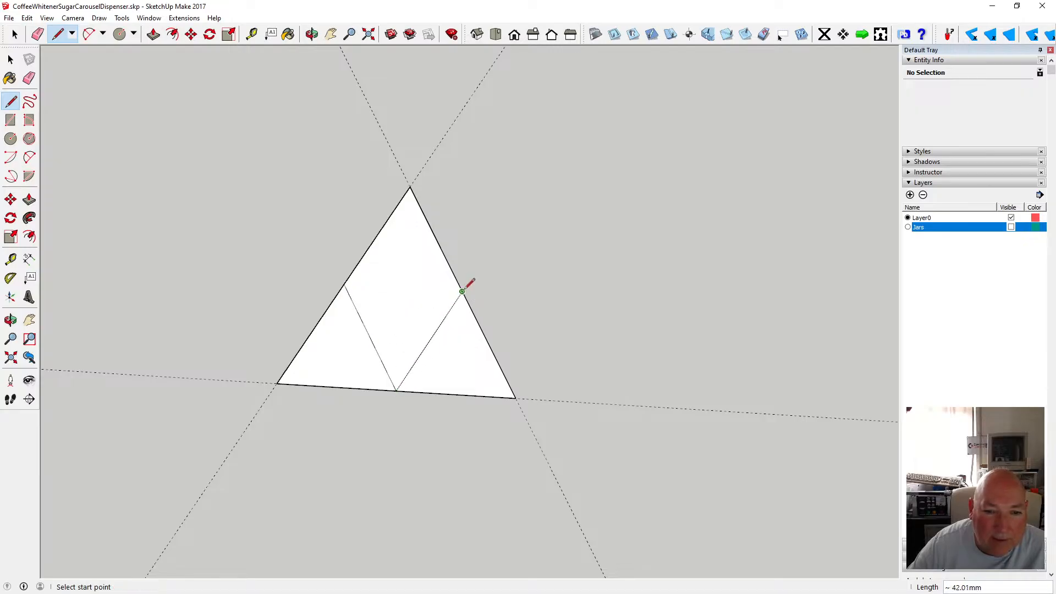
click(344, 284)
click(462, 291)
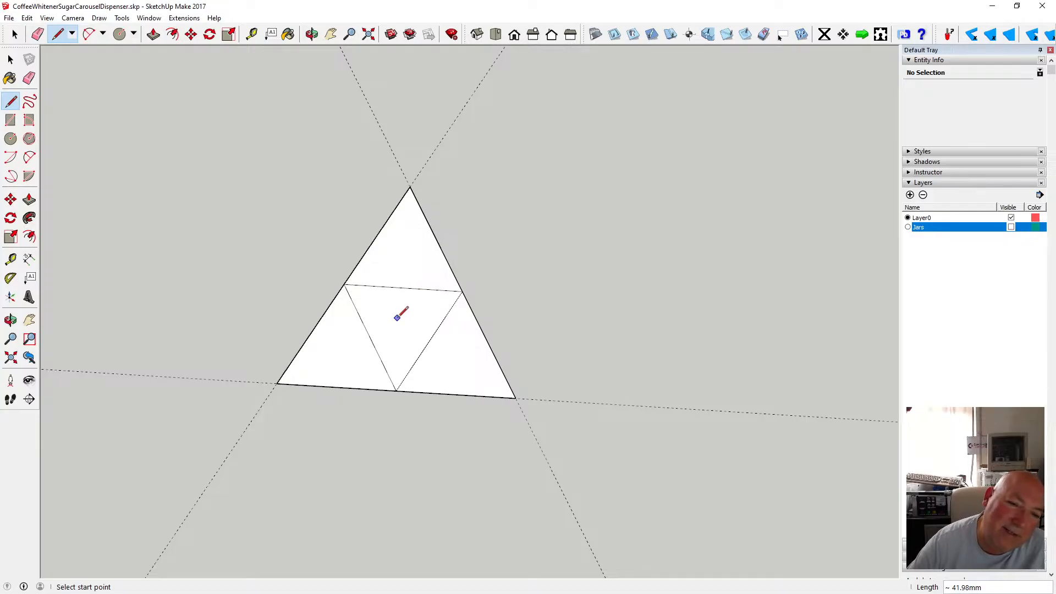
click(370, 337)
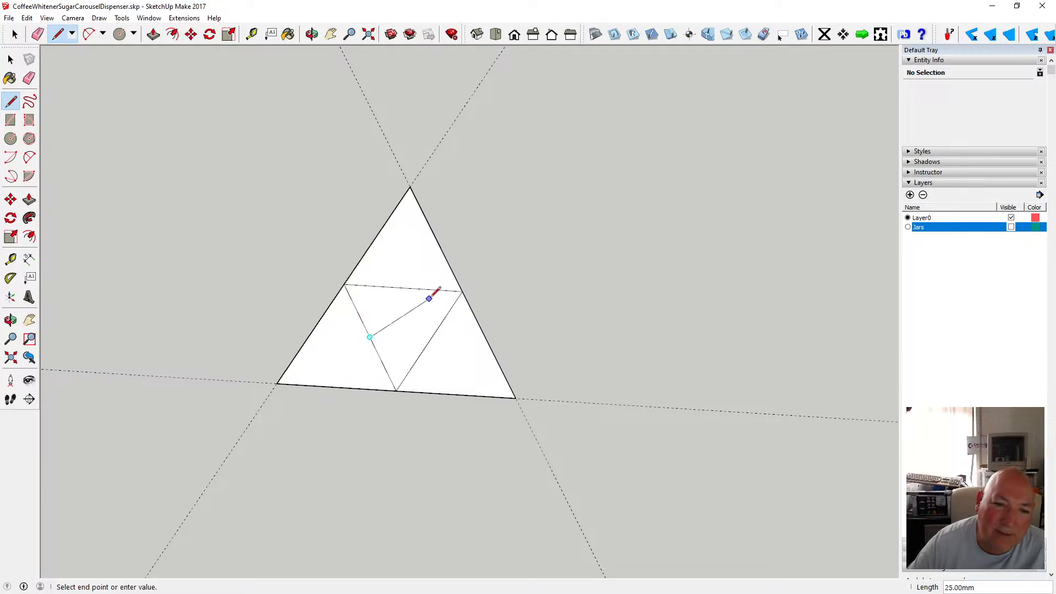
click(404, 287)
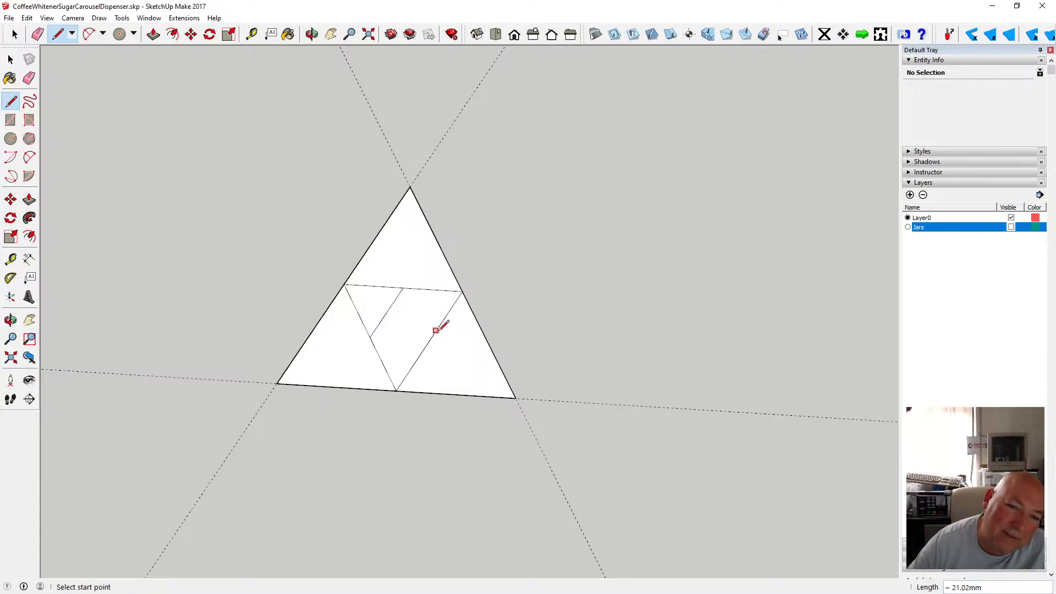
click(429, 340)
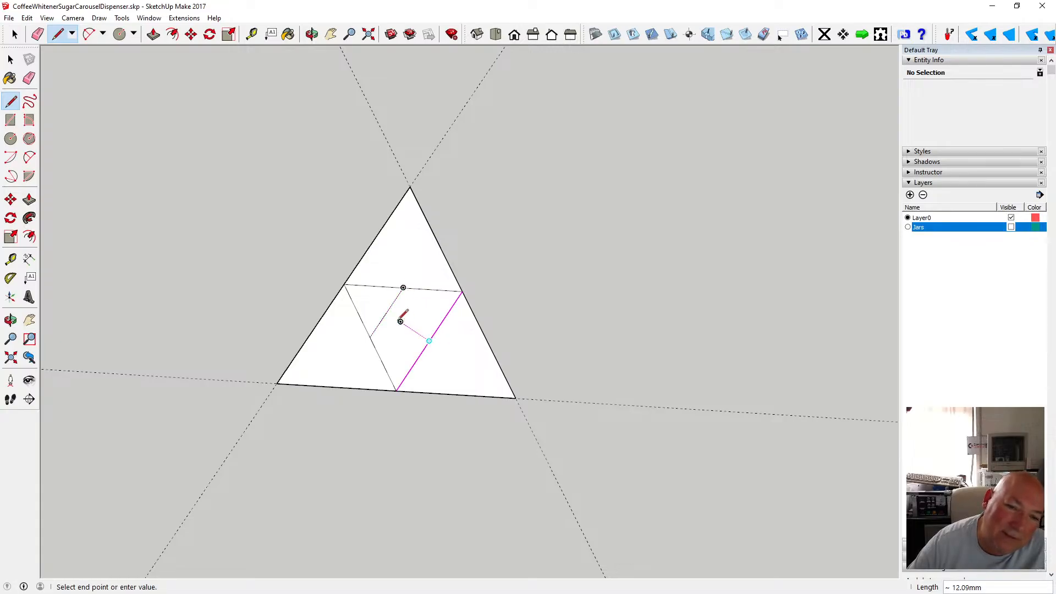
click(346, 284)
click(386, 312)
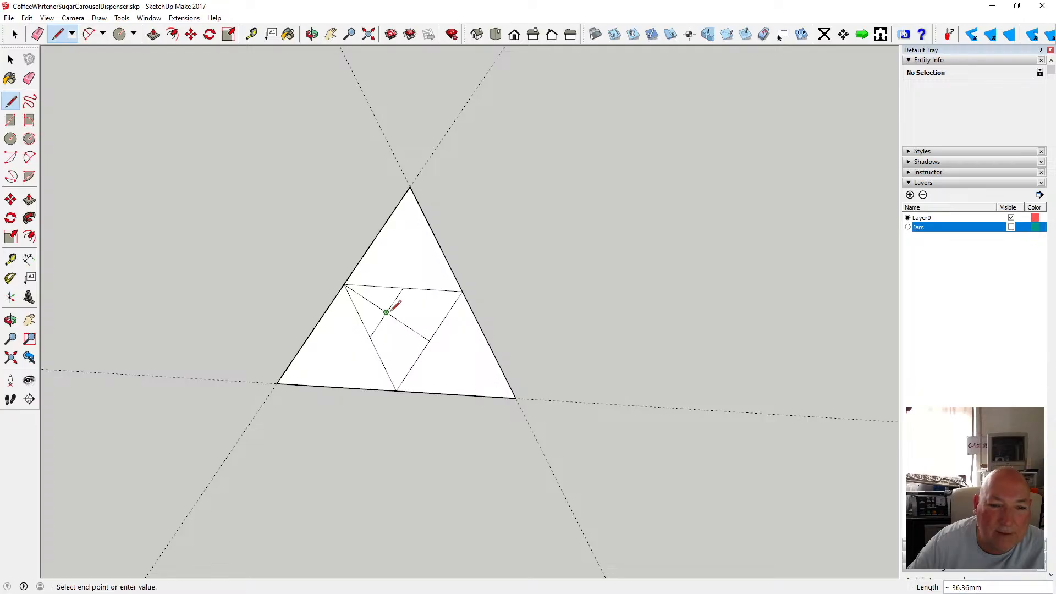
click(461, 292)
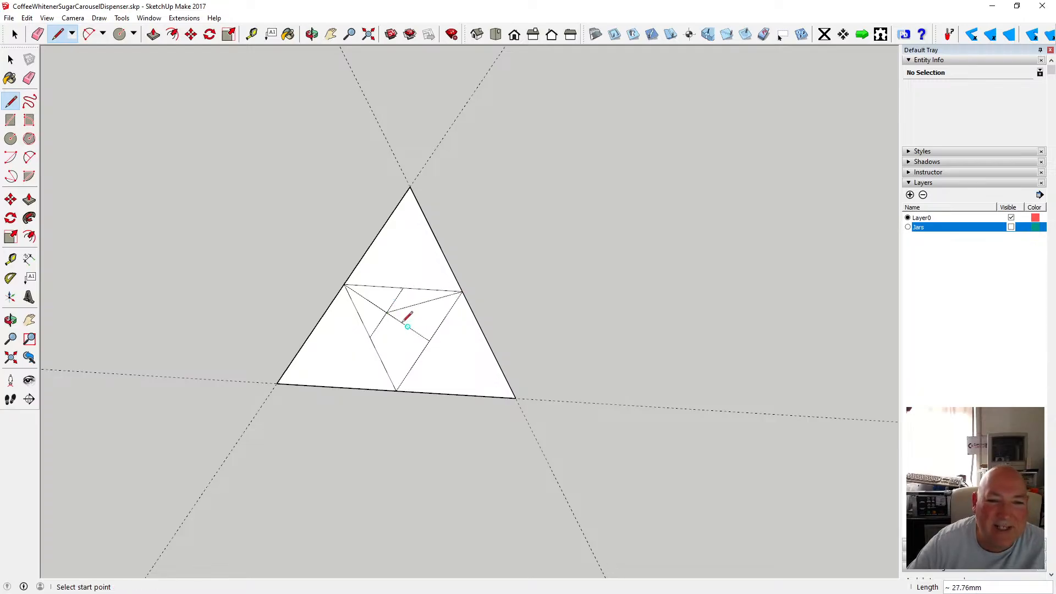
Undo all the lines drawn inside the triangle.
scroll(408, 308, up, 3)
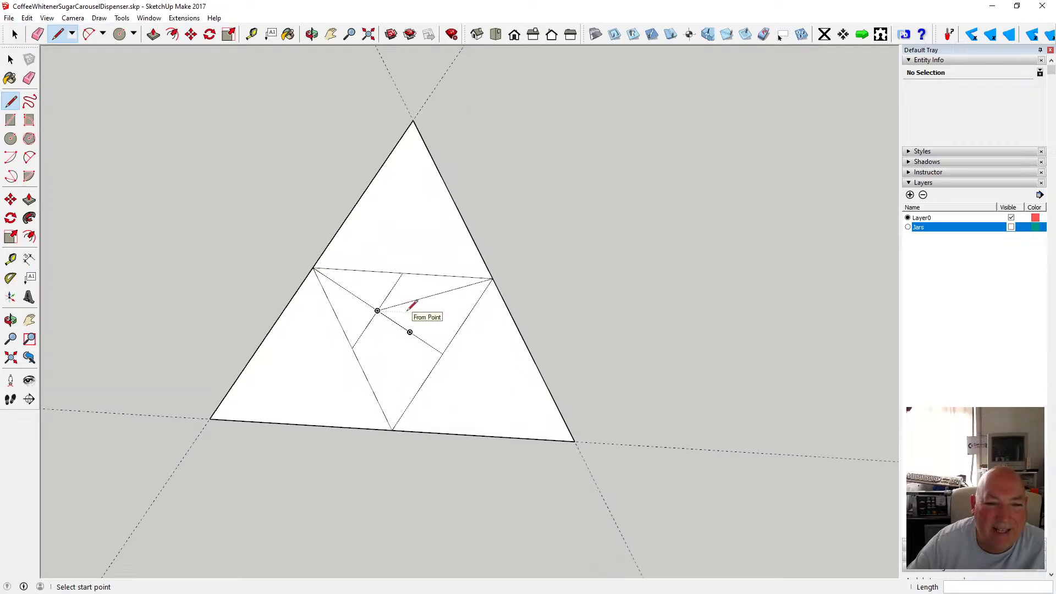
click(26, 17)
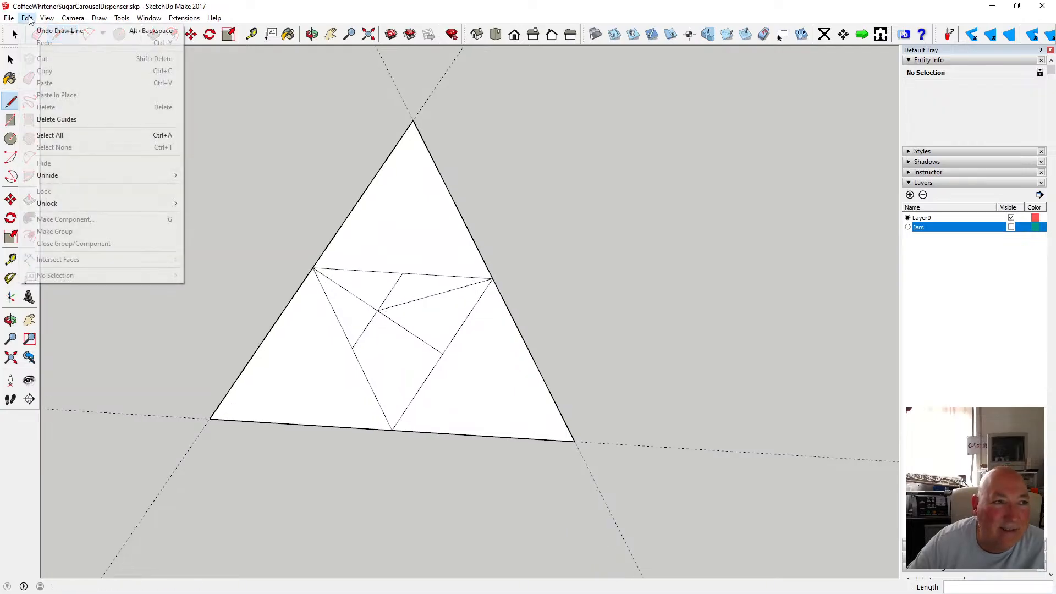
click(48, 31)
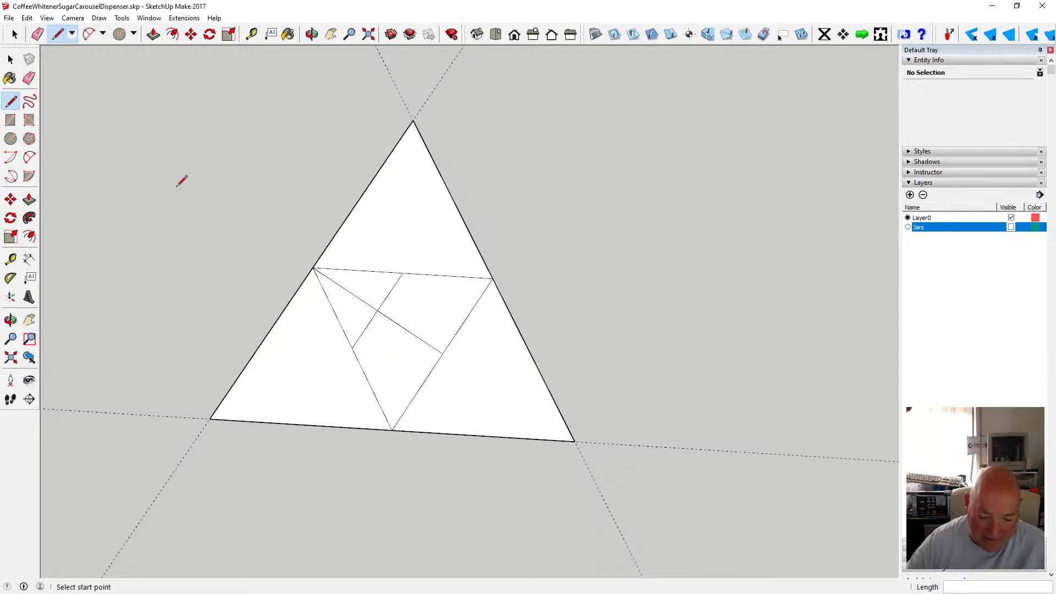
key(ctrl+z)
key(ctrl+z)
key(ctrl+z)
key(ctrl+z)
key(ctrl+z)
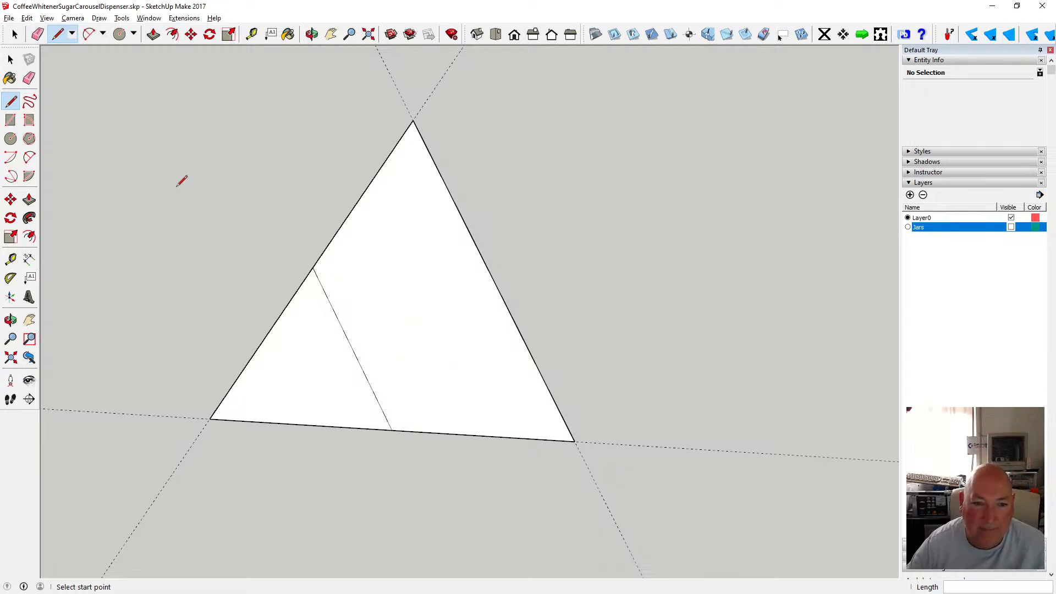
key(space)
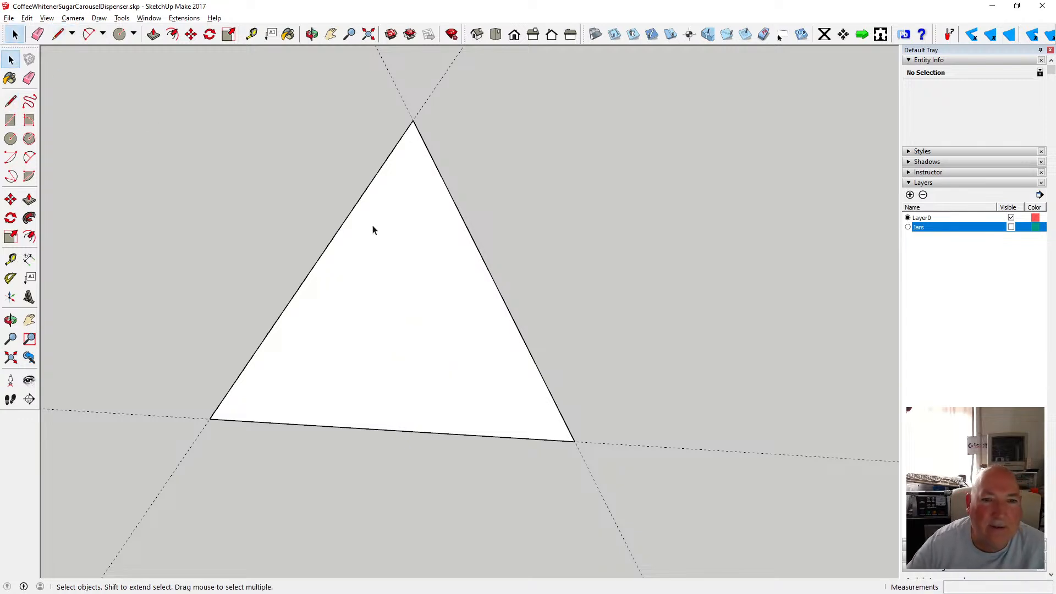
scroll(368, 228, down, 2)
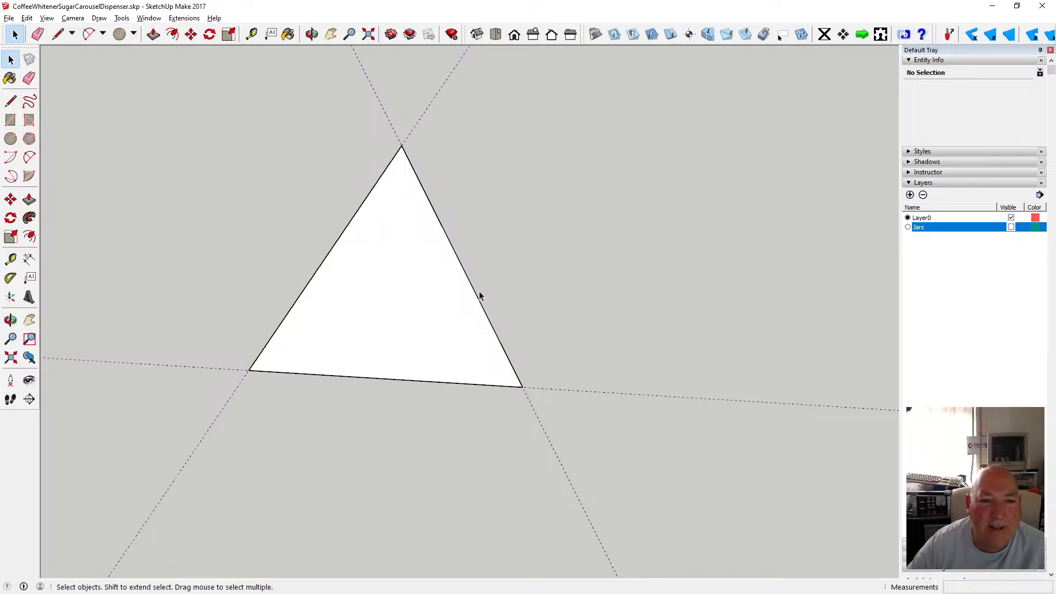
scroll(481, 289, down, 1)
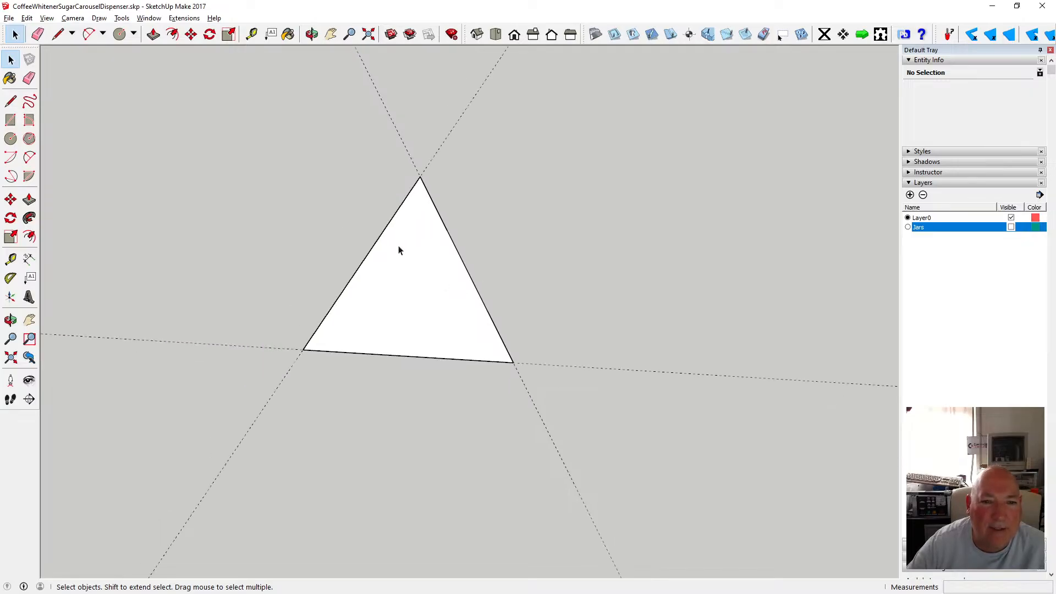
Add a Tape Measure guide from the triangle's base through its apex.
key(t)
click(303, 350)
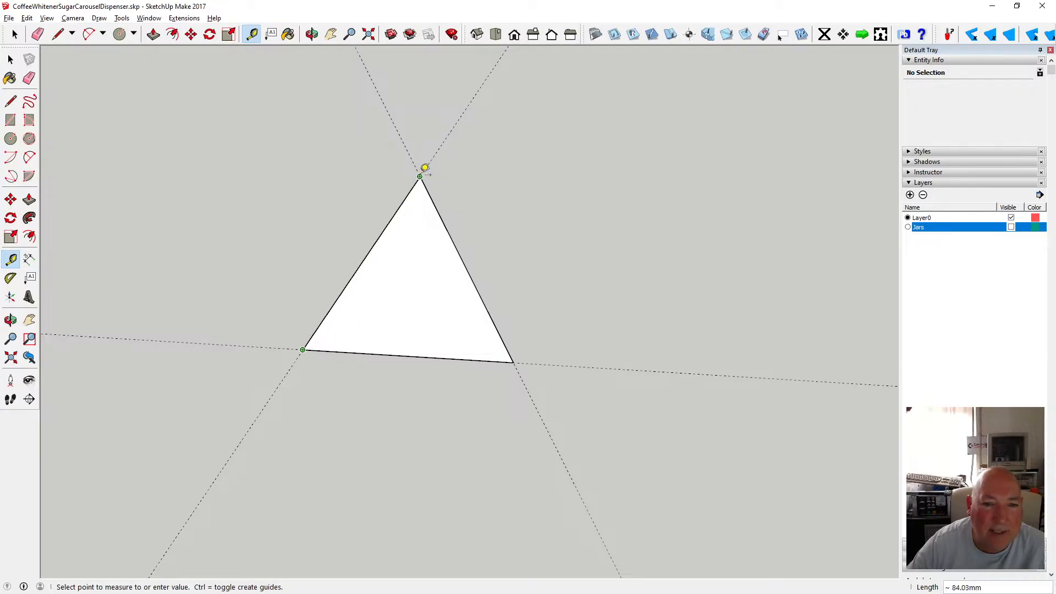
click(10, 59)
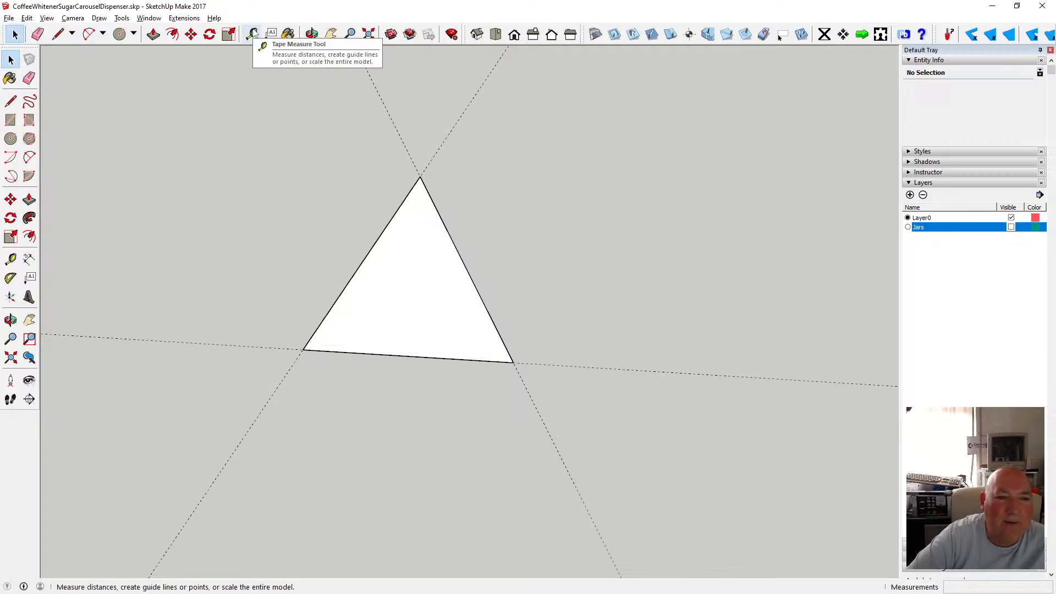
click(10, 138)
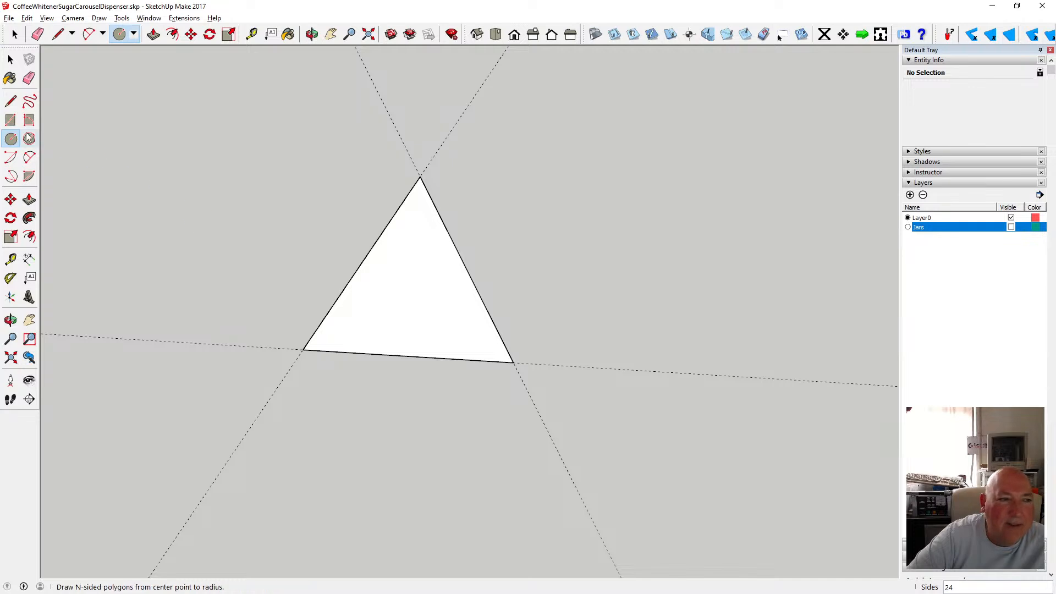
click(13, 107)
click(252, 34)
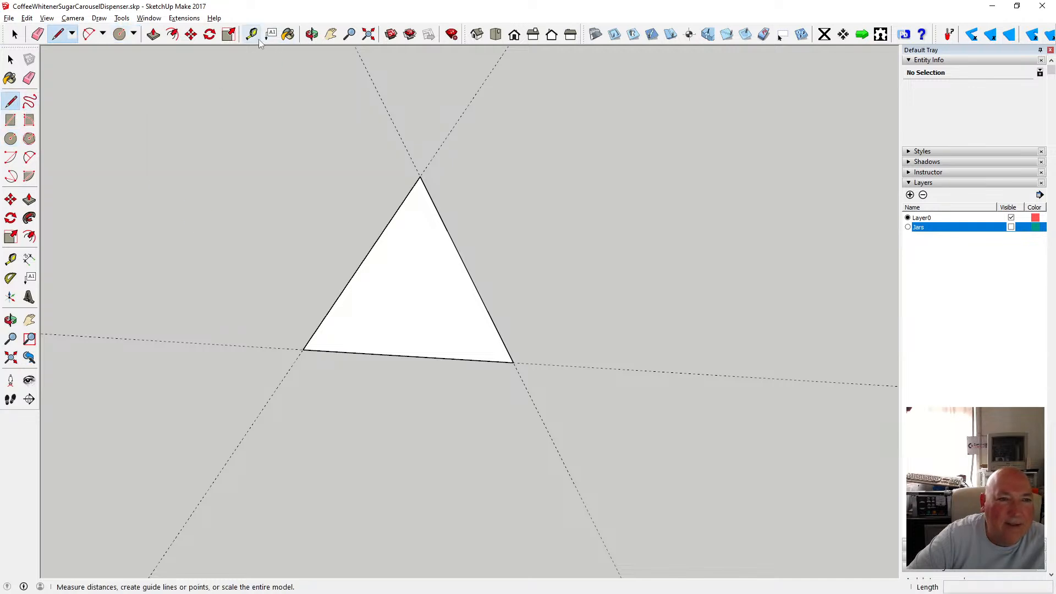
click(407, 356)
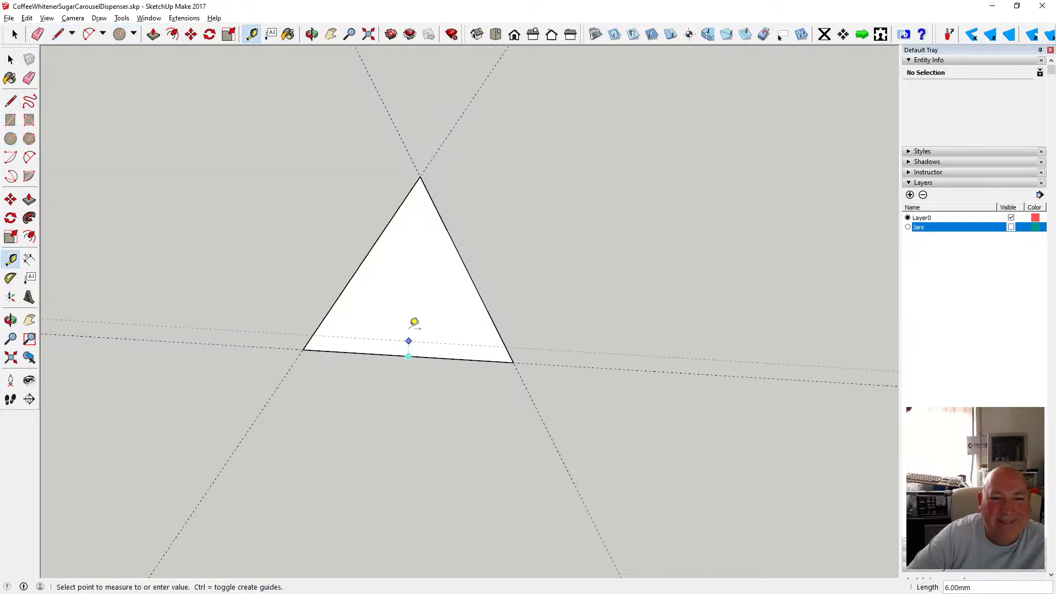
click(419, 177)
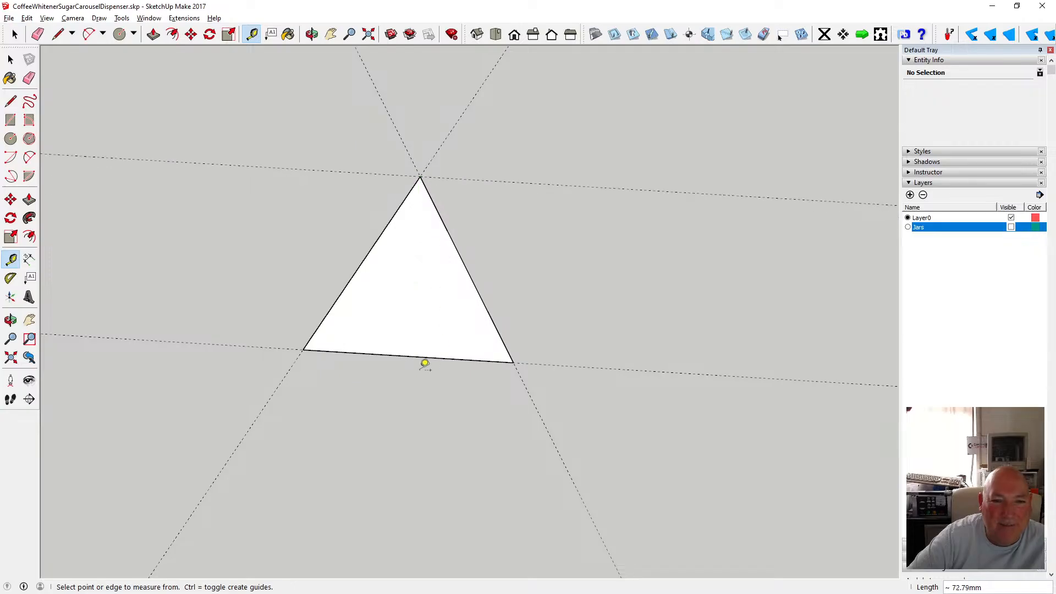
Draw a line between the sloping edges' midpoints, then undo it along with the apex guide.
click(369, 254)
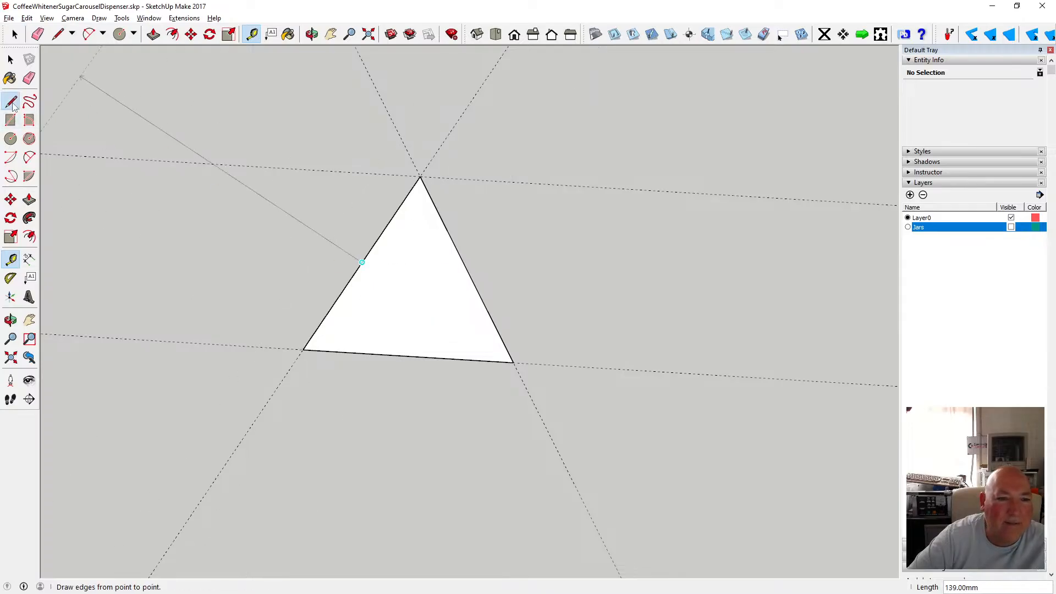
click(11, 102)
click(362, 262)
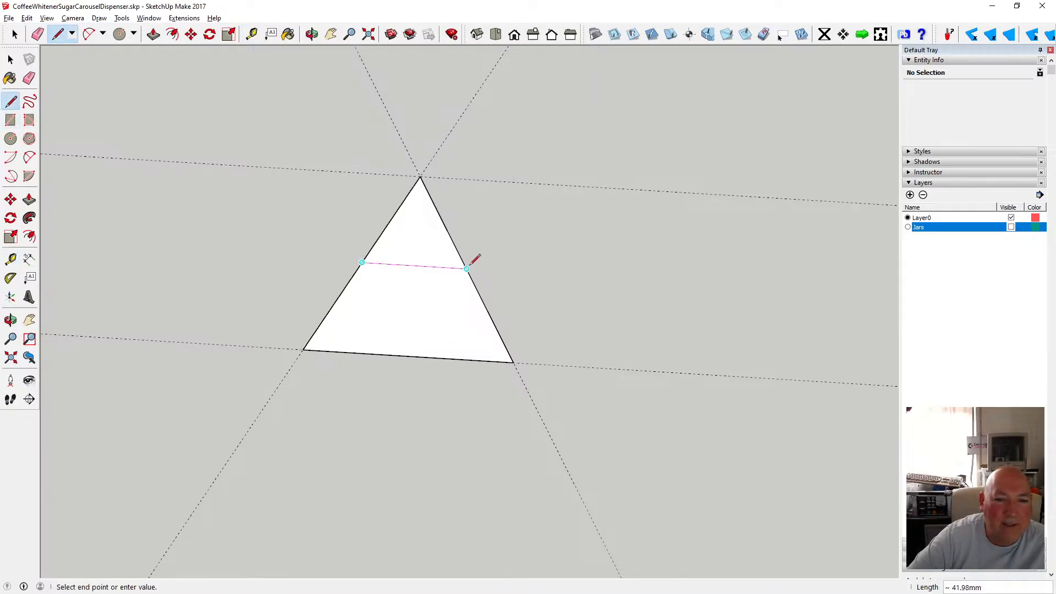
click(467, 269)
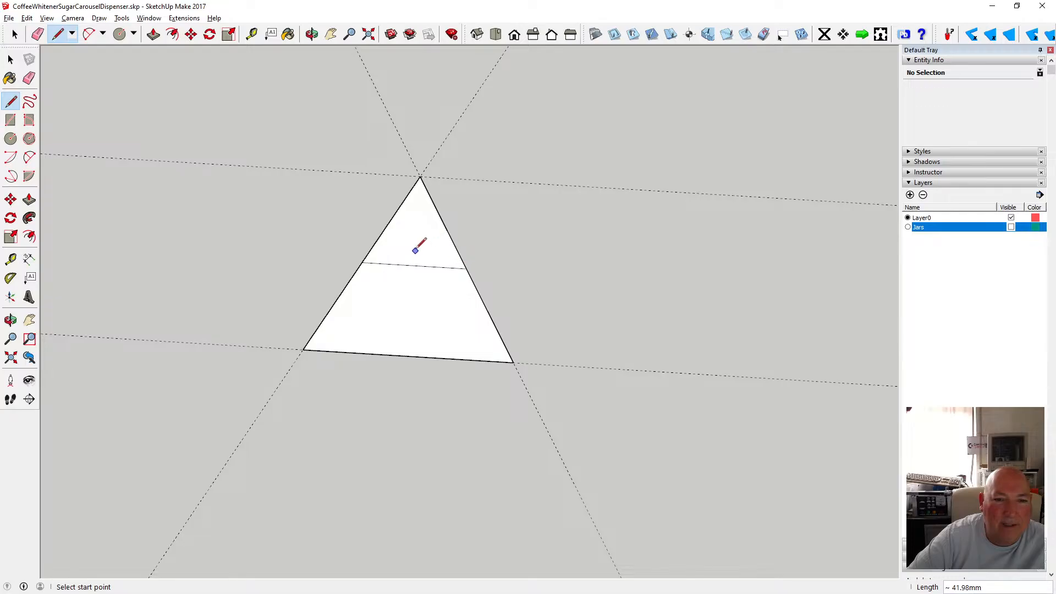
key(space)
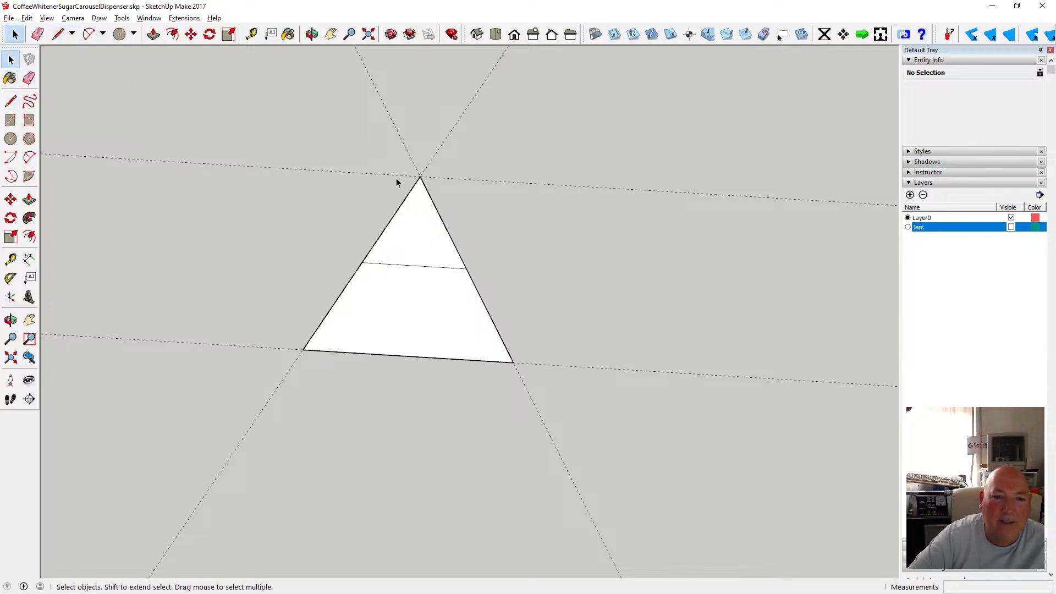
key(ctrl+z)
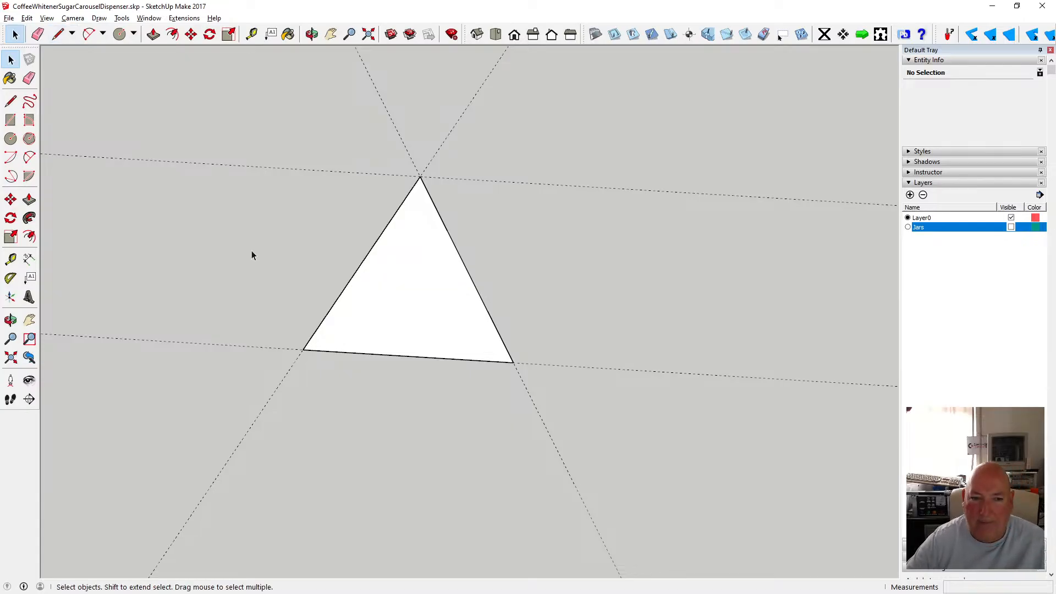
key(ctrl+z)
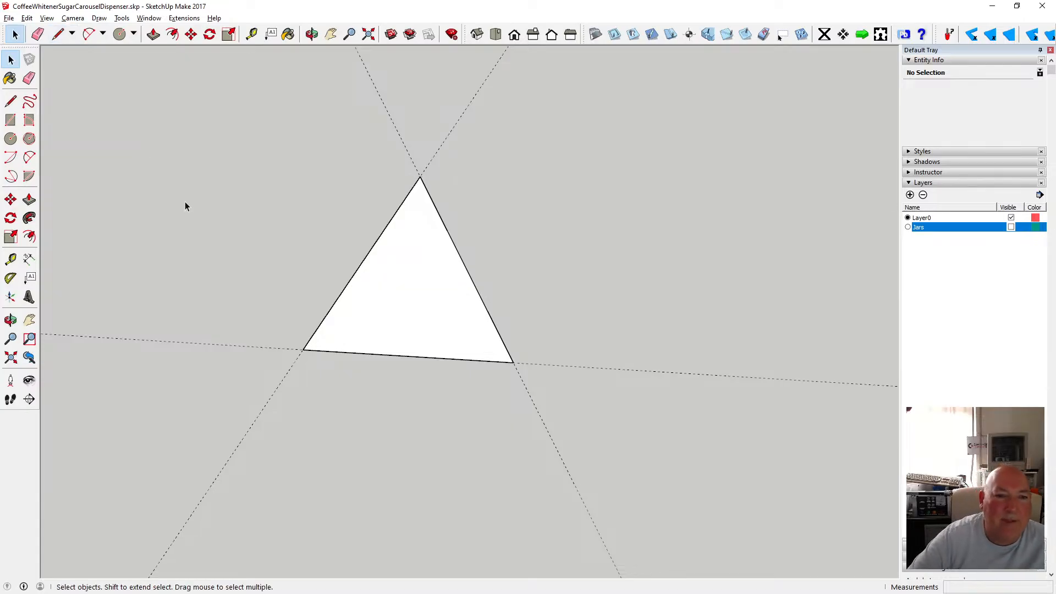
Draw a line joining the midpoints of the two sloping edges and another from the apex to the base midpoint.
click(14, 106)
click(362, 263)
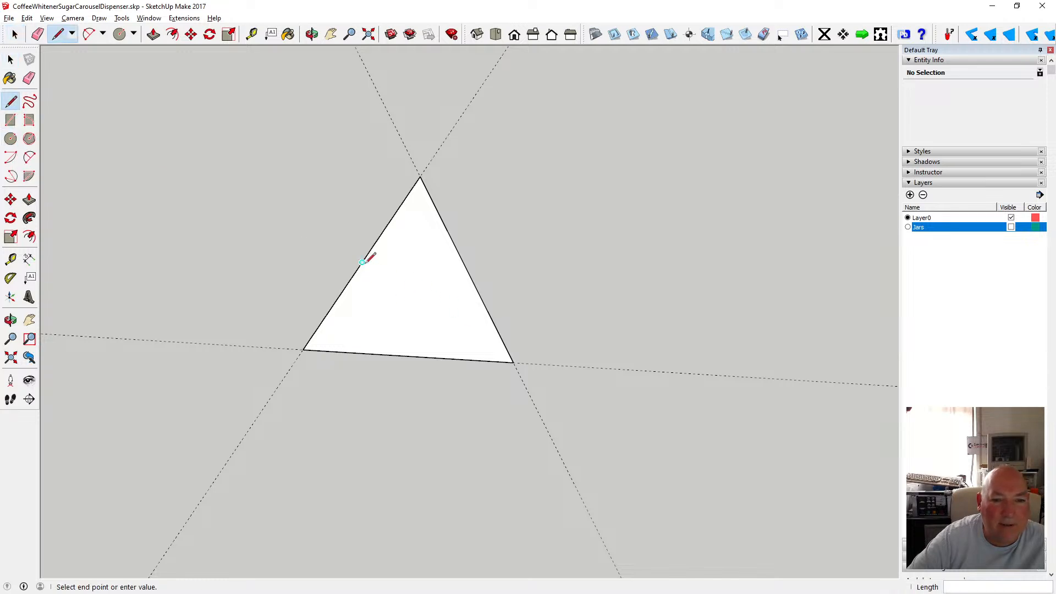
click(468, 268)
click(420, 176)
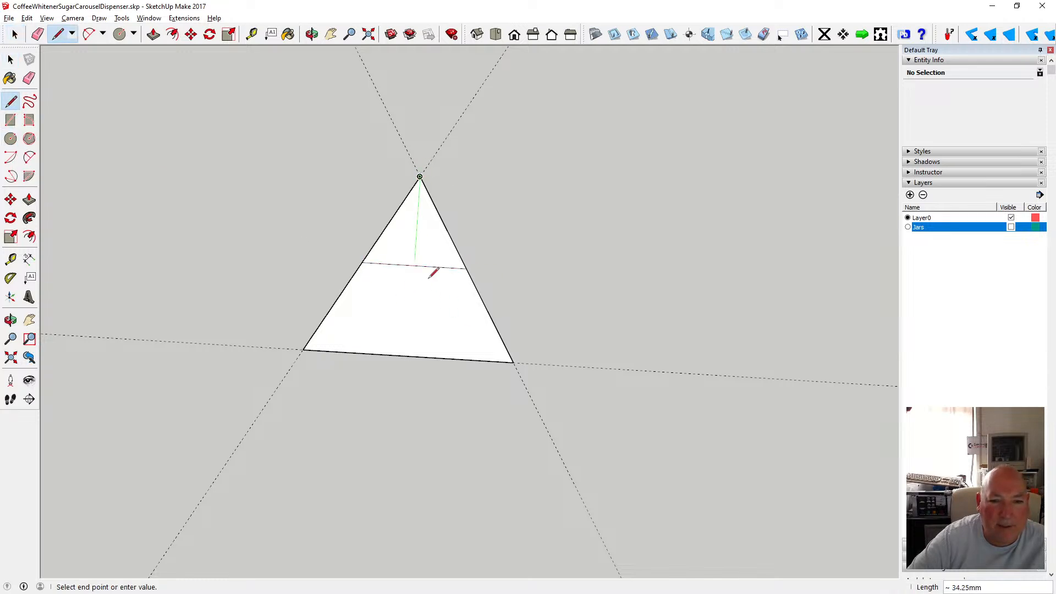
click(408, 356)
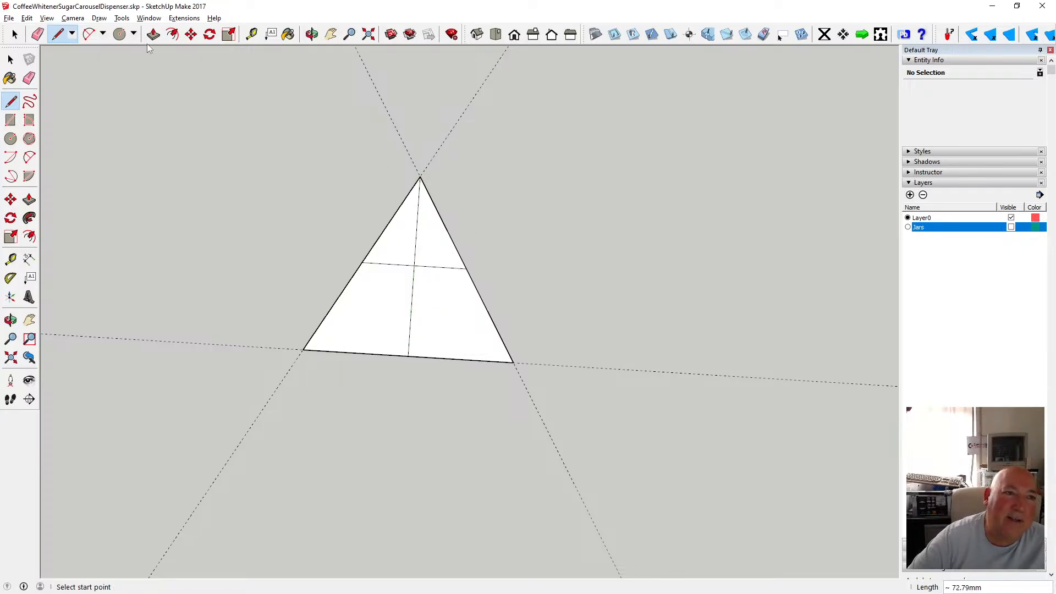
Try drawing a circle centred on the crossing of the two inner lines through the triangle's apex, then undo it.
click(72, 18)
click(115, 72)
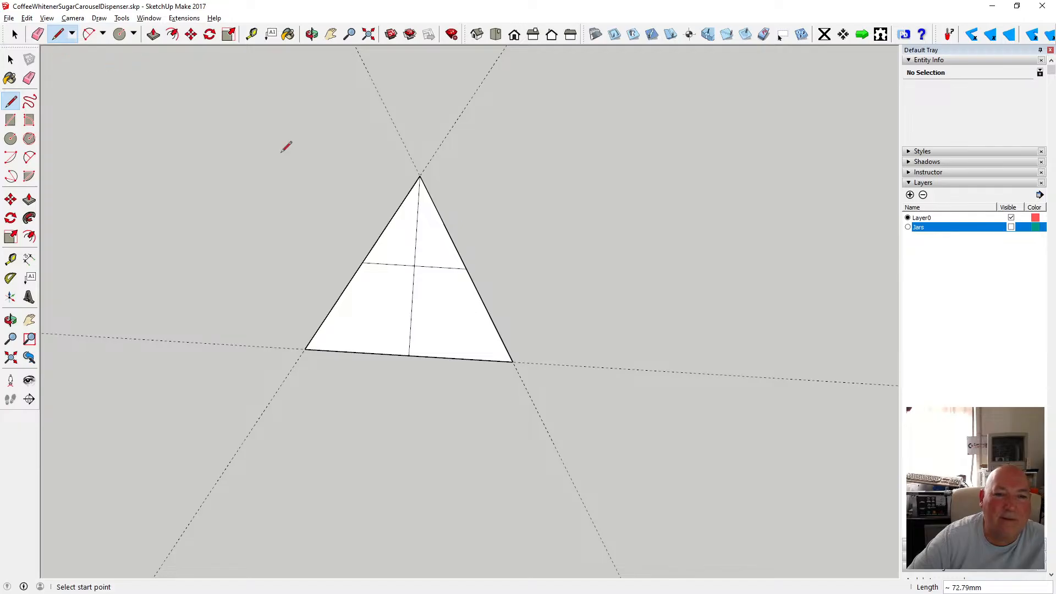
click(494, 38)
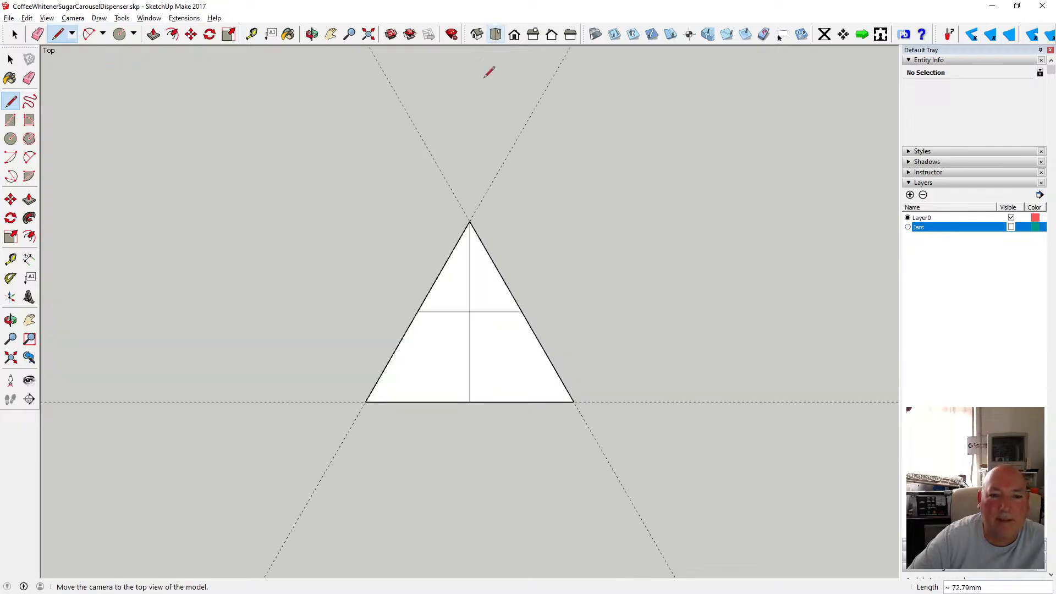
scroll(347, 313, down, 2)
scroll(456, 338, up, 3)
scroll(434, 341, up, 1)
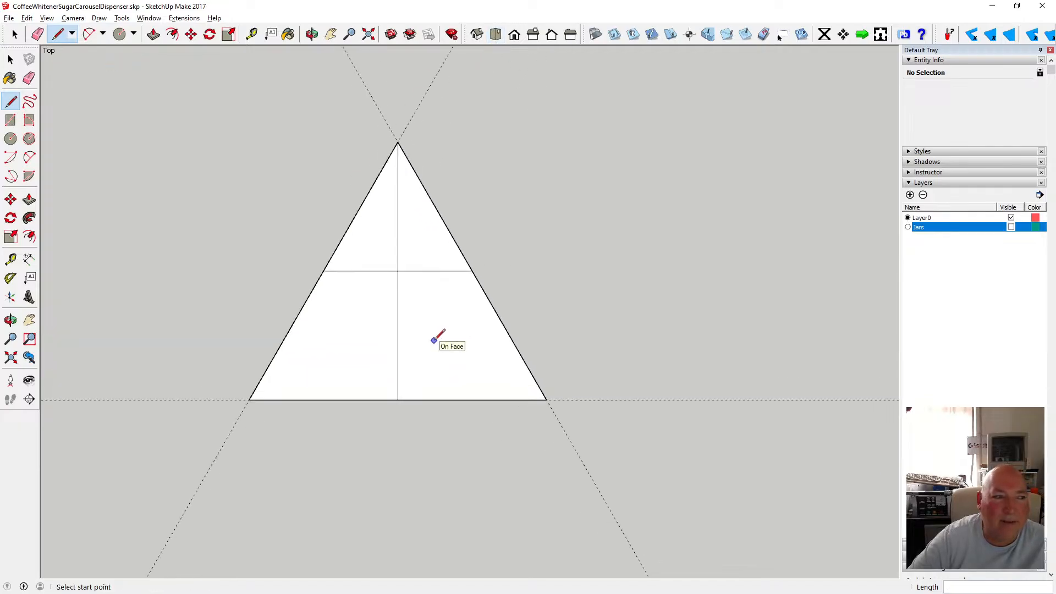
scroll(425, 332, up, 1)
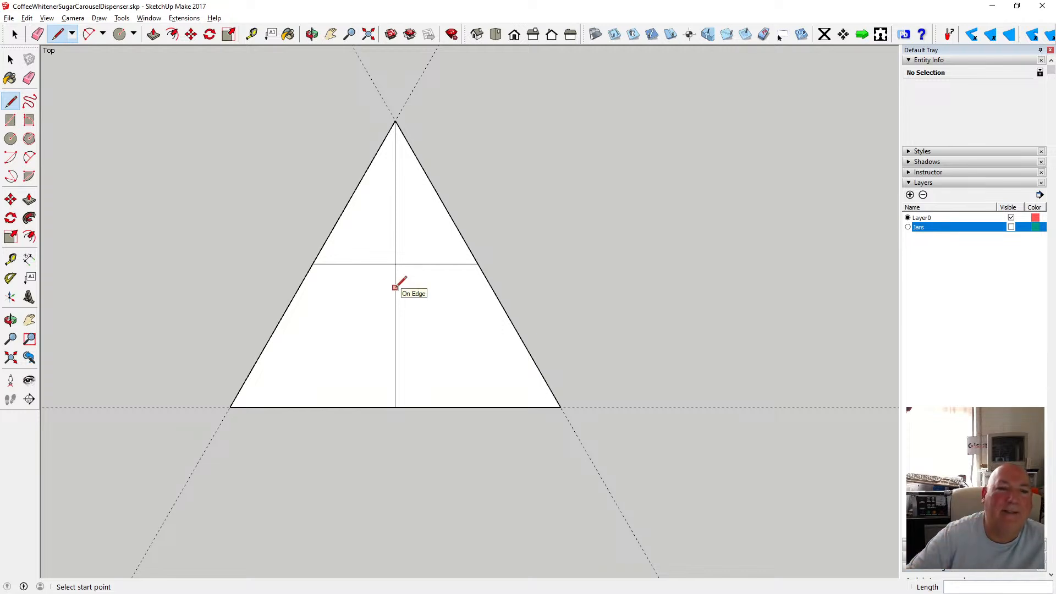
click(10, 139)
click(394, 264)
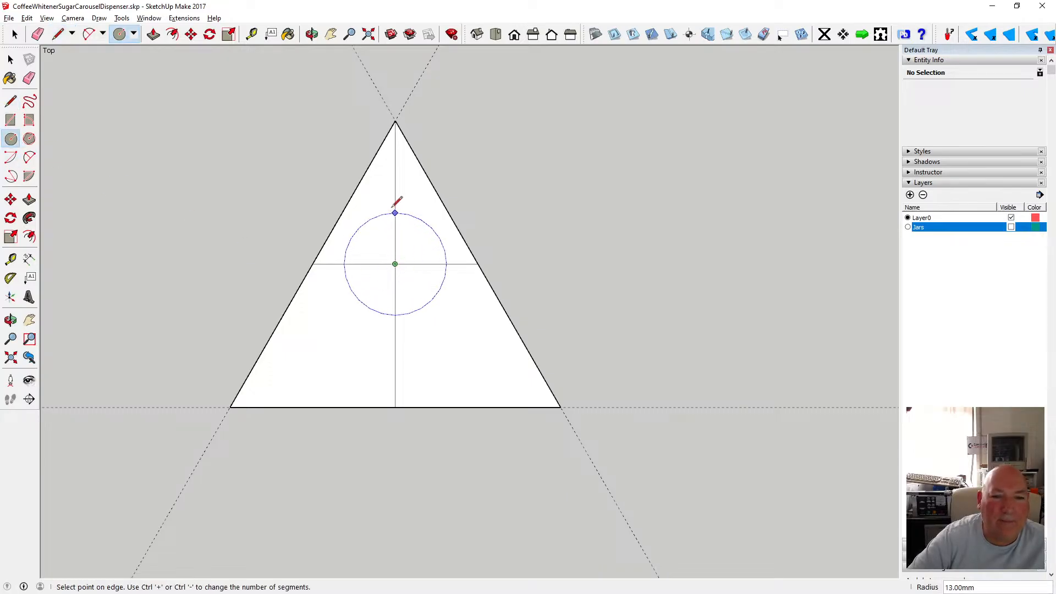
click(396, 118)
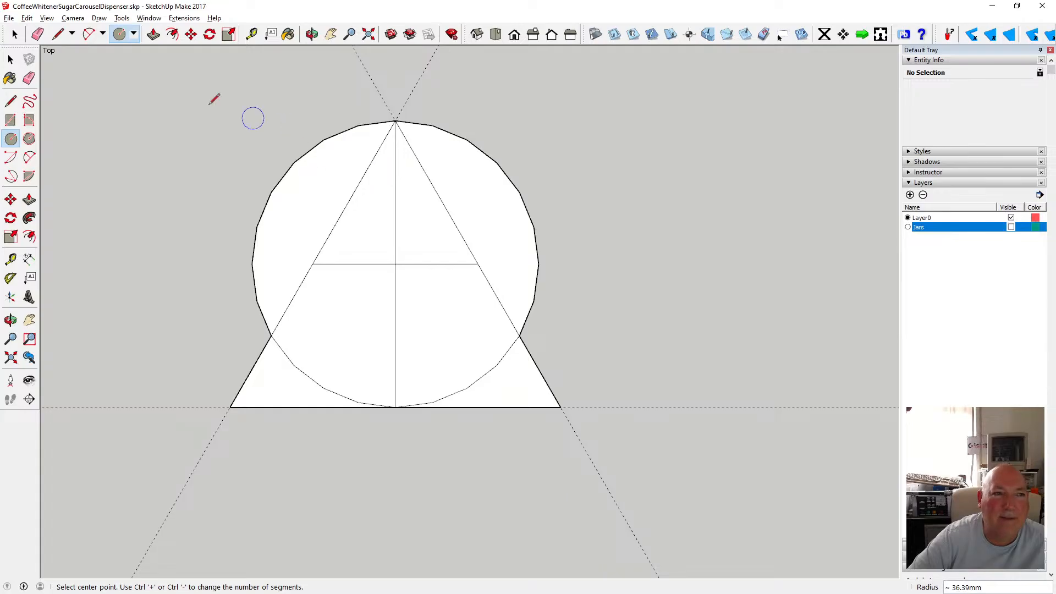
click(11, 59)
click(26, 18)
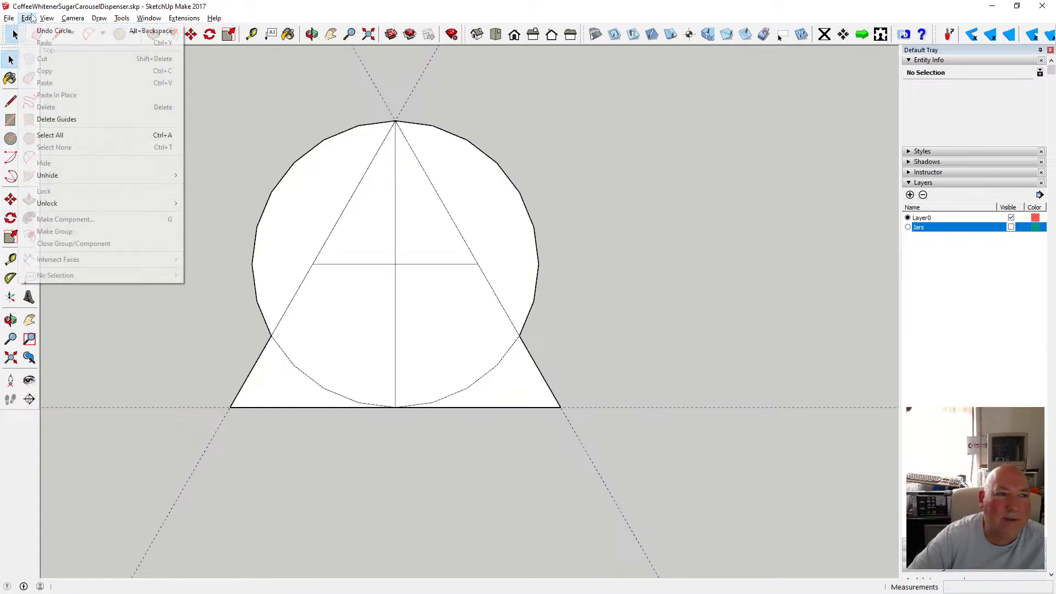
click(45, 30)
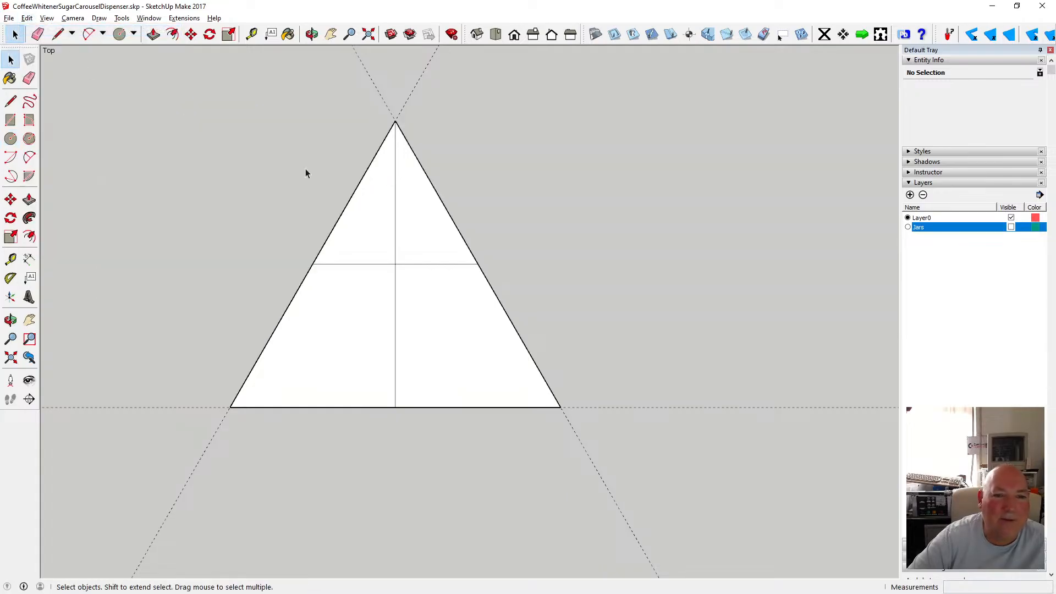
Undo the two lines drawn inside the triangle.
click(389, 265)
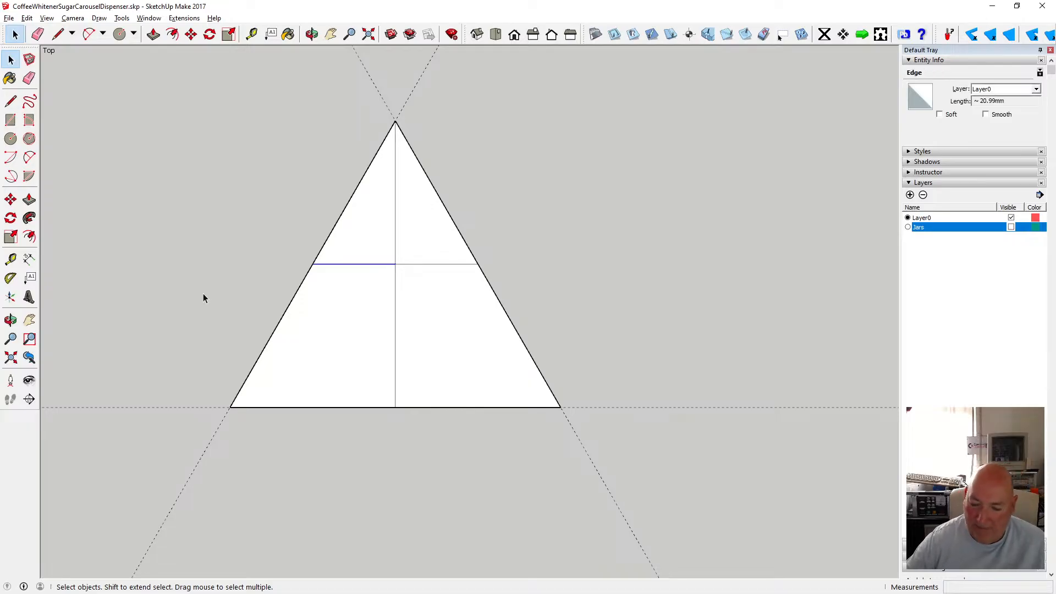
key(ctrl+z)
key(ctrl+z)
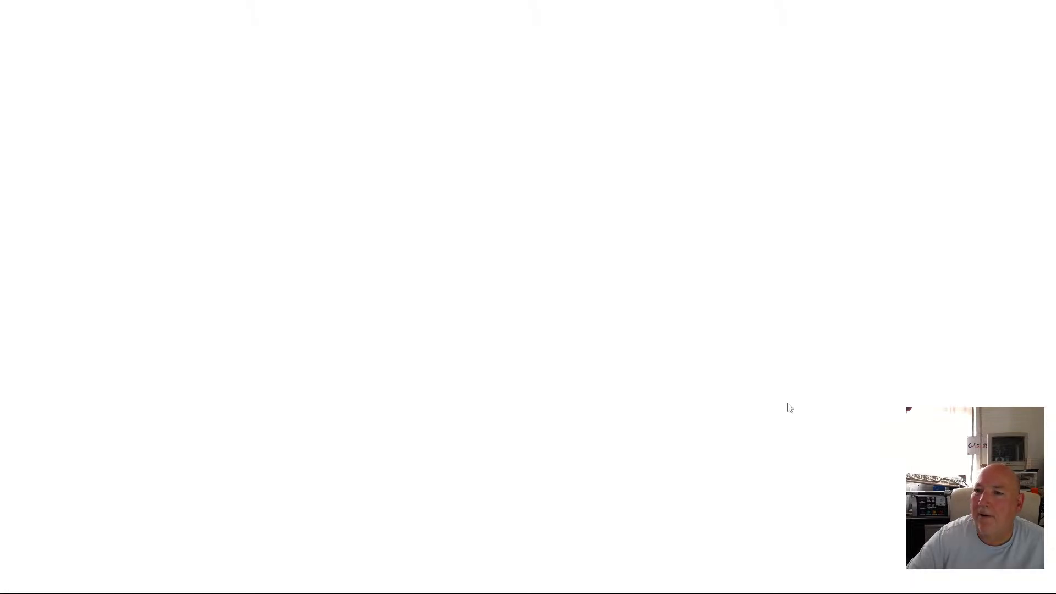
Switch to the web browser, search Google for chatgpt and open the OpenAI site.
click(407, 224)
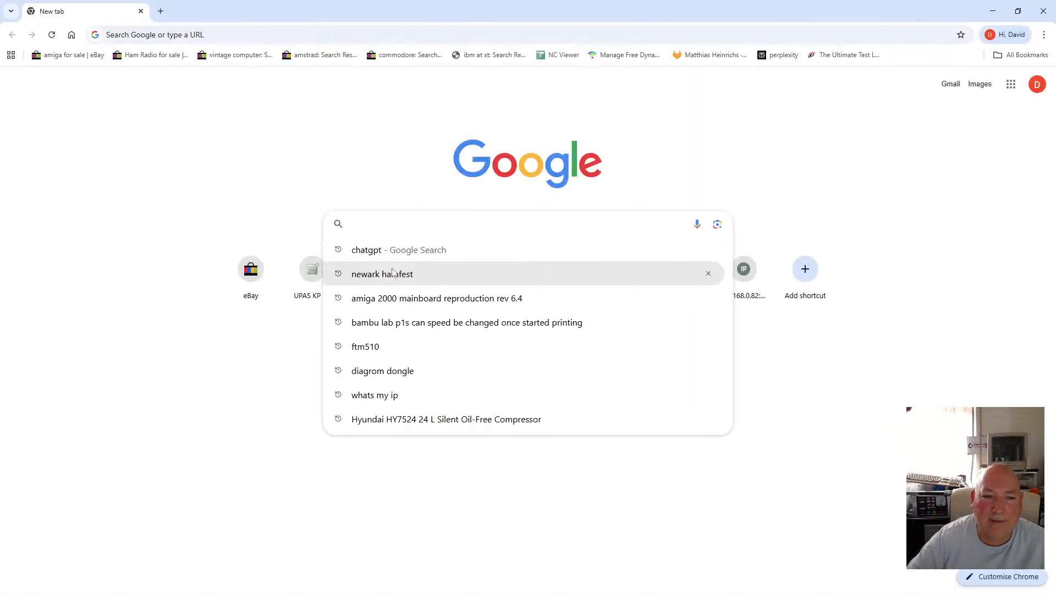
key(Down)
key(Return)
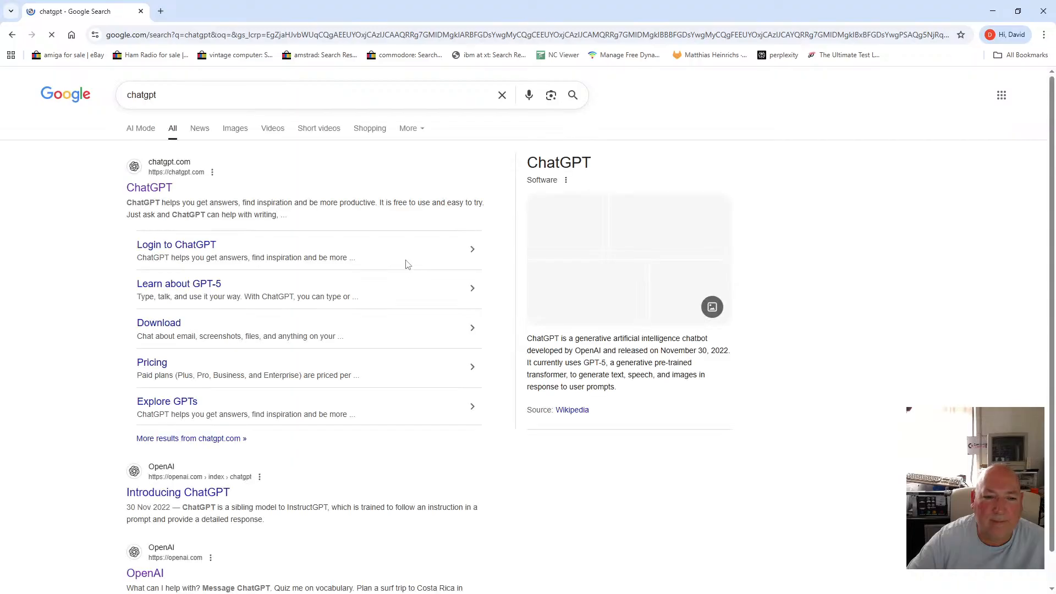
scroll(145, 366, down, 6)
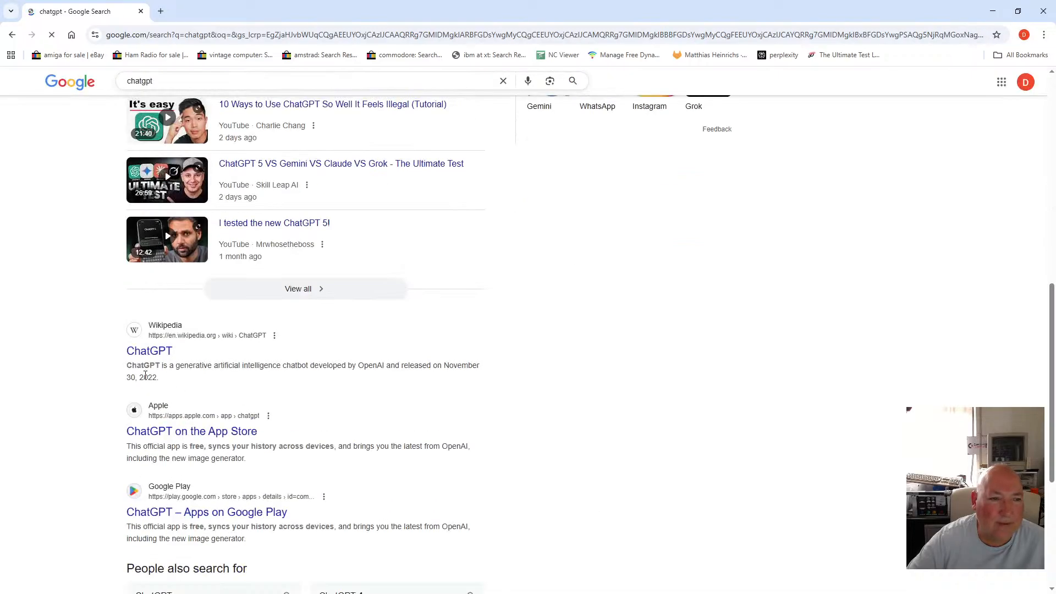
scroll(145, 366, up, 1)
click(145, 242)
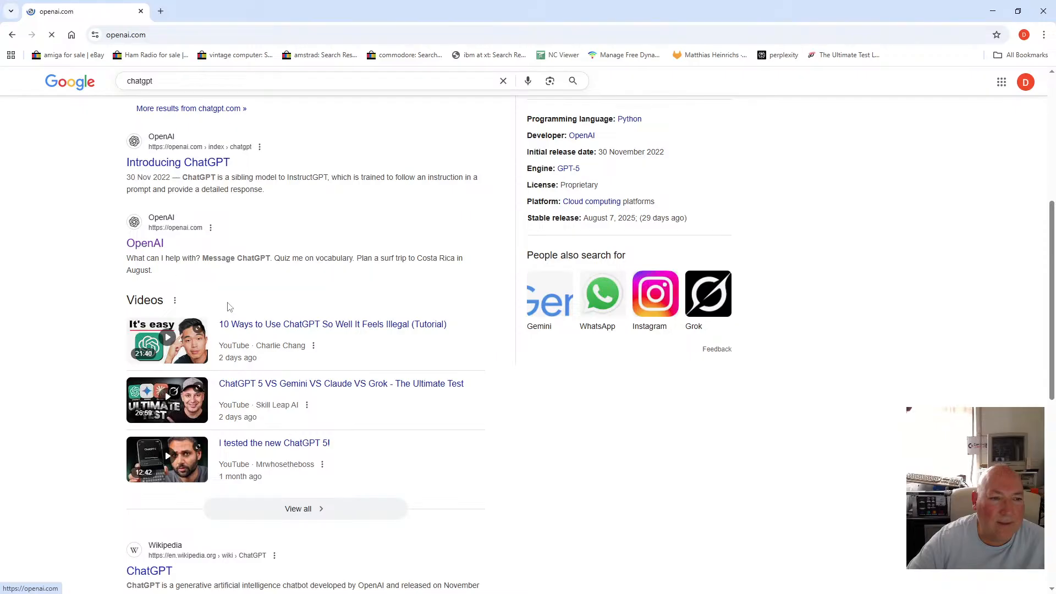
Ask ChatGPT "how do i find the center of a triangle" and read the answer.
click(404, 307)
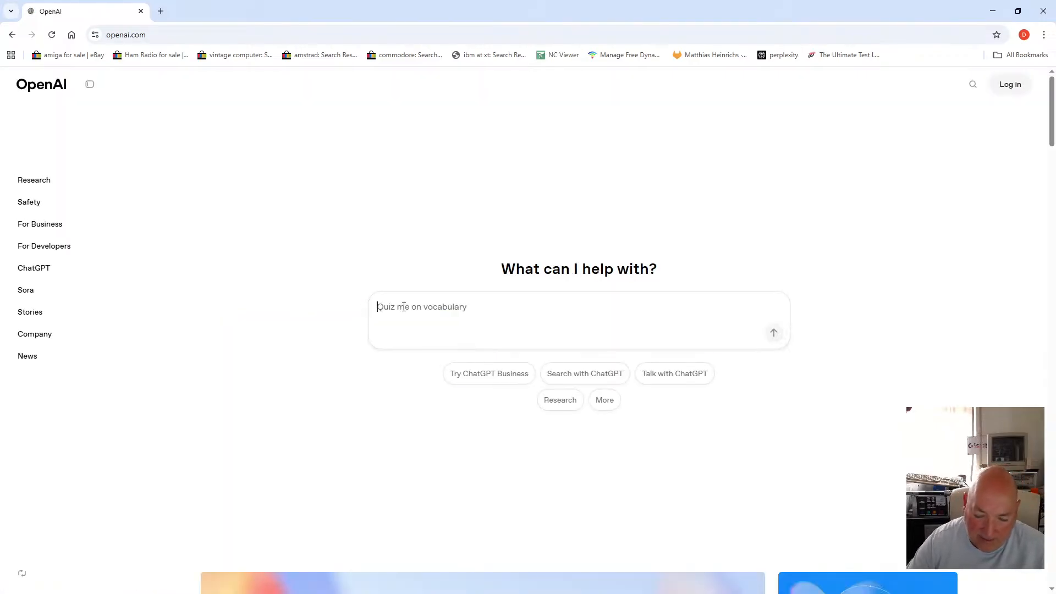
text(hop)
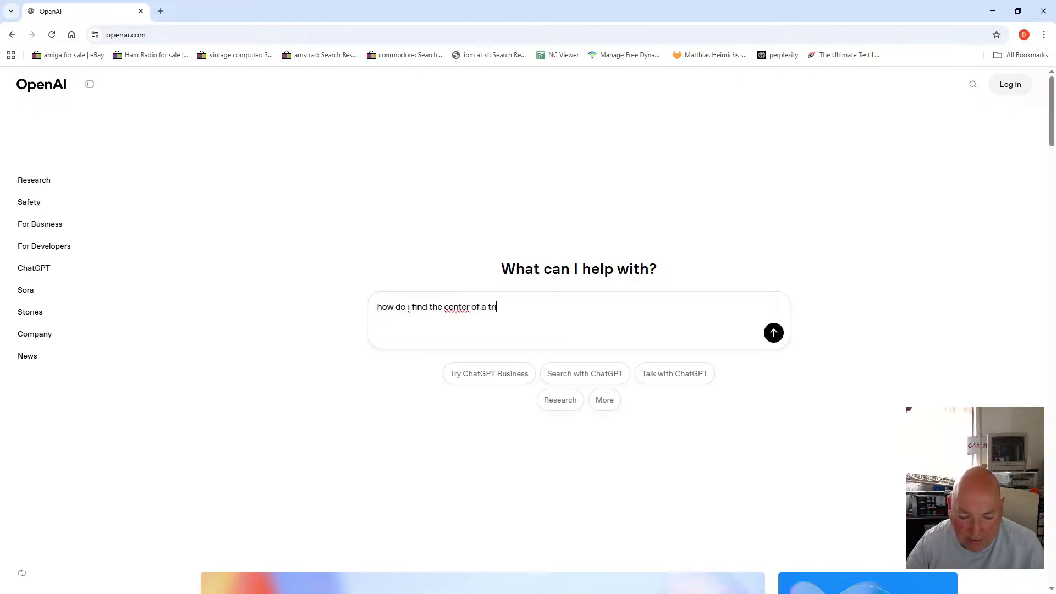
text(gle)
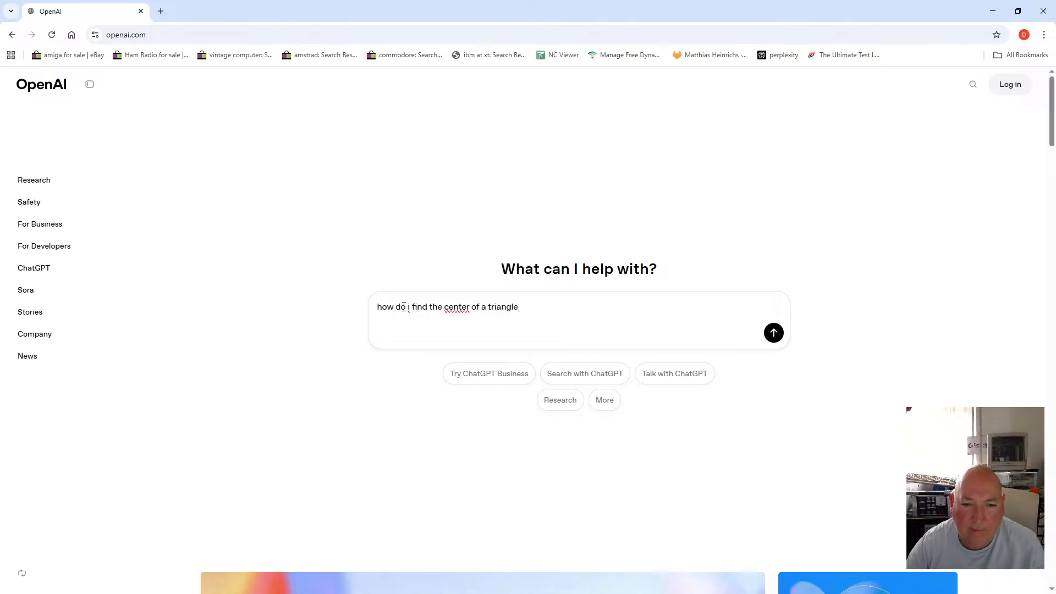
key(Return)
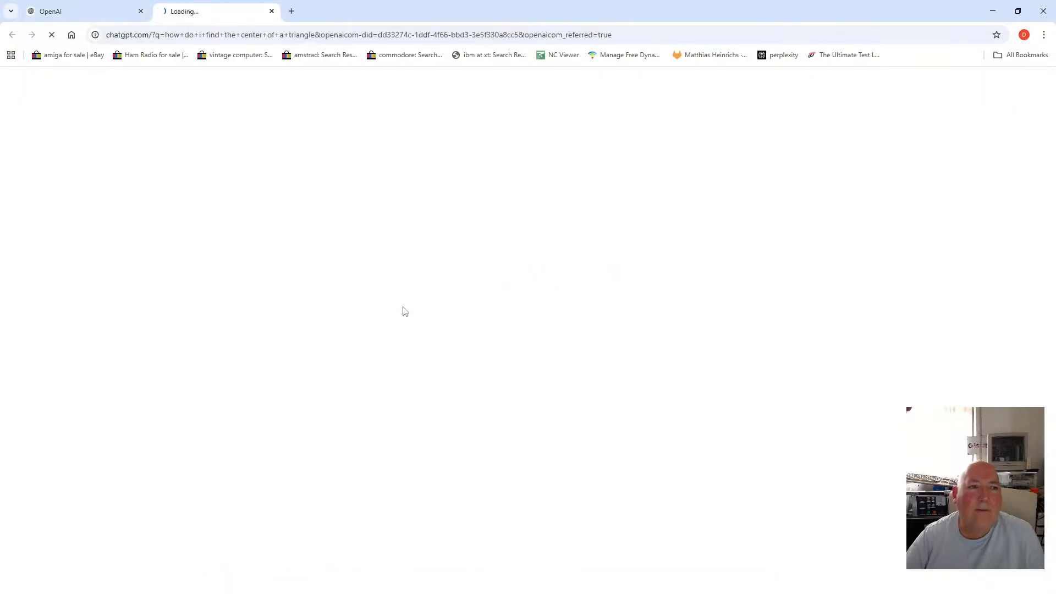
click(132, 12)
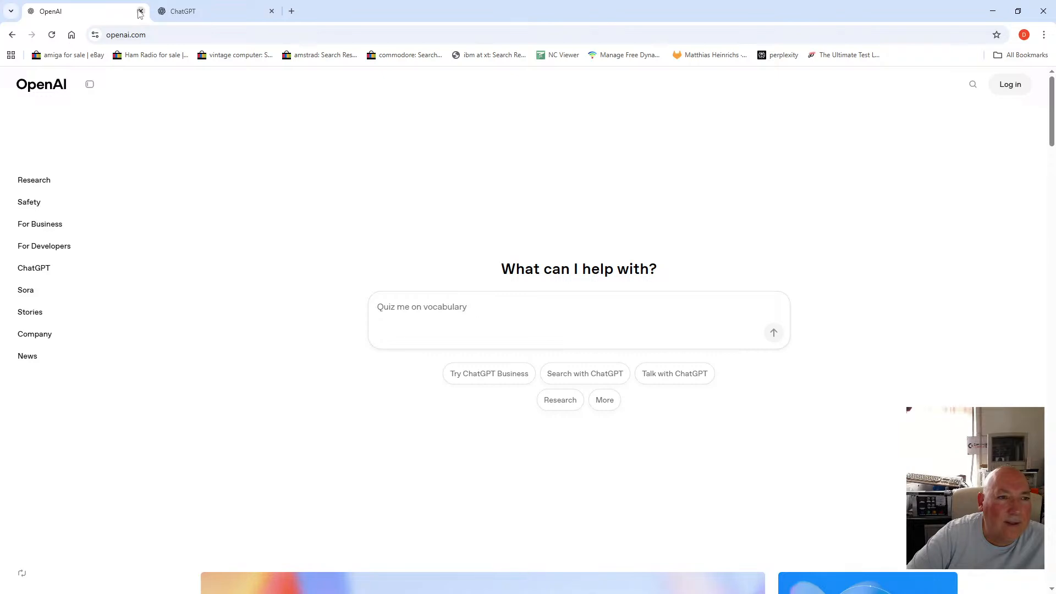
click(141, 11)
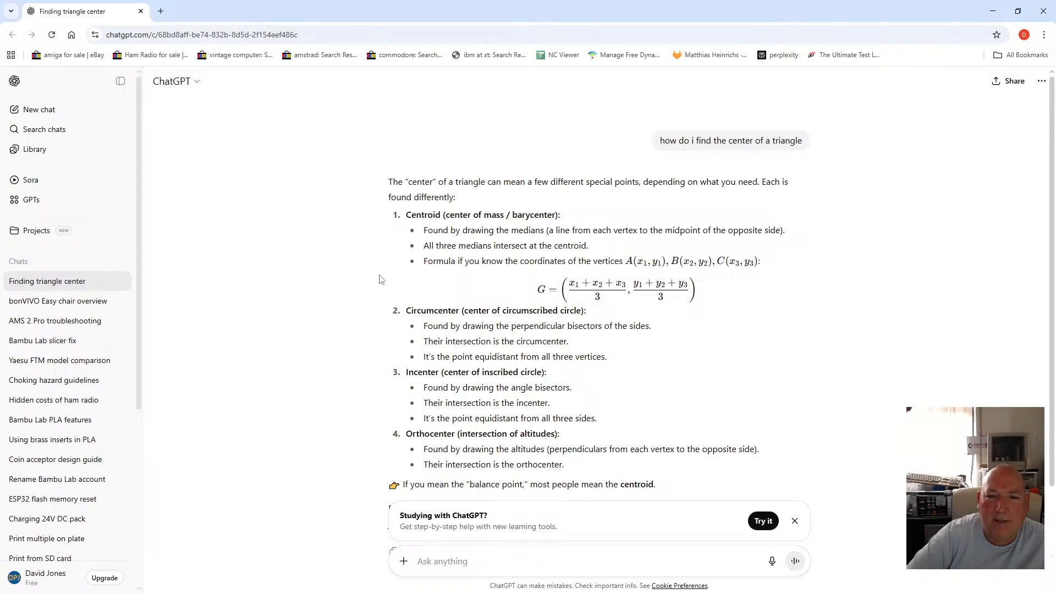
scroll(381, 275, down, 2)
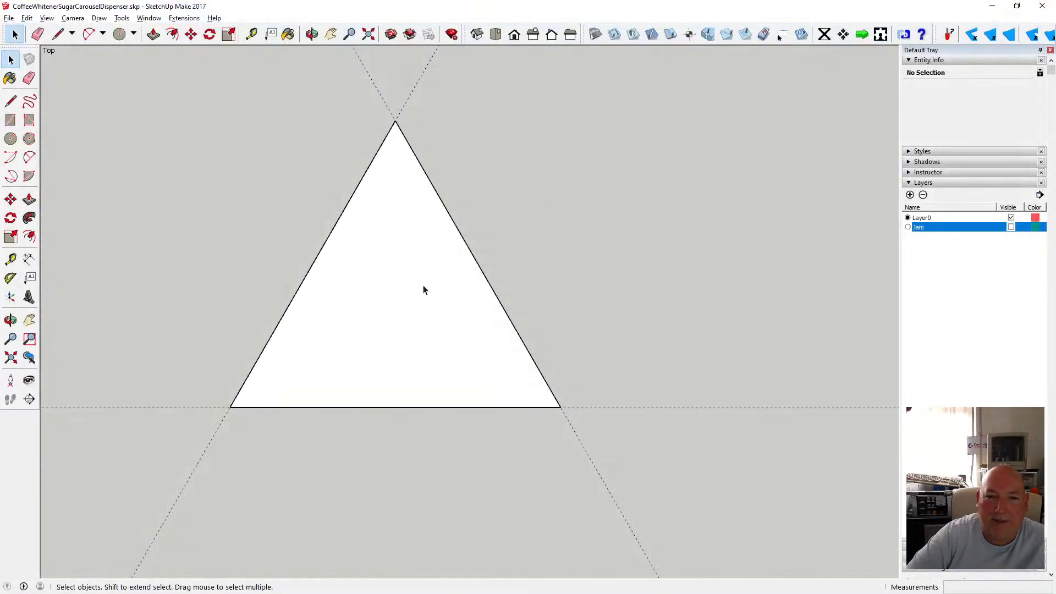
Back in the model, delete the guide lines around the triangle and make the Jars layer visible.
scroll(401, 333, down, 4)
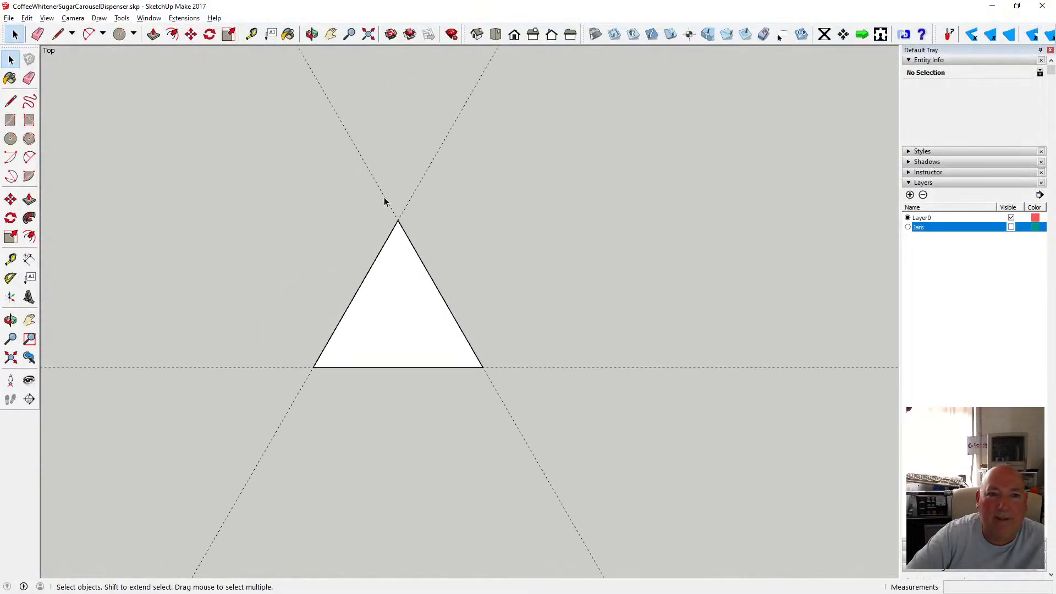
click(379, 214)
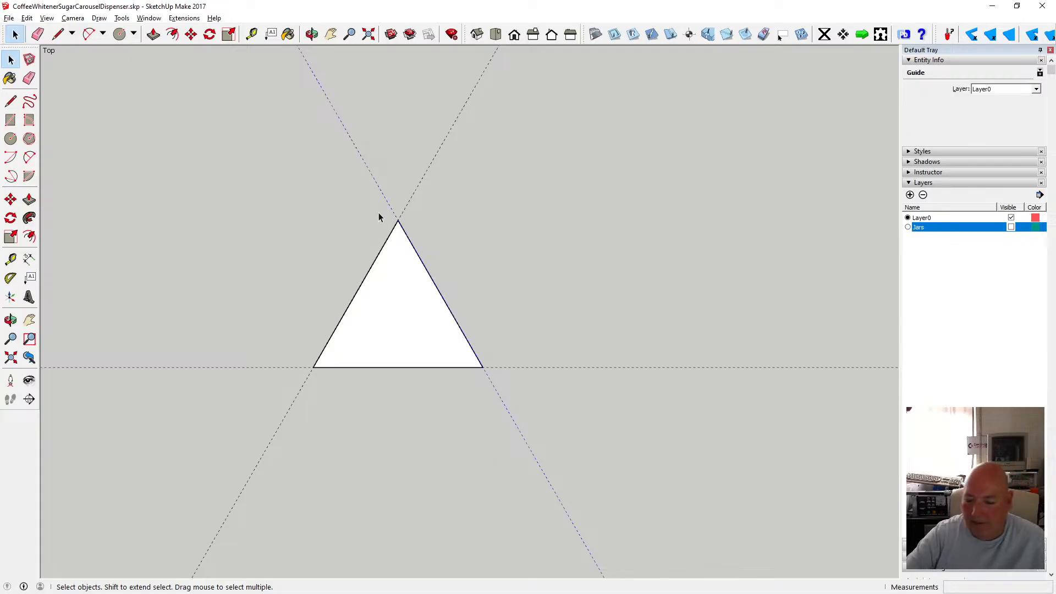
key(Delete)
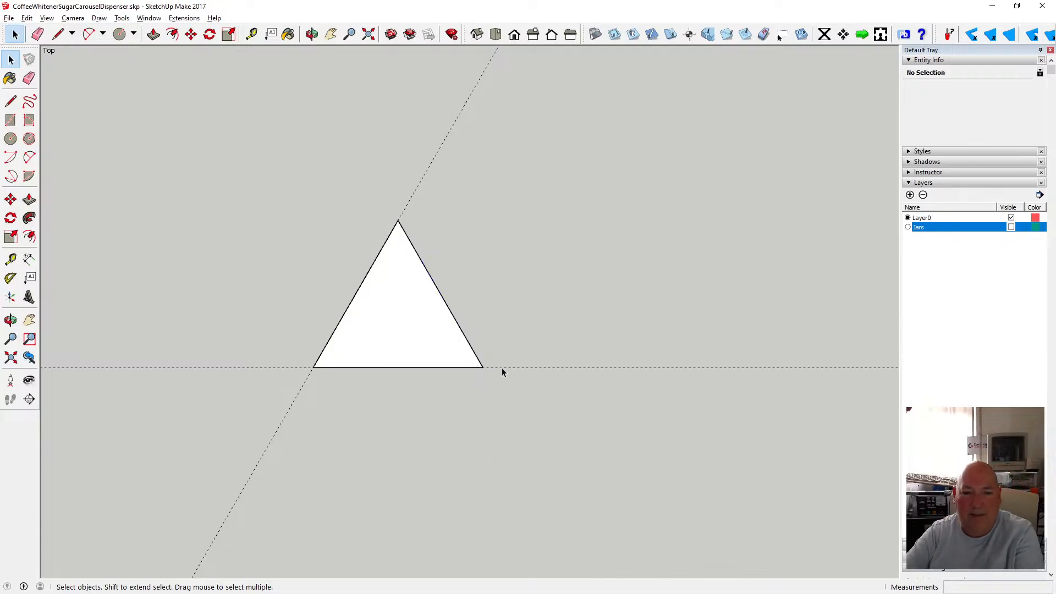
key(Delete)
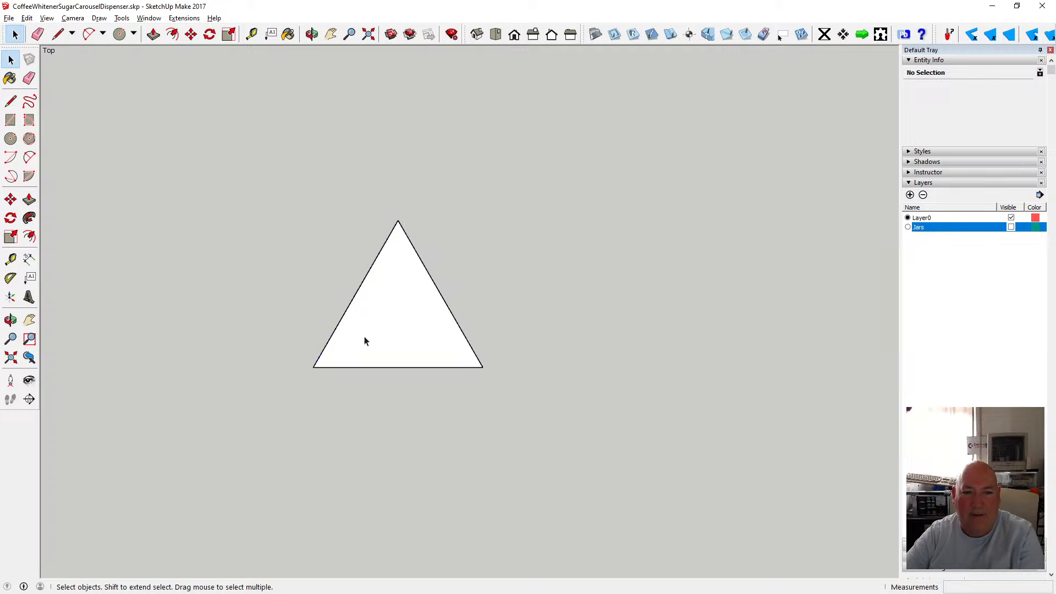
scroll(365, 340, down, 3)
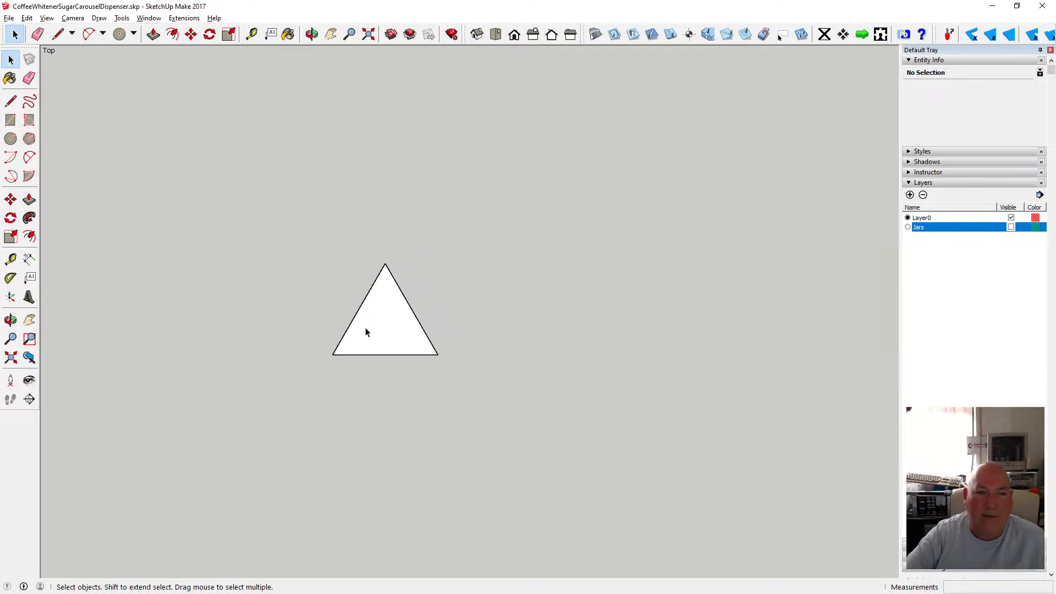
click(1011, 228)
Draw a small triangle joining the three points where the jar circles meet between the jars.
middle_drag(340, 77, 417, 337)
scroll(382, 307, up, 6)
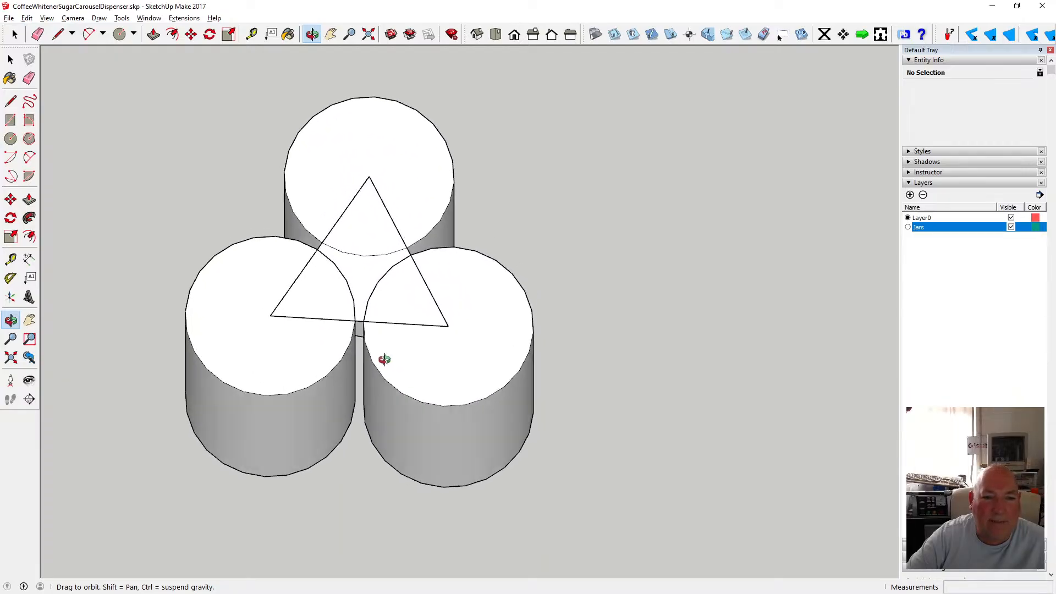
scroll(357, 304, up, 3)
middle_drag(350, 255, 357, 352)
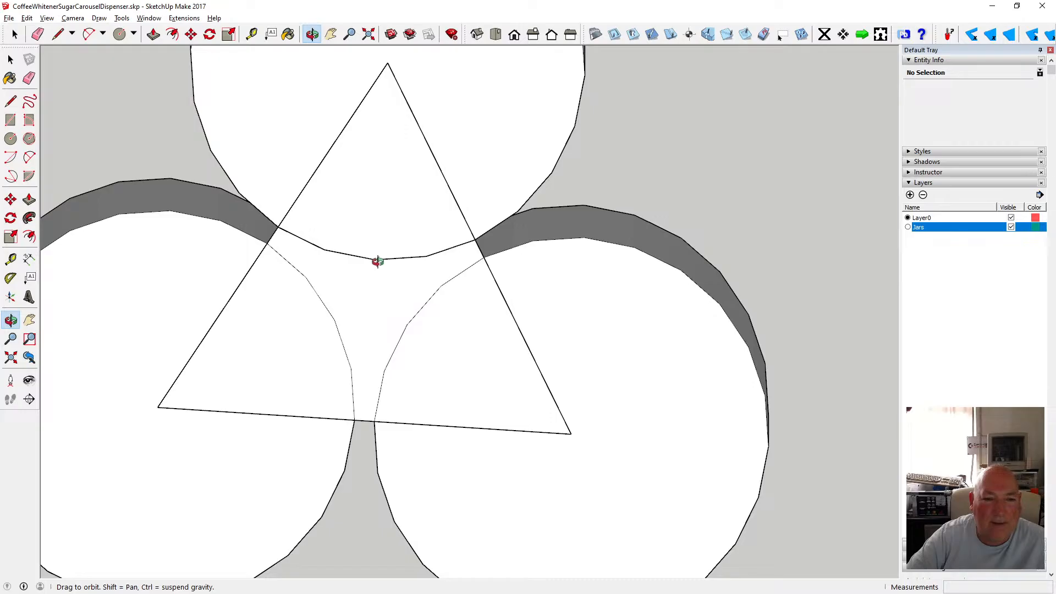
drag(409, 322, 161, 237)
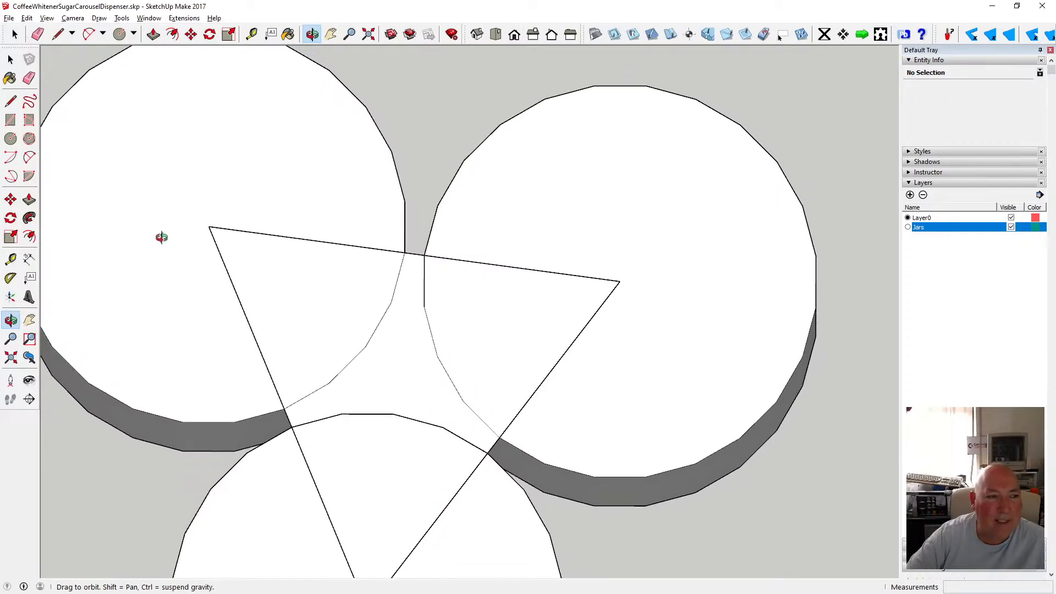
click(10, 101)
click(366, 347)
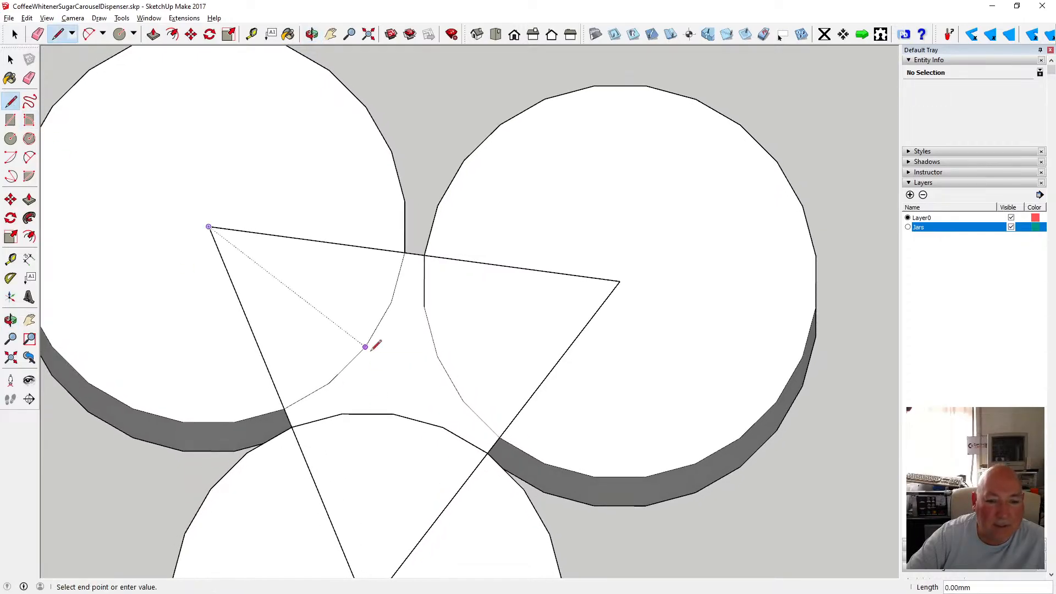
click(395, 415)
click(437, 356)
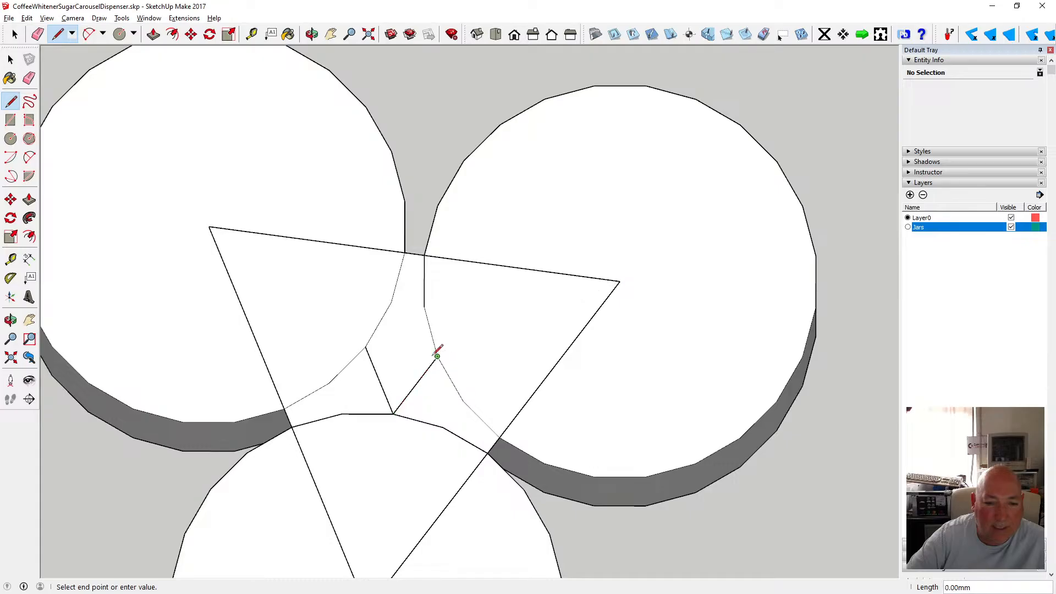
click(366, 347)
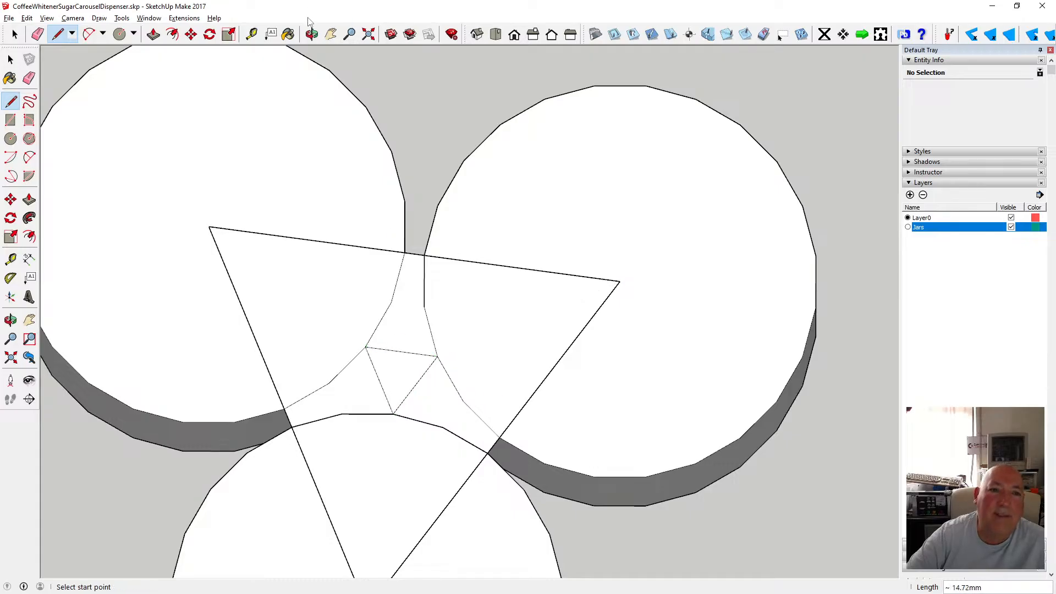
Delete two edges of the large triangle drawn across the jar tops.
key(o)
drag(450, 238, 206, 314)
click(11, 59)
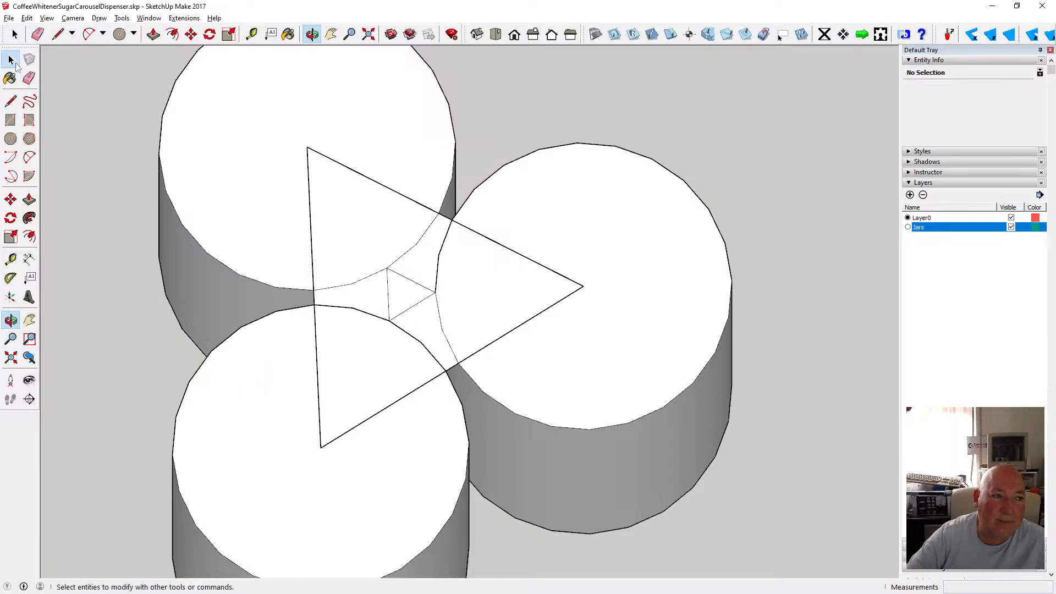
click(306, 224)
click(312, 222)
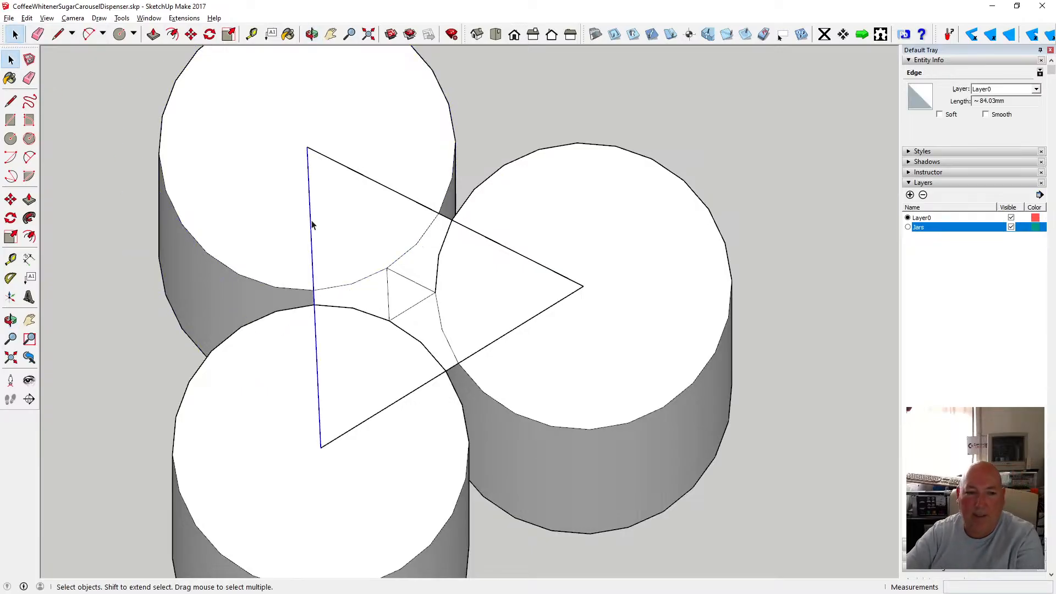
key(Delete)
click(345, 167)
key(Delete)
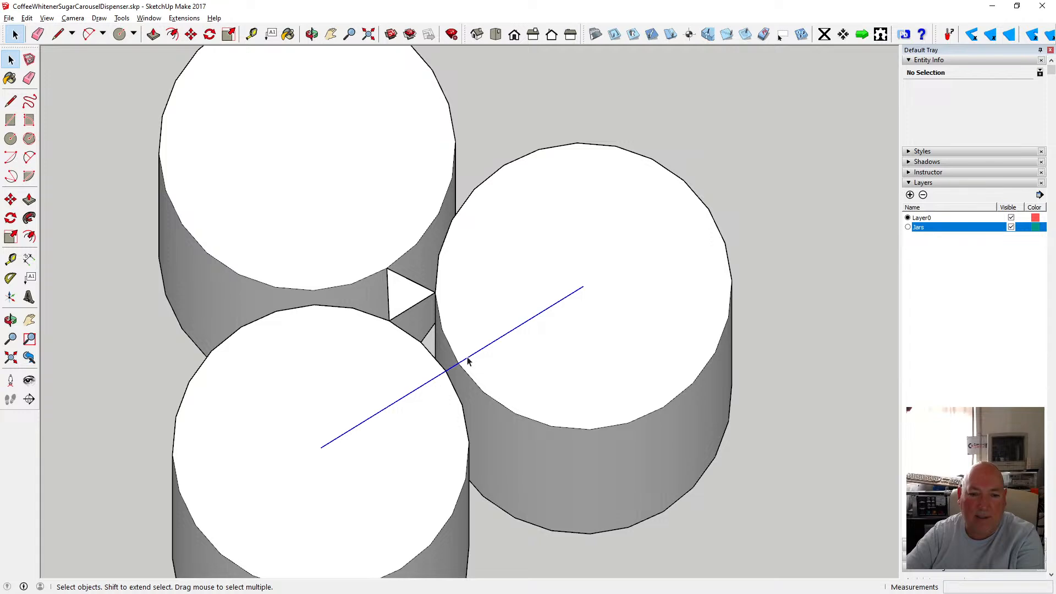
Delete the small triangle drawn in the gap between the three jars.
scroll(410, 299, up, 5)
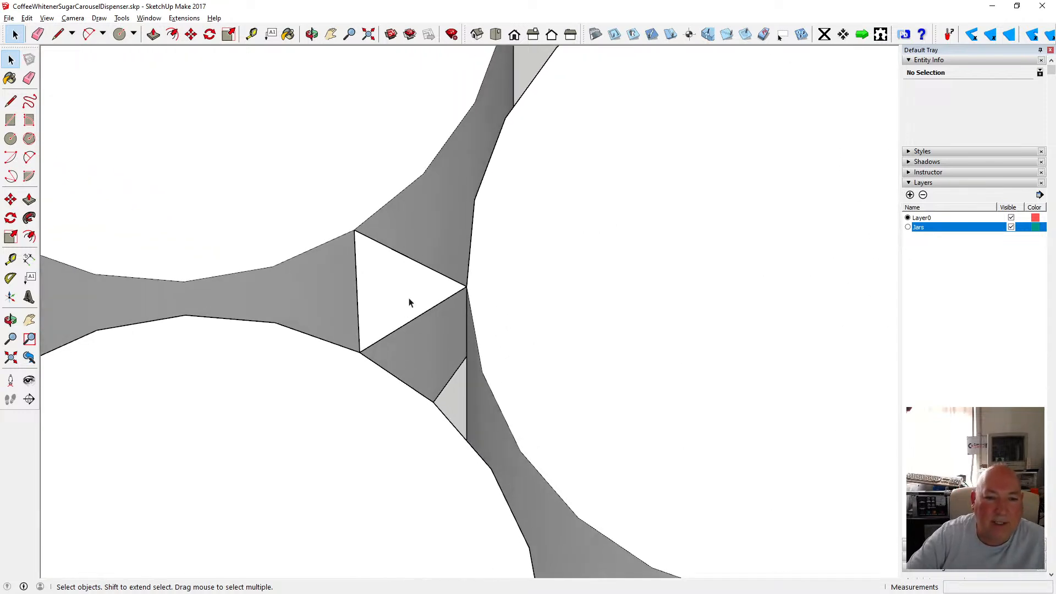
click(11, 138)
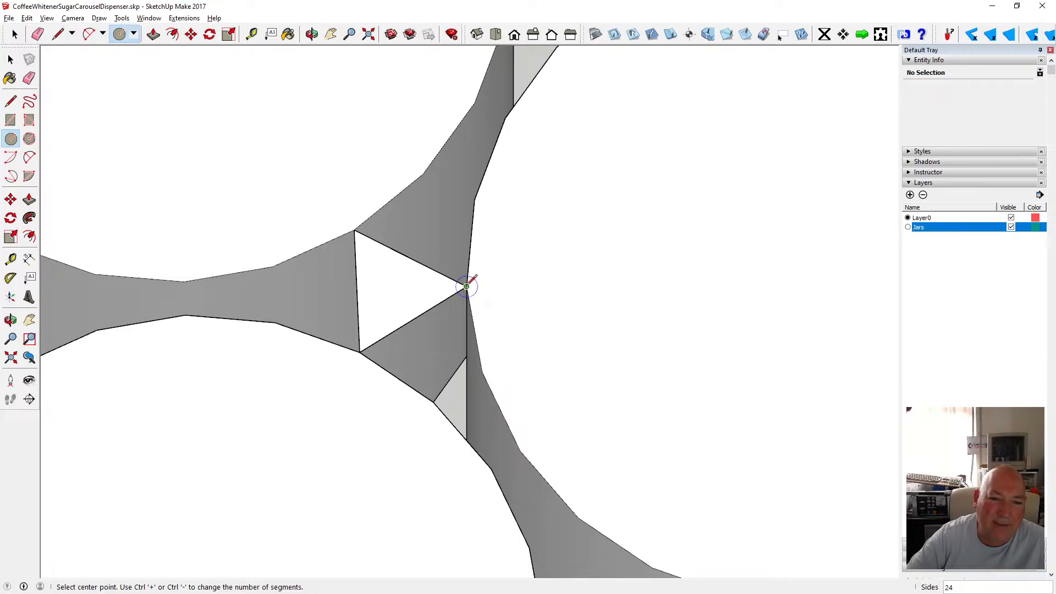
key(o)
drag(365, 259, 363, 242)
drag(386, 305, 304, 240)
scroll(416, 295, down, 3)
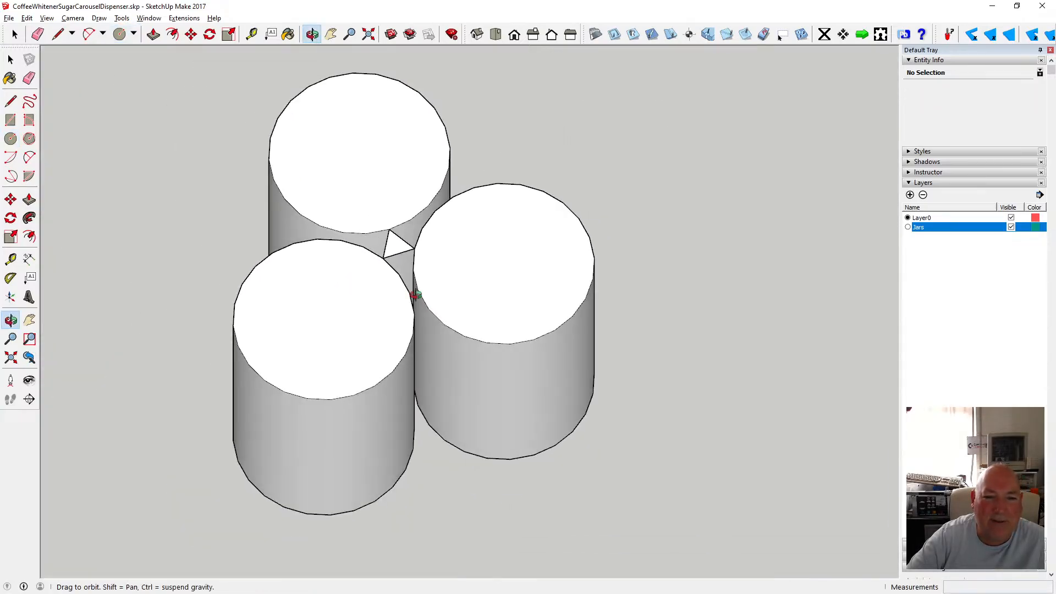
click(73, 18)
click(91, 80)
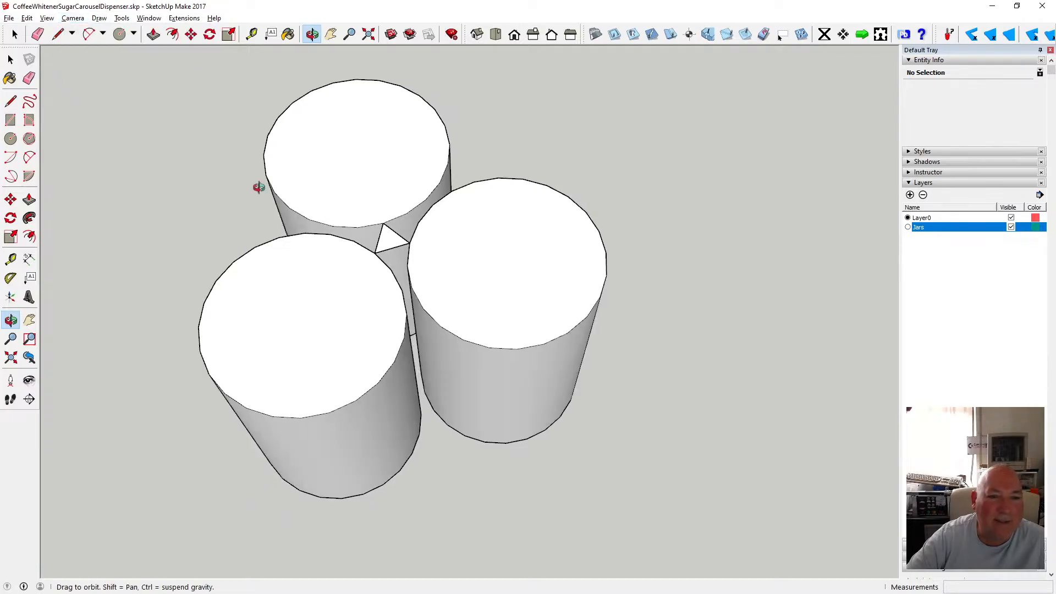
scroll(372, 248, up, 2)
scroll(372, 246, up, 2)
scroll(374, 242, down, 3)
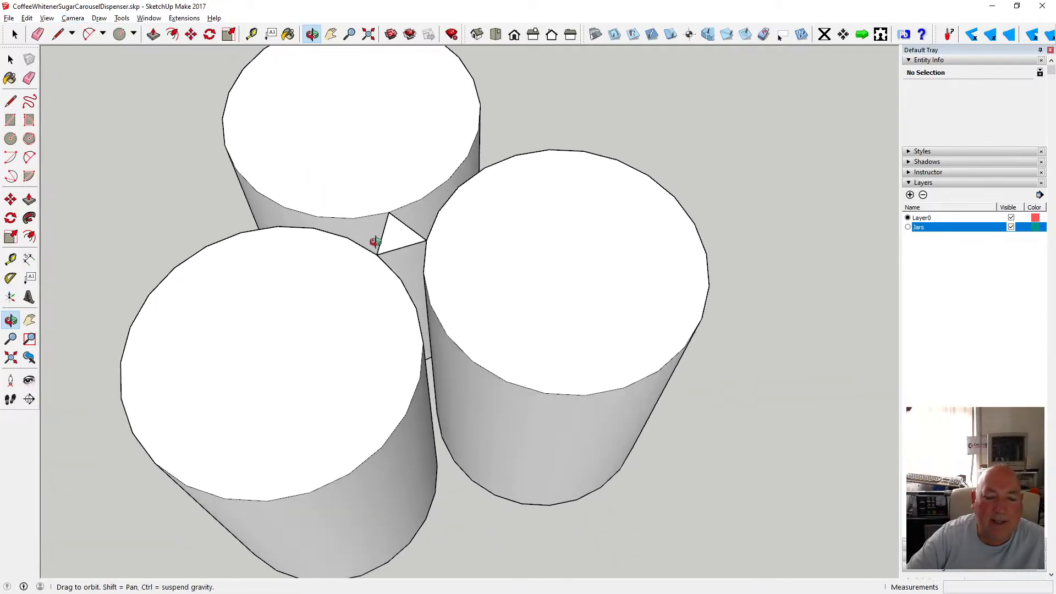
scroll(424, 252, up, 3)
scroll(422, 286, down, 1)
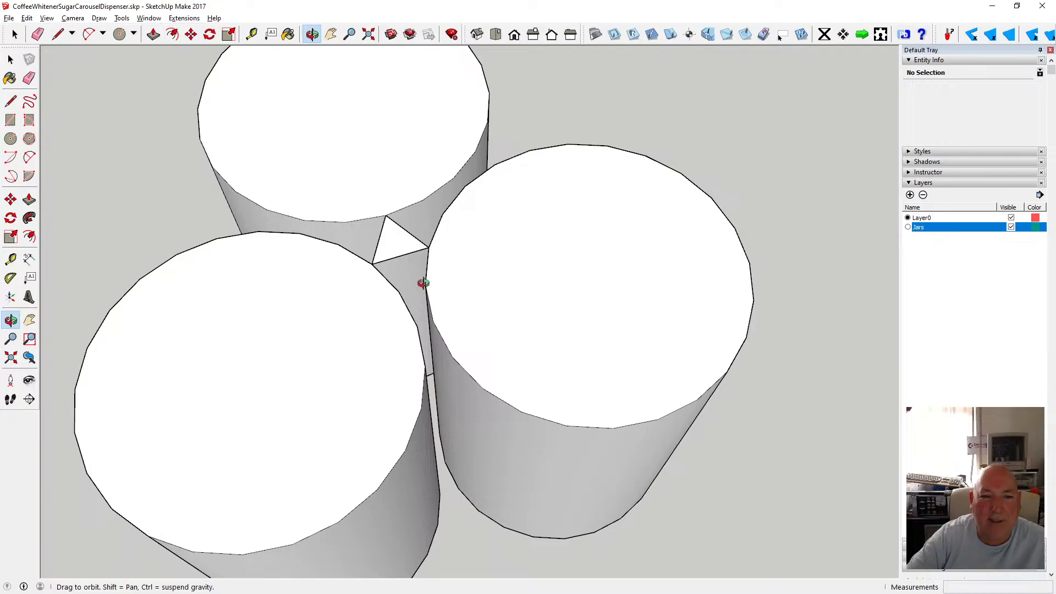
scroll(421, 280, up, 2)
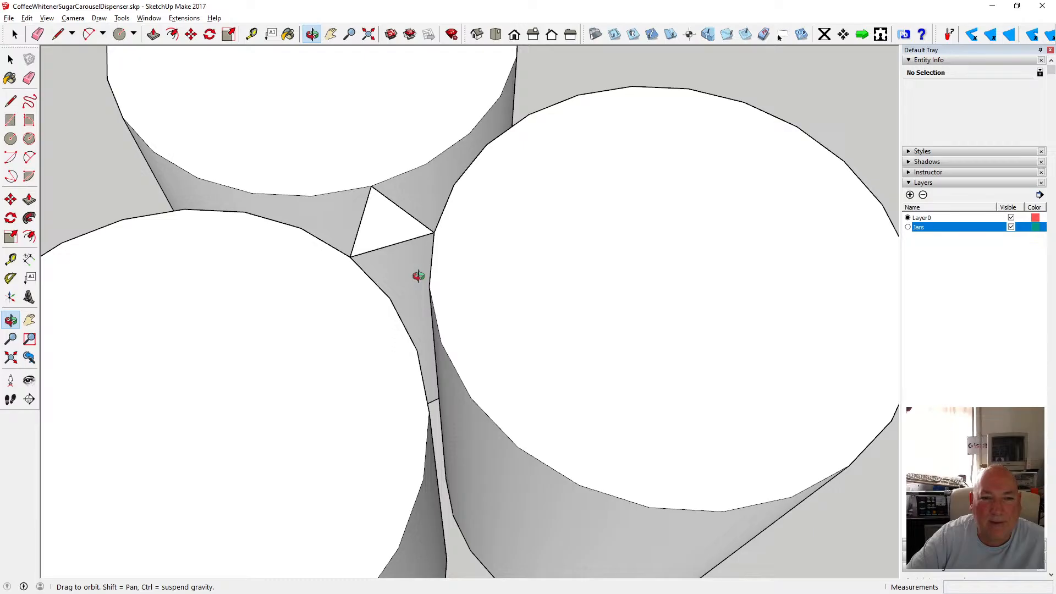
scroll(418, 276, down, 5)
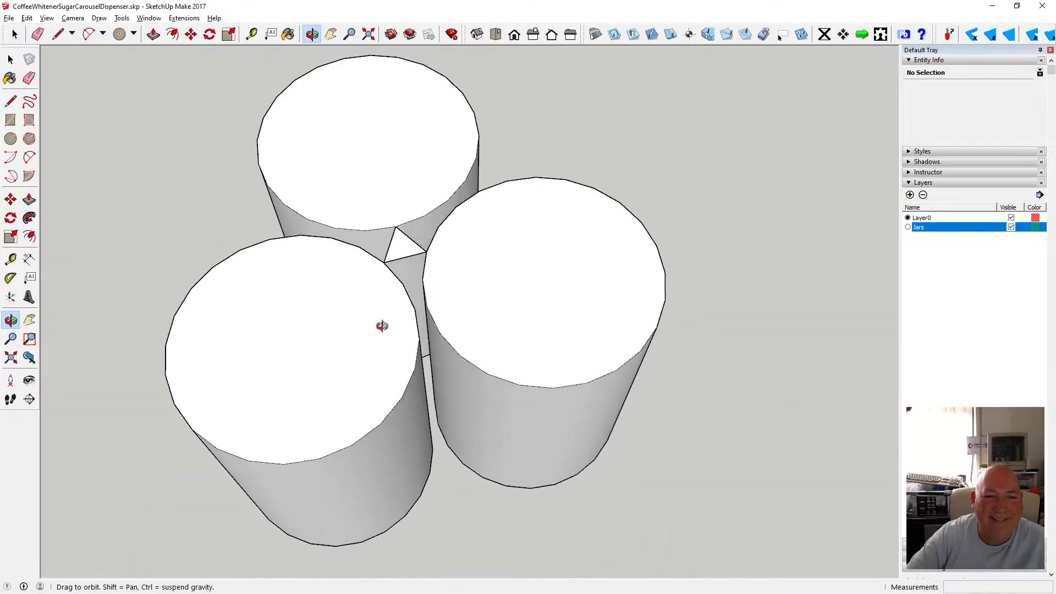
drag(382, 329, 419, 257)
scroll(419, 257, up, 3)
click(11, 59)
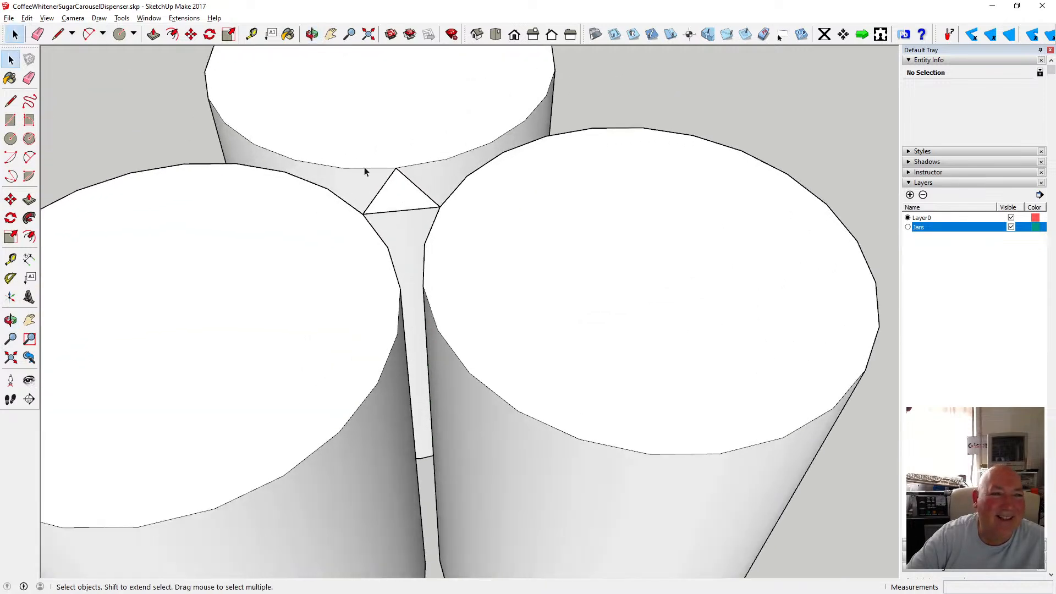
drag(338, 141, 451, 247)
key(Delete)
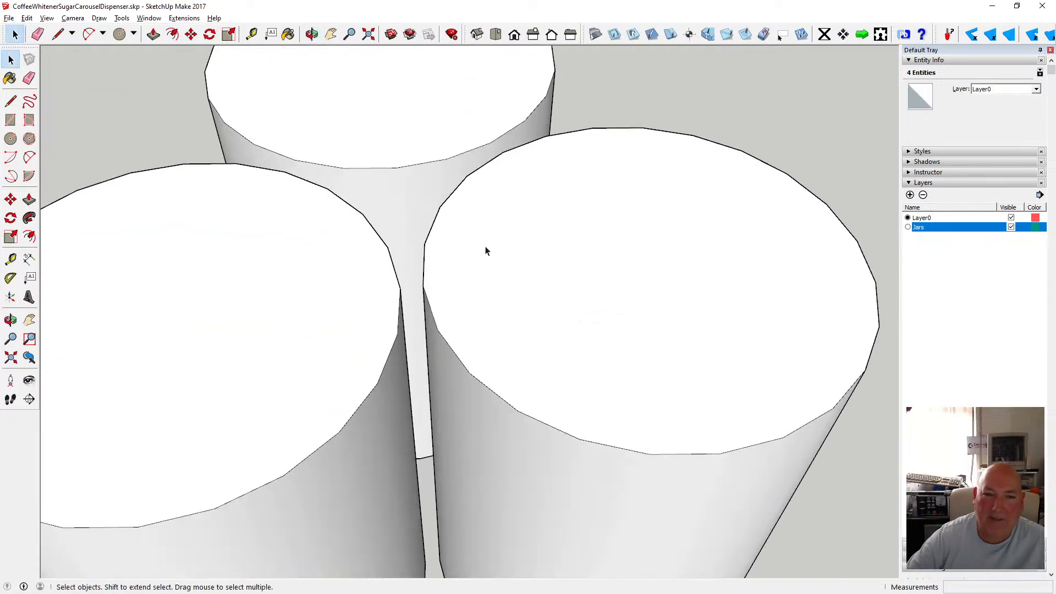
click(10, 138)
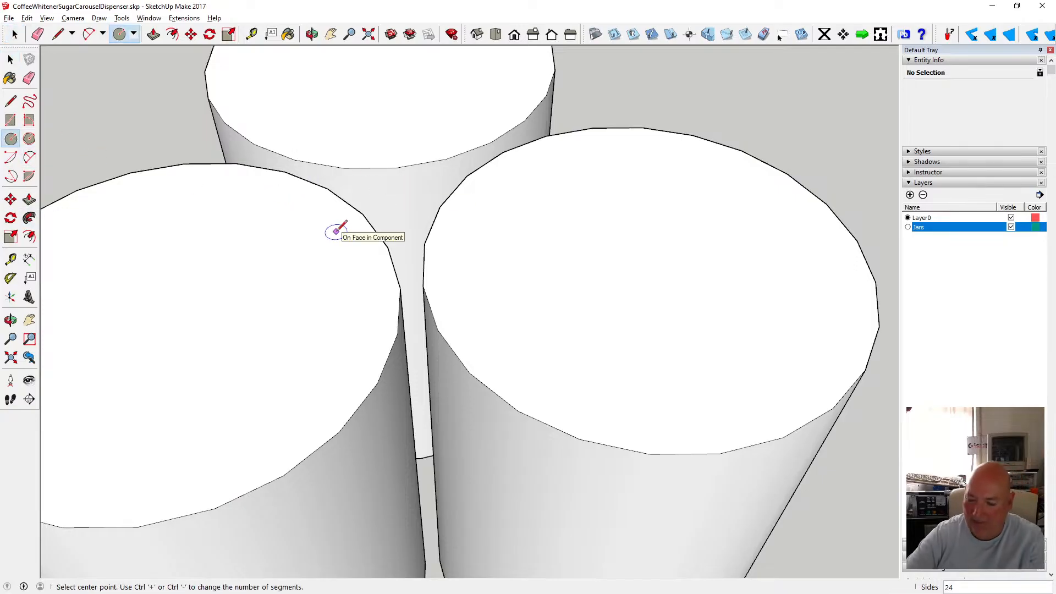
click(403, 194)
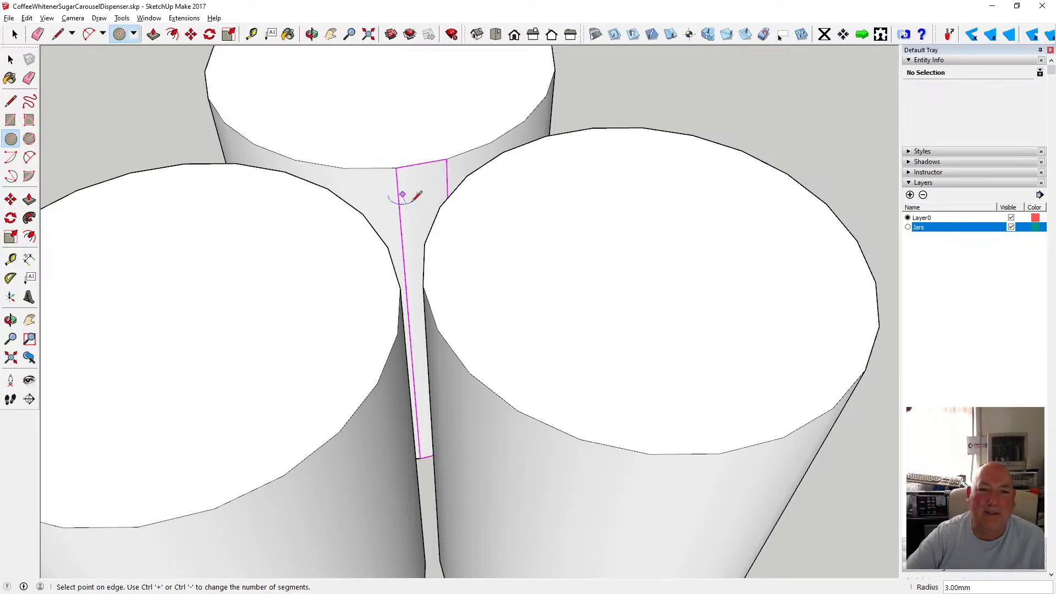
key(Escape)
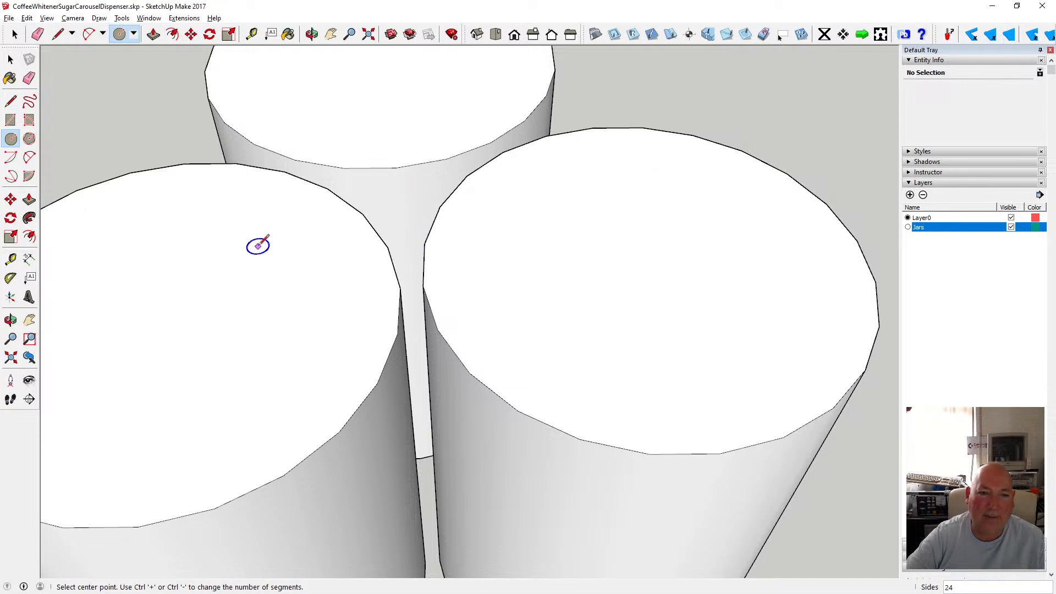
Draw a 10 mm radius circle on a jar top and move it by its centre into the gap between the jars.
click(227, 226)
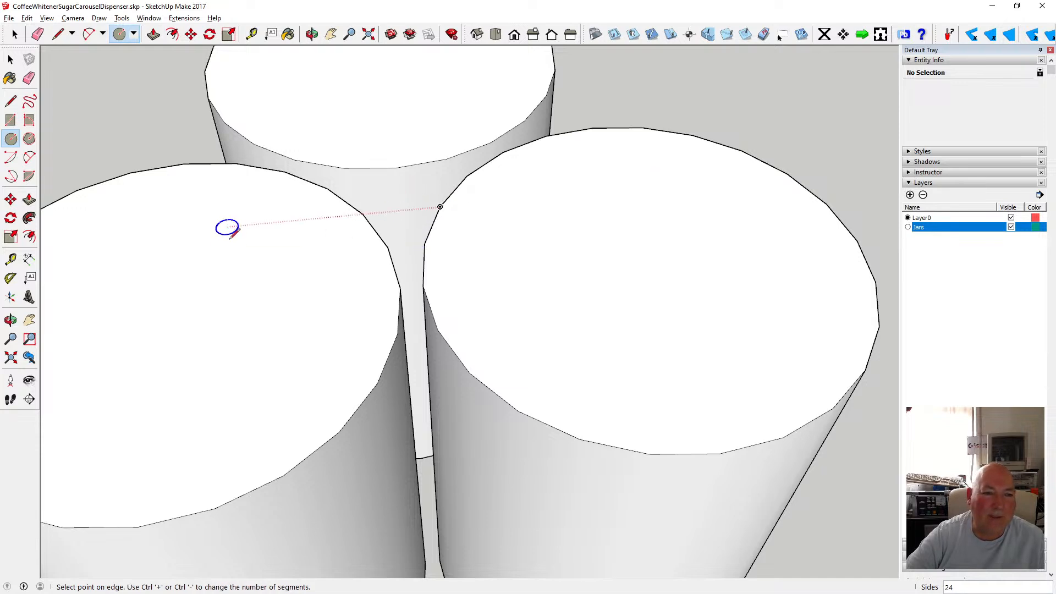
click(273, 240)
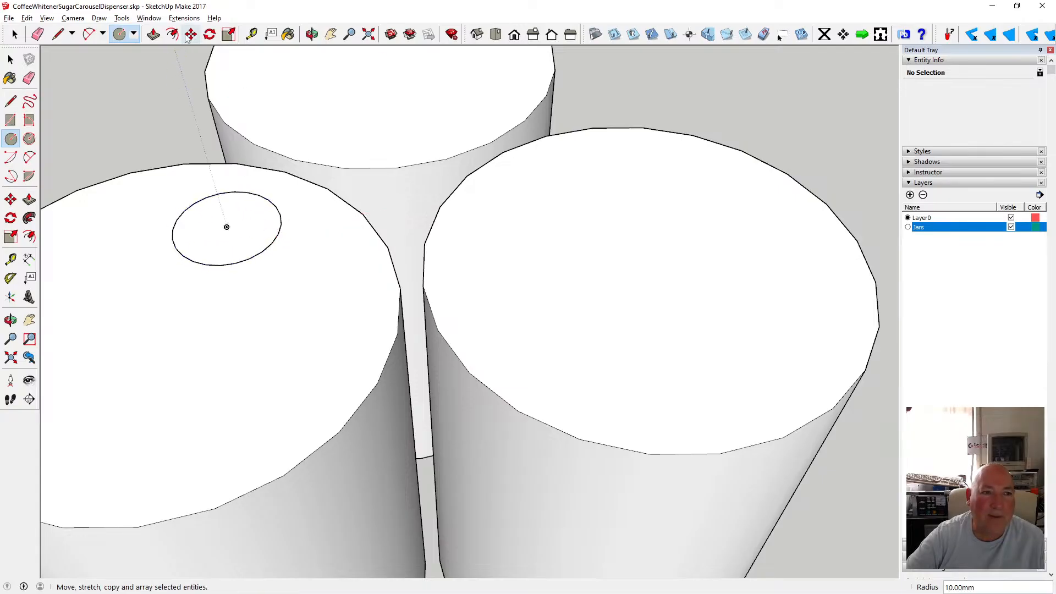
click(191, 35)
click(227, 227)
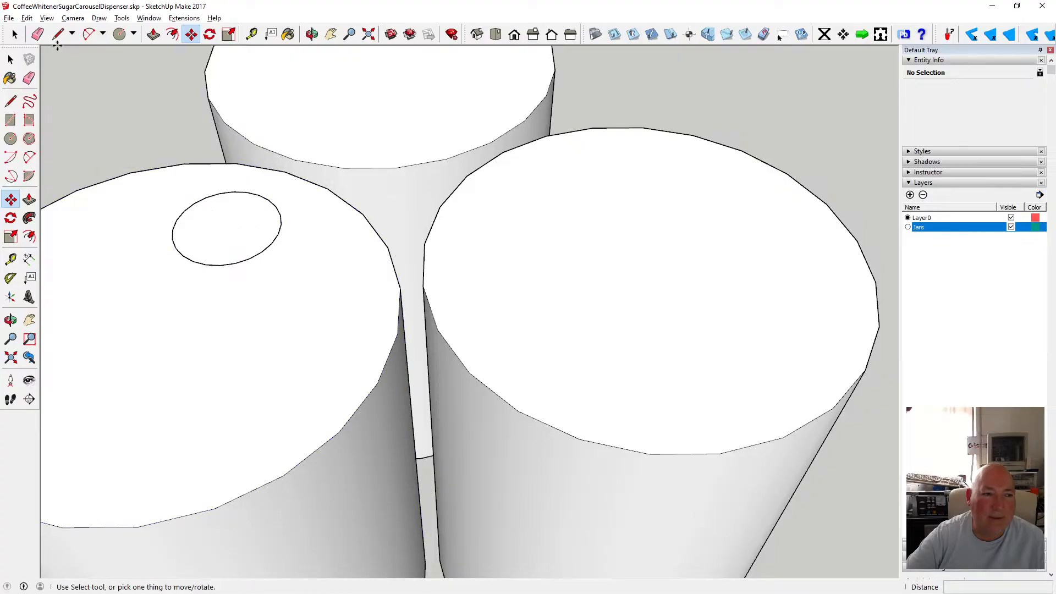
key(space)
click(214, 201)
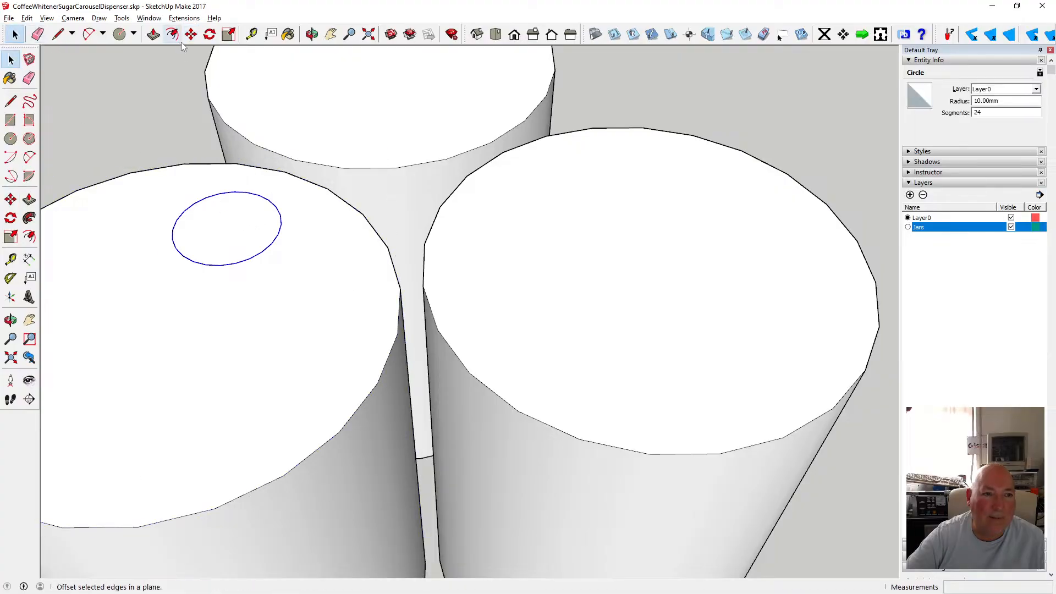
key(m)
click(227, 228)
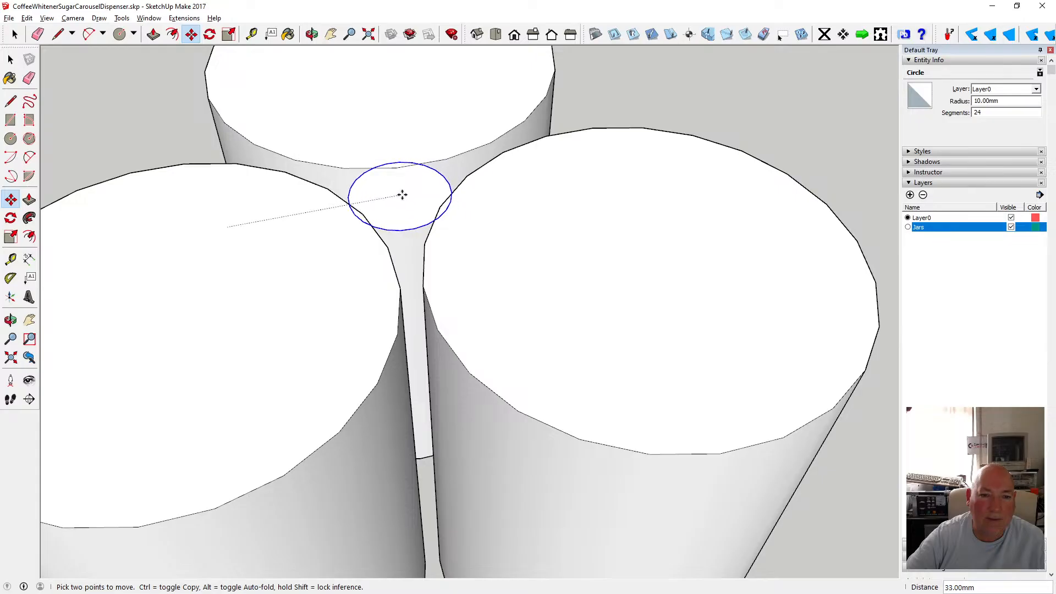
click(403, 194)
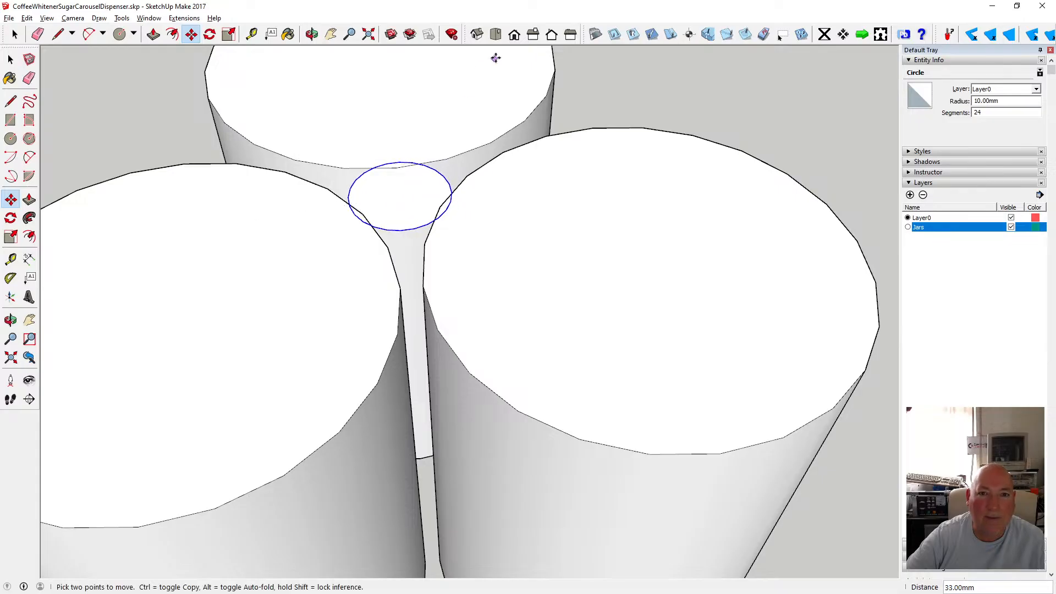
Switch to a top view with parallel projection and delete the moved circle.
click(496, 34)
click(73, 18)
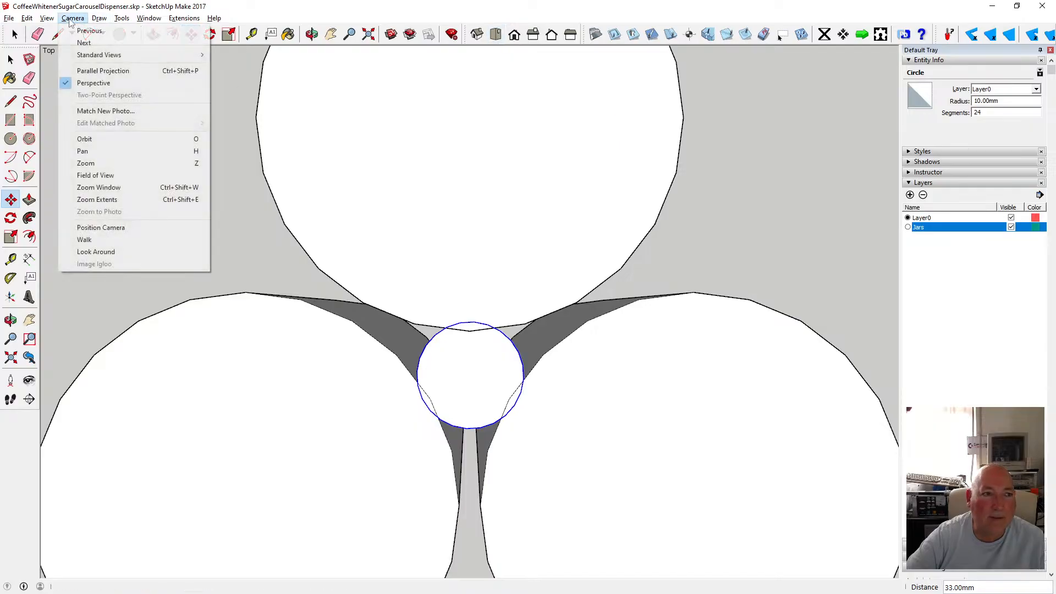
click(88, 68)
scroll(490, 330, down, 2)
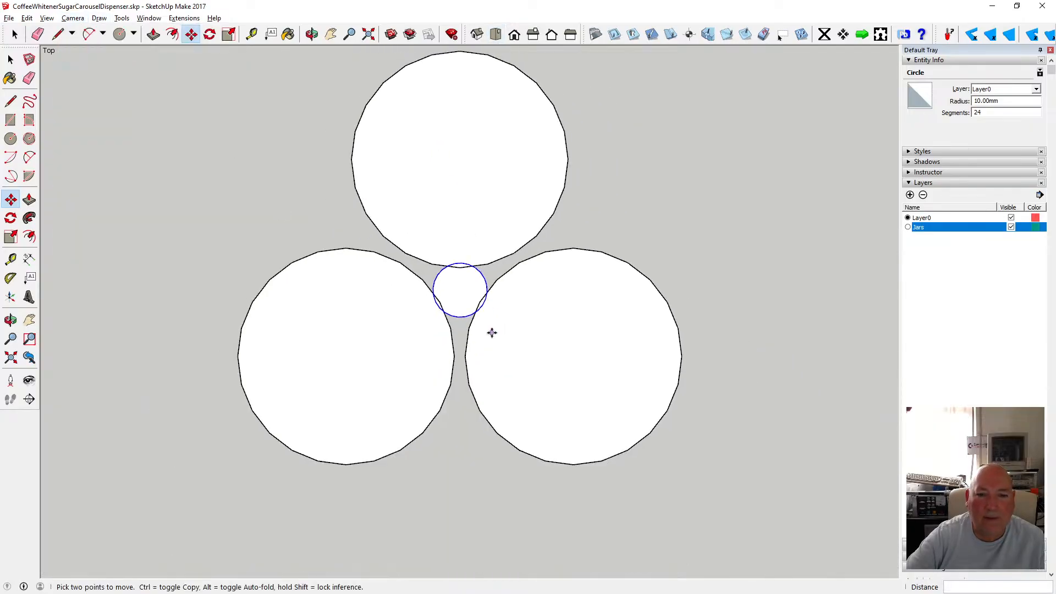
scroll(481, 313, up, 4)
scroll(477, 308, up, 2)
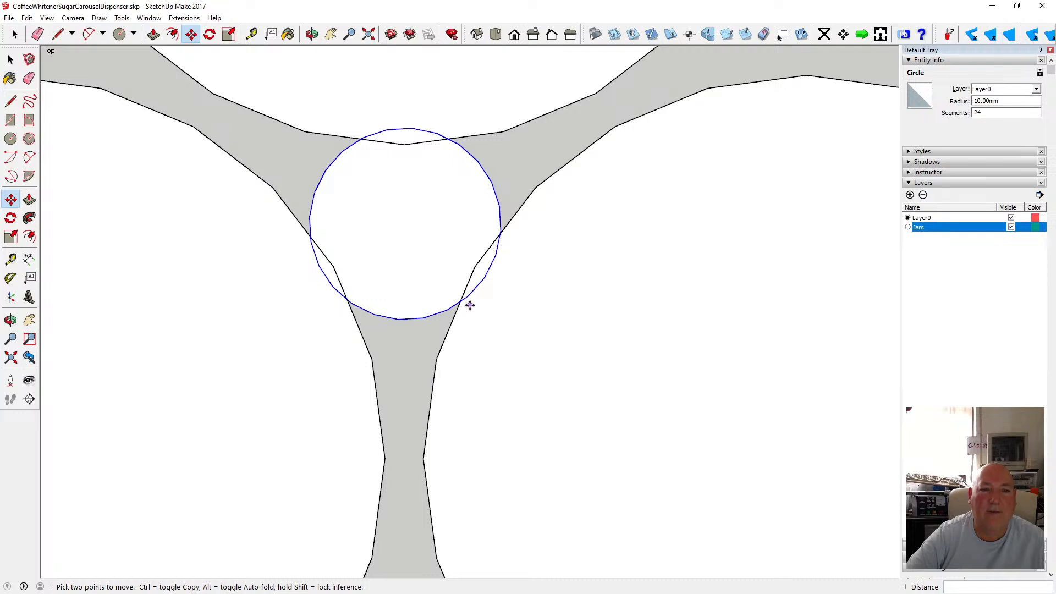
click(401, 320)
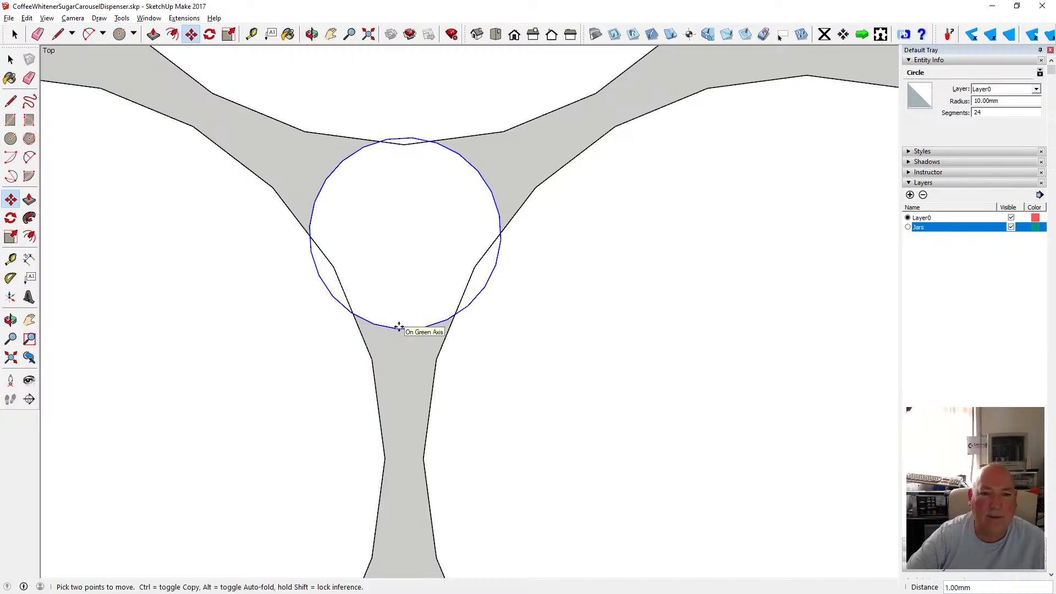
key(Escape)
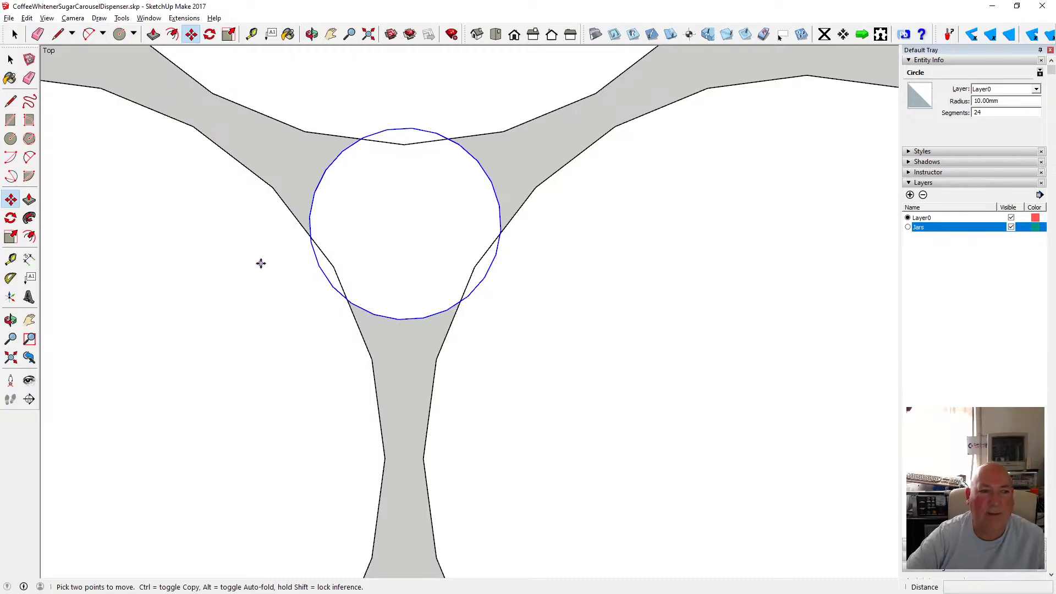
key(Delete)
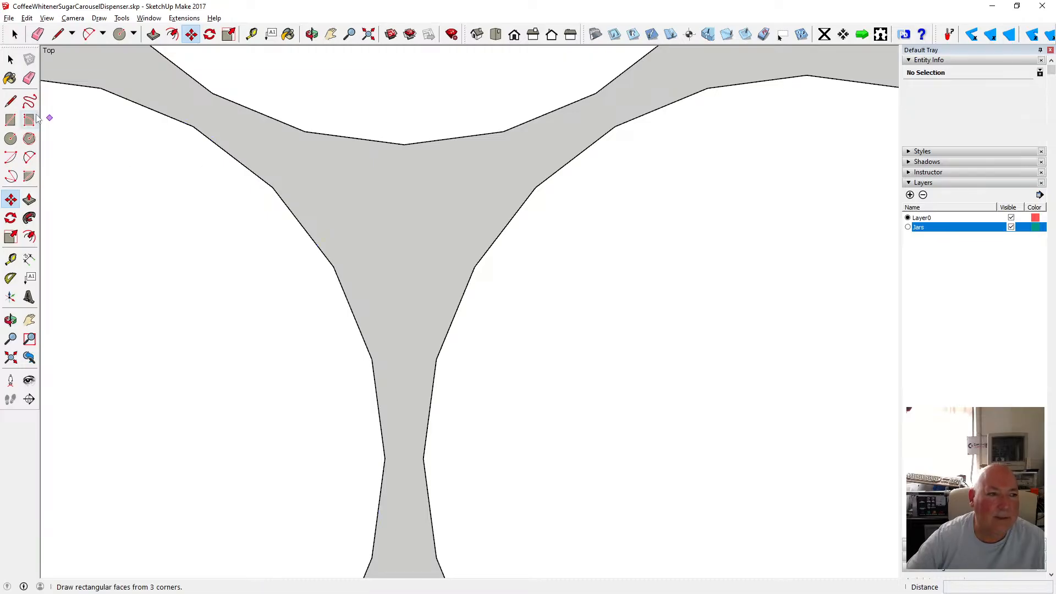
Draw a 9 mm radius circle centred on the point where the upper jar edges meet in the gap.
click(10, 139)
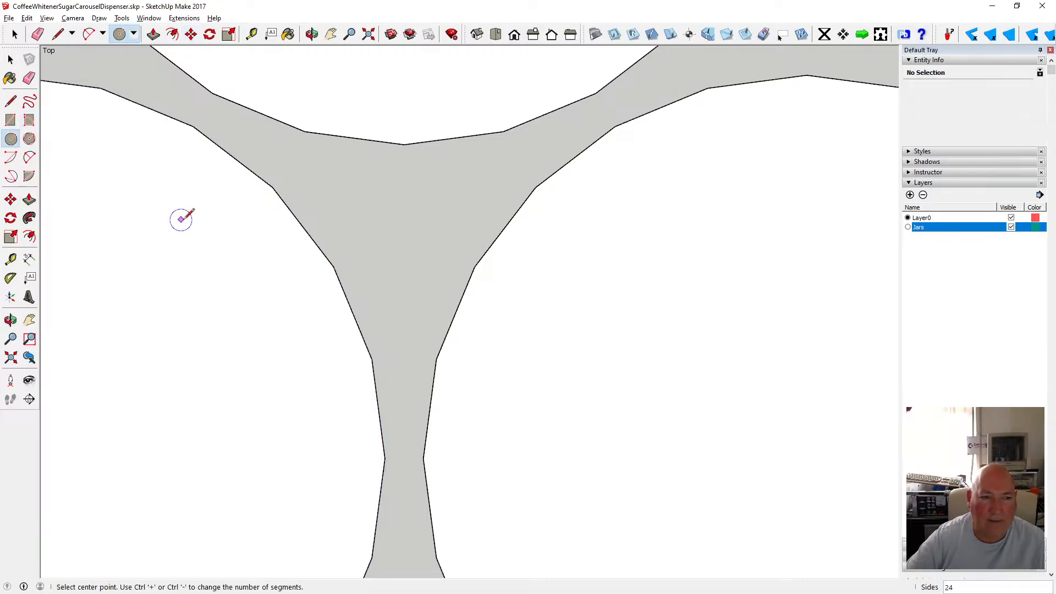
click(404, 144)
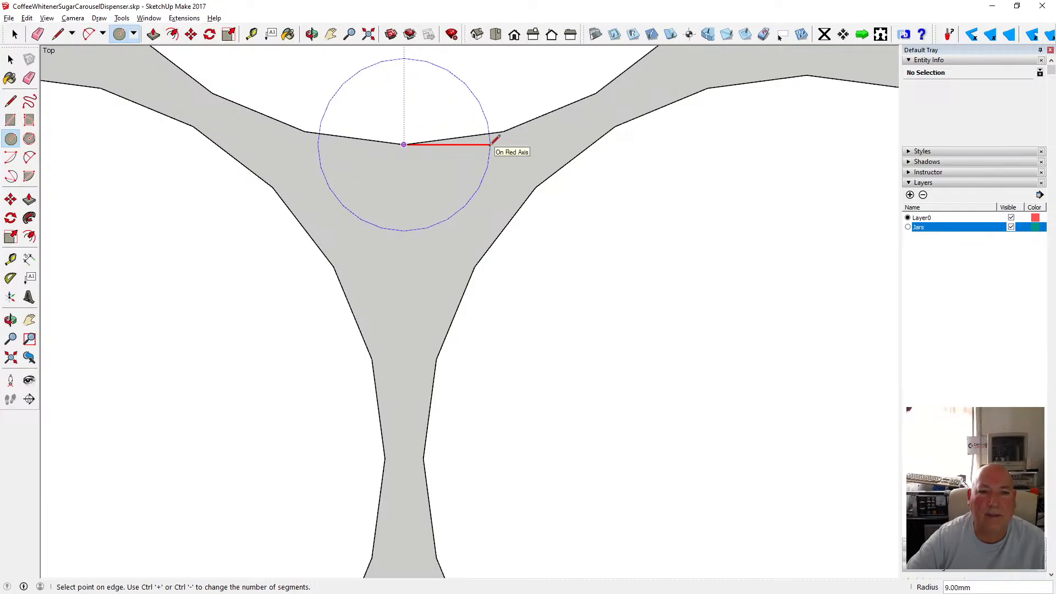
click(491, 143)
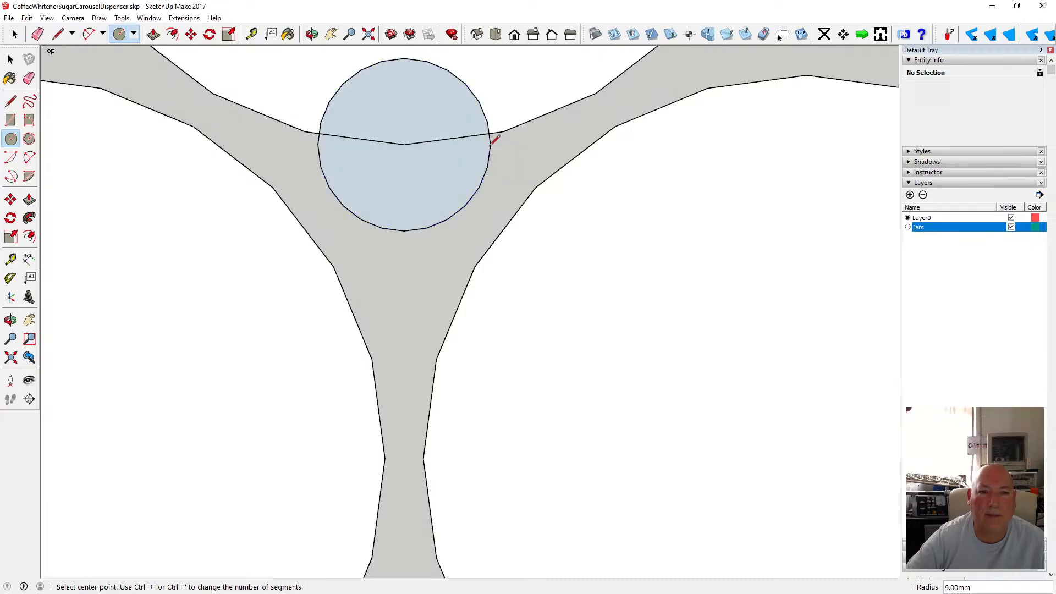
Move the 9 mm circle by its centre 8.5 mm along the green axis deeper into the gap between the jars.
click(197, 34)
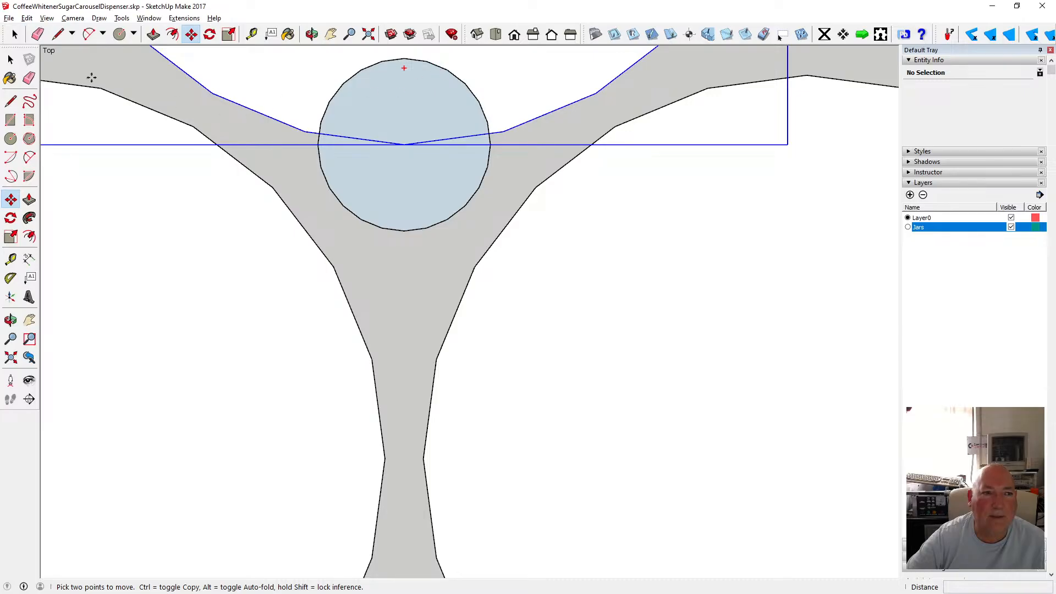
click(11, 59)
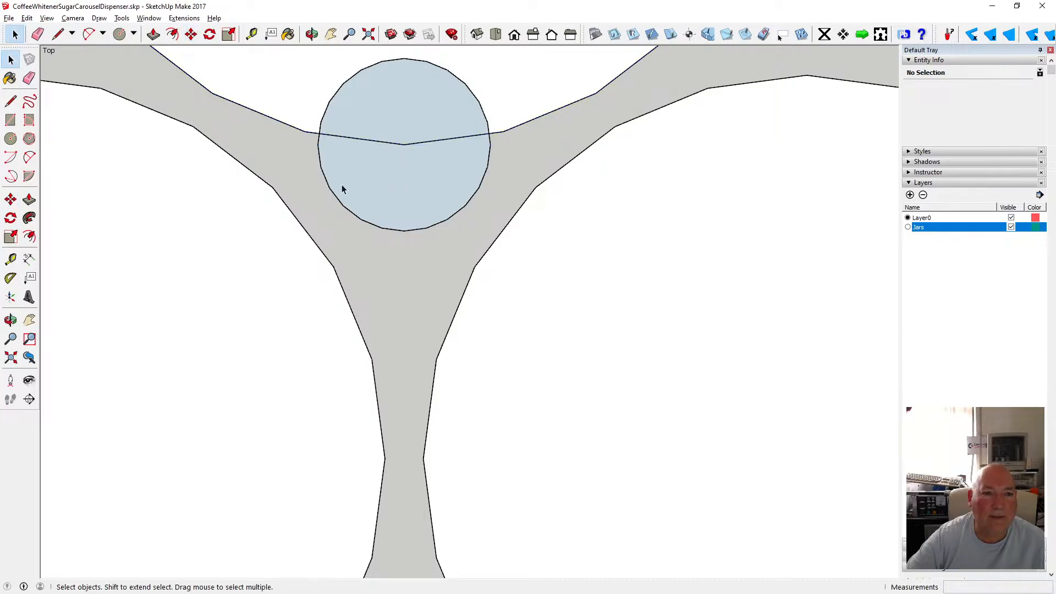
click(174, 34)
click(209, 35)
click(194, 37)
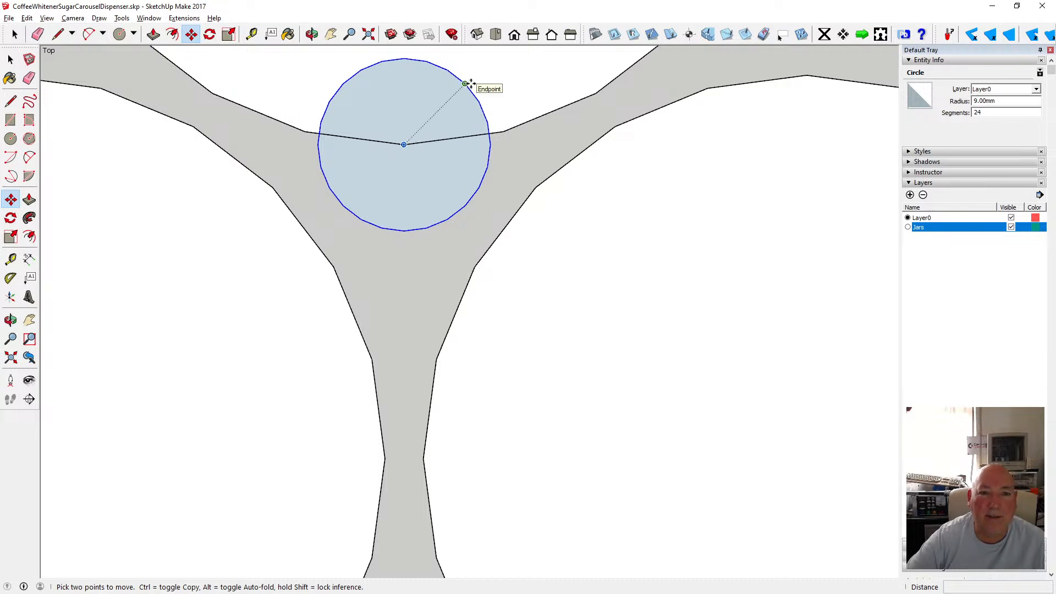
click(403, 142)
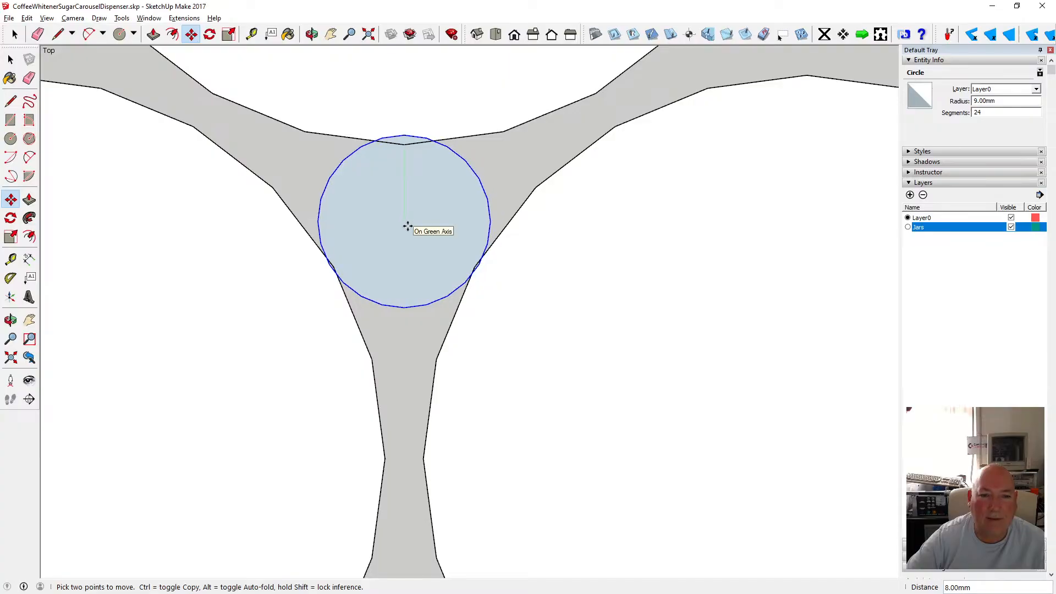
text(9)
key(Return)
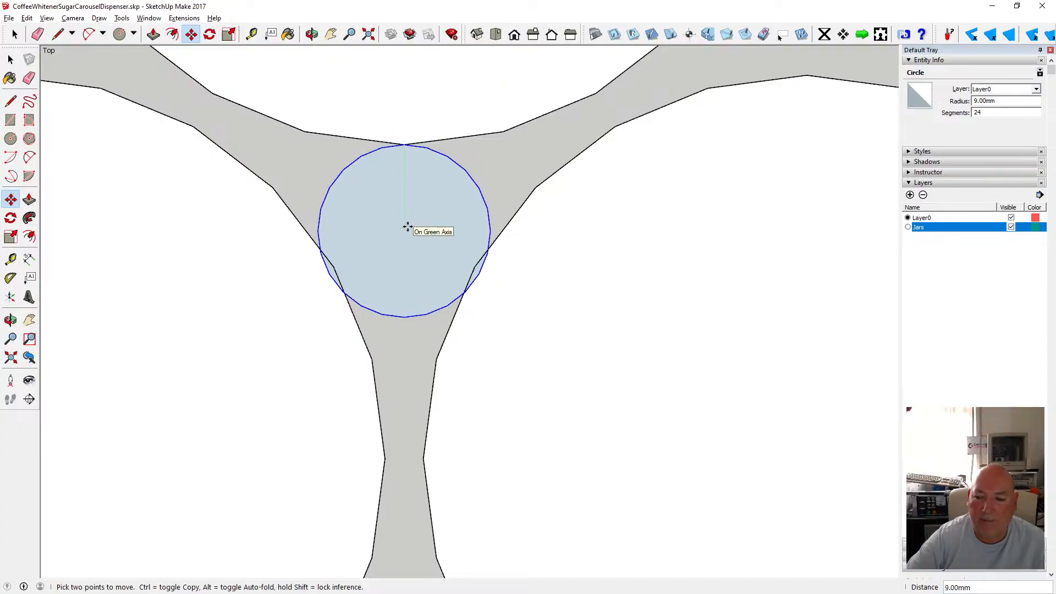
text(8)
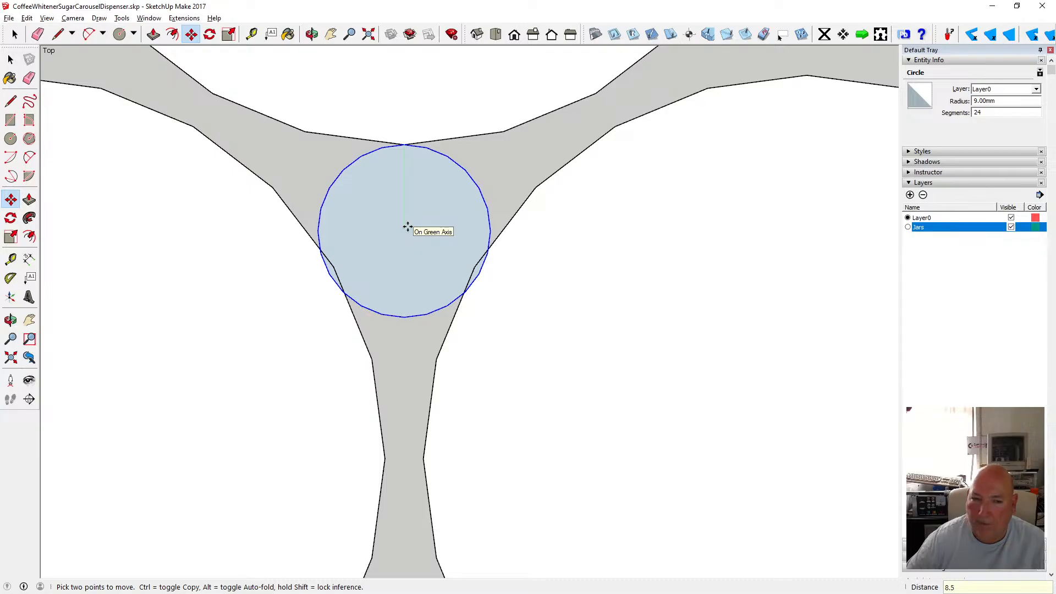
text(.5)
key(Return)
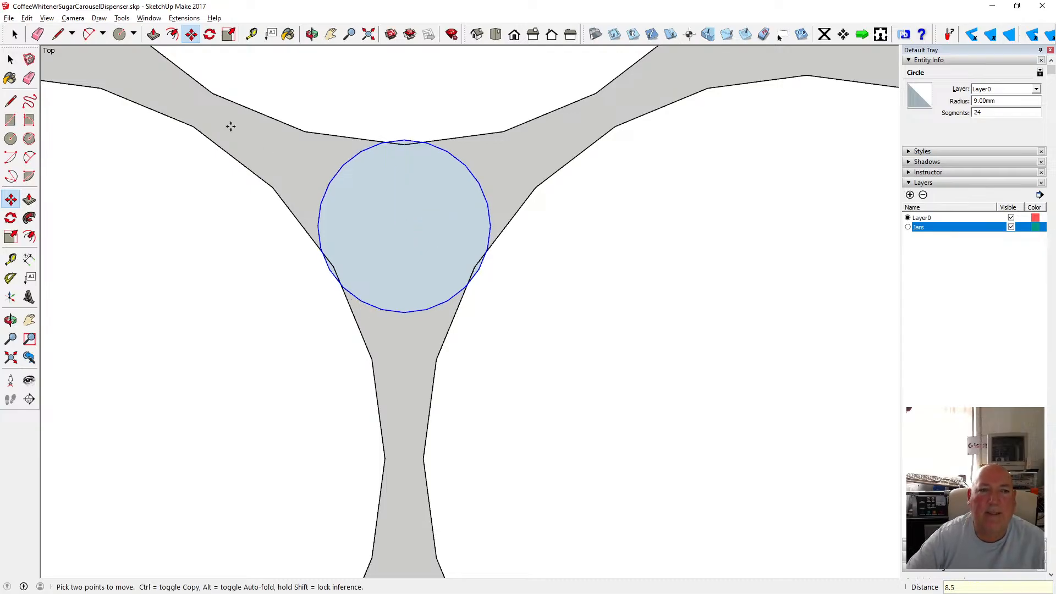
Measure the gaps between the circle's edge and the surrounding jar outlines with the Tape Measure.
click(11, 59)
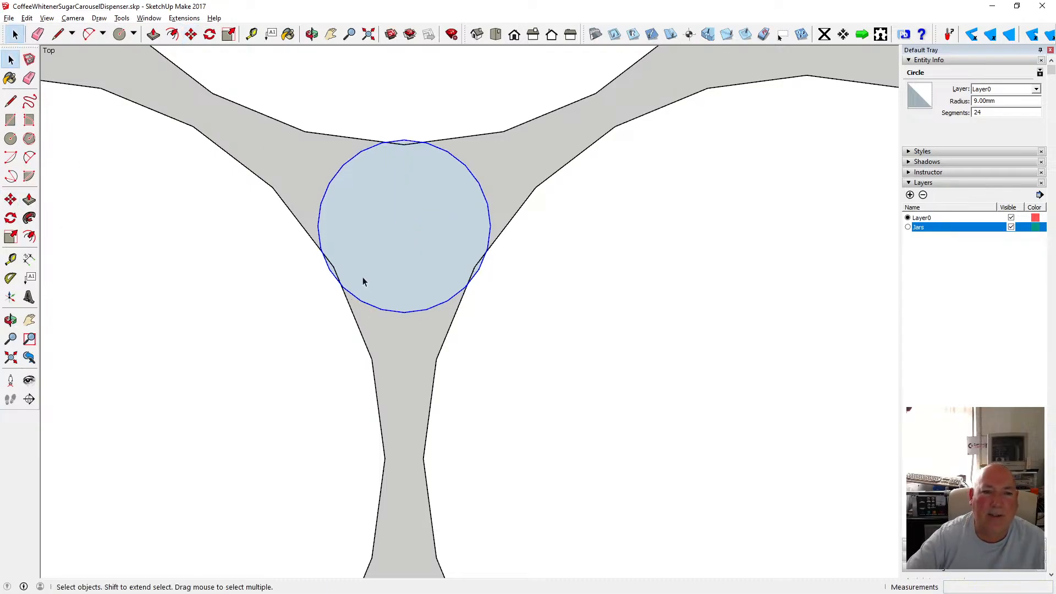
key(t)
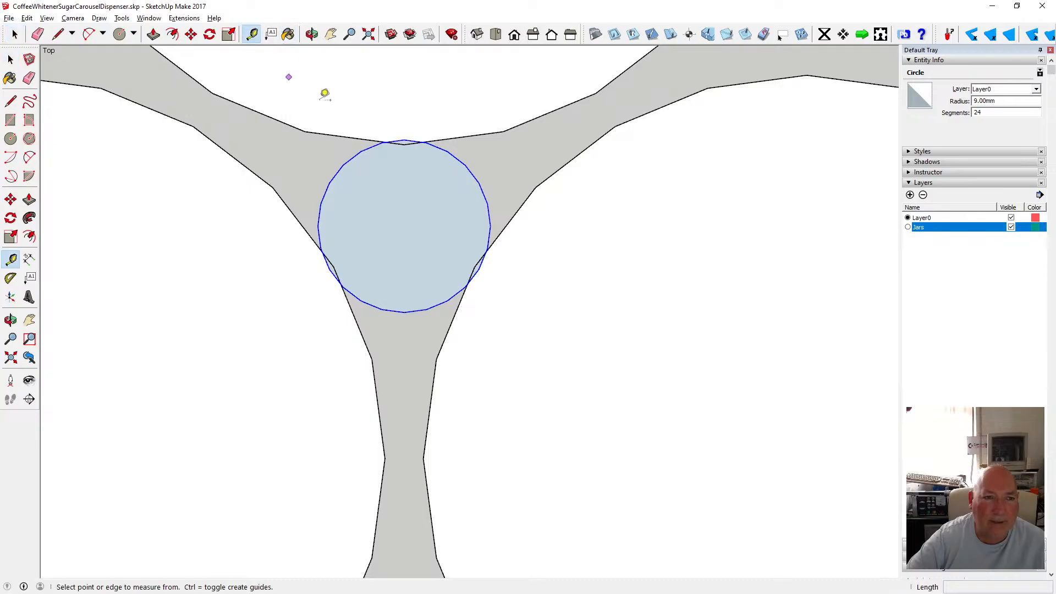
click(407, 136)
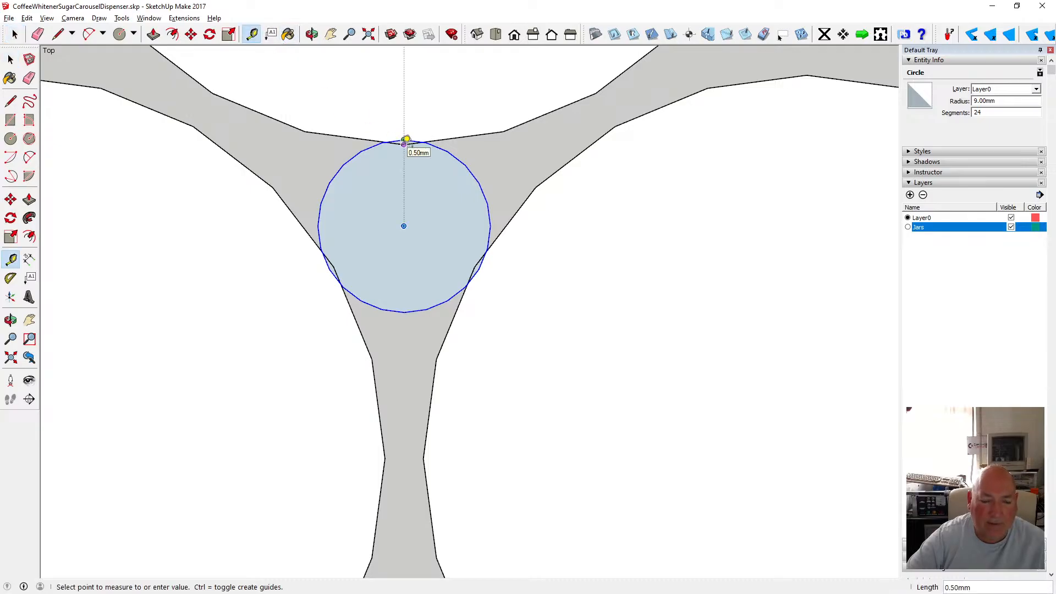
text(2)
key(Return)
click(335, 266)
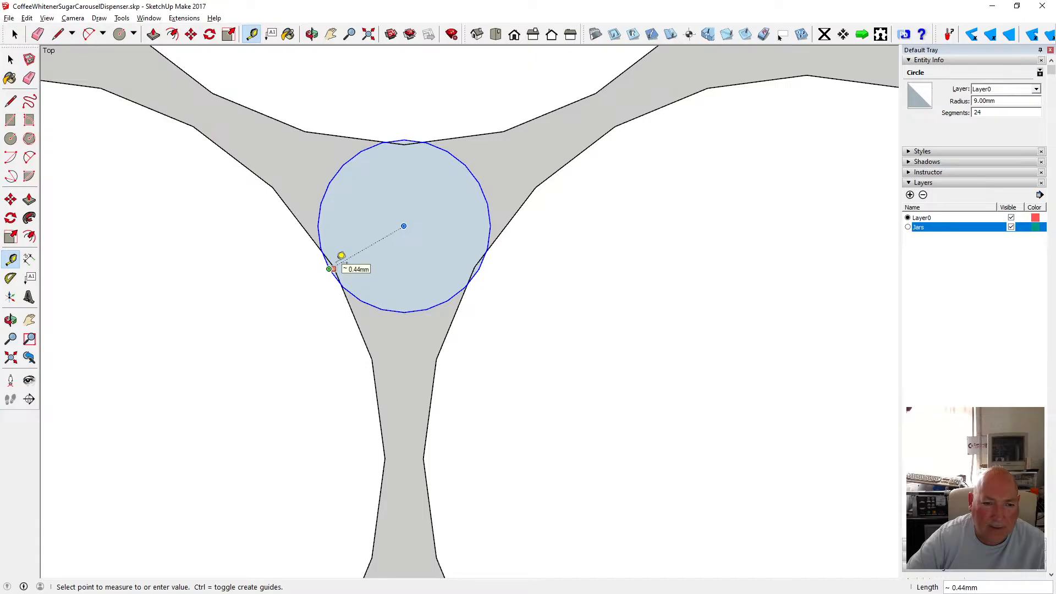
scroll(334, 279, up, 3)
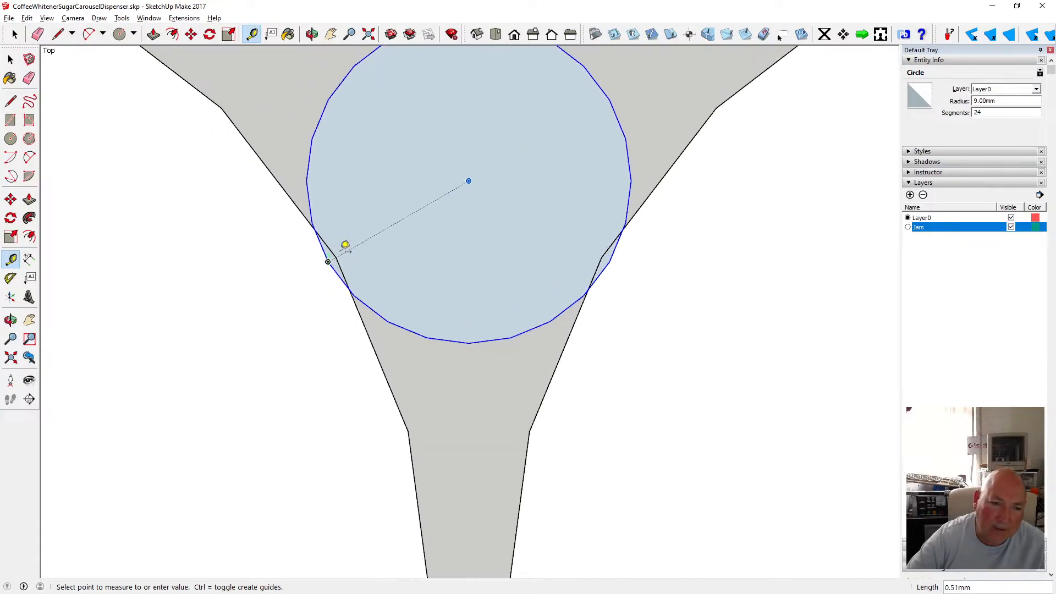
scroll(340, 251, up, 3)
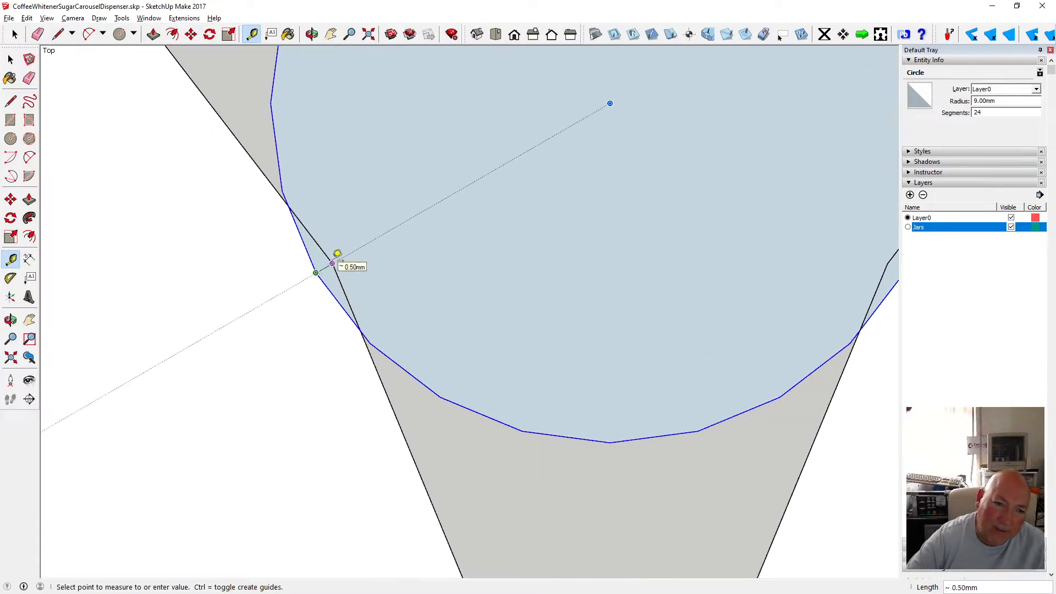
click(337, 253)
scroll(324, 297, down, 2)
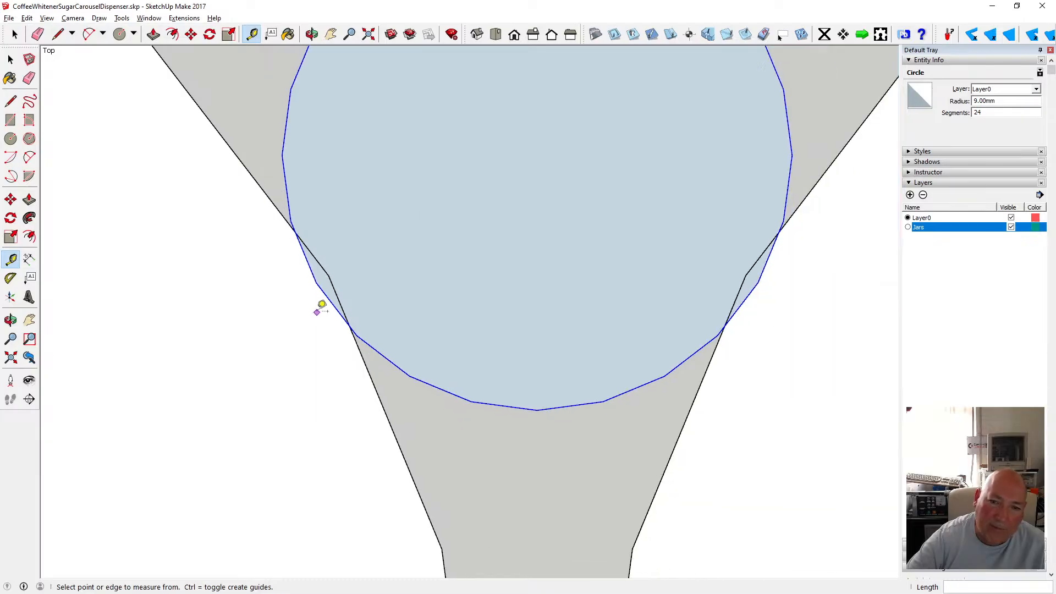
click(758, 283)
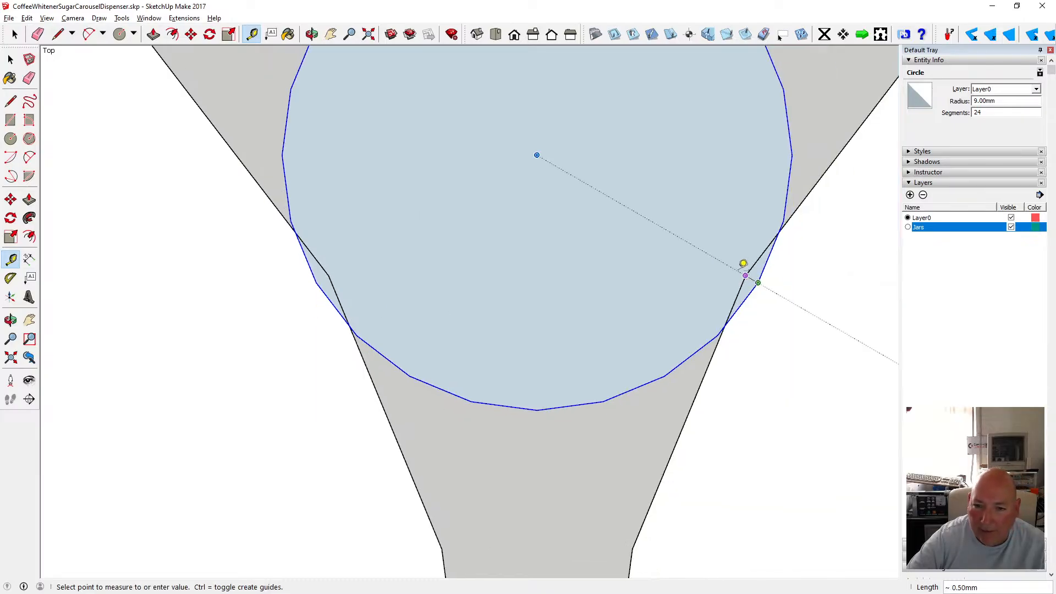
click(743, 263)
click(10, 59)
scroll(472, 358, down, 1)
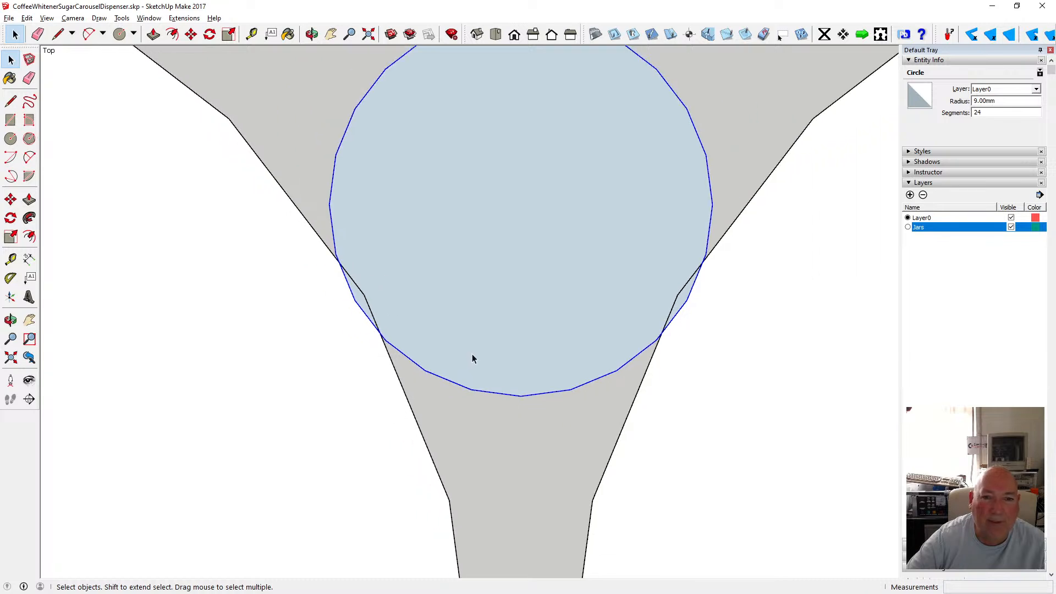
scroll(472, 358, down, 2)
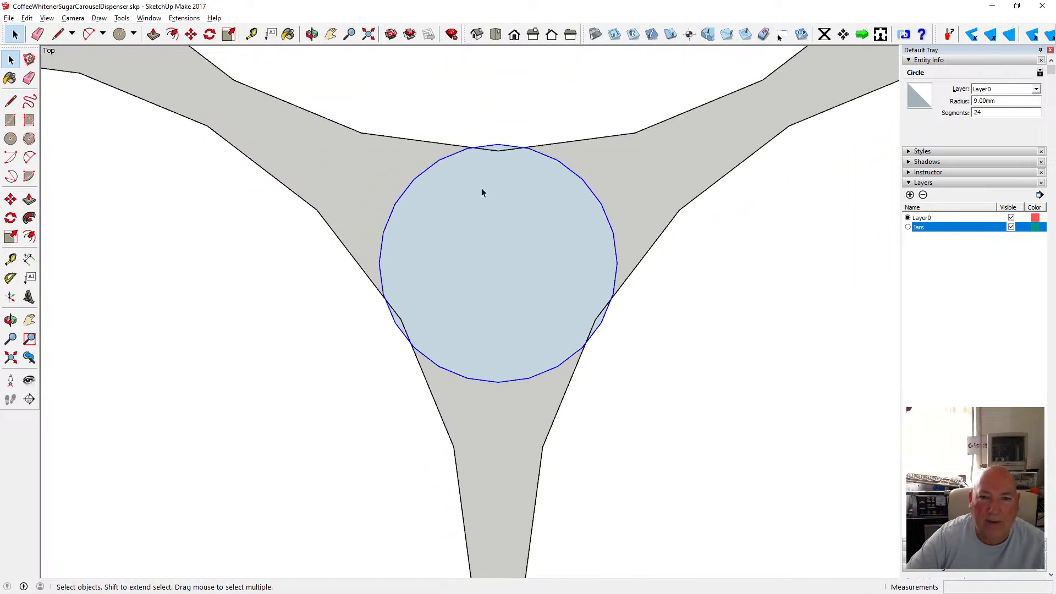
click(191, 34)
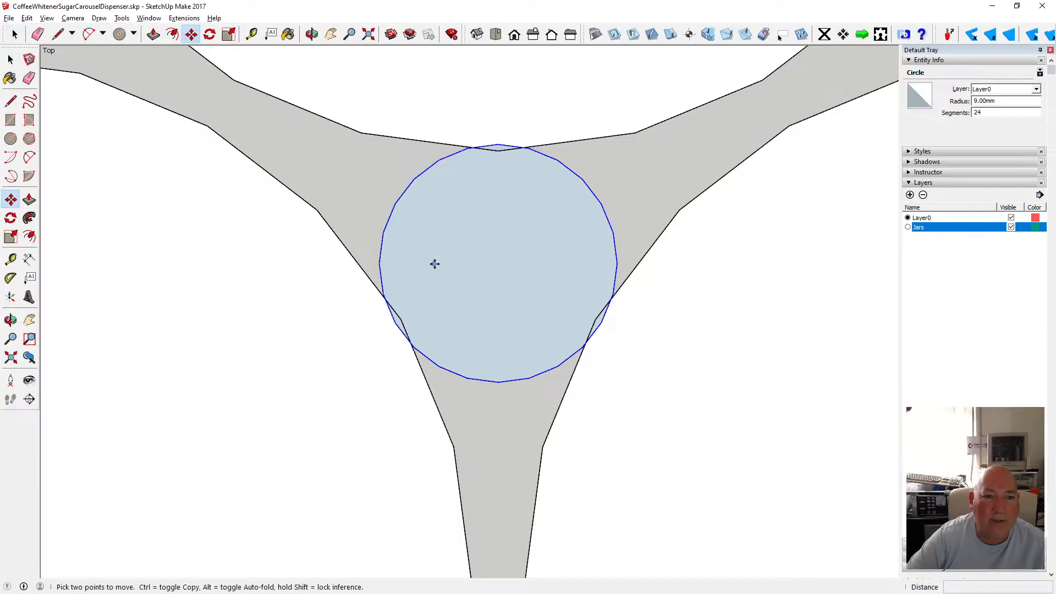
click(380, 262)
key(Escape)
Measure the circle's diameter across its centre.
click(252, 34)
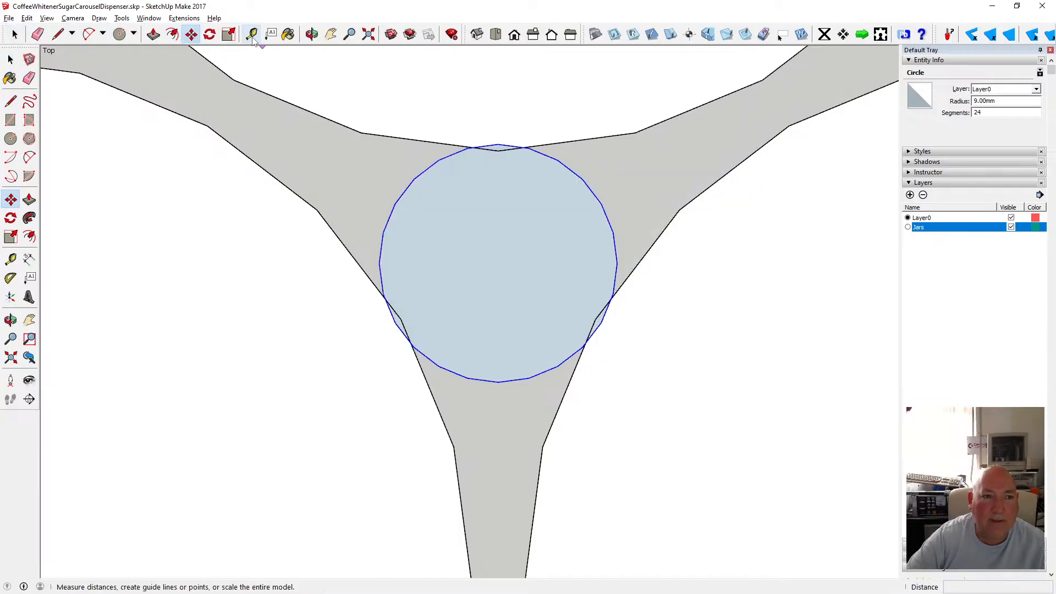
click(380, 262)
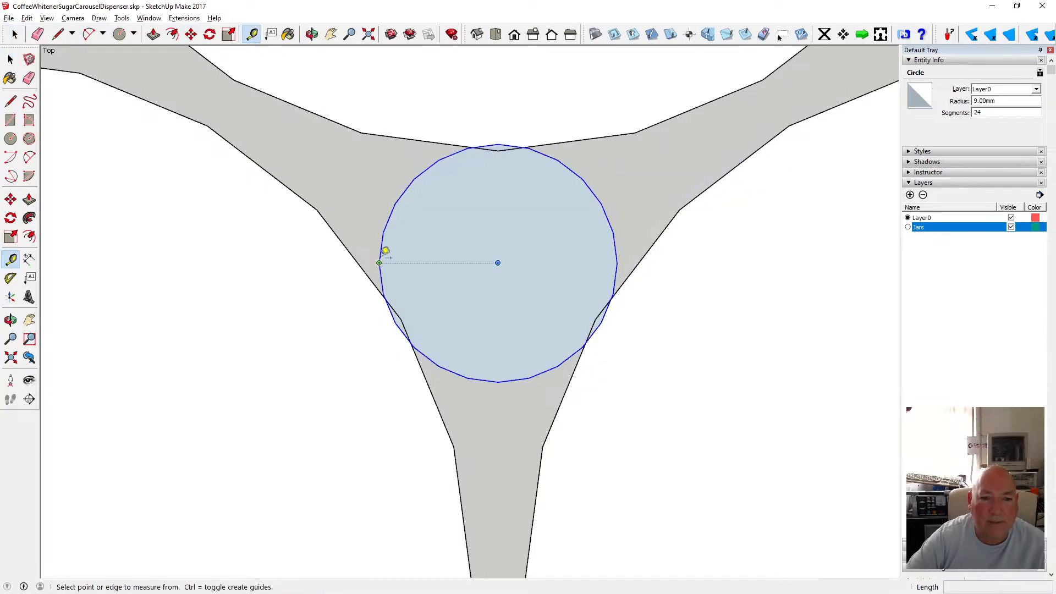
click(617, 253)
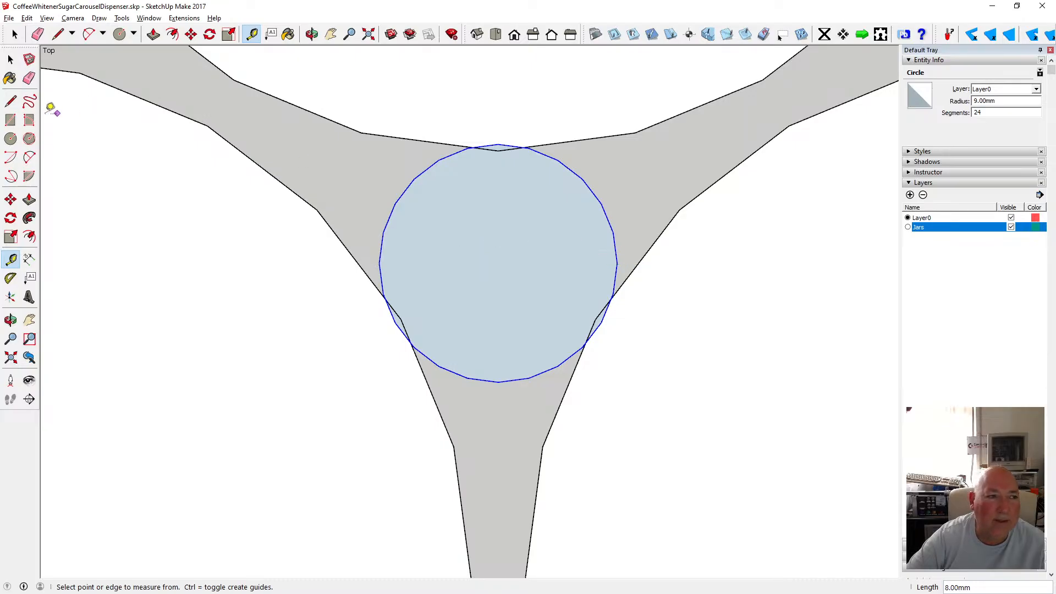
click(10, 138)
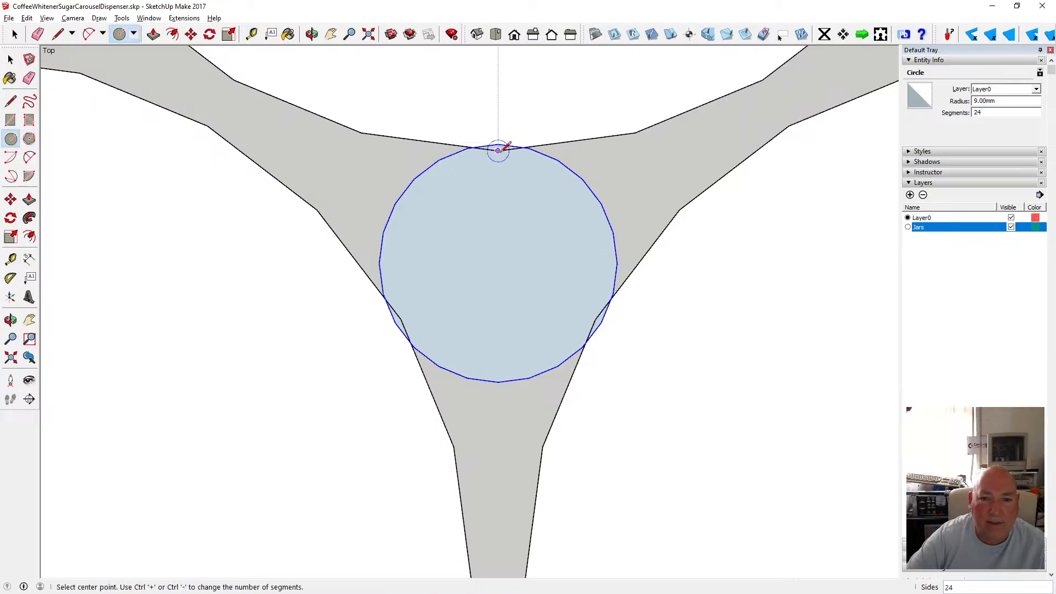
click(498, 263)
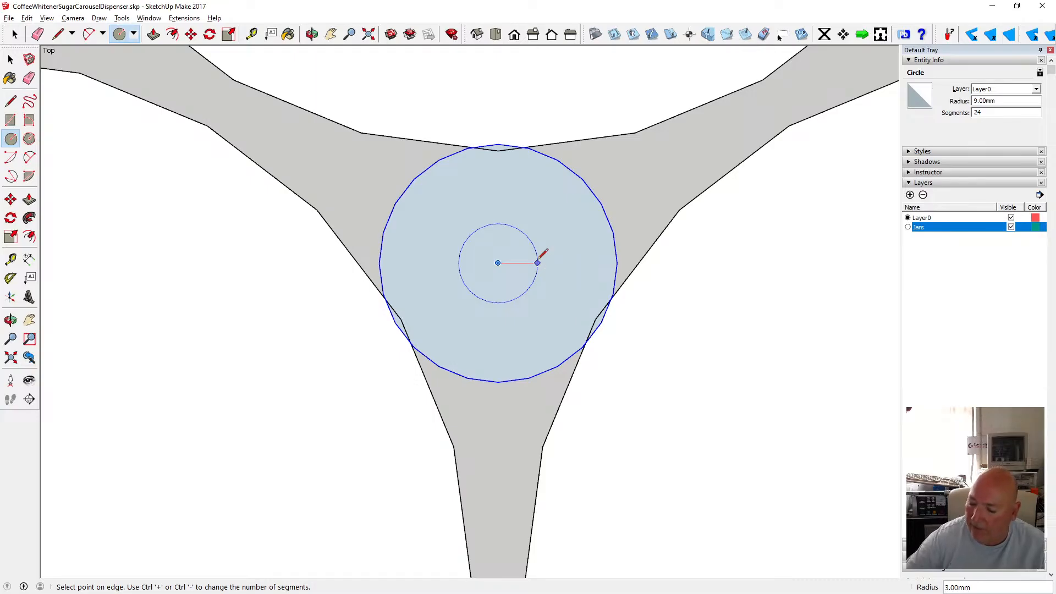
text(17)
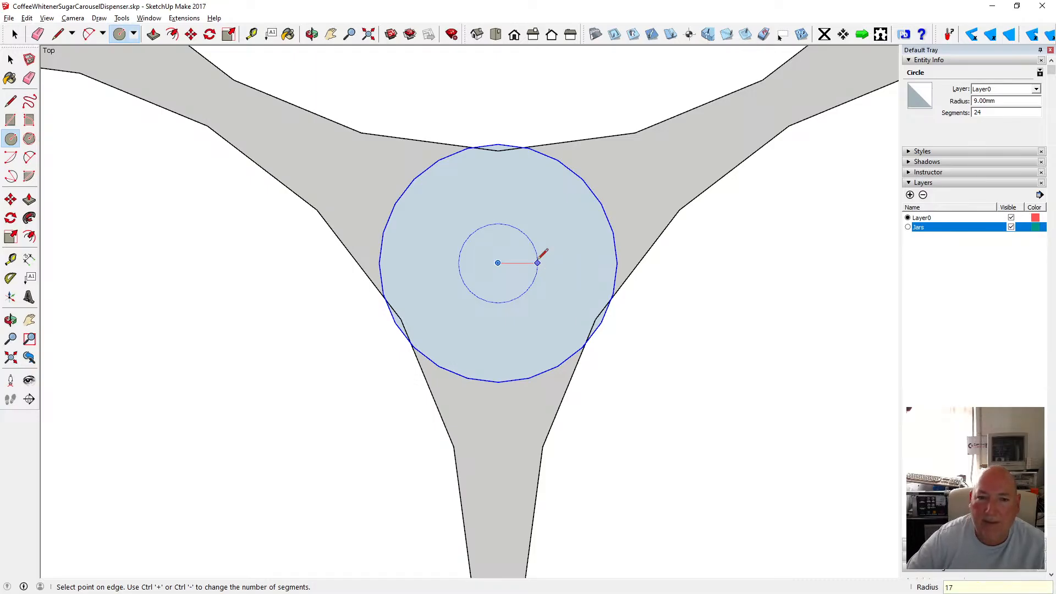
click(251, 35)
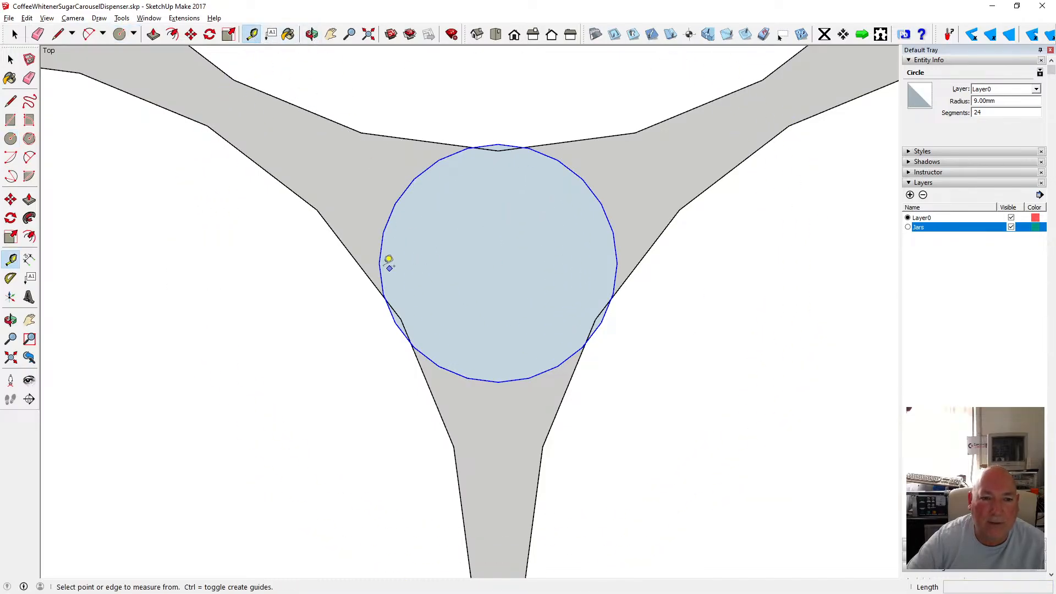
click(379, 262)
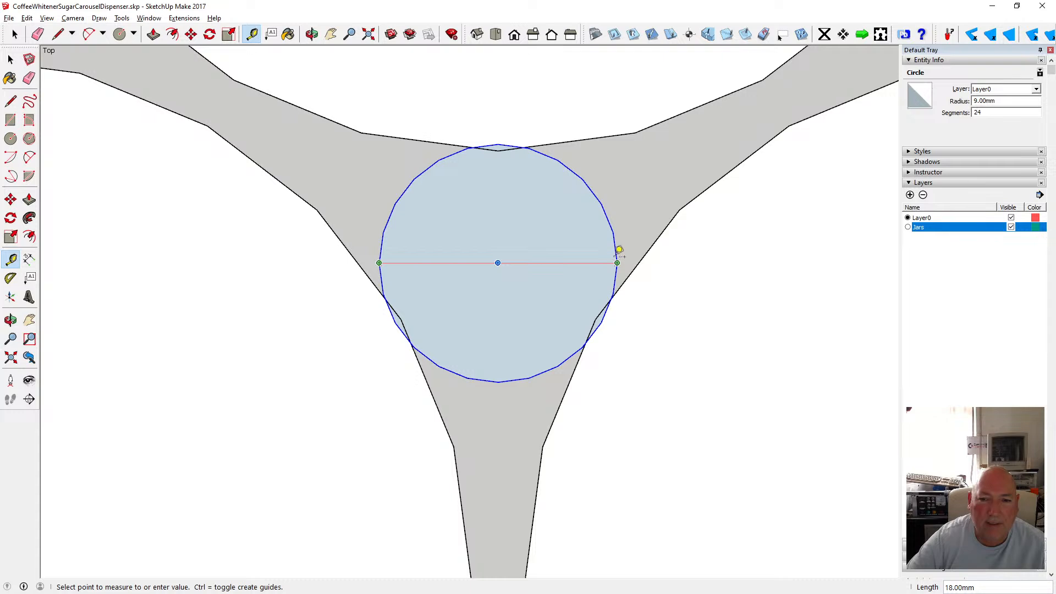
key(space)
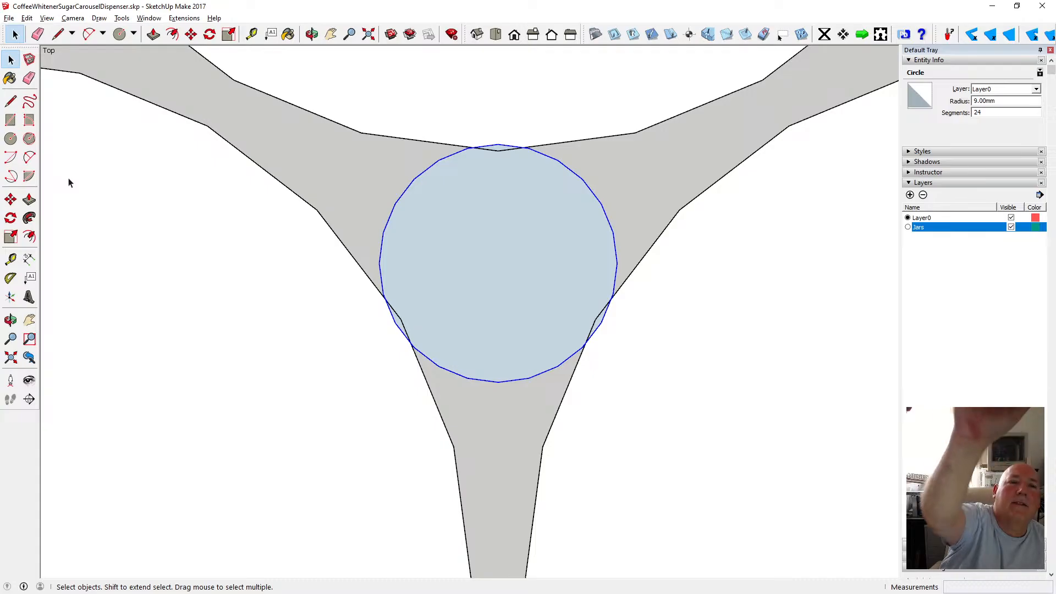
Switch to Calculator and divide 17.75 by 2.
click(11, 139)
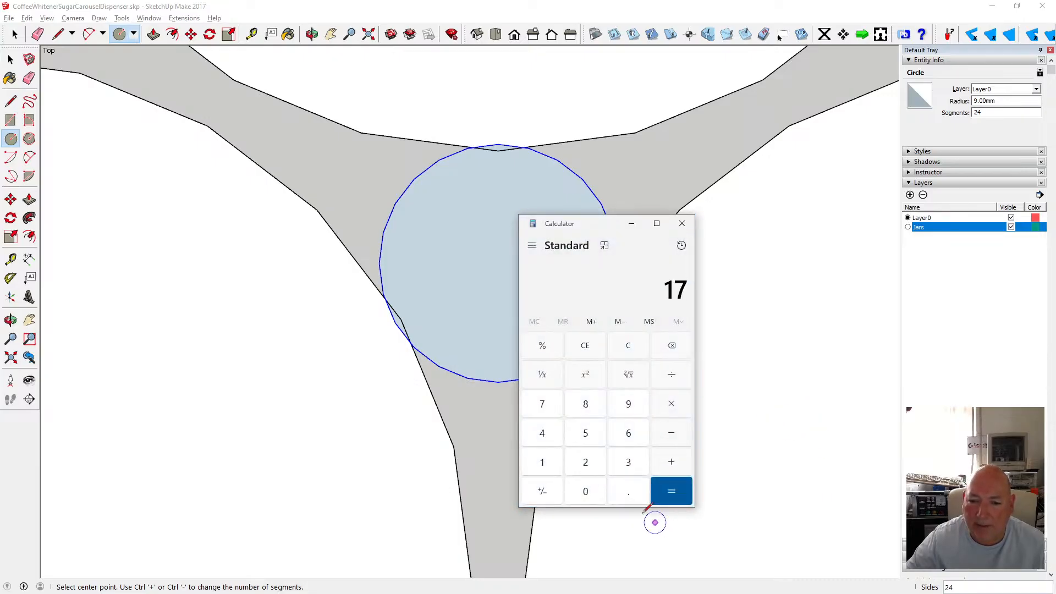
click(548, 405)
click(593, 438)
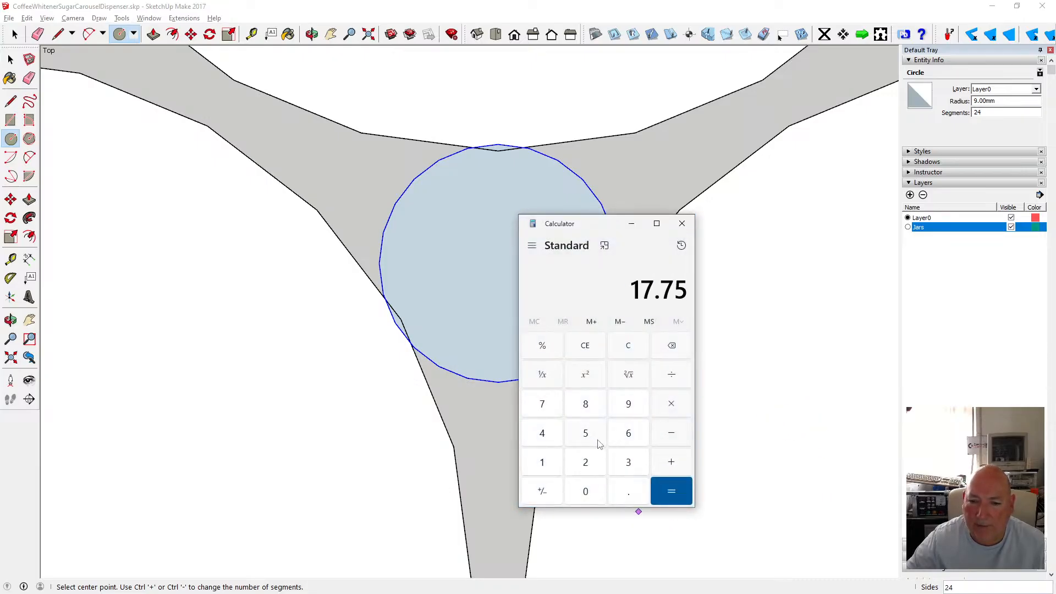
click(586, 464)
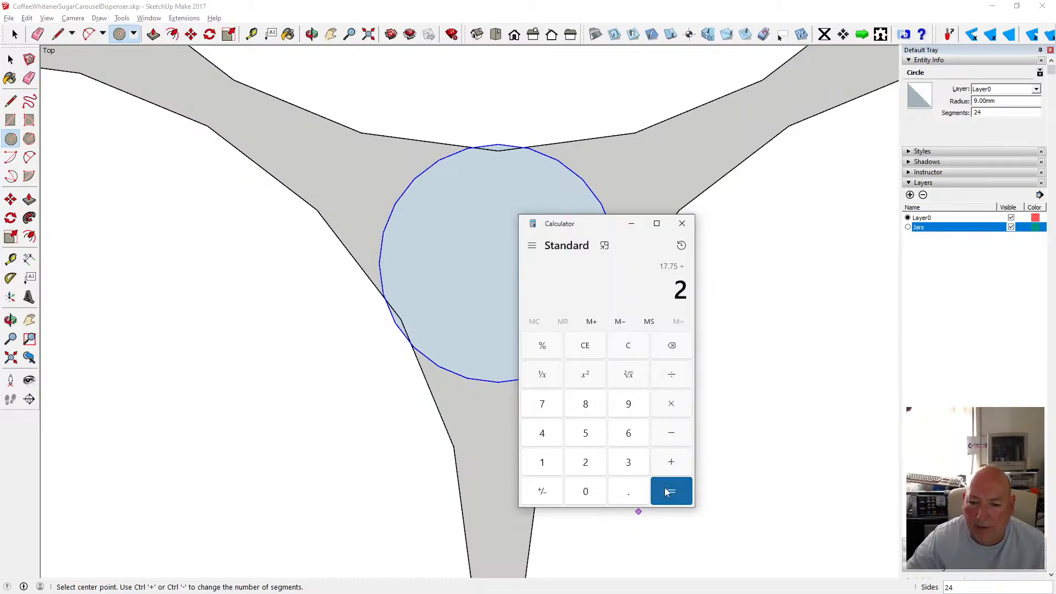
click(670, 490)
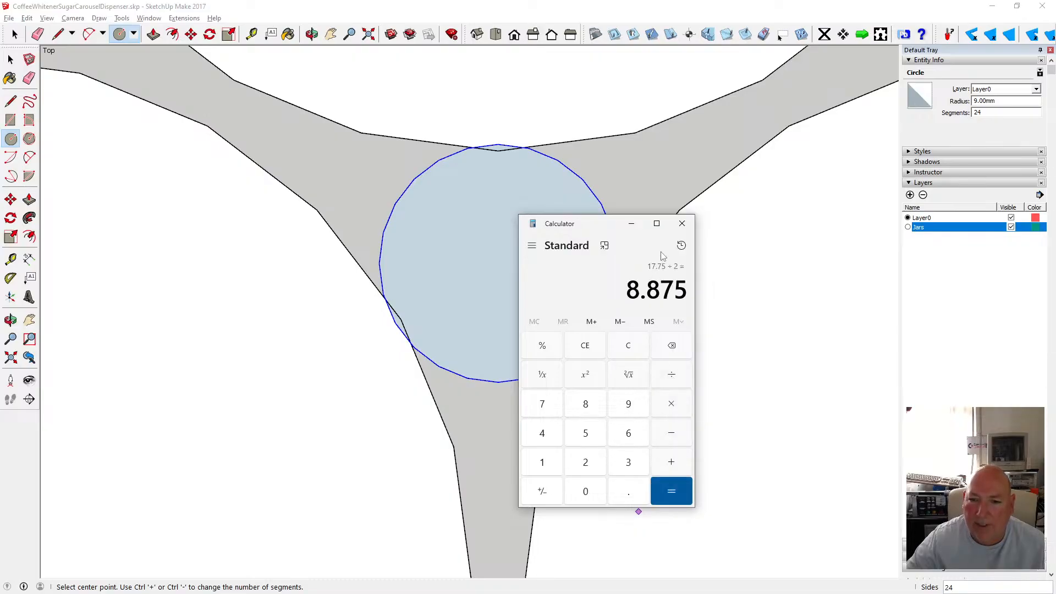
click(632, 223)
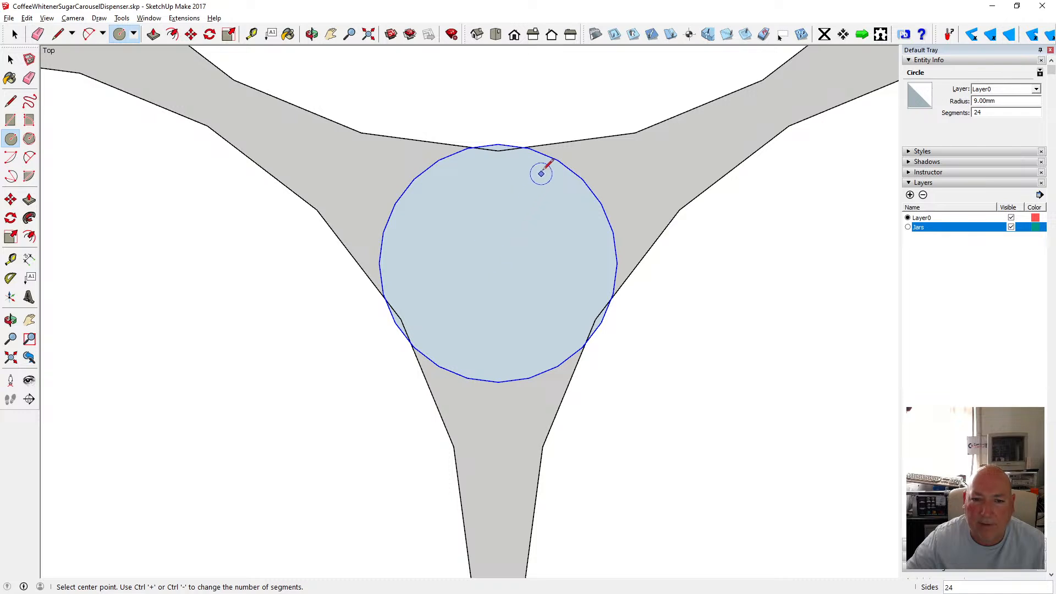
Draw a circle of 8.875 mm radius centred on the existing circle's centre in the gap.
click(498, 262)
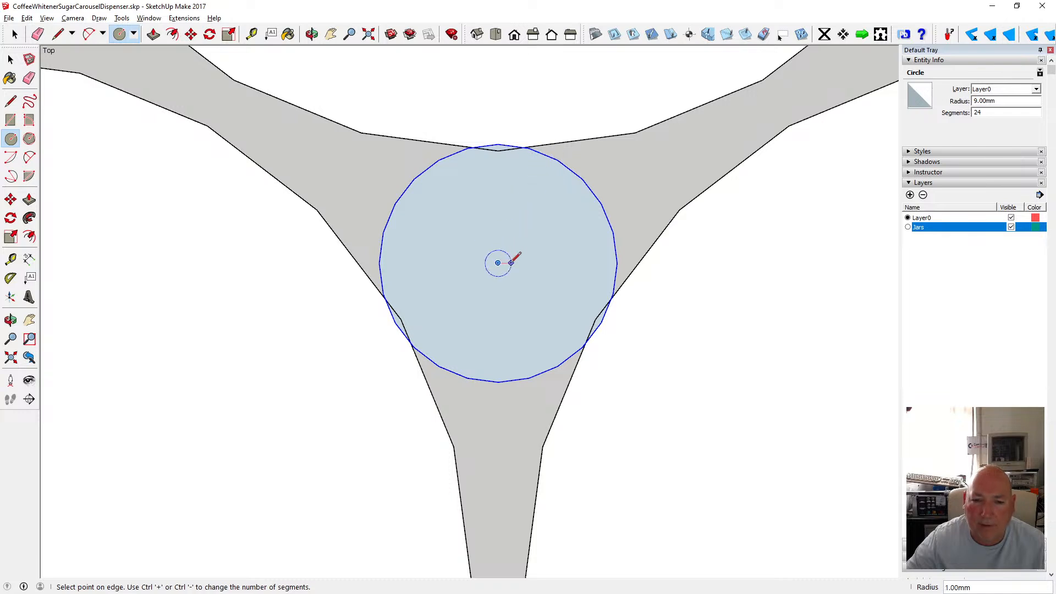
text(8)
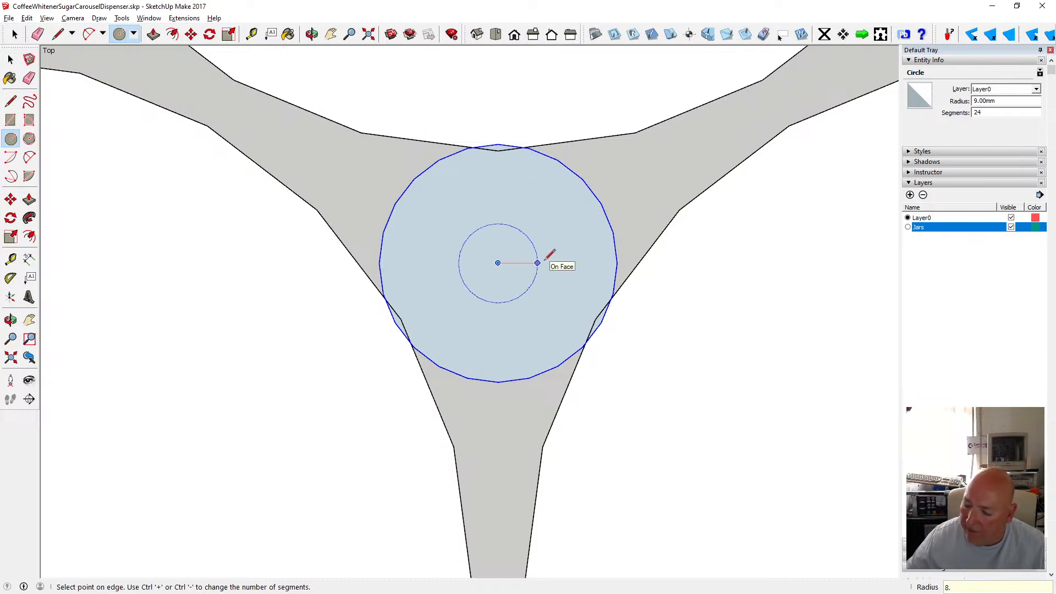
text(.875)
key(Return)
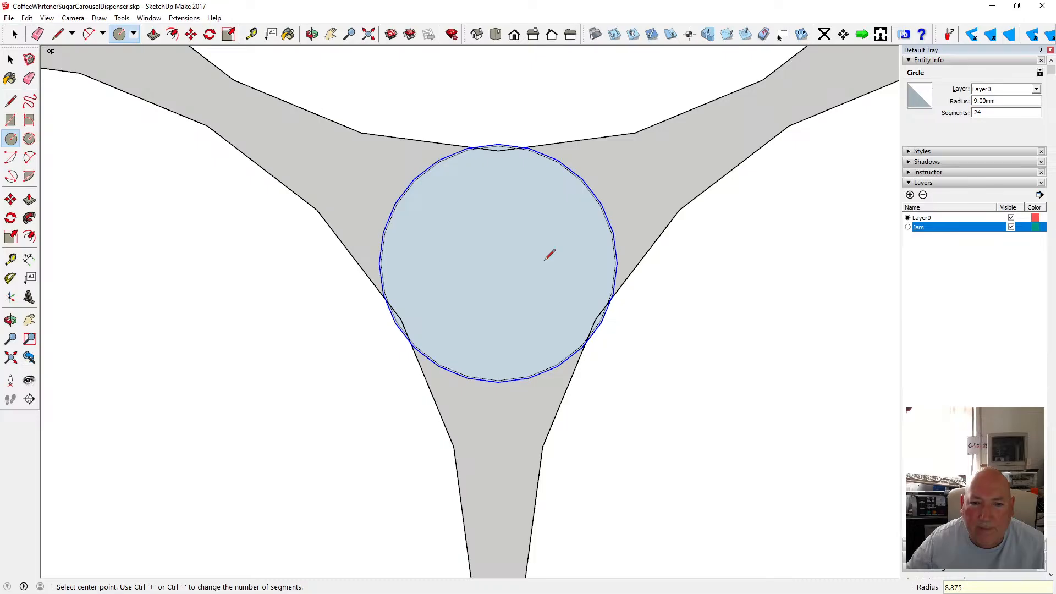
Undo the last circle and measure the existing circle's diameter with the Tape Measure.
click(27, 18)
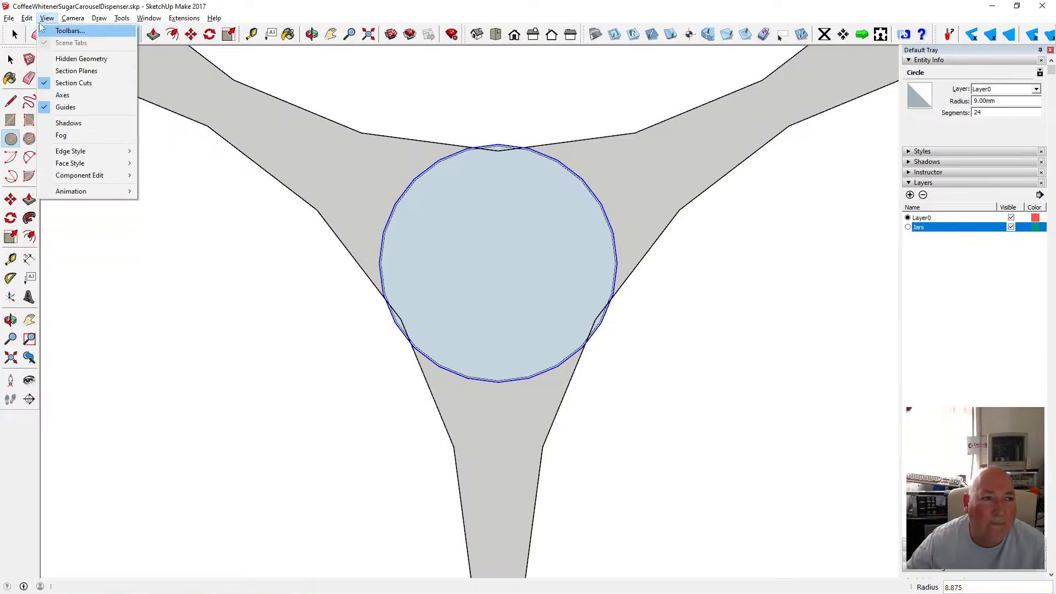
click(41, 32)
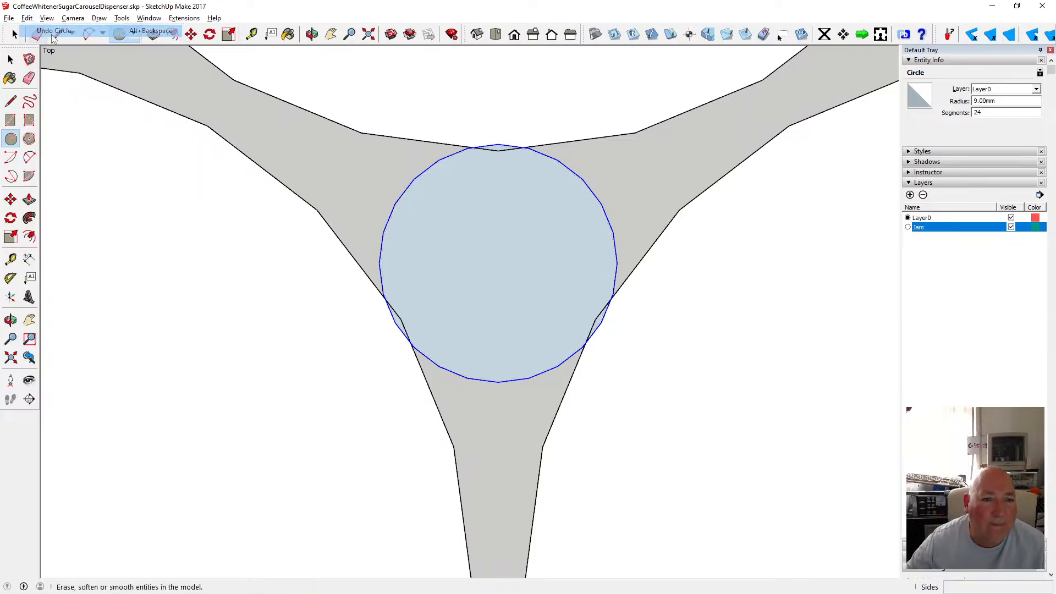
click(251, 34)
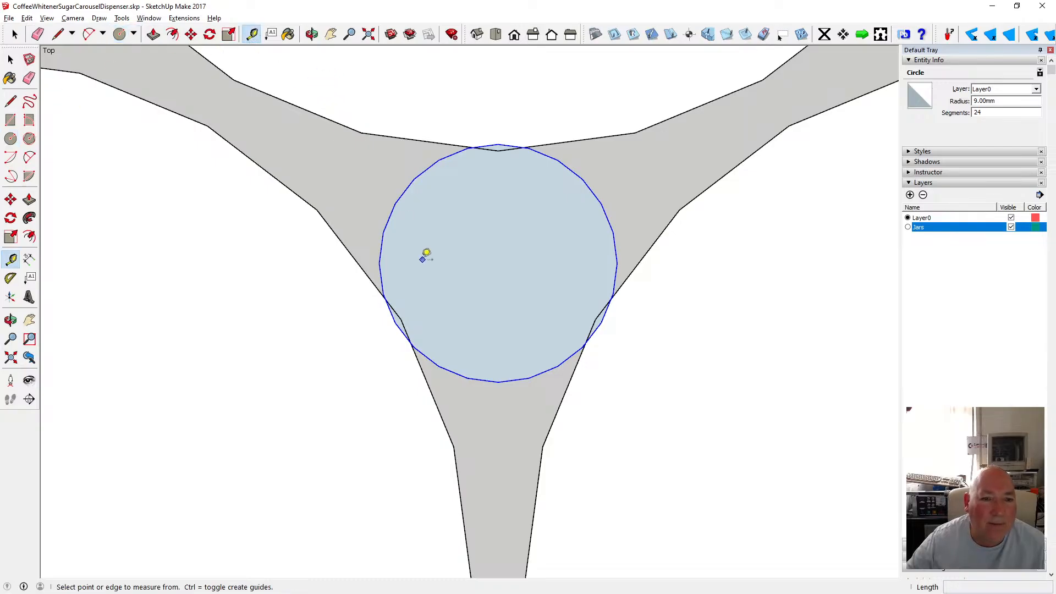
click(380, 253)
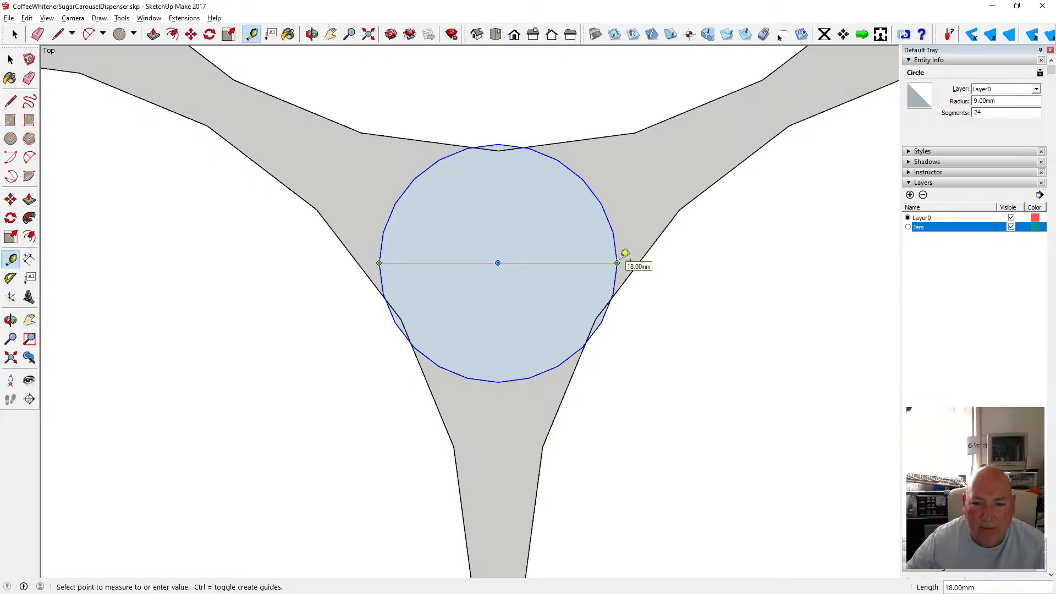
click(10, 59)
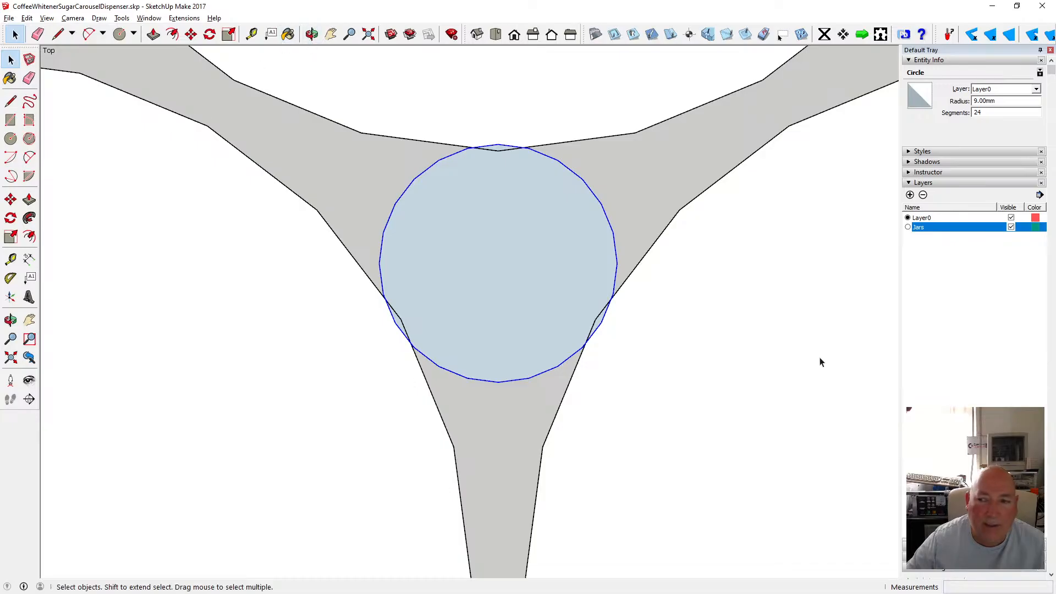
Switch to Calculator, divide 17.5 by 2, and close it.
key(alt+Tab)
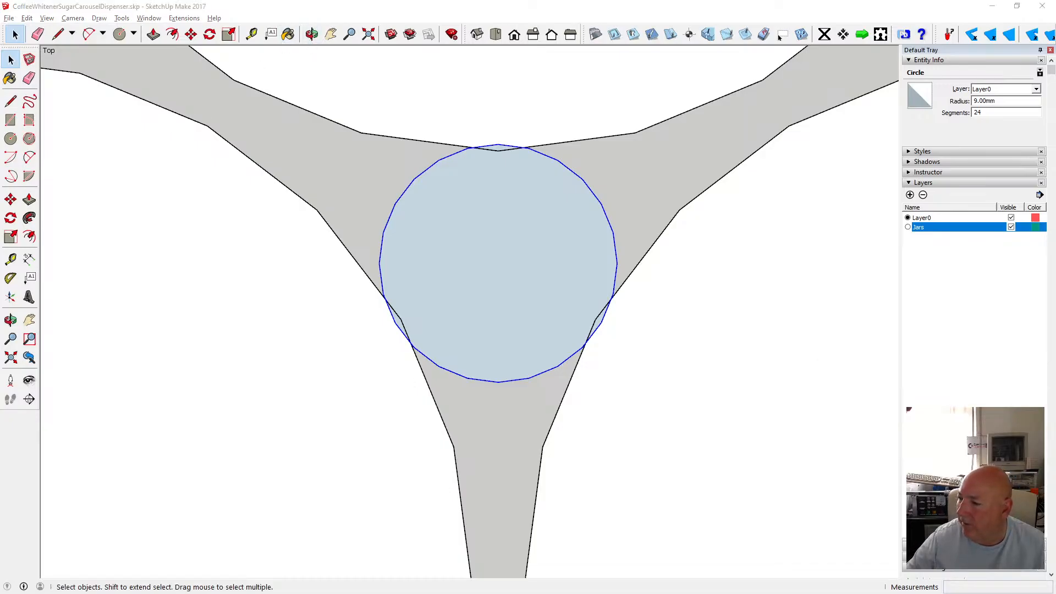
click(585, 346)
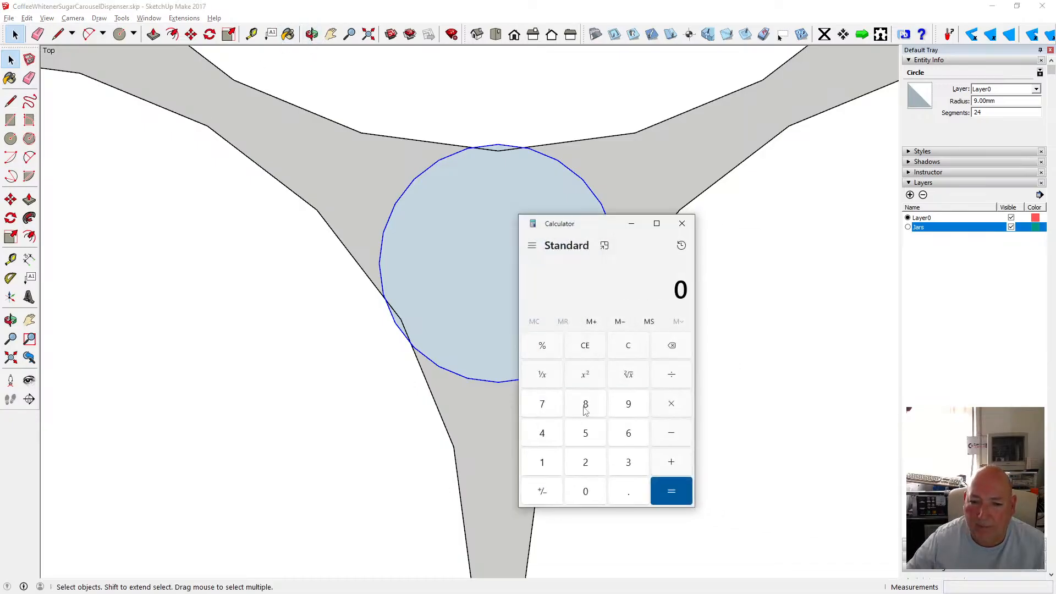
click(543, 463)
click(549, 405)
click(593, 434)
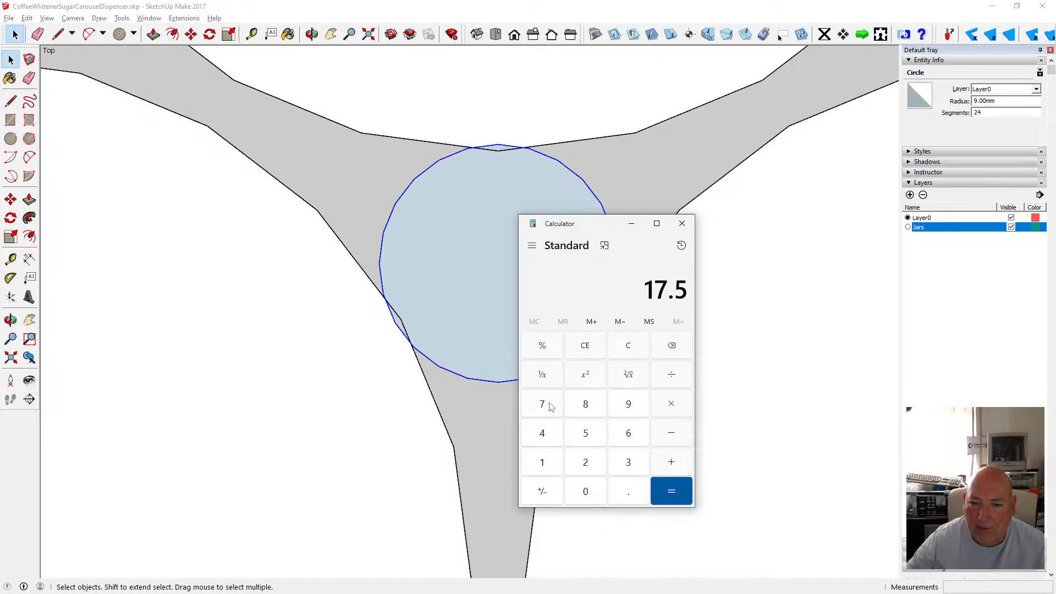
click(602, 462)
click(668, 490)
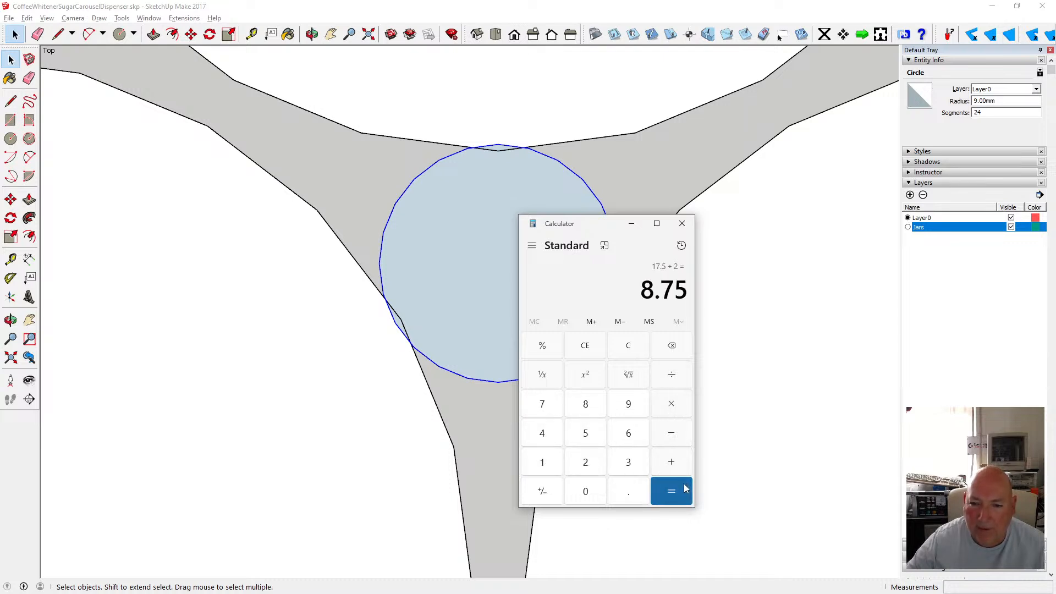
click(631, 223)
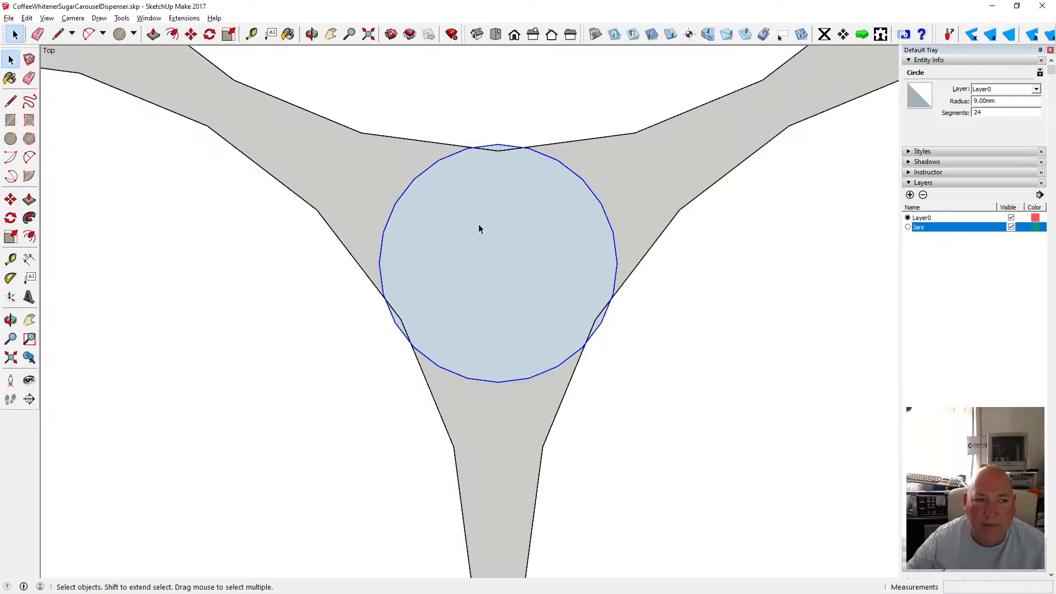
Draw a circle of 8.75 mm radius on the existing circle's centre, then undo it.
click(11, 138)
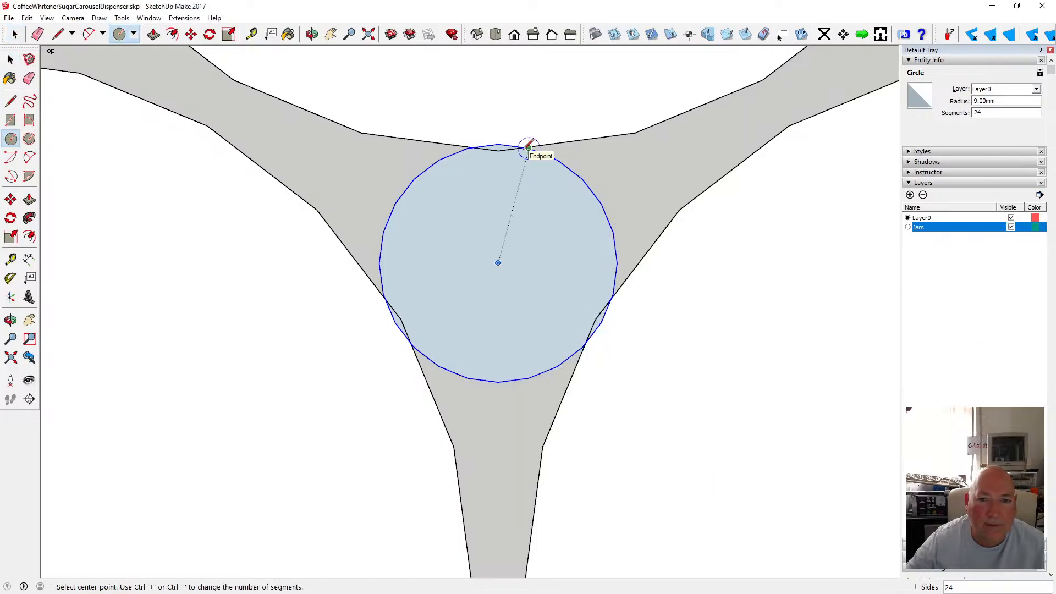
click(498, 263)
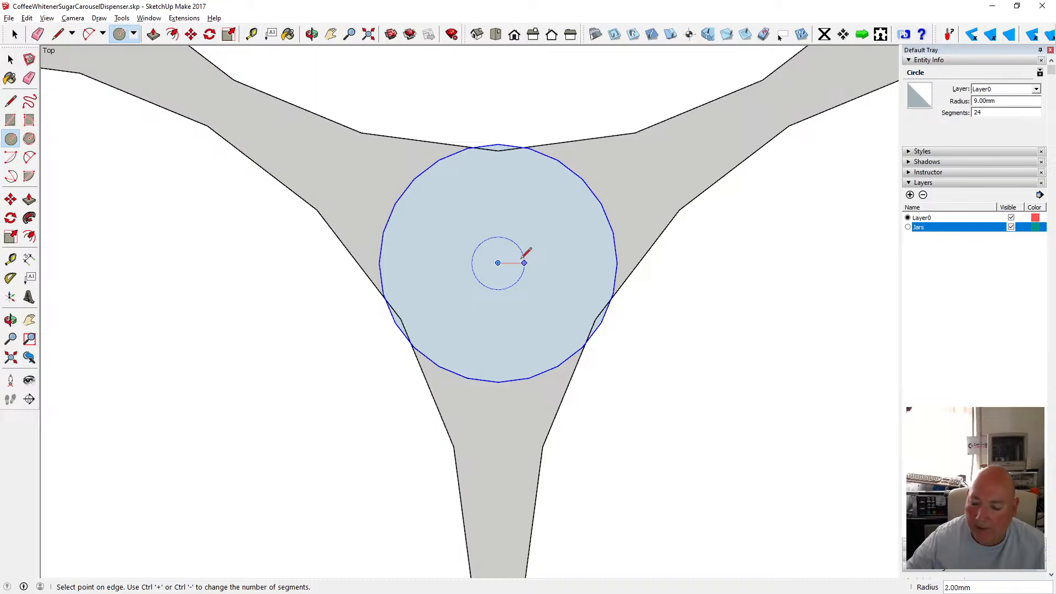
text(8.75)
key(Return)
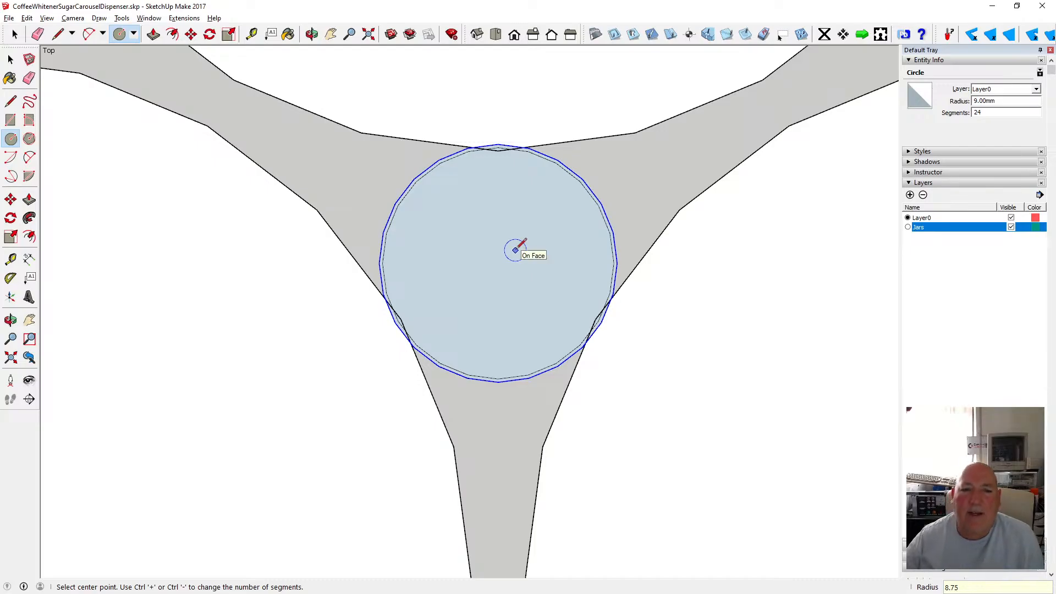
click(27, 18)
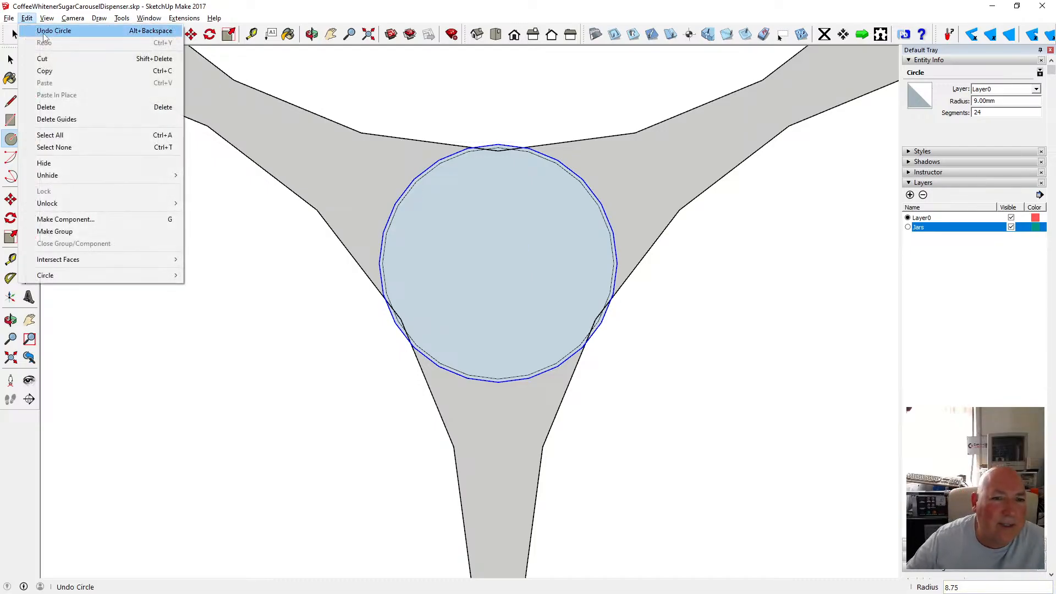
click(44, 29)
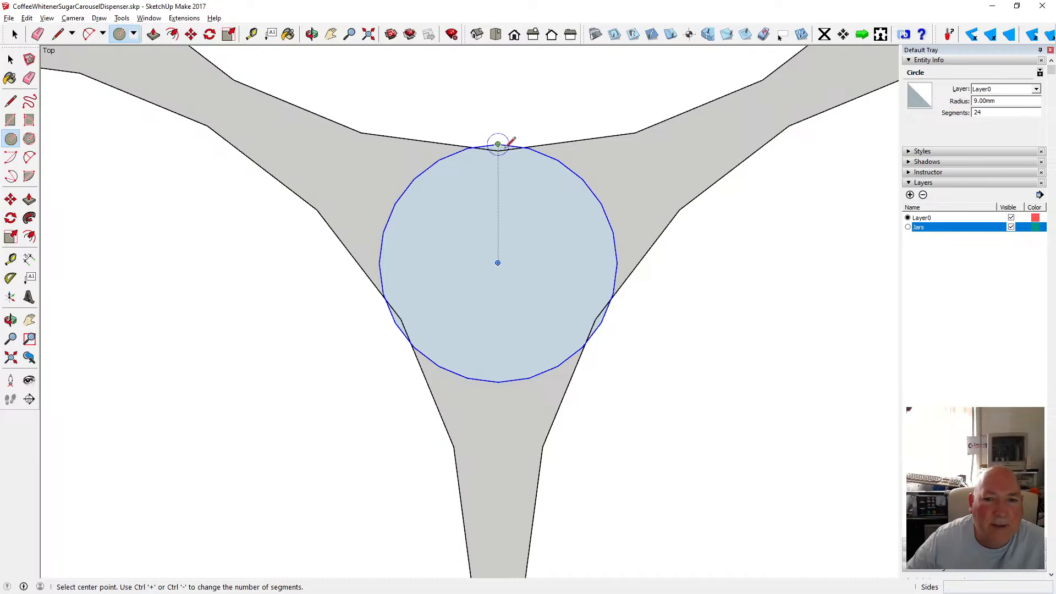
Try a concentric circle of about 7.5 mm radius, measure its clearance to the outer circle, then undo it.
click(498, 263)
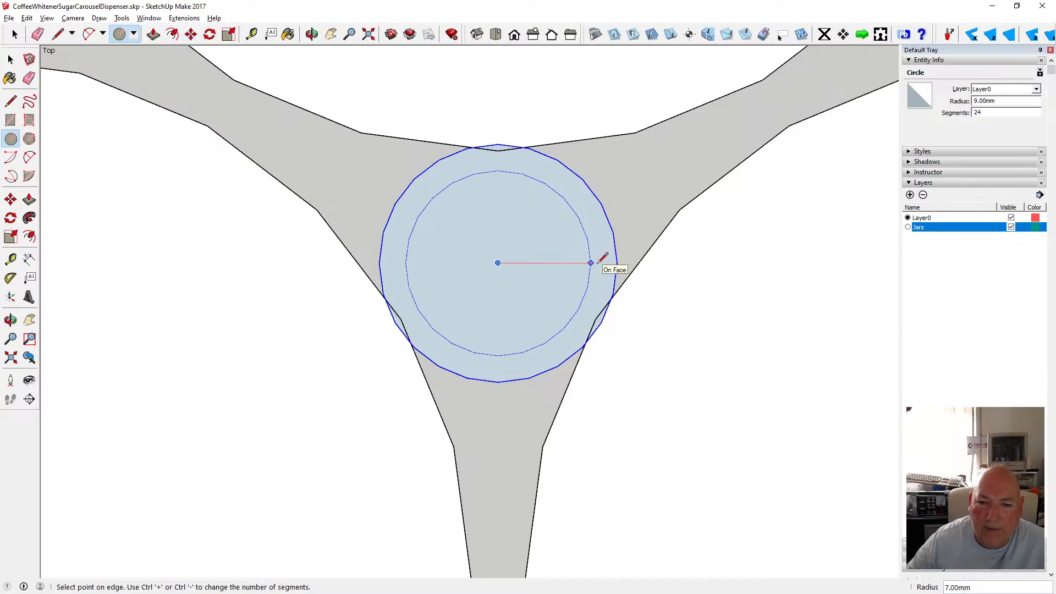
click(592, 262)
key(t)
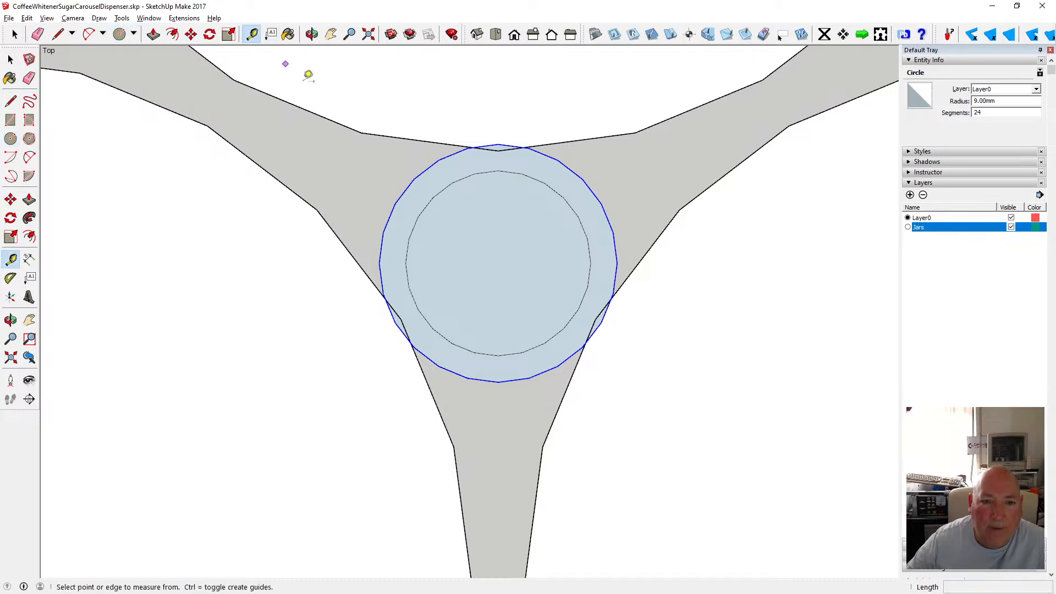
click(578, 309)
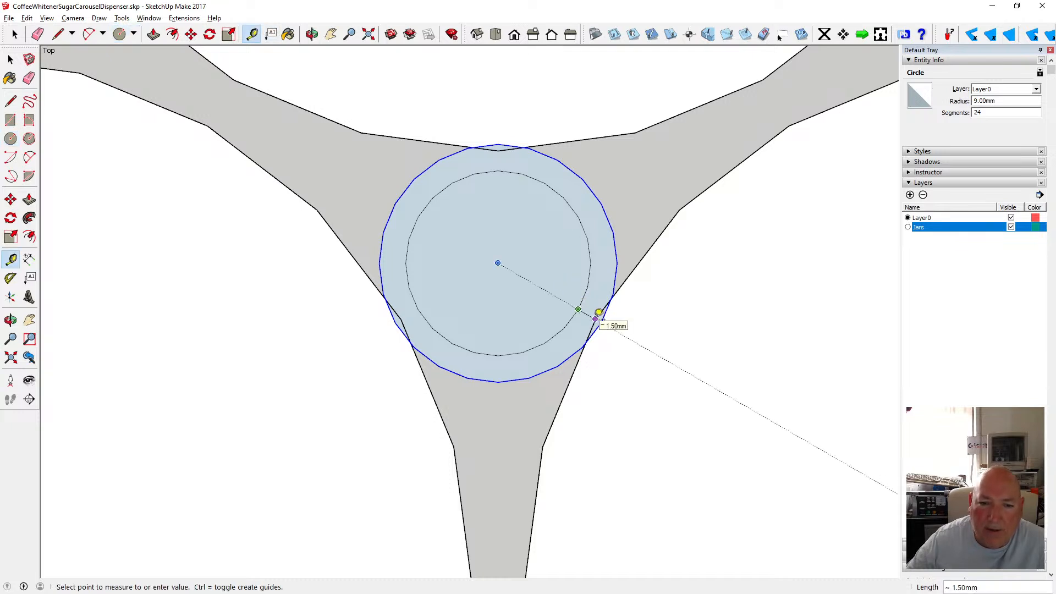
click(589, 301)
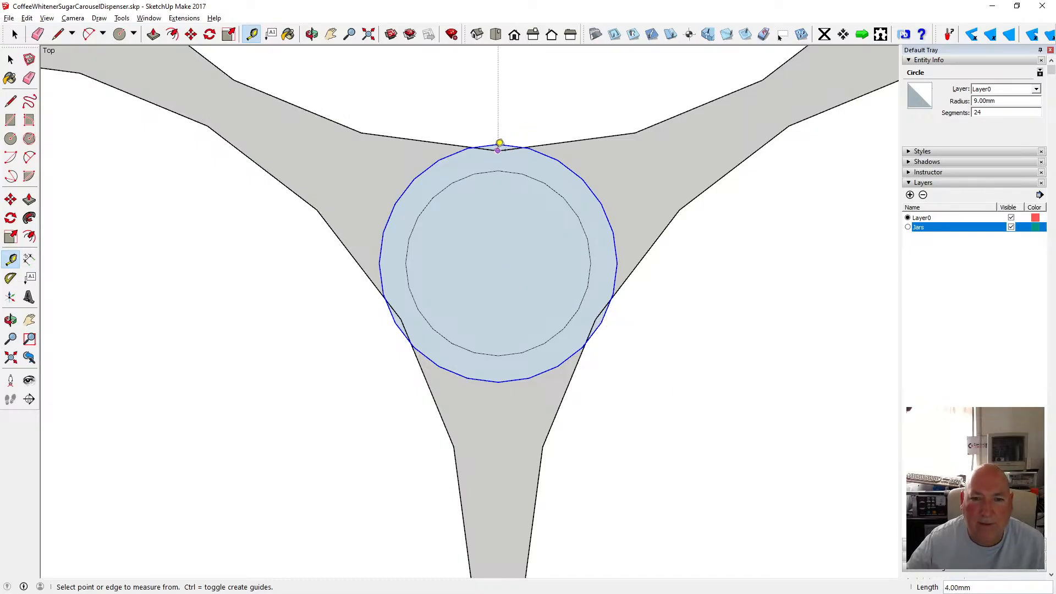
click(499, 144)
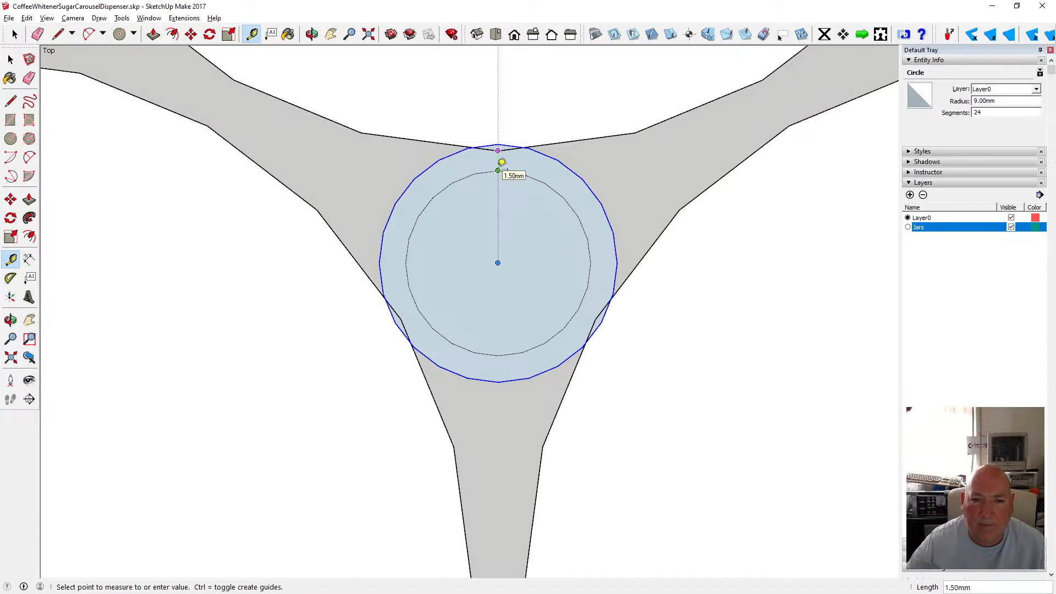
click(501, 163)
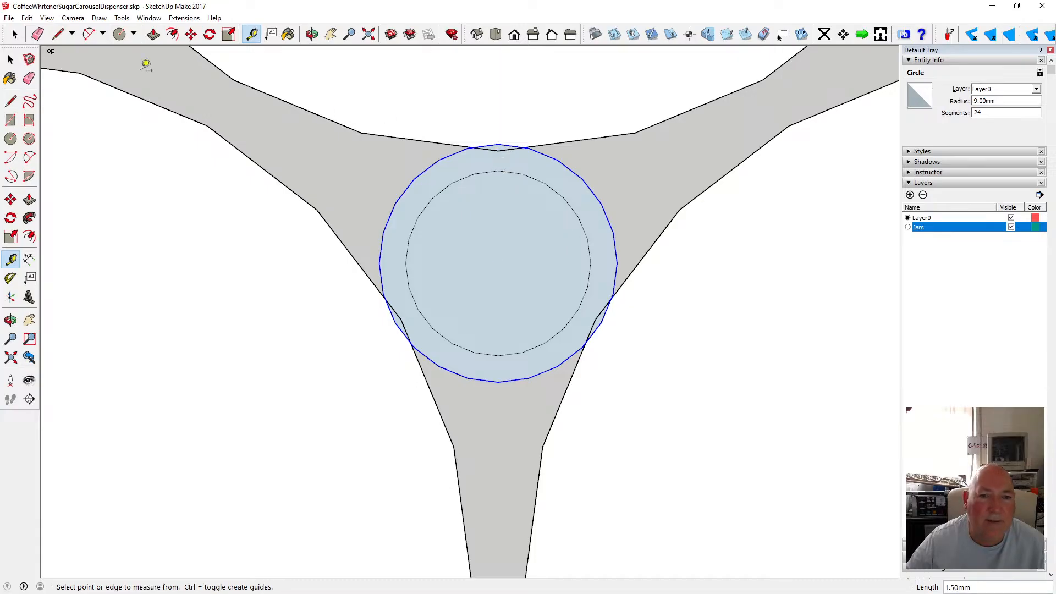
click(27, 18)
click(36, 31)
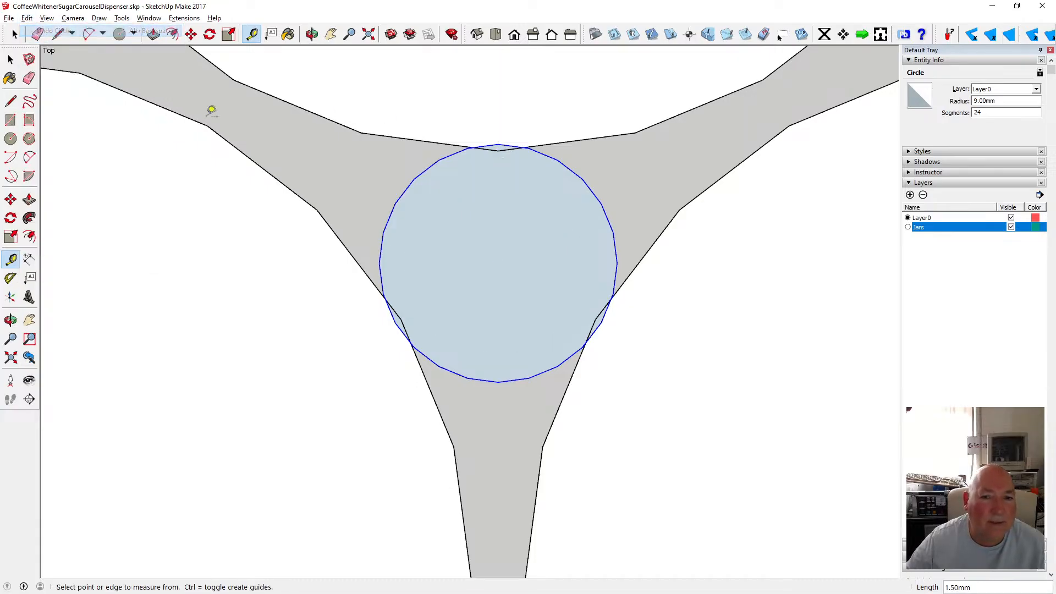
Draw a concentric circle of about 6 mm radius and measure its clearance to the outer circle.
click(10, 139)
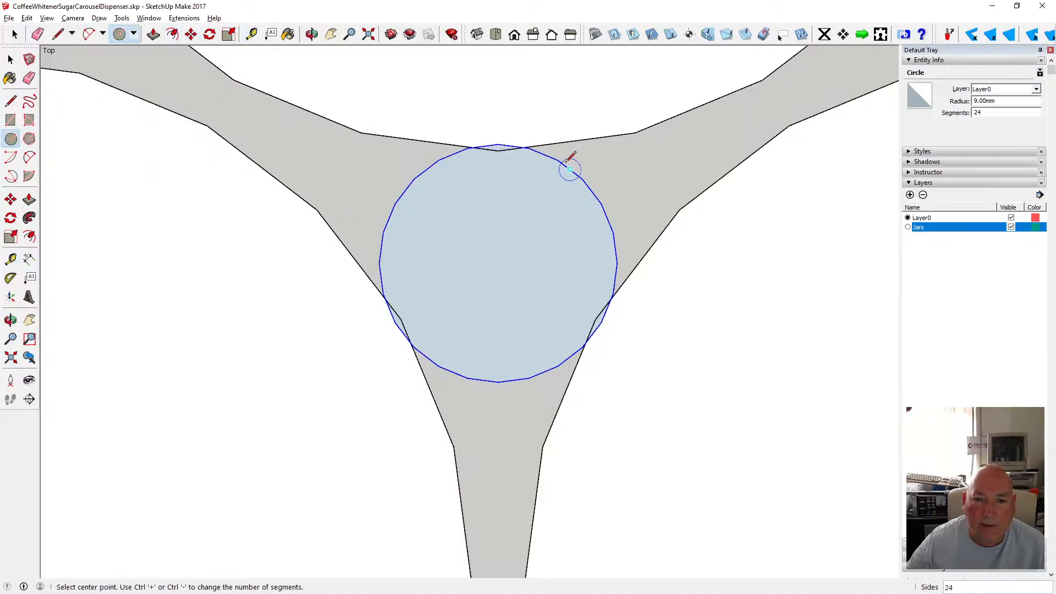
click(497, 262)
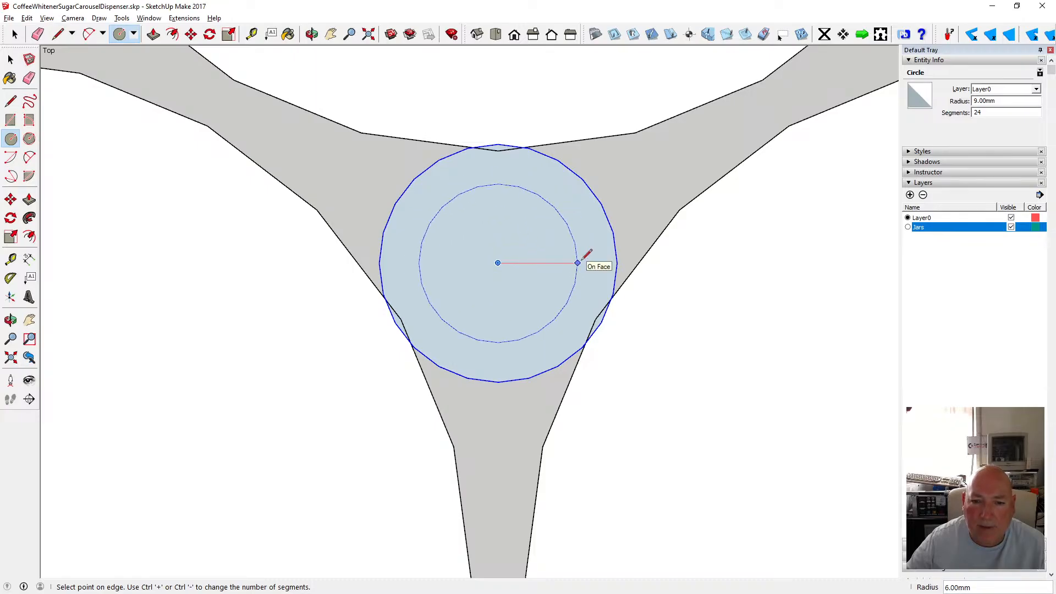
click(584, 257)
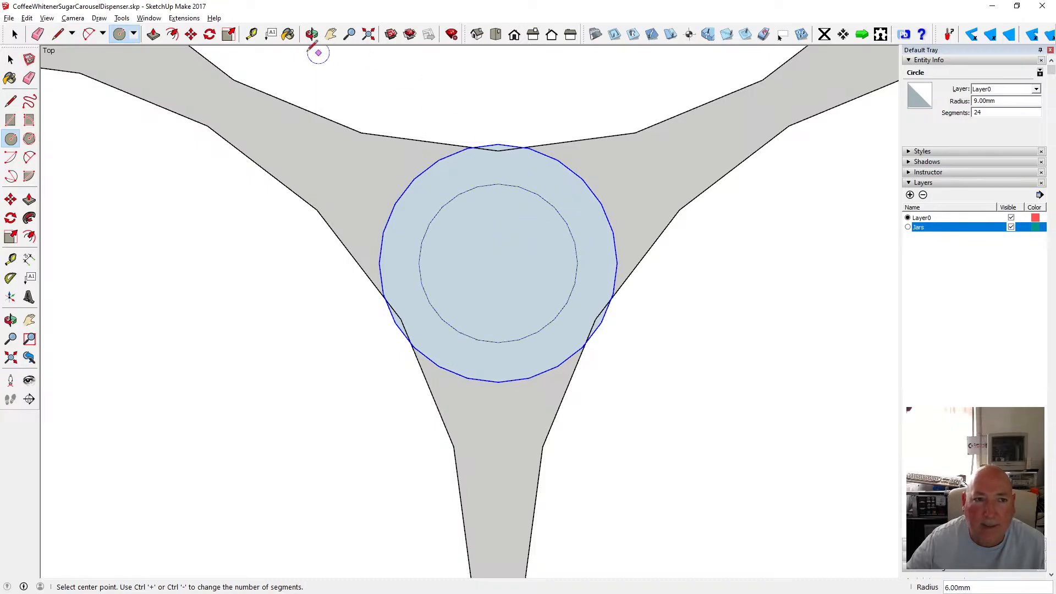
click(251, 34)
click(497, 183)
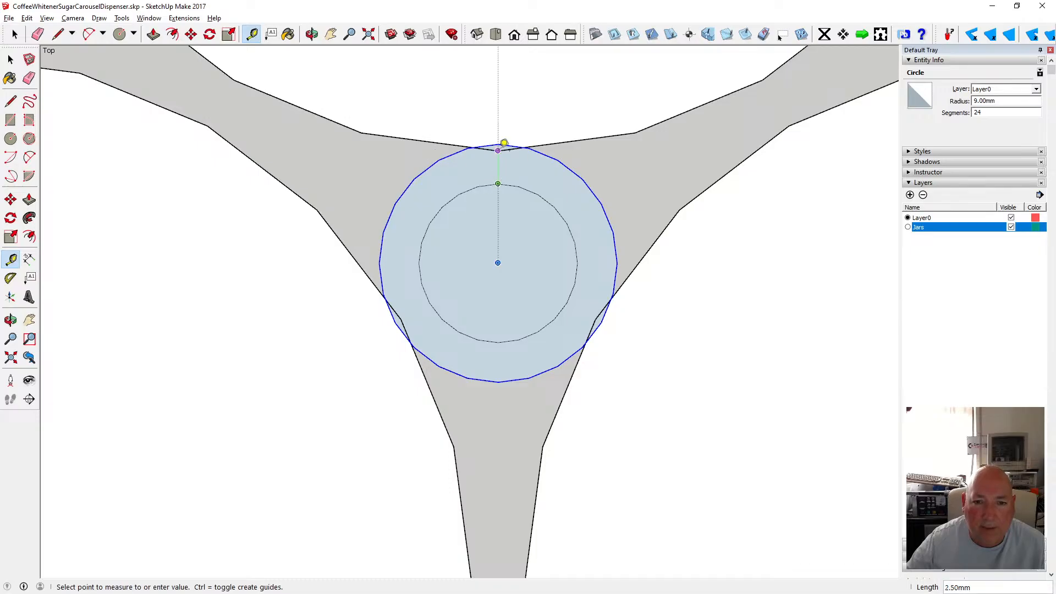
click(505, 142)
Delete the larger outer circle around the new circle.
click(11, 59)
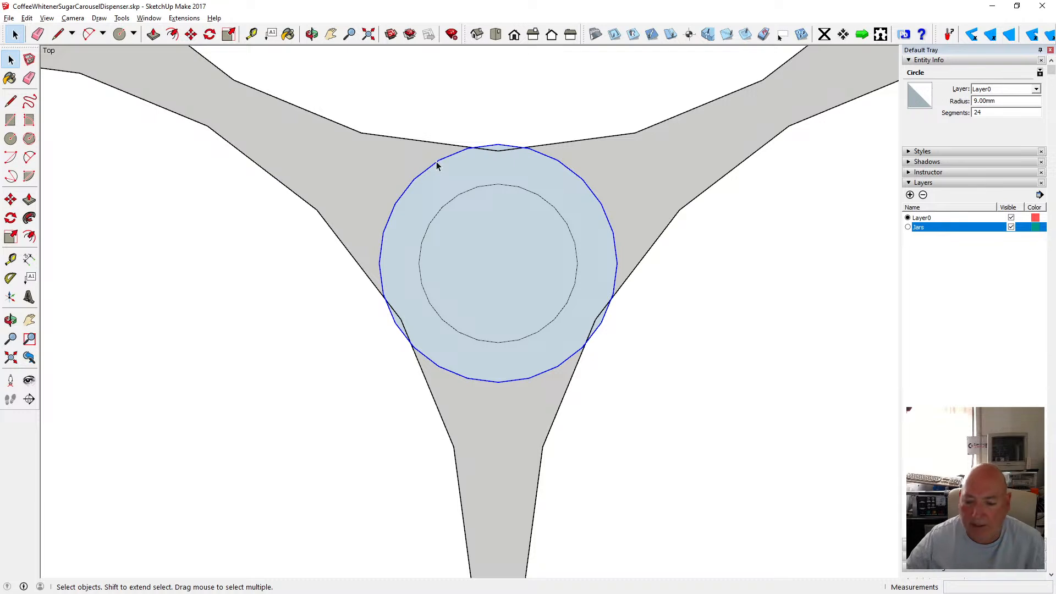
key(Delete)
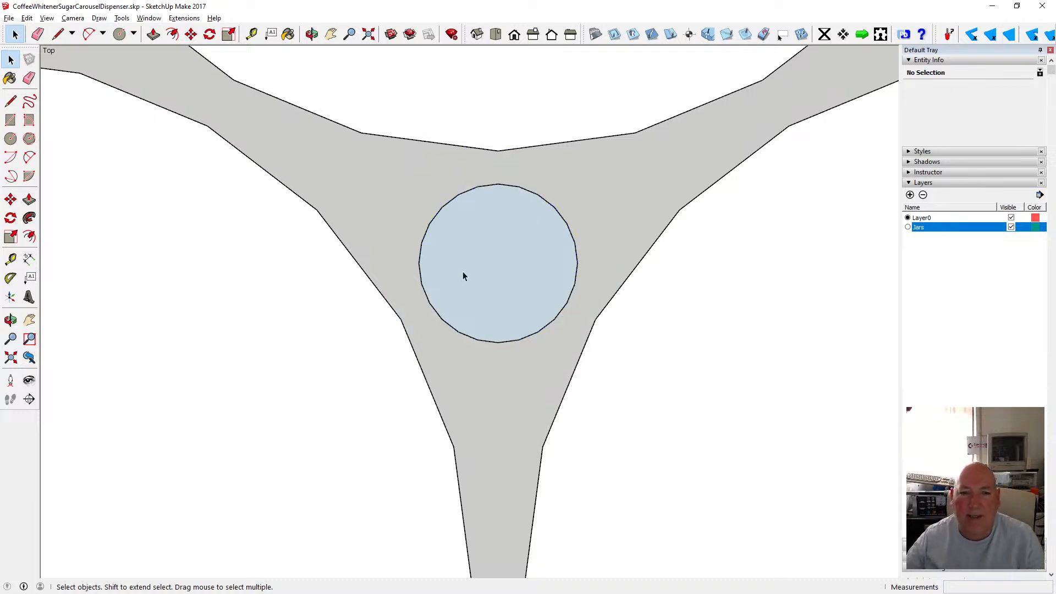
Switch the camera to Perspective projection to view the jars in 3D.
scroll(463, 272, down, 4)
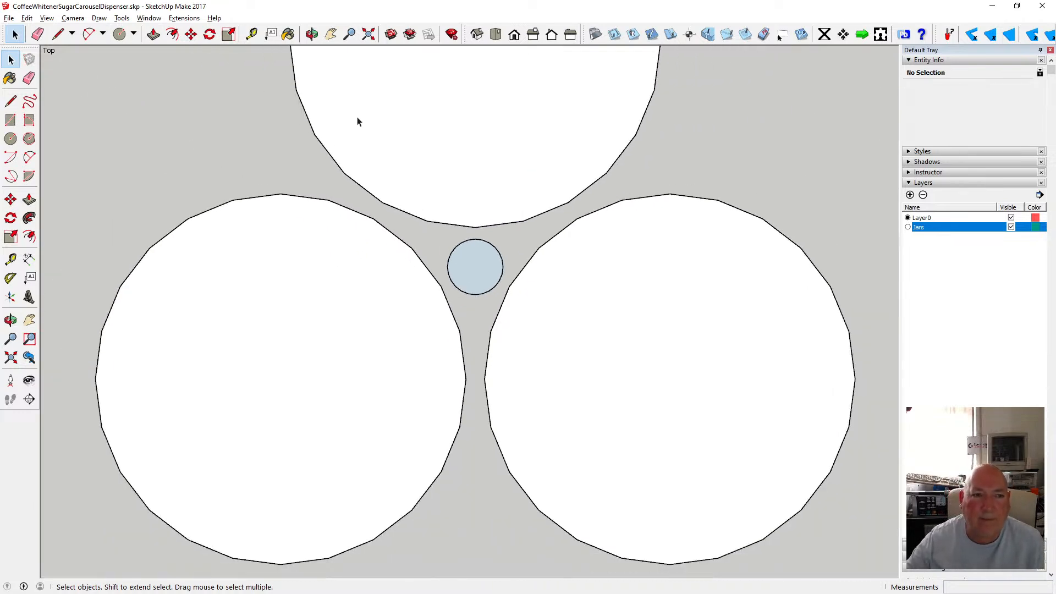
click(312, 34)
drag(431, 110, 396, 220)
click(73, 18)
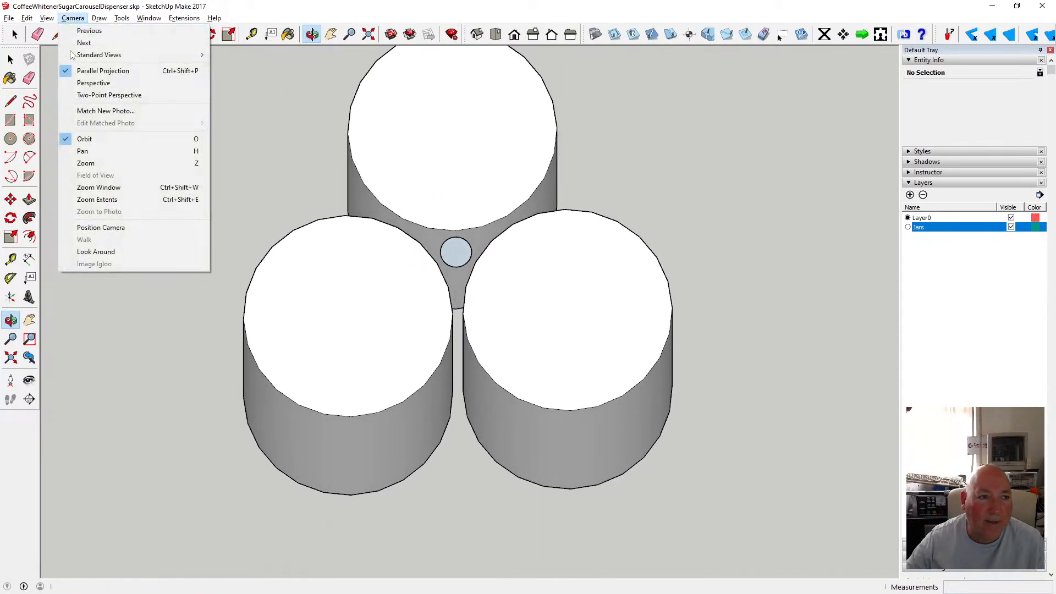
click(82, 83)
drag(388, 238, 368, 169)
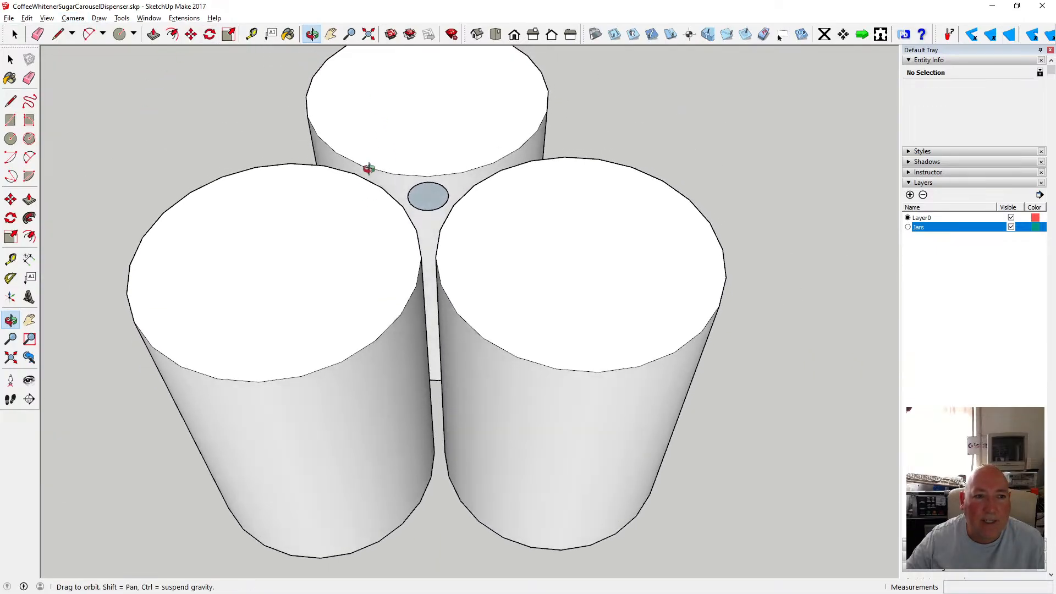
Push/pull the small centre circle up 110 mm into a rod.
click(251, 34)
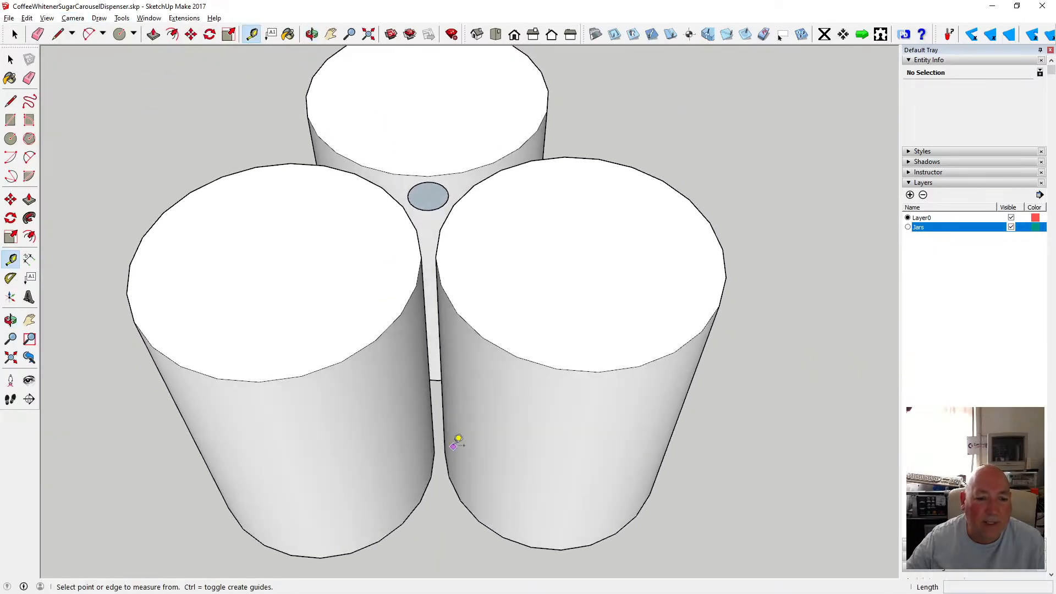
click(423, 490)
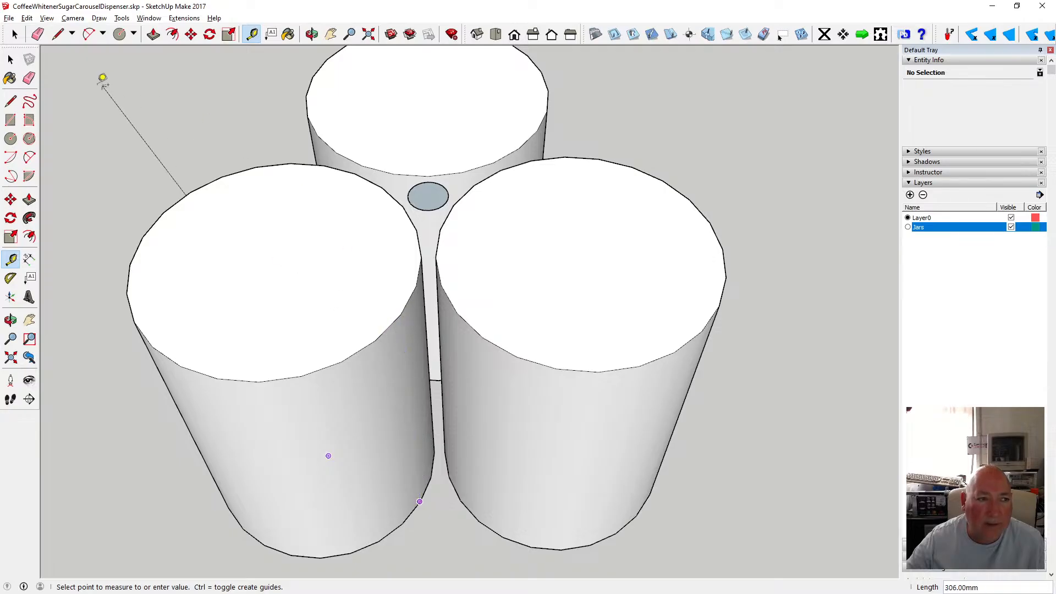
click(10, 59)
click(153, 34)
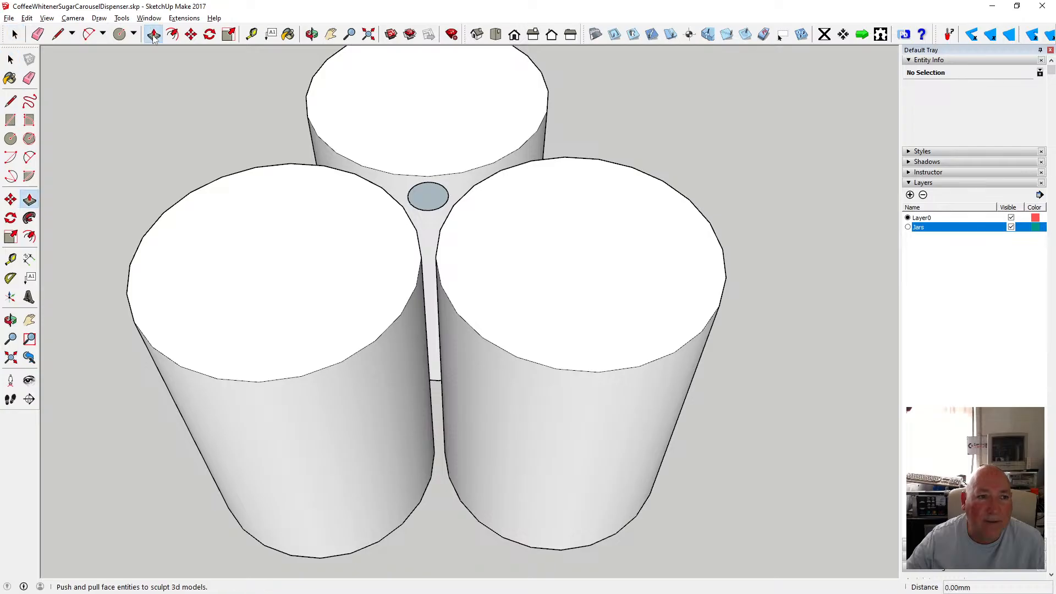
click(428, 196)
text(110)
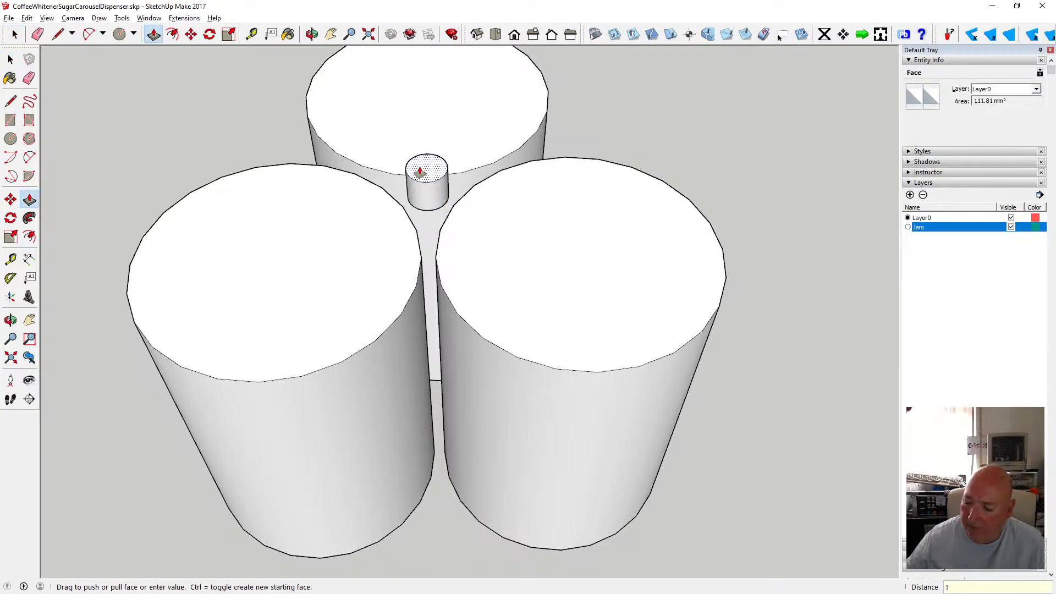
key(Return)
scroll(444, 360, down, 2)
scroll(445, 361, down, 2)
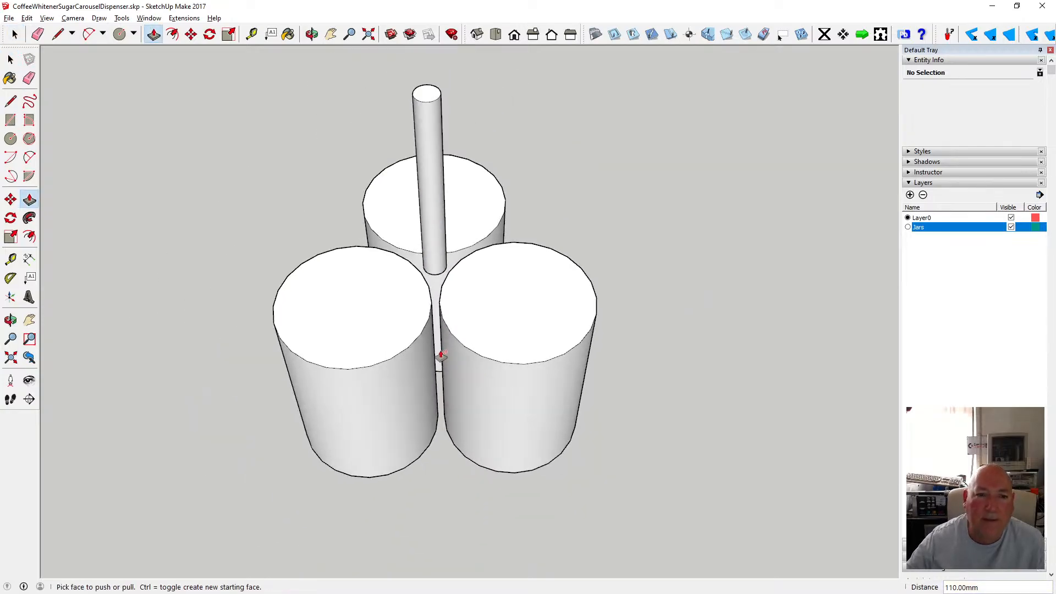
Select the rod and make it into a component.
key(space)
drag(395, 69, 472, 282)
right_click(438, 248)
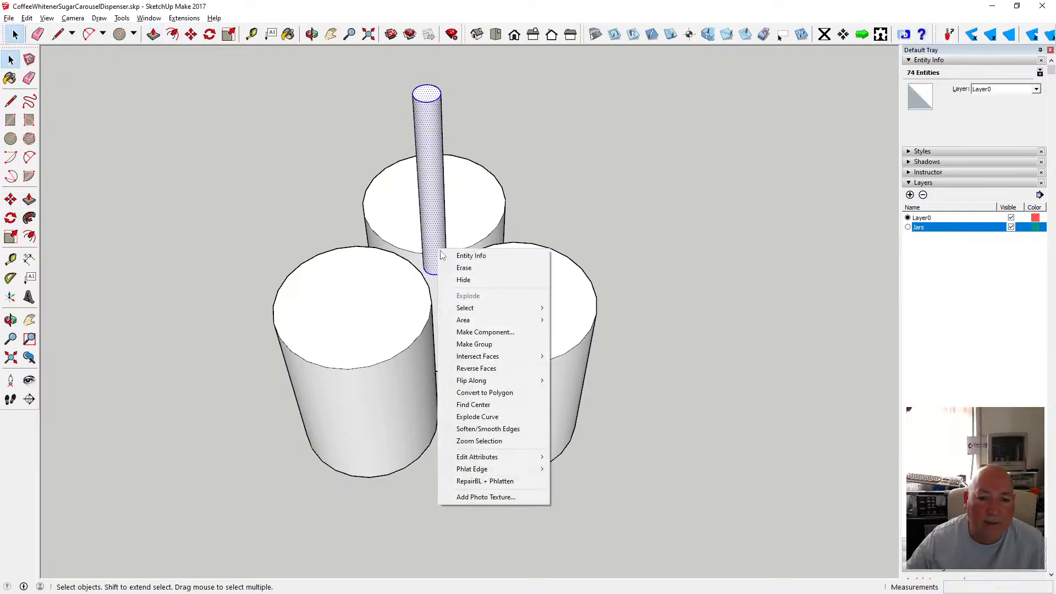
click(502, 332)
click(545, 378)
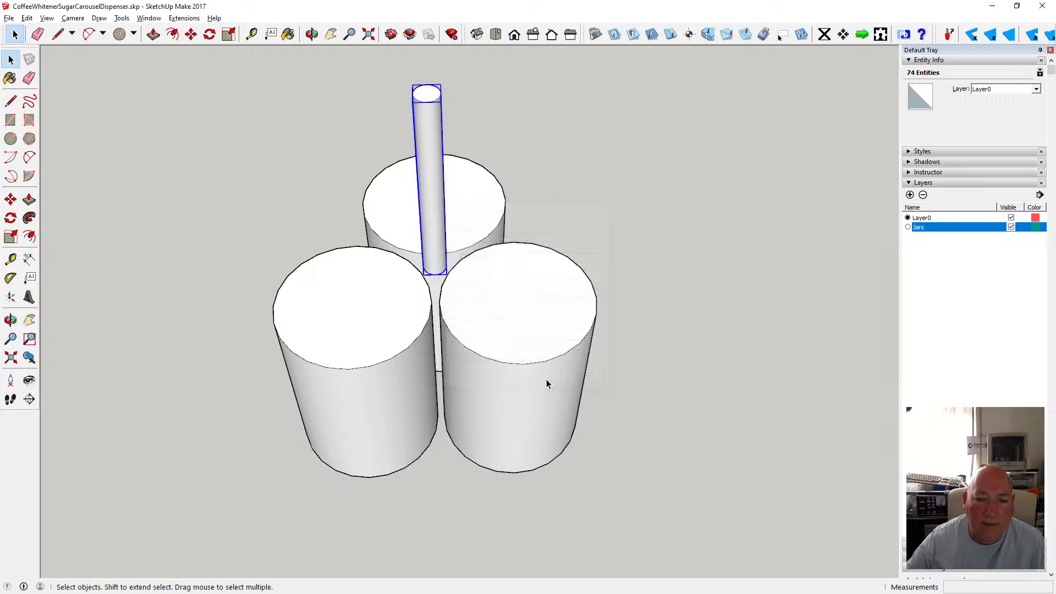
Move the rod component 110 mm down along the blue axis so it sits between the jars.
key(m)
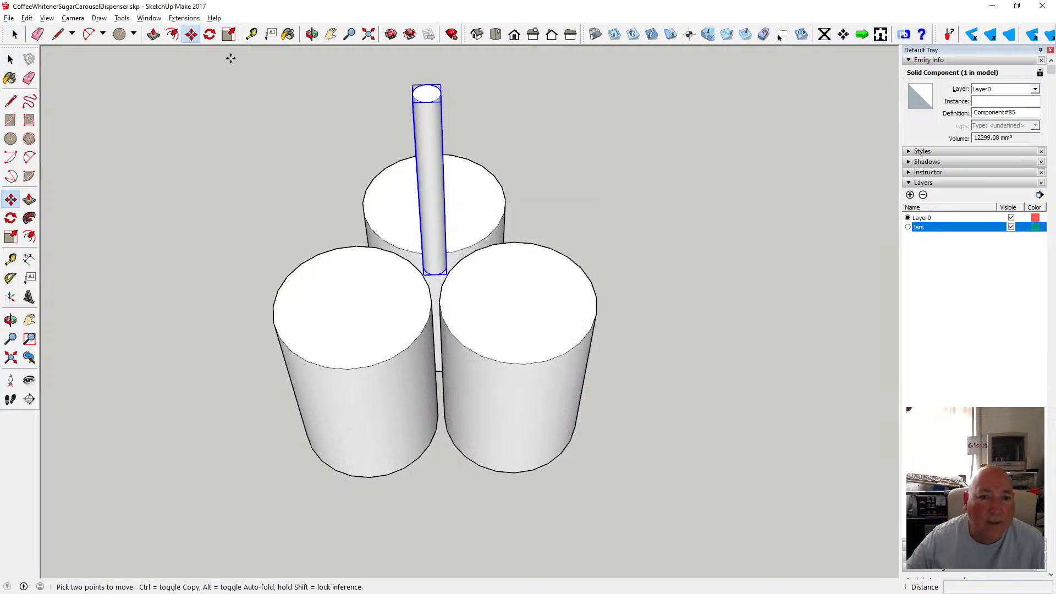
click(424, 96)
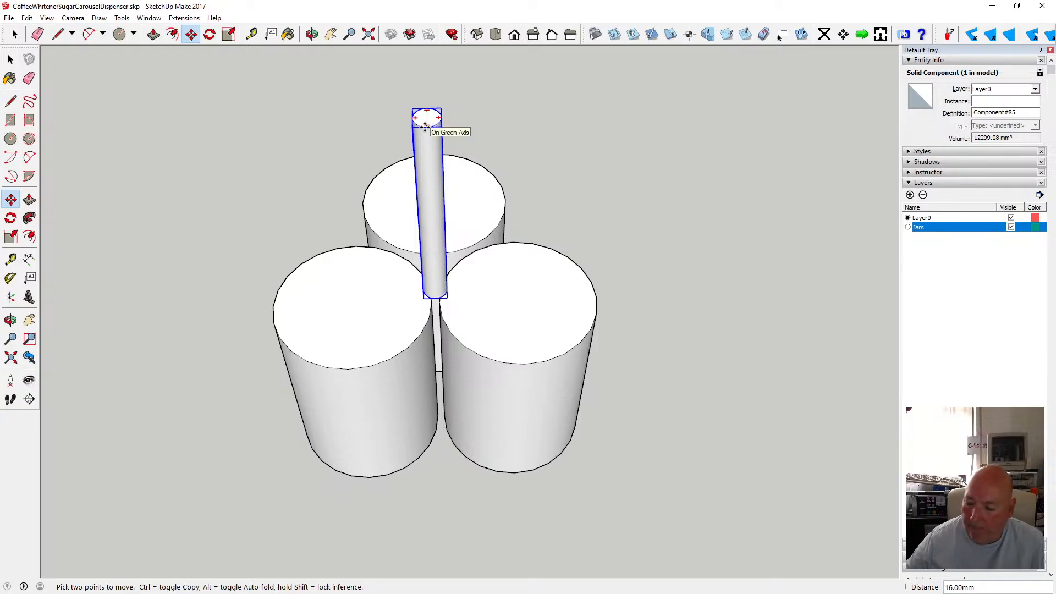
text(110)
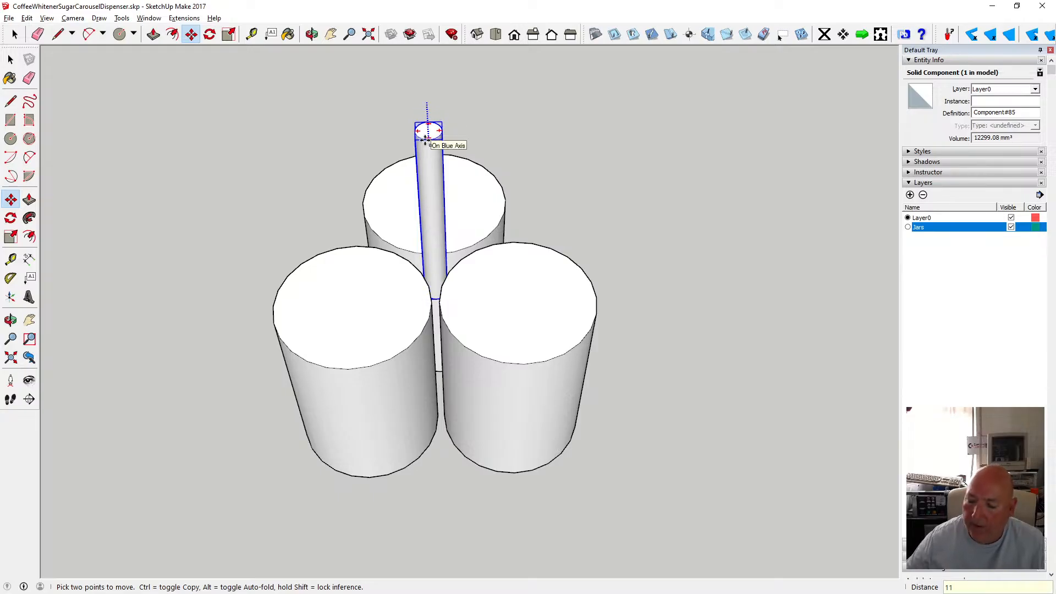
key(Return)
key(space)
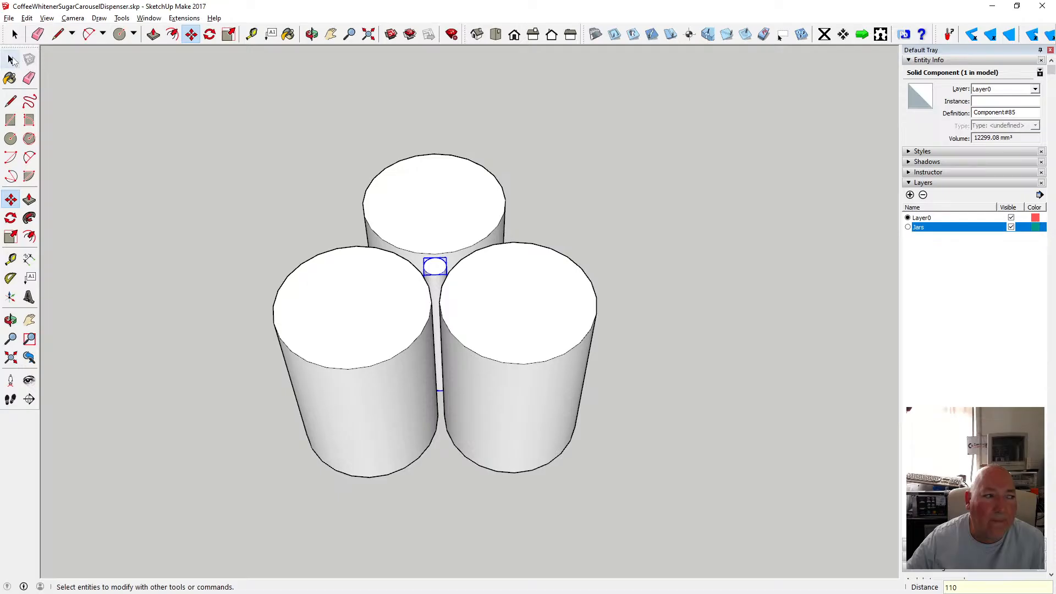
Orbit and zoom around the jar cluster to inspect the rod's position between the jars.
click(183, 107)
click(310, 34)
drag(341, 110, 445, 364)
scroll(445, 364, up, 5)
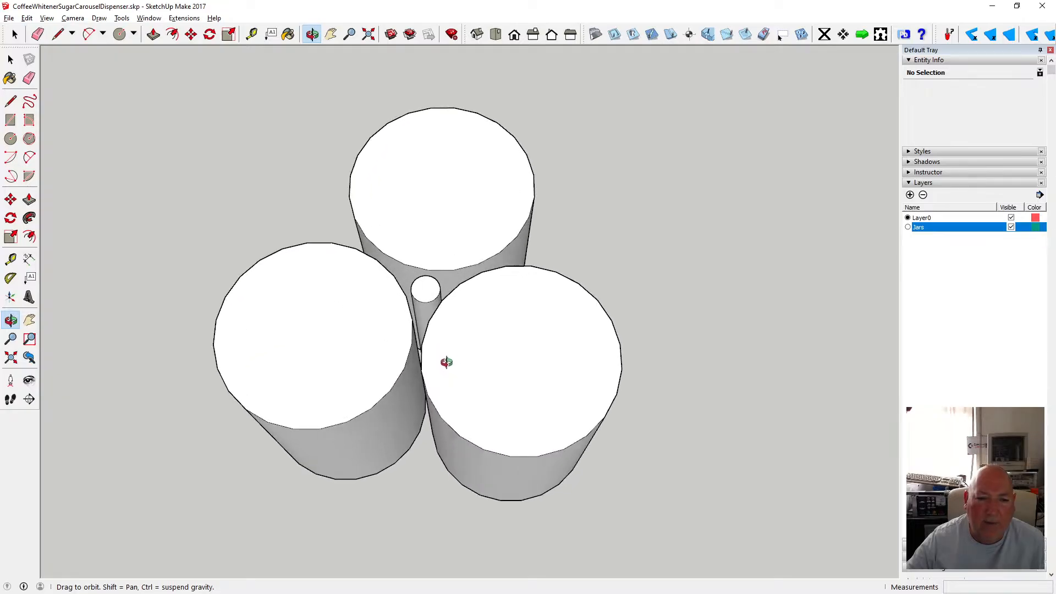
drag(429, 314, 478, 317)
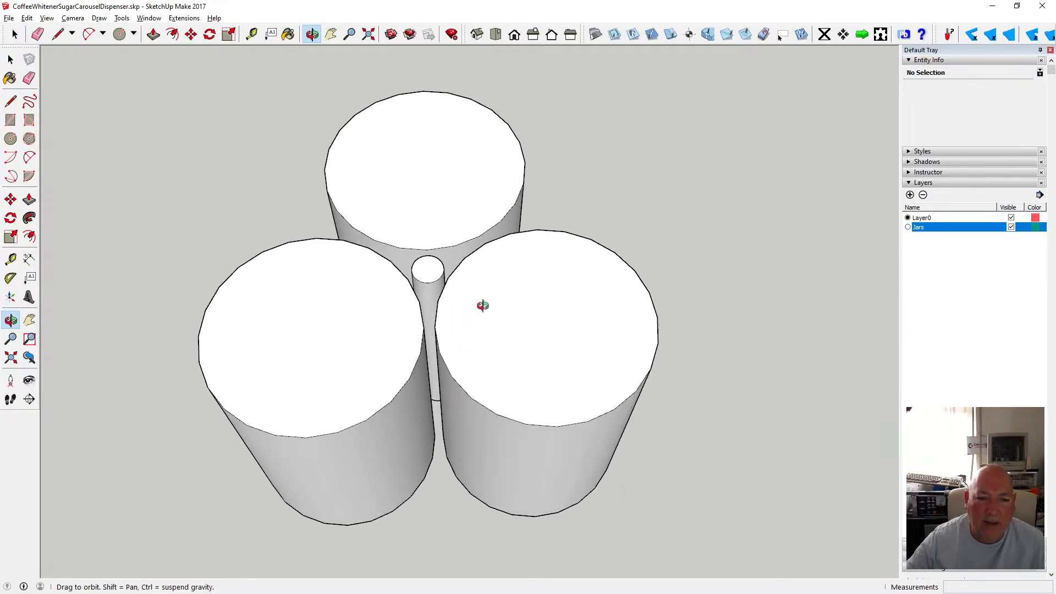
scroll(483, 305, down, 2)
scroll(483, 305, up, 3)
drag(530, 292, 416, 333)
drag(391, 404, 493, 575)
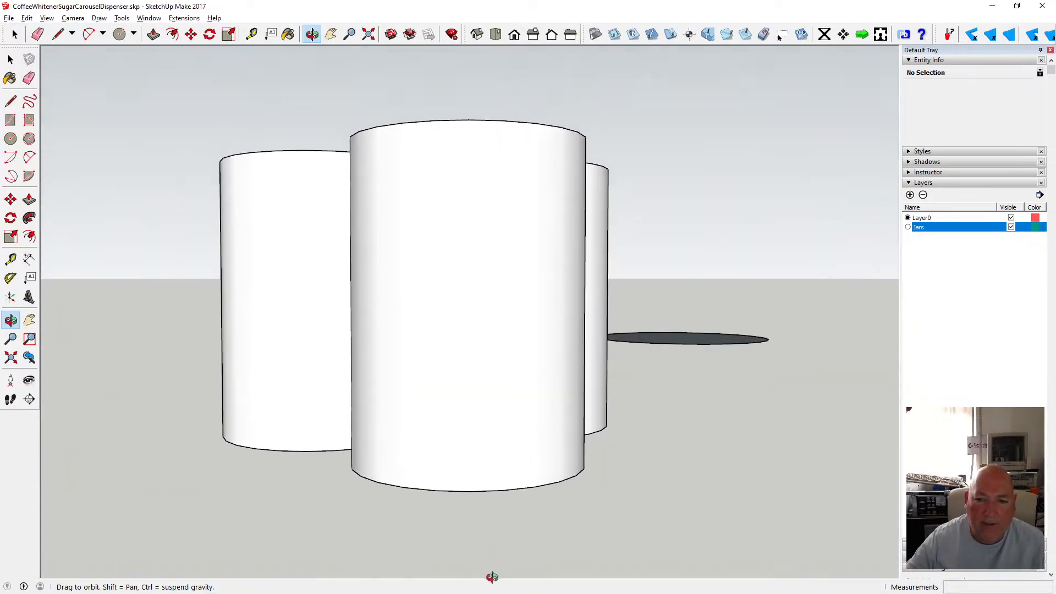
Delete the stray circular face lying away from the jars.
click(496, 34)
click(476, 34)
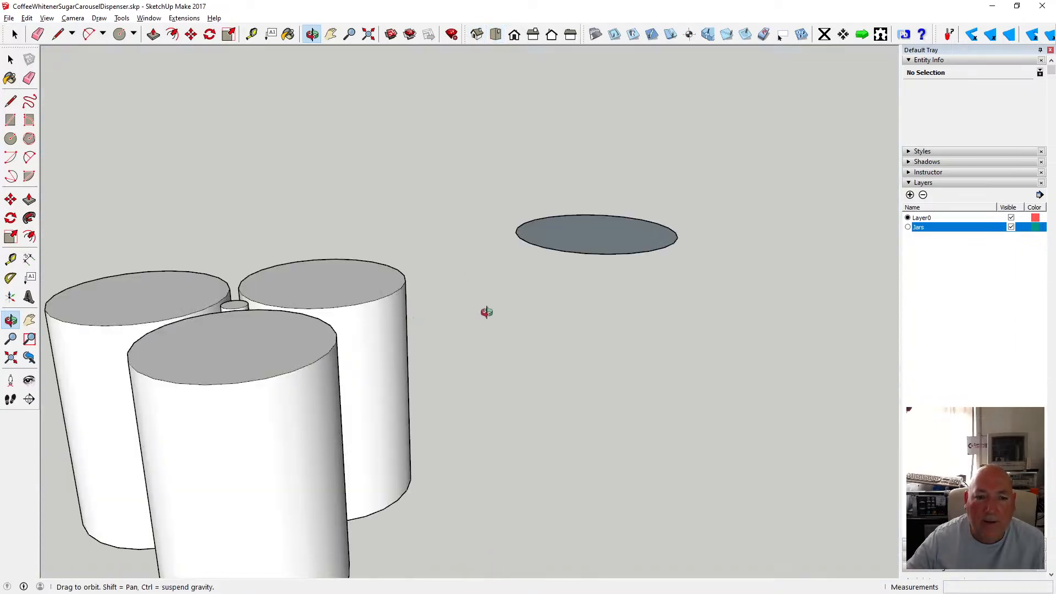
scroll(537, 306, down, 5)
scroll(439, 346, up, 3)
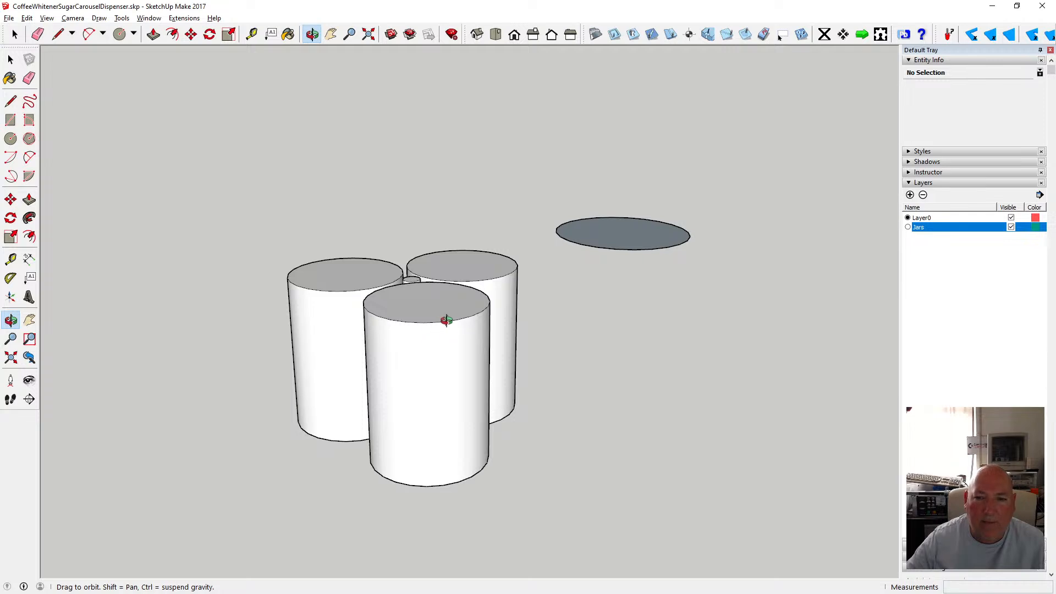
scroll(441, 281, down, 7)
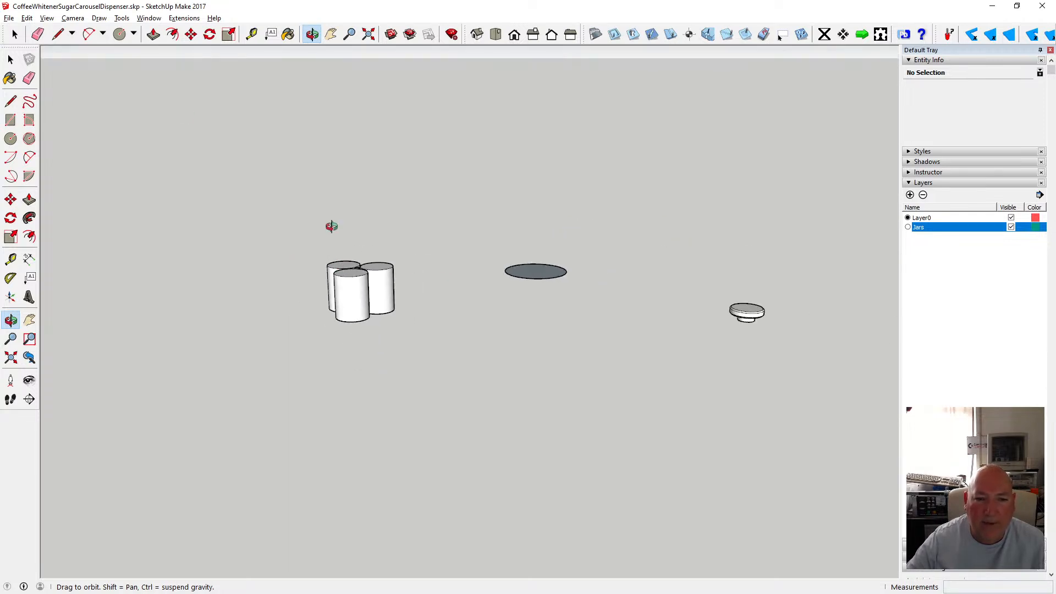
click(10, 59)
drag(602, 304, 599, 297)
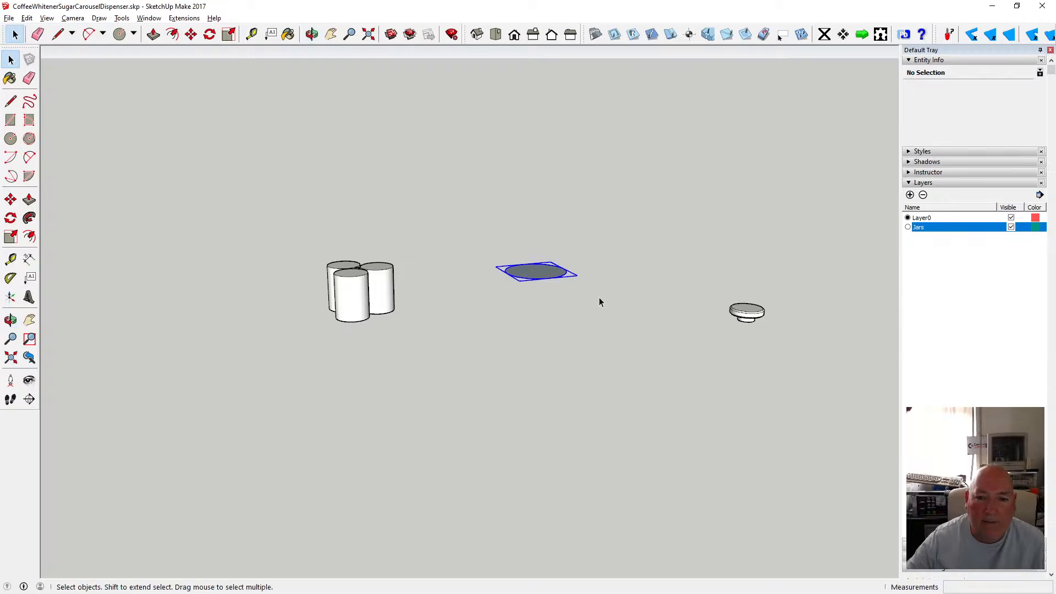
key(Delete)
Draw a circle of 60 mm radius centred on the rod on top of the jars.
scroll(358, 276, up, 4)
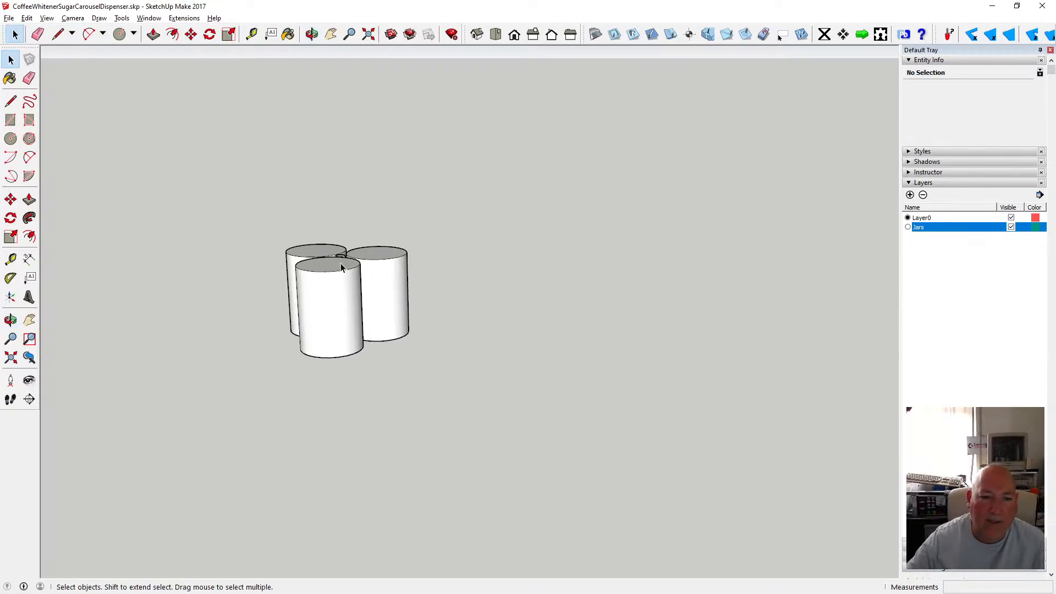
click(311, 34)
drag(358, 238, 376, 209)
scroll(342, 310, up, 5)
drag(320, 348, 327, 244)
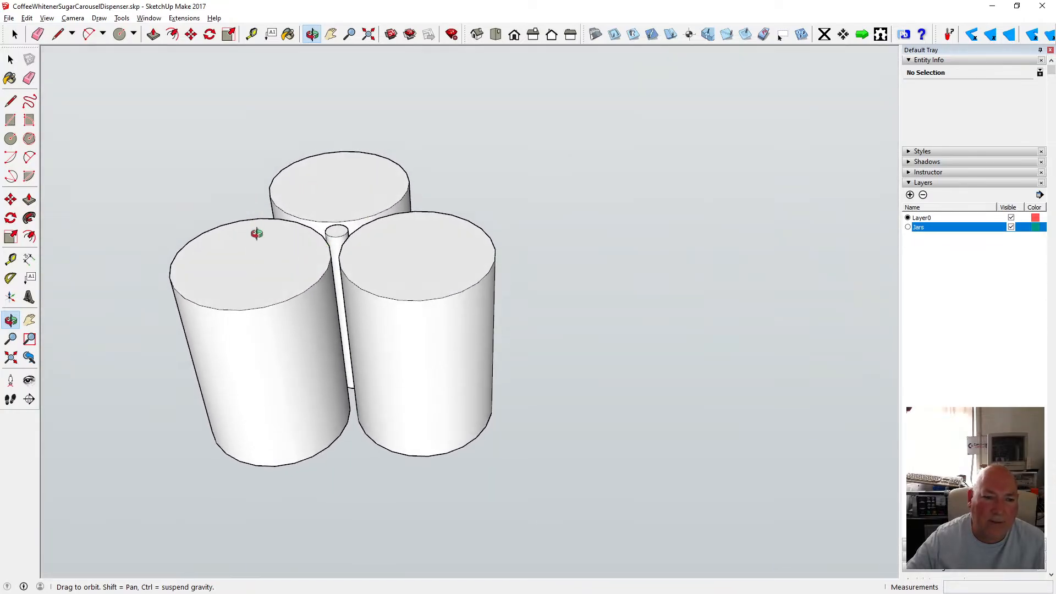
drag(257, 233, 216, 245)
click(11, 138)
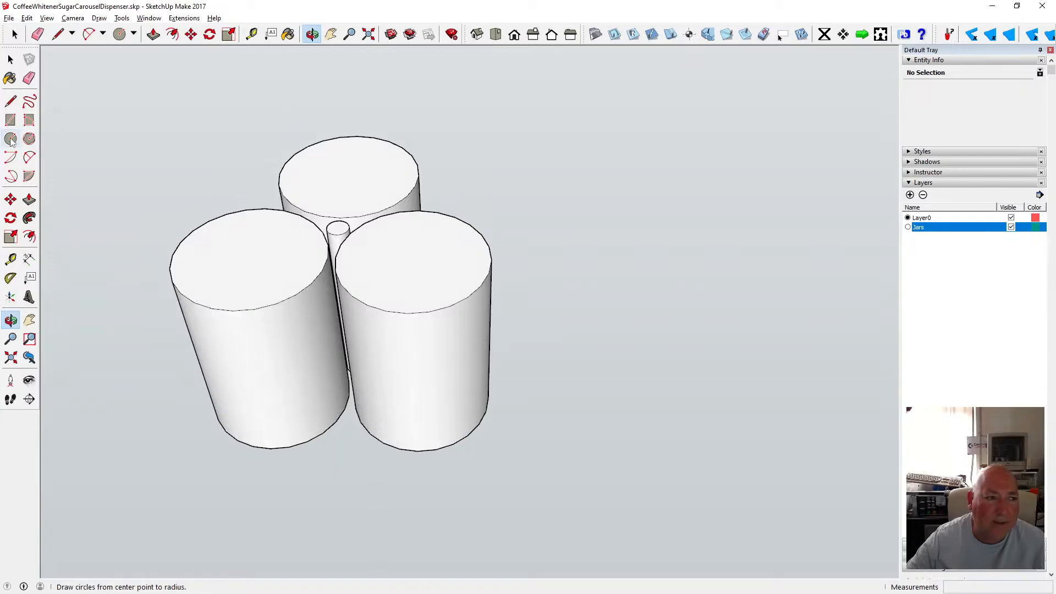
click(338, 228)
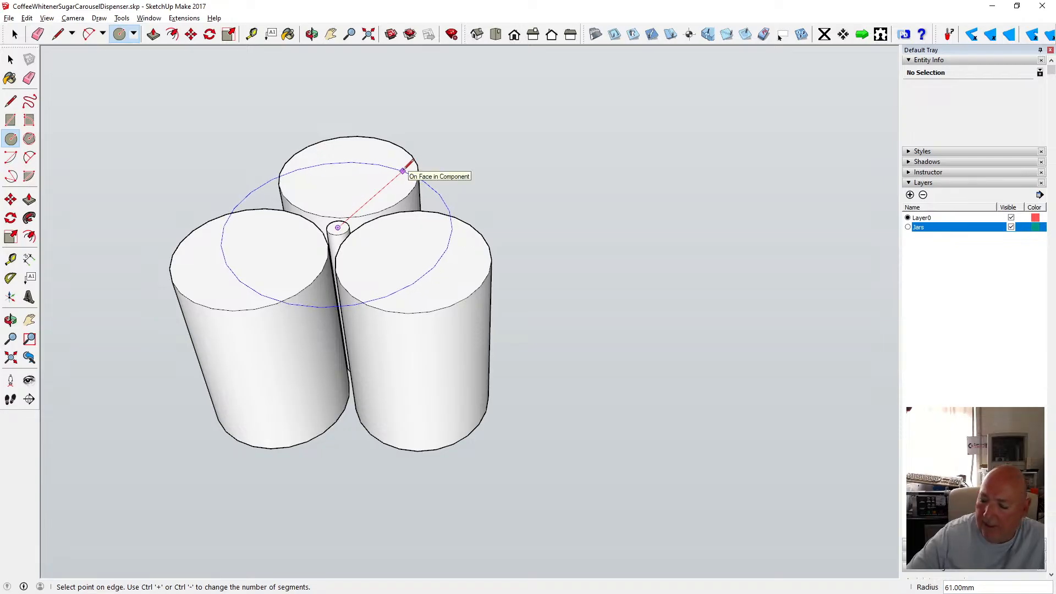
text(60)
key(Return)
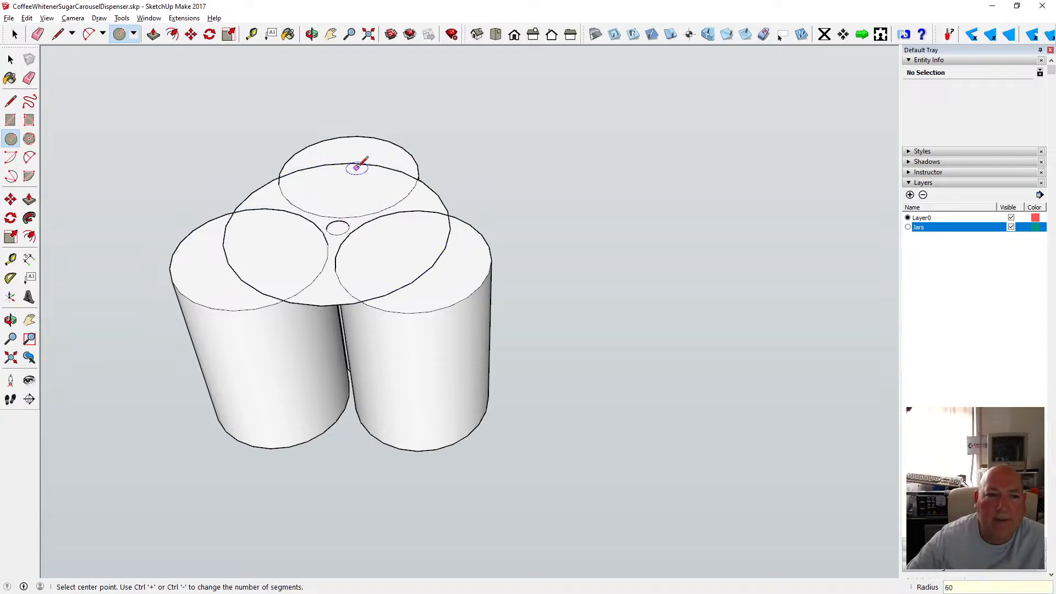
Push/pull the 60 mm circle up 5 mm to form a disc on top of the jars.
click(11, 59)
key(p)
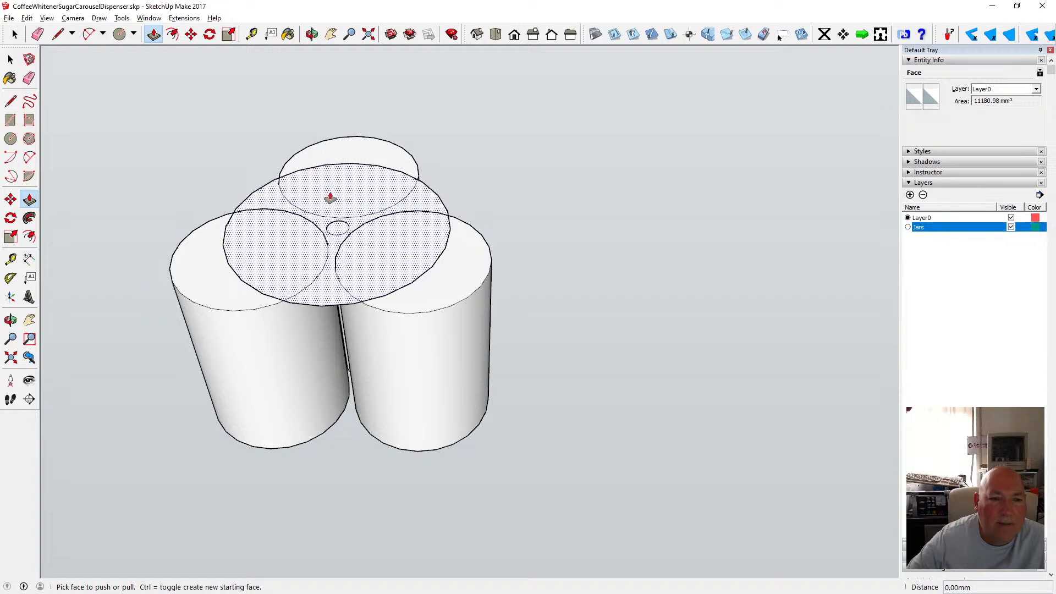
key(o)
drag(419, 170, 377, 256)
scroll(377, 256, down, 5)
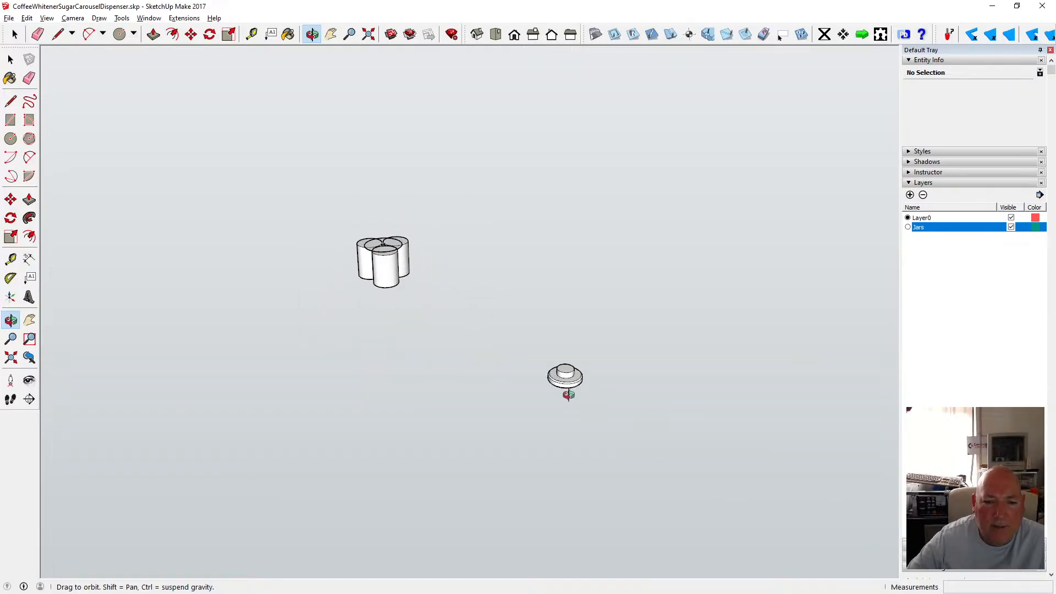
scroll(570, 392, up, 2)
scroll(571, 386, up, 4)
drag(559, 370, 599, 324)
scroll(597, 334, down, 5)
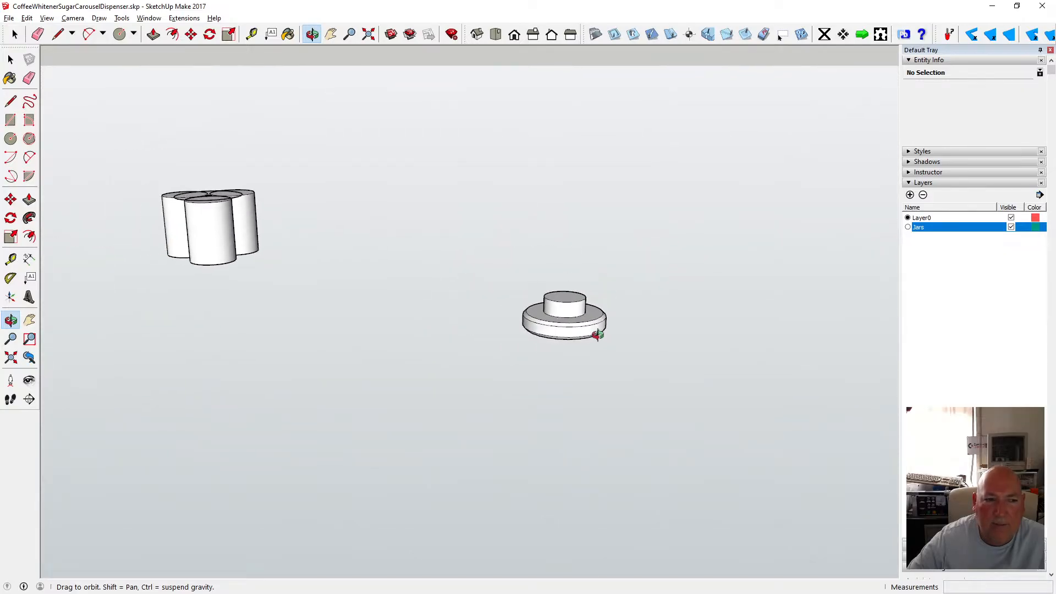
scroll(255, 238, up, 4)
scroll(265, 215, up, 2)
drag(413, 215, 407, 266)
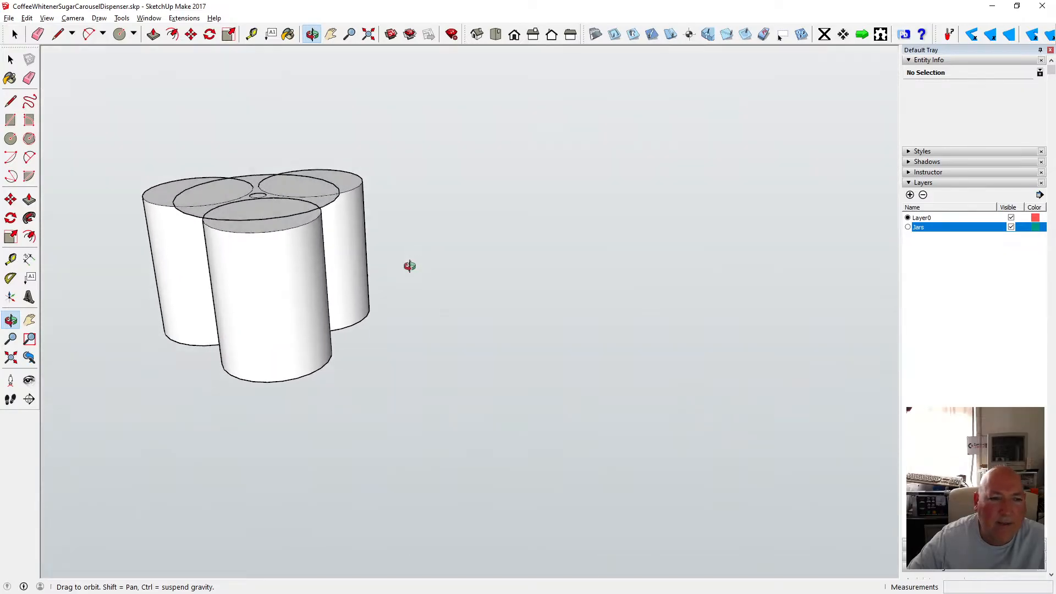
scroll(253, 200, up, 5)
scroll(267, 216, down, 2)
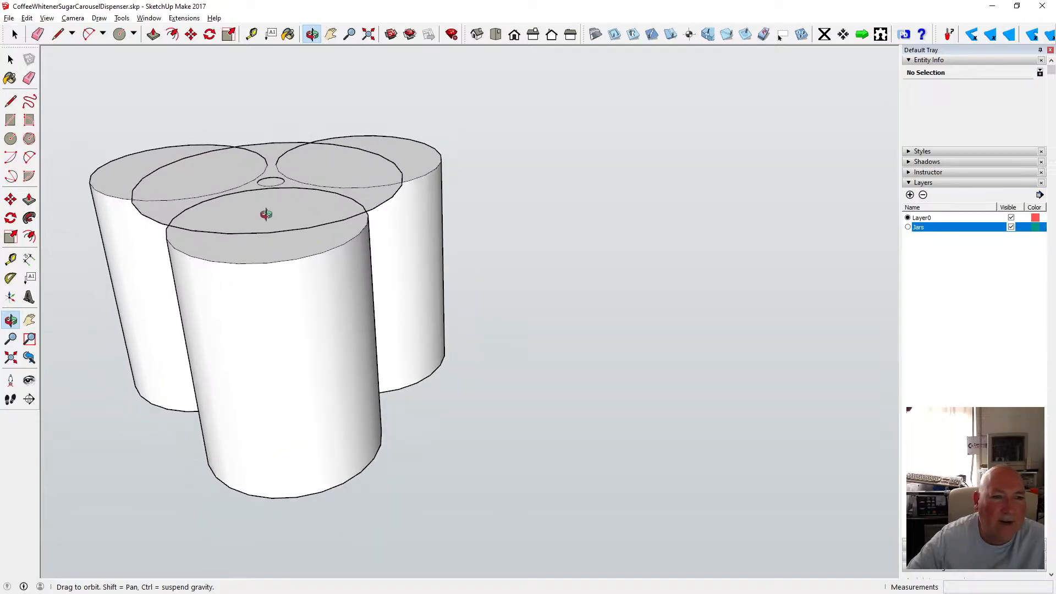
scroll(236, 205, up, 3)
click(152, 34)
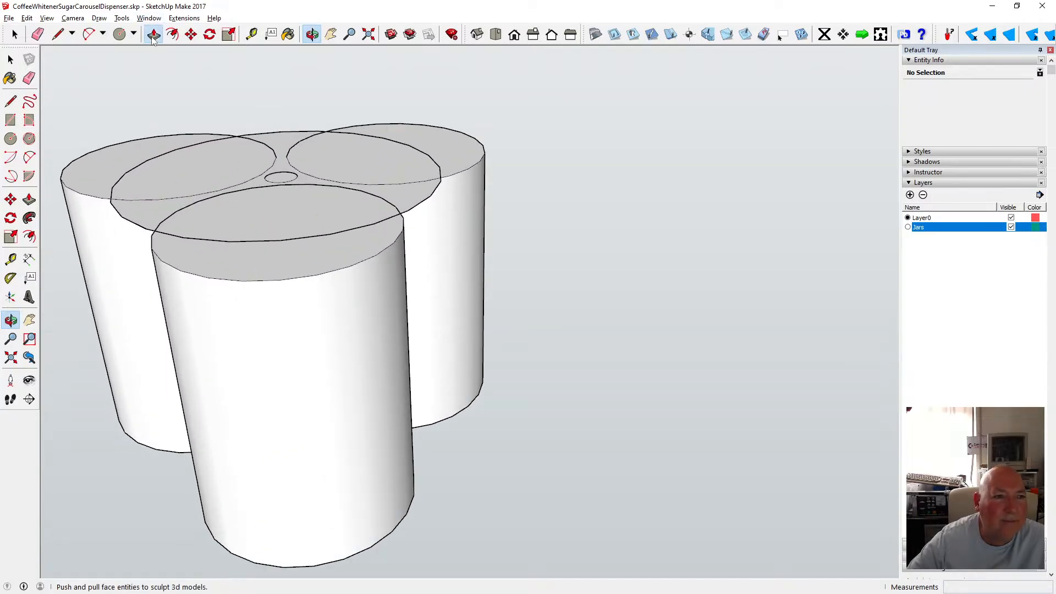
click(189, 172)
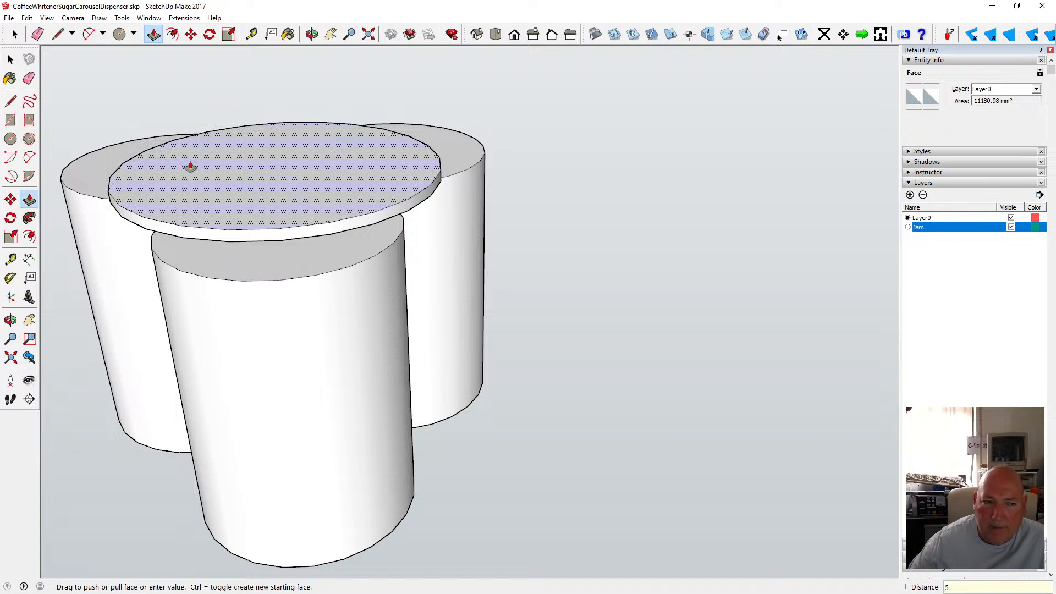
key(Return)
Select the disc and make it into a component.
key(o)
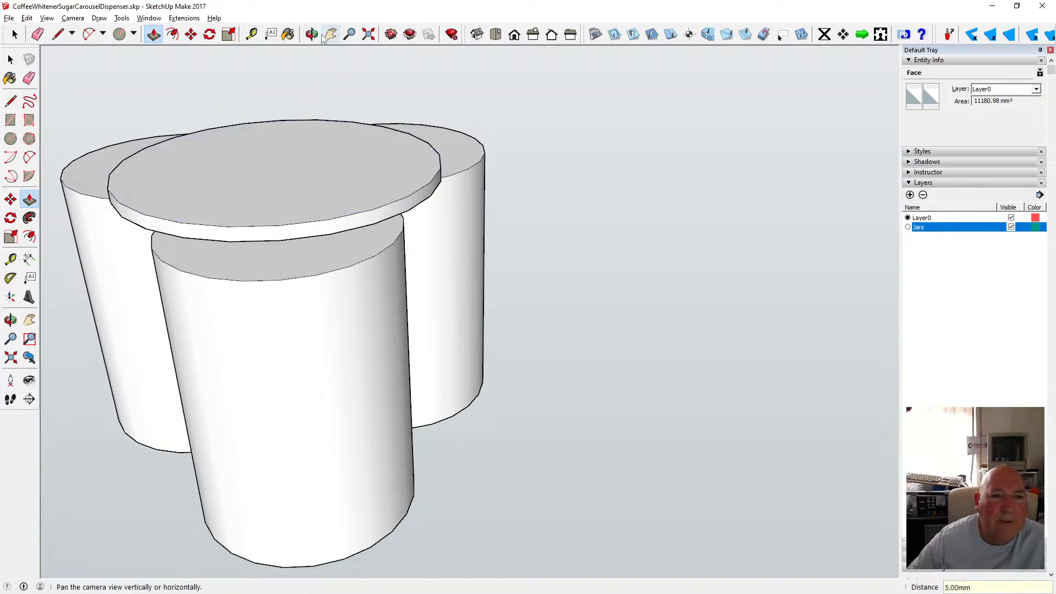
drag(411, 245, 392, 145)
key(space)
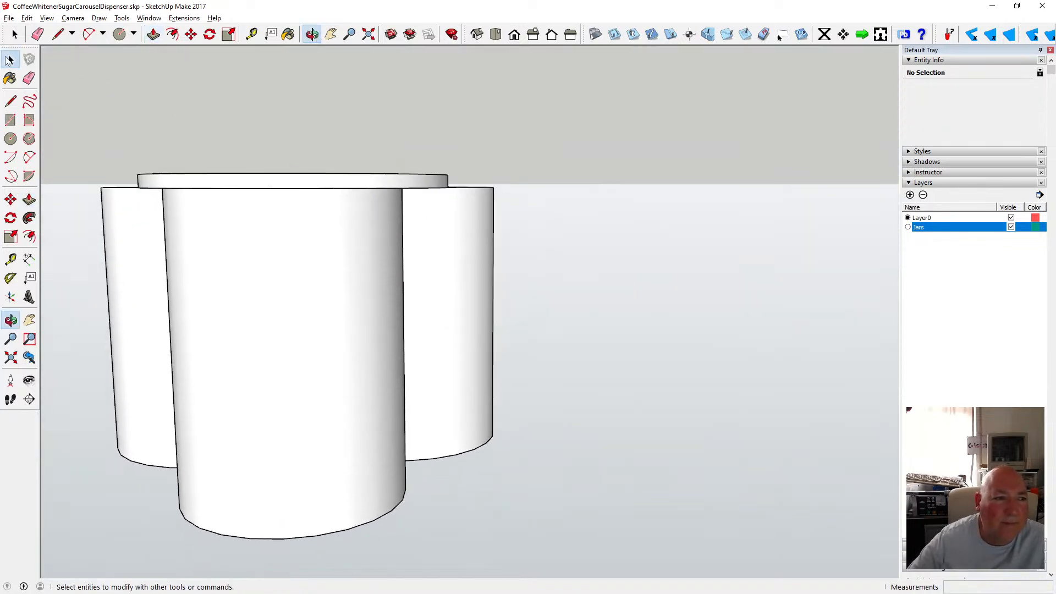
drag(114, 134, 478, 217)
right_click(369, 189)
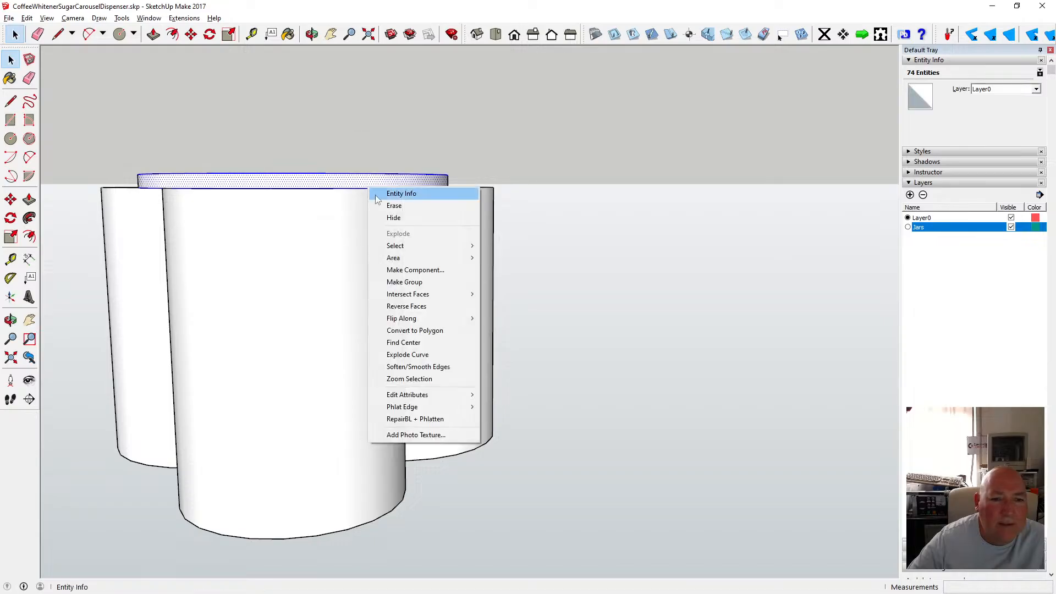
click(444, 269)
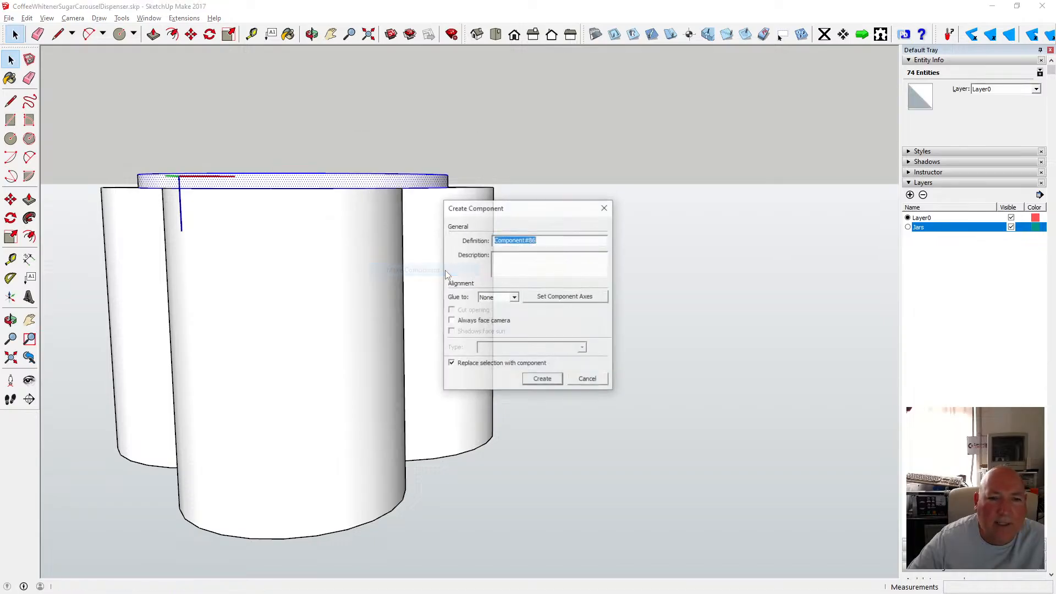
click(539, 378)
Orbit and zoom around the model to inspect the disc and jars from above and below.
click(317, 35)
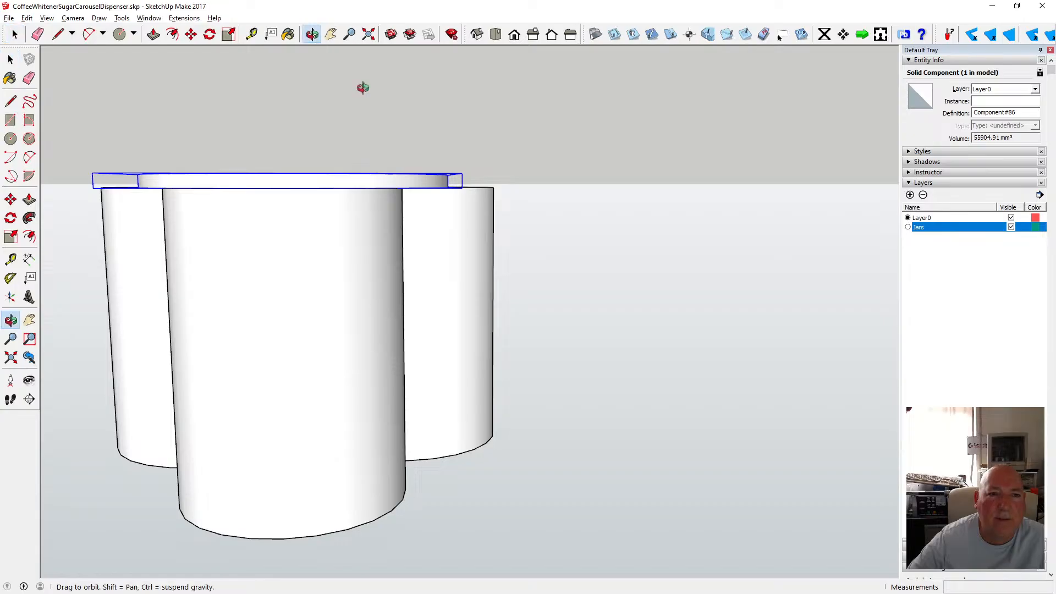
drag(456, 286, 410, 259)
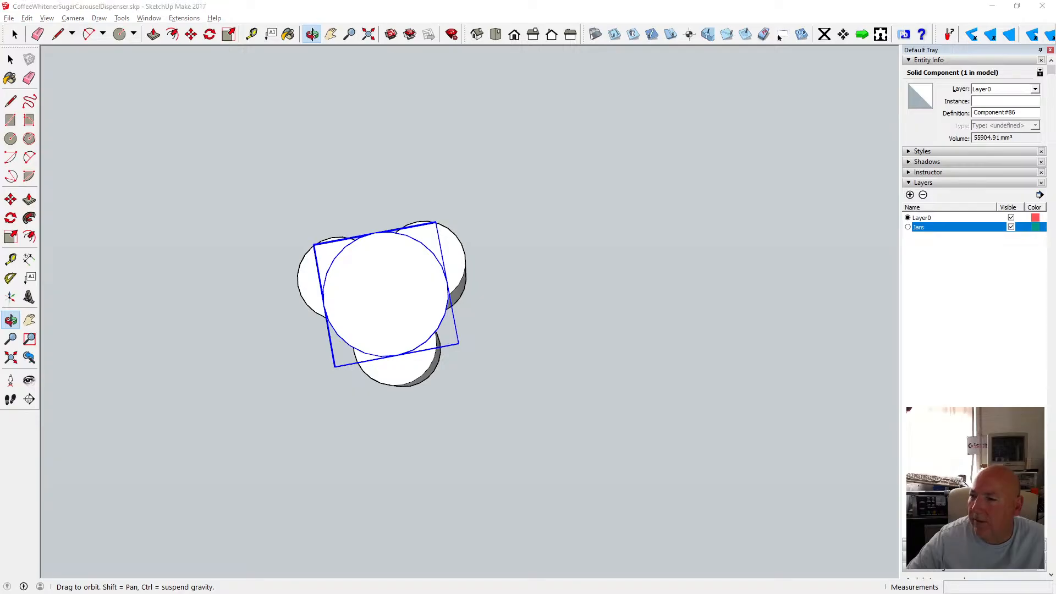
drag(556, 297, 436, 304)
click(11, 59)
click(336, 244)
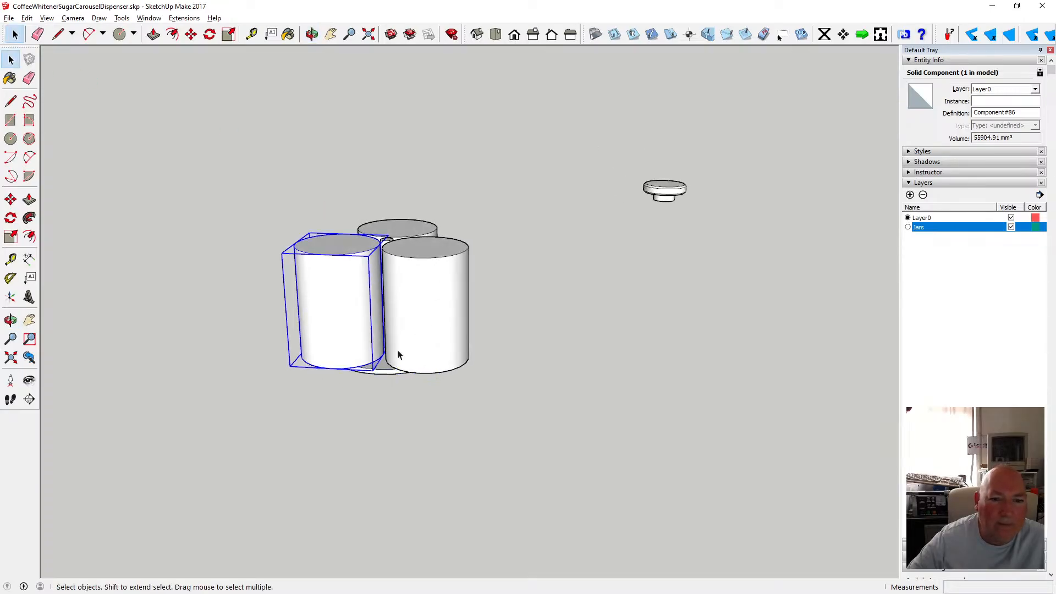
click(514, 309)
scroll(379, 352, up, 3)
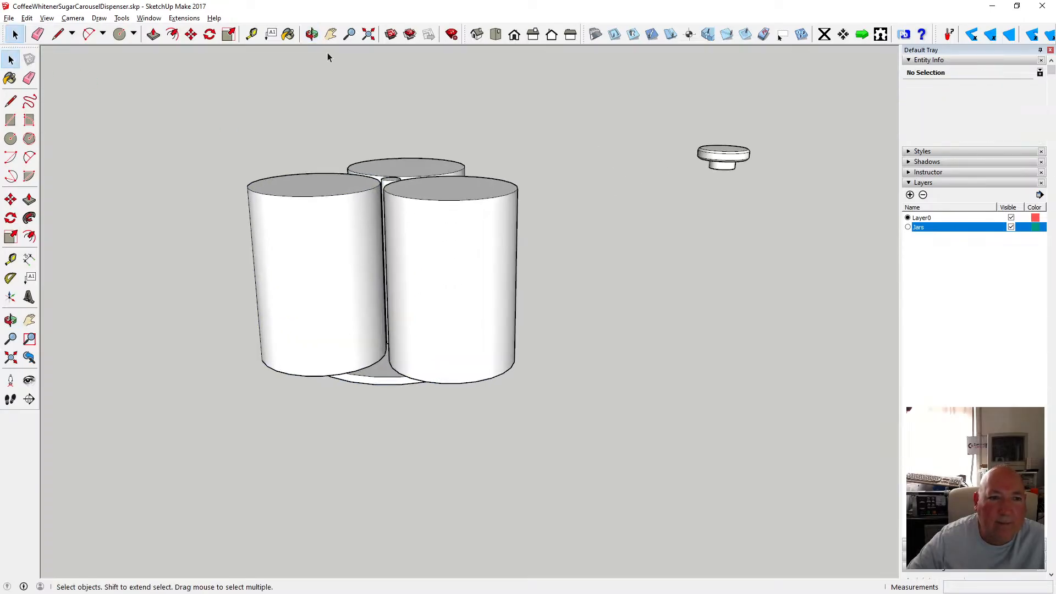
click(312, 34)
drag(352, 297, 353, 141)
drag(391, 284, 396, 328)
scroll(386, 324, up, 5)
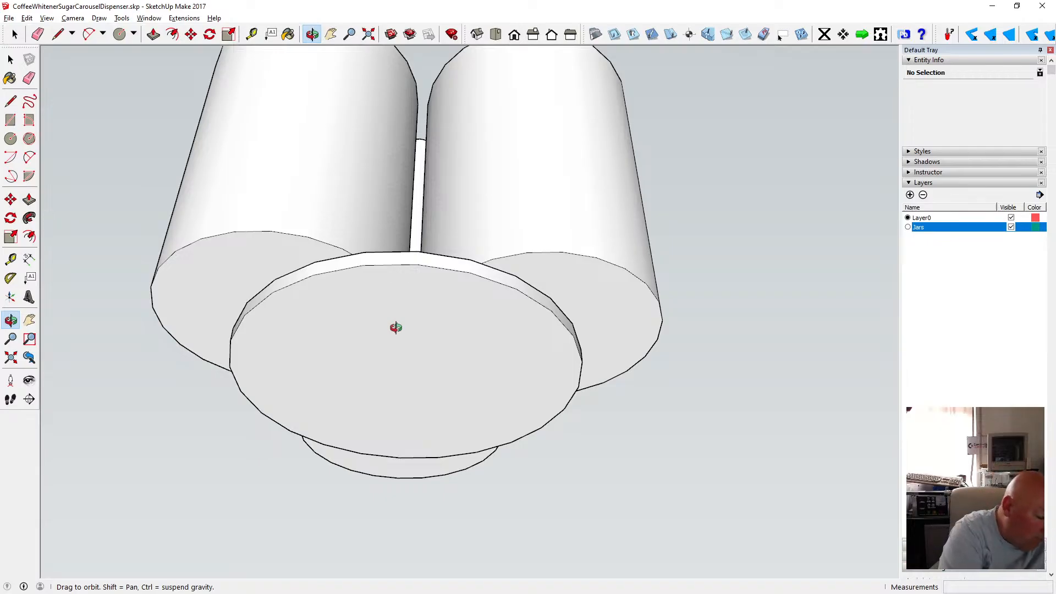
mouse_move(403, 323)
mouse_down()
mouse_move(454, 446)
mouse_move(448, 338)
mouse_move(396, 332)
mouse_move(396, 314)
mouse_up()
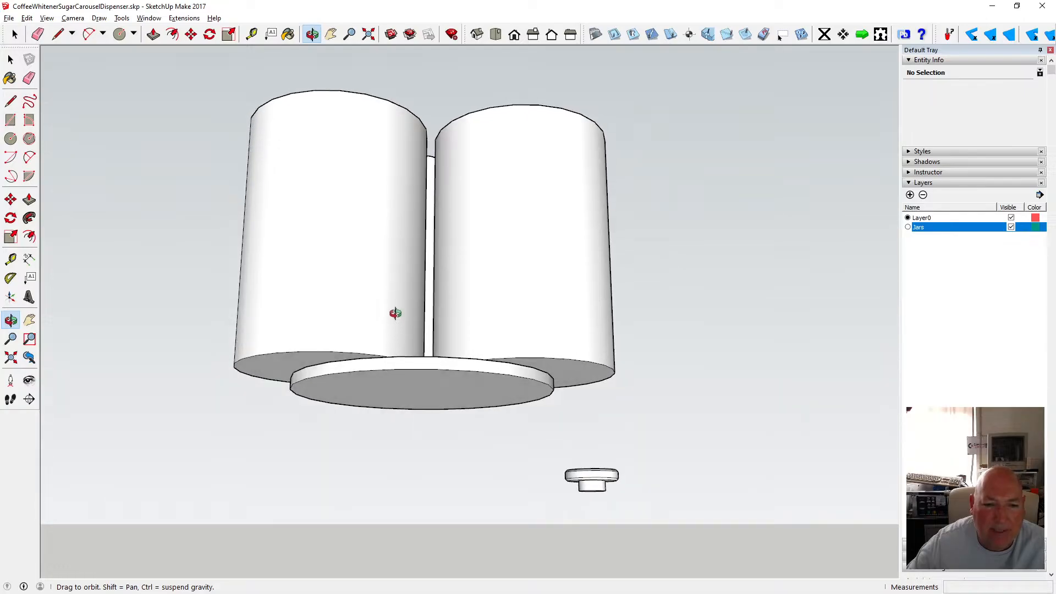
Draw a circle of 8 mm radius on top of the disc near its rim.
drag(428, 390, 381, 278)
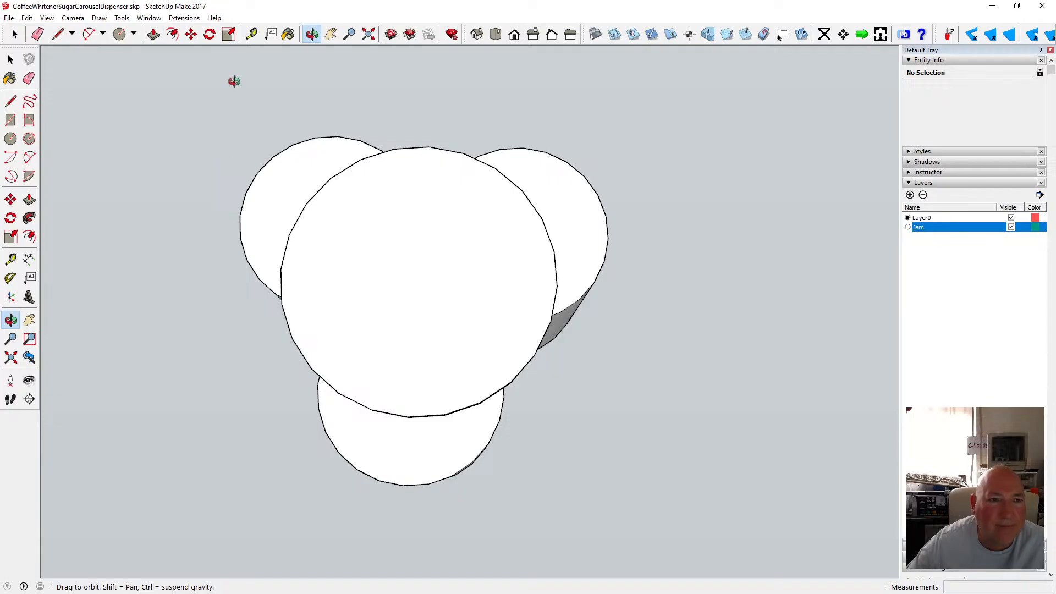
click(252, 34)
click(429, 147)
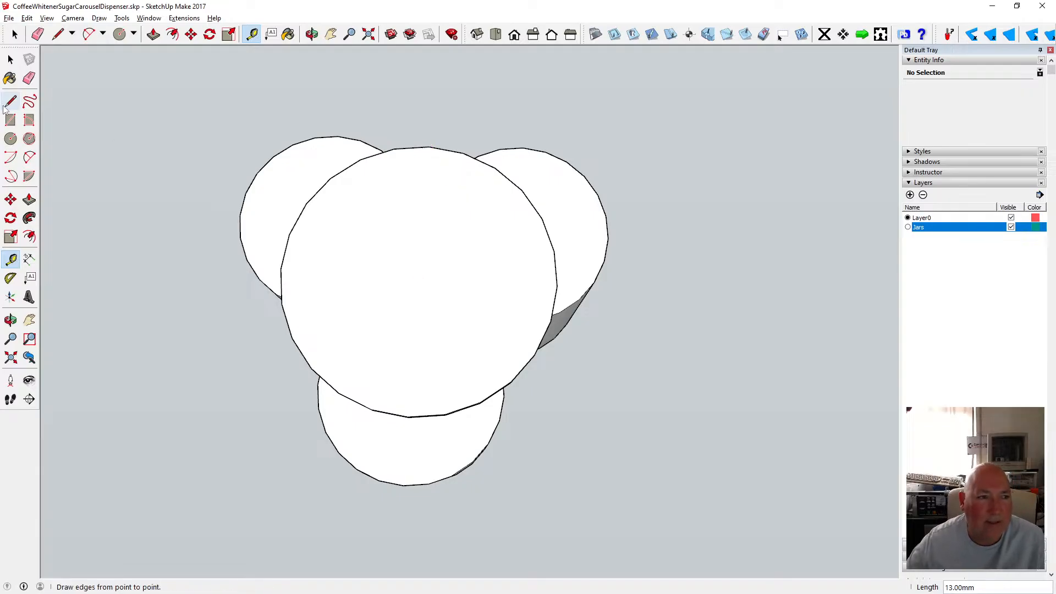
click(119, 34)
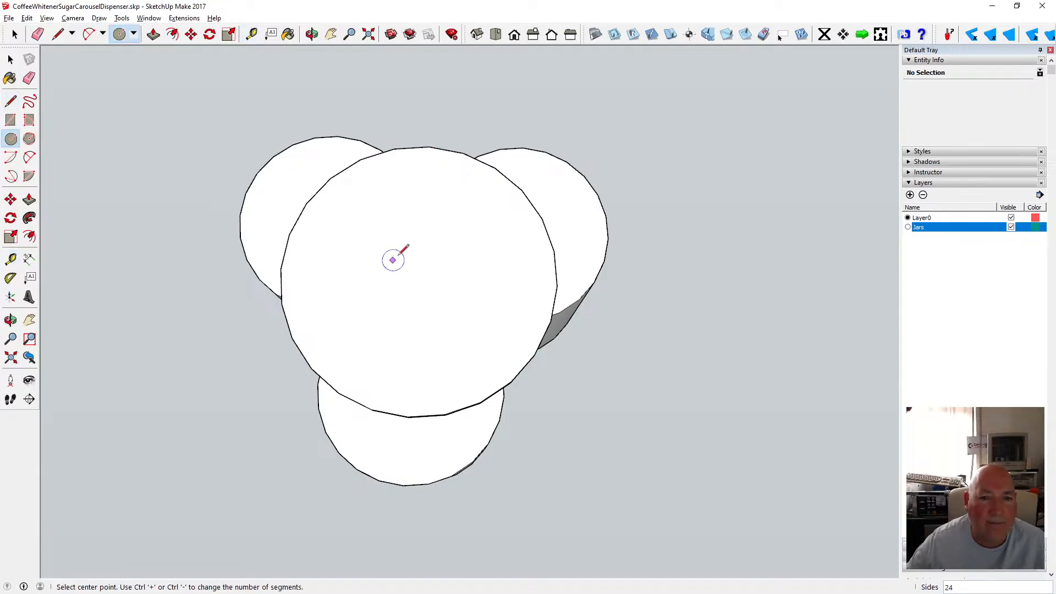
click(424, 214)
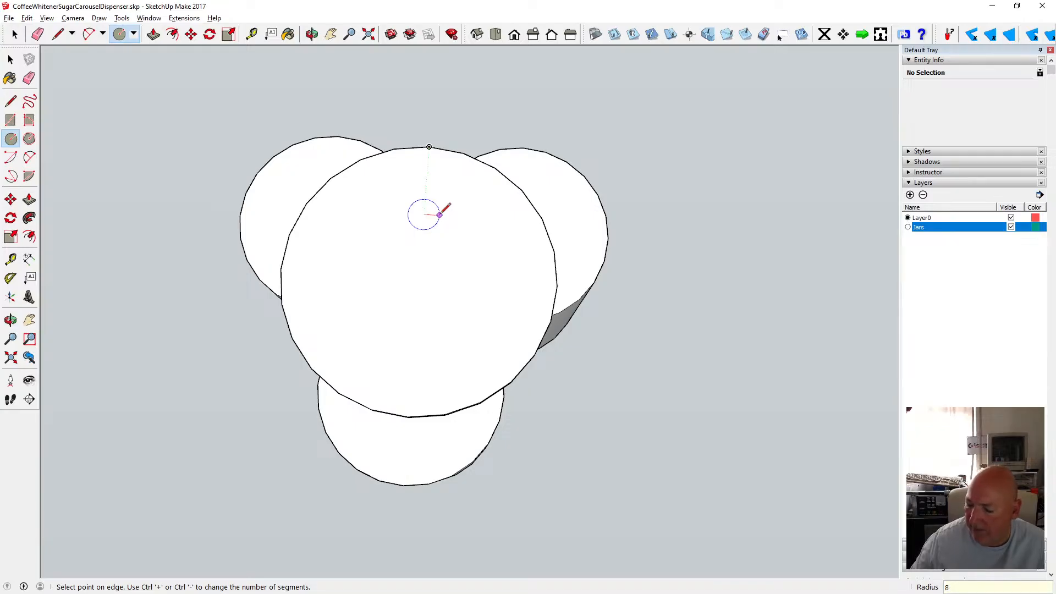
click(441, 214)
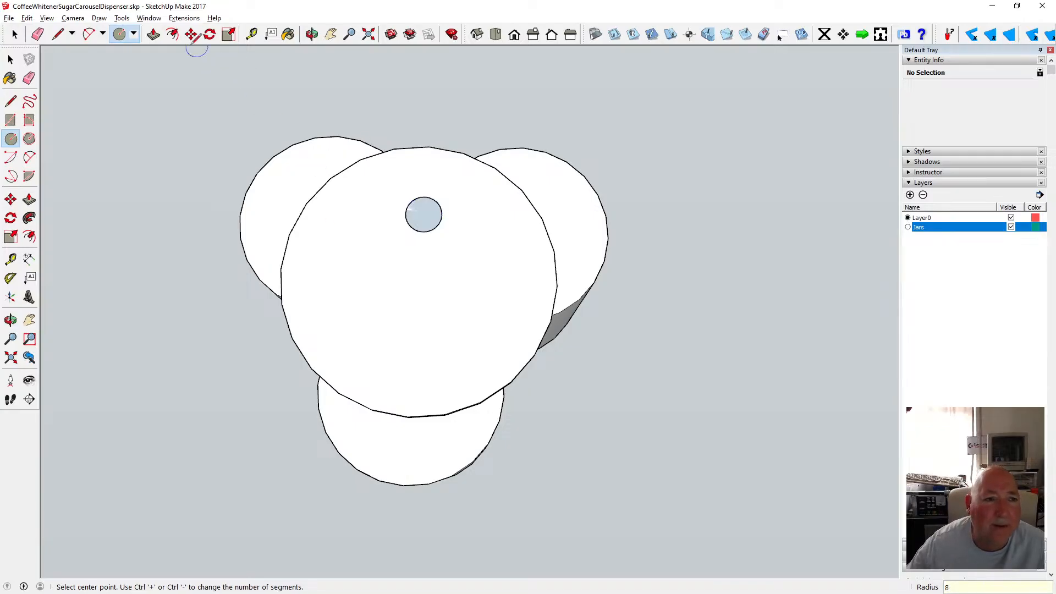
click(153, 34)
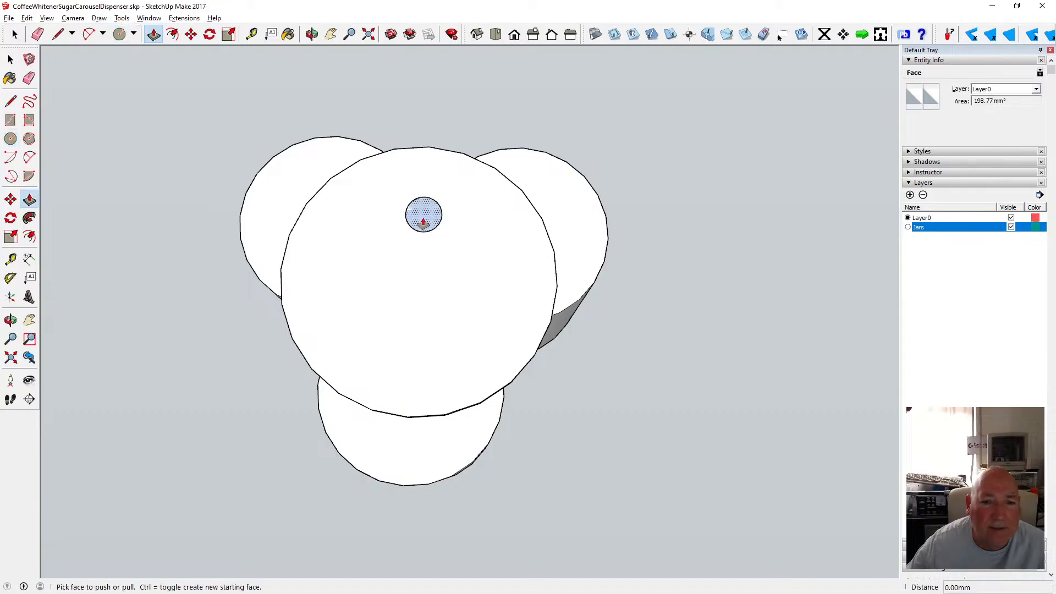
click(423, 222)
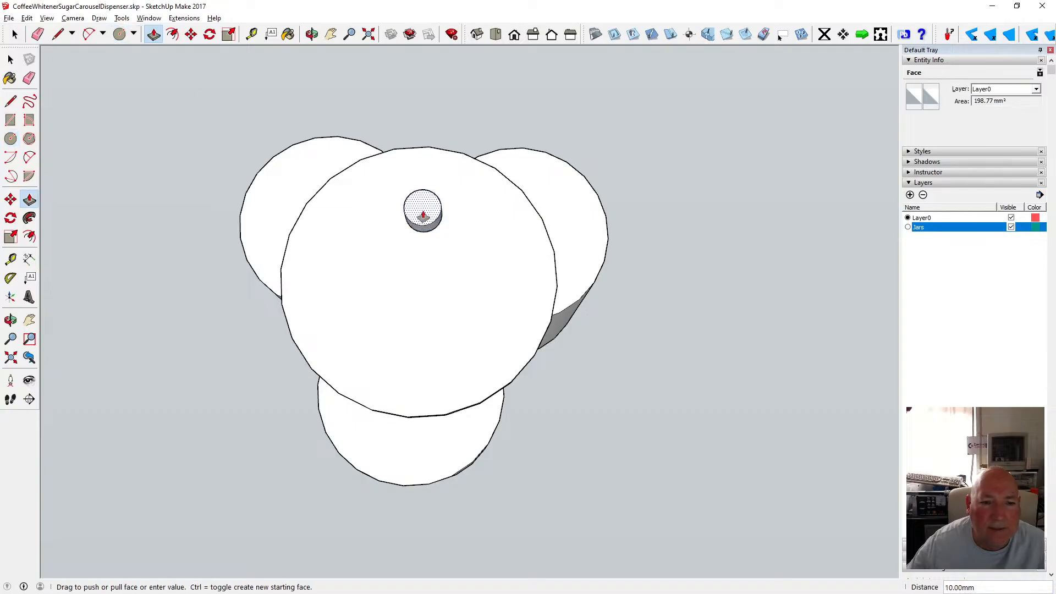
key(Escape)
Push/pull the small circle up 5 mm to form a knob on the disc.
click(11, 60)
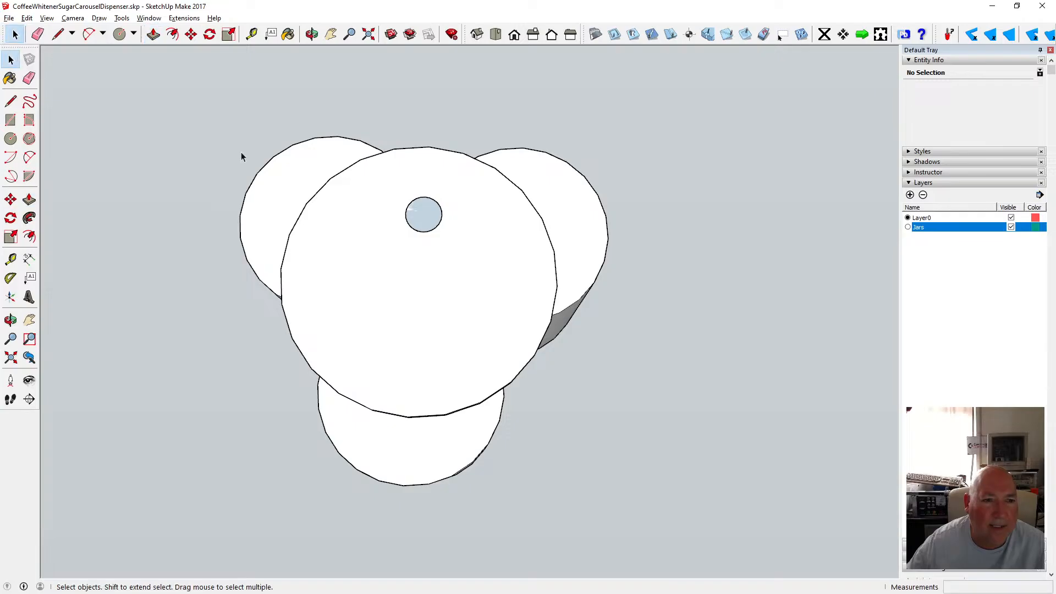
click(328, 184)
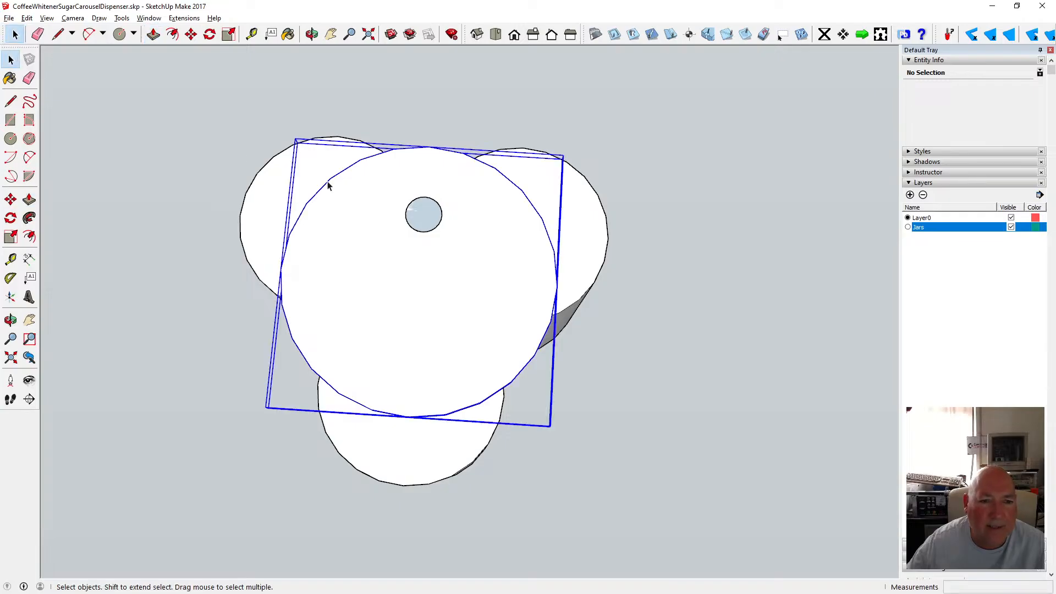
click(424, 220)
key(p)
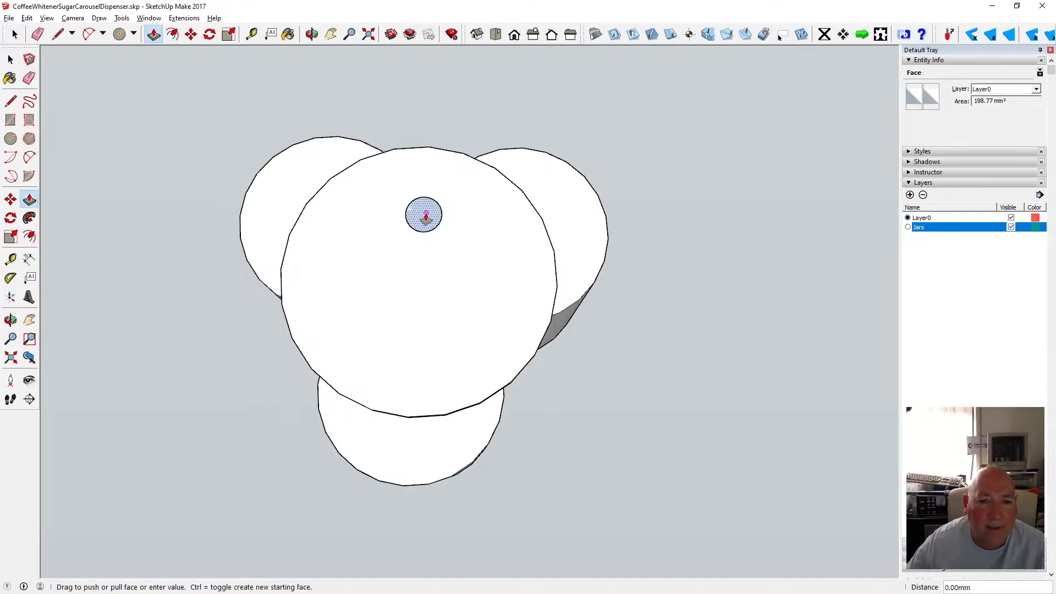
click(426, 216)
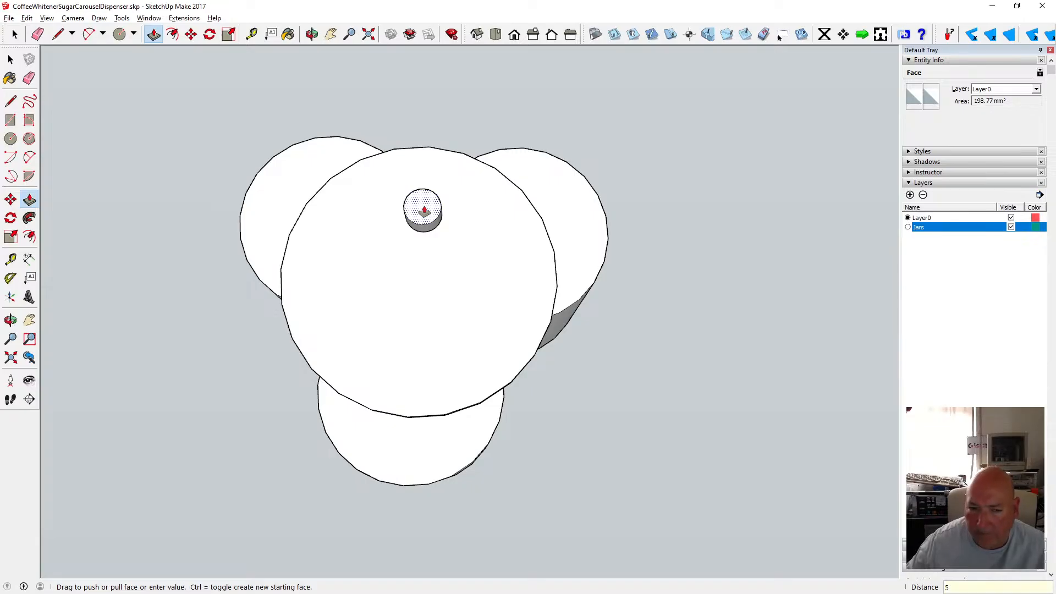
key(Return)
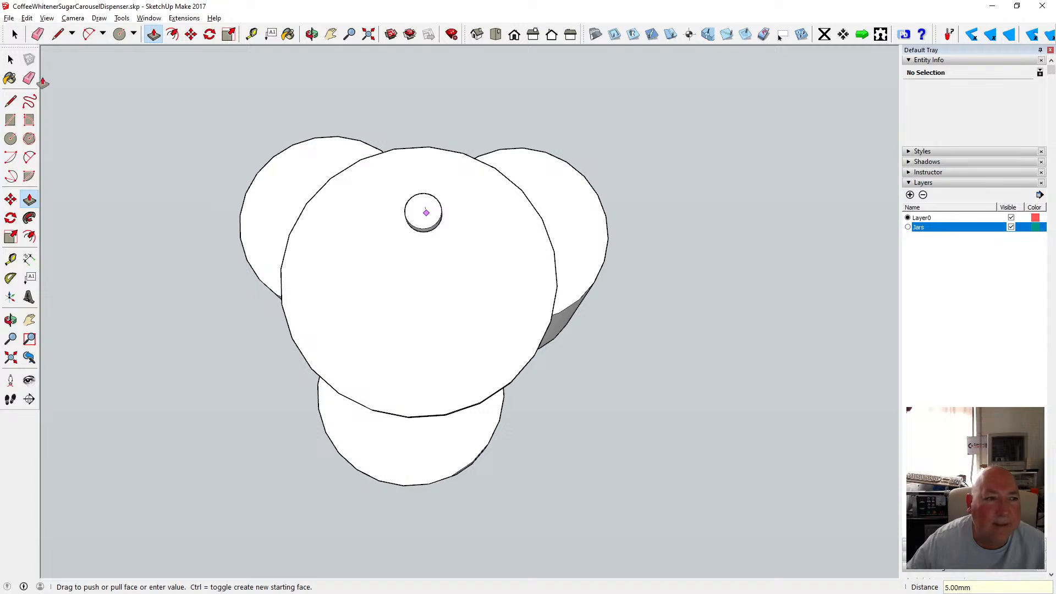
Select the knob and make it into a component.
key(space)
drag(394, 188, 443, 228)
right_click(443, 228)
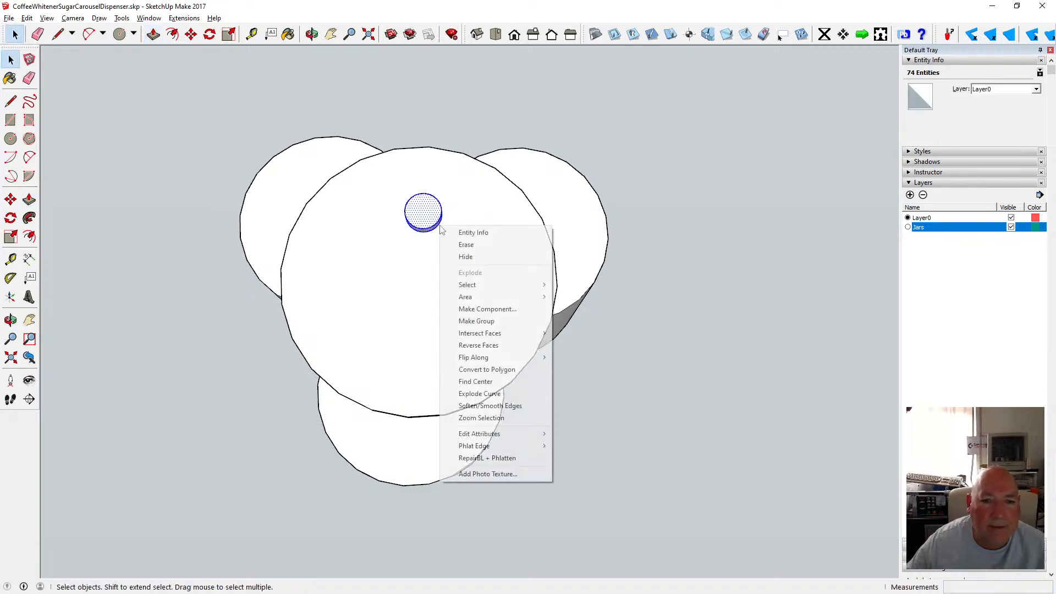
click(513, 309)
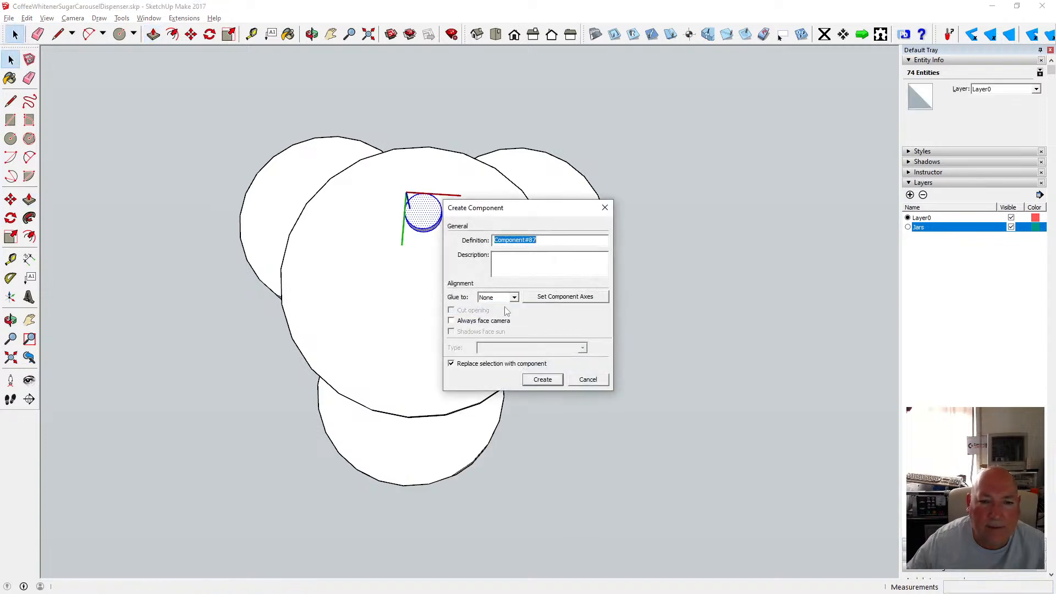
click(542, 379)
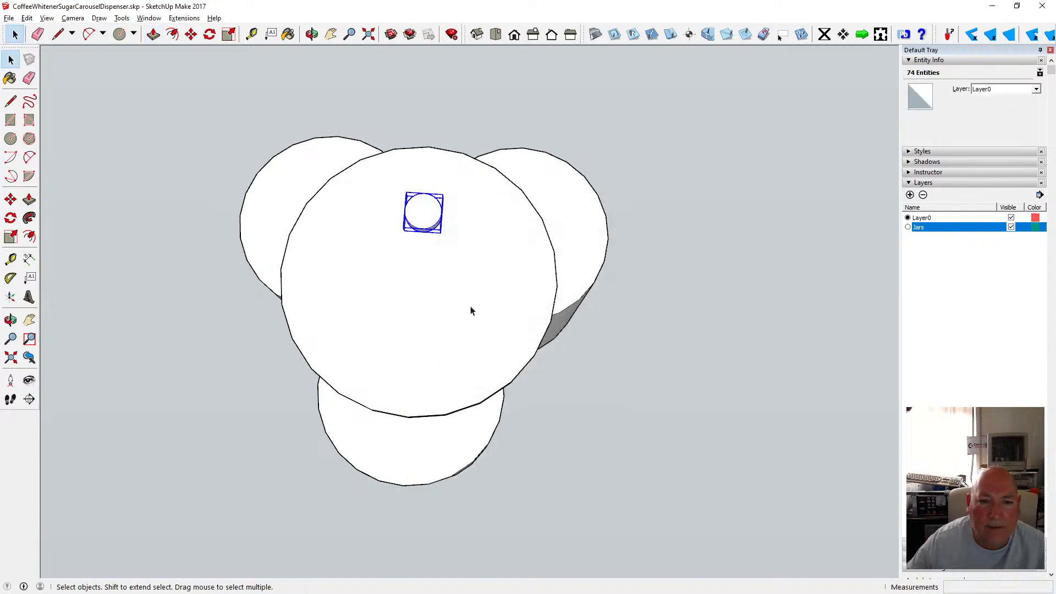
Create guide lines across the disc through its centre between opposite points on its edge.
click(191, 34)
scroll(439, 212, up, 3)
scroll(439, 213, down, 3)
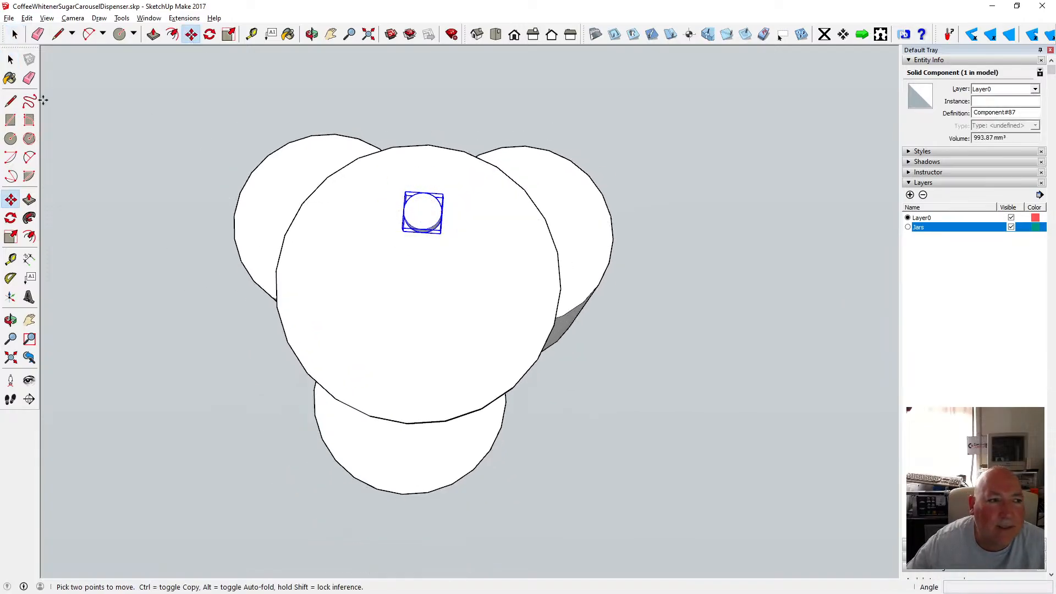
click(252, 35)
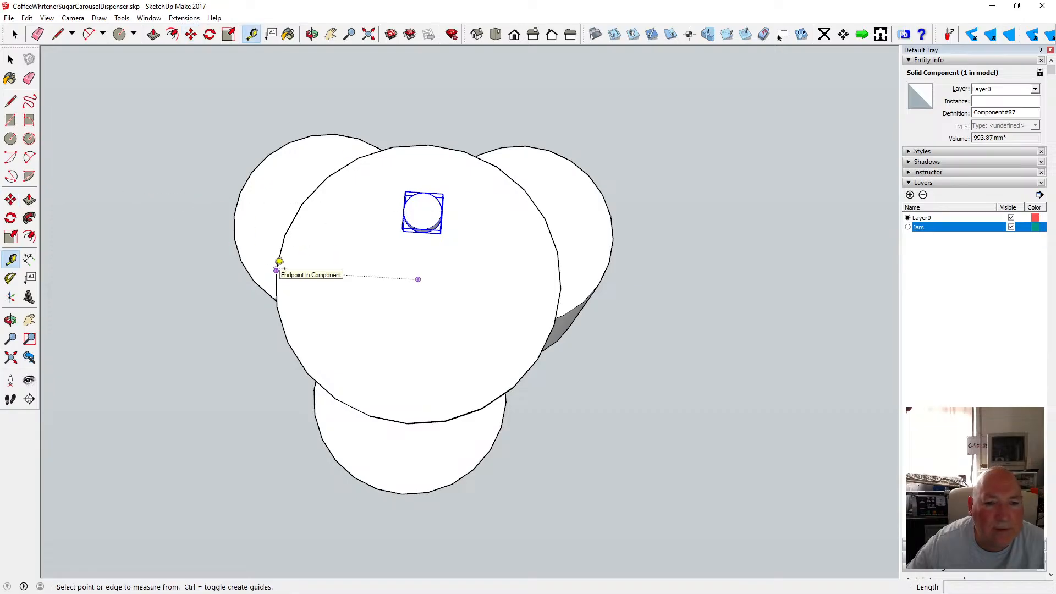
click(276, 271)
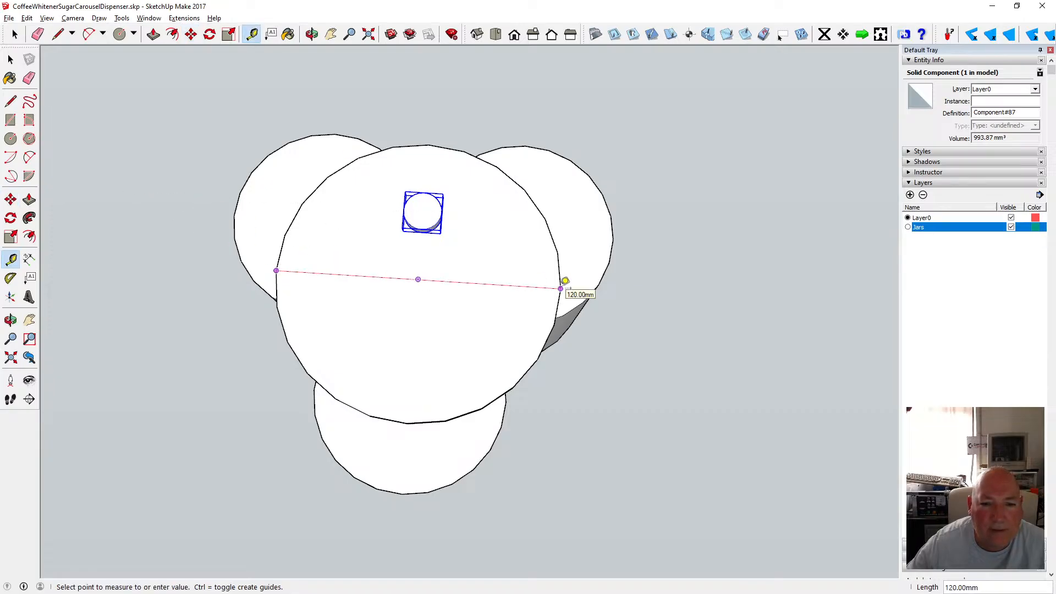
click(561, 287)
click(407, 423)
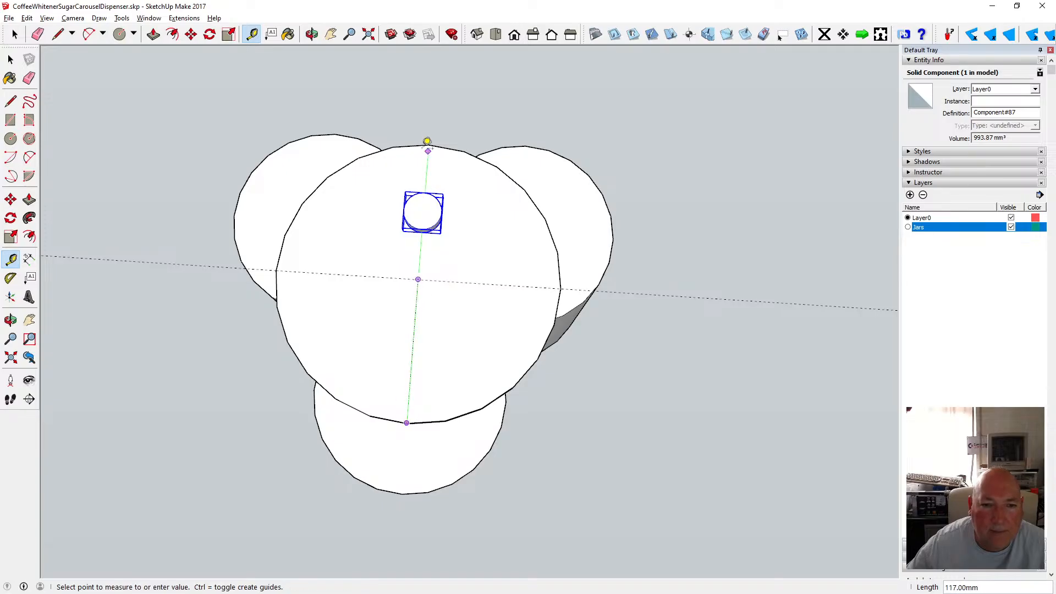
click(435, 137)
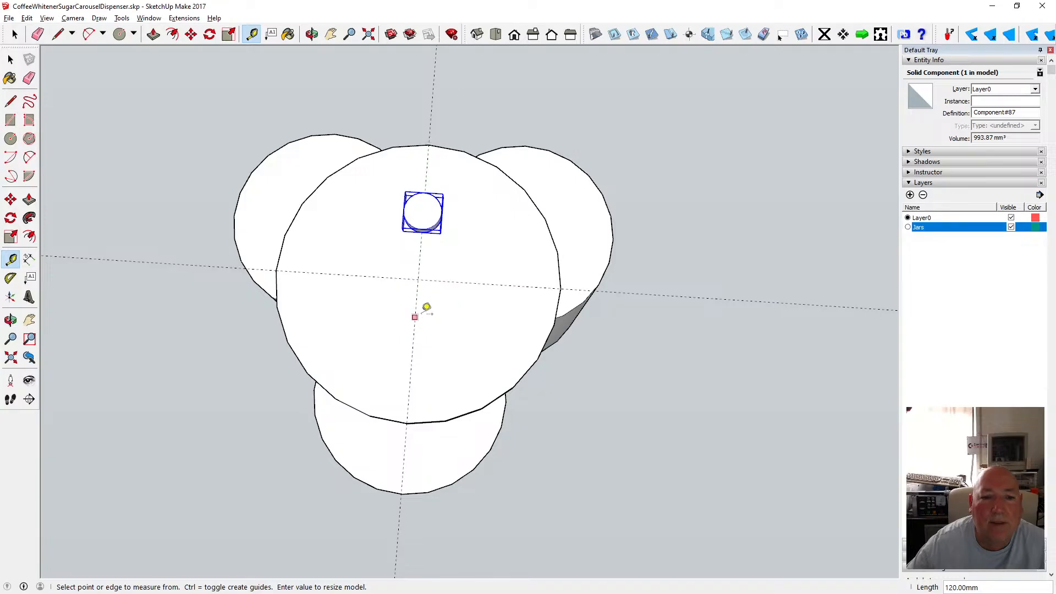
Add two diagonal guide lines through the disc's centre from points on its edge.
click(328, 177)
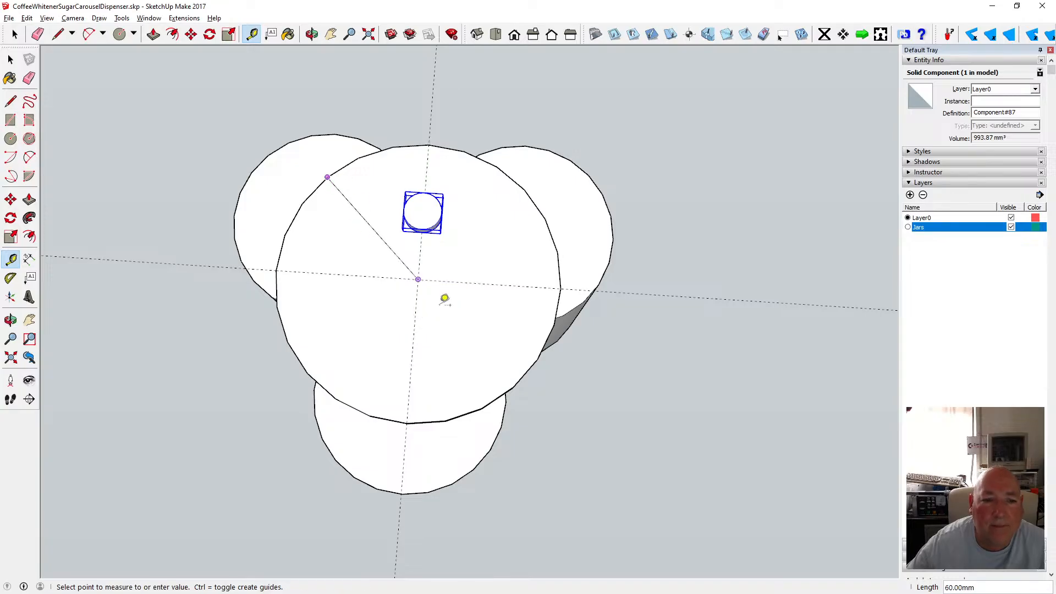
click(513, 387)
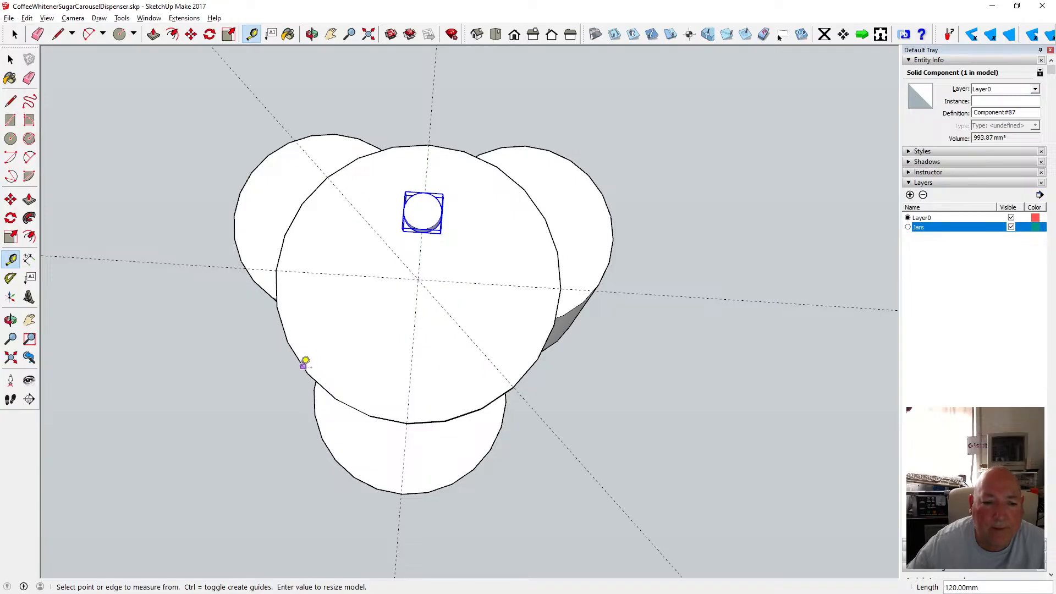
click(297, 357)
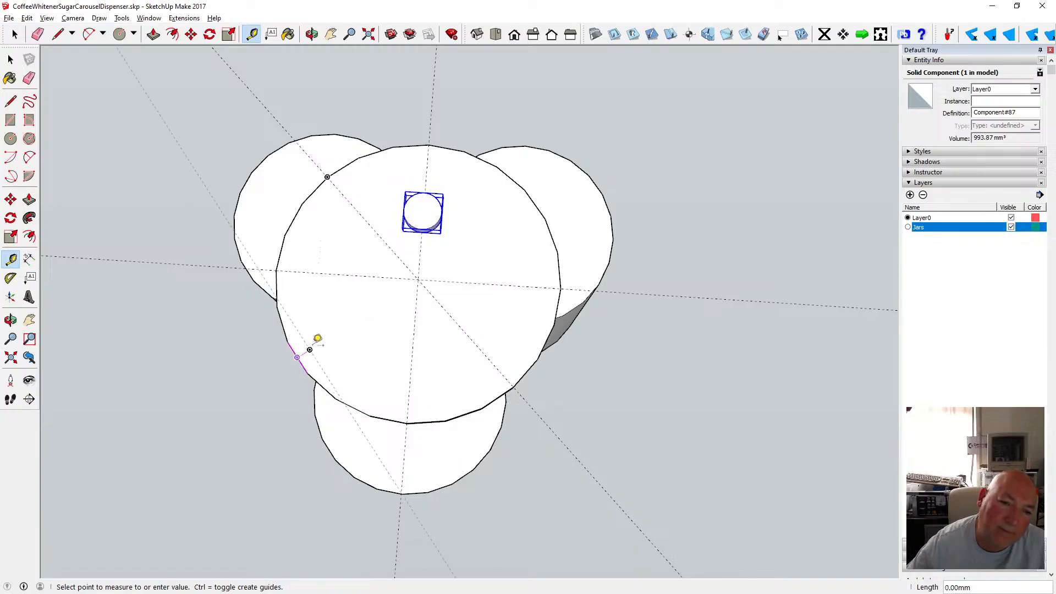
click(535, 204)
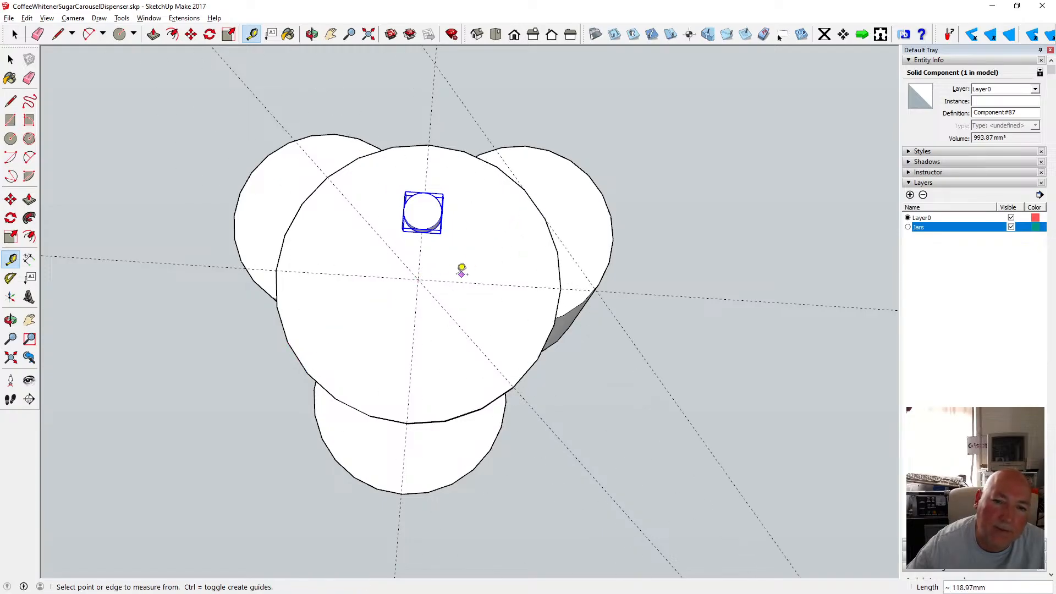
Delete all guides from the model.
click(10, 59)
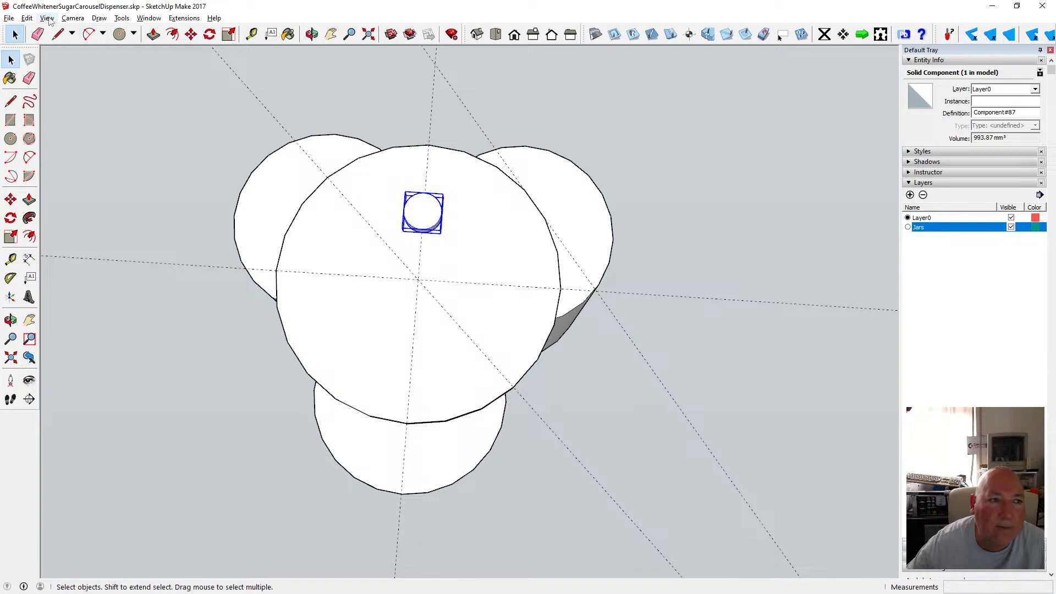
click(26, 18)
click(425, 226)
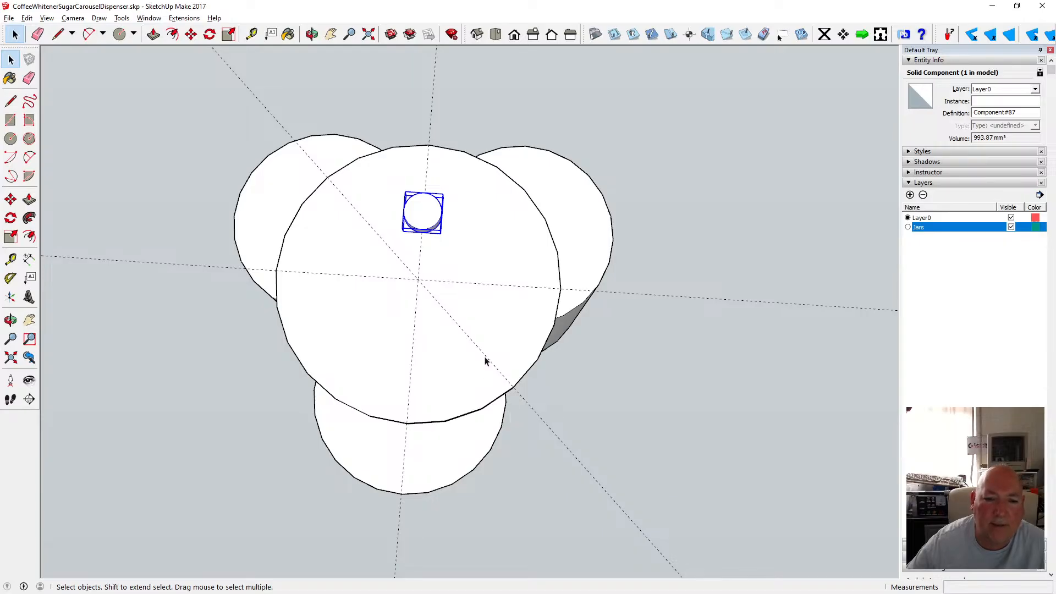
click(543, 424)
click(545, 417)
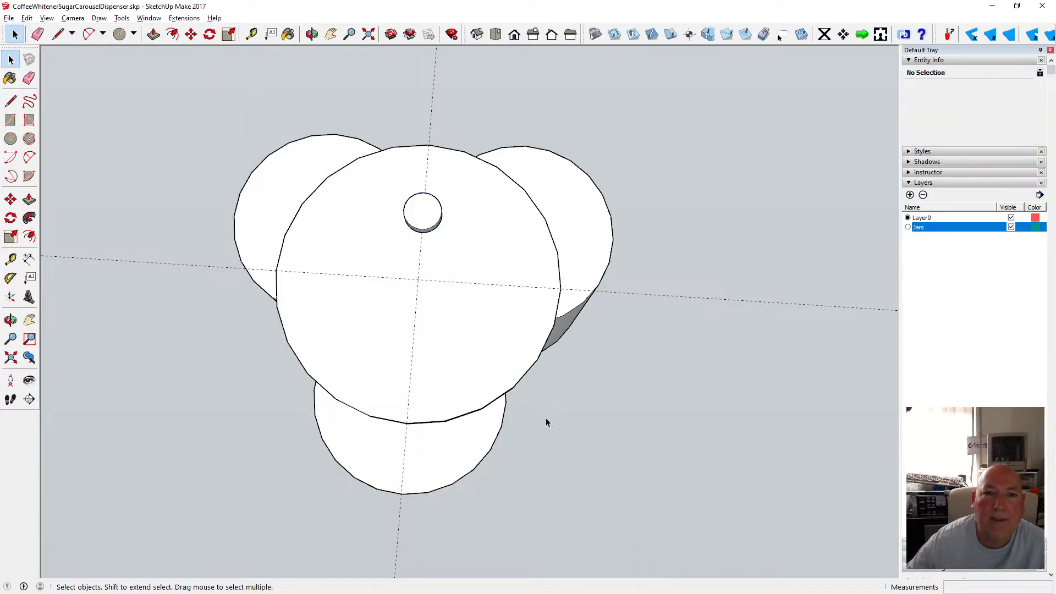
Inspect the knob's position on the disc from top, iso and orbited views.
click(500, 34)
scroll(365, 210, down, 3)
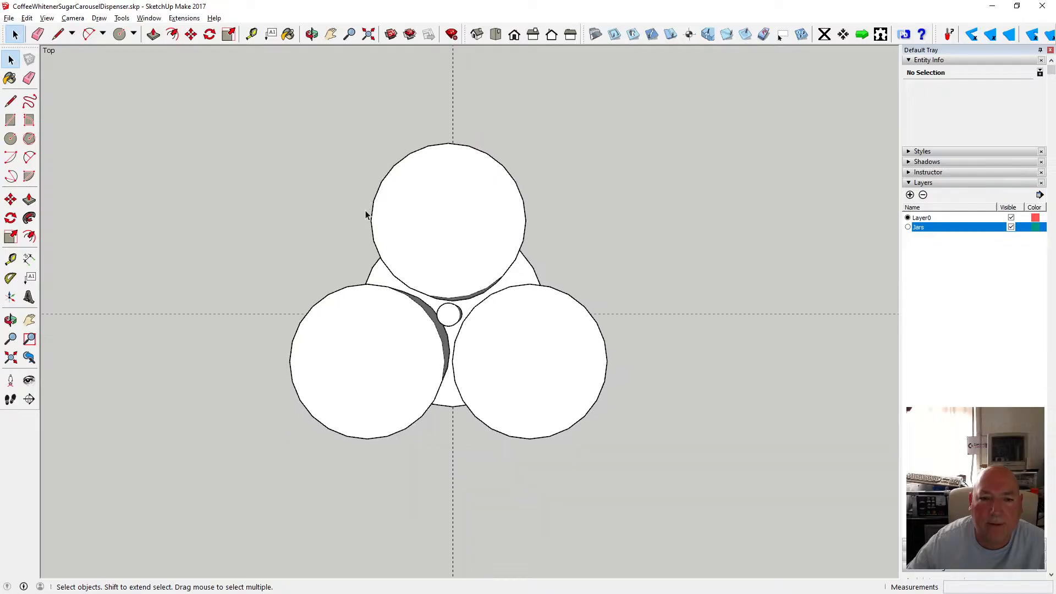
click(477, 34)
click(437, 307)
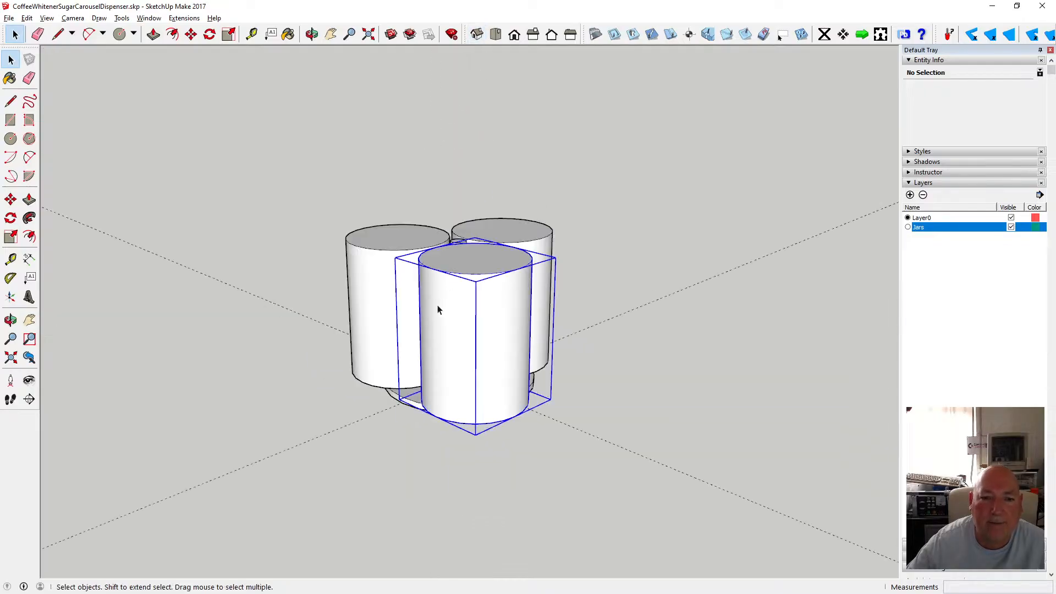
click(443, 154)
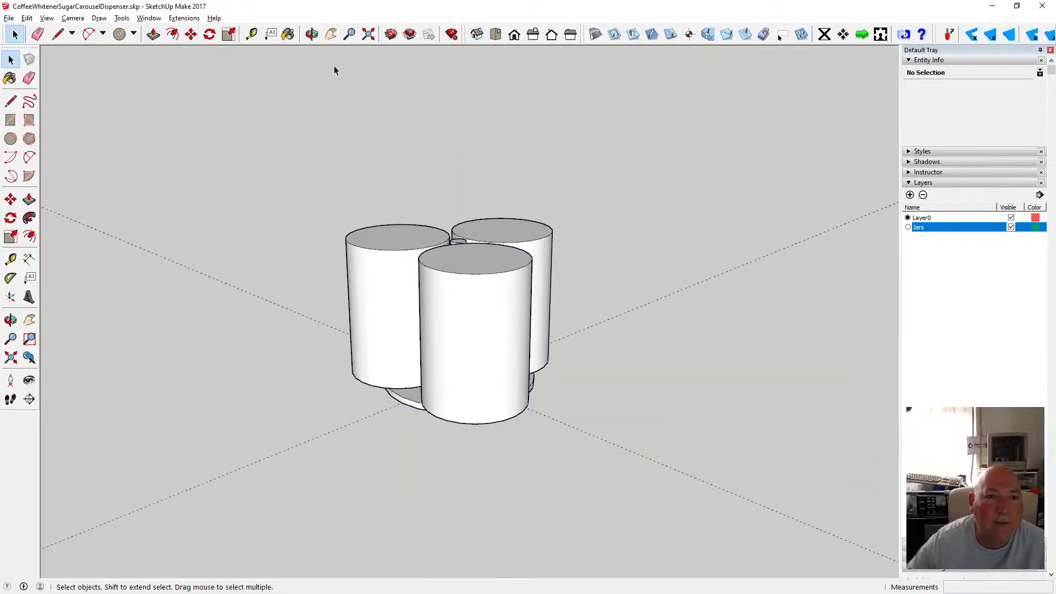
click(311, 34)
drag(374, 99, 525, 361)
scroll(452, 329, up, 5)
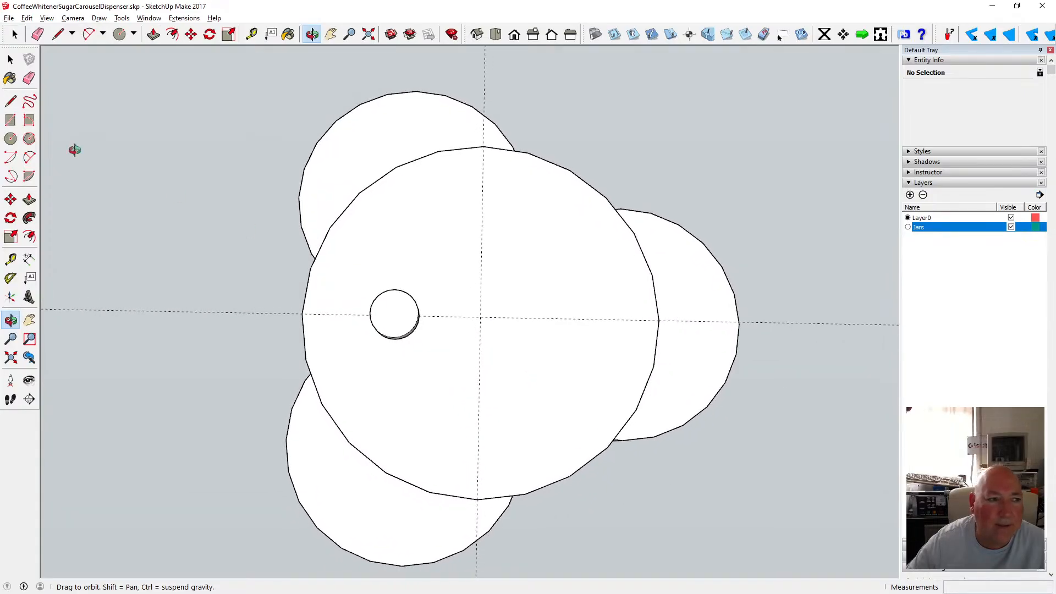
Draw two diagonal lines across the disc through its centre, each between points on the disc's edge.
click(11, 101)
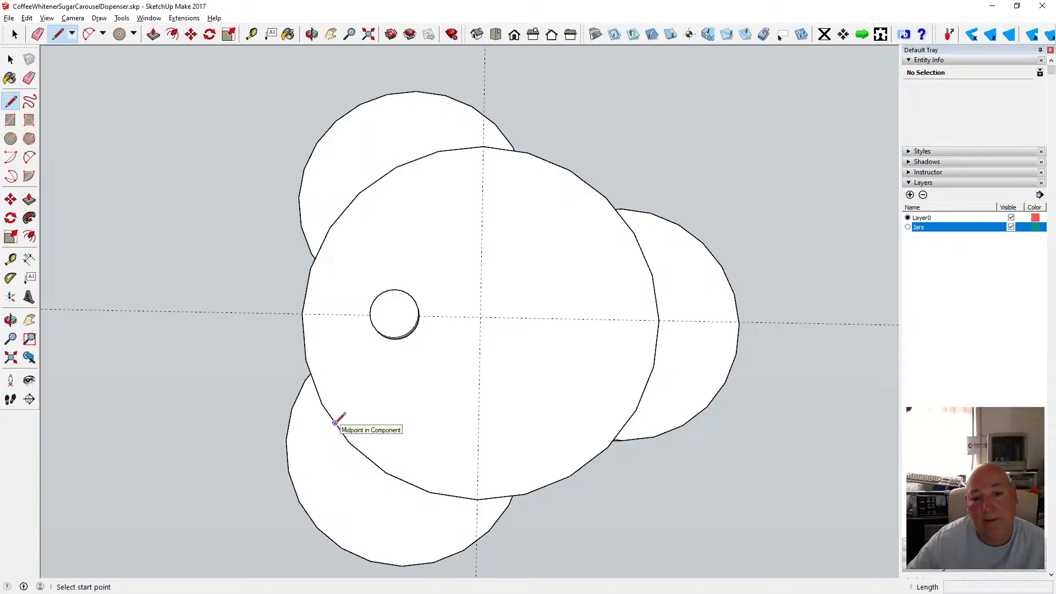
click(349, 442)
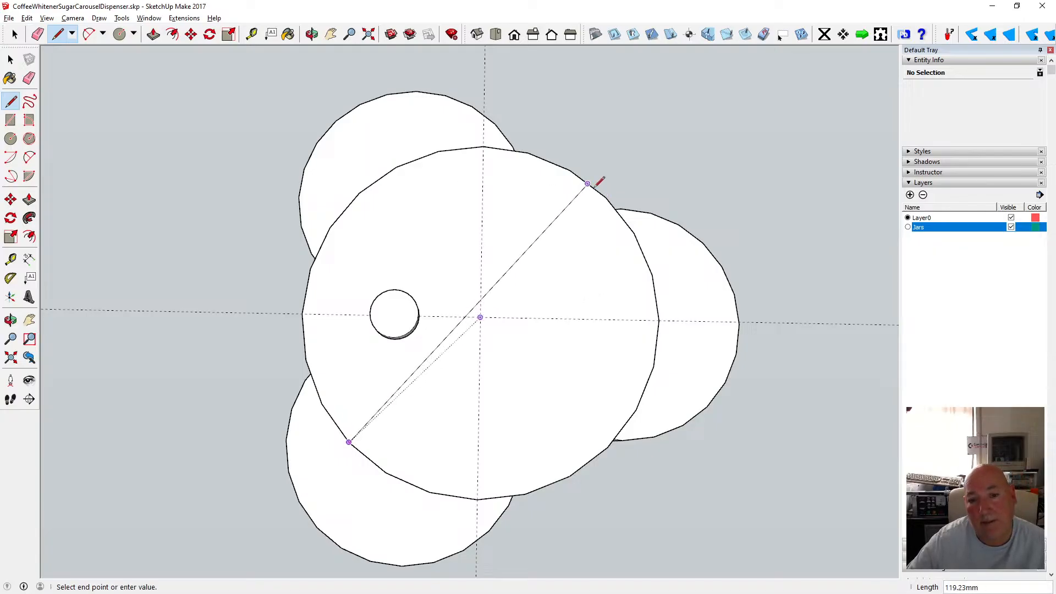
key(Escape)
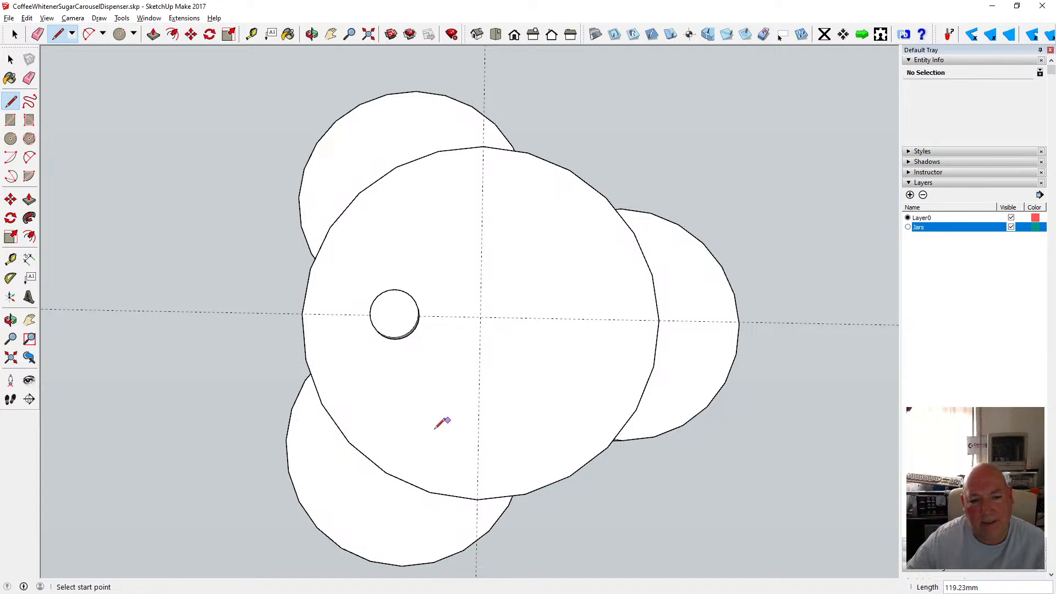
click(367, 457)
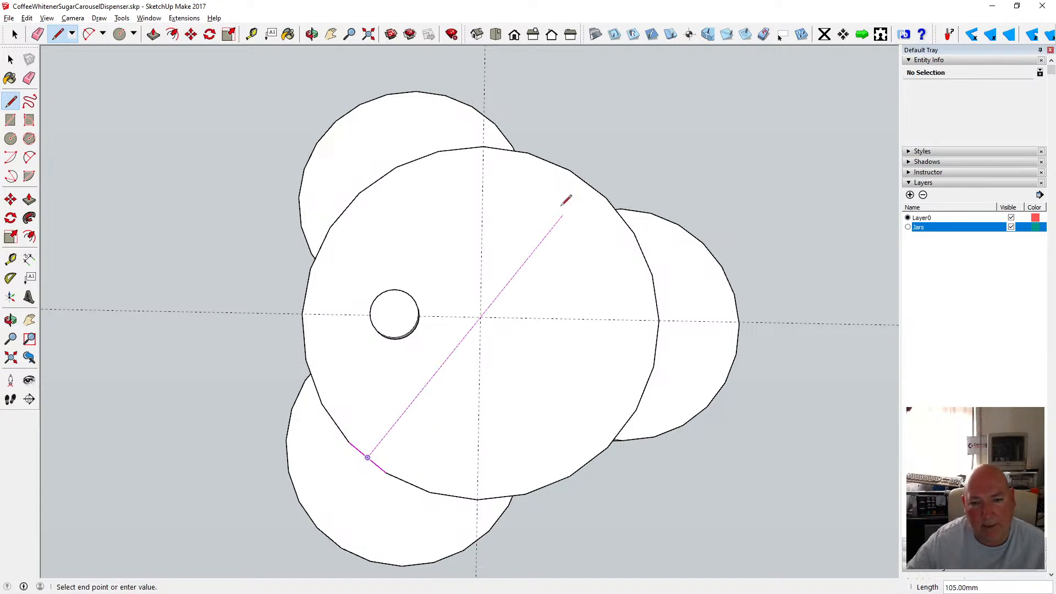
click(586, 185)
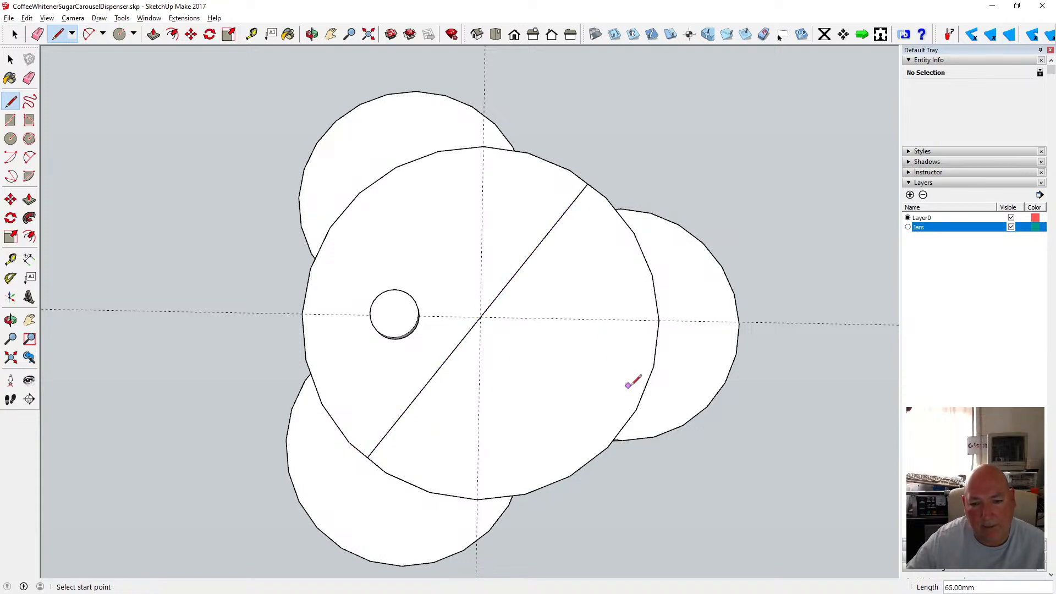
click(621, 428)
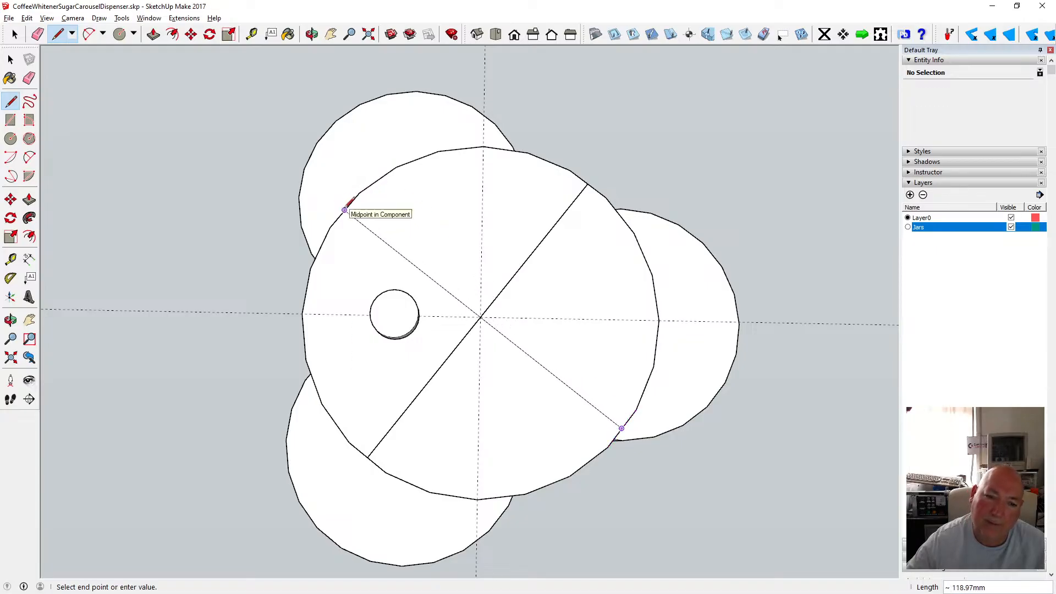
click(345, 210)
click(11, 59)
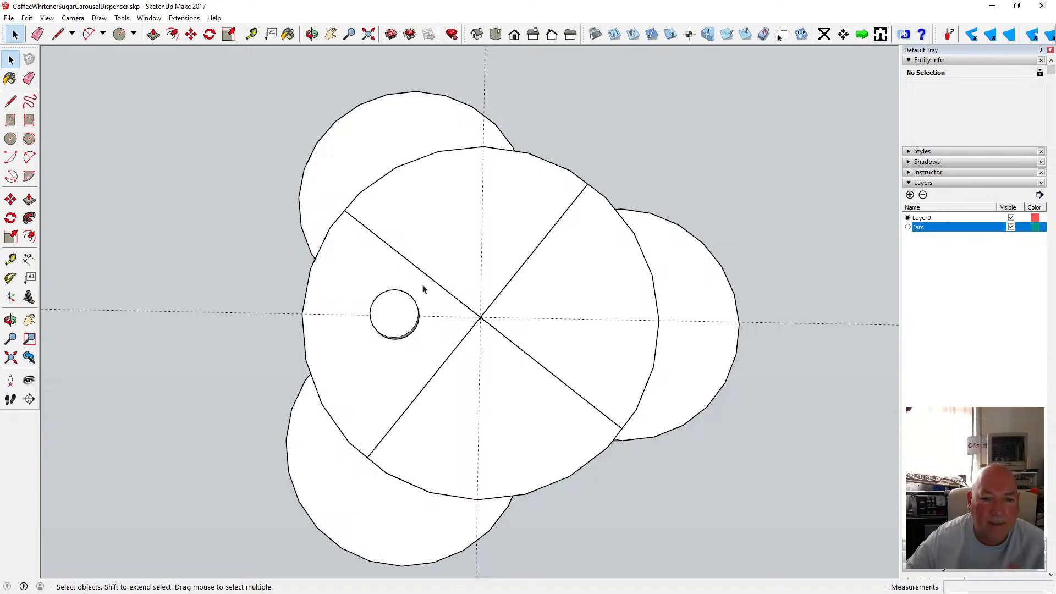
scroll(422, 290, down, 3)
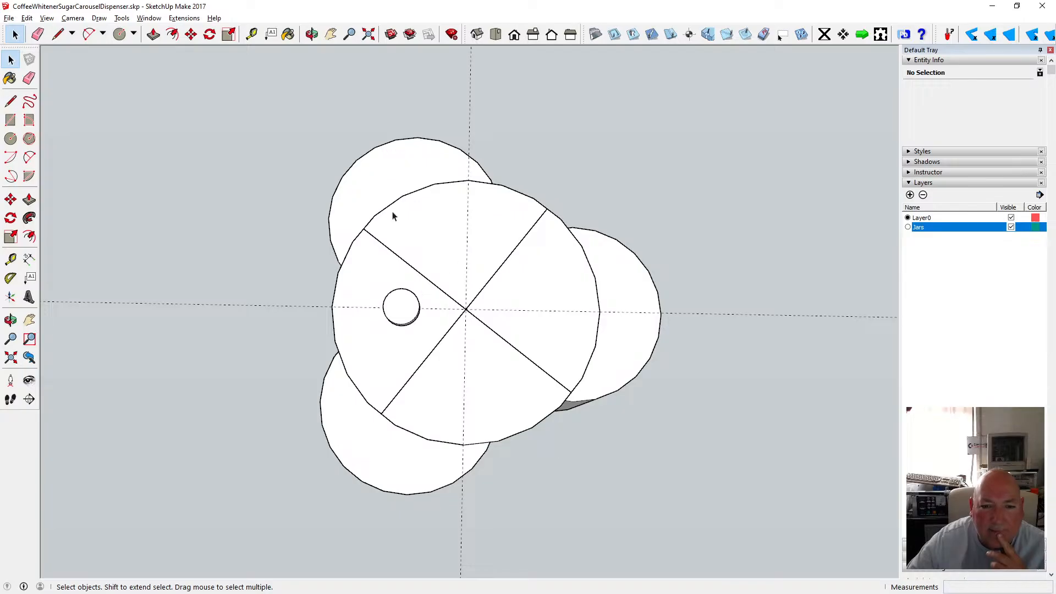
Undo the second line and draw another line across the disc through its centre between edge midpoints.
click(27, 18)
click(41, 29)
click(11, 100)
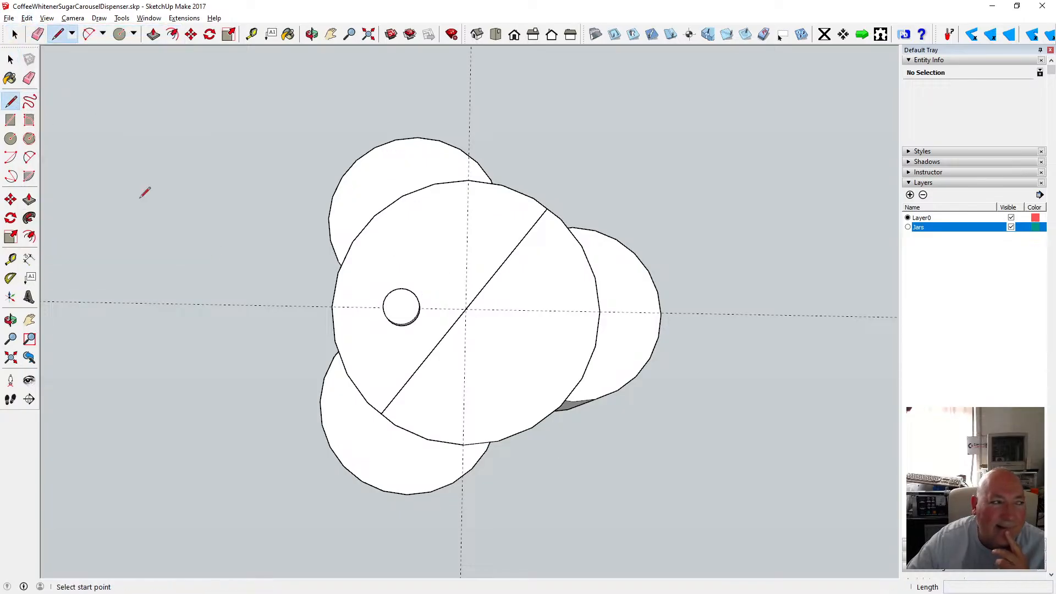
click(516, 434)
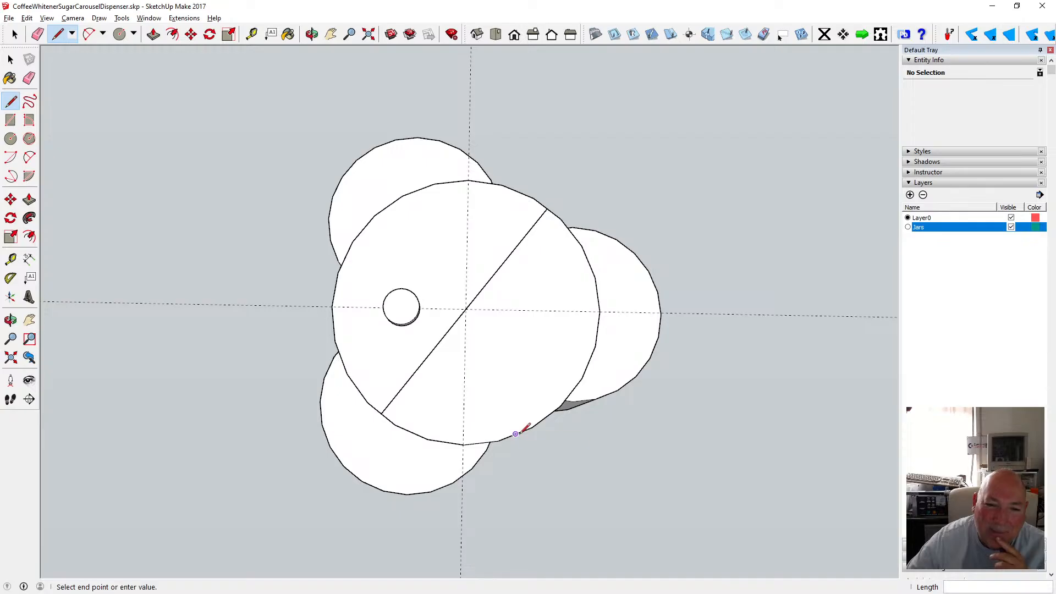
click(418, 190)
key(Escape)
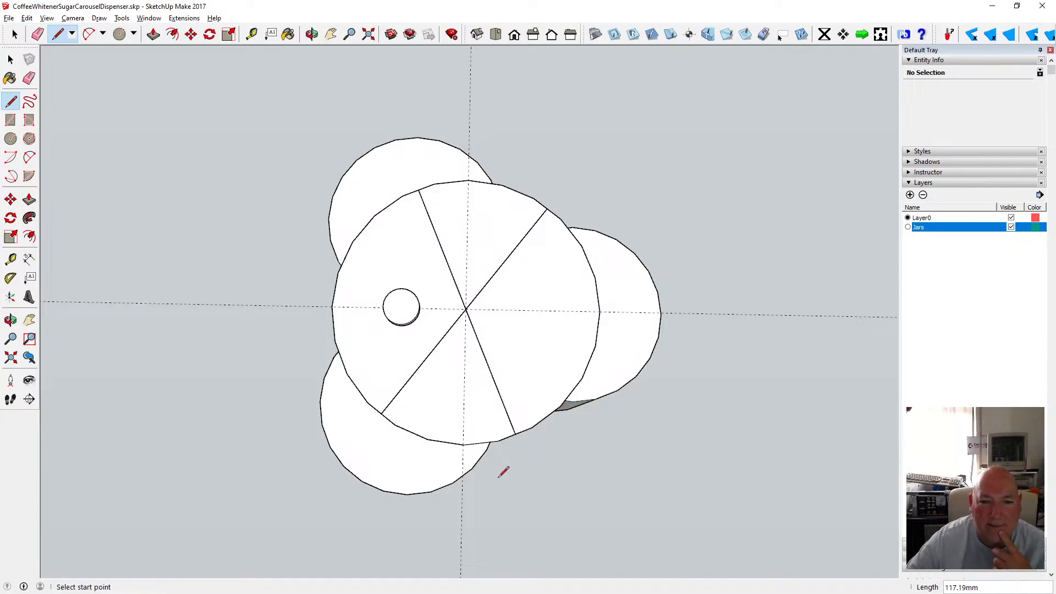
Undo all the lines drawn across the disc.
click(26, 17)
click(52, 34)
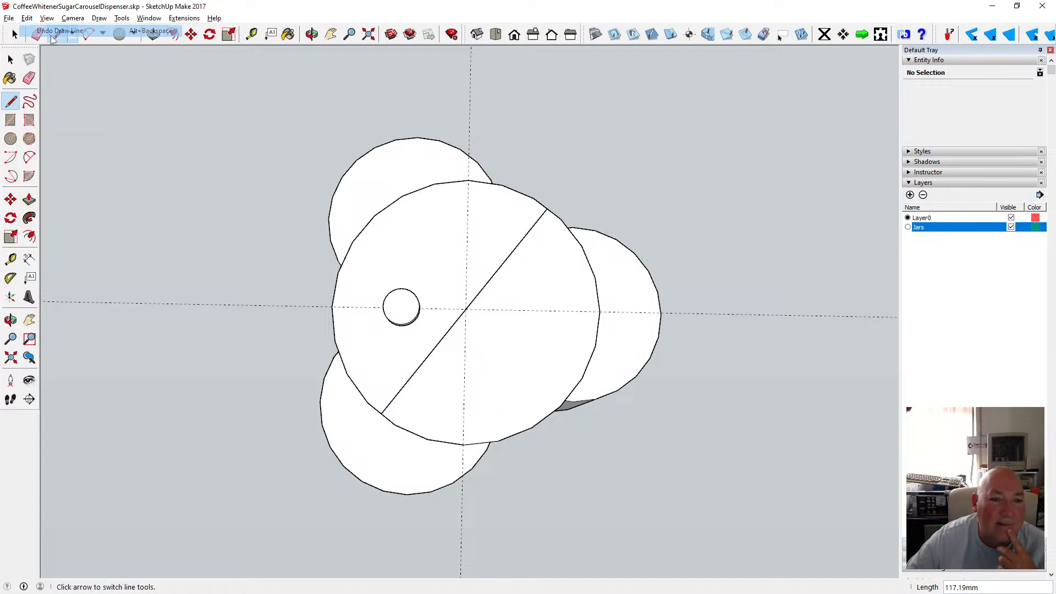
click(27, 18)
click(55, 26)
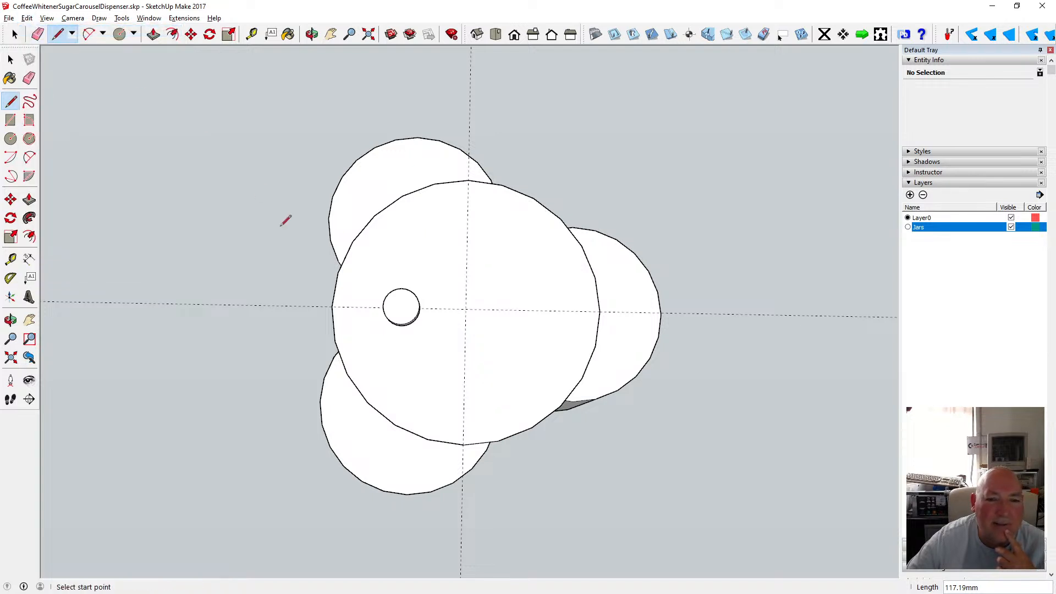
Open the knob component and inspect it from orbited views, then return to the top view of the model.
click(11, 59)
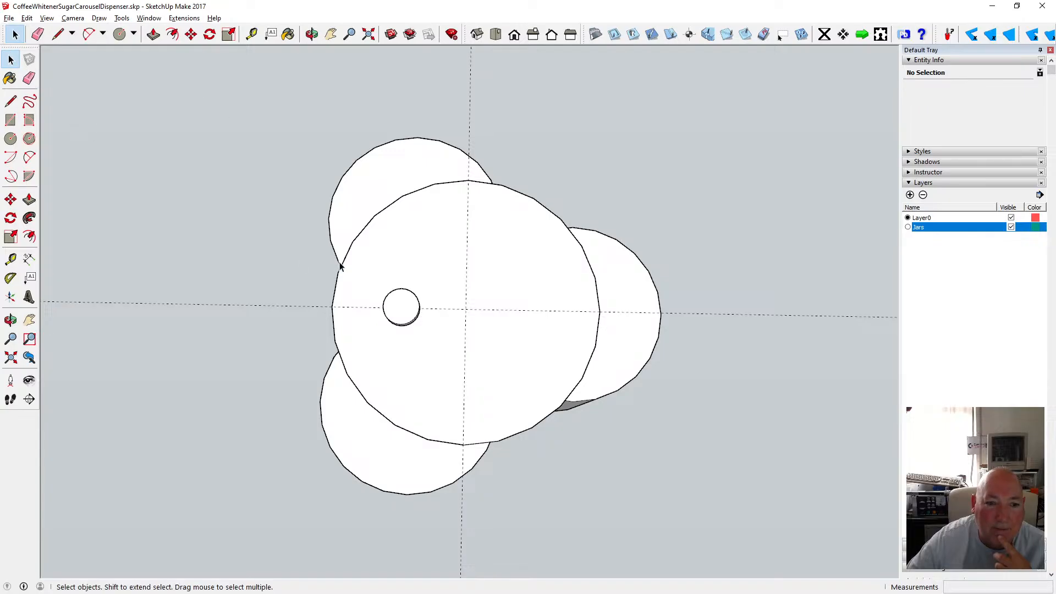
double_click(405, 304)
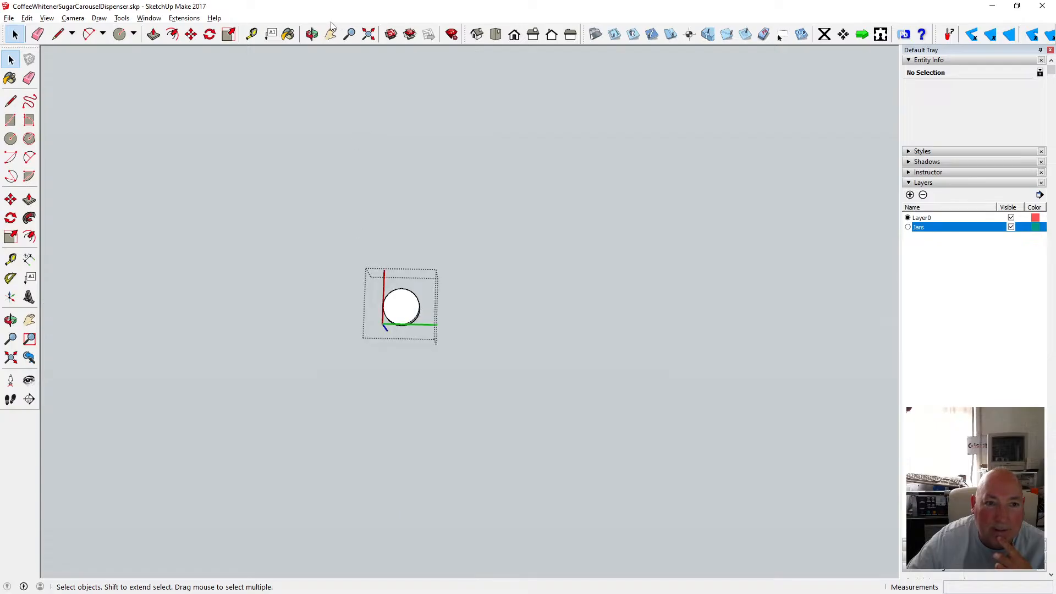
click(311, 34)
drag(418, 274, 322, 243)
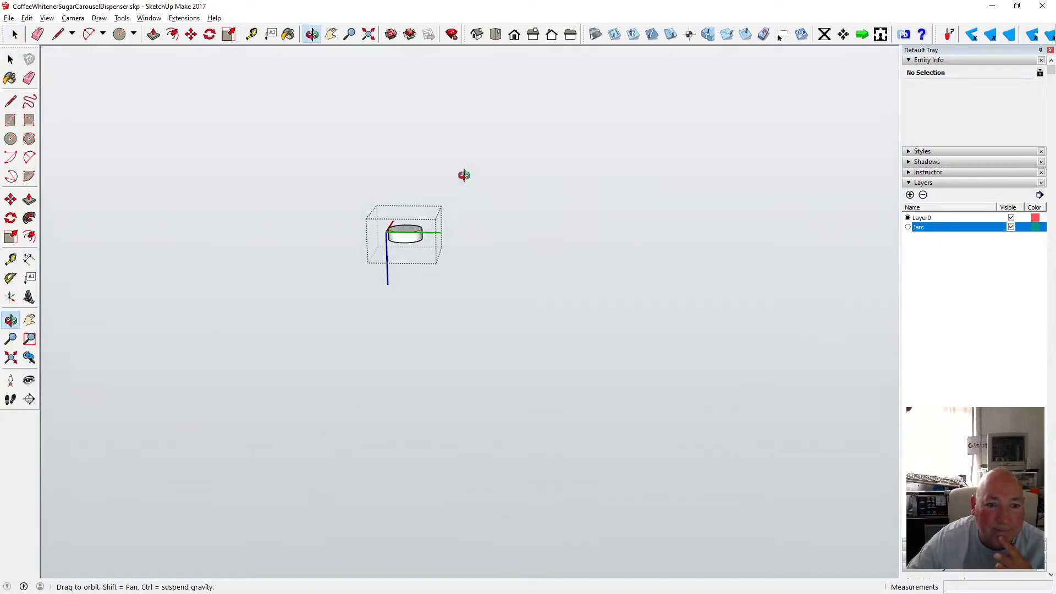
drag(464, 175, 469, 141)
key(space)
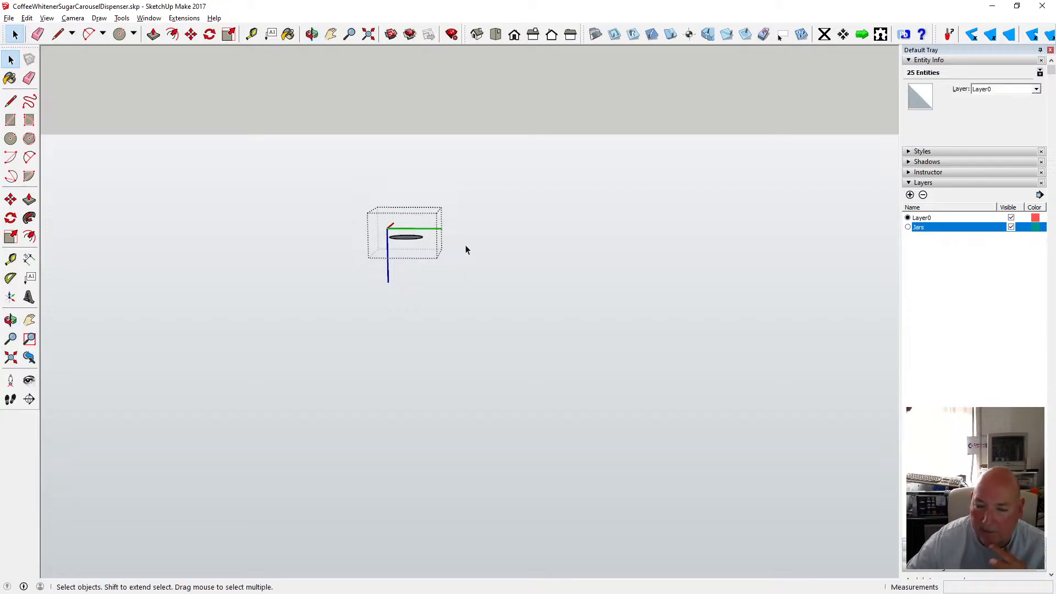
key(shift+z)
key(o)
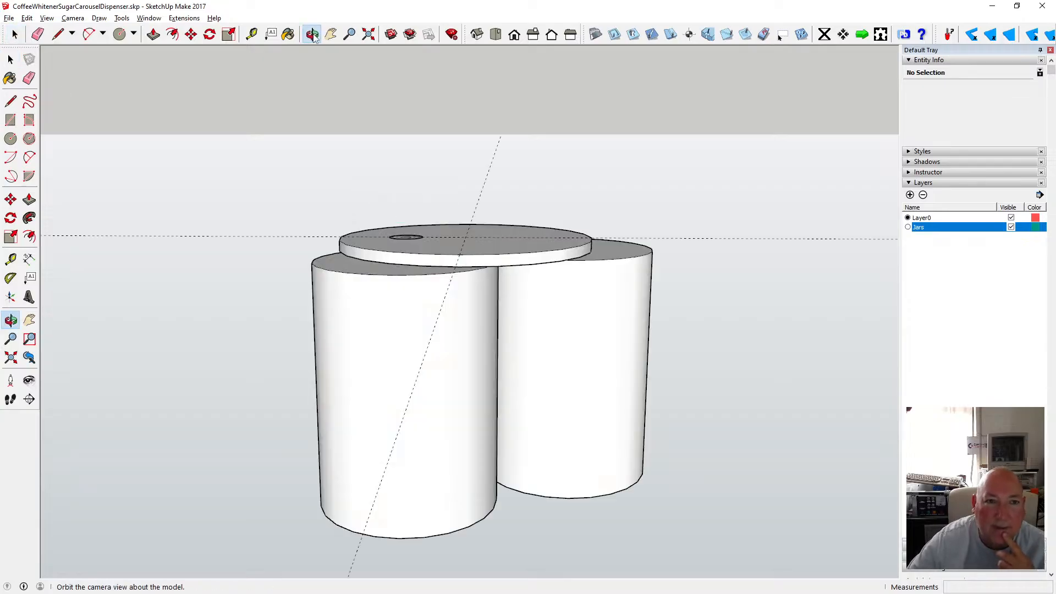
drag(473, 264, 406, 359)
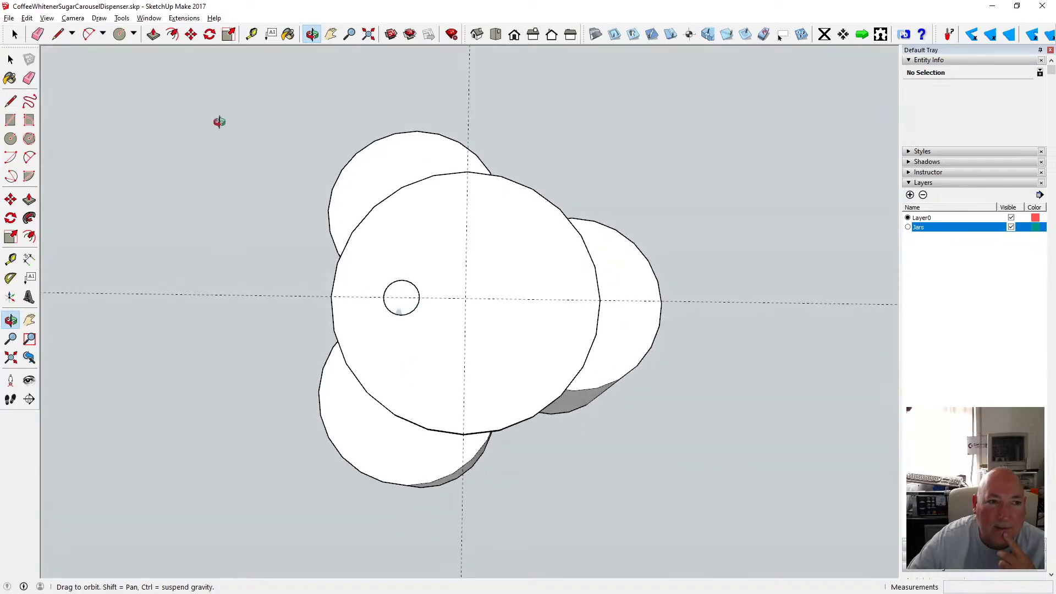
Move the knob from its centre onto the disc's edge on the vertical axis at the top.
click(191, 35)
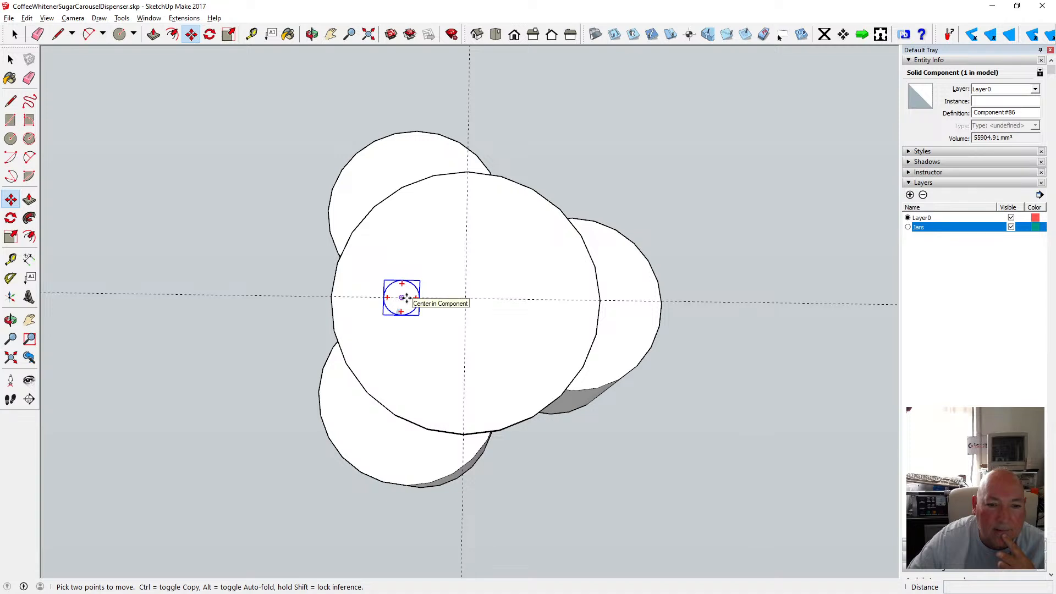
click(401, 297)
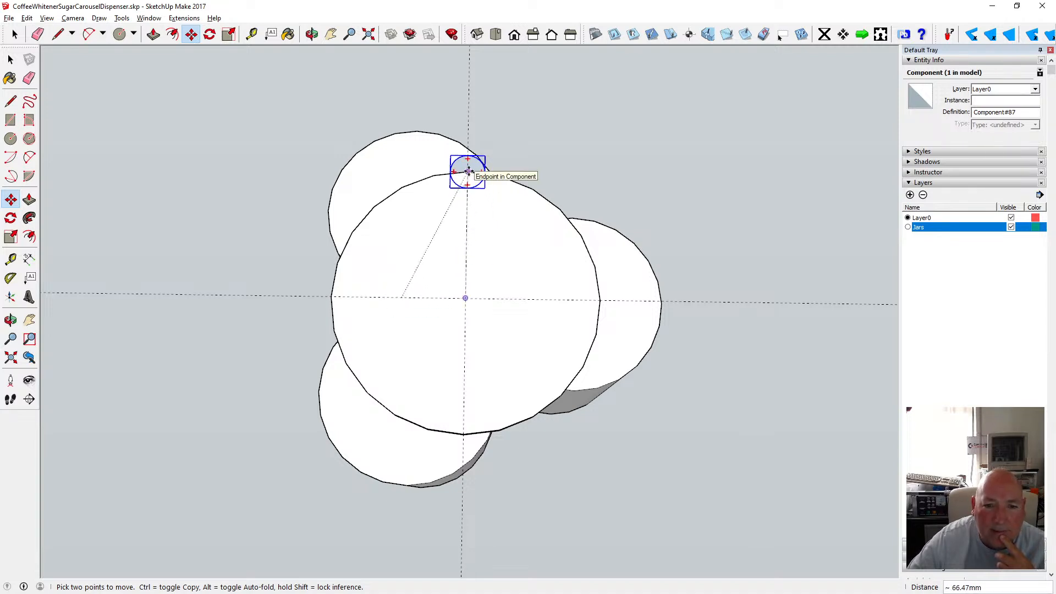
click(468, 171)
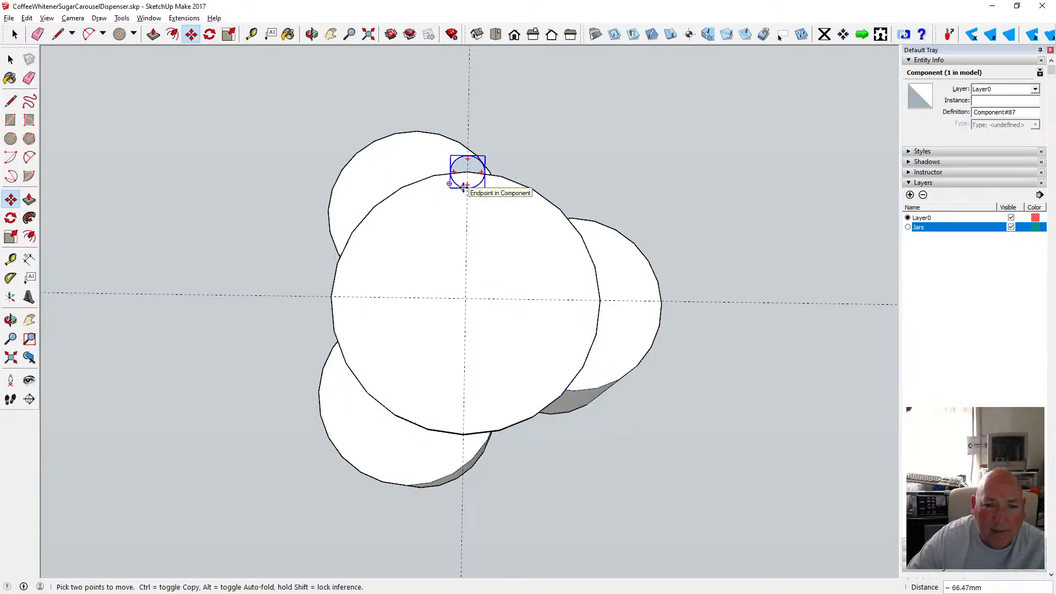
Copy the knob and place the copy on the disc's lower-left edge.
click(463, 188)
key(ctrl)
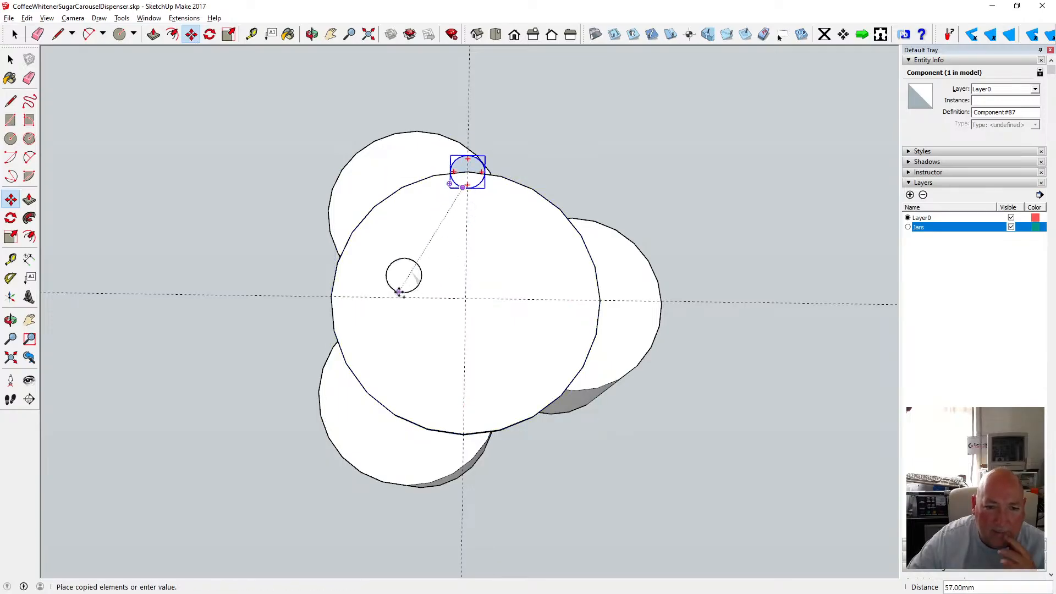
click(402, 379)
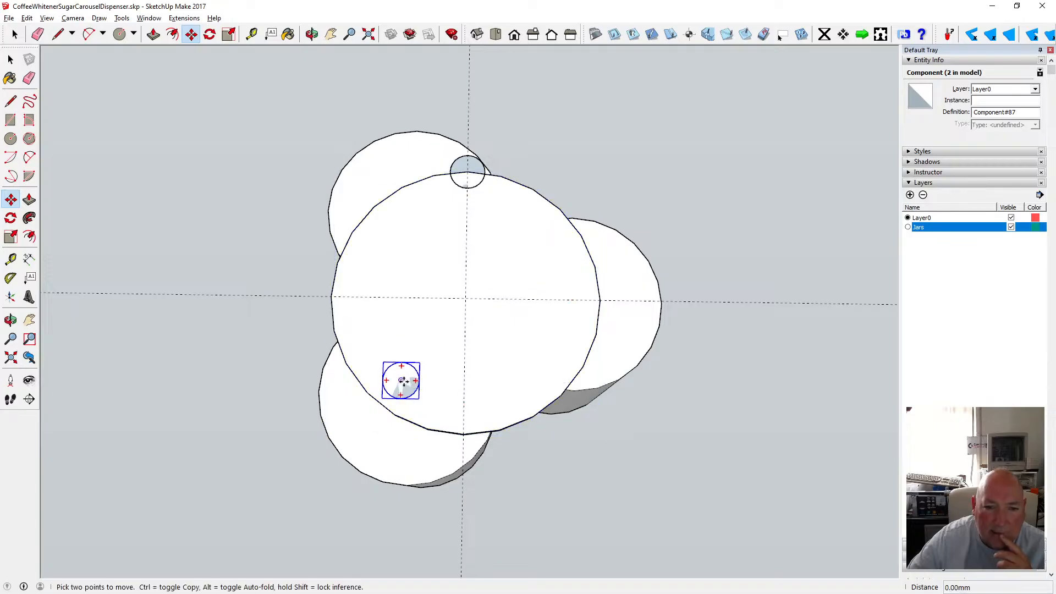
click(401, 380)
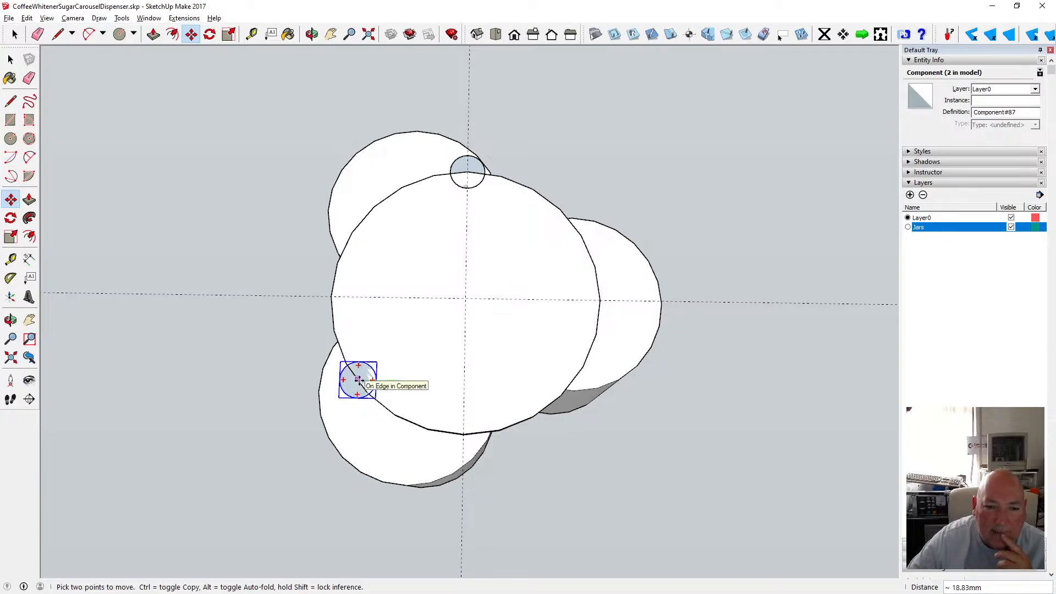
click(358, 380)
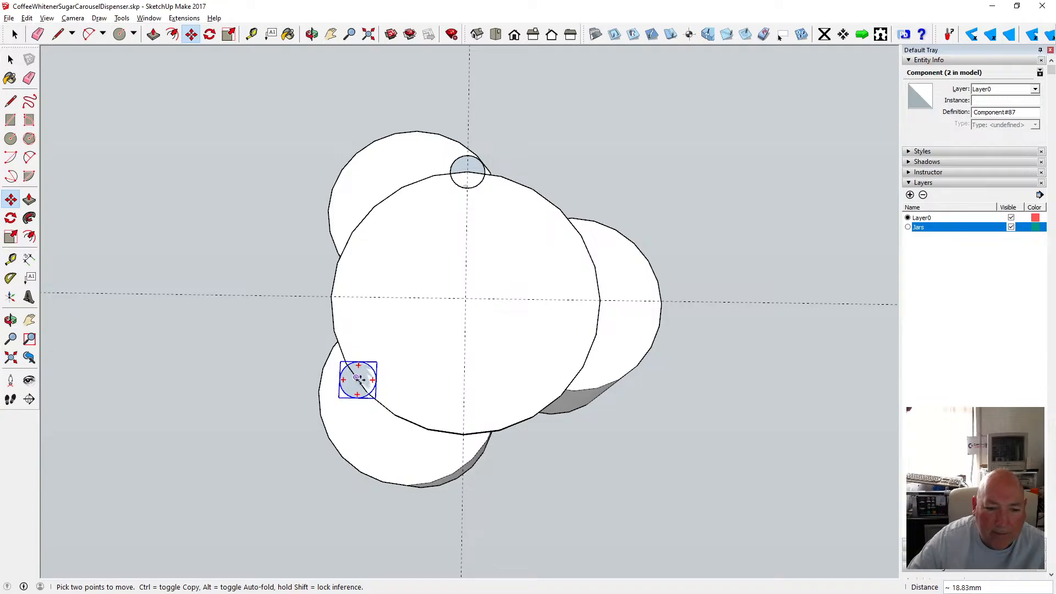
Copy the knob again and place the copy on the disc's lower-right edge.
ctrl+click(377, 380)
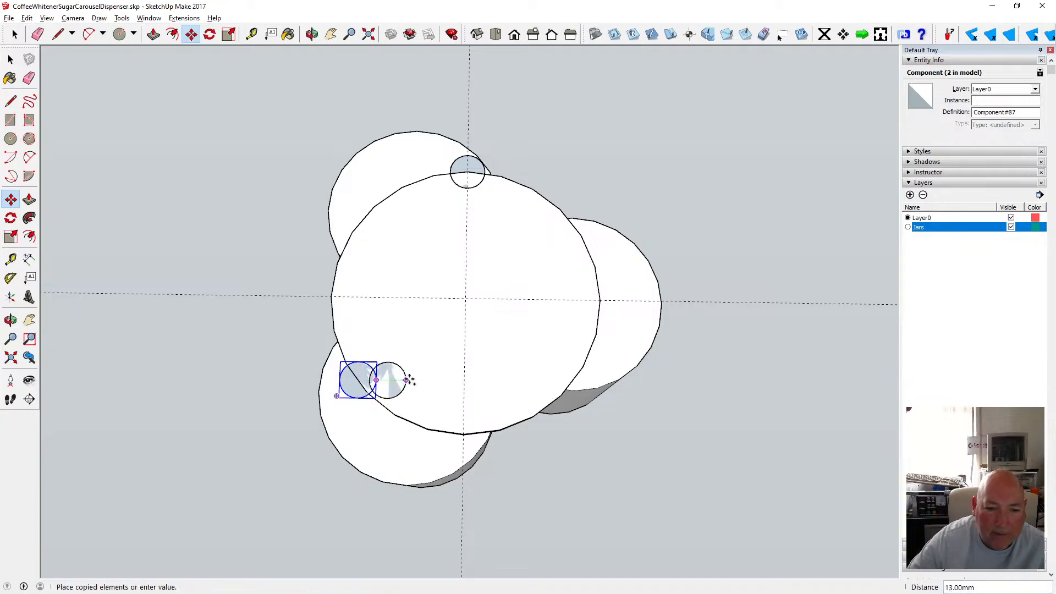
click(548, 380)
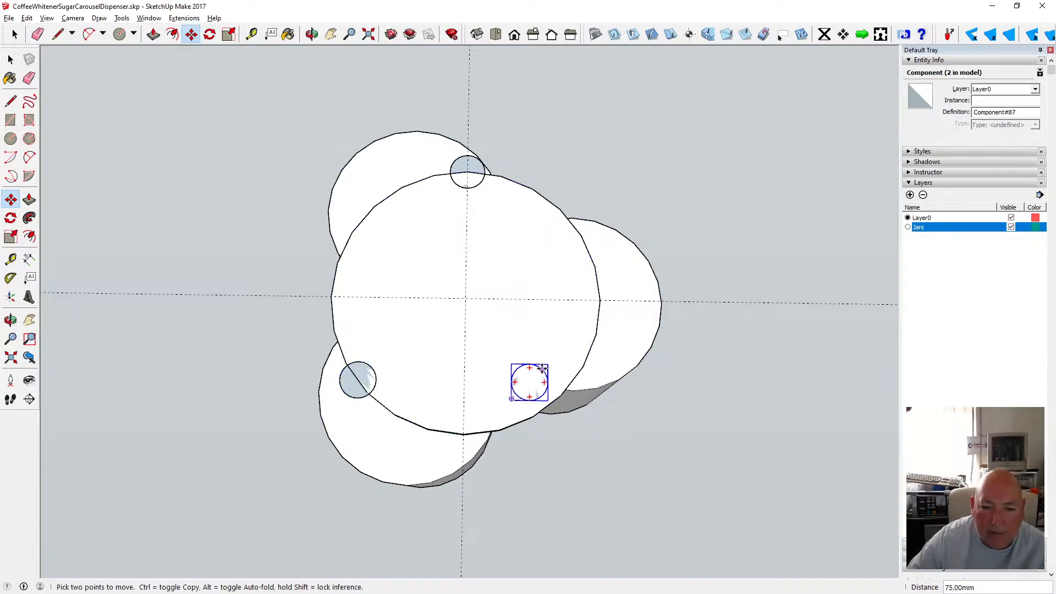
click(530, 382)
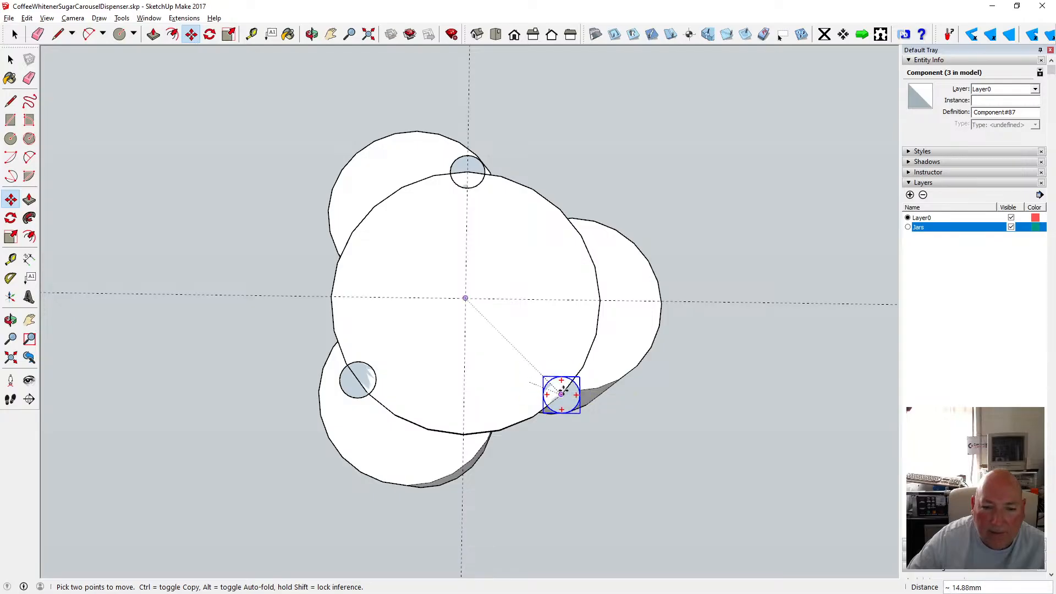
click(570, 383)
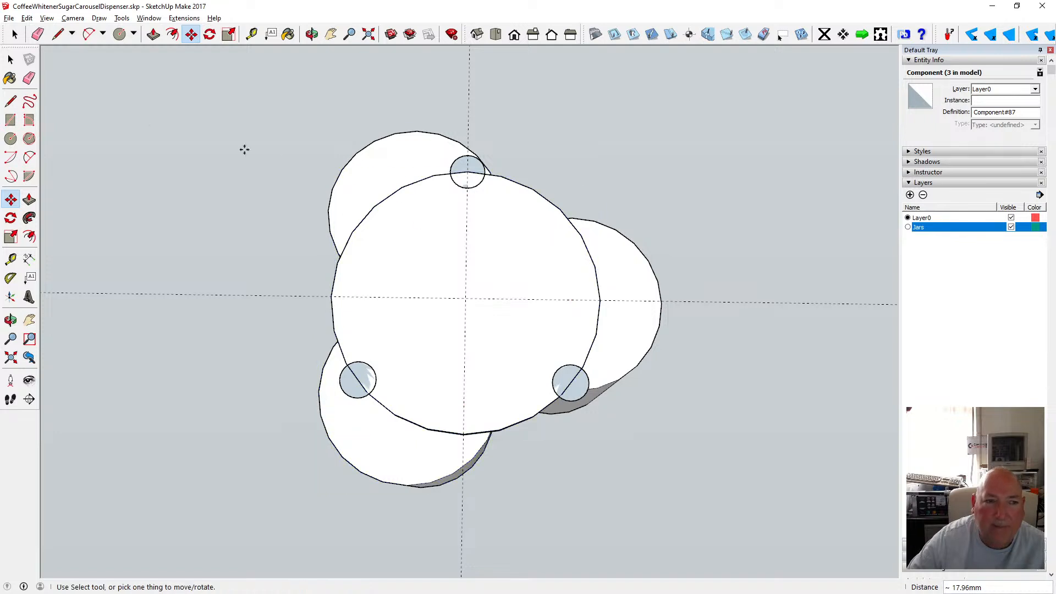
Delete the horizontal and vertical guide lines from the model.
key(space)
click(337, 199)
click(245, 173)
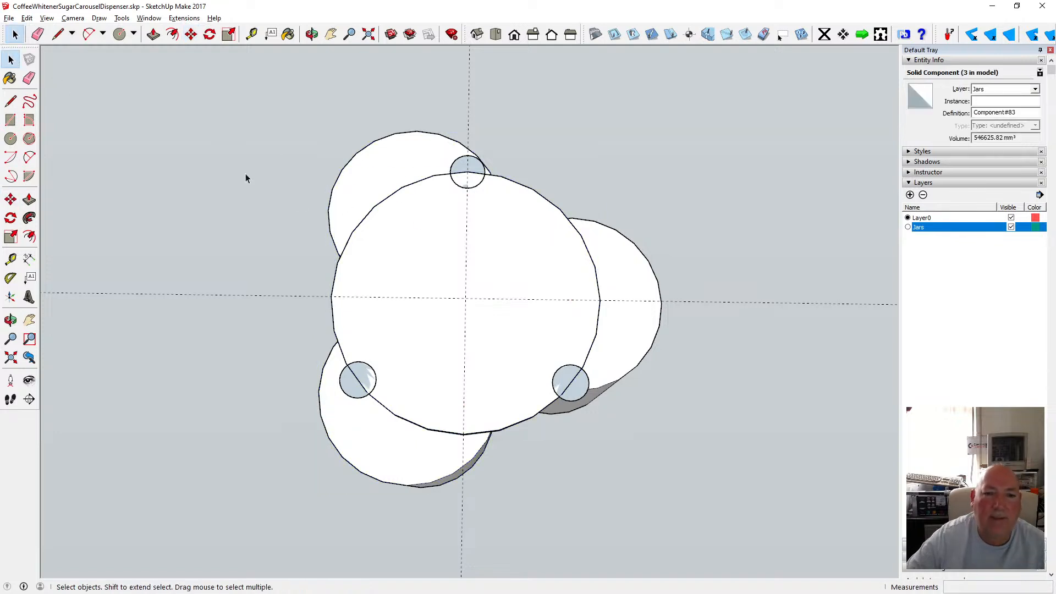
click(292, 296)
key(Delete)
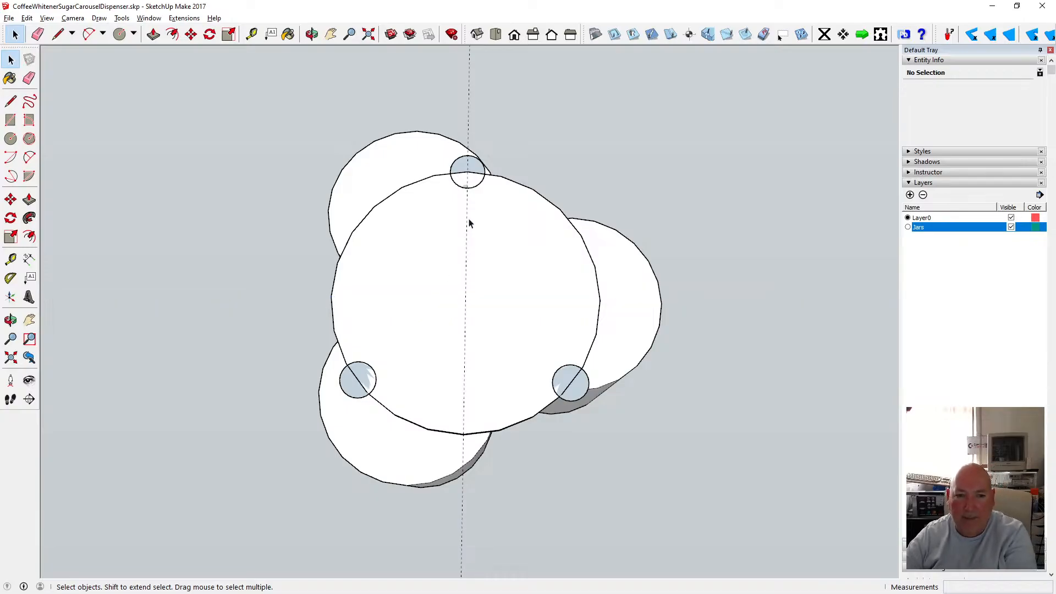
click(570, 402)
key(Delete)
click(312, 35)
drag(430, 187, 438, 262)
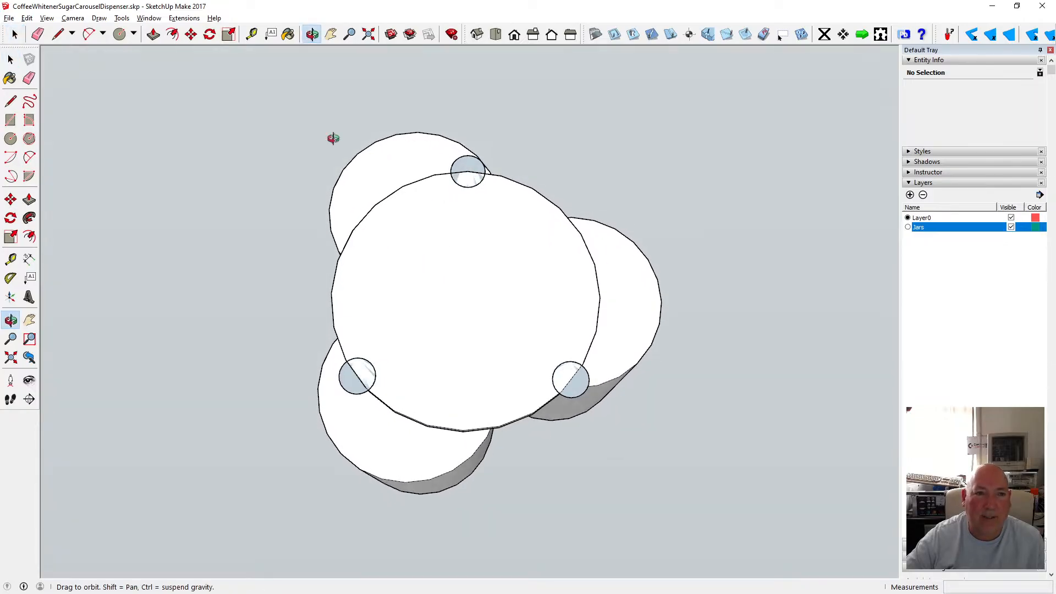
click(192, 35)
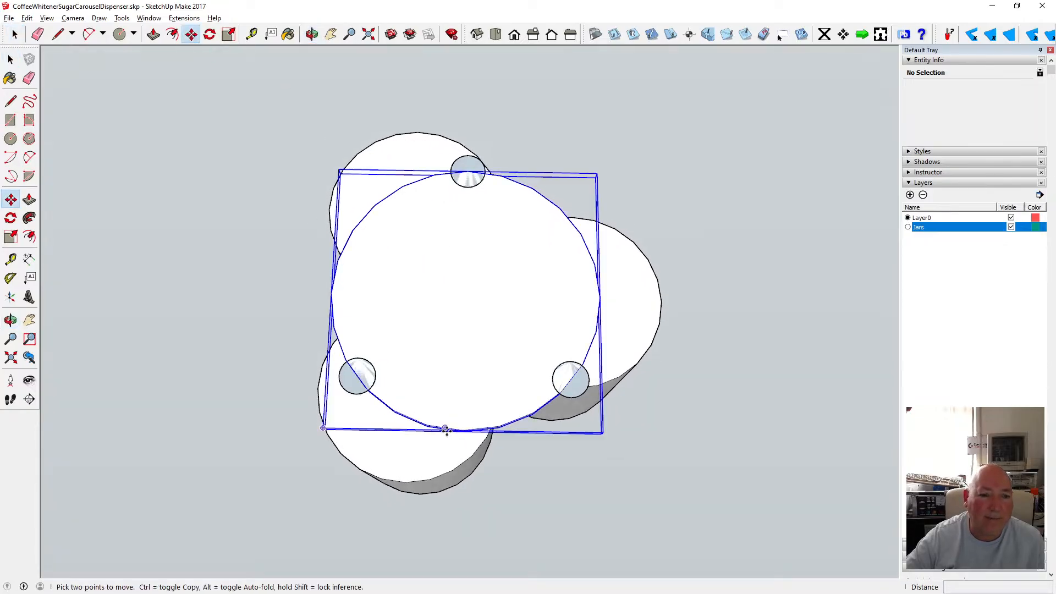
click(372, 363)
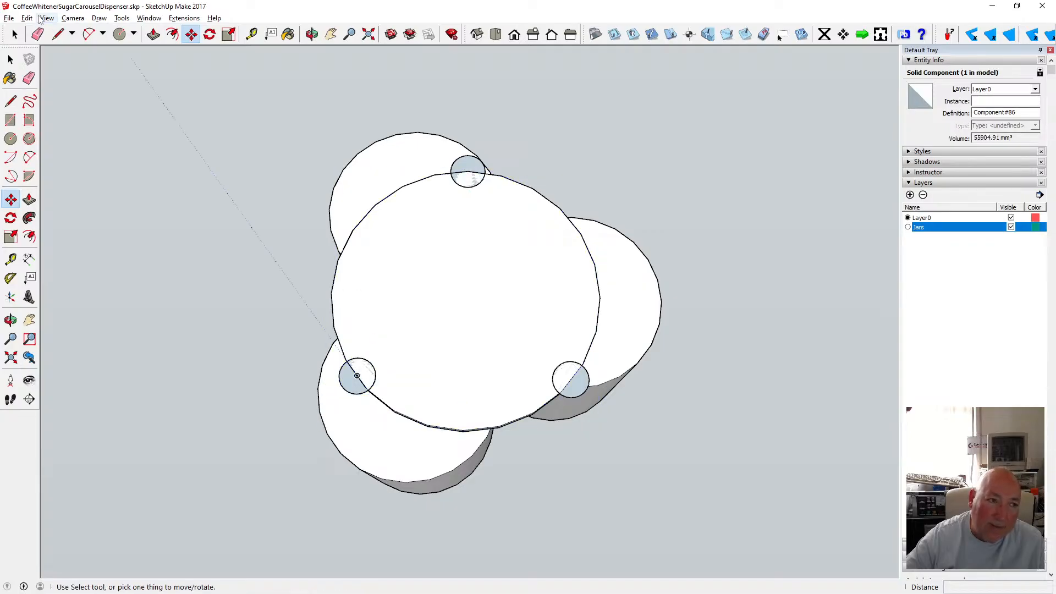
key(Escape)
key(space)
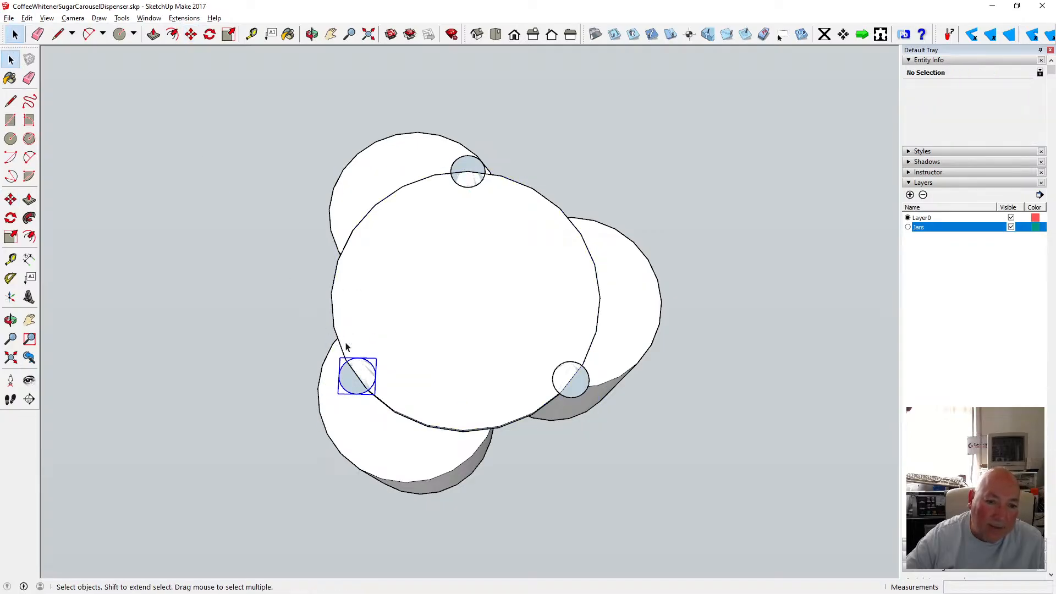
Move the lower-left knob 20 mm toward the disc's centre and undo the move.
click(347, 346)
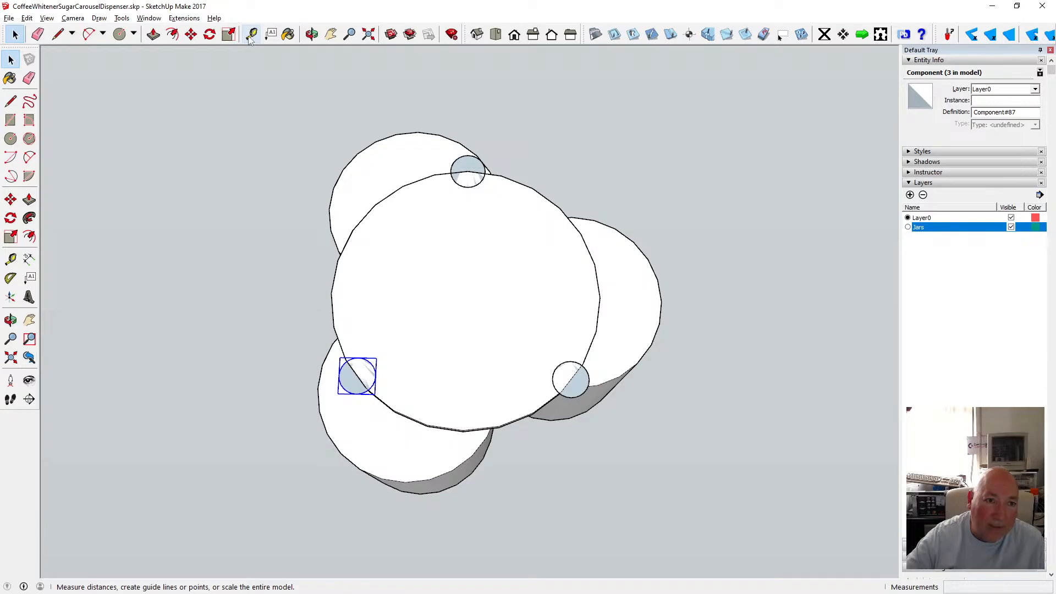
click(191, 34)
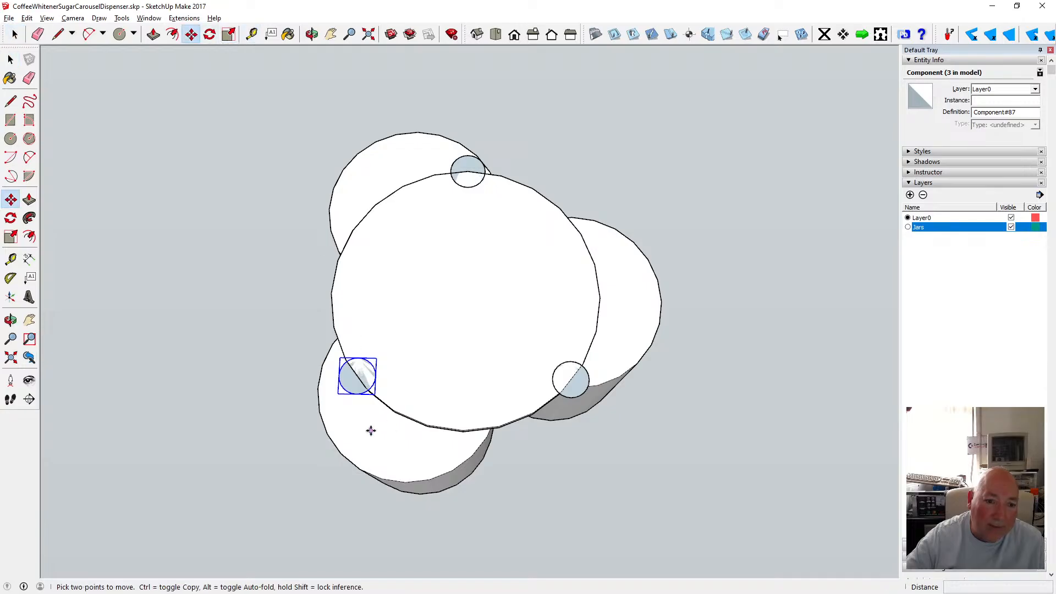
click(358, 376)
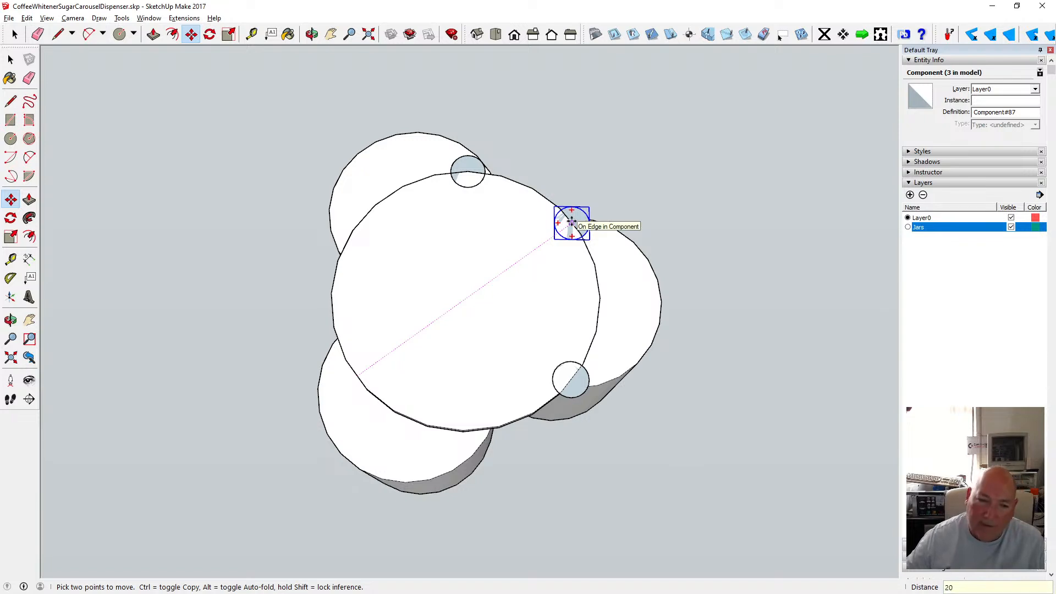
key(Return)
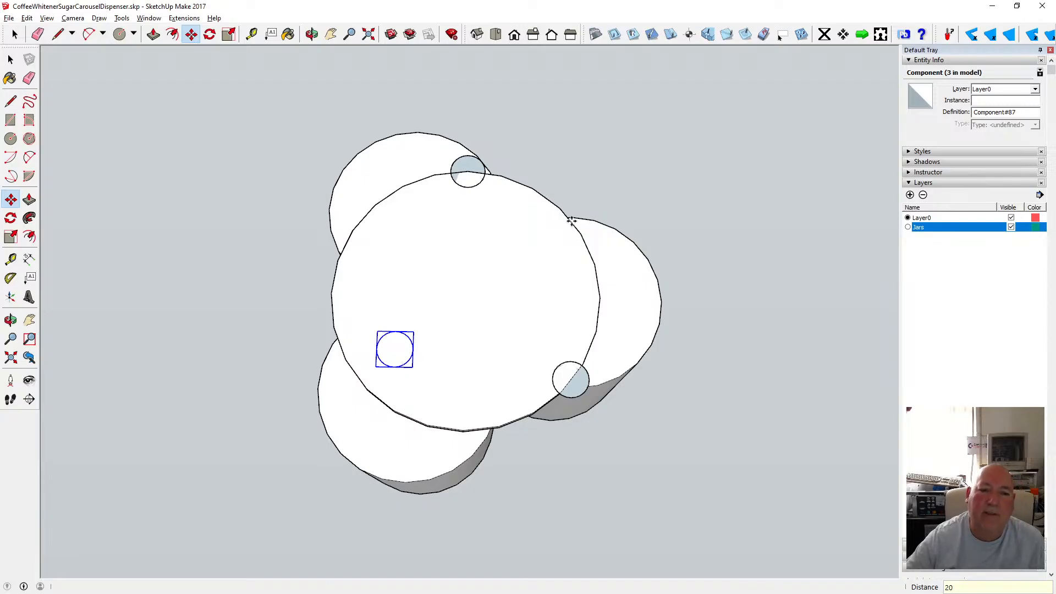
click(26, 18)
click(55, 29)
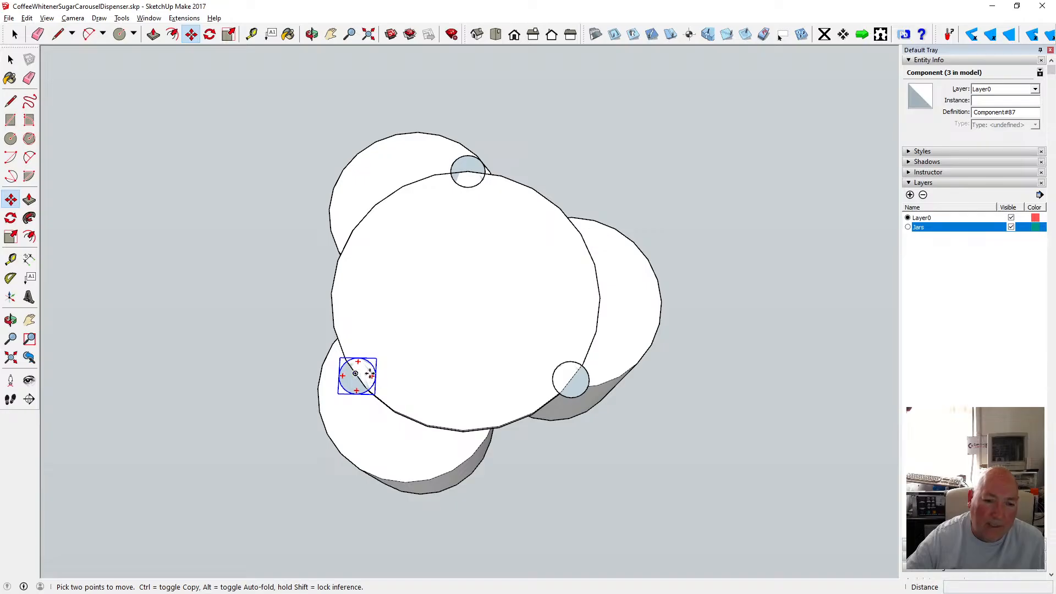
Move the lower-left knob 10 mm inward toward the disc's centre.
click(357, 375)
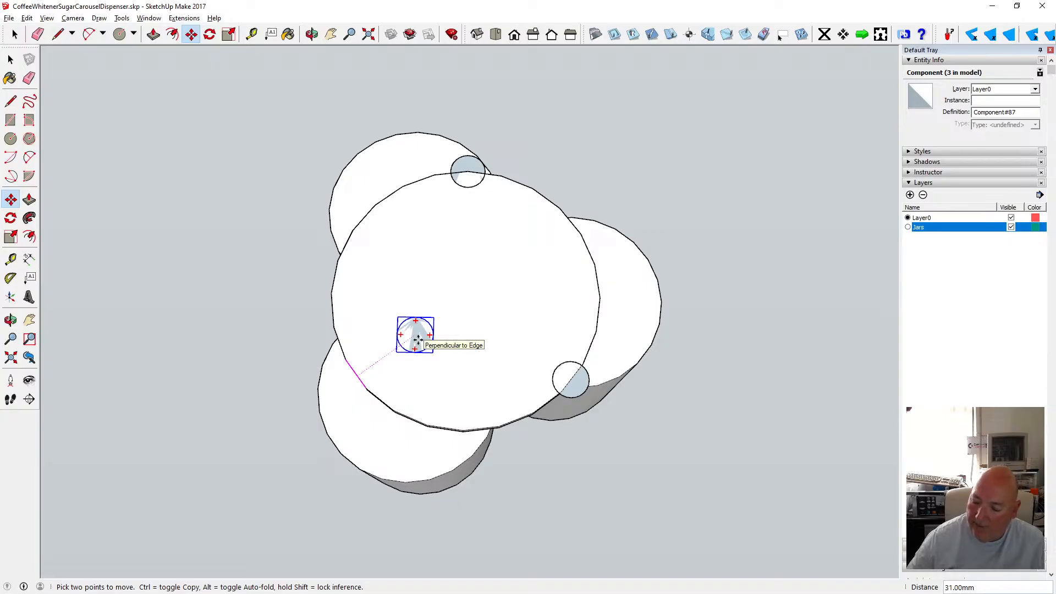
text(10)
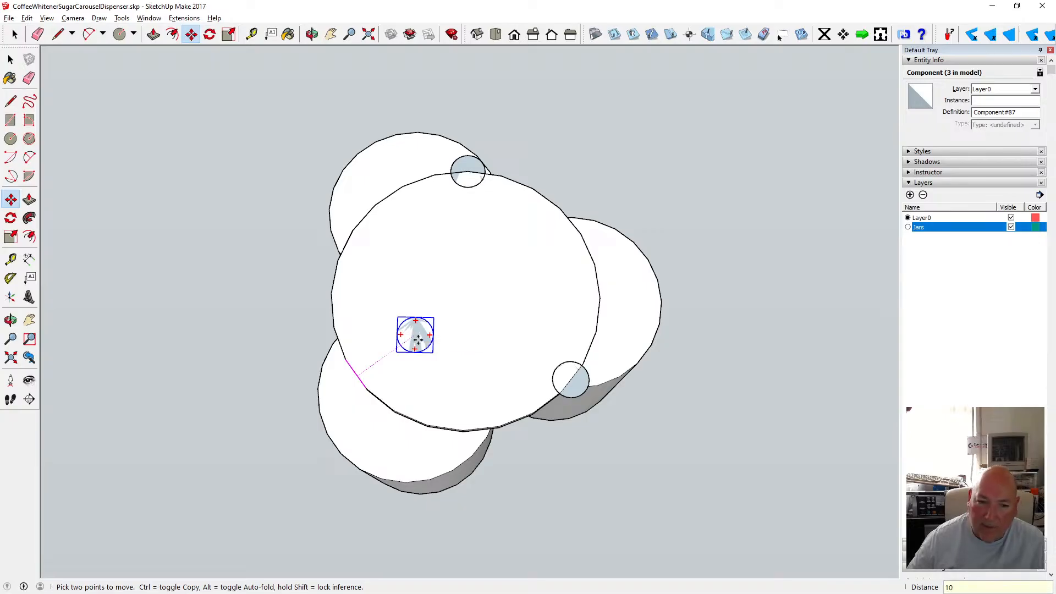
key(Return)
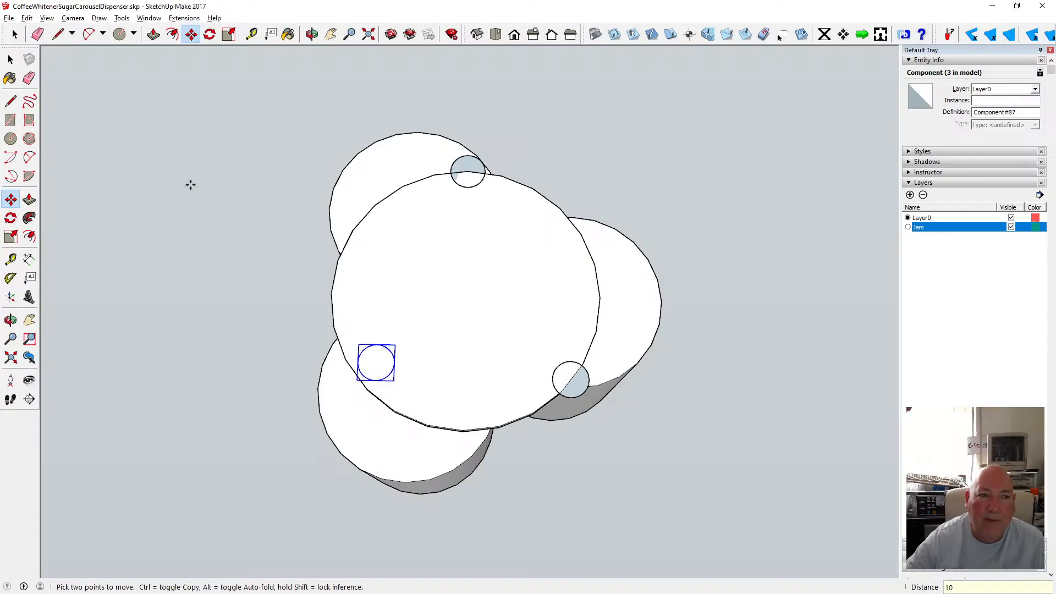
Move the top knob 10 mm inward toward the disc's centre.
click(10, 59)
click(468, 192)
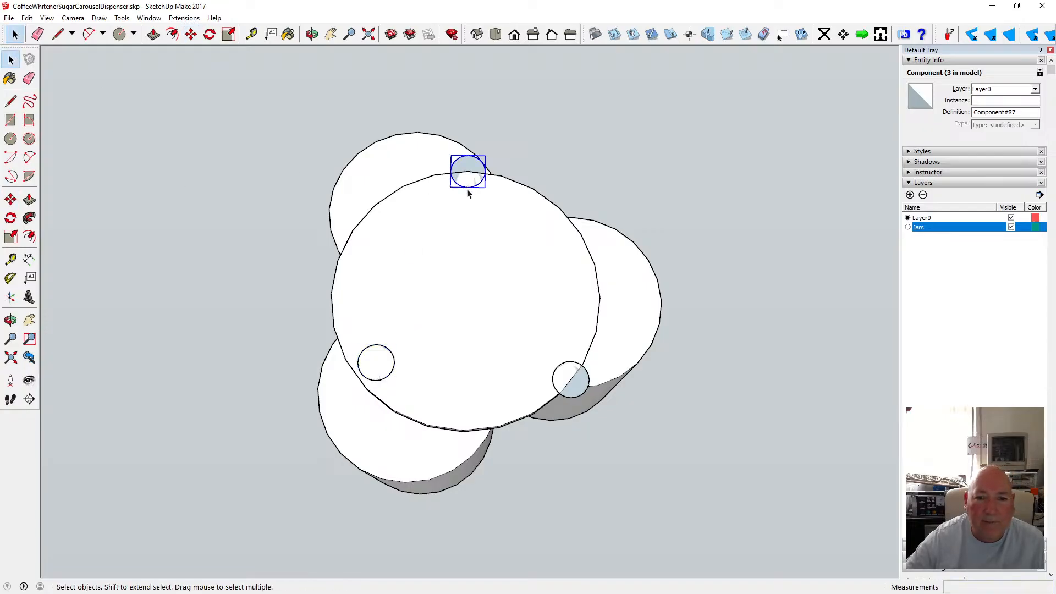
click(190, 34)
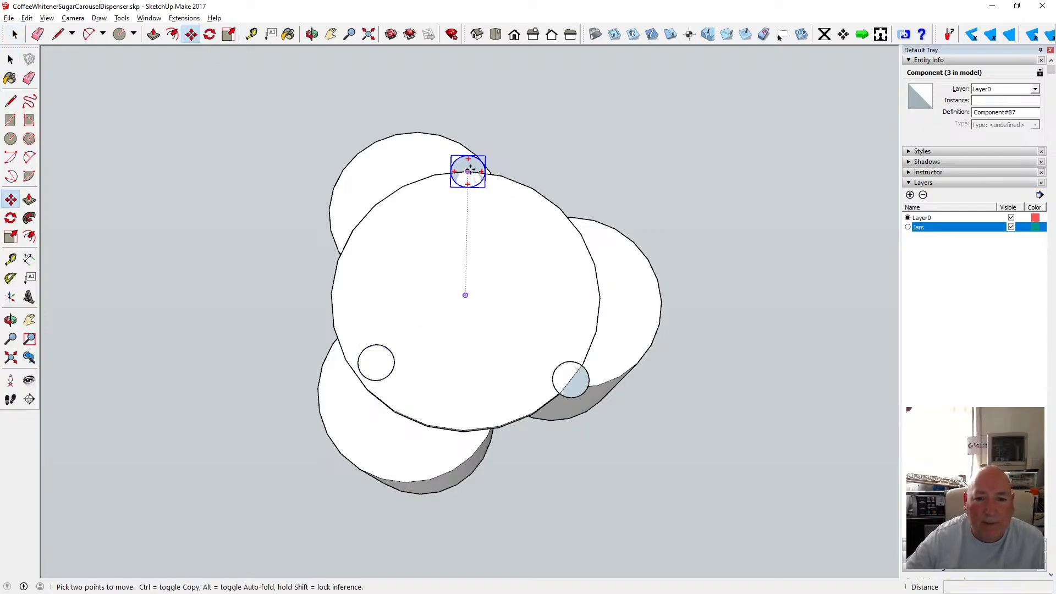
click(469, 171)
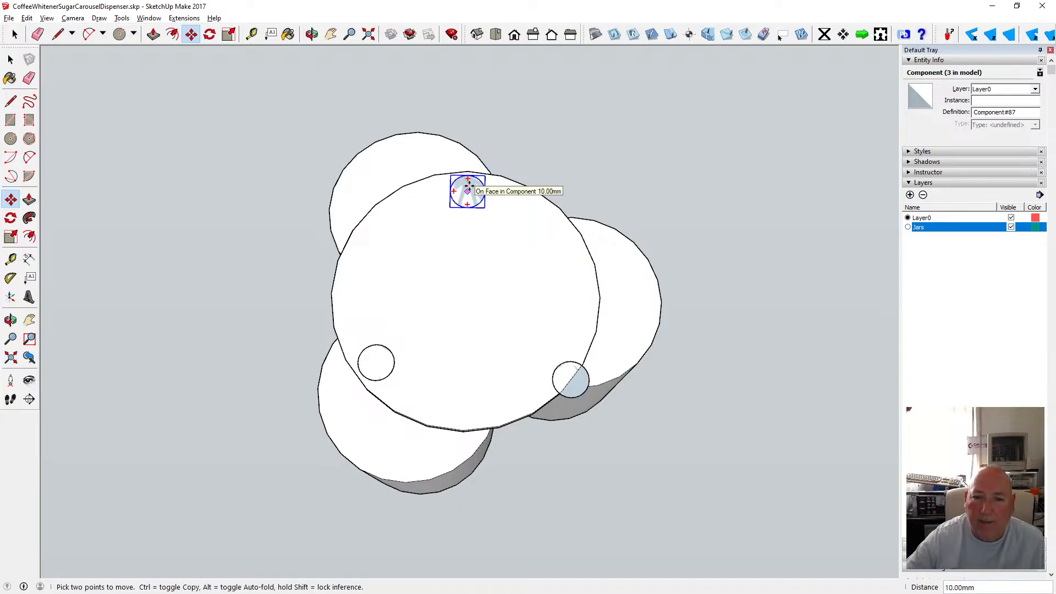
click(468, 188)
key(space)
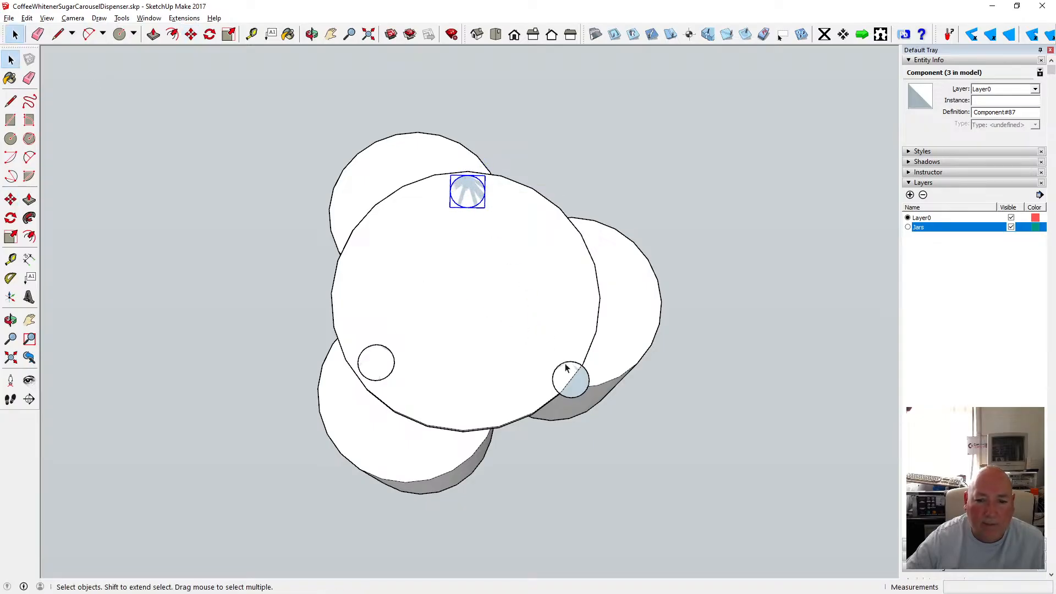
Move the lower-right knob 10 mm inward toward the disc's centre.
click(560, 371)
click(190, 34)
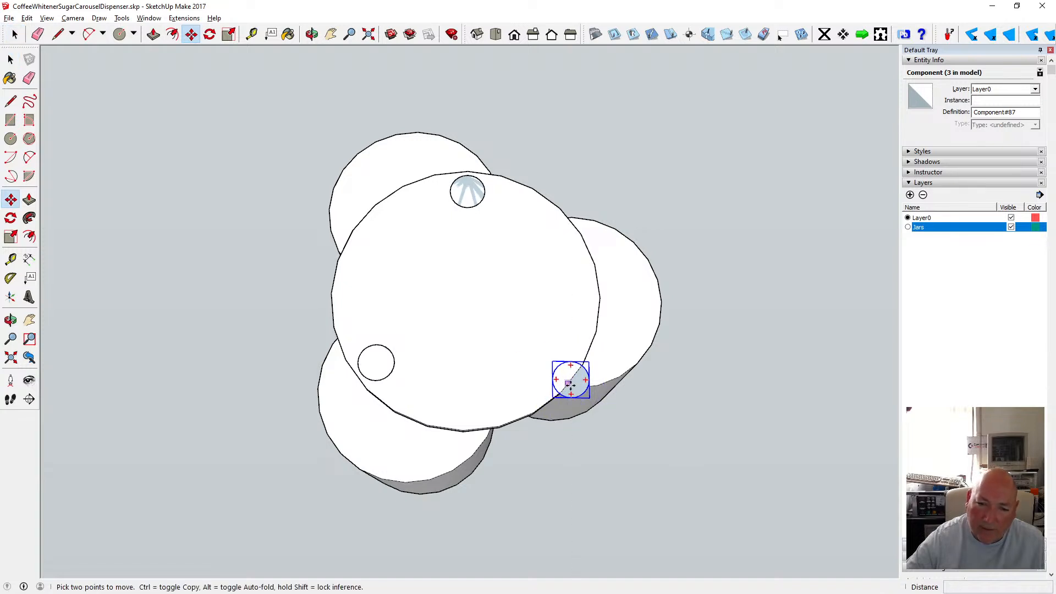
scroll(571, 385, up, 2)
scroll(566, 385, up, 2)
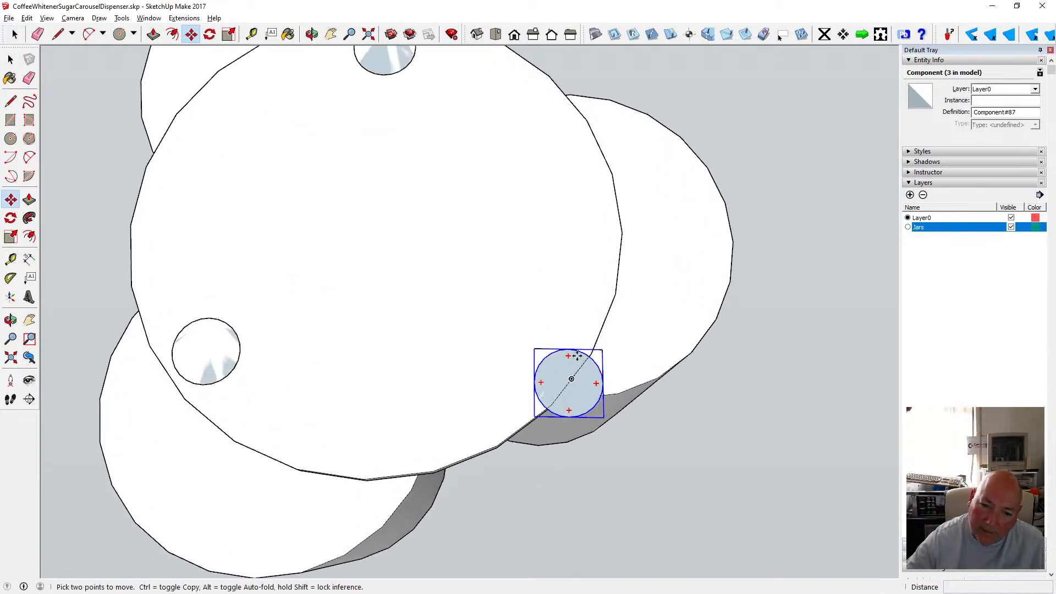
click(567, 385)
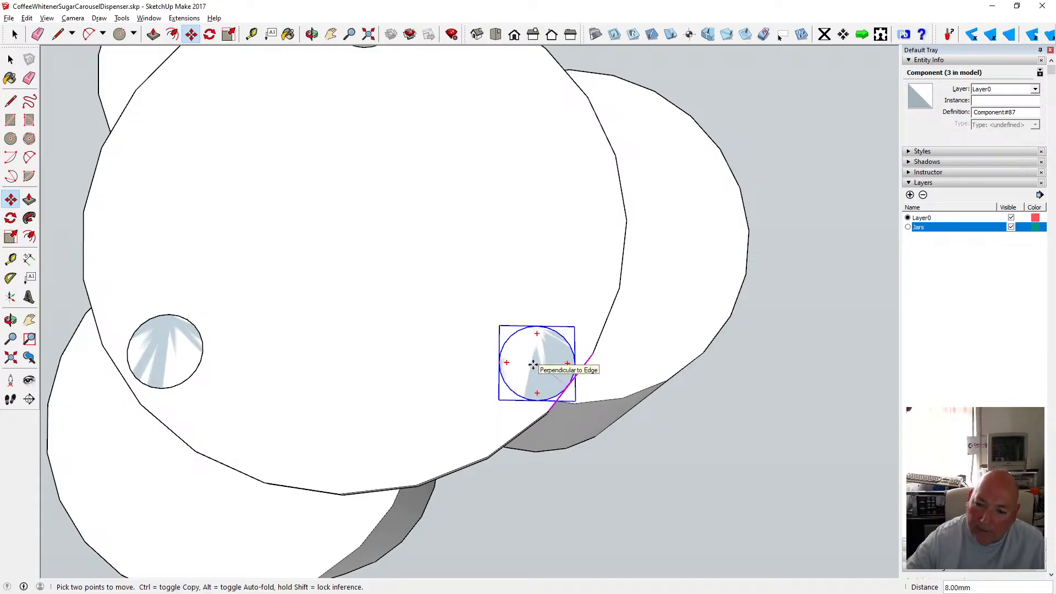
click(527, 361)
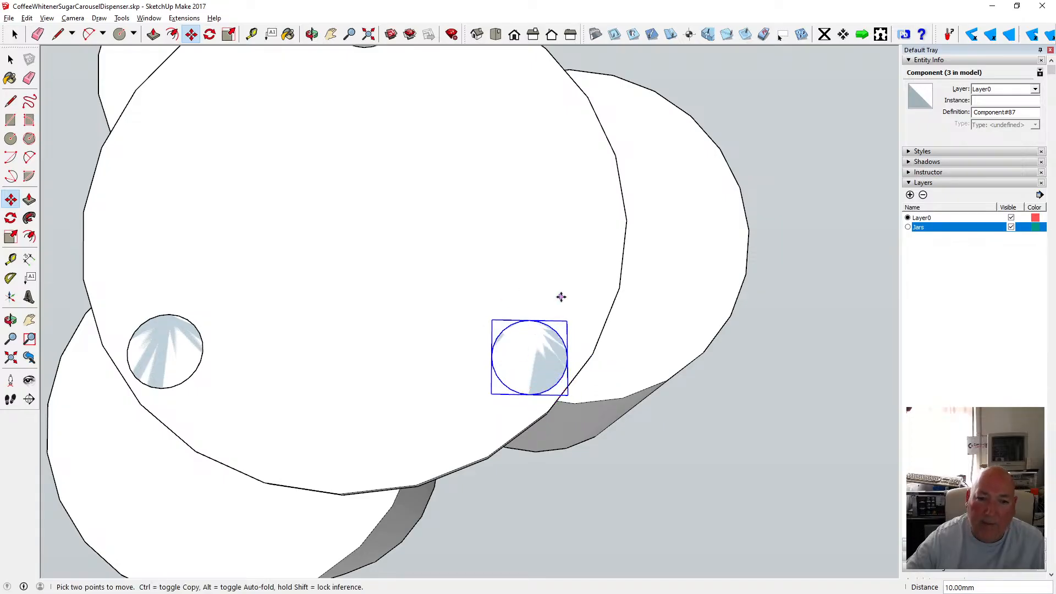
Open the knob component for editing and push/pull its circular face up 6 mm, then close the component.
scroll(561, 297, down, 5)
click(312, 34)
drag(397, 217, 400, 200)
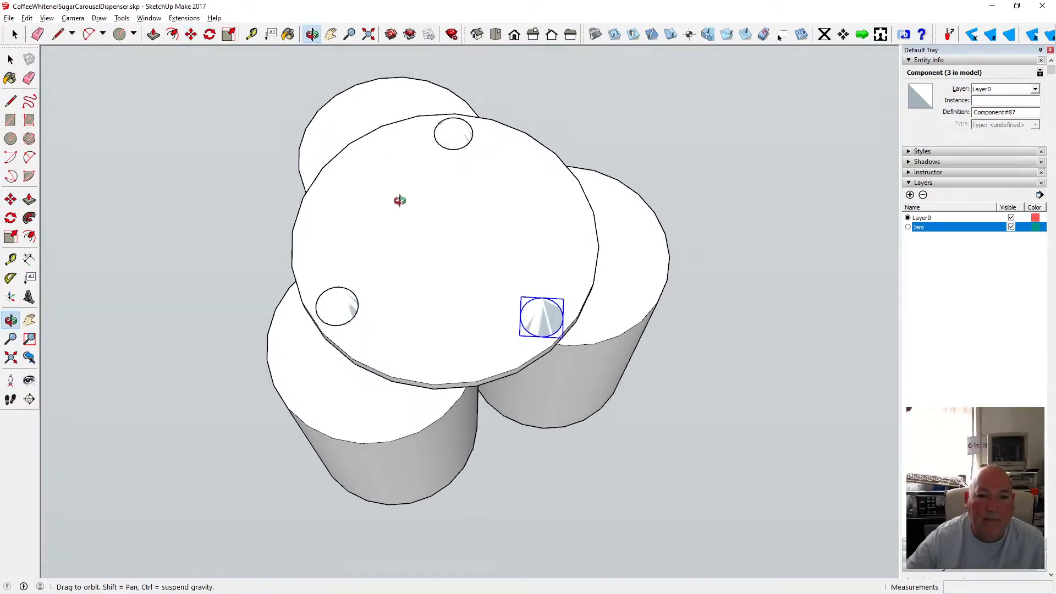
click(10, 59)
double_click(453, 138)
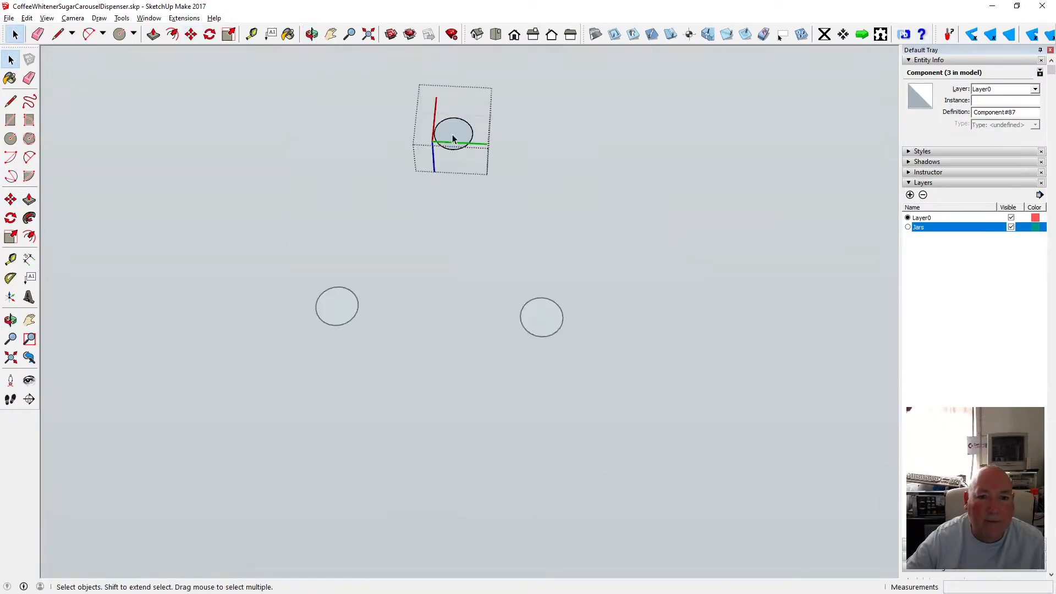
click(154, 34)
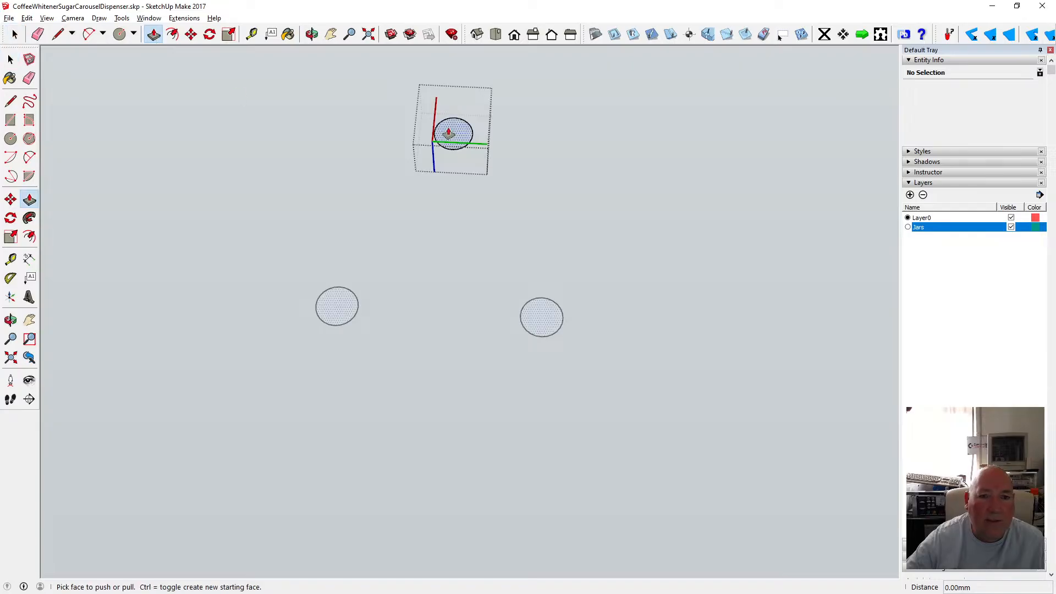
click(449, 133)
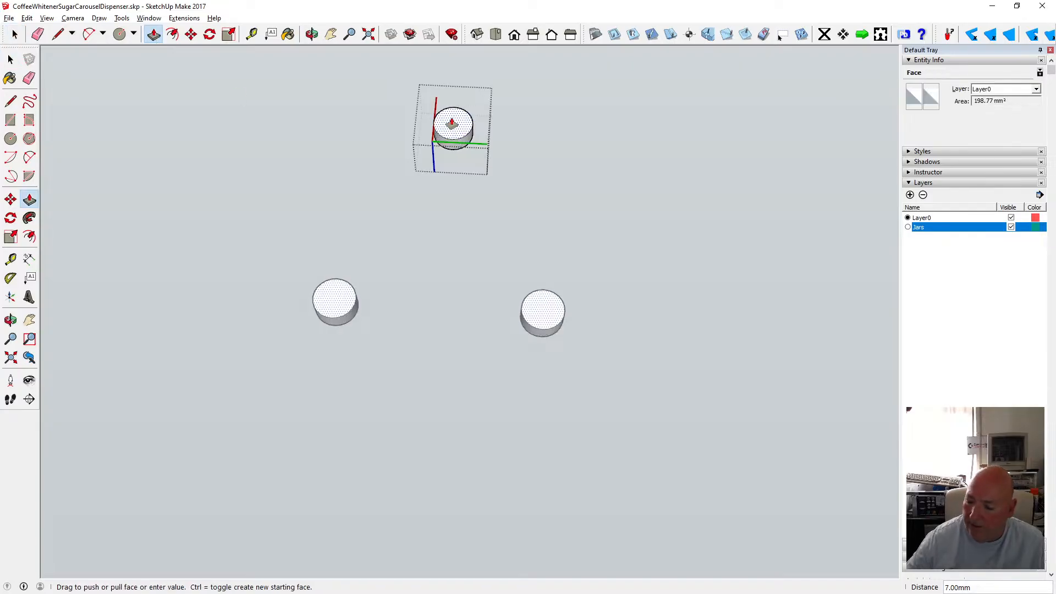
text(6)
key(Return)
key(space)
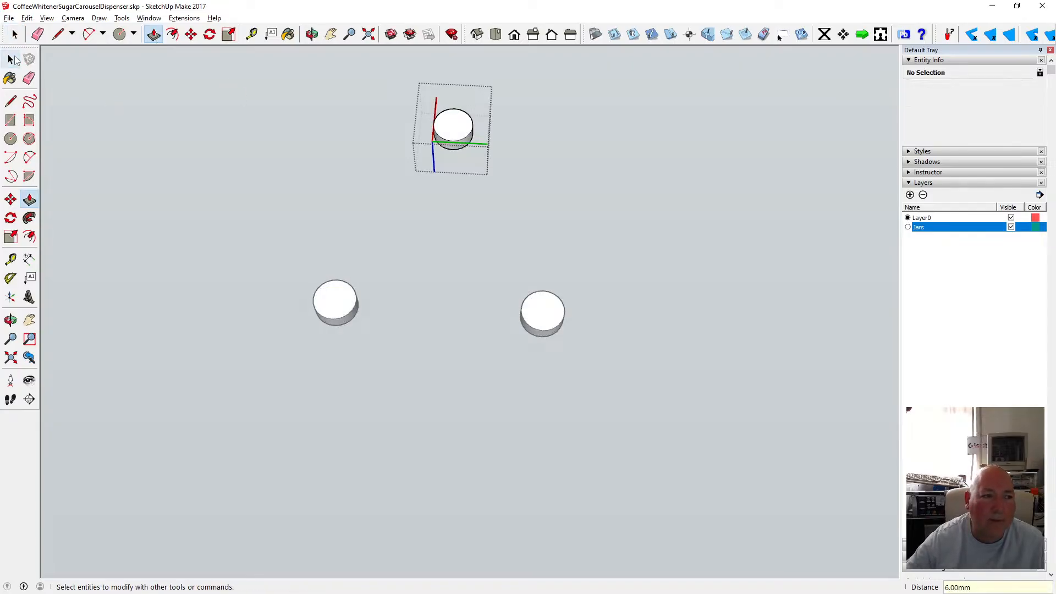
click(253, 184)
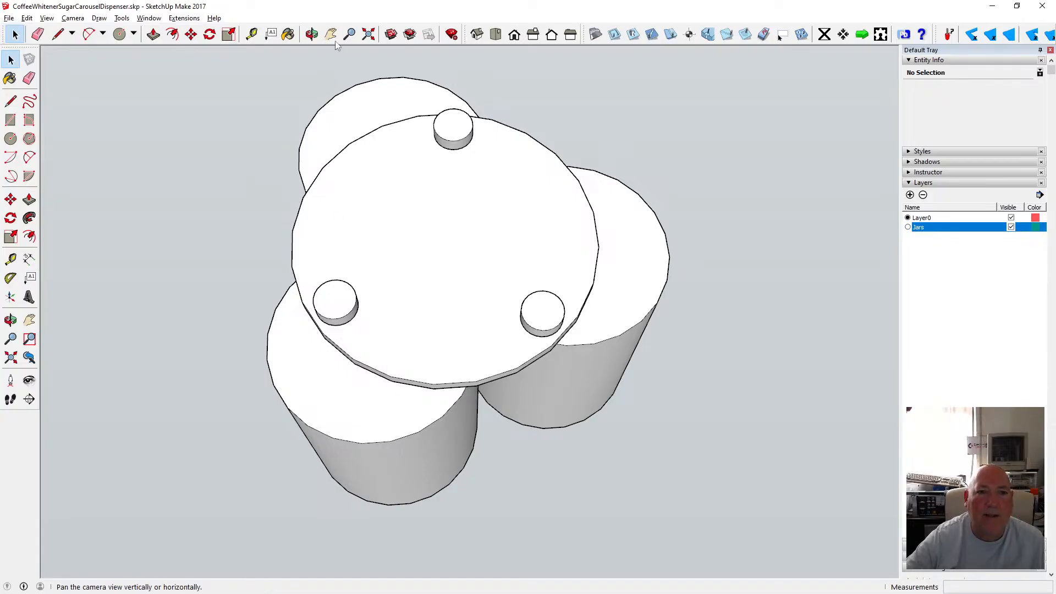
Select all three knobs and rotate them about the disc's centre.
click(11, 320)
drag(413, 228, 459, 238)
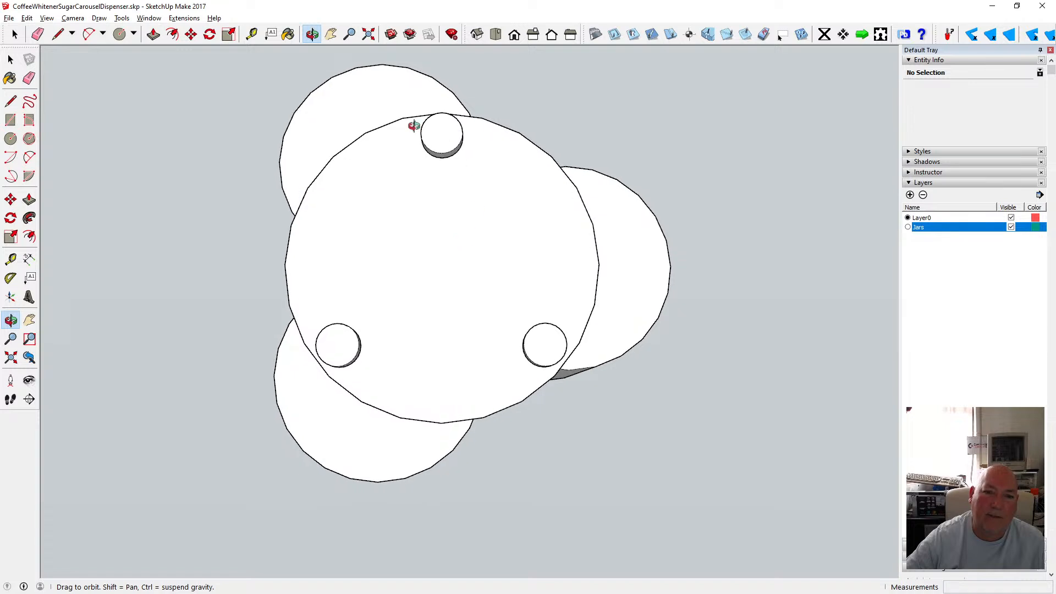
drag(500, 327, 411, 285)
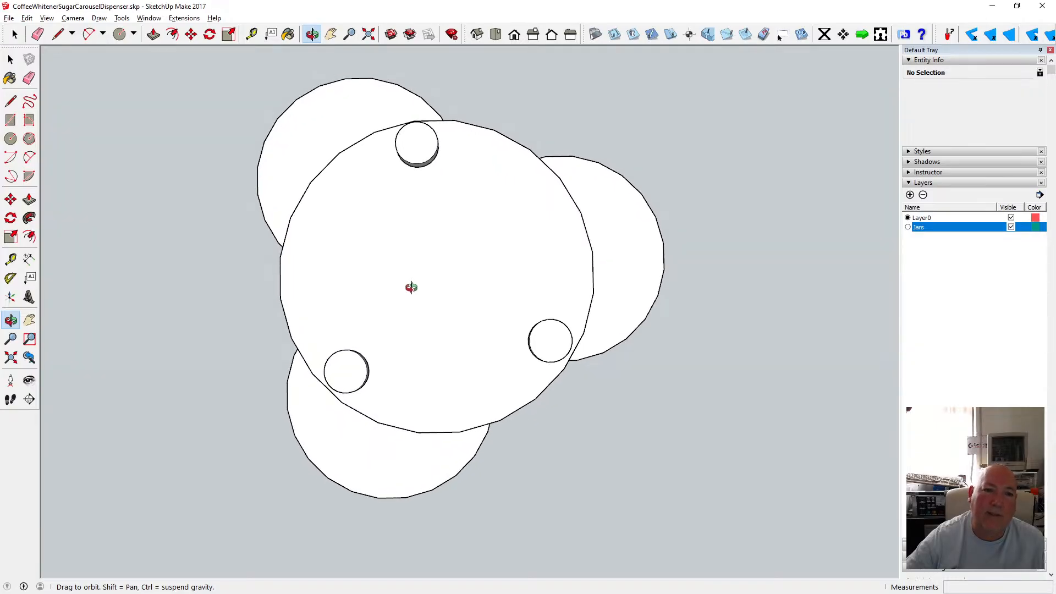
click(10, 60)
click(417, 158)
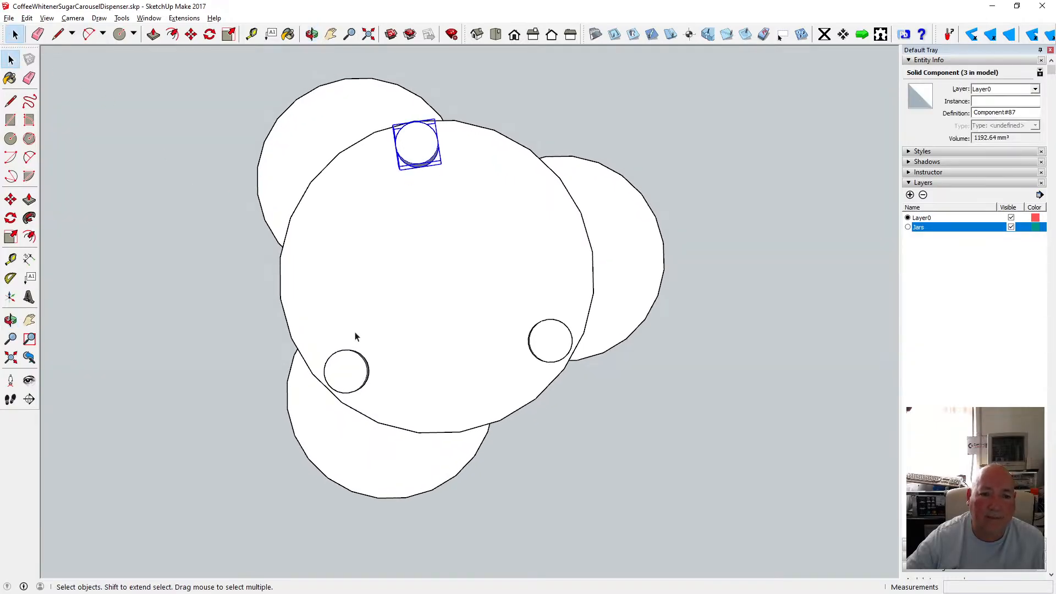
shift+click(564, 350)
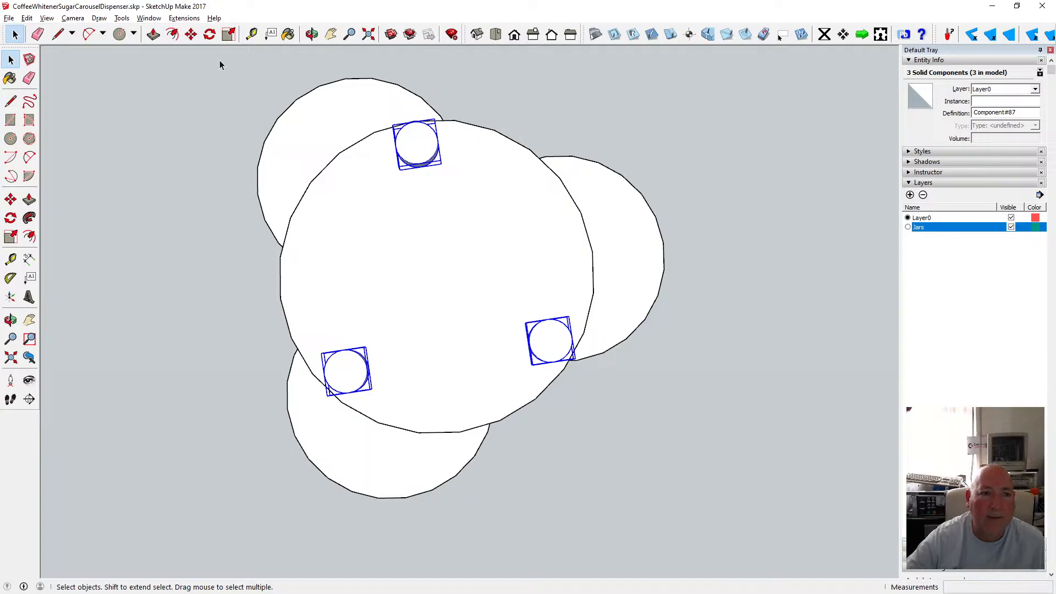
click(210, 34)
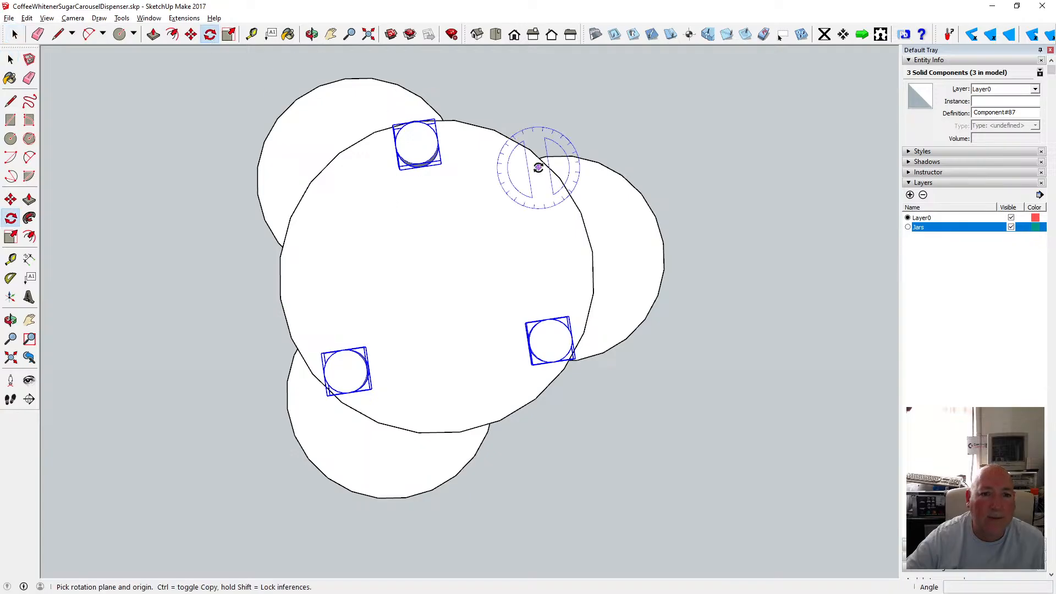
click(437, 275)
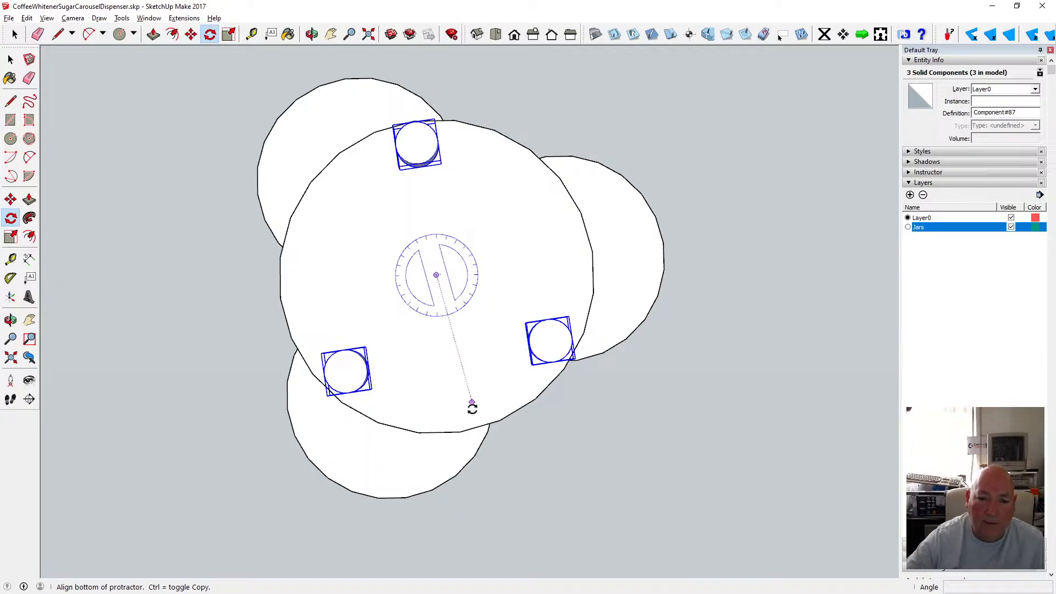
click(460, 432)
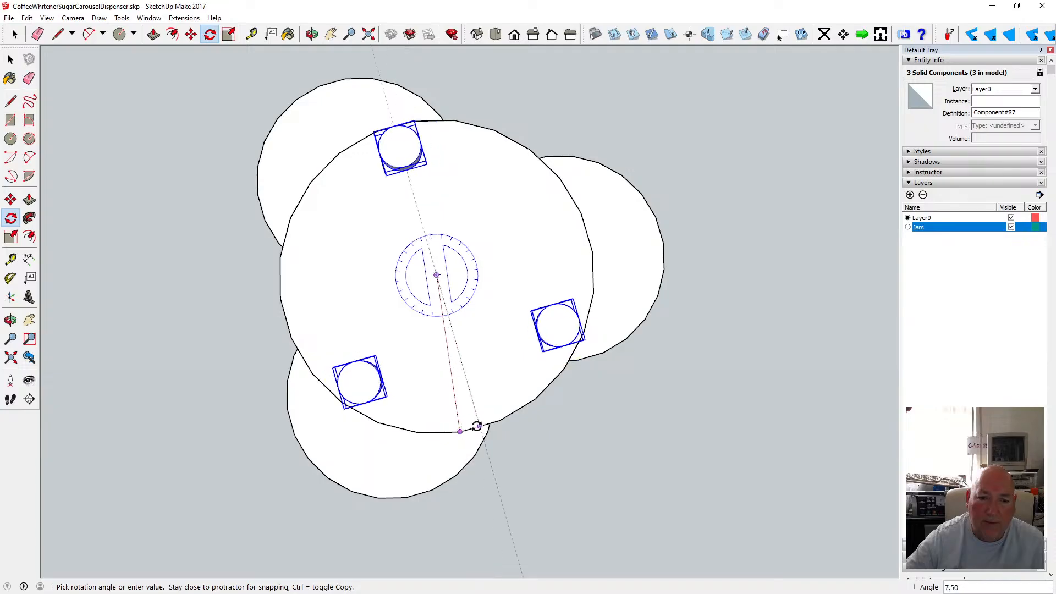
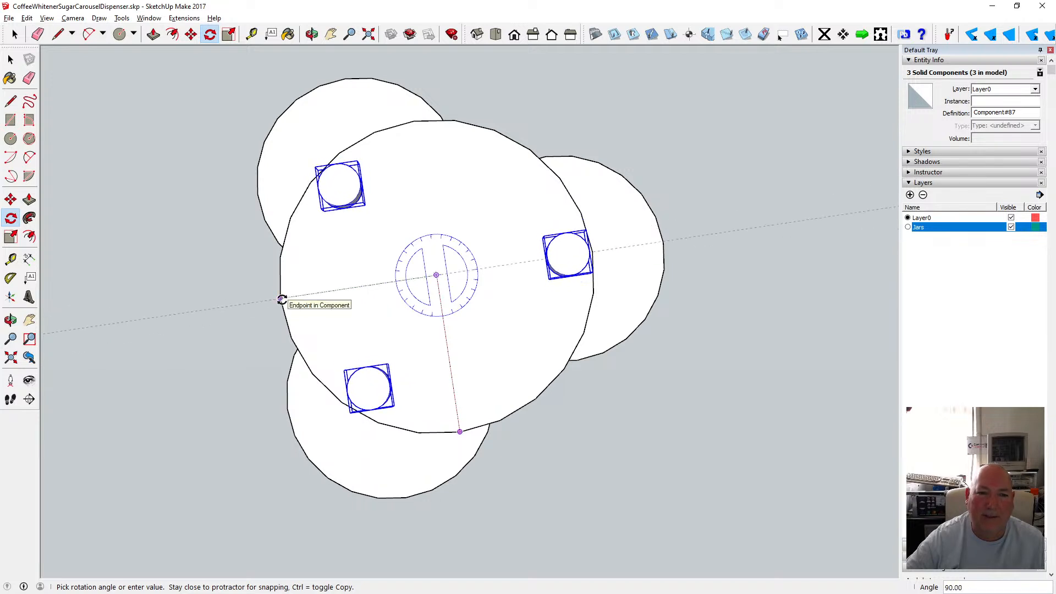
Complete the three knobs' rotation, then rotate them a further 30° about the disc's centre.
click(316, 318)
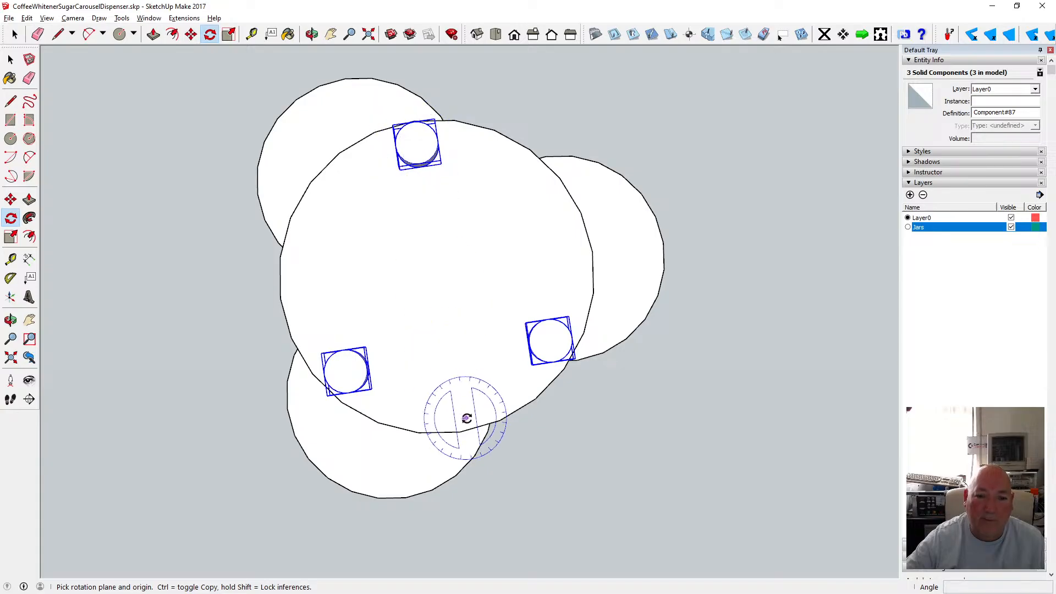
click(436, 274)
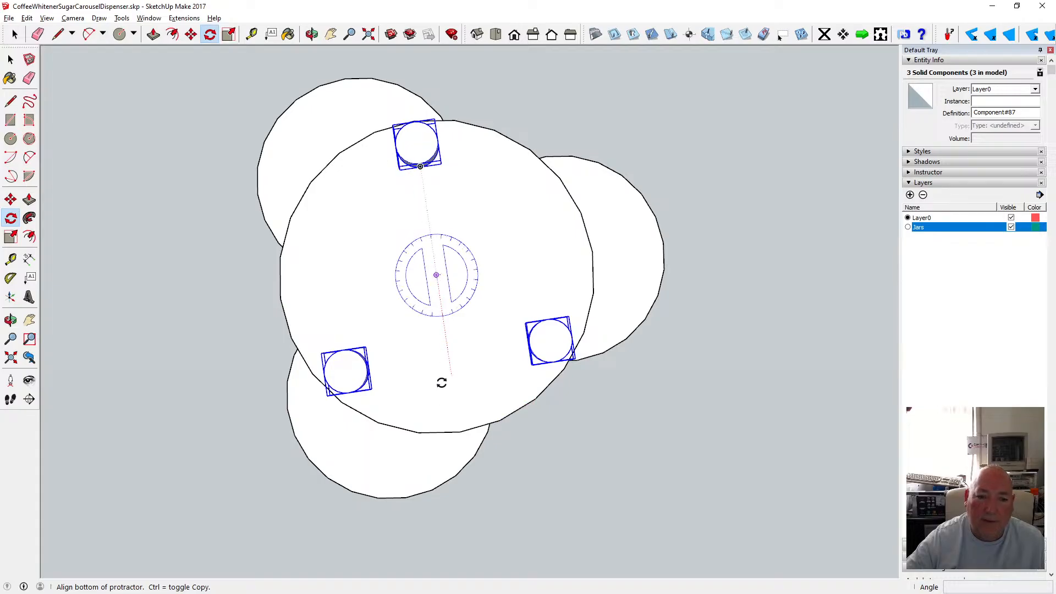
click(460, 432)
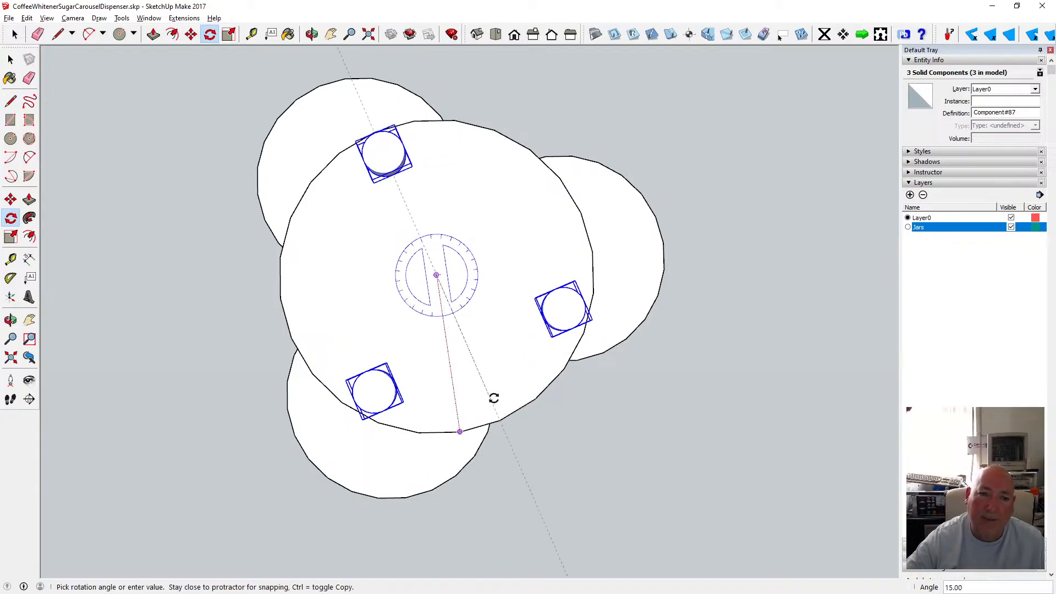
click(511, 366)
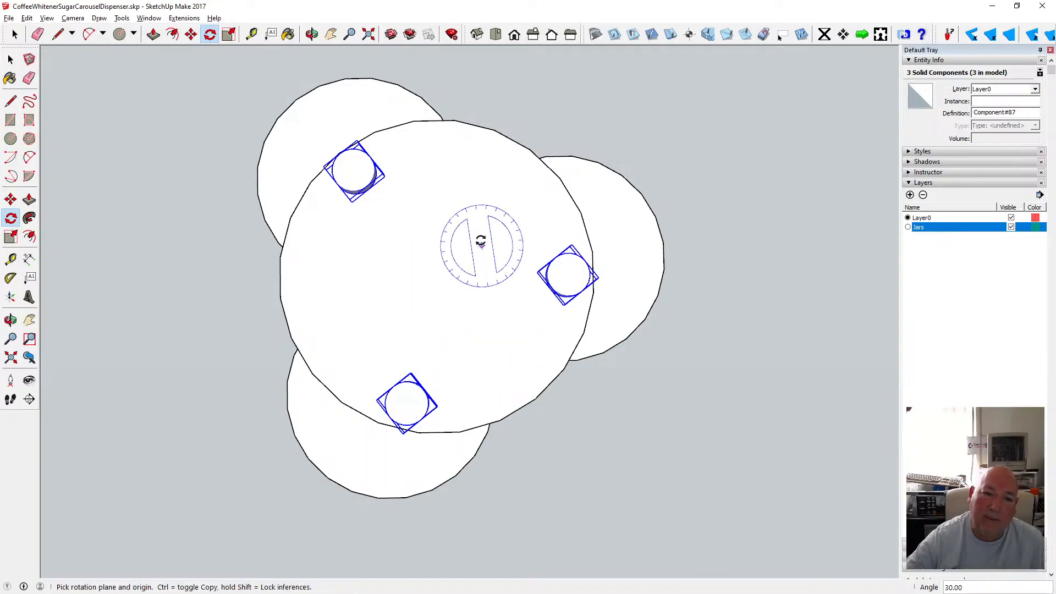
Deselect the upper-left knob and rotate the other two knobs 7.5° about the disc's centre.
click(11, 59)
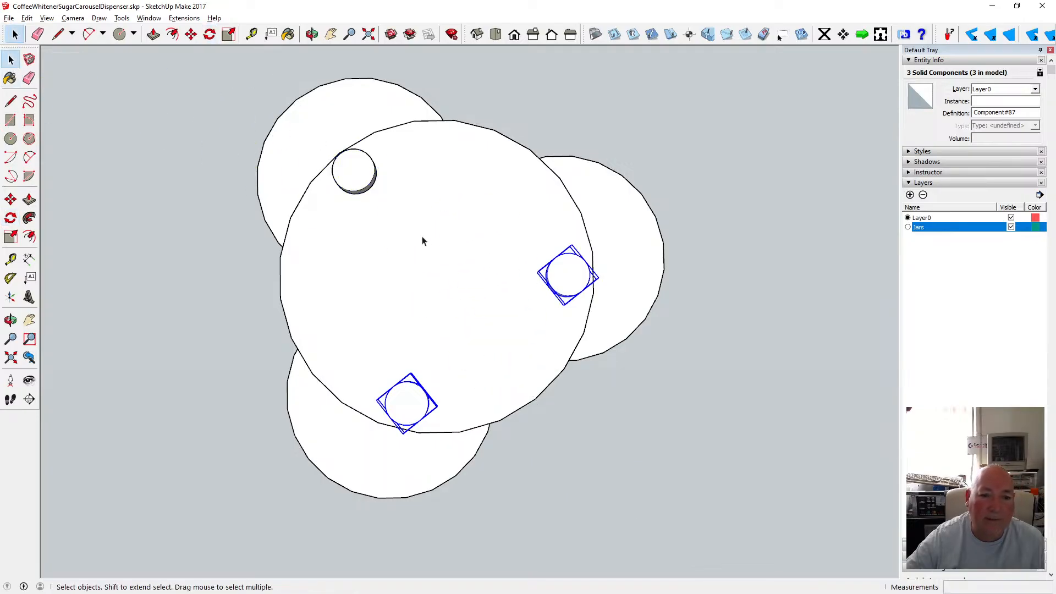
key(m)
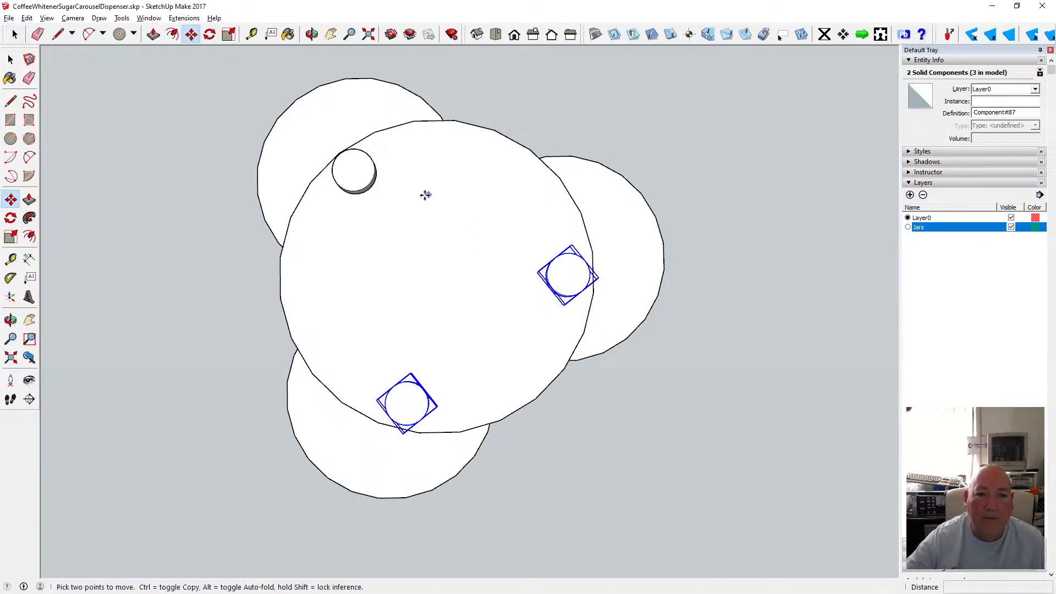
key(q)
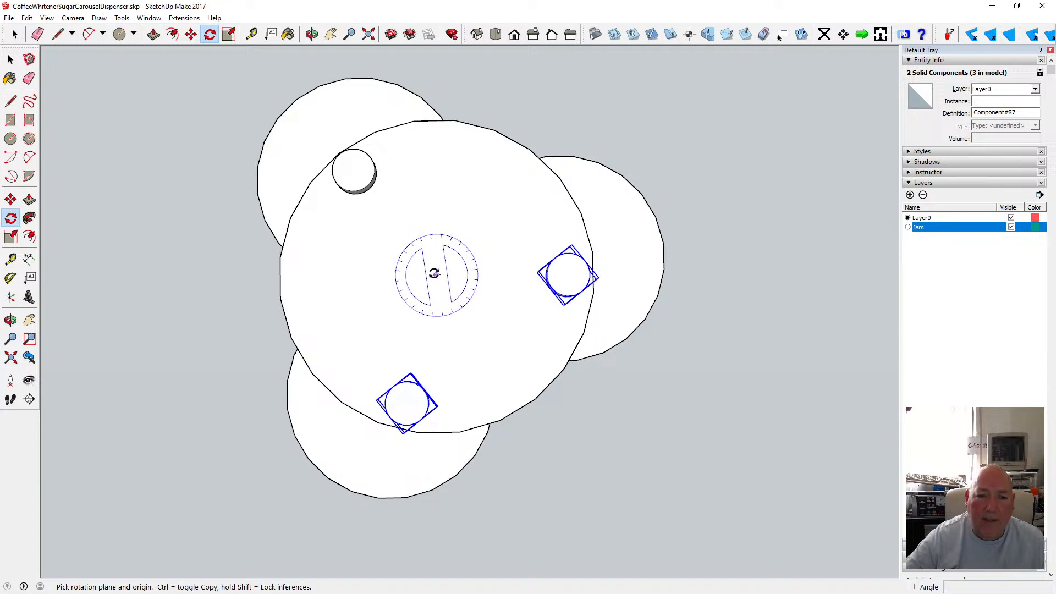
click(435, 275)
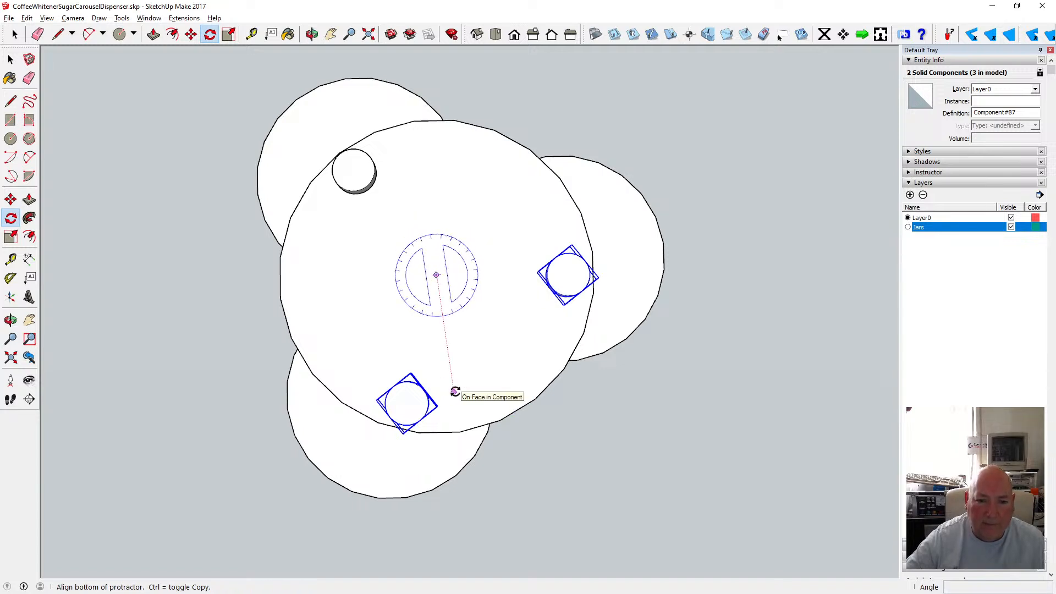
click(476, 126)
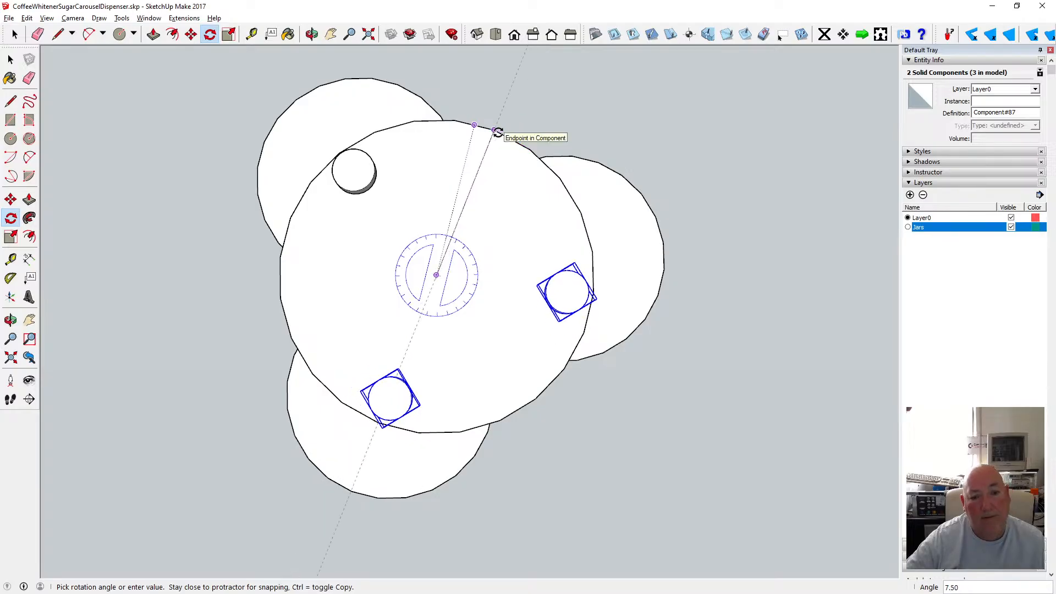
click(498, 132)
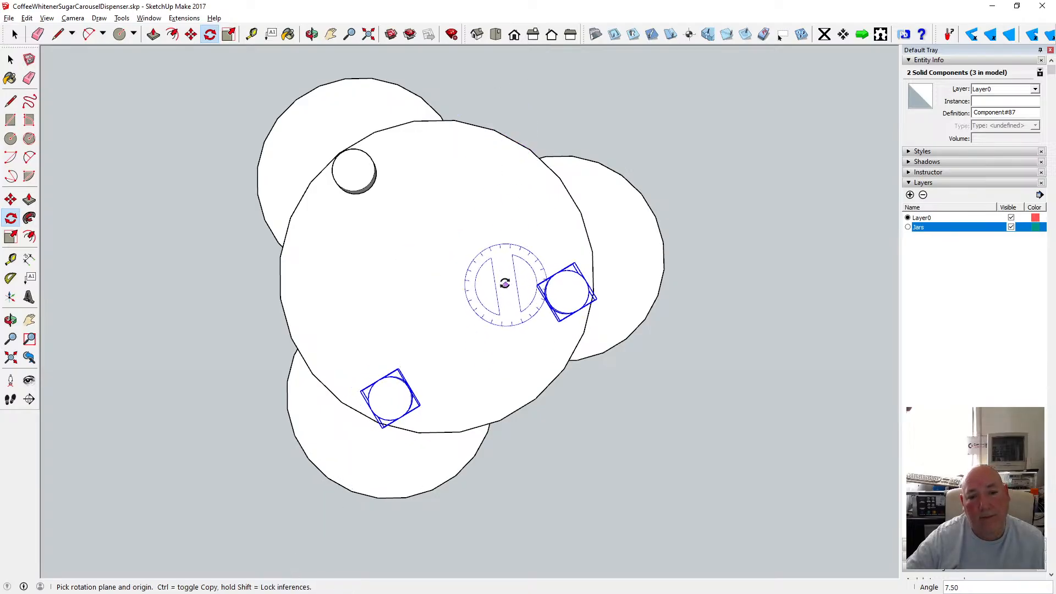
Select only the right-hand knob and rotate it 15° about the disc's centre.
click(9, 61)
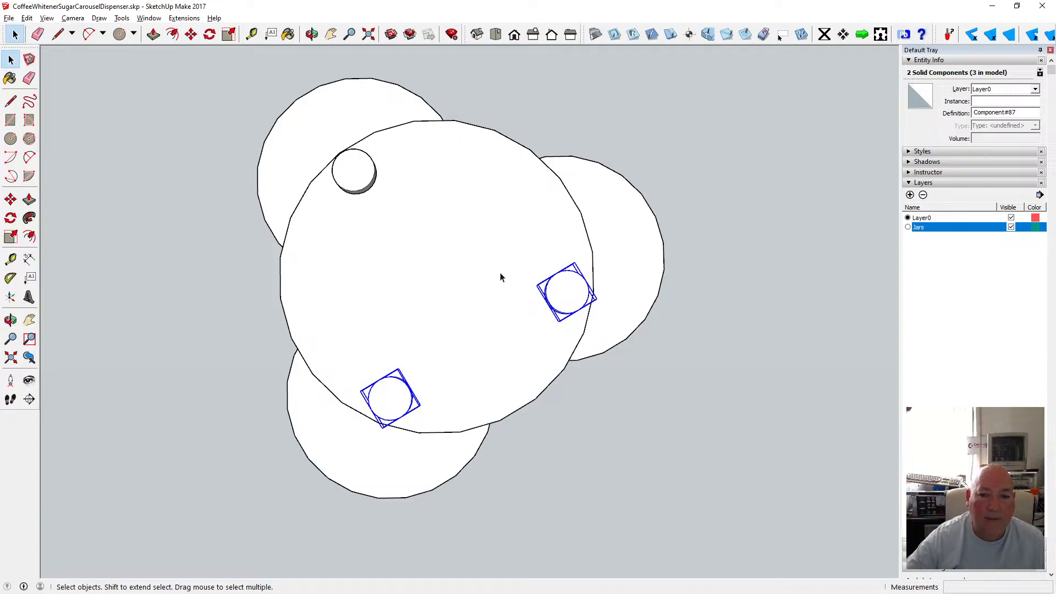
ctrl+click(406, 382)
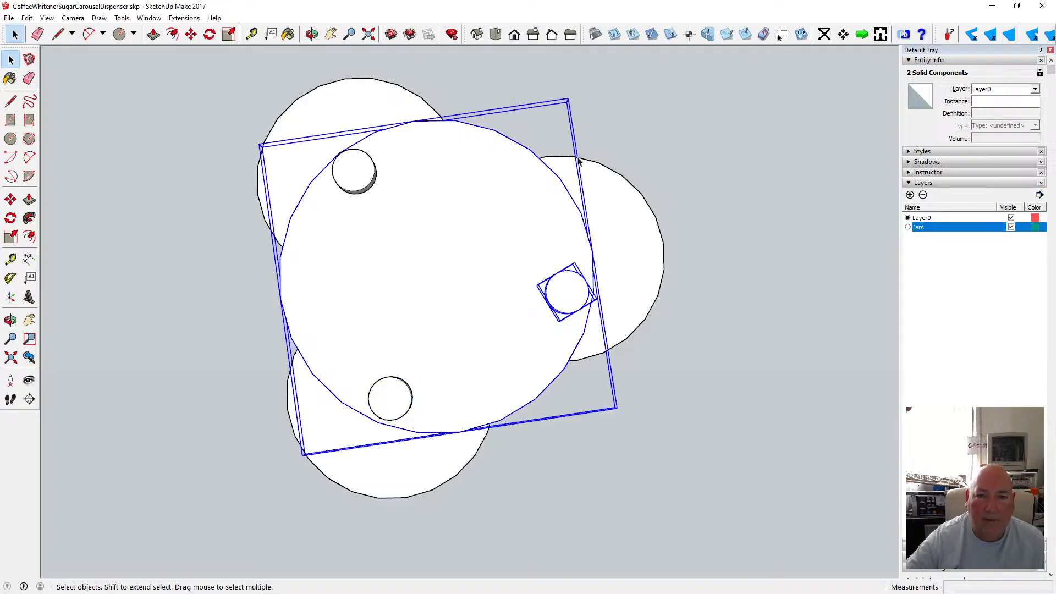
shift+click(567, 275)
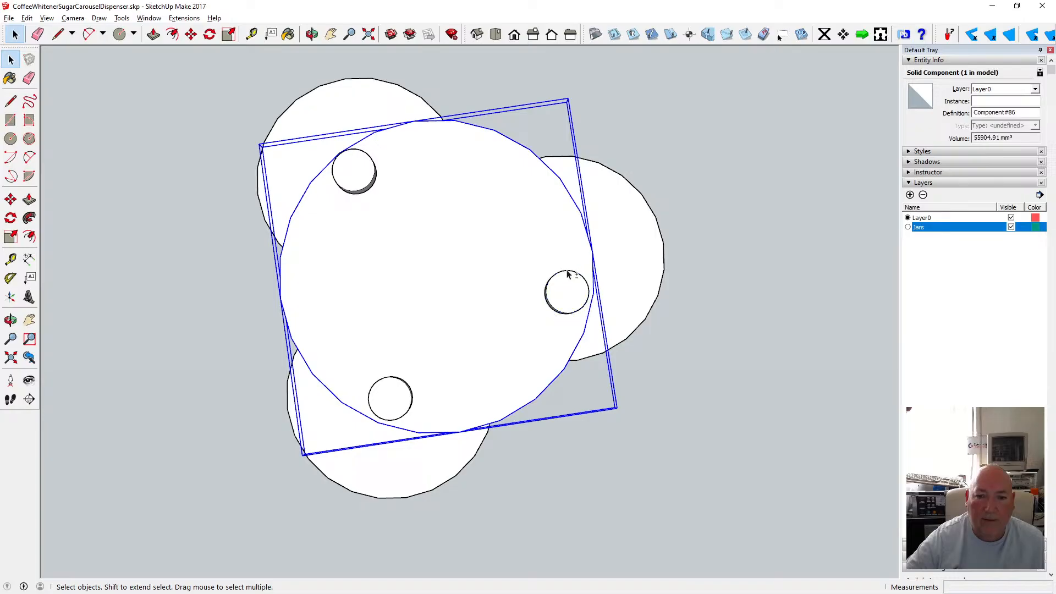
shift+click(568, 278)
click(648, 147)
click(567, 289)
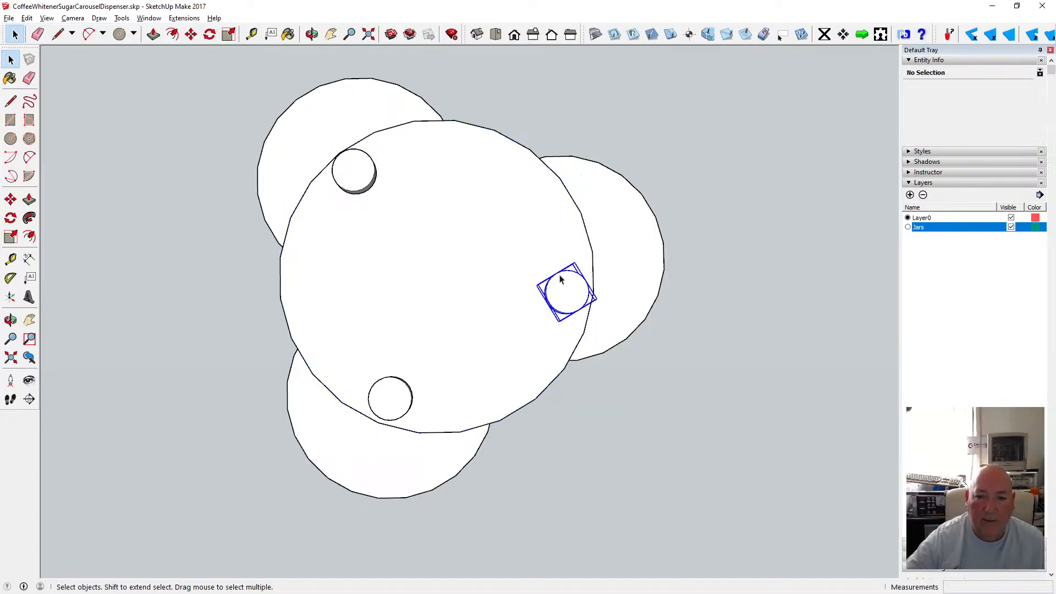
click(196, 41)
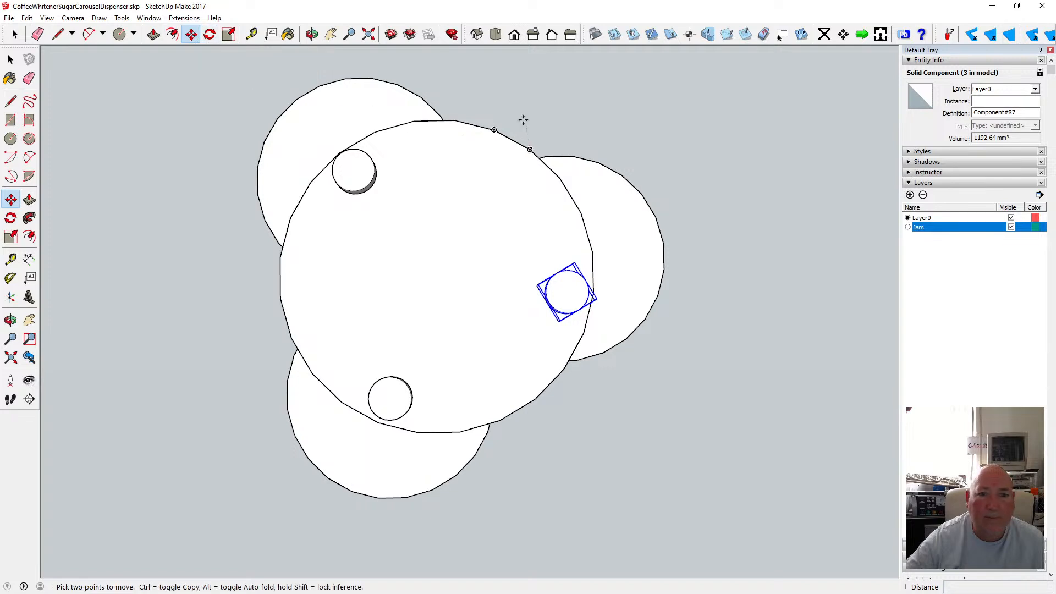
click(209, 34)
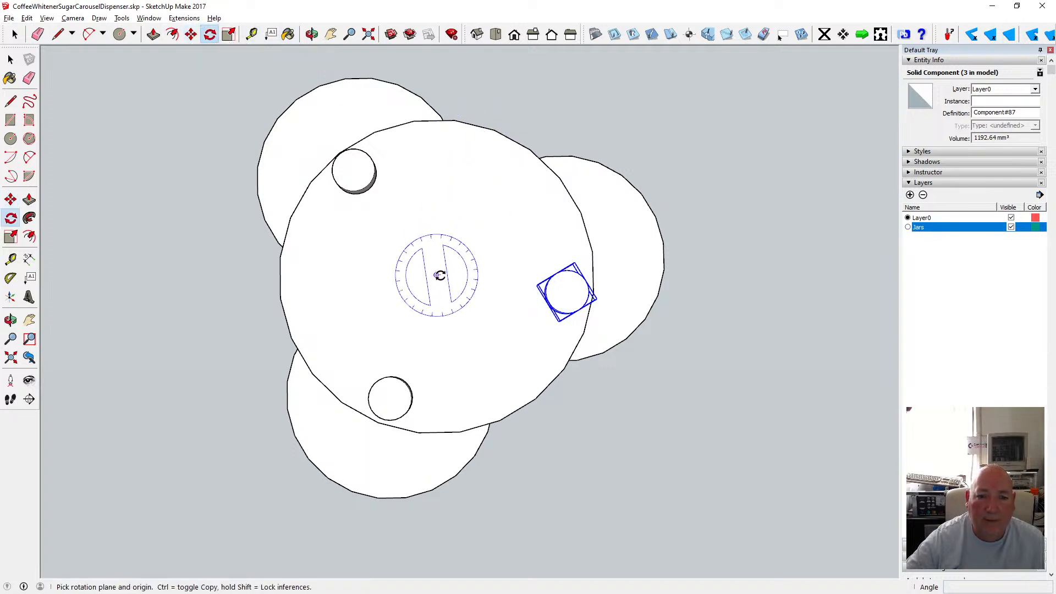
click(437, 275)
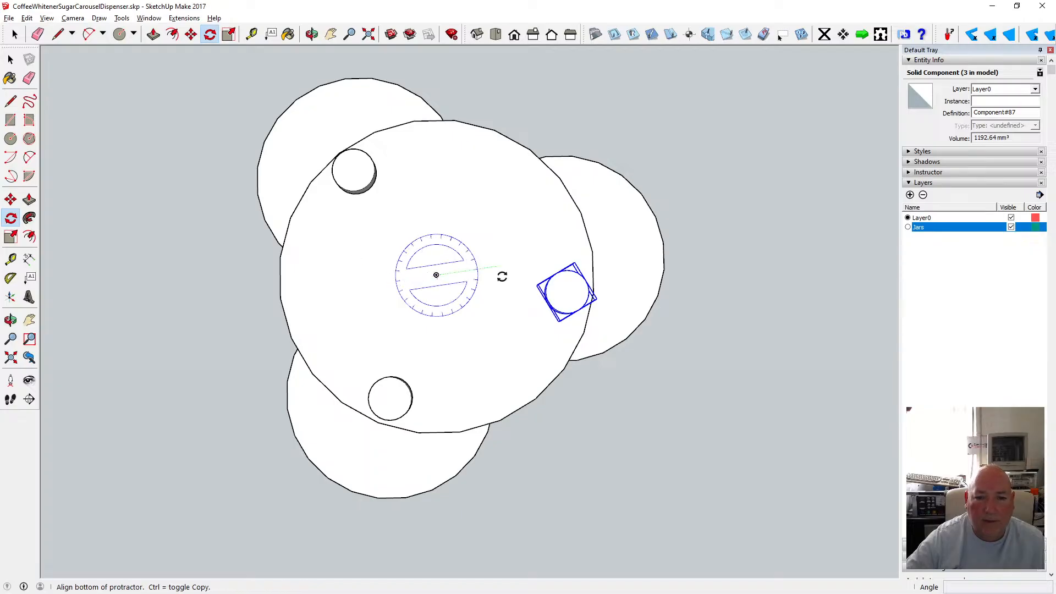
click(280, 258)
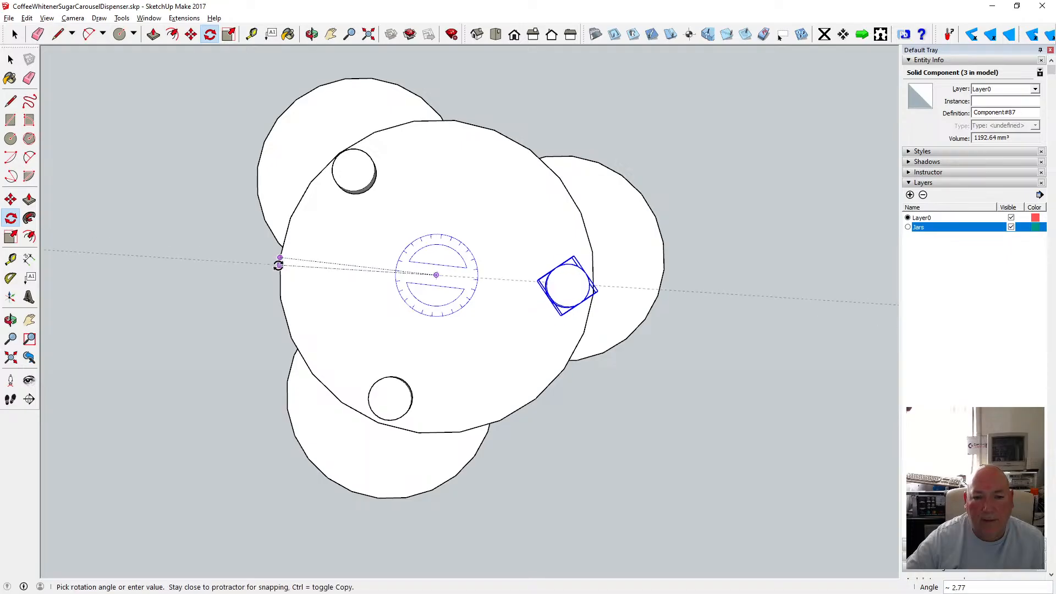
click(280, 298)
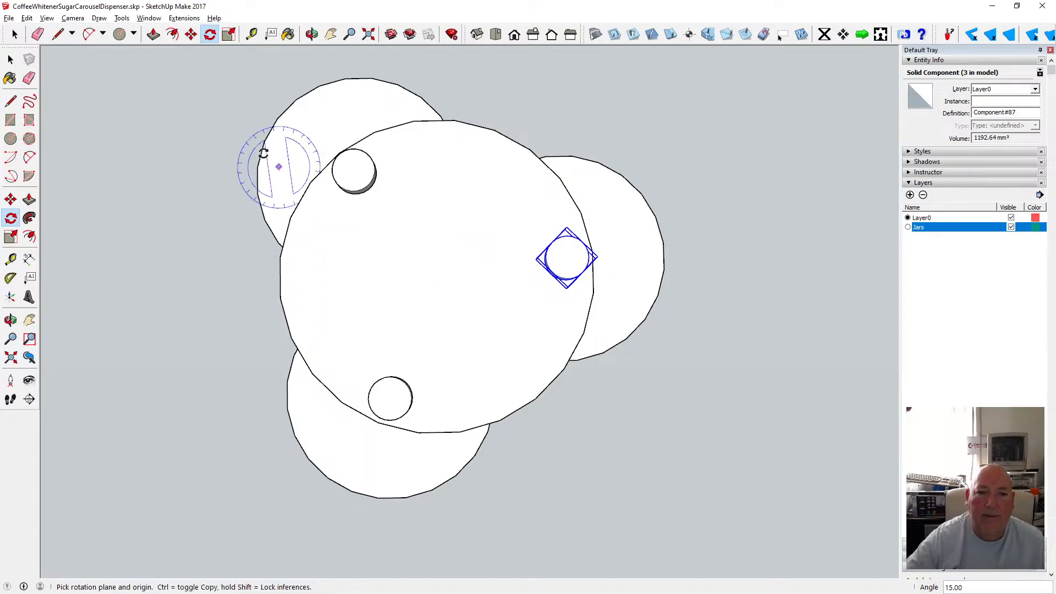
click(11, 60)
click(160, 176)
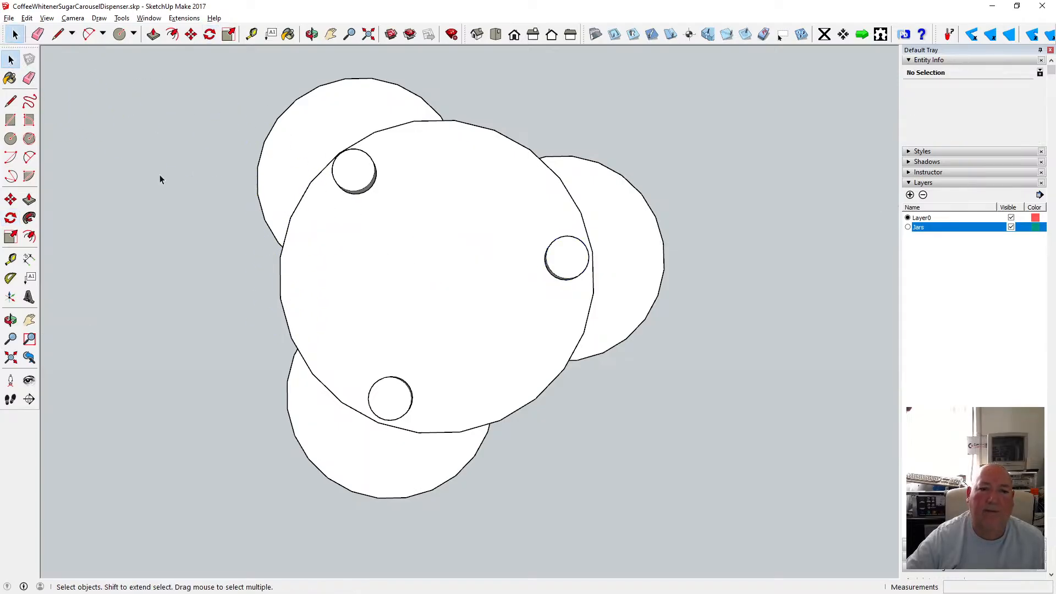
Examine the knob layout on the disc from top, orbited parallel and perspective views.
click(72, 17)
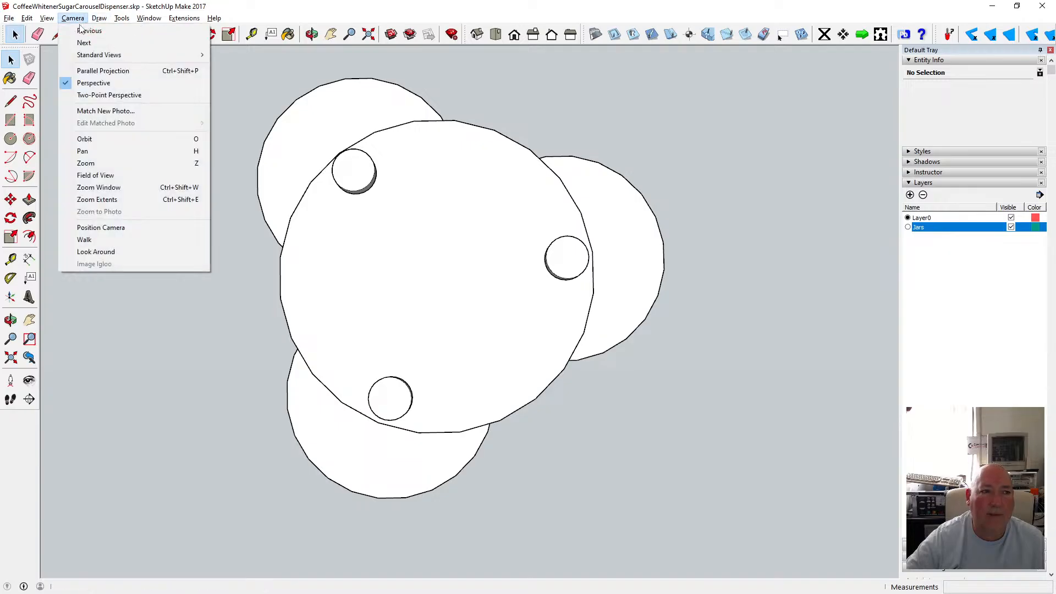
click(93, 71)
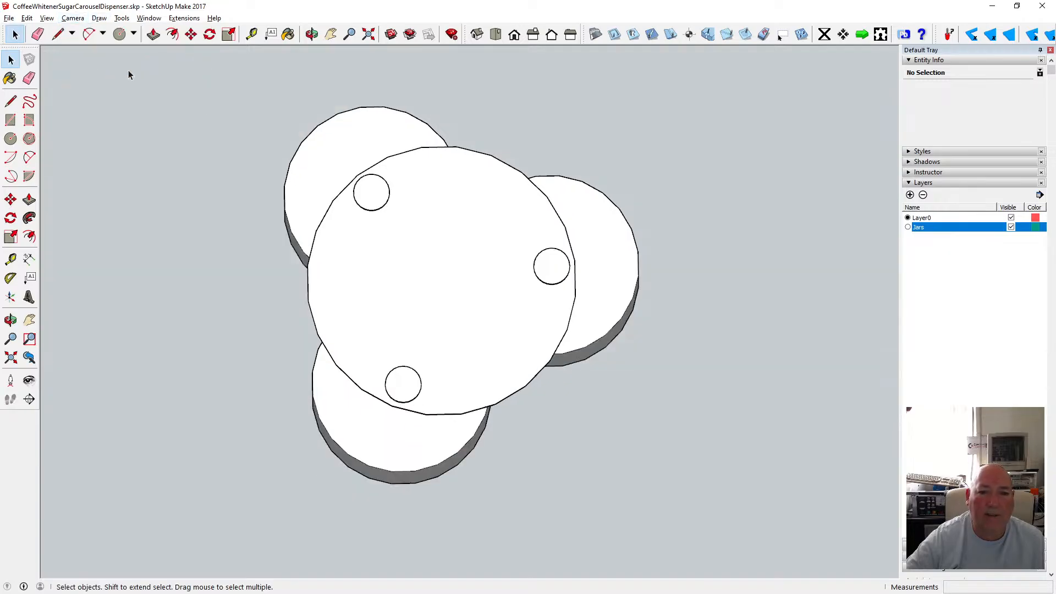
click(496, 35)
click(476, 35)
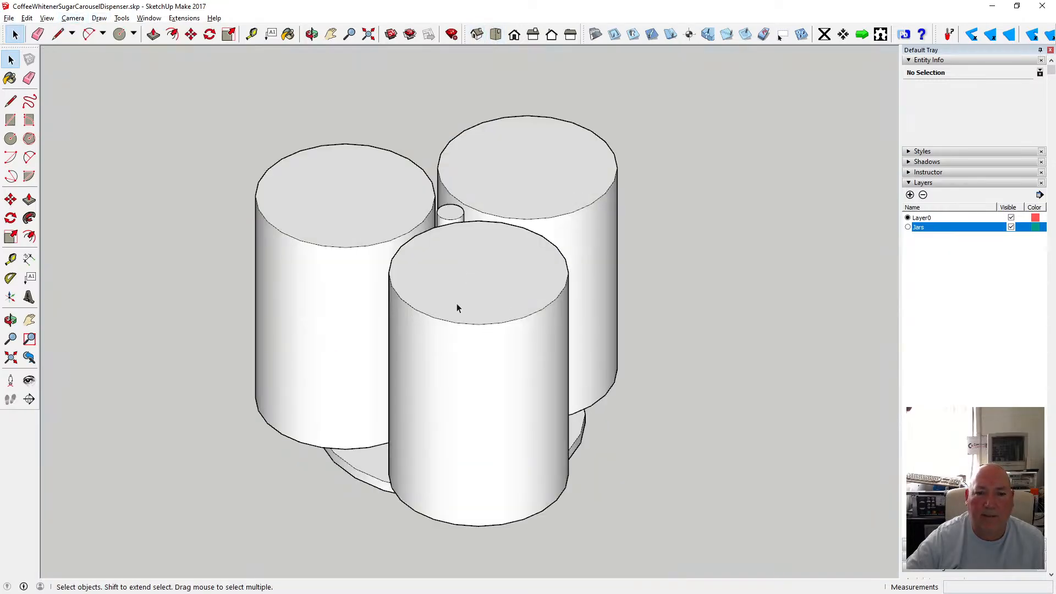
click(312, 34)
drag(362, 245, 611, 98)
drag(515, 93, 497, 378)
click(73, 18)
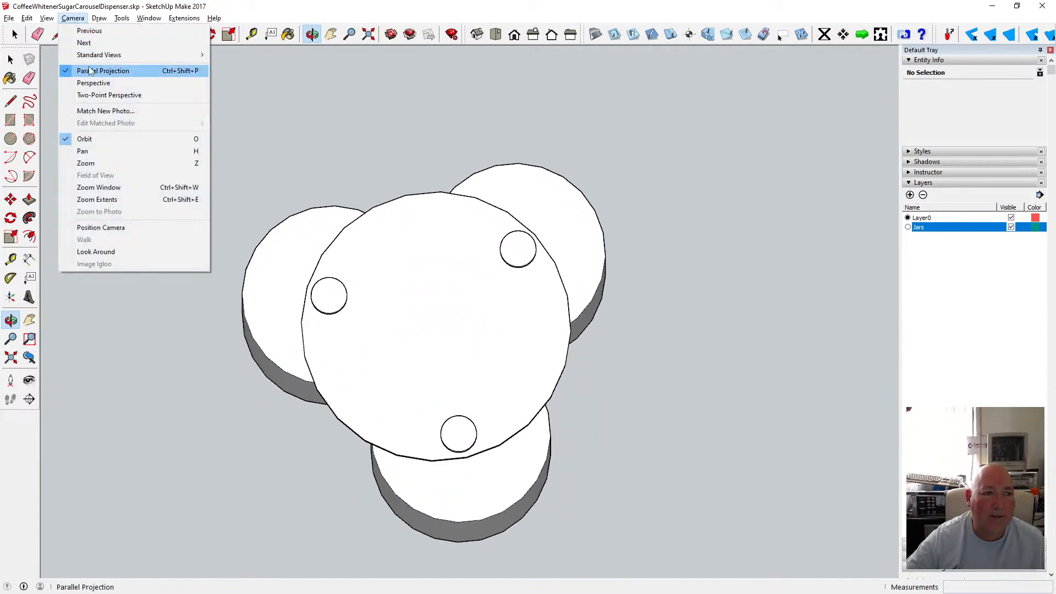
click(90, 82)
drag(448, 368, 506, 376)
scroll(484, 438, up, 4)
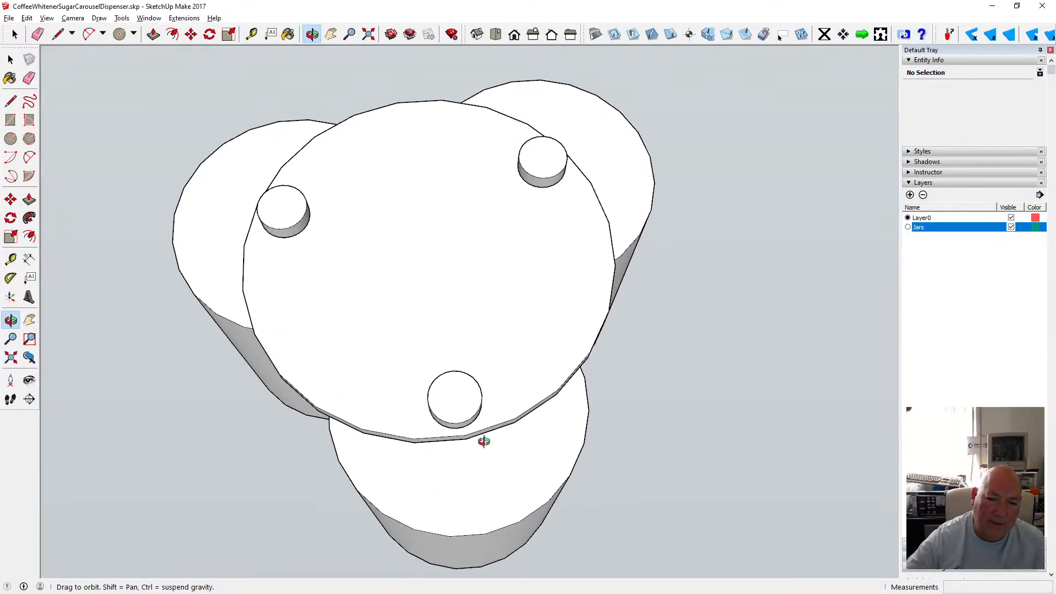
drag(484, 438, 404, 348)
scroll(427, 382, up, 3)
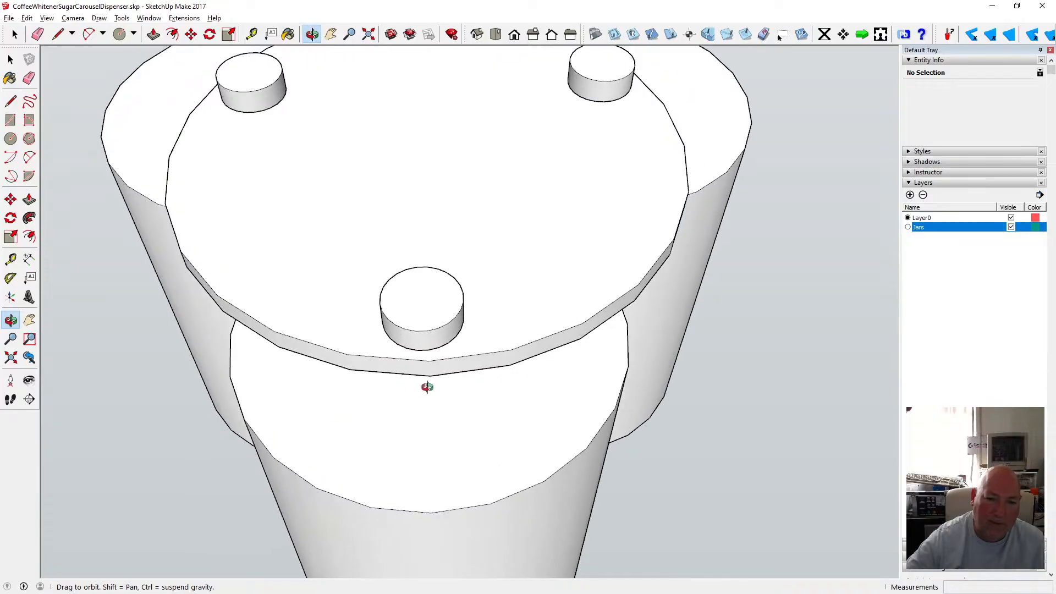
scroll(429, 381, down, 4)
drag(430, 382, 420, 393)
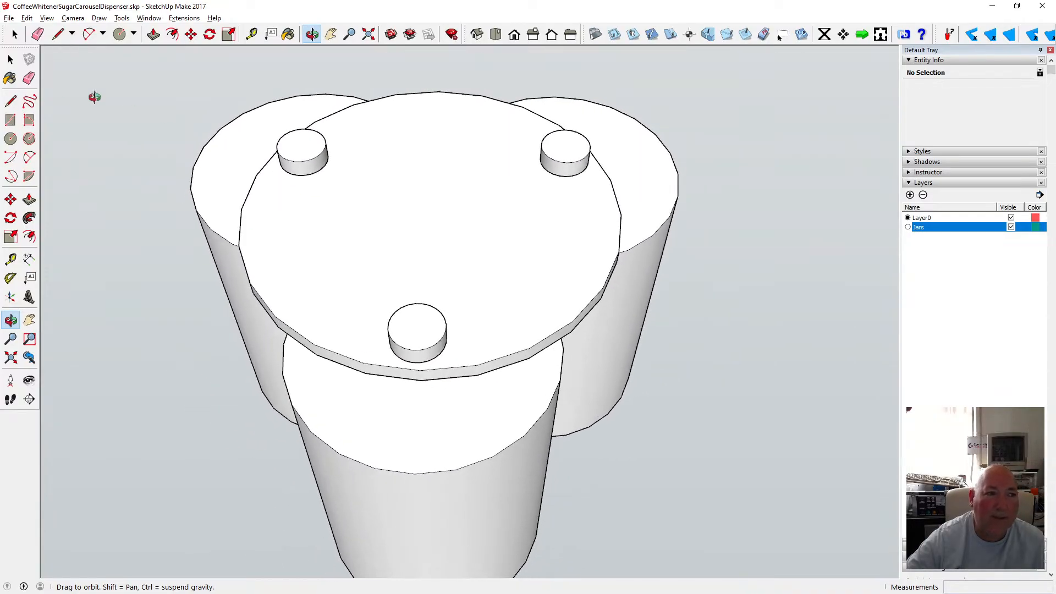
Select the front knob and rotate it about 2° about the disc's centre.
click(10, 58)
click(408, 325)
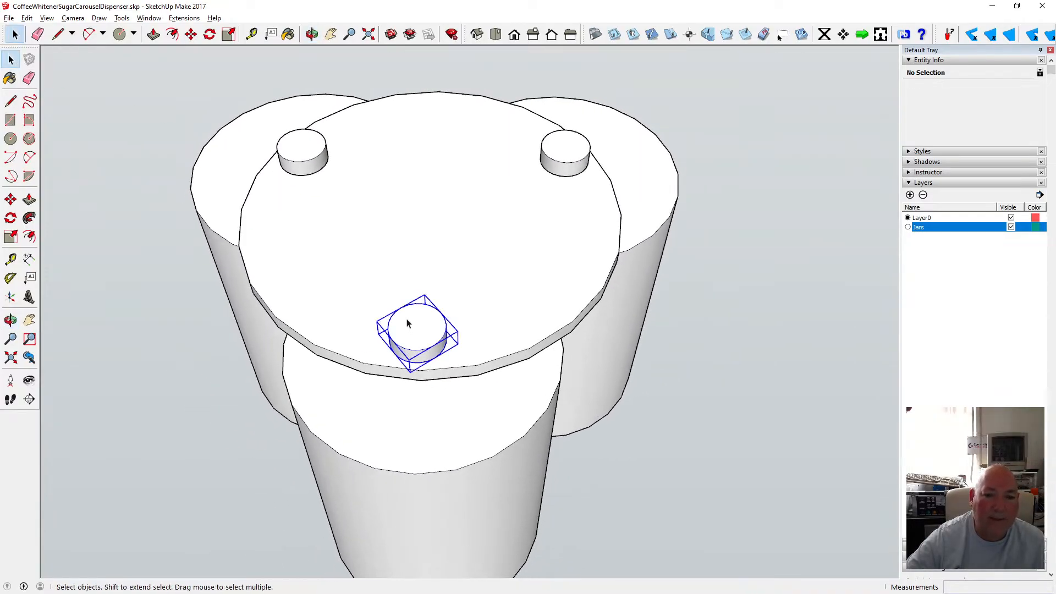
click(191, 34)
click(214, 35)
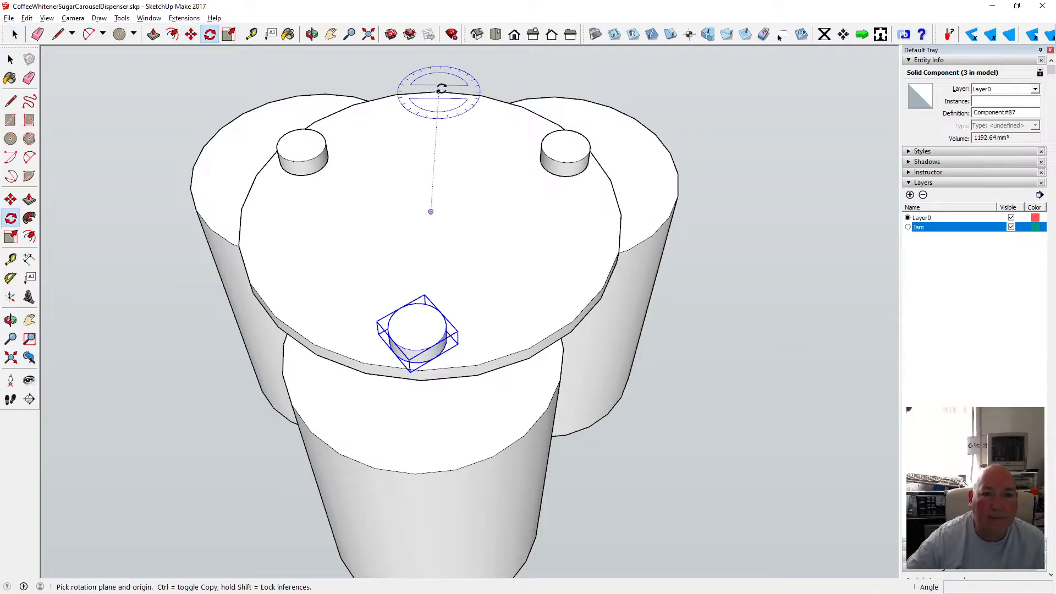
click(431, 211)
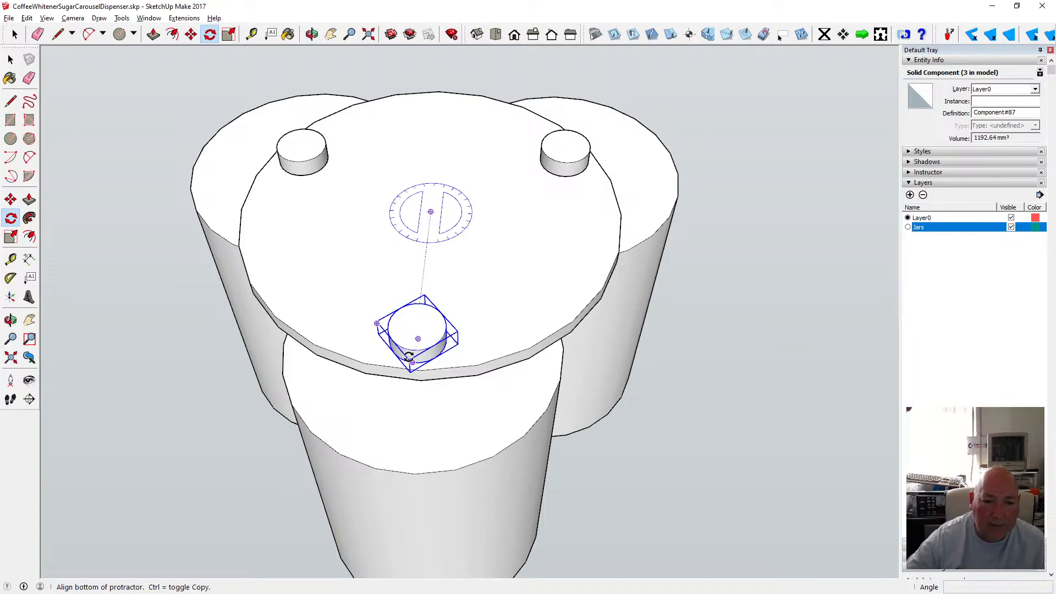
click(413, 362)
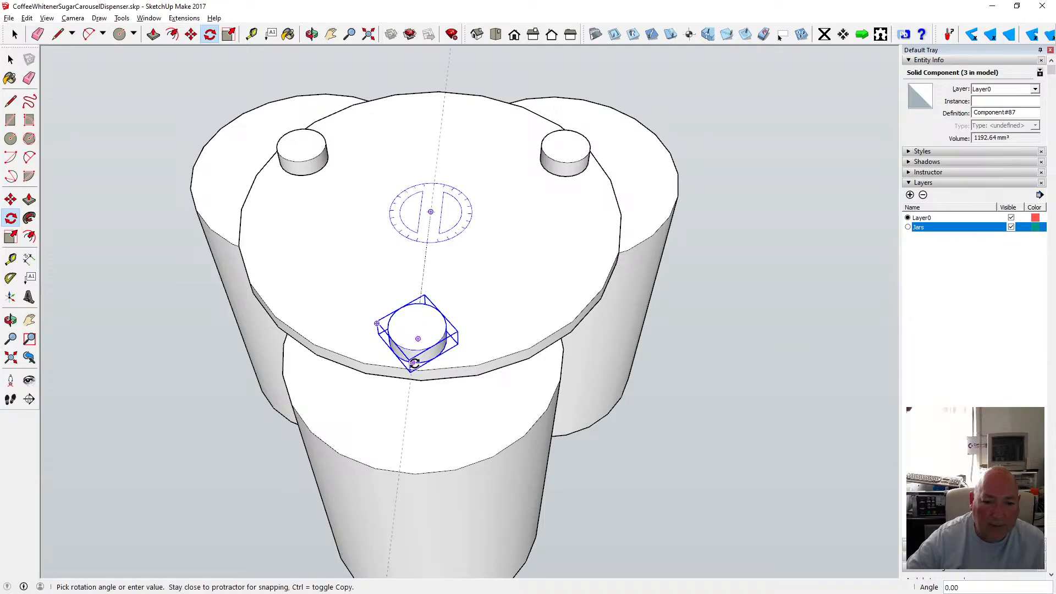
click(417, 368)
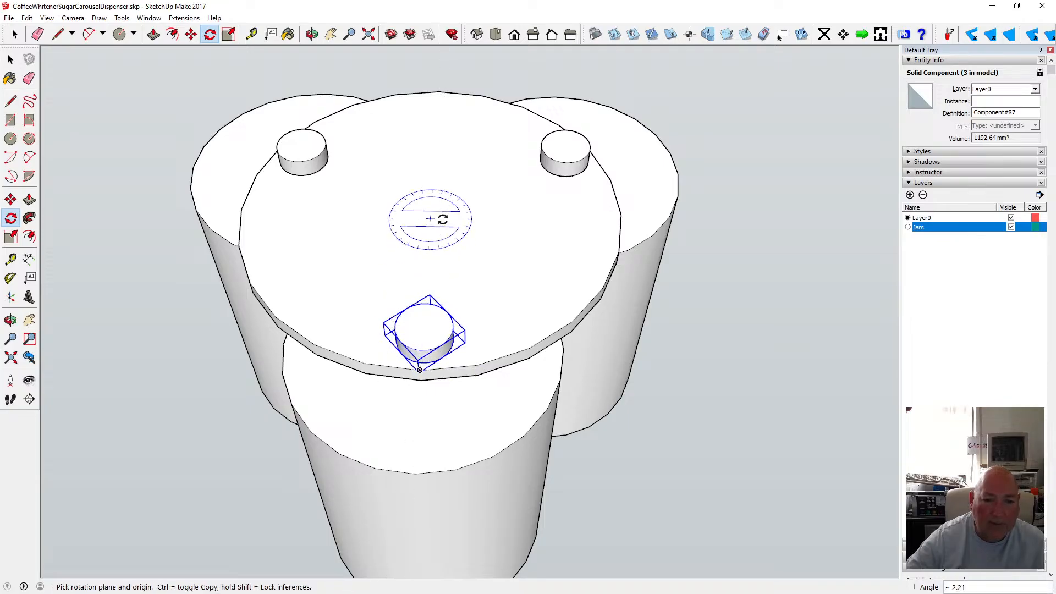
key(space)
click(109, 90)
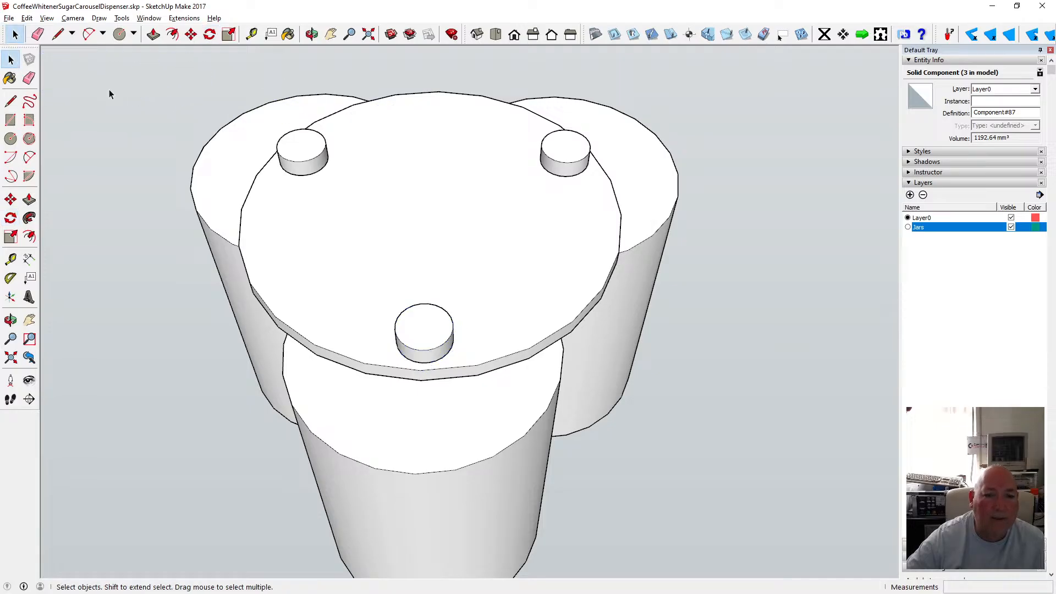
Undo the last rotation of the front knob.
key(o)
drag(310, 164, 299, 214)
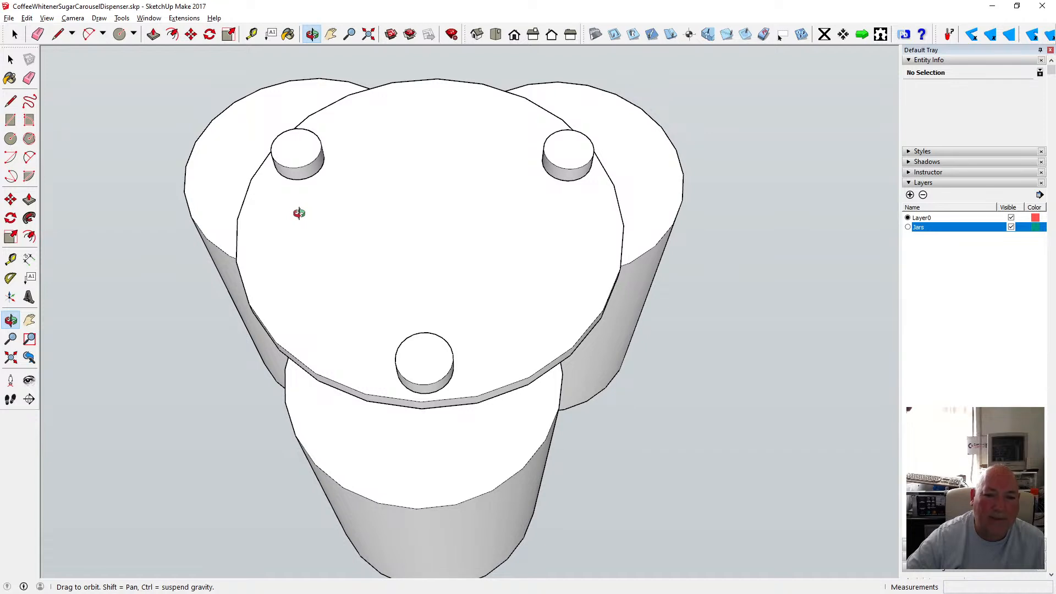
click(26, 18)
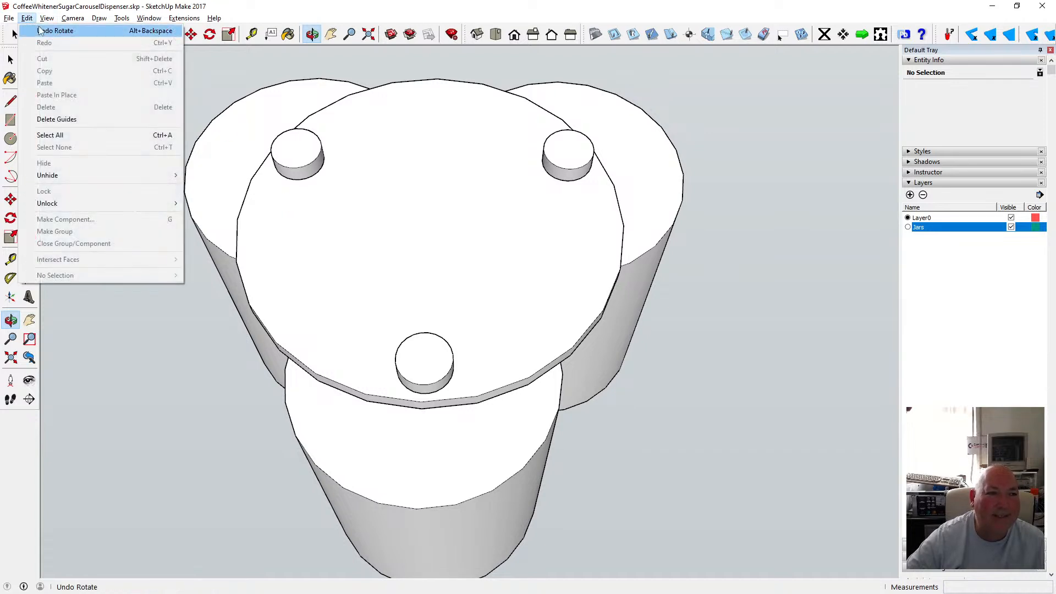
click(40, 29)
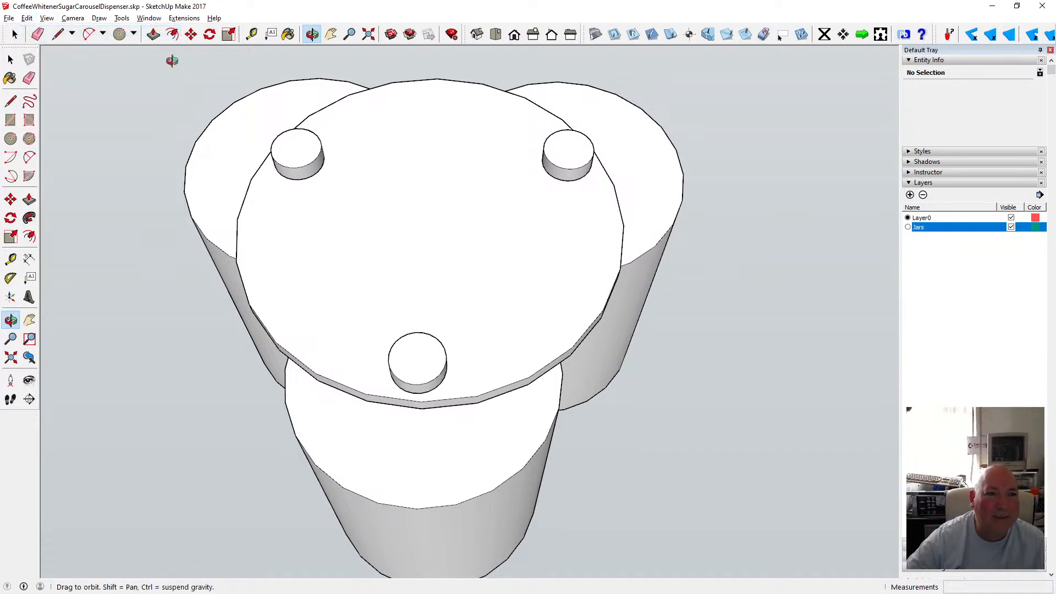
Select the front knob and rotate it about 2° about the disc's centre.
click(210, 34)
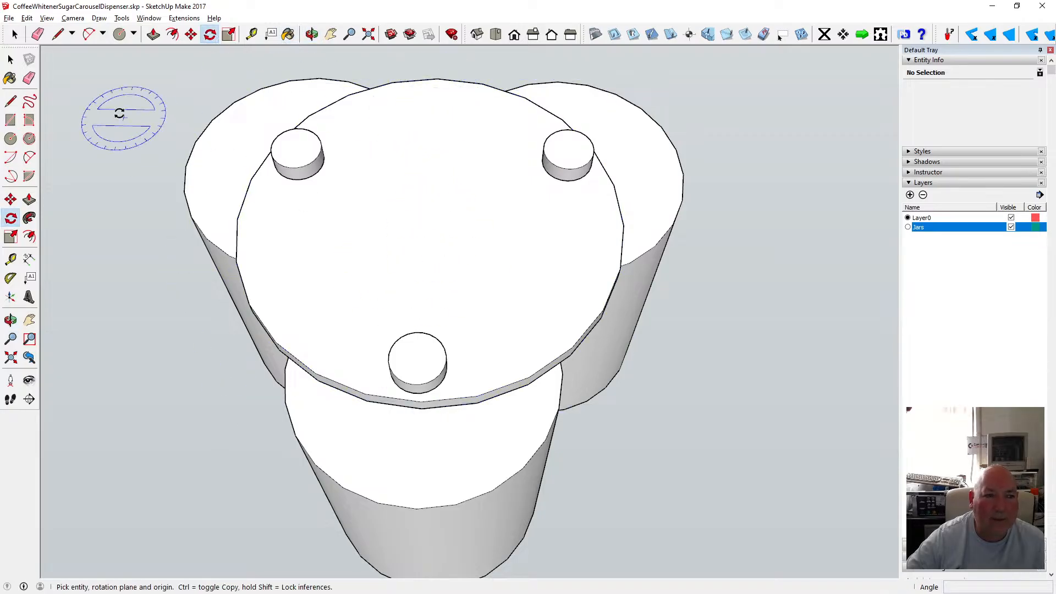
click(11, 59)
click(417, 346)
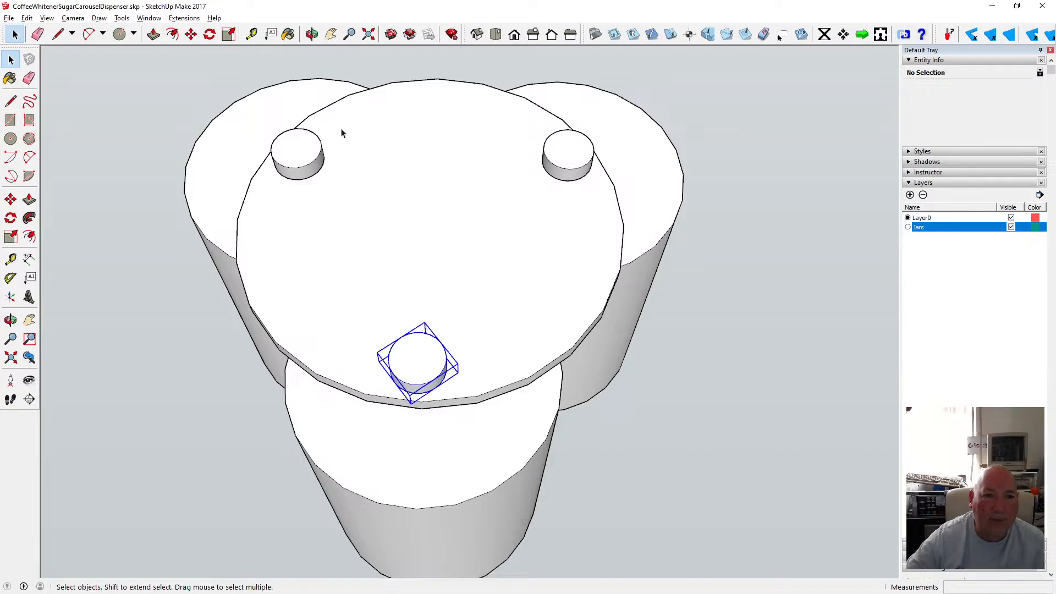
click(210, 34)
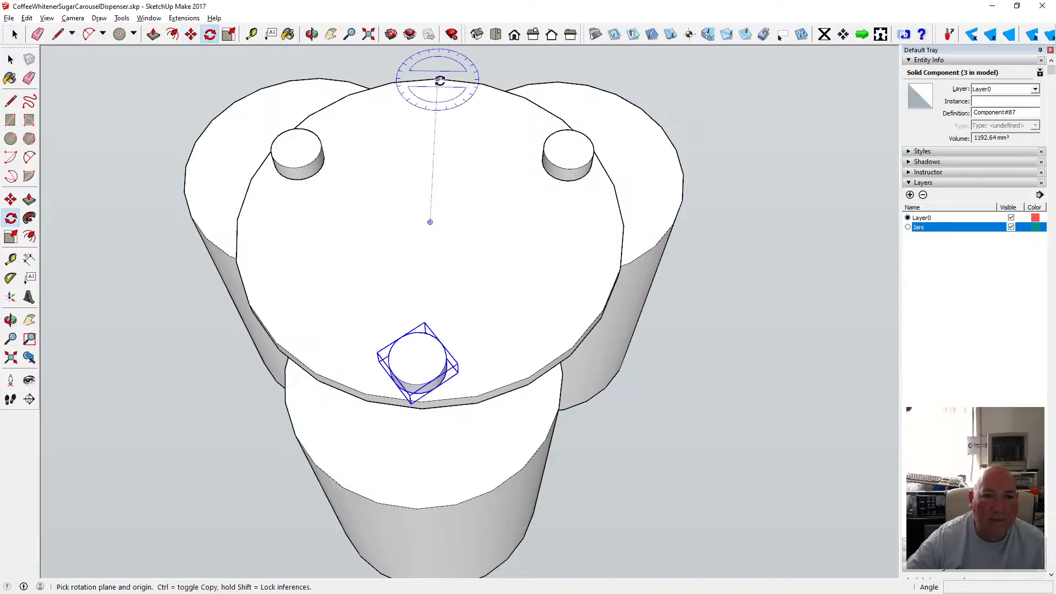
click(430, 222)
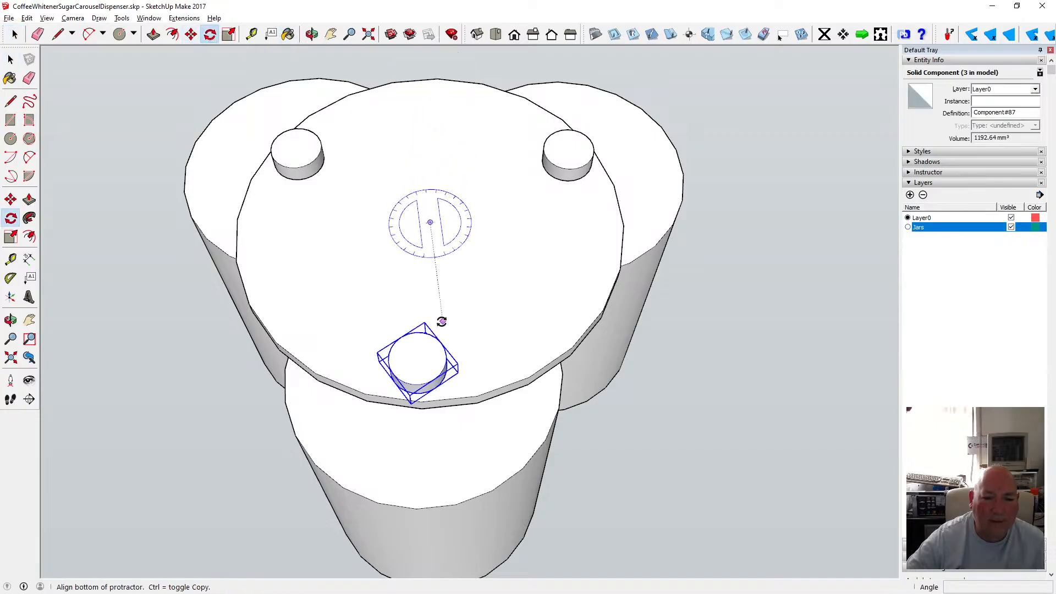
click(415, 384)
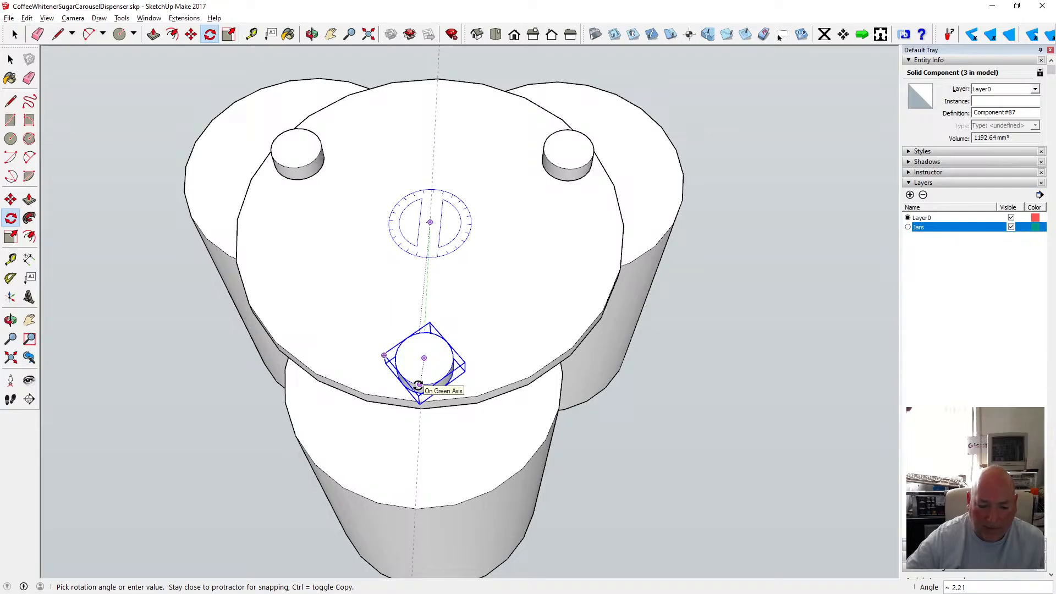
click(418, 385)
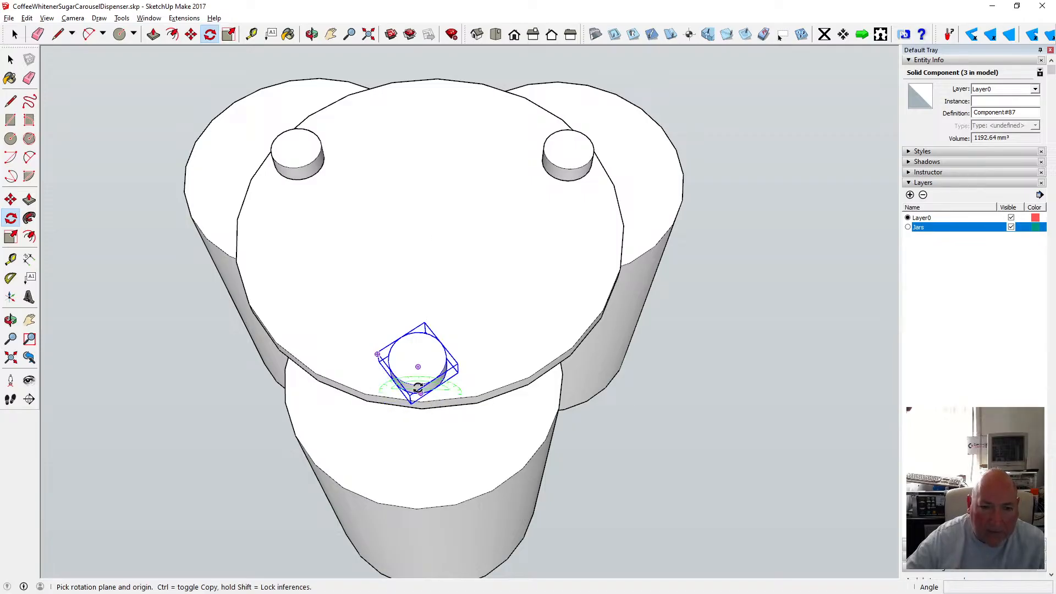
Rotate the front knob a further 2° about the disc's centre, then undo that rotation.
click(431, 225)
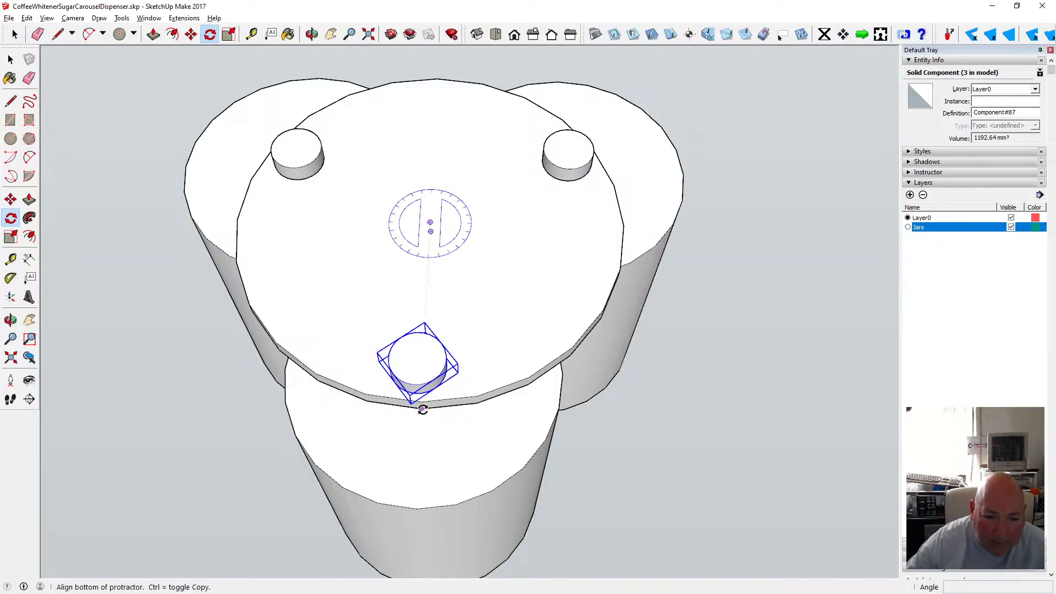
scroll(421, 404, up, 5)
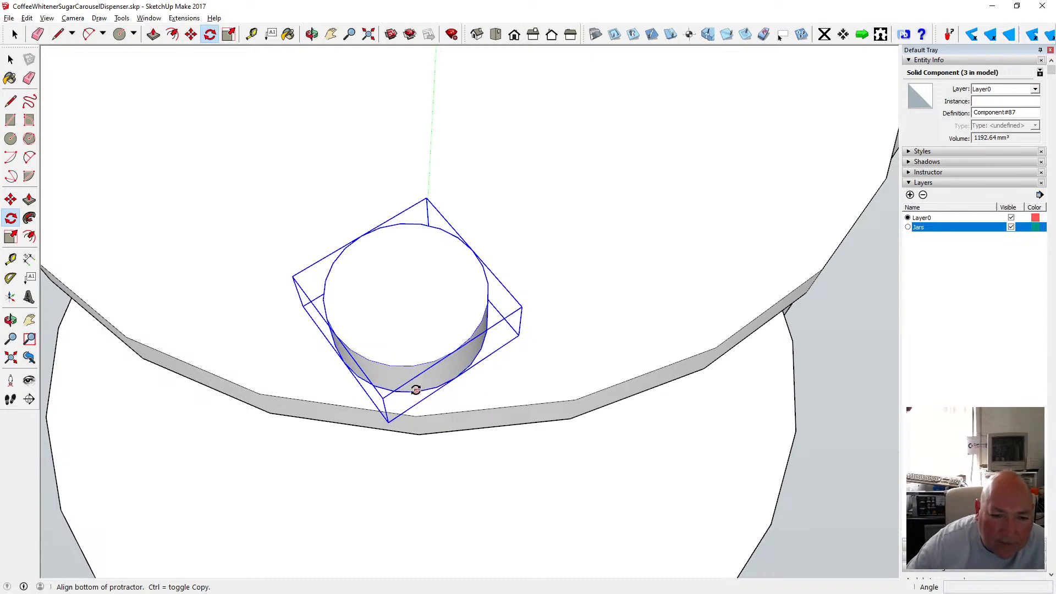
click(392, 392)
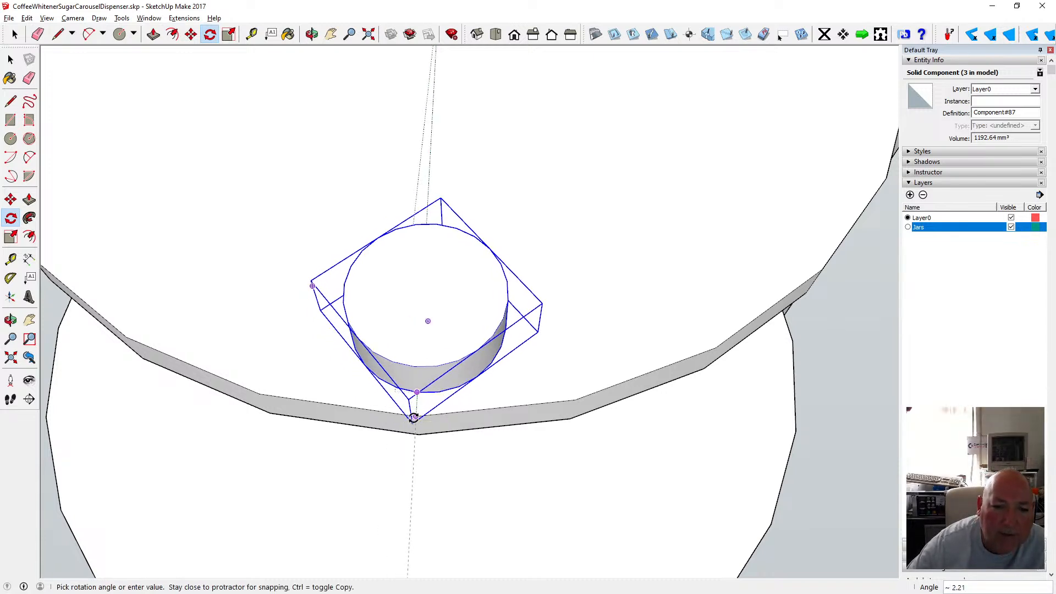
click(414, 417)
click(312, 34)
drag(462, 226, 472, 261)
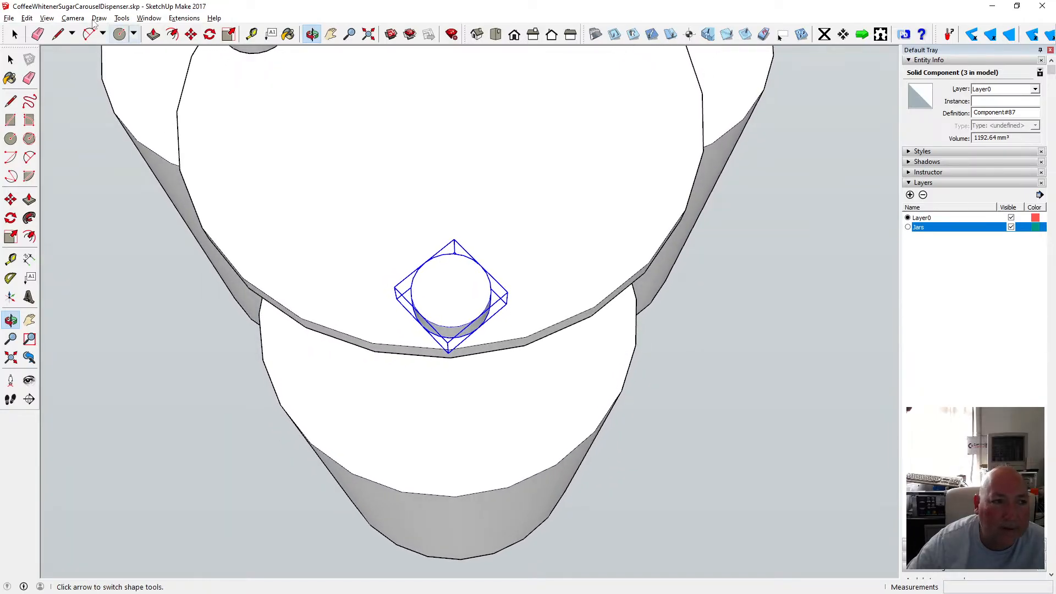
click(25, 18)
click(49, 31)
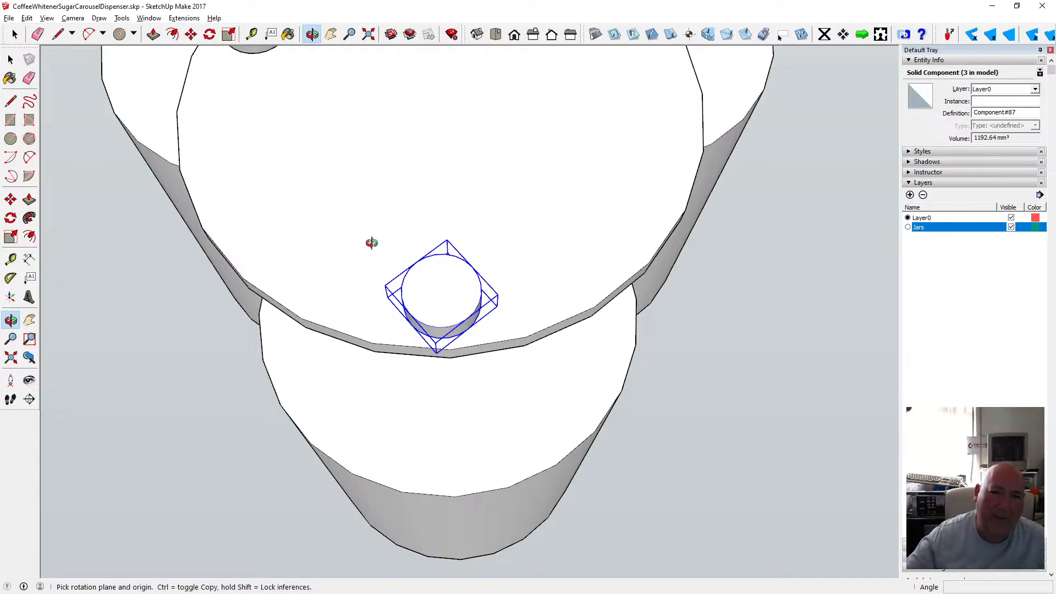
Rotate the front knob about 1° further about the disc's centre, aligning it with the disc's edge.
scroll(469, 356, up, 6)
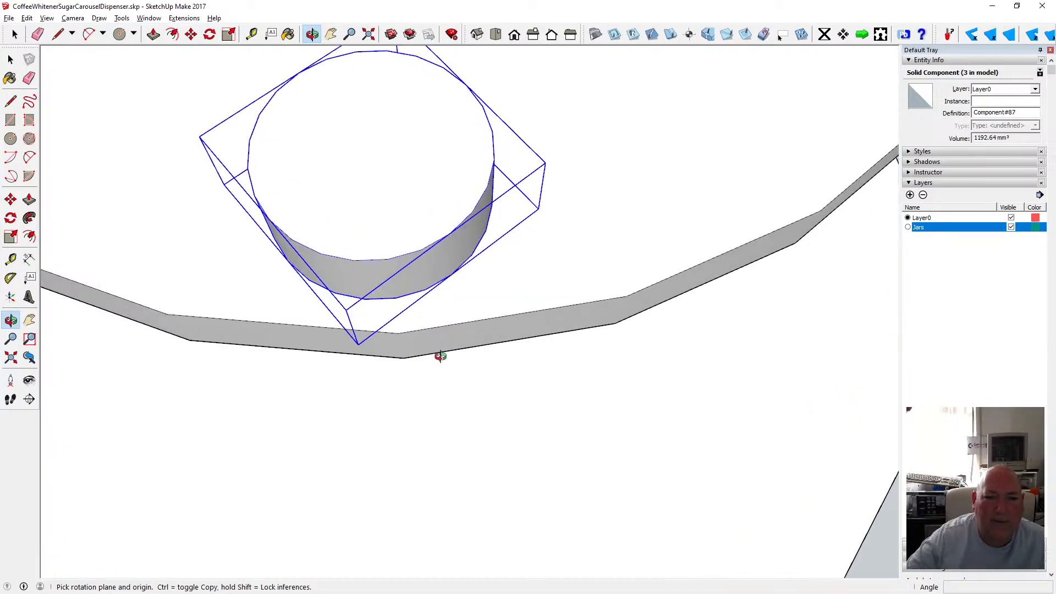
scroll(410, 344, down, 4)
middle_drag(383, 363, 396, 297)
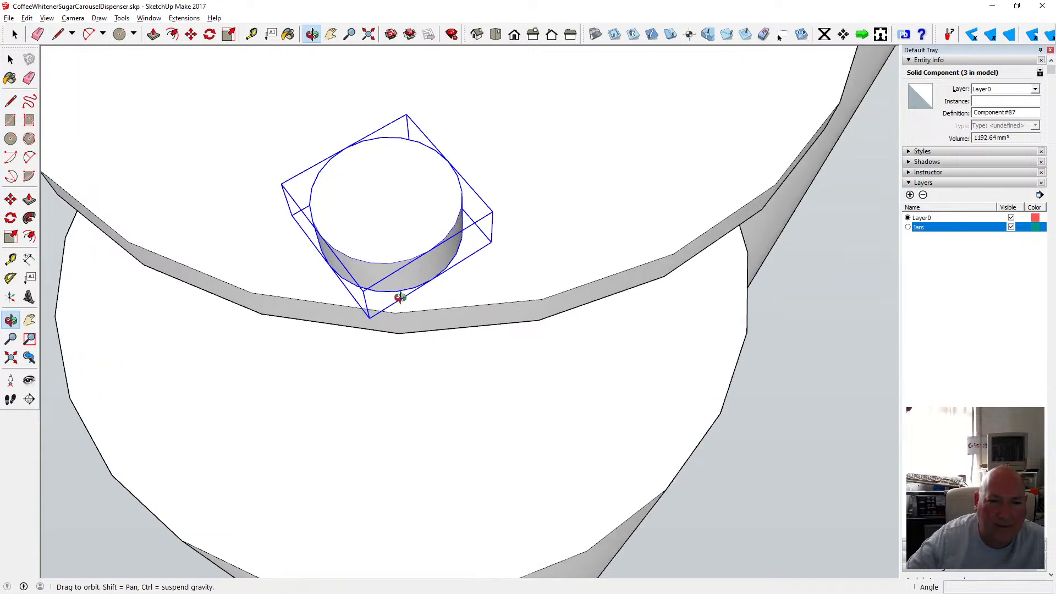
scroll(423, 298, down, 3)
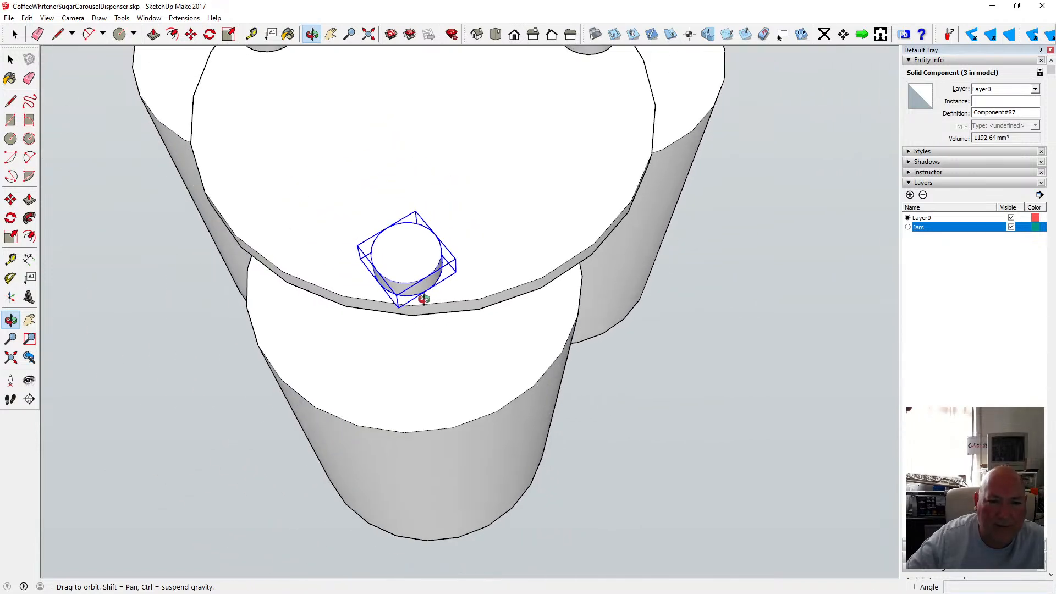
scroll(423, 299, up, 3)
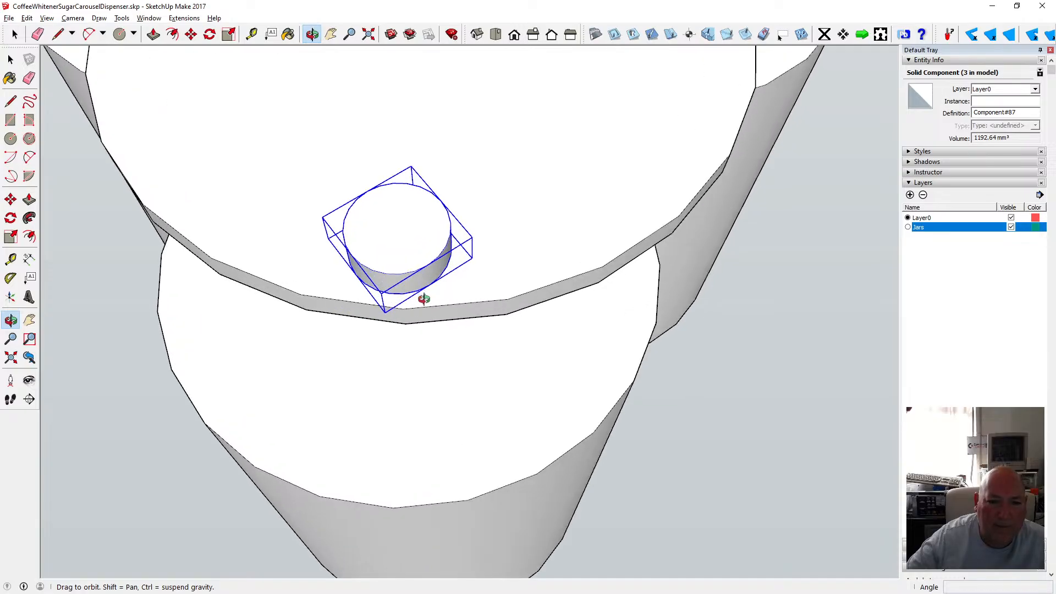
click(209, 34)
scroll(450, 325, down, 4)
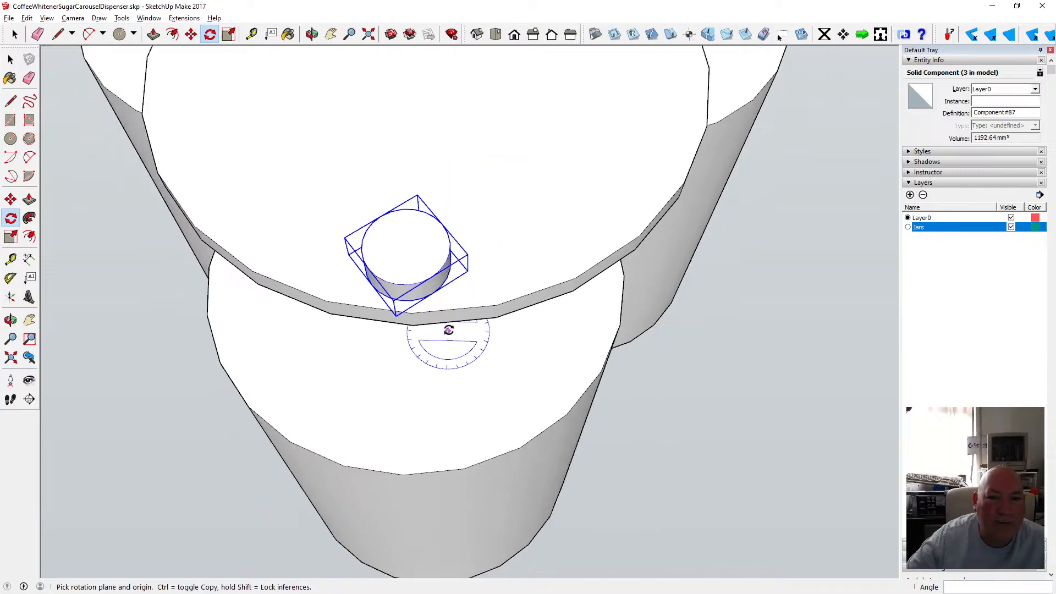
scroll(450, 325, down, 2)
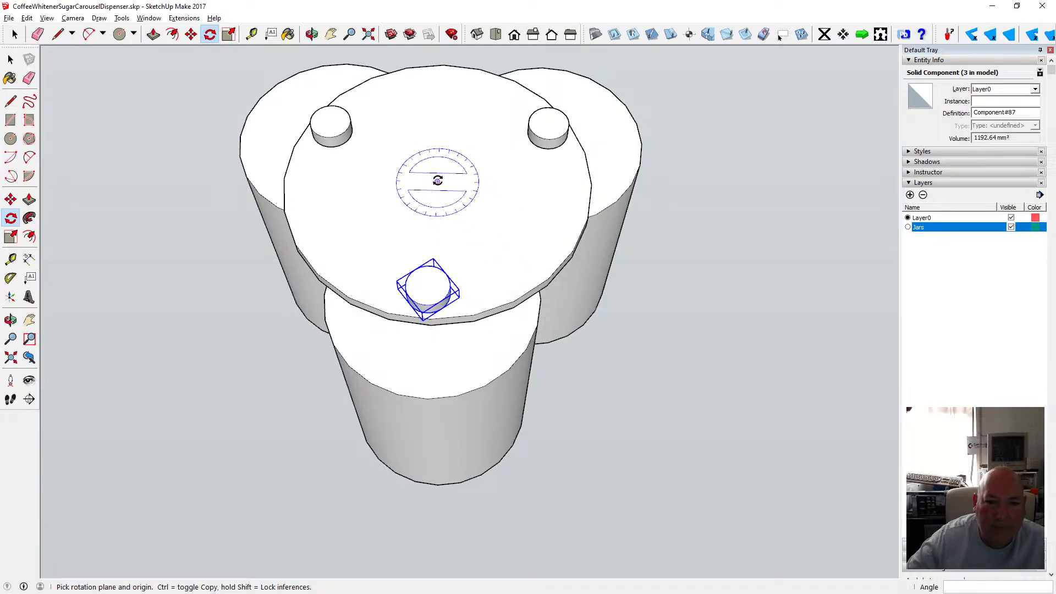
click(439, 181)
scroll(426, 297, up, 5)
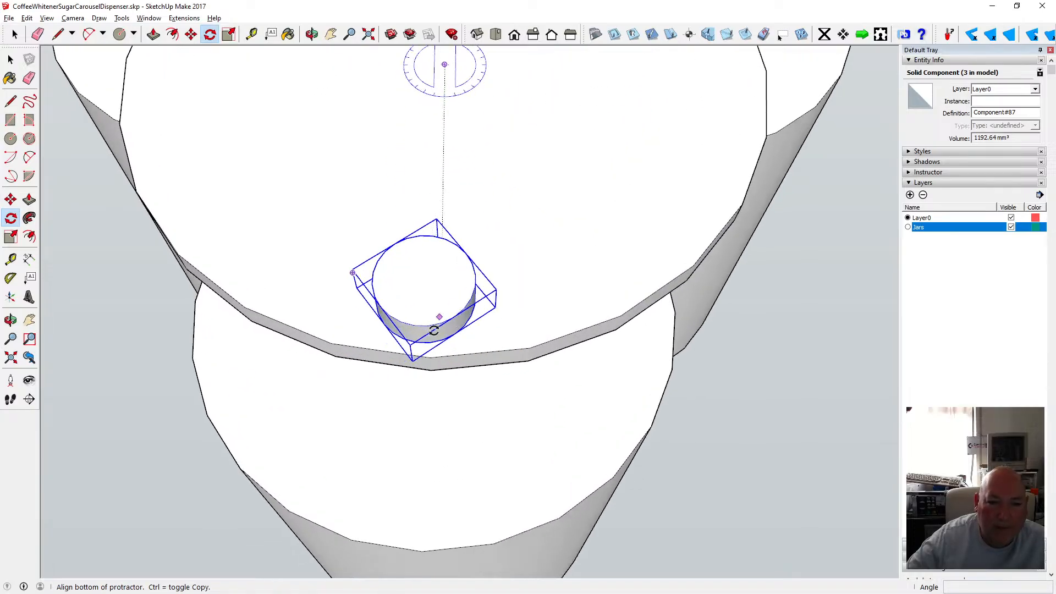
scroll(418, 351, up, 4)
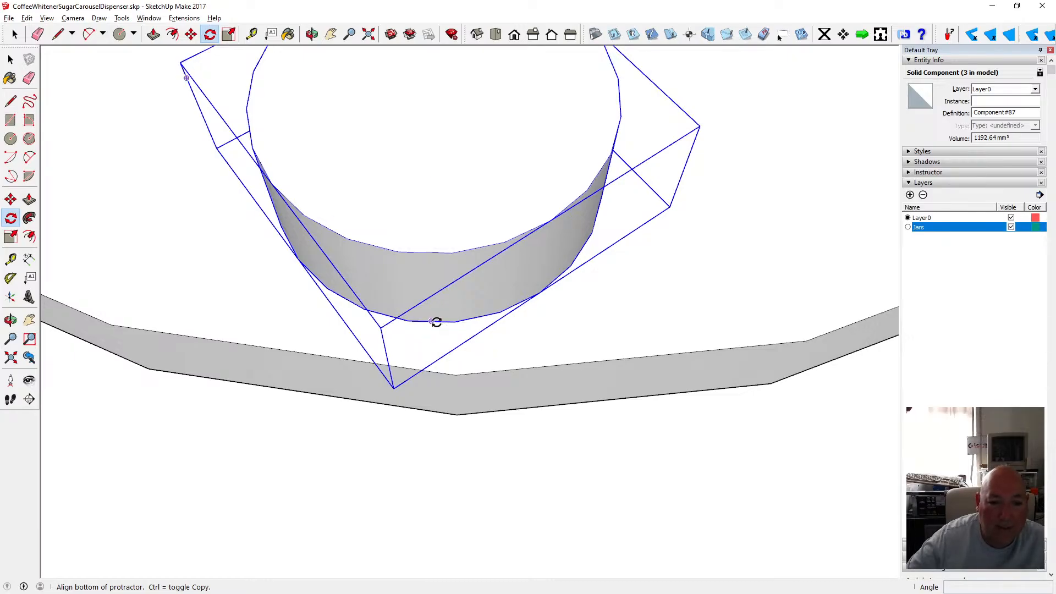
click(438, 322)
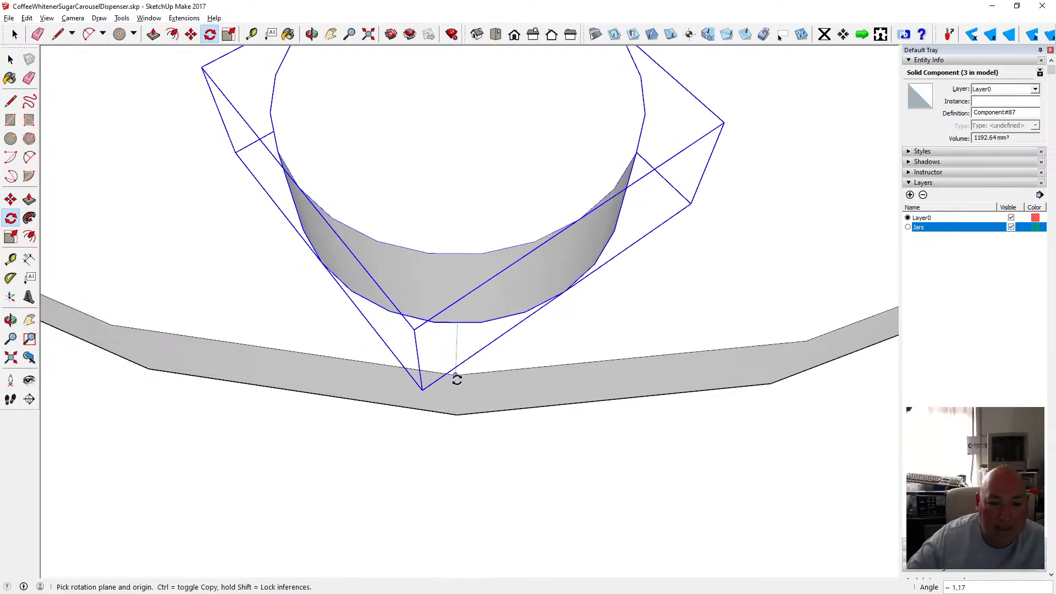
Examine the front knob's position against the disc's edge from zoomed and orbited views.
click(312, 34)
drag(358, 181, 324, 264)
scroll(375, 346, down, 2)
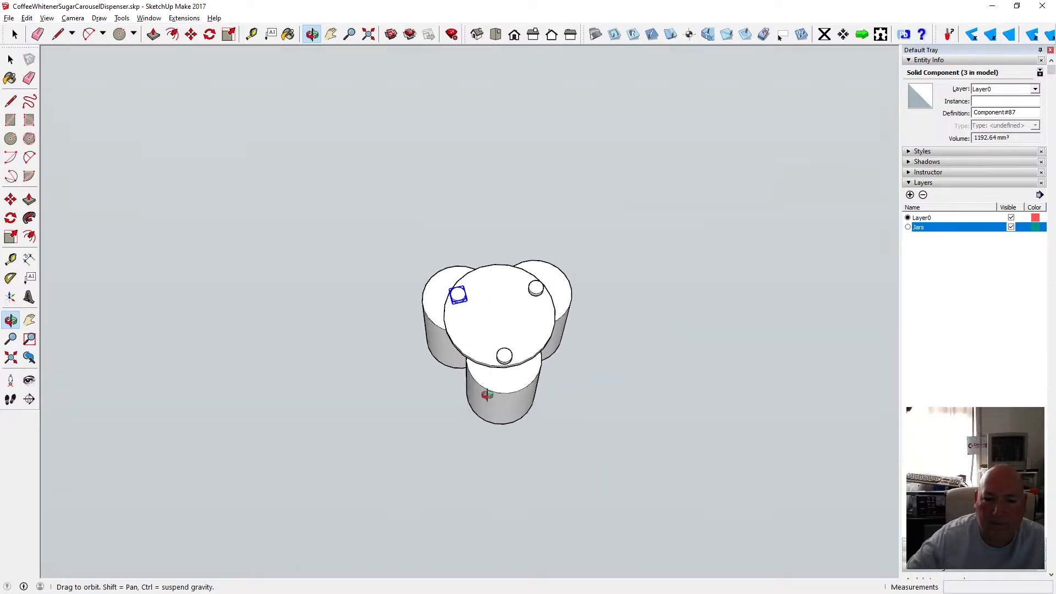
scroll(523, 374, up, 4)
scroll(507, 361, up, 6)
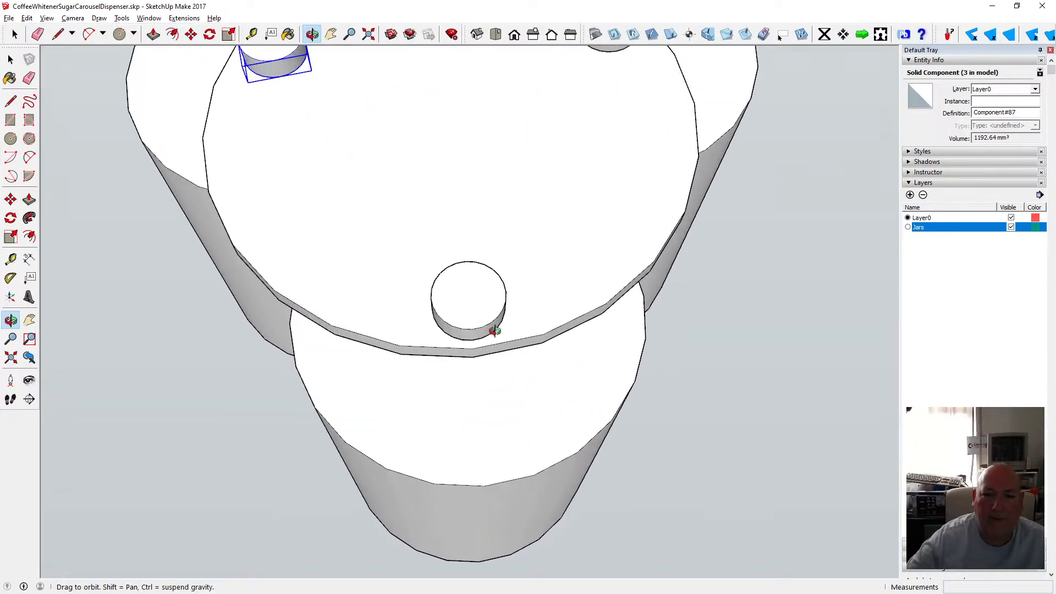
scroll(484, 379, up, 3)
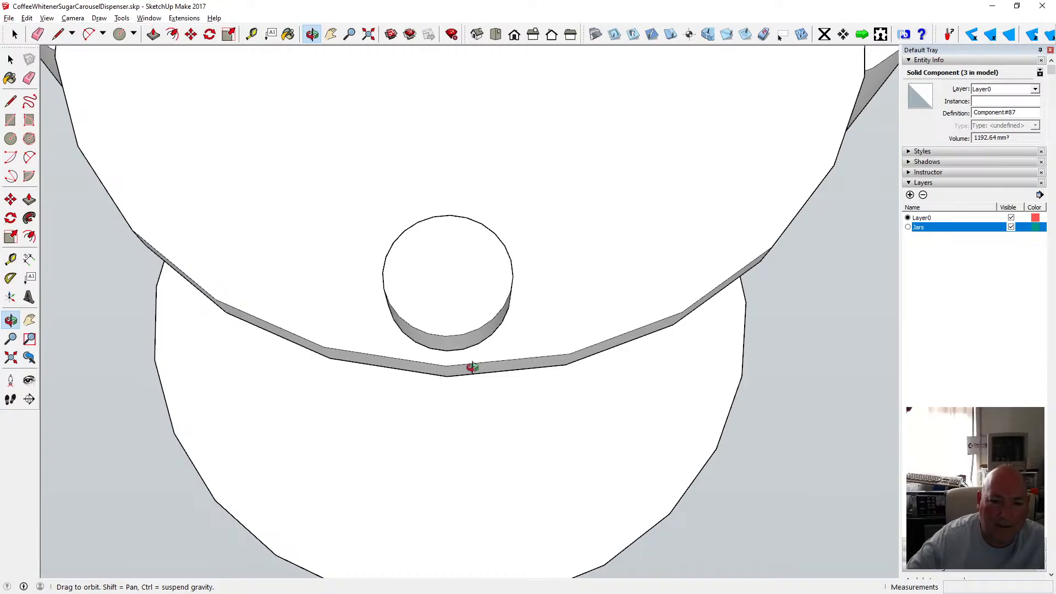
scroll(484, 366, down, 7)
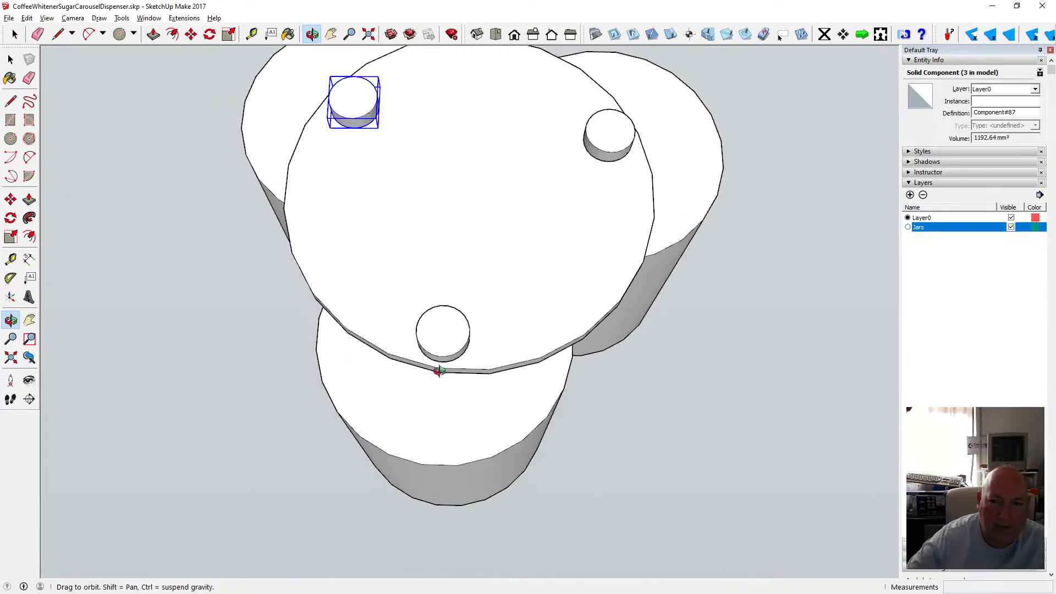
drag(528, 305, 484, 410)
scroll(485, 407, up, 4)
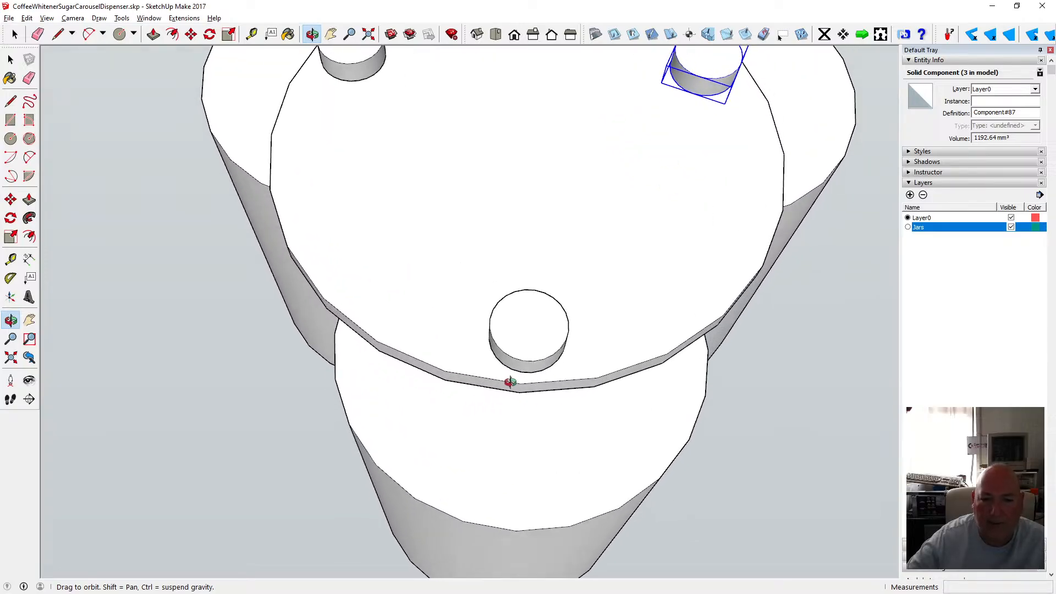
Select the front knob and rotate it about 2° about the disc's centre.
click(10, 59)
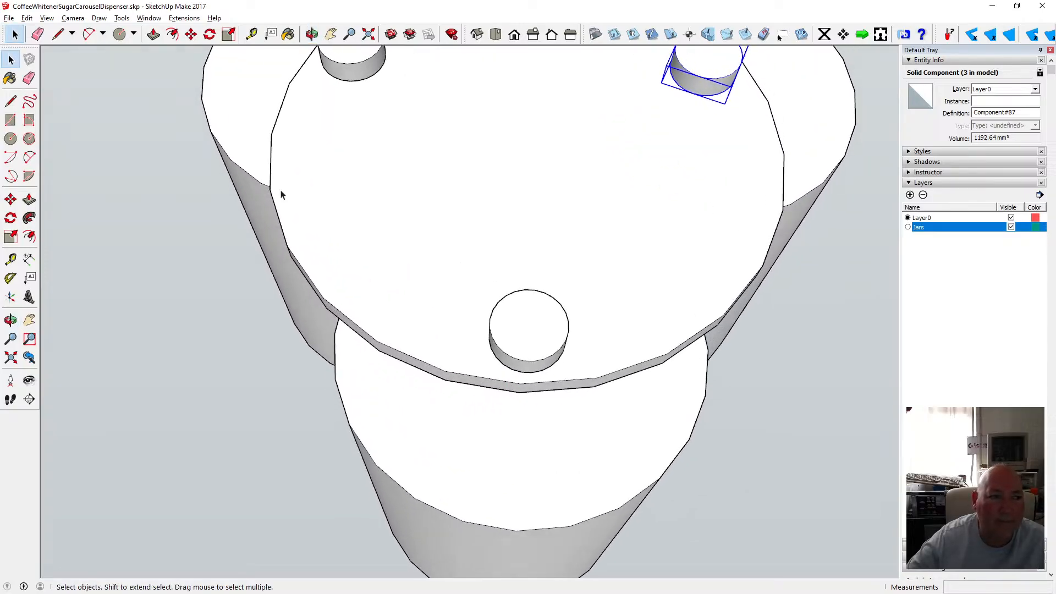
click(552, 311)
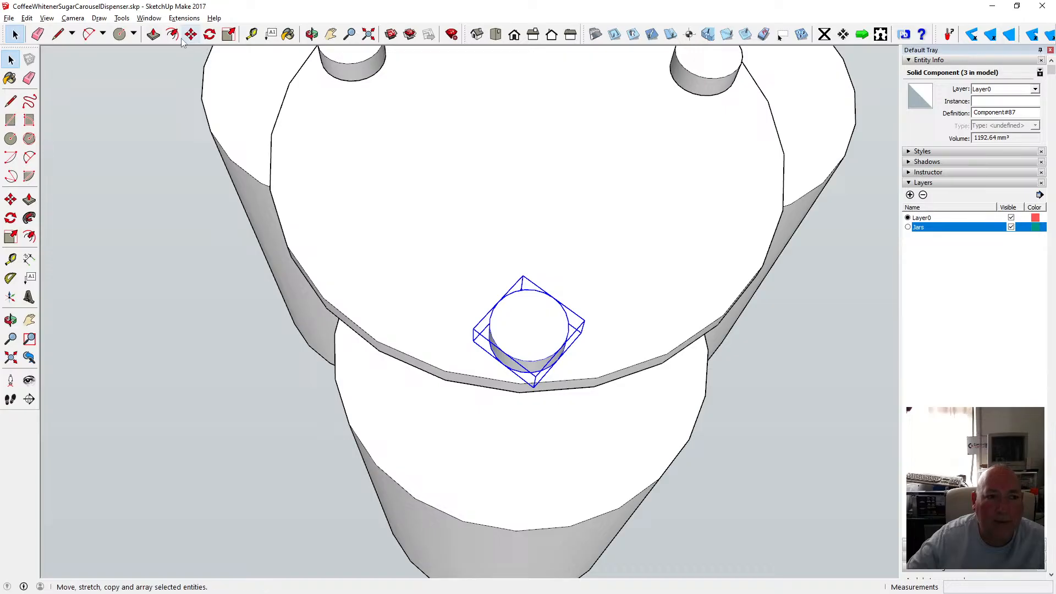
click(209, 34)
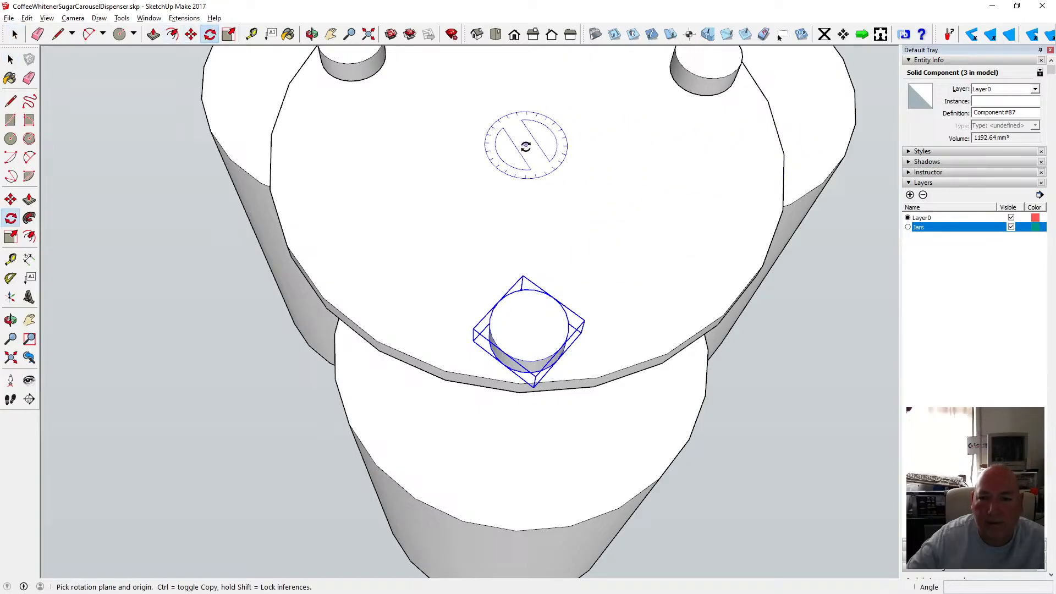
scroll(531, 391, up, 5)
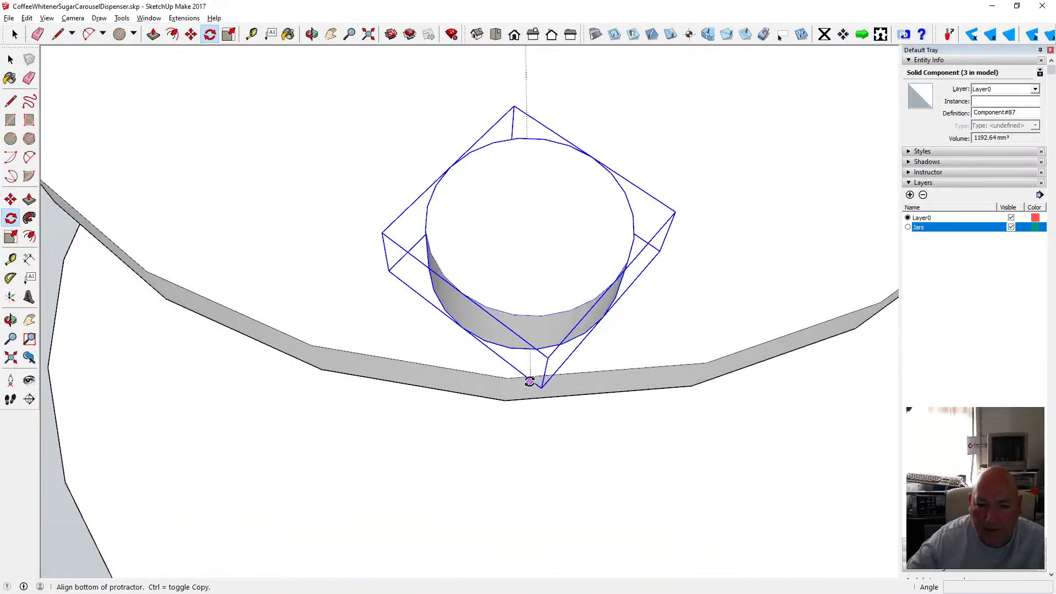
click(537, 345)
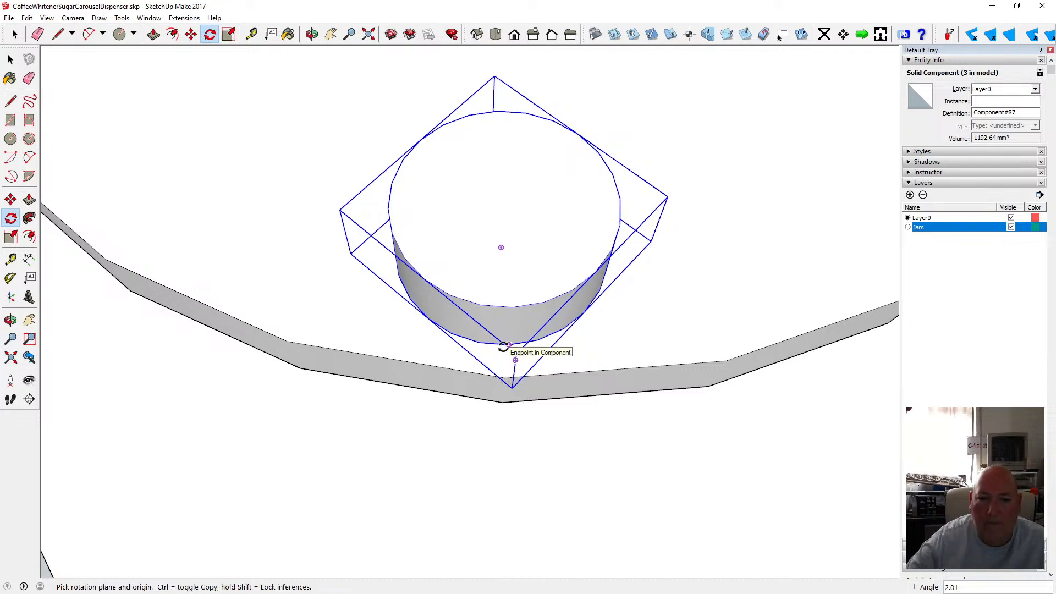
click(311, 34)
scroll(388, 291, down, 5)
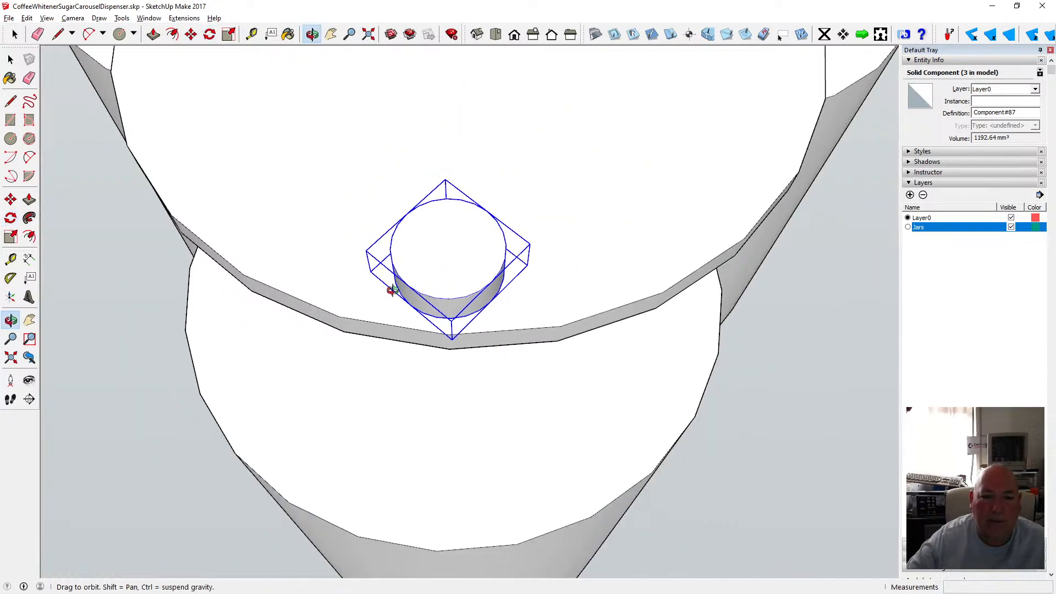
drag(350, 253, 377, 320)
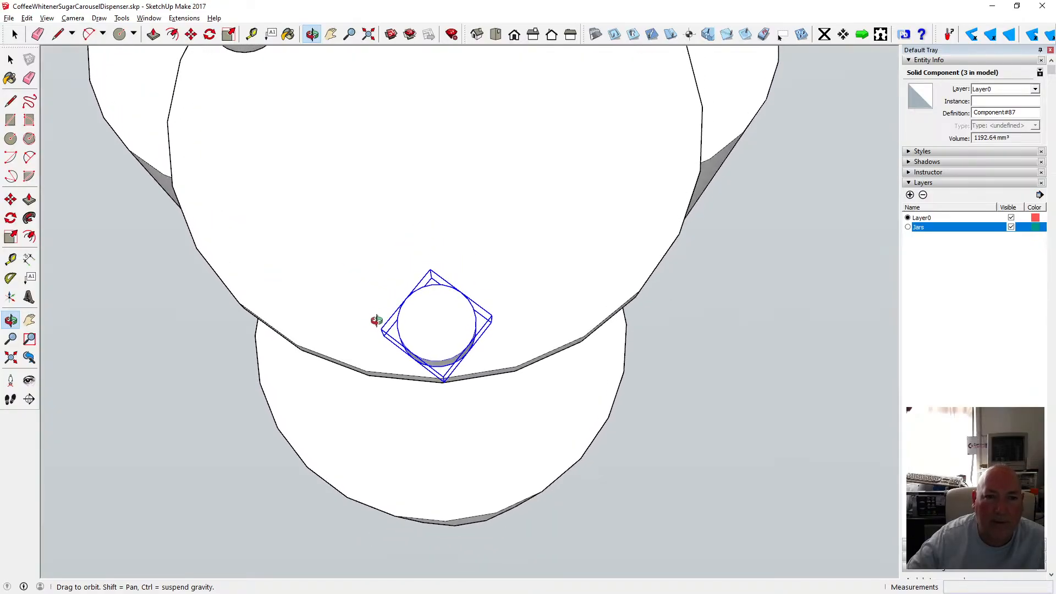
Undo the last knob rotation, then rotate the front knob about 1.2° about the disc's centre.
click(27, 18)
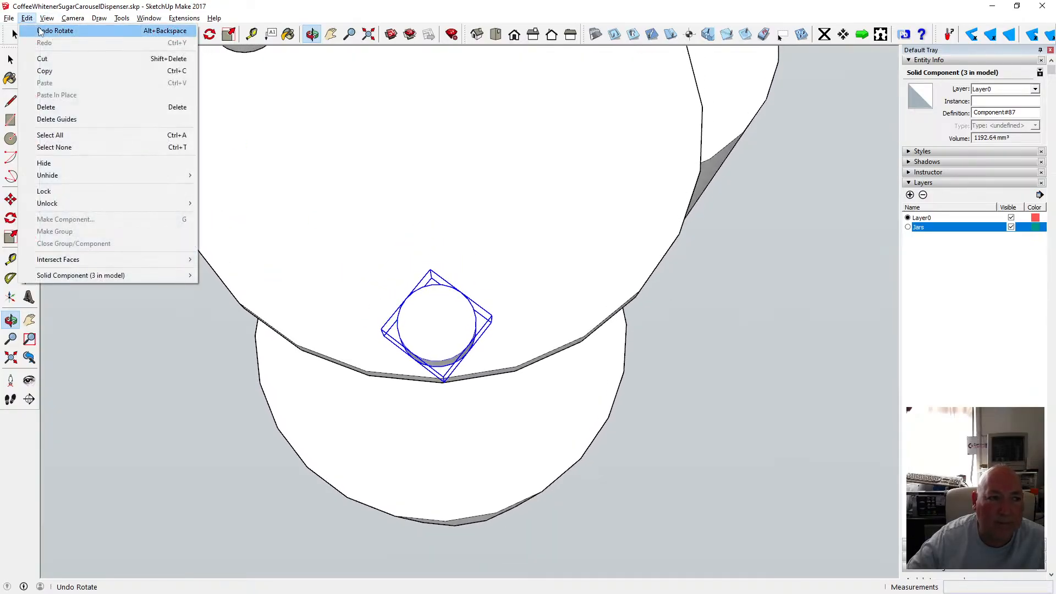
click(55, 28)
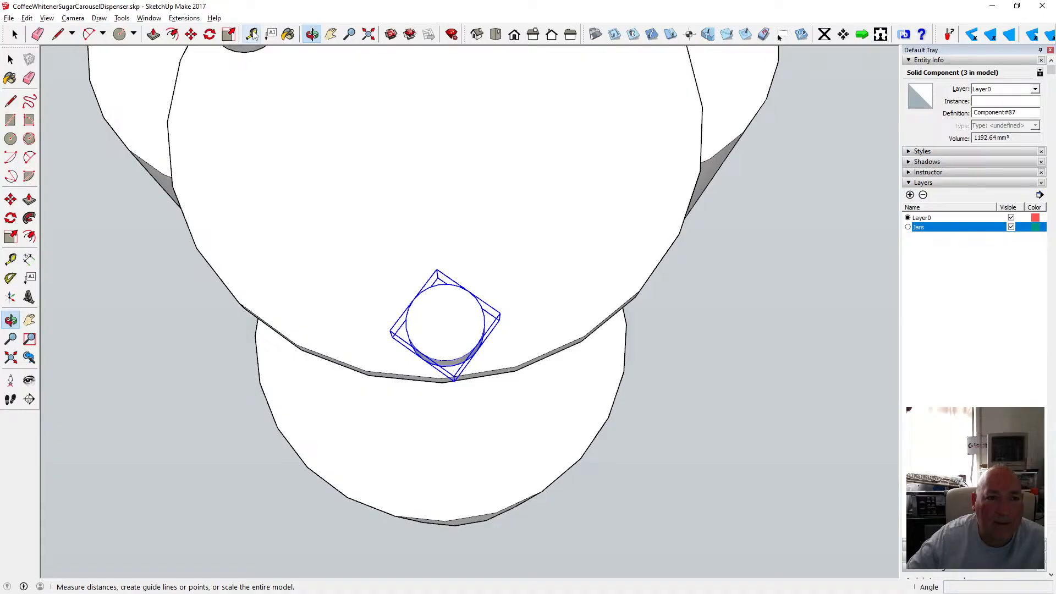
click(209, 34)
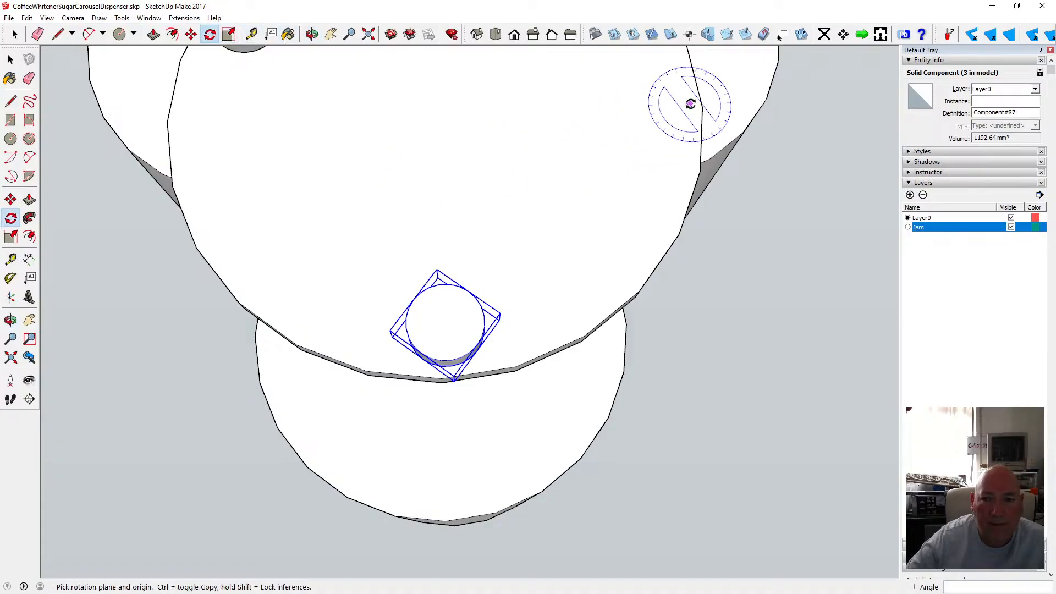
click(432, 114)
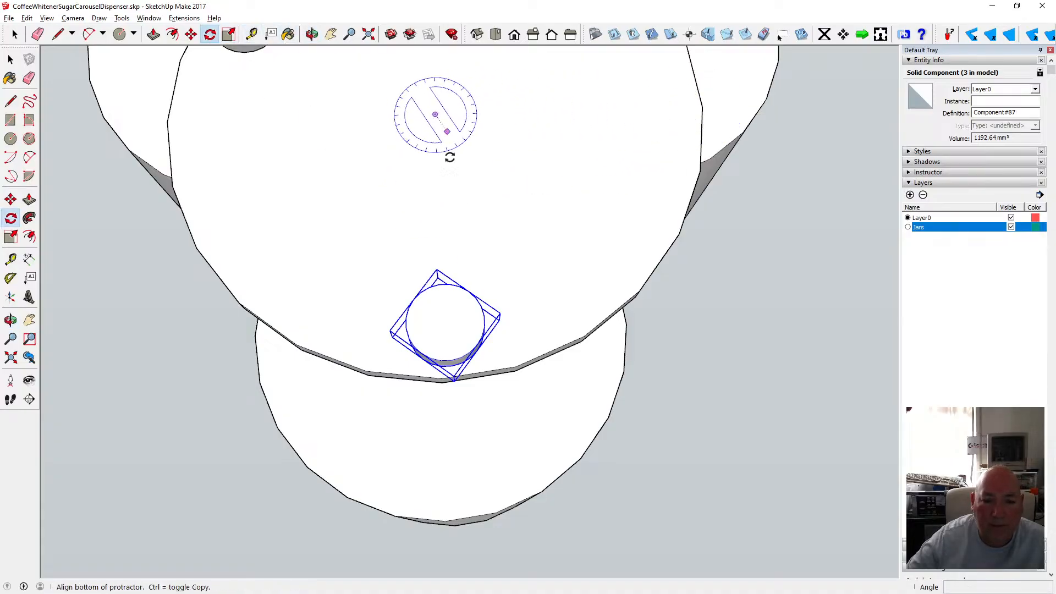
scroll(458, 372, up, 2)
scroll(458, 372, up, 5)
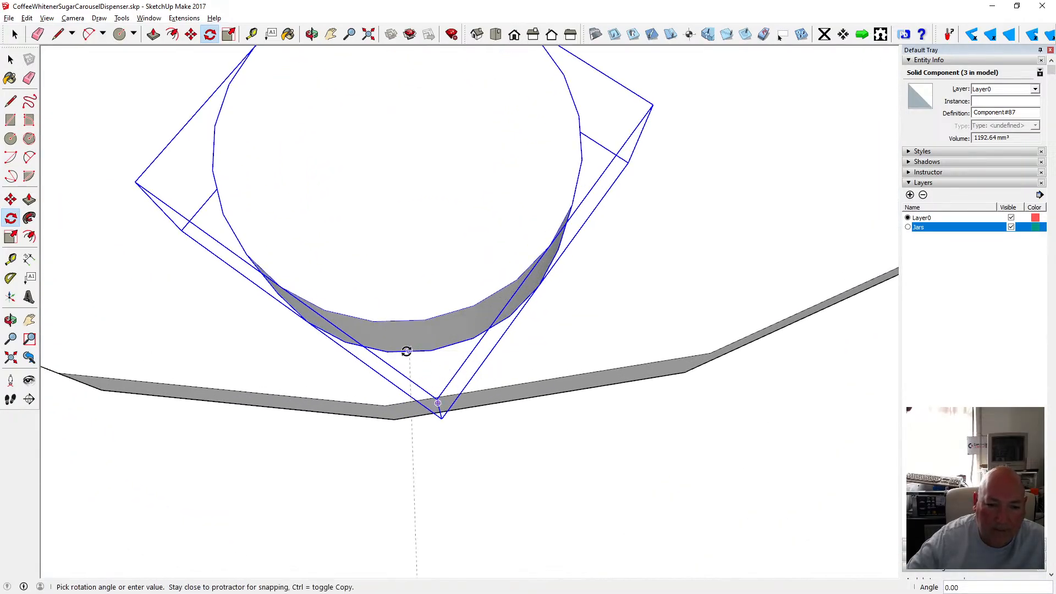
click(385, 406)
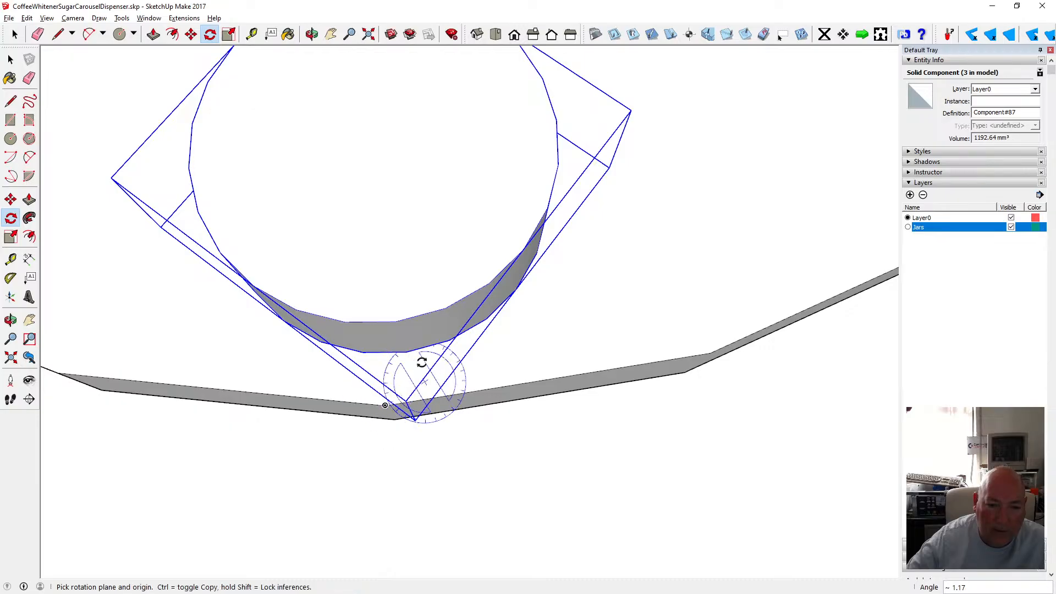
Examine the knobs' positions around the disc's edge from a zoomed-out top view.
click(311, 34)
scroll(514, 341, down, 5)
scroll(513, 336, down, 2)
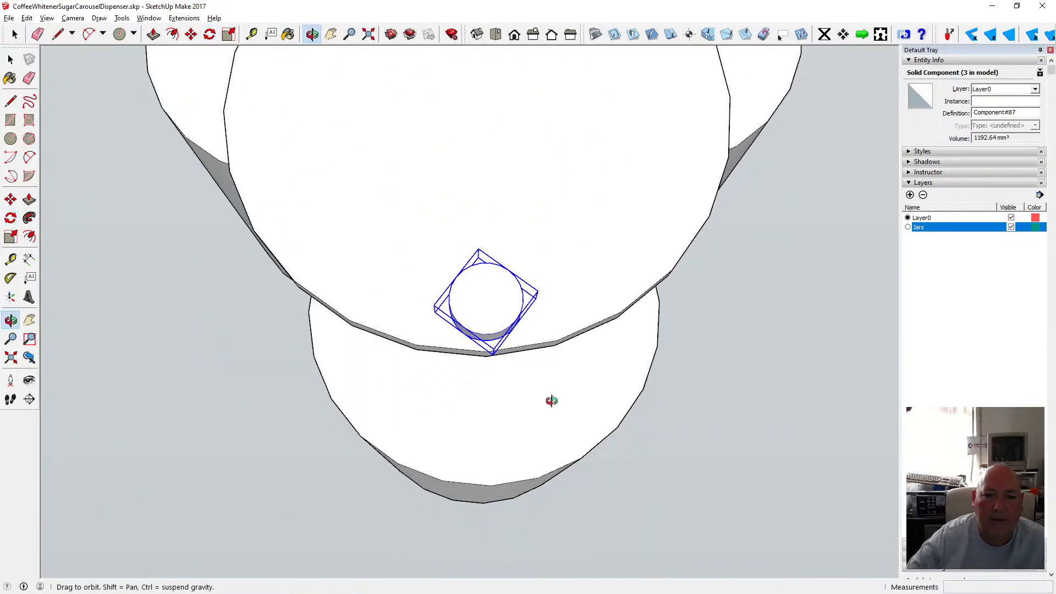
drag(549, 398, 525, 450)
scroll(525, 450, down, 1)
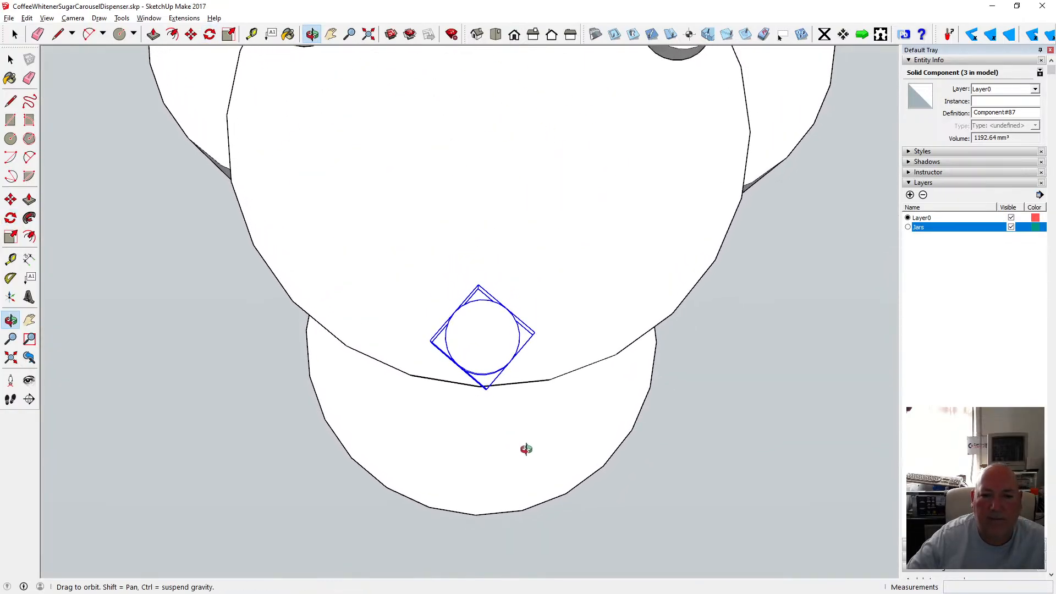
scroll(438, 380, down, 3)
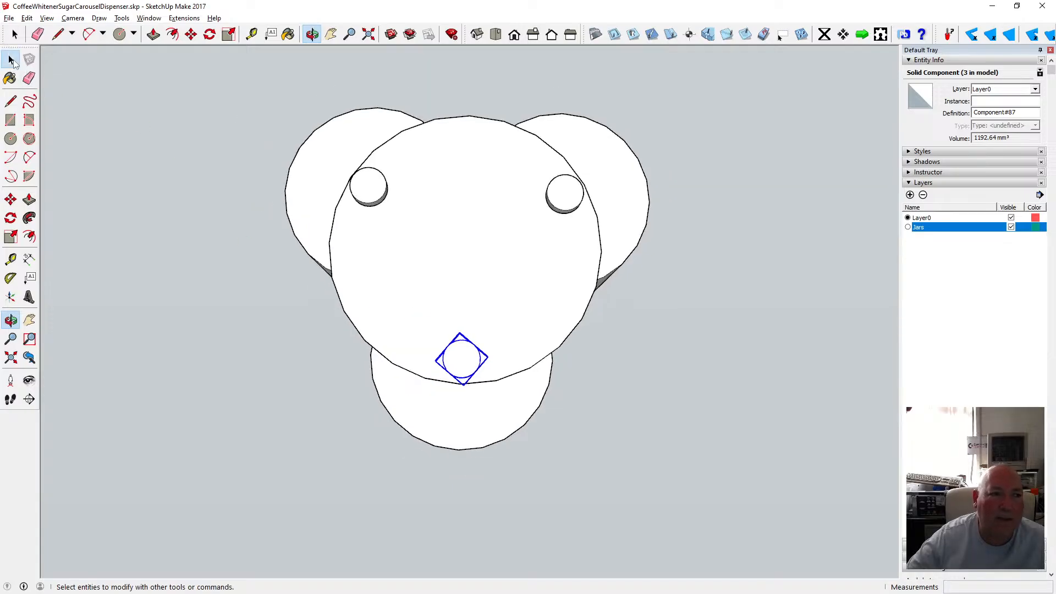
click(11, 59)
click(184, 151)
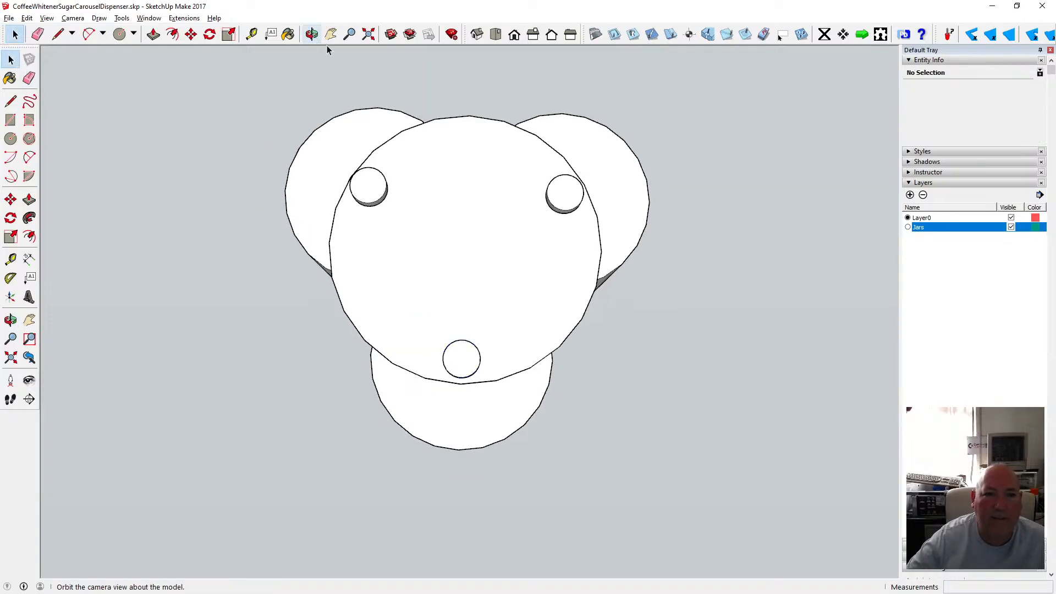
click(388, 138)
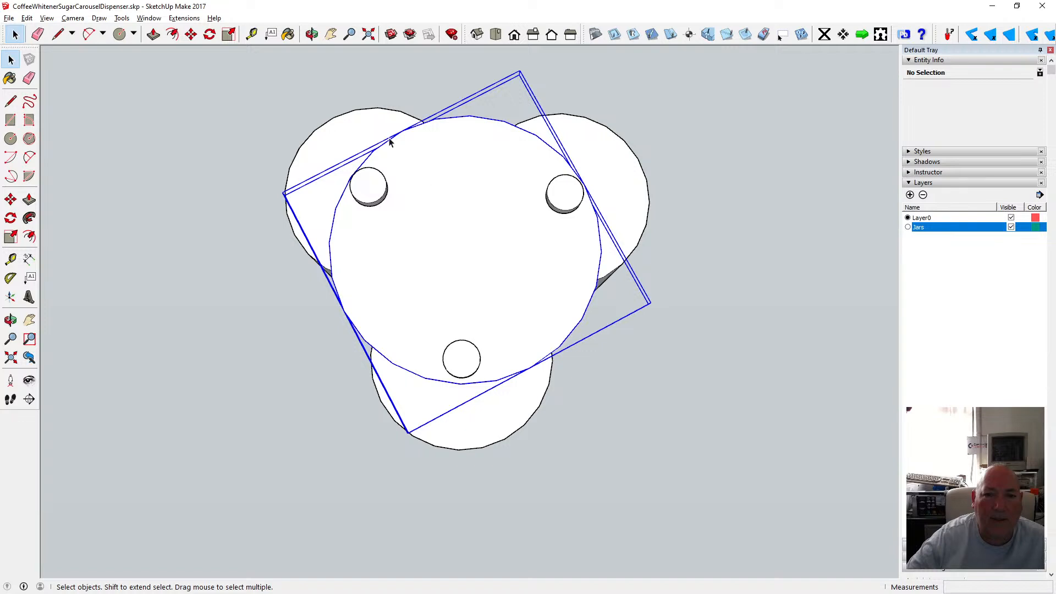
click(352, 77)
Select the three knobs together with the disc and make them into a group.
click(312, 35)
drag(393, 220, 366, 234)
scroll(432, 242, down, 3)
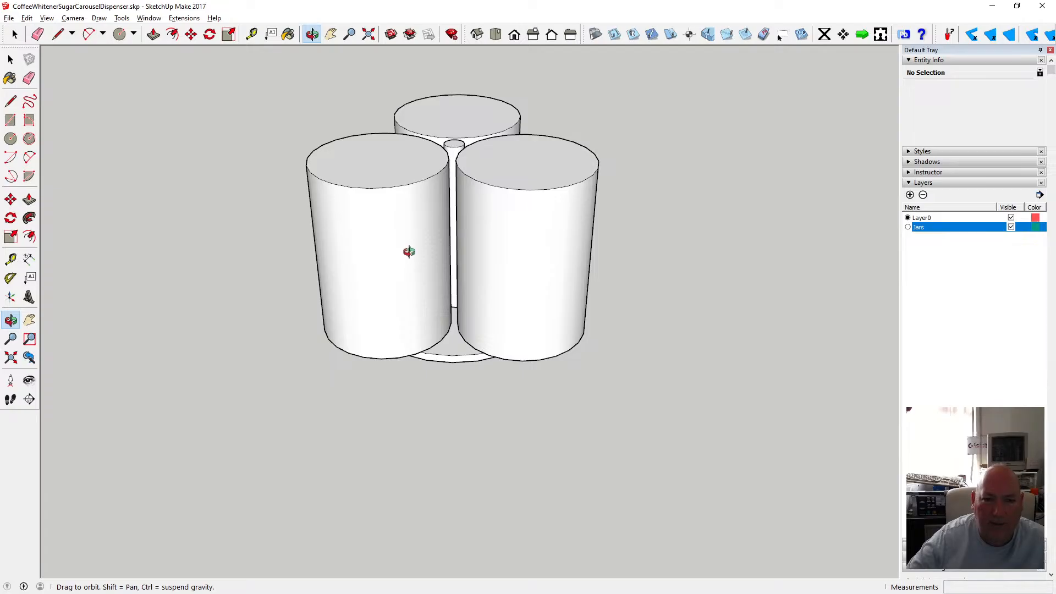
drag(536, 237, 447, 335)
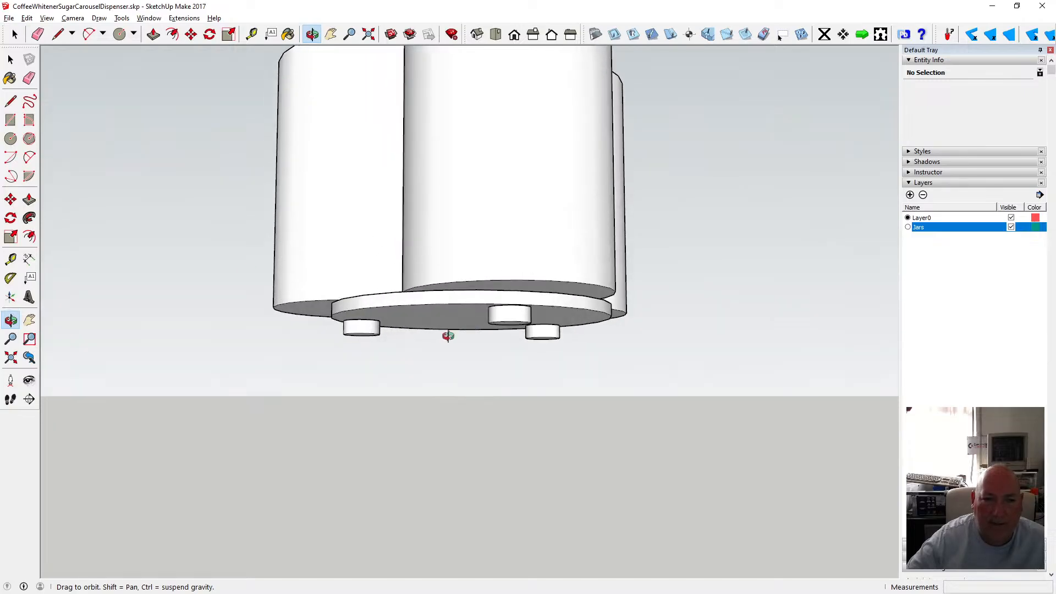
click(11, 59)
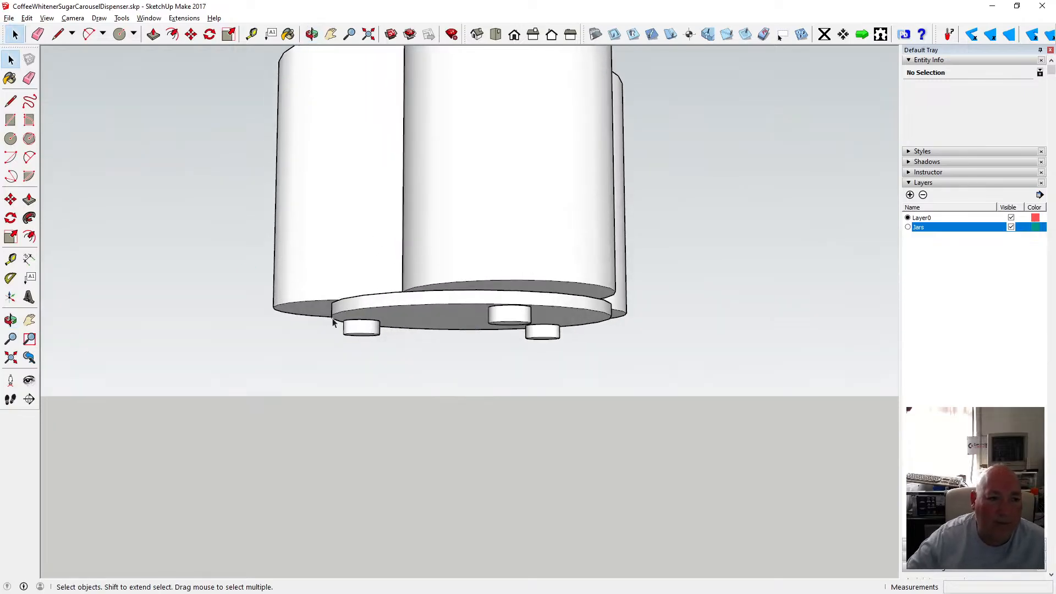
click(377, 332)
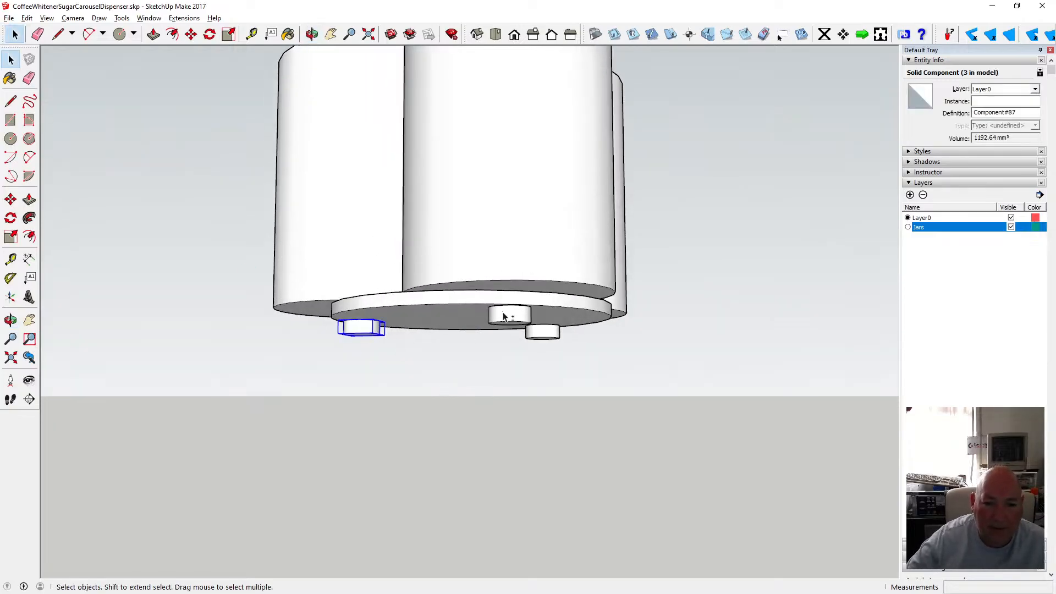
shift+click(427, 303)
right_click(427, 304)
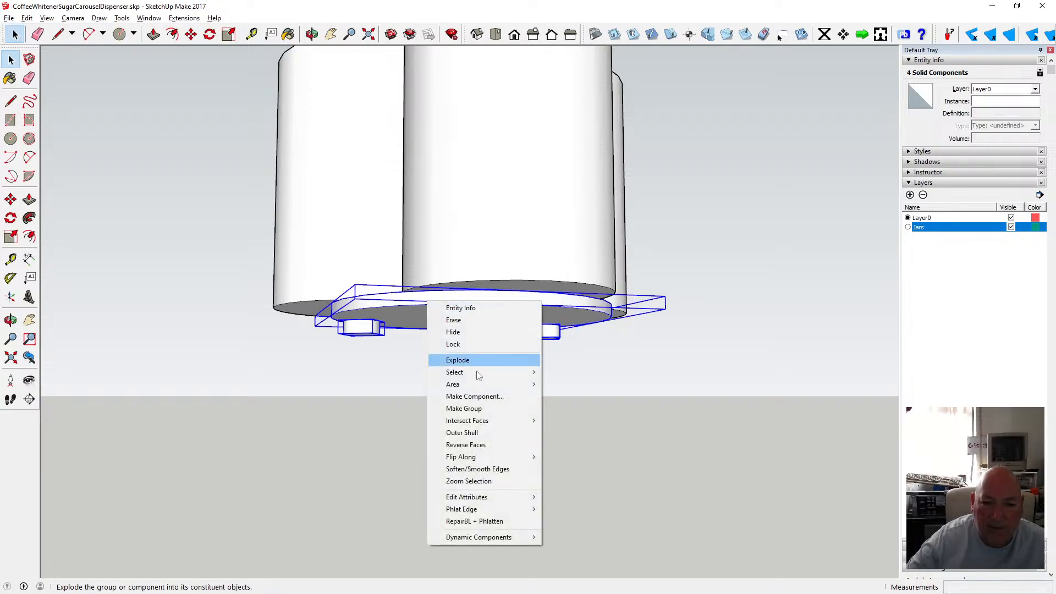
click(484, 409)
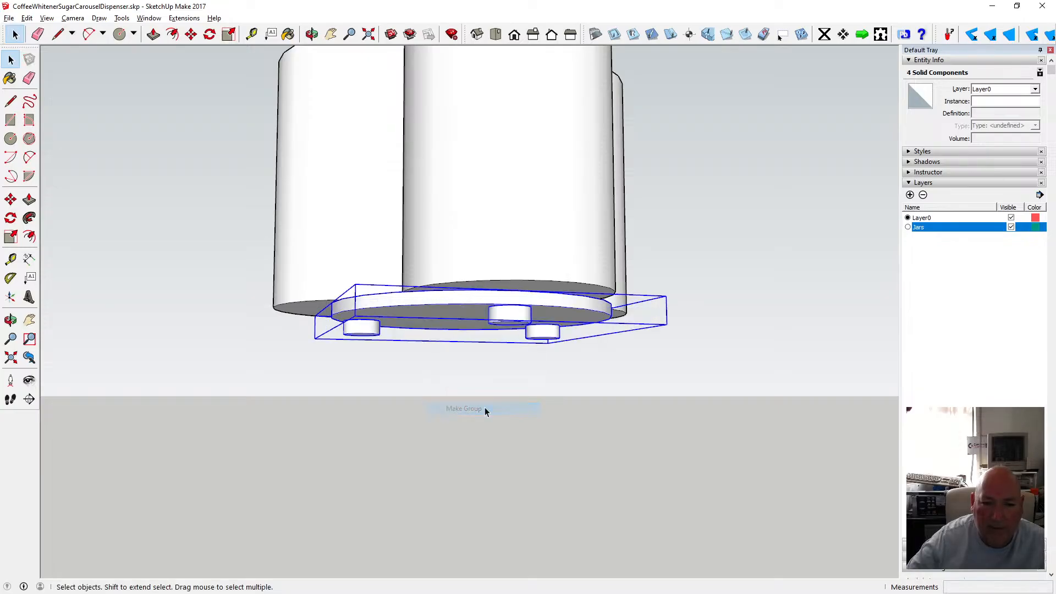
Move the disc-and-knobs group 10 mm down along the blue axis.
key(m)
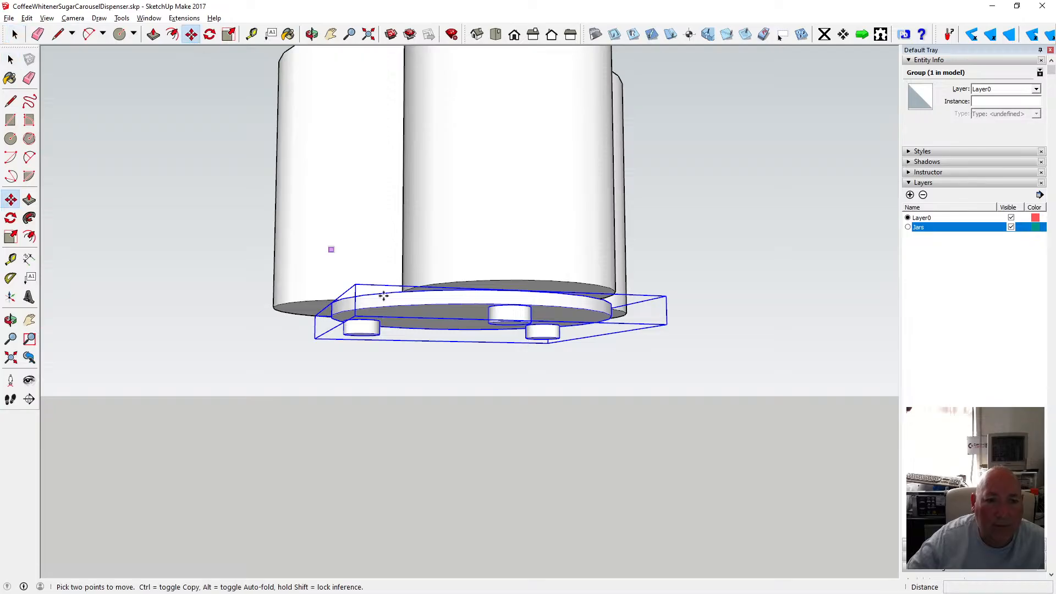
click(463, 306)
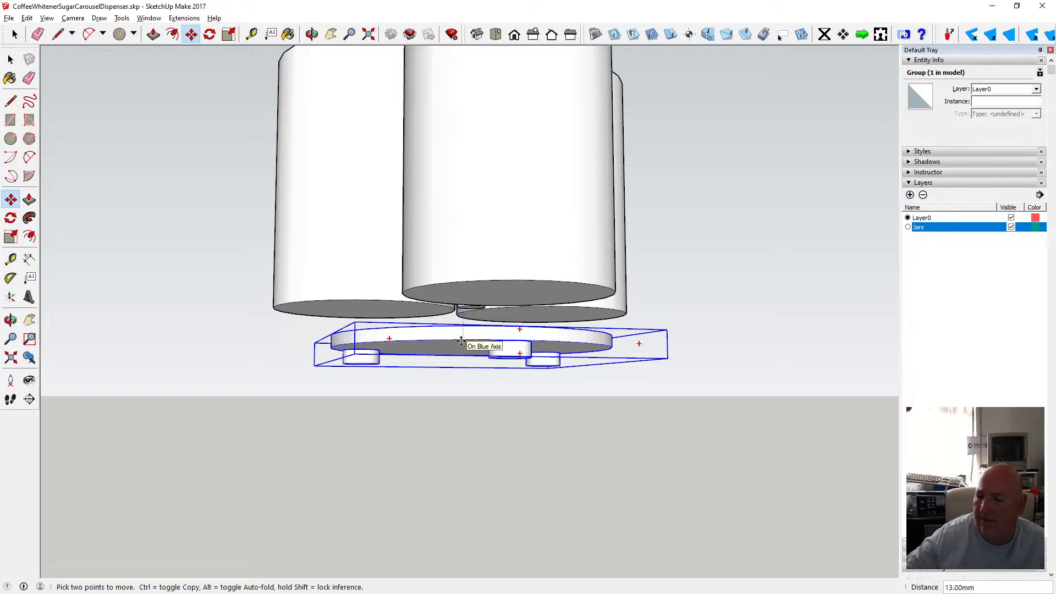
text(10)
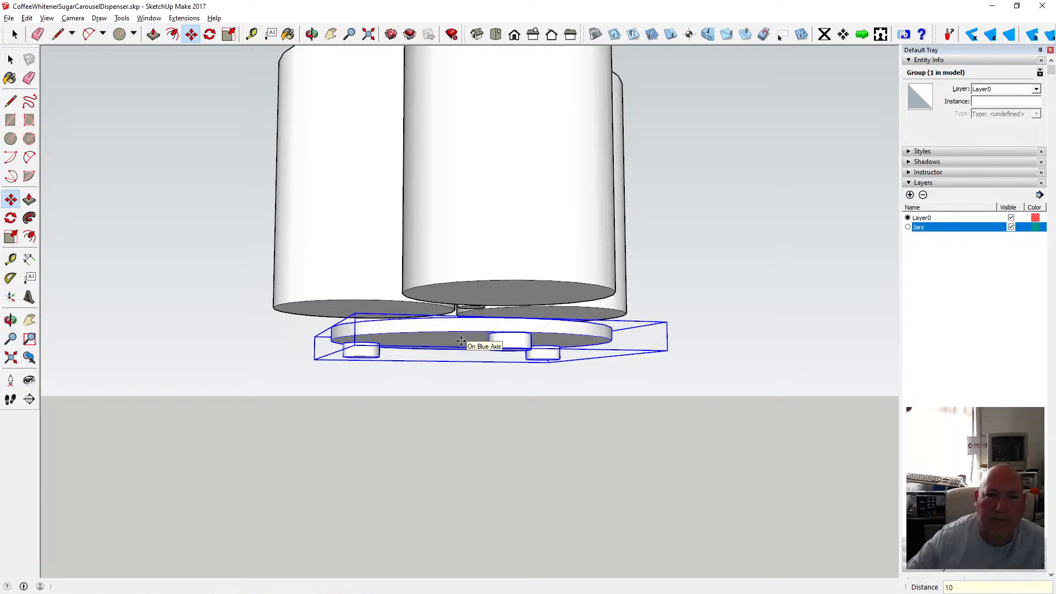
Examine the gap between the jars and the lowered disc from orbited and zoomed views.
click(311, 39)
drag(352, 137, 559, 273)
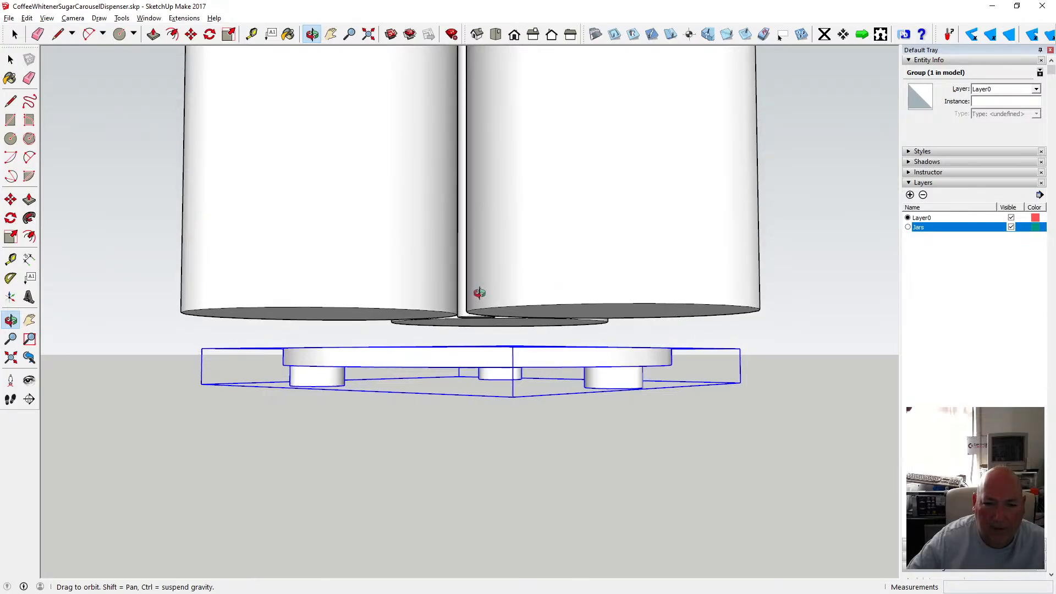
scroll(465, 283, up, 3)
scroll(470, 283, down, 2)
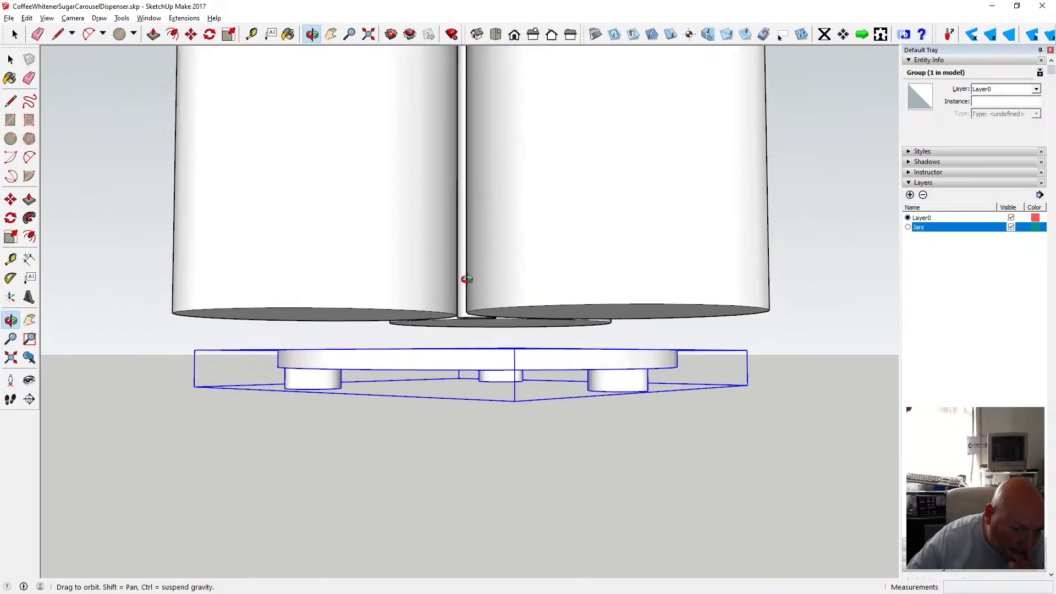
drag(467, 260, 421, 270)
scroll(472, 303, down, 5)
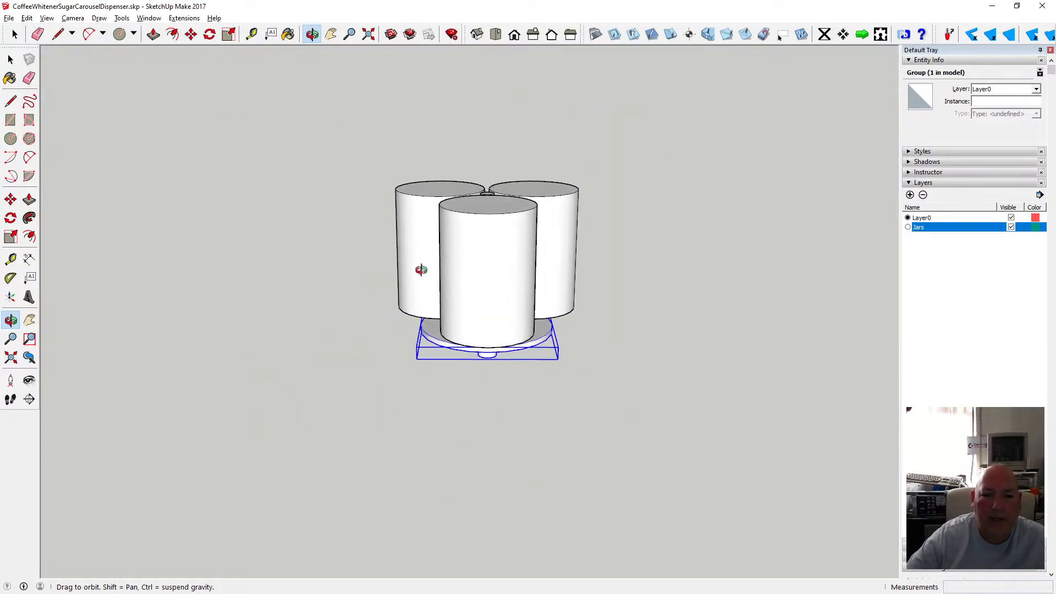
click(11, 59)
click(280, 171)
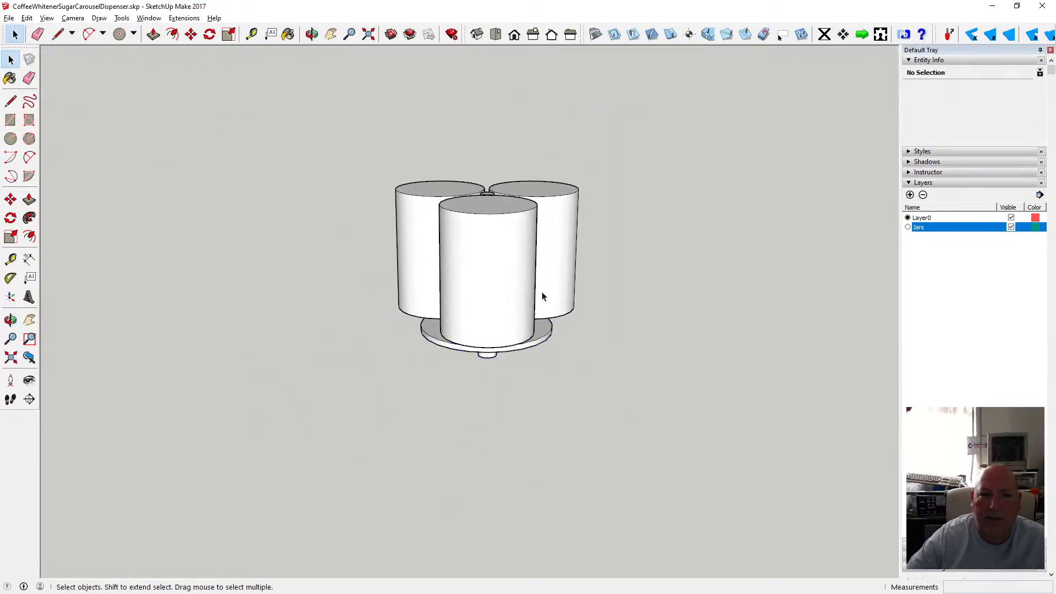
scroll(543, 294, up, 3)
drag(435, 305, 423, 292)
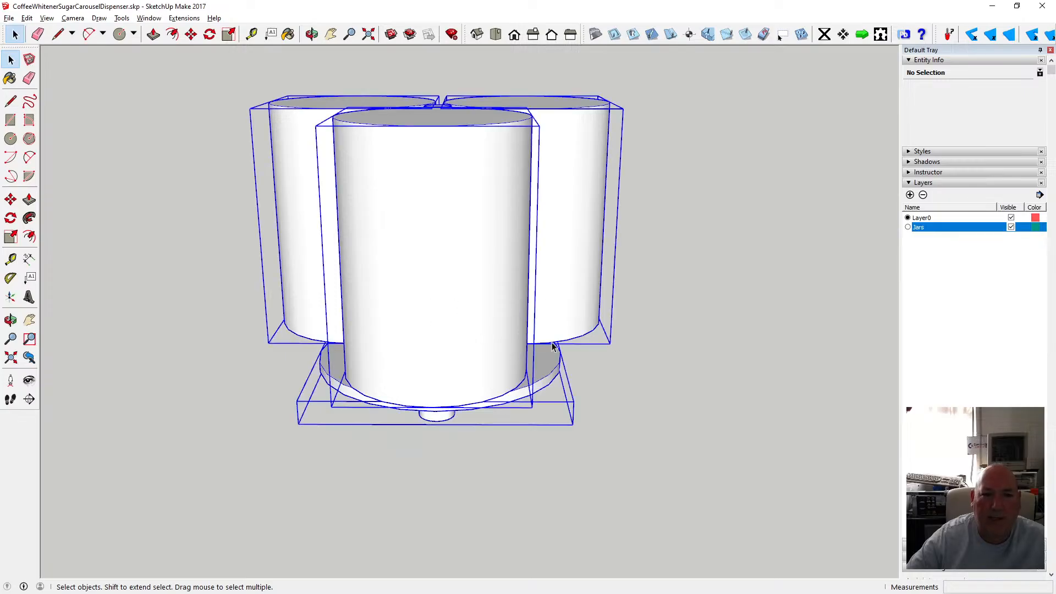
click(603, 347)
Hide the Jars layer.
click(312, 34)
drag(396, 181, 484, 295)
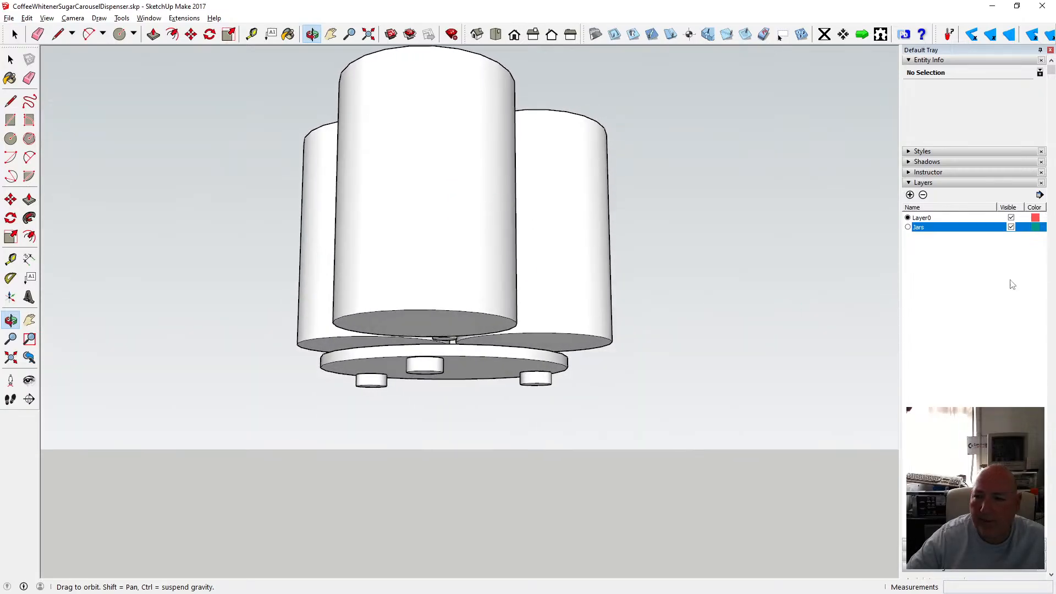
click(1011, 227)
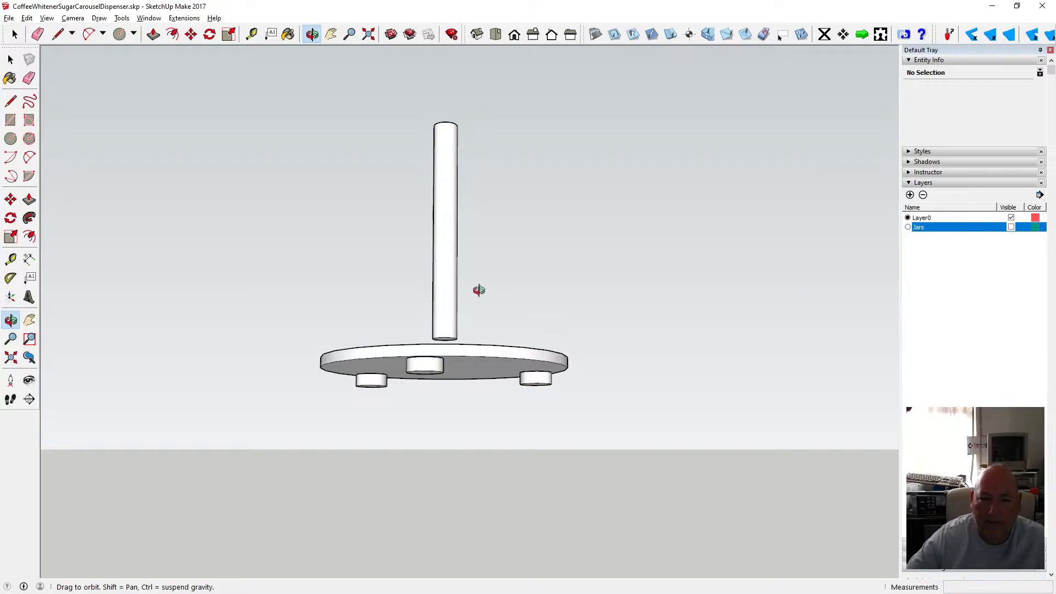
Examine the disc and central rod from several orbited and zoomed views.
drag(479, 291, 459, 424)
scroll(458, 368, up, 5)
mouse_move(460, 366)
mouse_down()
mouse_move(405, 358)
mouse_move(432, 382)
mouse_move(483, 371)
mouse_move(446, 370)
mouse_up()
scroll(445, 369, up, 4)
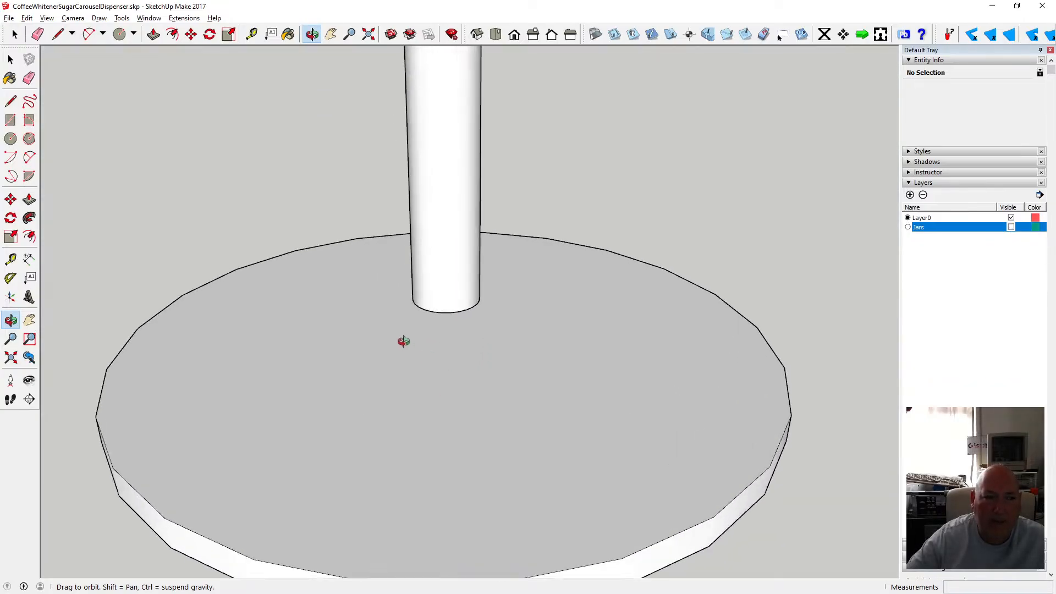
scroll(427, 303, down, 6)
drag(400, 332, 413, 284)
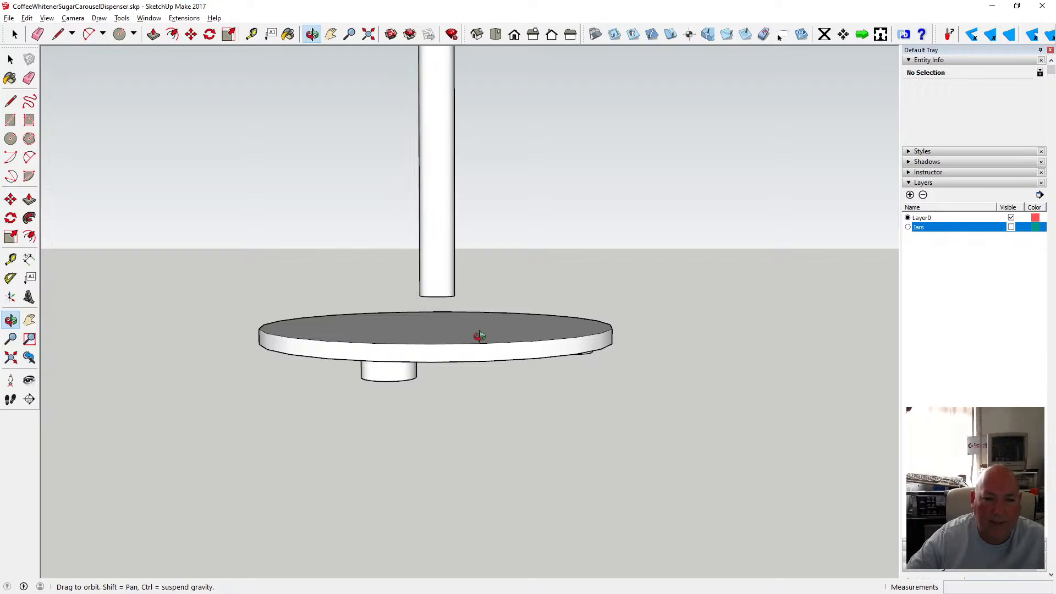
drag(441, 338, 452, 360)
scroll(453, 360, down, 5)
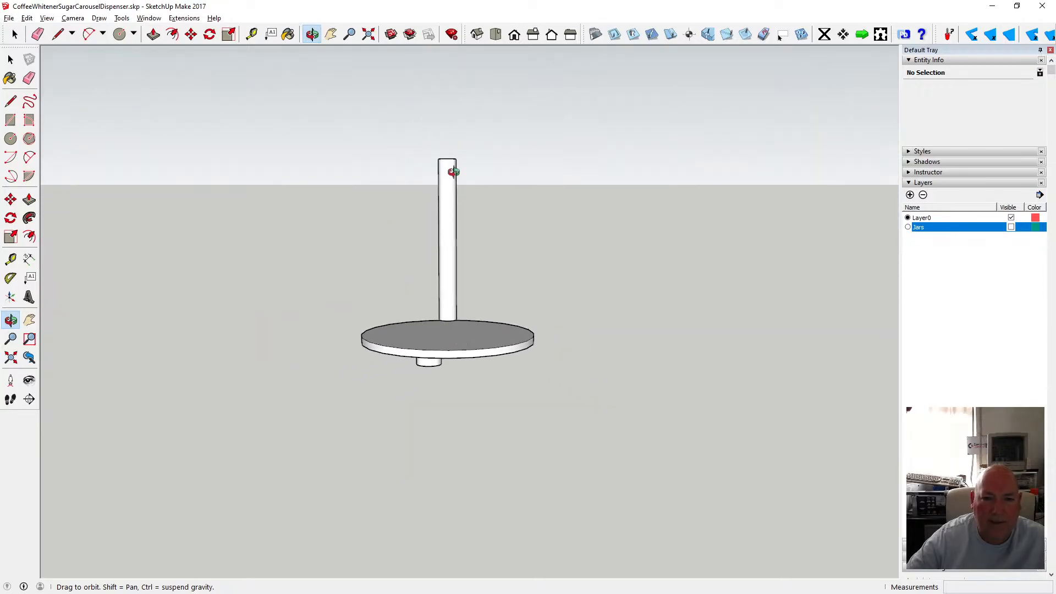
drag(451, 171, 450, 162)
drag(453, 322, 450, 331)
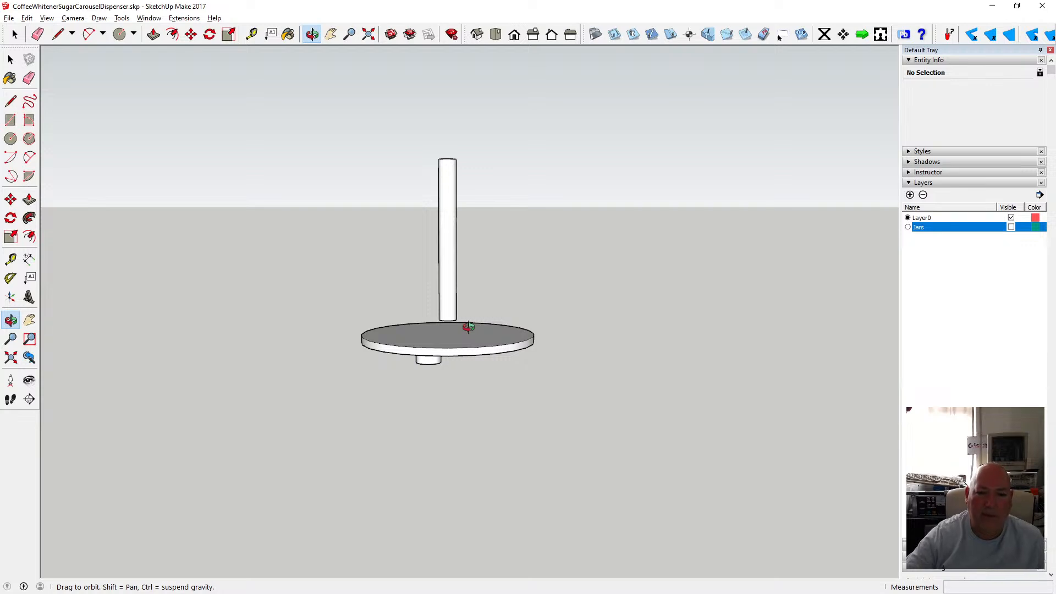
scroll(469, 327, up, 5)
drag(460, 332, 446, 256)
scroll(438, 299, down, 4)
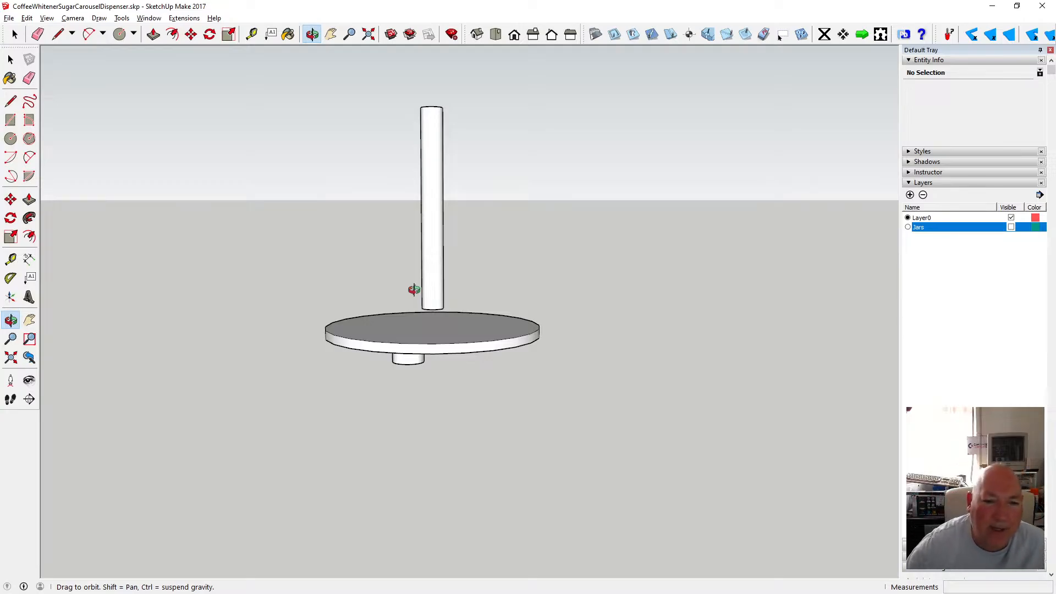
drag(420, 335, 436, 373)
scroll(439, 318, up, 3)
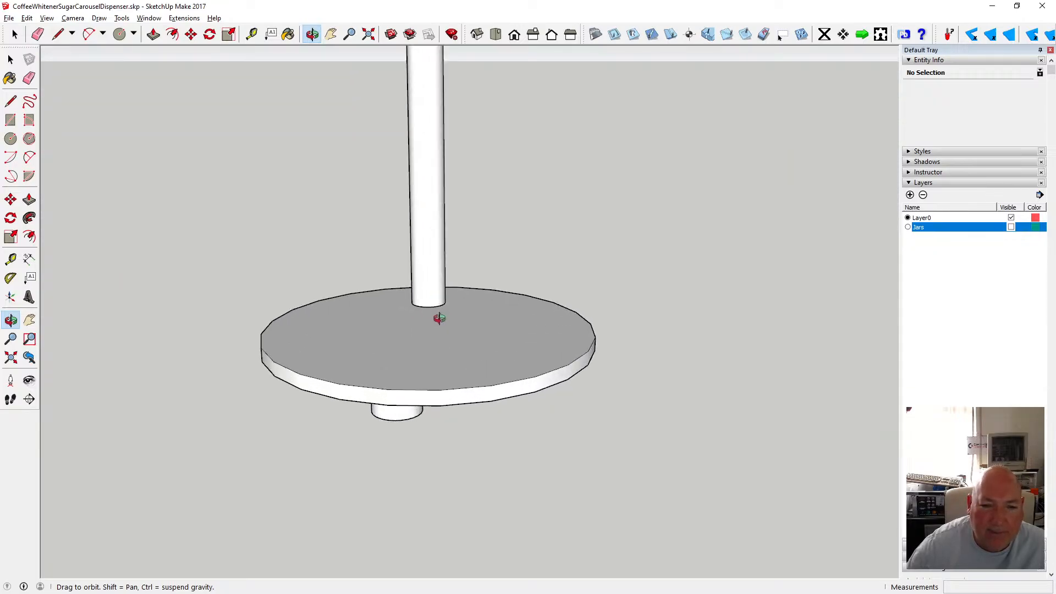
drag(427, 330, 461, 412)
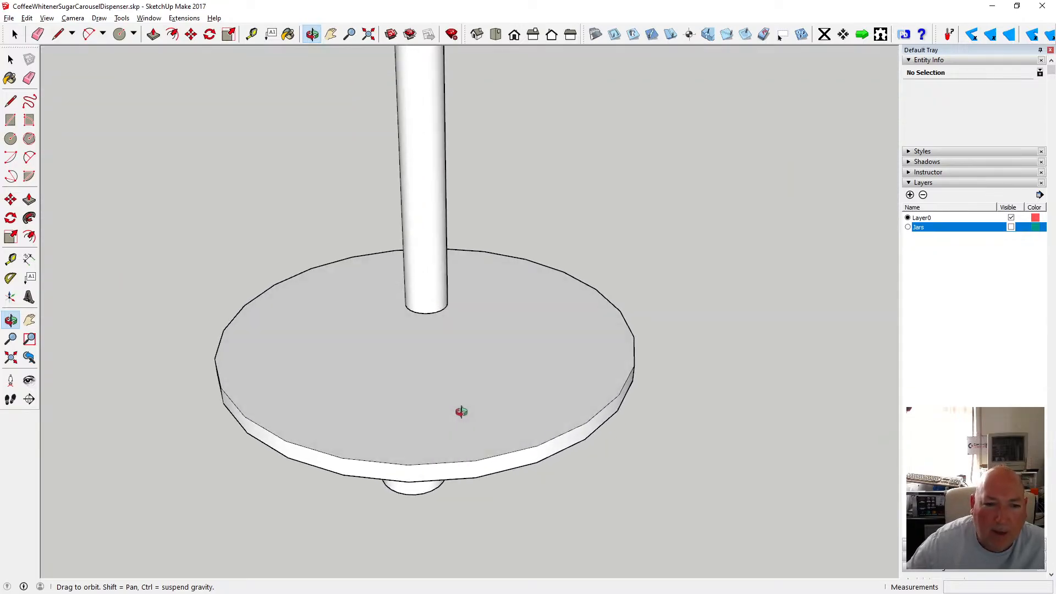
scroll(460, 401, down, 5)
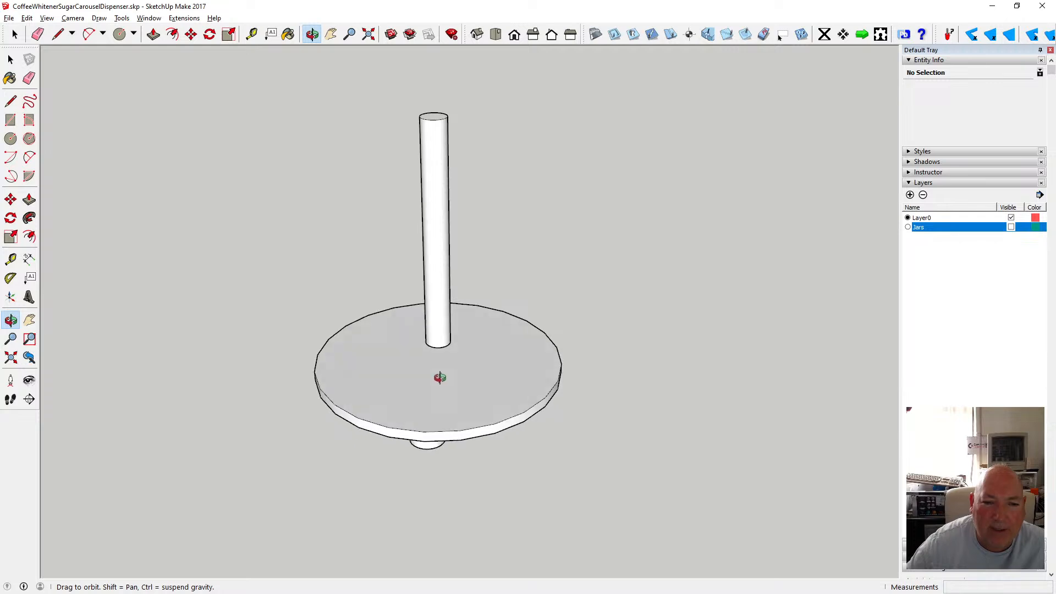
Examine the lowered disc and the hub under it from level orbited and zoomed views.
drag(440, 378, 346, 377)
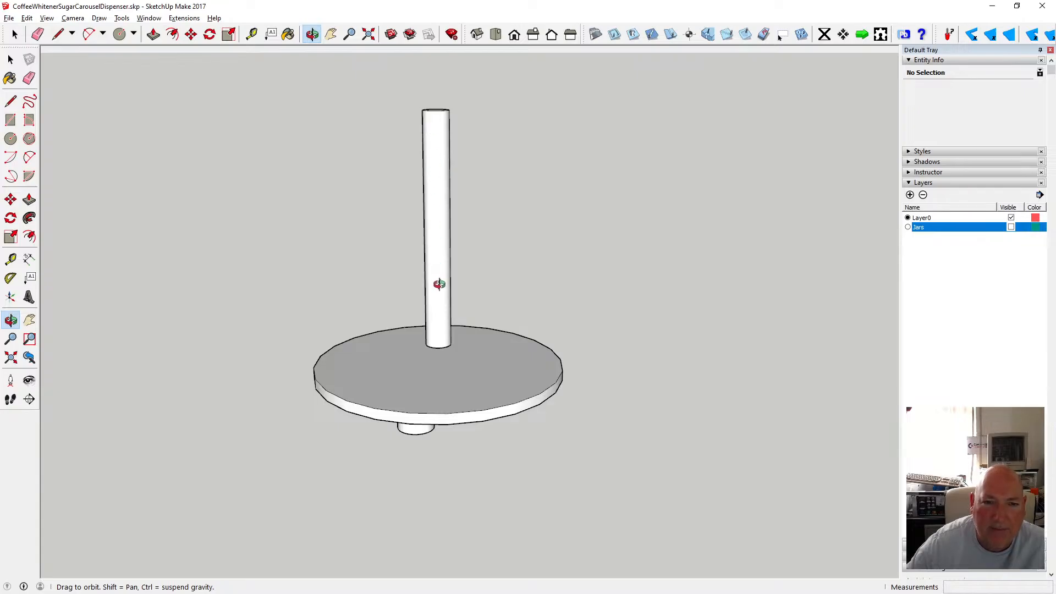
drag(434, 292, 438, 219)
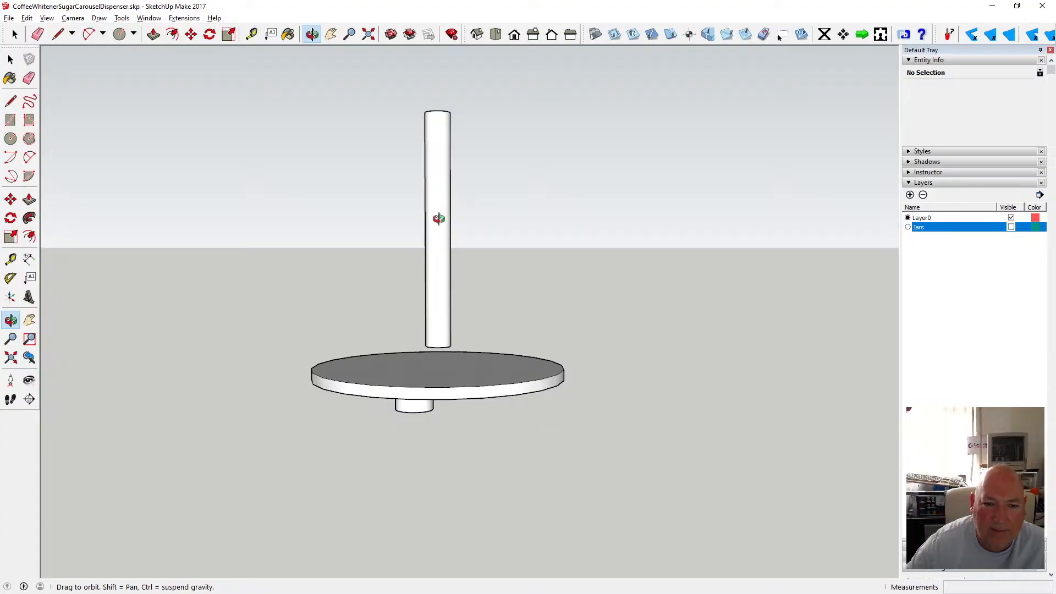
scroll(453, 375, up, 2)
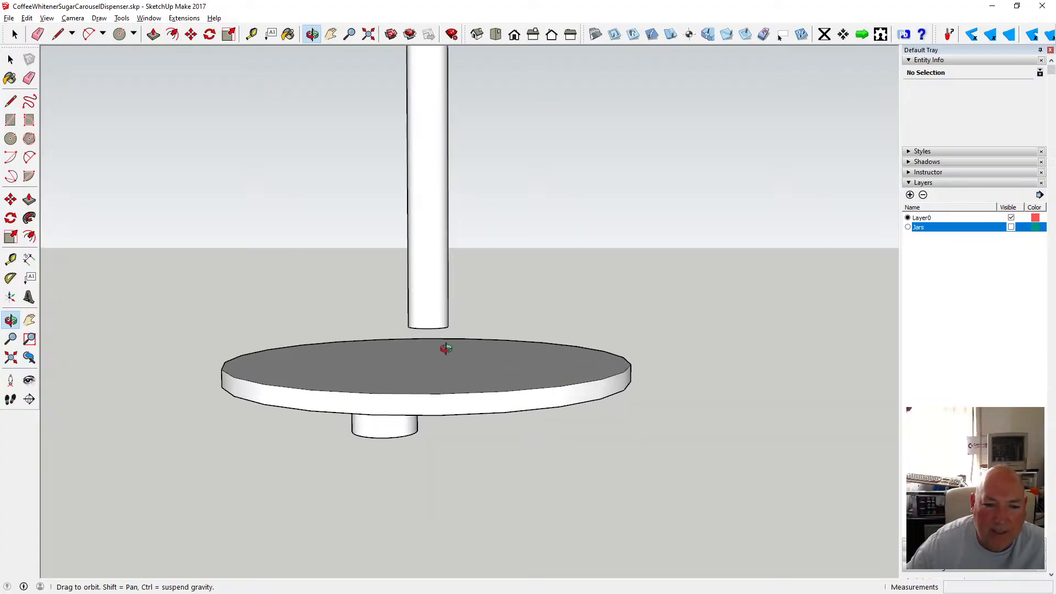
drag(439, 367, 415, 372)
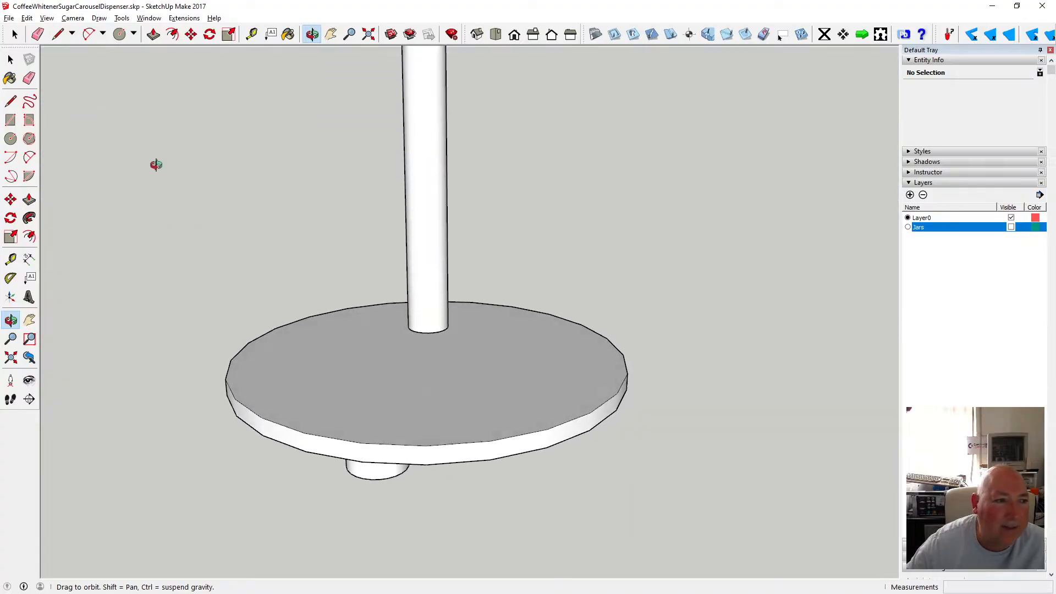
scroll(405, 307, down, 3)
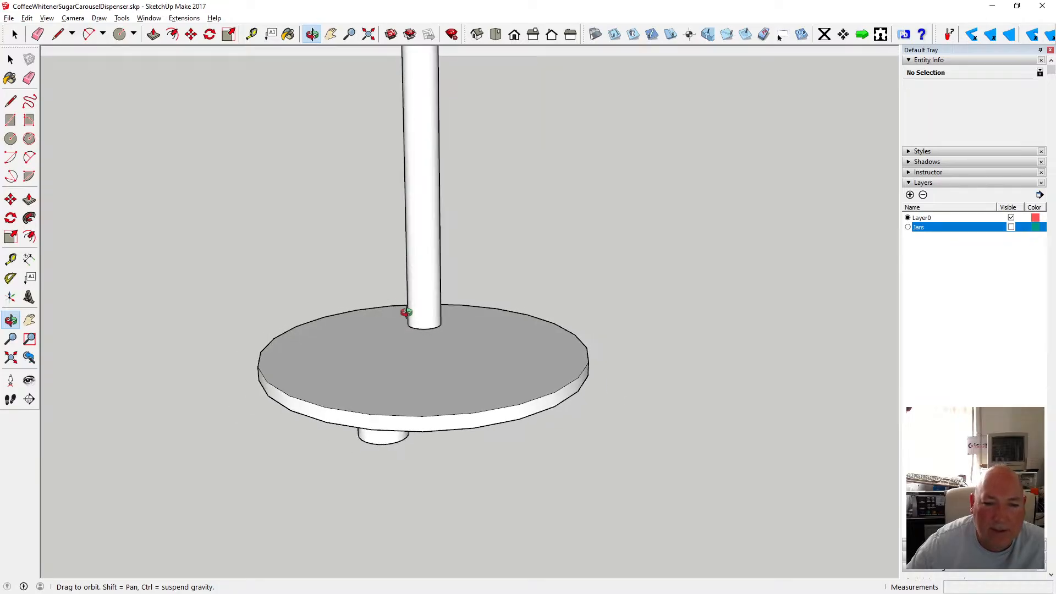
click(10, 139)
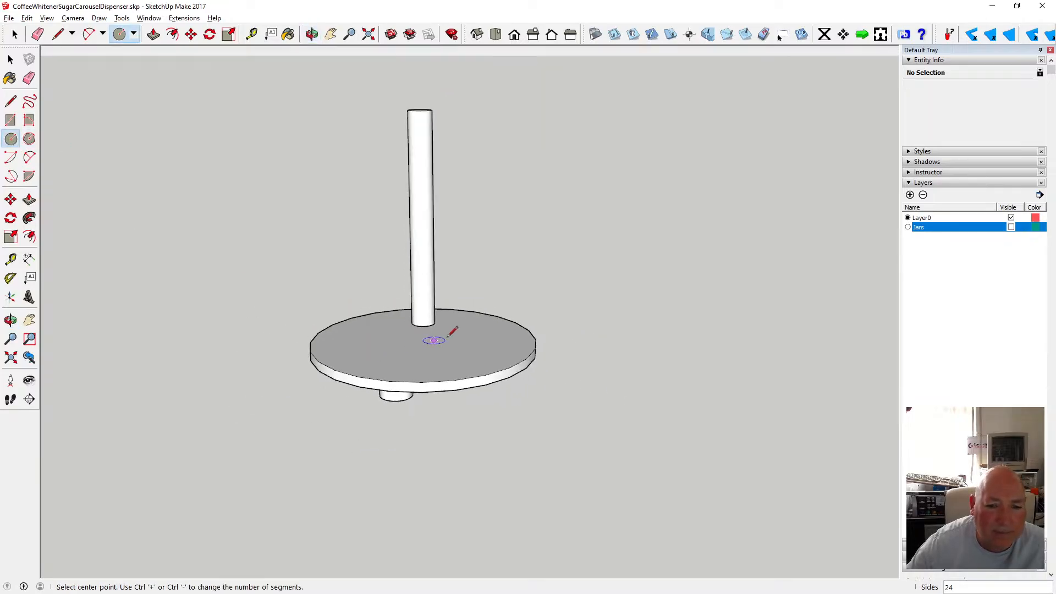
click(423, 341)
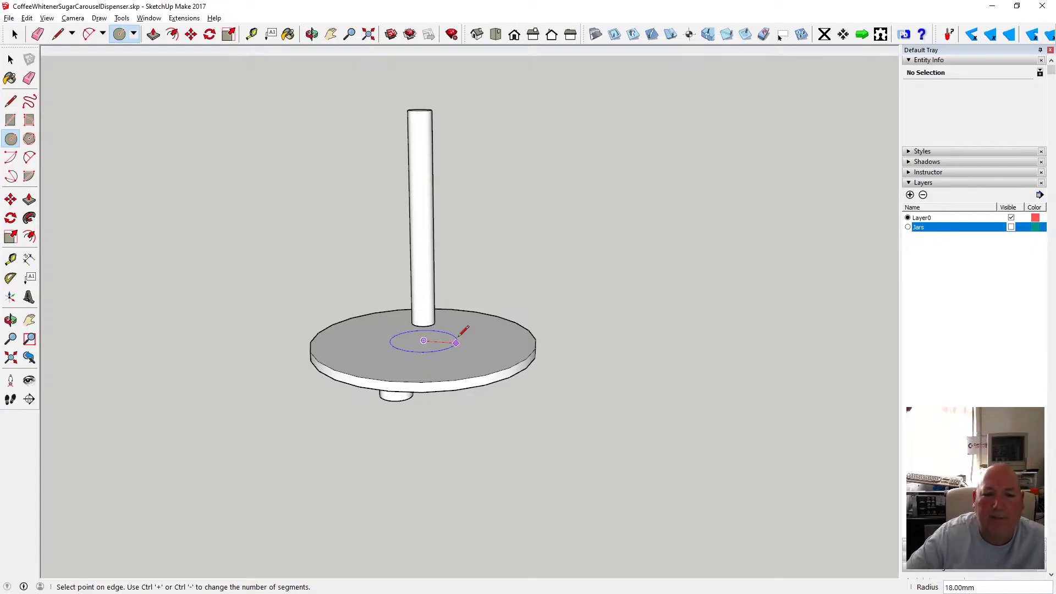
key(Escape)
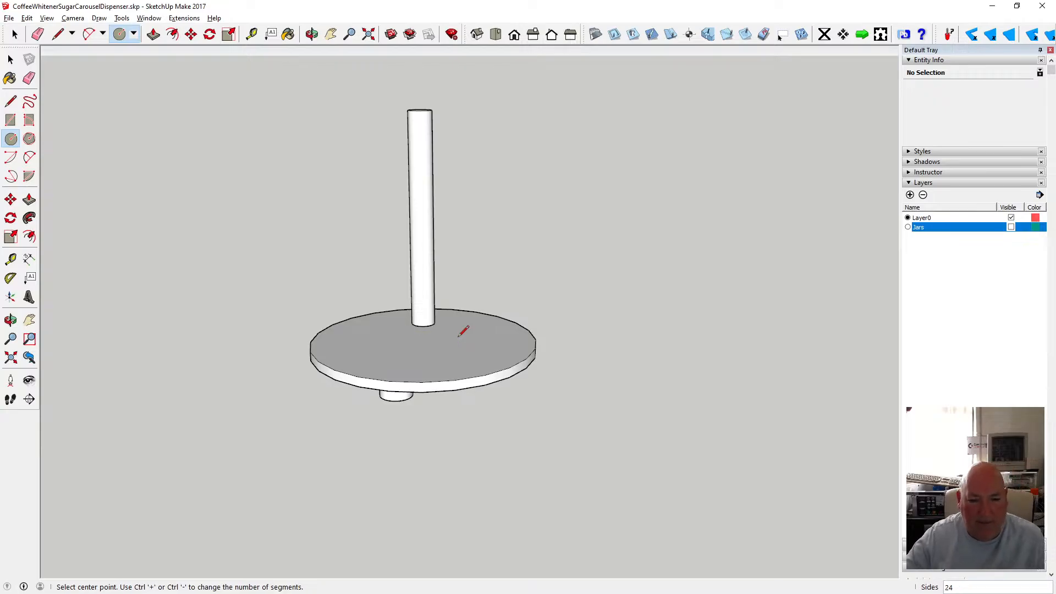
Show the Jars layer again and examine the jar tops around the rod from orbited and zoomed views.
click(1011, 227)
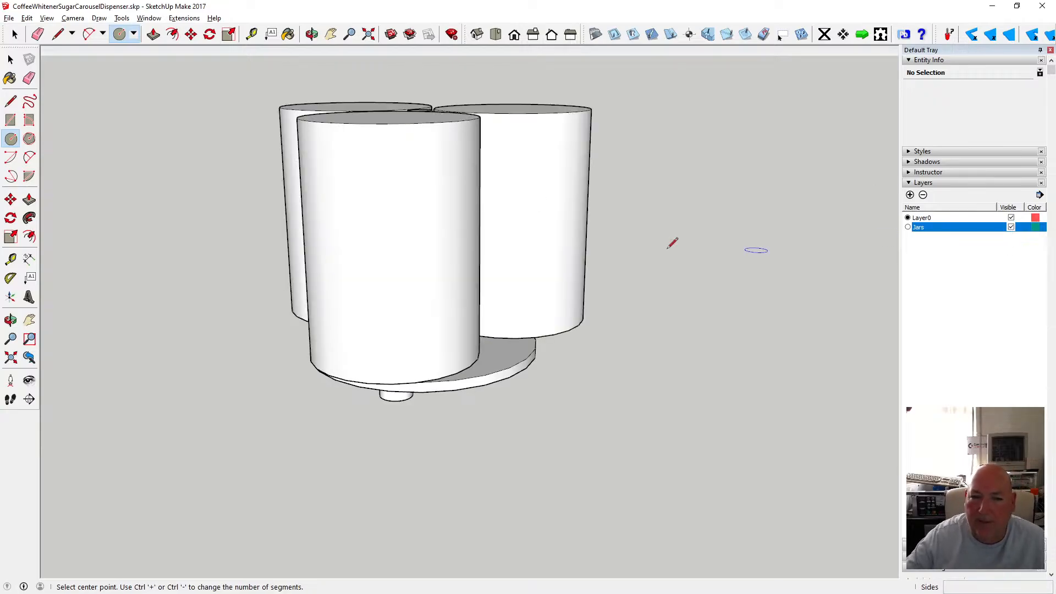
click(312, 34)
mouse_move(460, 269)
mouse_down()
mouse_move(422, 191)
mouse_move(420, 261)
mouse_move(419, 244)
mouse_move(431, 255)
mouse_move(436, 242)
mouse_move(427, 362)
mouse_move(420, 354)
mouse_move(448, 286)
mouse_up()
scroll(424, 208, up, 4)
drag(429, 190, 368, 180)
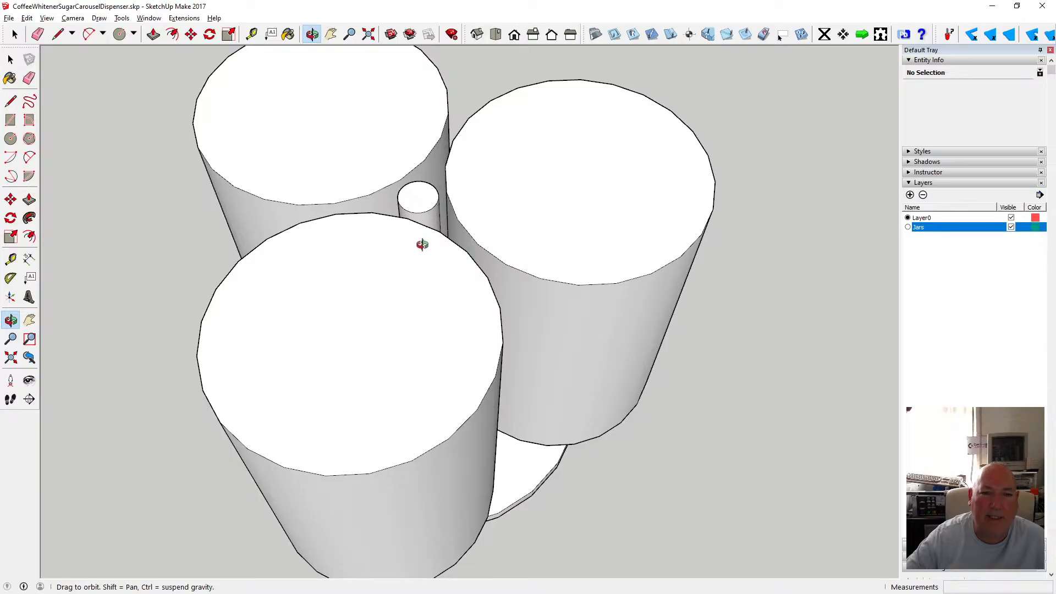
scroll(424, 245, down, 2)
scroll(417, 252, up, 2)
scroll(417, 252, down, 5)
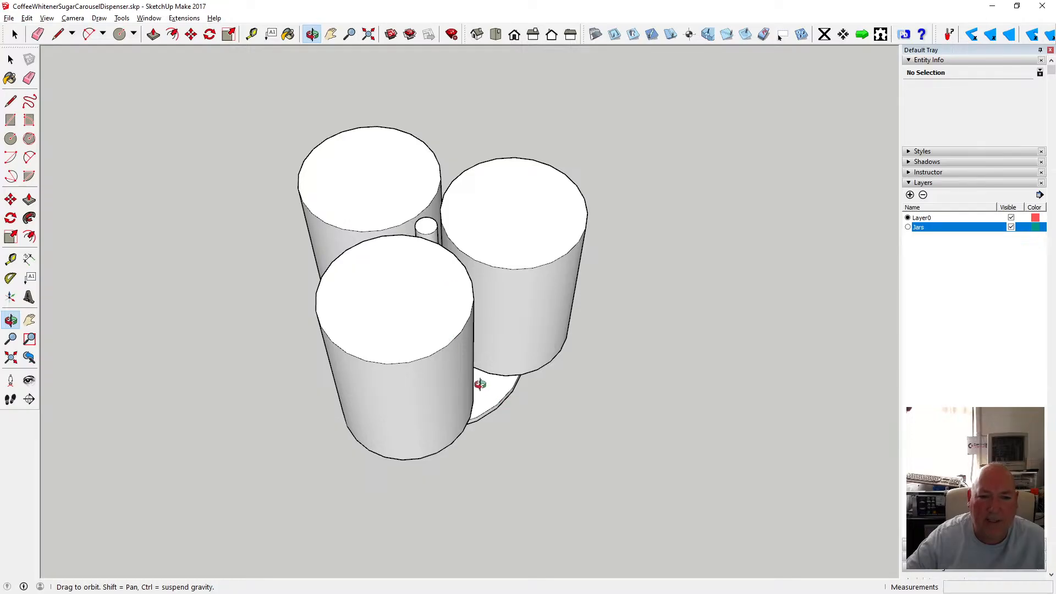
drag(481, 384, 407, 226)
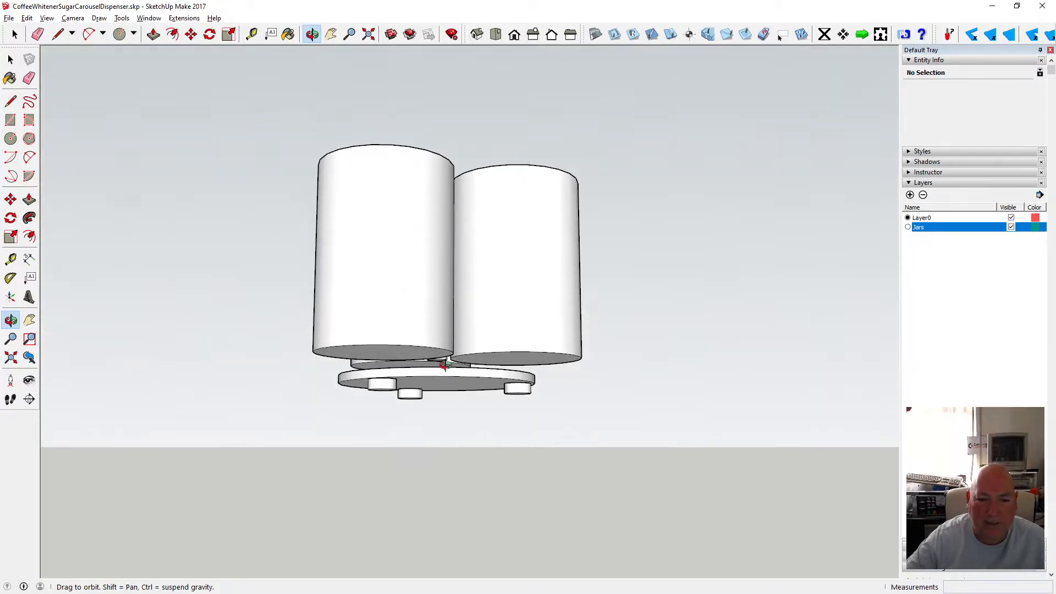
scroll(444, 365, up, 3)
drag(420, 342, 460, 385)
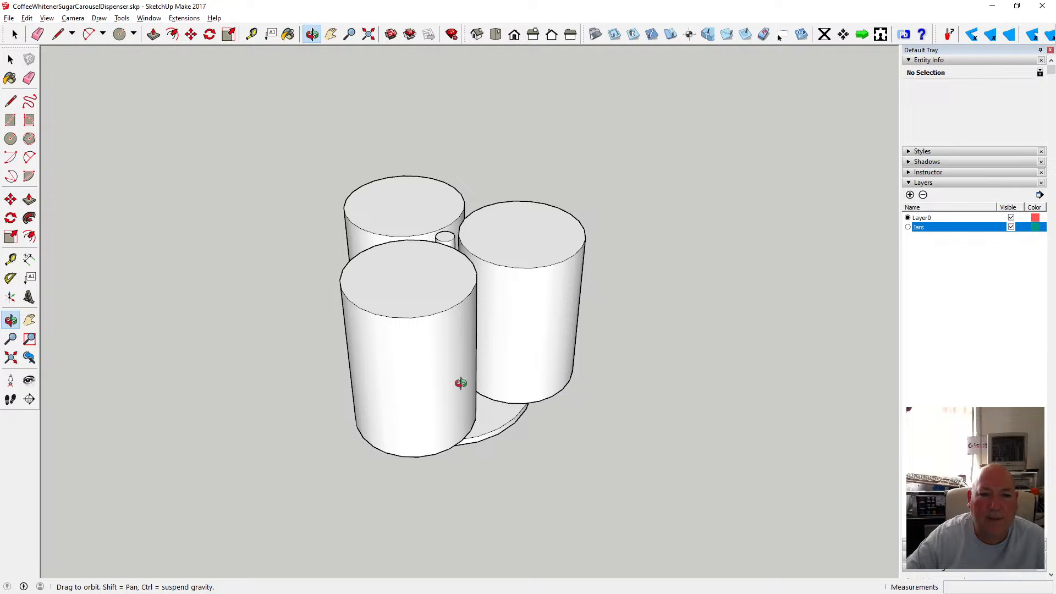
drag(461, 383, 437, 403)
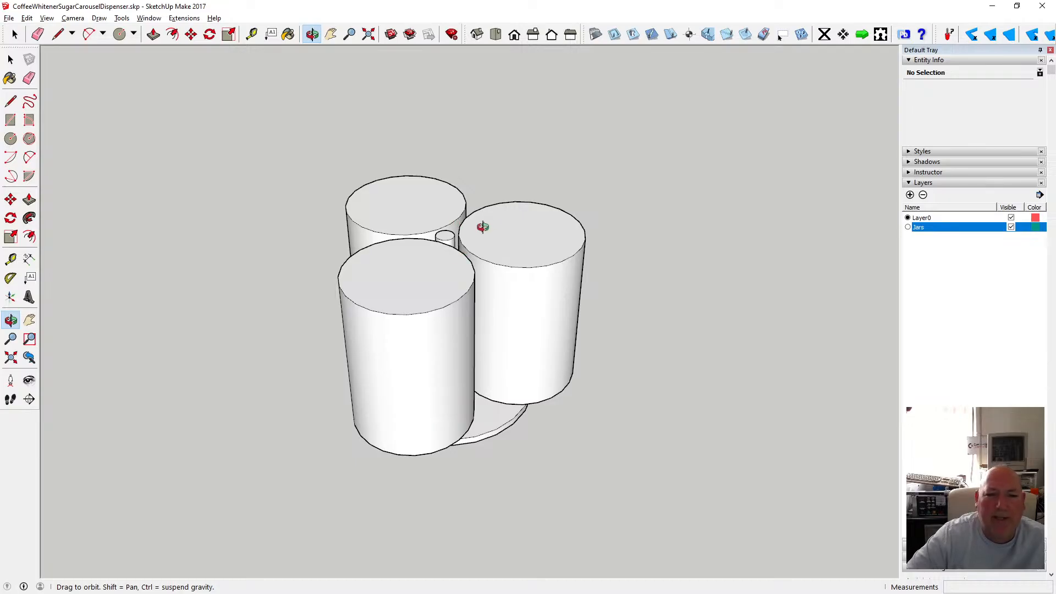
scroll(479, 232, up, 2)
scroll(478, 233, up, 2)
Draw a circle of about 35 mm radius centred on the rod's top, reaching a jar's edge, and extrude it 10 mm.
click(11, 138)
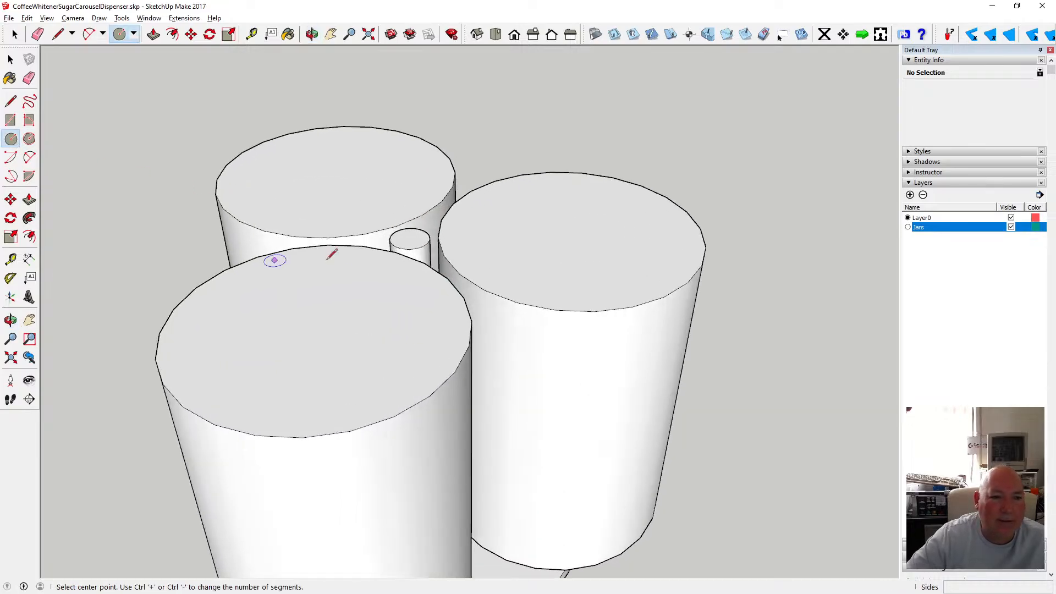
click(410, 239)
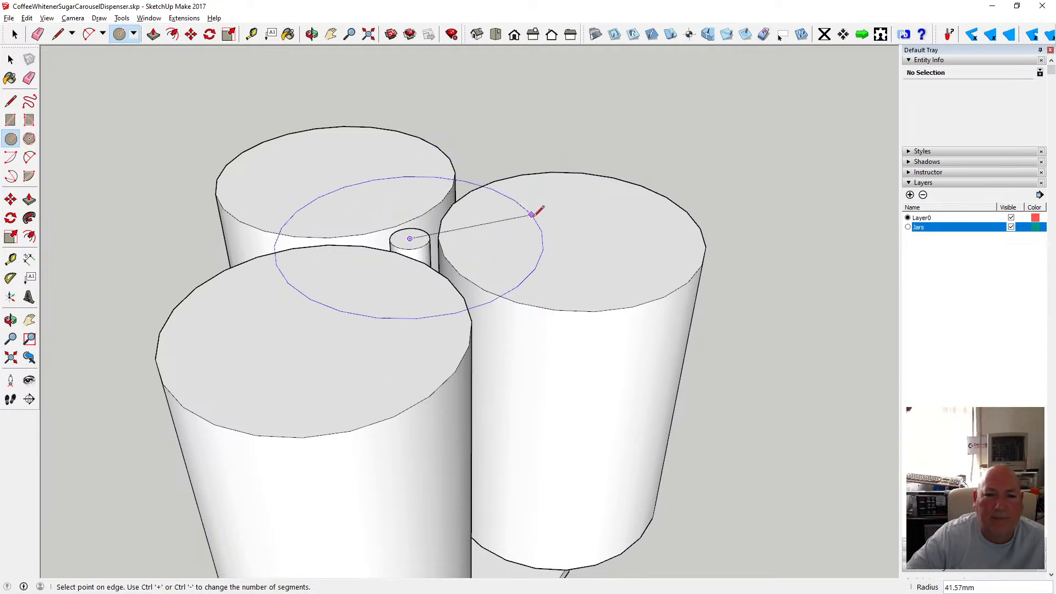
click(484, 290)
click(154, 34)
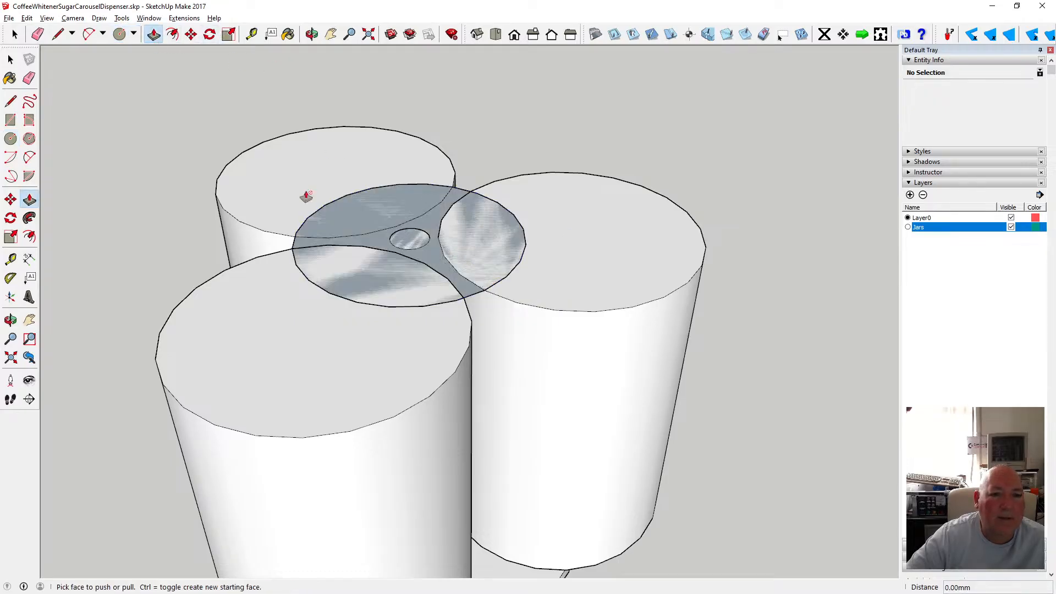
click(346, 226)
text(10)
key(Return)
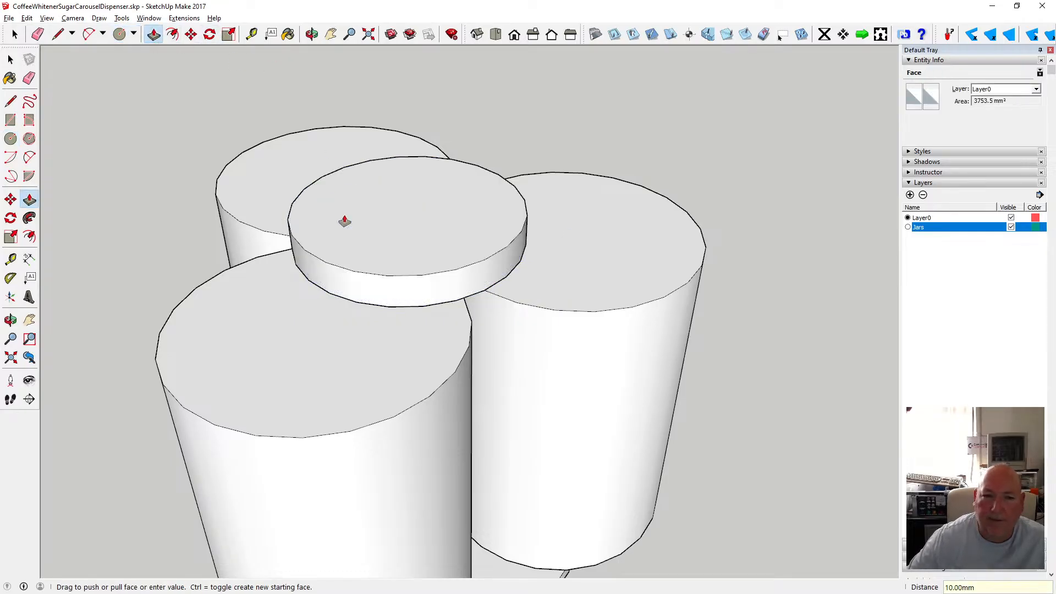
Select the new 10 mm cap and make it a component.
key(space)
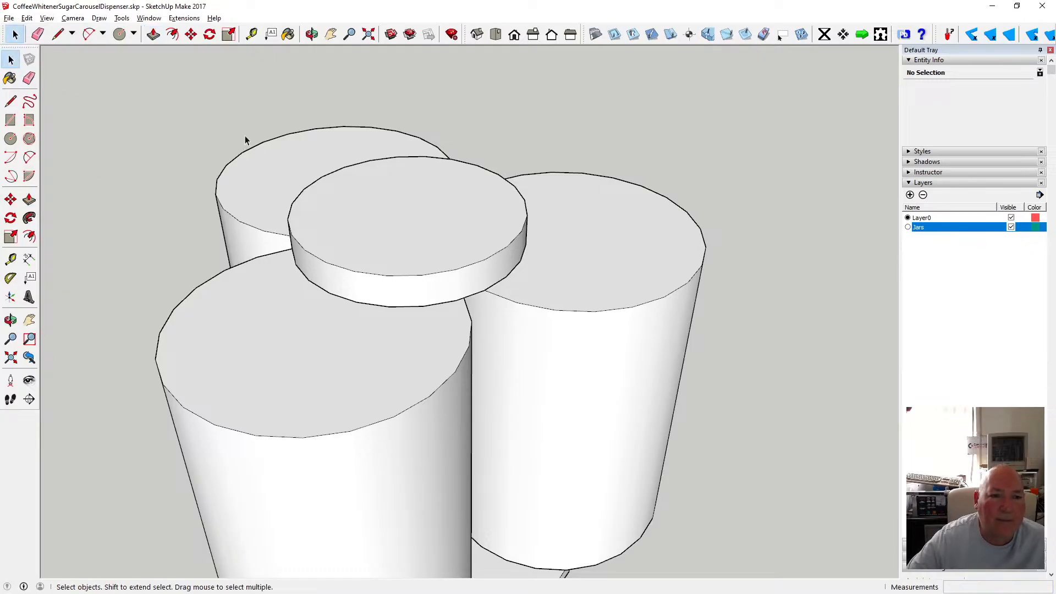
drag(258, 131, 550, 314)
right_click(465, 275)
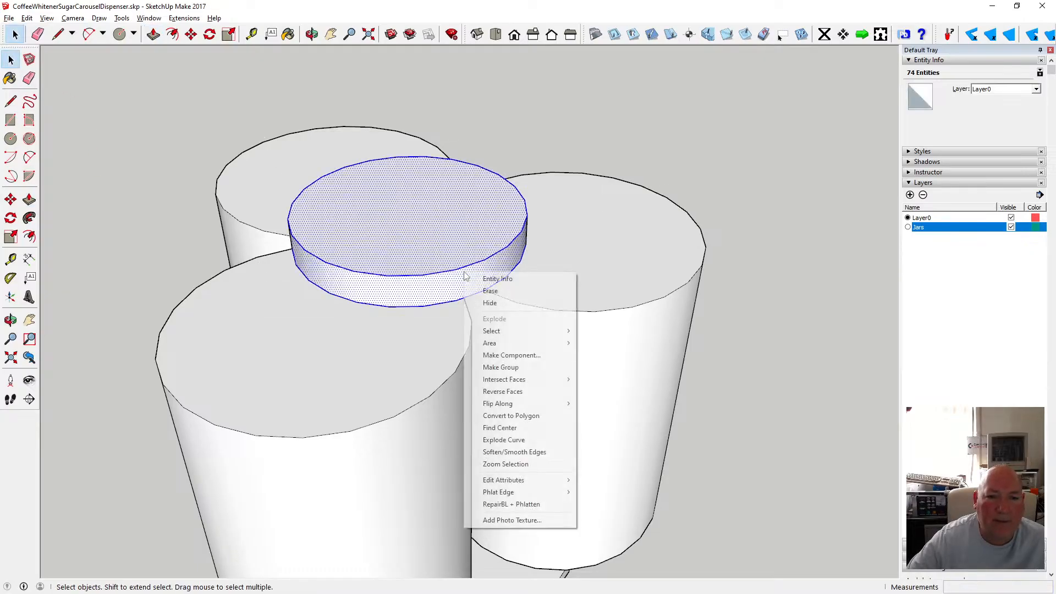
click(512, 355)
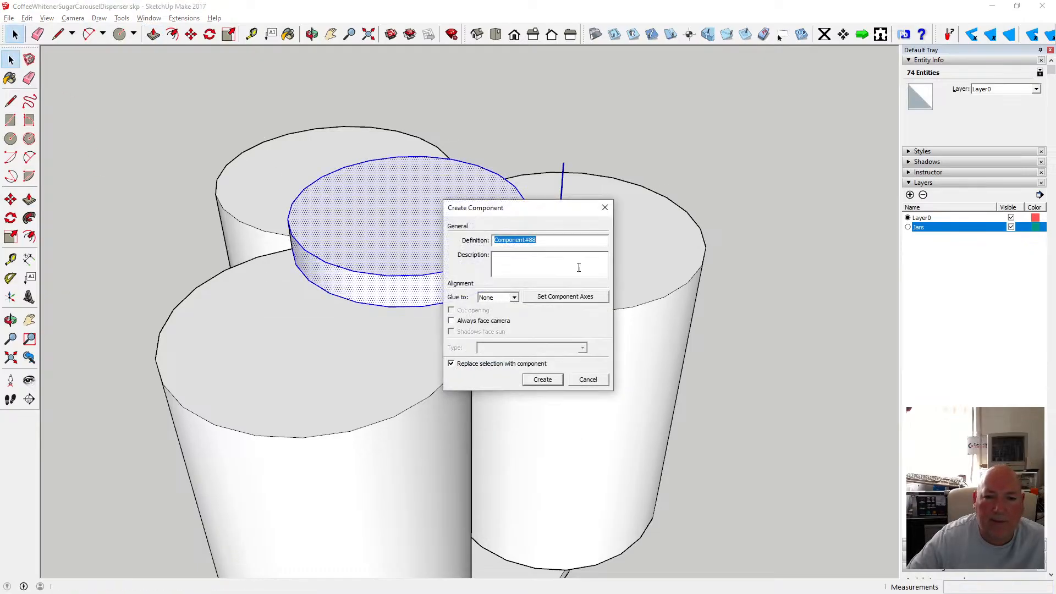
click(542, 379)
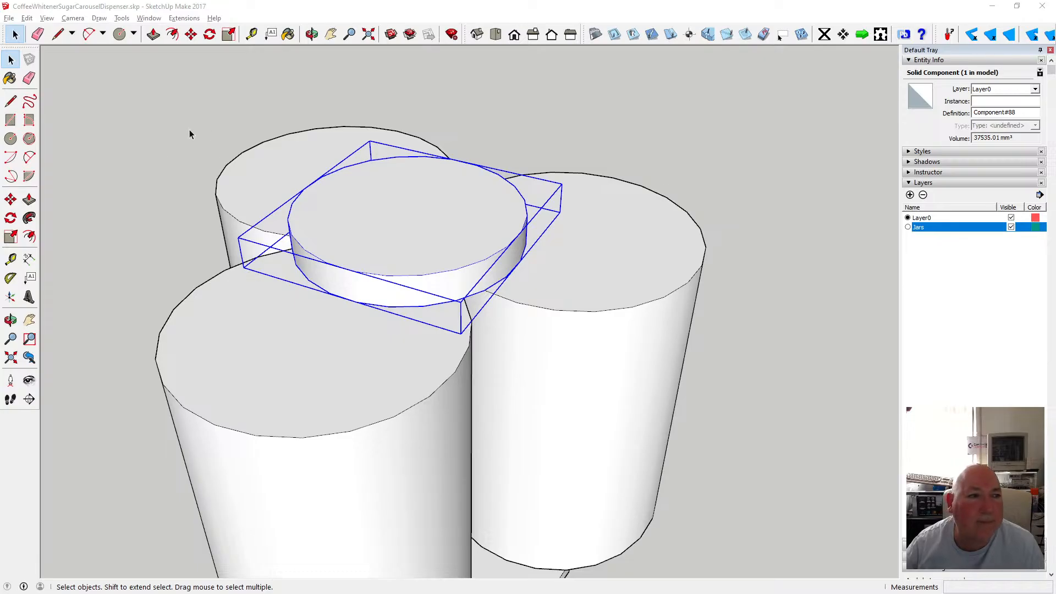
Draw a 15 mm radius circle at the cap's centre and pull it up 9 mm into a boss.
click(10, 139)
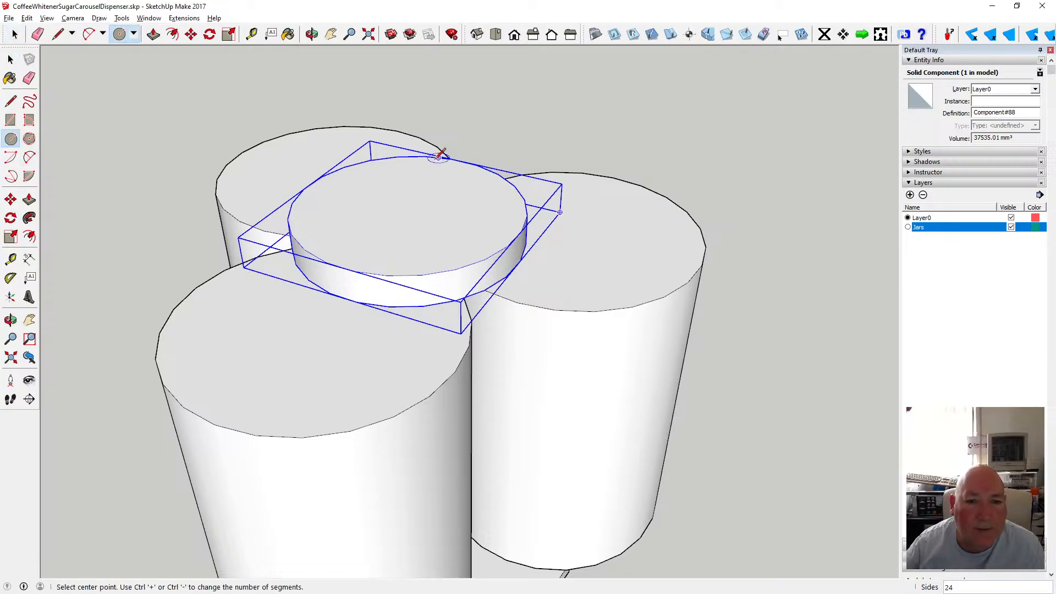
click(408, 209)
text(15)
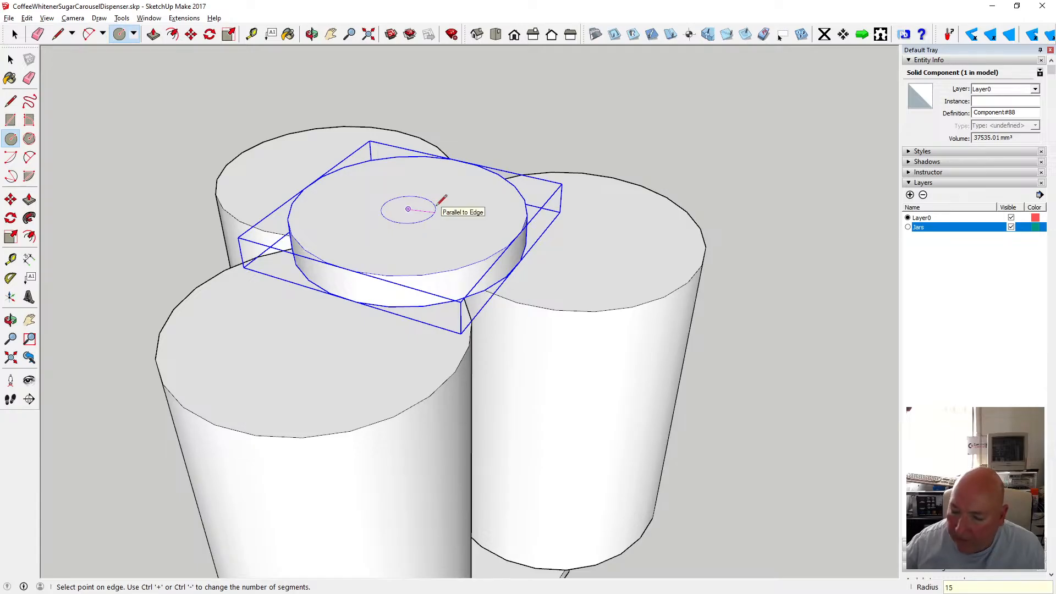
key(Return)
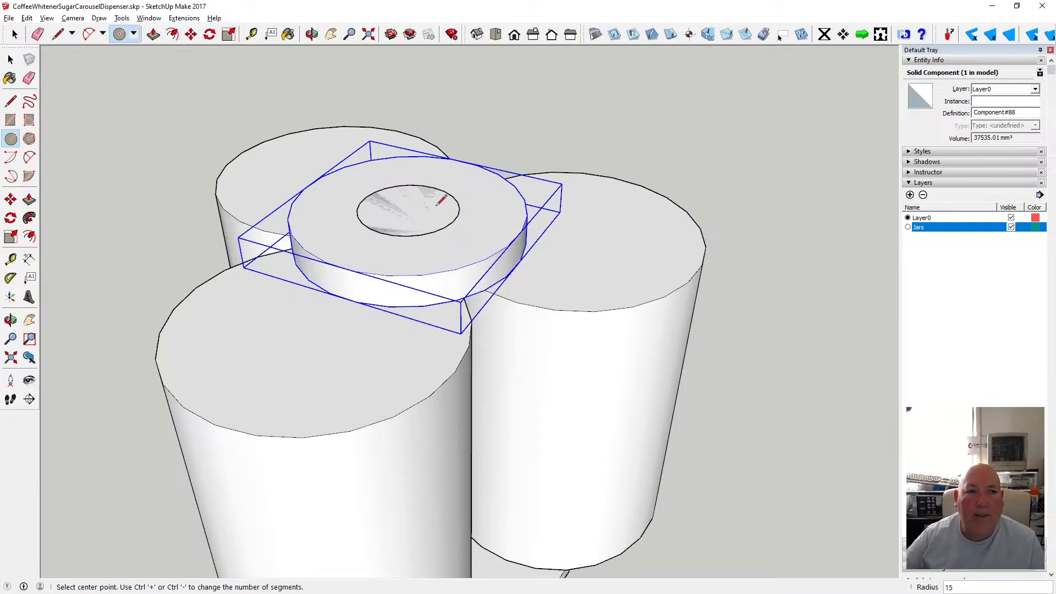
click(153, 34)
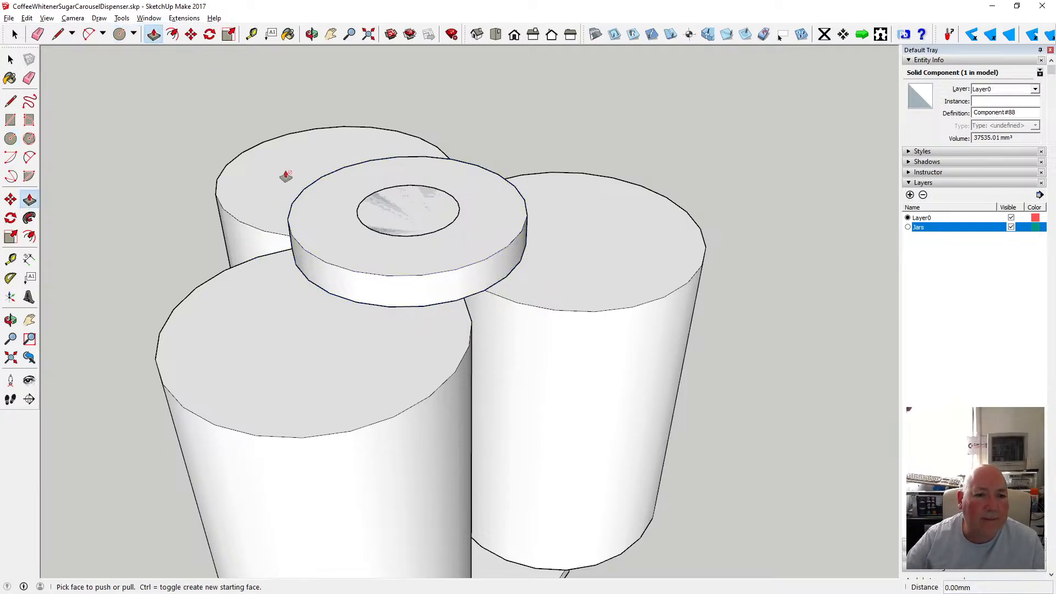
click(378, 217)
text(9)
key(Return)
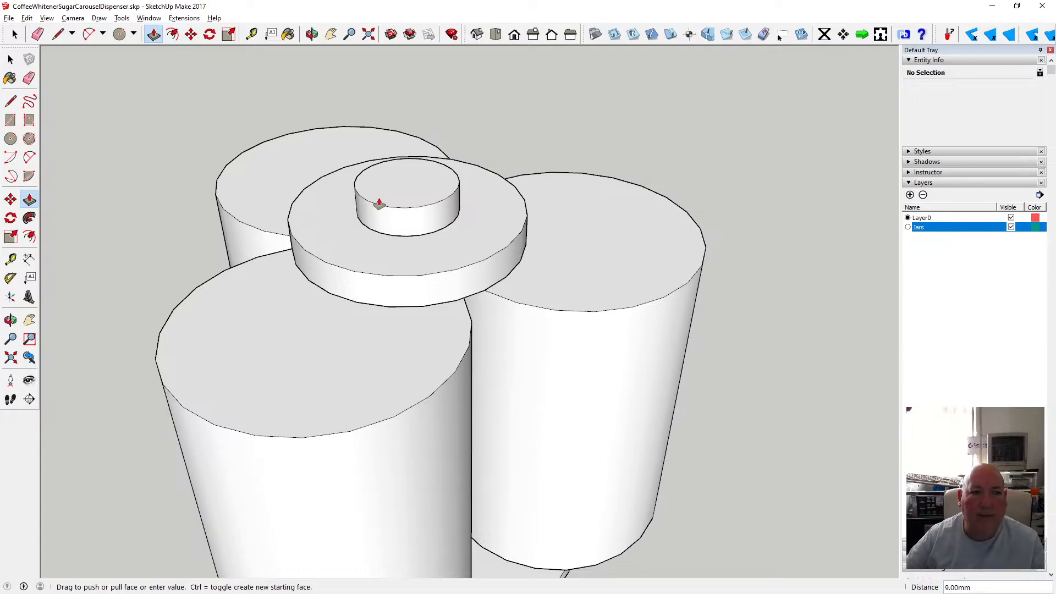
Cut a 5 mm radius hole down through the boss at its centre.
click(10, 138)
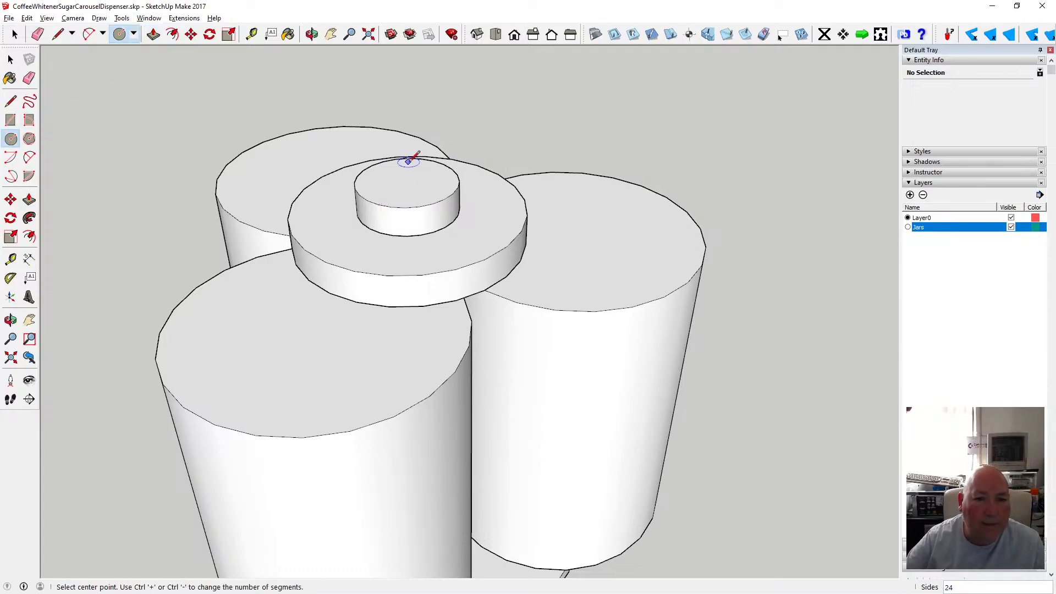
click(407, 181)
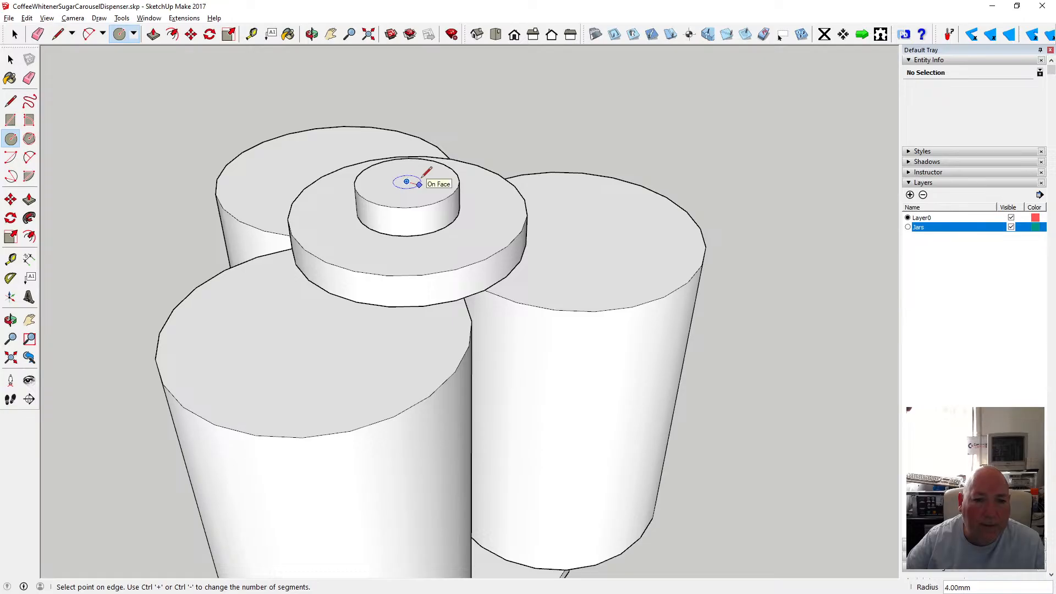
click(422, 185)
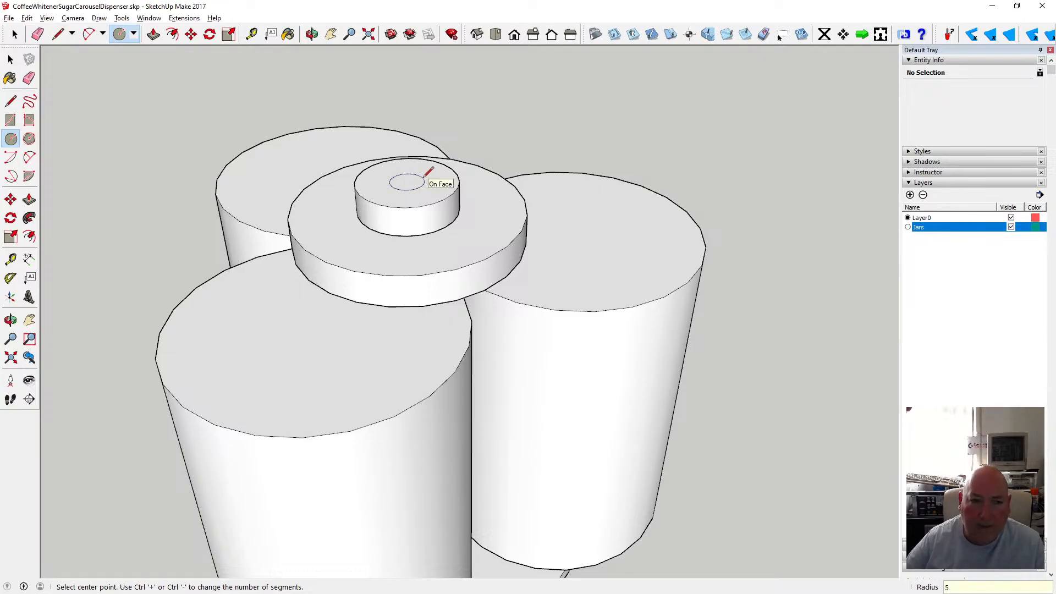
click(153, 34)
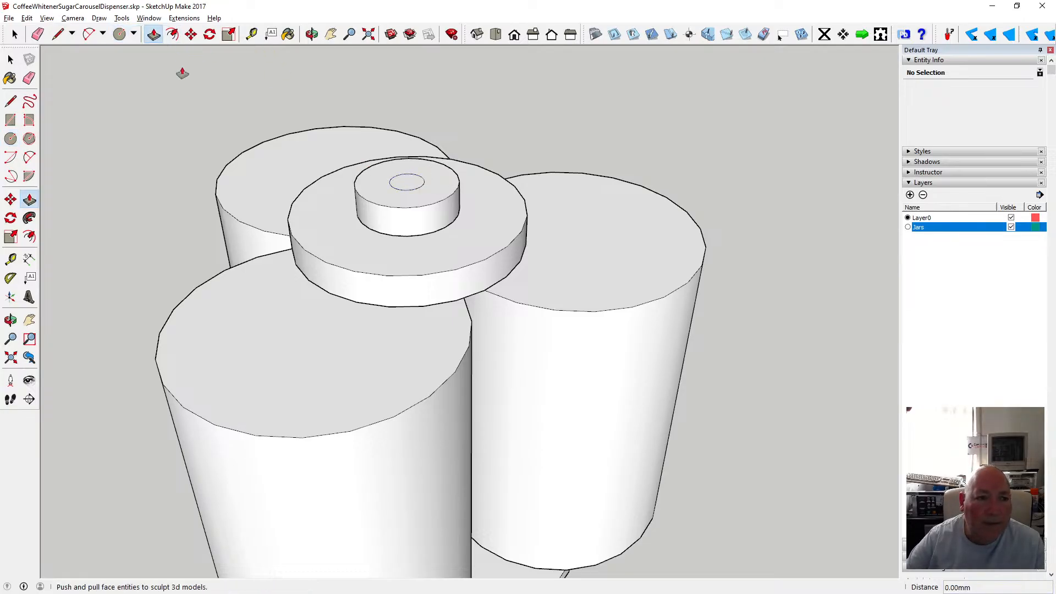
click(403, 183)
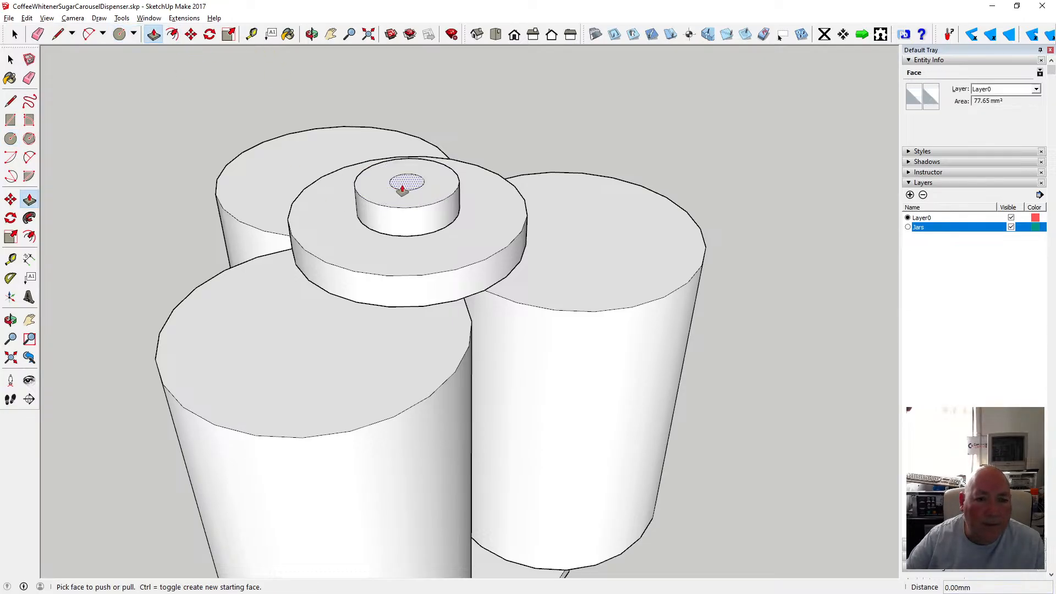
click(398, 238)
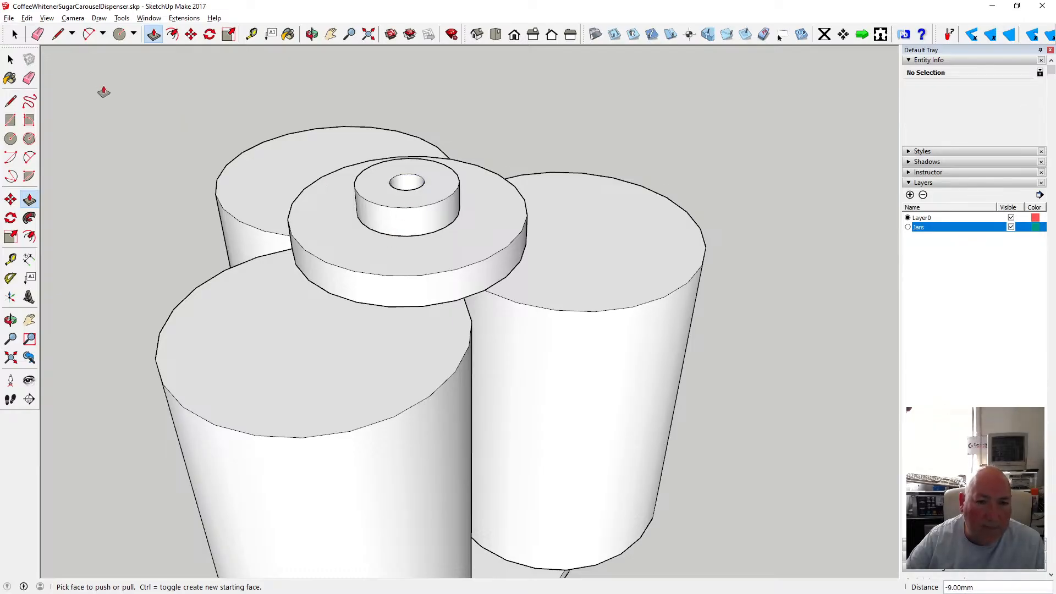
Offset the boss's top edge 2.7 mm inward to draw a ring on its top face.
click(172, 34)
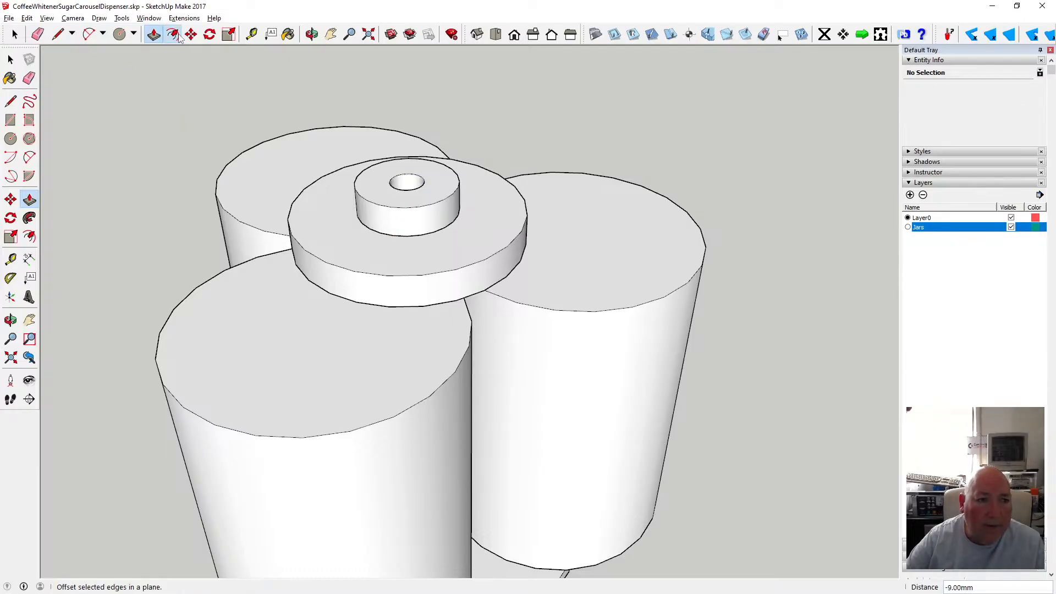
click(358, 185)
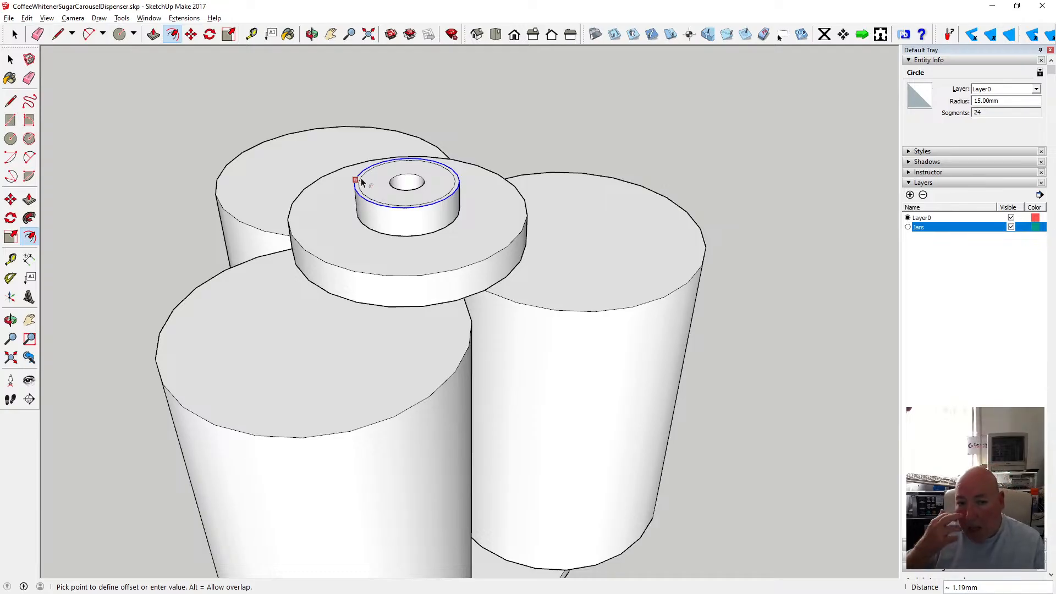
text(23)
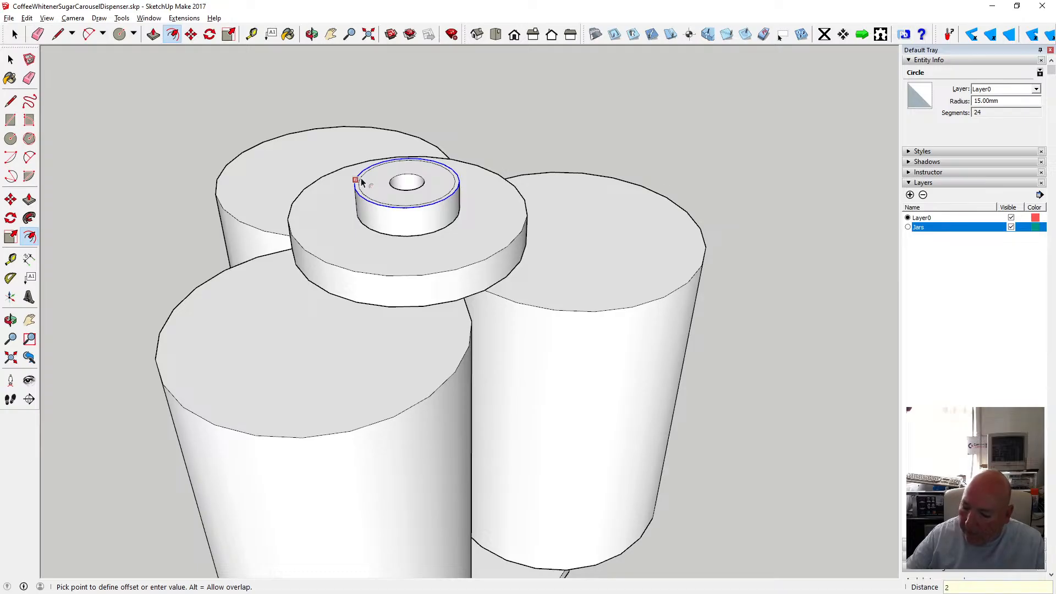
key(Return)
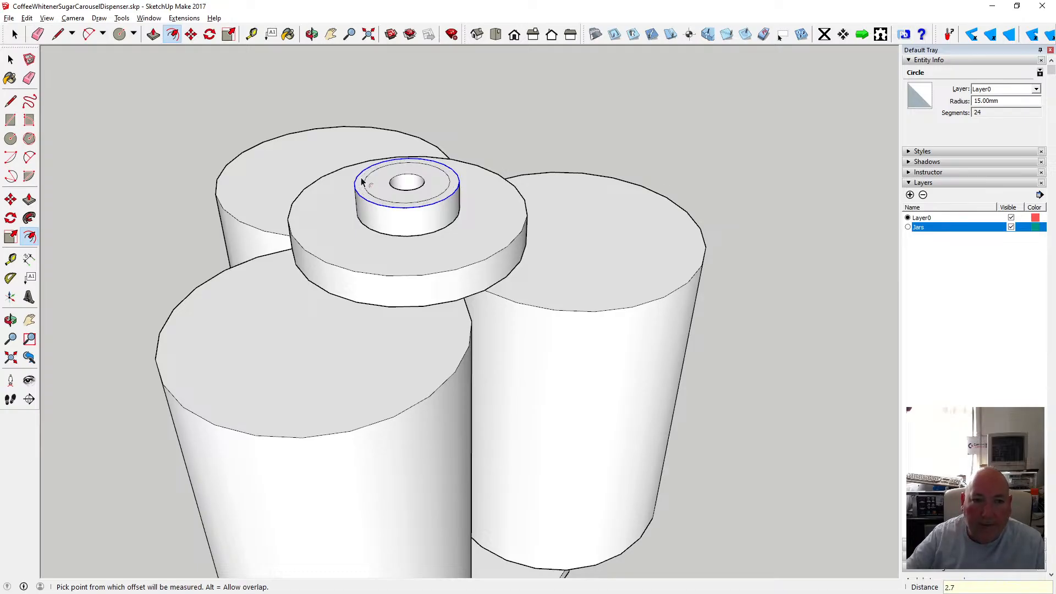
key(Escape)
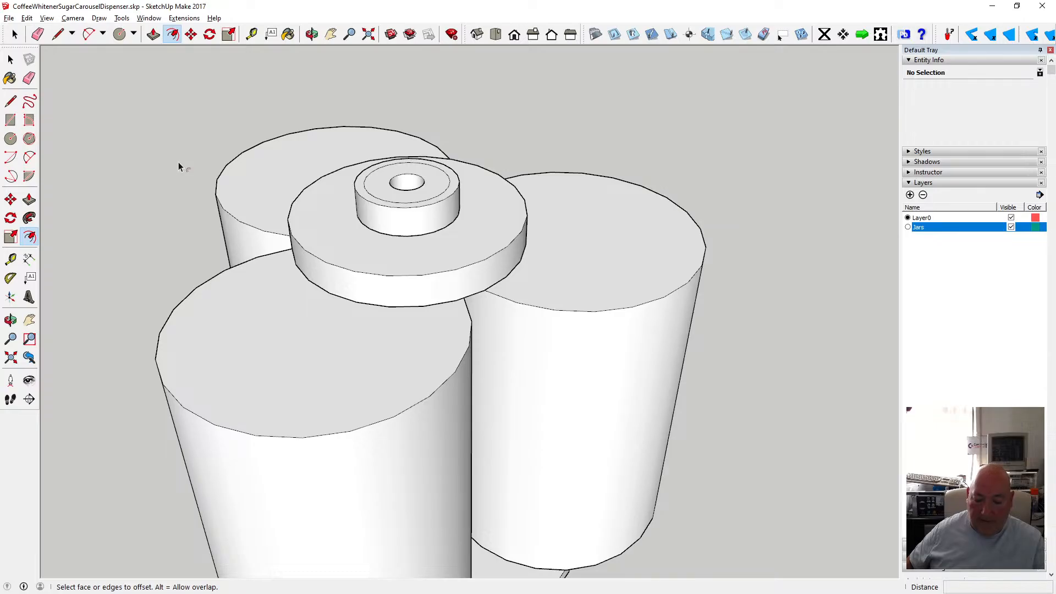
Offset the central hole's edge 3 mm outward on the boss top.
click(11, 138)
click(172, 34)
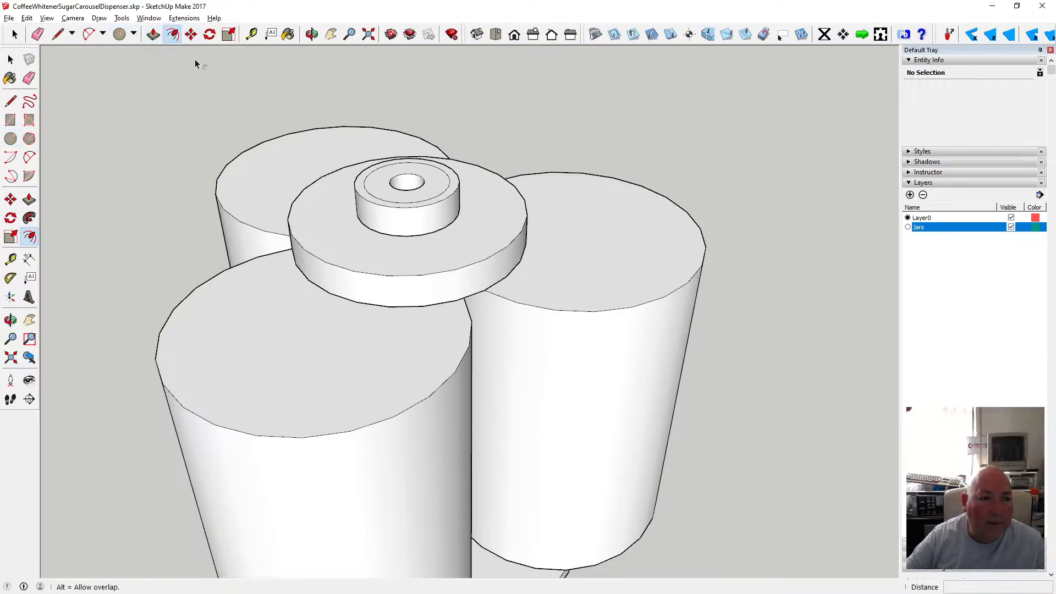
click(395, 187)
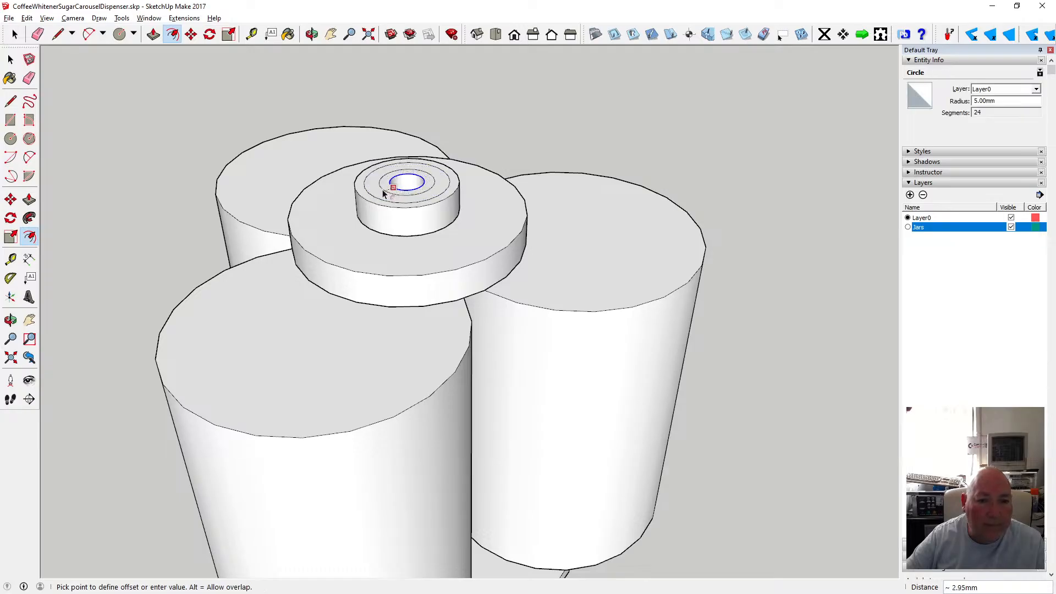
text(3)
key(Return)
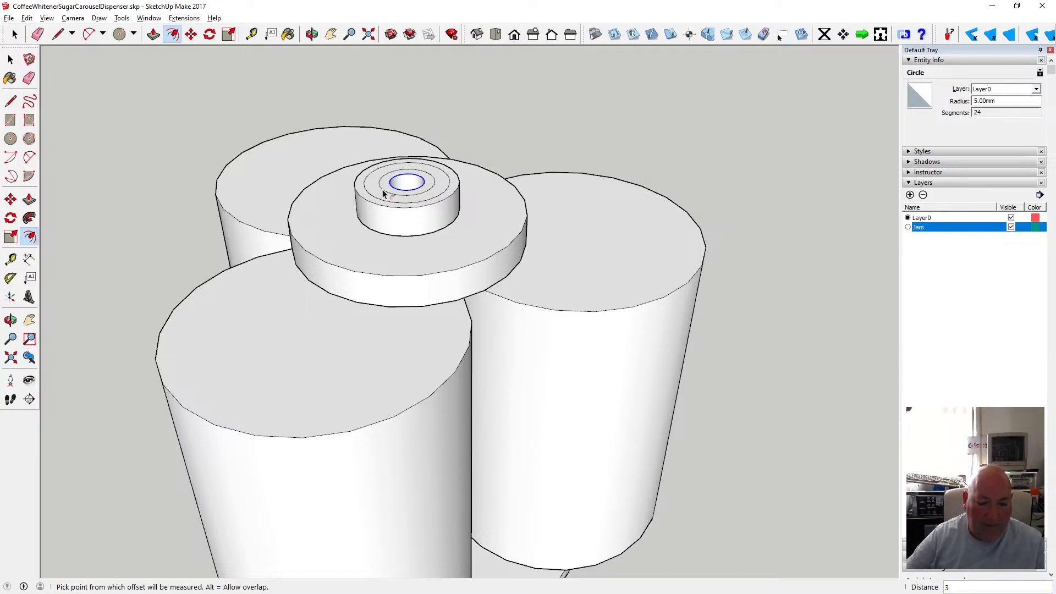
key(Return)
Add two more offset rings on the boss top: one 1 mm from a ring edge, one 0.25 mm outside the 8 mm circle.
click(373, 191)
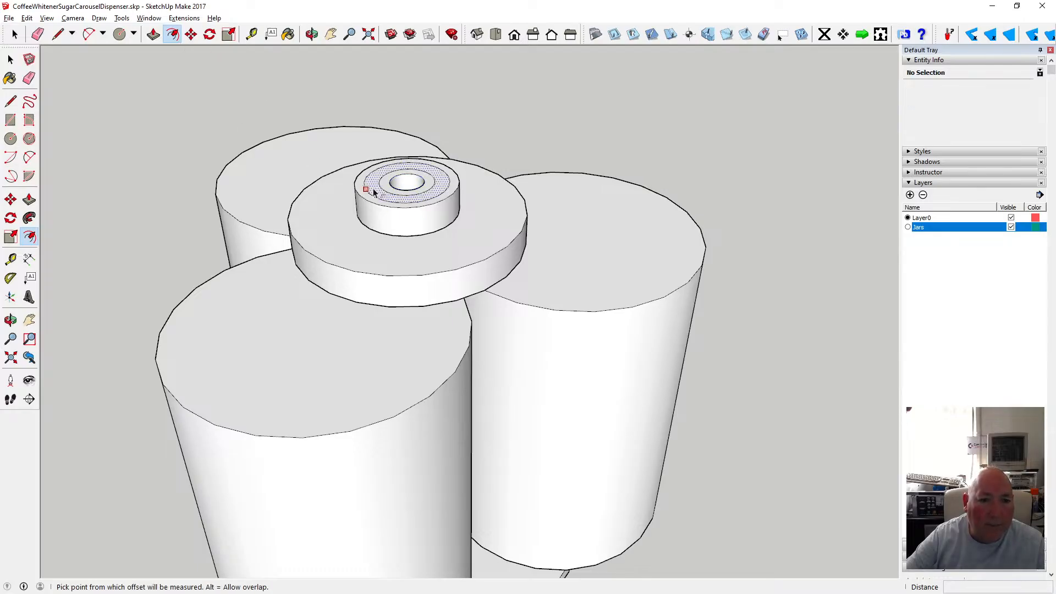
click(372, 189)
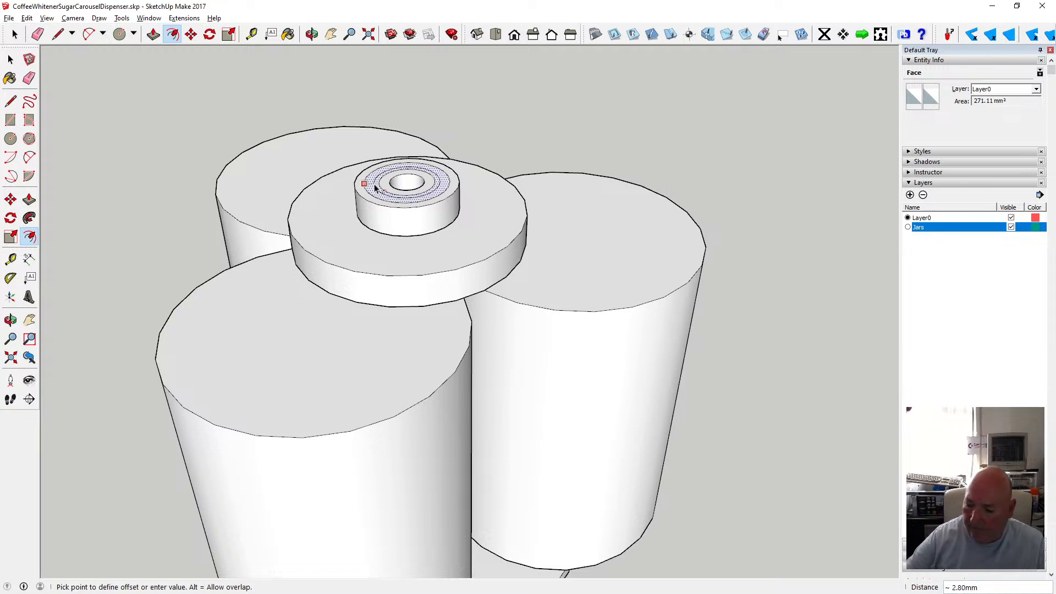
text(1)
key(Return)
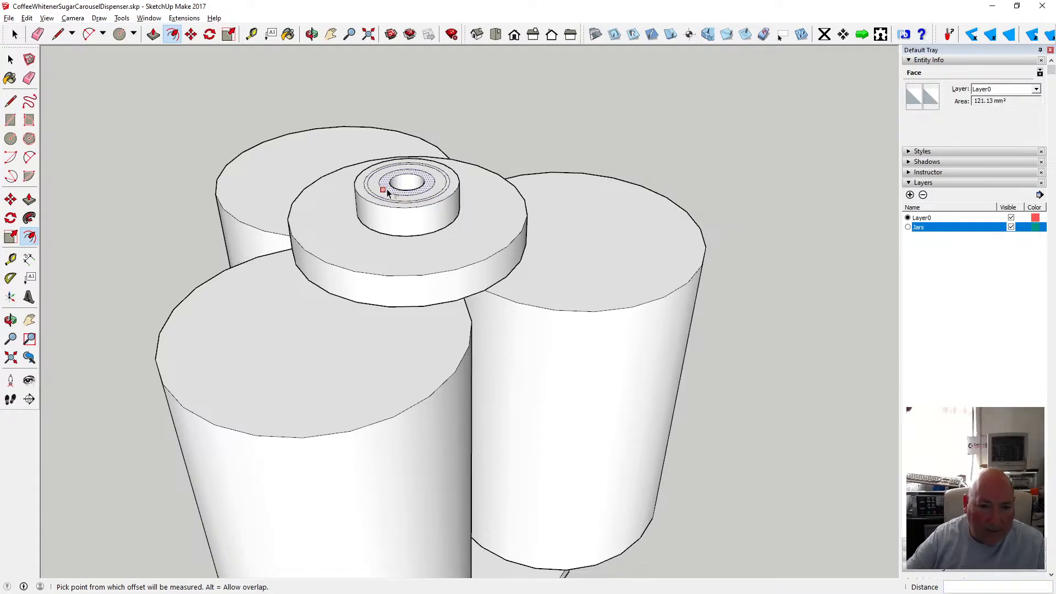
click(388, 192)
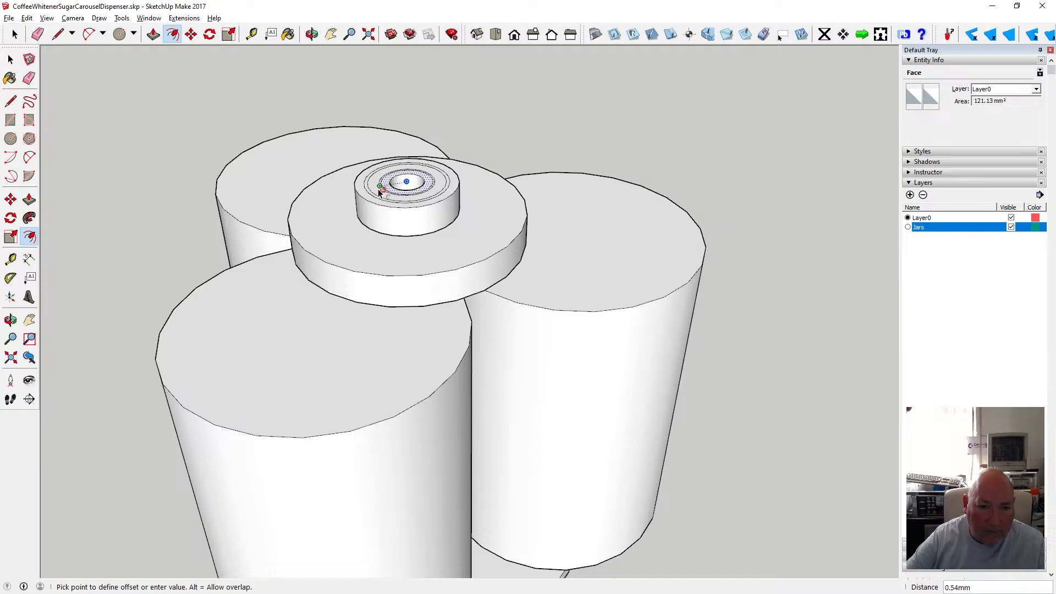
click(365, 192)
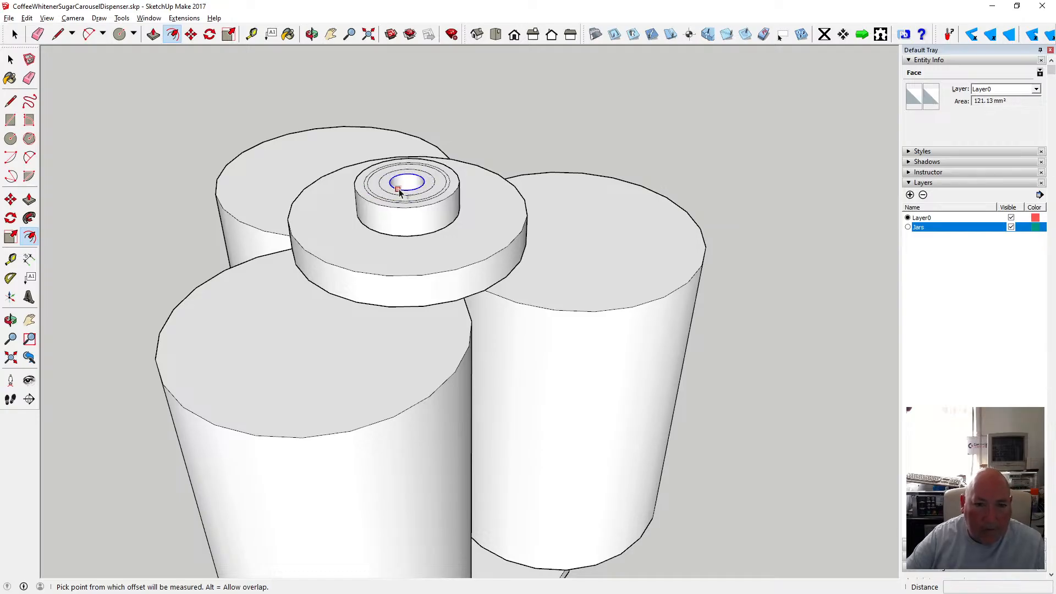
click(379, 196)
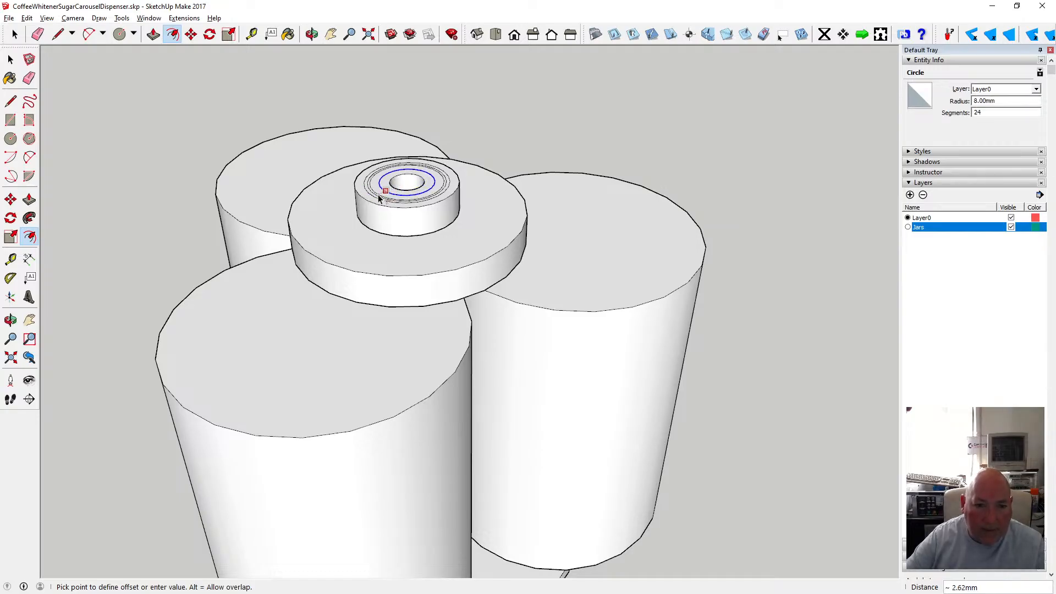
text(.25)
key(Return)
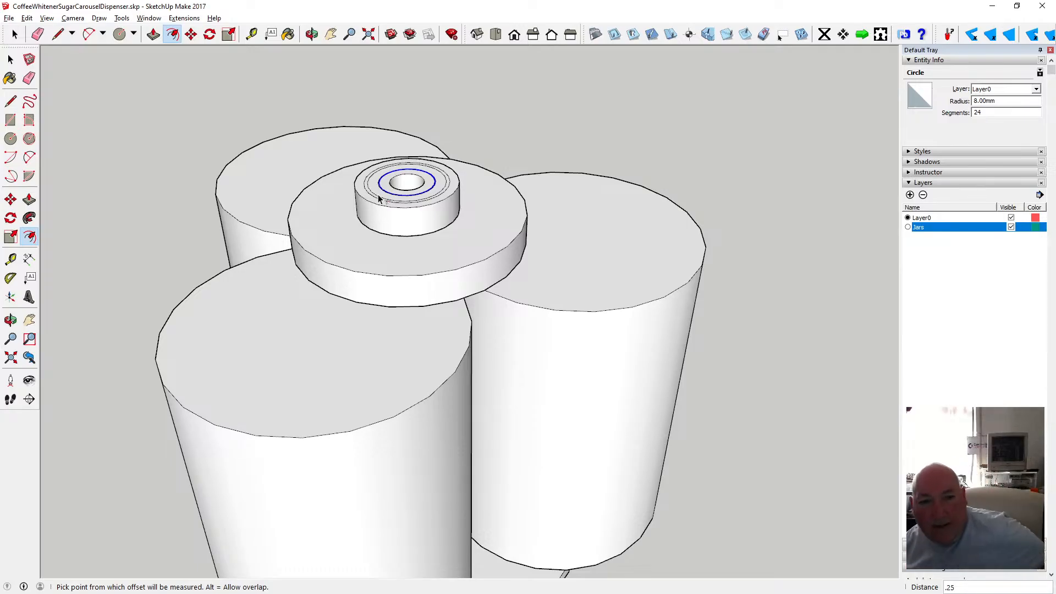
key(Return)
Push/pull a narrow ring on the boss top by 0.25 mm.
scroll(434, 194, up, 3)
key(space)
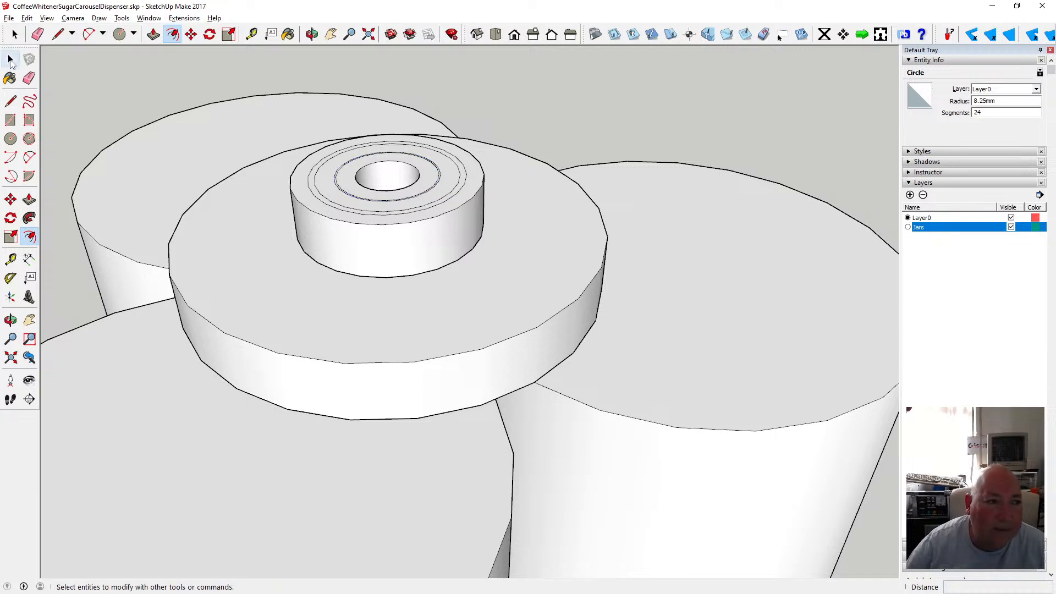
click(204, 169)
scroll(434, 194, up, 3)
scroll(449, 190, down, 2)
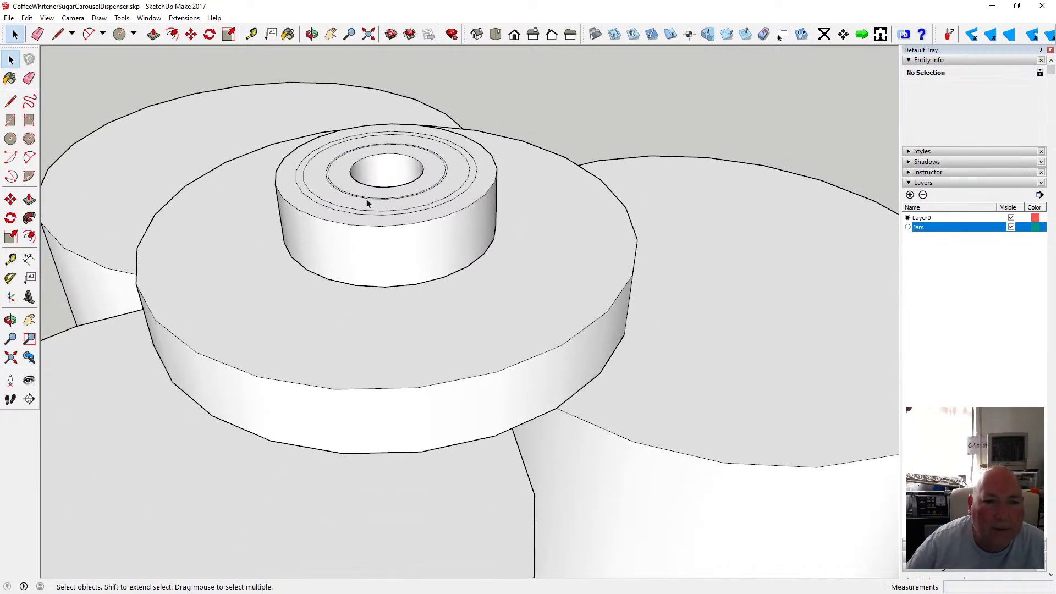
scroll(332, 191, up, 2)
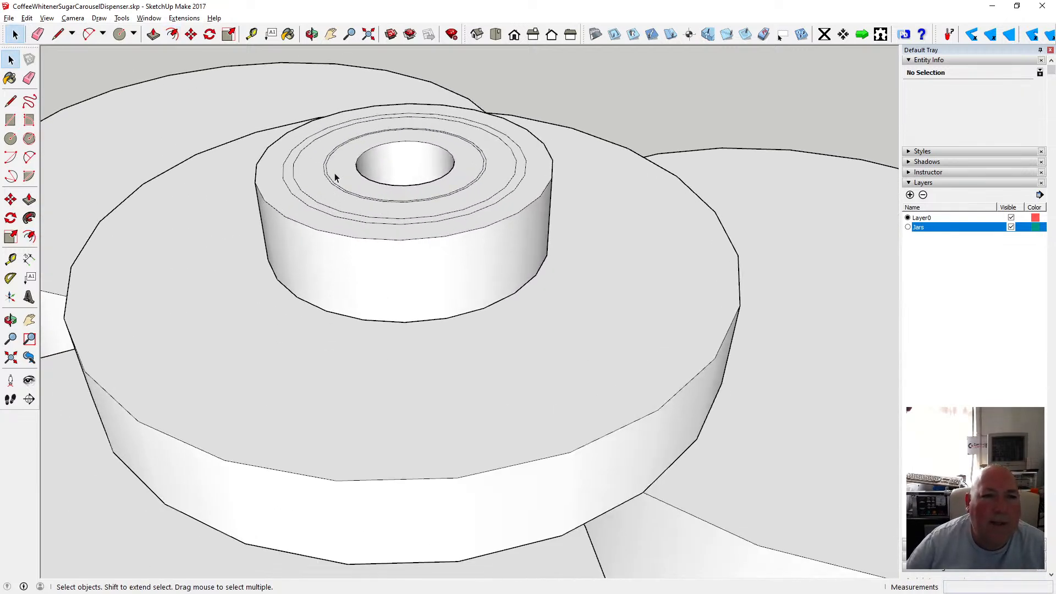
click(154, 34)
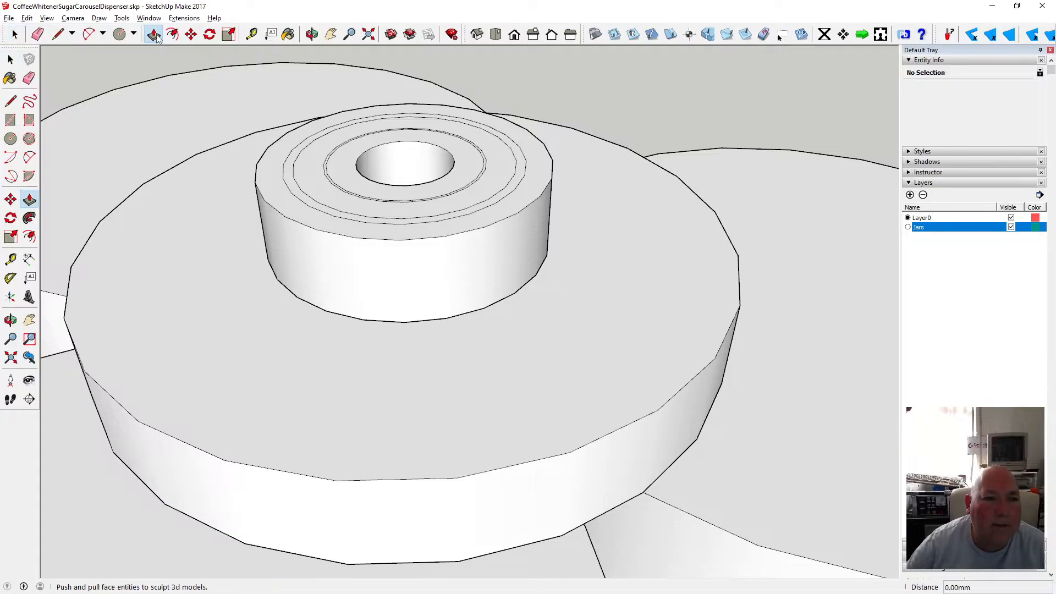
click(288, 178)
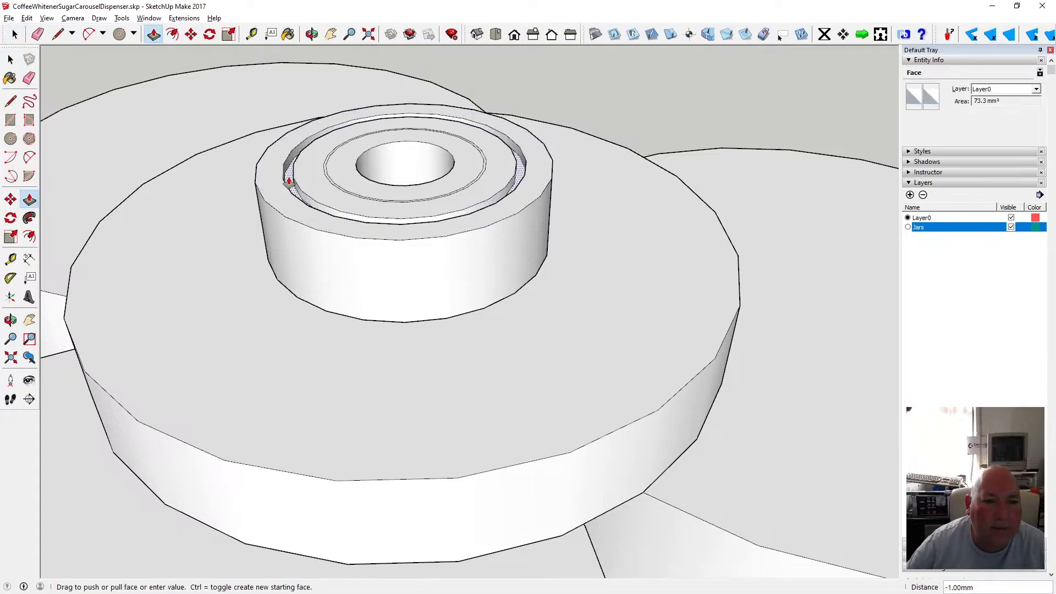
text(.25)
key(Return)
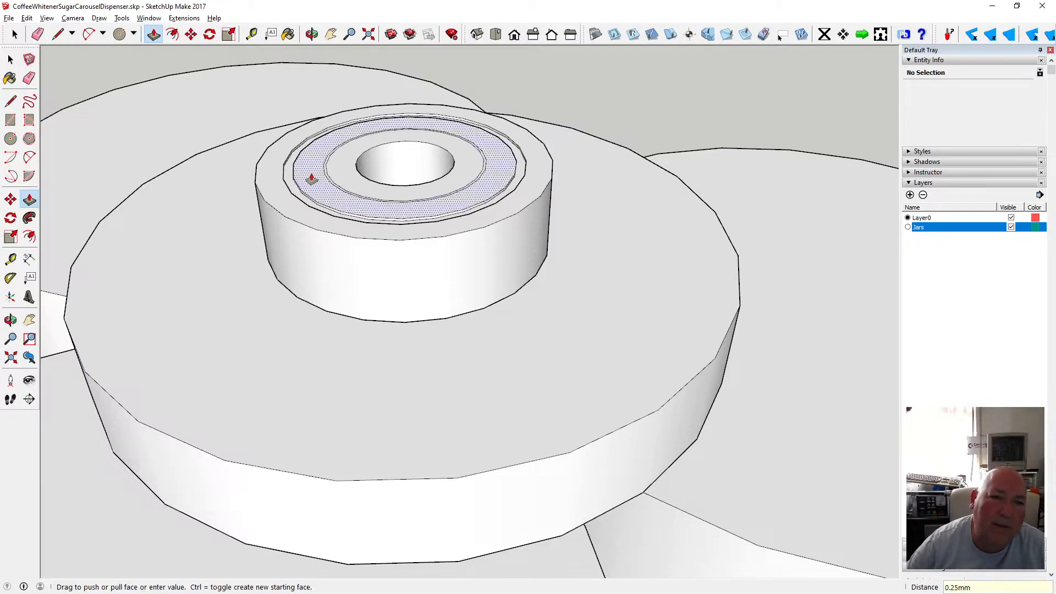
Push/pull the wider ring and the adjacent thin ring on the boss top by 0.25 mm each.
click(312, 178)
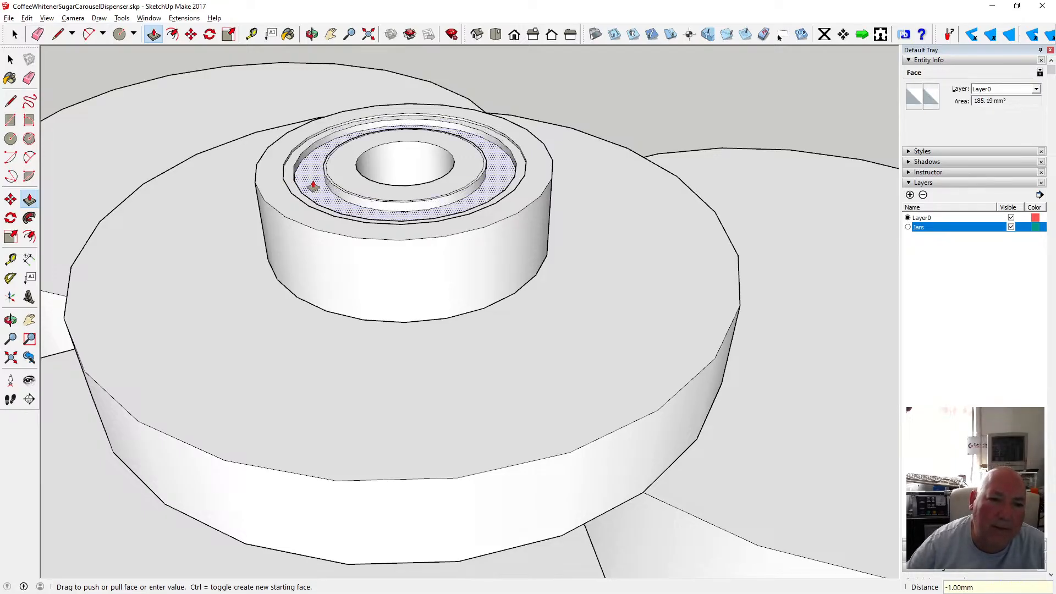
text(.25)
key(Return)
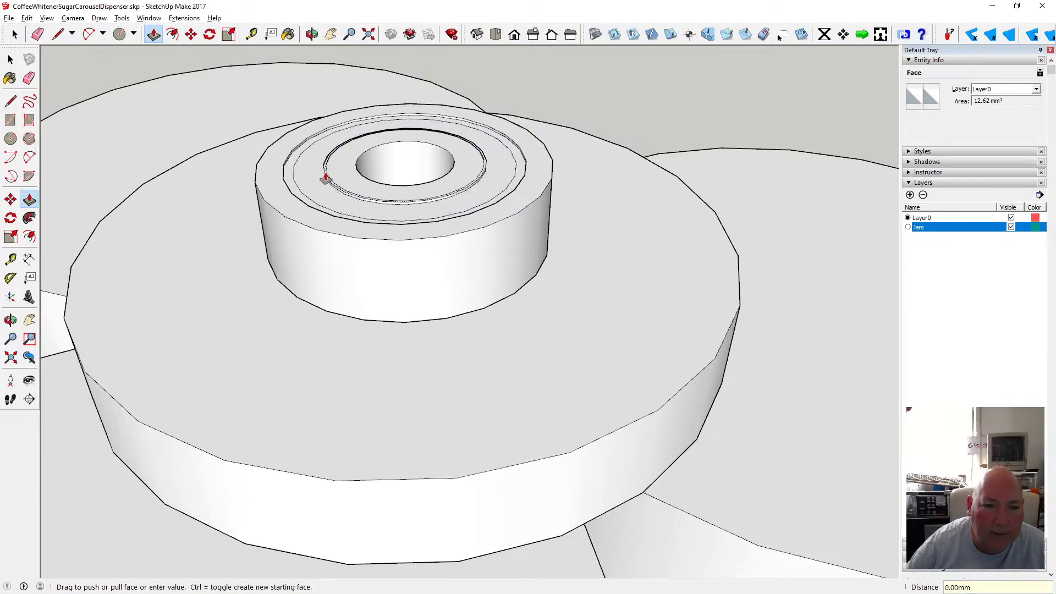
click(325, 177)
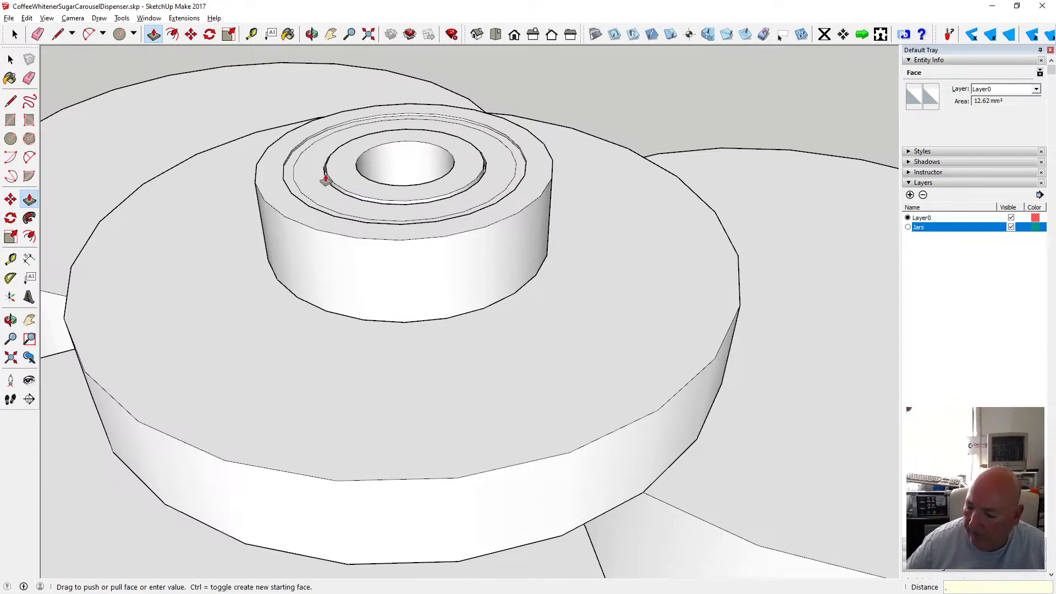
key(Return)
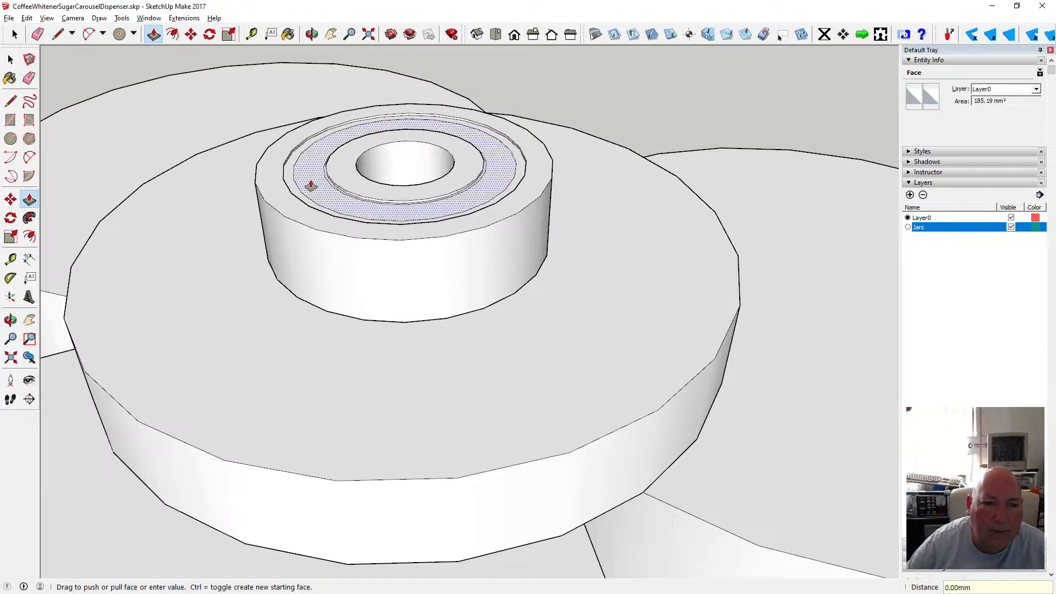
click(311, 185)
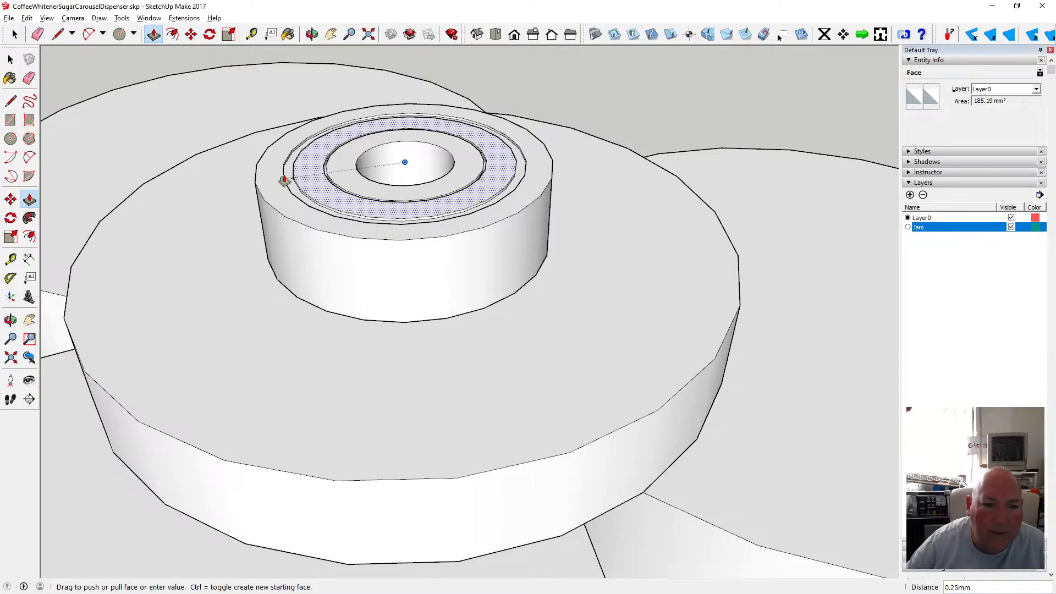
text(.25)
key(Return)
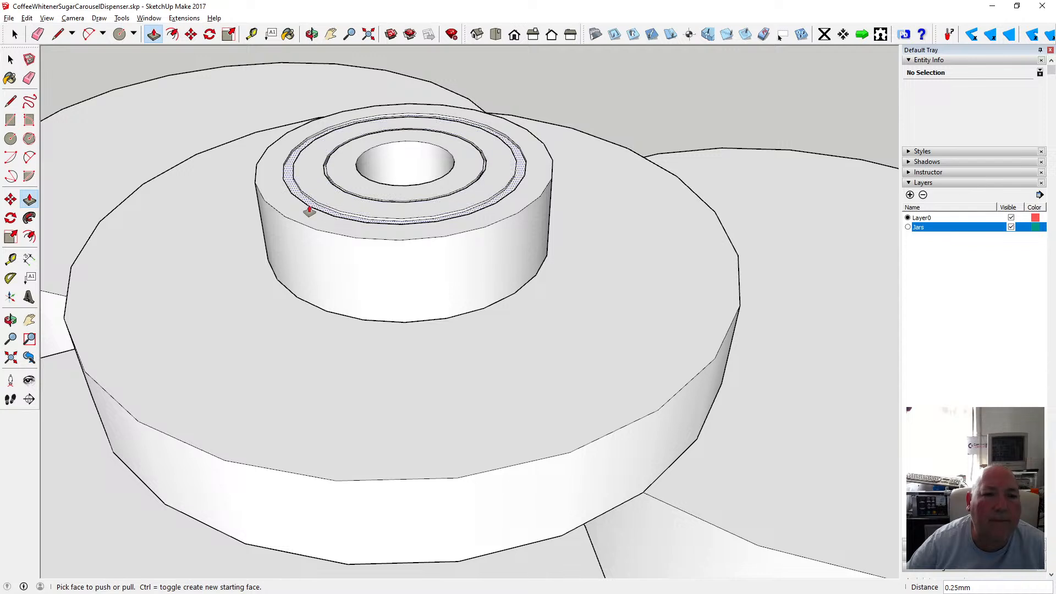
Offset the boss's outer top edge 0.25 mm inward.
click(172, 34)
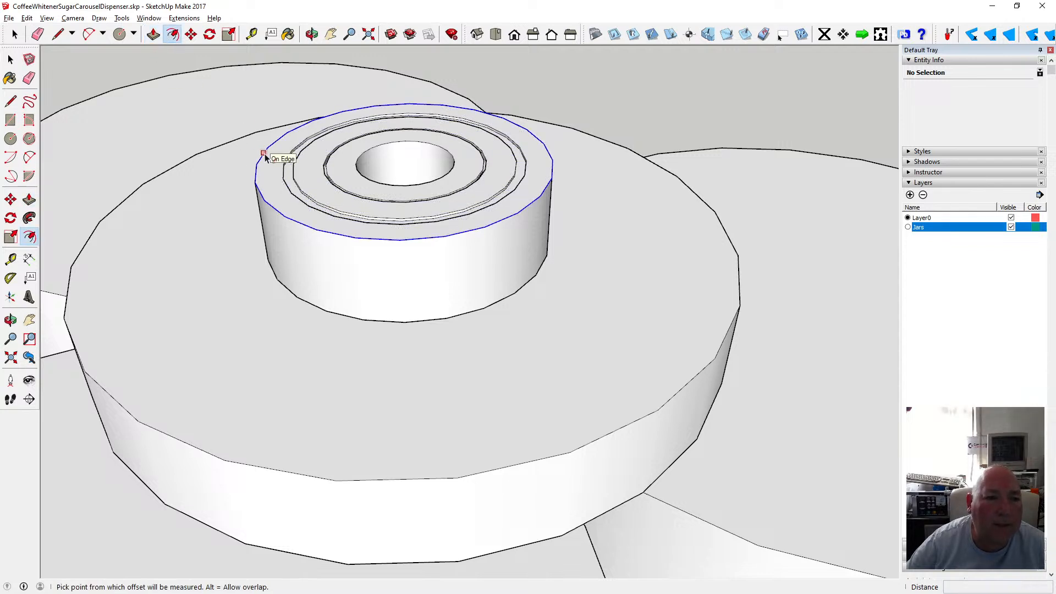
click(264, 156)
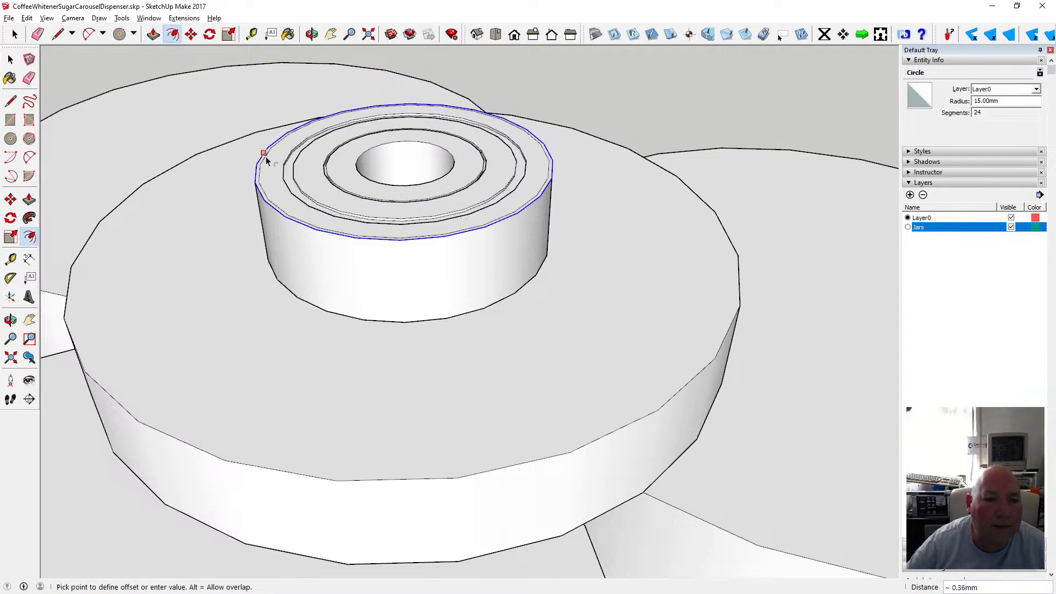
text(.25)
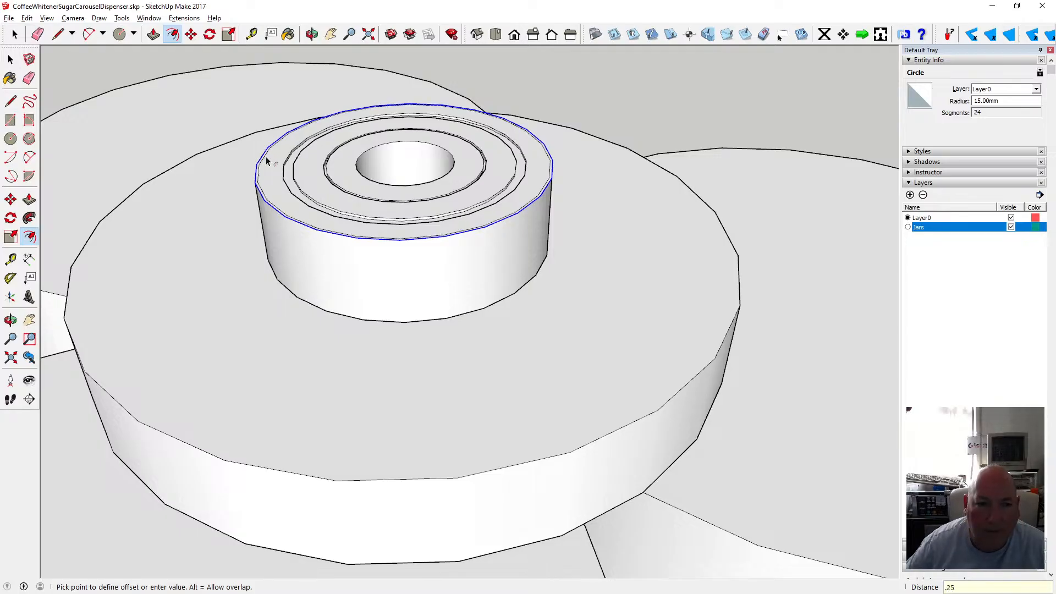
key(Return)
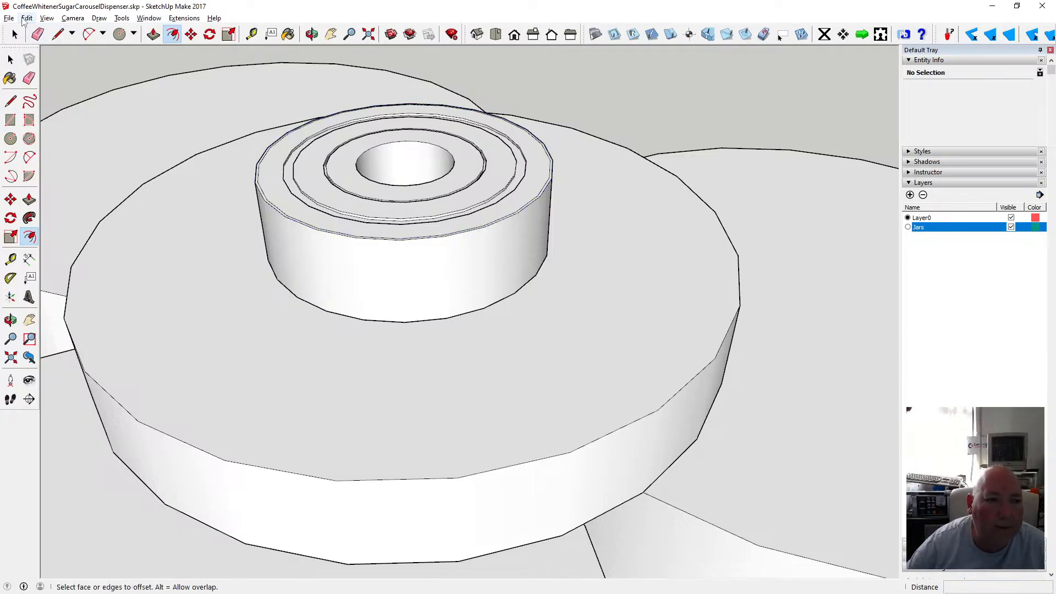
Select the whole central boss and make it into a component.
click(311, 34)
drag(330, 165, 322, 359)
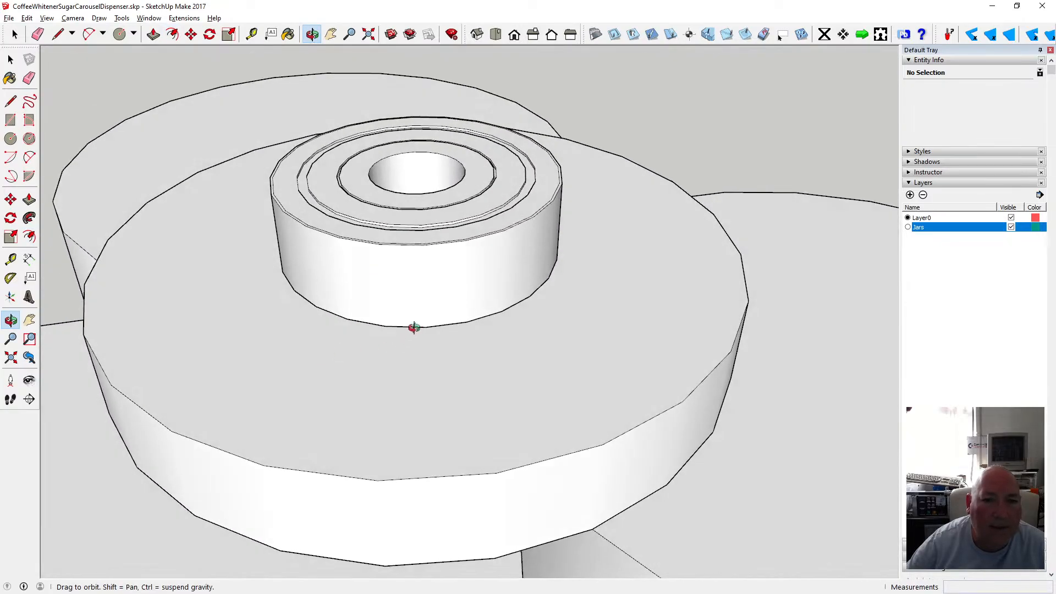
scroll(414, 328, down, 5)
key(space)
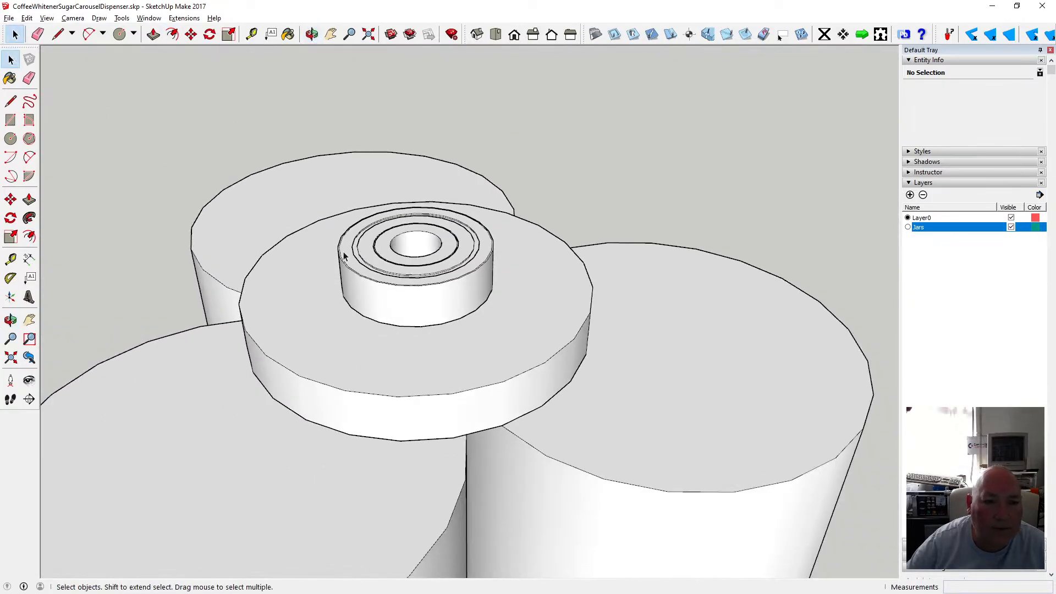
drag(315, 185, 503, 332)
right_click(451, 310)
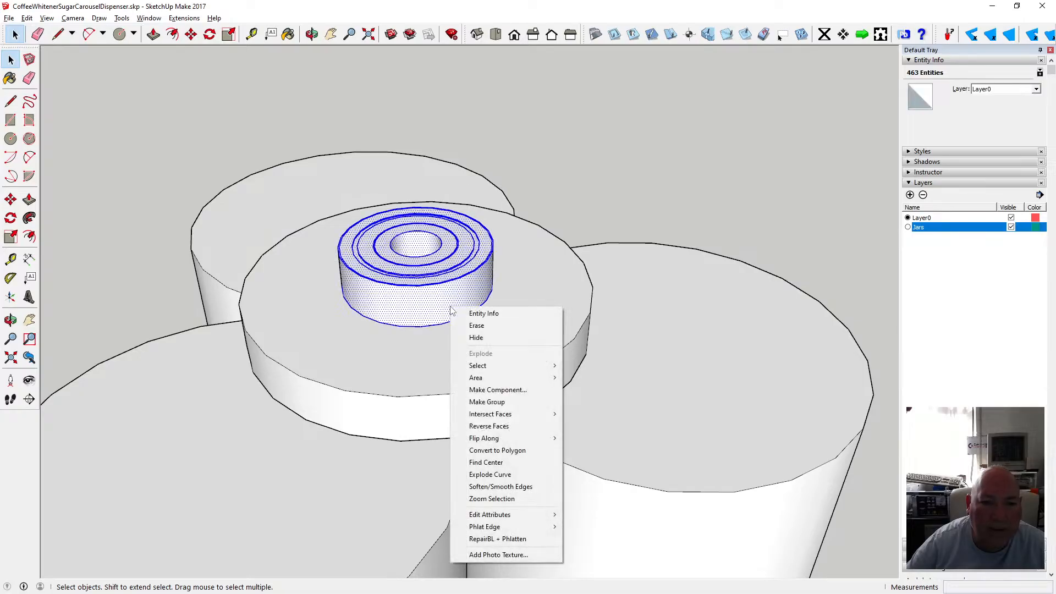
click(497, 389)
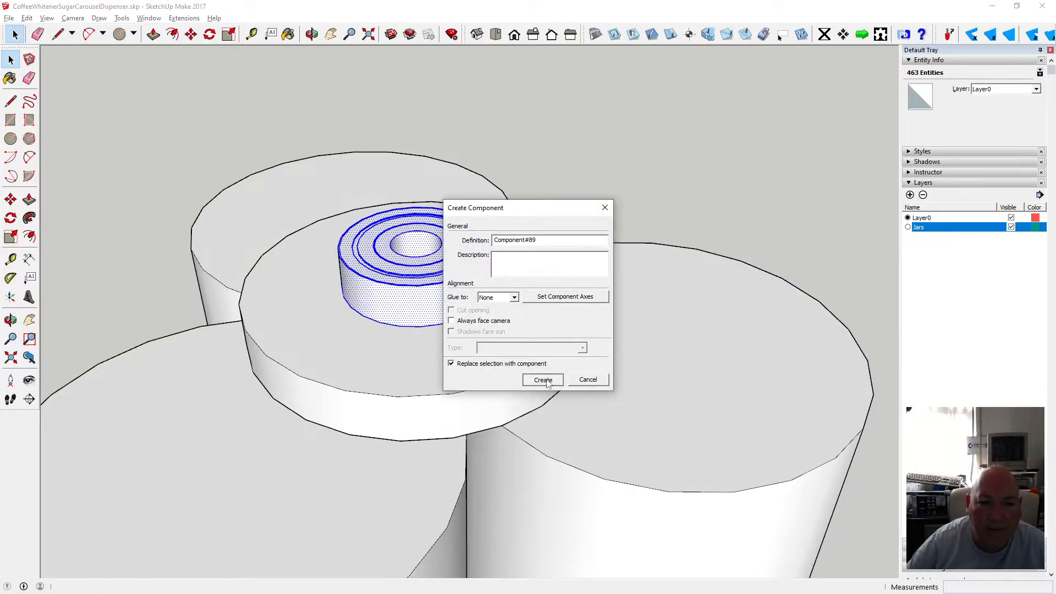
click(547, 384)
Open the boss component for editing and offset its bottom outer edge 0.25 mm inward.
click(312, 36)
drag(382, 232, 382, 203)
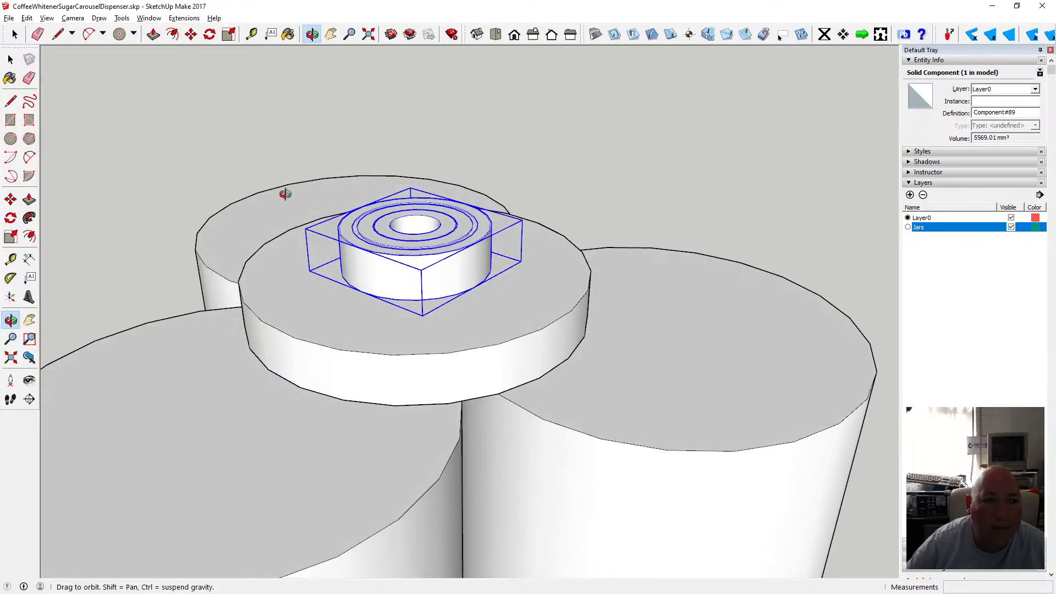
click(11, 60)
double_click(363, 254)
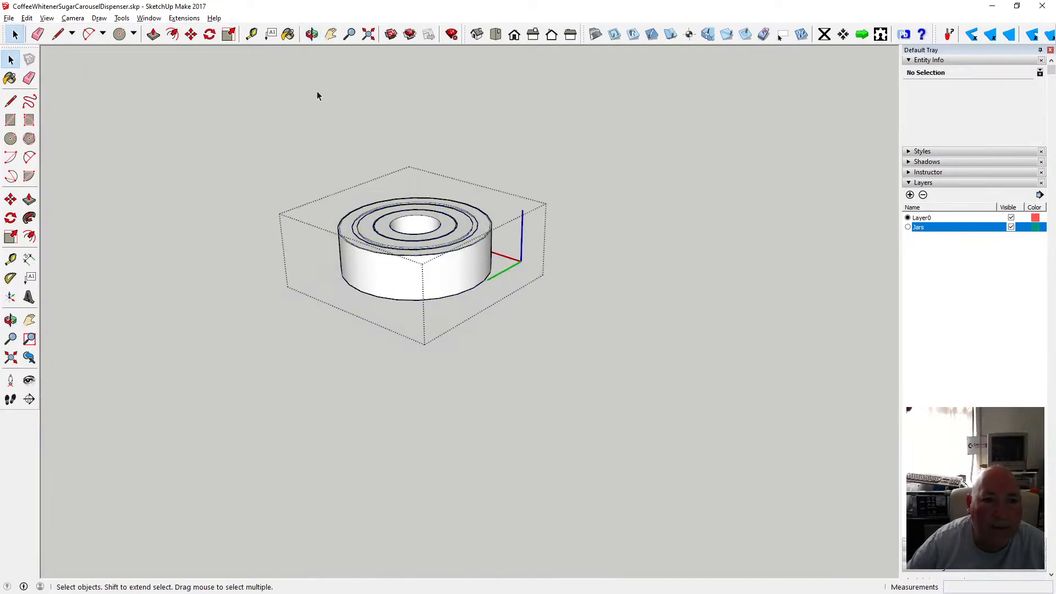
key(o)
drag(361, 189, 385, 200)
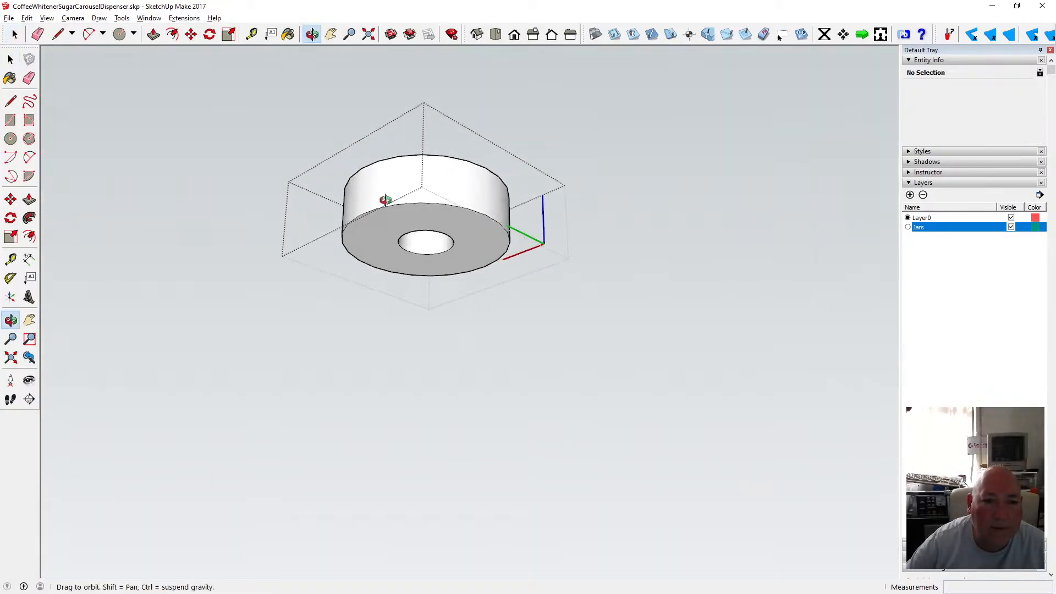
scroll(385, 200, up, 3)
key(f)
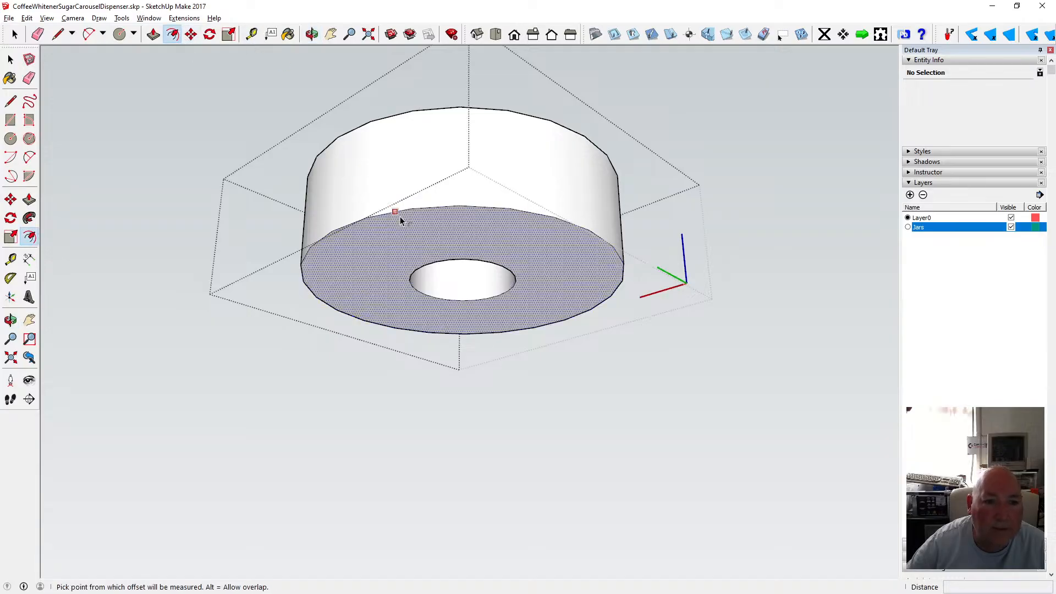
click(400, 219)
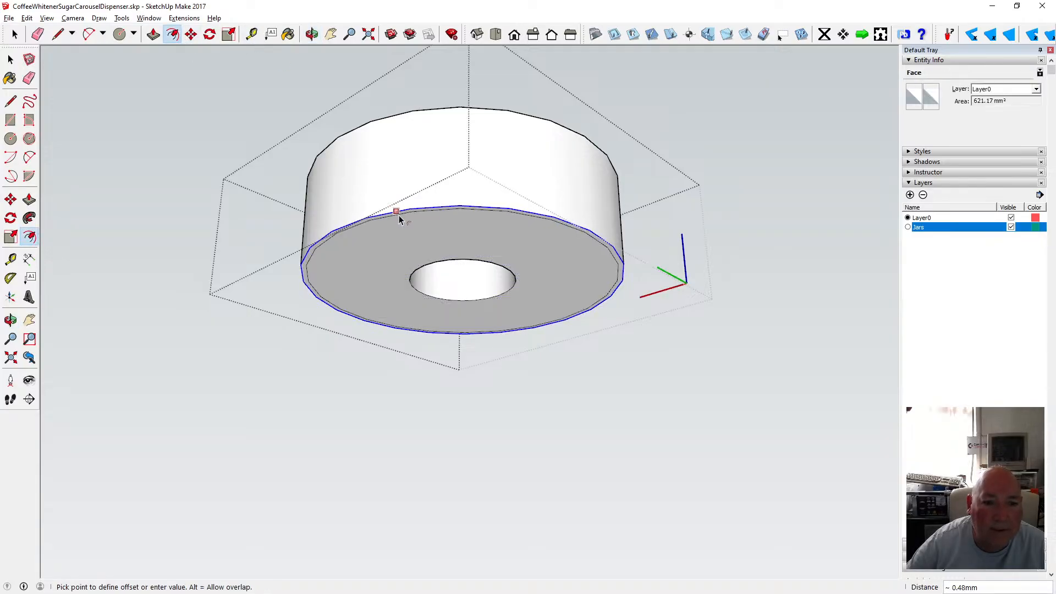
text(.25)
key(Return)
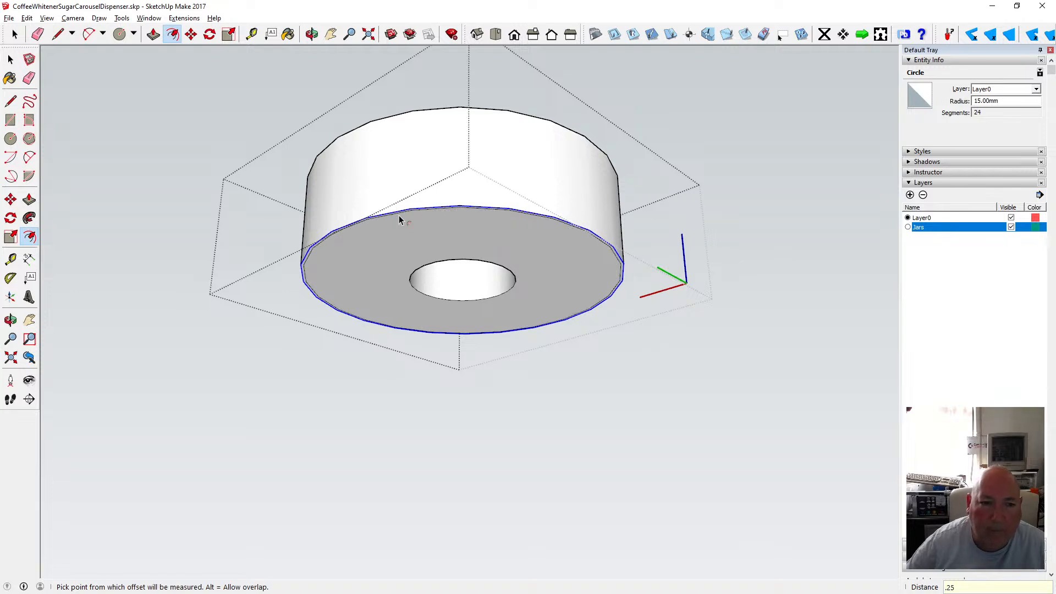
Move the boss's bottom outer edge 0.25 mm along the blue axis to chamfer the bottom.
scroll(388, 227, up, 3)
key(Escape)
key(m)
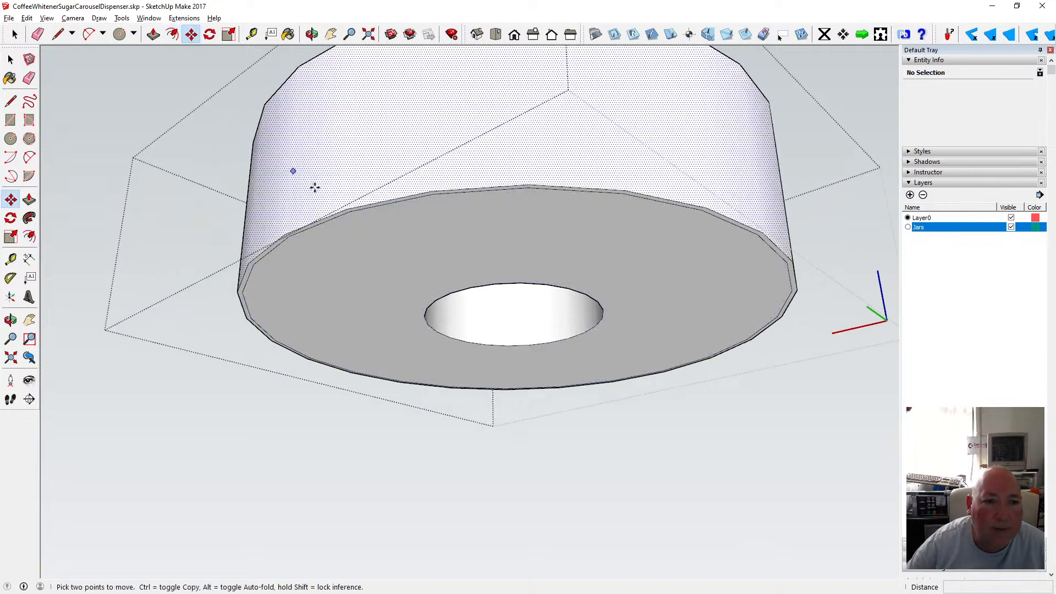
click(349, 208)
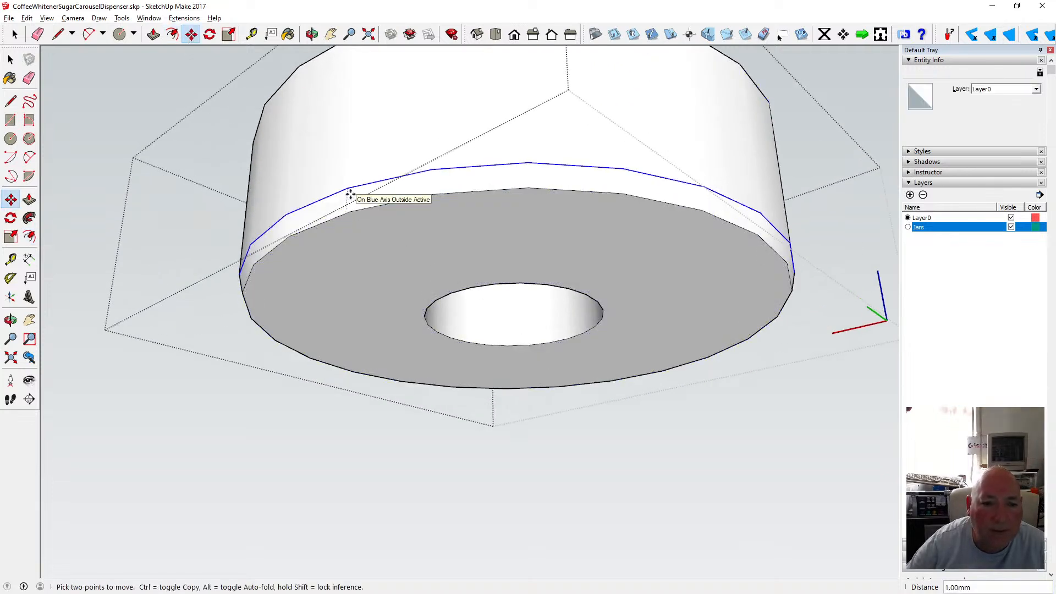
text(.3)
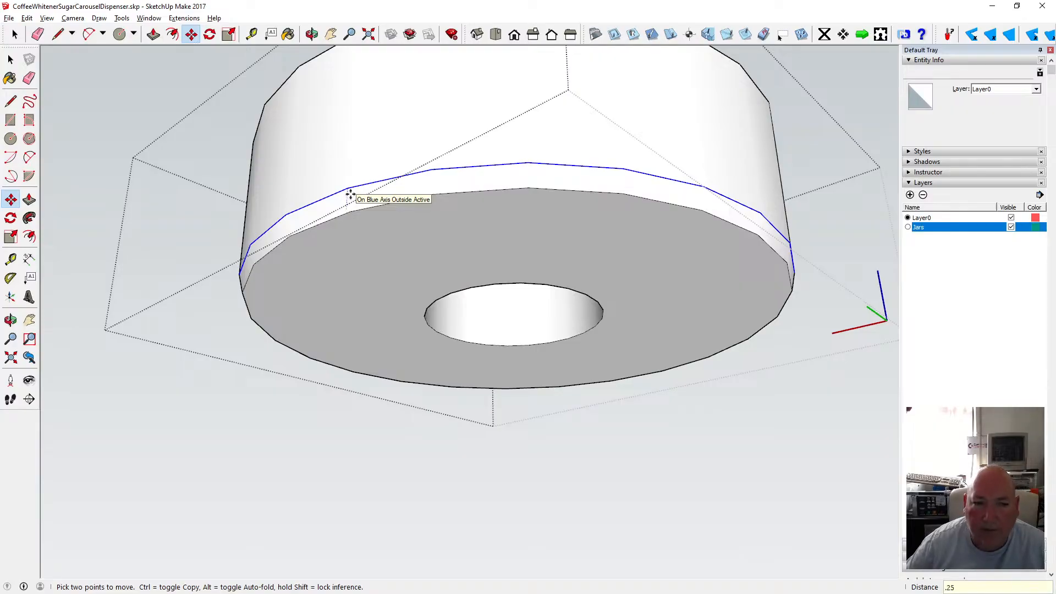
key(Return)
Move the boss's top outer edge 0.25 mm down along the blue axis to chamfer the top.
click(312, 35)
drag(424, 104, 427, 314)
click(192, 37)
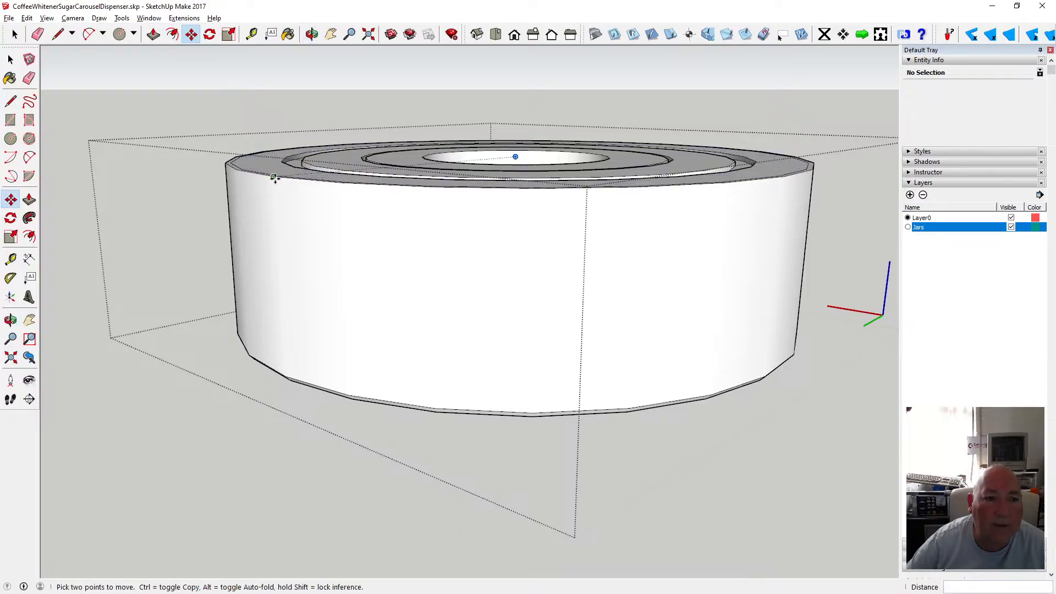
click(11, 60)
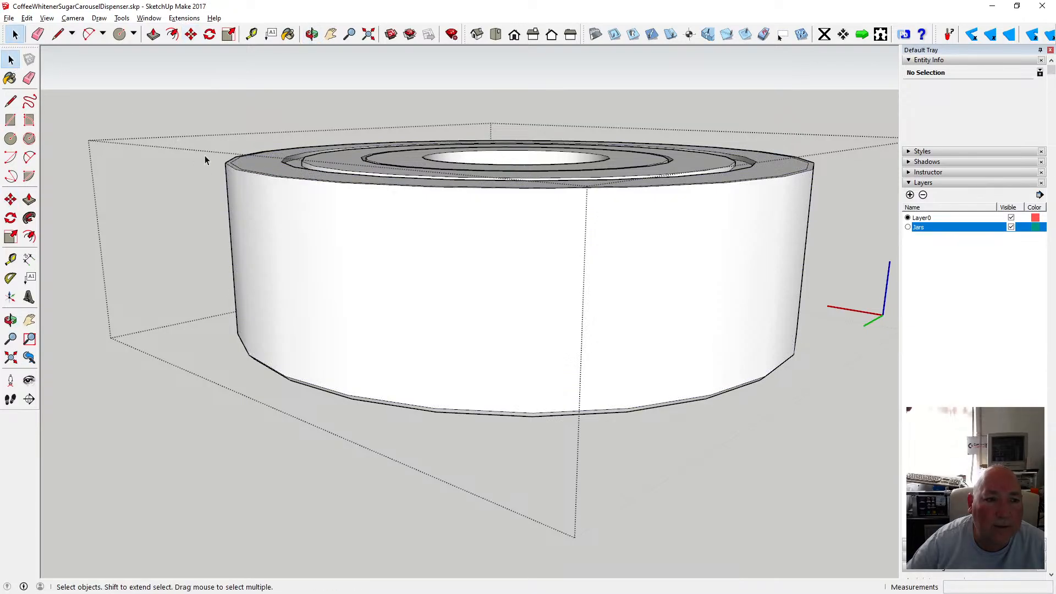
click(230, 173)
click(191, 34)
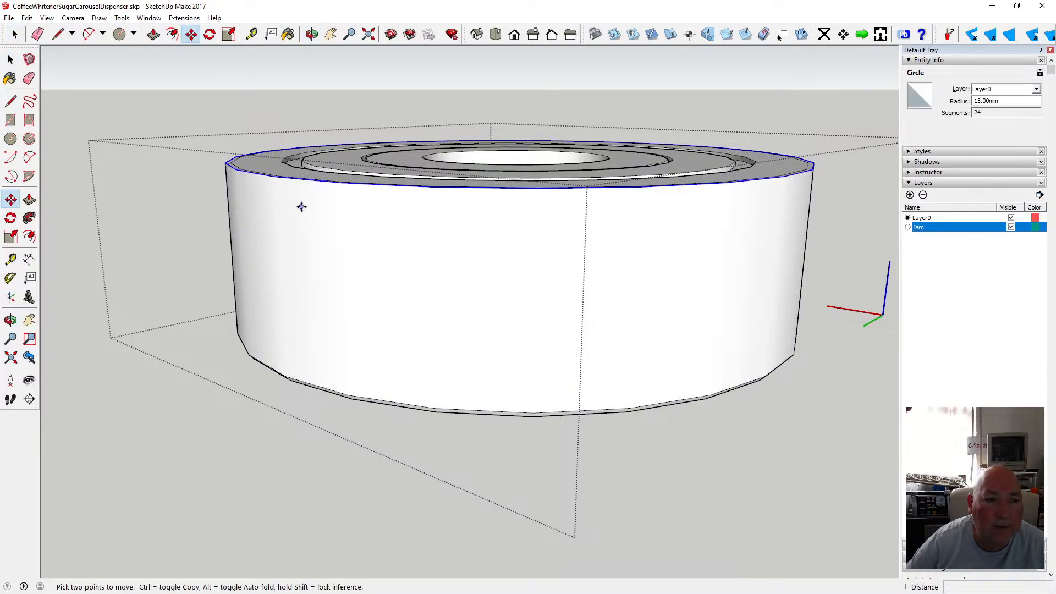
drag(307, 182, 307, 184)
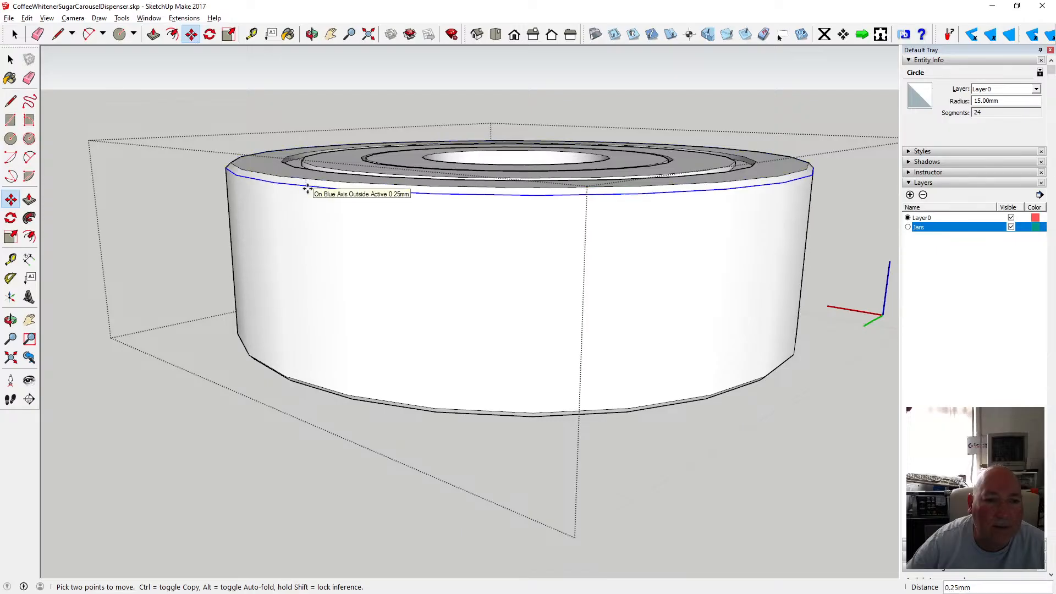
Orbit and zoom around the boss to examine the chamfered edges.
click(312, 35)
drag(378, 180, 361, 273)
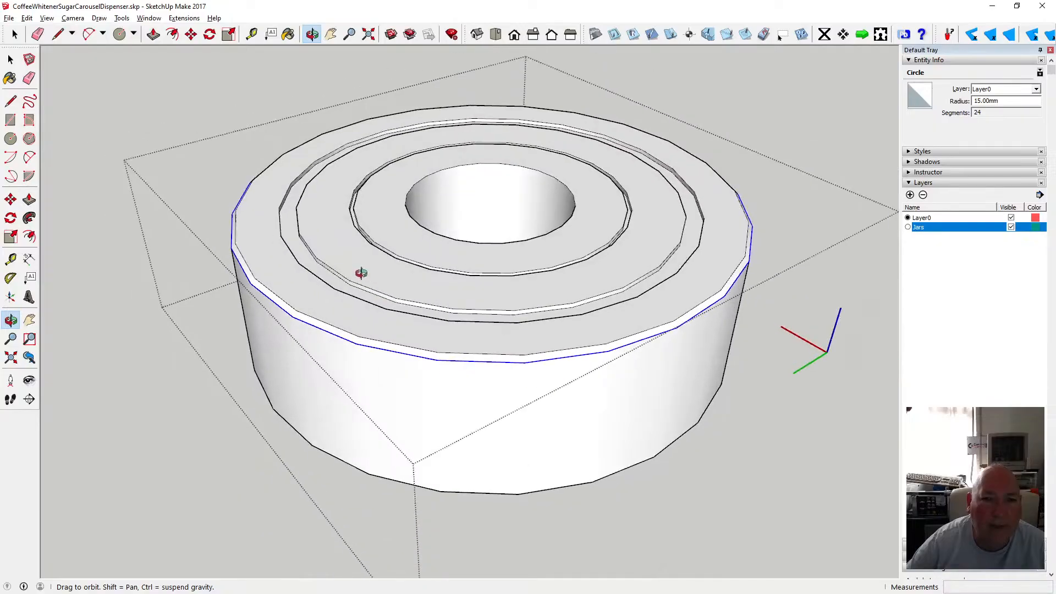
scroll(361, 272, down, 3)
scroll(297, 252, up, 4)
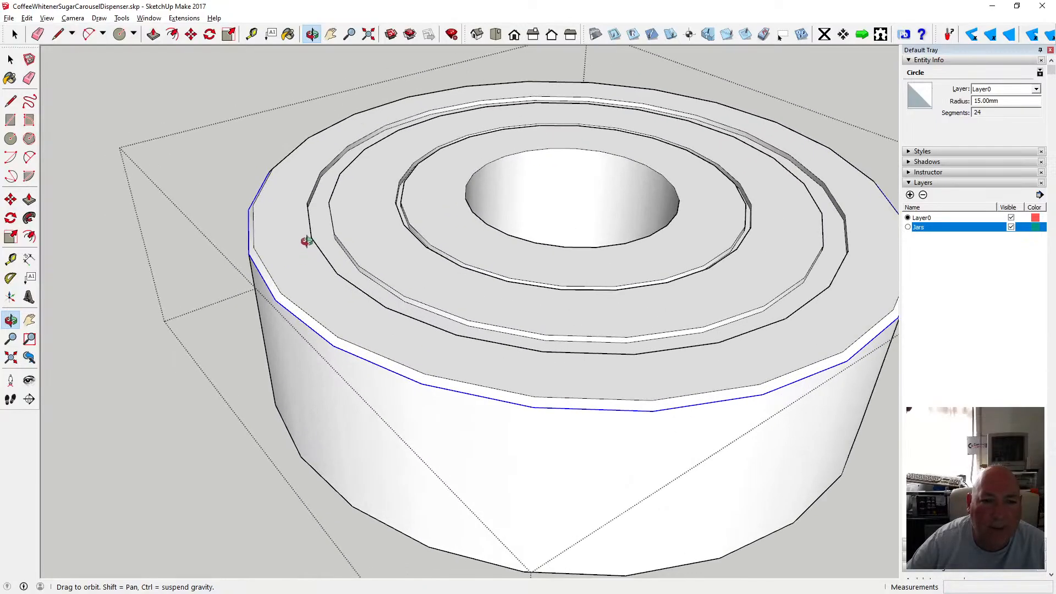
scroll(313, 240, down, 4)
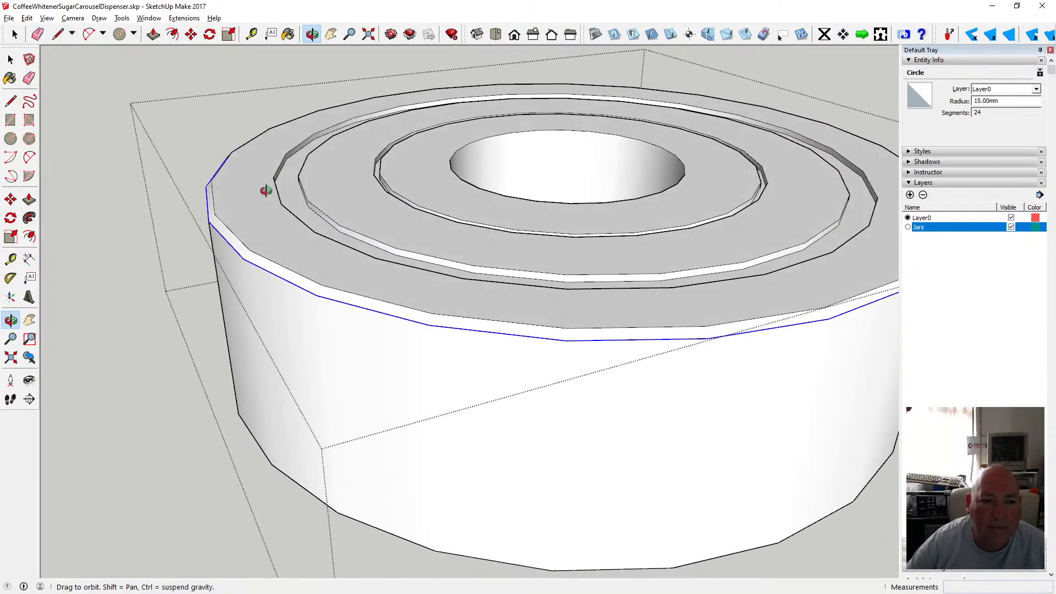
scroll(339, 281, up, 2)
scroll(345, 275, down, 3)
scroll(345, 276, down, 2)
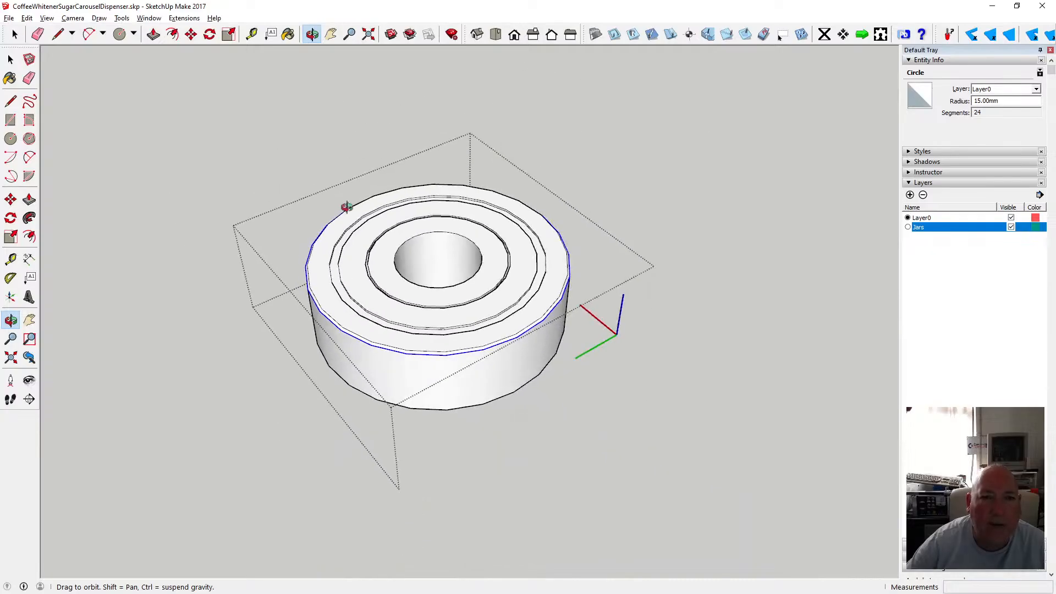
Paint the boss's side, chamfers and top faces with the Metal Aluminium Anodized material.
click(289, 34)
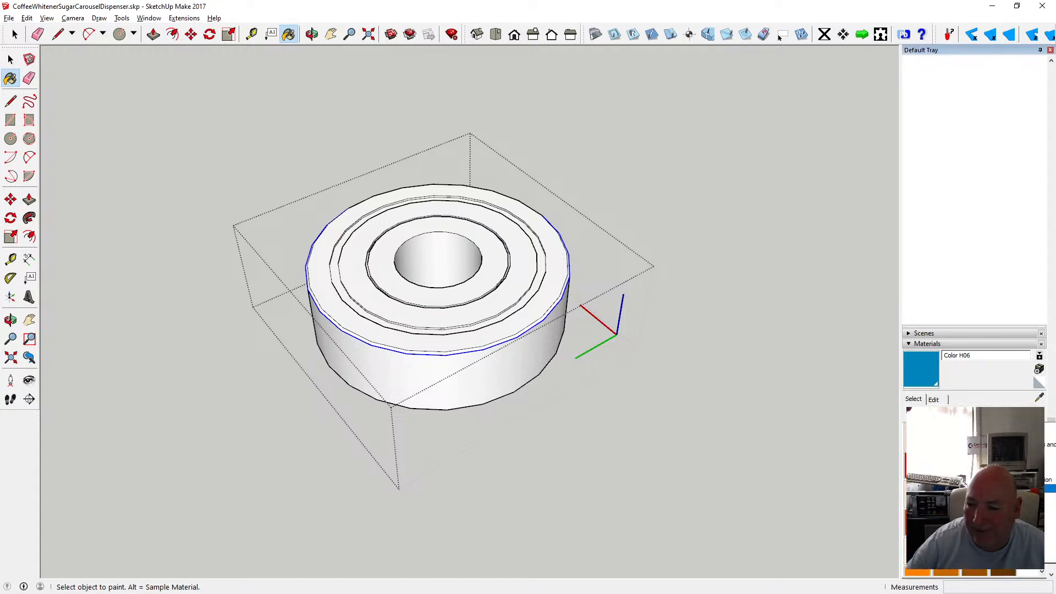
click(921, 438)
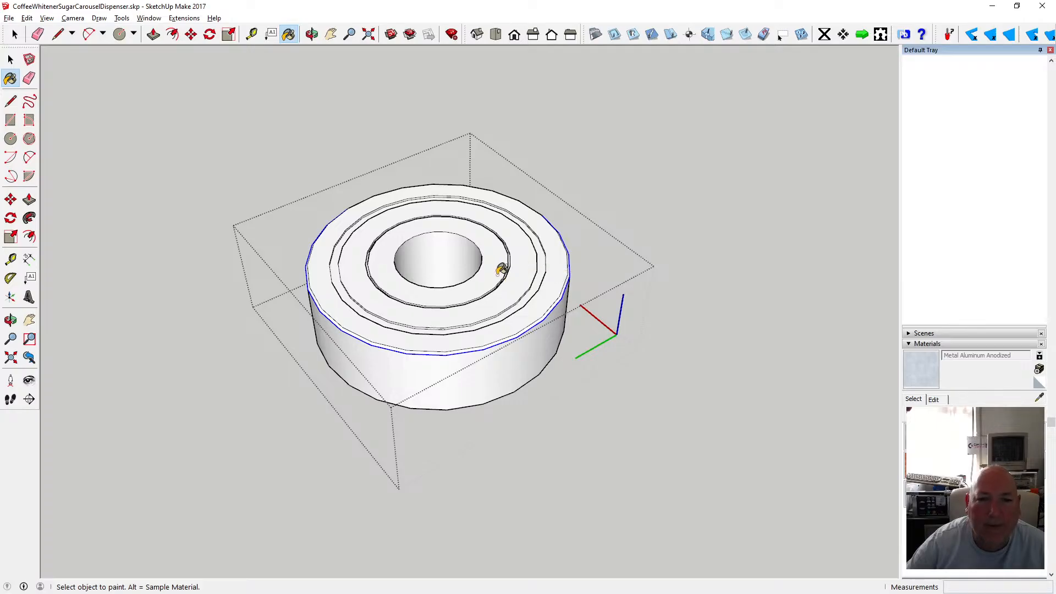
click(499, 263)
click(471, 249)
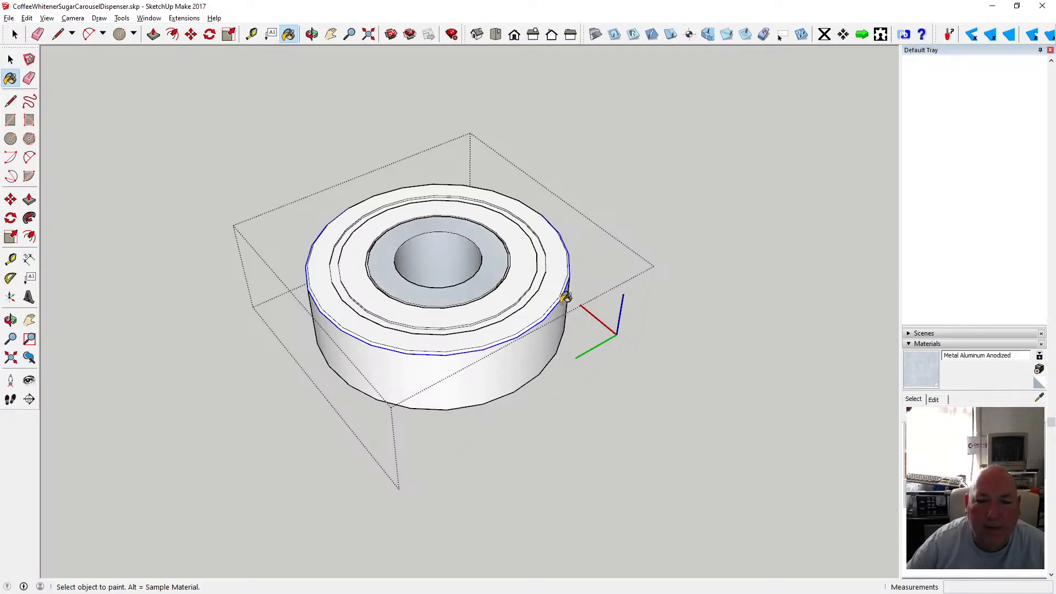
click(559, 274)
click(564, 312)
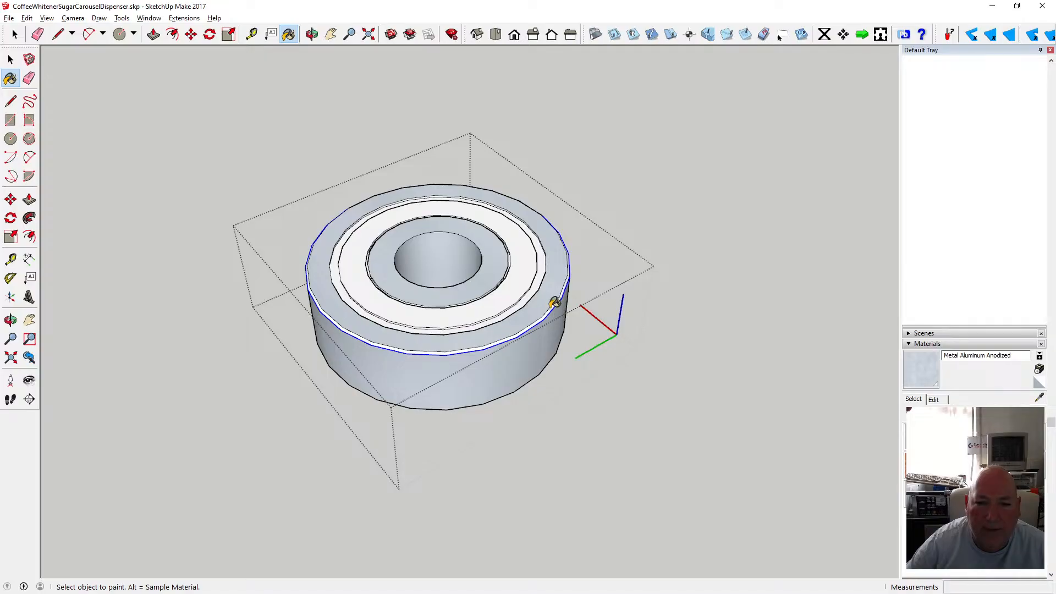
scroll(559, 303, up, 5)
scroll(562, 298, up, 3)
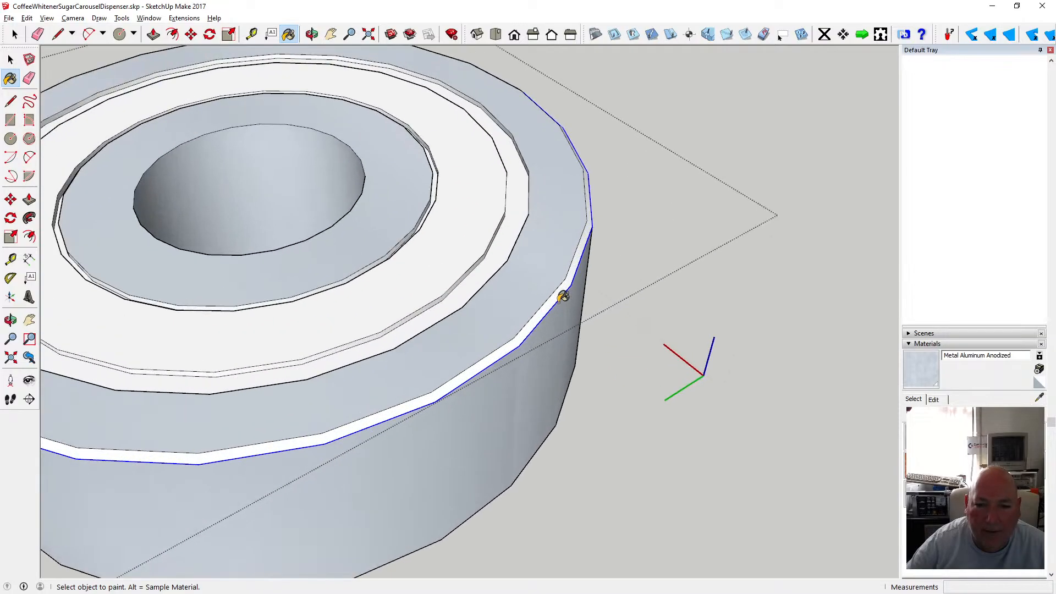
click(560, 292)
scroll(585, 288, down, 5)
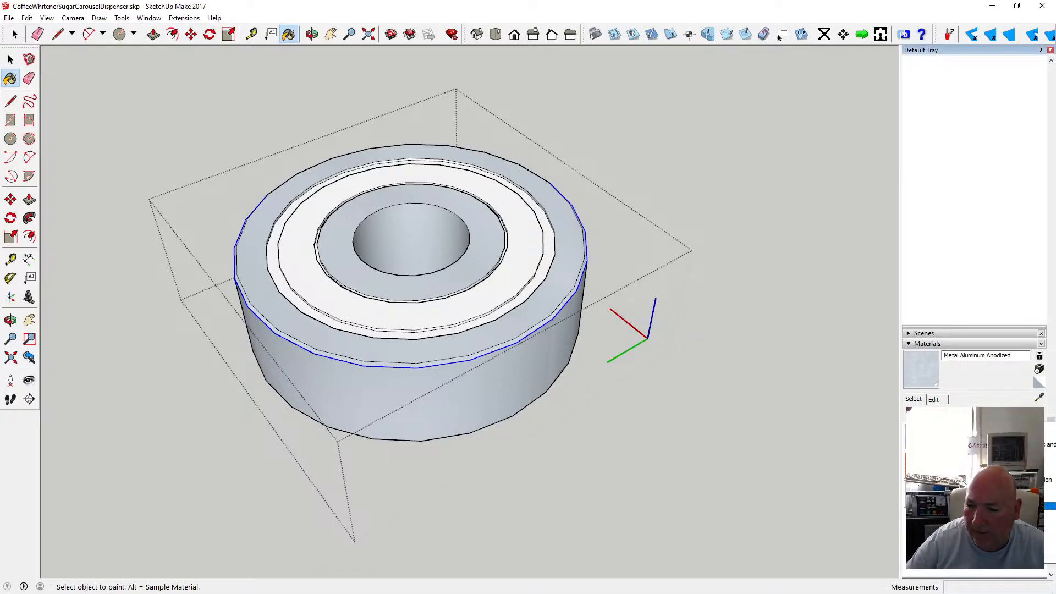
Paint the rings on the boss top with the Formica Laminate Dark material.
click(935, 435)
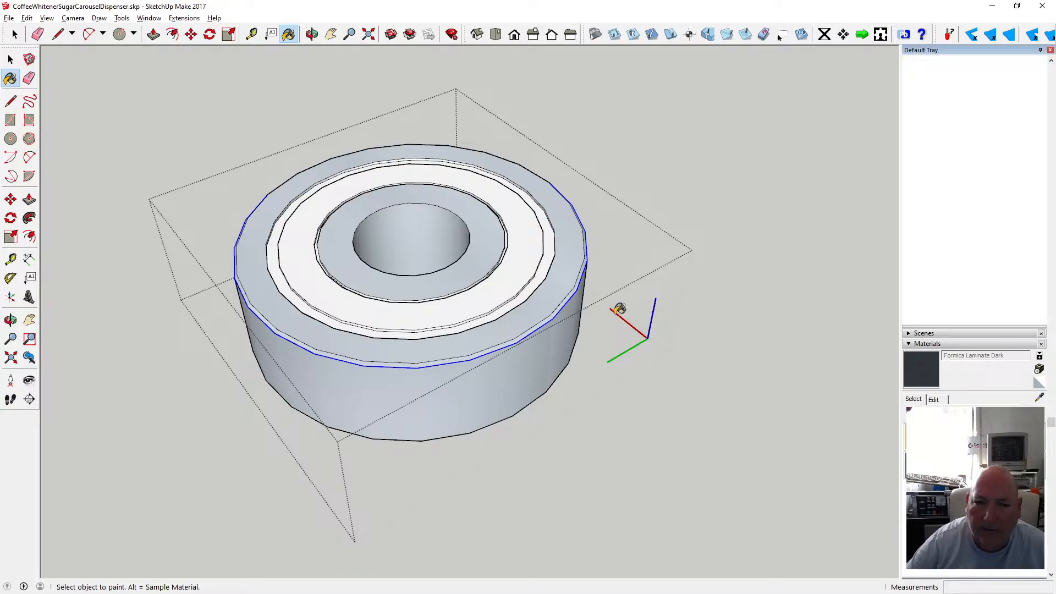
scroll(620, 308, up, 3)
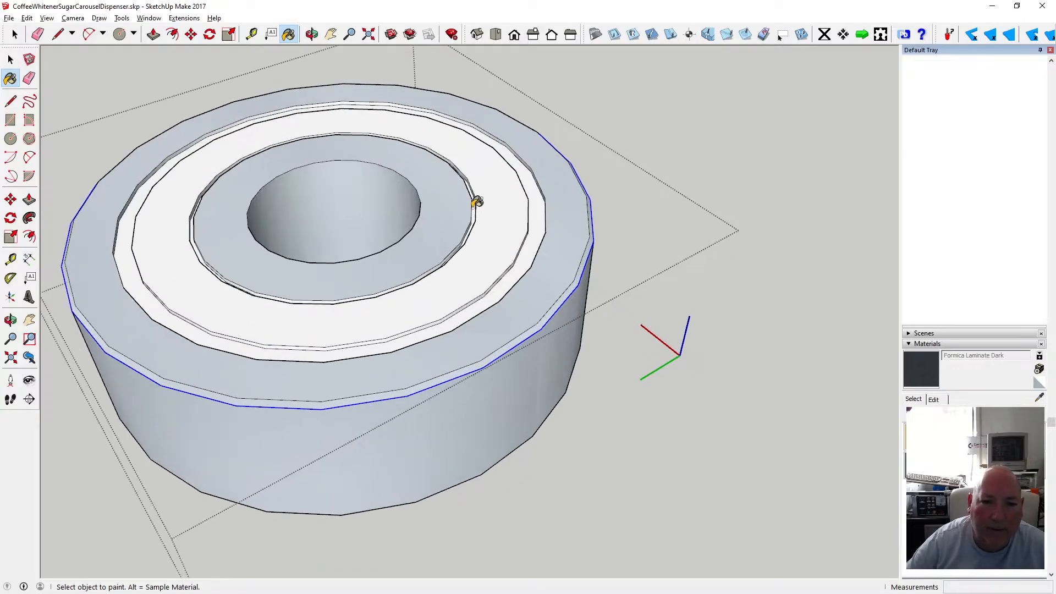
click(537, 217)
scroll(567, 248, down, 4)
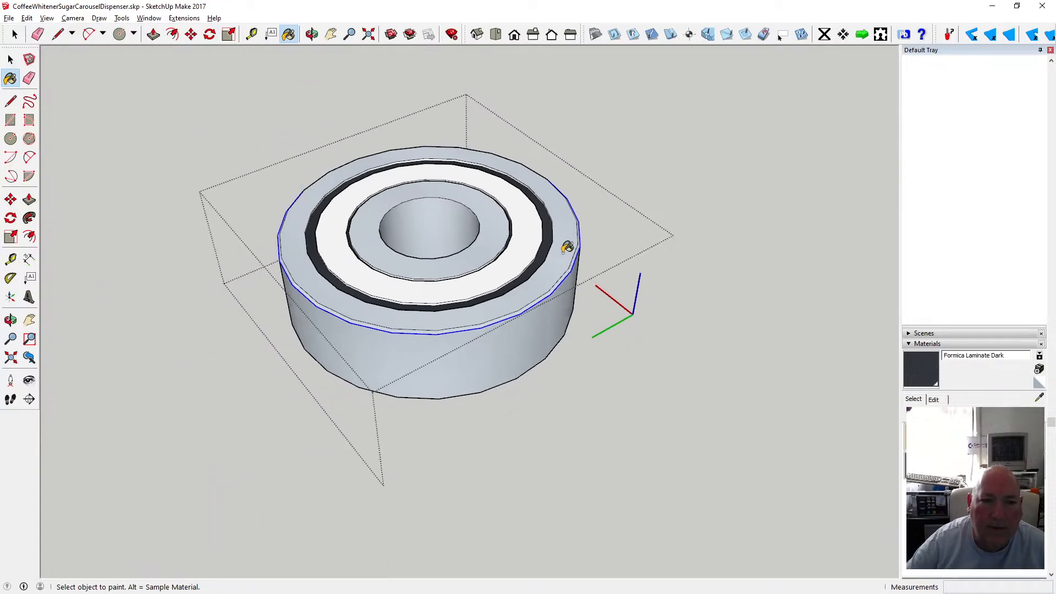
scroll(545, 239, up, 2)
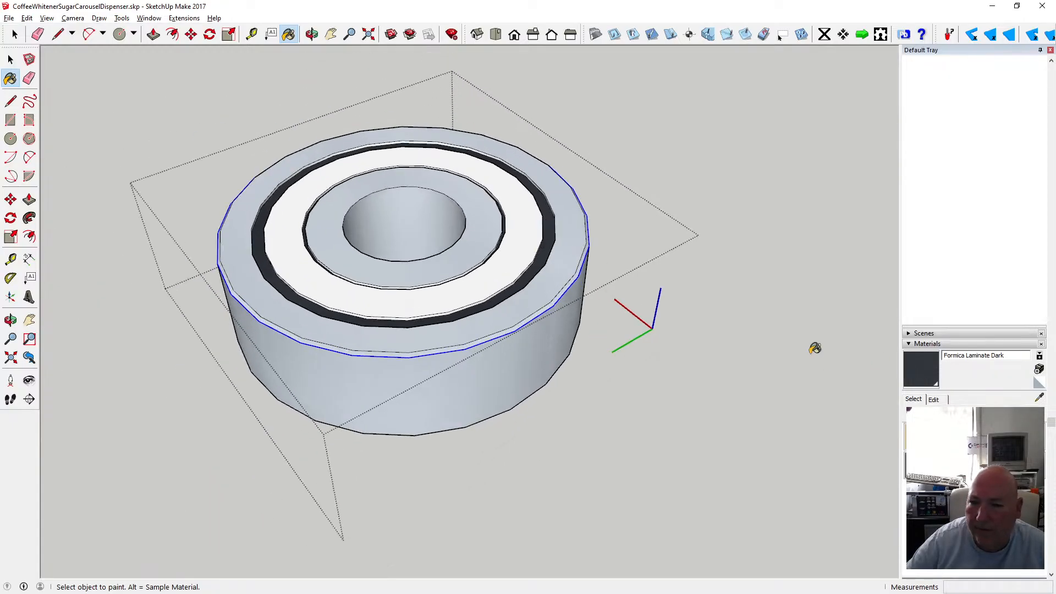
click(534, 232)
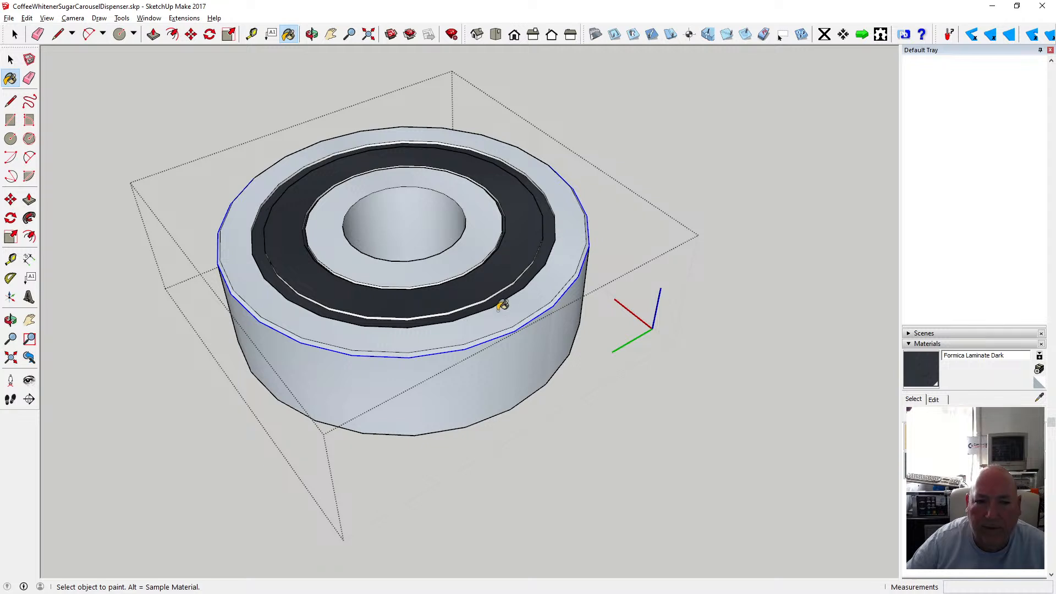
scroll(503, 306, up, 3)
click(495, 279)
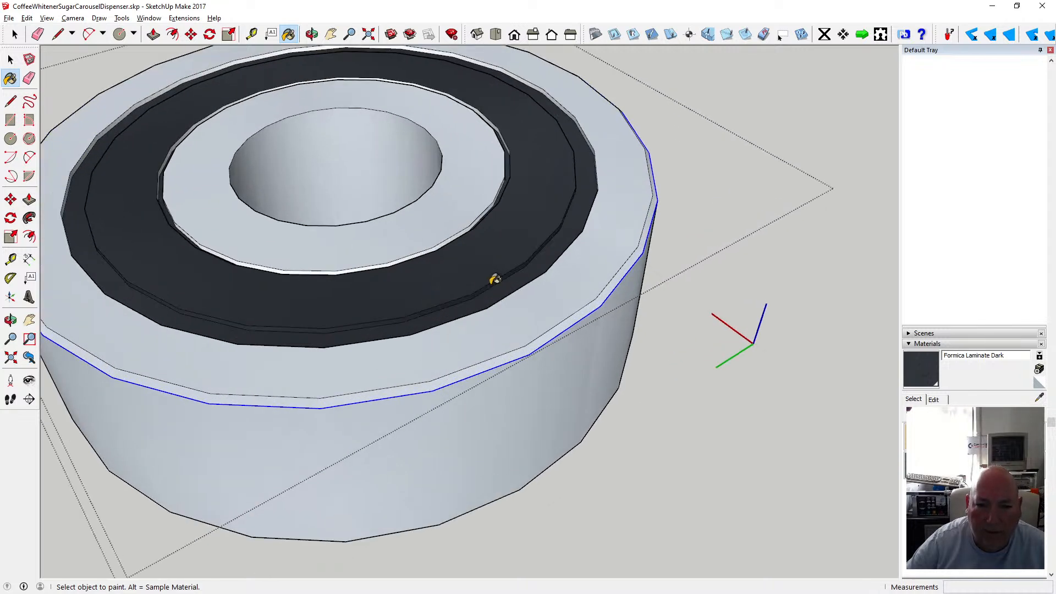
scroll(494, 280, up, 2)
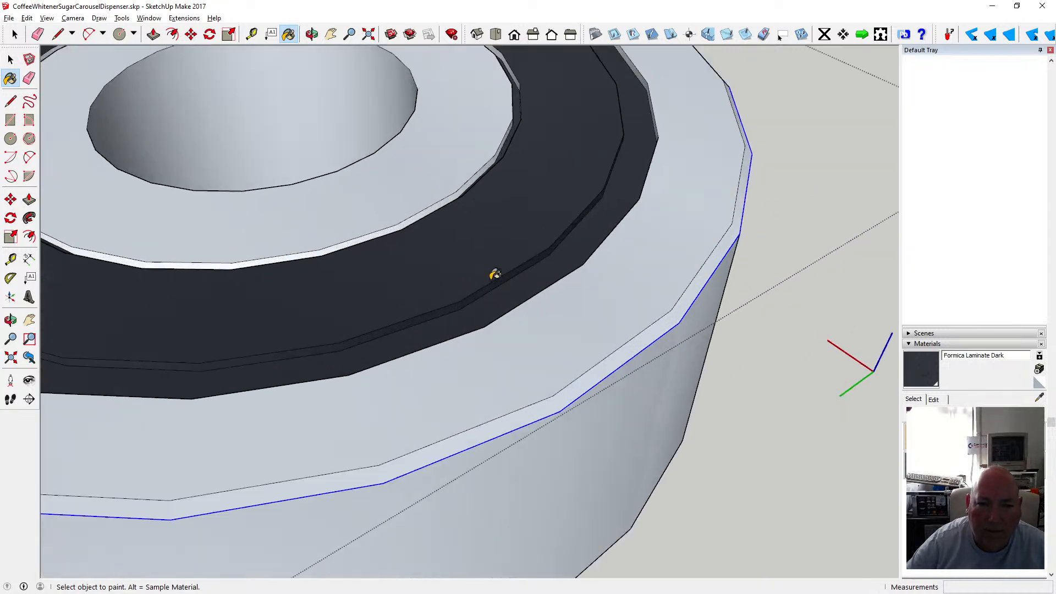
click(432, 207)
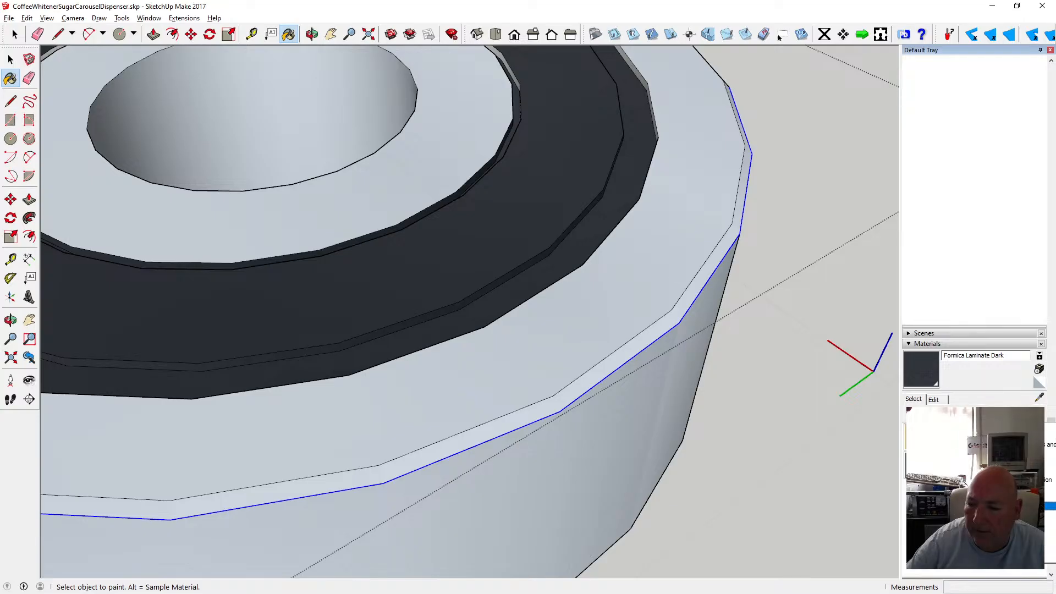
Switch to the Metal Aluminium Anodized material and paint the inner ring around the boss's hole with it.
click(930, 440)
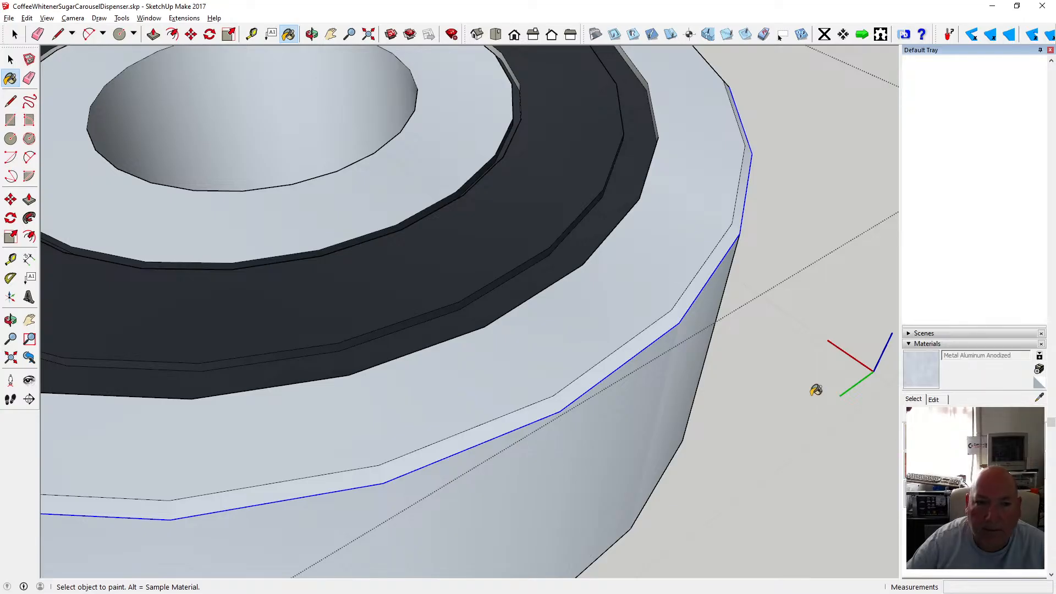
click(419, 215)
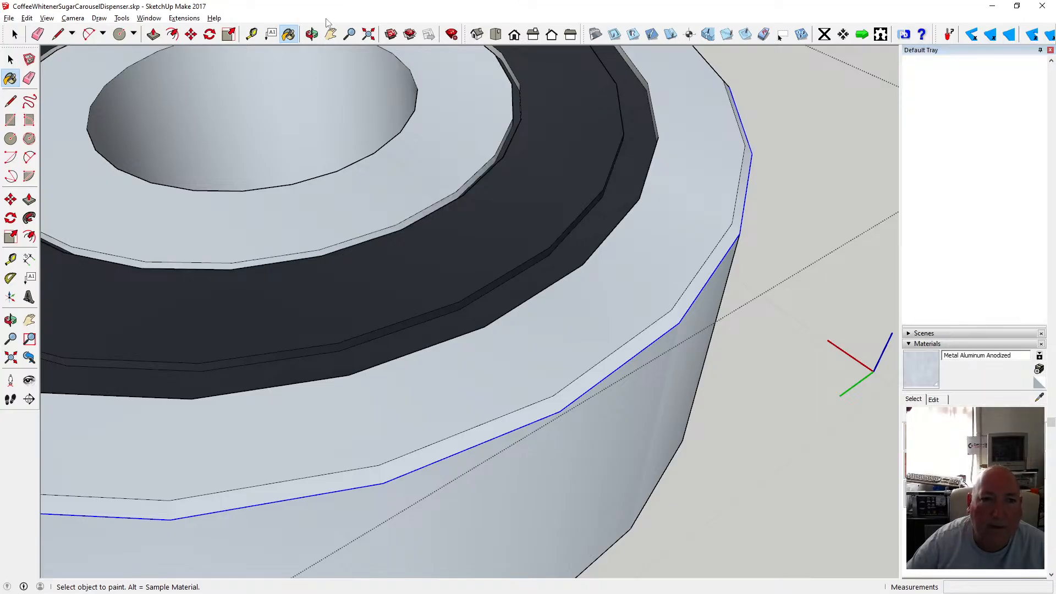
Orbit and zoom around the boss to examine its painted top and underside.
key(o)
drag(425, 217, 532, 190)
scroll(532, 189, down, 1)
drag(472, 142, 198, 153)
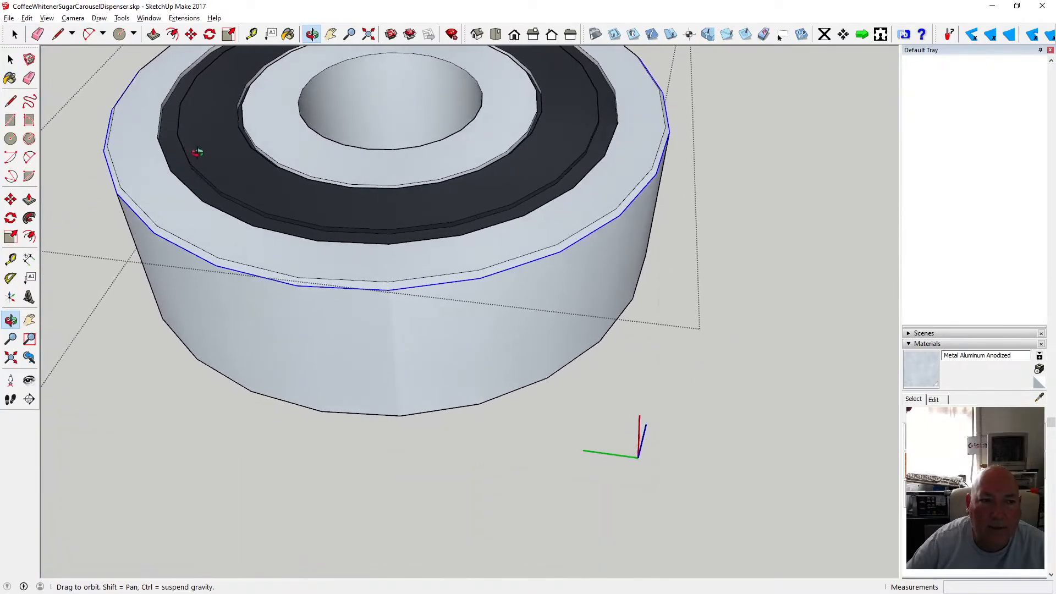
click(289, 34)
scroll(192, 84, up, 5)
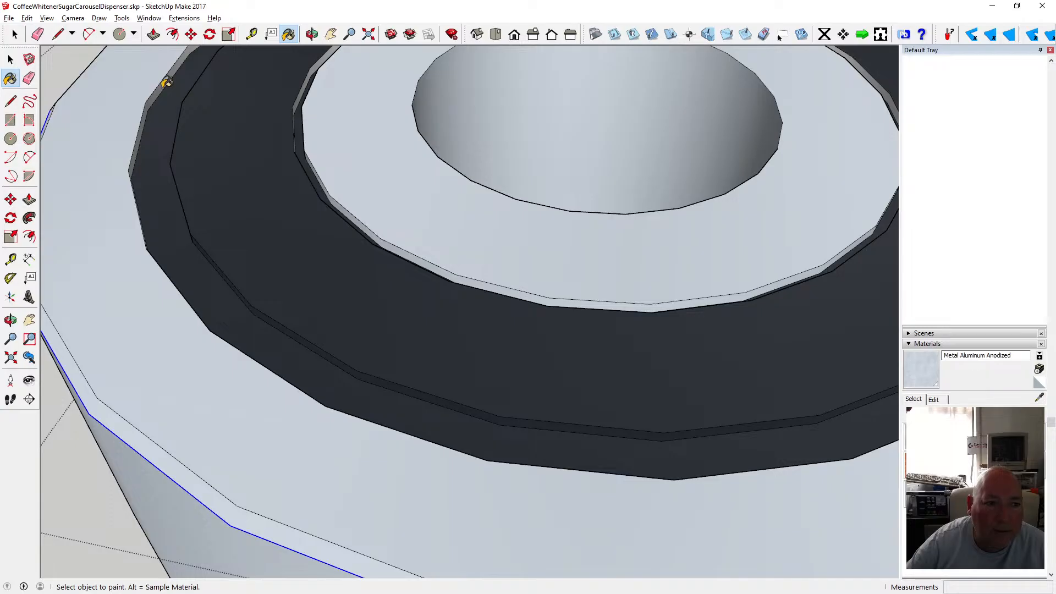
key(o)
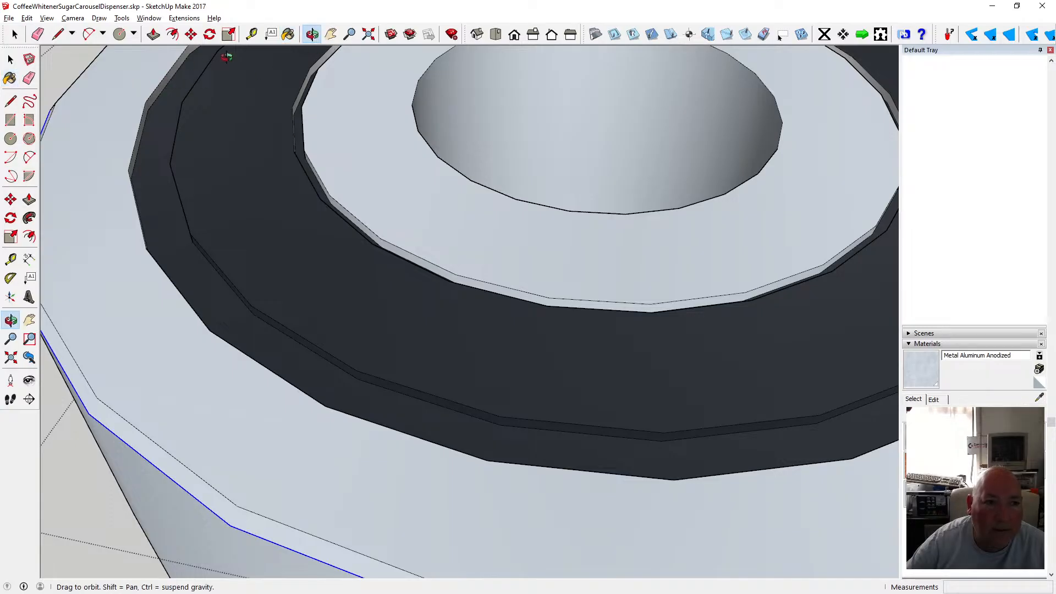
click(289, 34)
click(311, 35)
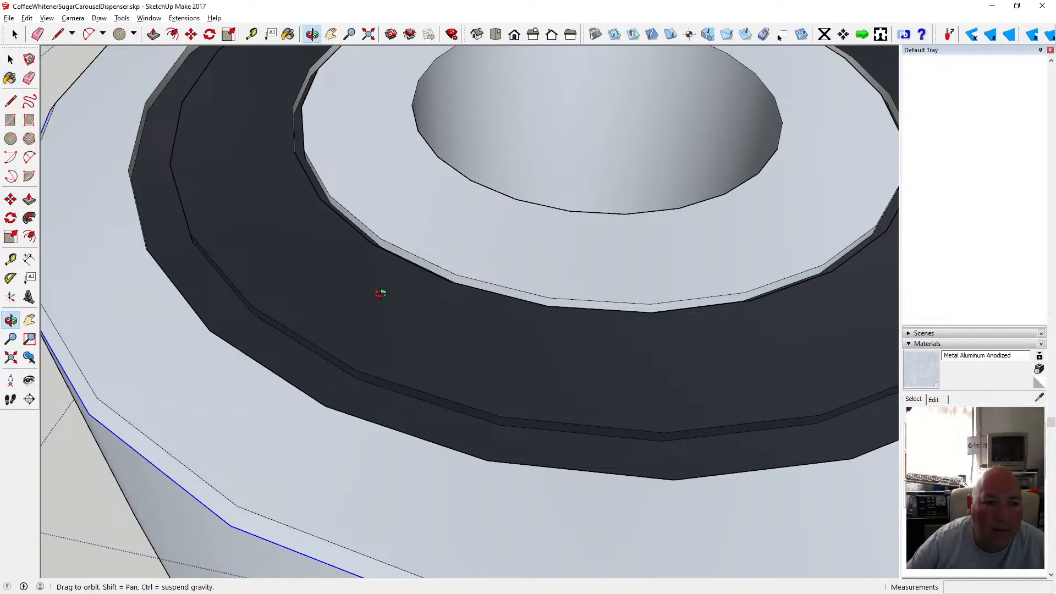
scroll(382, 288, down, 5)
drag(467, 348, 405, 158)
click(288, 34)
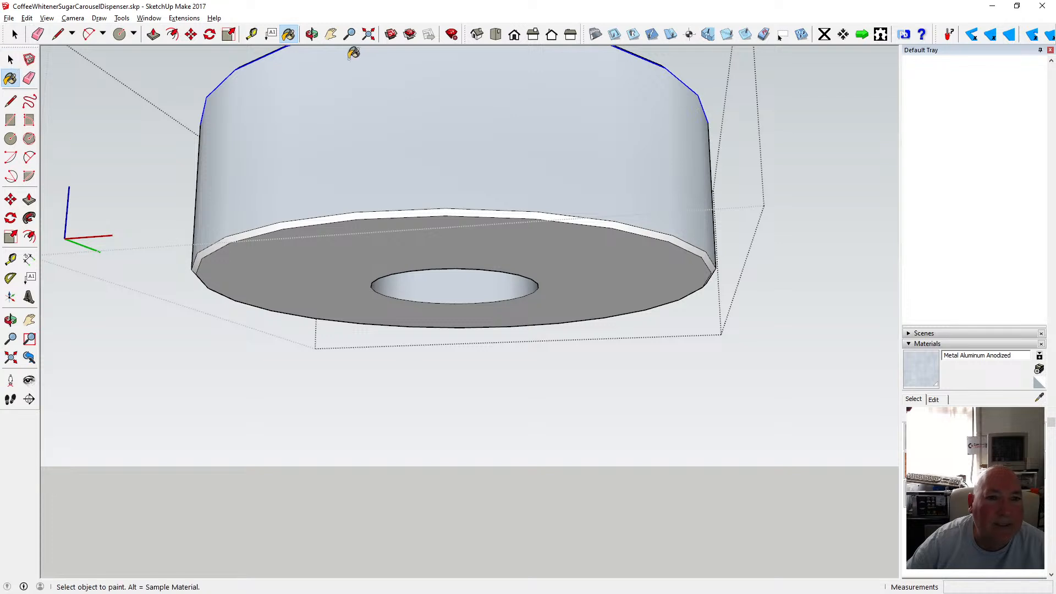
click(311, 34)
scroll(469, 280, down, 5)
drag(469, 274, 458, 227)
key(space)
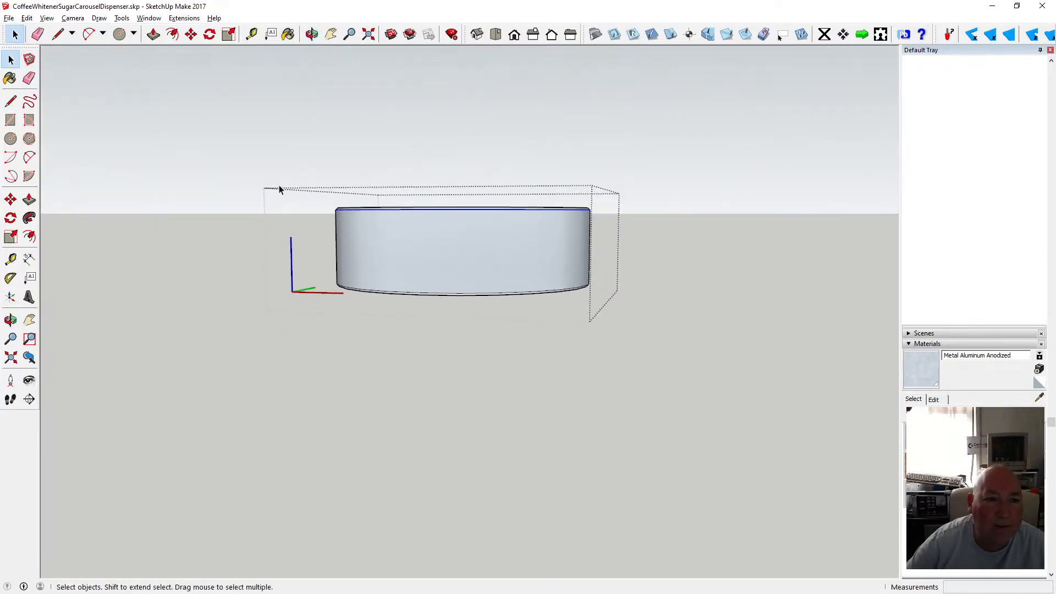
Select the boss's top faces and copy them 15 mm straight down.
drag(285, 186, 616, 231)
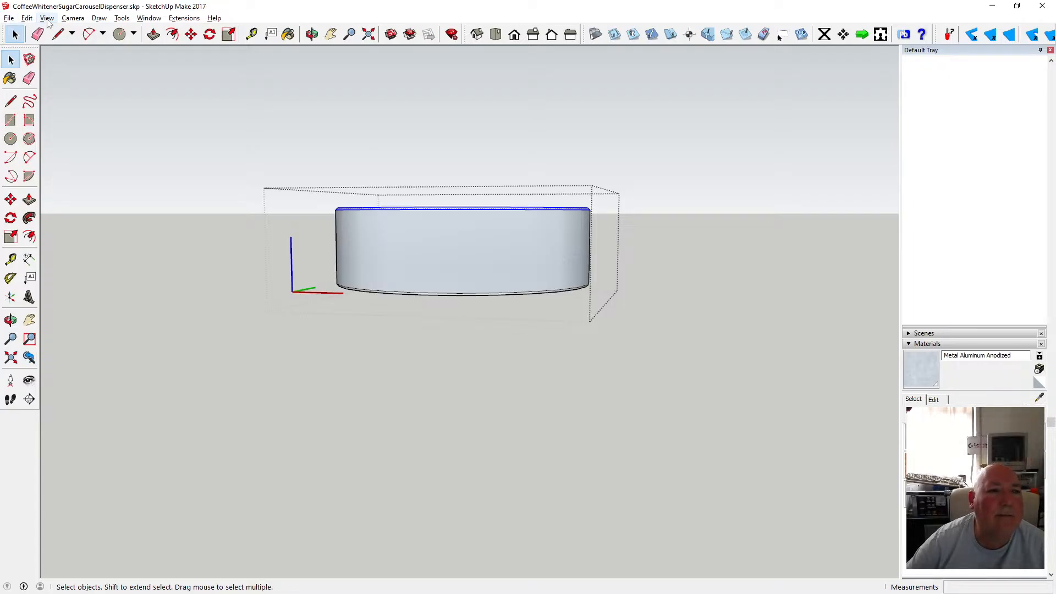
click(191, 35)
key(ctrl)
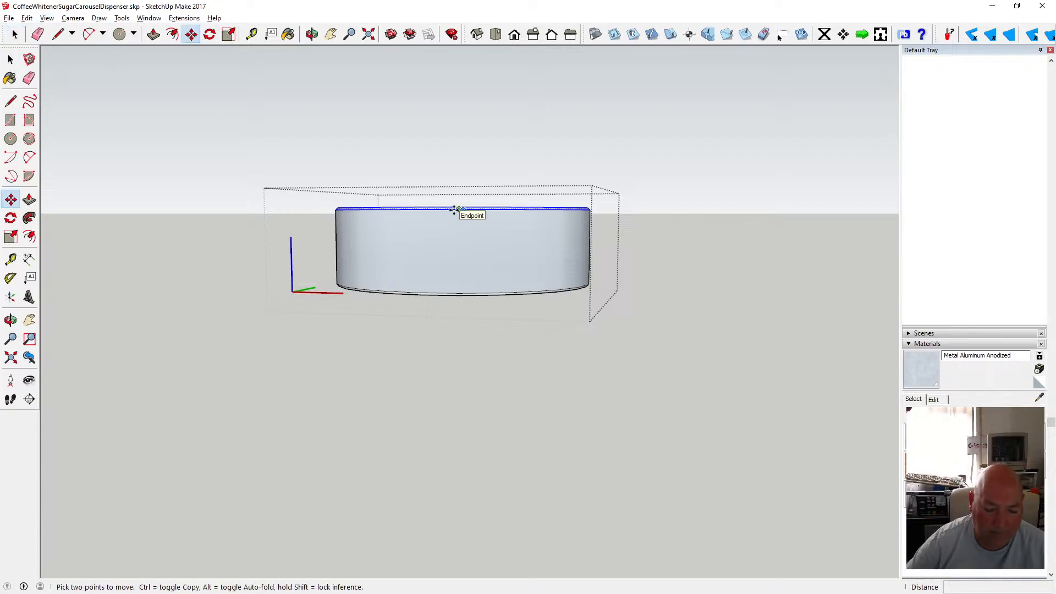
click(454, 209)
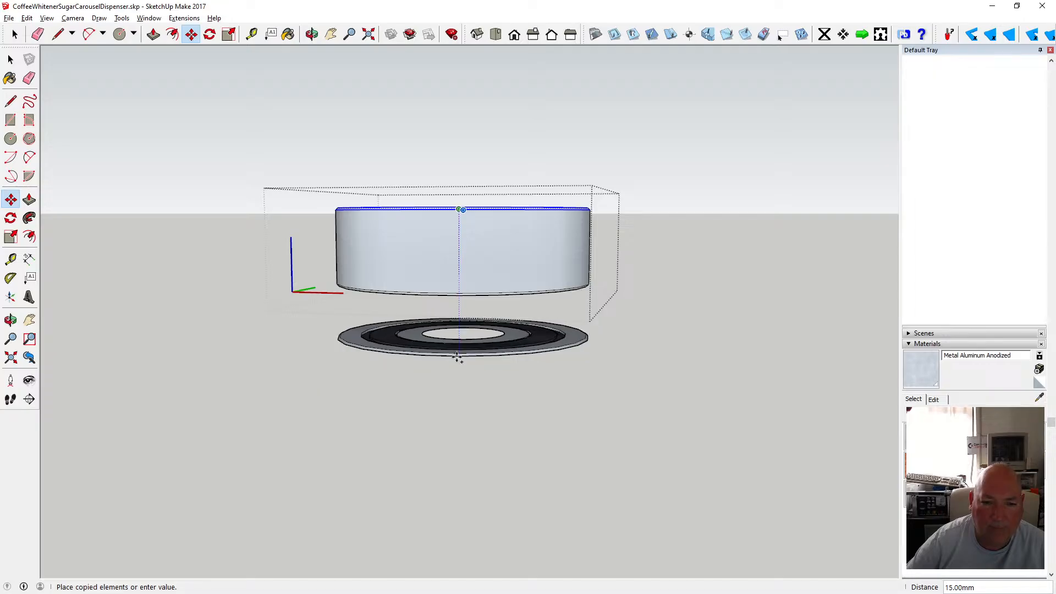
click(456, 357)
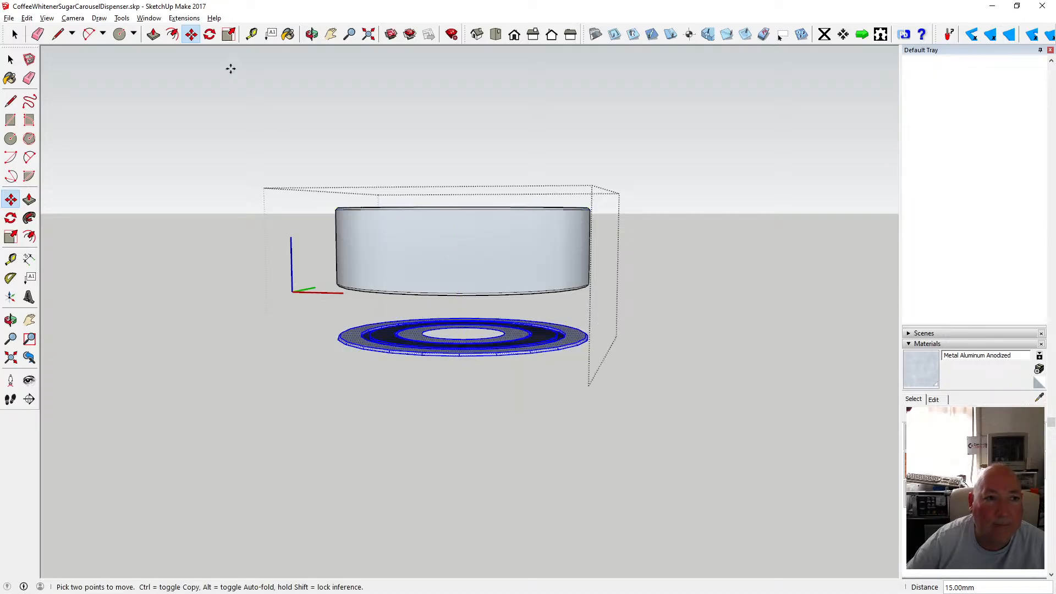
click(10, 59)
right_click(439, 355)
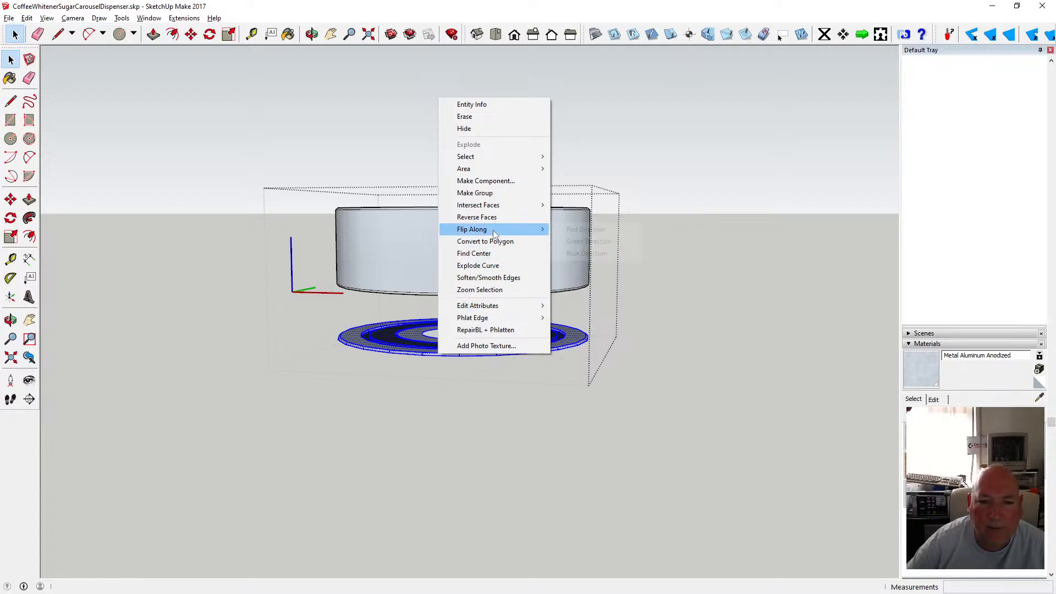
mouse_move(495, 234)
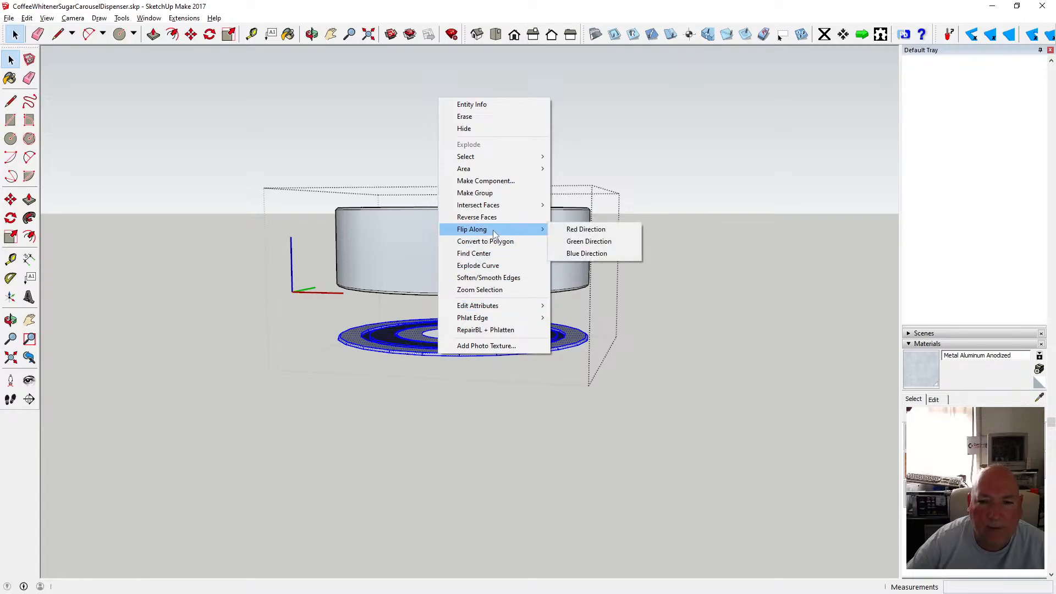
click(593, 230)
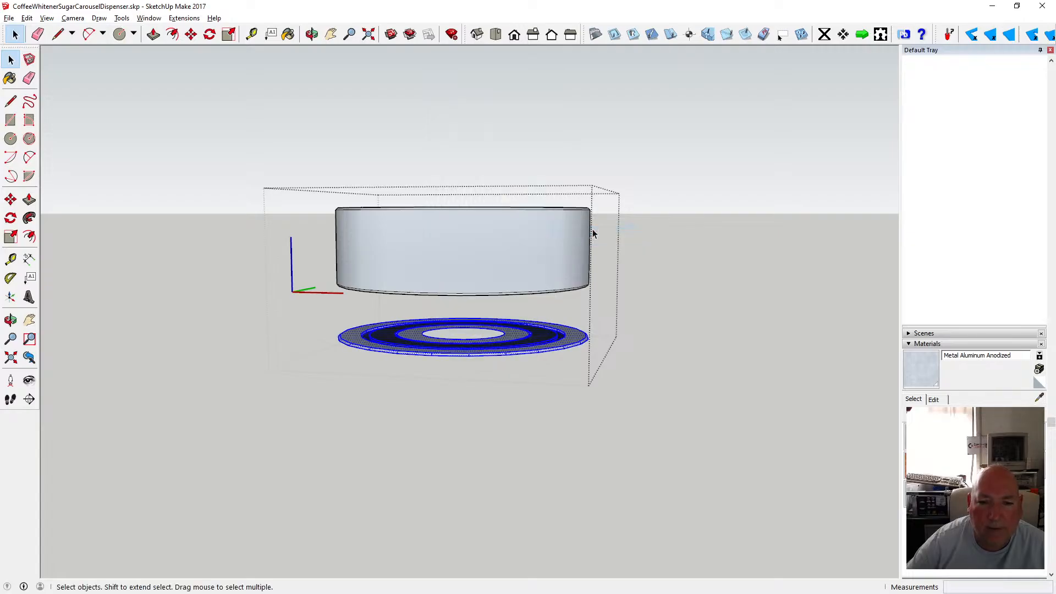
click(26, 18)
click(41, 145)
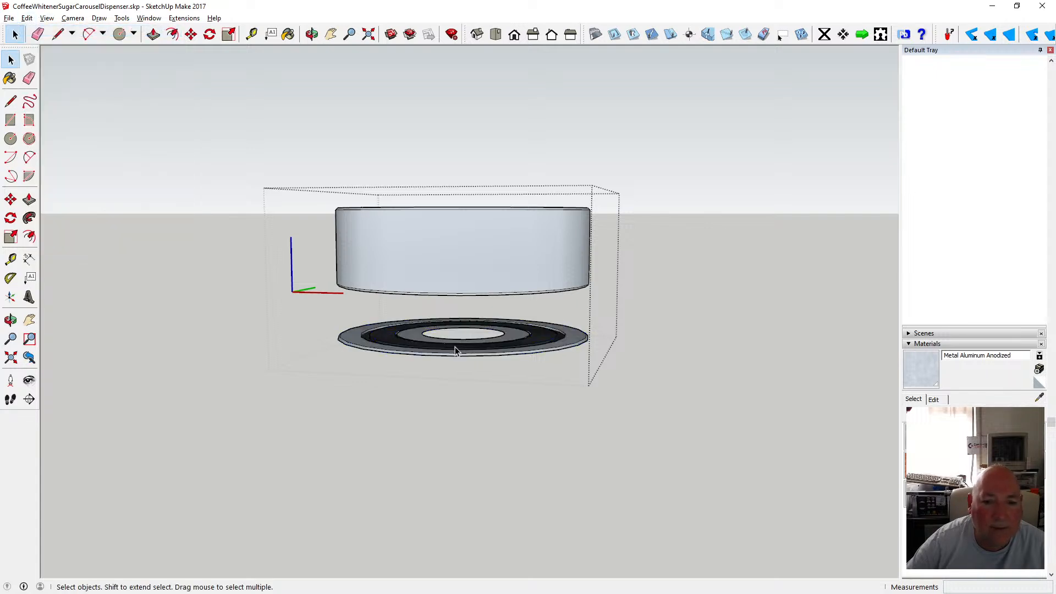
Flip the copied top faces along the blue direction.
drag(322, 299, 606, 370)
right_click(512, 348)
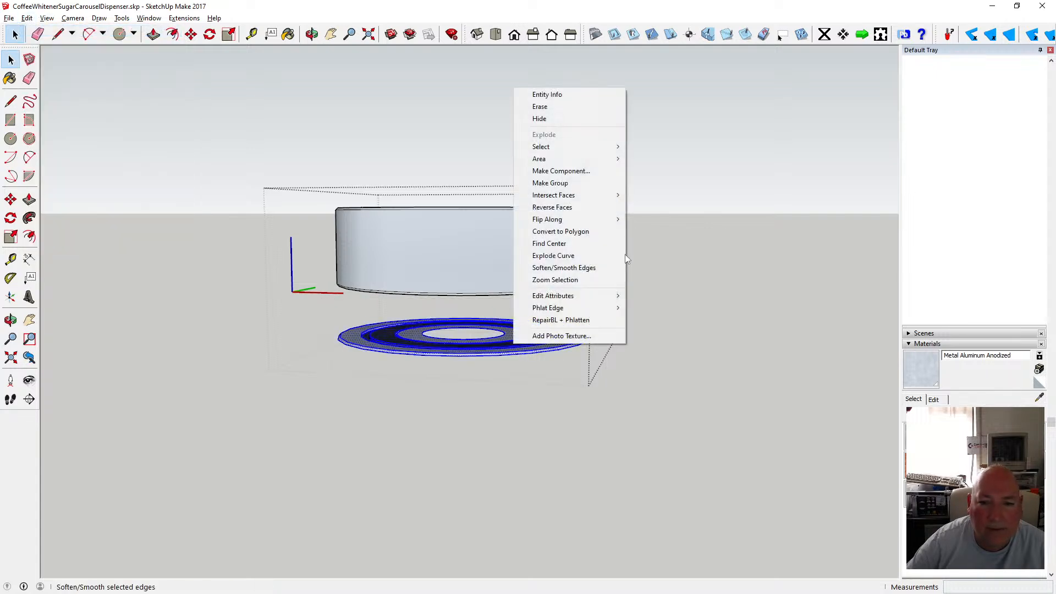
mouse_move(597, 221)
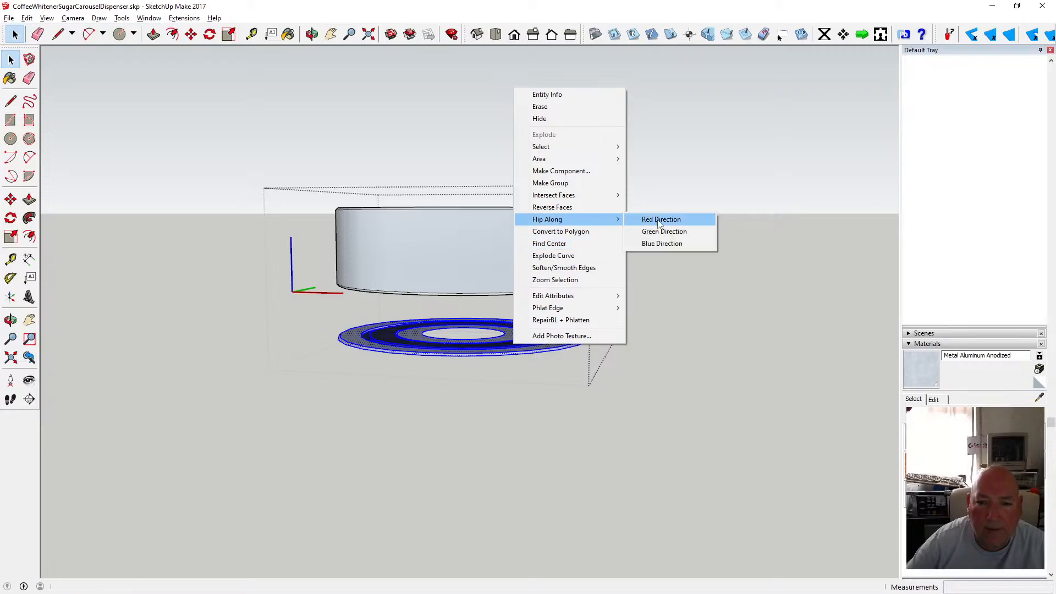
click(669, 246)
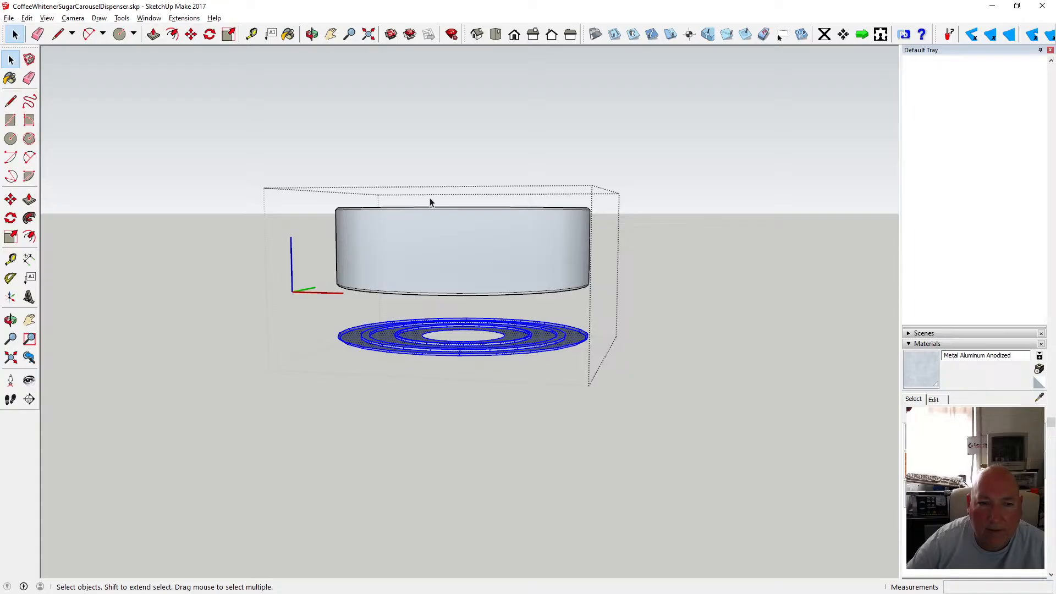
Move the flipped copy onto the boss's bottom end, then nudge it 0.25 mm to align.
middle_drag(426, 236, 394, 275)
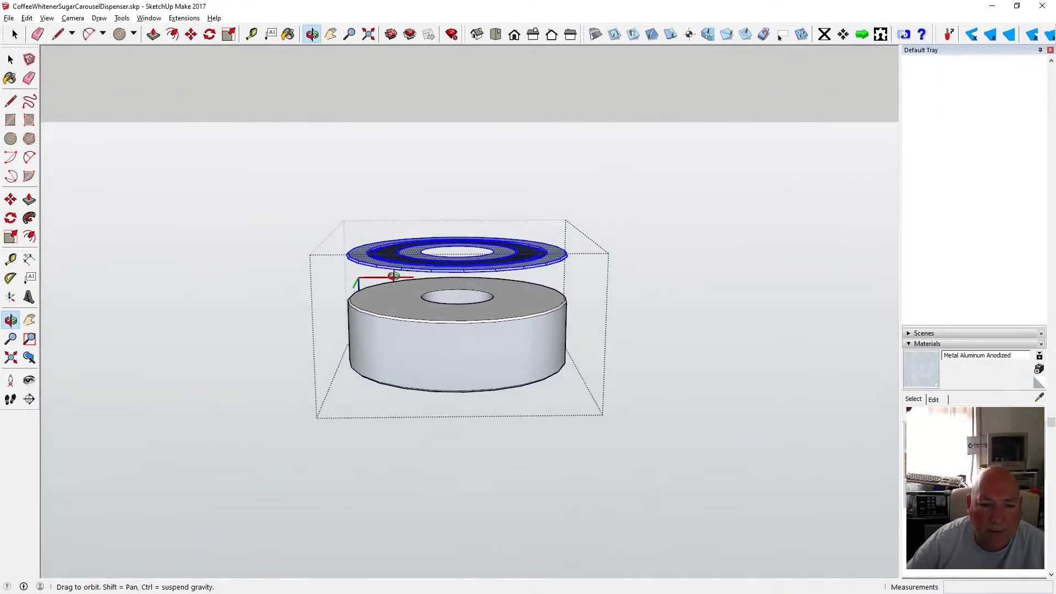
scroll(394, 275, up, 3)
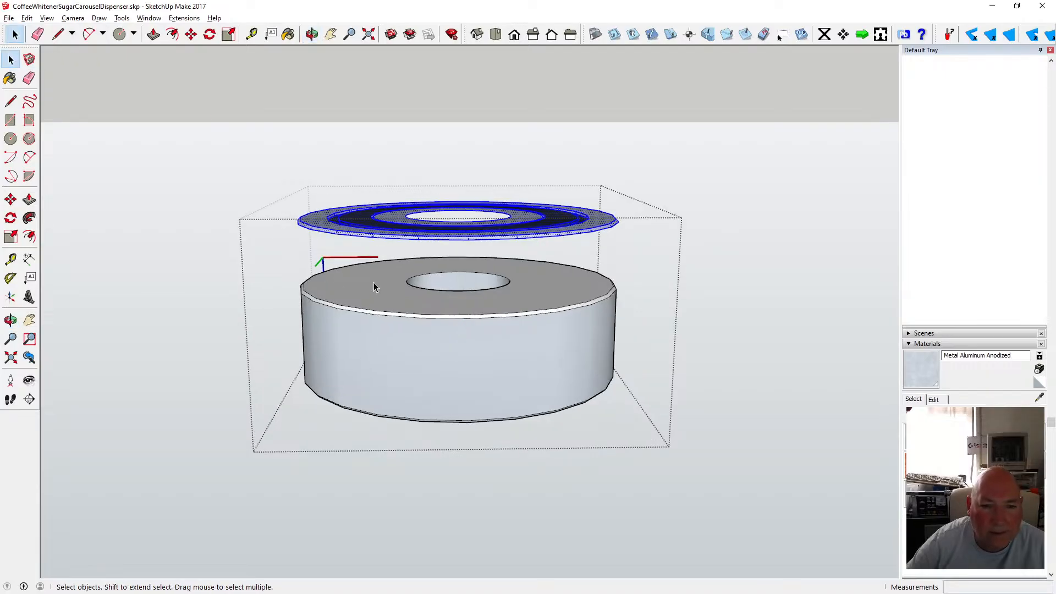
scroll(324, 307, up, 2)
click(332, 312)
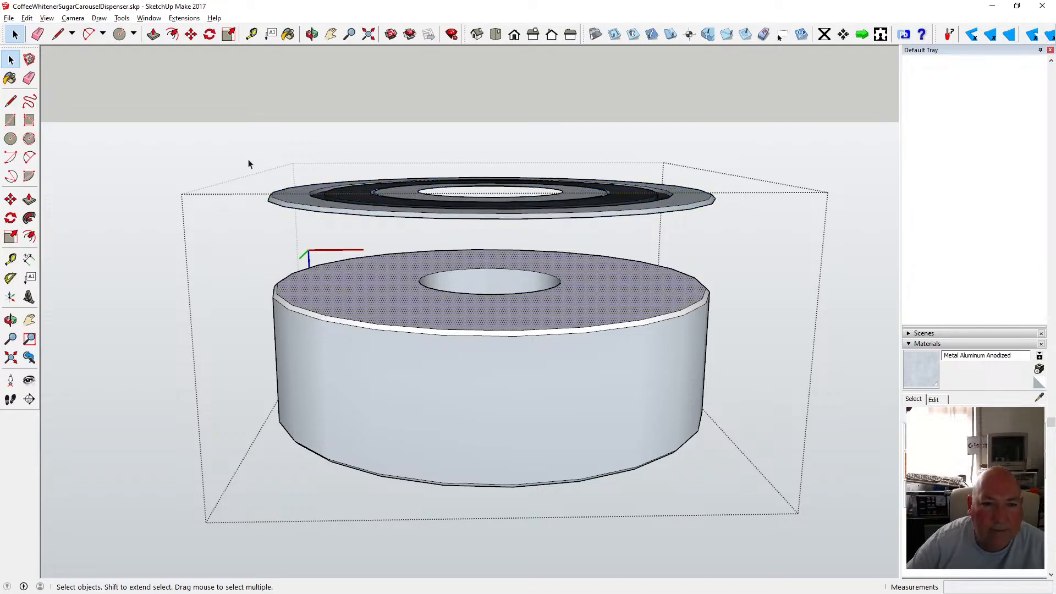
drag(249, 159, 740, 246)
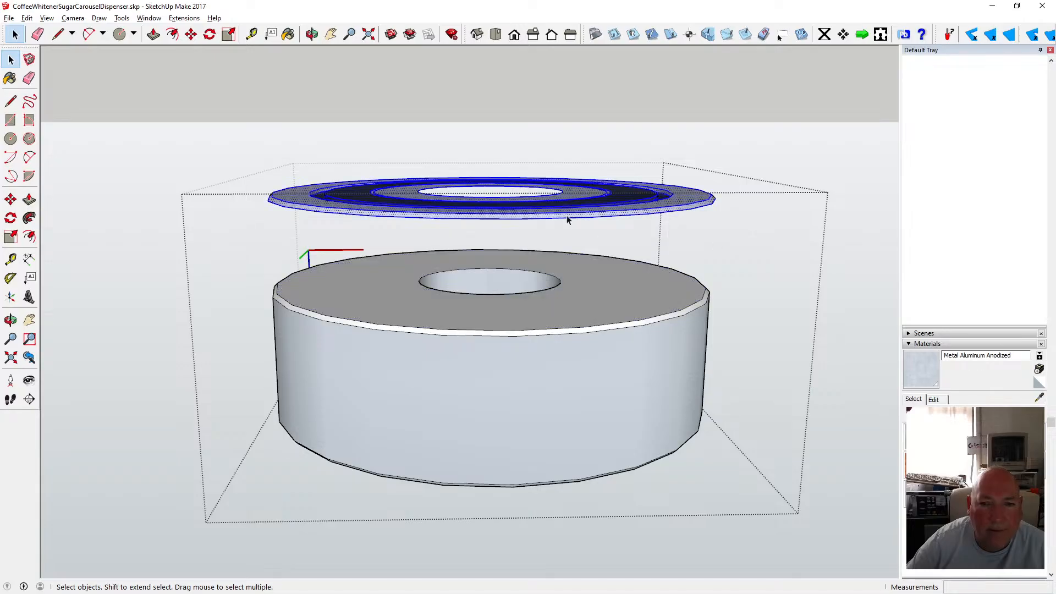
click(190, 34)
click(437, 220)
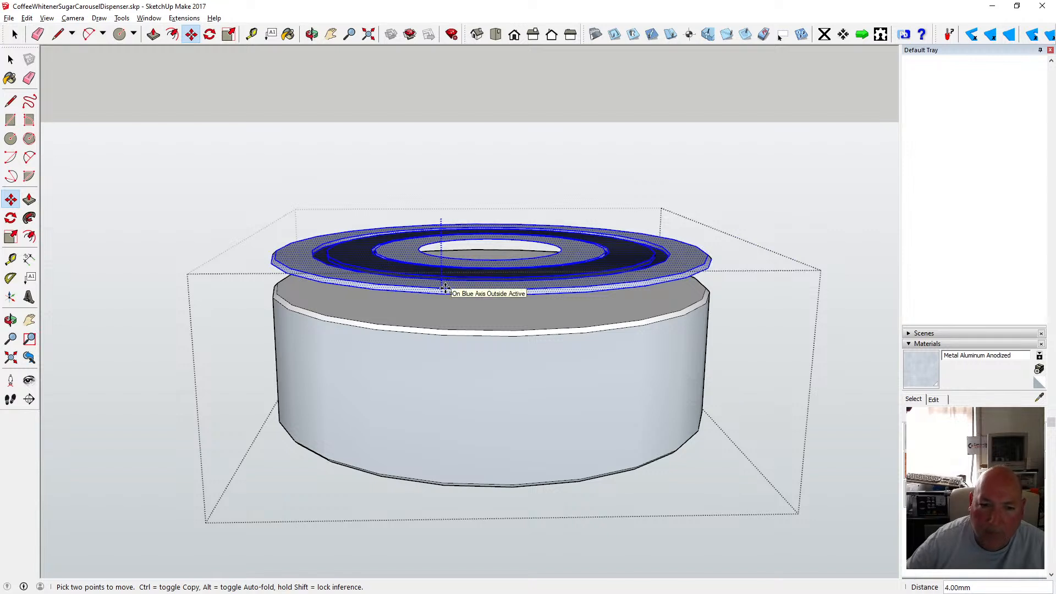
click(439, 329)
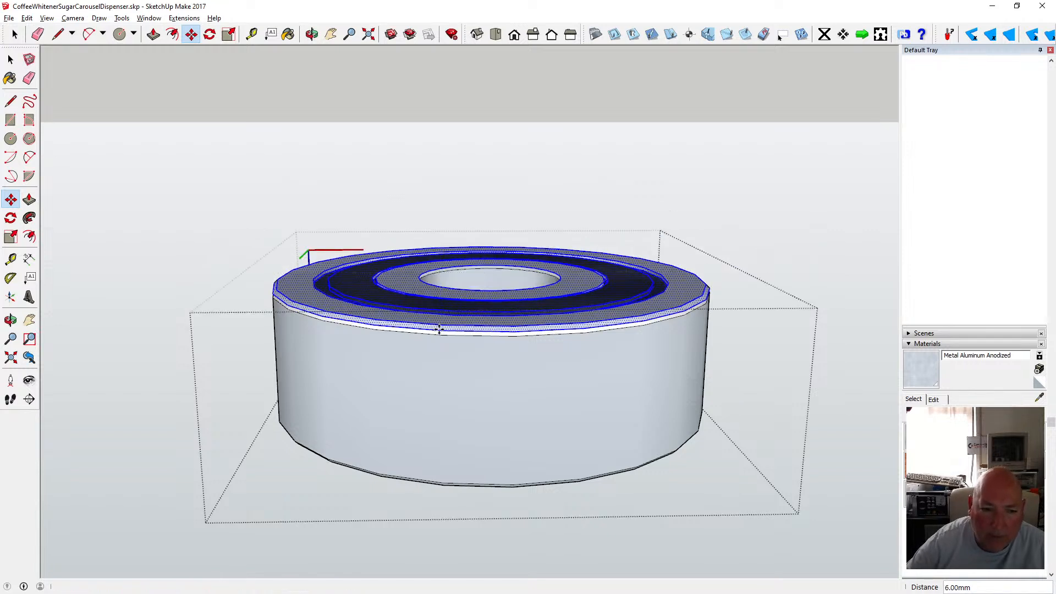
scroll(469, 334, up, 3)
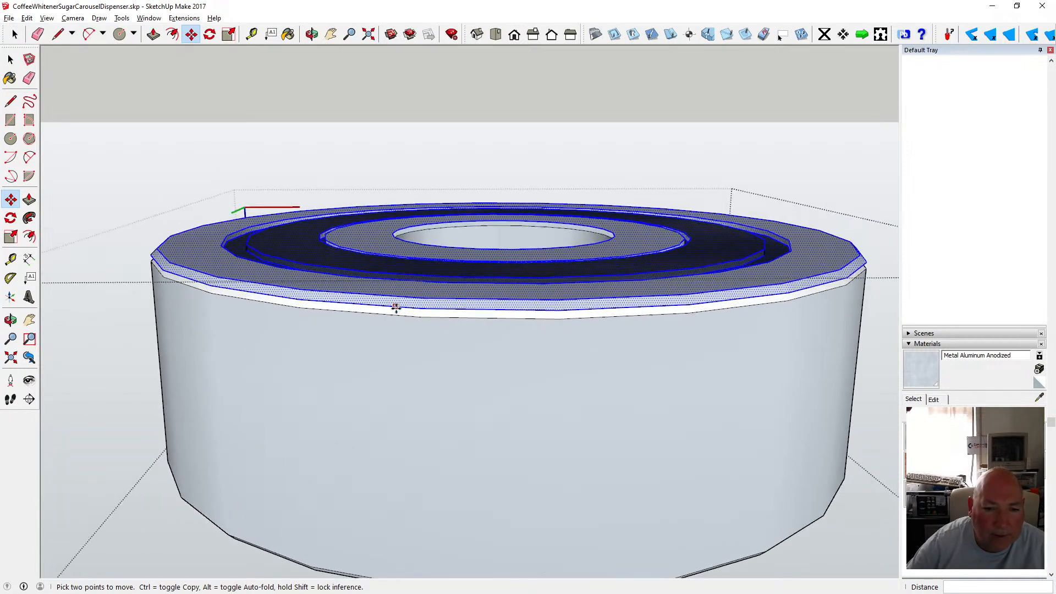
click(419, 308)
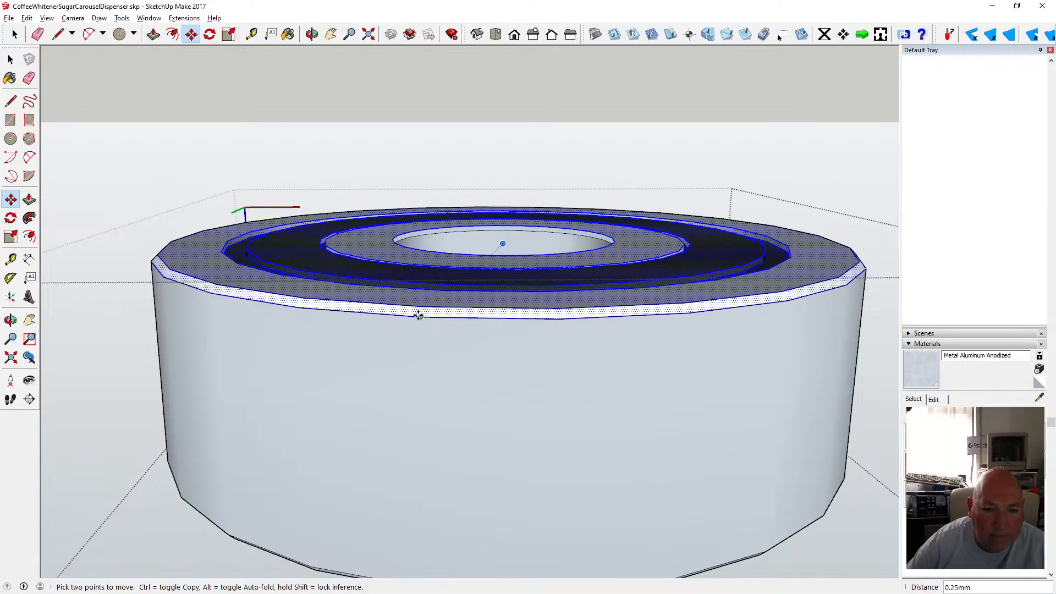
click(419, 316)
Orbit and zoom to examine the boss's bottom and the whole dispenser model.
click(312, 35)
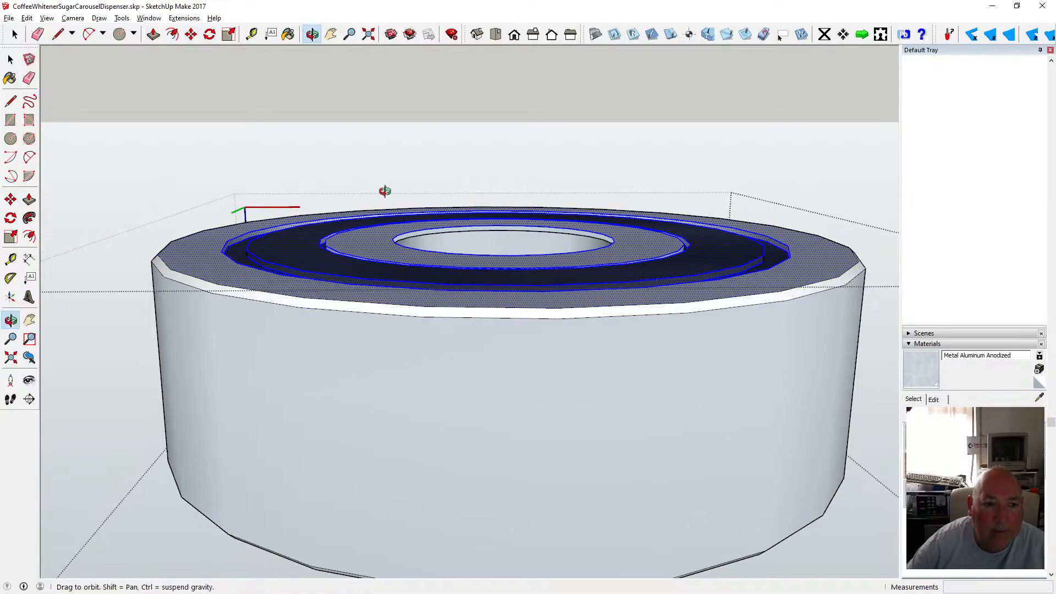
scroll(357, 237, down, 4)
drag(357, 237, 364, 427)
scroll(385, 368, up, 3)
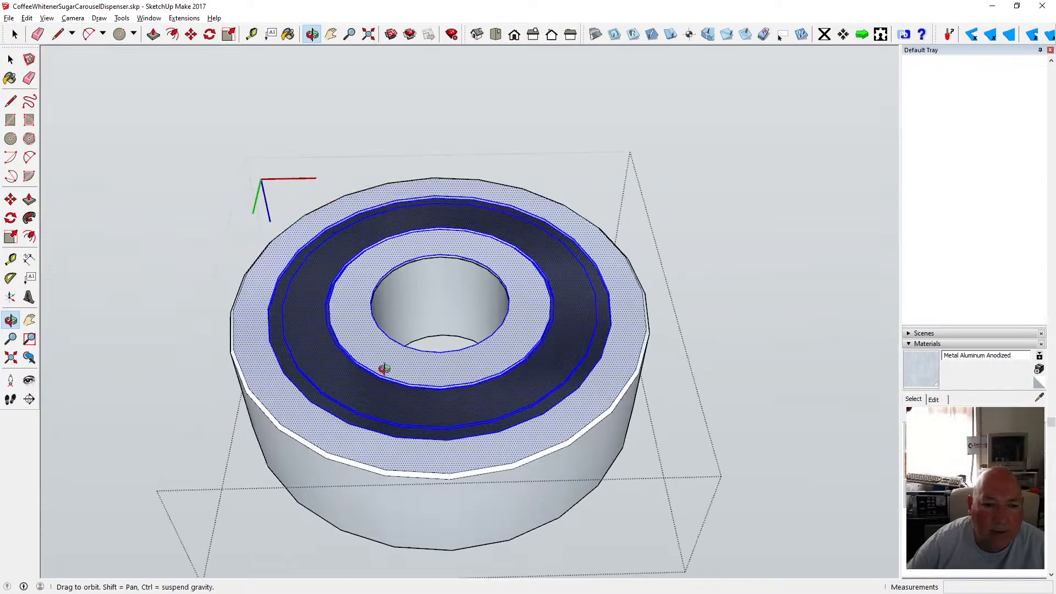
scroll(387, 362, down, 3)
drag(306, 330, 489, 424)
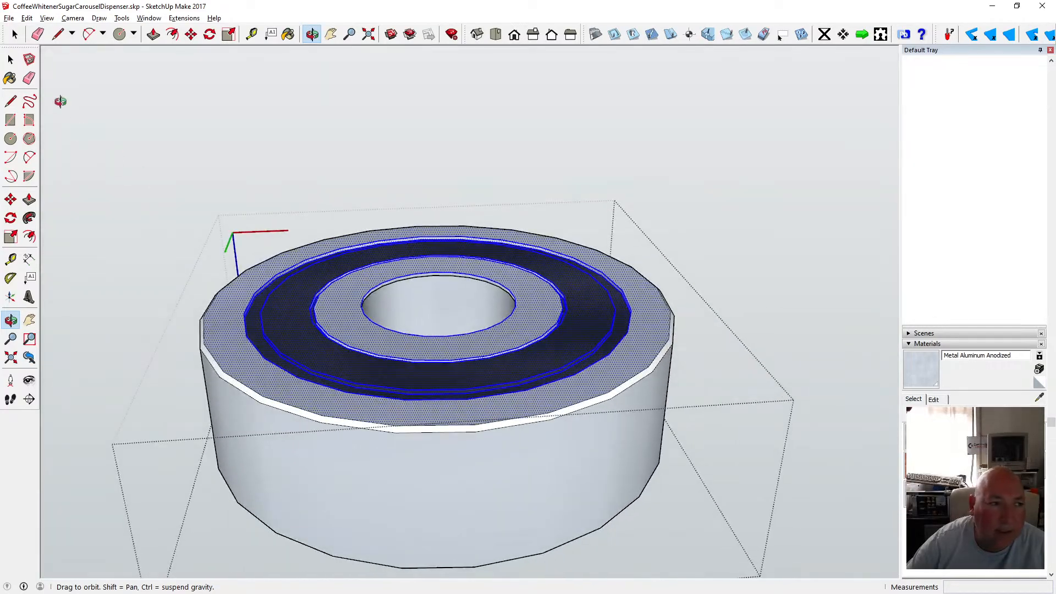
click(11, 60)
click(200, 155)
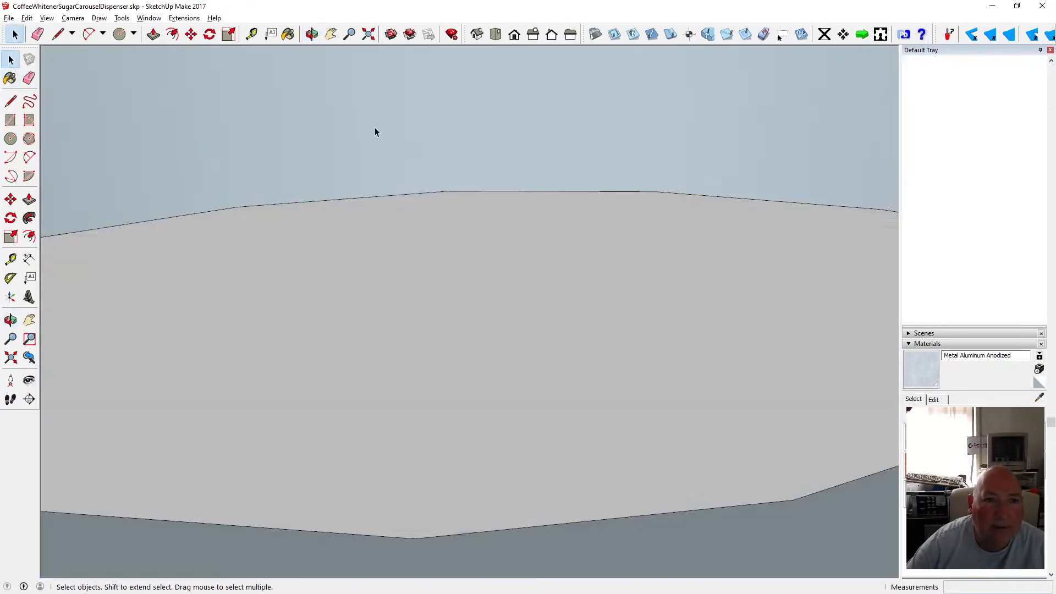
scroll(416, 263, down, 6)
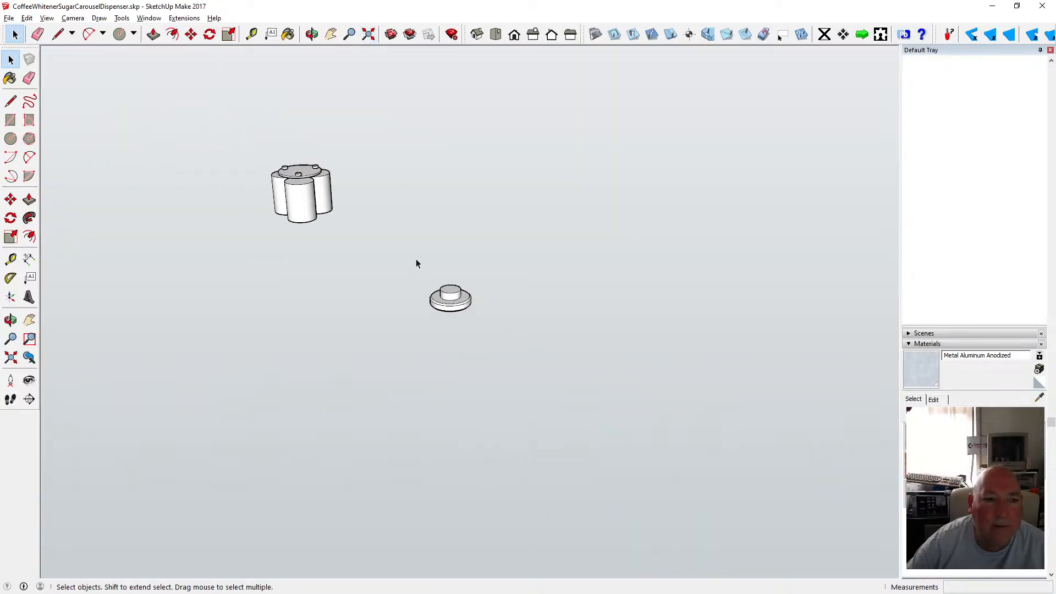
scroll(400, 268, up, 2)
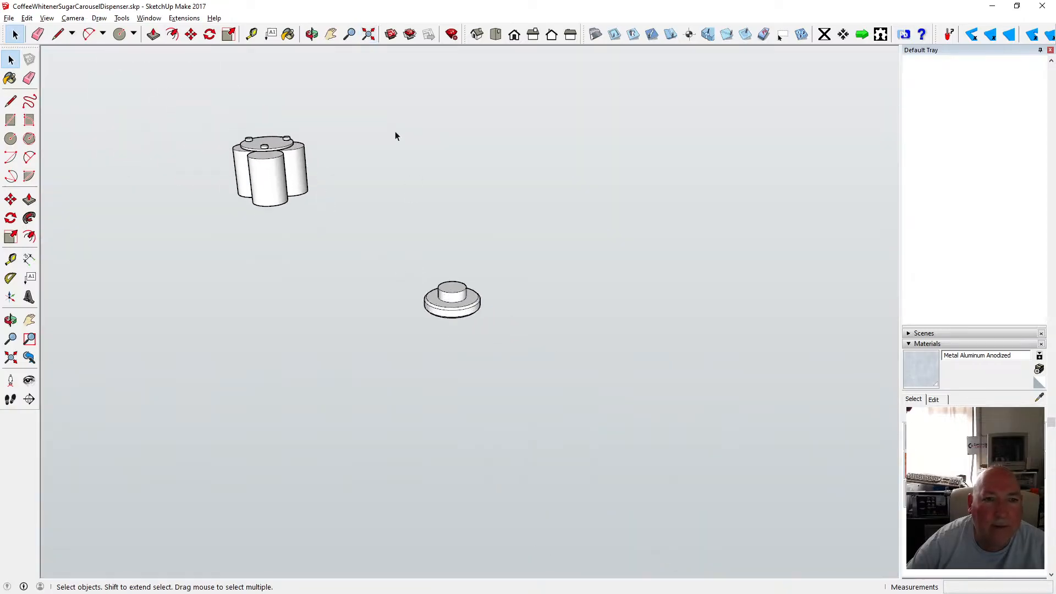
middle_drag(395, 136, 399, 306)
scroll(281, 243, up, 10)
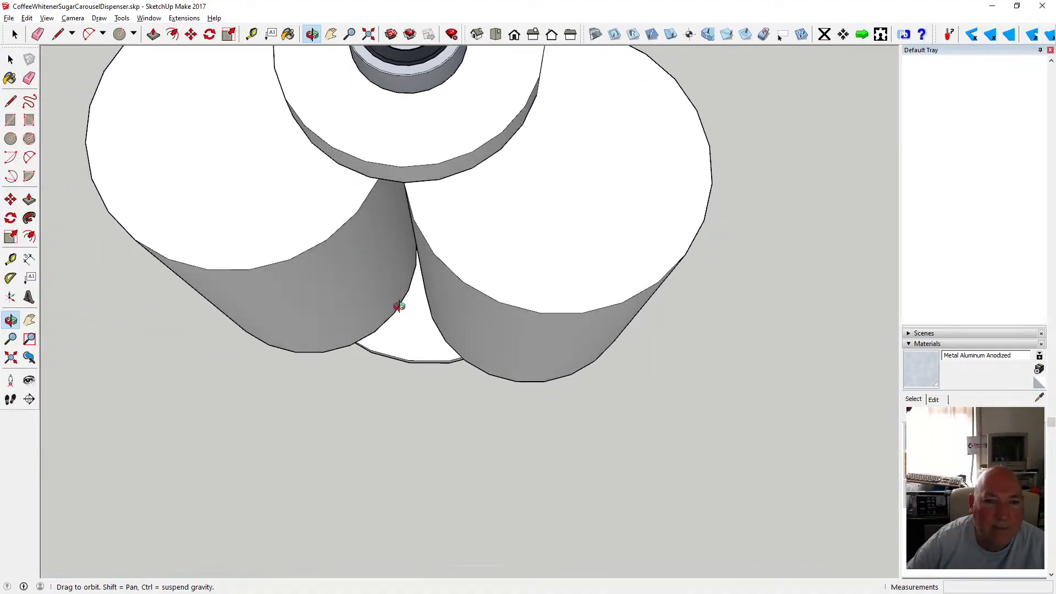
scroll(398, 306, down, 5)
middle_drag(408, 226, 390, 403)
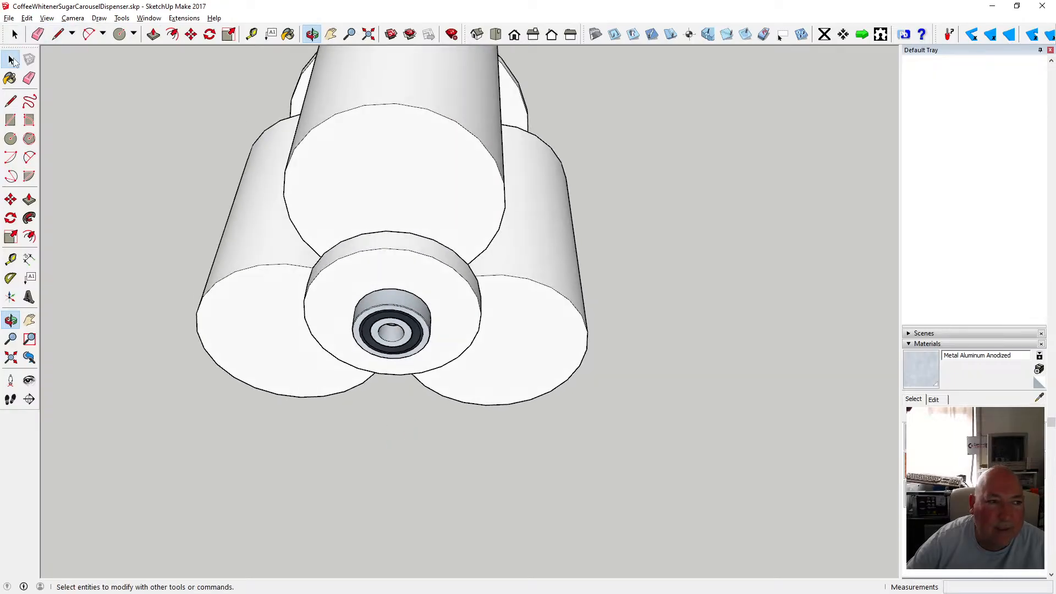
Open the boss group and orbit and zoom in to examine the boss closely.
click(12, 60)
double_click(391, 327)
click(312, 34)
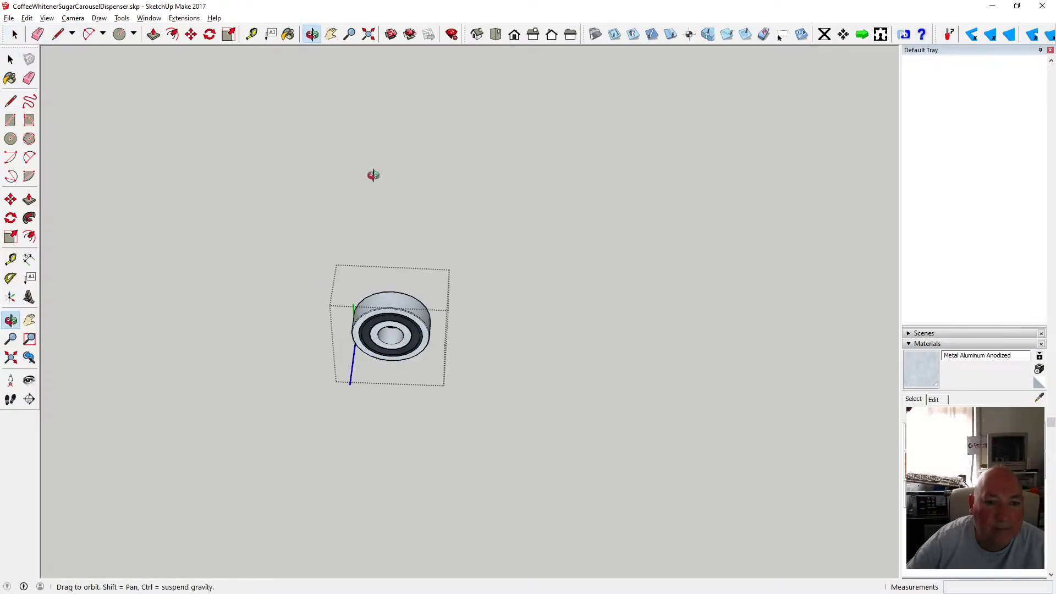
drag(374, 175, 386, 490)
scroll(399, 397, up, 7)
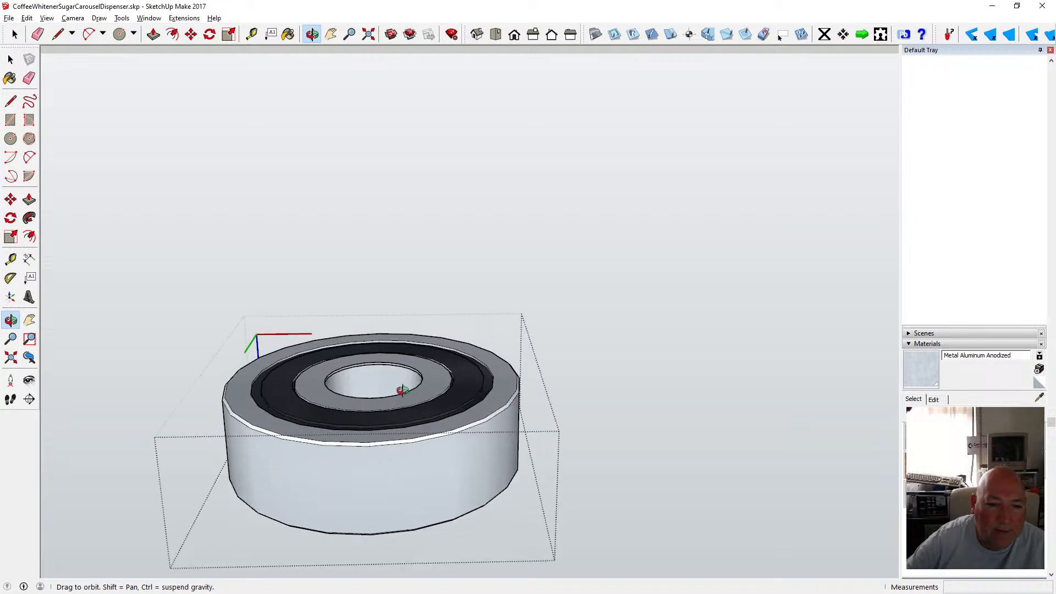
drag(401, 389, 549, 446)
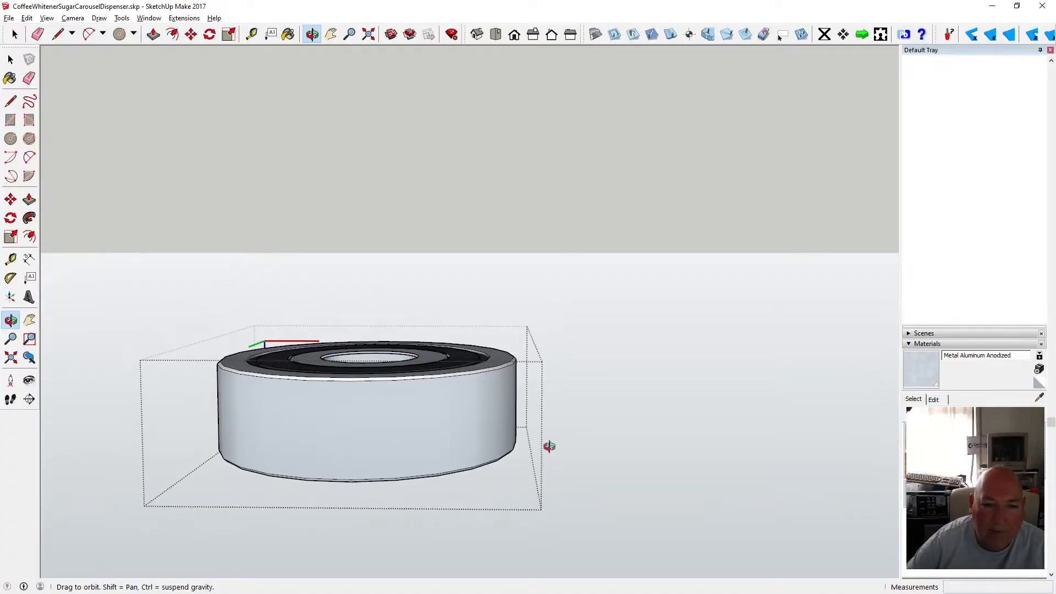
Paint the thin seam band around the boss with the Metal Aluminum Anodized material.
click(912, 343)
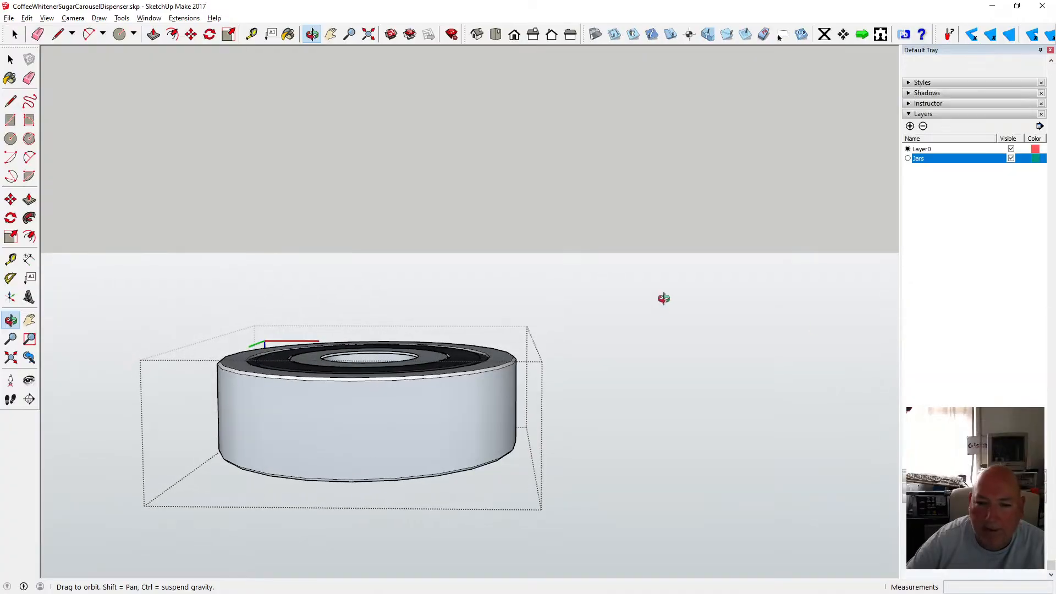
click(369, 34)
drag(497, 209, 443, 270)
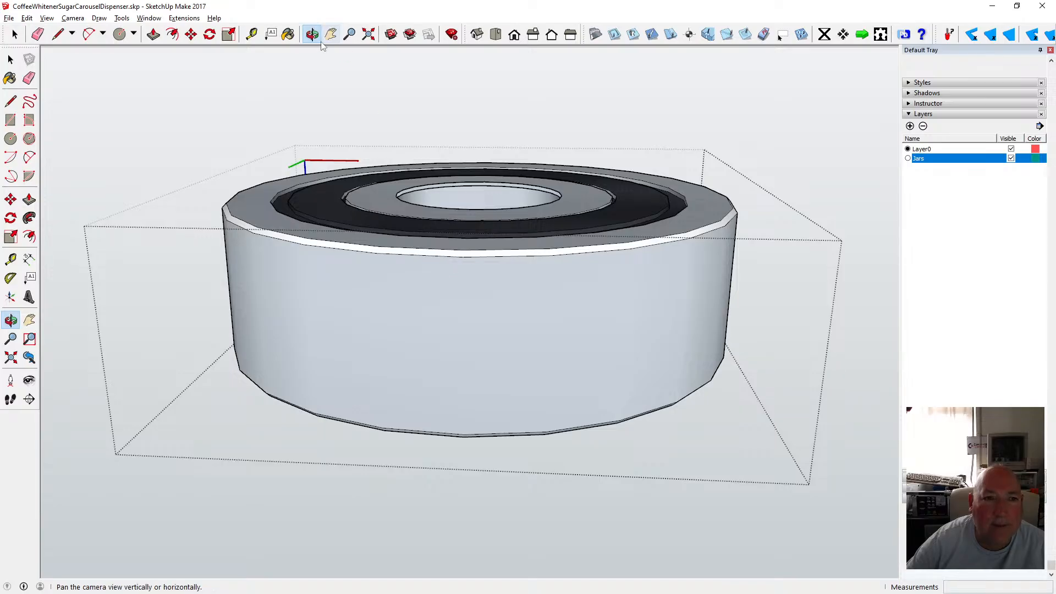
click(288, 34)
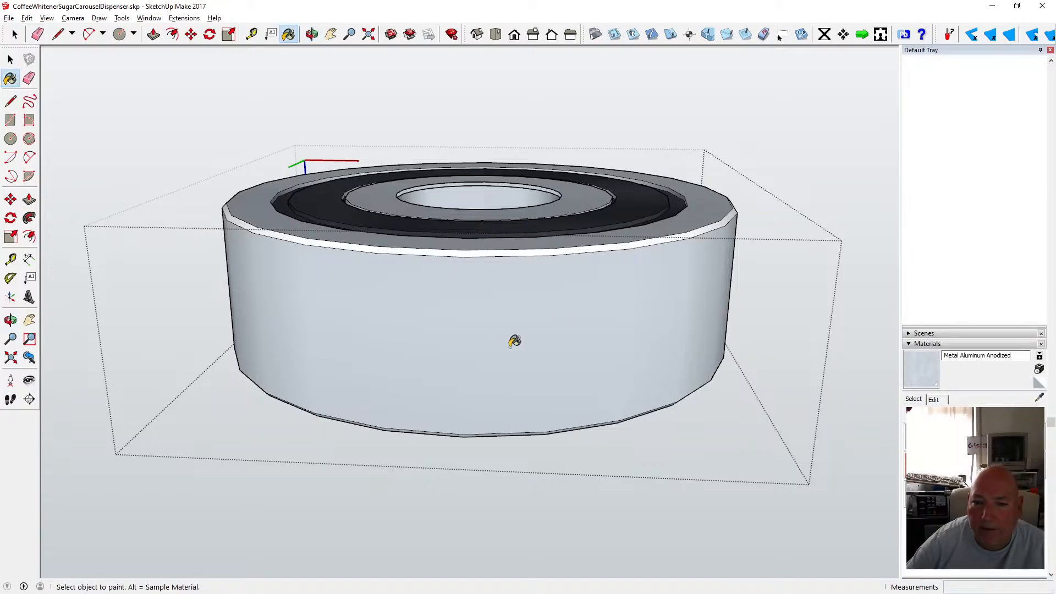
click(430, 251)
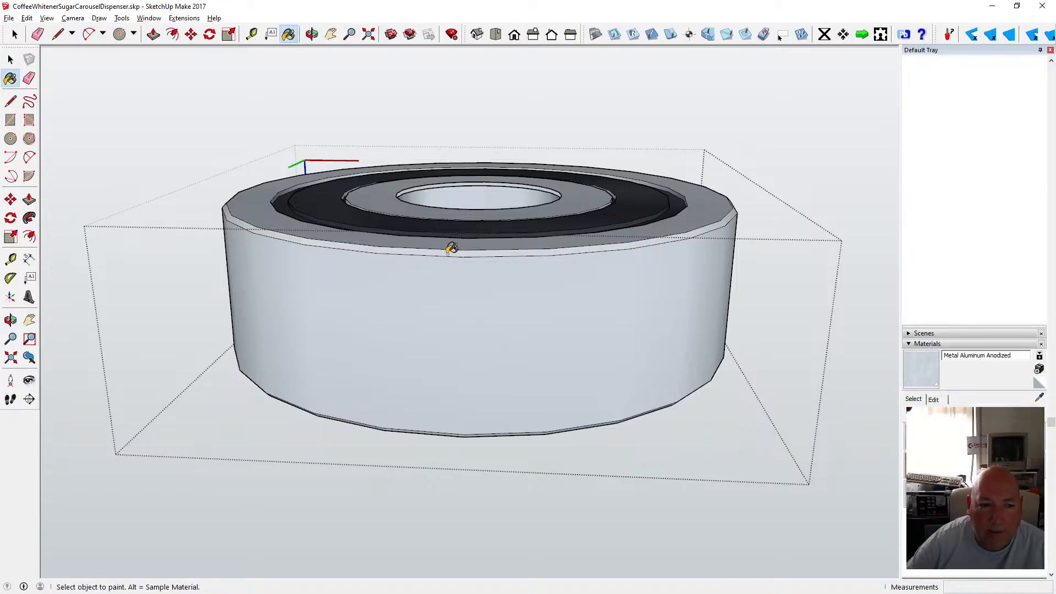
Inspect the painted boss, then close the group and zoom out to view the whole model.
click(313, 35)
mouse_move(394, 203)
mouse_down()
mouse_move(323, 316)
mouse_move(308, 370)
mouse_move(97, 274)
mouse_move(228, 14)
mouse_move(290, 67)
mouse_move(220, 50)
mouse_move(156, 99)
mouse_move(276, 110)
mouse_move(465, 331)
mouse_up()
scroll(481, 231, down, 4)
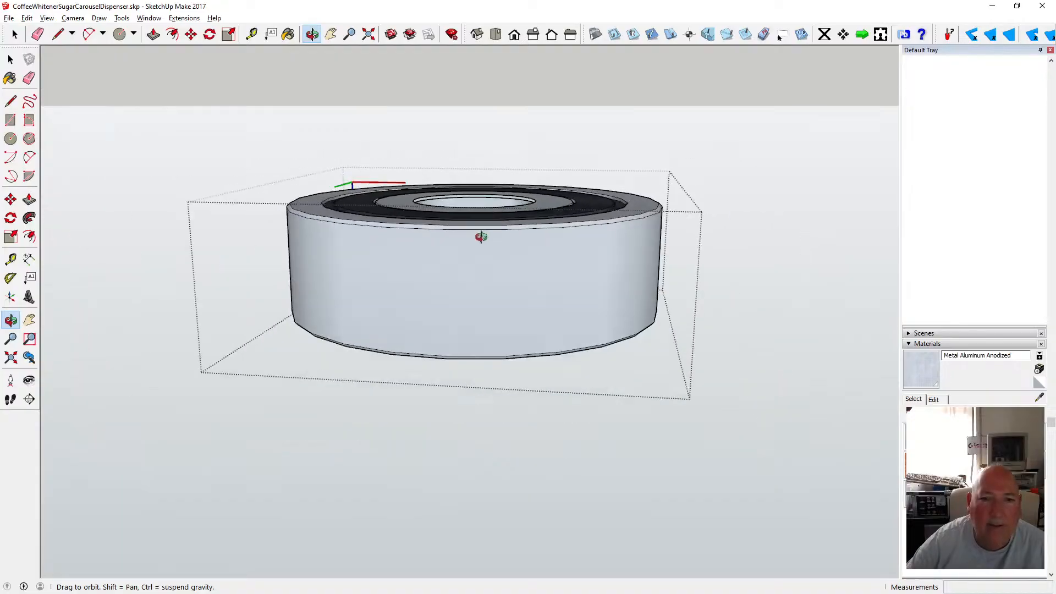
drag(484, 229, 318, 239)
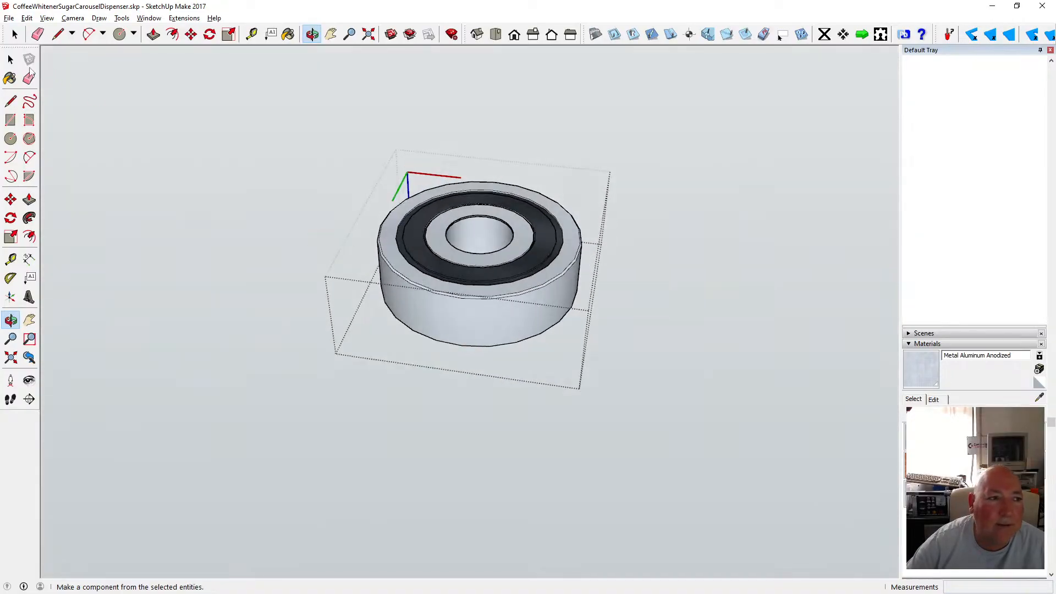
click(10, 59)
click(246, 206)
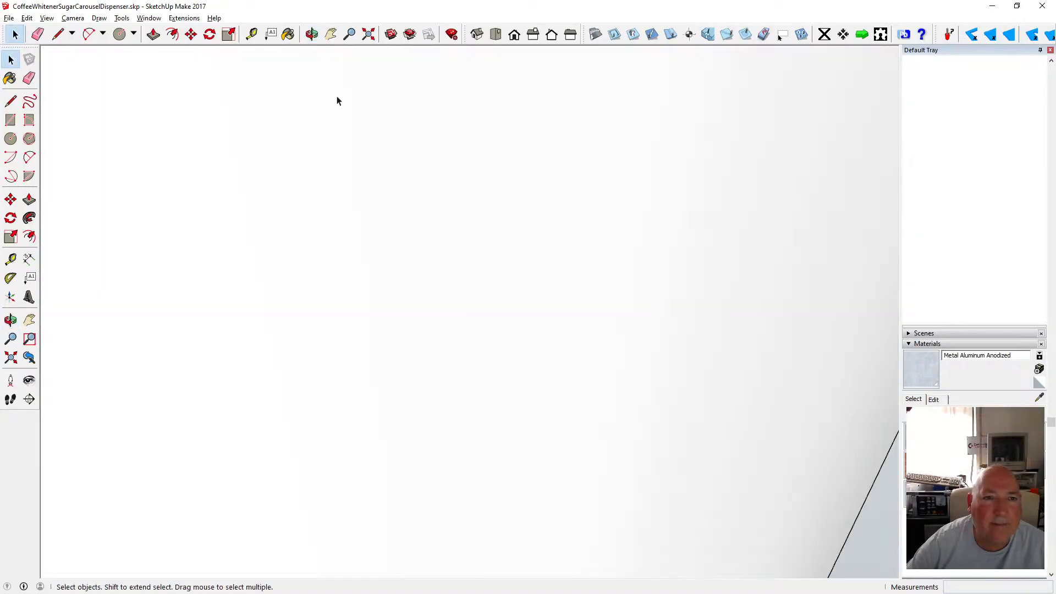
click(369, 35)
scroll(412, 300, down, 3)
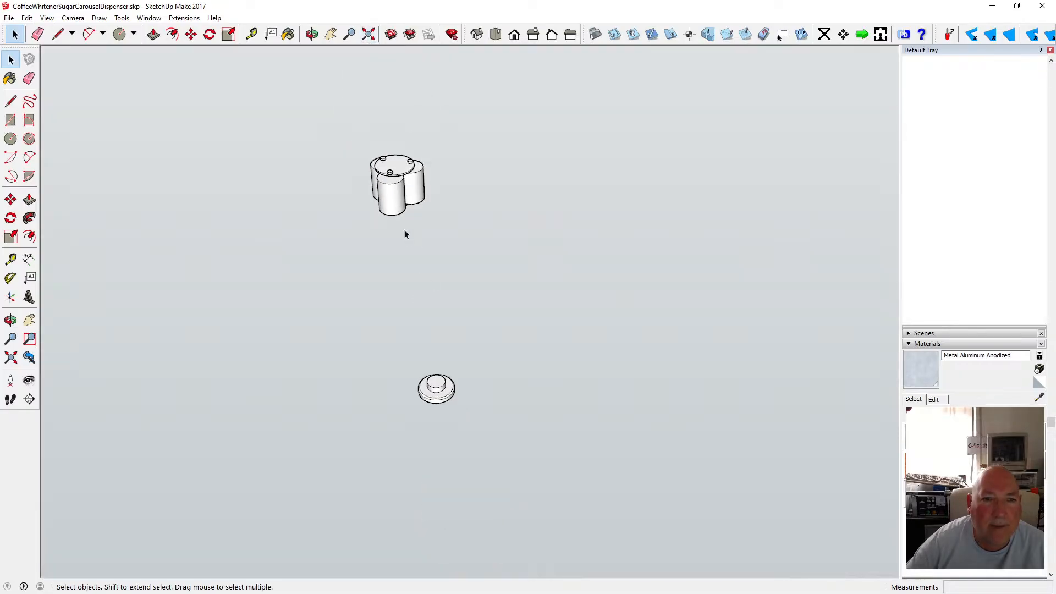
scroll(406, 225, up, 5)
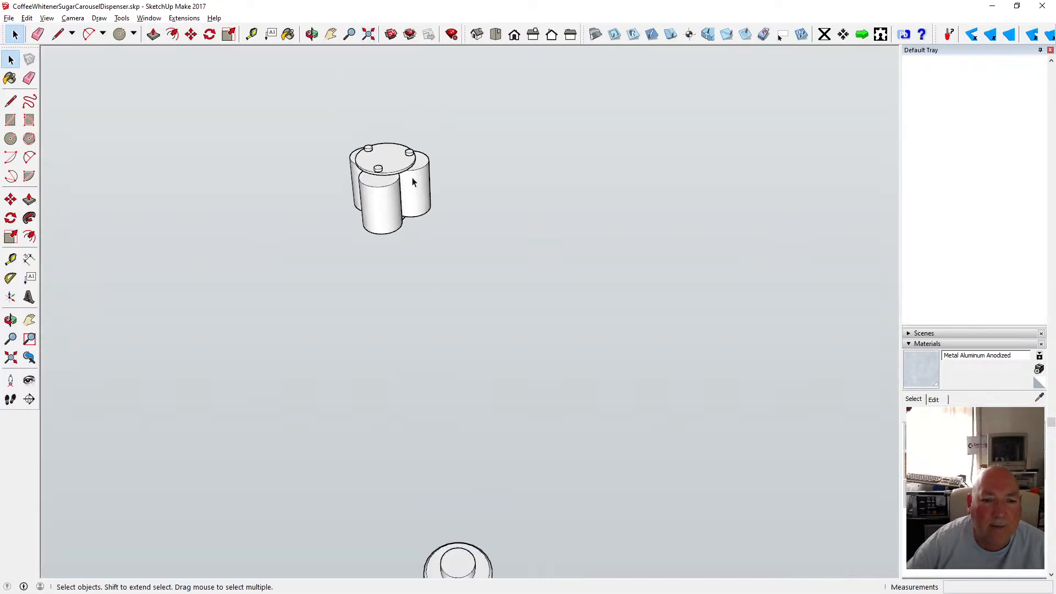
Orbit and zoom in on the top cap and boss sitting above the jars.
click(312, 34)
click(494, 35)
click(477, 34)
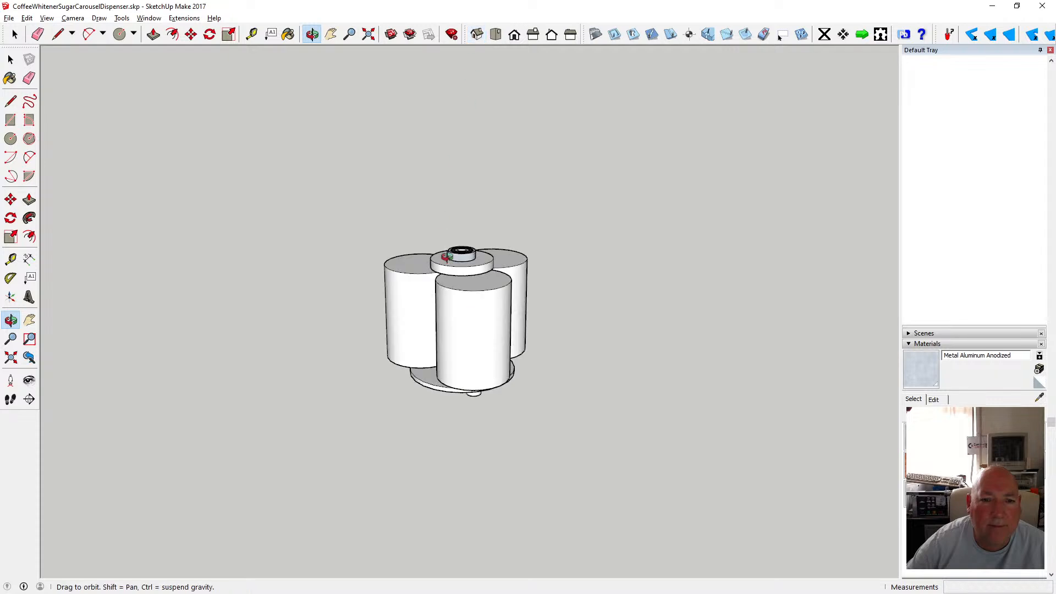
scroll(447, 257, up, 3)
drag(447, 257, 498, 387)
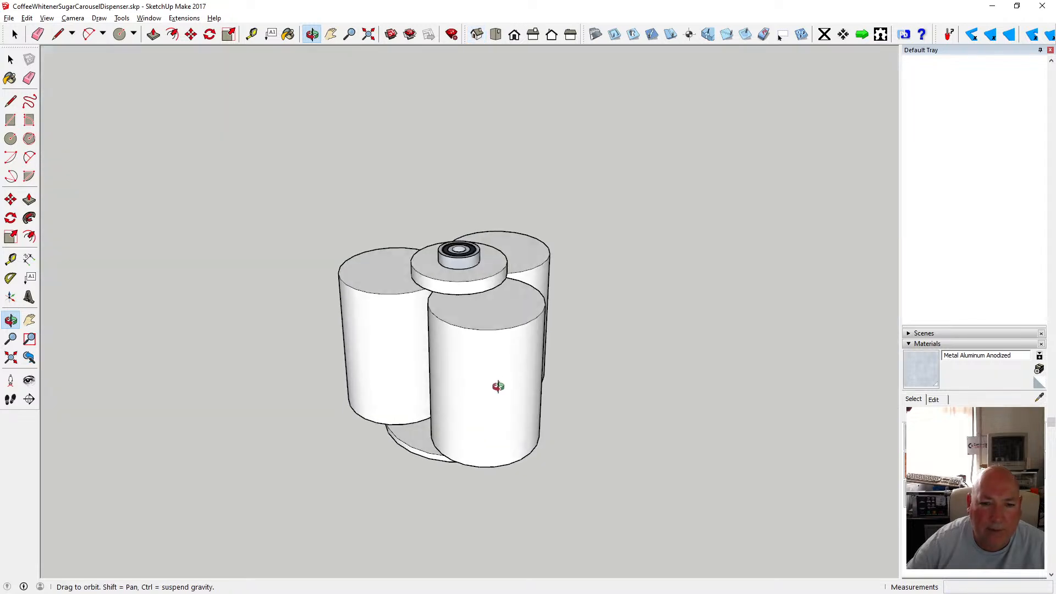
scroll(481, 323, up, 4)
drag(441, 252, 492, 257)
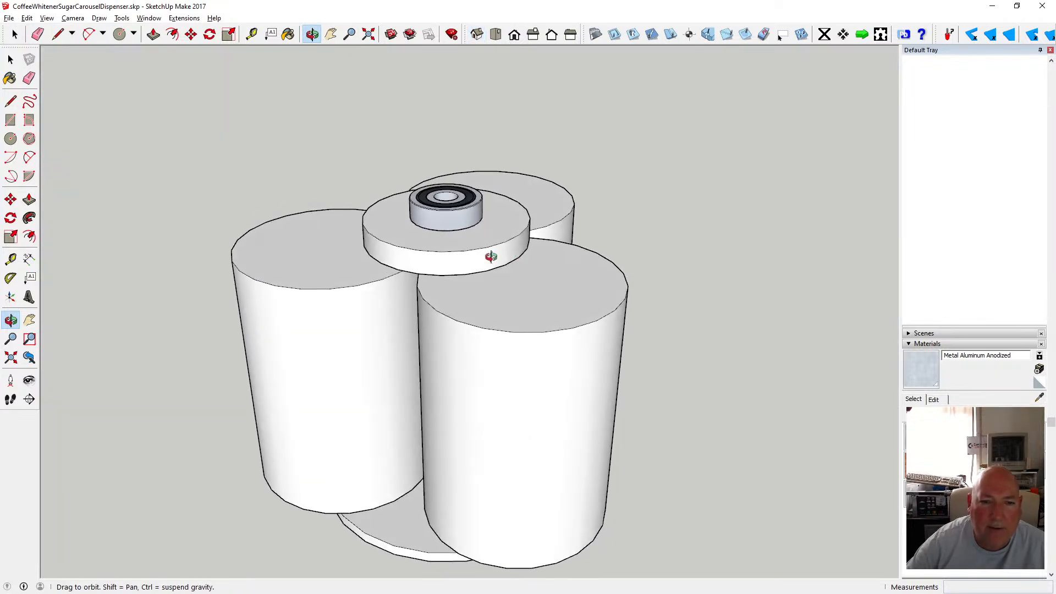
scroll(492, 256, up, 6)
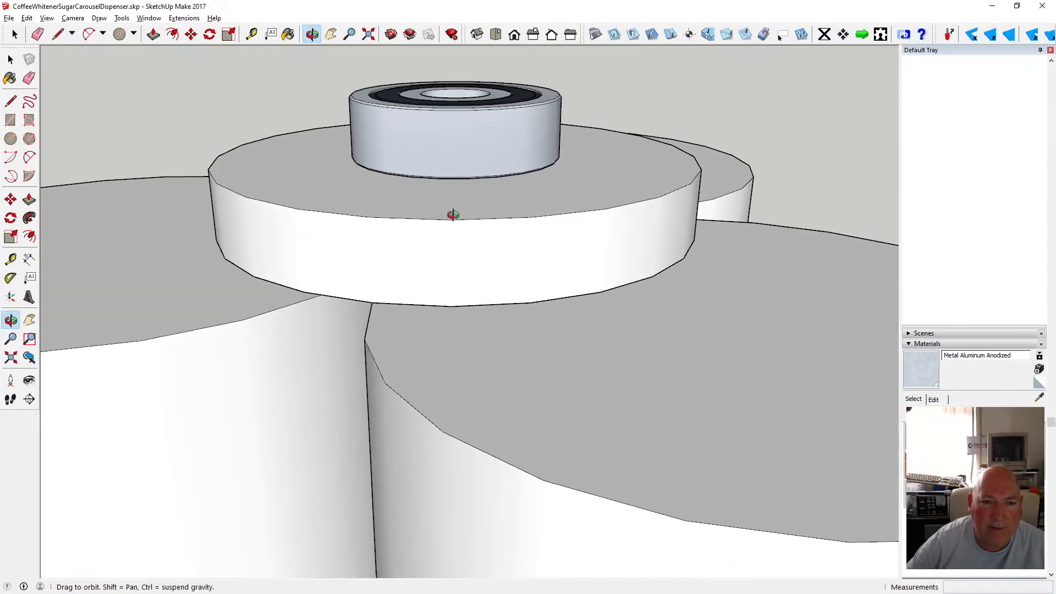
drag(453, 214, 373, 175)
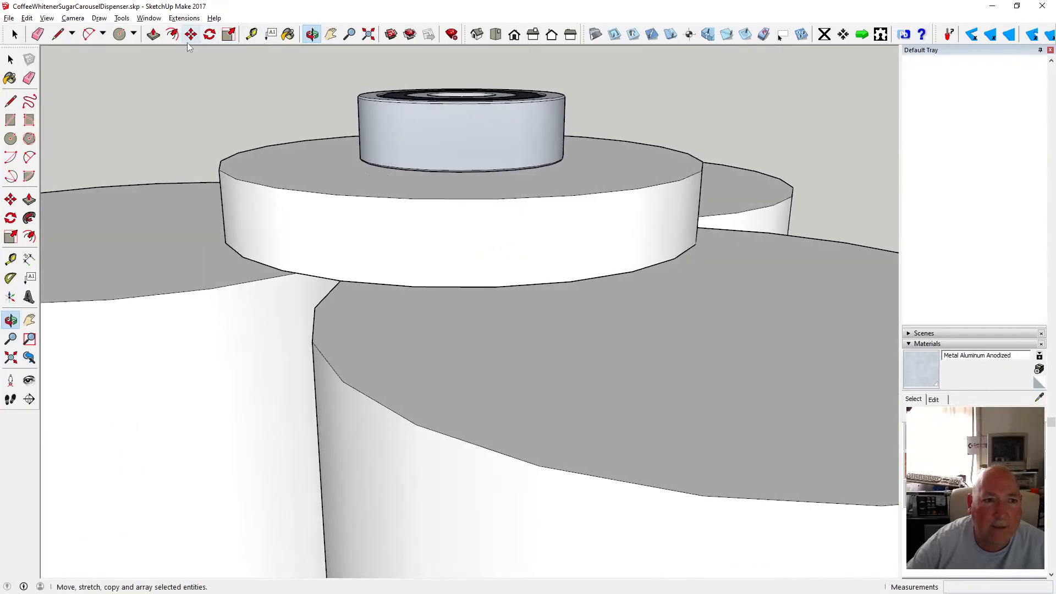
Measure the boss's height and the top cap's thickness with the Tape Measure.
click(251, 34)
click(416, 169)
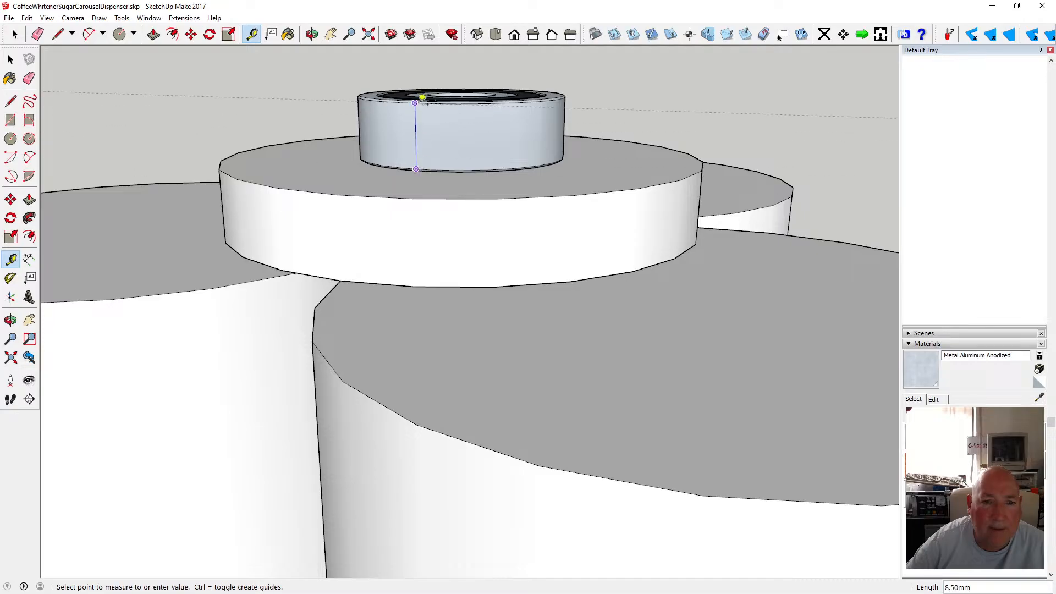
click(422, 96)
key(space)
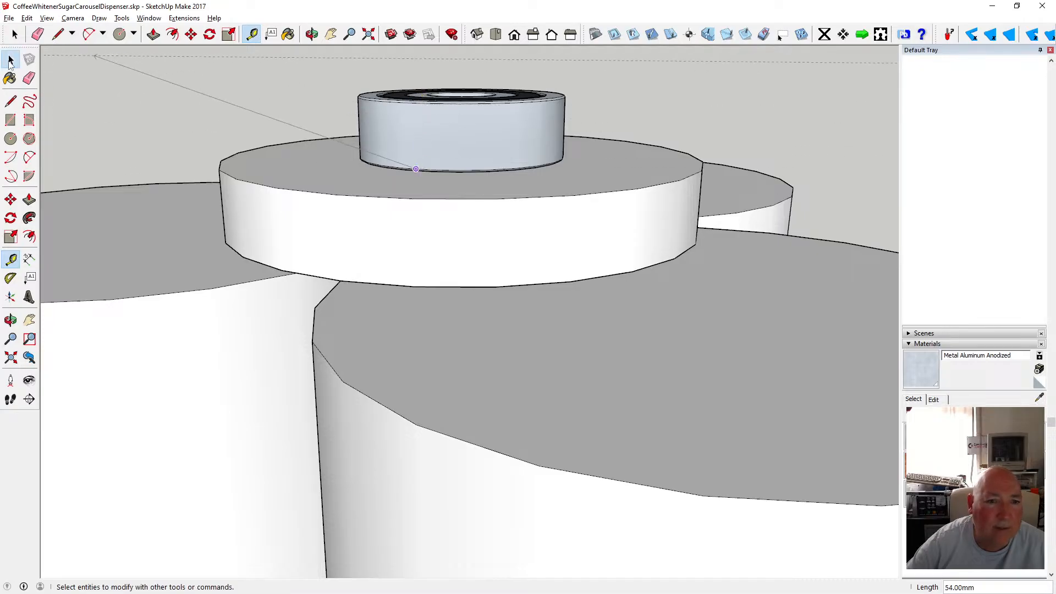
scroll(416, 242, down, 2)
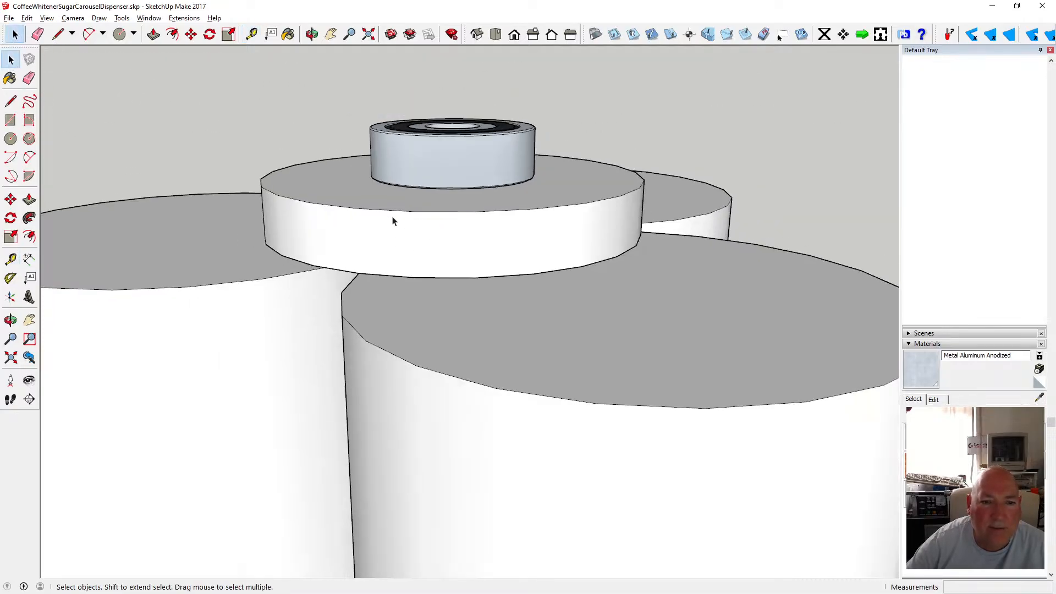
click(251, 35)
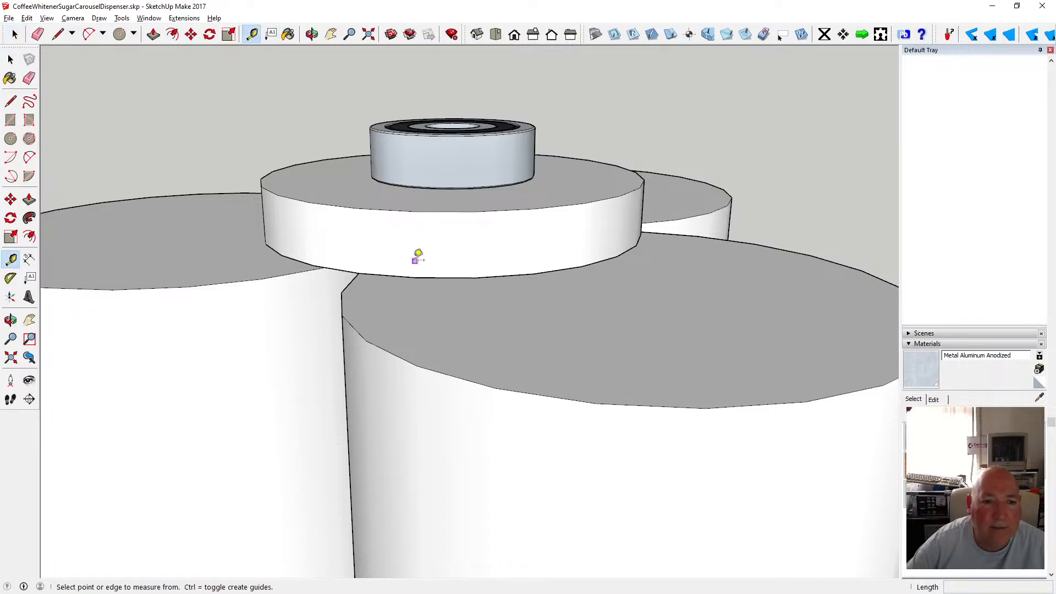
click(405, 275)
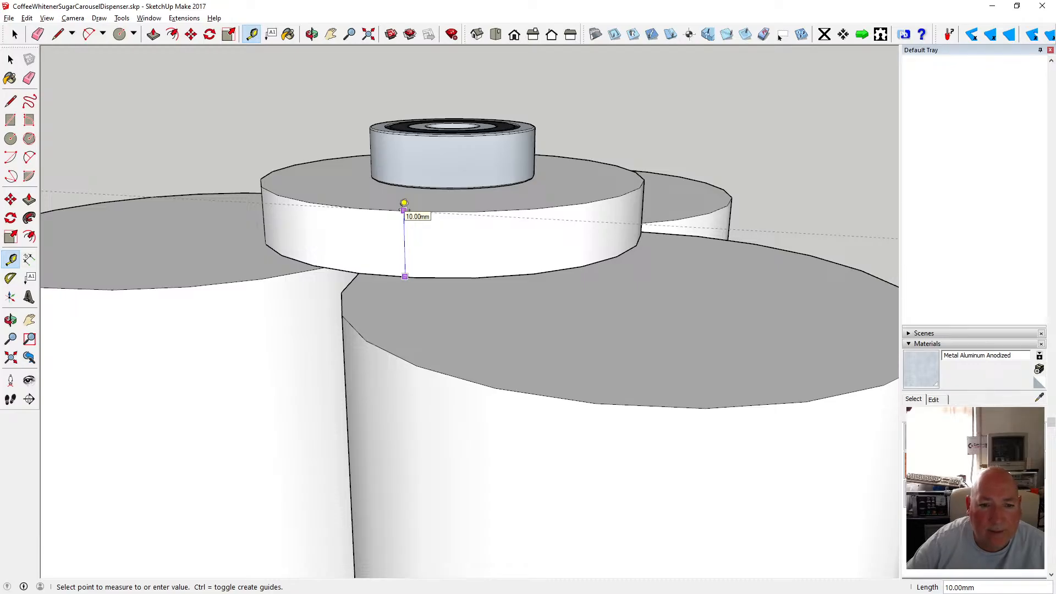
Open the top cap group and start a circle centred on its top face.
click(11, 59)
scroll(361, 247, down, 3)
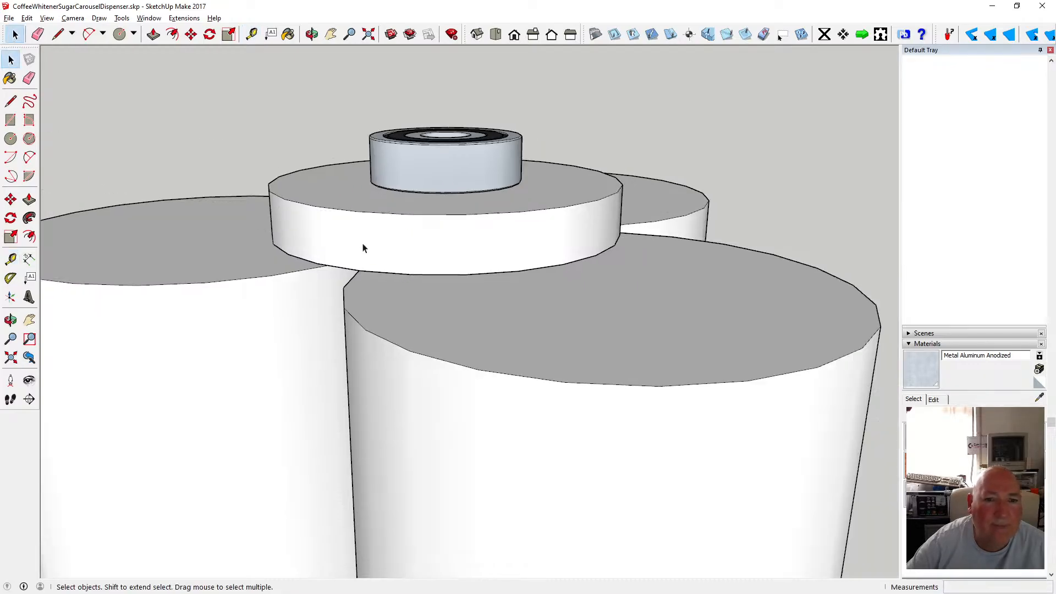
click(312, 34)
drag(363, 209, 353, 259)
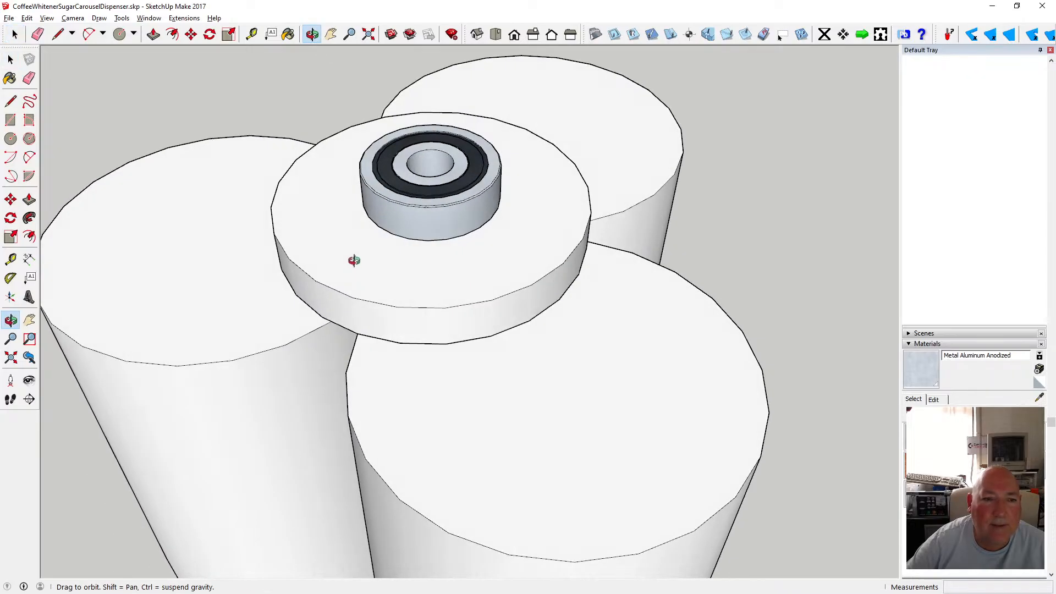
click(12, 60)
double_click(304, 230)
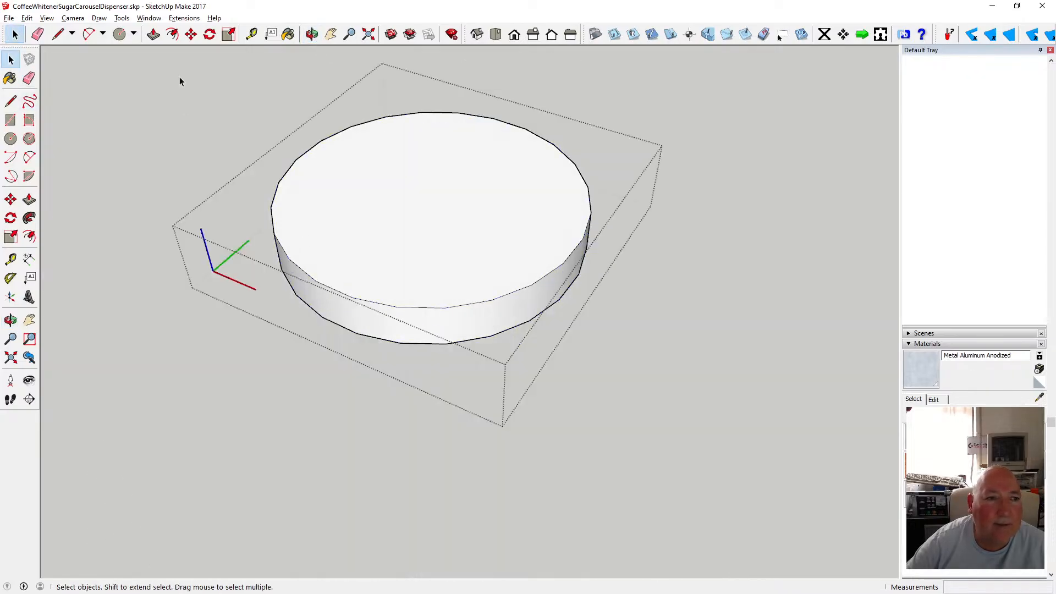
click(10, 138)
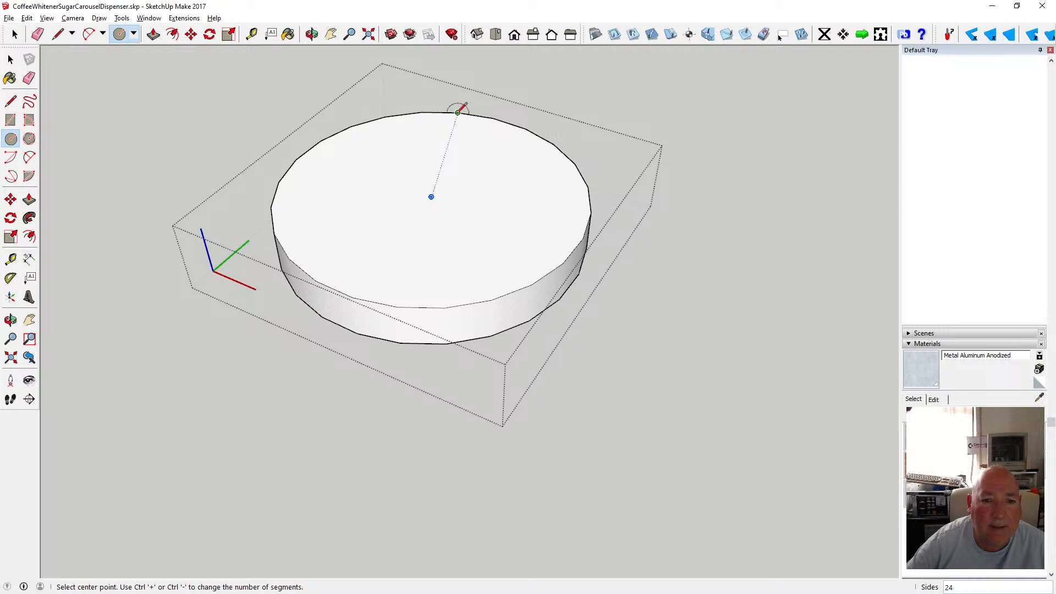
click(432, 197)
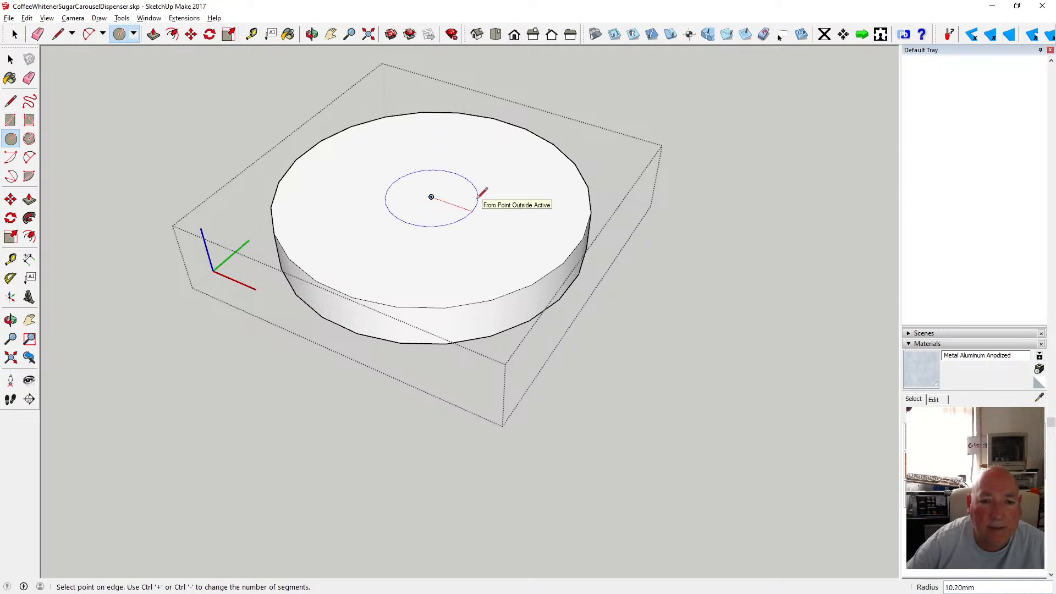
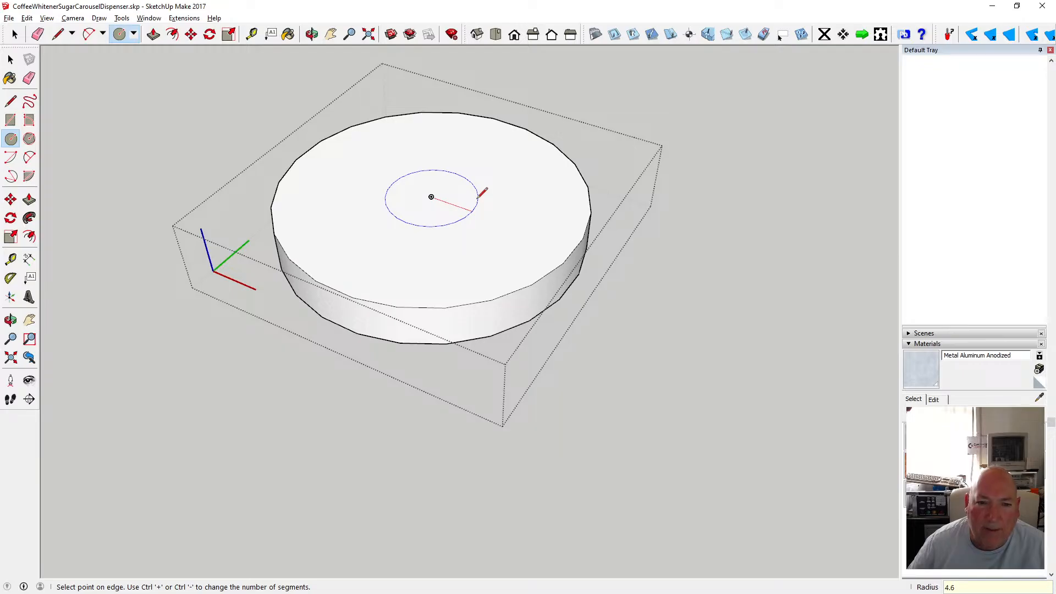
Finish a 4.6 mm radius circle at the disc's centre and push it 9.1 mm down to cut a hole.
click(478, 196)
scroll(432, 204, up, 2)
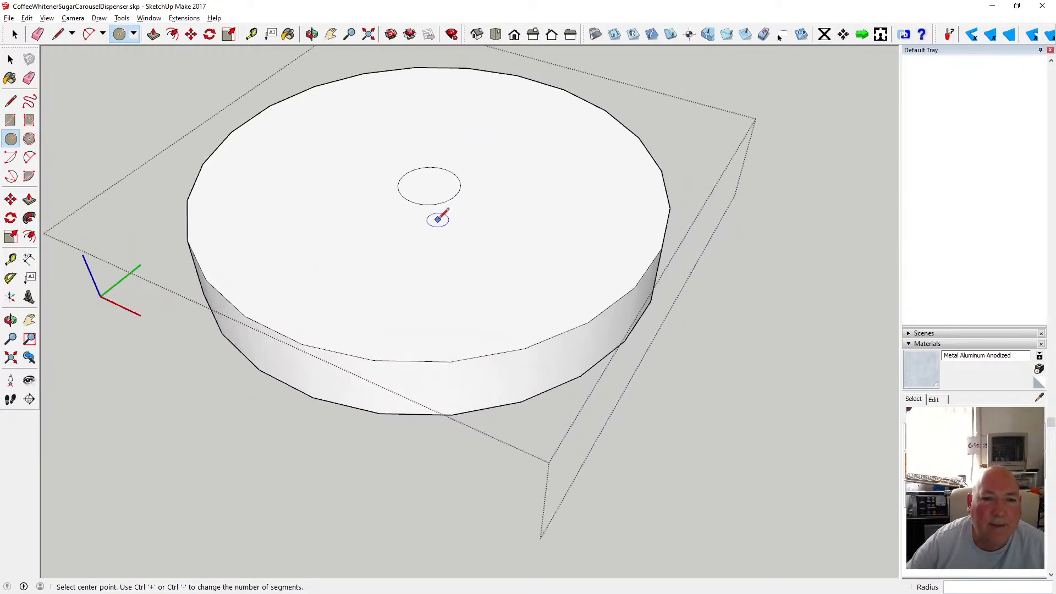
click(154, 34)
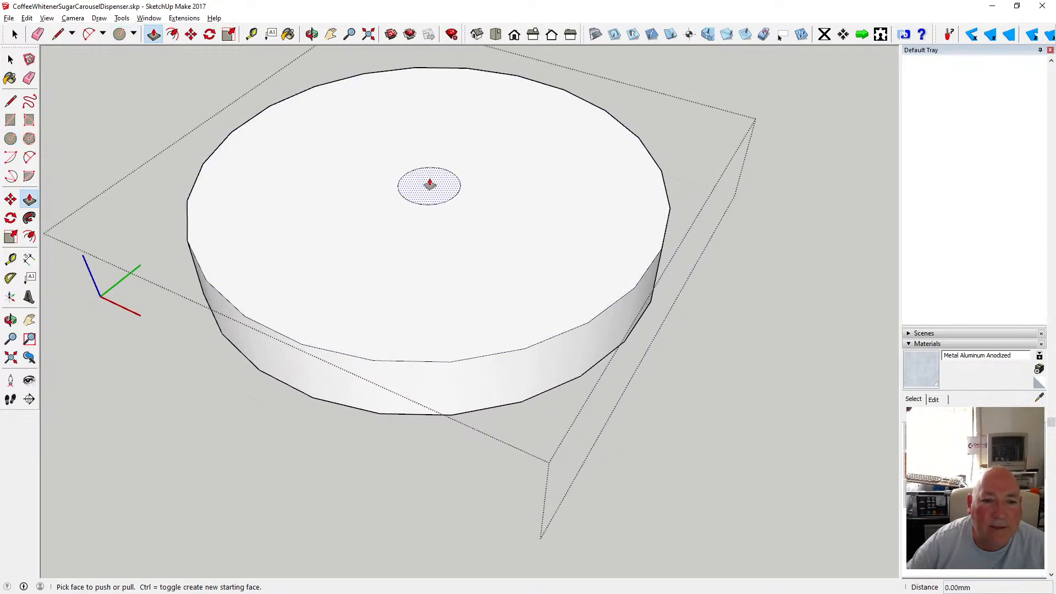
click(430, 185)
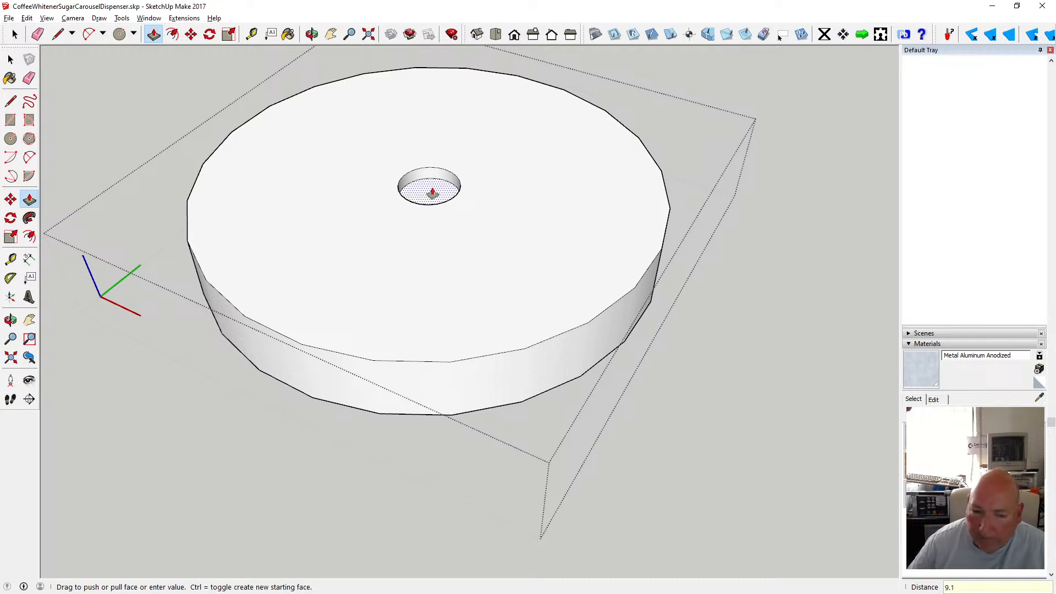
key(Return)
scroll(273, 290, down, 1)
scroll(272, 290, down, 1)
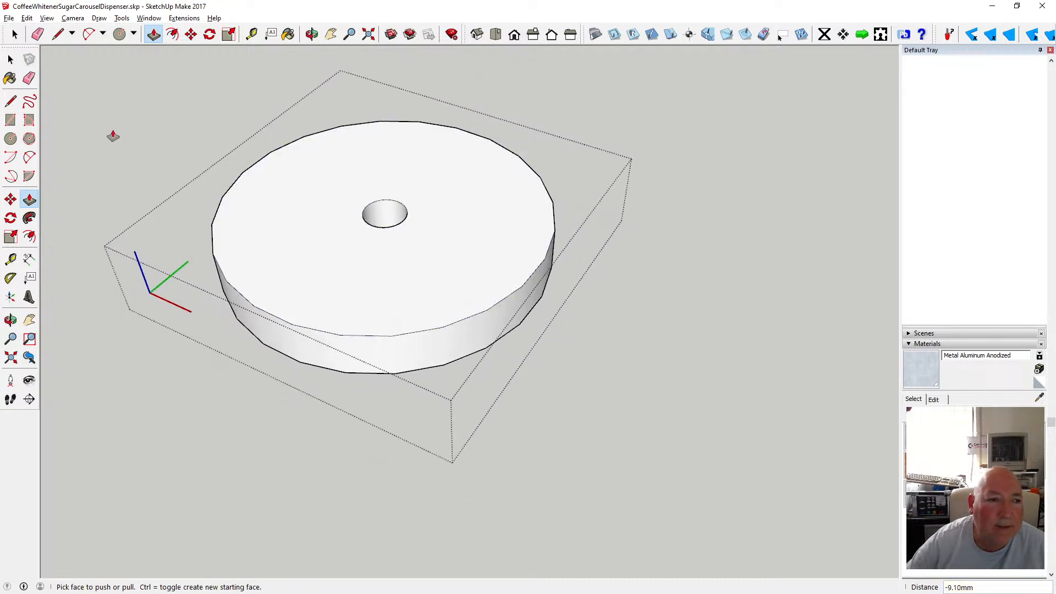
Compare the bearing in the assembly with the disc's centre hole using the Tape Measure.
key(space)
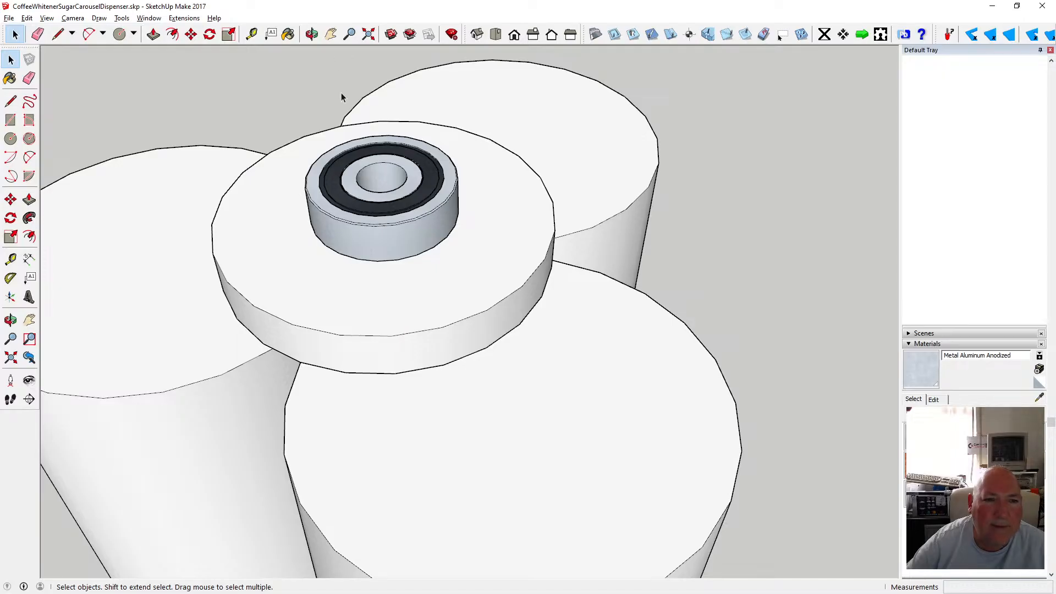
double_click(282, 204)
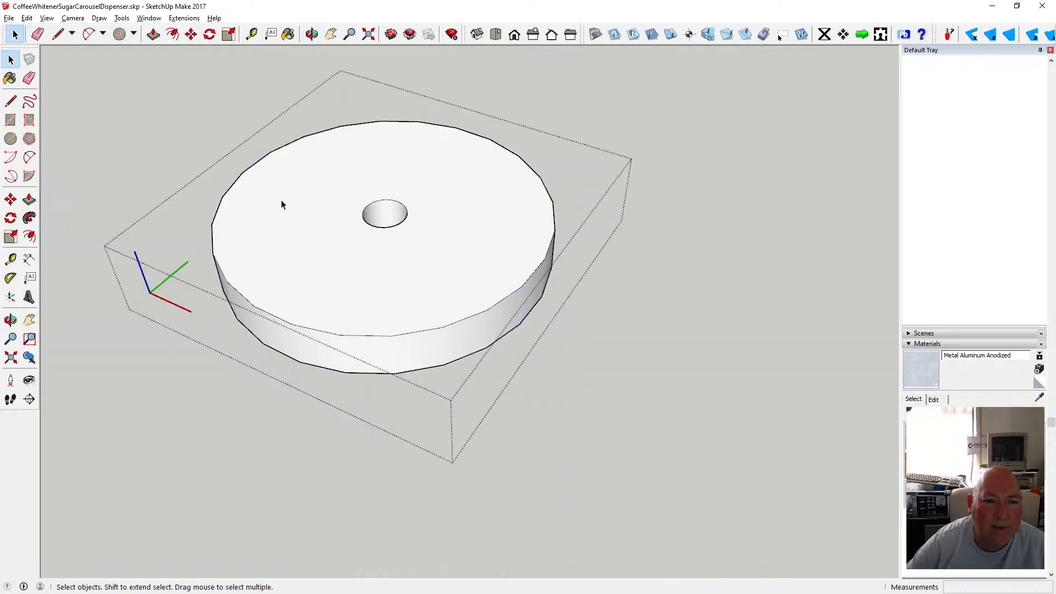
click(251, 34)
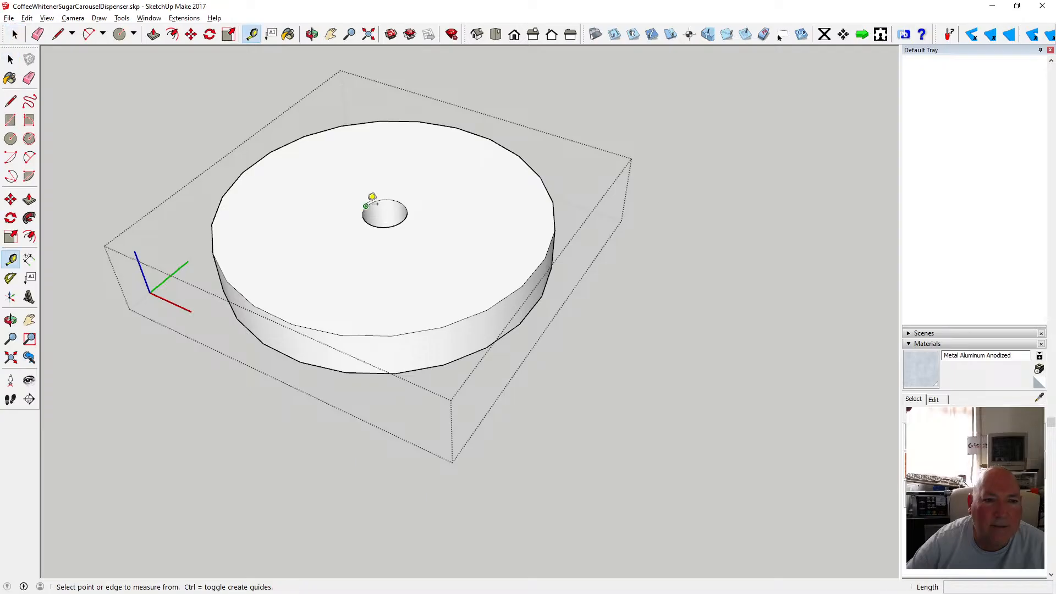
click(363, 212)
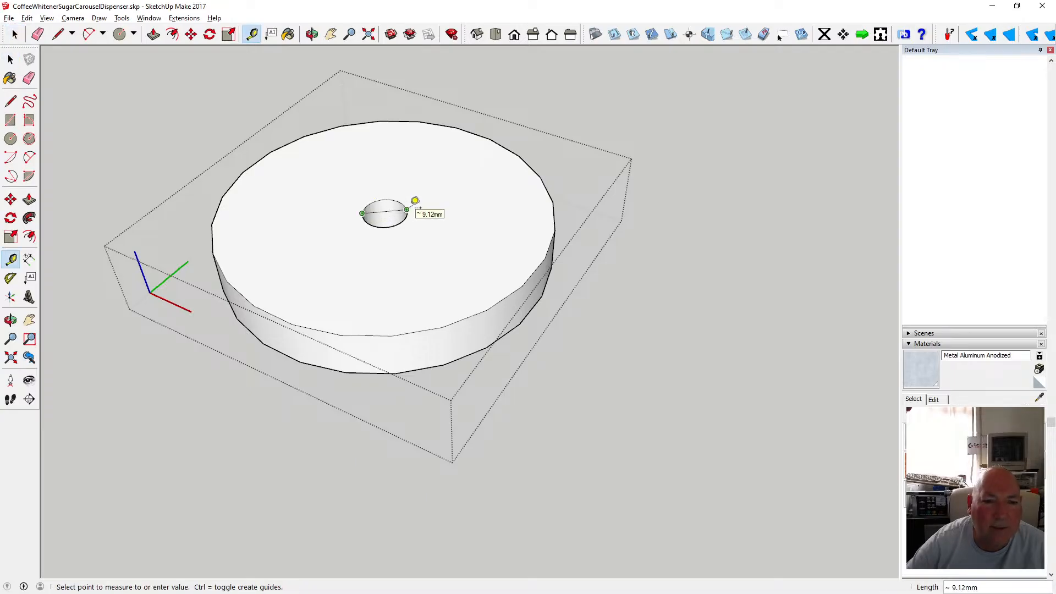
click(11, 59)
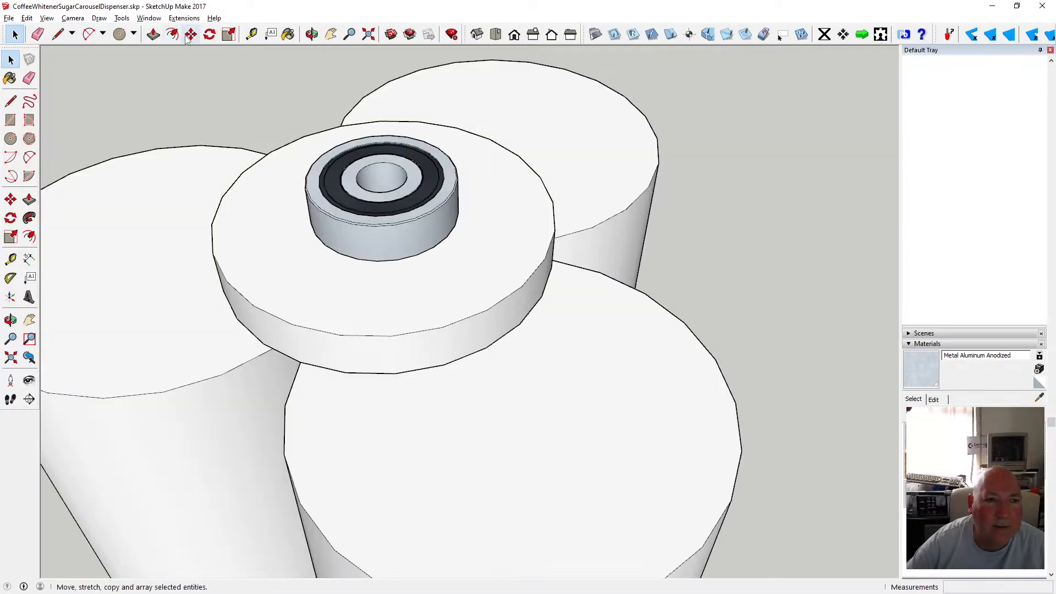
click(251, 35)
click(307, 175)
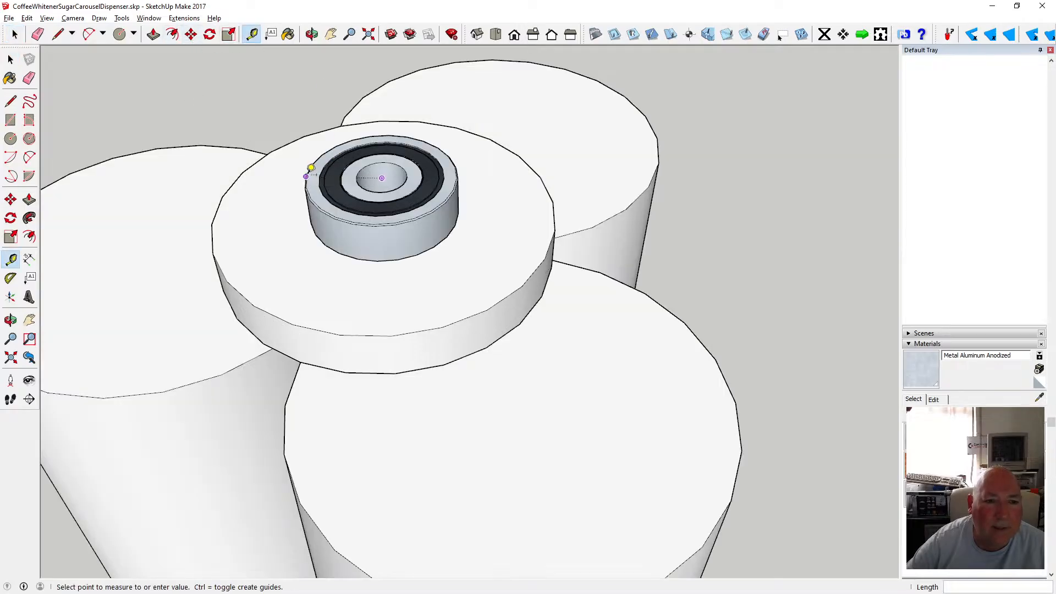
click(10, 59)
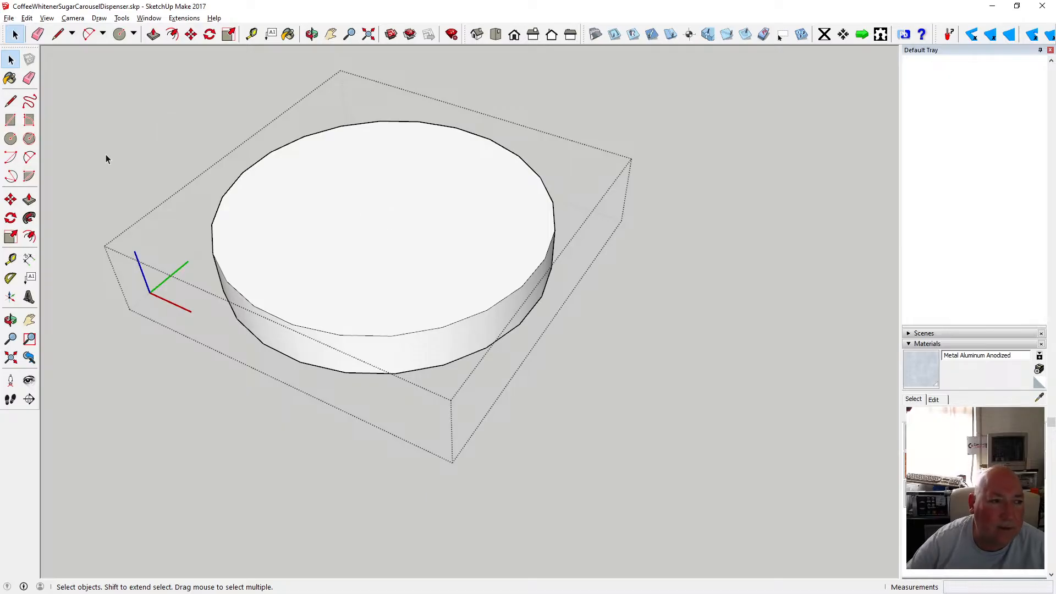
Draw a 15.15 mm radius circle at the disc's centre and push it 9.2 mm down as a bearing recess.
click(11, 138)
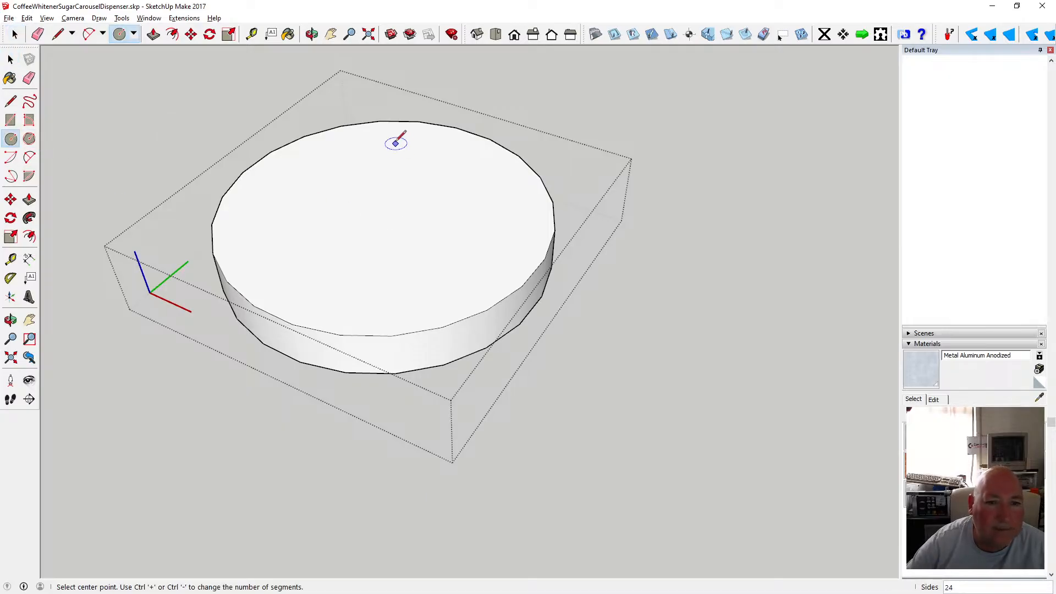
click(384, 213)
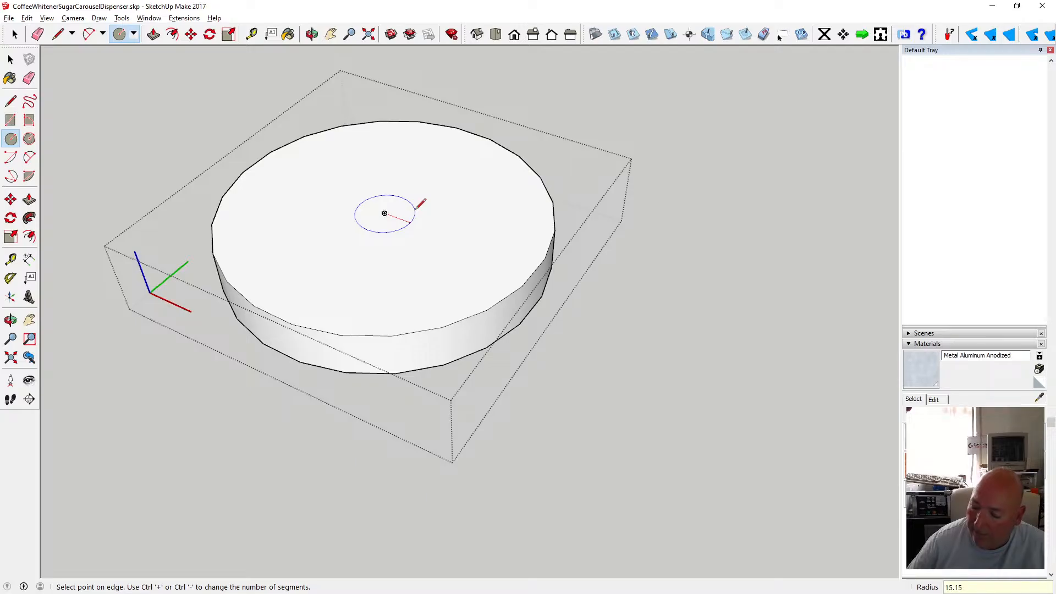
key(Return)
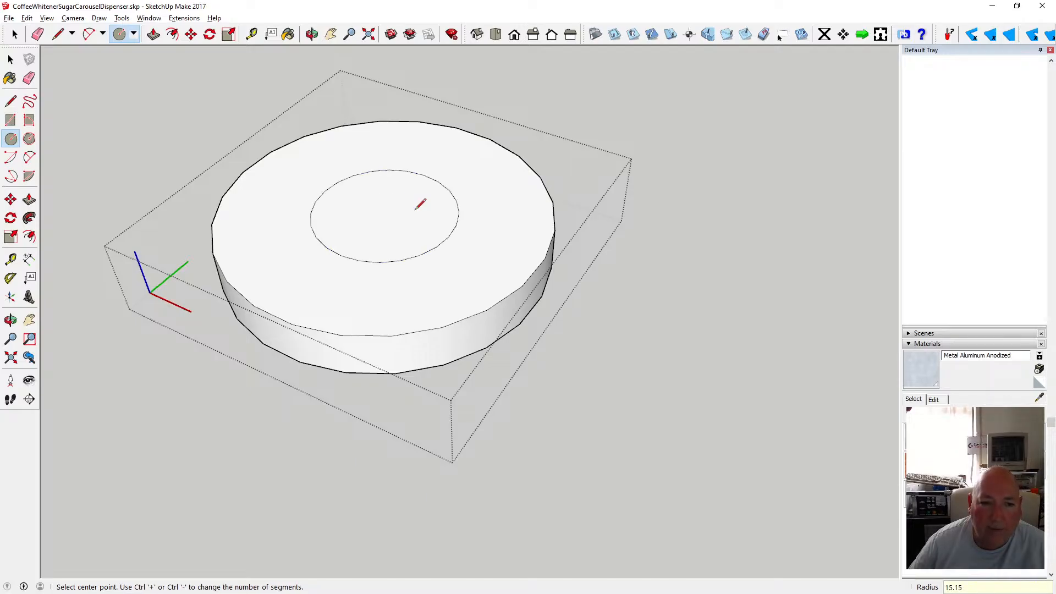
click(153, 34)
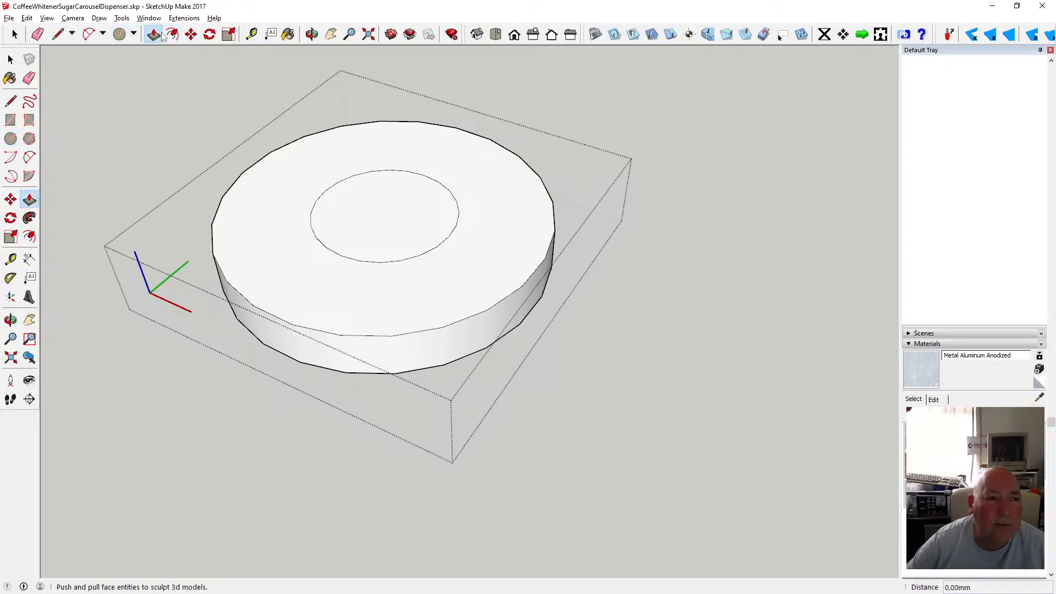
click(353, 184)
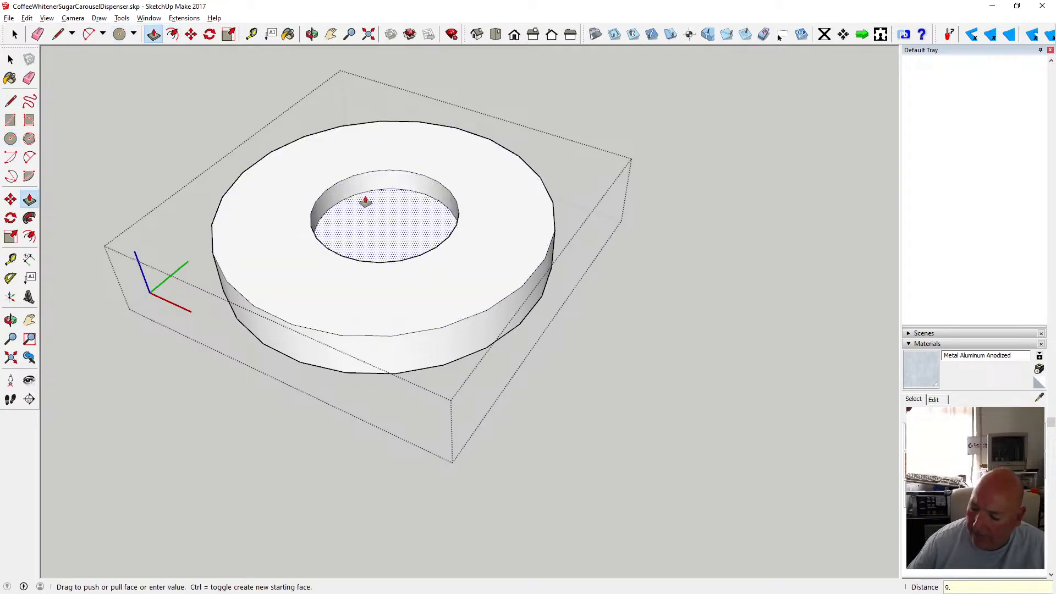
key(Return)
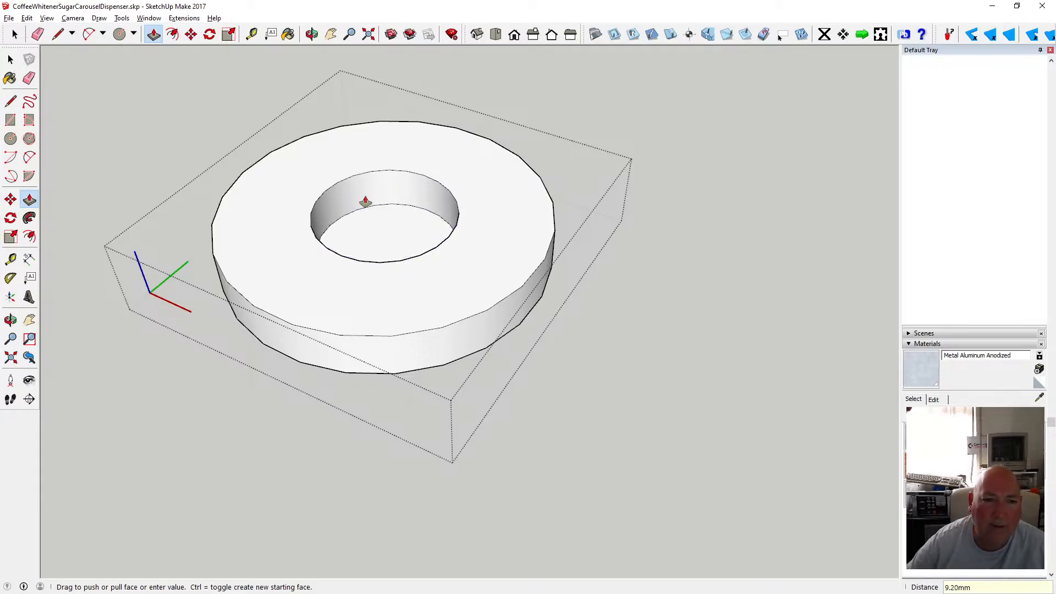
Leave the disc editing and move the bearing 9 mm down along the blue axis into the recess.
key(space)
click(106, 90)
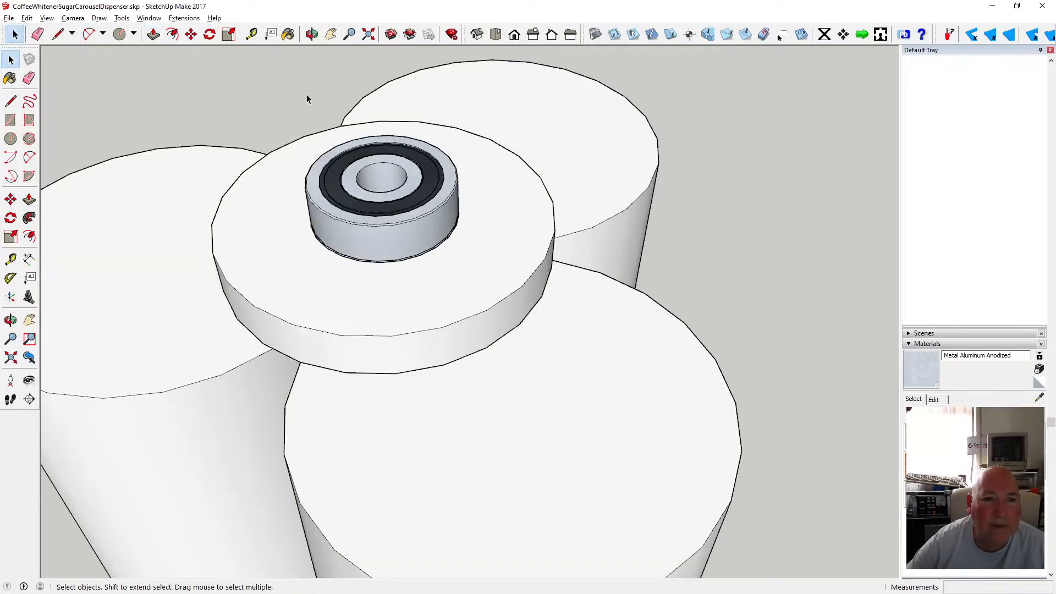
click(340, 212)
key(m)
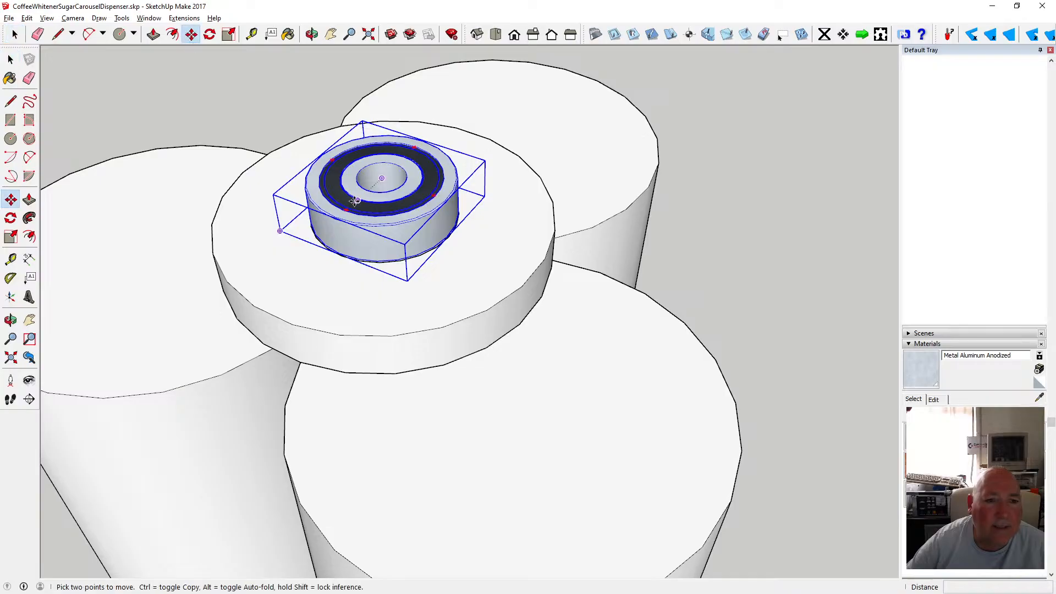
click(341, 219)
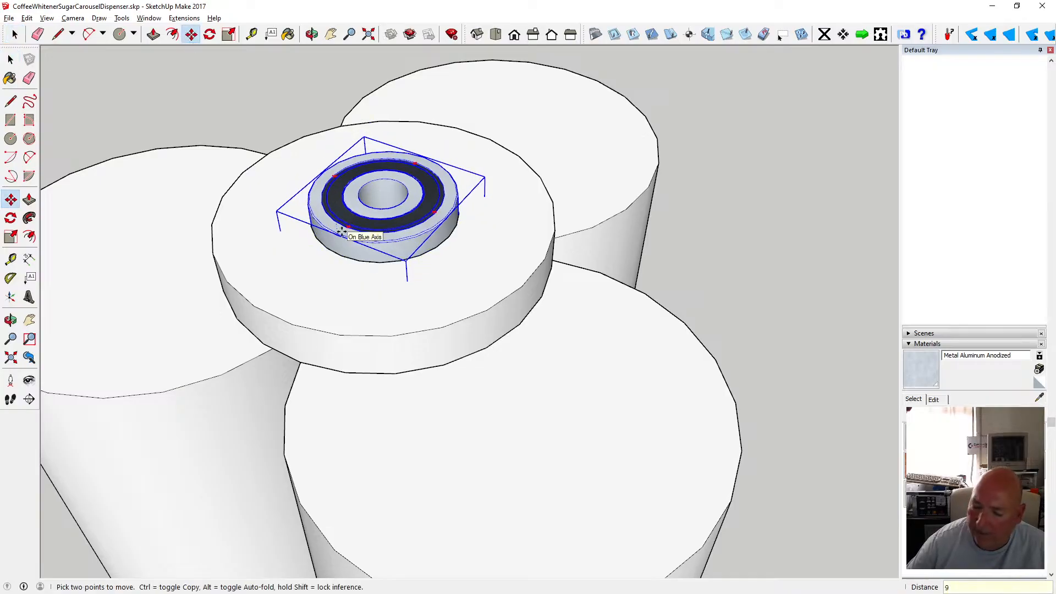
key(Return)
click(10, 58)
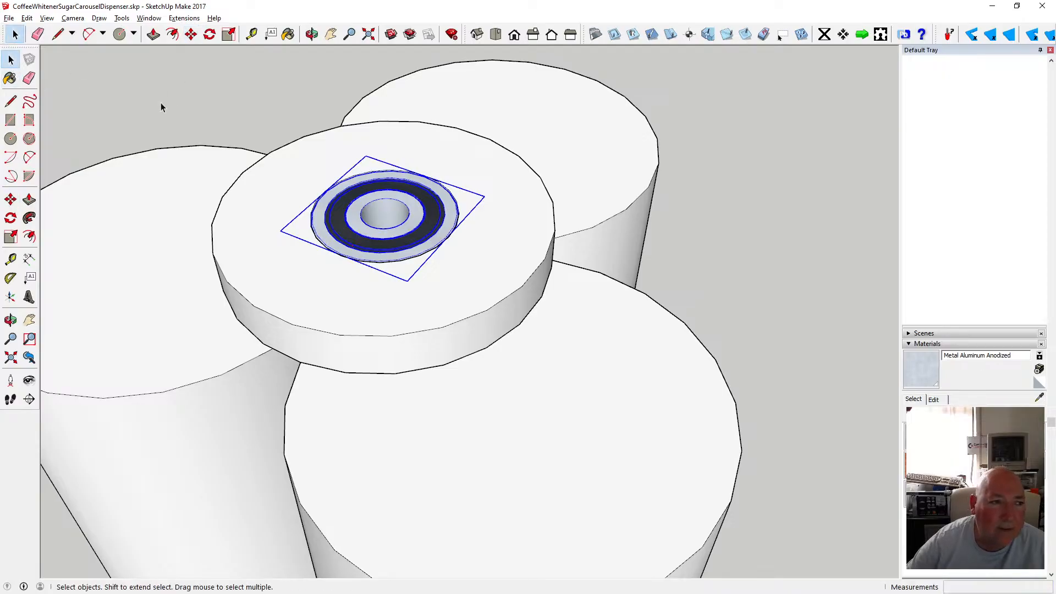
Group the disc and the bearing together.
click(161, 103)
click(310, 39)
scroll(405, 323, down, 5)
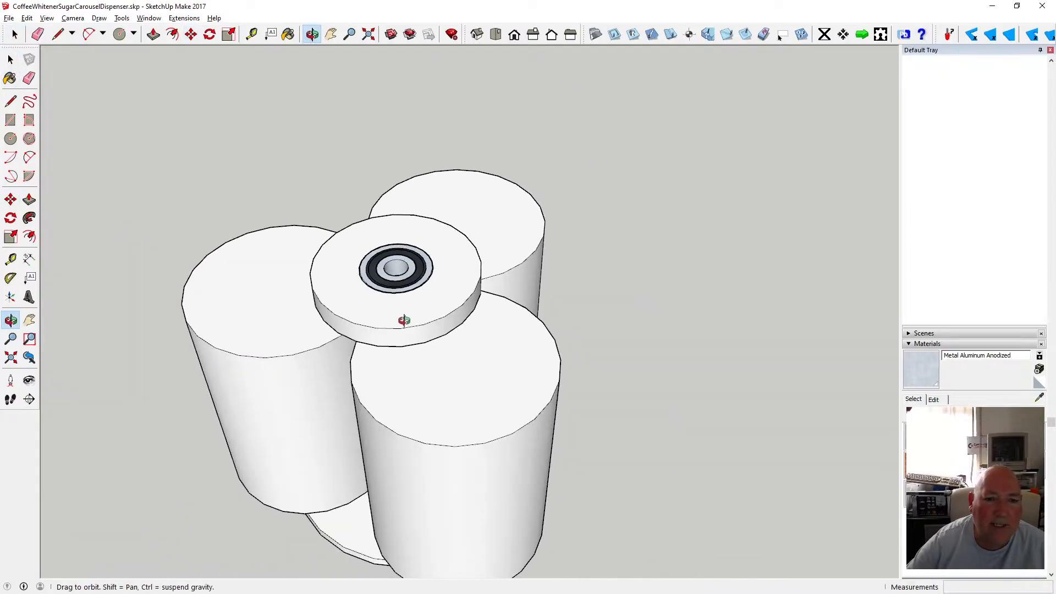
drag(403, 320, 517, 321)
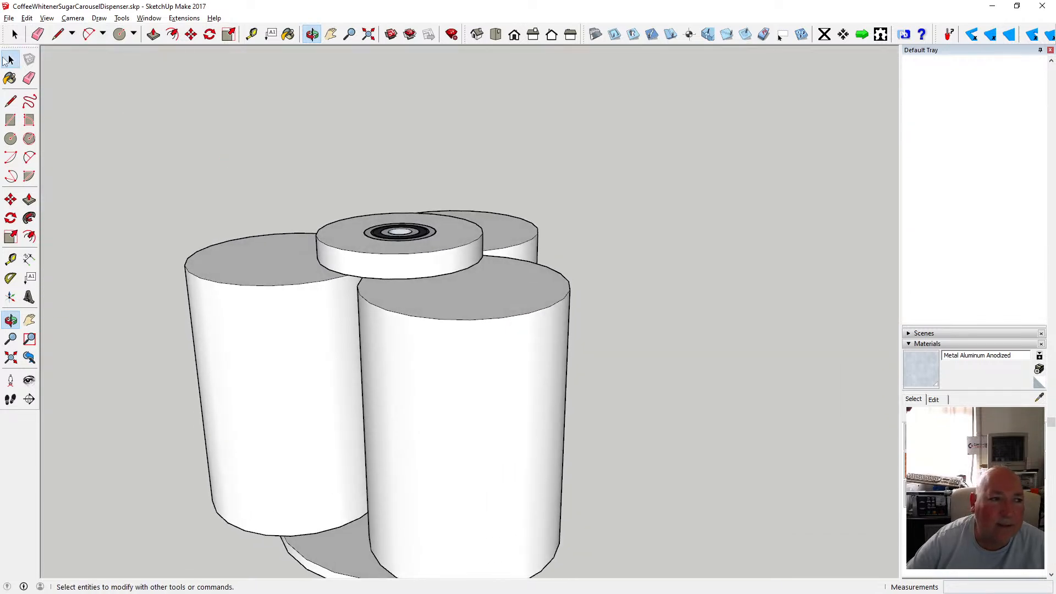
click(10, 59)
right_click(391, 251)
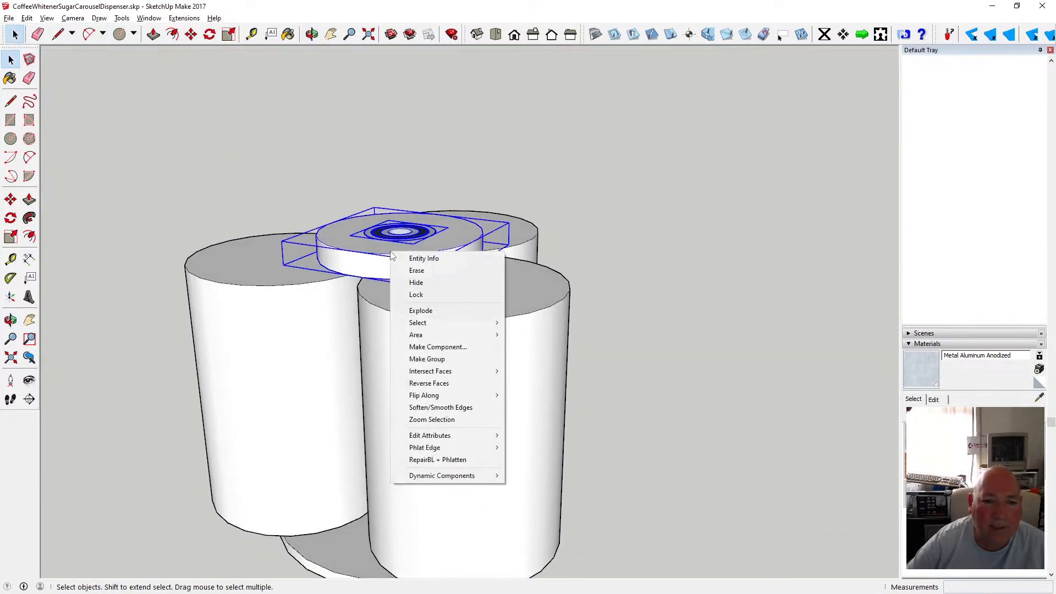
click(460, 359)
click(581, 228)
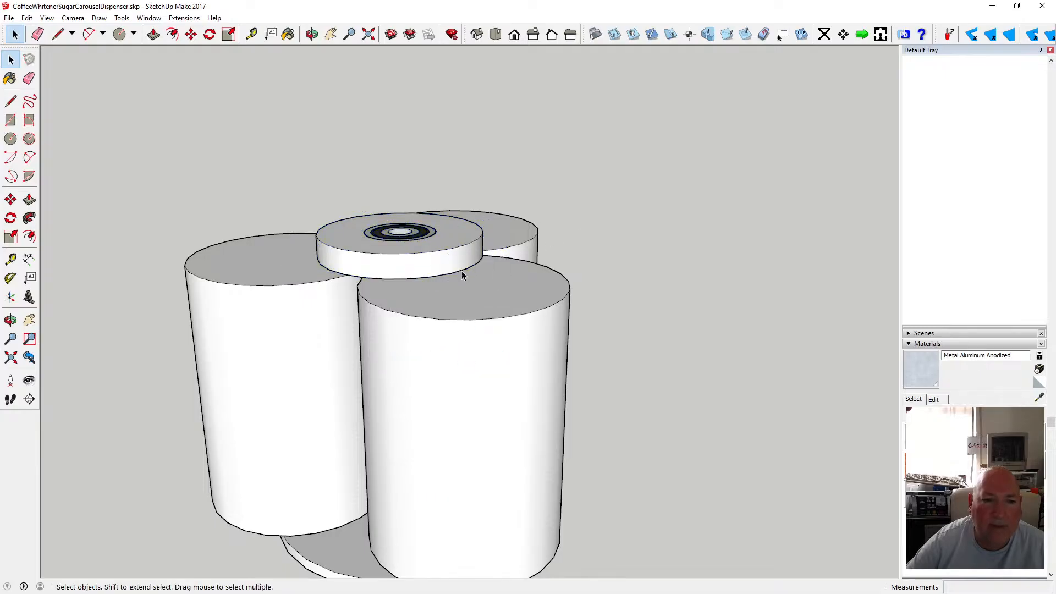
Select the disc-and-bearing group and measure the height of a canister with the Tape Measure.
scroll(464, 264, down, 3)
scroll(433, 258, up, 3)
scroll(433, 261, down, 2)
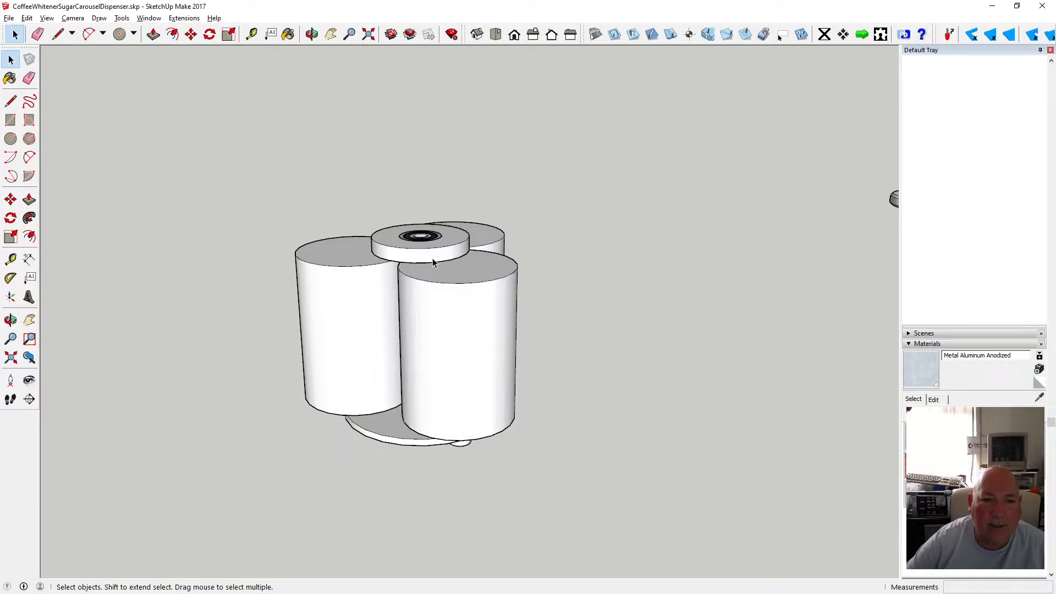
click(312, 34)
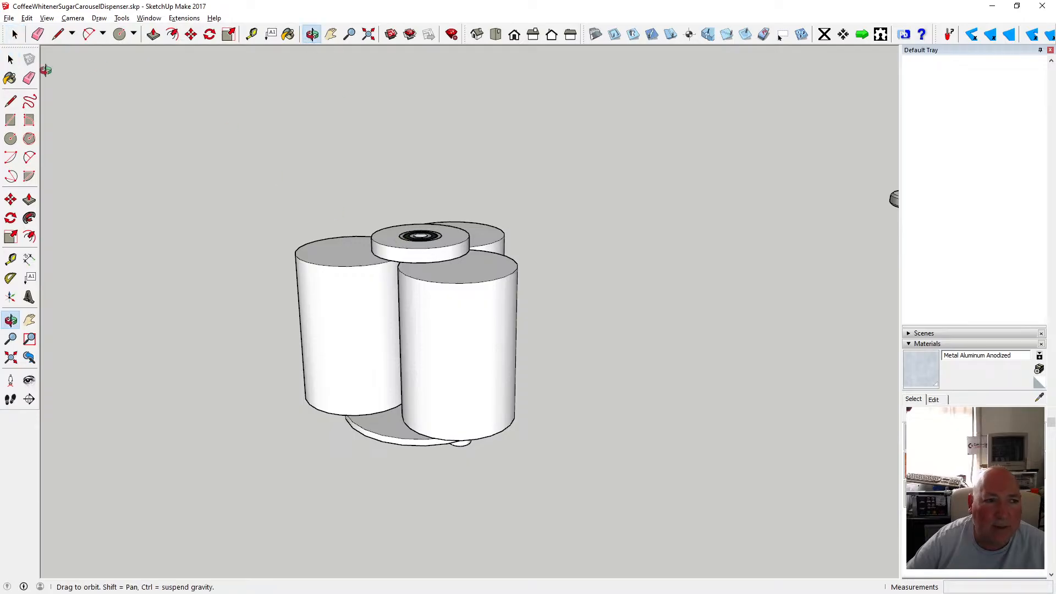
click(11, 59)
click(395, 248)
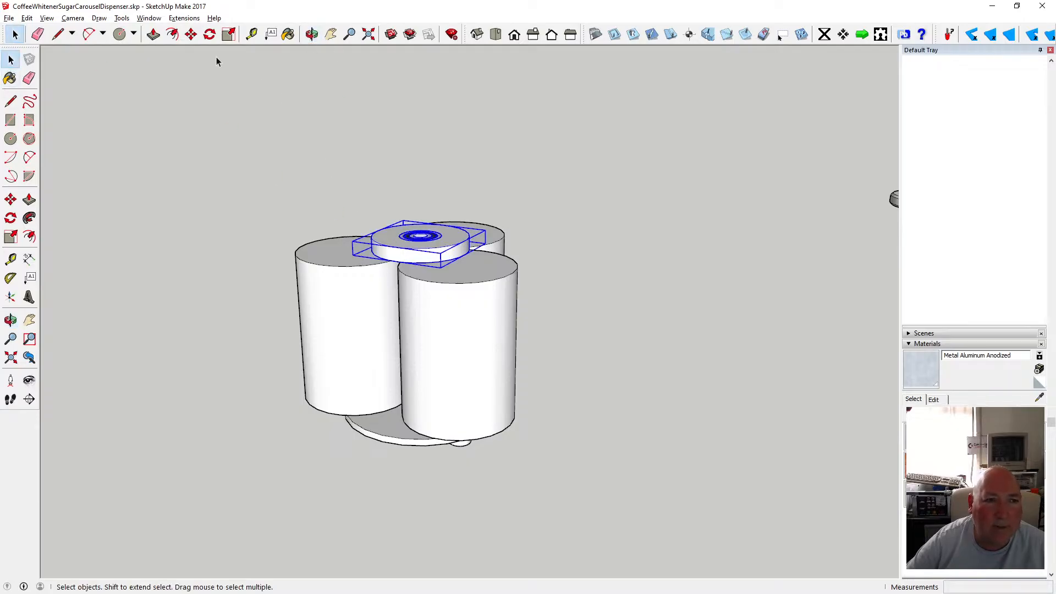
click(191, 34)
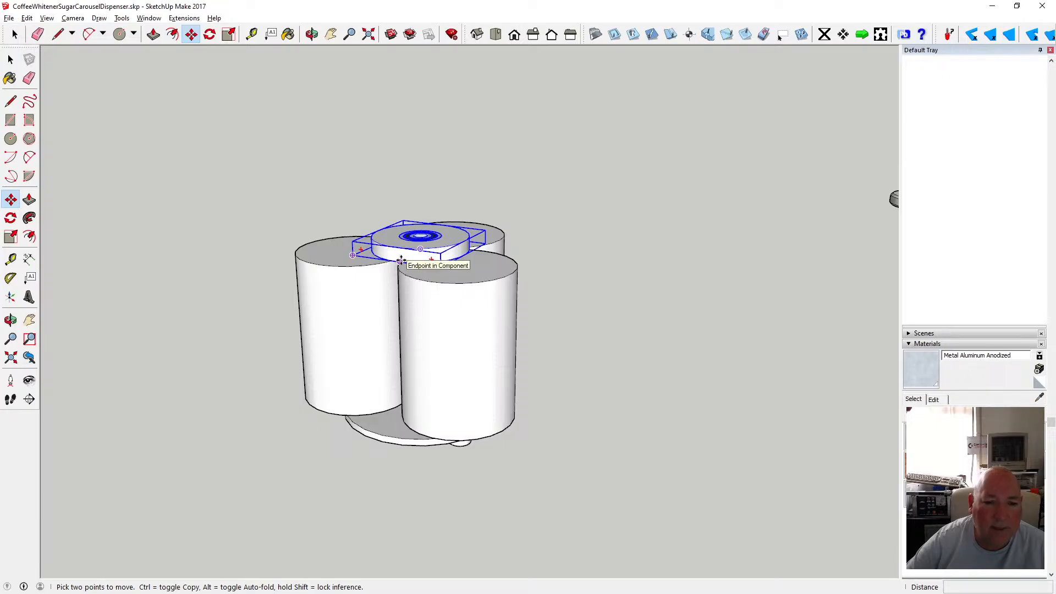
click(252, 34)
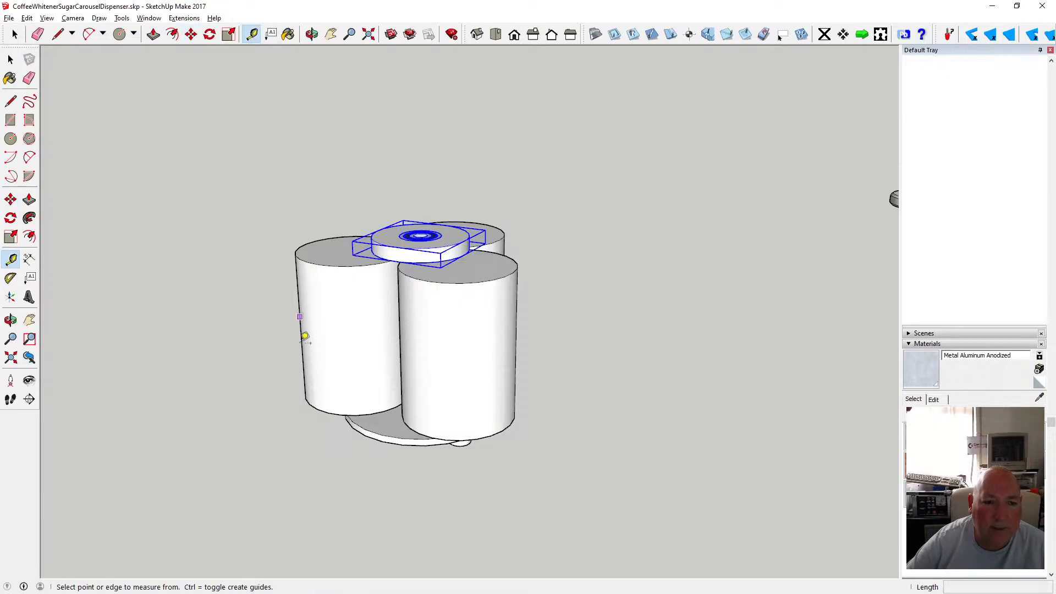
click(327, 412)
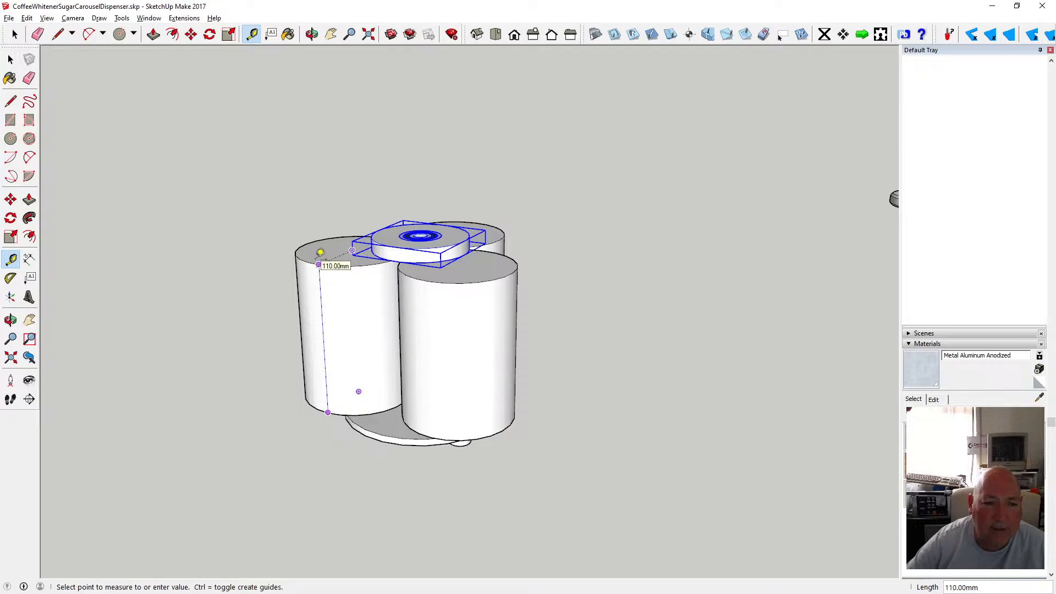
Move the disc-and-bearing group 120 mm down along the blue axis beneath the canisters.
click(15, 34)
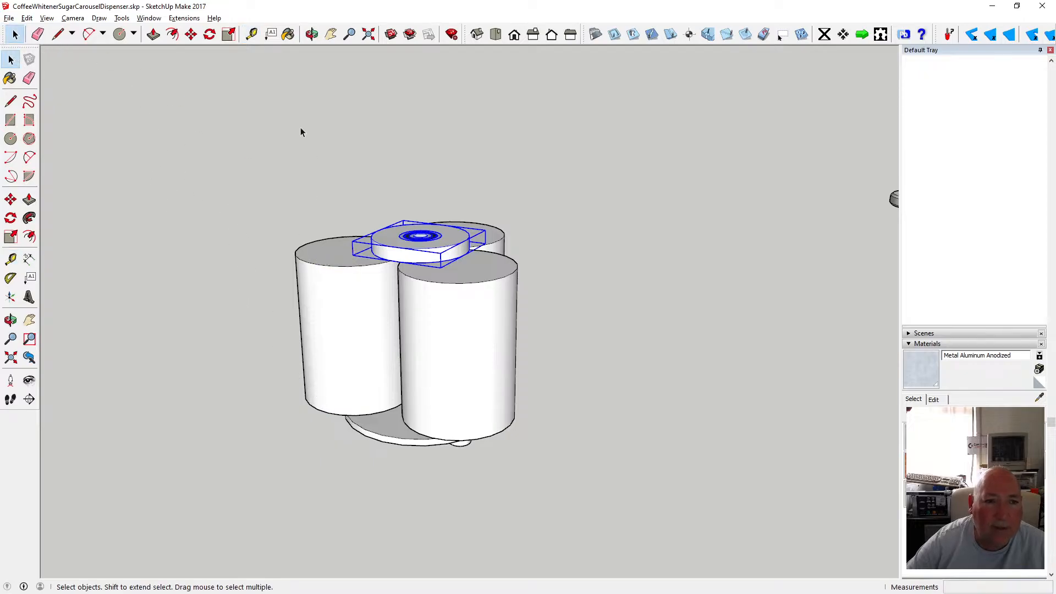
click(191, 35)
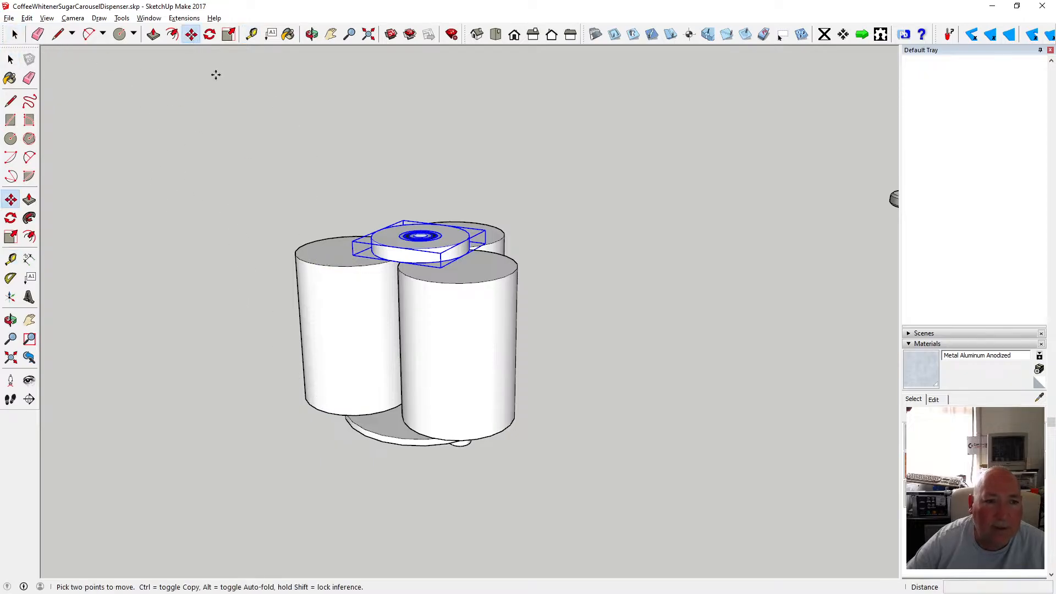
click(405, 248)
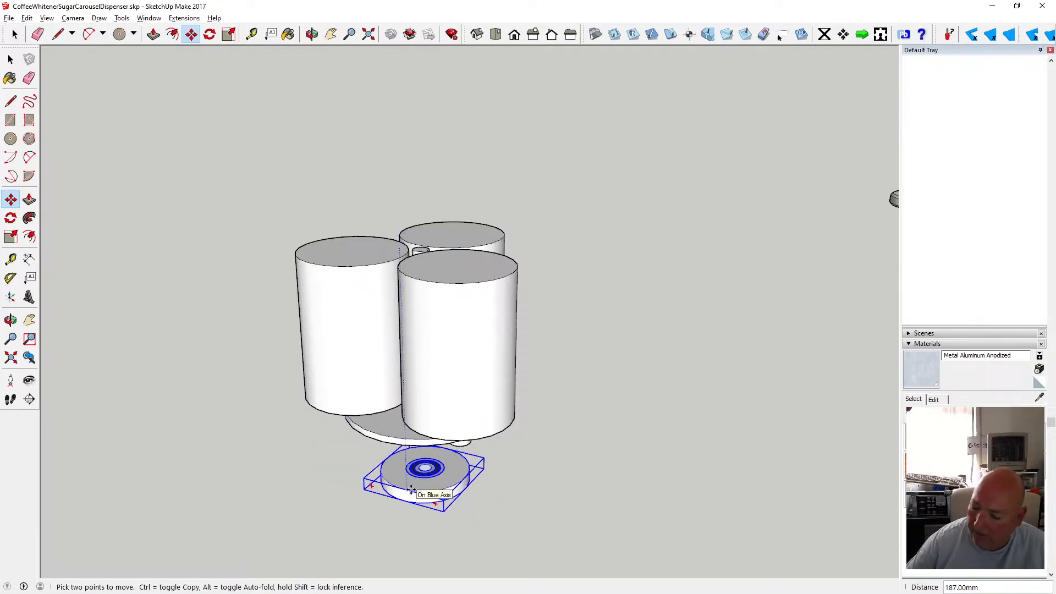
text(120)
key(Return)
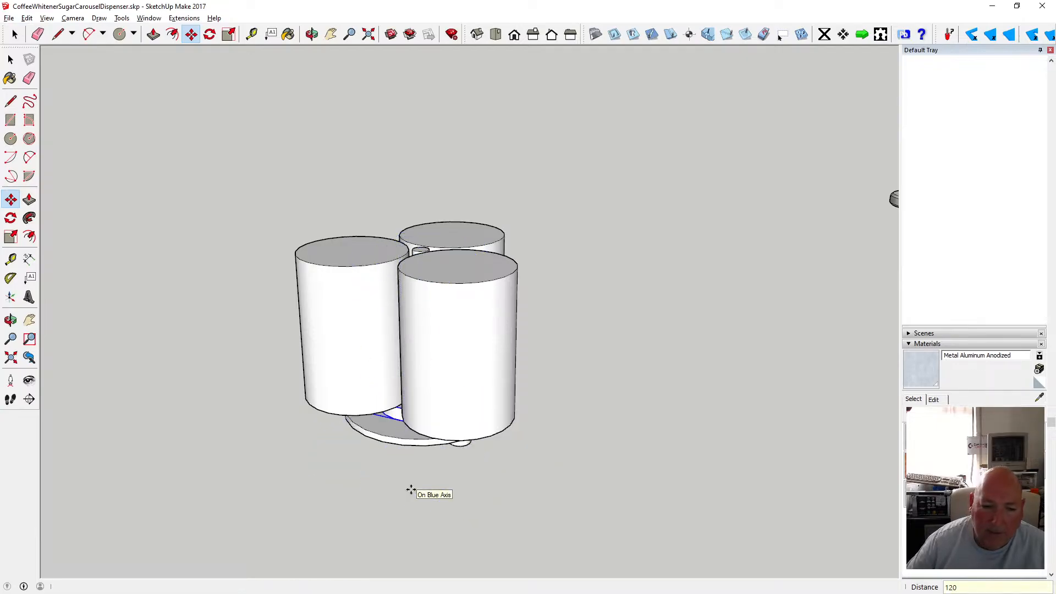
Orbit and zoom around the canisters and turntable disc to examine the underside of the assembly.
click(312, 34)
drag(456, 246, 436, 227)
scroll(279, 314, up, 5)
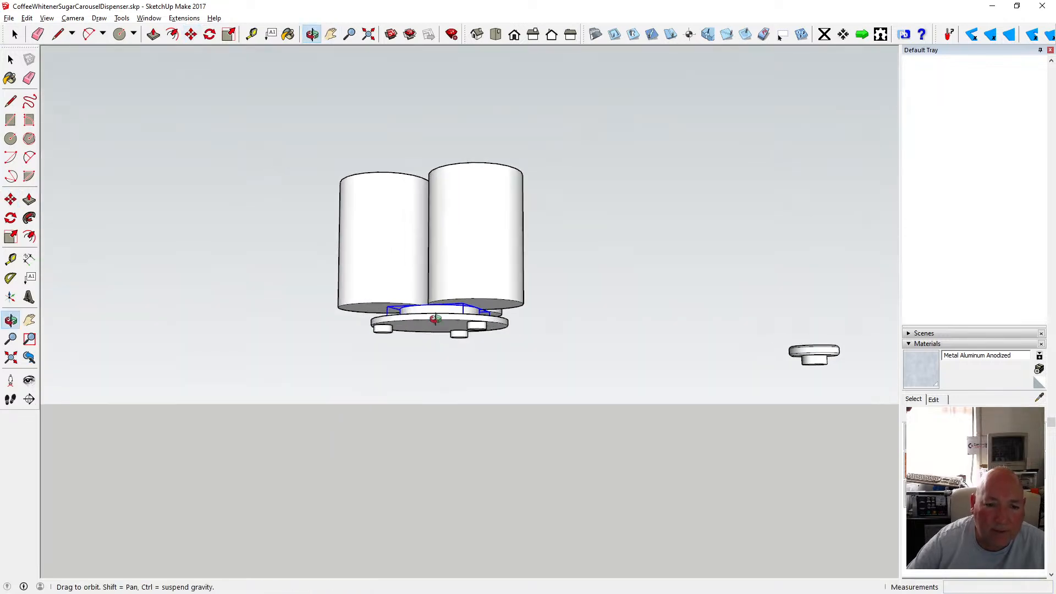
drag(278, 315, 460, 359)
scroll(459, 314, up, 3)
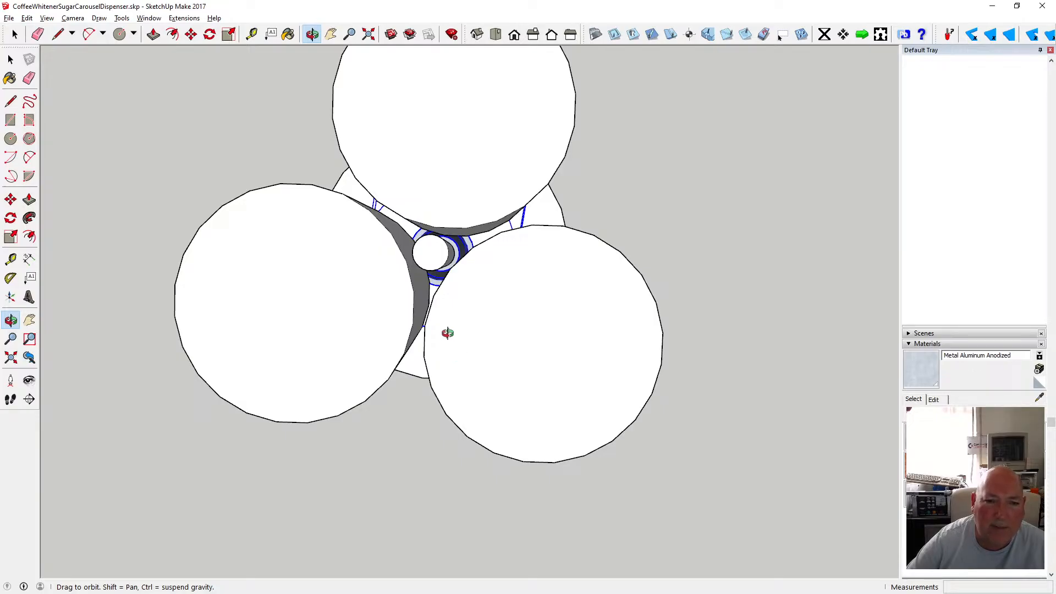
scroll(432, 250, up, 6)
scroll(435, 251, down, 2)
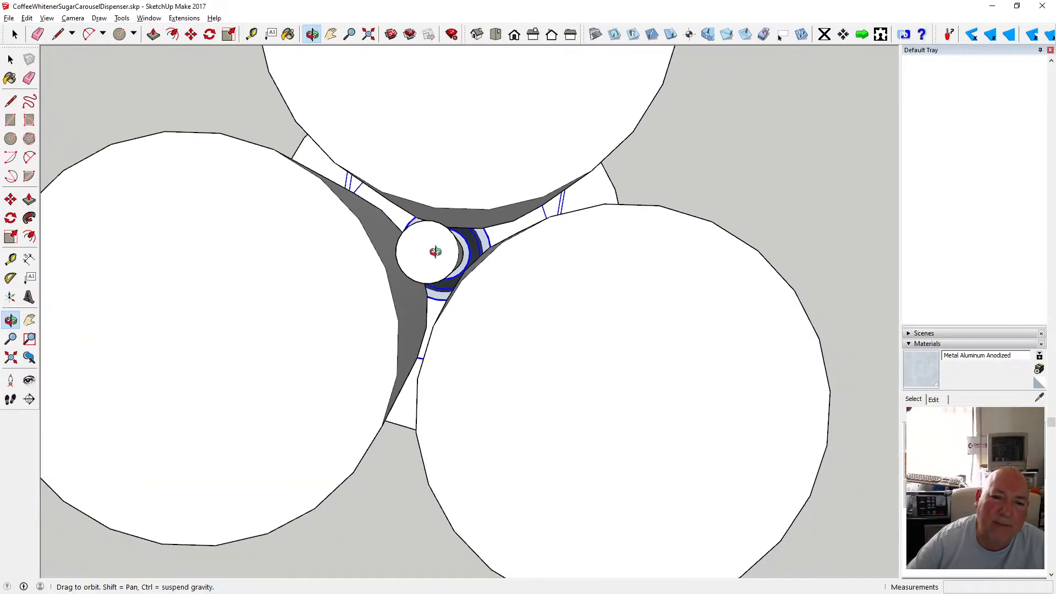
scroll(435, 251, down, 4)
scroll(476, 217, up, 2)
drag(445, 255, 424, 345)
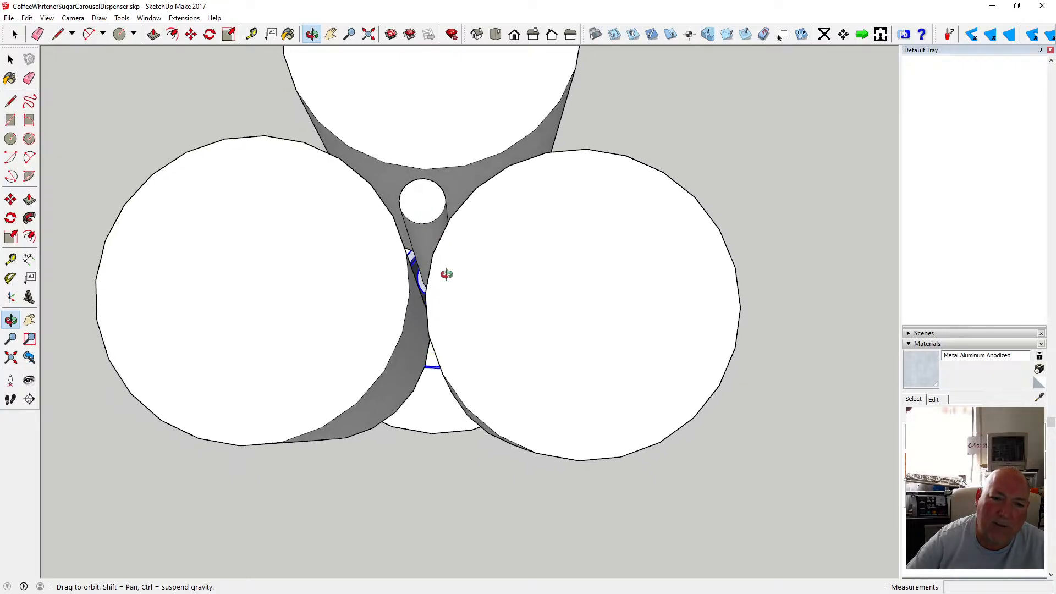
scroll(427, 252, down, 1)
scroll(427, 252, up, 5)
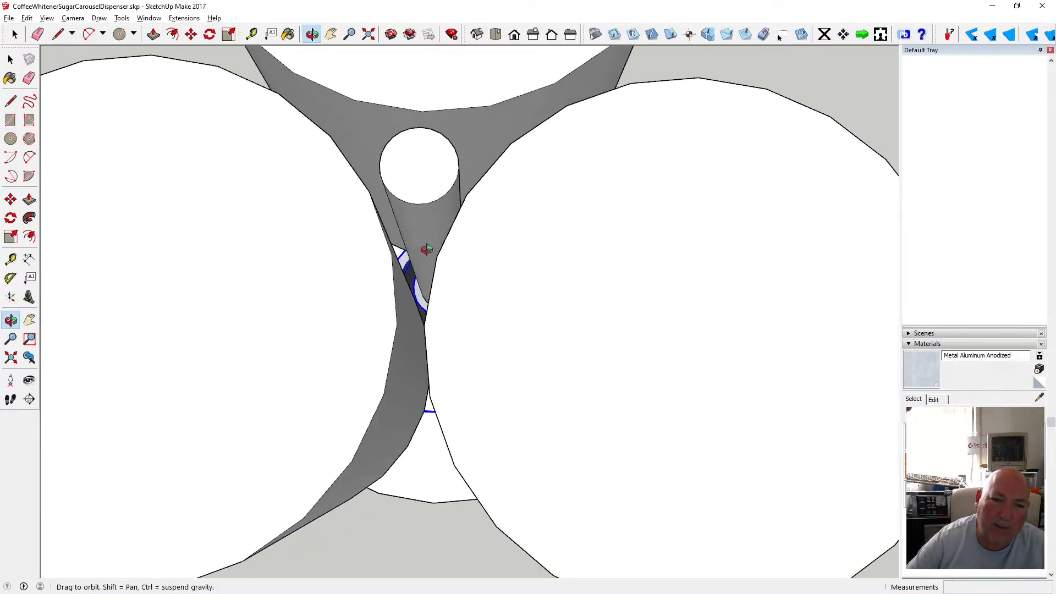
mouse_move(418, 354)
mouse_down()
mouse_move(455, 295)
mouse_move(432, 273)
mouse_move(446, 243)
mouse_move(424, 316)
mouse_move(417, 285)
mouse_move(405, 344)
mouse_move(448, 295)
mouse_move(437, 308)
mouse_move(439, 282)
mouse_move(404, 372)
mouse_move(421, 345)
mouse_move(417, 355)
mouse_up()
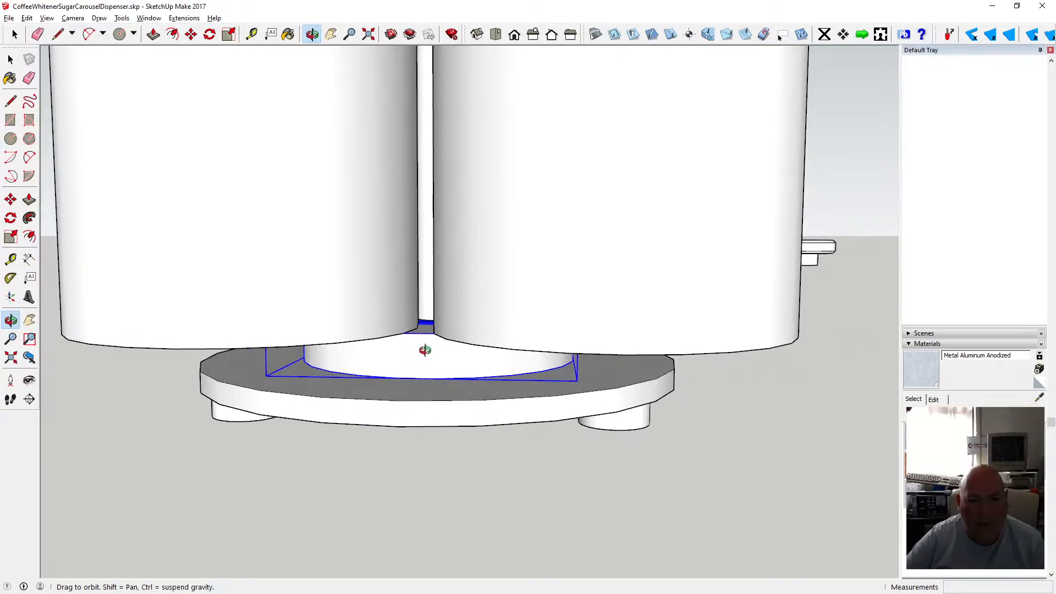
scroll(424, 365, up, 2)
scroll(424, 364, up, 1)
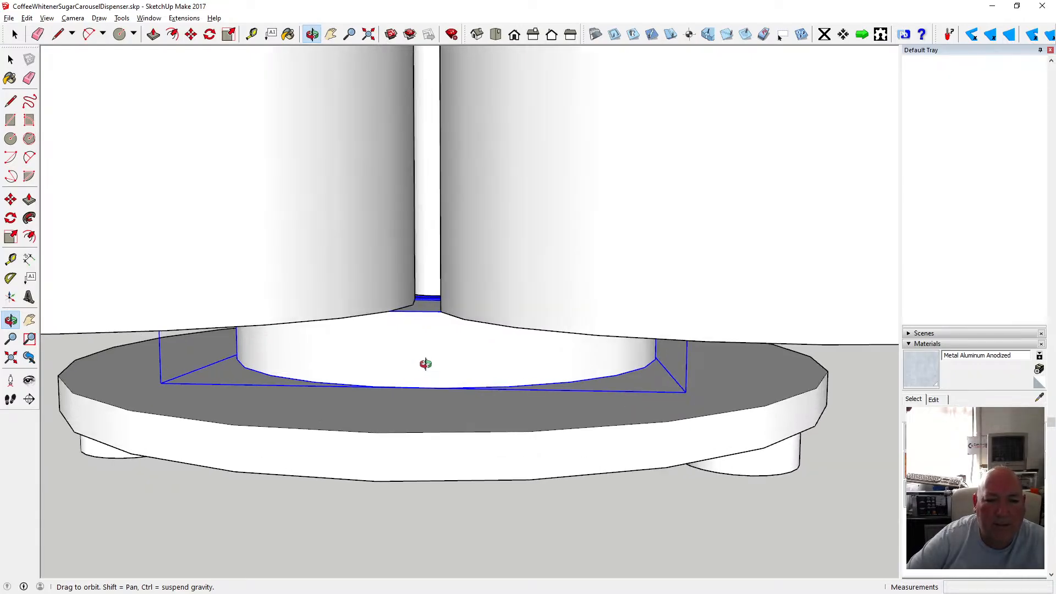
scroll(425, 363, down, 6)
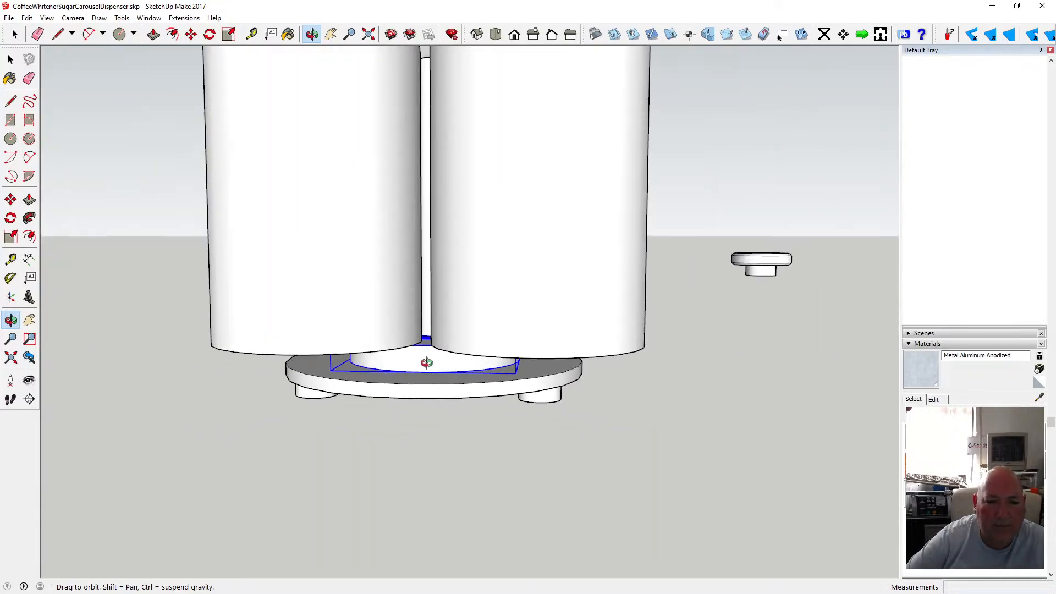
Undo the move of the disc-and-bearing group beneath the canisters.
click(27, 17)
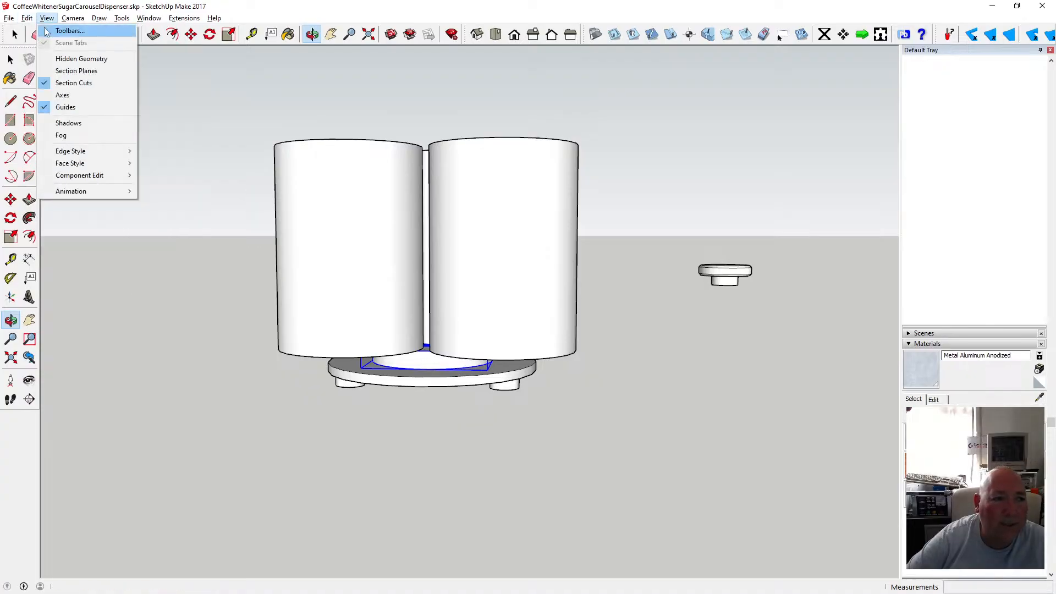
click(50, 31)
drag(377, 111, 372, 278)
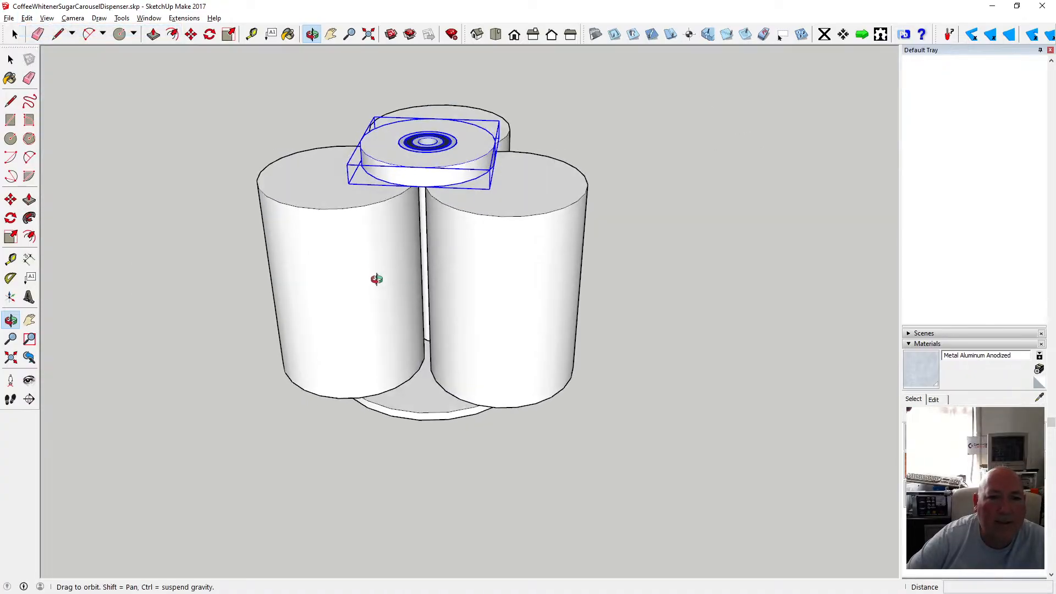
scroll(432, 187, up, 2)
scroll(432, 187, up, 1)
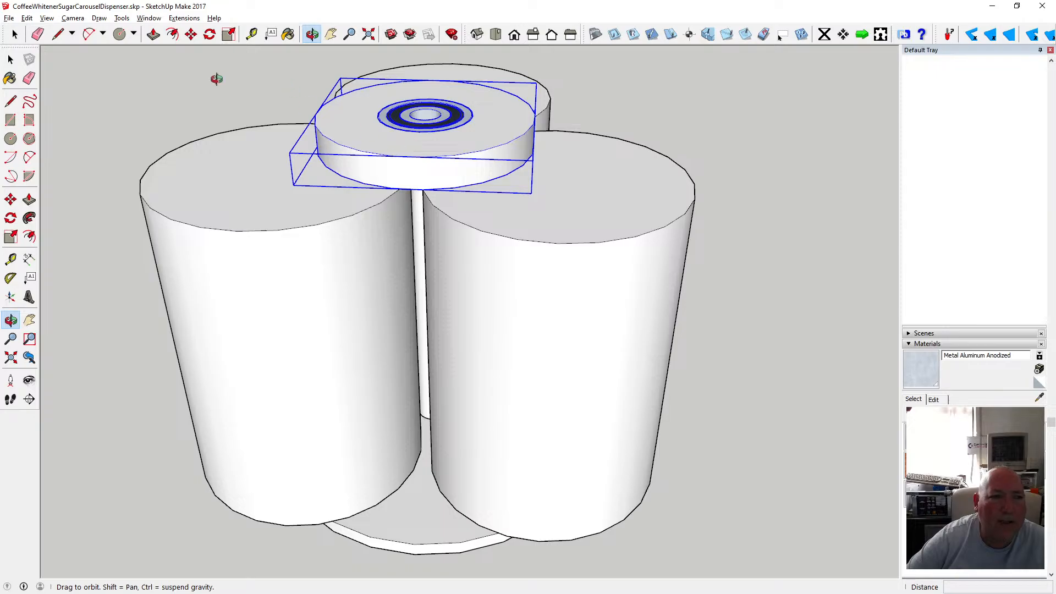
Flip the disc-and-bearing group along its blue axis.
key(space)
right_click(412, 147)
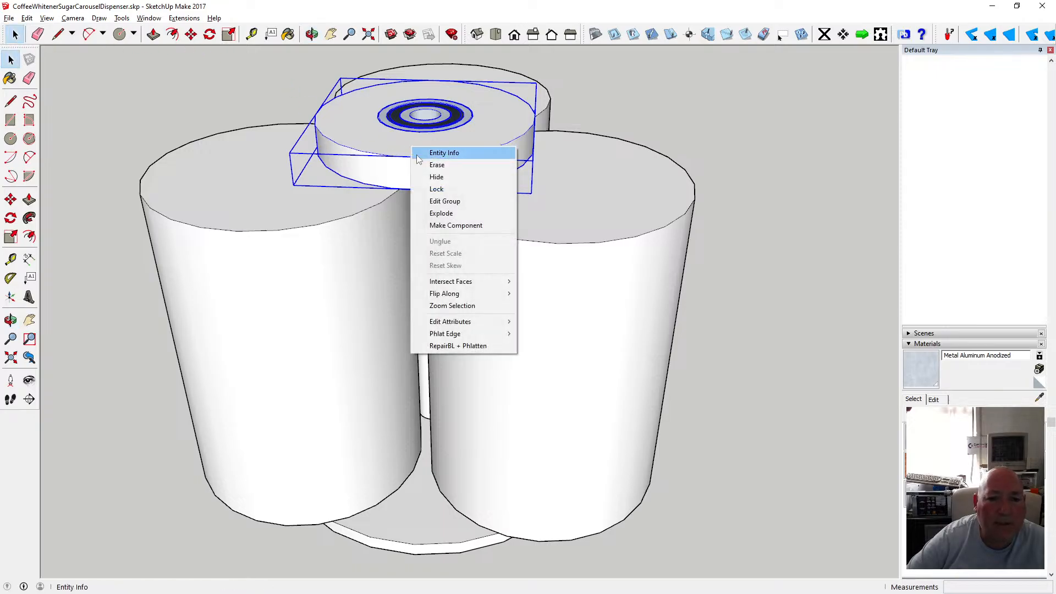
mouse_move(473, 295)
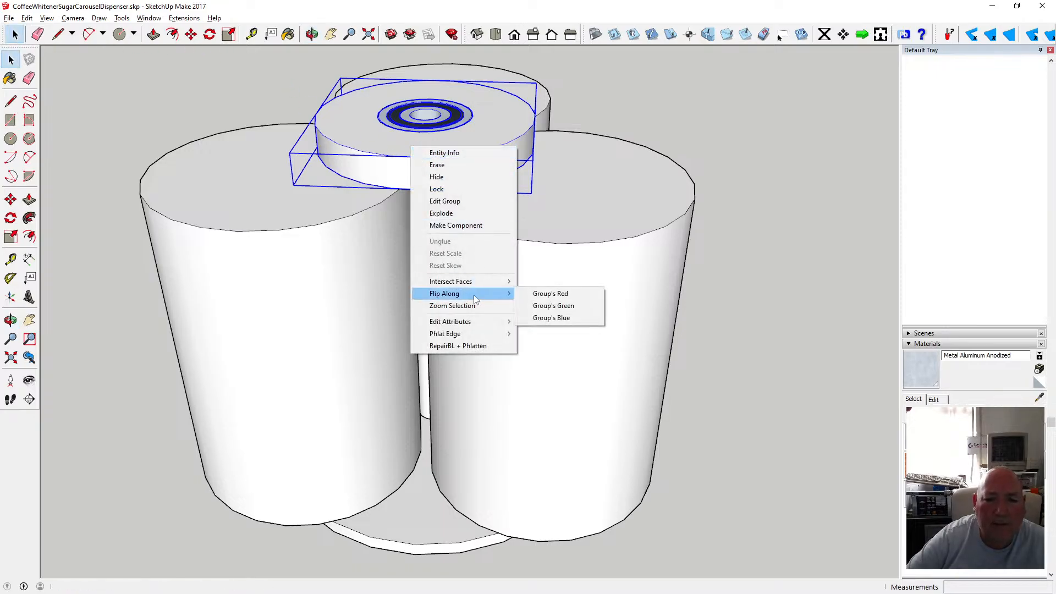
click(558, 319)
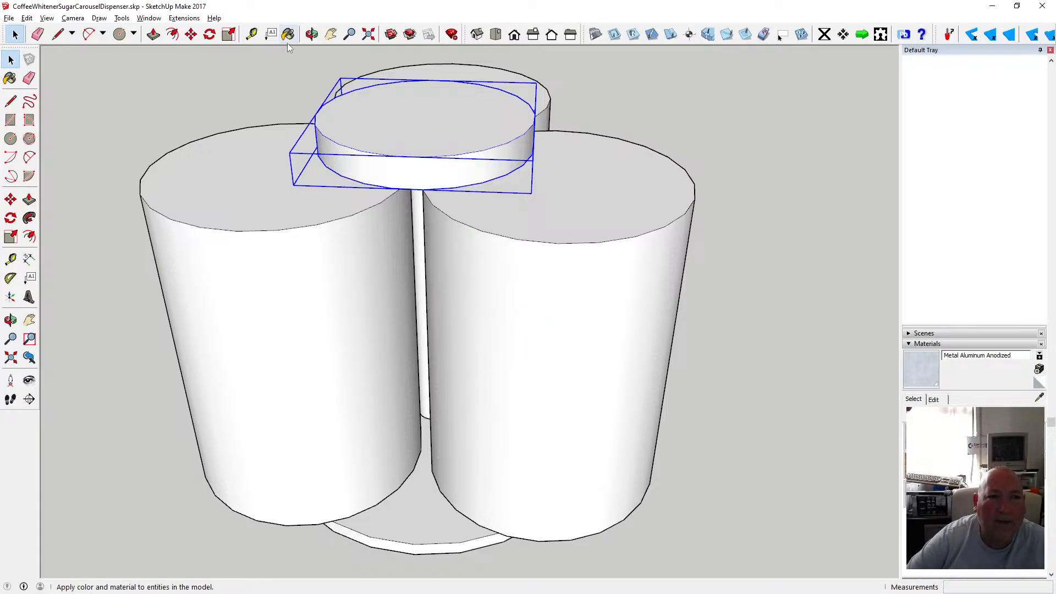
Switch the face style to X-ray to see through the canisters and disc.
click(47, 18)
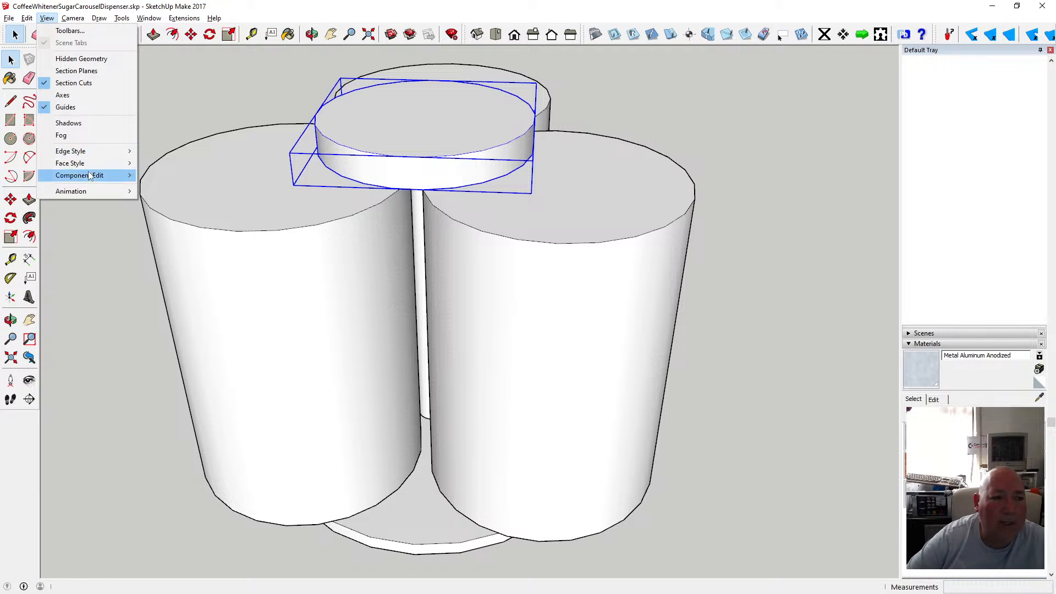
click(165, 163)
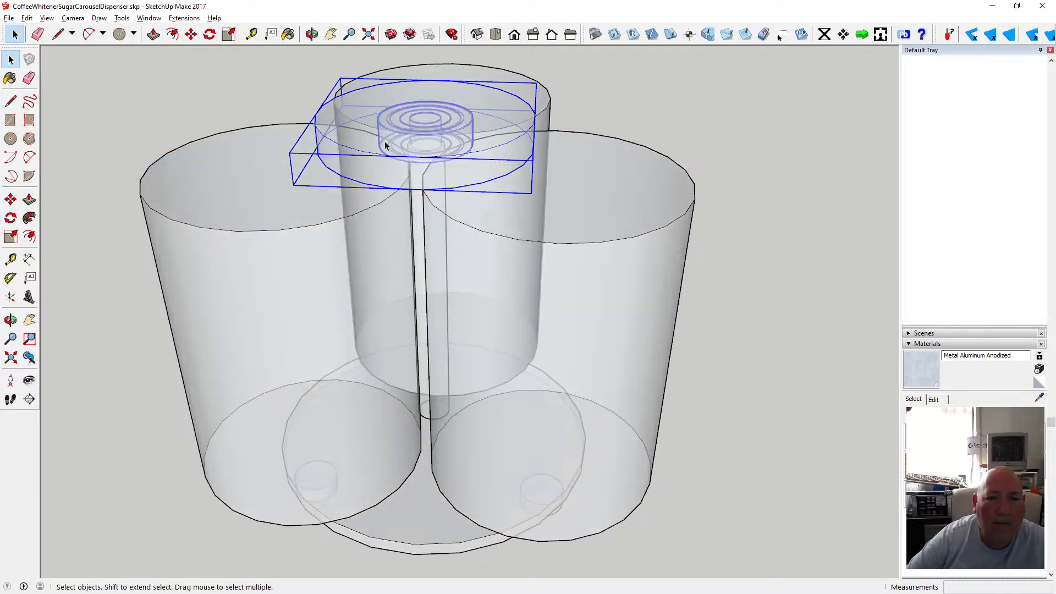
click(311, 34)
drag(330, 61, 451, 104)
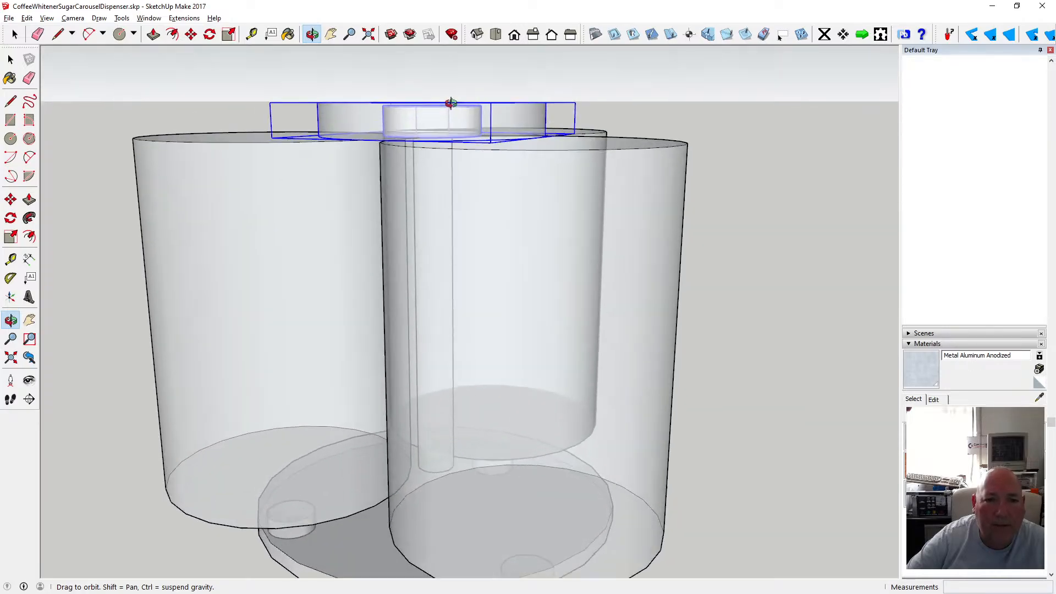
scroll(412, 127, up, 10)
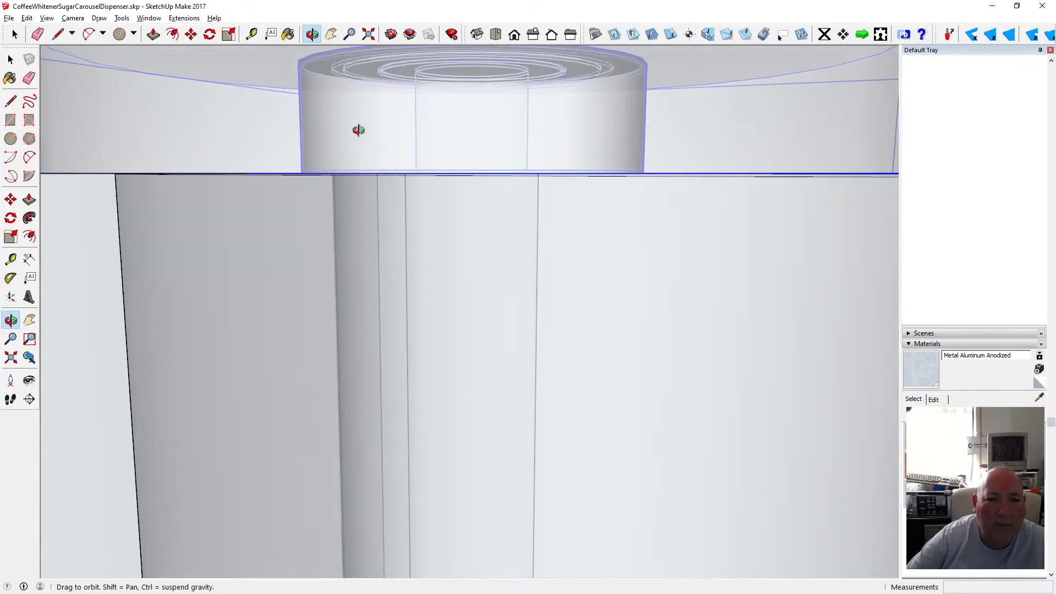
drag(358, 130, 450, 142)
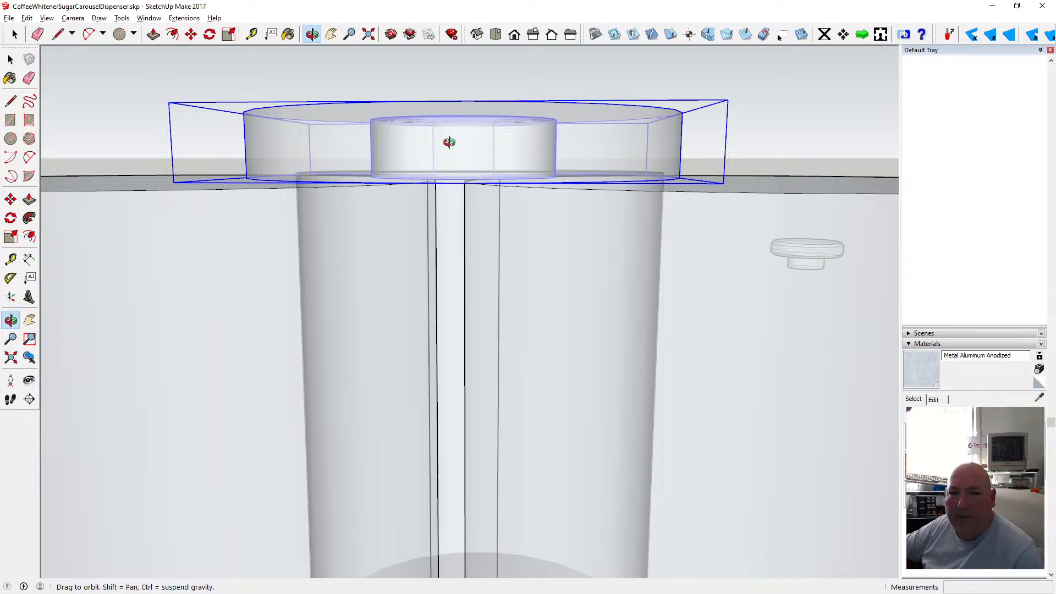
Measure the thickness of the disc-and-bearing group with the Tape Measure.
click(252, 34)
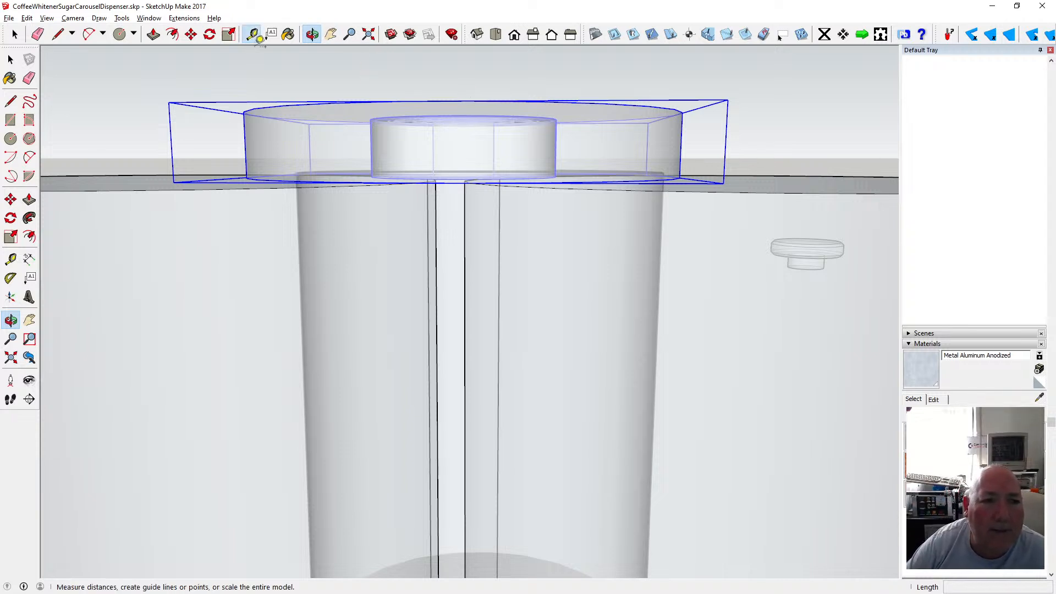
click(247, 177)
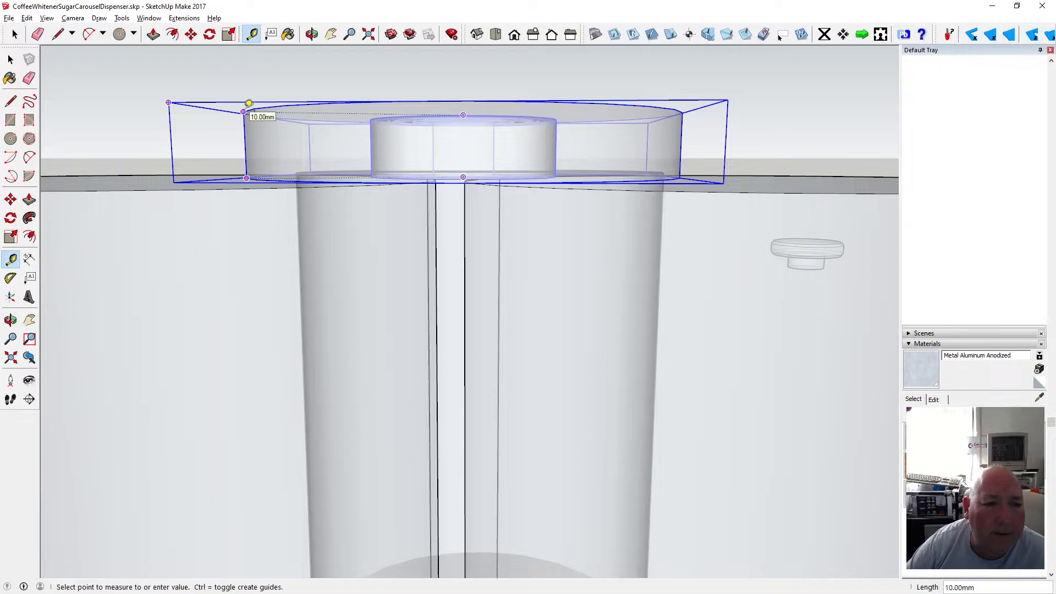
key(space)
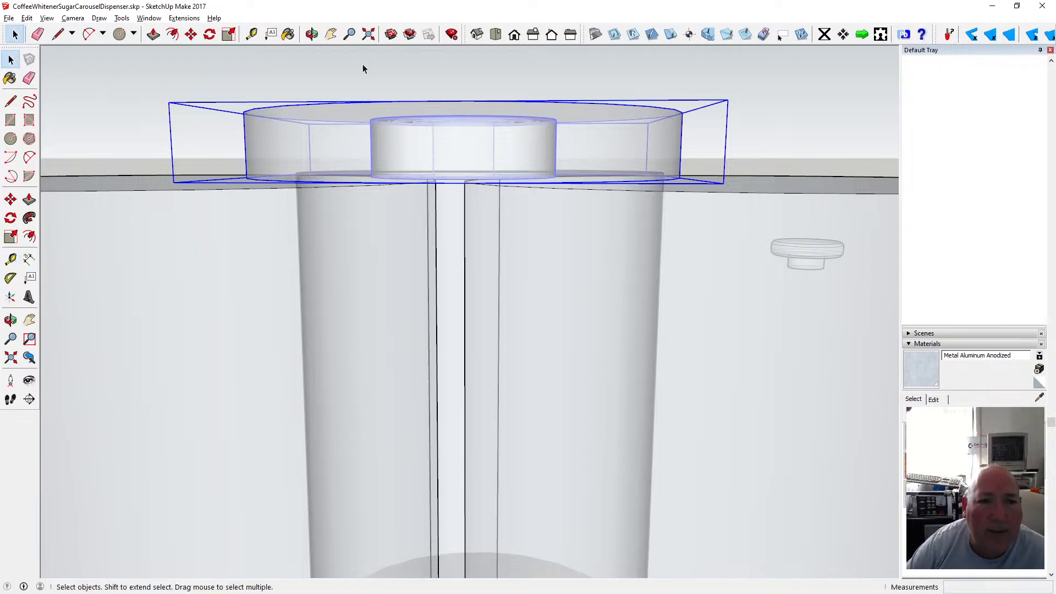
click(312, 34)
drag(396, 110, 424, 111)
scroll(510, 149, down, 5)
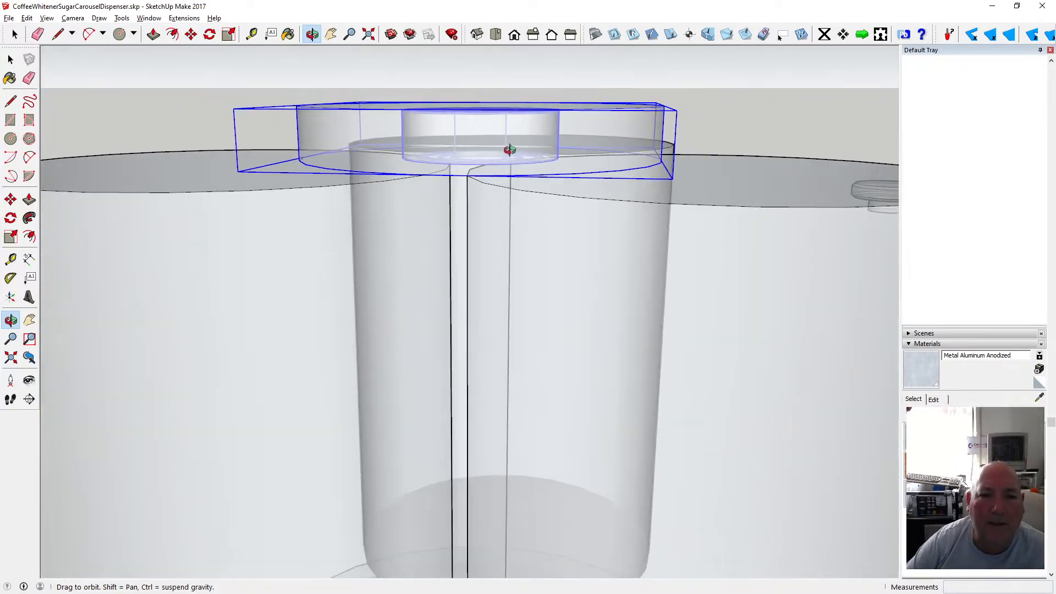
mouse_move(497, 156)
mouse_down()
mouse_move(485, 125)
mouse_move(479, 147)
mouse_up()
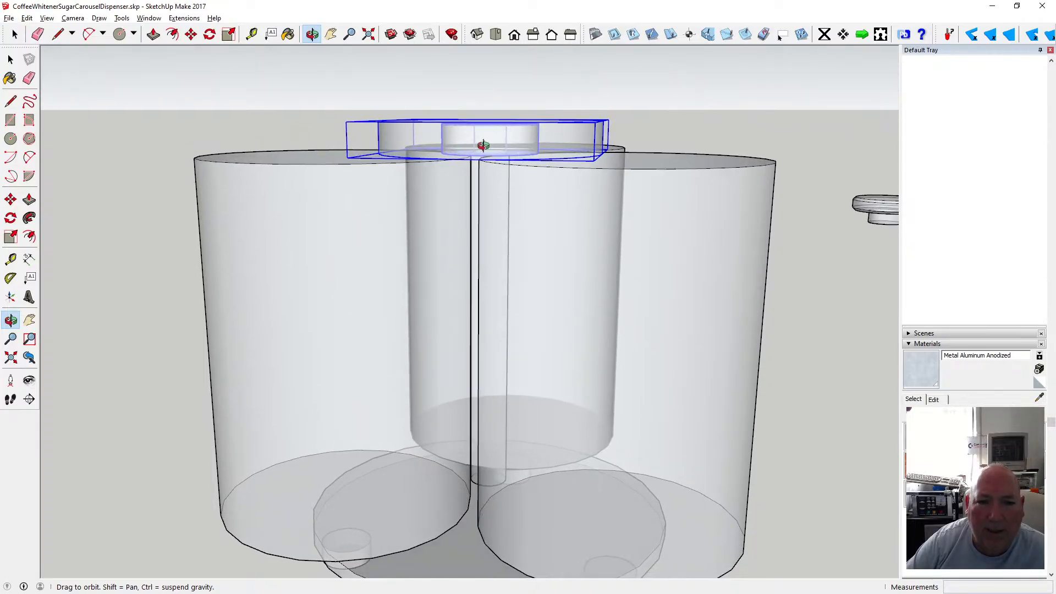
mouse_move(488, 142)
mouse_down()
mouse_move(492, 115)
mouse_move(505, 154)
mouse_move(484, 146)
mouse_up()
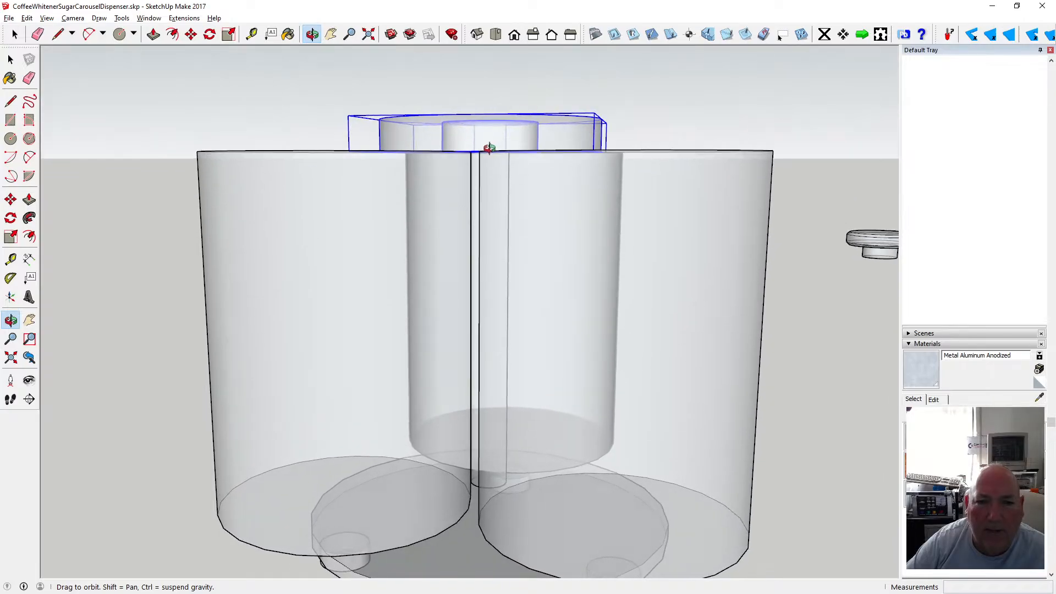
Move the disc-and-bearing group 1 mm along the blue axis.
click(154, 35)
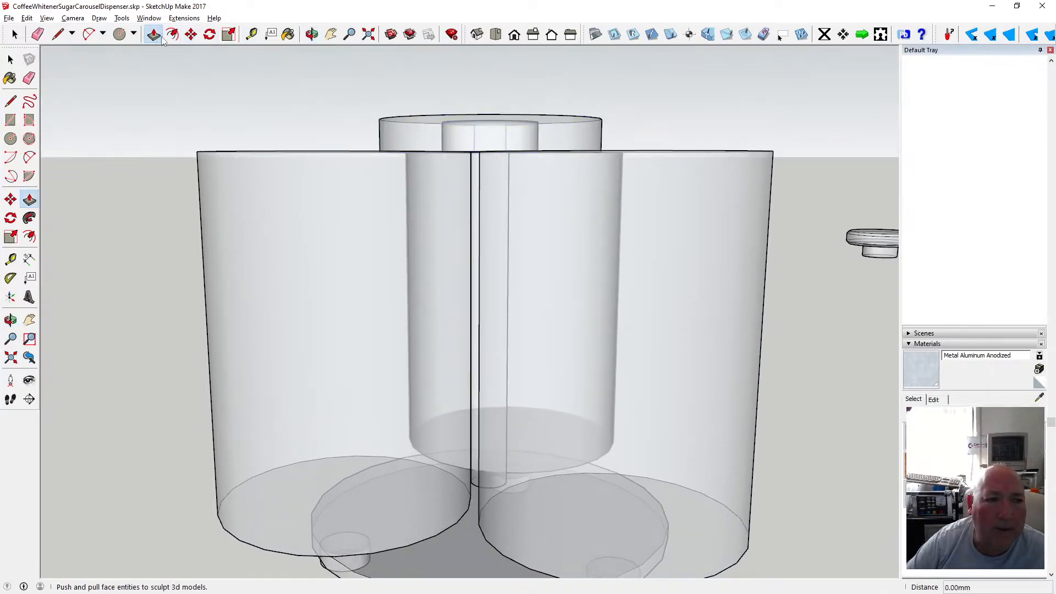
click(191, 34)
click(434, 107)
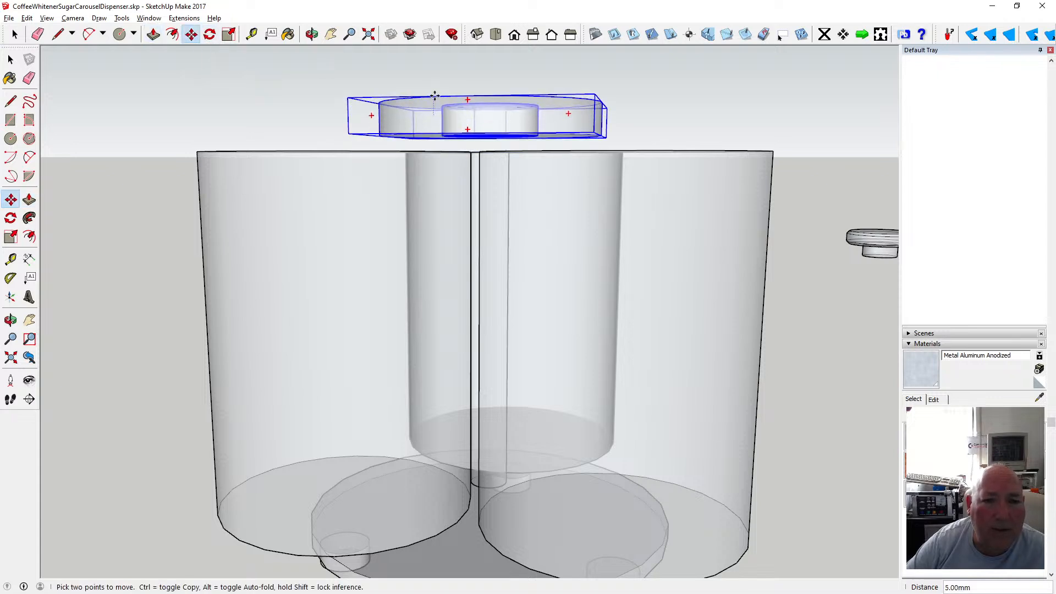
text(1)
key(Return)
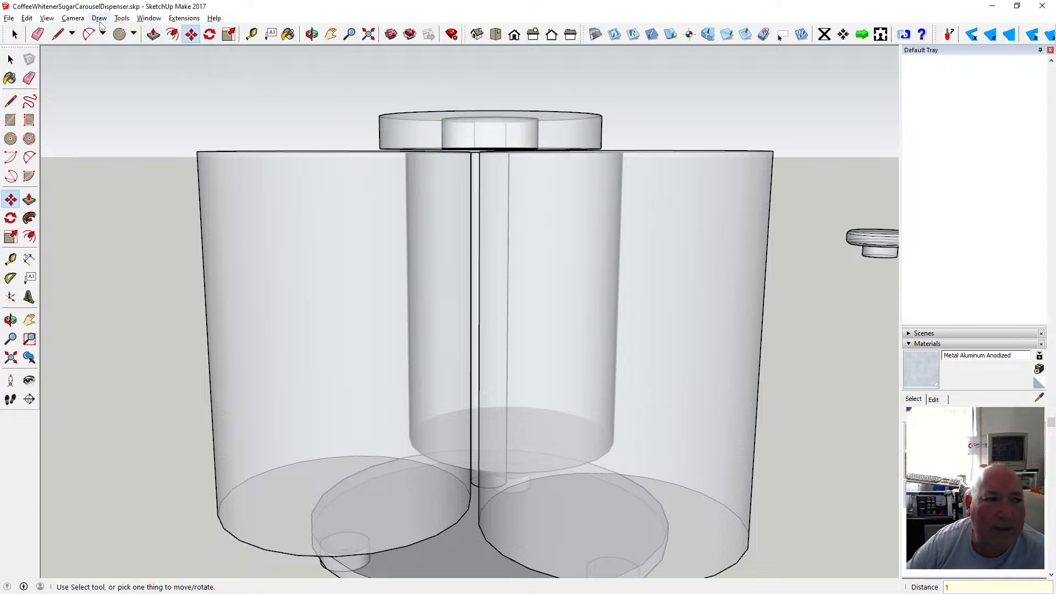
Draw a circle of 10 mm radius centred on the bearing on top of the disc.
click(312, 34)
drag(394, 88, 447, 222)
scroll(481, 188, down, 3)
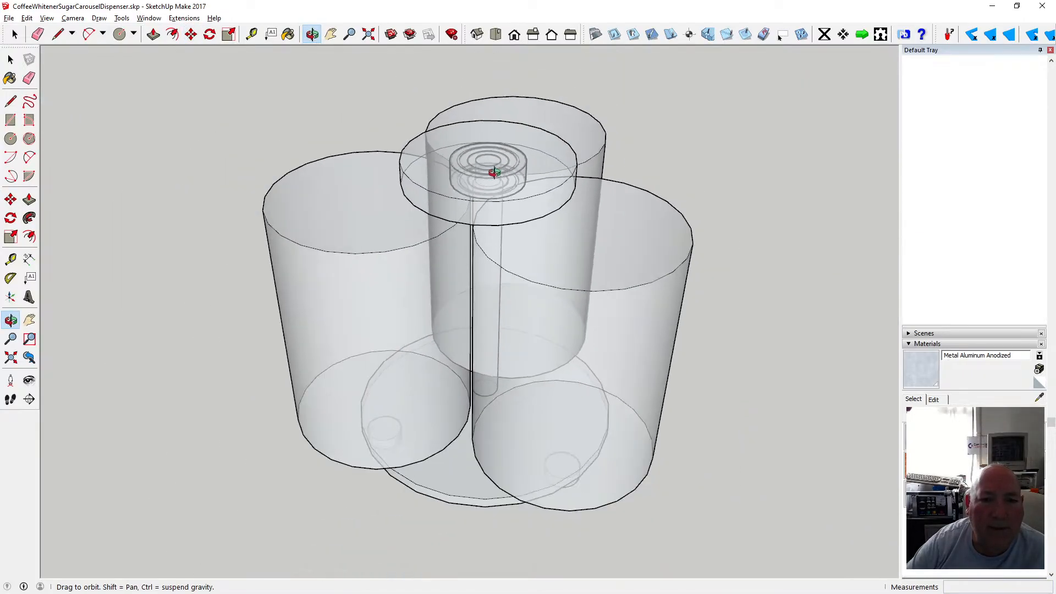
scroll(498, 165, up, 6)
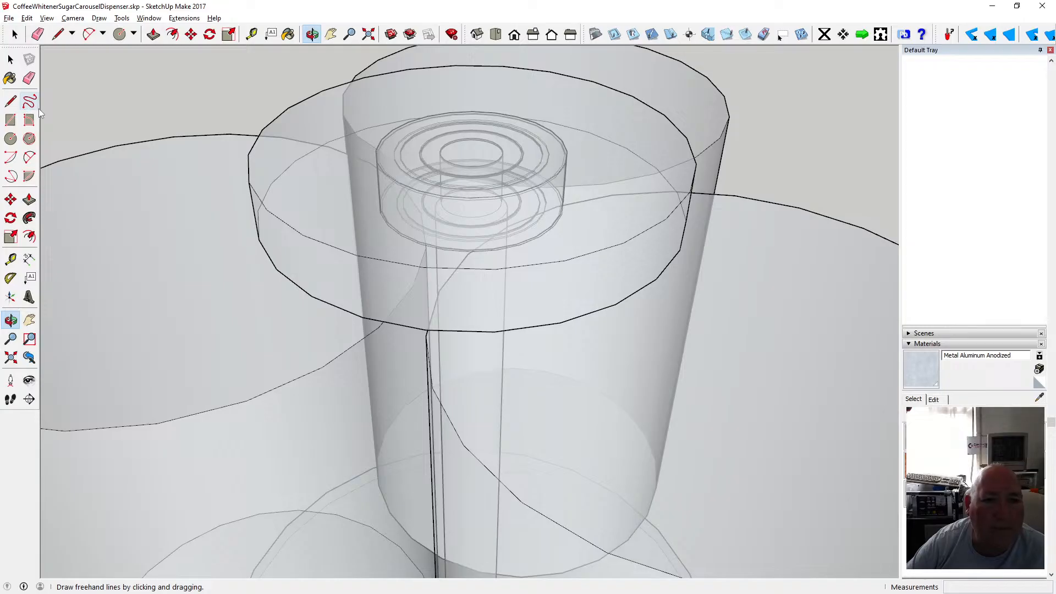
click(10, 138)
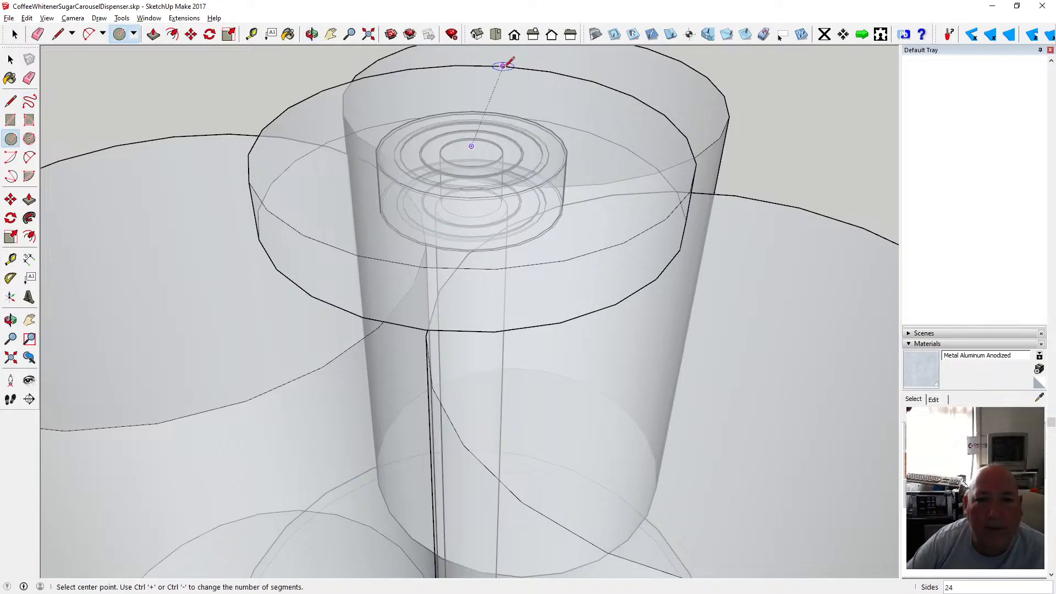
click(471, 146)
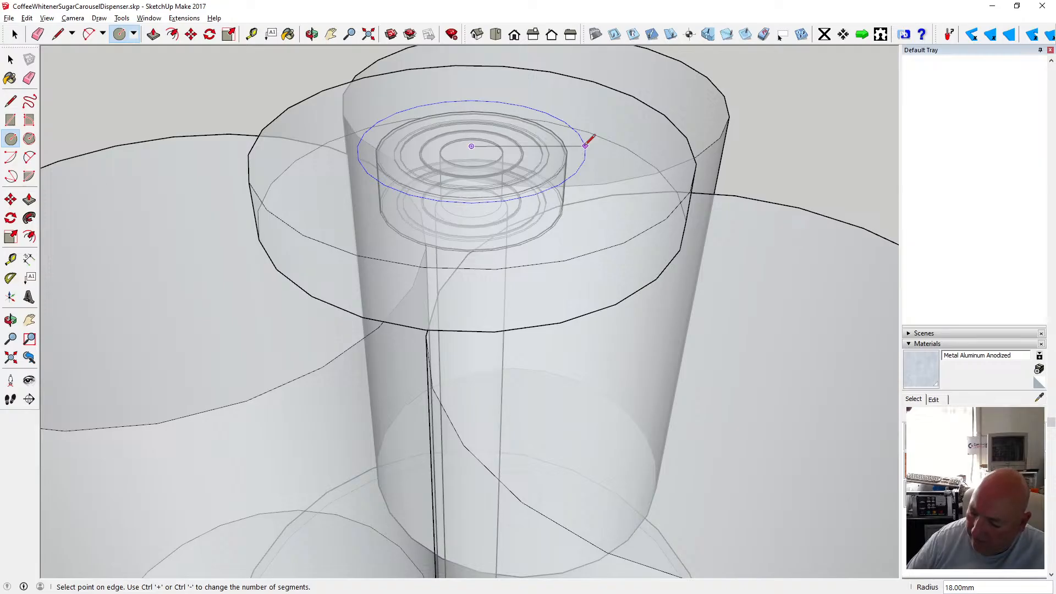
key(Return)
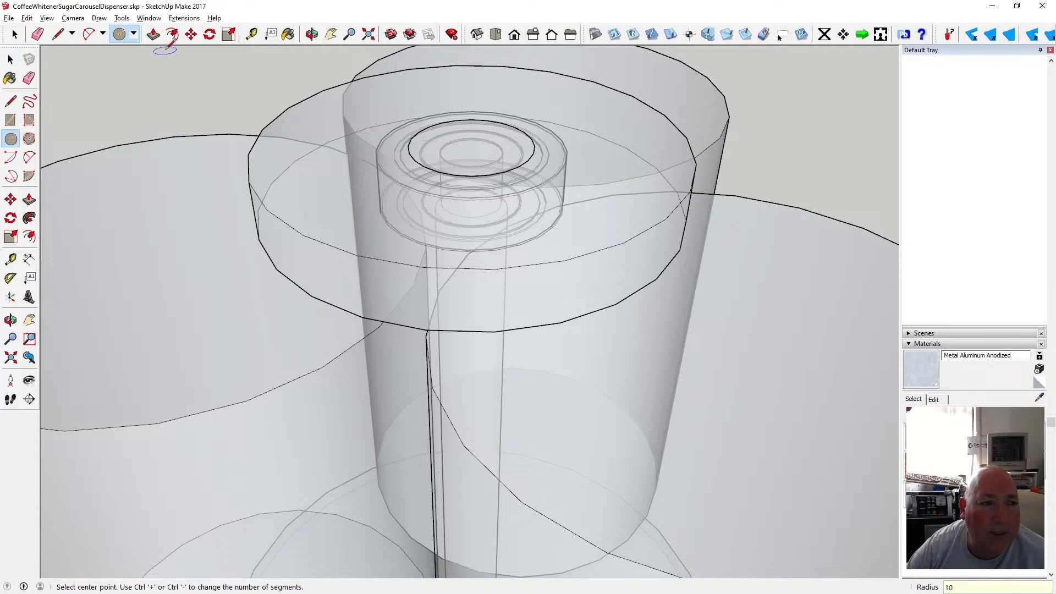
Switch the face style from X-ray back to shaded.
click(48, 18)
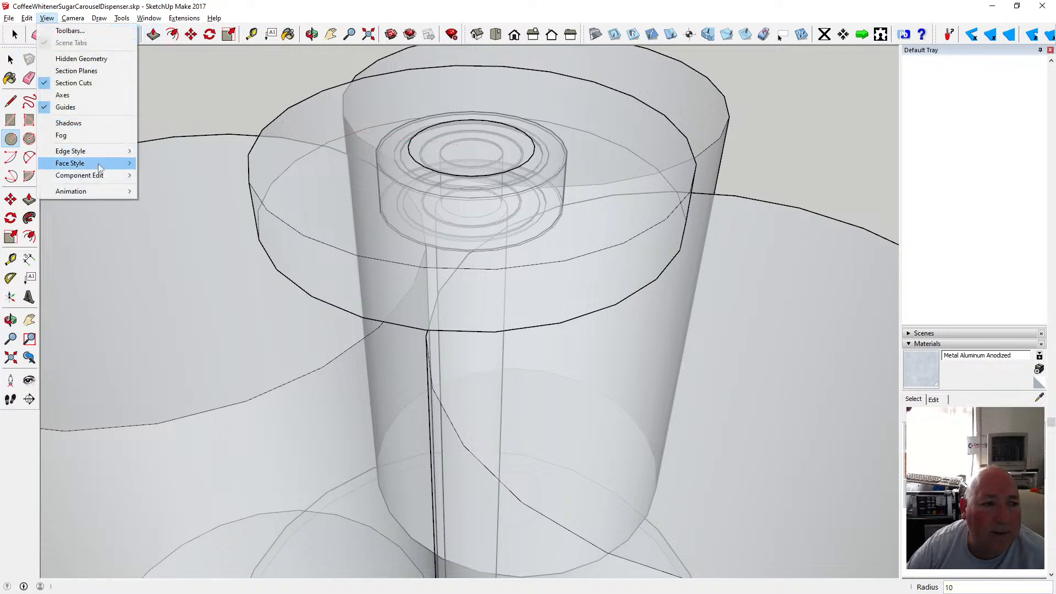
mouse_move(77, 160)
click(168, 161)
click(154, 34)
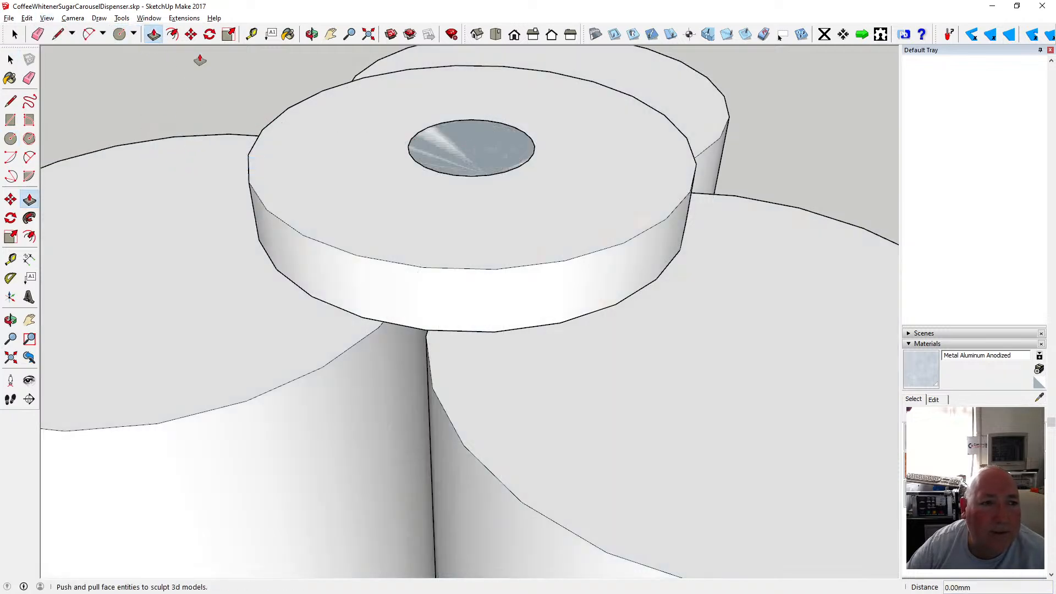
Pull the 10 mm circle on top of the disc up 1 mm to form a raised boss.
click(445, 133)
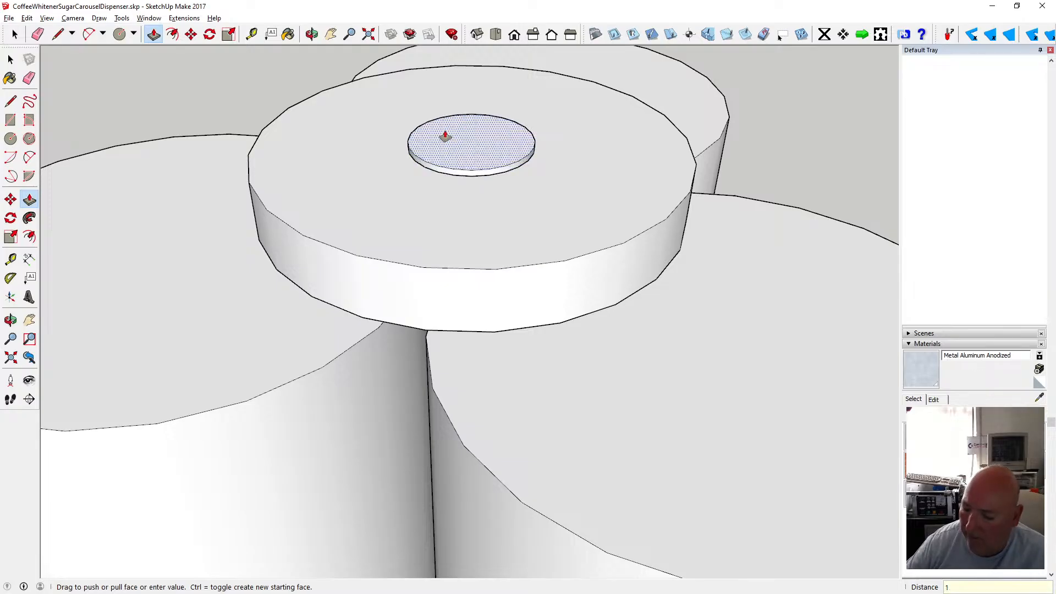
click(444, 134)
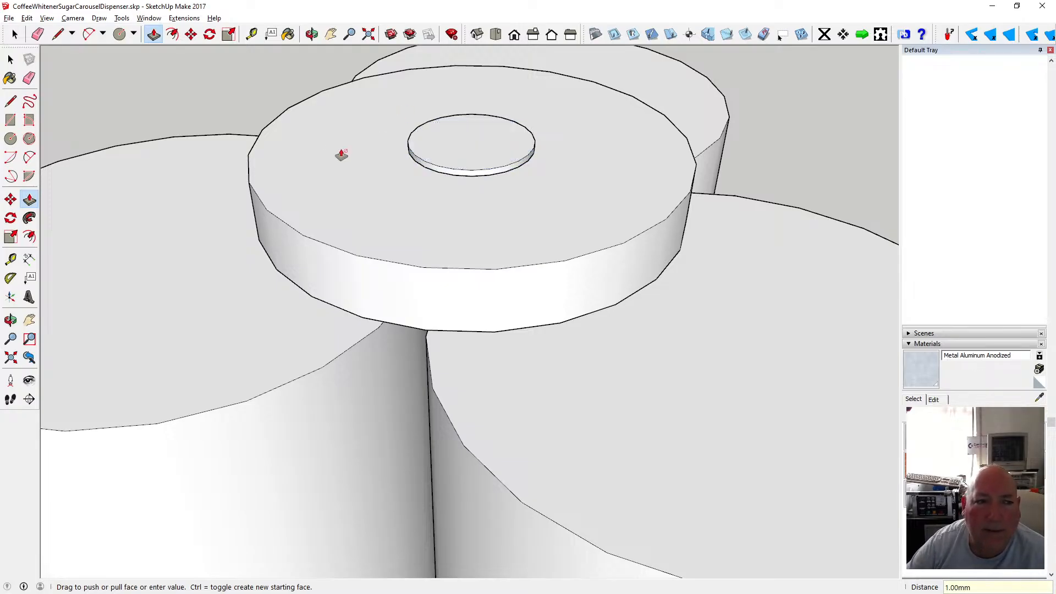
Draw a 5 mm radius circle at the boss centre and push it down 1 mm to open a hole through the boss.
click(10, 139)
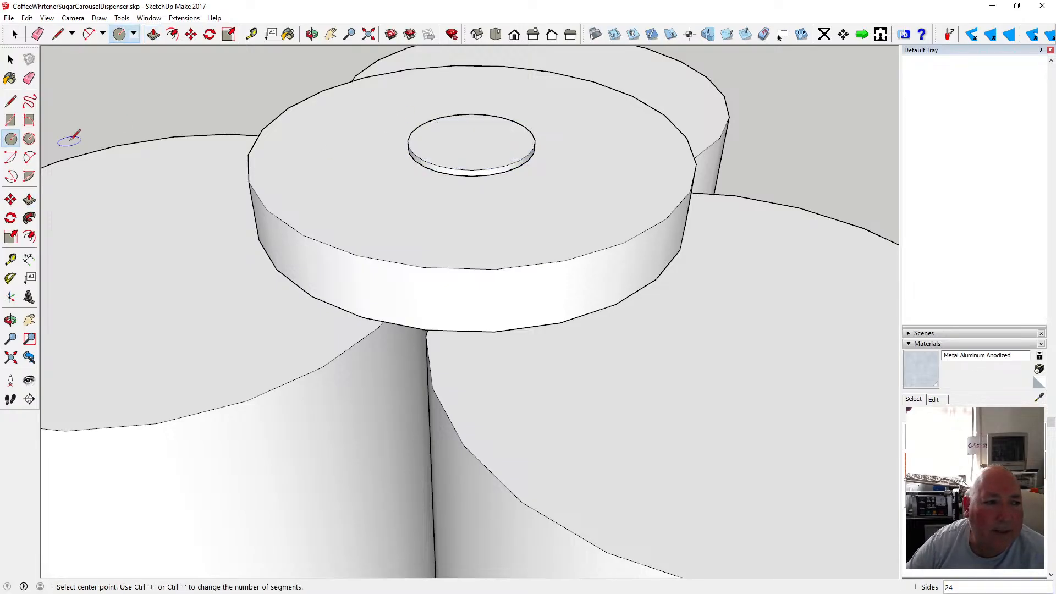
click(472, 140)
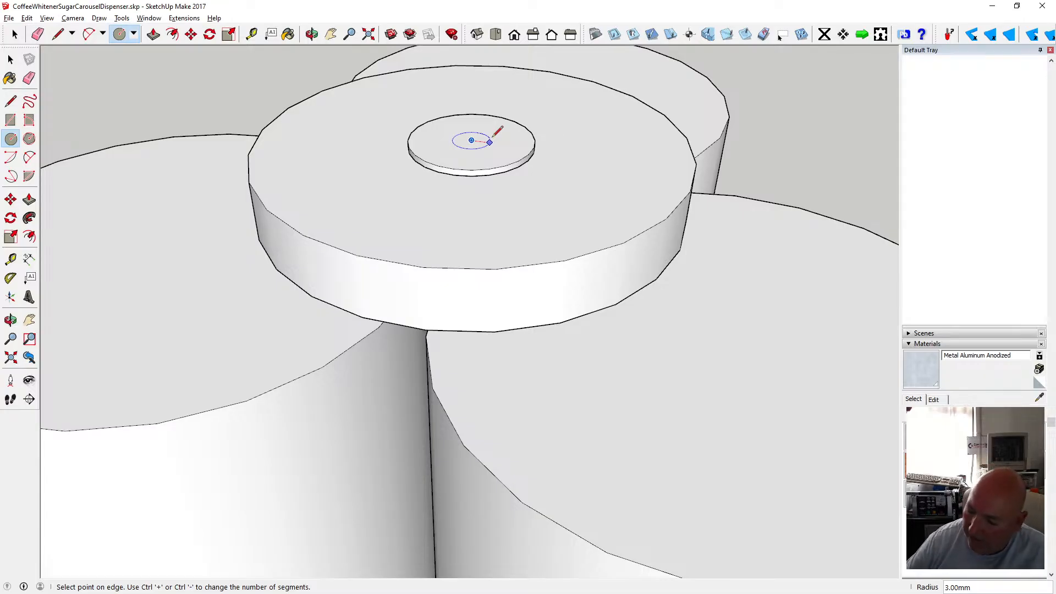
text(5)
key(Return)
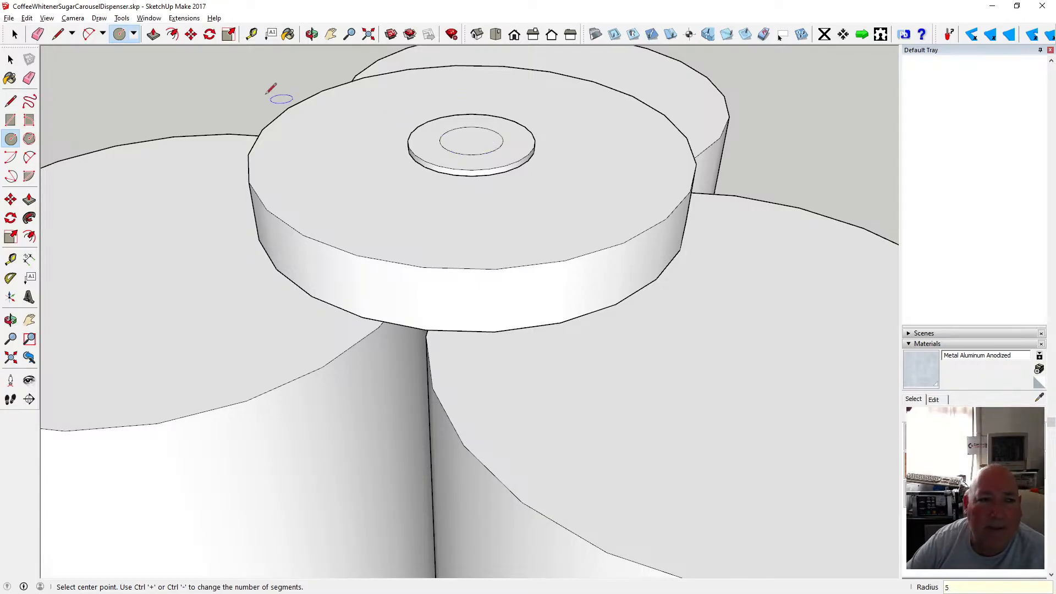
key(p)
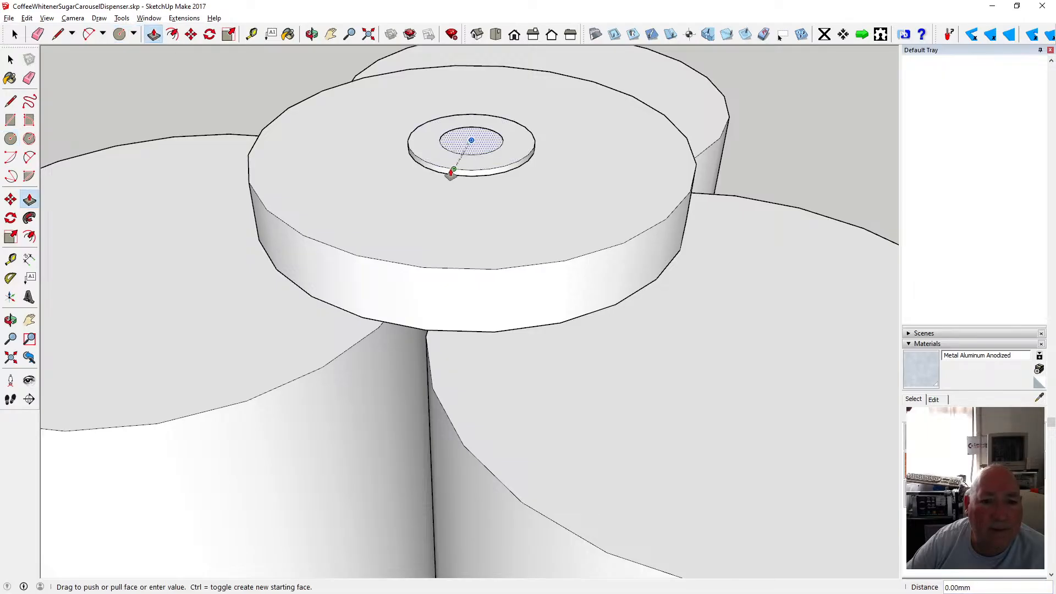
click(450, 173)
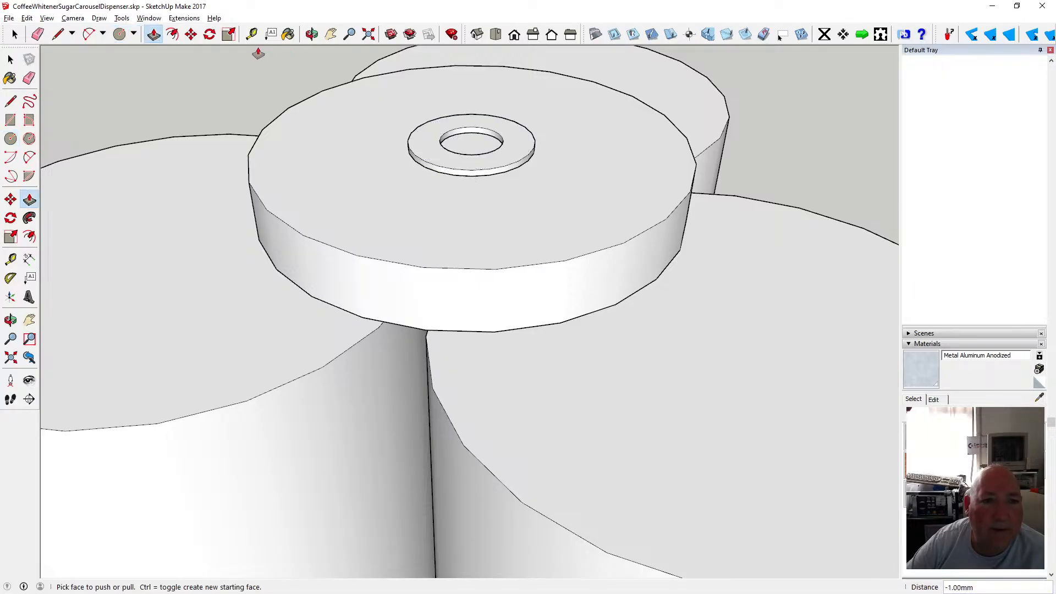
Select the washer ring and make it a new component.
key(space)
drag(391, 99, 549, 193)
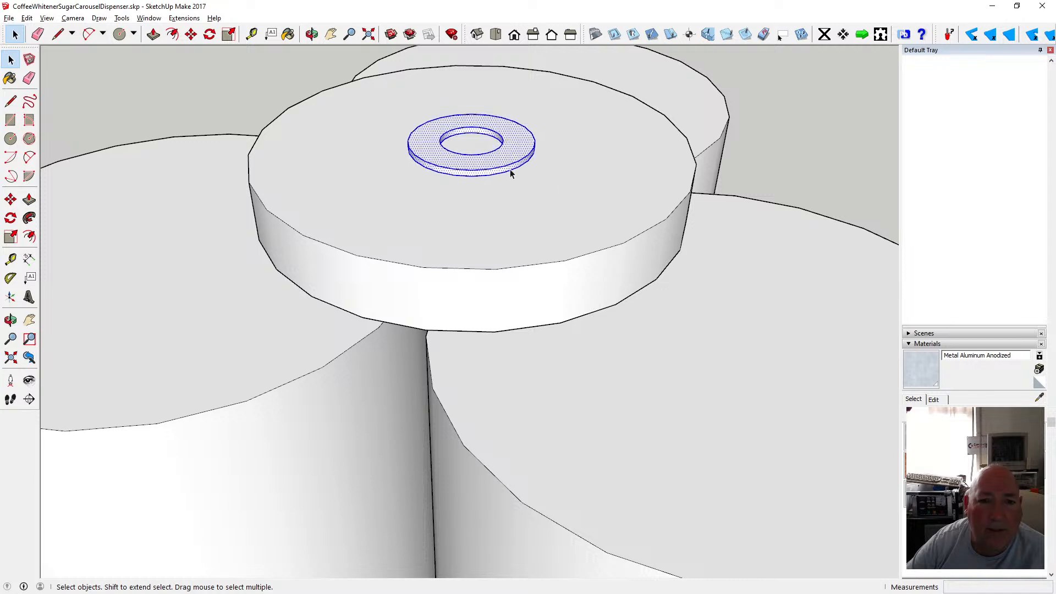
right_click(510, 173)
click(558, 250)
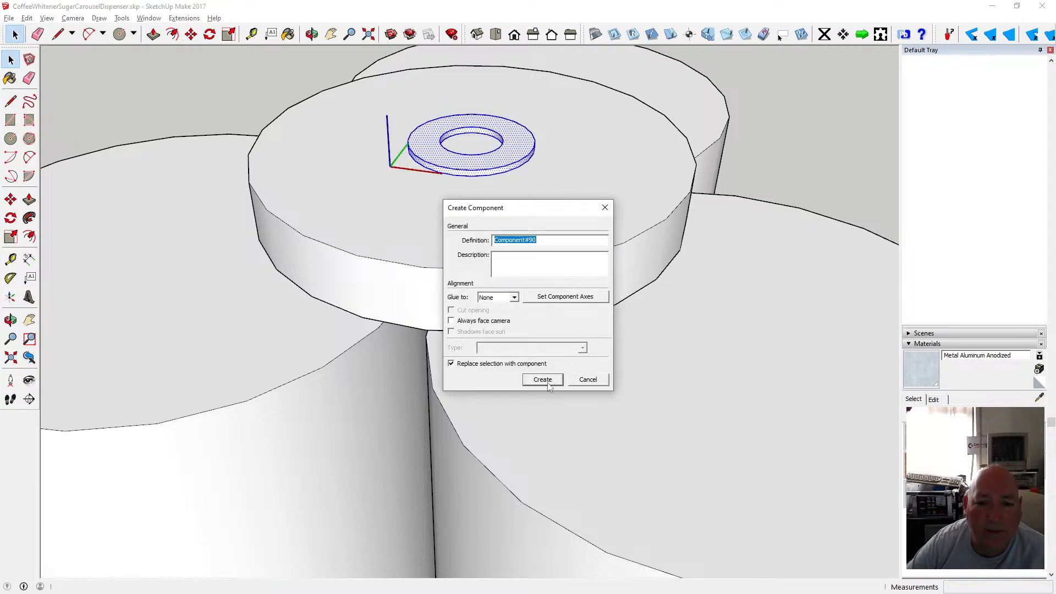
click(543, 380)
Paint the washer component with Metal Aluminum Anodized, then undo the paint.
key(b)
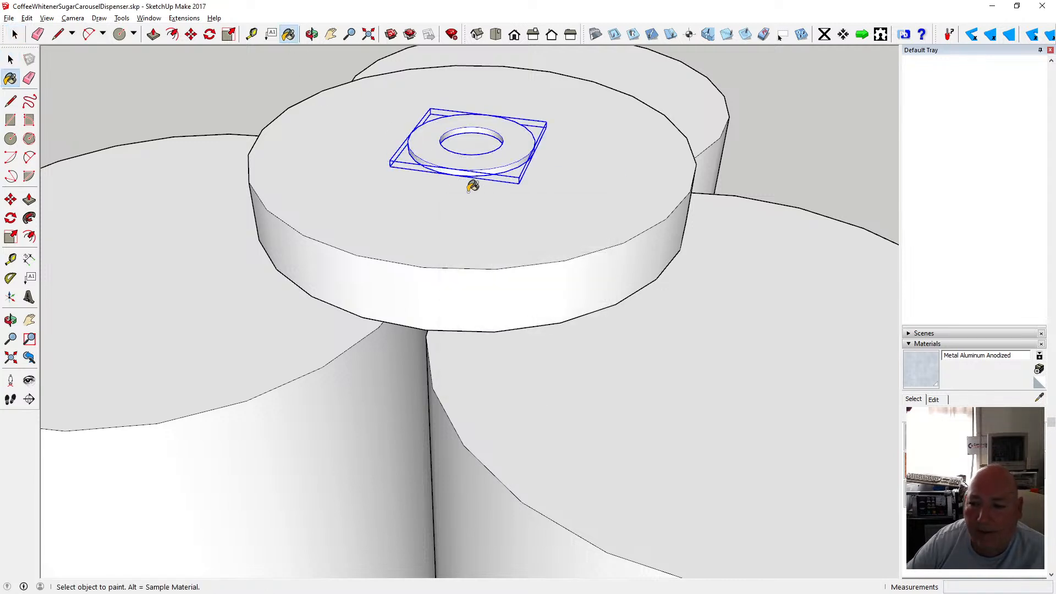
click(446, 148)
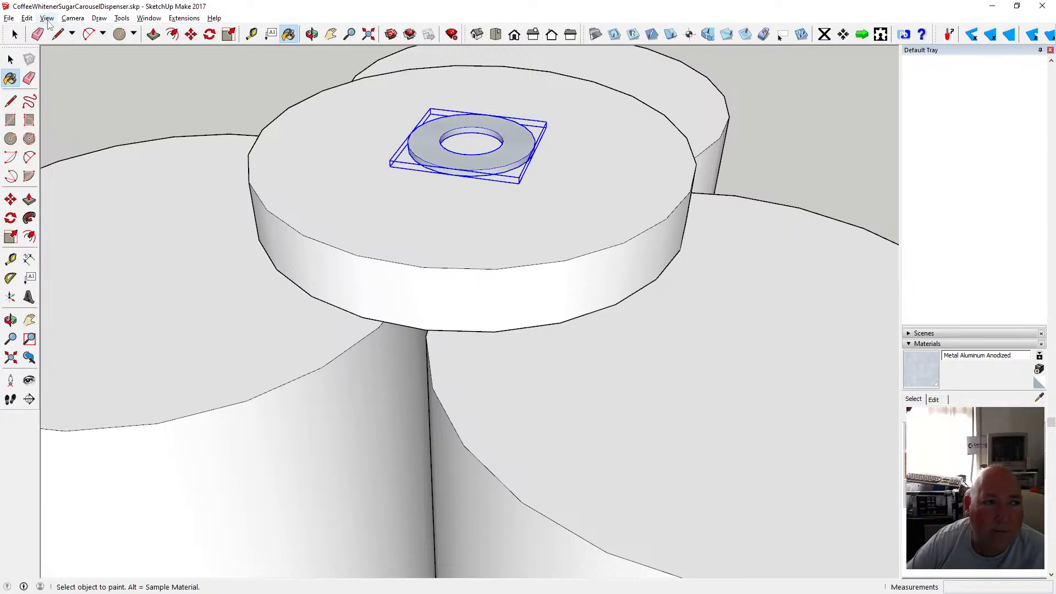
click(27, 18)
click(49, 31)
click(27, 19)
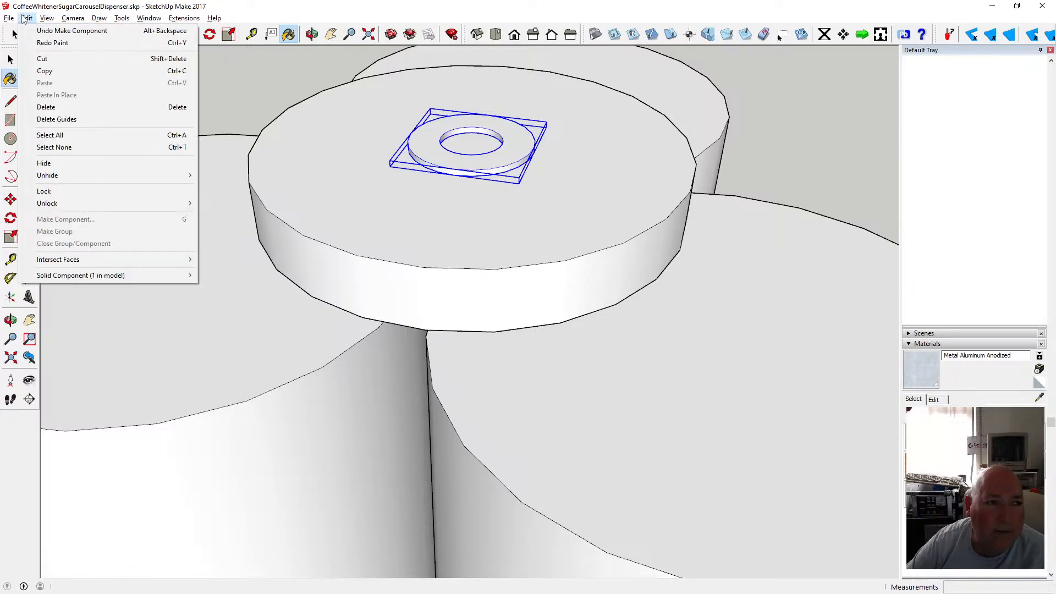
click(229, 6)
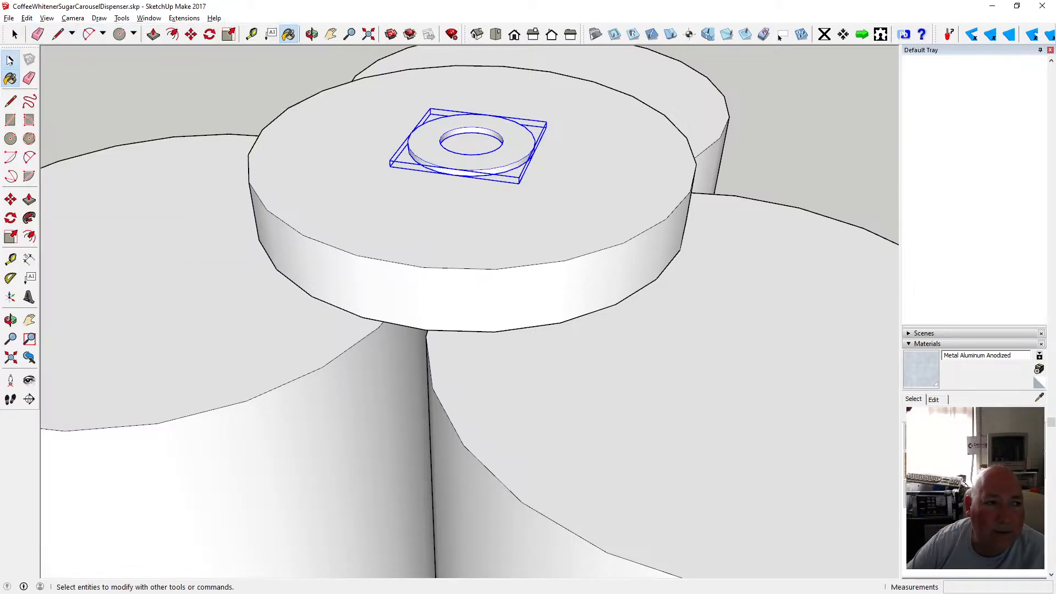
Open the washer component and paint its top and bottom faces with Metal Aluminum Anodized.
key(space)
double_click(429, 143)
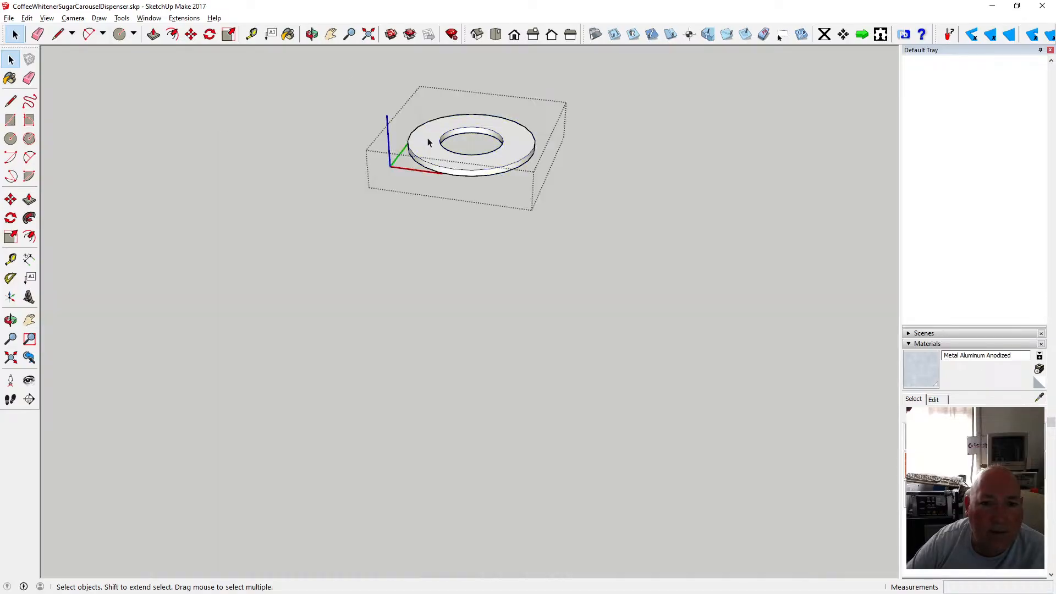
click(288, 34)
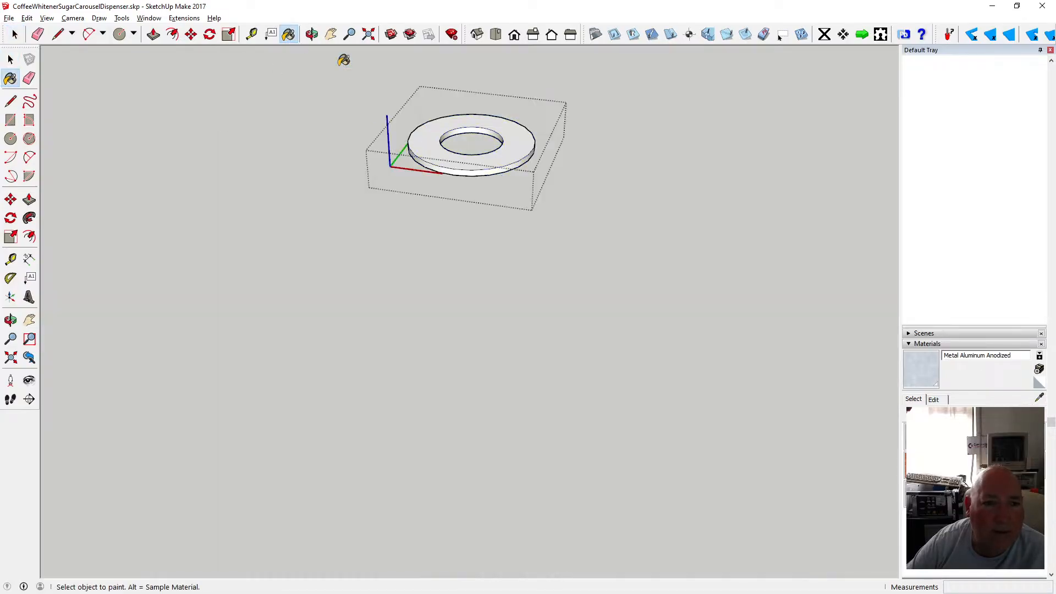
click(427, 134)
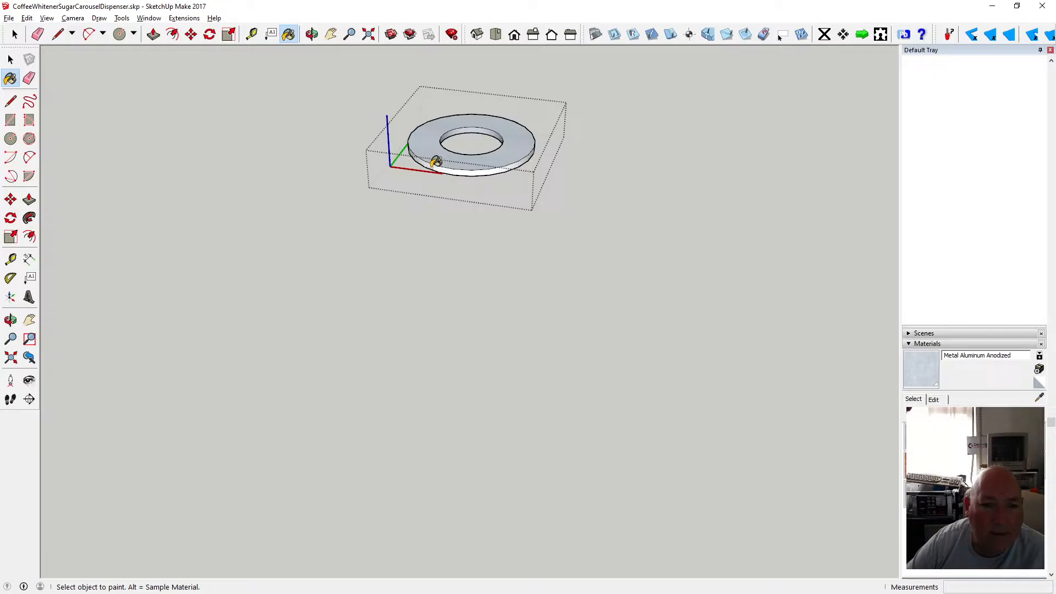
click(311, 34)
drag(510, 163, 457, 231)
click(288, 34)
click(436, 122)
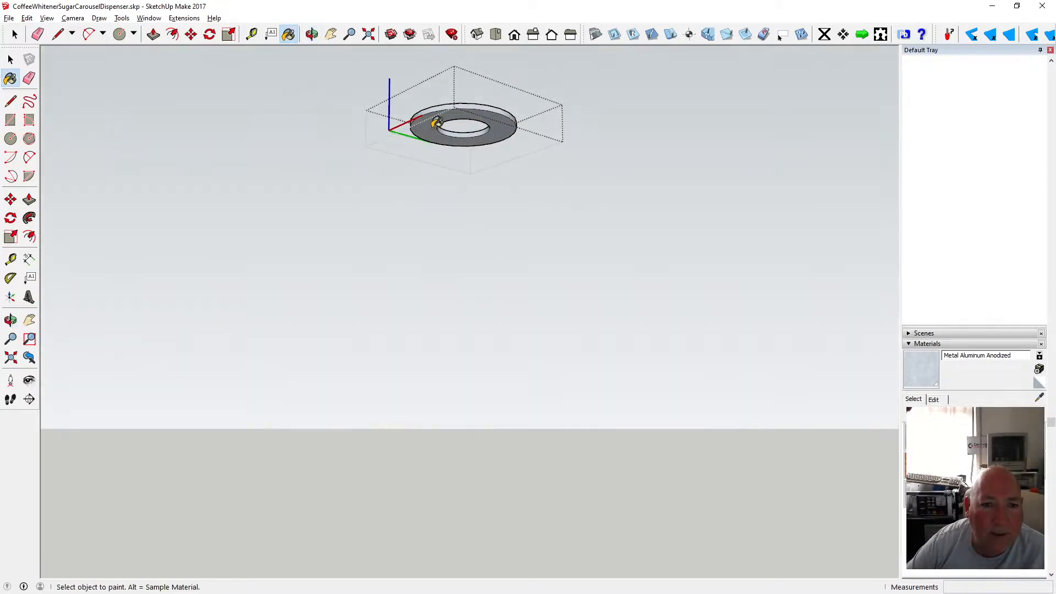
Select the washer component and move it 12 mm down below the turntable disc.
key(space)
scroll(253, 140, up, 10)
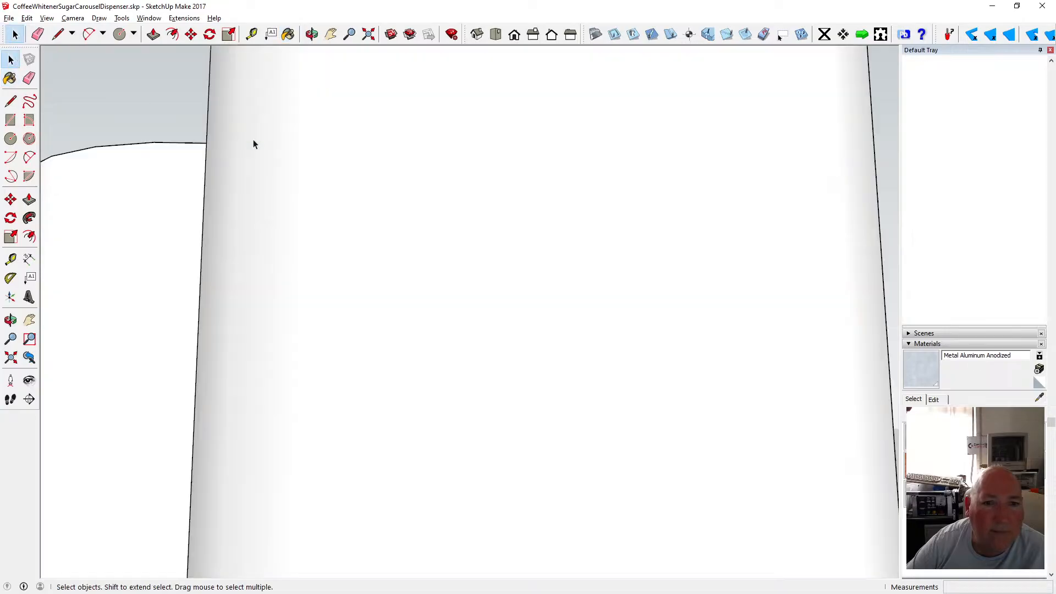
click(311, 34)
scroll(392, 222, down, 10)
drag(394, 216, 562, 182)
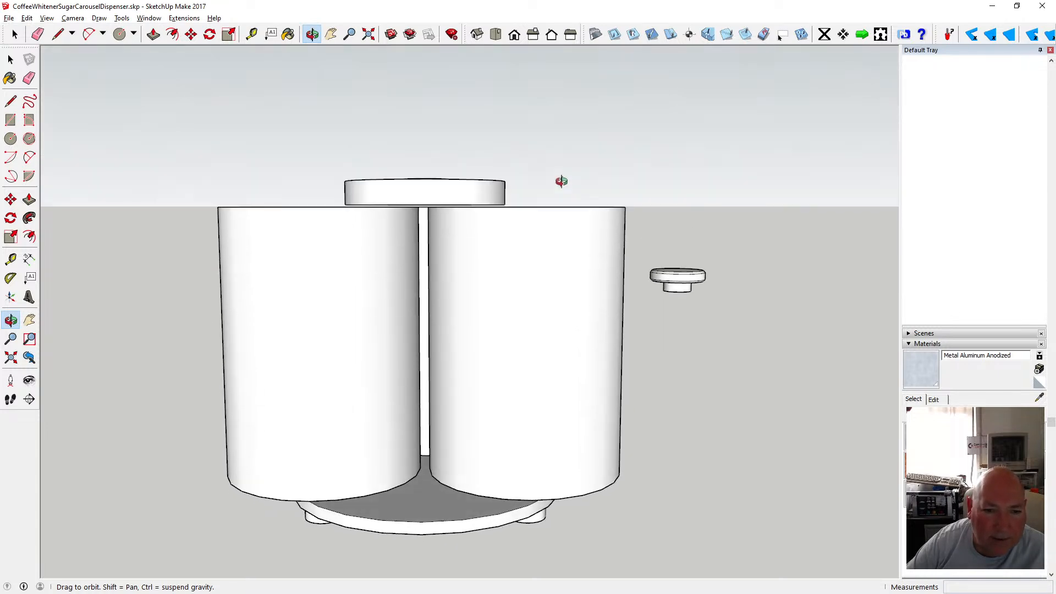
scroll(438, 187, up, 5)
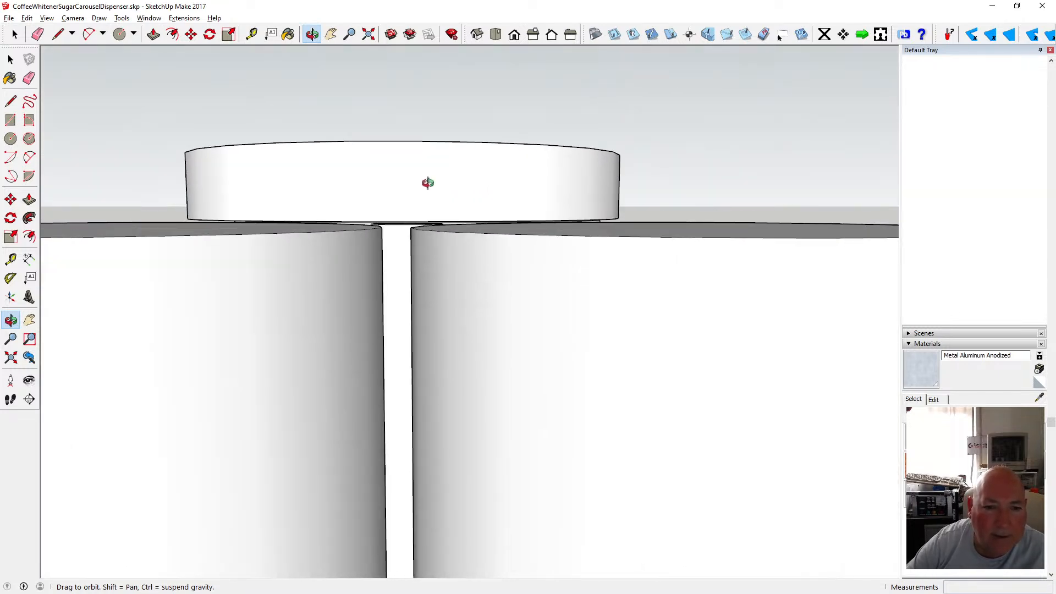
drag(427, 181, 428, 222)
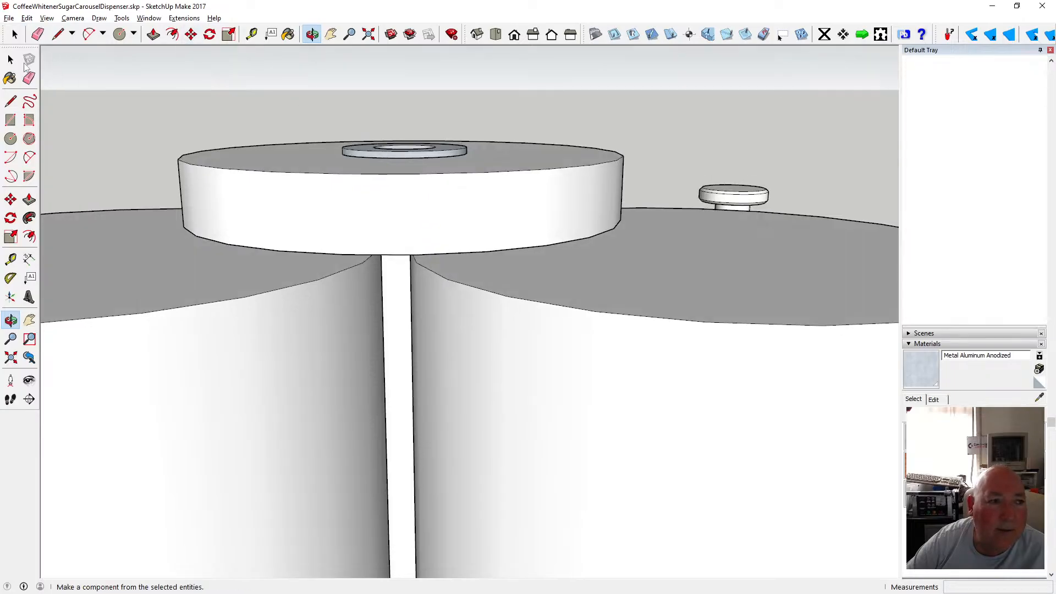
click(10, 59)
click(406, 154)
click(191, 34)
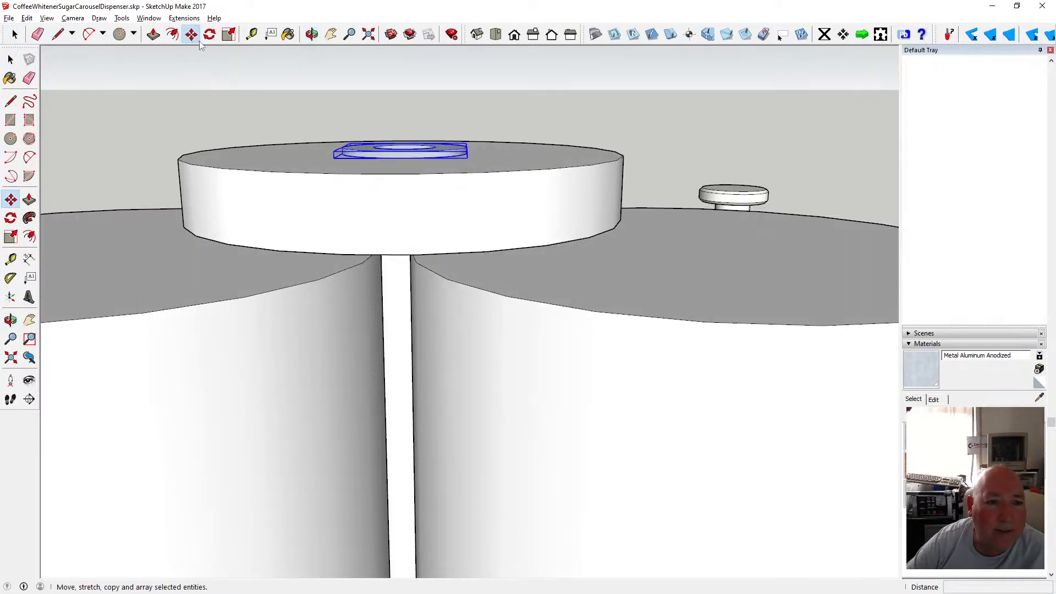
click(400, 160)
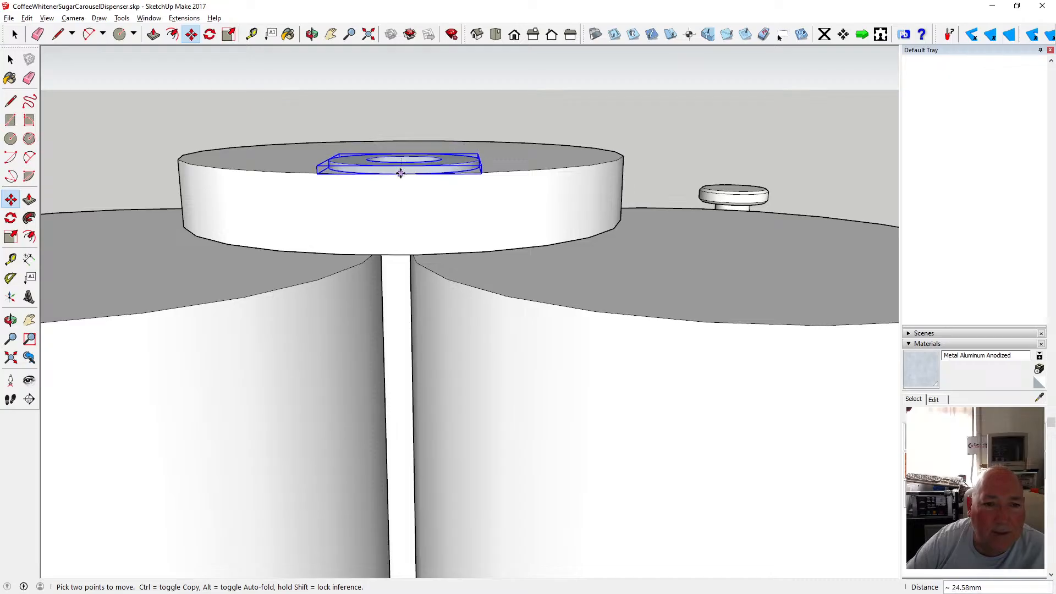
key(Right)
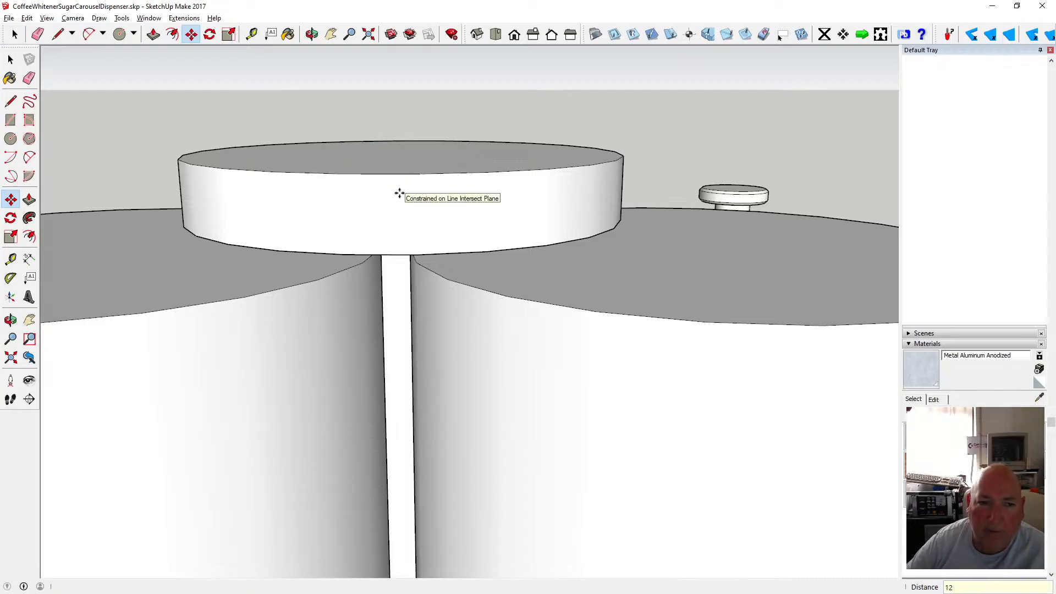
Move the washer 1 mm up along the blue axis.
click(312, 34)
drag(363, 182, 363, 146)
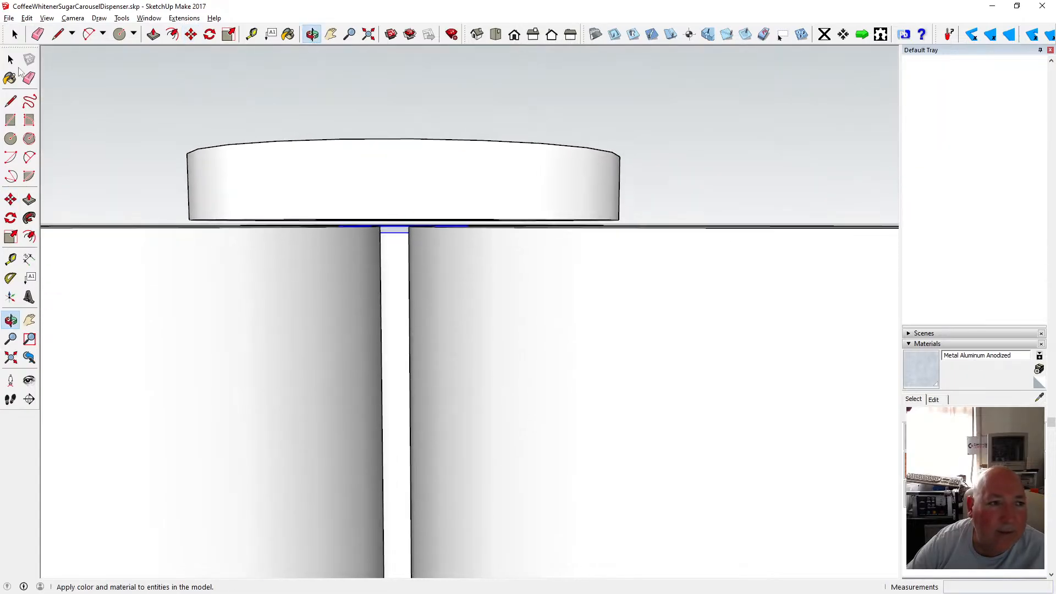
click(191, 34)
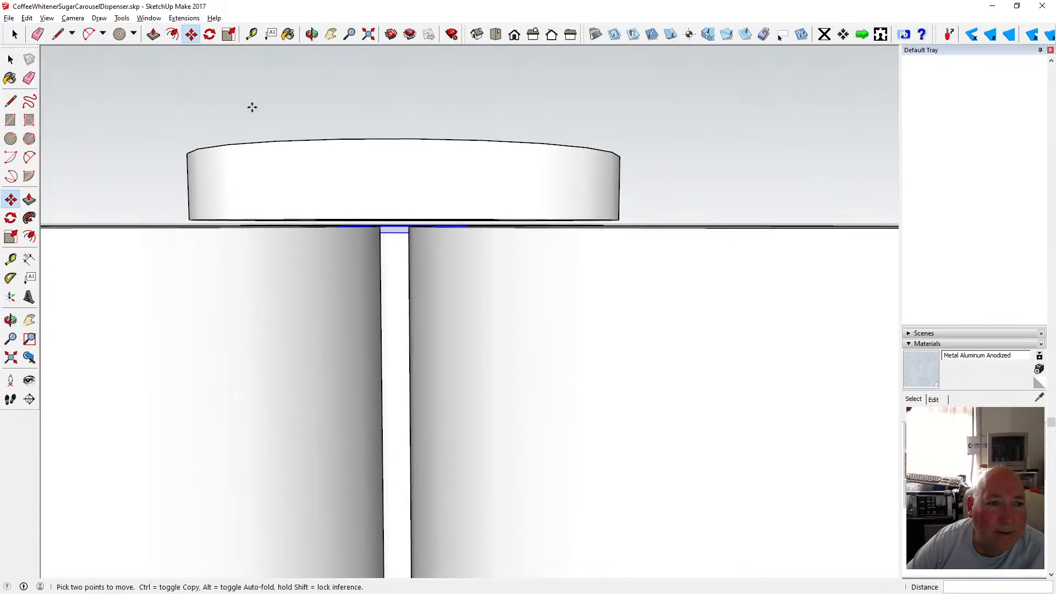
click(390, 231)
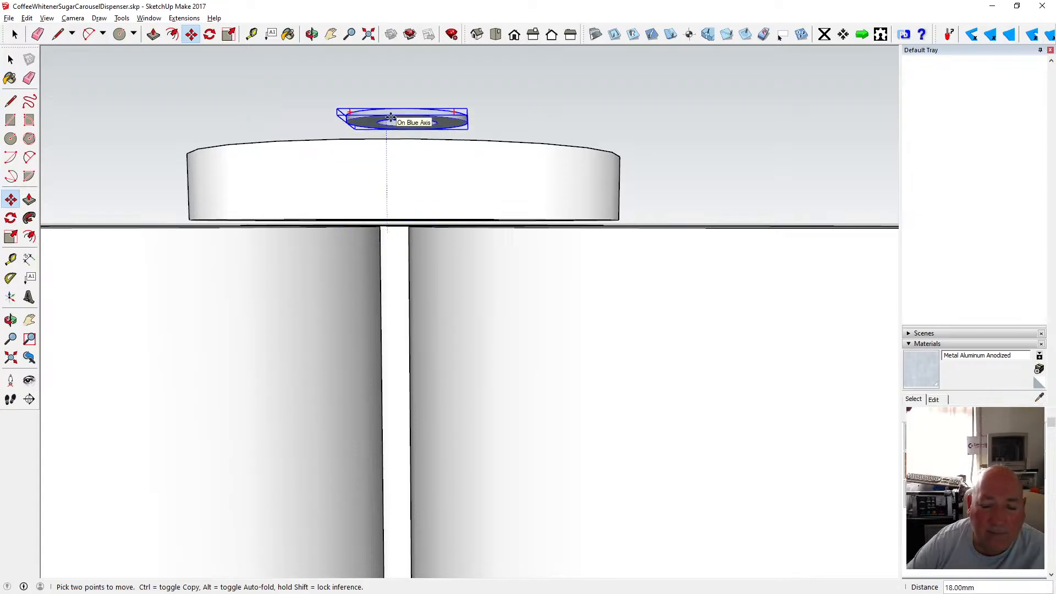
text(1)
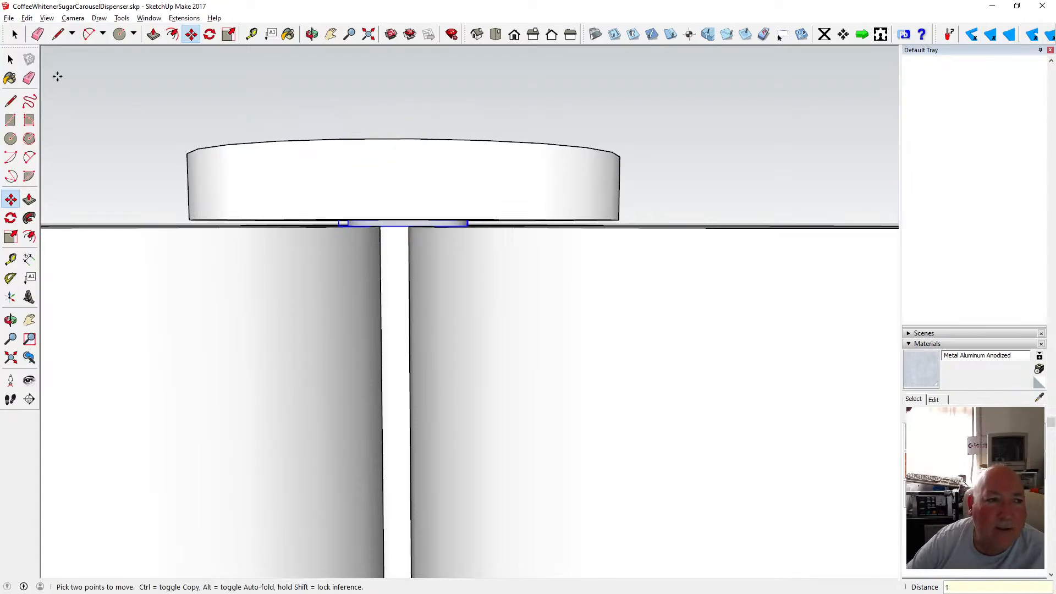
Cut the washer and paste it in place inside the turntable disc group.
click(11, 60)
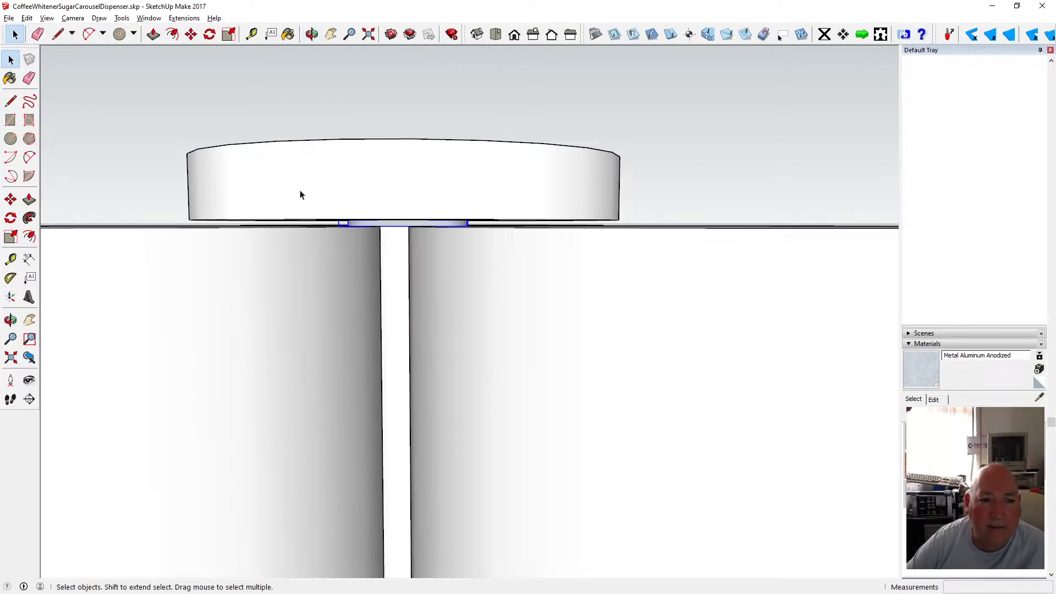
click(33, 19)
click(51, 60)
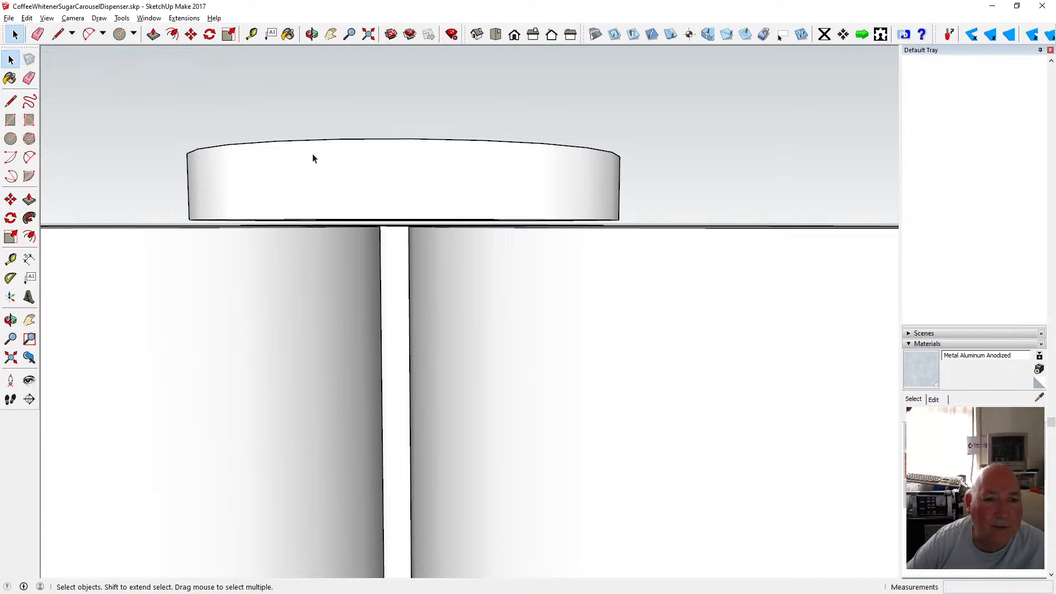
double_click(312, 158)
click(26, 18)
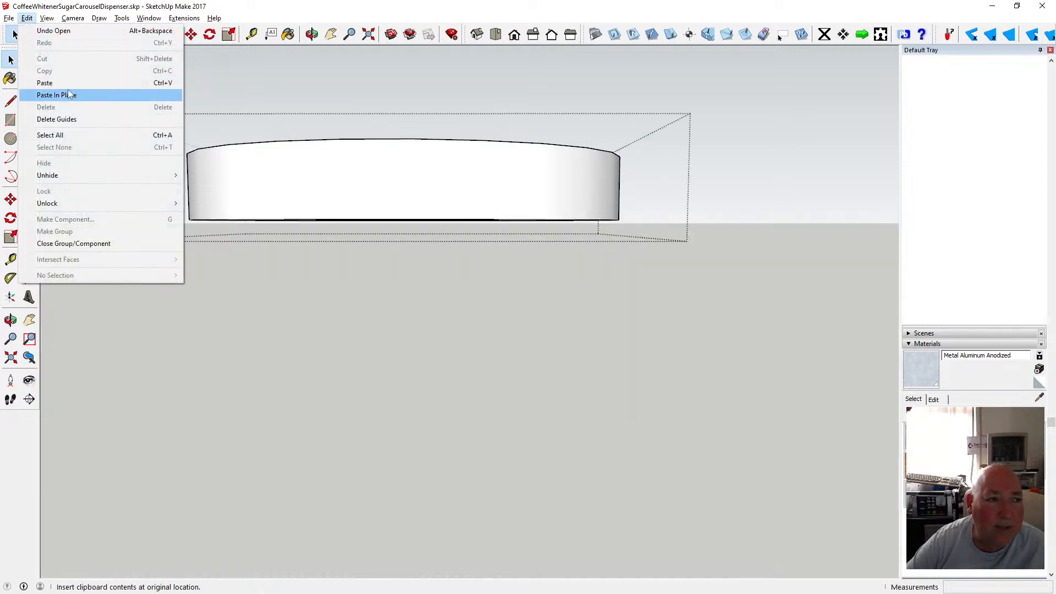
click(49, 95)
Orbit and zoom beneath the disc to inspect the washer under it.
click(311, 34)
drag(396, 143, 370, 104)
scroll(395, 89, up, 5)
scroll(374, 110, down, 3)
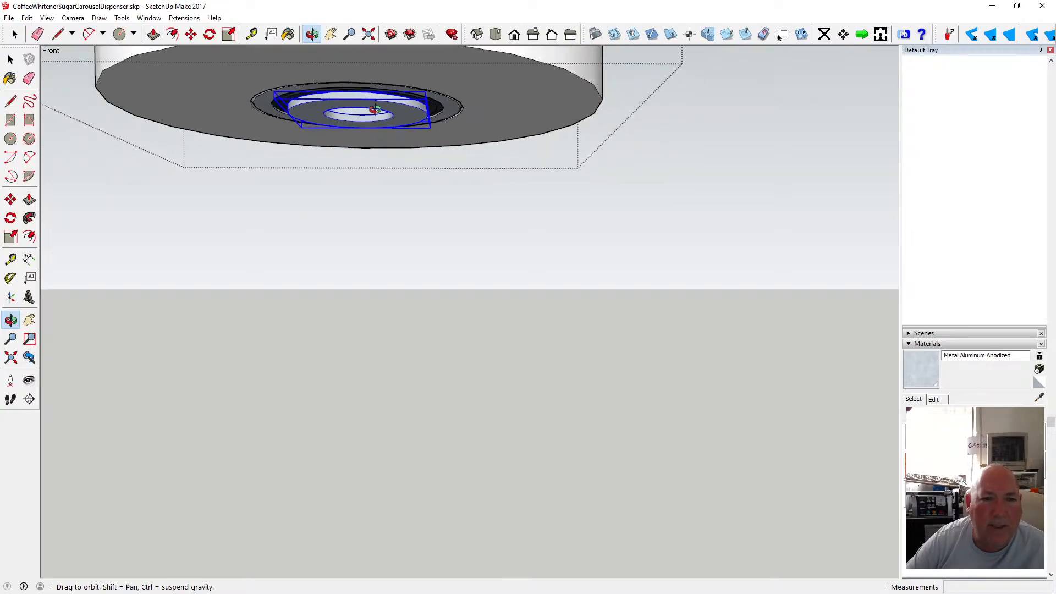
scroll(369, 117, down, 1)
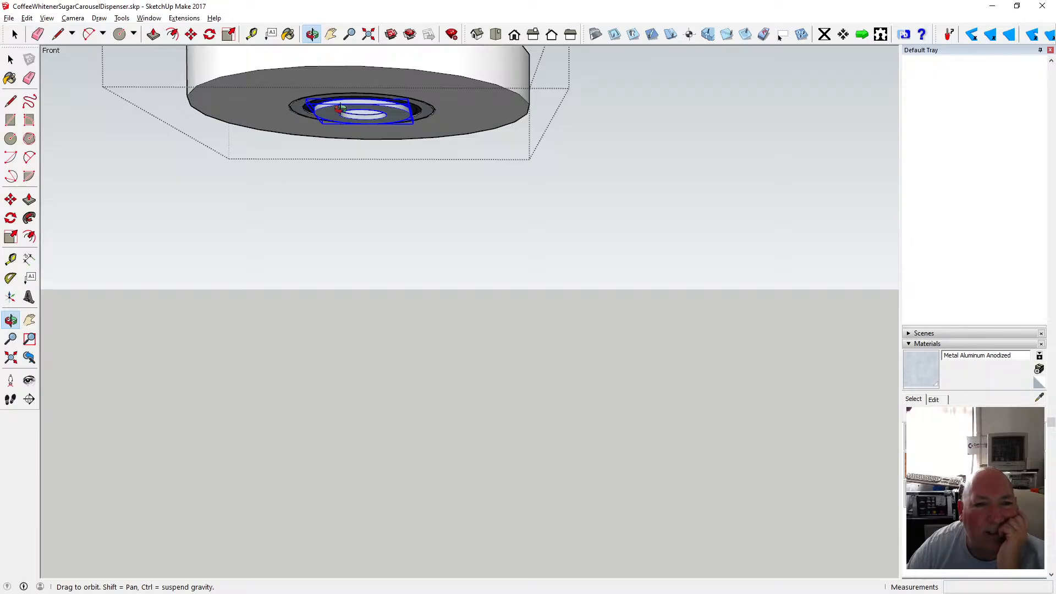
scroll(370, 112, up, 4)
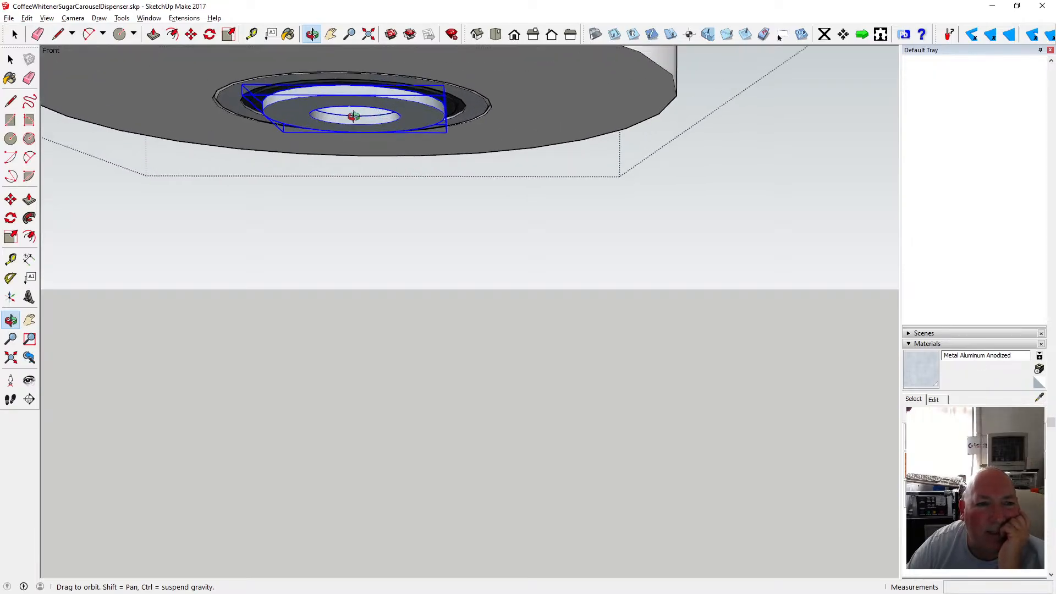
drag(353, 113, 328, 81)
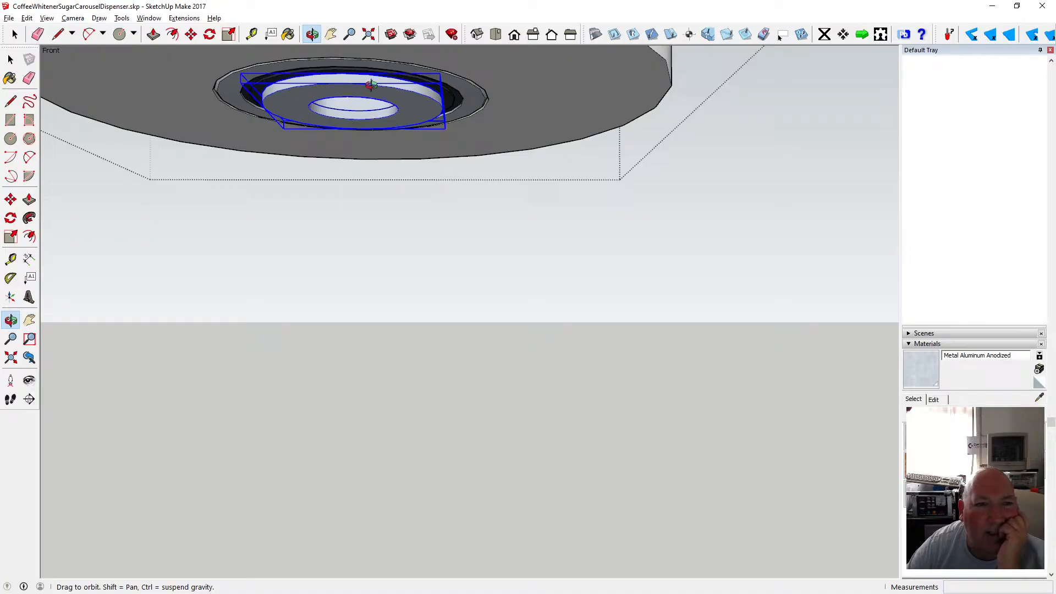
Move the turntable disc assembly down about 121 mm so it sits beneath the canisters, just above the base.
scroll(388, 85, down, 4)
scroll(390, 82, down, 2)
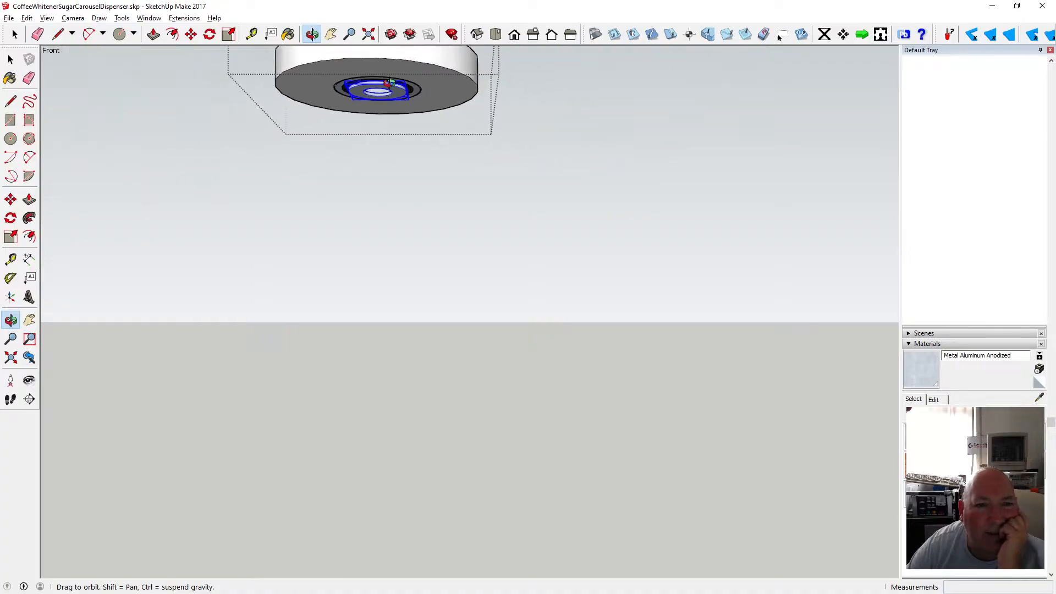
drag(388, 82, 417, 146)
scroll(412, 103, down, 4)
scroll(413, 101, up, 3)
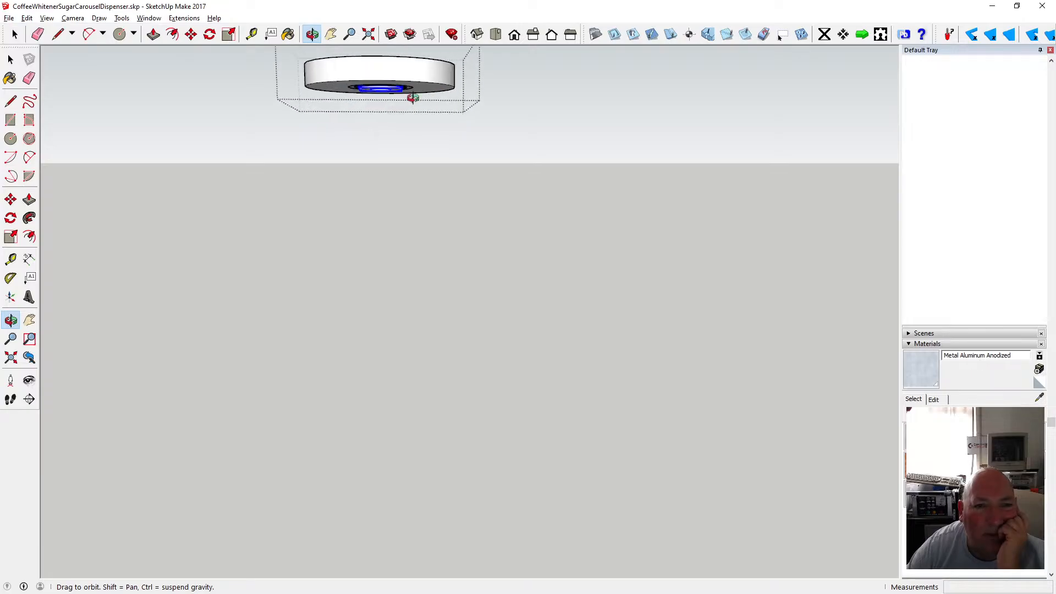
scroll(412, 99, down, 5)
drag(412, 98, 379, 144)
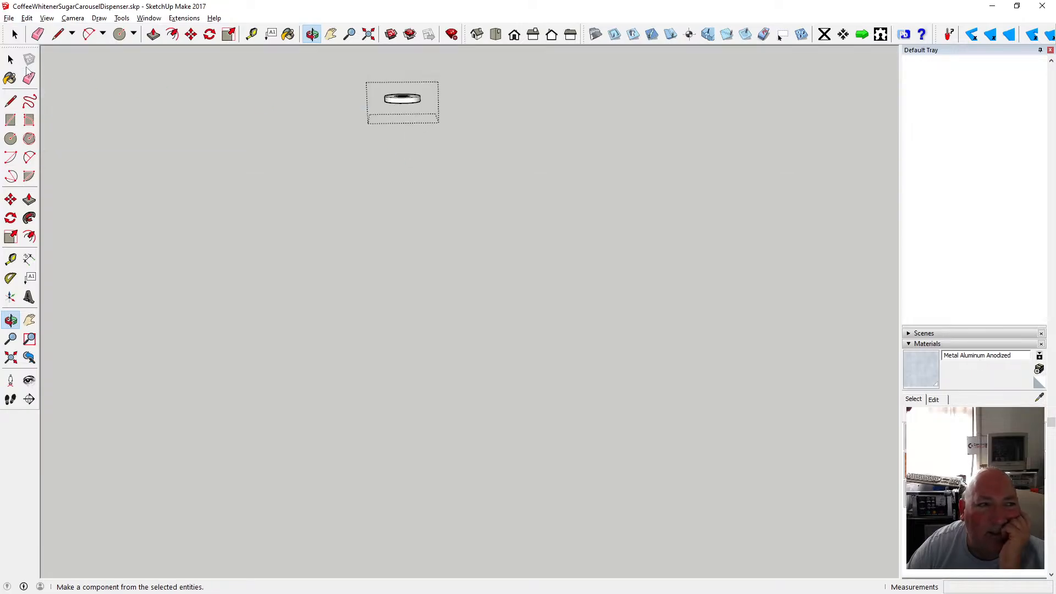
click(11, 59)
click(184, 96)
scroll(424, 119, up, 5)
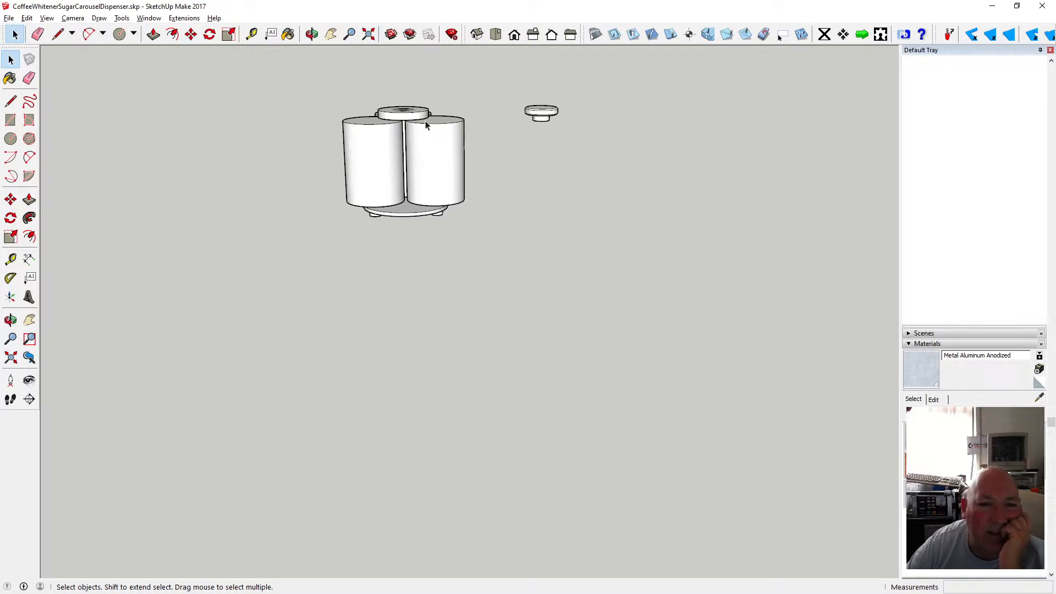
scroll(398, 129, up, 3)
click(380, 117)
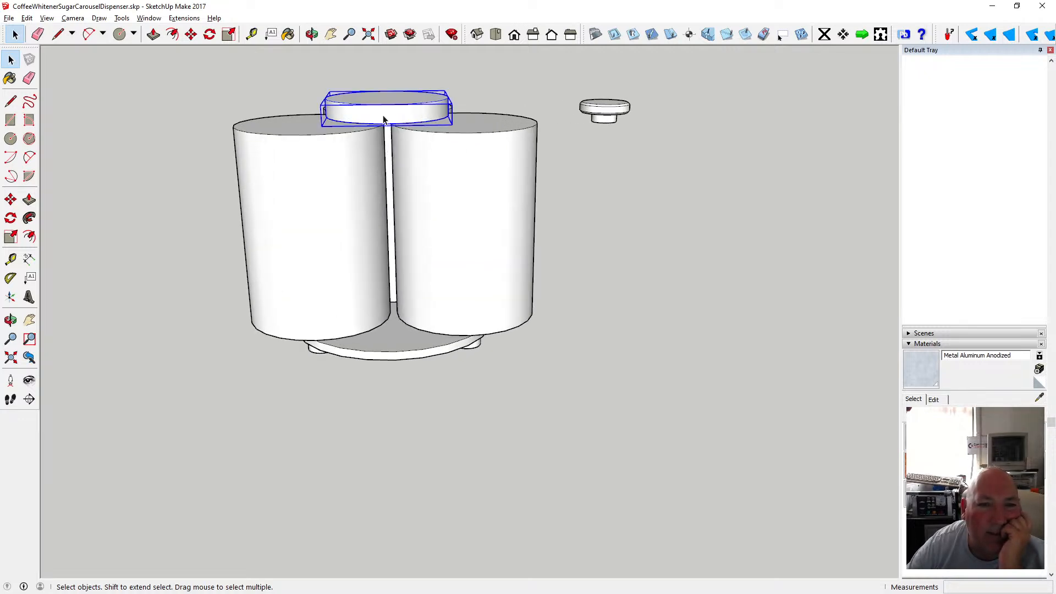
key(m)
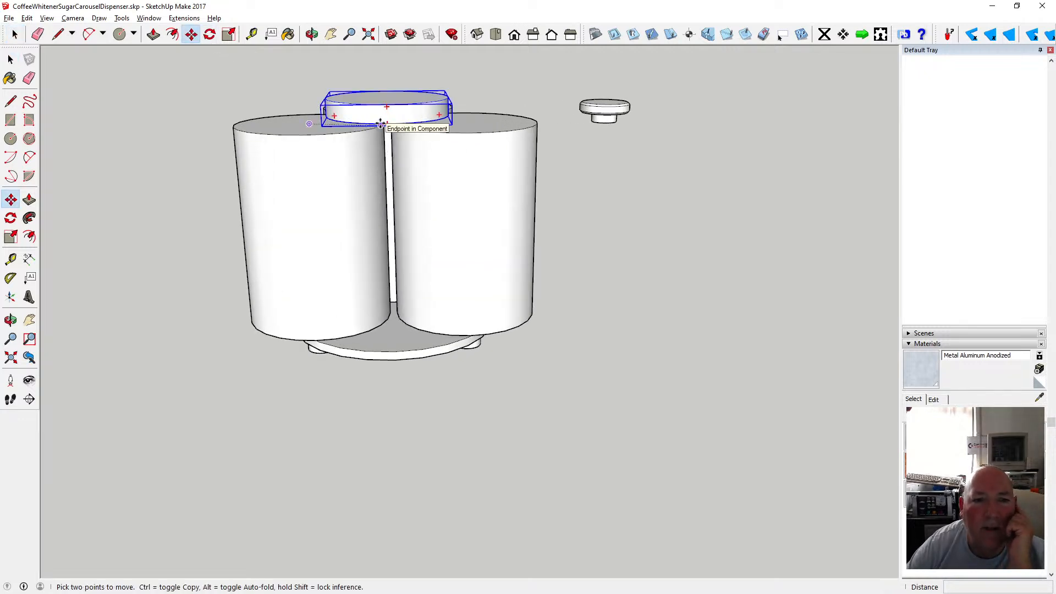
click(383, 106)
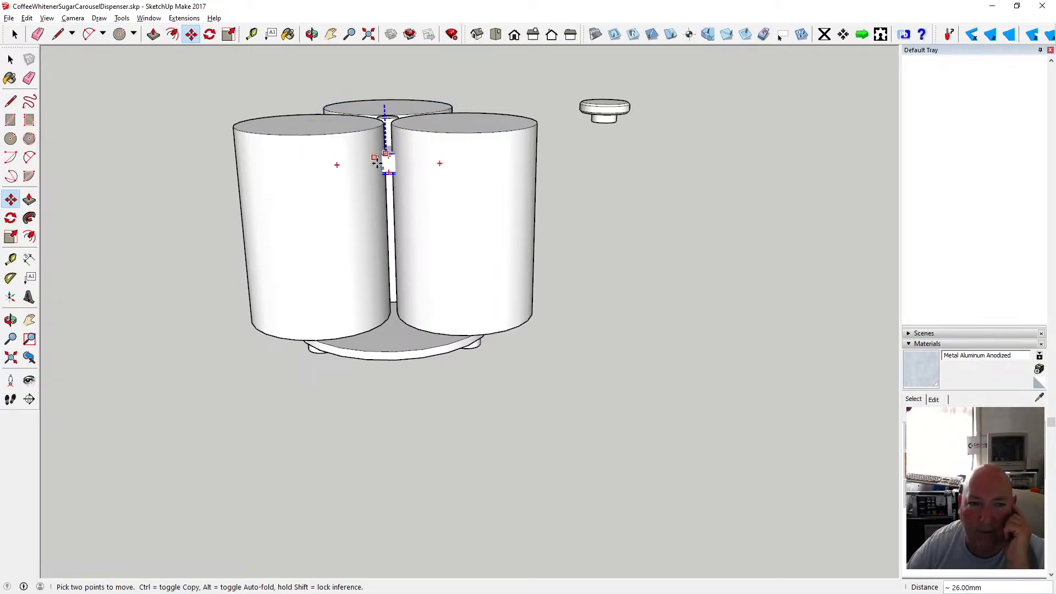
click(397, 318)
Move the base plate with its feet 1 mm down along the blue axis.
click(312, 34)
drag(431, 330, 368, 200)
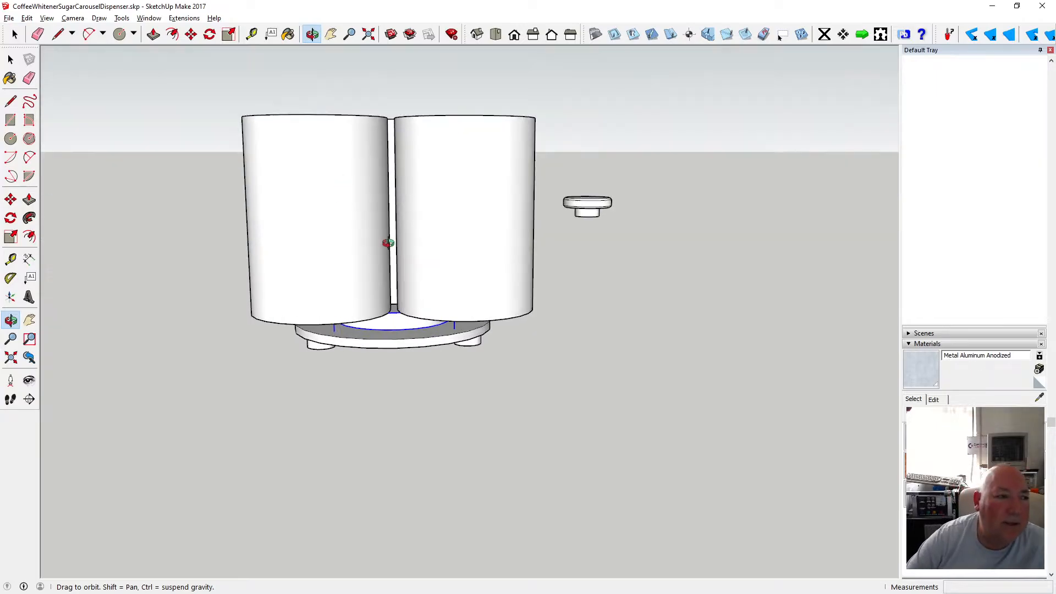
scroll(385, 239, up, 4)
drag(385, 239, 349, 198)
key(space)
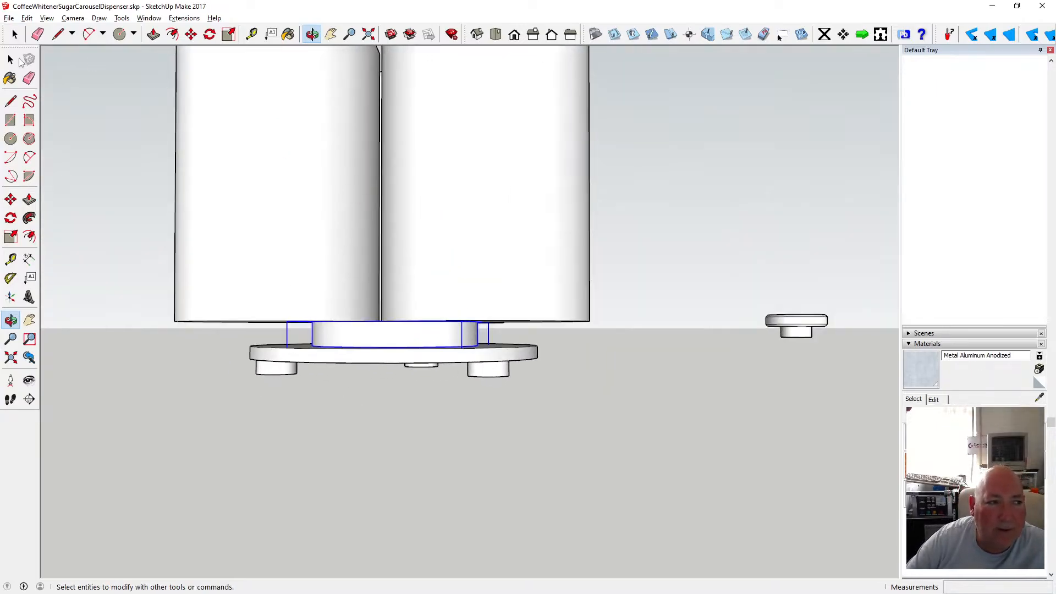
click(312, 34)
drag(369, 331, 412, 302)
scroll(376, 331, up, 5)
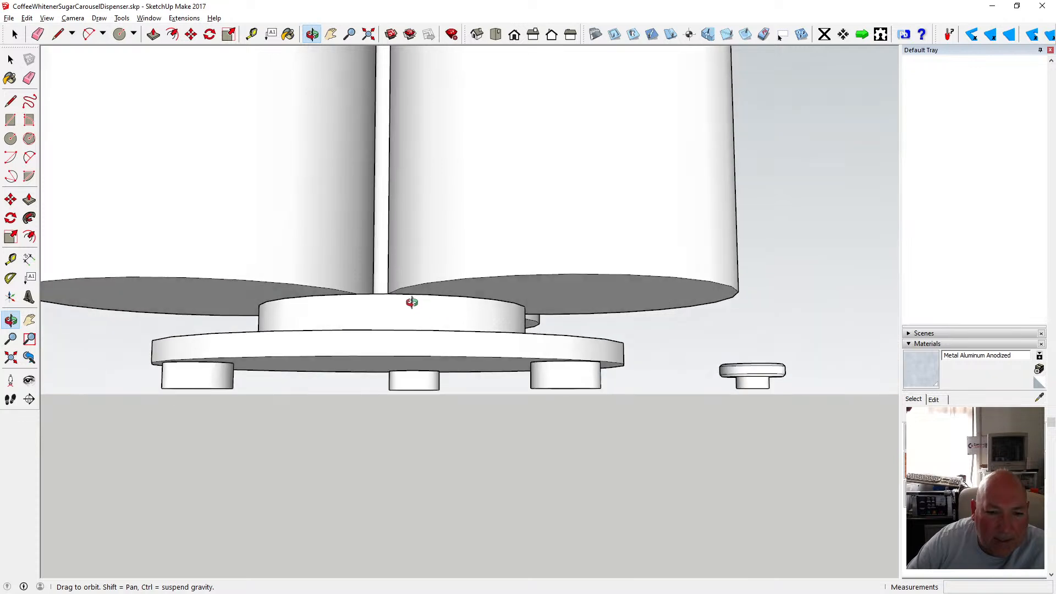
click(10, 59)
click(309, 347)
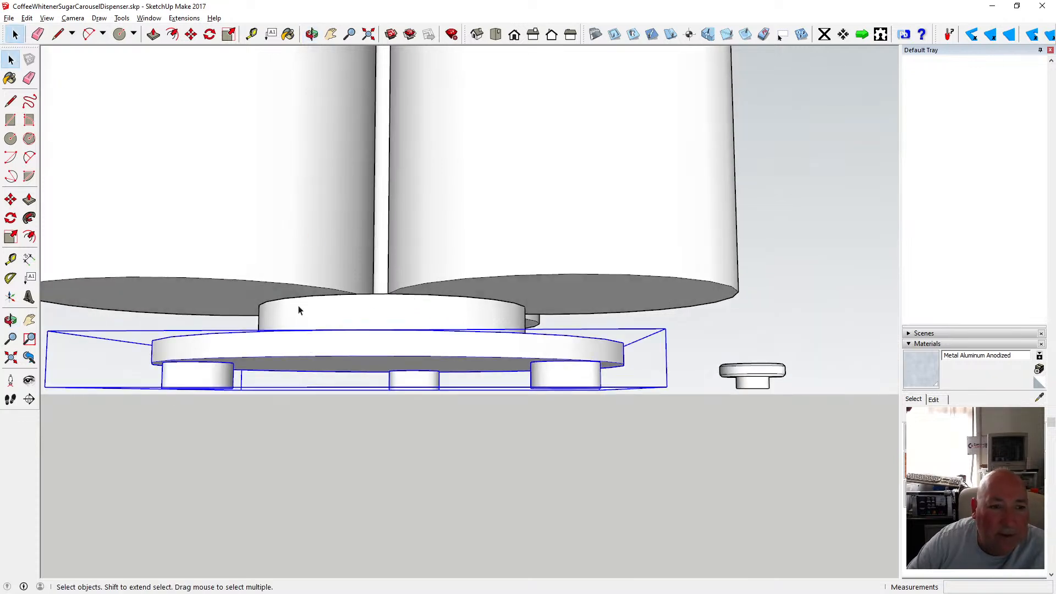
click(190, 35)
drag(378, 355, 380, 368)
text(1)
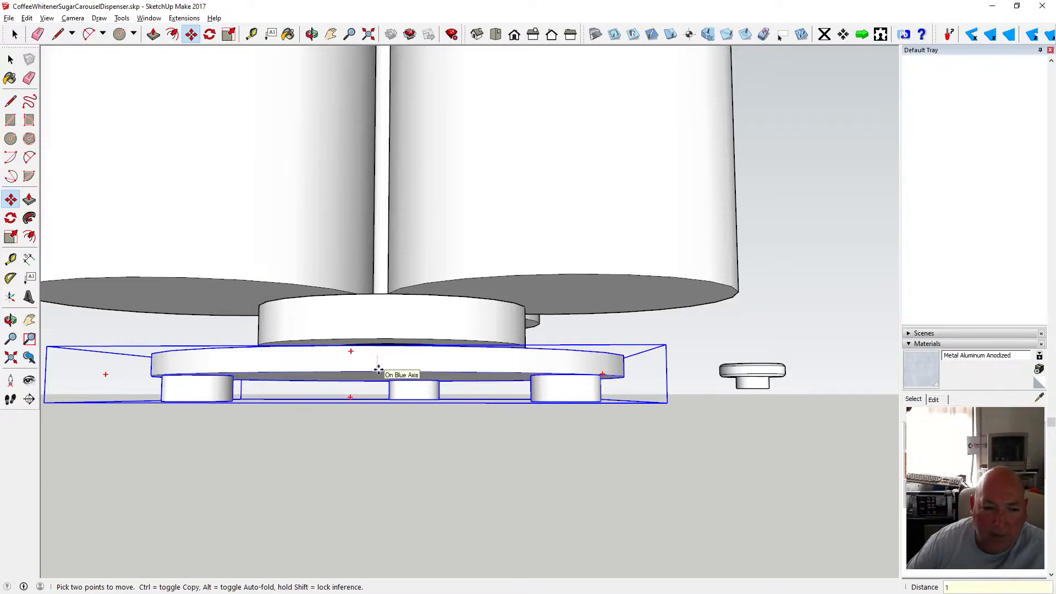
key(Return)
Orbit and zoom around the base and turntable to inspect the gap between them.
click(312, 34)
drag(352, 138, 392, 202)
scroll(406, 244, down, 2)
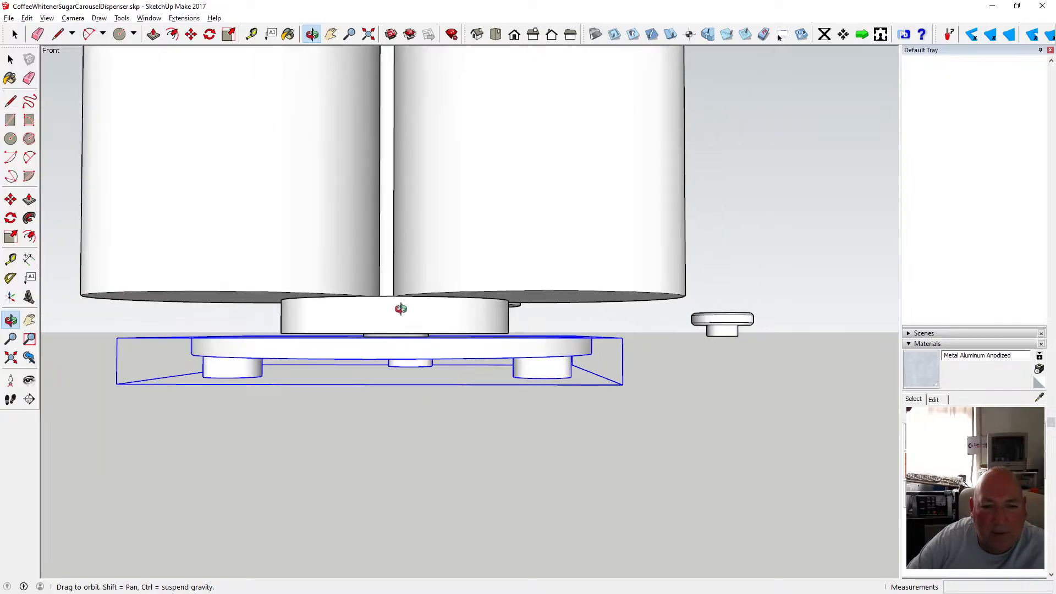
mouse_move(401, 309)
mouse_down()
mouse_move(407, 301)
mouse_move(385, 298)
mouse_up()
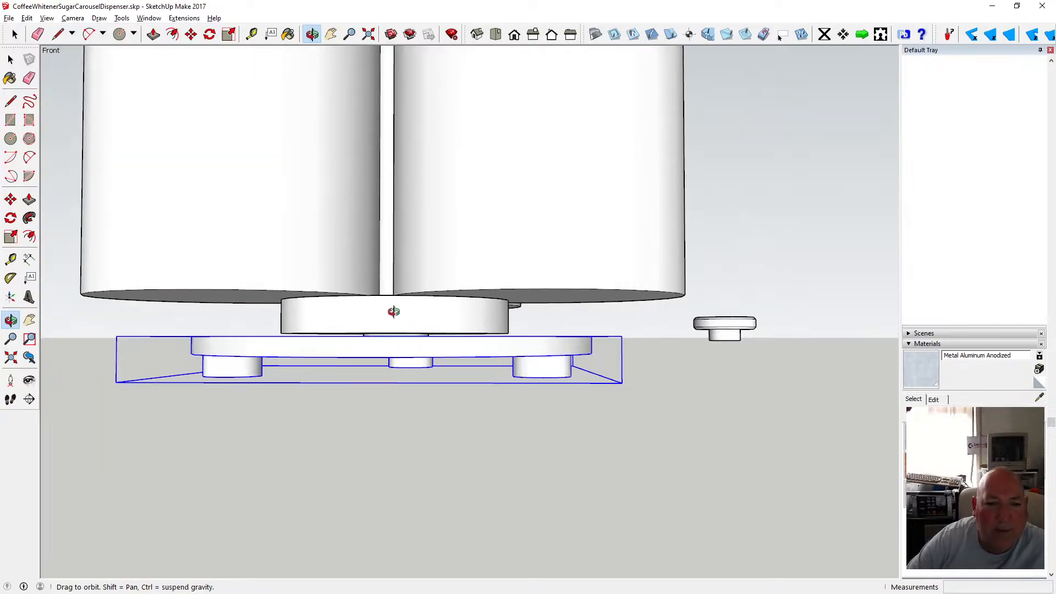
scroll(402, 271, down, 2)
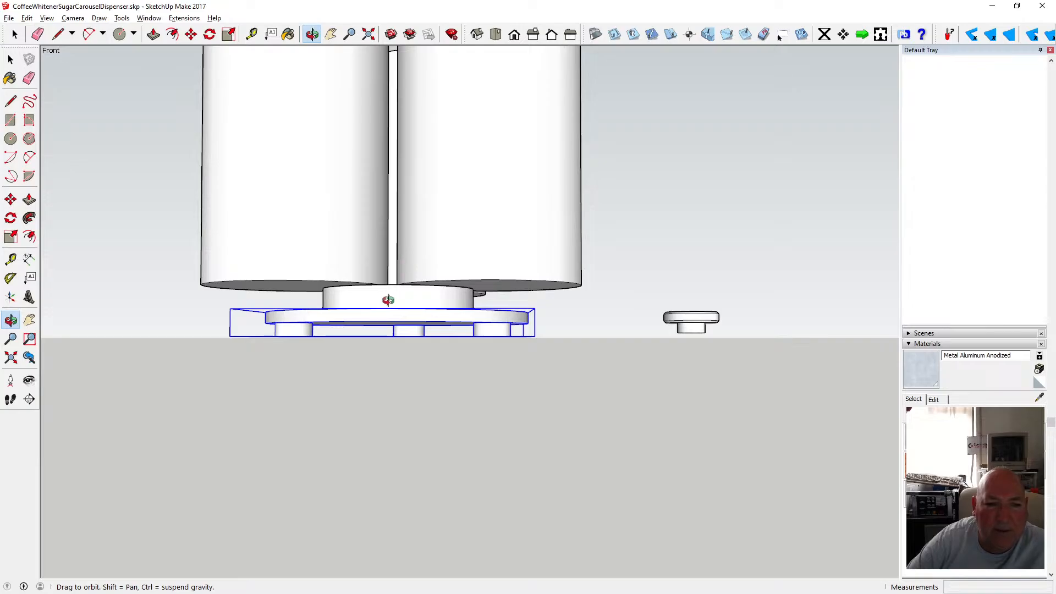
drag(388, 300, 396, 324)
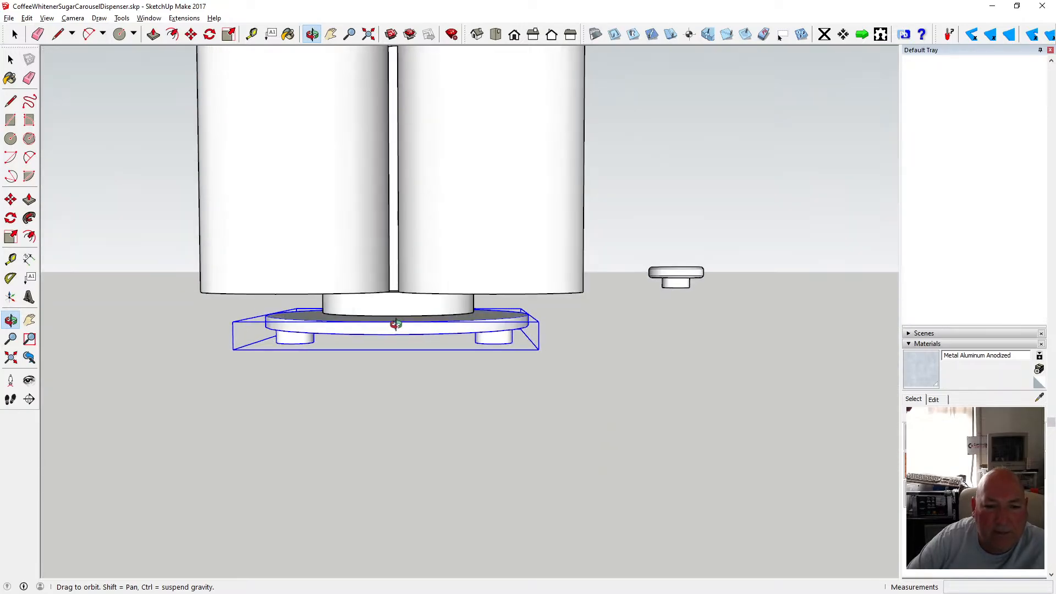
drag(397, 324, 402, 311)
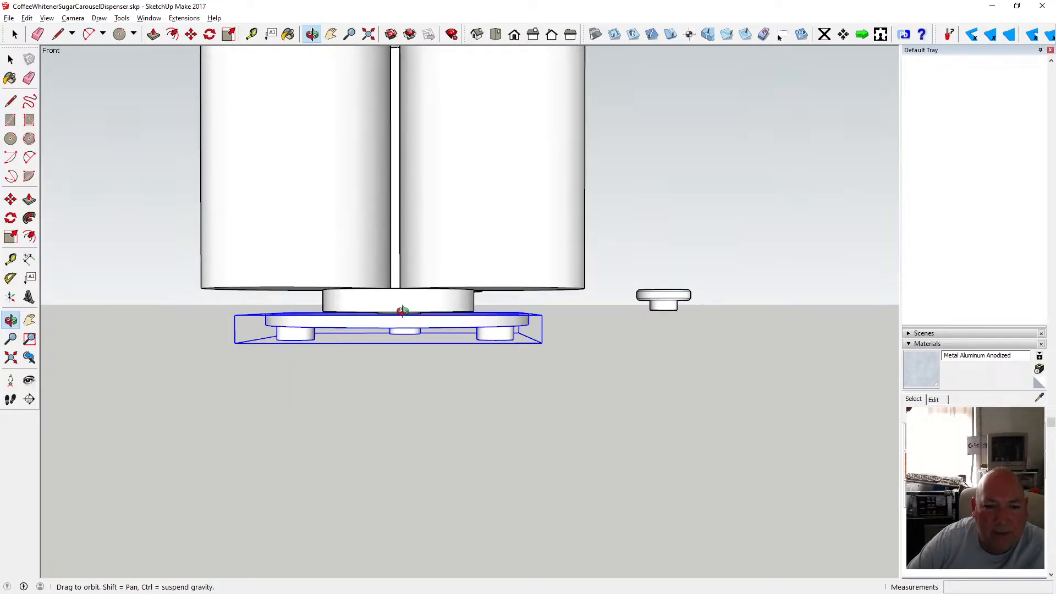
scroll(403, 311, up, 5)
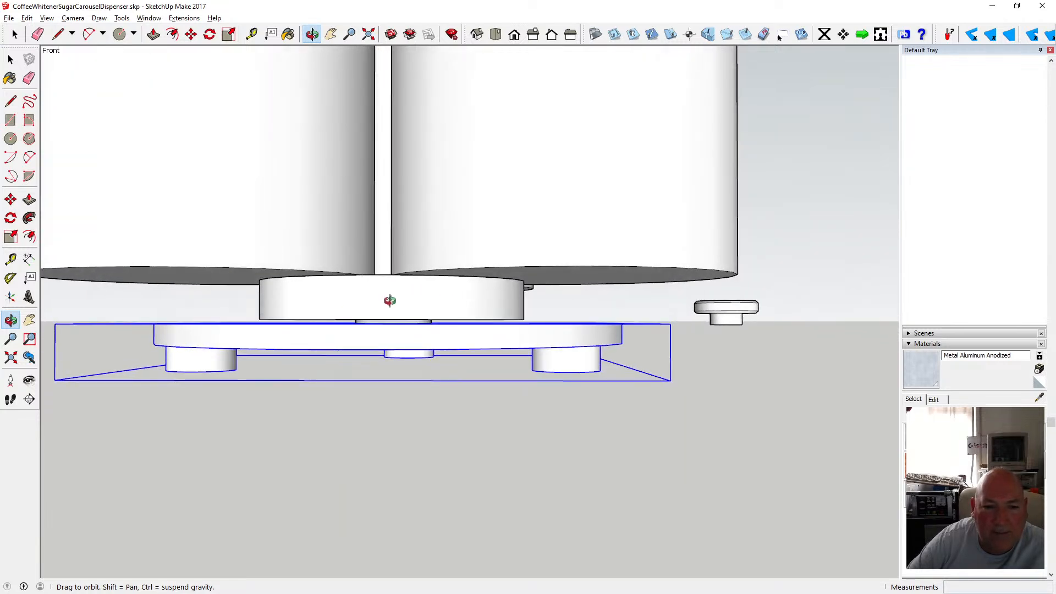
drag(389, 299, 377, 354)
Move the base plate and hub 100 mm down along the blue axis to expose the central post.
scroll(441, 306, down, 5)
click(10, 61)
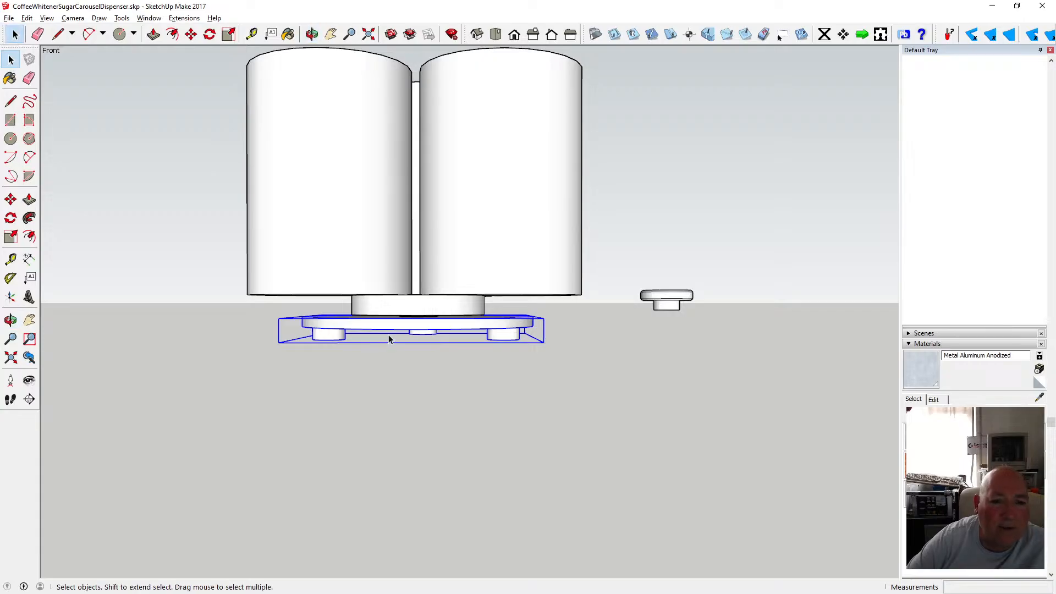
click(404, 314)
shift+click(379, 330)
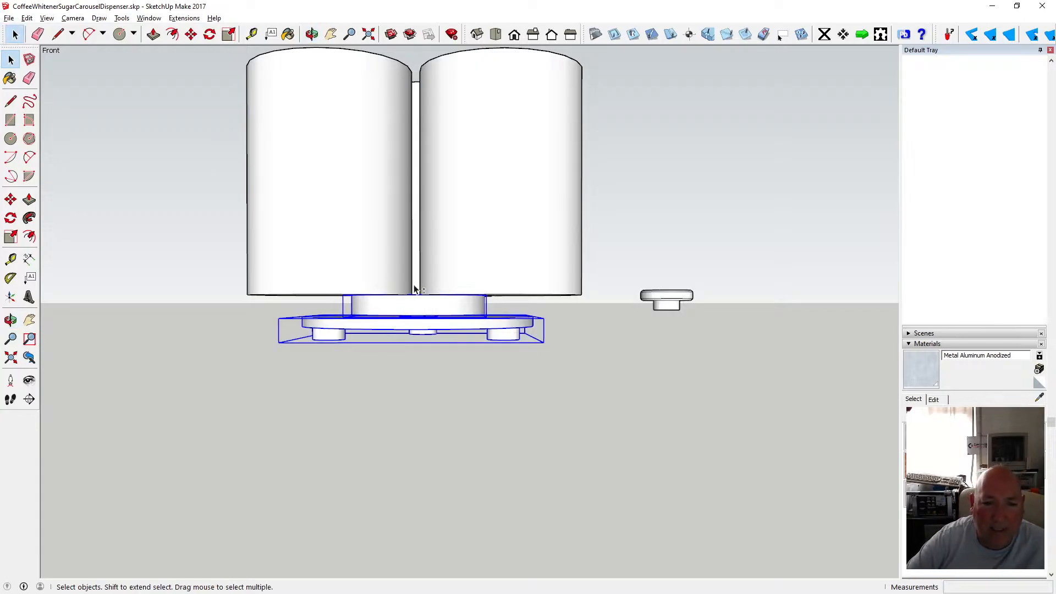
click(191, 34)
click(423, 319)
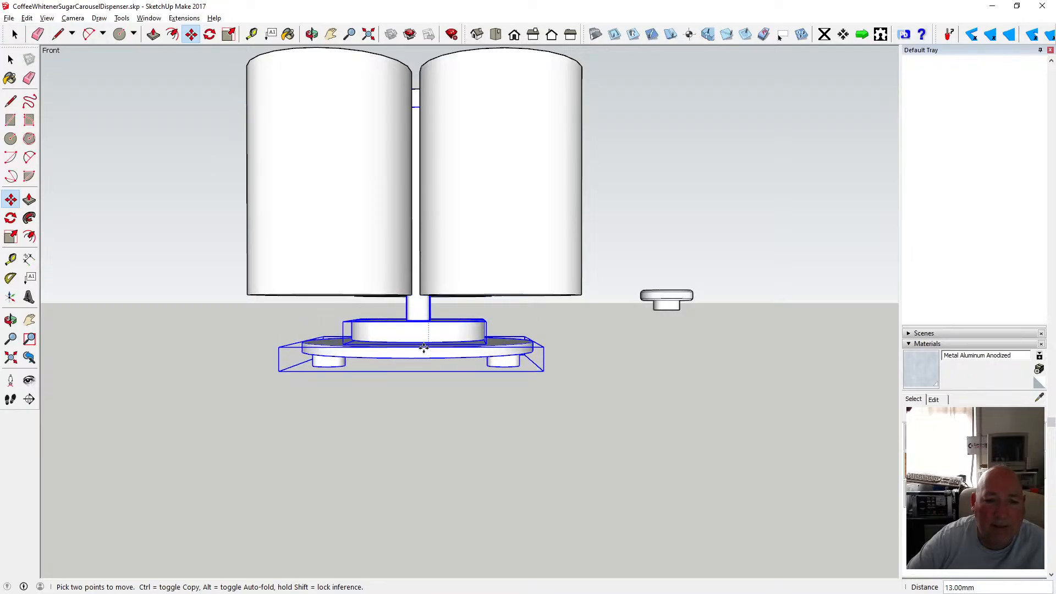
text(100)
key(Return)
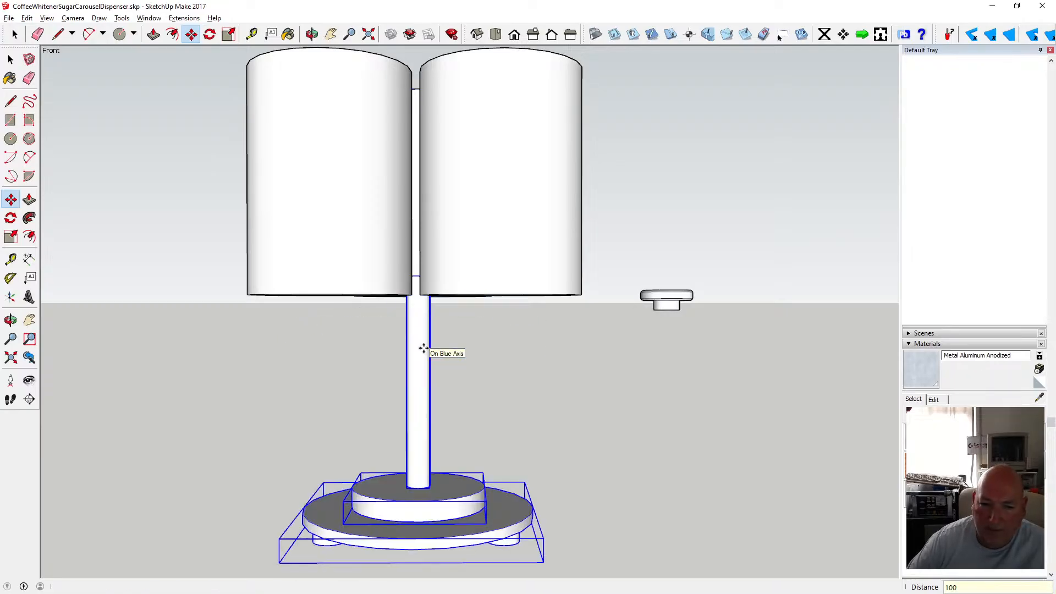
Orbit beneath the base to view its underside with the three feet.
click(10, 60)
click(167, 128)
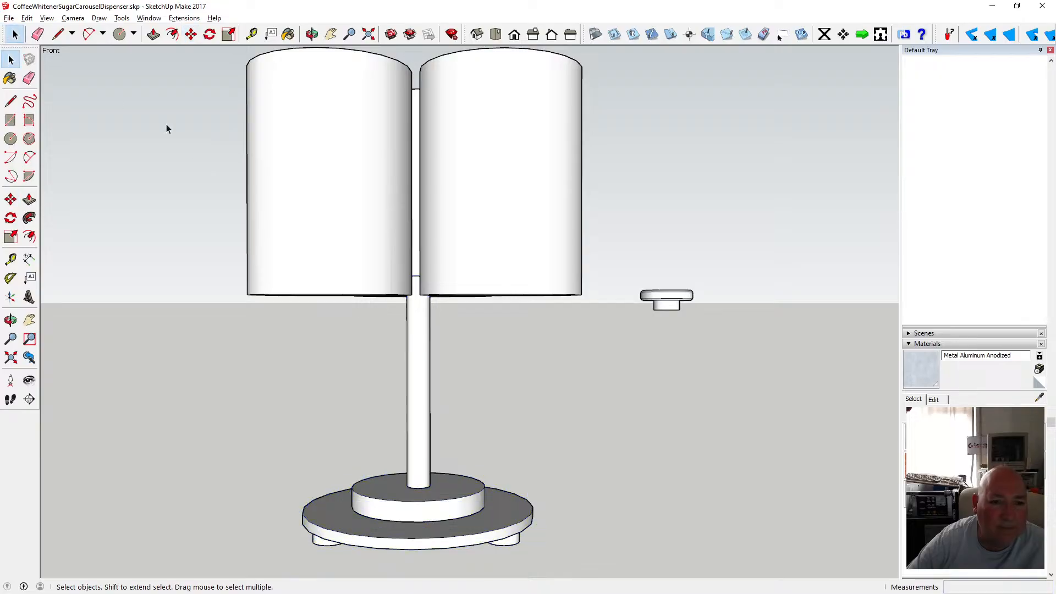
click(311, 34)
drag(406, 116, 391, 277)
scroll(415, 368, up, 6)
scroll(406, 366, down, 3)
drag(409, 318, 426, 337)
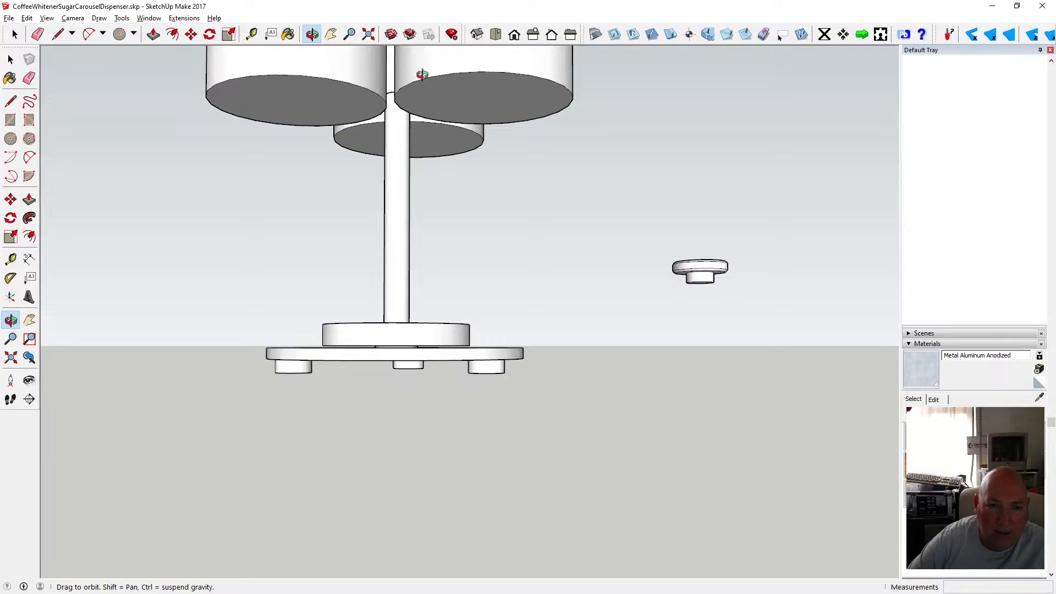
mouse_move(401, 256)
mouse_down()
mouse_move(399, 286)
mouse_move(405, 252)
mouse_up()
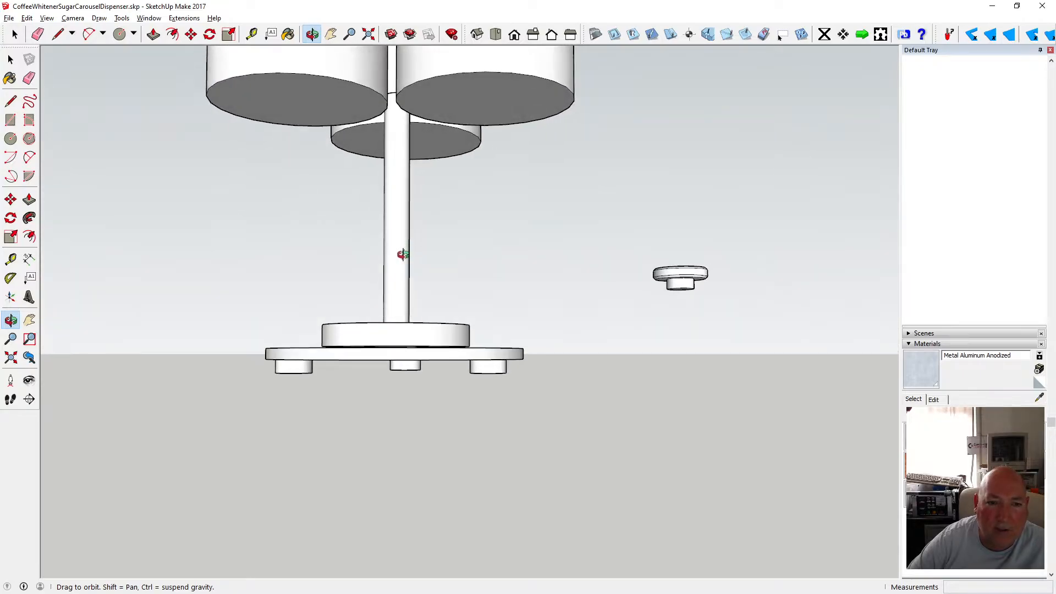
mouse_move(402, 254)
mouse_down()
mouse_move(394, 236)
mouse_move(406, 272)
mouse_move(413, 265)
mouse_up()
scroll(400, 358, up, 2)
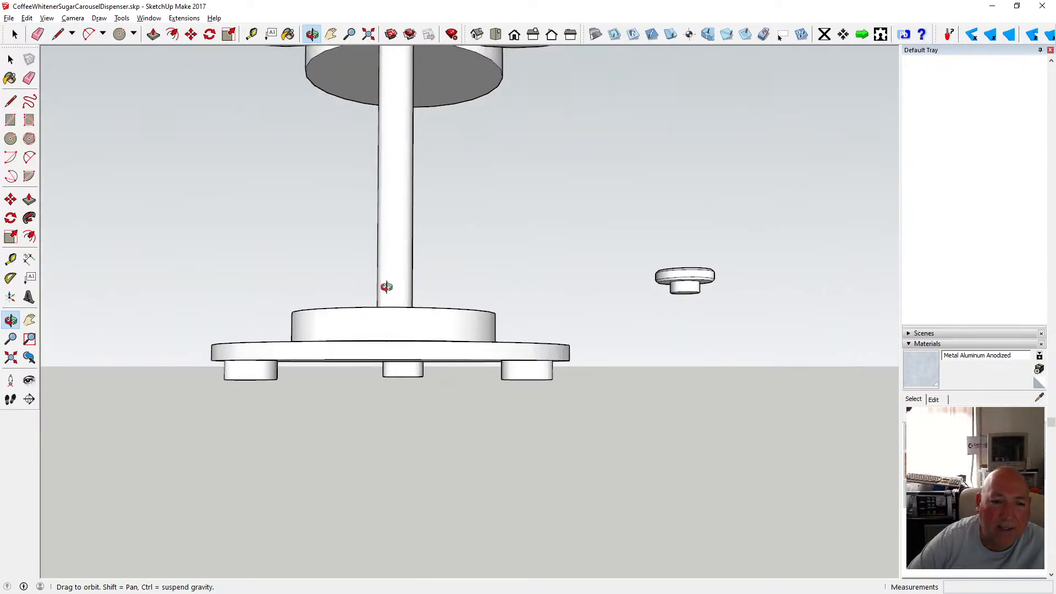
scroll(391, 286, up, 2)
drag(397, 336, 401, 233)
scroll(401, 223, up, 2)
scroll(401, 220, down, 1)
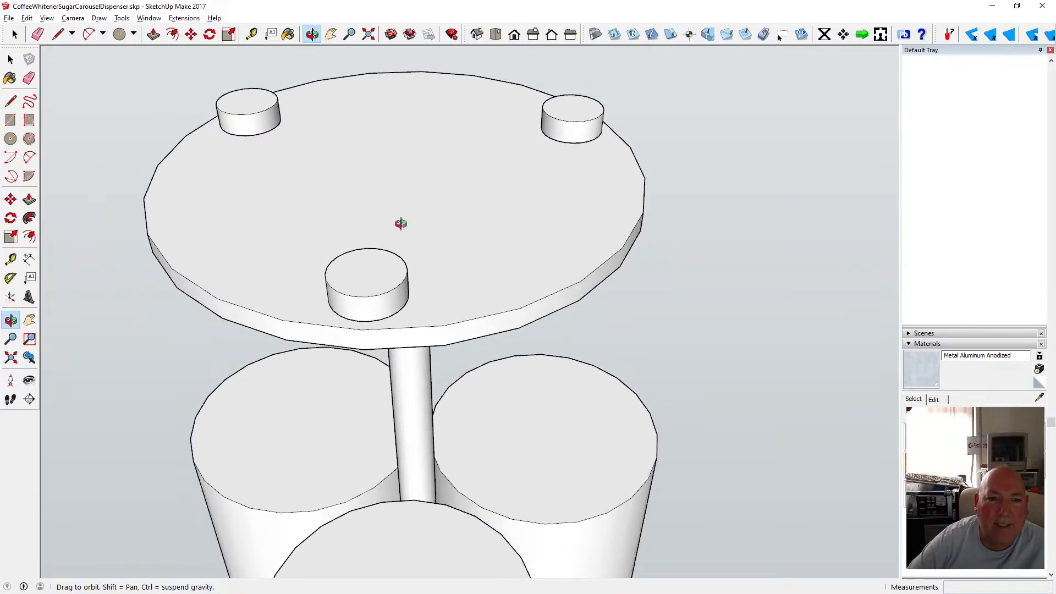
Draw concentric circles of 6 mm and 4 mm radius at the centre of the base's underside.
click(191, 34)
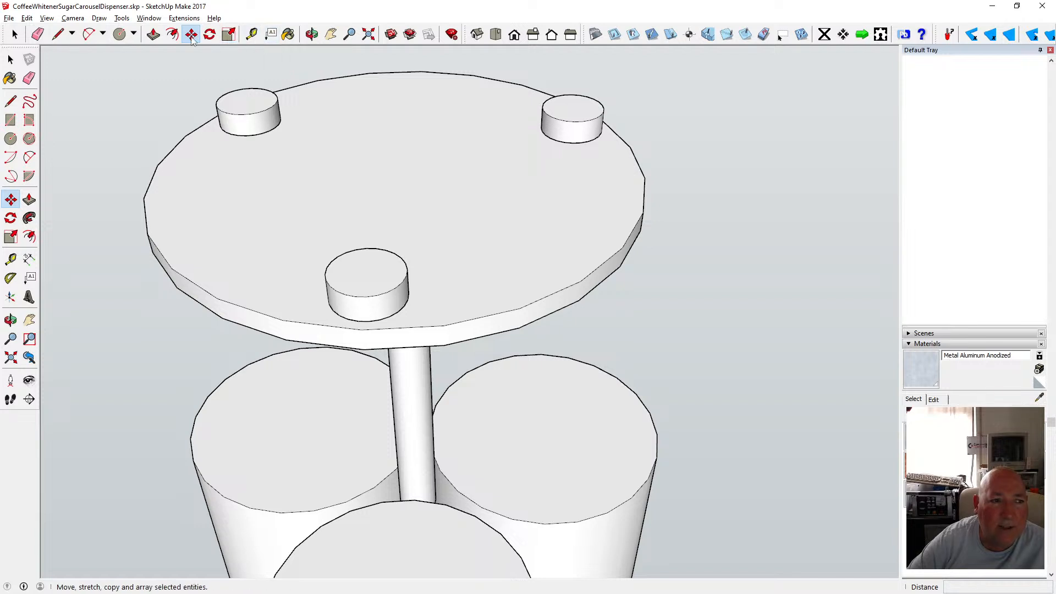
click(119, 34)
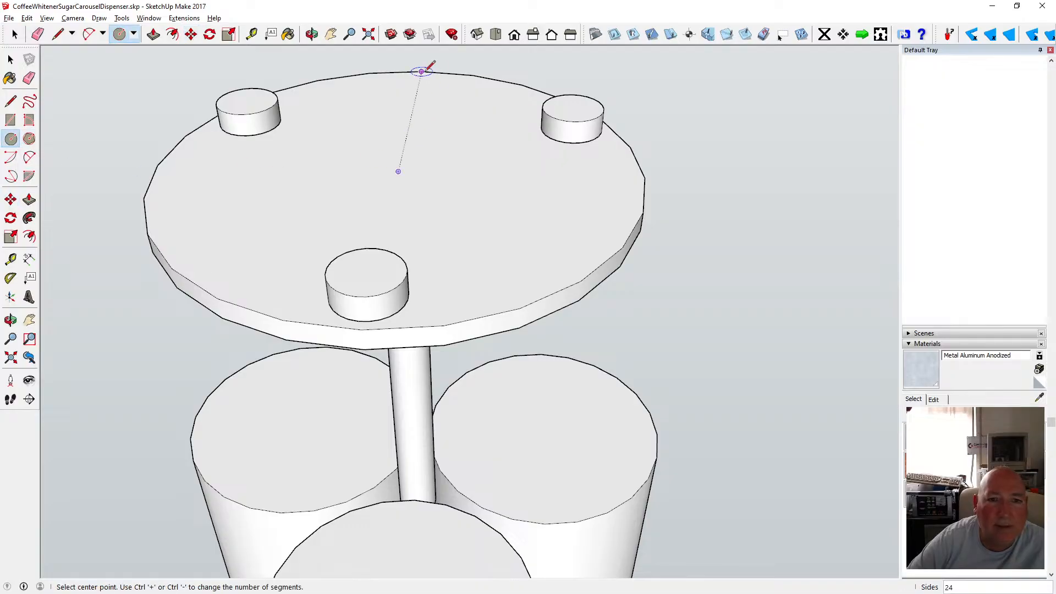
click(398, 172)
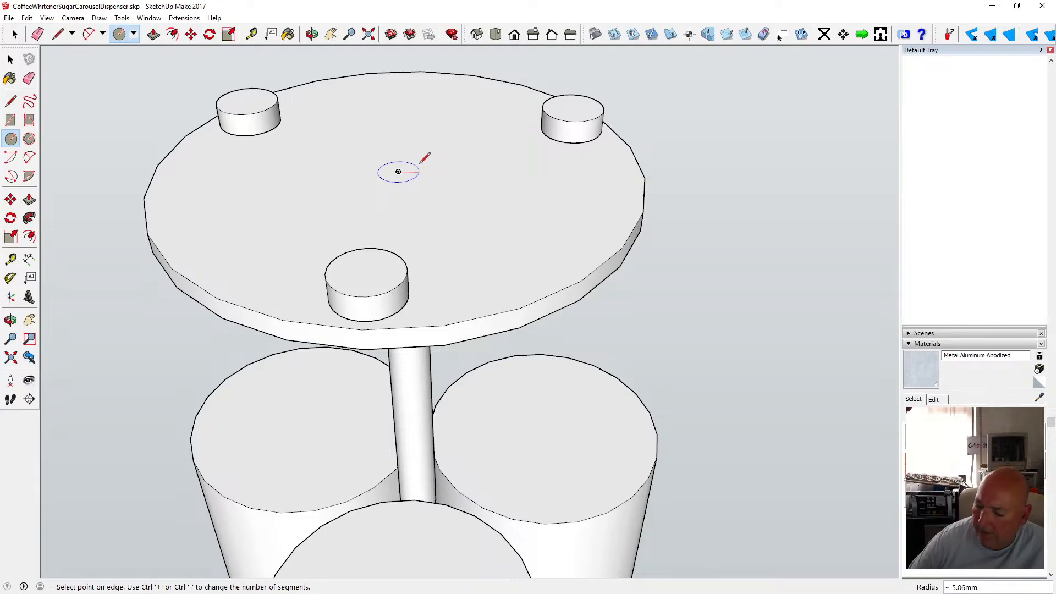
text(6)
key(Return)
scroll(404, 192, up, 4)
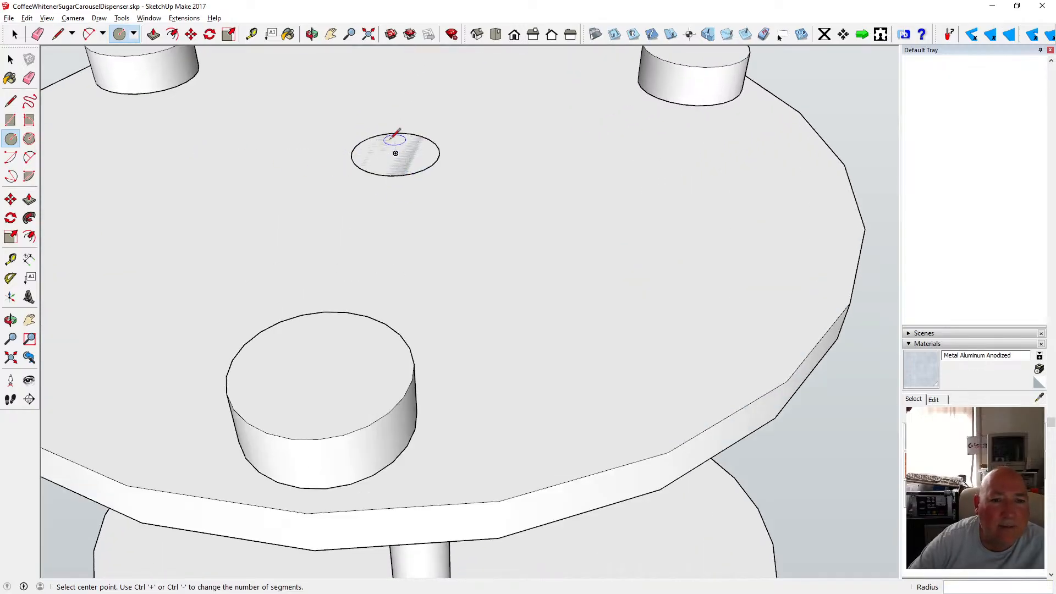
click(395, 154)
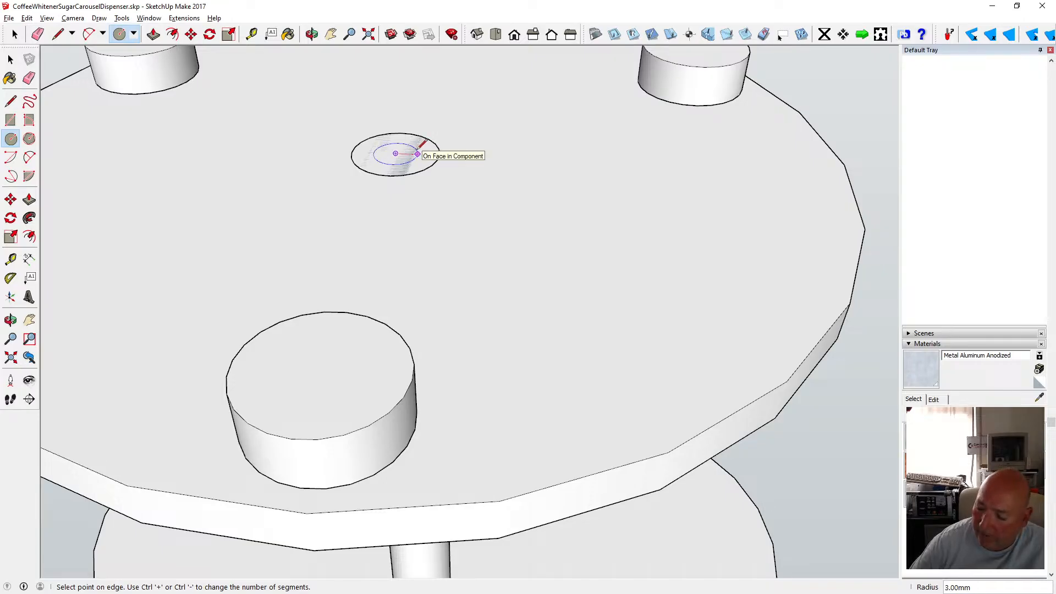
text(4)
key(Return)
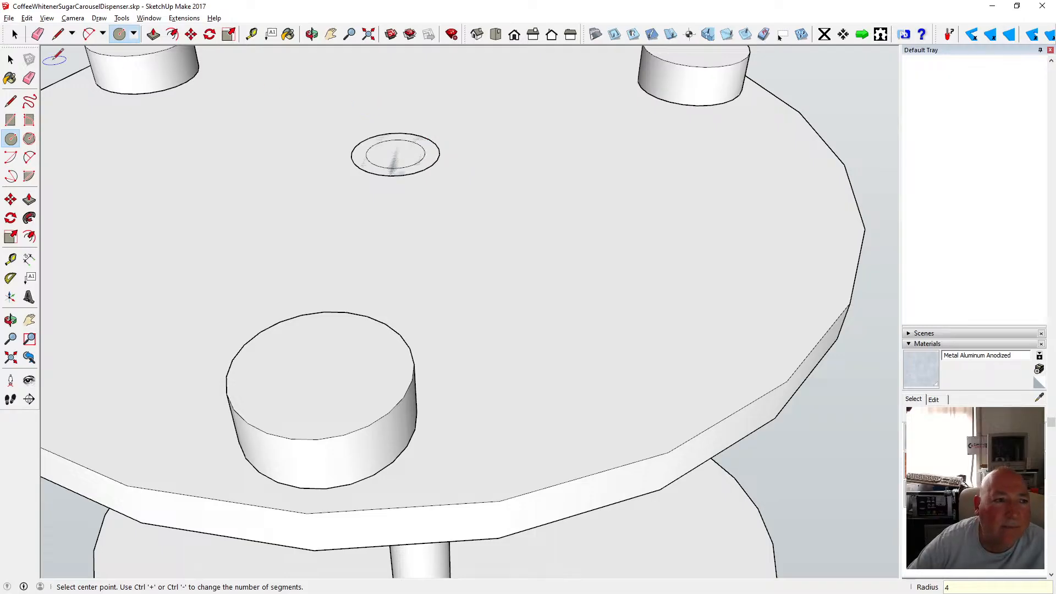
key(space)
scroll(438, 180, up, 5)
scroll(425, 185, down, 1)
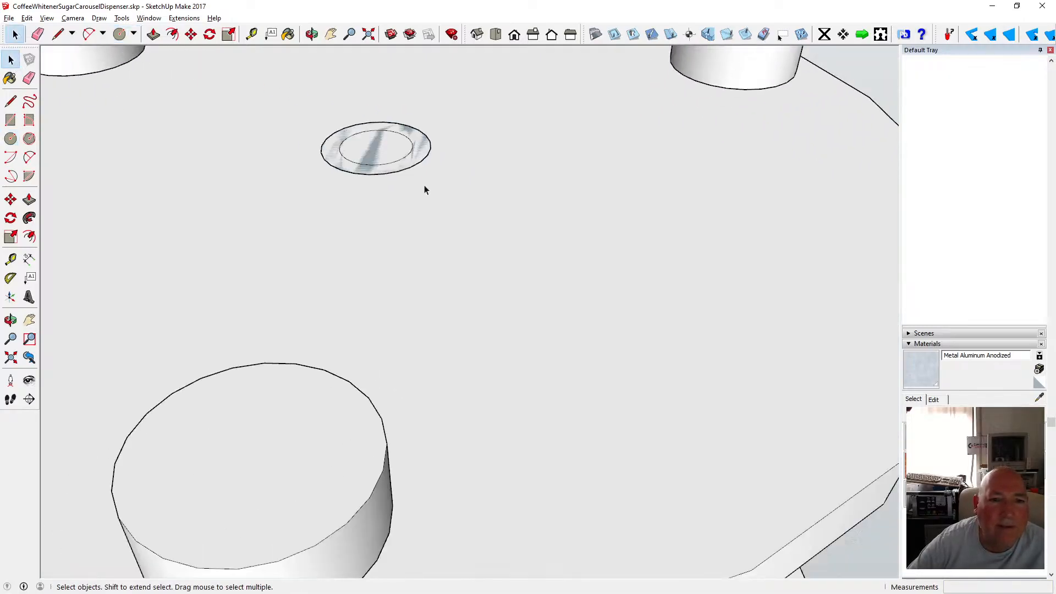
scroll(424, 185, down, 1)
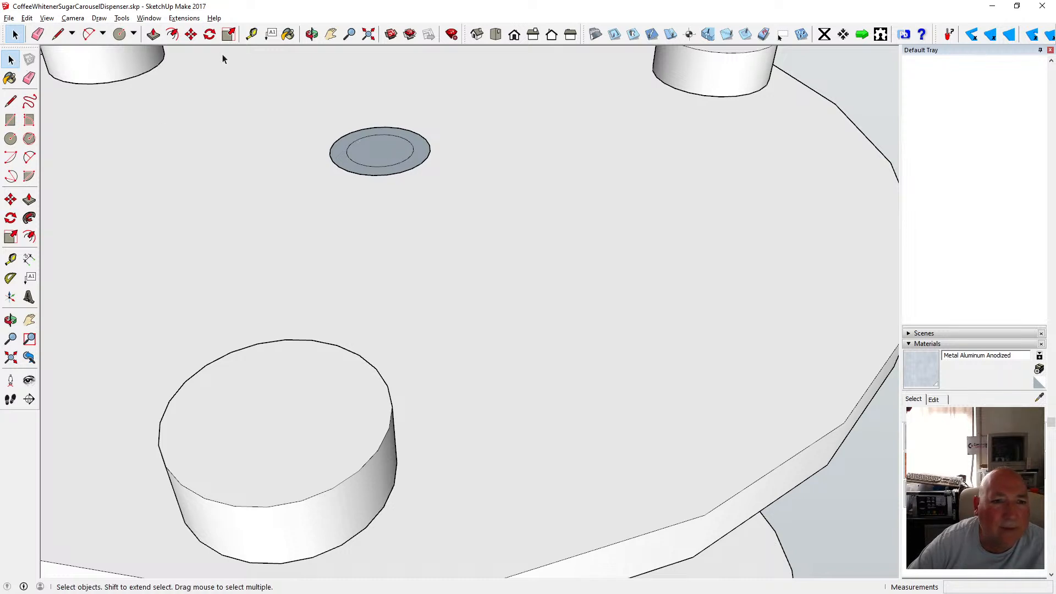
Push the washer ring face on the base's underside 0.5 mm.
click(153, 35)
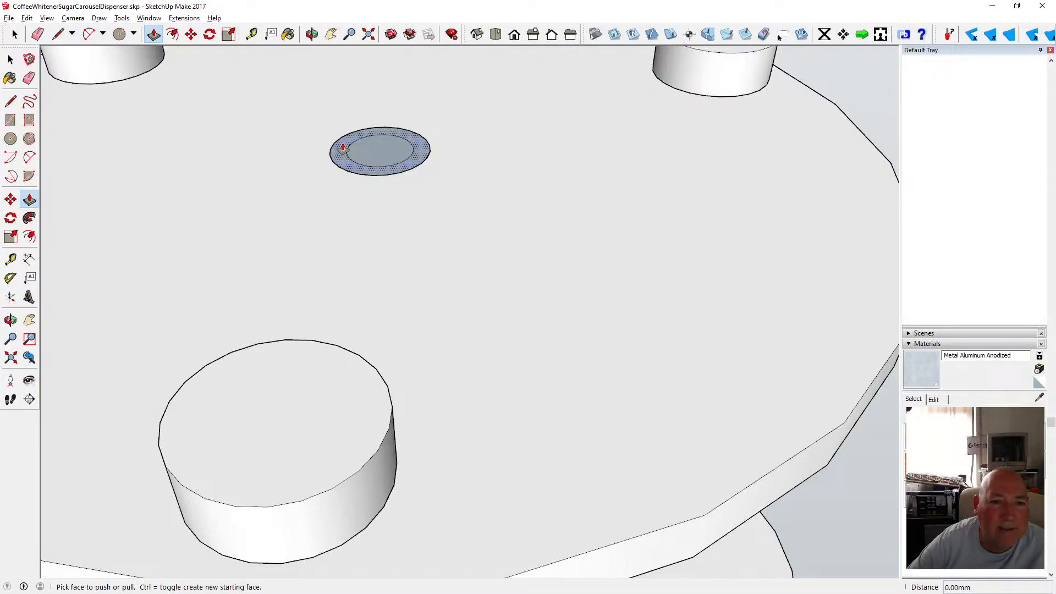
key(space)
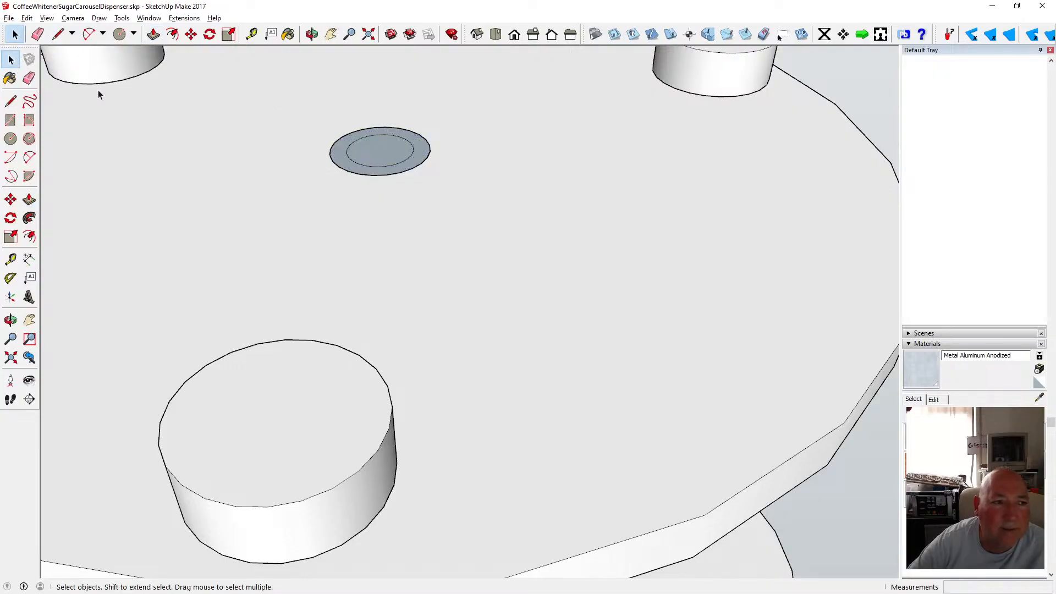
click(360, 139)
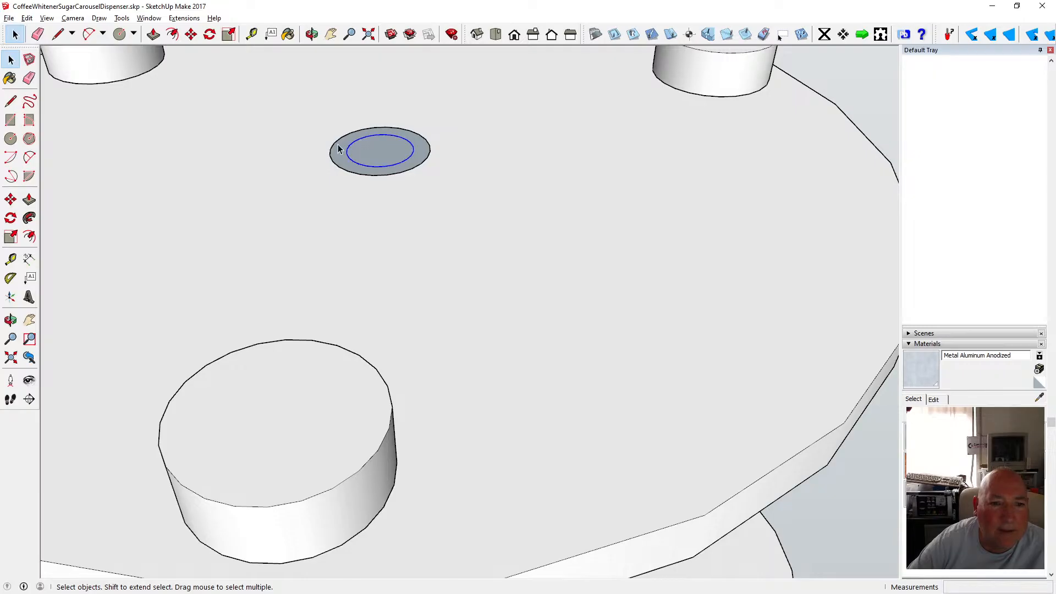
click(338, 151)
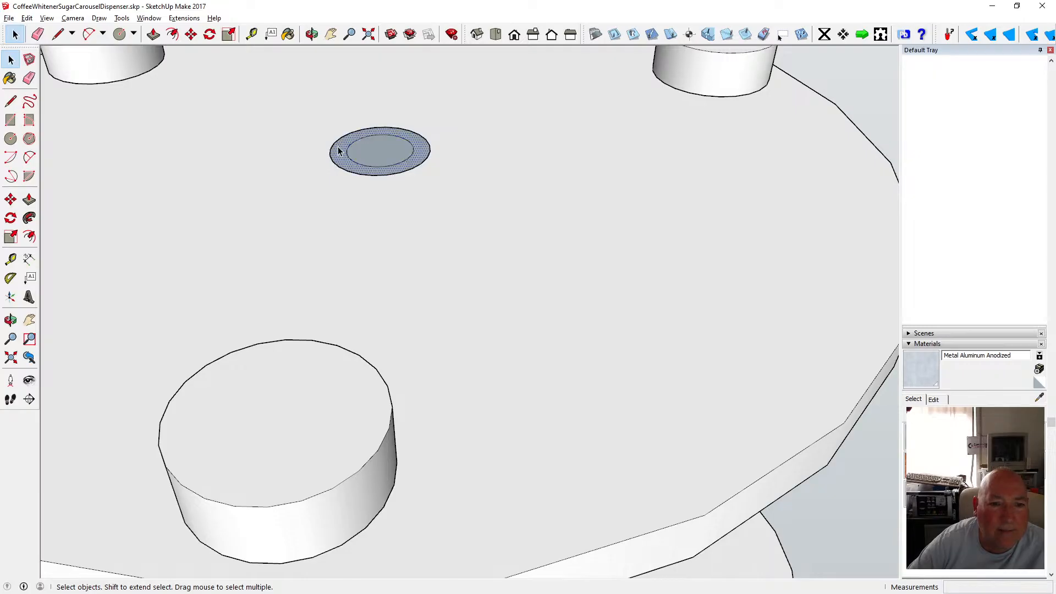
key(p)
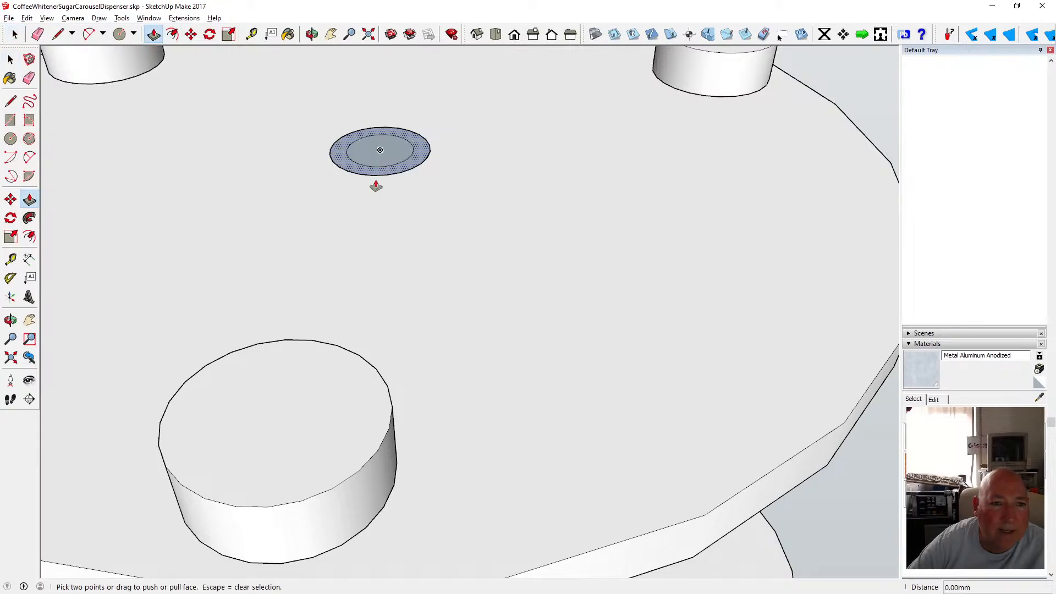
click(339, 158)
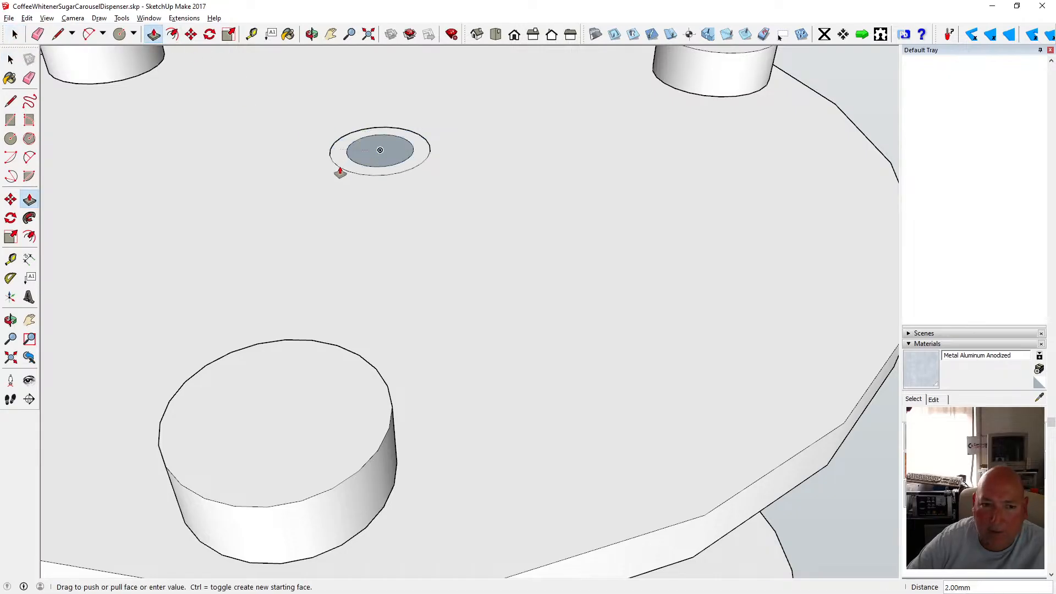
text(.5)
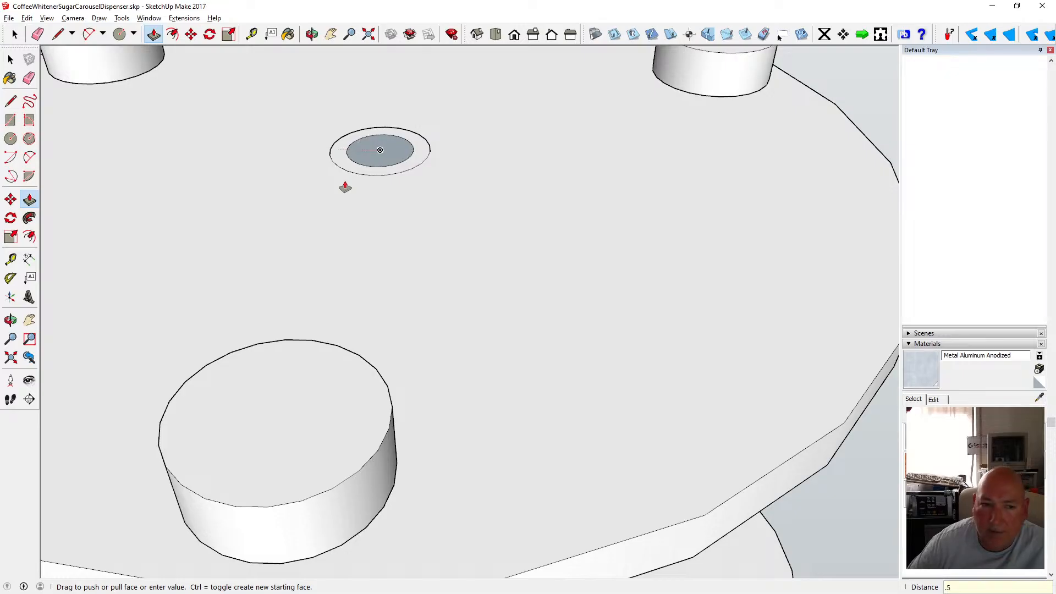
key(Return)
Select the washer ring geometry and cut it from the base.
click(312, 34)
drag(375, 250, 377, 203)
key(space)
drag(346, 145, 450, 196)
click(26, 18)
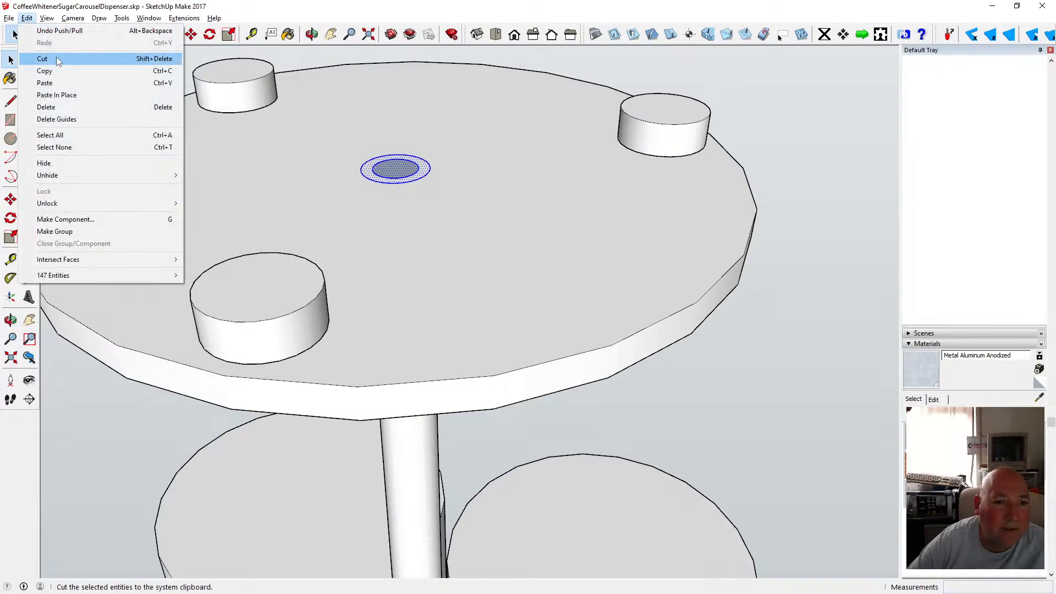
click(56, 58)
Open the base plate's nested group and paste the washer ring in place inside it.
double_click(318, 166)
click(26, 18)
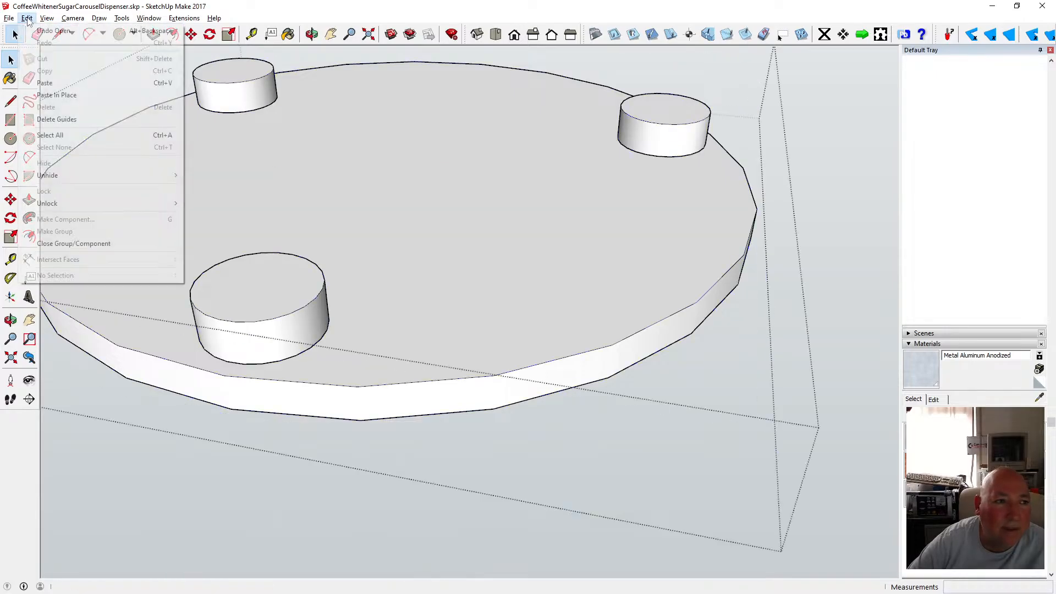
click(310, 153)
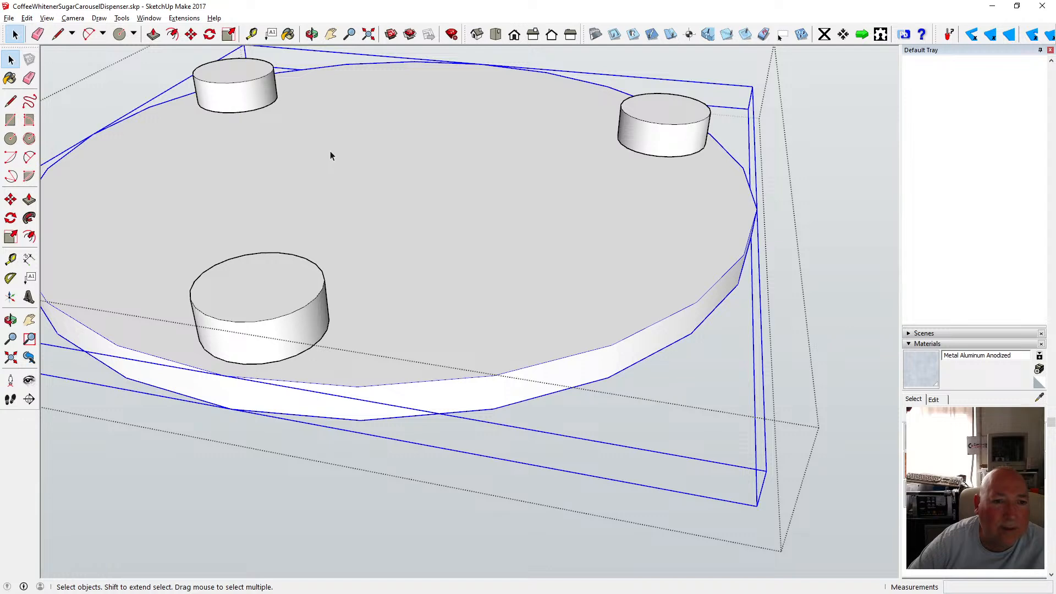
double_click(331, 150)
click(27, 18)
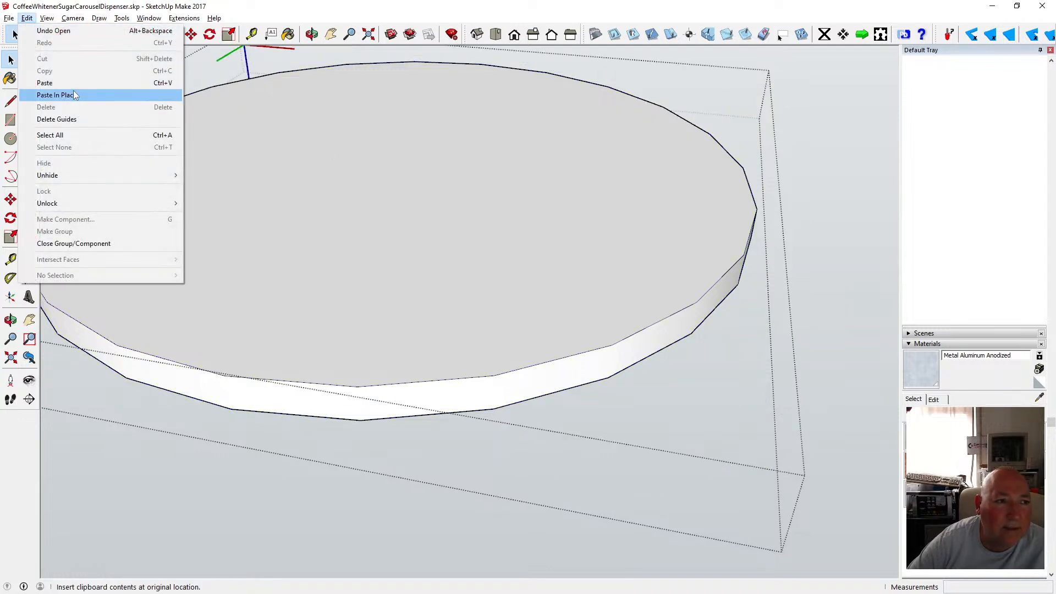
click(50, 95)
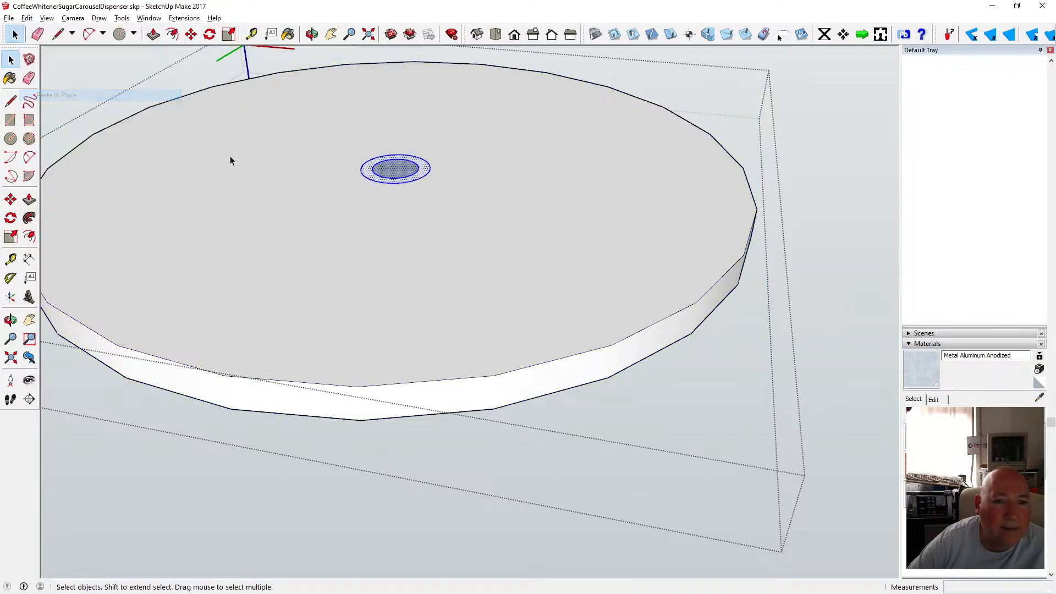
Push the pasted ring face 0.5 mm into the base plate.
click(153, 34)
click(369, 171)
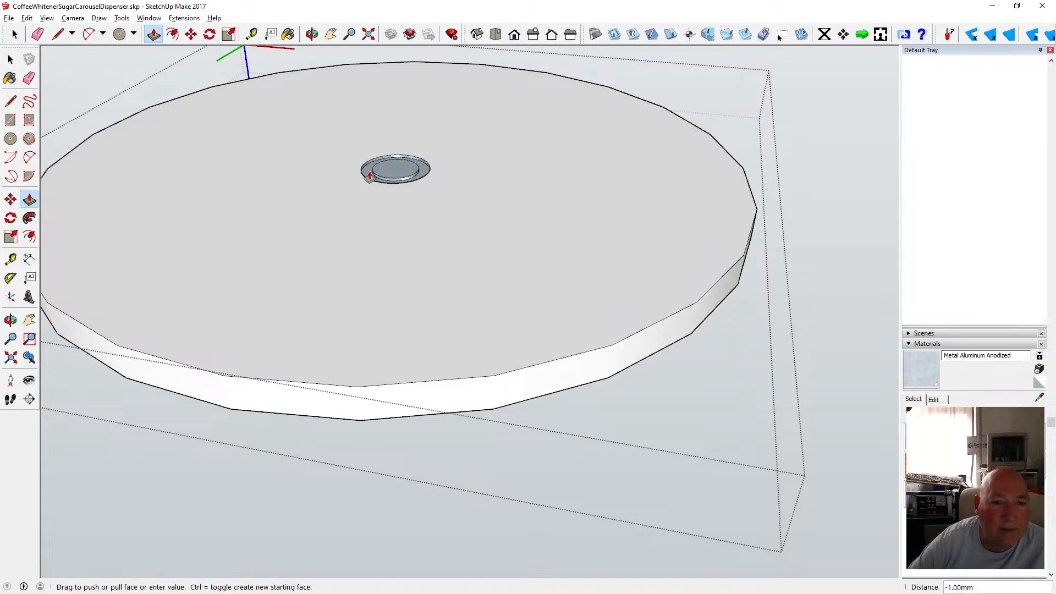
text(.5)
key(Return)
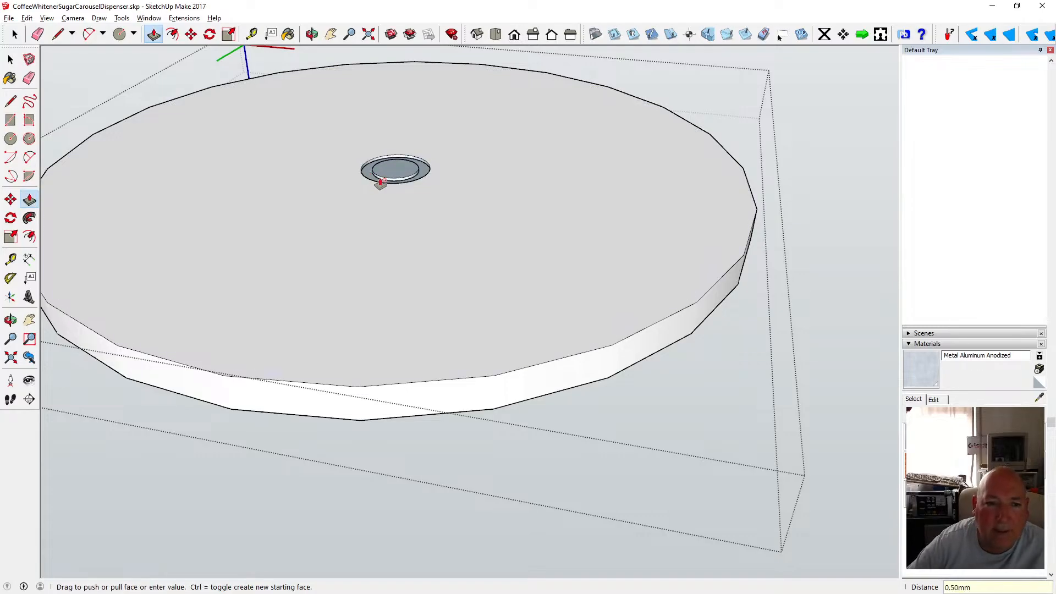
Push the inner circular face of the ring 0.5 mm.
scroll(378, 181, up, 3)
click(392, 174)
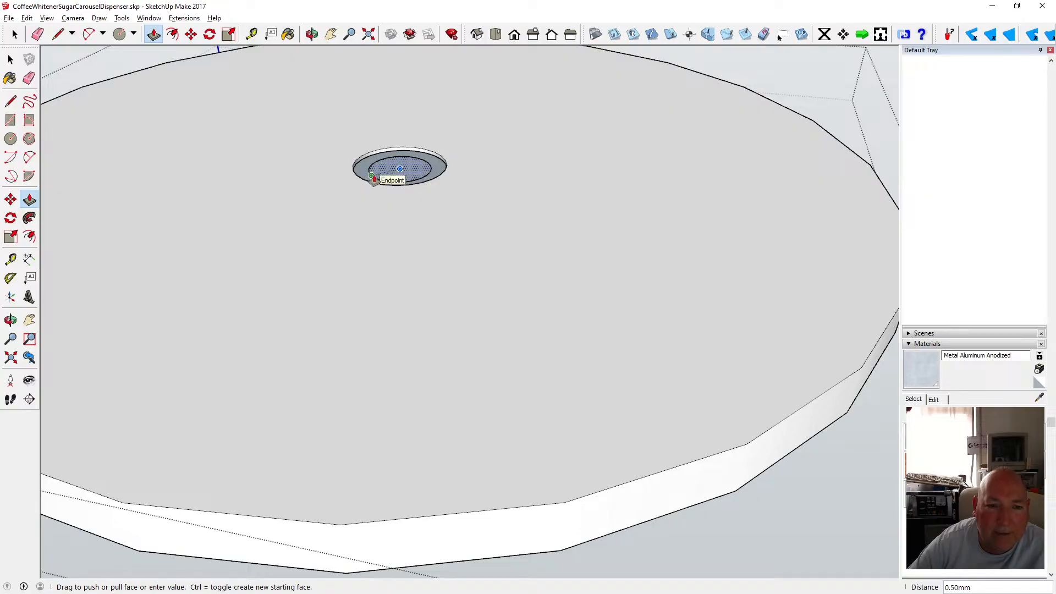
text(.5)
key(Return)
Move the inner circle 3 mm along the blue axis.
scroll(396, 181, up, 3)
scroll(396, 181, up, 4)
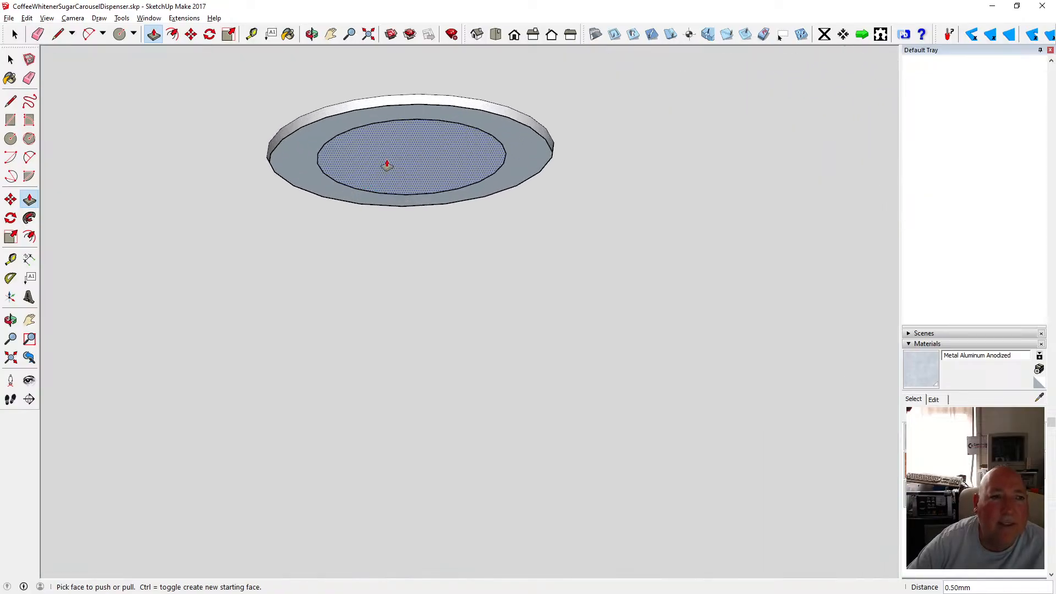
click(191, 34)
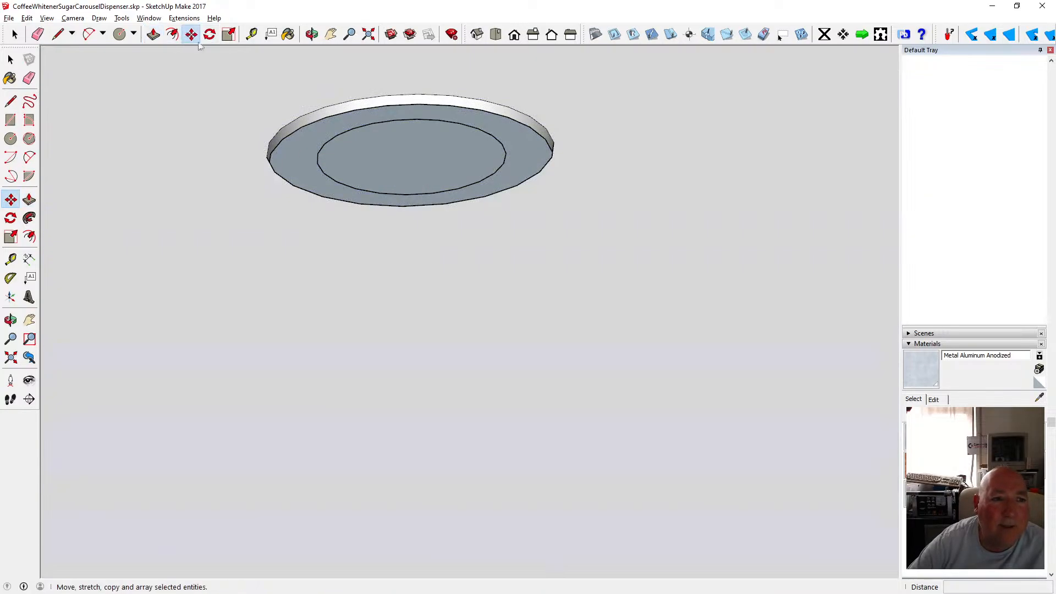
click(355, 128)
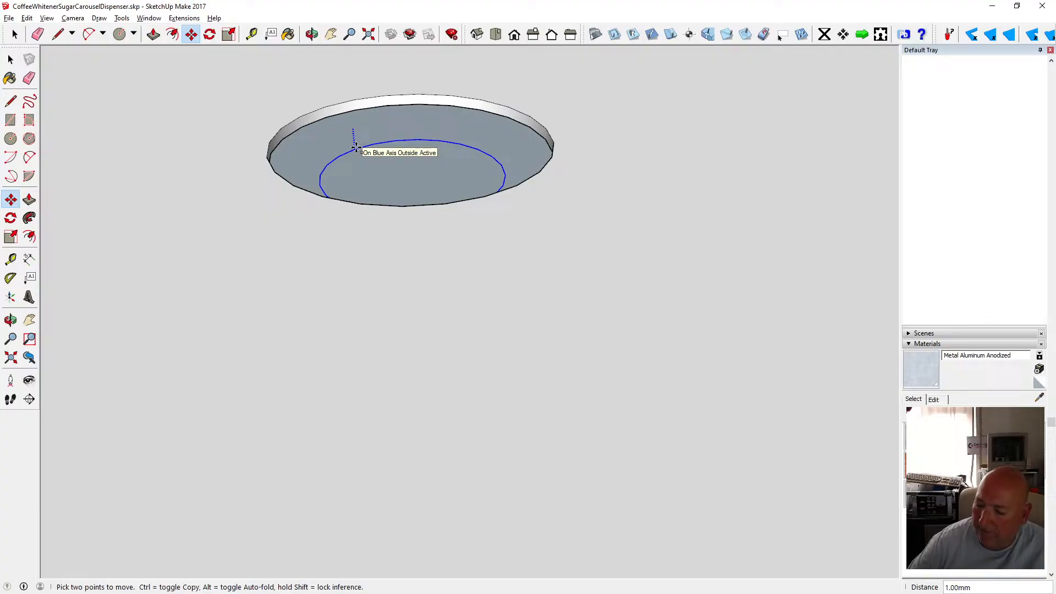
text(3)
key(Return)
Orbit around the central recess and toggle X-ray face style to inspect it.
click(312, 34)
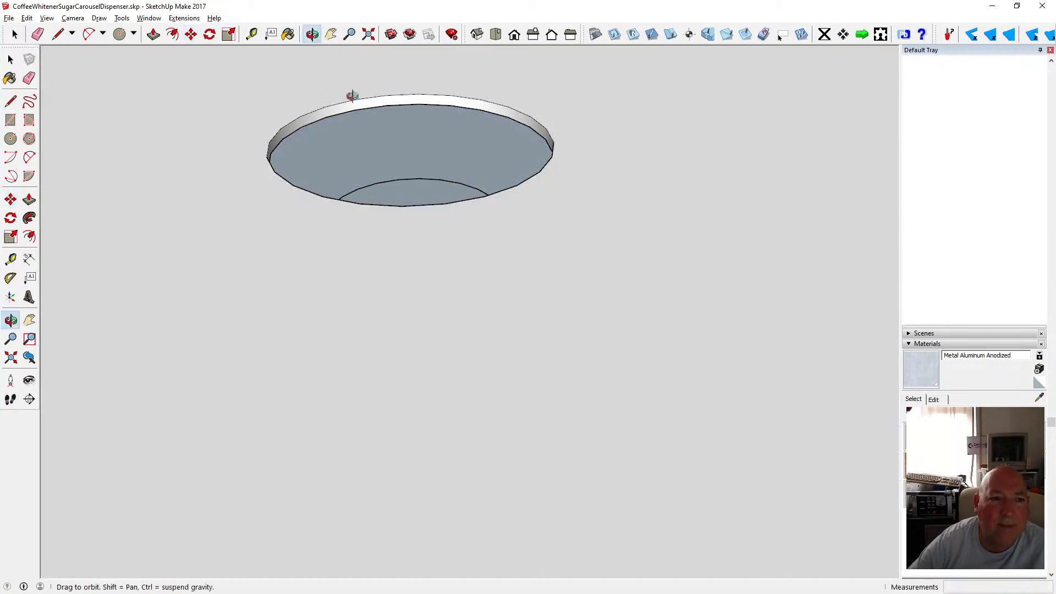
drag(351, 94, 427, 184)
scroll(354, 215, up, 5)
scroll(460, 212, down, 6)
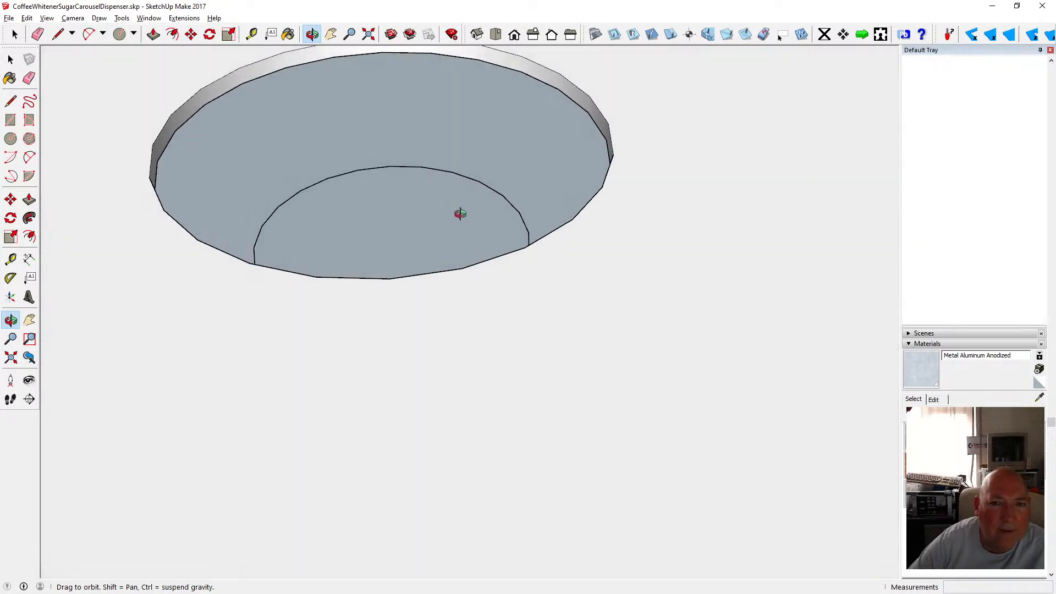
scroll(473, 199, down, 3)
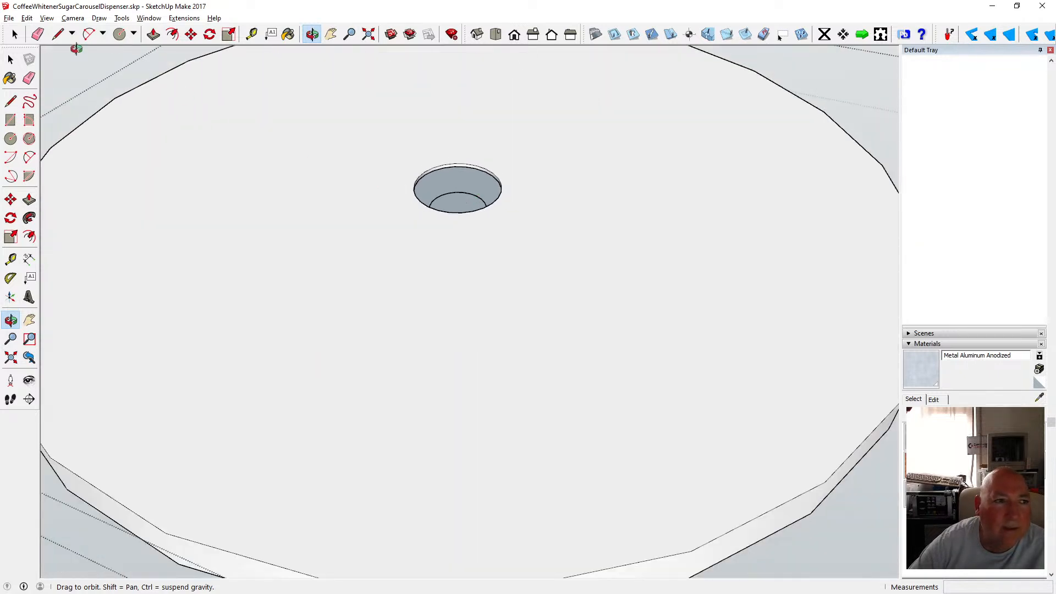
click(47, 18)
mouse_move(98, 163)
click(165, 161)
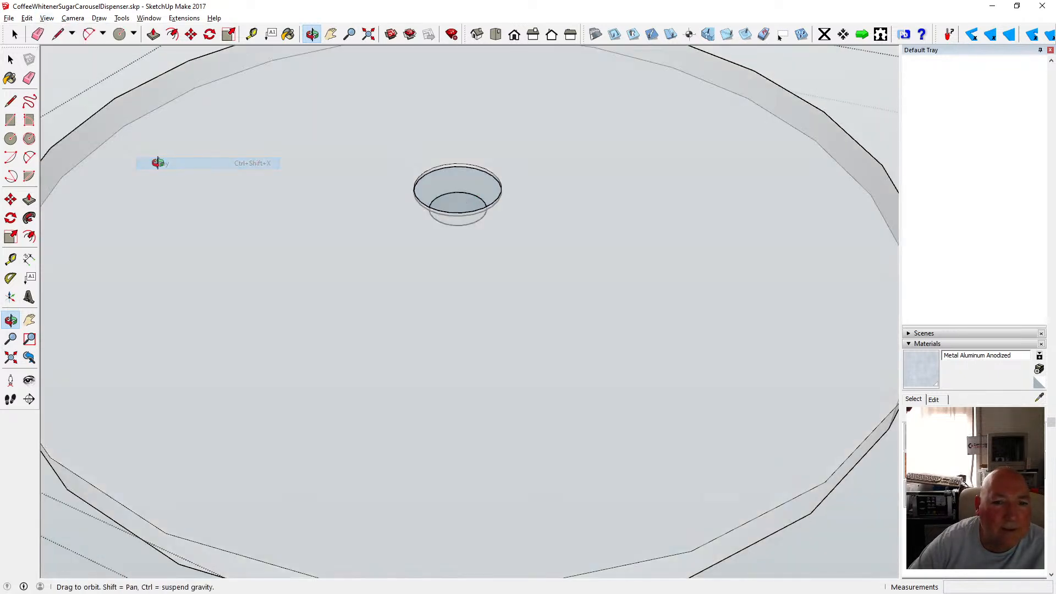
drag(472, 243, 432, 354)
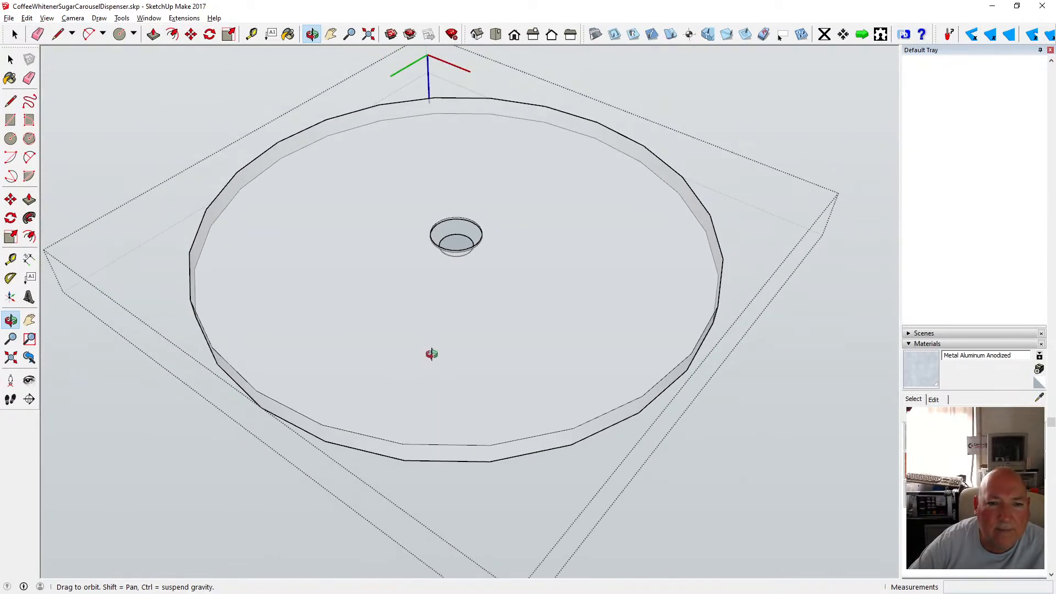
click(47, 18)
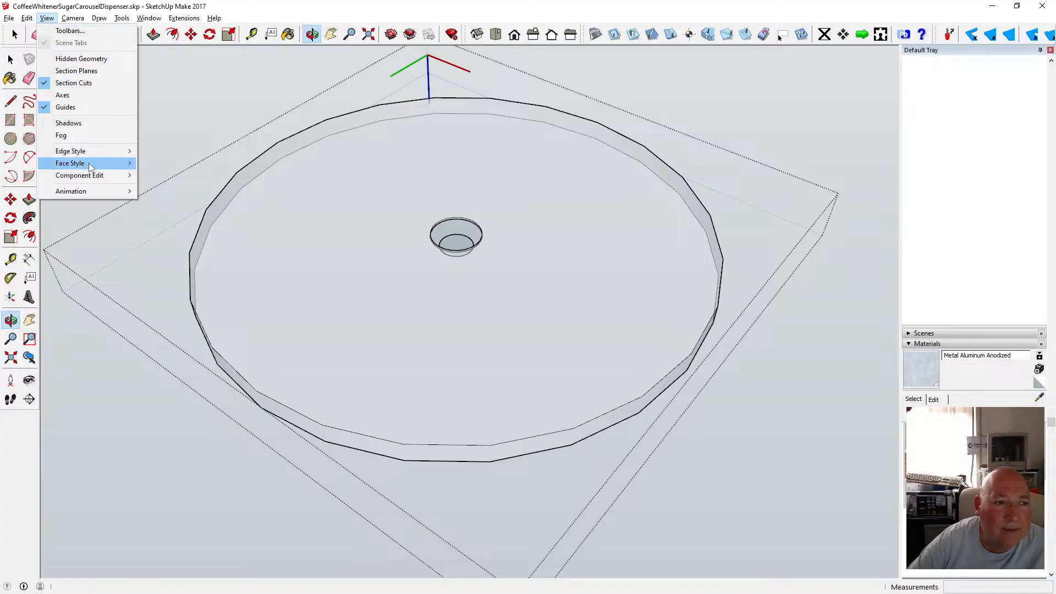
mouse_move(105, 163)
click(176, 165)
Undo the inner circle's move and the inner face push.
click(47, 18)
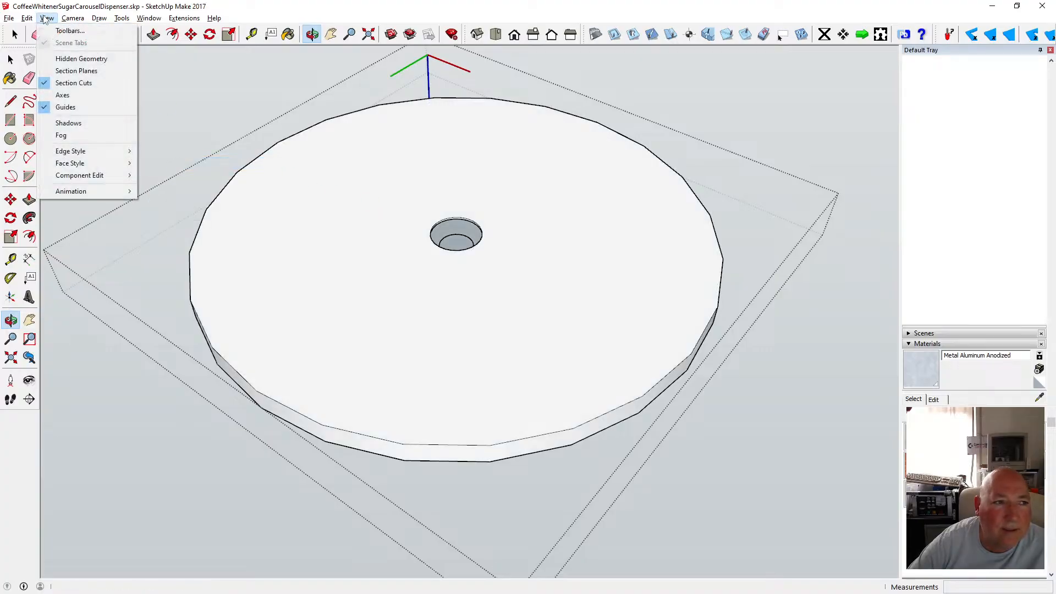
click(40, 30)
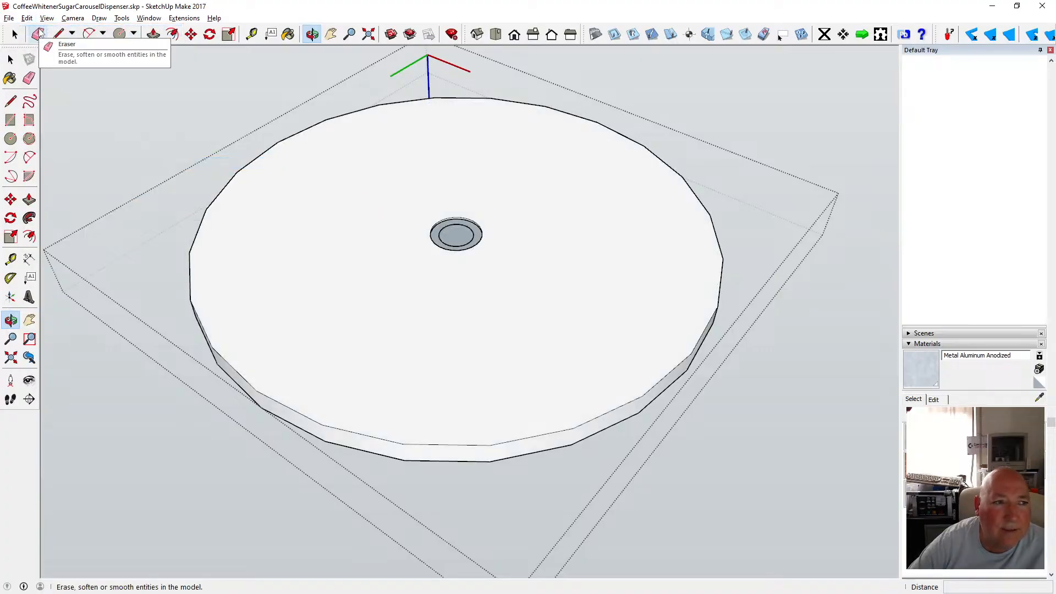
click(26, 18)
click(26, 18)
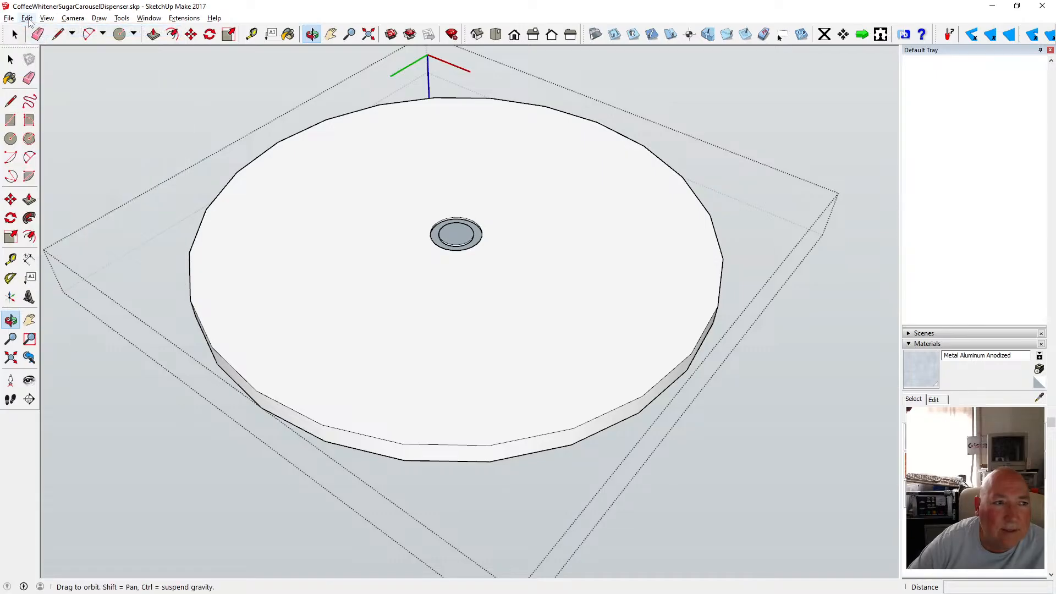
click(27, 17)
click(55, 31)
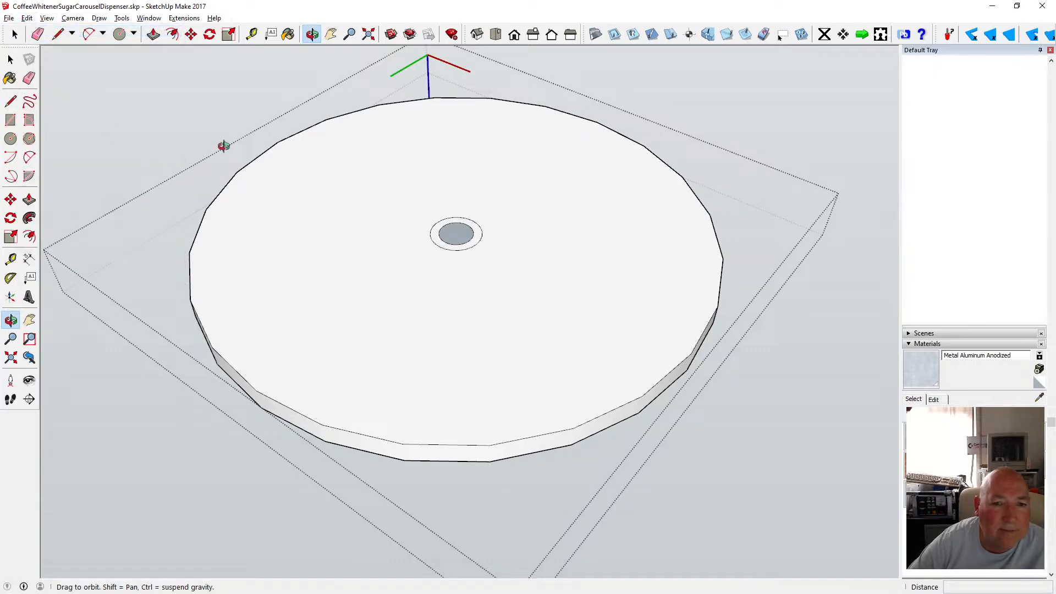
Draw a 3 mm radius circle at the centre of the recess.
click(10, 59)
scroll(484, 242, up, 3)
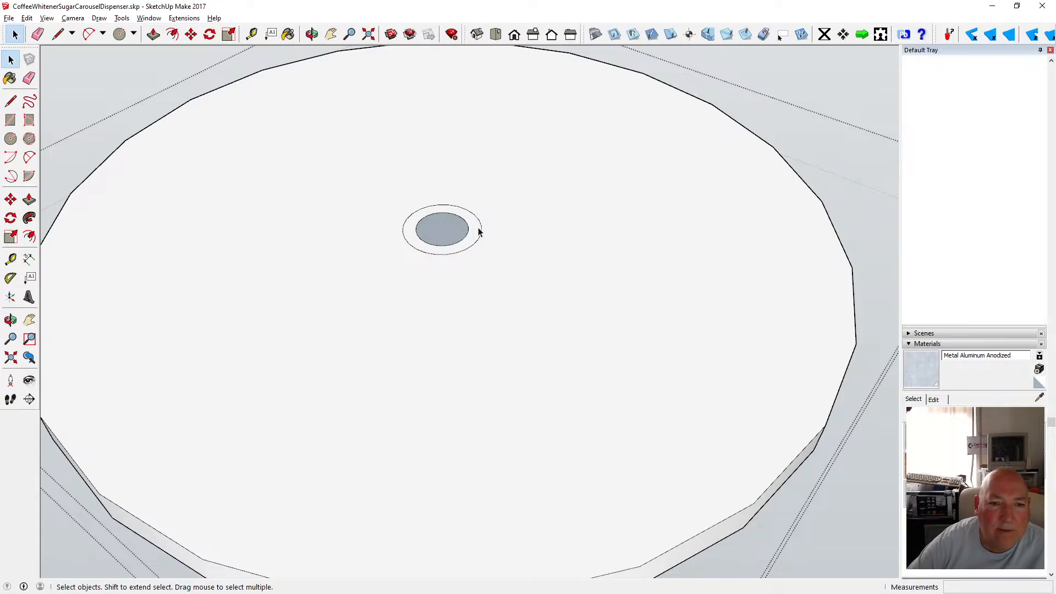
scroll(454, 235, down, 2)
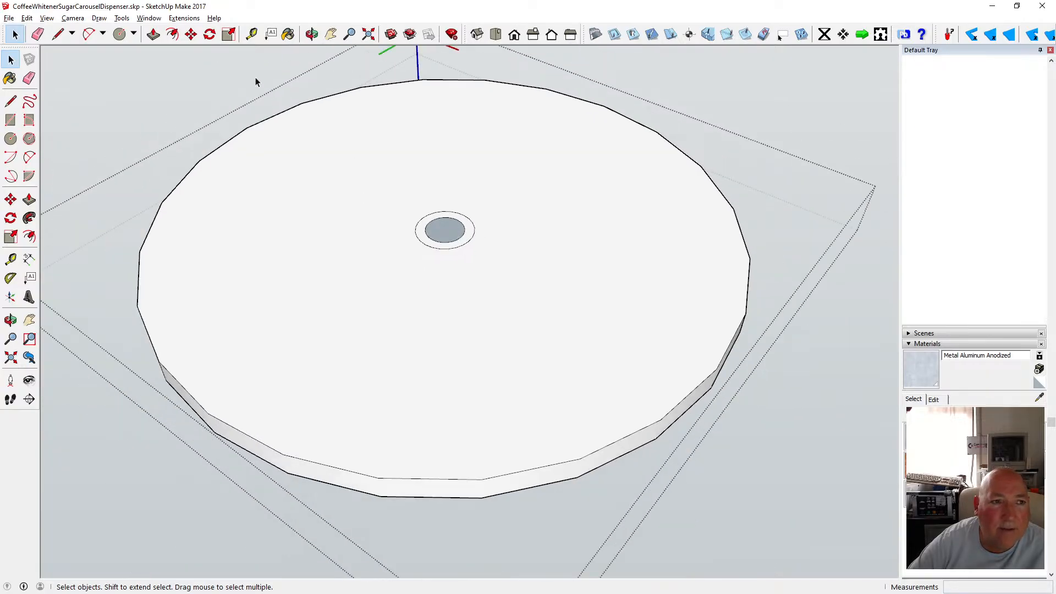
click(10, 139)
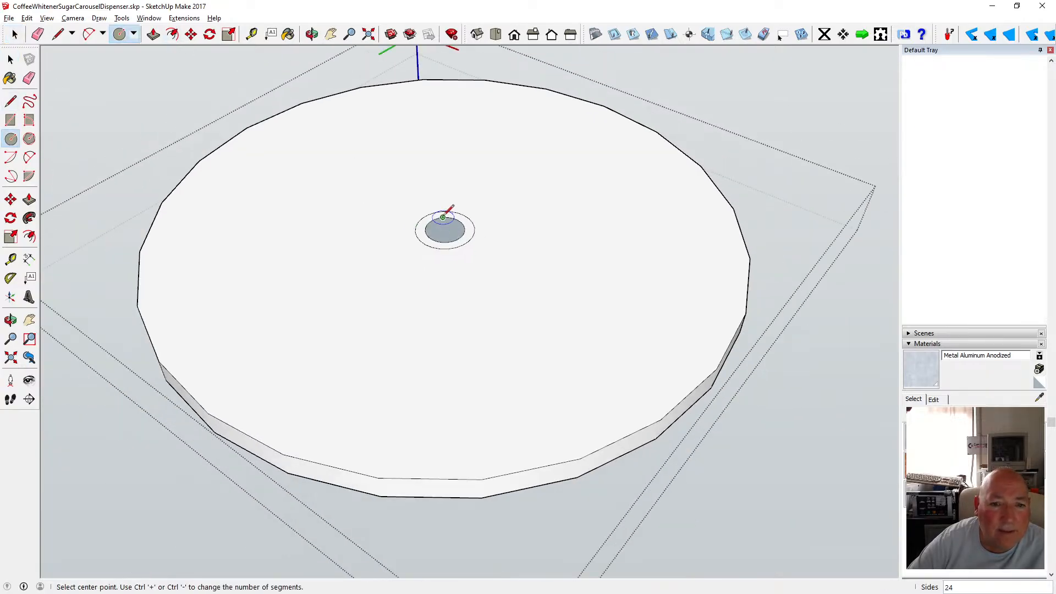
click(445, 230)
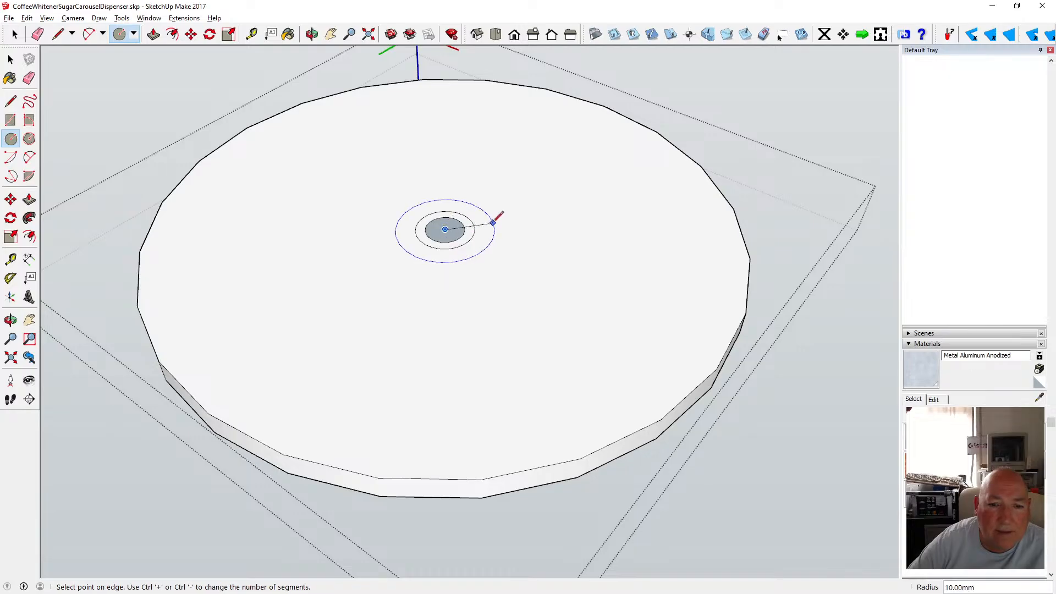
text(3)
key(Return)
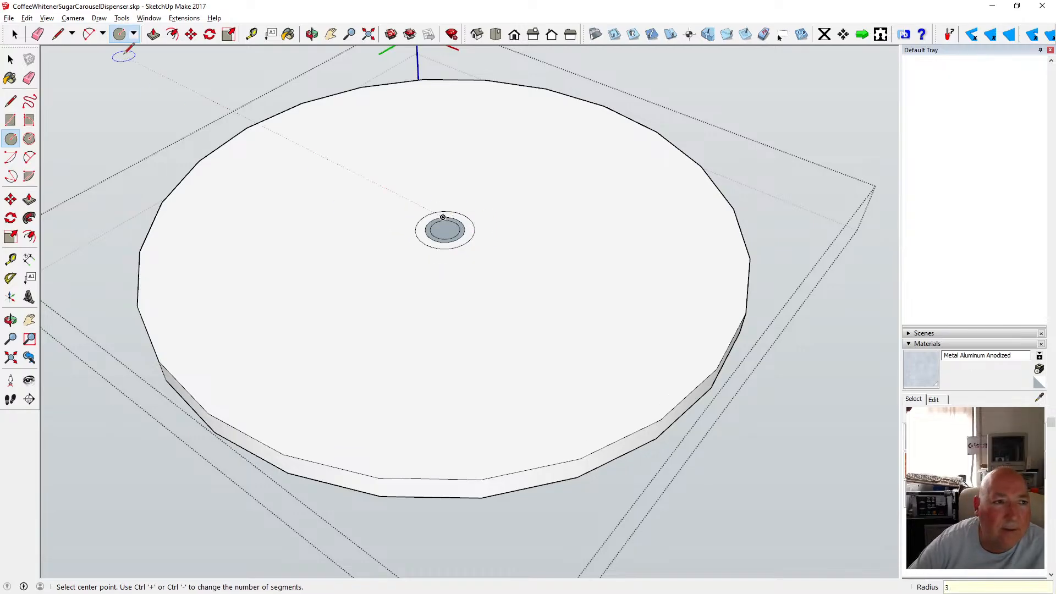
Push the central 3 mm circle down about 5 mm to cut the post hole in the recess.
key(p)
scroll(447, 220, down, 3)
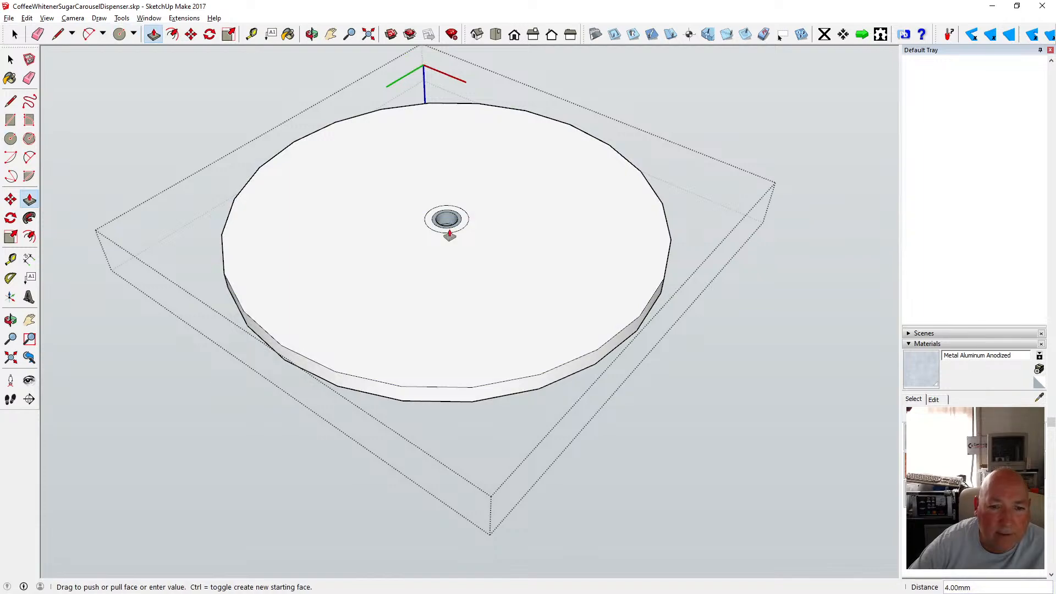
click(399, 401)
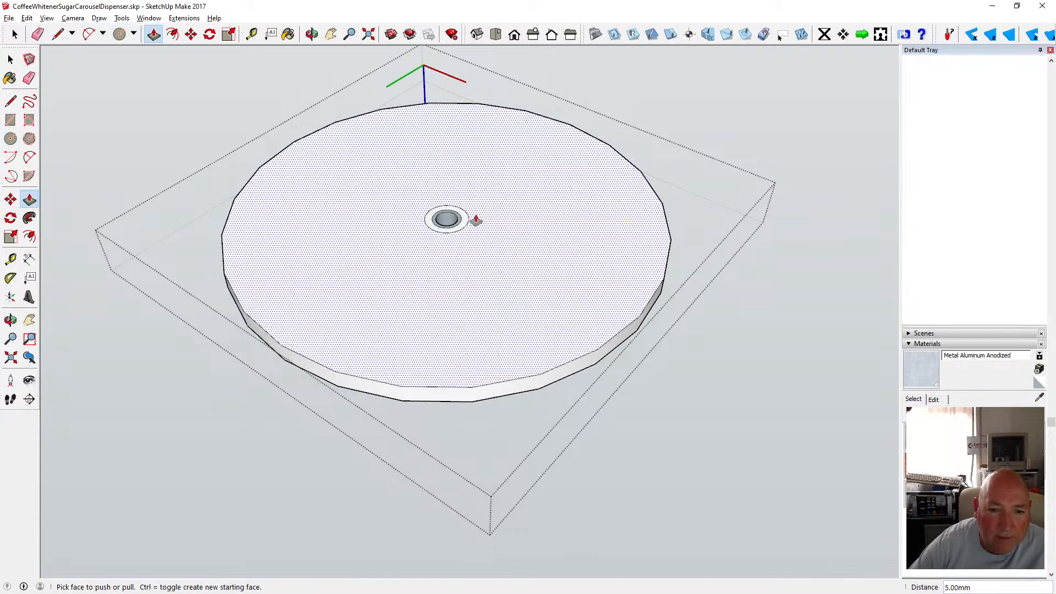
scroll(477, 220, up, 6)
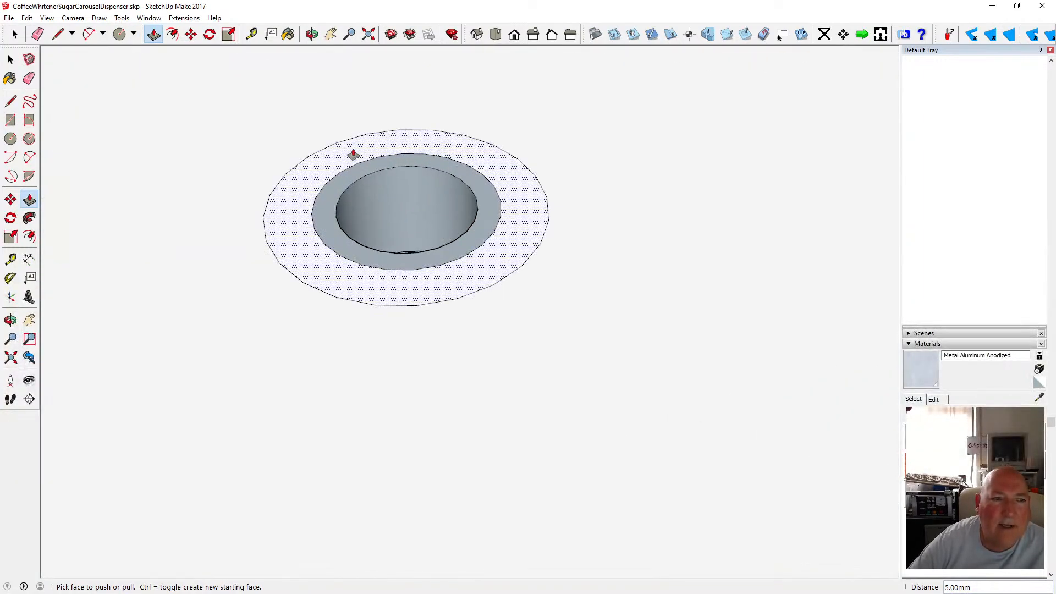
key(space)
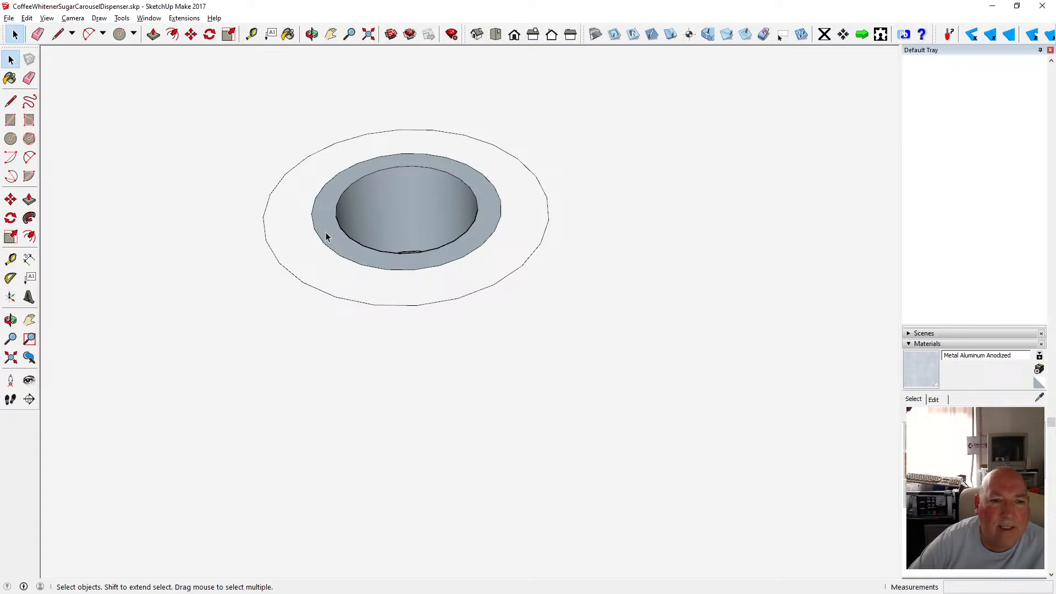
Push the recess's ring face down 3 mm around the post hole.
scroll(385, 205, down, 3)
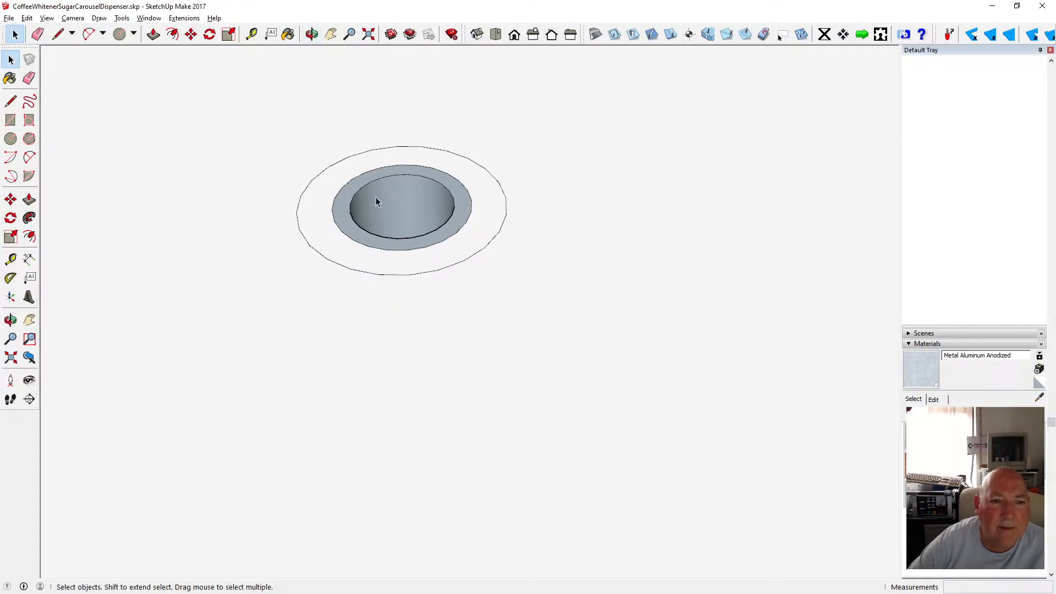
key(p)
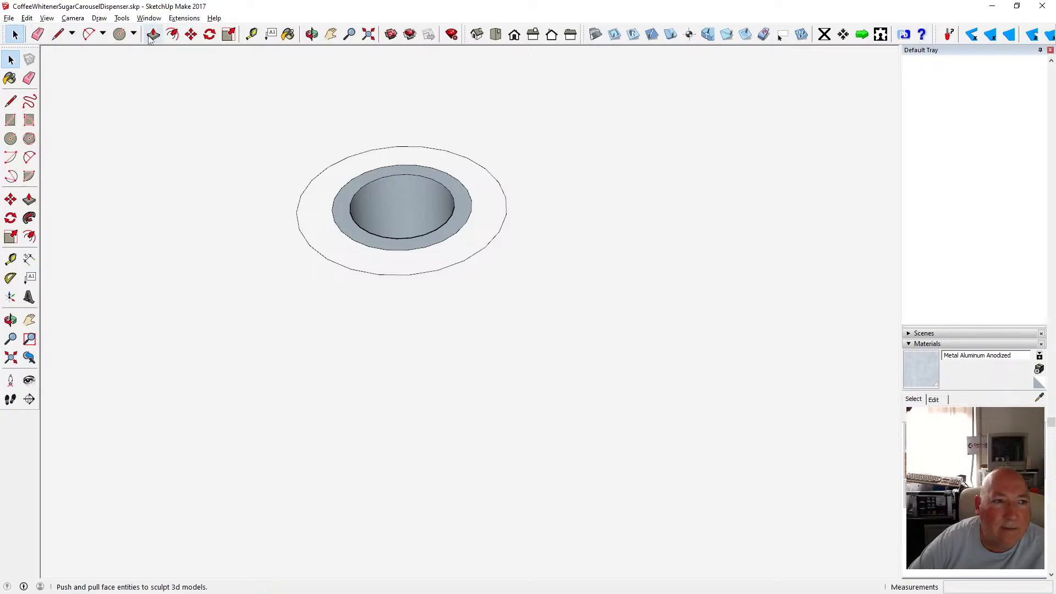
click(342, 209)
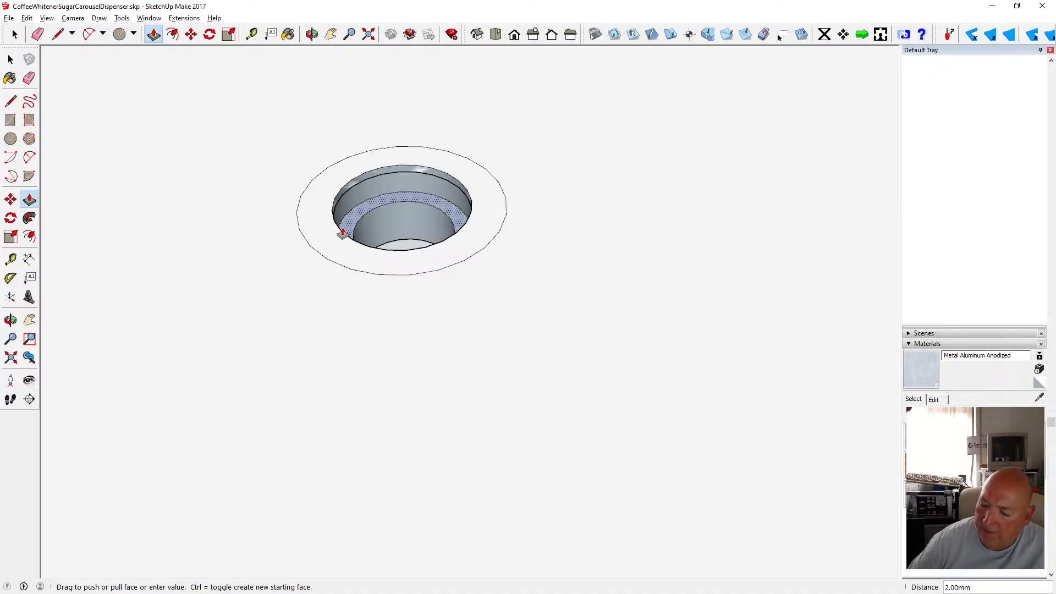
text(3)
key(Return)
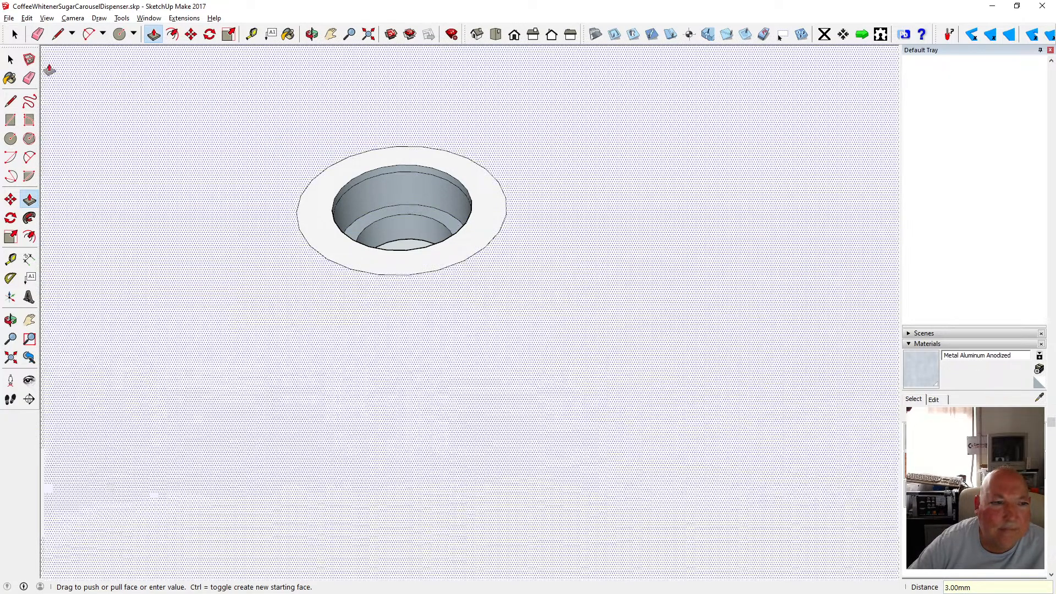
click(10, 59)
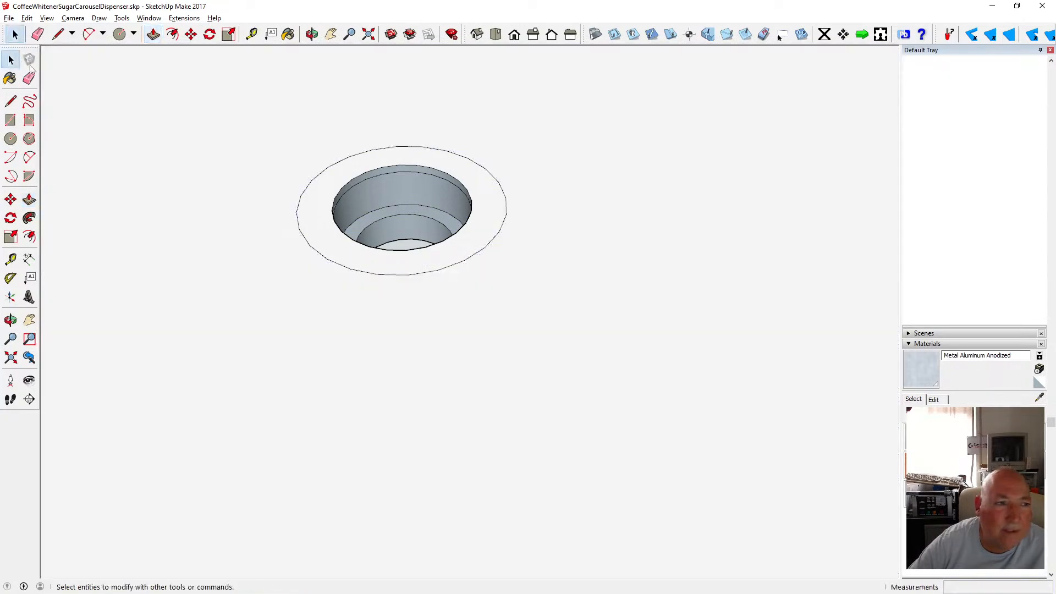
Undo and then redo the ring face push.
click(393, 175)
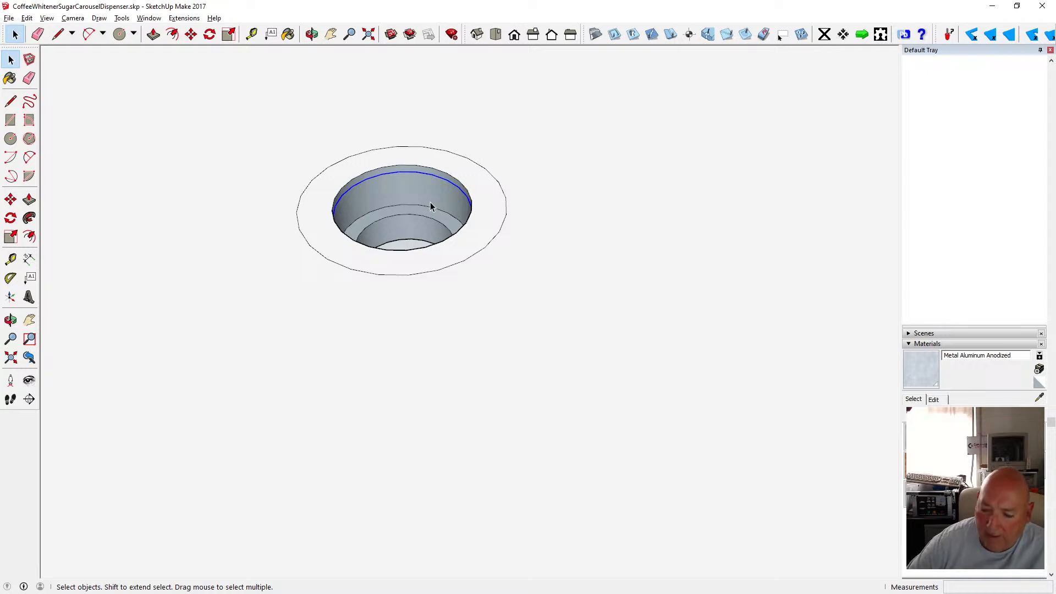
key(ctrl+z)
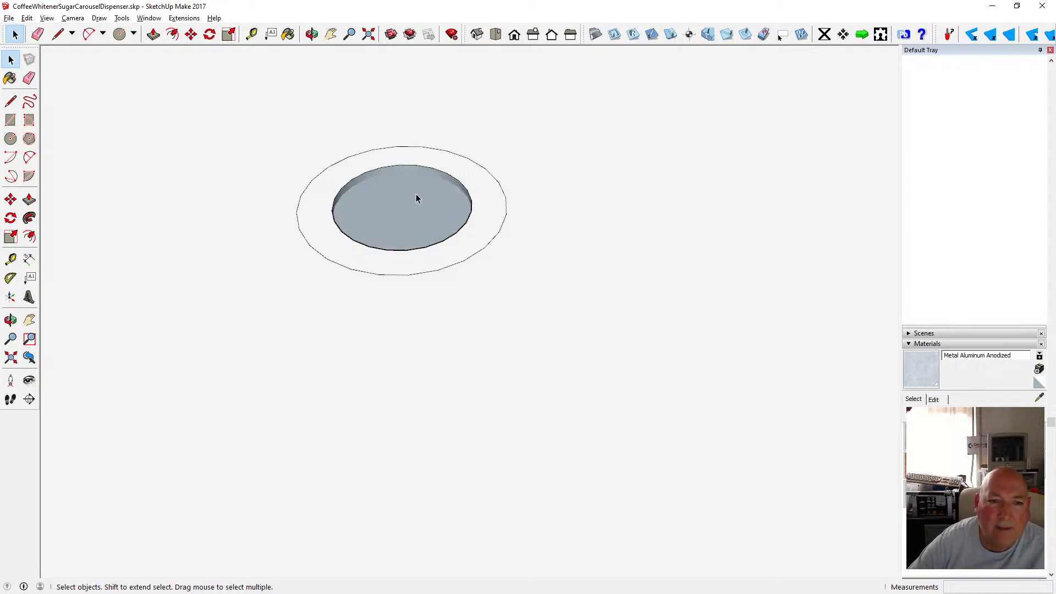
click(27, 19)
click(50, 38)
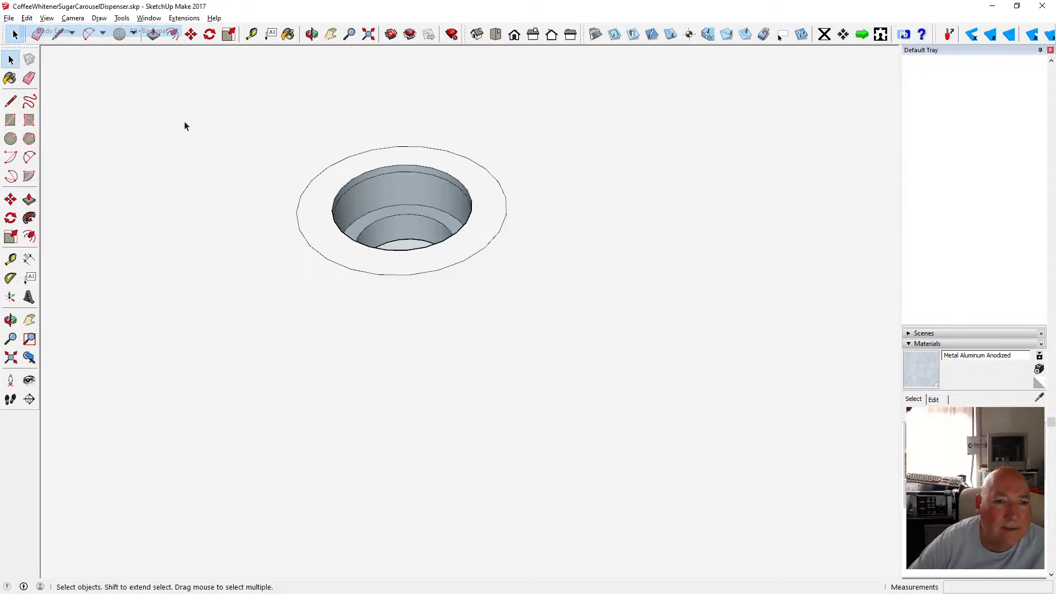
Try to move the recess's top circular edge vertically with the Move tool.
click(354, 176)
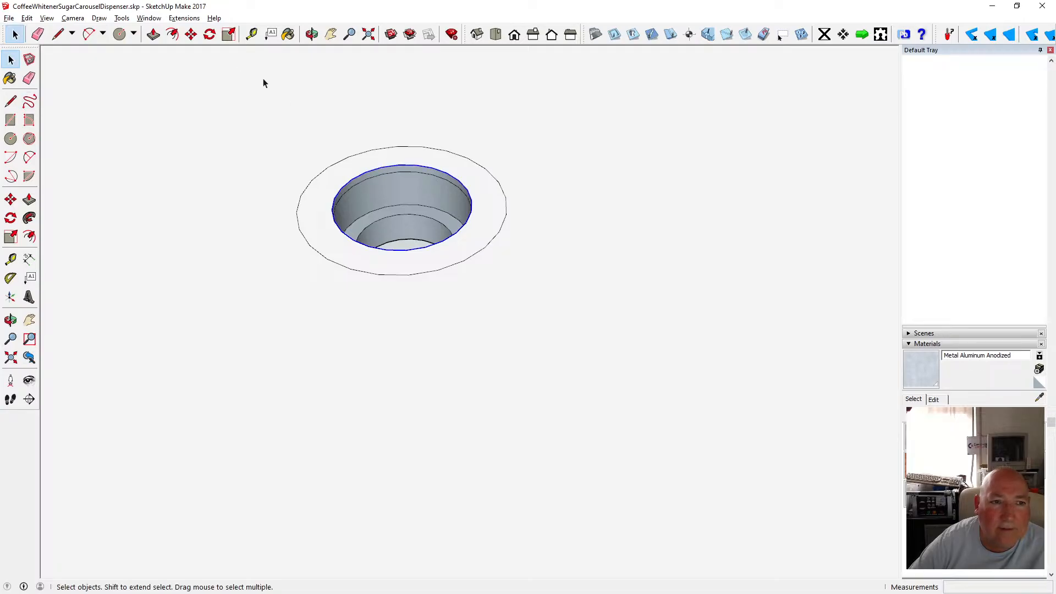
click(191, 35)
click(381, 168)
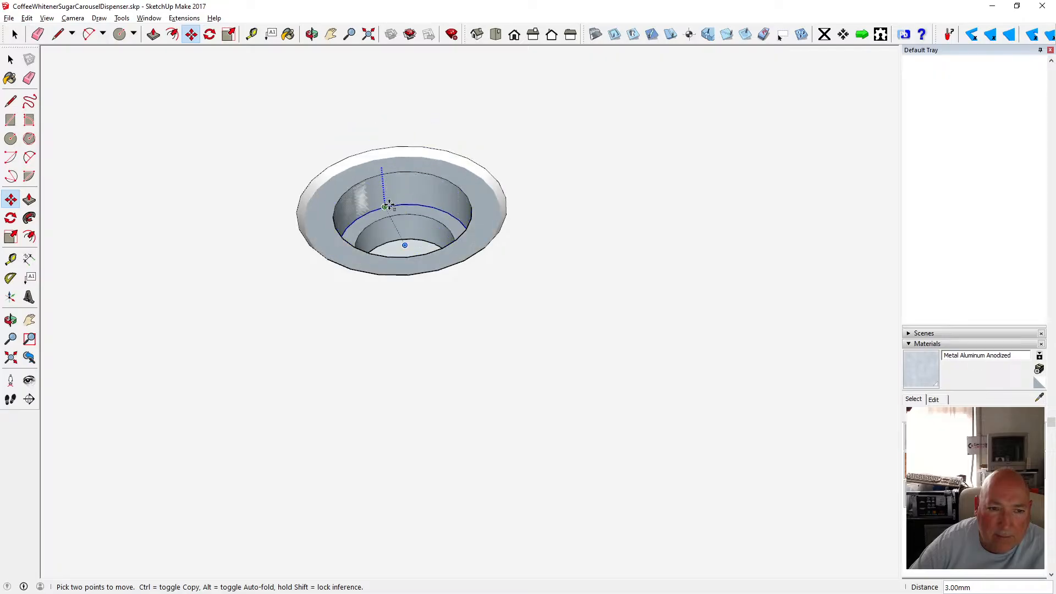
click(388, 174)
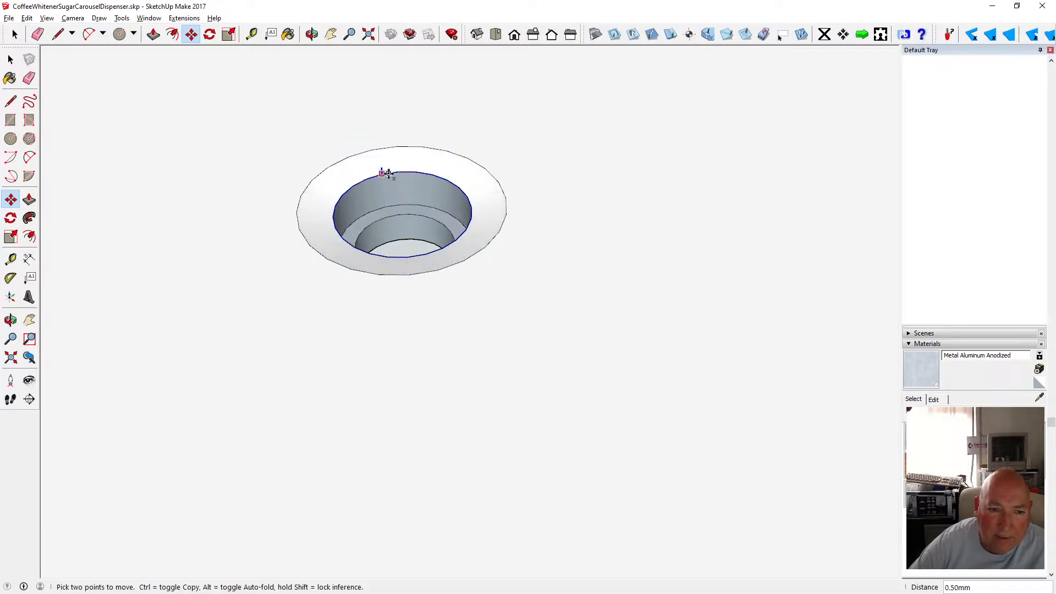
key(Escape)
key(space)
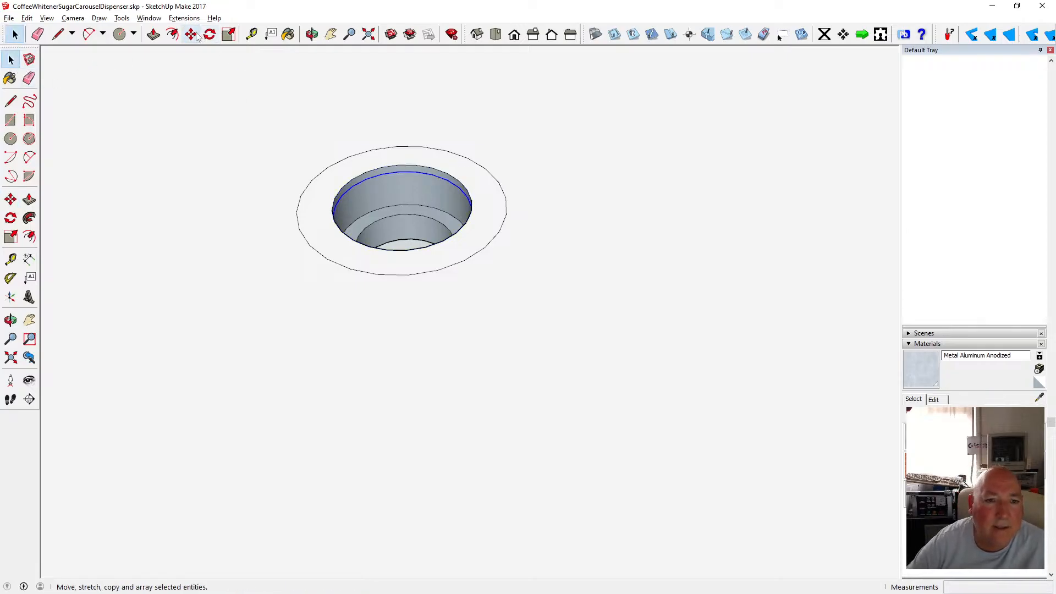
Undo the last change and delete the face covering the recess.
key(ctrl+z)
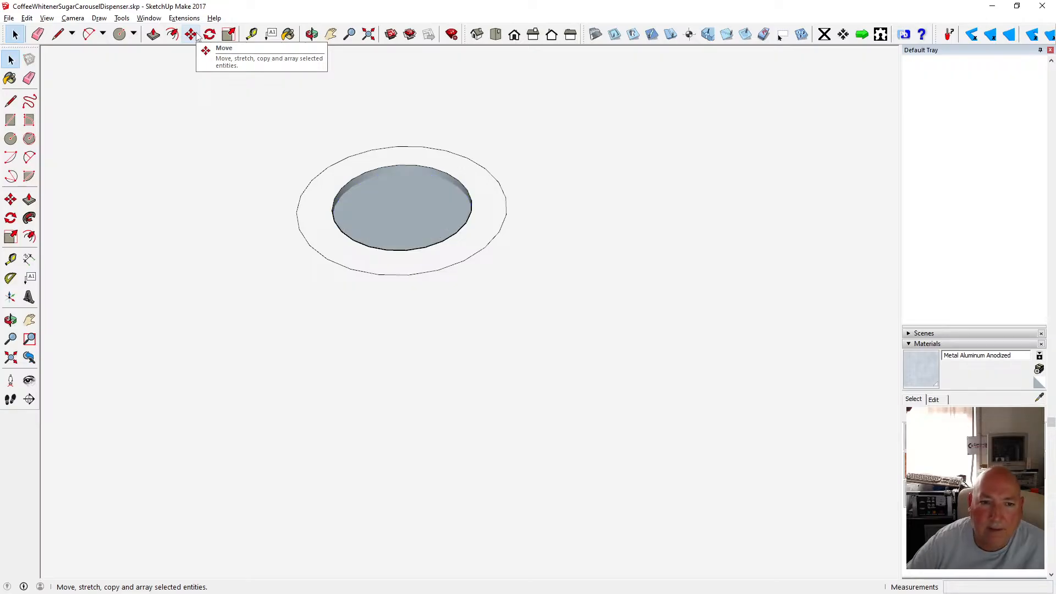
click(387, 202)
key(Delete)
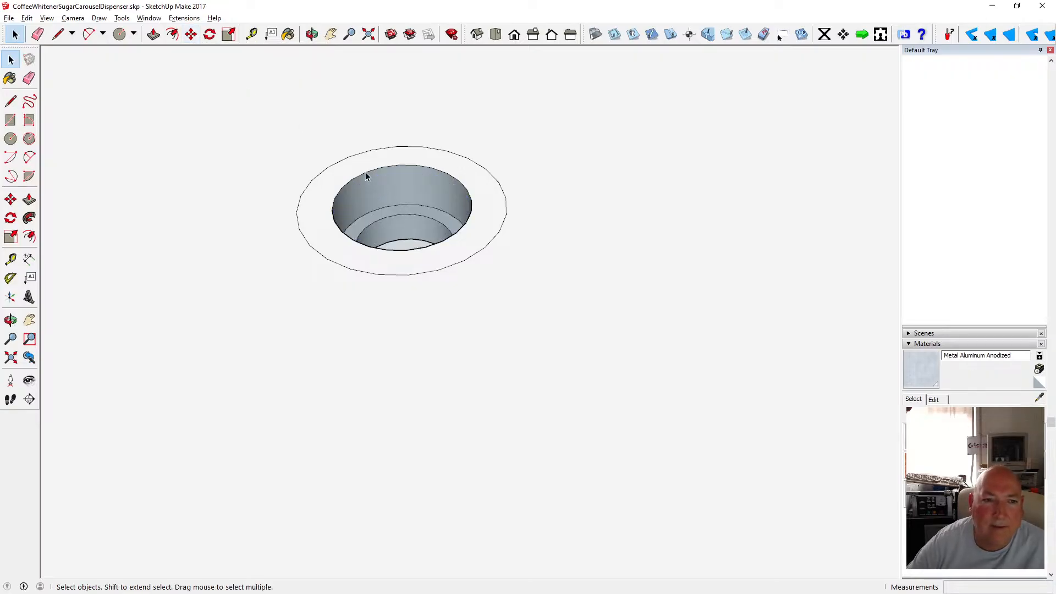
Move the recess's top circular edge down 3 mm to taper the recess wall.
key(m)
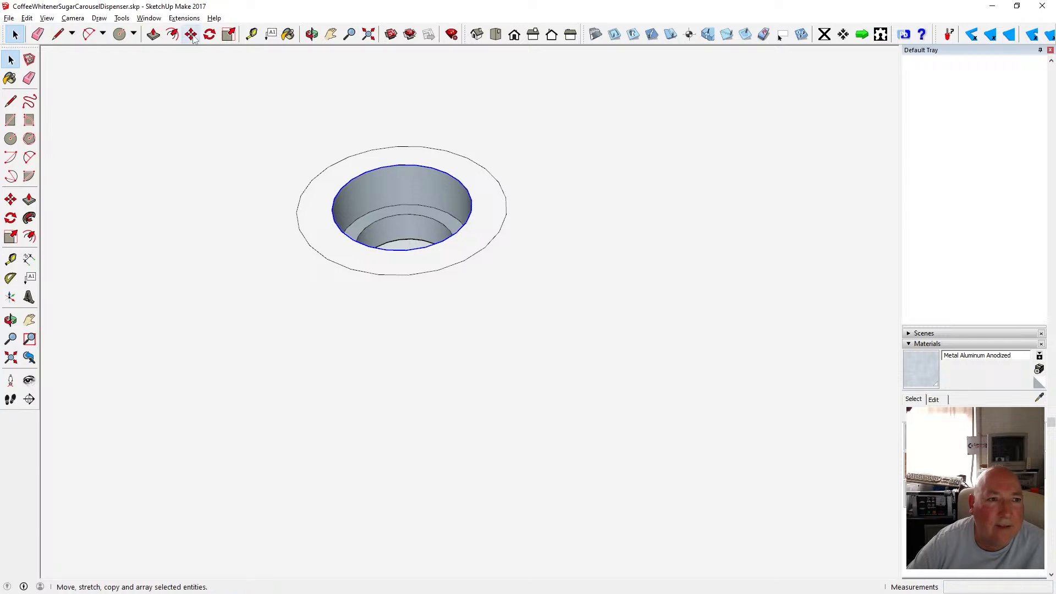
click(377, 173)
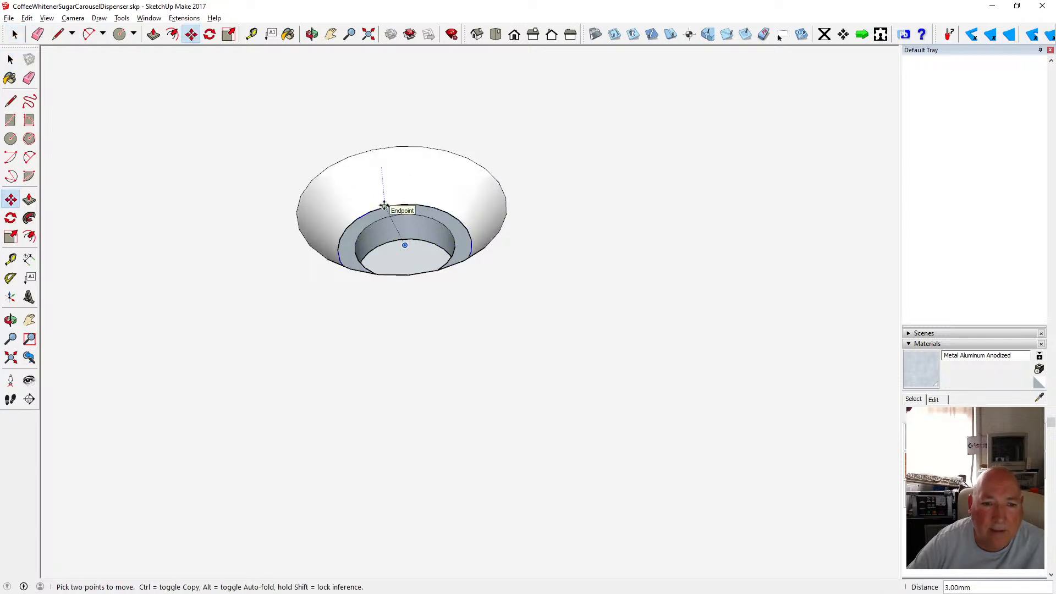
click(384, 206)
Orbit around the tapered recess and measure the diameter of the inner hole.
middle_drag(377, 187, 458, 297)
scroll(446, 266, up, 3)
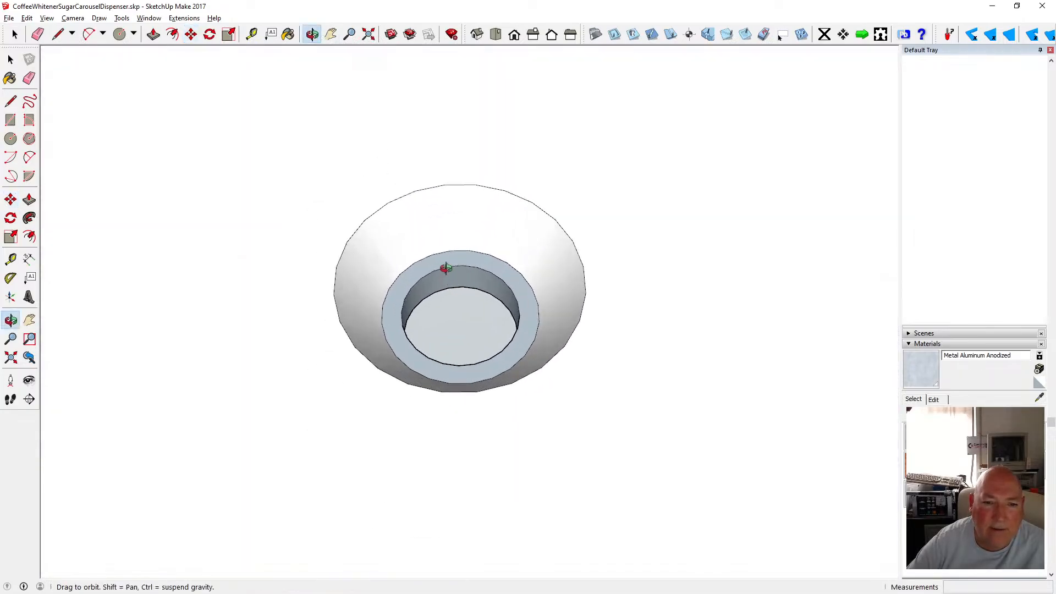
scroll(398, 255, down, 1)
scroll(403, 257, up, 1)
middle_drag(403, 257, 314, 255)
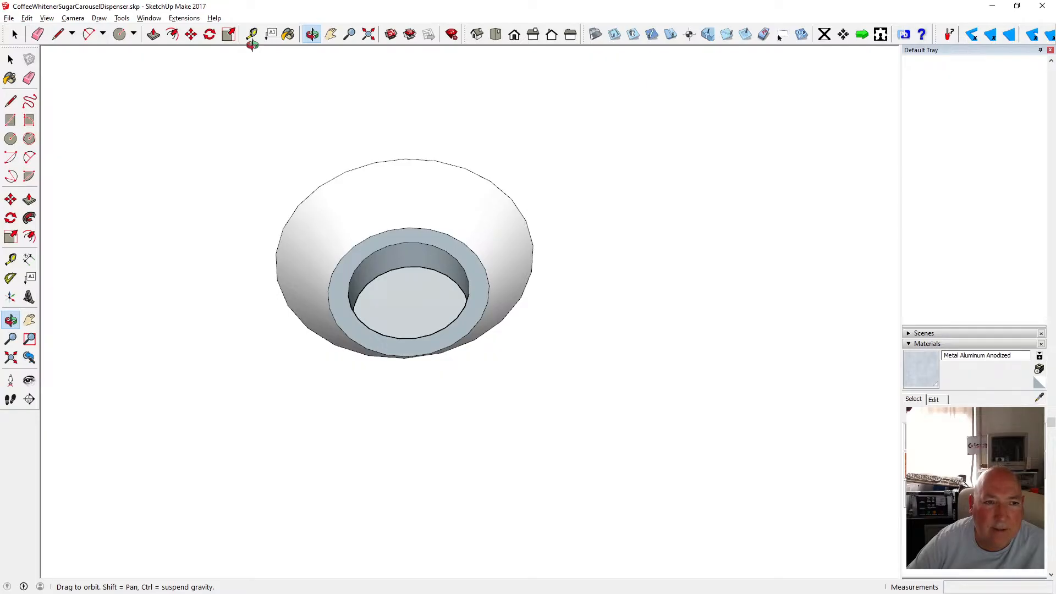
click(251, 34)
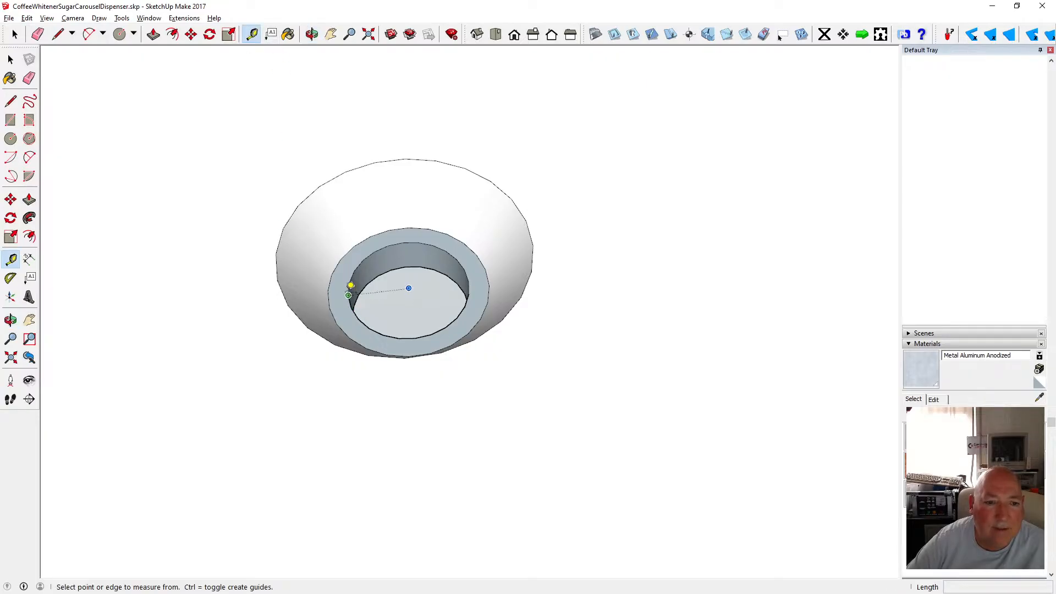
click(348, 296)
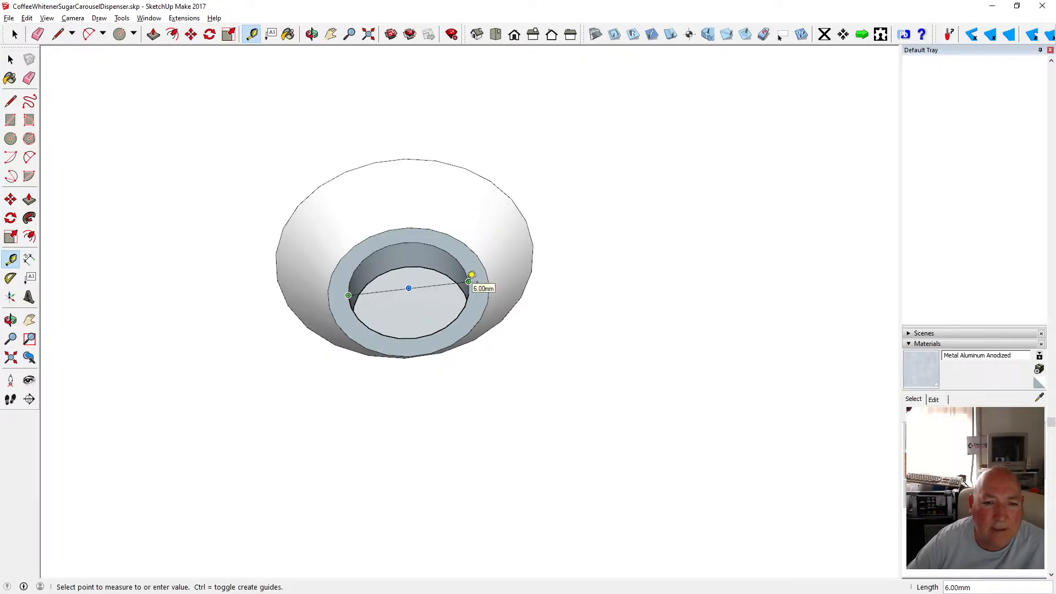
click(11, 59)
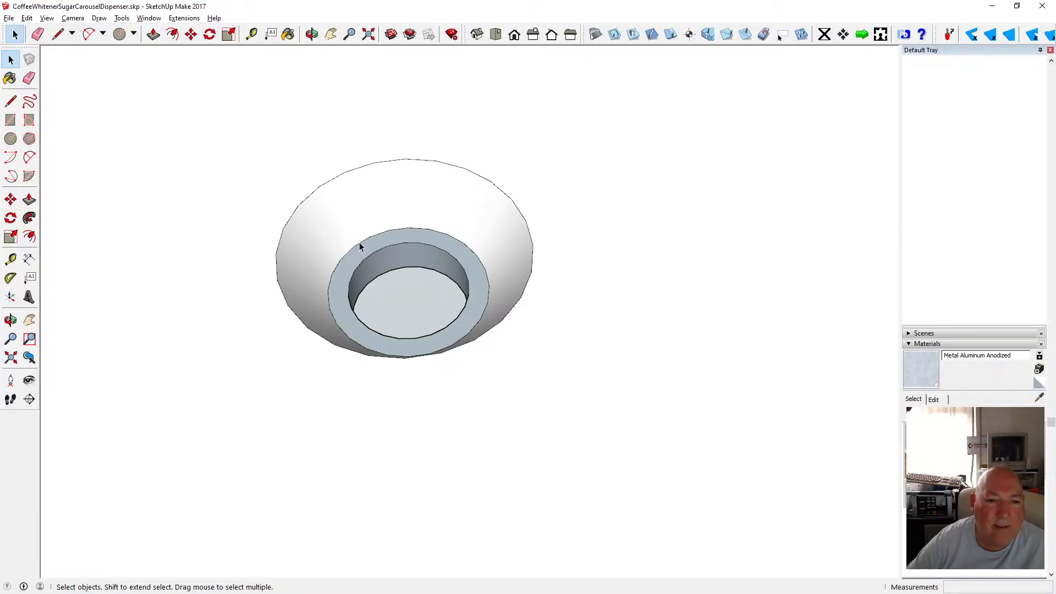
Undo the edge move and the ring face push, restoring the flat ring around the post hole.
click(27, 18)
click(33, 29)
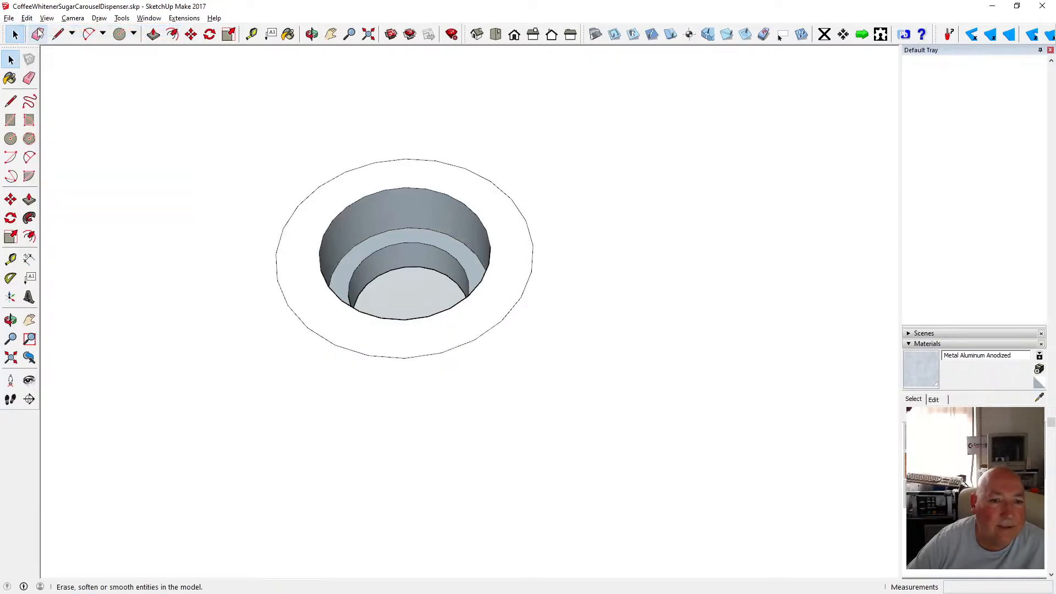
click(26, 19)
click(33, 28)
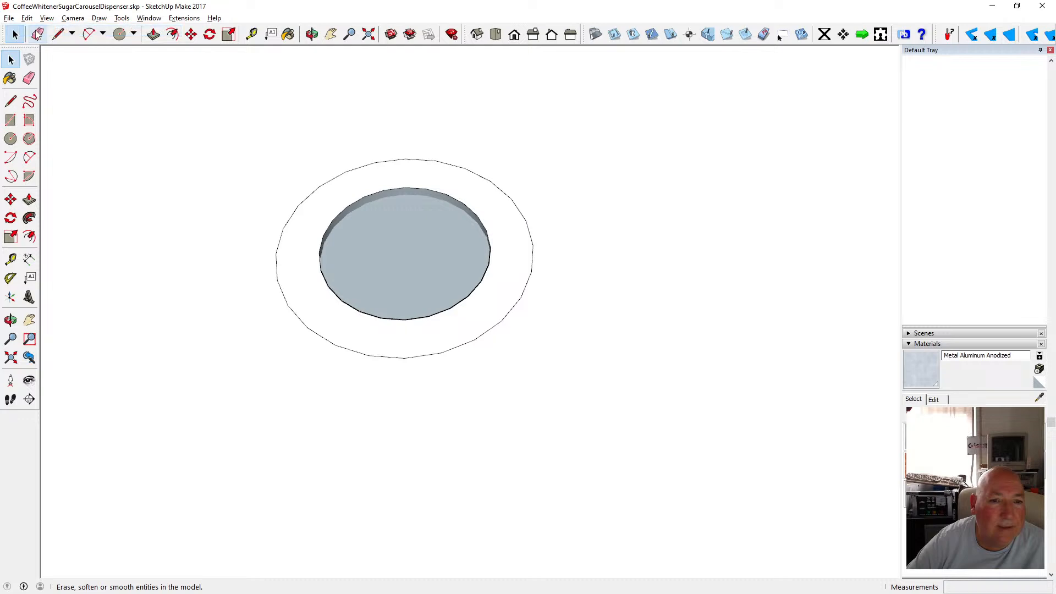
click(27, 19)
click(39, 42)
click(26, 18)
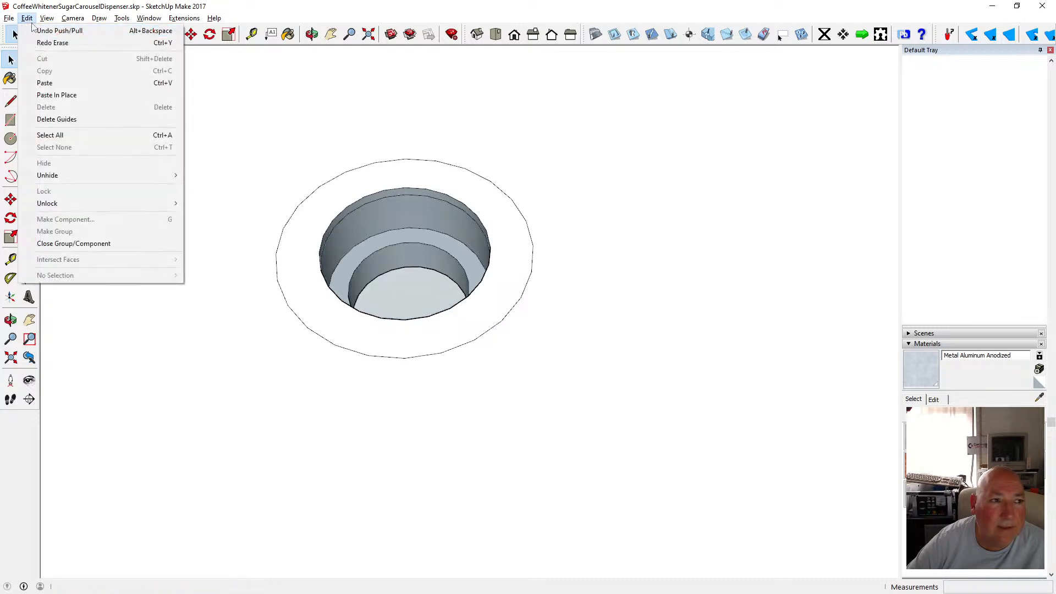
click(34, 31)
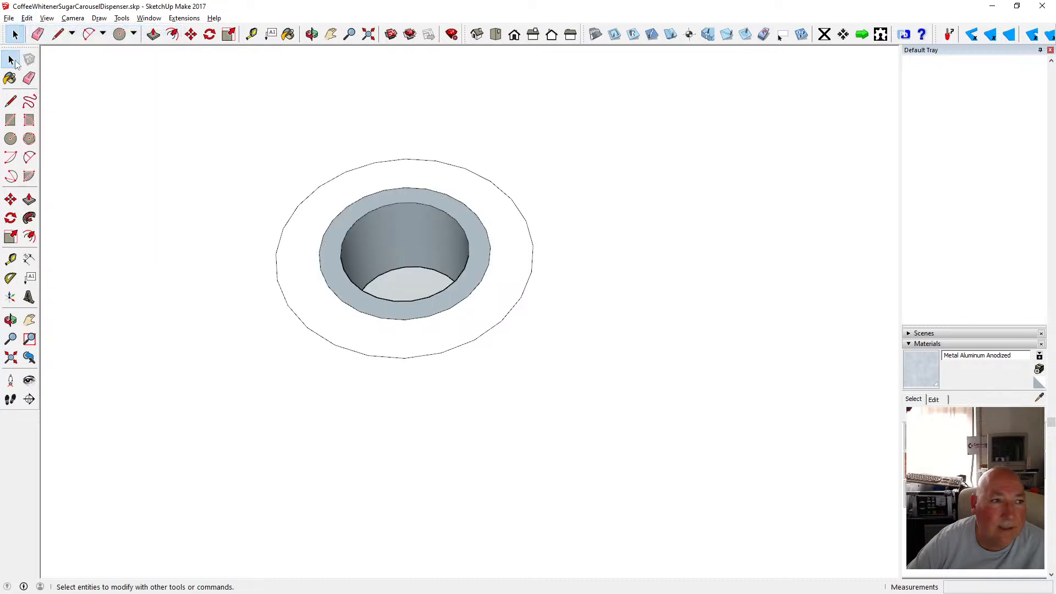
Select the recess's ring face and delete it.
click(12, 60)
click(358, 199)
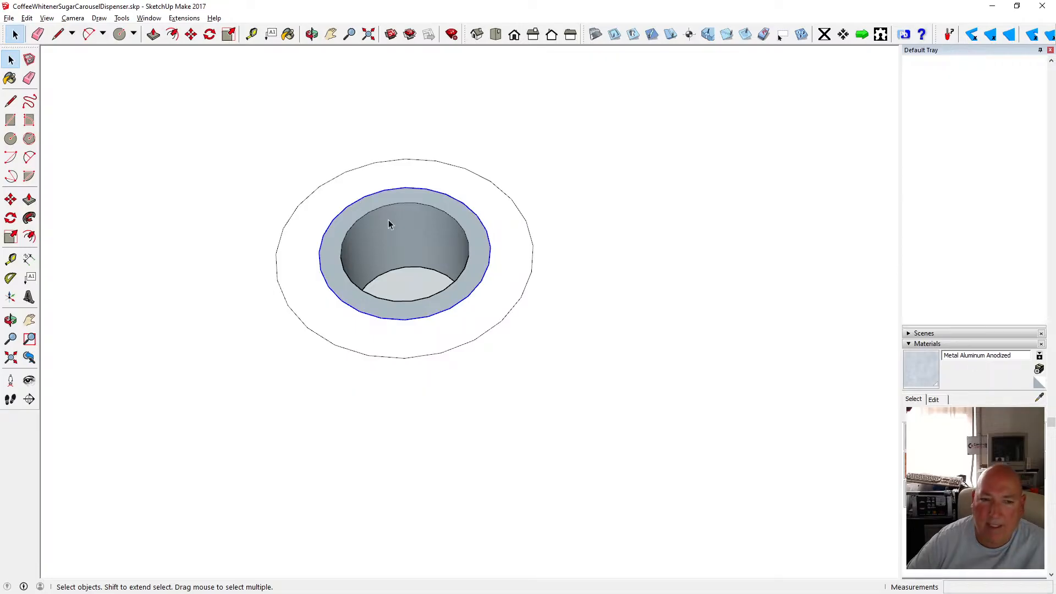
key(Delete)
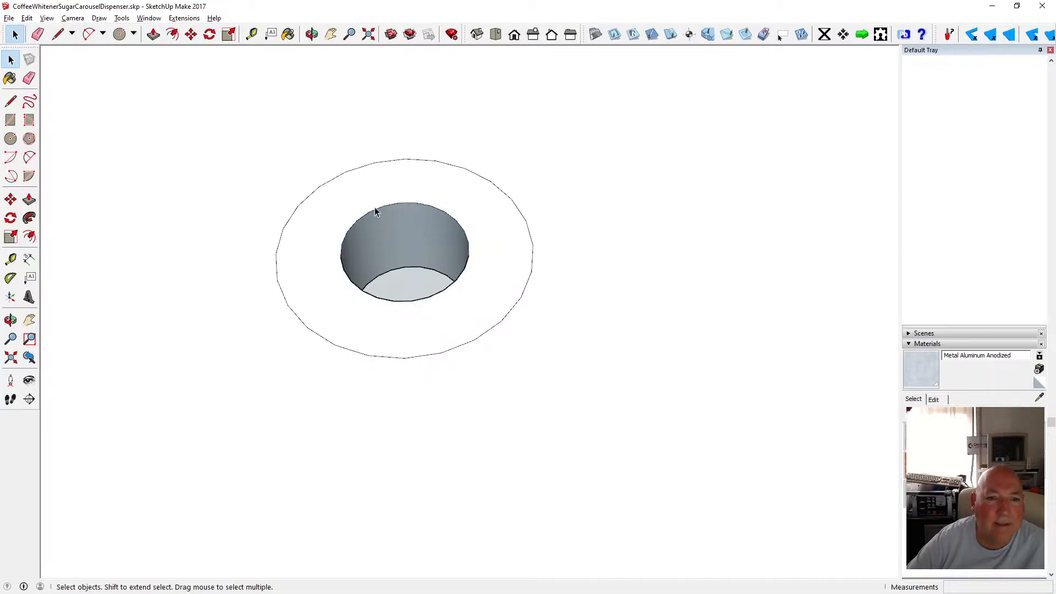
Try to move the post hole's top circular edge with the Move tool.
click(375, 207)
click(375, 209)
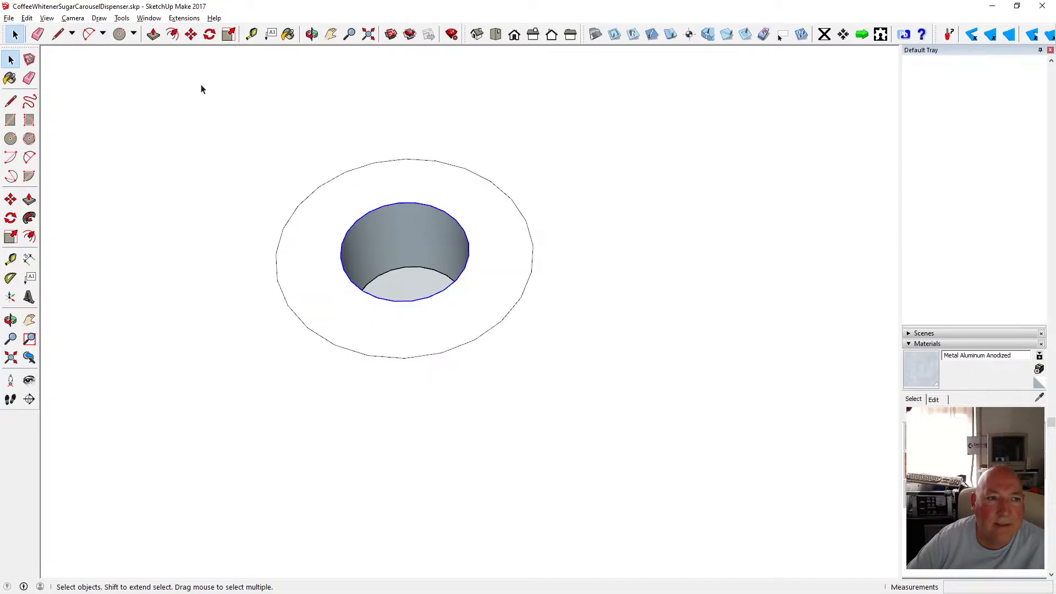
click(191, 34)
click(377, 210)
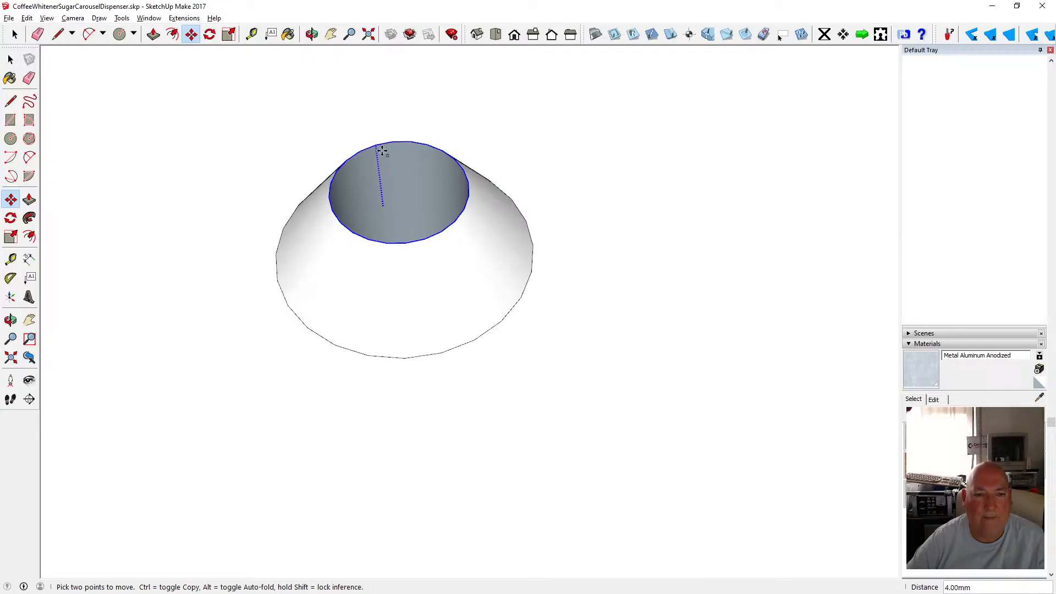
key(Escape)
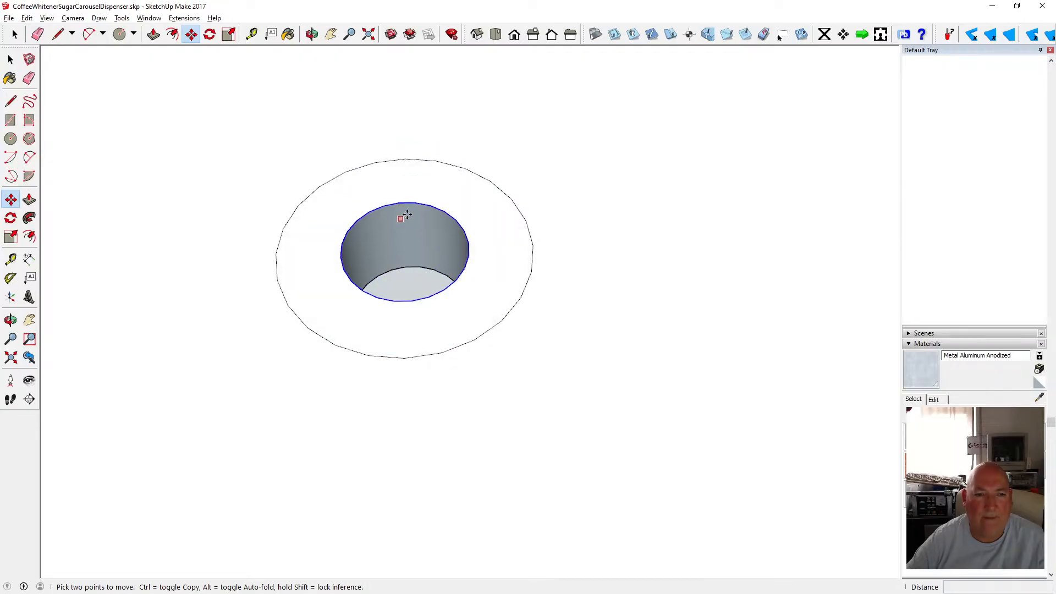
Switch to X-ray face style and delete the leftover edges around the top of the post hole.
click(312, 34)
drag(402, 193, 245, 109)
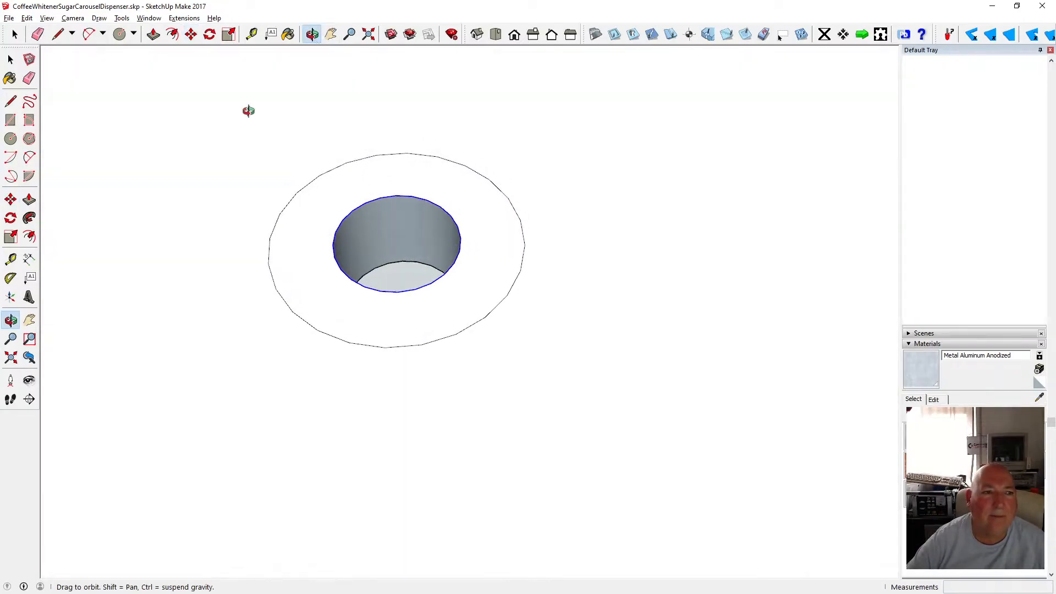
click(48, 19)
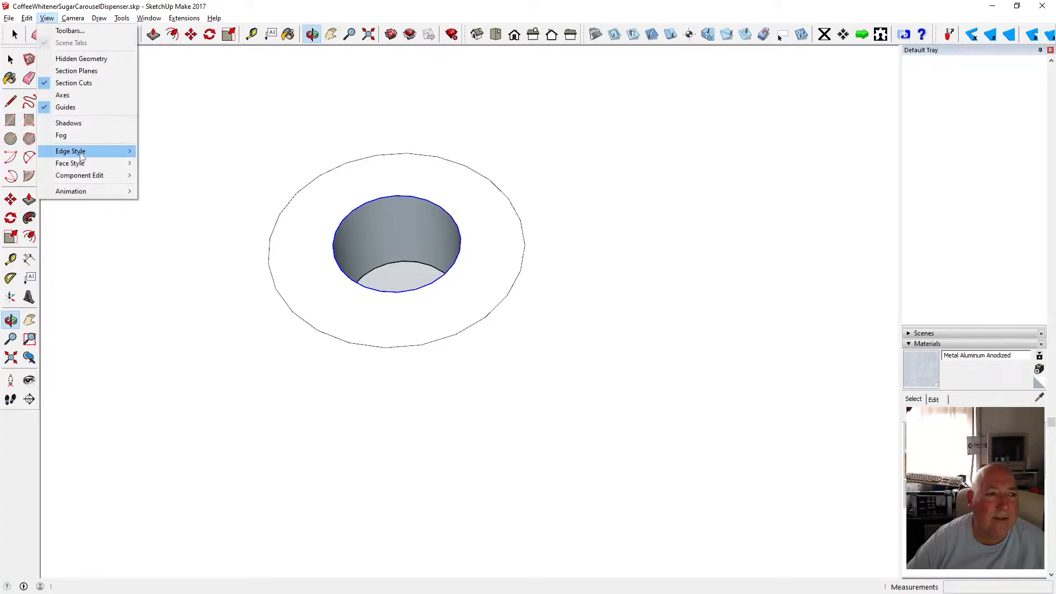
mouse_move(77, 163)
click(165, 164)
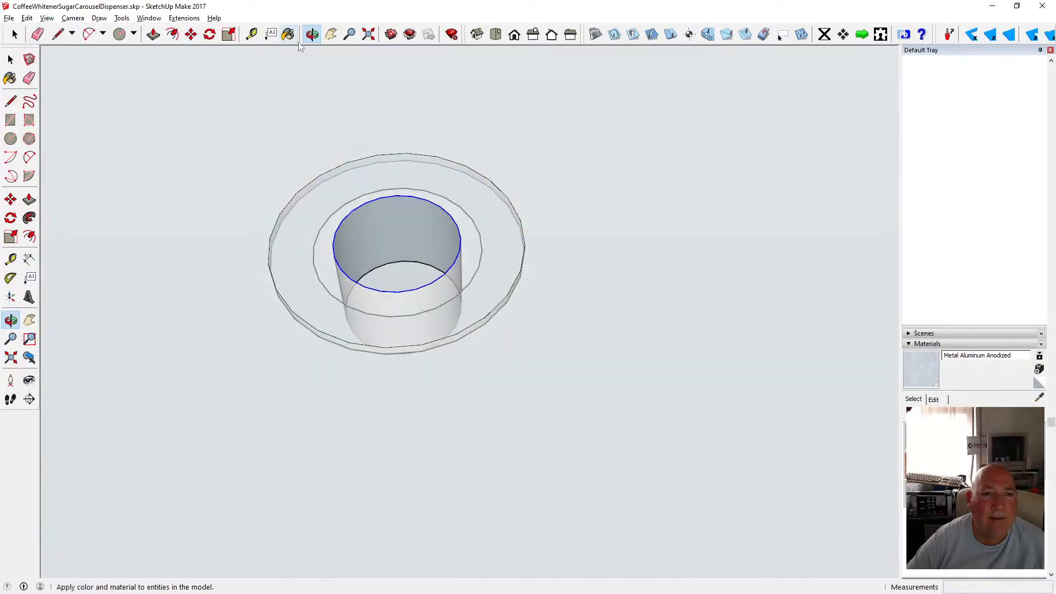
drag(354, 229, 383, 183)
scroll(444, 247, down, 6)
scroll(416, 213, up, 10)
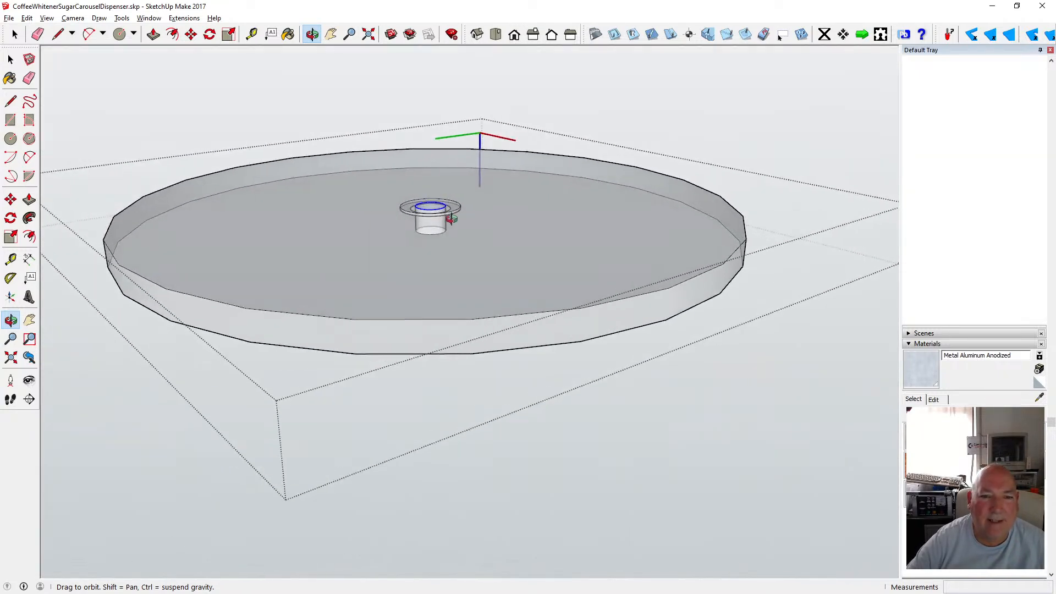
scroll(416, 213, up, 4)
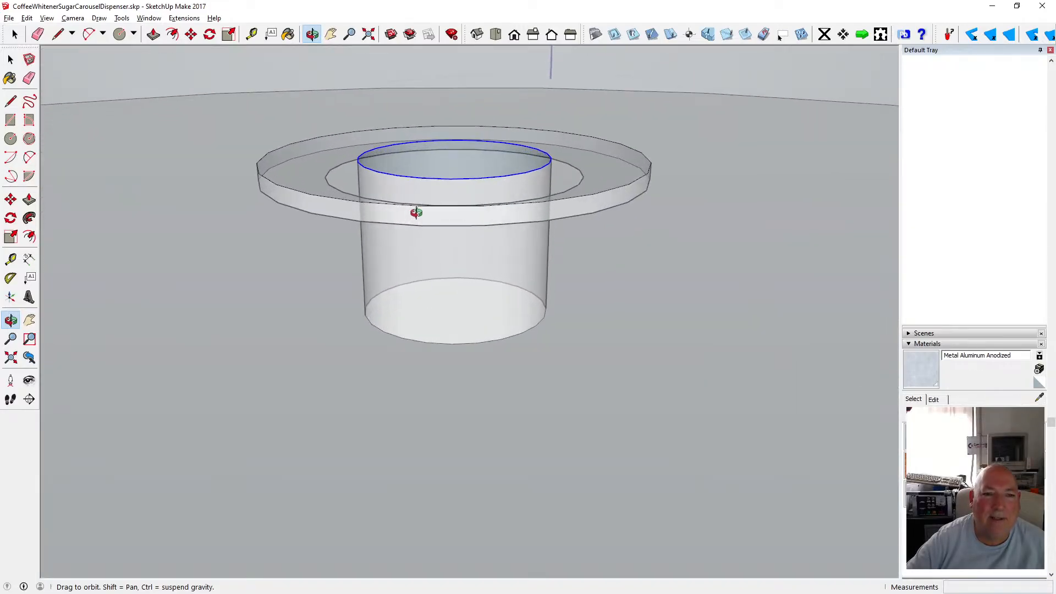
drag(404, 219, 418, 198)
click(10, 59)
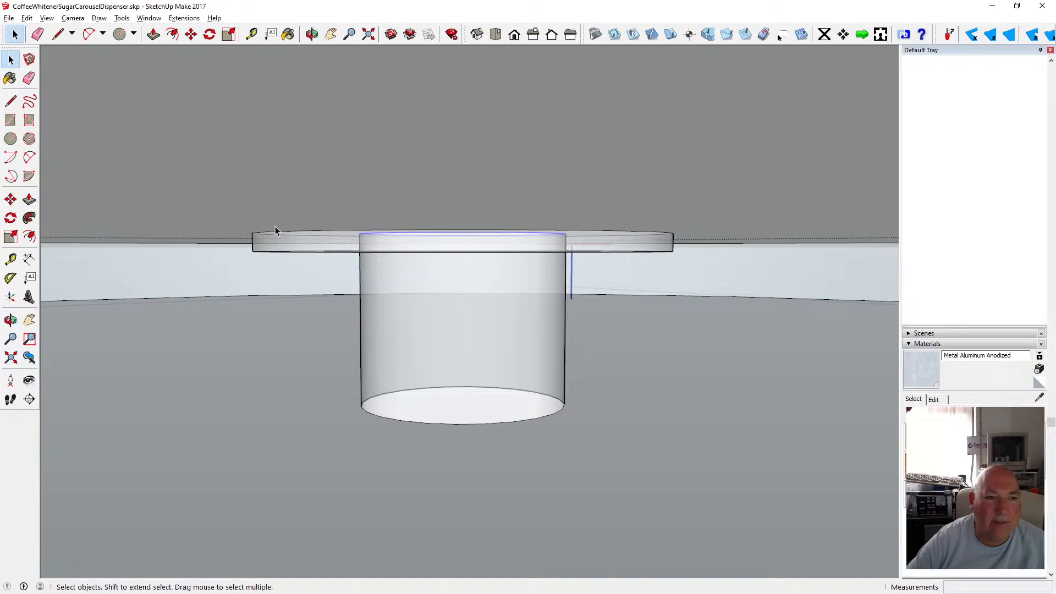
key(Delete)
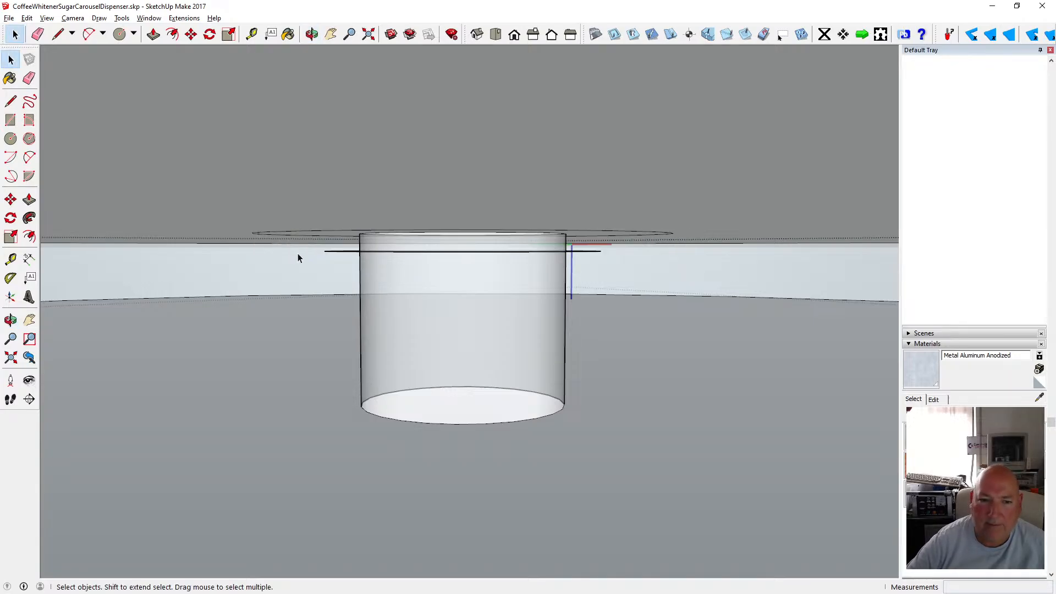
click(339, 252)
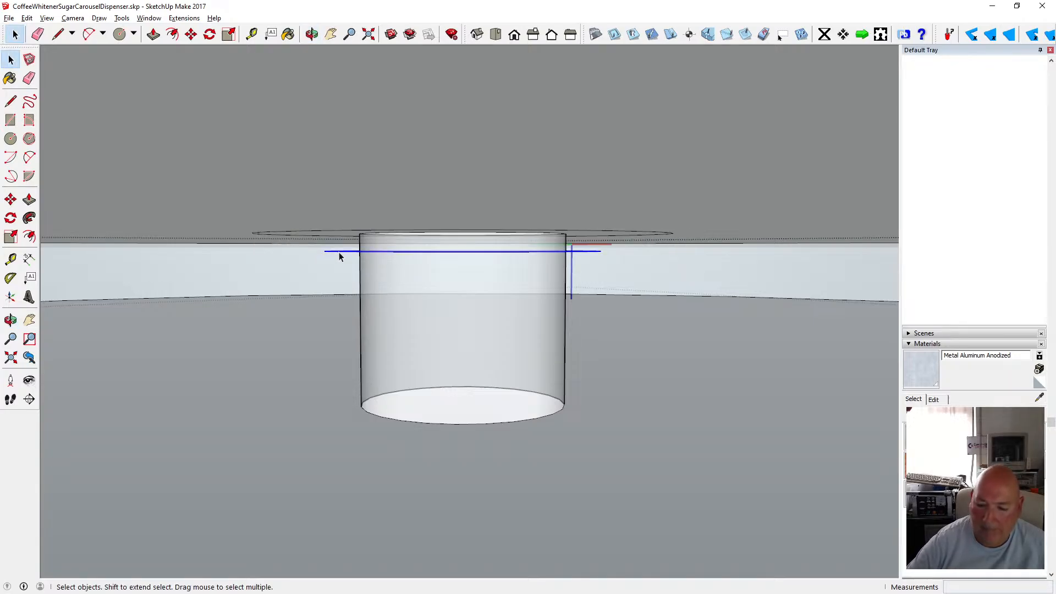
key(Delete)
Switch the face style back from X-ray to normal shading.
middle_drag(322, 183, 434, 249)
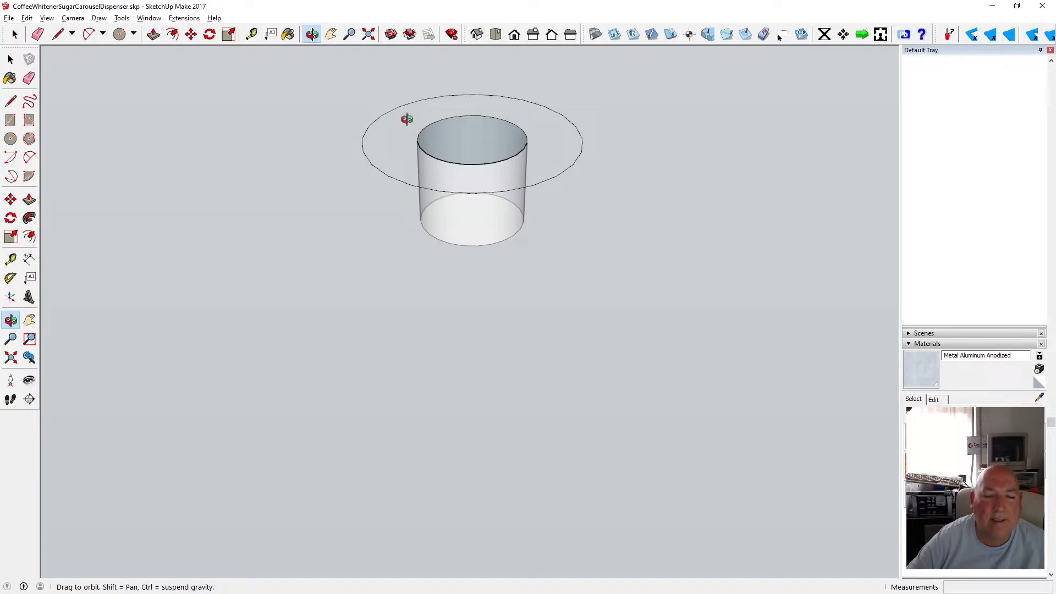
scroll(407, 119, up, 3)
click(47, 19)
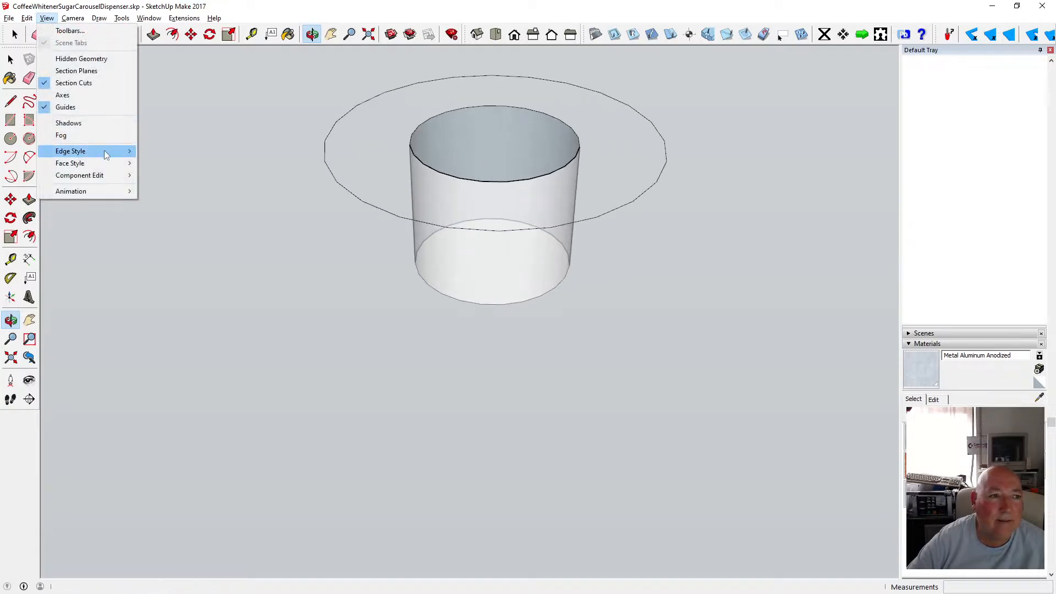
mouse_move(105, 163)
click(160, 162)
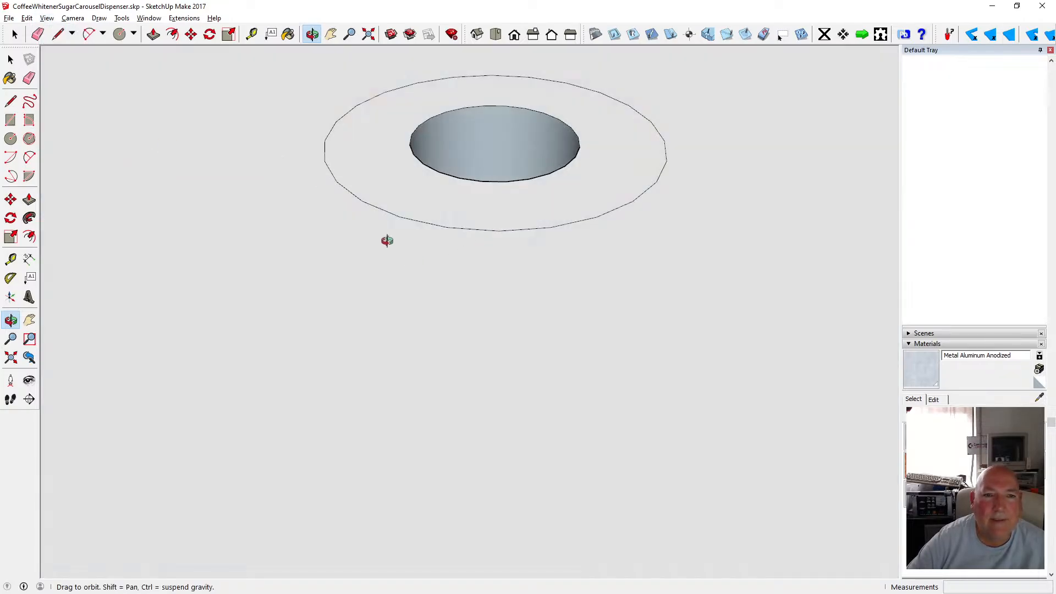
Move the post hole's top circular edge down 3 mm to taper the recess.
key(space)
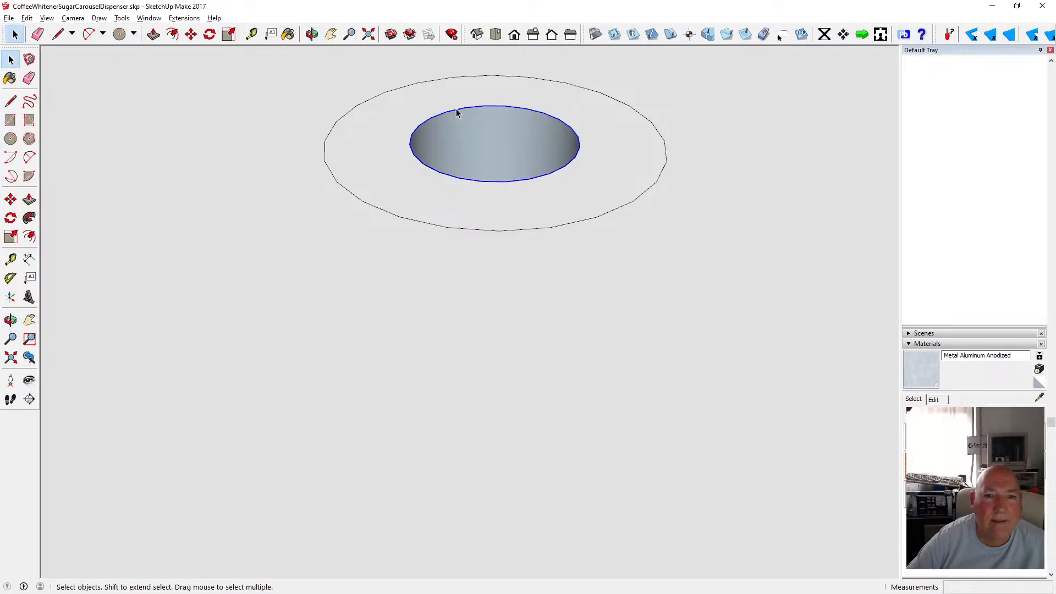
key(m)
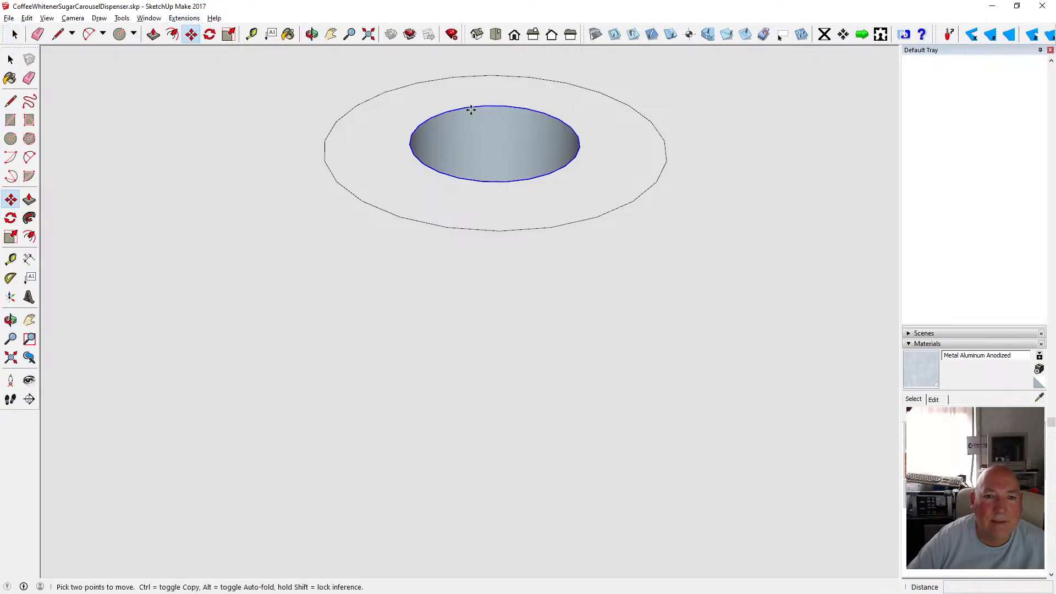
click(471, 110)
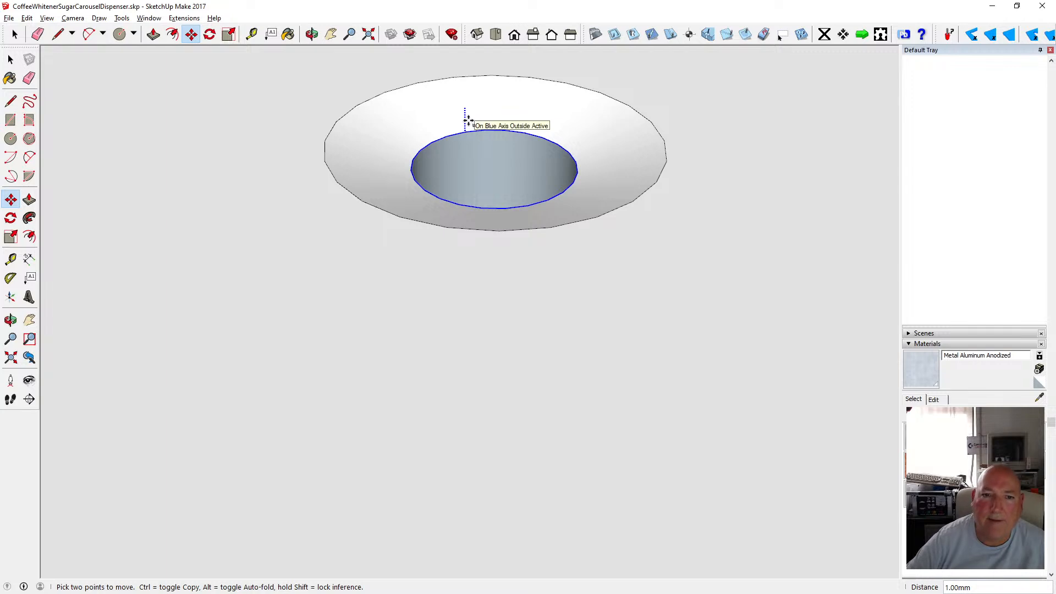
click(468, 120)
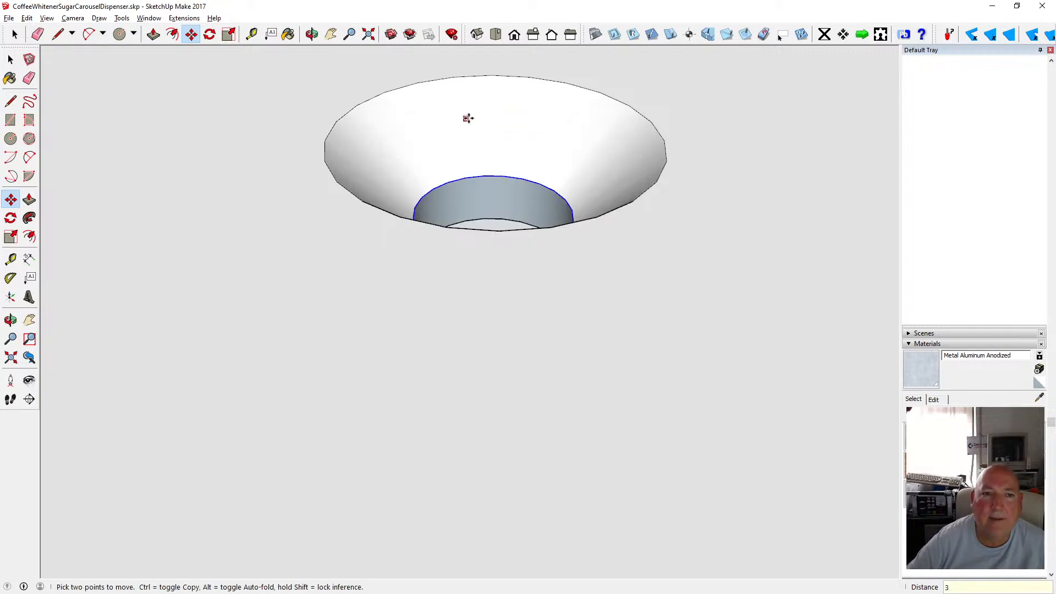
Orbit around the base plate to inspect the tapered recess from above and below.
key(o)
drag(454, 142, 413, 207)
scroll(436, 286, down, 10)
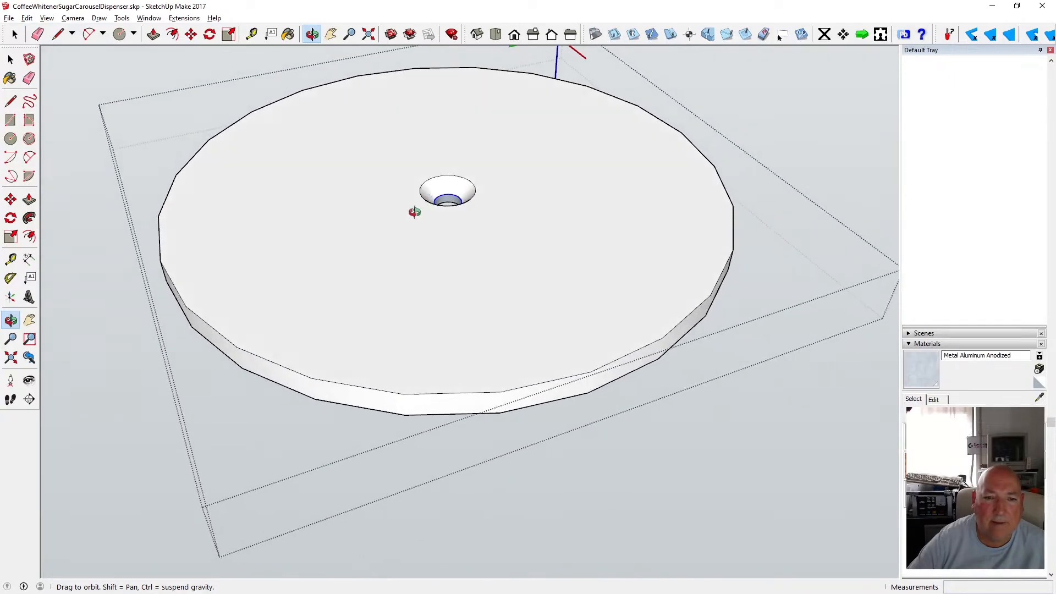
key(space)
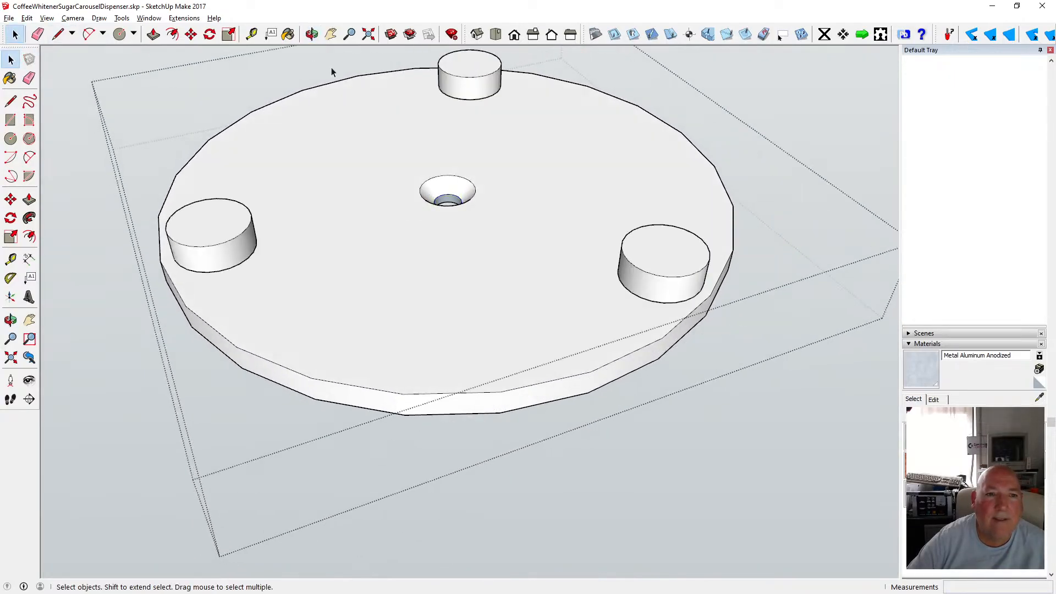
key(o)
scroll(429, 188, up, 5)
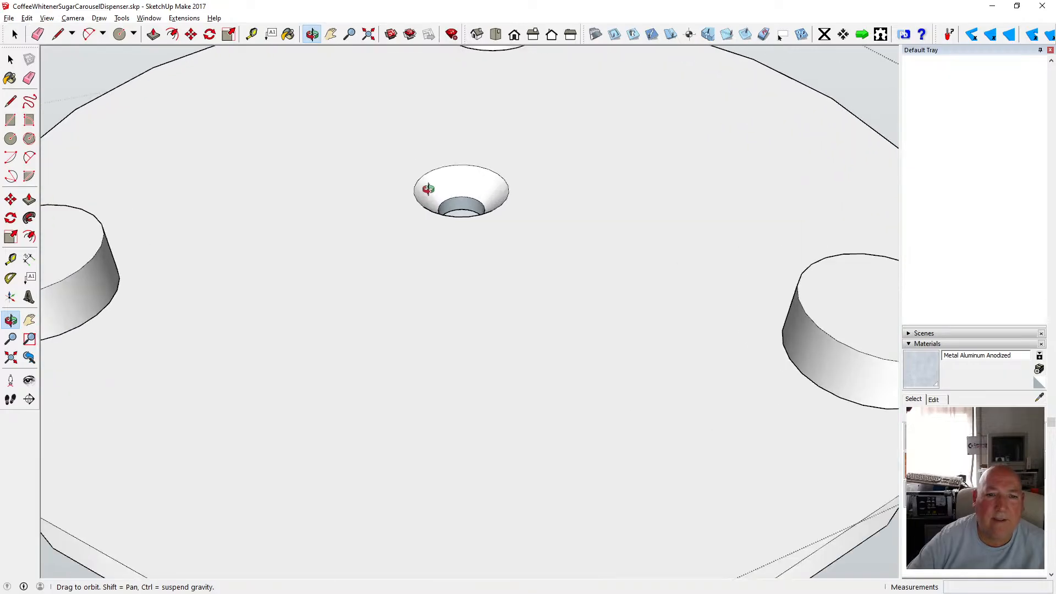
drag(506, 264, 434, 366)
scroll(415, 298, down, 3)
scroll(462, 297, down, 4)
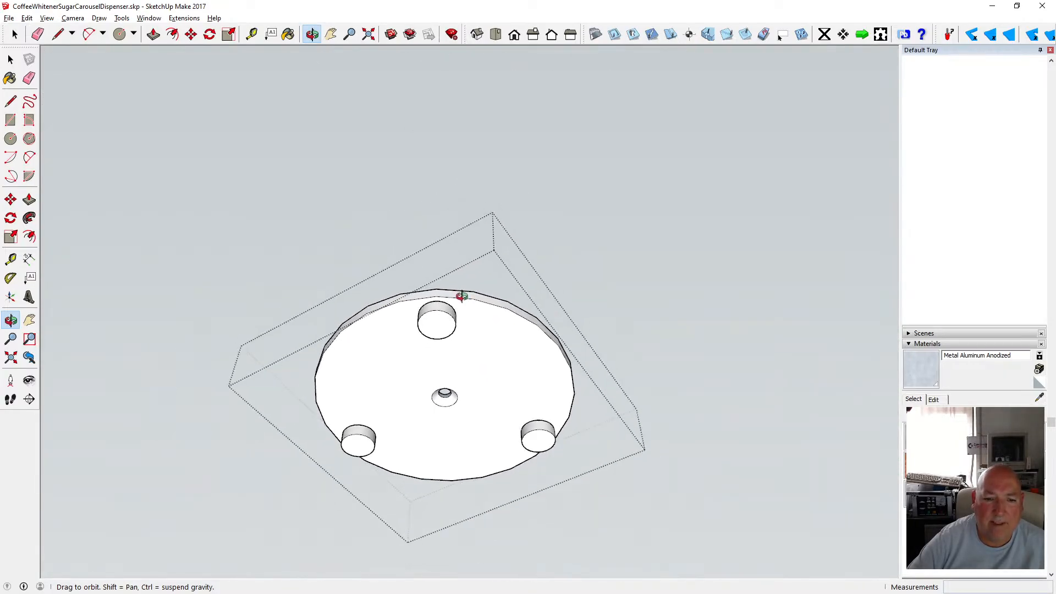
drag(461, 301, 444, 431)
scroll(443, 423, up, 5)
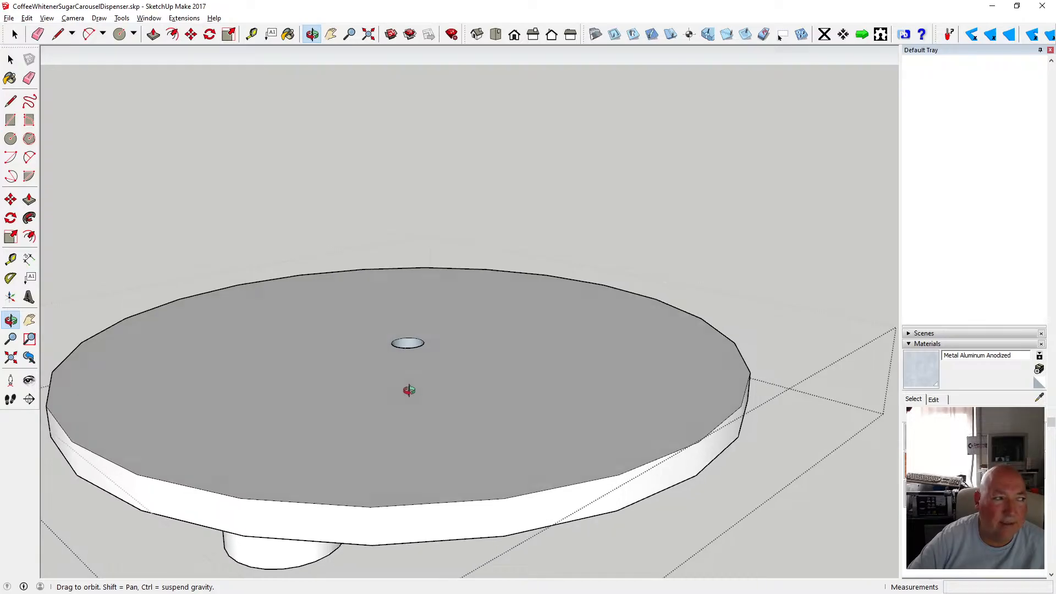
drag(407, 389, 373, 486)
scroll(378, 452, down, 2)
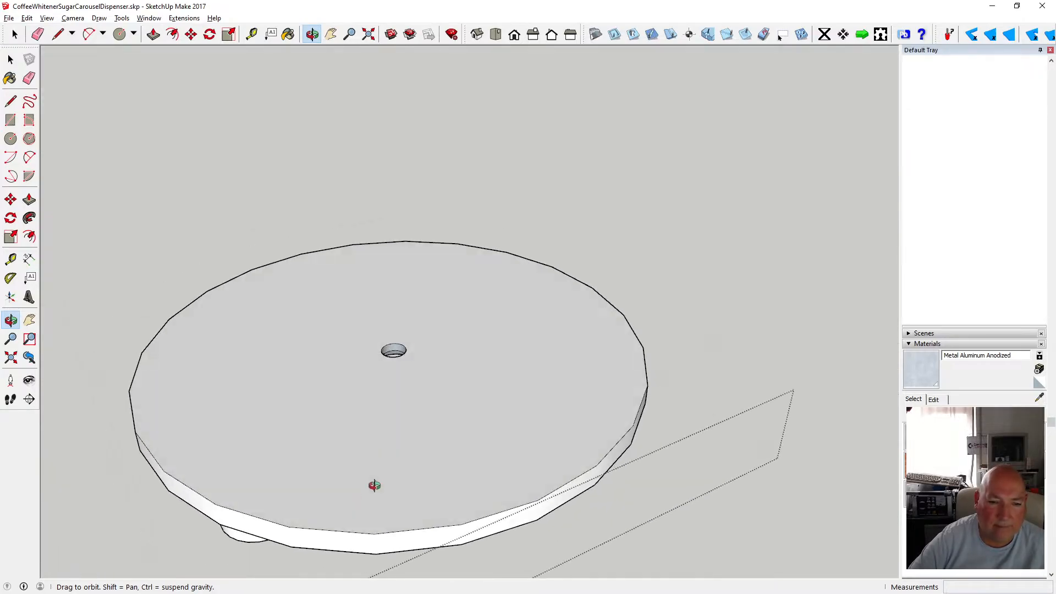
scroll(398, 348, up, 4)
scroll(395, 352, up, 4)
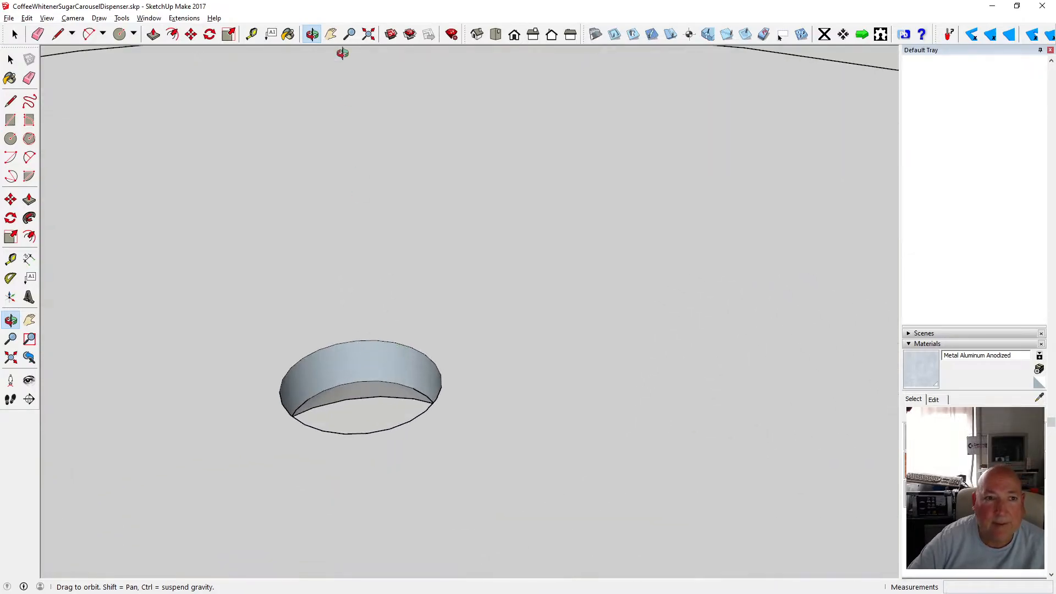
Try painting the tapered recess with Metal Aluminum Anodized, then undo the paint.
click(287, 35)
scroll(388, 328, down, 4)
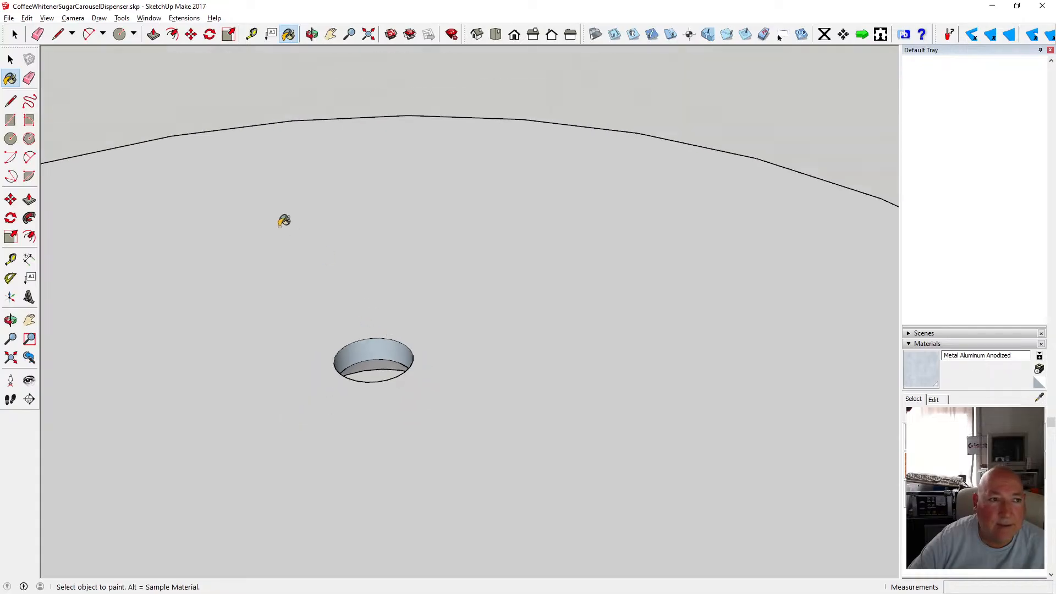
click(367, 344)
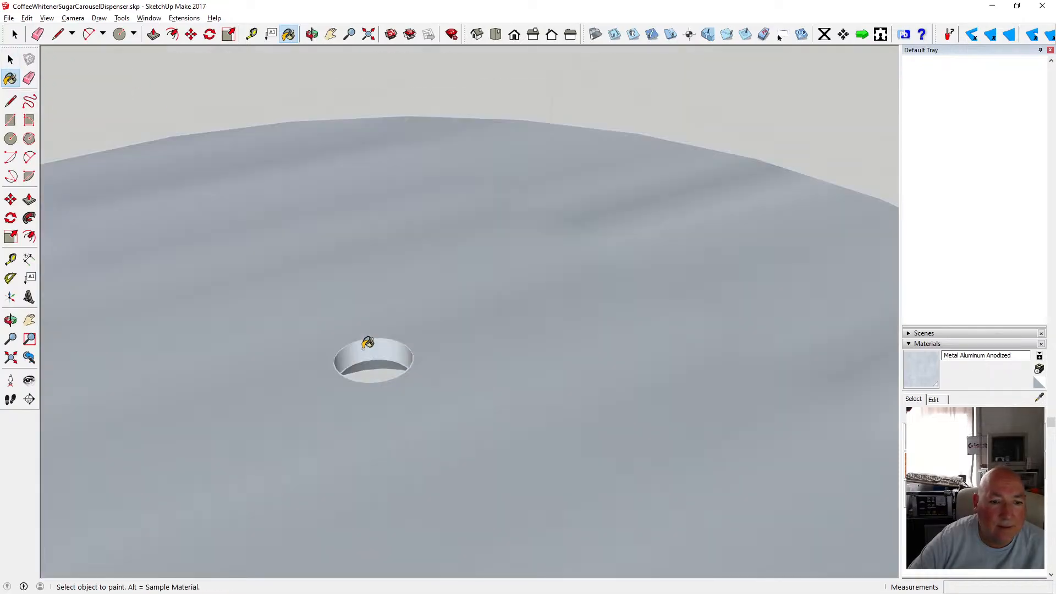
click(27, 19)
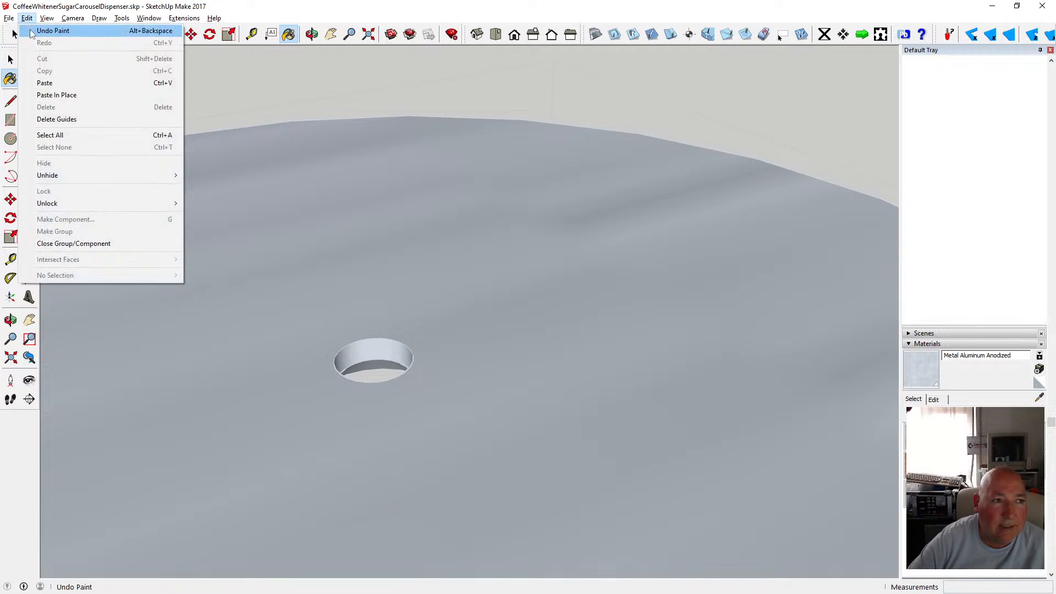
click(47, 29)
key(space)
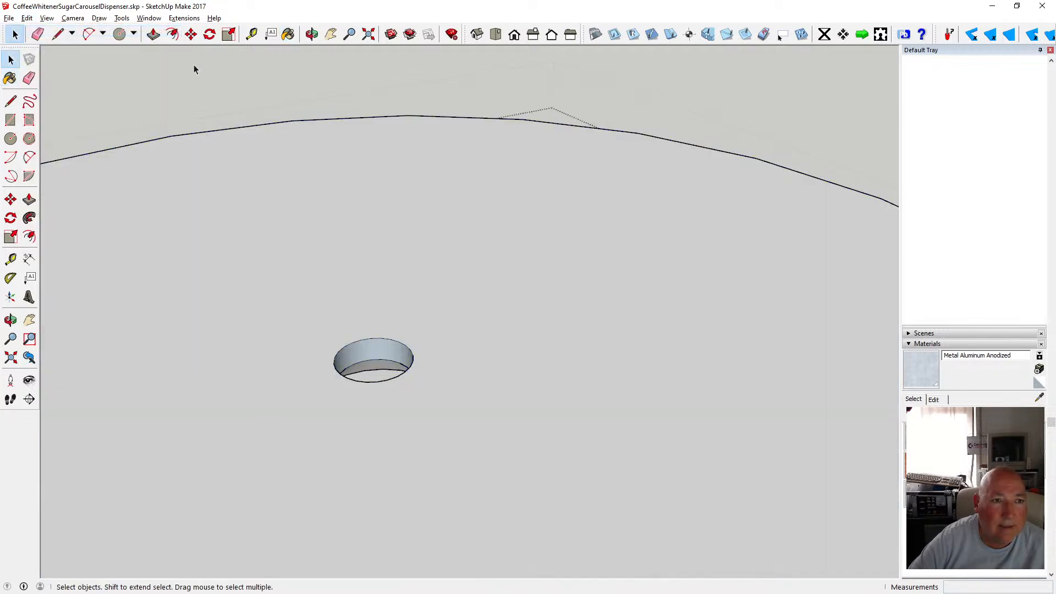
Paint the tapered recess face with the Metal Aluminum Anodized material.
click(288, 34)
click(386, 350)
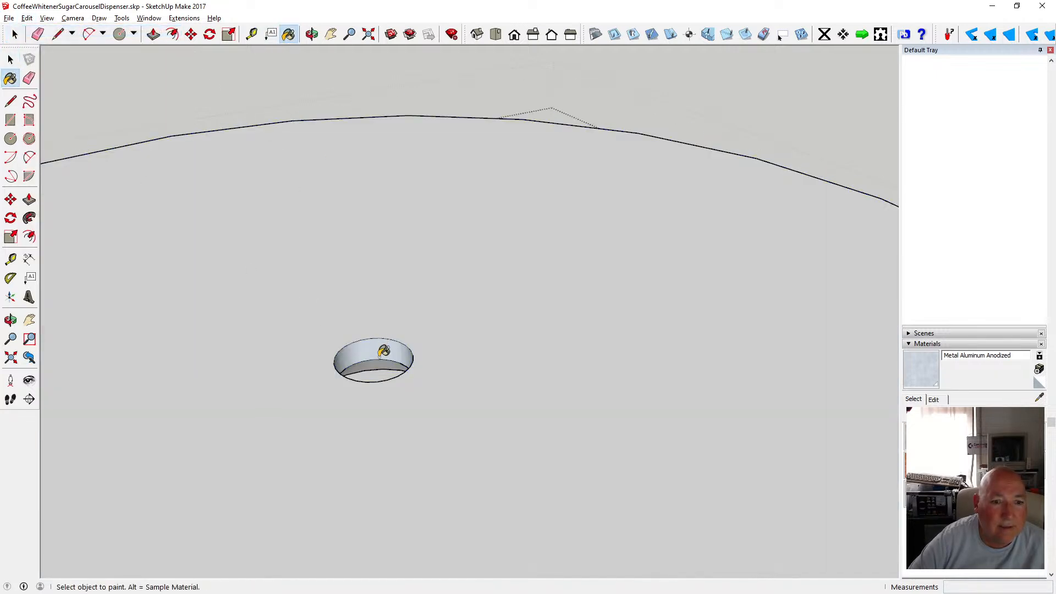
click(11, 59)
scroll(487, 334, down, 6)
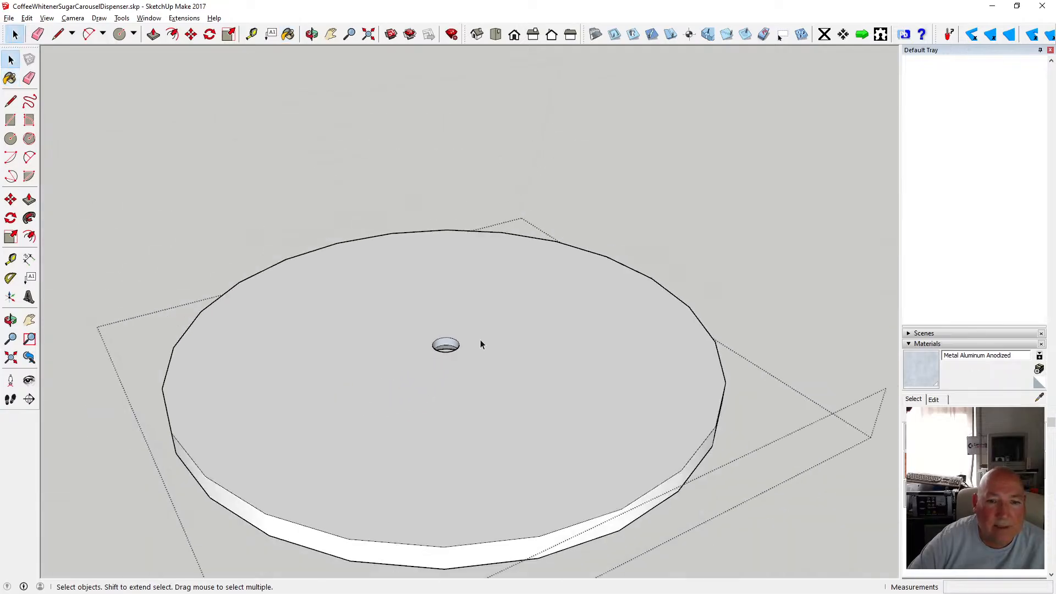
Inspect the post assembly and the tapered recess, selecting and deselecting the recess face.
click(378, 195)
click(378, 196)
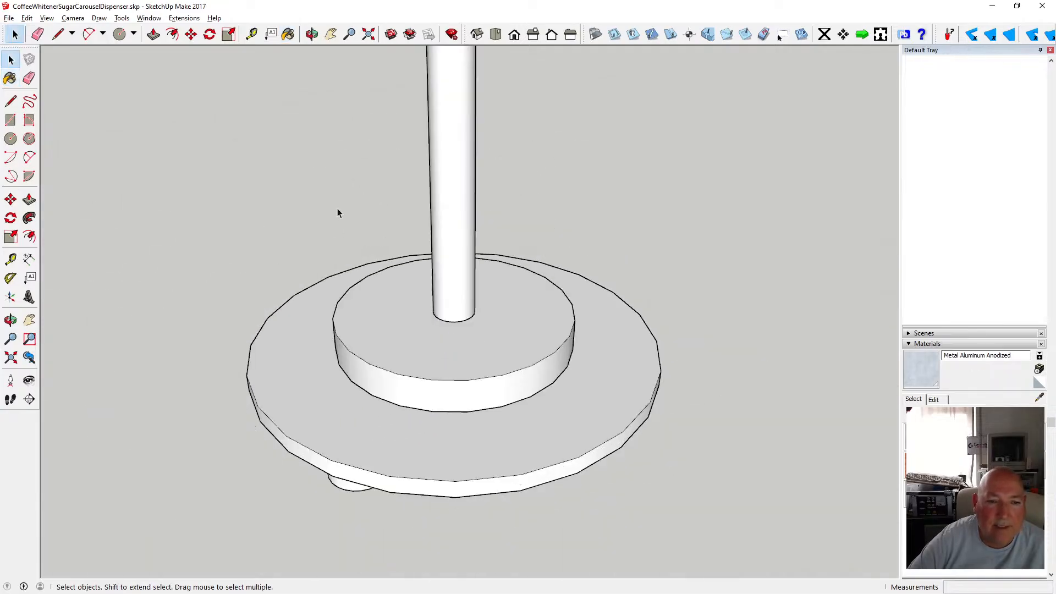
click(312, 34)
drag(401, 246, 419, 222)
scroll(419, 222, up, 10)
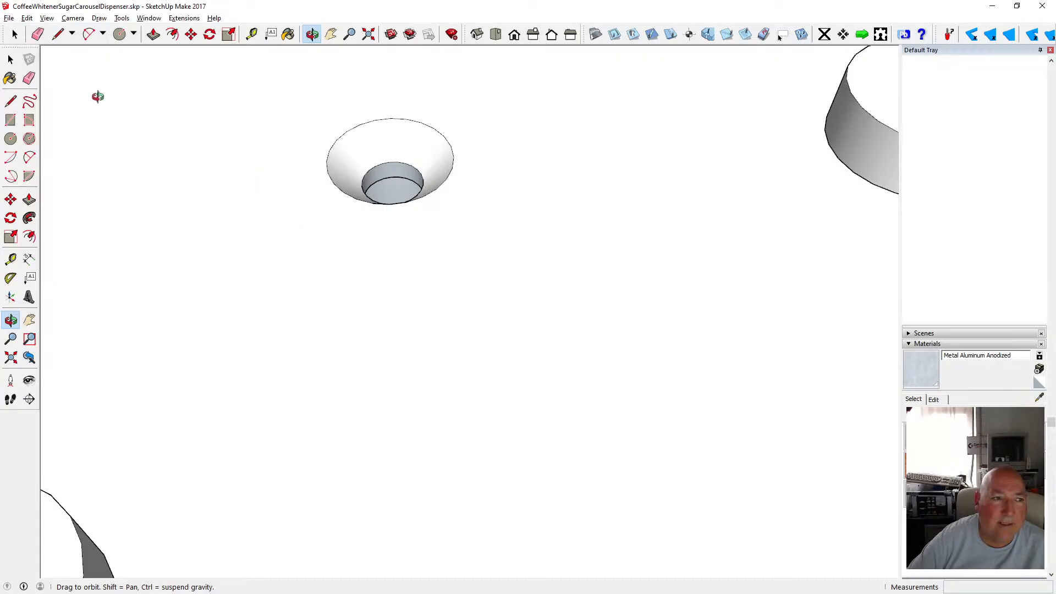
click(11, 59)
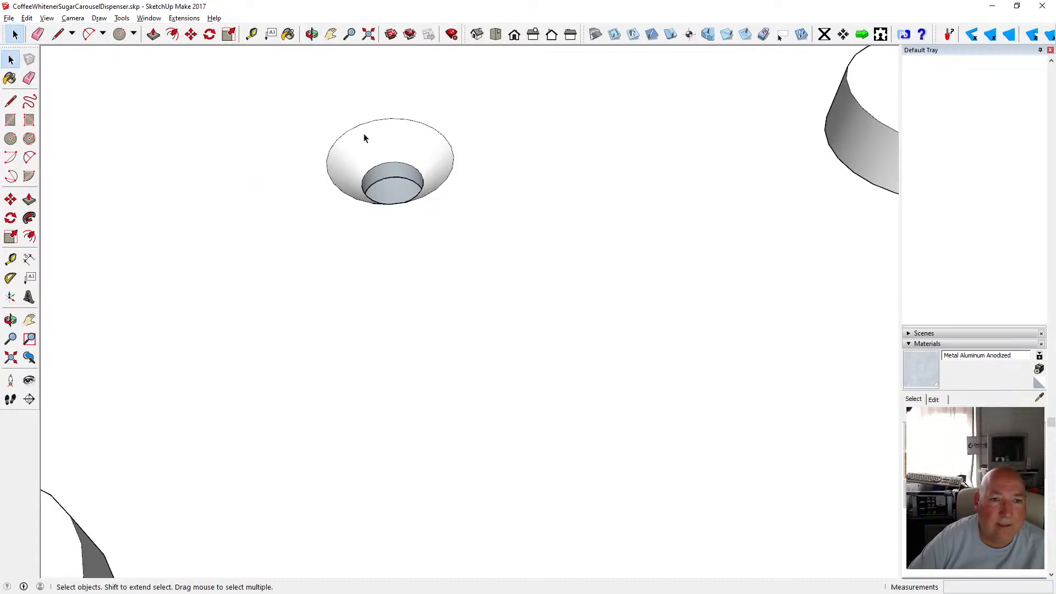
click(377, 165)
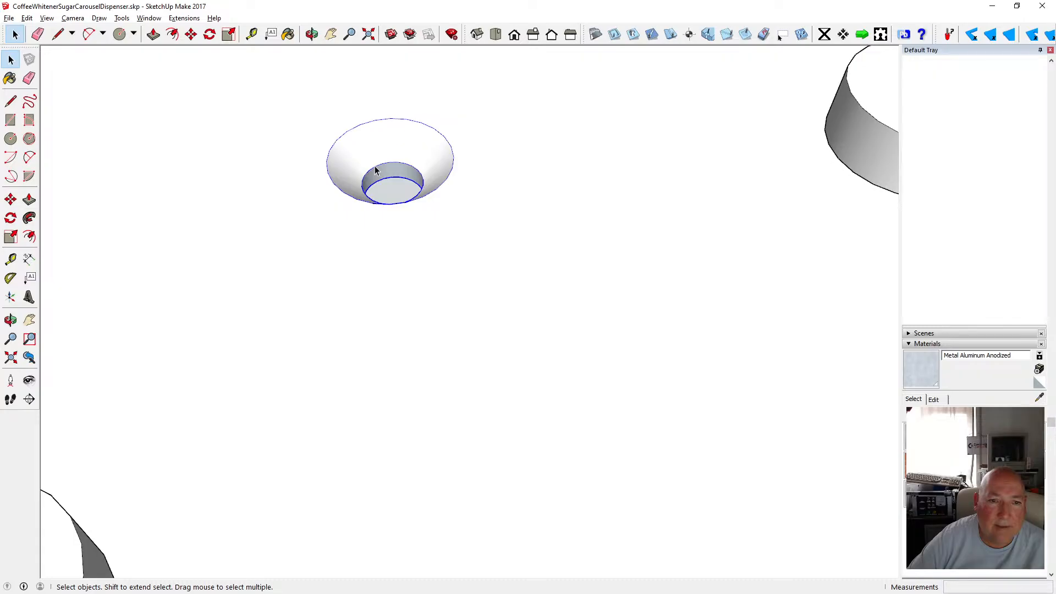
click(340, 284)
Select the tapered recess faces in the base plate and copy them.
scroll(340, 280, down, 5)
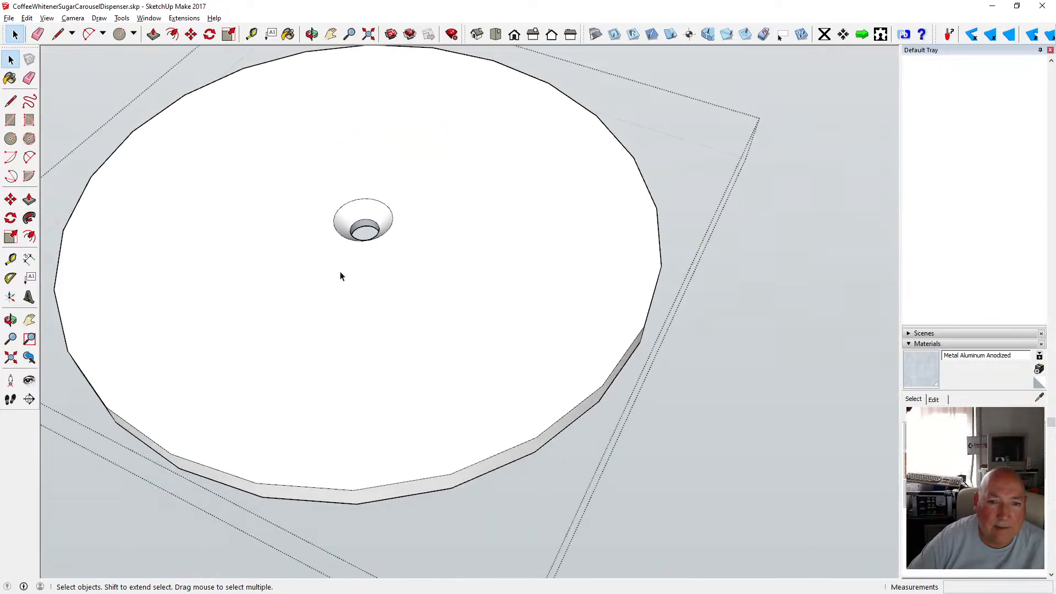
drag(311, 174, 421, 269)
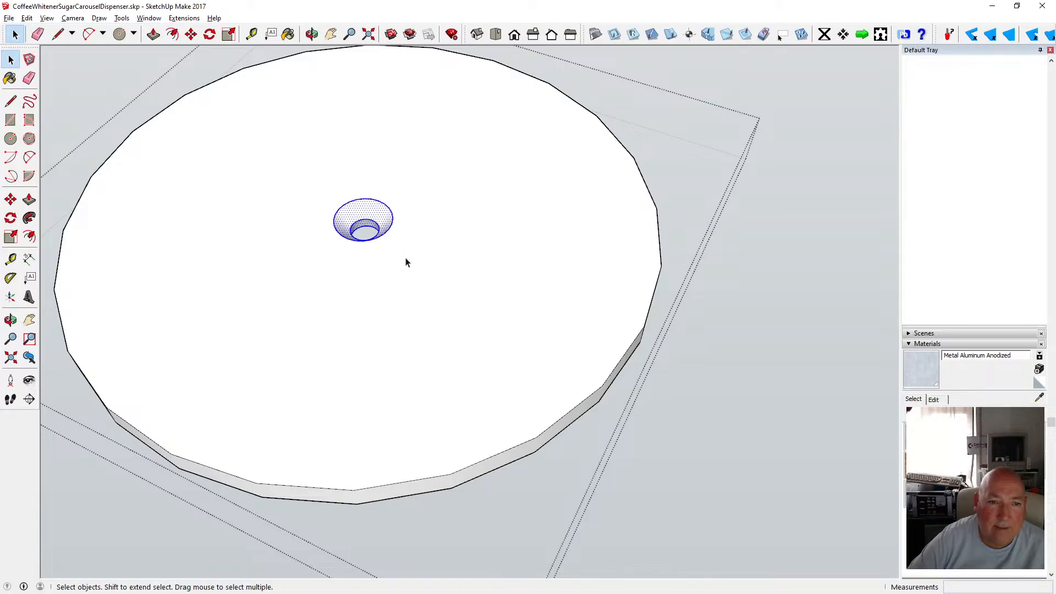
click(26, 18)
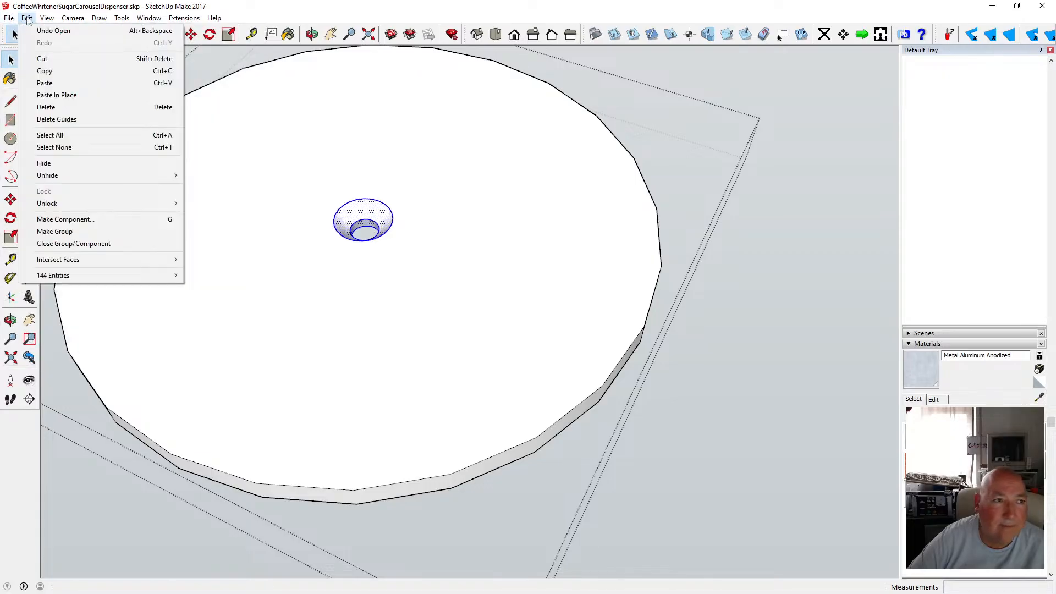
click(60, 71)
Paste the copied recess geometry in place on the base plate.
scroll(328, 276, down, 5)
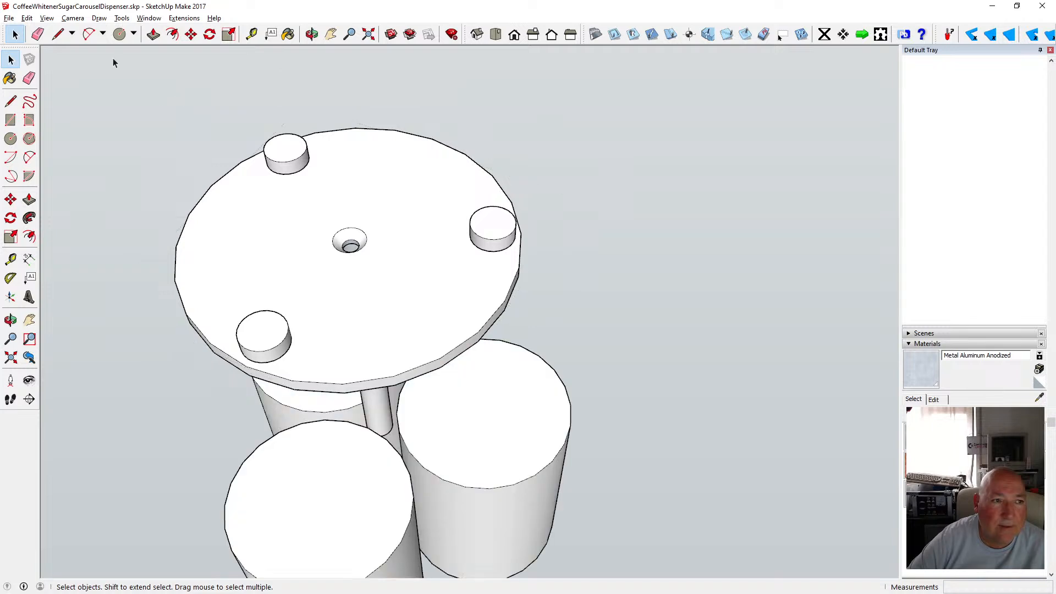
click(27, 18)
click(82, 94)
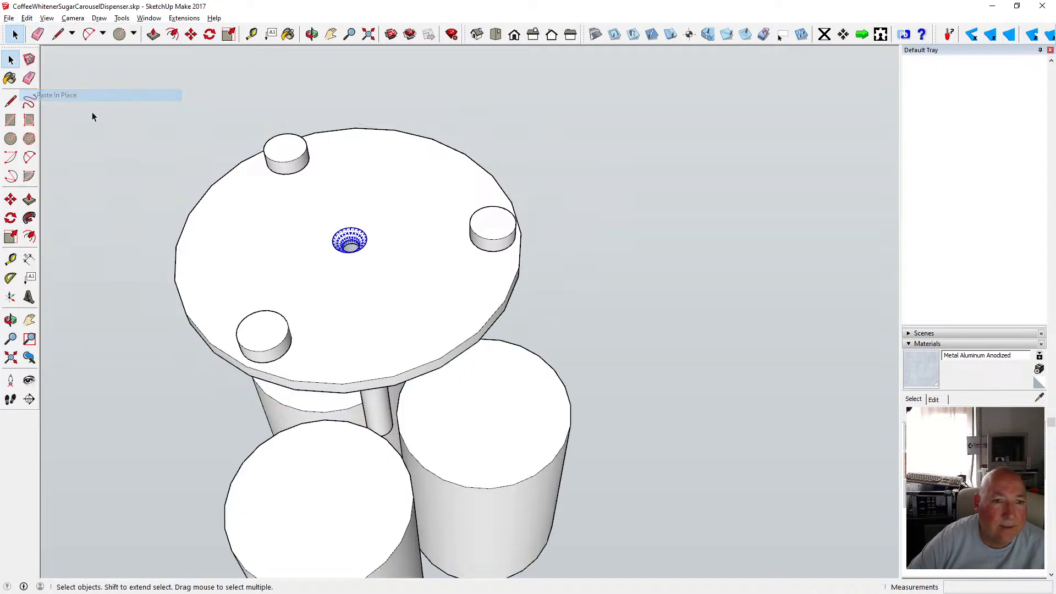
scroll(356, 255, up, 5)
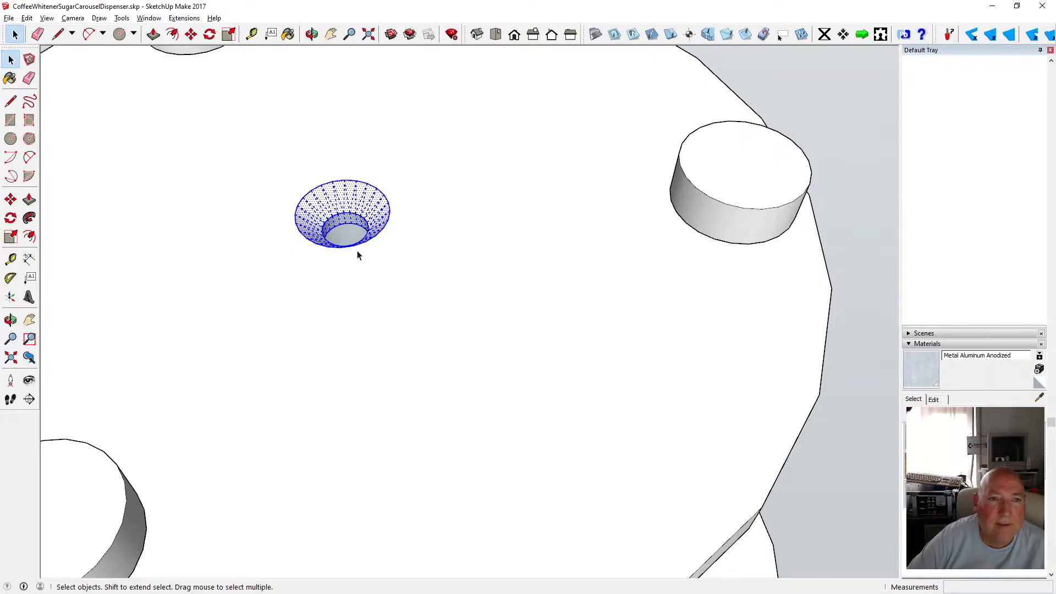
scroll(336, 298, down, 3)
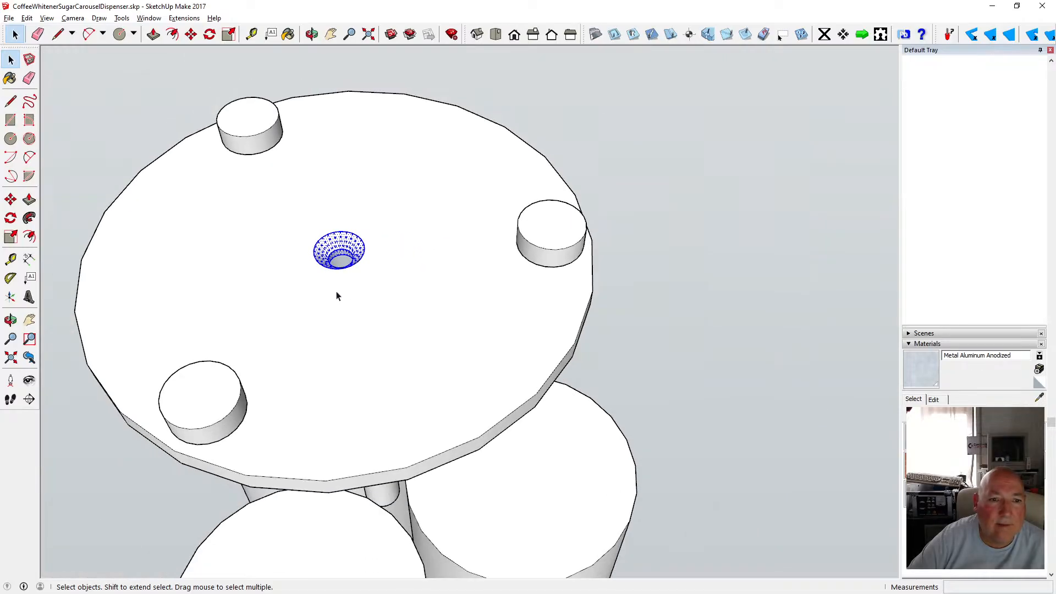
Move the pasted recess copy 23 mm straight up along the blue axis.
click(191, 34)
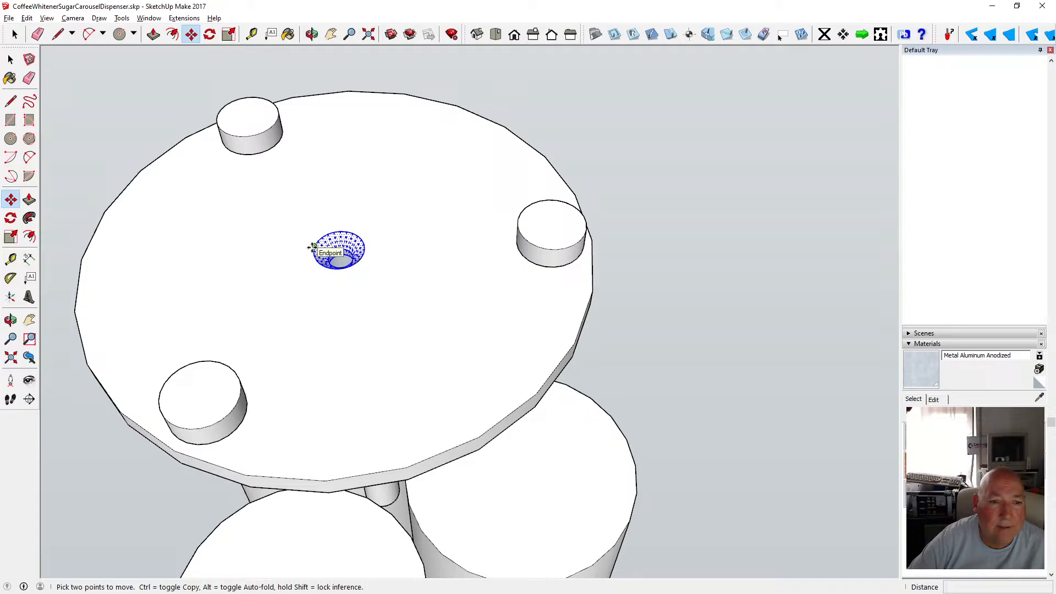
click(312, 247)
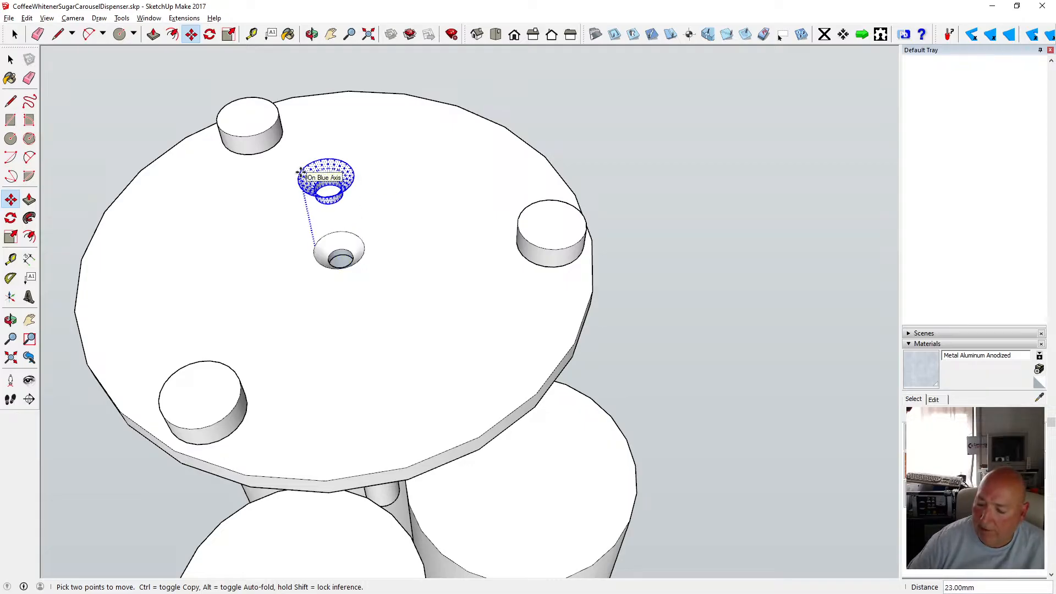
key(Return)
Orbit and zoom to examine the raised recess copy above the base plate.
scroll(422, 355, down, 3)
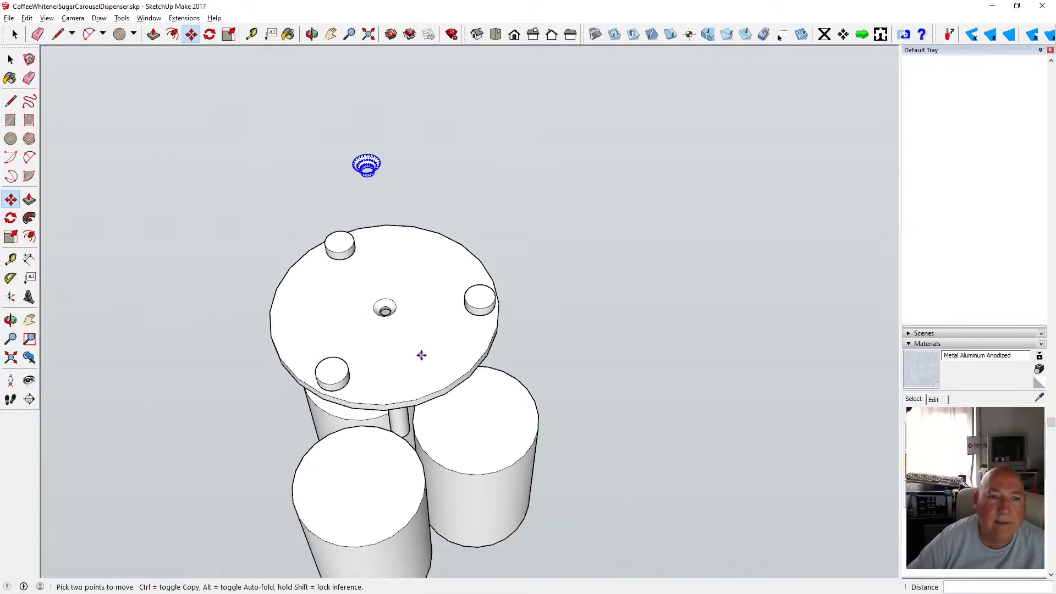
click(312, 38)
scroll(368, 191, up, 7)
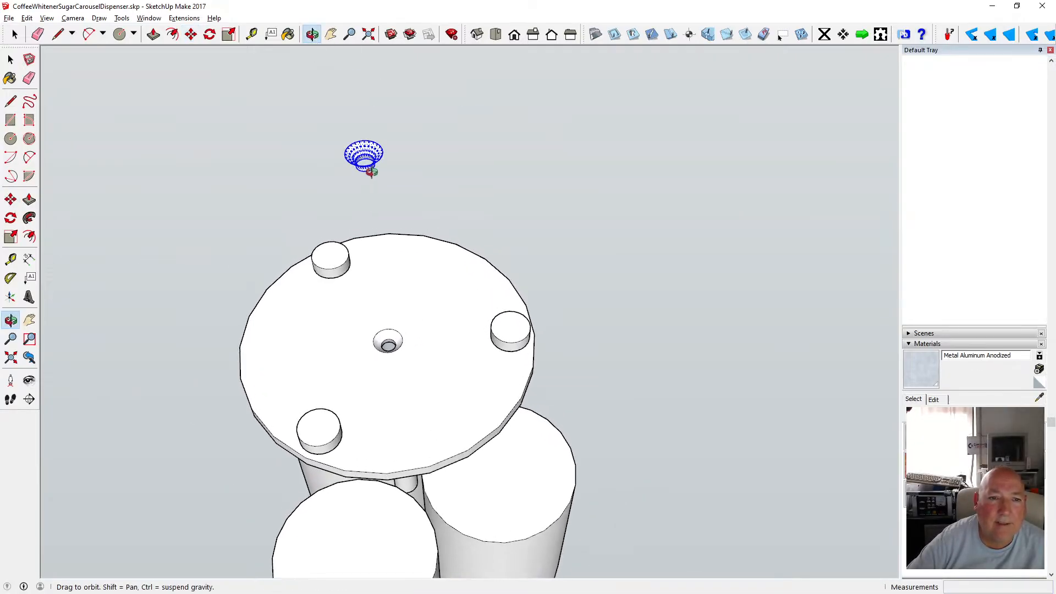
scroll(372, 171, up, 2)
scroll(351, 130, up, 5)
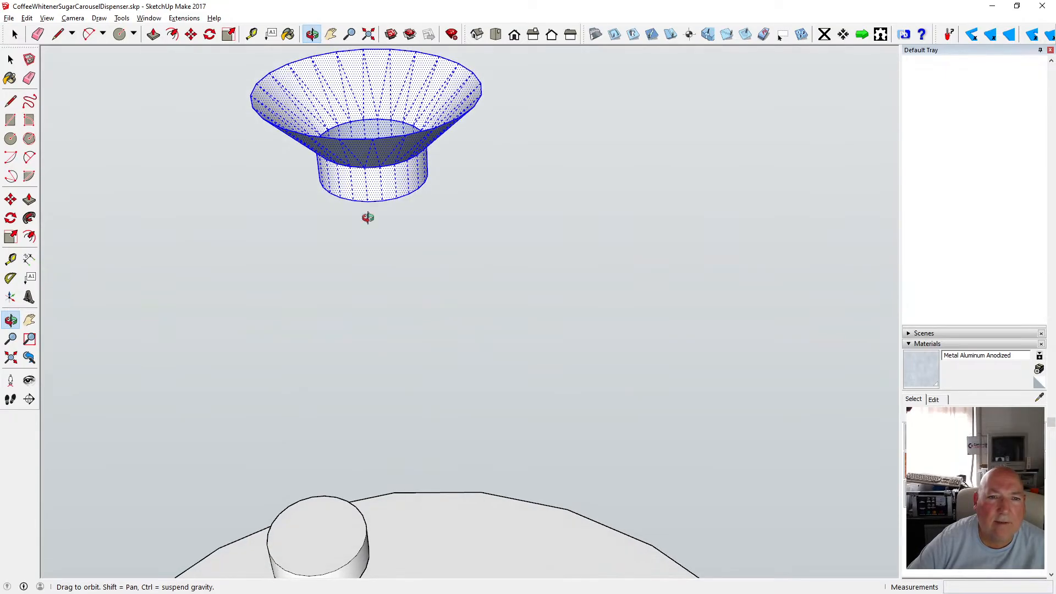
scroll(379, 156, down, 3)
scroll(380, 157, up, 3)
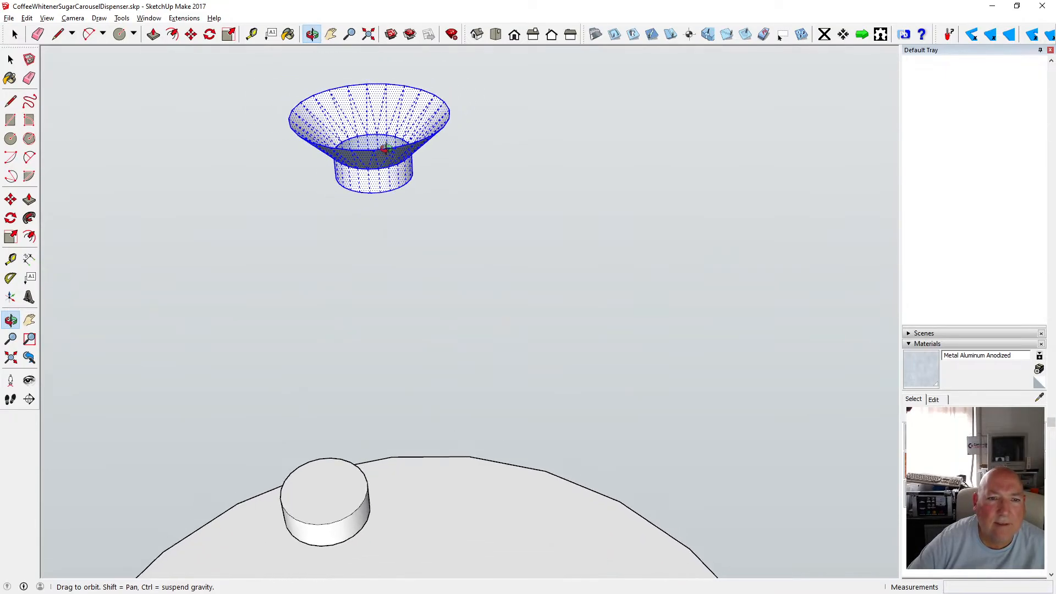
Try to draw circles centred on the top opening of the recess copy.
click(11, 139)
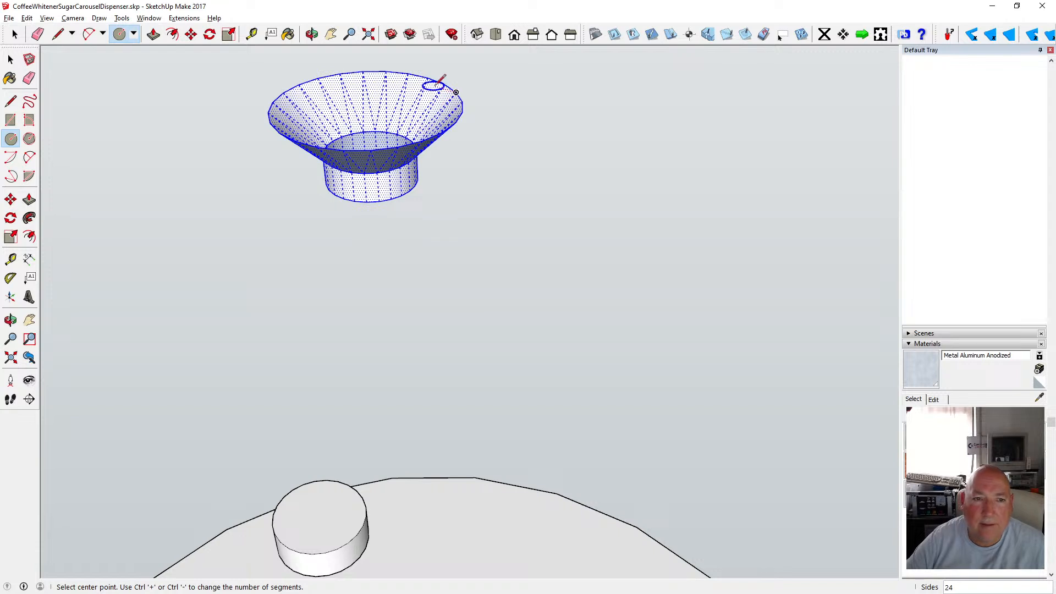
click(367, 106)
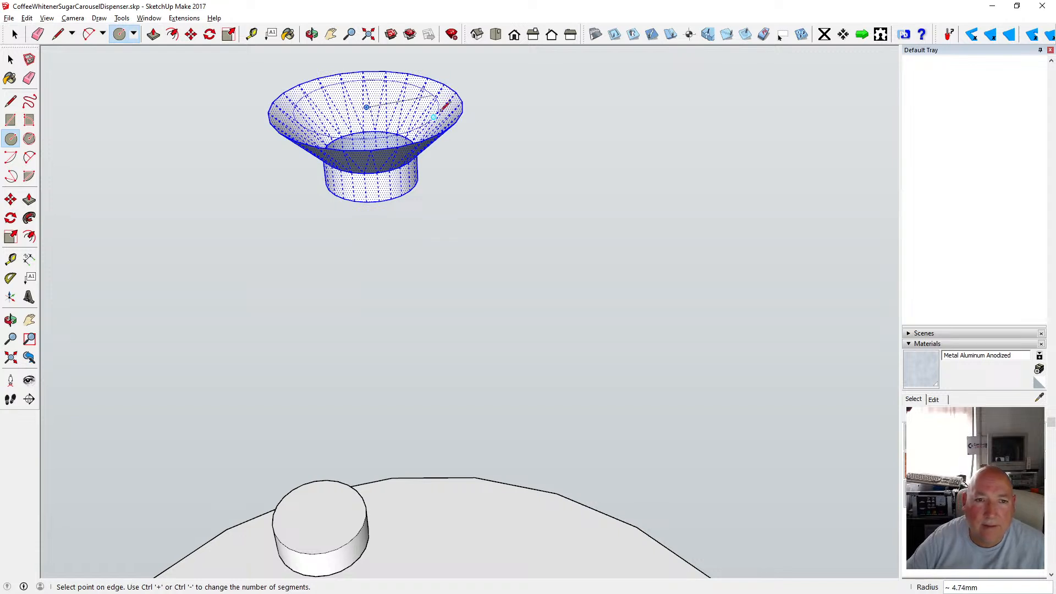
click(462, 102)
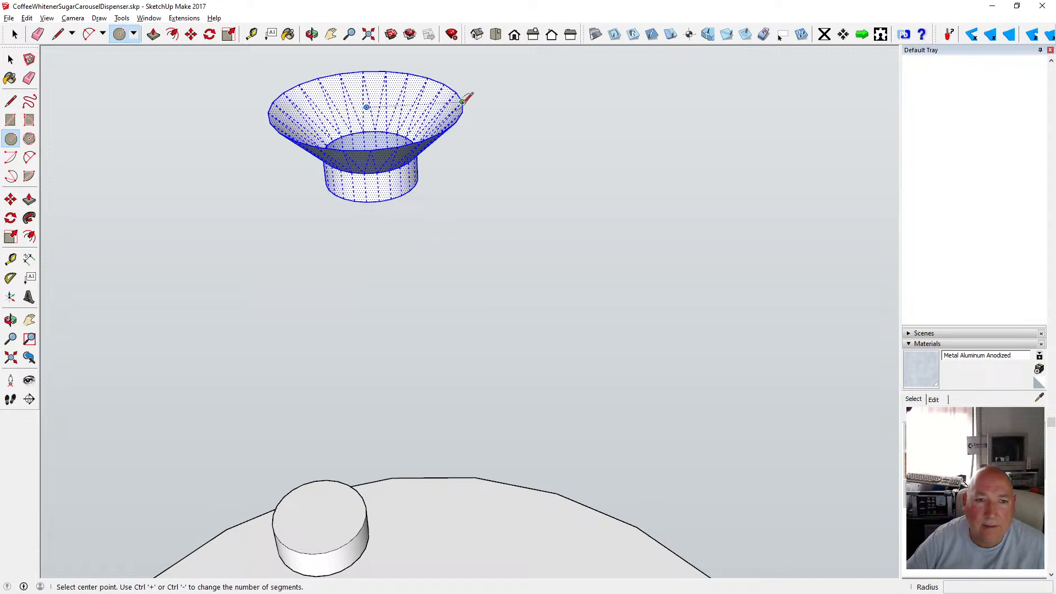
key(o)
drag(357, 76, 298, 83)
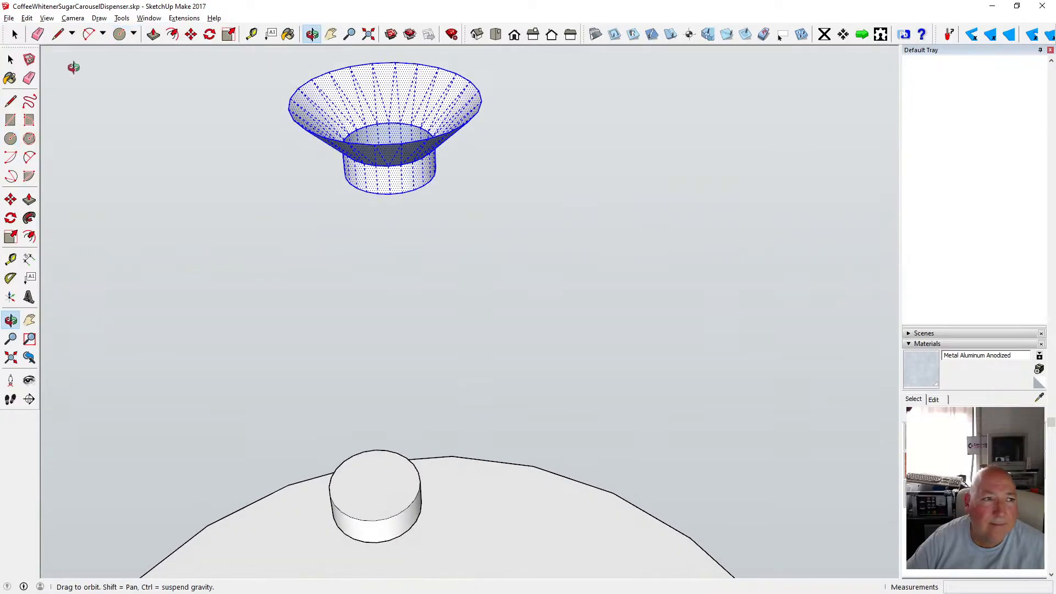
click(12, 60)
click(173, 100)
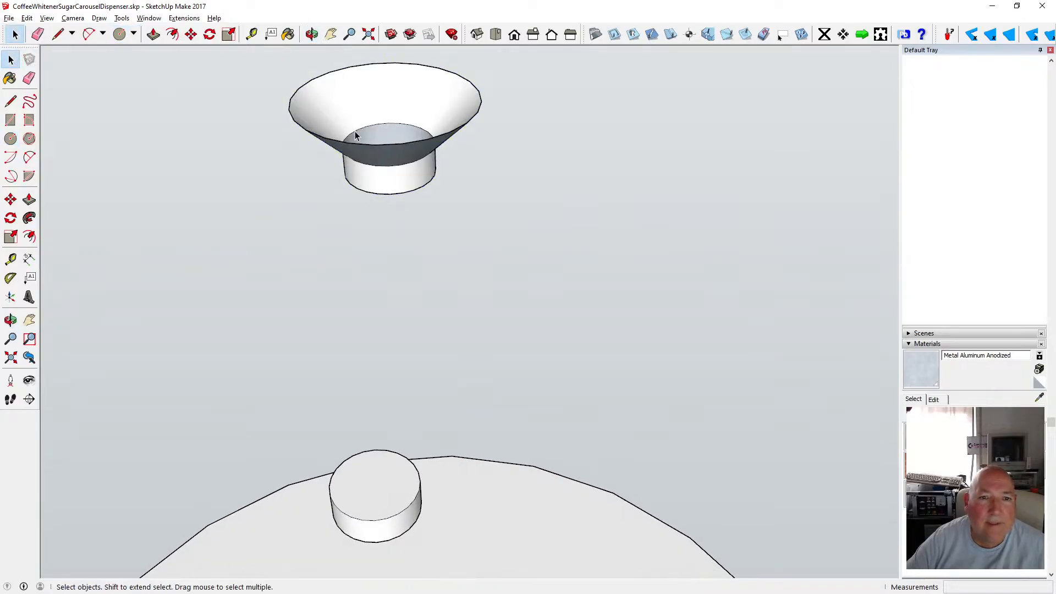
key(c)
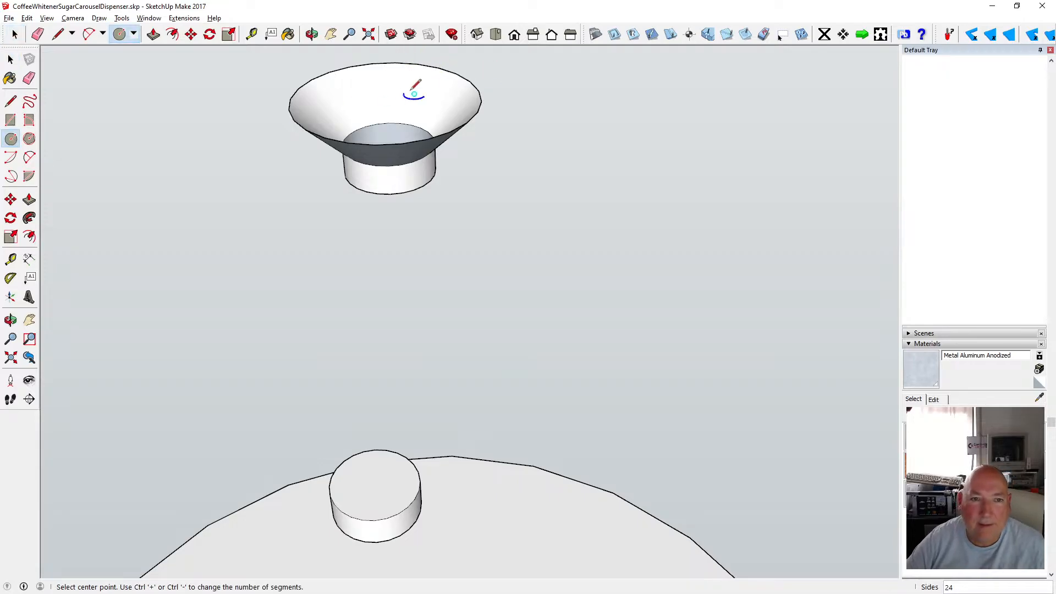
click(386, 99)
click(482, 85)
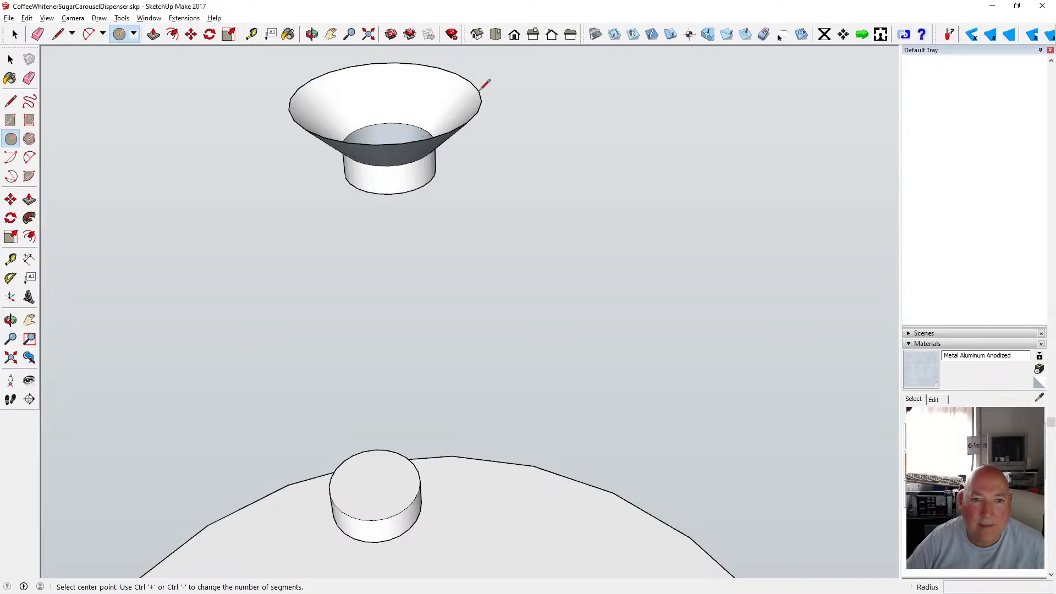
click(10, 59)
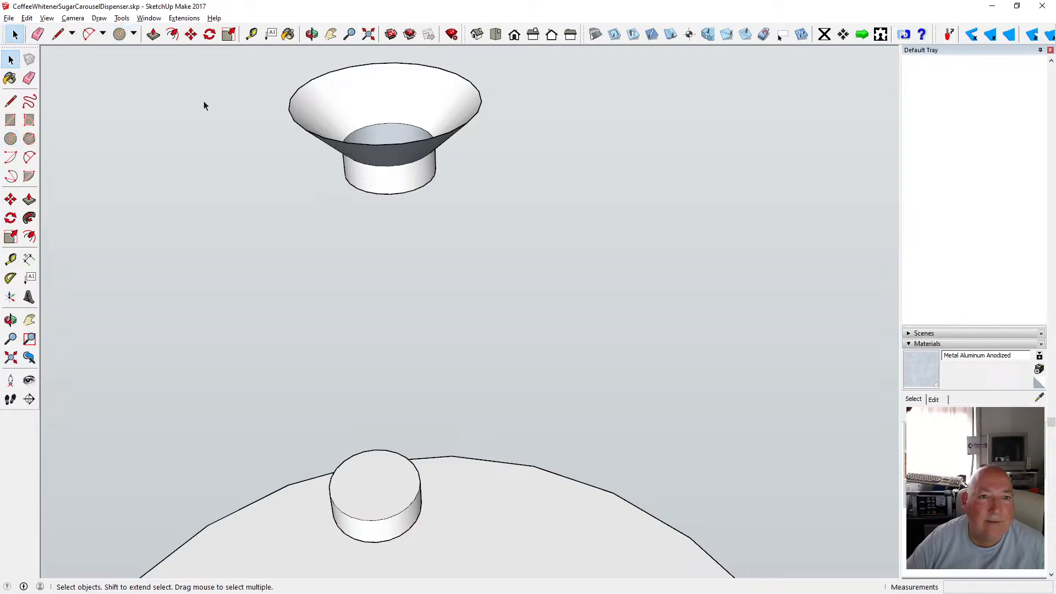
Orbit beneath the recess copy to inspect it, selecting its cylindrical bottom face.
click(312, 34)
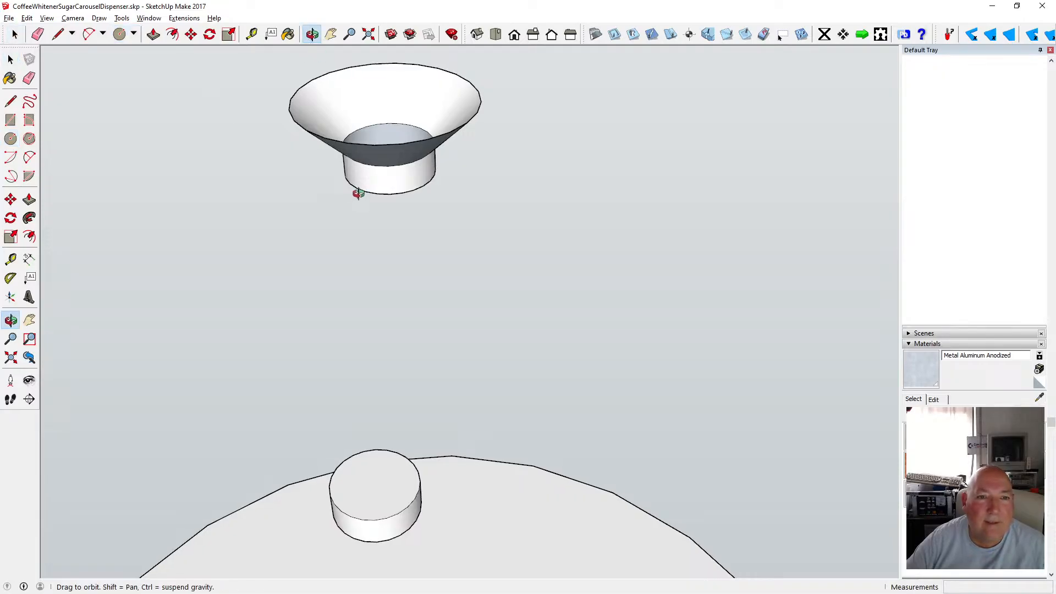
drag(359, 194, 327, 166)
click(10, 60)
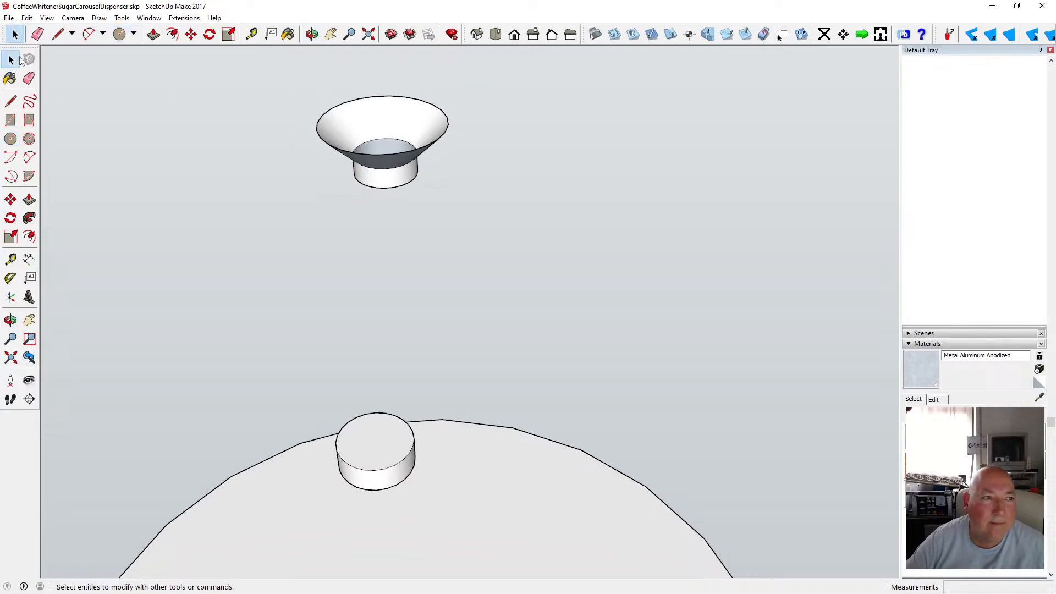
click(380, 135)
click(395, 190)
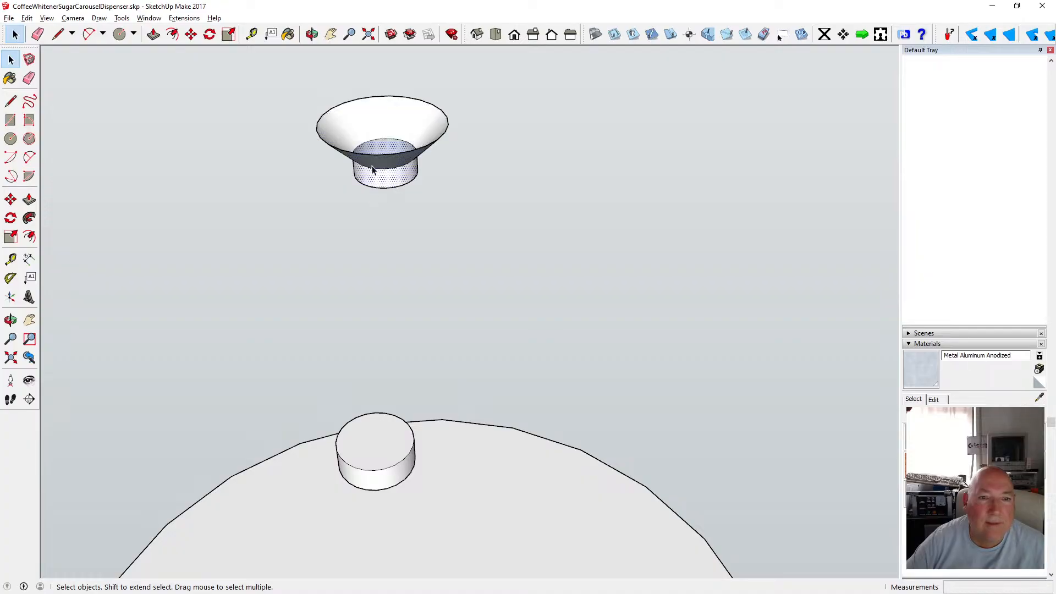
click(312, 34)
drag(358, 155, 408, 74)
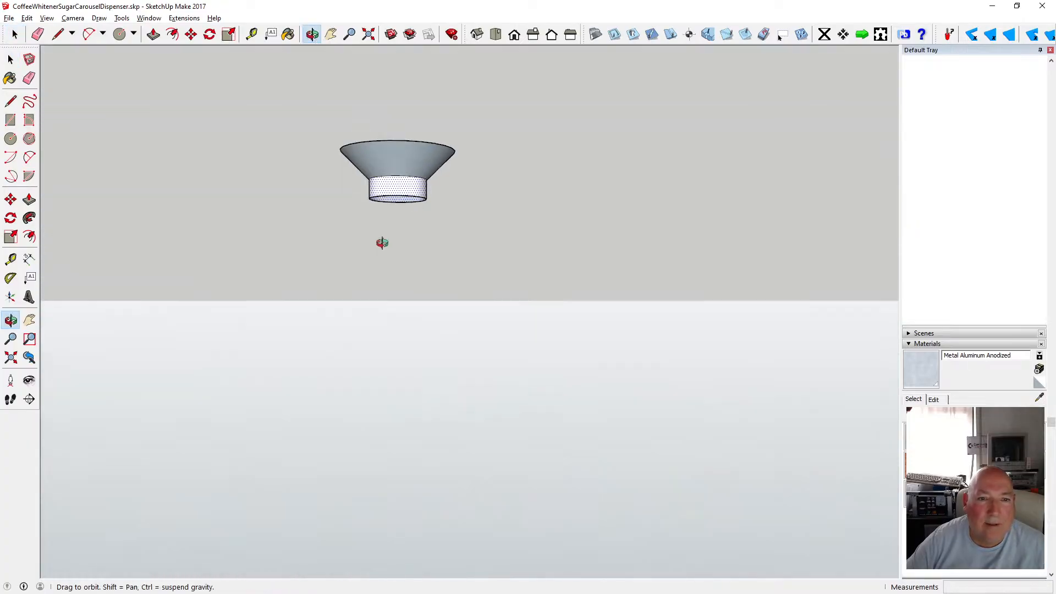
mouse_move(382, 242)
mouse_down()
mouse_move(406, 200)
mouse_move(398, 101)
mouse_move(401, 249)
mouse_move(412, 116)
mouse_move(368, 288)
mouse_move(405, 191)
mouse_move(380, 219)
mouse_up()
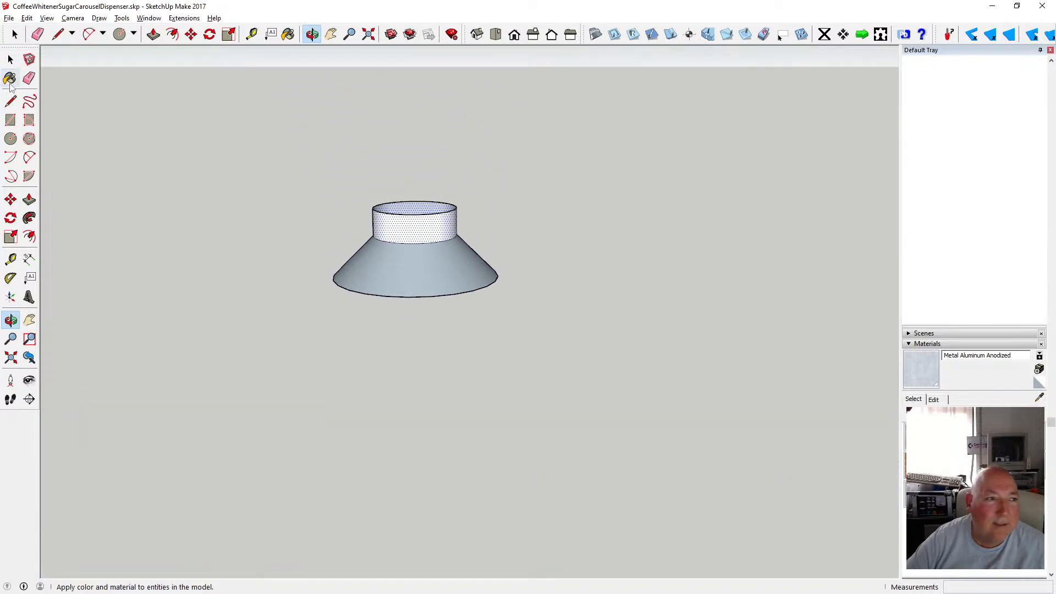
Select the whole recess copy and delete it.
click(11, 139)
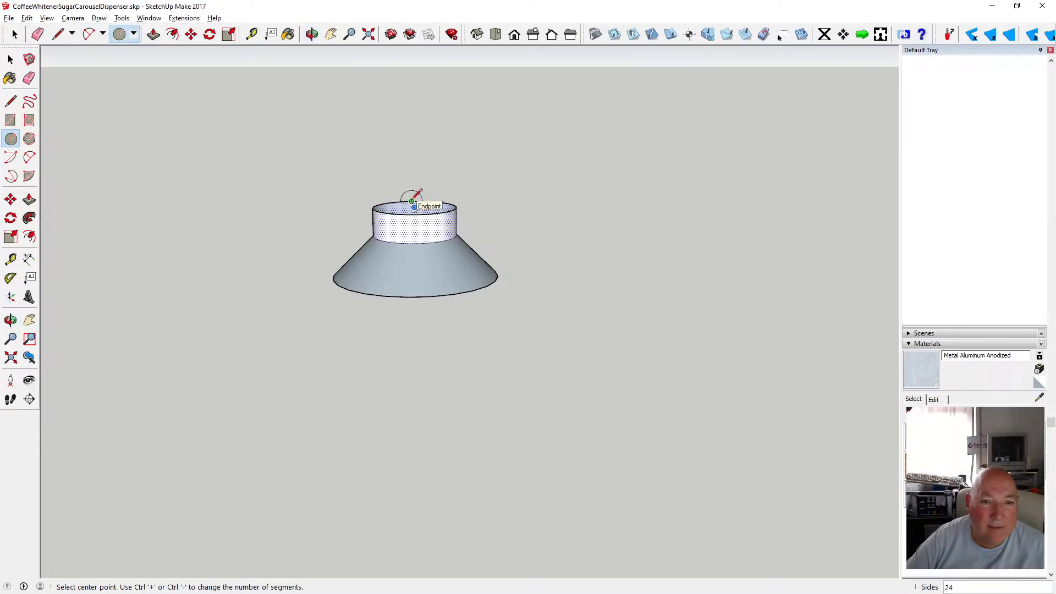
click(312, 34)
scroll(340, 226, down, 5)
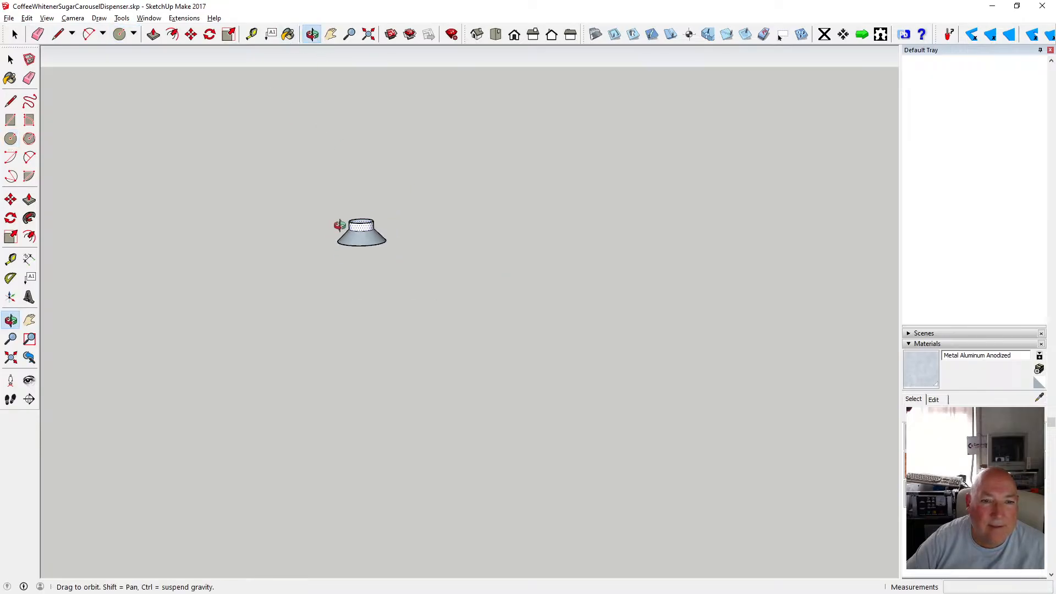
scroll(391, 240, up, 5)
scroll(374, 238, down, 5)
click(10, 60)
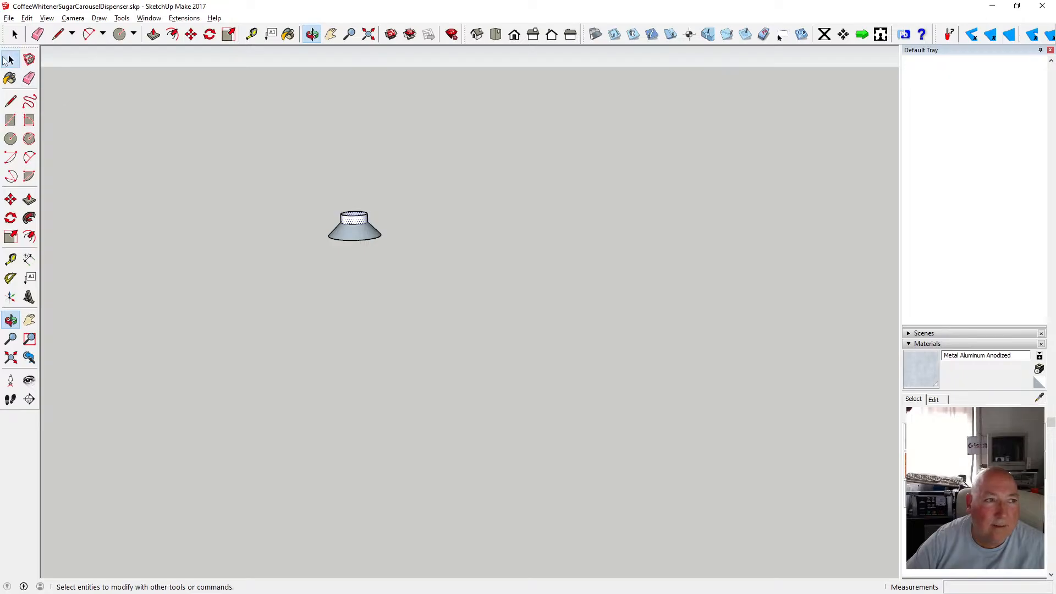
click(10, 60)
drag(302, 190, 401, 269)
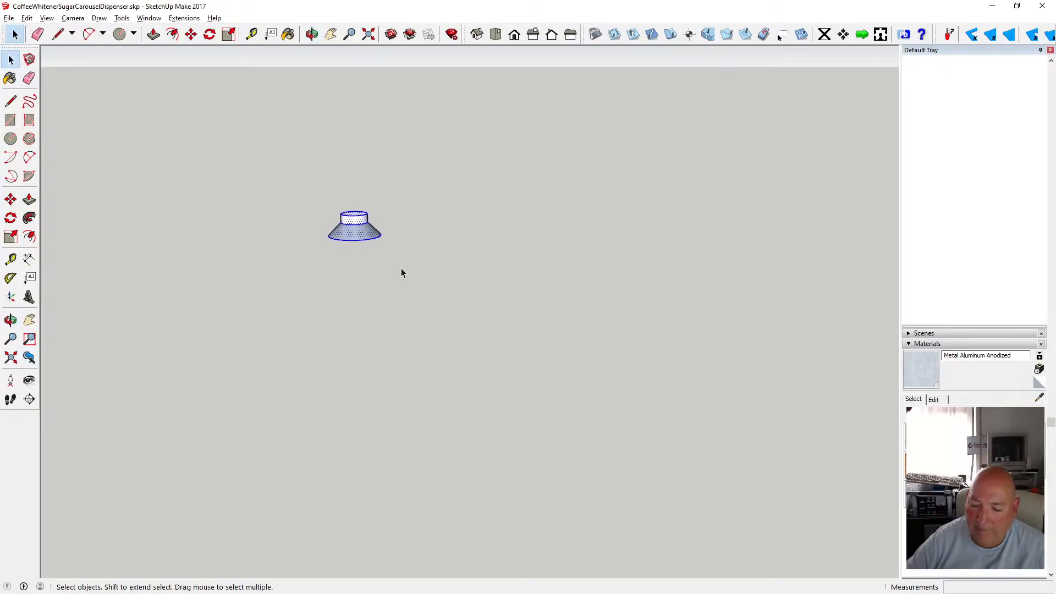
key(Delete)
Draw a circle with a 6 mm radius on the ground plane.
click(10, 138)
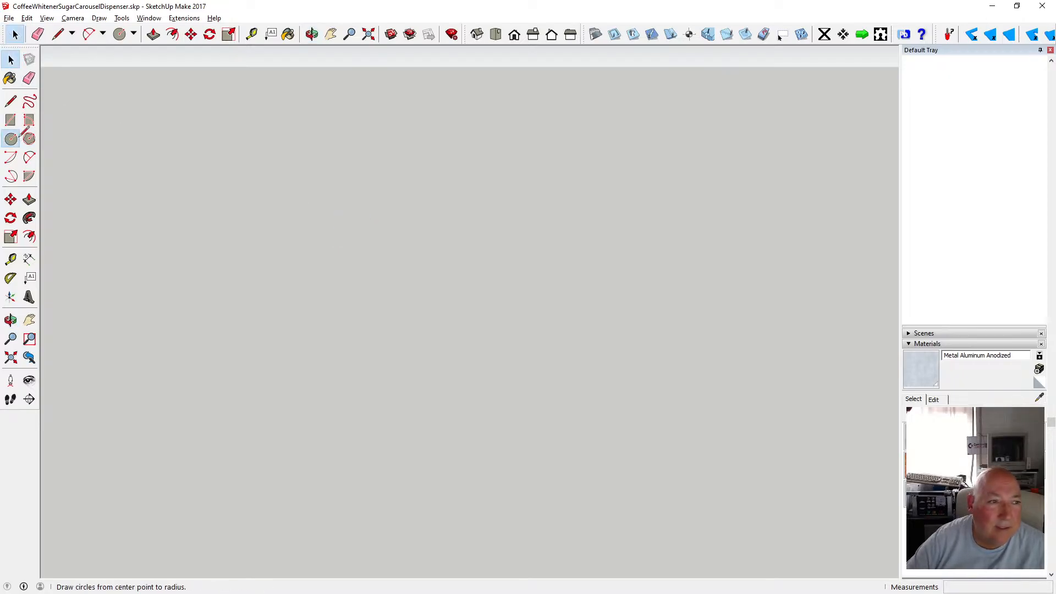
click(361, 280)
key(Escape)
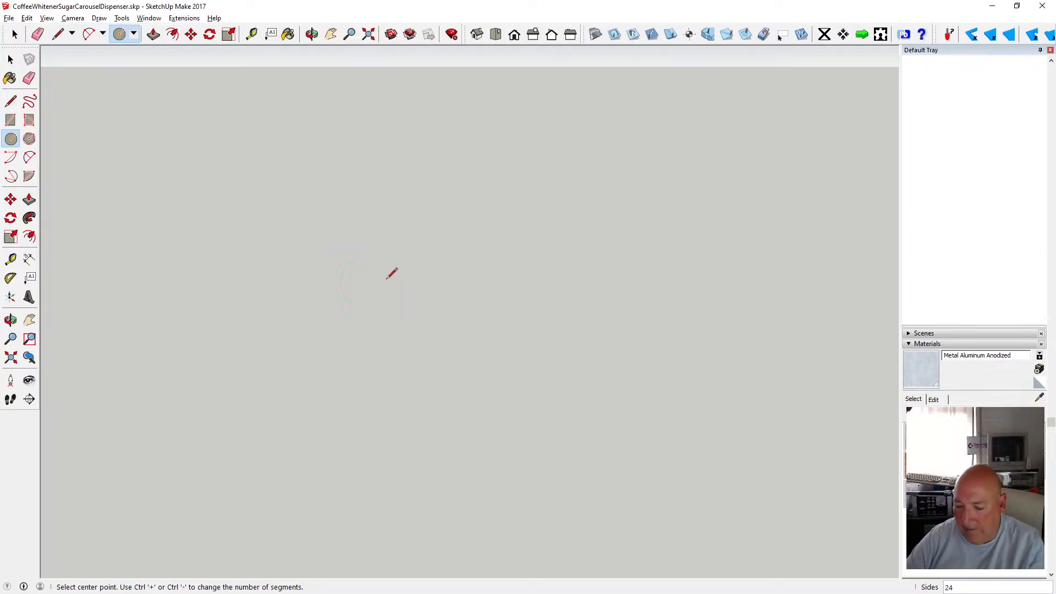
click(387, 280)
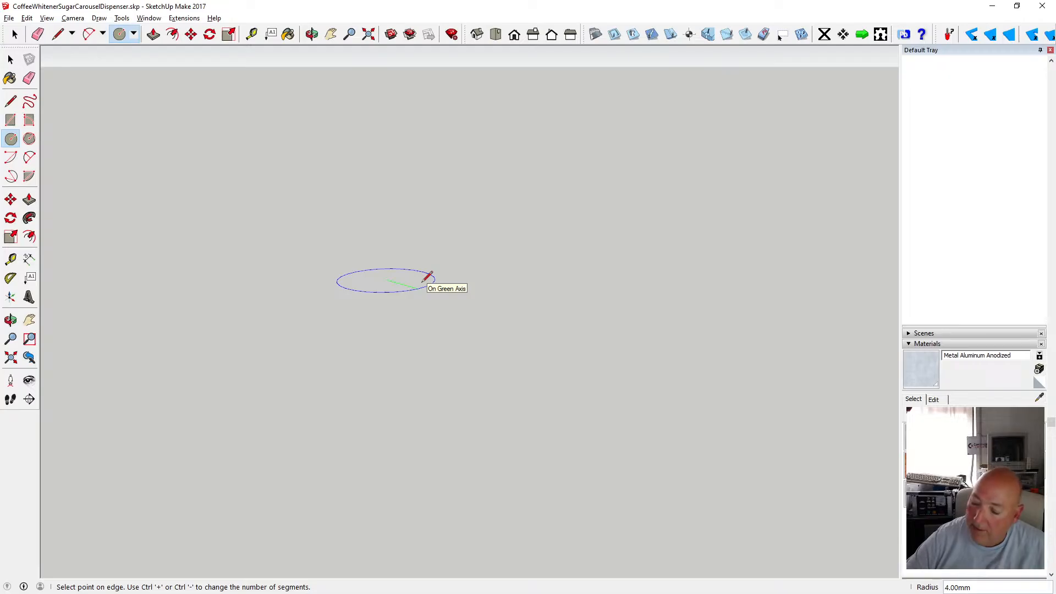
text(6)
key(Return)
Extrude the 6 mm circle upward 5 mm with Push/Pull to form a cylinder.
scroll(407, 275, up, 4)
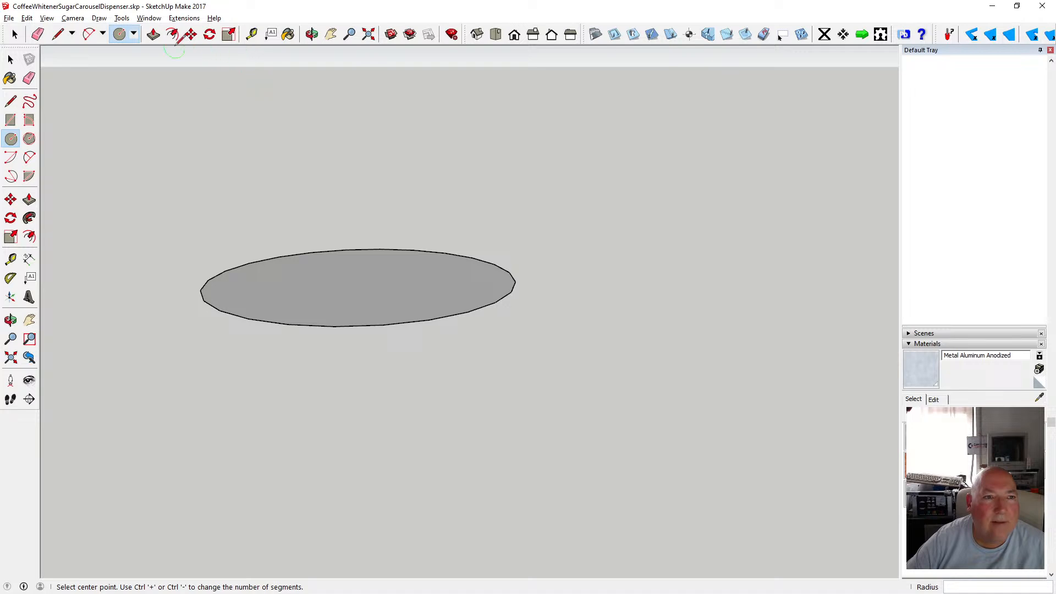
click(153, 35)
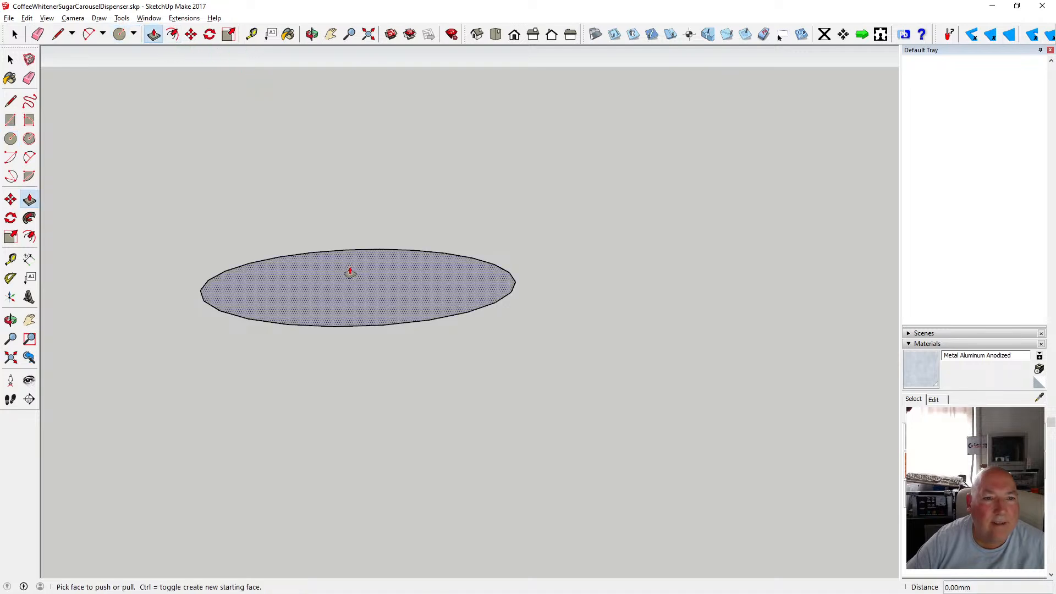
click(352, 273)
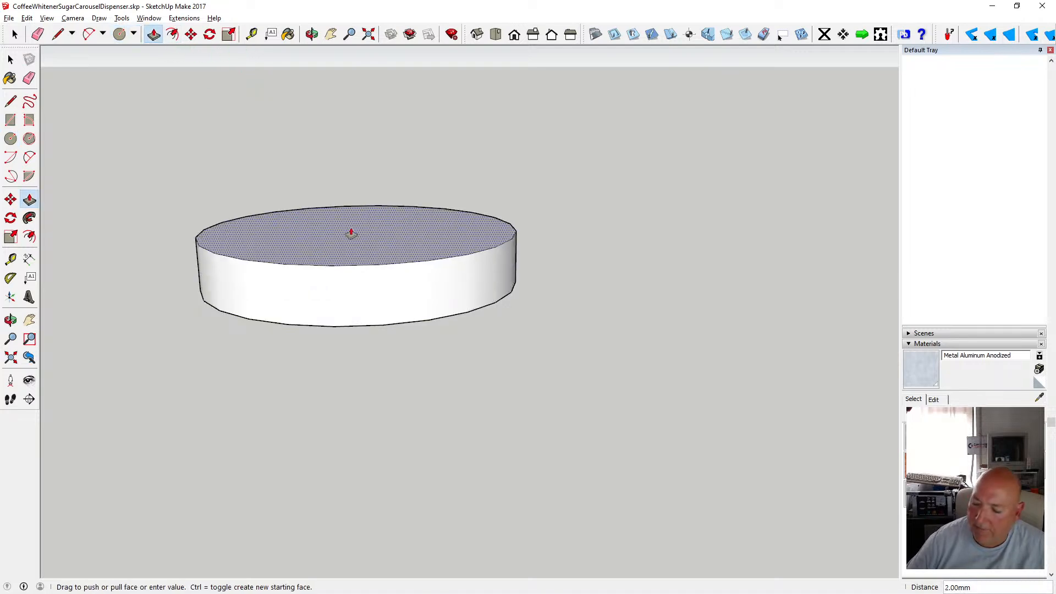
text(5)
key(Return)
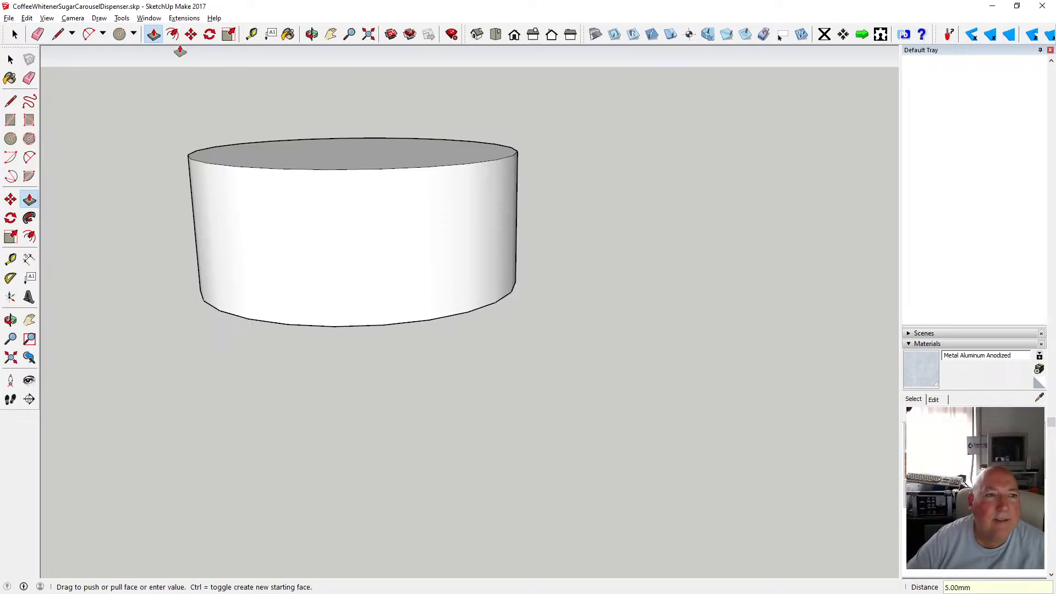
click(191, 35)
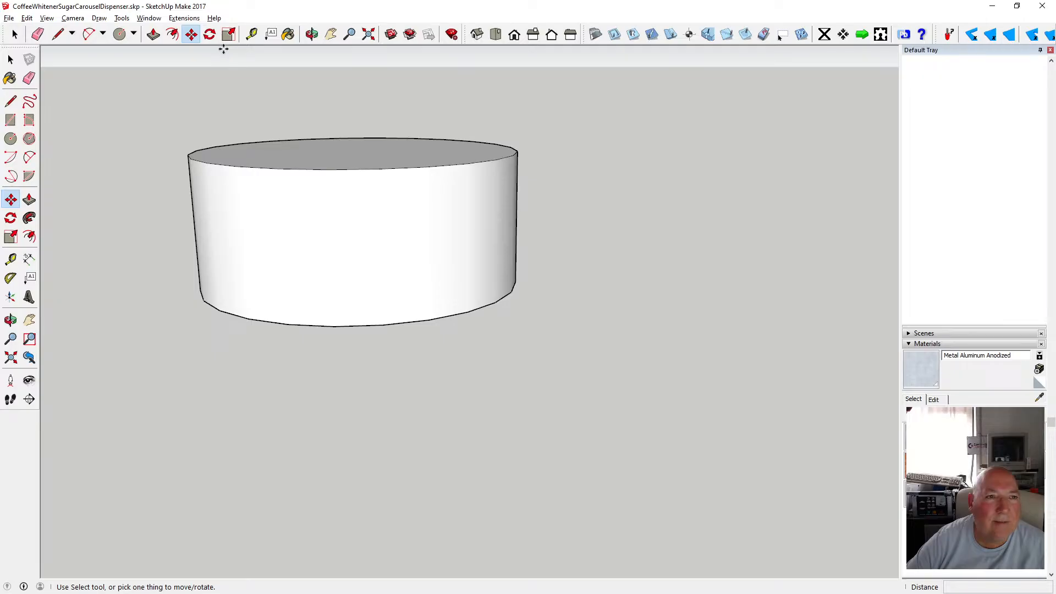
click(172, 35)
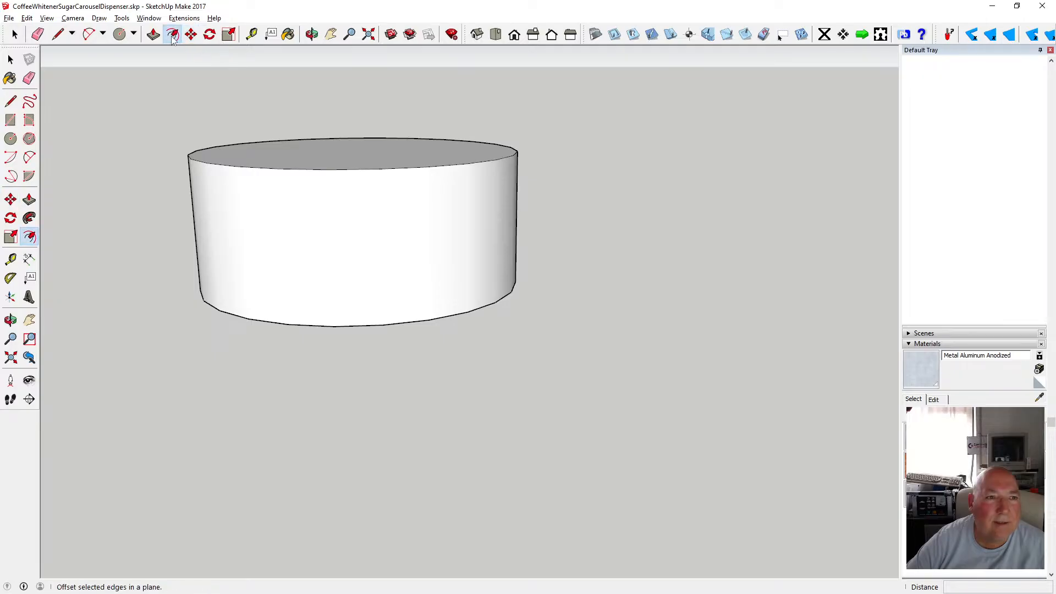
click(219, 164)
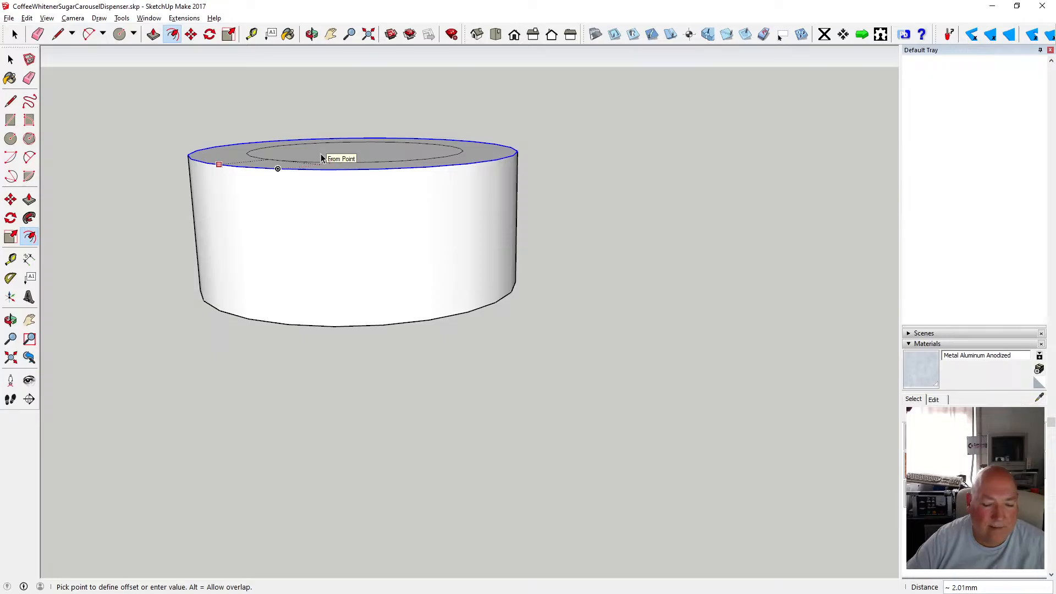
key(Escape)
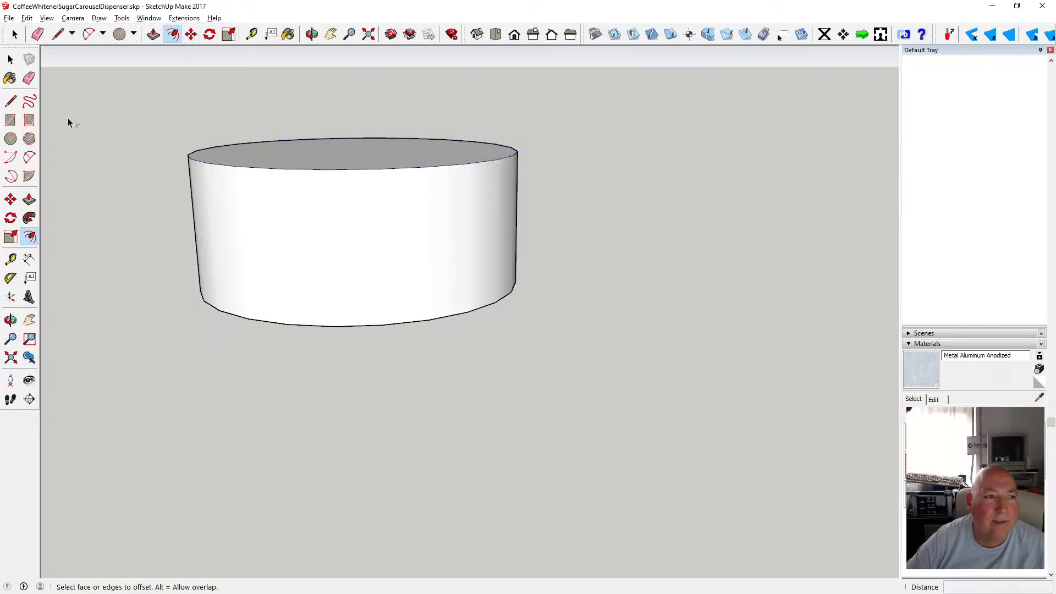
Draw a circle with a 3 mm radius centred on the cylinder's top face.
click(11, 139)
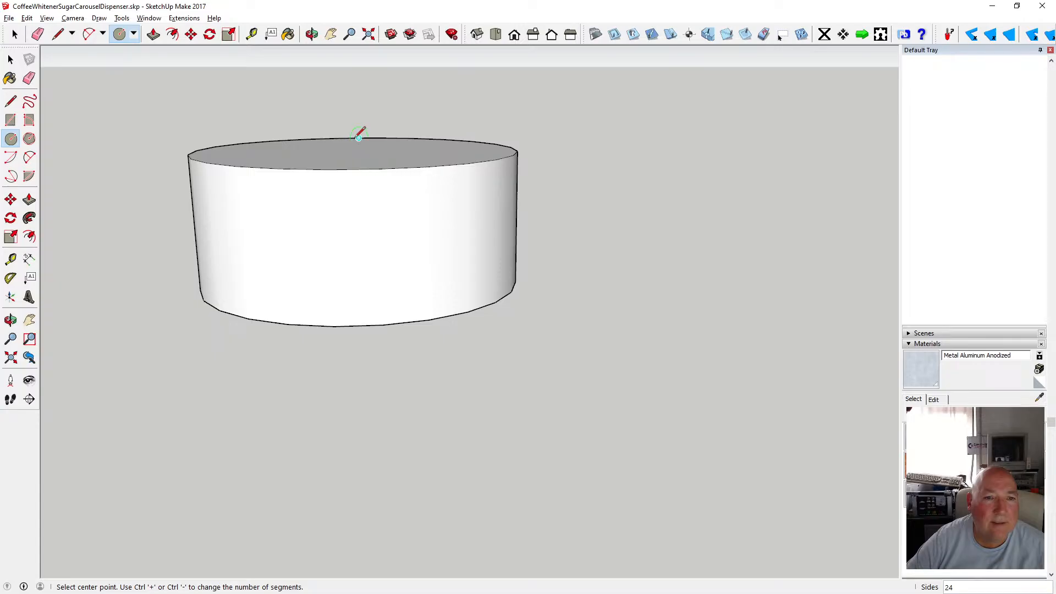
key(o)
drag(347, 132, 265, 91)
key(c)
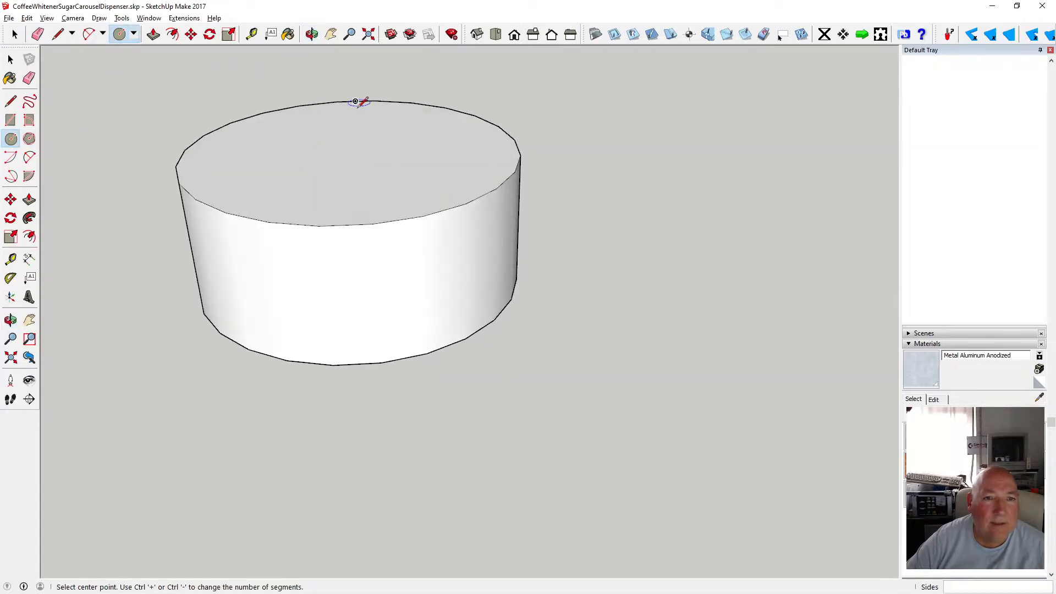
click(352, 153)
text(3)
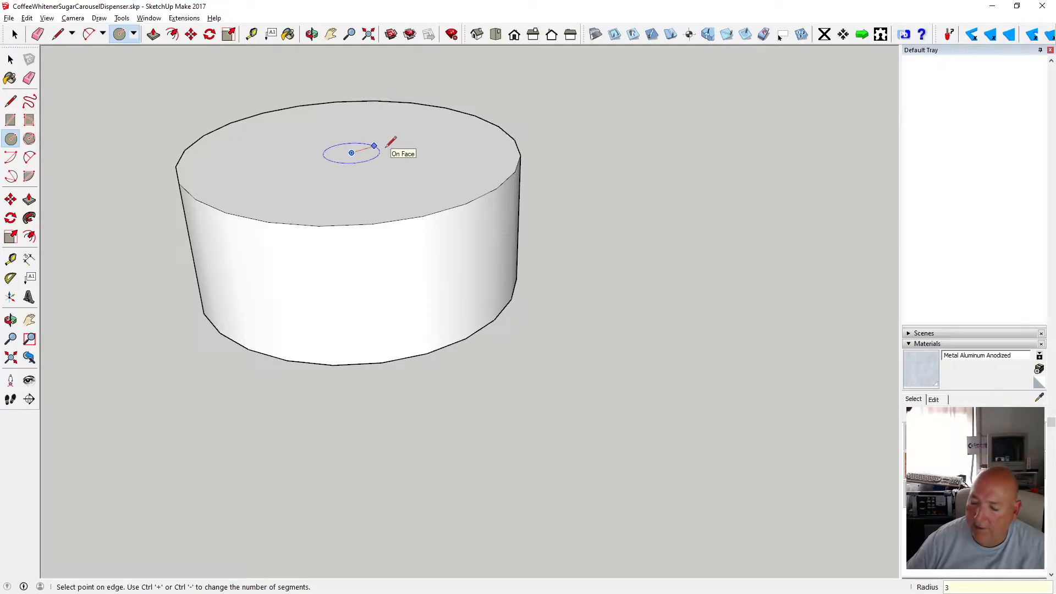
key(Return)
key(space)
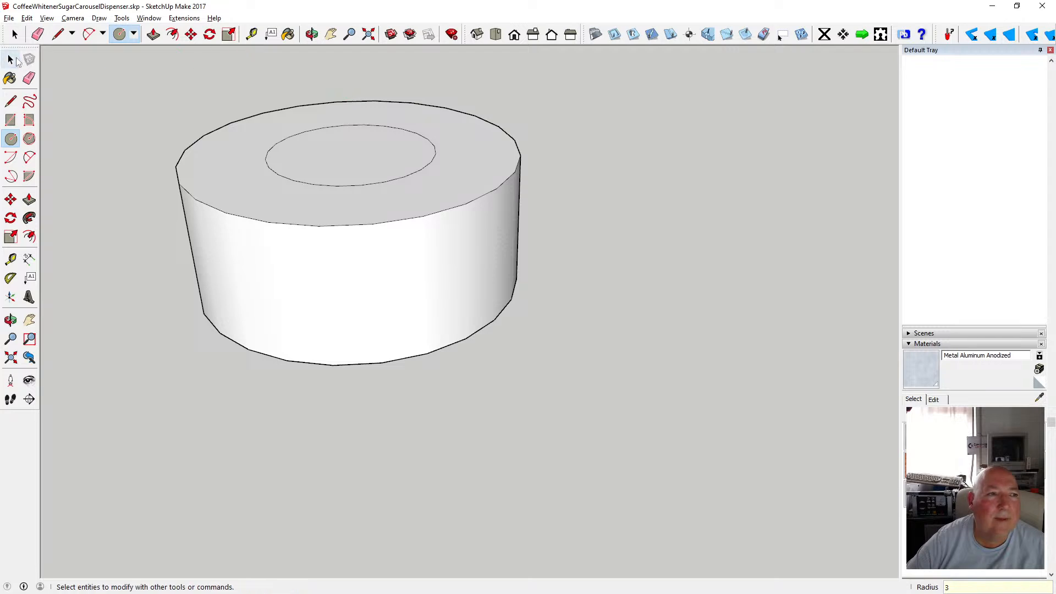
Select the cylinder's top outer edge and start moving it from one of its endpoints.
click(184, 185)
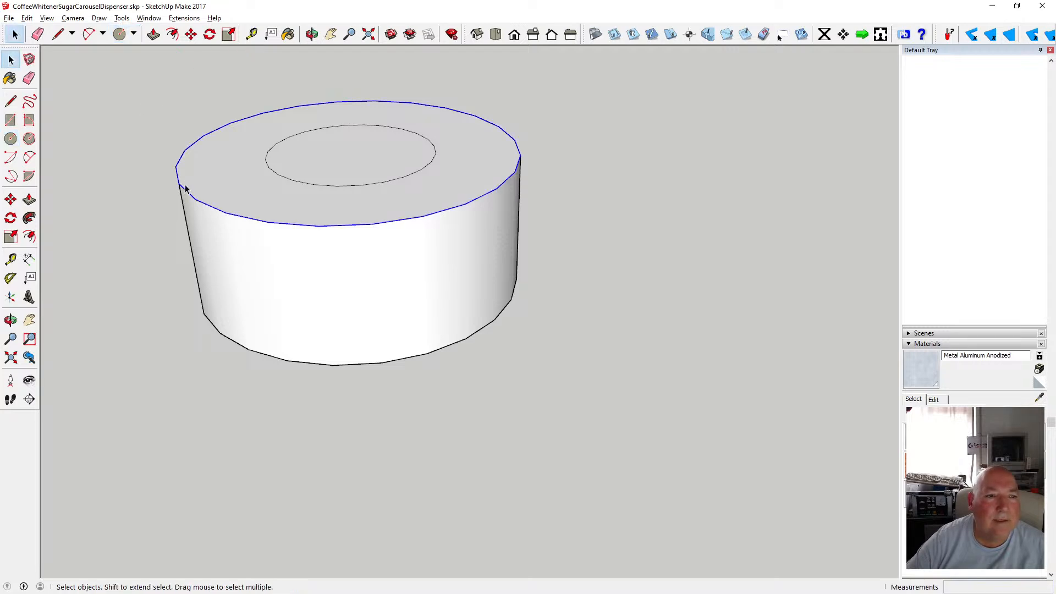
click(191, 34)
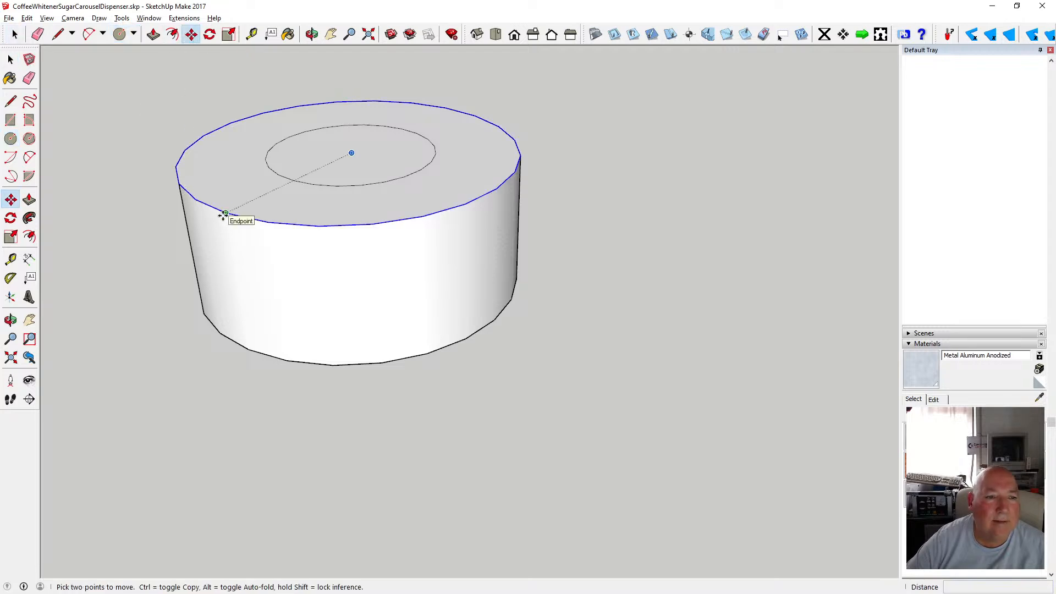
click(223, 216)
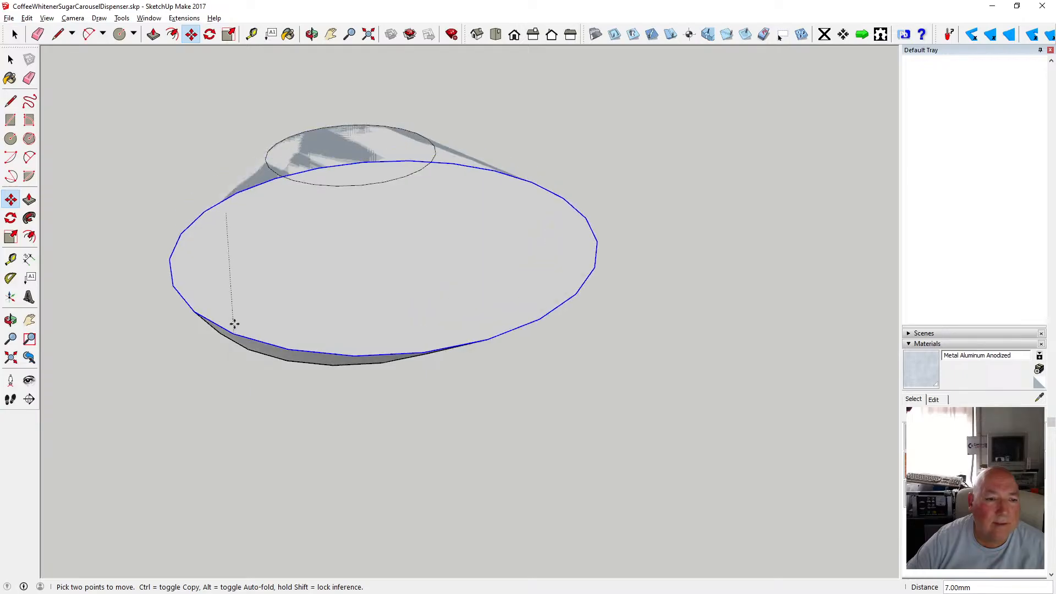
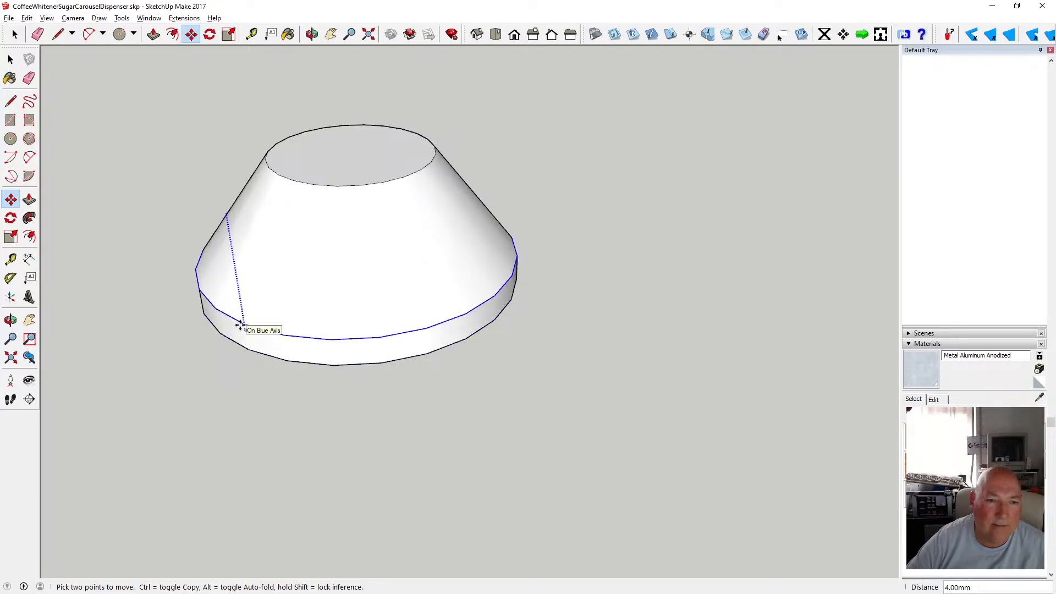
Finish moving the edge down along the blue axis to taper the cylinder into a cone.
click(239, 341)
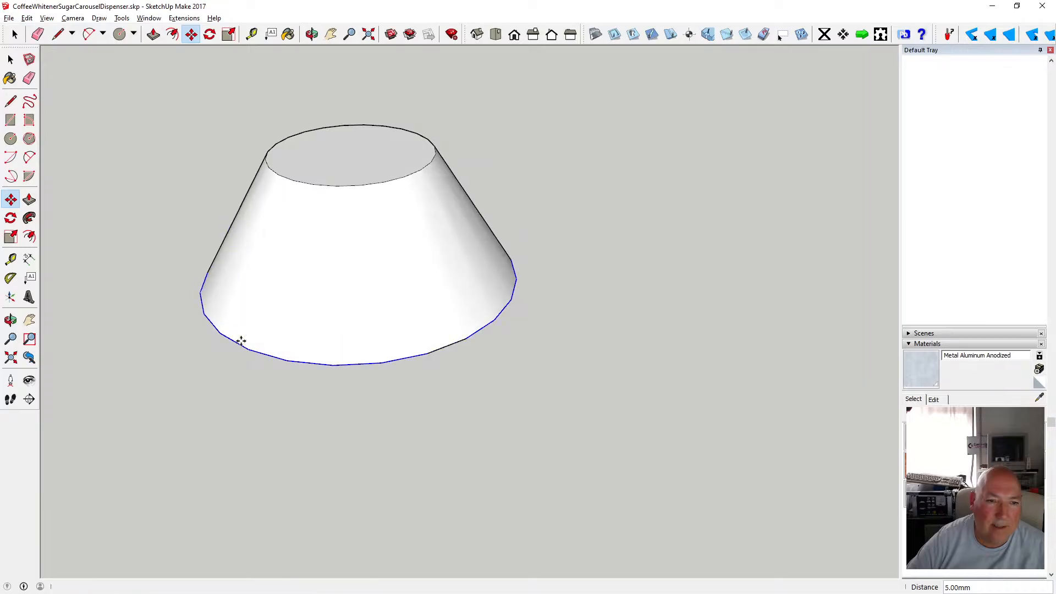
key(o)
scroll(420, 269, down, 5)
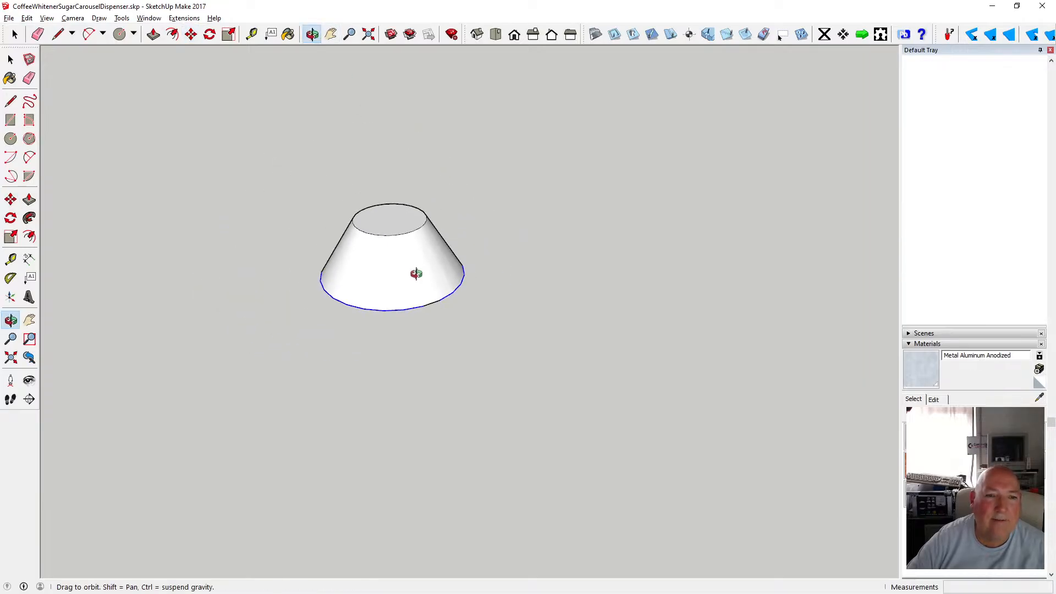
Push/Pull the 3 mm circle on the cone's top face up 30 mm to form a shaft.
click(154, 34)
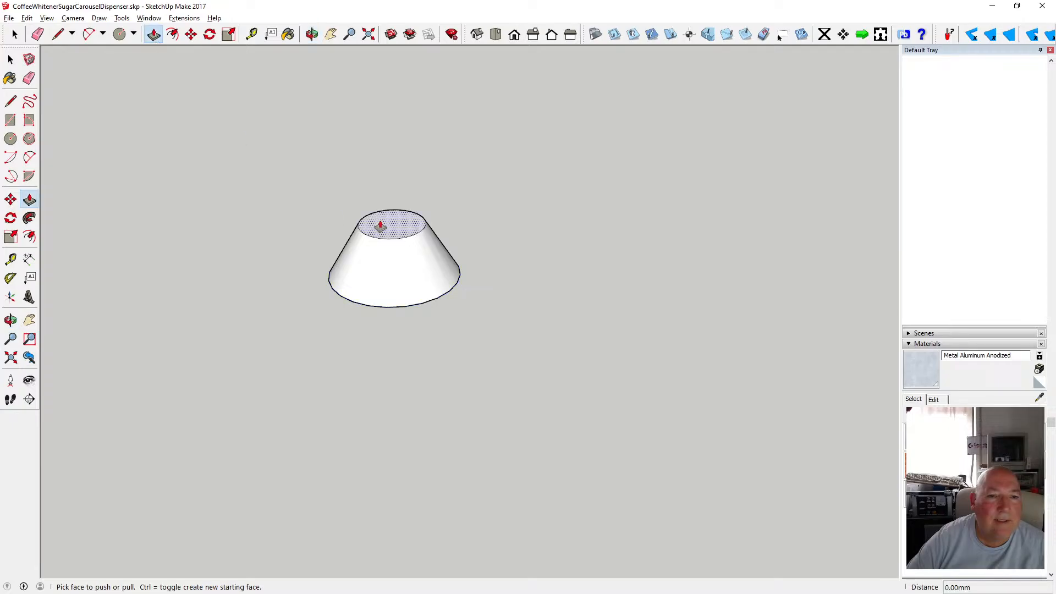
drag(377, 223, 368, 173)
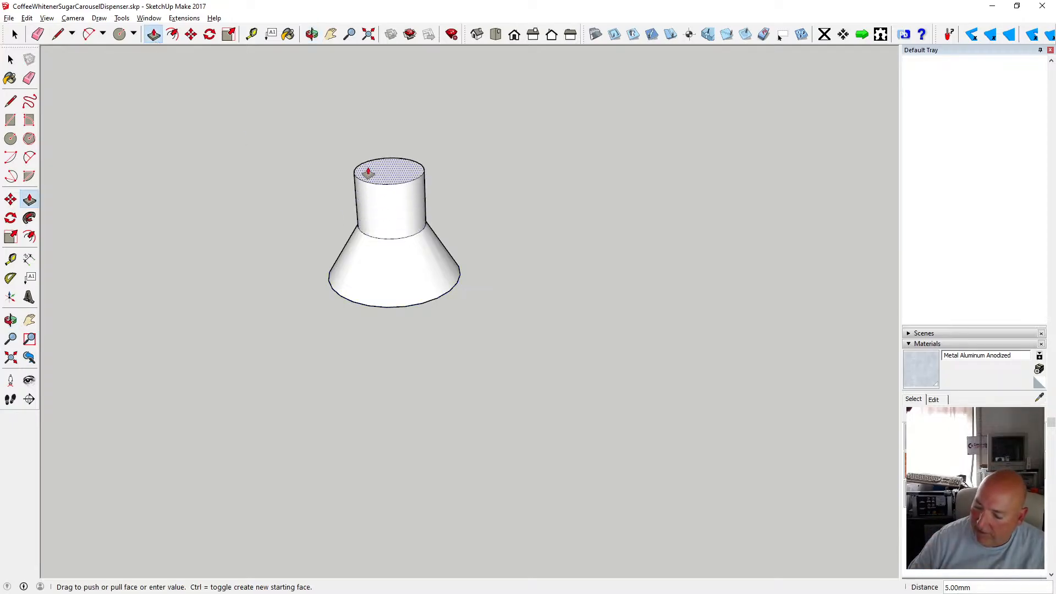
text(30)
key(Return)
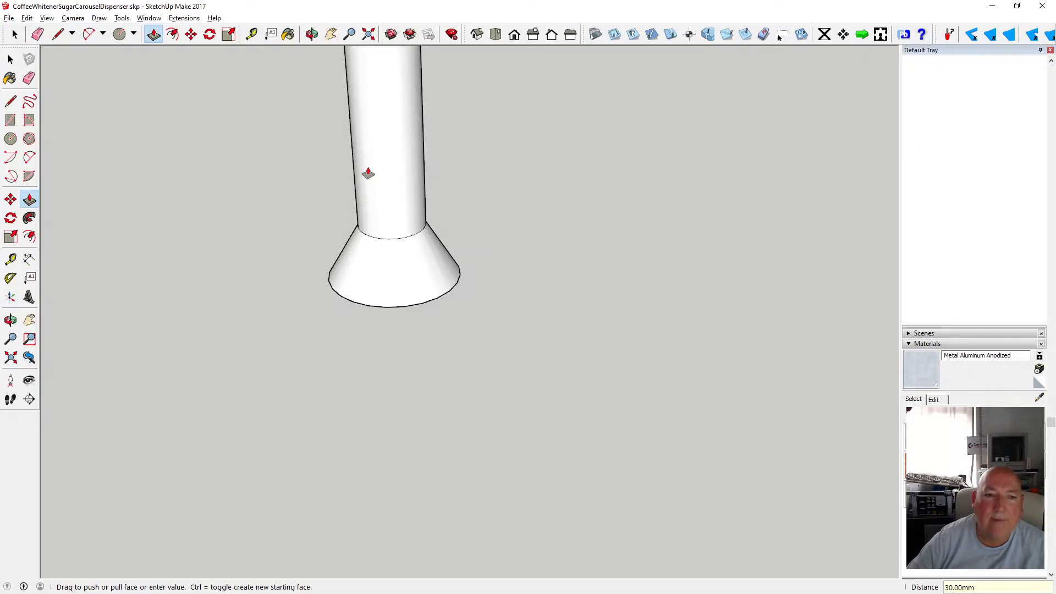
Select the whole cone-and-shaft part and make it into a component.
scroll(377, 334, down, 6)
click(11, 59)
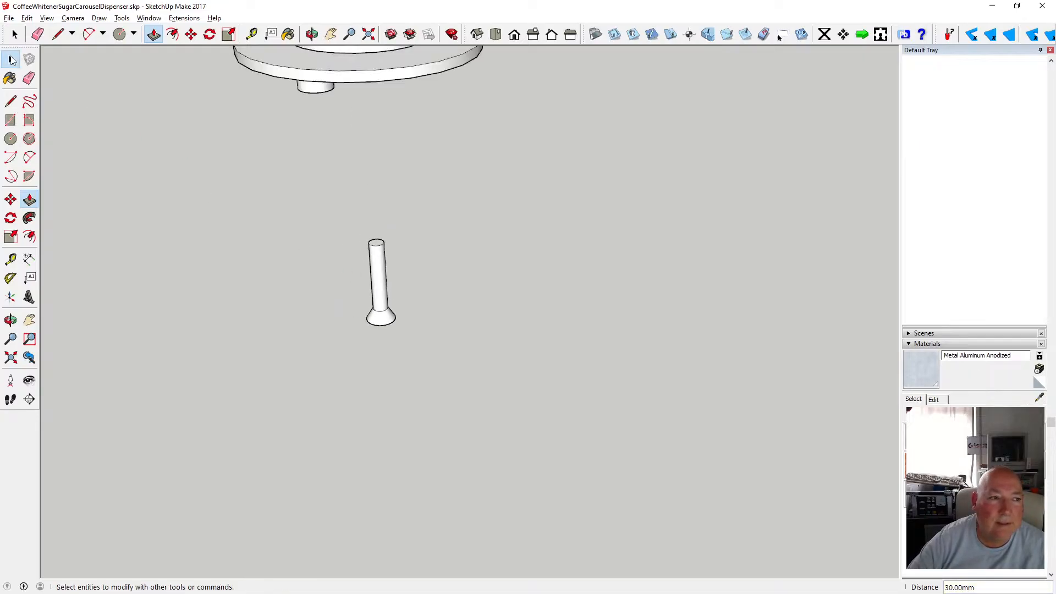
drag(249, 187, 480, 404)
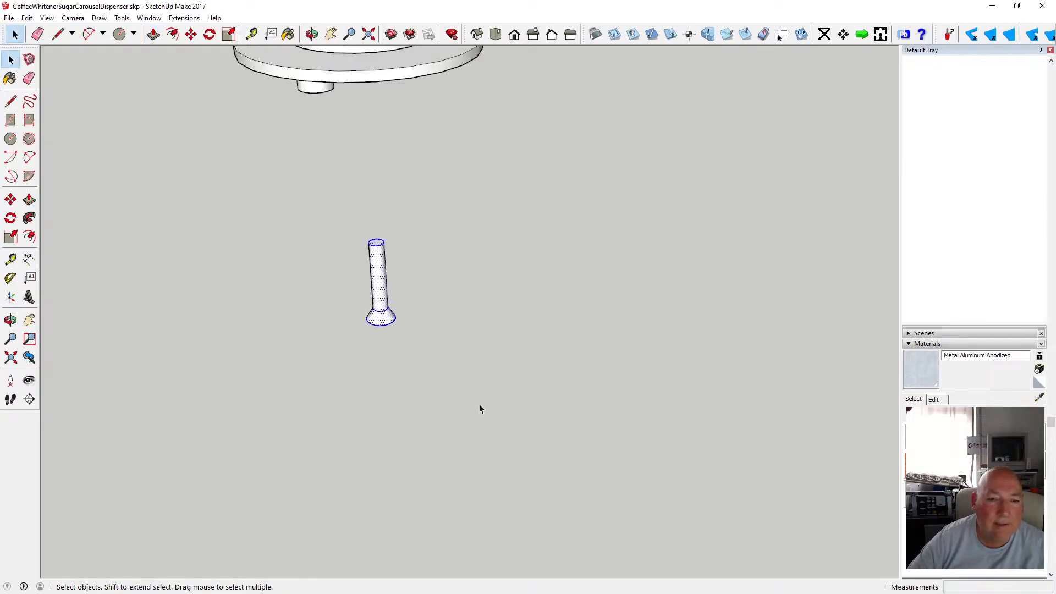
right_click(394, 284)
click(456, 357)
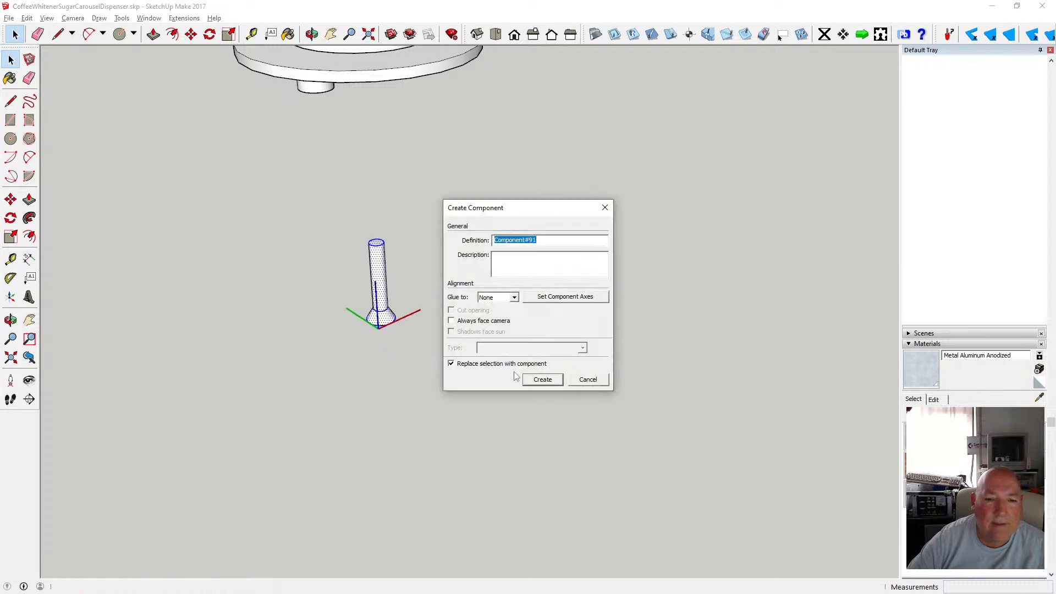
click(539, 380)
Open the component for editing and draw two parallel lines across the flat head face.
key(o)
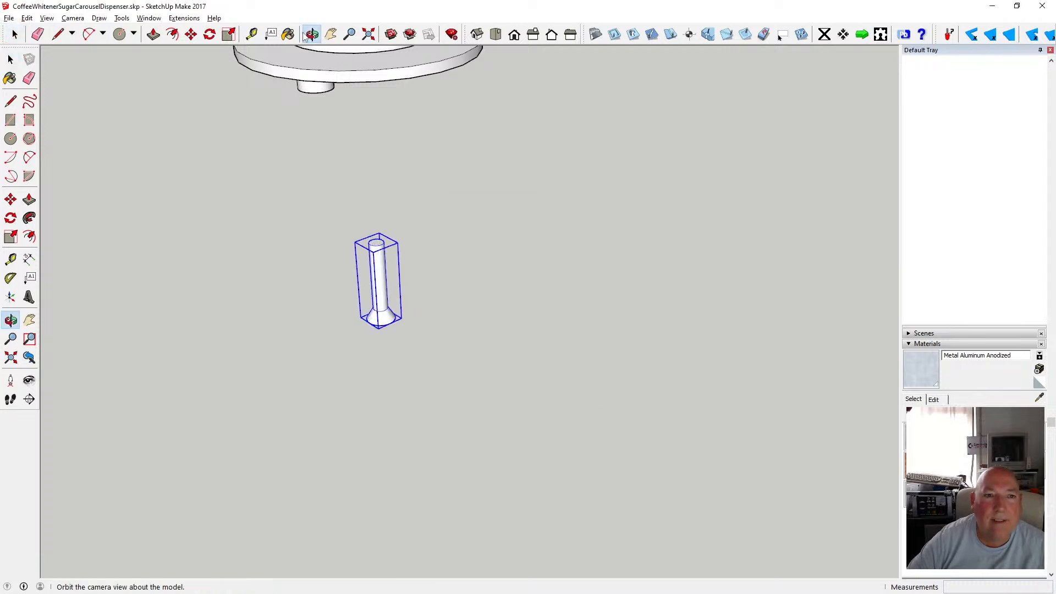
drag(358, 66, 359, 336)
scroll(361, 334, down, 5)
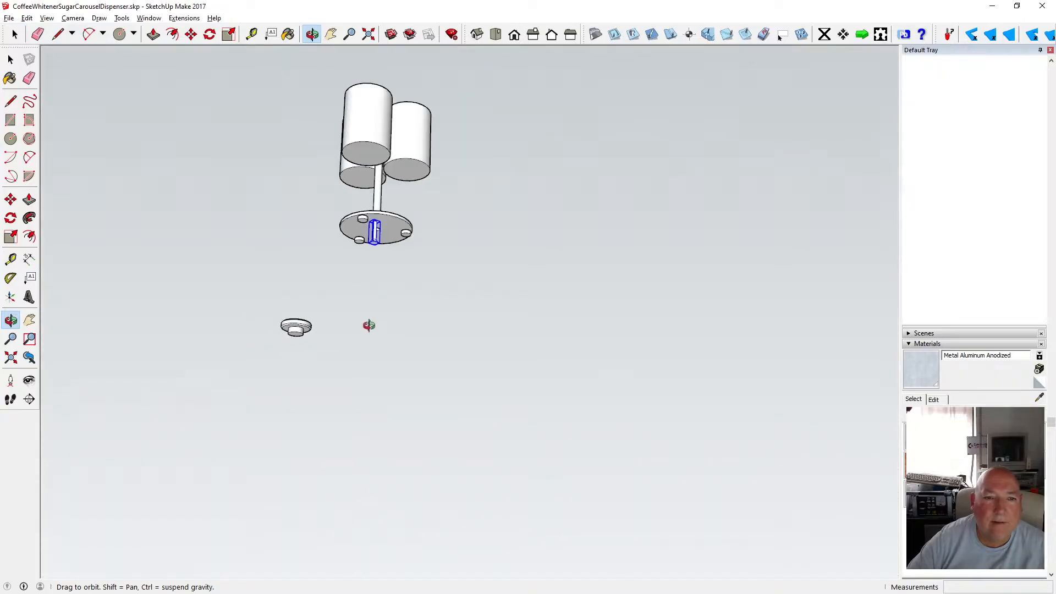
drag(381, 257, 397, 155)
scroll(396, 164, up, 6)
scroll(388, 195, up, 5)
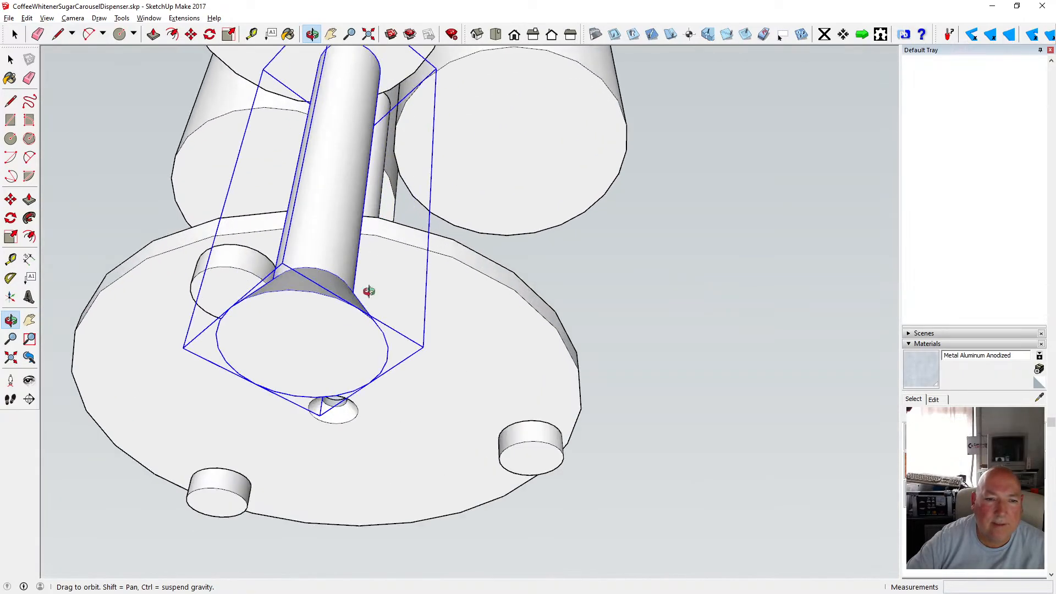
drag(369, 292, 351, 127)
drag(320, 256, 345, 150)
drag(330, 198, 364, 114)
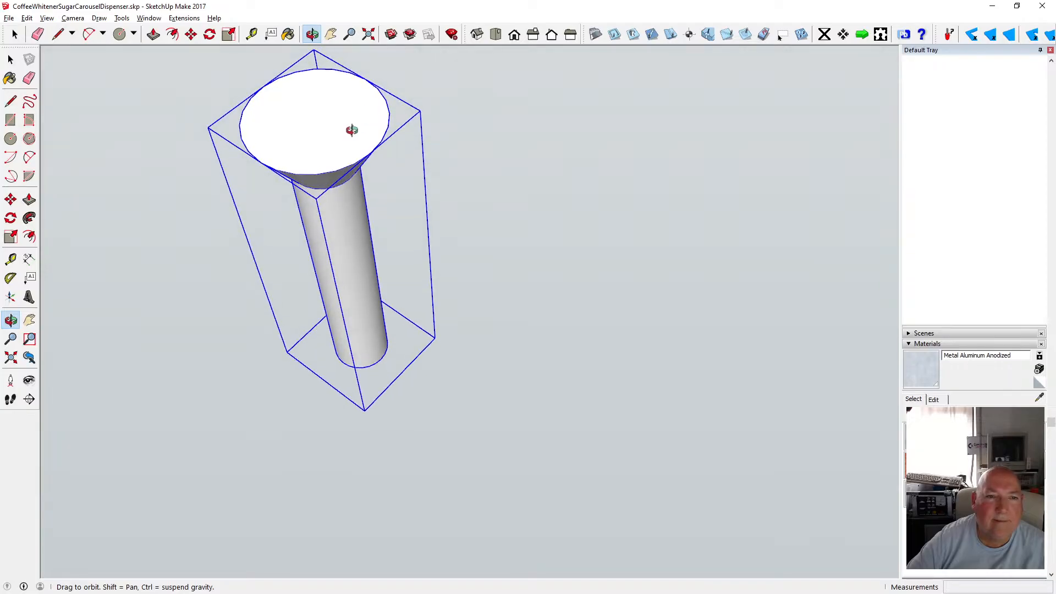
scroll(331, 130, up, 4)
drag(364, 191, 381, 197)
scroll(365, 180, down, 4)
scroll(317, 141, up, 4)
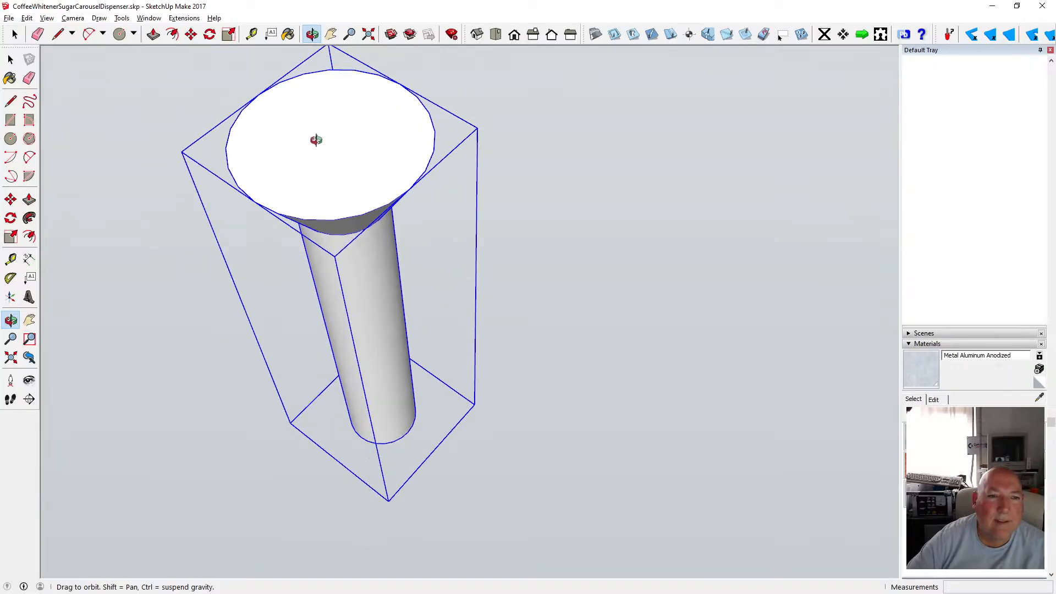
click(11, 101)
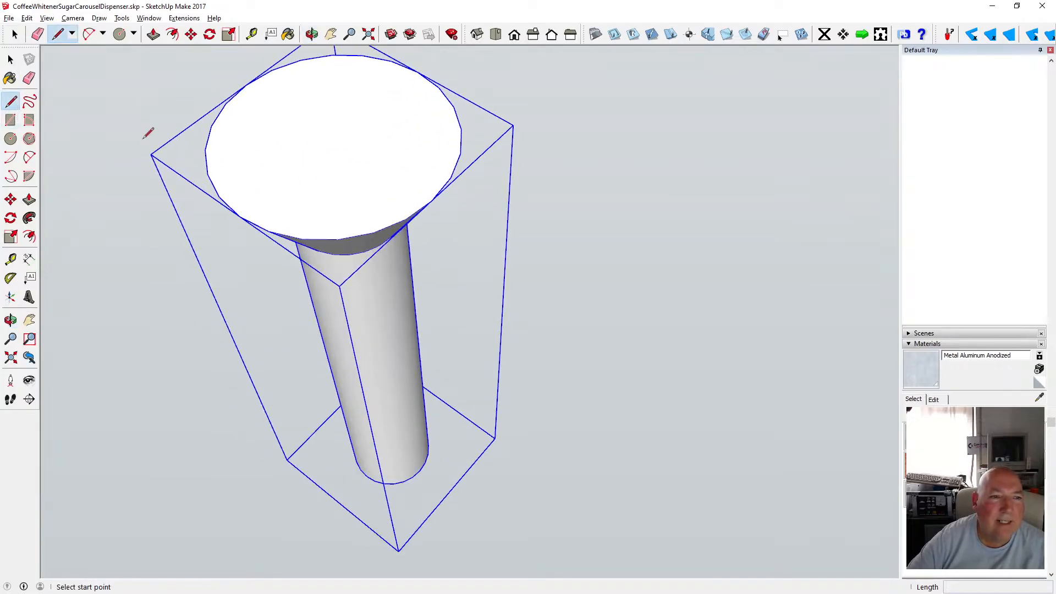
key(space)
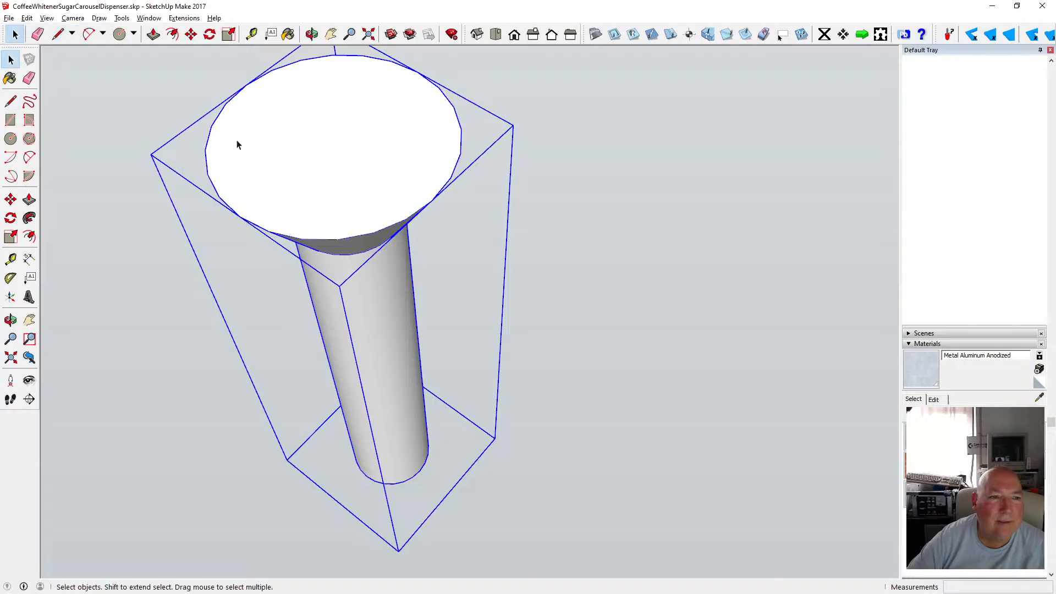
double_click(242, 149)
key(l)
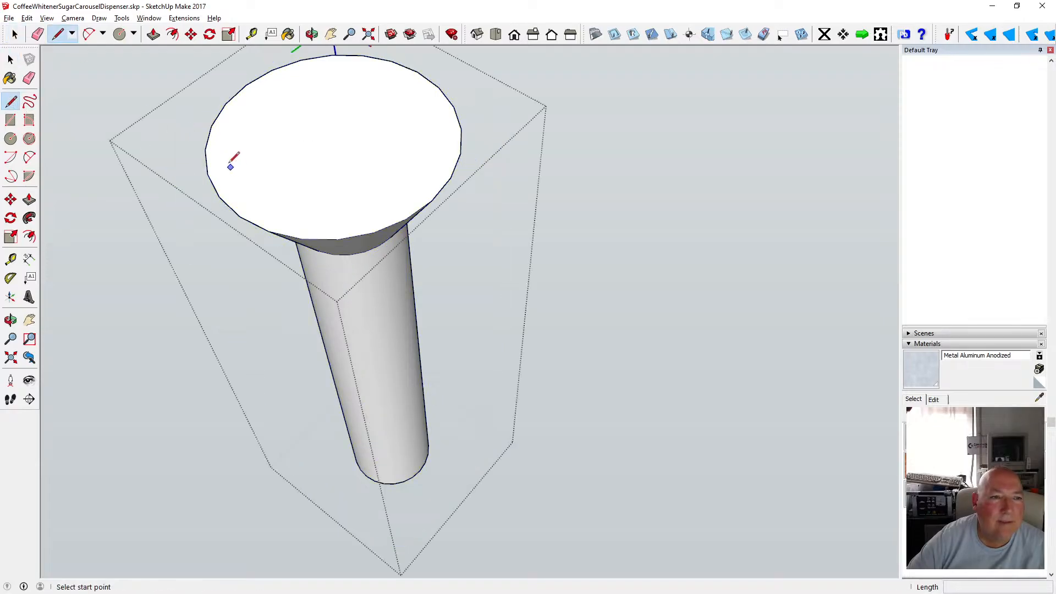
click(205, 150)
click(455, 108)
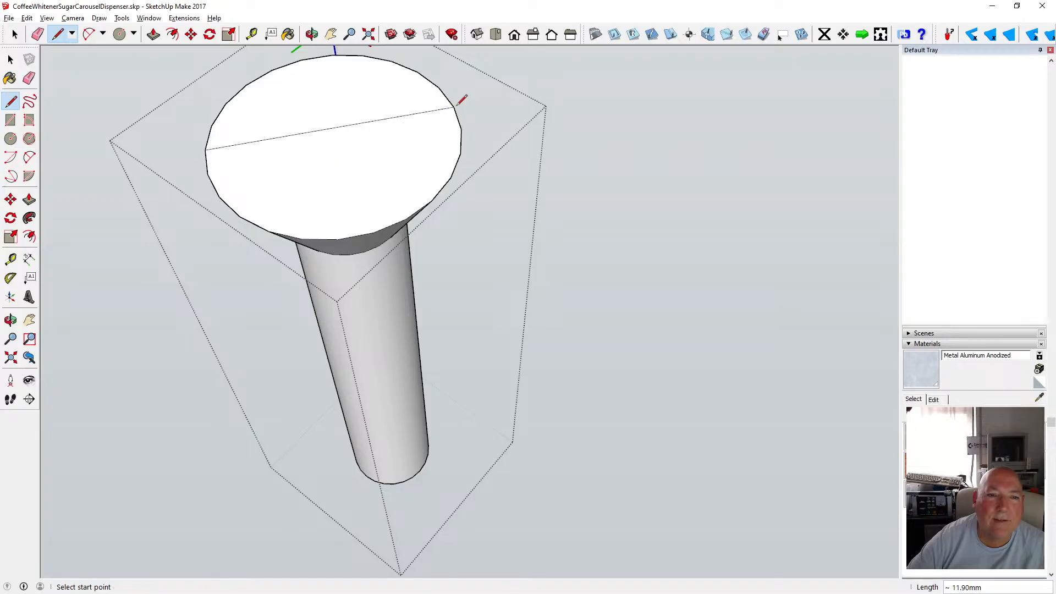
click(208, 174)
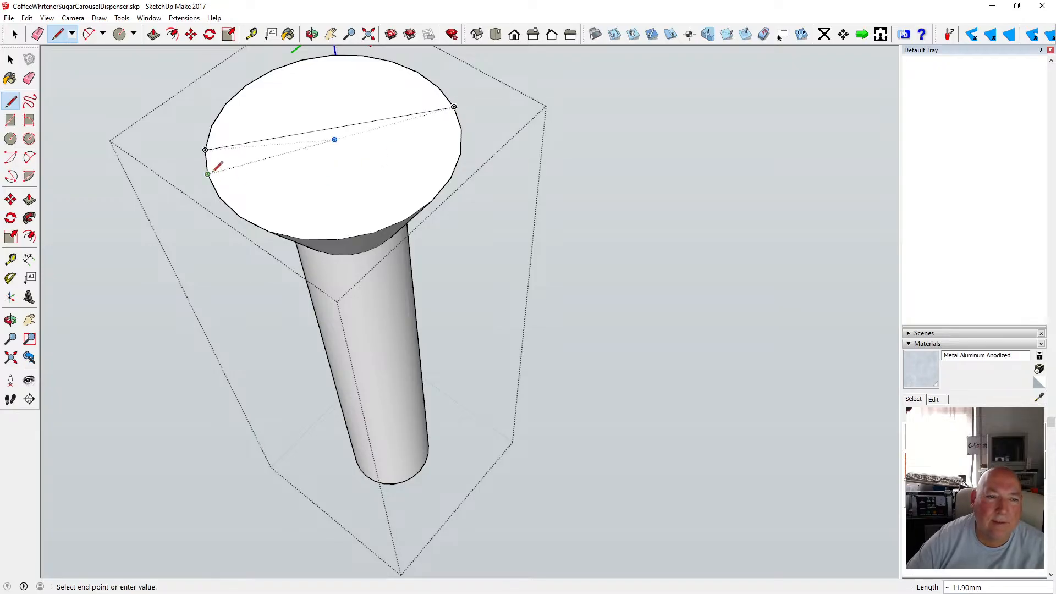
click(460, 129)
Draw two more parallel lines crossing the first pair to outline a cross slot on the head face.
click(337, 239)
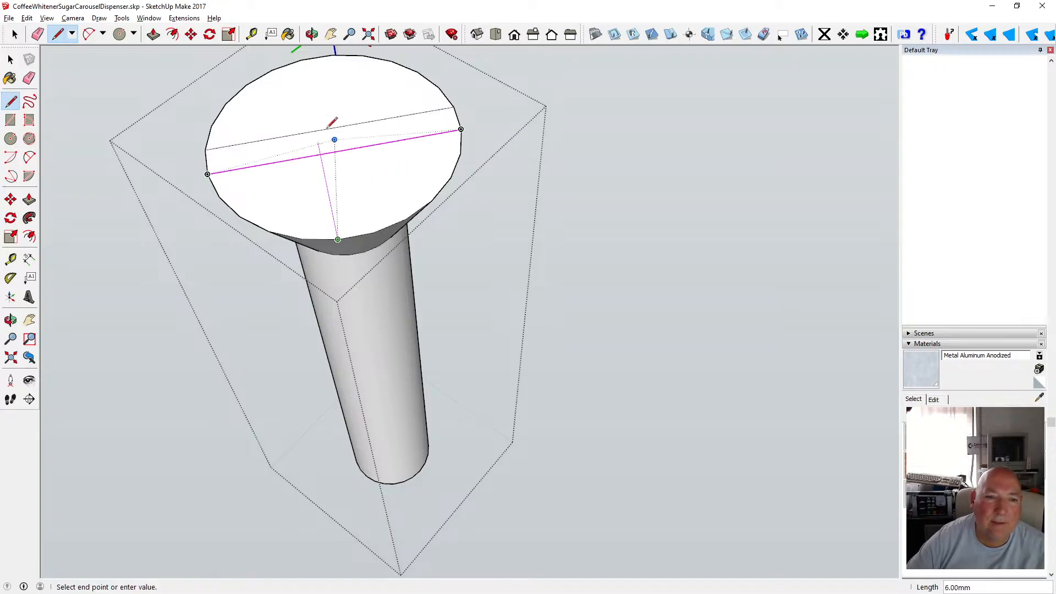
click(301, 59)
click(333, 55)
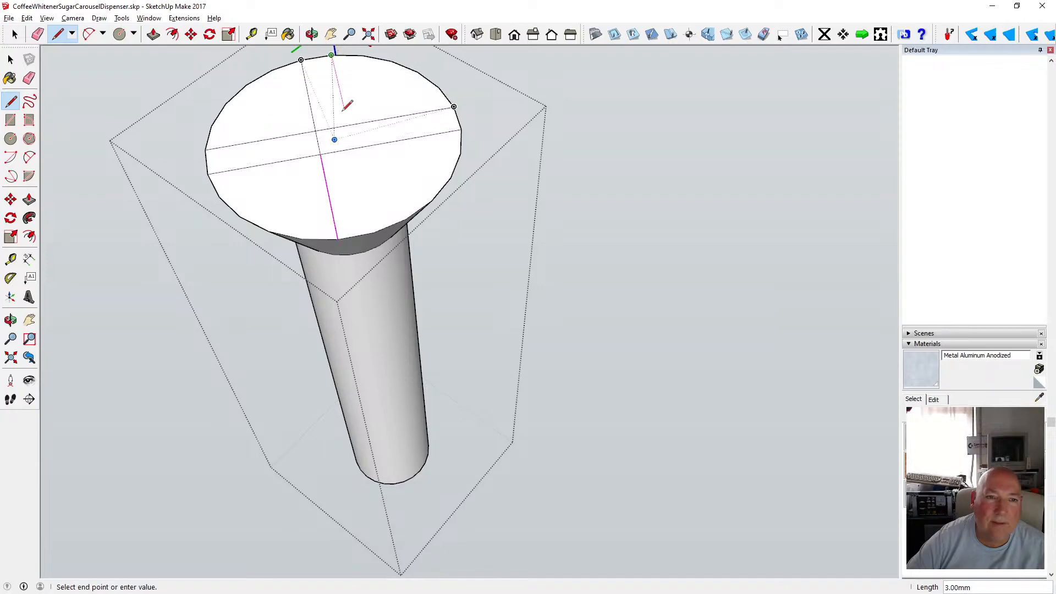
click(374, 230)
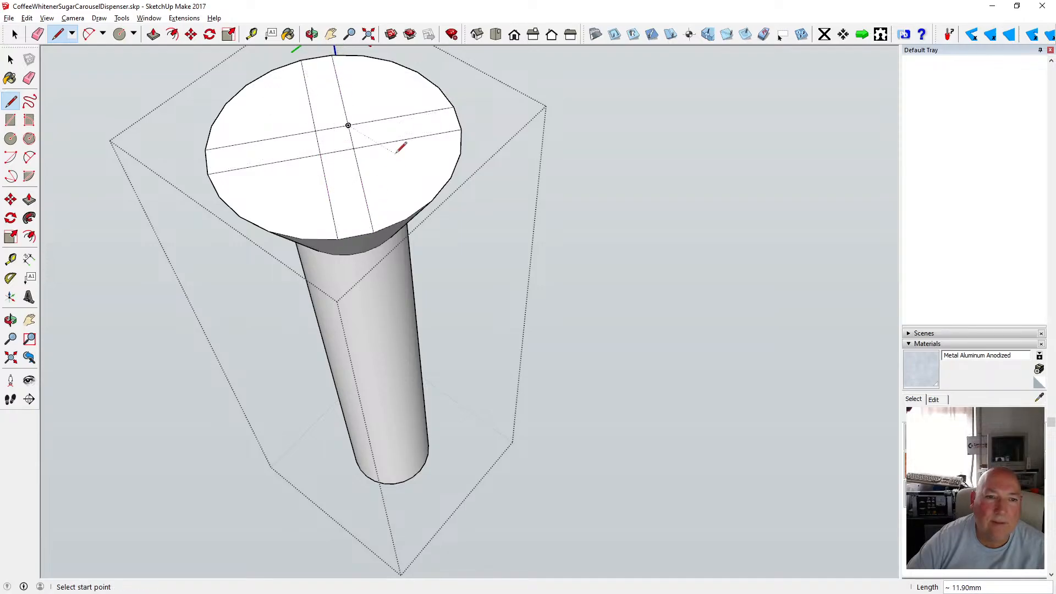
click(10, 59)
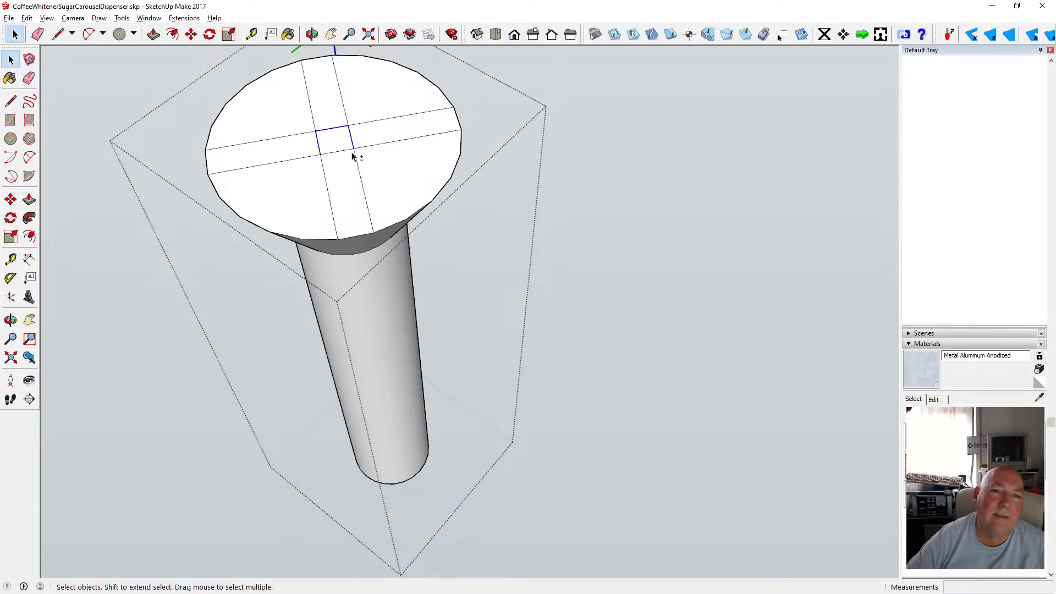
Try to move the slot's central square 3 mm down into the head.
click(312, 34)
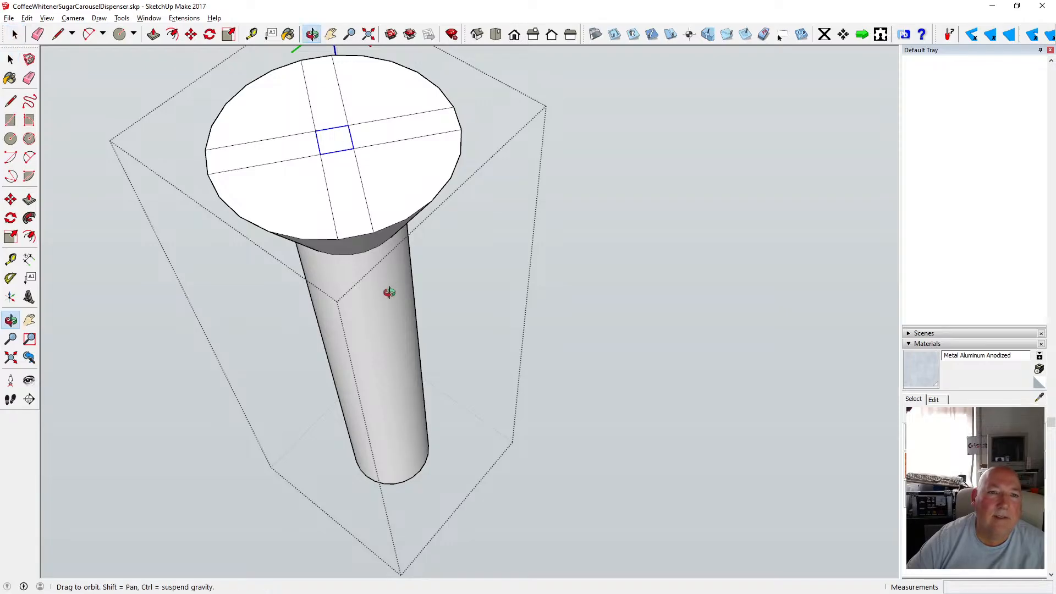
drag(389, 290, 372, 113)
scroll(365, 147, up, 3)
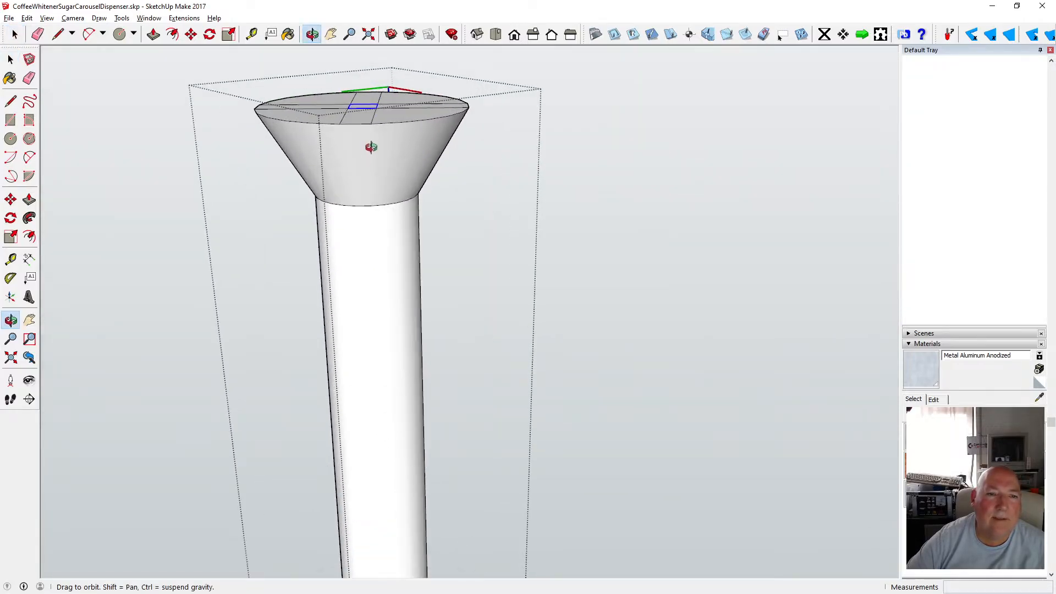
click(191, 34)
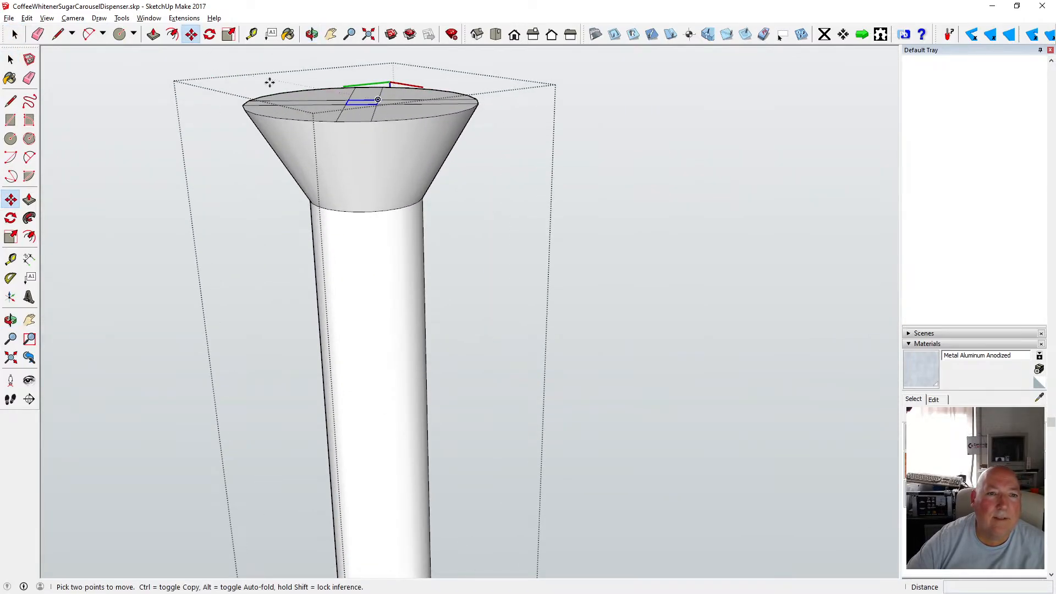
click(363, 99)
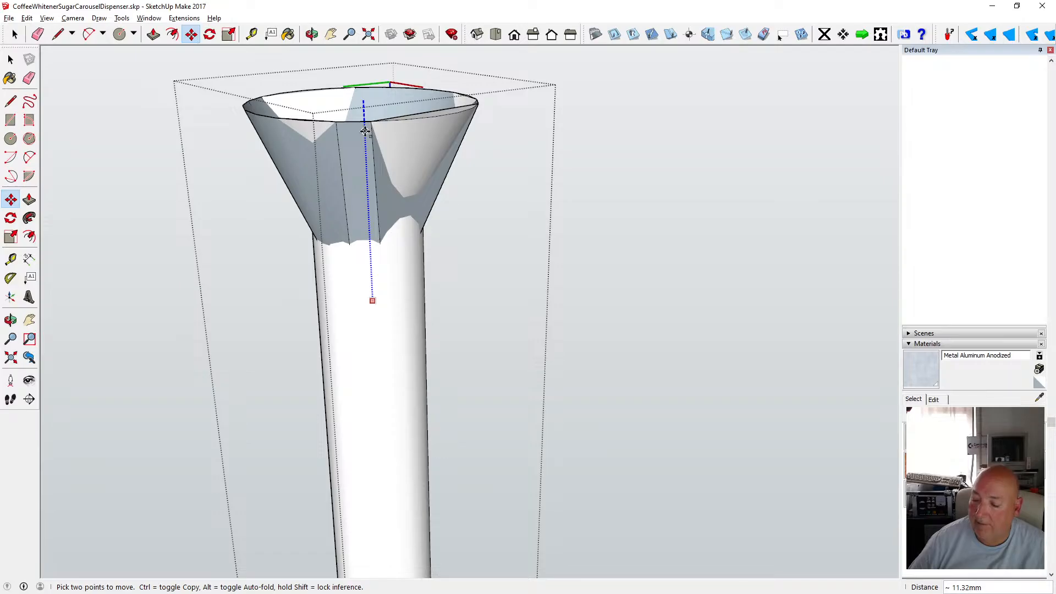
text(3)
key(Return)
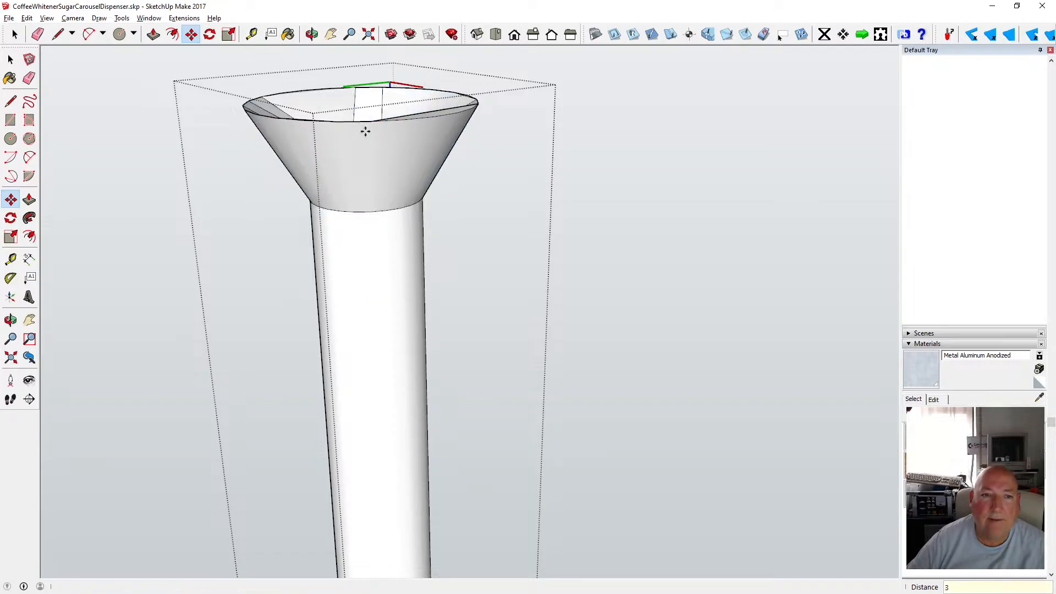
Undo the move of the central square.
click(311, 34)
drag(275, 99, 352, 240)
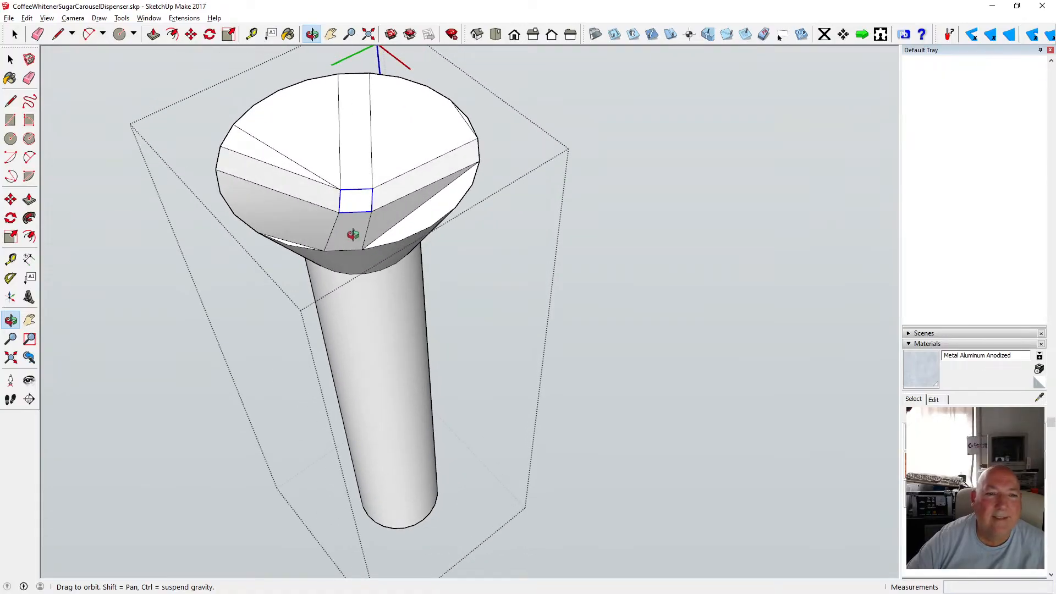
scroll(358, 226, up, 3)
drag(317, 202, 586, 213)
scroll(361, 256, down, 4)
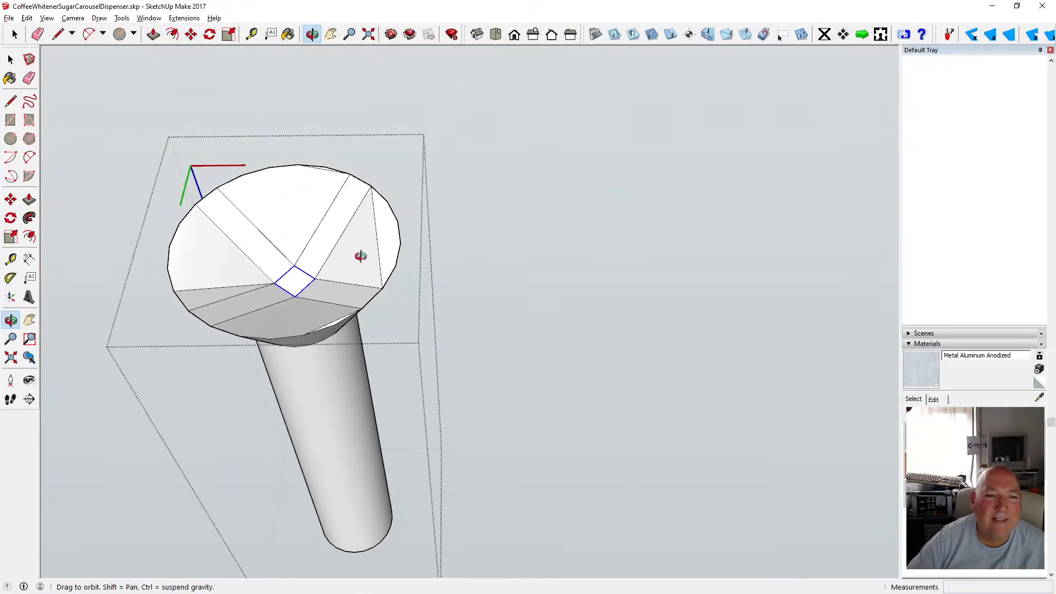
scroll(360, 256, down, 2)
drag(346, 279, 280, 219)
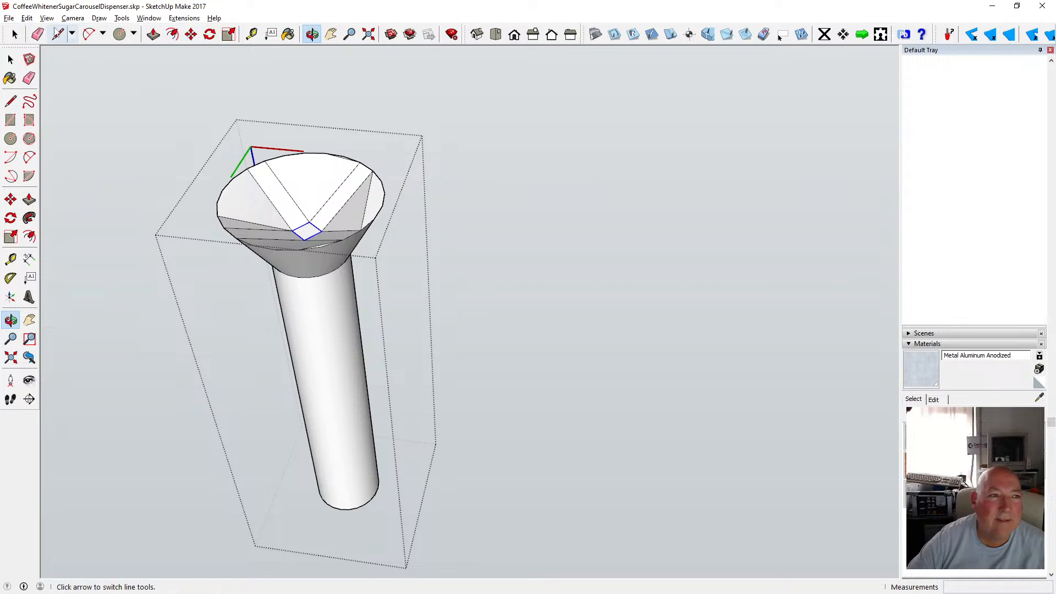
click(27, 18)
mouse_move(47, 18)
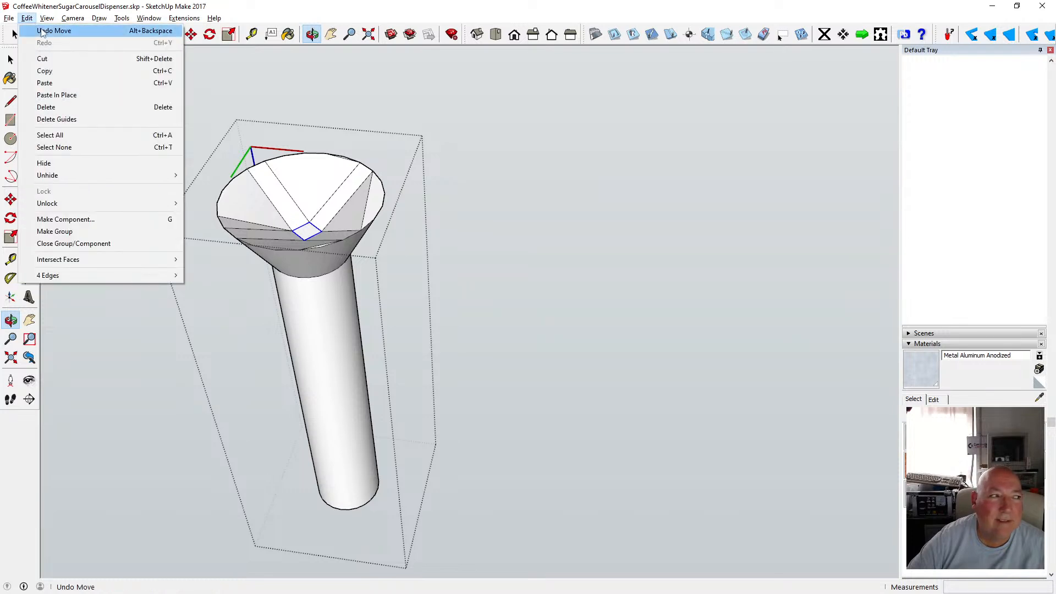
click(42, 30)
scroll(285, 194, up, 2)
scroll(285, 195, up, 2)
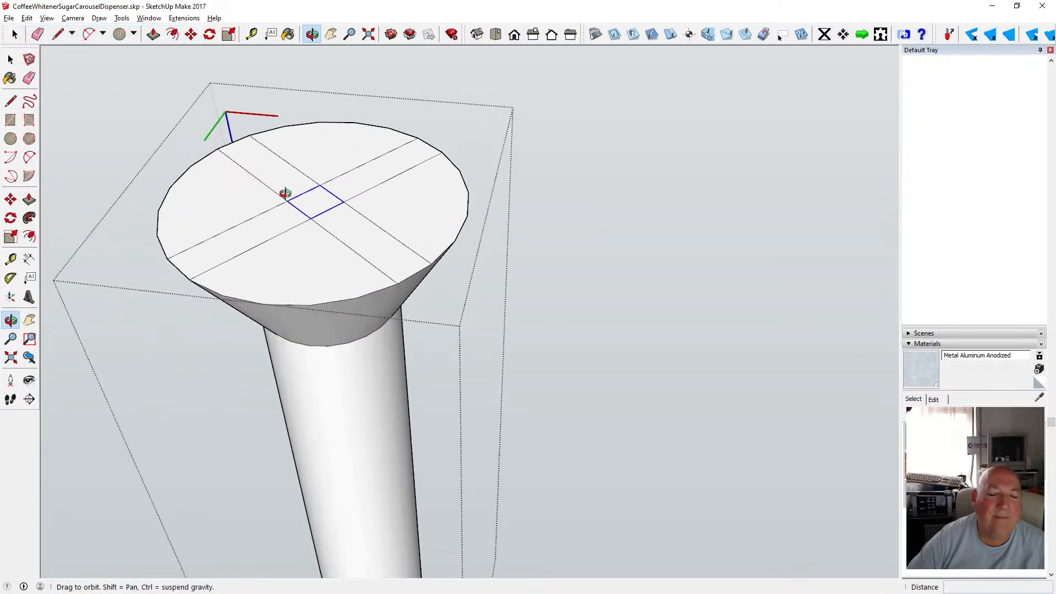
scroll(404, 214, down, 2)
drag(350, 238, 249, 169)
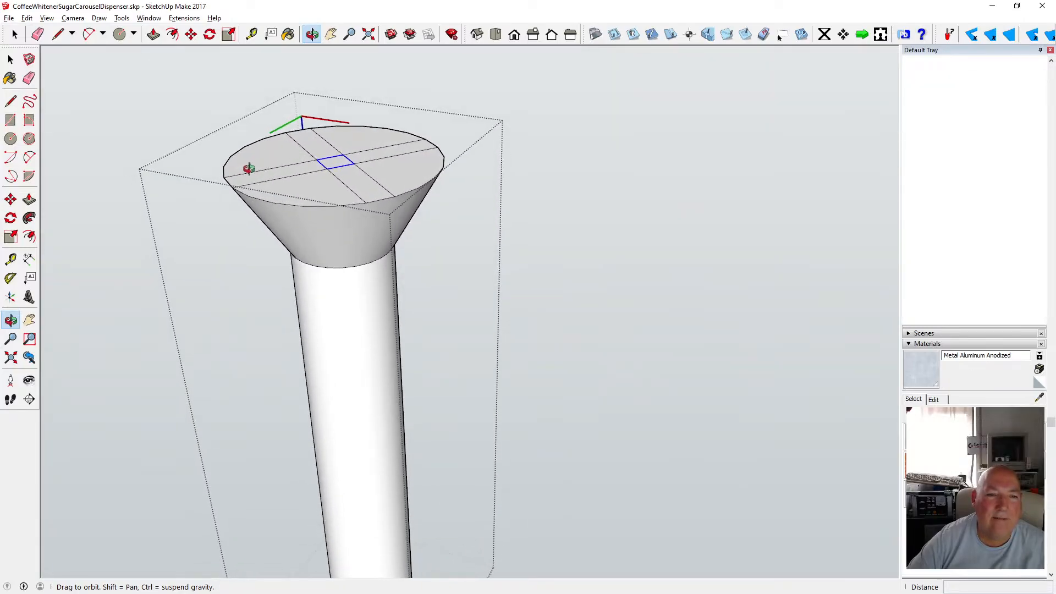
click(10, 59)
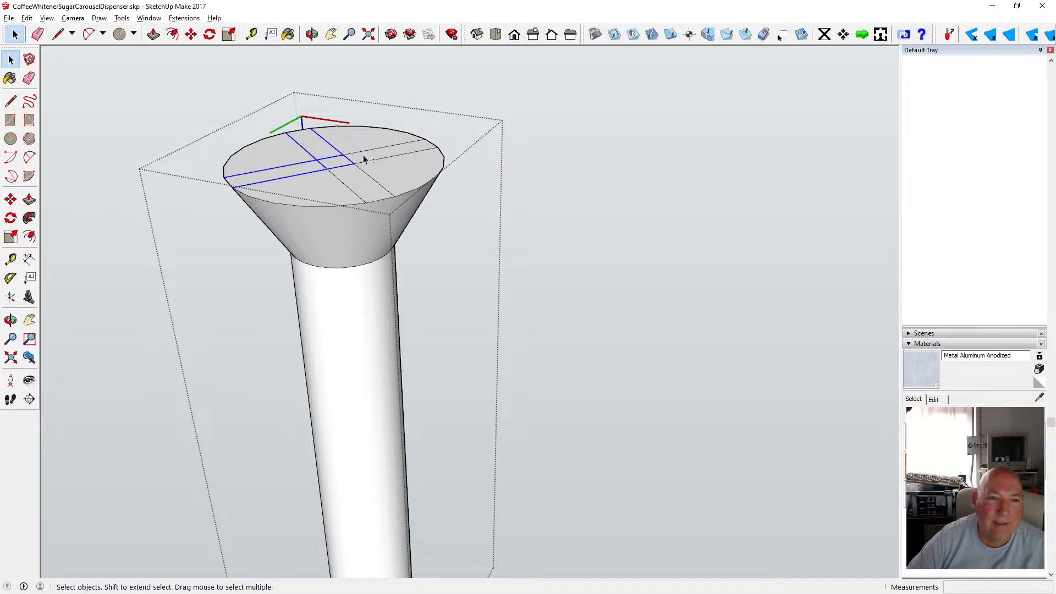
ctrl+click(383, 187)
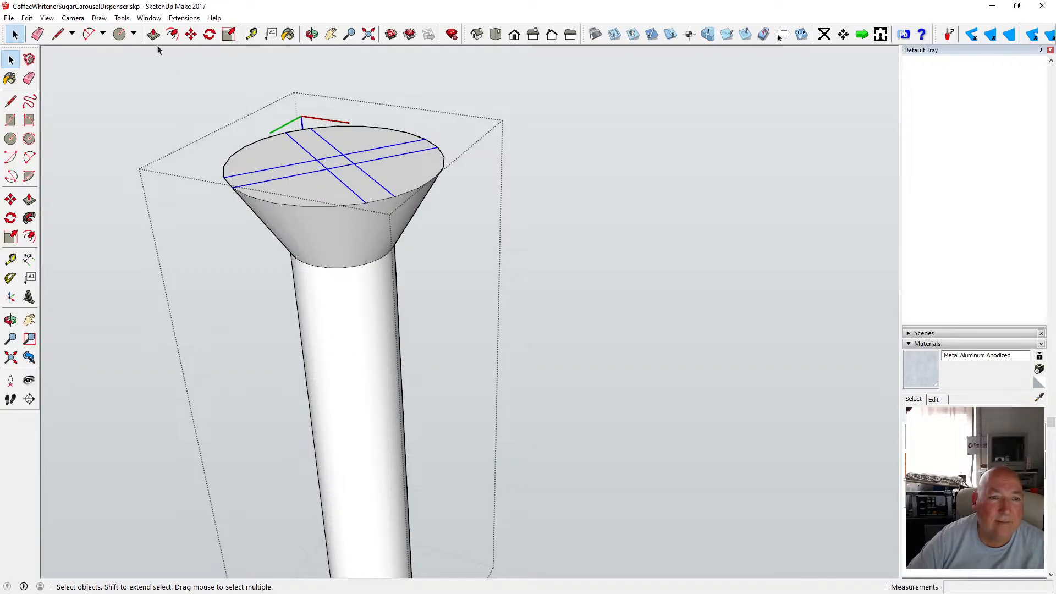
click(331, 171)
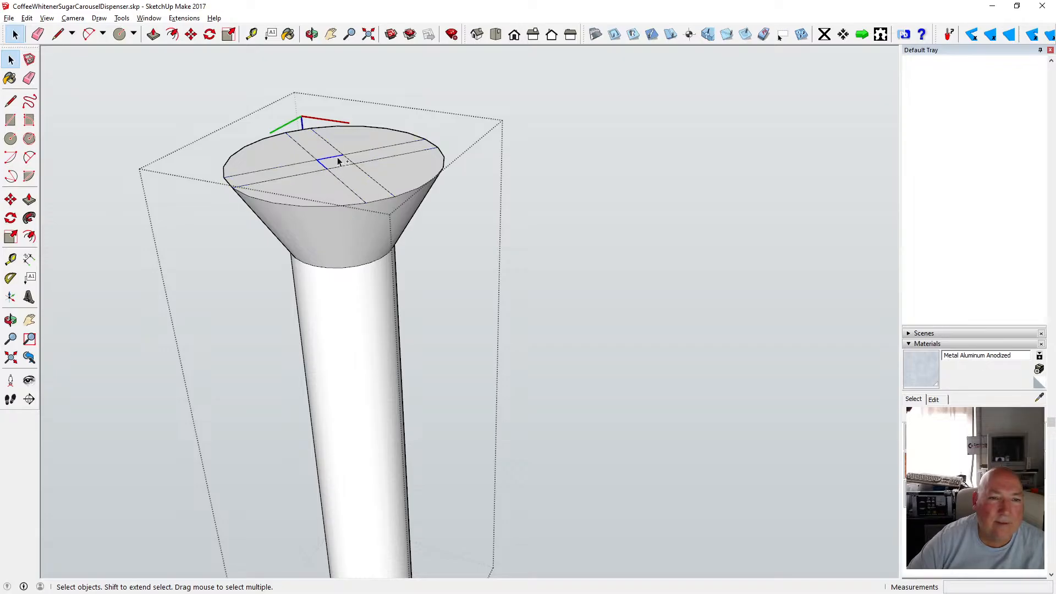
shift+click(351, 168)
click(191, 35)
click(332, 157)
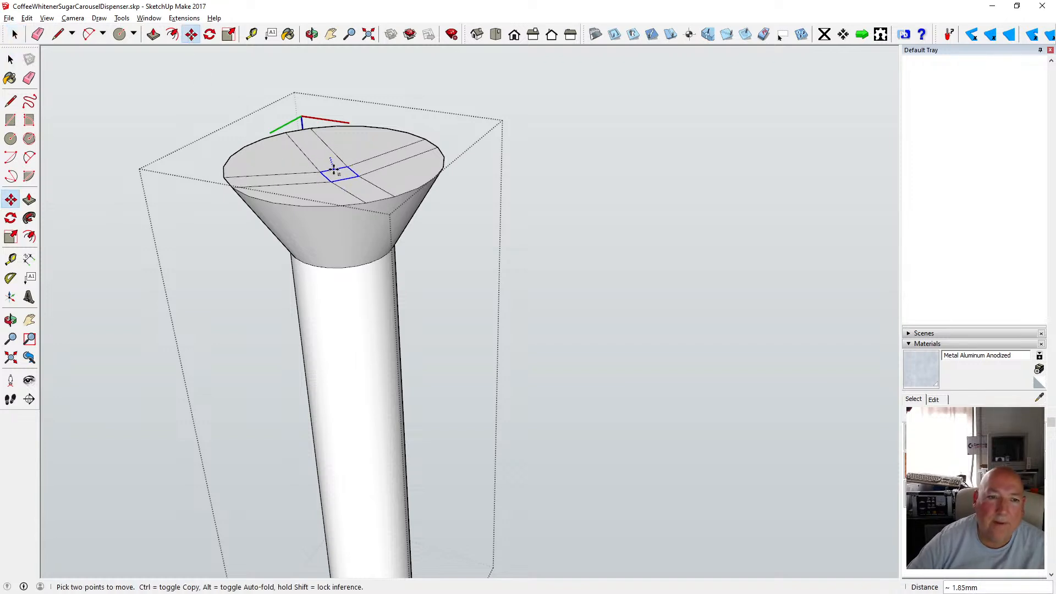
key(Escape)
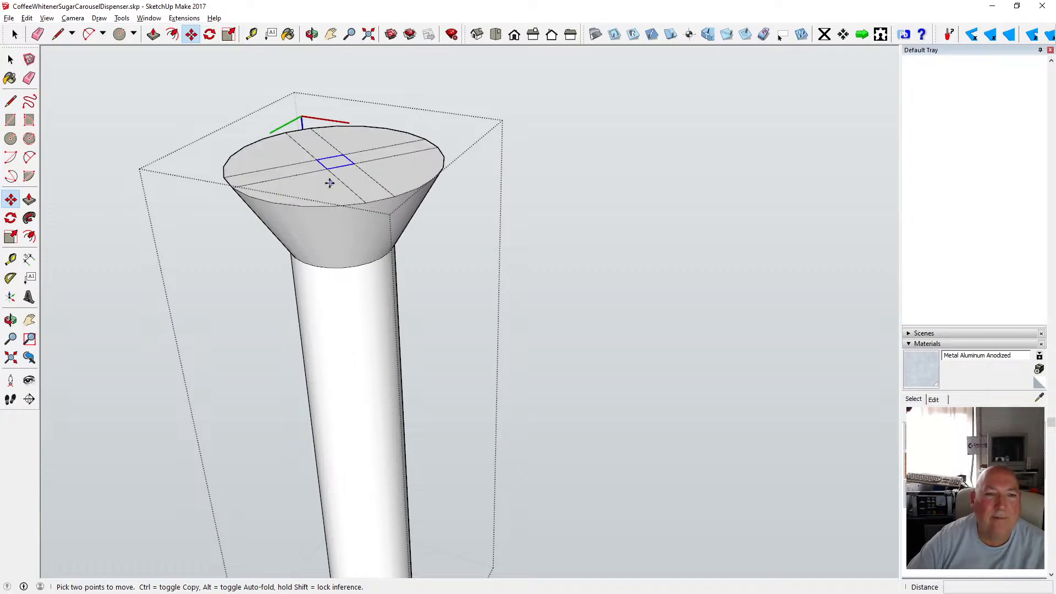
click(10, 60)
click(11, 60)
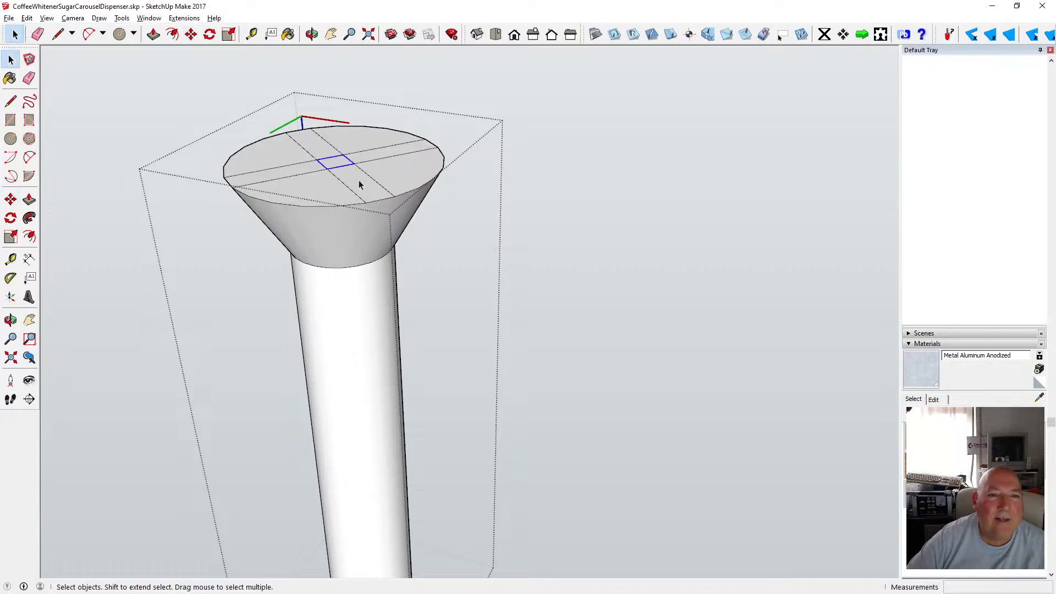
key(p)
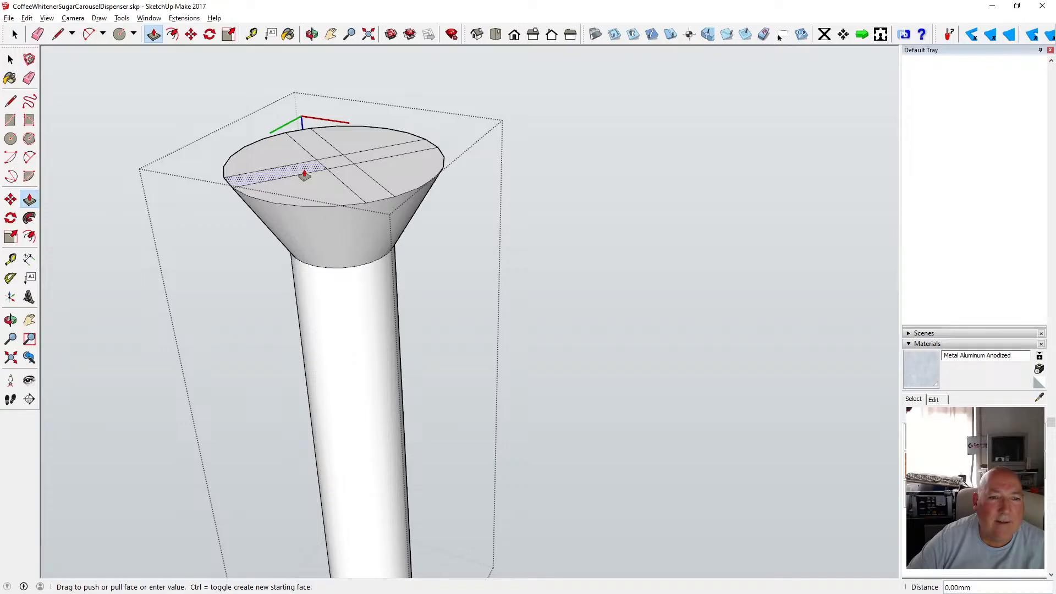
click(304, 175)
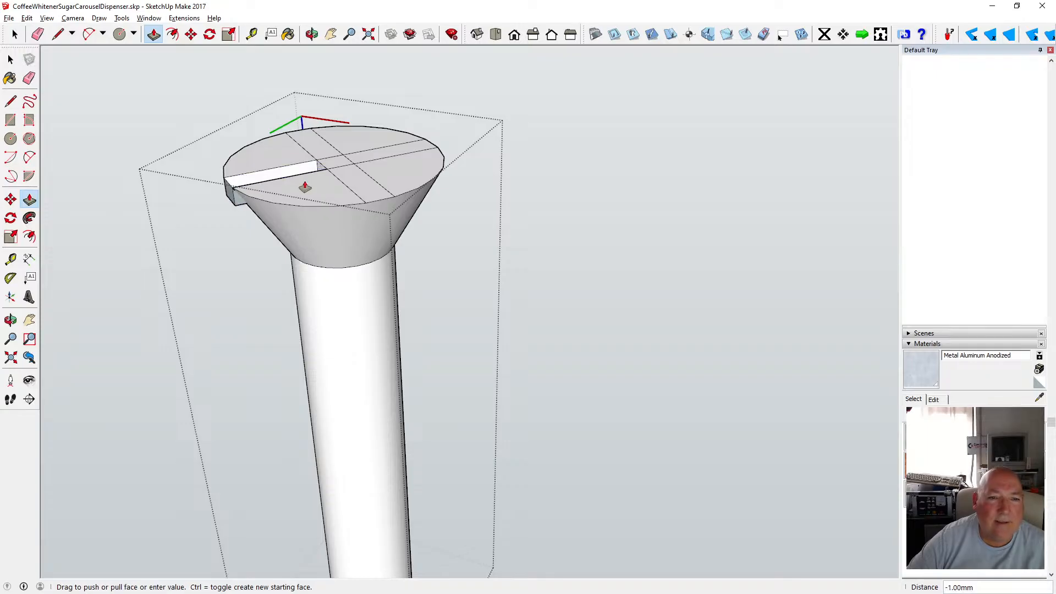
key(Escape)
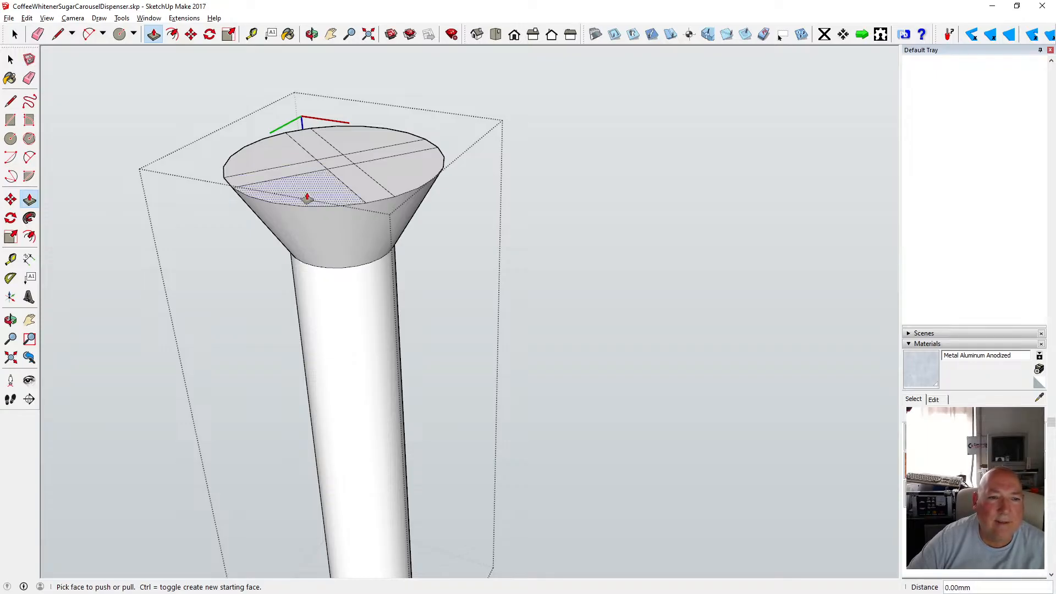
Close editing of the screw component.
click(311, 34)
drag(311, 69, 308, 238)
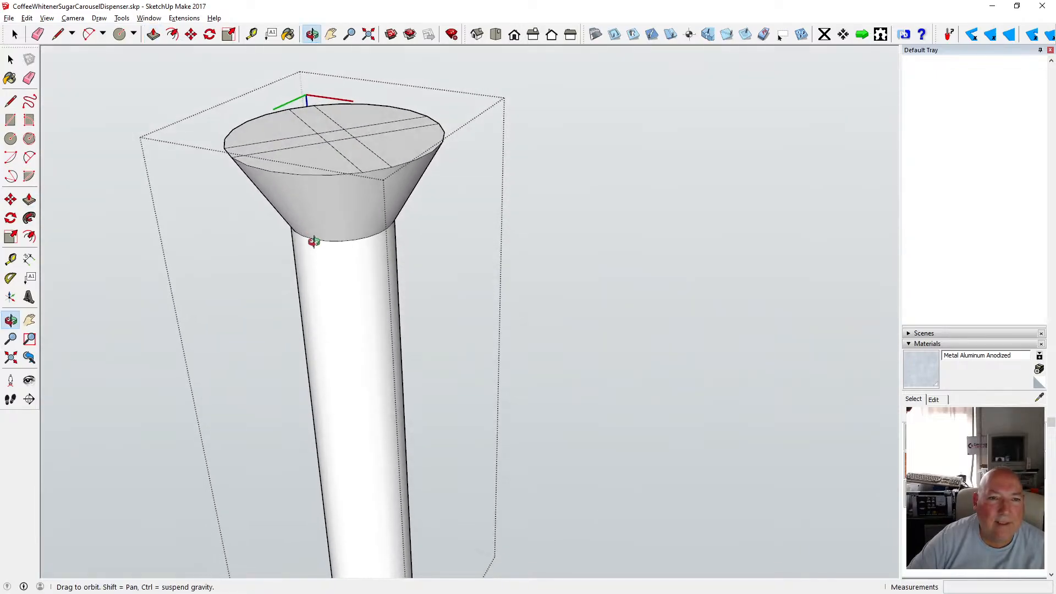
click(10, 59)
click(193, 75)
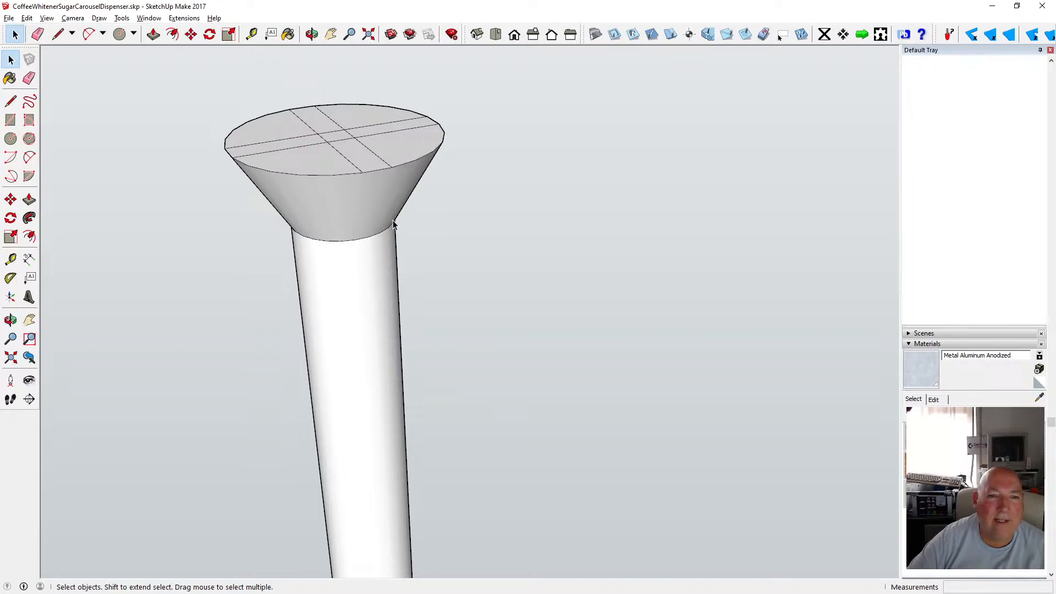
scroll(364, 202, down, 5)
scroll(364, 206, down, 1)
Paint the screw with the current material, then undo the paint.
key(b)
click(360, 201)
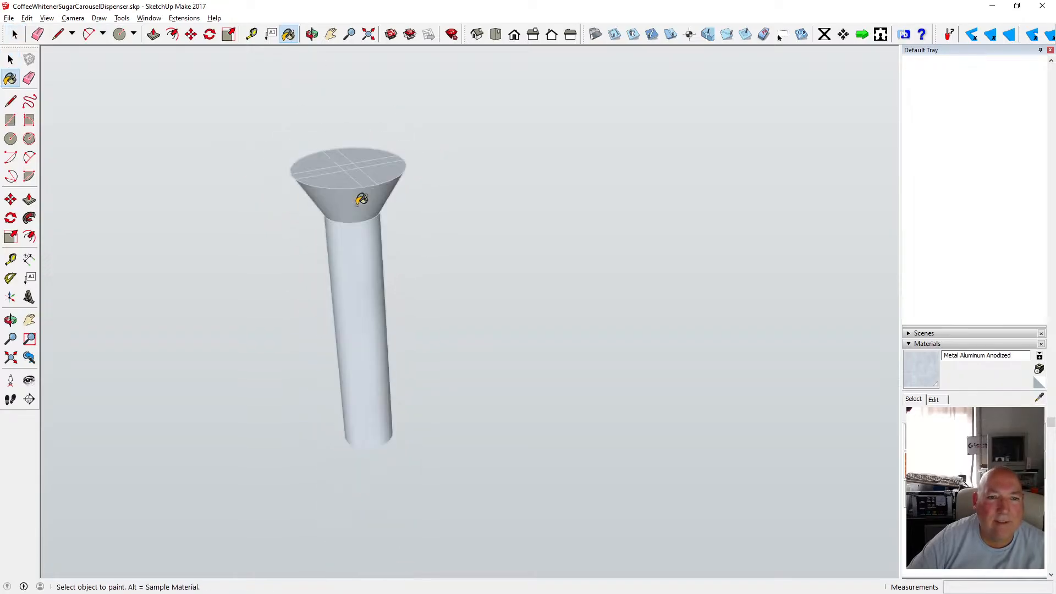
click(26, 17)
click(34, 27)
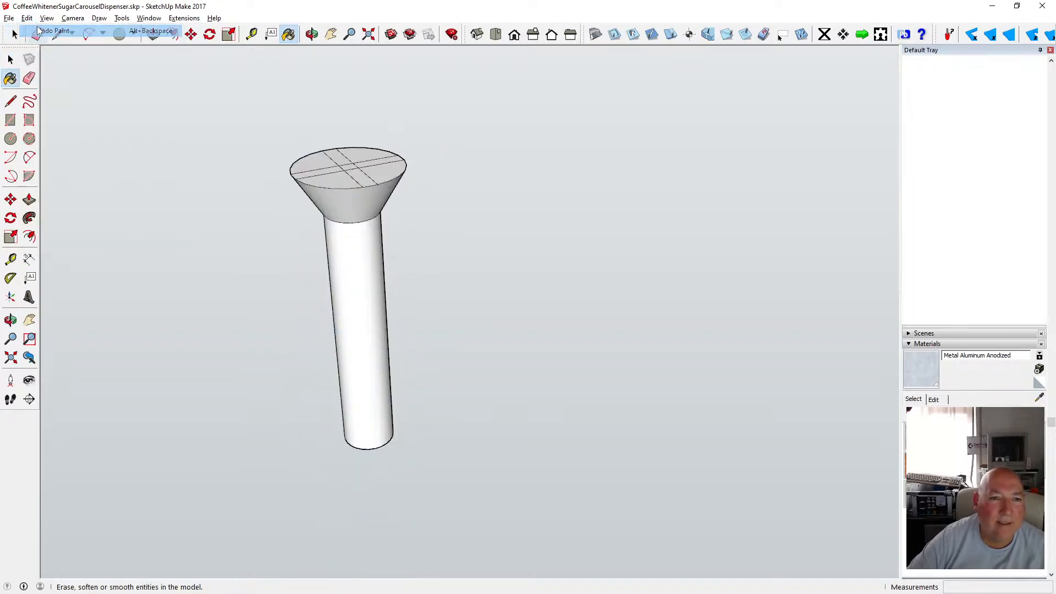
Paint the whole screw component with the Metal Aluminum Anodized material.
click(10, 60)
click(336, 189)
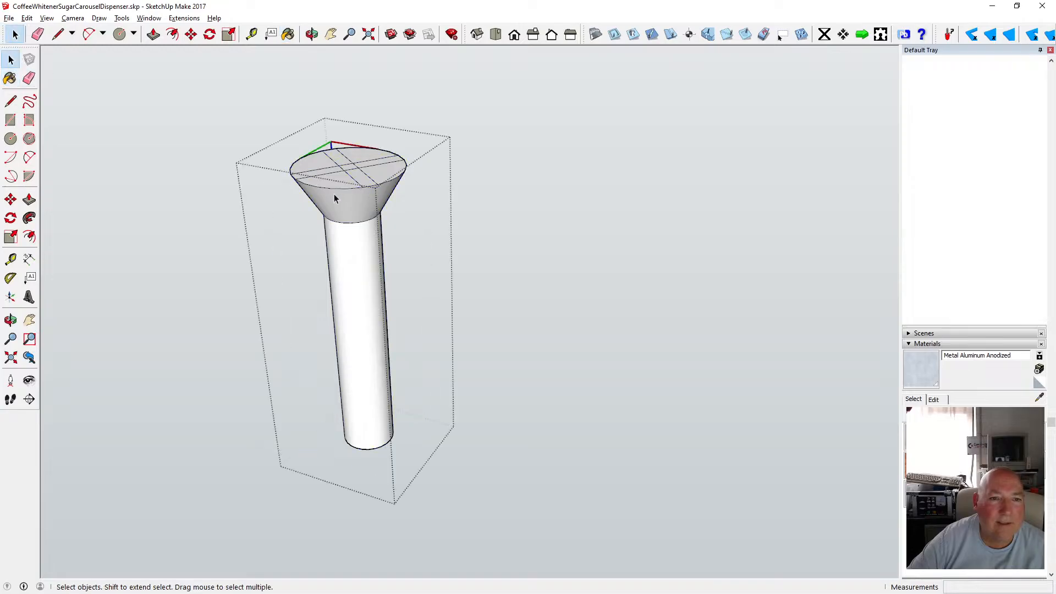
click(289, 34)
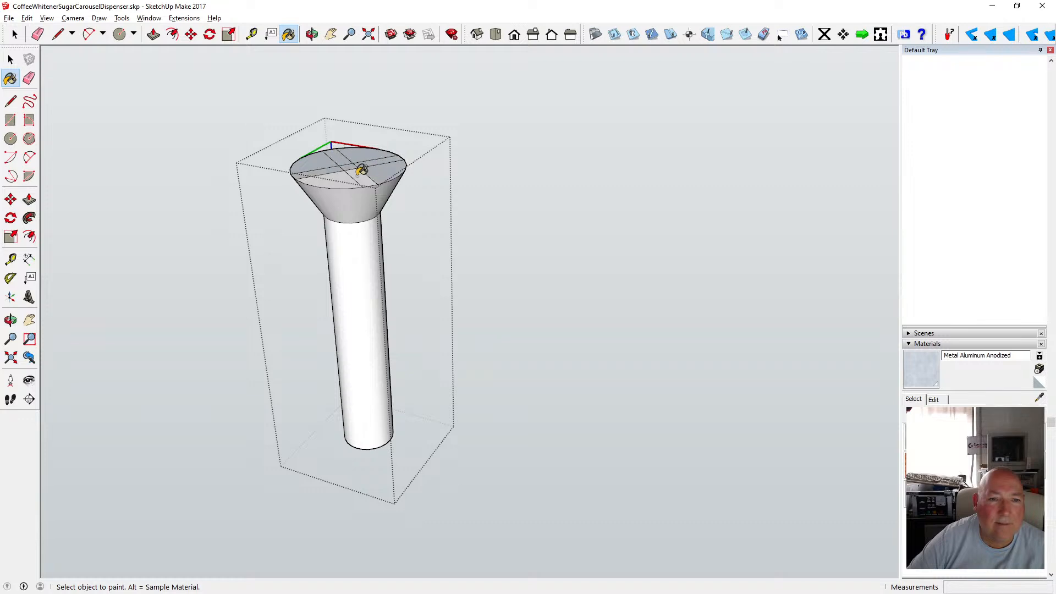
click(347, 201)
click(363, 232)
Draw a circle of 2 mm radius centred on the bottom end face of the screw shaft.
key(o)
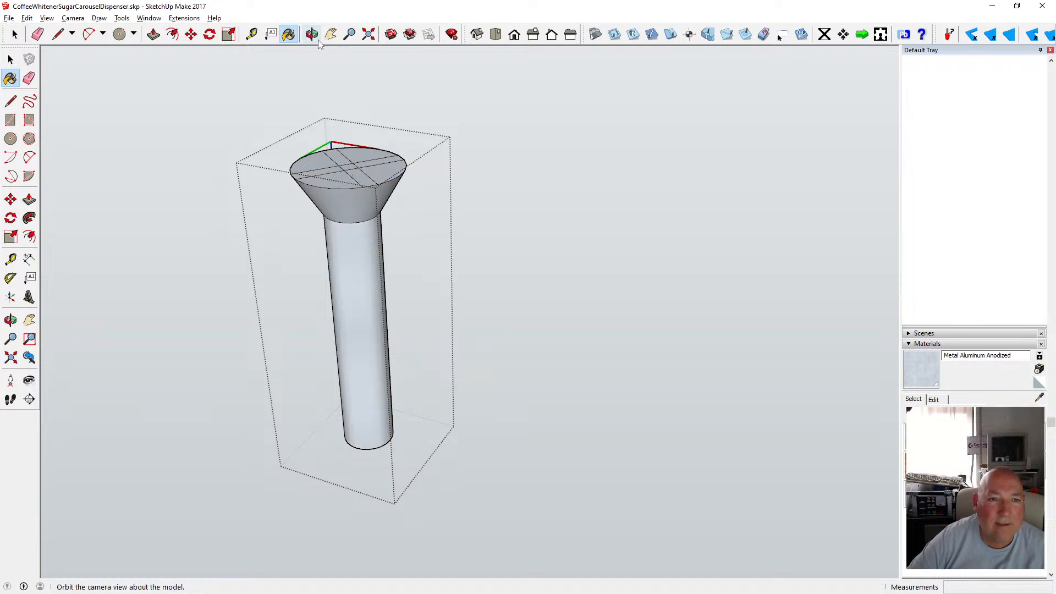
mouse_move(360, 236)
mouse_down()
mouse_move(385, 328)
mouse_move(378, 217)
mouse_up()
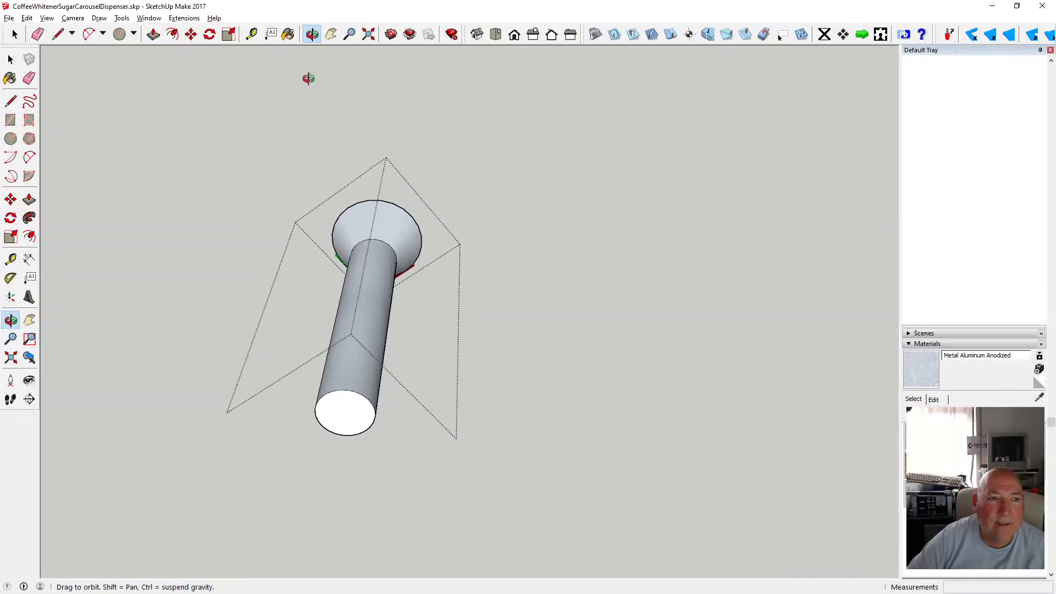
click(10, 139)
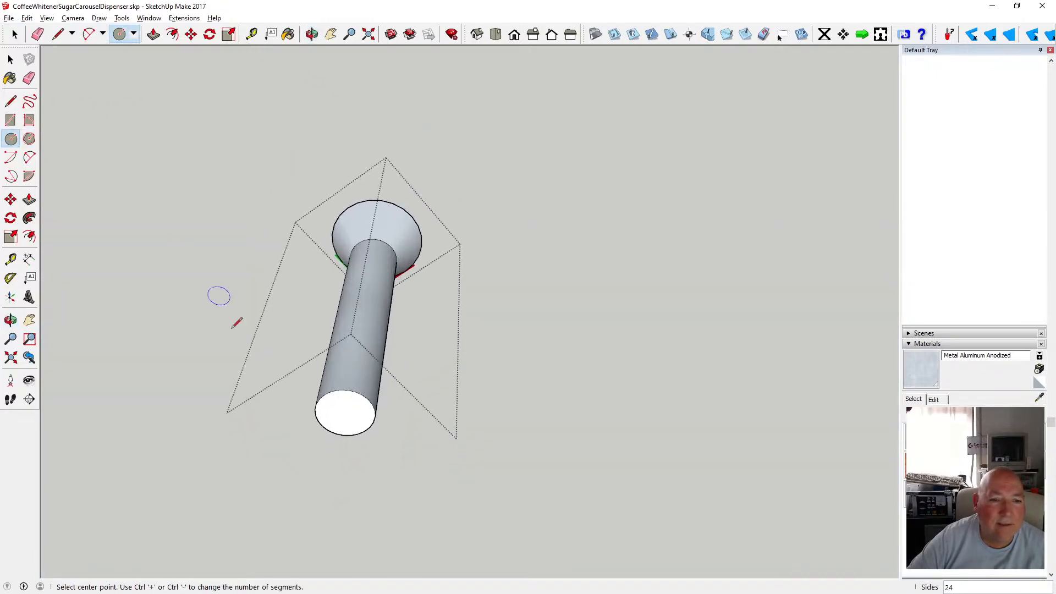
click(345, 413)
click(360, 405)
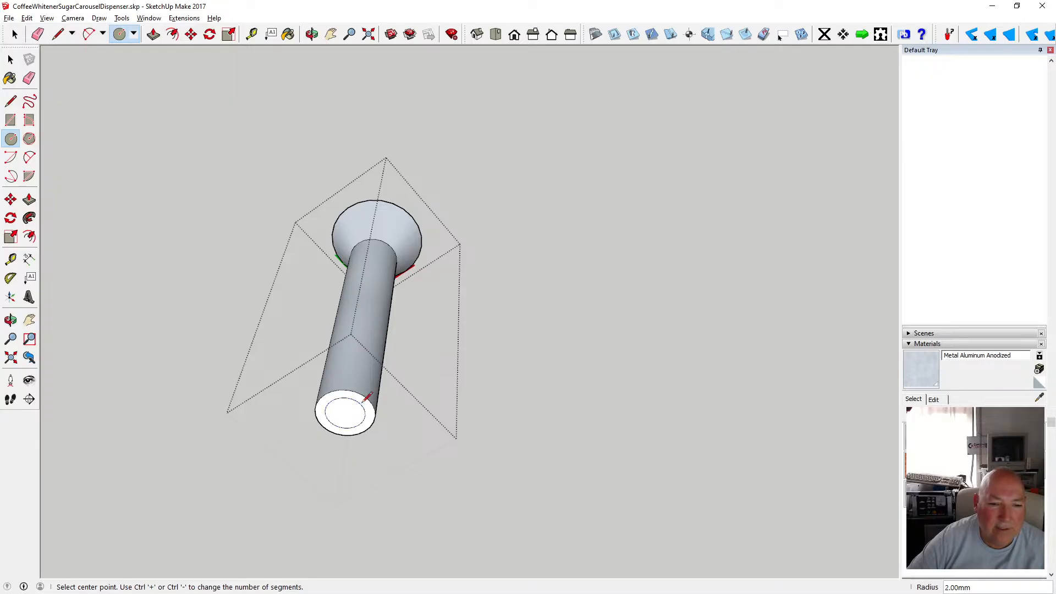
Move the outer edge of the shaft's end 1 mm along the blue axis to chamfer the tip.
click(191, 34)
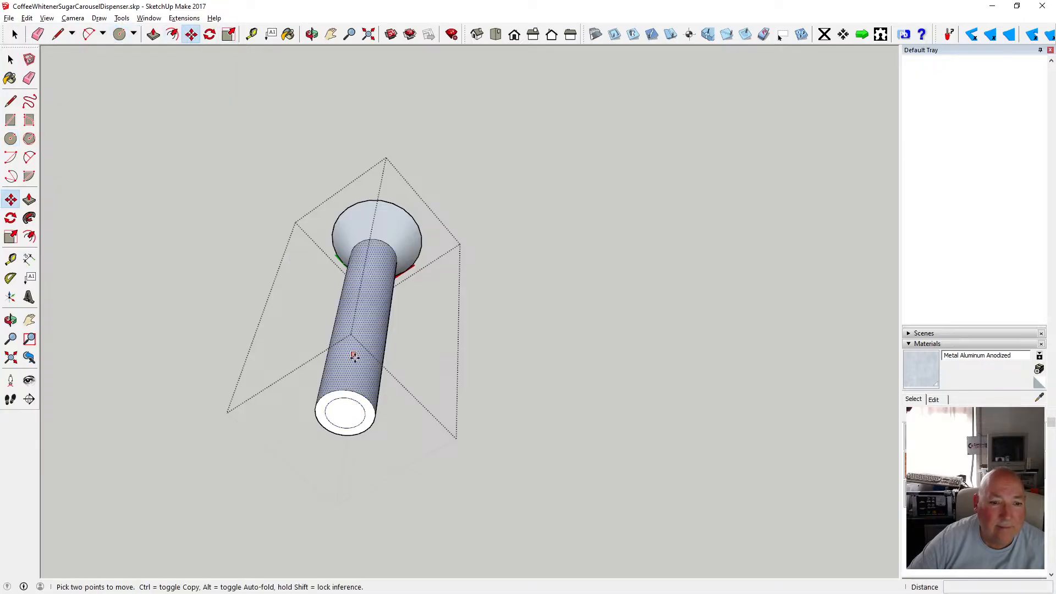
click(348, 390)
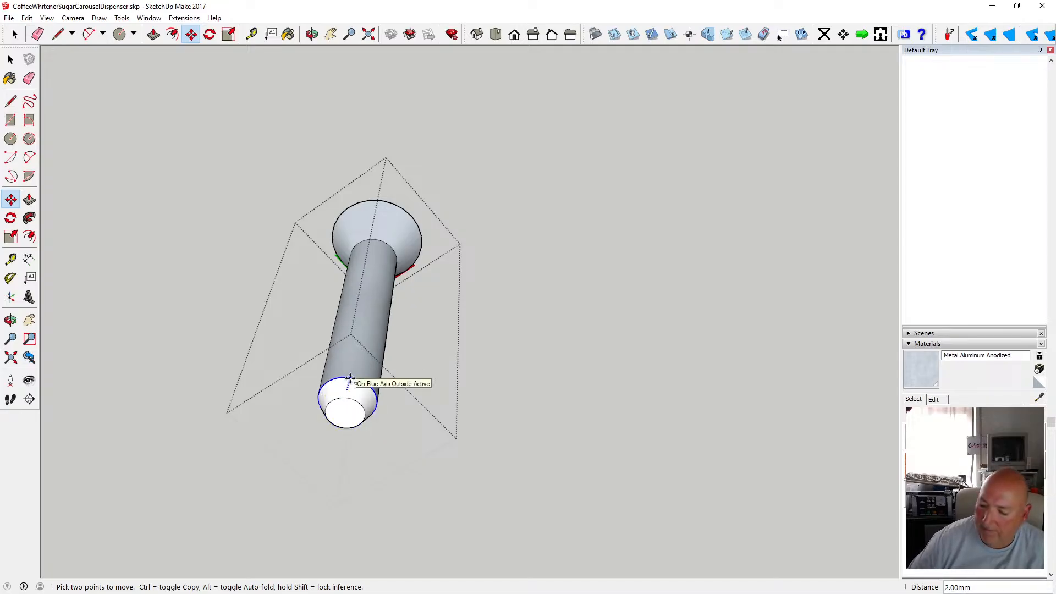
text(1)
key(Return)
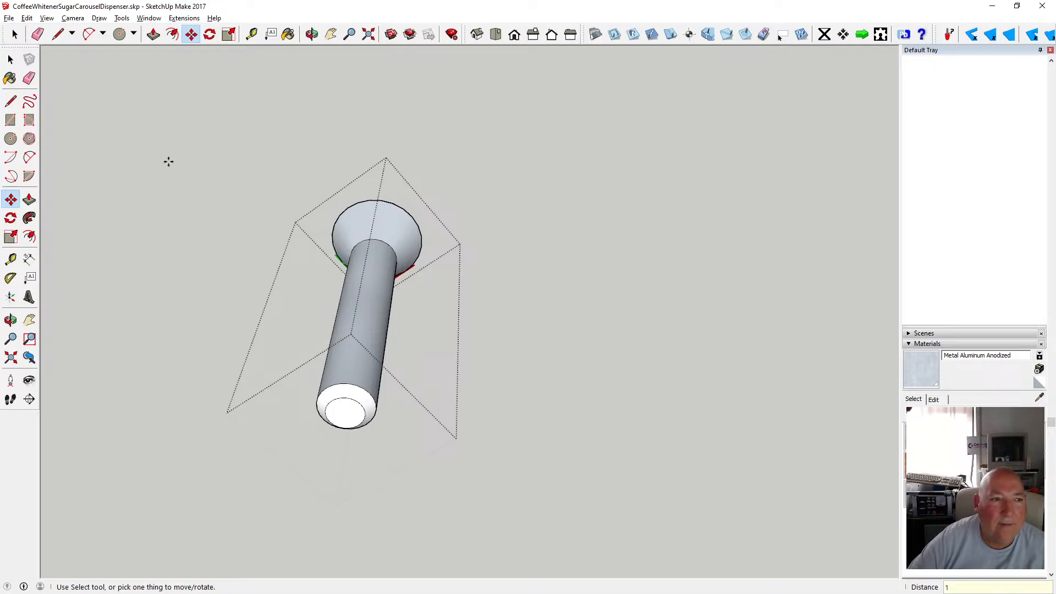
Paint the chamfered tip of the shaft with the Metal Aluminum Anodized material.
click(254, 36)
click(288, 34)
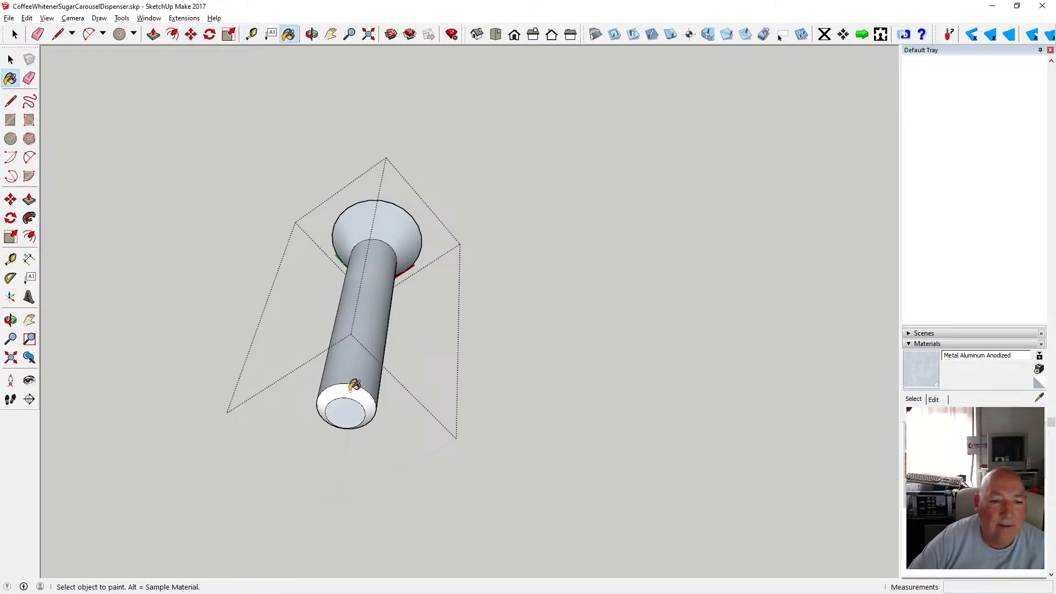
click(349, 388)
Move the screw by its head centre into the countersunk hole on the carousel's top plate.
click(312, 37)
drag(403, 114, 325, 306)
click(11, 59)
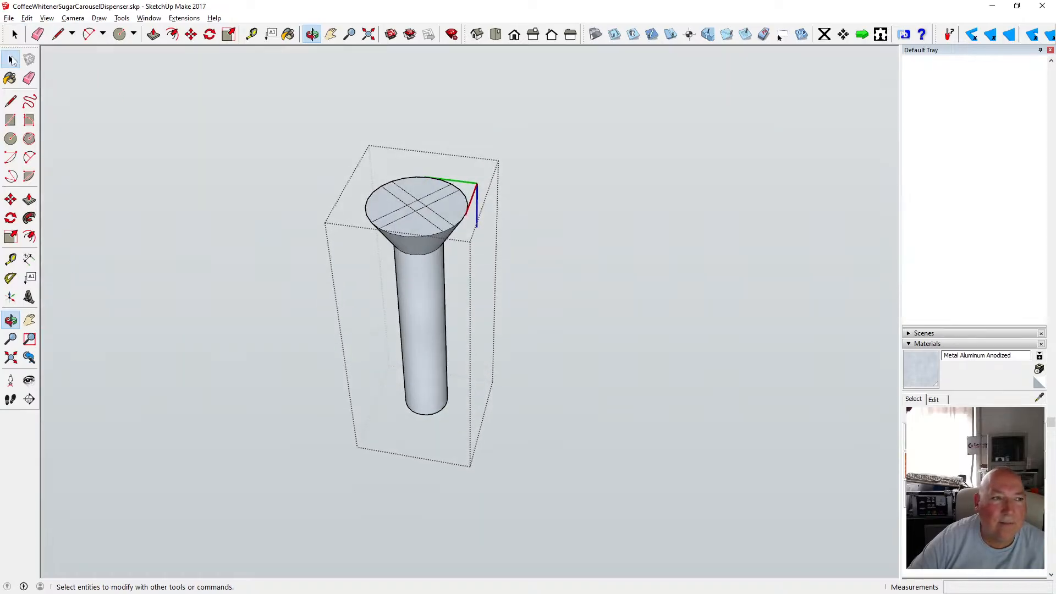
click(315, 168)
scroll(396, 216, down, 6)
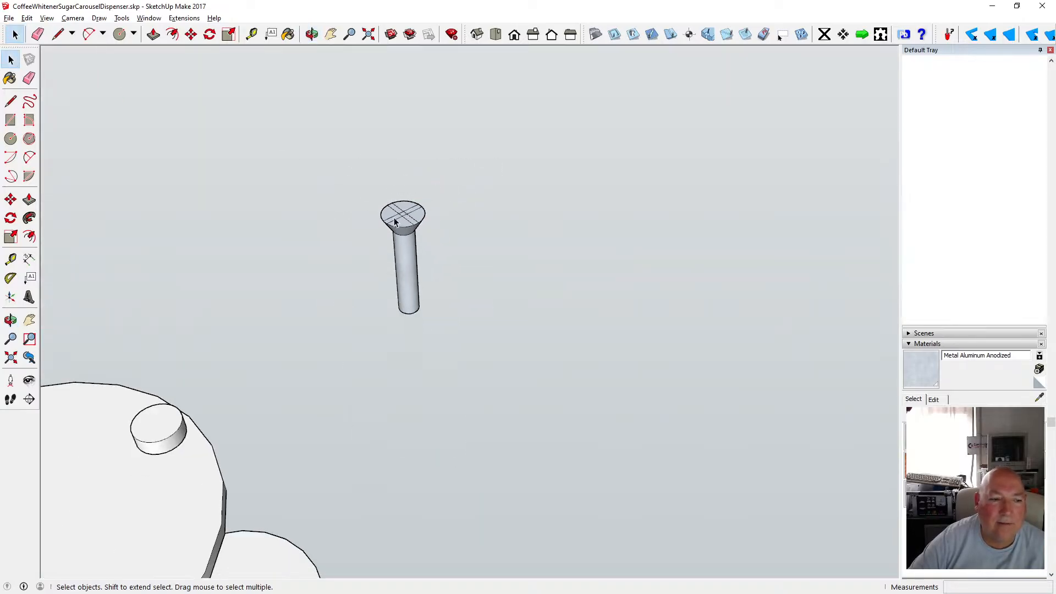
scroll(399, 215, down, 2)
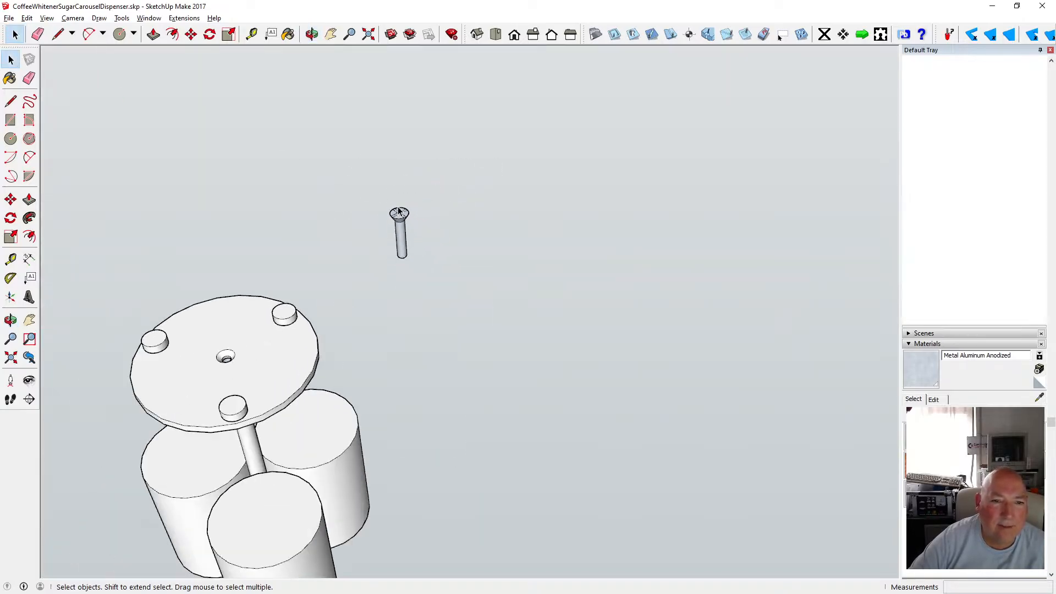
click(191, 34)
scroll(406, 235, up, 3)
scroll(406, 235, up, 4)
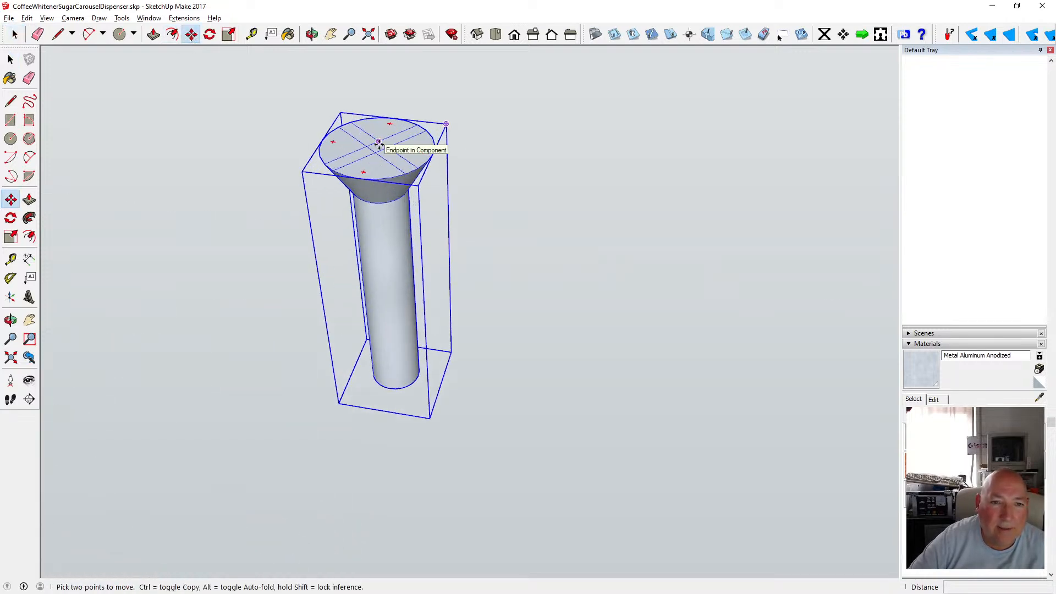
scroll(380, 145, up, 3)
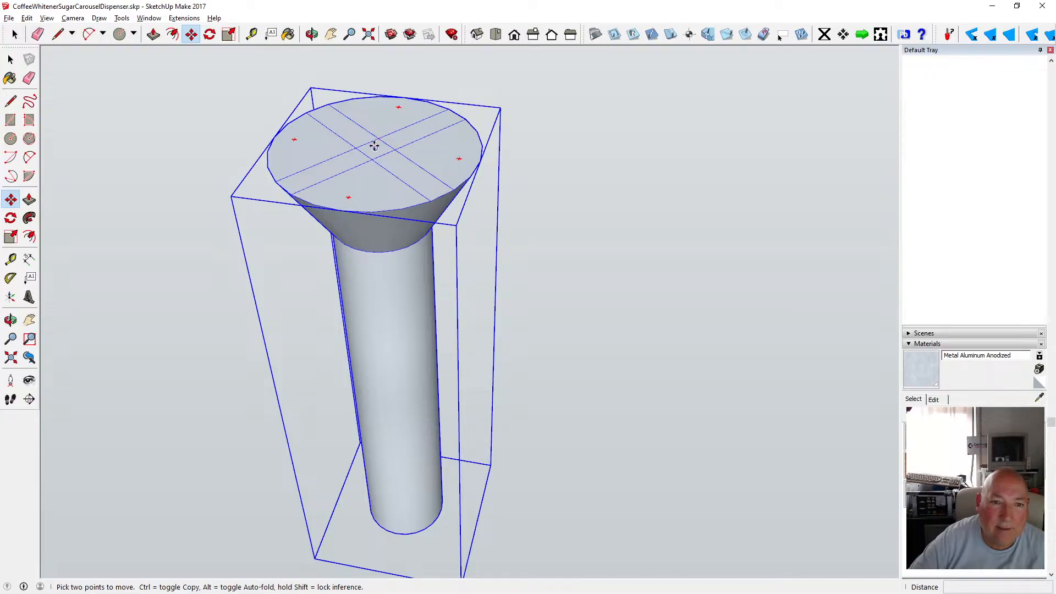
click(374, 148)
scroll(375, 148, down, 6)
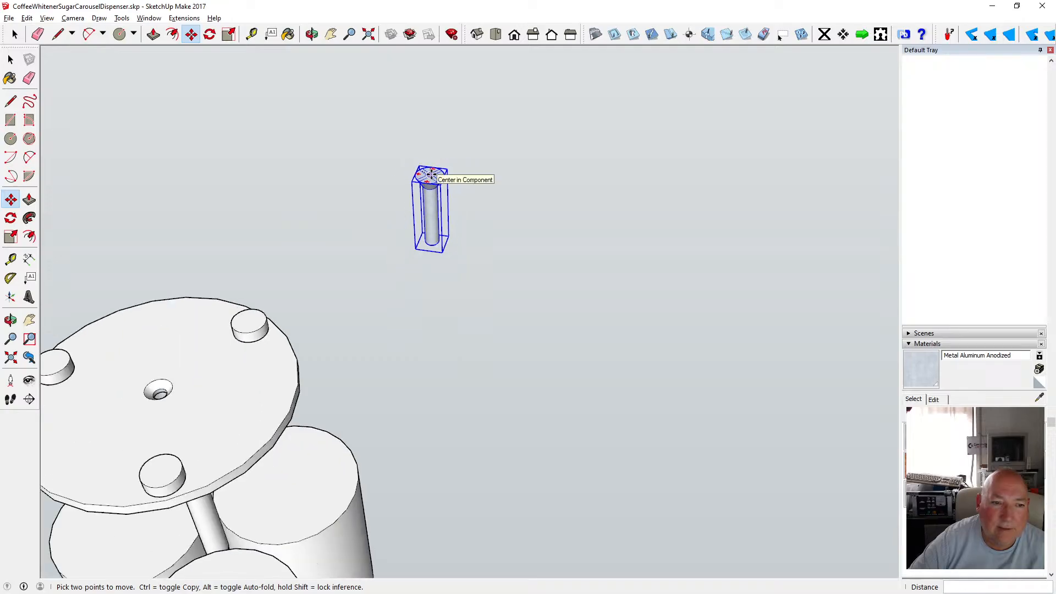
scroll(249, 357, up, 8)
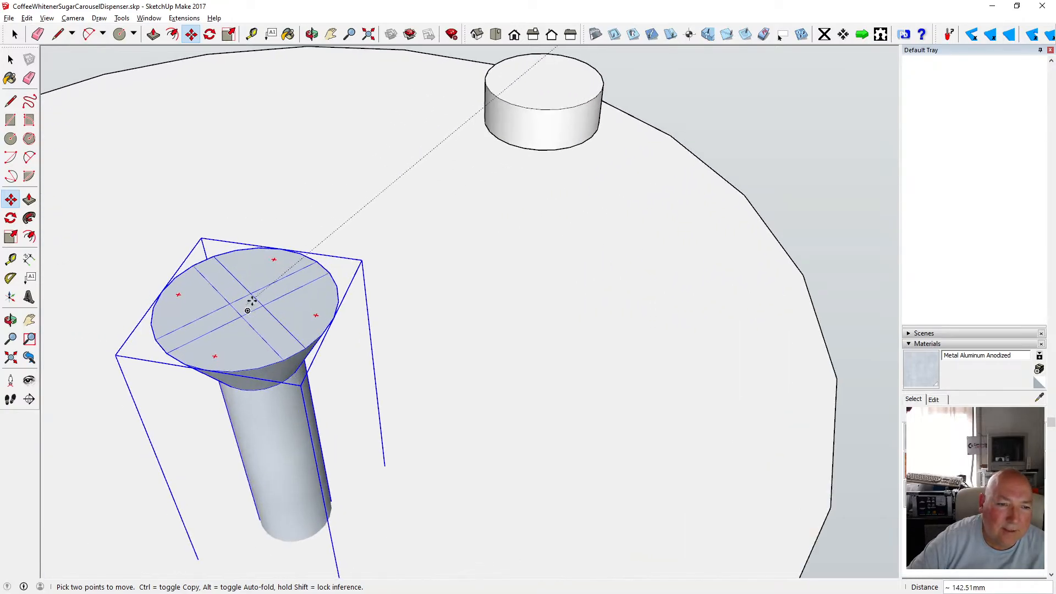
scroll(255, 327, up, 3)
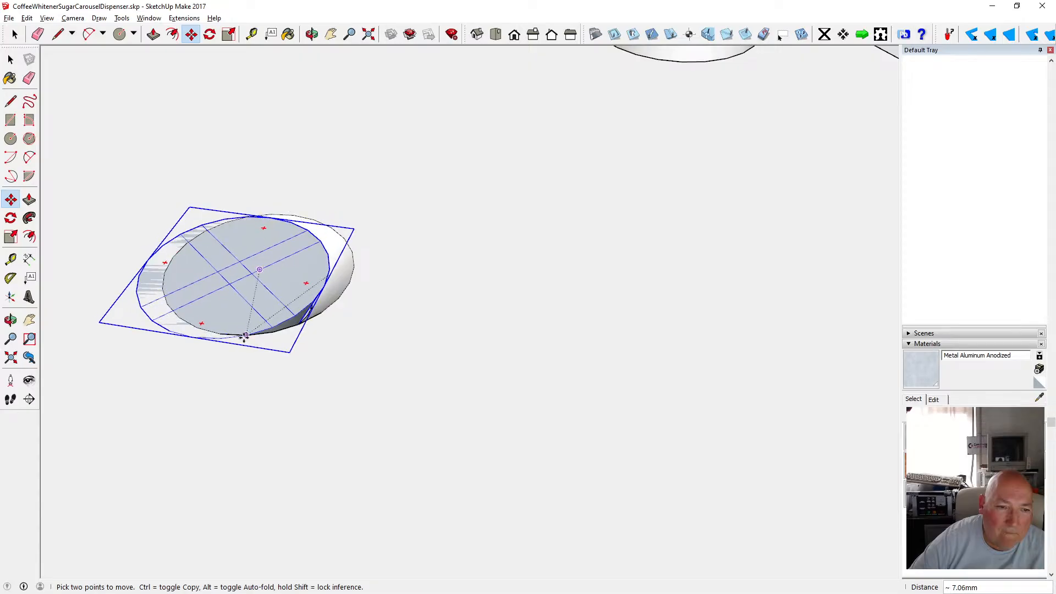
click(271, 332)
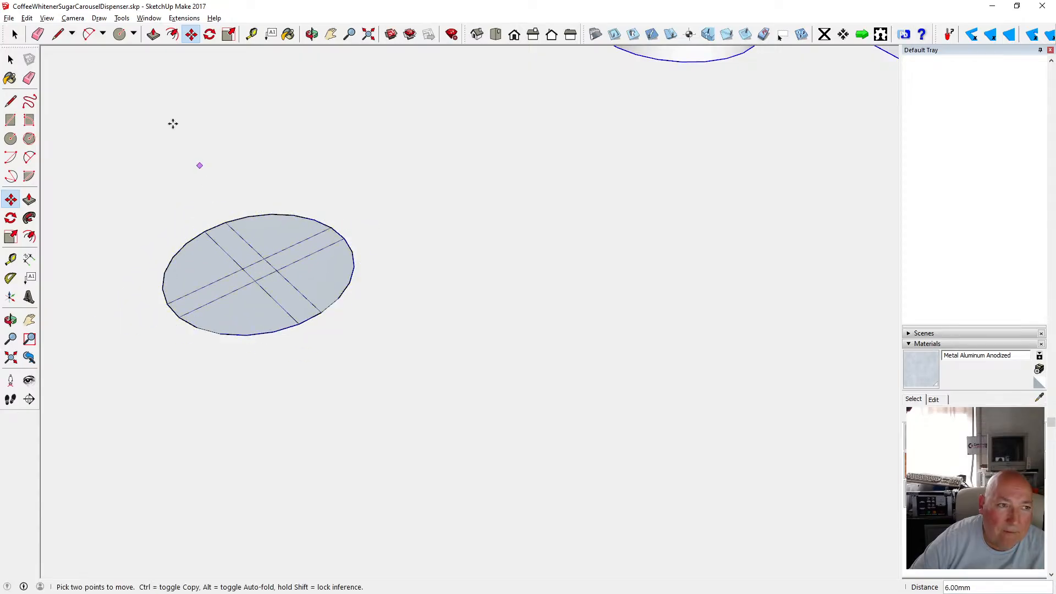
key(space)
click(312, 34)
scroll(333, 255, down, 6)
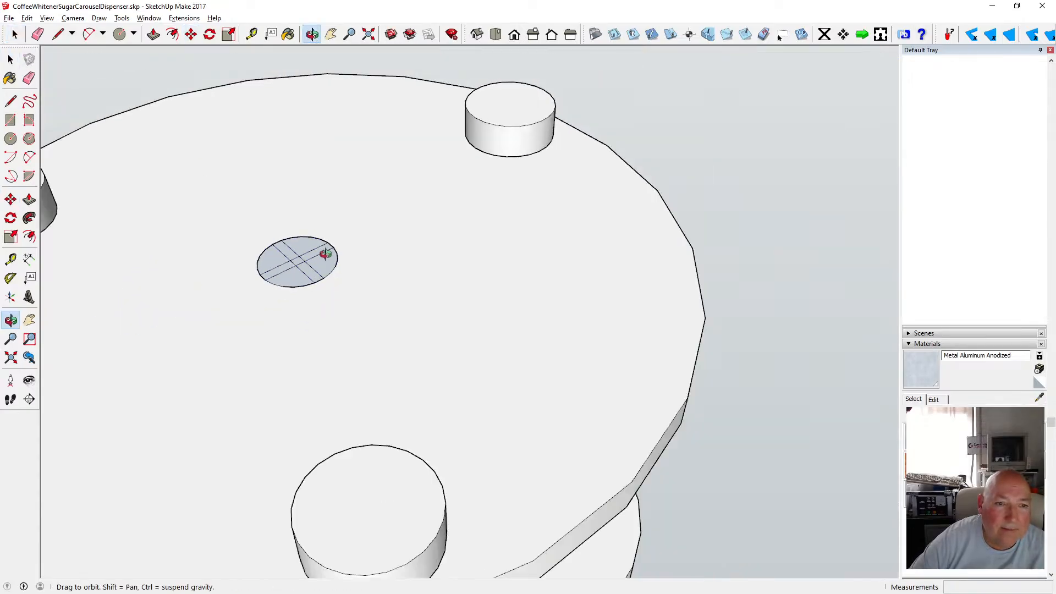
Switch the model's face style to X-ray to see through the base.
drag(328, 250, 354, 426)
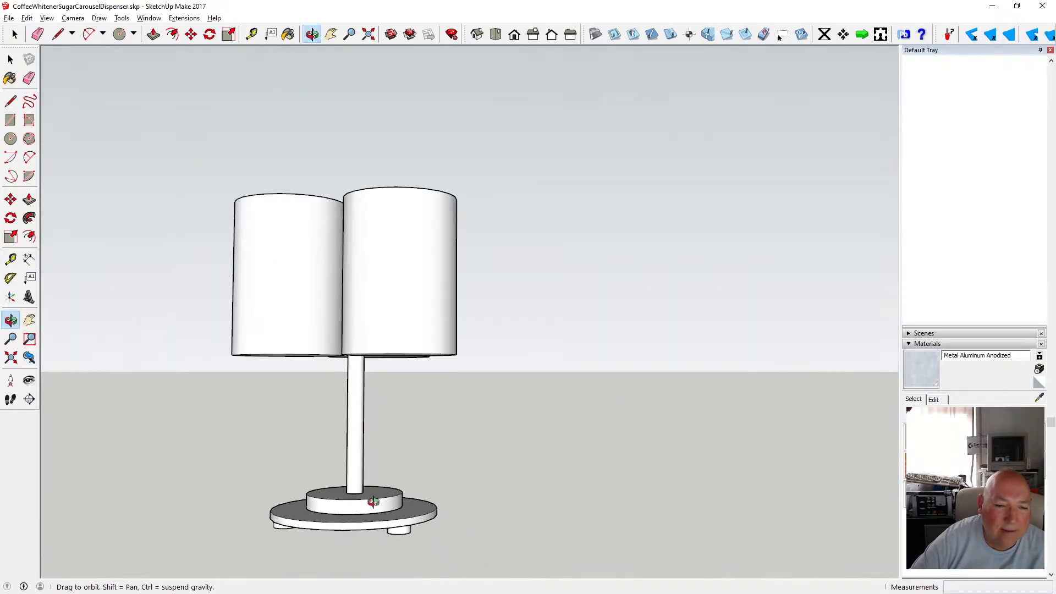
scroll(398, 319, up, 2)
scroll(415, 269, down, 4)
scroll(398, 401, up, 6)
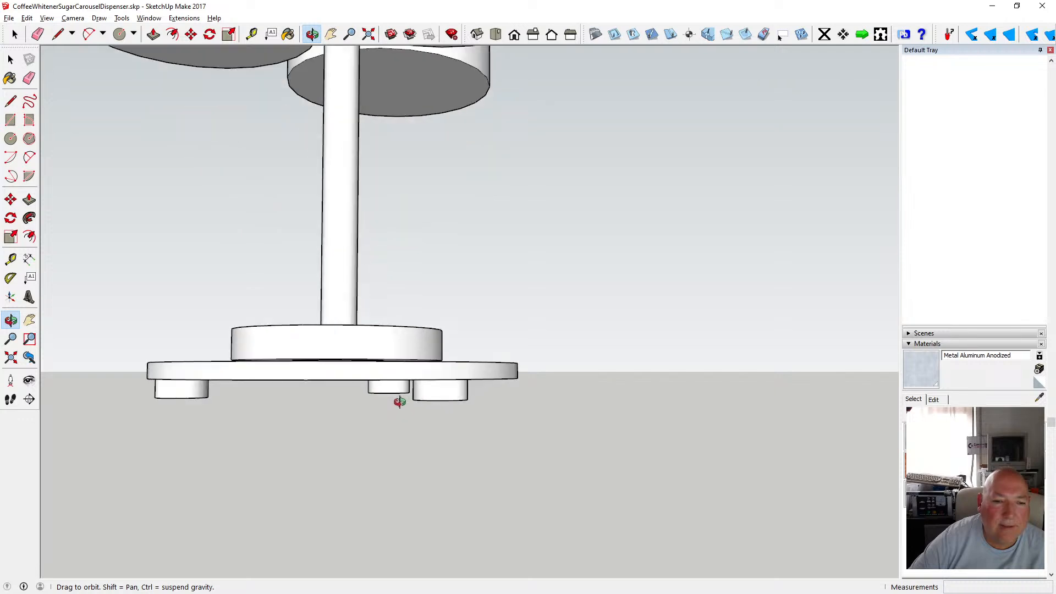
scroll(399, 402, down, 2)
click(47, 18)
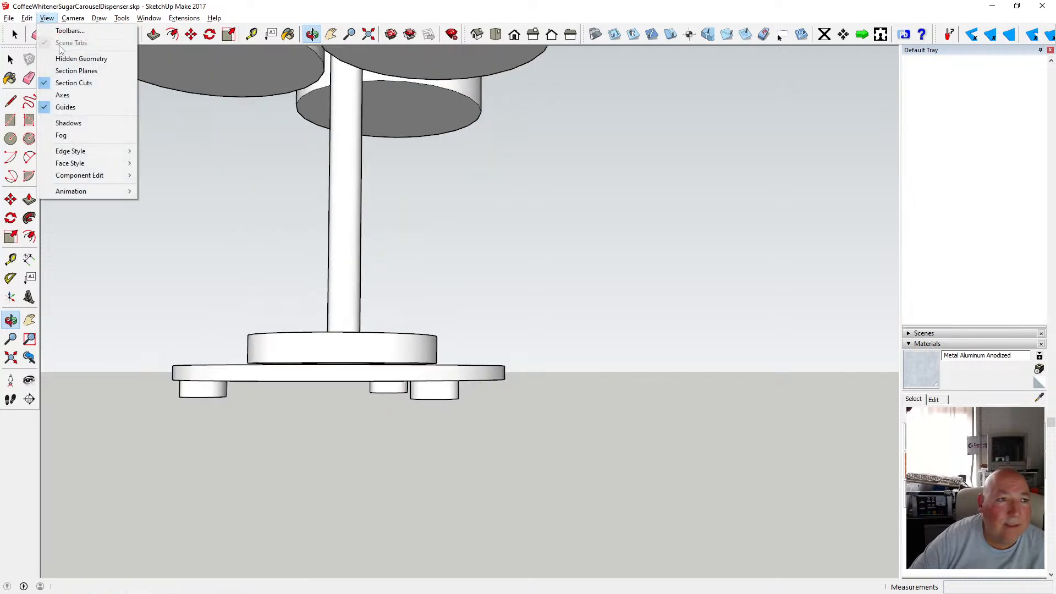
mouse_move(94, 163)
click(173, 164)
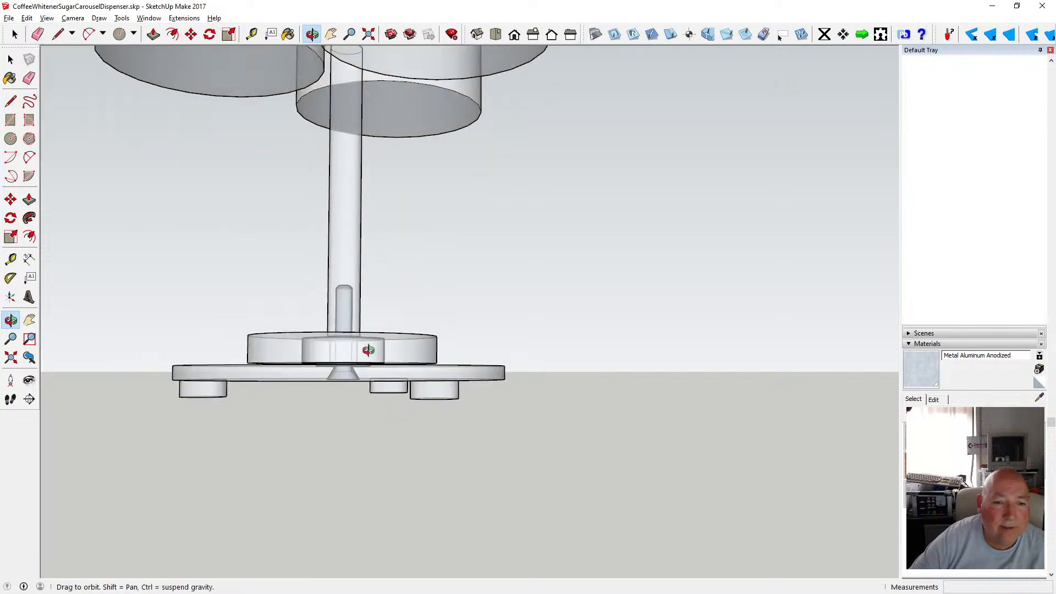
Examine how the screw sits in the countersunk hole of the carousel's top plate and base.
drag(369, 351, 311, 418)
drag(342, 227, 358, 189)
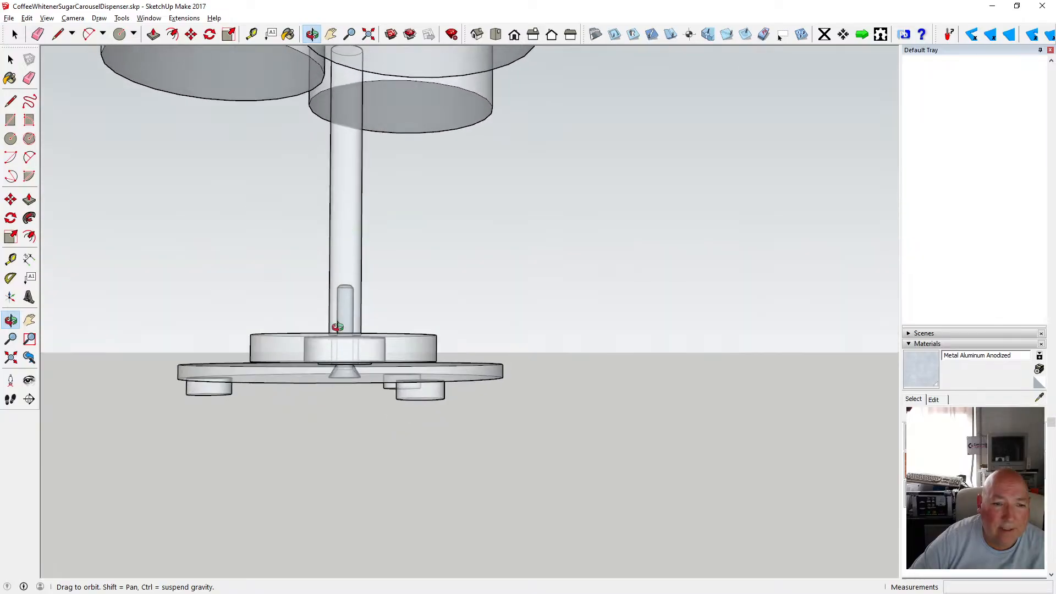
scroll(337, 327, up, 4)
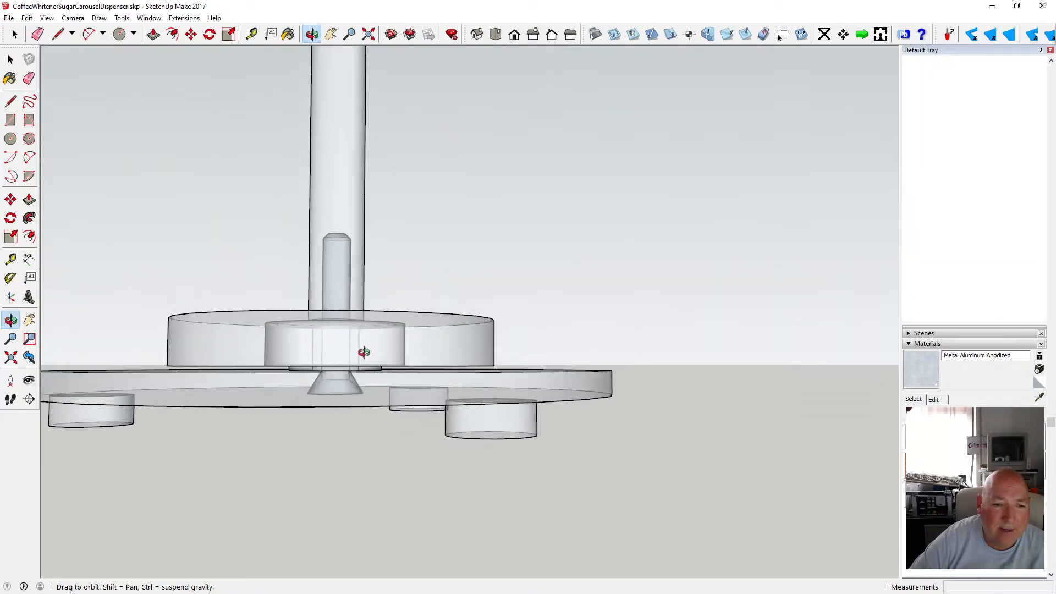
drag(333, 373, 323, 341)
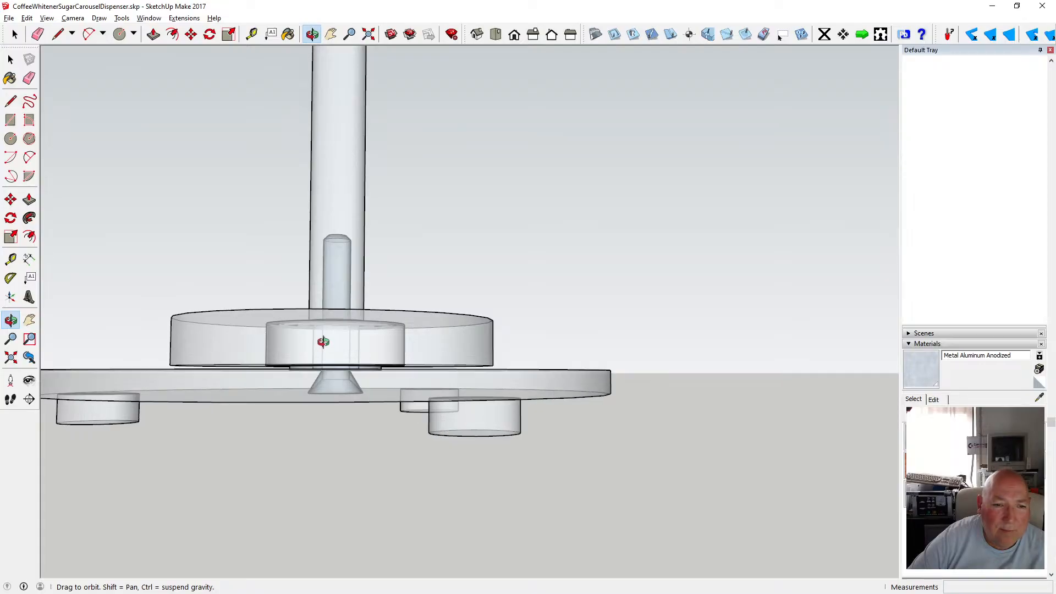
mouse_move(341, 227)
mouse_down()
mouse_move(349, 210)
mouse_move(345, 230)
mouse_up()
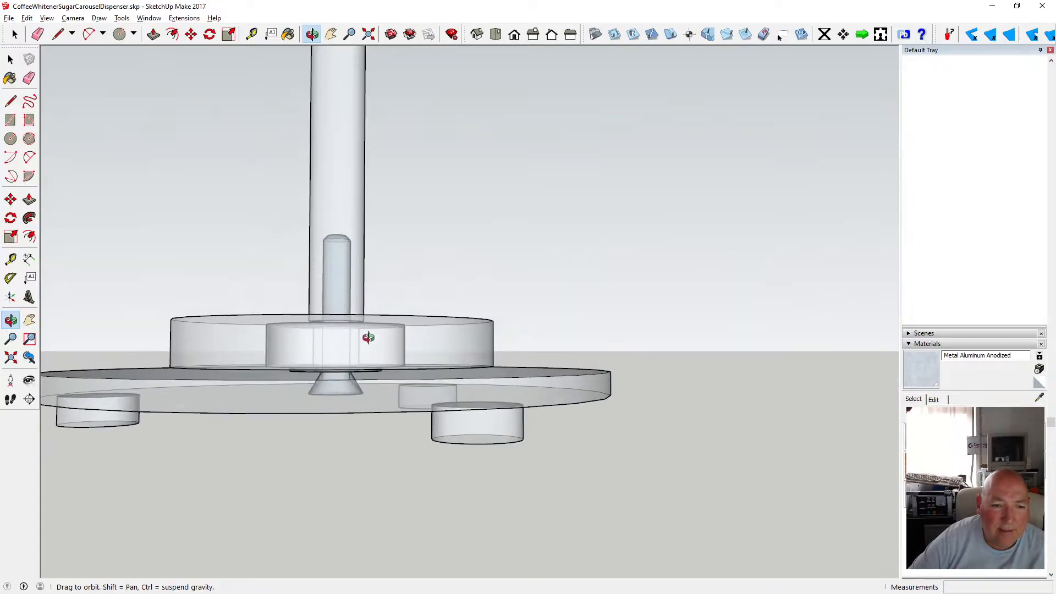
drag(368, 337, 344, 342)
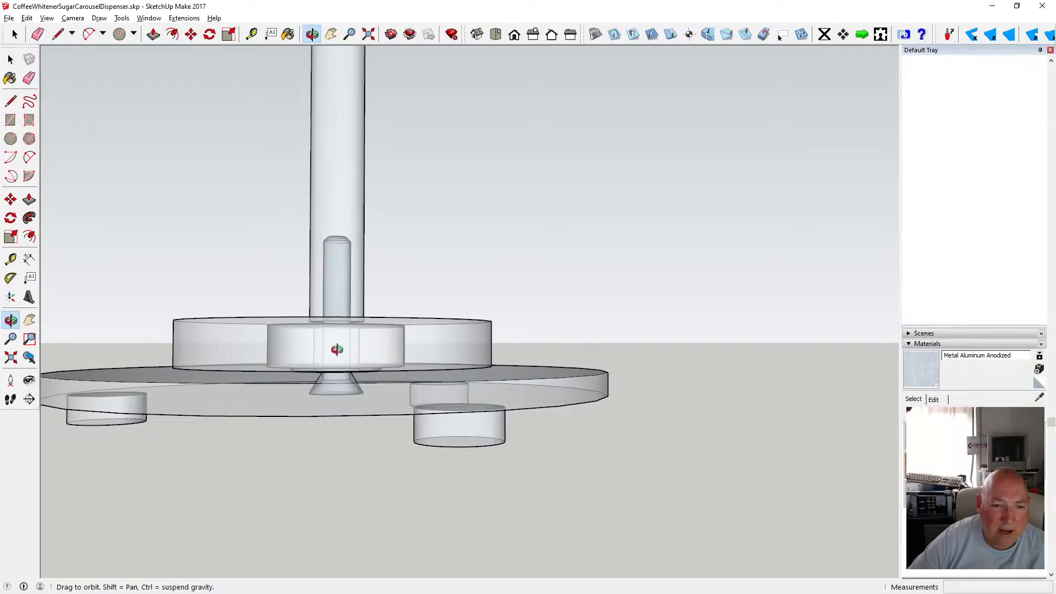
drag(412, 358, 406, 347)
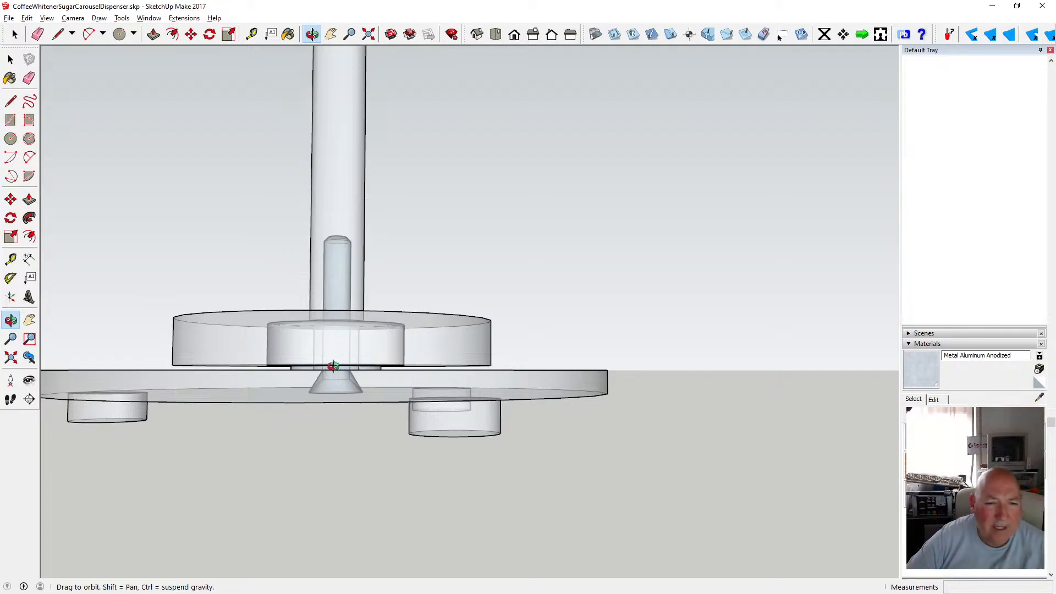
drag(335, 362, 304, 353)
scroll(327, 344, up, 4)
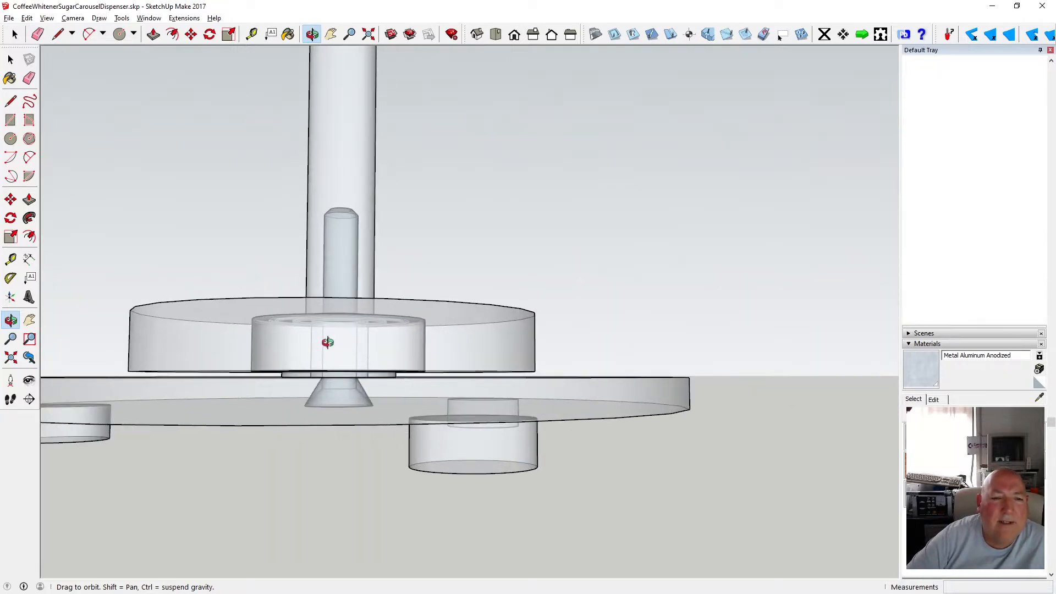
drag(319, 341, 378, 352)
scroll(418, 364, down, 3)
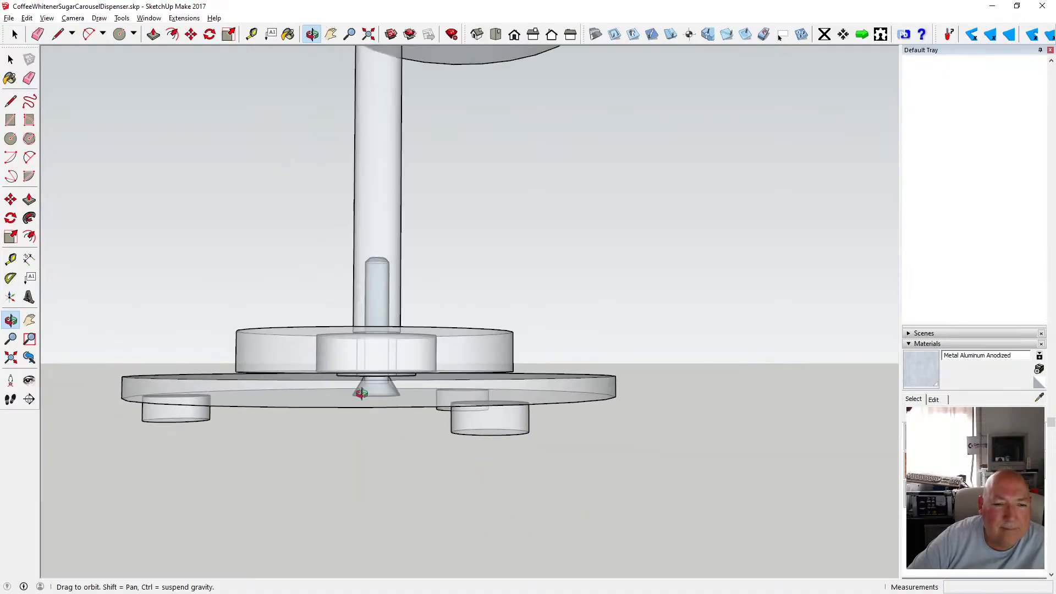
scroll(361, 389, up, 3)
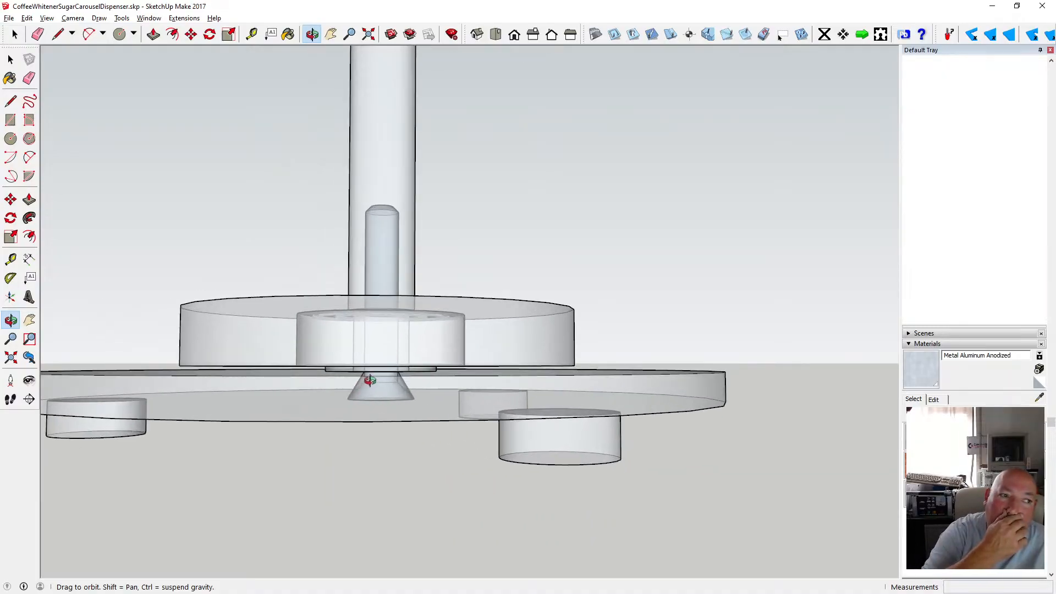
drag(377, 349, 448, 345)
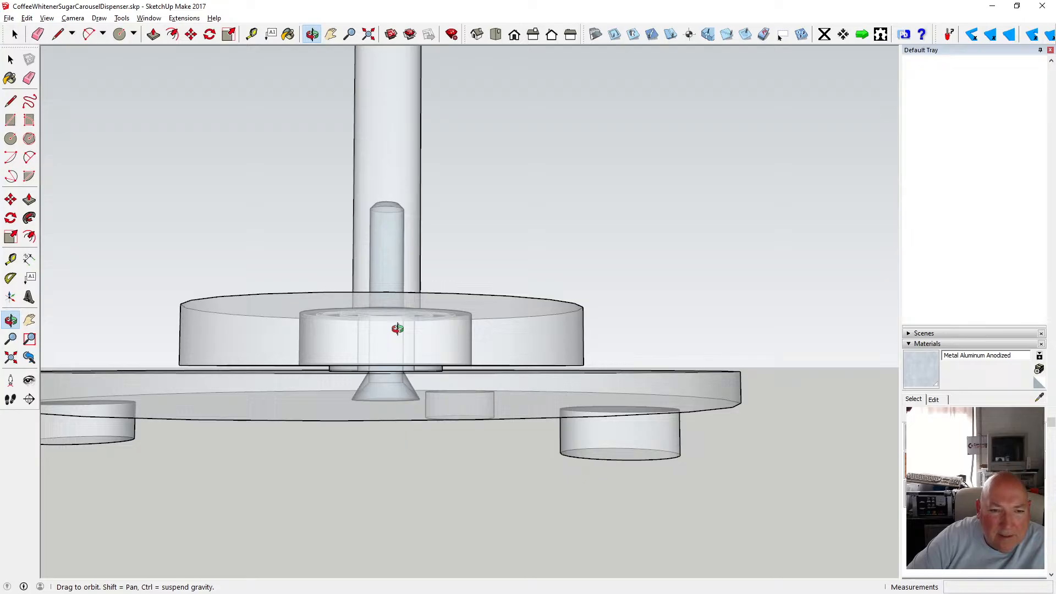
mouse_move(397, 329)
mouse_down()
mouse_move(347, 389)
mouse_move(385, 344)
mouse_up()
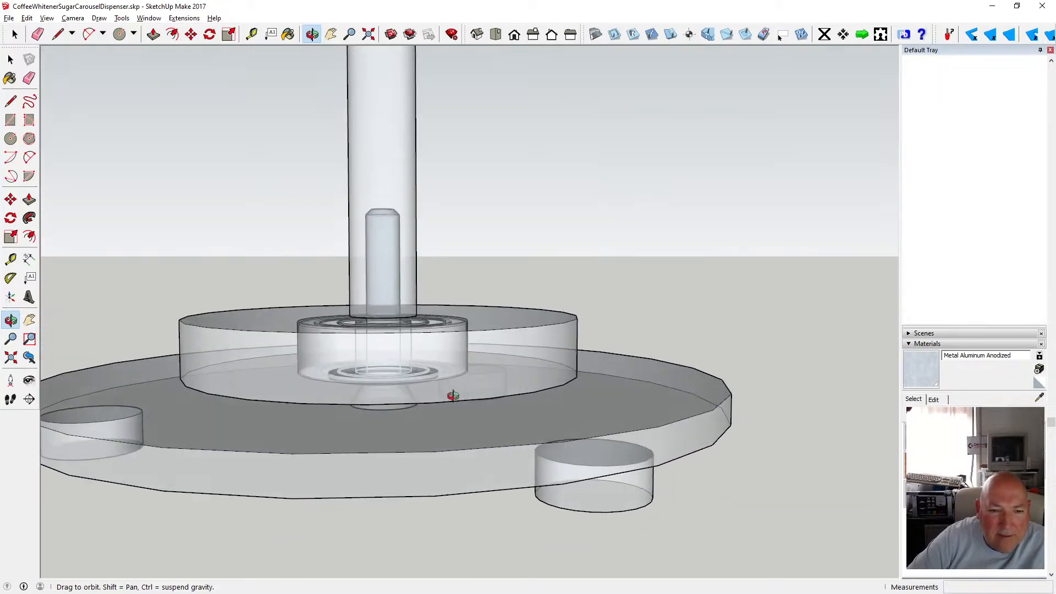
scroll(453, 396, down, 3)
scroll(422, 376, down, 2)
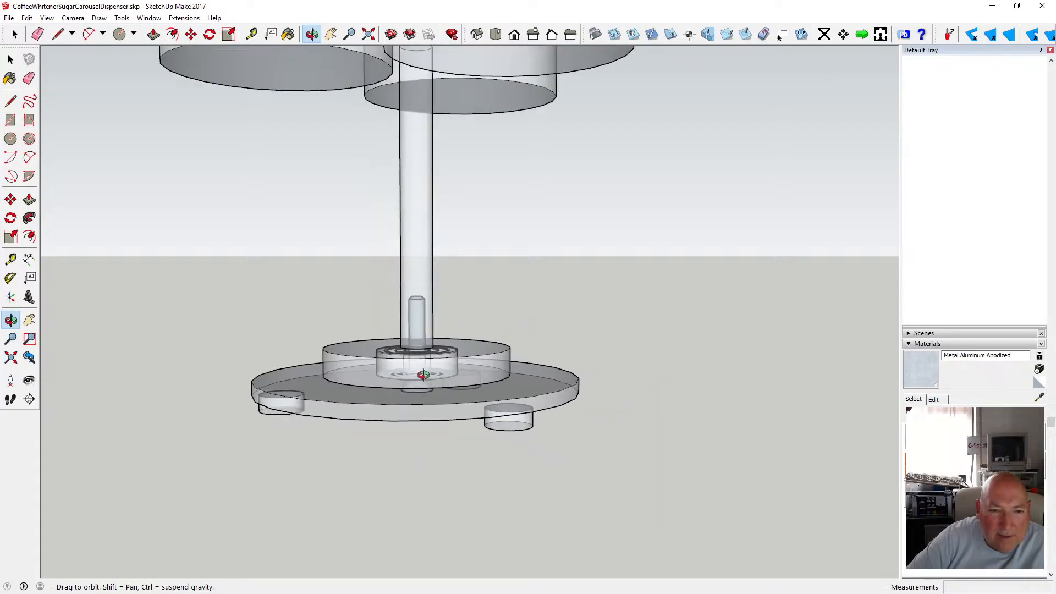
scroll(424, 374, down, 1)
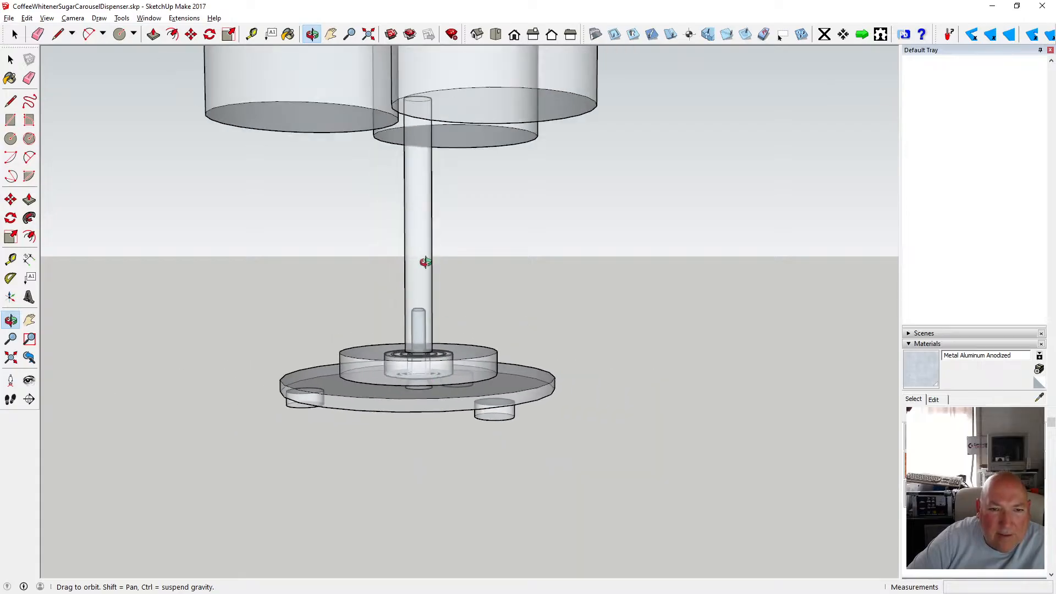
drag(426, 360, 424, 349)
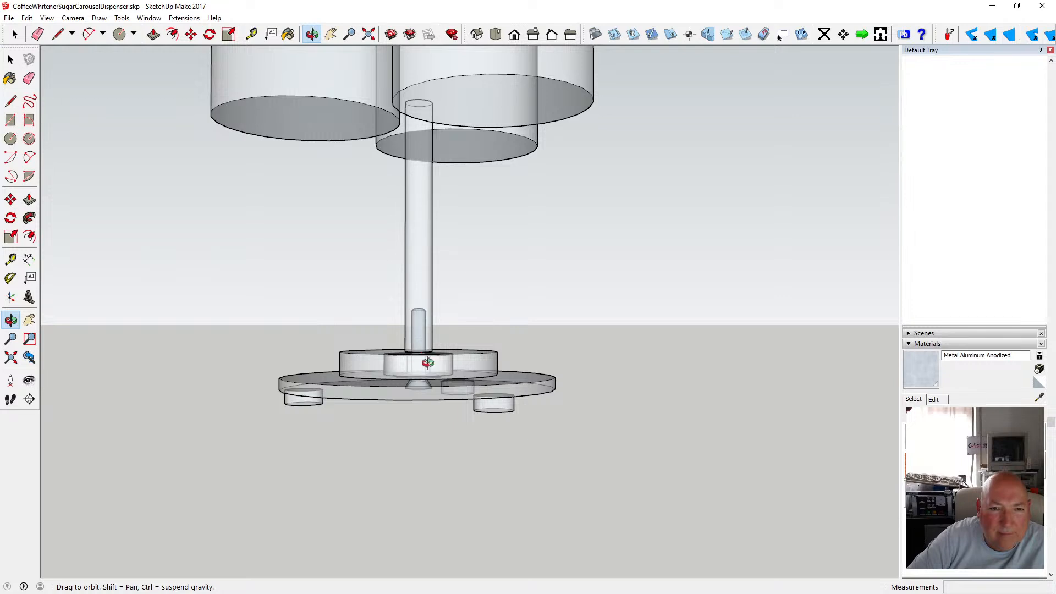
scroll(428, 363, up, 3)
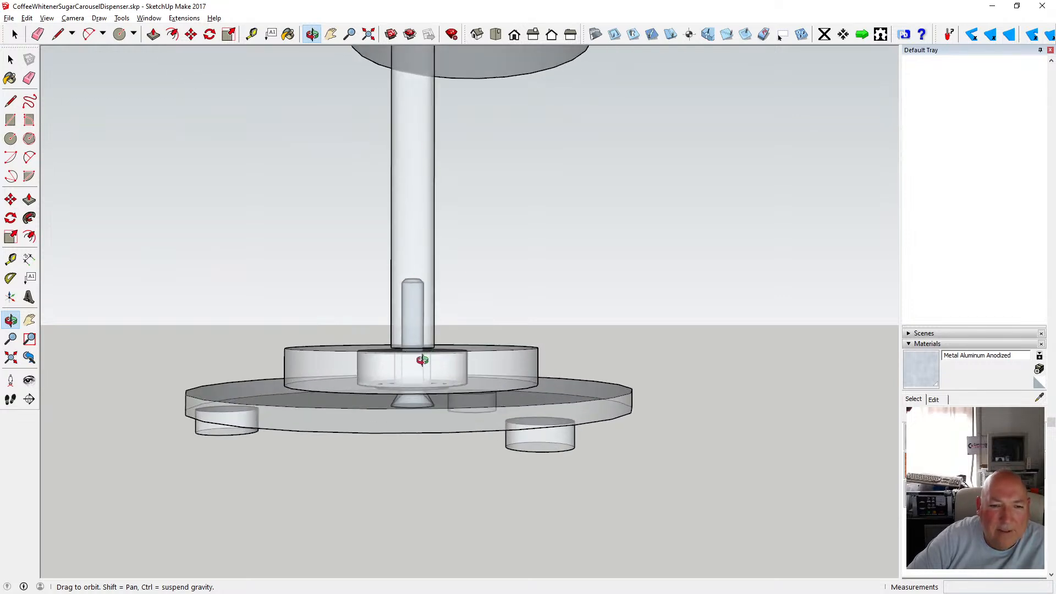
mouse_move(422, 360)
mouse_down()
mouse_move(417, 337)
mouse_move(420, 369)
mouse_up()
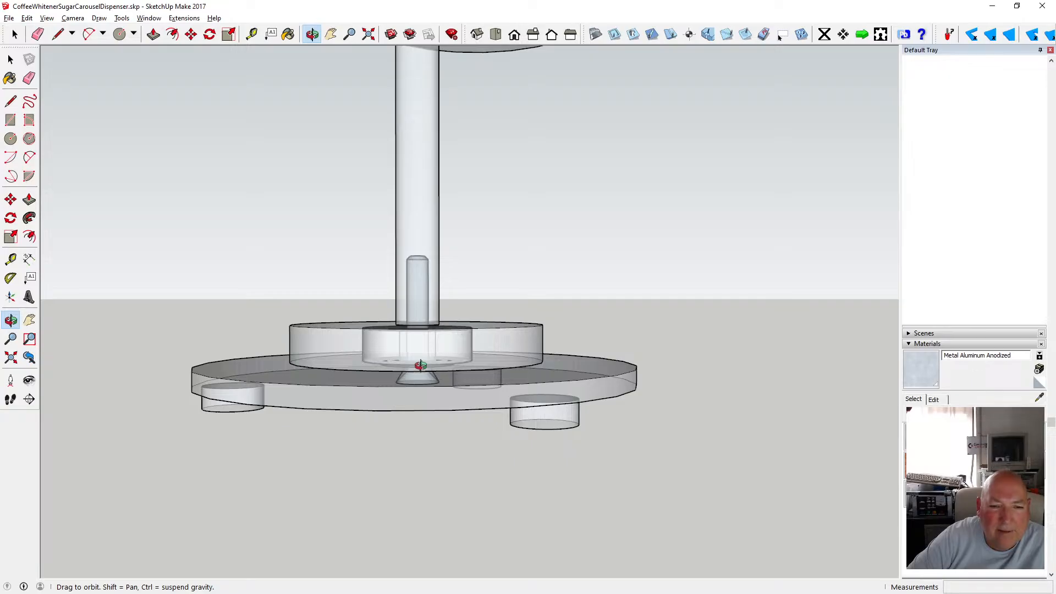
mouse_move(421, 365)
mouse_down()
mouse_move(429, 302)
mouse_move(417, 345)
mouse_up()
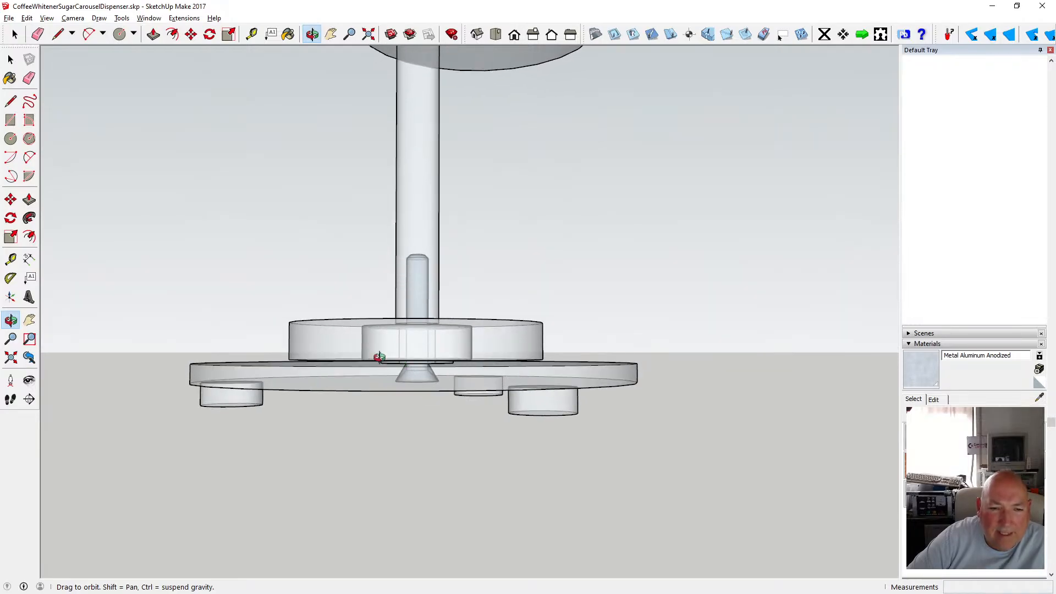
drag(443, 346, 406, 395)
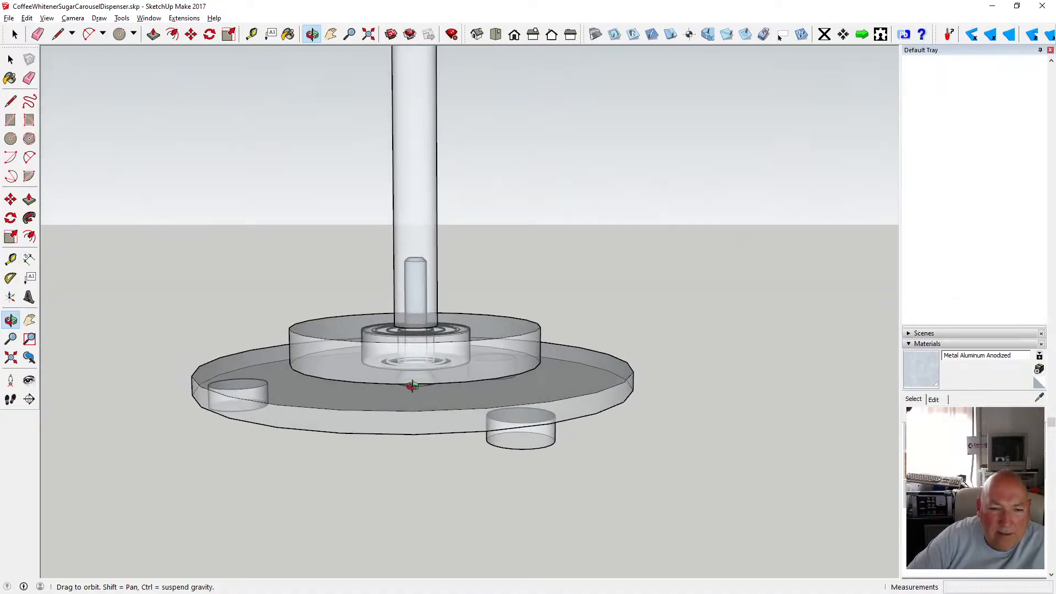
scroll(412, 385, down, 3)
scroll(443, 355, up, 5)
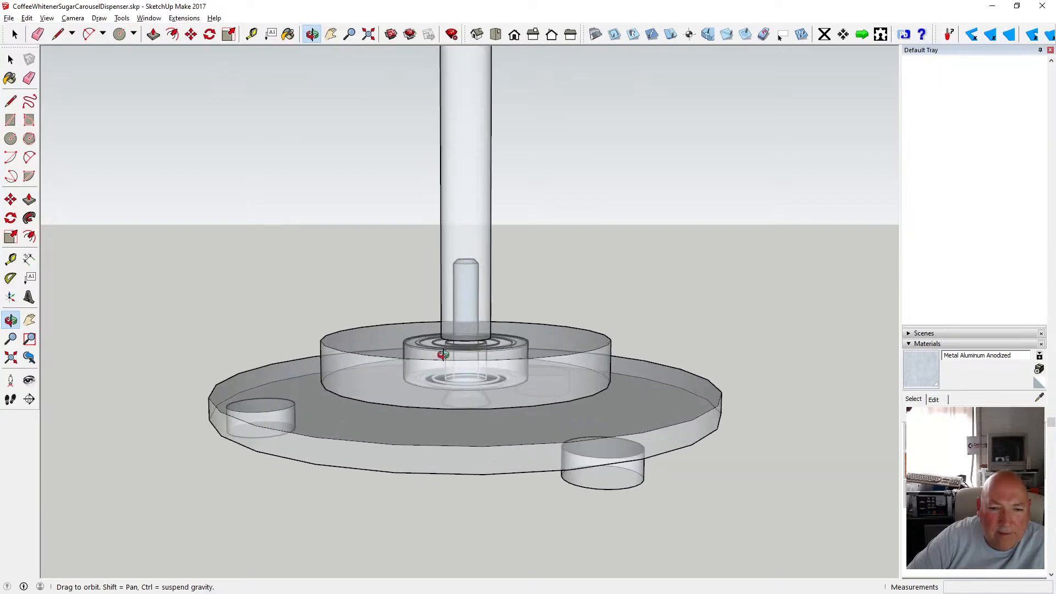
scroll(444, 355, up, 2)
scroll(449, 374, down, 5)
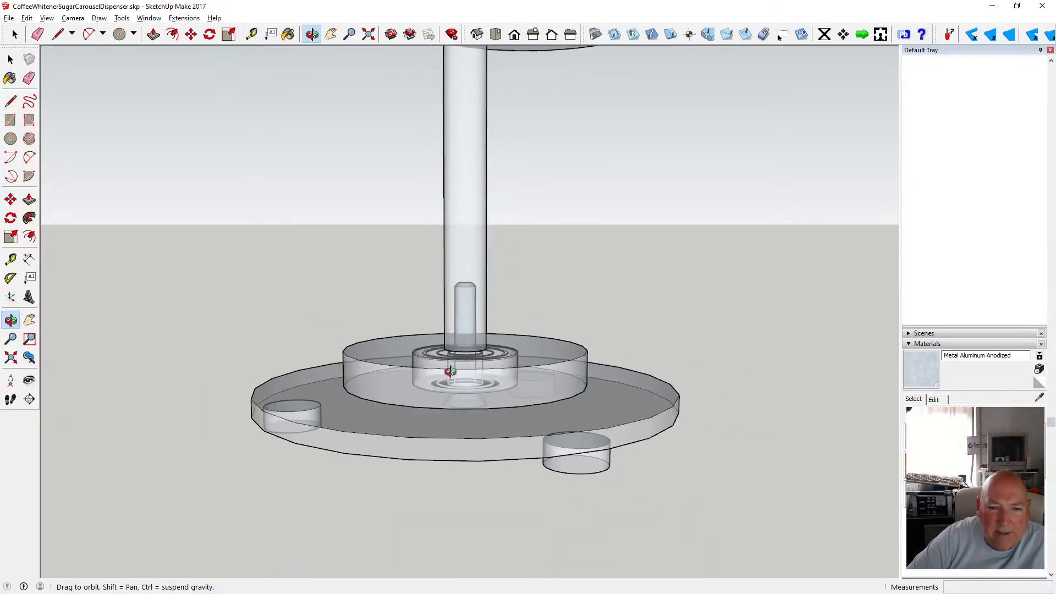
drag(468, 332, 467, 364)
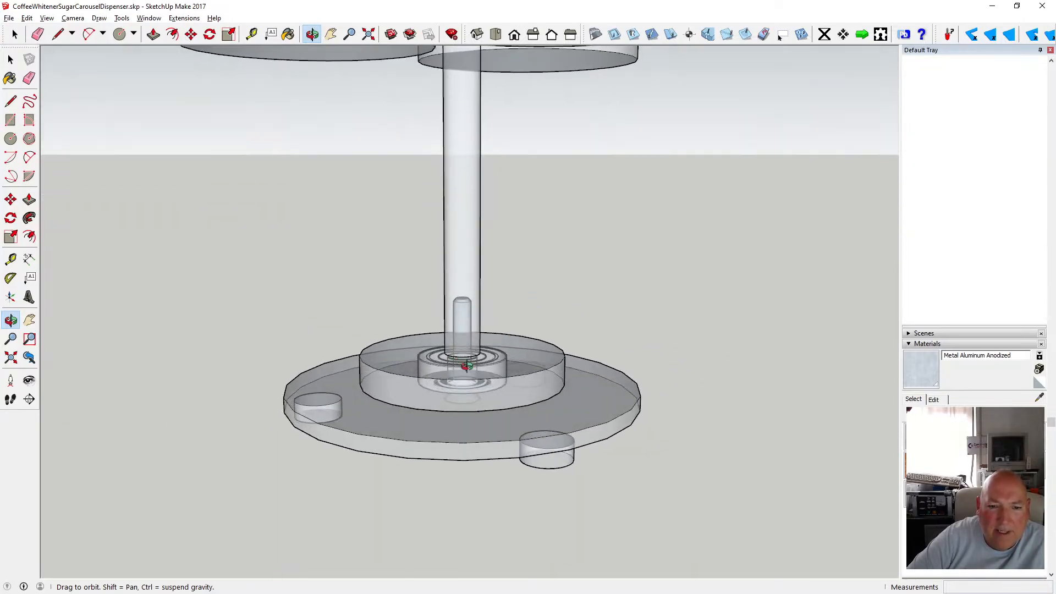
scroll(468, 364, down, 3)
scroll(486, 360, up, 3)
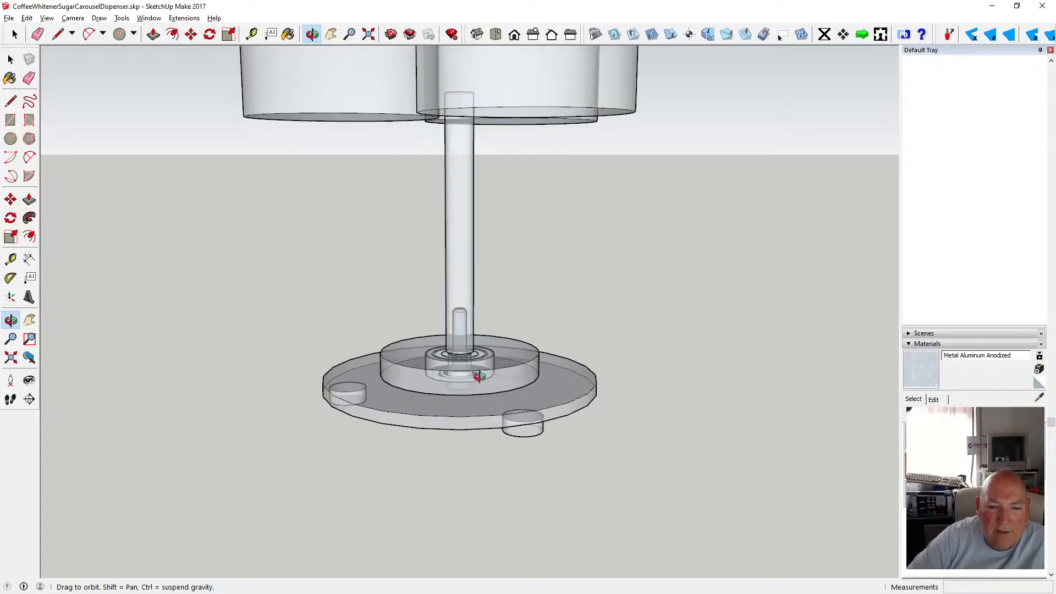
scroll(460, 358, up, 5)
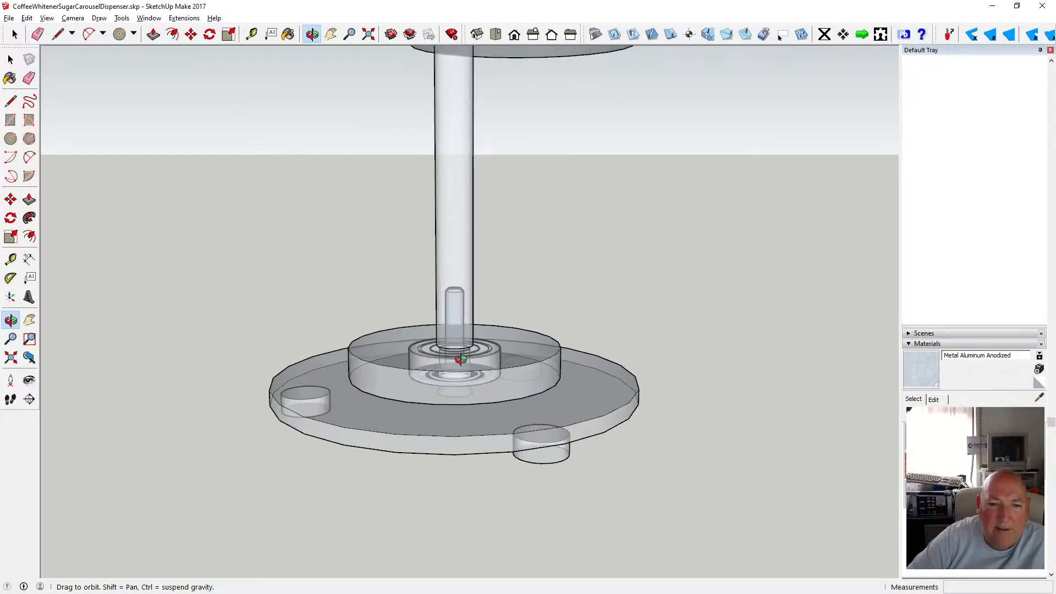
drag(465, 352, 302, 351)
scroll(493, 358, down, 6)
drag(422, 290, 451, 345)
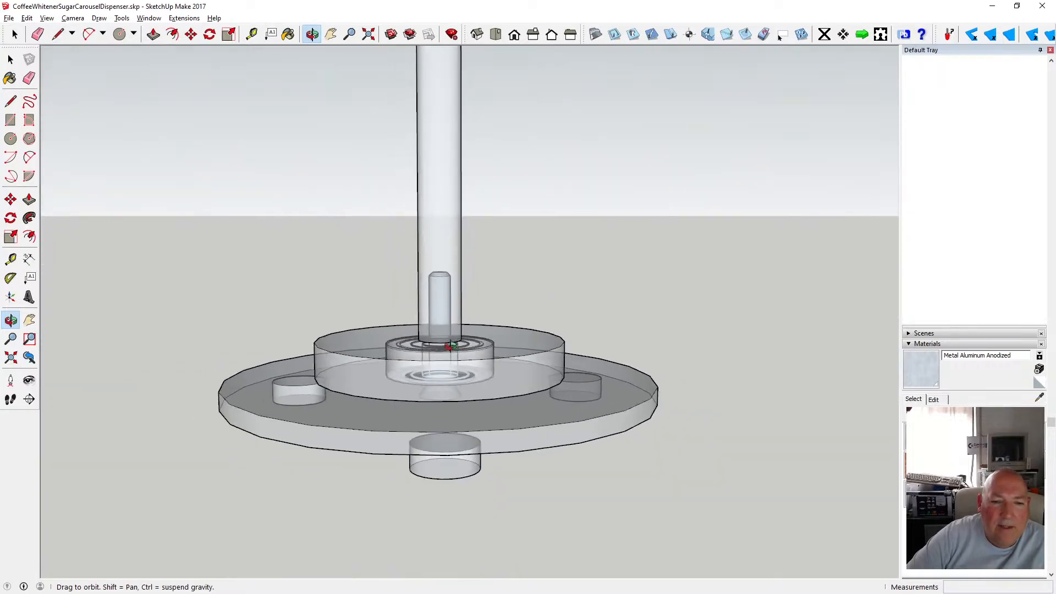
Turn off the X-ray face style and save the model.
click(47, 17)
click(154, 164)
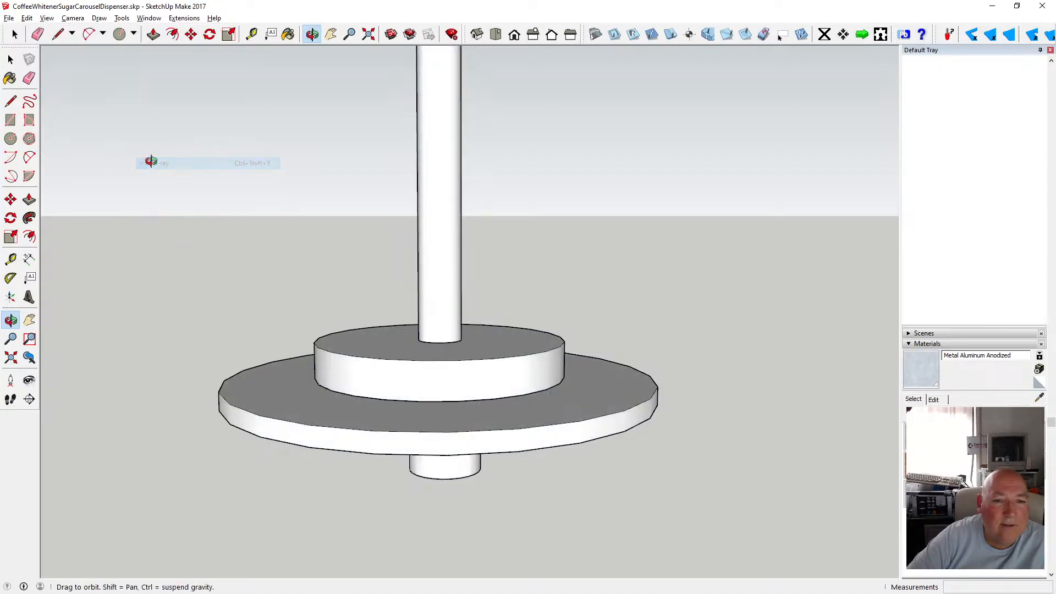
click(9, 17)
click(28, 60)
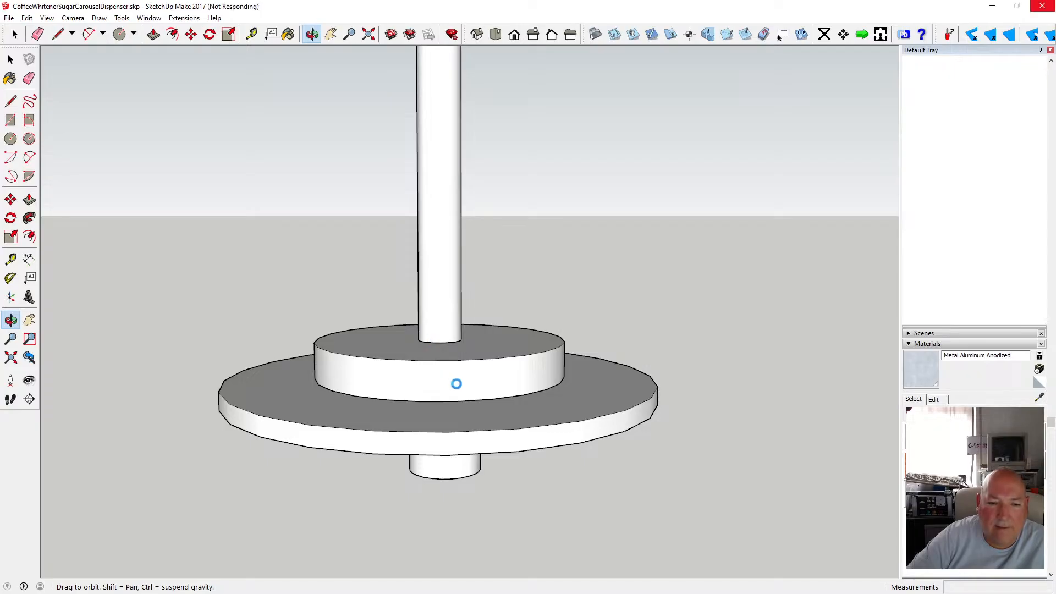
Open the foot component under the base and paint all its faces with Formica Laminate Dark.
drag(454, 391, 460, 291)
click(11, 60)
double_click(457, 379)
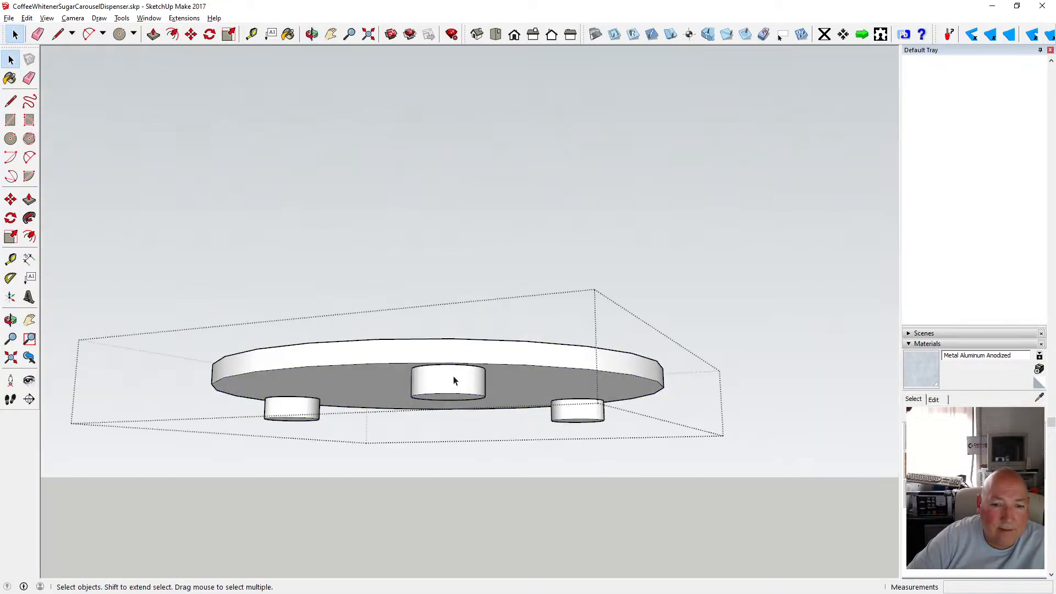
scroll(459, 380, up, 4)
double_click(458, 380)
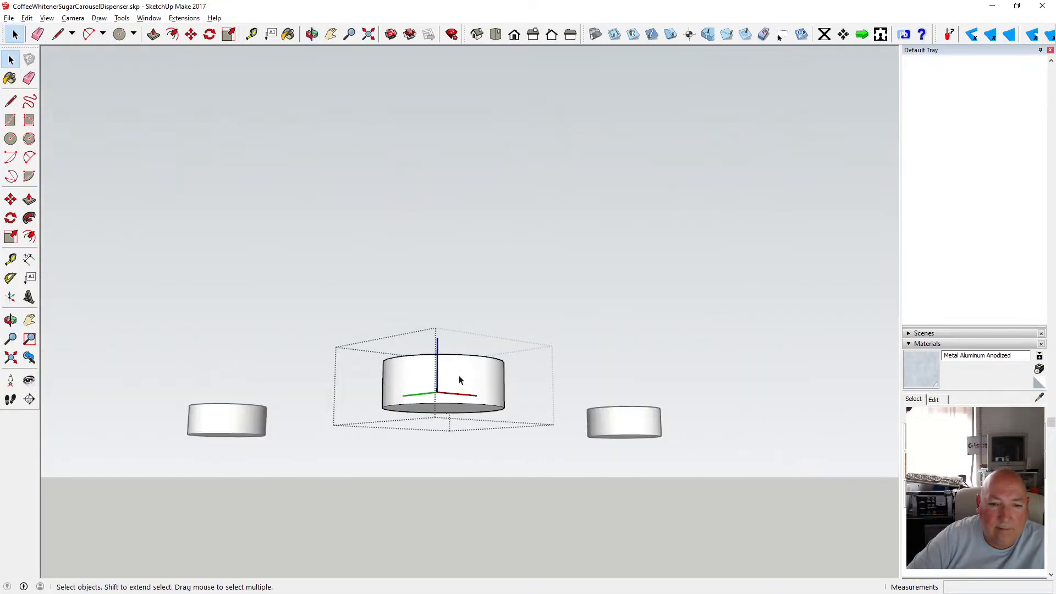
key(ctrl+a)
click(1021, 416)
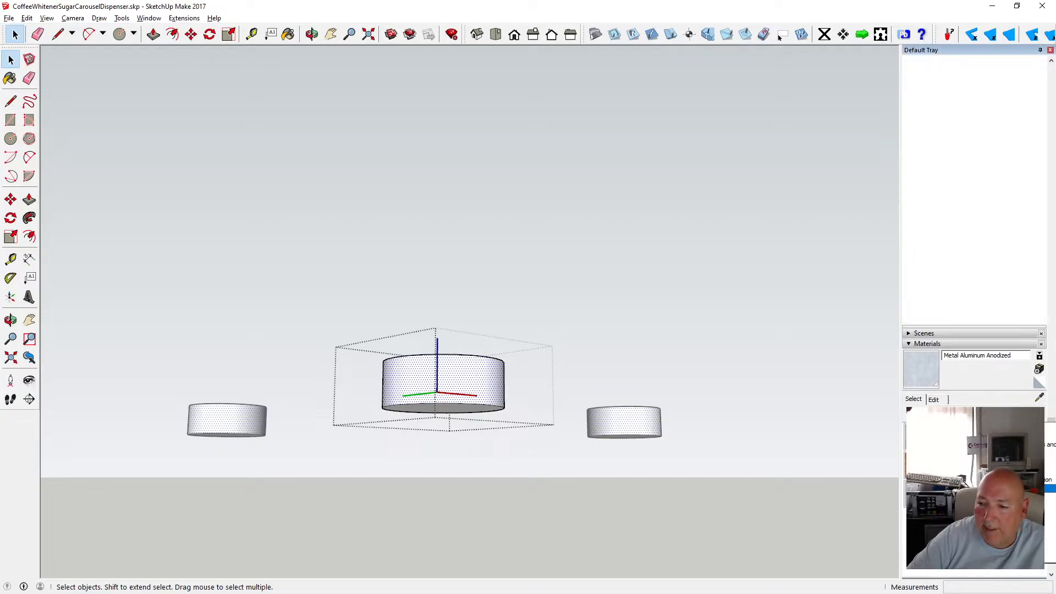
click(985, 524)
click(947, 438)
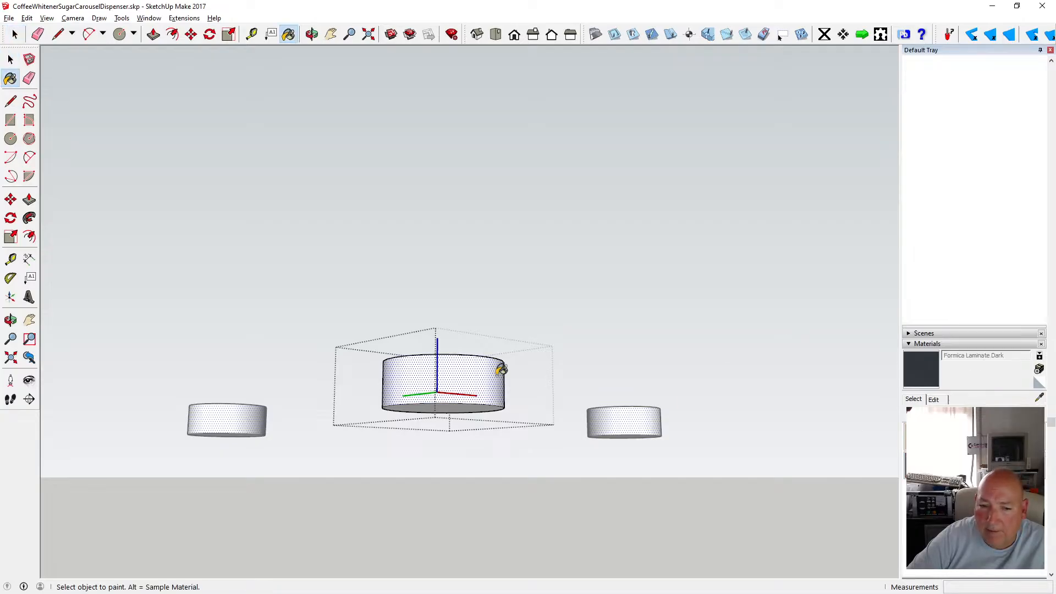
click(479, 378)
key(o)
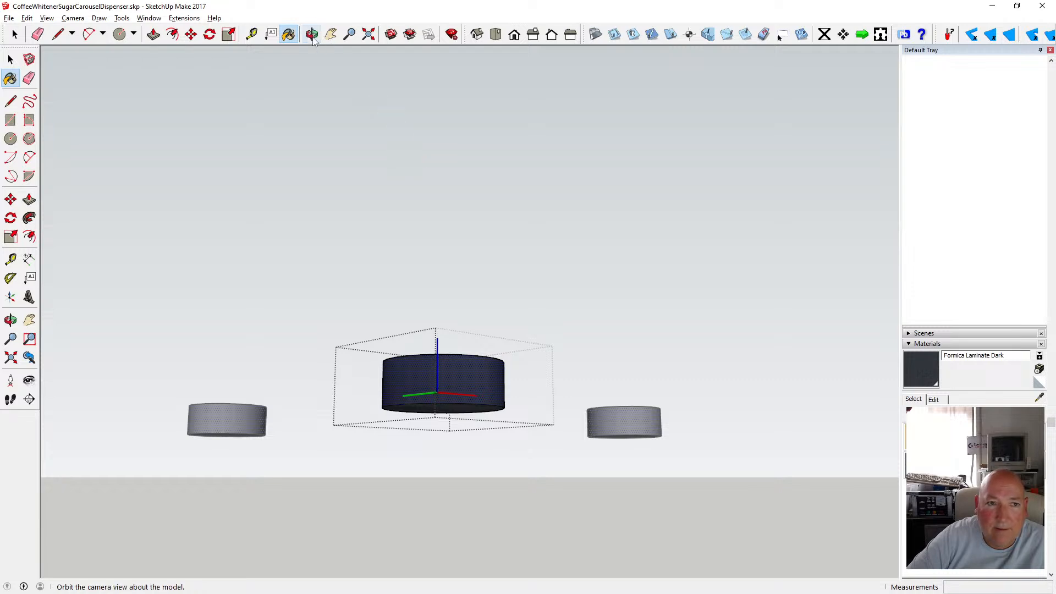
Paint the top face of the foot with Formica Laminate Dark and leave the foot component.
drag(366, 83, 348, 232)
key(b)
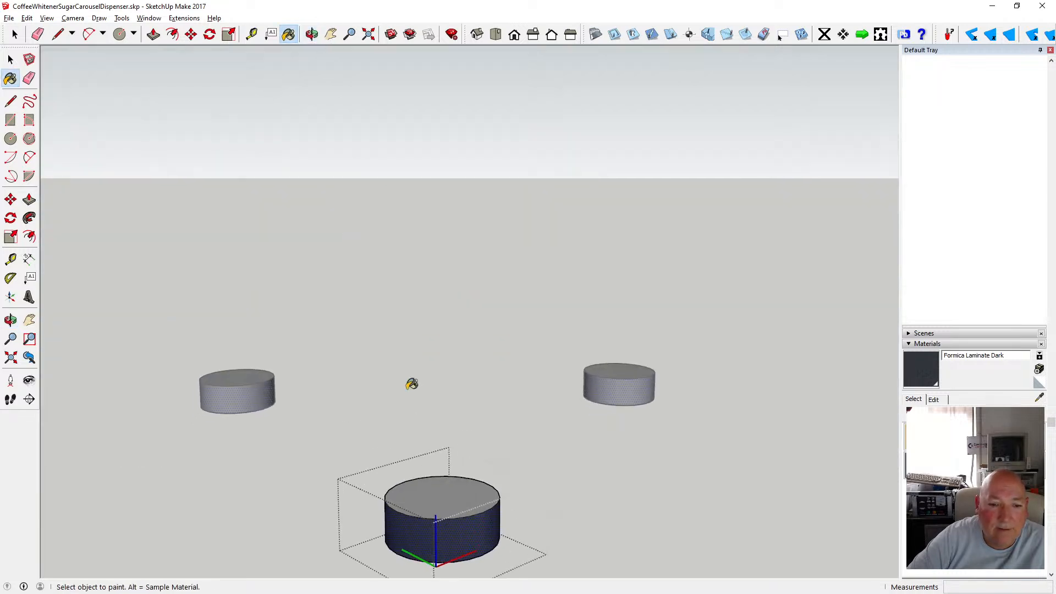
click(448, 480)
key(space)
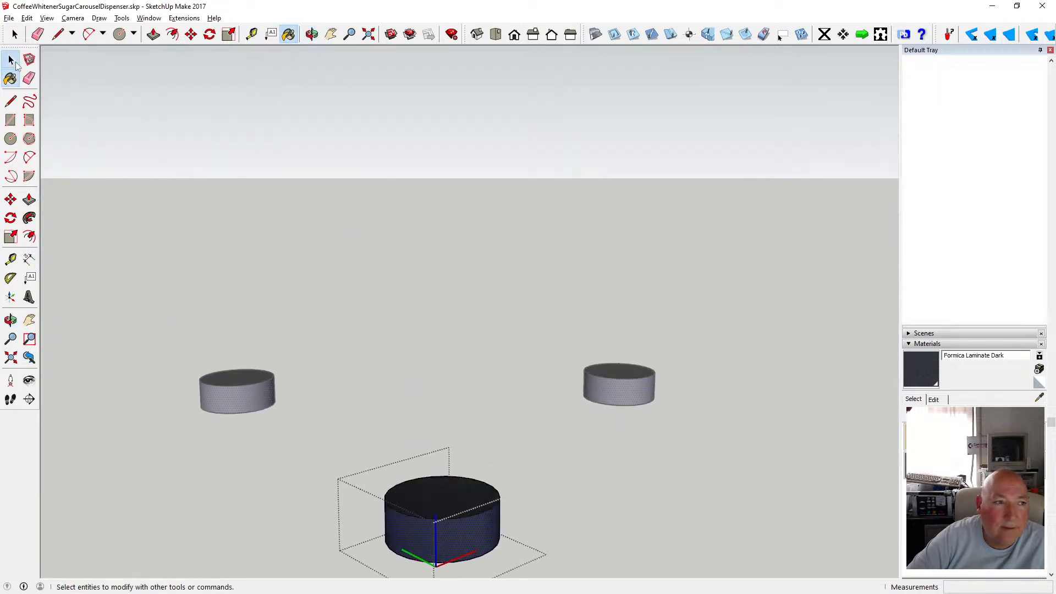
click(178, 189)
Examine the underside of the base plate, its feet and hub from several angles.
key(o)
mouse_move(432, 217)
mouse_down()
mouse_move(434, 172)
mouse_move(434, 274)
mouse_move(434, 230)
mouse_up()
key(space)
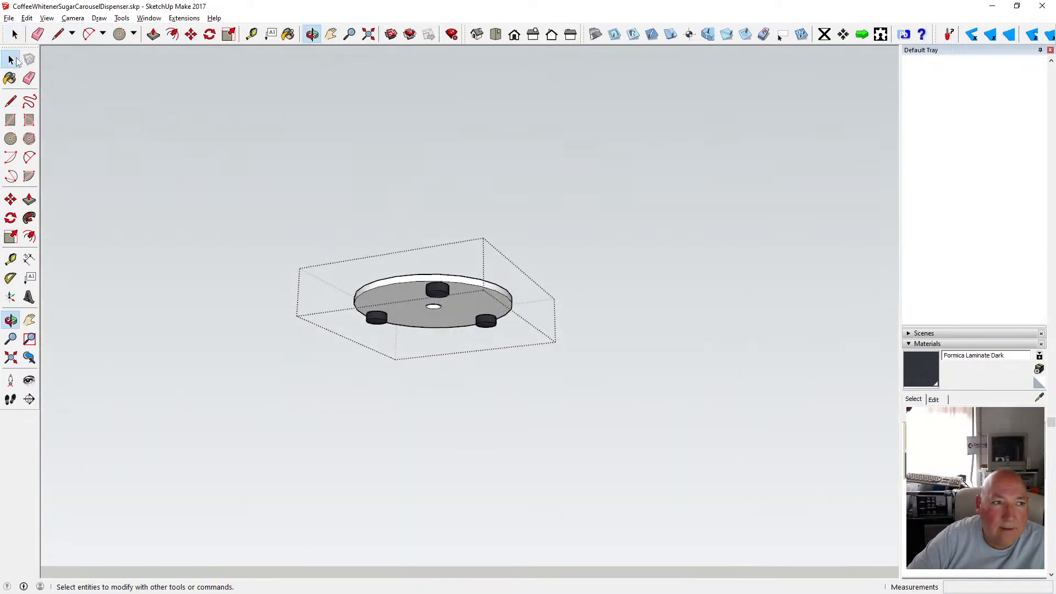
click(143, 140)
key(o)
drag(324, 68, 432, 322)
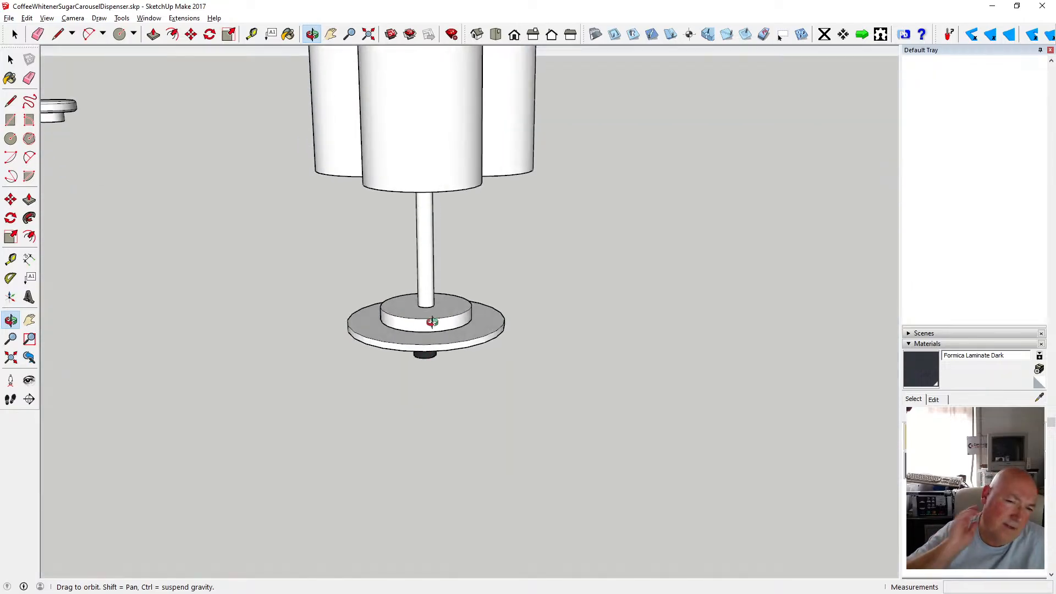
scroll(387, 336, up, 5)
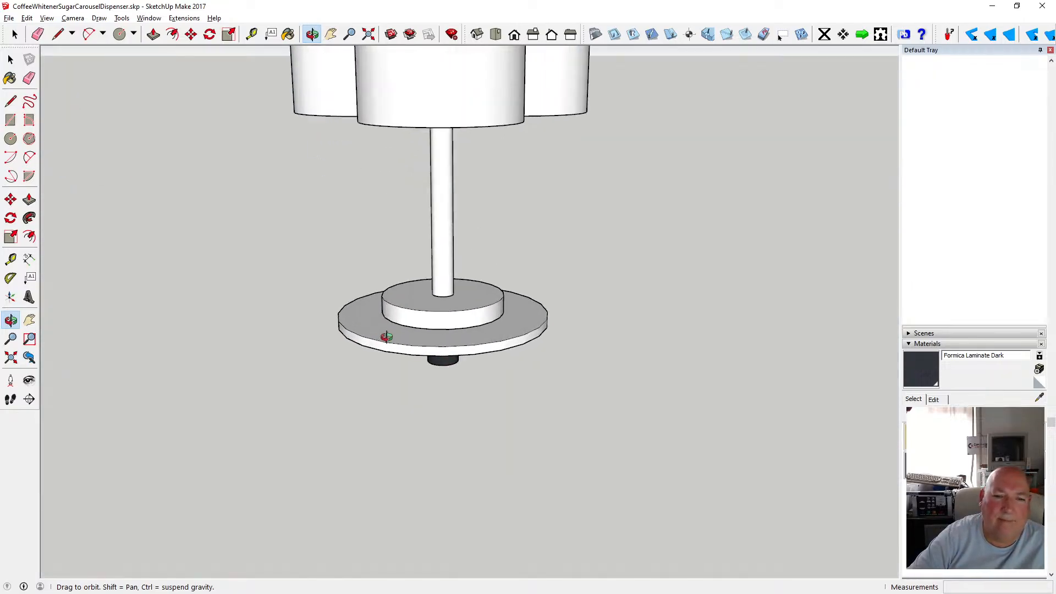
drag(446, 275, 463, 171)
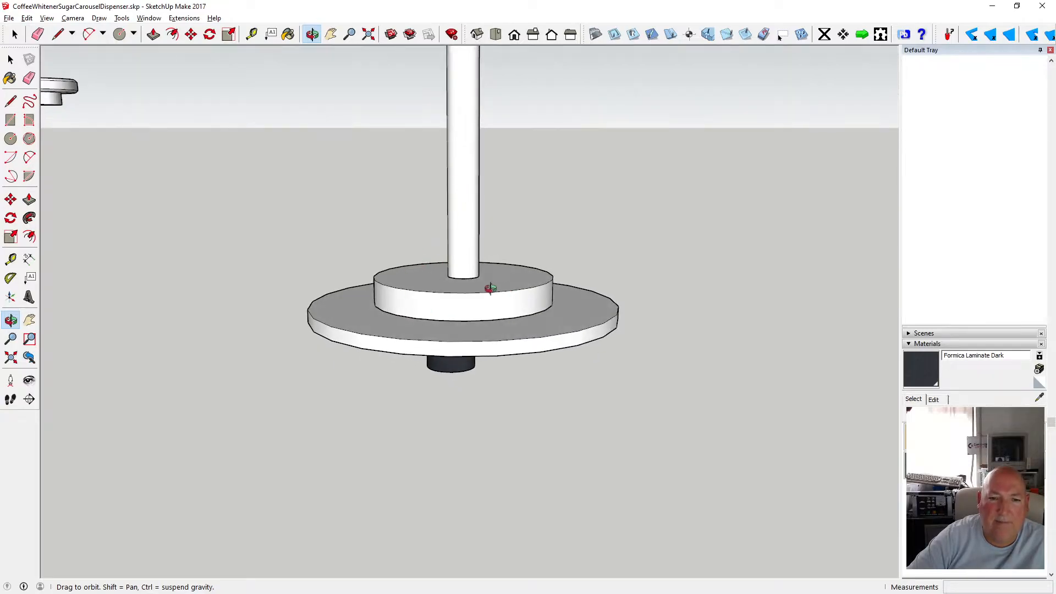
scroll(490, 288, up, 5)
drag(393, 306, 372, 236)
drag(434, 308, 403, 237)
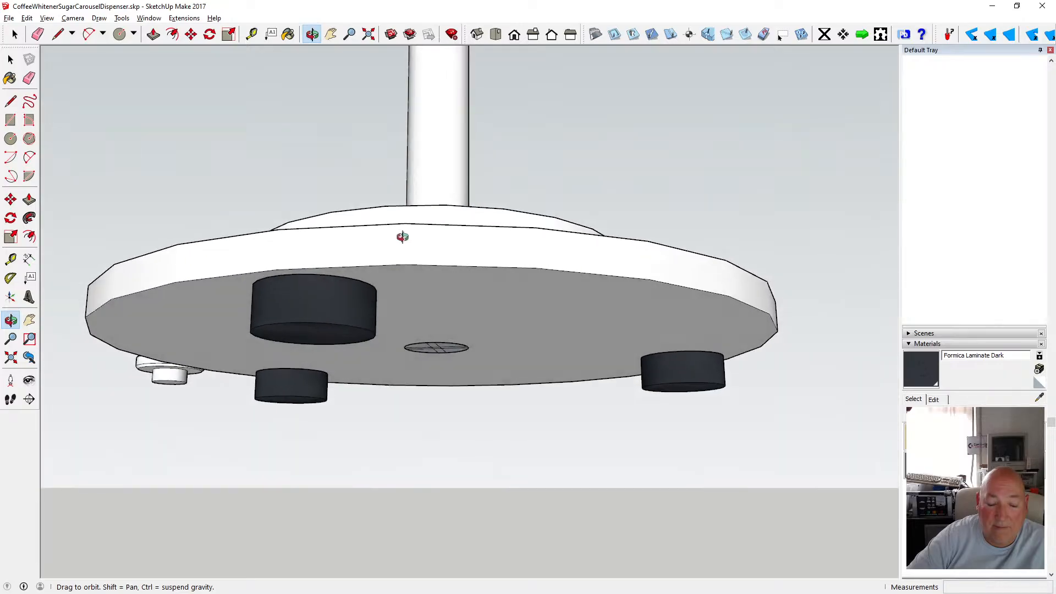
drag(457, 280, 455, 262)
scroll(439, 361, up, 2)
scroll(439, 361, up, 2)
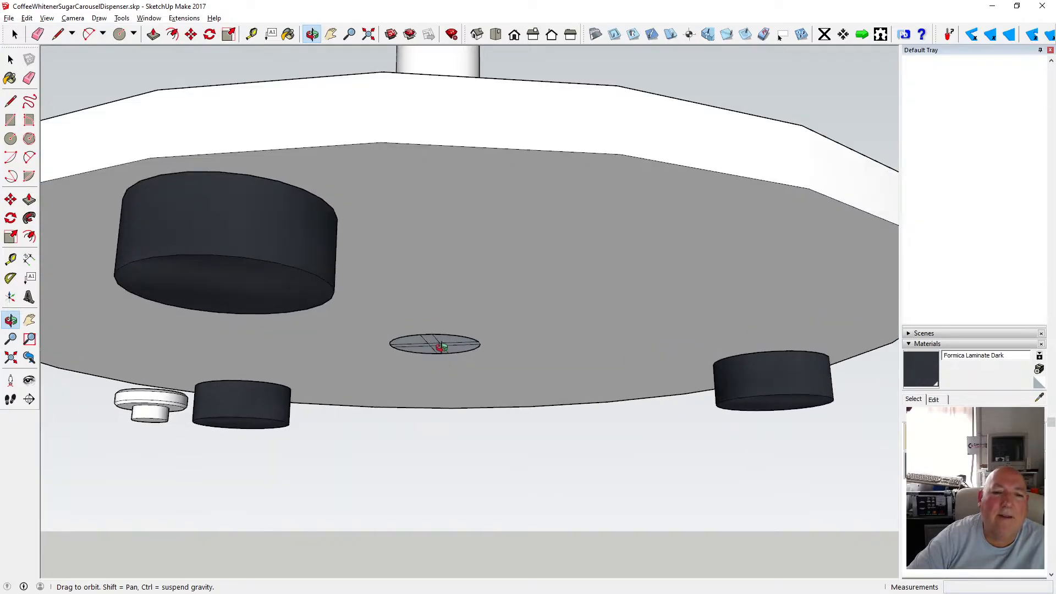
scroll(443, 346, up, 3)
drag(441, 361, 444, 330)
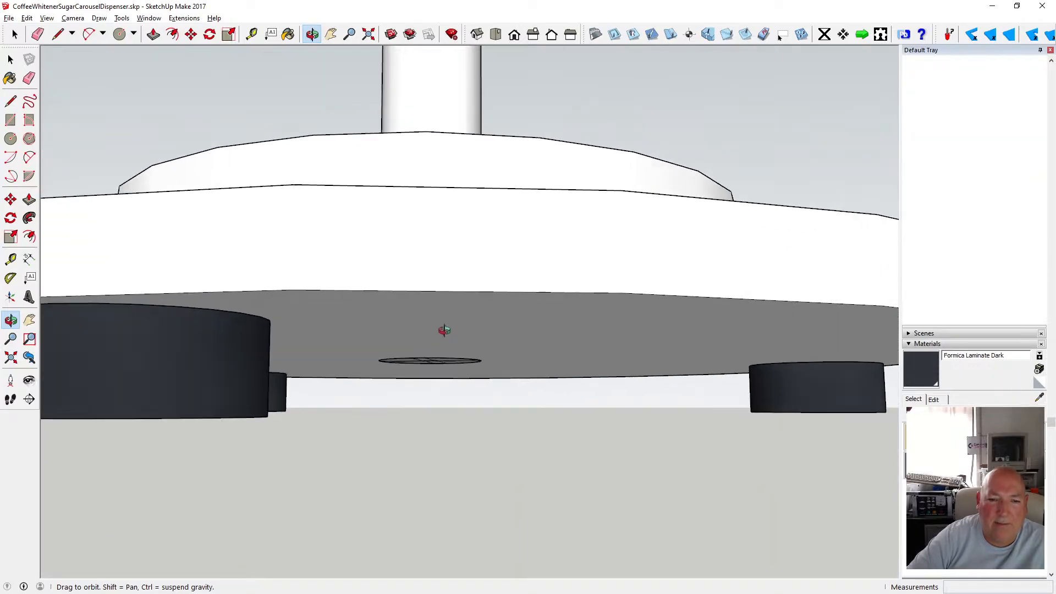
drag(419, 369, 429, 294)
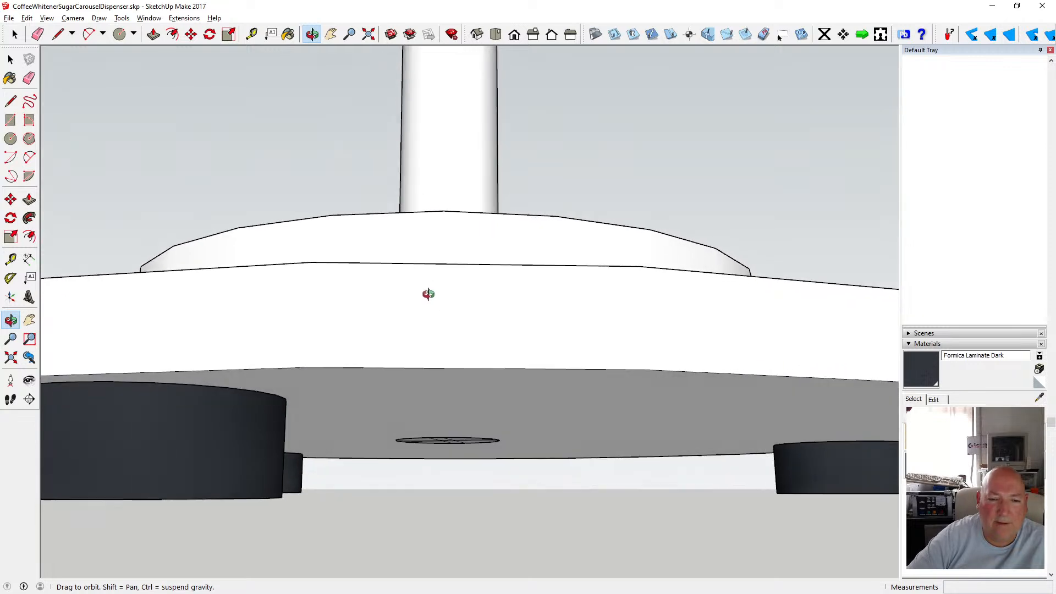
scroll(447, 417, down, 6)
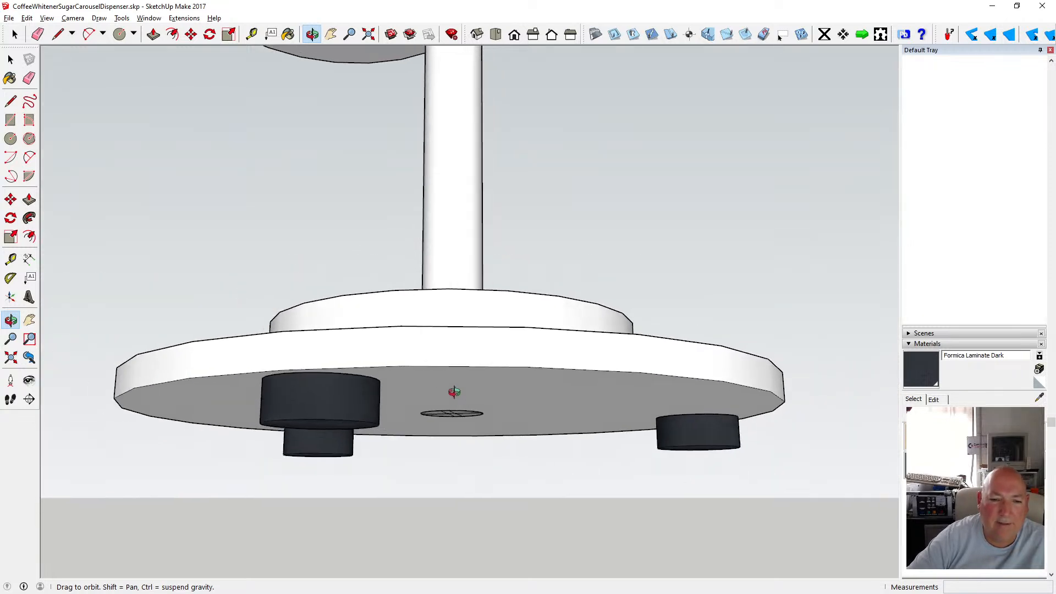
mouse_move(446, 419)
mouse_down()
mouse_move(460, 403)
mouse_move(452, 399)
mouse_up()
scroll(465, 406, up, 5)
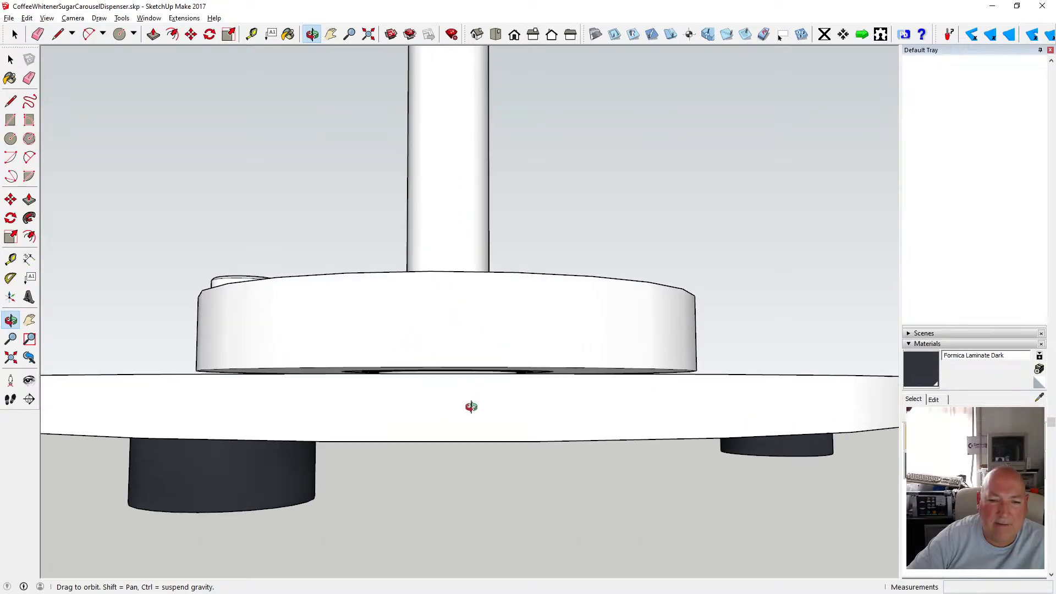
drag(444, 396, 469, 369)
scroll(421, 319, down, 4)
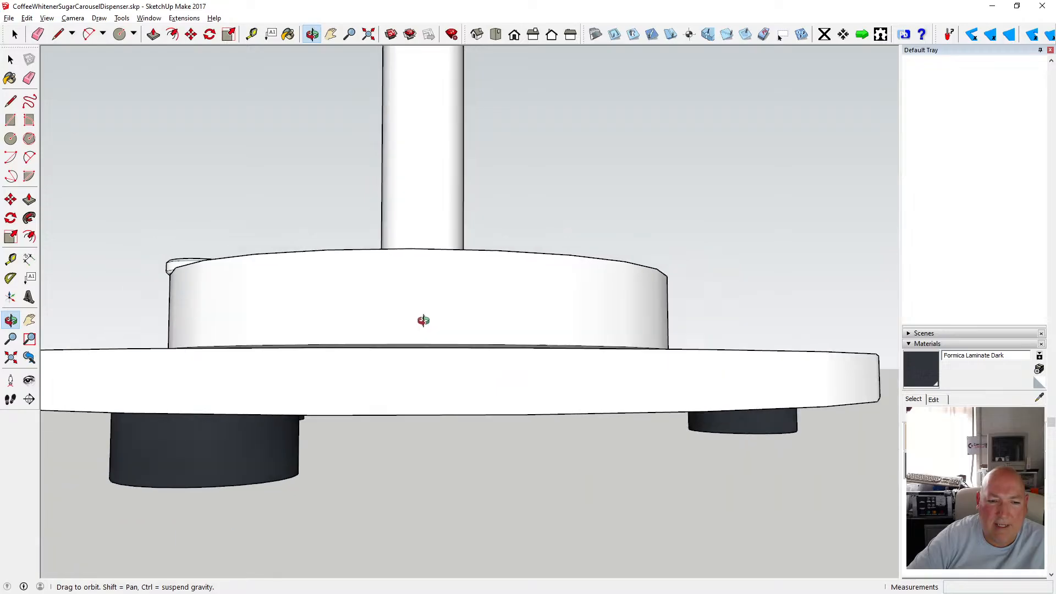
drag(422, 315, 400, 324)
drag(371, 399, 427, 361)
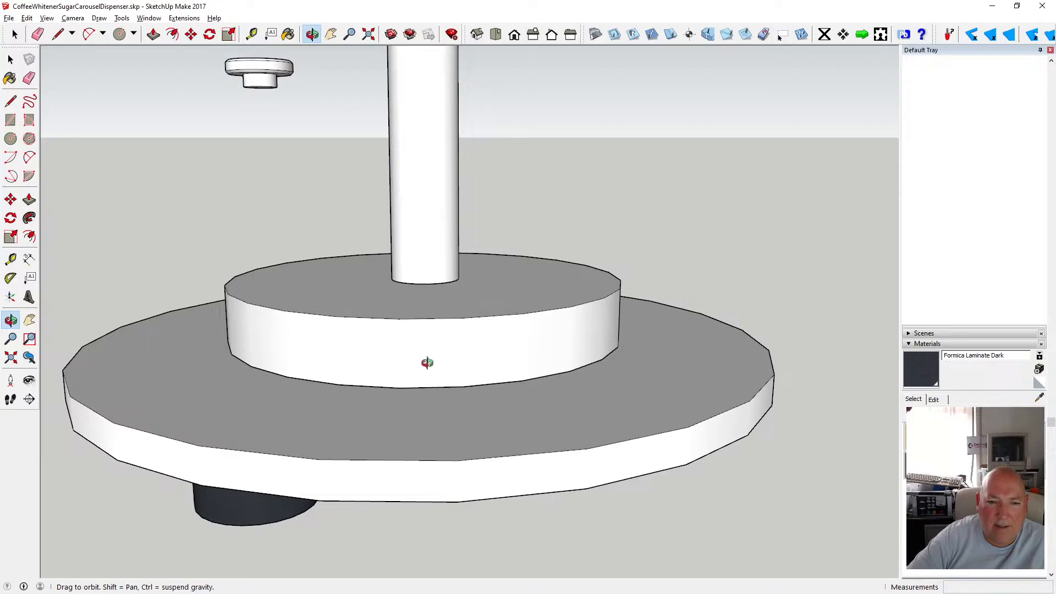
scroll(429, 358, up, 3)
scroll(430, 367, down, 8)
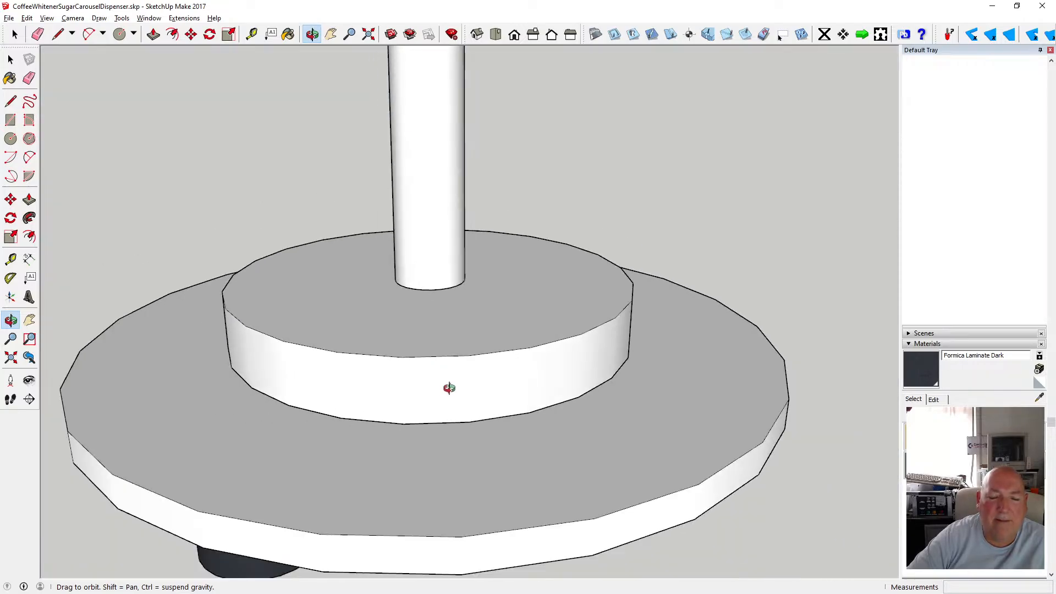
drag(456, 357, 451, 355)
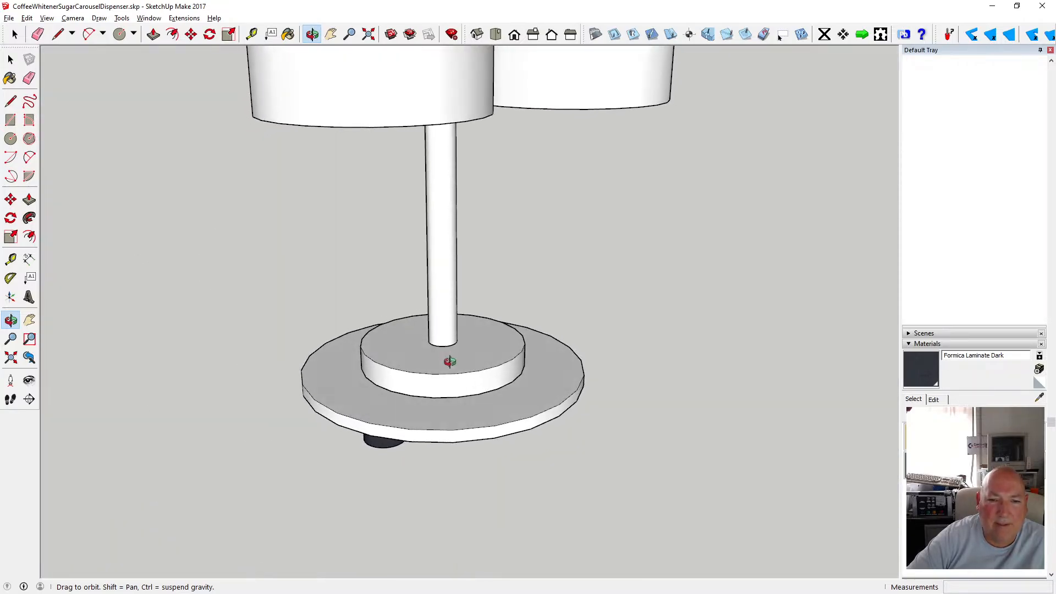
scroll(453, 345, up, 2)
scroll(431, 339, down, 4)
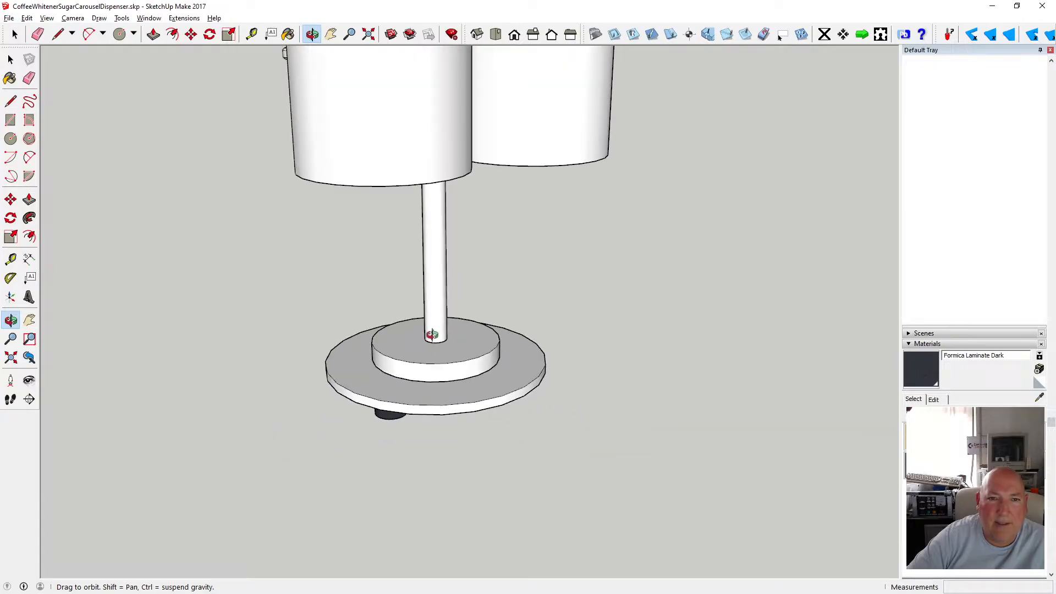
key(space)
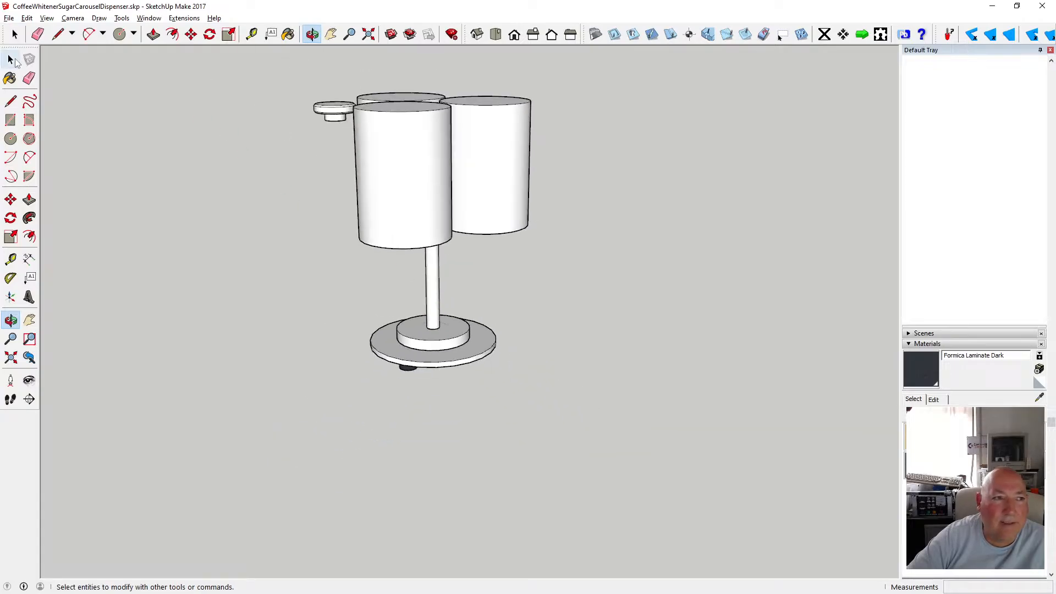
Move the selected base assembly 20 mm along the blue axis.
drag(421, 342, 516, 395)
key(m)
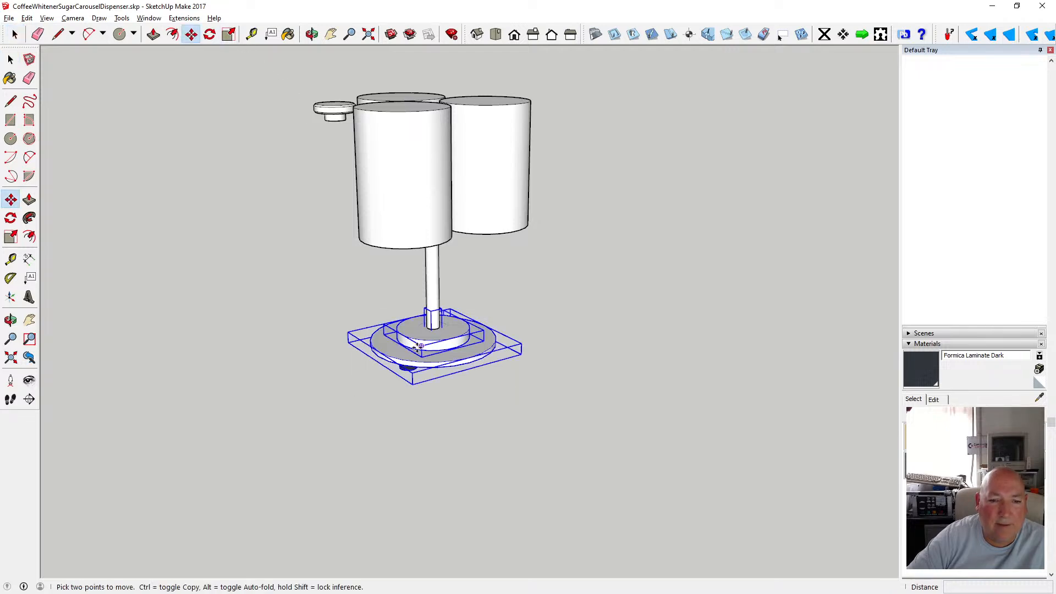
click(418, 345)
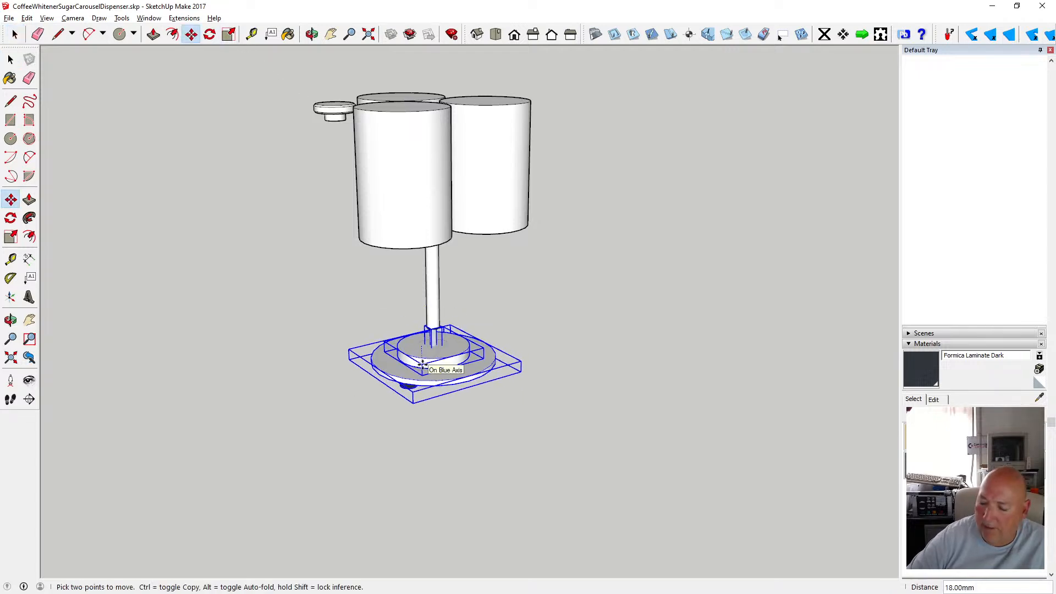
text(20)
key(Return)
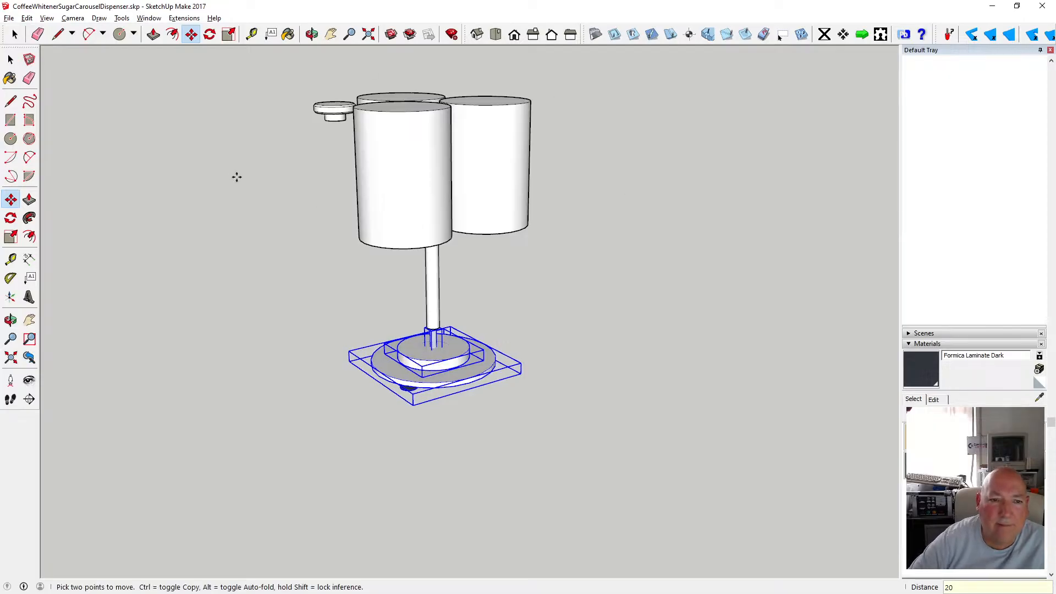
click(10, 60)
click(246, 244)
Open the hub on the base plate and draw a 6 mm radius circle at the centre of its top face.
click(312, 34)
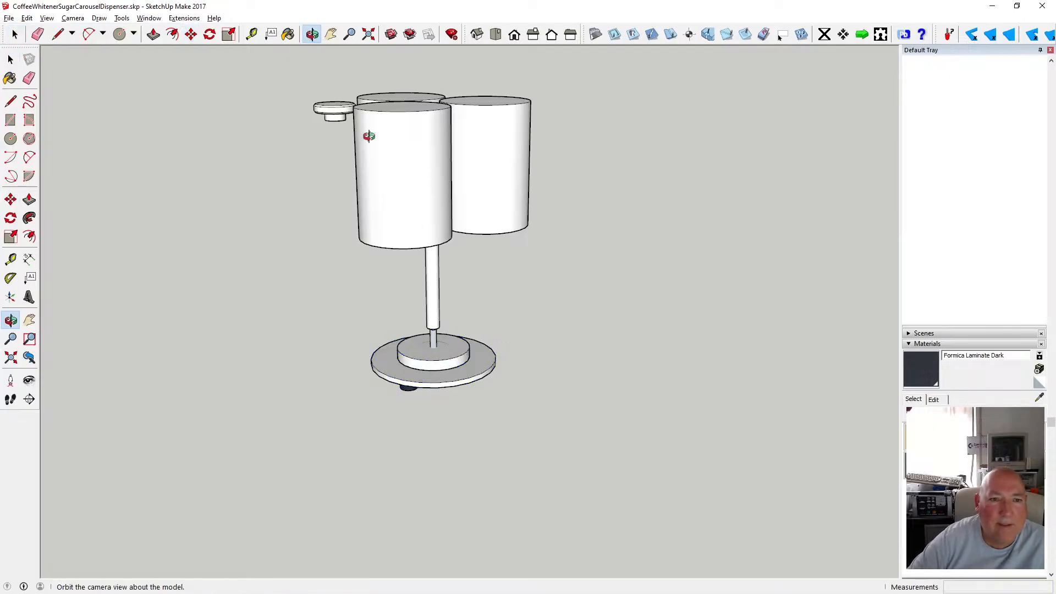
scroll(426, 331, up, 10)
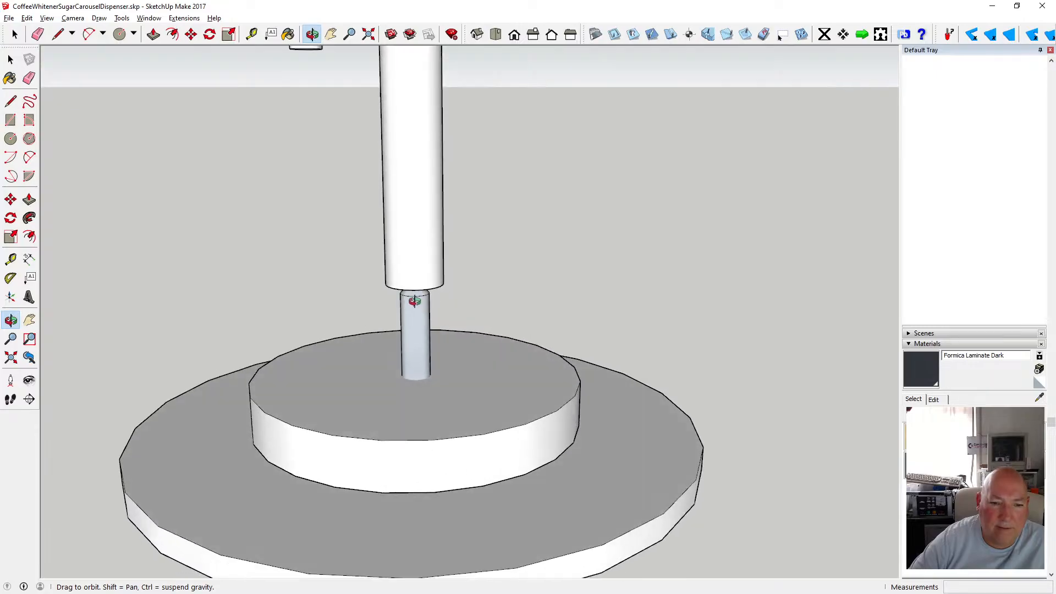
drag(415, 300, 394, 417)
scroll(462, 391, down, 5)
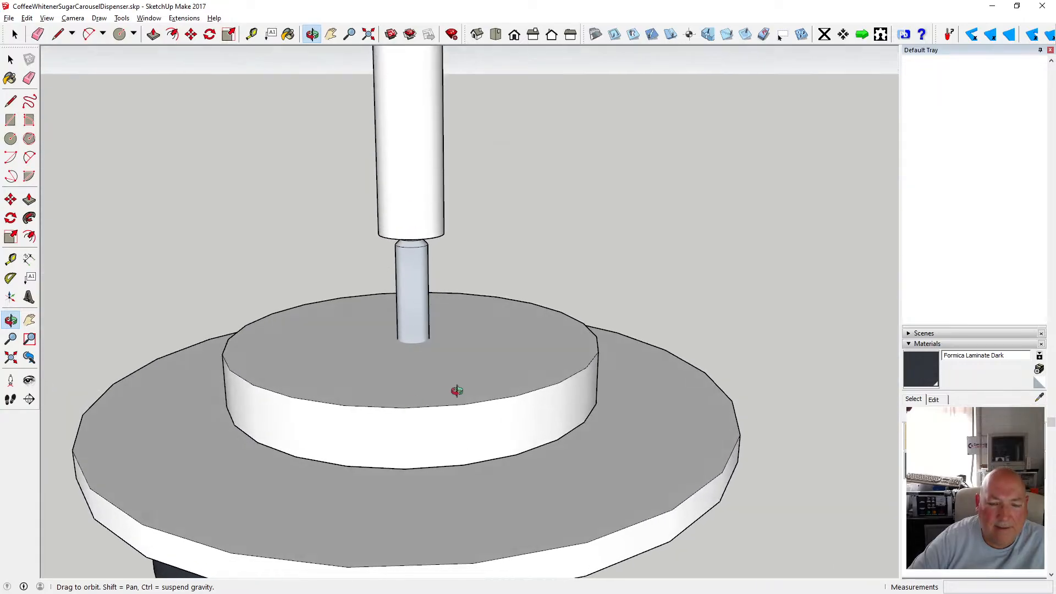
drag(429, 368, 422, 366)
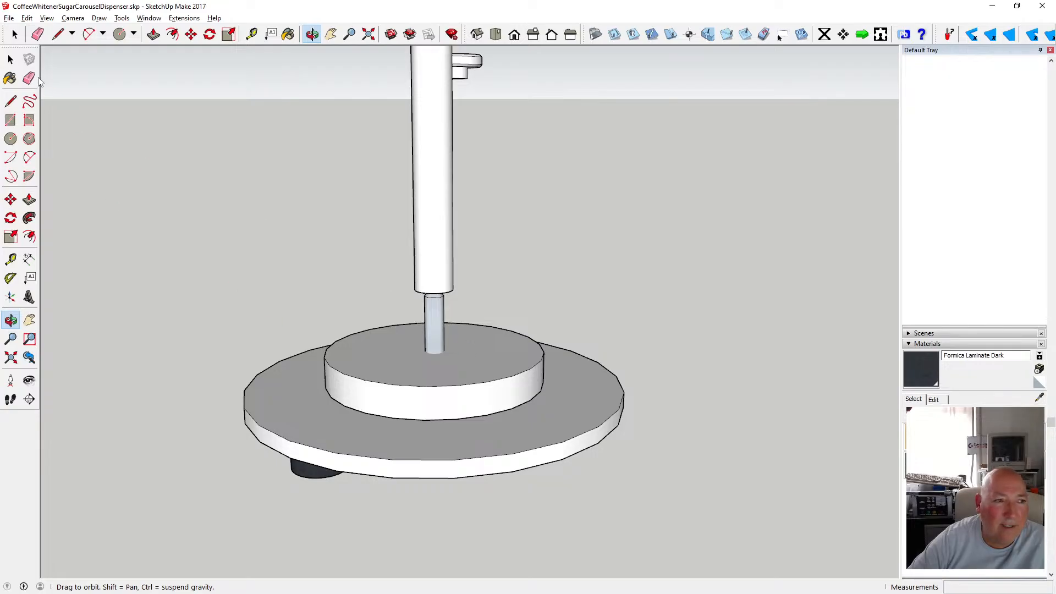
click(10, 59)
double_click(410, 359)
scroll(403, 348, up, 2)
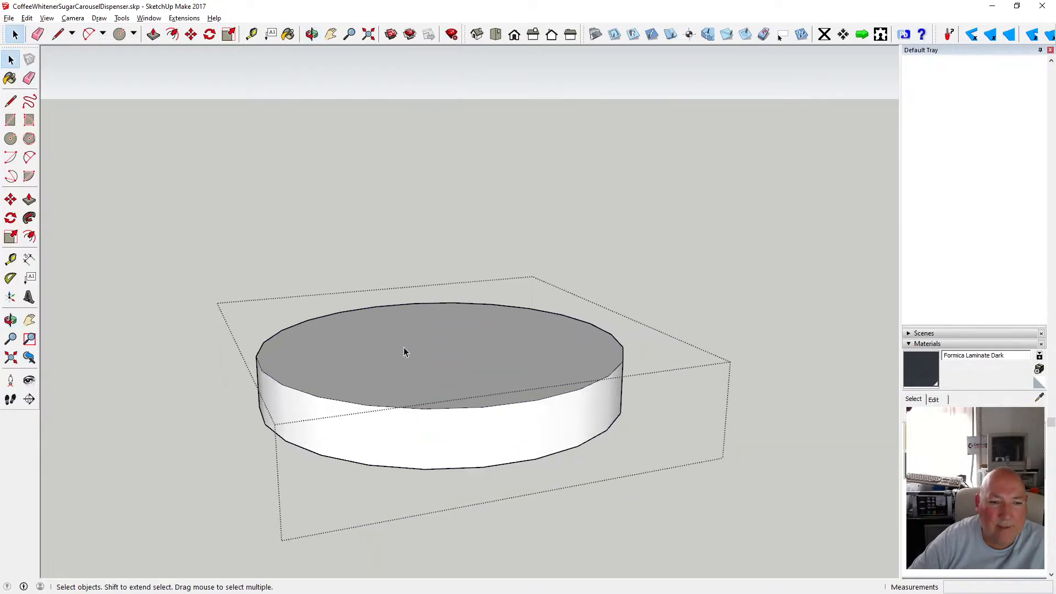
key(c)
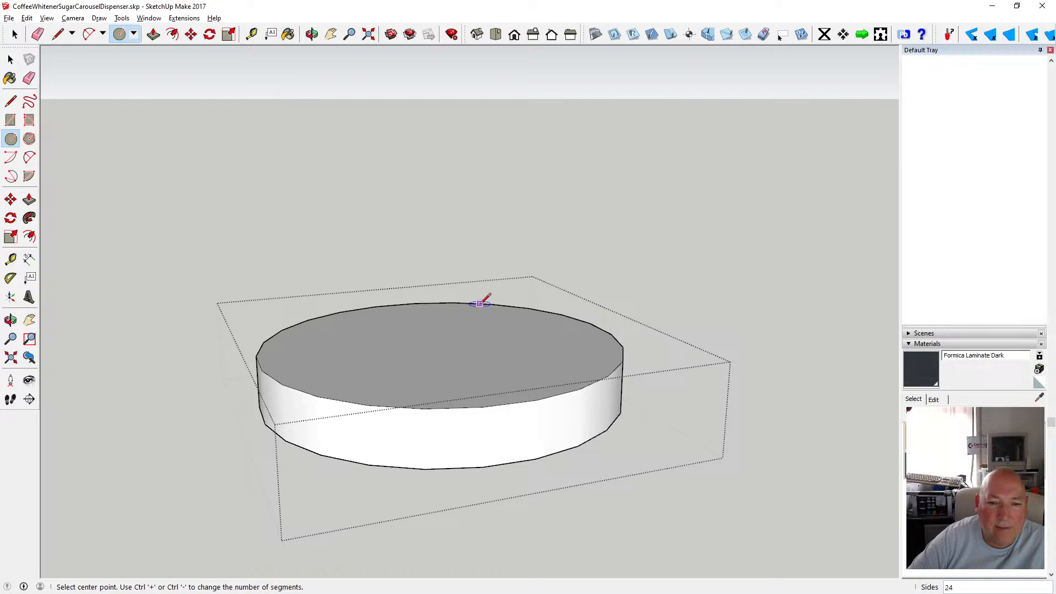
click(441, 344)
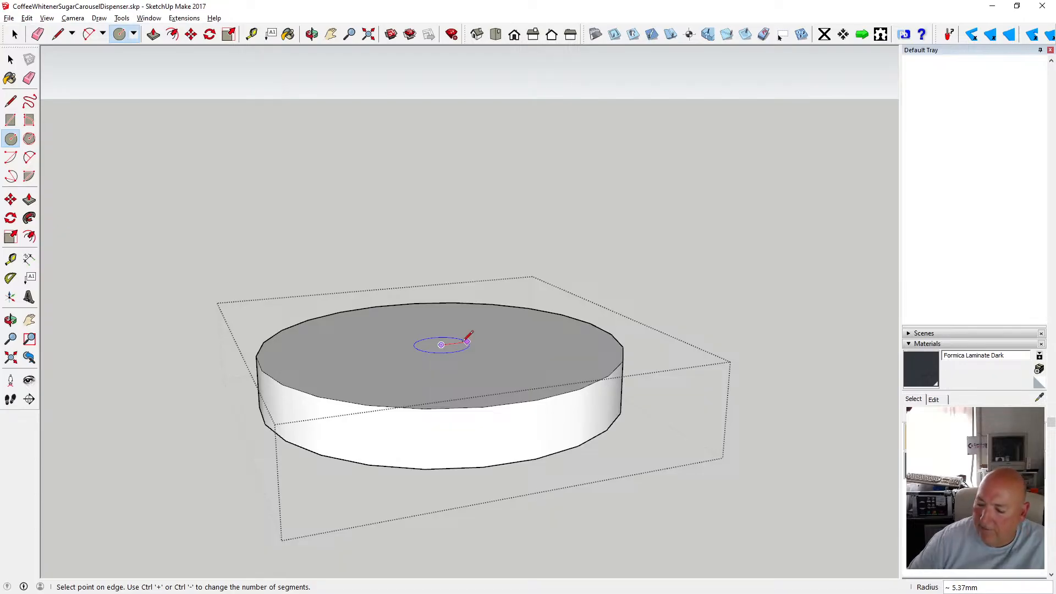
text(6)
key(Return)
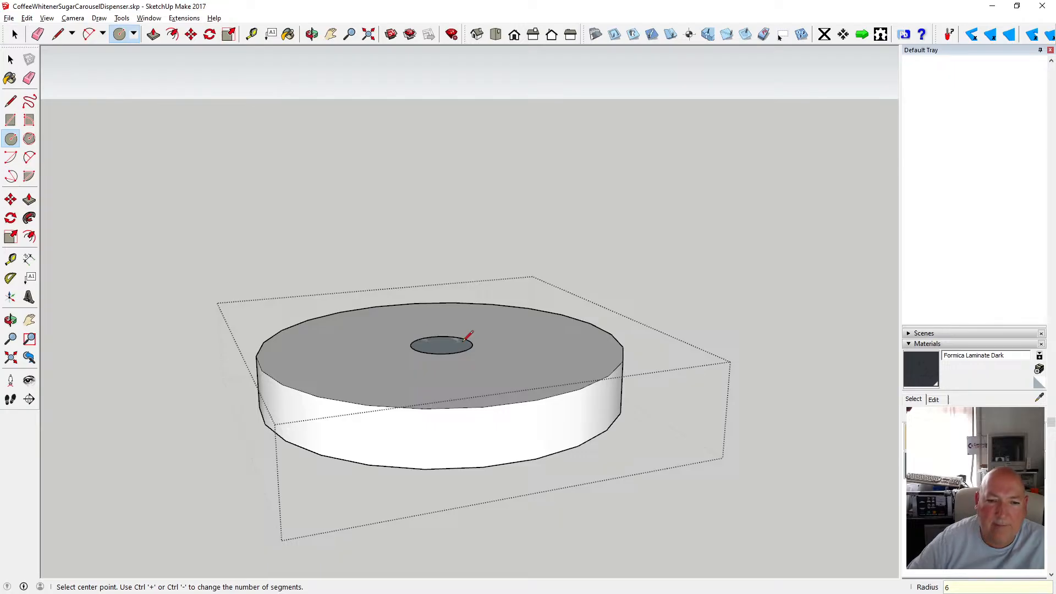
Push the circle 5 mm down into the hub to make a socket hole.
click(152, 34)
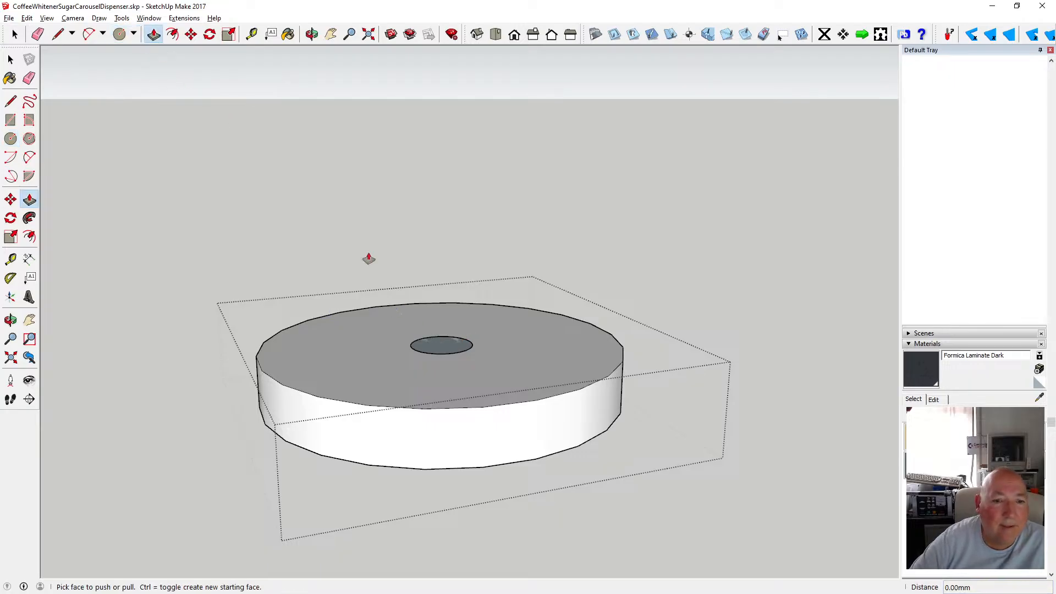
click(435, 351)
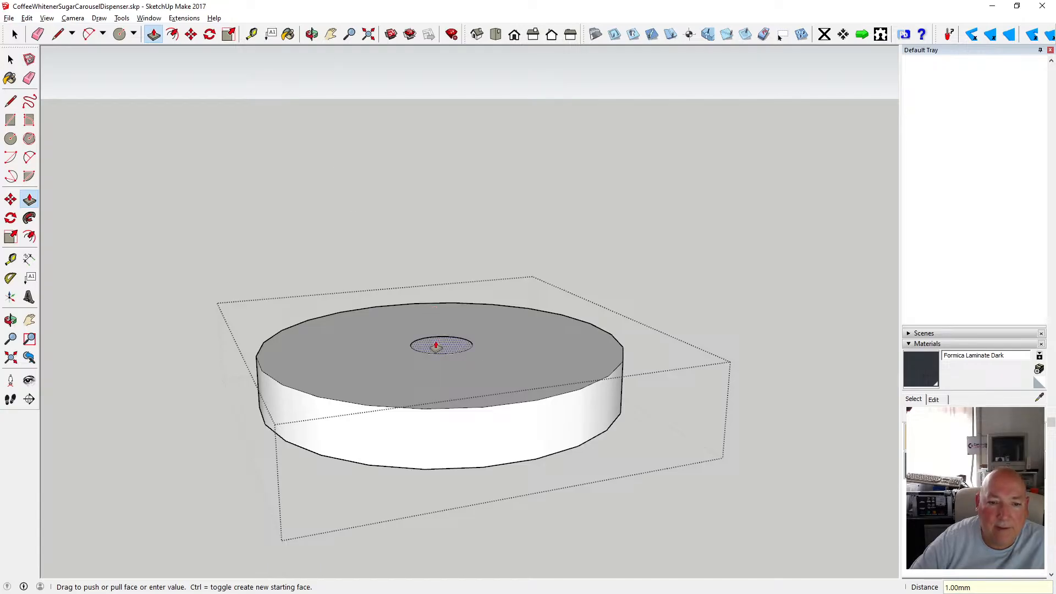
text(-2)
key(Return)
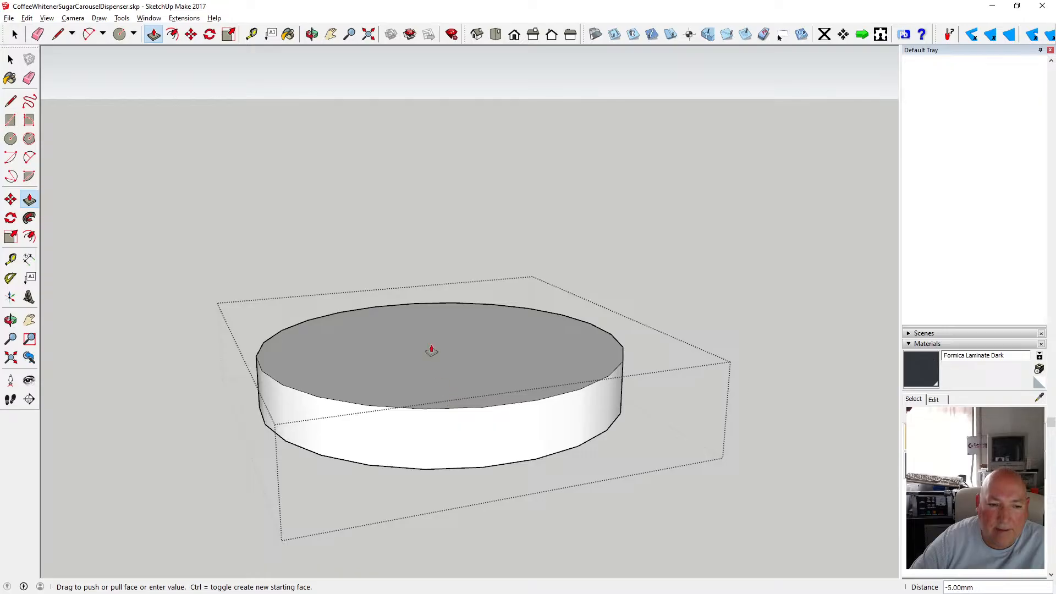
key(space)
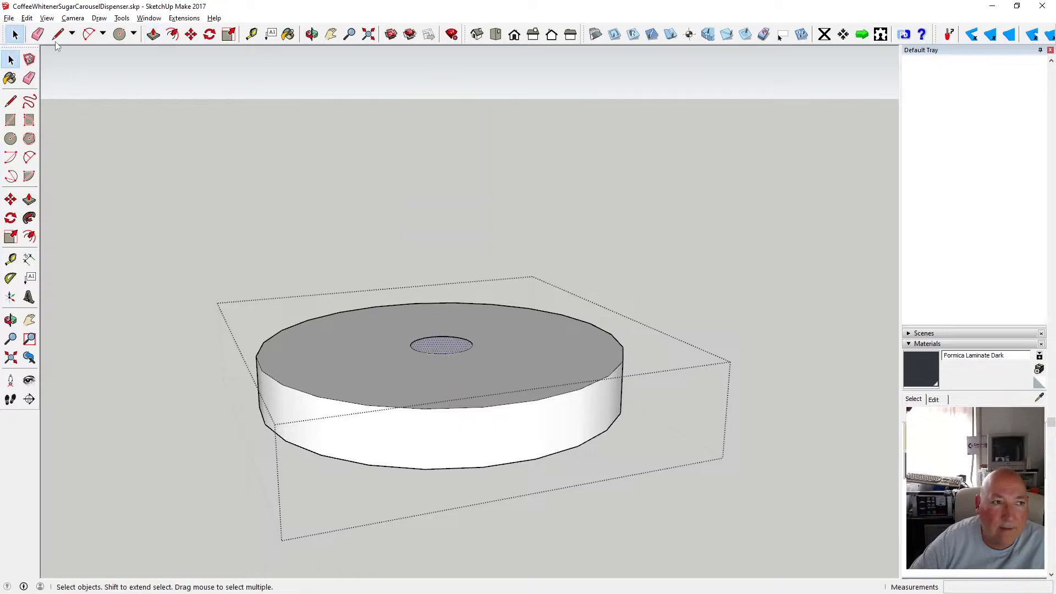
Switch the face style to X-ray to inspect the new hole inside the hub.
click(46, 18)
mouse_move(99, 163)
click(158, 163)
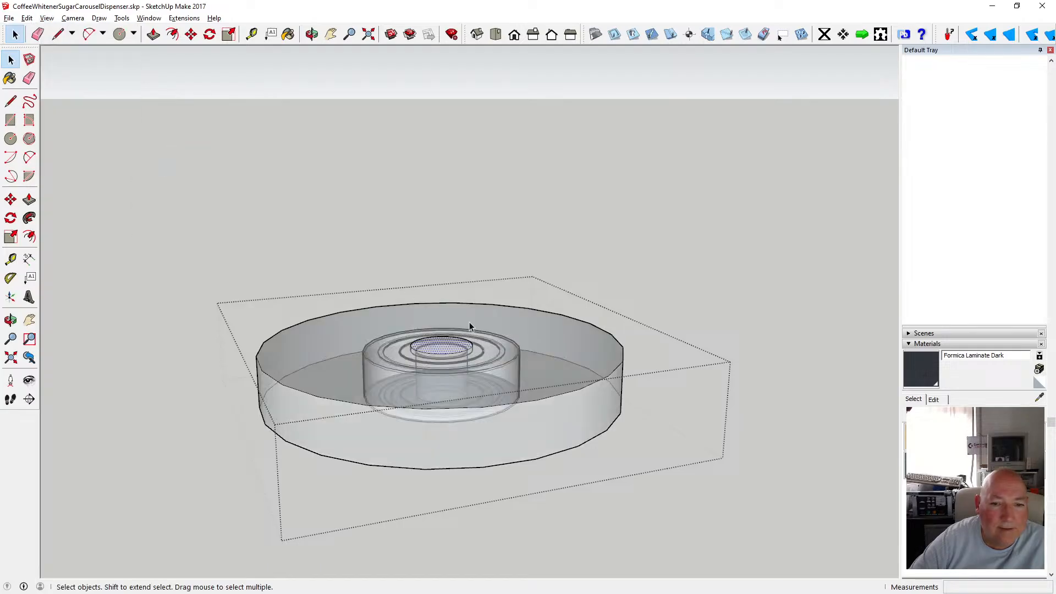
scroll(451, 352, up, 5)
scroll(451, 355, up, 1)
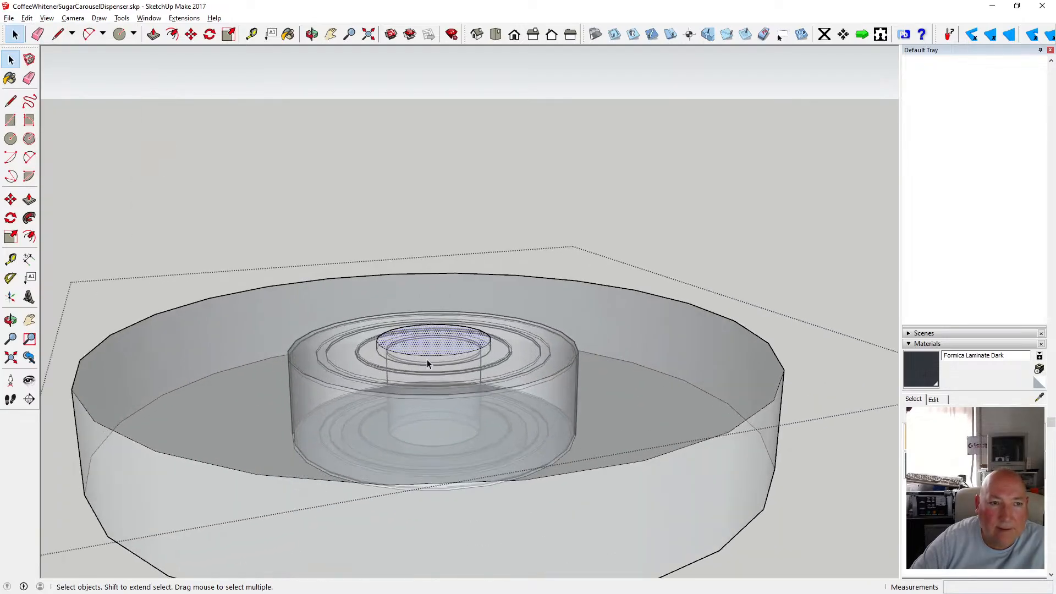
Measure the distance from the edge of the socket hole to the hub's inner ring.
key(o)
drag(401, 330, 316, 112)
click(253, 38)
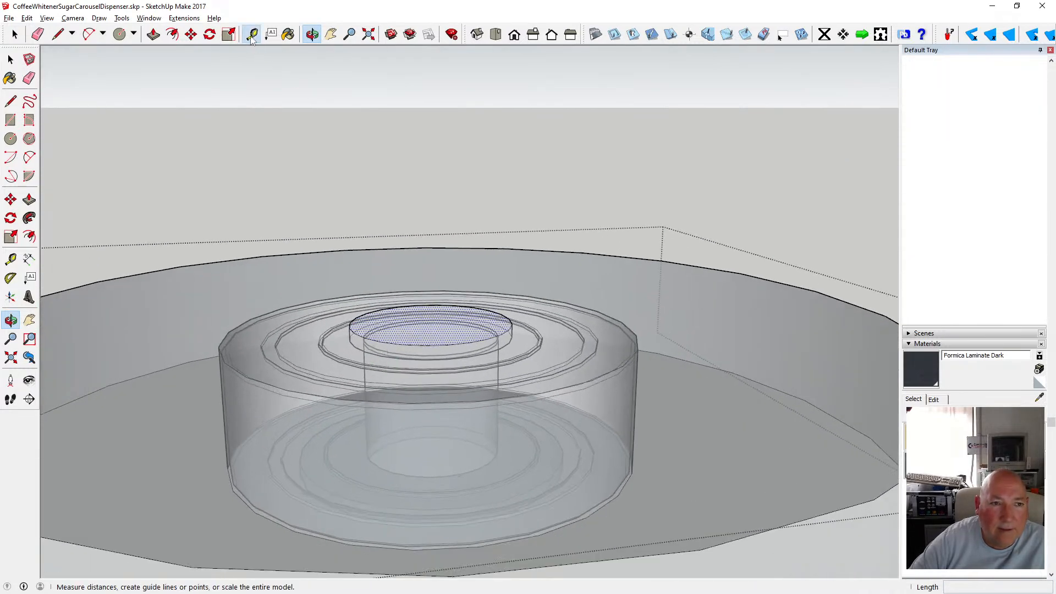
click(354, 347)
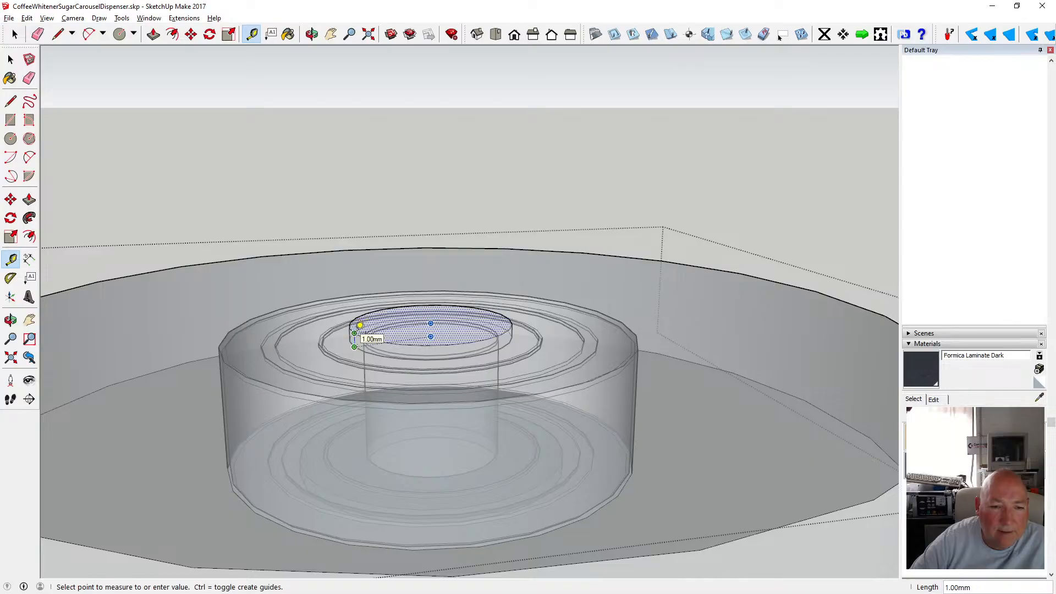
click(11, 59)
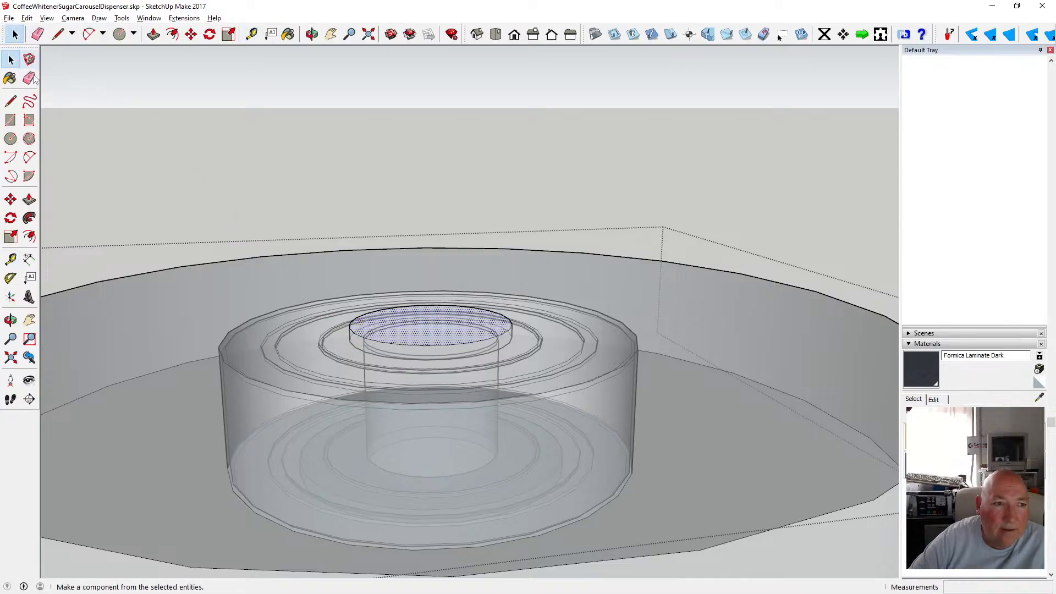
Push the socket hole's face -2 mm, then 1 mm, and undo the last push.
click(153, 36)
click(407, 333)
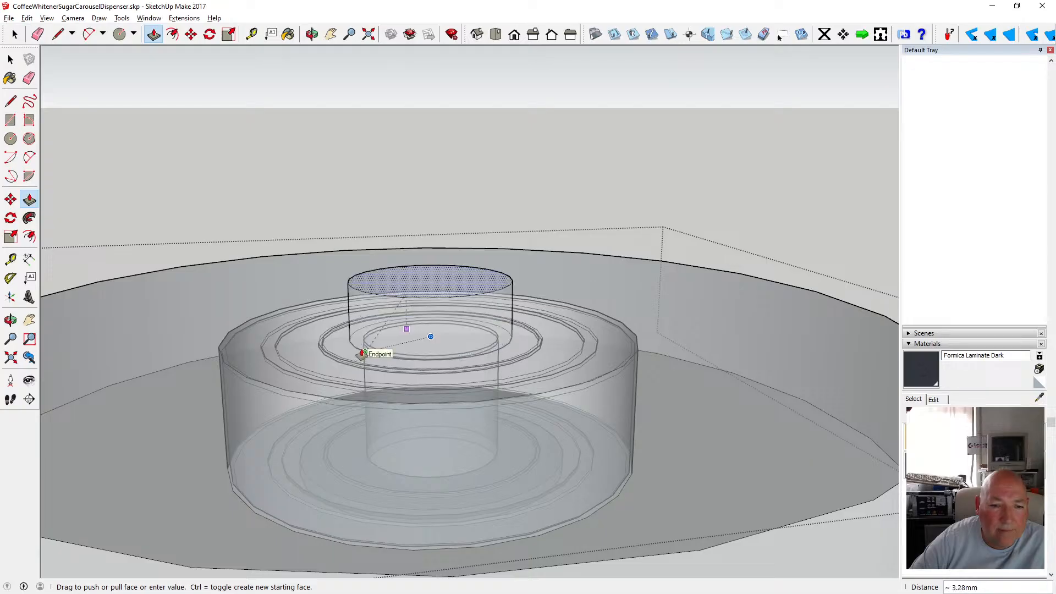
text(-2)
key(Return)
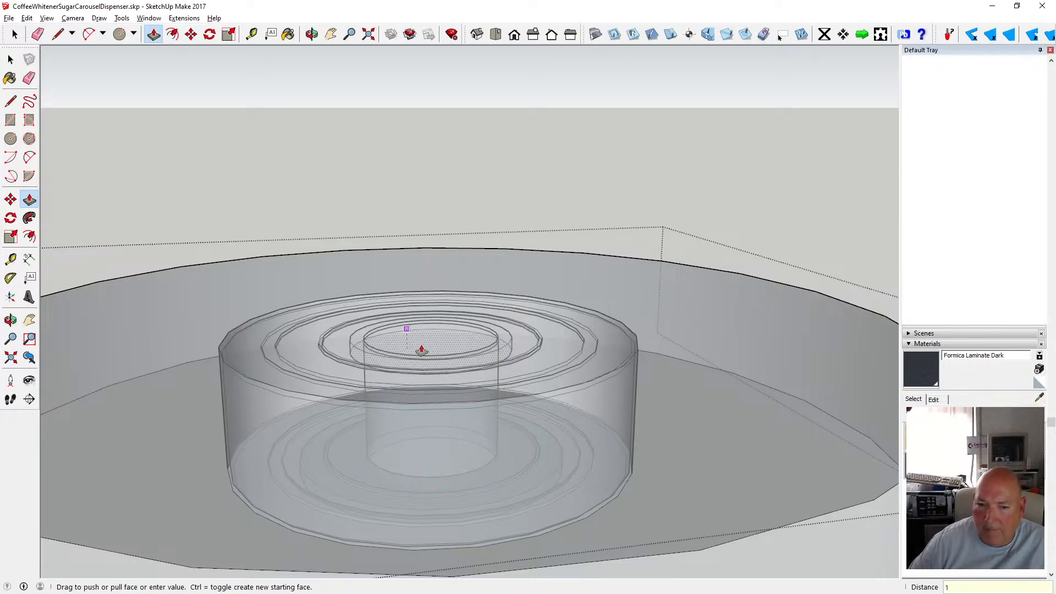
text(1)
key(Return)
key(space)
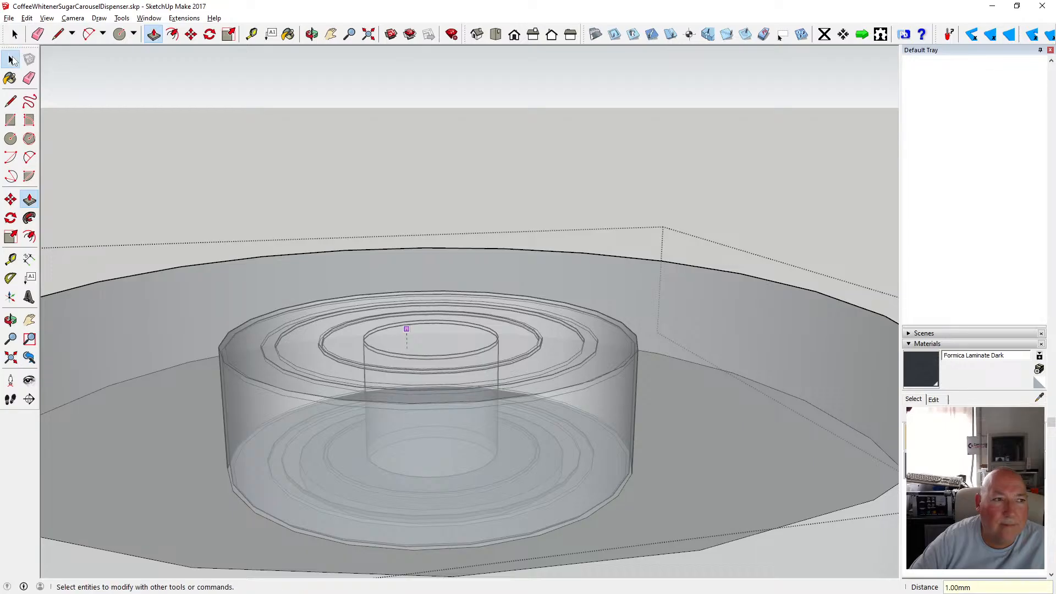
key(ctrl+z)
Switch the face style back from X-ray to shaded.
click(46, 18)
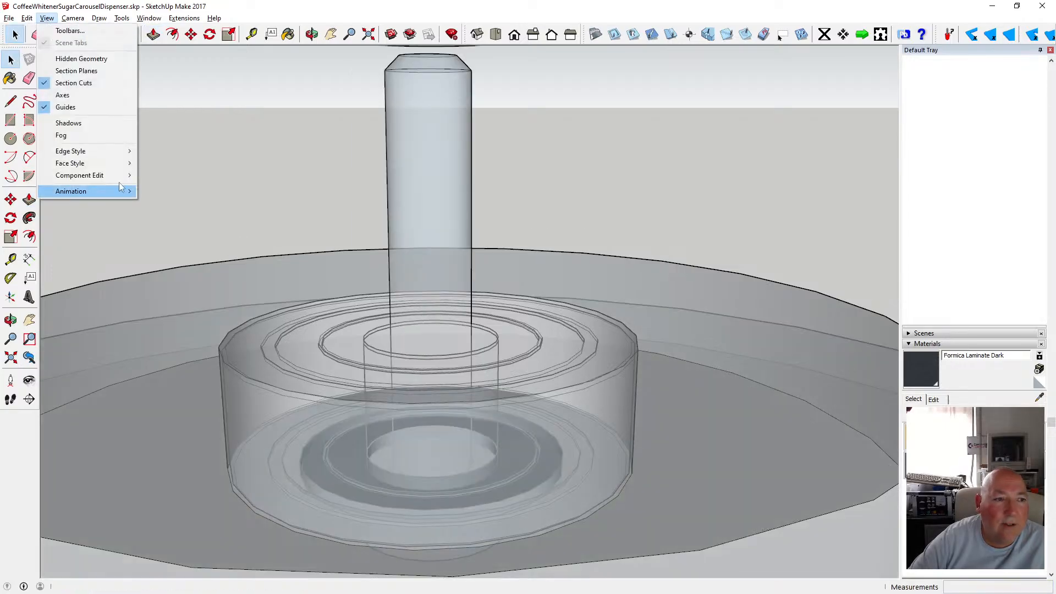
mouse_move(110, 162)
click(161, 164)
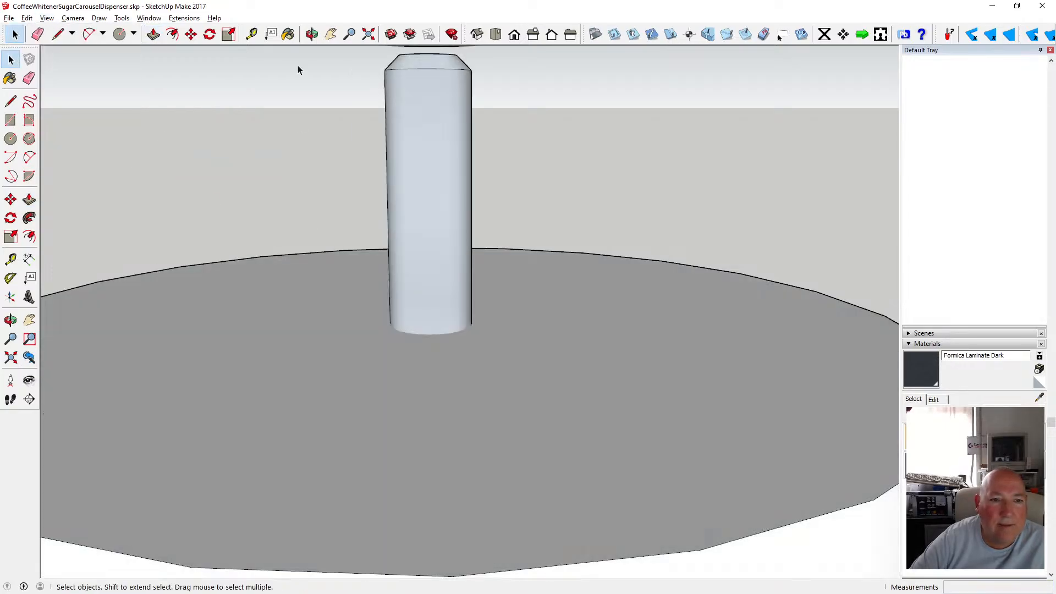
Open the hub component and draw a 6 mm radius circle at the centre of its top face.
key(o)
drag(298, 70, 50, 88)
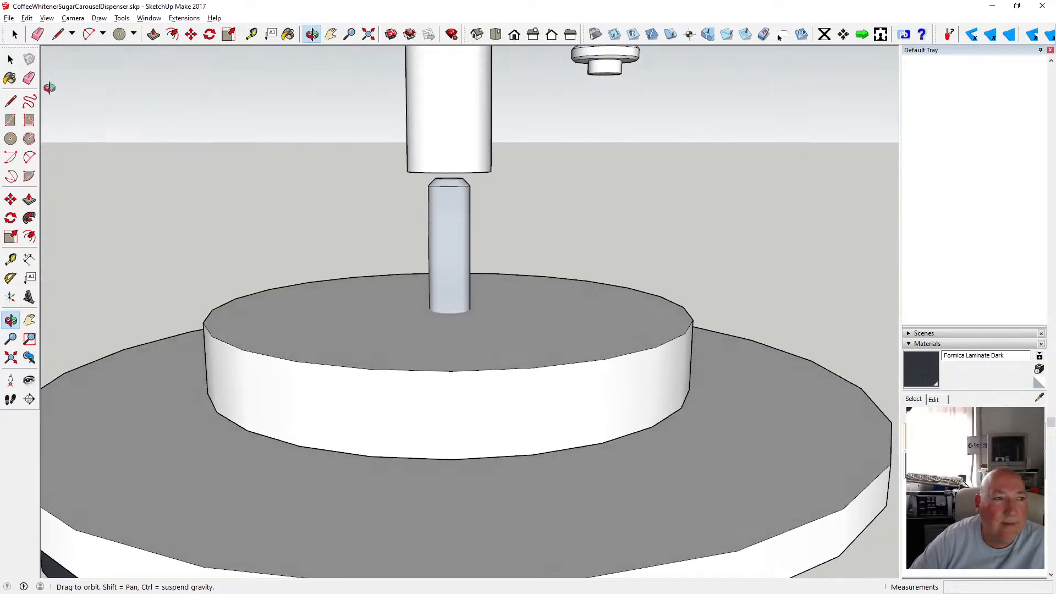
key(space)
double_click(370, 291)
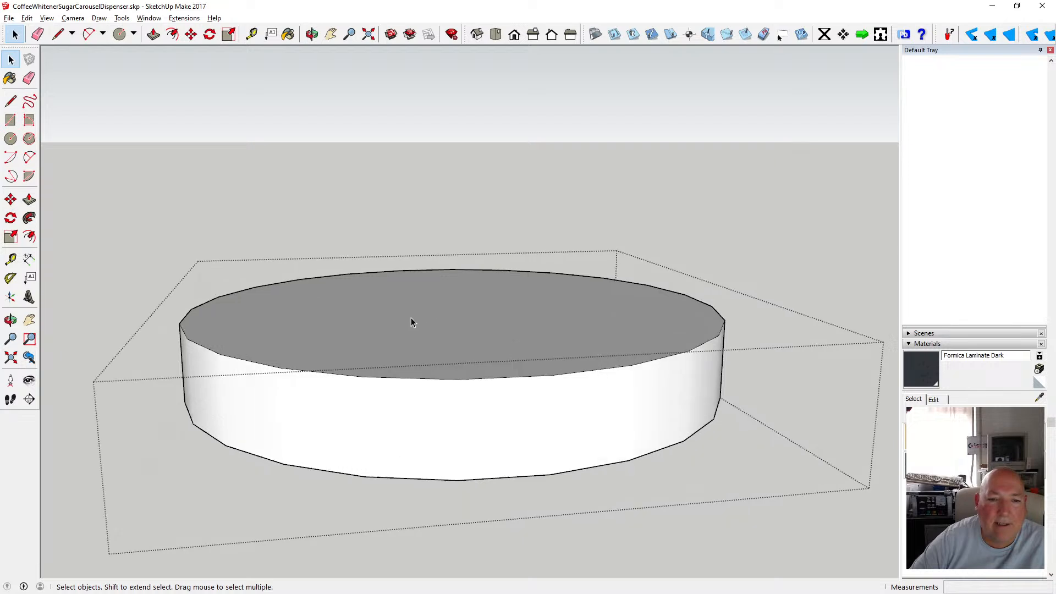
scroll(413, 319, up, 2)
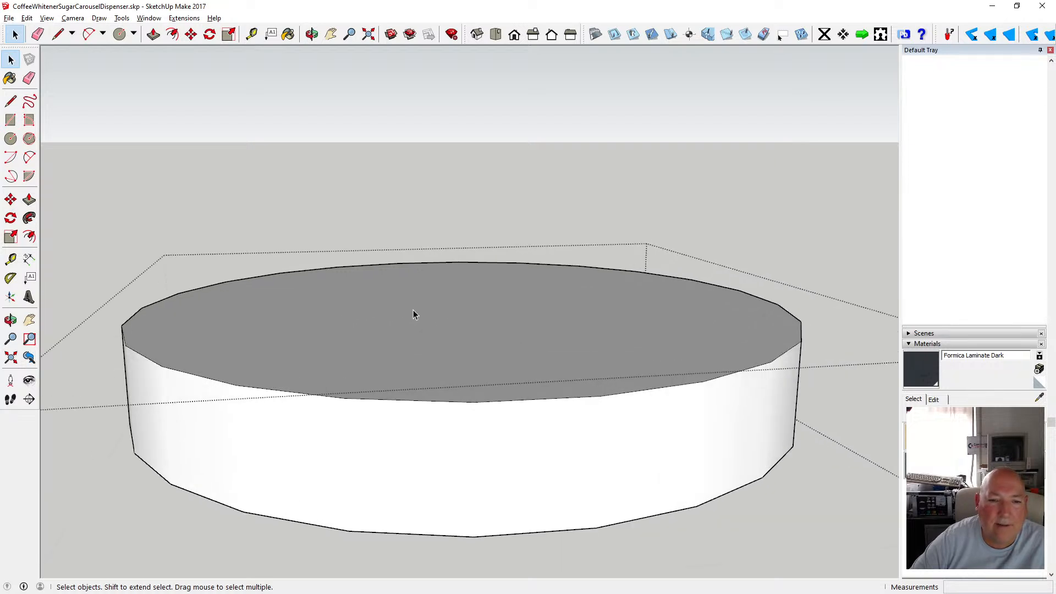
click(388, 324)
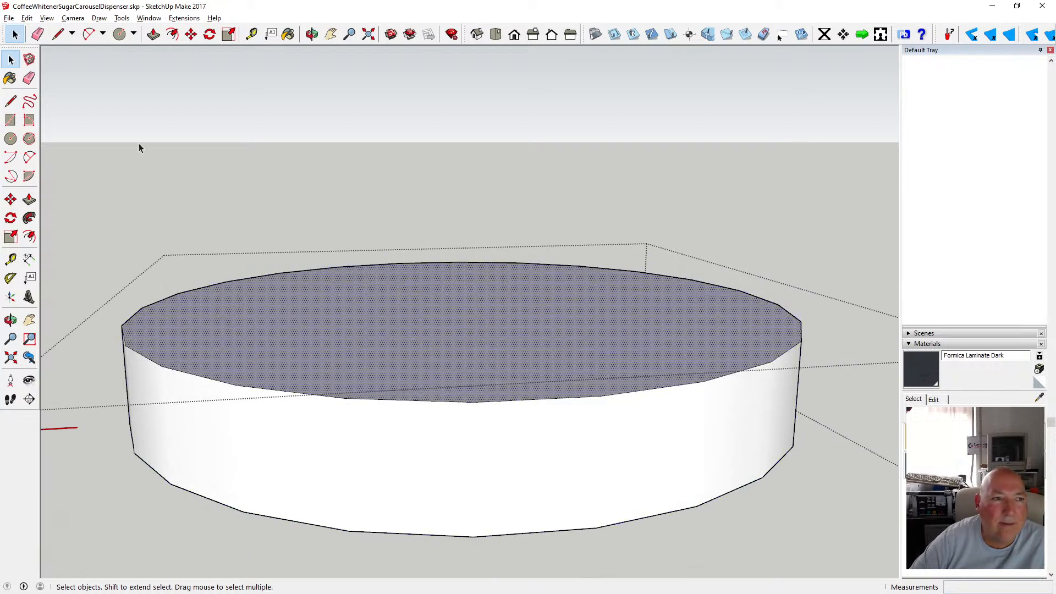
key(c)
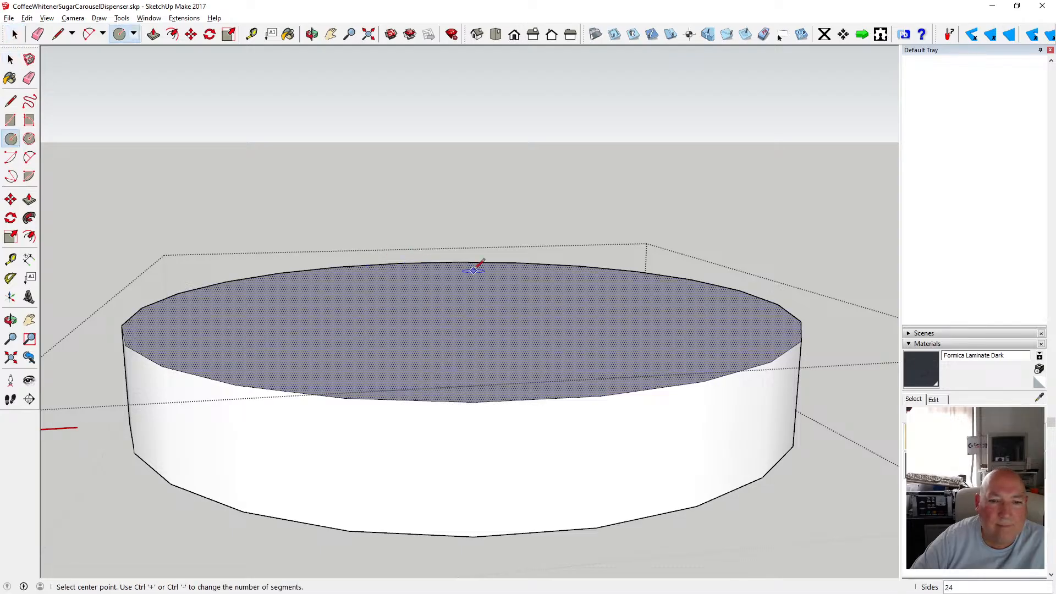
click(463, 306)
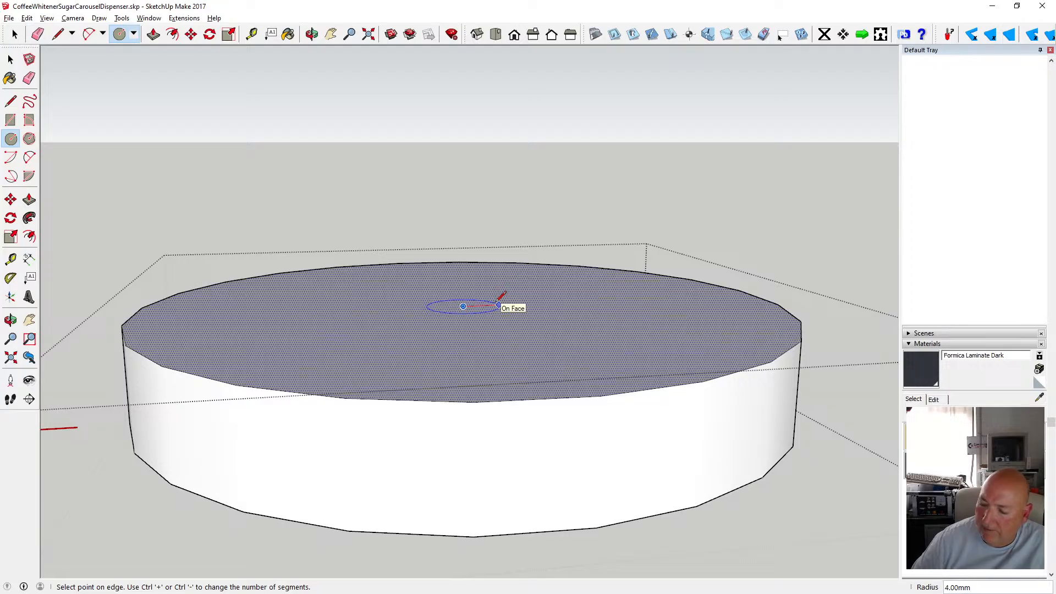
click(518, 307)
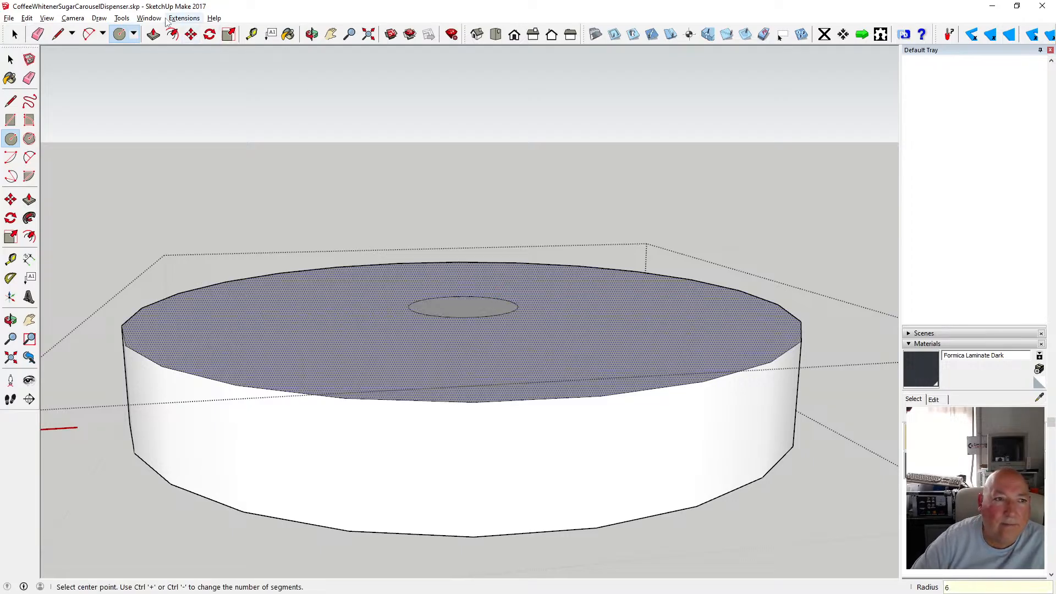
Push the circle about 1 mm down into the hub to start a hole.
key(p)
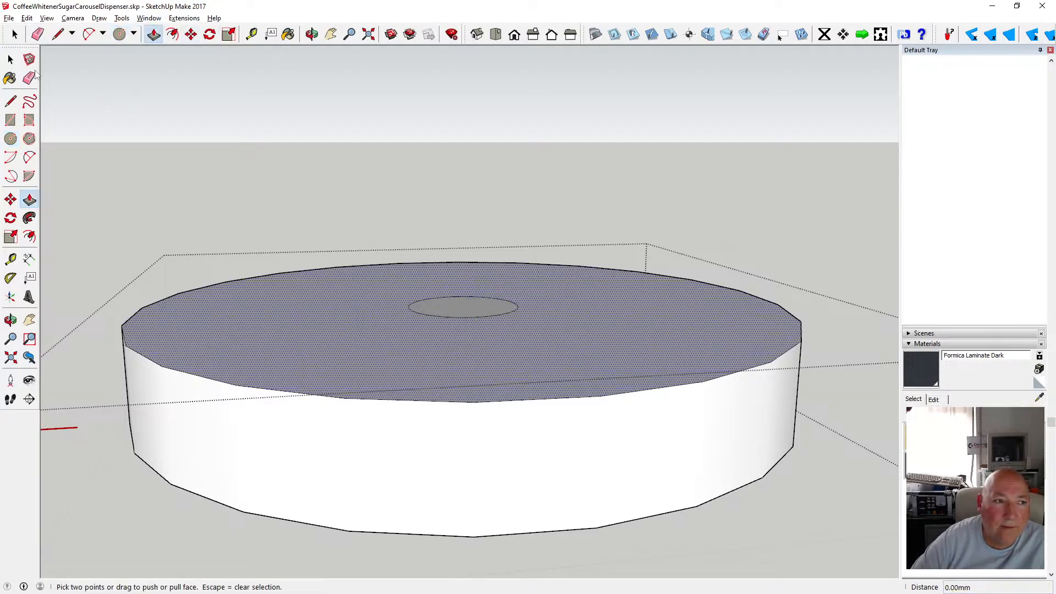
key(space)
click(435, 305)
key(p)
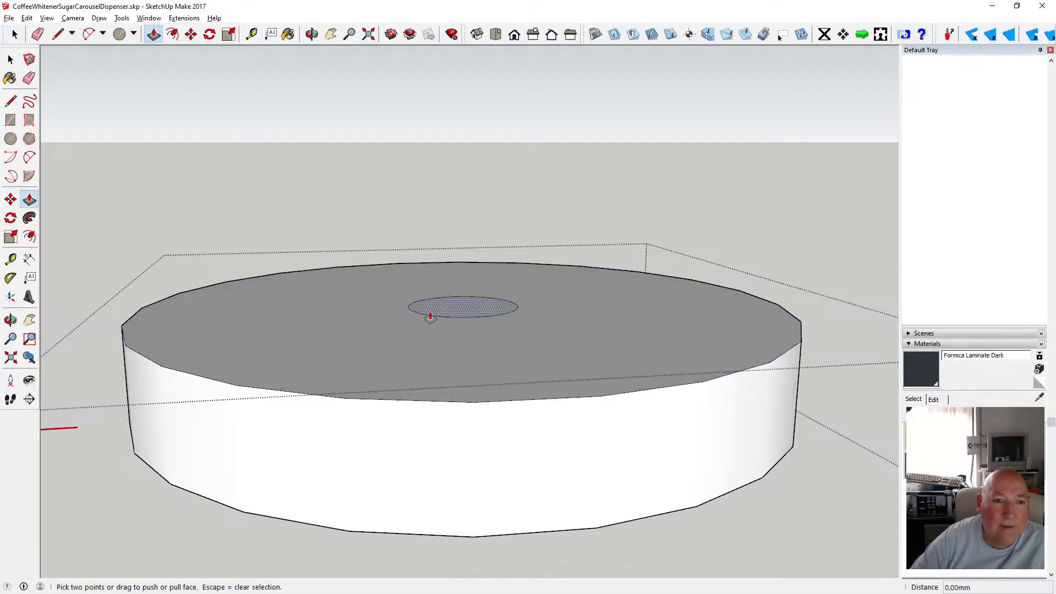
click(444, 305)
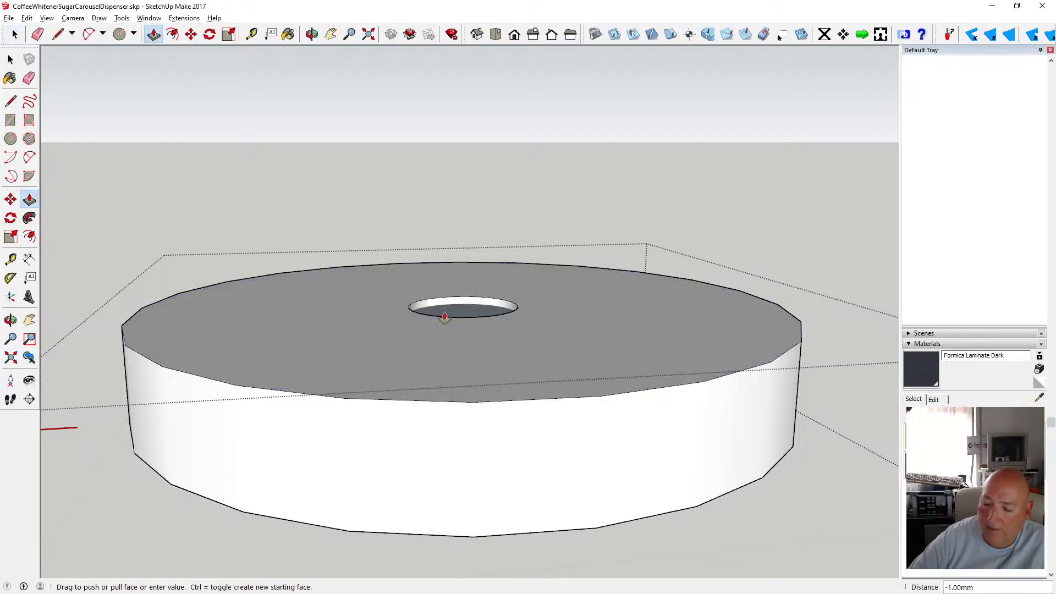
click(445, 317)
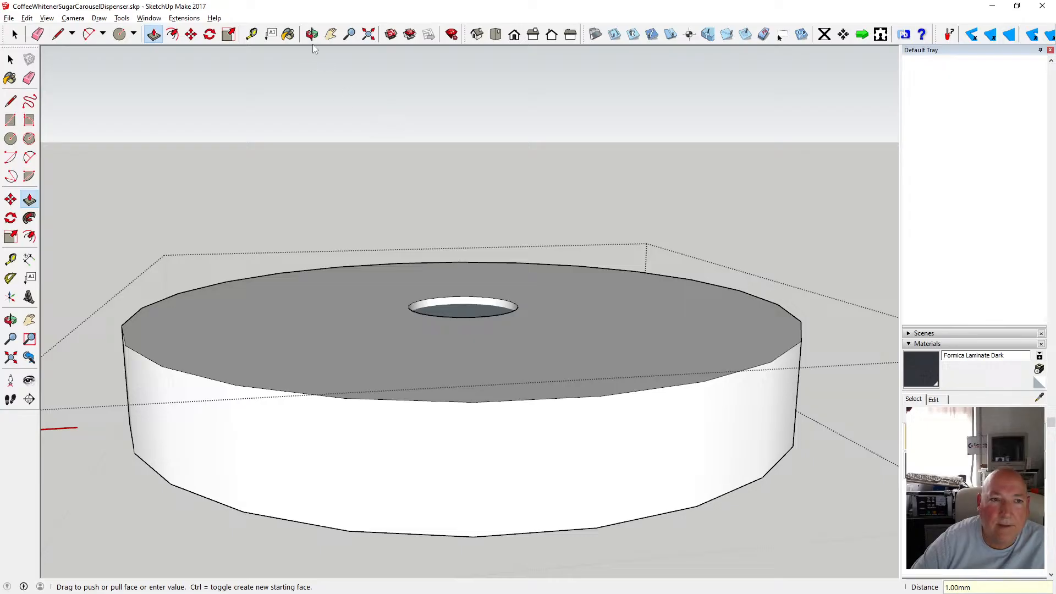
Delete the faces at the bottom of the hole so it opens right through the hub.
click(312, 34)
drag(405, 173, 222, 237)
click(11, 59)
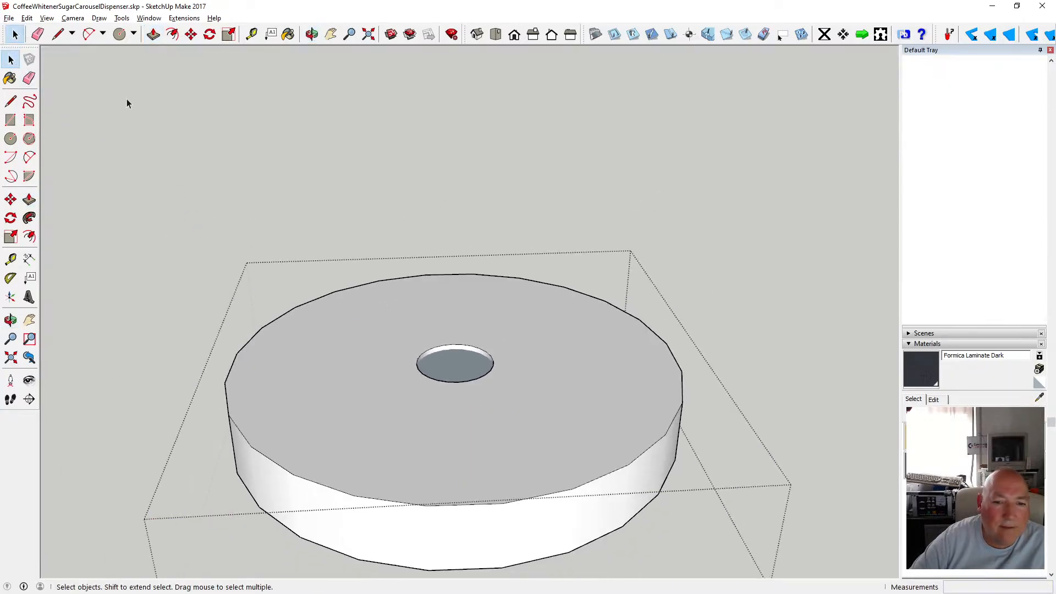
click(263, 228)
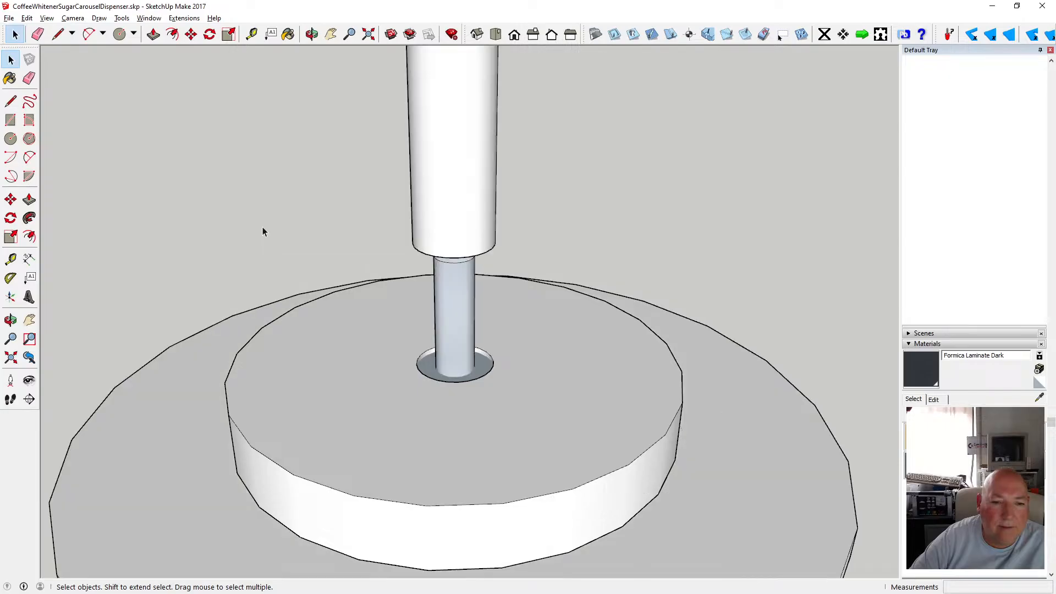
click(434, 376)
double_click(432, 376)
click(440, 375)
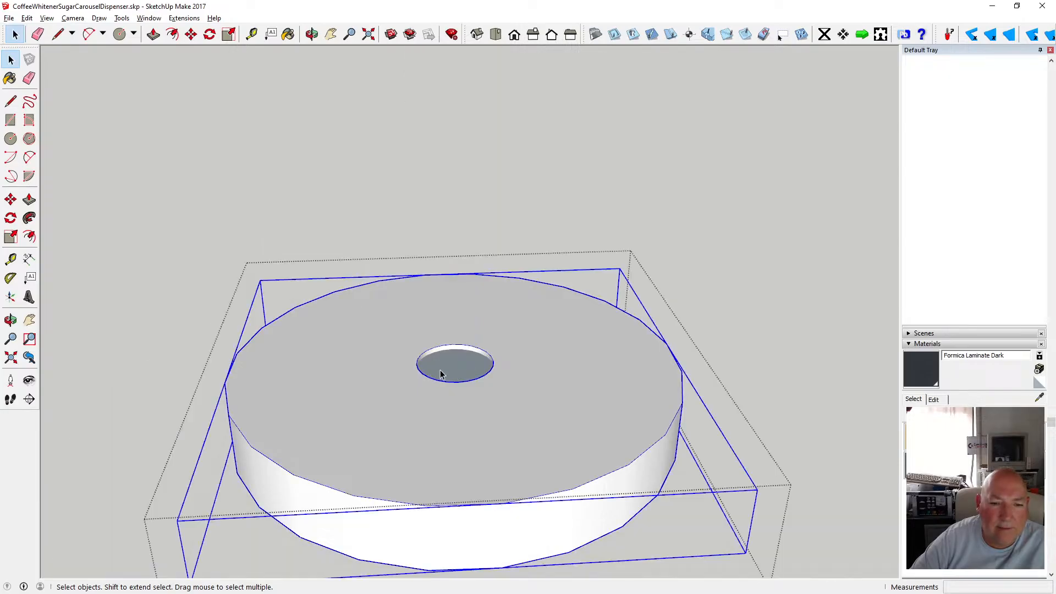
double_click(441, 375)
triple_click(441, 375)
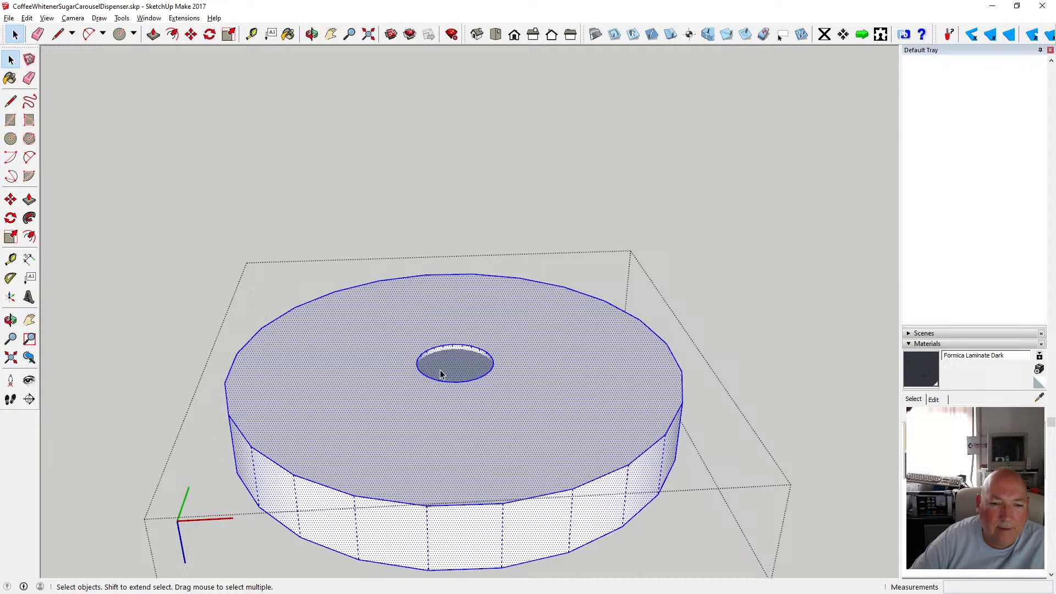
click(444, 372)
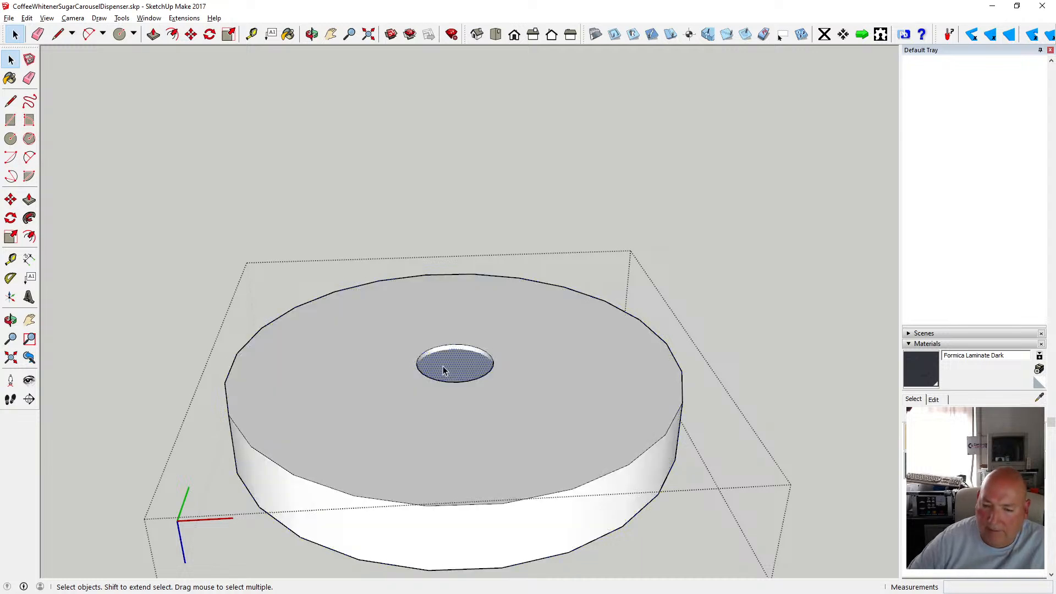
key(Delete)
click(443, 366)
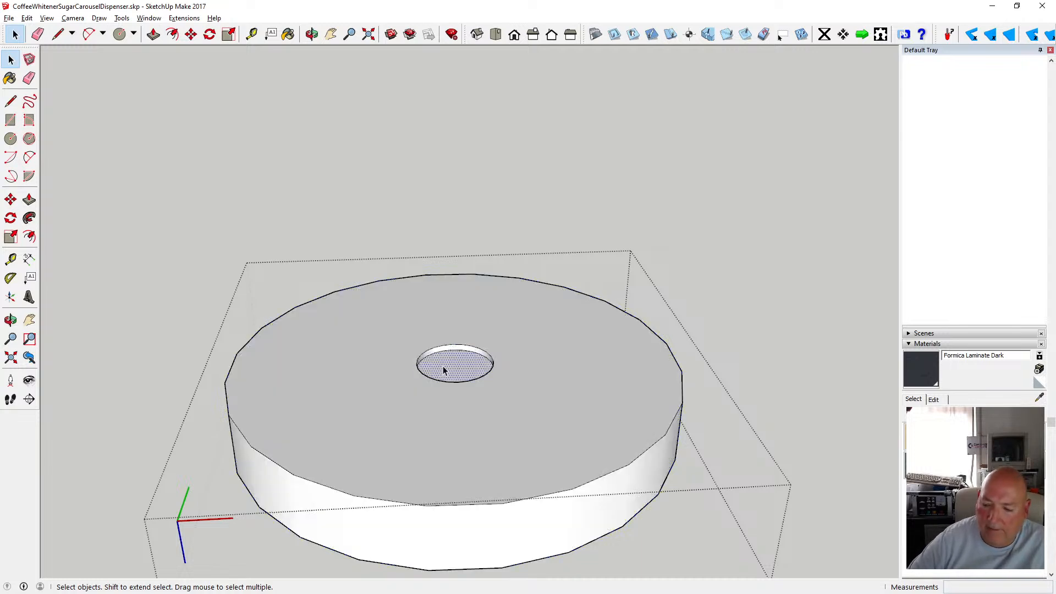
key(Delete)
click(384, 226)
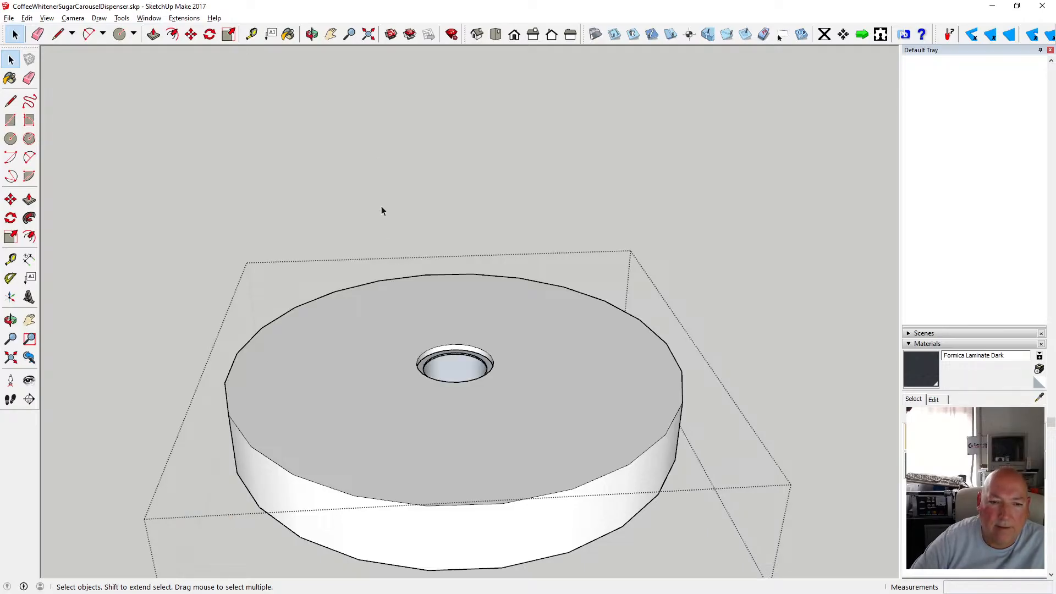
Orbit and zoom around the model to examine how the pole sits in the hub's hole.
click(312, 34)
drag(436, 320, 404, 429)
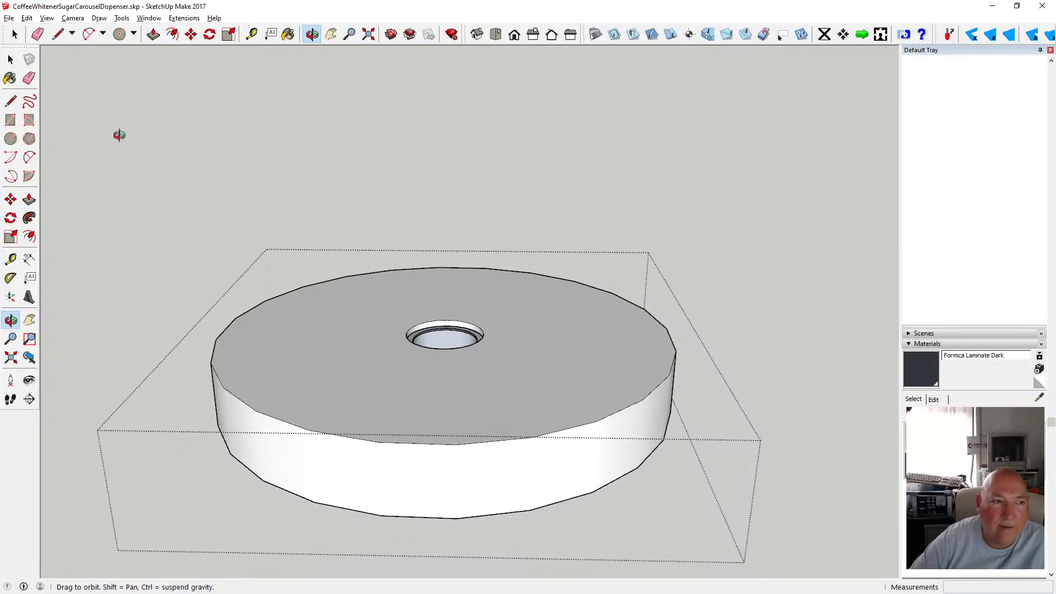
click(12, 60)
click(84, 84)
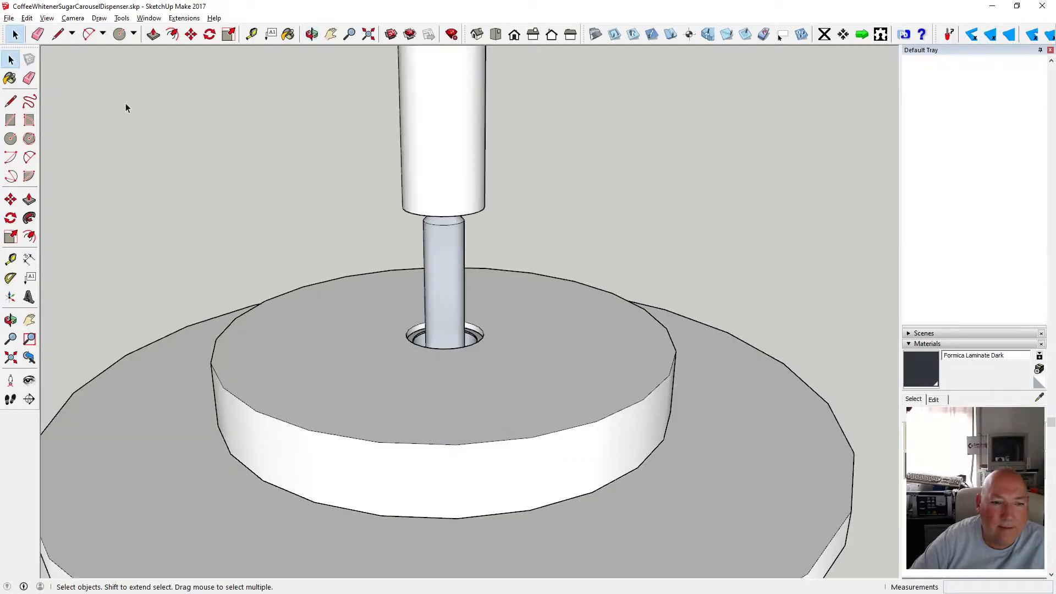
click(312, 34)
drag(465, 283, 418, 399)
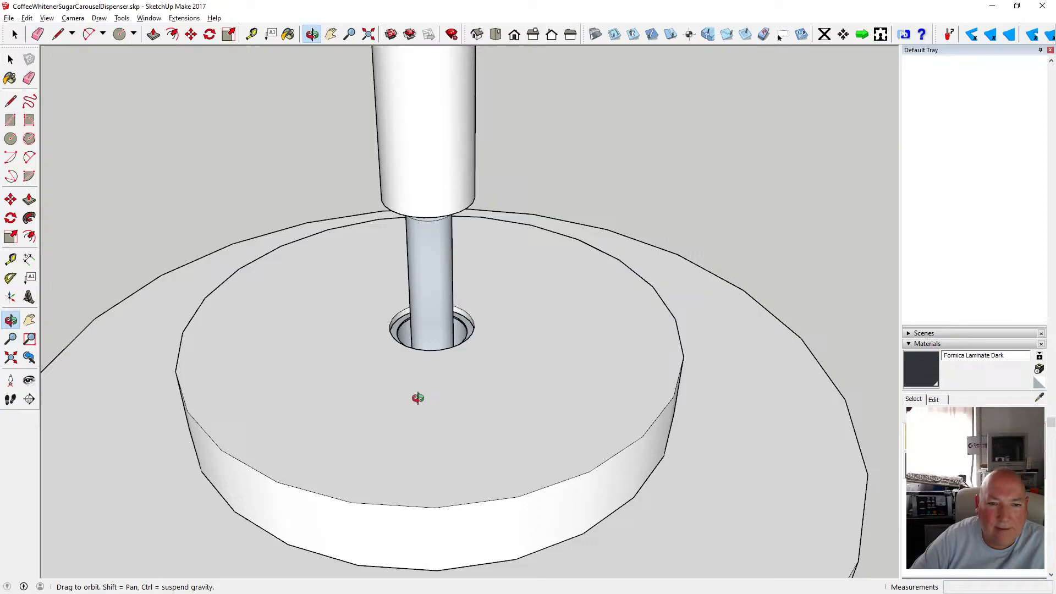
scroll(458, 359, down, 8)
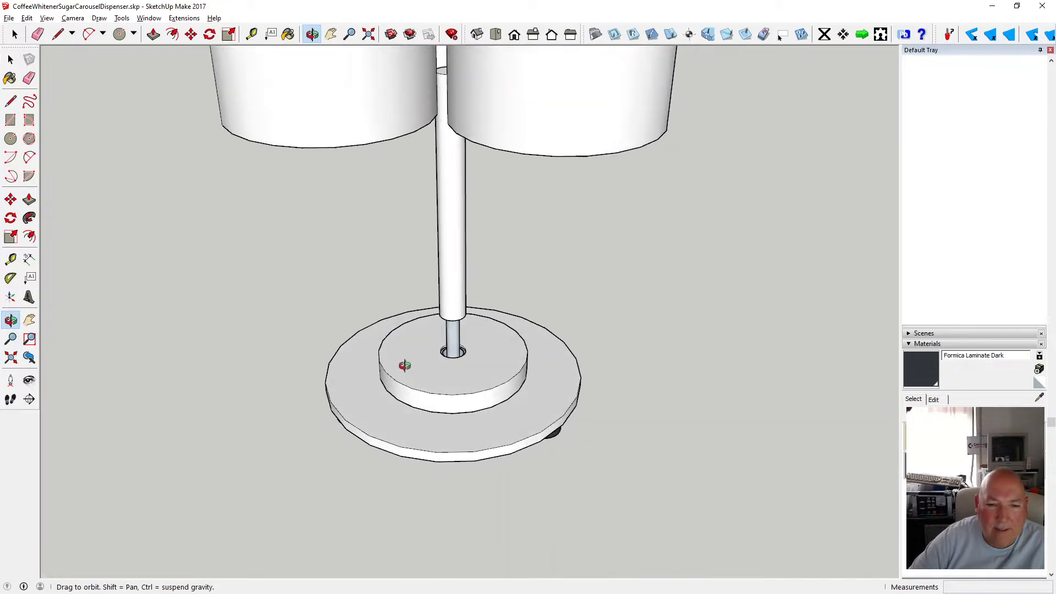
drag(405, 365, 428, 362)
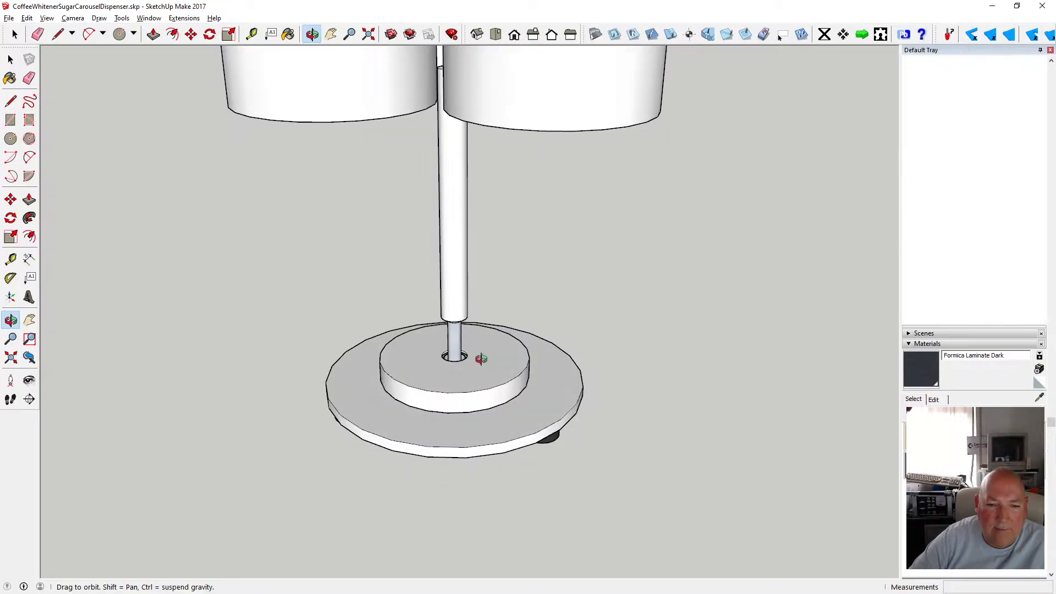
drag(422, 423, 446, 212)
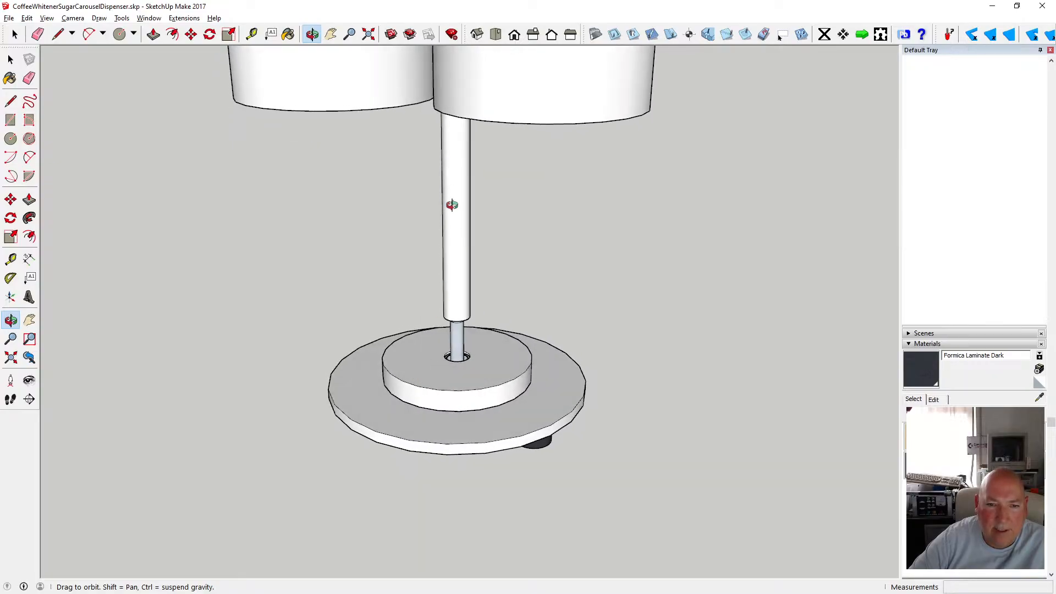
scroll(464, 364, down, 5)
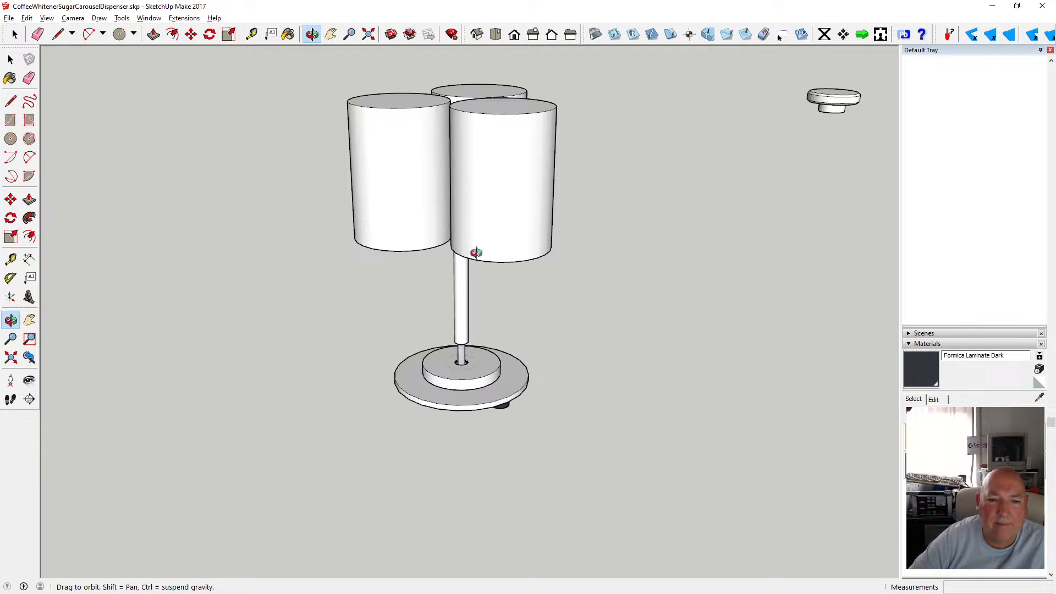
scroll(471, 338, up, 8)
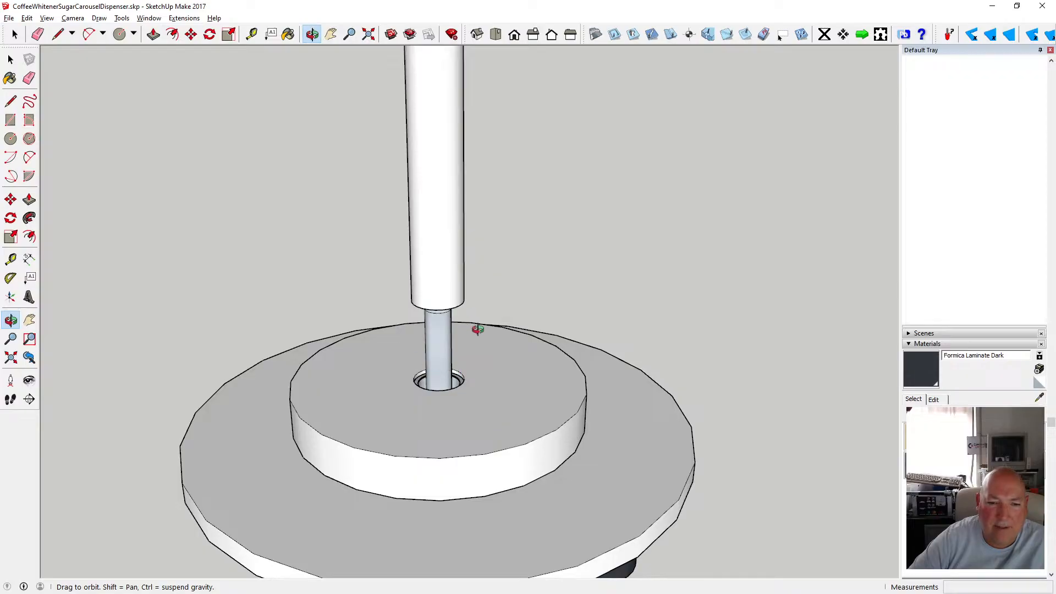
drag(477, 329, 469, 385)
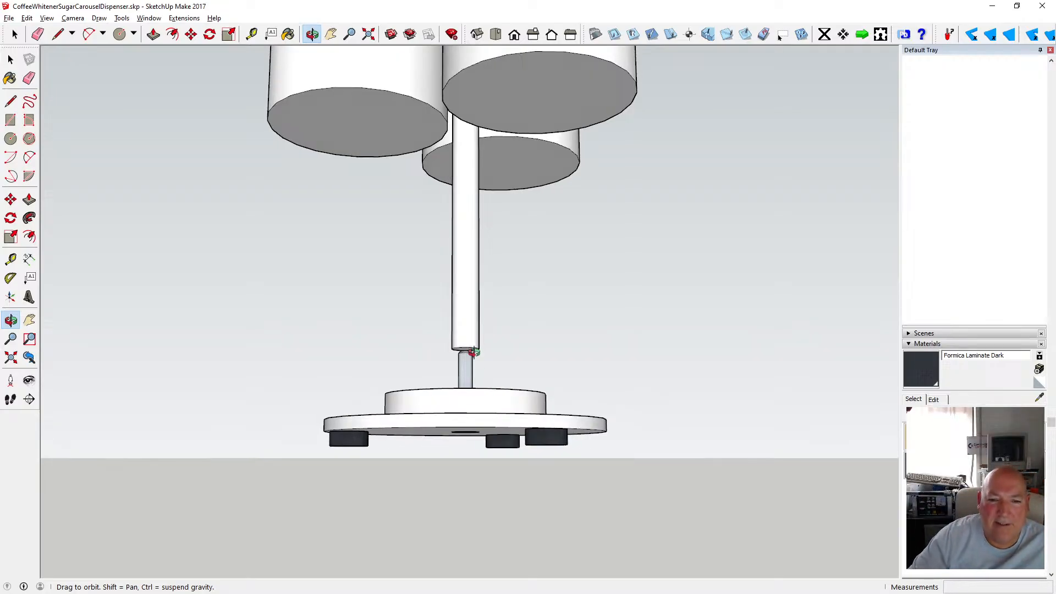
Select the whole base assembly and move it 20 mm up along the blue axis toward the pole.
drag(473, 352, 419, 382)
key(space)
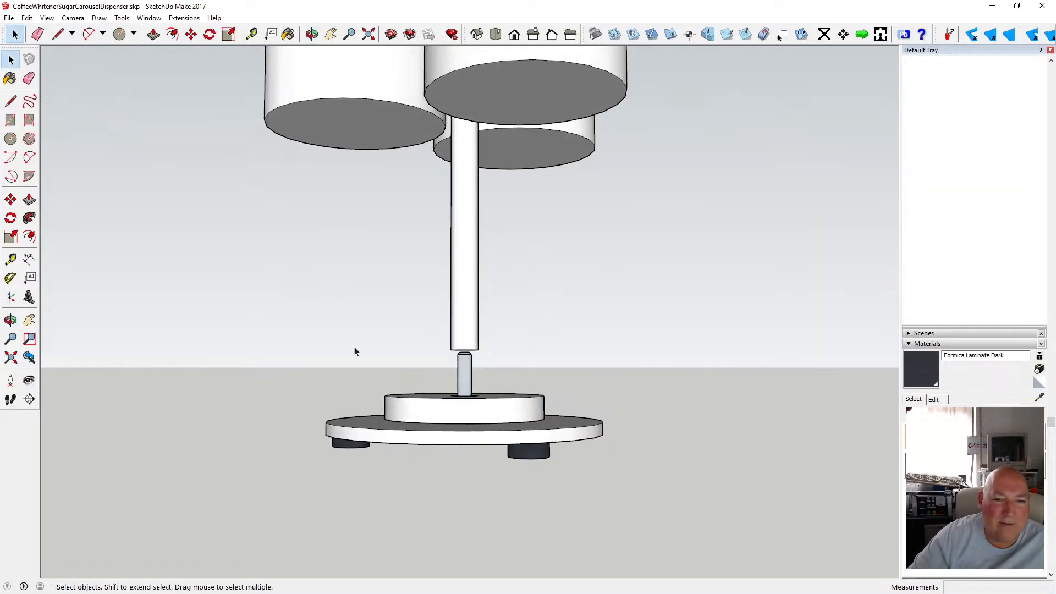
drag(293, 328, 631, 520)
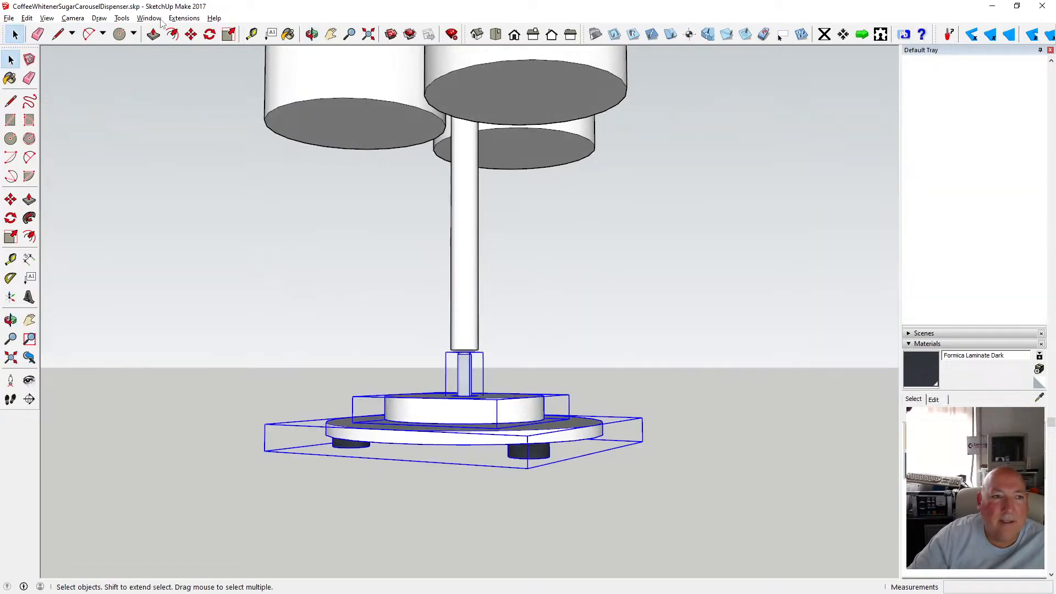
click(191, 35)
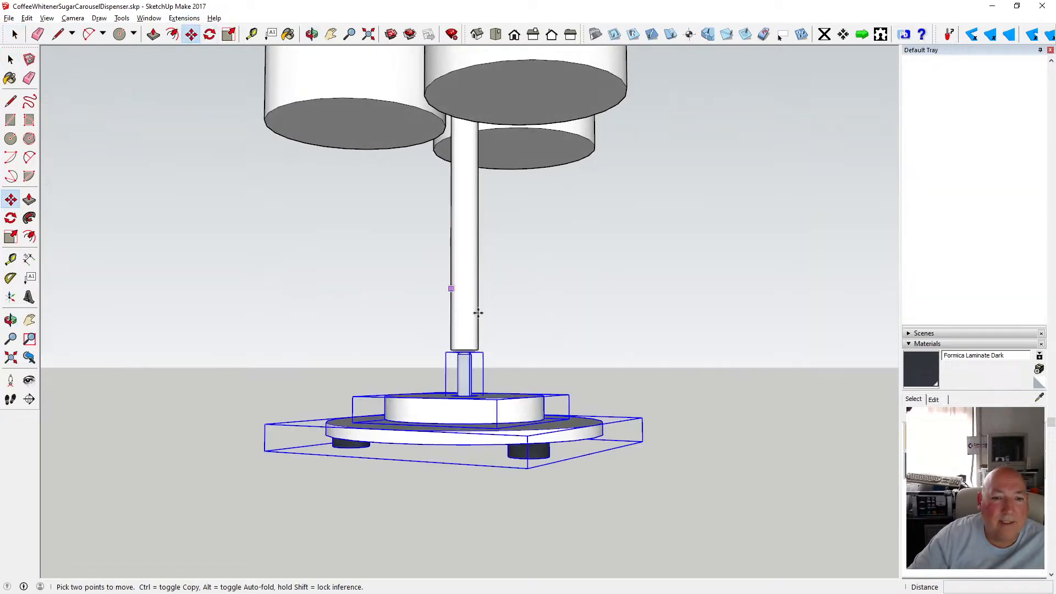
click(460, 349)
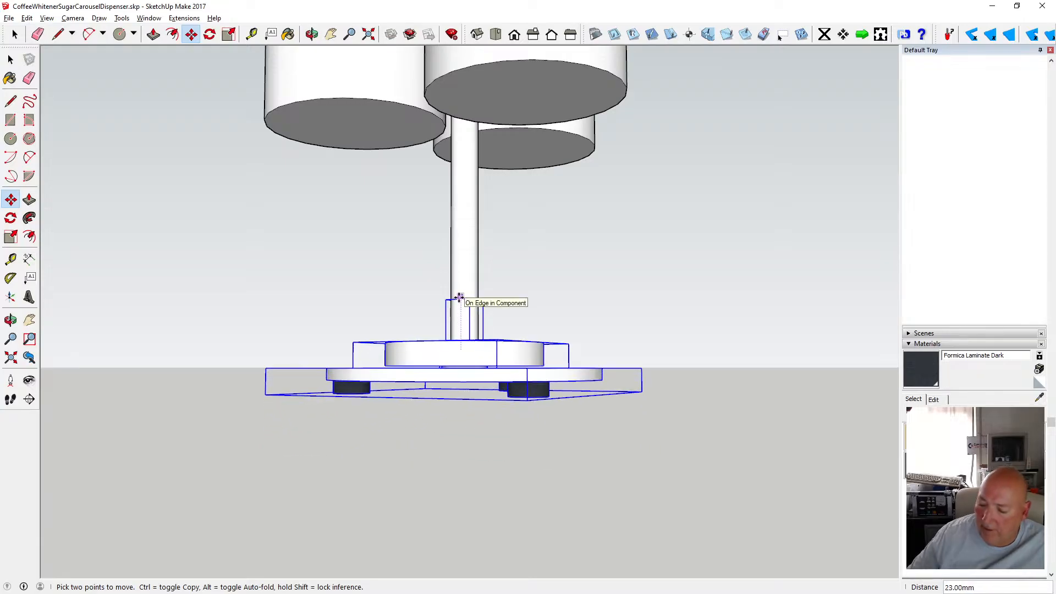
text(20)
key(Return)
click(11, 59)
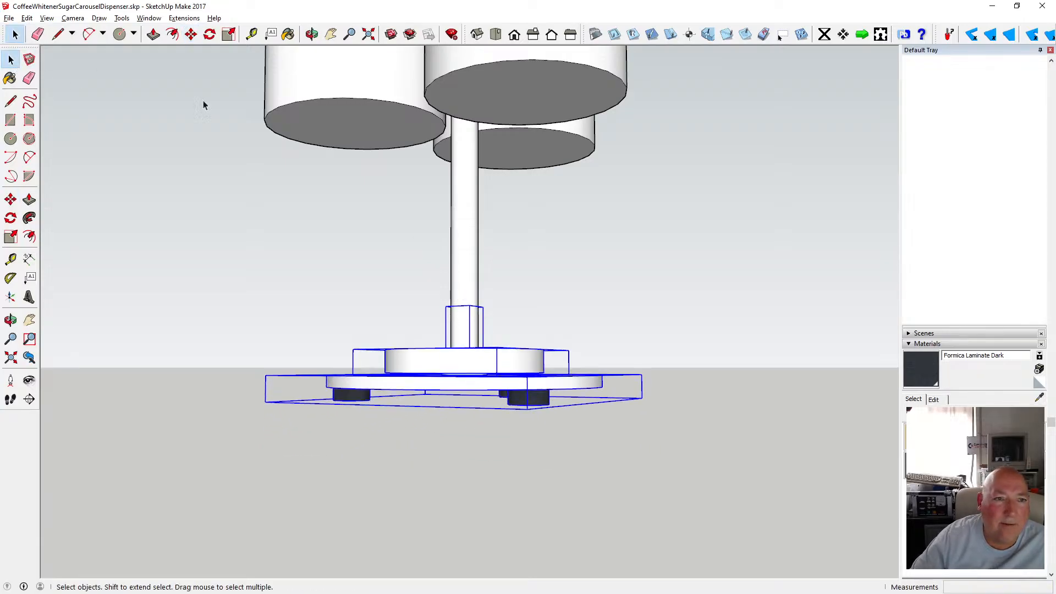
Try moving the base assembly 200 mm up along the blue axis, then undo that move.
click(312, 35)
drag(377, 142, 405, 345)
scroll(406, 343, down, 5)
click(11, 59)
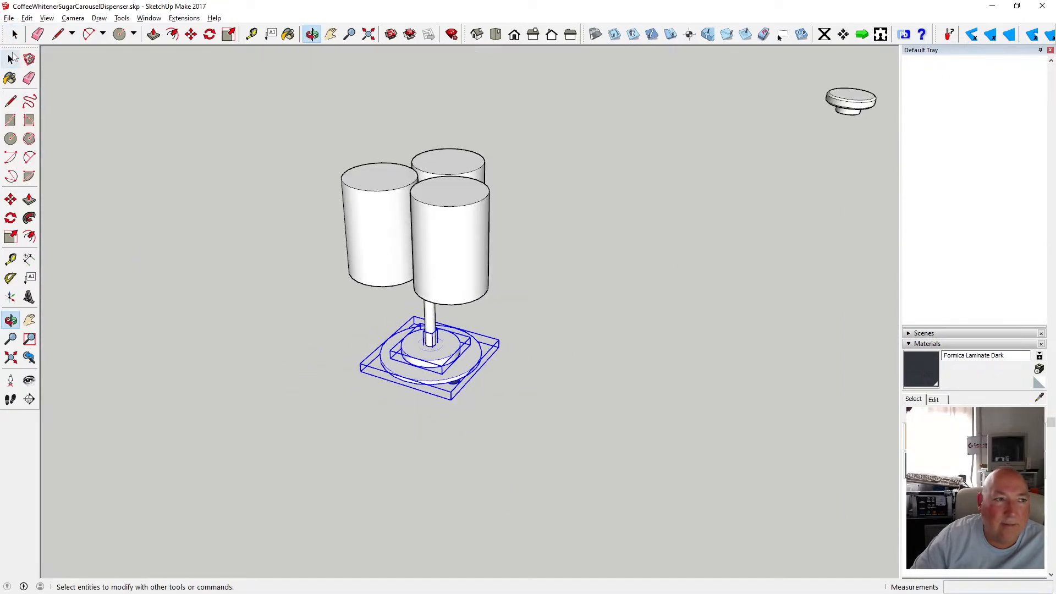
click(11, 59)
click(217, 175)
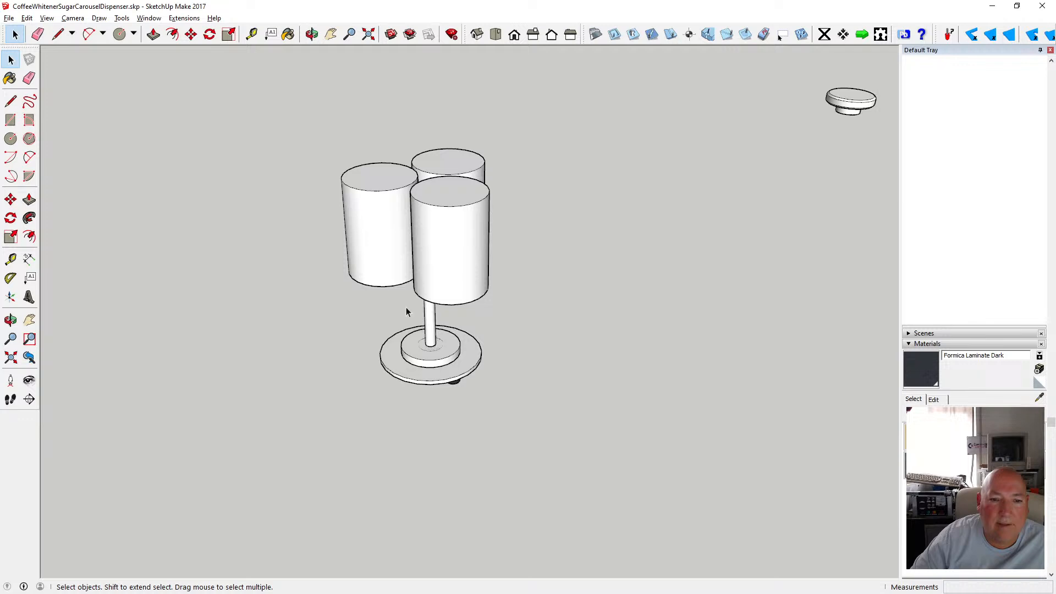
drag(367, 318, 495, 398)
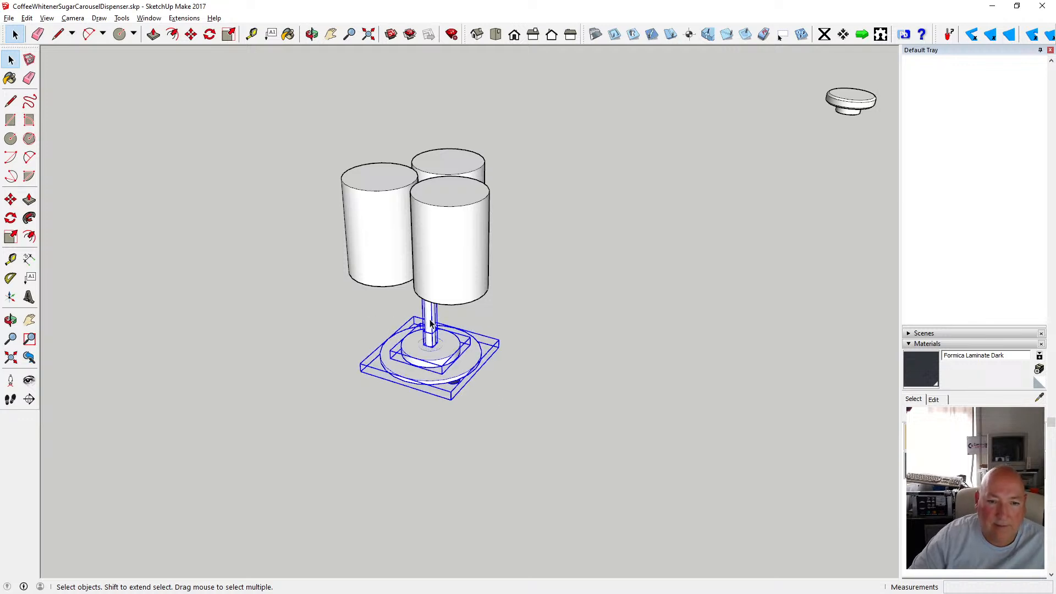
key(m)
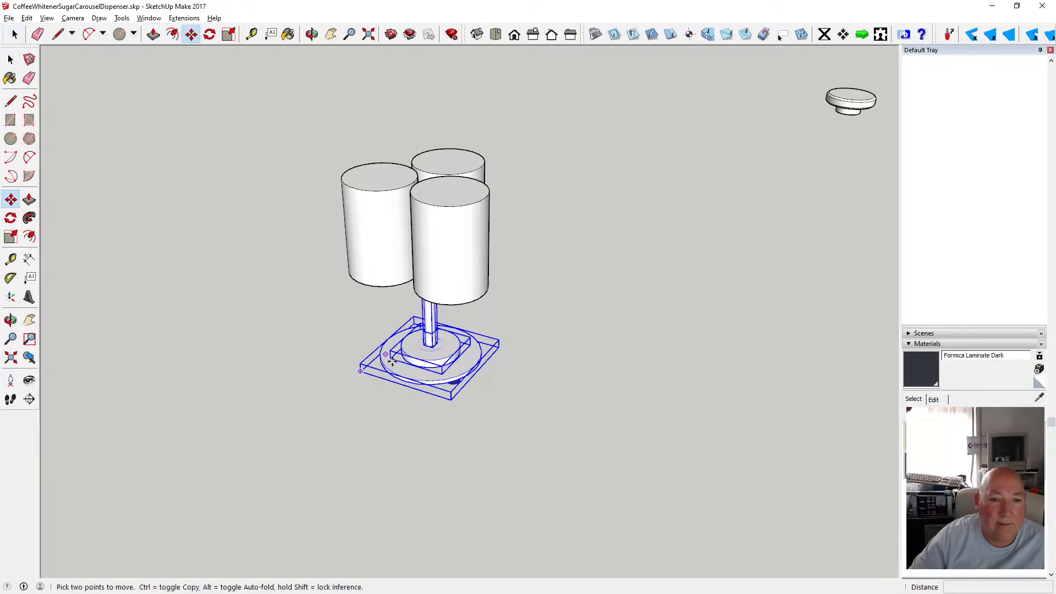
click(428, 339)
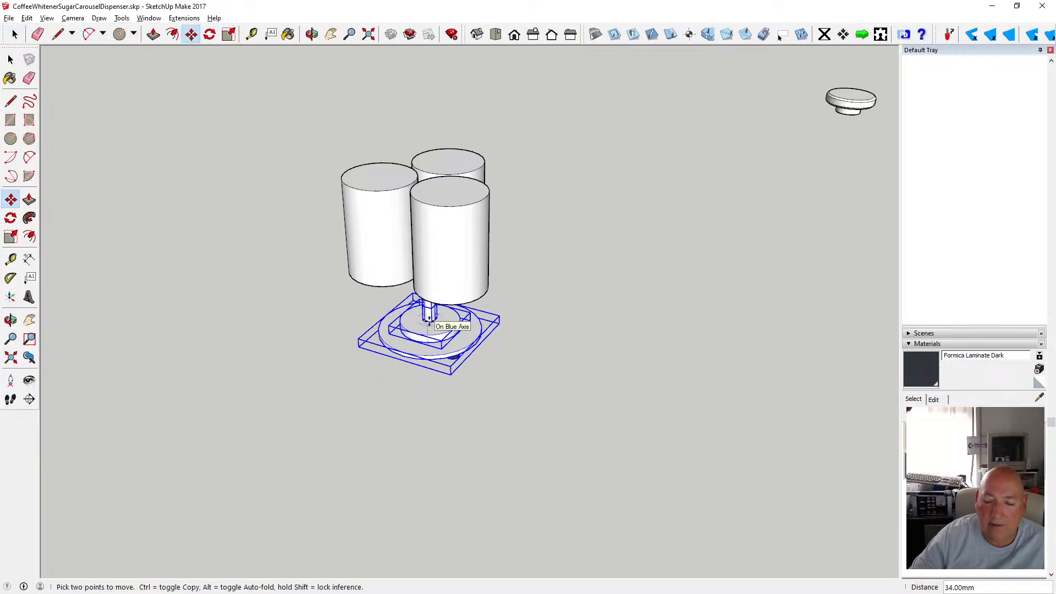
text(200)
key(Return)
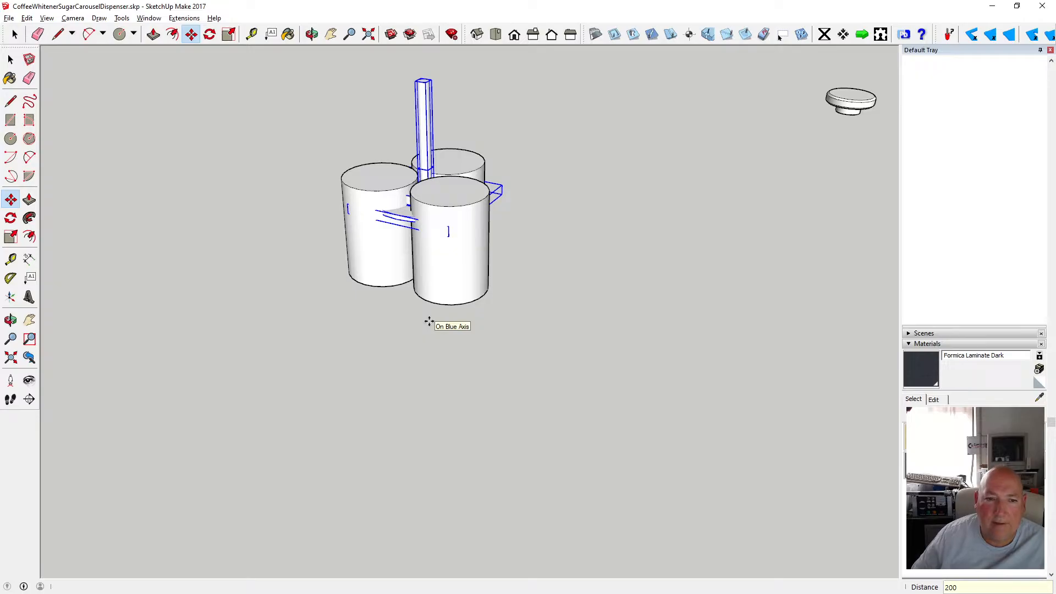
click(26, 18)
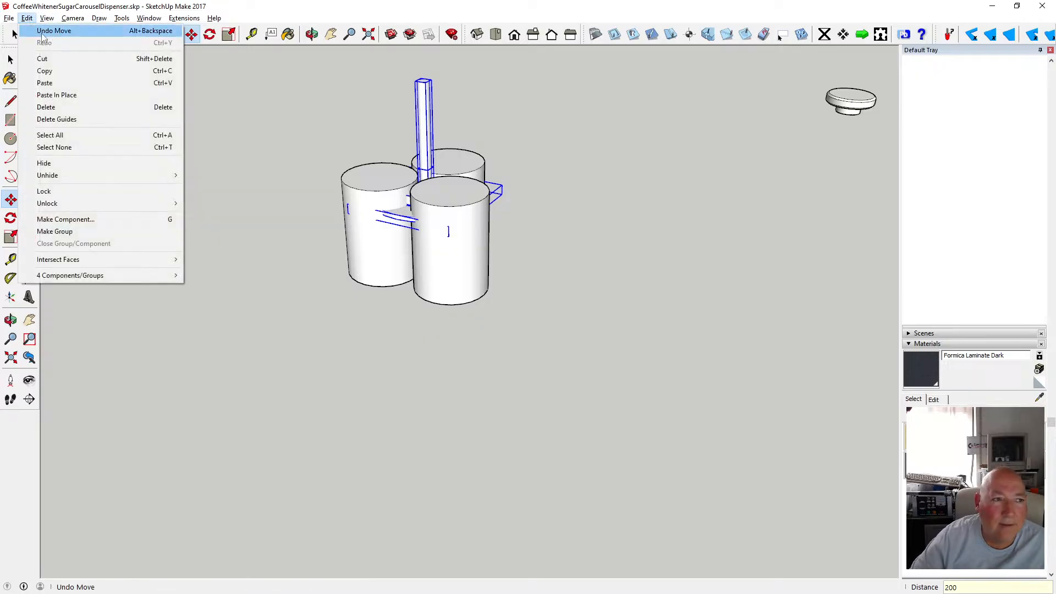
click(54, 31)
Move the base assembly 100 mm up along the blue axis so it sits under the canisters.
click(408, 359)
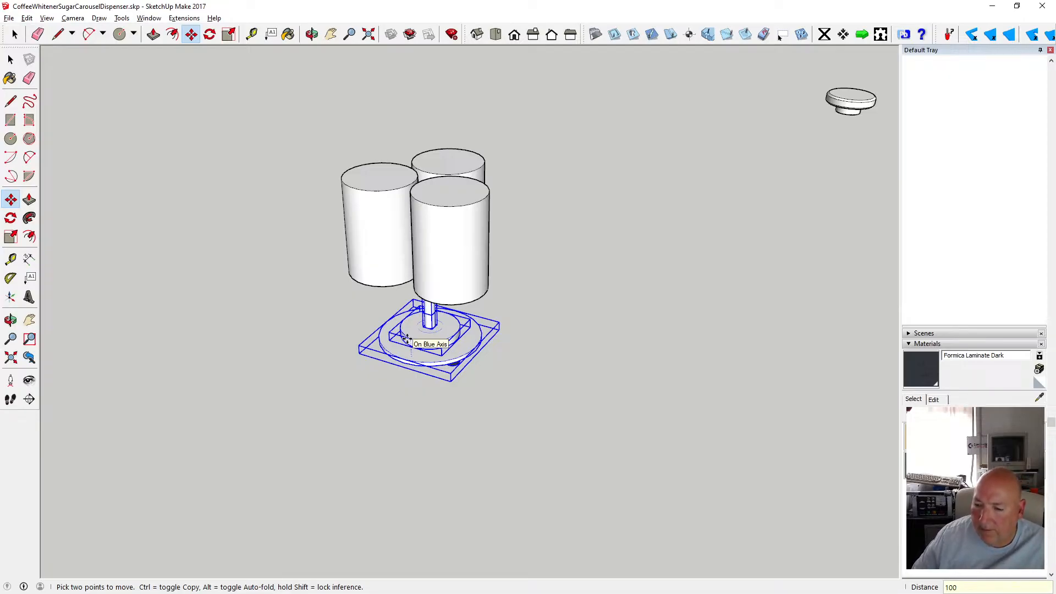
key(Return)
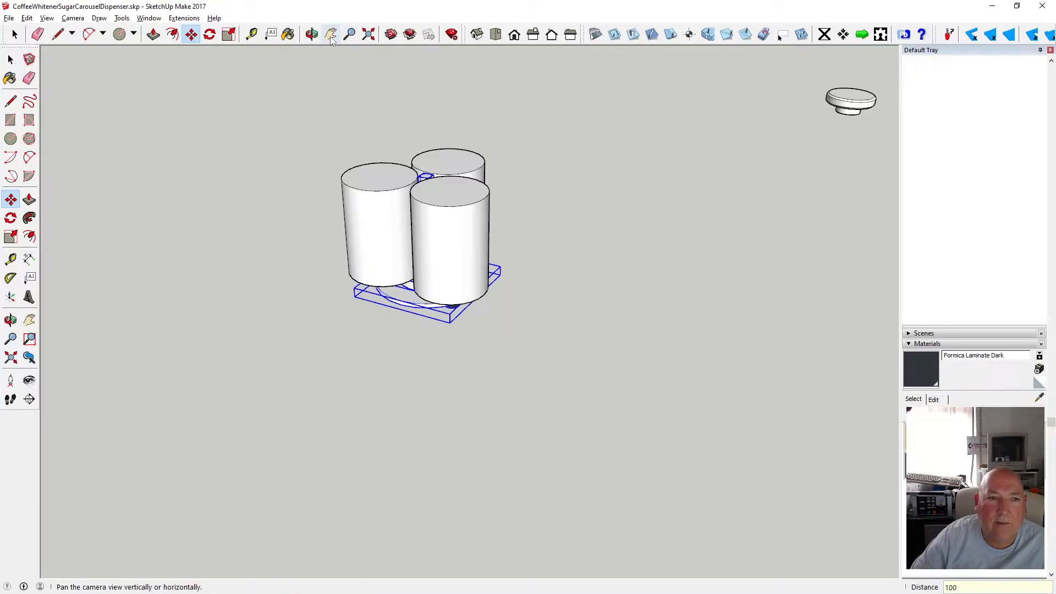
Orbit and zoom around the carousel to examine the canisters and pole from above and the sides.
middle_drag(448, 212, 434, 140)
mouse_move(435, 140)
mouse_down()
mouse_move(393, 203)
mouse_move(422, 243)
mouse_up()
scroll(422, 243, up, 3)
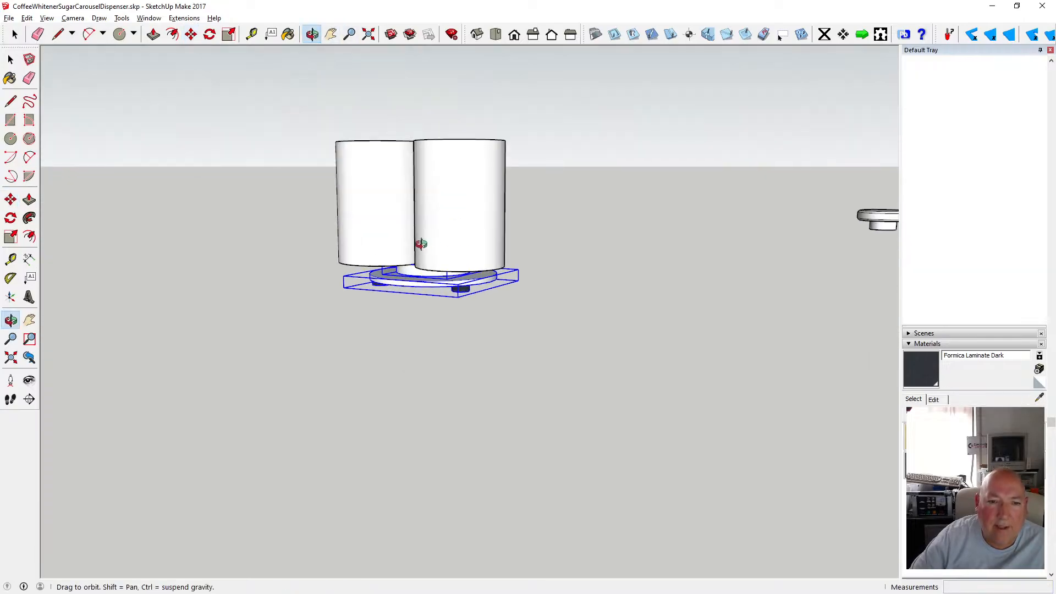
click(10, 60)
click(220, 112)
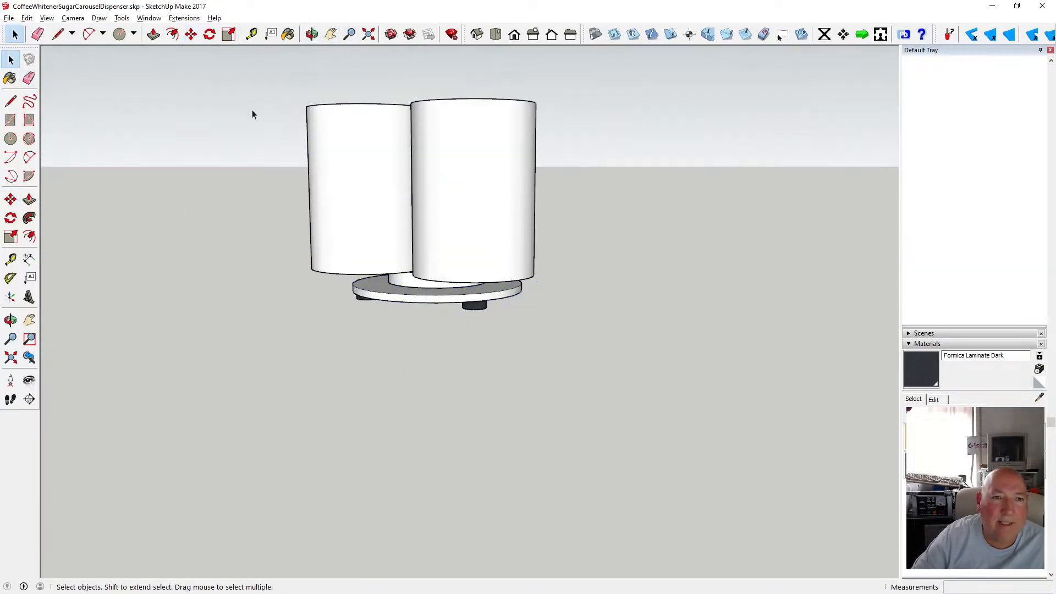
click(312, 34)
drag(417, 191, 483, 280)
scroll(472, 276, down, 5)
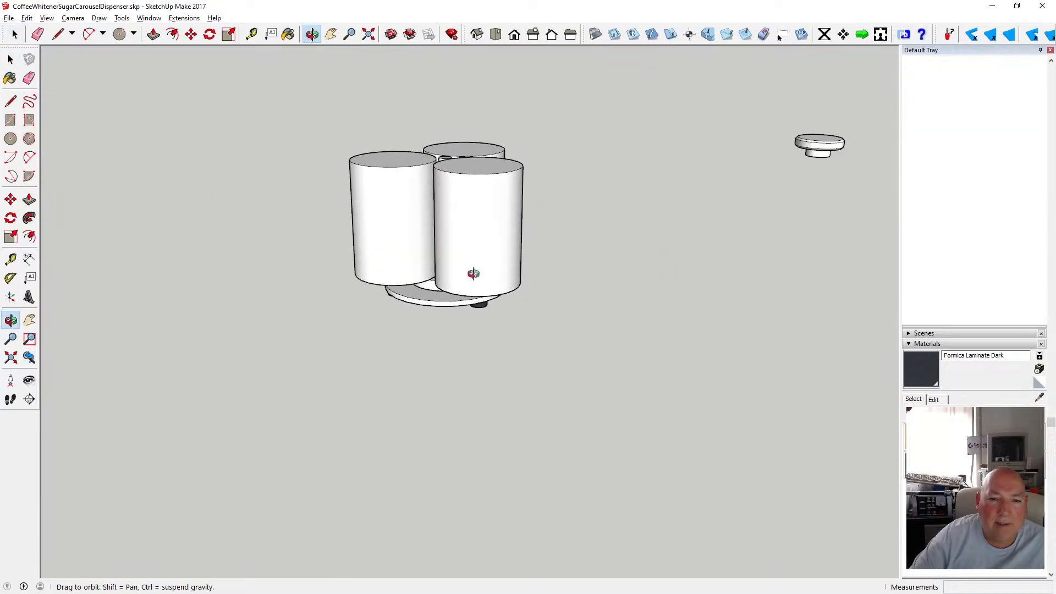
drag(502, 223, 329, 276)
scroll(448, 221, up, 7)
scroll(440, 227, down, 3)
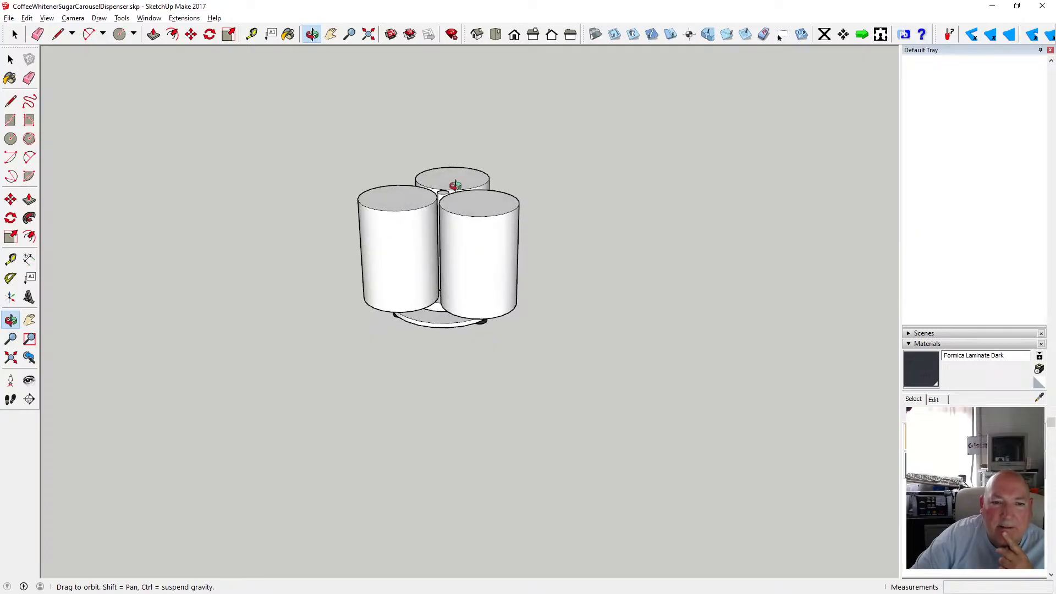
drag(431, 235, 411, 362)
drag(368, 233, 407, 334)
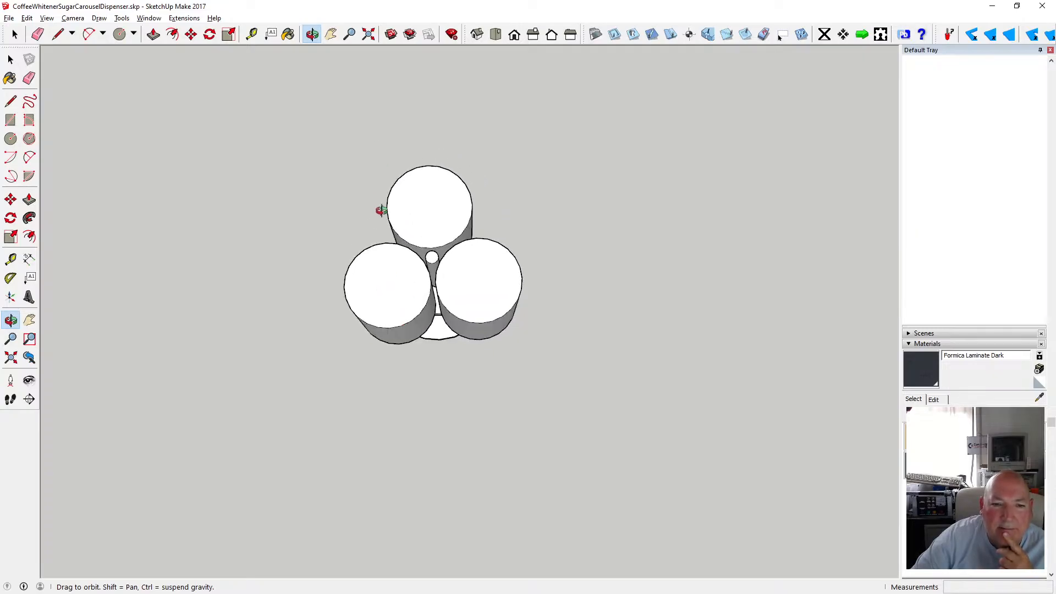
mouse_move(382, 209)
mouse_down()
mouse_move(398, 279)
mouse_move(410, 229)
mouse_up()
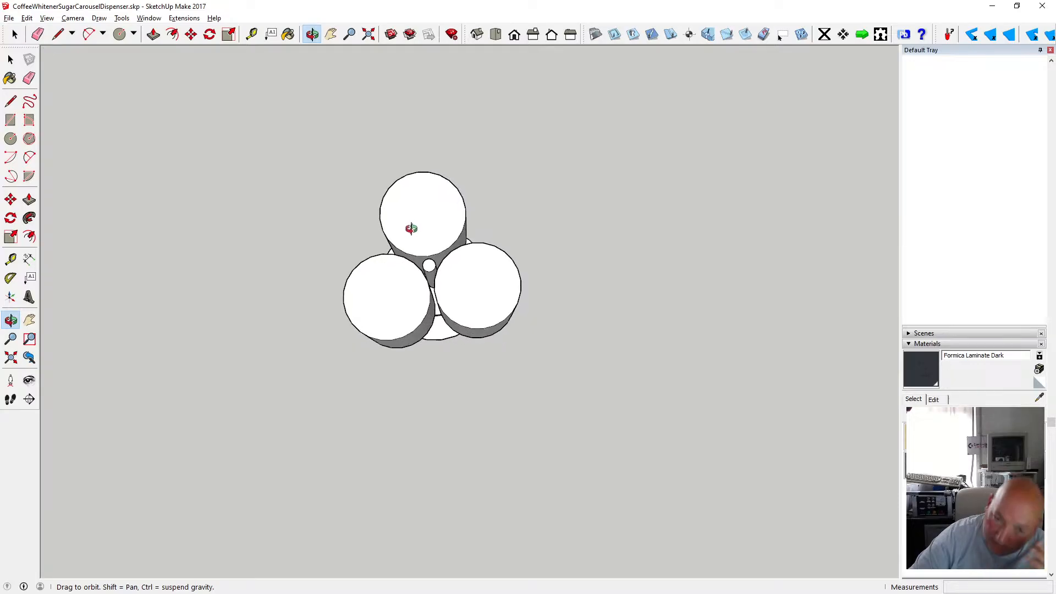
scroll(447, 314, up, 5)
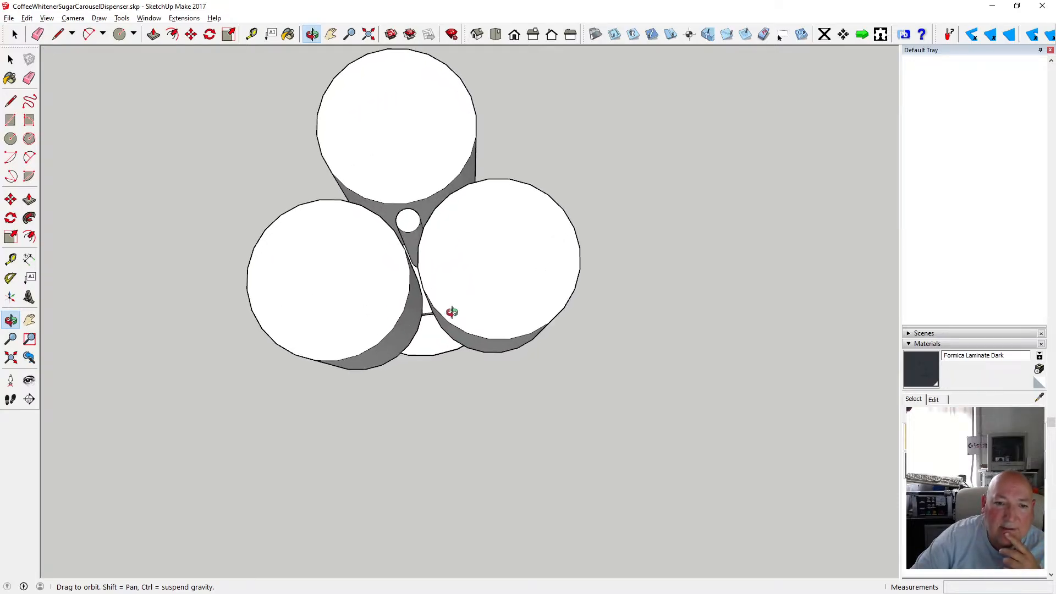
drag(383, 239, 372, 214)
Sketch an arc joining the two front canisters at their top rims and vertical edges down their facing sides.
click(29, 158)
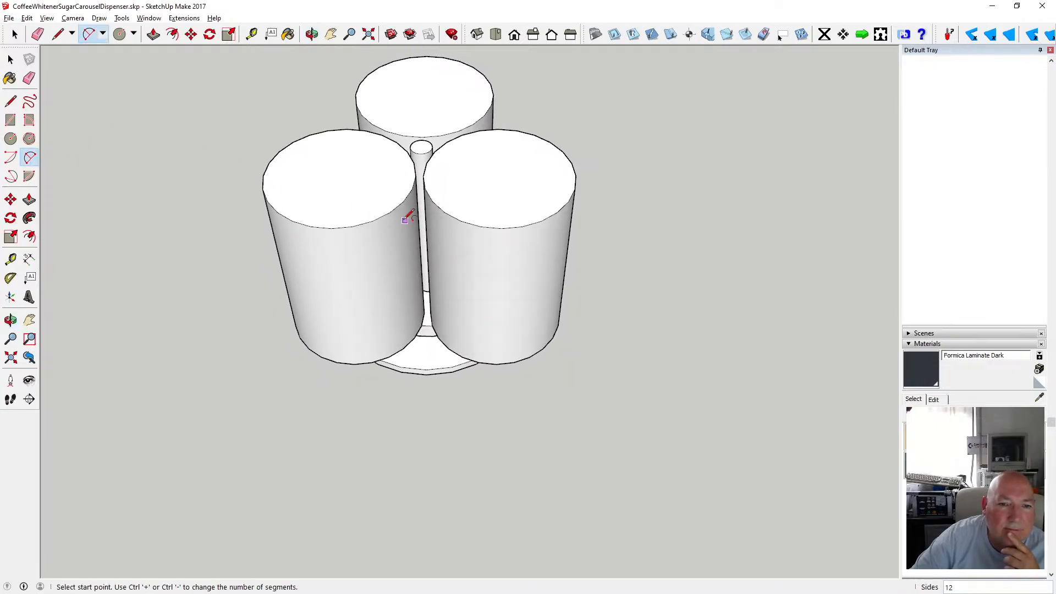
click(372, 220)
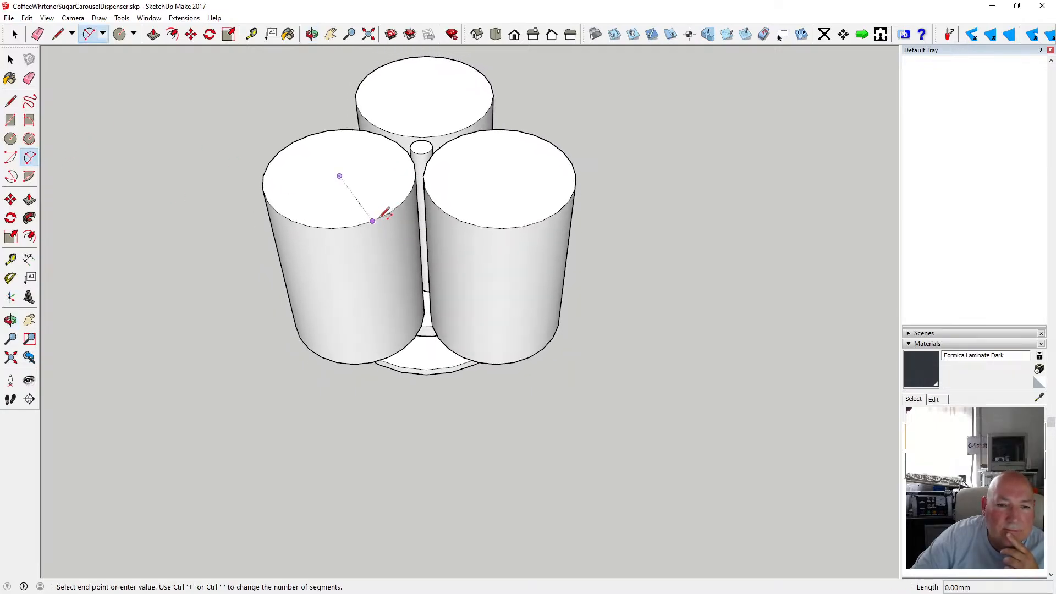
click(461, 221)
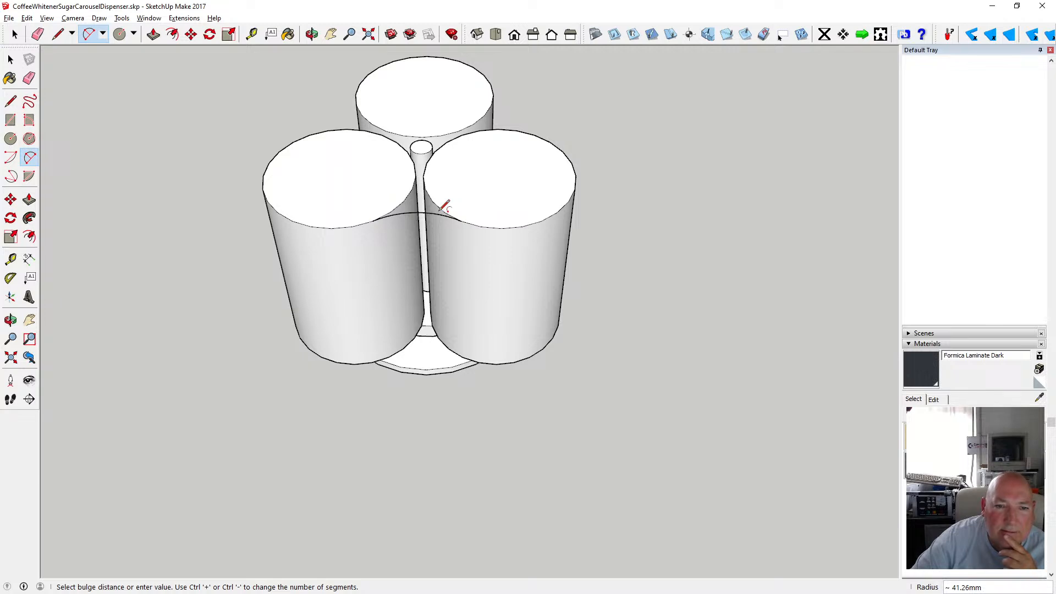
key(l)
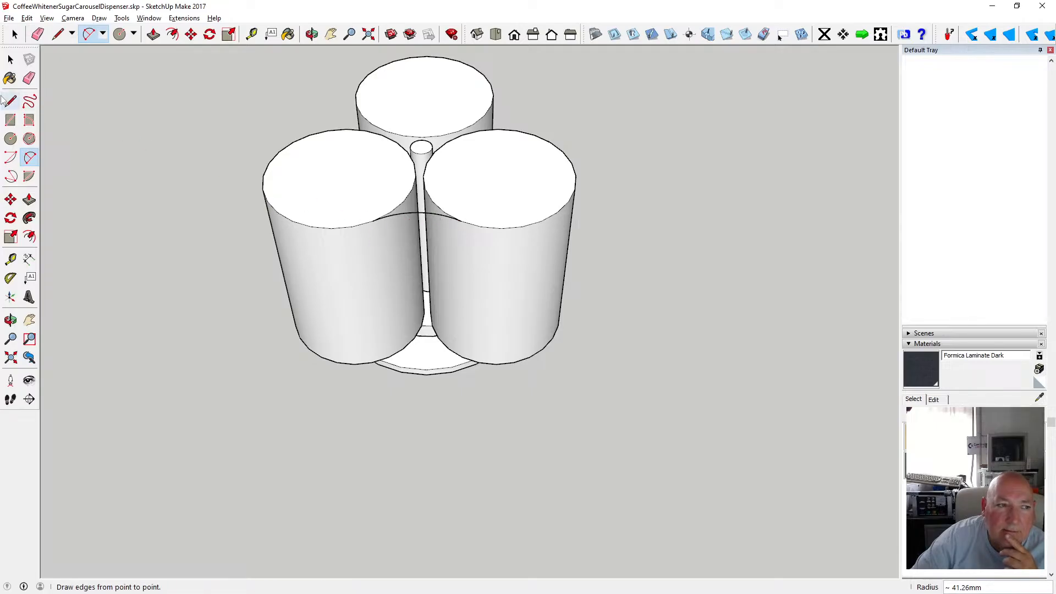
click(339, 176)
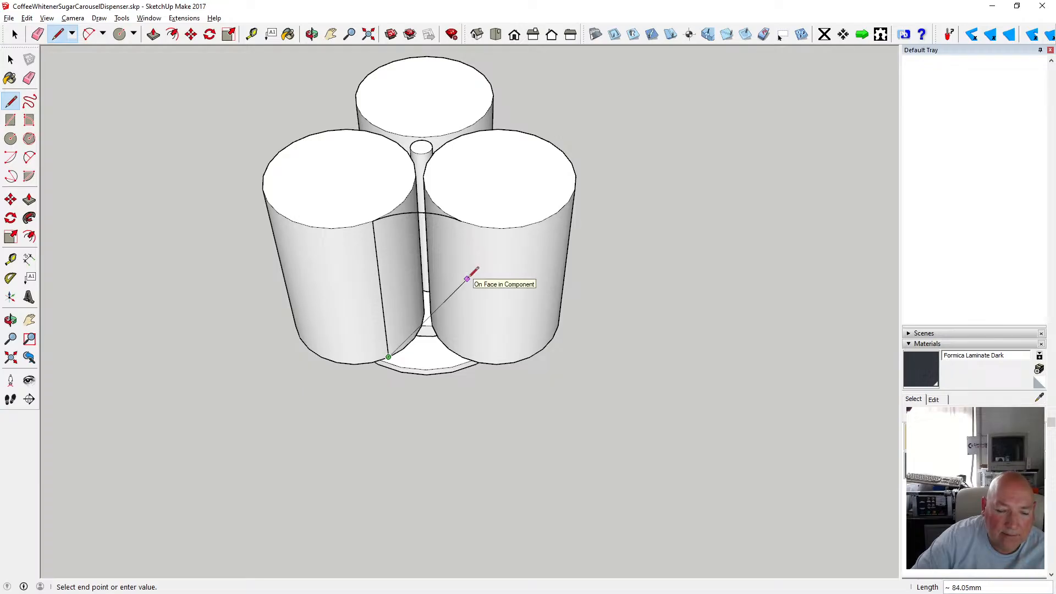
click(461, 221)
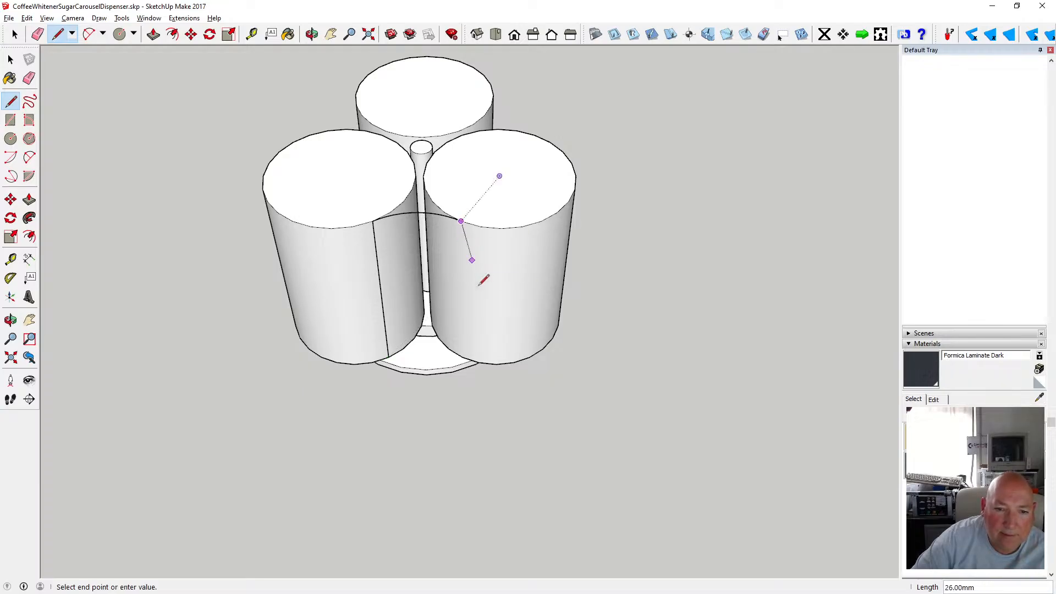
click(462, 356)
Draw an arc joining the bottom ends of the two vertical edges with a small bulge.
click(29, 157)
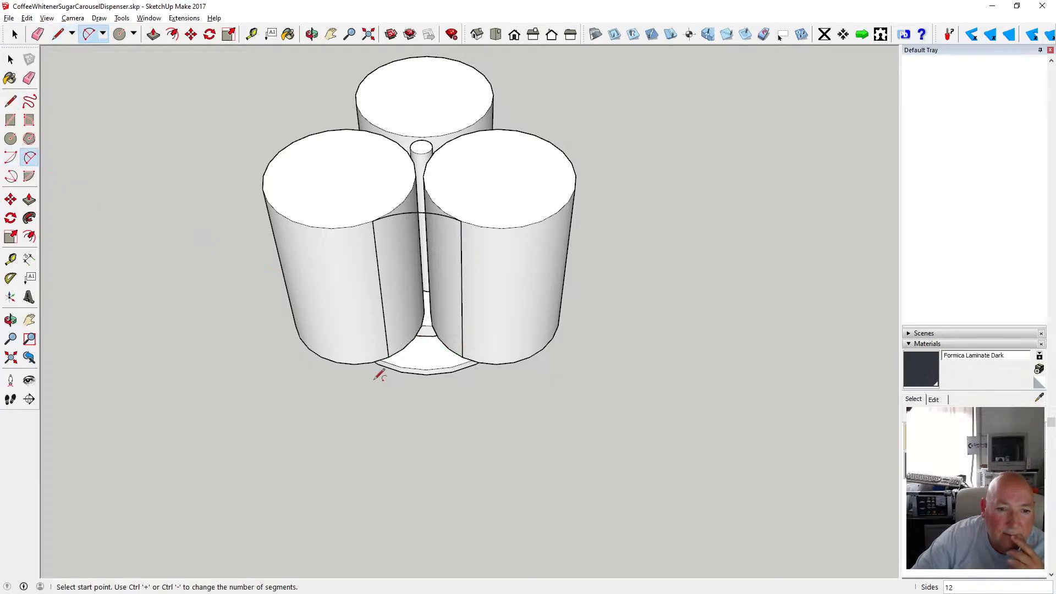
click(389, 356)
click(462, 357)
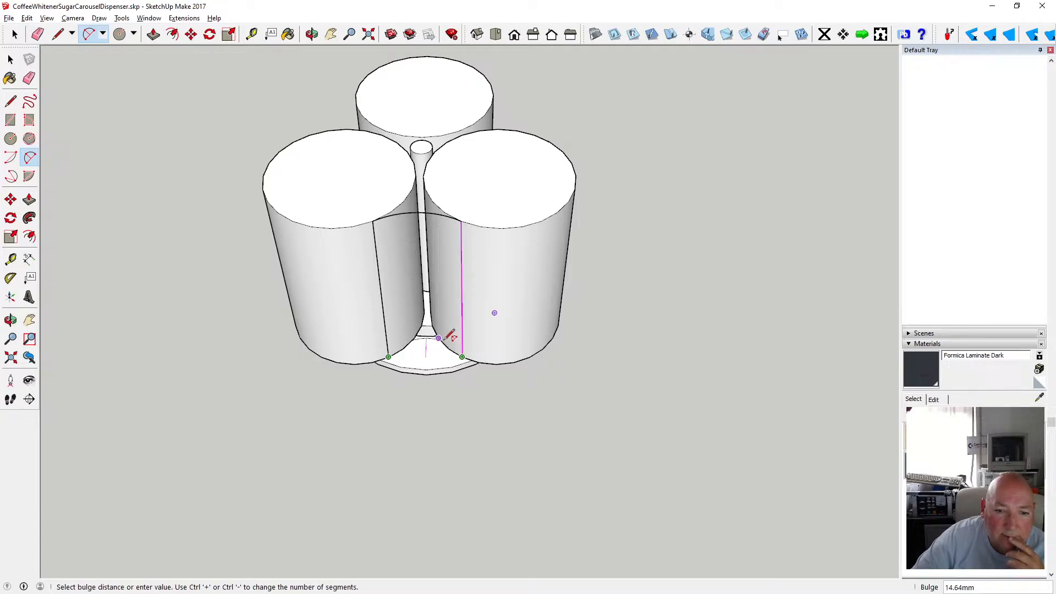
click(451, 344)
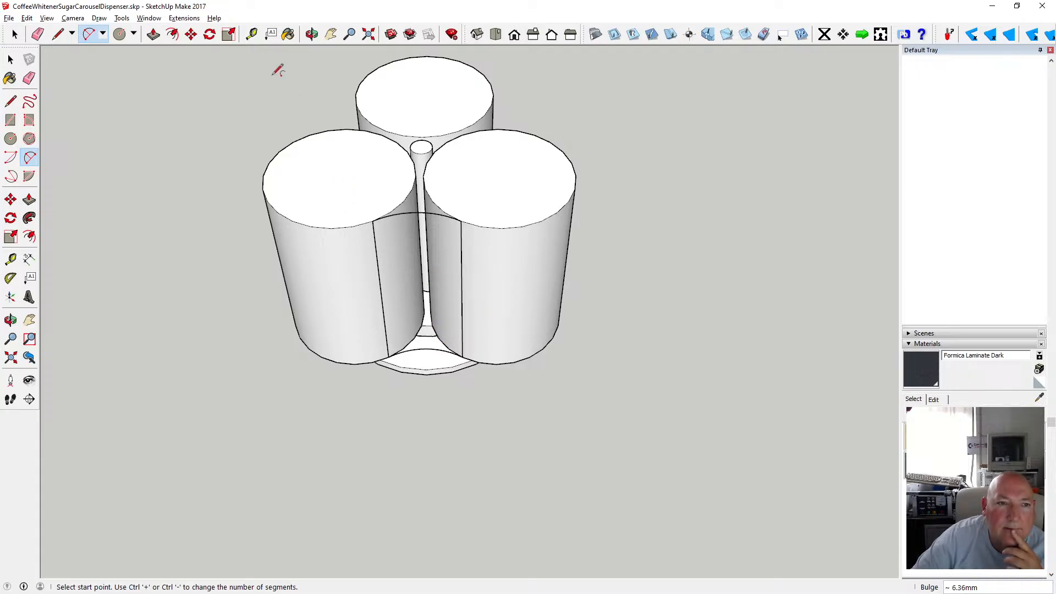
Draw three vertical lines down the left canister's face from its top rim to its bottom edge.
click(312, 34)
mouse_move(370, 141)
mouse_down()
mouse_move(394, 351)
mouse_move(449, 357)
mouse_move(537, 290)
mouse_move(606, 346)
mouse_move(597, 354)
mouse_move(238, 179)
mouse_move(274, 122)
mouse_up()
click(10, 101)
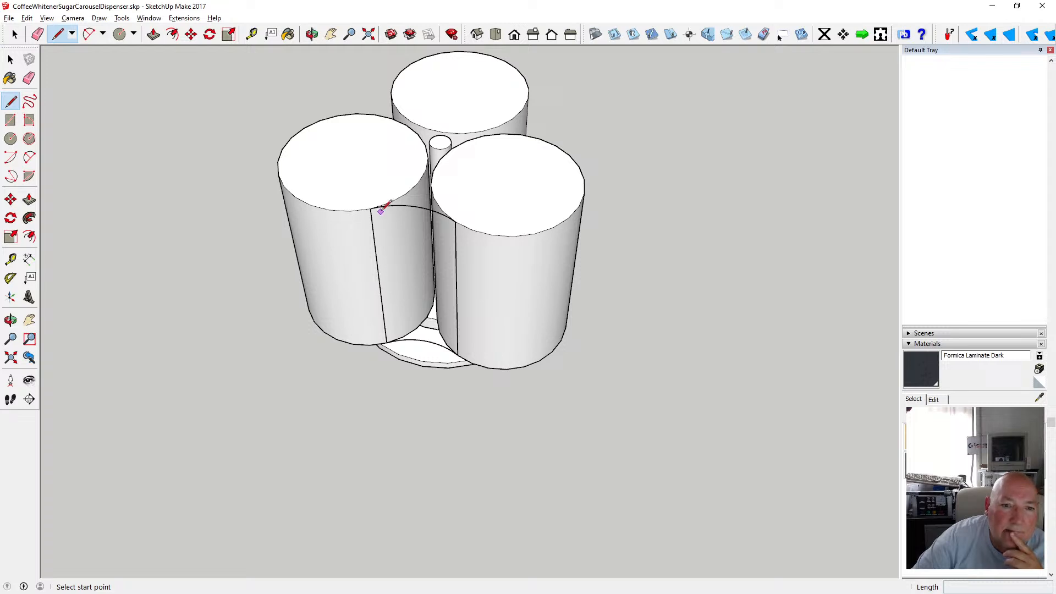
click(378, 207)
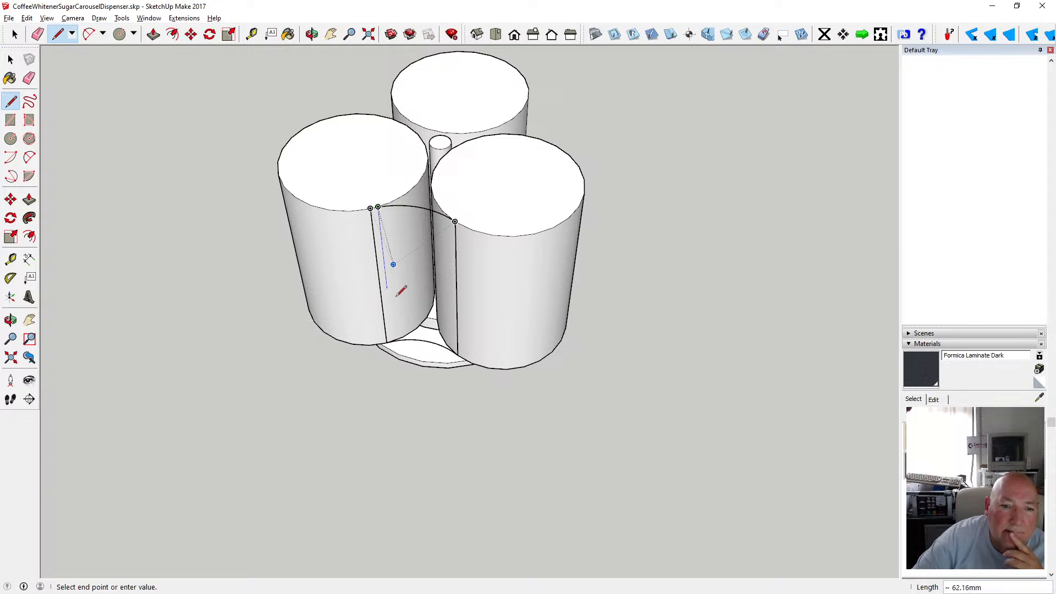
click(393, 341)
click(385, 206)
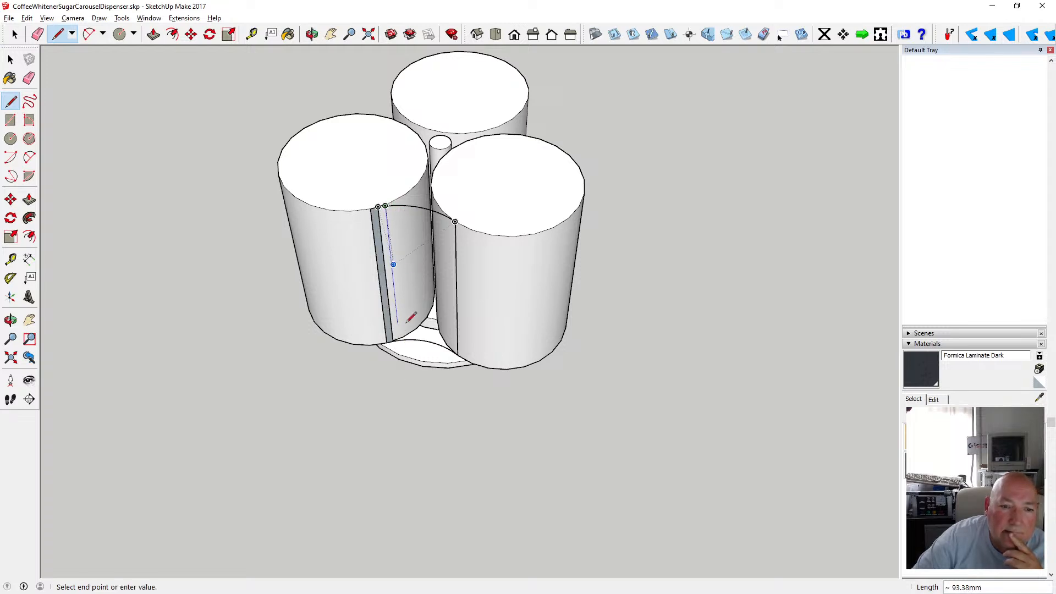
click(400, 339)
click(393, 206)
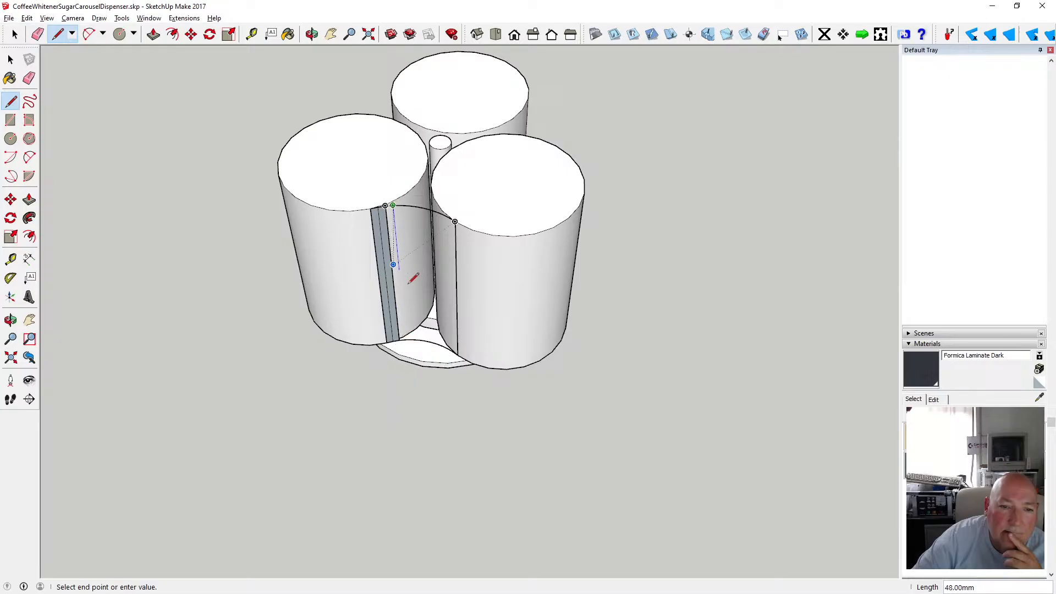
click(407, 332)
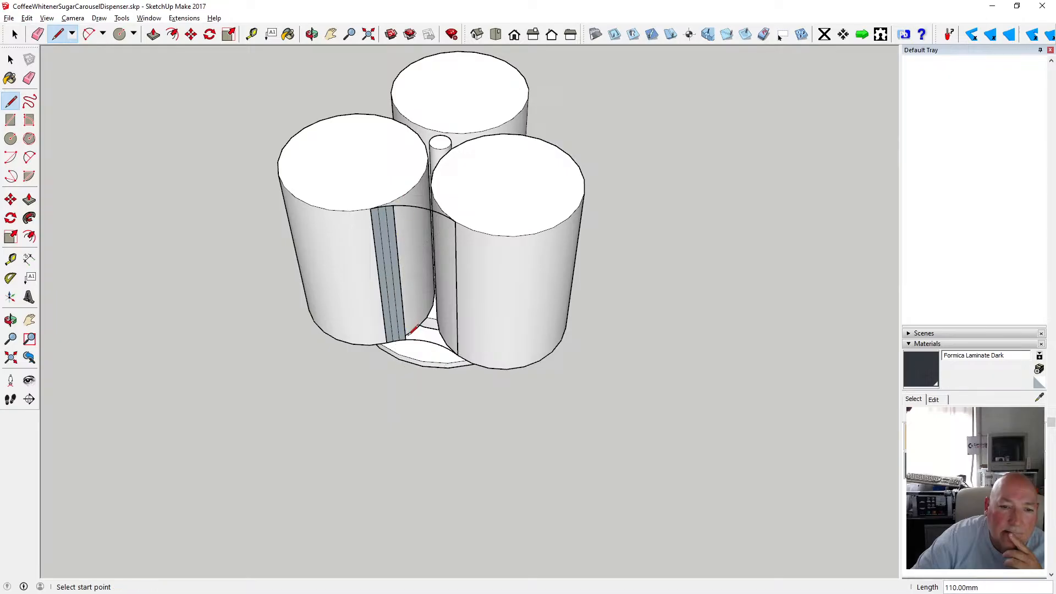
Draw more 110 mm vertical lines down the panel between the two front canisters, working across to the right canister.
click(400, 205)
text(110)
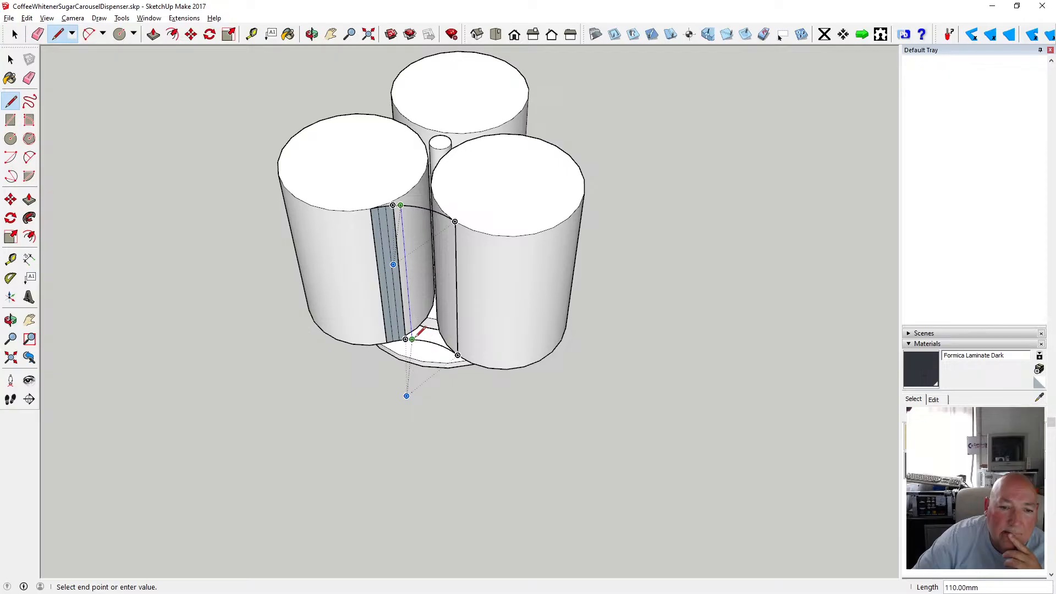
key(Return)
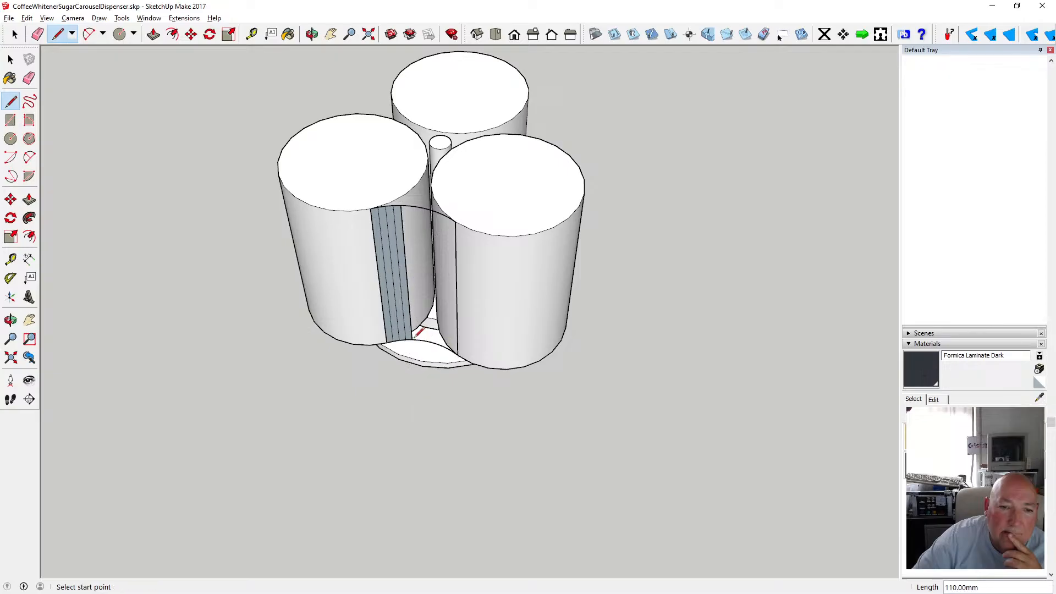
click(408, 206)
click(418, 338)
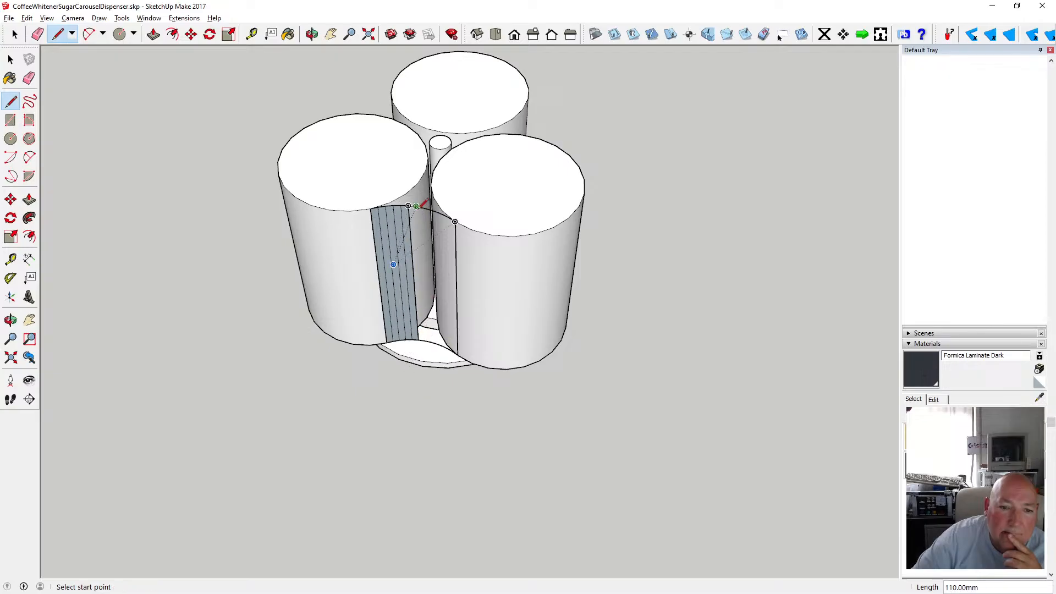
click(429, 333)
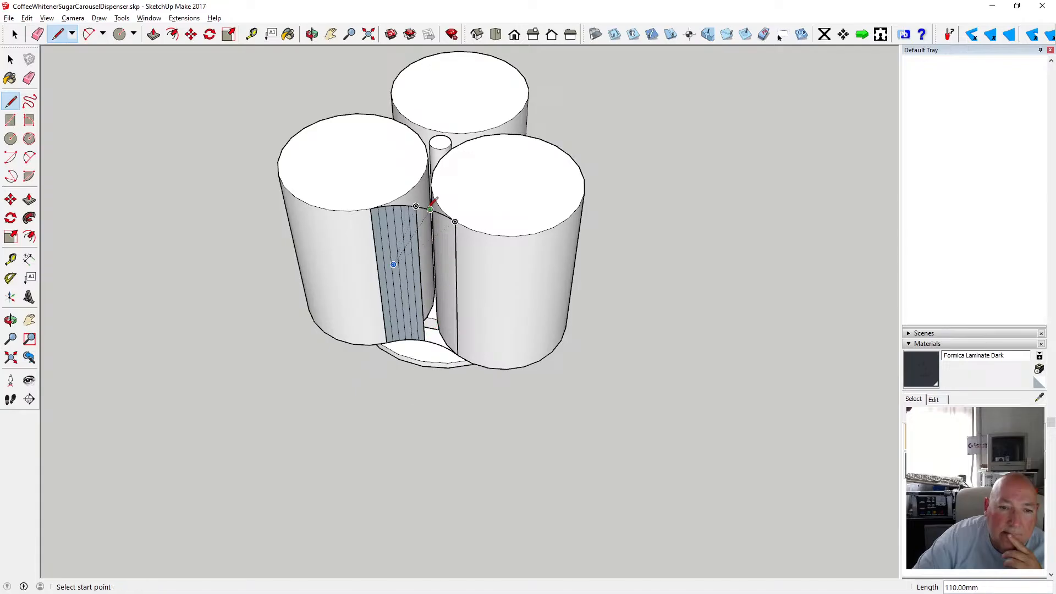
click(433, 332)
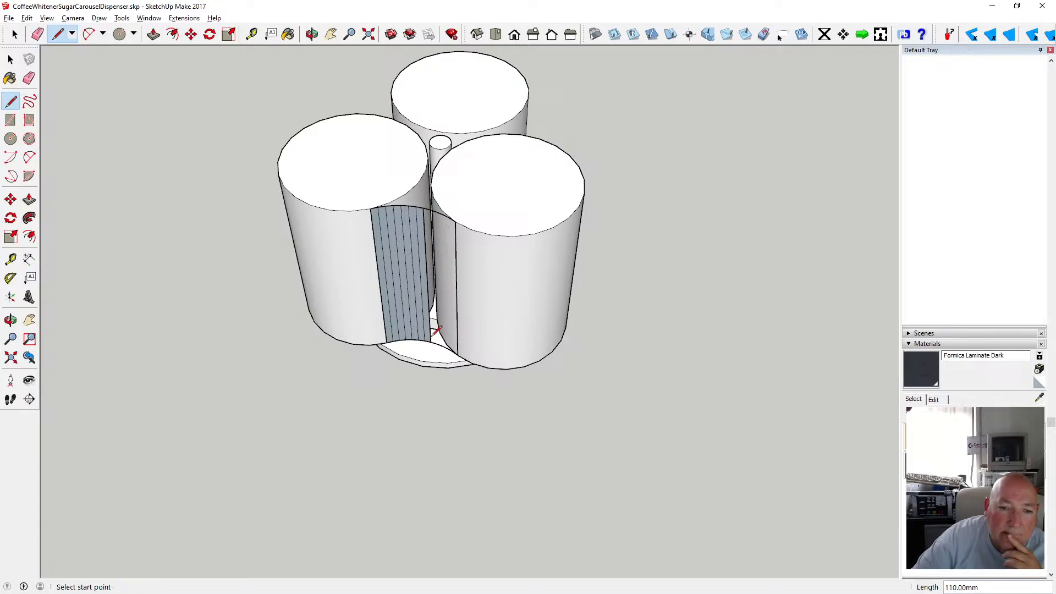
click(431, 209)
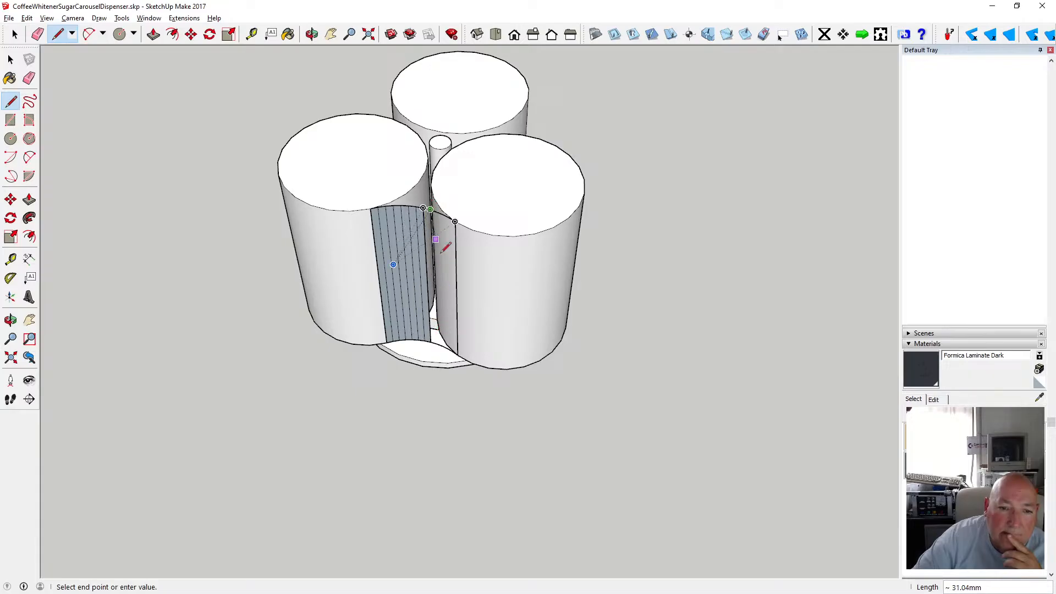
click(437, 343)
click(437, 211)
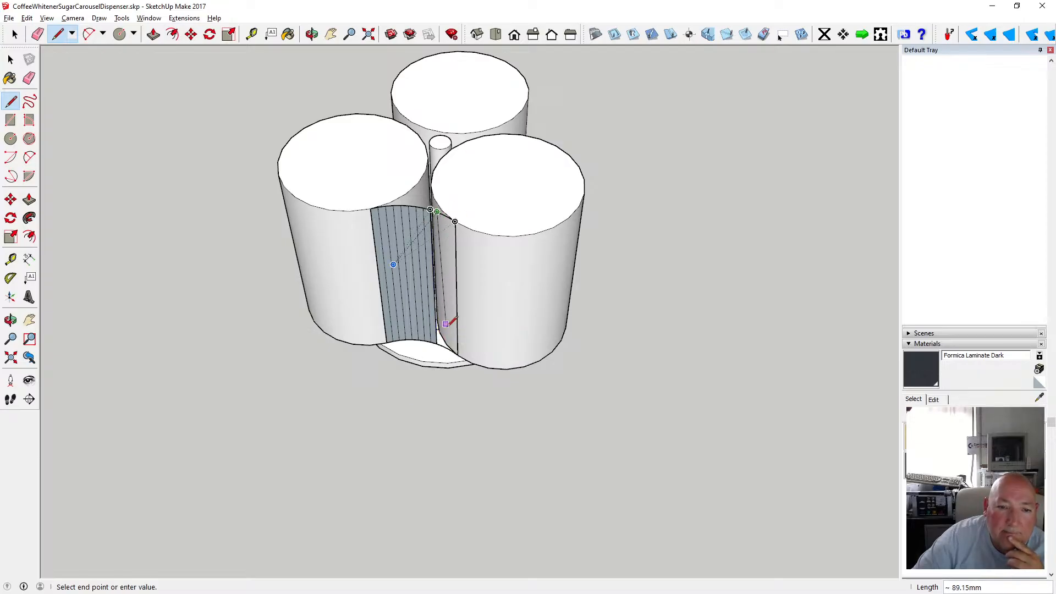
click(442, 343)
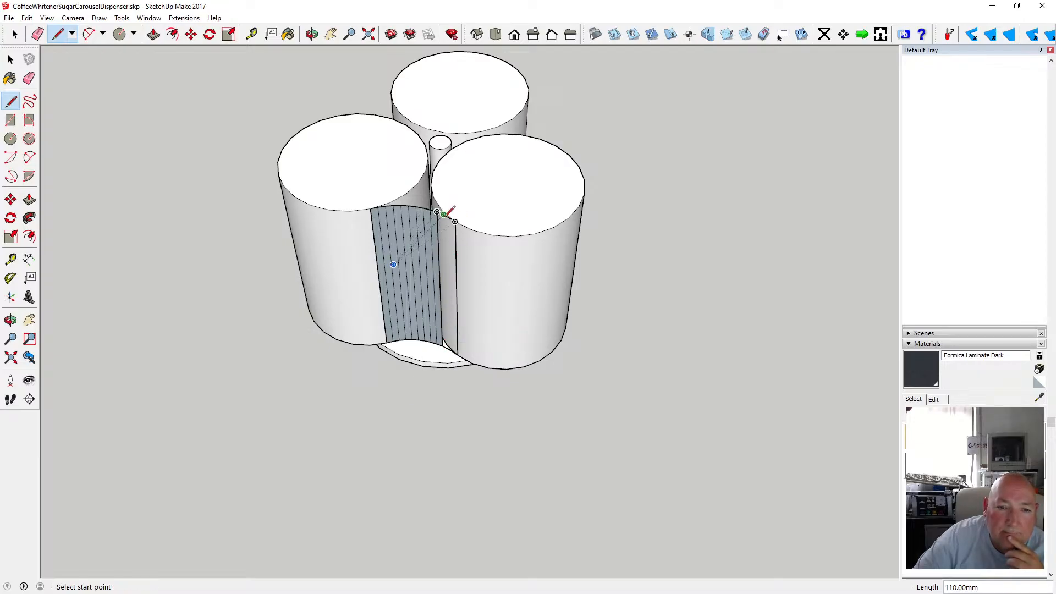
click(447, 347)
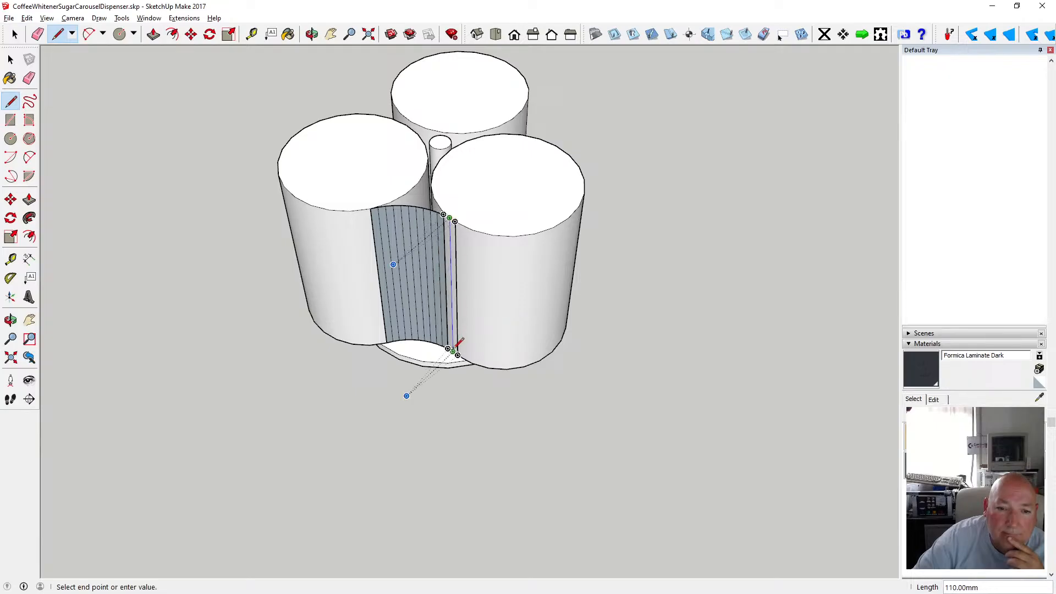
click(457, 350)
key(space)
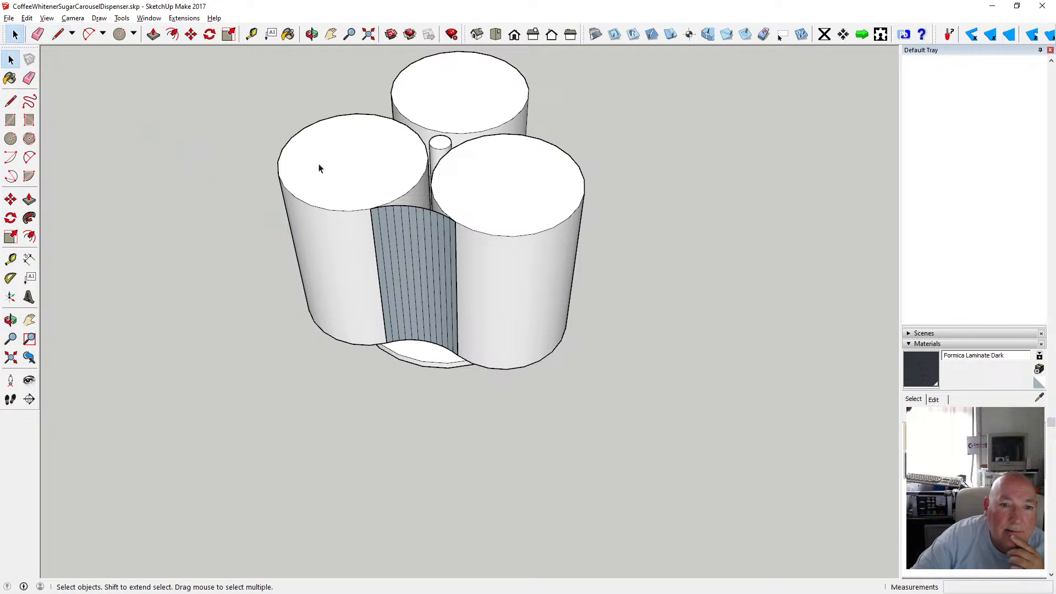
Select the lined panel between the front canisters and make it a group.
drag(358, 202, 481, 373)
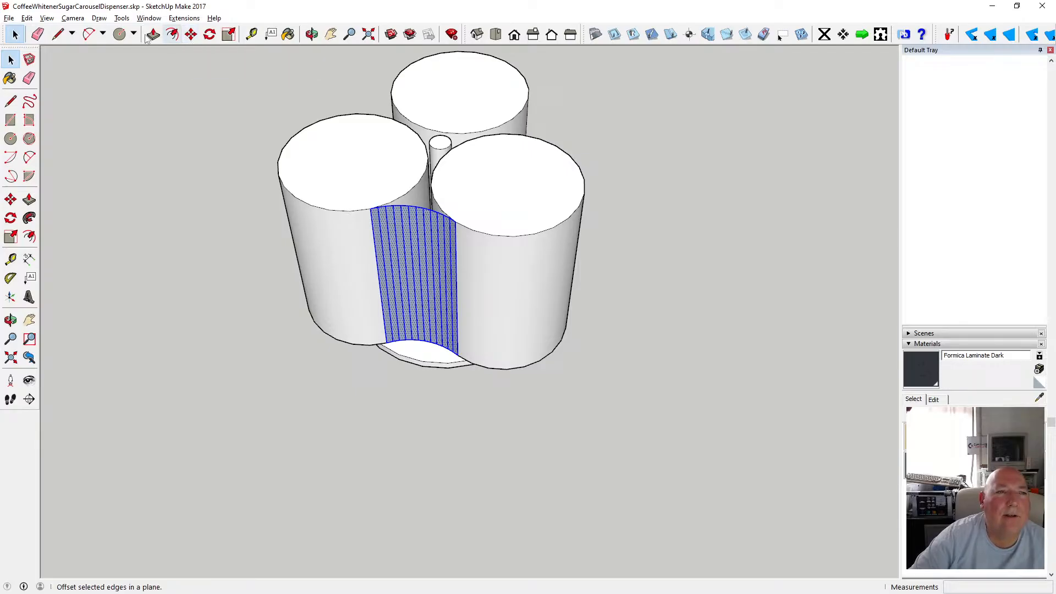
click(27, 18)
click(263, 13)
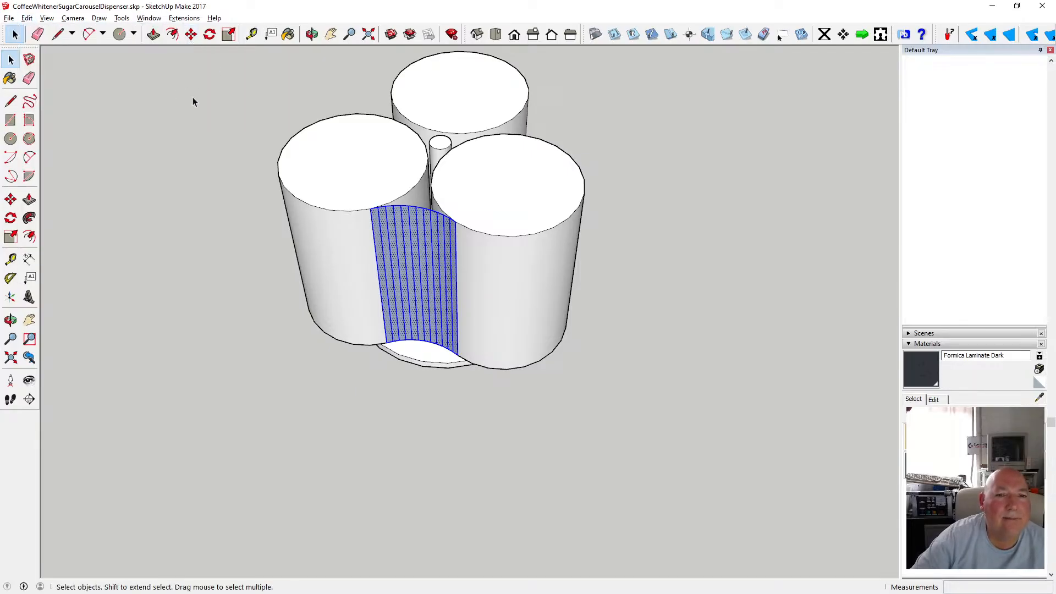
click(27, 18)
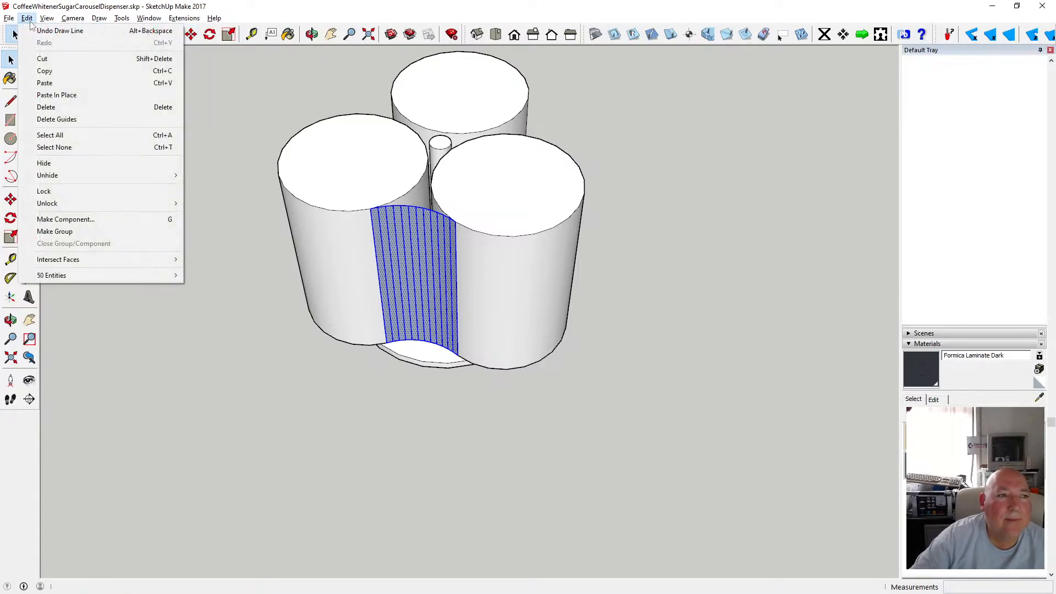
click(66, 71)
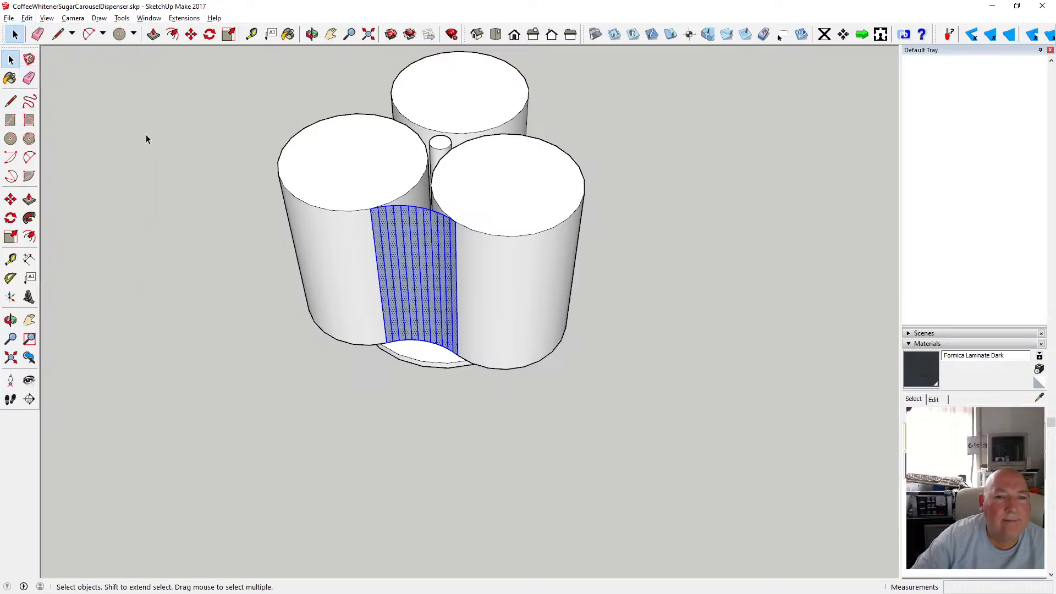
right_click(427, 240)
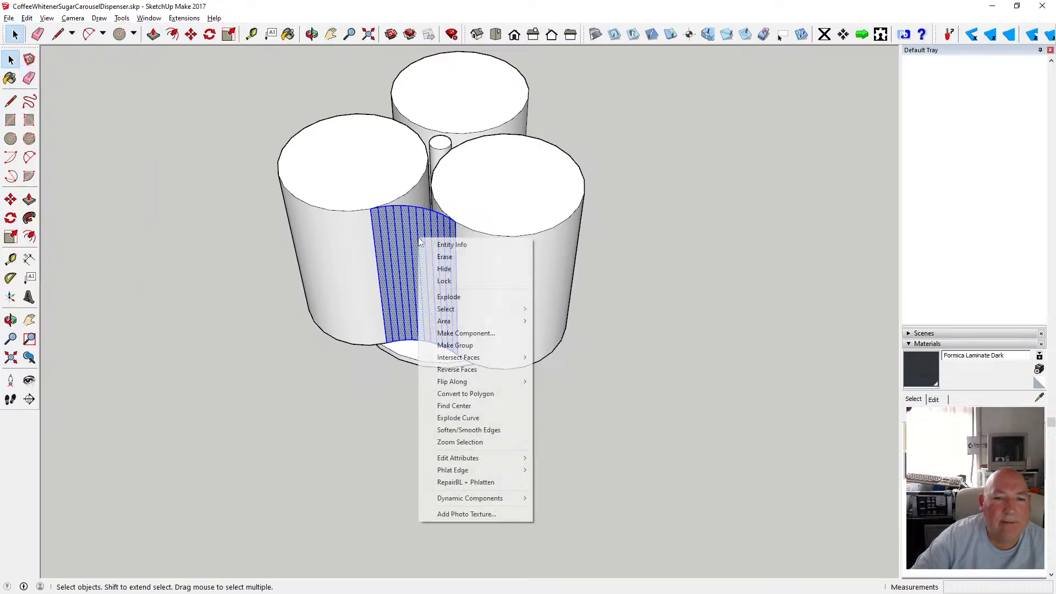
click(486, 347)
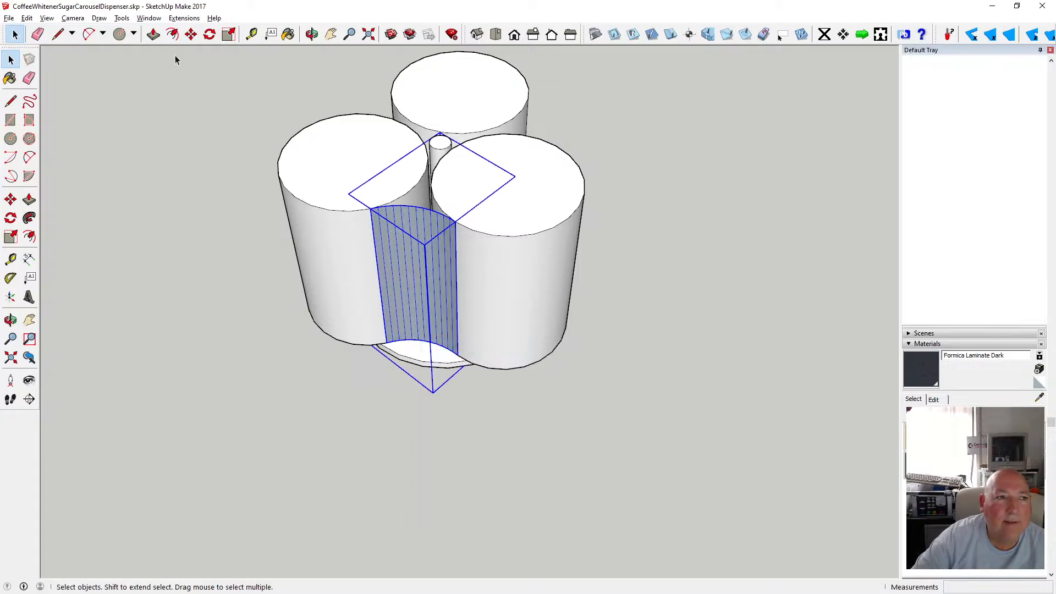
Copy the panel group, paste it in place, and rotate the copy 120 degrees about the pole's centre.
click(27, 18)
click(63, 72)
click(119, 117)
click(24, 19)
click(97, 96)
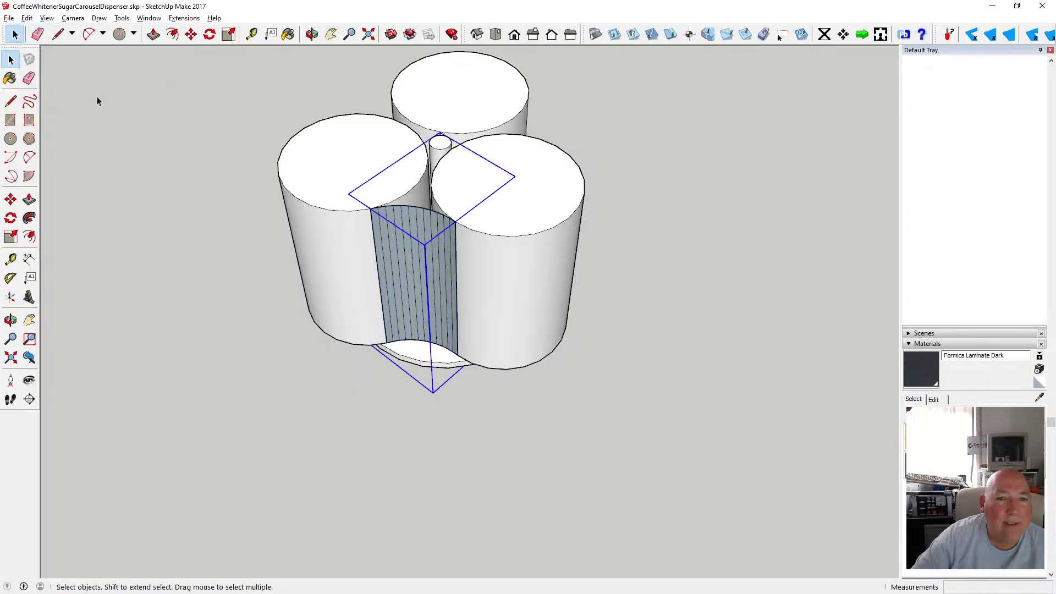
click(209, 34)
scroll(271, 341, down, 2)
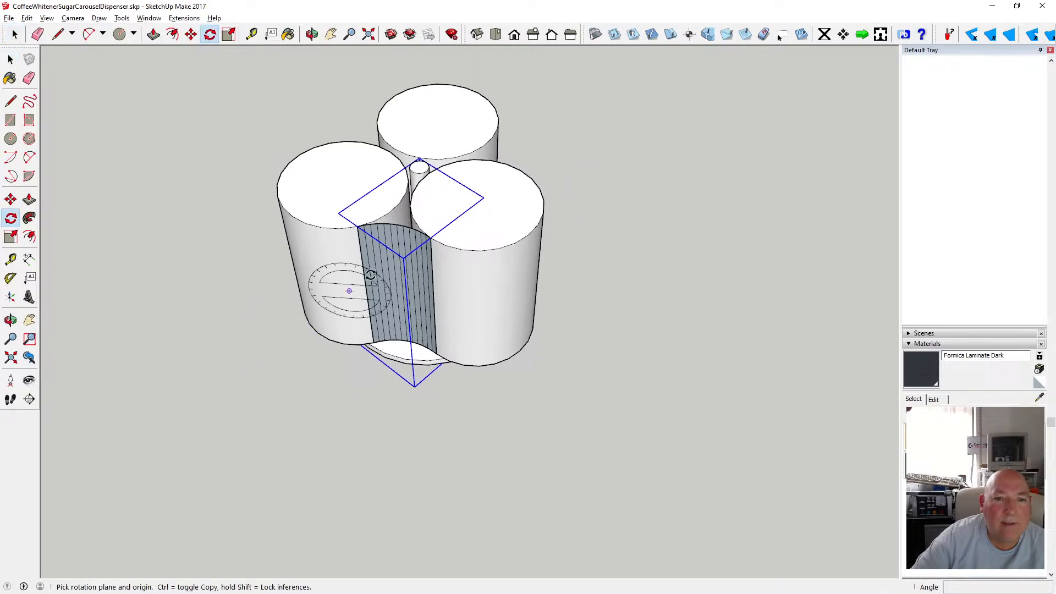
scroll(421, 190, up, 2)
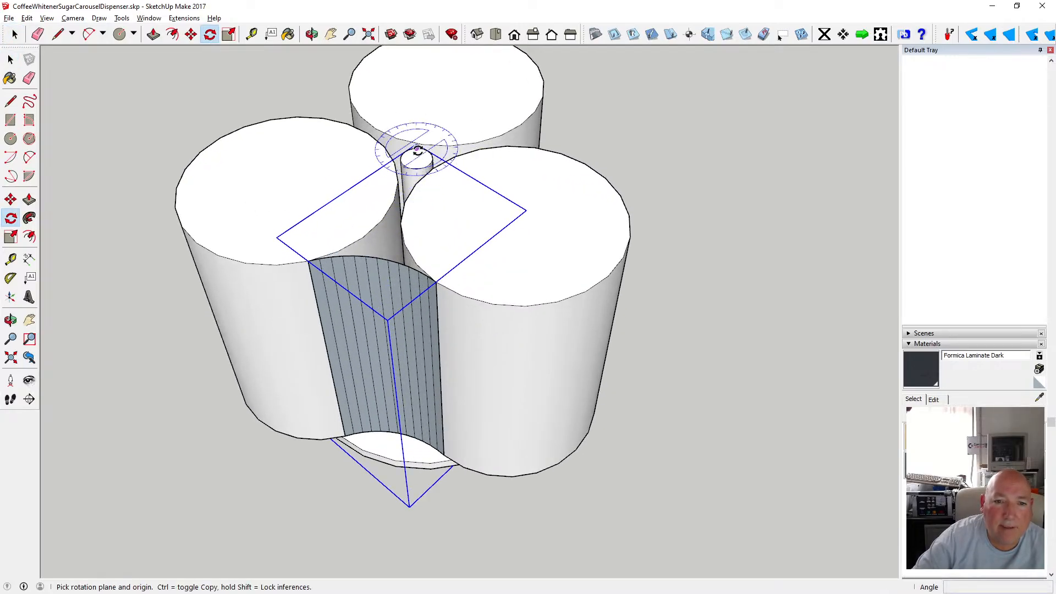
click(417, 158)
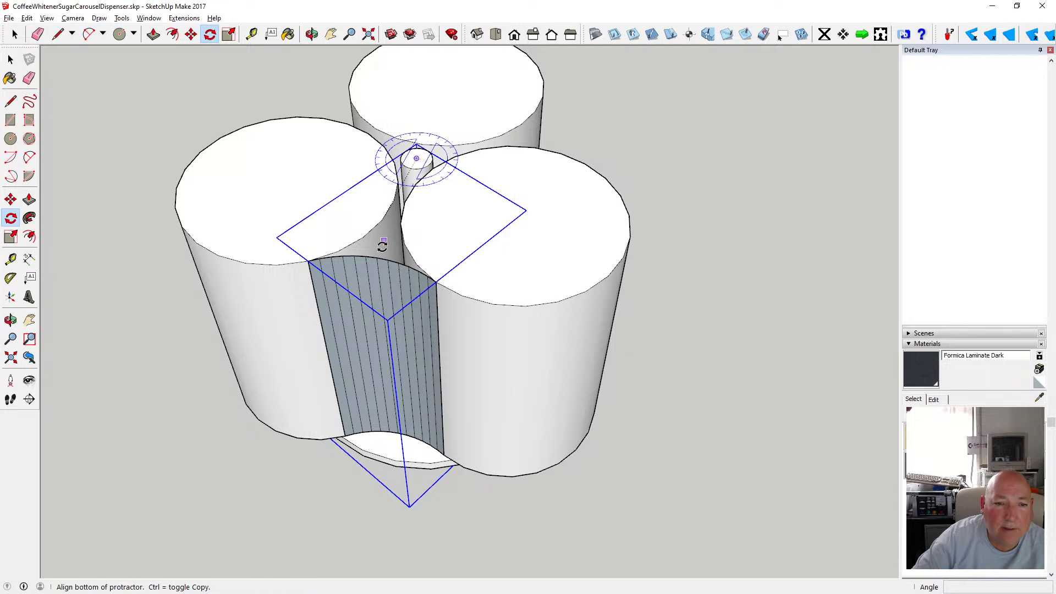
click(378, 258)
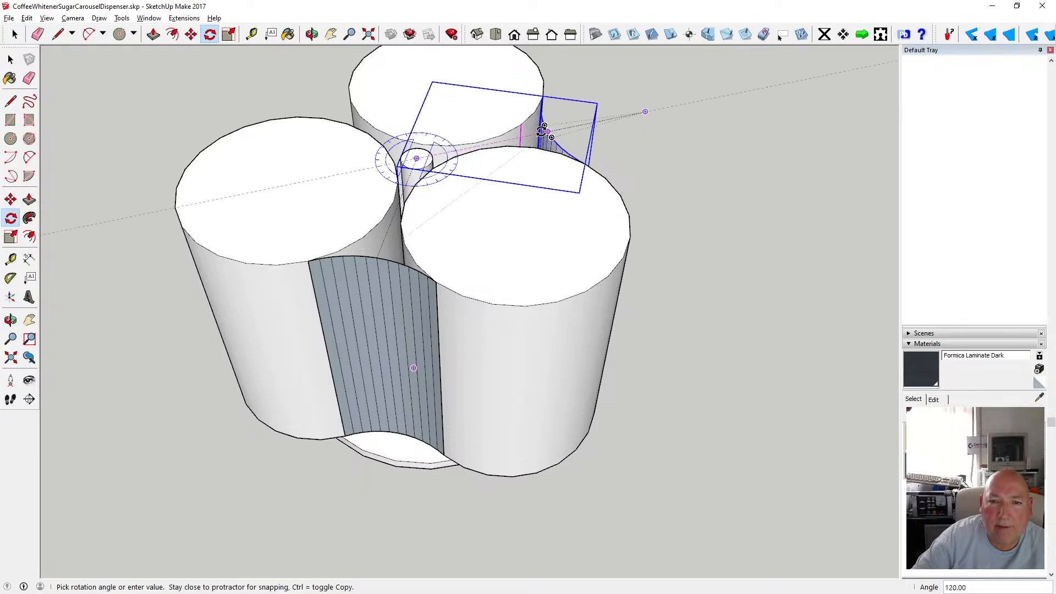
text(120)
key(Return)
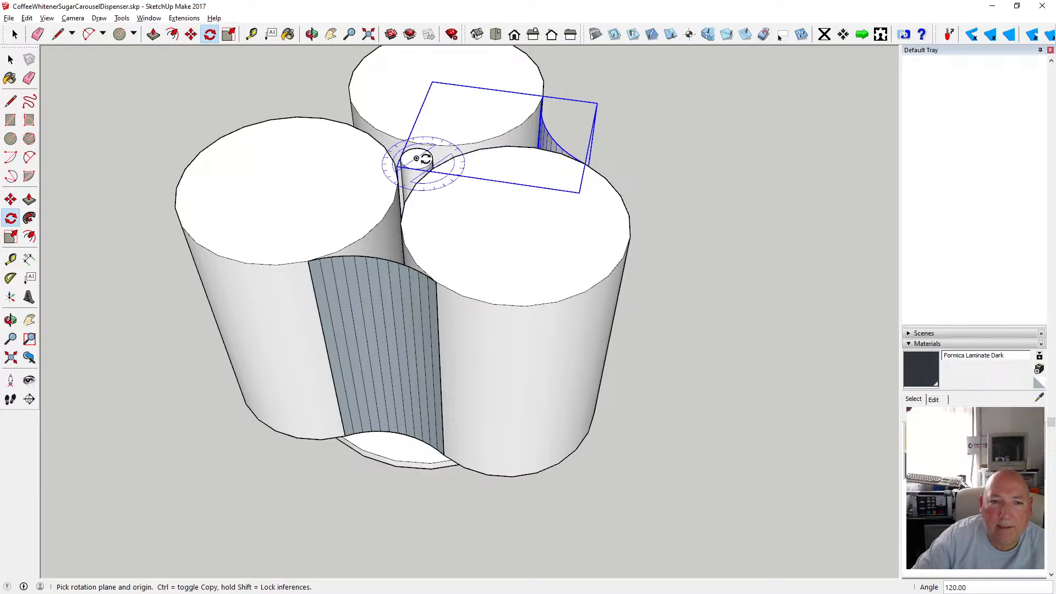
Paste another copy of the panel in place and rotate it 120 degrees the other way about the pole's centre.
click(27, 18)
click(51, 94)
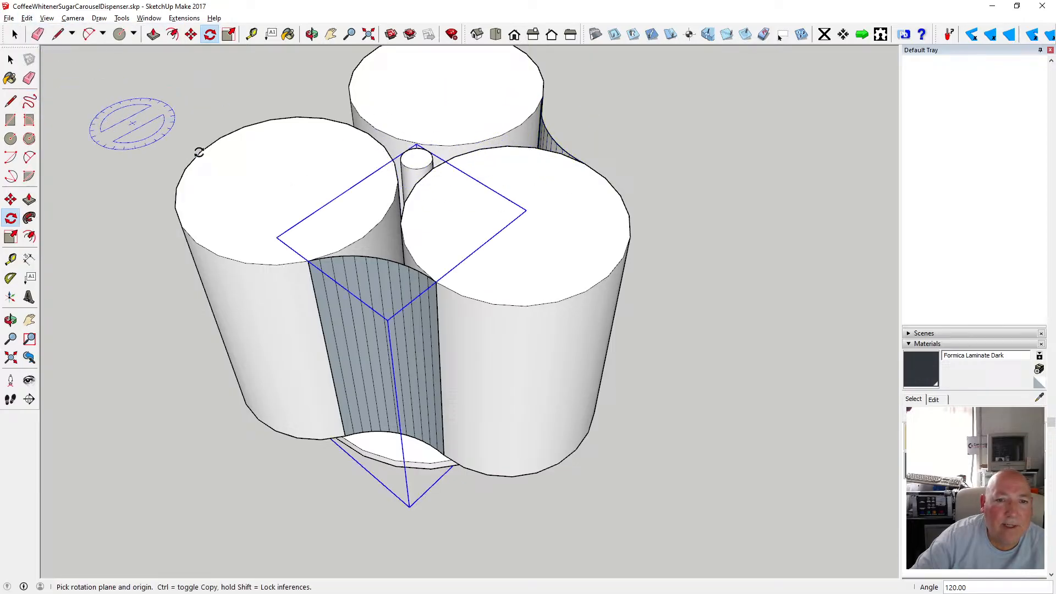
click(417, 157)
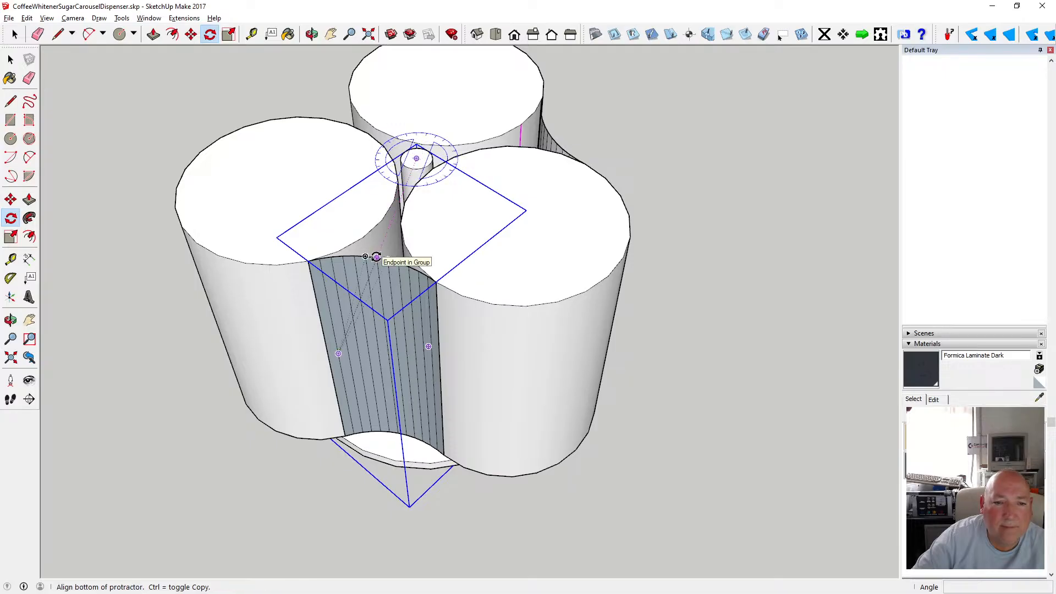
click(376, 256)
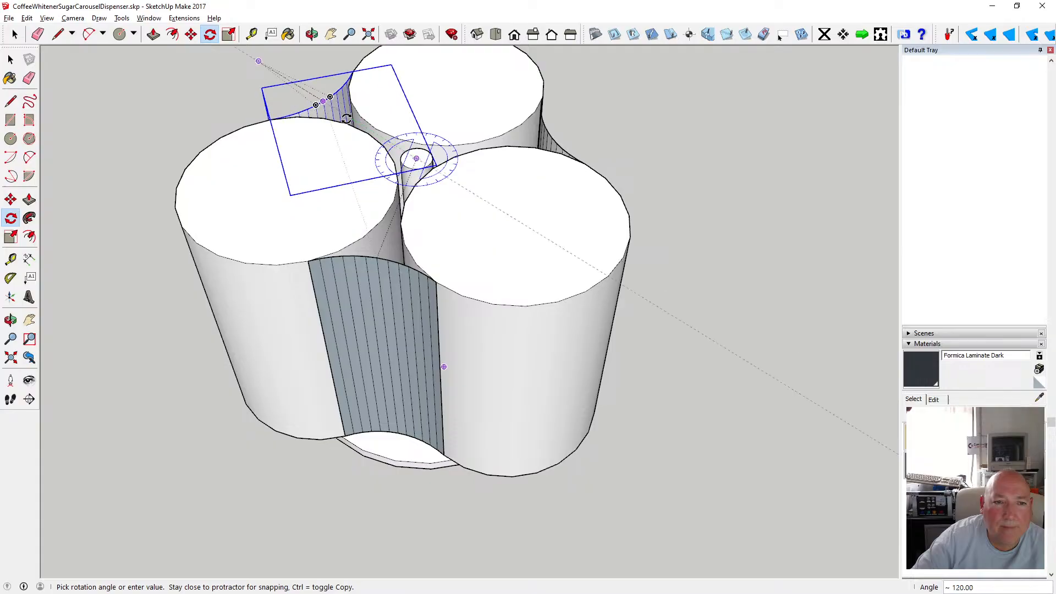
click(347, 119)
Open the front panel group and soften/smooth the edges of all its faces.
click(311, 34)
drag(342, 64, 427, 233)
scroll(348, 259, down, 3)
click(11, 59)
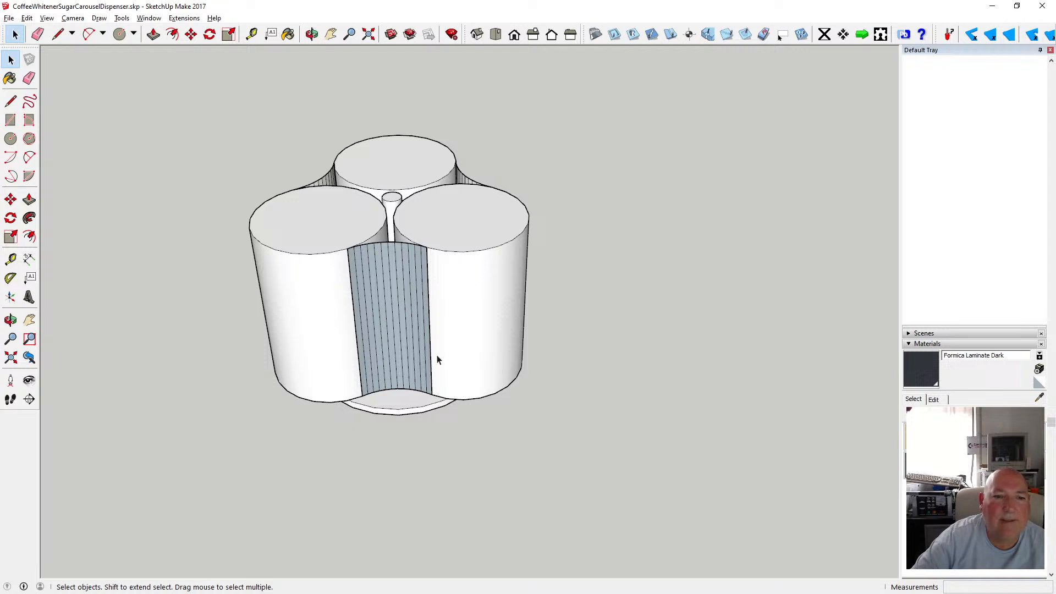
scroll(432, 355, up, 3)
drag(302, 188, 489, 456)
double_click(368, 325)
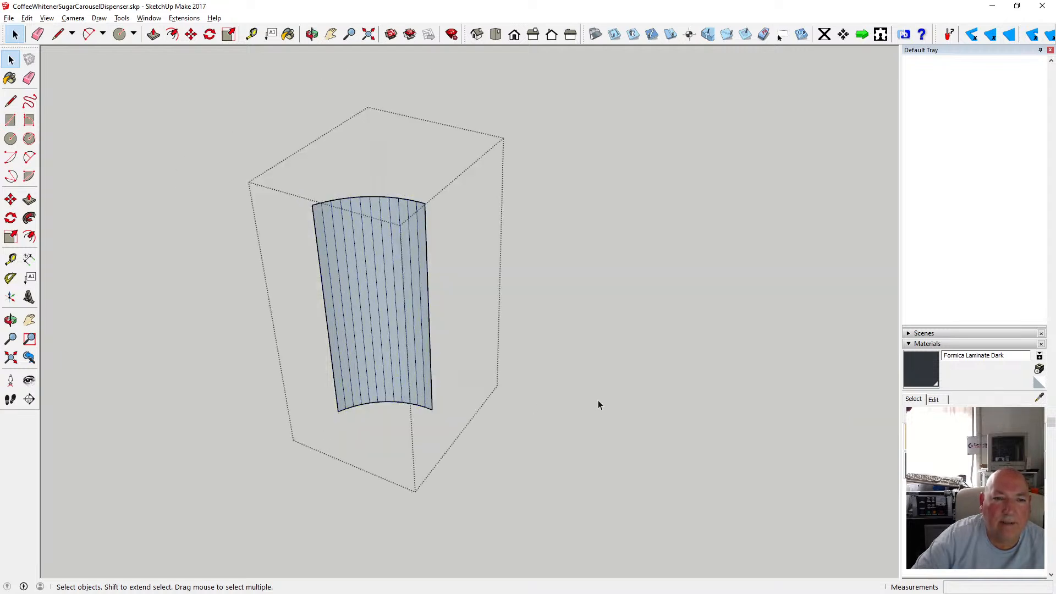
drag(283, 162, 471, 443)
right_click(388, 366)
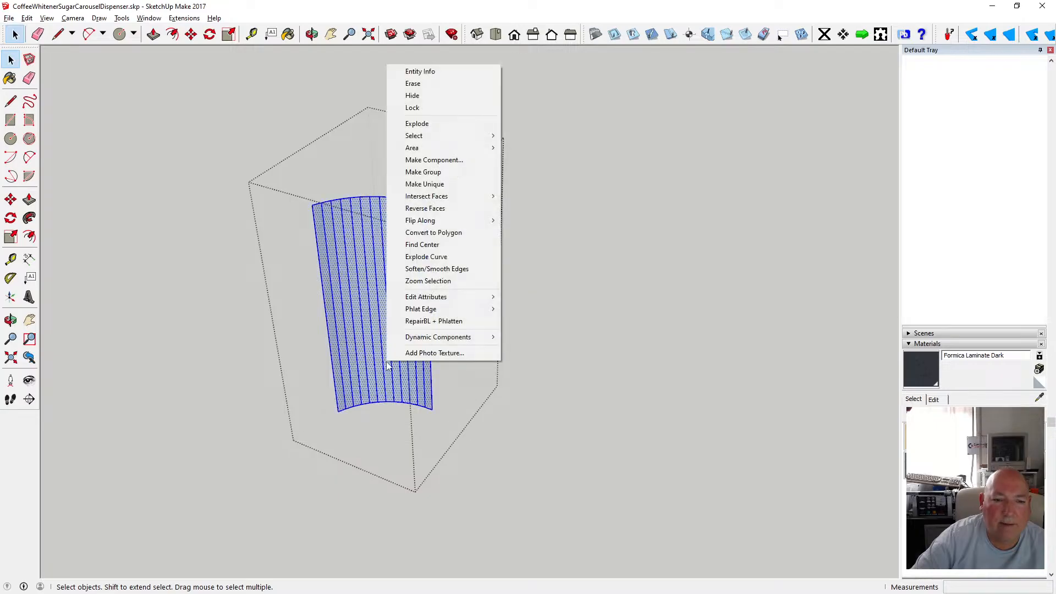
click(472, 270)
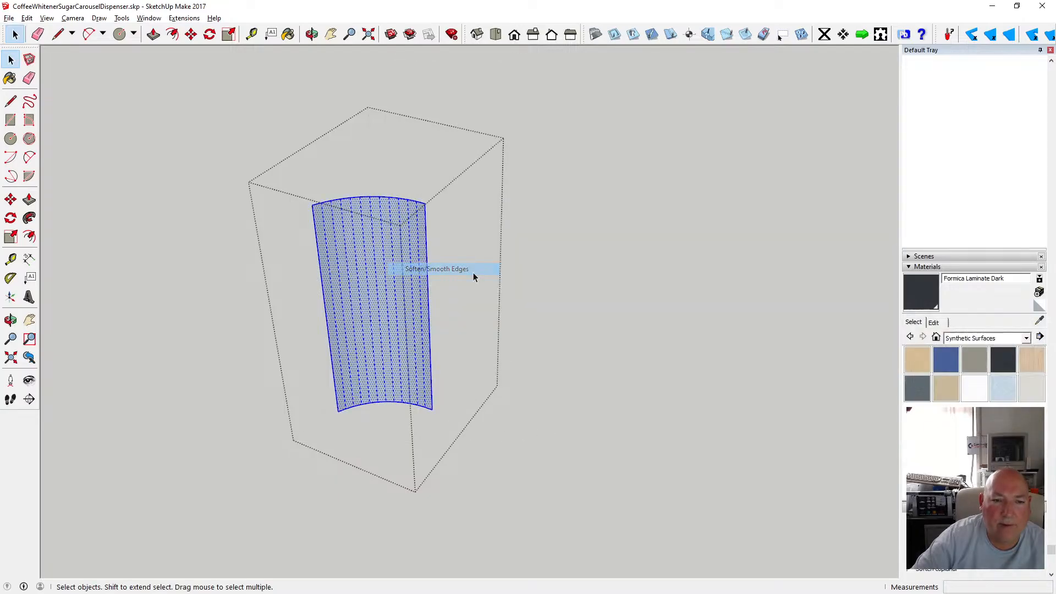
click(566, 329)
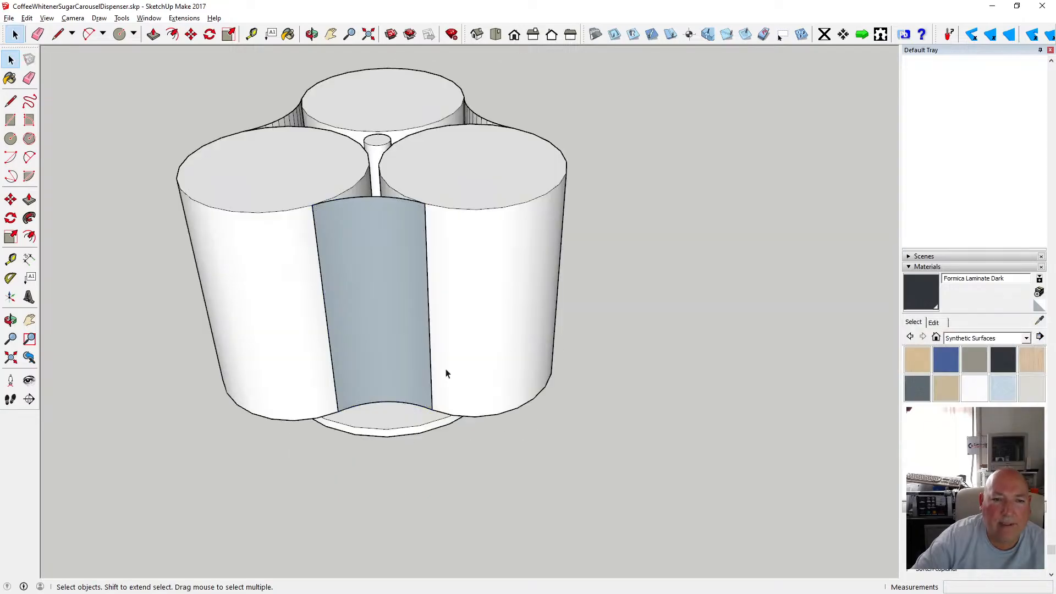
Orbit to the next panel, open its group and soften/smooth all its edges.
click(311, 34)
drag(533, 149, 253, 181)
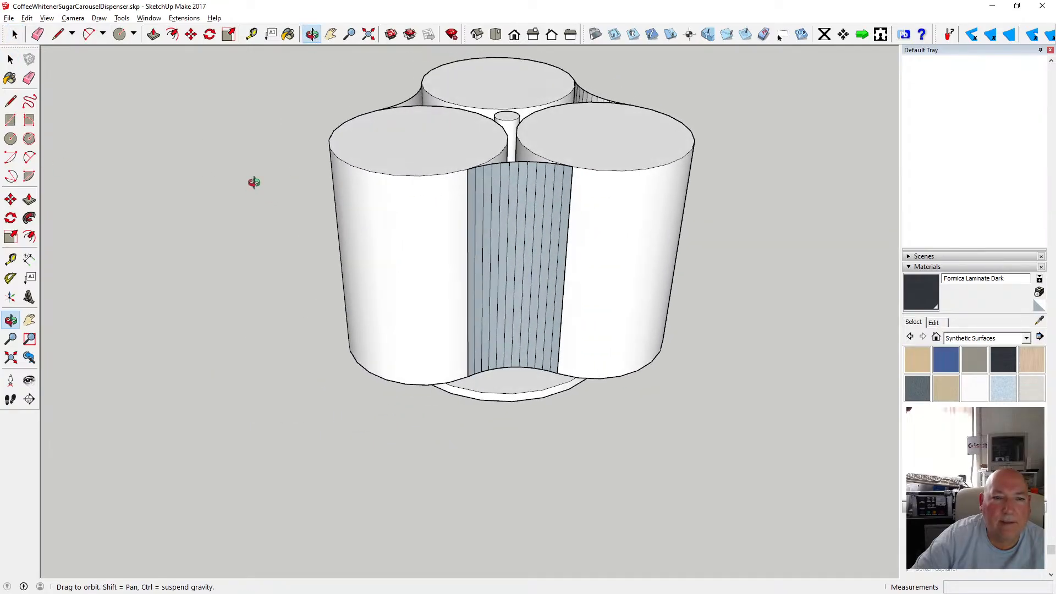
key(space)
drag(443, 146, 611, 392)
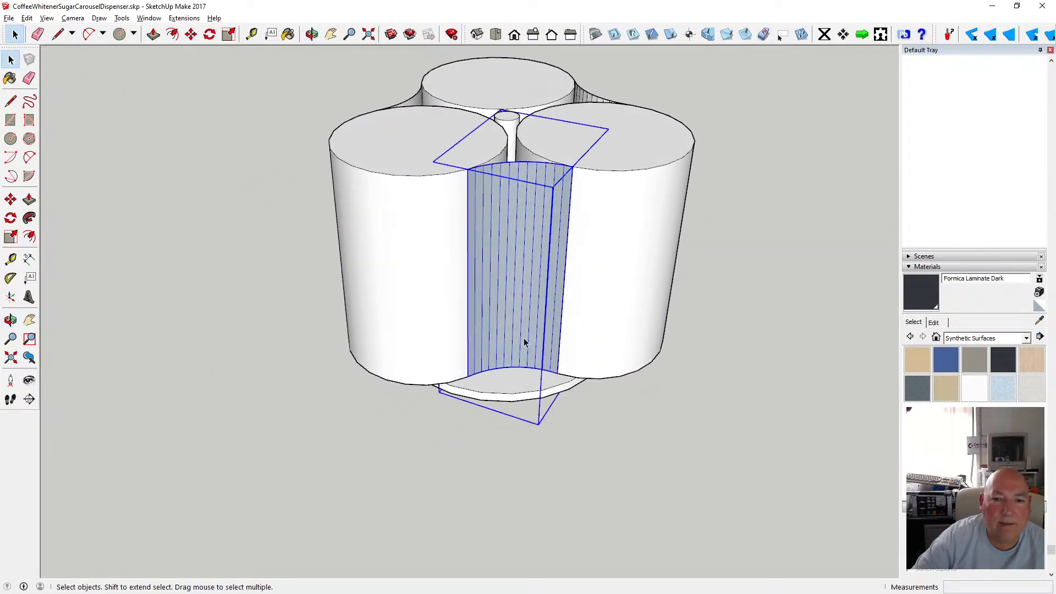
right_click(523, 337)
double_click(524, 329)
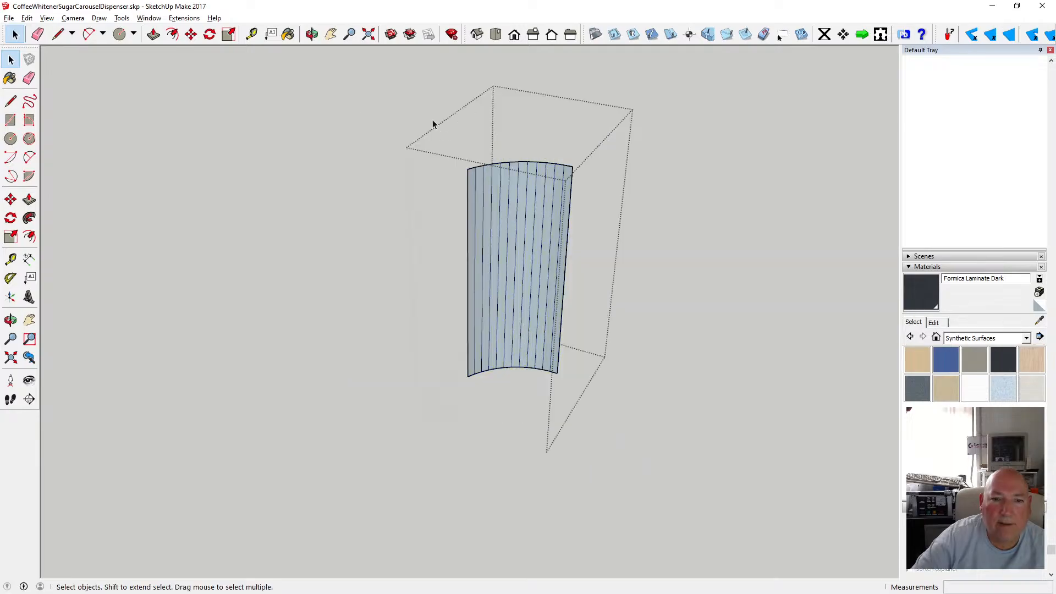
drag(433, 124, 578, 396)
right_click(524, 338)
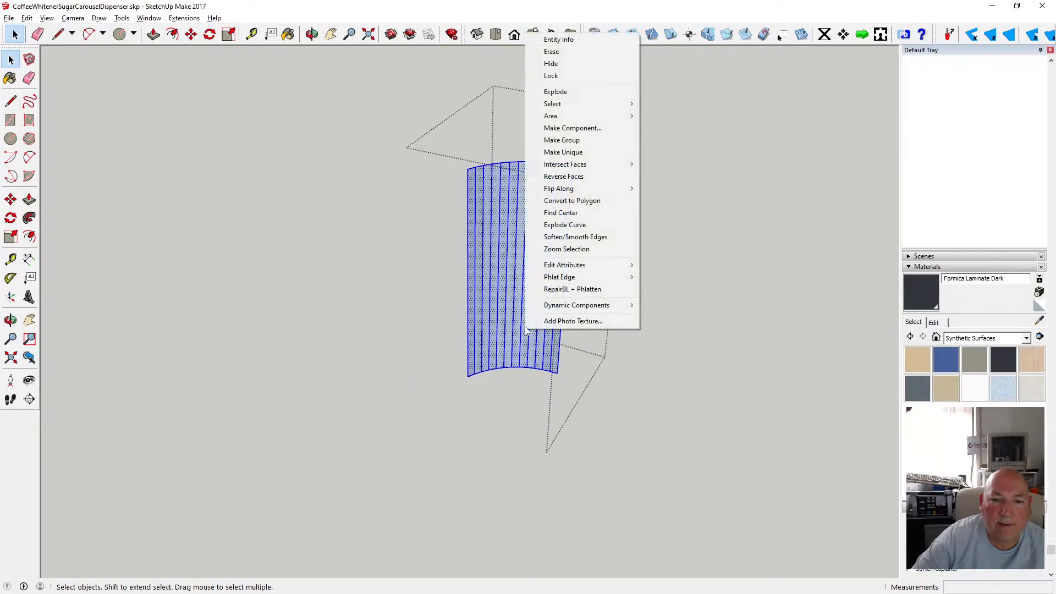
click(586, 238)
click(673, 240)
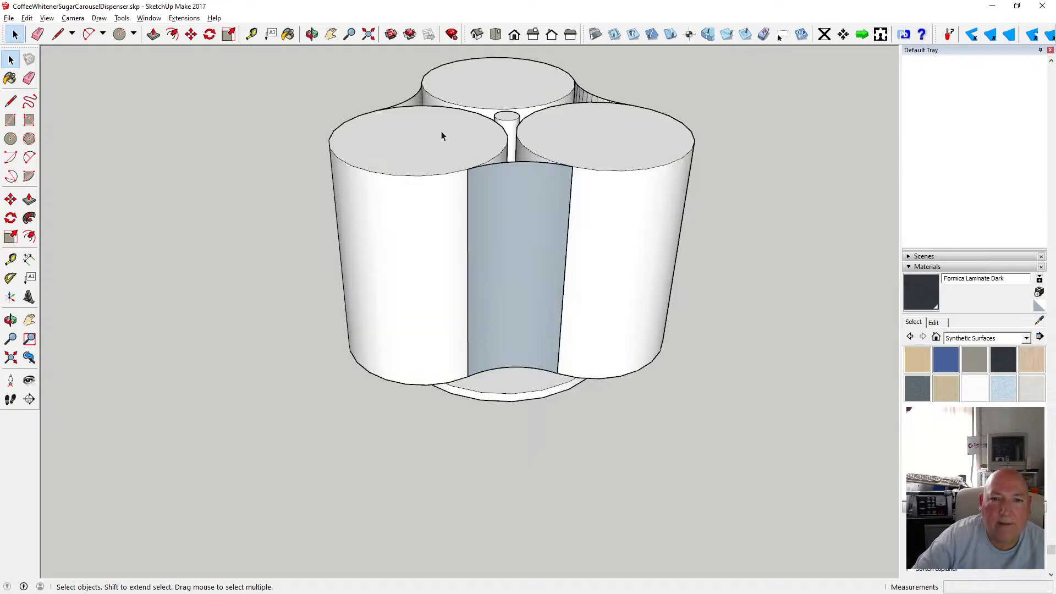
Open the third panel group and soften/smooth all of its edges.
click(10, 320)
drag(477, 198, 25, 178)
drag(334, 264, 297, 253)
click(11, 59)
double_click(516, 239)
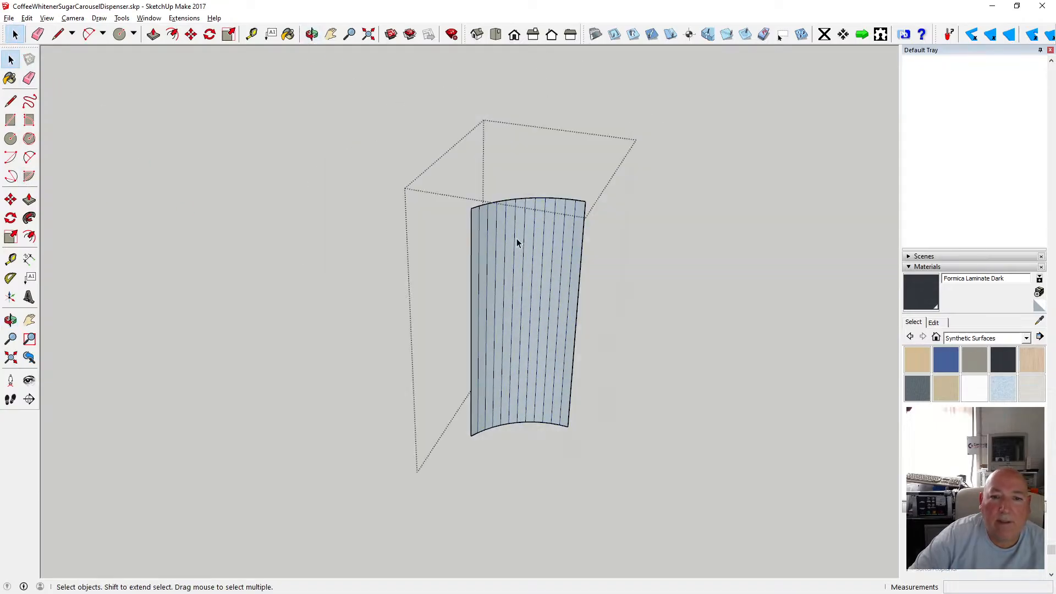
drag(453, 185, 590, 441)
right_click(547, 375)
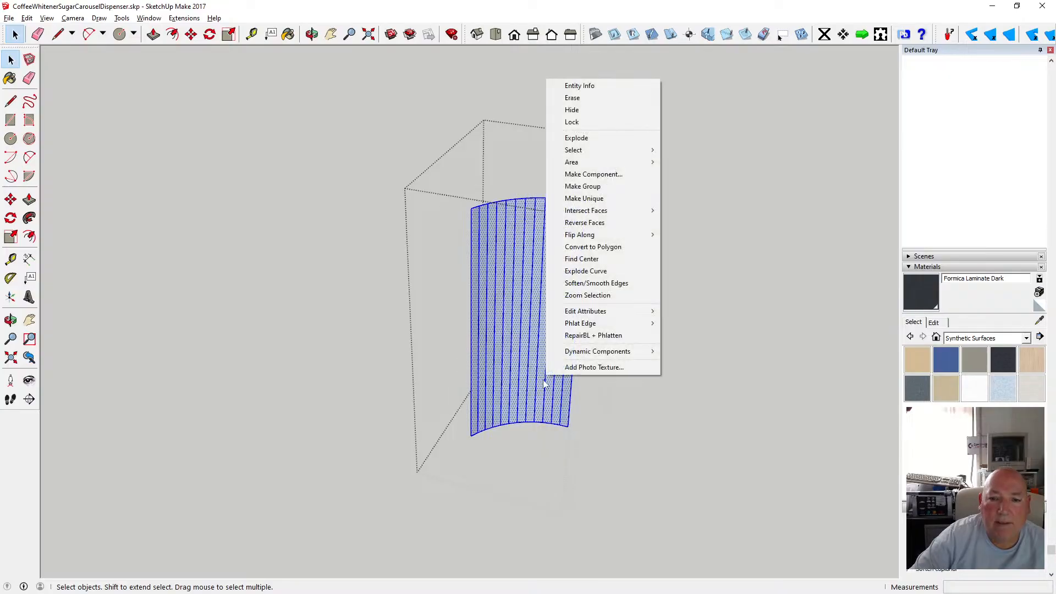
click(608, 286)
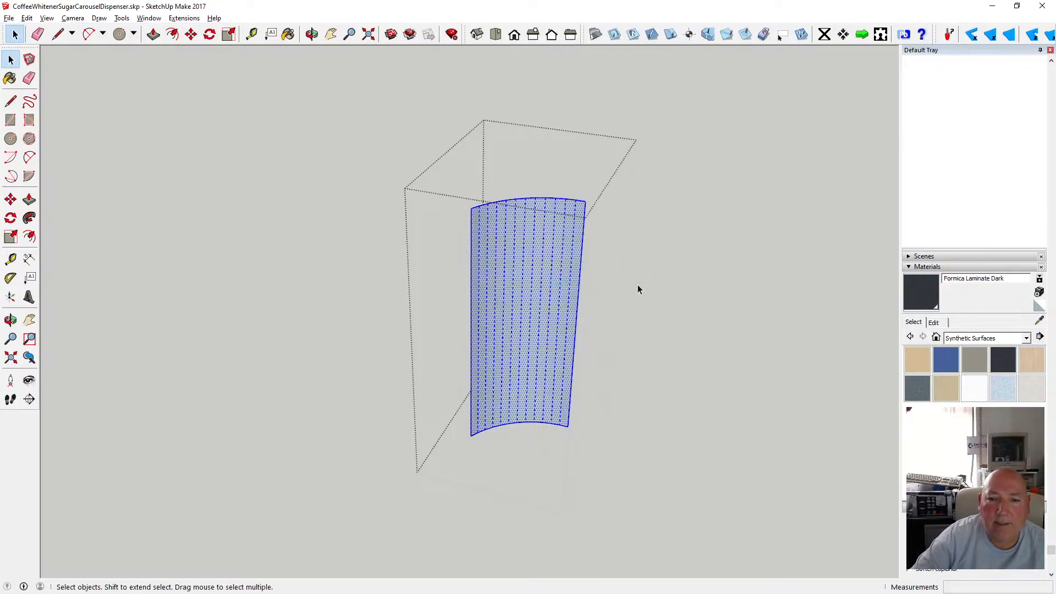
click(668, 289)
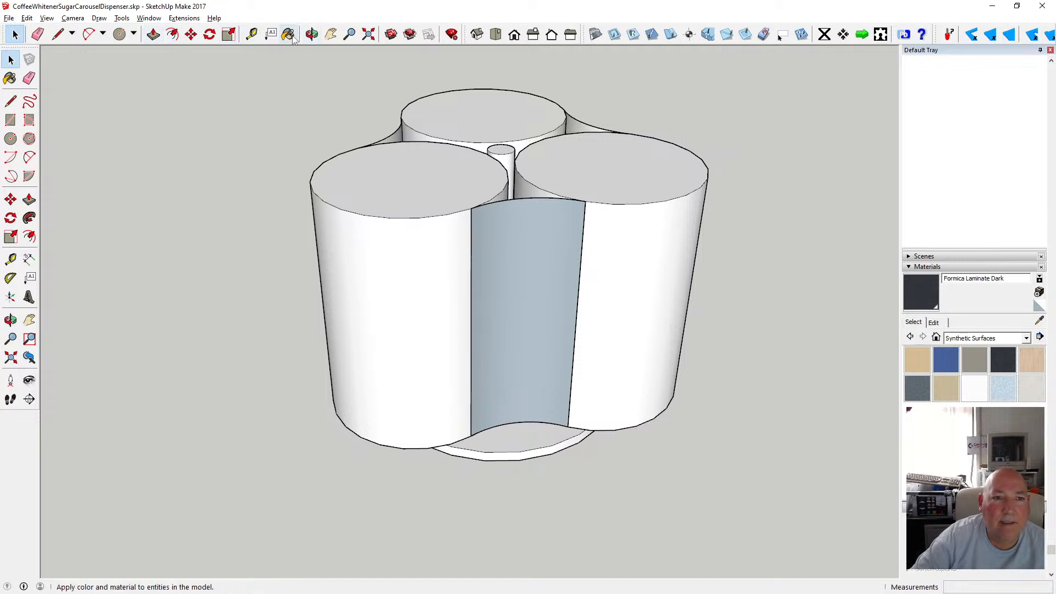
Open the front panel group and reverse the orientation of its faces.
click(312, 34)
drag(462, 156, 411, 209)
key(space)
right_click(506, 293)
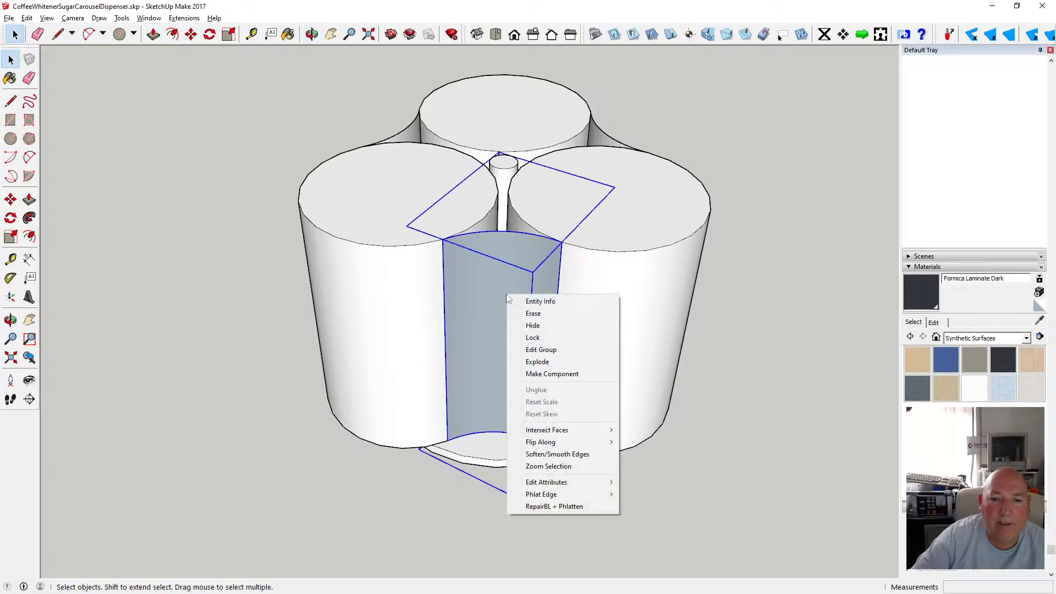
double_click(476, 292)
right_click(477, 288)
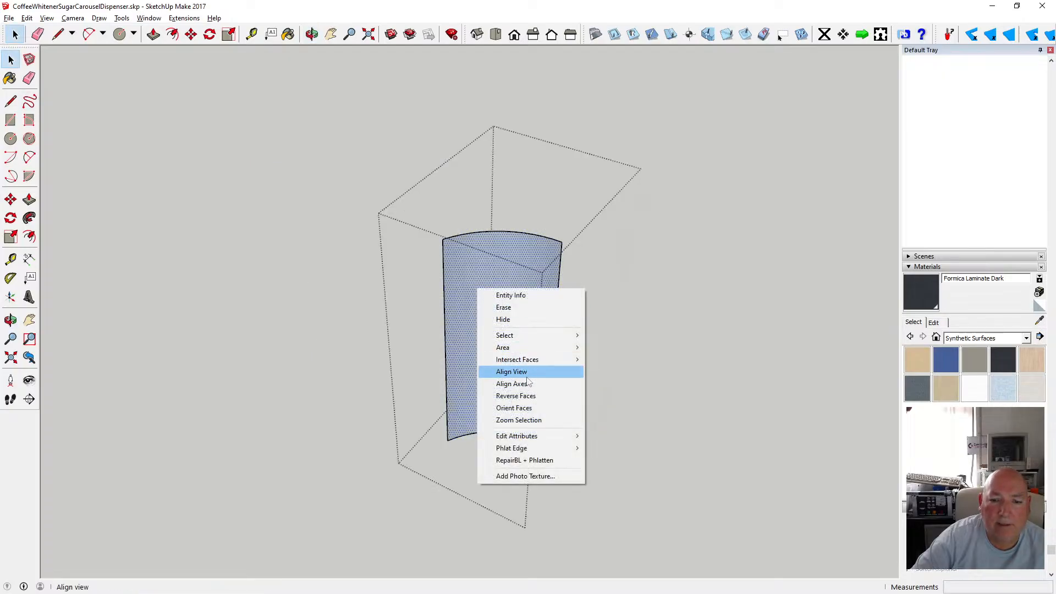
click(529, 395)
click(728, 306)
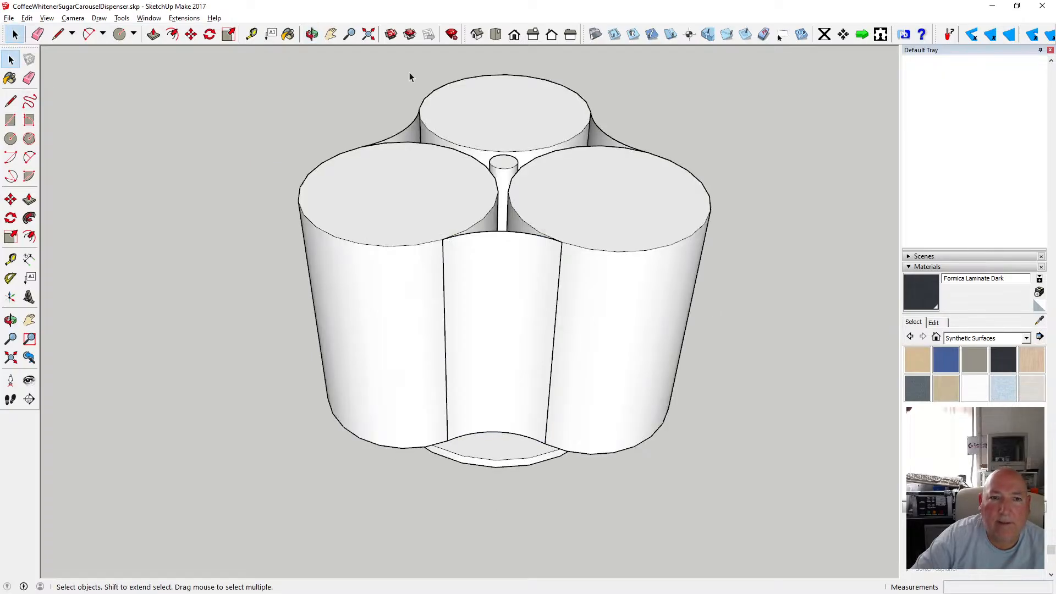
Open the next panel group and reverse its faces.
click(312, 34)
drag(548, 130, 361, 217)
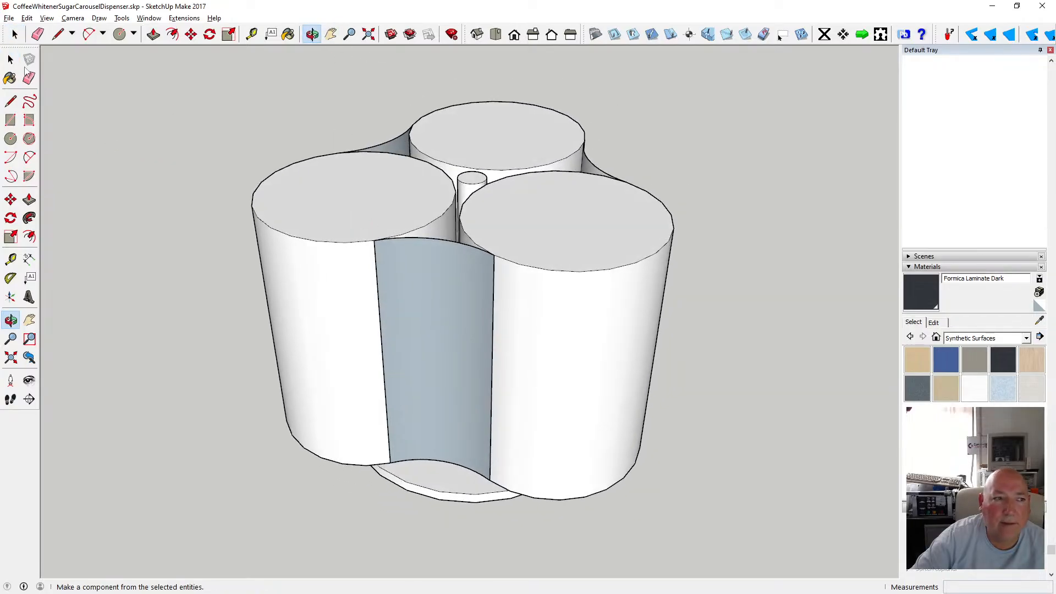
key(space)
double_click(404, 296)
right_click(404, 297)
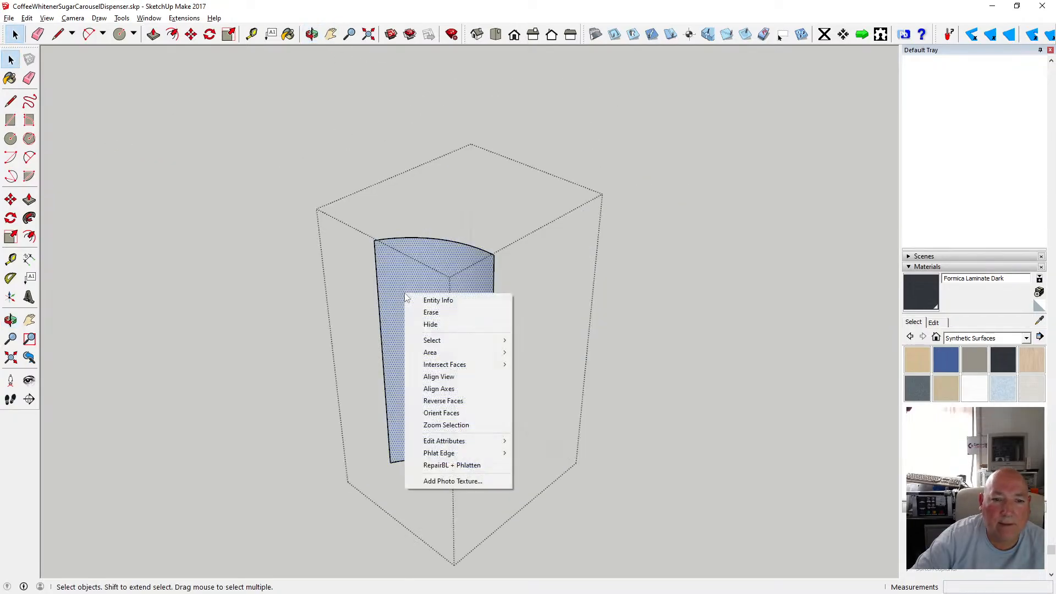
click(441, 401)
click(568, 227)
key(o)
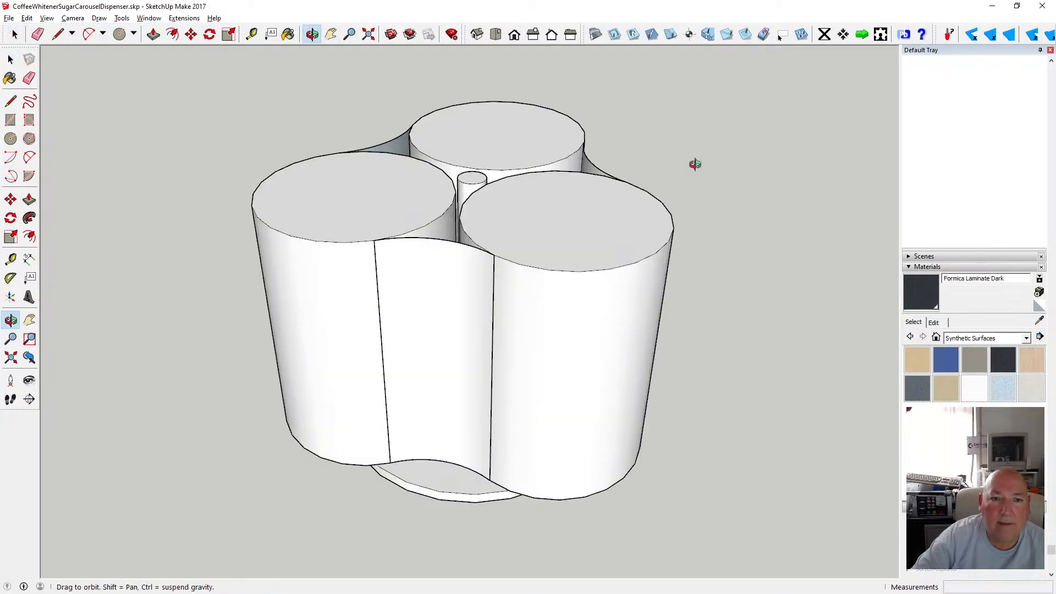
Open the remaining panel group and reverse its faces as well.
drag(696, 163, 138, 162)
key(space)
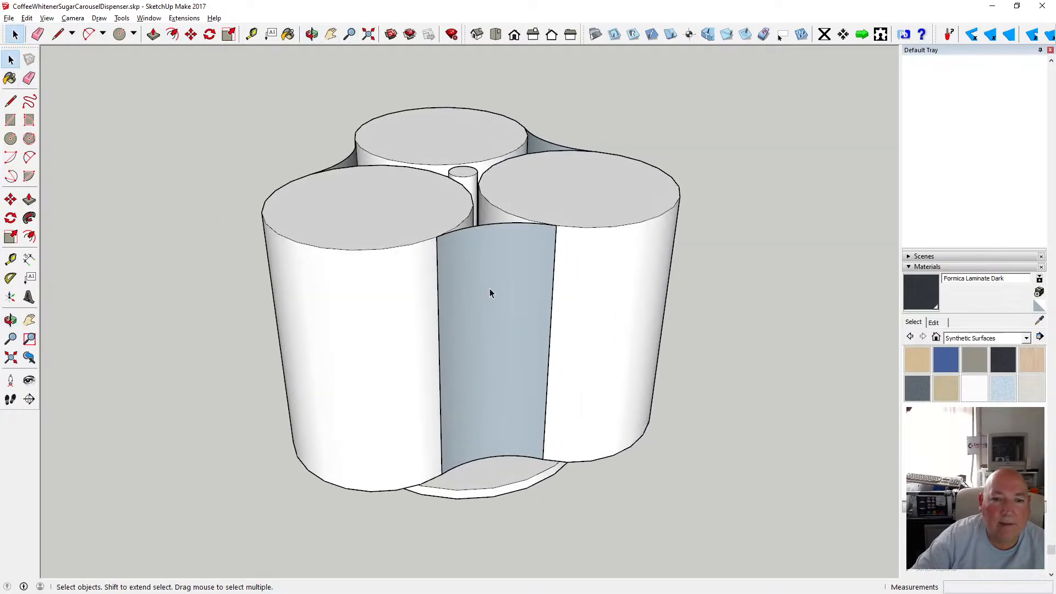
double_click(458, 293)
click(459, 293)
right_click(459, 293)
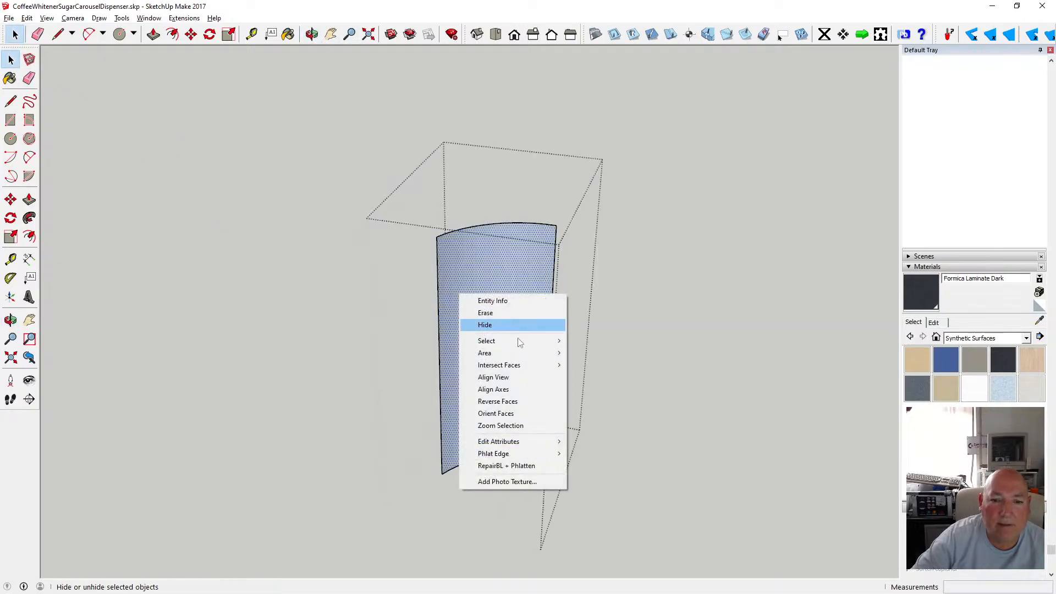
click(533, 398)
click(640, 358)
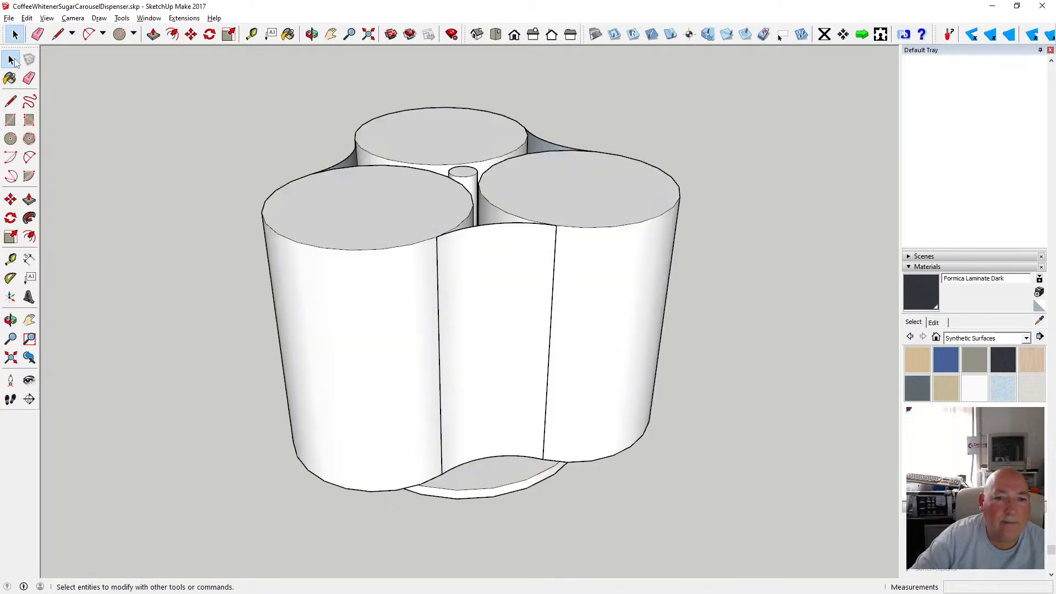
Examine the assembled dispenser and its panels from several angles.
scroll(320, 268, down, 3)
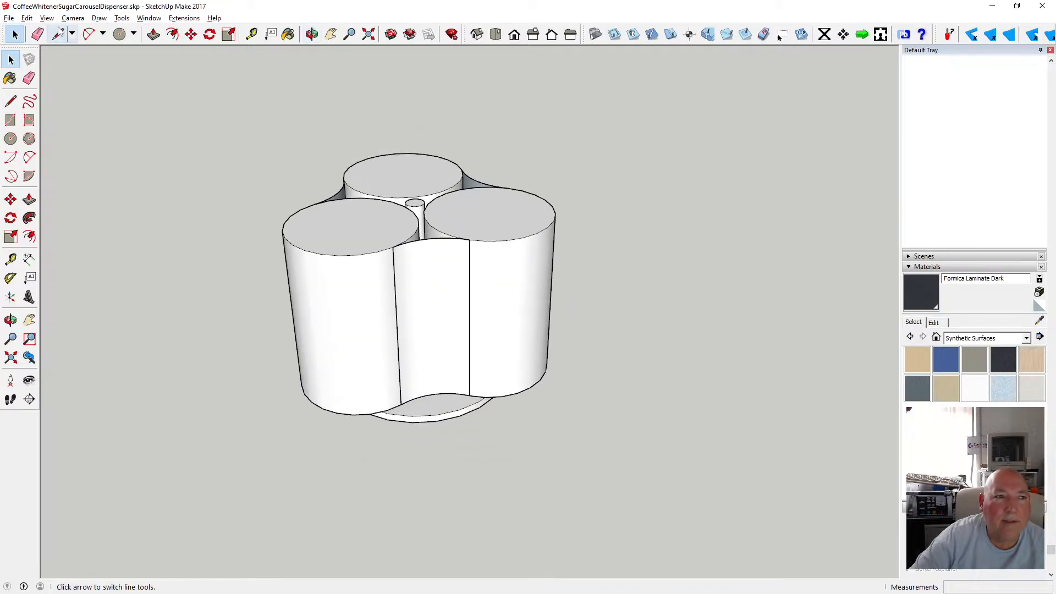
click(9, 18)
click(26, 59)
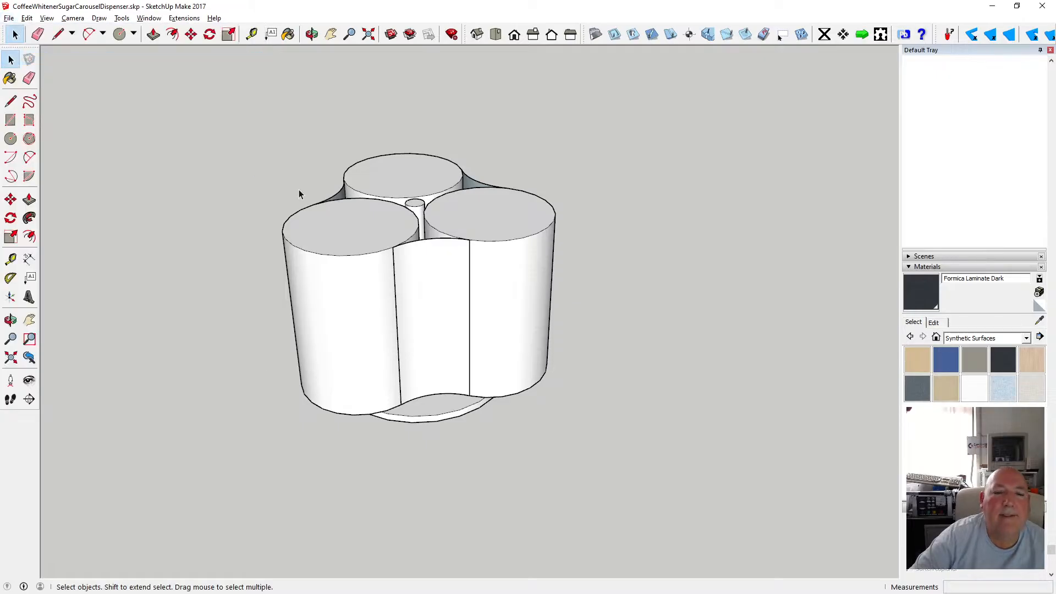
click(312, 34)
scroll(439, 240, up, 3)
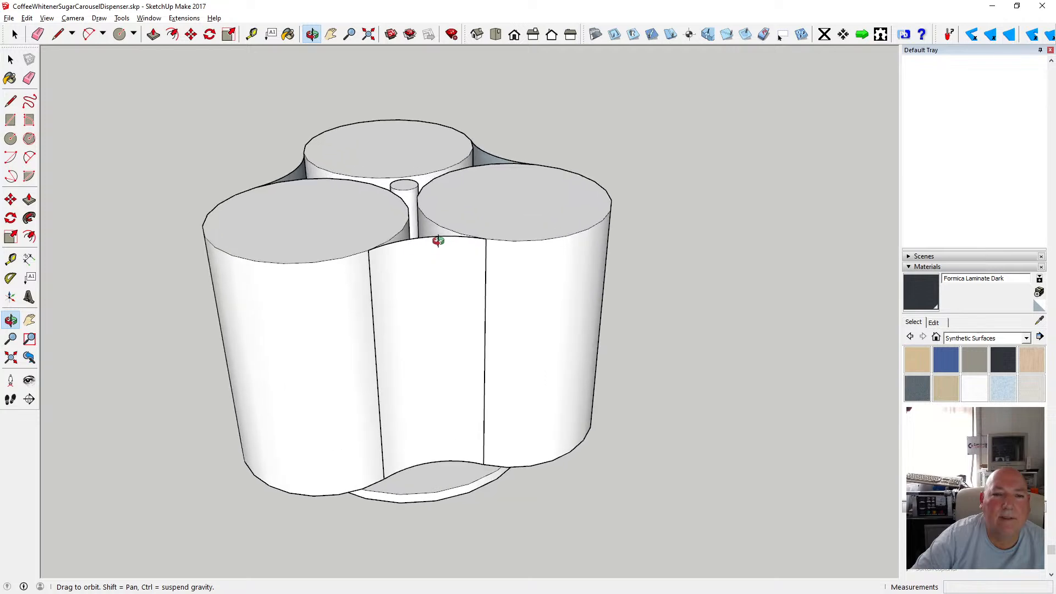
drag(433, 257, 402, 352)
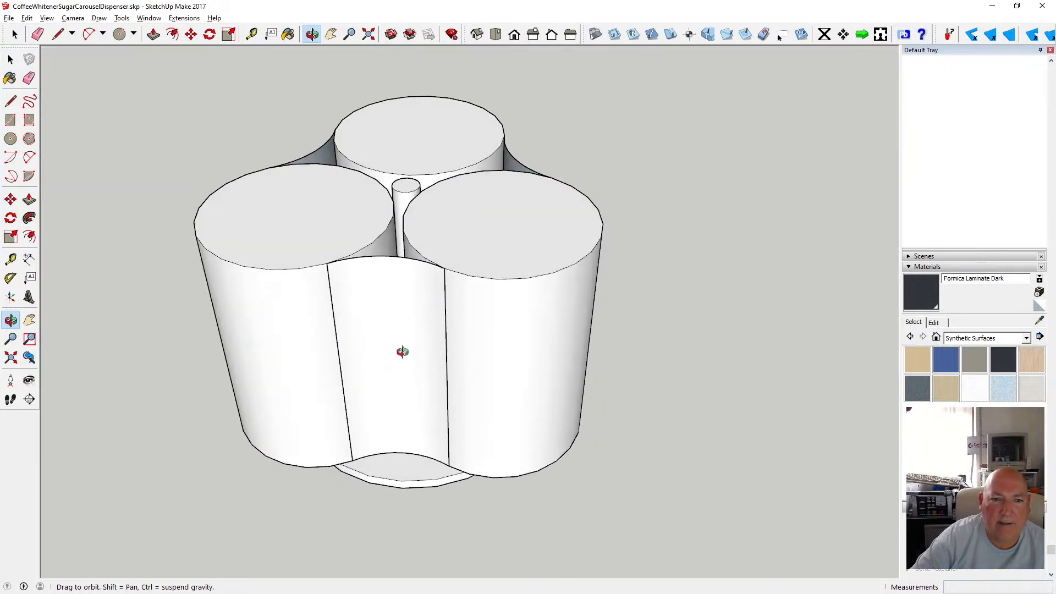
drag(409, 315, 430, 351)
scroll(431, 351, down, 3)
scroll(431, 351, up, 3)
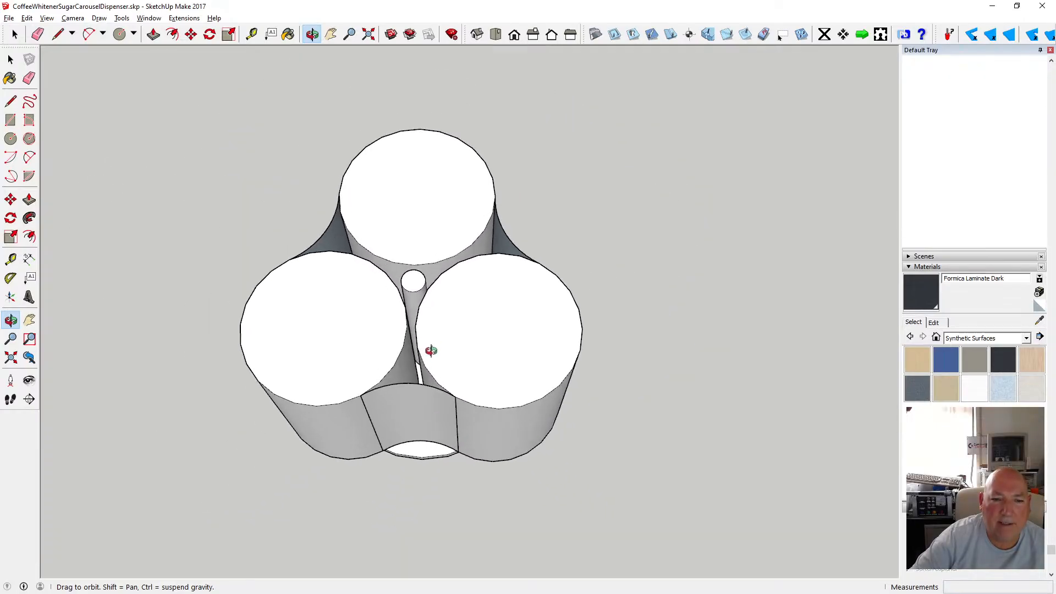
drag(379, 335, 442, 262)
scroll(369, 333, up, 1)
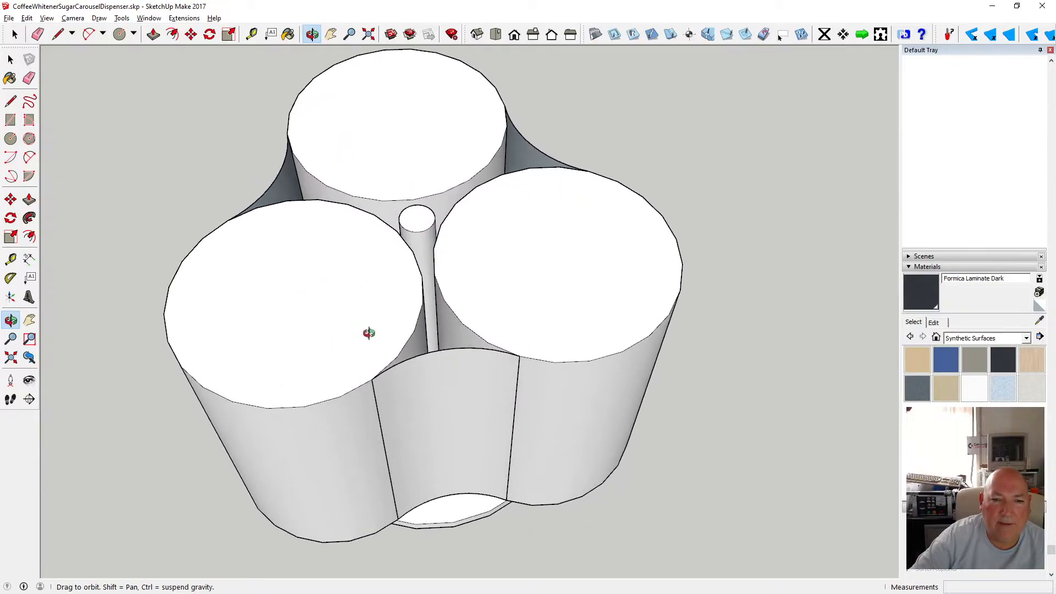
drag(368, 333, 339, 263)
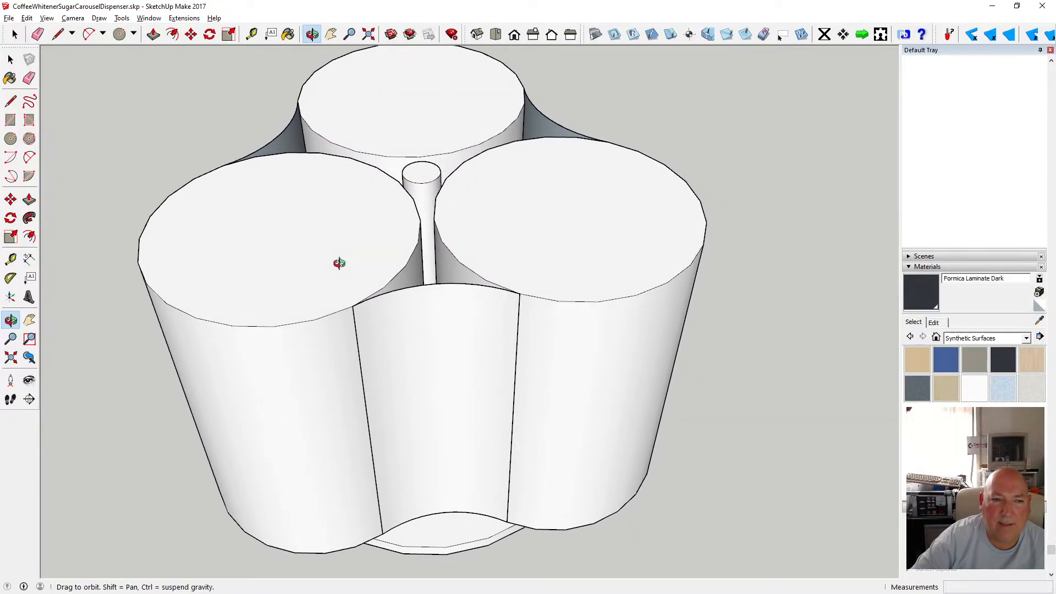
Open the canister component and offset its top edge 2 mm inward.
key(space)
double_click(295, 230)
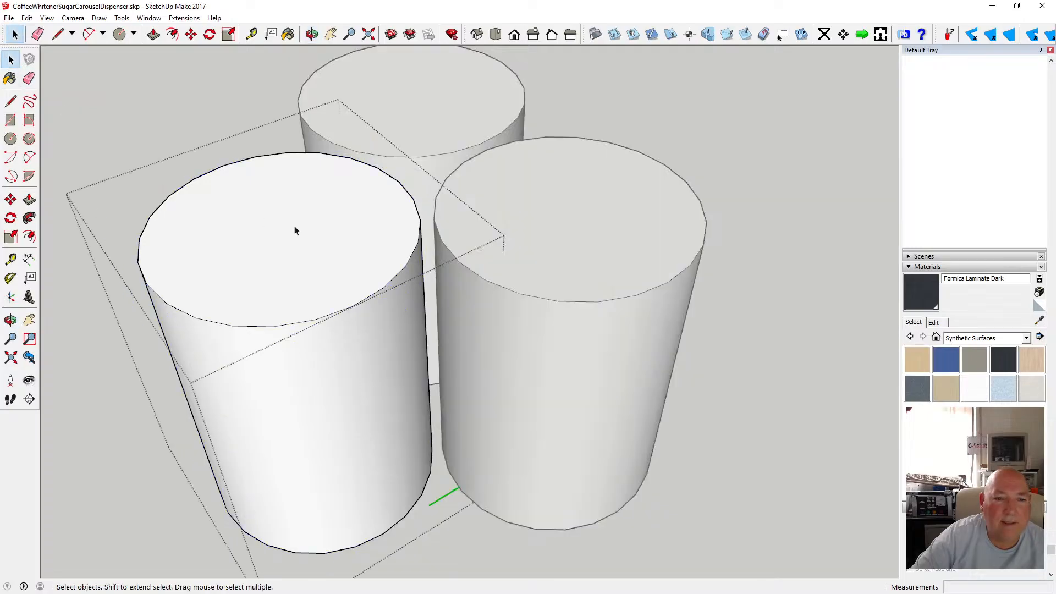
key(f)
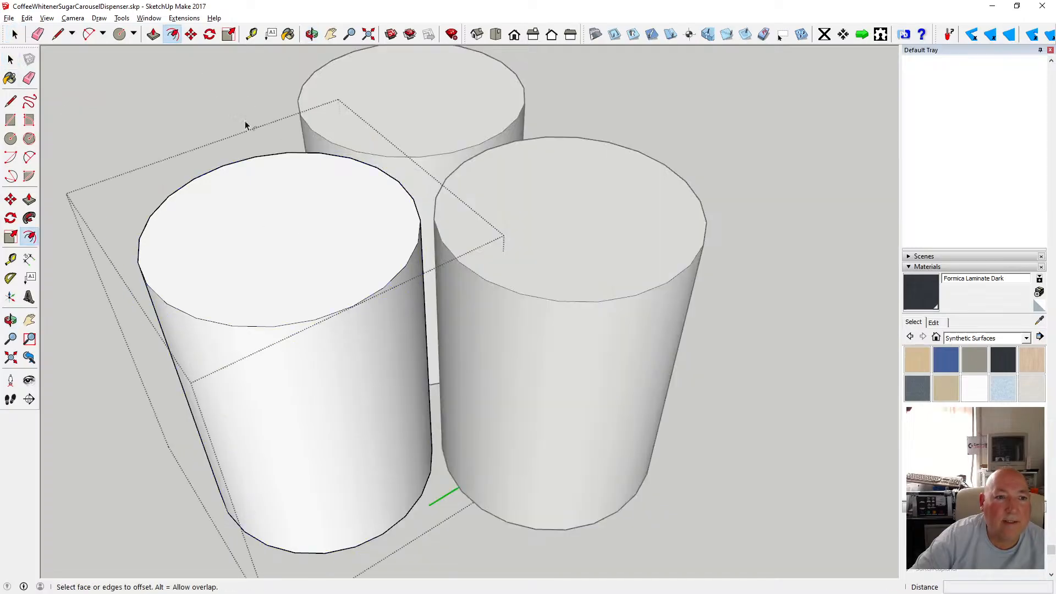
click(255, 163)
click(257, 161)
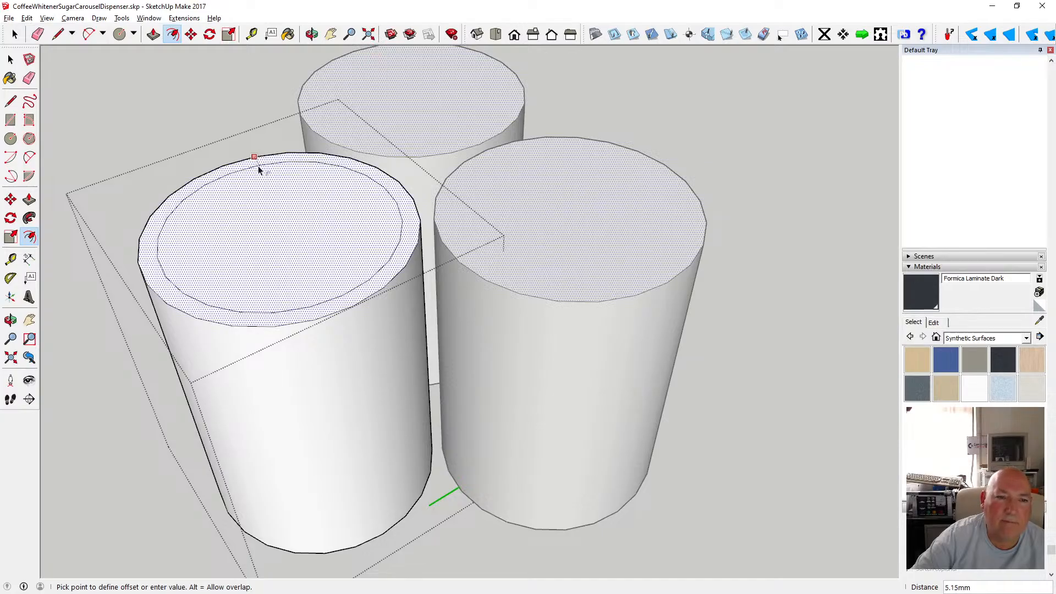
text(2)
key(Return)
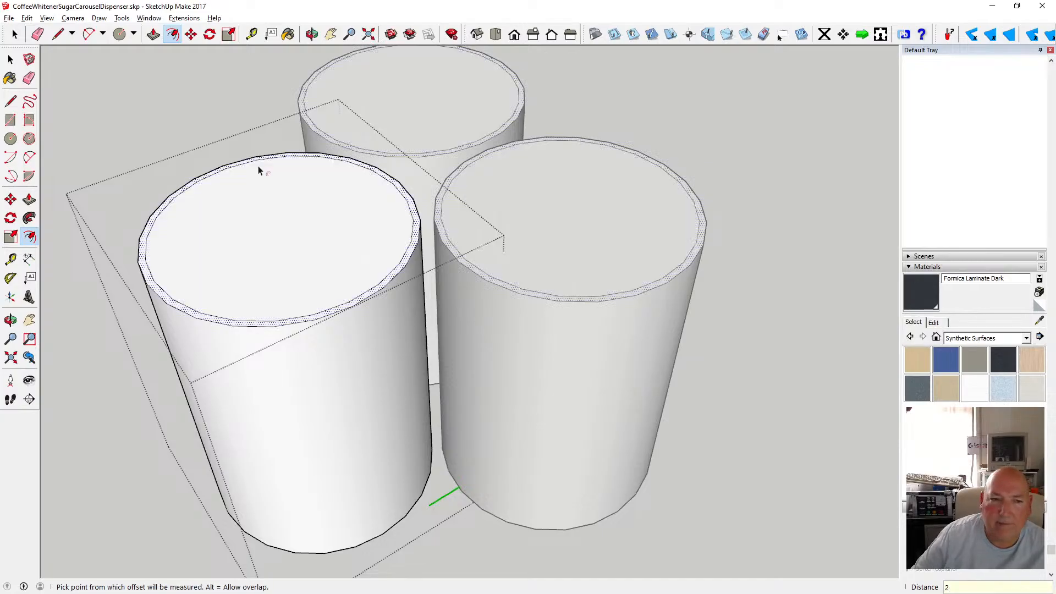
click(238, 137)
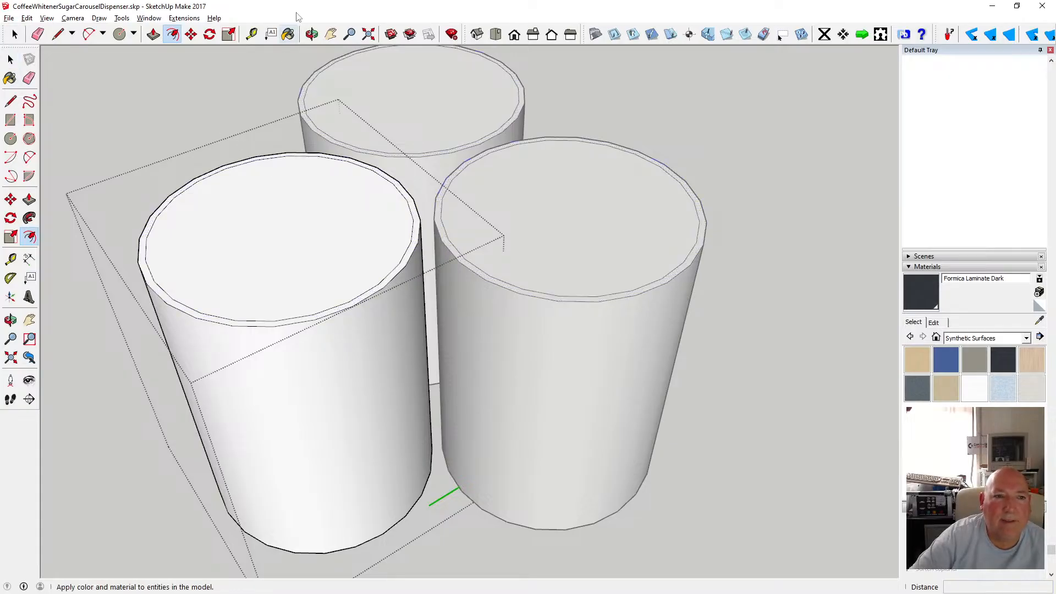
Measure the canister's height with the Tape Measure tool.
click(254, 36)
click(259, 43)
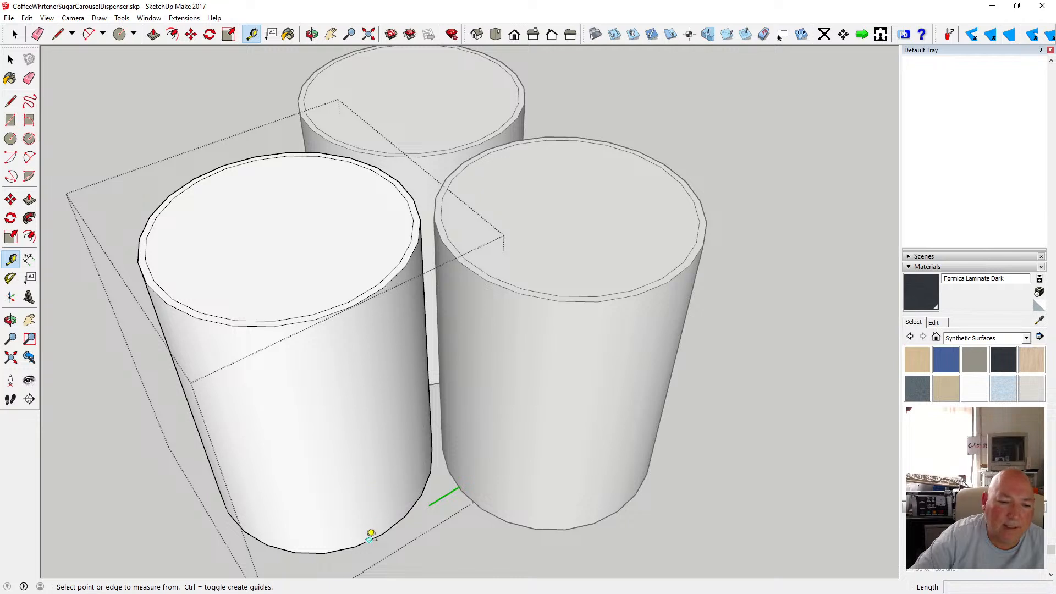
click(364, 538)
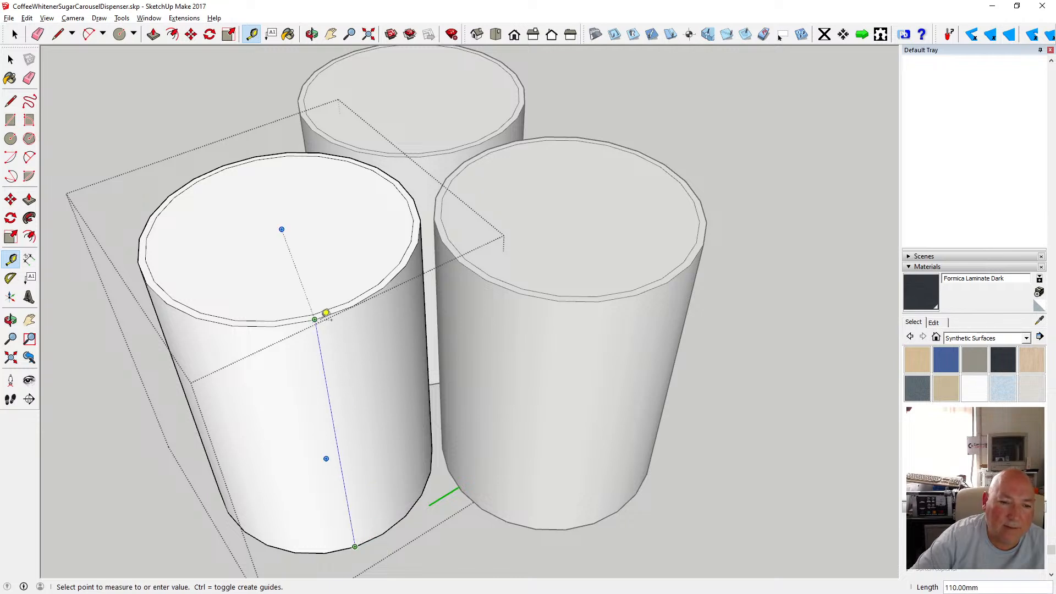
click(11, 60)
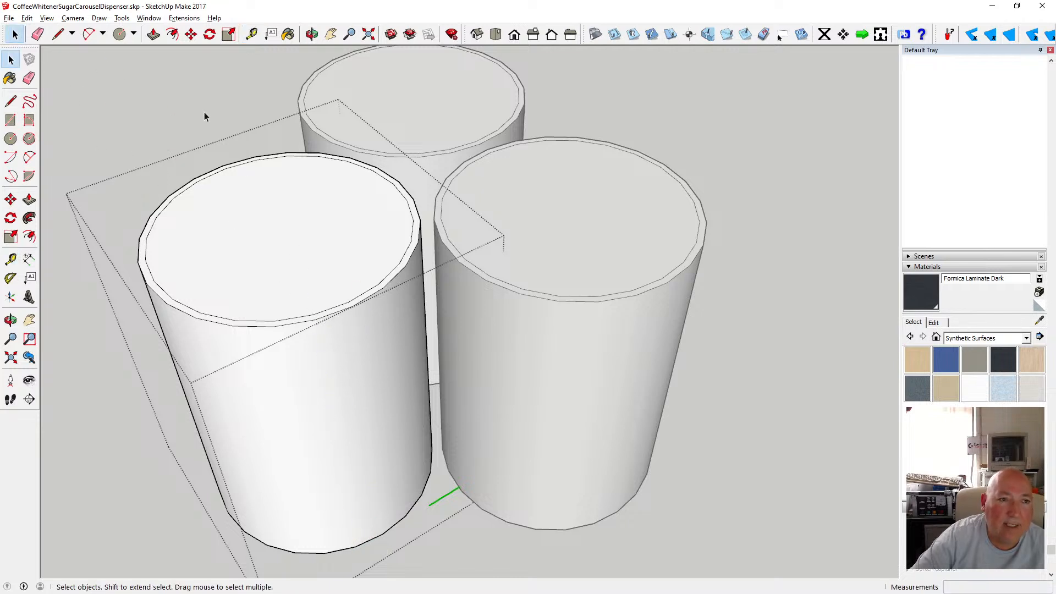
Push the canister's inner top face down 107 mm to hollow it out.
click(153, 34)
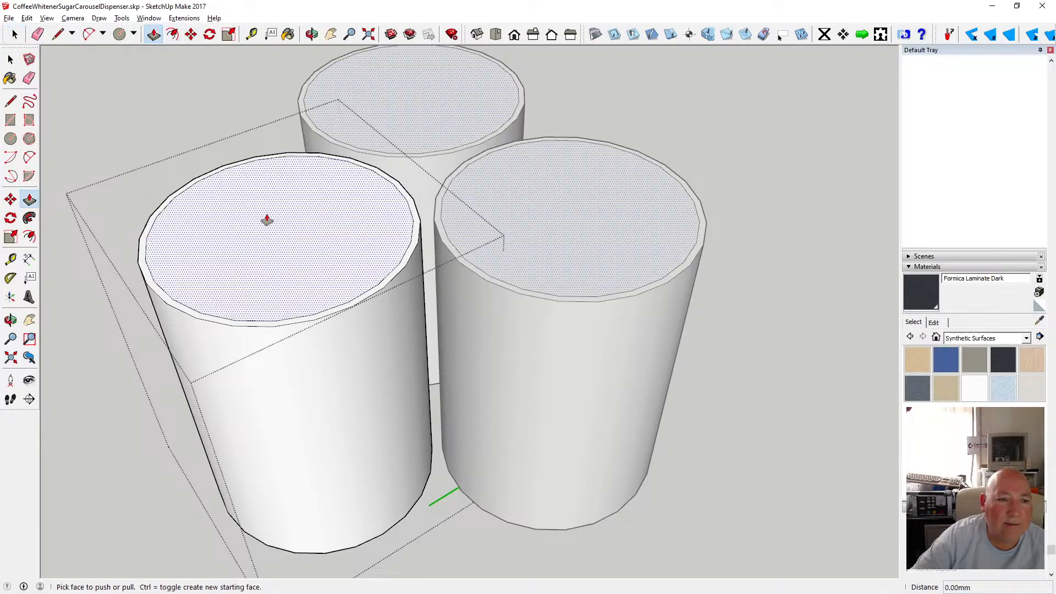
drag(267, 221, 268, 242)
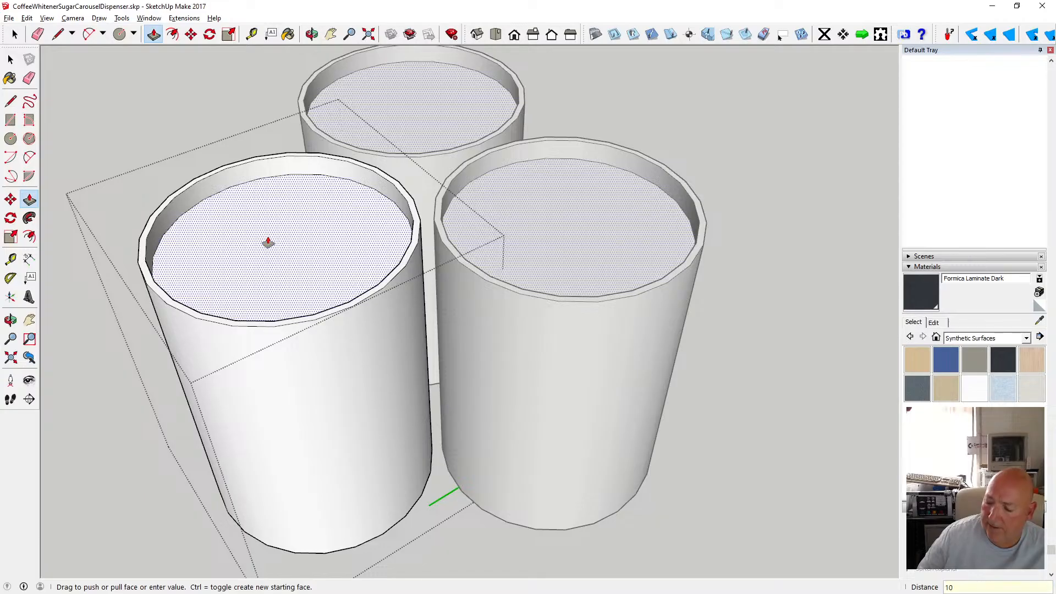
key(Return)
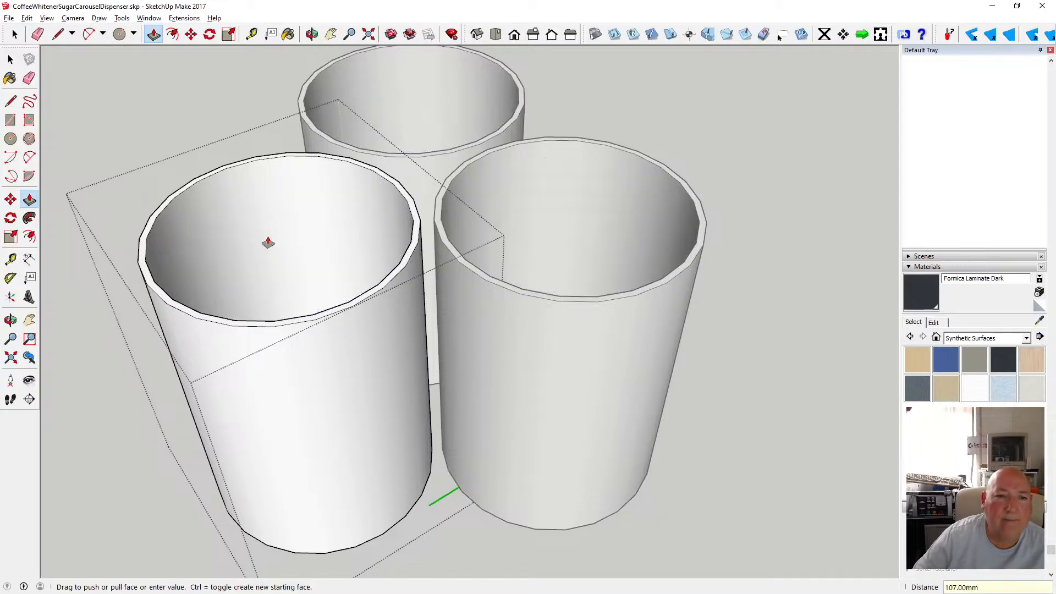
Start an Offset on the canisters' bottom faces.
key(o)
scroll(393, 330, down, 3)
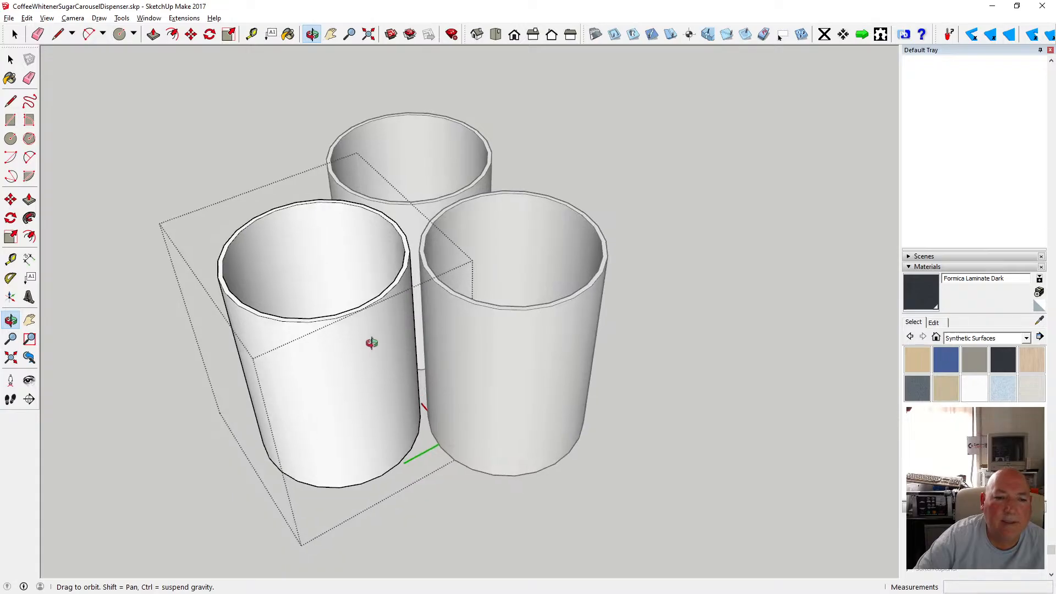
drag(371, 344, 356, 363)
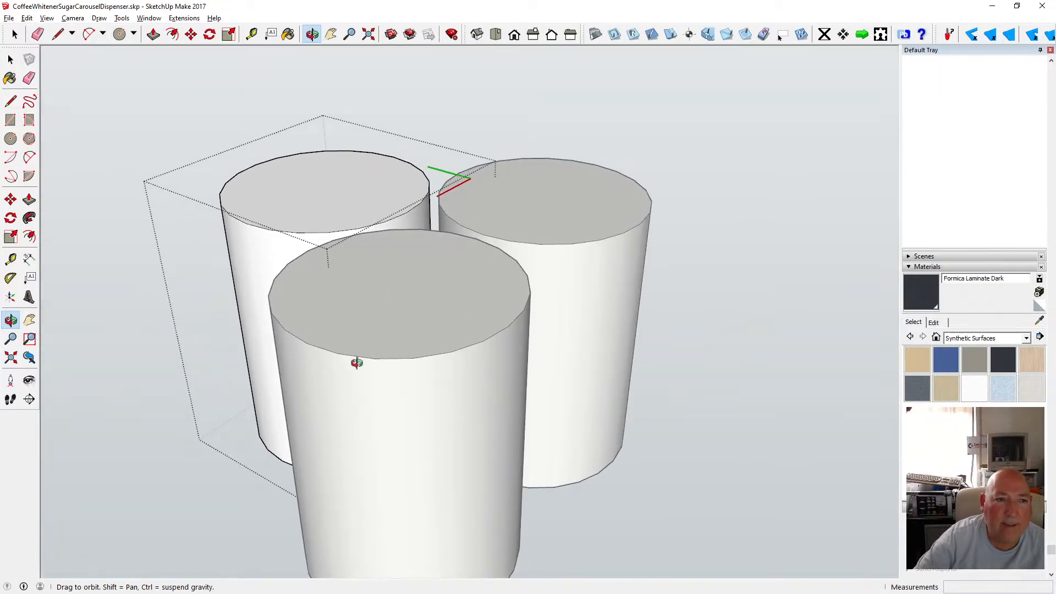
click(172, 35)
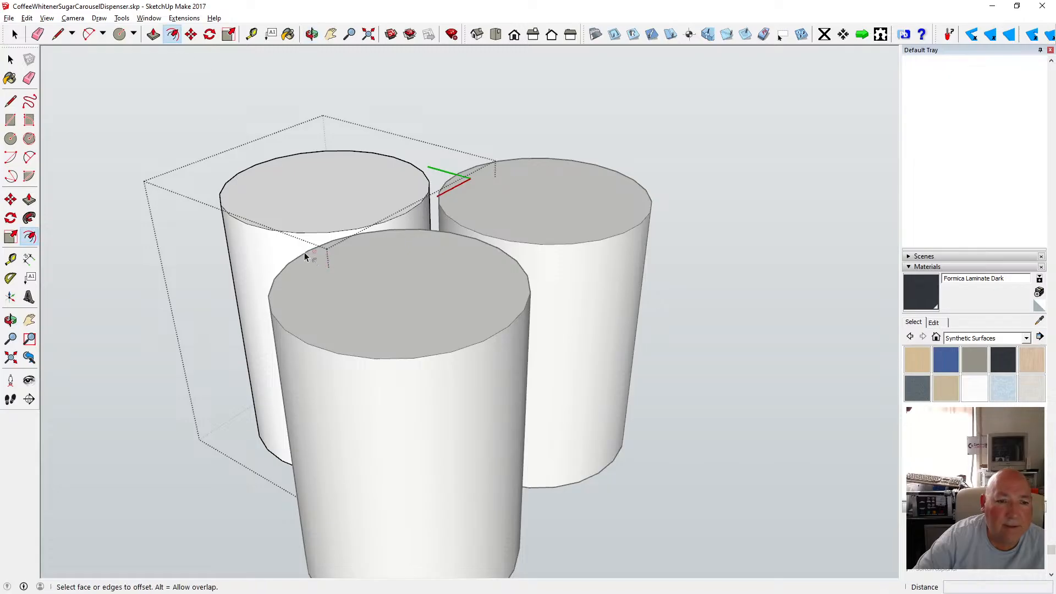
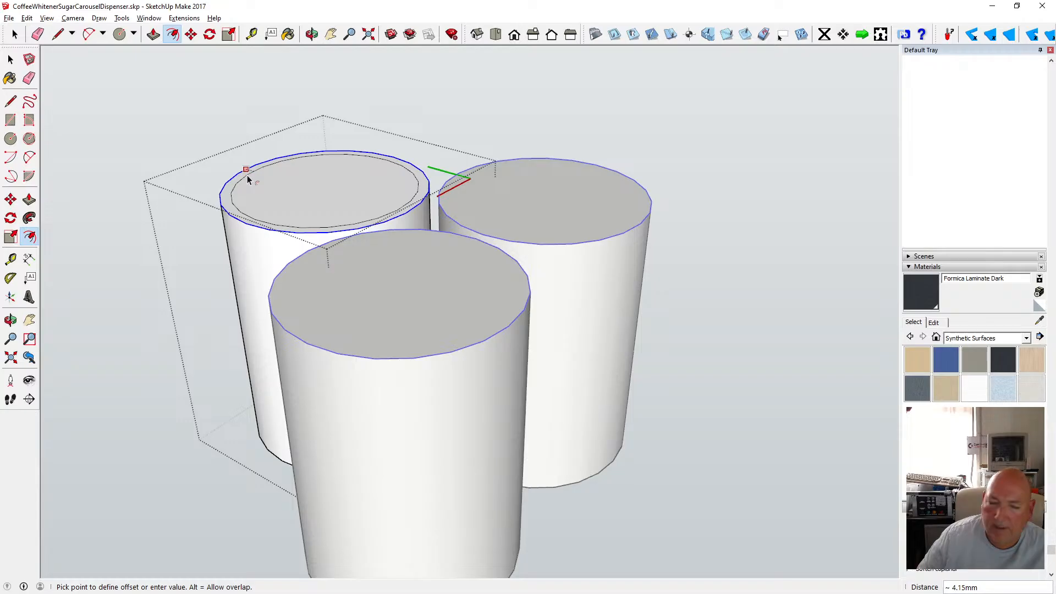
Complete the offset on the canister tops and lower the canister's outer top edge 1.5 mm to bevel the rim.
key(Return)
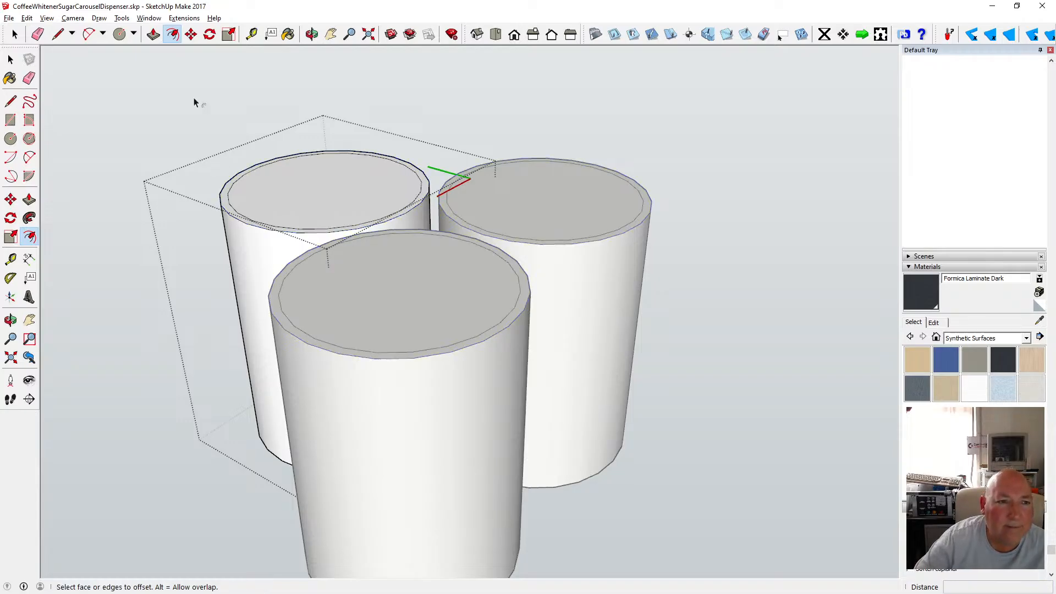
click(190, 35)
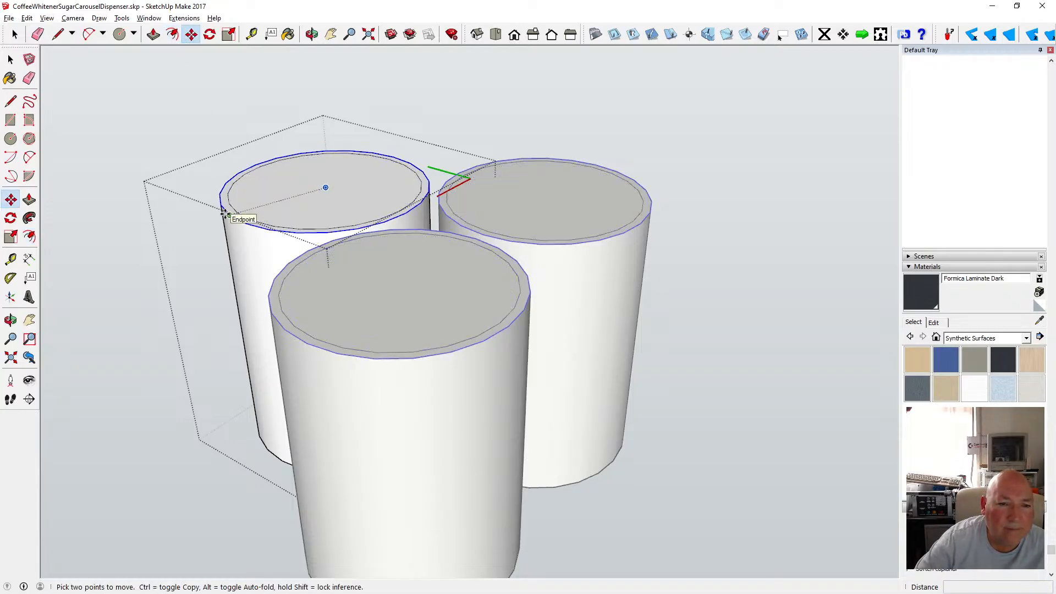
click(223, 212)
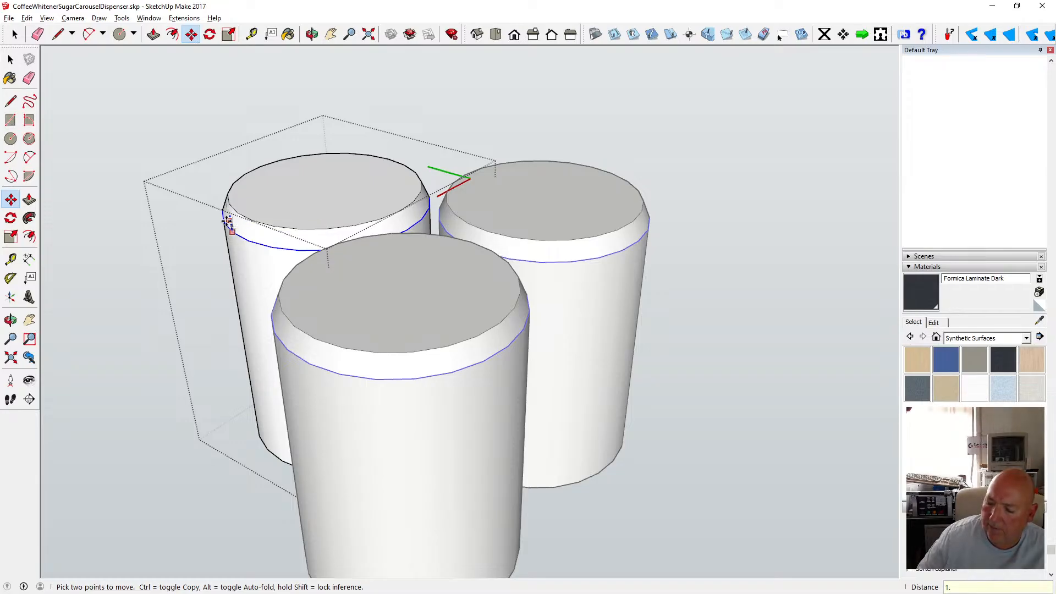
key(Return)
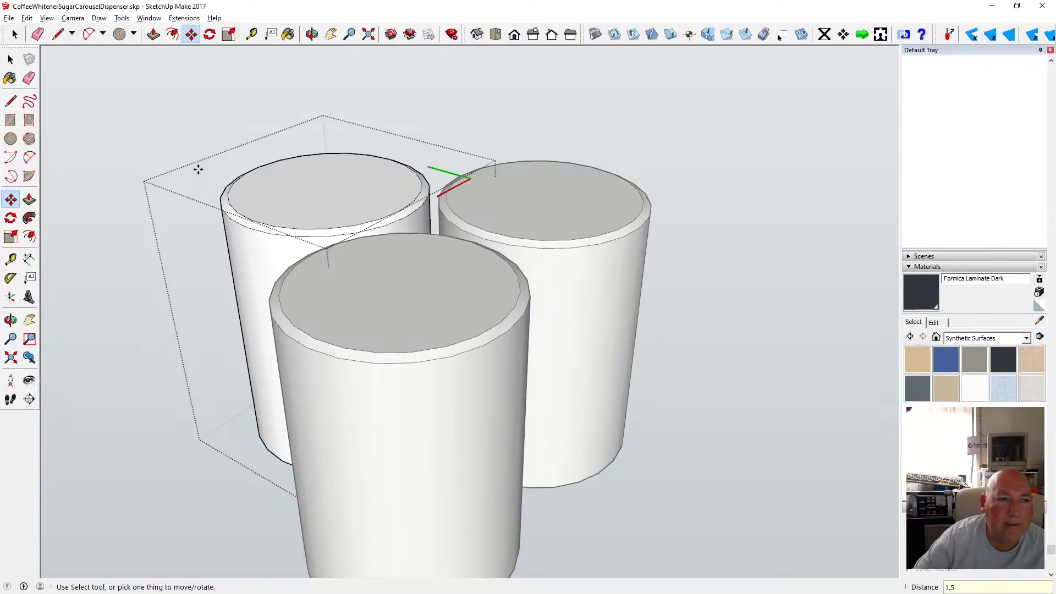
key(space)
Close the canister component and inspect the top edge of a curved front panel component.
click(81, 84)
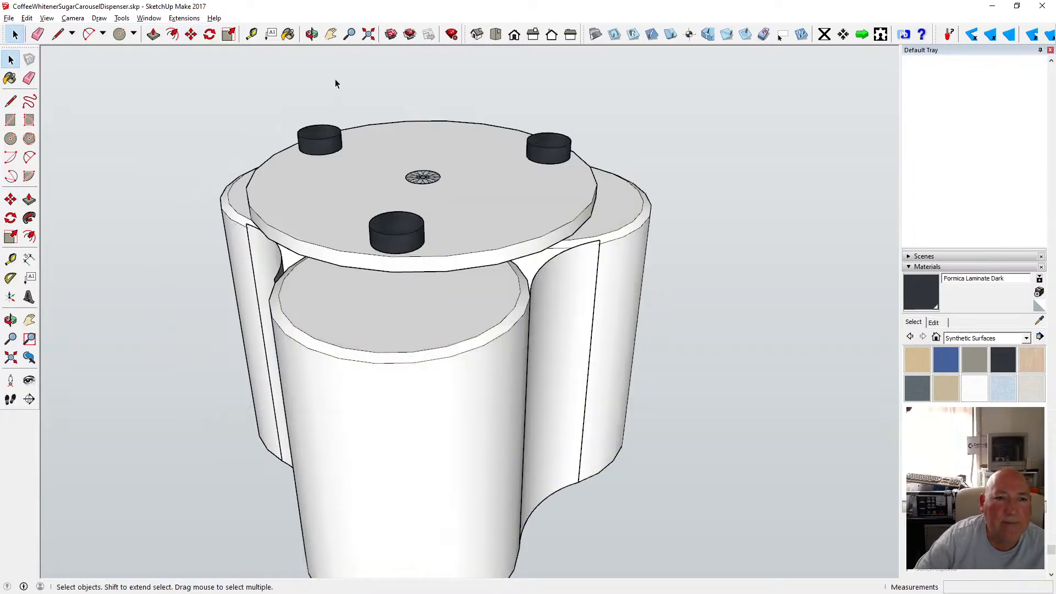
click(312, 36)
scroll(347, 201, down, 4)
drag(347, 201, 462, 138)
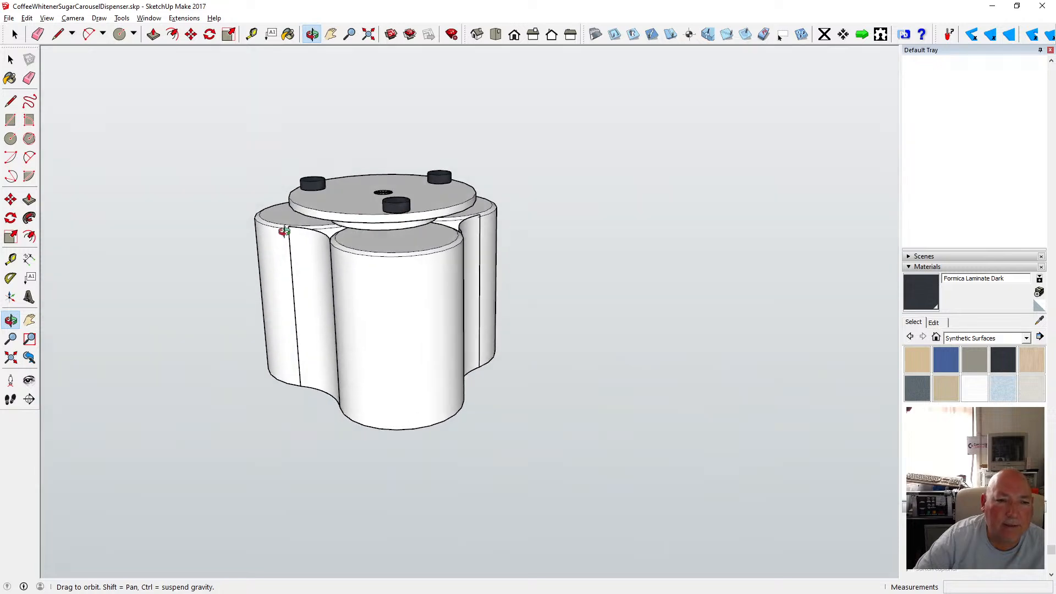
drag(284, 231, 424, 314)
scroll(374, 266, up, 5)
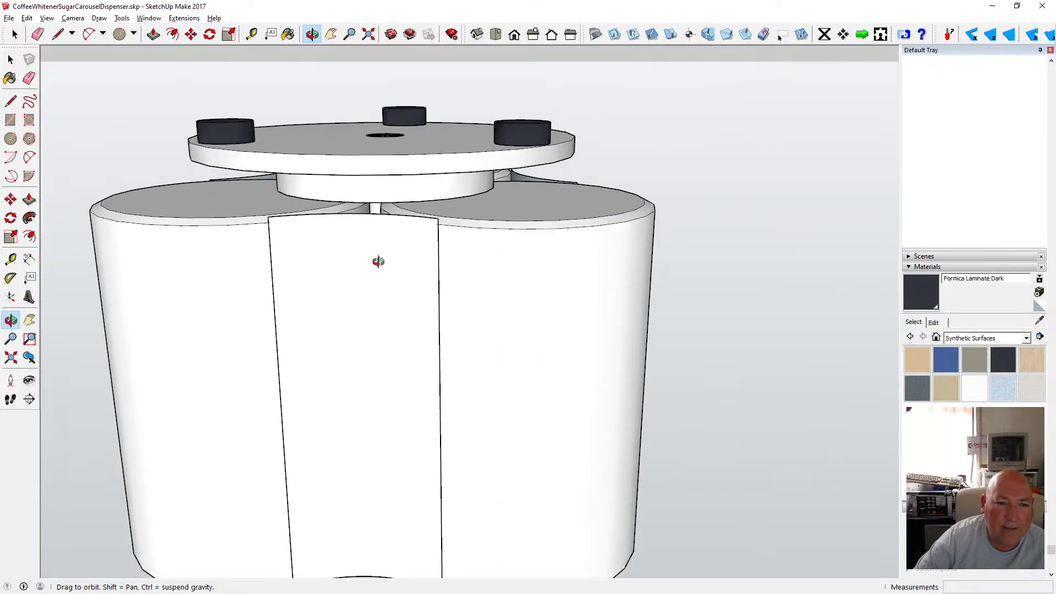
key(space)
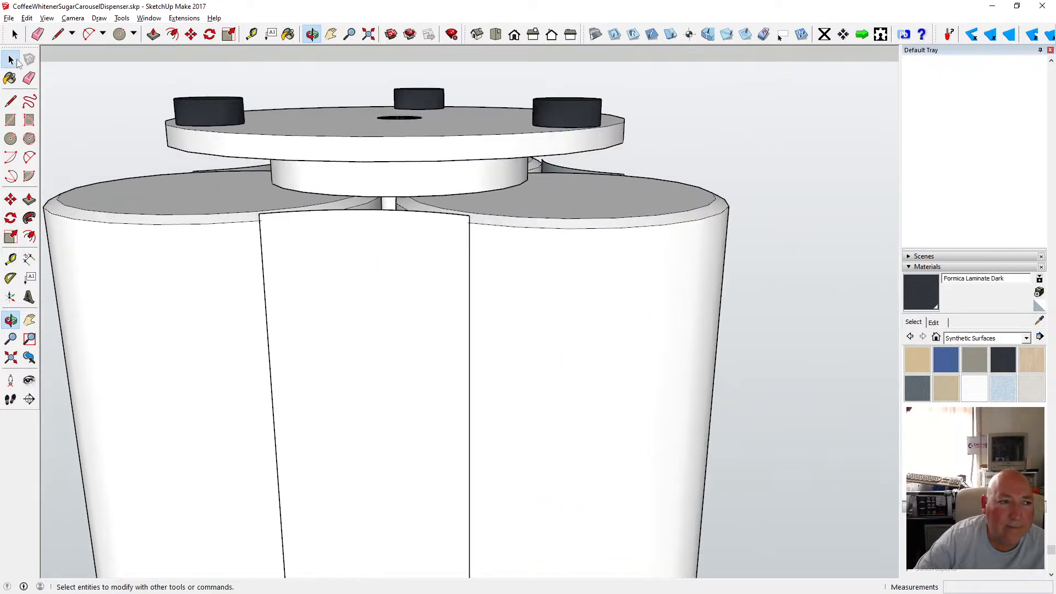
double_click(326, 248)
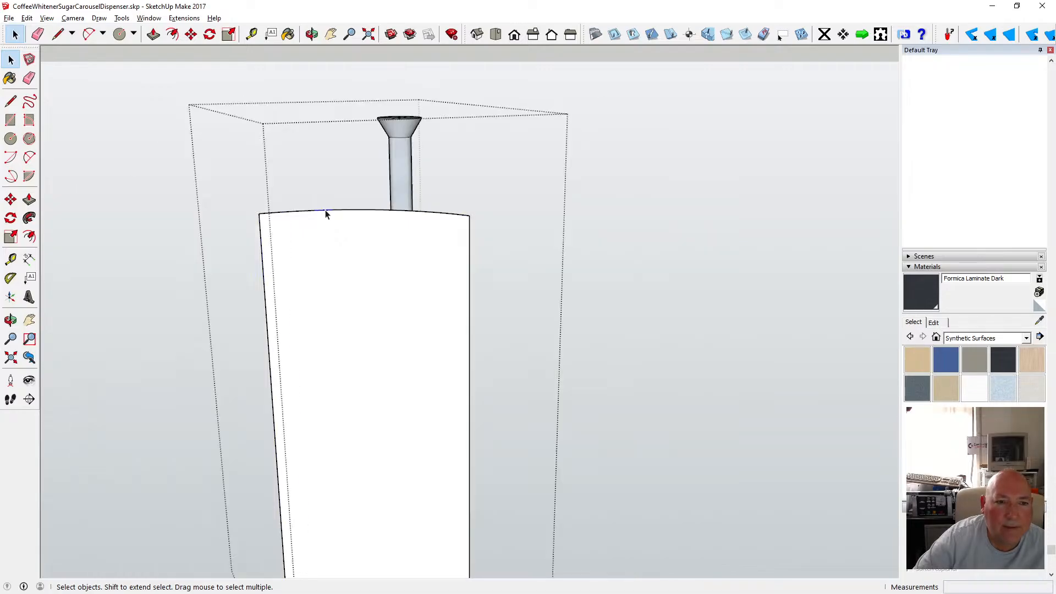
click(149, 102)
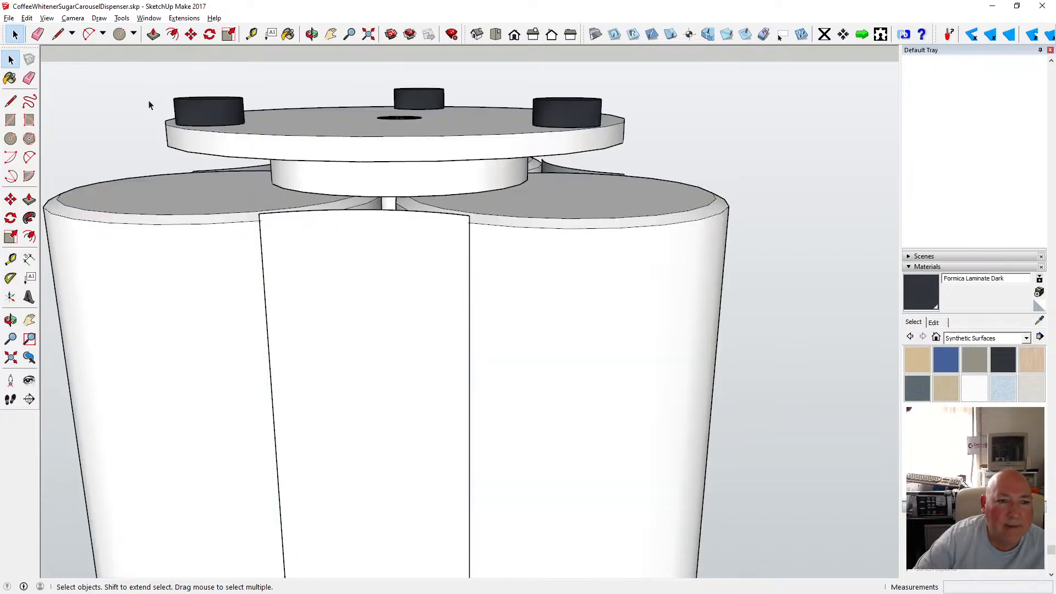
Open the front curved panel and move its top edge down 1.5 mm to bevel it.
click(311, 35)
scroll(286, 215, down, 3)
drag(278, 214, 311, 306)
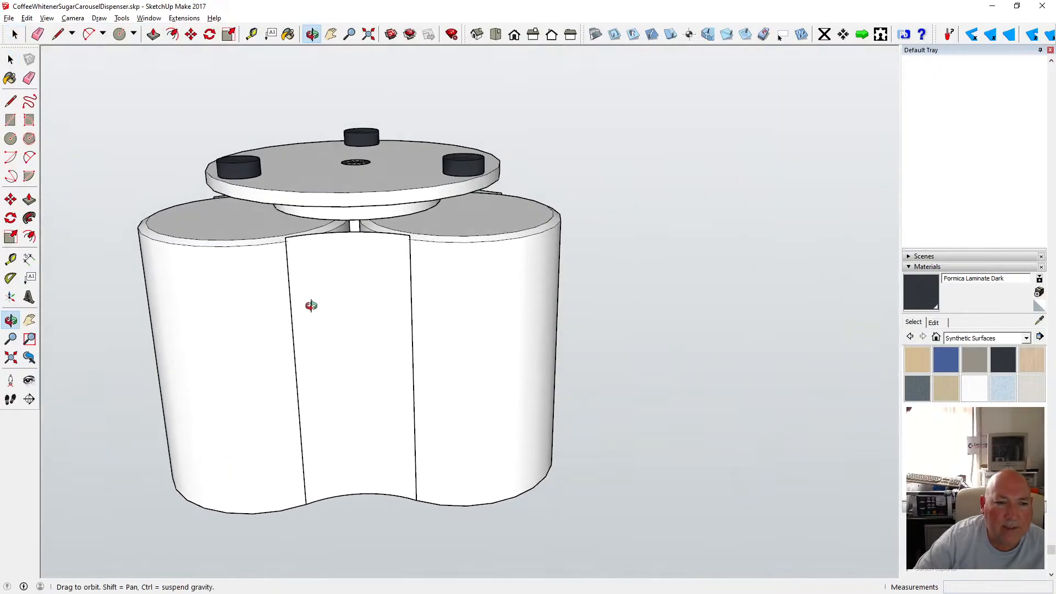
scroll(325, 264, up, 5)
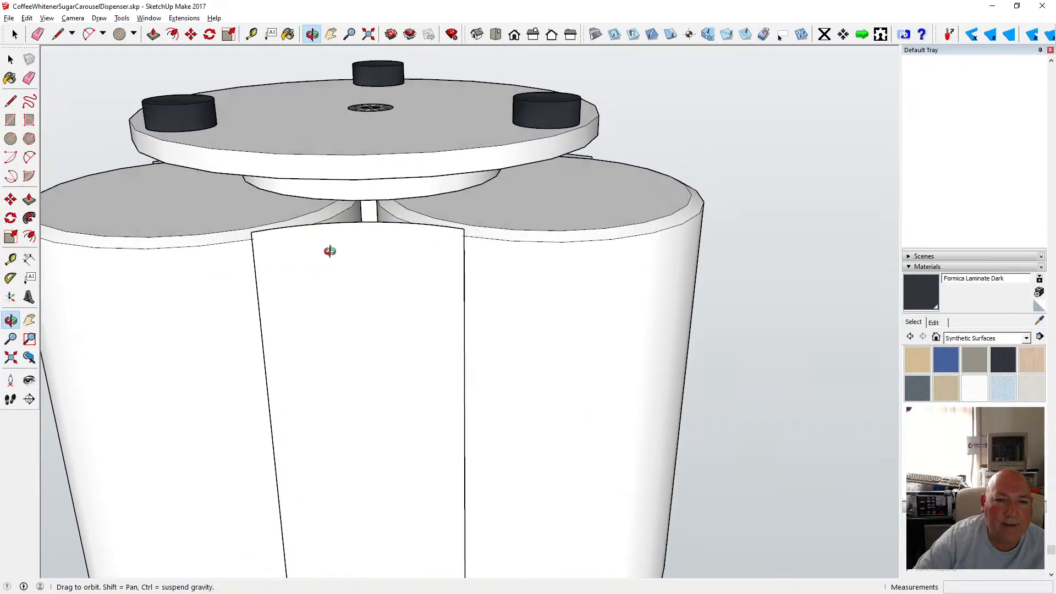
drag(330, 251, 462, 239)
click(11, 60)
click(11, 59)
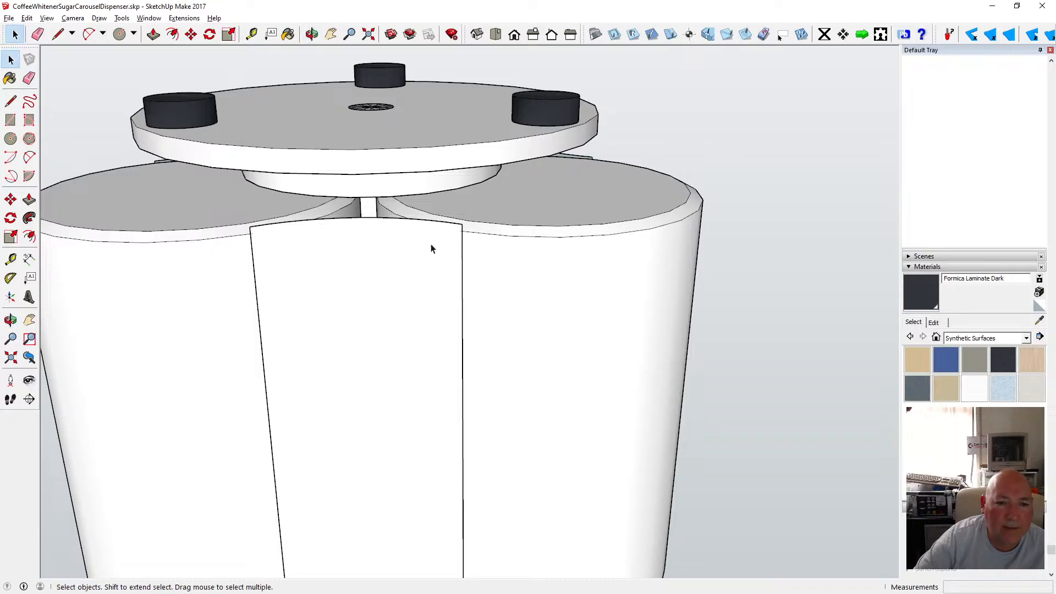
double_click(433, 247)
drag(233, 209, 470, 237)
click(191, 34)
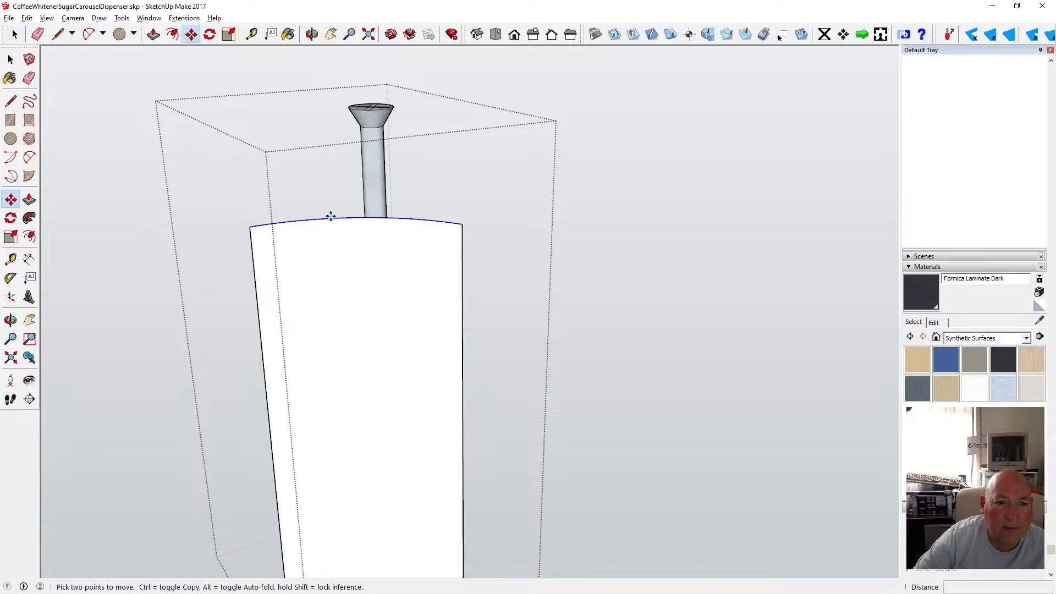
click(331, 219)
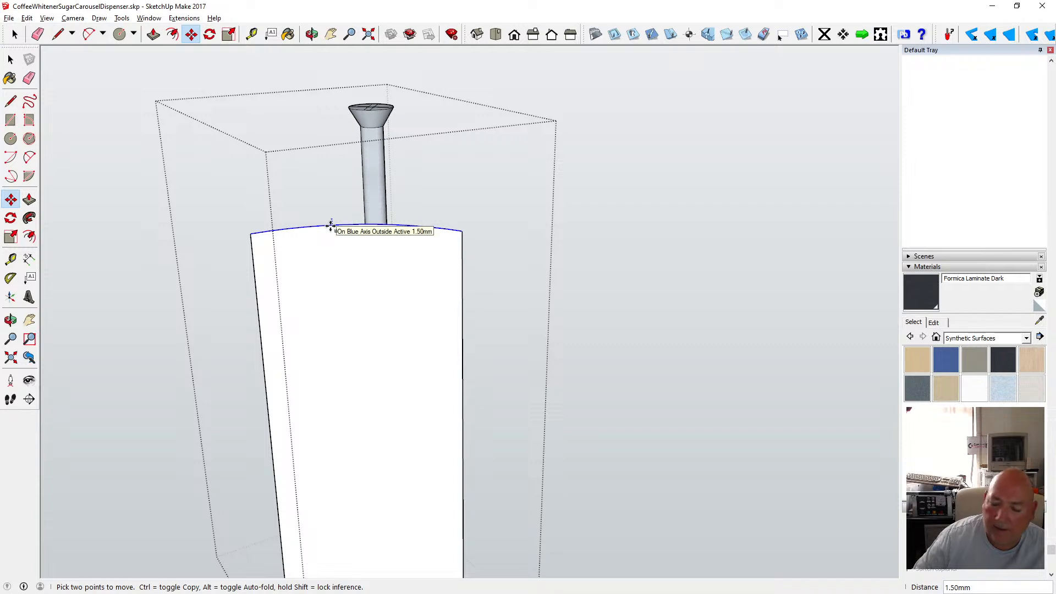
text(1.5)
key(Return)
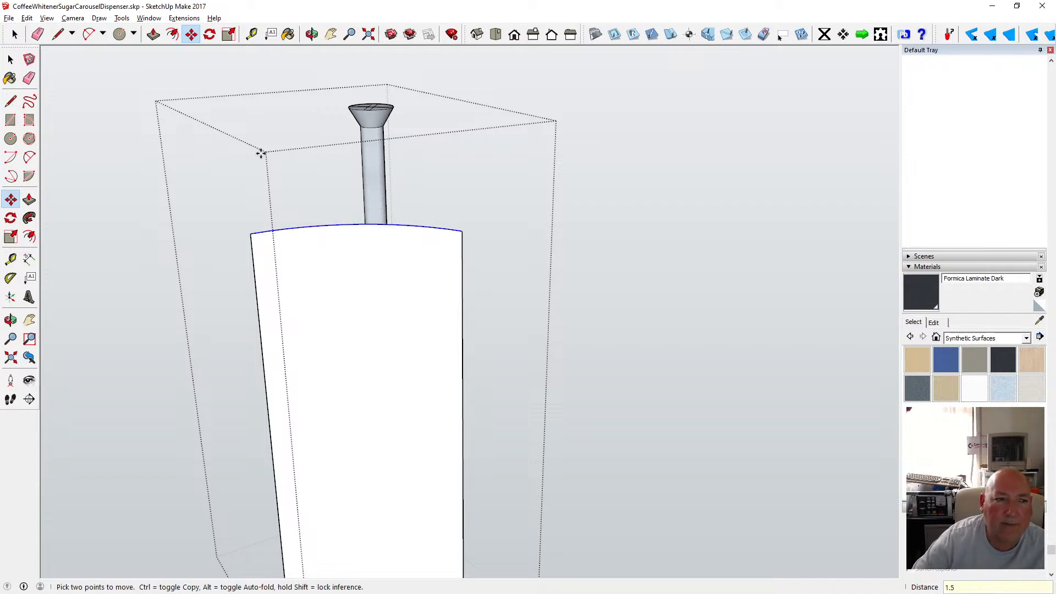
click(11, 59)
click(141, 113)
Open the second curved panel and move its top edge down to bevel it.
key(b)
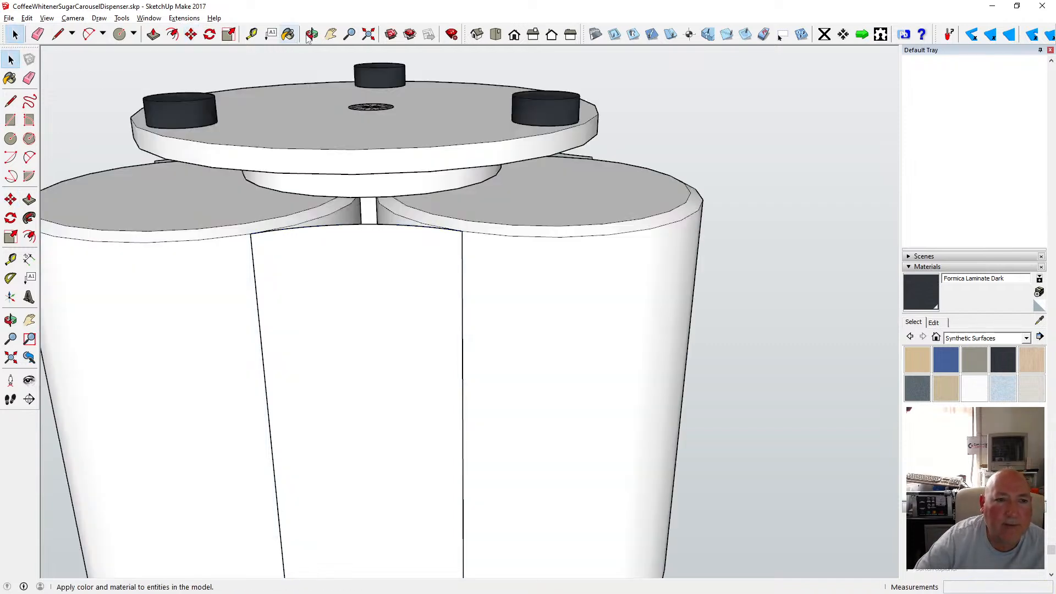
key(o)
mouse_move(373, 275)
mouse_down()
mouse_move(384, 290)
mouse_move(246, 192)
mouse_move(311, 217)
mouse_move(352, 273)
mouse_move(323, 255)
mouse_move(274, 274)
mouse_up()
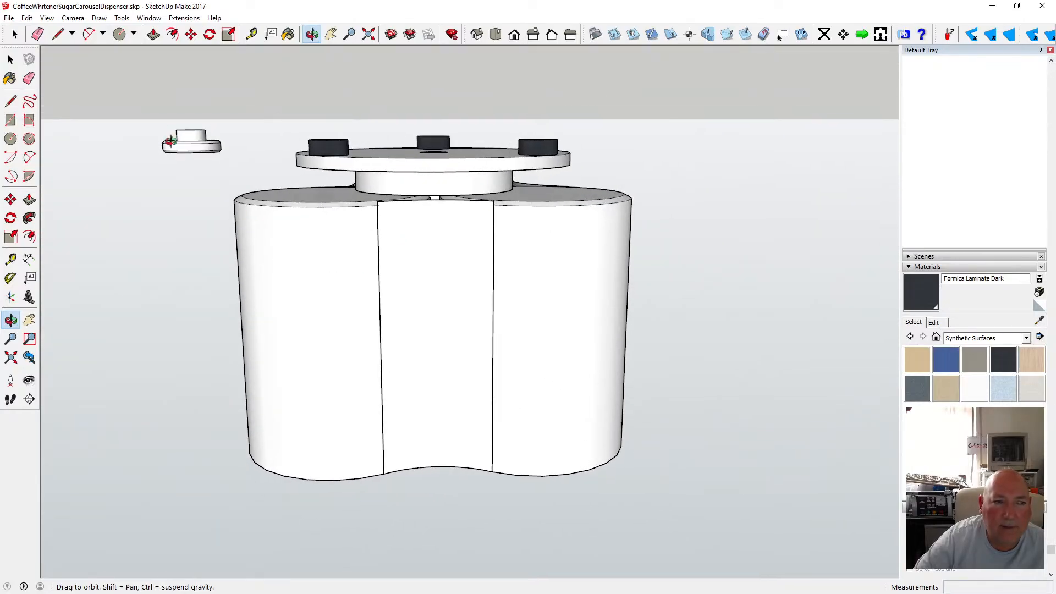
key(space)
double_click(403, 219)
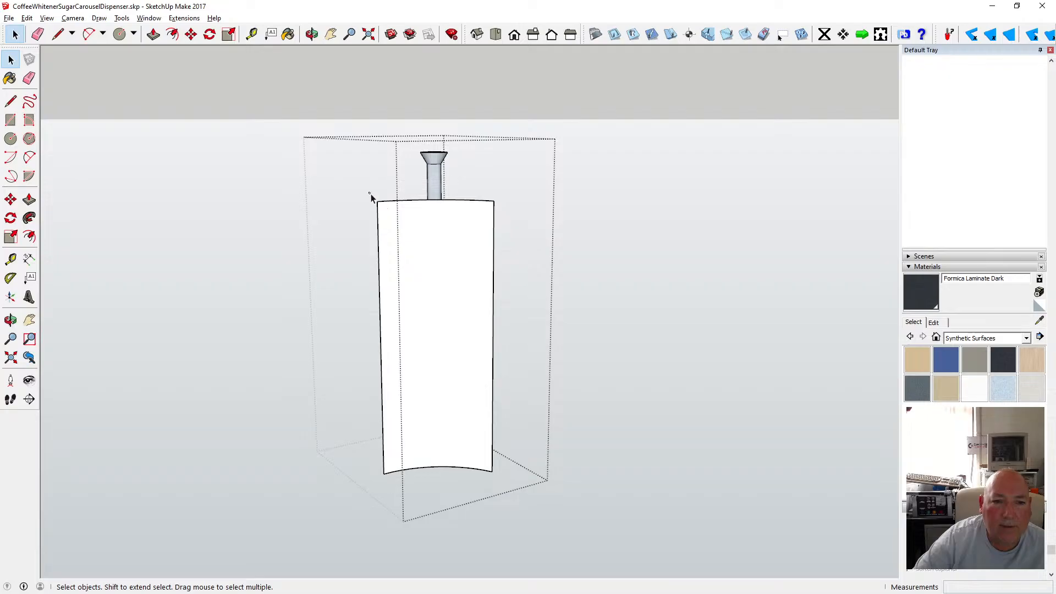
click(501, 218)
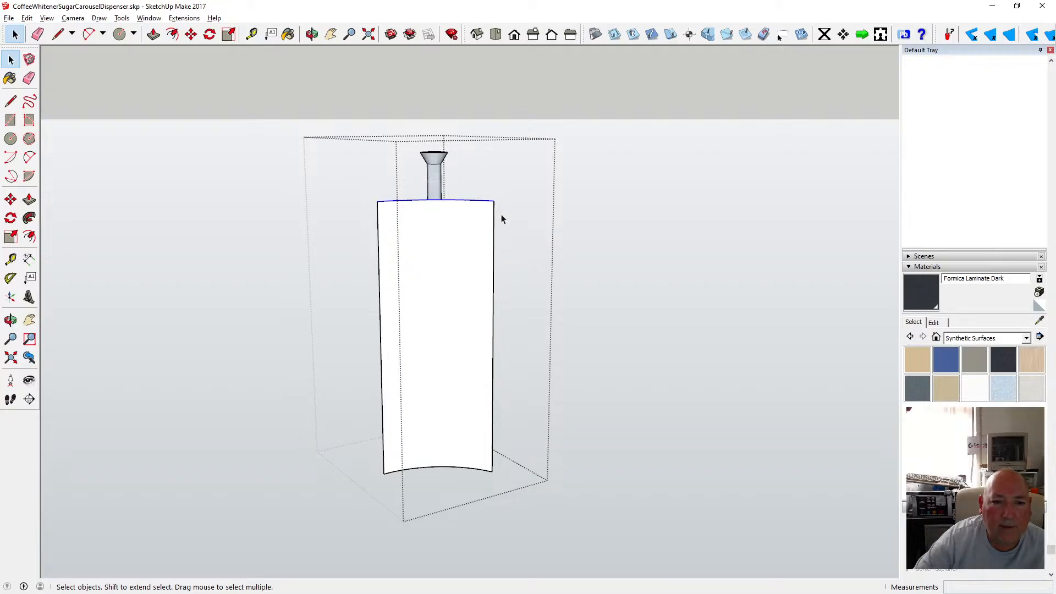
click(190, 34)
click(415, 200)
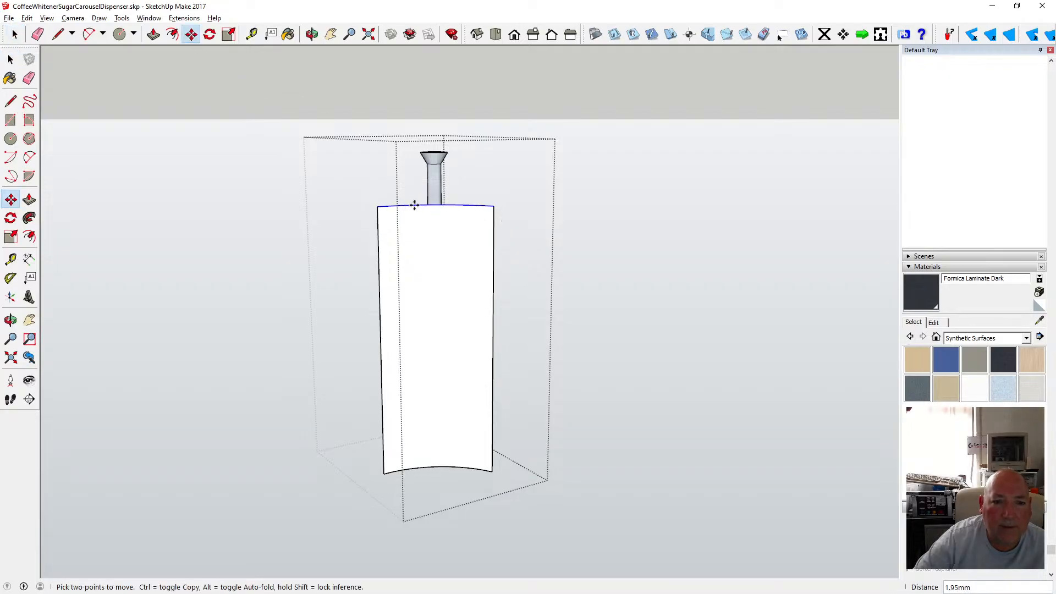
text(1.)
key(Return)
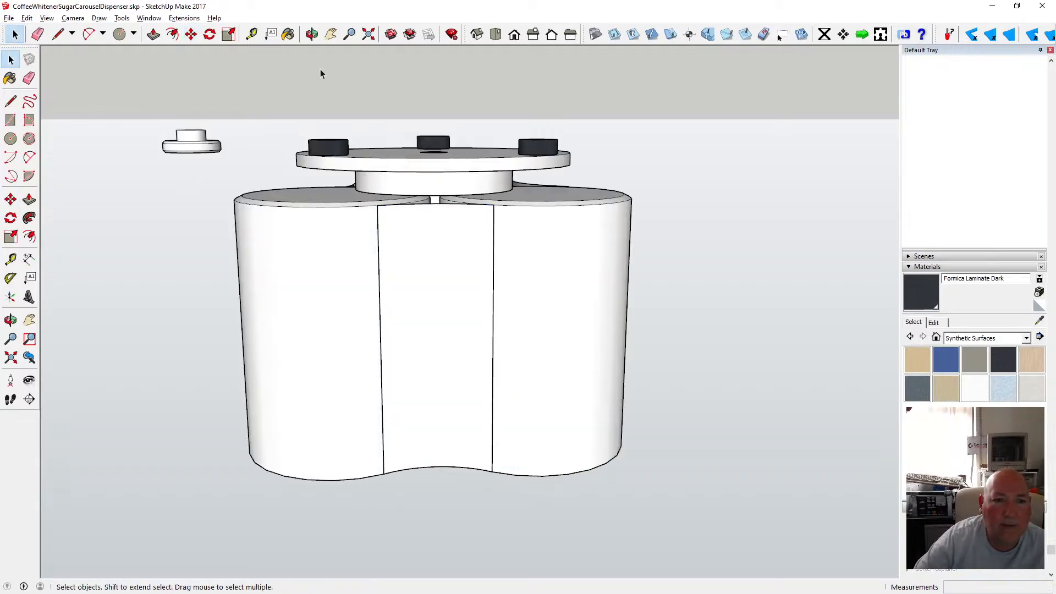
Open the third curved panel and move its top edge down 1.5 mm to bevel it.
click(312, 34)
drag(286, 99, 224, 229)
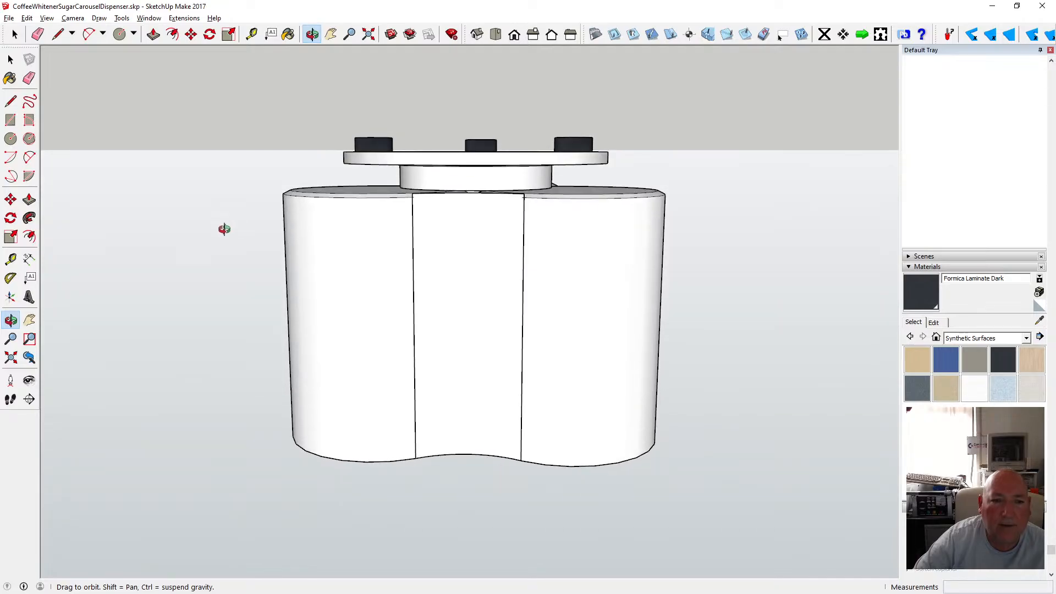
click(11, 59)
double_click(471, 258)
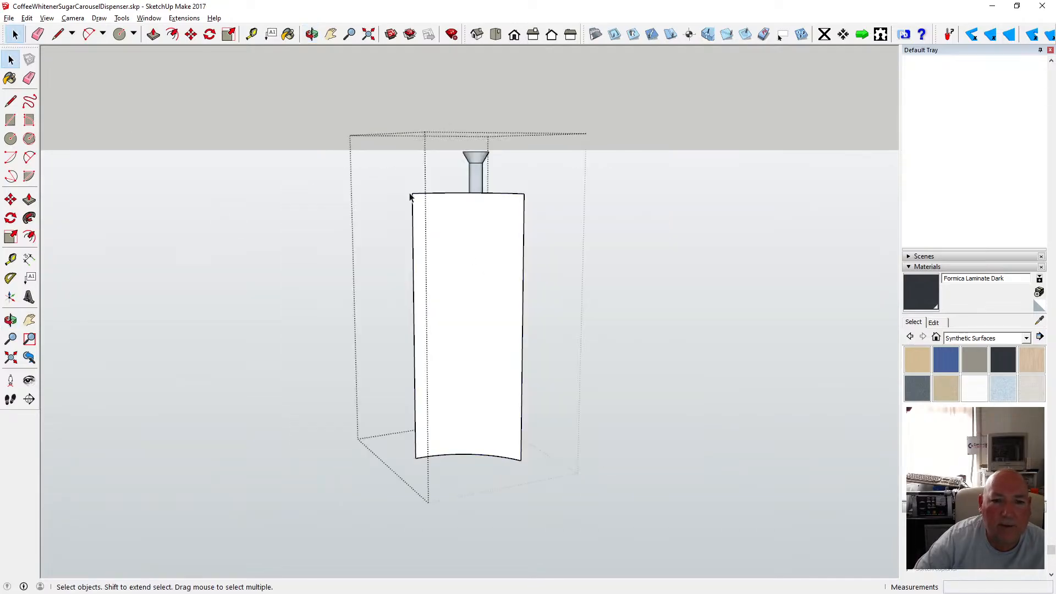
drag(533, 213, 535, 214)
click(191, 34)
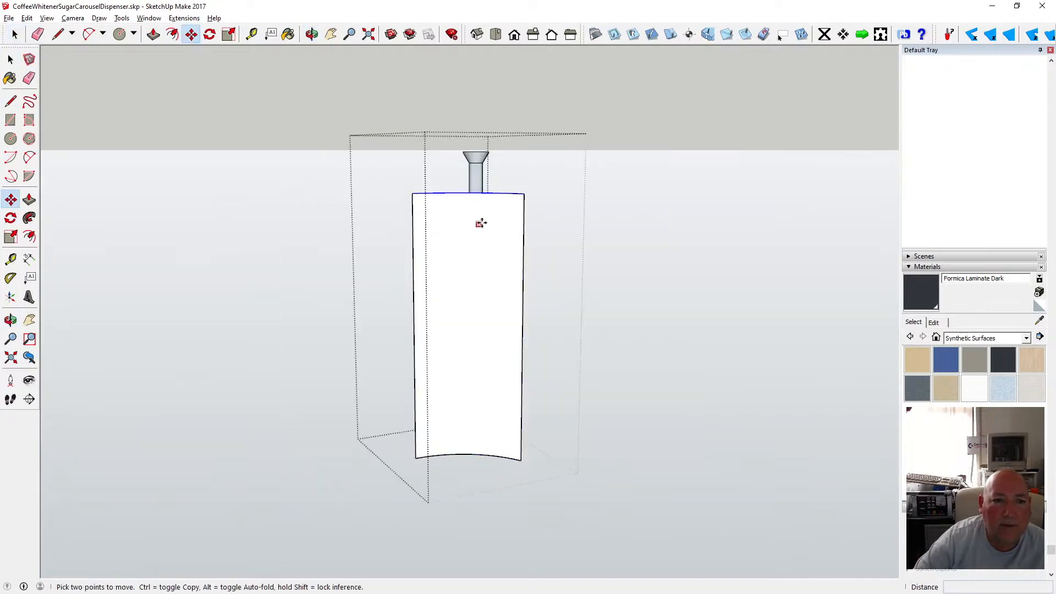
click(462, 194)
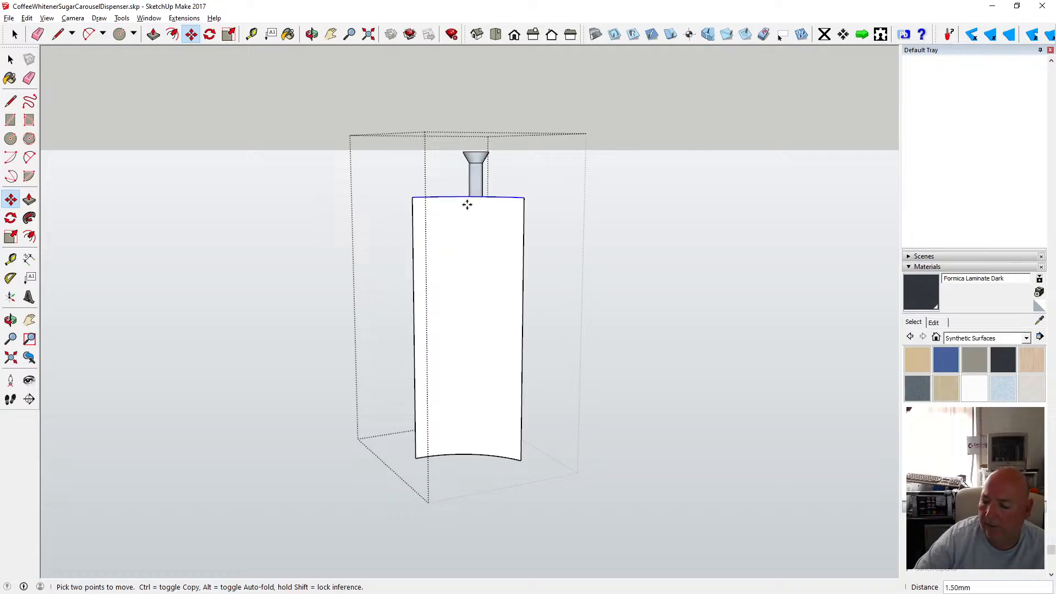
text(1.5)
key(Return)
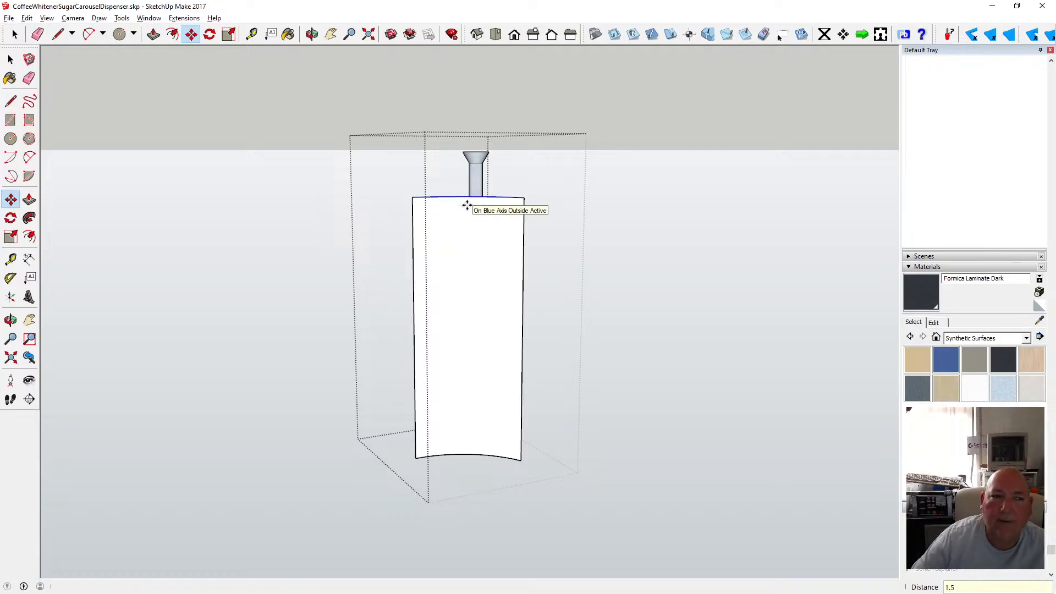
key(space)
click(170, 130)
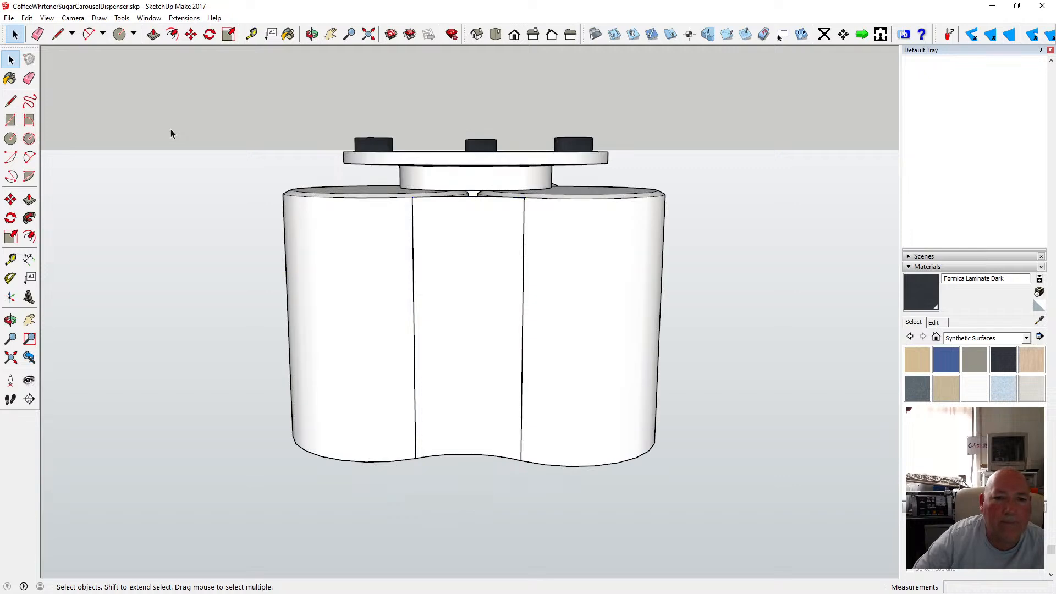
Open the Layers panel and select the carousel turntable group sitting on top of the canisters.
click(311, 34)
drag(301, 97, 365, 293)
scroll(443, 236, up, 10)
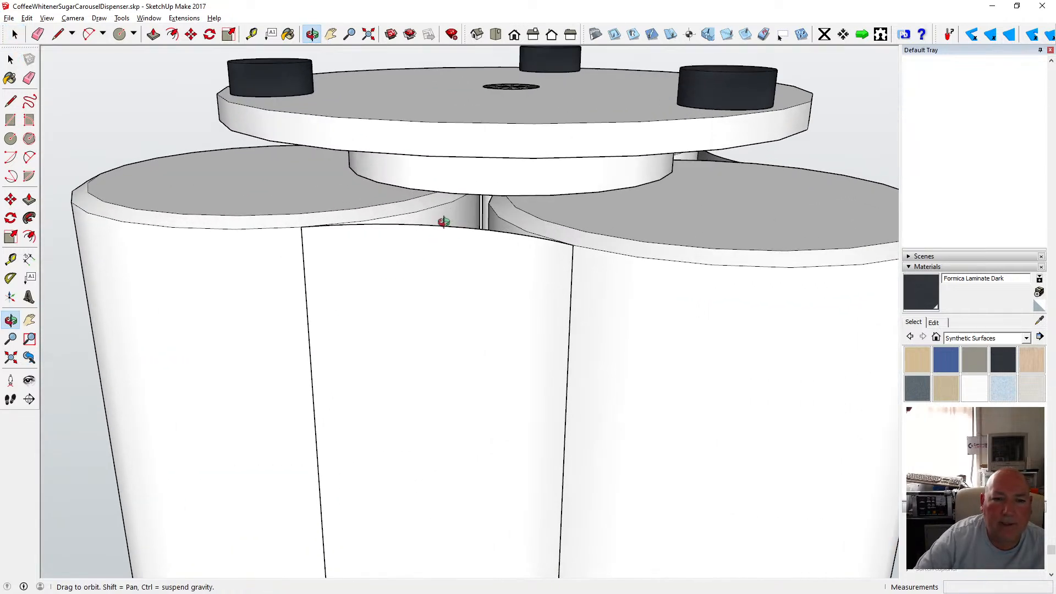
mouse_move(435, 202)
mouse_down()
mouse_move(513, 185)
mouse_move(529, 205)
mouse_move(513, 220)
mouse_move(514, 187)
mouse_move(493, 220)
mouse_move(423, 214)
mouse_up()
scroll(423, 214, down, 3)
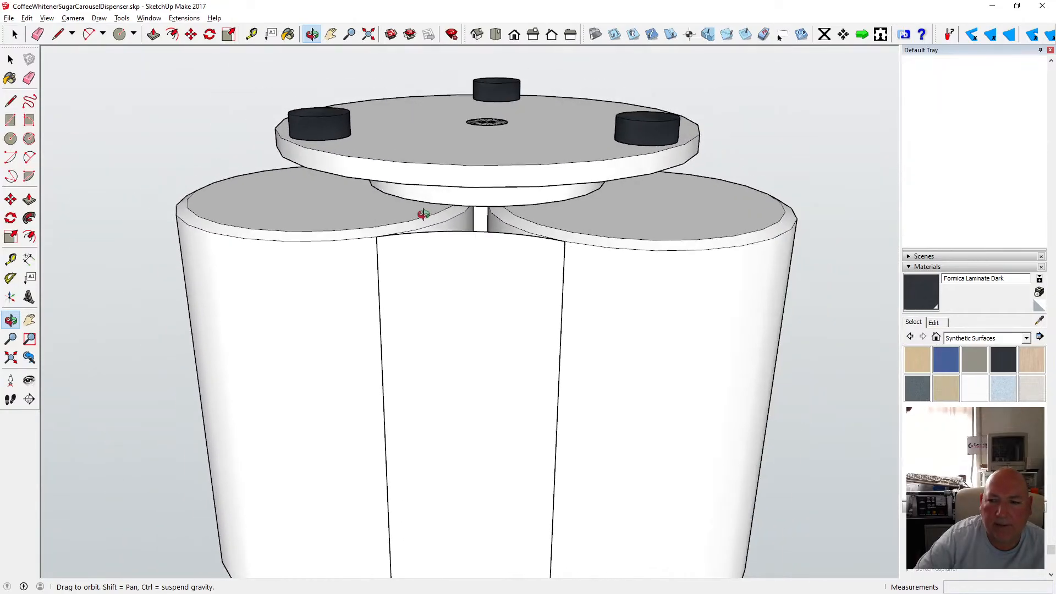
click(909, 269)
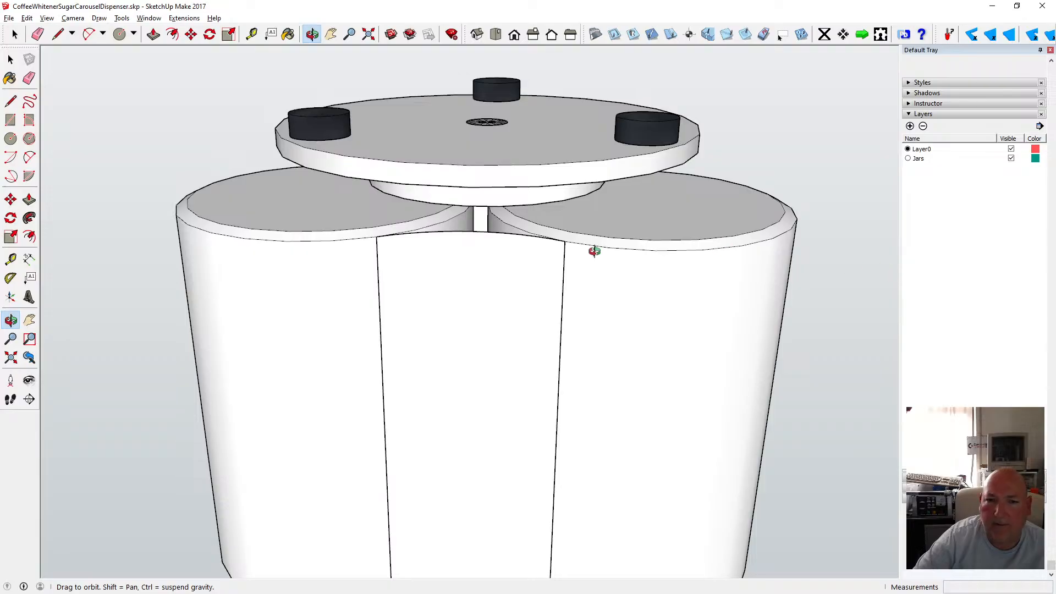
scroll(430, 234, down, 3)
key(space)
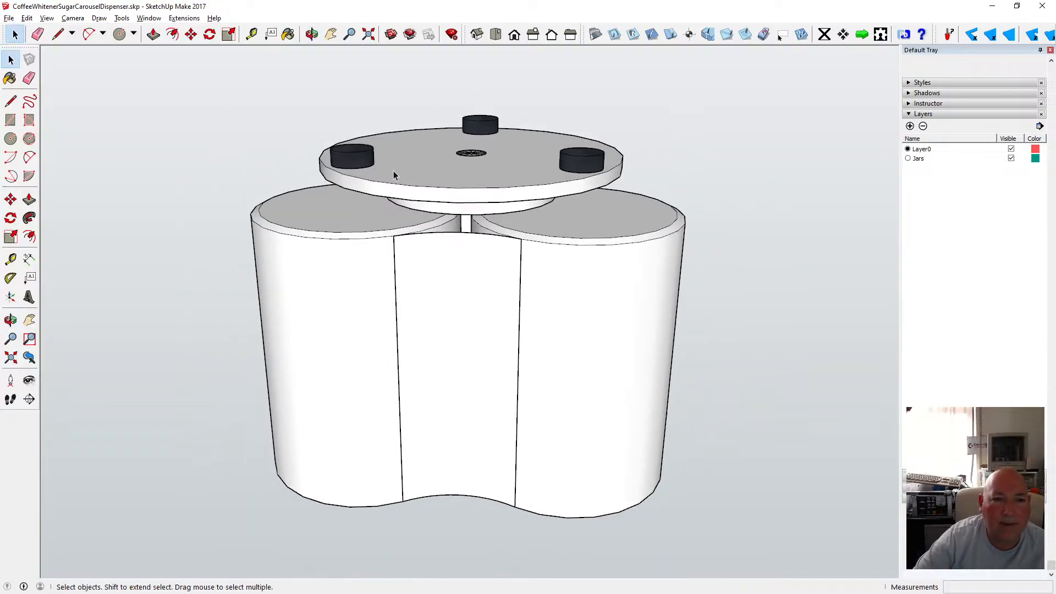
click(395, 175)
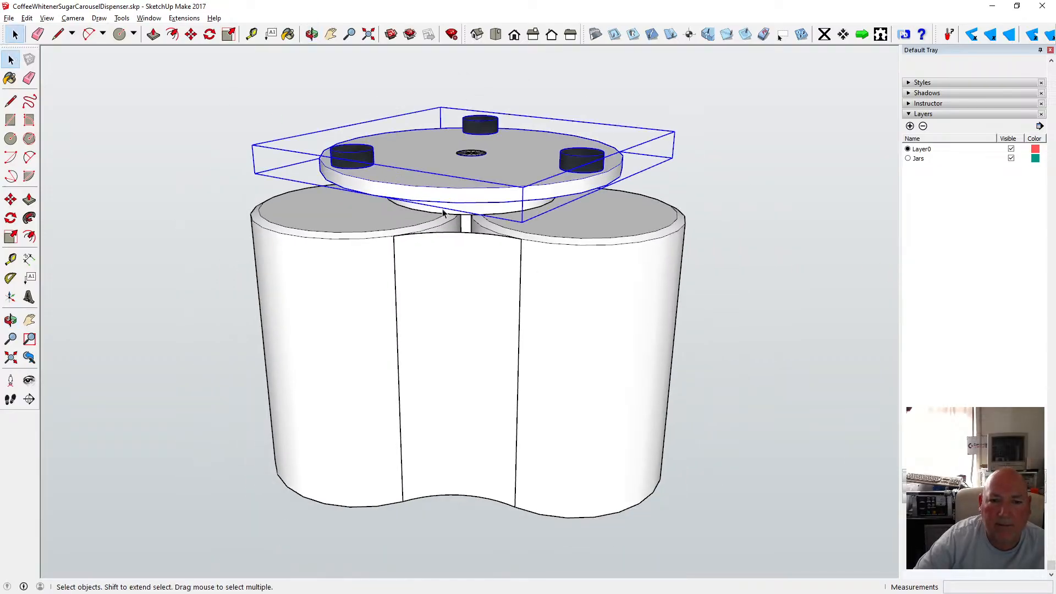
Create a new layer named Base.
click(312, 34)
drag(418, 126, 411, 106)
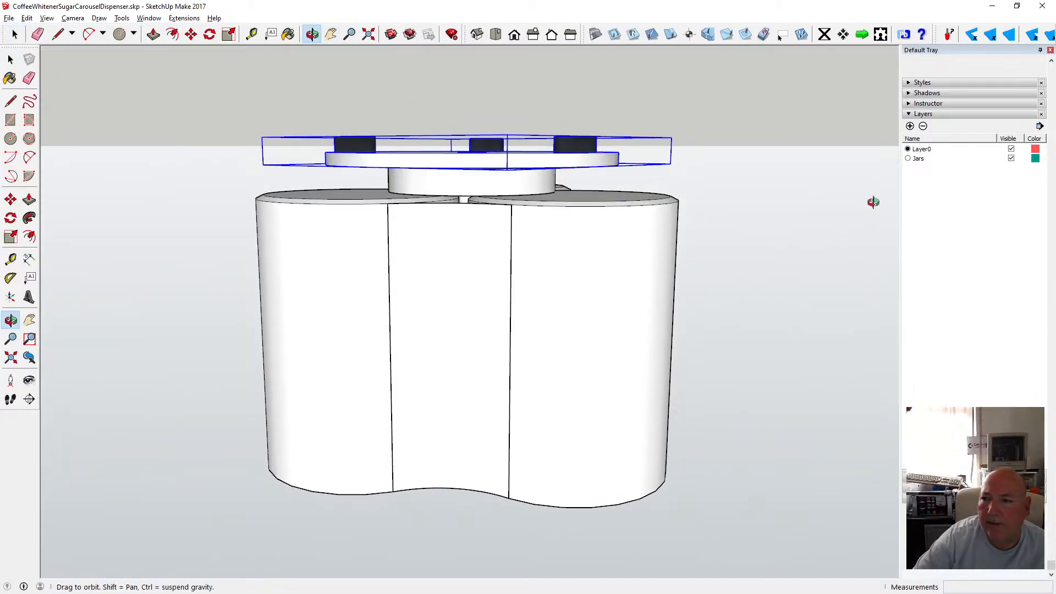
click(910, 126)
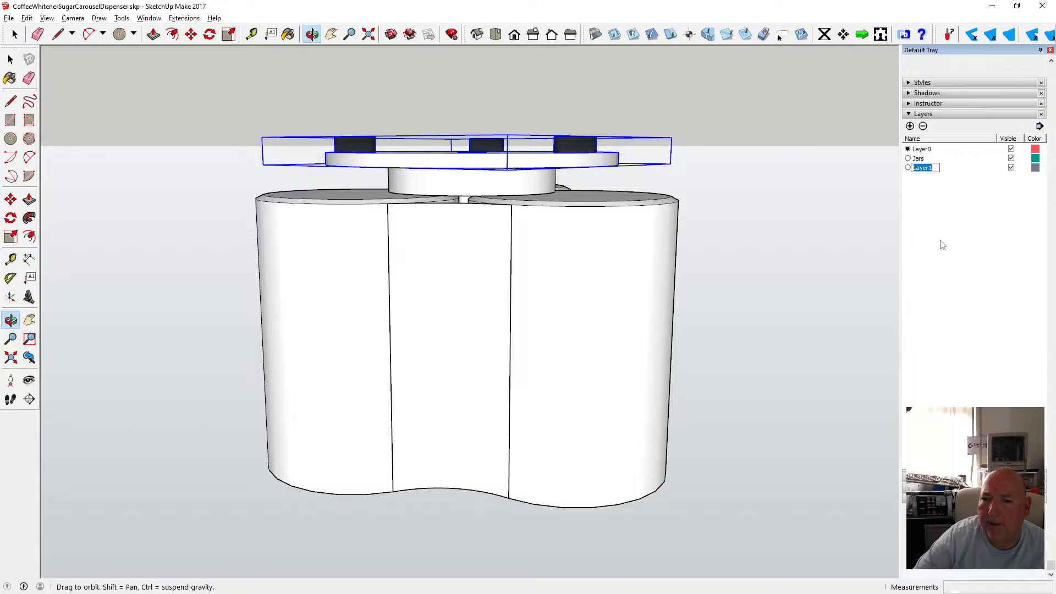
text(Base)
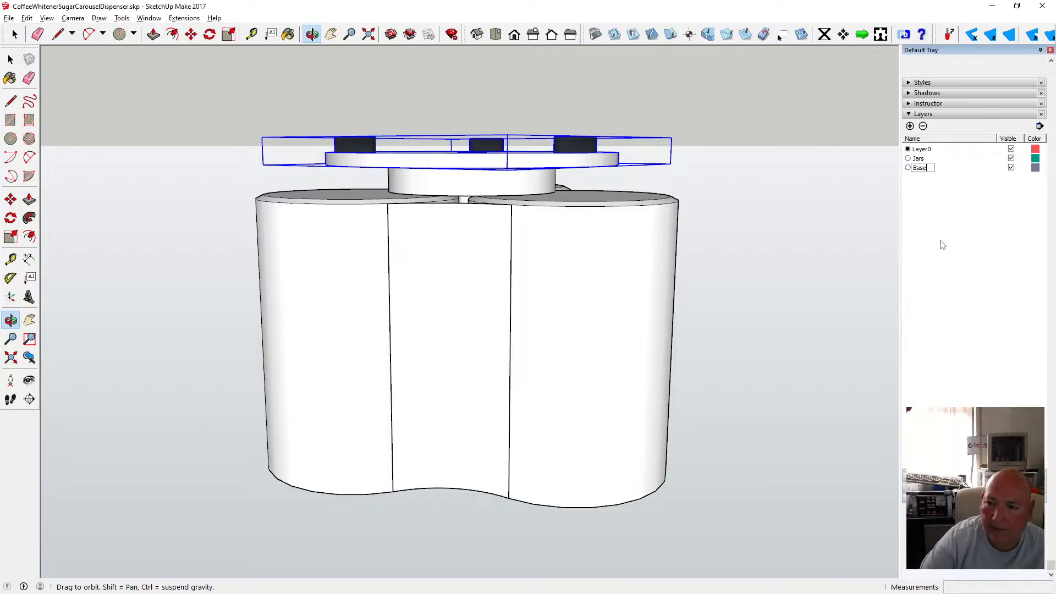
key(Return)
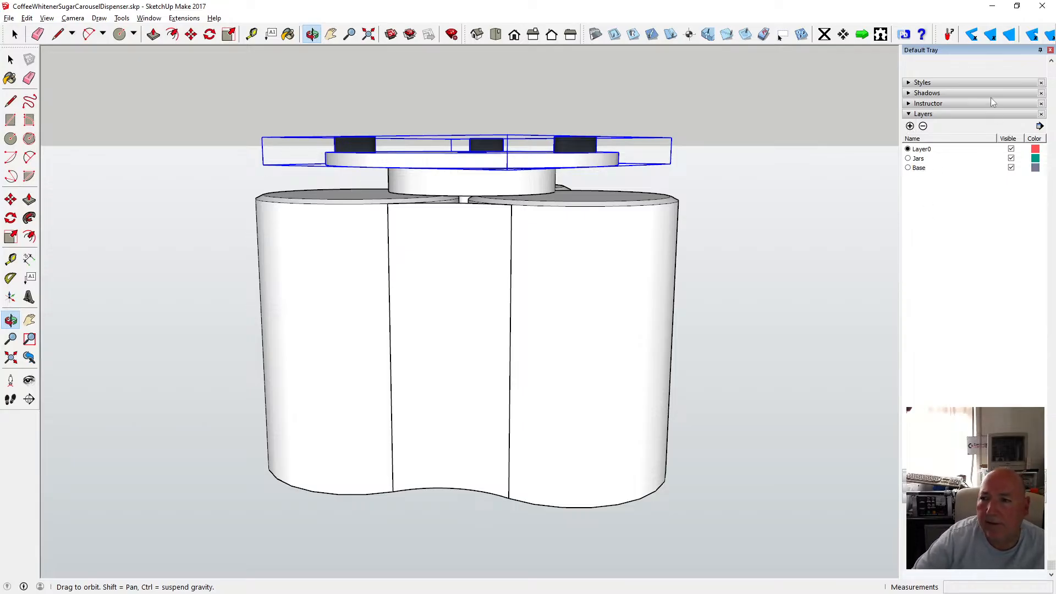
Assign the turntable group to the Base layer and hide the Base layer.
scroll(976, 135, up, 2)
click(1036, 89)
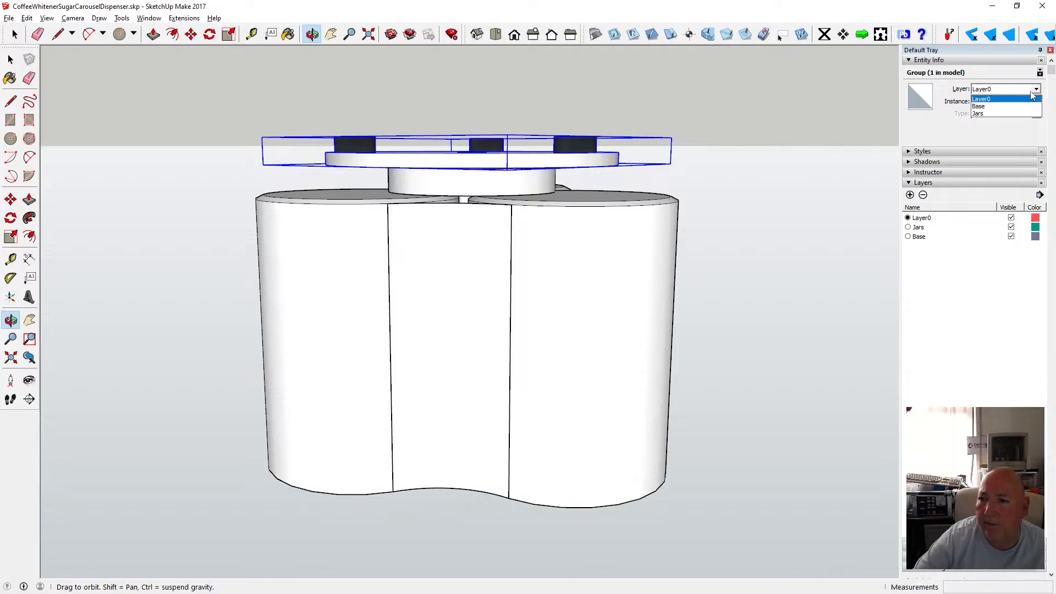
click(991, 111)
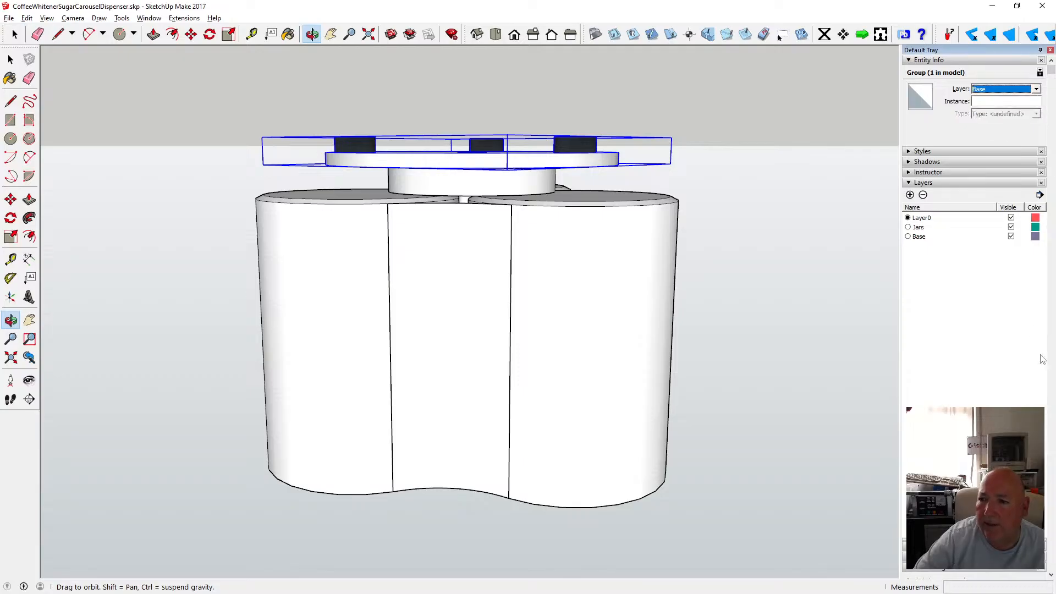
click(1011, 237)
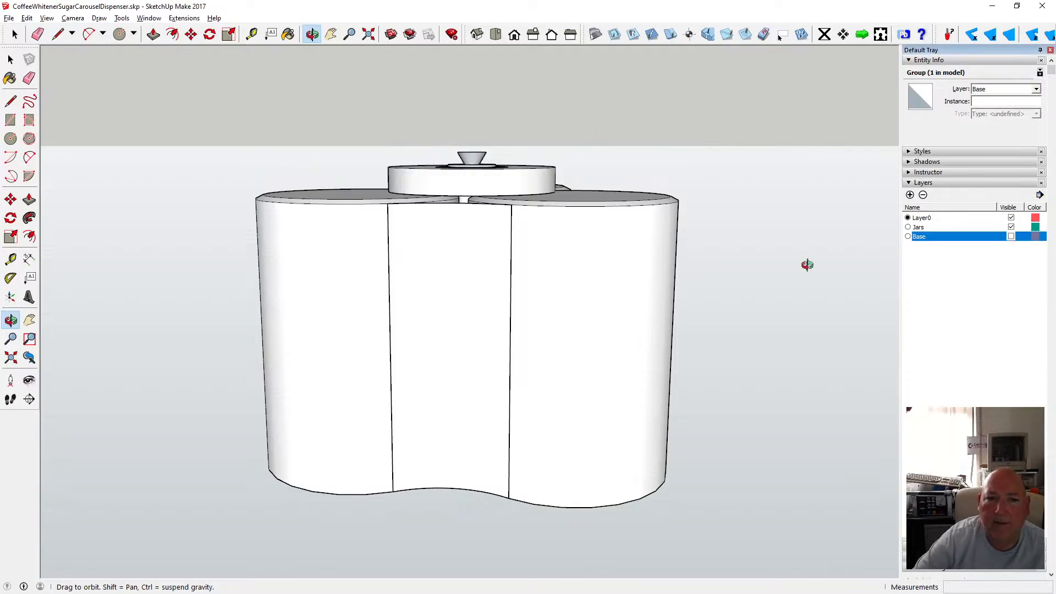
Draw a two-point arc across the front panel's top between the left and right canister edges.
click(312, 34)
drag(431, 134, 468, 308)
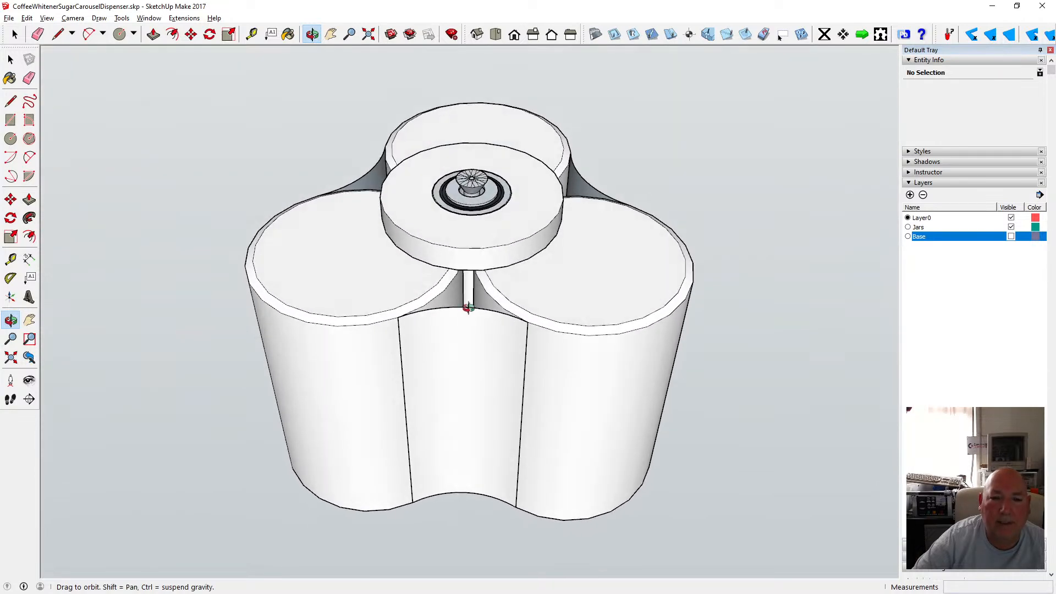
scroll(468, 308, up, 4)
scroll(330, 275, up, 3)
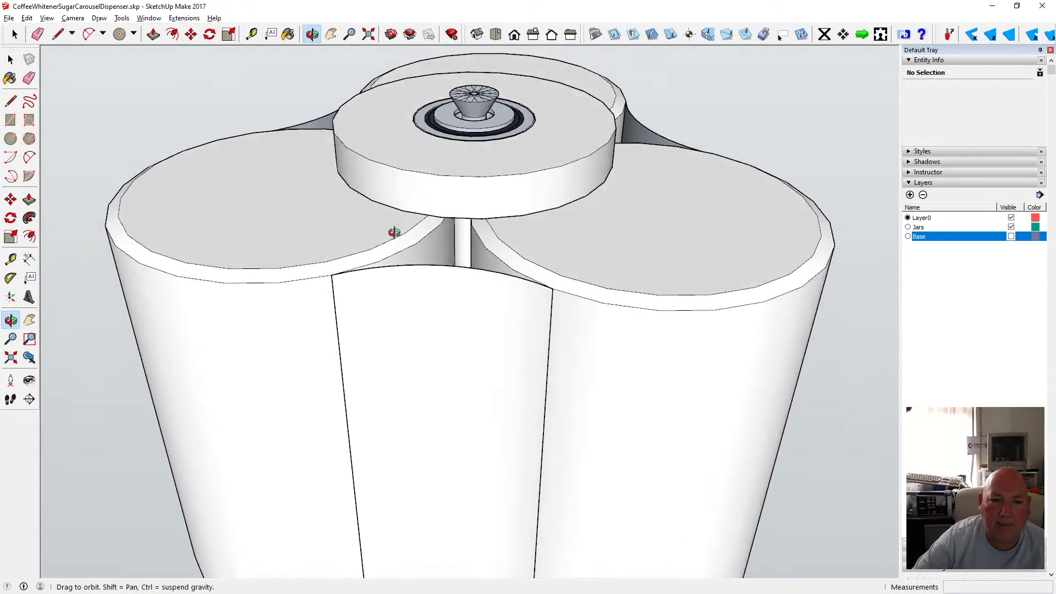
drag(394, 232, 360, 370)
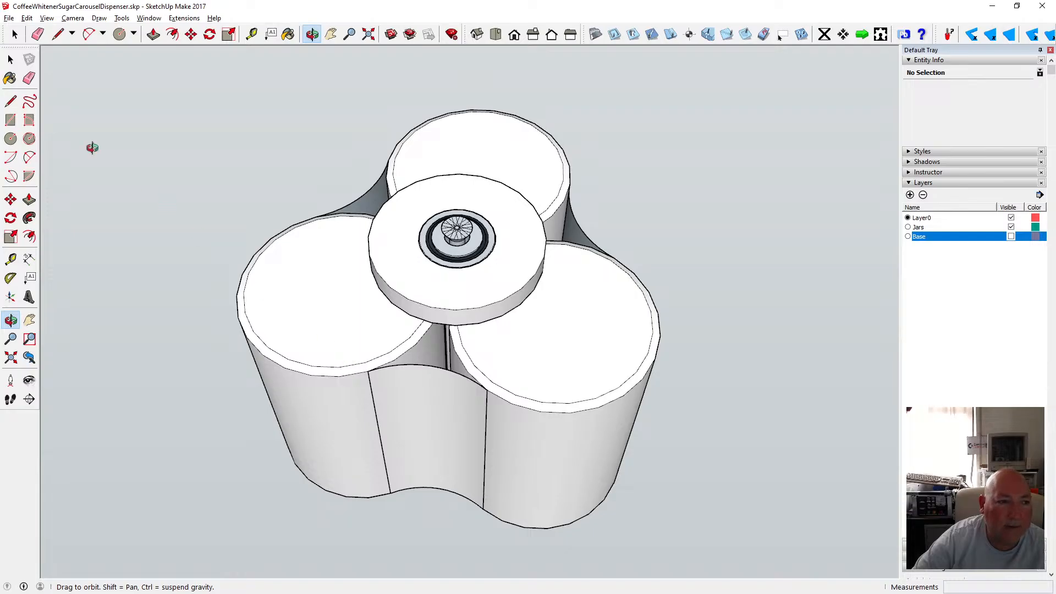
click(29, 157)
scroll(407, 418, up, 2)
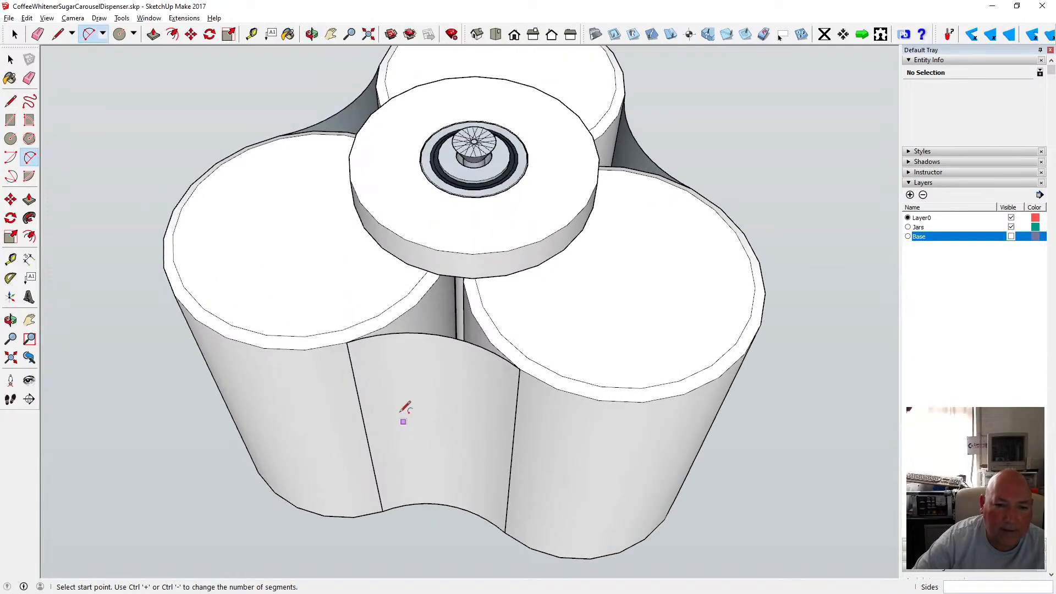
click(343, 330)
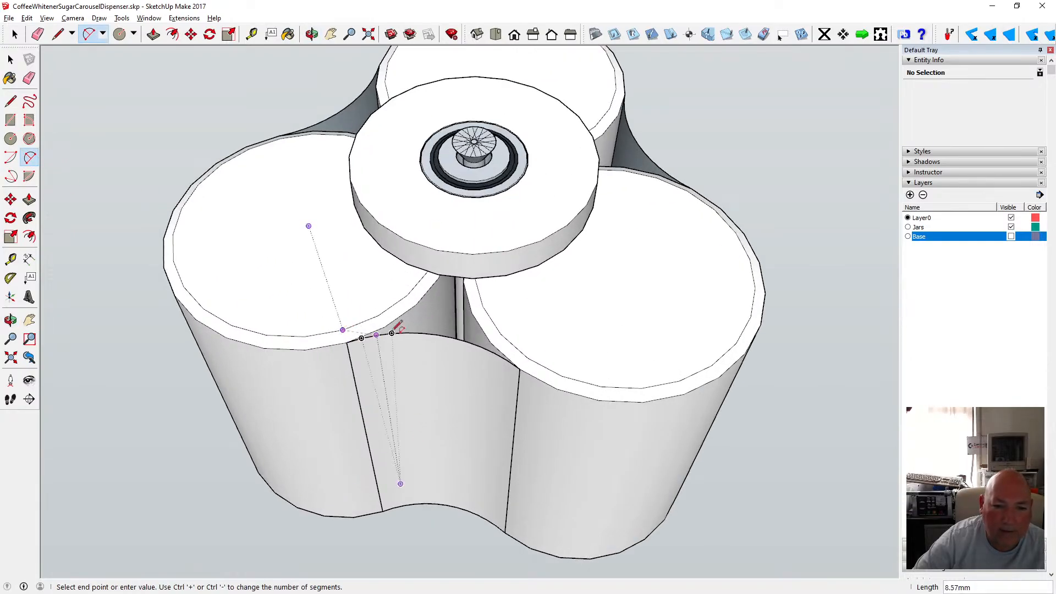
click(528, 358)
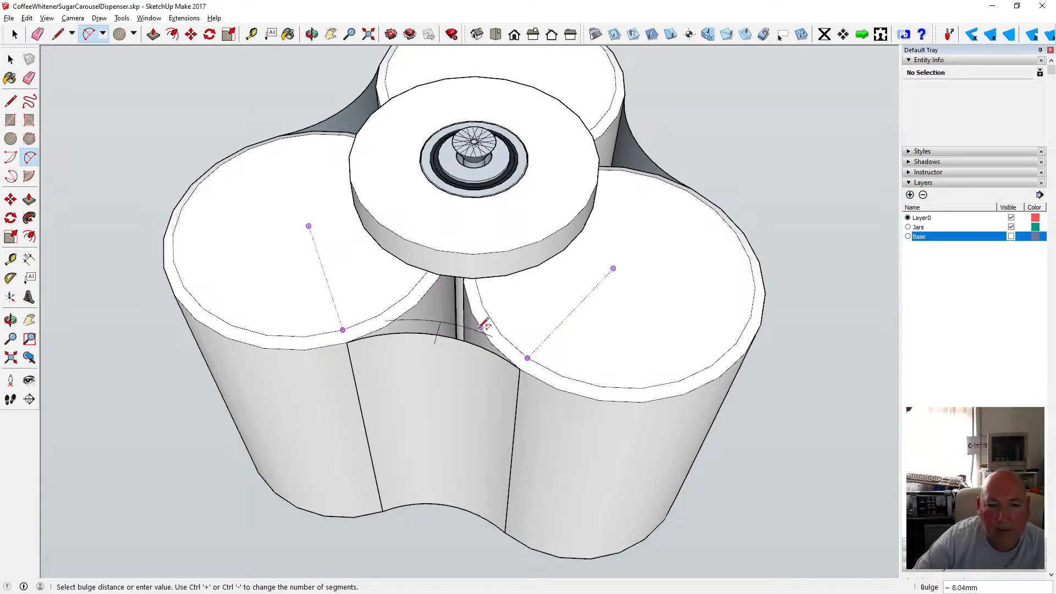
click(480, 328)
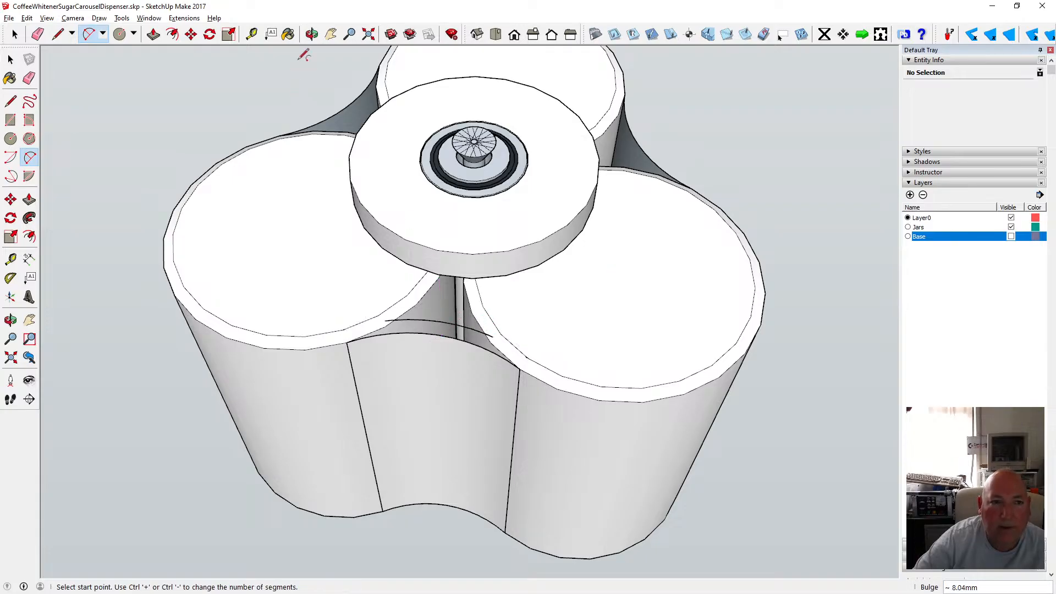
click(311, 34)
drag(405, 258, 354, 201)
click(26, 18)
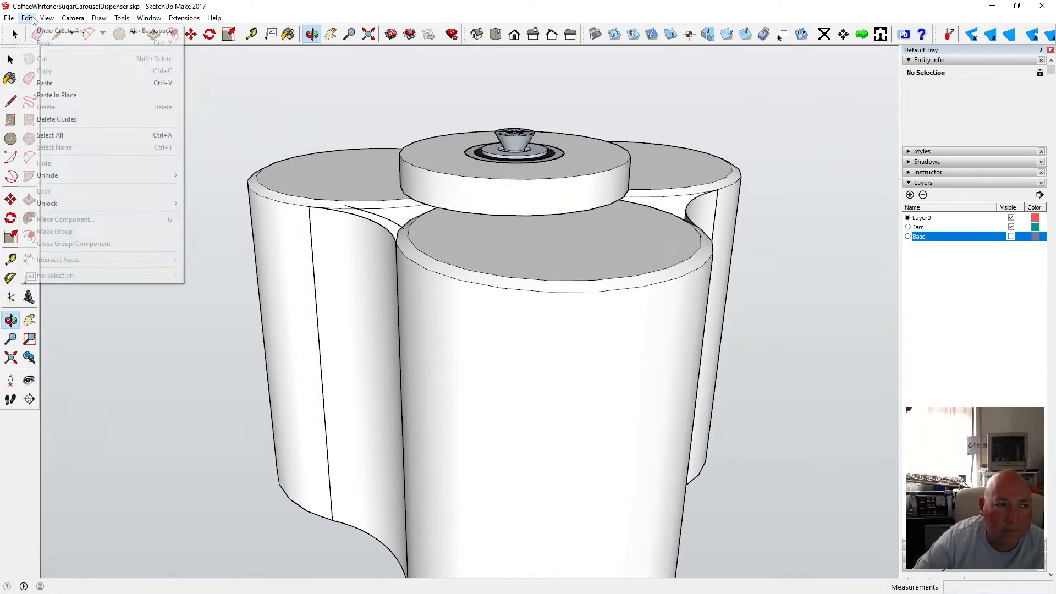
click(26, 18)
click(29, 157)
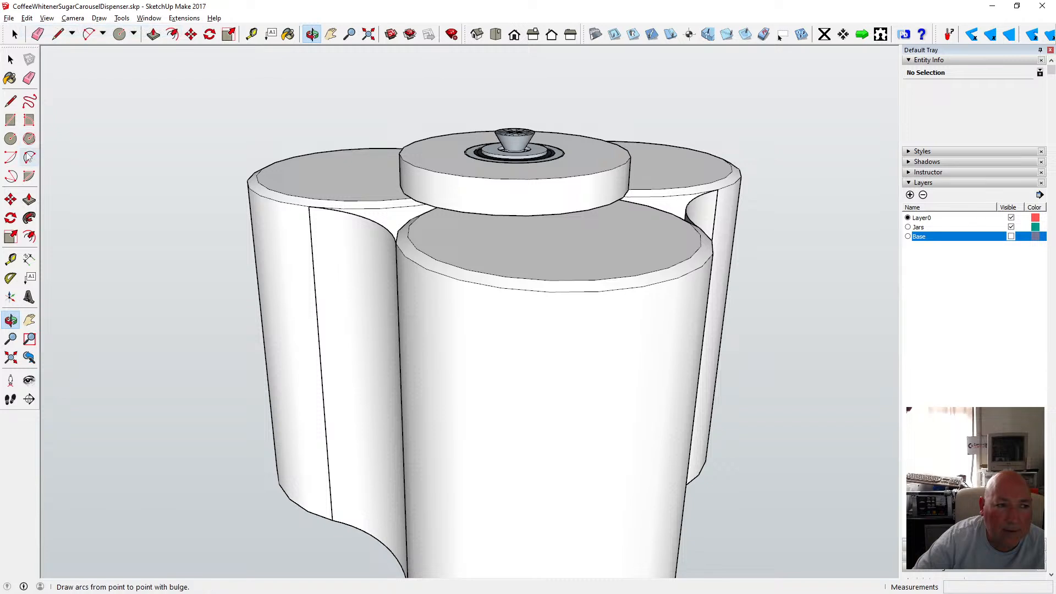
click(329, 200)
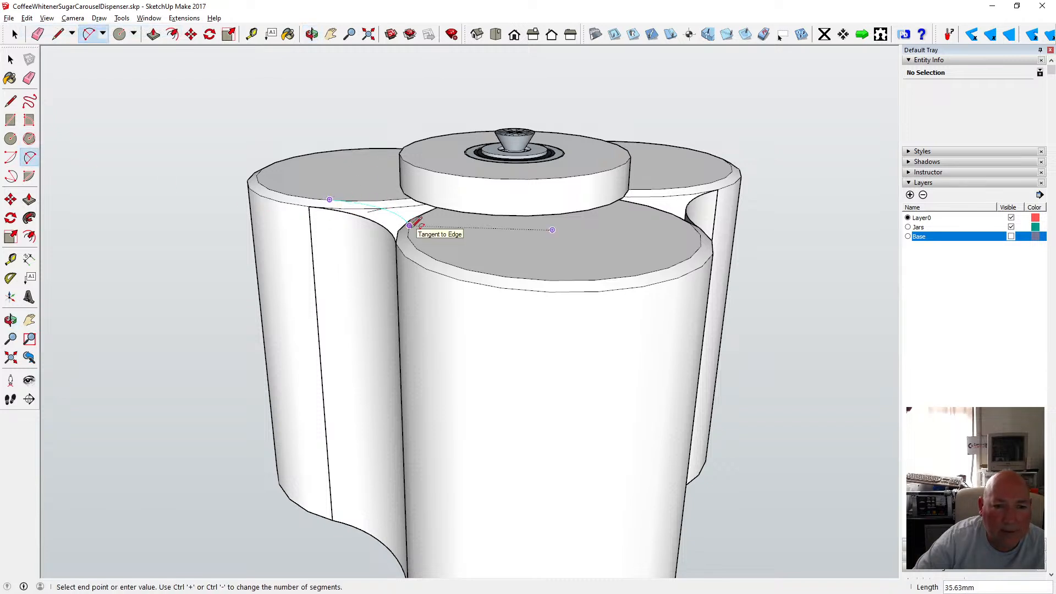
key(Escape)
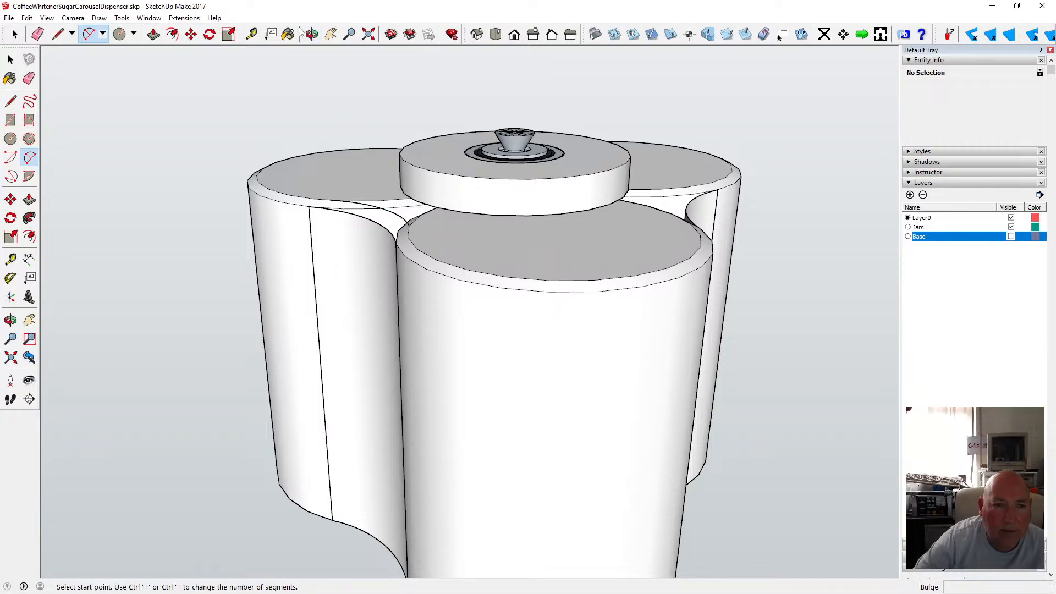
Undo the arc drawn across the front panel's top.
click(311, 34)
drag(330, 176, 361, 226)
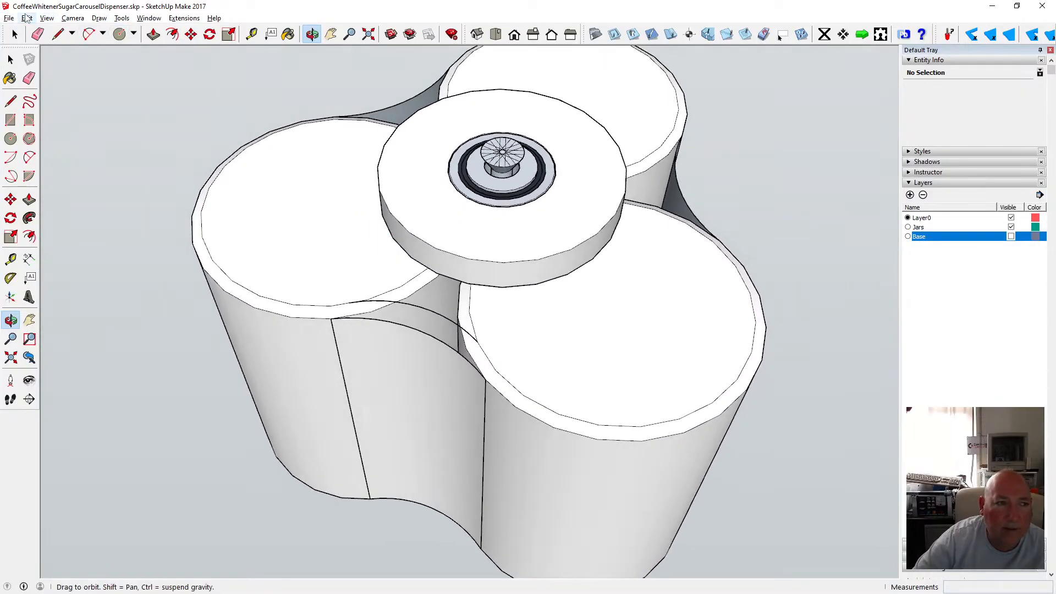
click(26, 18)
click(99, 123)
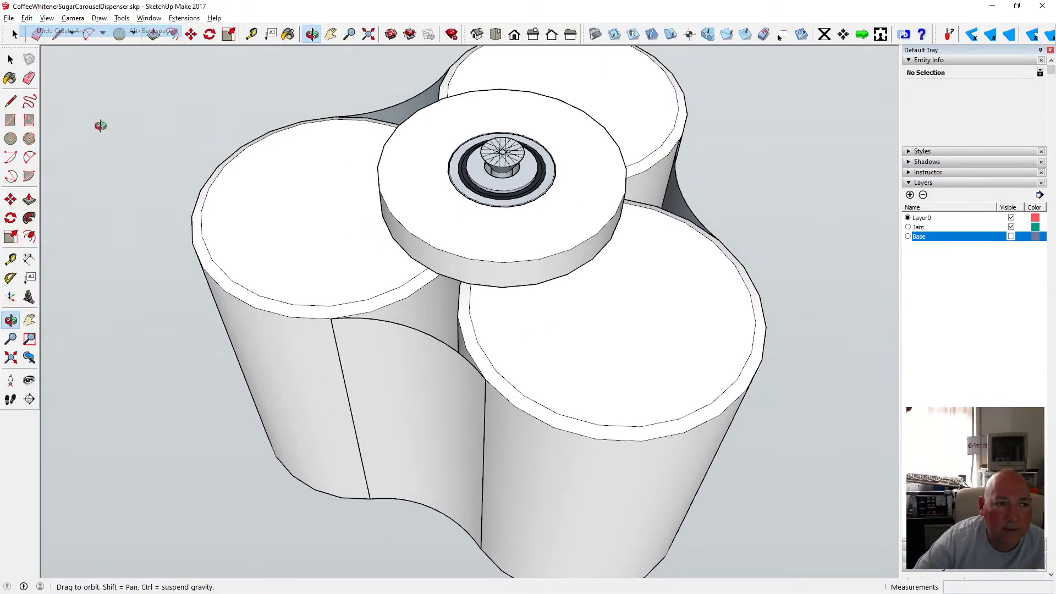
Draw a two-point arc across the front panel's top from the left canister edge midpoint to the right one.
click(30, 158)
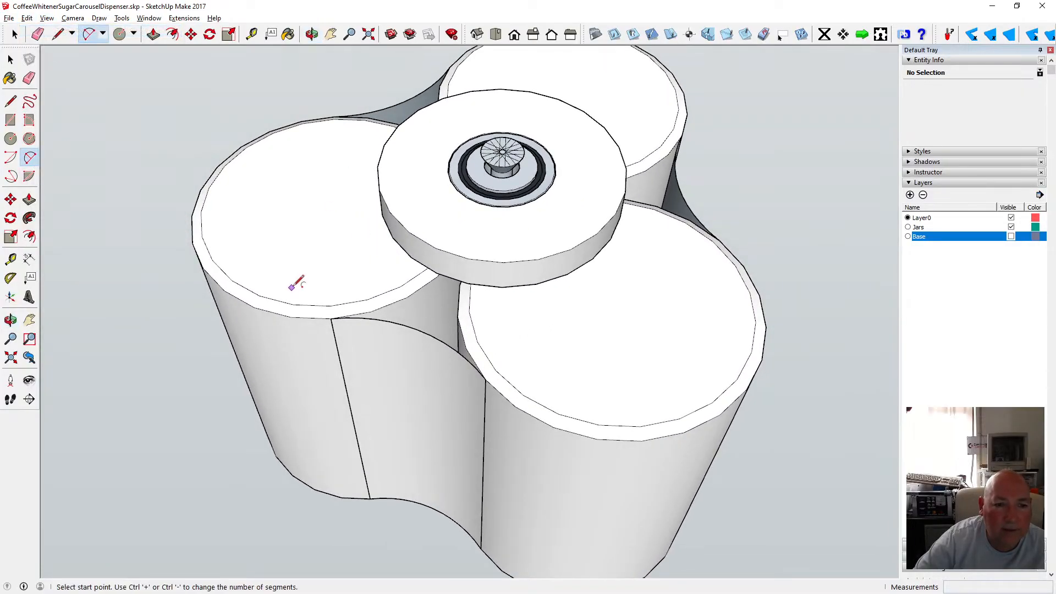
click(330, 305)
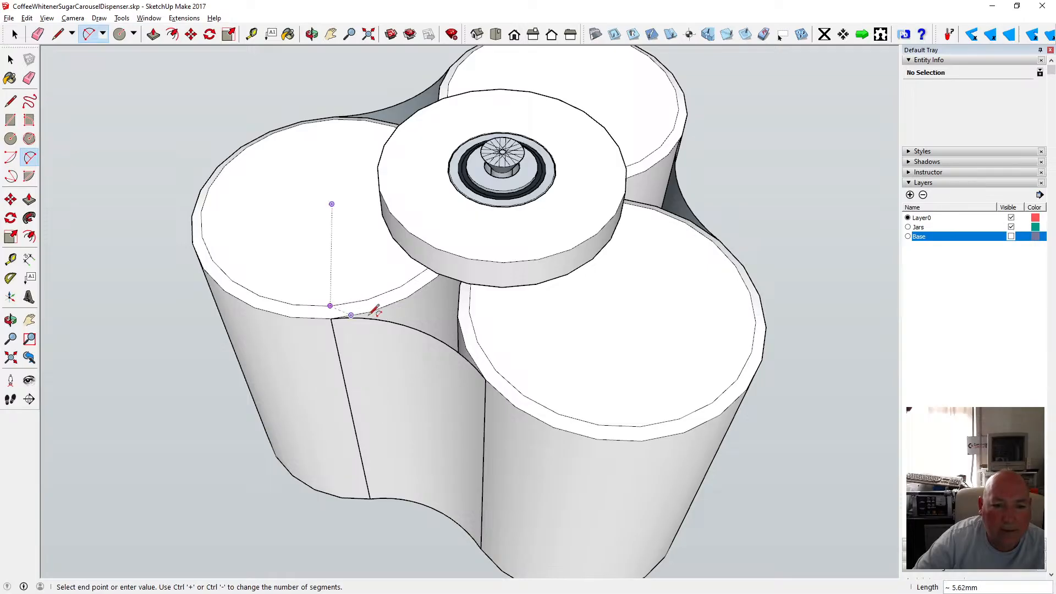
click(495, 370)
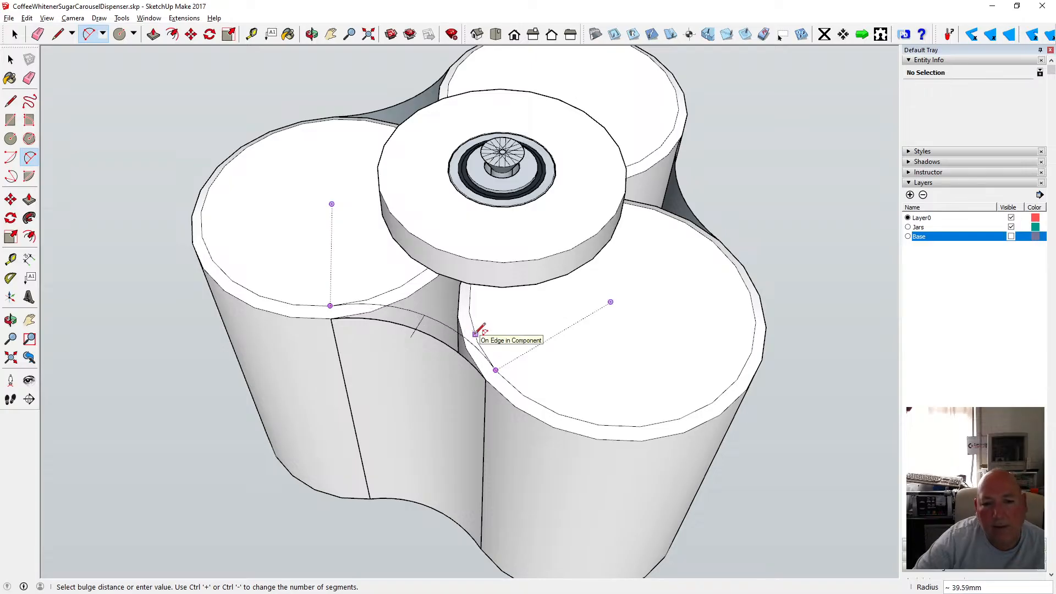
click(477, 334)
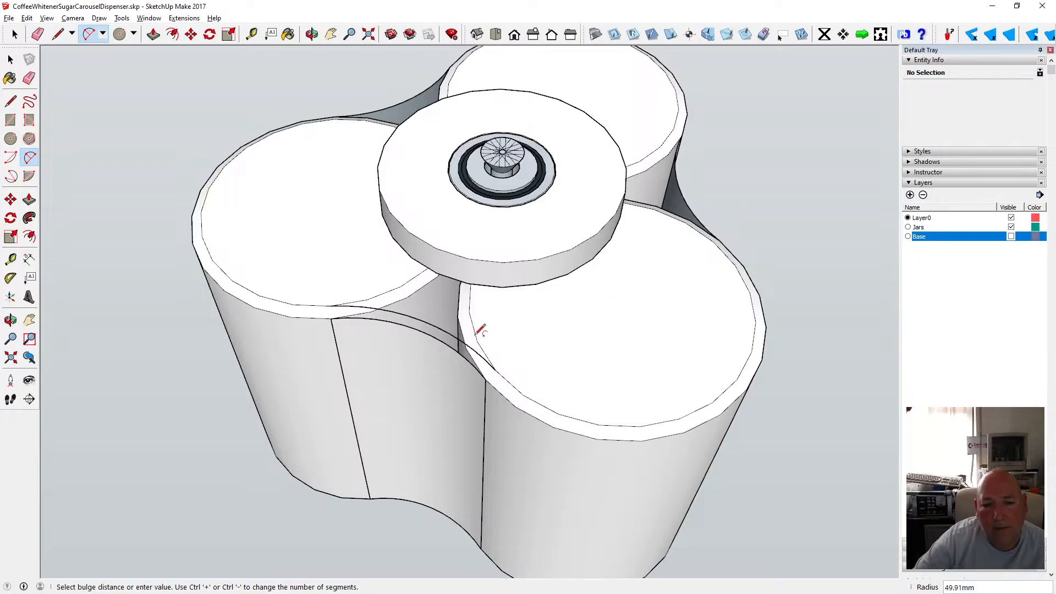
Draw lines joining each end of the arc to the front panel's top corners on both sides.
key(o)
drag(418, 219, 411, 276)
key(l)
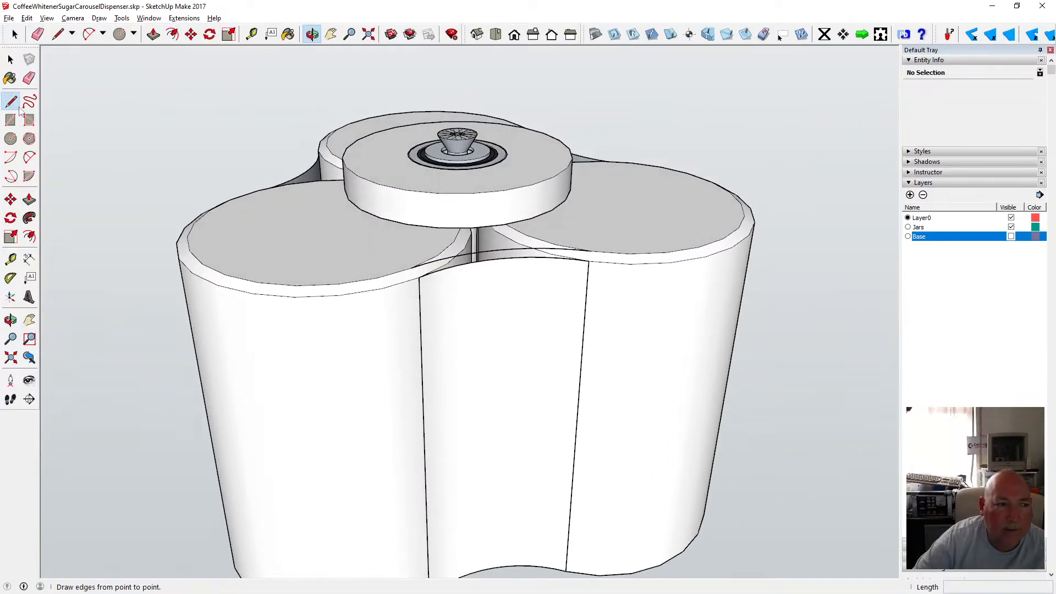
click(419, 276)
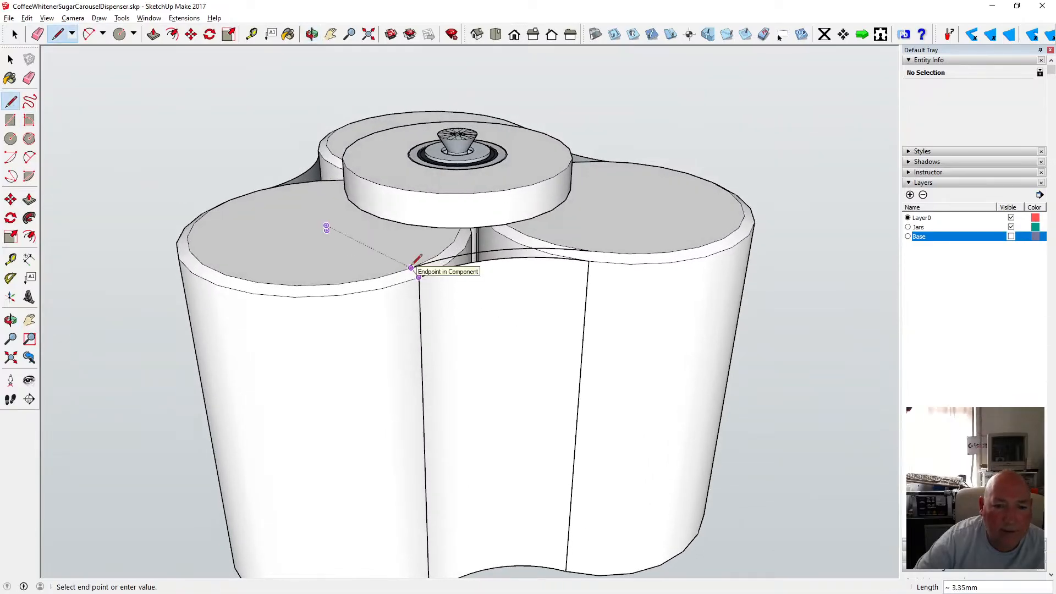
click(411, 268)
click(588, 261)
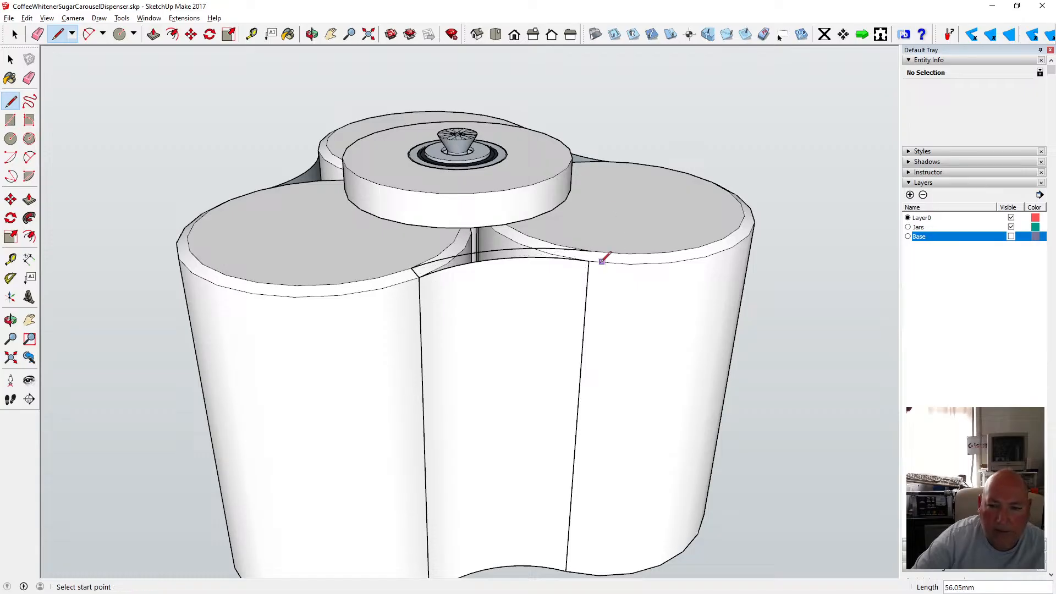
click(591, 251)
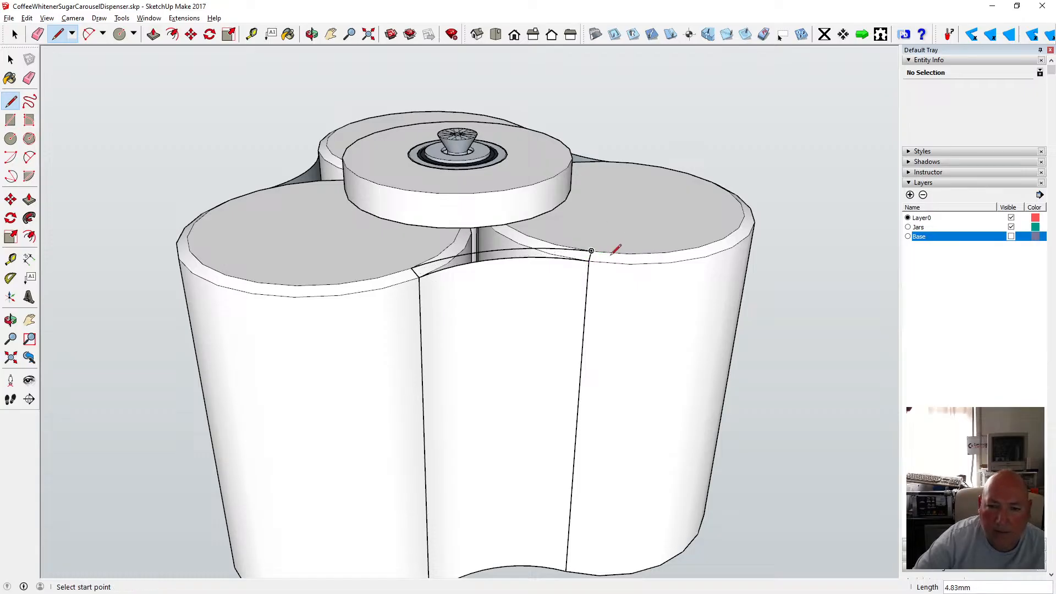
Zoom in to inspect the new arc and lines along the front panel's top.
click(312, 34)
scroll(518, 252, up, 5)
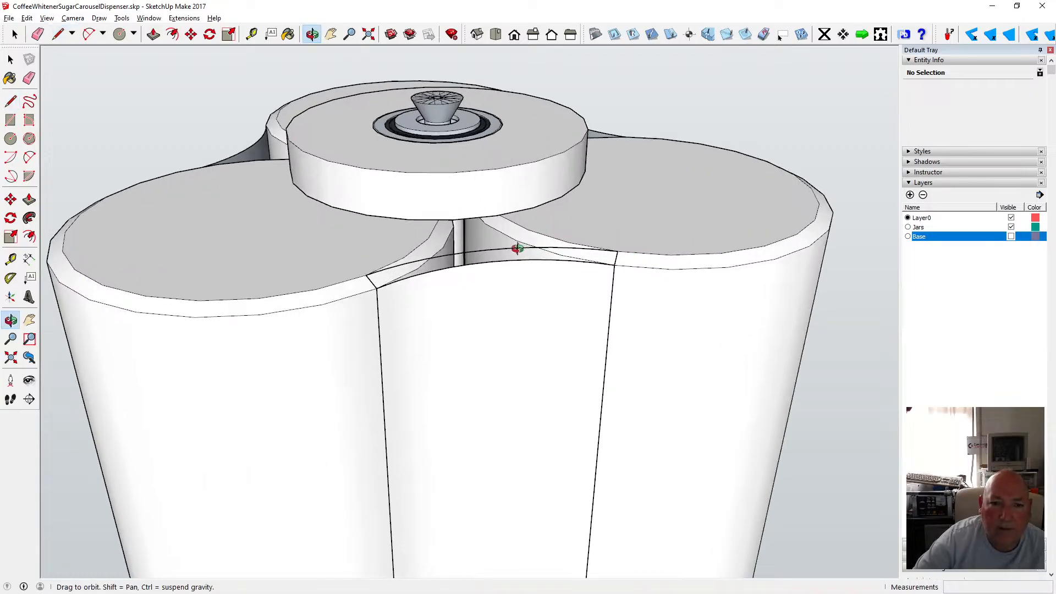
drag(377, 297, 288, 309)
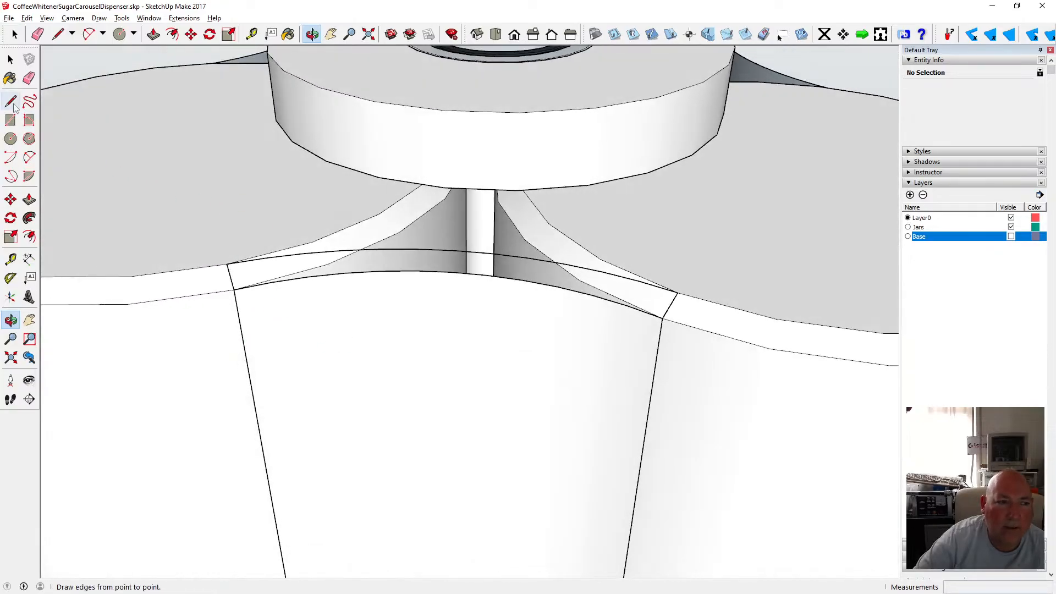
click(58, 34)
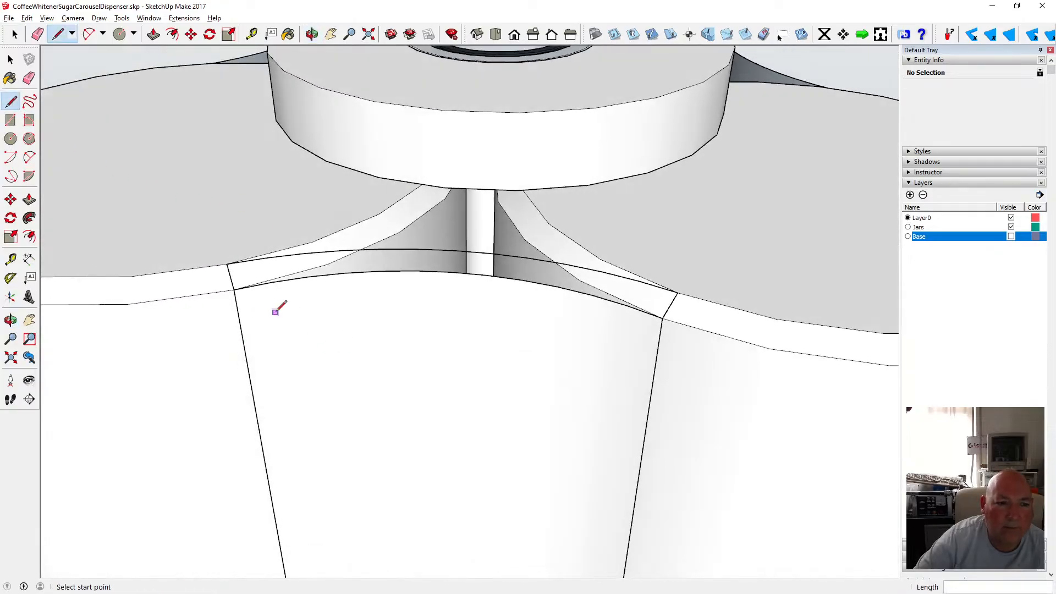
click(270, 282)
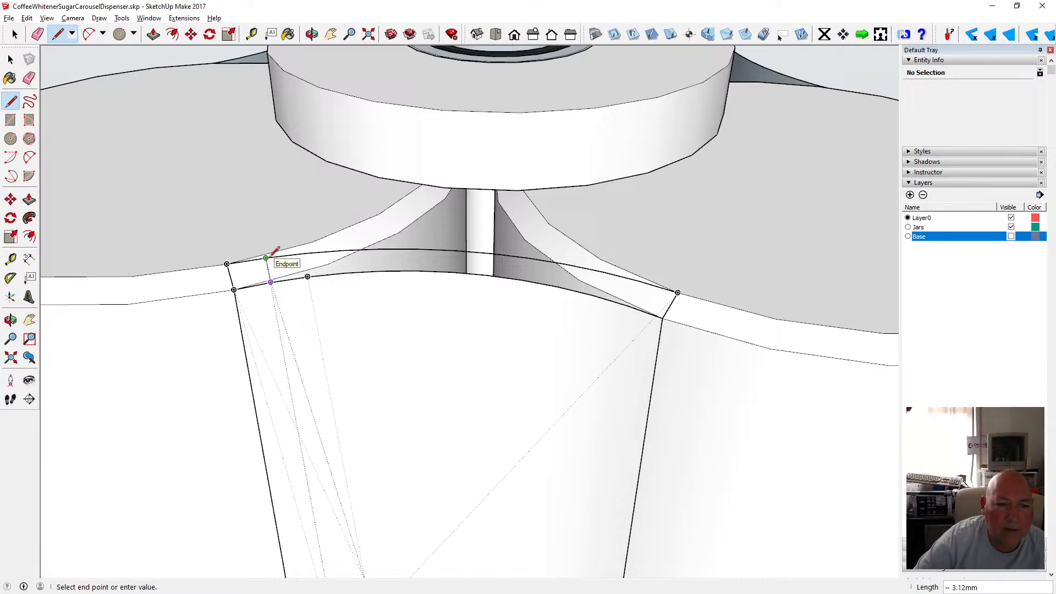
click(267, 258)
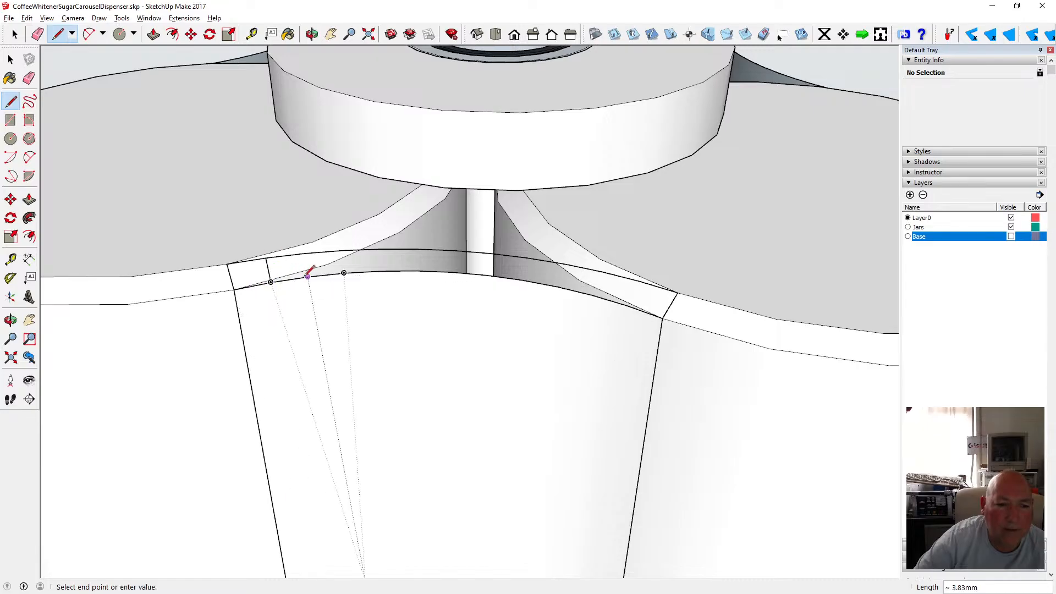
click(304, 253)
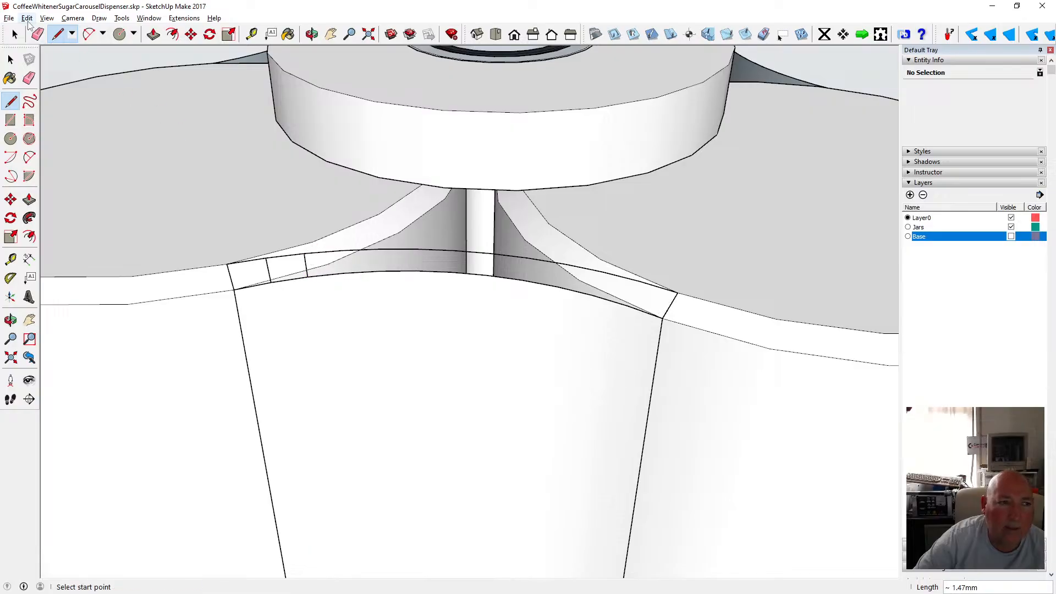
Undo the last four line drawings at the front panel's top.
click(27, 18)
click(50, 30)
click(27, 18)
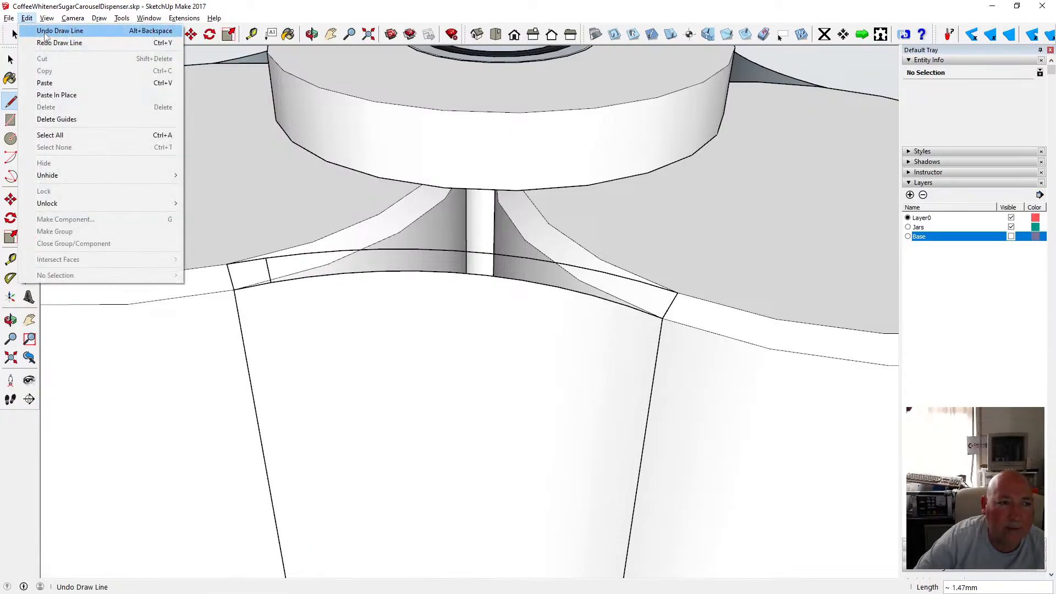
click(55, 31)
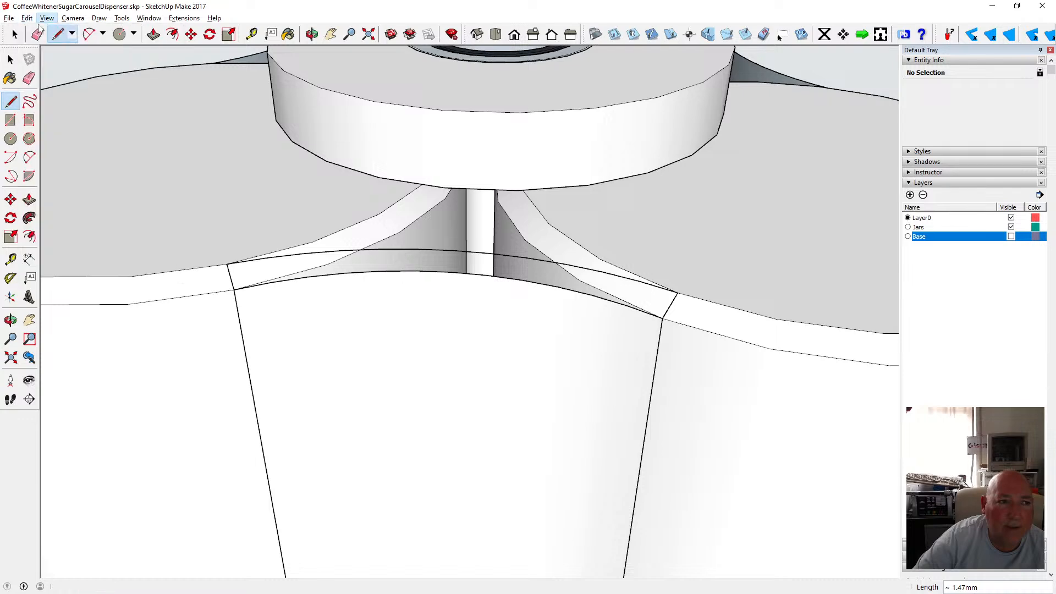
click(27, 18)
click(52, 31)
click(26, 18)
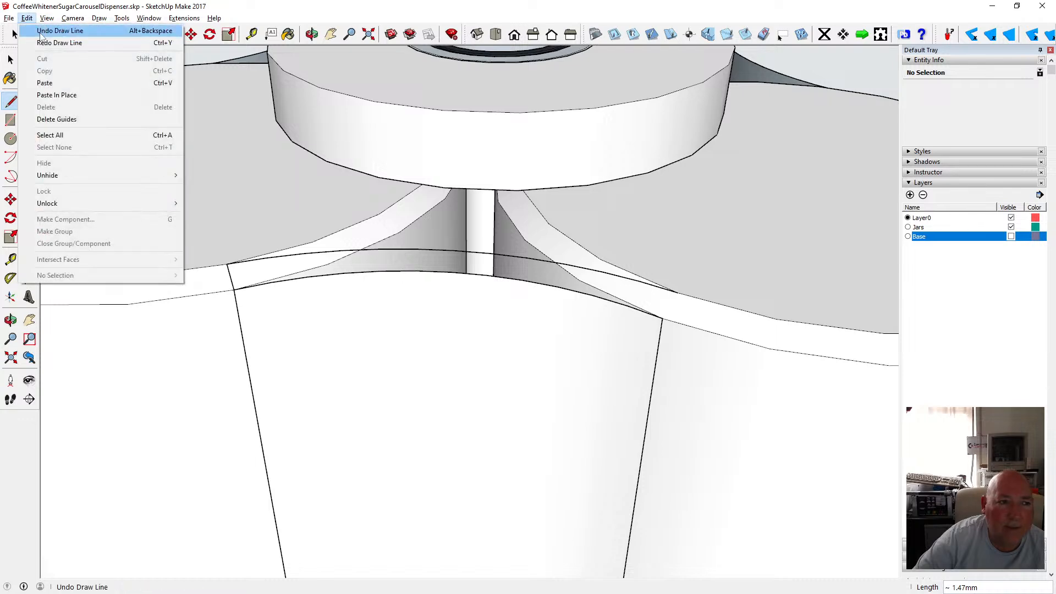
click(42, 33)
Orbit around the dispenser top and inspect the canisters, arc and front panel by selecting them.
click(312, 34)
scroll(546, 347, down, 2)
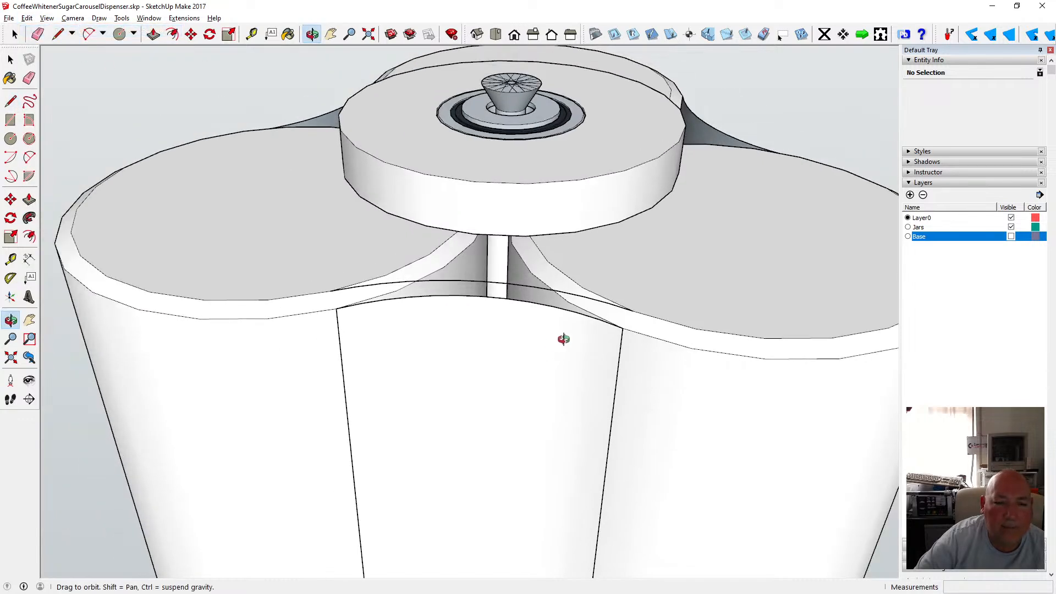
drag(564, 339, 262, 297)
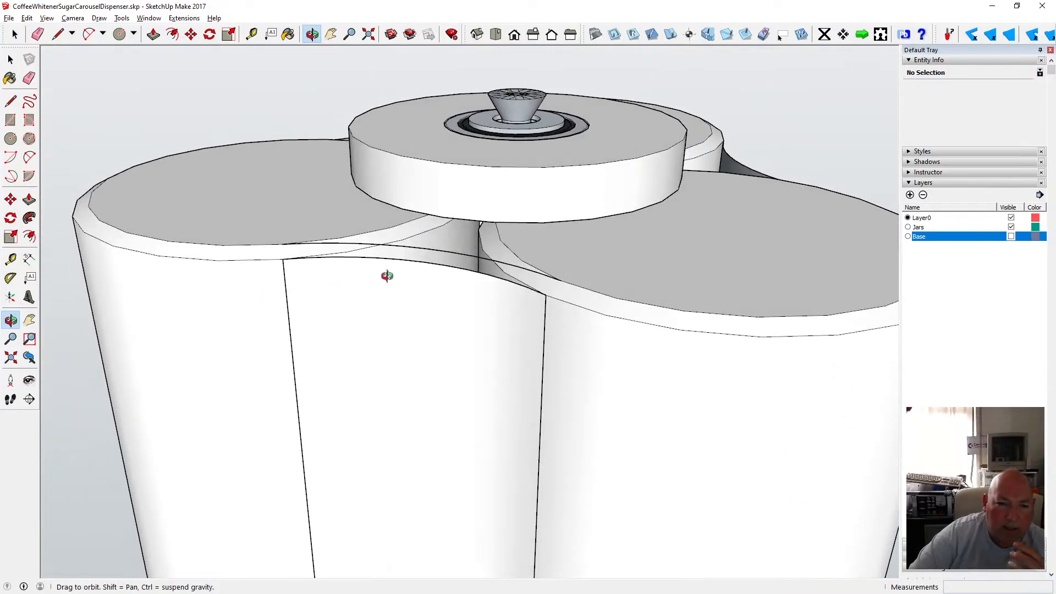
scroll(422, 294, up, 2)
scroll(421, 295, down, 2)
drag(427, 290, 454, 337)
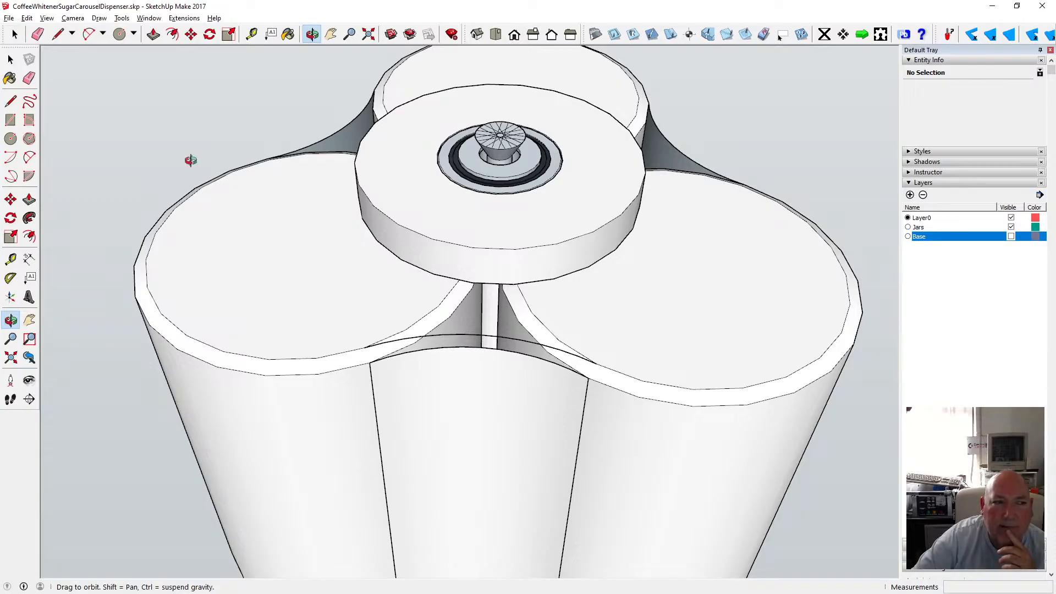
click(10, 59)
click(371, 302)
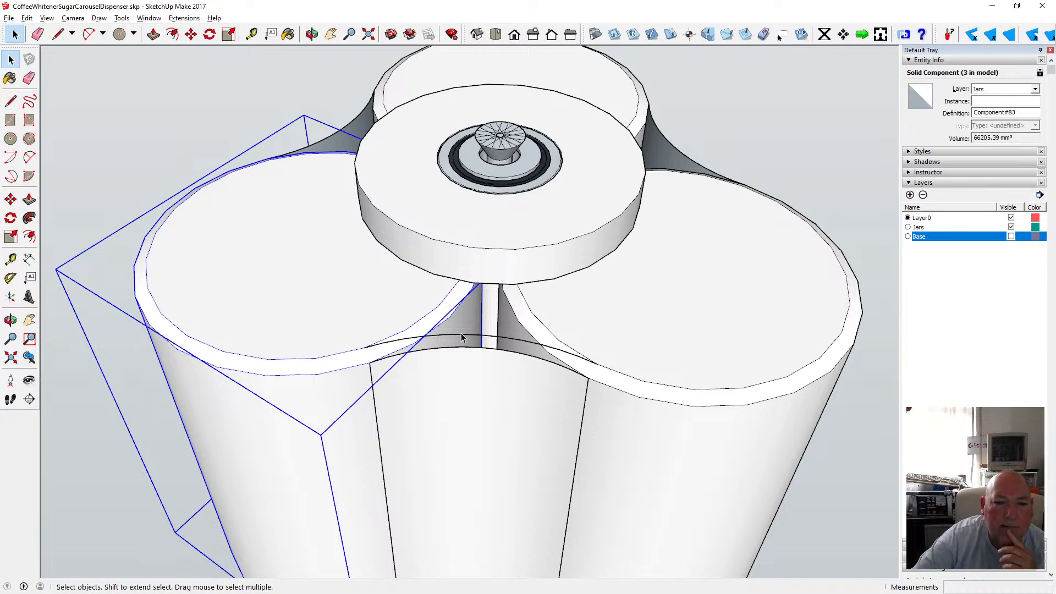
click(460, 337)
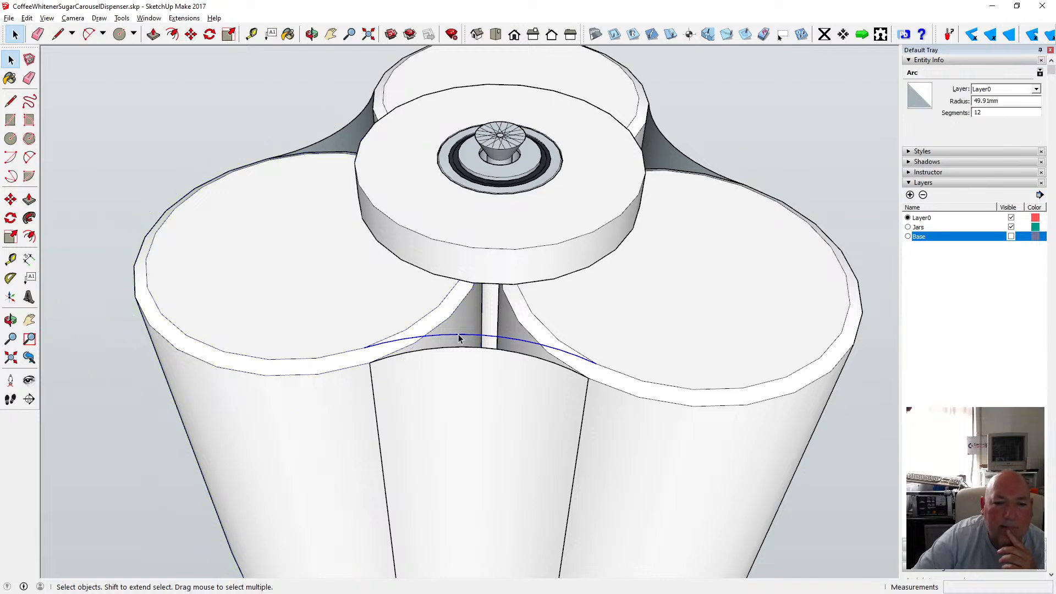
click(413, 345)
scroll(341, 304, down, 4)
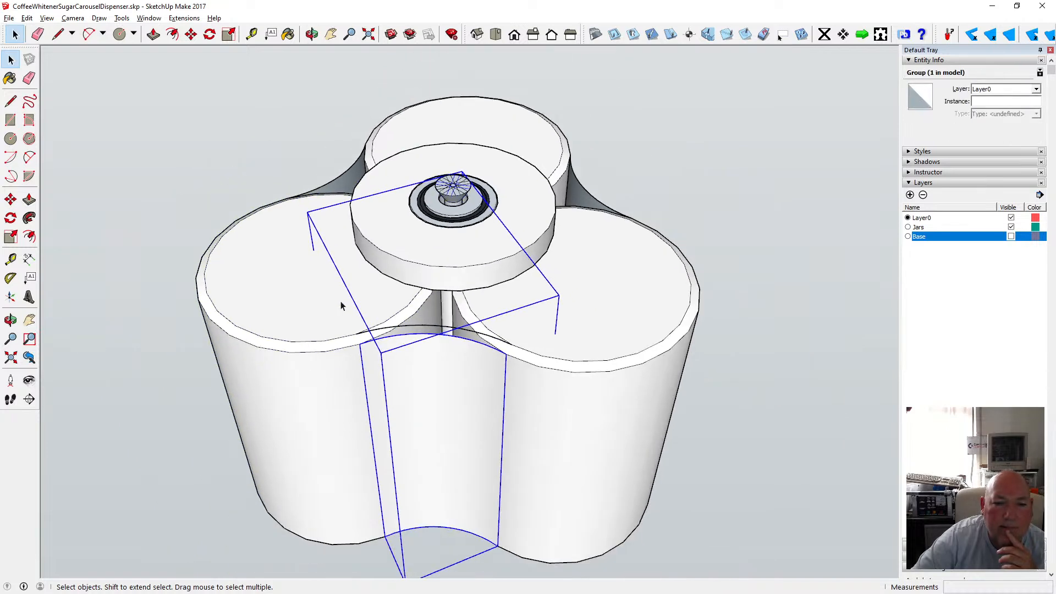
scroll(355, 278, down, 2)
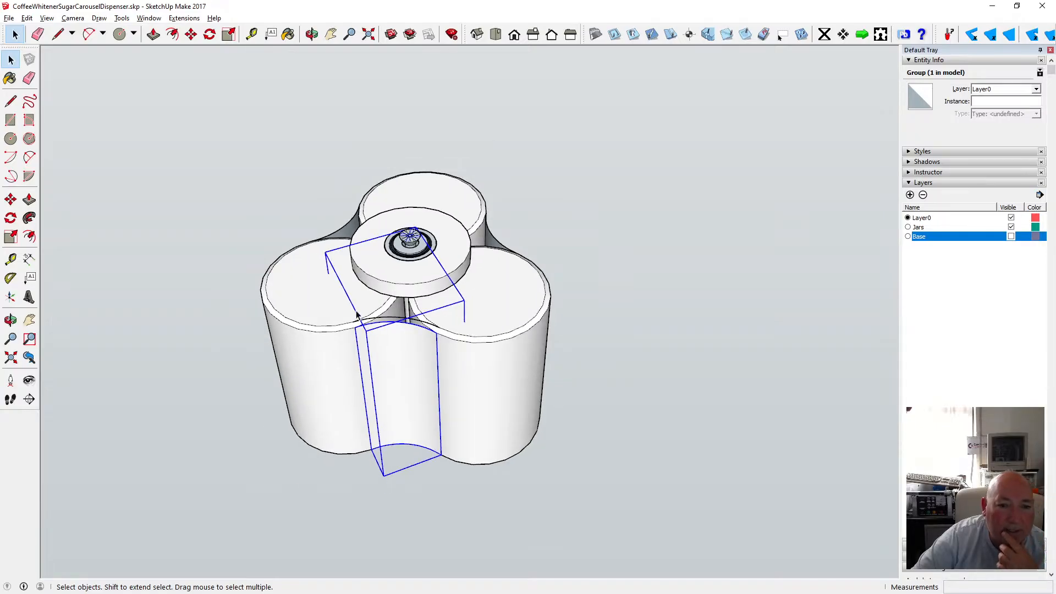
Select the arc across the front panel's top and undo its creation.
click(167, 200)
drag(328, 312, 457, 470)
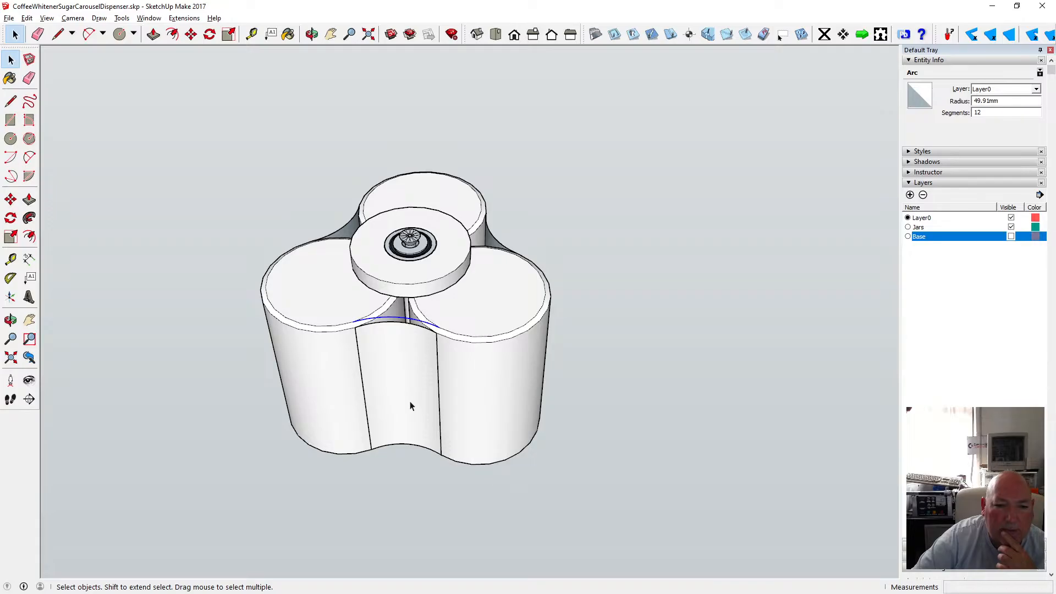
click(27, 18)
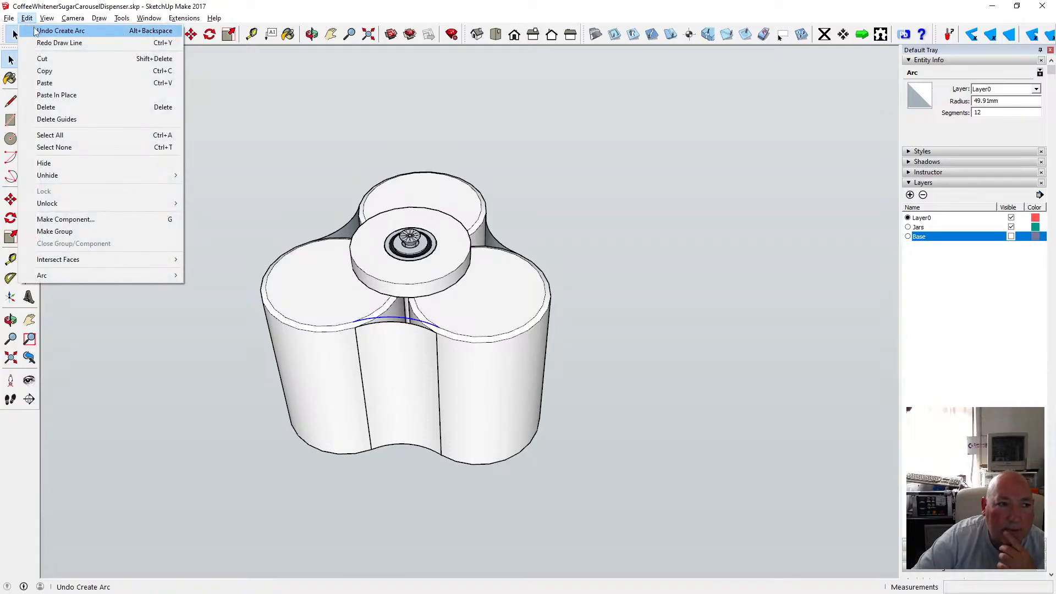
click(66, 57)
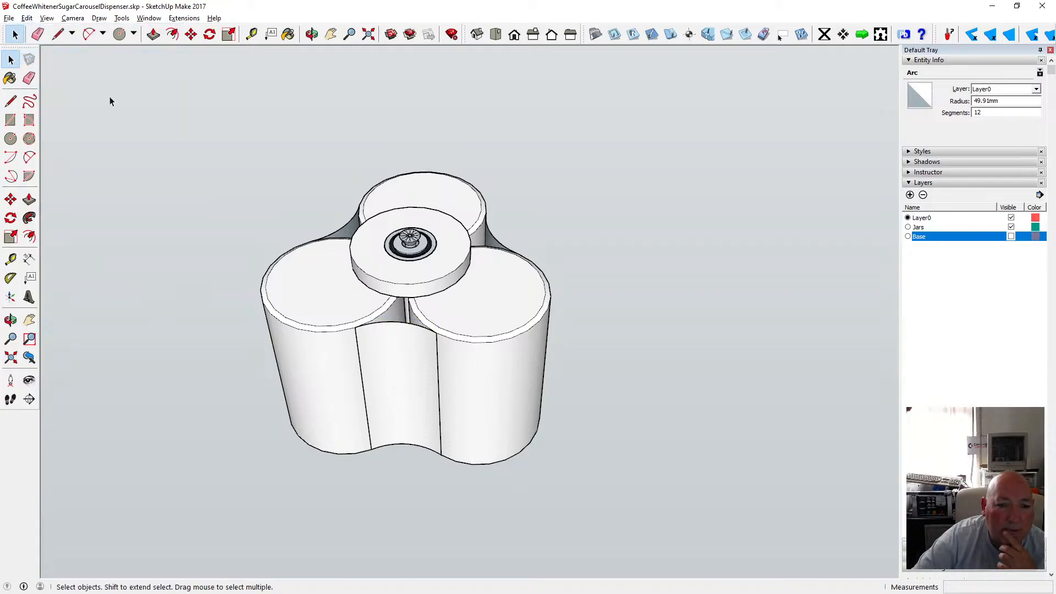
Select the three canister components together and explode them.
double_click(323, 271)
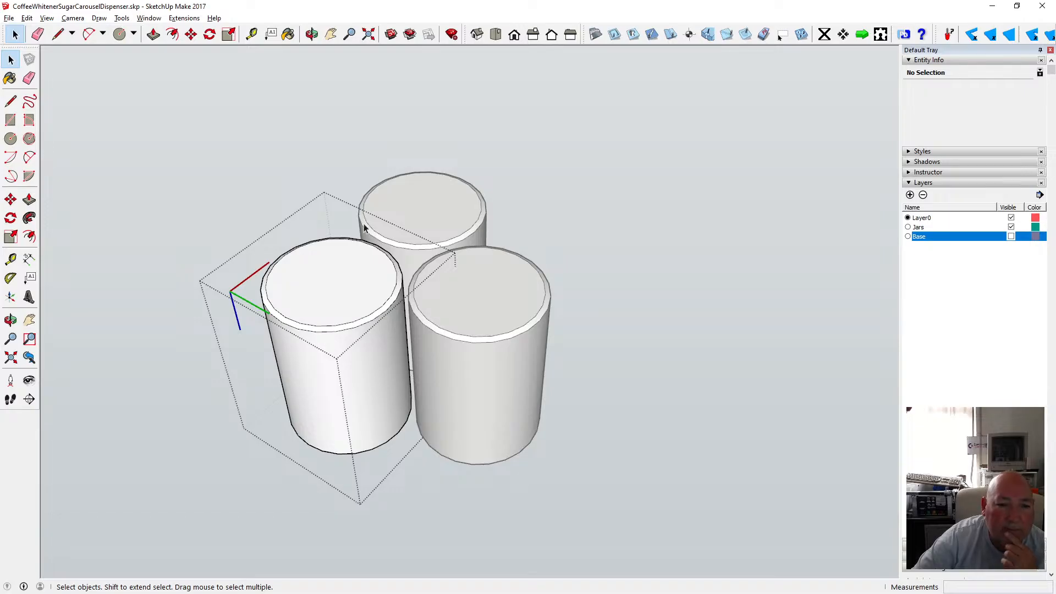
click(428, 128)
click(327, 272)
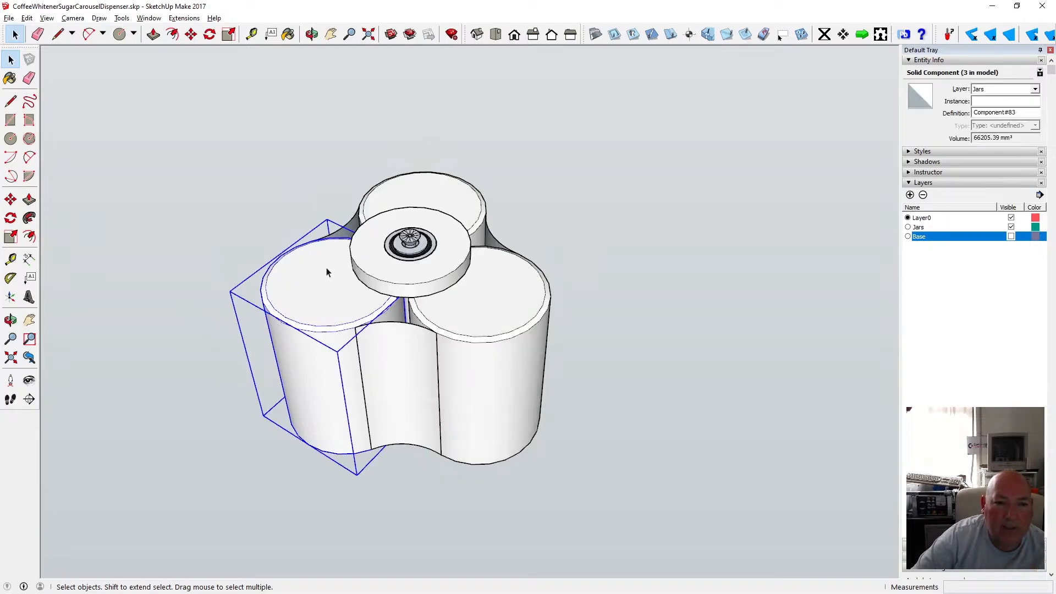
shift+click(410, 210)
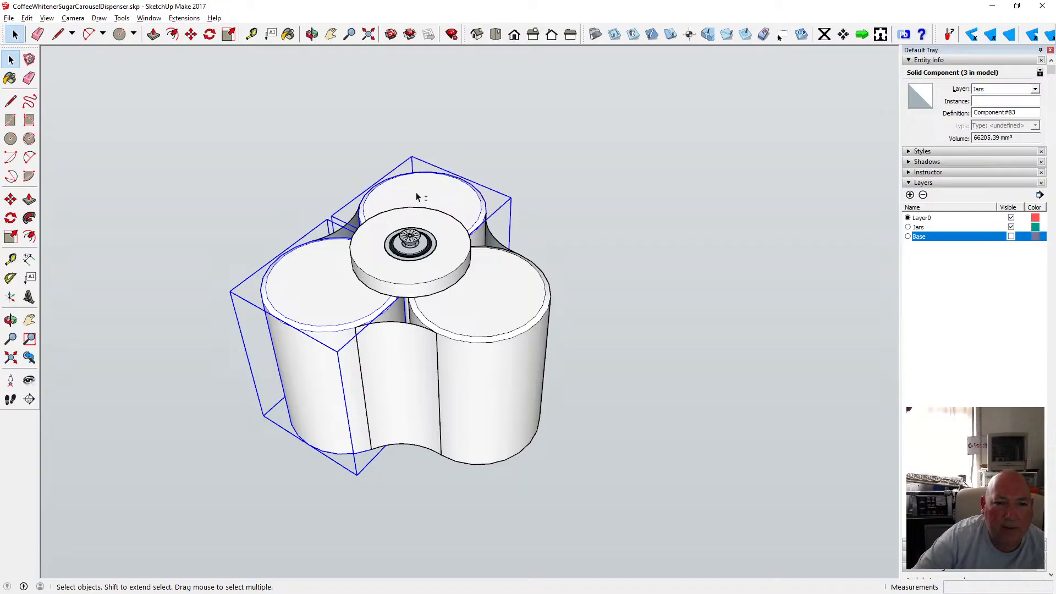
shift+click(498, 304)
right_click(499, 305)
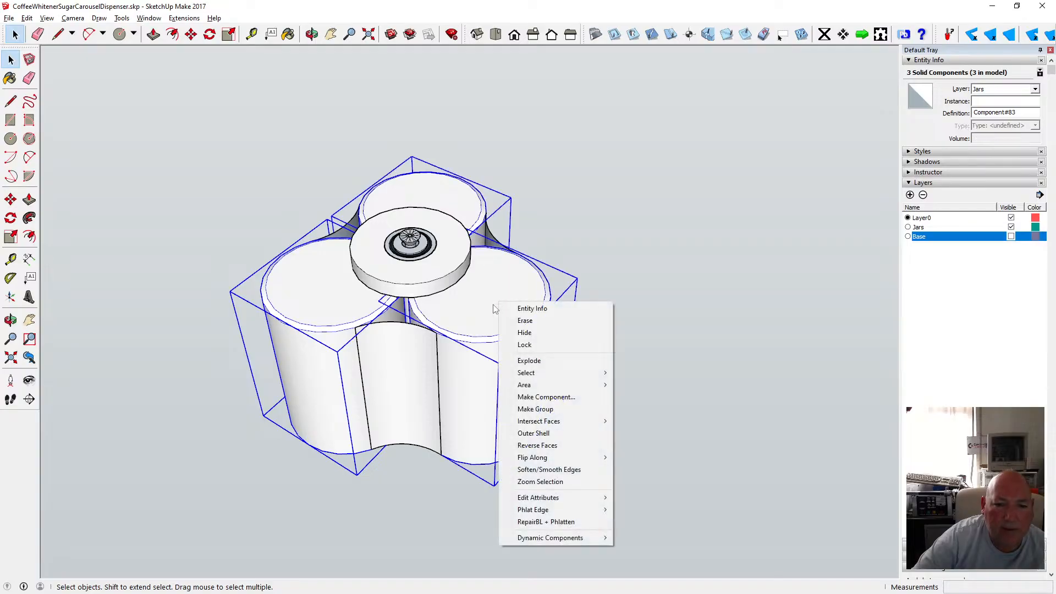
click(553, 360)
click(621, 351)
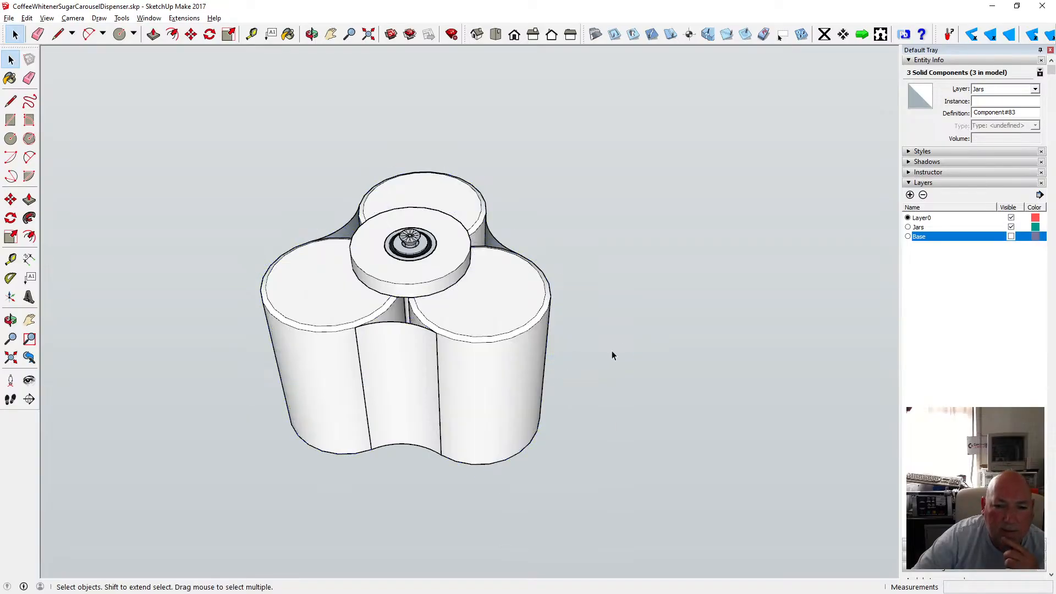
Inspect the front panel group and its top edge up close from several angles.
click(367, 327)
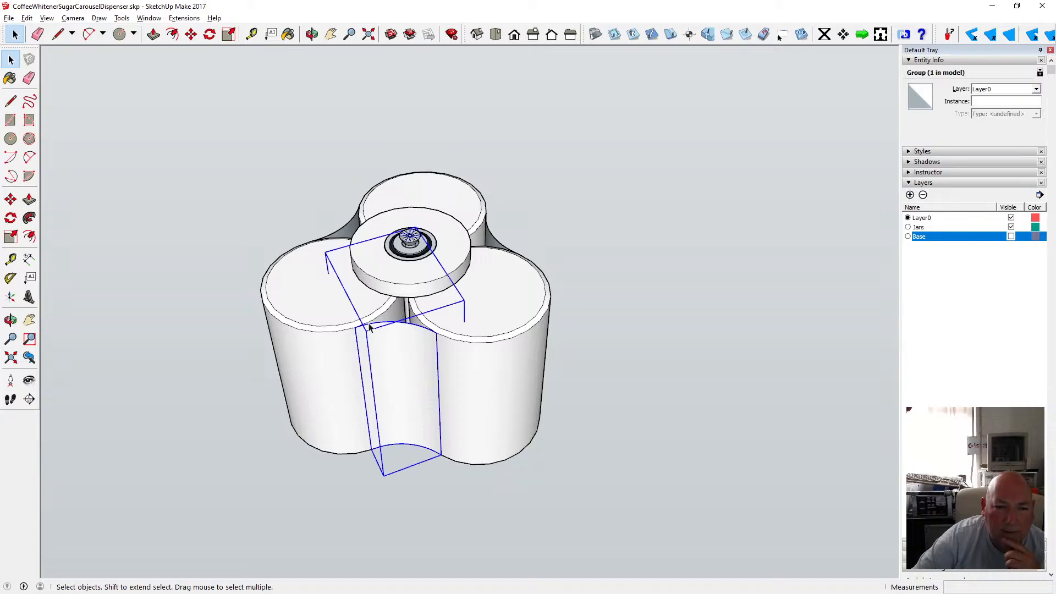
double_click(369, 324)
click(606, 329)
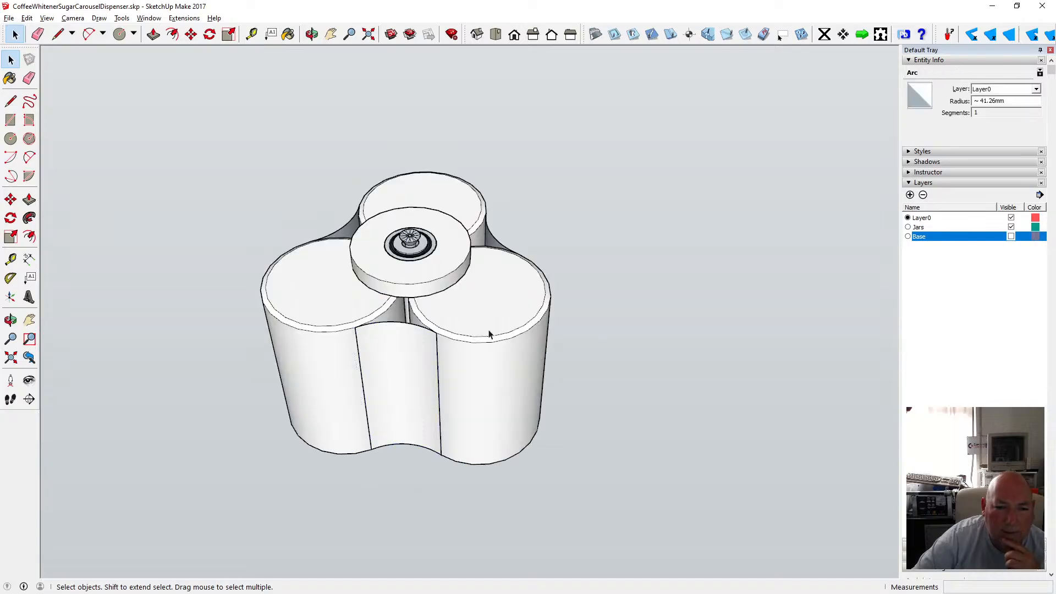
click(391, 326)
click(610, 301)
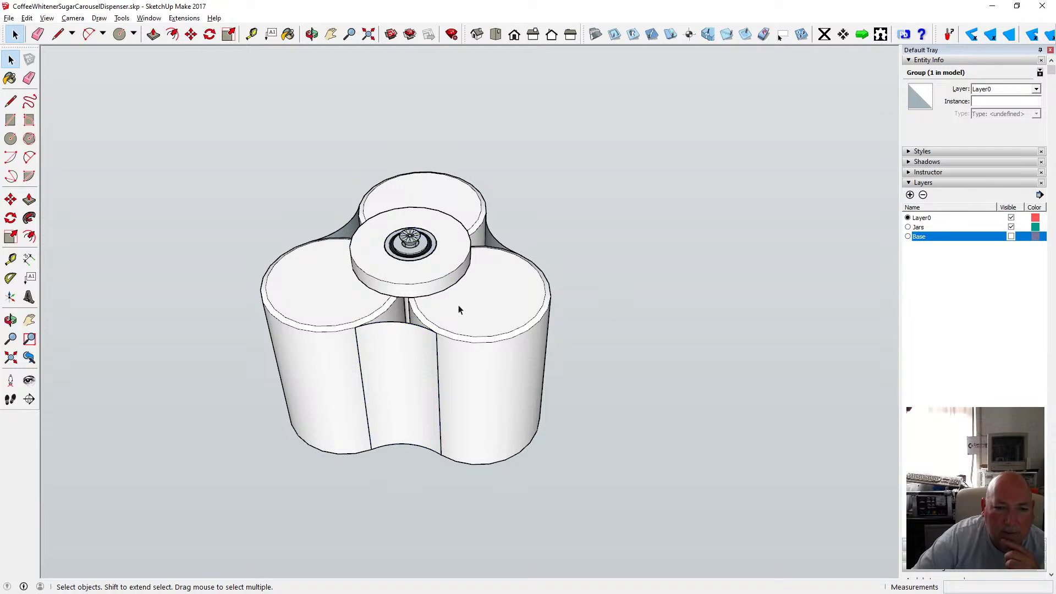
scroll(407, 322, up, 1)
scroll(407, 322, up, 2)
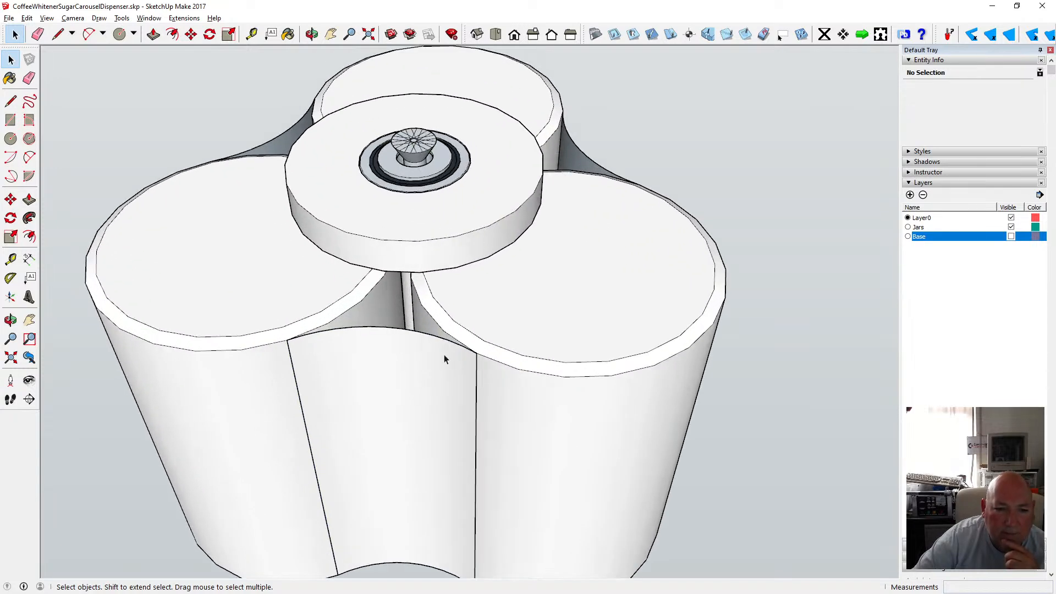
click(312, 35)
drag(357, 99, 290, 250)
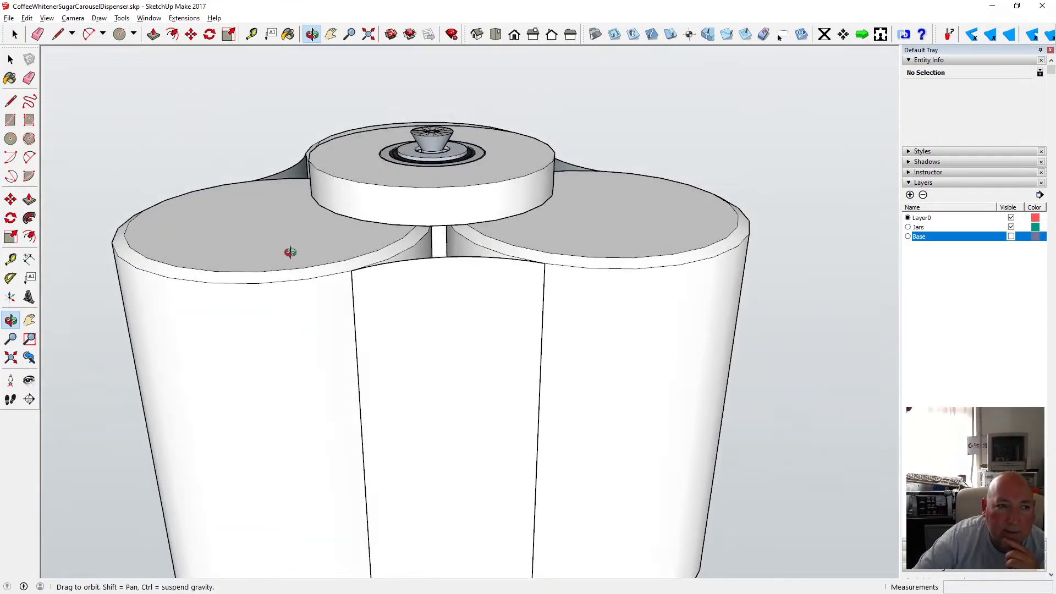
Examine the panels and canisters in X-ray face style, then return to the normal face style.
click(46, 18)
mouse_move(88, 161)
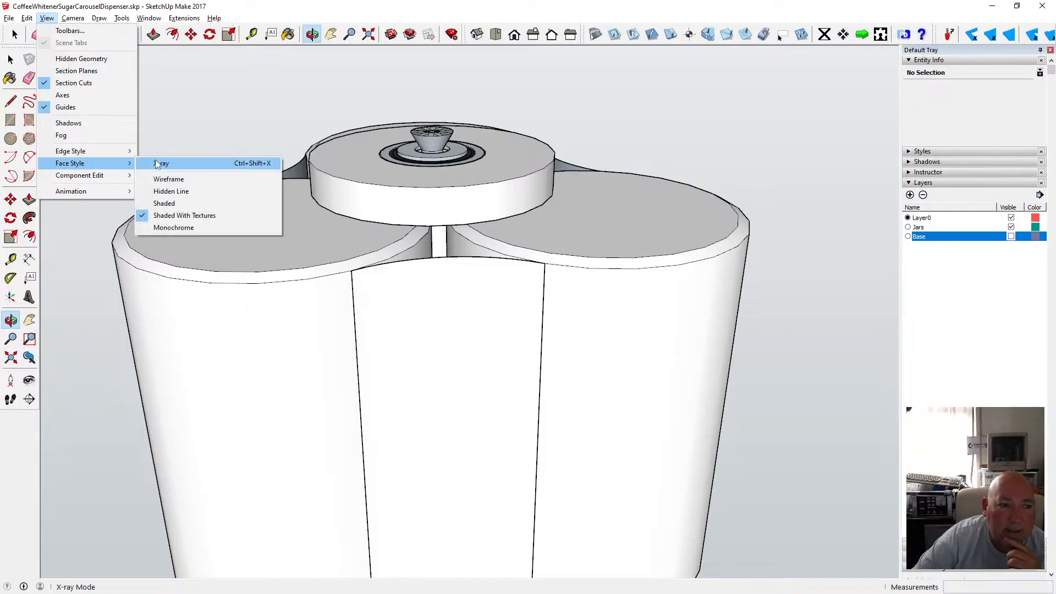
click(165, 160)
drag(506, 214, 130, 69)
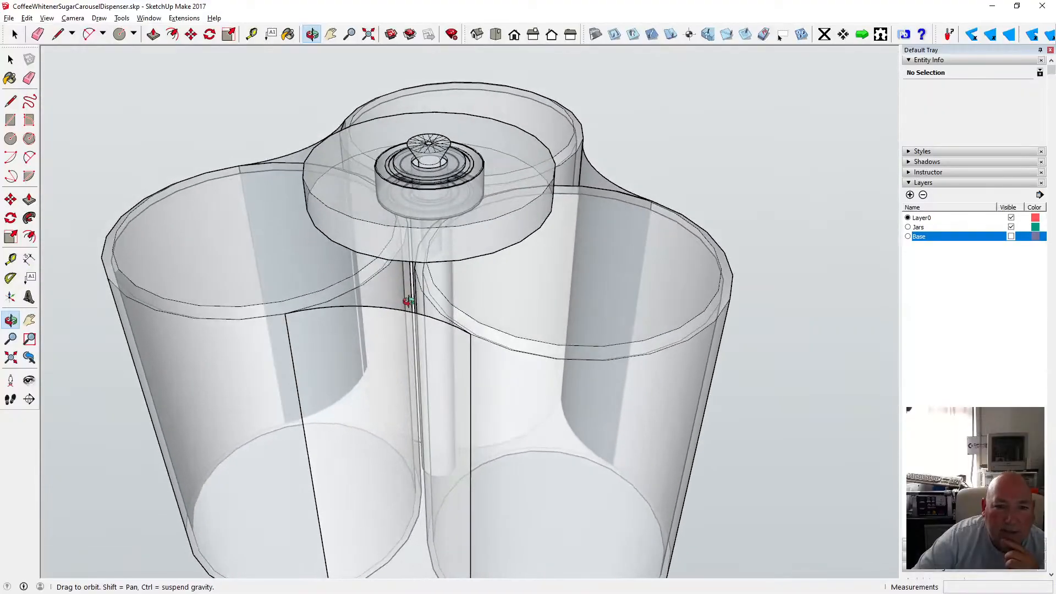
click(47, 17)
mouse_move(82, 163)
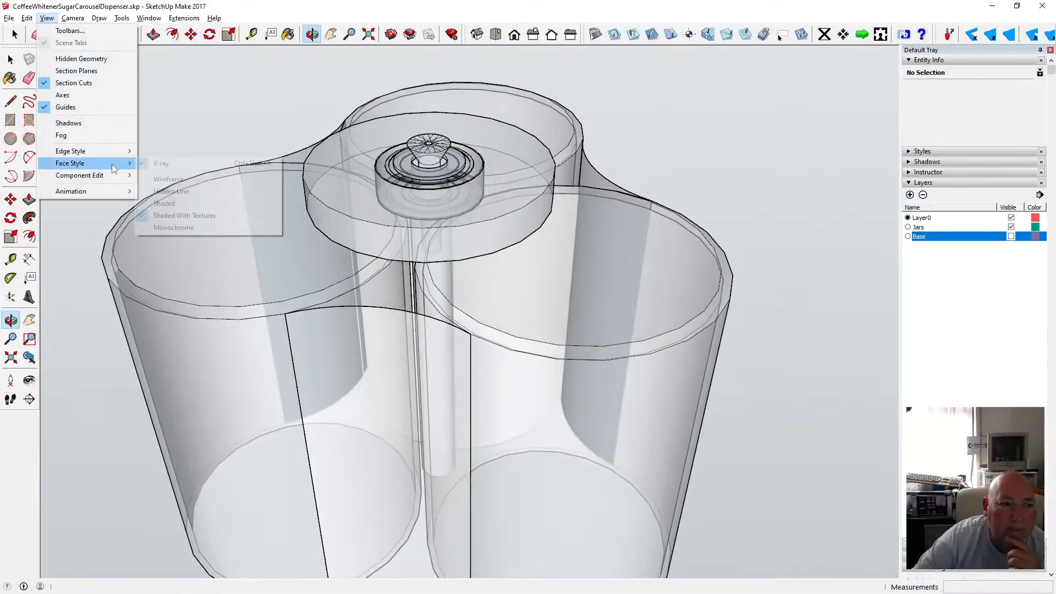
click(206, 165)
scroll(447, 330, down, 5)
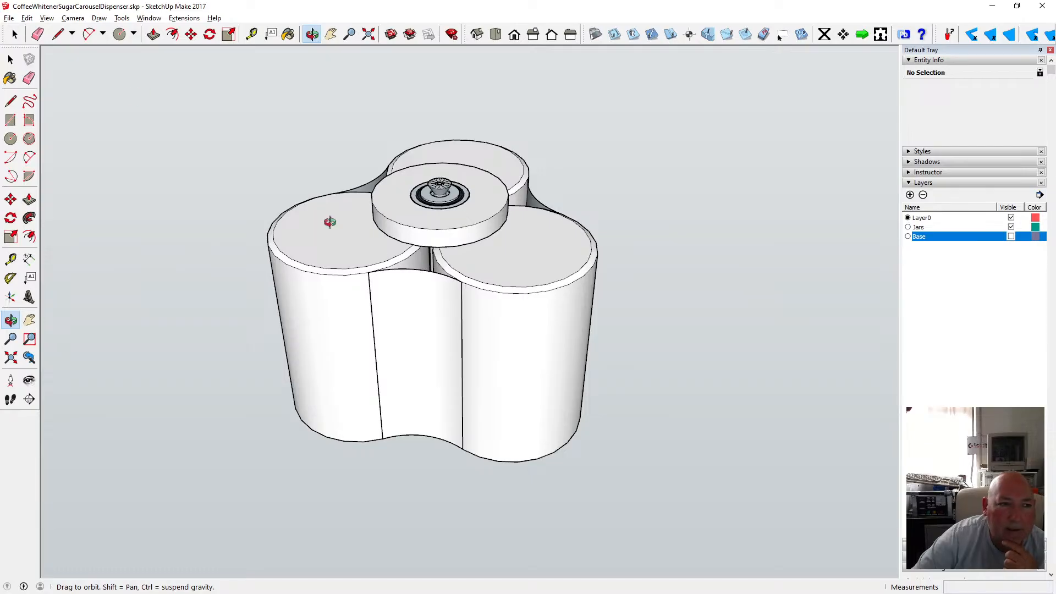
Select the three panel groups together and explode them.
click(11, 59)
click(365, 286)
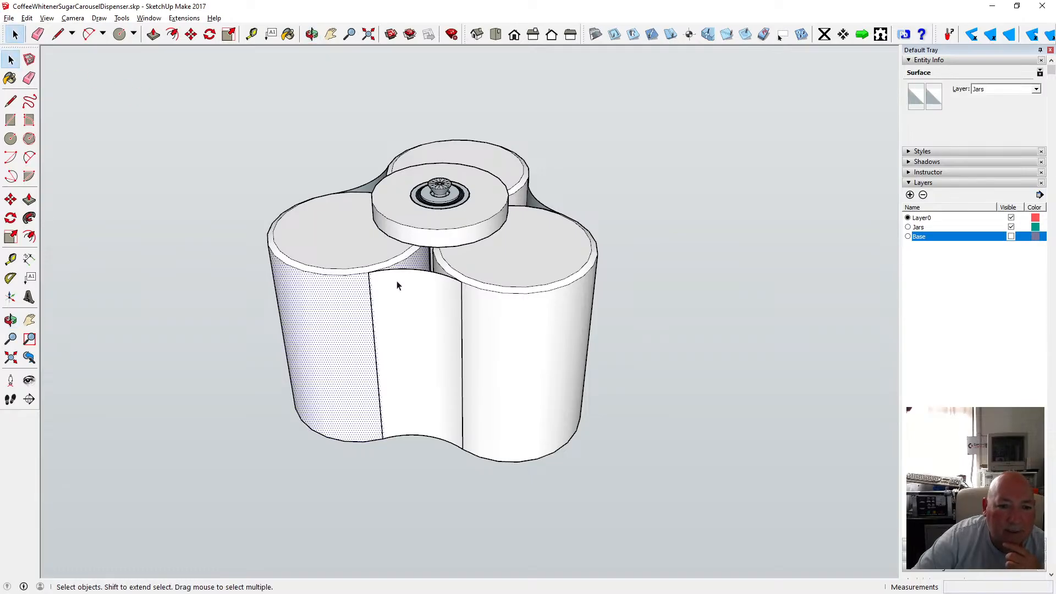
click(400, 274)
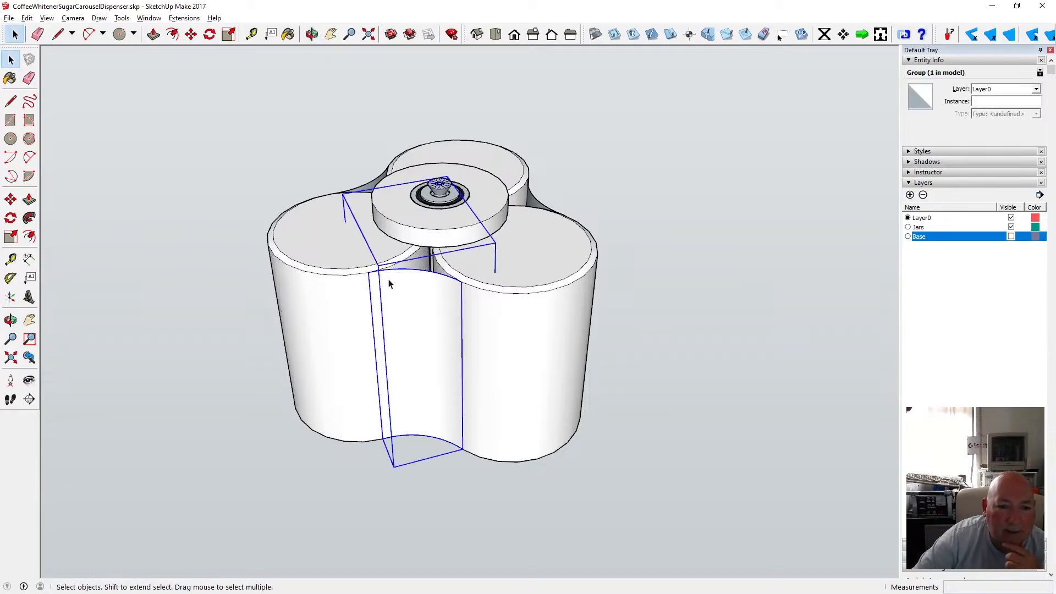
shift+click(373, 187)
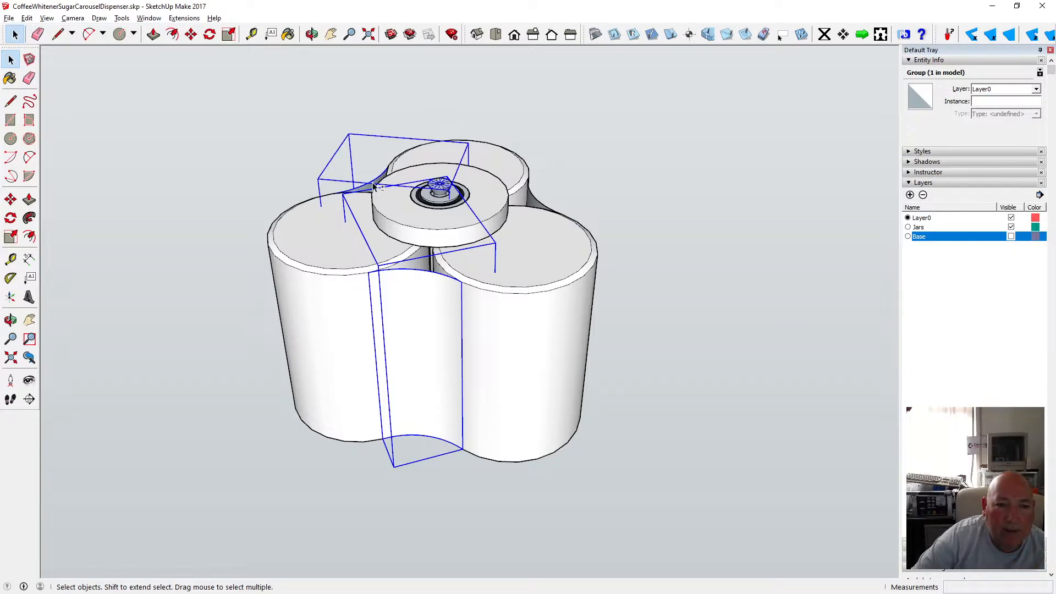
shift+click(540, 203)
right_click(547, 205)
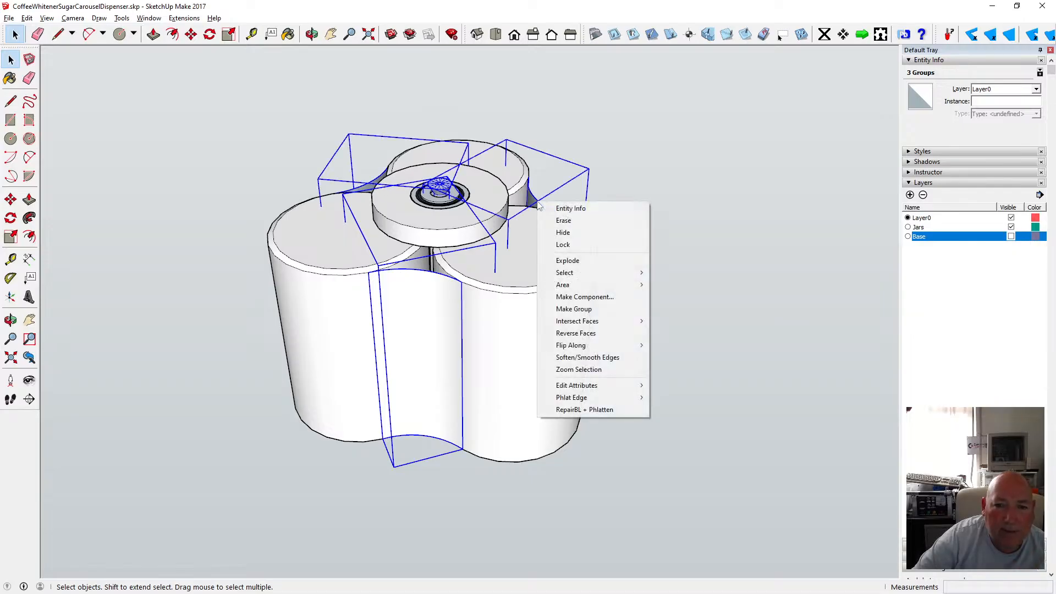
click(592, 258)
click(649, 250)
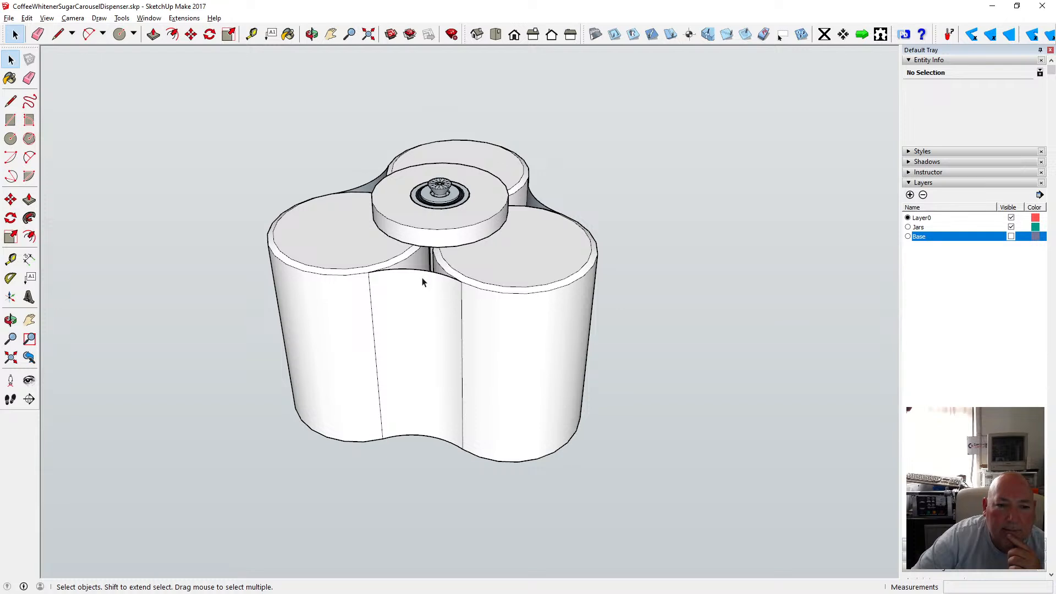
Draw an arc across the front panel's top from one front canister rim to the other.
scroll(421, 282, up, 5)
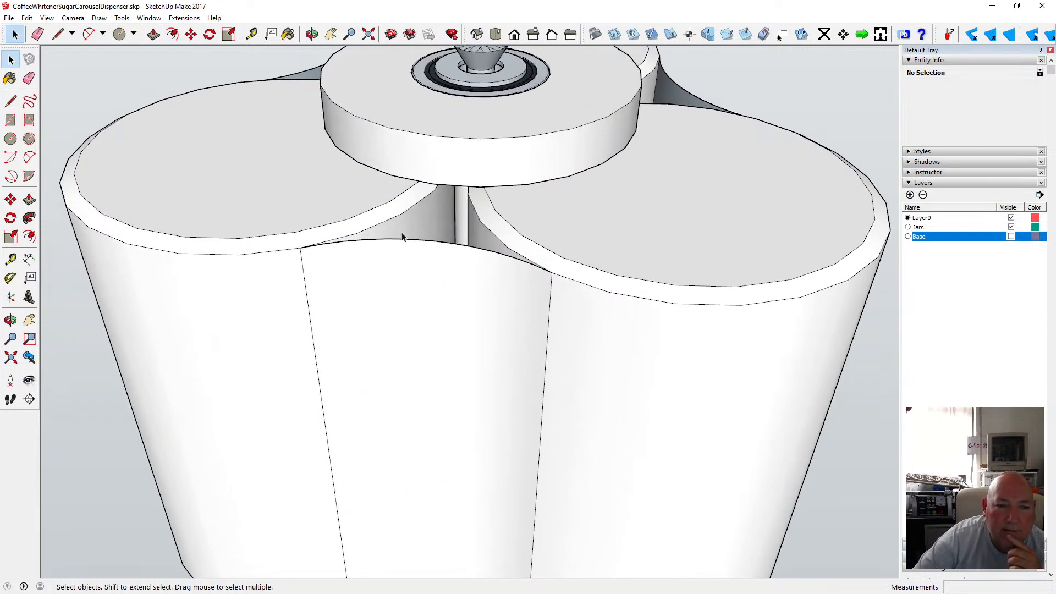
click(29, 158)
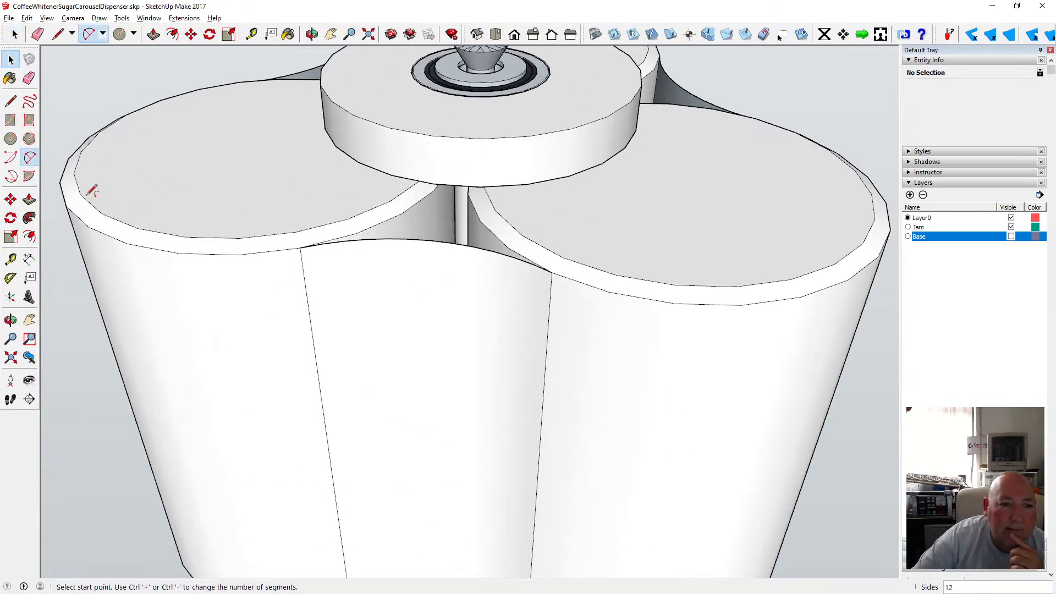
click(295, 233)
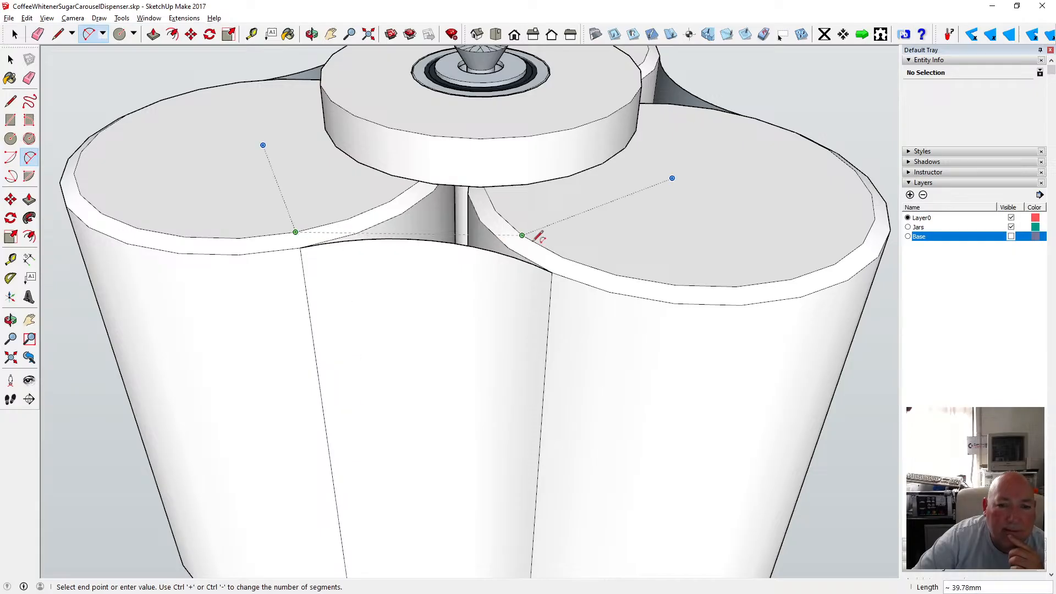
click(563, 257)
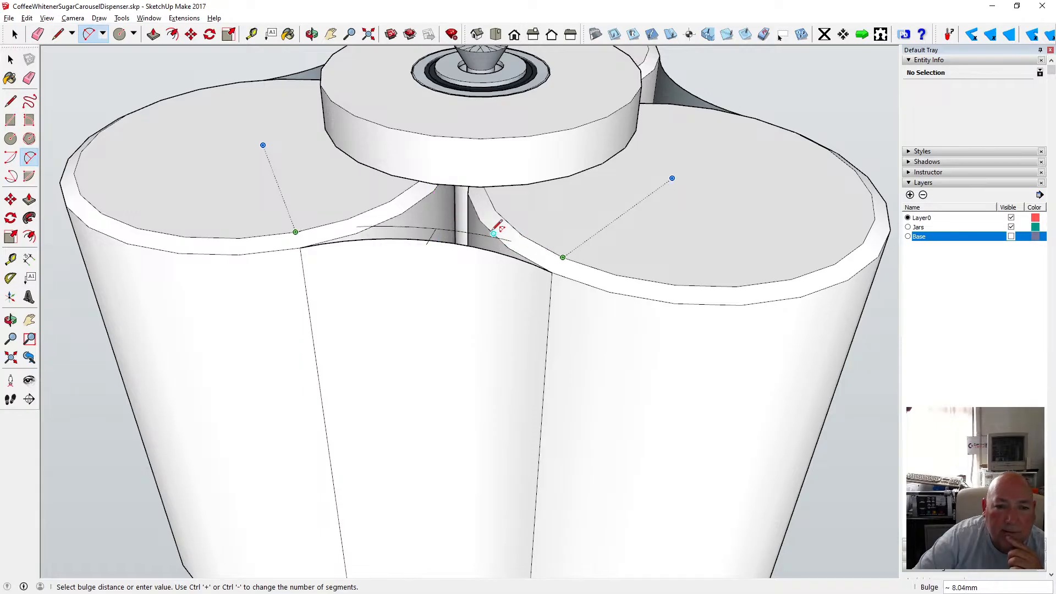
click(523, 233)
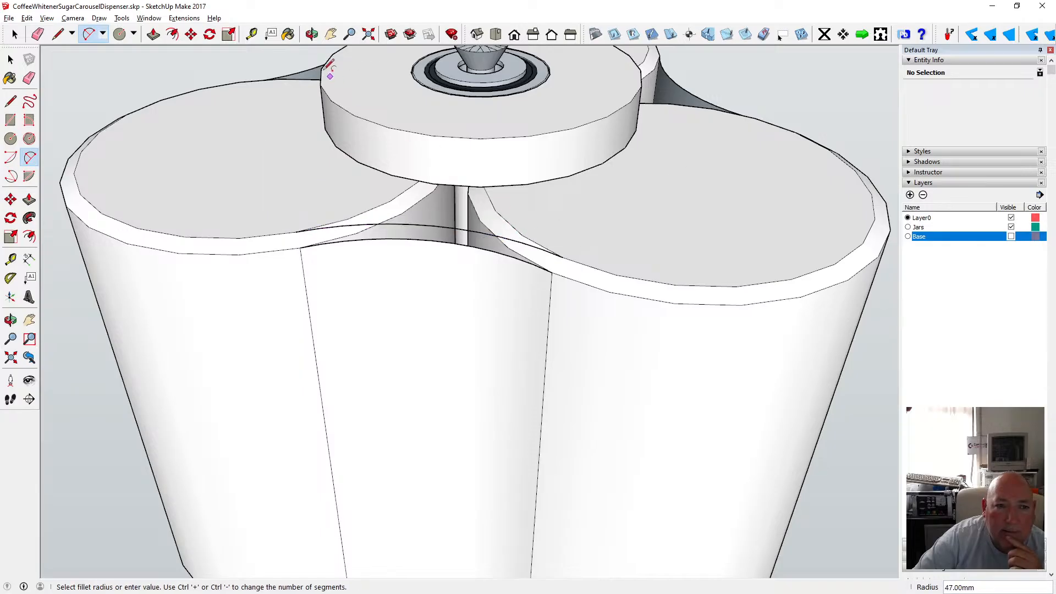
Inspect the new arc over the panel top from a few angles, then undo the arc.
click(312, 34)
drag(308, 61, 258, 291)
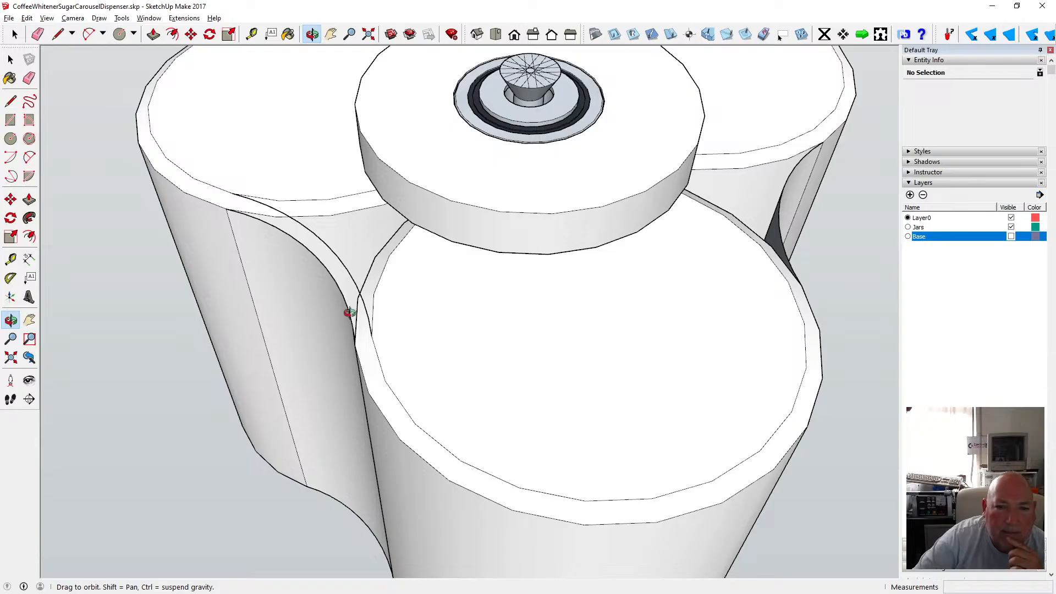
scroll(349, 312, down, 5)
scroll(348, 312, up, 3)
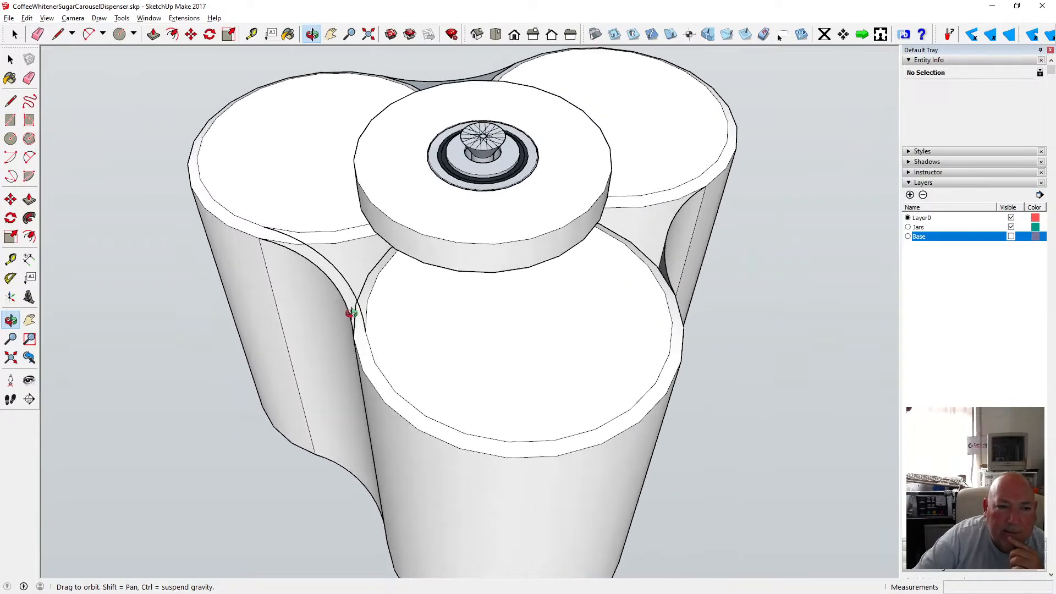
drag(346, 309, 363, 226)
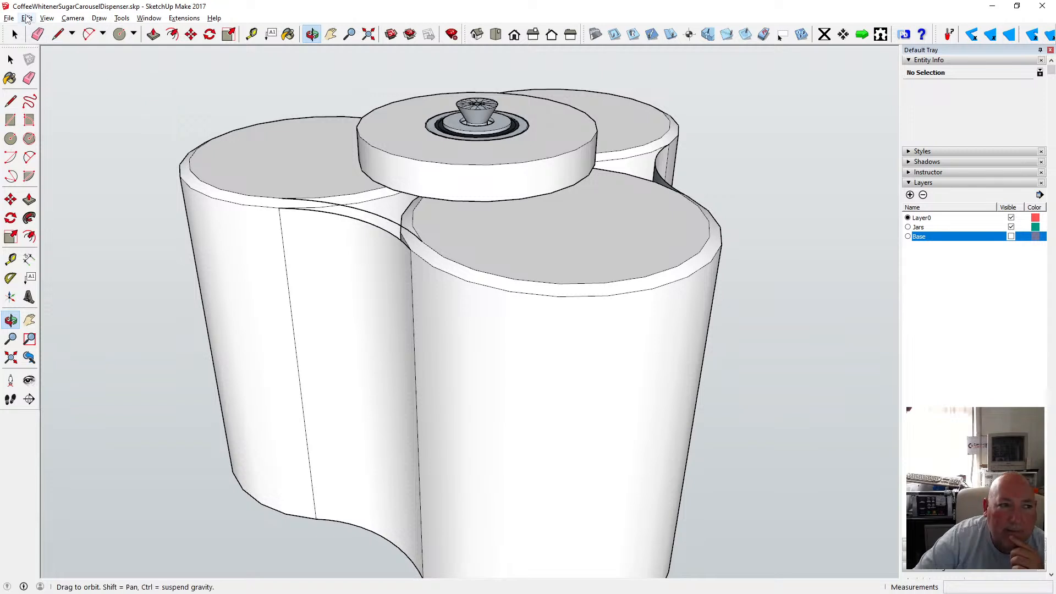
click(26, 19)
click(54, 31)
Undo the explosion of the panel groups.
click(10, 60)
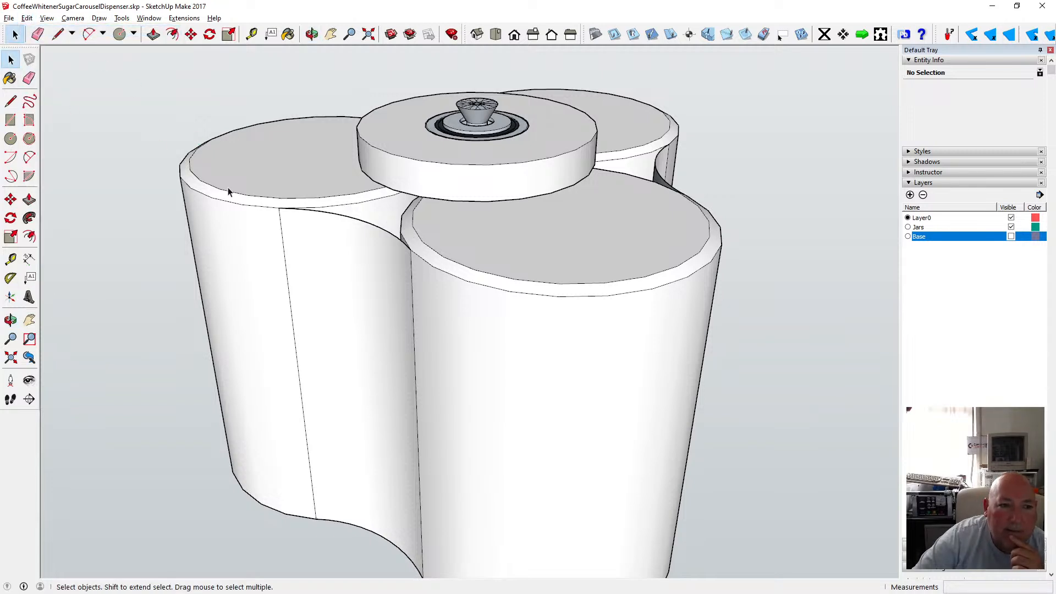
double_click(231, 195)
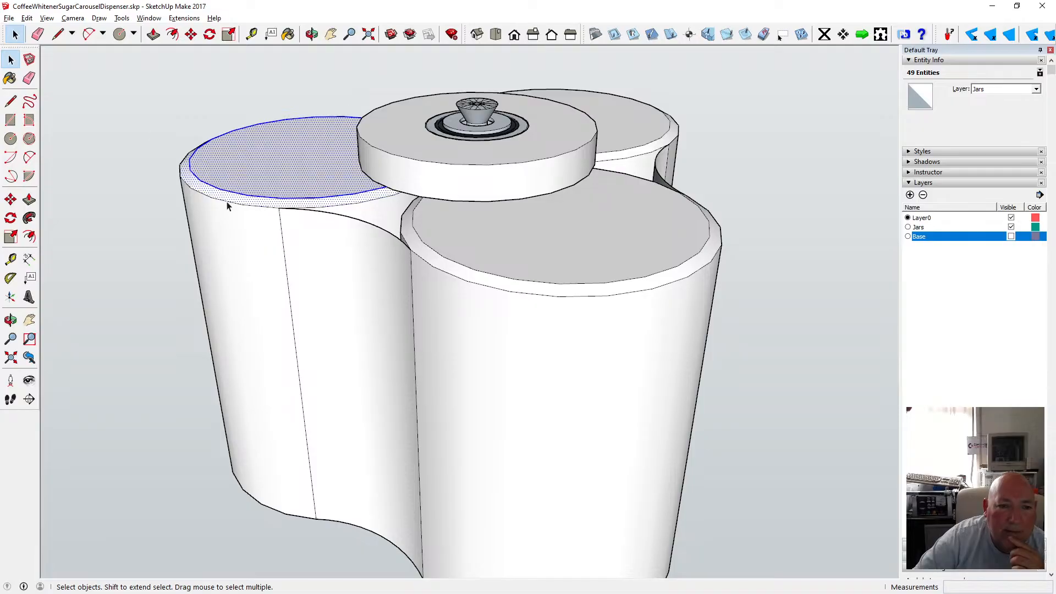
click(93, 82)
click(27, 19)
click(47, 32)
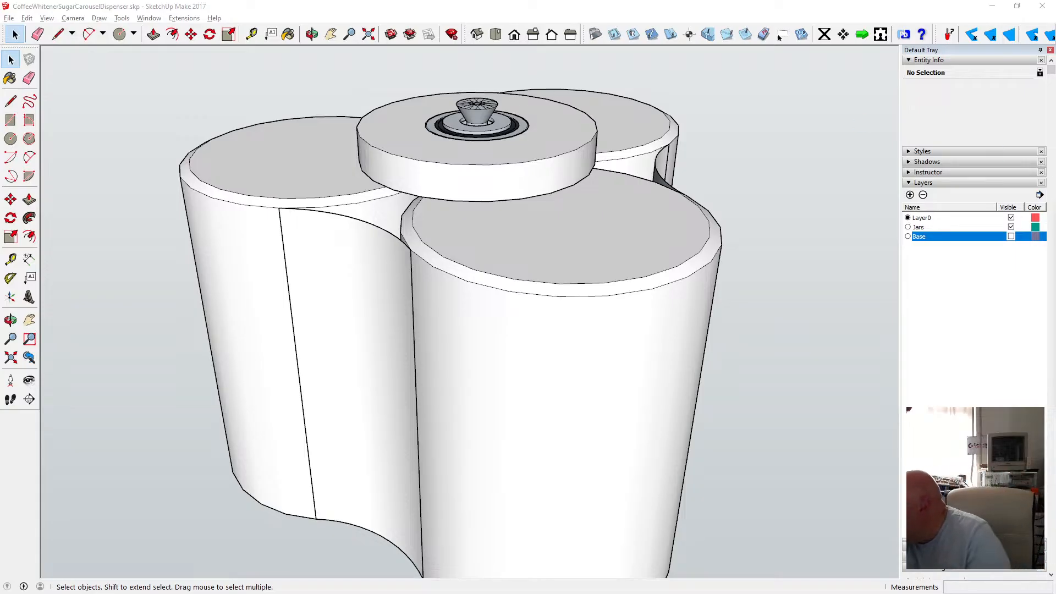
key(e)
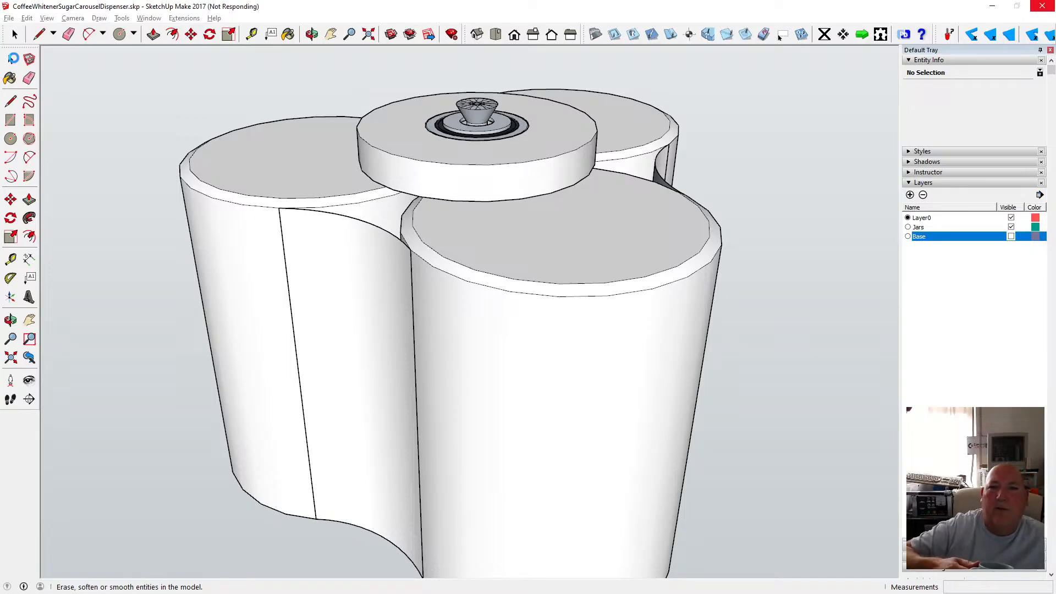
click(13, 60)
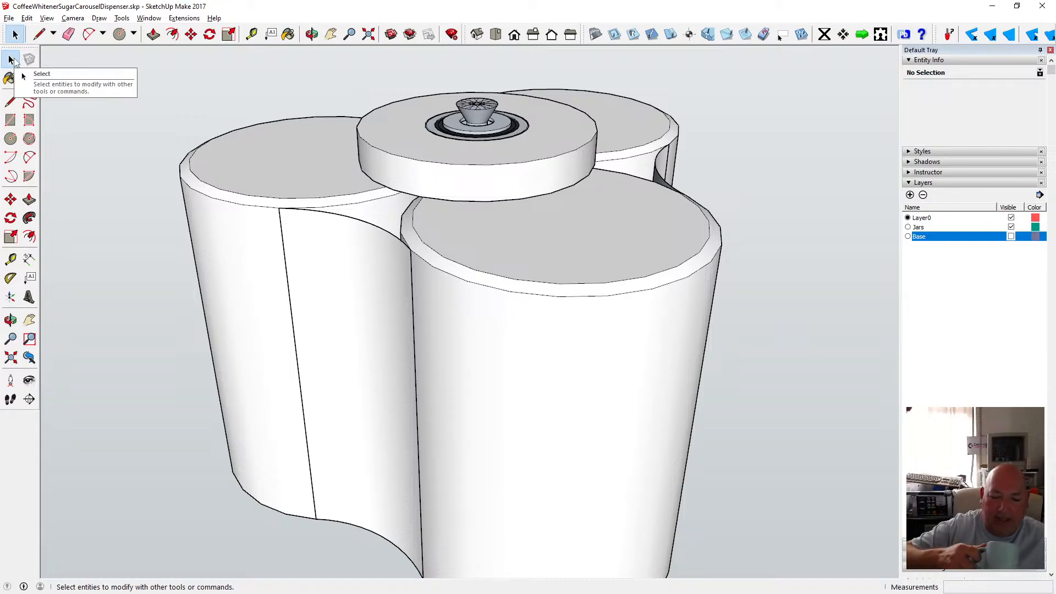
Undo repeatedly back through the earlier group editing, the earlier panel-top arc, and two layer visibility changes.
click(27, 18)
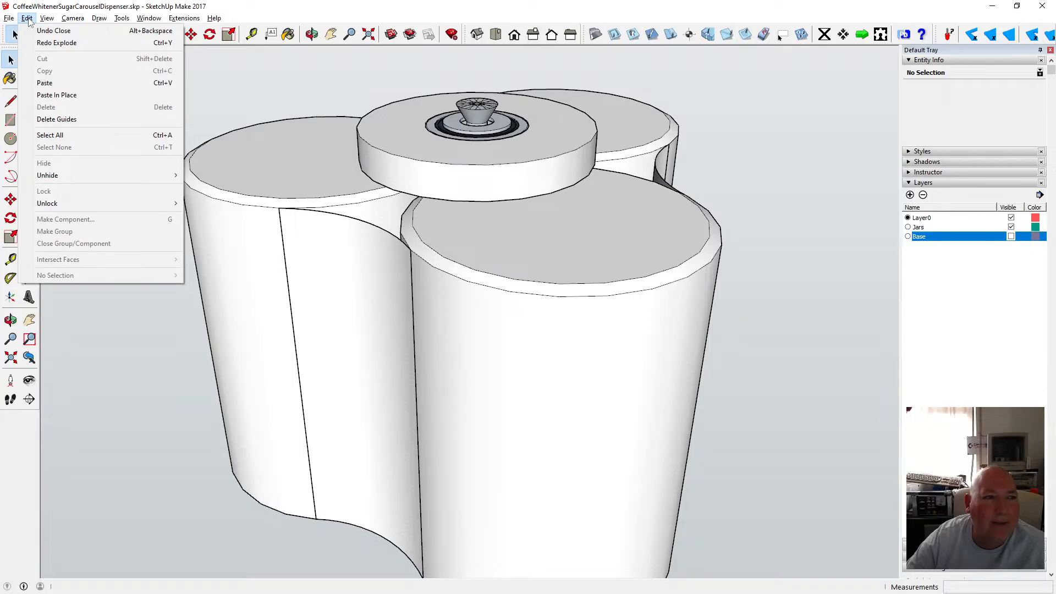
click(54, 30)
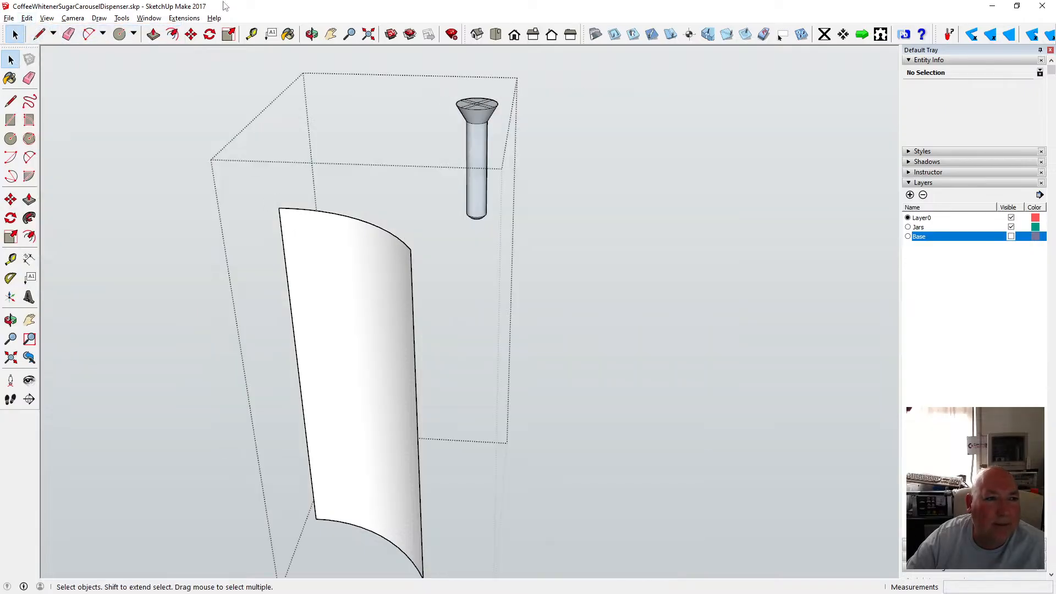
click(27, 19)
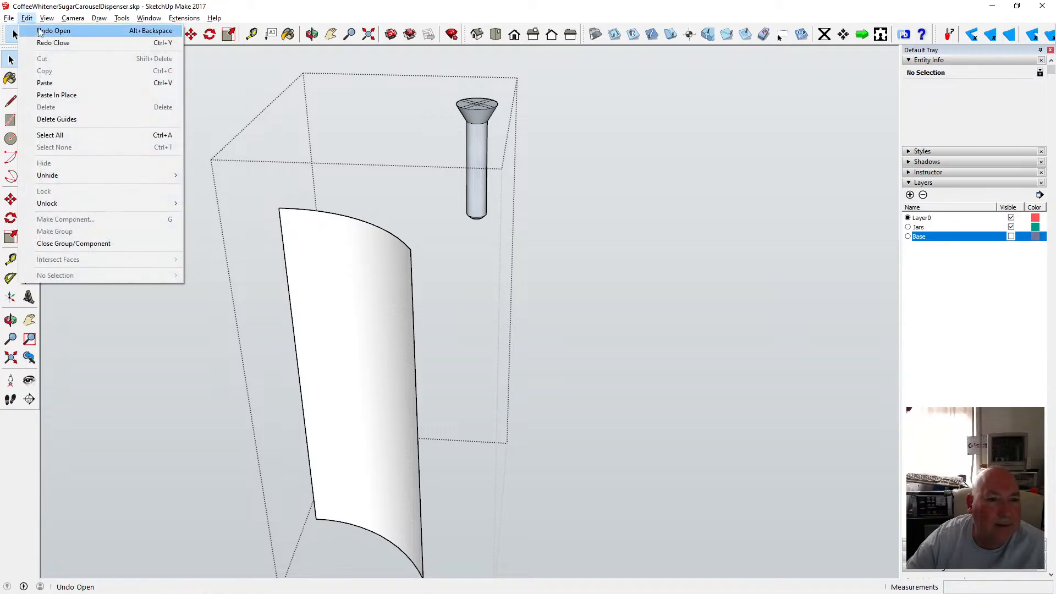
click(39, 31)
click(27, 18)
click(39, 31)
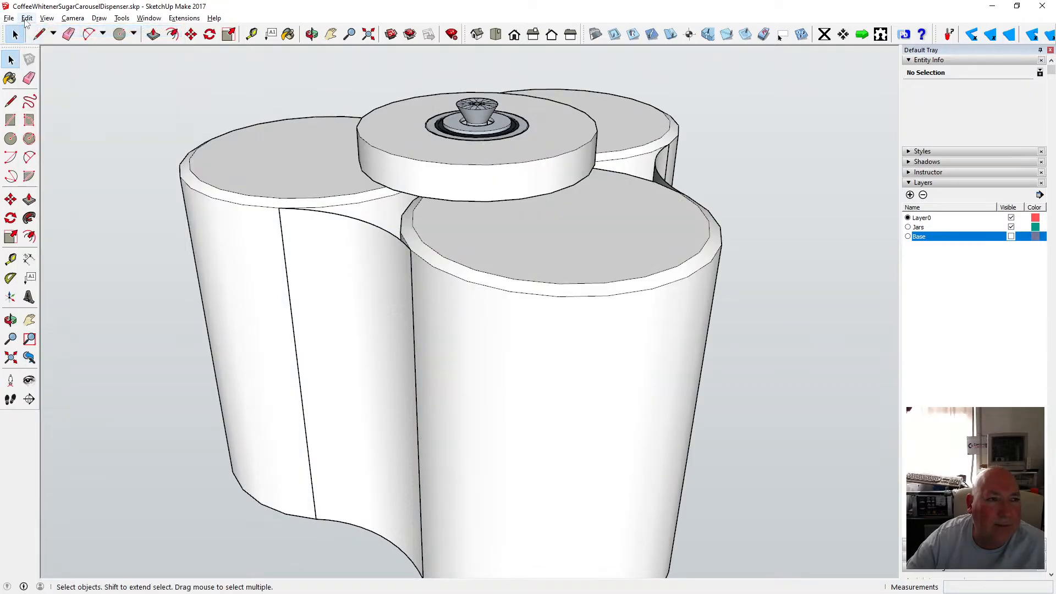
click(27, 18)
click(34, 30)
click(26, 18)
click(36, 32)
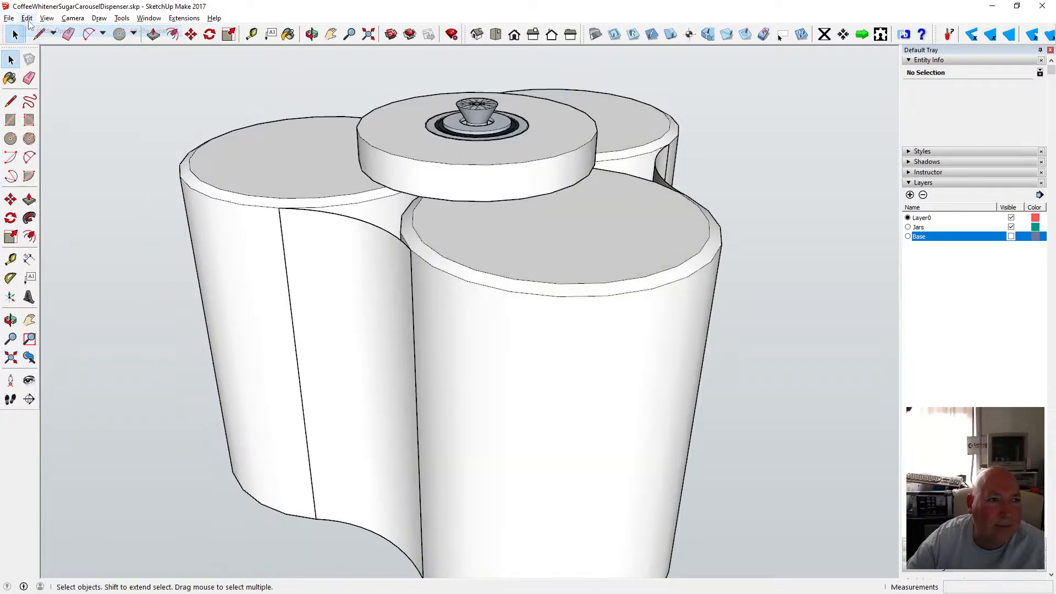
click(27, 18)
click(36, 31)
click(27, 18)
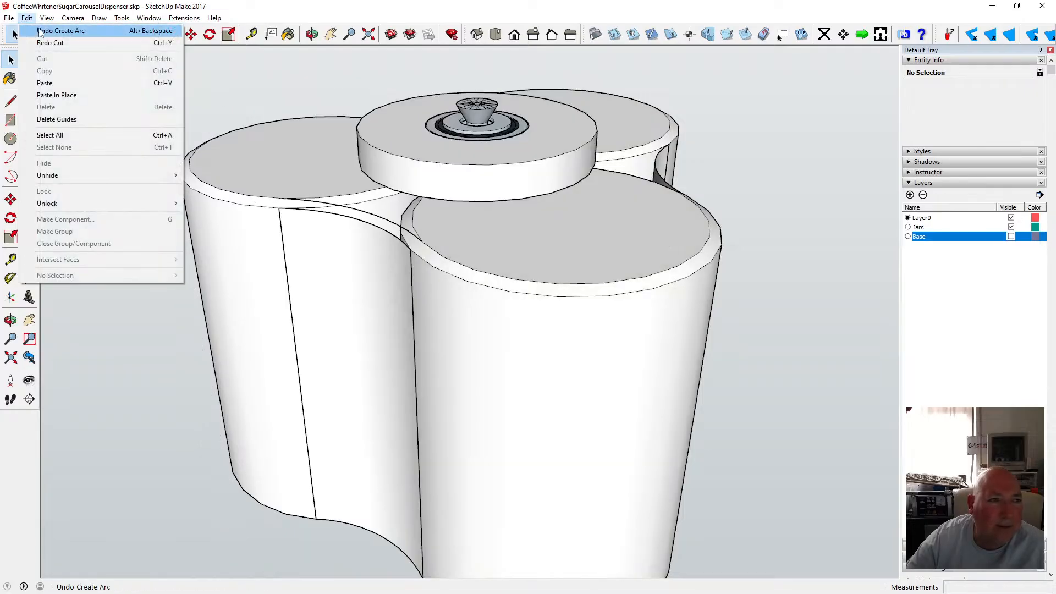
click(39, 32)
click(27, 18)
click(37, 31)
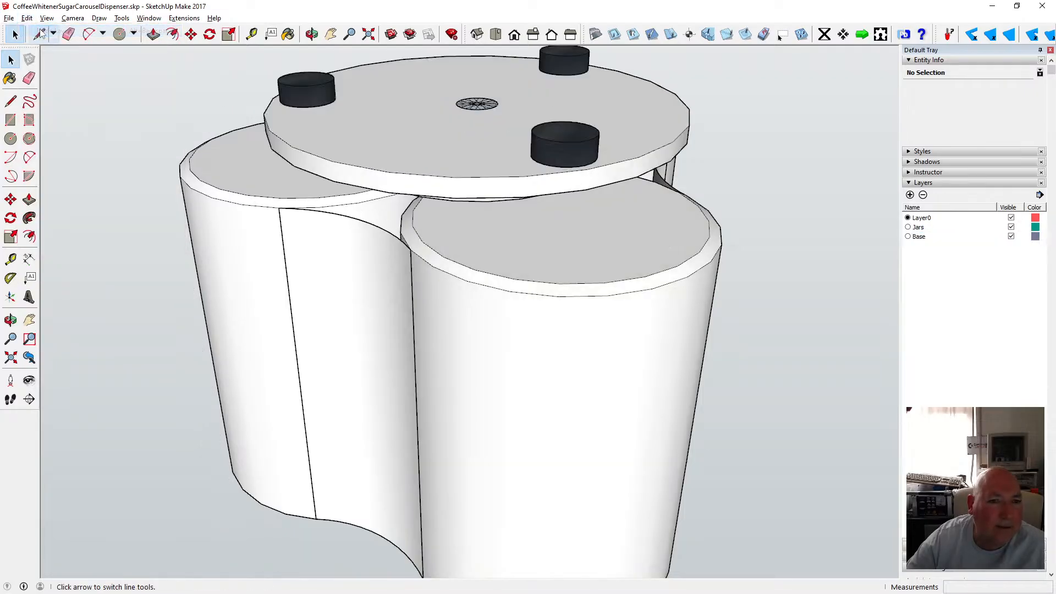
click(27, 18)
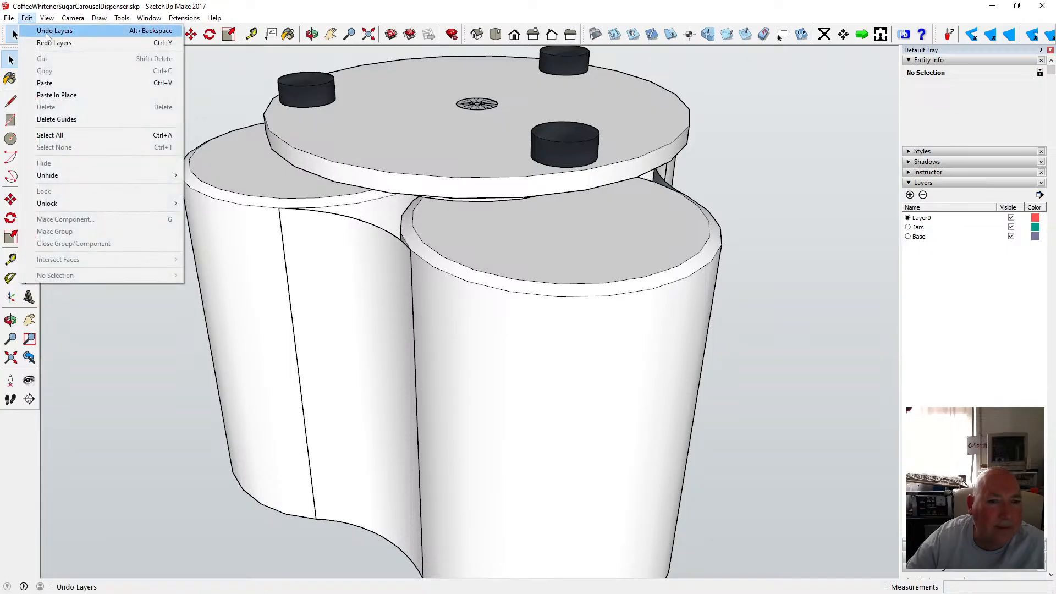
click(228, 27)
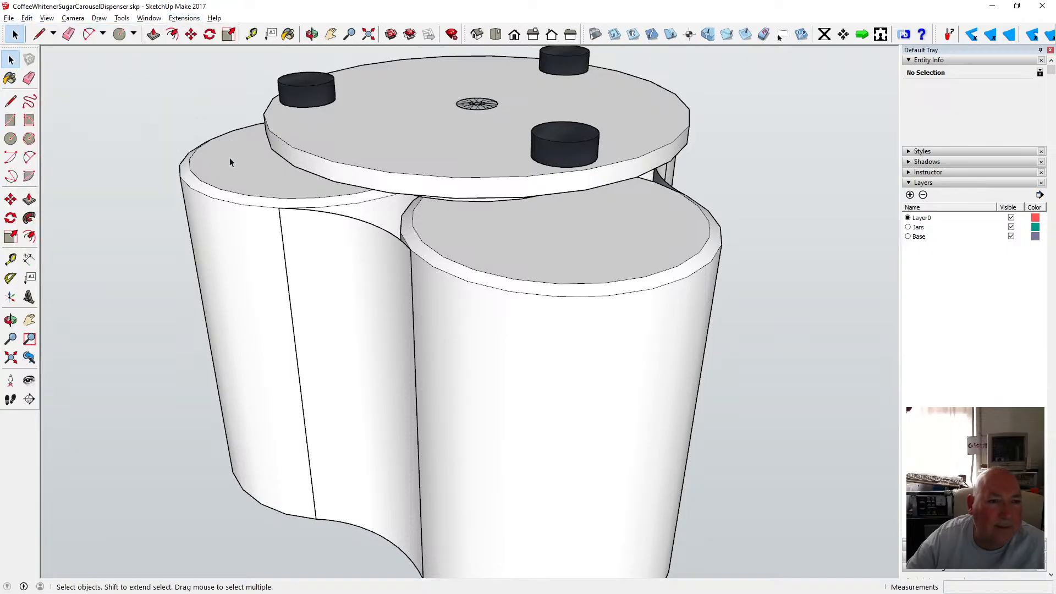
click(230, 162)
click(27, 18)
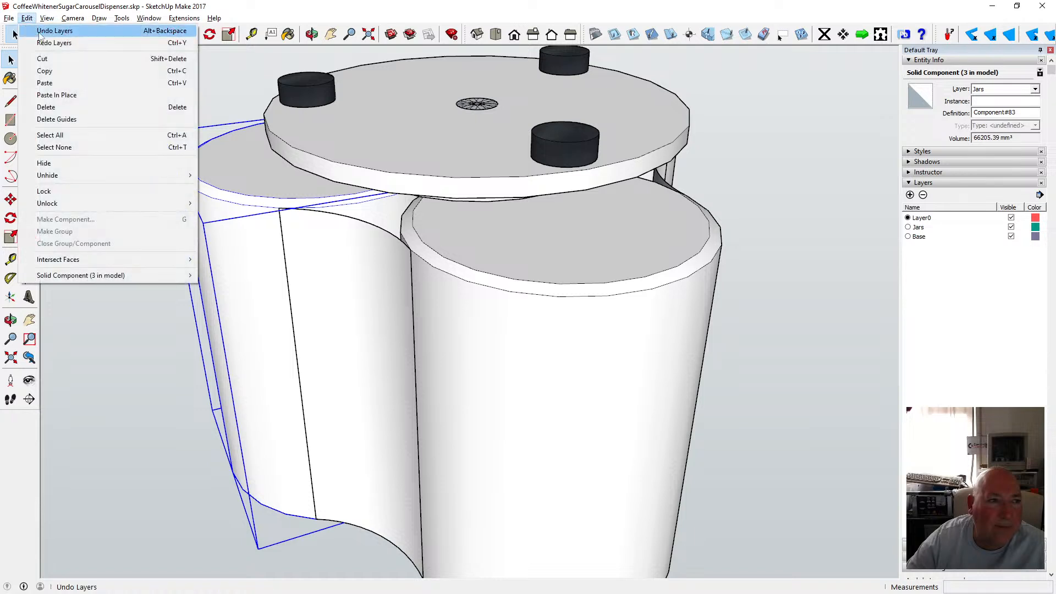
click(39, 32)
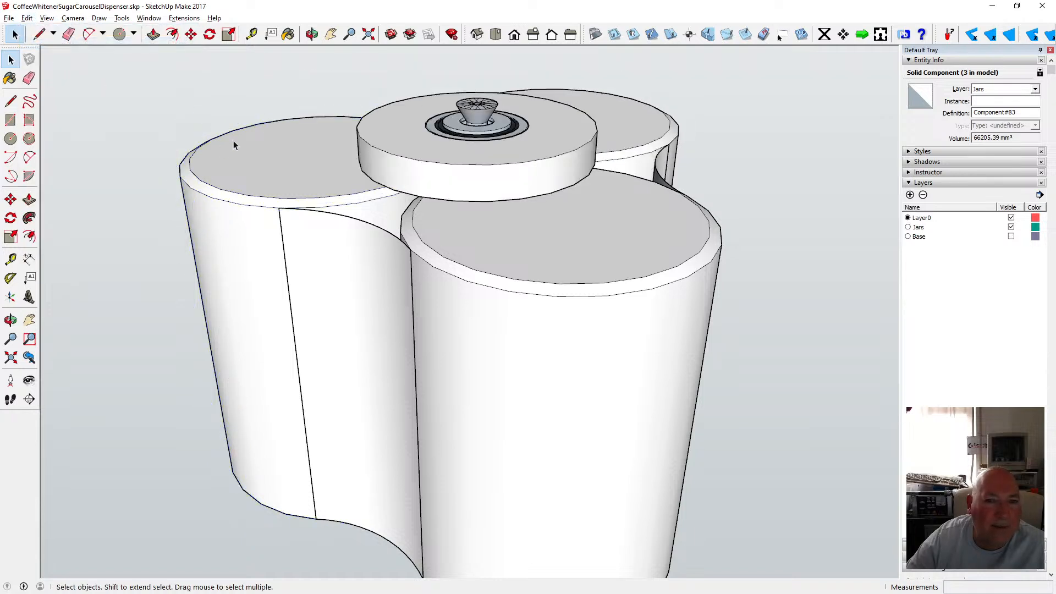
Open the canister component for editing and move its top edge circle 1.5 mm.
click(231, 185)
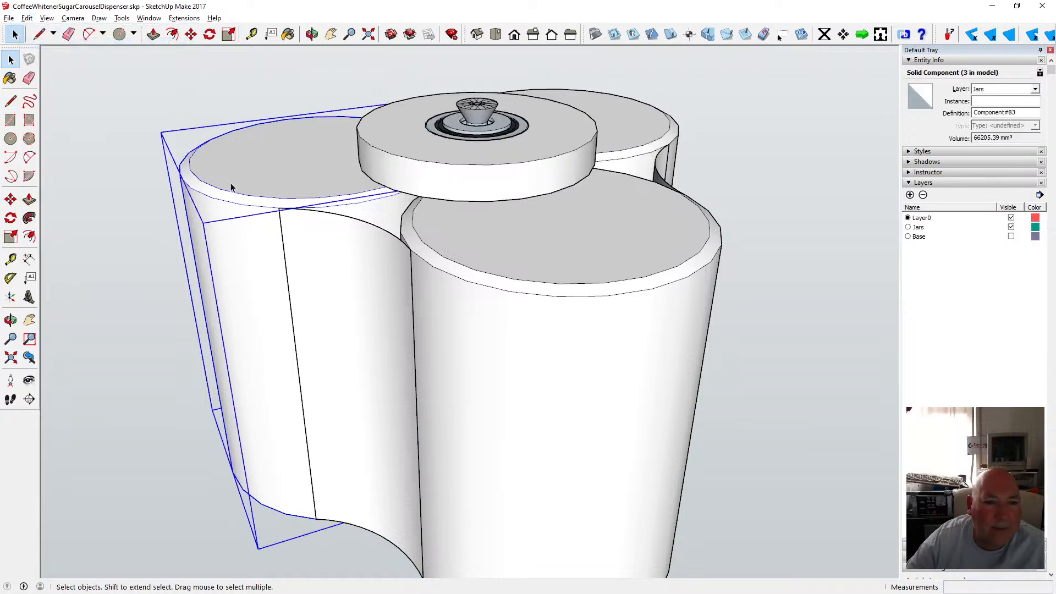
double_click(231, 187)
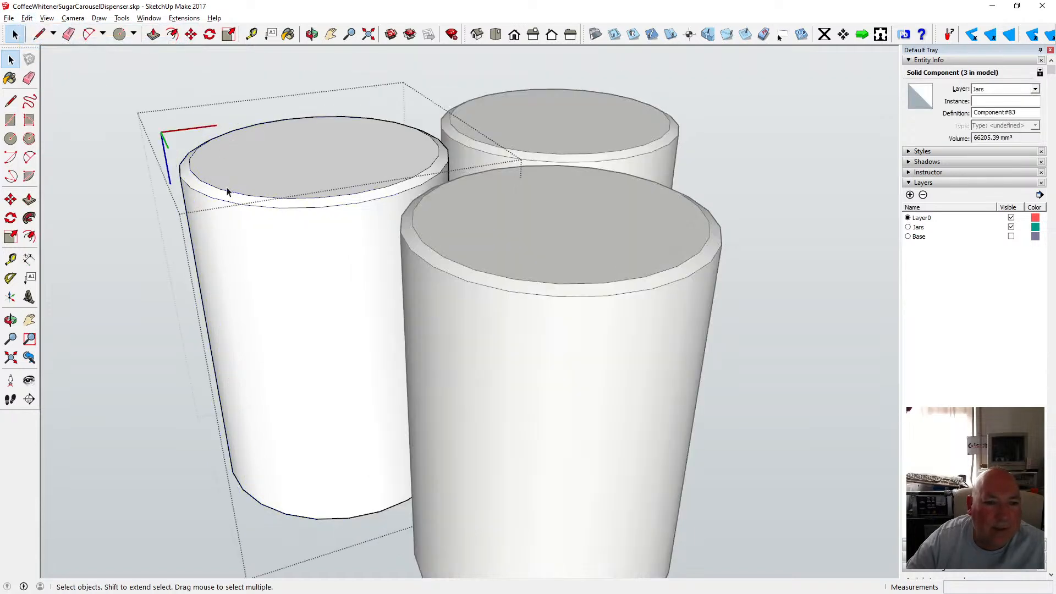
click(180, 164)
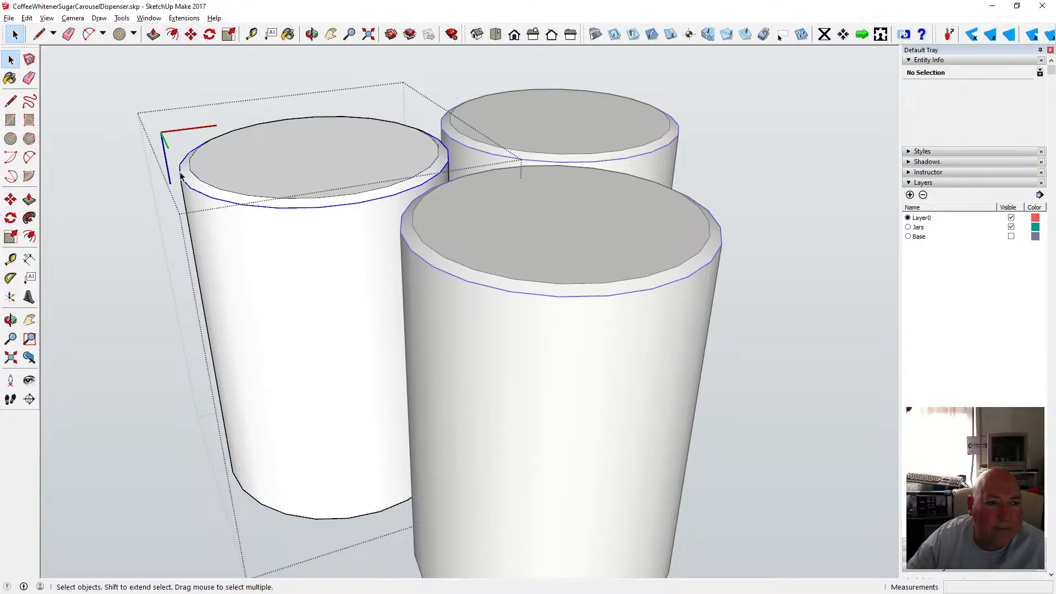
click(192, 36)
click(211, 195)
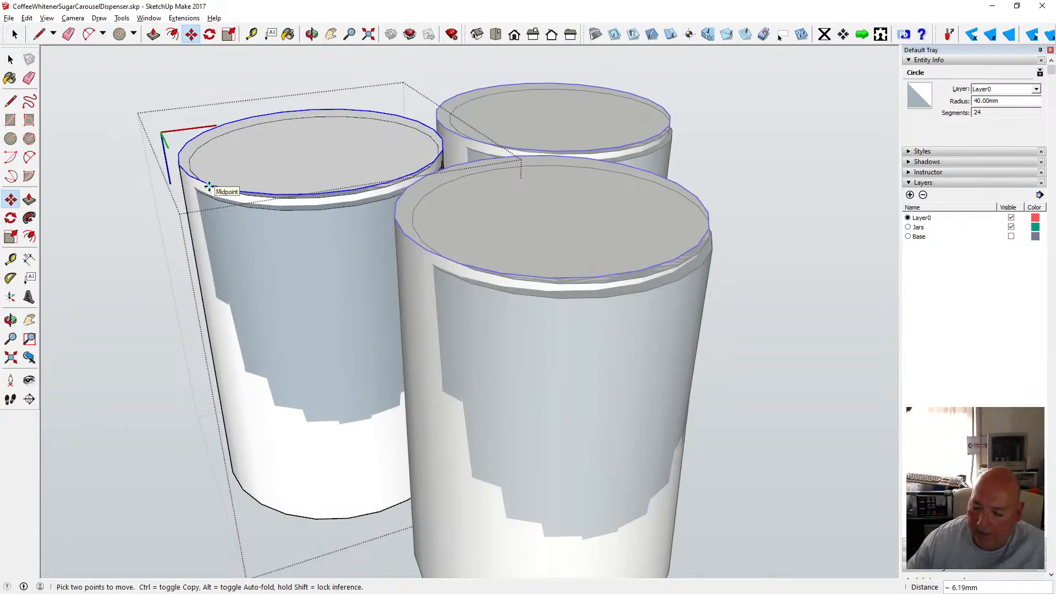
text(1.5)
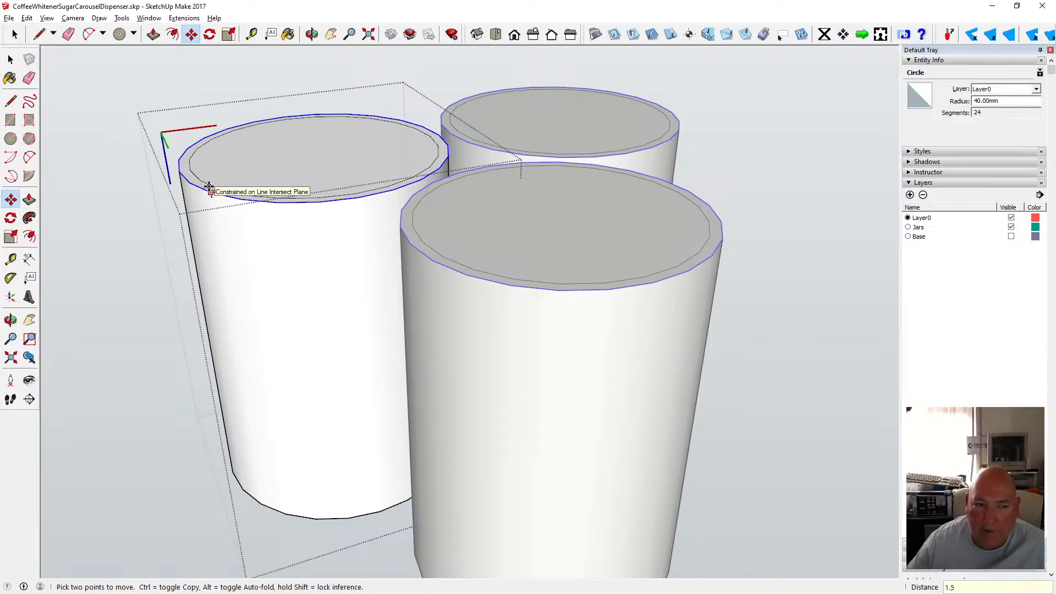
key(Return)
click(9, 59)
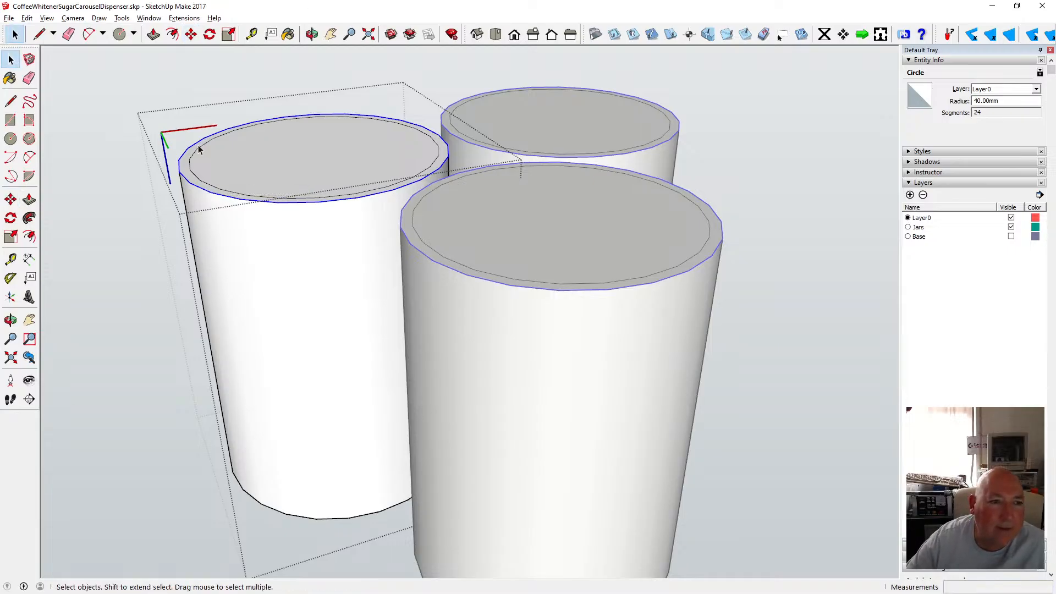
Delete the selected circle edge on the canister top and close the component.
key(Delete)
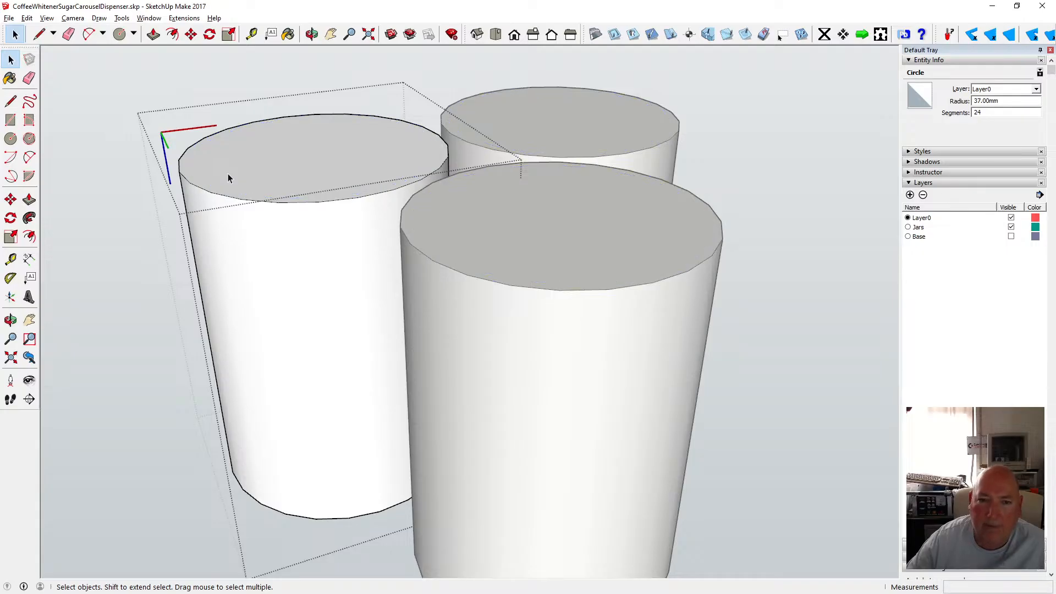
click(116, 77)
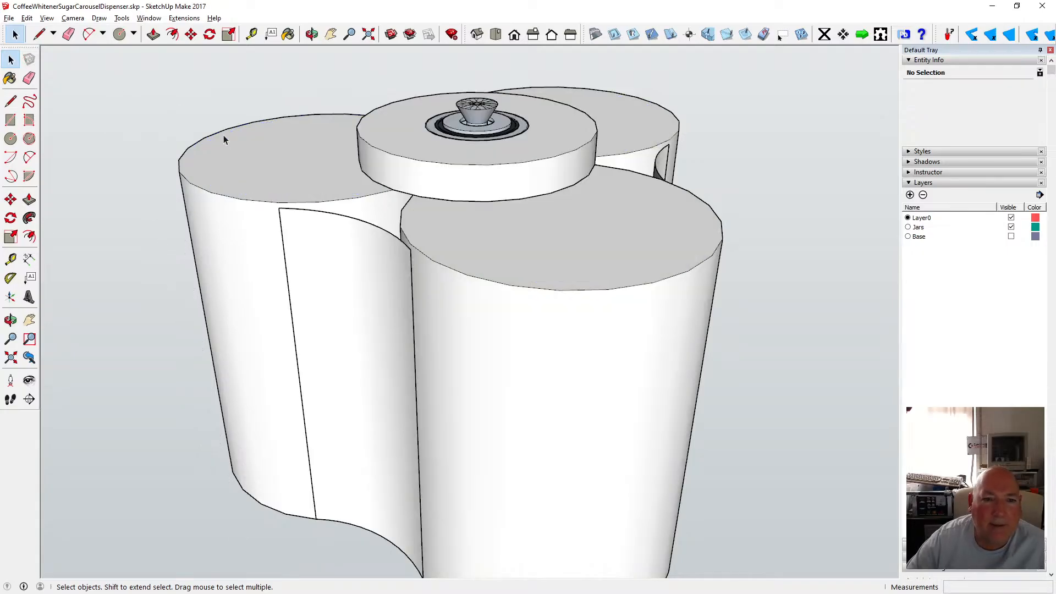
Open the left panel group and move its top arc 1.5 mm, then close the group.
click(313, 215)
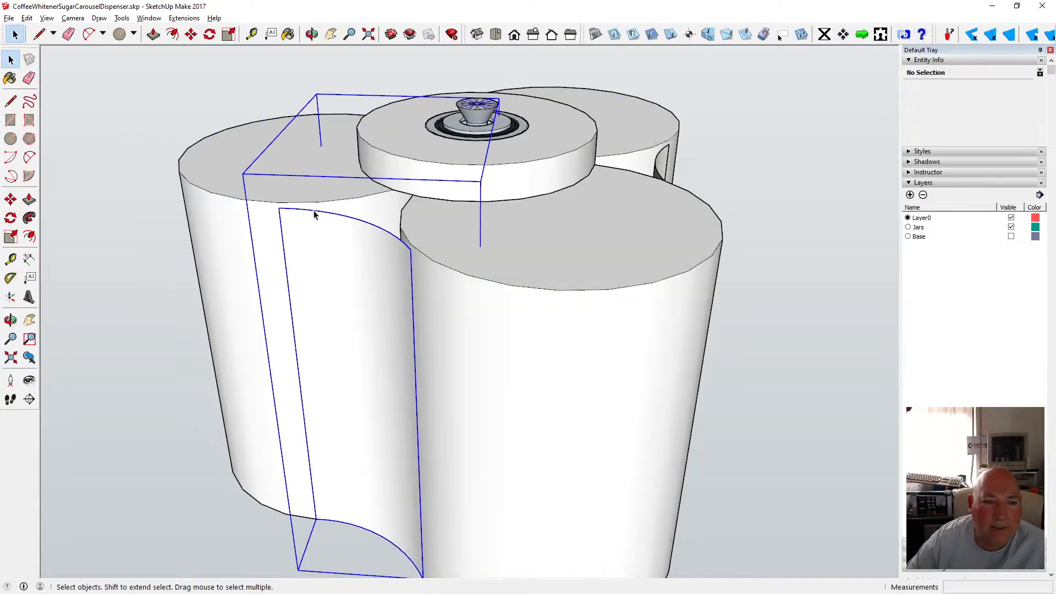
double_click(314, 214)
click(315, 215)
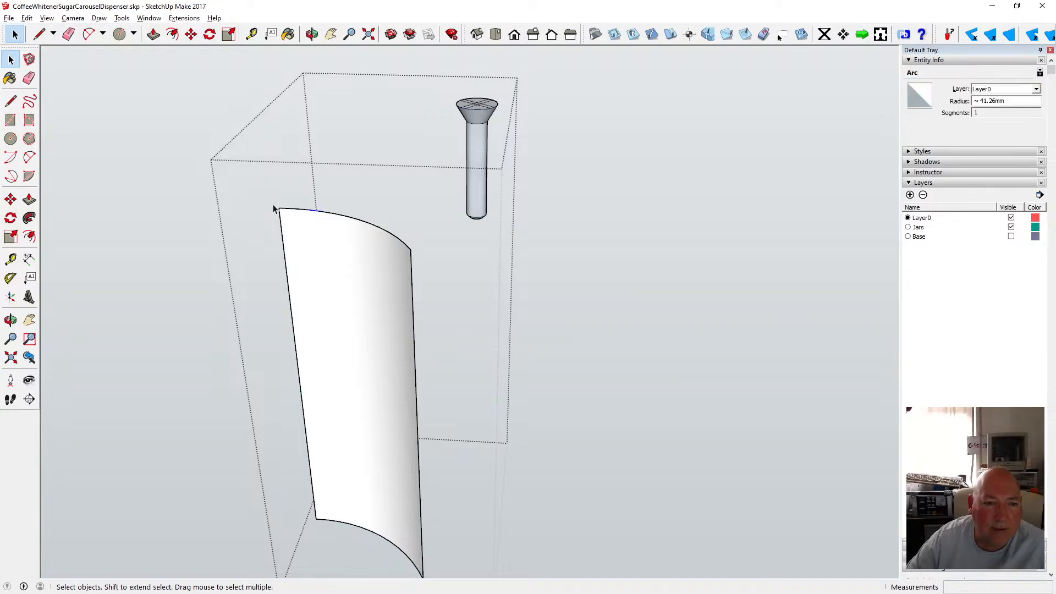
drag(275, 207, 424, 259)
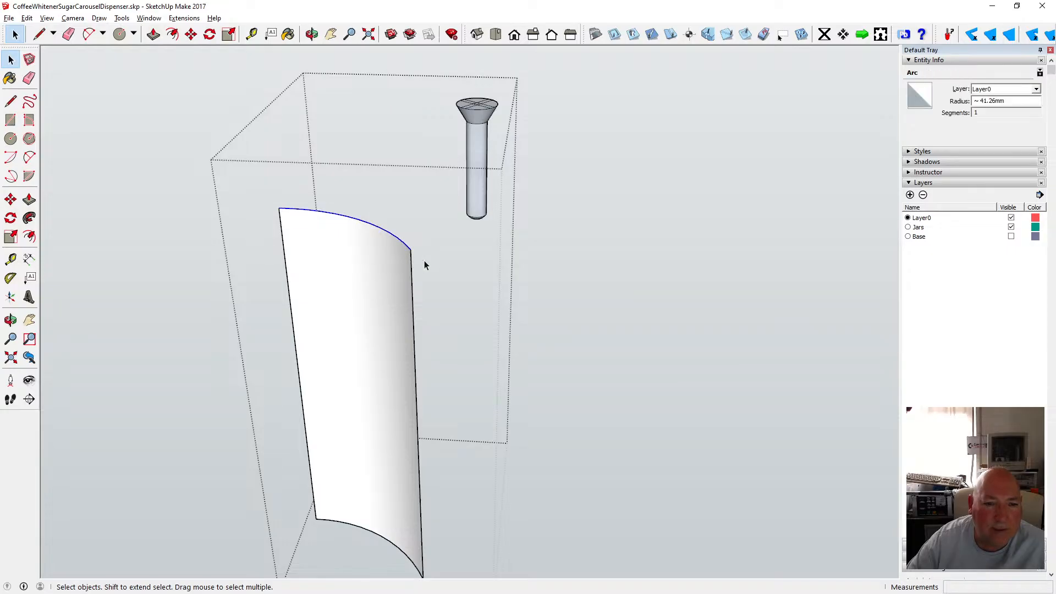
click(190, 34)
click(322, 211)
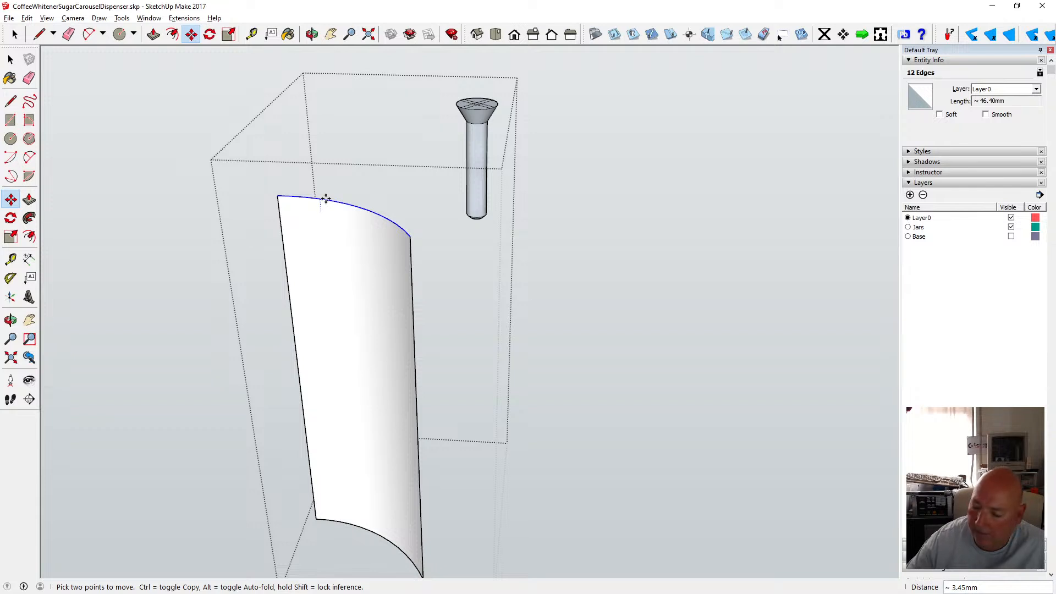
text(1.5)
key(Return)
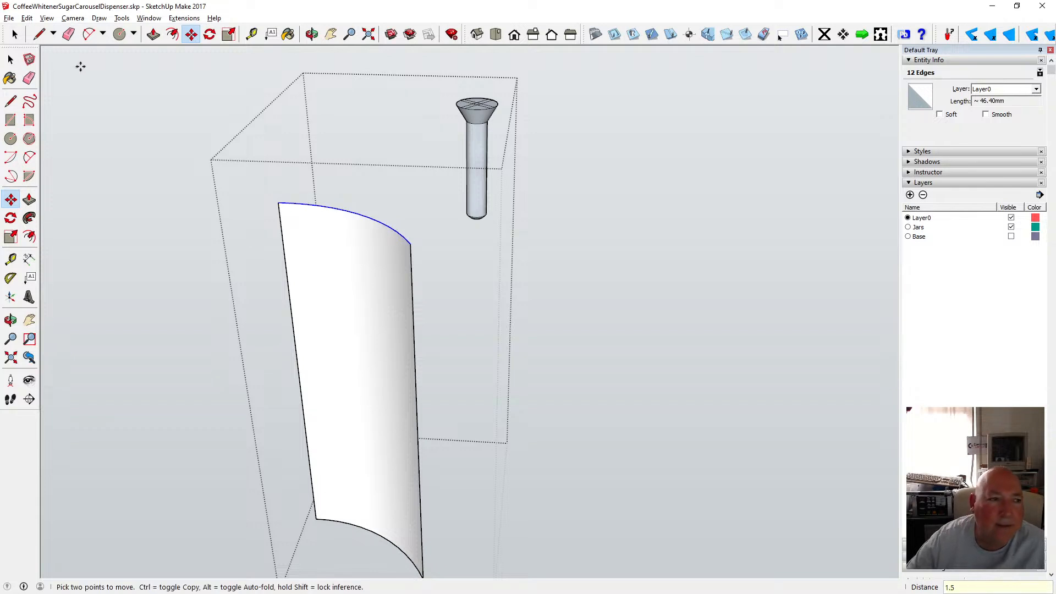
click(10, 60)
click(129, 110)
Open the front centre panel group and move its top arc 1.5 mm, then close the group.
click(311, 34)
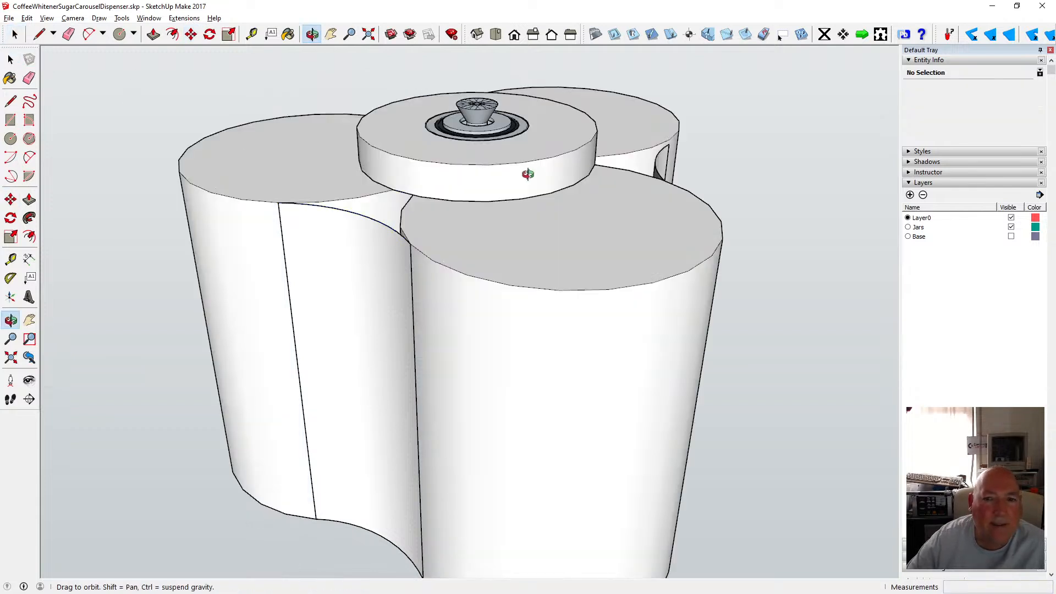
drag(528, 170, 275, 199)
click(11, 59)
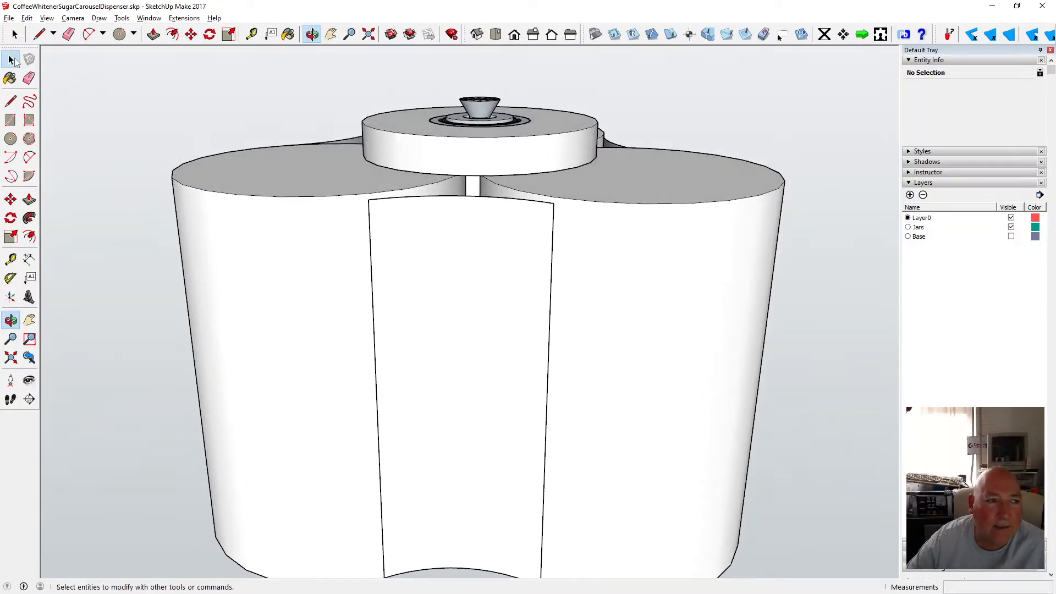
double_click(413, 211)
drag(355, 181, 562, 225)
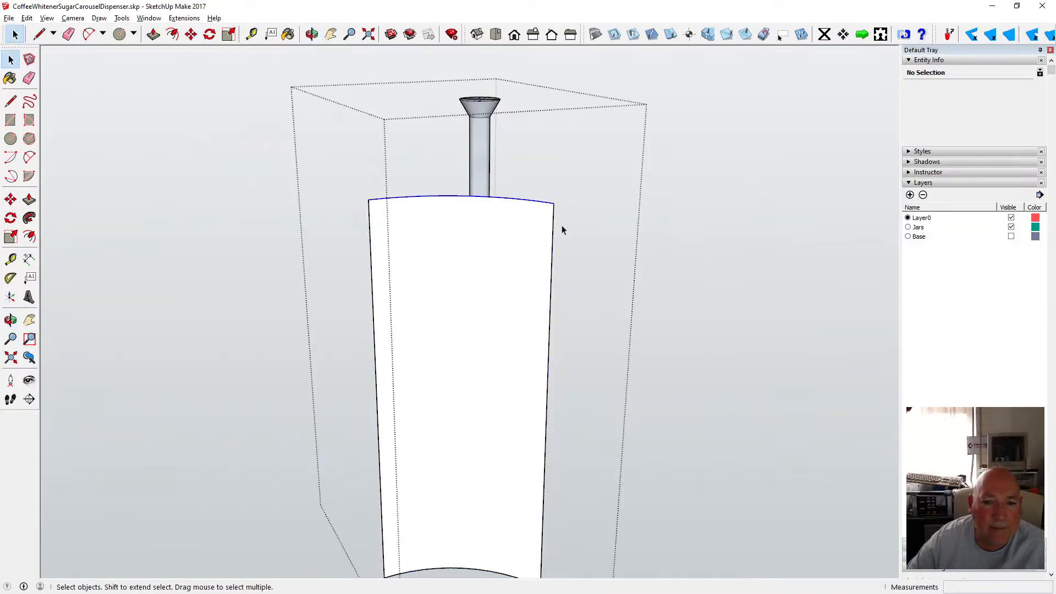
key(m)
click(387, 191)
click(393, 187)
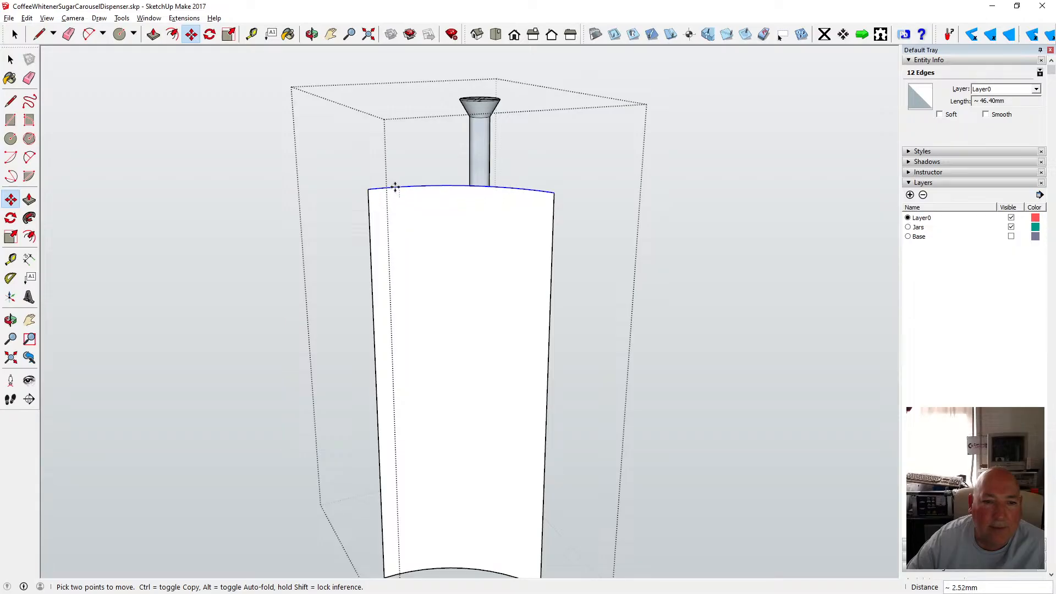
text(1.5)
key(Return)
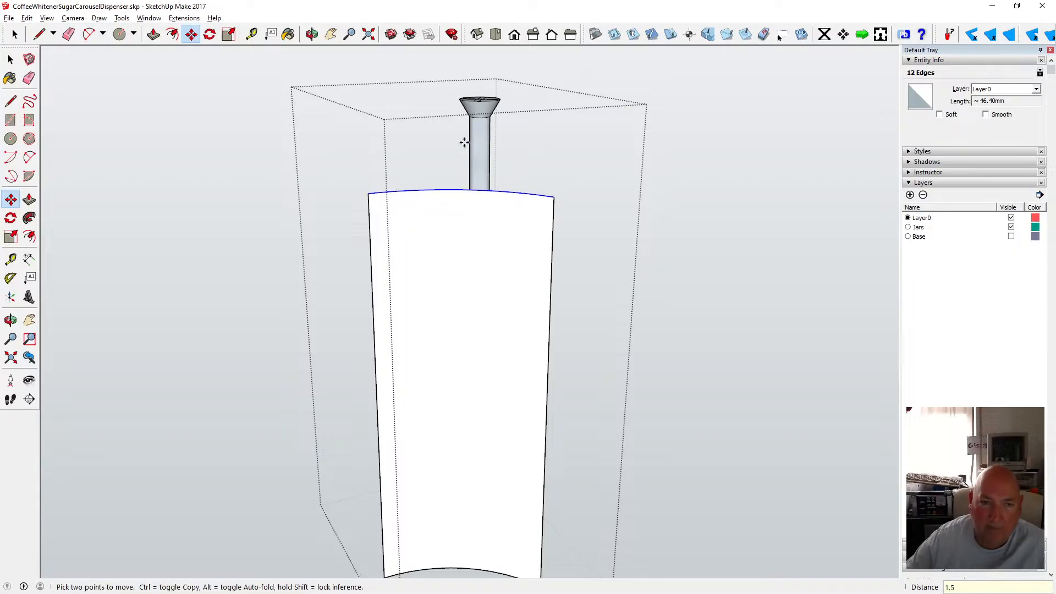
click(10, 60)
click(136, 91)
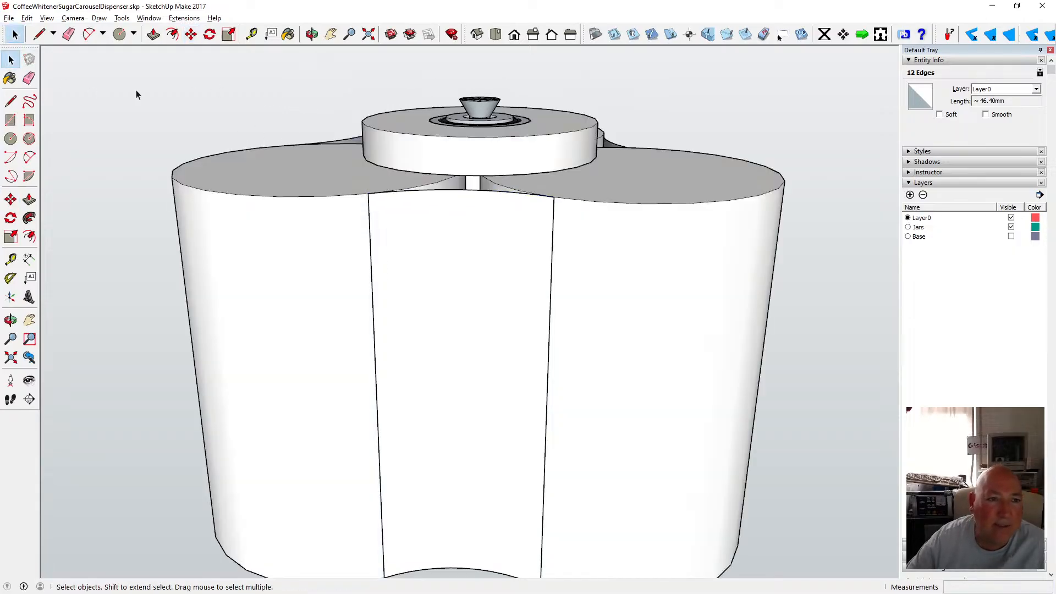
Open the next panel group from a new angle and move its top arc 1.5 mm, then close it.
click(312, 35)
drag(385, 184, 208, 210)
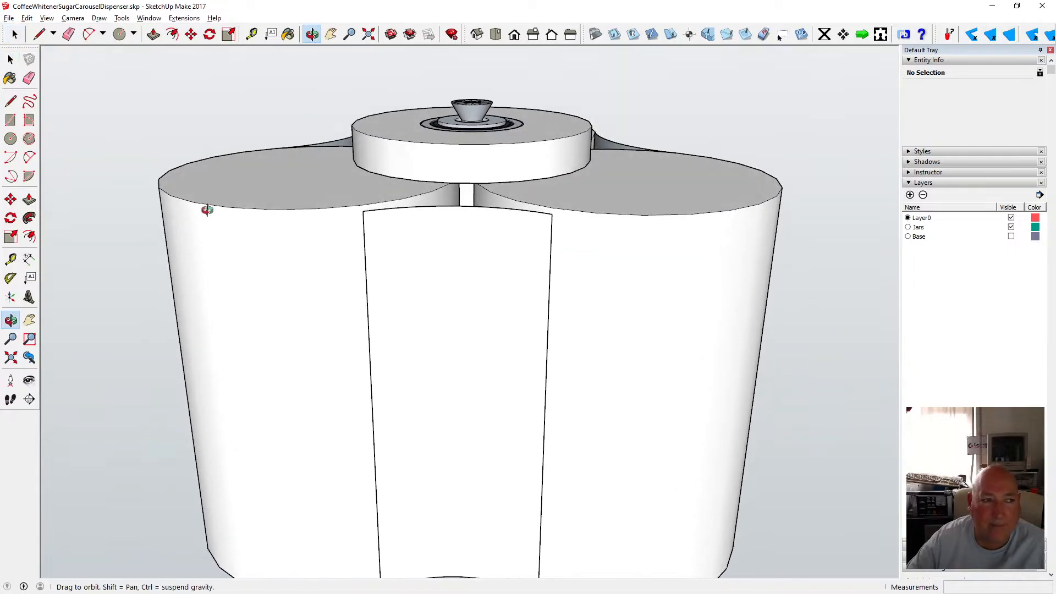
key(space)
click(379, 214)
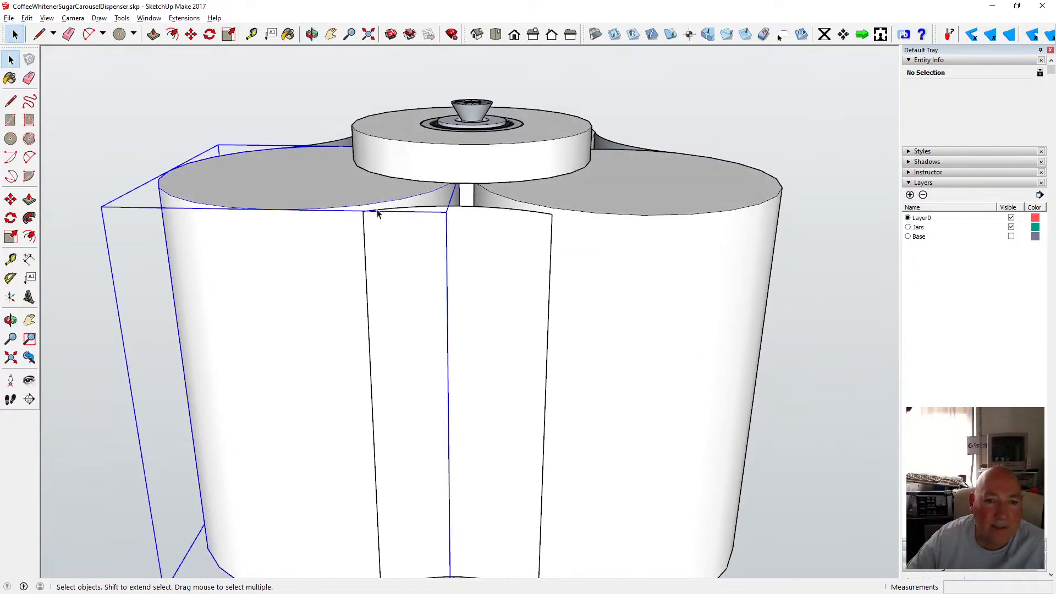
double_click(463, 237)
drag(352, 193, 565, 238)
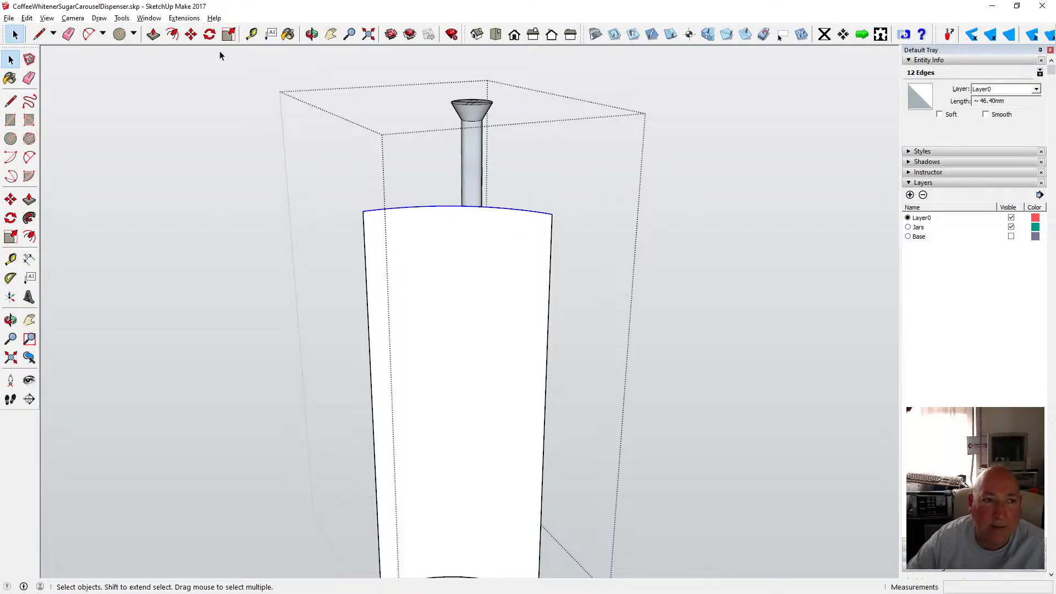
click(191, 34)
click(429, 206)
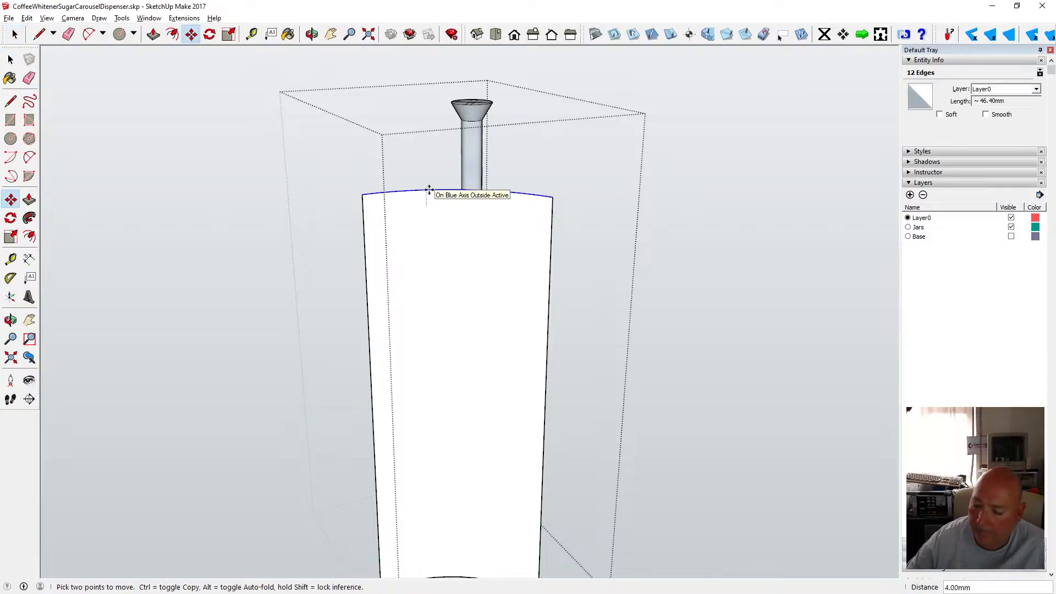
text(1.5)
key(Return)
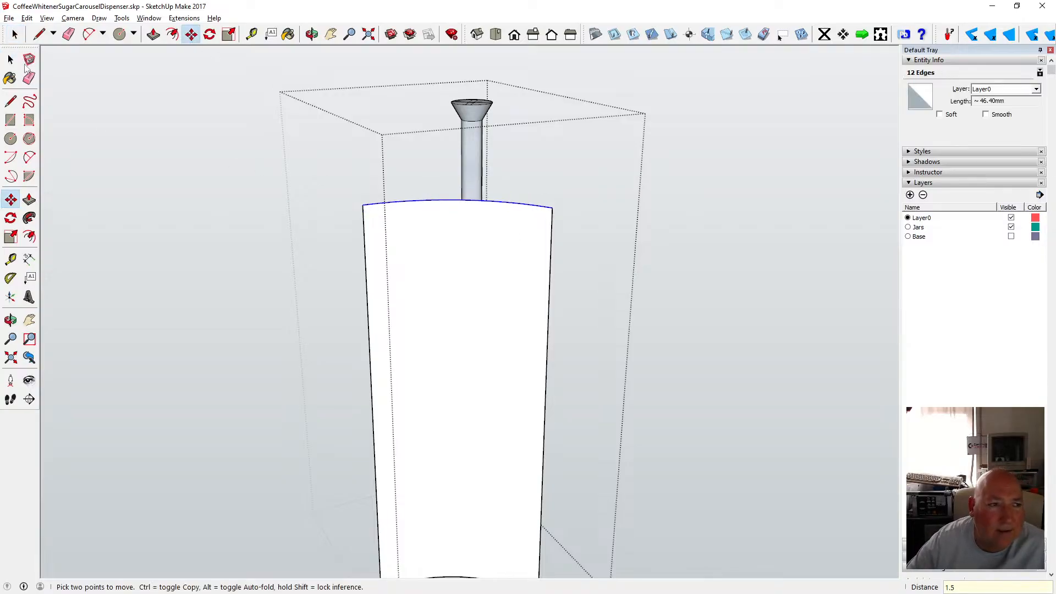
key(space)
click(253, 91)
Orbit, zoom and select the various panel and top groups around the carousel to examine them.
key(o)
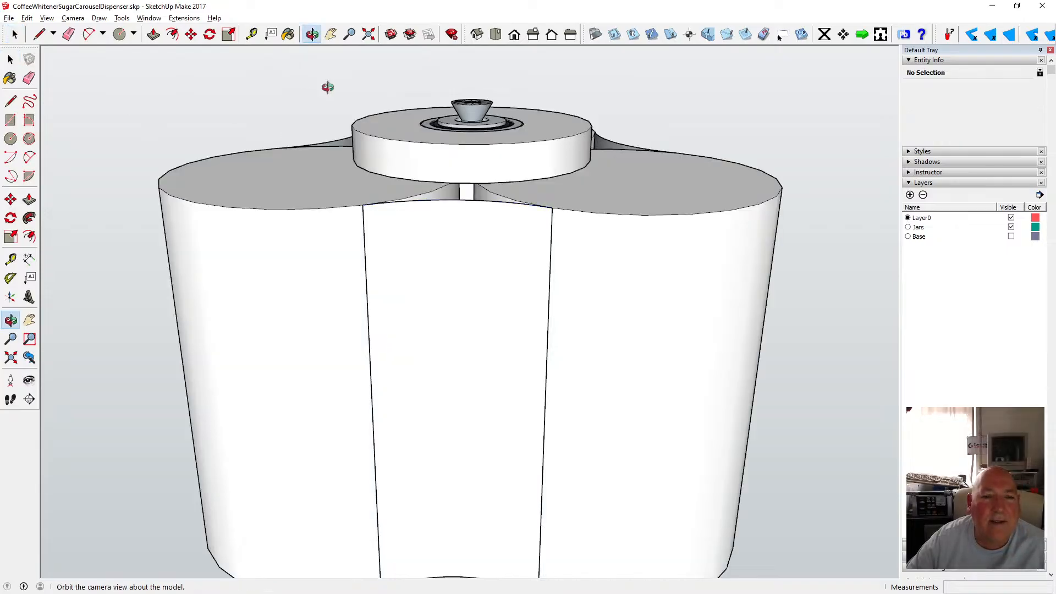
drag(354, 172, 347, 251)
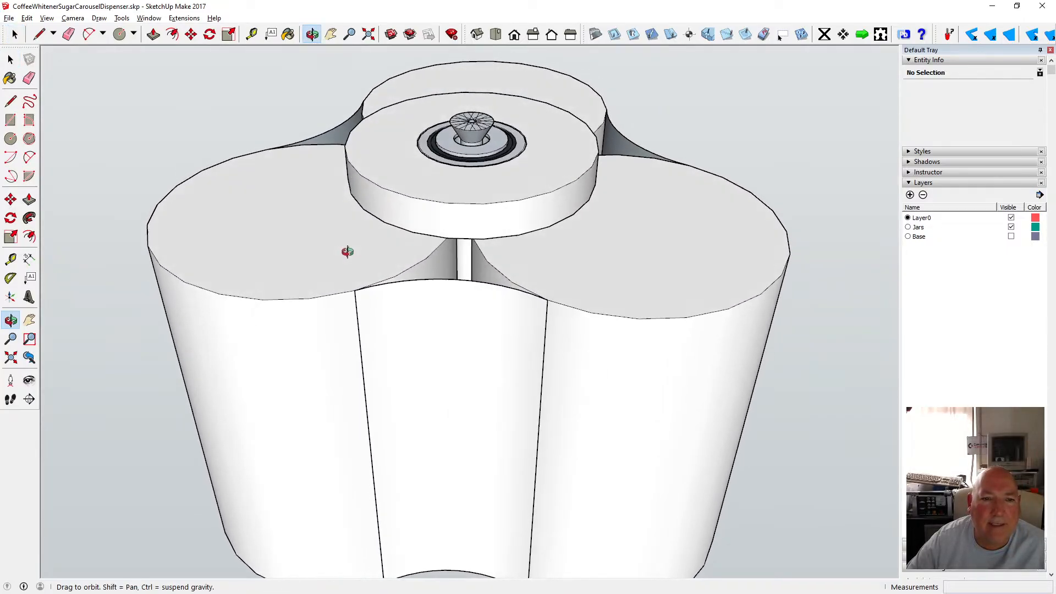
scroll(348, 252, down, 5)
key(space)
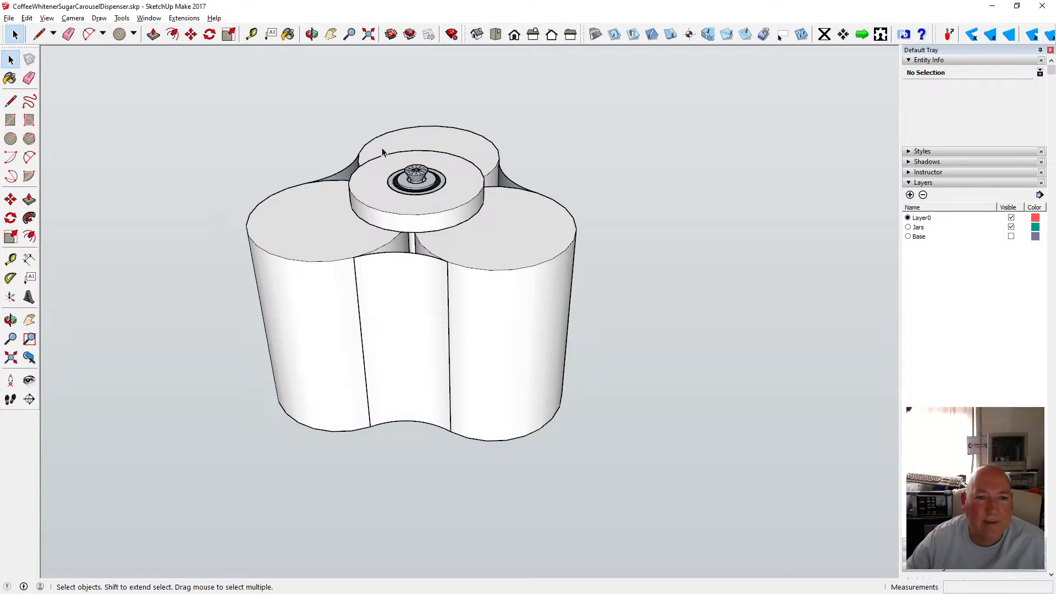
click(383, 153)
shift+click(337, 175)
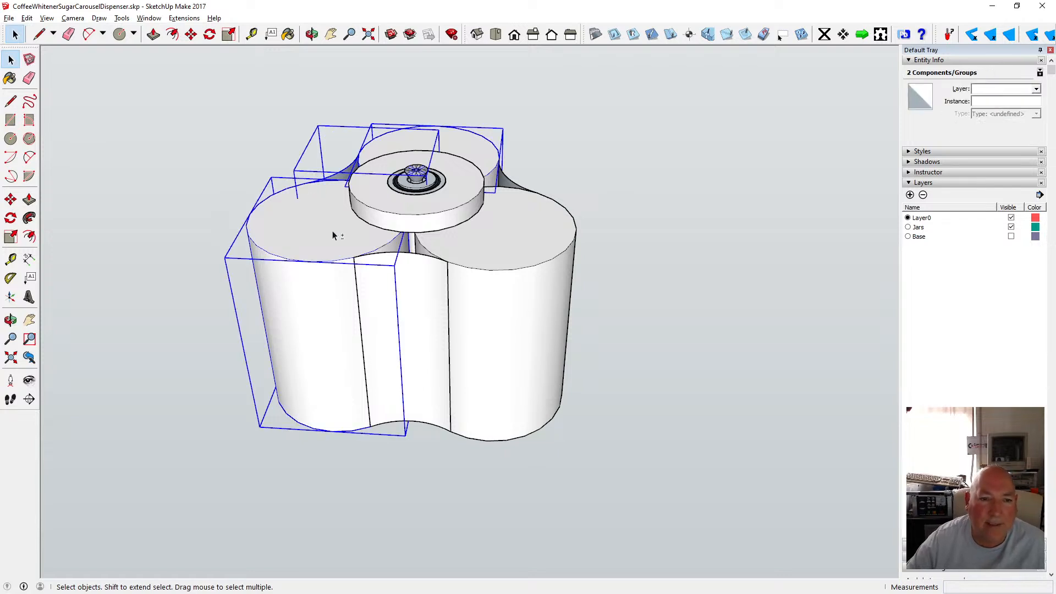
shift+click(412, 263)
shift+click(483, 244)
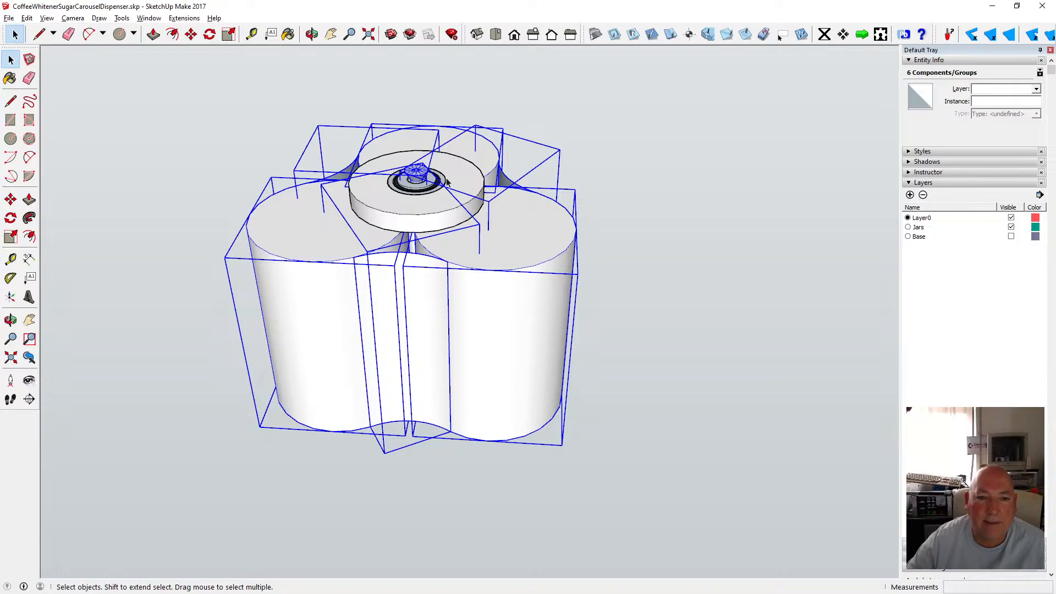
scroll(418, 177, up, 4)
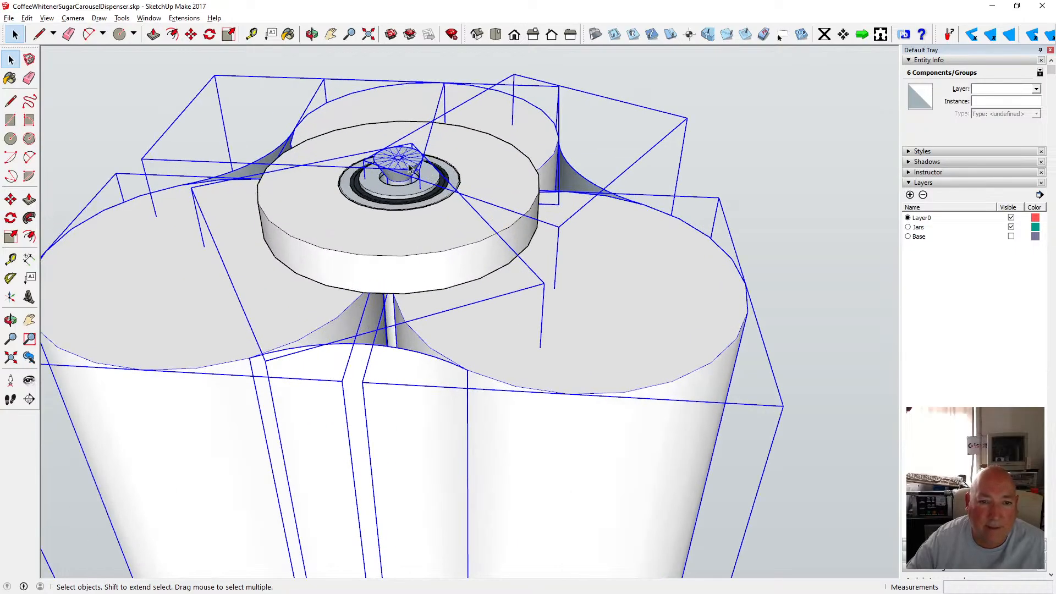
click(410, 163)
scroll(655, 121, down, 3)
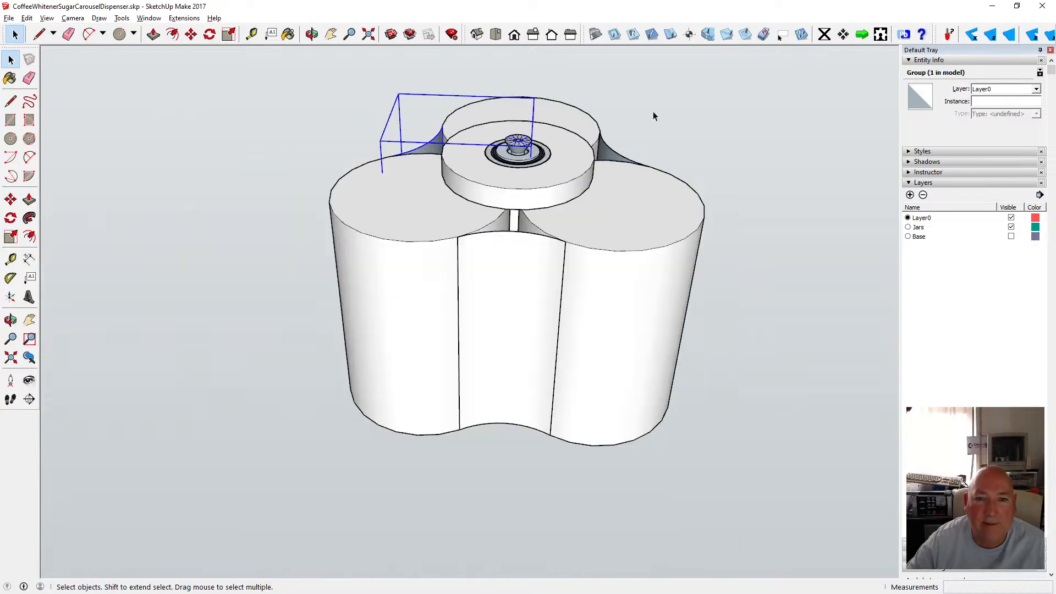
click(618, 155)
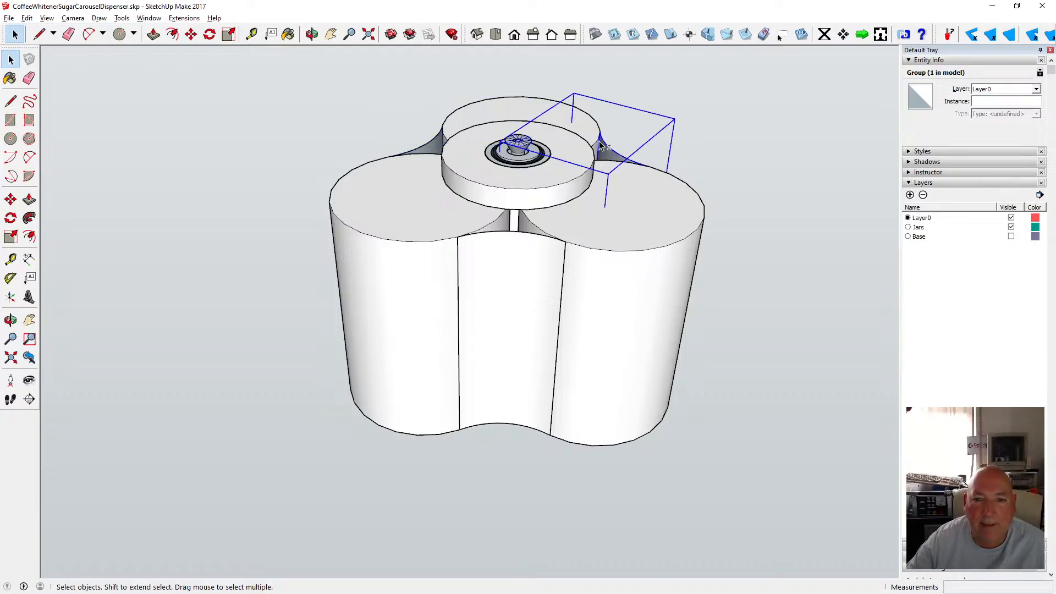
shift+click(454, 117)
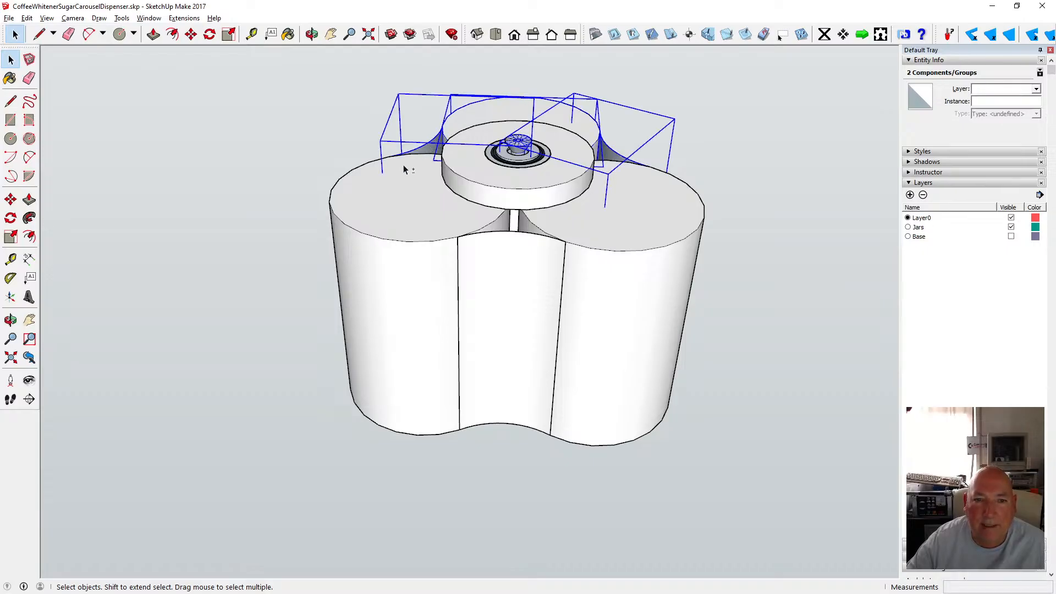
shift+click(360, 176)
shift+click(520, 238)
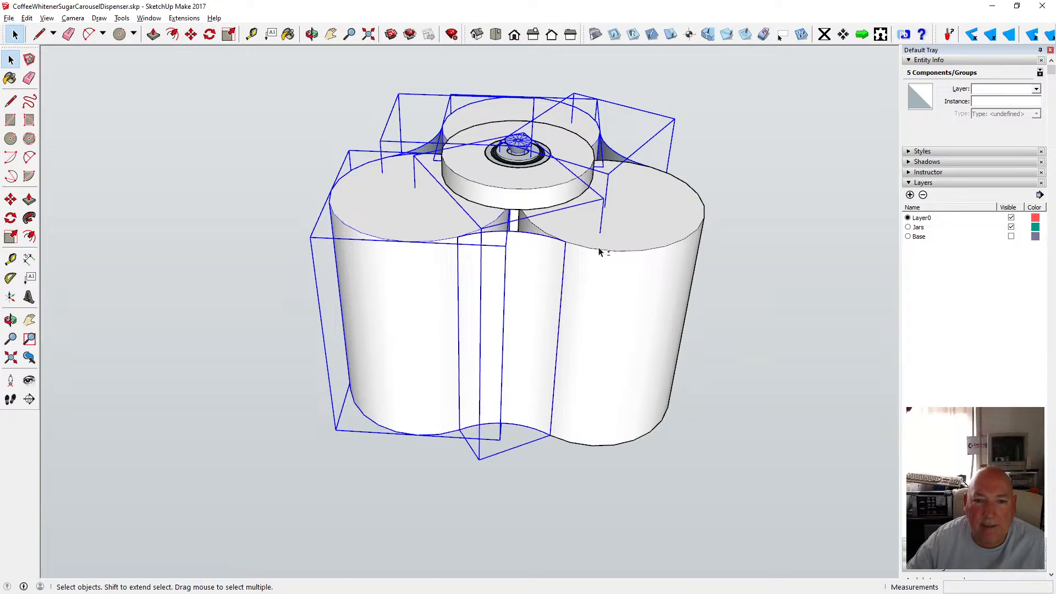
scroll(602, 251, up, 5)
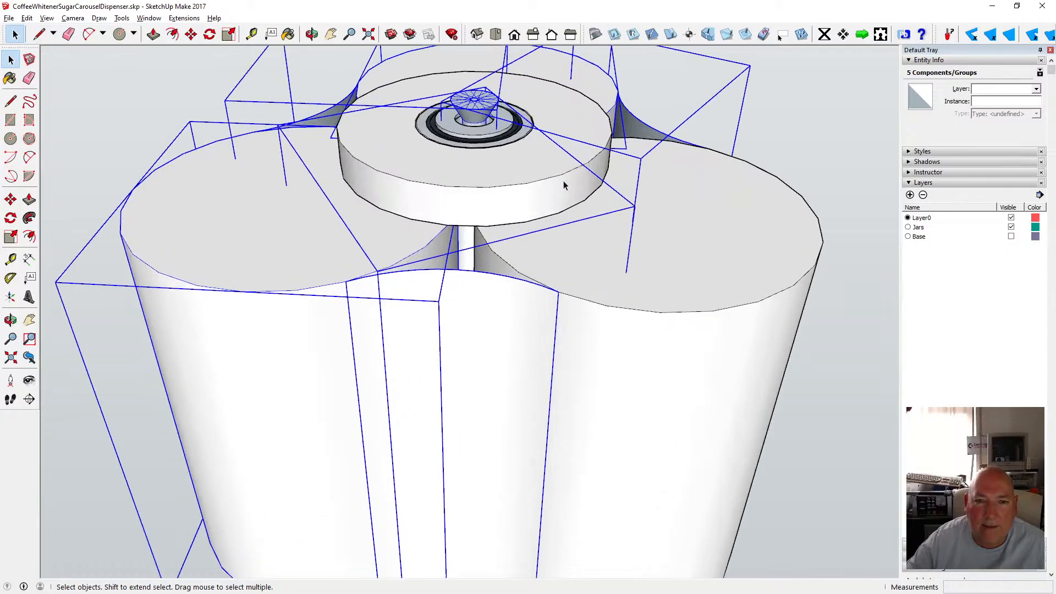
scroll(481, 121, down, 2)
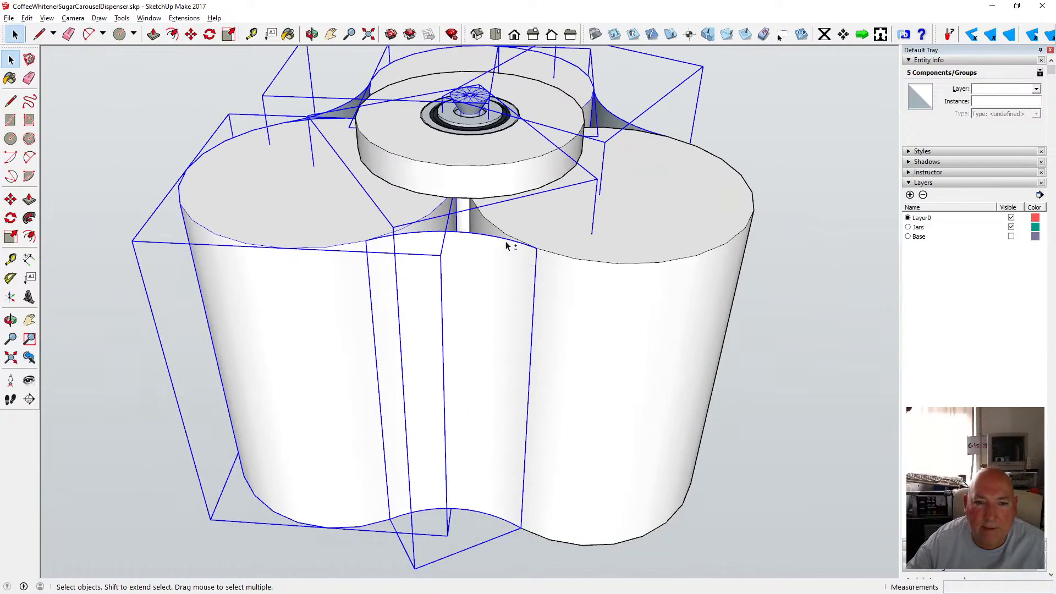
shift+click(507, 245)
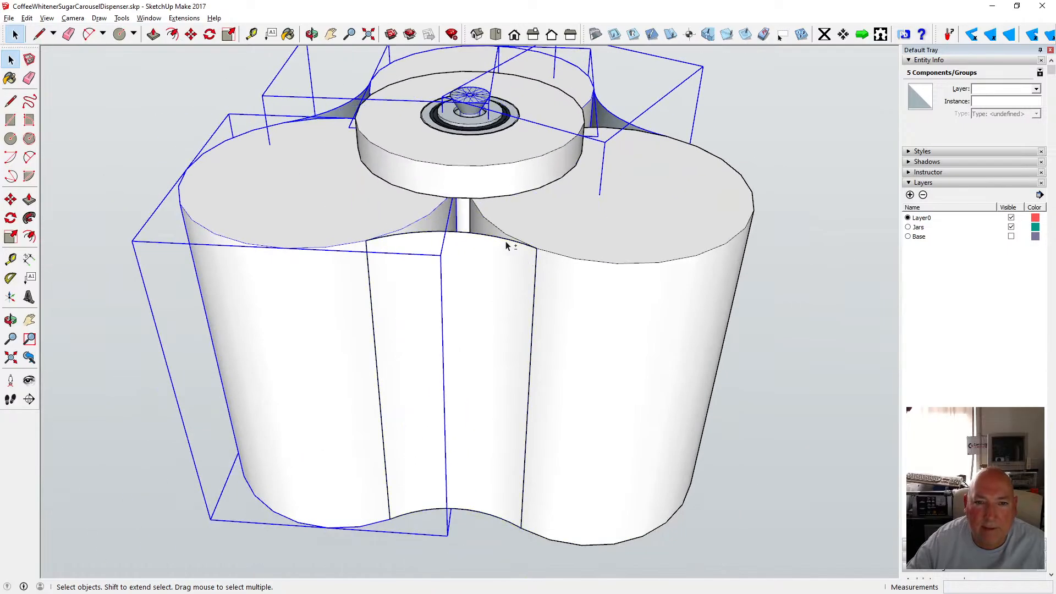
click(482, 104)
click(701, 87)
Open the front panel group, delete the screw component inside it, and close the group.
double_click(497, 284)
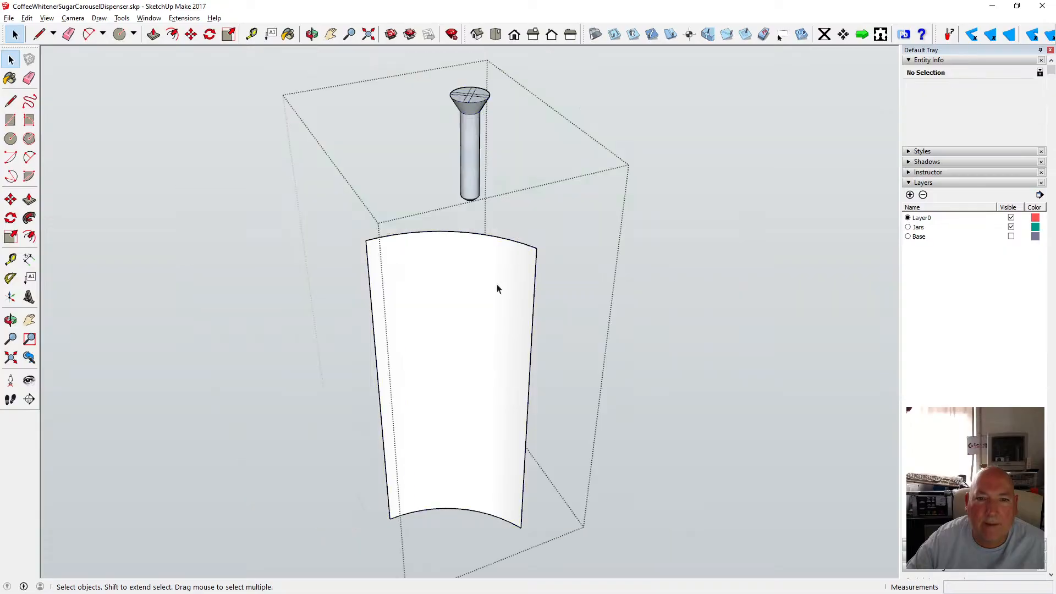
click(477, 138)
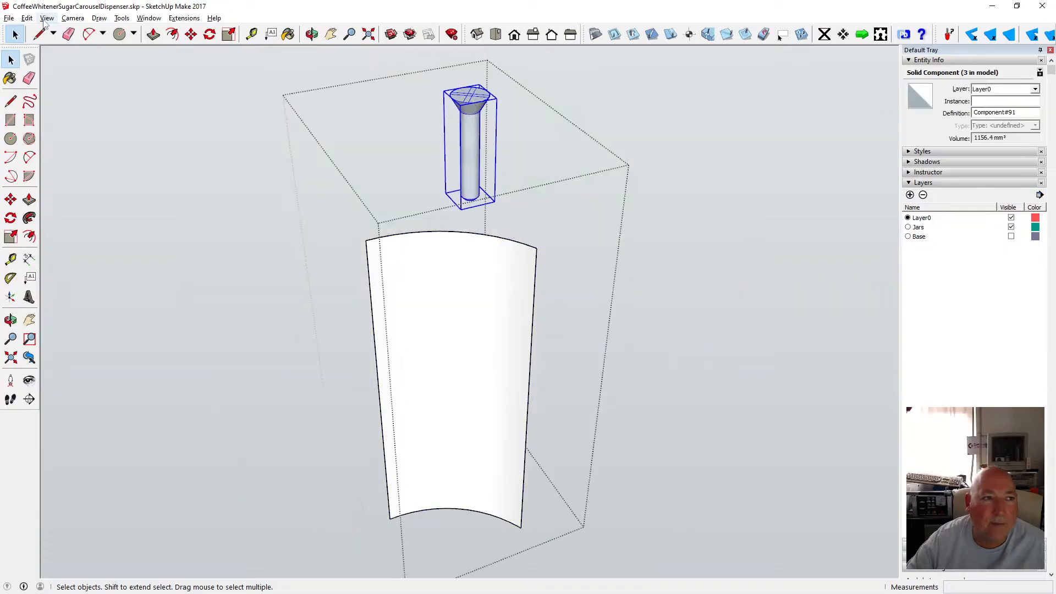
click(27, 18)
click(43, 58)
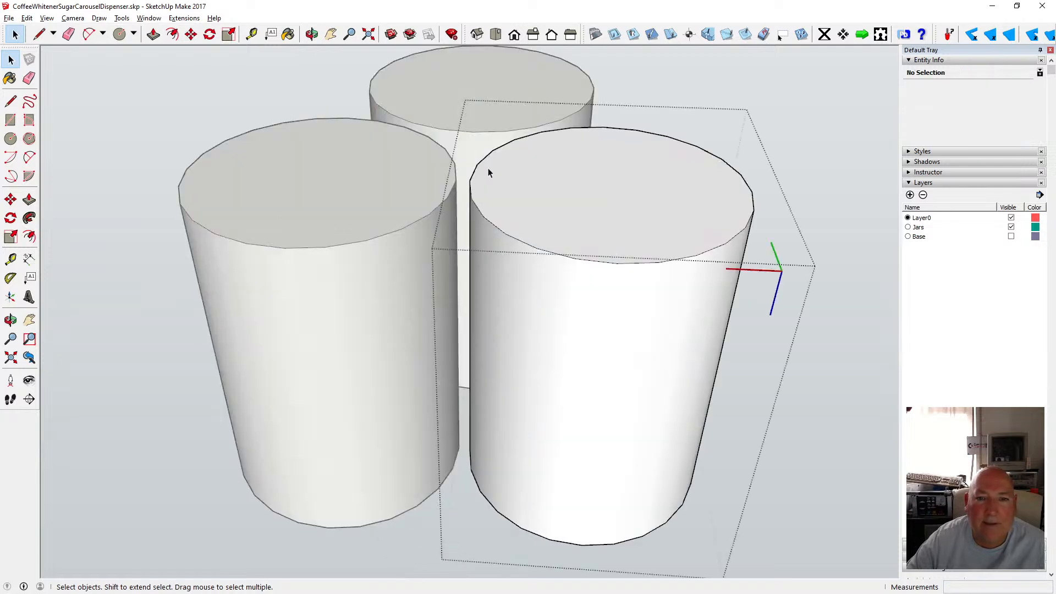
click(881, 290)
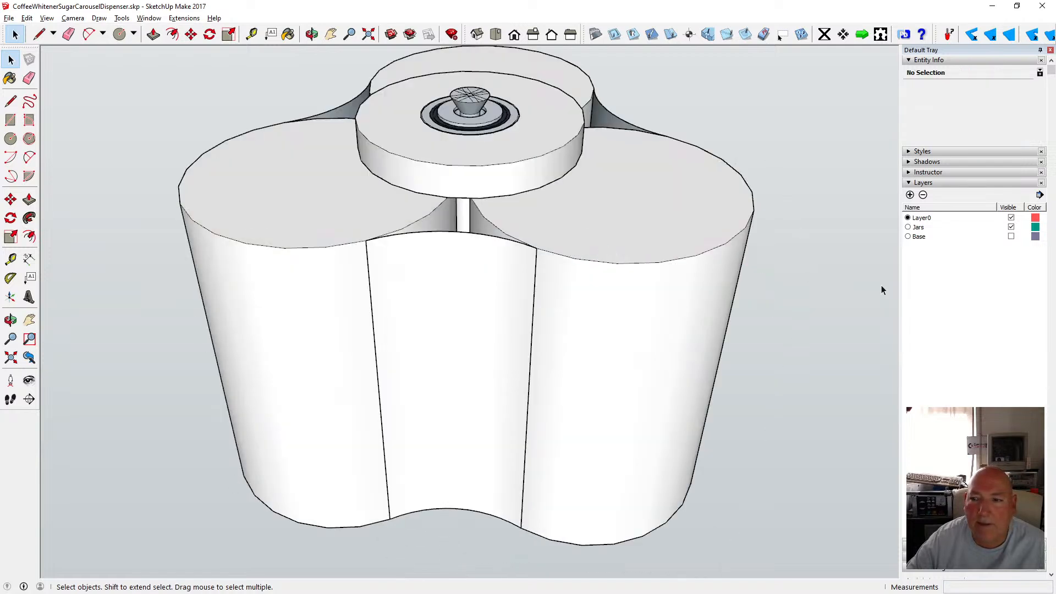
click(27, 18)
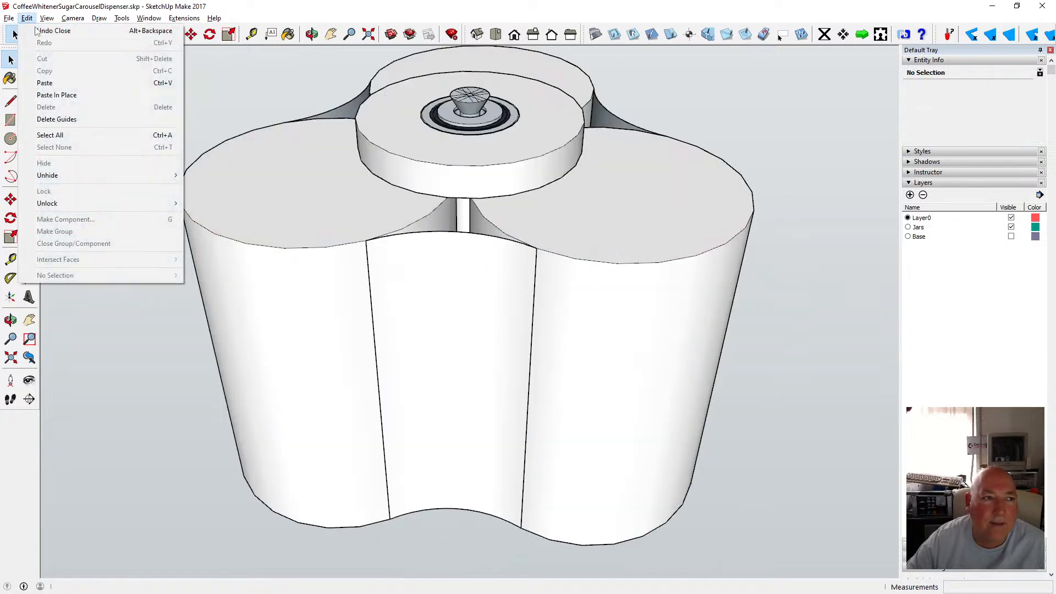
click(68, 97)
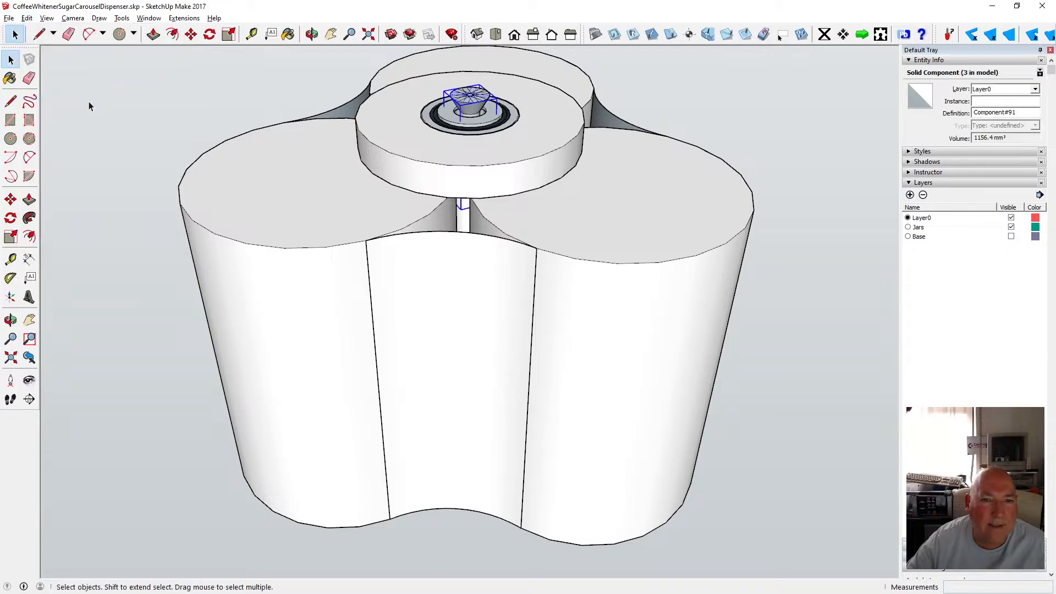
click(191, 34)
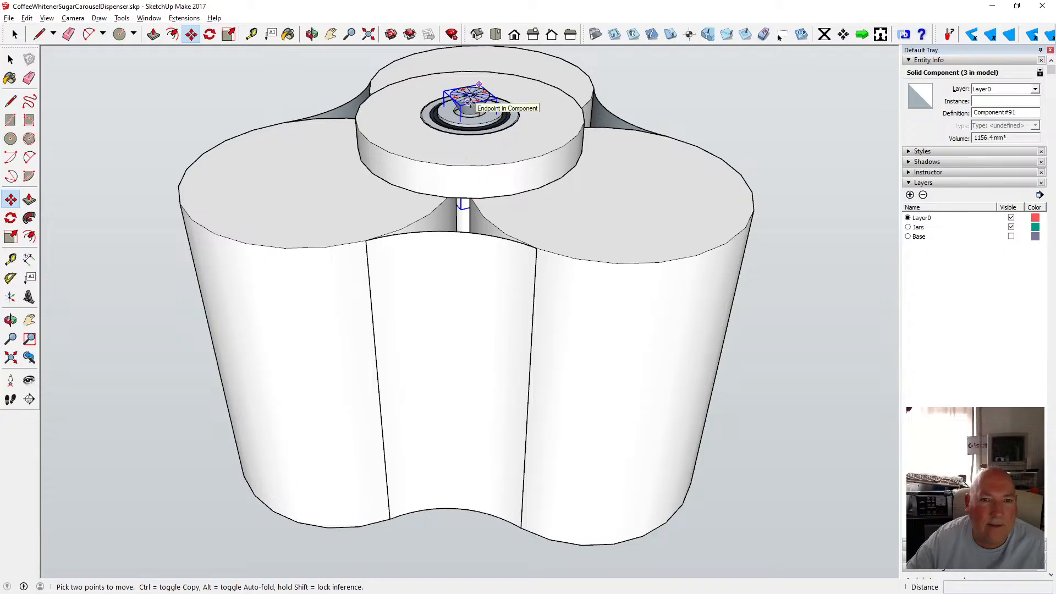
click(468, 101)
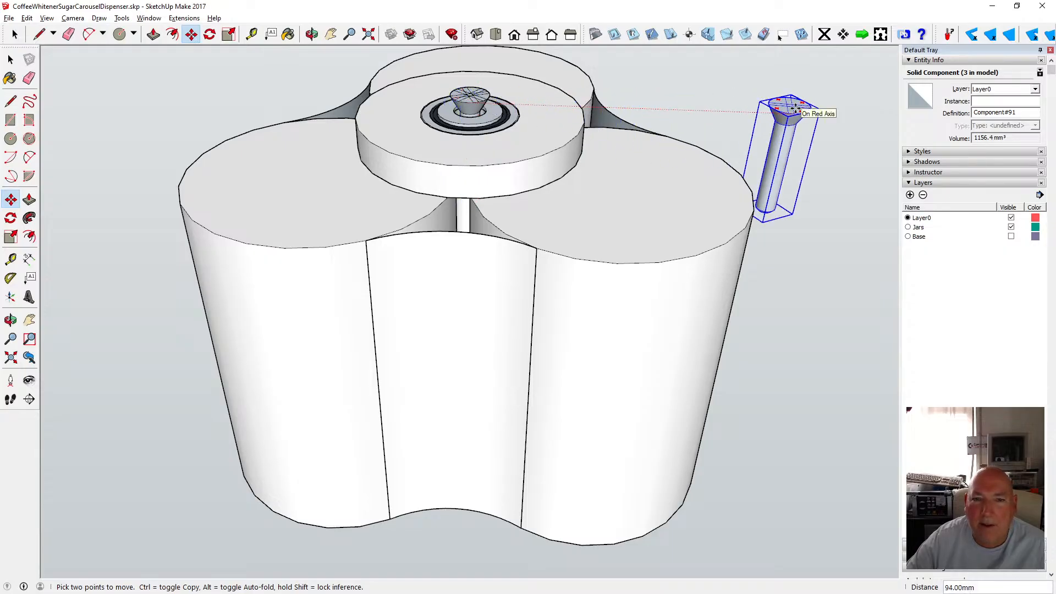
click(795, 109)
key(Delete)
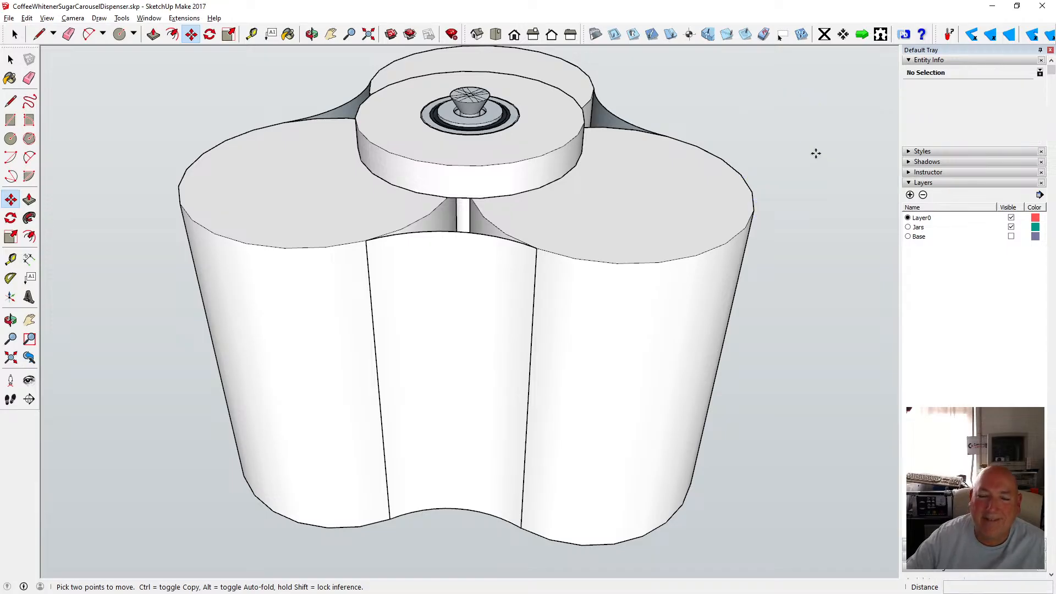
Open the rear left panel group, delete the screw inside it, and close the group.
click(10, 59)
double_click(406, 118)
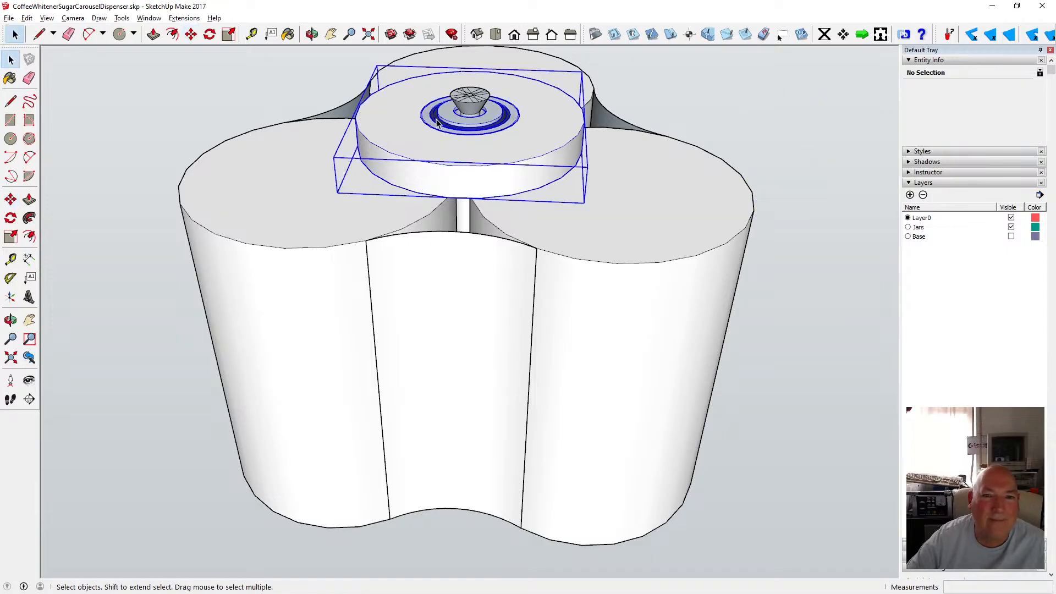
click(440, 118)
click(727, 184)
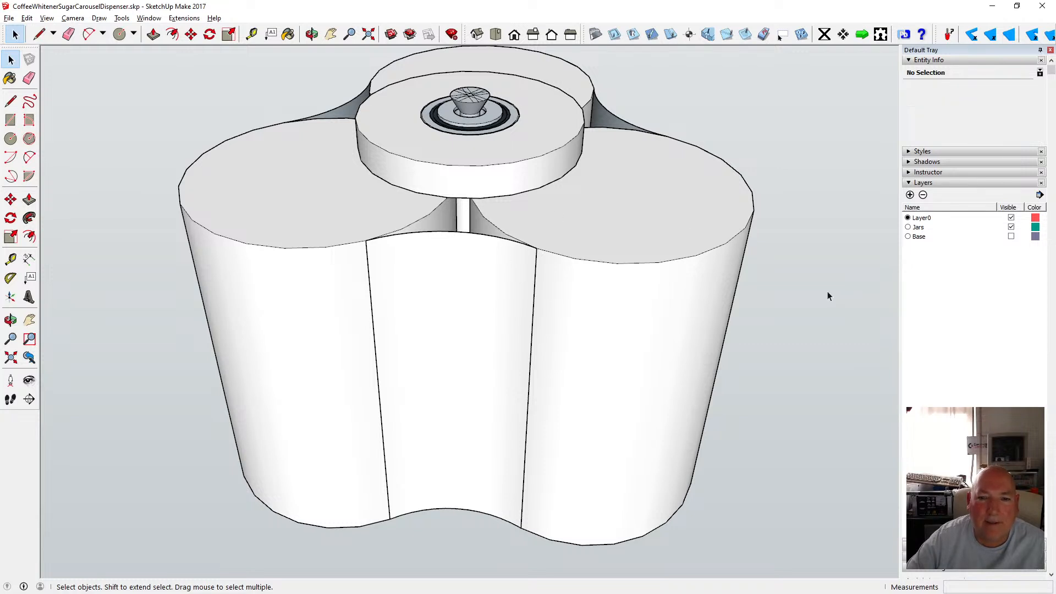
click(497, 267)
click(349, 110)
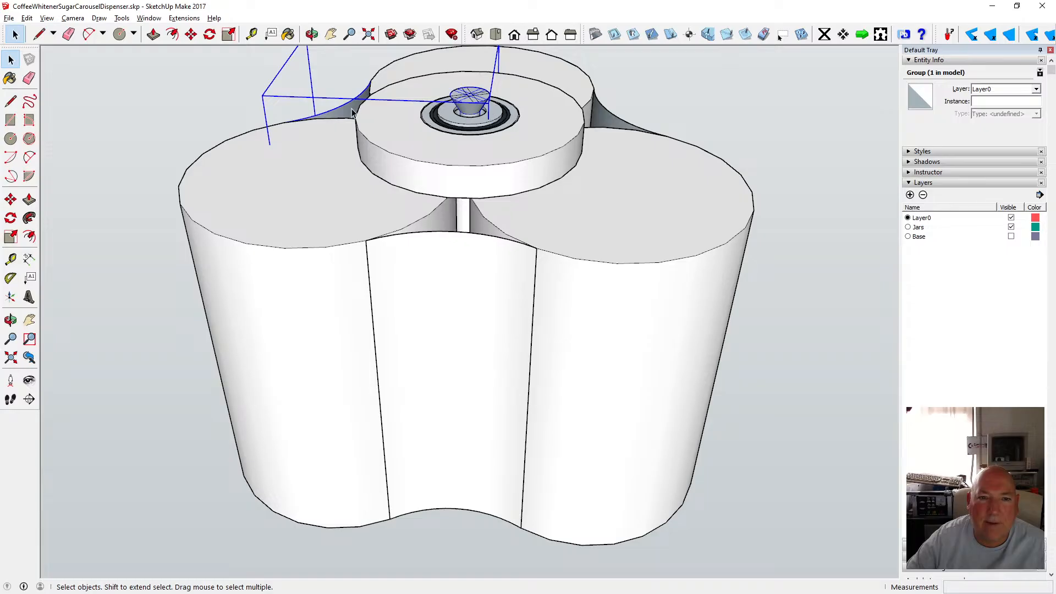
double_click(352, 112)
drag(437, 75, 527, 227)
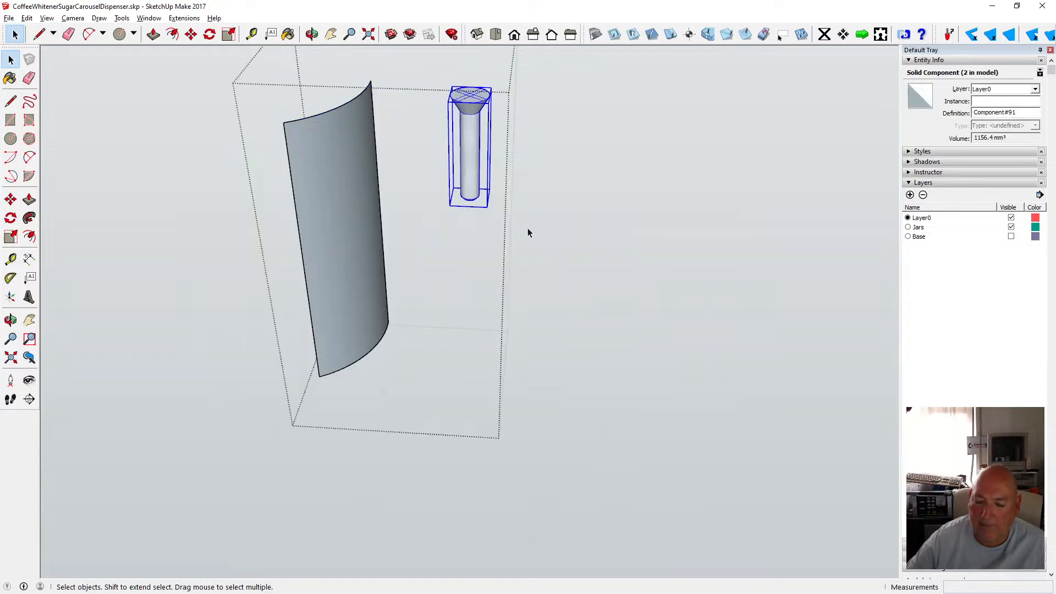
key(Delete)
click(196, 268)
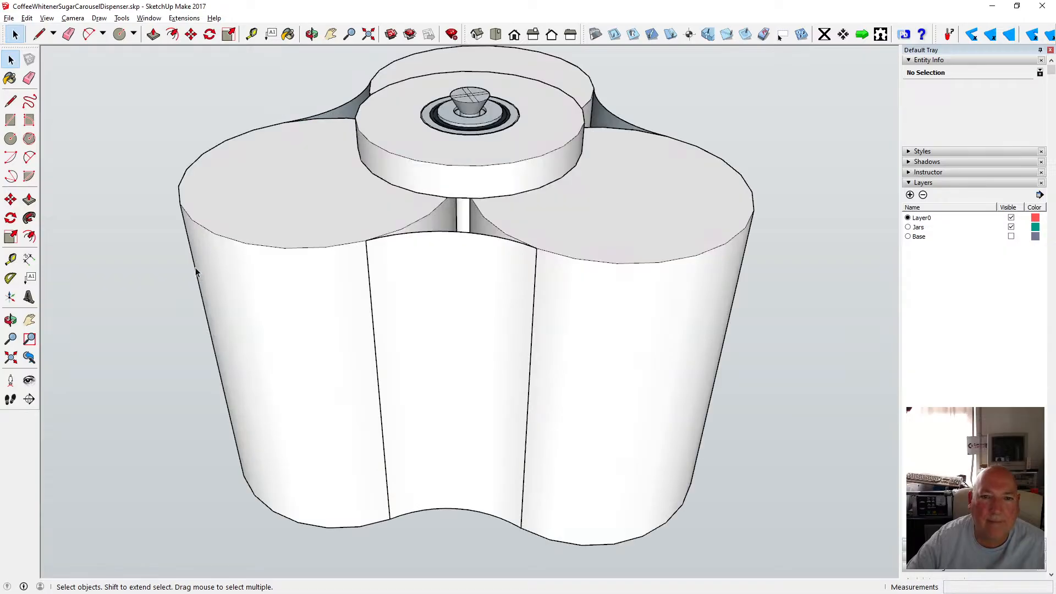
Delete the screw inside the rear right panel group, then undo the deletion.
double_click(625, 125)
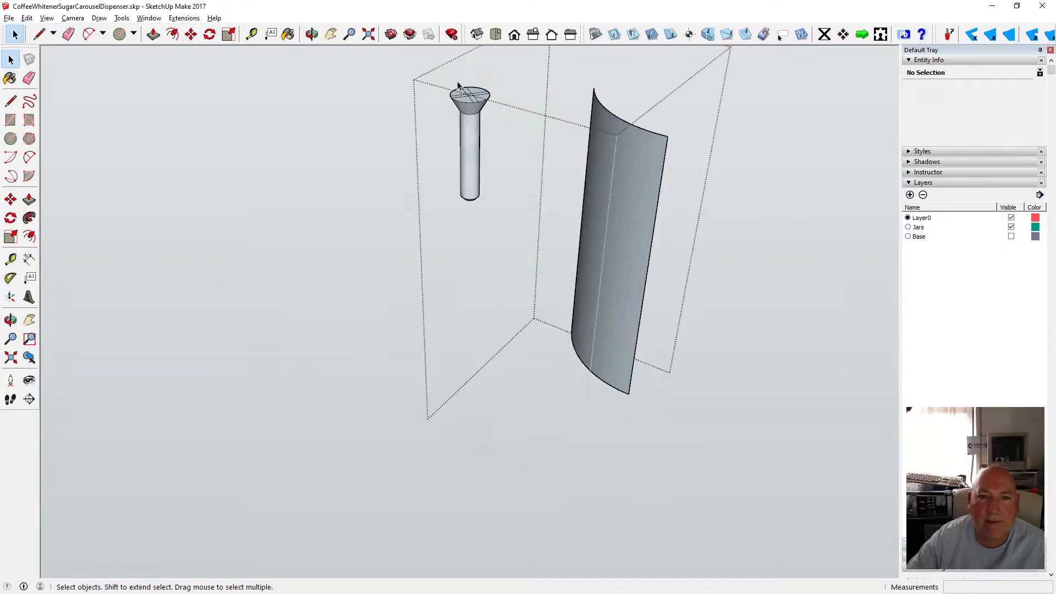
drag(436, 71, 500, 225)
key(Delete)
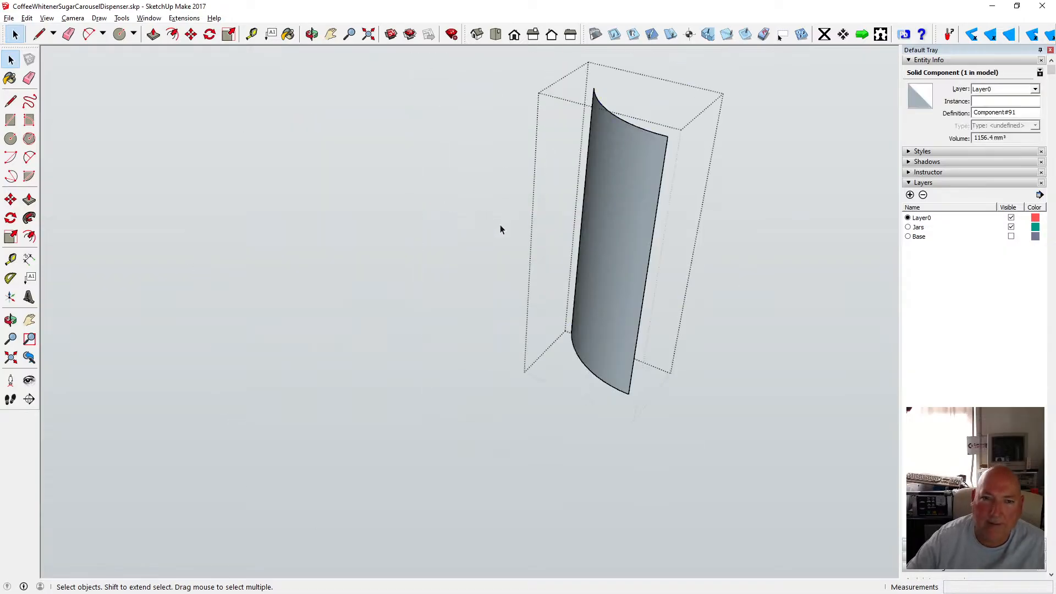
click(189, 222)
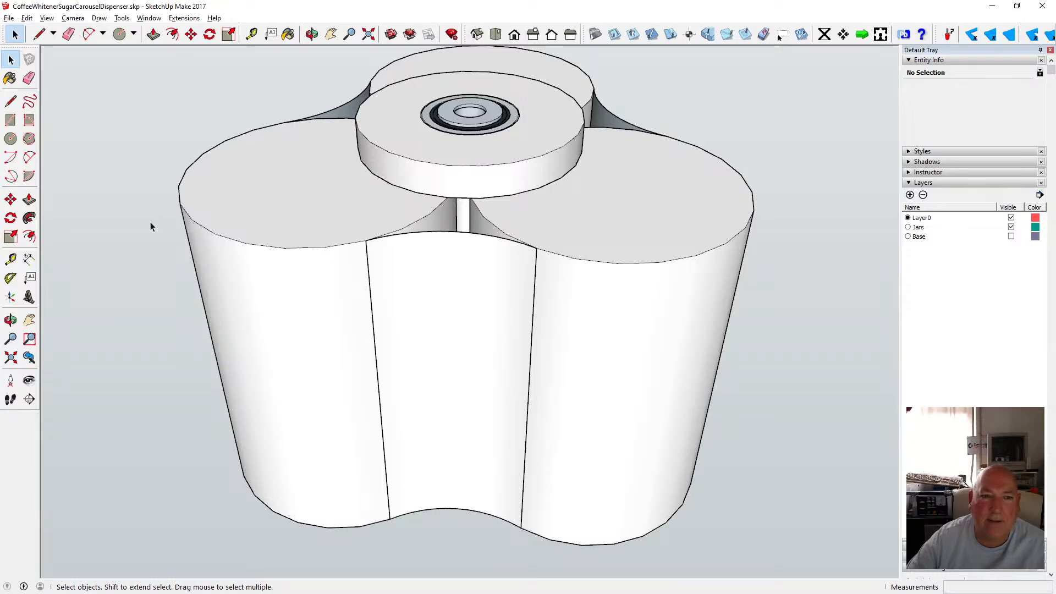
click(26, 17)
click(52, 30)
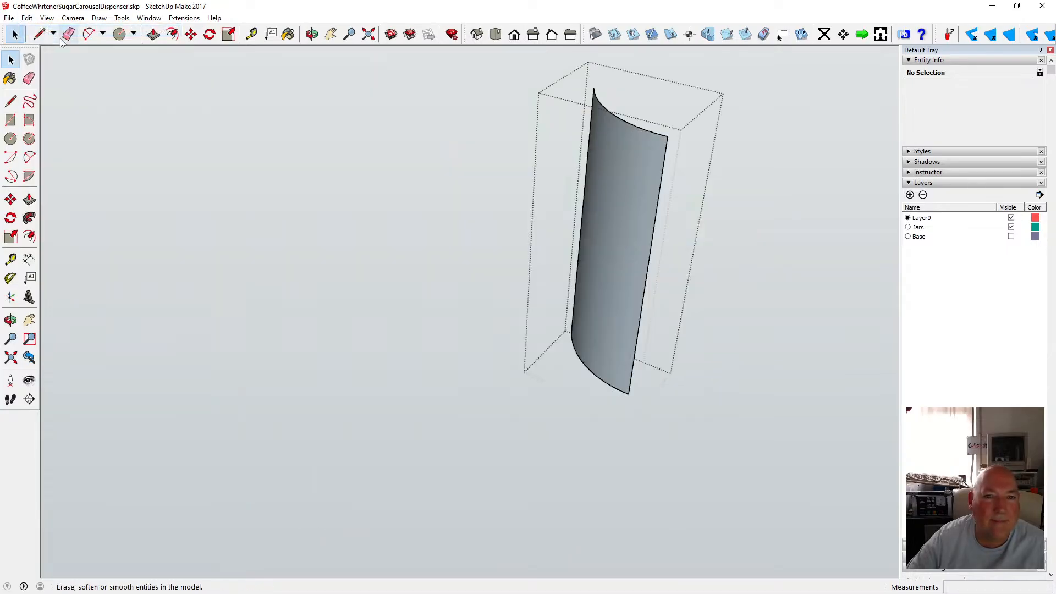
click(47, 18)
click(53, 29)
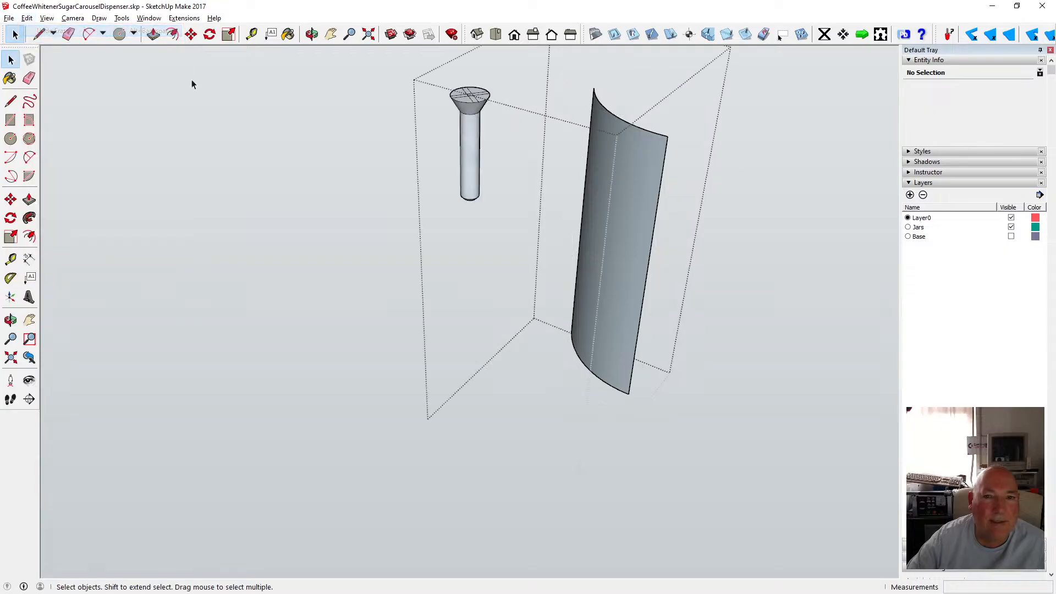
Cut the screw out of the rear right panel group and paste it in place outside the group.
drag(429, 66, 504, 224)
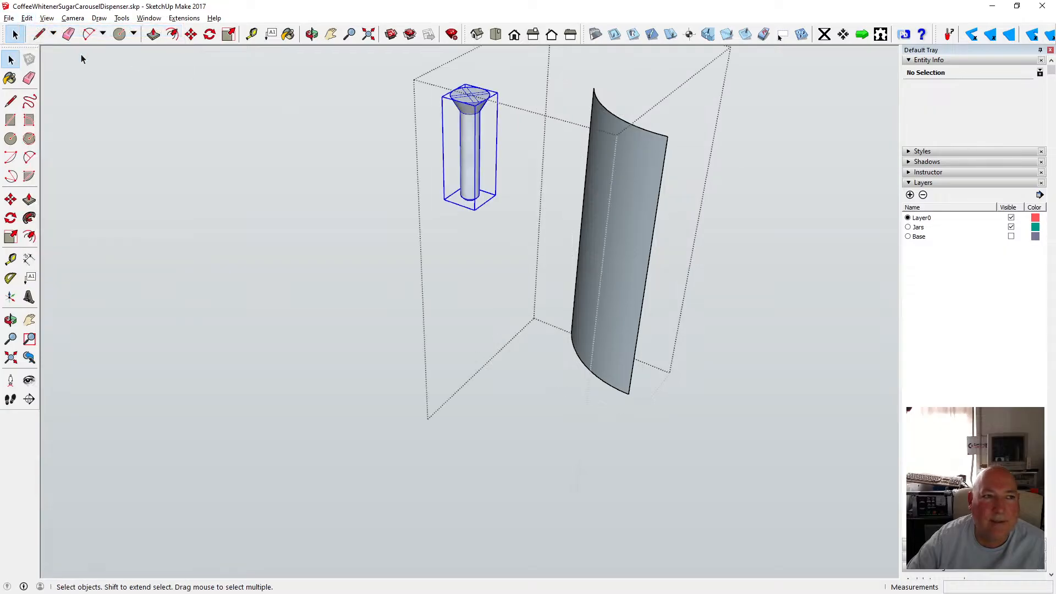
click(26, 18)
click(45, 60)
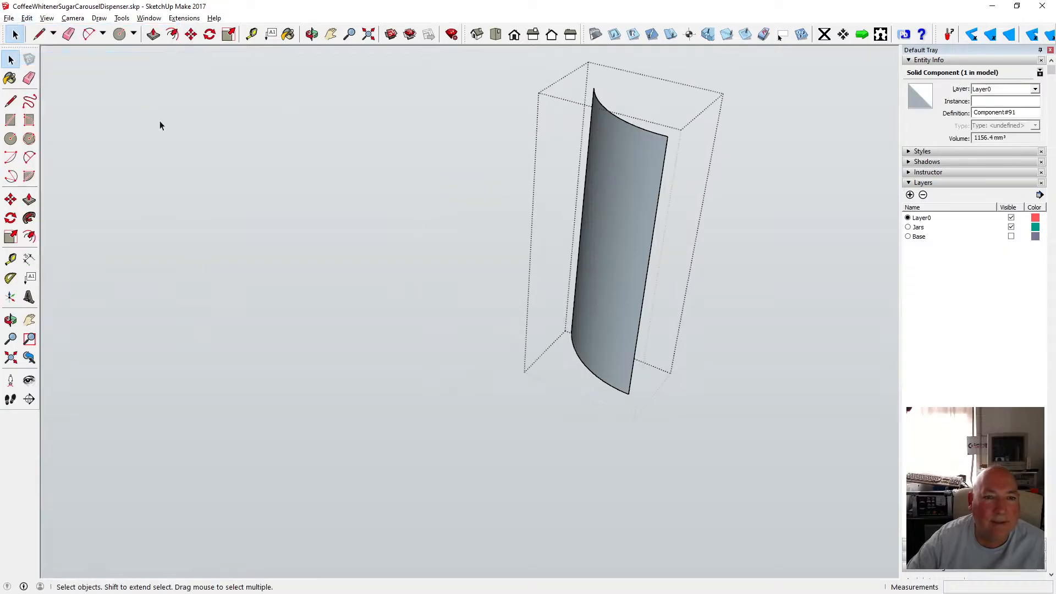
click(159, 120)
click(27, 18)
click(118, 96)
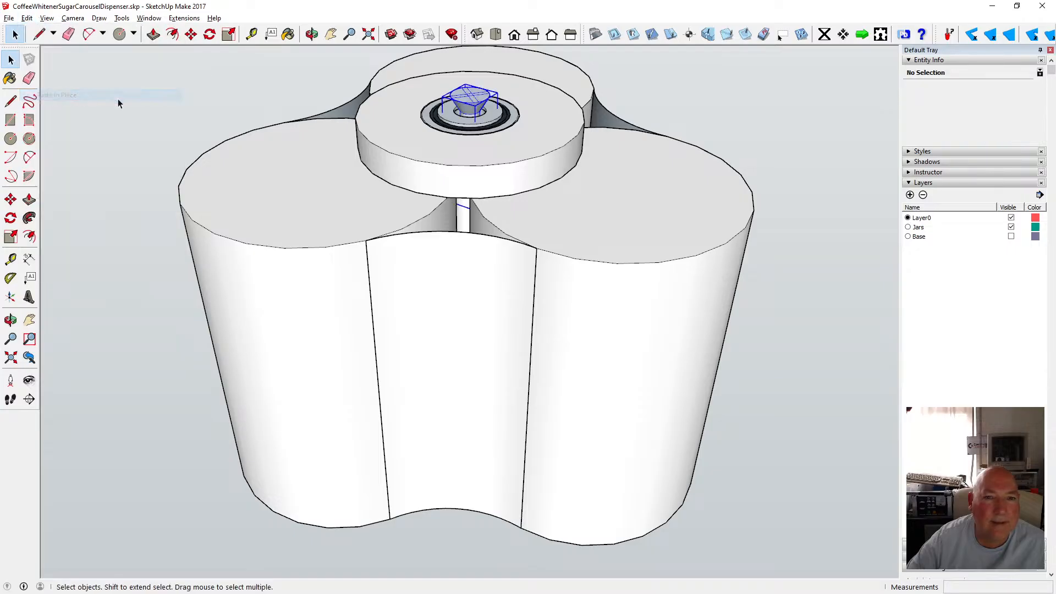
click(118, 97)
Select the three jar components and three panel groups together and explode them.
click(351, 213)
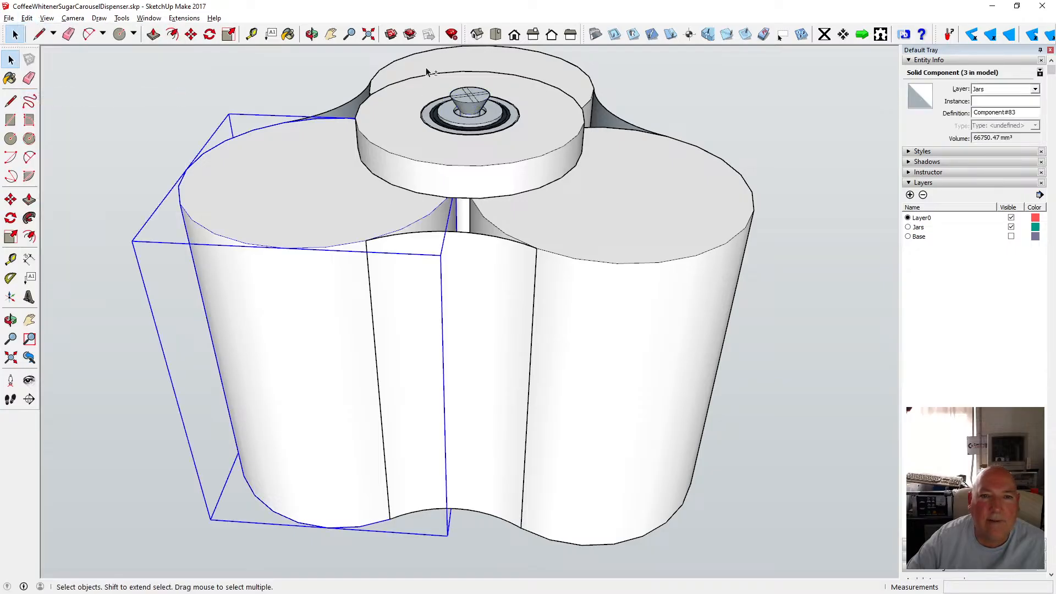
shift+click(659, 185)
shift+click(625, 120)
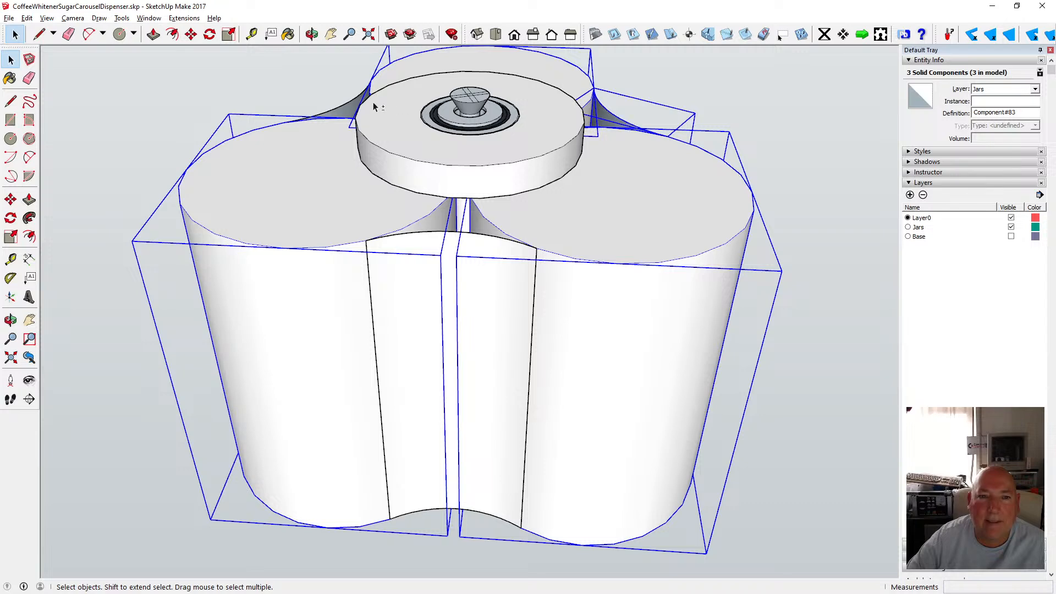
shift+click(351, 105)
shift+click(429, 239)
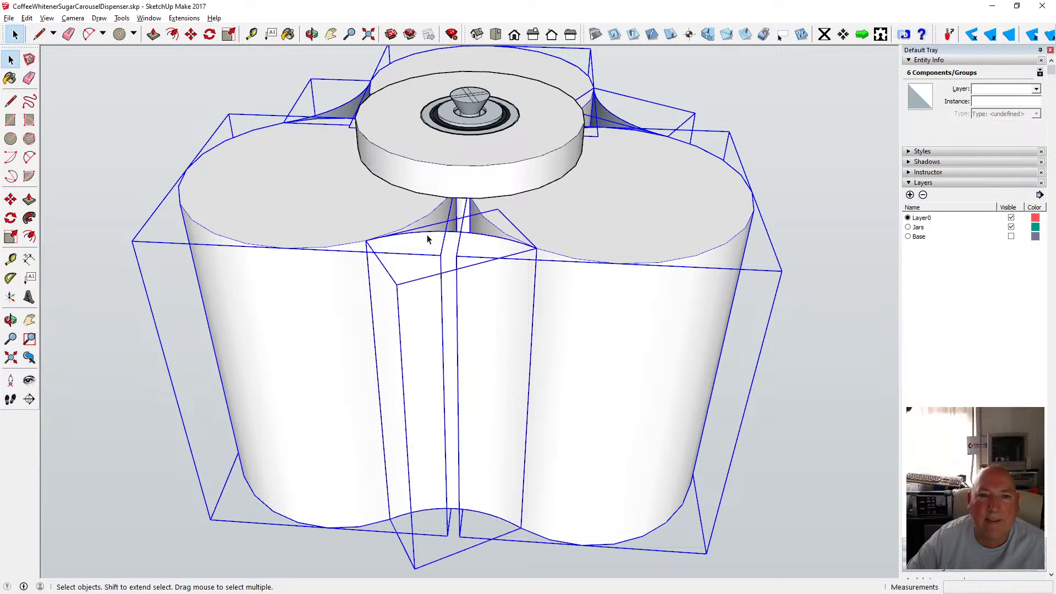
right_click(428, 239)
click(492, 304)
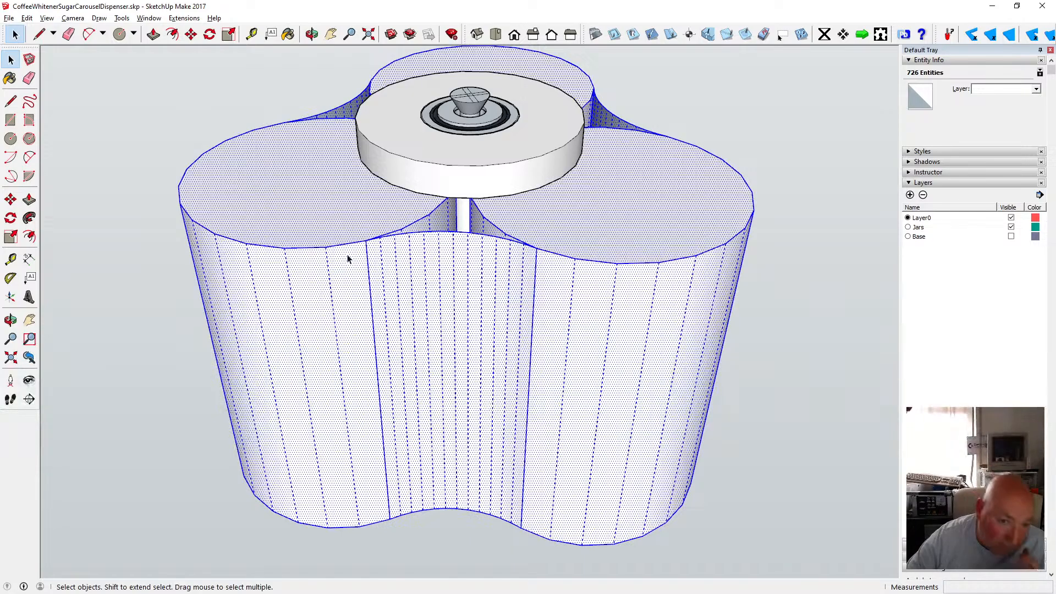
Orbit around the exploded carousel and toggle the X-ray face style to inspect its interior.
click(244, 133)
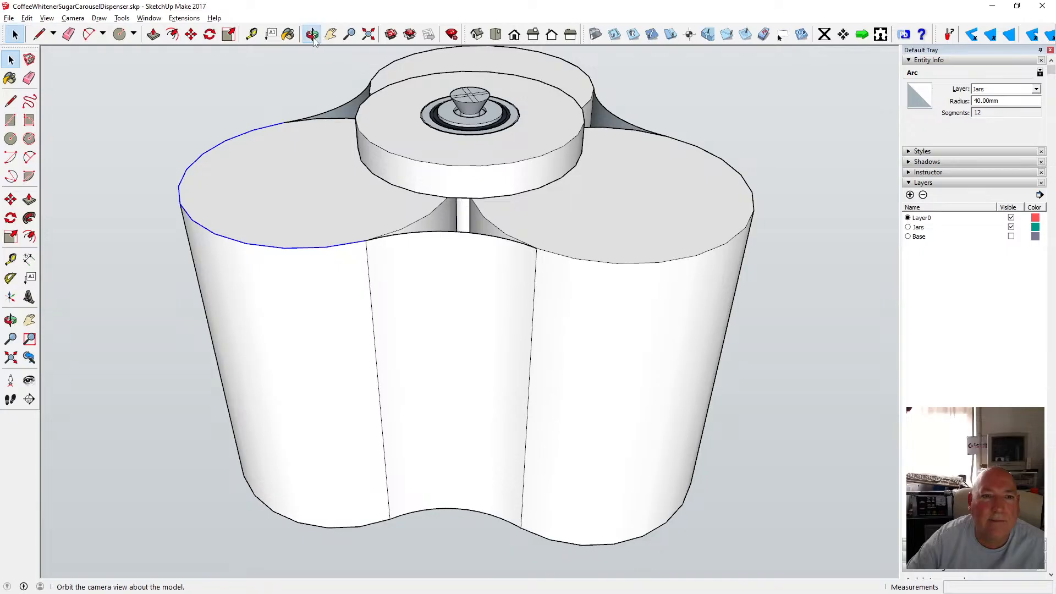
click(312, 34)
drag(370, 165, 410, 111)
click(14, 62)
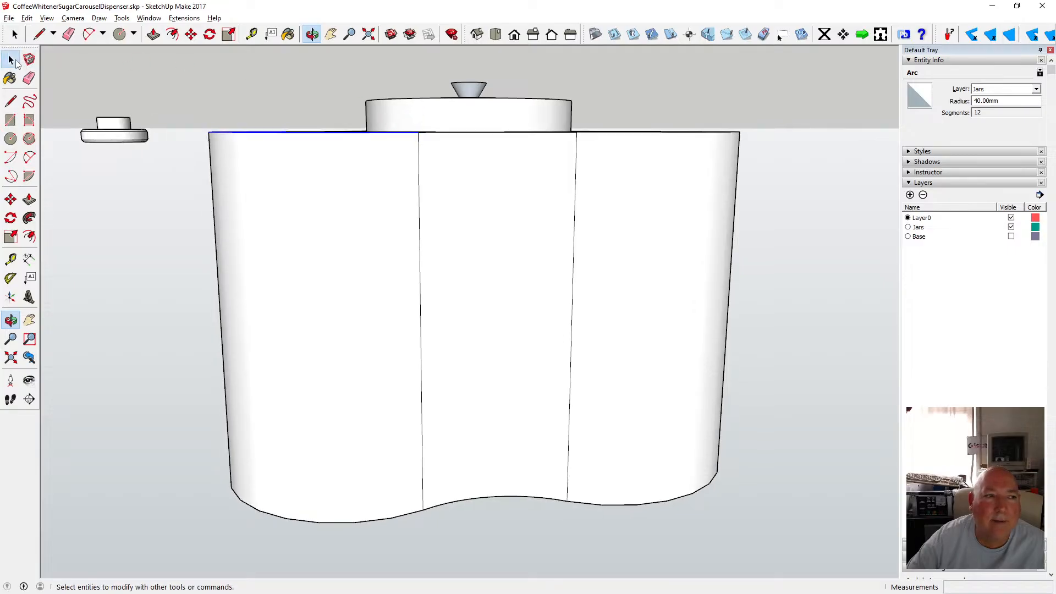
drag(199, 108, 769, 152)
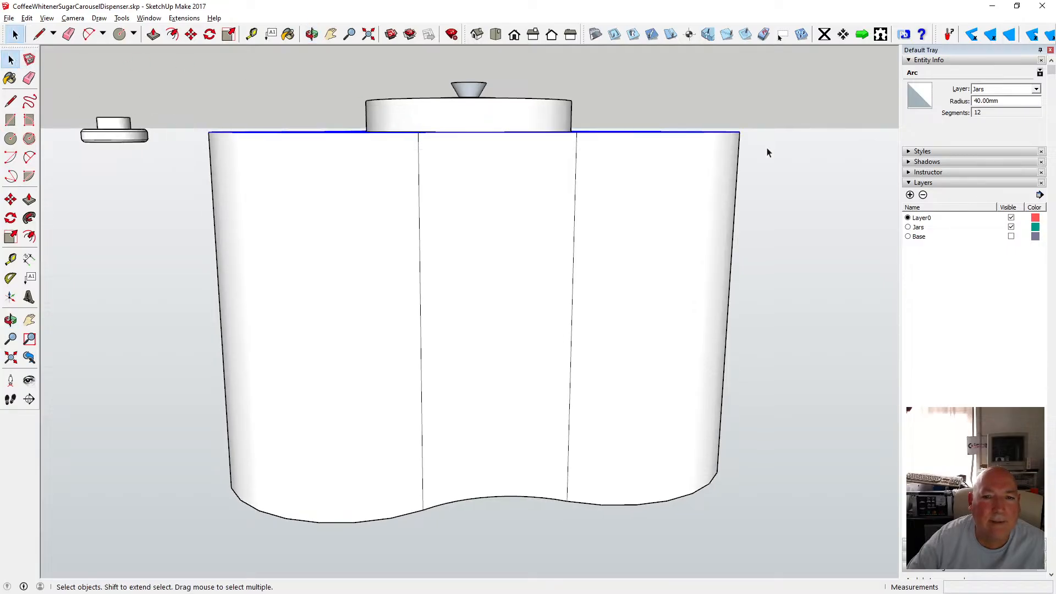
key(ctrl+a)
click(312, 34)
drag(408, 92, 302, 170)
click(46, 18)
mouse_move(122, 167)
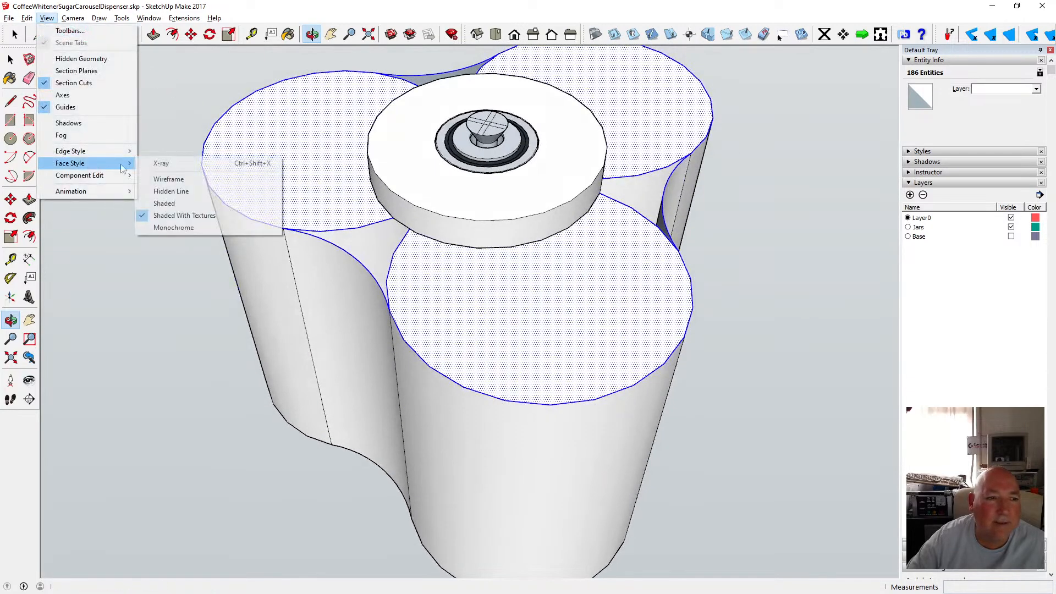
click(161, 163)
drag(438, 207, 505, 260)
scroll(508, 151, up, 5)
scroll(512, 170, down, 4)
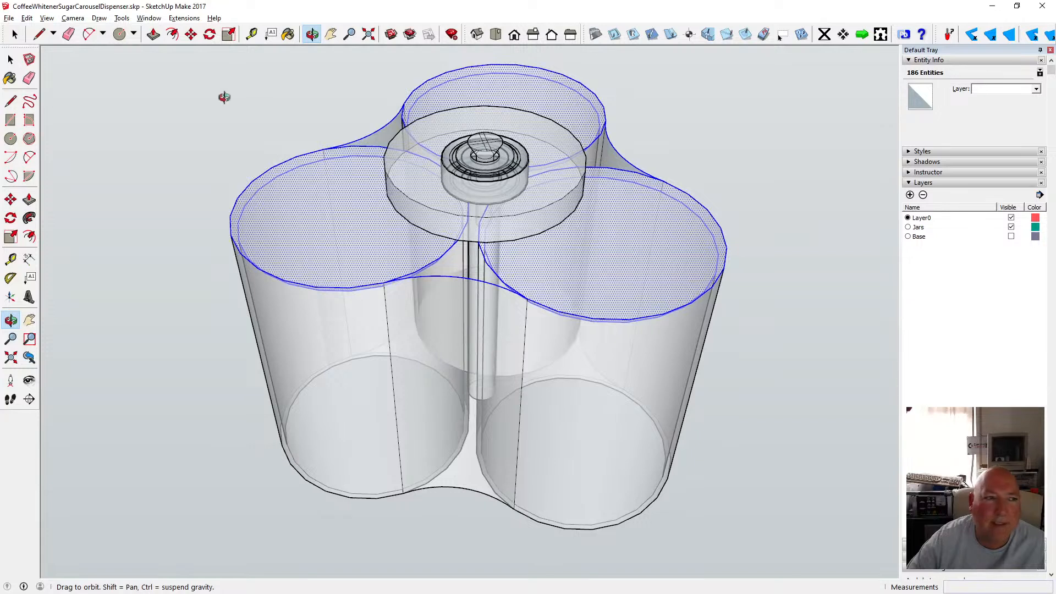
click(11, 59)
click(153, 124)
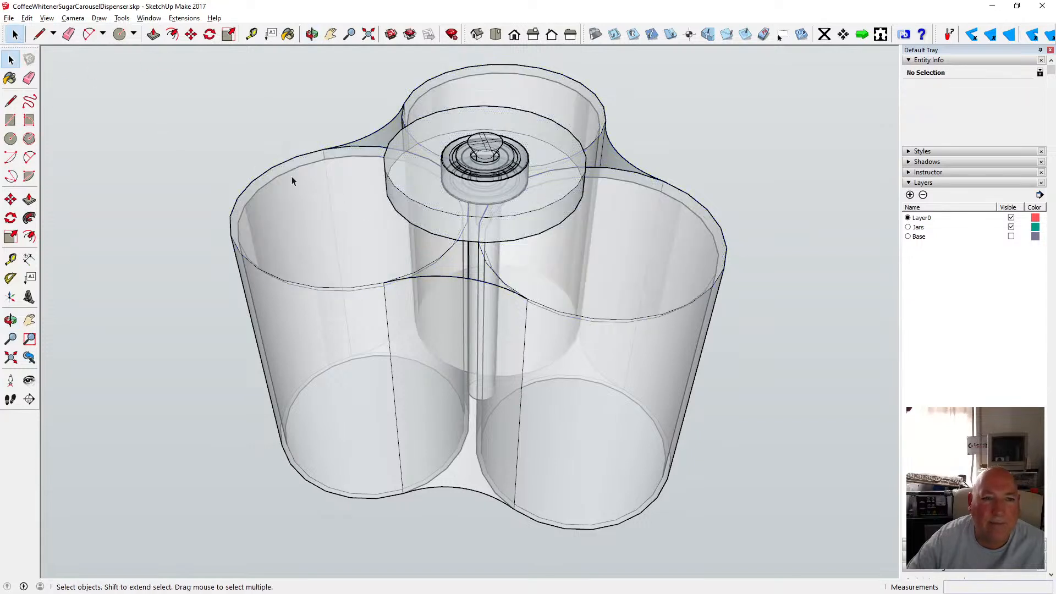
click(46, 18)
mouse_move(104, 160)
click(180, 164)
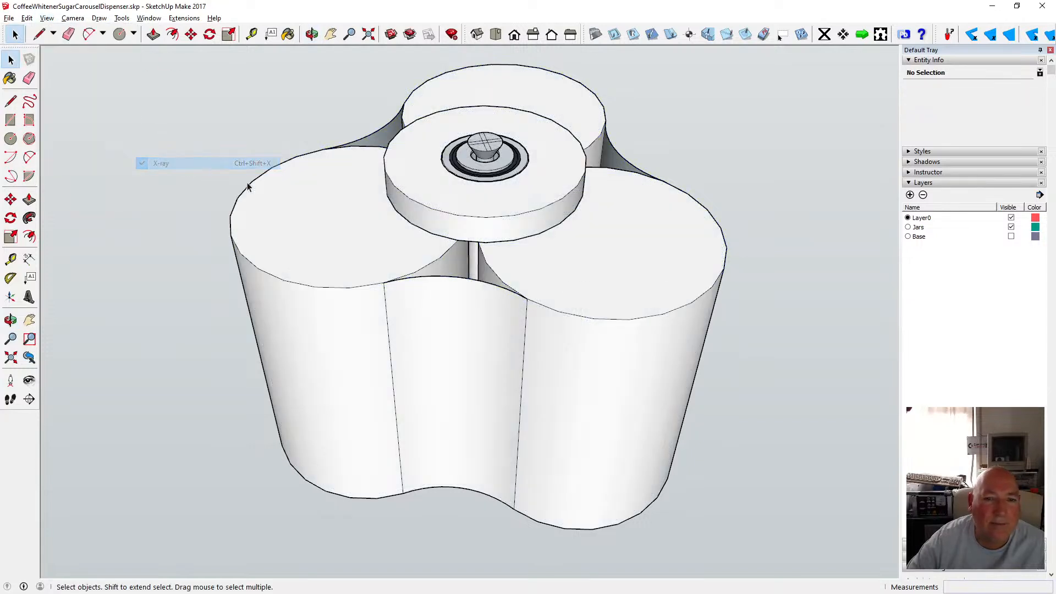
Move the top group and the centre screw onto the Base layer.
double_click(384, 246)
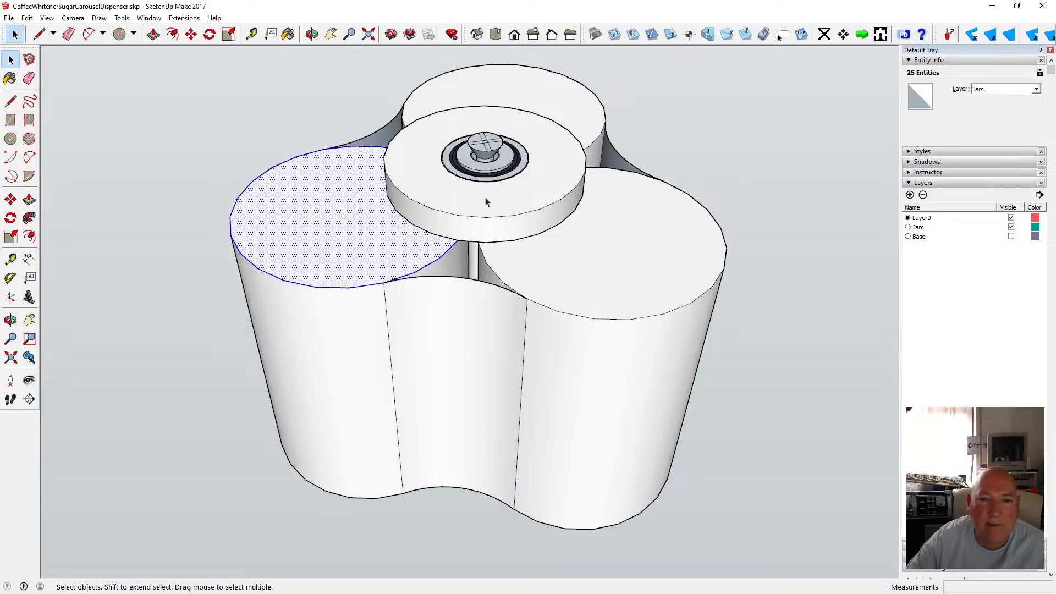
click(550, 198)
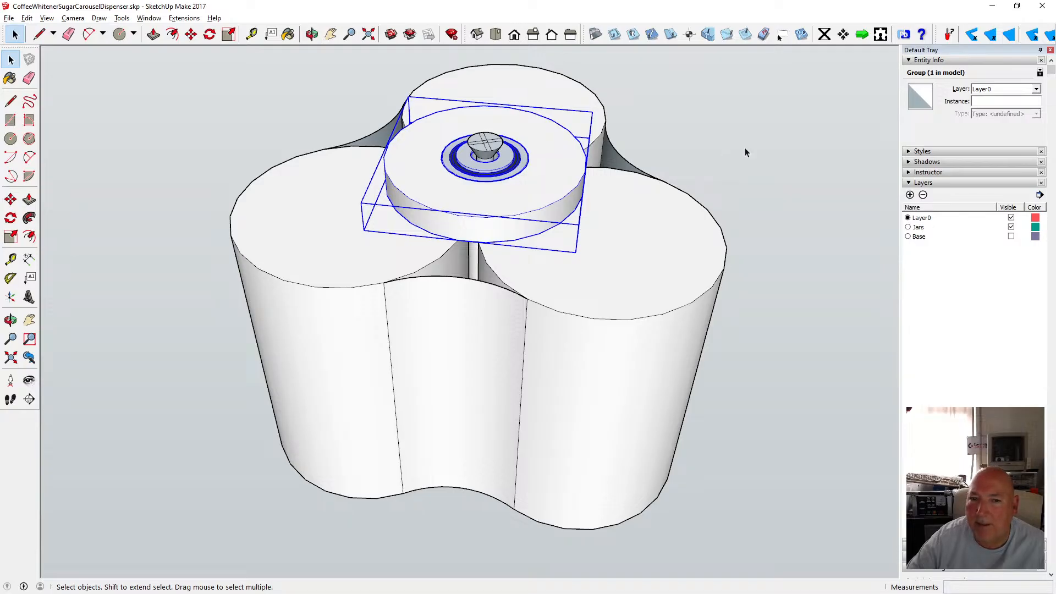
click(1037, 89)
click(1006, 113)
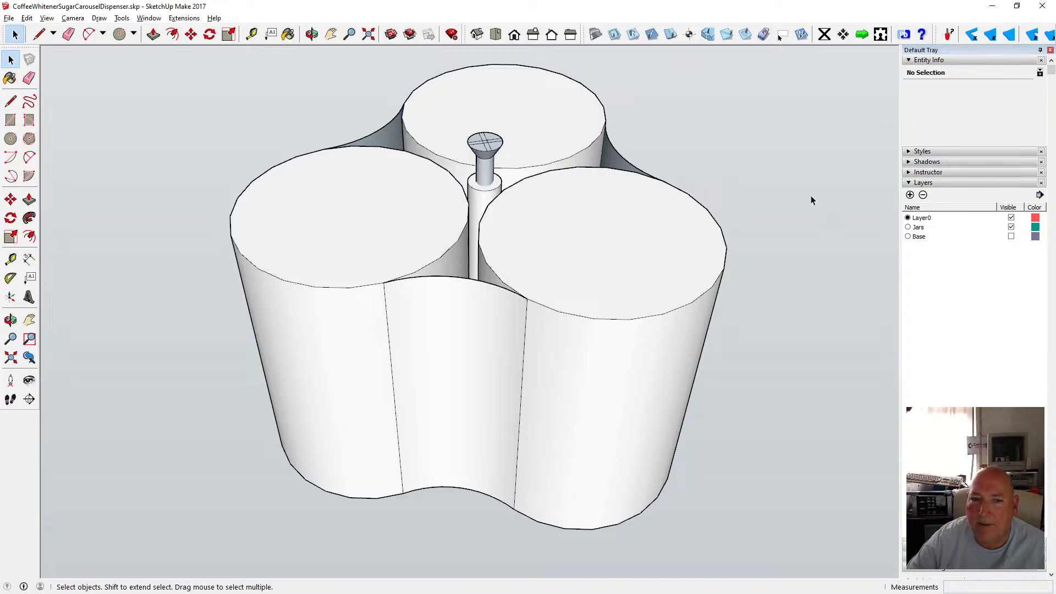
click(489, 161)
click(1037, 89)
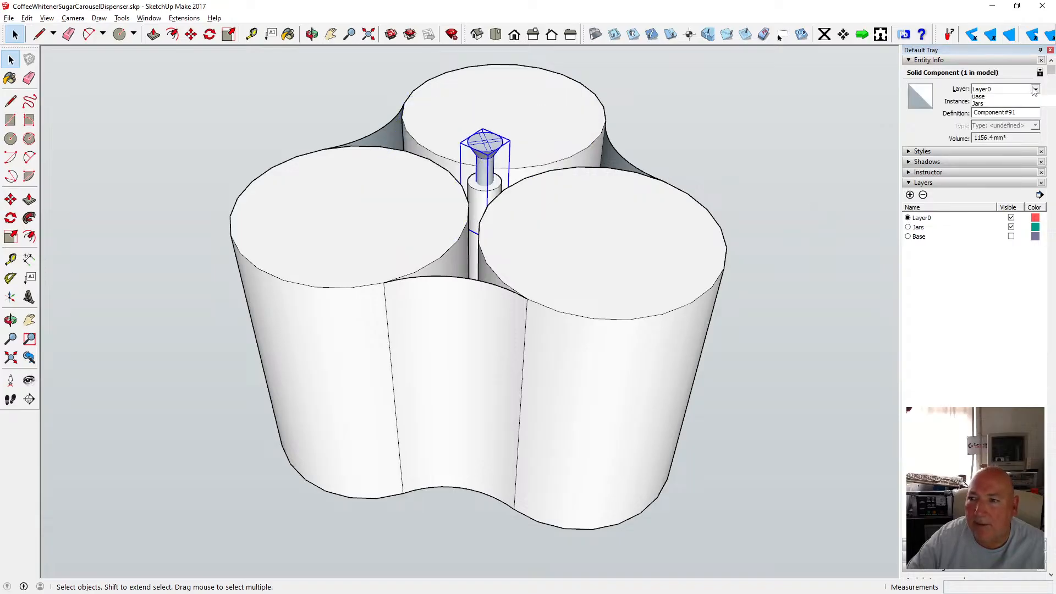
click(1007, 107)
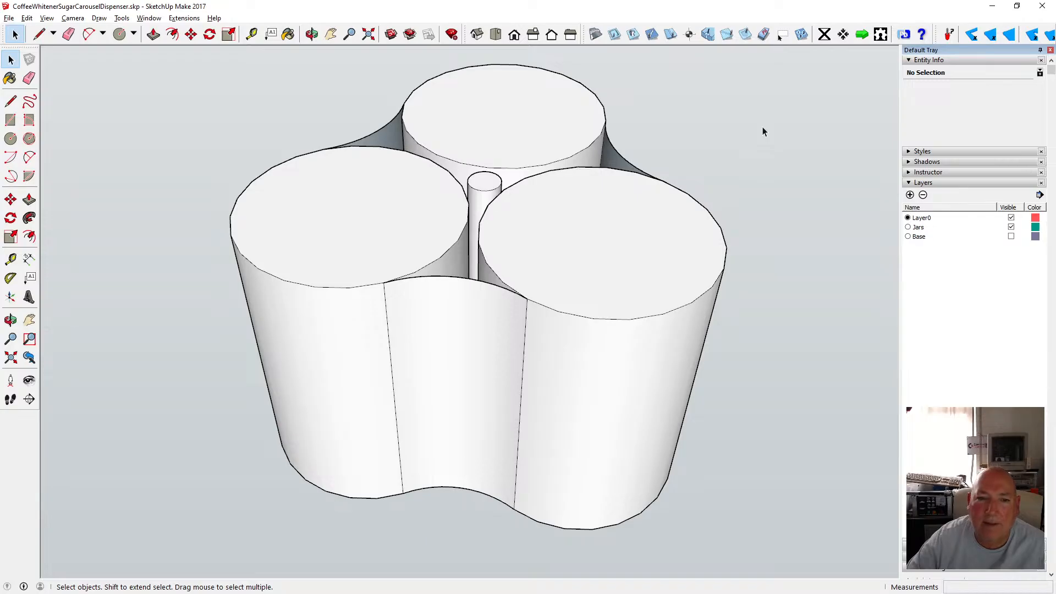
click(446, 253)
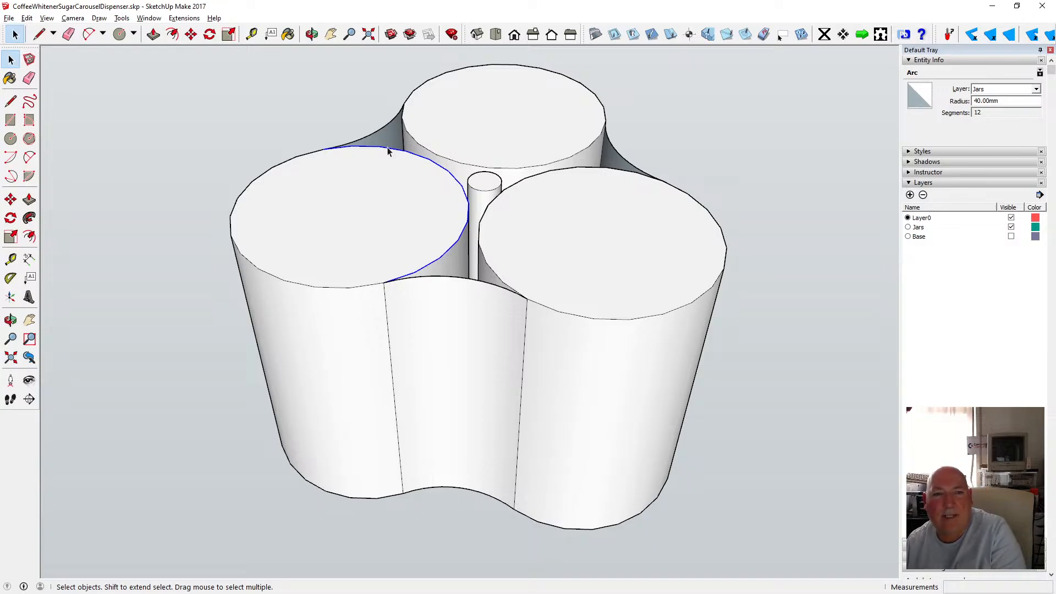
Delete the top faces of the three jars to open their recesses.
click(312, 34)
drag(471, 279, 470, 275)
drag(470, 154, 482, 413)
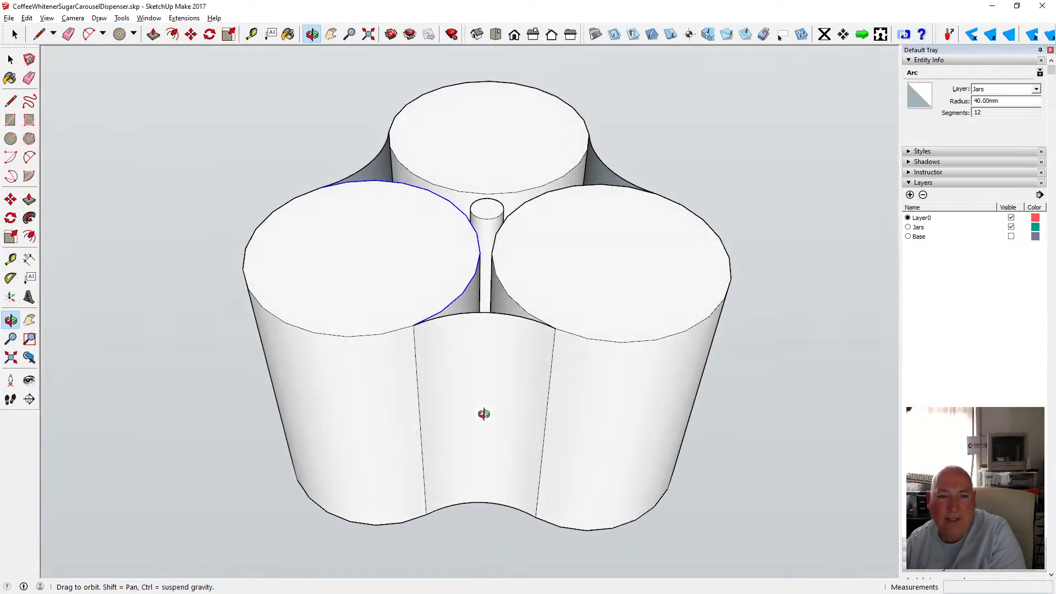
click(10, 60)
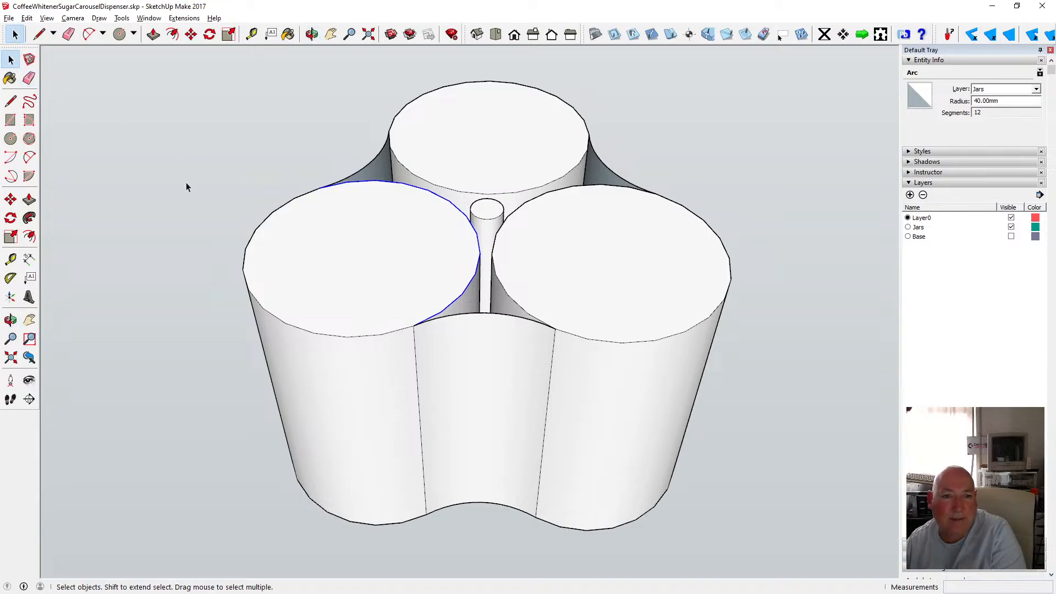
key(Delete)
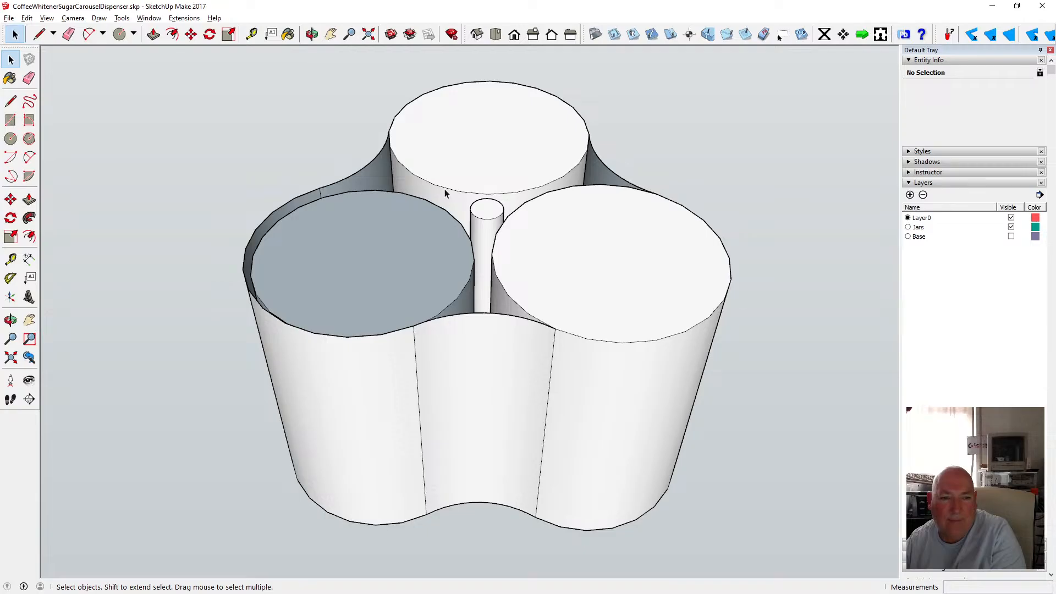
click(444, 190)
key(Delete)
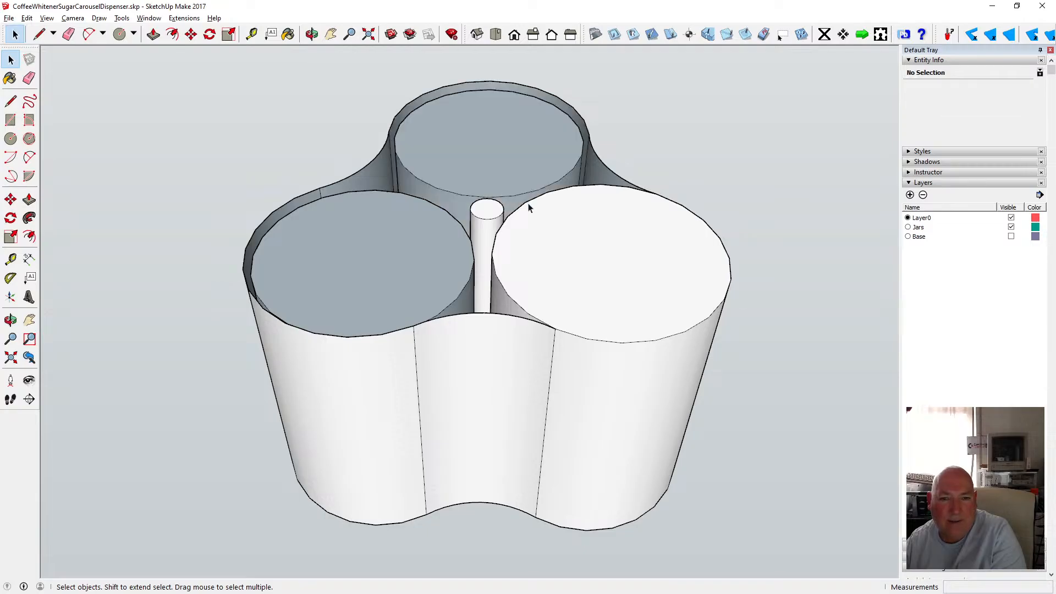
click(529, 203)
key(Delete)
key(Delete)
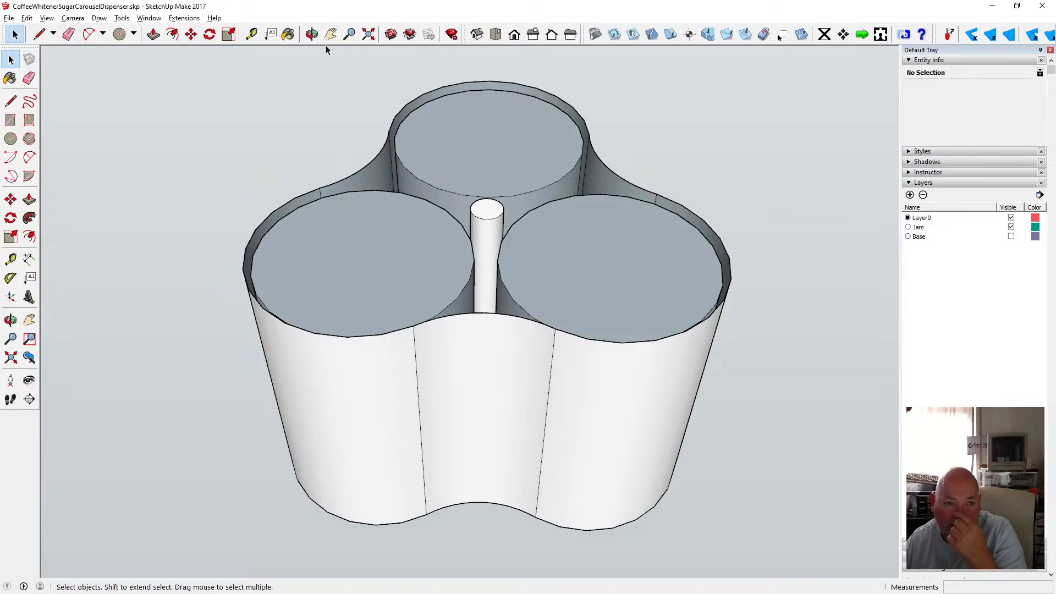
Delete a small arc on the shell's front rim and redraw it as a straight line to close the top face.
click(312, 34)
drag(405, 156, 454, 187)
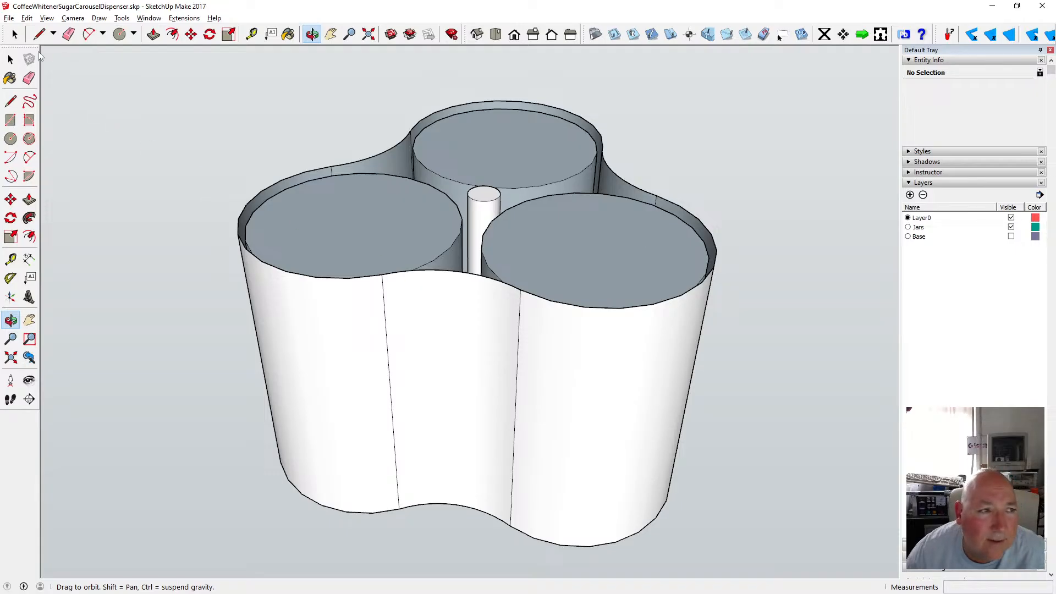
click(11, 59)
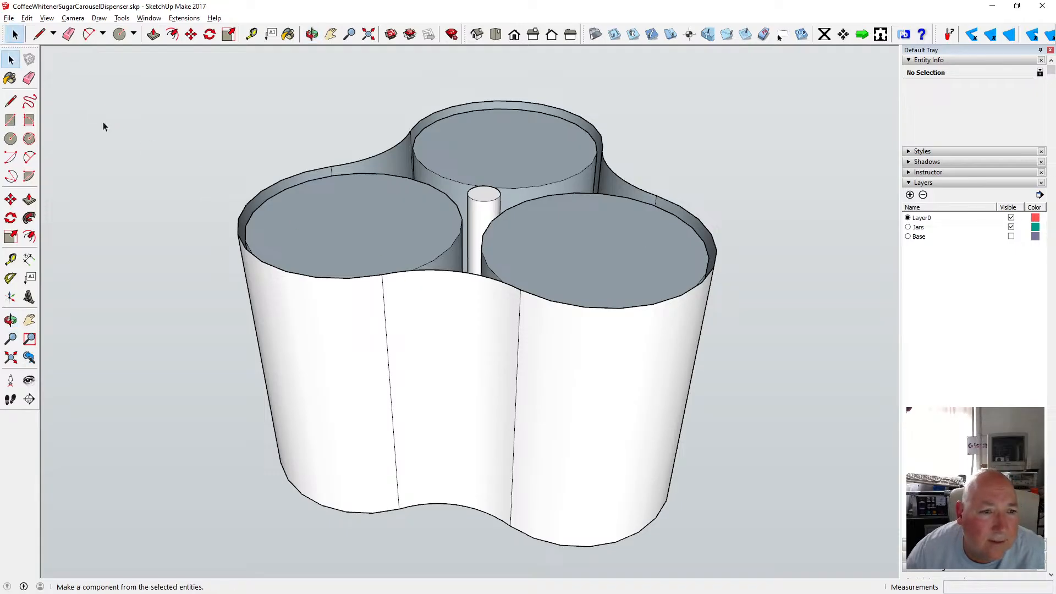
click(408, 275)
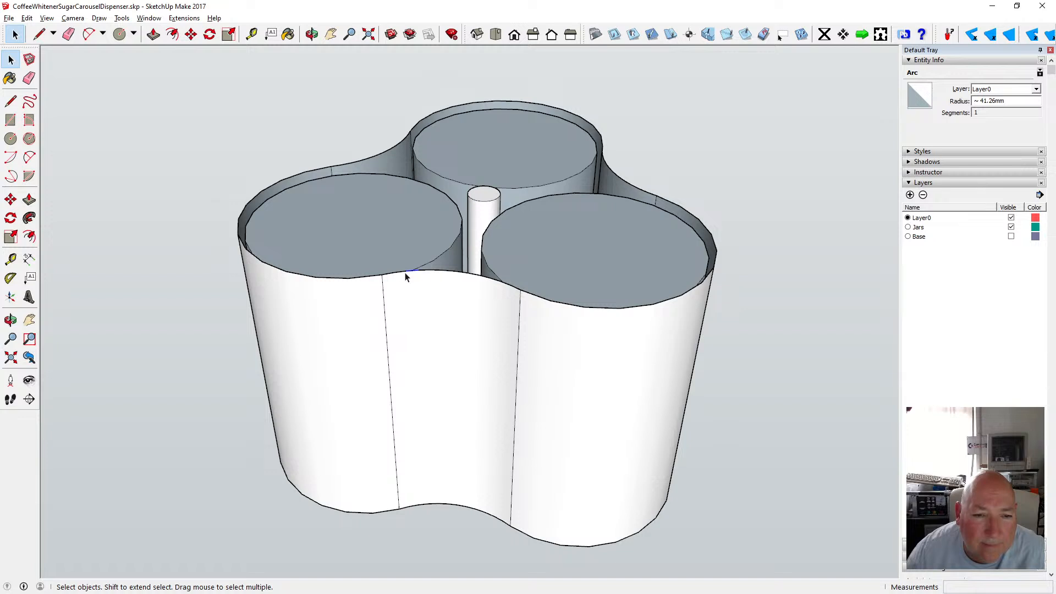
scroll(408, 277, up, 5)
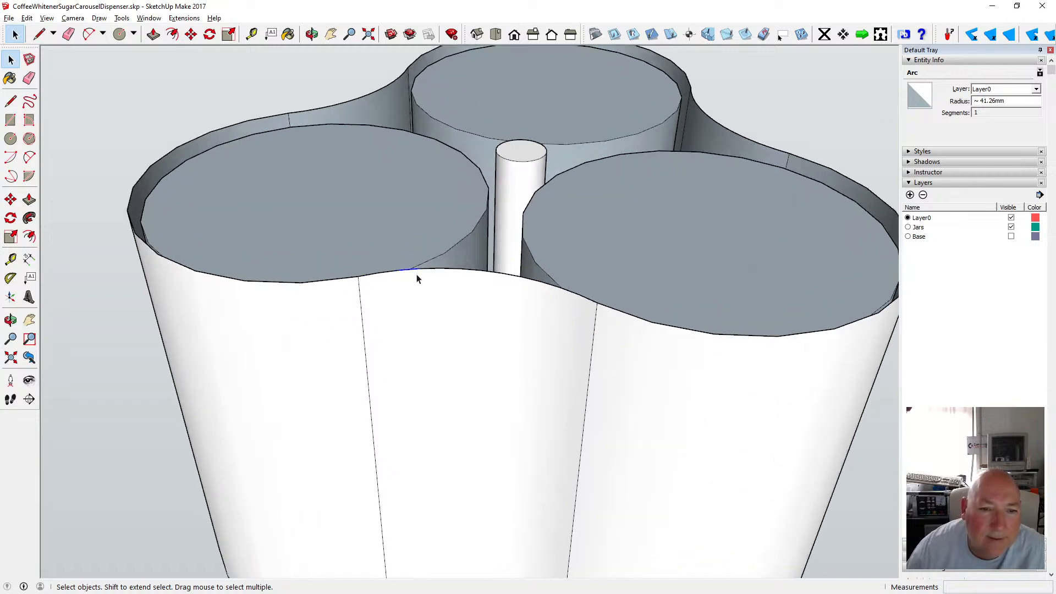
key(Delete)
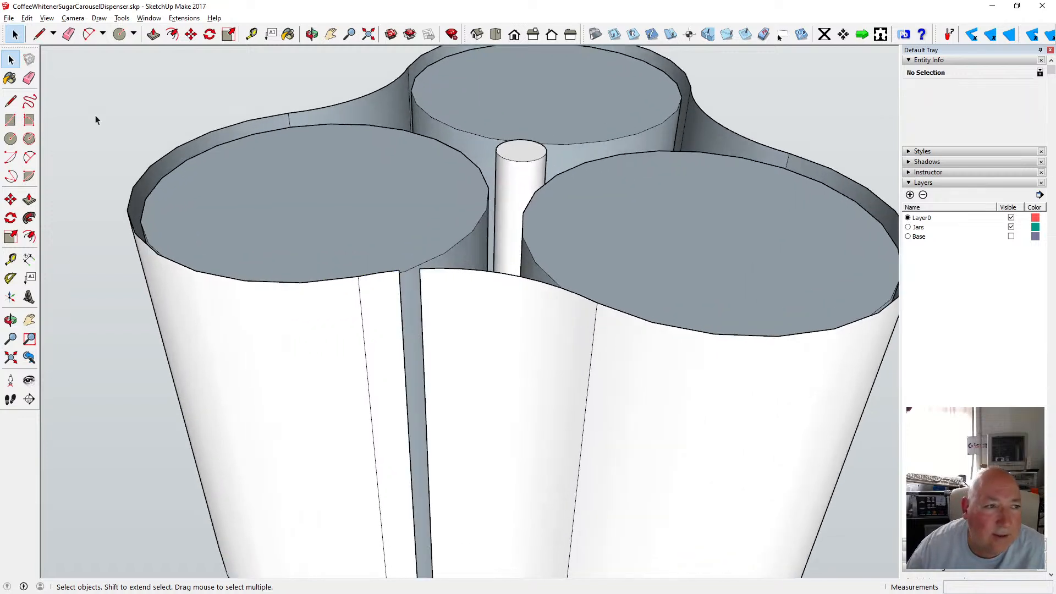
click(11, 101)
click(400, 270)
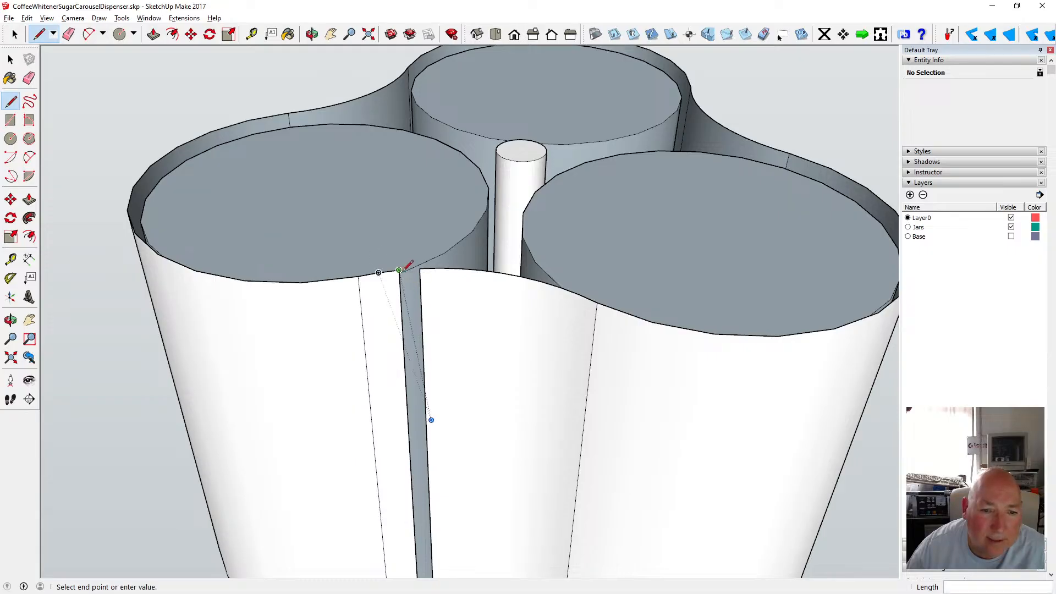
click(427, 265)
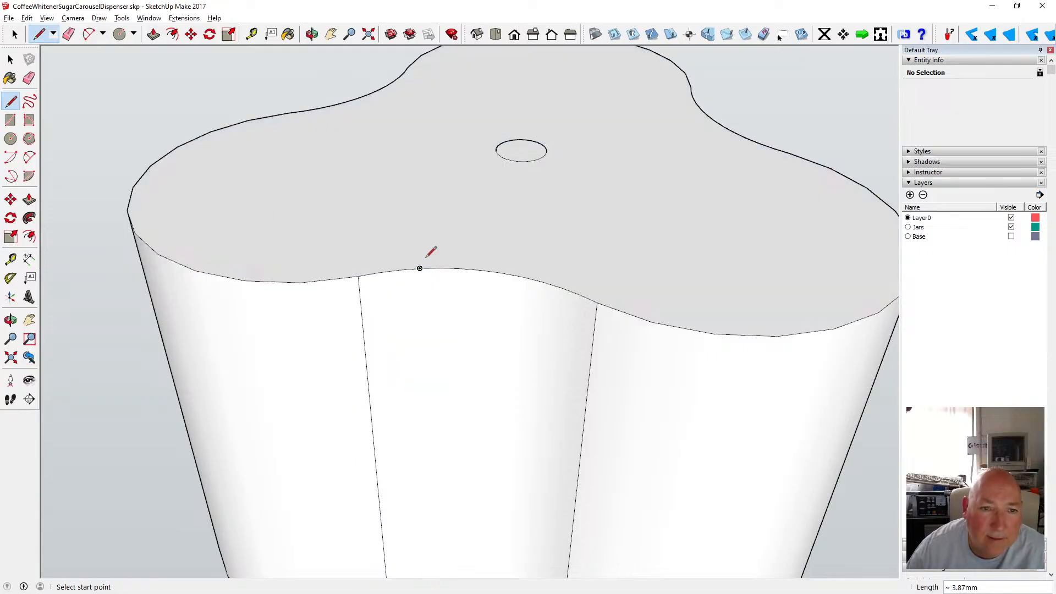
Try selecting the outer shell's top outline edge by edge around the perimeter.
click(312, 35)
scroll(380, 217, down, 8)
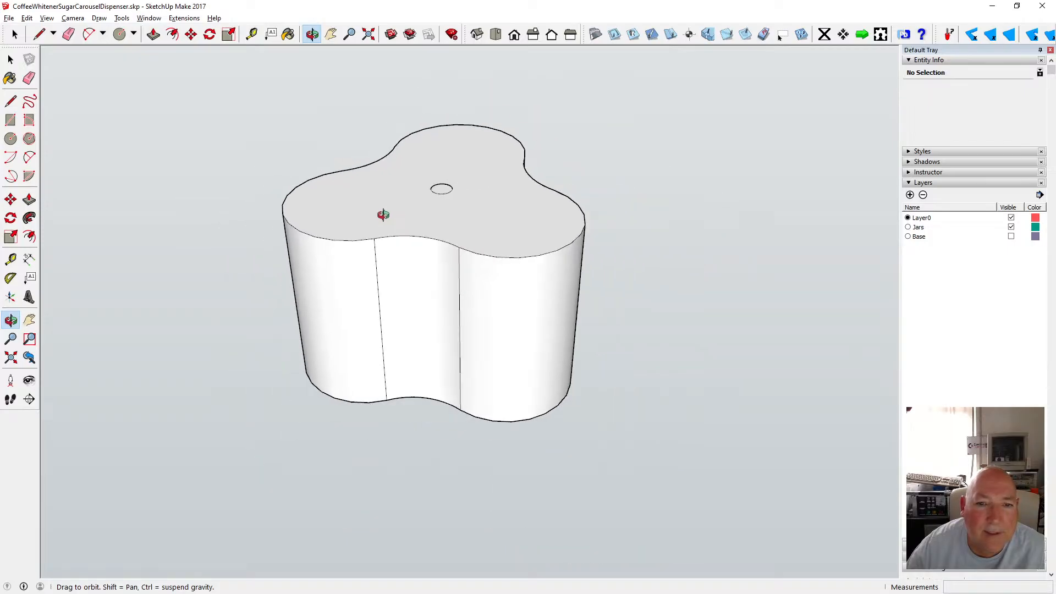
drag(388, 221, 405, 207)
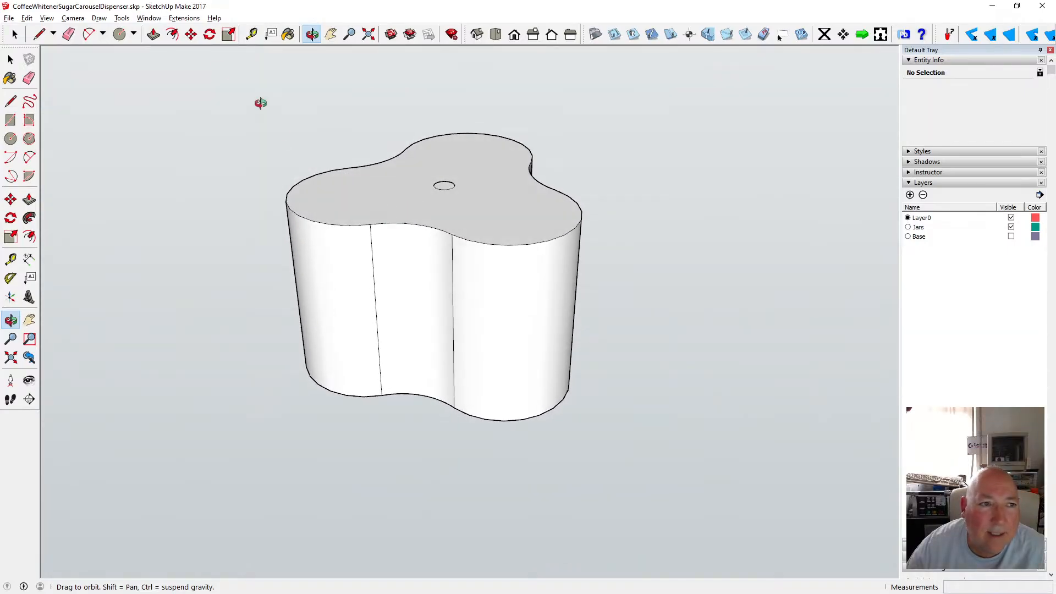
click(172, 35)
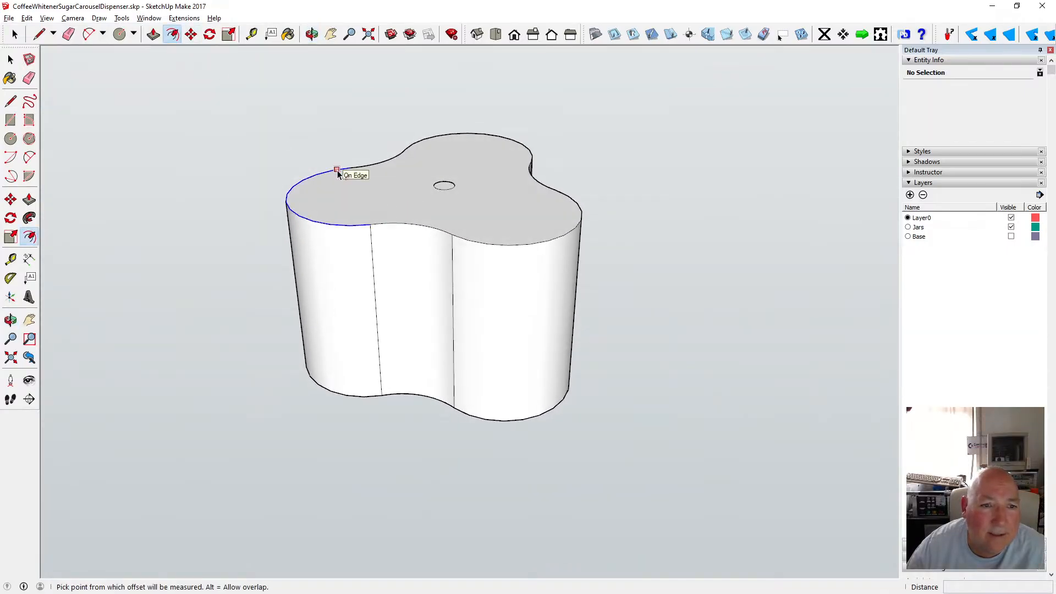
click(11, 61)
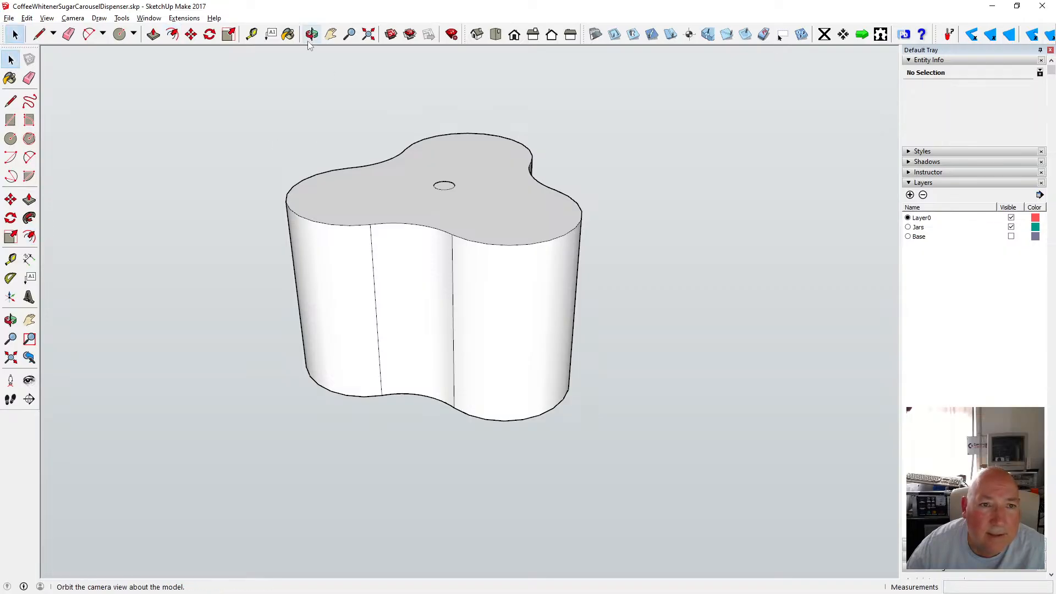
shift+click(385, 167)
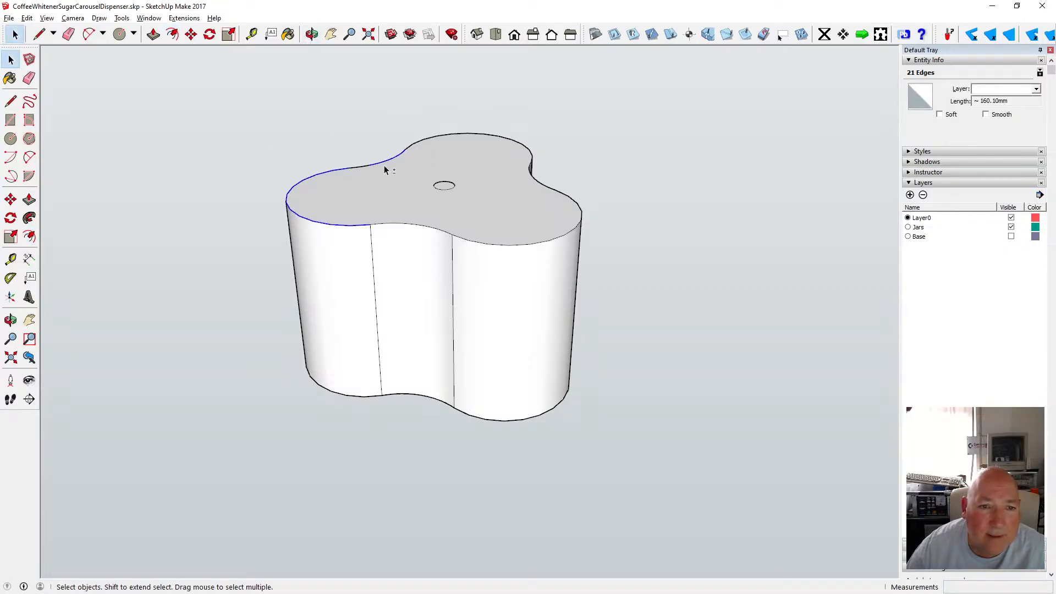
shift+click(535, 180)
scroll(535, 176, up, 5)
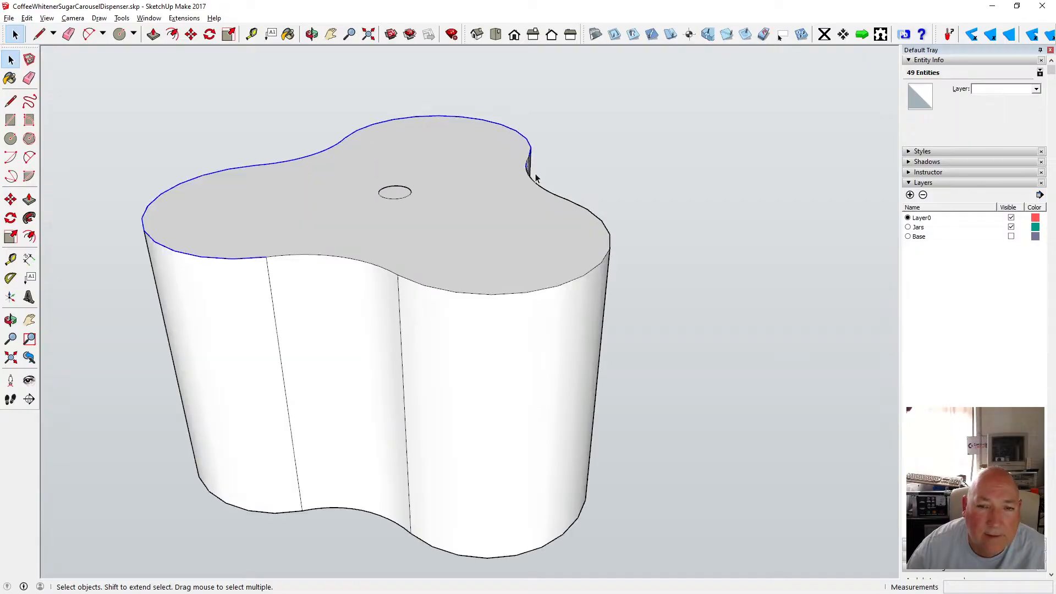
scroll(535, 170, down, 2)
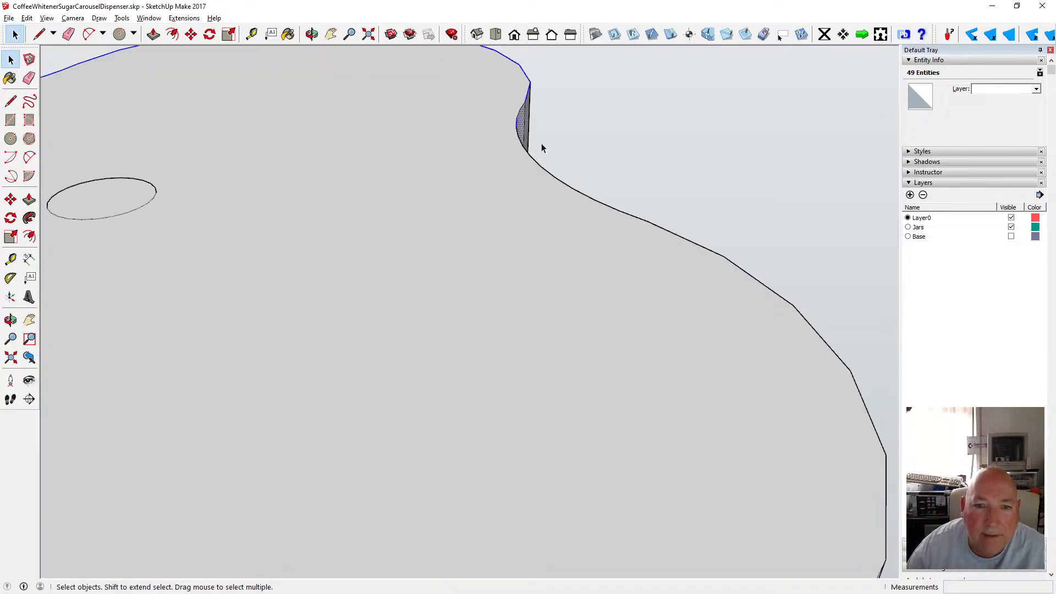
shift+click(523, 118)
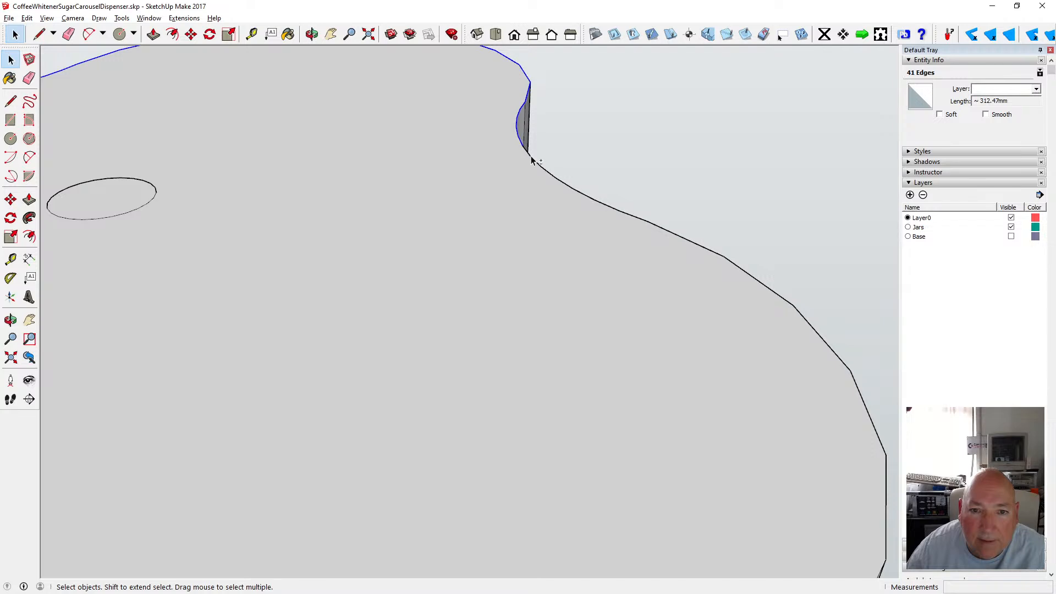
shift+click(572, 190)
click(369, 34)
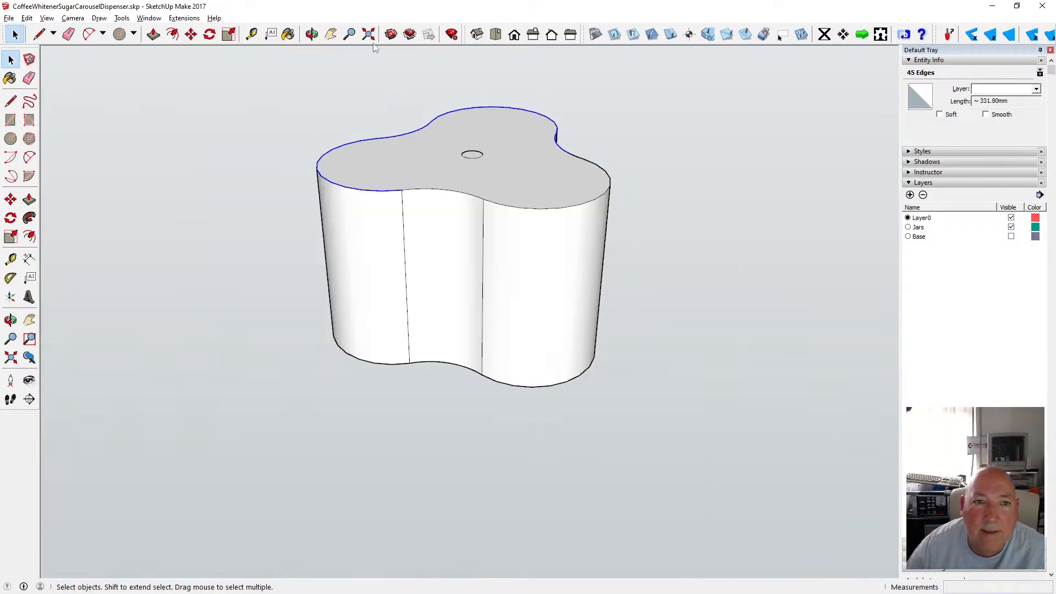
click(312, 34)
drag(484, 157, 273, 135)
key(space)
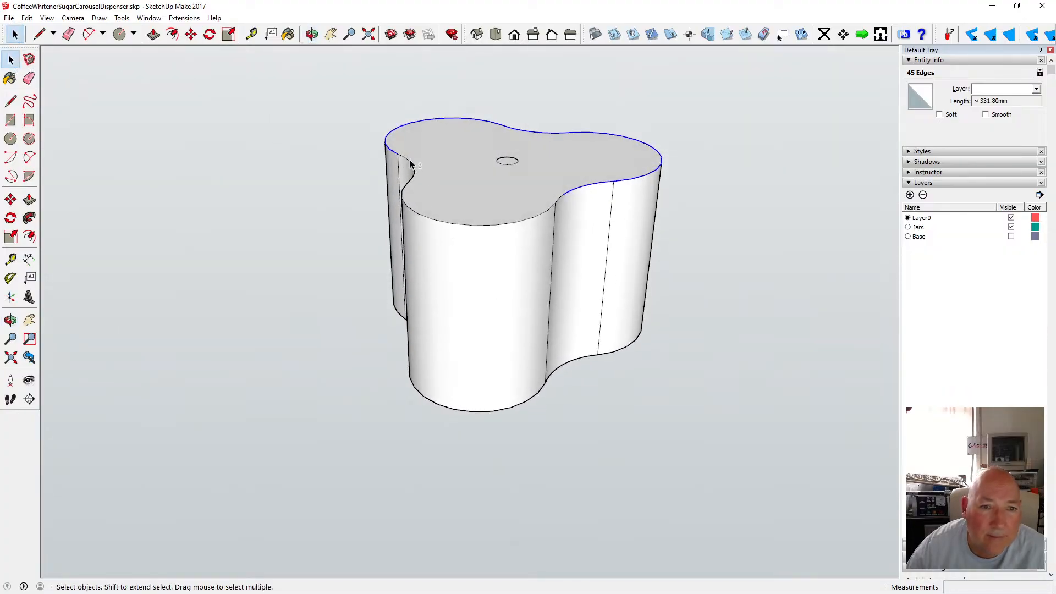
shift+click(404, 161)
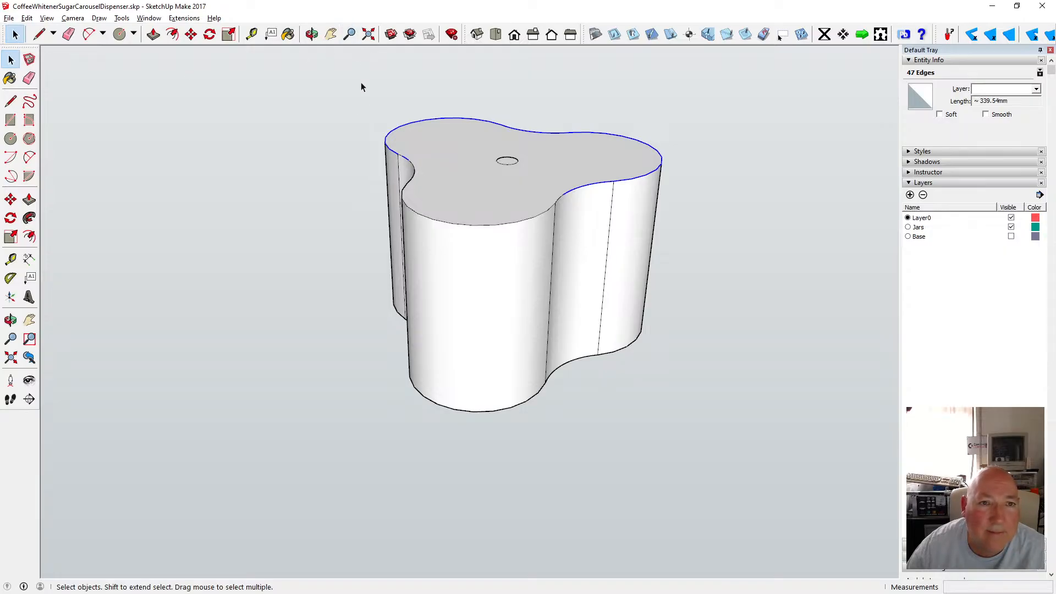
Window-select the top section of the shell from a side view and switch the face style to X-ray.
click(311, 35)
drag(354, 110, 410, 125)
click(11, 59)
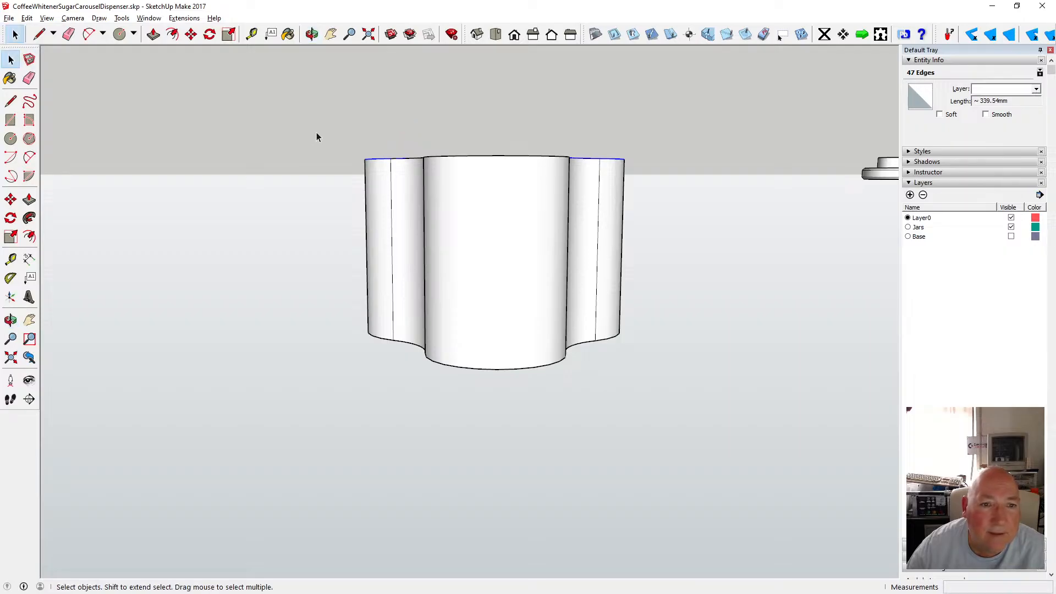
drag(316, 133, 676, 173)
key(o)
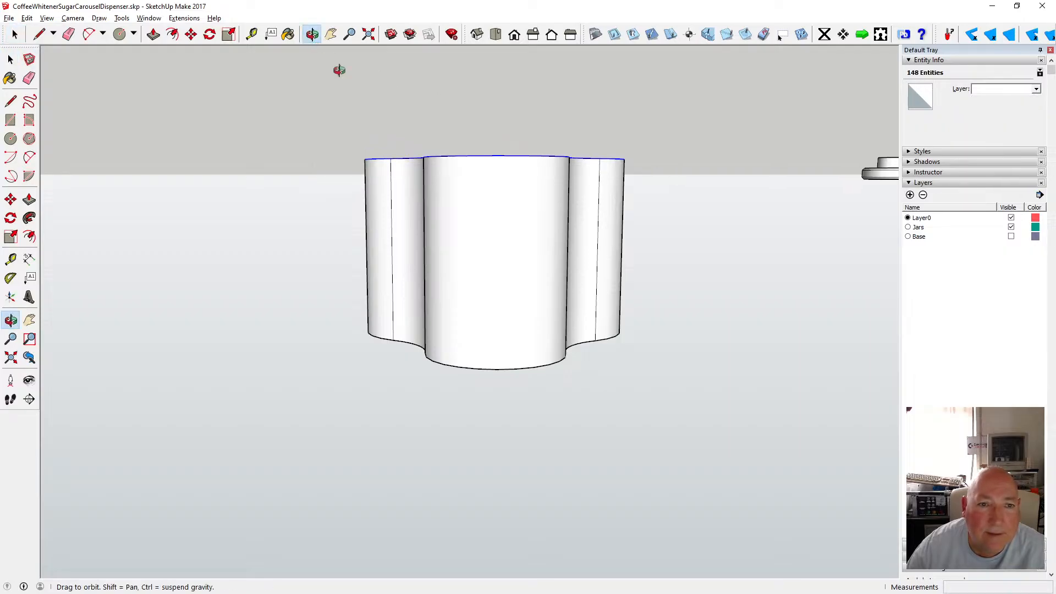
drag(338, 68, 348, 214)
click(46, 18)
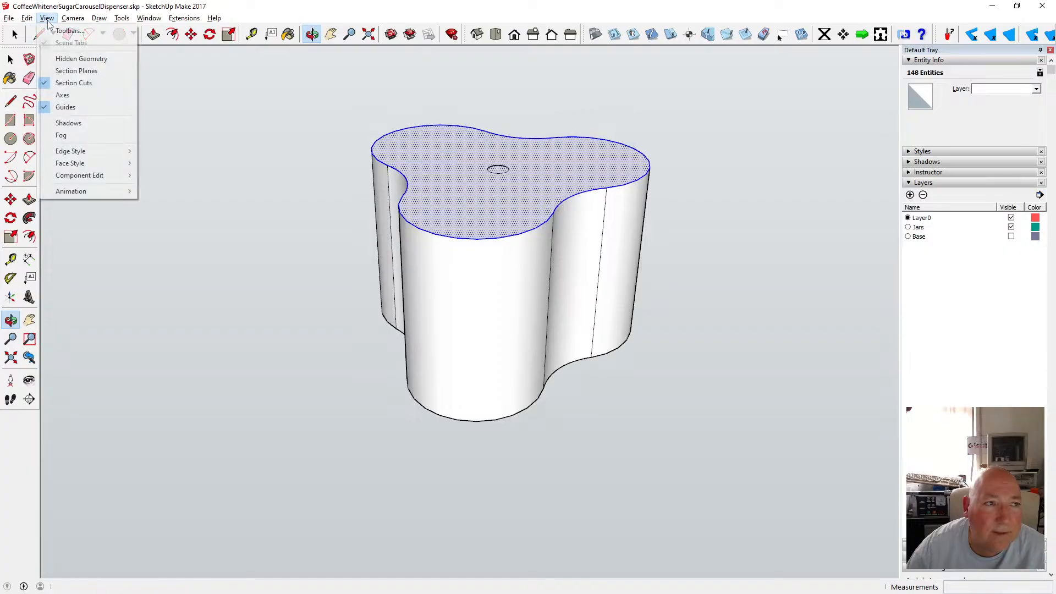
mouse_move(84, 161)
click(164, 163)
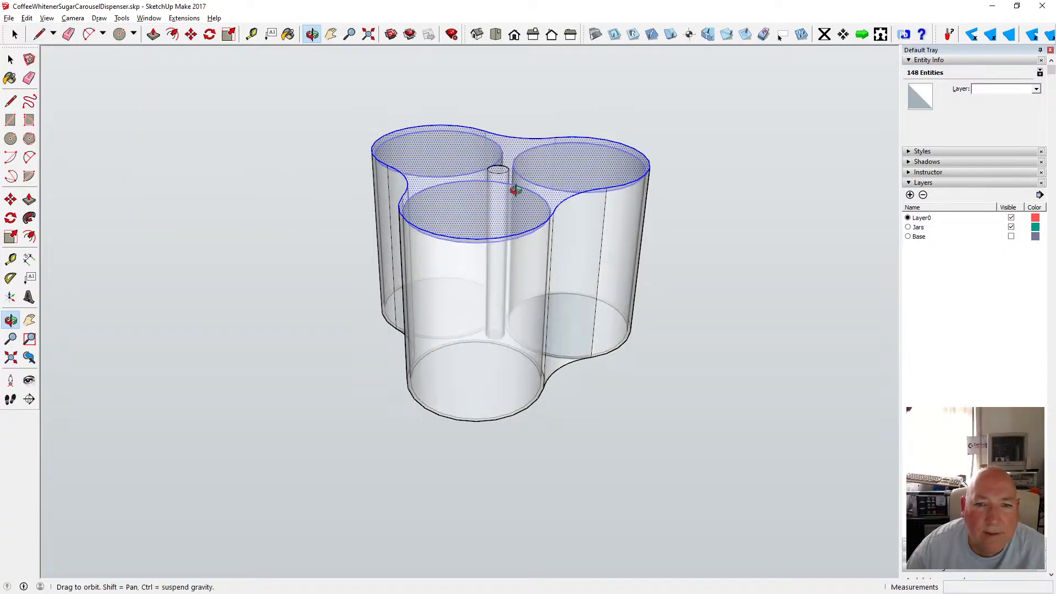
drag(497, 188, 526, 168)
scroll(527, 168, up, 5)
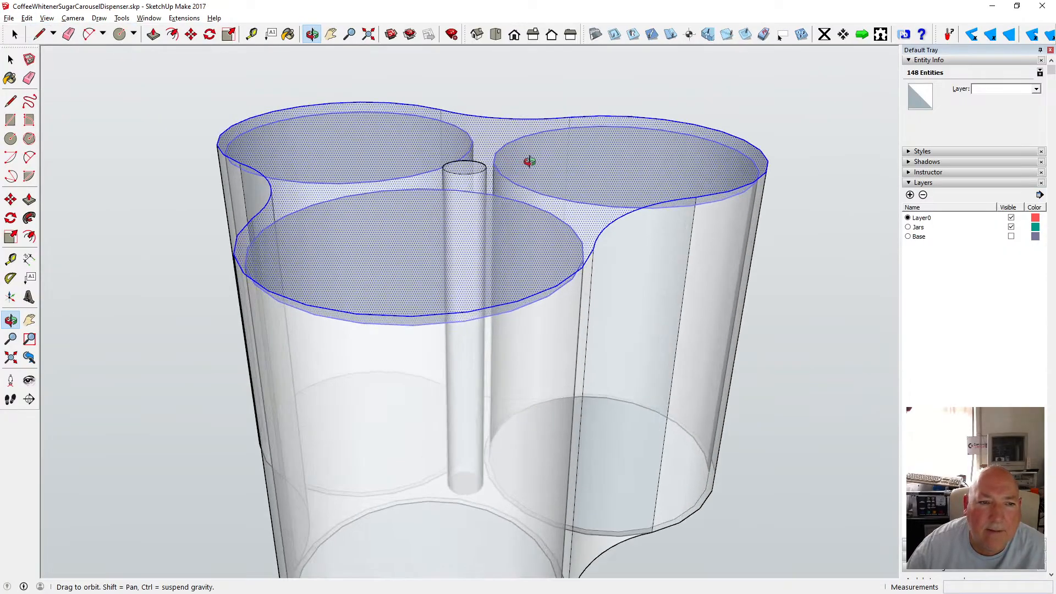
scroll(529, 161, down, 2)
click(29, 59)
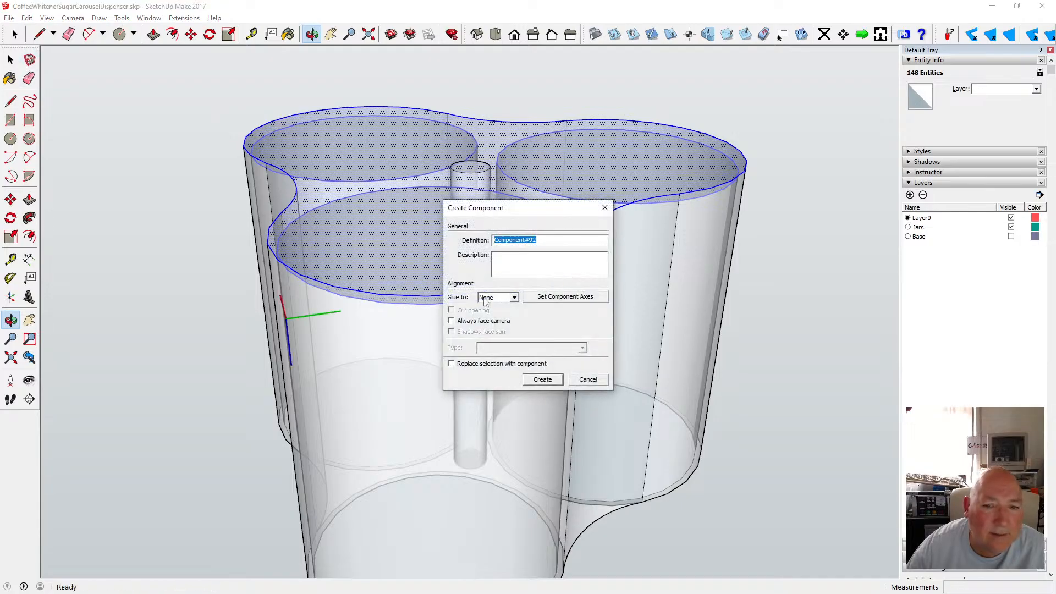
click(575, 378)
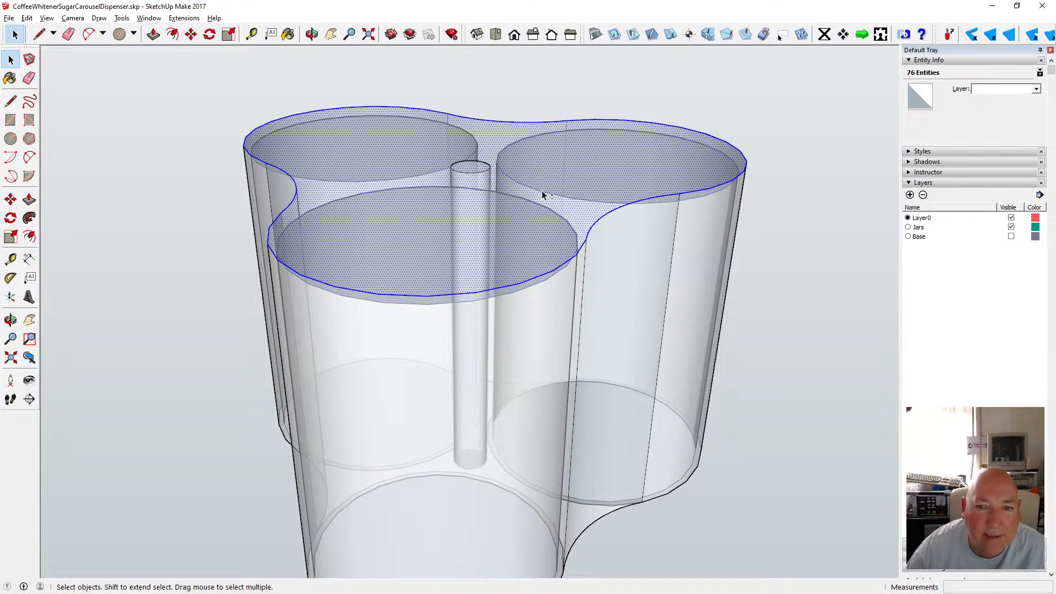
Refine the selection to the shell's top face and outline by deselecting the three jar recess faces from below.
click(312, 34)
drag(372, 99, 438, 190)
key(space)
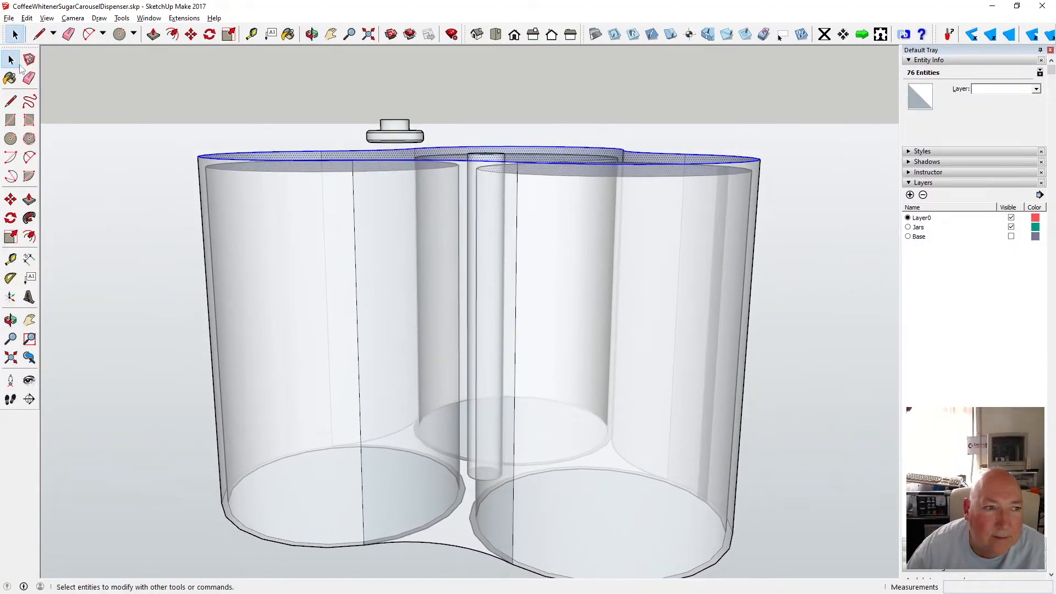
shift+click(235, 167)
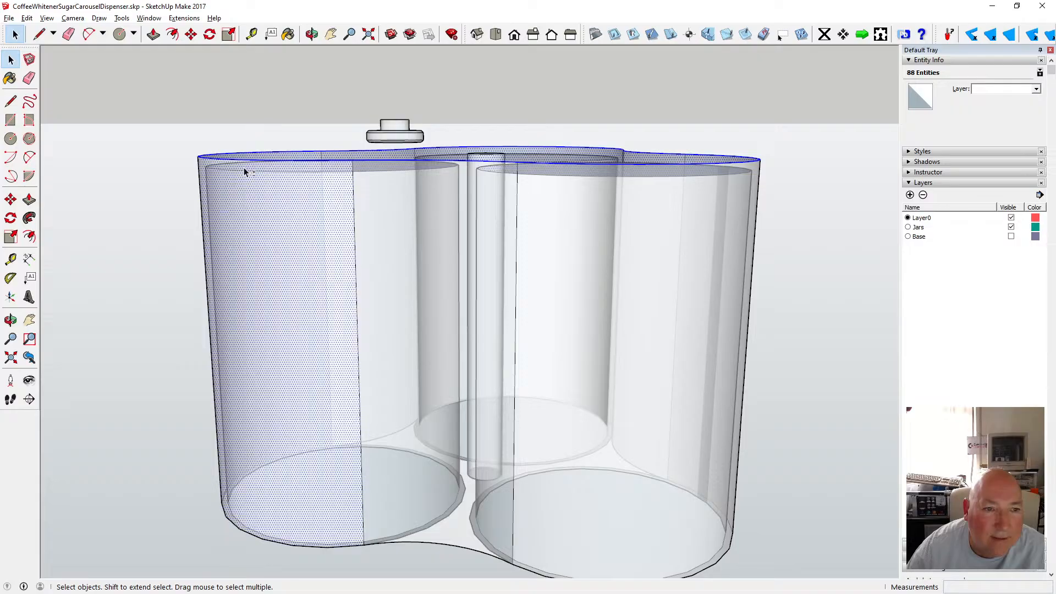
key(o)
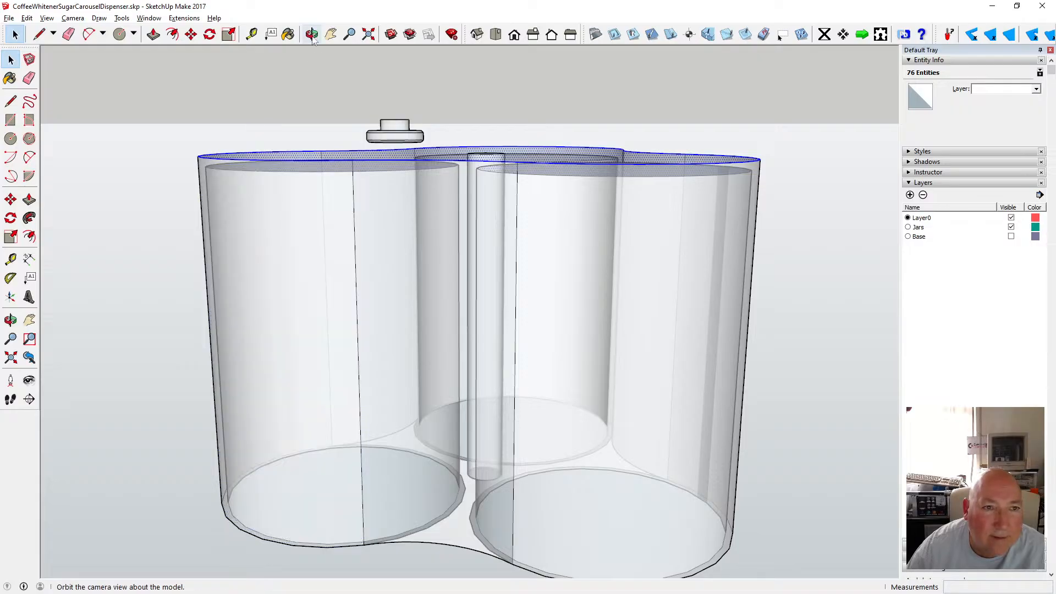
drag(246, 172, 365, 165)
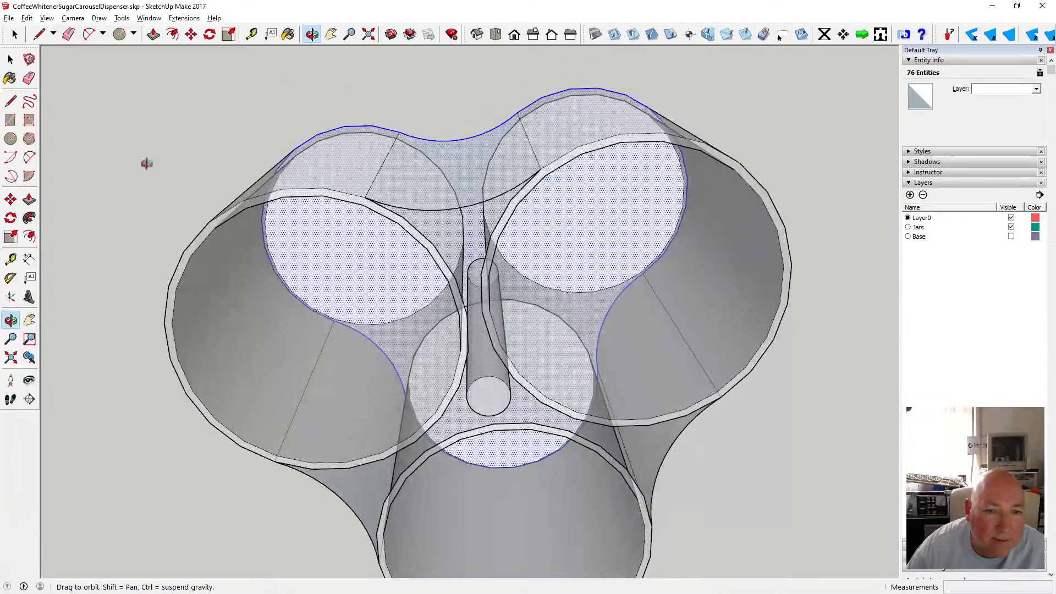
key(space)
shift+click(331, 275)
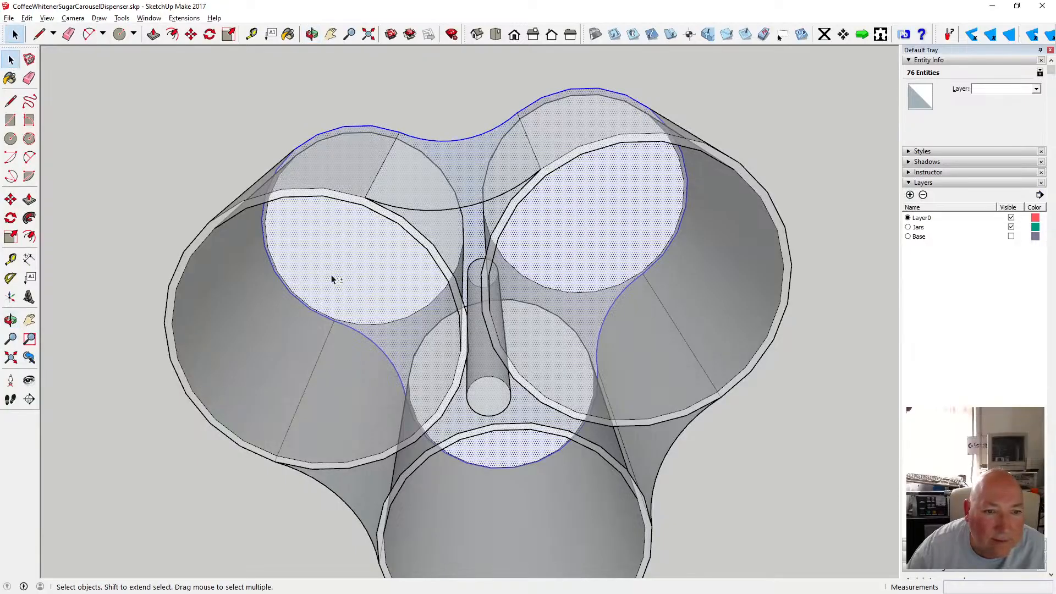
shift+click(562, 247)
shift+click(525, 454)
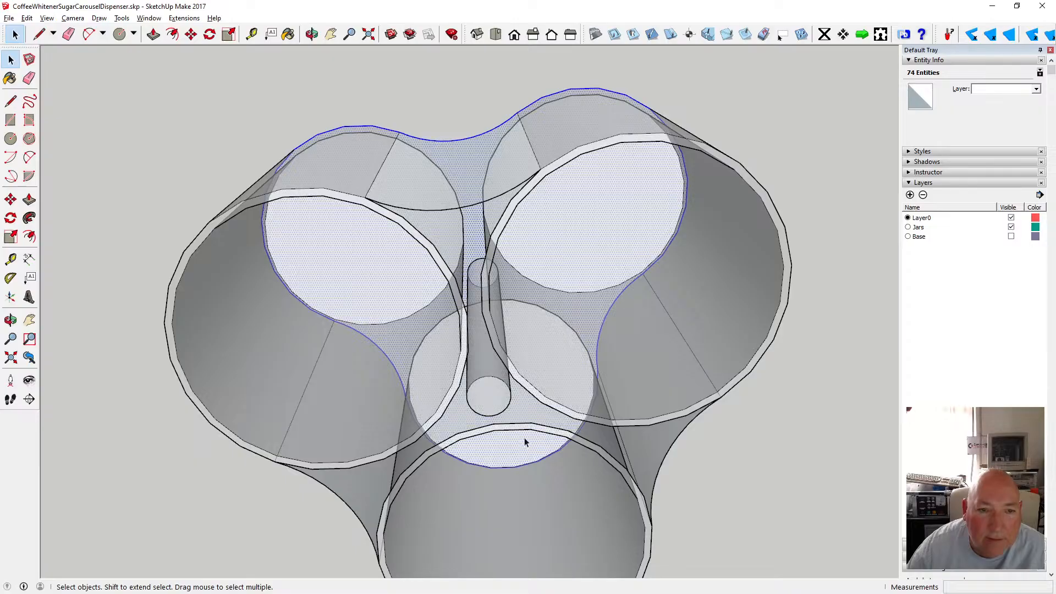
middle_drag(318, 50, 486, 391)
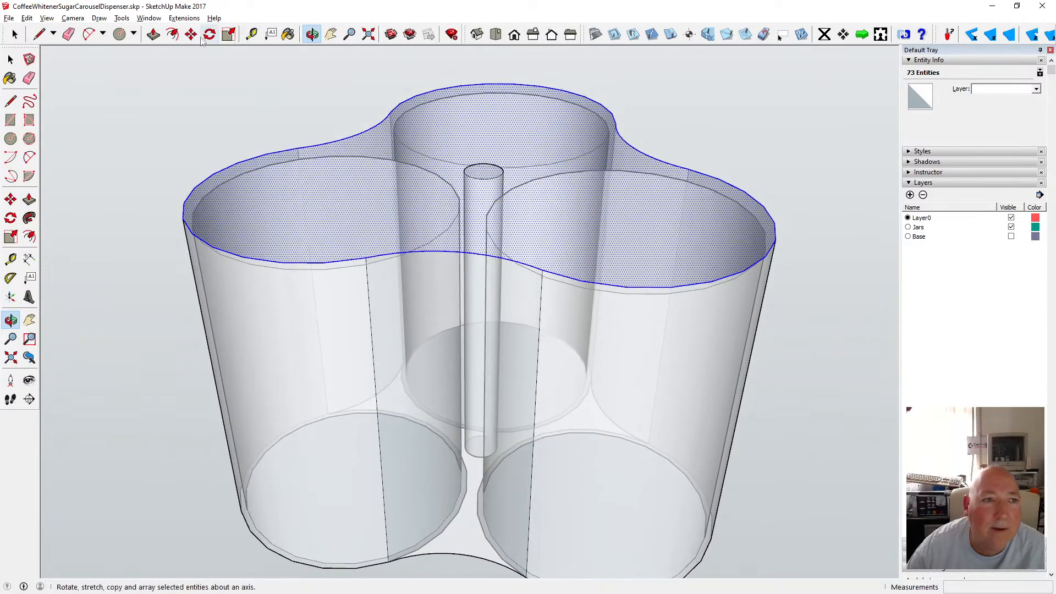
Offset the selected top outline inward by 3 mm to form the rim.
click(172, 34)
click(280, 161)
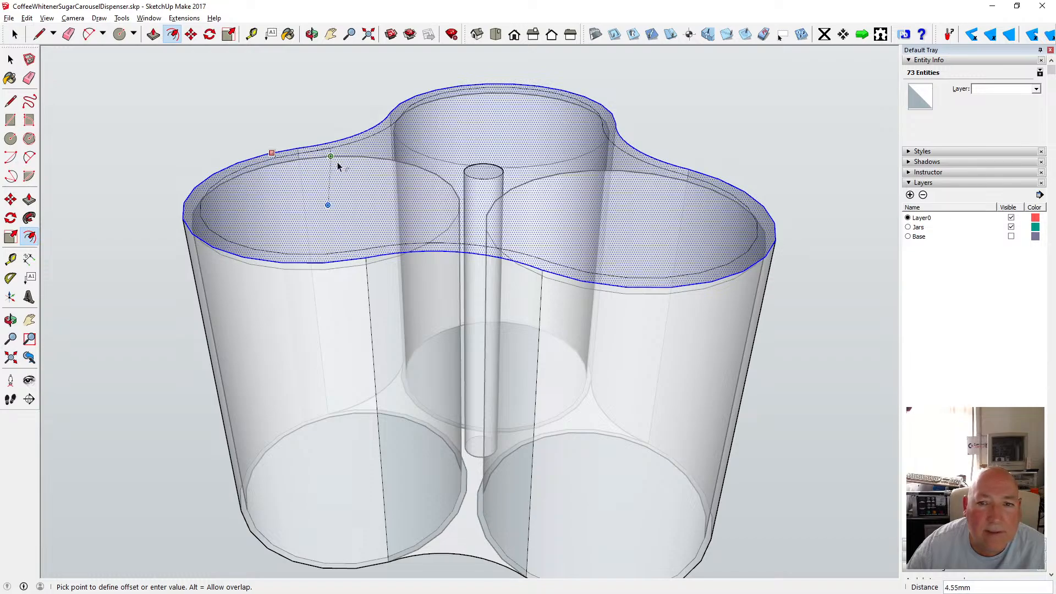
key(Return)
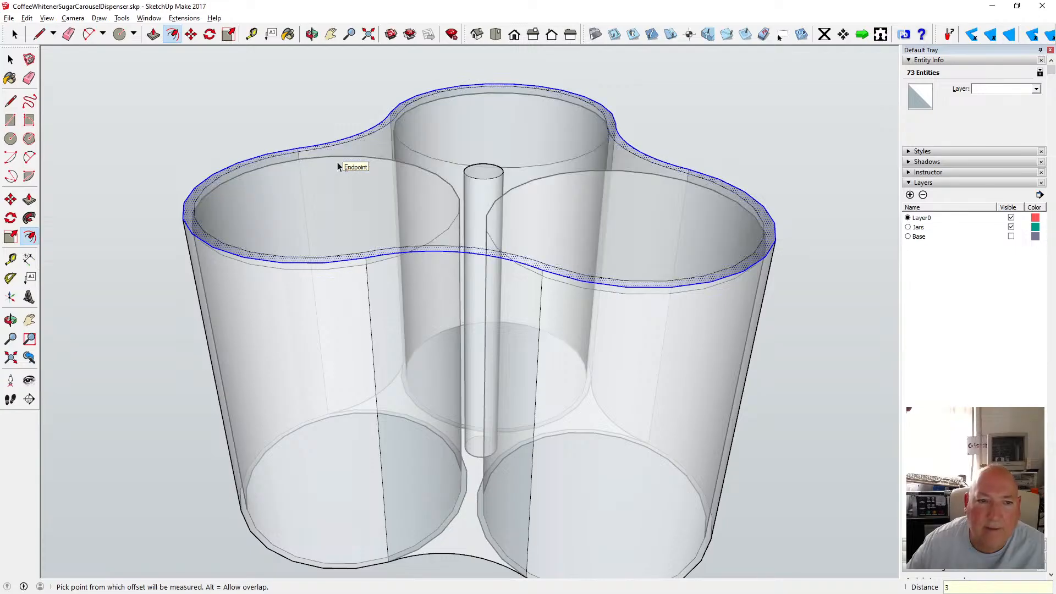
click(191, 34)
click(279, 263)
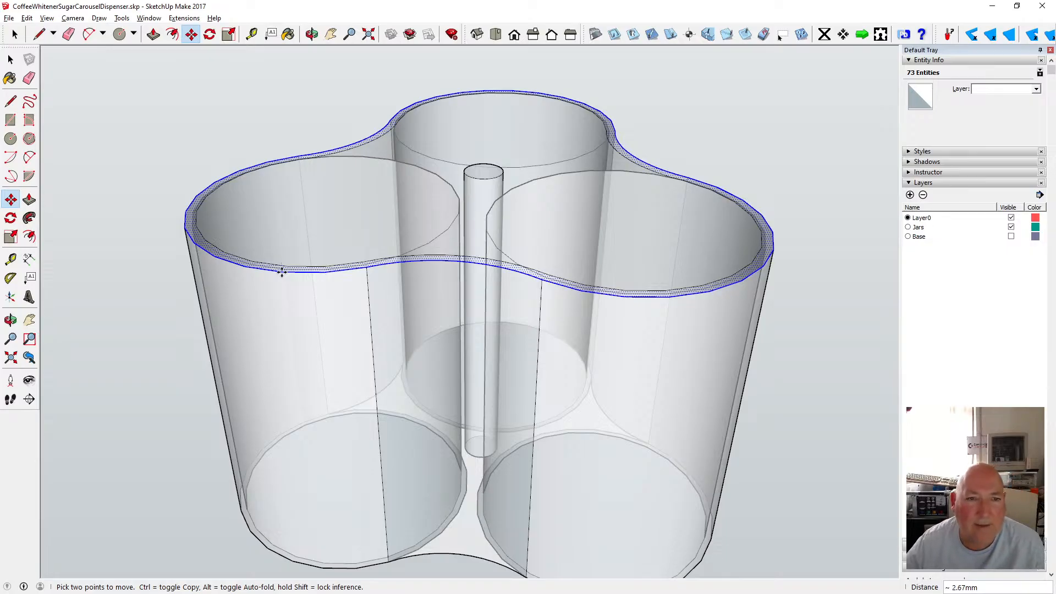
key(Escape)
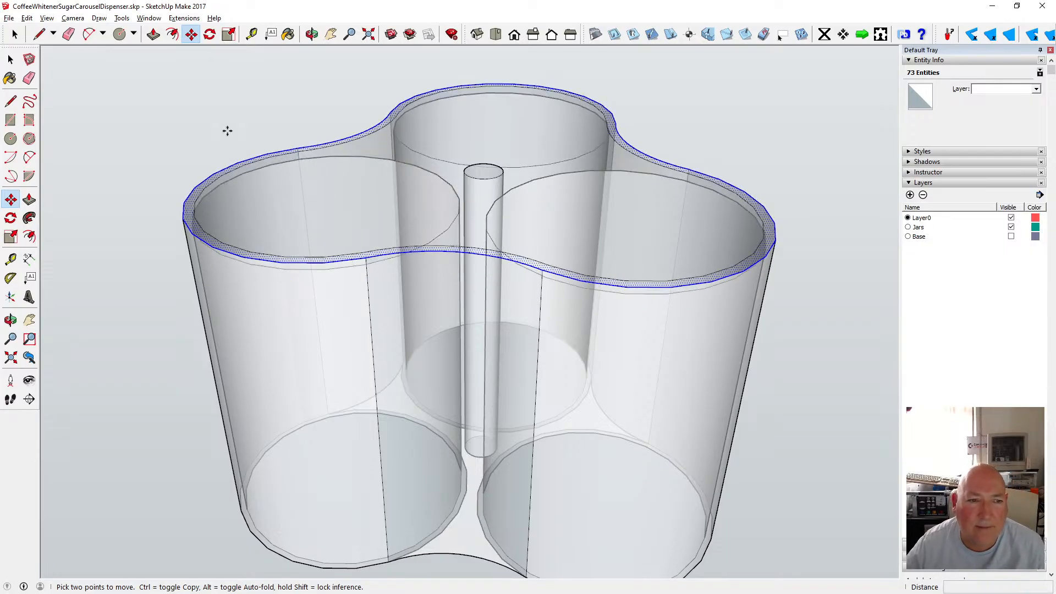
Select the shell's outer top outline and move it down 1.5 mm.
click(312, 34)
drag(318, 97, 311, 59)
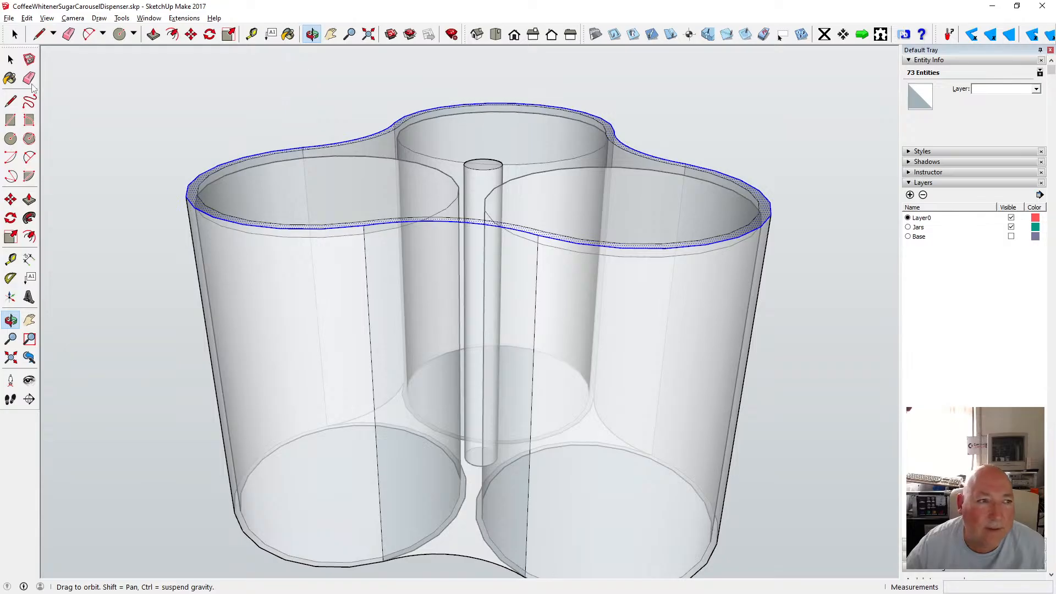
click(10, 59)
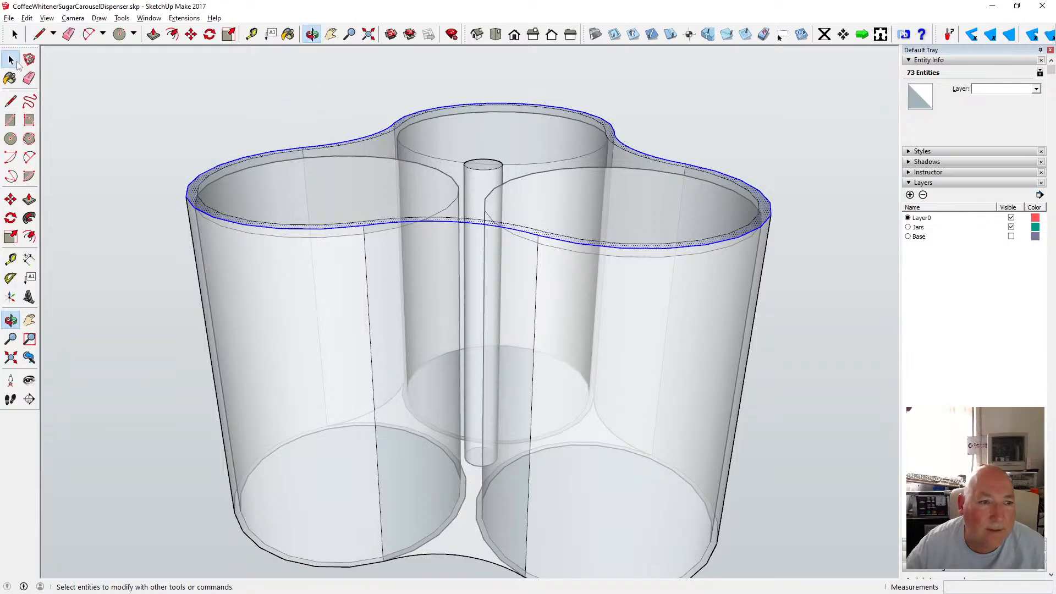
shift+click(192, 189)
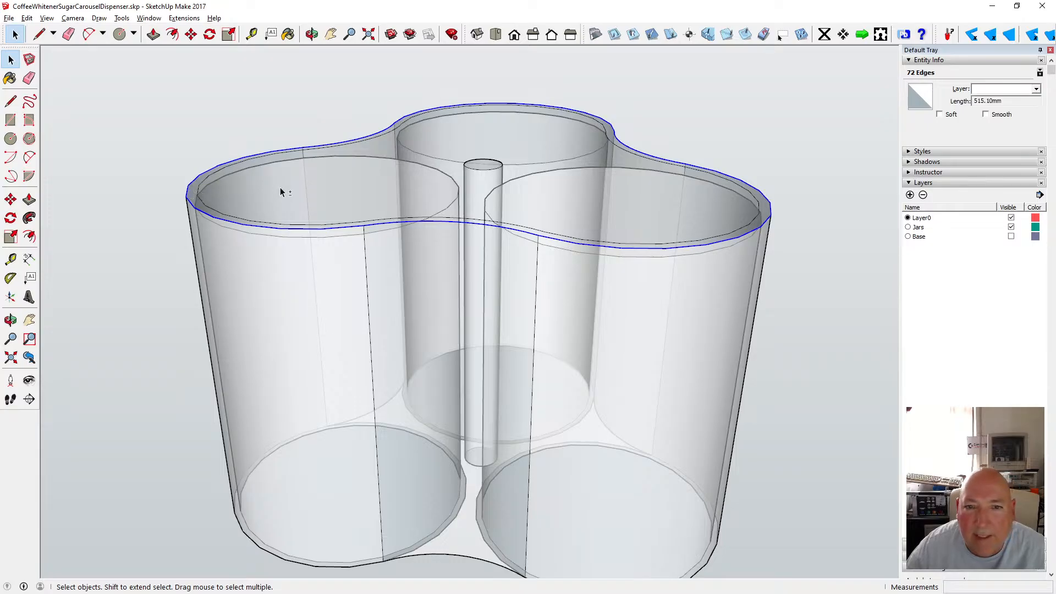
click(191, 34)
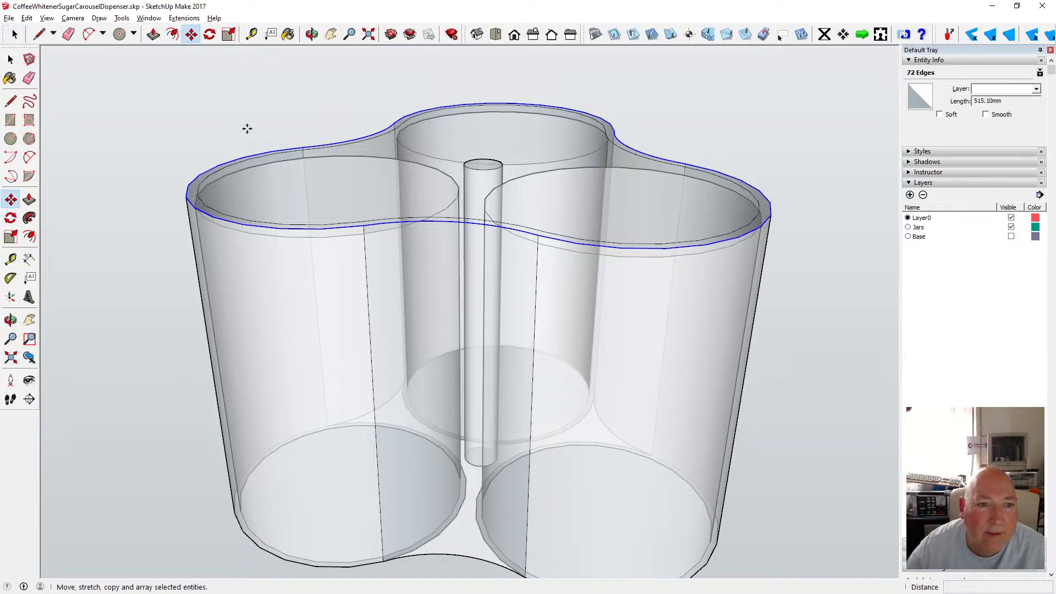
click(327, 229)
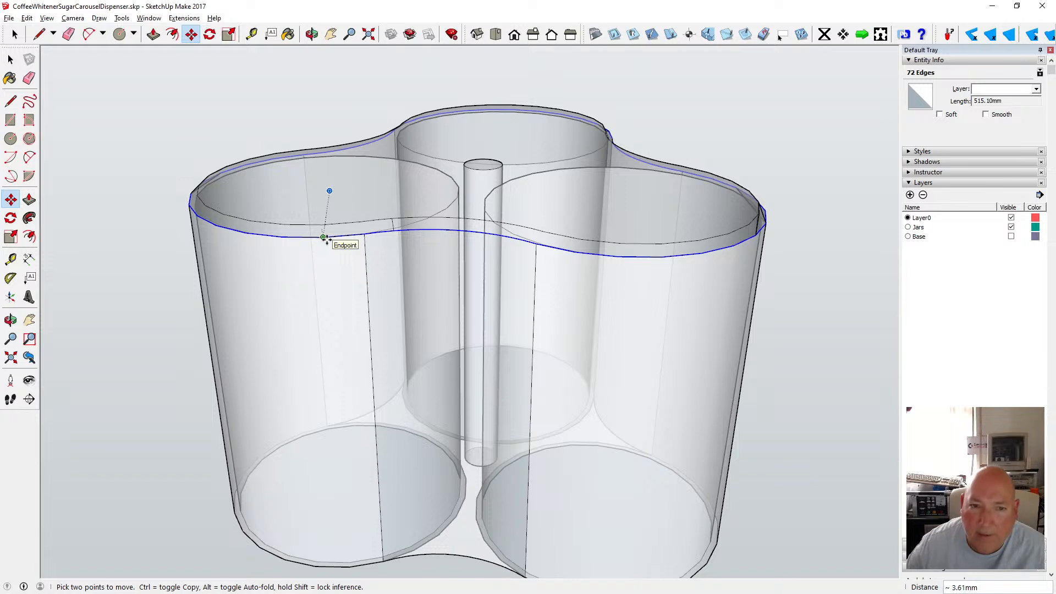
text(3)
key(Return)
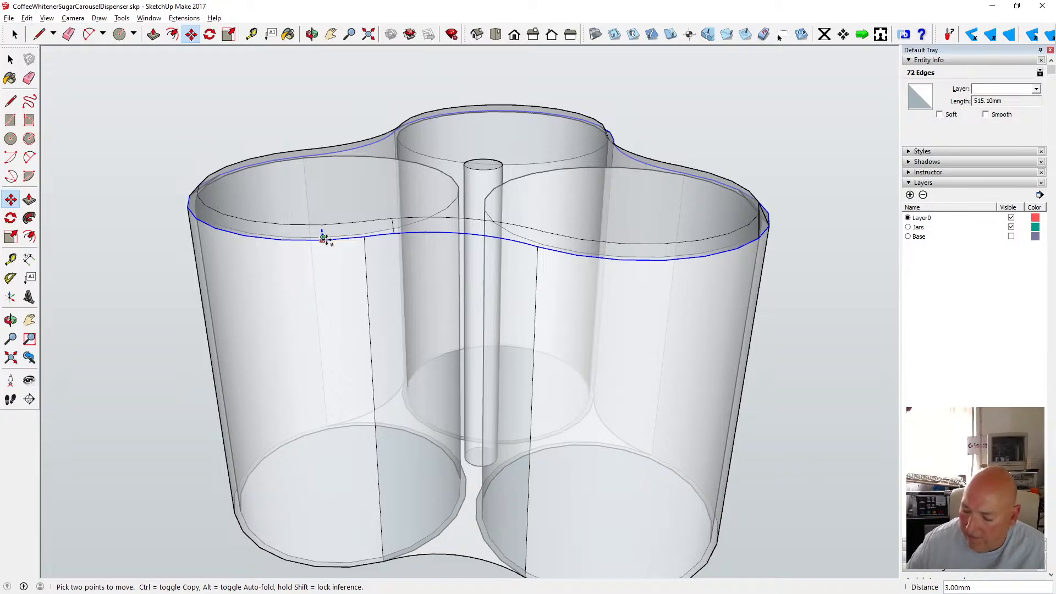
key(Return)
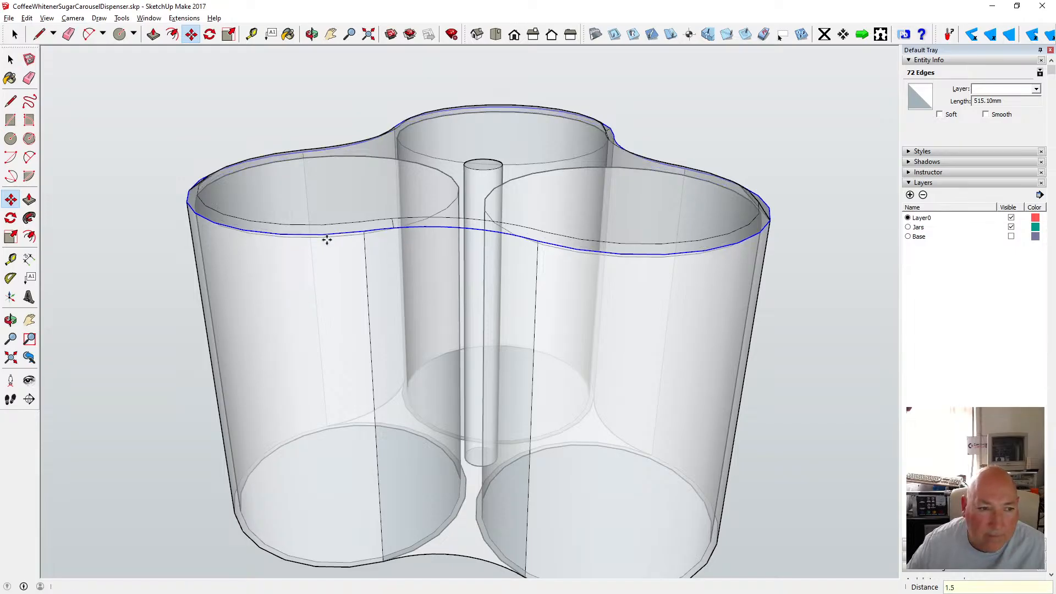
key(space)
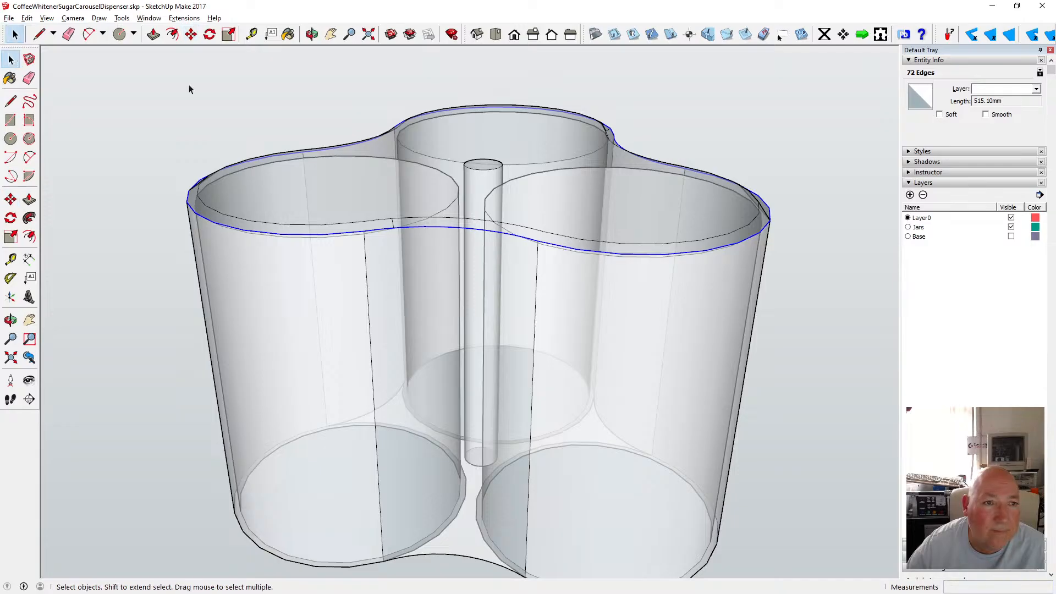
Try deleting a short edge on the front rim, then undo the erase.
click(311, 35)
drag(328, 99, 351, 281)
key(space)
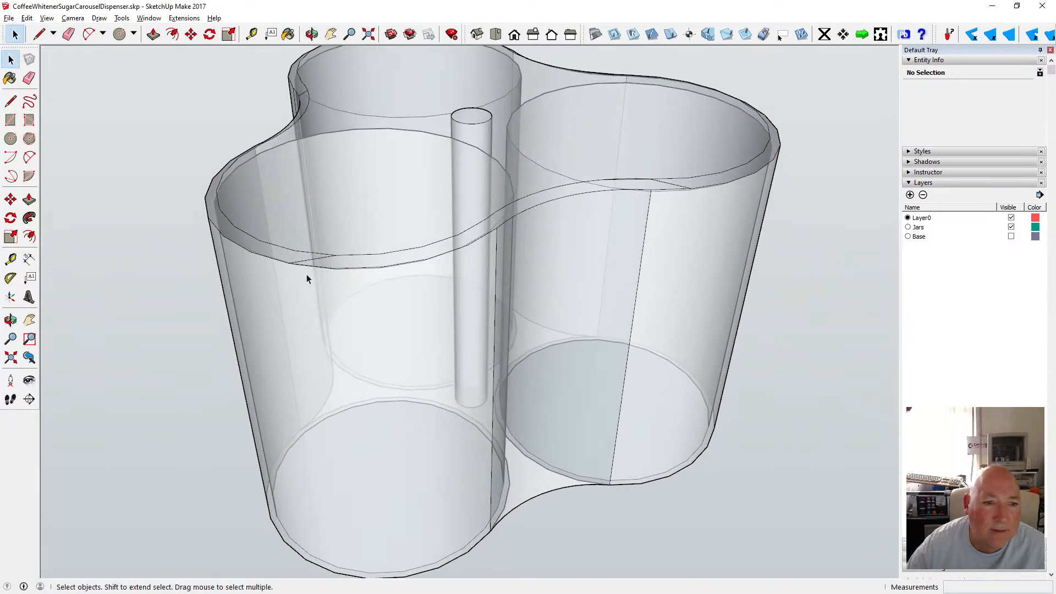
click(313, 261)
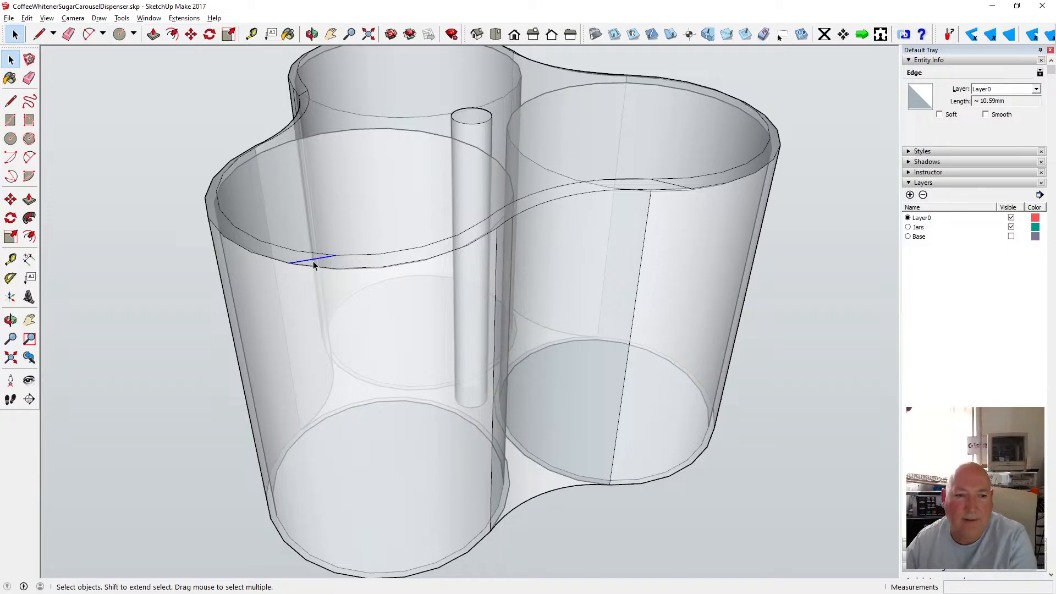
key(Delete)
click(26, 17)
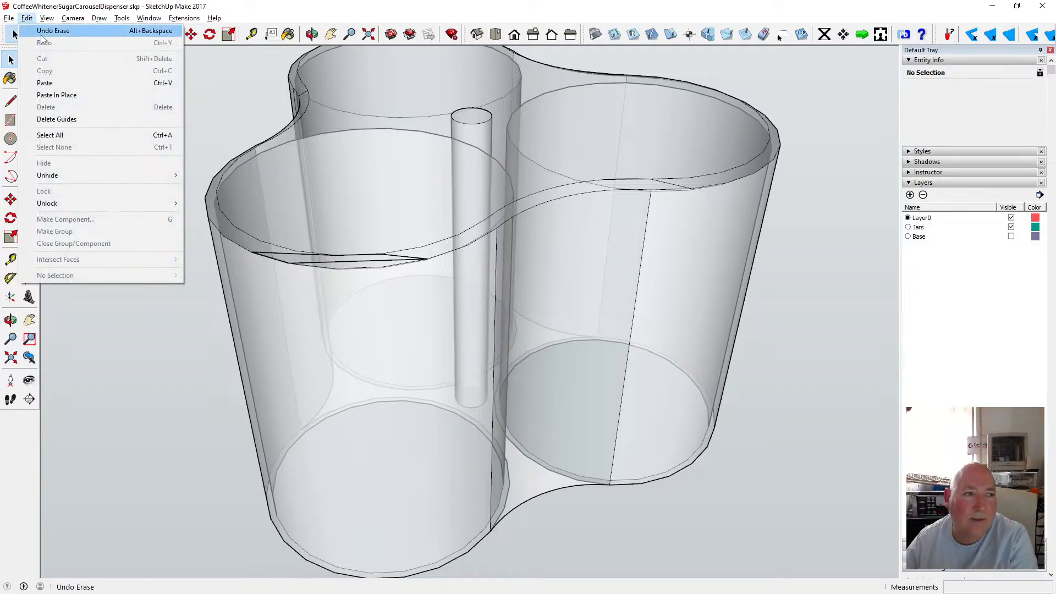
click(42, 32)
Window-select the shell's top rim and apply Soften/Smooth Edges to it.
scroll(391, 218, down, 4)
mouse_move(266, 79)
mouse_down()
mouse_move(603, 306)
mouse_move(642, 271)
mouse_up()
right_click(529, 202)
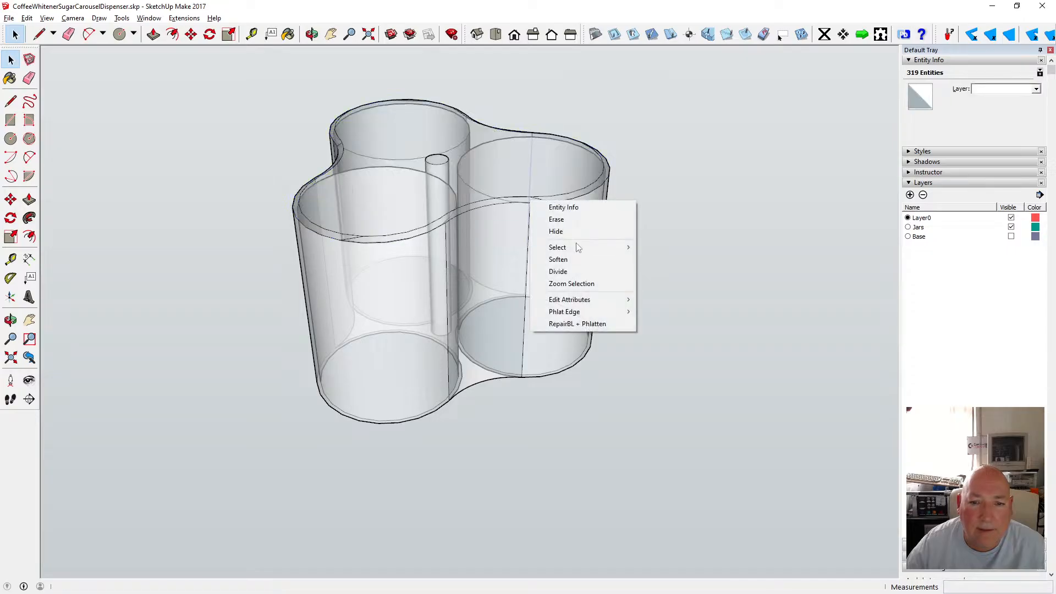
click(270, 66)
drag(270, 66, 628, 269)
right_click(530, 202)
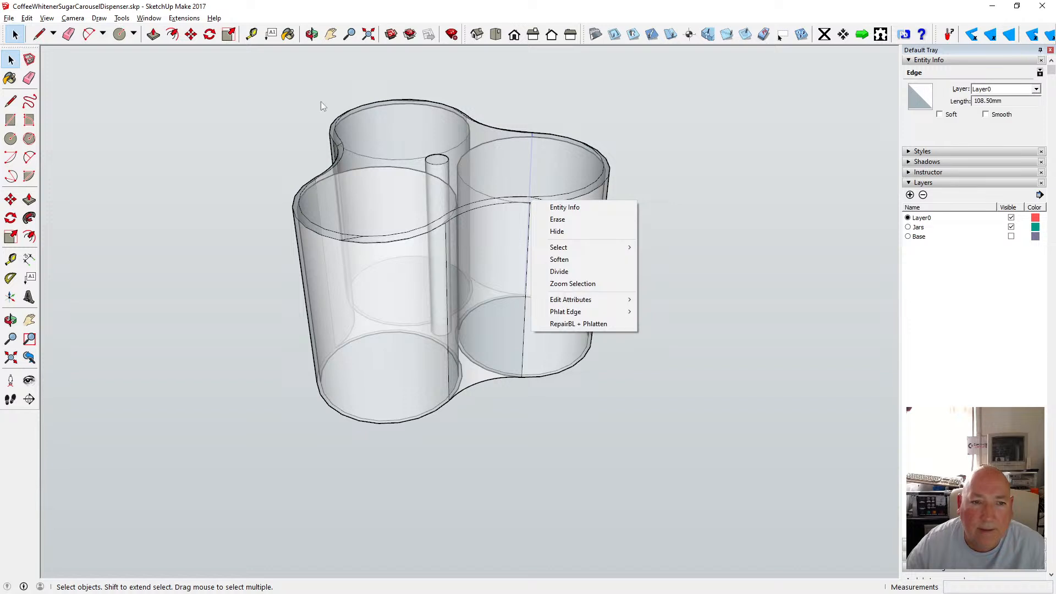
click(270, 69)
drag(270, 70, 599, 254)
right_click(549, 203)
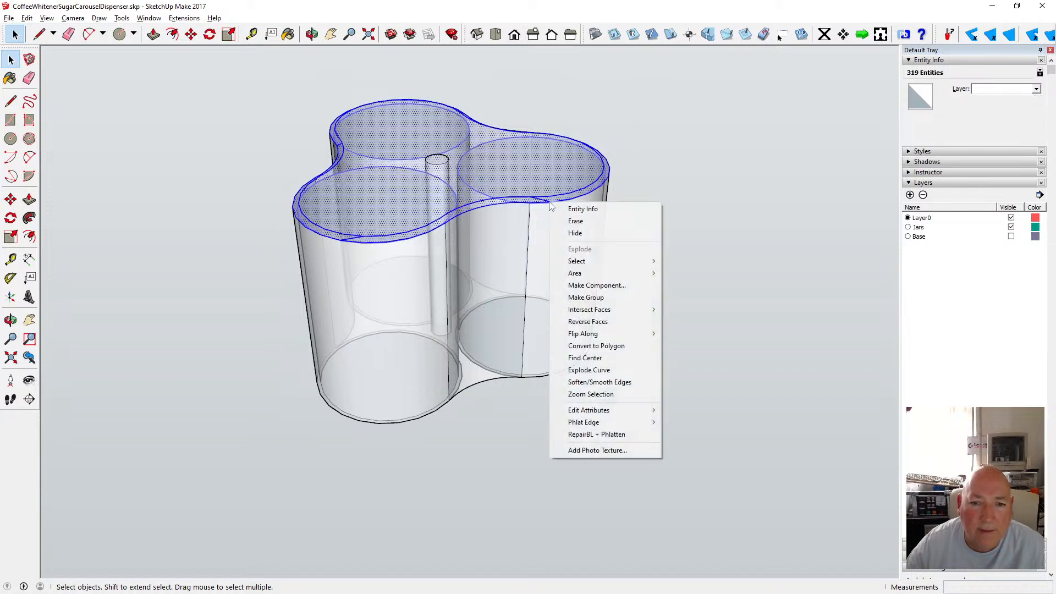
click(630, 382)
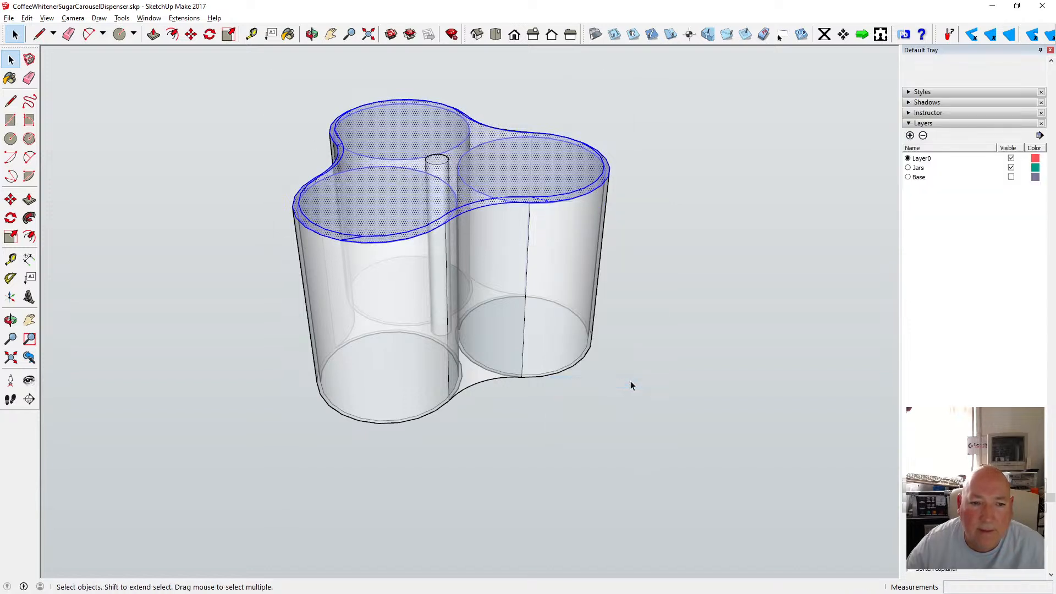
click(654, 324)
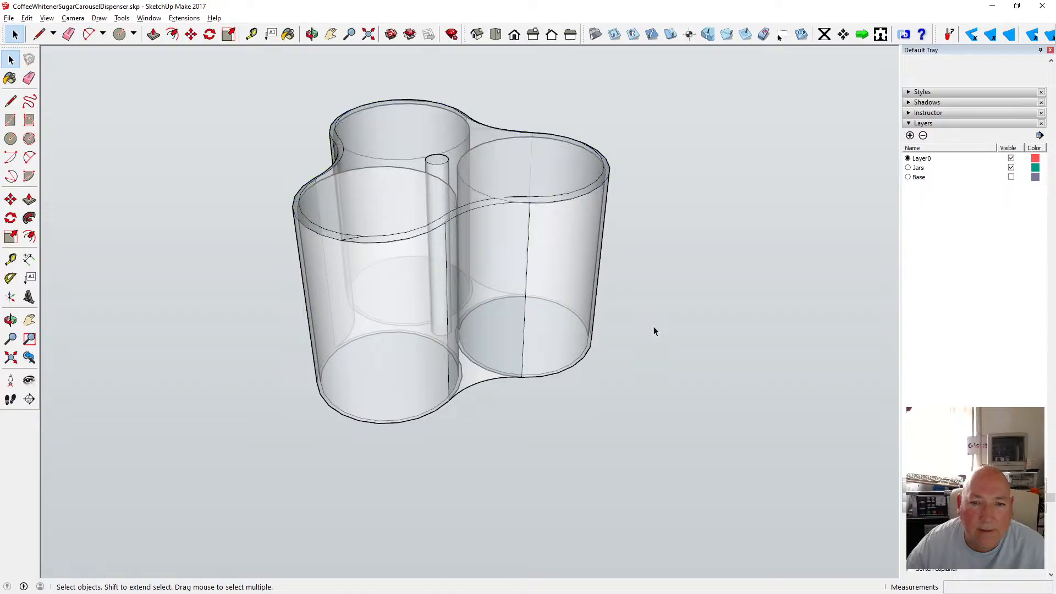
Try softening a short edge on the front rim, then undo the edge softening.
right_click(355, 237)
click(350, 239)
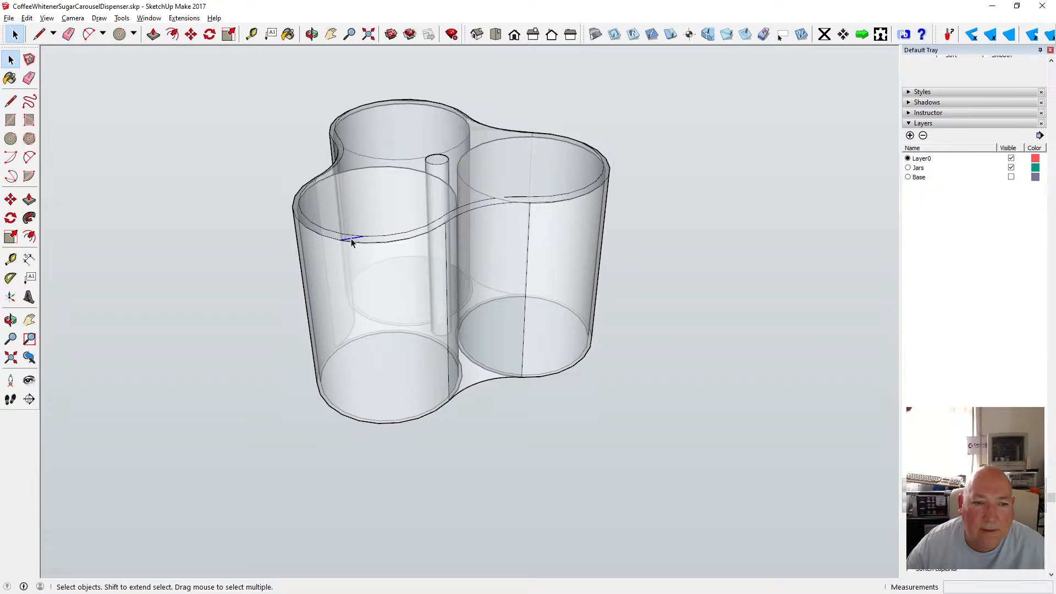
right_click(351, 238)
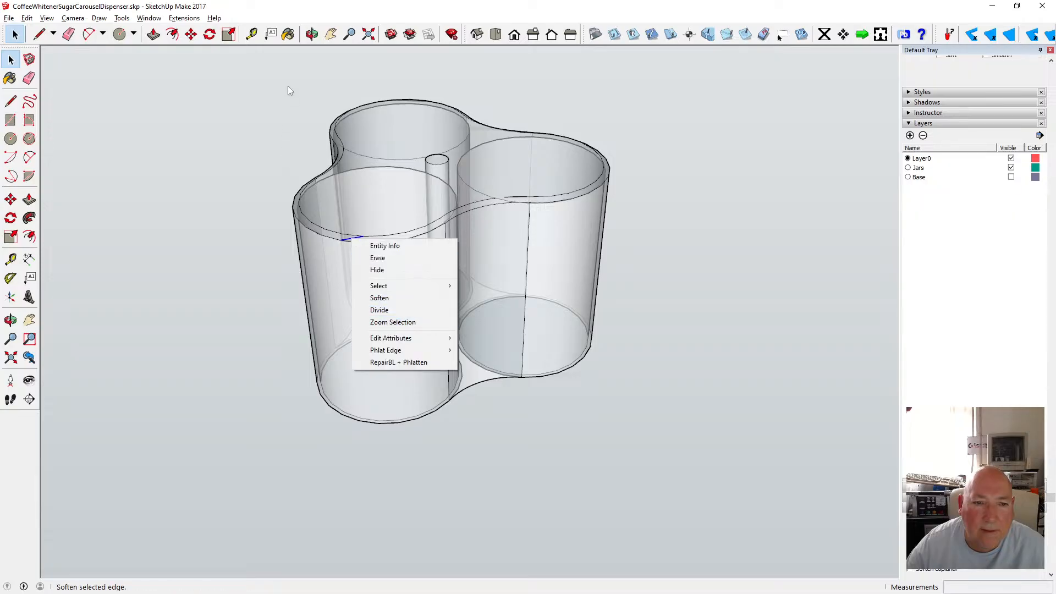
drag(288, 86, 619, 274)
click(692, 282)
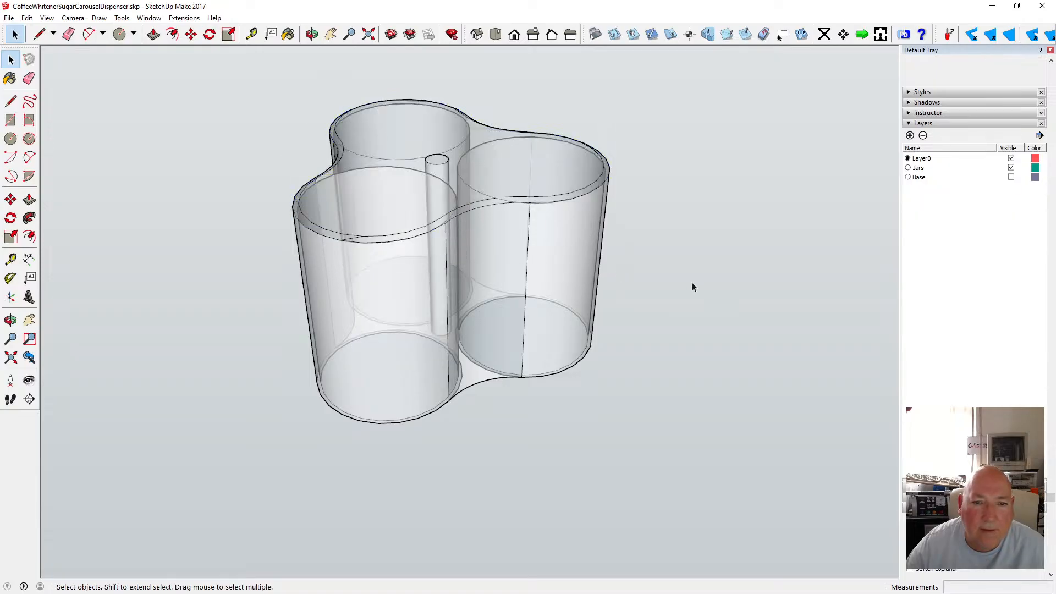
click(28, 20)
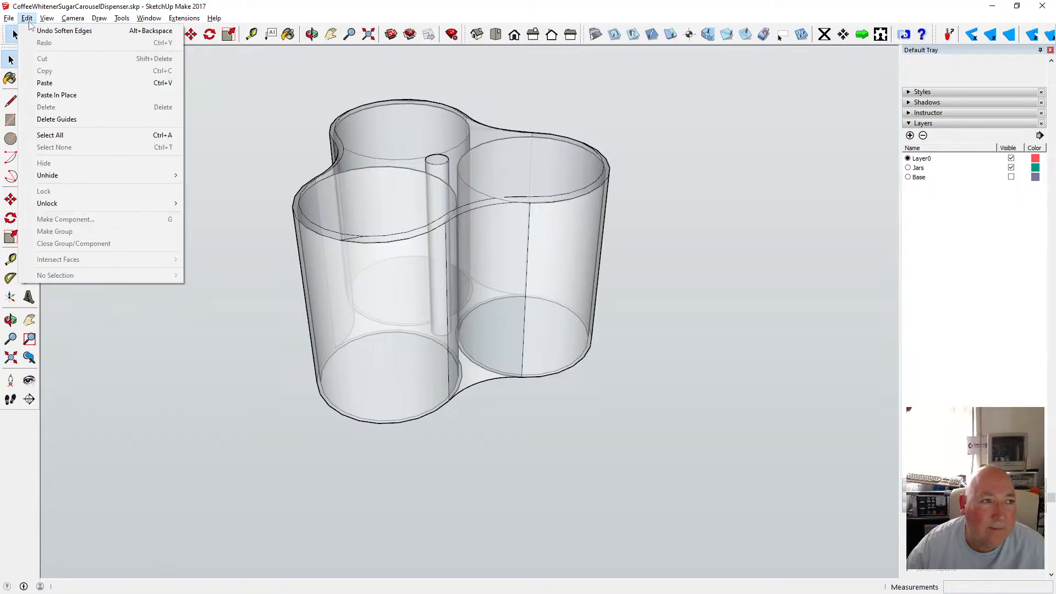
click(64, 30)
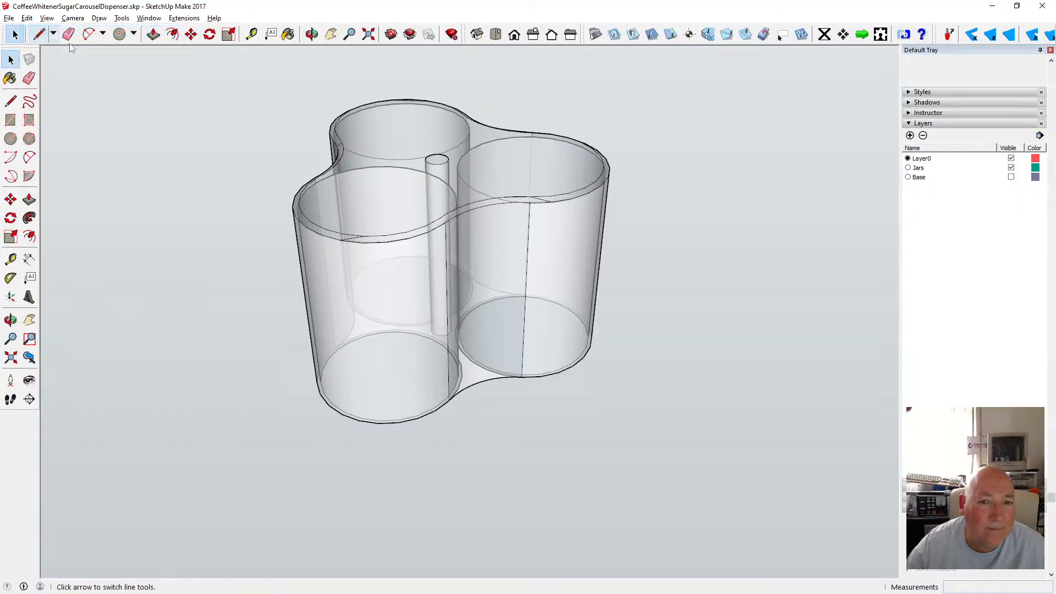
Try erasing the short edge at the front rim's inner corner, then undo the erase.
click(312, 34)
drag(416, 186, 417, 167)
drag(417, 167, 343, 219)
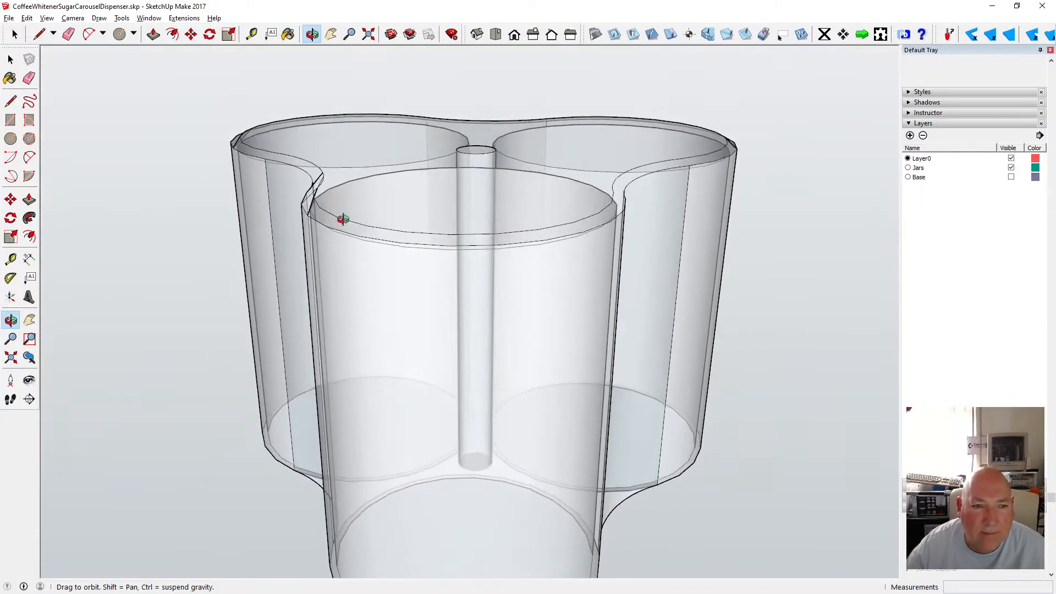
scroll(338, 219, up, 5)
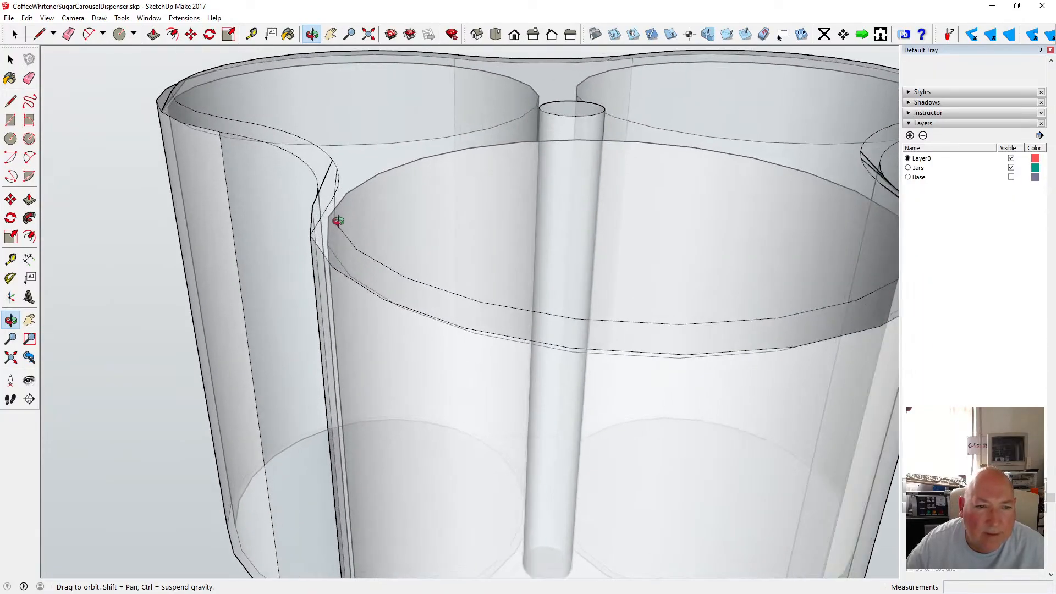
drag(337, 220, 377, 209)
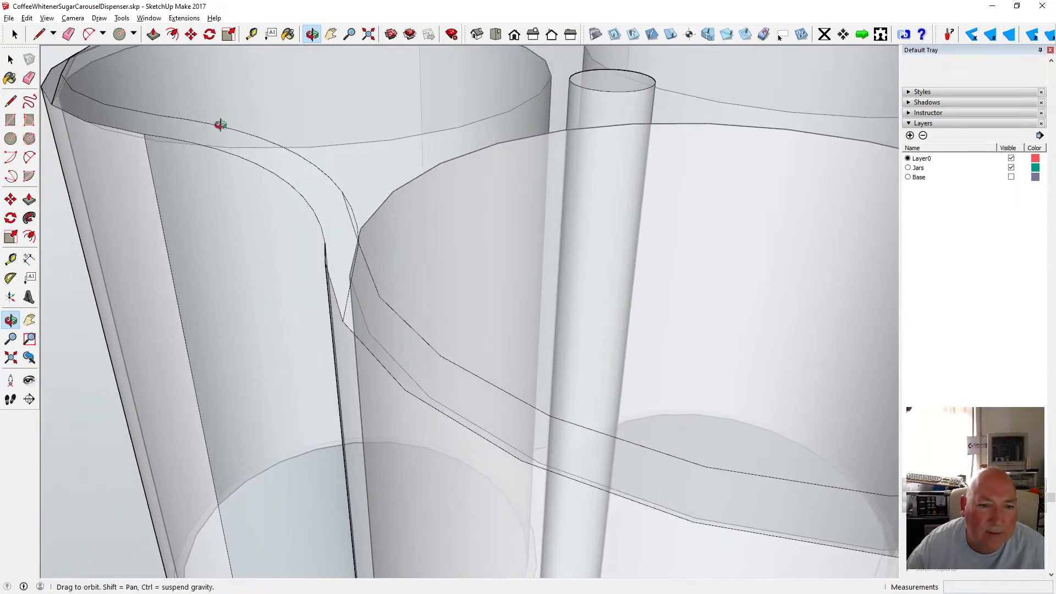
click(12, 62)
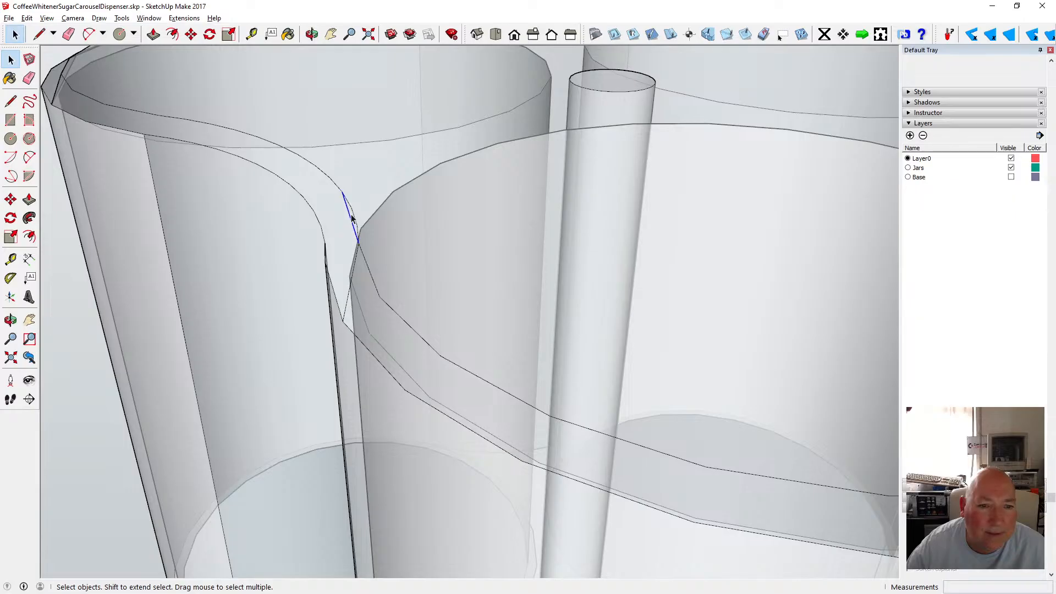
key(Delete)
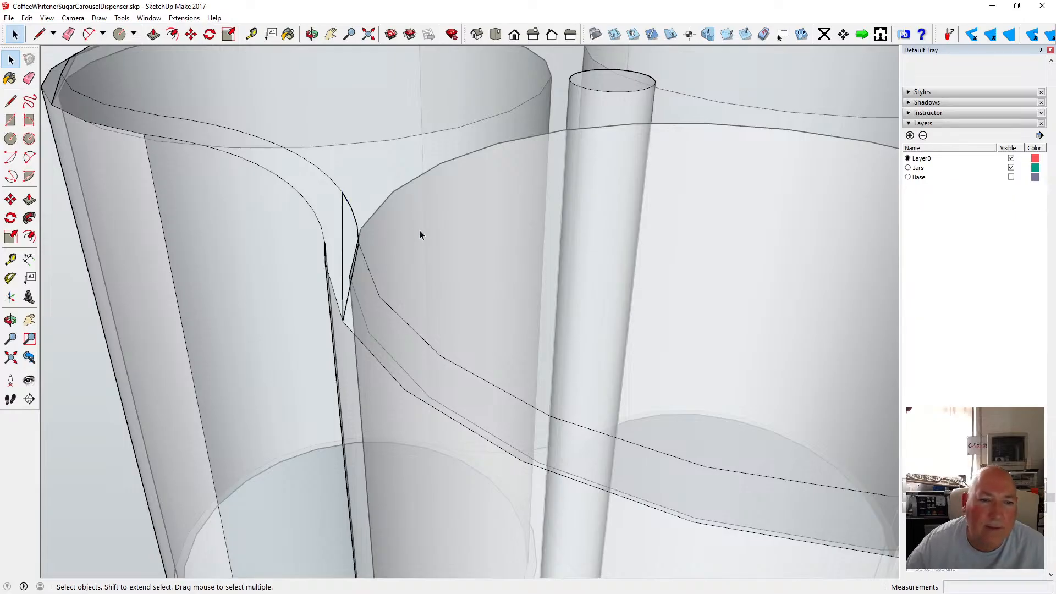
click(313, 35)
mouse_move(399, 280)
mouse_down()
mouse_move(338, 220)
mouse_move(424, 227)
mouse_up()
click(27, 19)
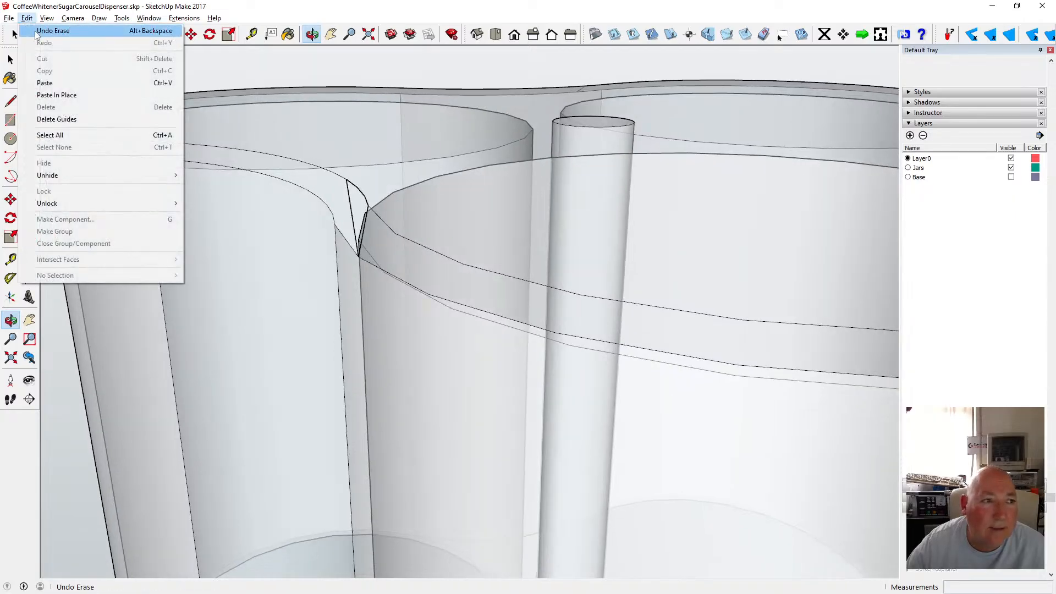
click(34, 30)
click(28, 19)
click(34, 30)
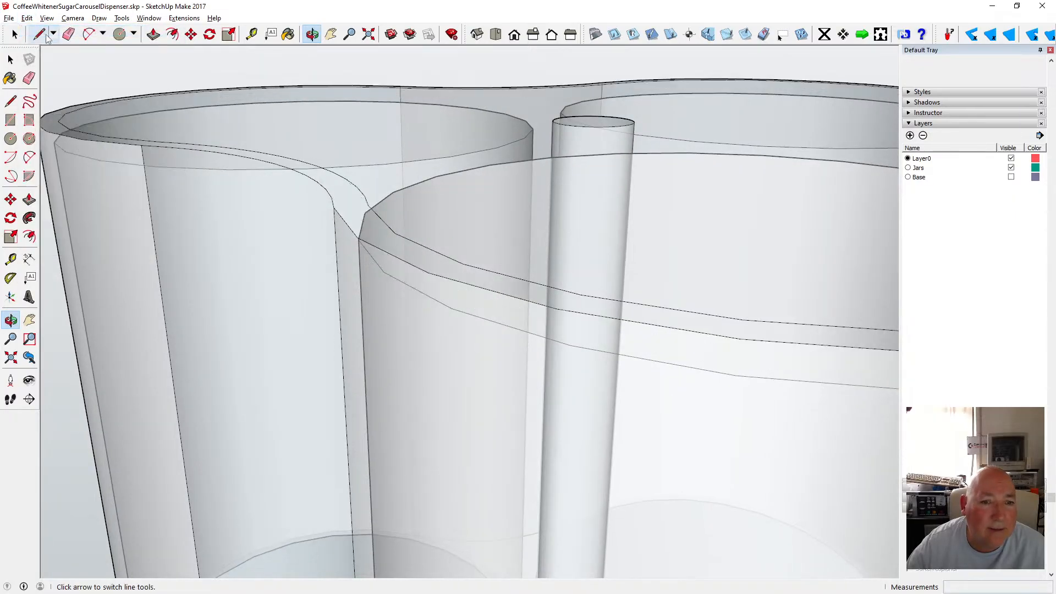
Select the outer top outline of the shell's rim.
scroll(349, 270, down, 1)
scroll(348, 269, down, 2)
drag(370, 267, 200, 308)
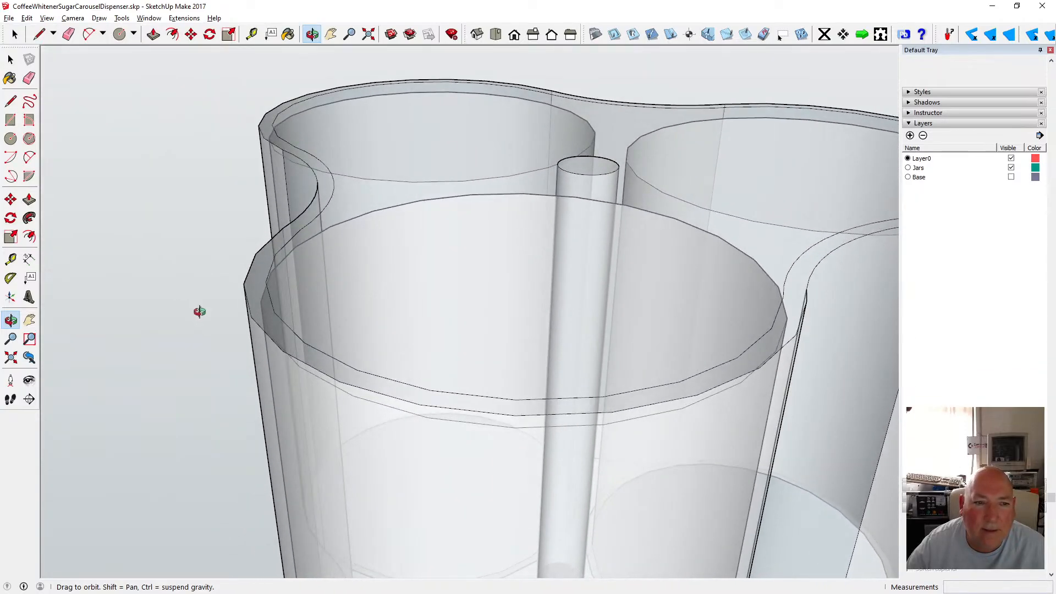
scroll(335, 274, down, 5)
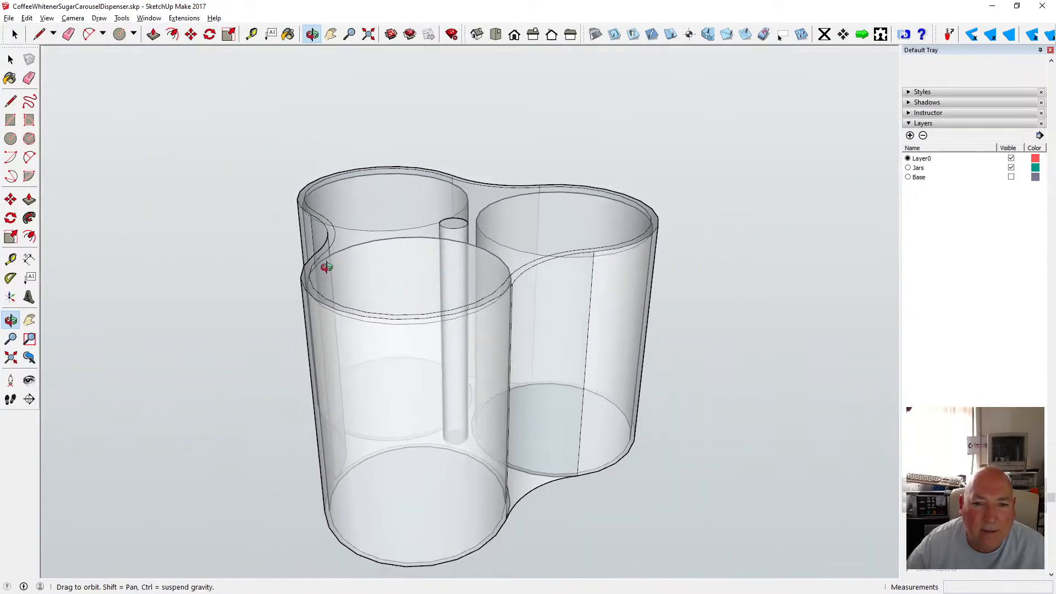
drag(327, 267, 400, 261)
key(space)
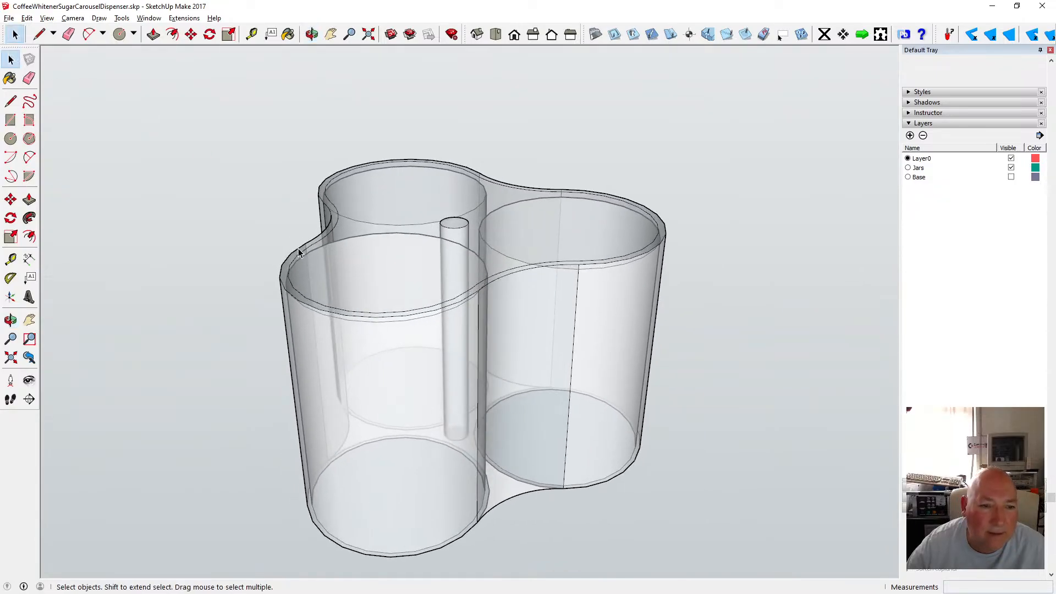
click(298, 252)
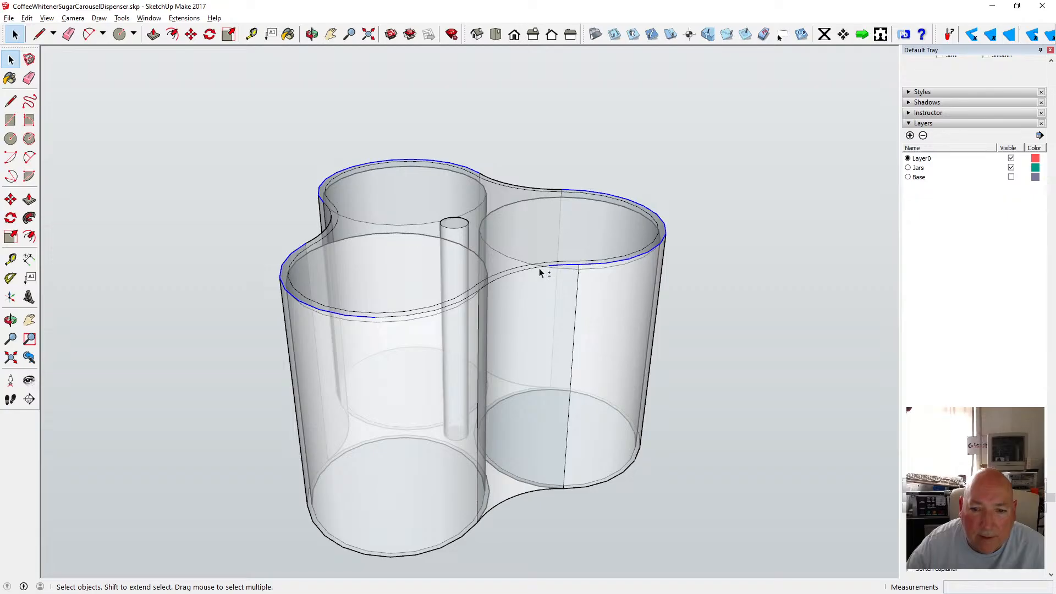
shift+click(474, 294)
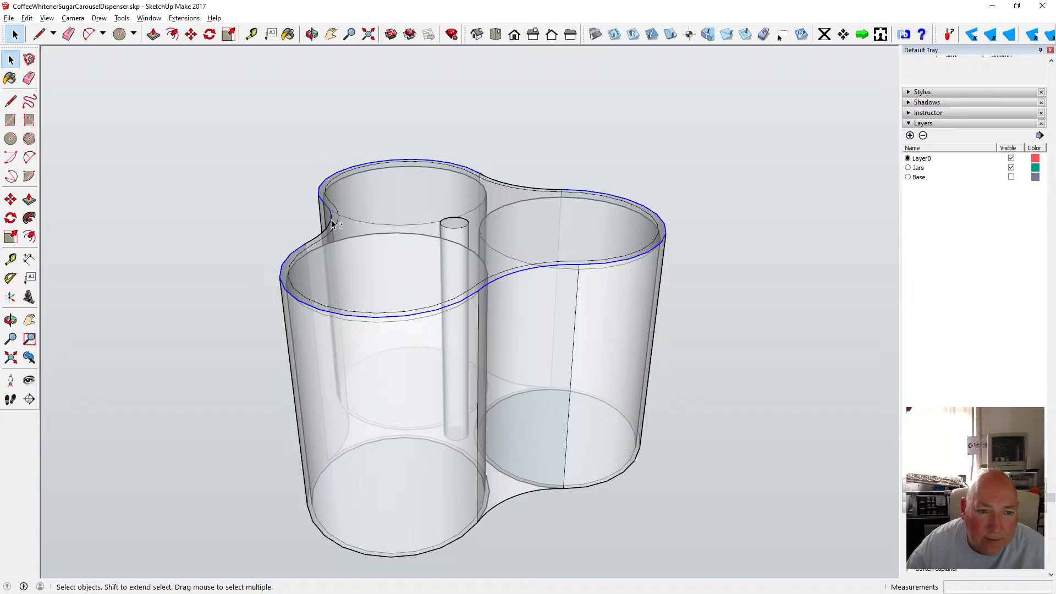
shift+scroll(330, 215, up, 5)
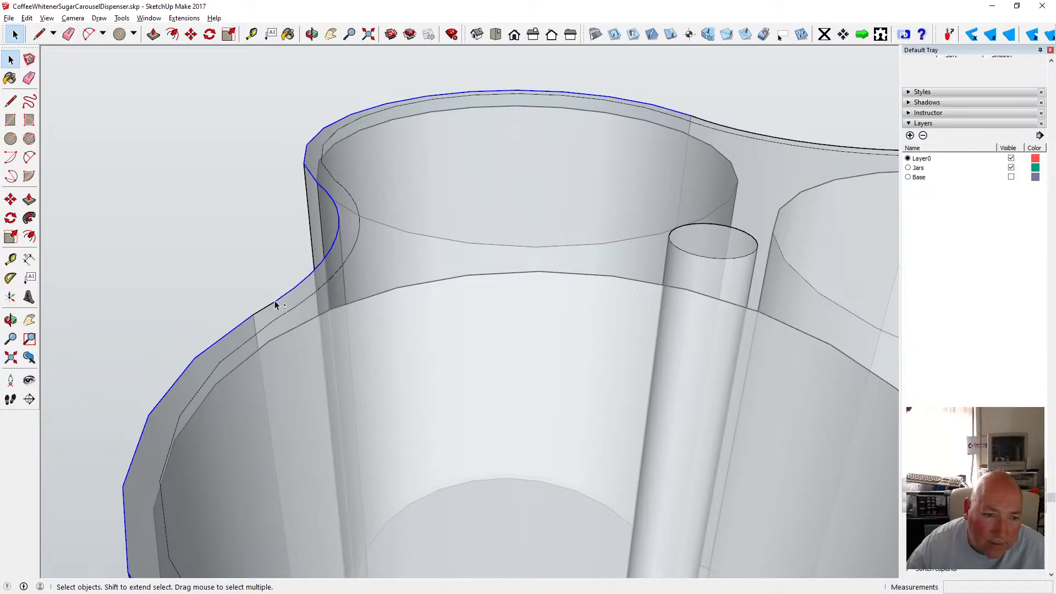
Select segments of the rim's top edge curve and orbit around the dispenser to inspect them.
click(312, 34)
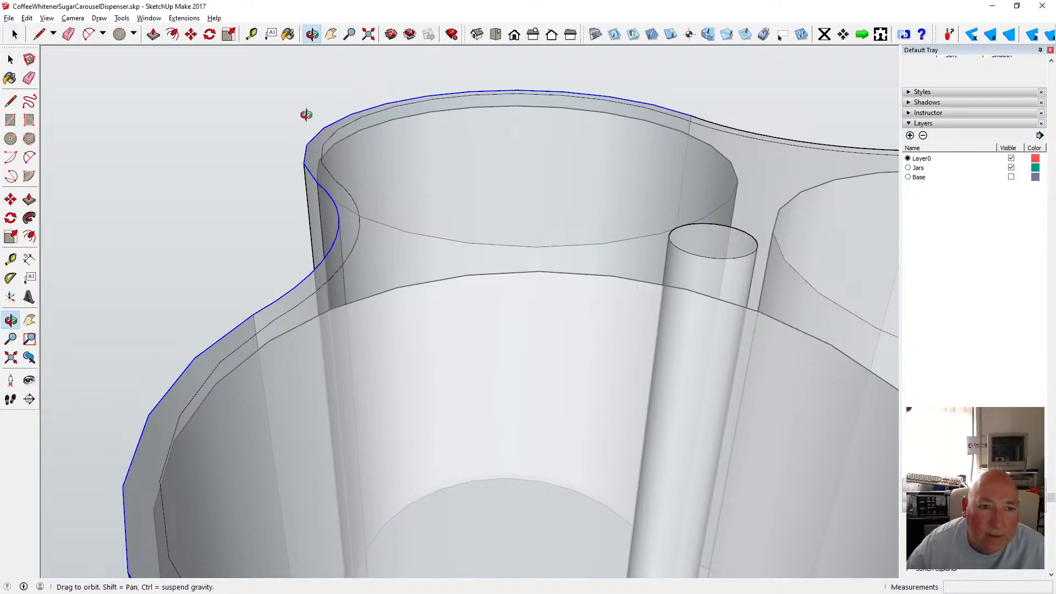
drag(302, 113, 429, 161)
click(10, 59)
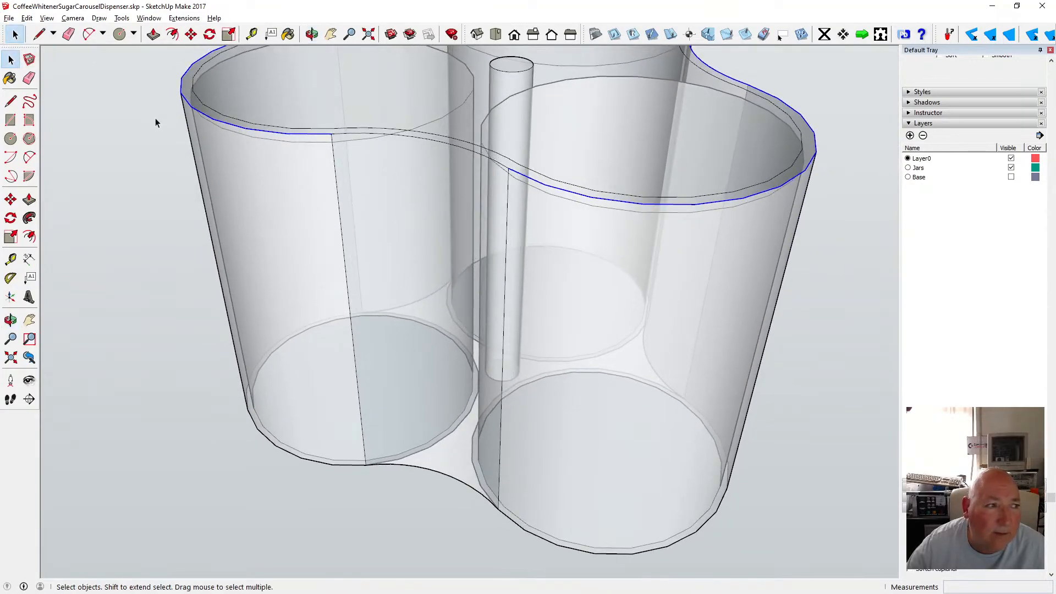
shift+click(343, 133)
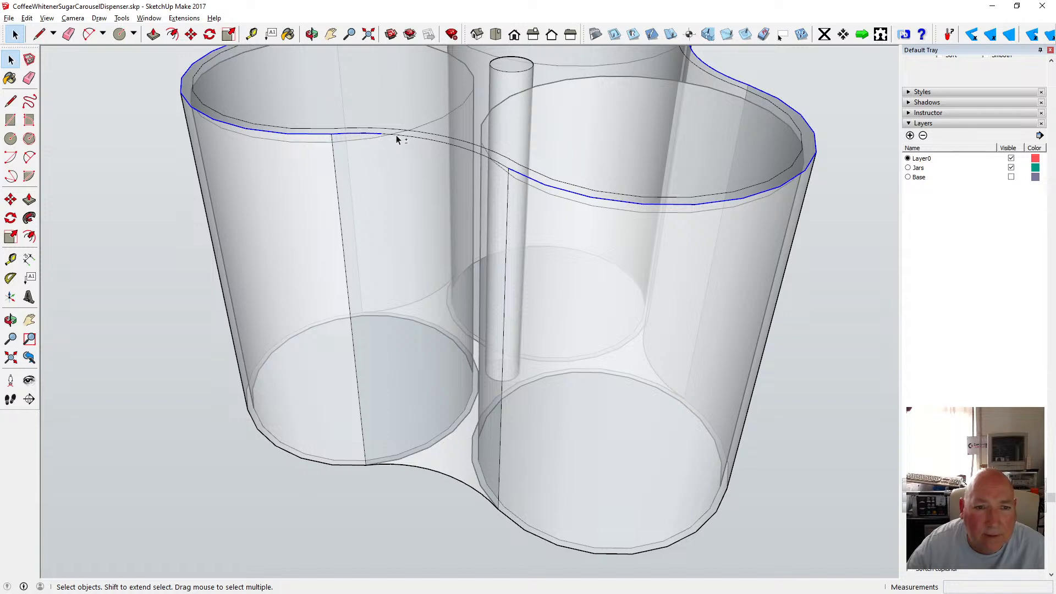
shift+click(404, 136)
shift+click(447, 145)
shift+click(463, 149)
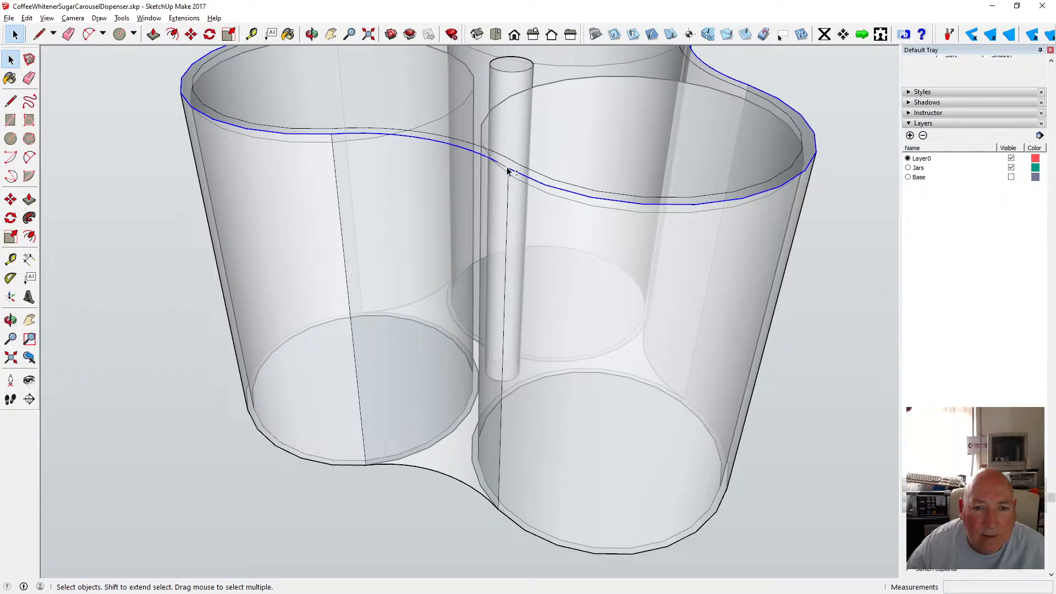
middle_drag(517, 180, 451, 114)
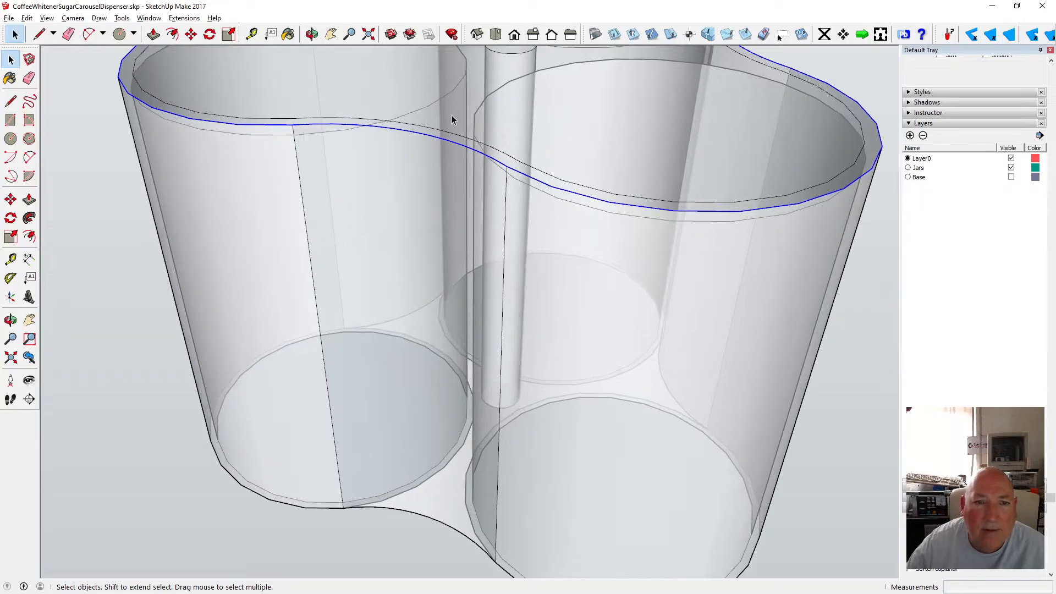
click(312, 34)
drag(483, 125, 140, 203)
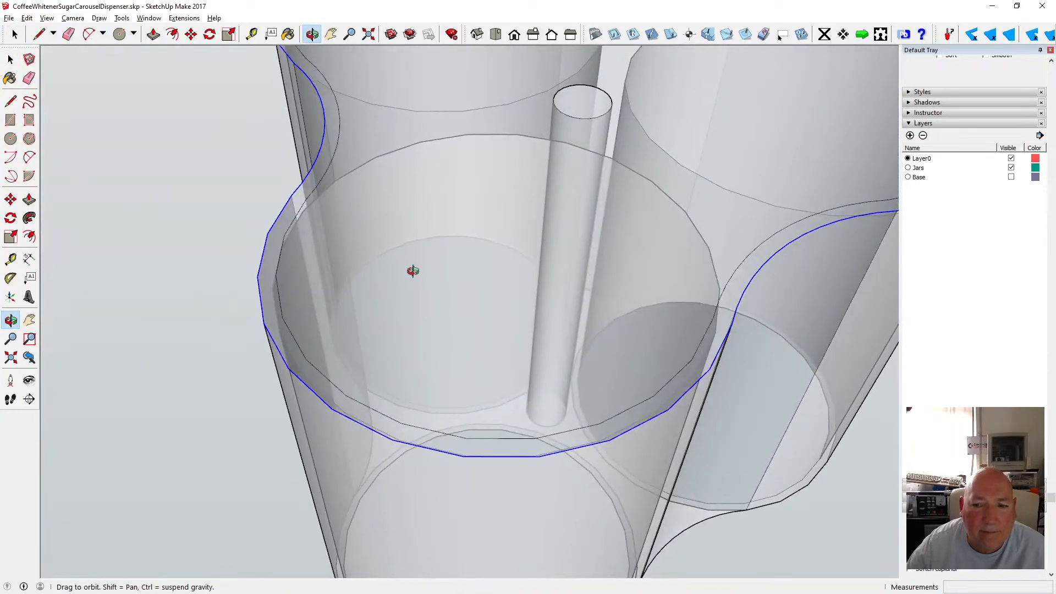
scroll(412, 272, down, 4)
drag(497, 260, 397, 217)
Move the selected top rim edge up 1.2 mm.
click(191, 34)
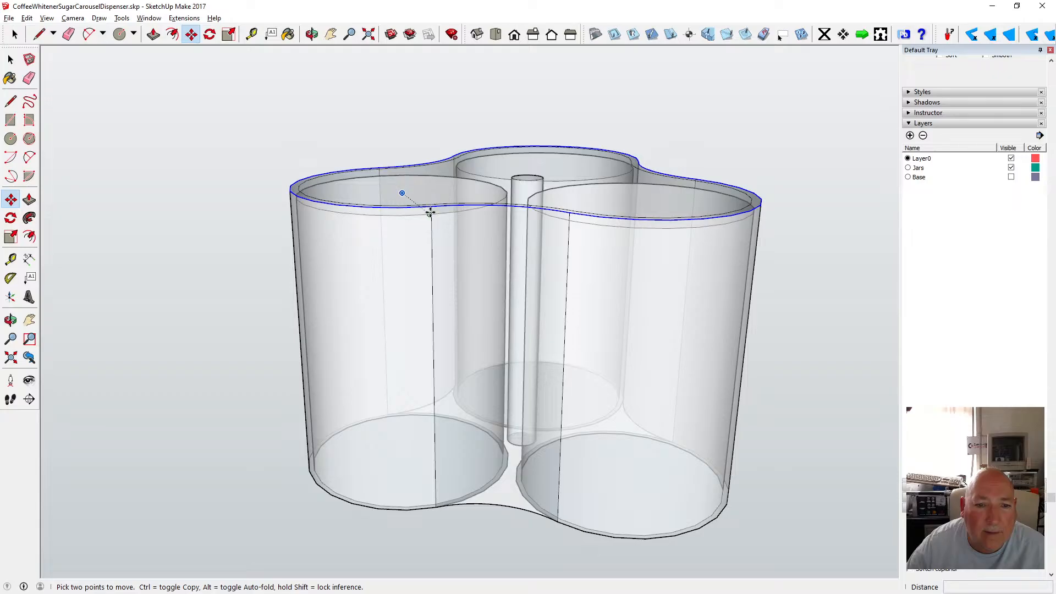
click(399, 209)
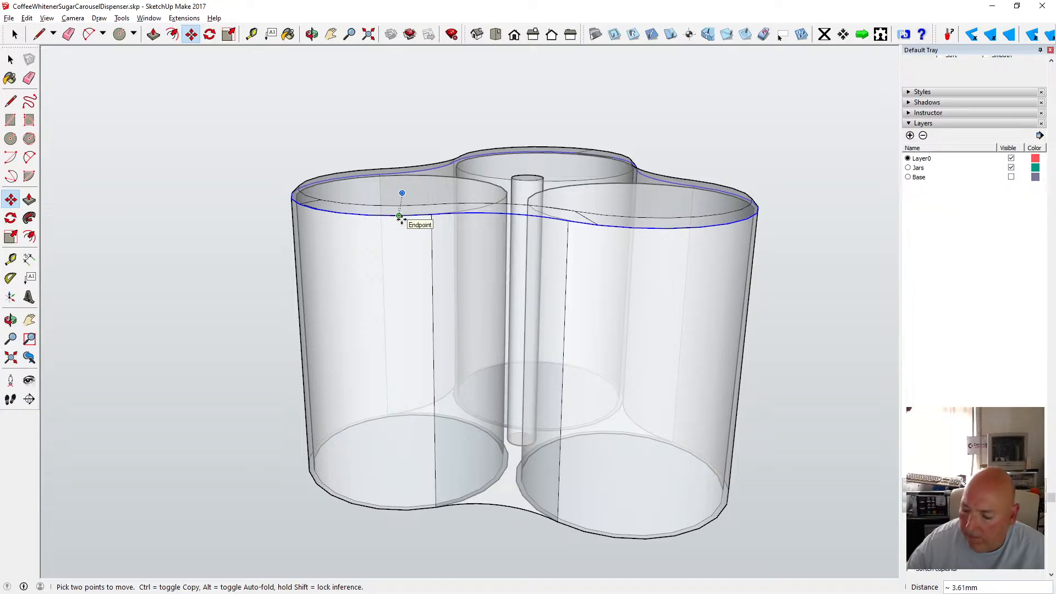
text(1.)
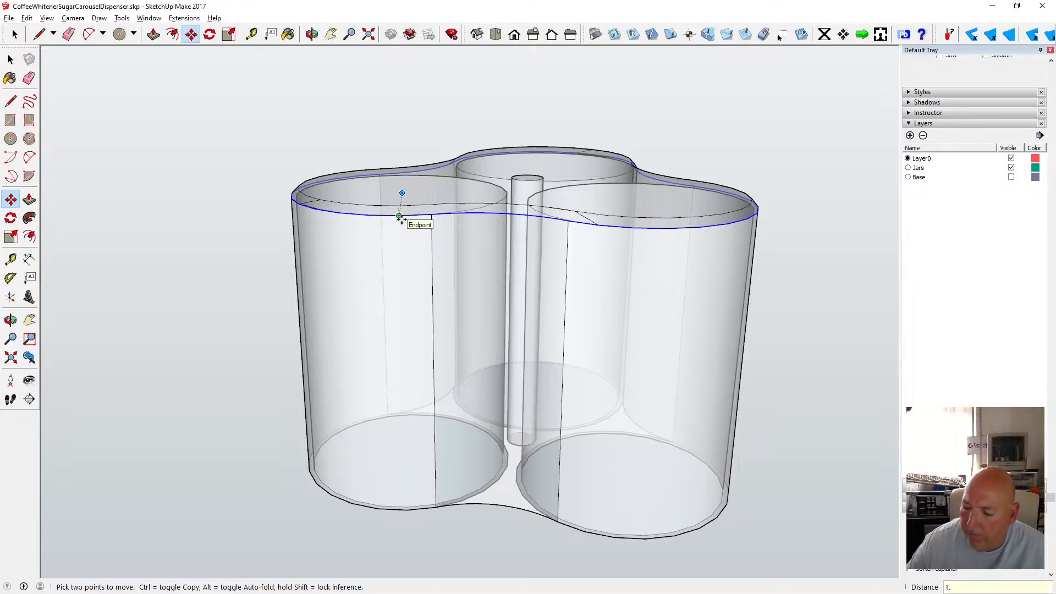
text(2)
key(Return)
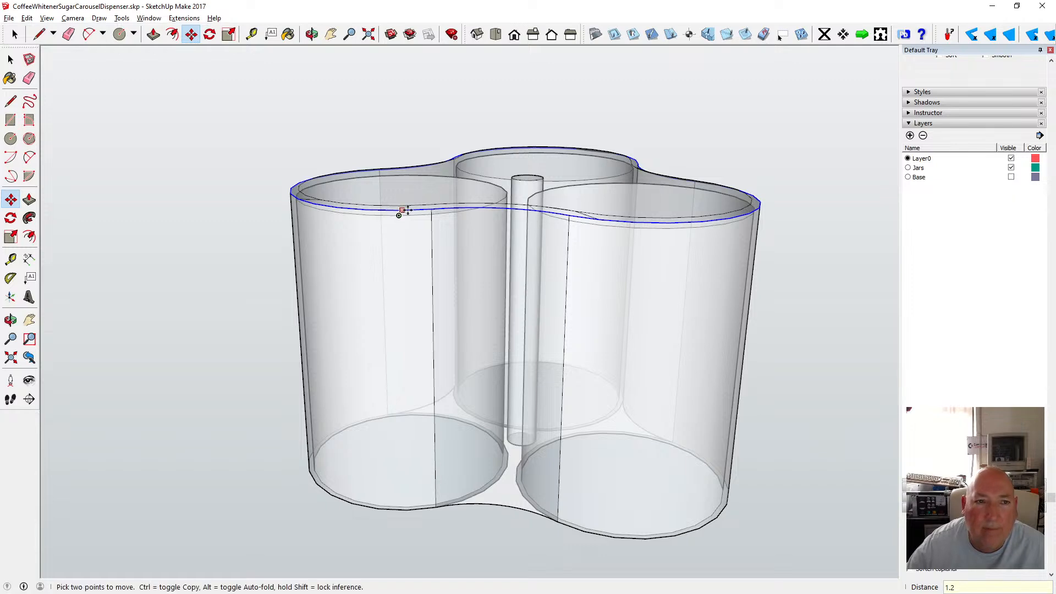
Undo the move of the top rim edge.
click(312, 35)
drag(338, 137, 324, 233)
scroll(445, 311, up, 6)
click(25, 18)
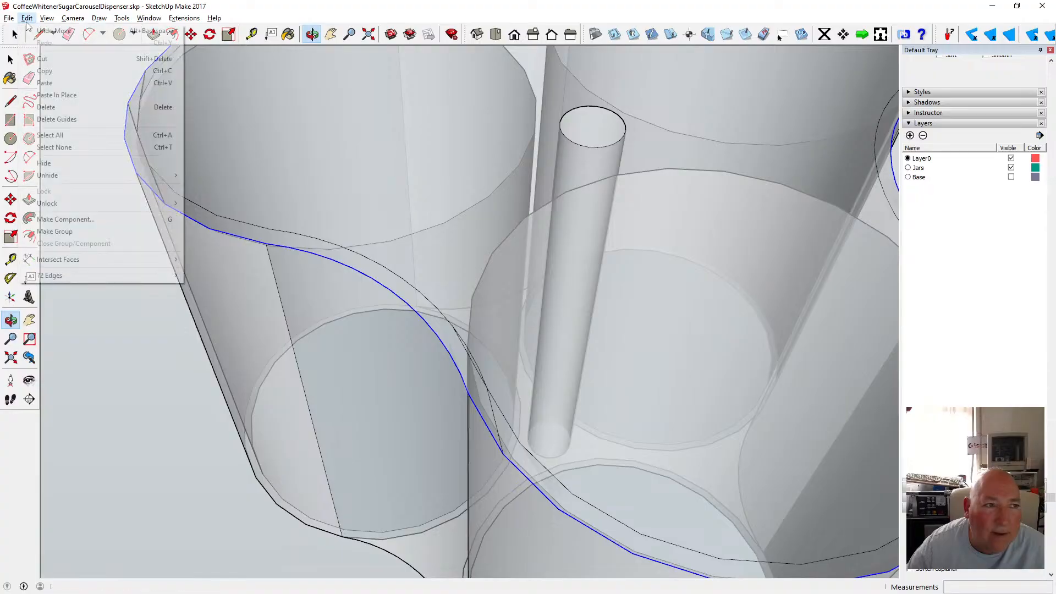
click(49, 29)
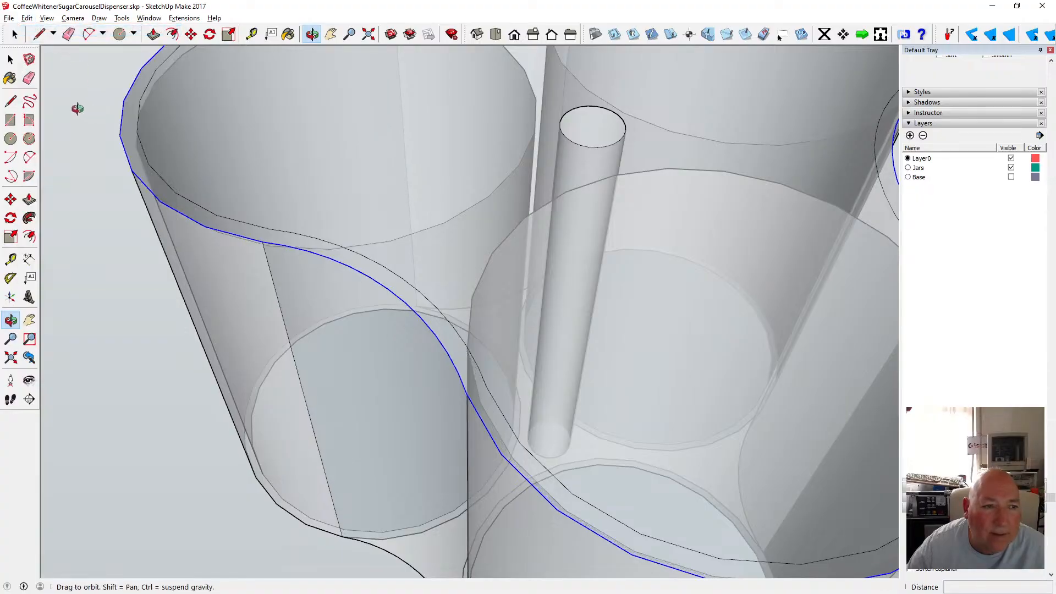
Turn off the X-ray face style to show the model shaded.
click(47, 18)
mouse_move(91, 162)
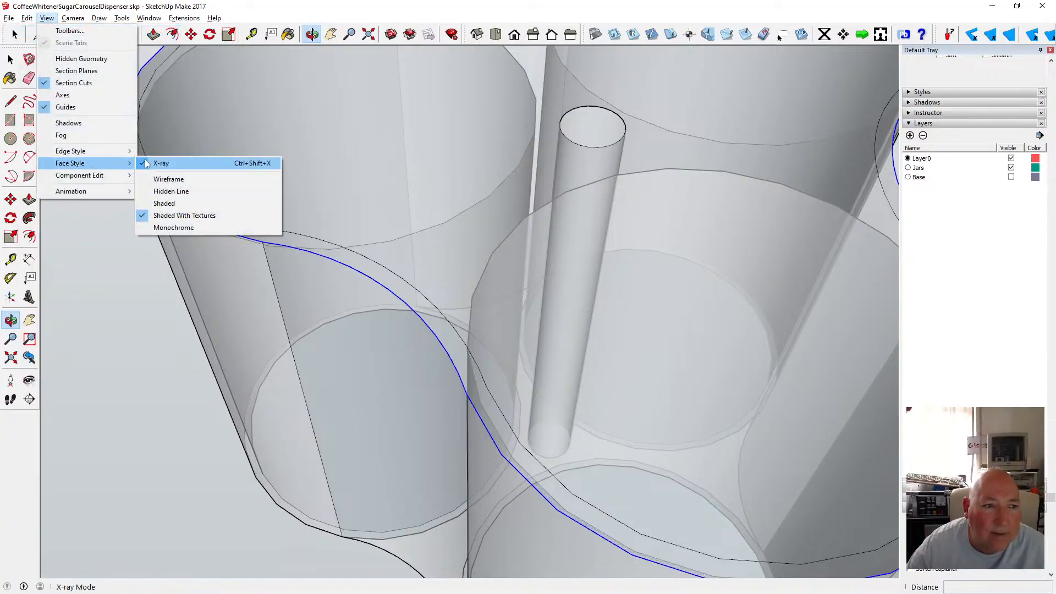
click(165, 163)
key(shift+z)
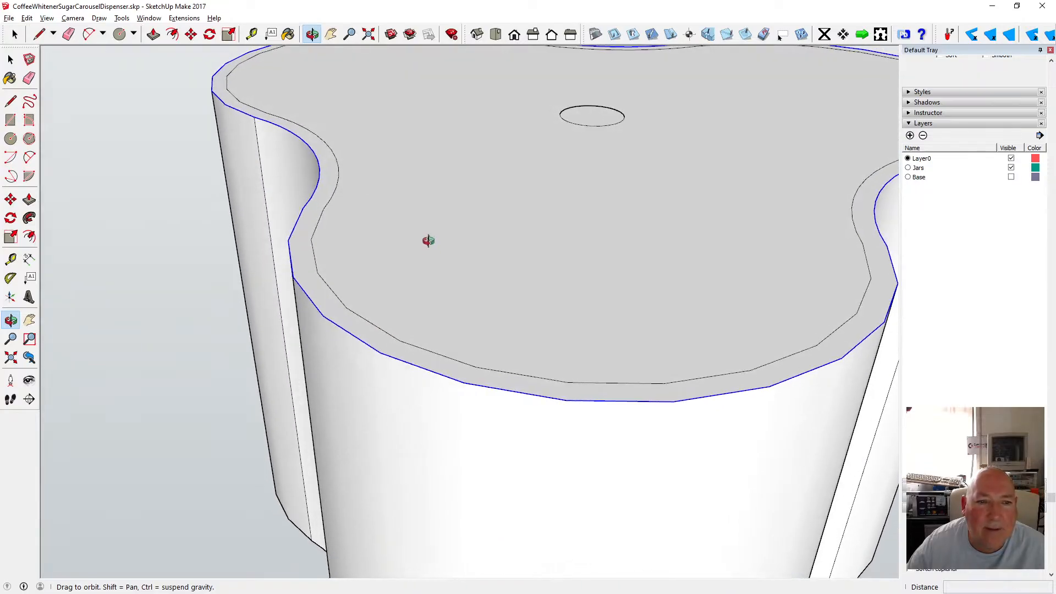
Select individual segments of the rim's top edge to inspect how the curves are split.
drag(440, 208, 307, 267)
click(10, 59)
click(209, 129)
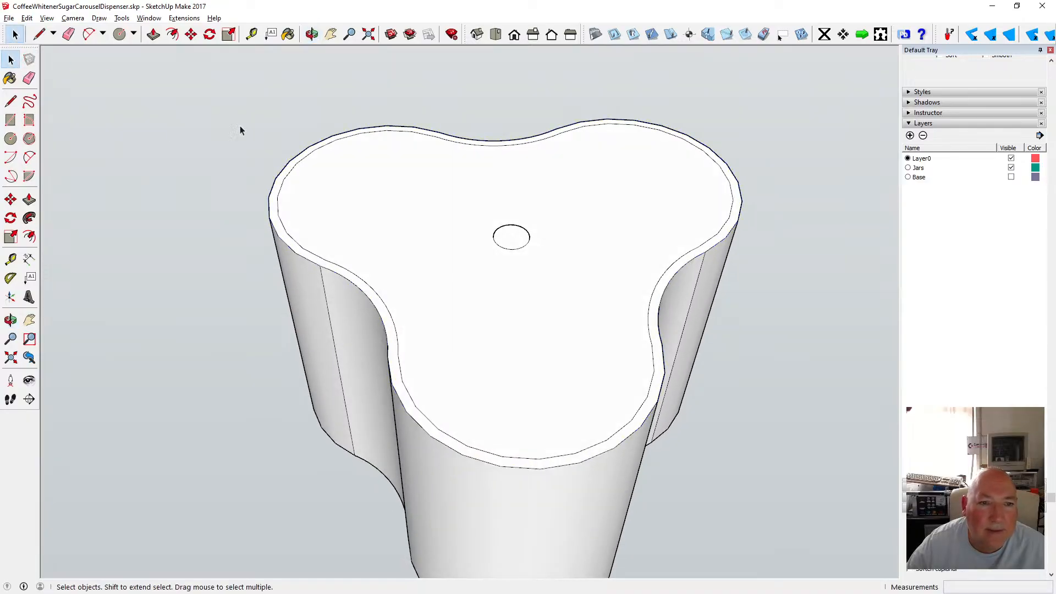
scroll(342, 115, down, 4)
click(340, 128)
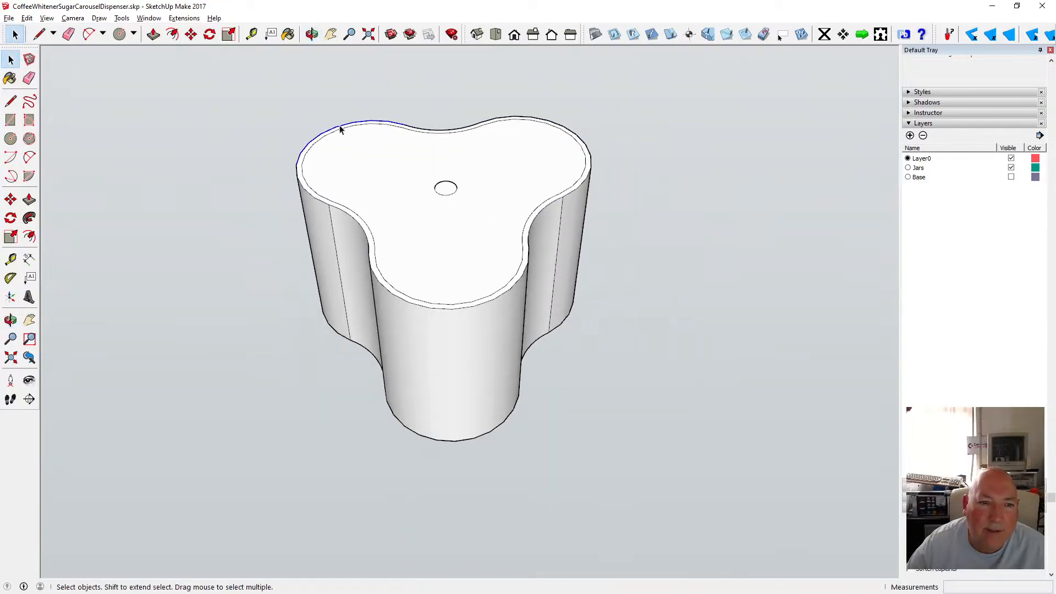
key(o)
drag(245, 88, 367, 219)
key(space)
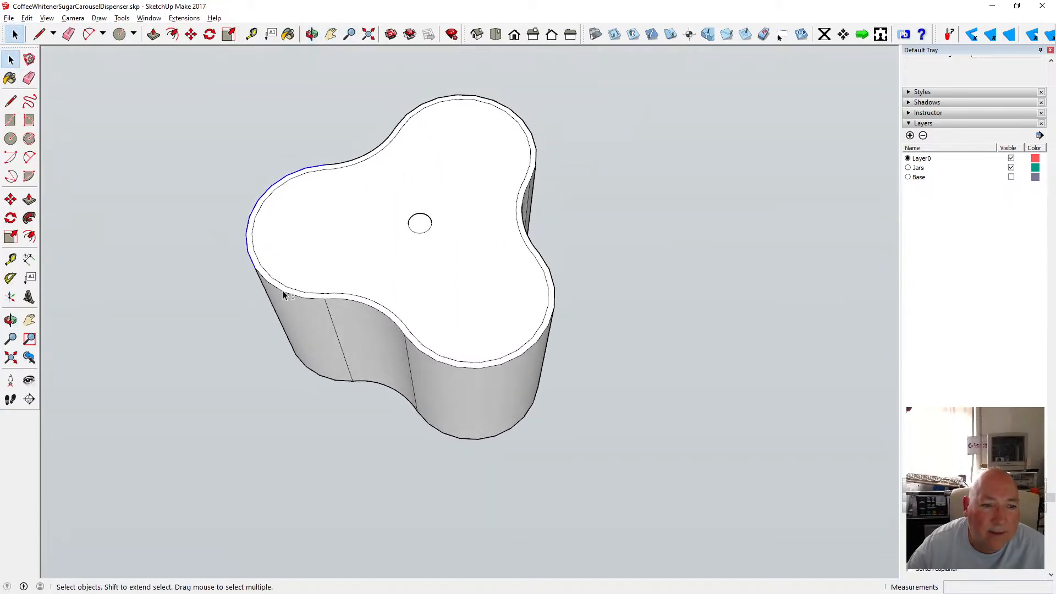
shift+click(283, 292)
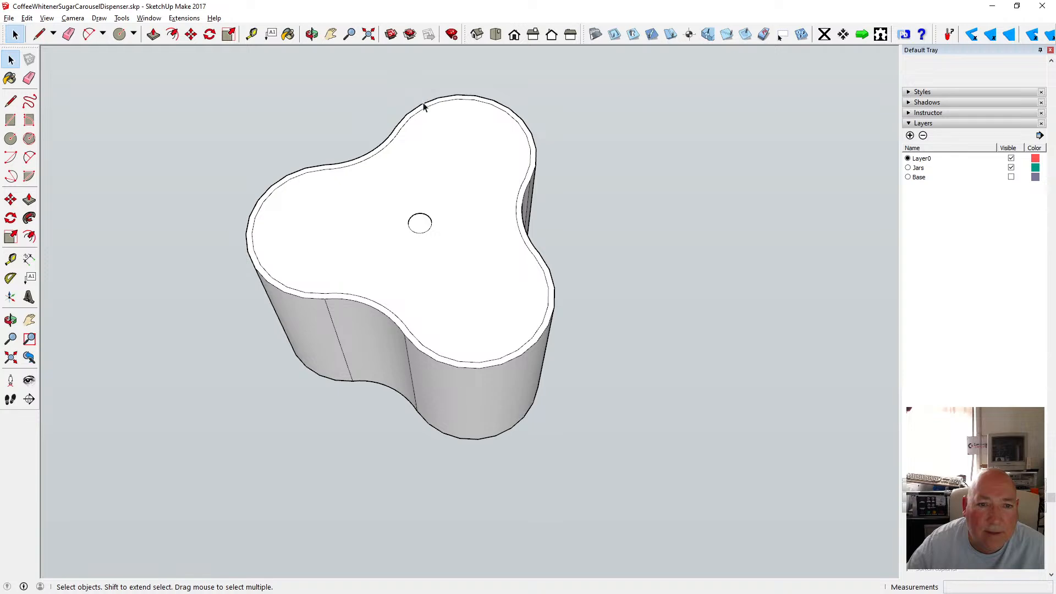
click(555, 297)
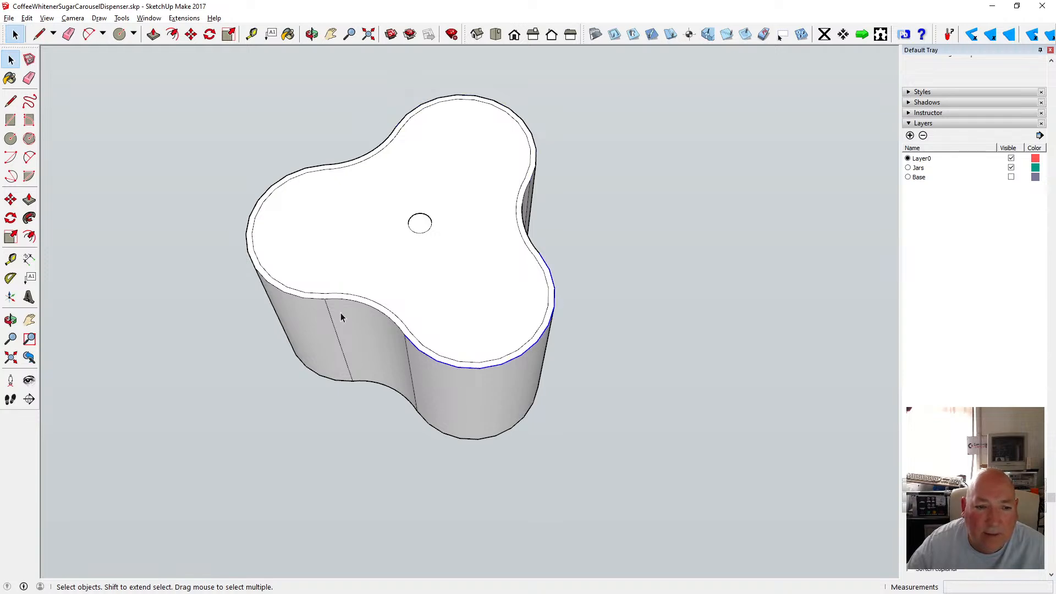
click(314, 298)
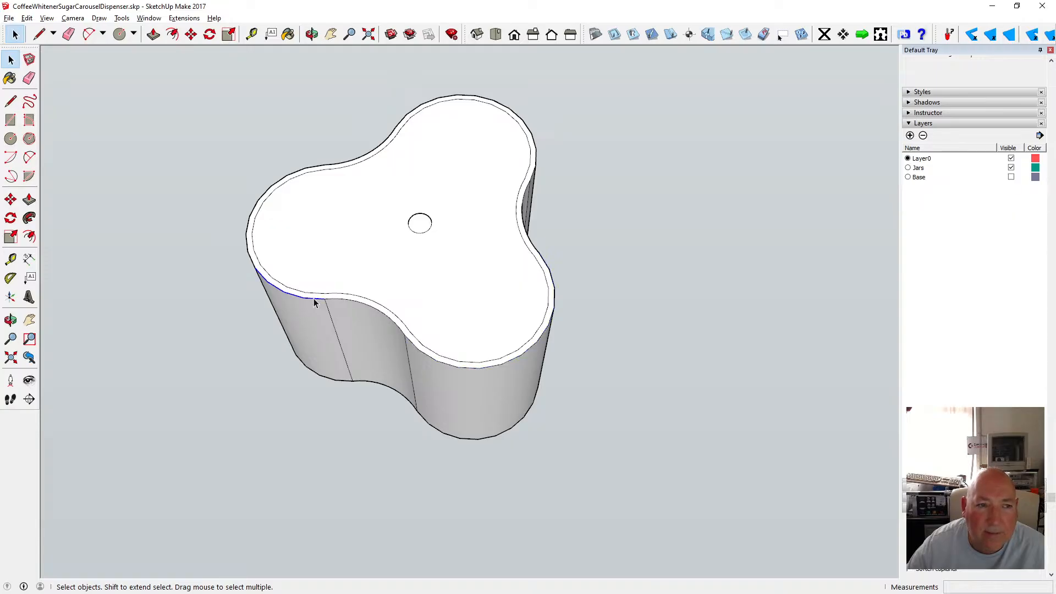
Copy the front lobe's bottom edge curve up to the top edge of the rim.
click(311, 34)
drag(325, 147, 441, 363)
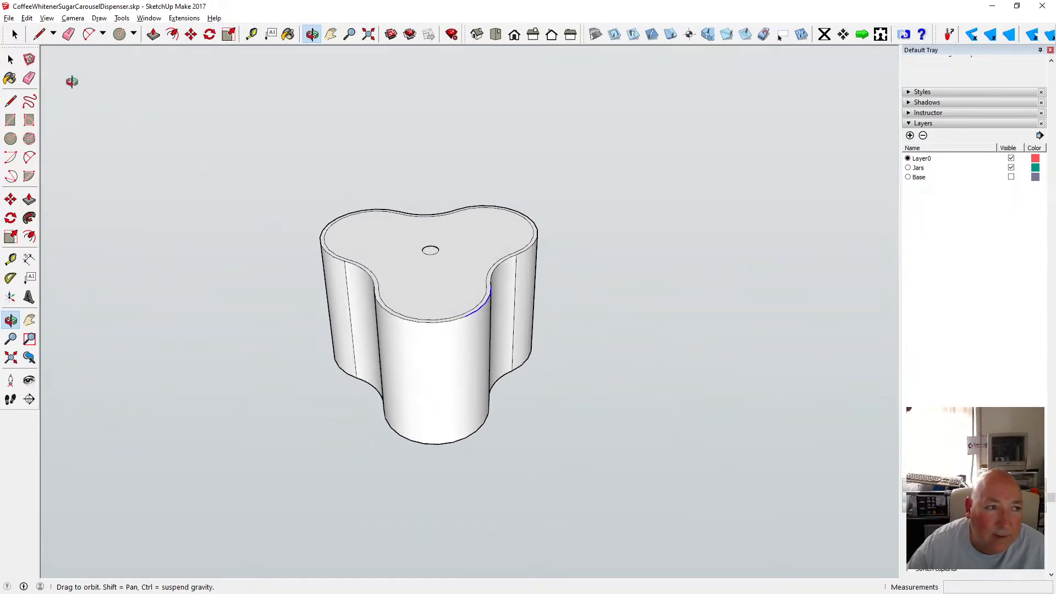
key(space)
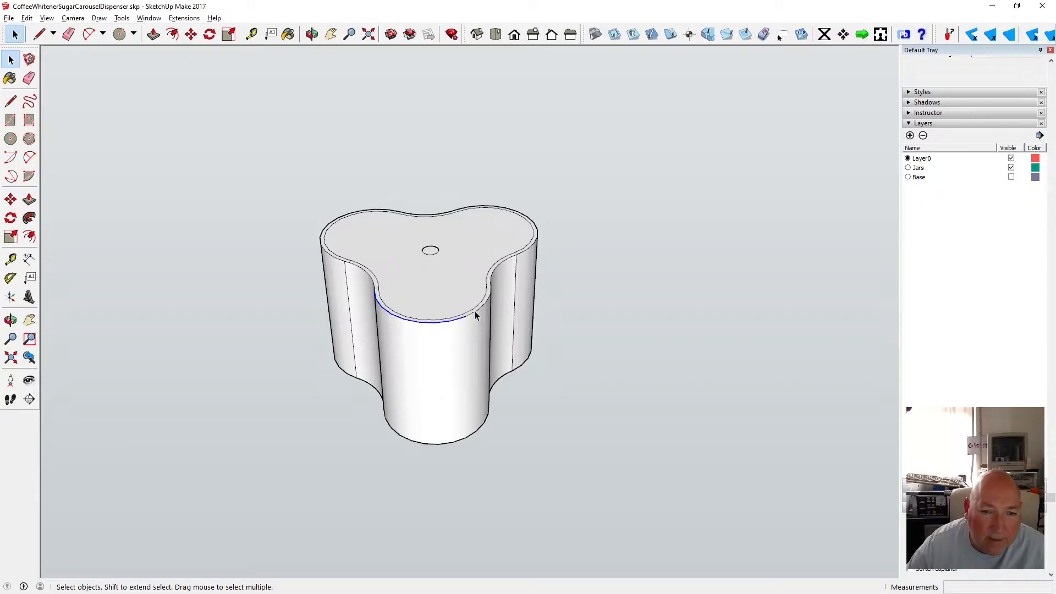
click(415, 443)
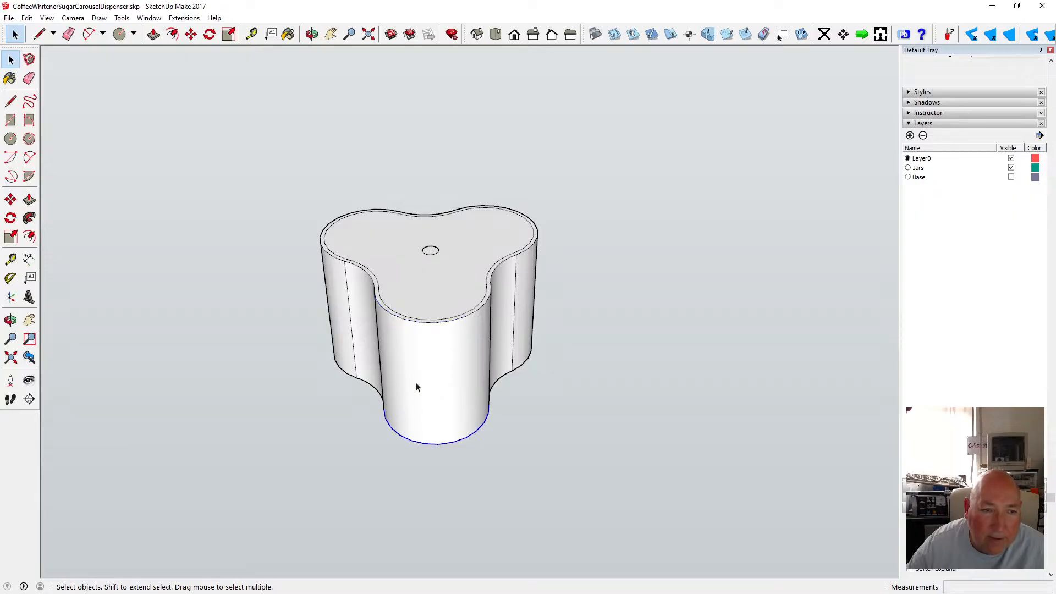
click(206, 41)
click(191, 35)
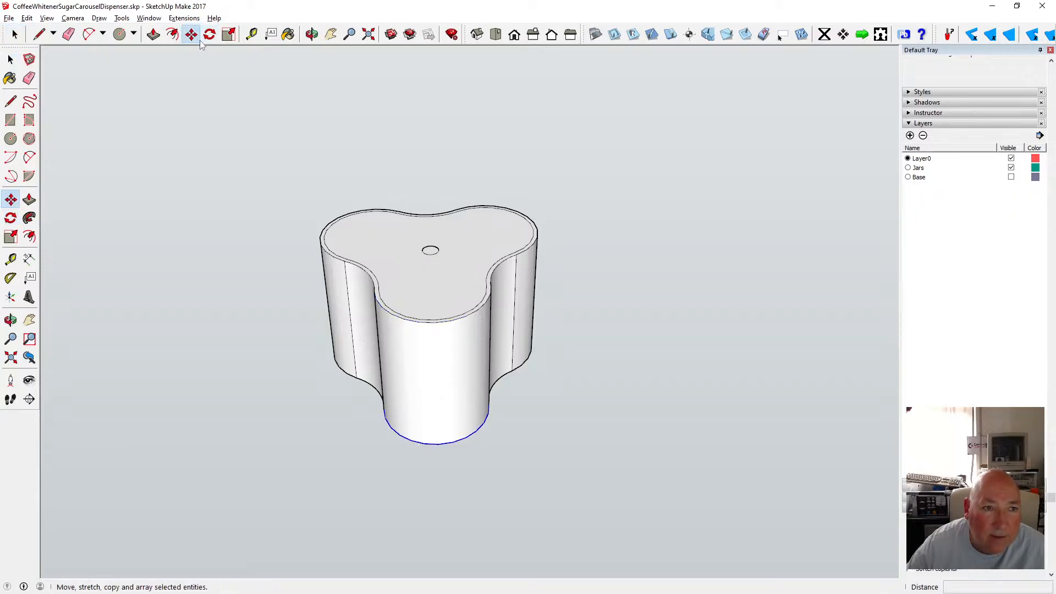
click(438, 445)
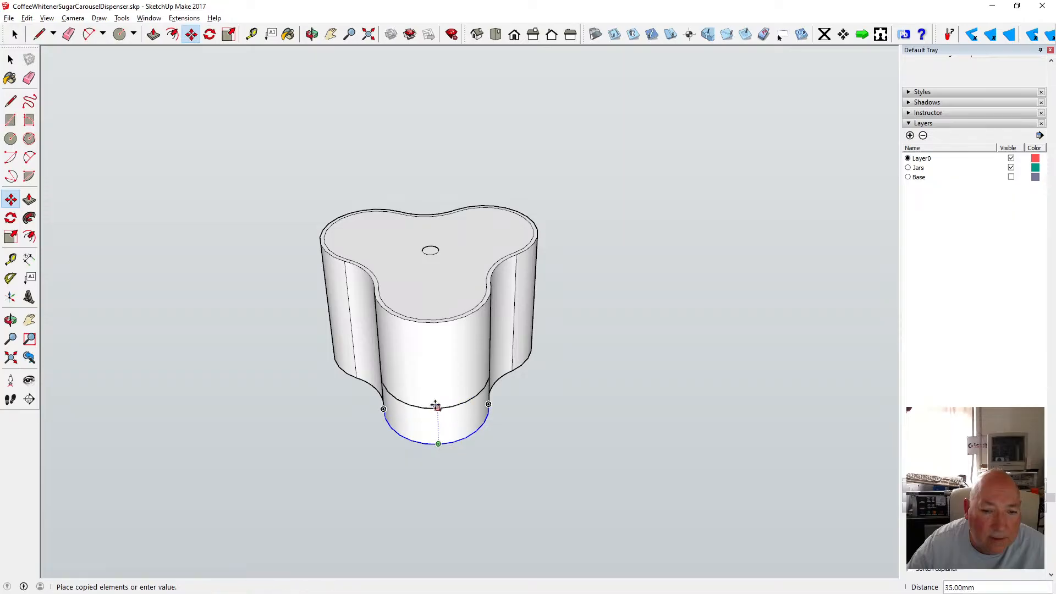
click(430, 322)
key(space)
click(233, 144)
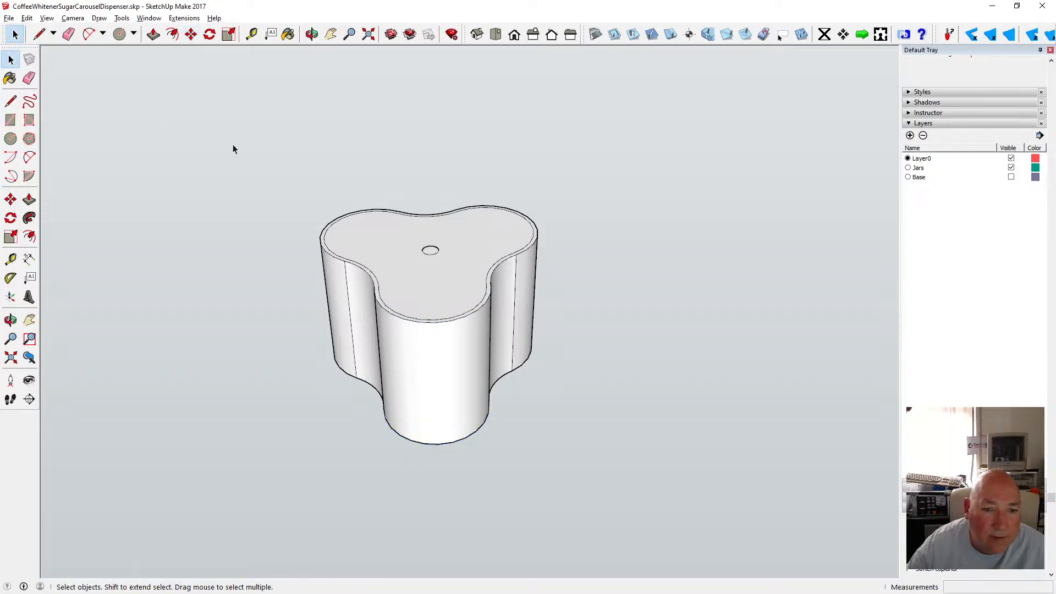
Inspect the front lobe's top edge curve and inner side face.
click(392, 313)
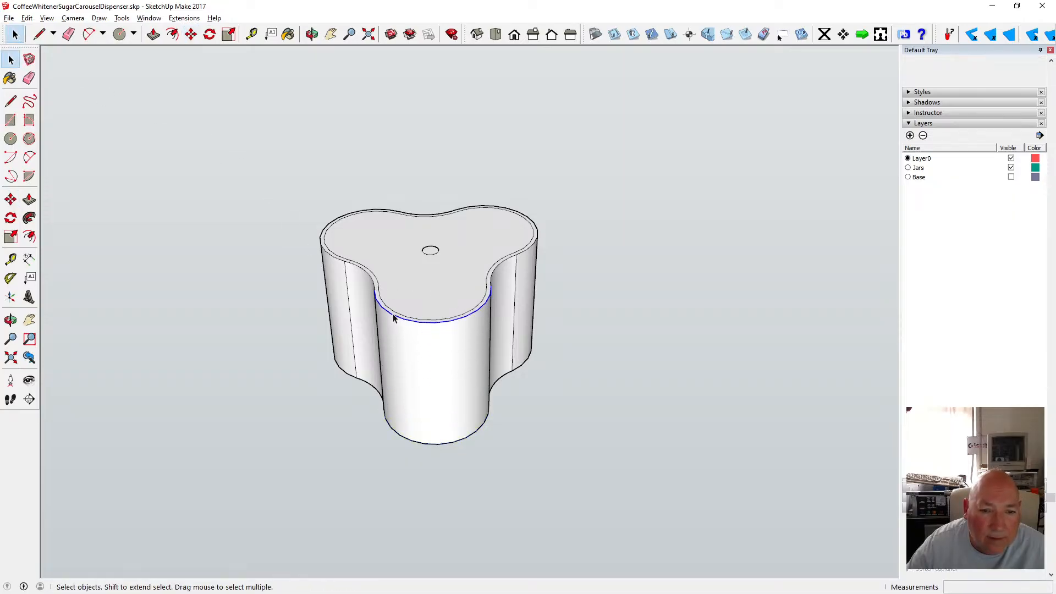
scroll(394, 297, up, 3)
click(365, 282)
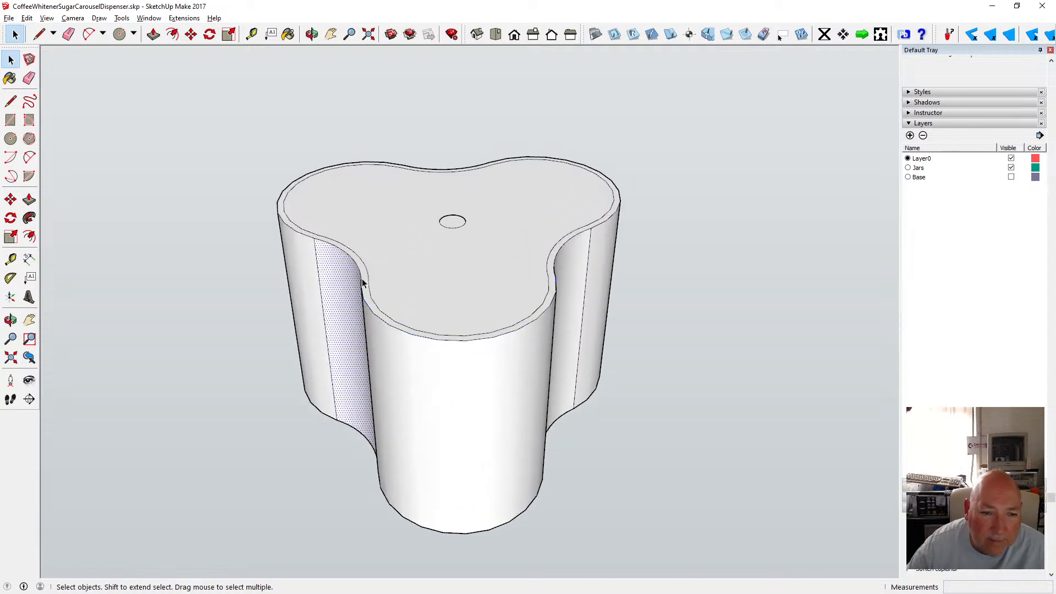
click(367, 278)
scroll(379, 248, down, 2)
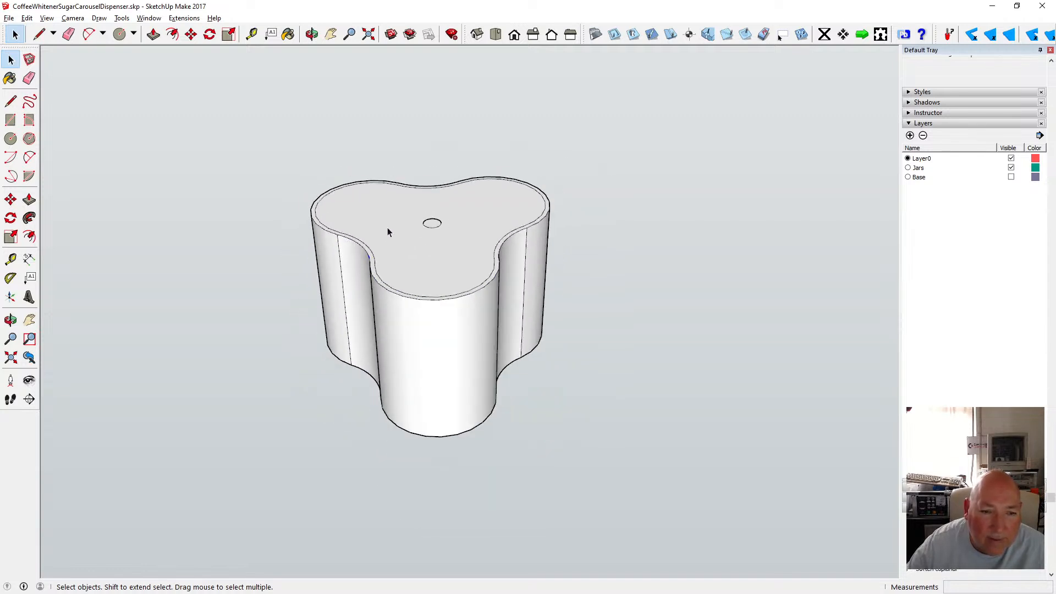
Select the whole dispenser body and soften and smooth its edges.
click(311, 34)
drag(311, 127, 562, 161)
key(space)
drag(137, 82, 588, 468)
right_click(488, 298)
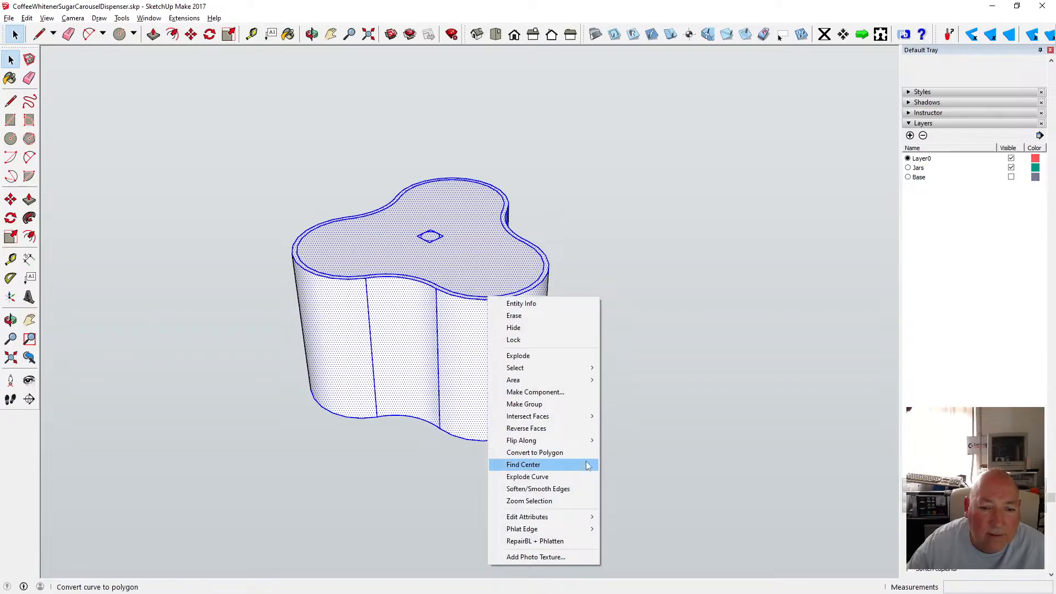
click(573, 487)
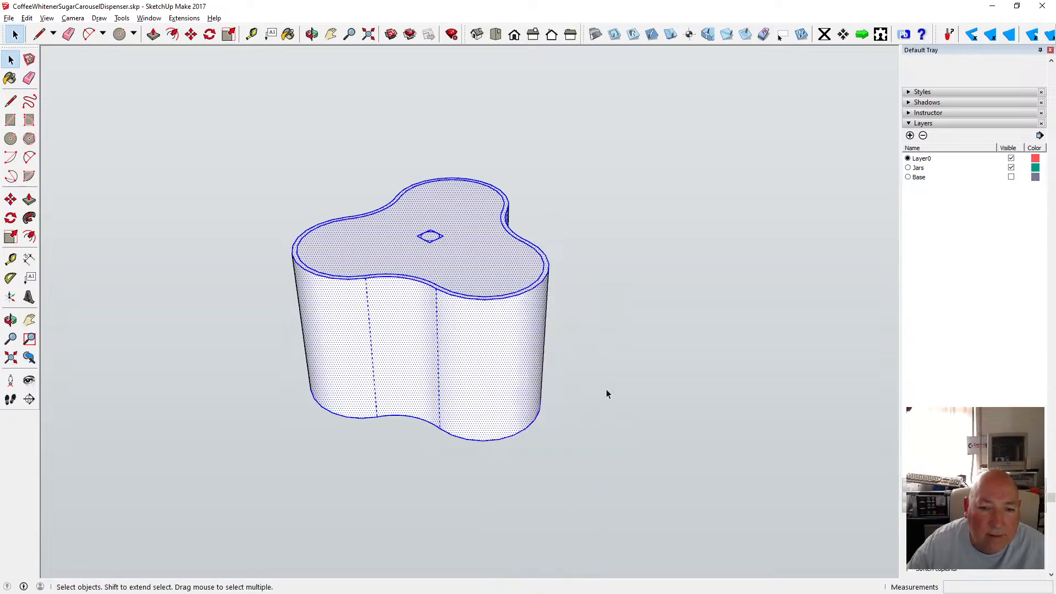
click(589, 358)
Orbit around the body and select segments of the rim's top edges to check how they are split.
click(311, 34)
drag(484, 282, 432, 399)
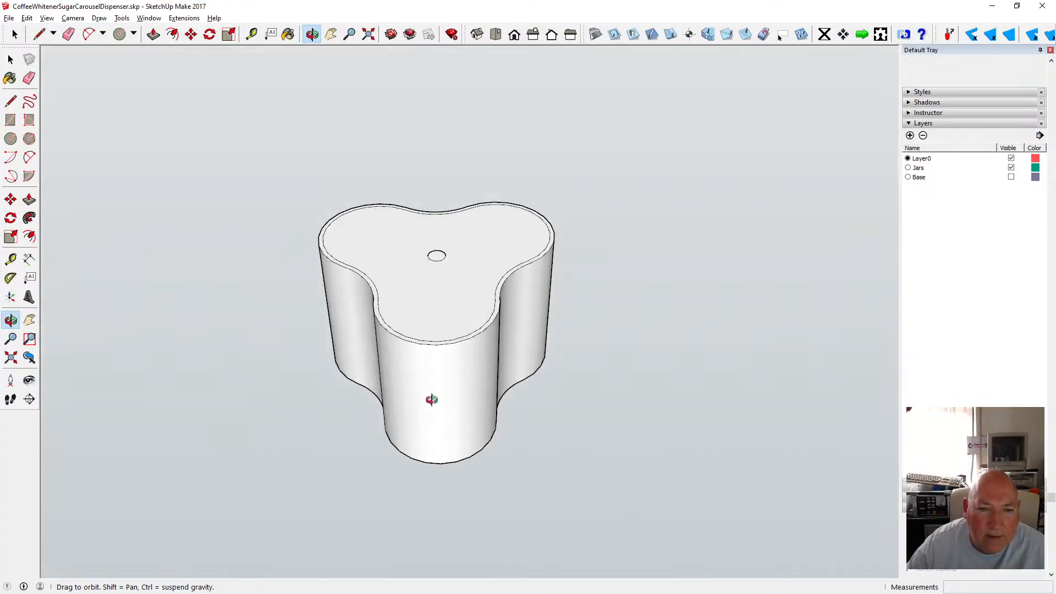
drag(401, 317, 361, 160)
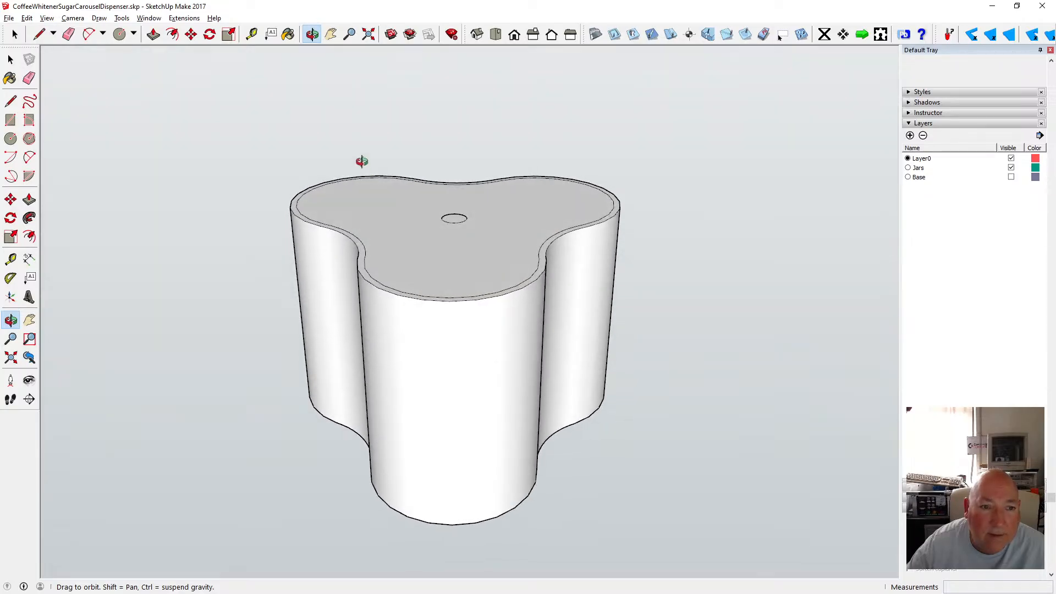
click(15, 34)
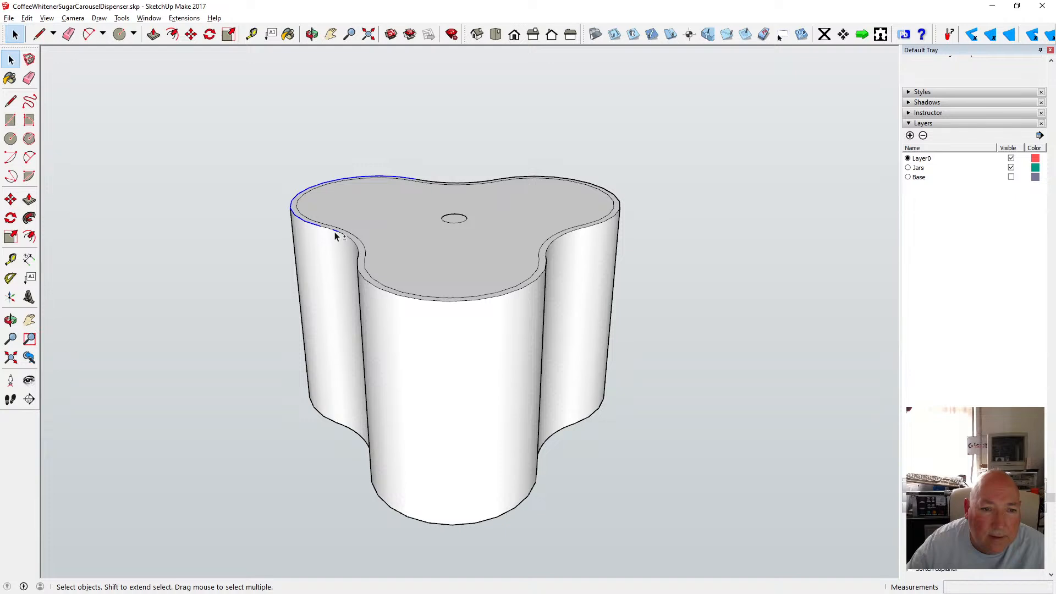
shift+click(375, 289)
click(559, 236)
click(582, 228)
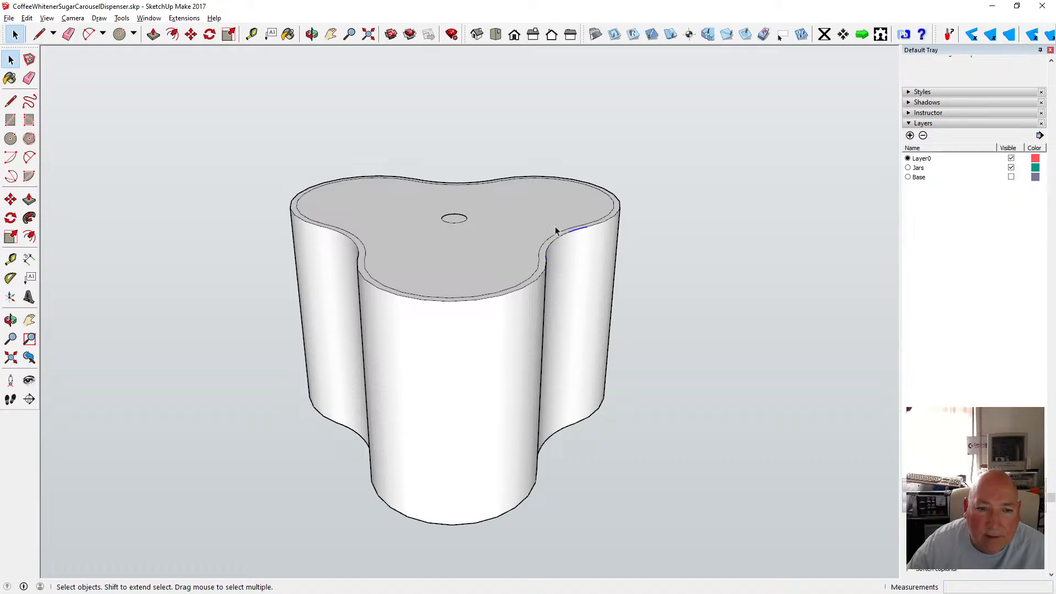
Window-select the whole top rim of the body from a level side view.
click(311, 35)
drag(325, 159, 385, 272)
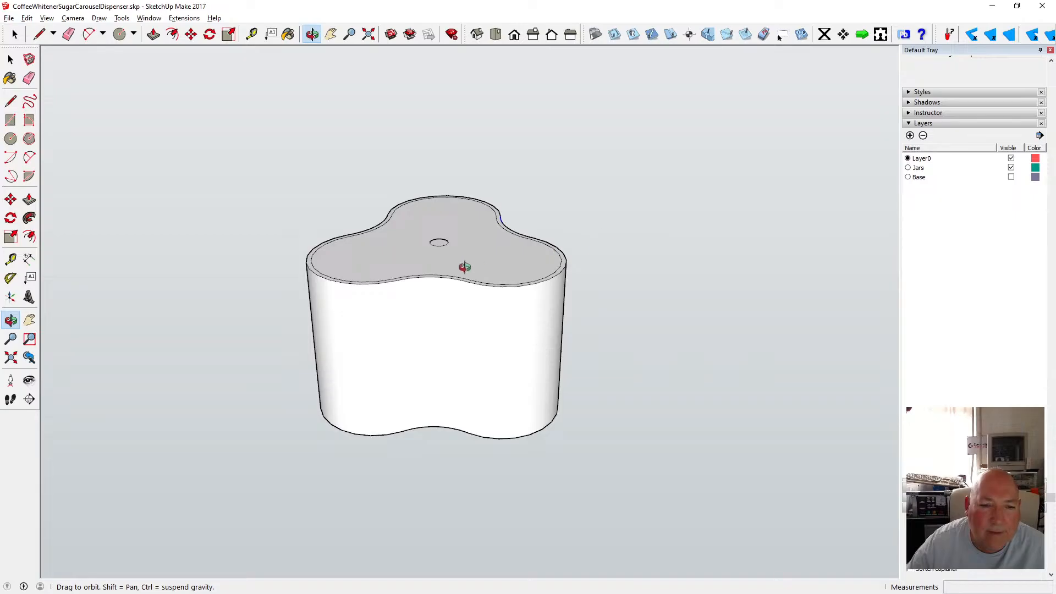
key(space)
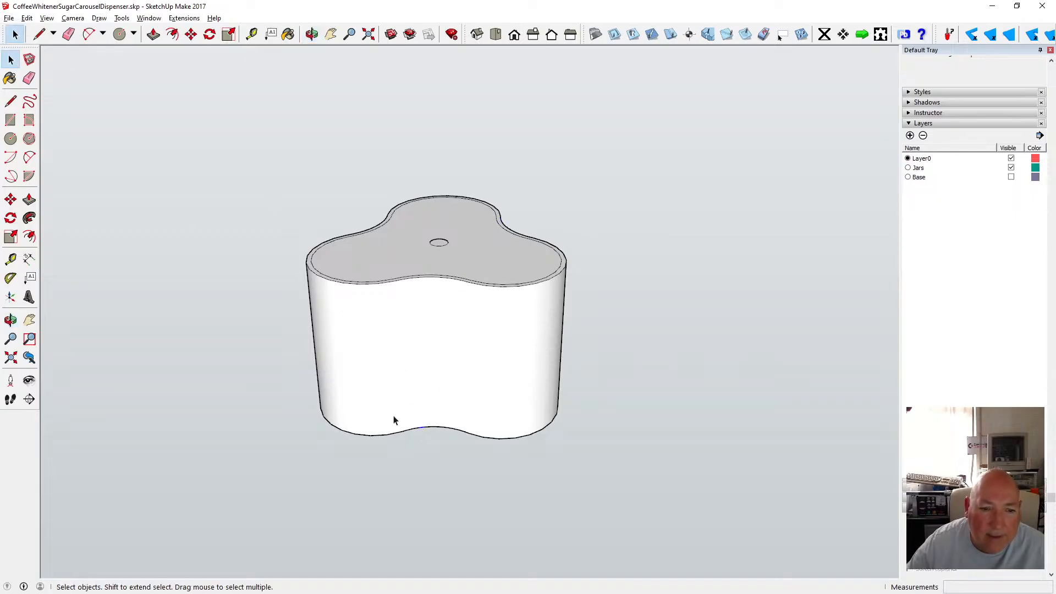
scroll(416, 286, up, 5)
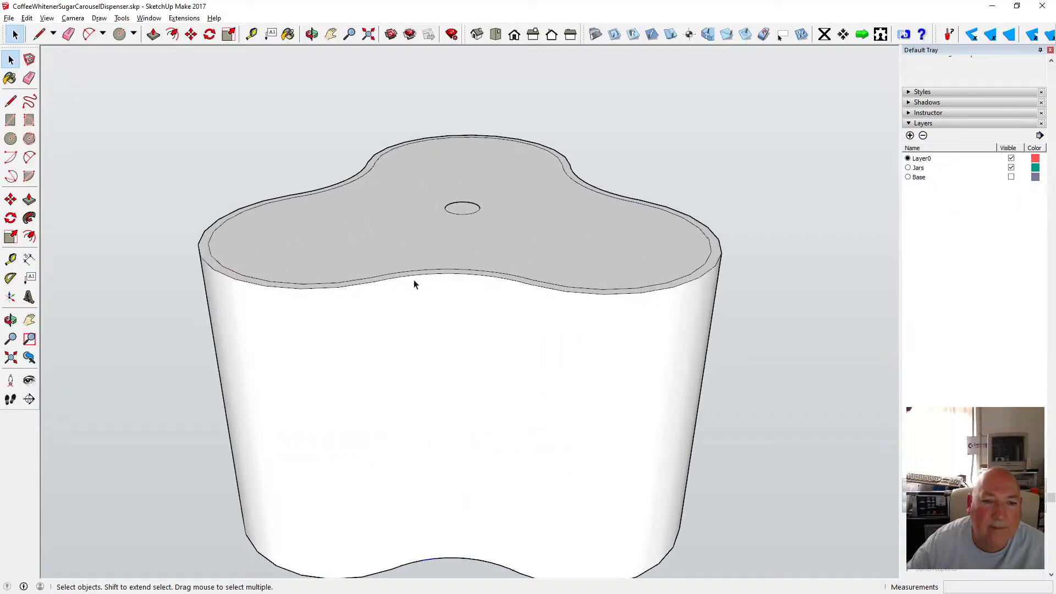
click(311, 34)
scroll(407, 165, down, 5)
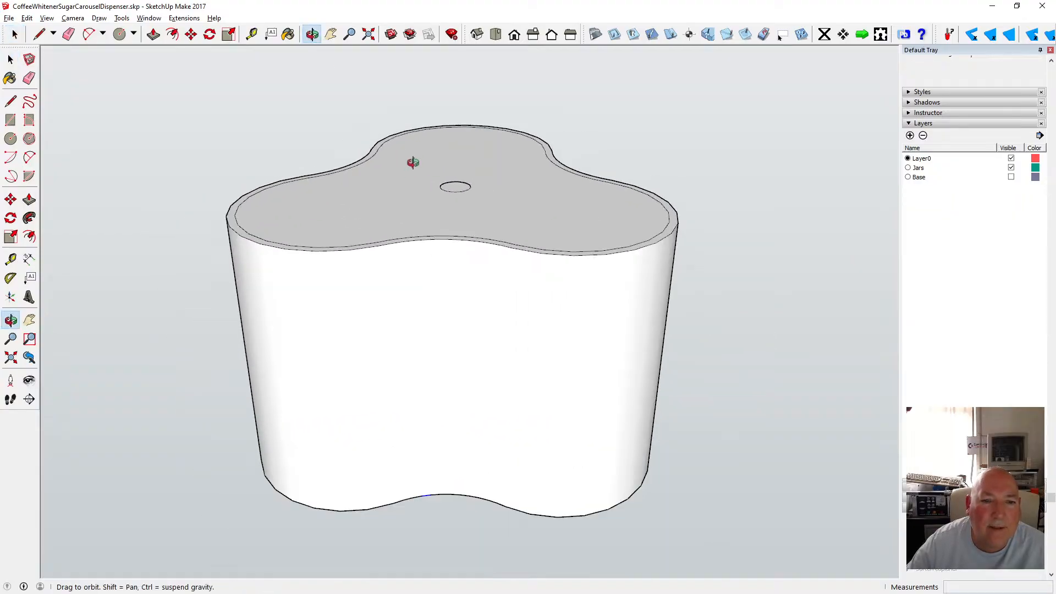
mouse_move(415, 163)
mouse_down()
mouse_move(415, 266)
mouse_move(384, 299)
mouse_move(380, 212)
mouse_move(389, 153)
mouse_move(406, 155)
mouse_up()
click(10, 60)
drag(188, 143, 669, 193)
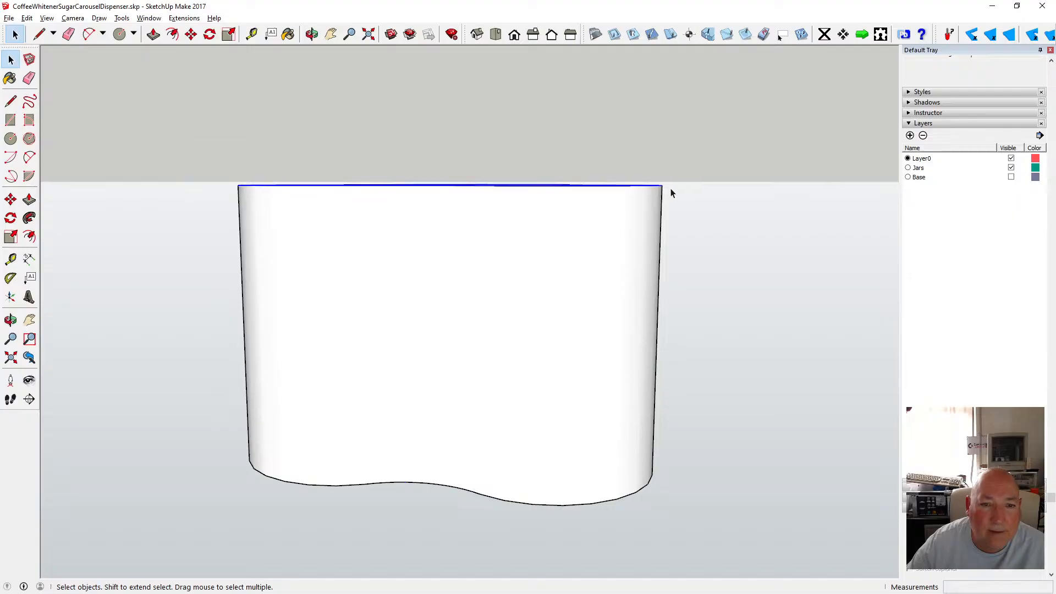
key(o)
drag(365, 82, 359, 209)
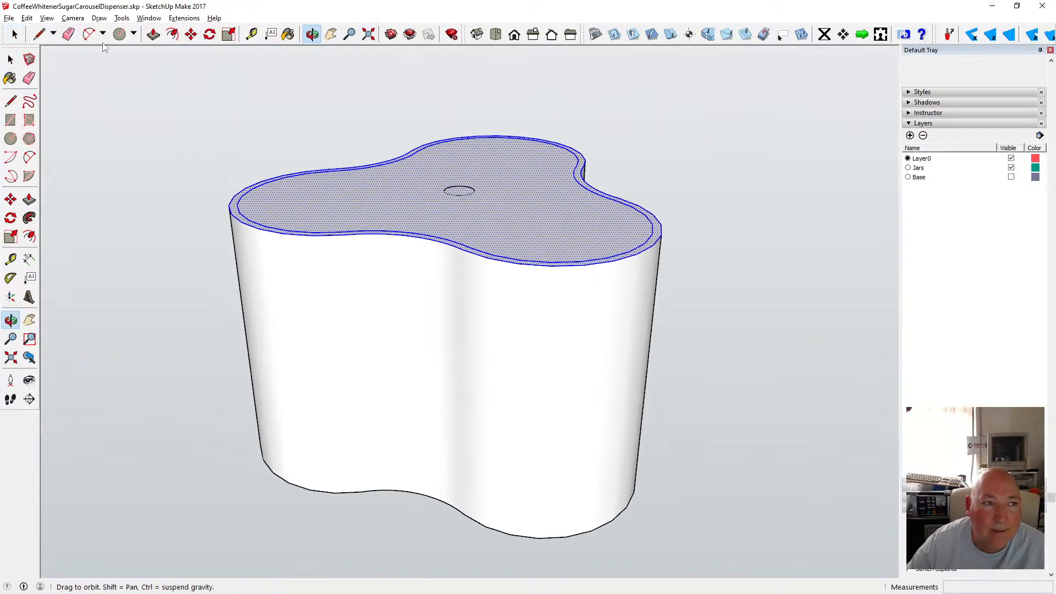
Switch the face style to X-ray.
click(47, 19)
mouse_move(32, 19)
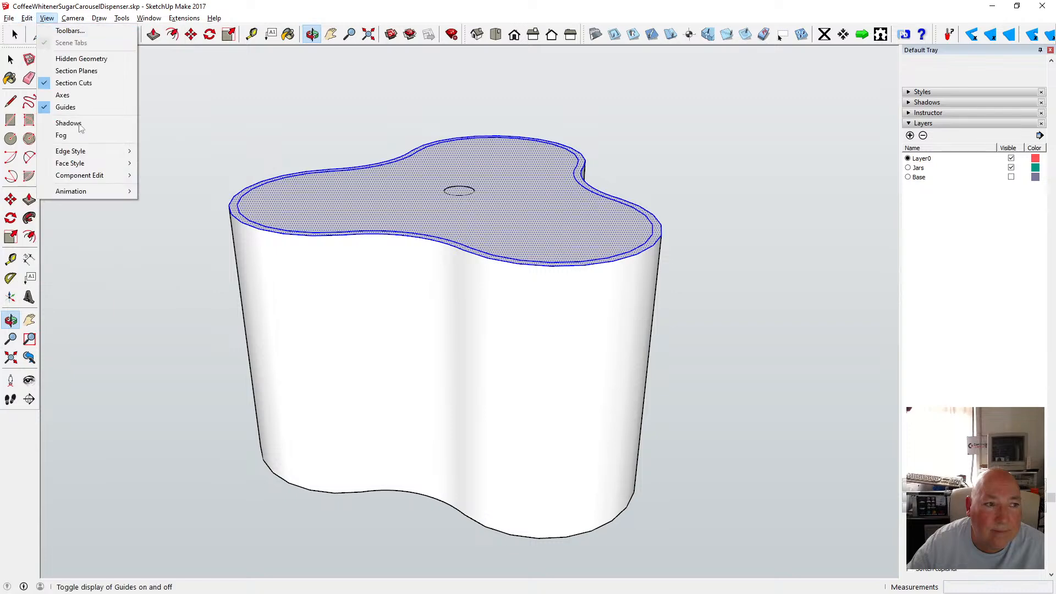
mouse_move(99, 160)
click(184, 160)
Select and inspect the rim's inner and outer top edge curves around all three lobes.
drag(365, 248, 448, 262)
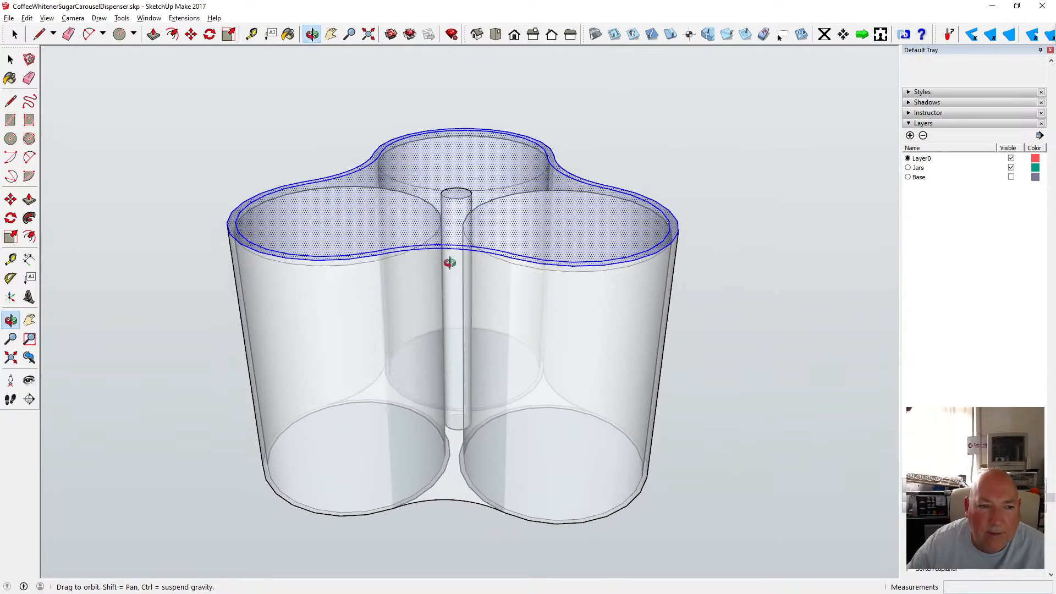
key(space)
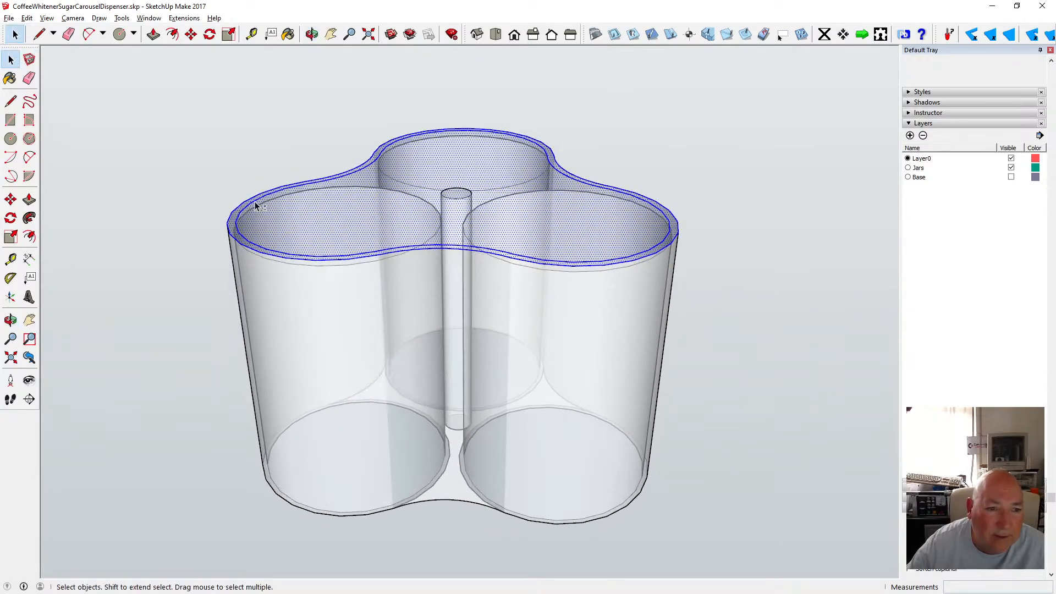
shift+click(328, 208)
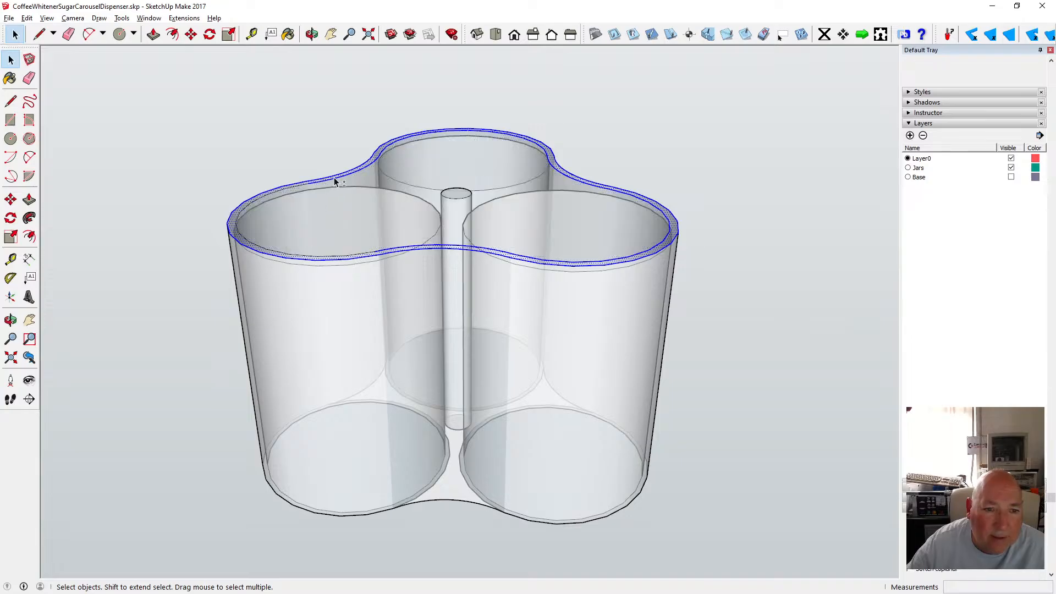
scroll(334, 182, up, 5)
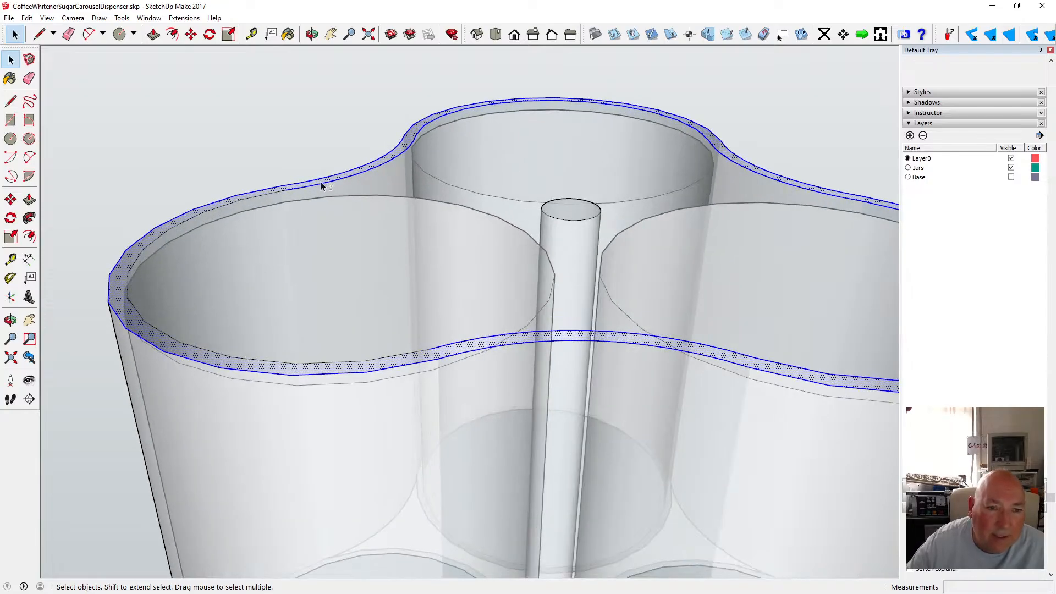
shift+click(323, 186)
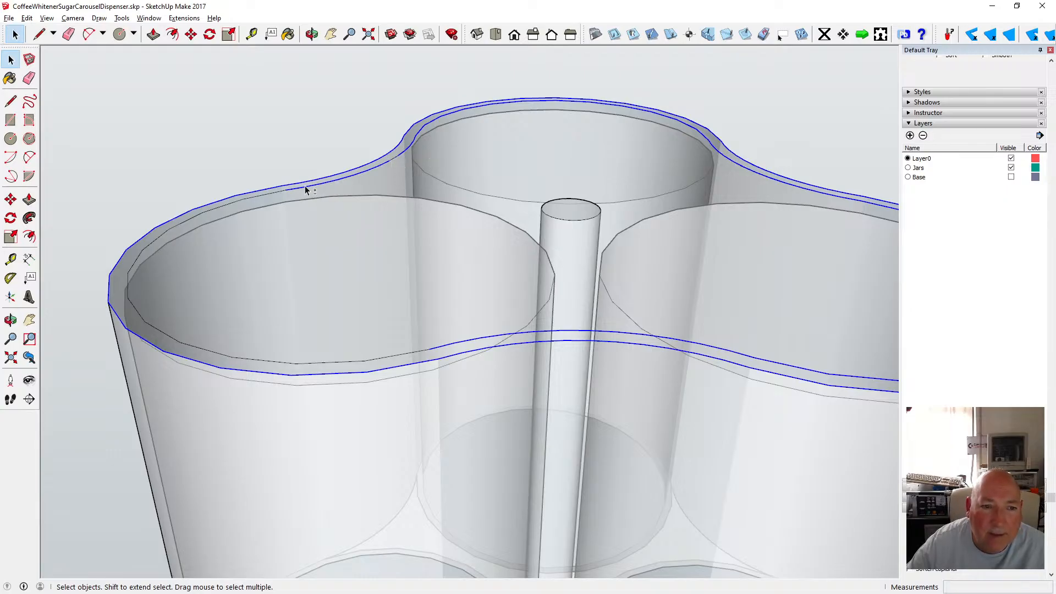
shift+click(331, 188)
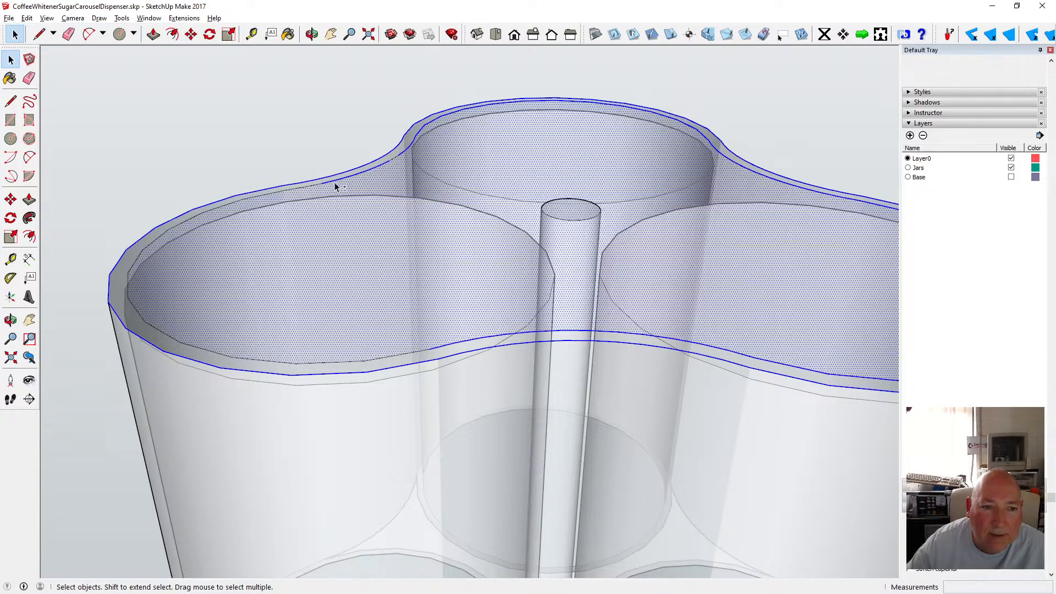
shift+click(333, 187)
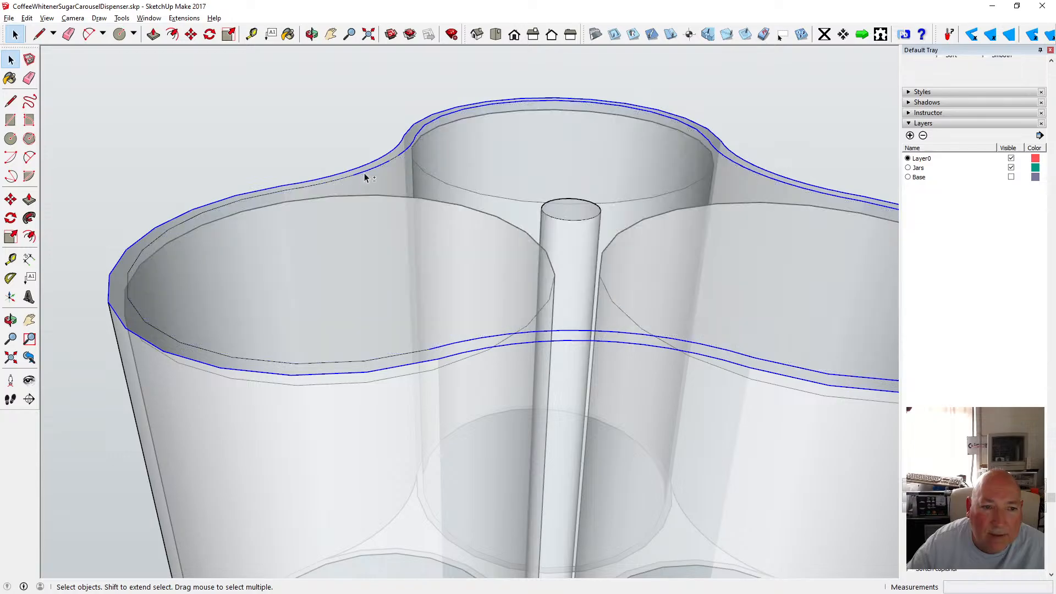
shift+click(418, 136)
shift+click(416, 138)
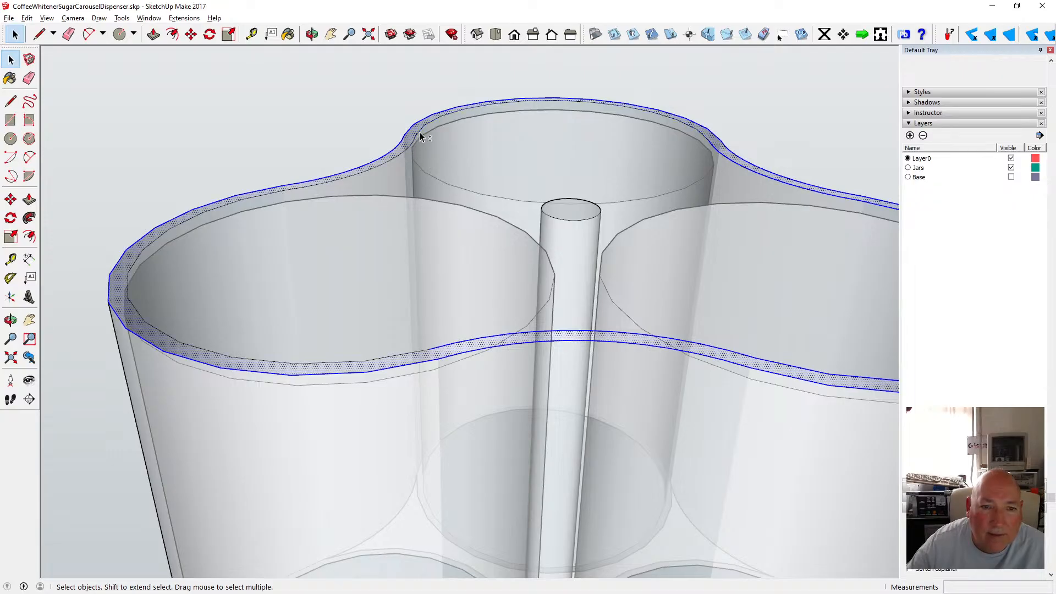
shift+click(421, 133)
shift+click(418, 135)
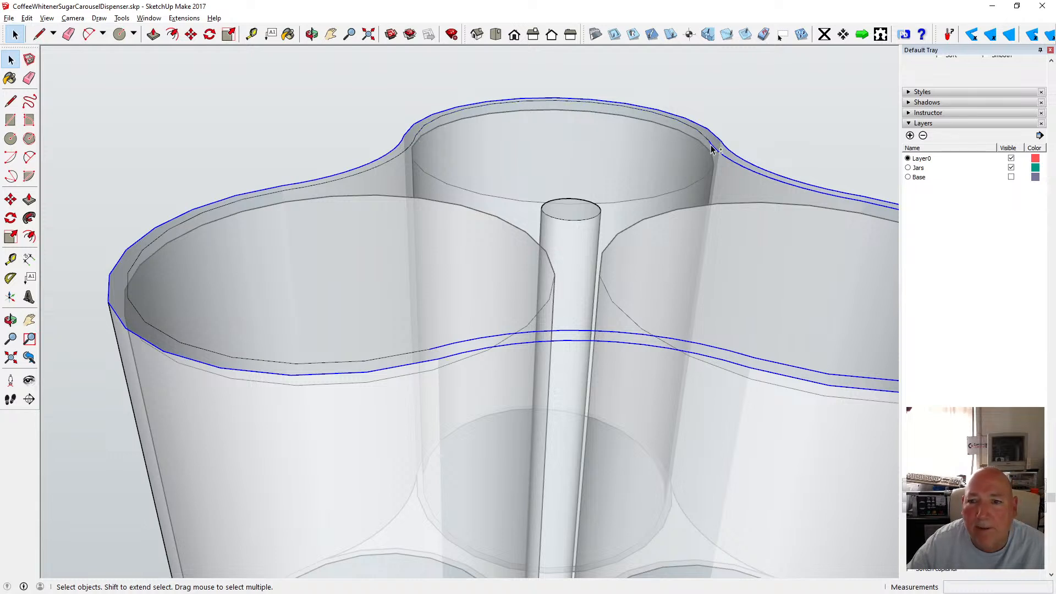
shift+click(729, 159)
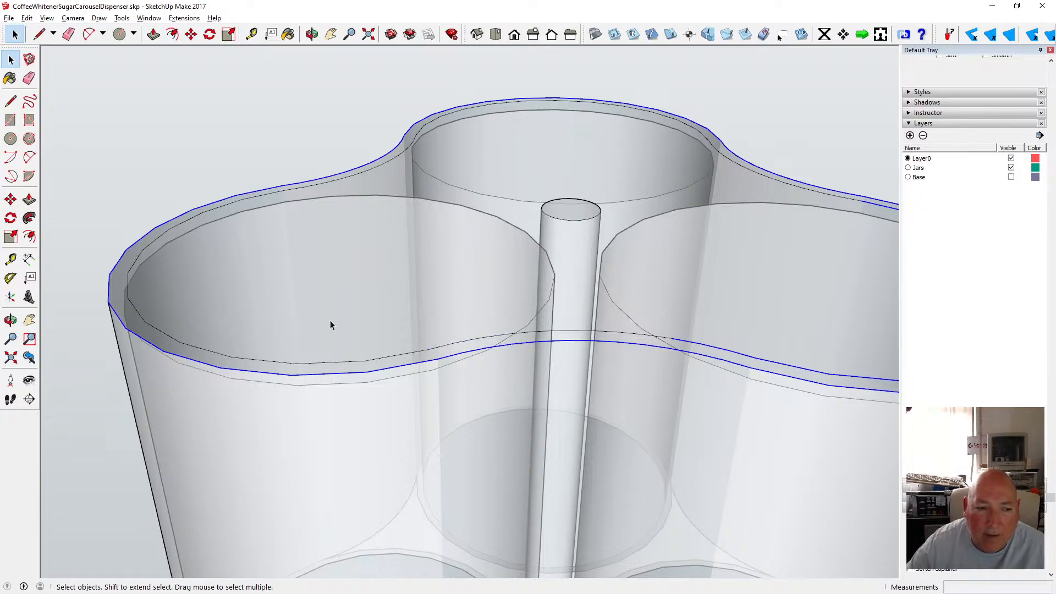
scroll(166, 308, down, 1)
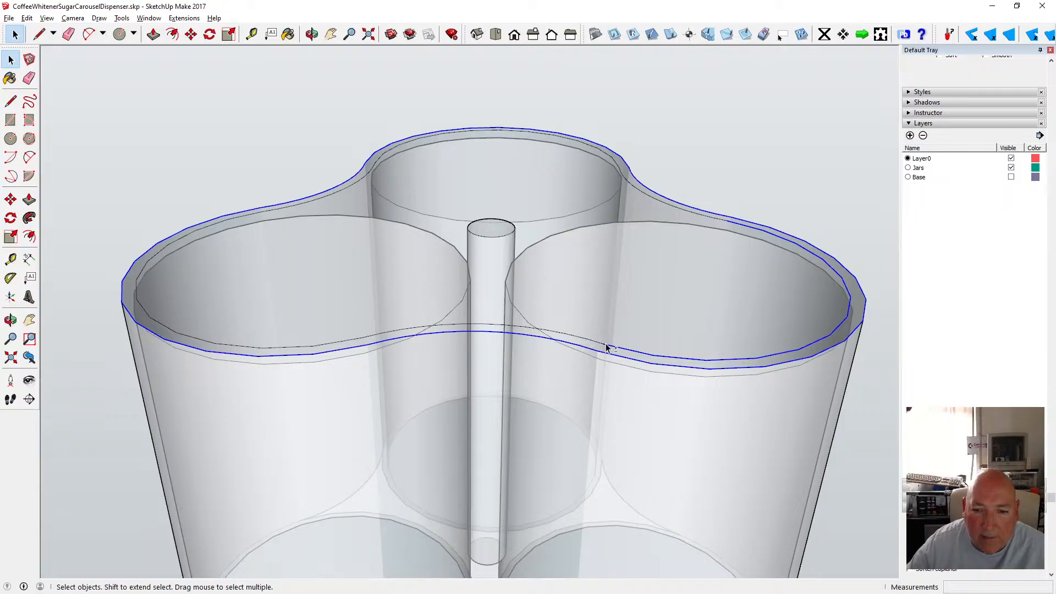
shift+click(625, 349)
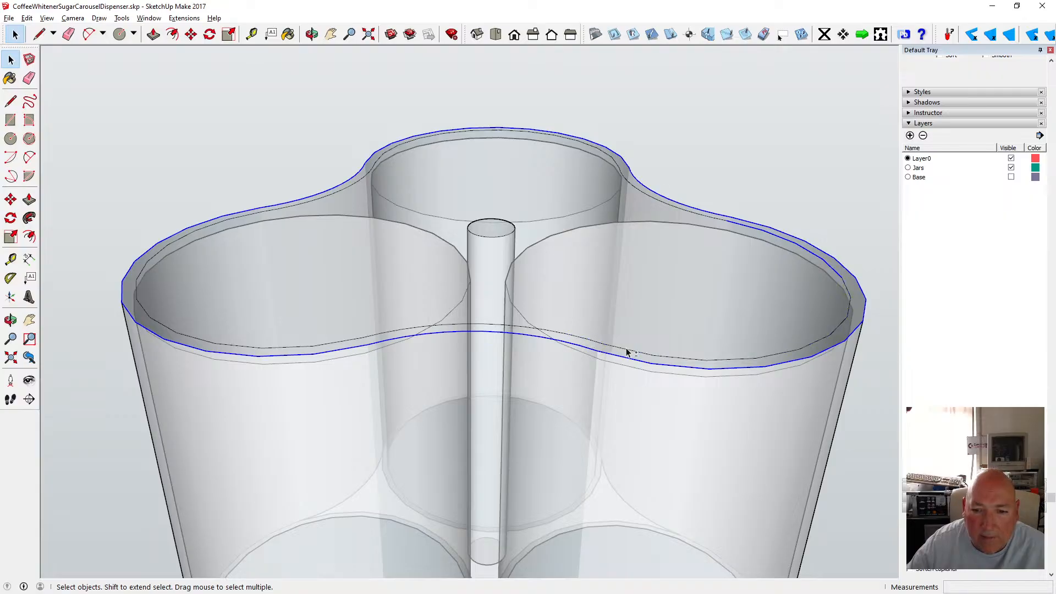
shift+click(841, 274)
scroll(446, 214, down, 1)
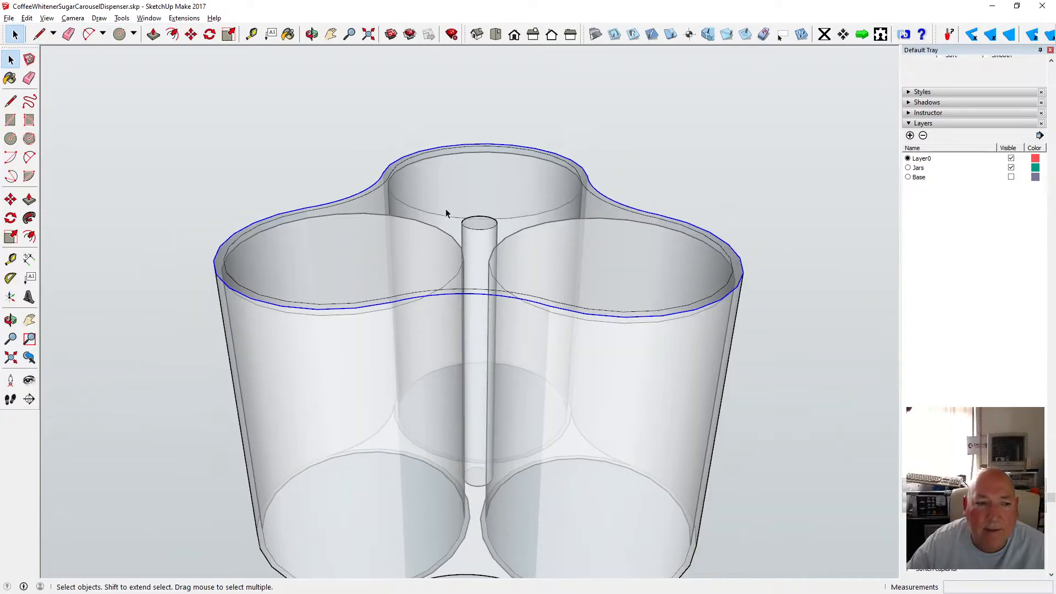
Try moving the rim's outer top edge up 2 mm along the blue axis, and undo the move.
key(o)
drag(380, 140, 400, 124)
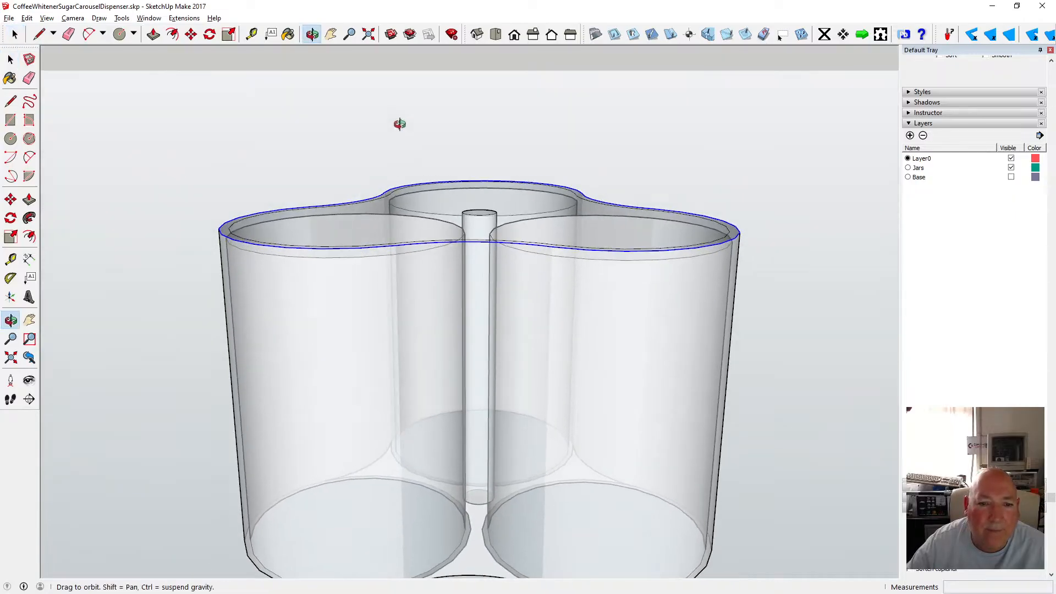
key(m)
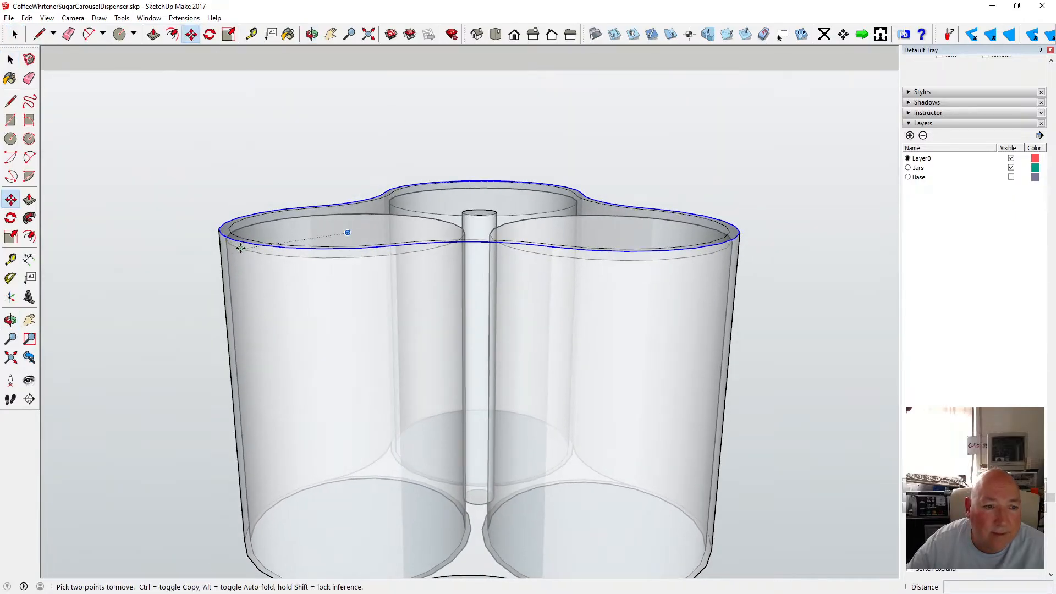
click(240, 249)
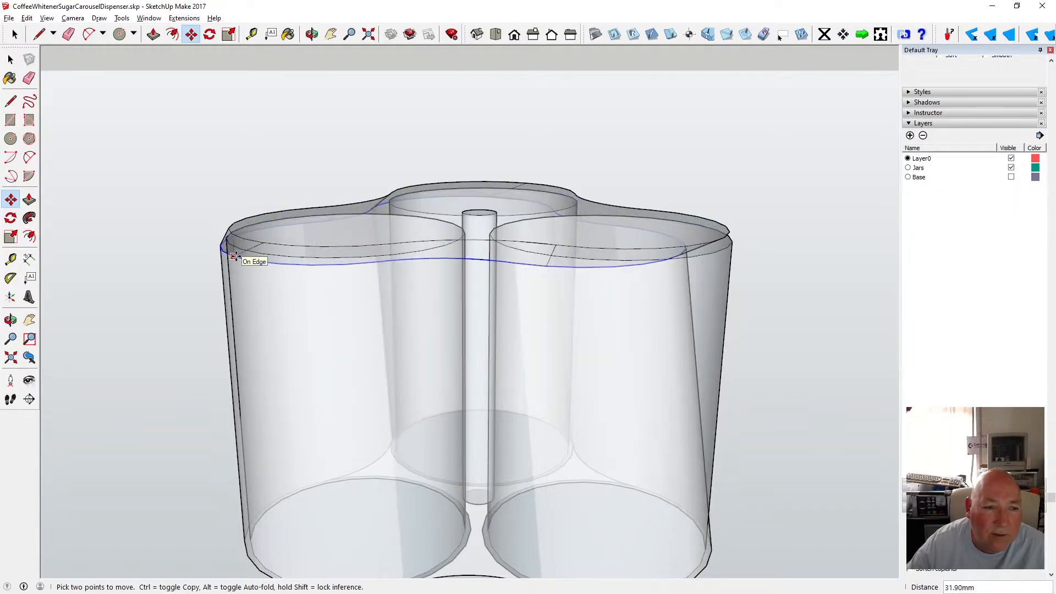
key(Up)
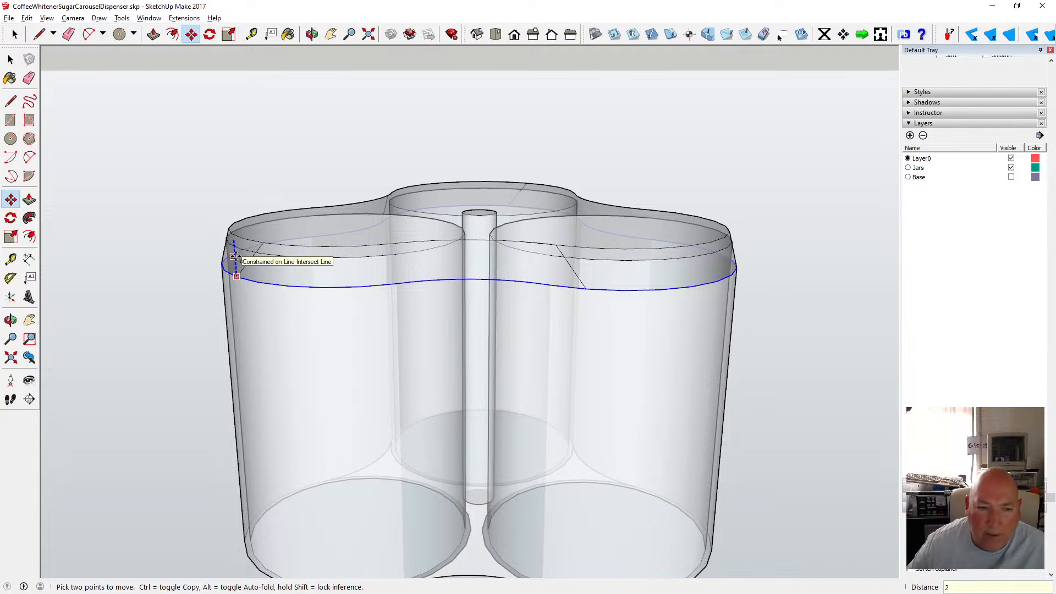
key(Return)
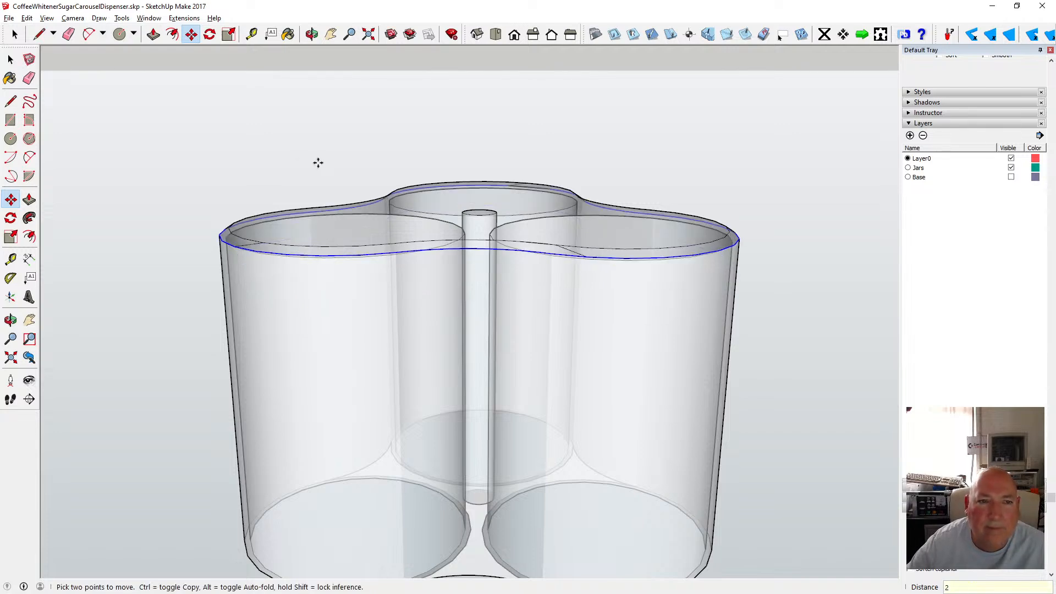
click(311, 34)
drag(349, 107, 446, 303)
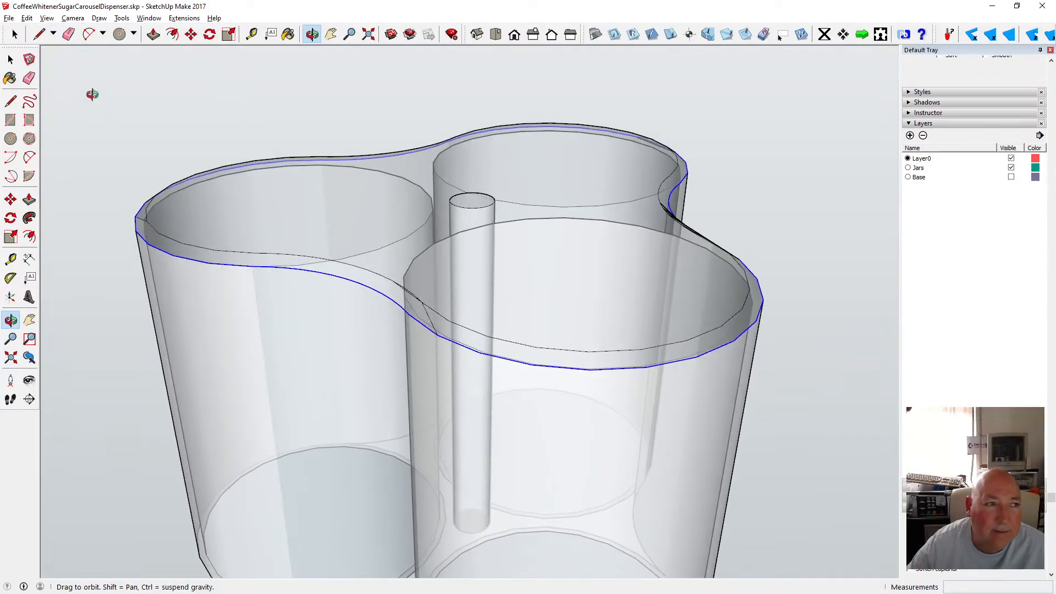
click(27, 18)
click(44, 24)
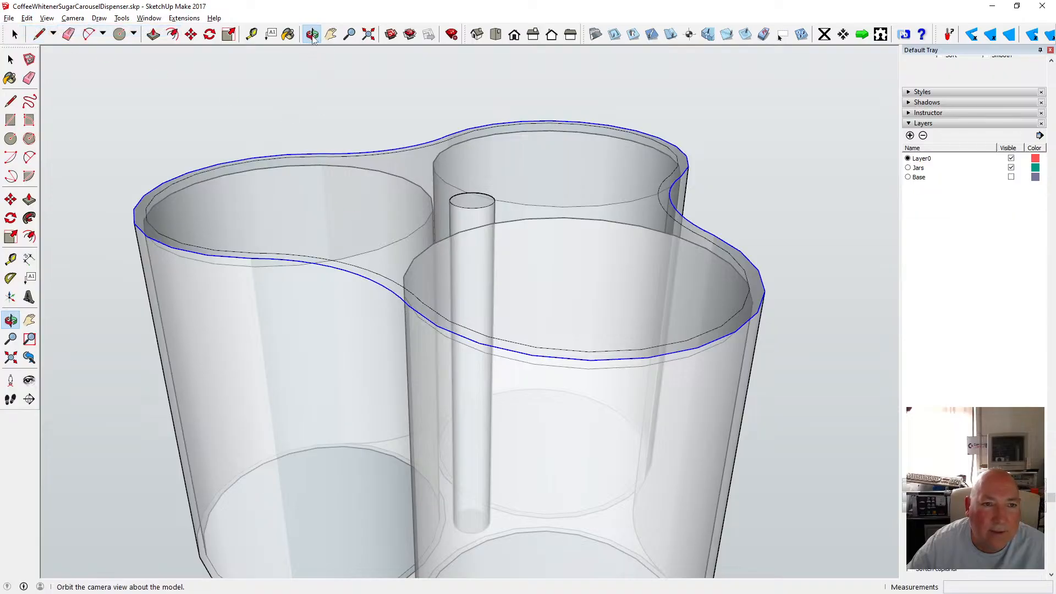
Switch the camera to parallel projection and the front view of the body.
drag(325, 142, 441, 146)
click(73, 18)
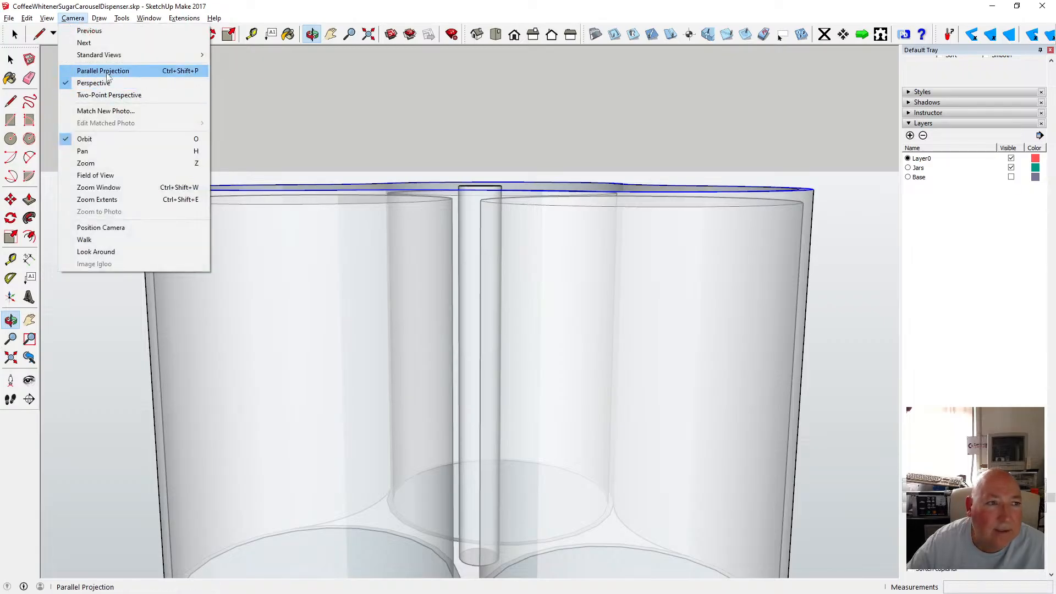
click(106, 70)
click(516, 36)
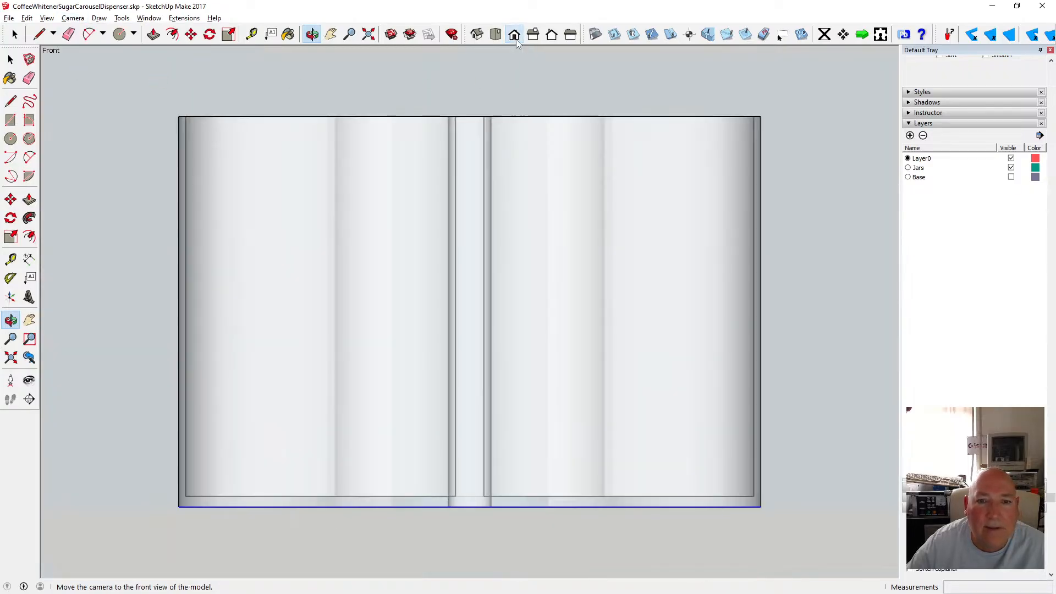
scroll(445, 427, down, 1)
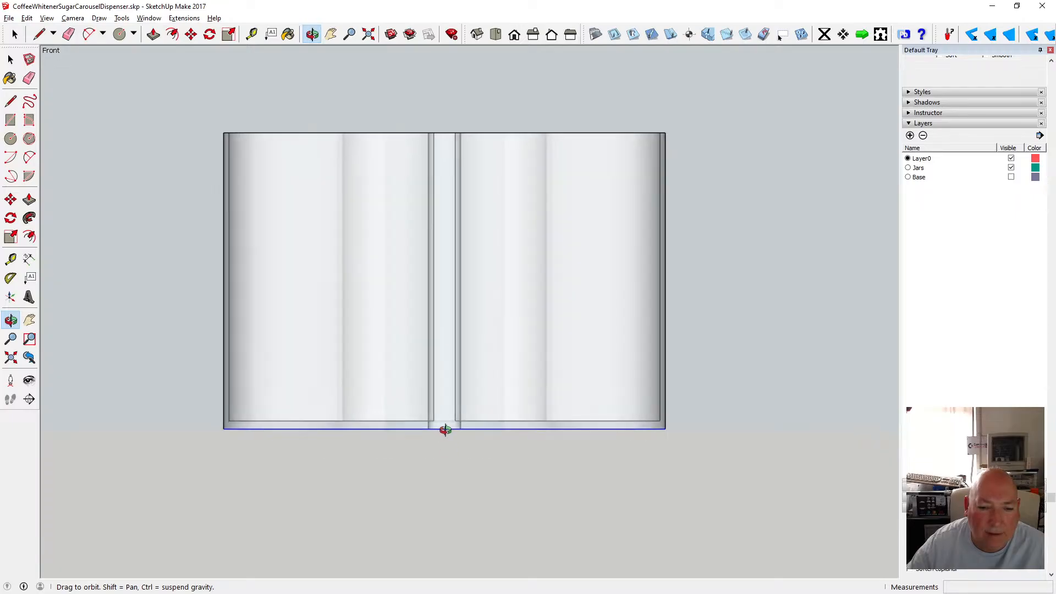
View the body from the front, right, back and left standard views.
scroll(446, 418, up, 2)
scroll(445, 414, up, 2)
scroll(500, 317, down, 2)
drag(475, 431, 441, 432)
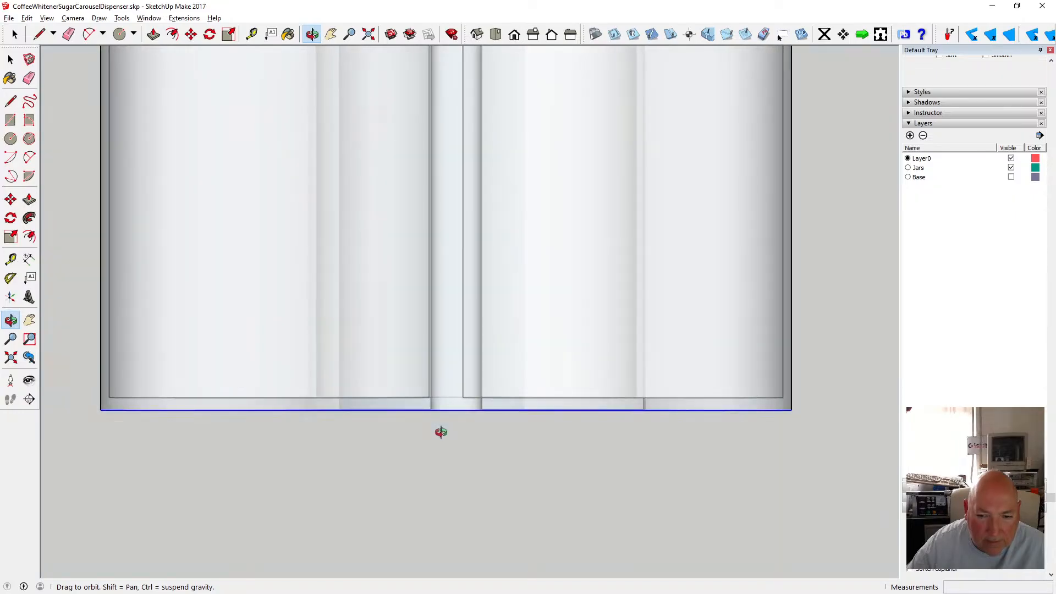
click(534, 35)
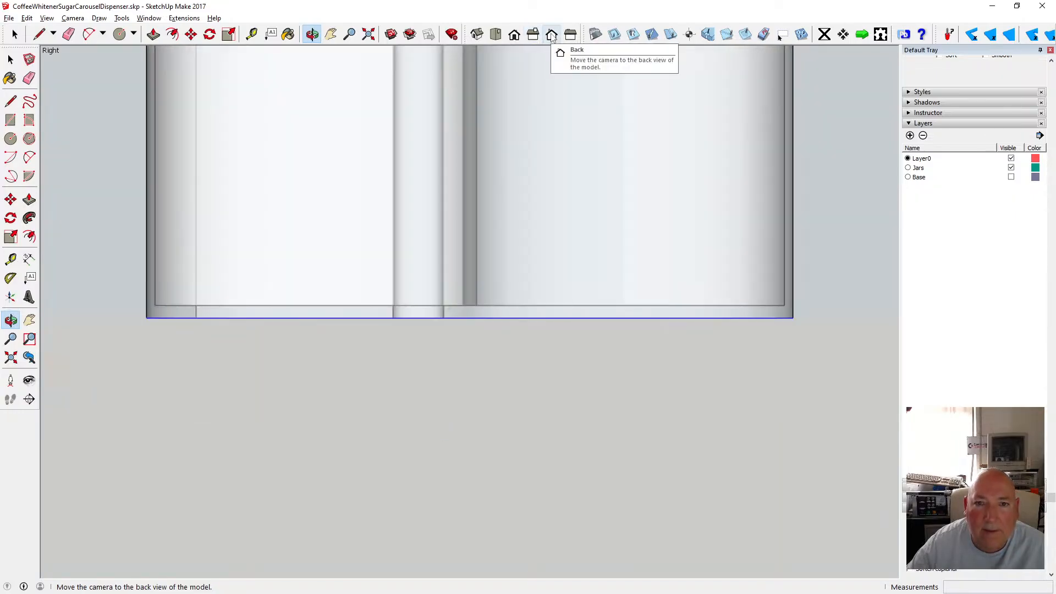
click(552, 35)
click(570, 35)
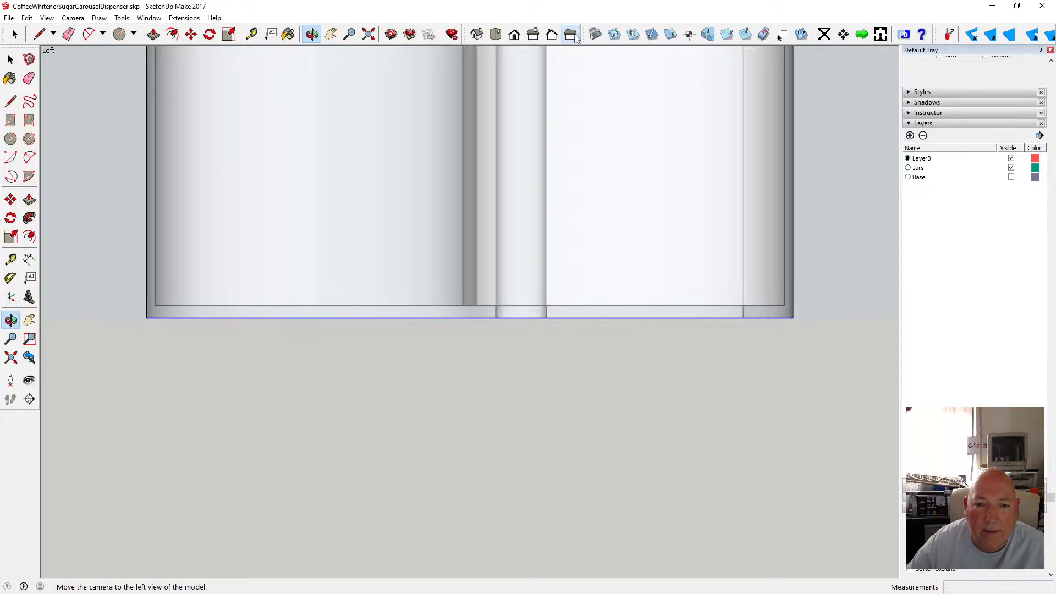
click(514, 36)
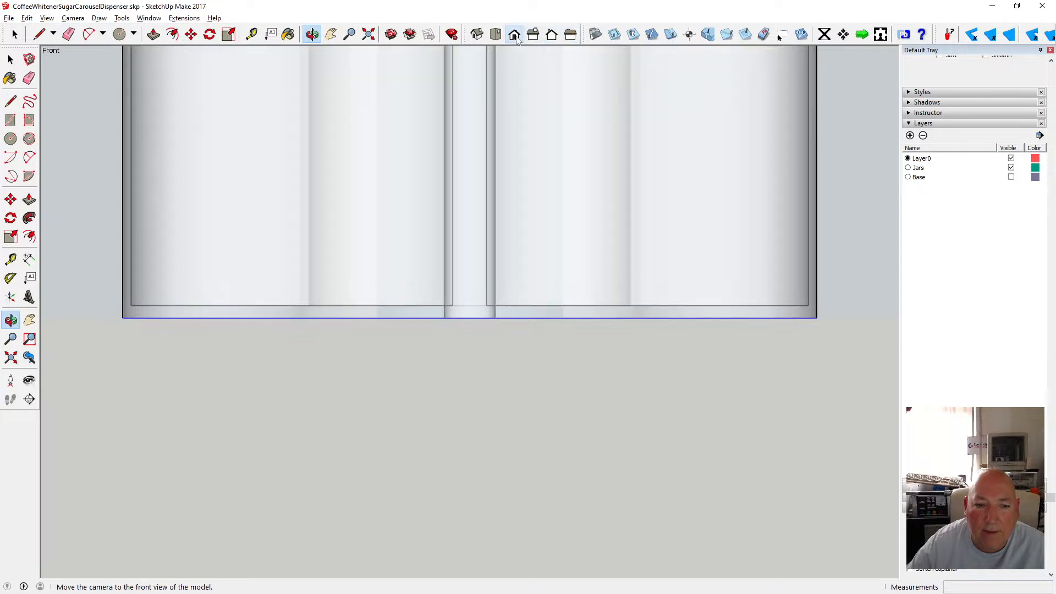
Turn off the X-ray face style and switch the camera back to perspective projection.
click(46, 18)
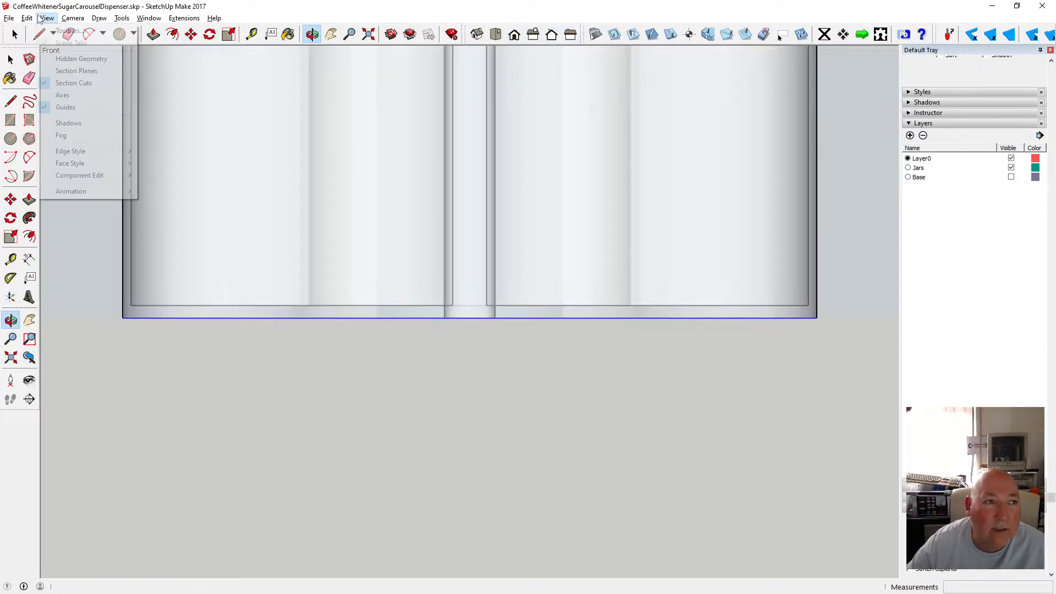
mouse_move(104, 163)
click(160, 163)
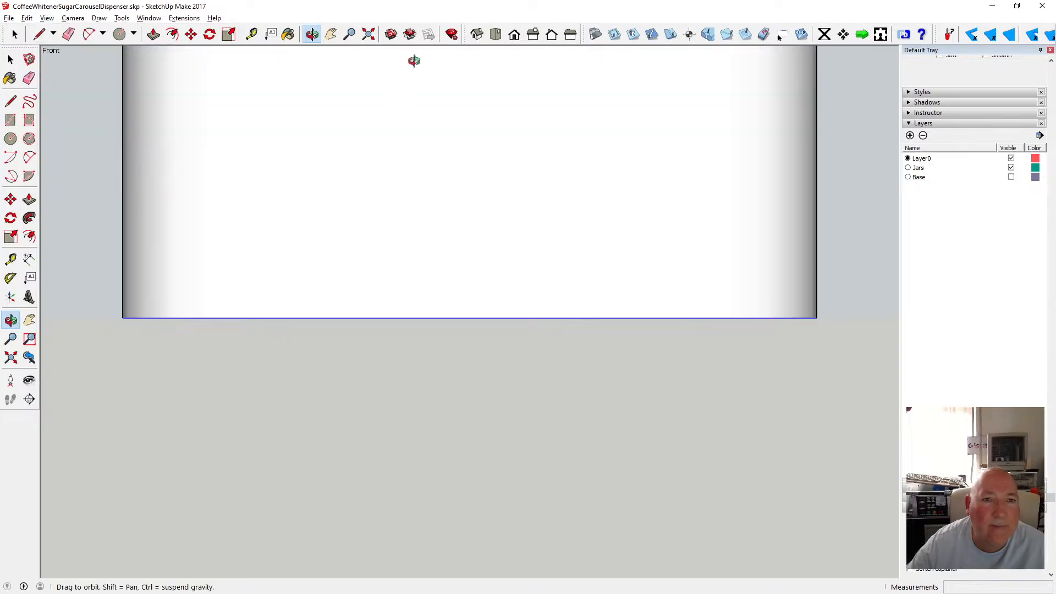
scroll(425, 326, down, 4)
drag(428, 314, 436, 257)
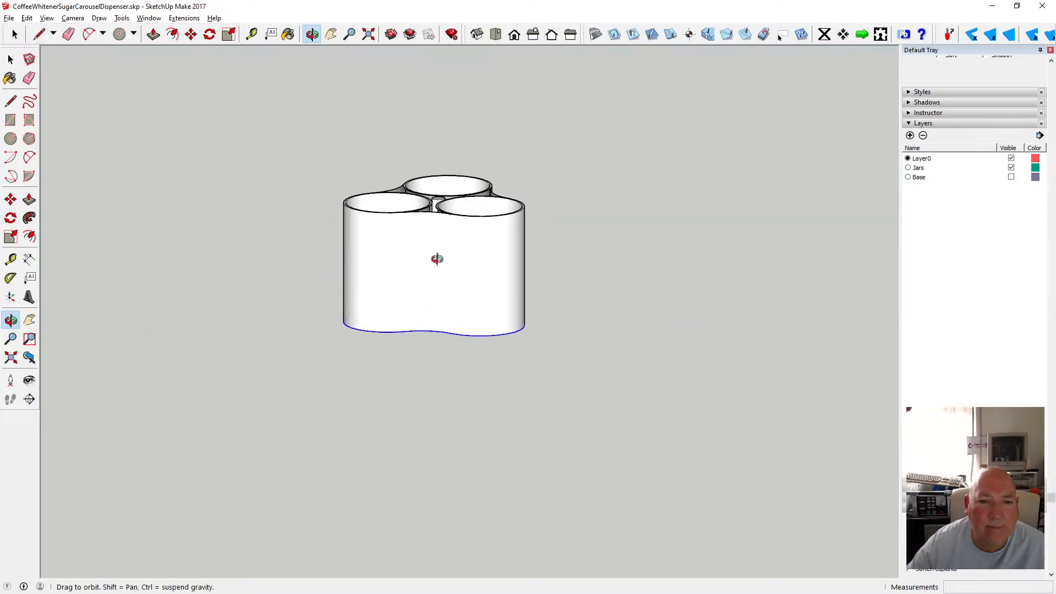
click(73, 18)
click(104, 82)
scroll(426, 227, down, 6)
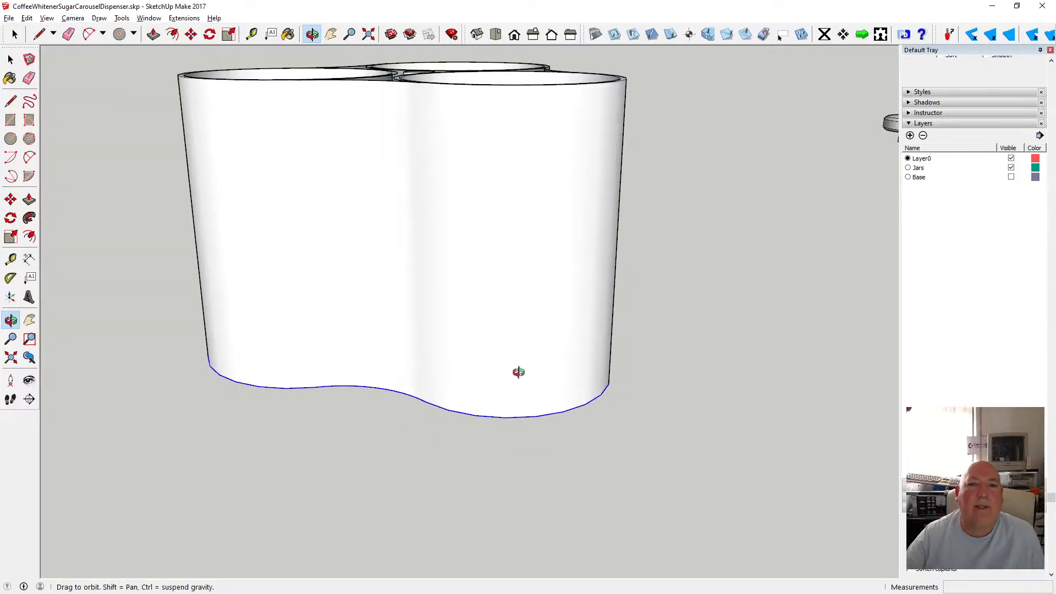
scroll(484, 236, up, 3)
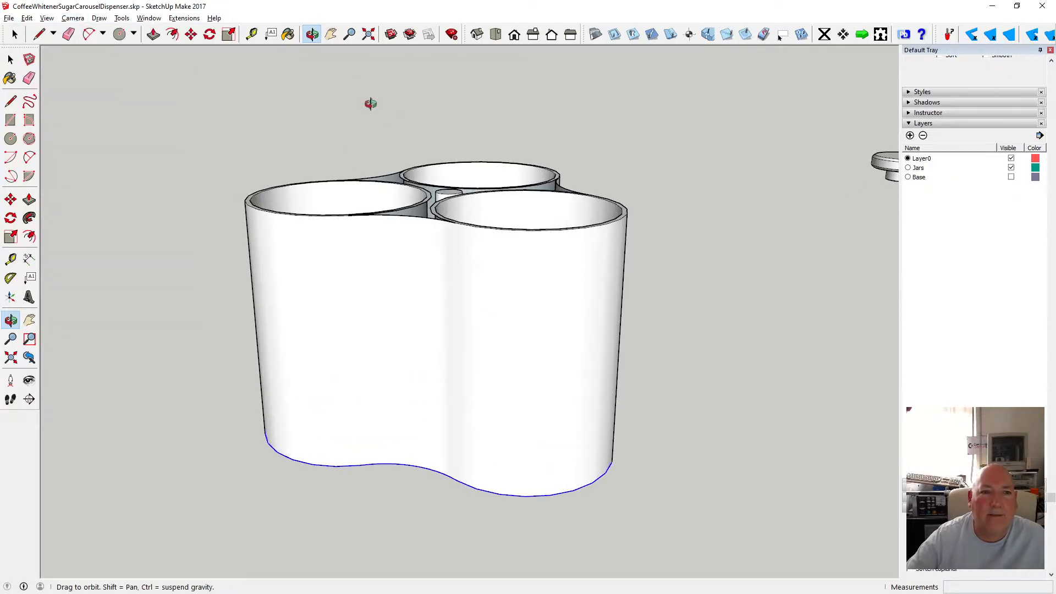
Try erasing the left lobe's inner rim edge beside the central spine, then undo the erase.
drag(328, 71, 450, 239)
scroll(422, 287, up, 3)
click(13, 60)
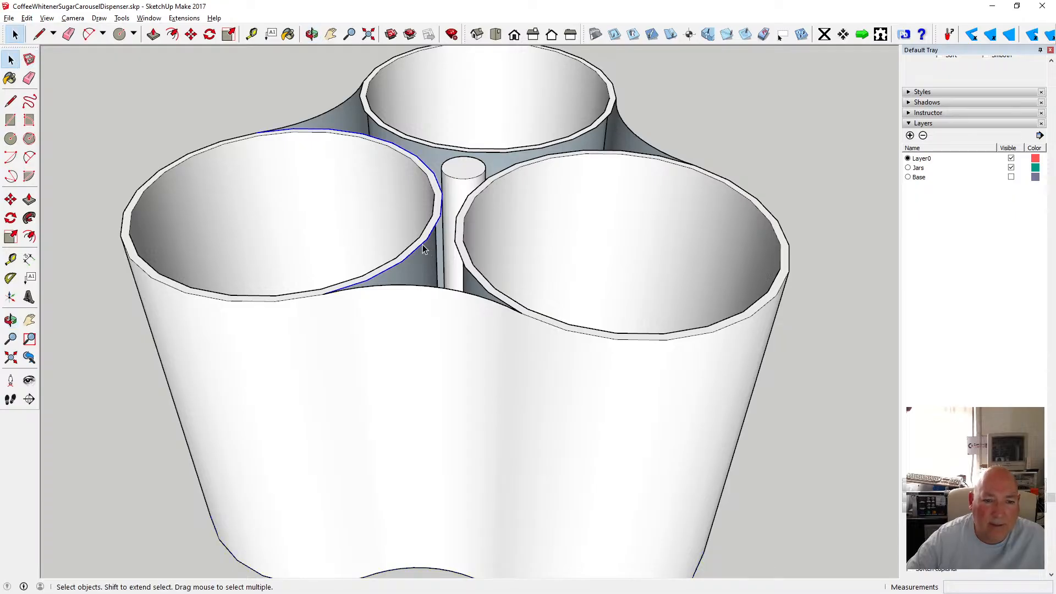
key(Delete)
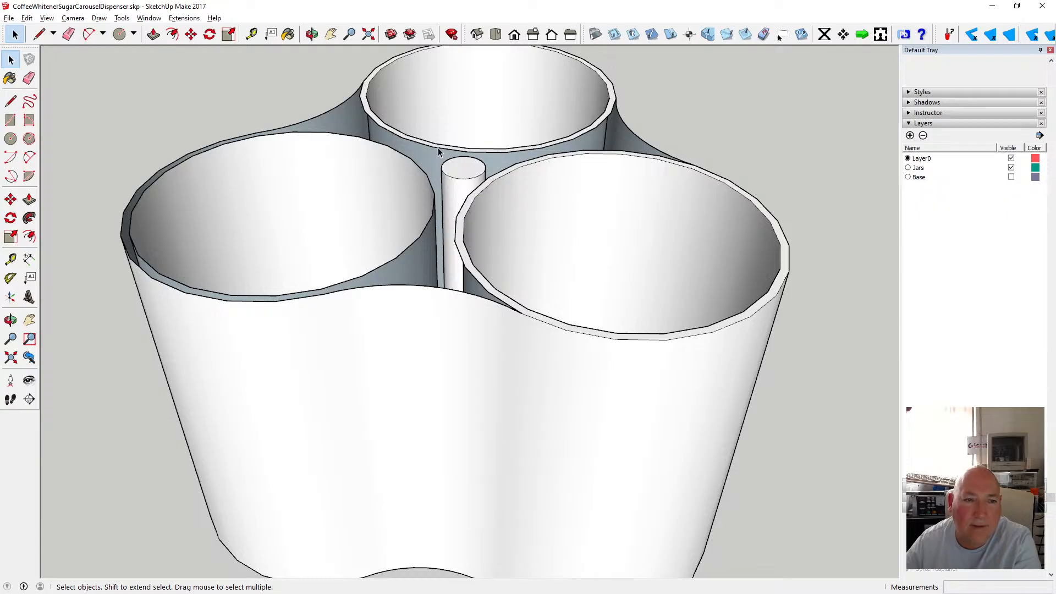
click(27, 18)
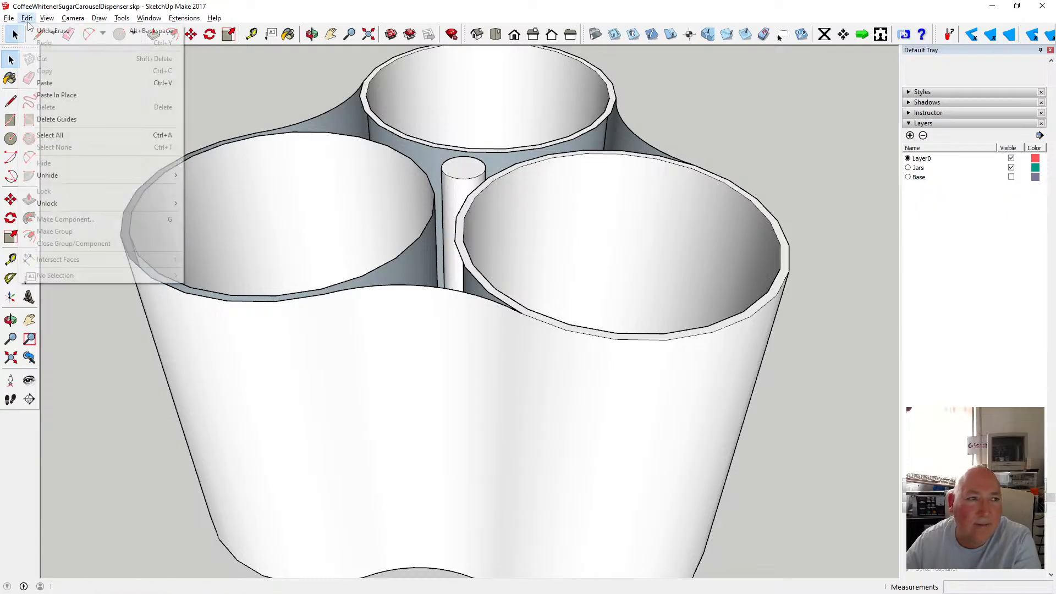
click(50, 28)
Examine the rim edge endpoints and curves where the three lobes meet, probing them with the Line tool and selection.
scroll(342, 302, up, 3)
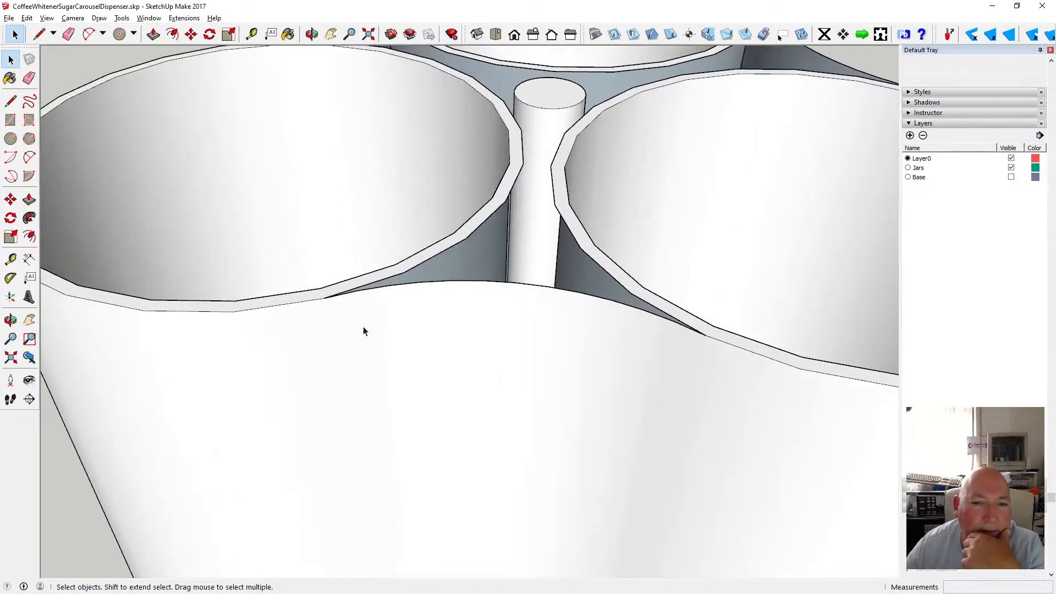
scroll(361, 329, down, 2)
click(11, 101)
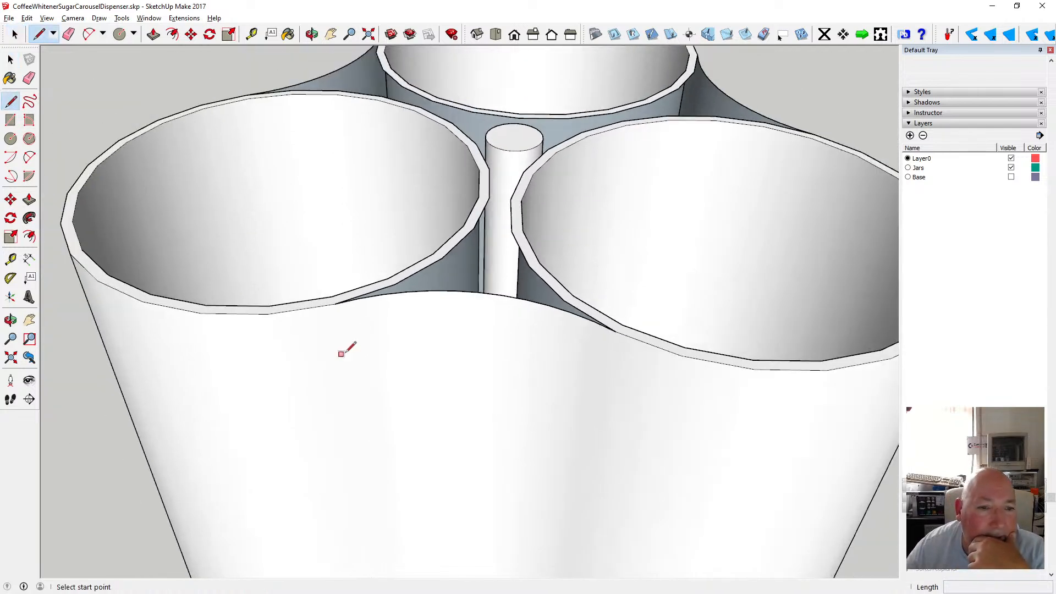
click(333, 298)
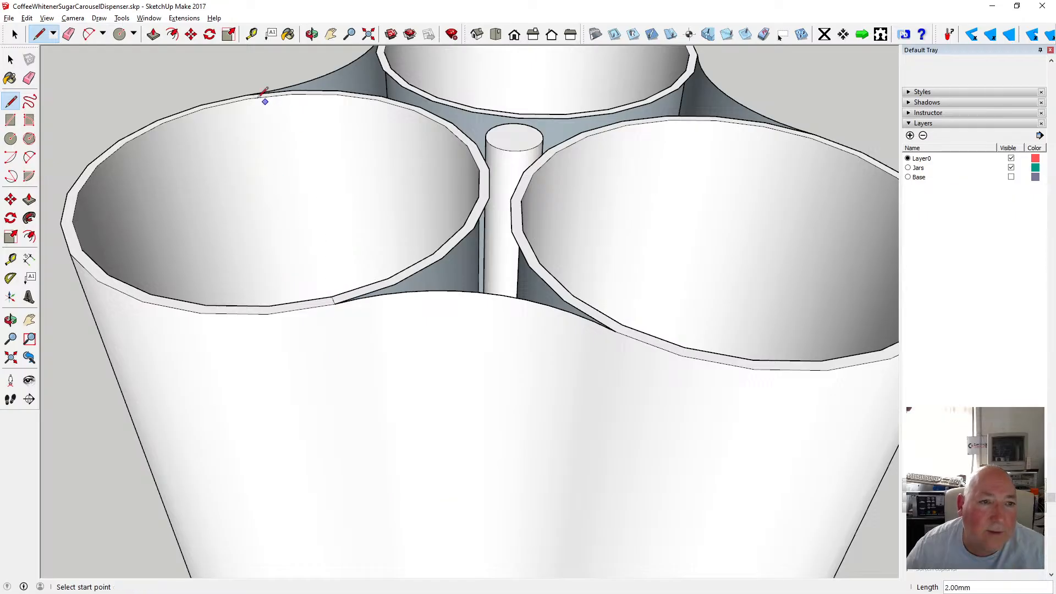
key(Escape)
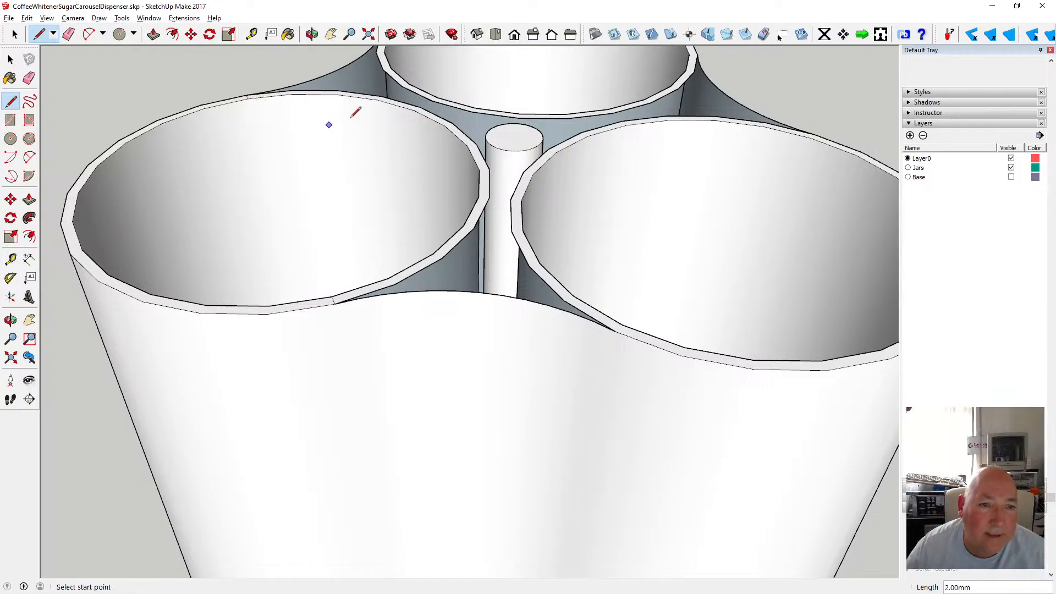
click(622, 325)
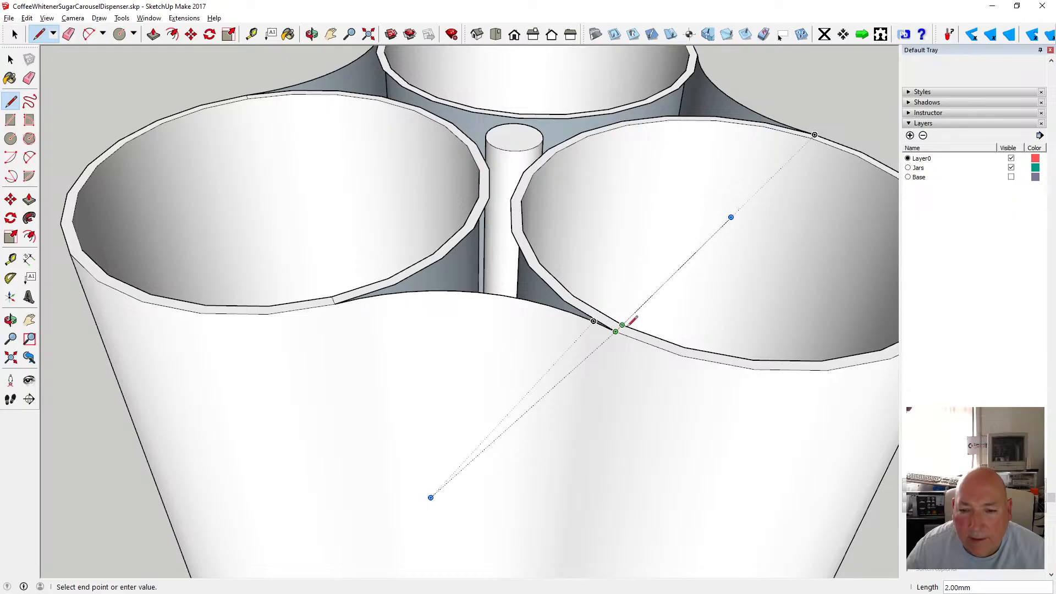
key(Escape)
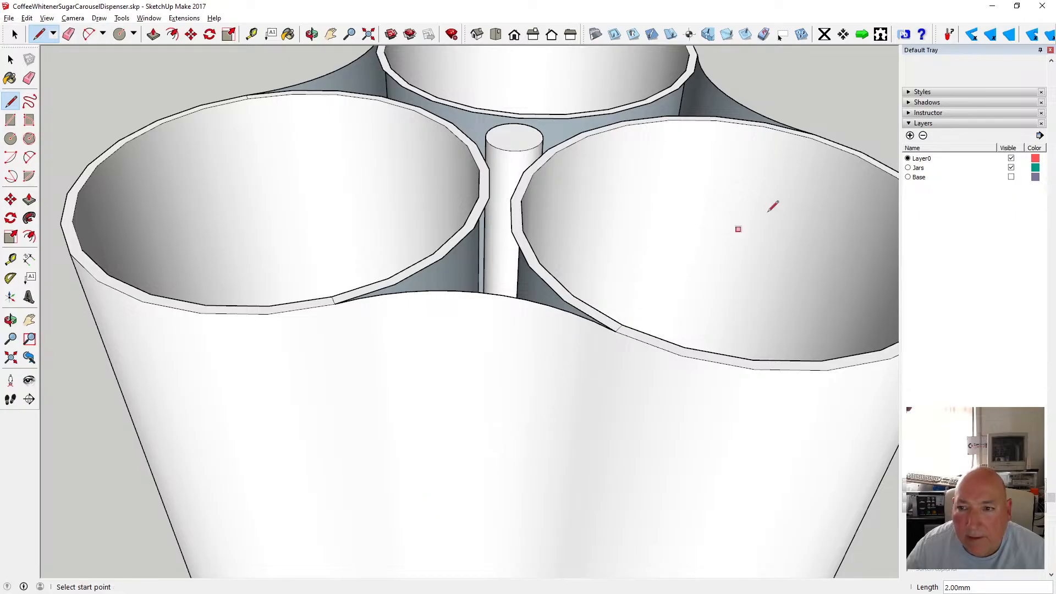
click(813, 130)
key(Escape)
scroll(587, 303, down, 2)
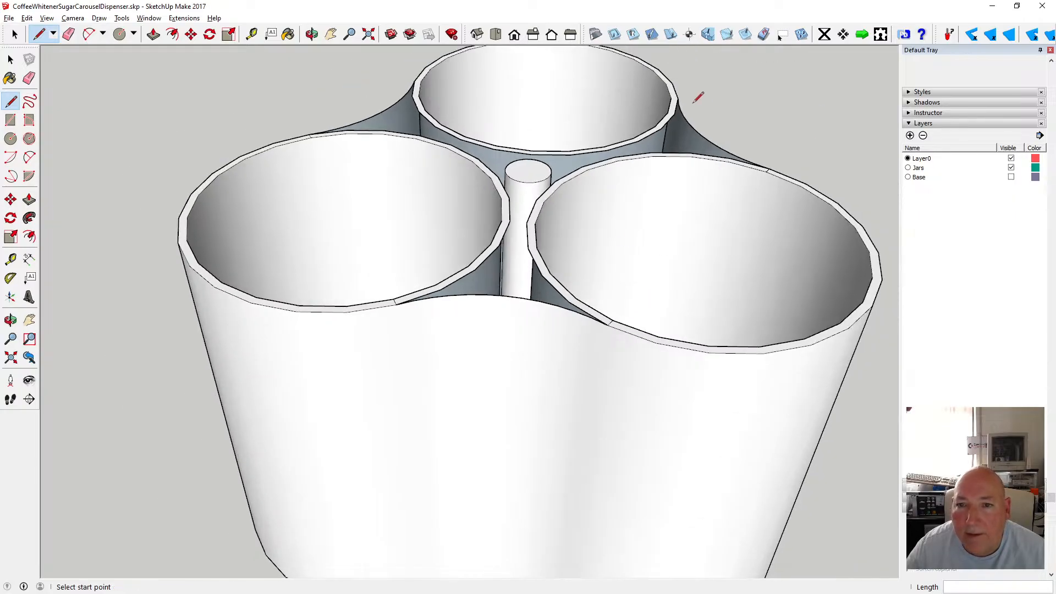
click(672, 97)
key(Escape)
click(421, 80)
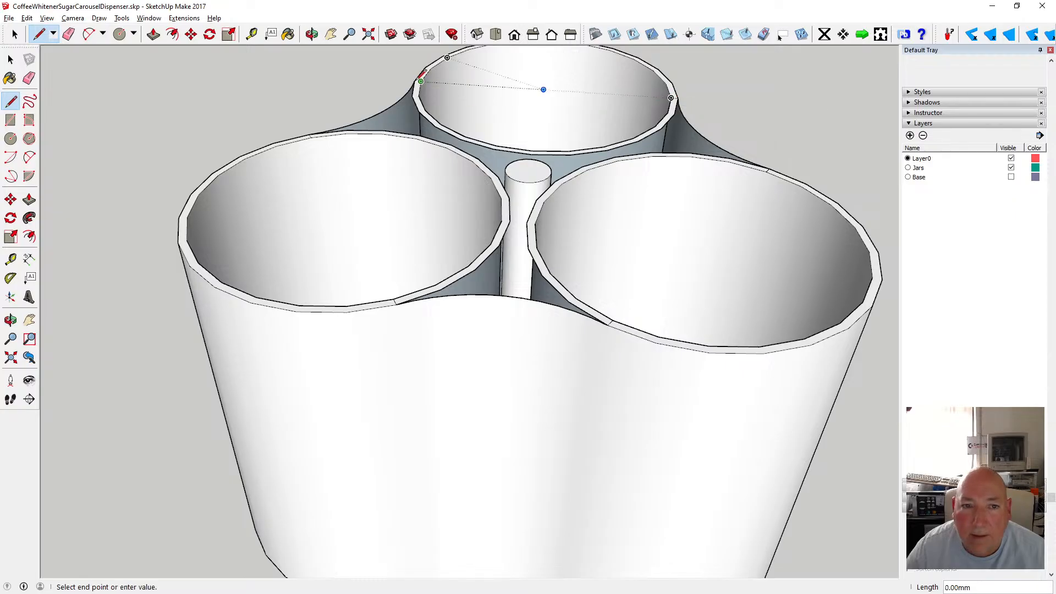
key(Escape)
key(space)
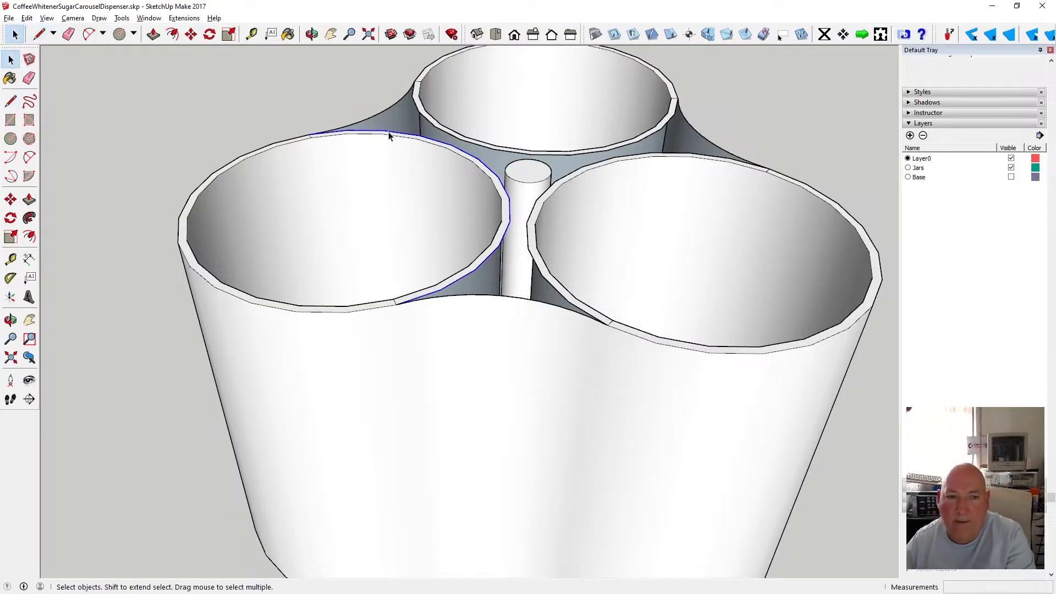
click(415, 117)
click(586, 171)
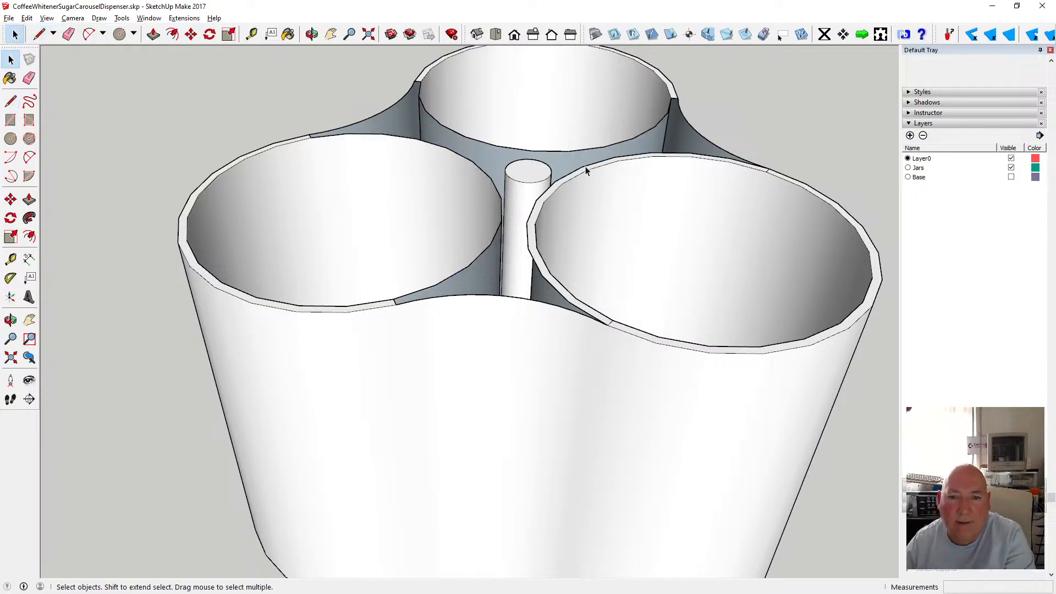
click(586, 169)
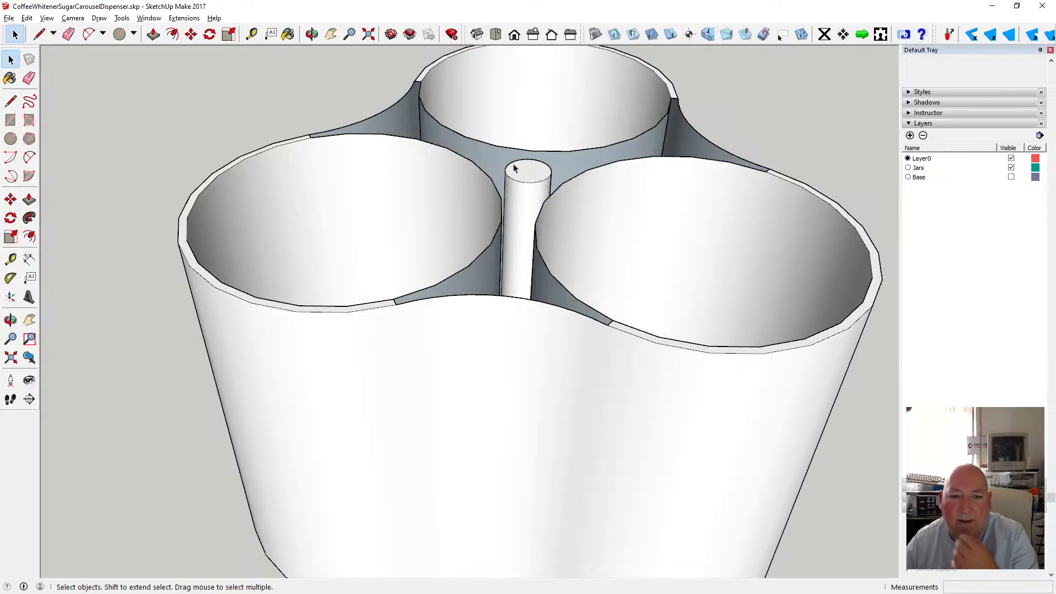
Save the model.
click(312, 34)
scroll(388, 167, down, 5)
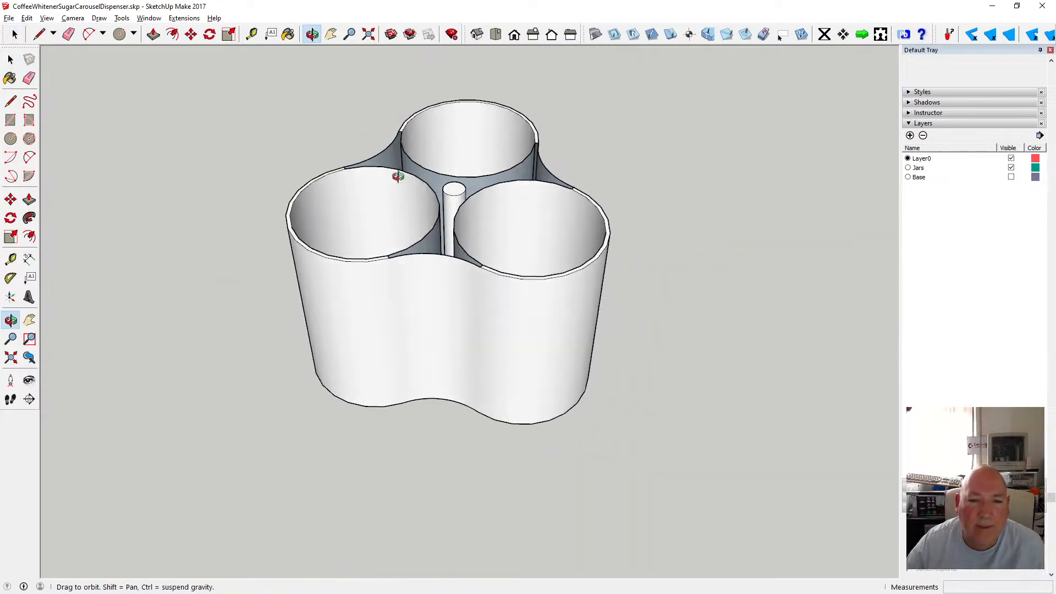
drag(398, 176, 454, 225)
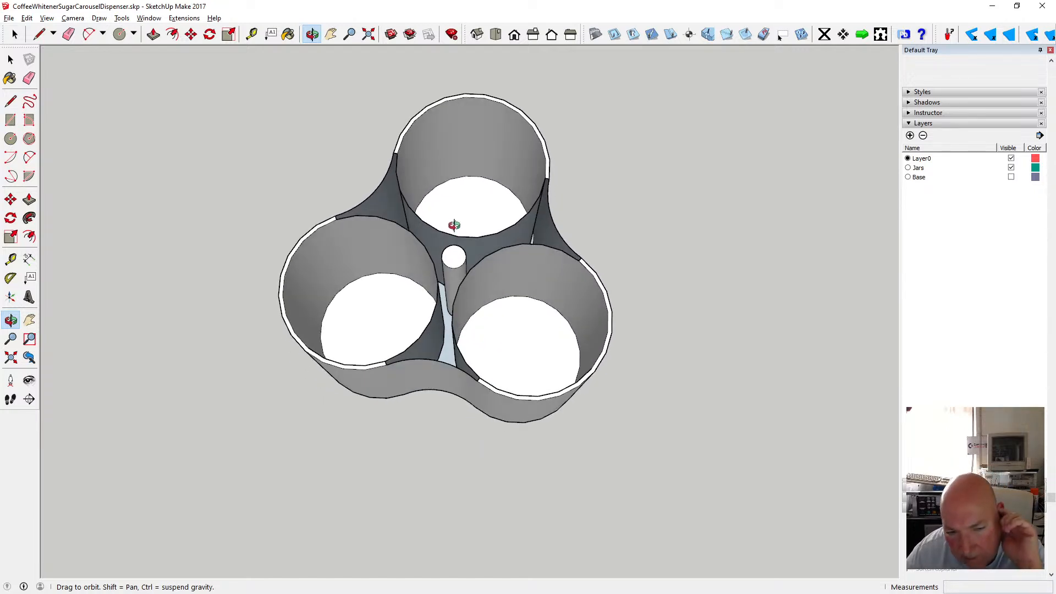
scroll(455, 255, up, 4)
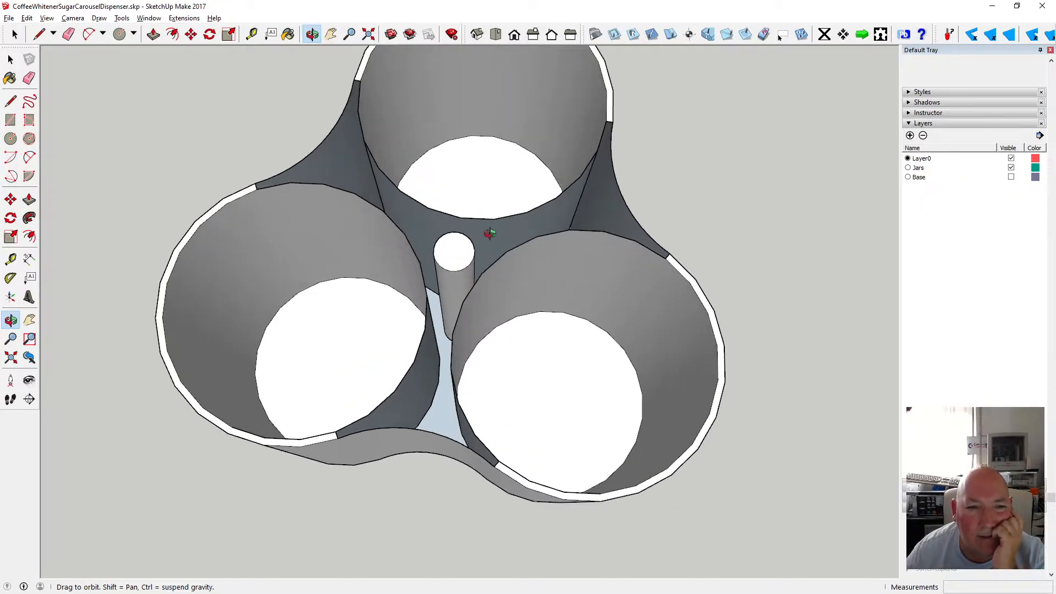
drag(348, 257, 485, 261)
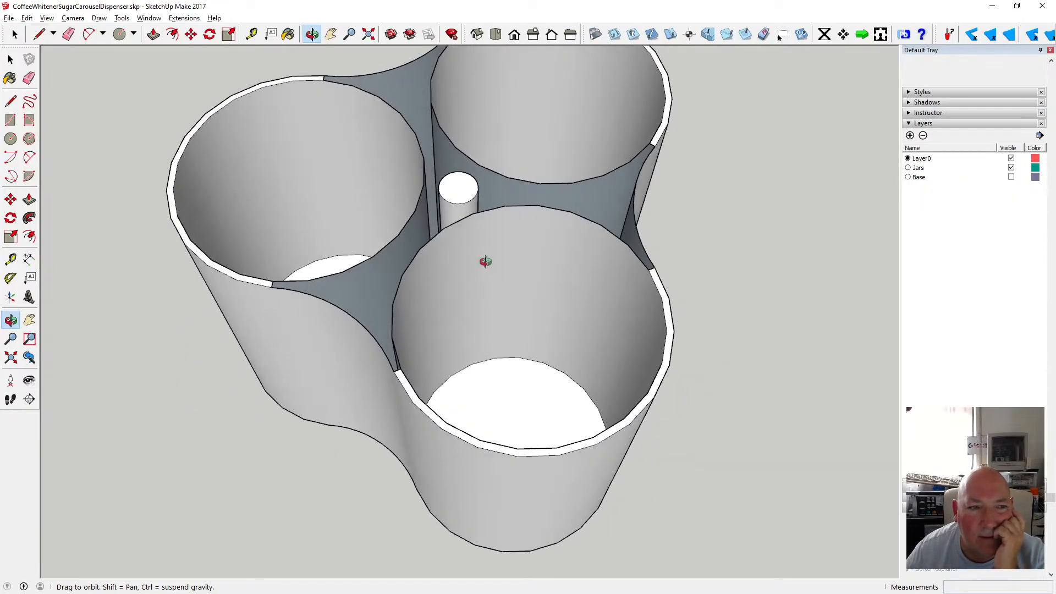
click(9, 18)
click(22, 56)
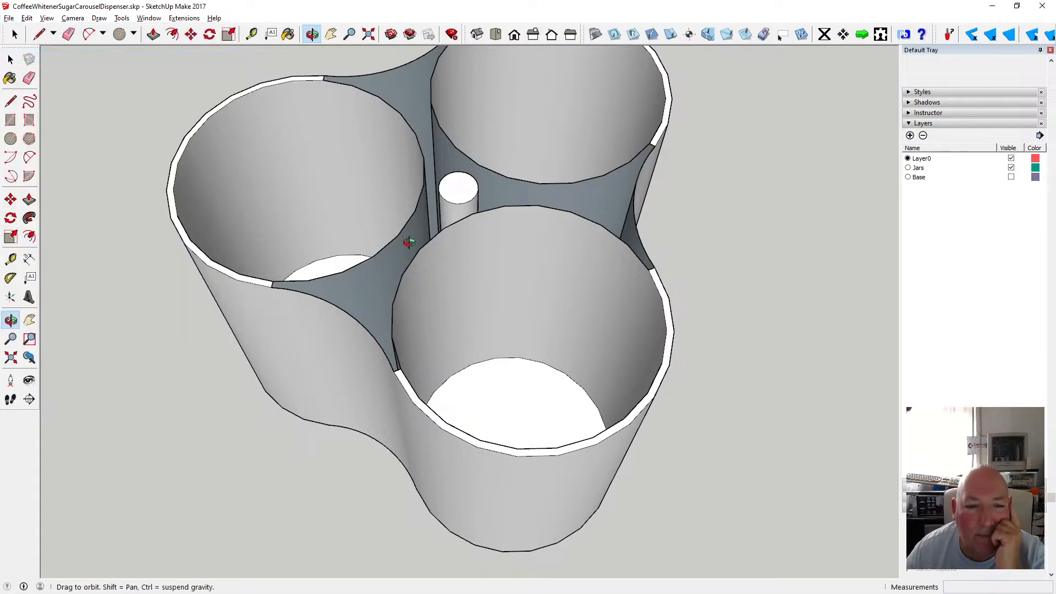
Draw a line across the gap between the left and right lobes' rim edges beside the spine to close the top face.
drag(426, 317, 511, 309)
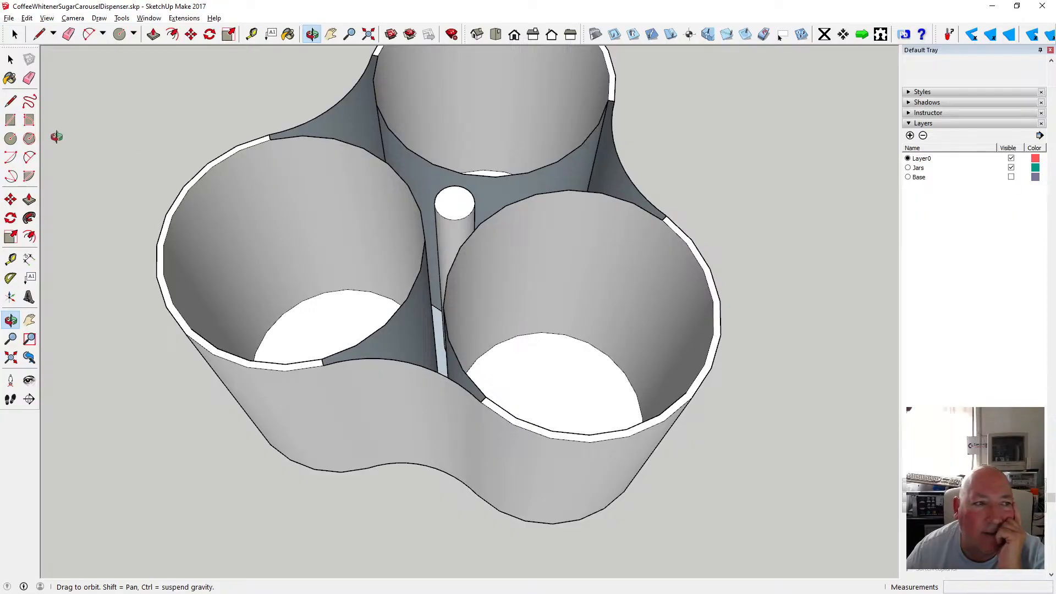
click(11, 101)
click(425, 240)
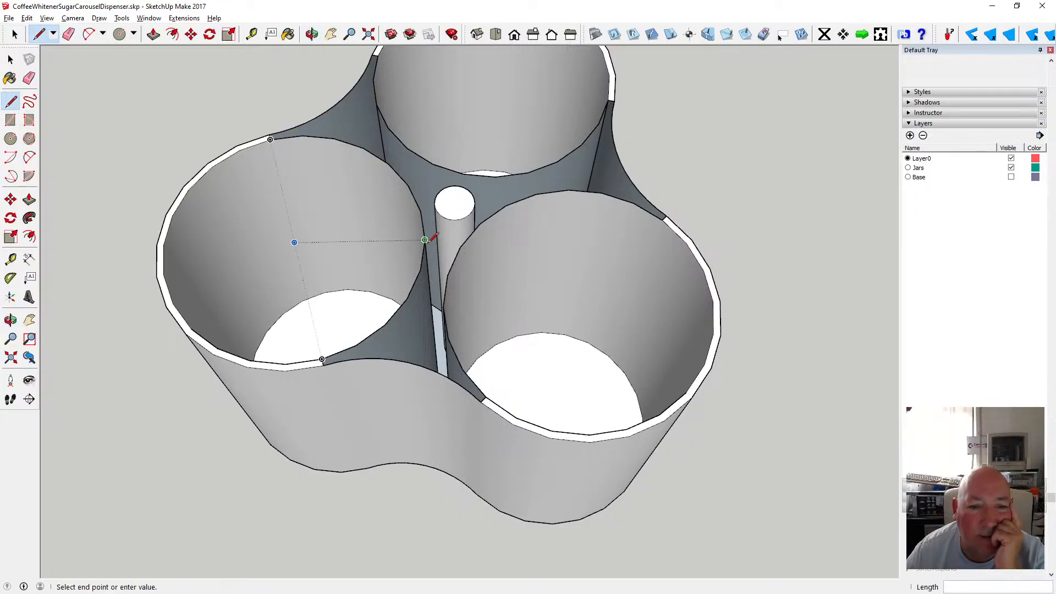
click(460, 247)
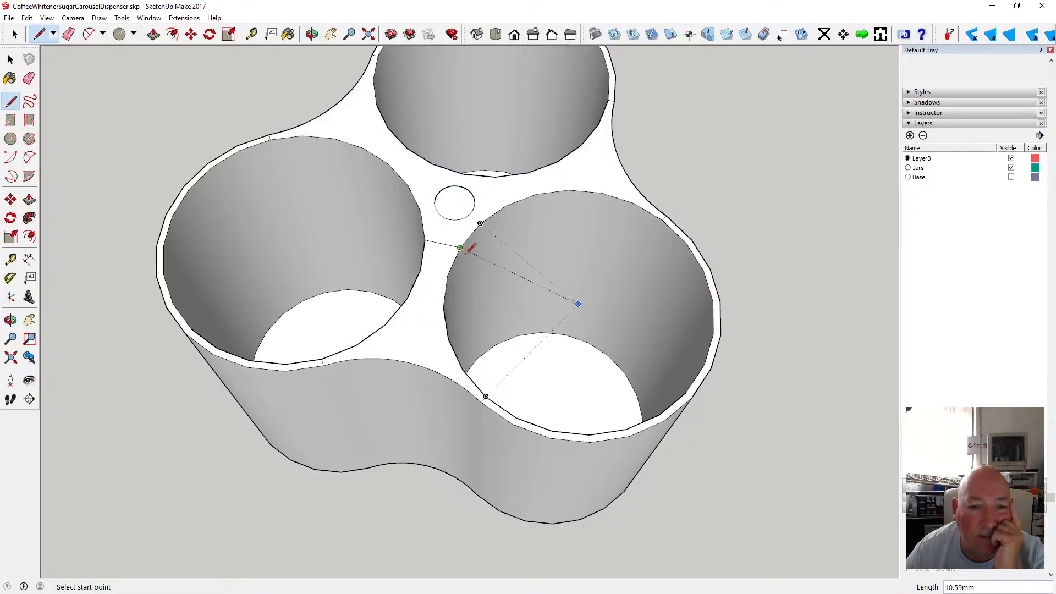
key(space)
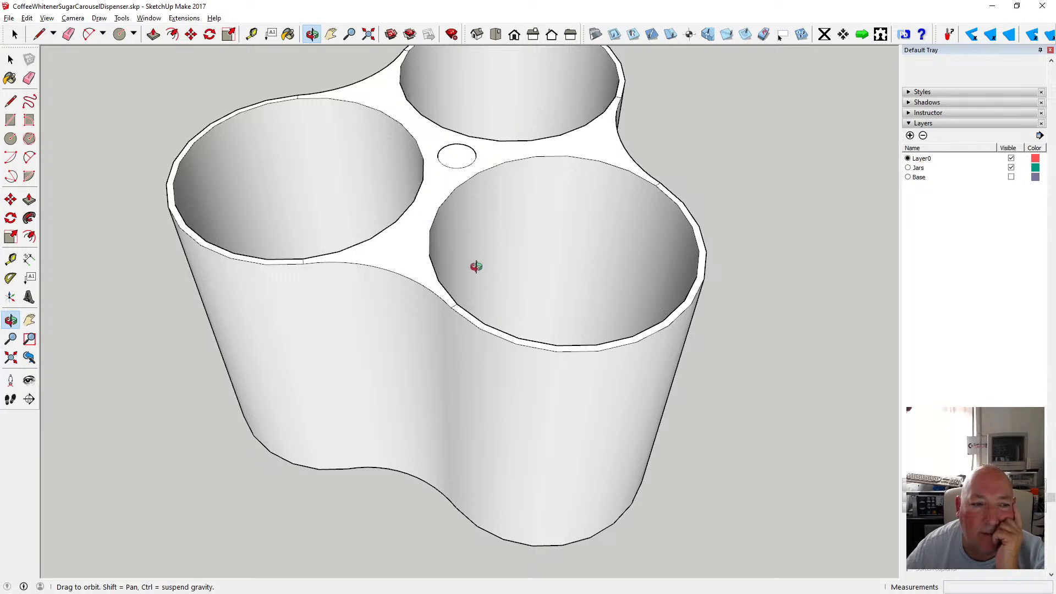
scroll(476, 266, down, 10)
drag(487, 273, 288, 236)
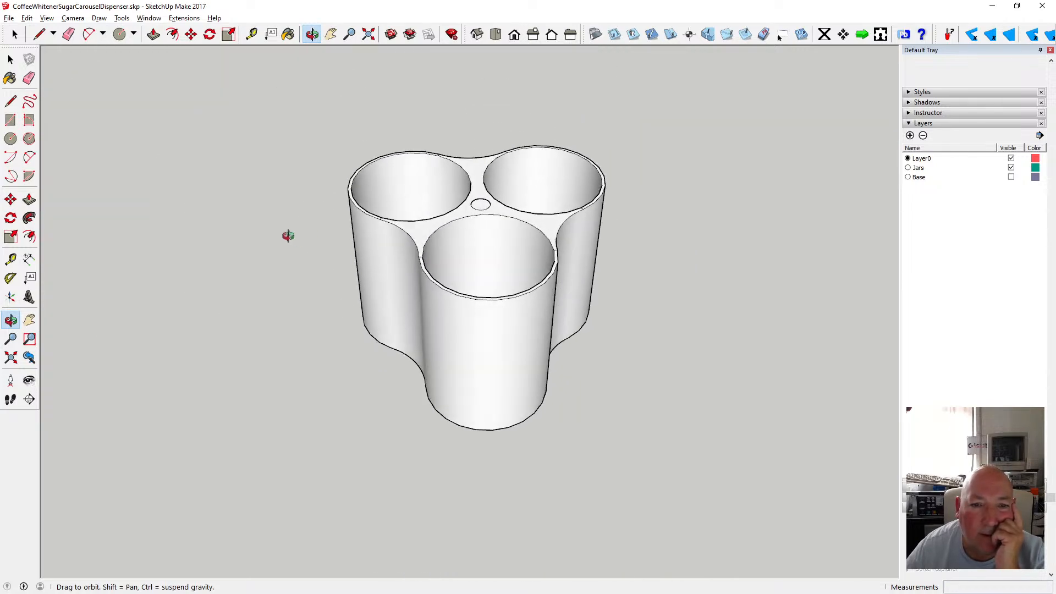
scroll(481, 204, up, 10)
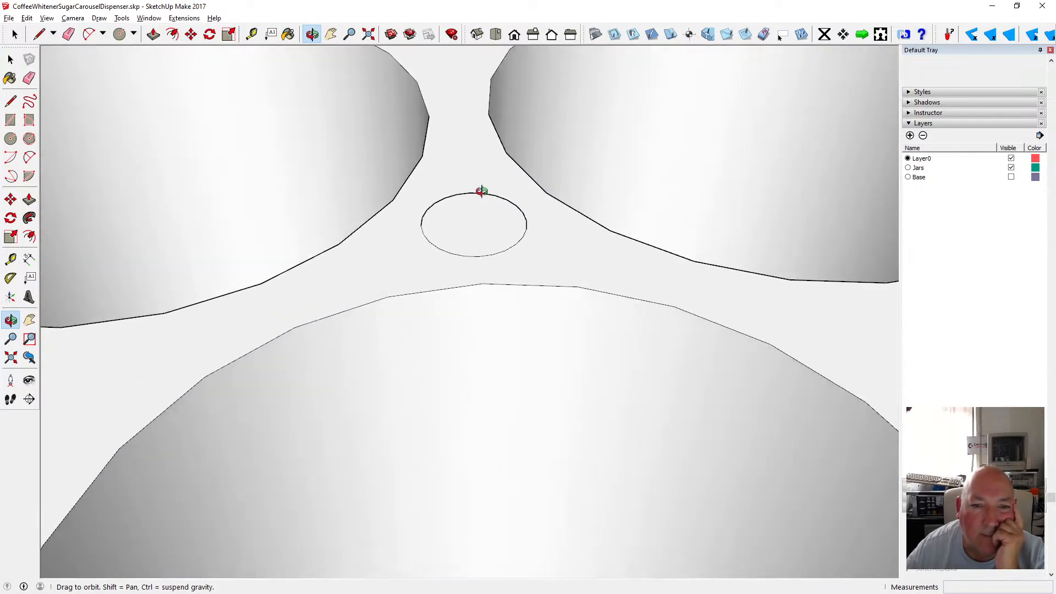
scroll(481, 191, down, 10)
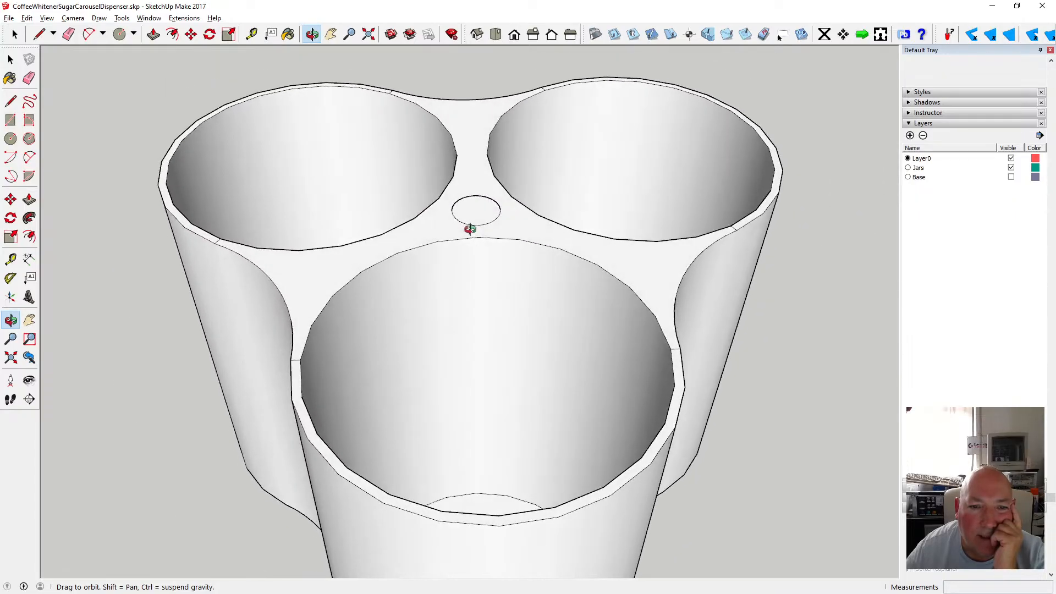
Draw a 7.5 mm radius circle centred on the small central circle on the top face.
drag(490, 214, 481, 271)
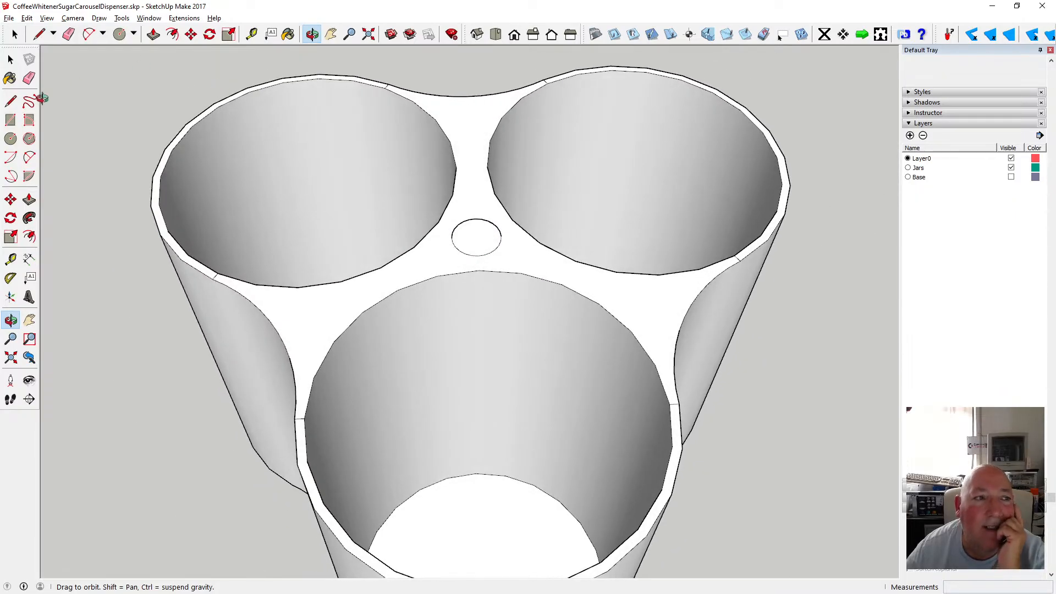
click(10, 59)
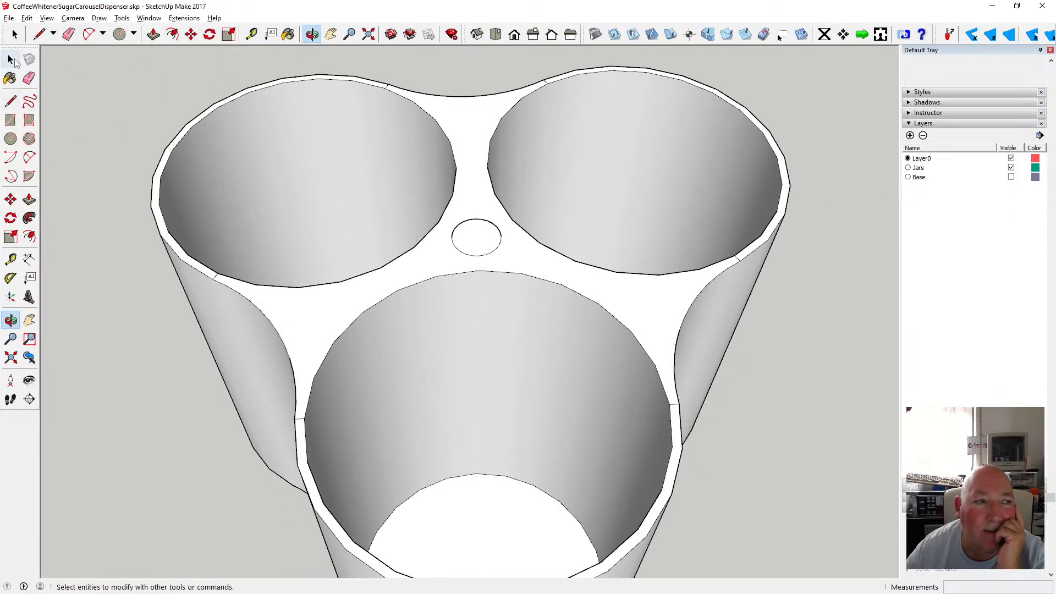
click(431, 262)
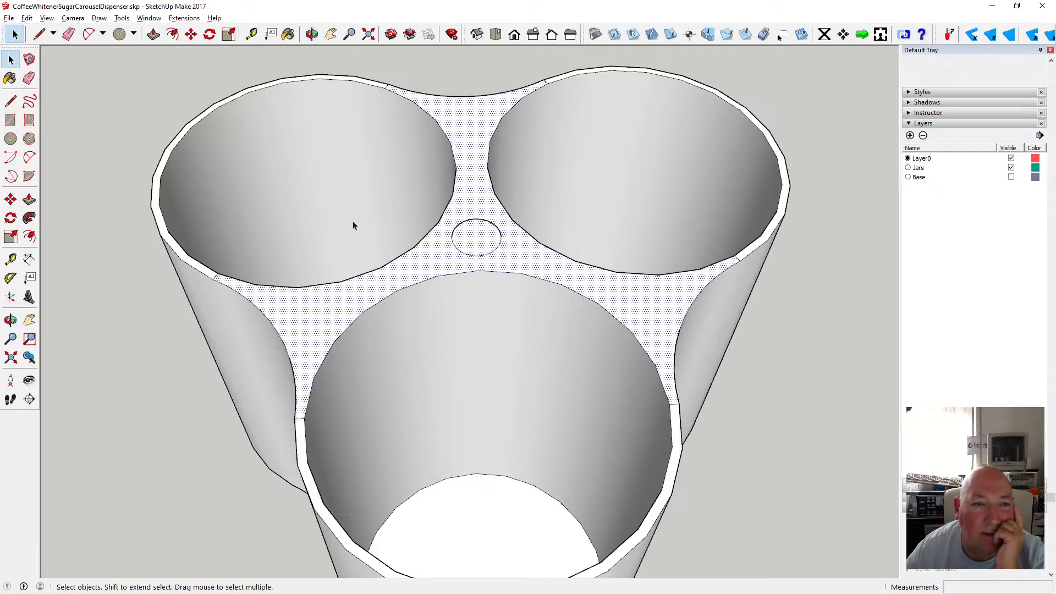
click(10, 139)
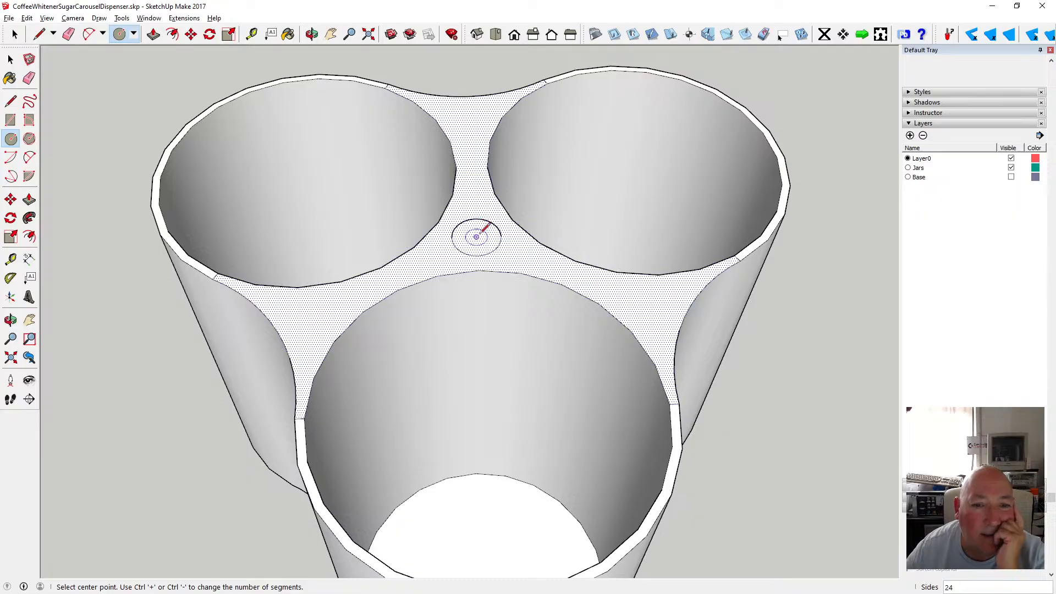
click(477, 237)
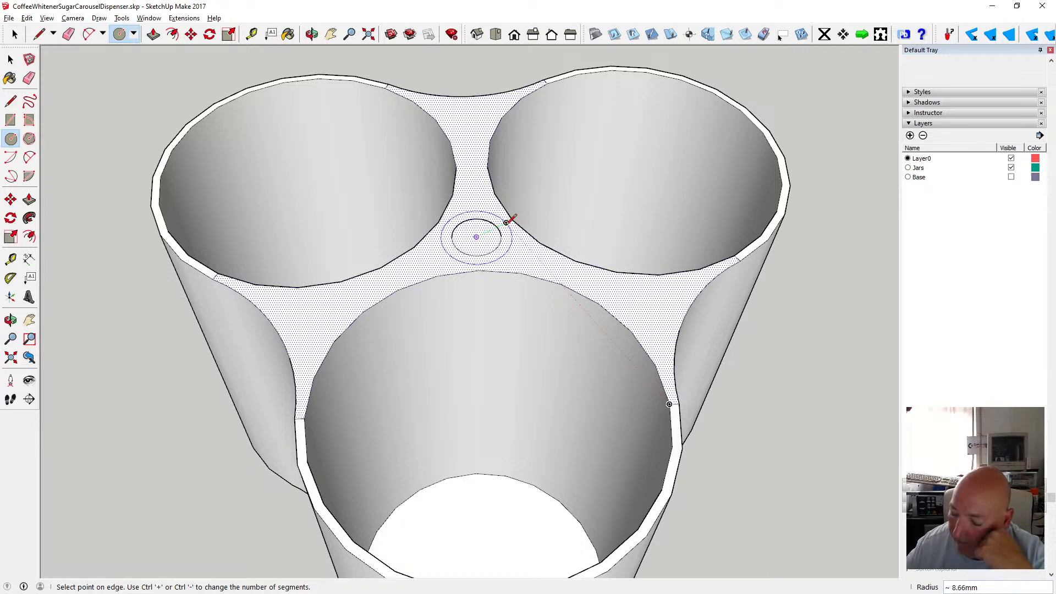
text(7.5)
key(Return)
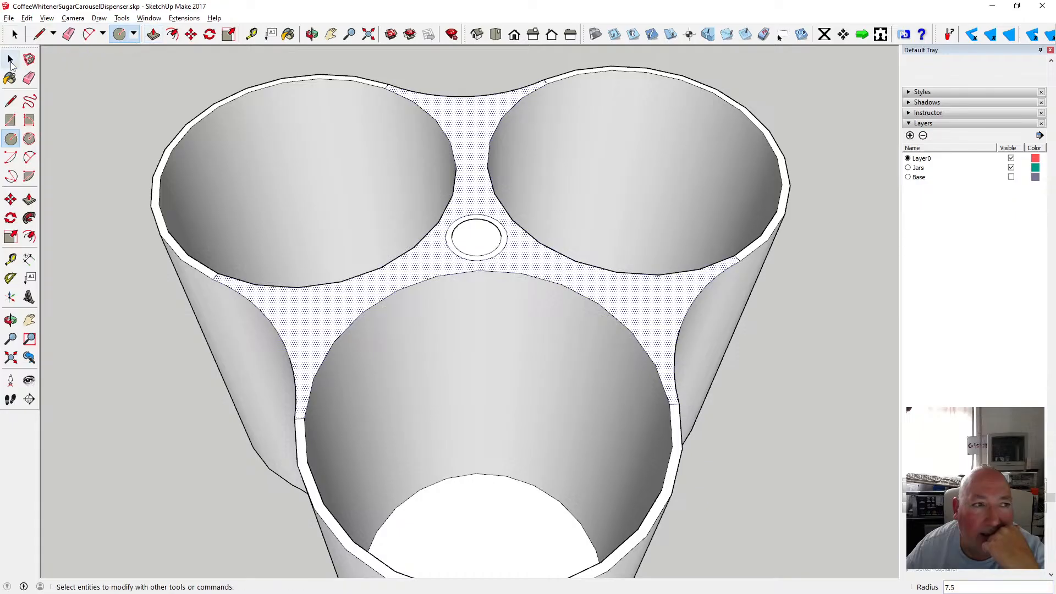
key(space)
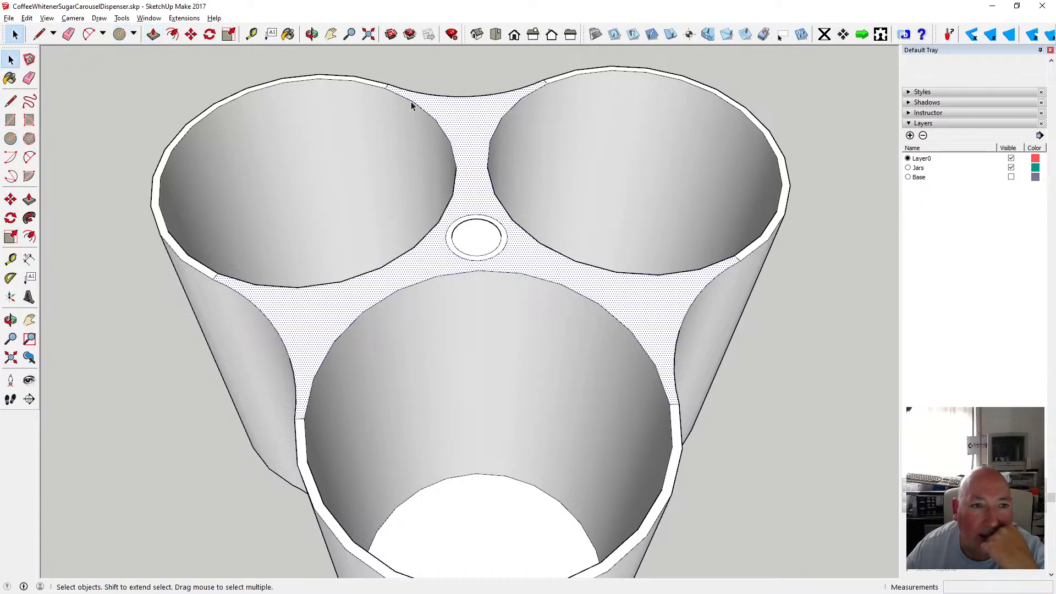
Push the central small circle's face down to the bottom edge of the base to cut a hole through it.
click(312, 34)
scroll(528, 208, down, 5)
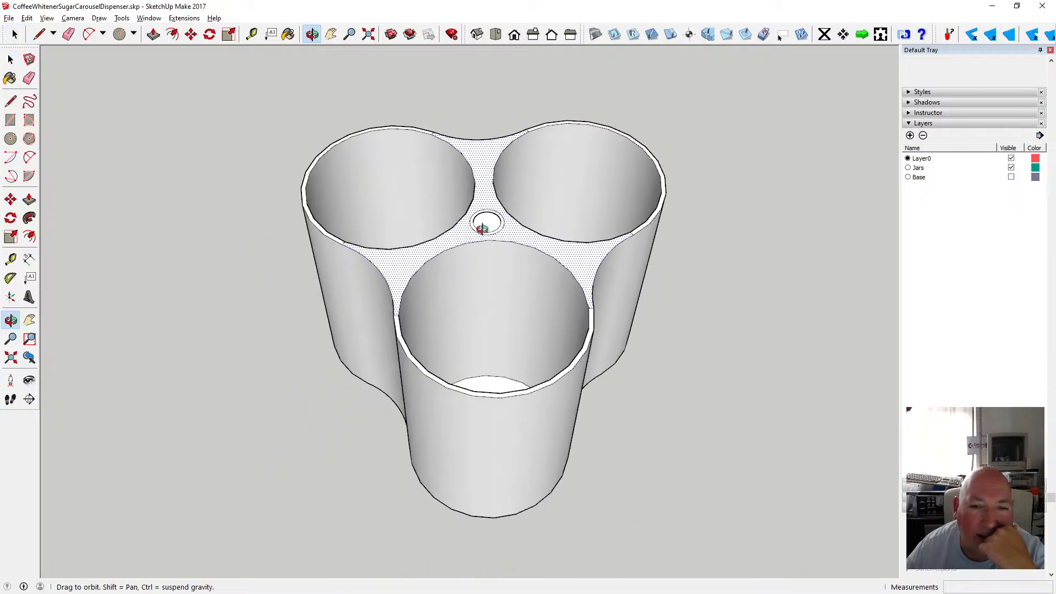
drag(482, 228, 510, 172)
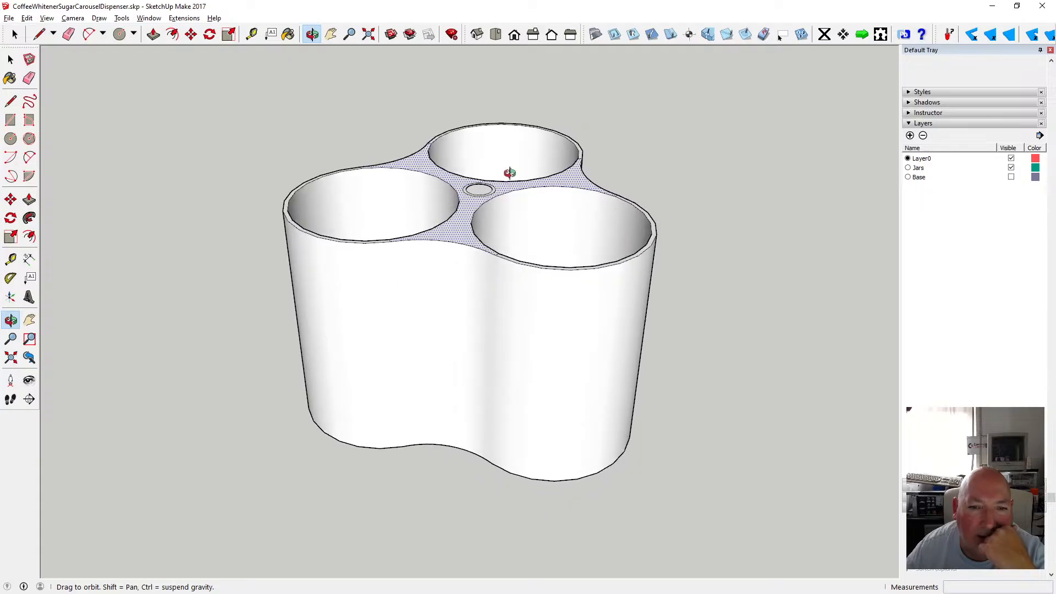
key(p)
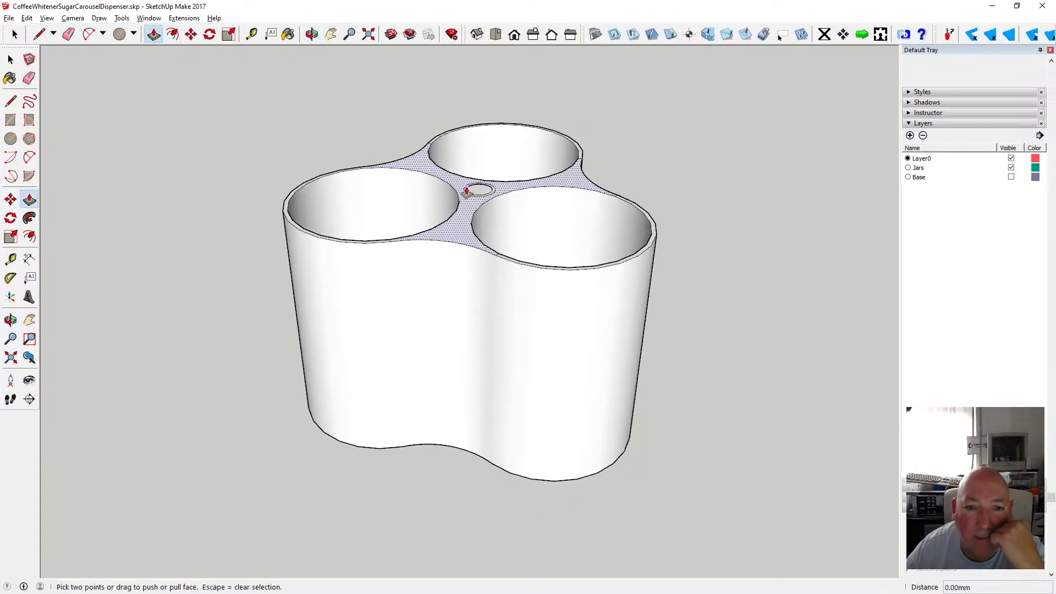
key(space)
scroll(435, 182, up, 5)
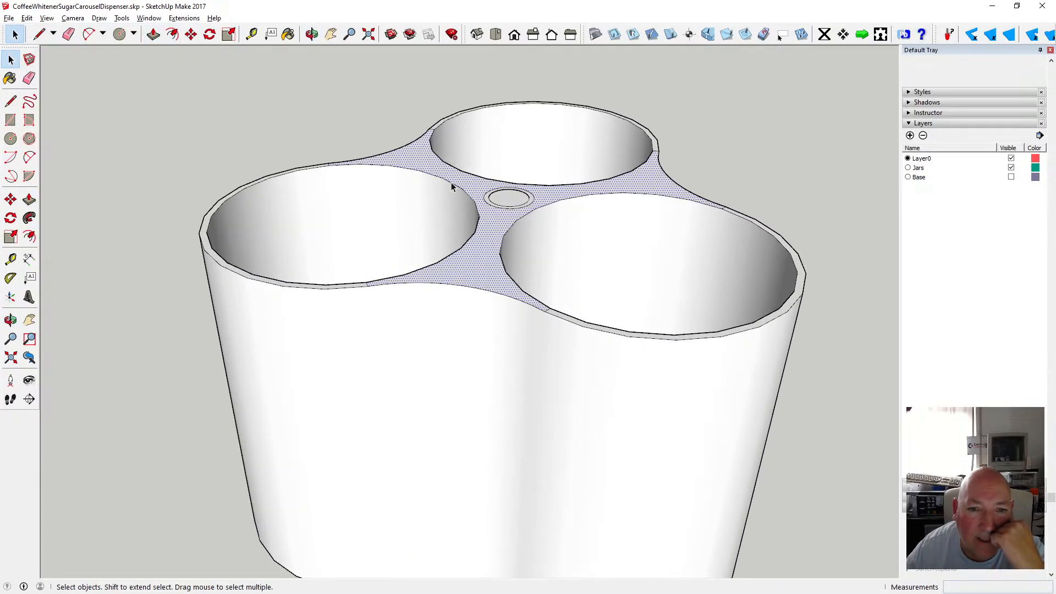
click(495, 205)
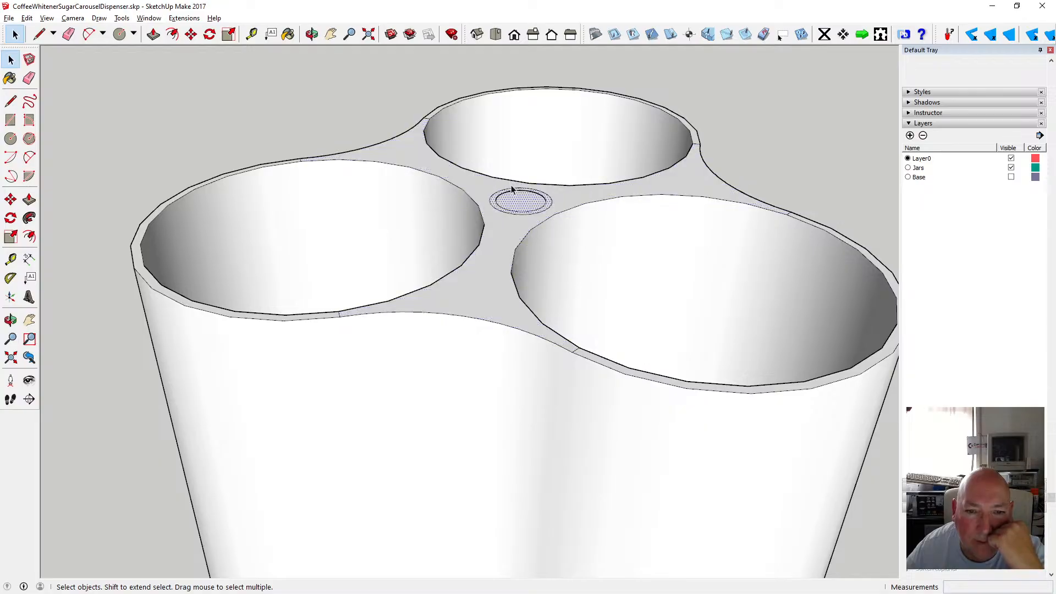
scroll(444, 110, down, 5)
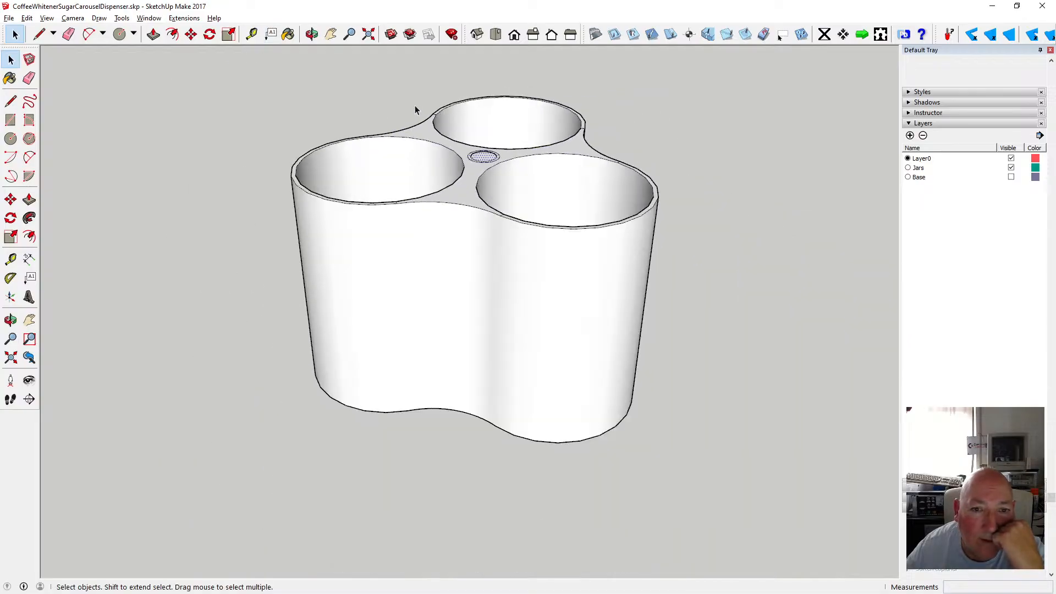
click(154, 34)
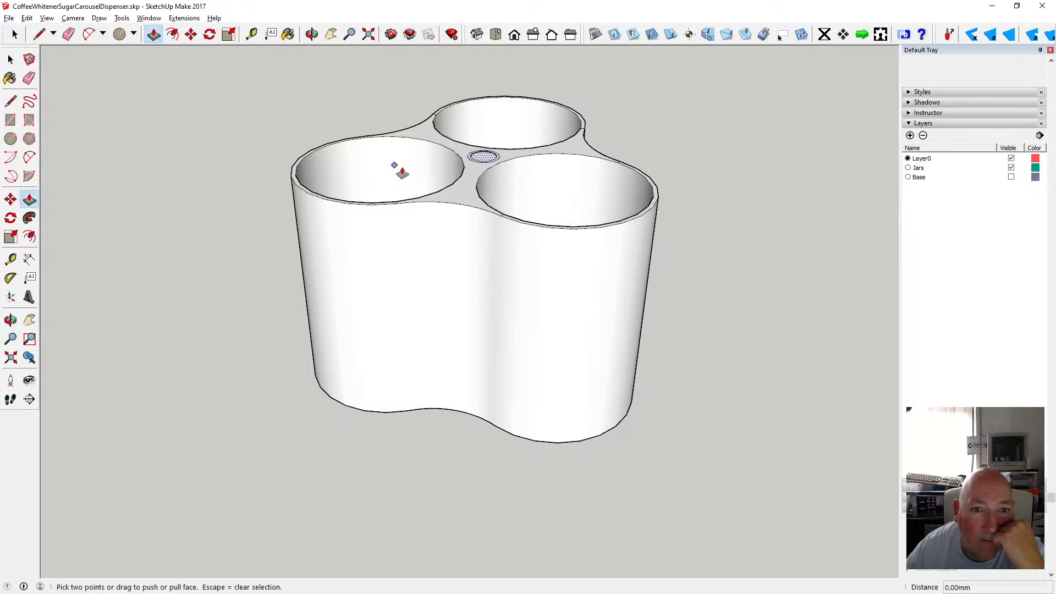
click(477, 160)
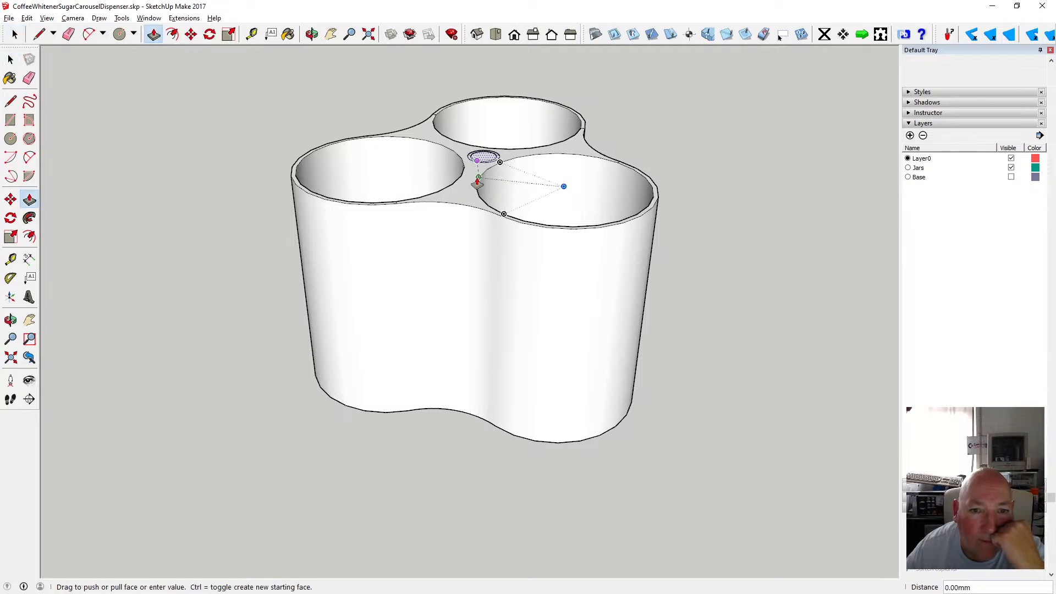
click(445, 415)
Turn the model to view its underside and open the central rod group for editing.
click(311, 34)
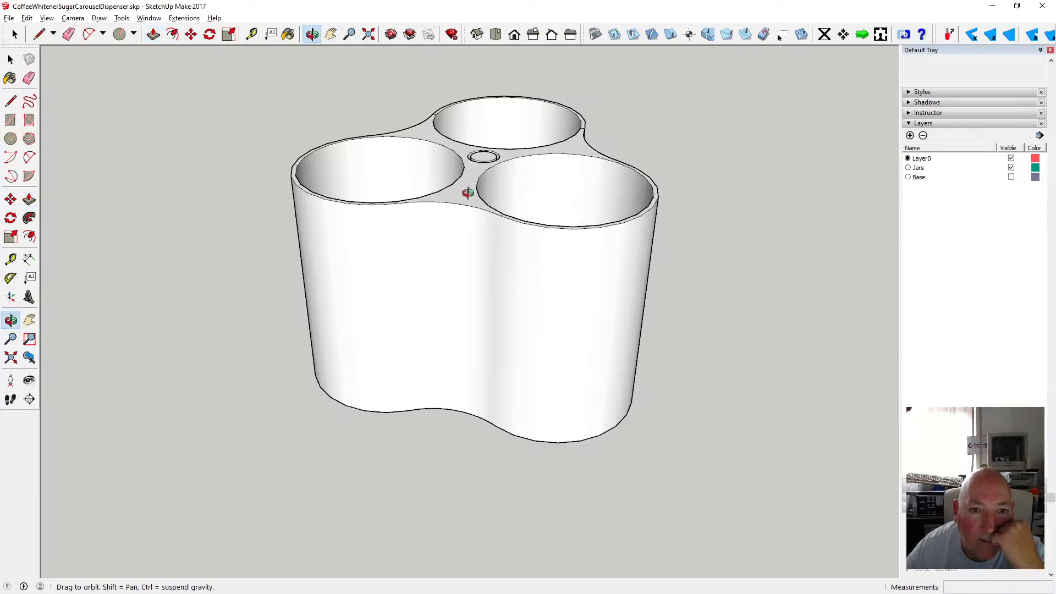
scroll(474, 170, up, 3)
drag(474, 170, 464, 94)
scroll(458, 287, up, 2)
drag(474, 468, 500, 280)
scroll(501, 280, up, 5)
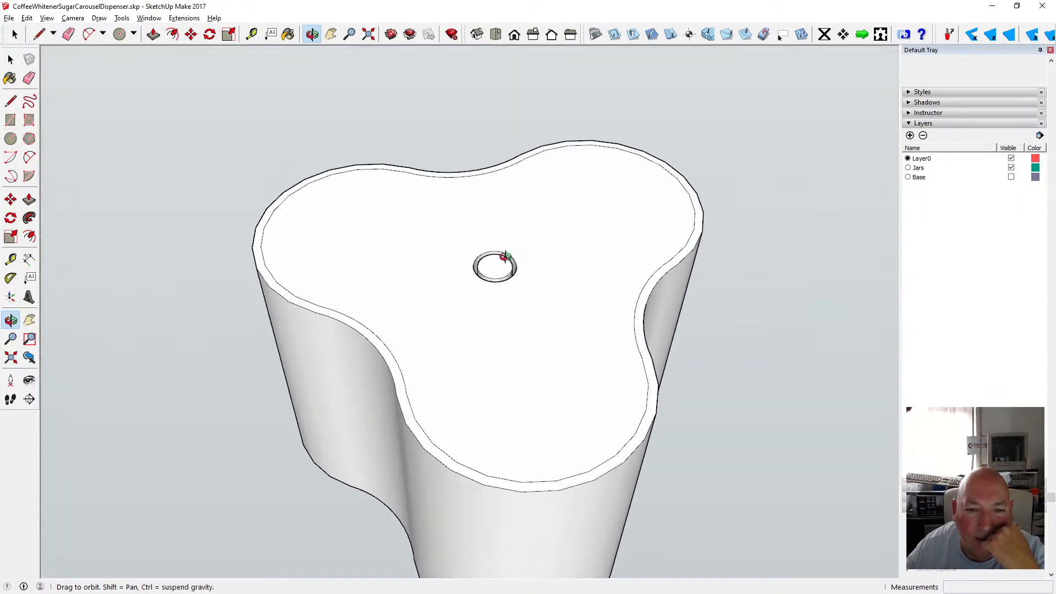
click(11, 139)
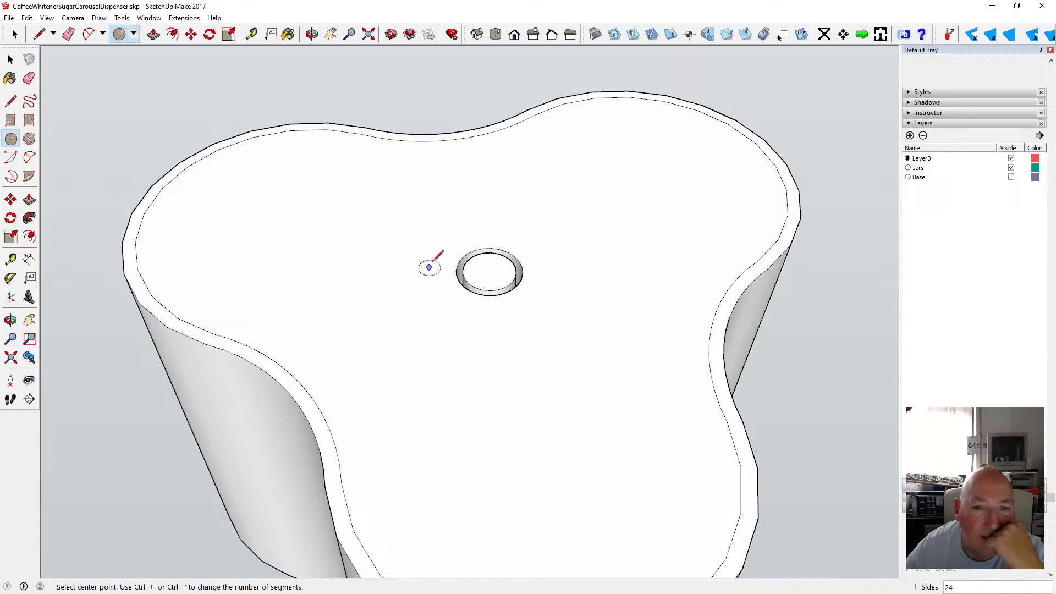
click(11, 59)
double_click(488, 276)
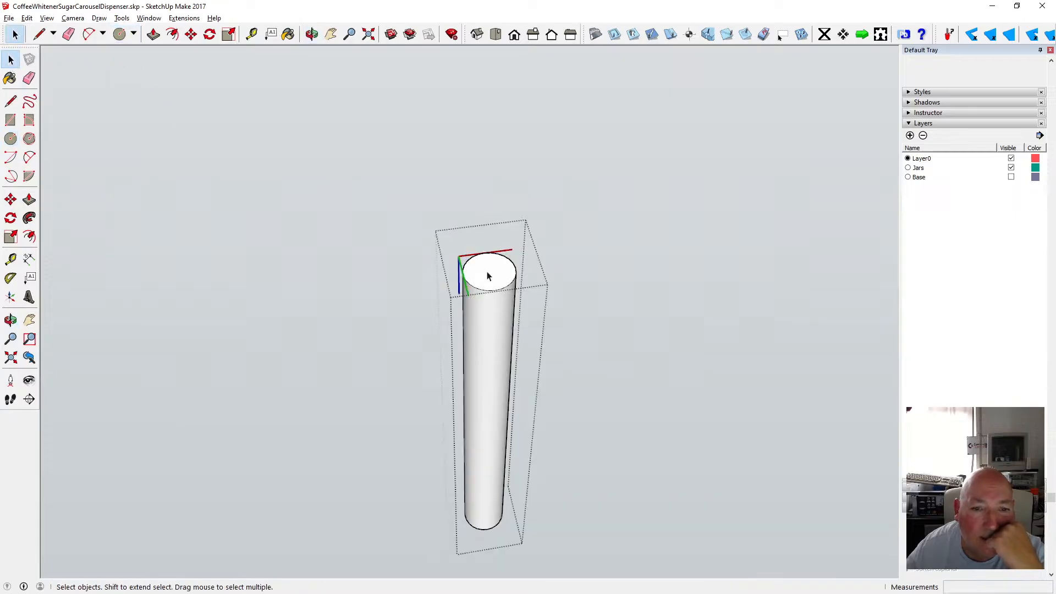
Draw a 3 mm radius circle centred on the rod's top end.
click(11, 139)
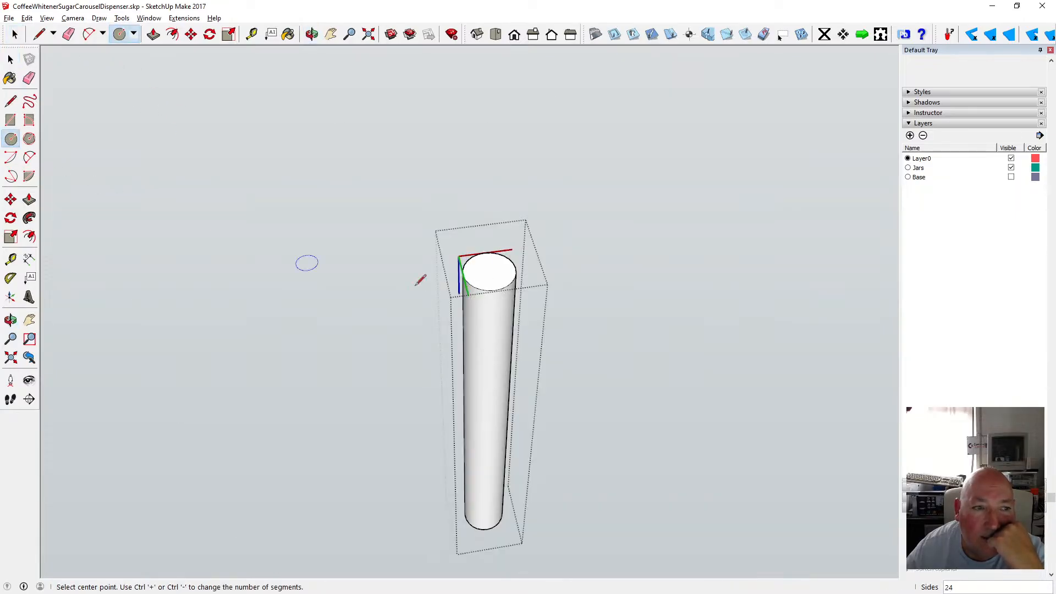
click(489, 270)
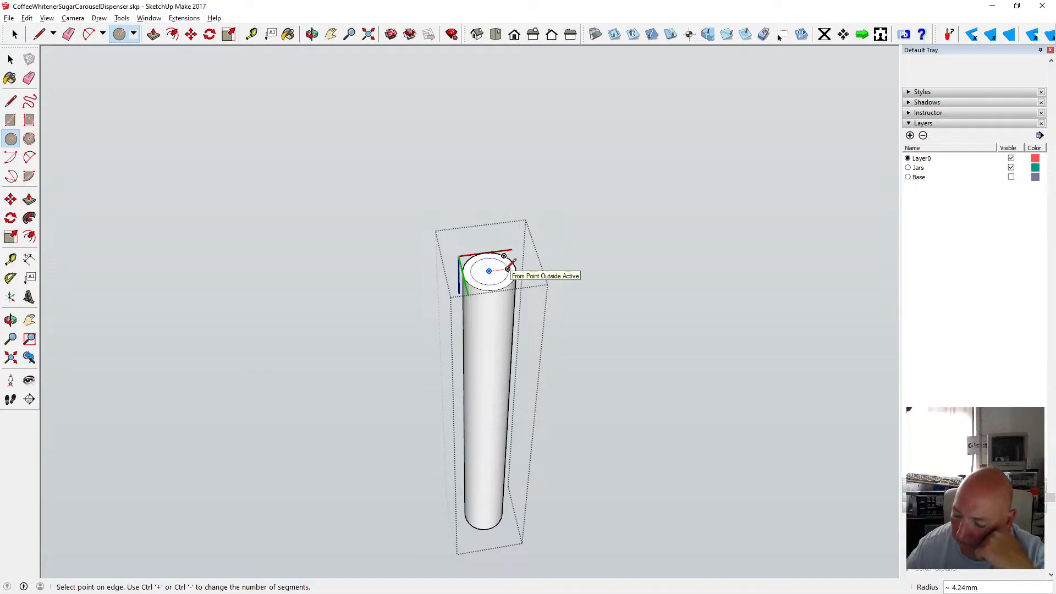
text(3)
key(Return)
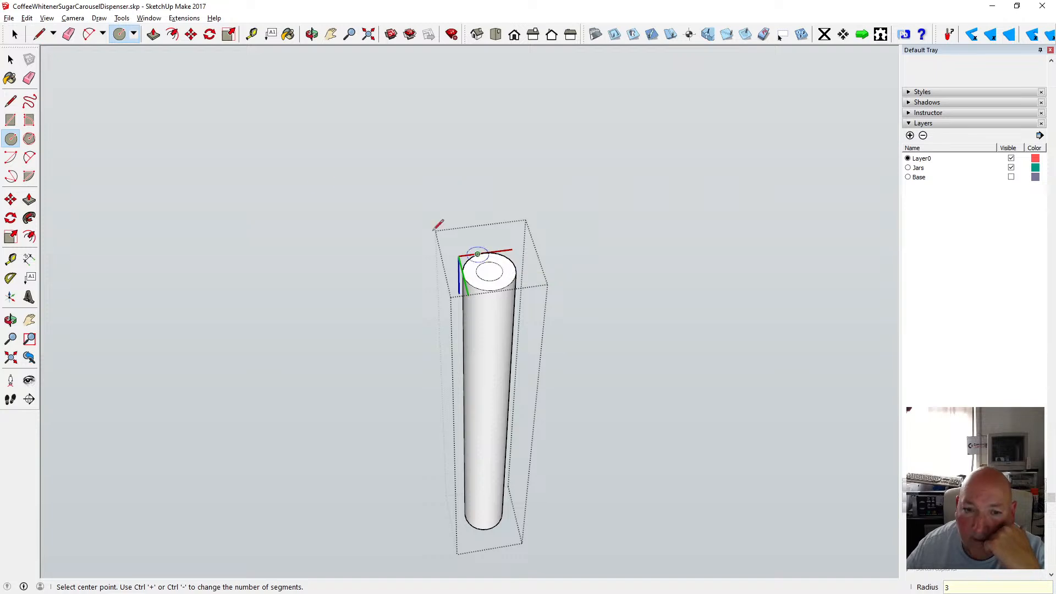
Push the small circle 30 mm into the rod to form a bore, then close the group.
click(153, 34)
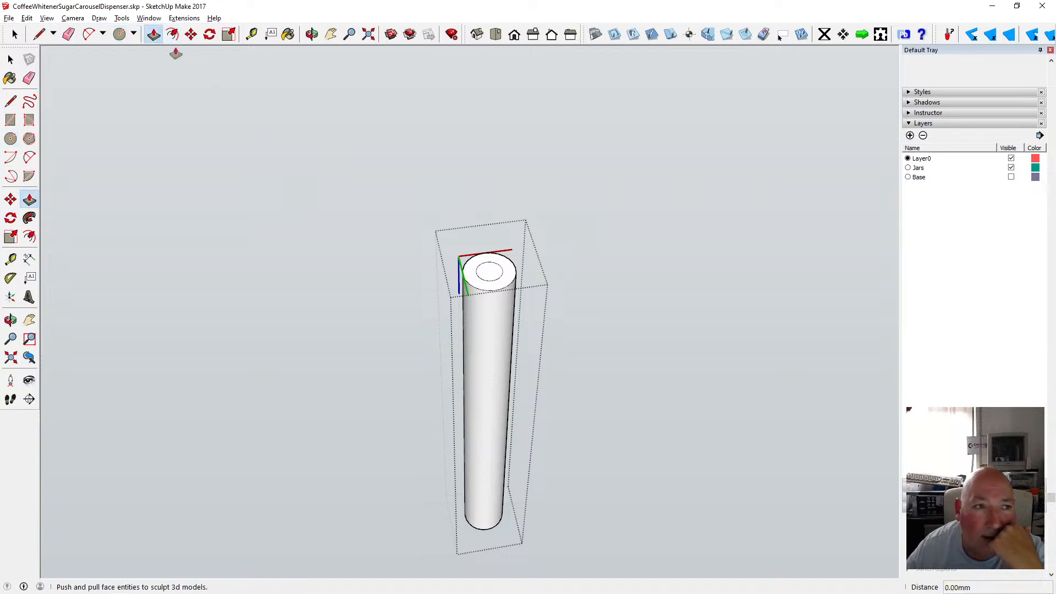
click(488, 272)
text(30)
key(Return)
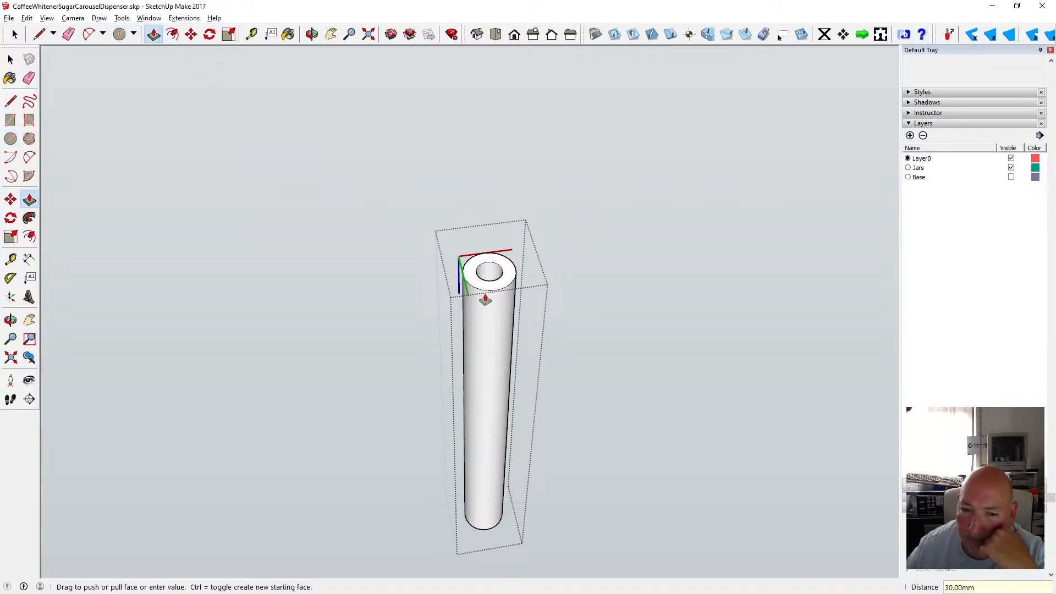
key(space)
click(186, 132)
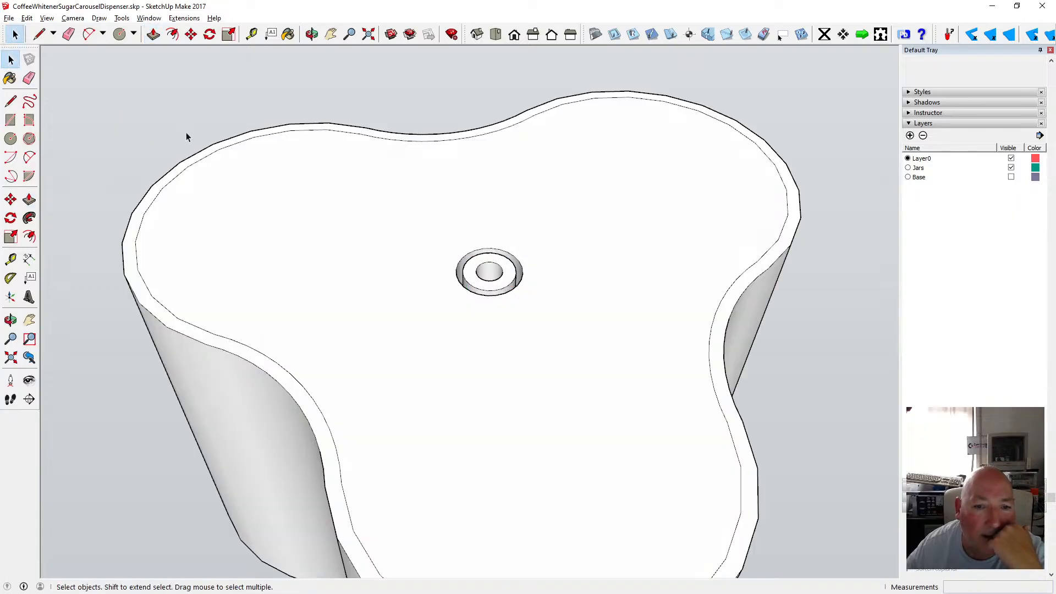
Delete the stray edge segments on the front rim between the left and right lobes.
click(312, 35)
drag(376, 100, 454, 261)
scroll(454, 253, up, 5)
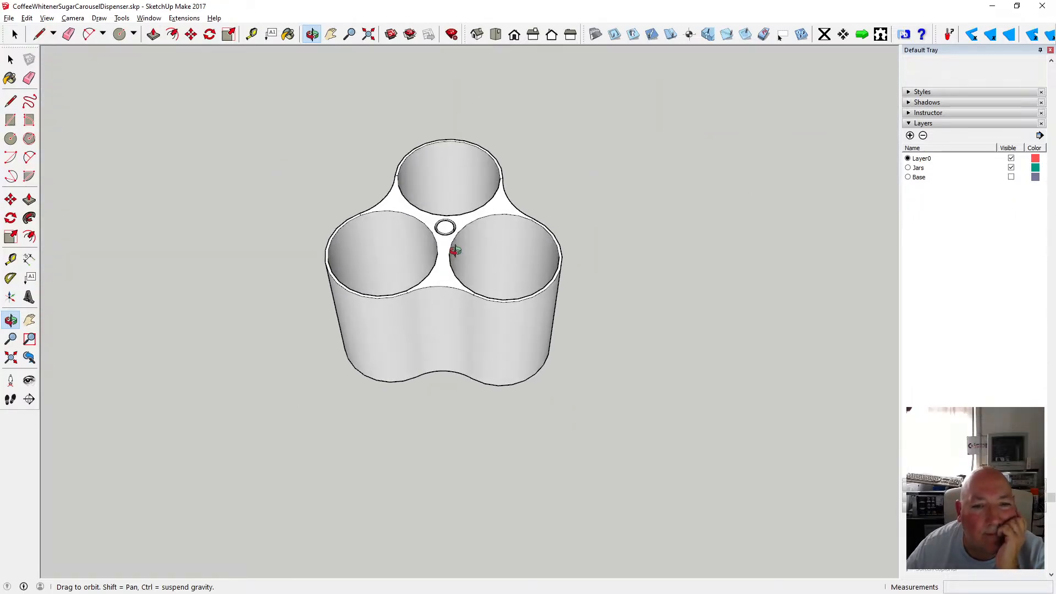
scroll(449, 222, up, 4)
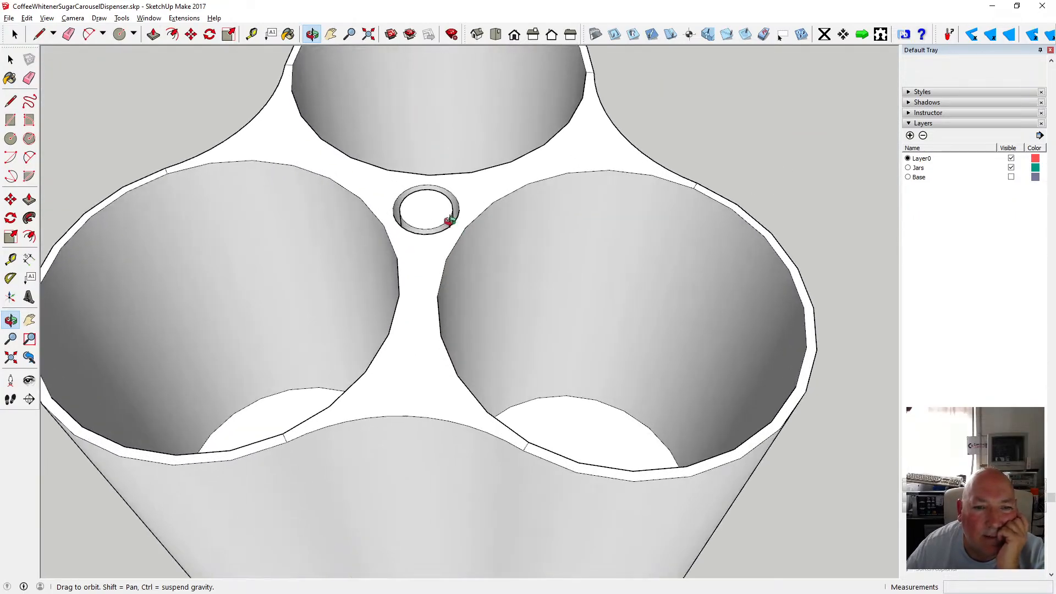
drag(448, 222, 447, 186)
scroll(447, 186, down, 8)
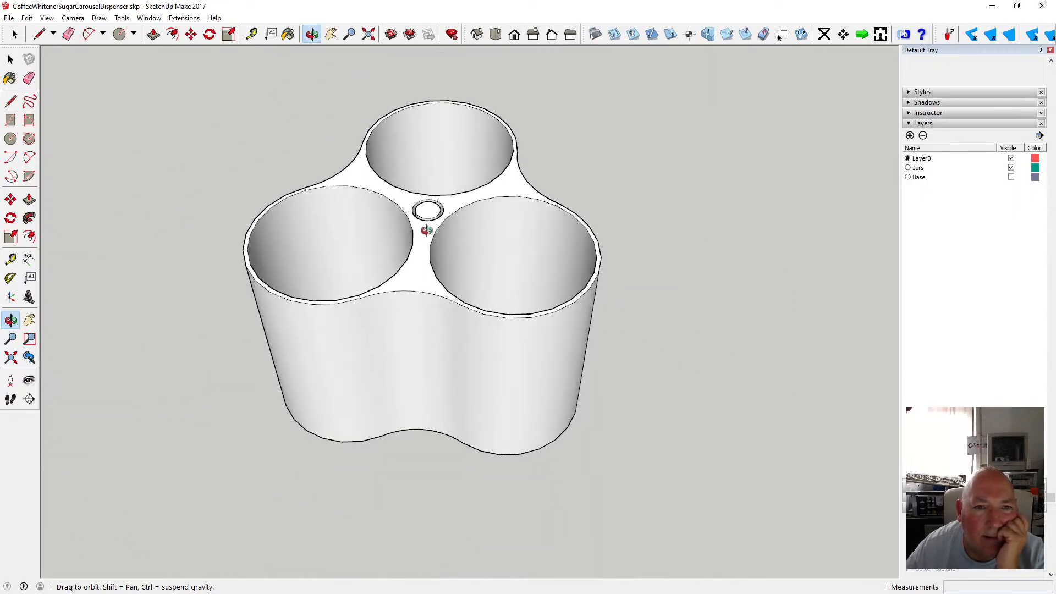
key(space)
scroll(360, 295, up, 3)
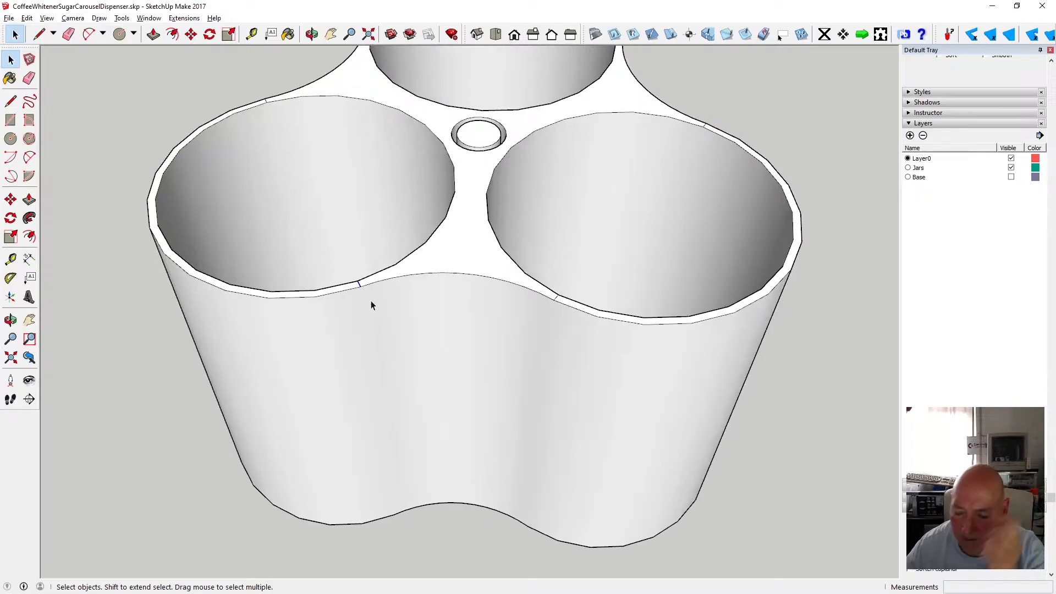
key(Delete)
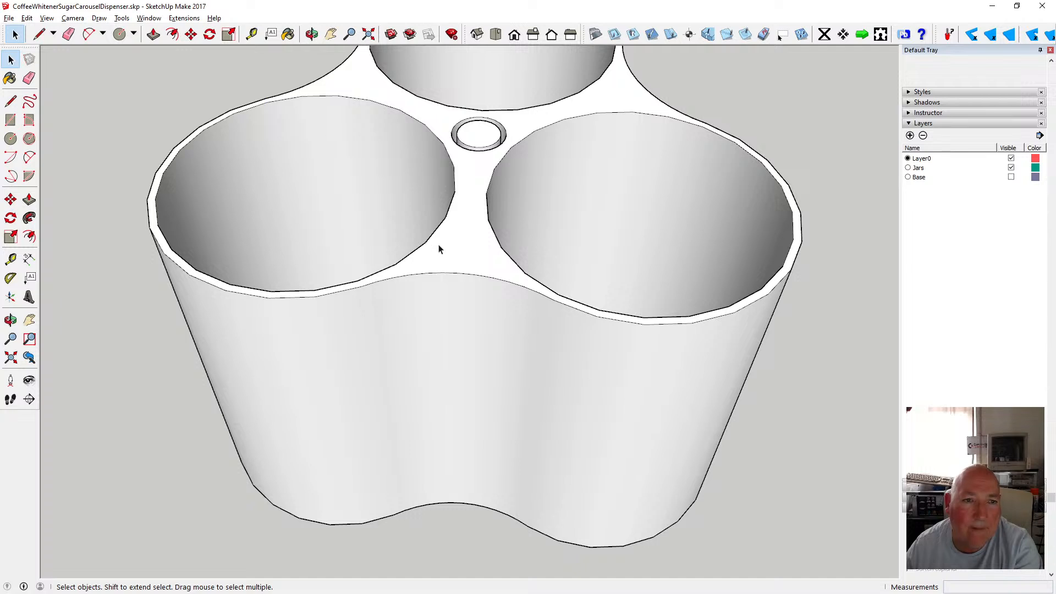
Delete the stray edge segment on the back lobe's rim.
scroll(429, 220, down, 5)
scroll(405, 88, up, 8)
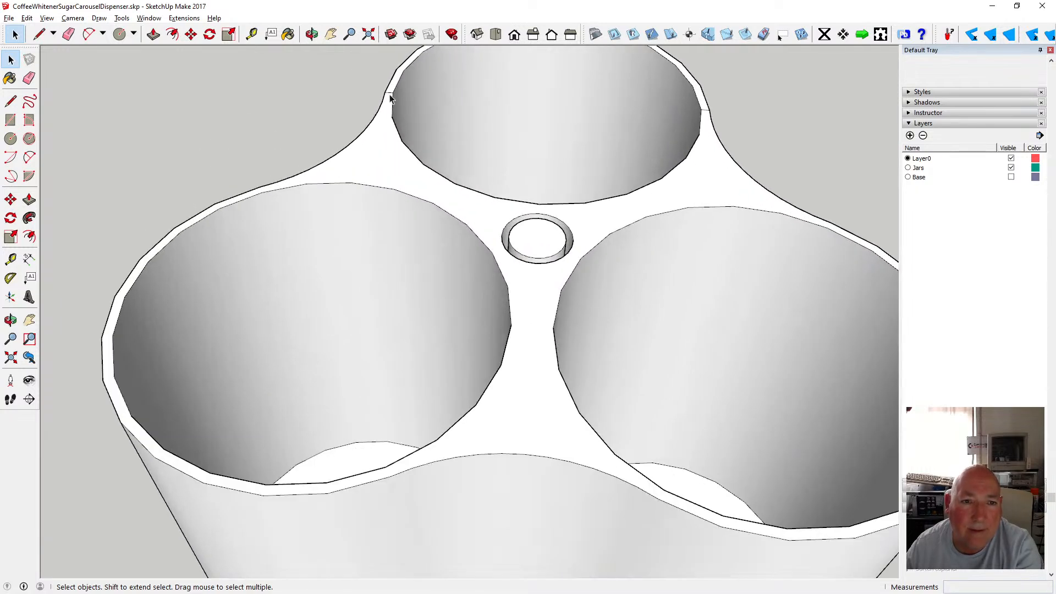
key(Delete)
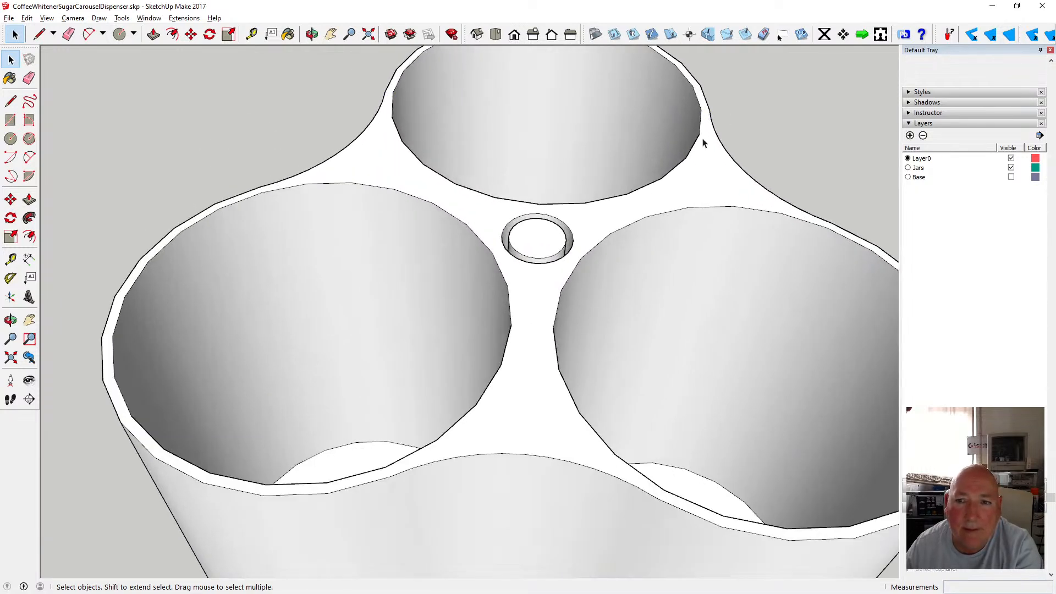
Orbit to the underside of the dispenser body and delete a stray edge segment on the left lobe's bottom rim.
scroll(530, 169, down, 6)
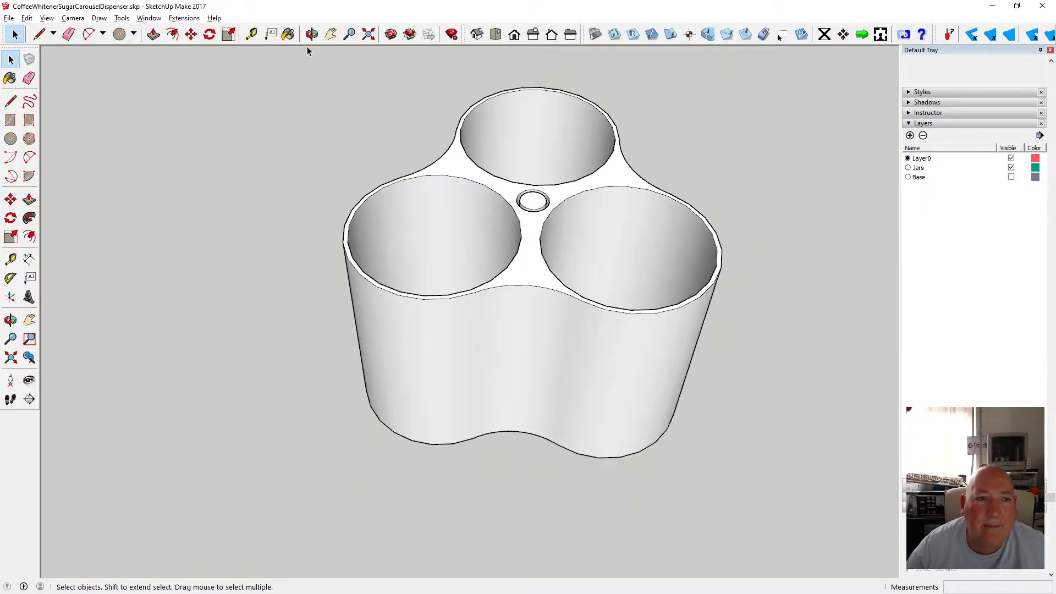
click(311, 34)
drag(464, 236, 226, 98)
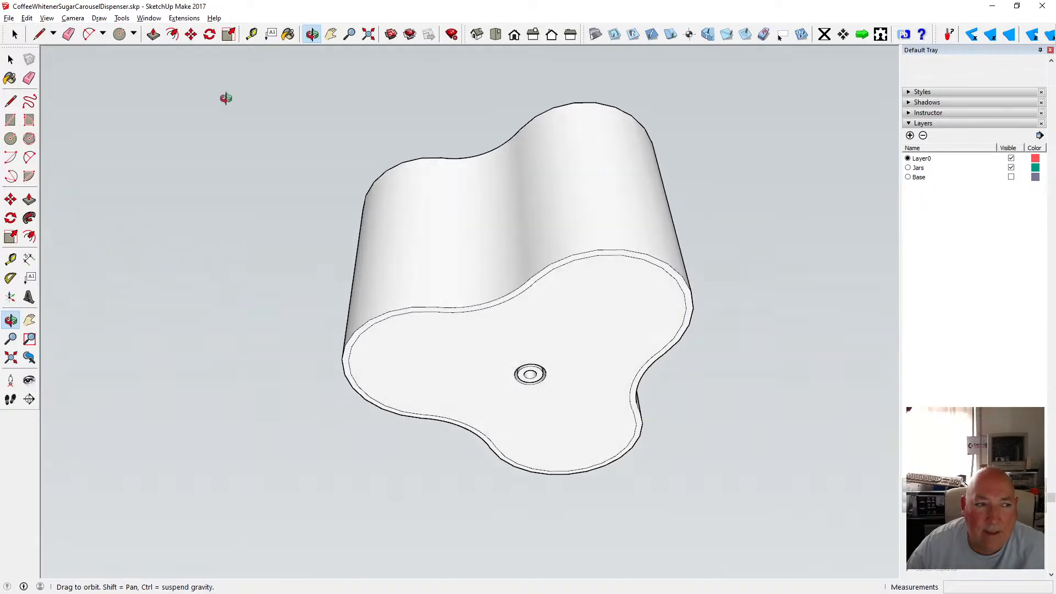
click(11, 59)
click(409, 315)
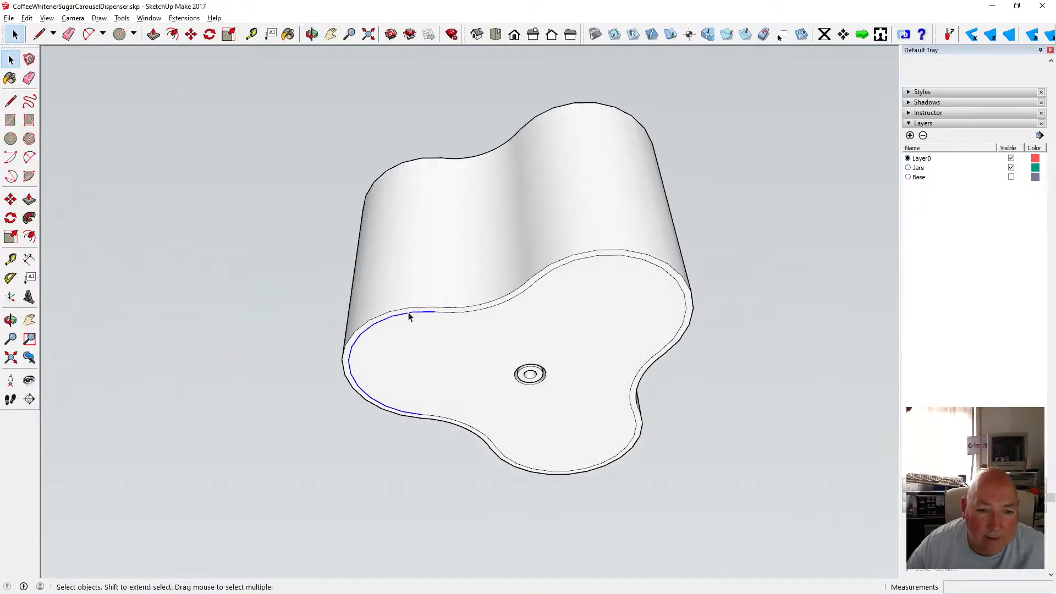
key(Delete)
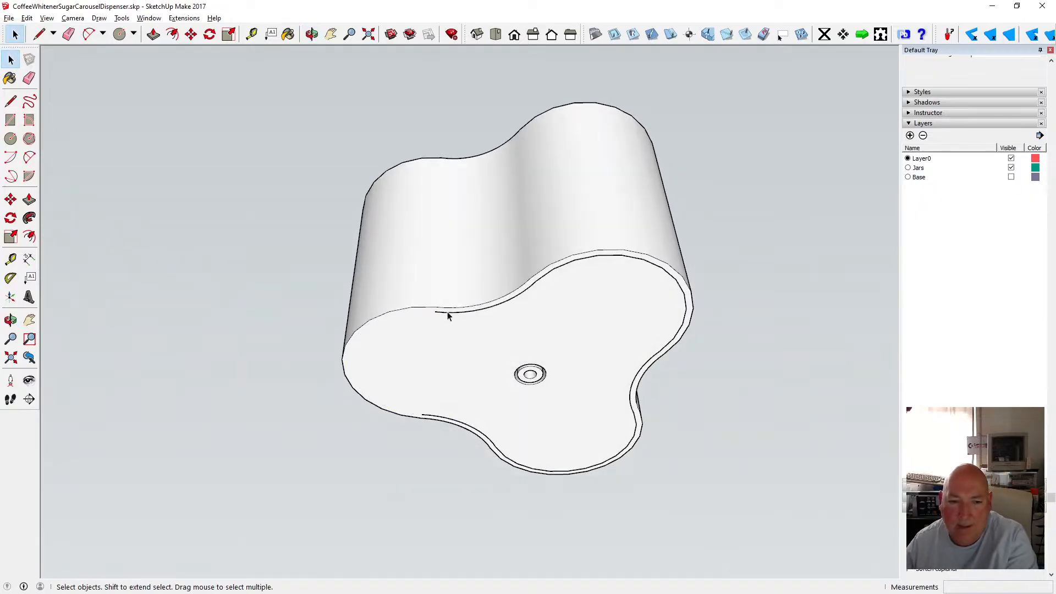
Delete another bottom rim edge and undo that deletion.
click(438, 315)
key(Delete)
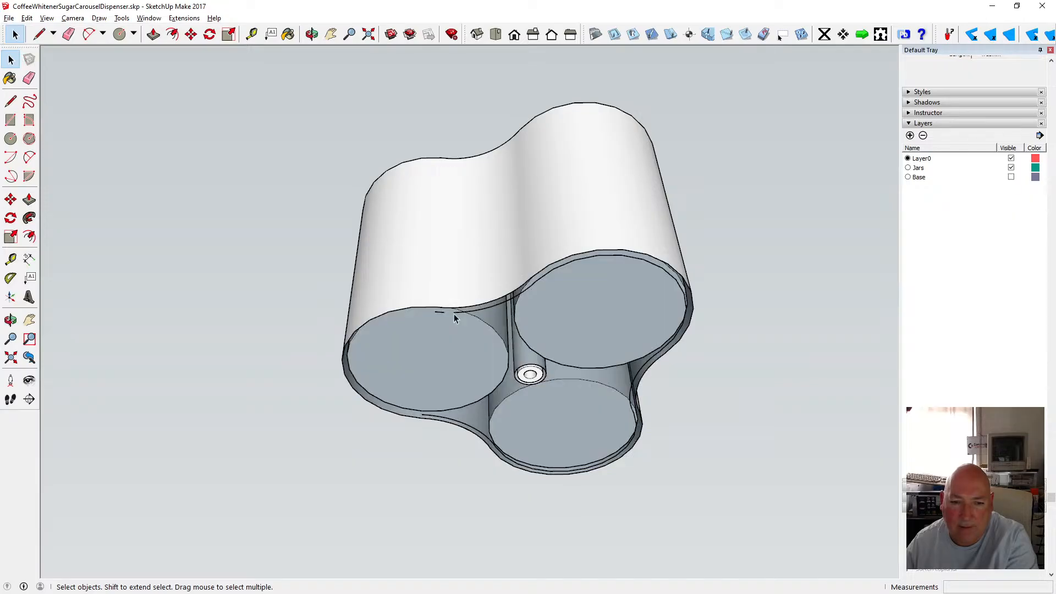
click(27, 18)
click(60, 30)
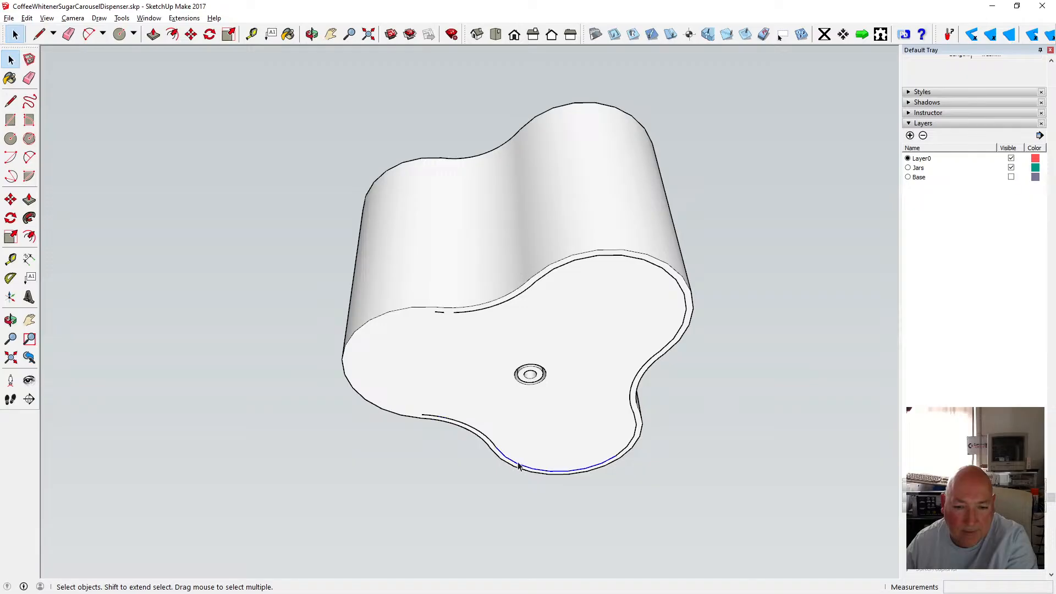
Delete the remaining stray edge segments along the bottom rim of the dispenser body.
key(Delete)
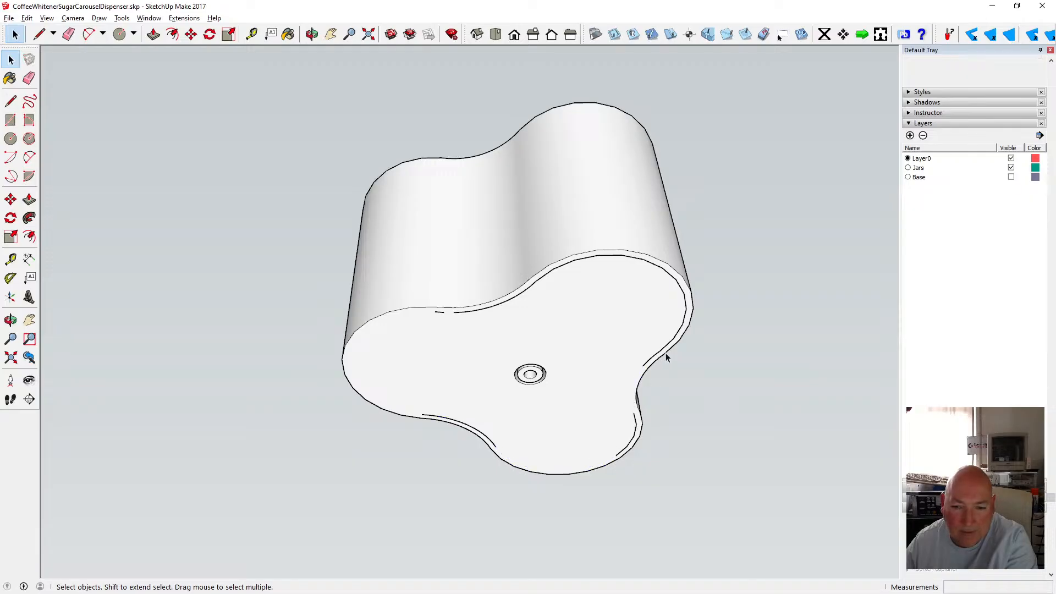
key(Delete)
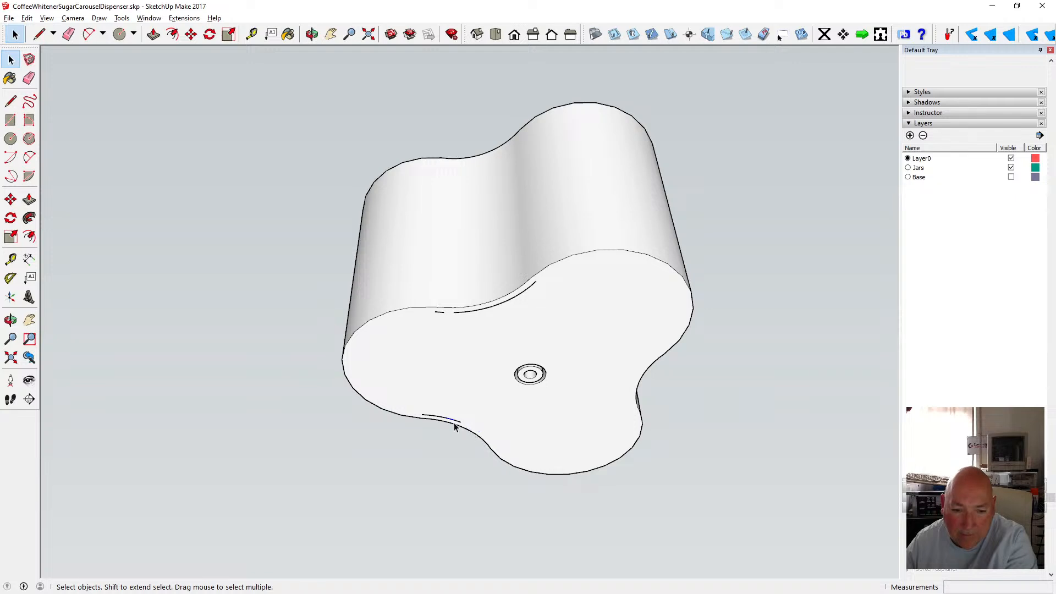
click(457, 421)
key(Delete)
click(522, 293)
key(Delete)
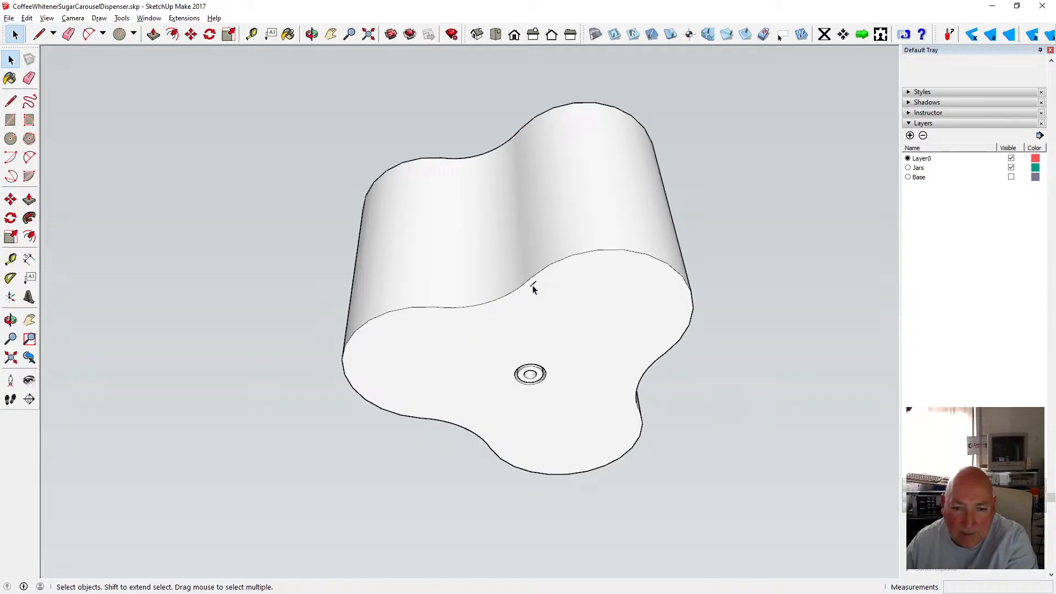
Orbit to a side view and temporarily hide the Jars layer to inspect which geometry sits on other layers.
click(312, 35)
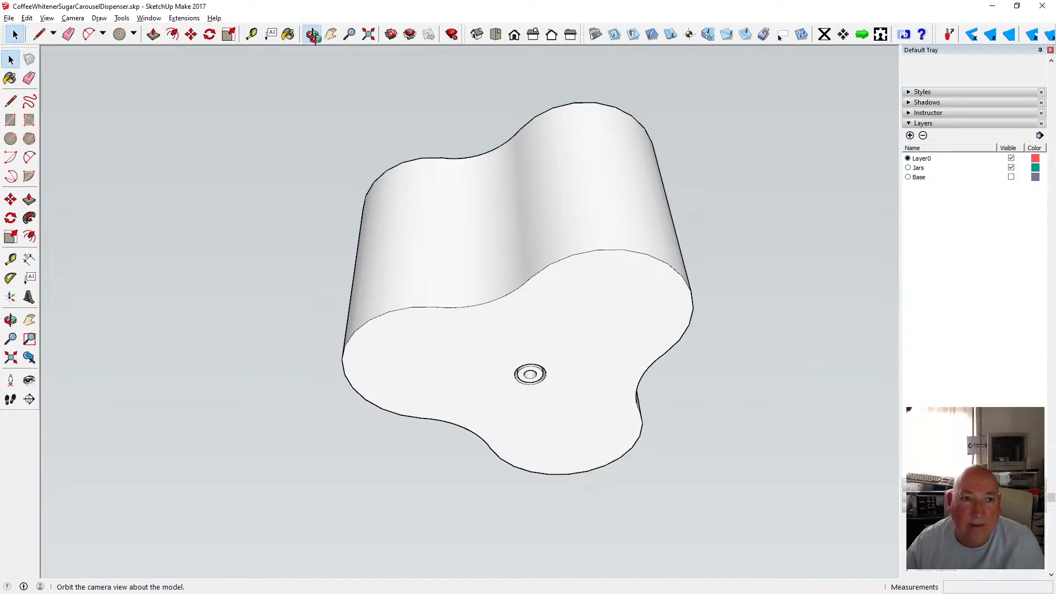
drag(385, 247, 486, 187)
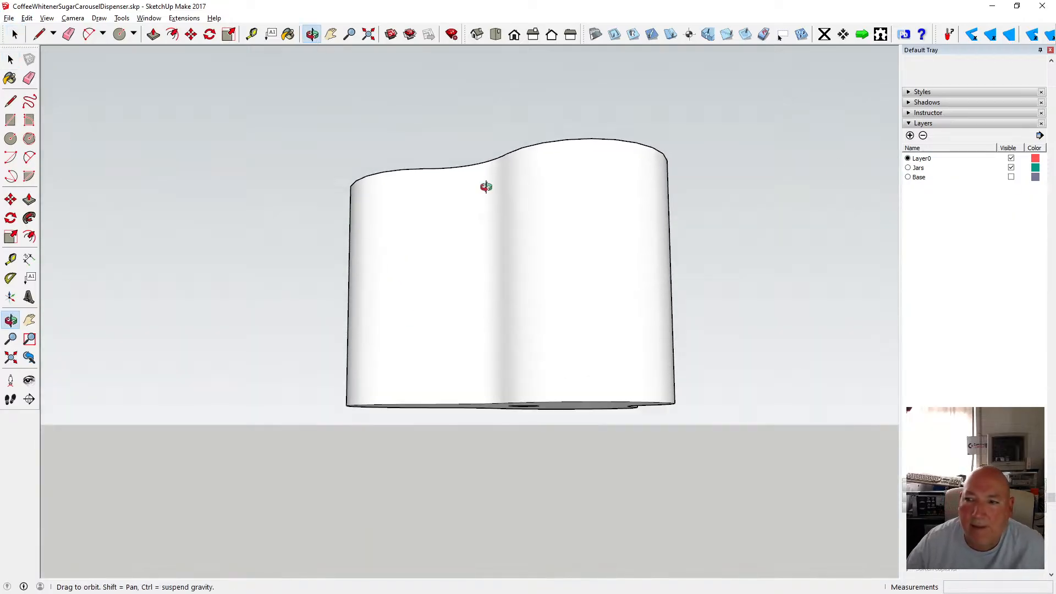
click(1011, 168)
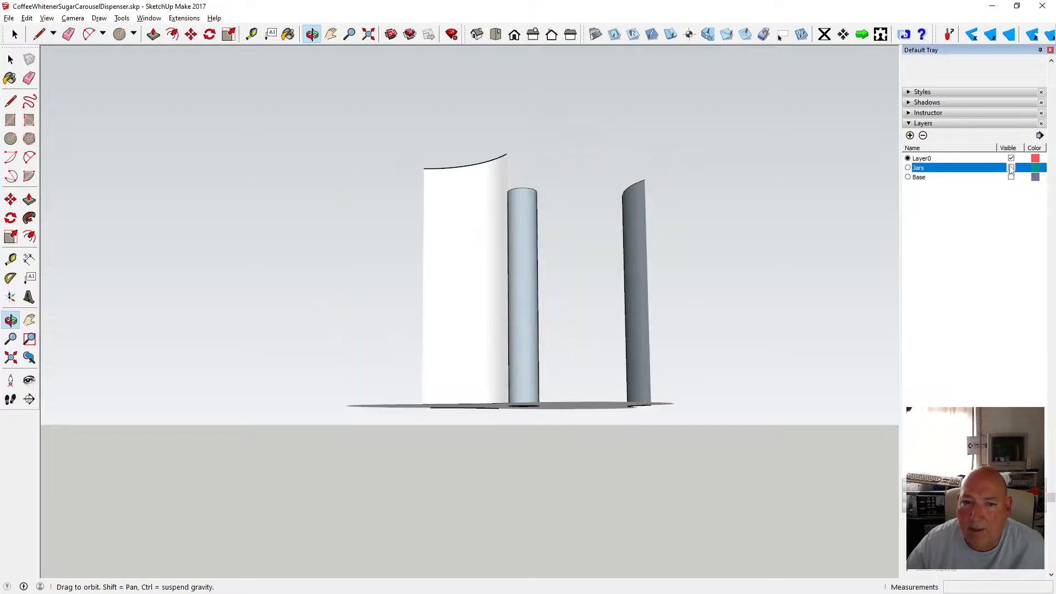
drag(387, 51, 420, 230)
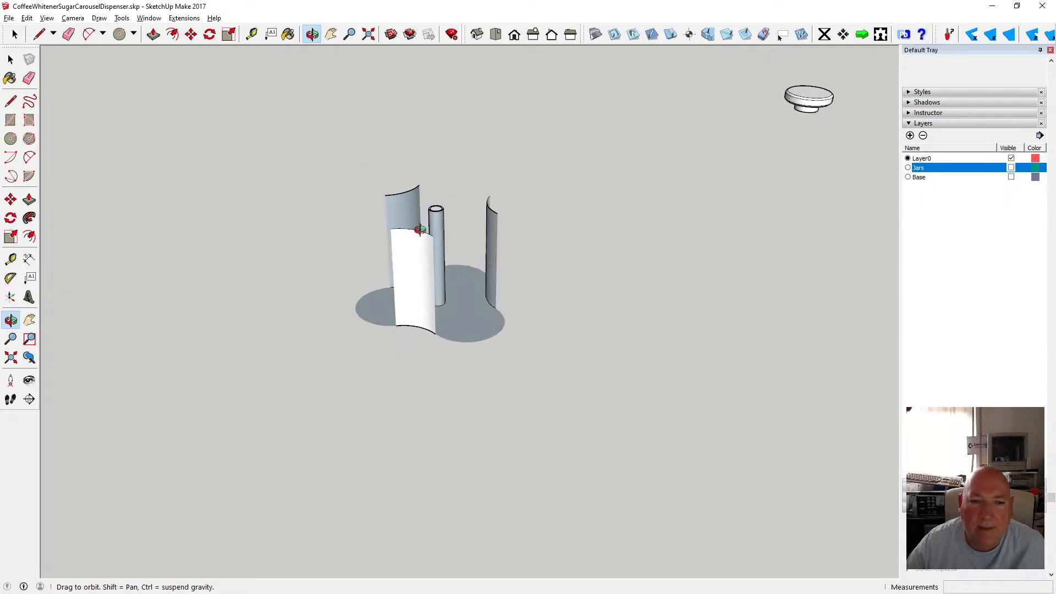
key(space)
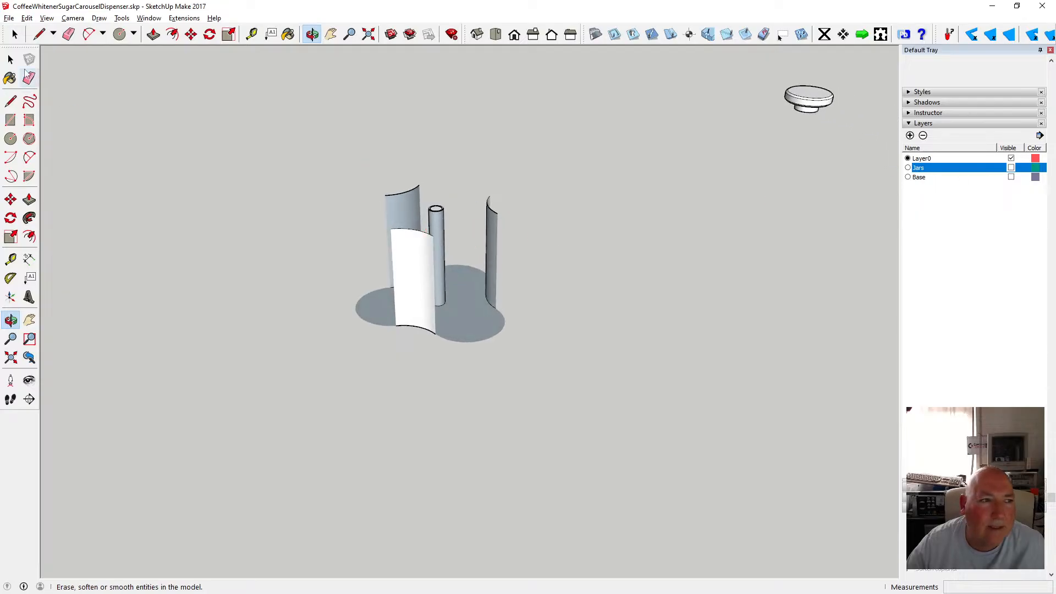
click(402, 247)
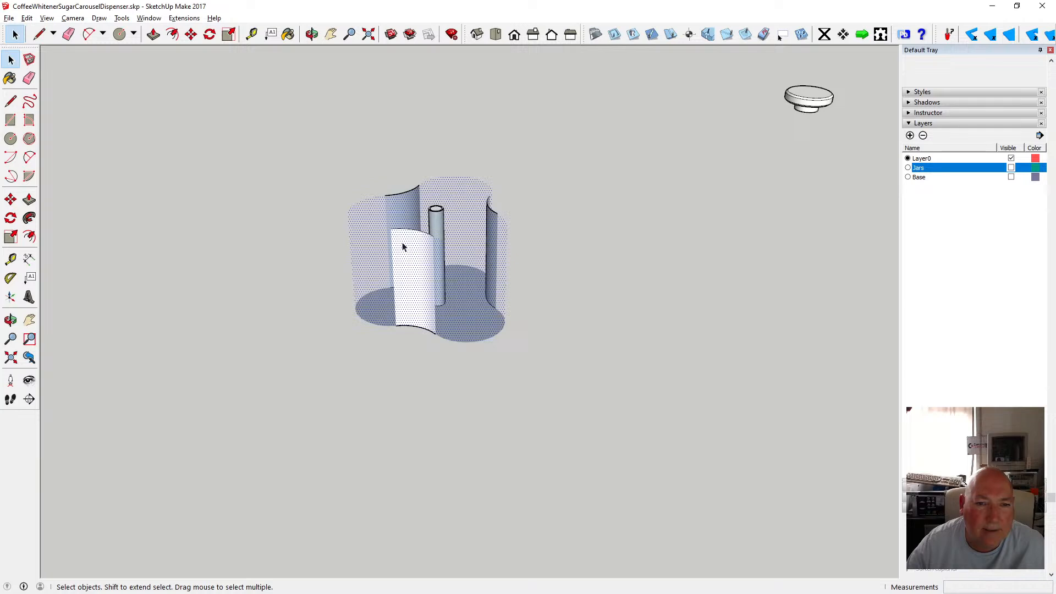
click(552, 224)
click(1011, 168)
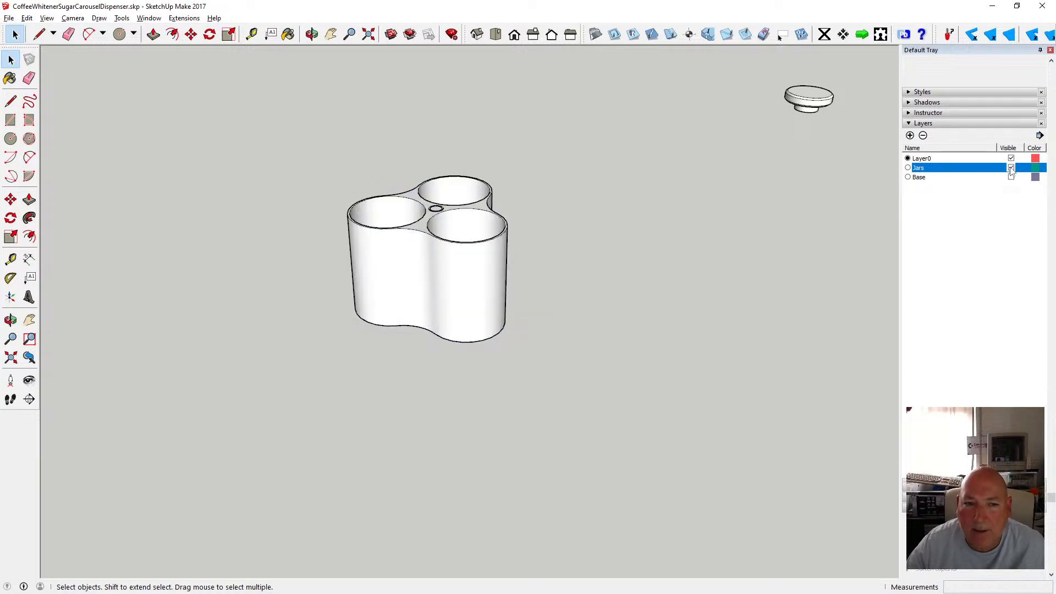
Select the whole dispenser body and assign it to the Jars layer.
drag(302, 137, 565, 427)
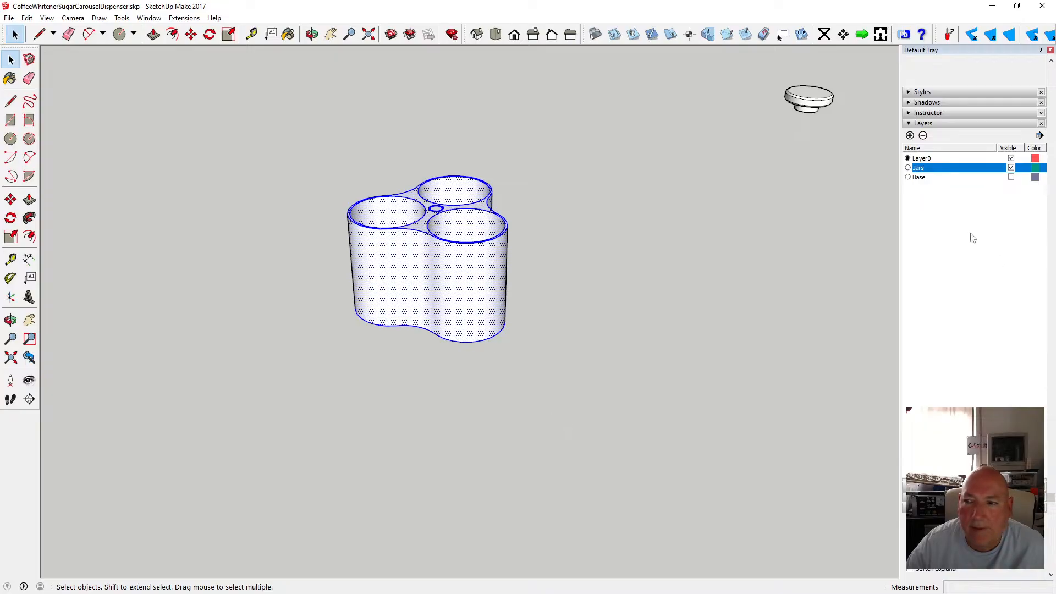
scroll(991, 175, up, 2)
click(1036, 89)
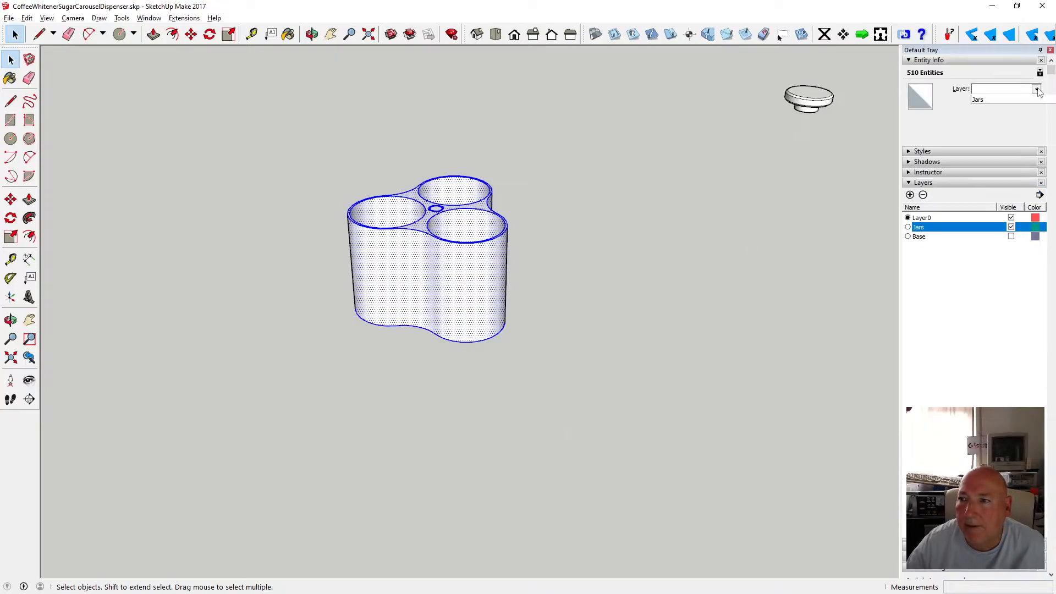
click(1001, 116)
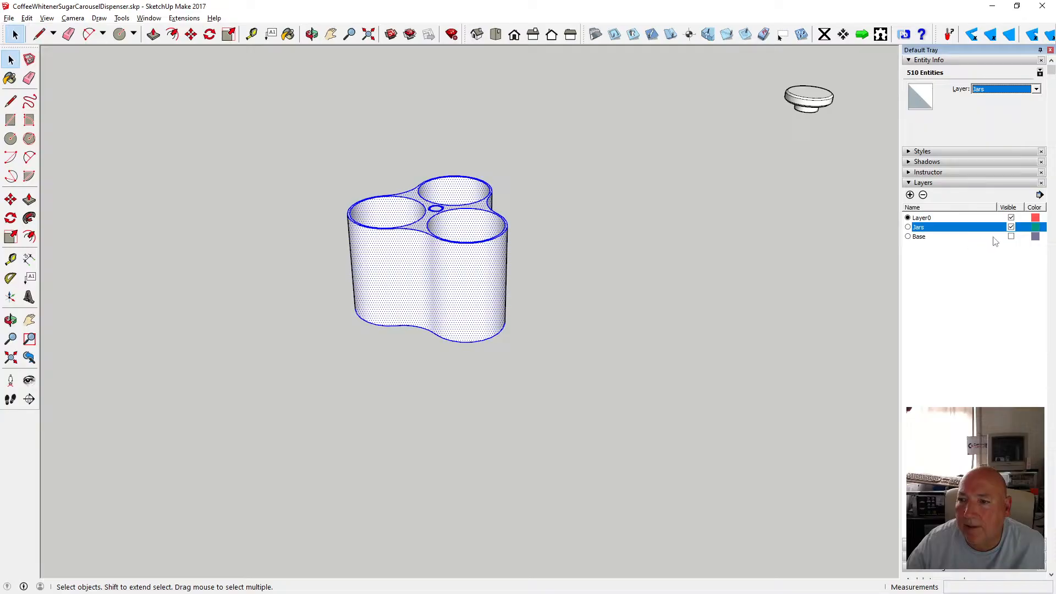
Hide the Jars layer and orbit around the leftover vertical lines to examine them.
click(1011, 227)
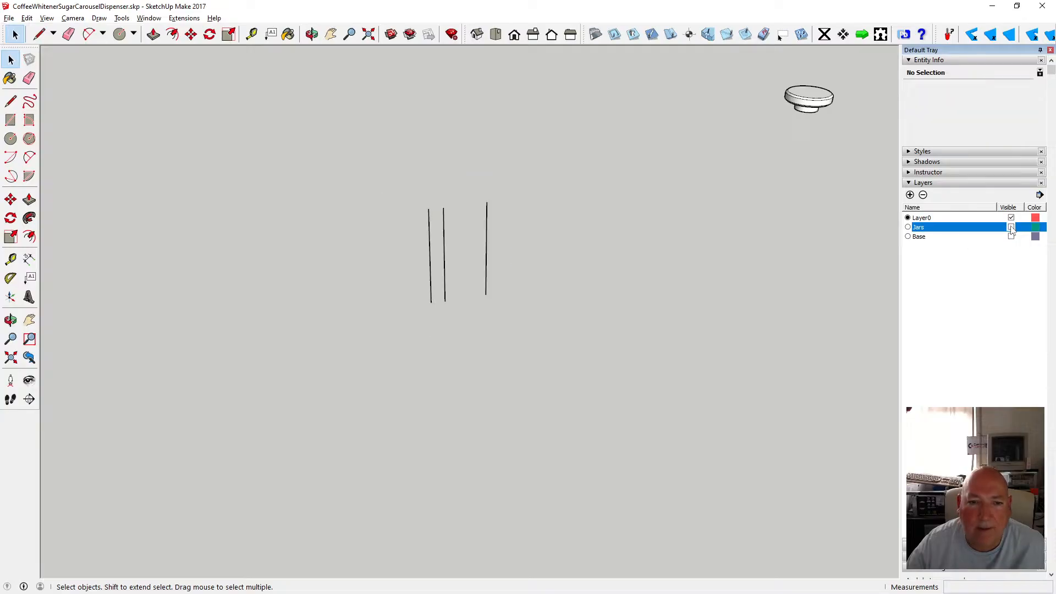
click(1011, 228)
click(1011, 228)
click(312, 34)
drag(523, 208, 528, 243)
drag(541, 241, 384, 238)
scroll(429, 196, down, 3)
key(space)
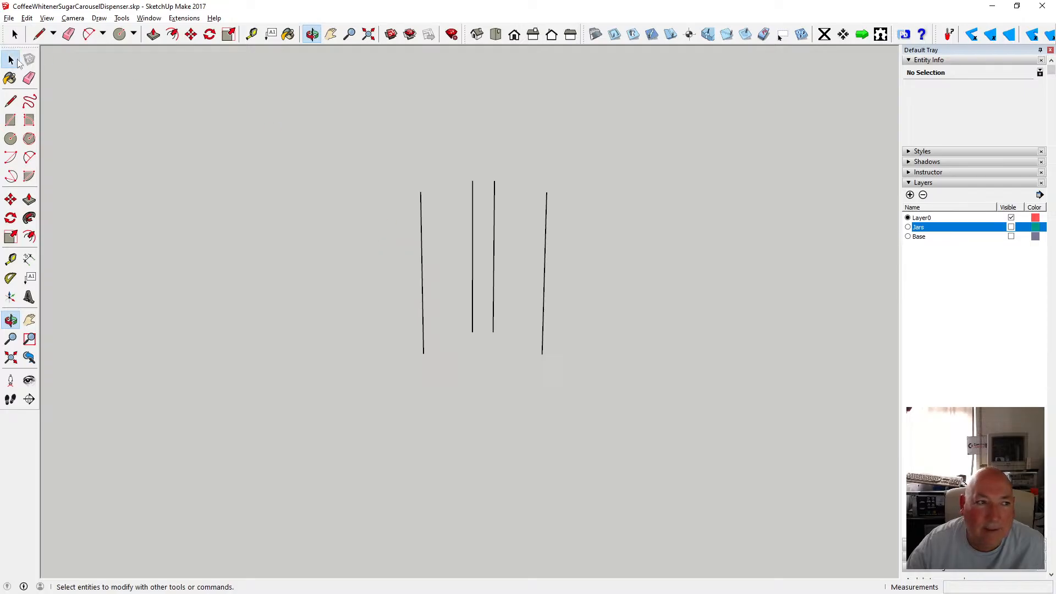
drag(309, 147, 608, 396)
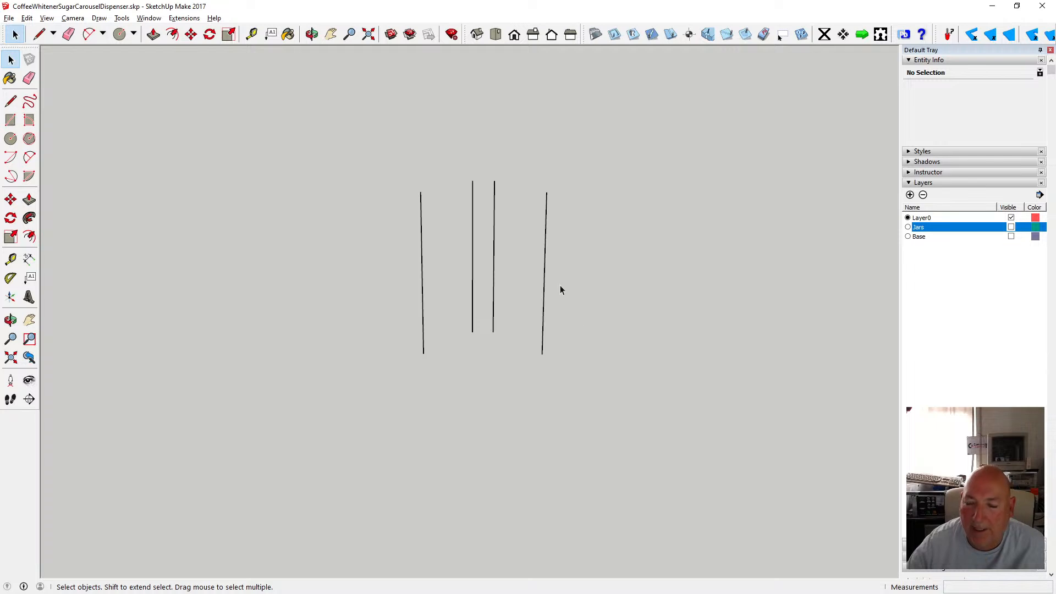
Turn off the display of section planes and switch the camera to Perspective.
click(47, 18)
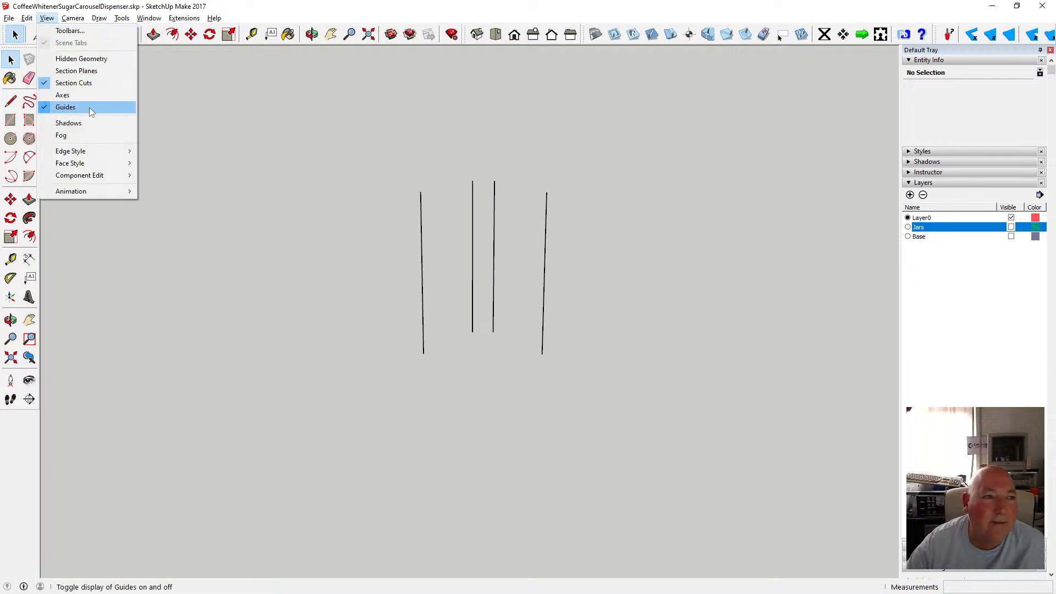
mouse_move(73, 18)
click(92, 72)
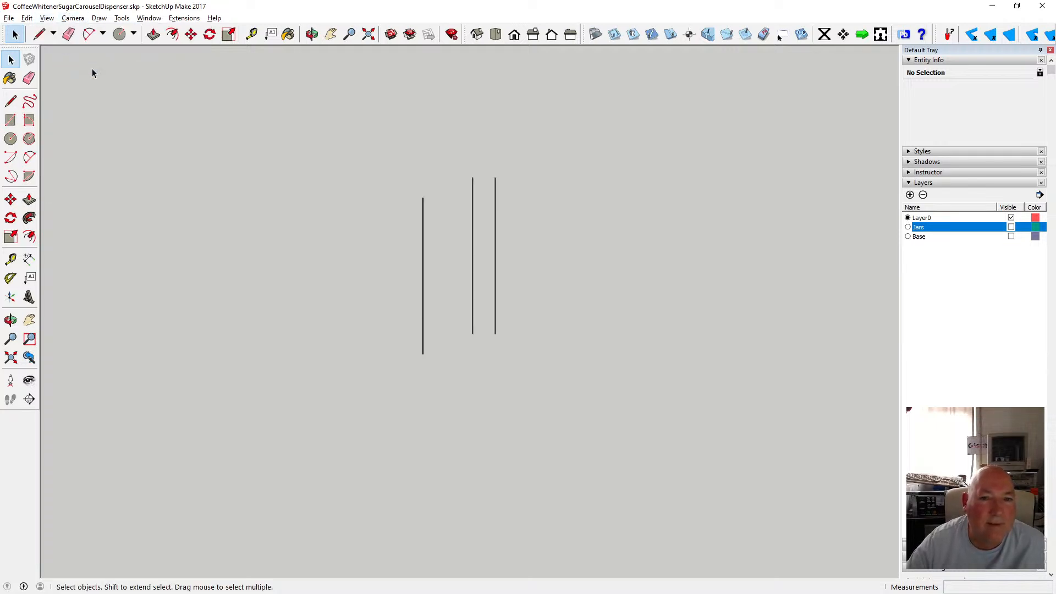
click(73, 18)
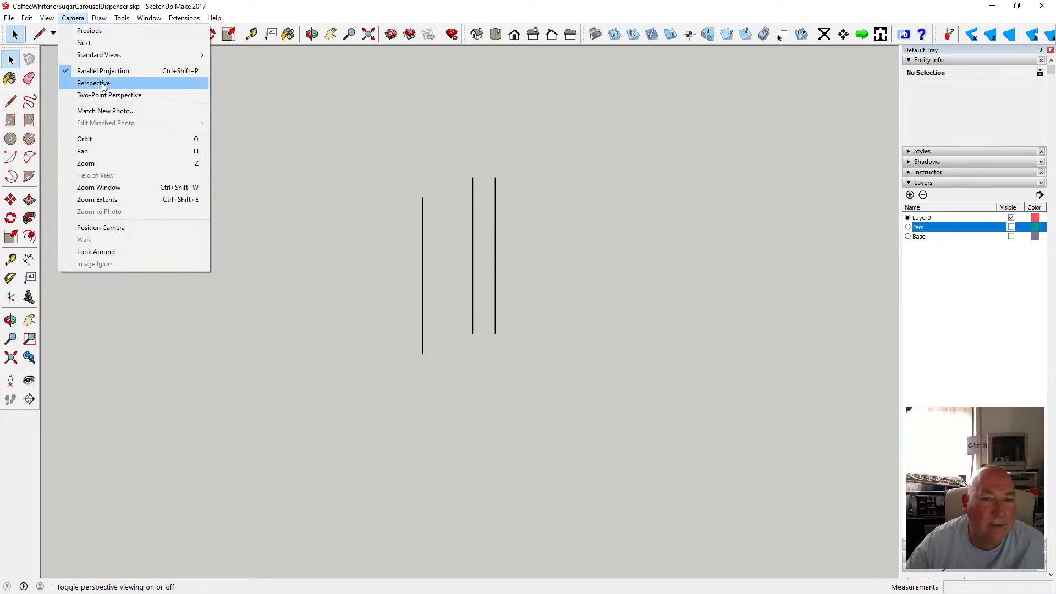
click(99, 83)
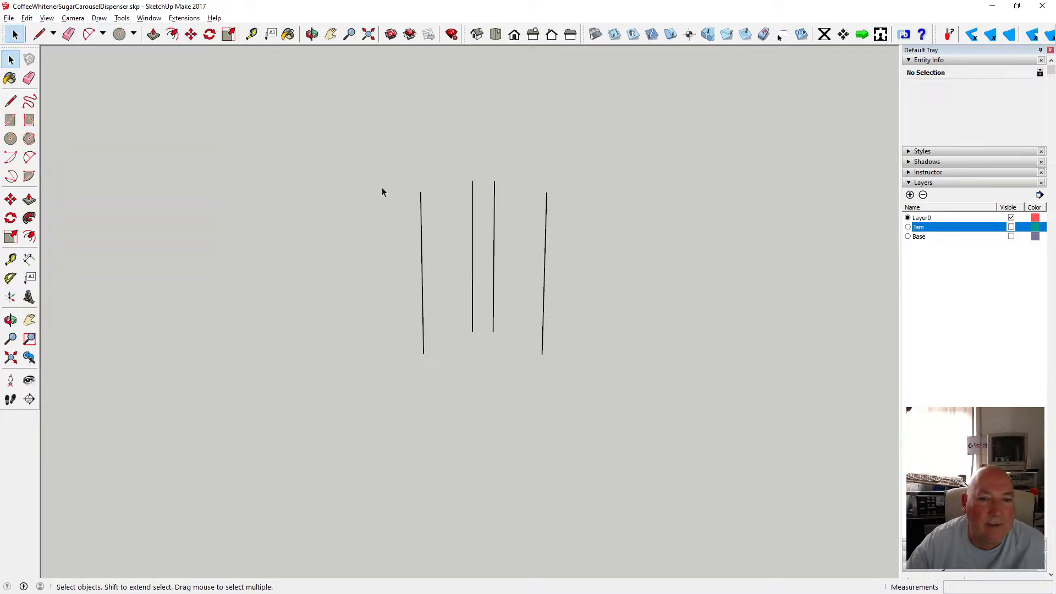
Make the Base and Jars layers visible again alongside Layer0.
click(1011, 236)
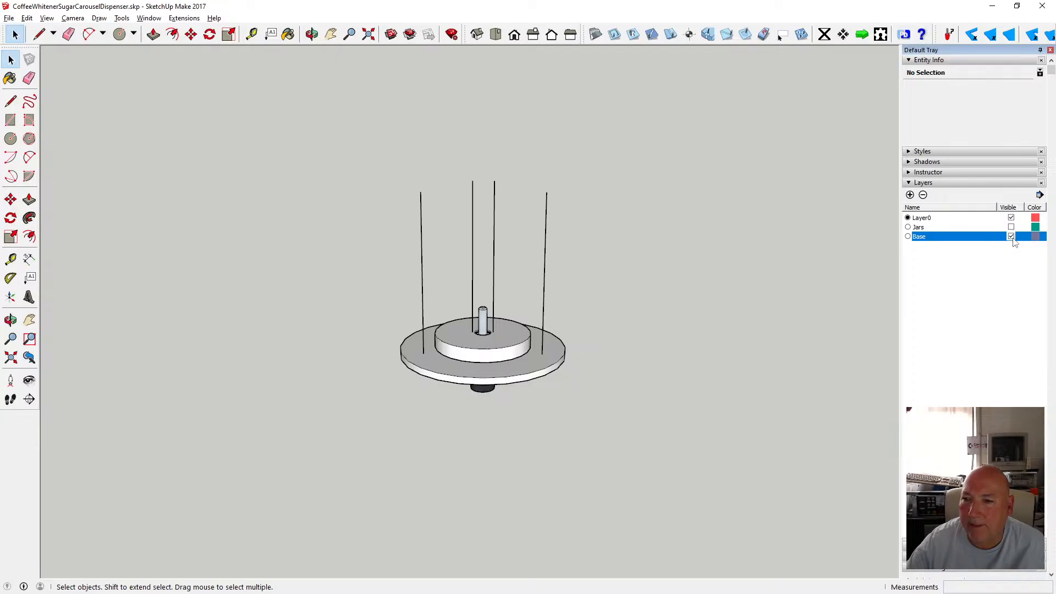
click(1013, 236)
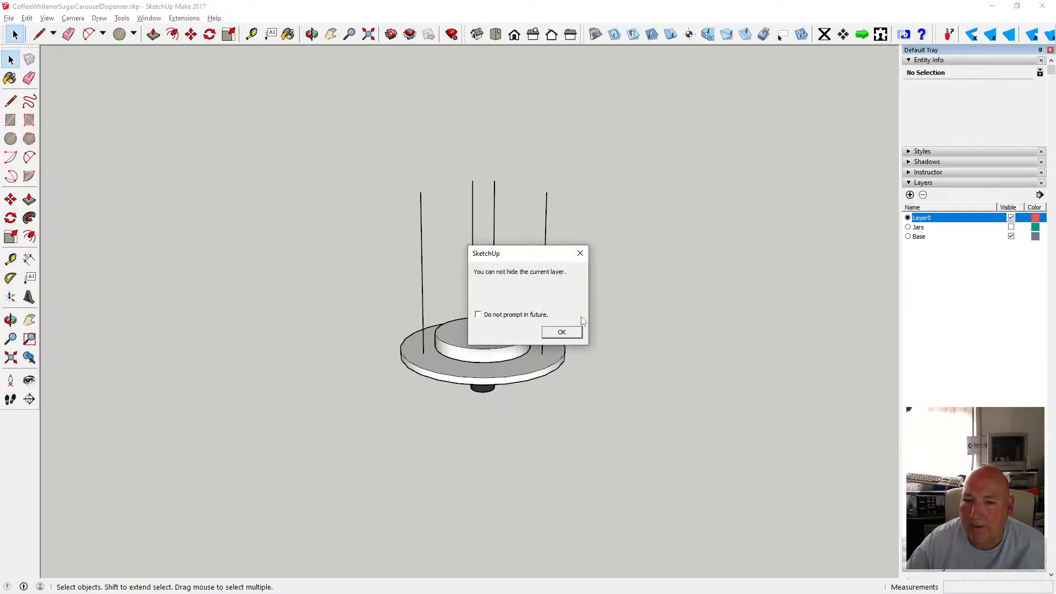
click(563, 332)
click(1011, 227)
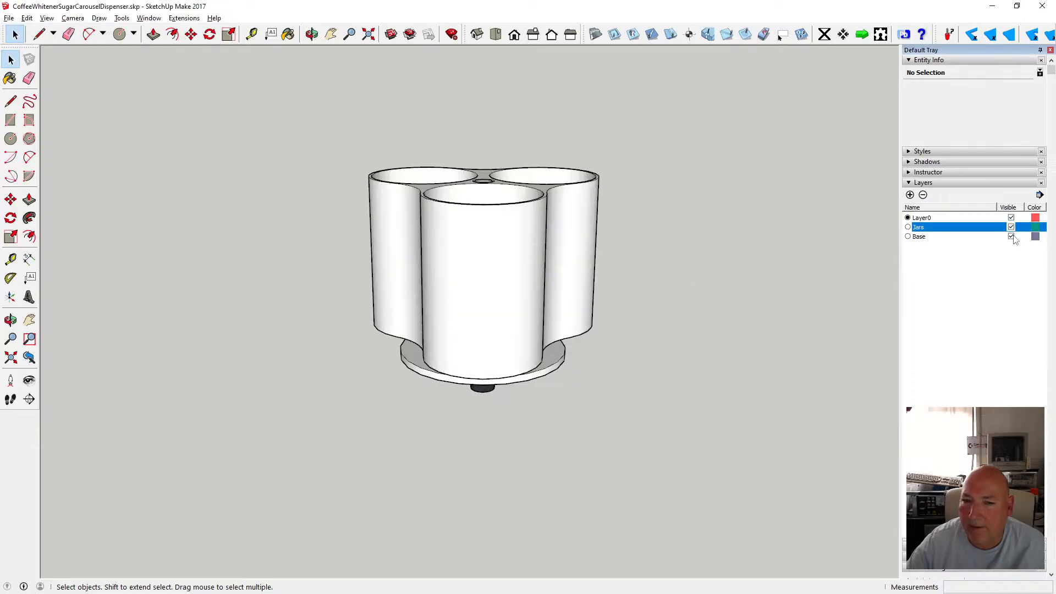
click(1011, 237)
click(1011, 237)
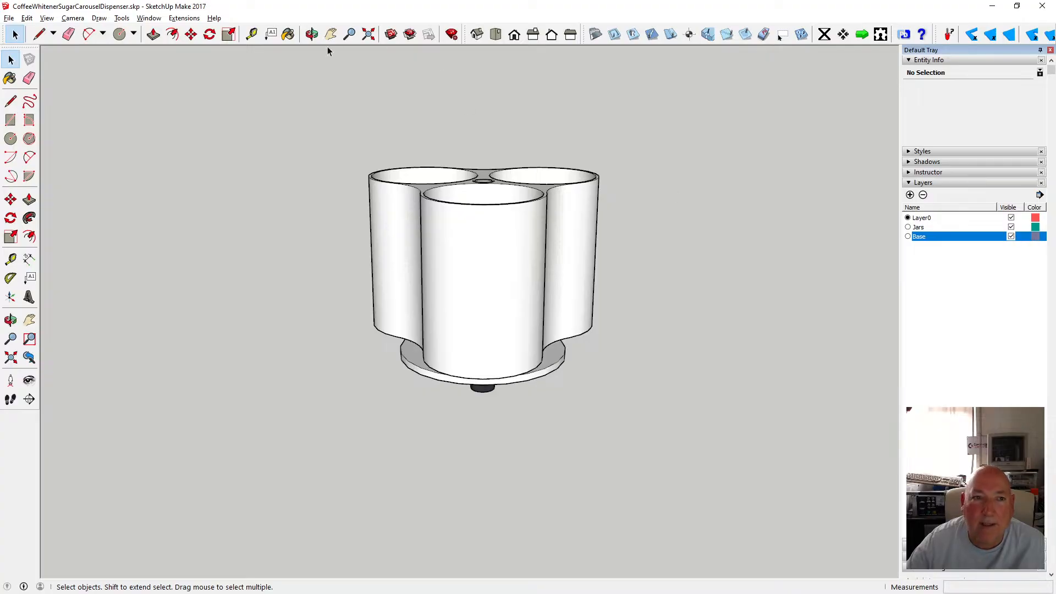
Orbit and zoom around the assembled dispenser to review it.
middle_drag(483, 189, 481, 238)
scroll(510, 313, up, 4)
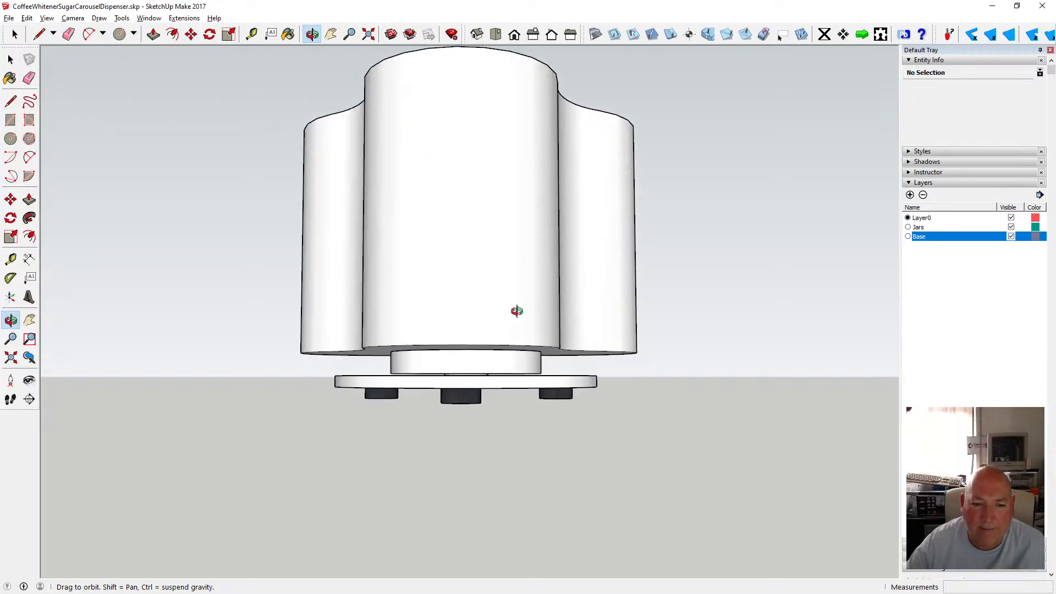
middle_drag(517, 311, 477, 286)
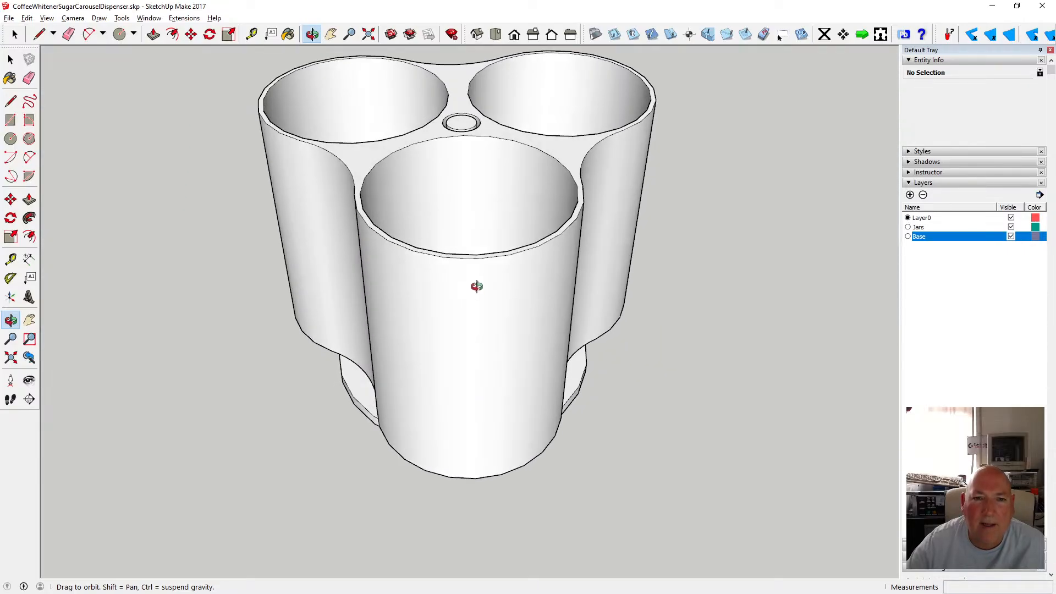
scroll(476, 286, down, 8)
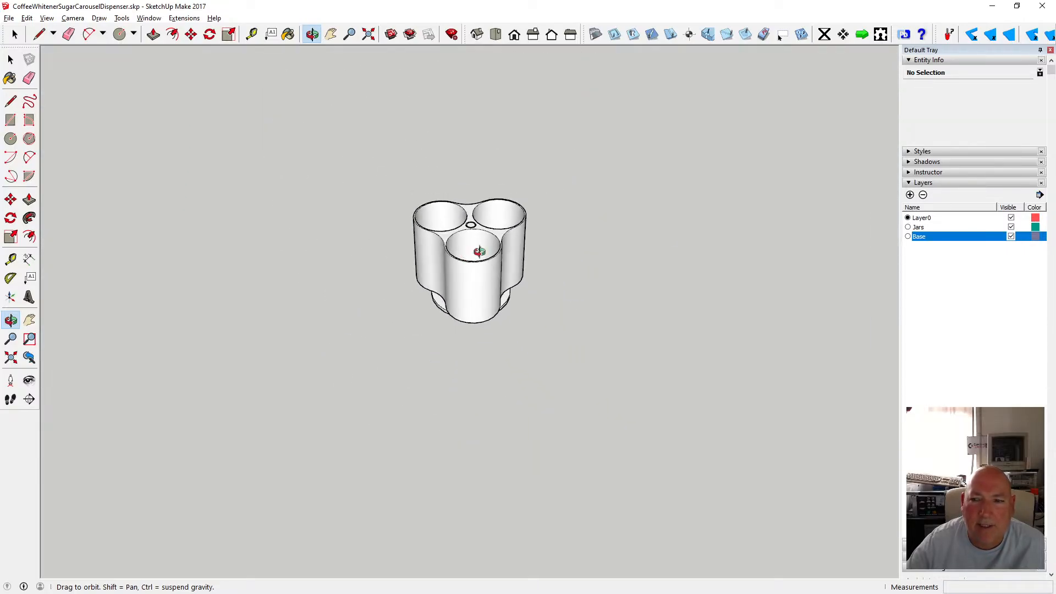
scroll(559, 261, down, 3)
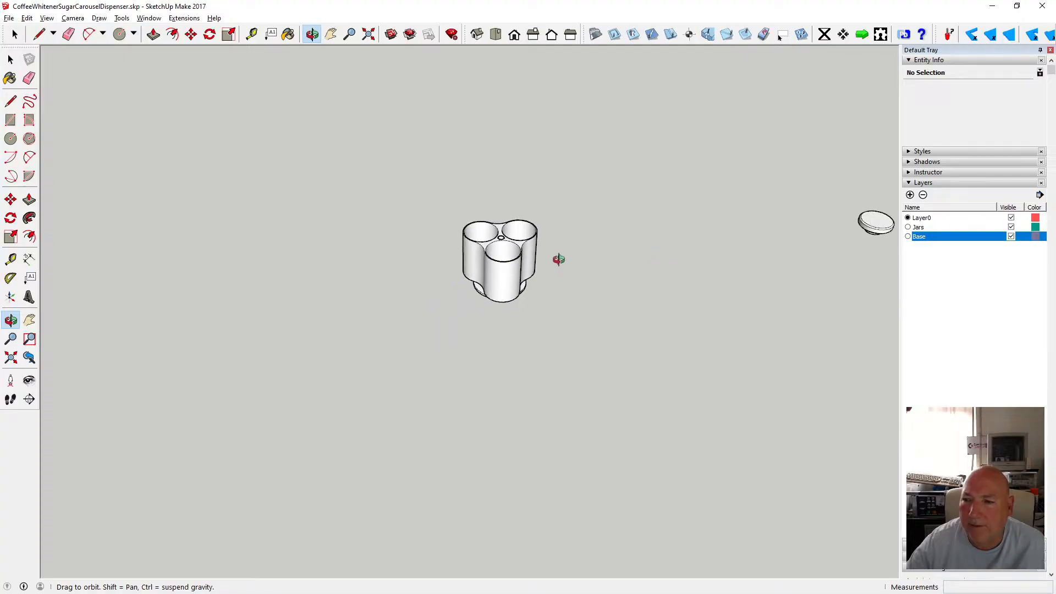
scroll(691, 271, up, 2)
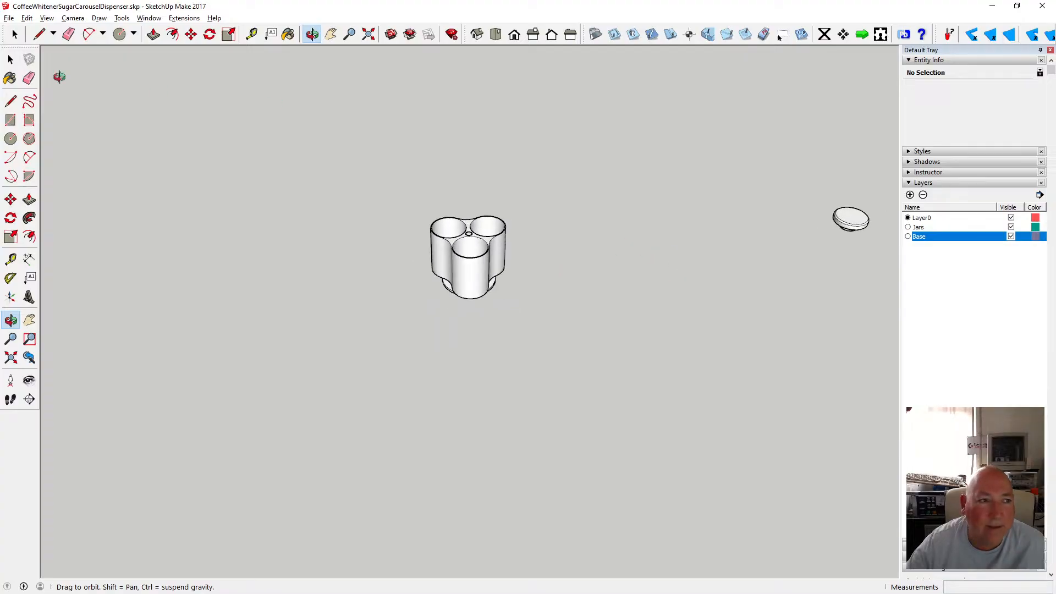
Move the loose lid component from beside the model to just above the dispenser body.
click(10, 59)
click(853, 238)
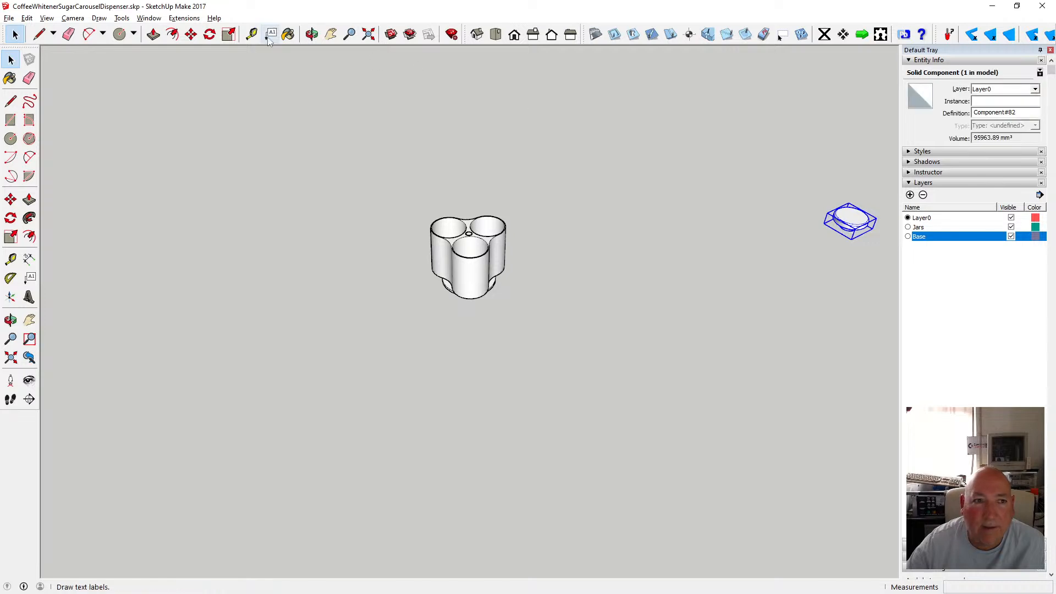
click(191, 34)
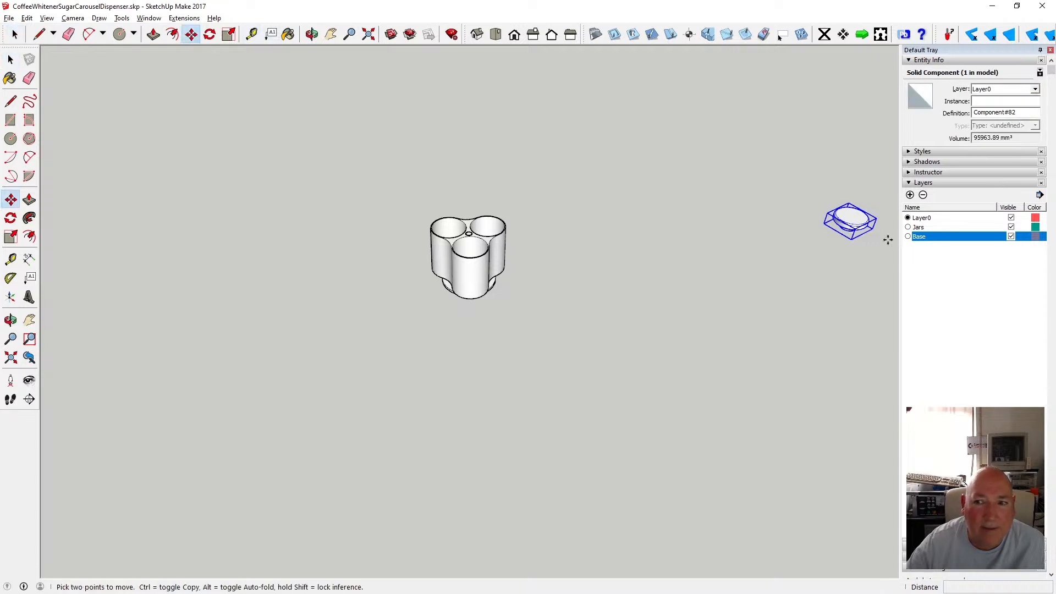
click(860, 225)
scroll(471, 214, up, 5)
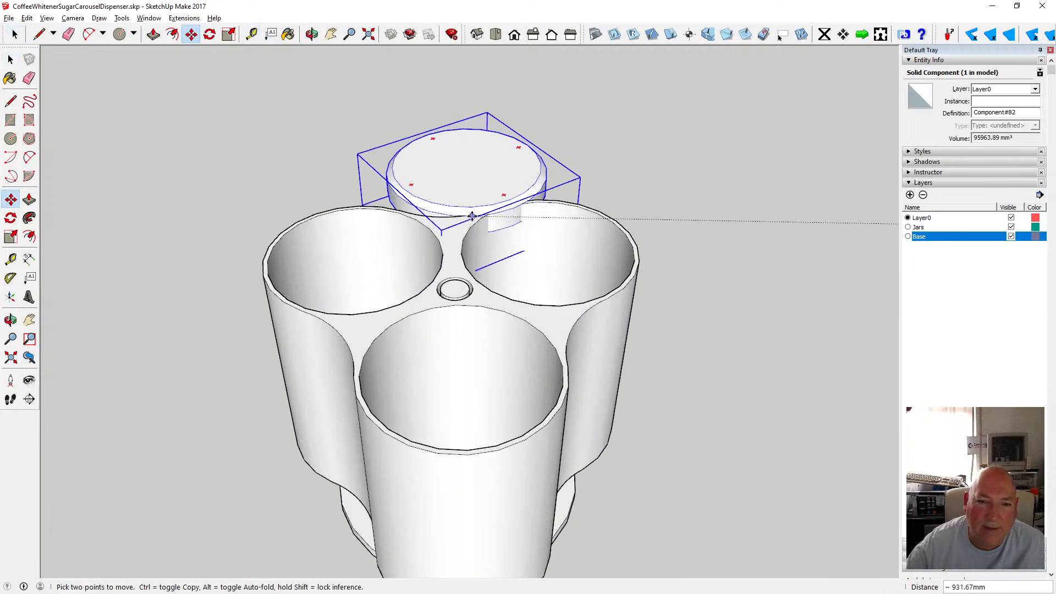
scroll(484, 173, up, 5)
scroll(498, 149, down, 3)
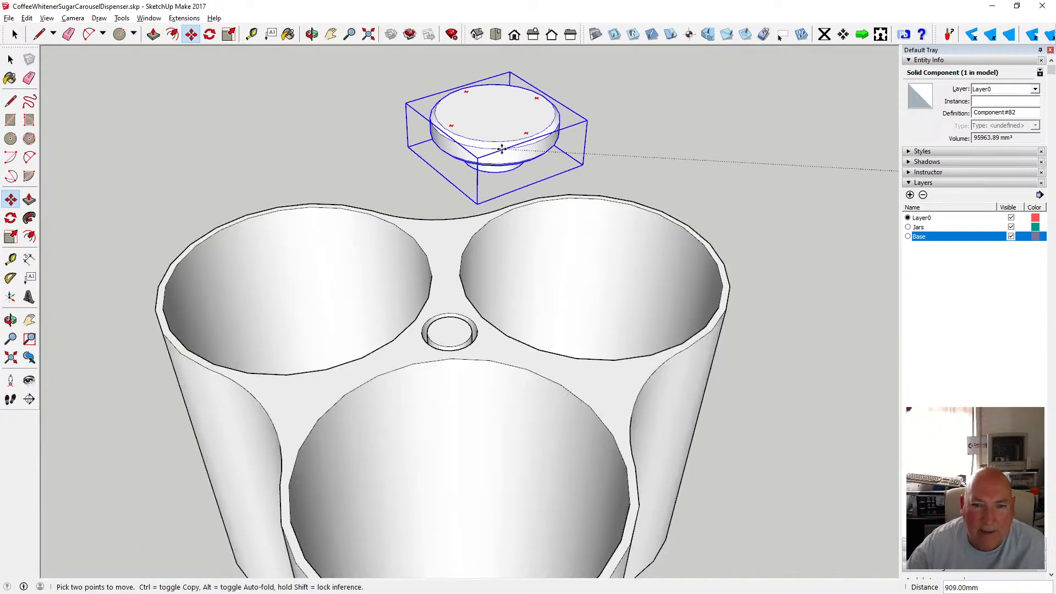
click(488, 136)
Orbit and zoom around the dispenser, selecting body surfaces to examine how its geometry is grouped.
click(312, 34)
drag(499, 179, 497, 255)
scroll(501, 250, down, 3)
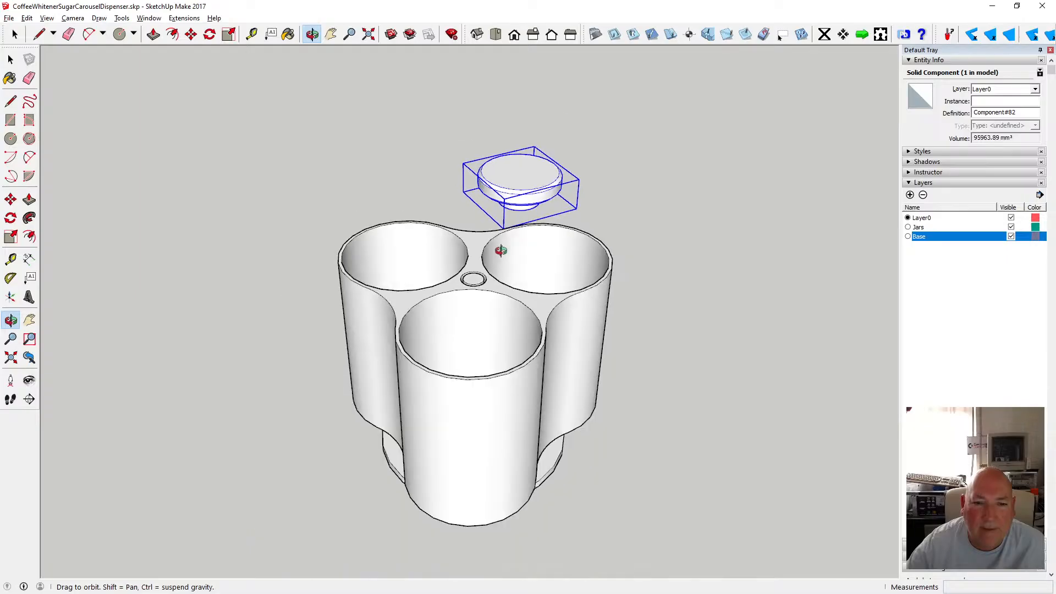
scroll(501, 251, down, 2)
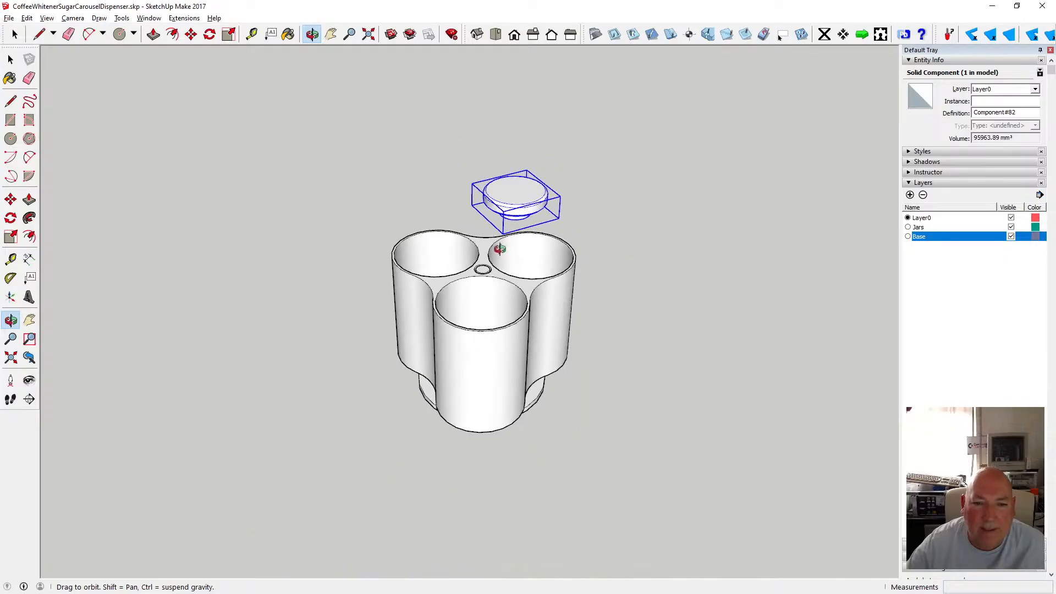
scroll(484, 265, up, 2)
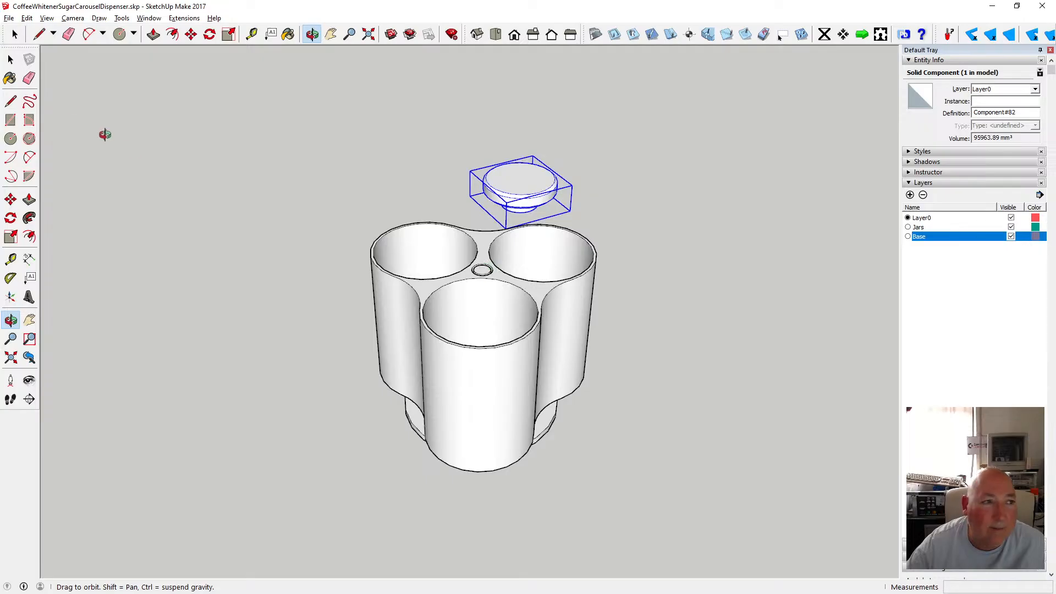
click(11, 59)
scroll(483, 384, up, 3)
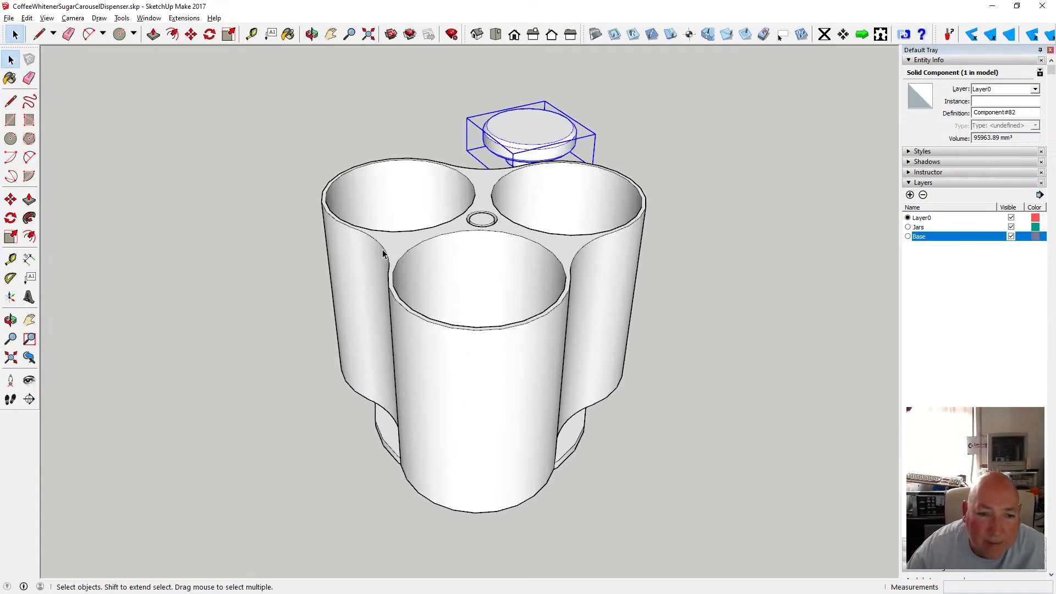
double_click(384, 253)
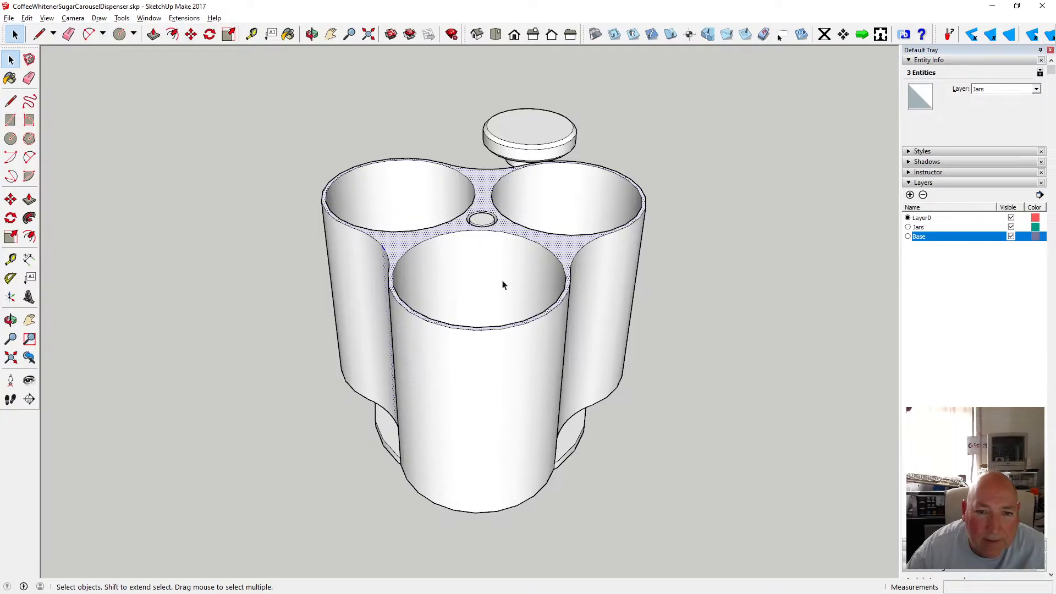
click(312, 34)
drag(413, 137, 420, 77)
key(space)
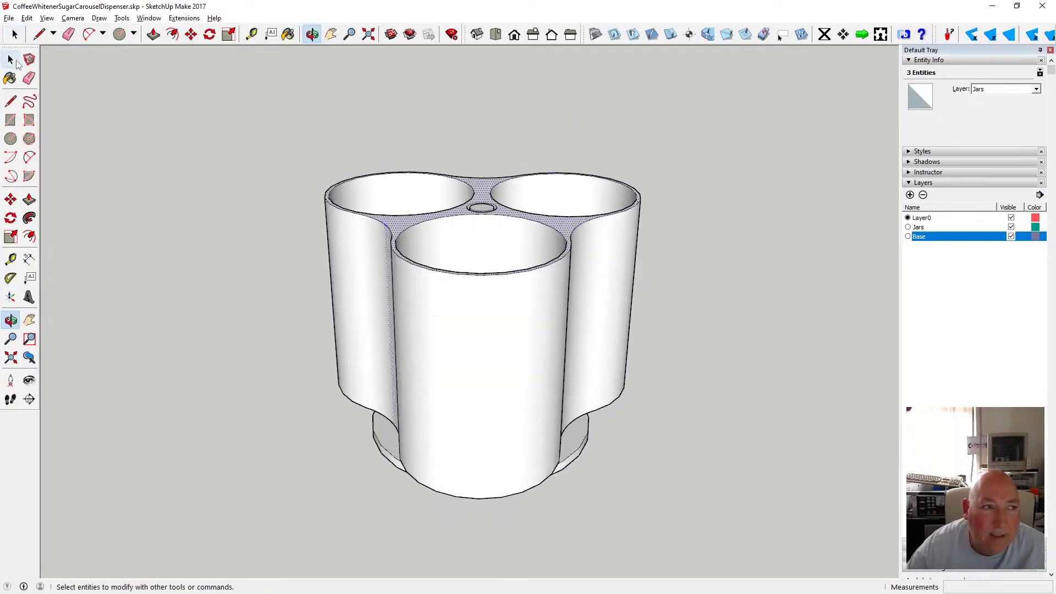
click(349, 220)
scroll(358, 170, down, 4)
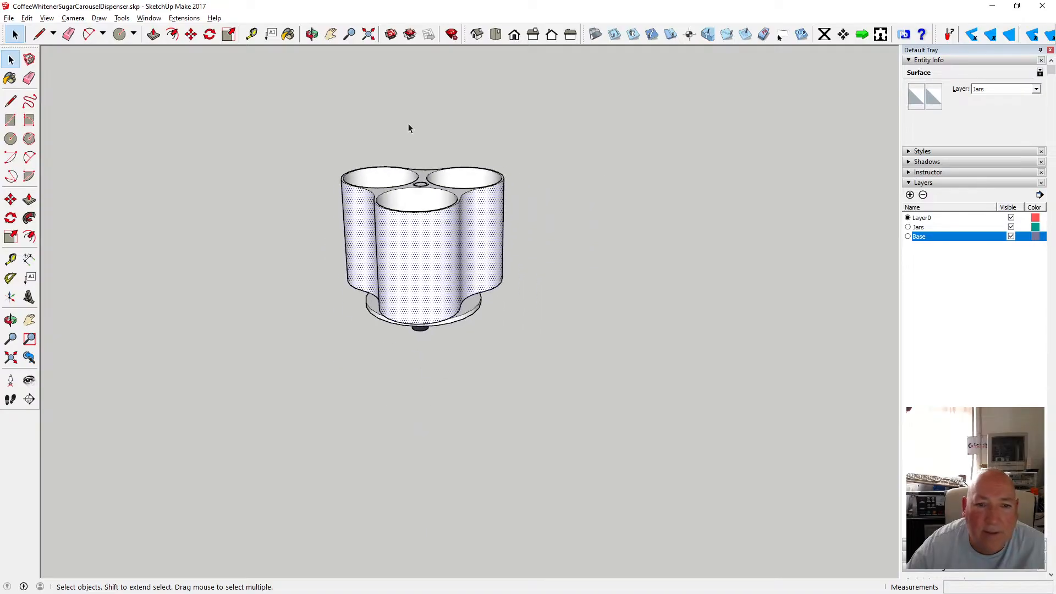
click(312, 34)
drag(528, 108, 580, 295)
click(11, 60)
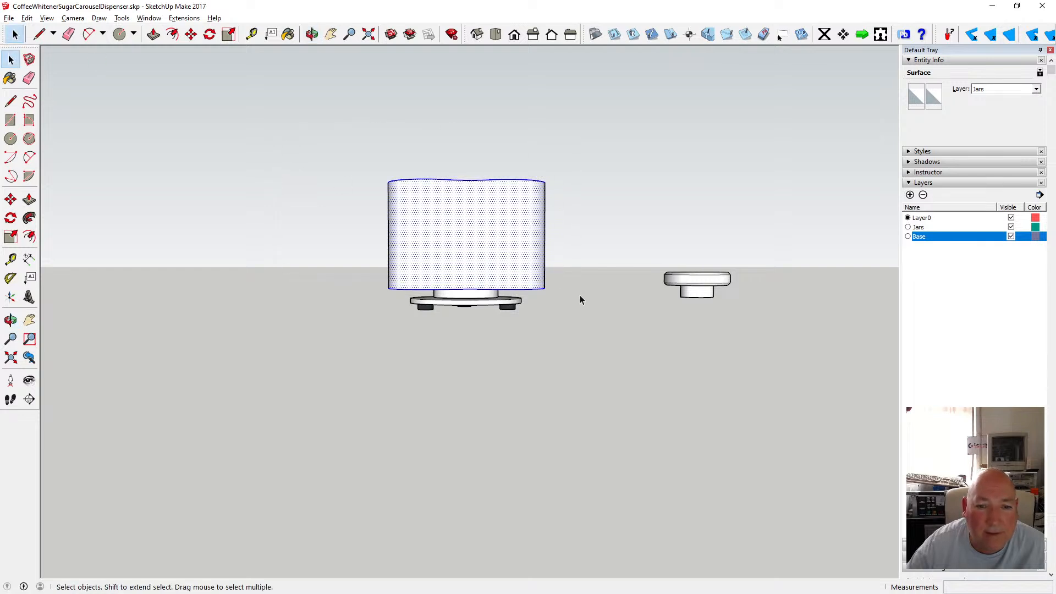
Switch the face style to X-ray.
click(27, 19)
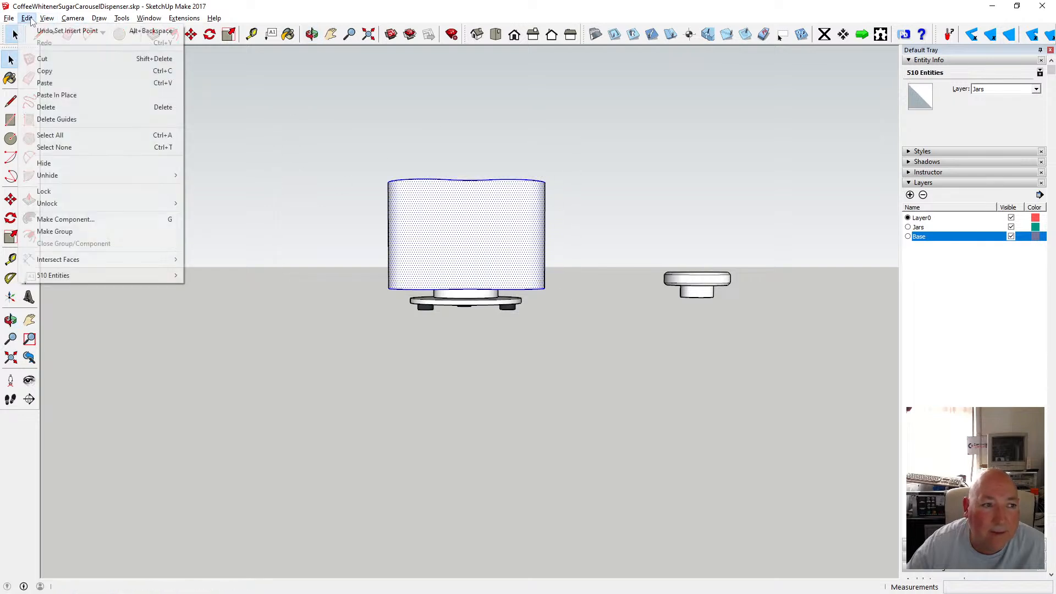
mouse_move(46, 18)
mouse_move(95, 163)
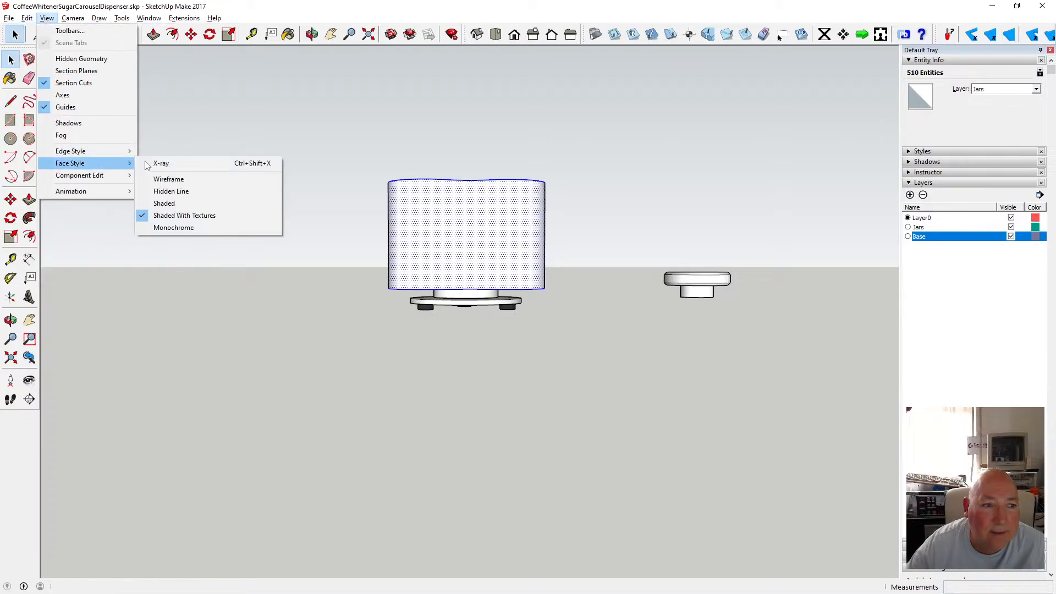
click(165, 163)
Make a new component from the selected jar-body geometry, leaving the selection unreplaced.
scroll(432, 259, up, 4)
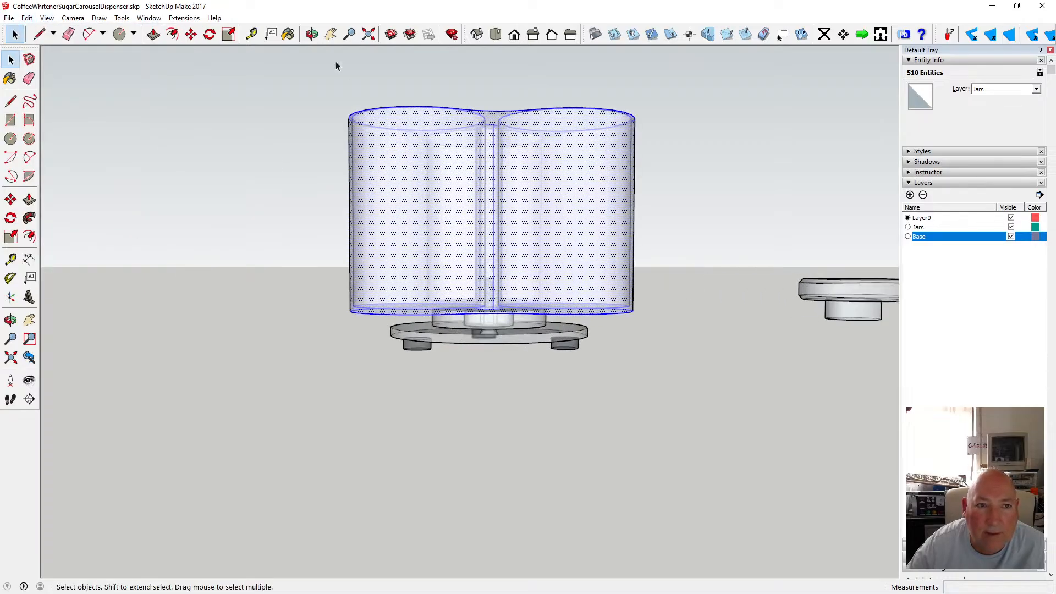
click(311, 34)
drag(402, 308, 473, 308)
key(space)
scroll(325, 197, down, 2)
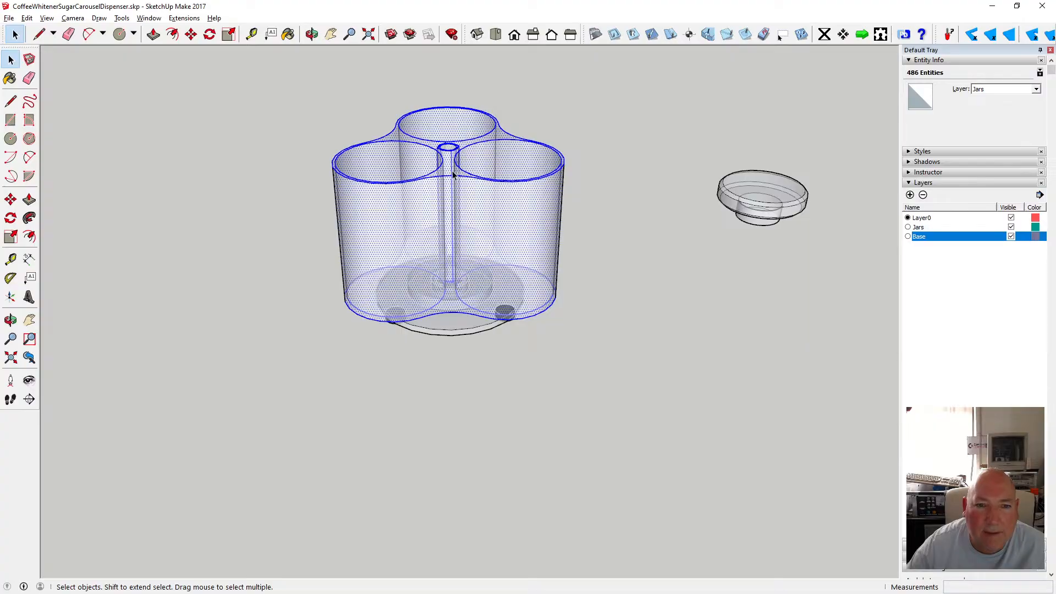
scroll(453, 167, up, 3)
scroll(453, 167, down, 4)
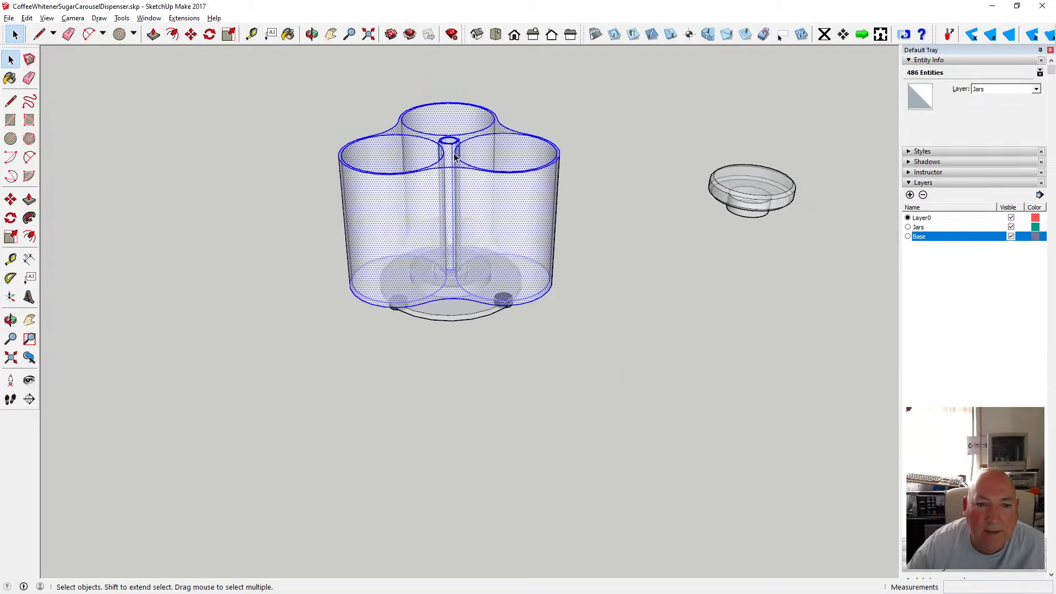
right_click(413, 188)
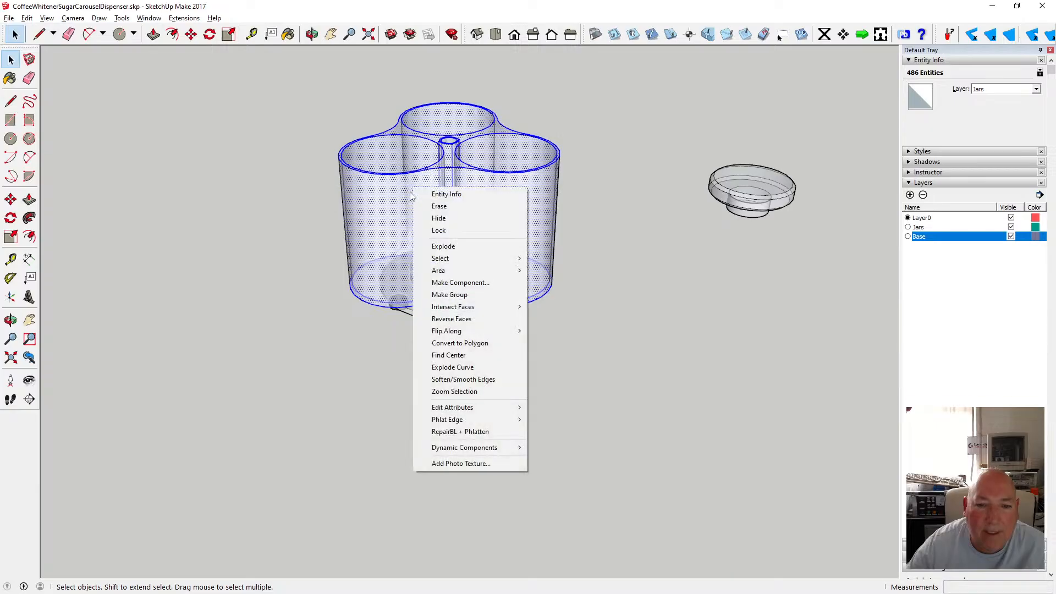
click(461, 283)
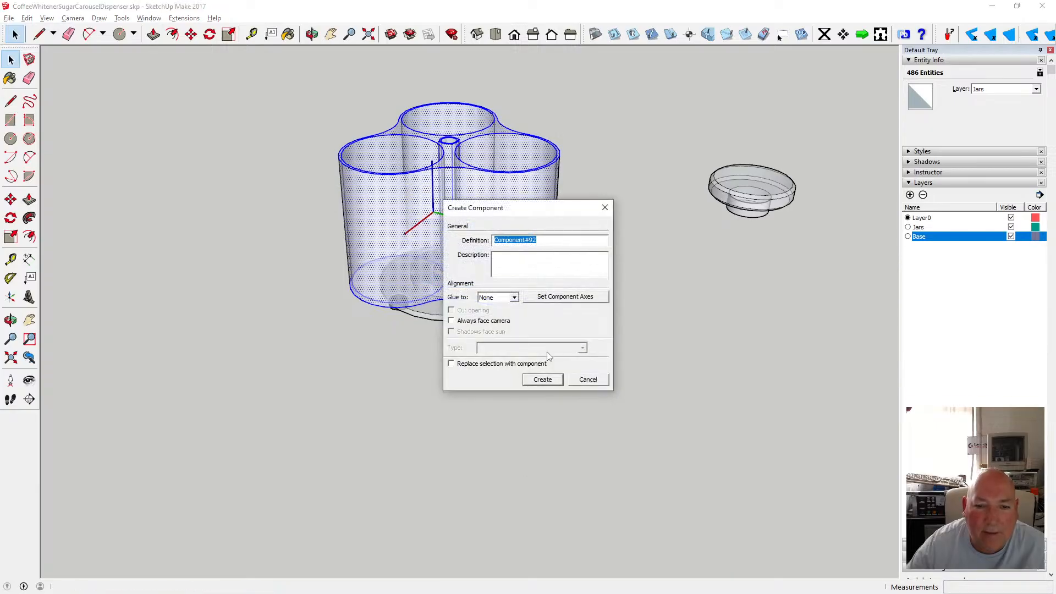
click(541, 379)
Select individual body surfaces to inspect them, and undo the last operation.
click(603, 312)
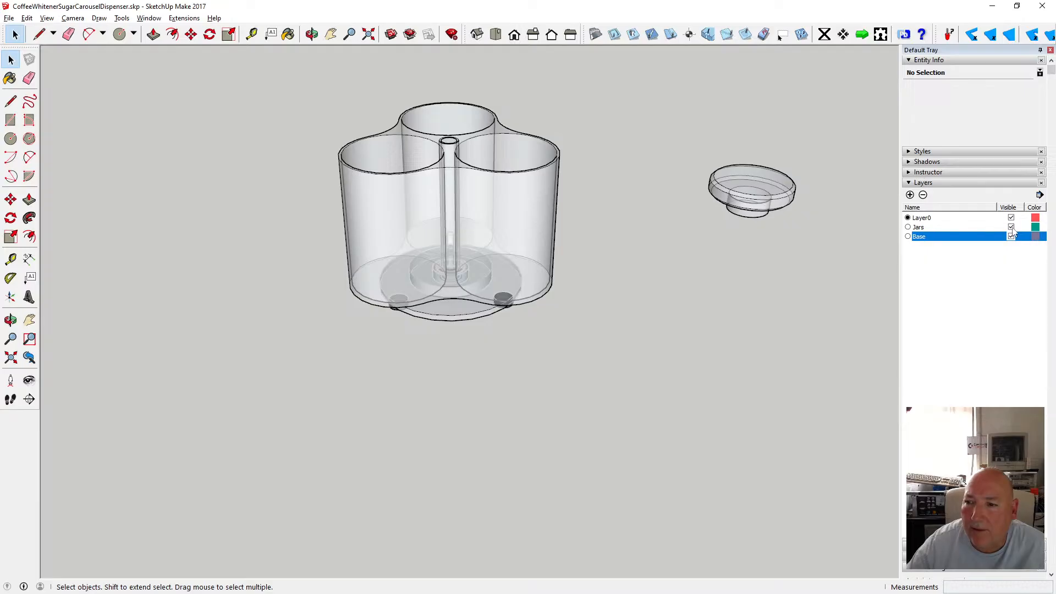
click(518, 177)
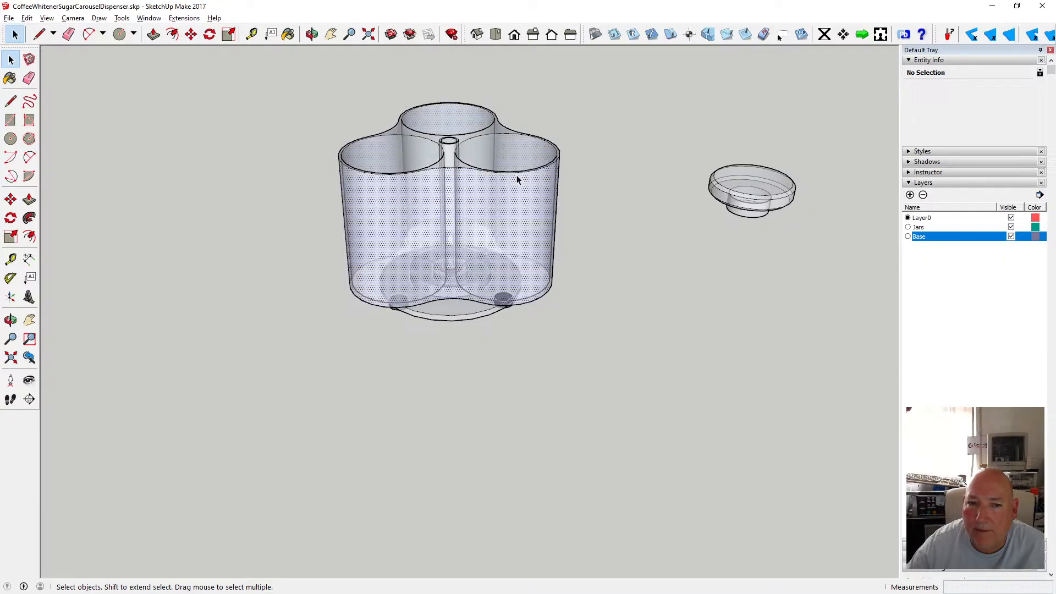
click(614, 190)
click(487, 206)
scroll(687, 214, down, 2)
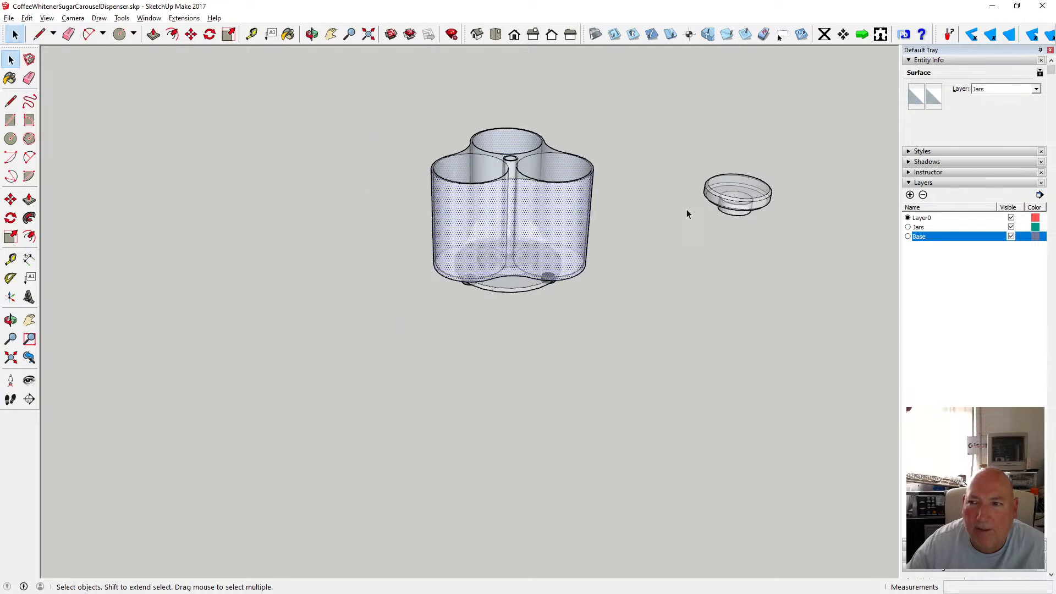
scroll(687, 210, down, 1)
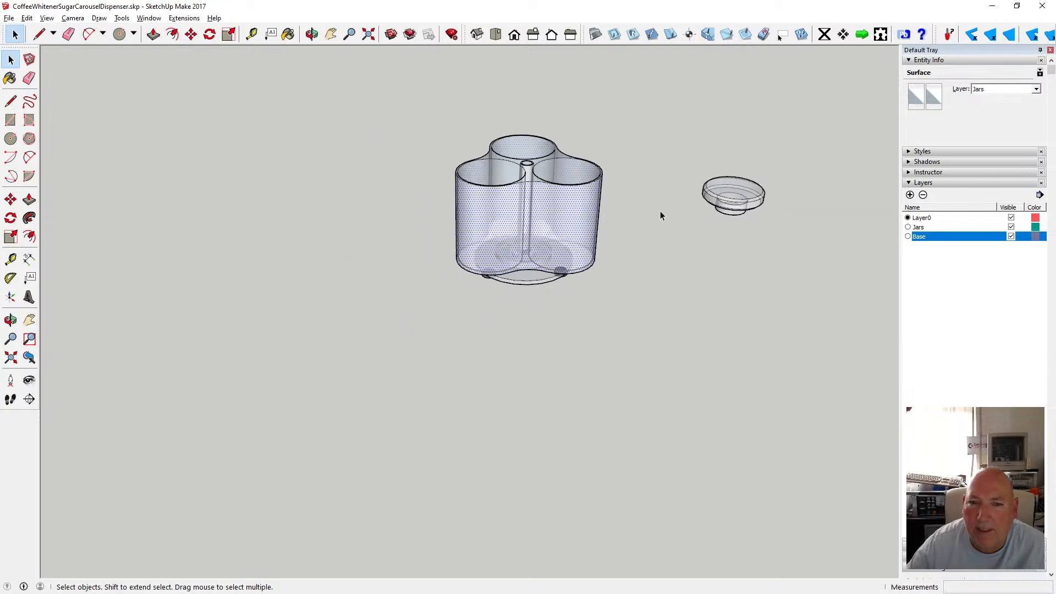
click(689, 187)
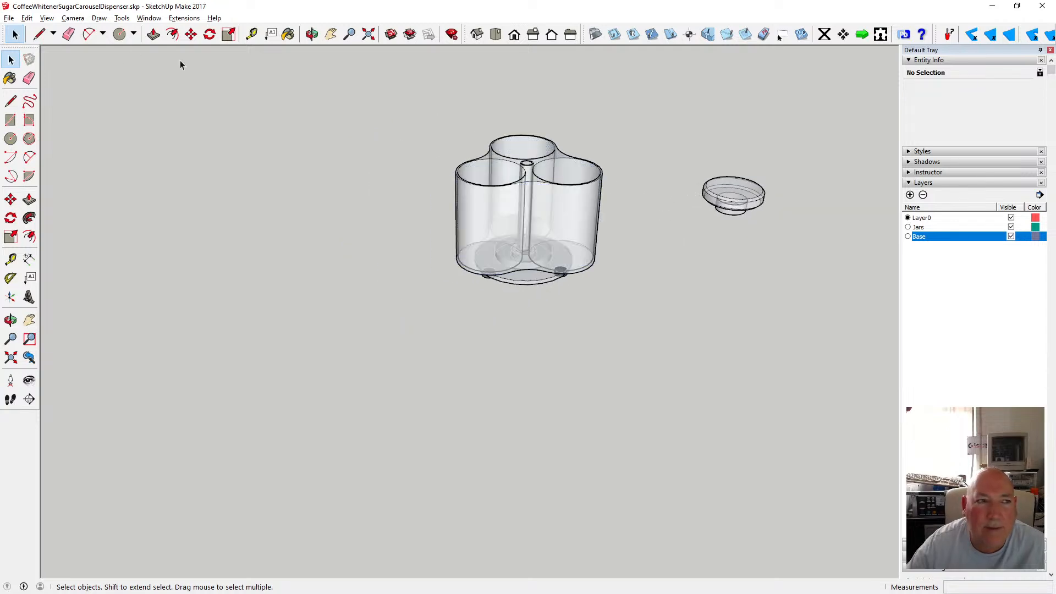
click(27, 18)
click(36, 31)
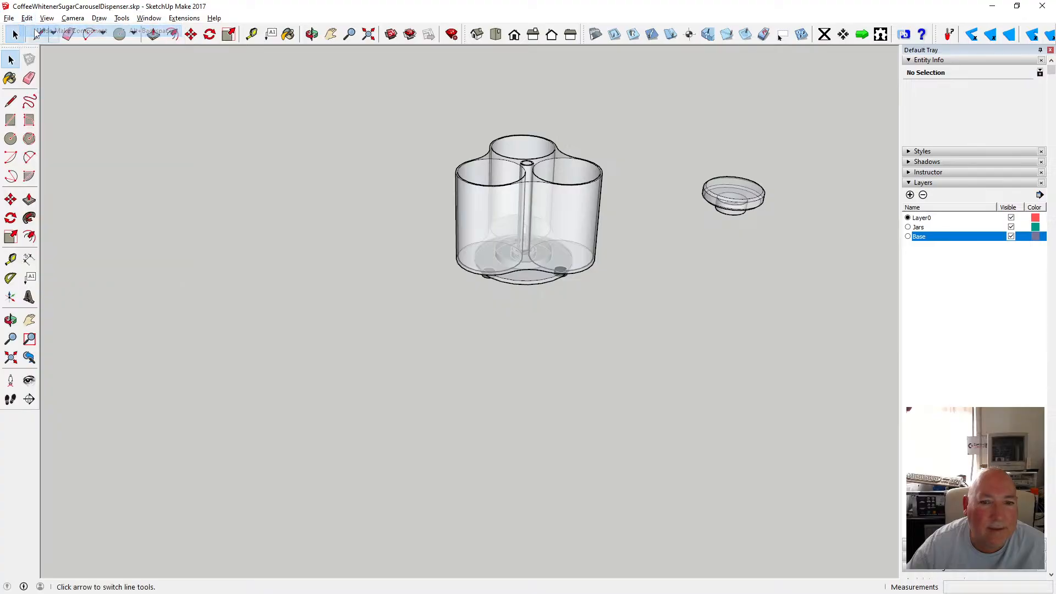
Window-select the whole dispenser body and hide the Base layer.
click(503, 209)
drag(421, 103, 615, 304)
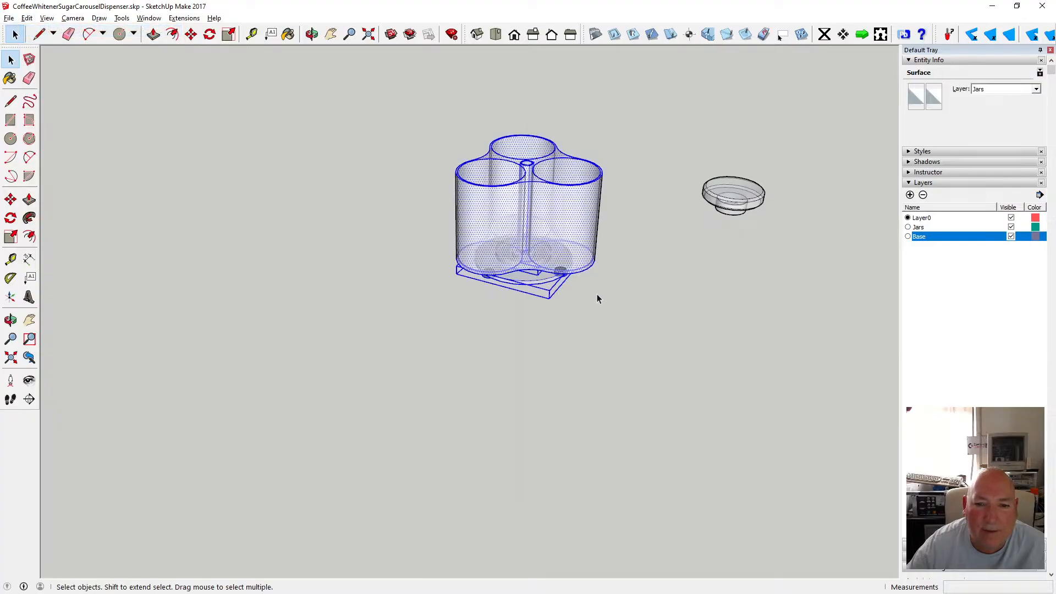
click(1011, 237)
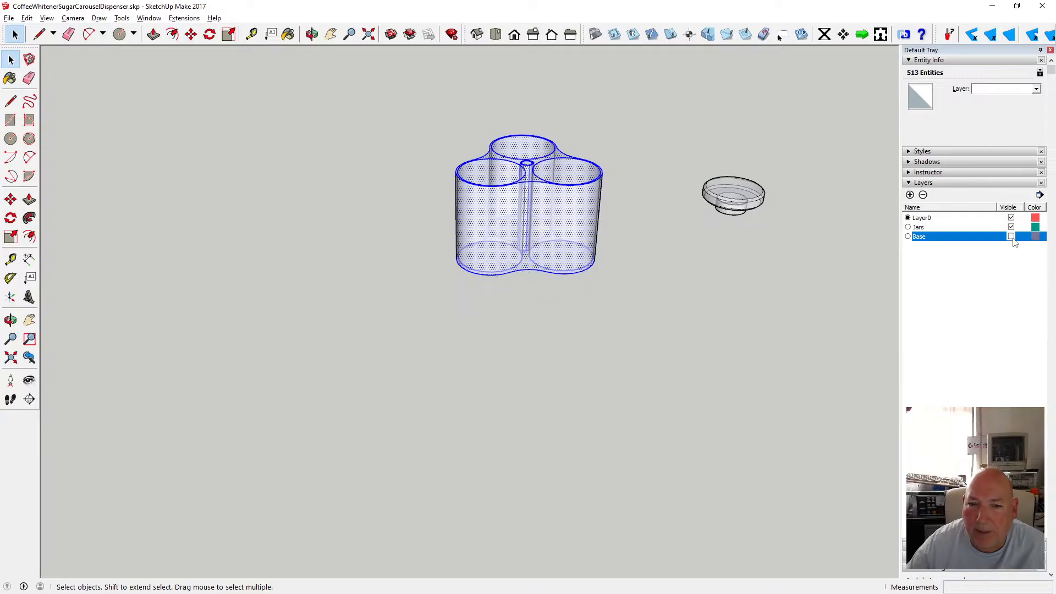
Orbit and zoom around the X-ray body to examine the centre tube and jar recesses.
click(311, 34)
drag(550, 144, 537, 238)
scroll(538, 236, up, 2)
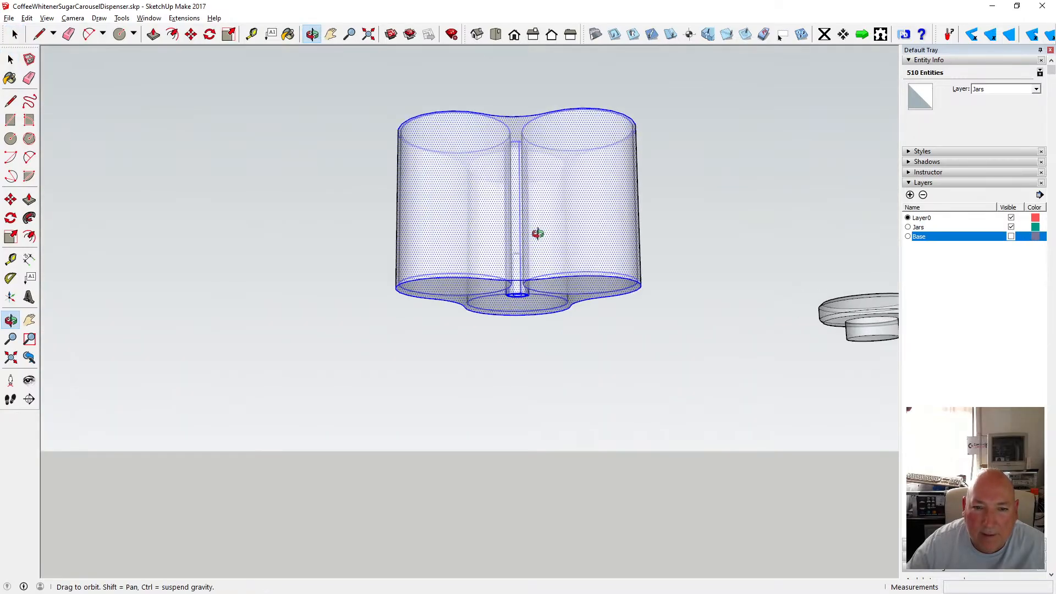
key(space)
scroll(521, 311, up, 3)
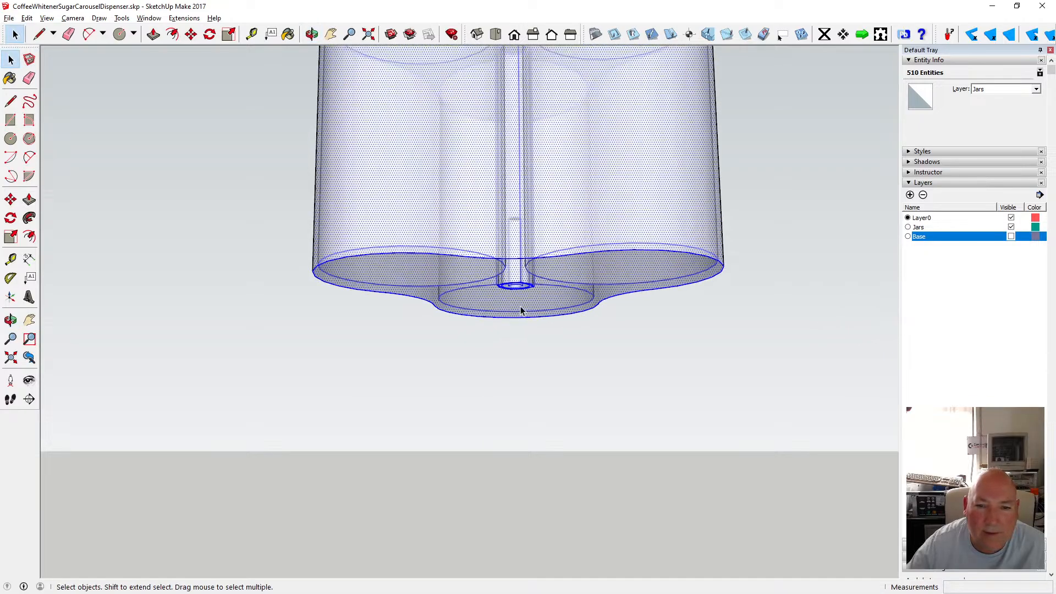
key(o)
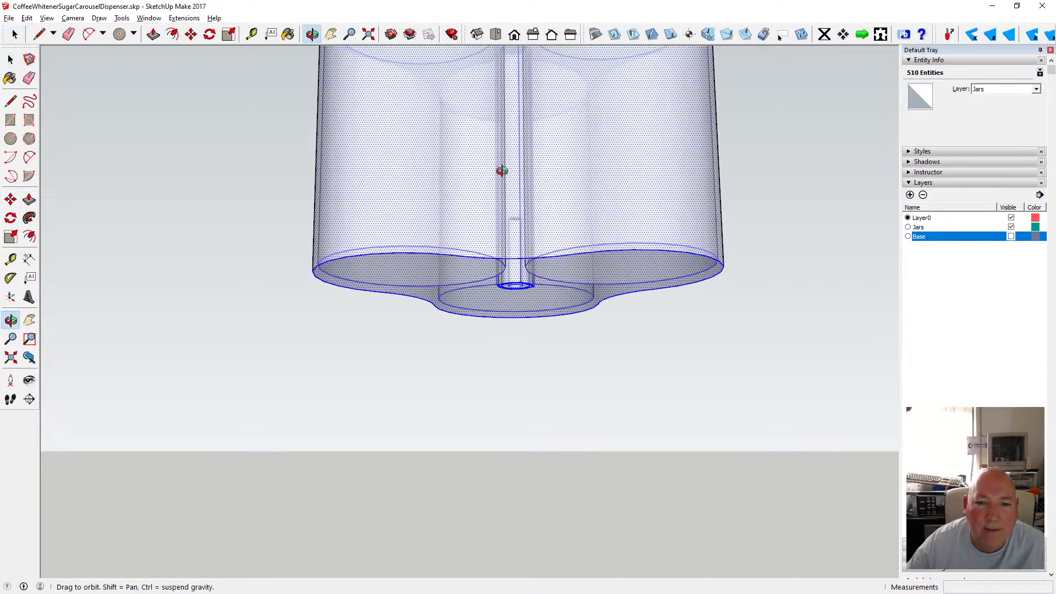
scroll(502, 170, down, 3)
mouse_move(506, 125)
mouse_down()
mouse_move(493, 287)
mouse_move(503, 270)
mouse_move(502, 283)
mouse_move(493, 222)
mouse_move(517, 137)
mouse_up()
scroll(519, 126, up, 2)
scroll(522, 105, down, 3)
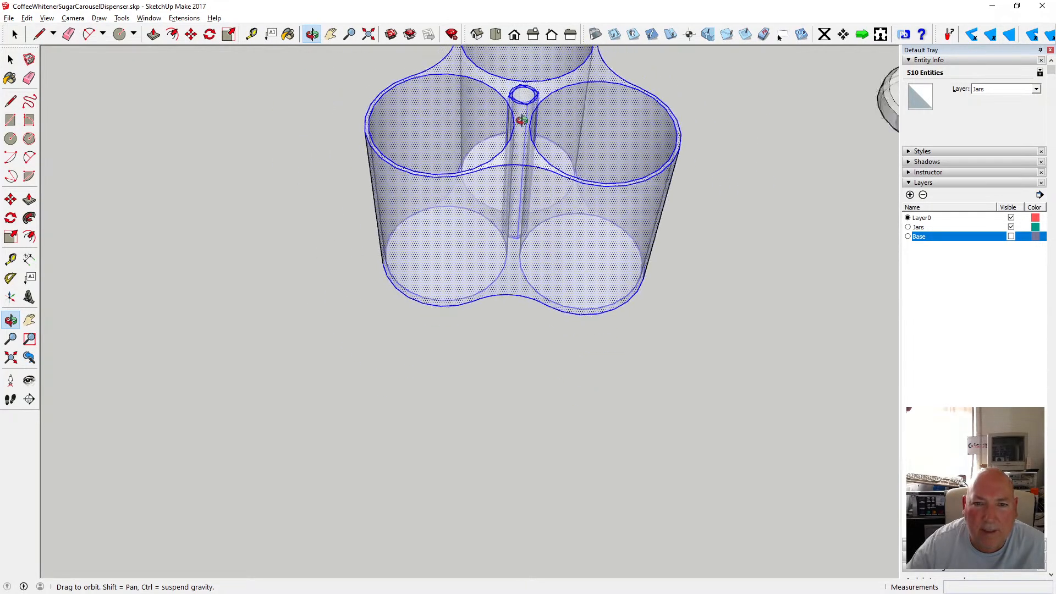
scroll(526, 98, up, 4)
scroll(526, 99, up, 1)
drag(527, 99, 429, 132)
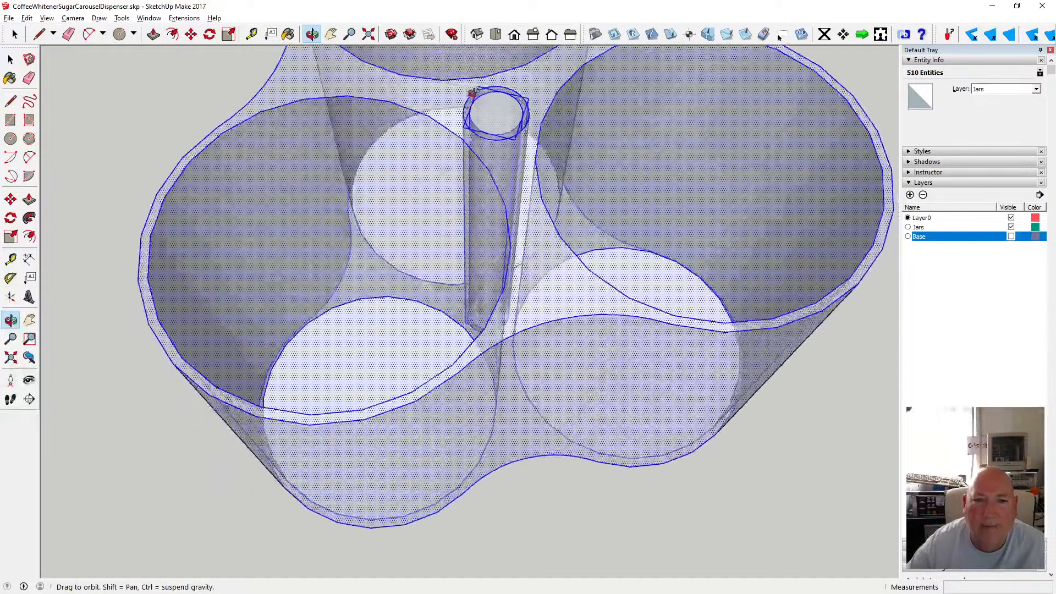
click(11, 60)
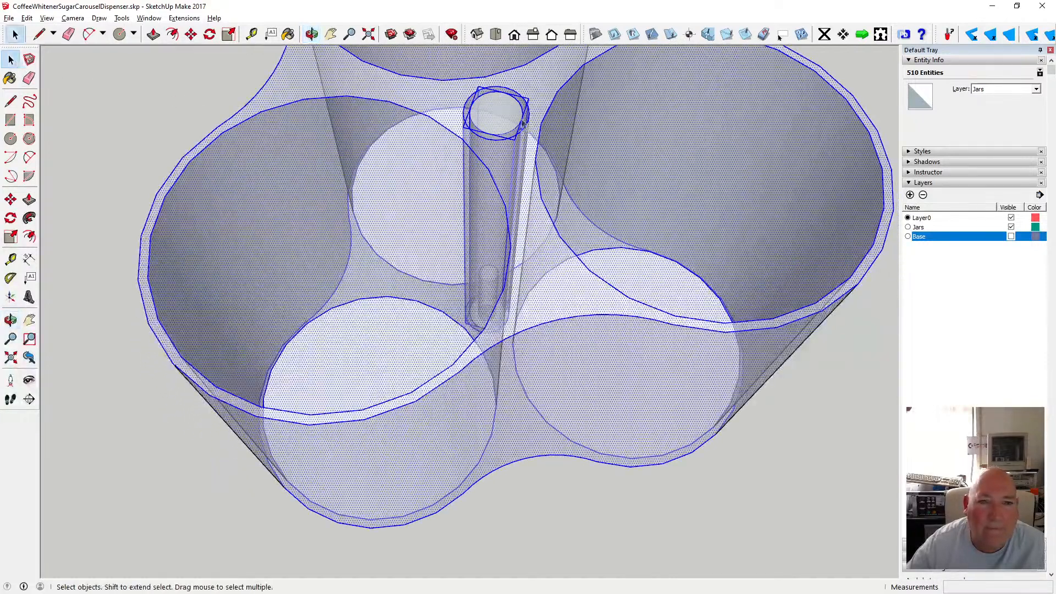
shift+click(495, 135)
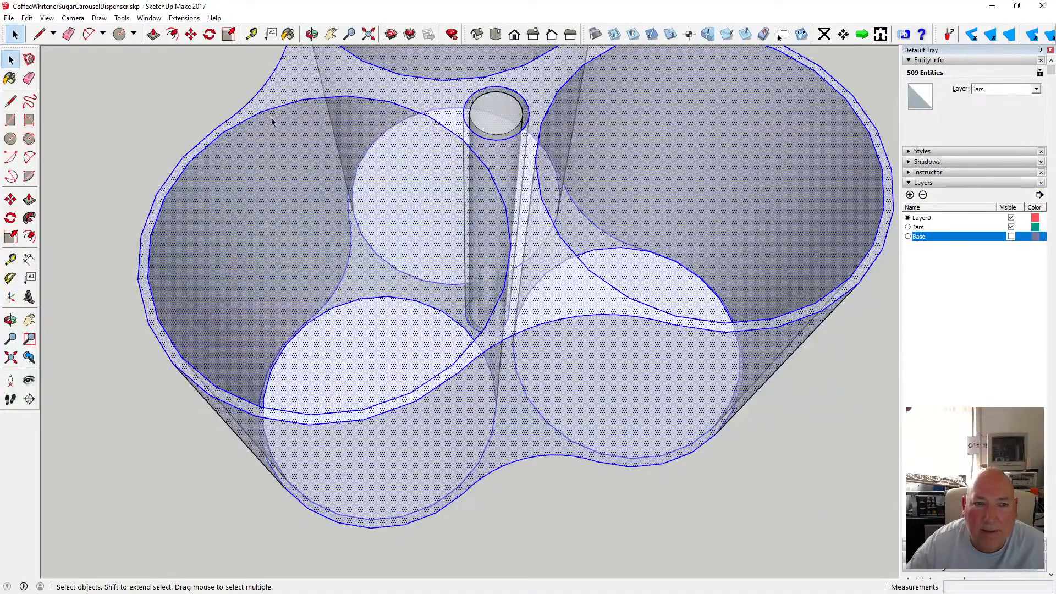
click(227, 93)
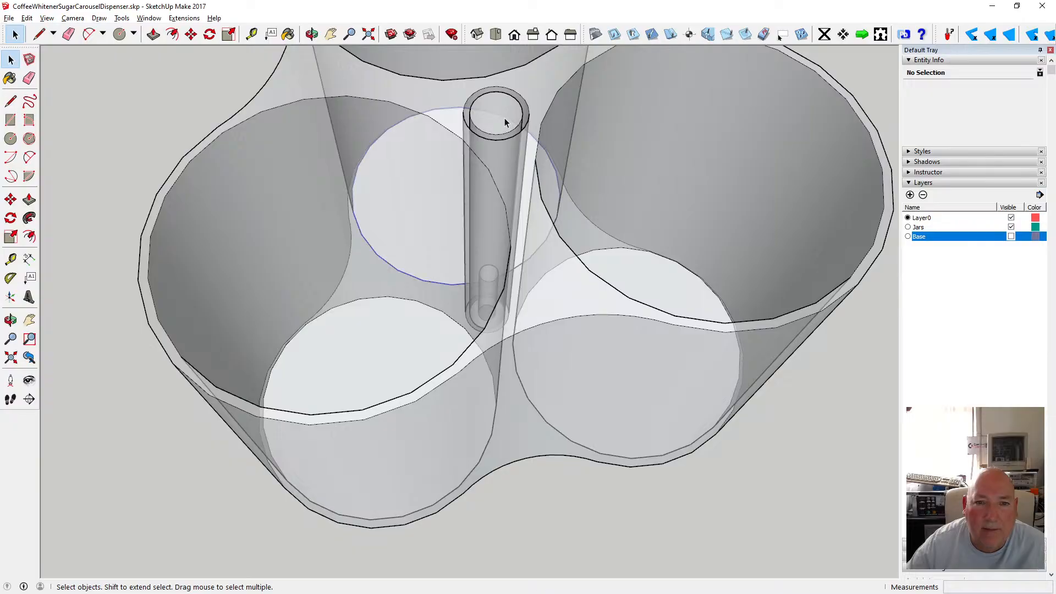
Select the centre tube to inspect its component properties.
click(475, 116)
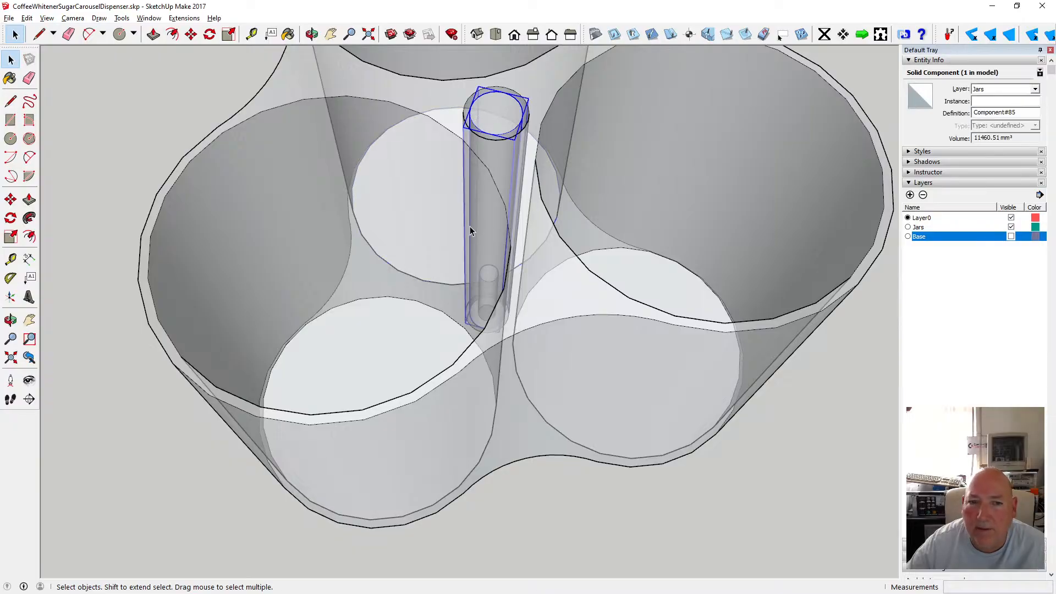
scroll(470, 226, down, 2)
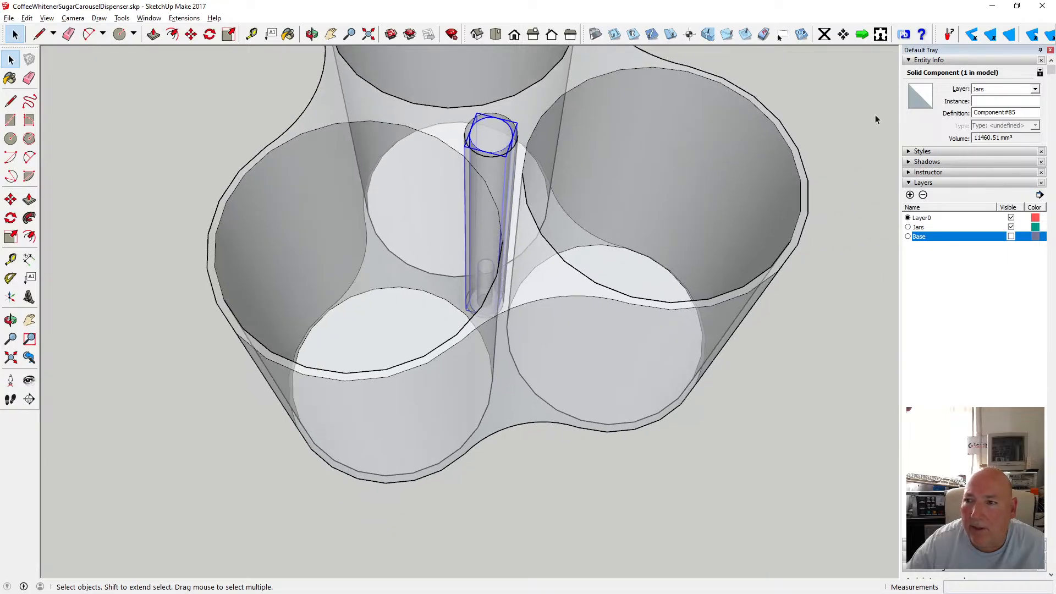
click(792, 240)
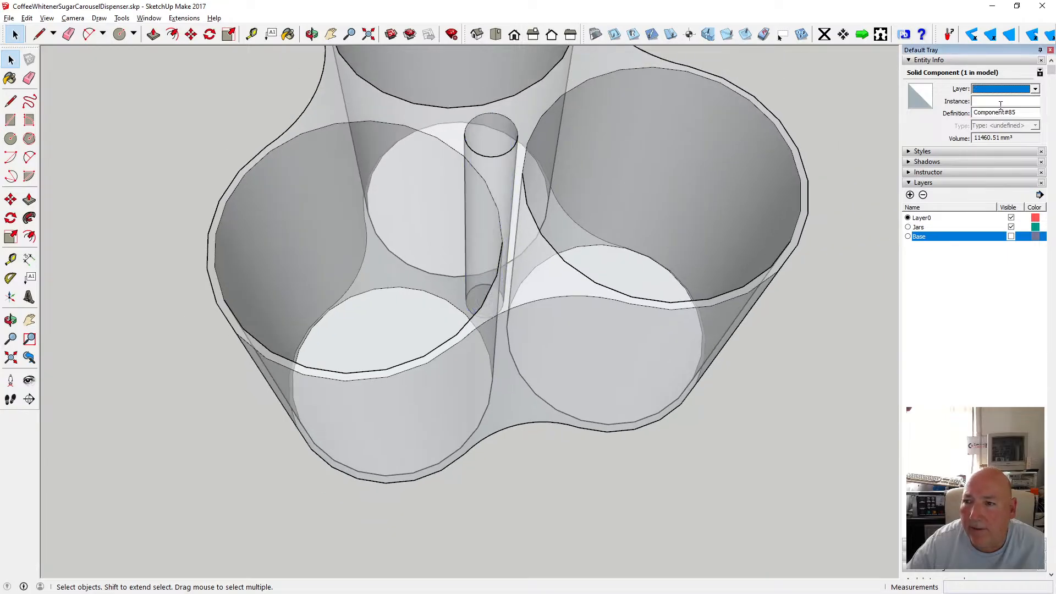
scroll(291, 335, down, 3)
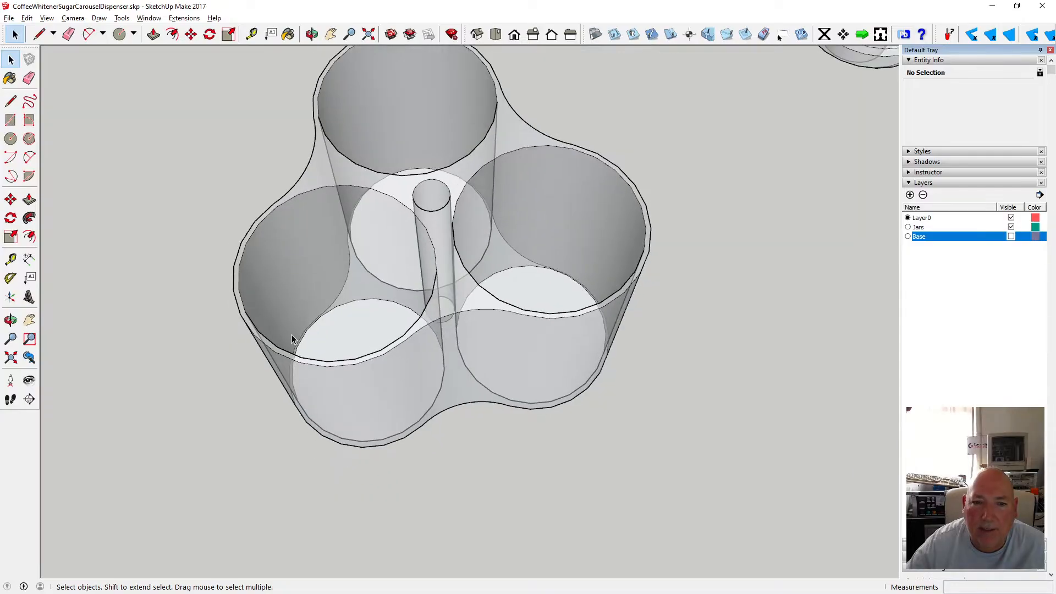
Window-select the whole dispenser body and make it into a new component.
drag(226, 98, 569, 444)
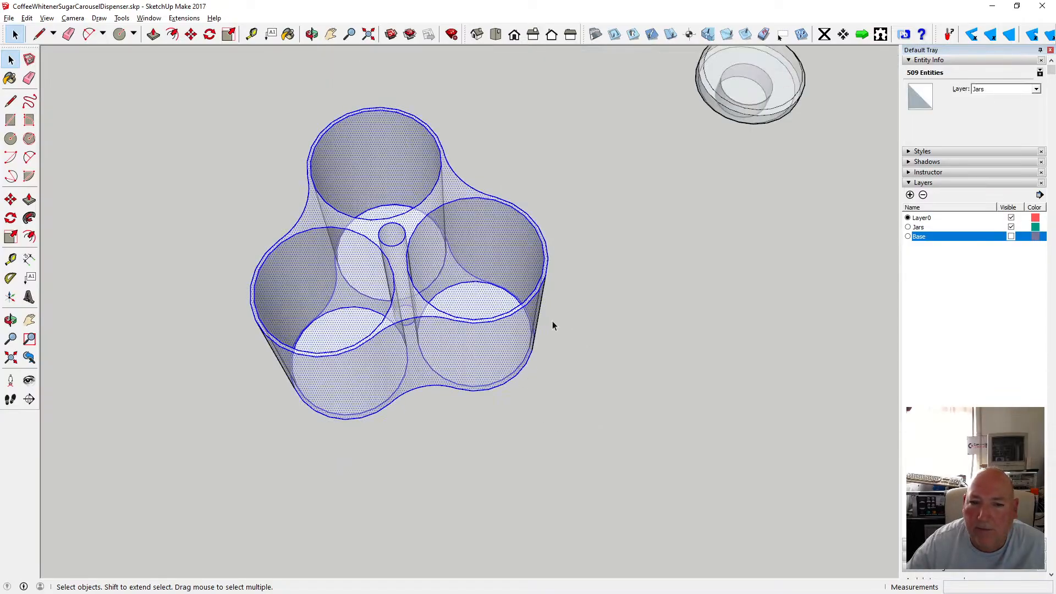
right_click(527, 324)
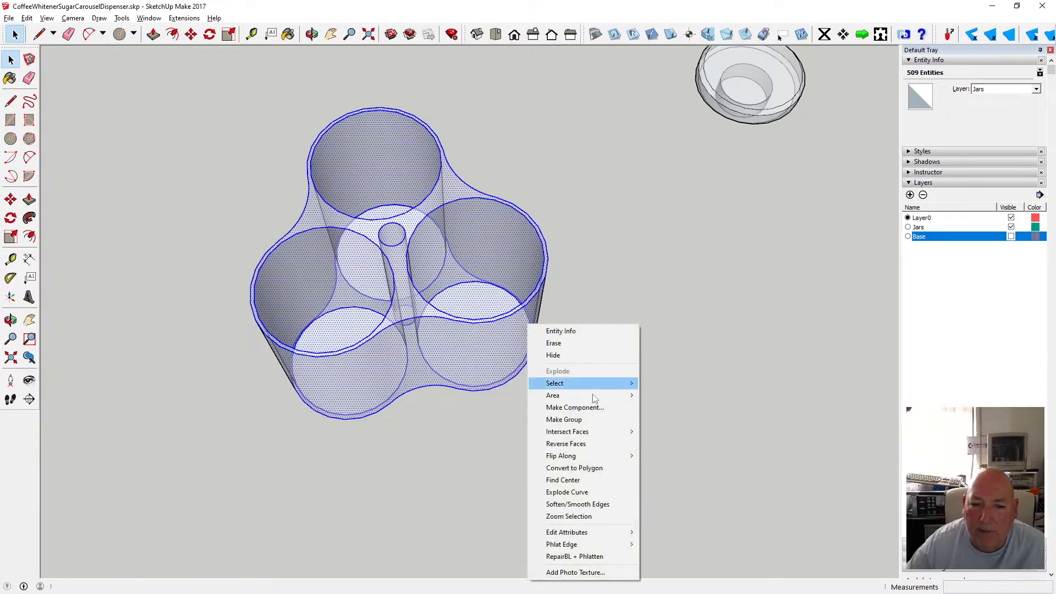
click(608, 407)
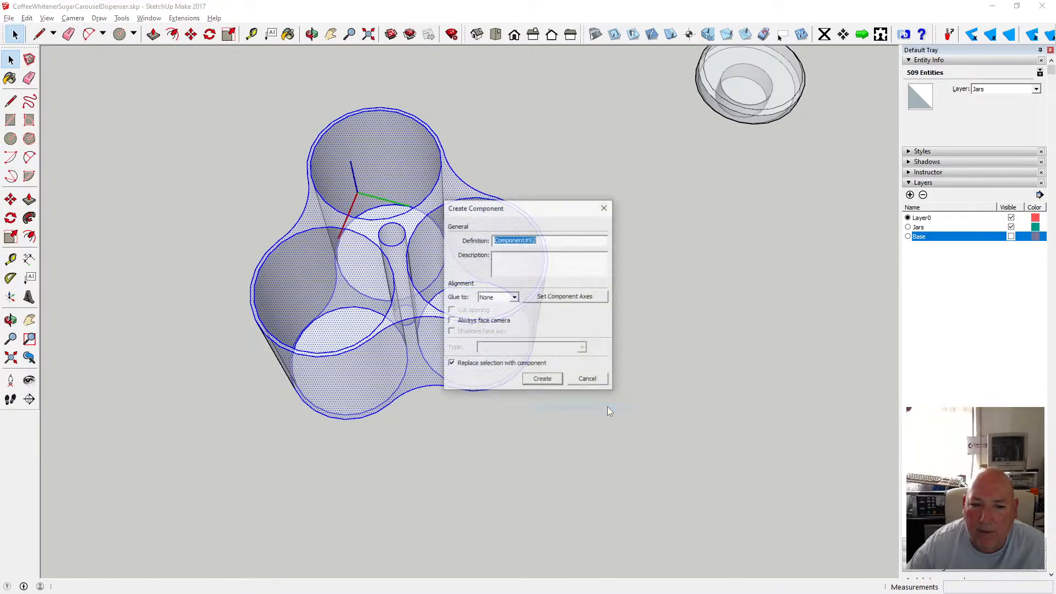
click(557, 381)
click(598, 358)
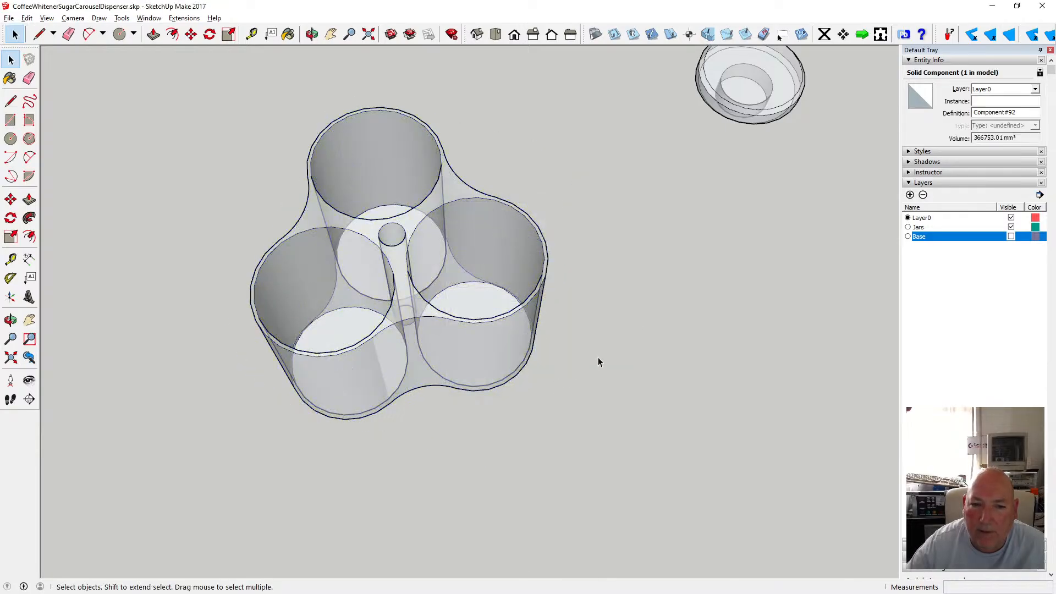
Assign the body component to the Jars layer and make the Base layer visible again.
click(540, 314)
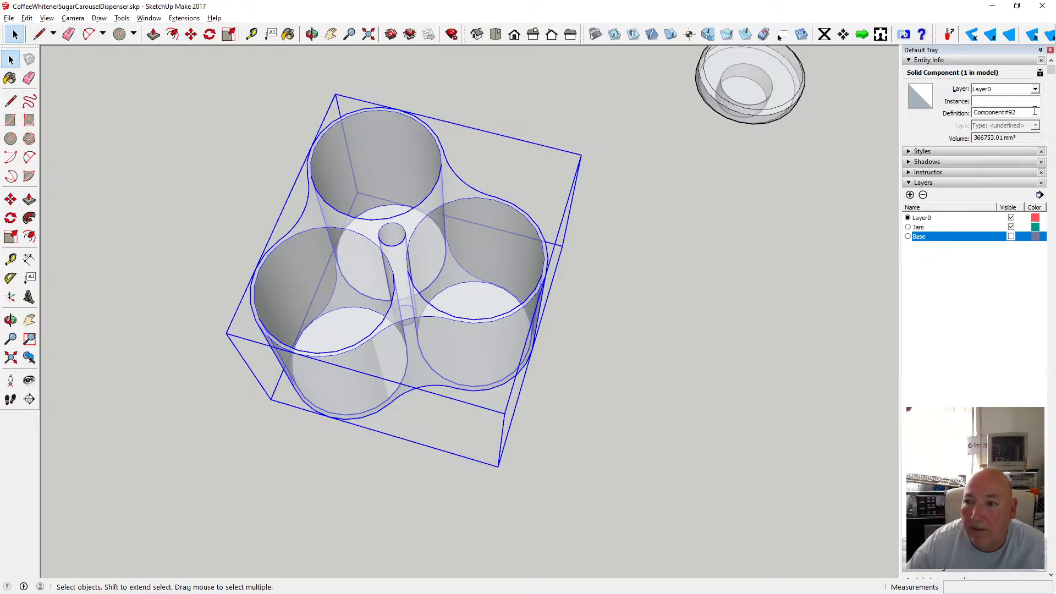
click(1007, 107)
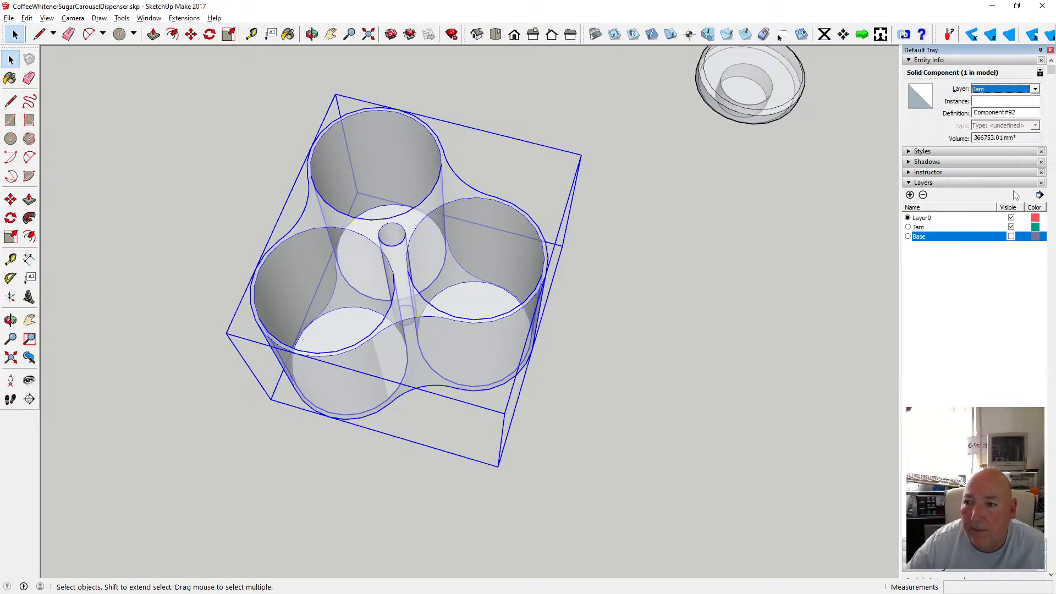
click(1011, 227)
click(1011, 228)
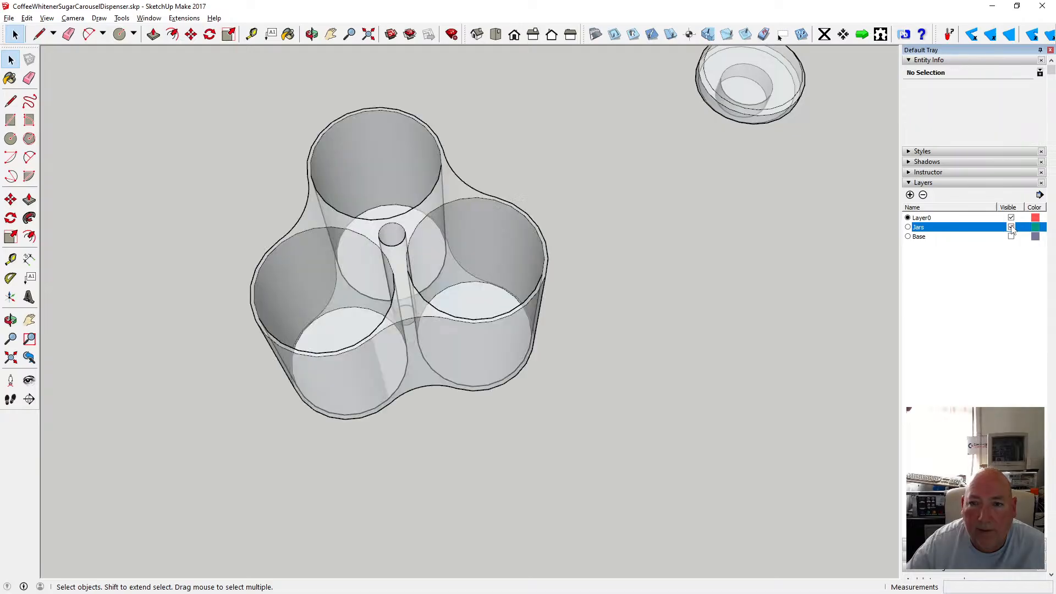
click(1011, 237)
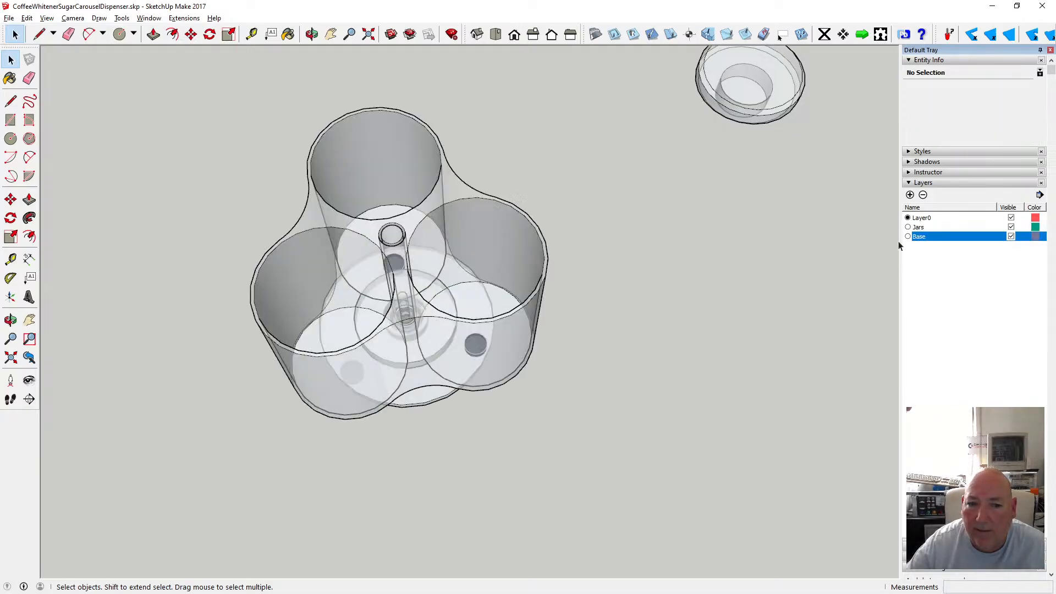
Move the lid component onto the top of the centre tube.
click(31, 19)
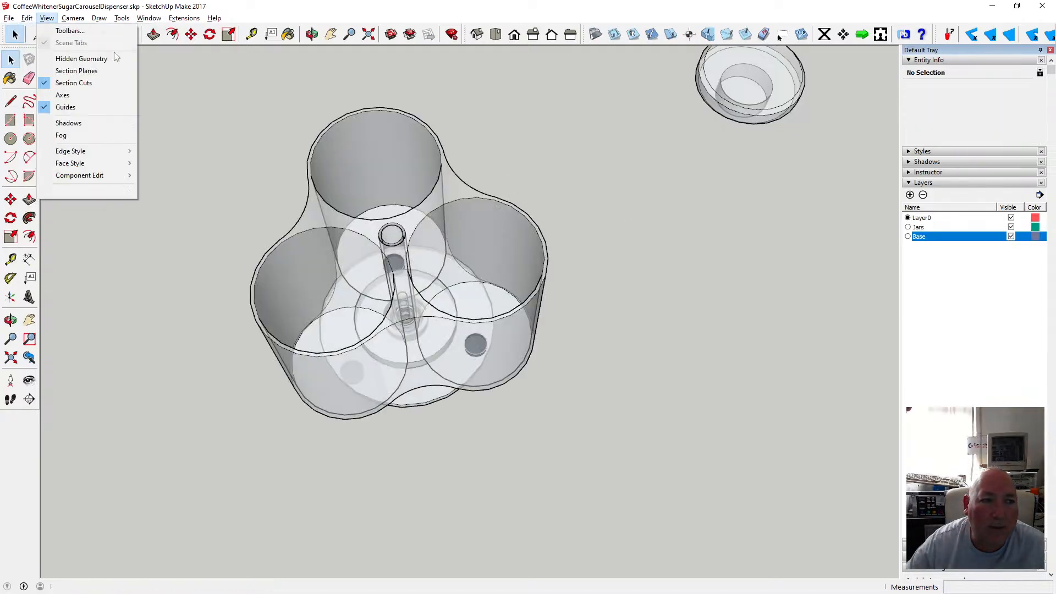
click(257, 10)
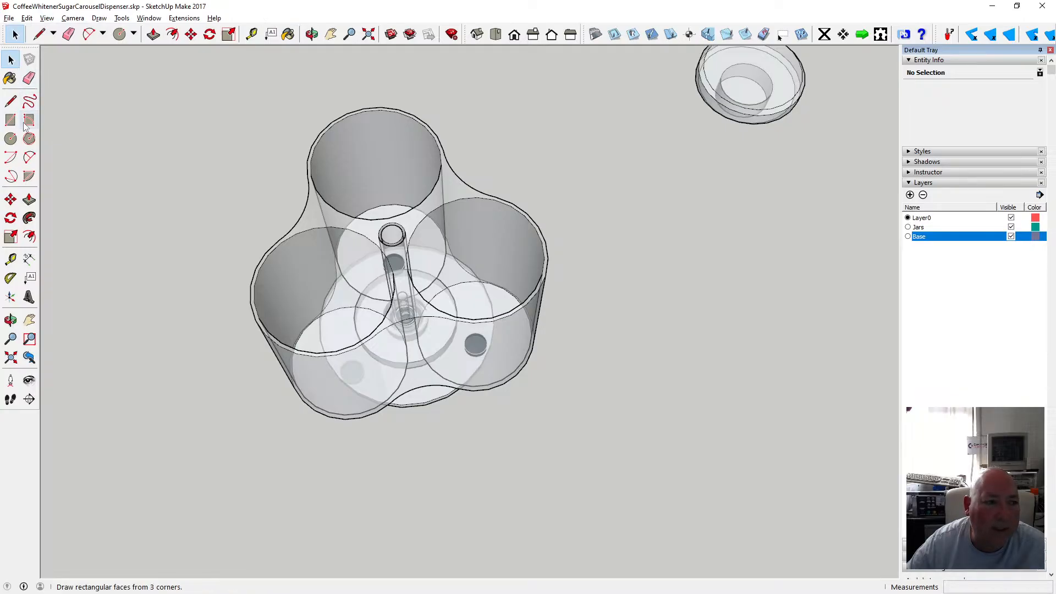
click(190, 34)
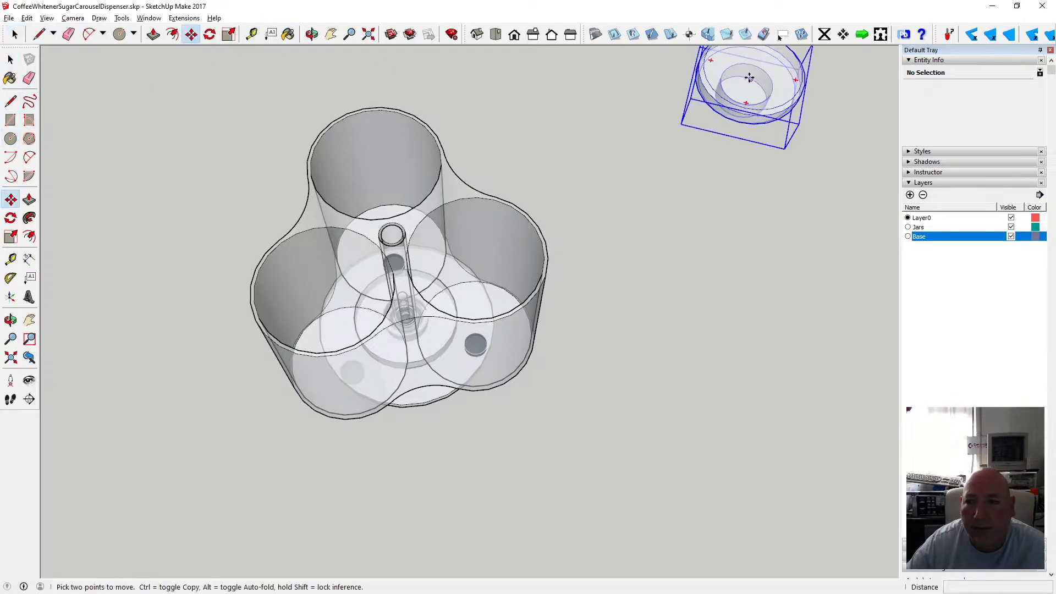
click(750, 78)
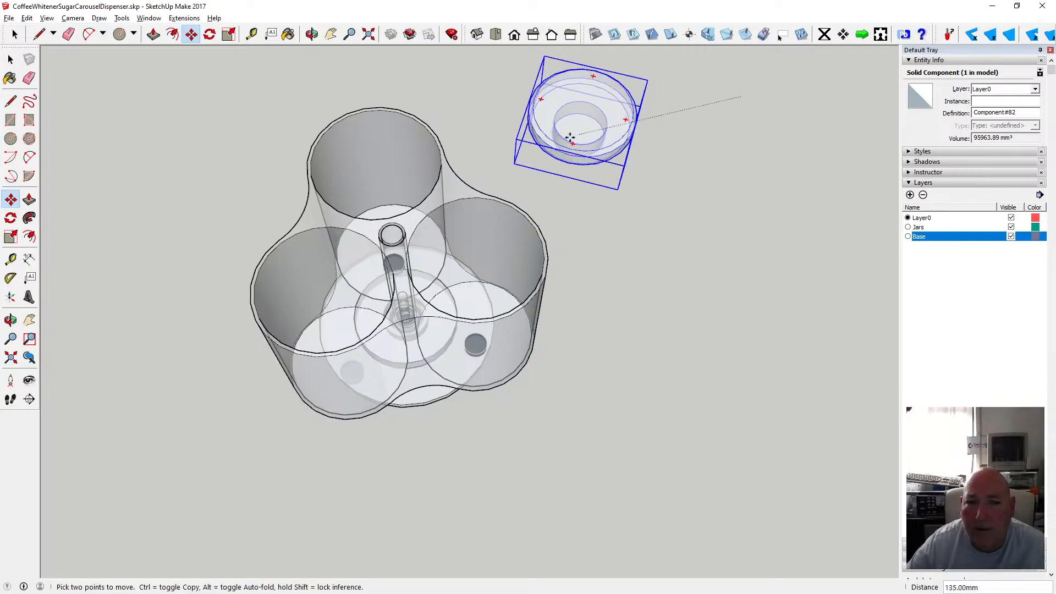
scroll(397, 231, up, 5)
scroll(396, 227, up, 1)
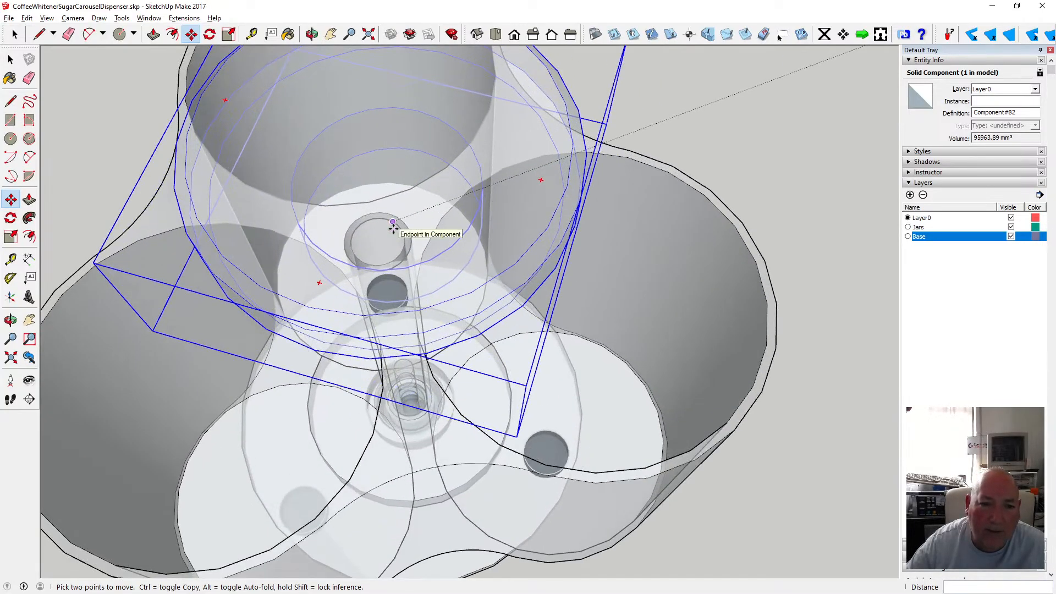
click(376, 242)
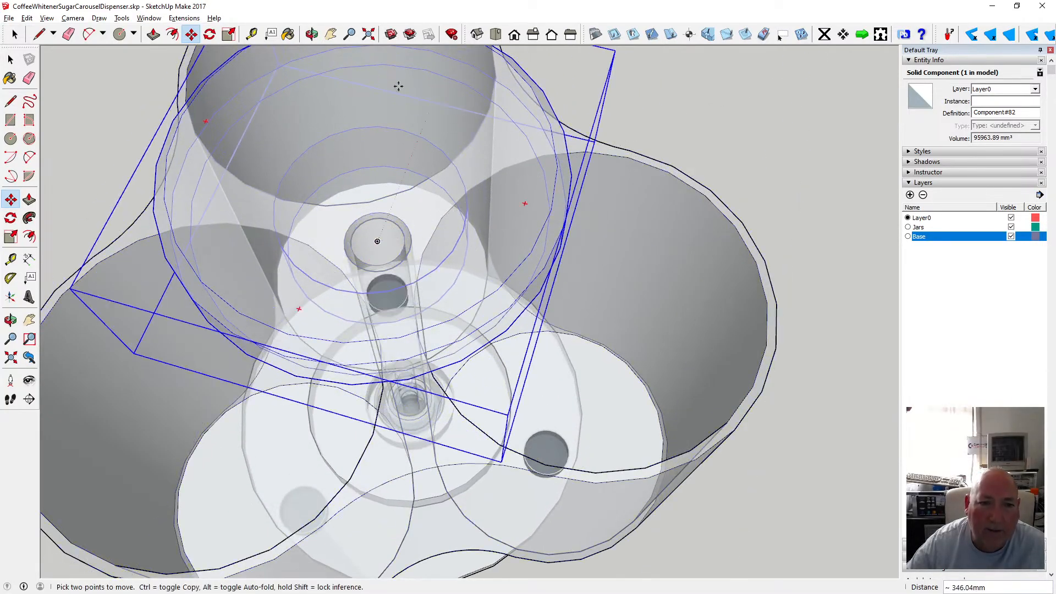
Raise the lid 20 mm above the dispenser body.
click(11, 320)
scroll(464, 250, down, 4)
drag(465, 251, 410, 198)
scroll(436, 179, up, 4)
scroll(434, 220, down, 3)
key(m)
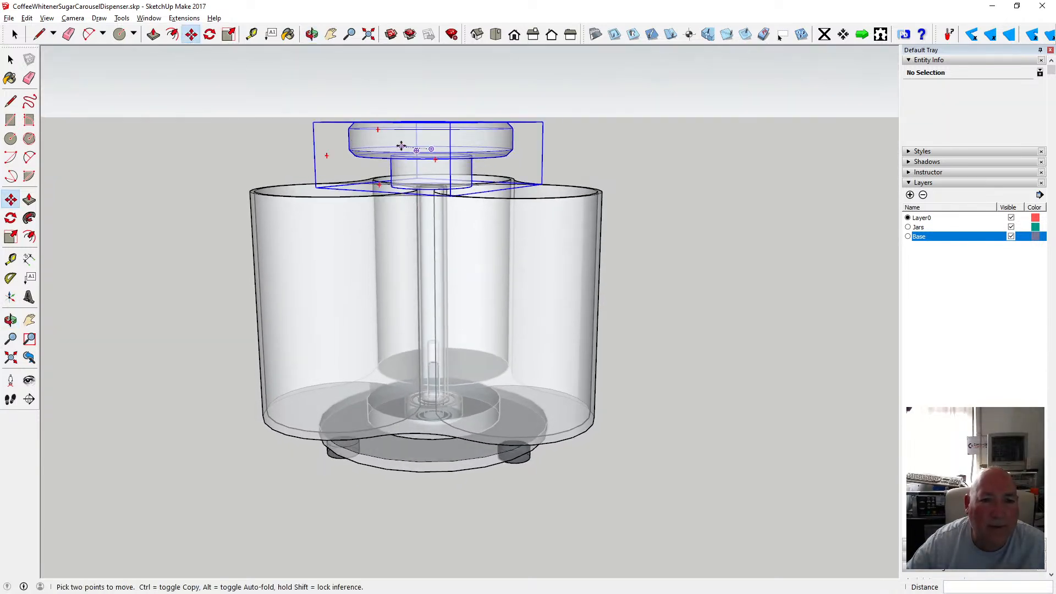
click(401, 145)
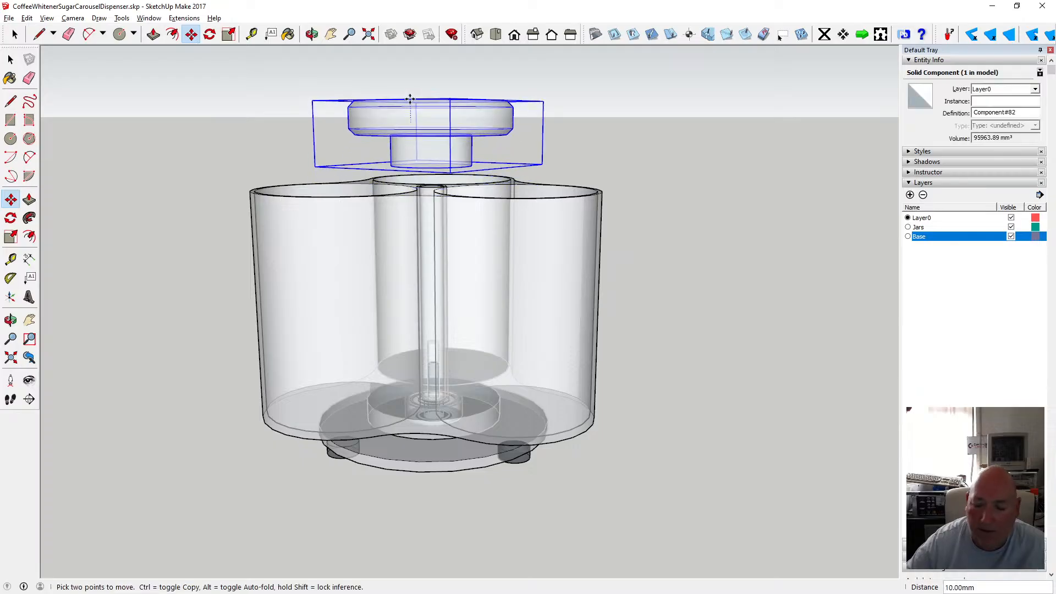
text(2)
key(Return)
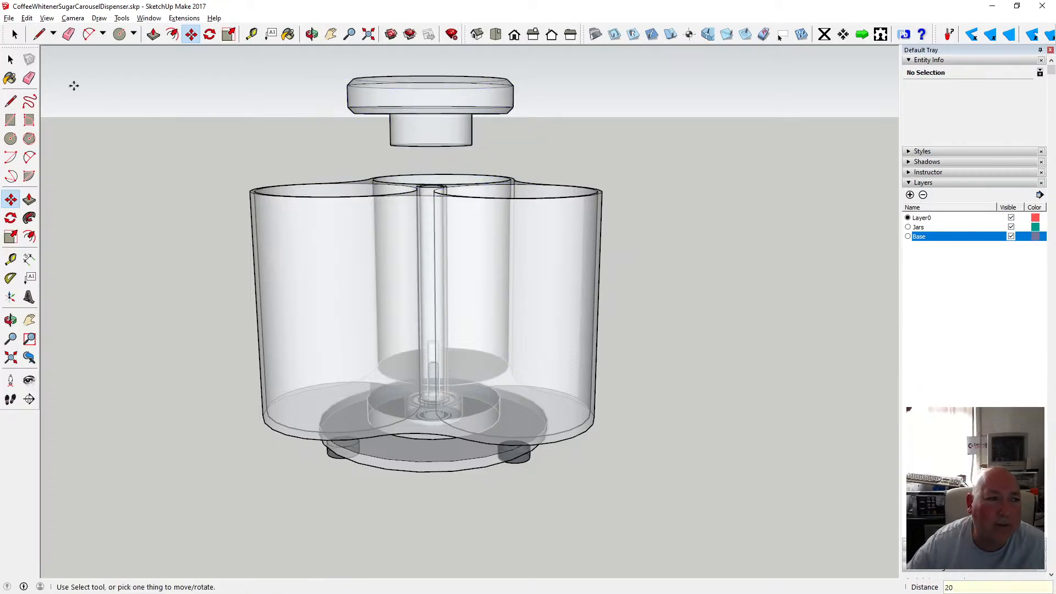
Switch the face style from X-ray back to shaded.
key(space)
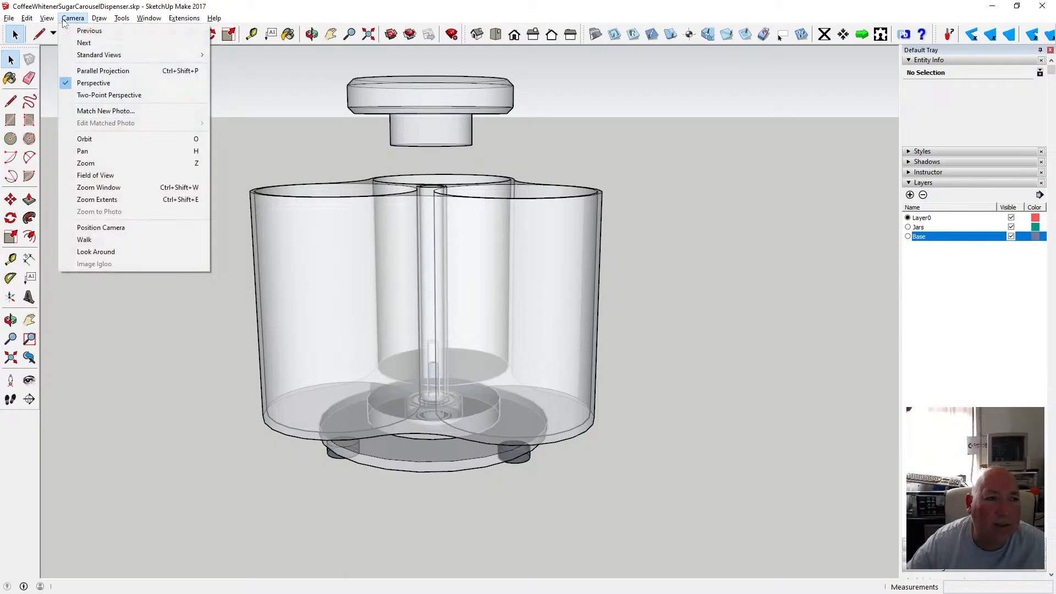
mouse_move(47, 18)
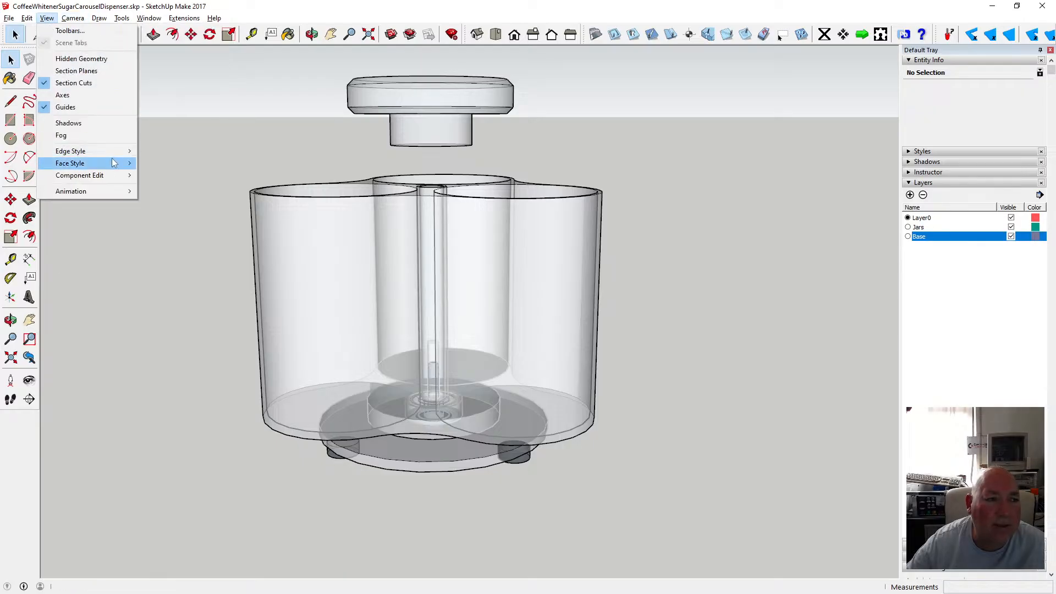
mouse_move(113, 163)
click(160, 162)
Open the body component for editing and select its top deck faces around the jar openings.
key(o)
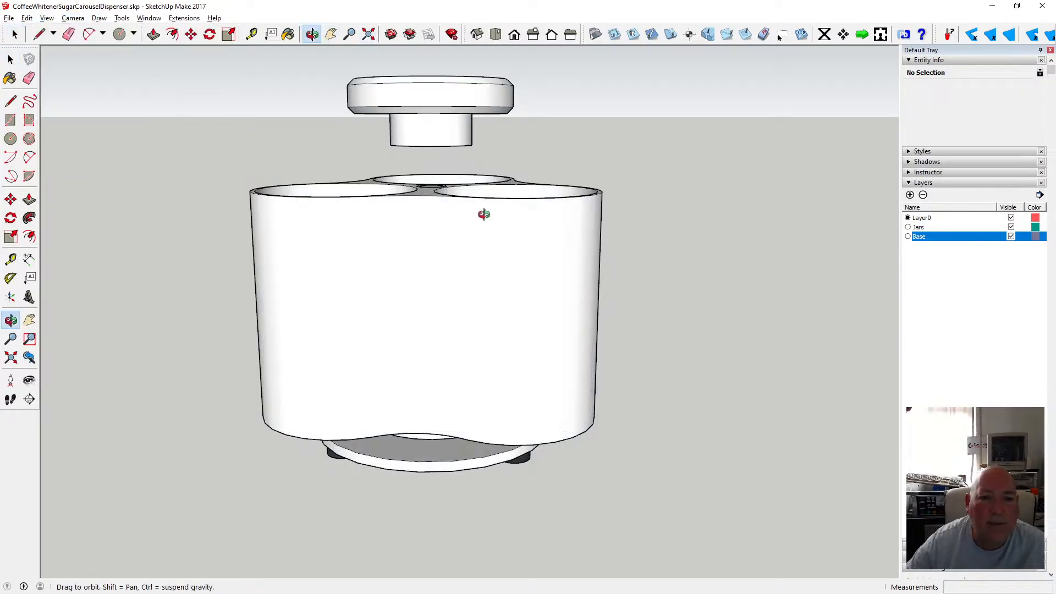
drag(484, 212, 445, 307)
scroll(435, 214, up, 8)
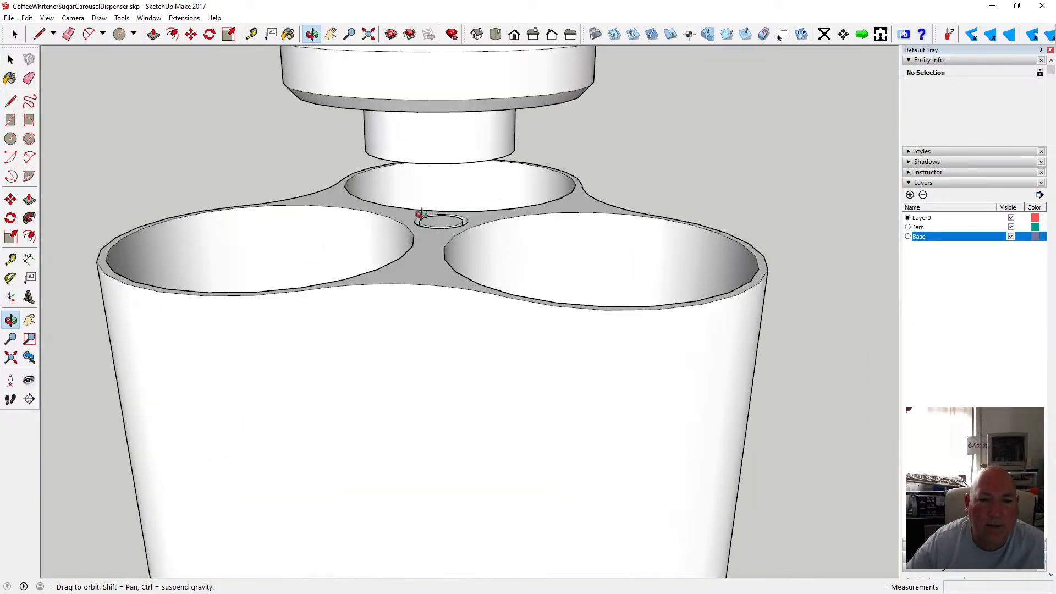
scroll(450, 245, down, 6)
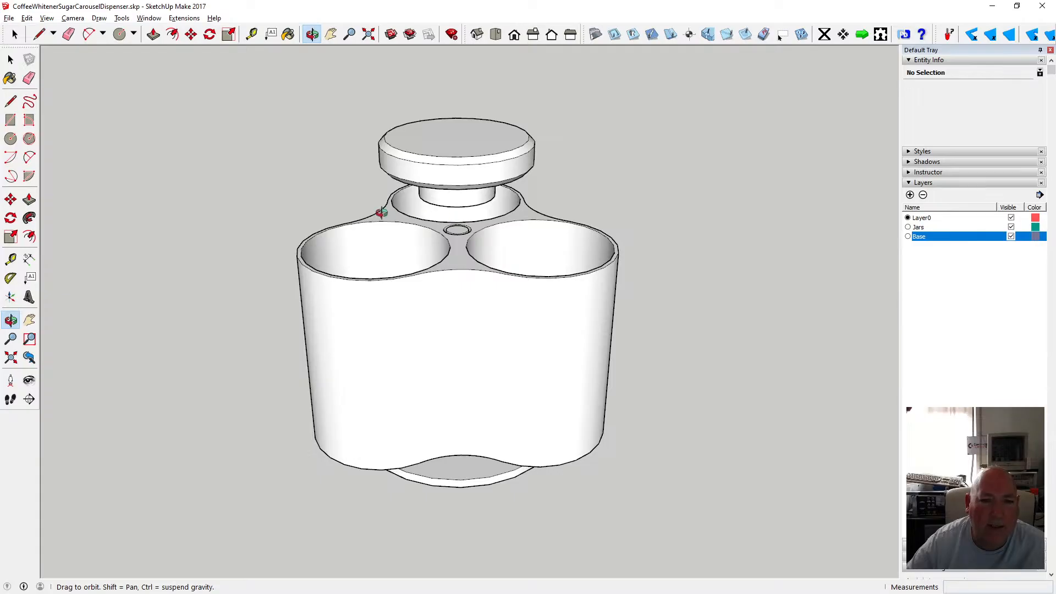
drag(453, 288, 434, 257)
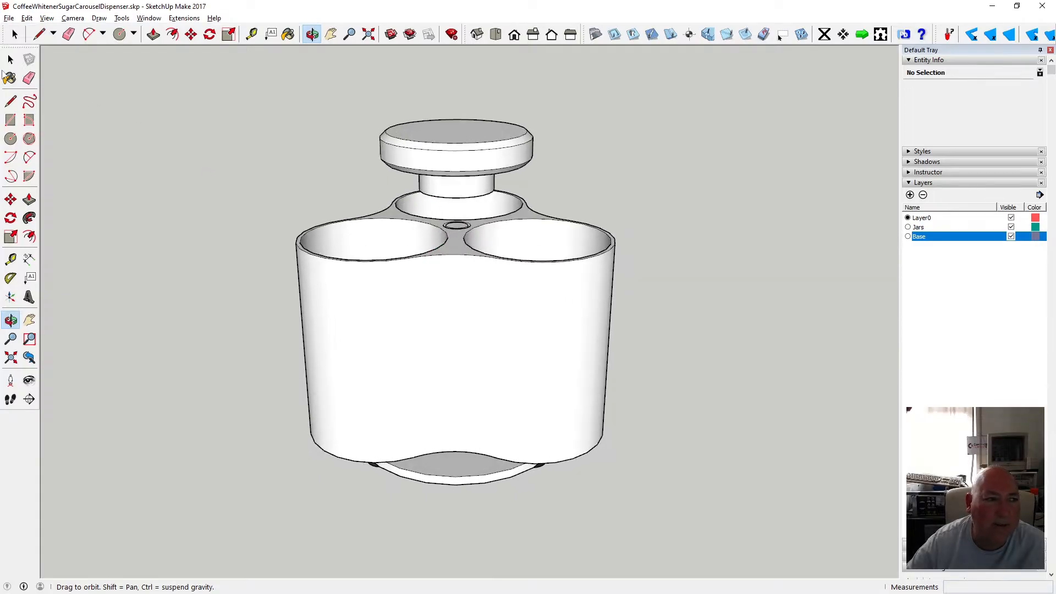
click(11, 61)
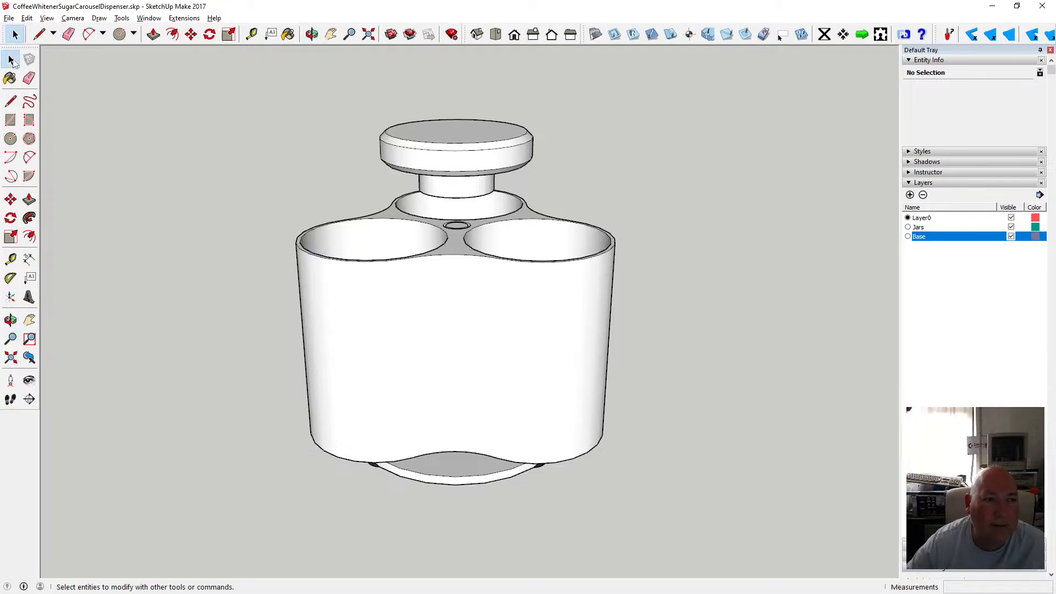
click(381, 213)
triple_click(382, 211)
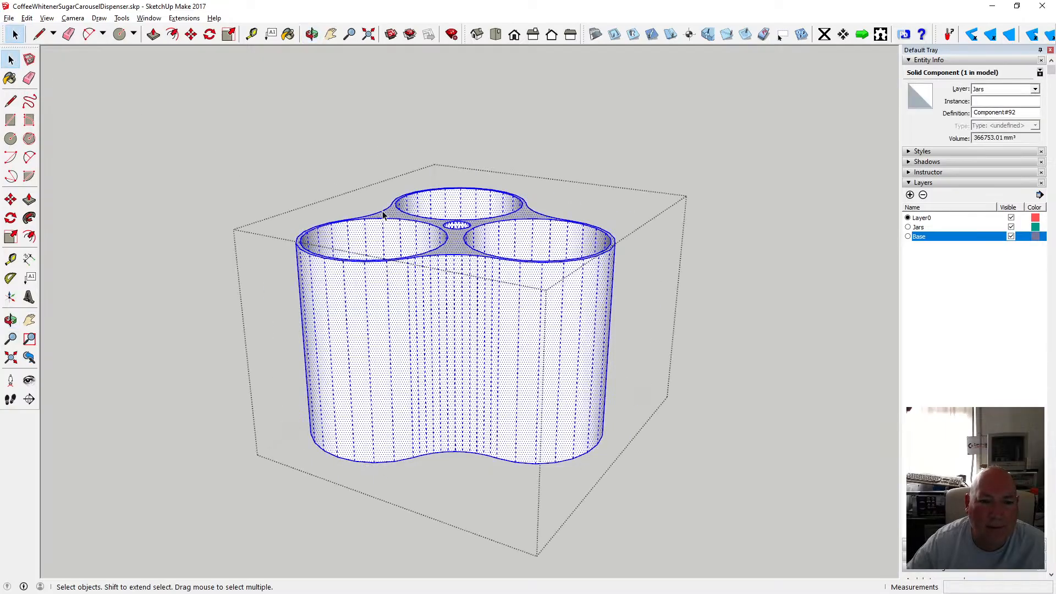
middle_drag(325, 74, 398, 110)
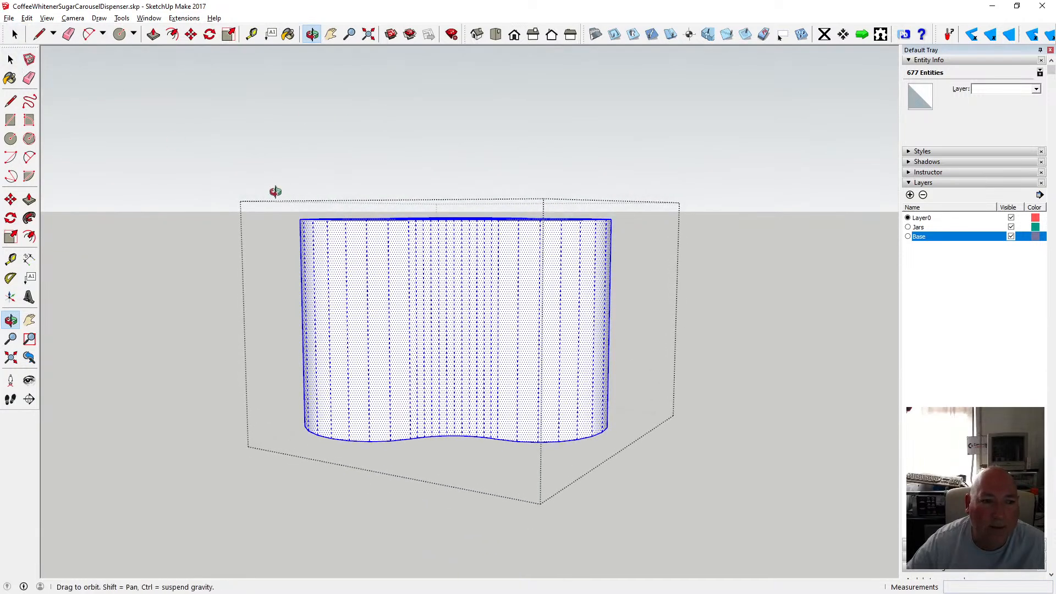
key(space)
drag(265, 187, 629, 232)
middle_drag(404, 88, 449, 275)
scroll(449, 275, up, 4)
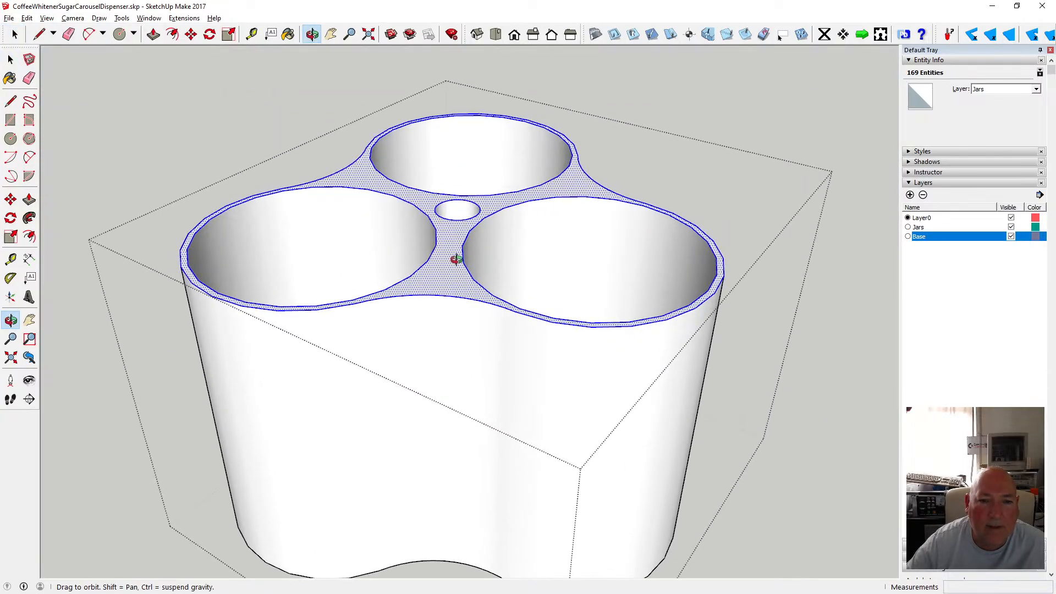
Copy the selected top deck faces and paste them in place outside the component.
click(8, 62)
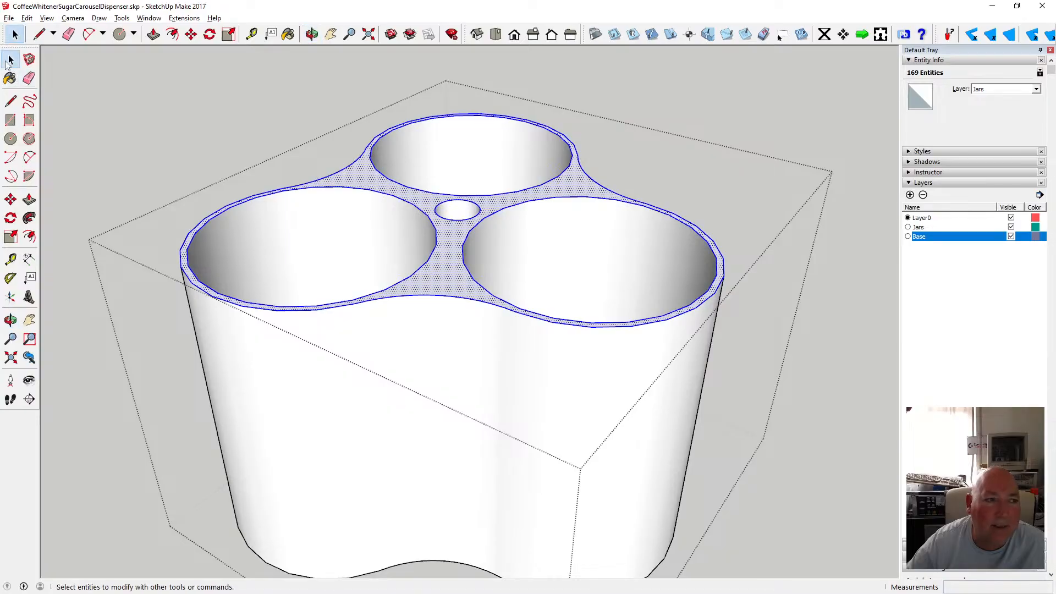
click(26, 19)
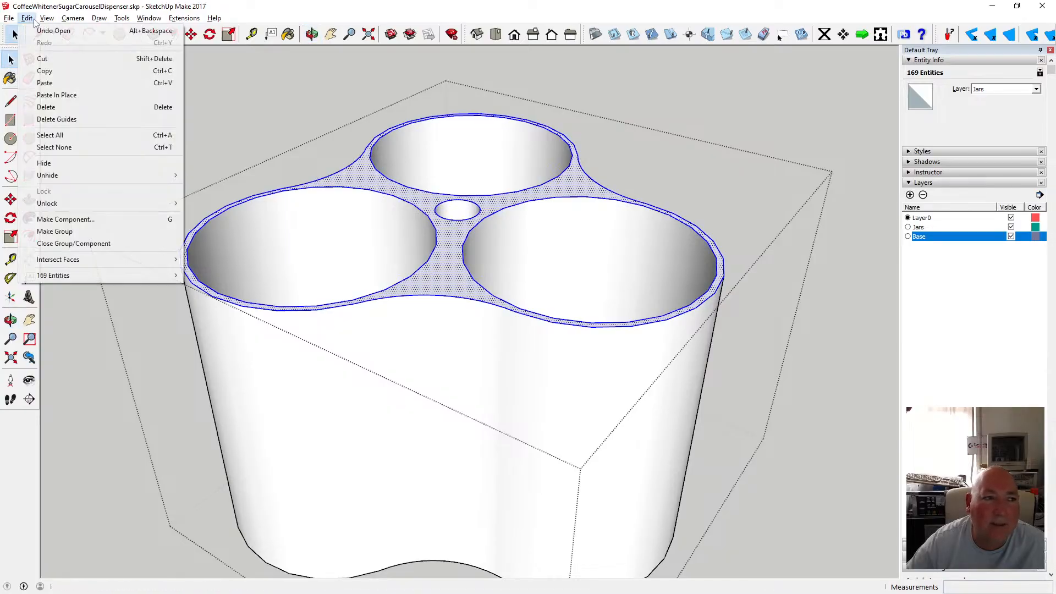
click(47, 70)
click(199, 98)
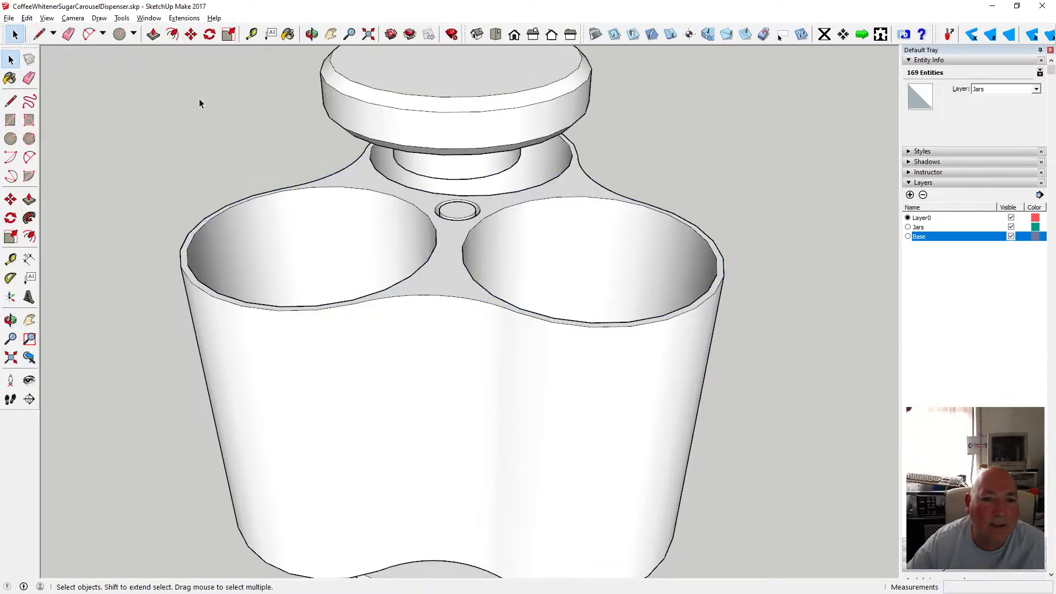
click(26, 19)
click(81, 96)
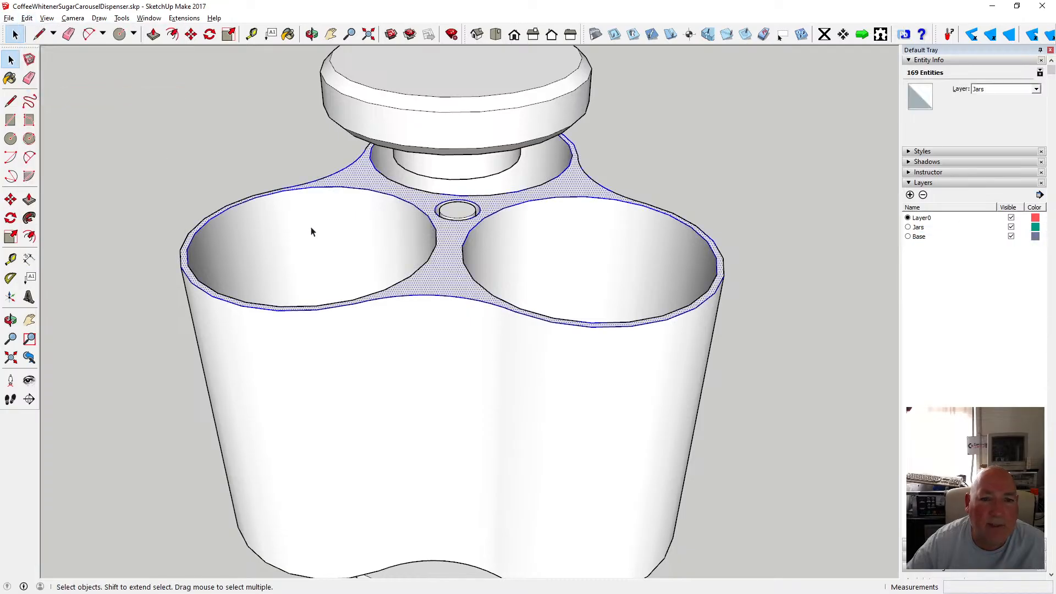
Turn the pasted top deck faces into a new component.
scroll(313, 228, down, 3)
click(311, 35)
drag(337, 207, 387, 75)
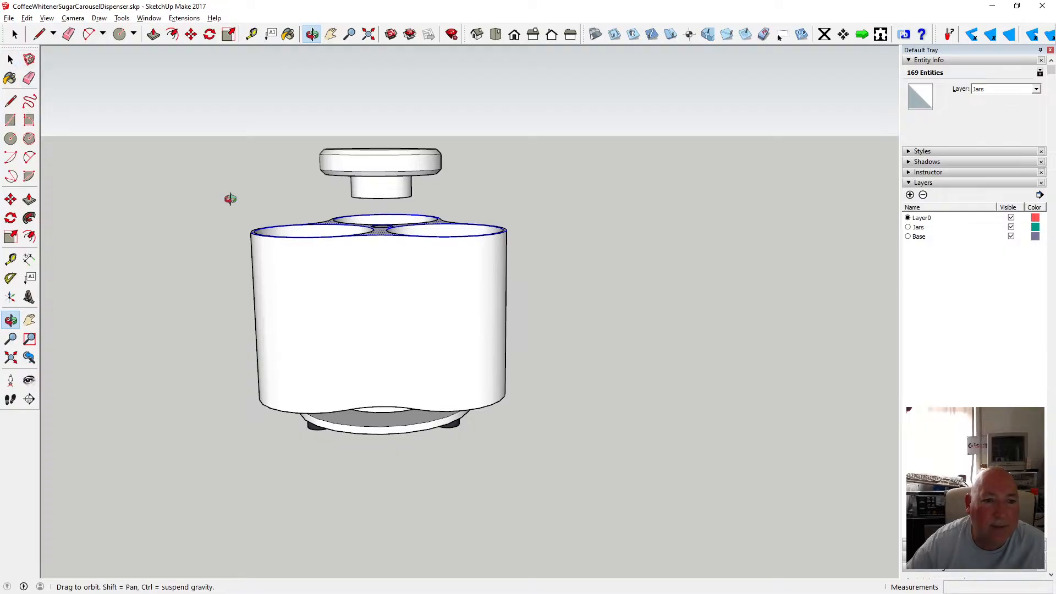
click(11, 59)
right_click(384, 232)
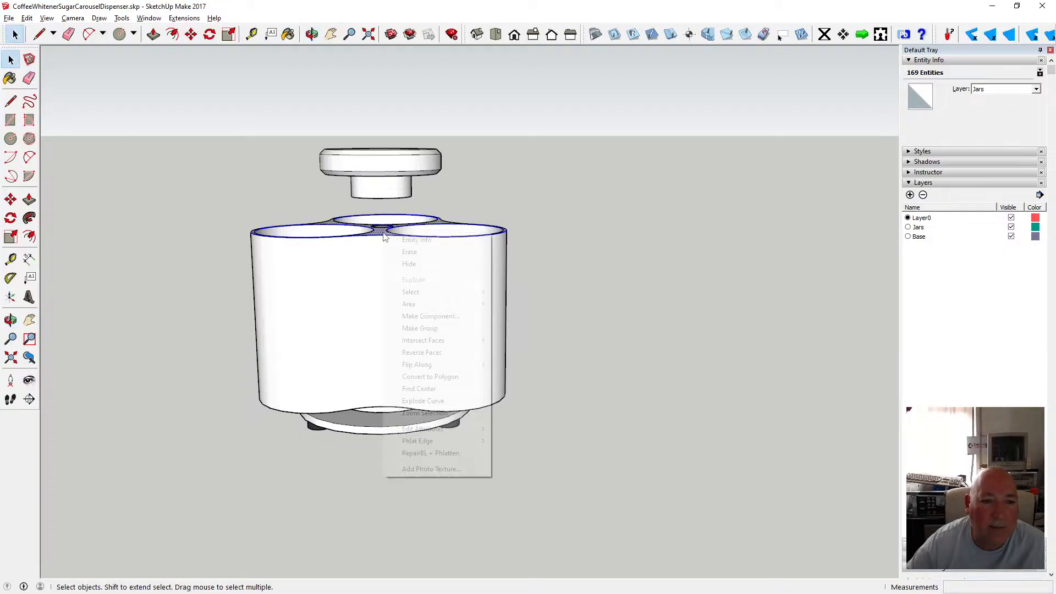
click(434, 316)
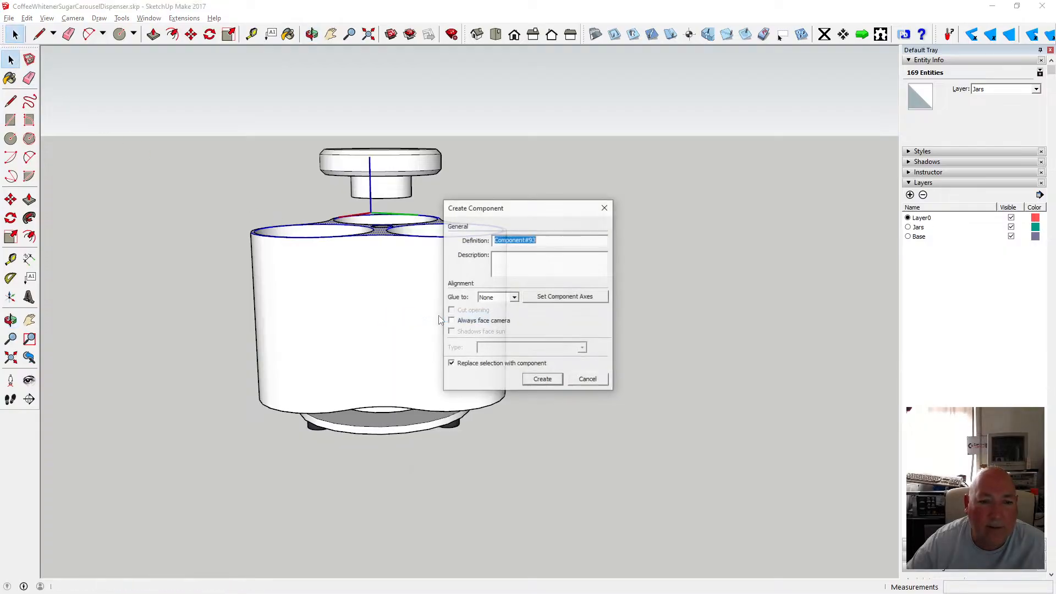
click(542, 380)
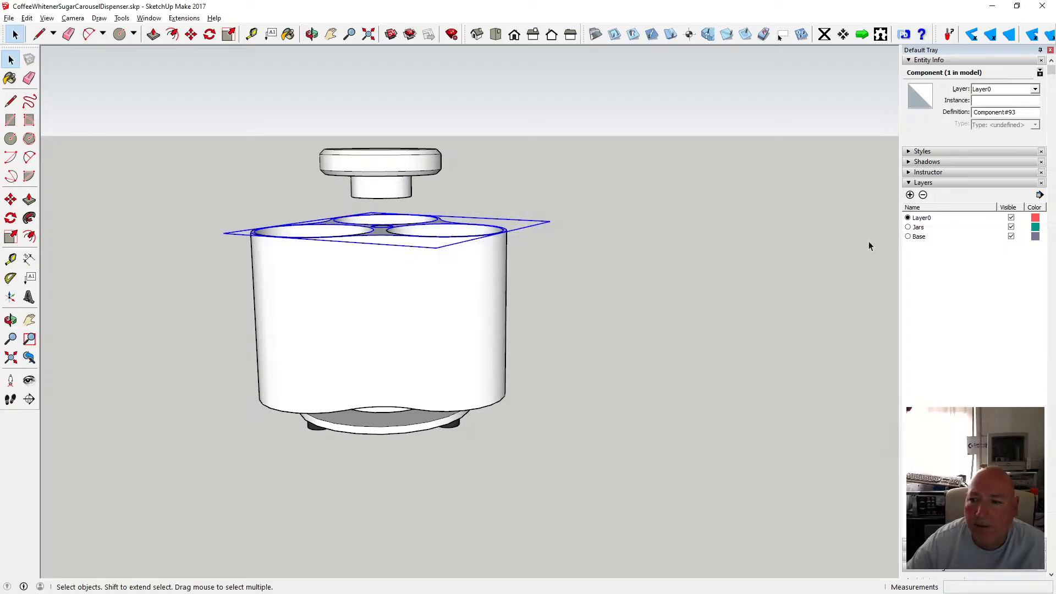
Add a new layer named Lid.
click(911, 195)
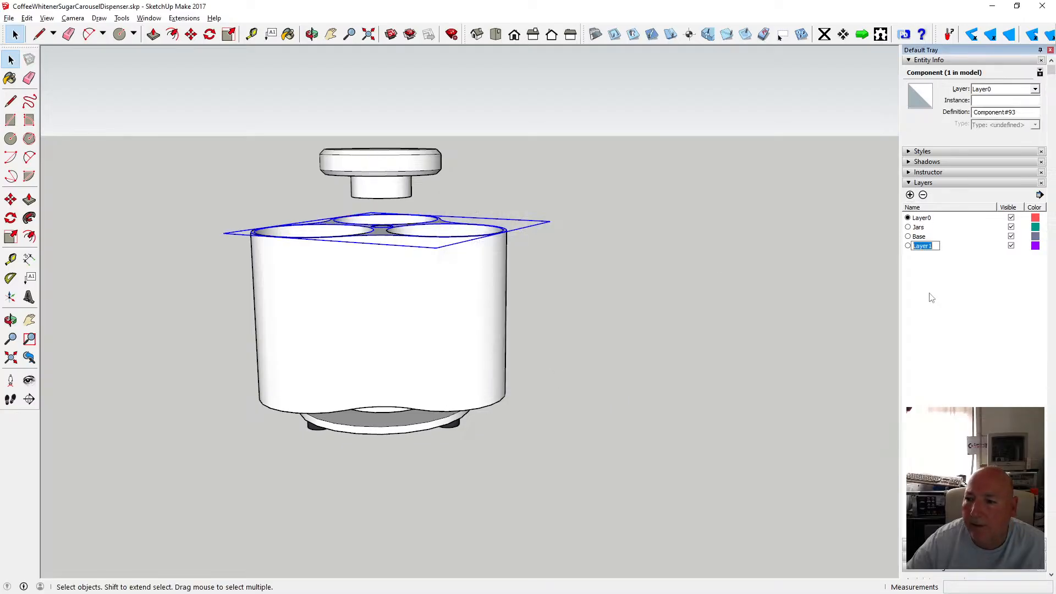
text(Lid)
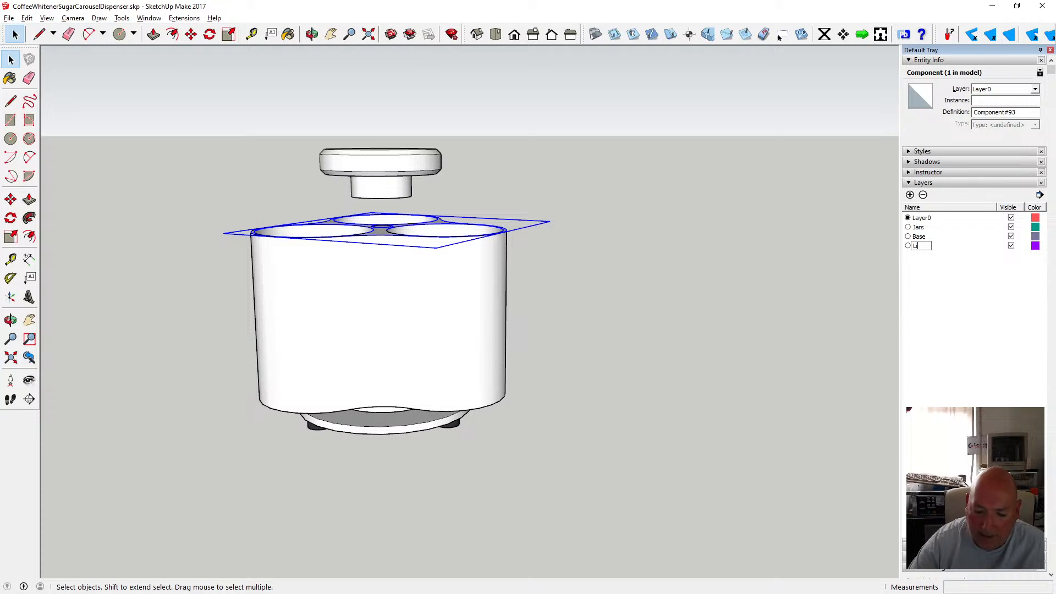
key(Return)
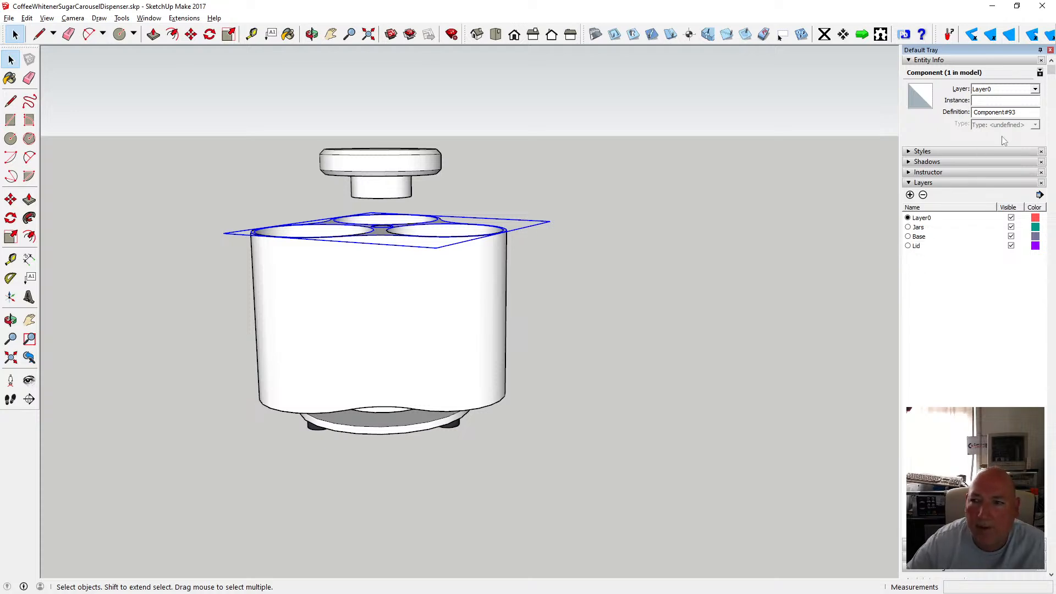
Assign the new deck component to the Lid layer.
click(1035, 89)
click(1005, 120)
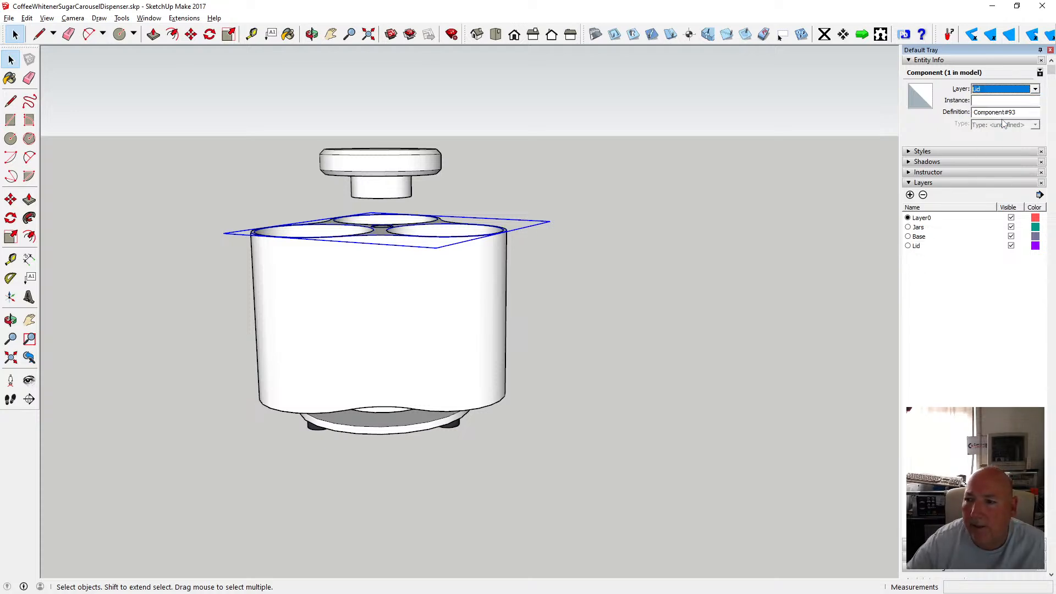
click(772, 236)
Toggle the Jars and Lid layers' visibility to check which parts each layer holds.
click(1011, 248)
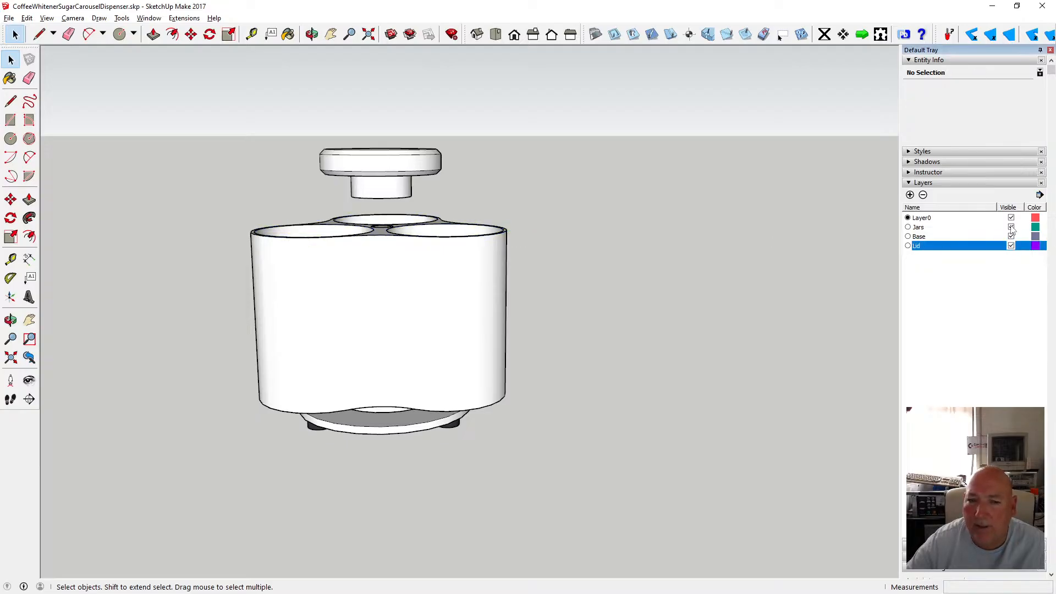
click(1011, 227)
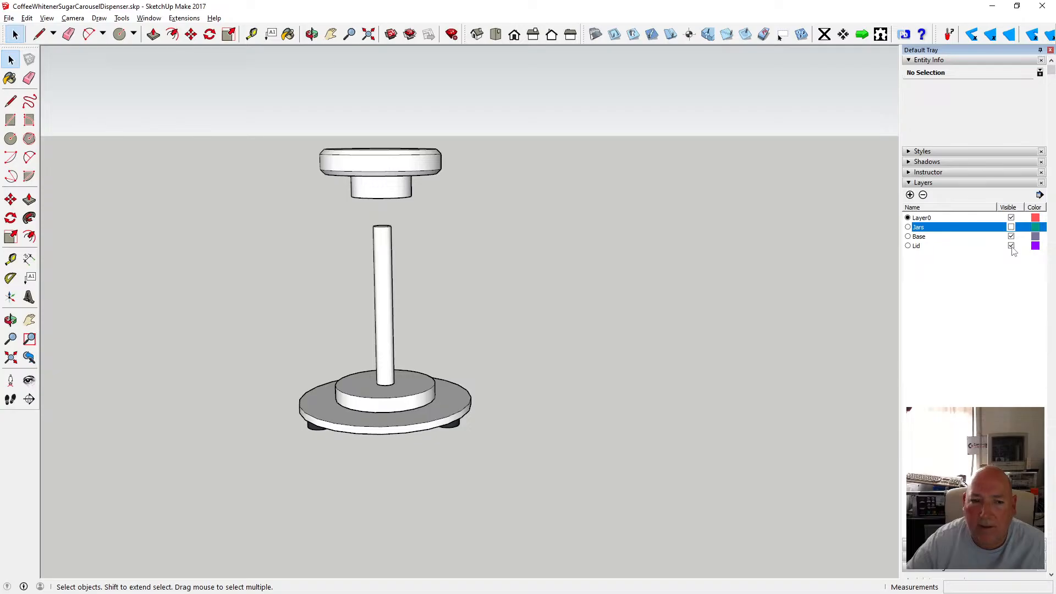
click(1011, 246)
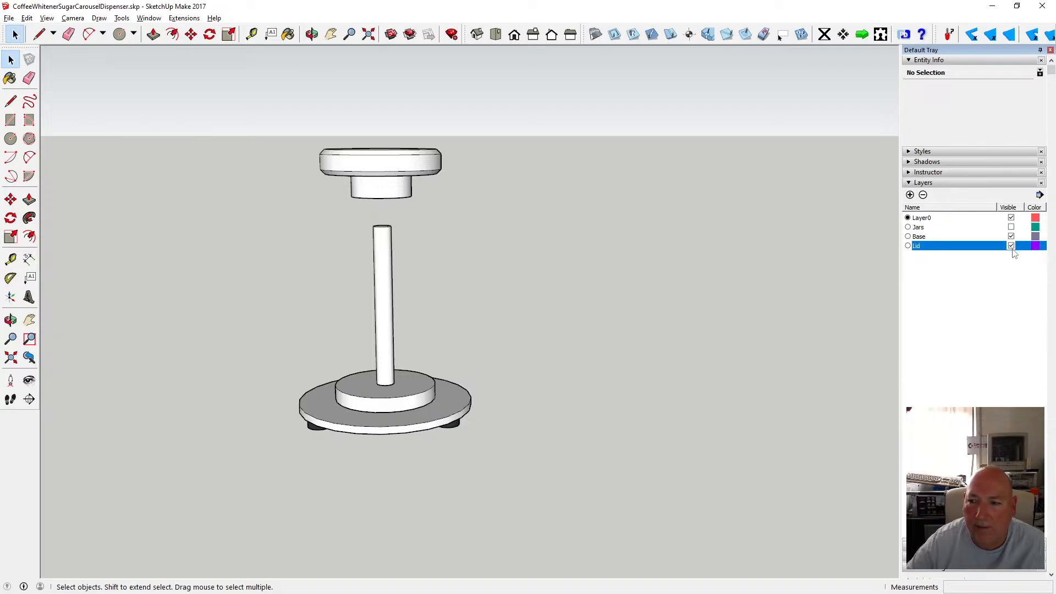
click(1011, 227)
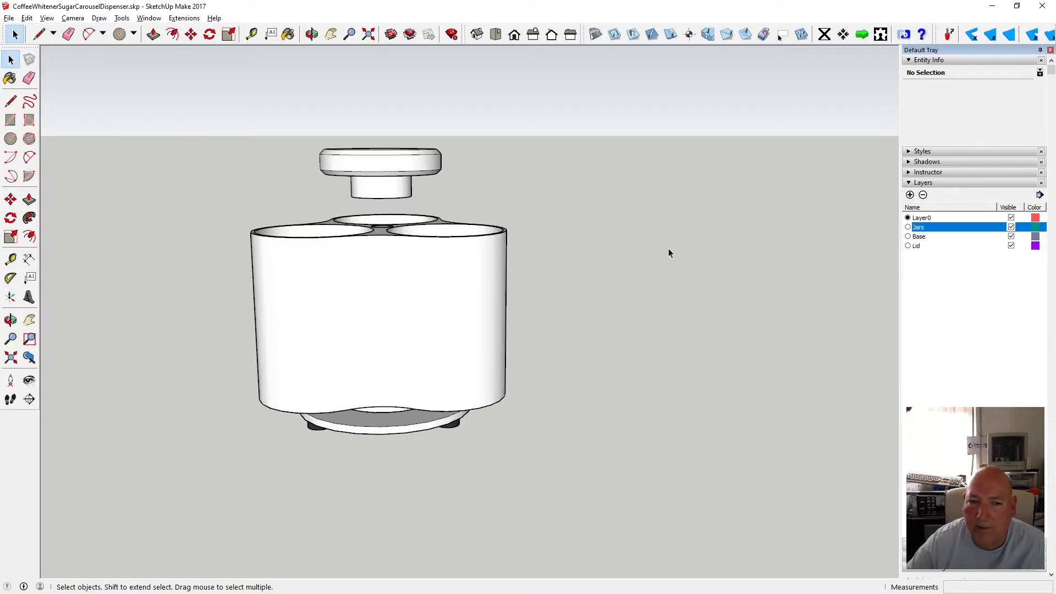
drag(219, 200, 533, 253)
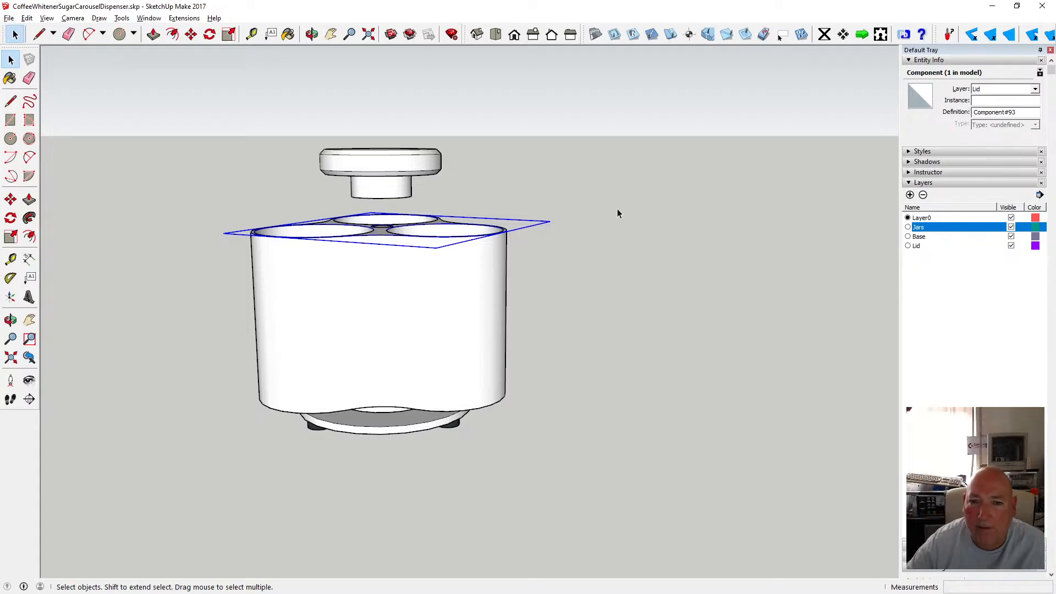
click(1016, 248)
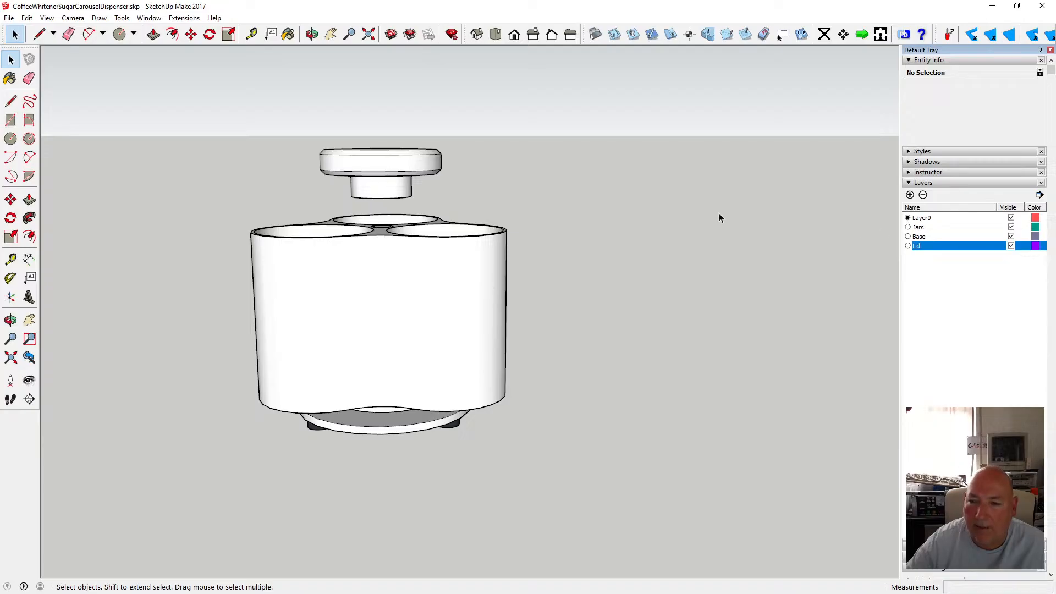
click(1011, 228)
click(1012, 246)
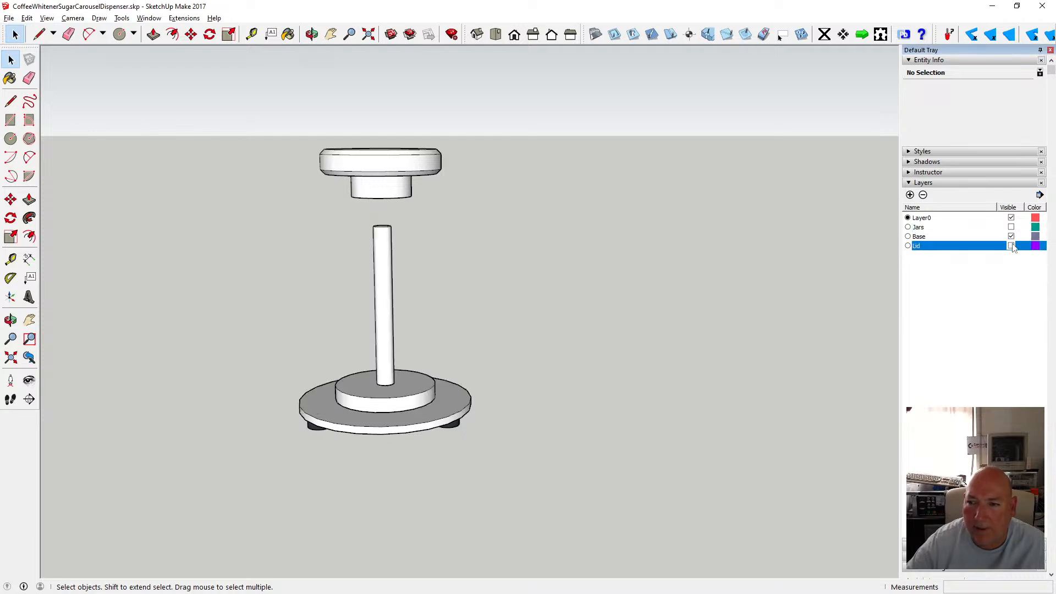
click(1011, 227)
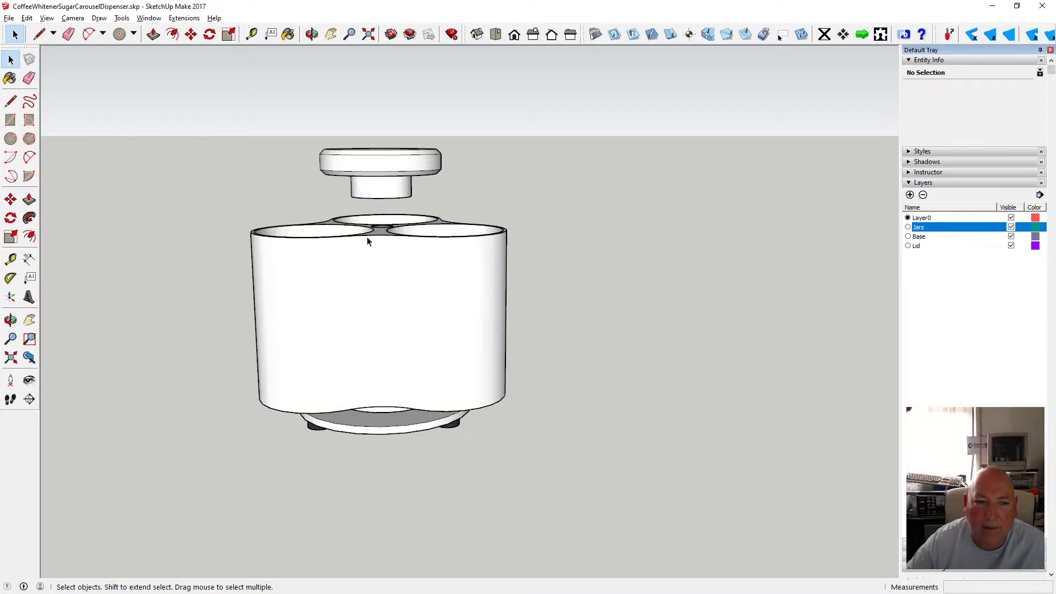
Open the deck component and move all its geometry onto Layer0.
drag(224, 188, 514, 259)
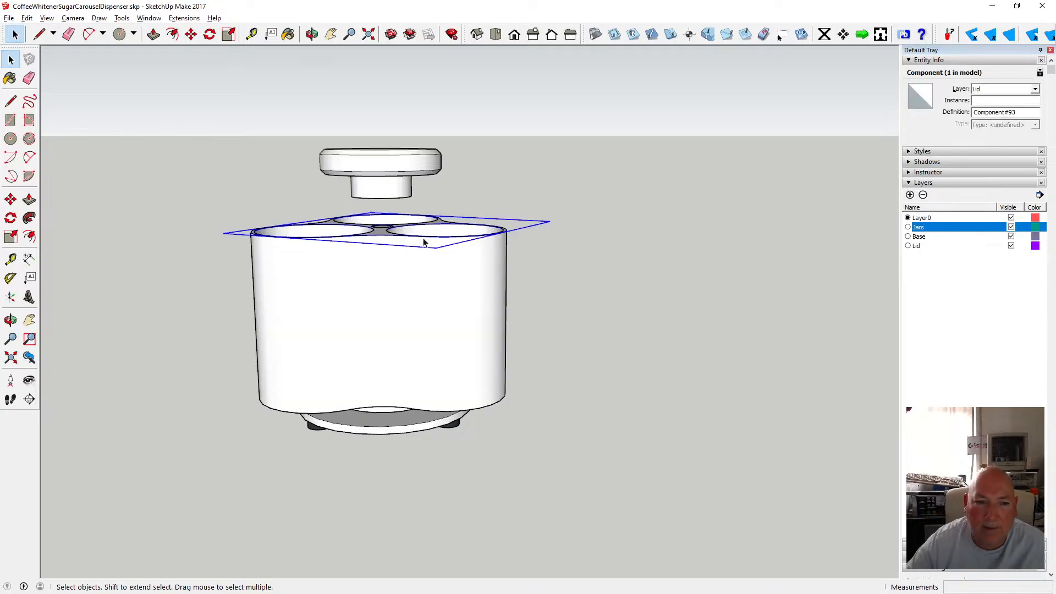
double_click(399, 234)
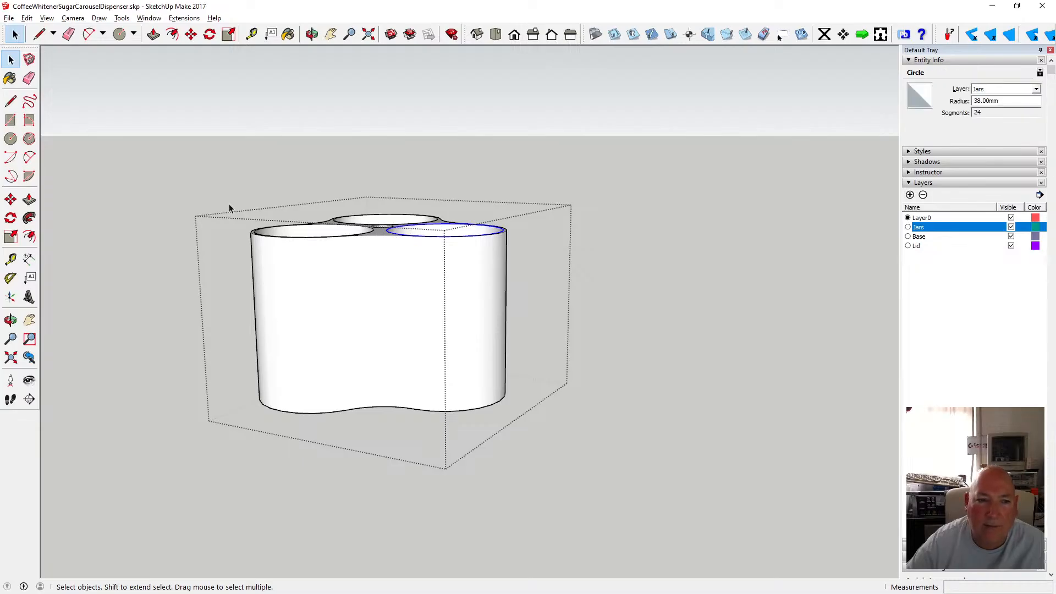
drag(222, 189, 535, 260)
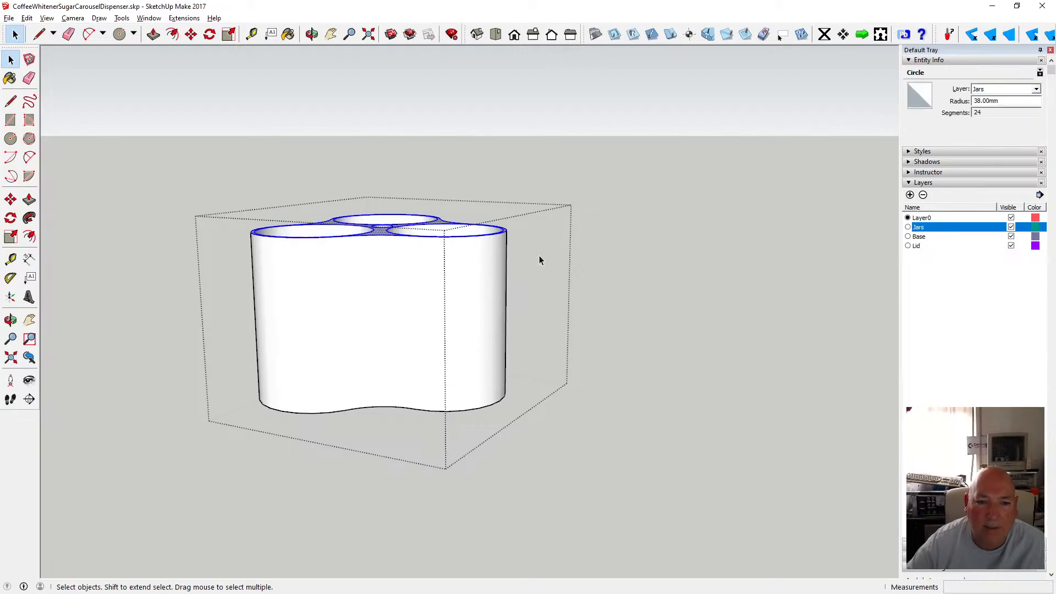
click(1019, 89)
click(1019, 101)
click(847, 208)
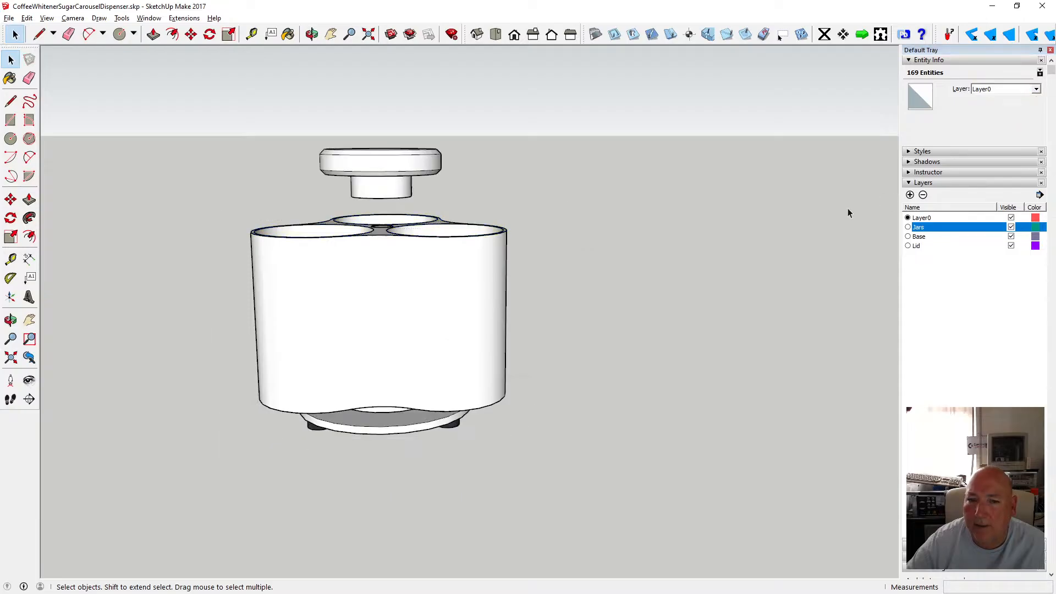
Toggle the Jars and Lid layers' visibility again to check the deck component.
click(392, 231)
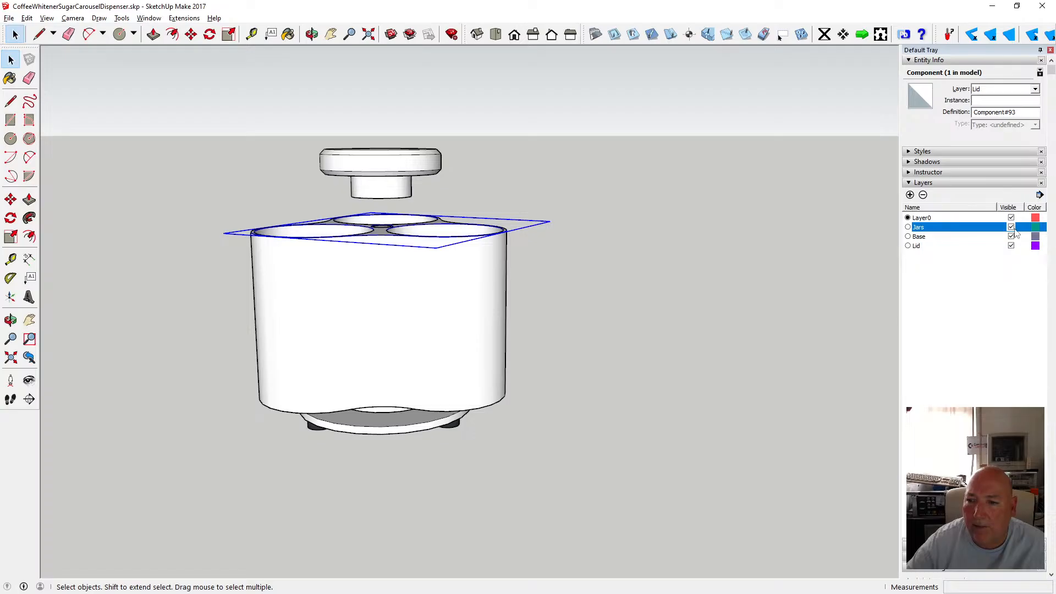
click(1011, 228)
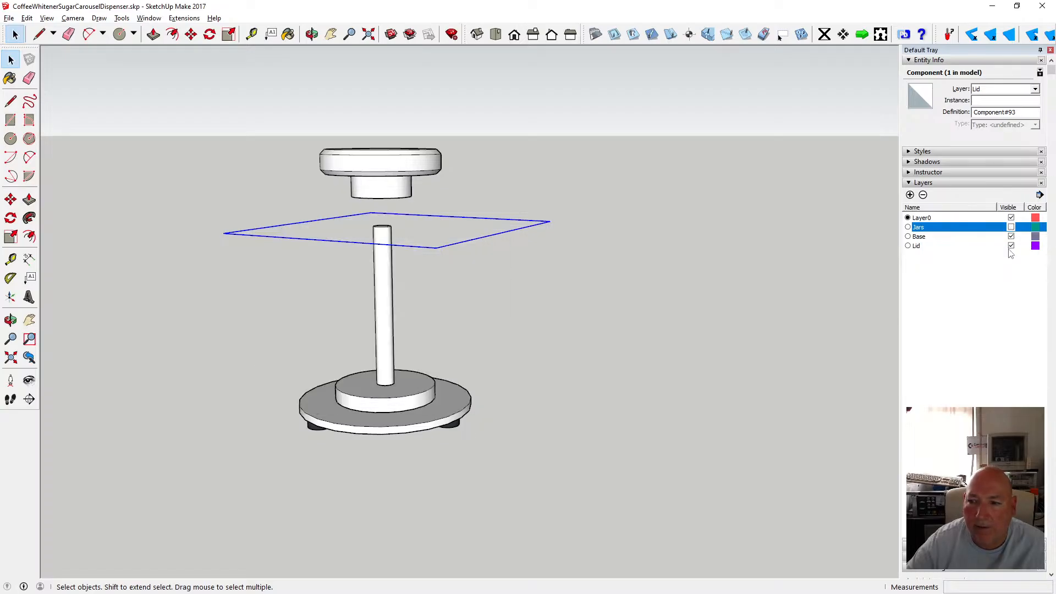
click(1011, 246)
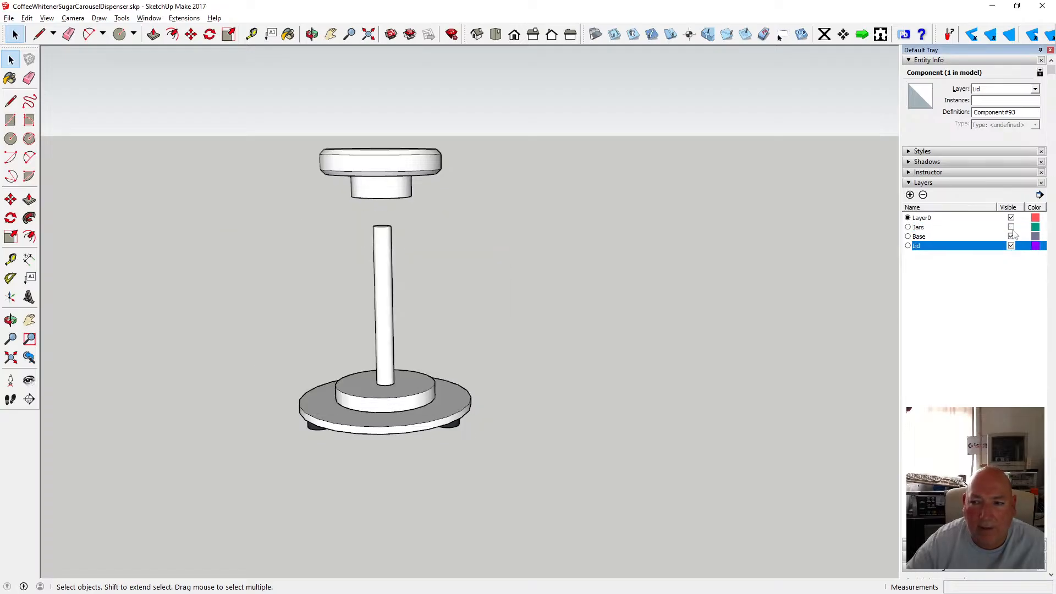
click(1011, 228)
click(1014, 246)
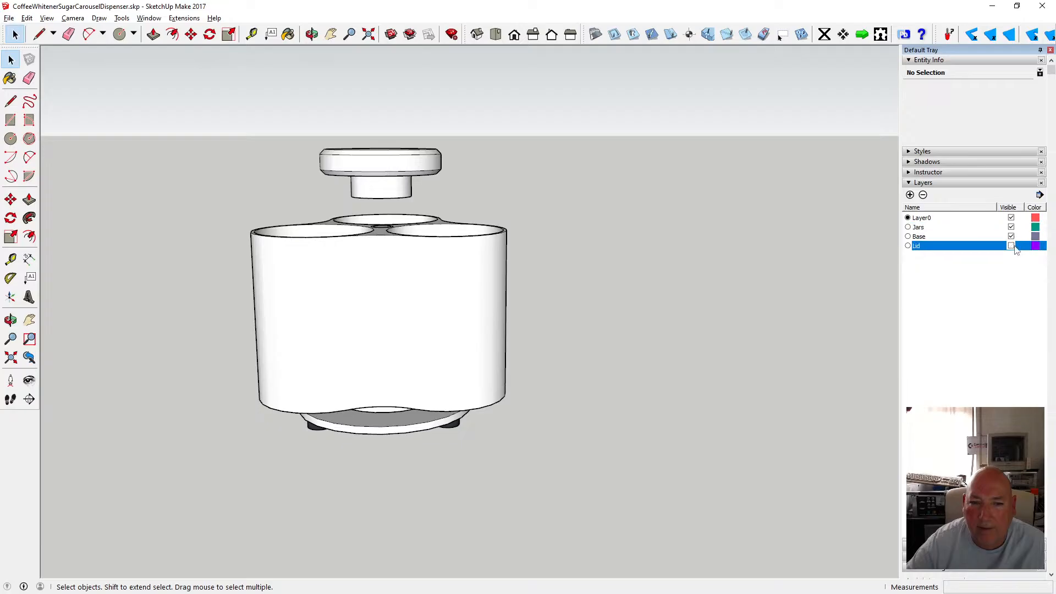
click(1011, 246)
Open the deck component and put all its geometry on the Lid layer.
drag(237, 204, 519, 252)
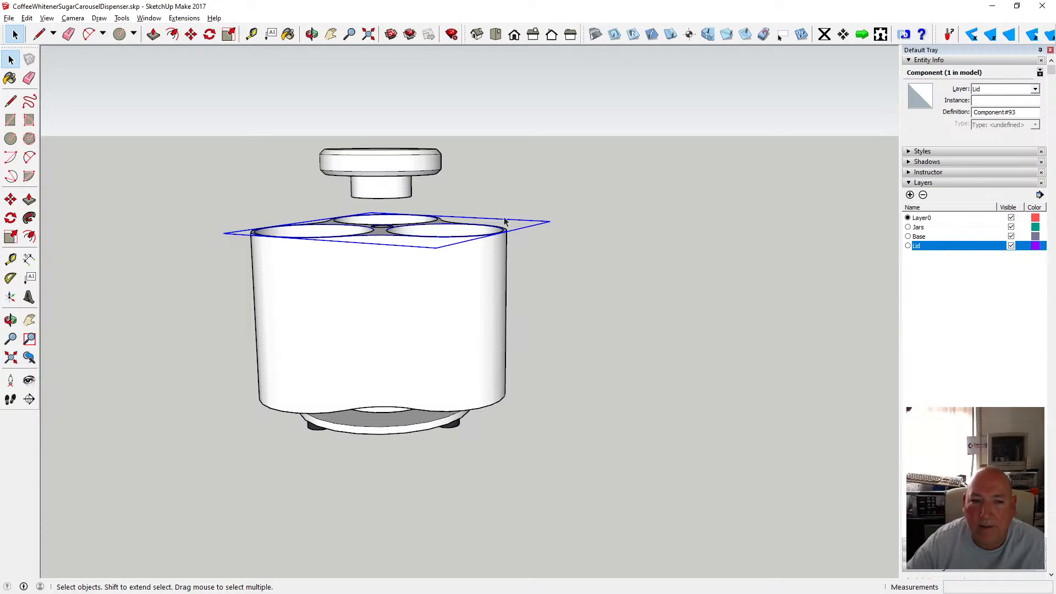
double_click(383, 236)
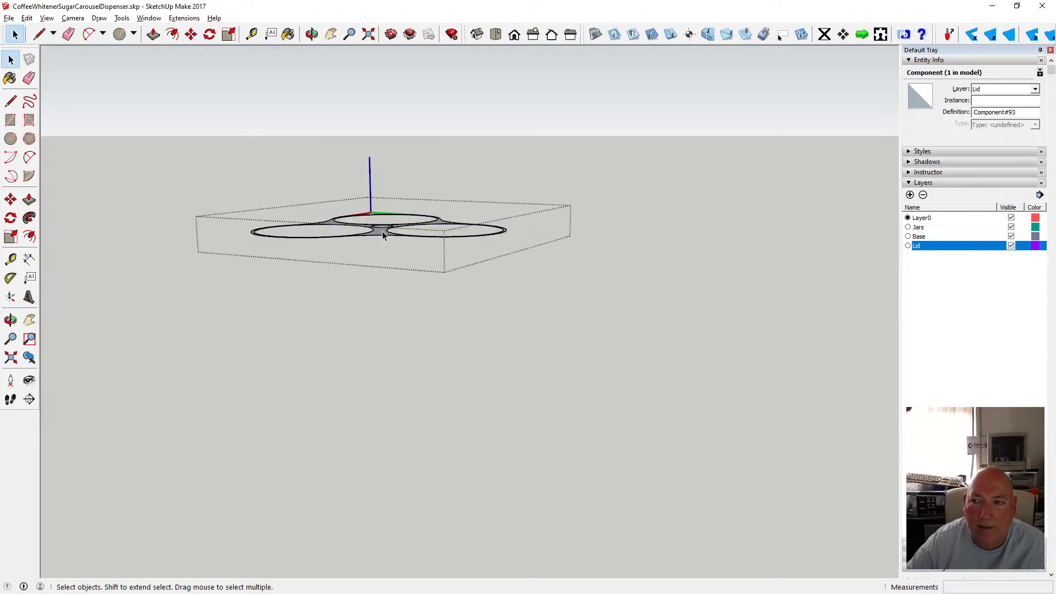
click(384, 235)
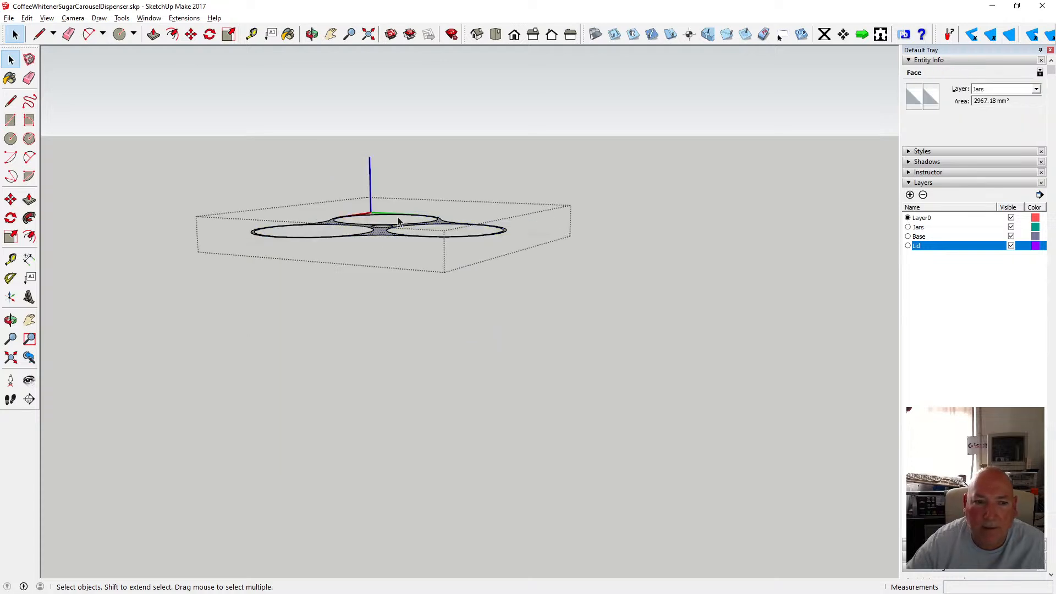
drag(249, 210, 523, 249)
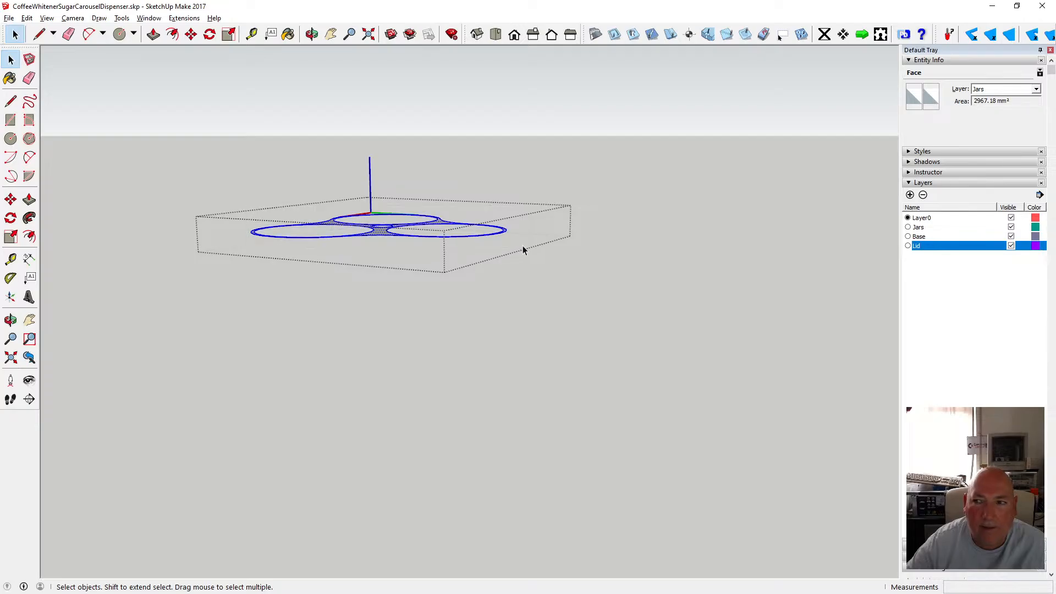
click(1036, 89)
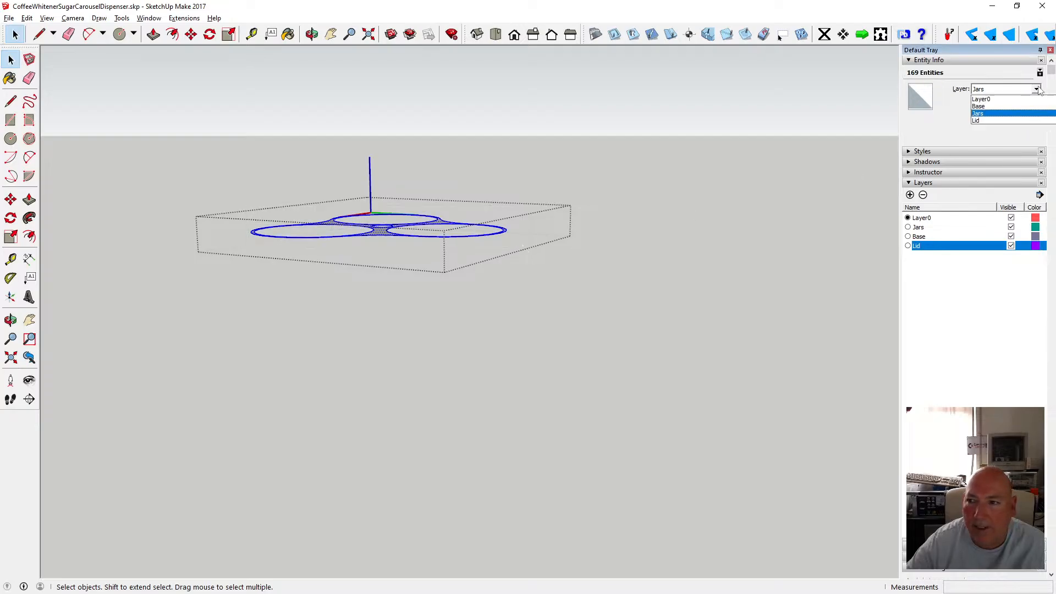
click(1000, 121)
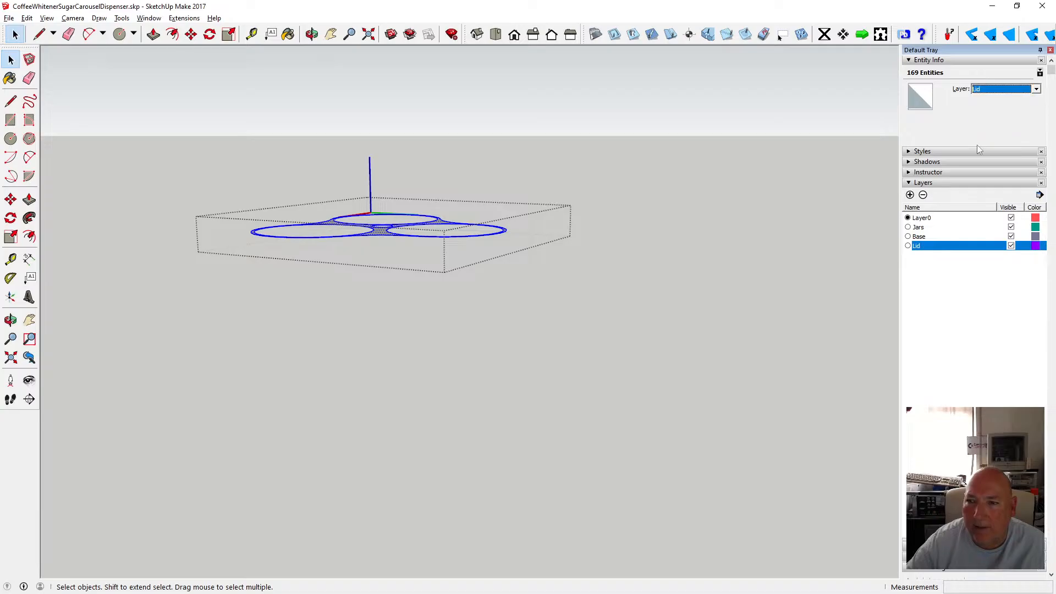
click(734, 216)
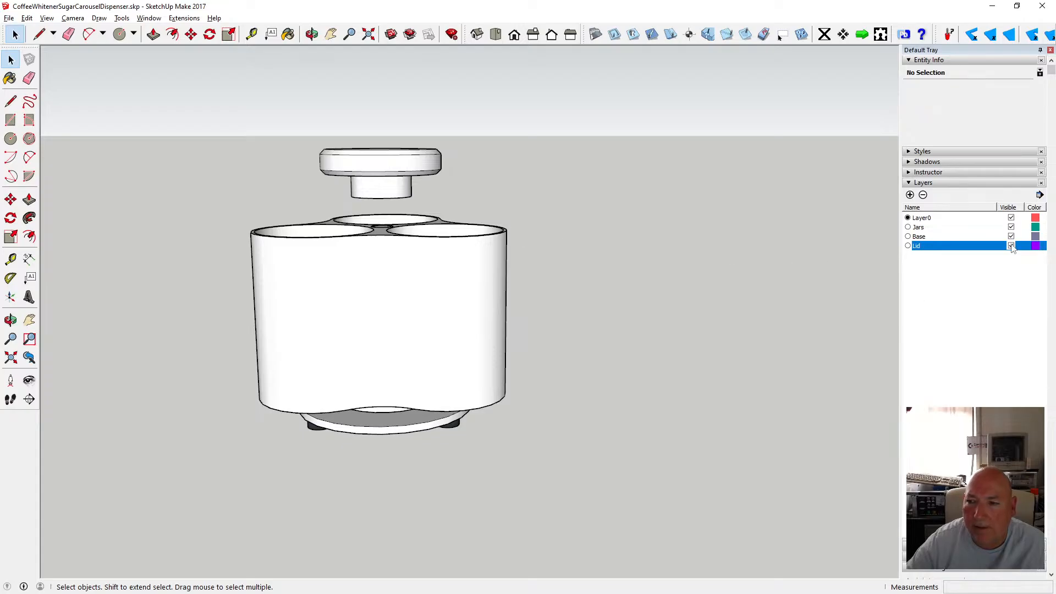
Hide the Jars layer and zoom in on the deck and lid.
click(1011, 227)
click(1012, 246)
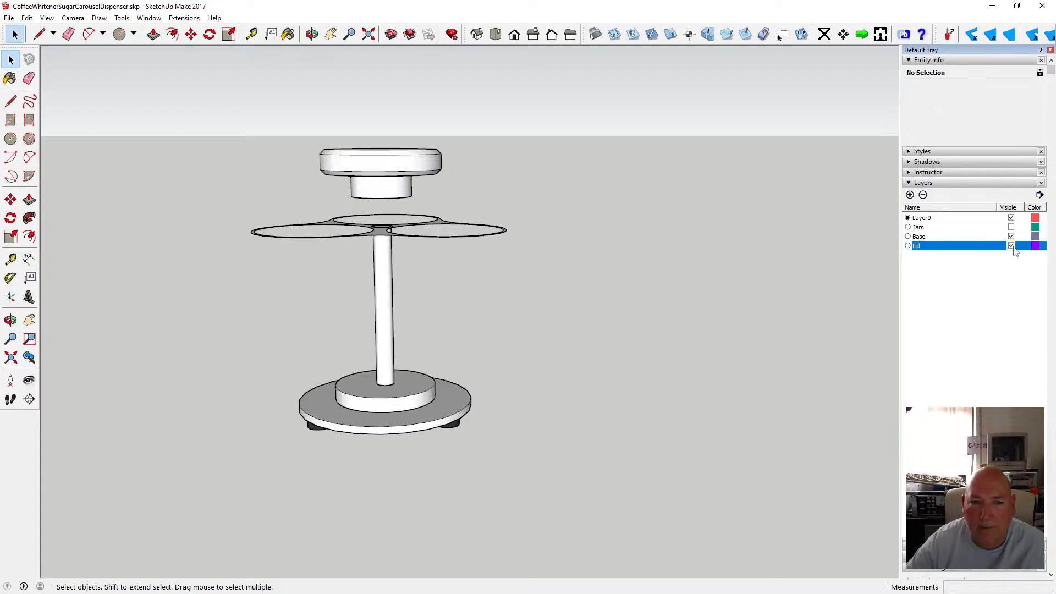
click(1011, 246)
scroll(361, 213, up, 2)
scroll(363, 210, up, 2)
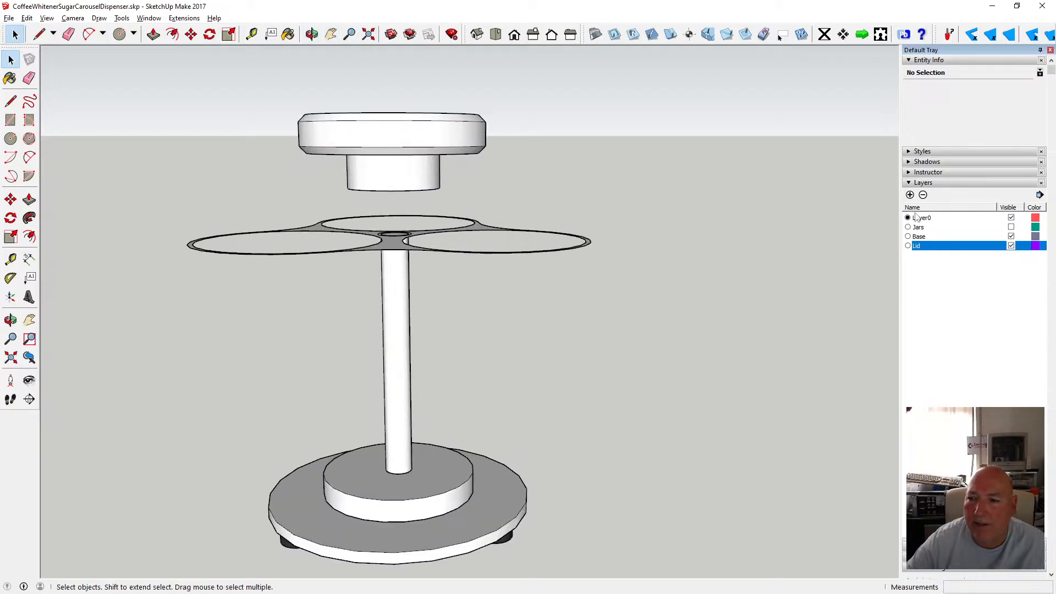
Add a new layer named Handle.
click(910, 195)
text(H)
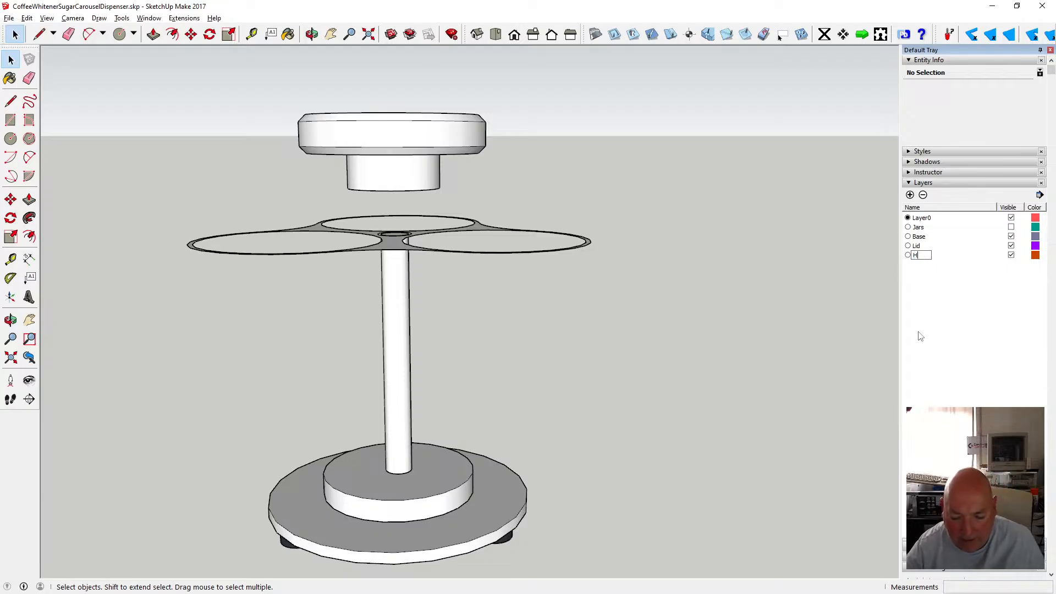
text(andle)
key(Return)
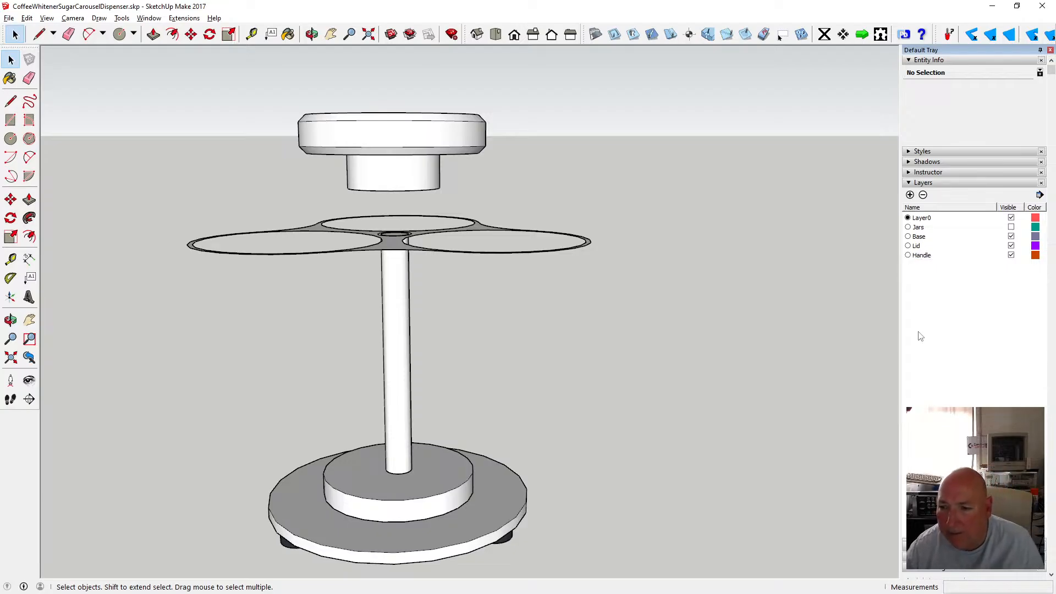
Put the handle component on the Handle layer and hide the Handle layer.
click(435, 138)
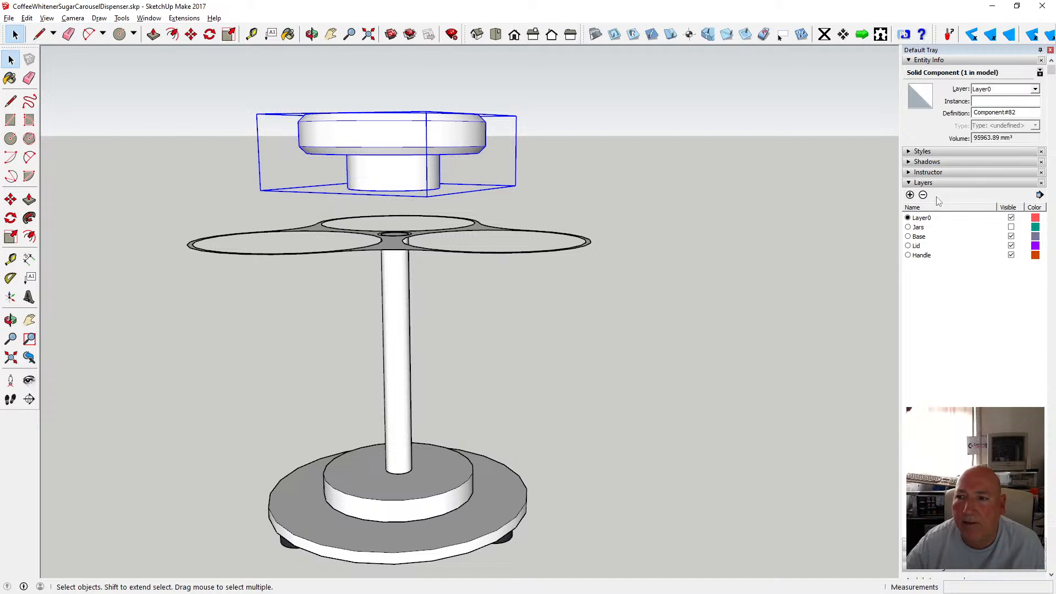
click(1034, 89)
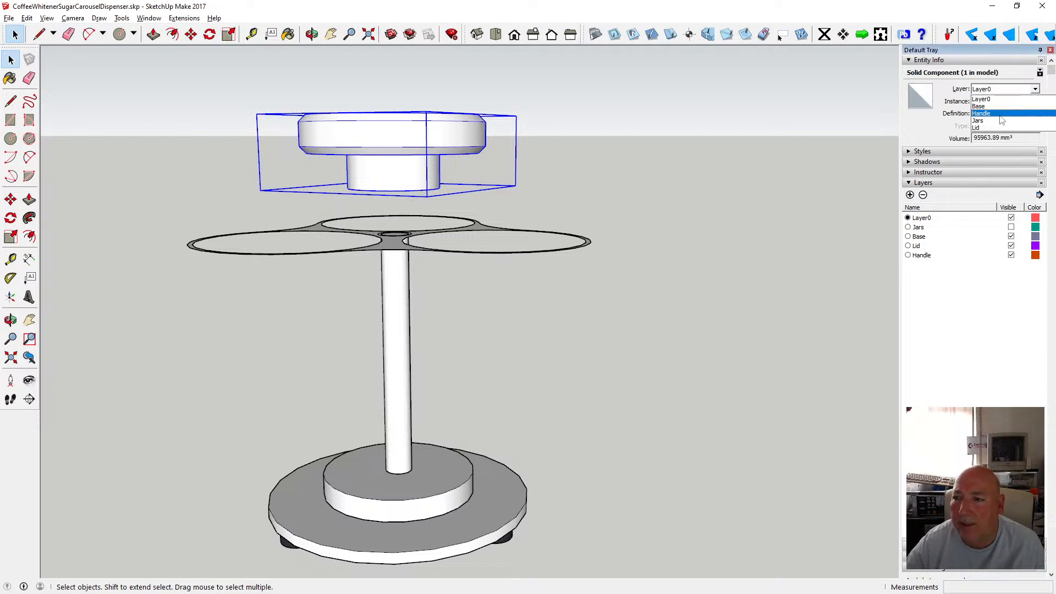
click(1002, 125)
click(1011, 256)
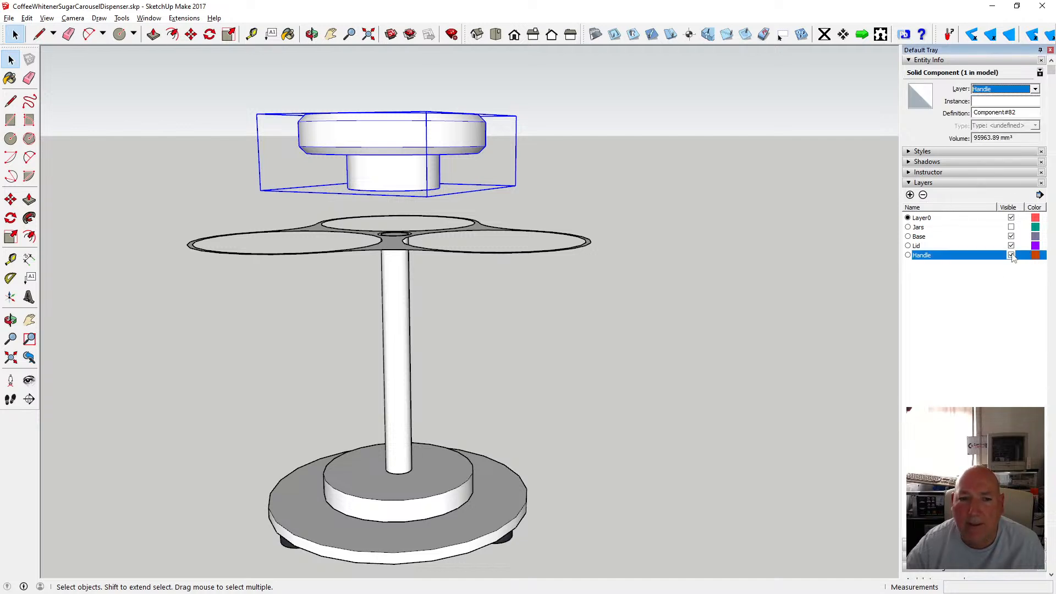
Hide the Base layer and orbit to view the deck alone from above.
click(312, 34)
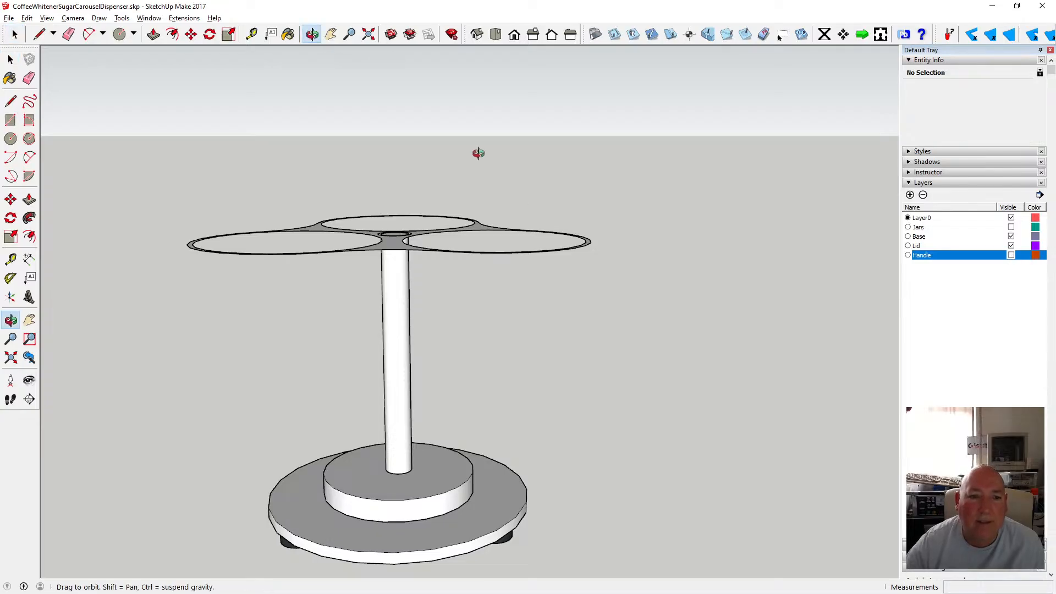
drag(476, 153, 510, 252)
scroll(509, 253, down, 2)
scroll(440, 277, up, 4)
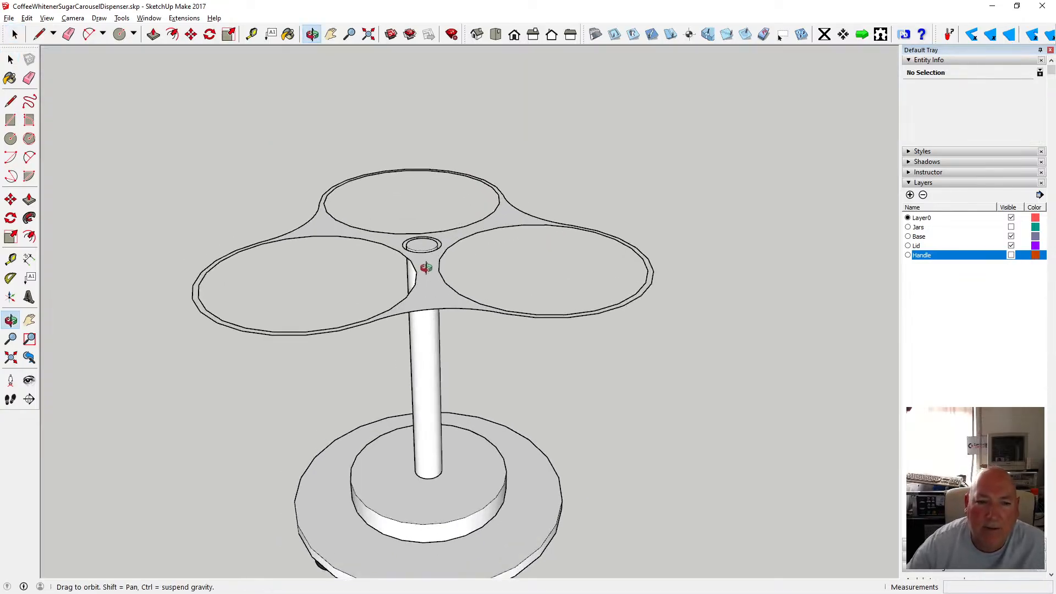
click(1011, 236)
scroll(521, 271, down, 2)
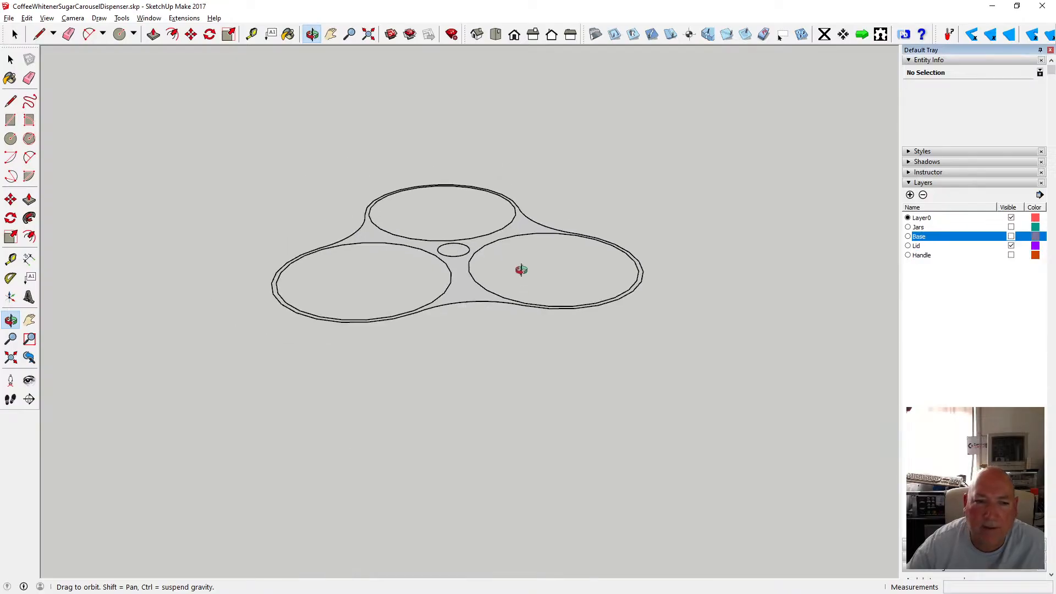
scroll(443, 248, up, 4)
drag(457, 268, 439, 328)
scroll(438, 322, down, 2)
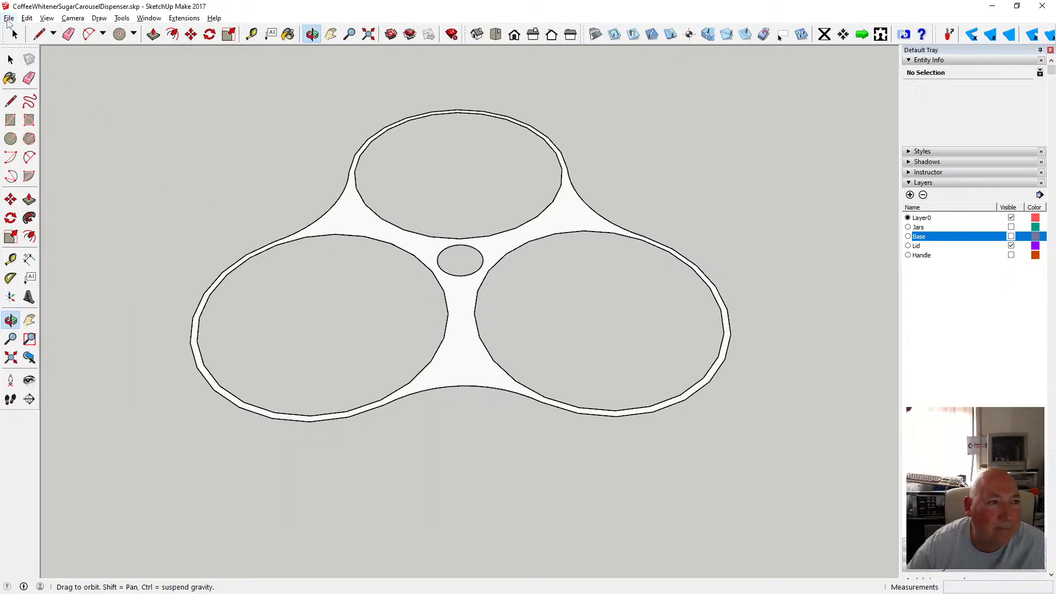
Save the model.
click(9, 18)
click(25, 58)
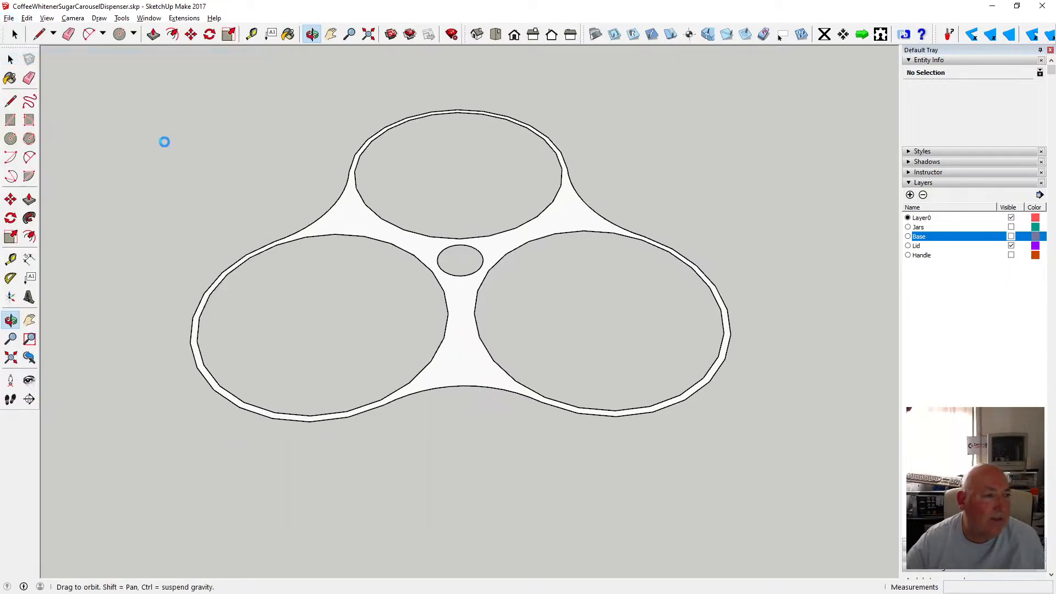
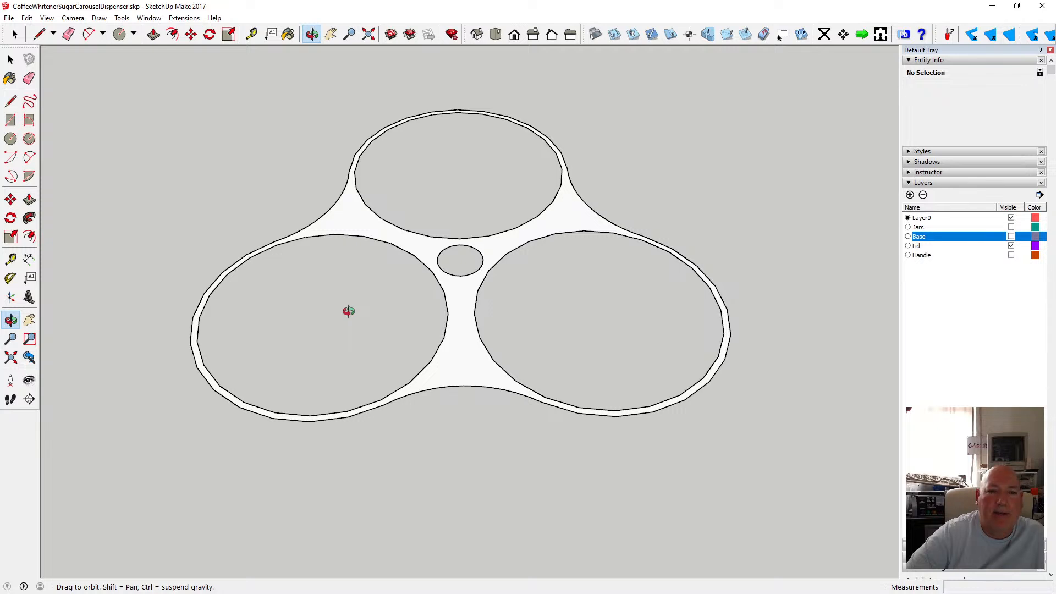
Inside the lid component, select the deck's outer outline and face and offset the outline outward 5 mm.
drag(420, 344, 368, 200)
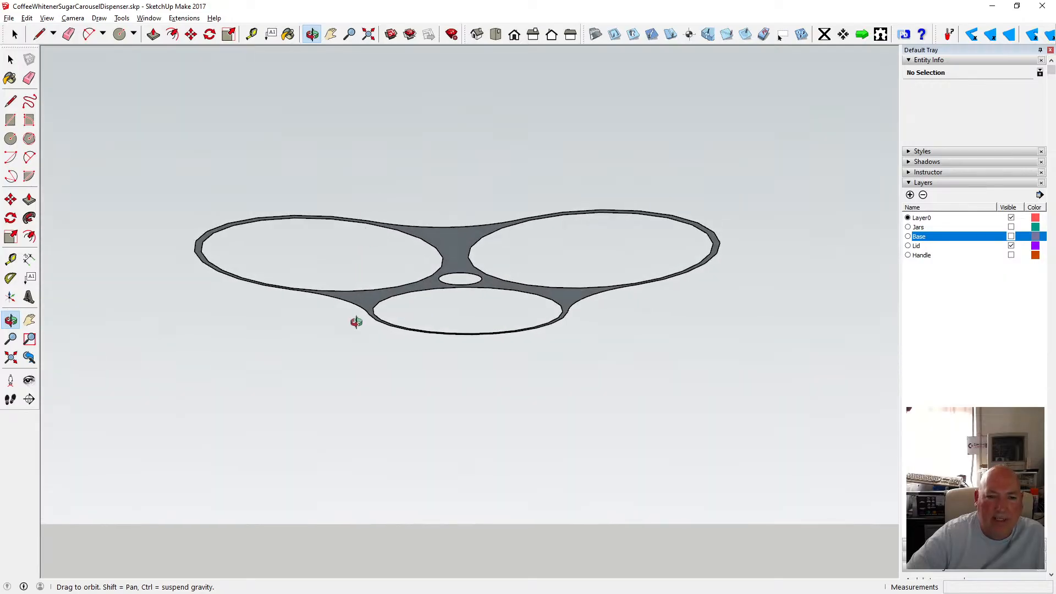
drag(419, 248, 418, 337)
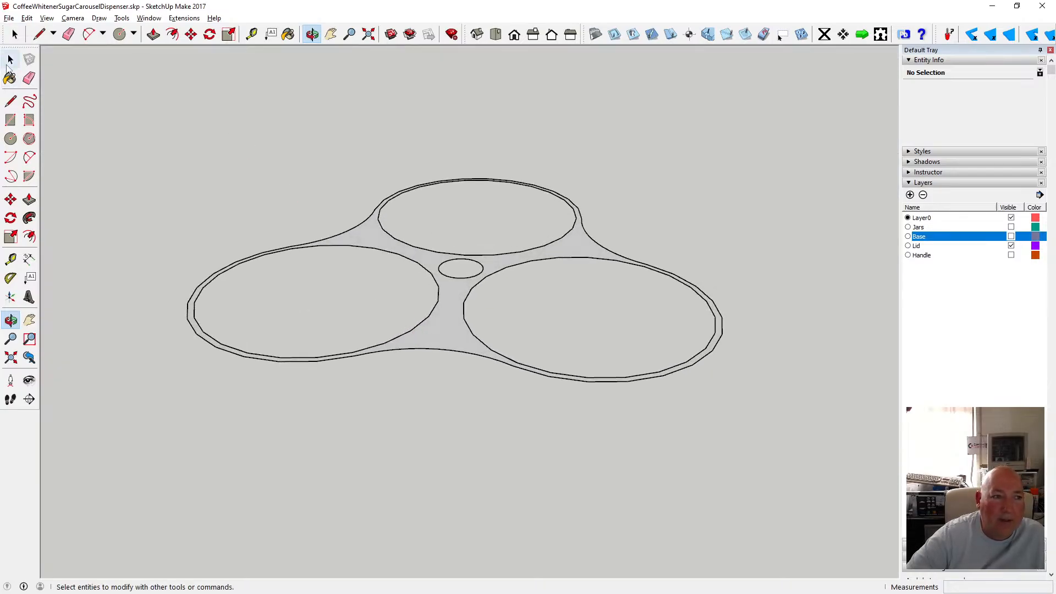
click(10, 61)
click(394, 349)
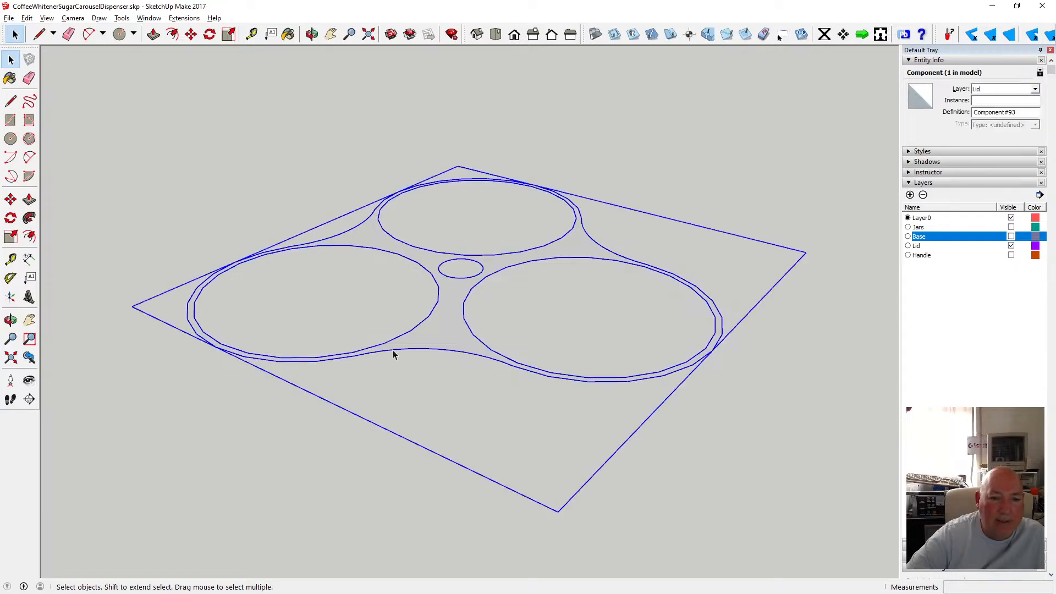
triple_click(393, 350)
click(393, 351)
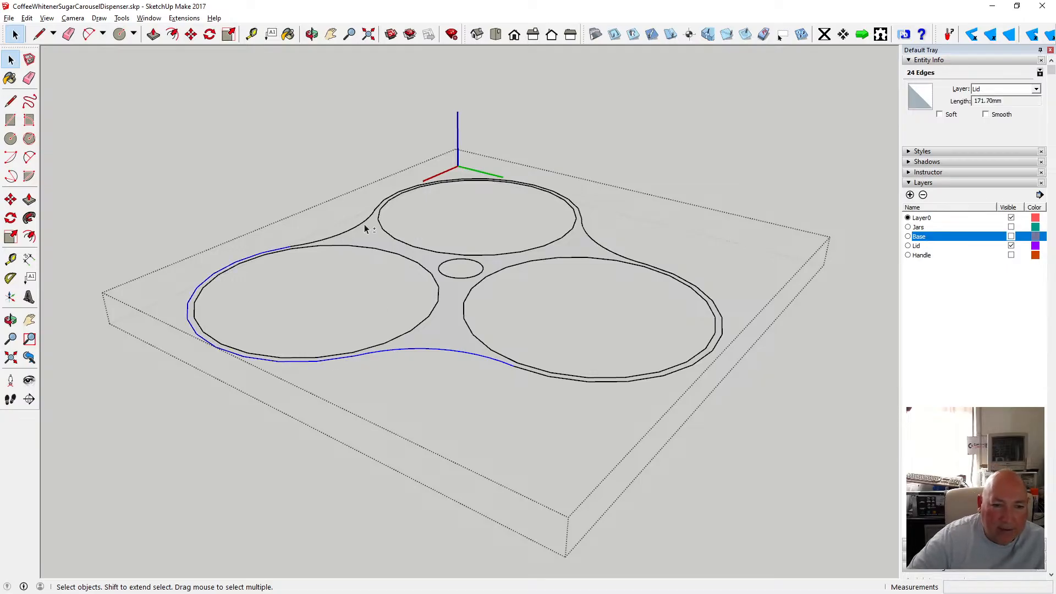
shift+click(332, 239)
shift+click(325, 246)
shift+click(325, 245)
drag(107, 101, 822, 493)
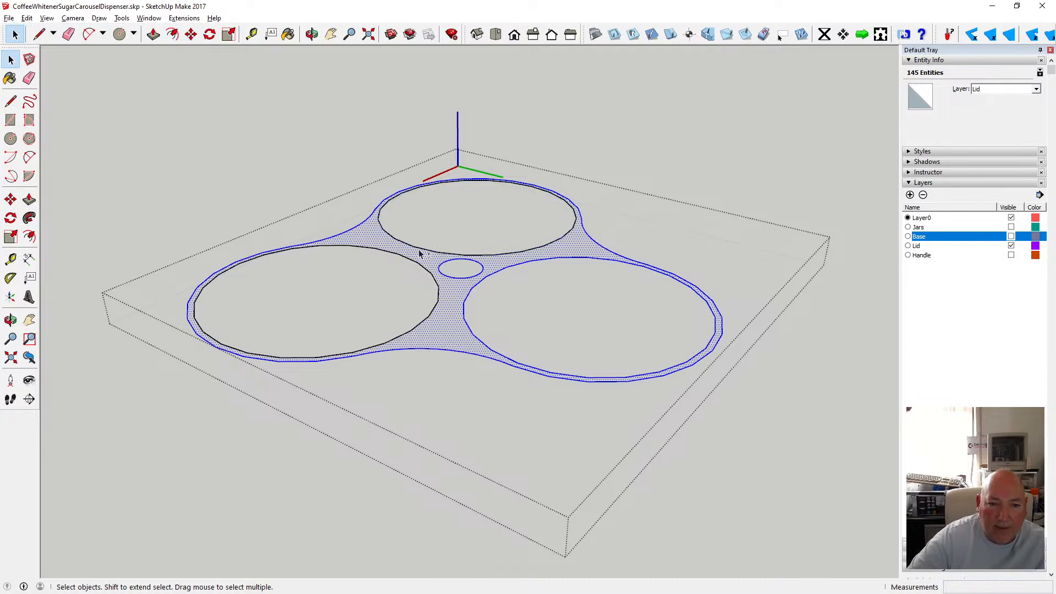
shift+click(419, 251)
shift+click(480, 282)
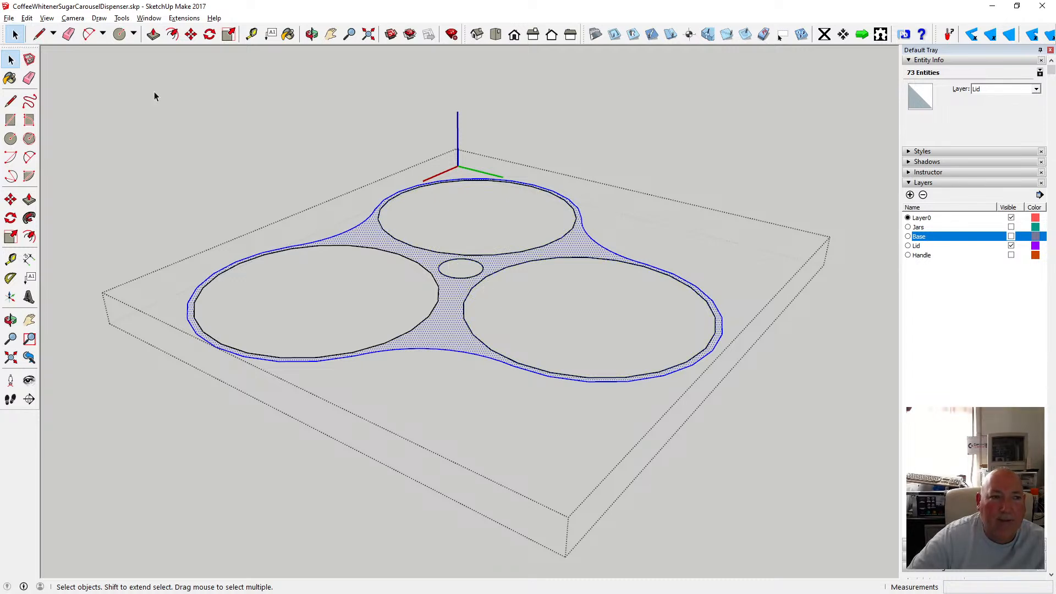
key(f)
click(334, 226)
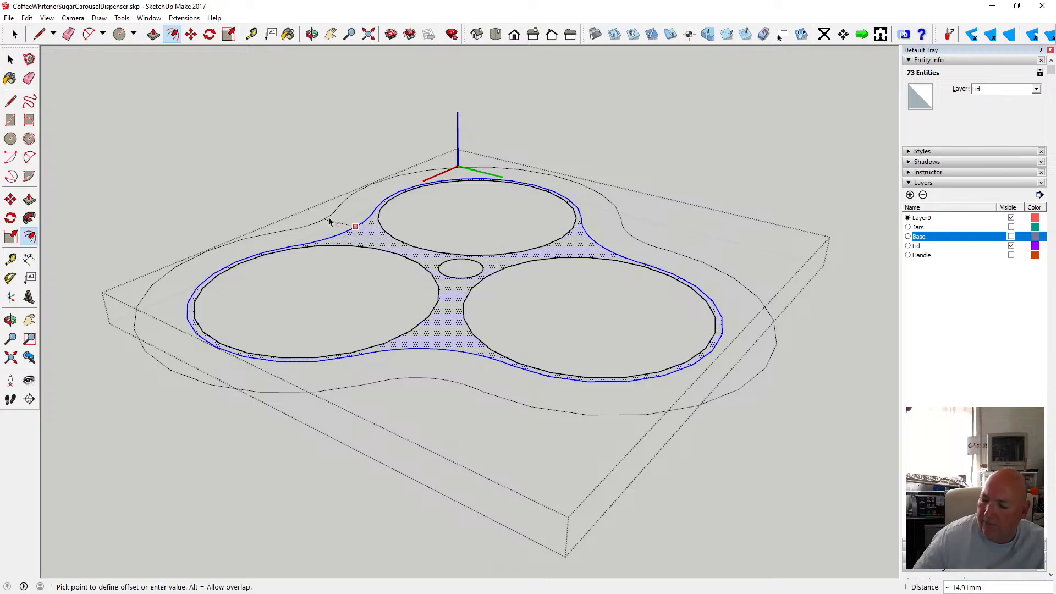
text(5)
key(Return)
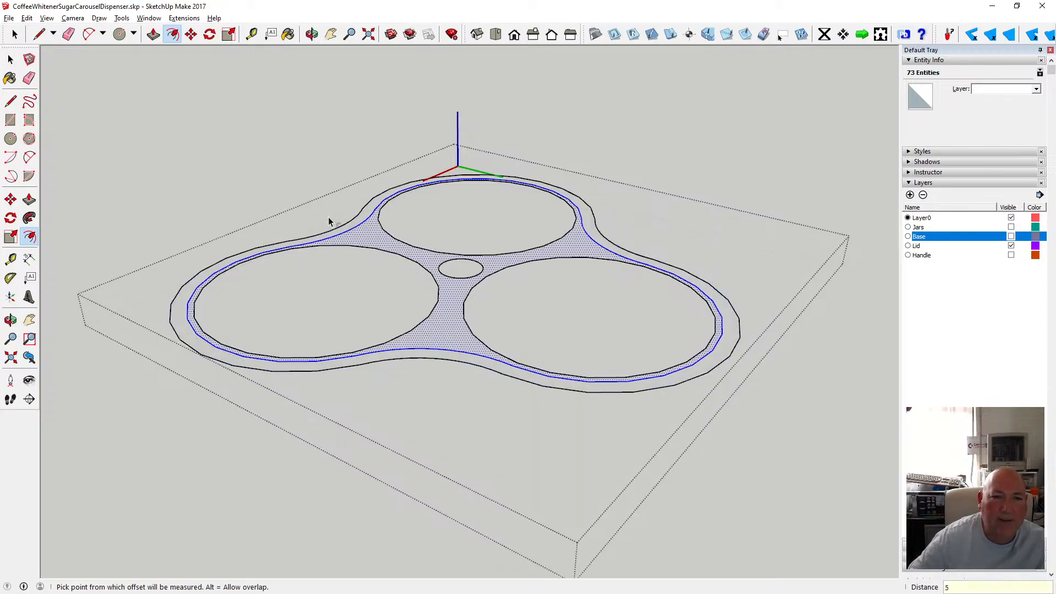
key(space)
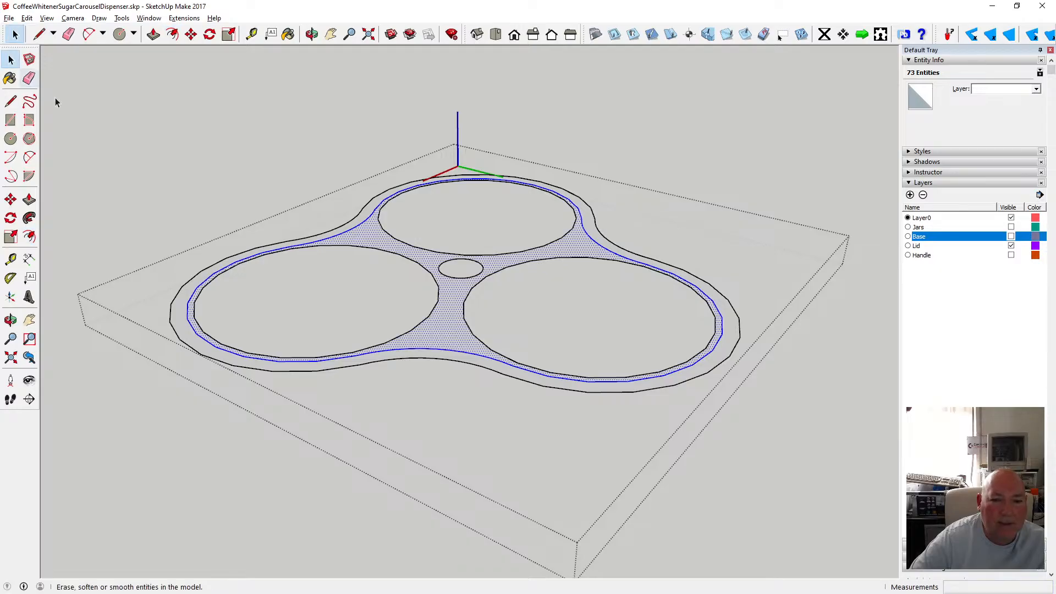
click(204, 179)
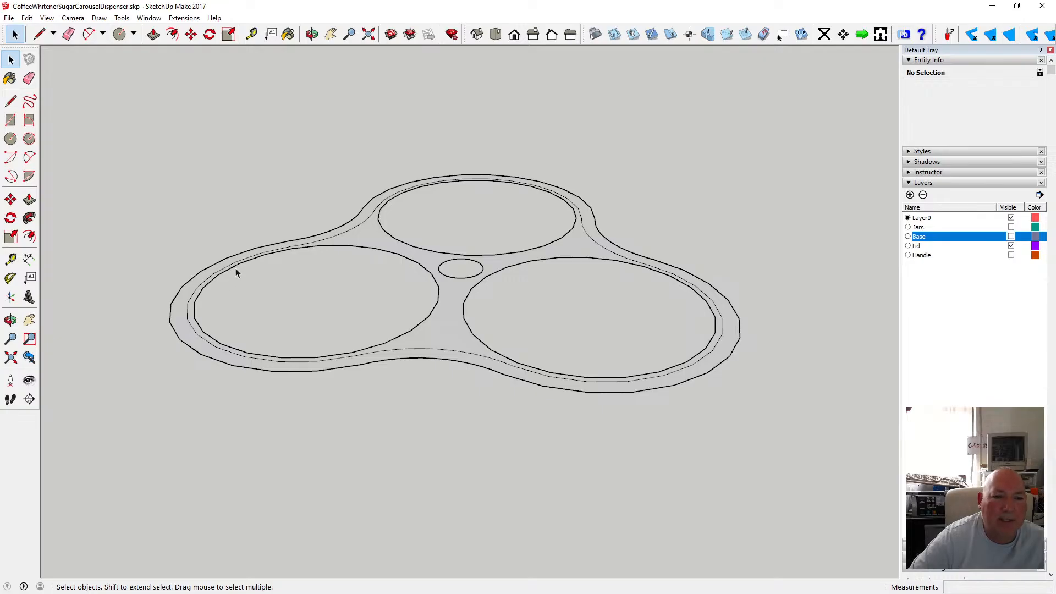
Offset the left jar opening's circle on the lid by 0.5 mm.
scroll(236, 269, up, 3)
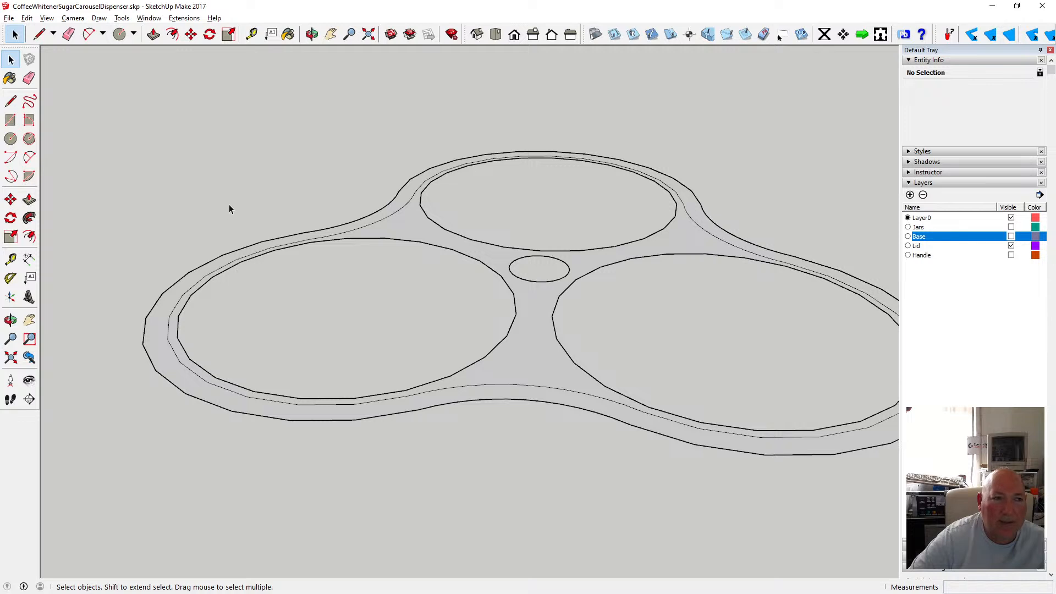
click(172, 35)
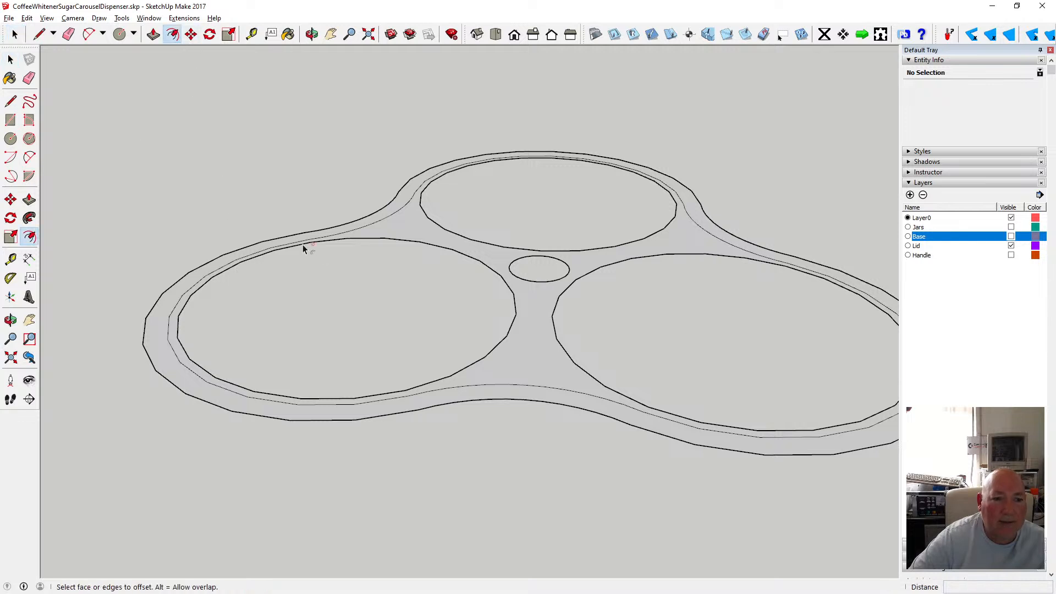
key(space)
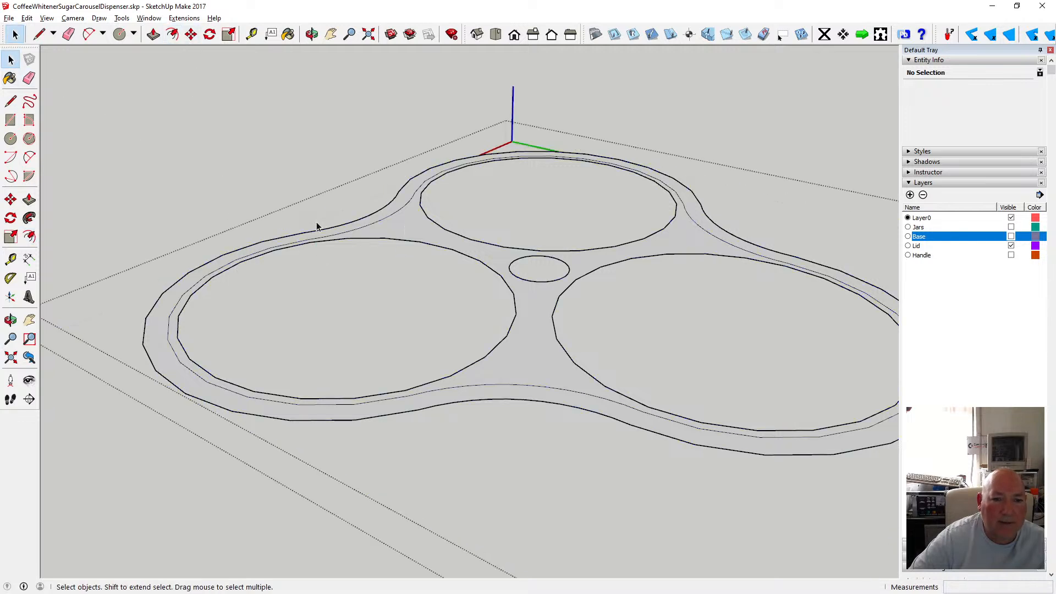
click(322, 242)
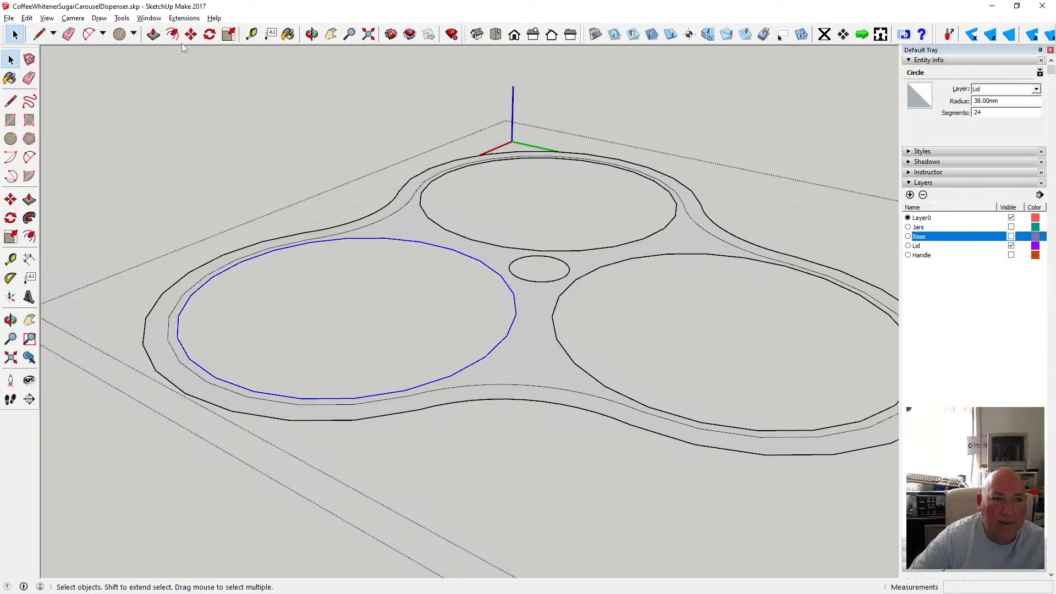
click(172, 35)
click(302, 242)
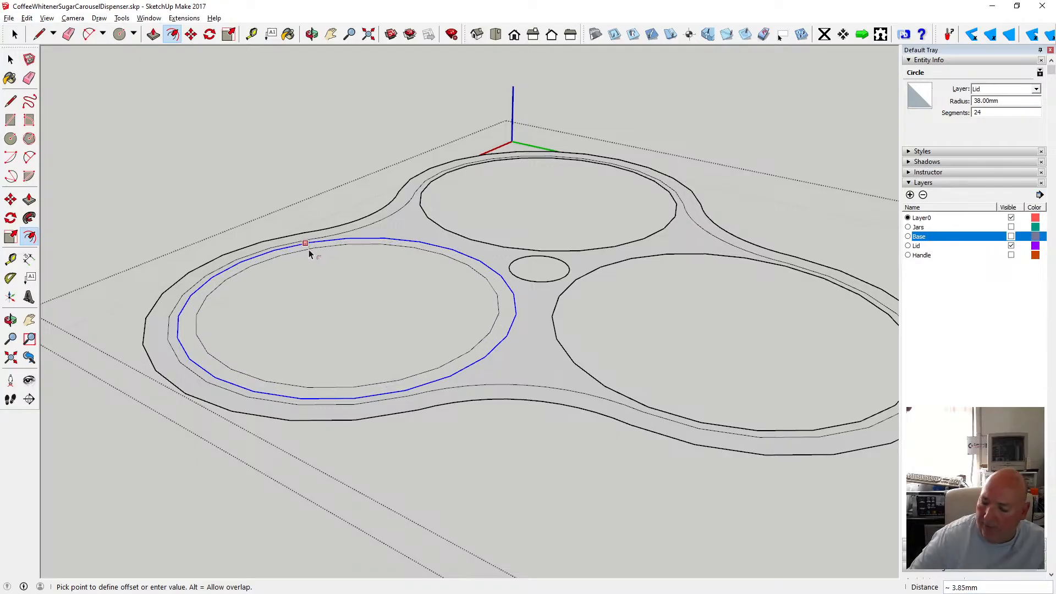
text(.5)
key(Return)
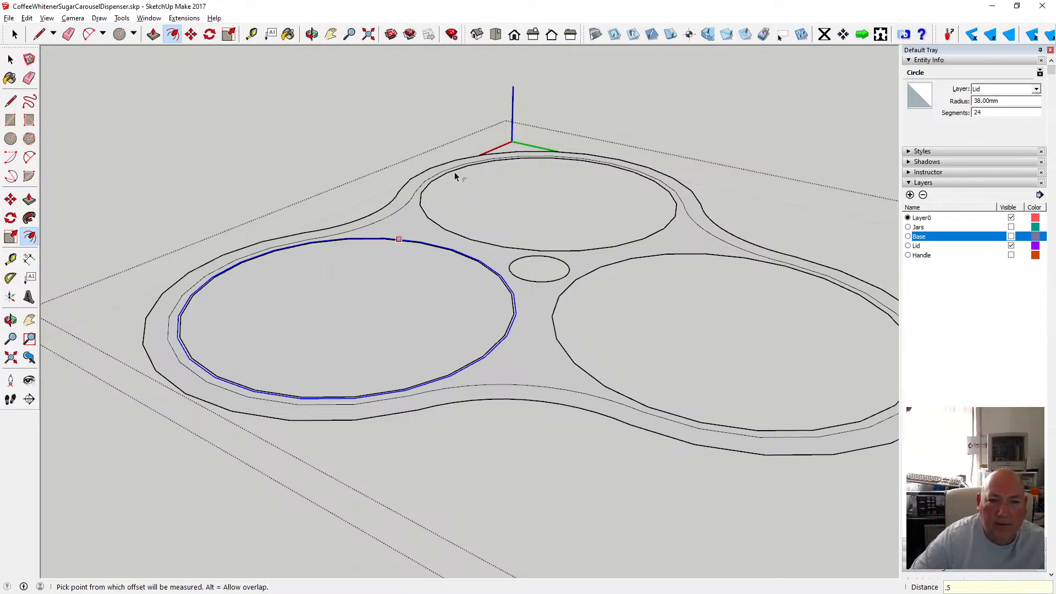
Offset the back jar opening's circle on the lid by 0.5 mm.
key(space)
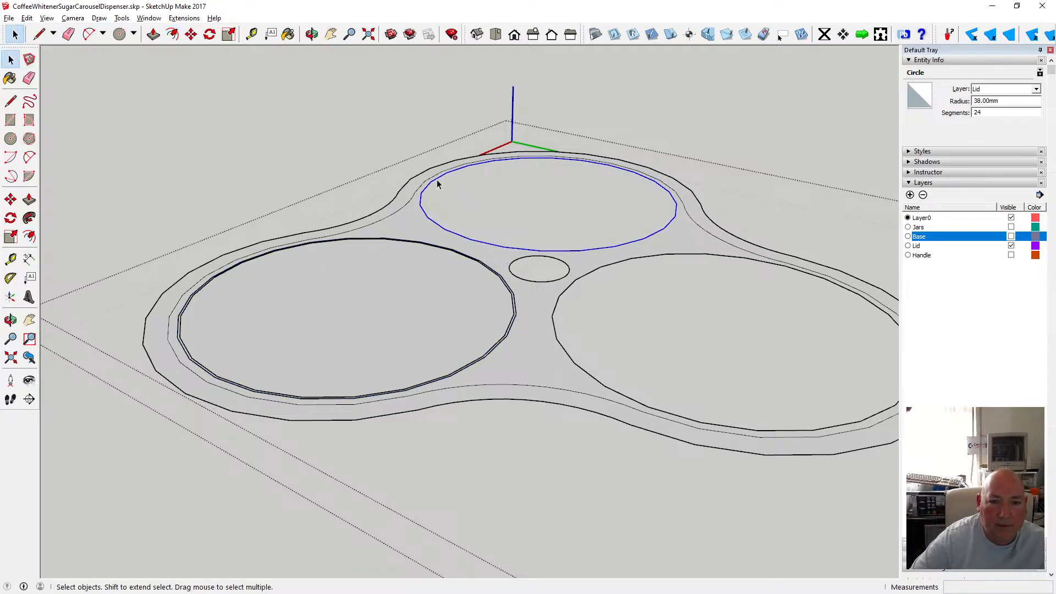
click(172, 34)
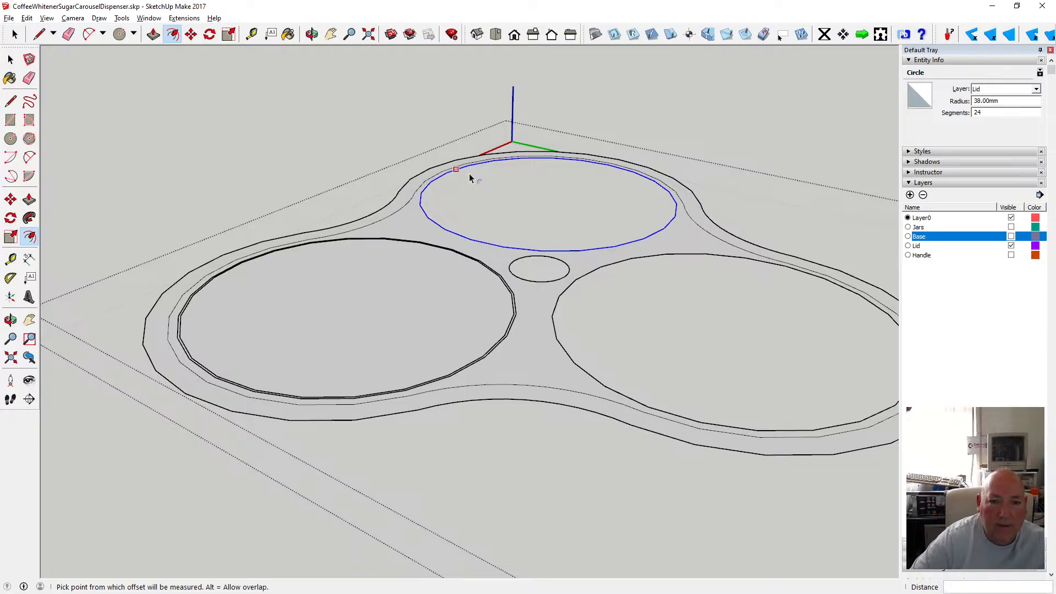
click(468, 174)
text(.5)
key(Return)
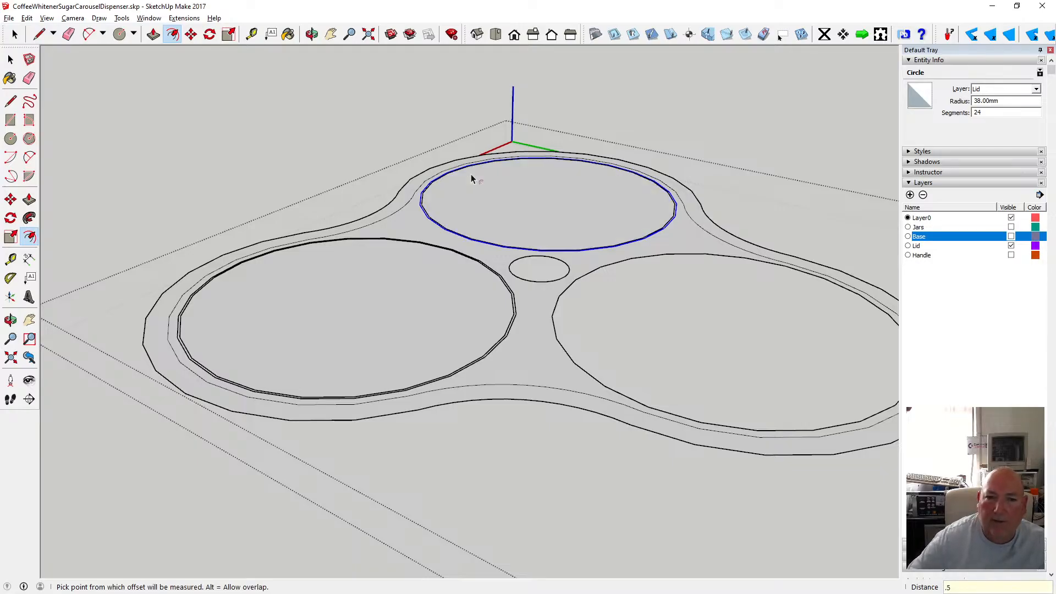
Offset the right jar opening's circle on the lid by the same 0.5 mm.
key(space)
click(605, 268)
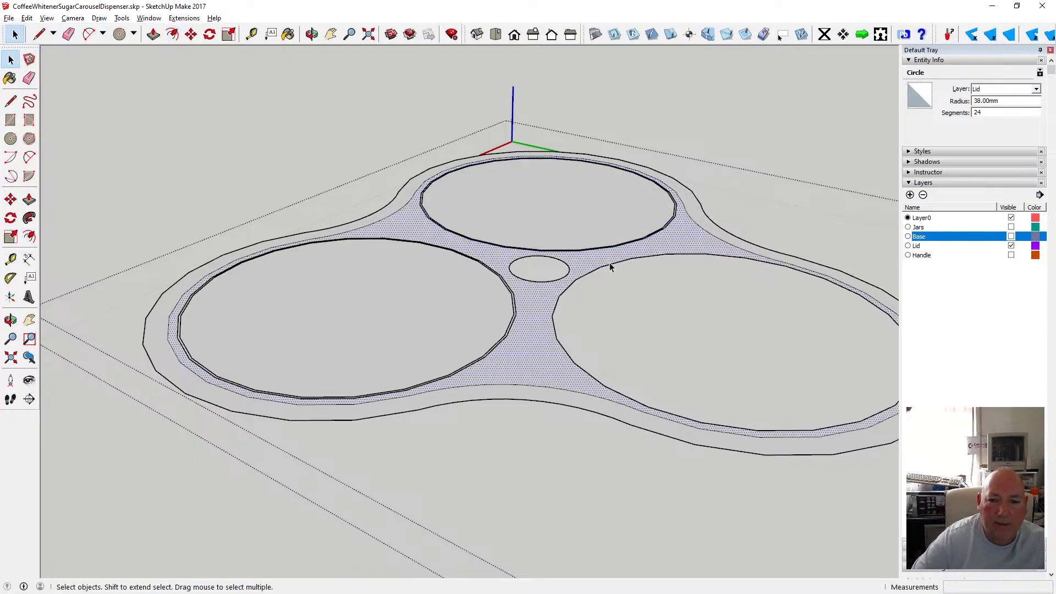
click(598, 268)
click(172, 34)
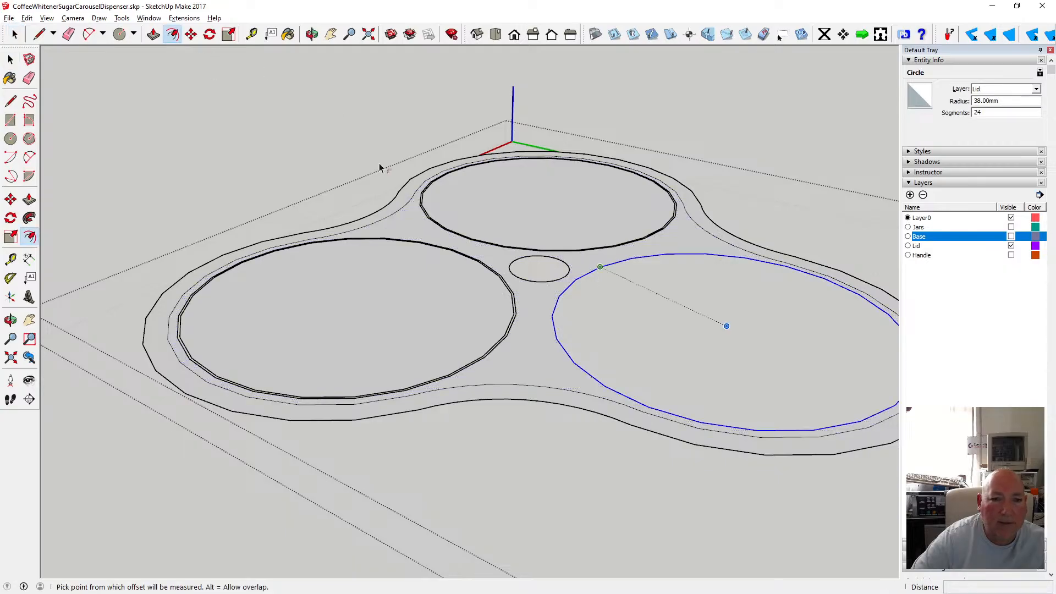
click(587, 246)
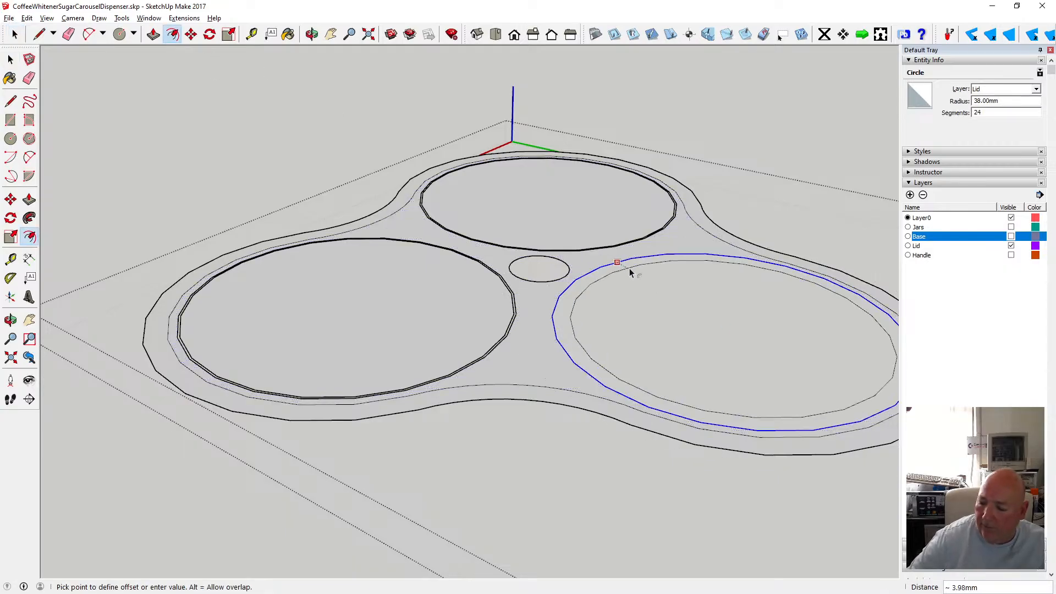
key(Return)
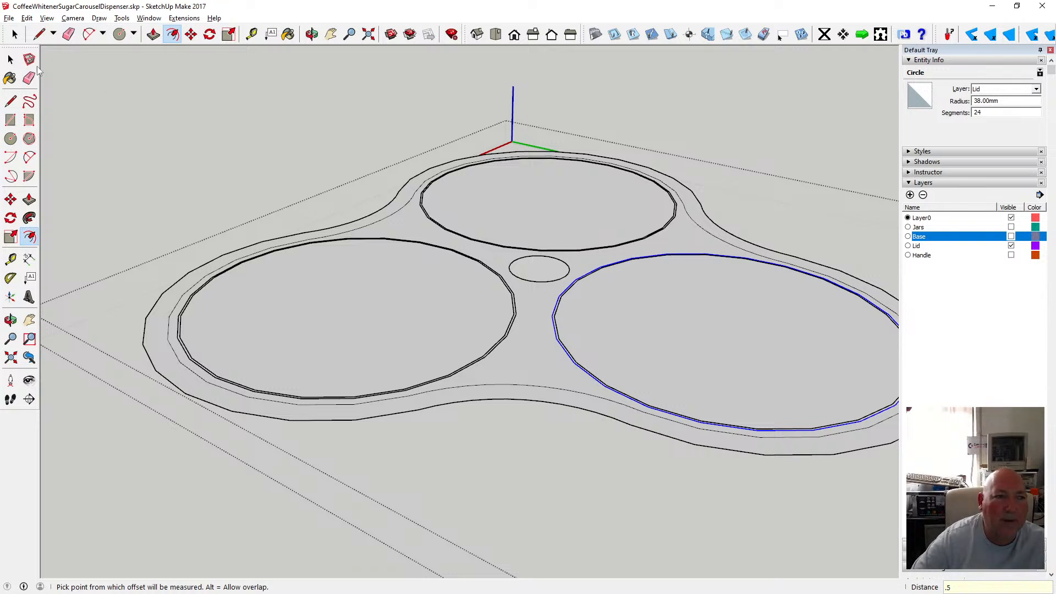
click(10, 60)
scroll(258, 244, down, 3)
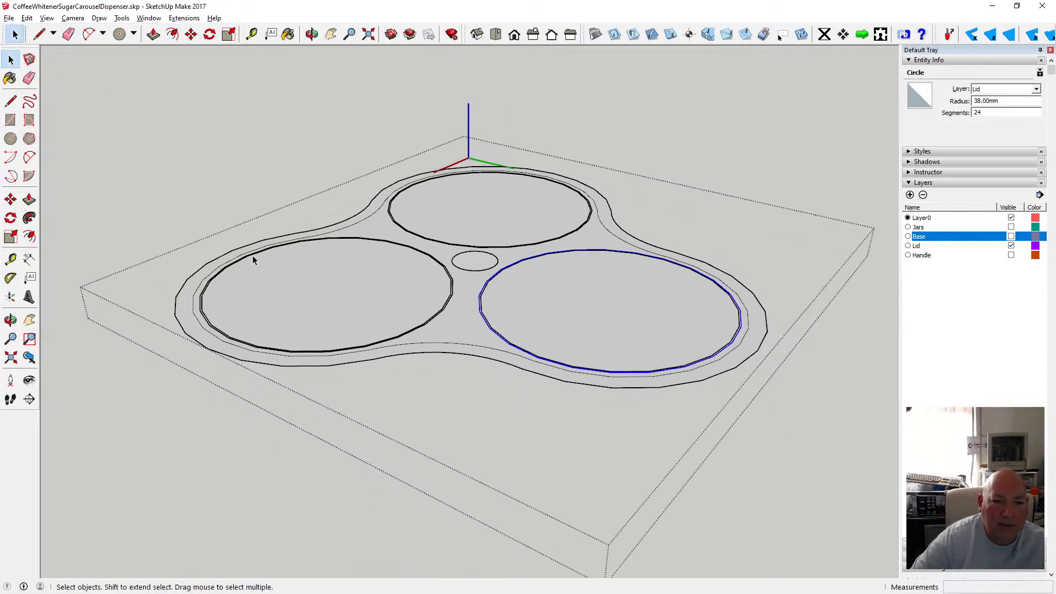
scroll(250, 257, up, 3)
scroll(242, 260, up, 1)
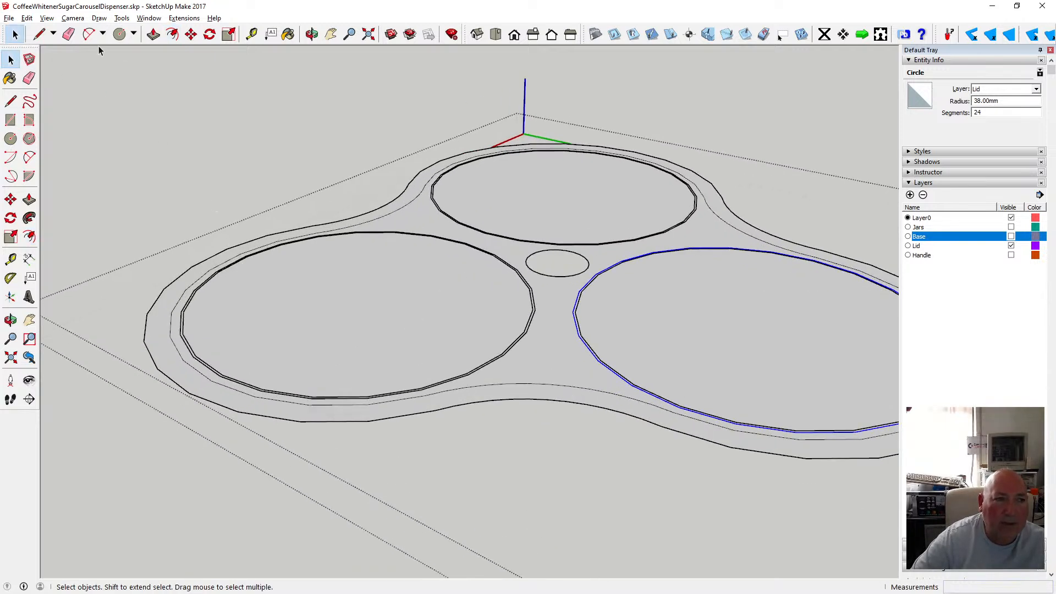
click(47, 19)
mouse_move(95, 163)
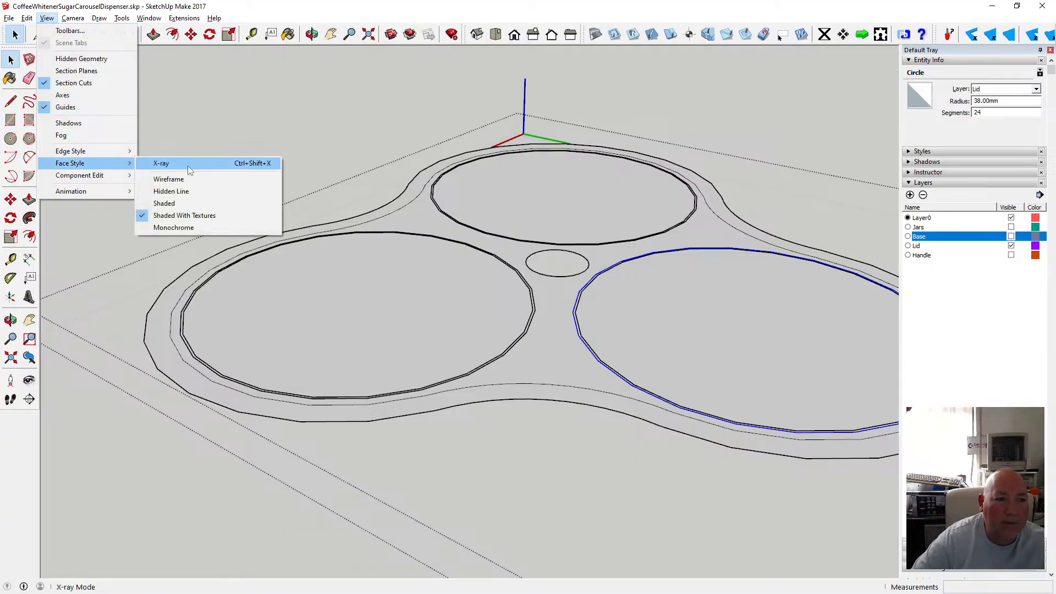
click(281, 15)
scroll(236, 132, down, 2)
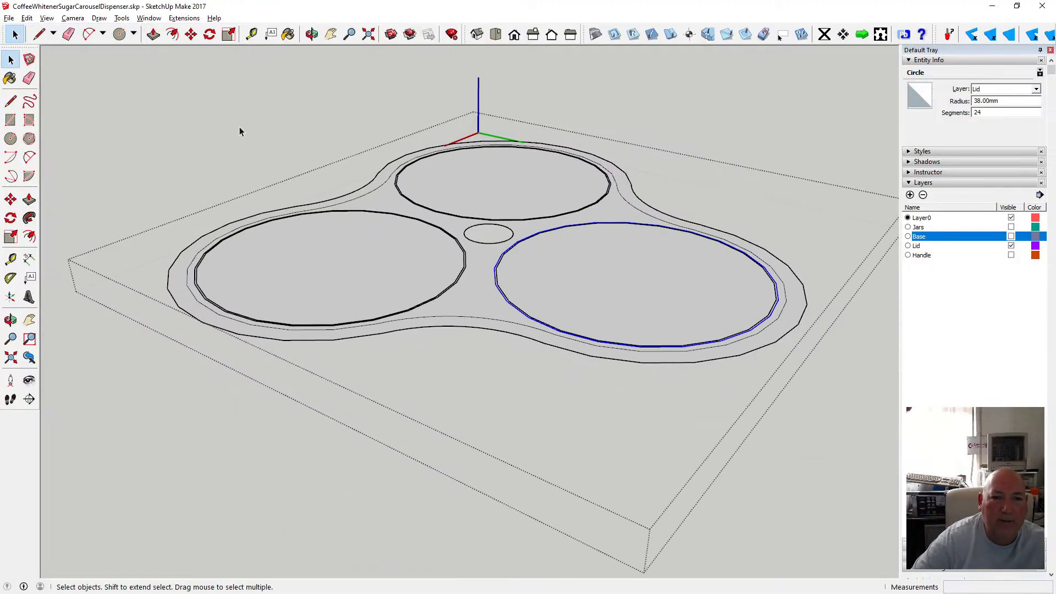
click(242, 127)
click(474, 297)
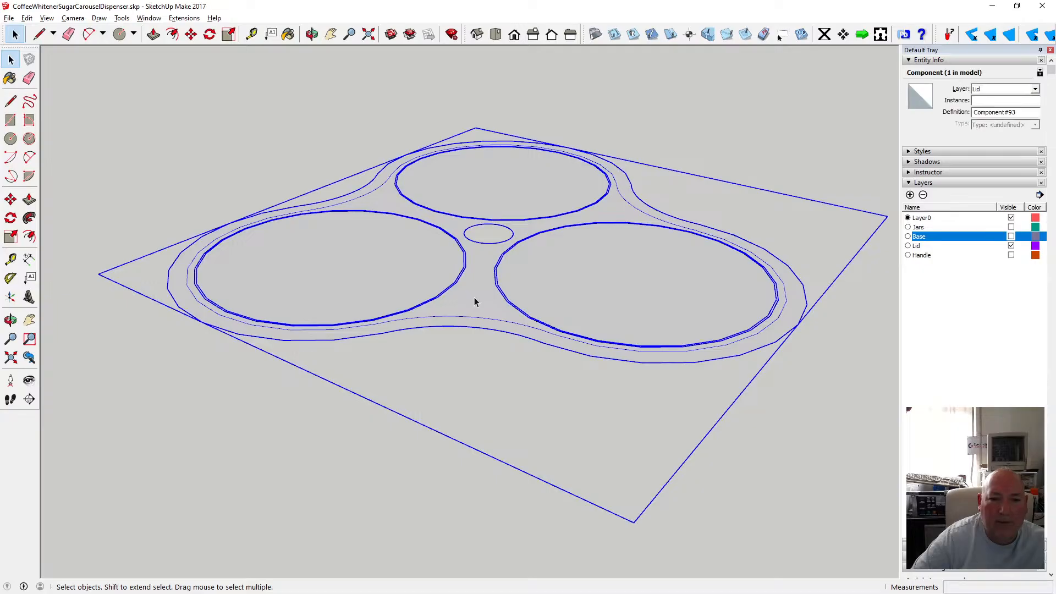
double_click(474, 297)
click(473, 297)
click(421, 282)
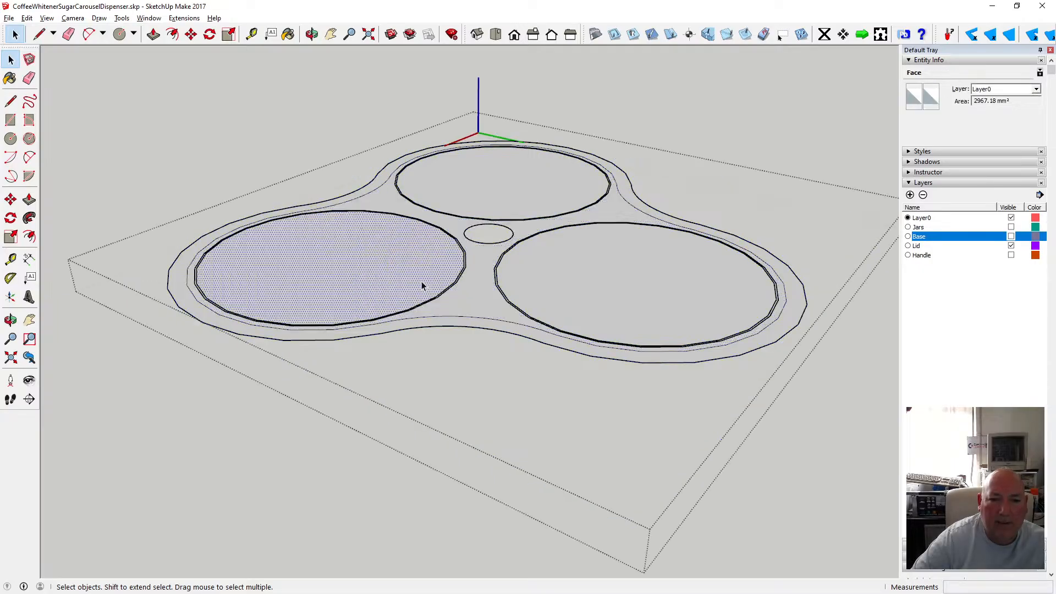
click(274, 110)
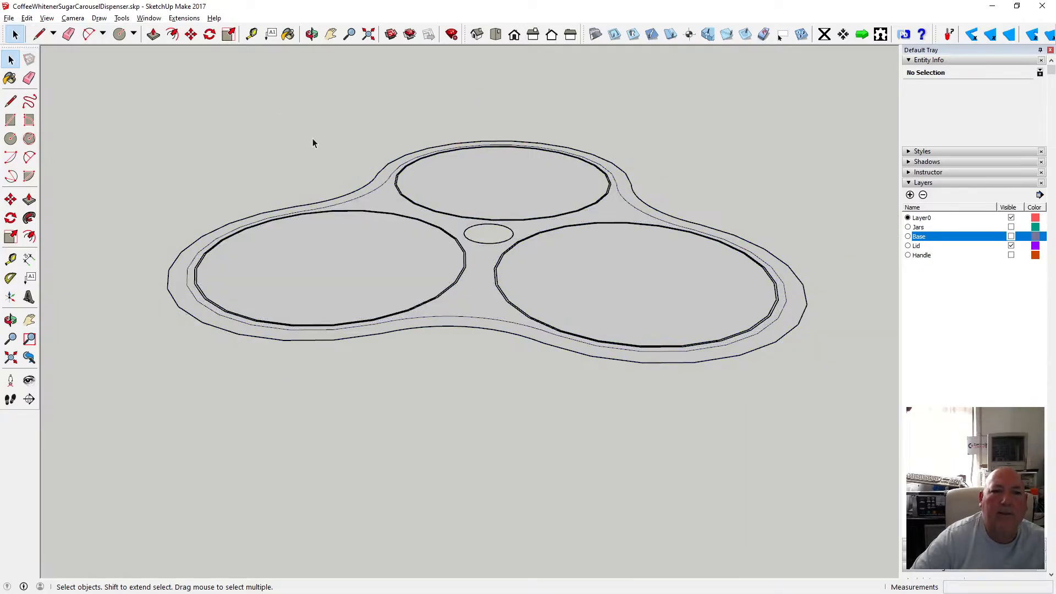
Make the Base layer visible again to see the lid deck above the base.
click(311, 34)
drag(322, 72, 337, 377)
click(48, 18)
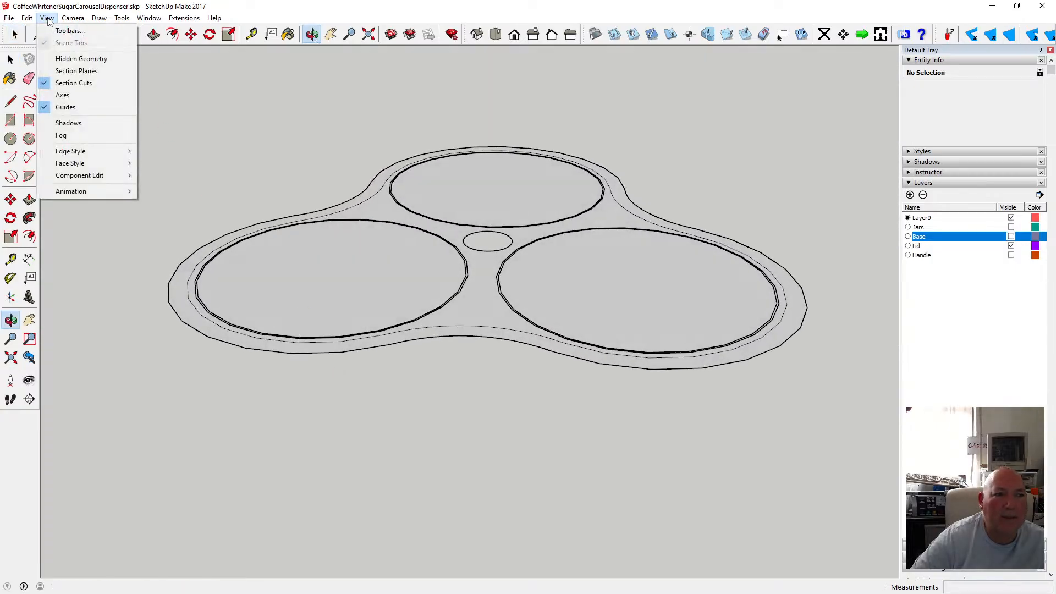
mouse_move(124, 164)
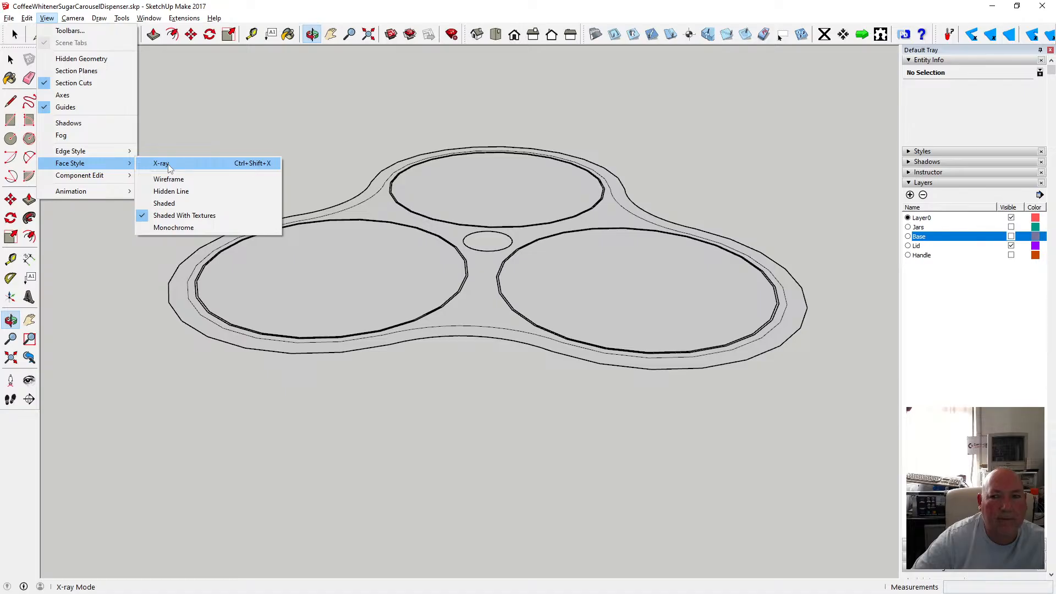
click(223, 76)
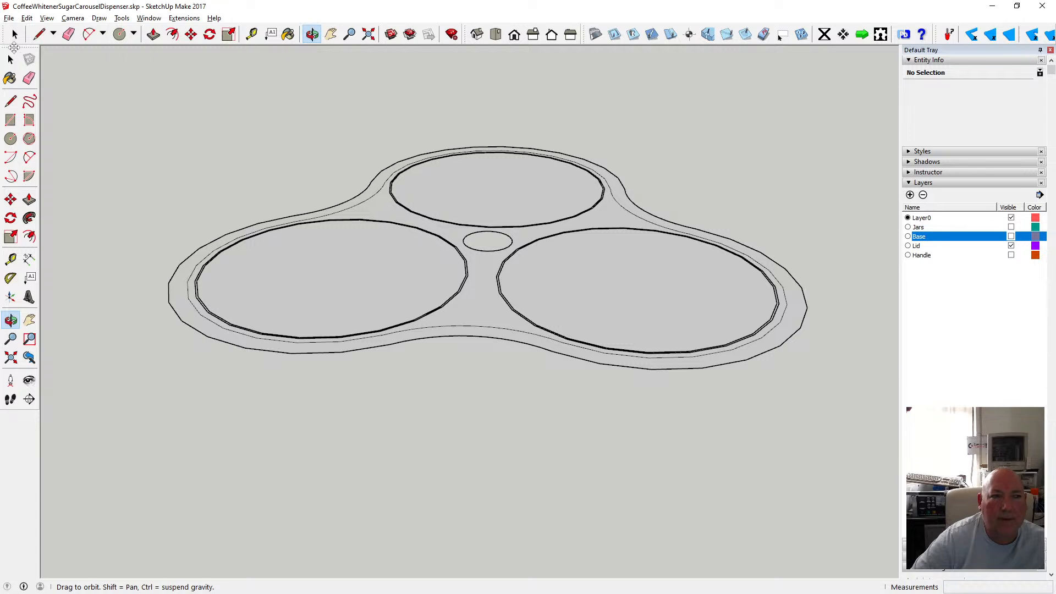
key(space)
scroll(703, 262, down, 2)
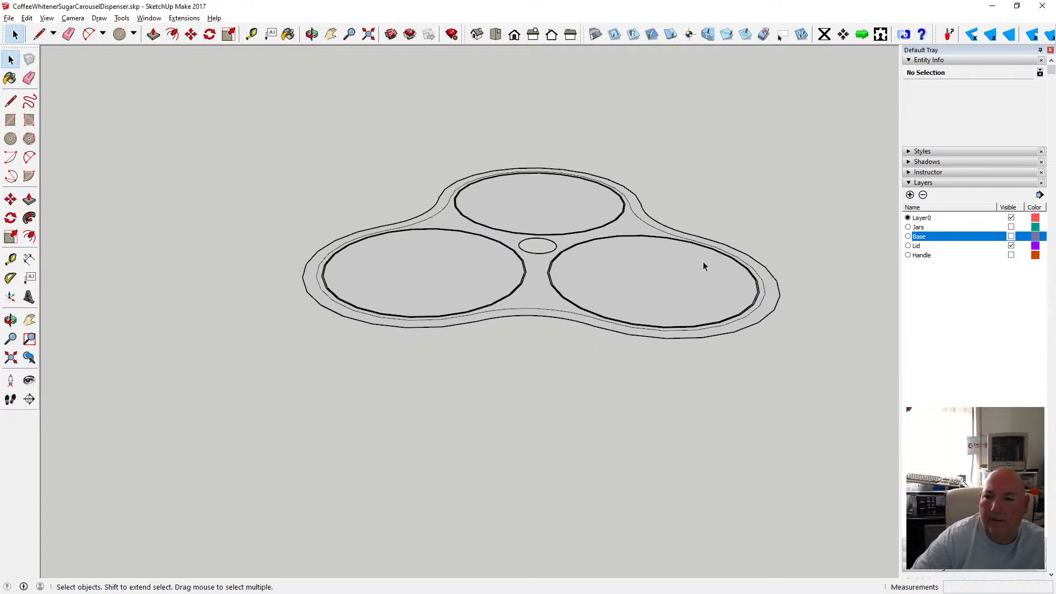
click(1012, 256)
click(1012, 256)
click(1011, 237)
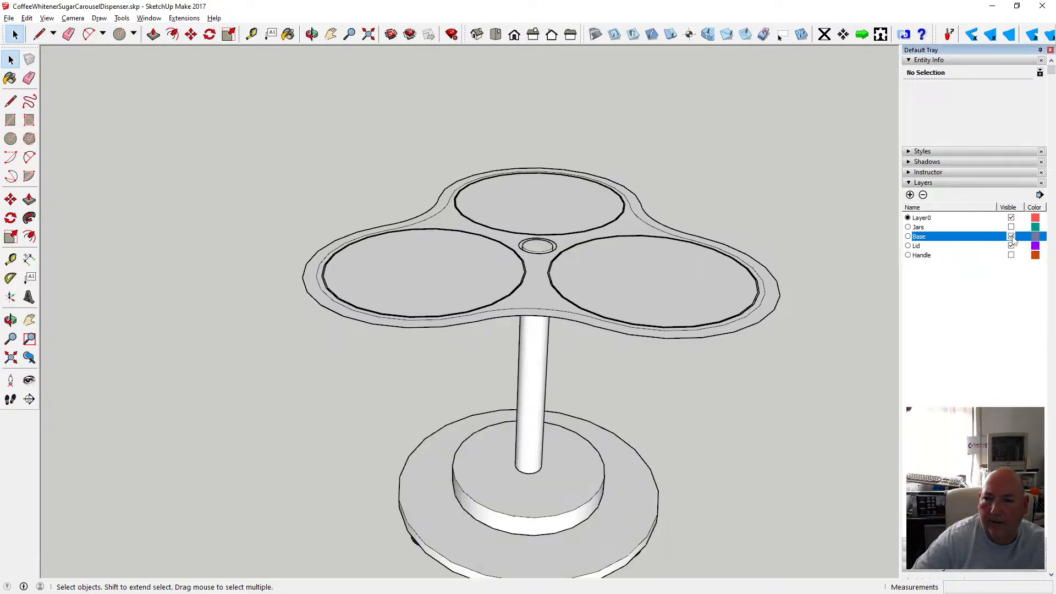
Hide the Base layer, and switch the Jars layer on and off again.
click(1012, 237)
click(1011, 228)
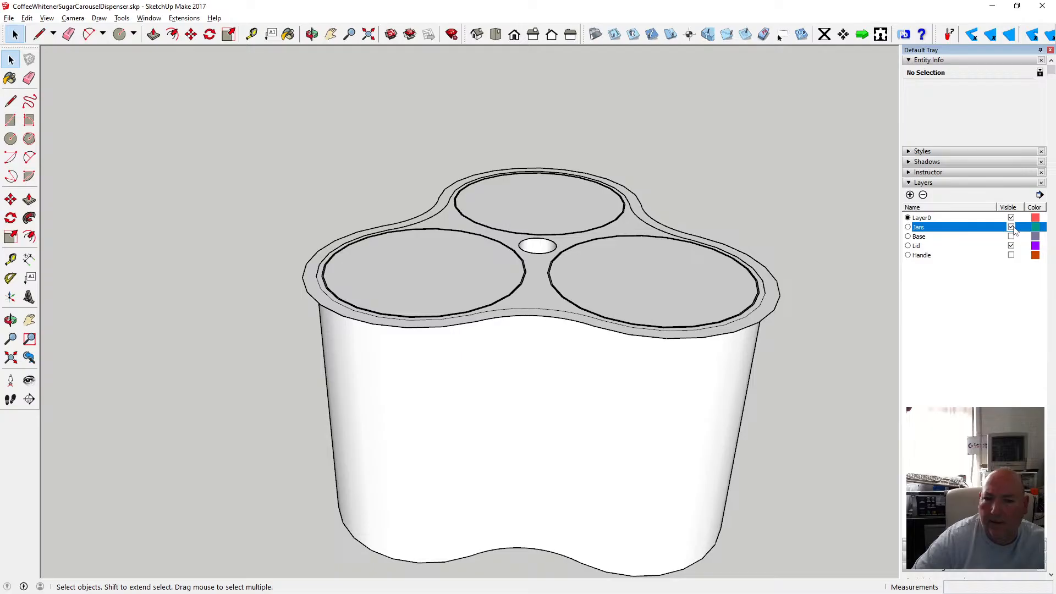
click(1012, 228)
Open the lid component for editing and delete the stray offset arcs along the lid's front edge.
click(533, 289)
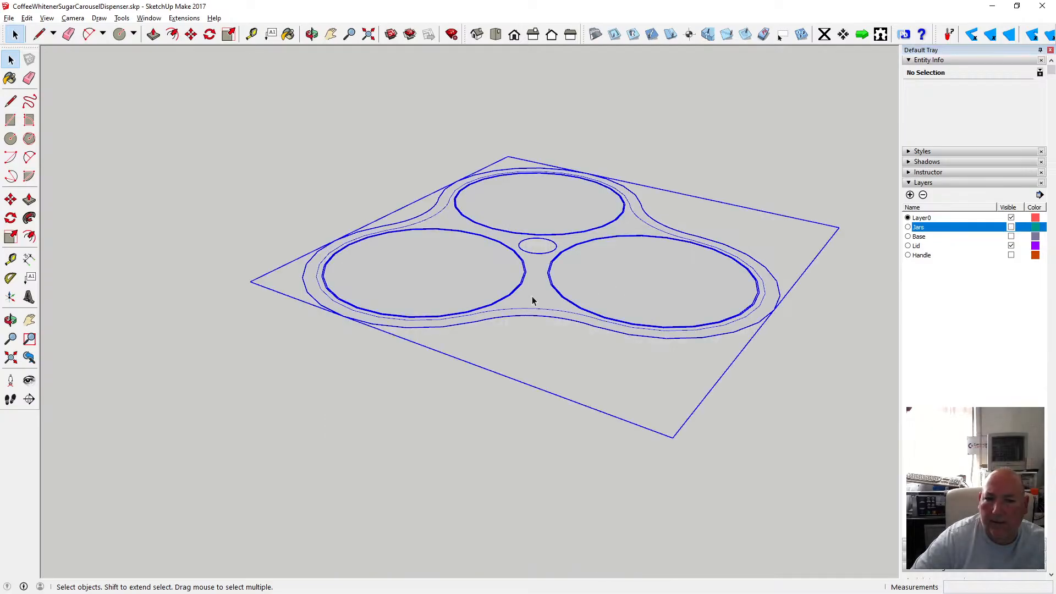
scroll(533, 289, up, 4)
double_click(534, 292)
click(536, 294)
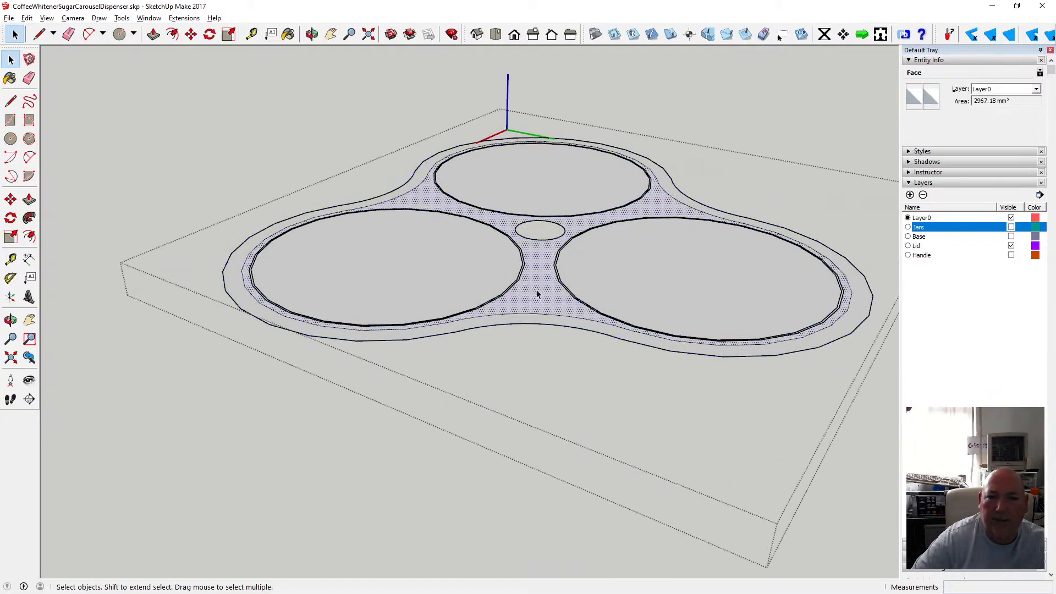
click(518, 317)
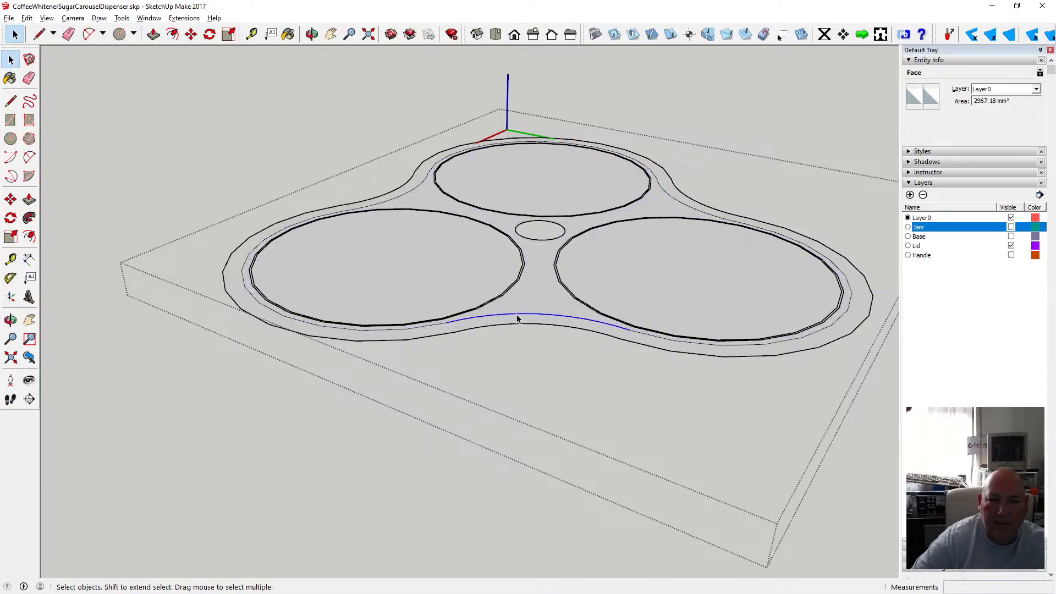
key(Delete)
click(446, 328)
key(Delete)
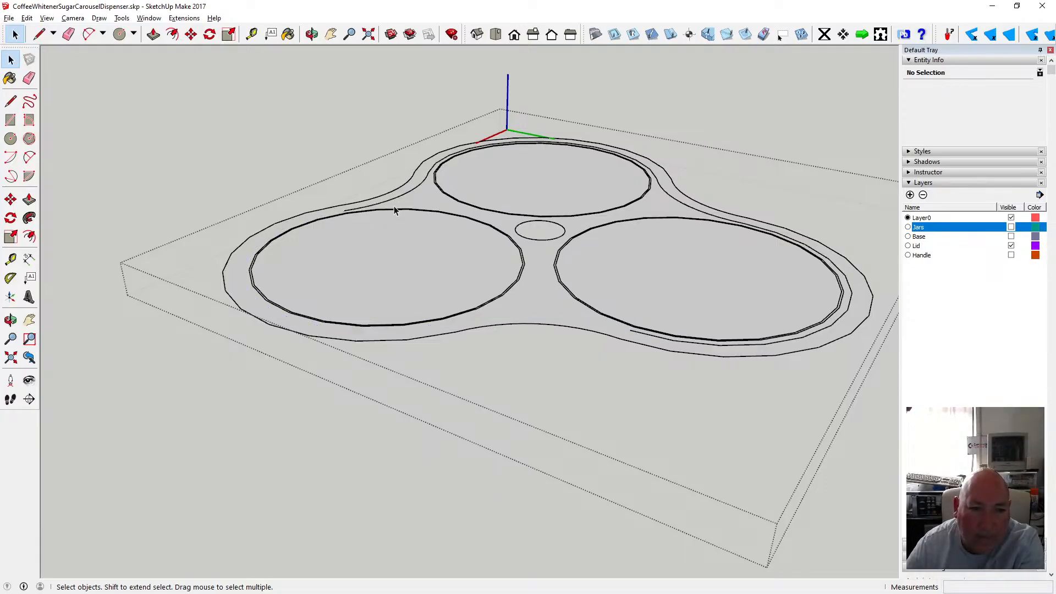
Delete the leftover offset arc segments around the lid's left and back edges.
click(393, 199)
key(Delete)
click(373, 206)
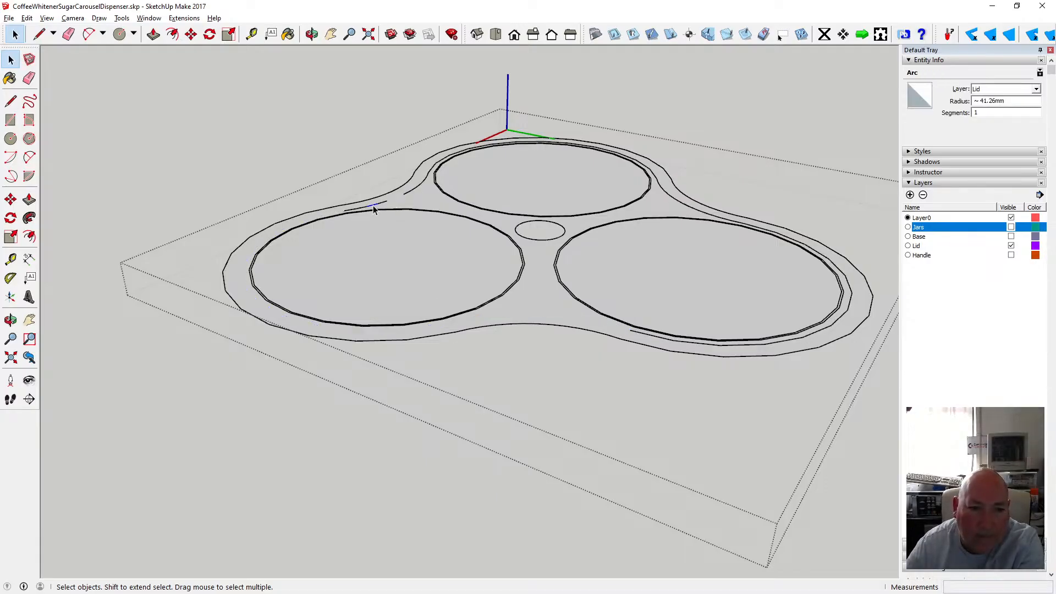
key(Delete)
click(360, 207)
key(Delete)
click(351, 209)
key(Delete)
key(Delete)
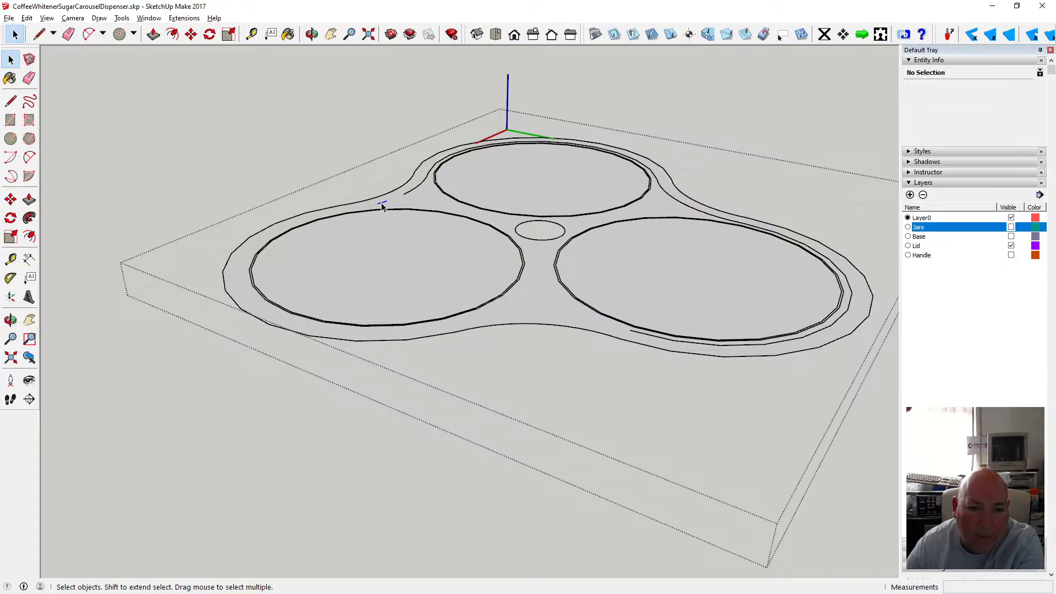
click(432, 173)
key(Delete)
click(549, 147)
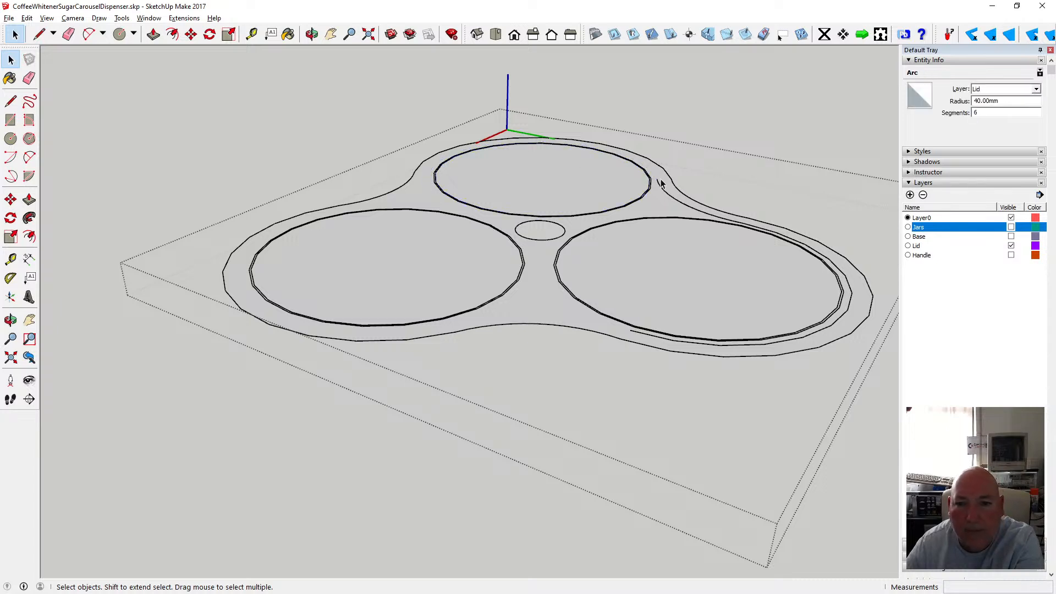
key(Delete)
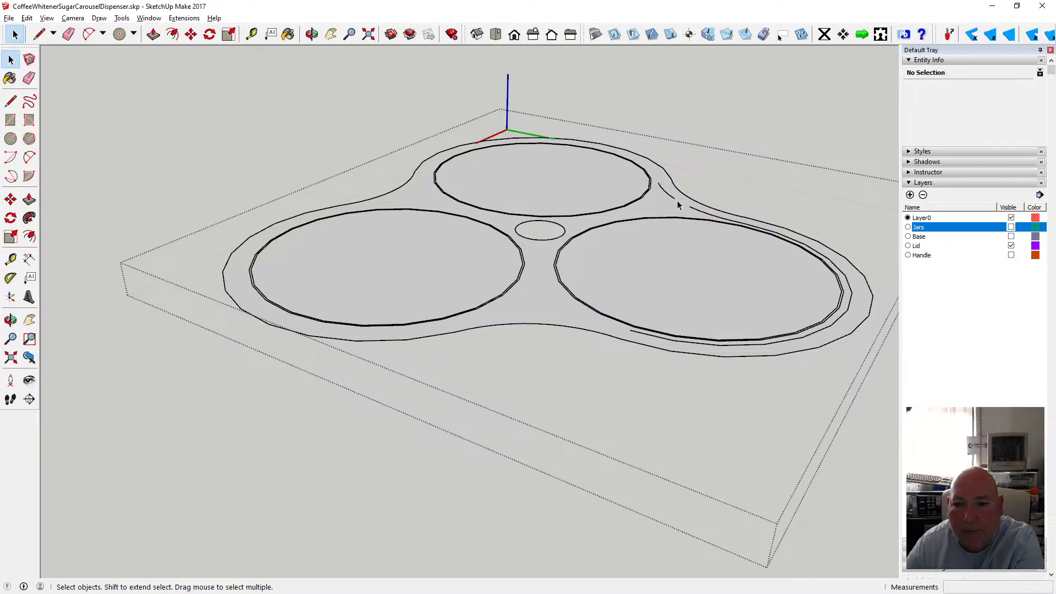
click(668, 195)
key(Delete)
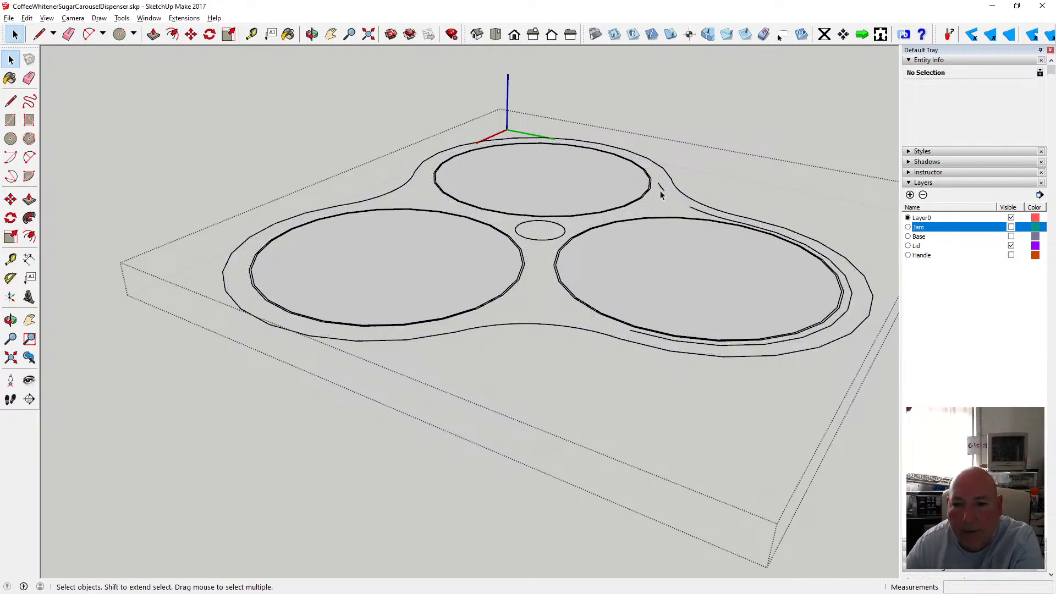
Undo the last arc deletion.
click(27, 19)
click(63, 30)
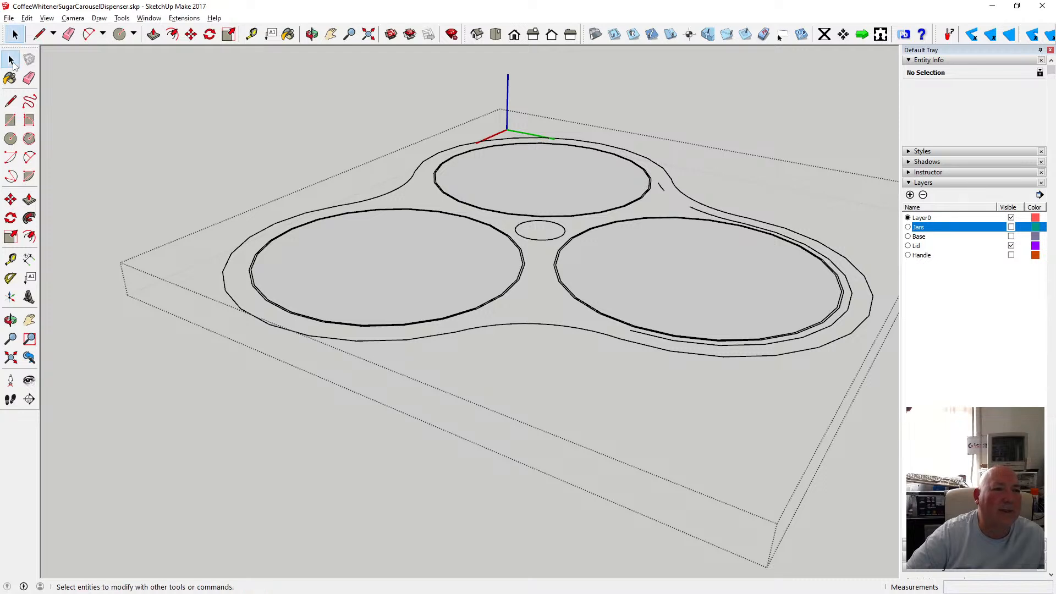
click(47, 18)
mouse_move(27, 18)
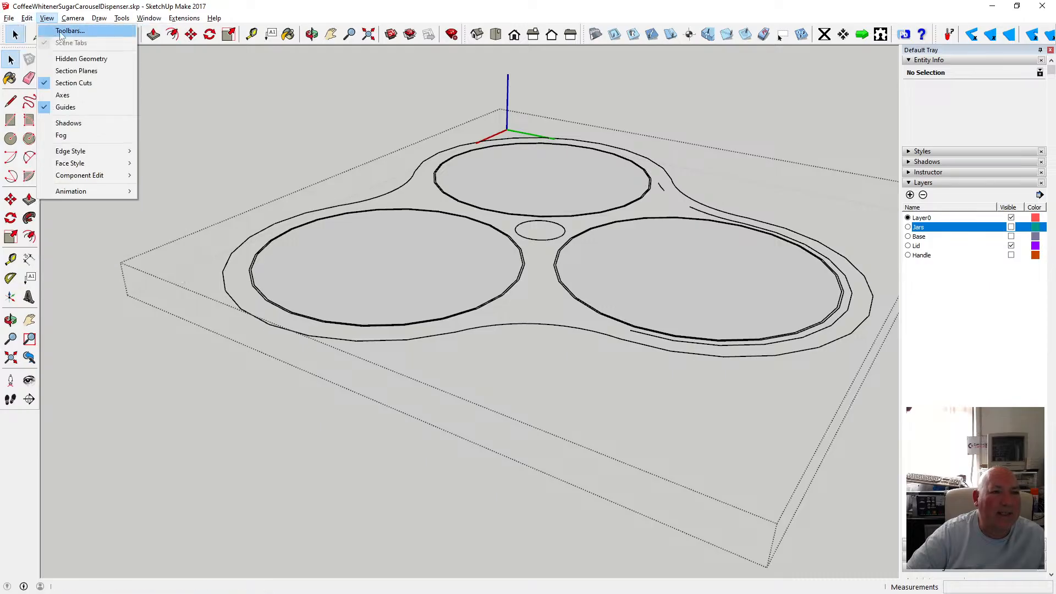
click(231, 10)
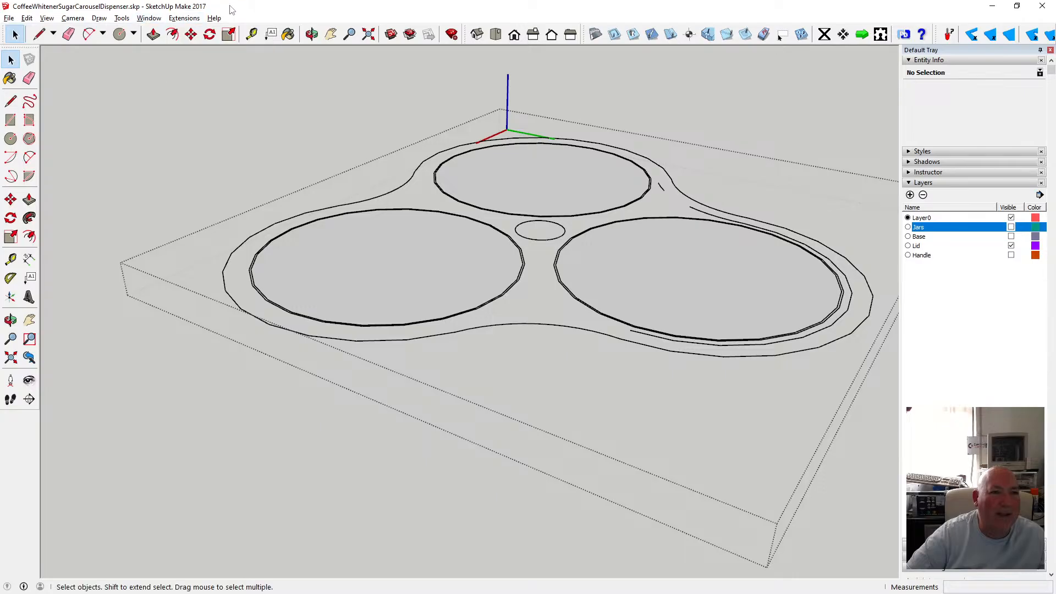
Undo once more and delete the remaining offset arc along the lid's right edge.
click(663, 187)
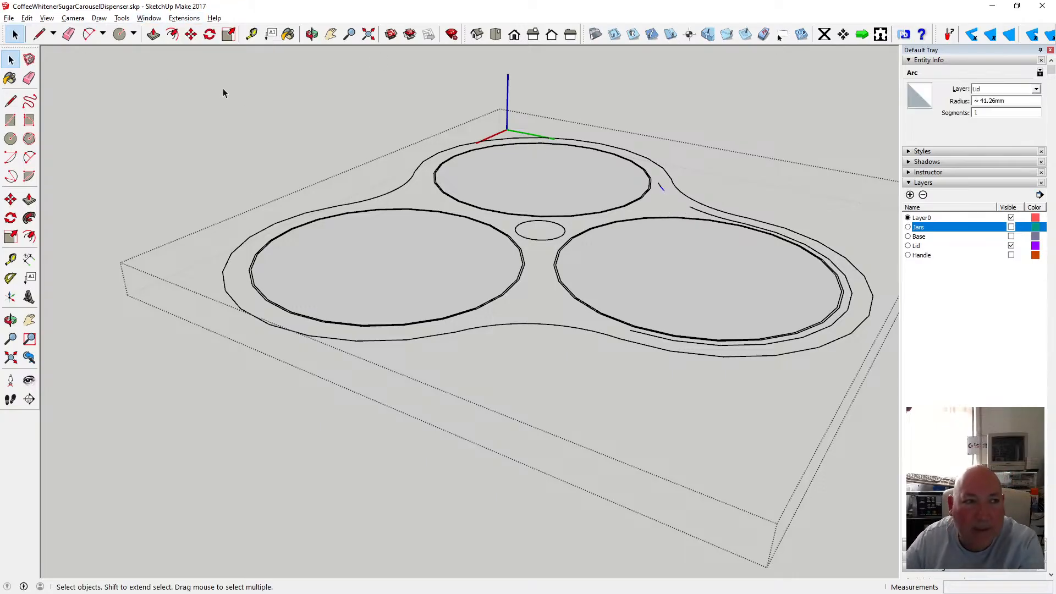
click(26, 18)
click(40, 31)
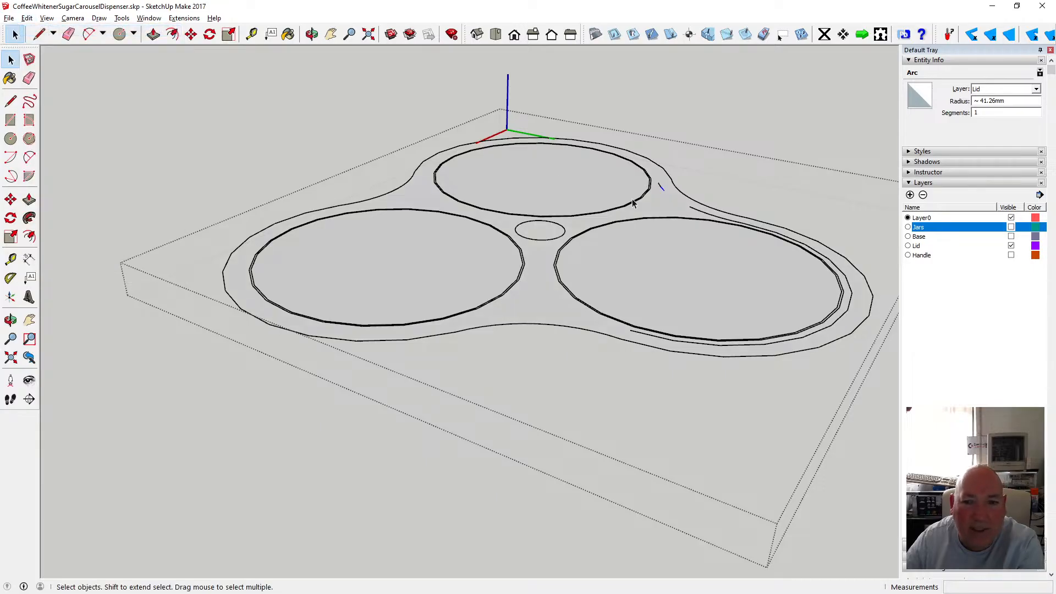
click(651, 206)
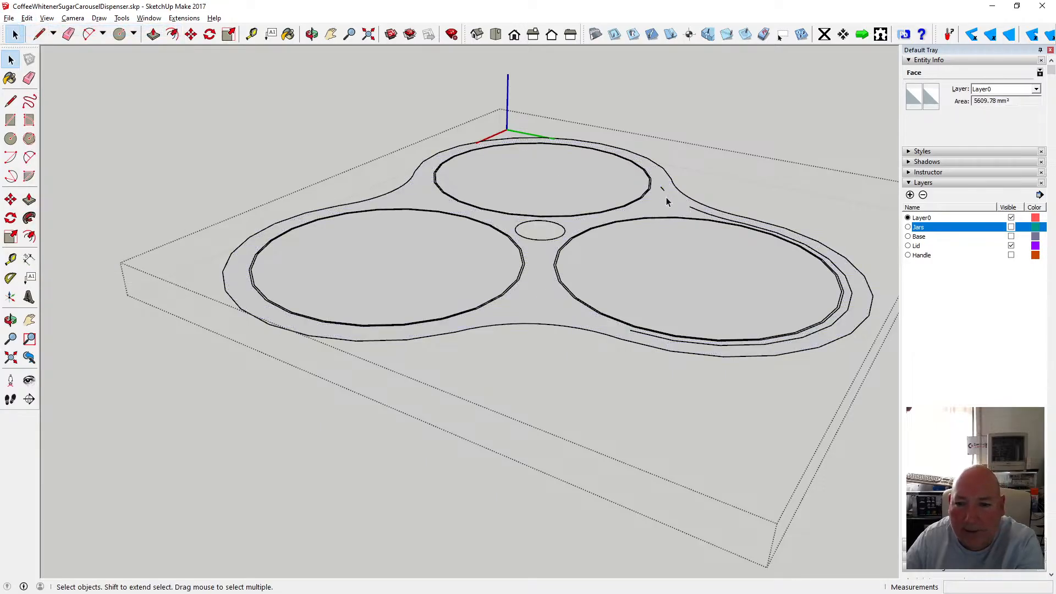
click(666, 198)
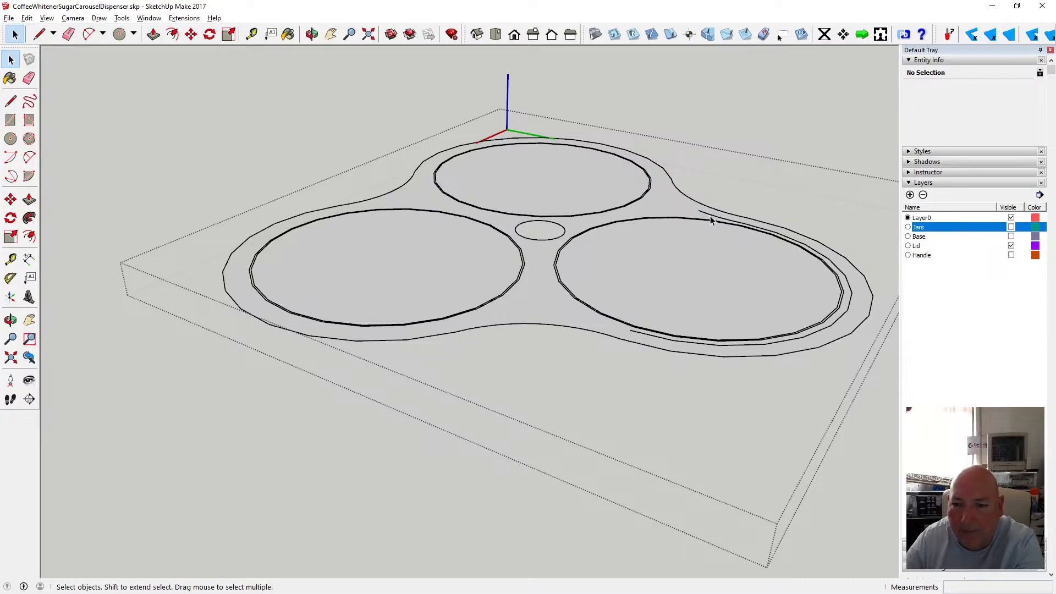
click(747, 228)
key(Delete)
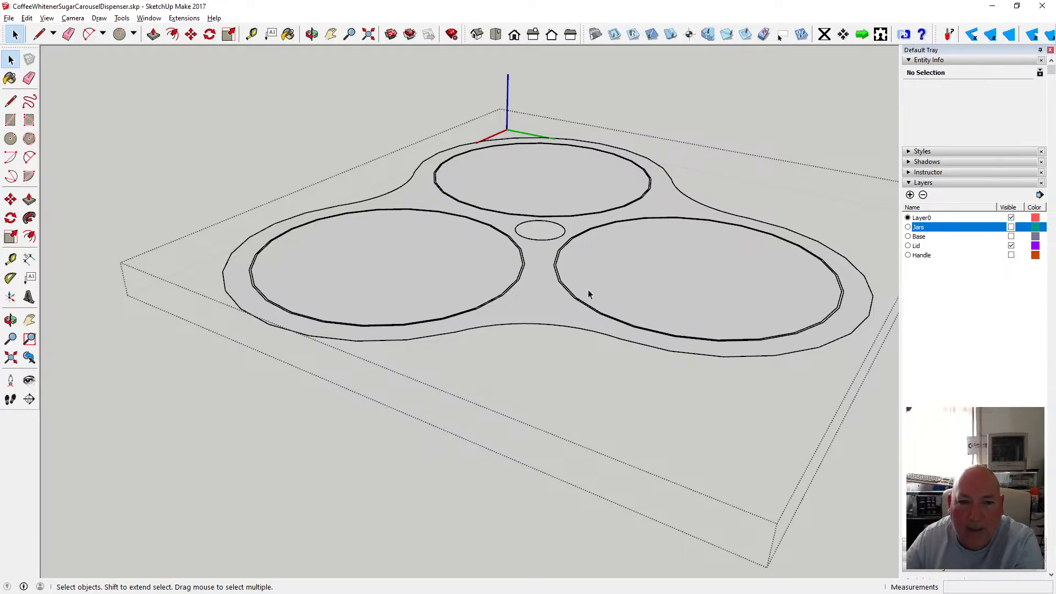
Delete the 0.5 mm offset circles inside the three jar openings on the lid.
scroll(498, 300, up, 2)
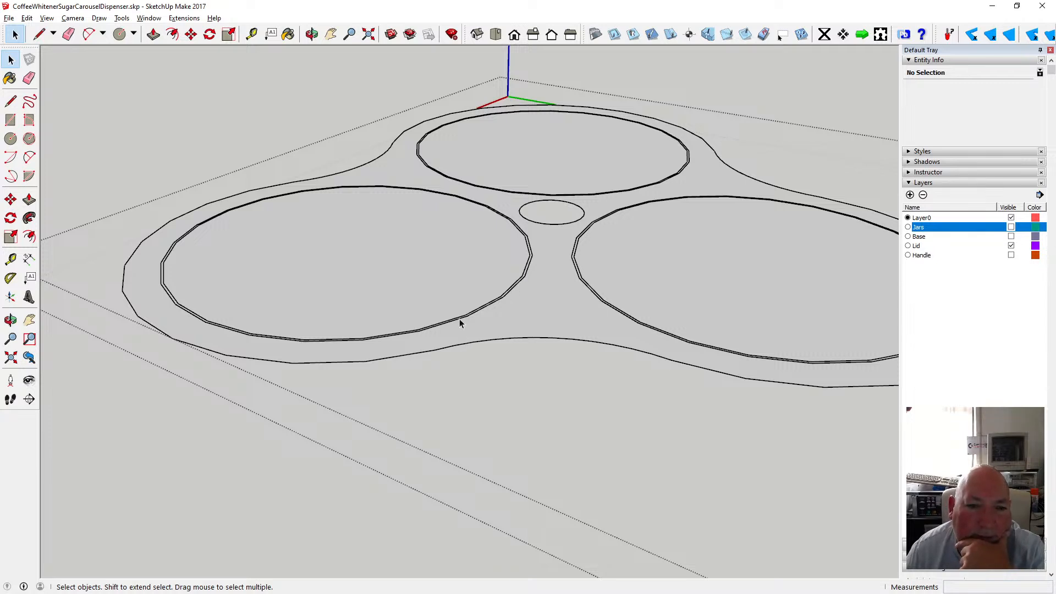
scroll(448, 312, down, 5)
scroll(505, 276, up, 5)
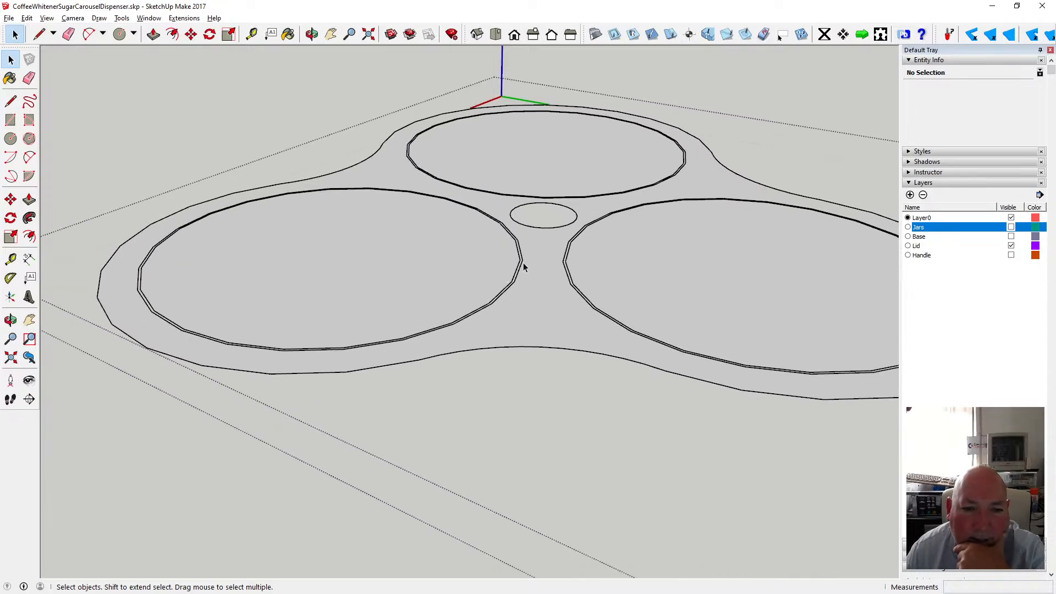
click(523, 267)
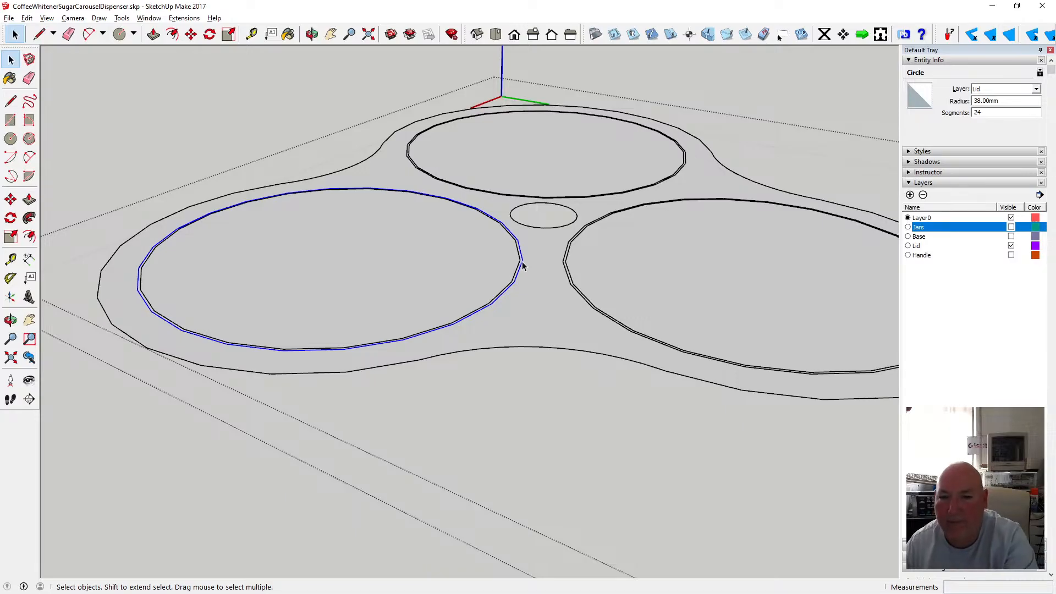
click(566, 252)
key(Delete)
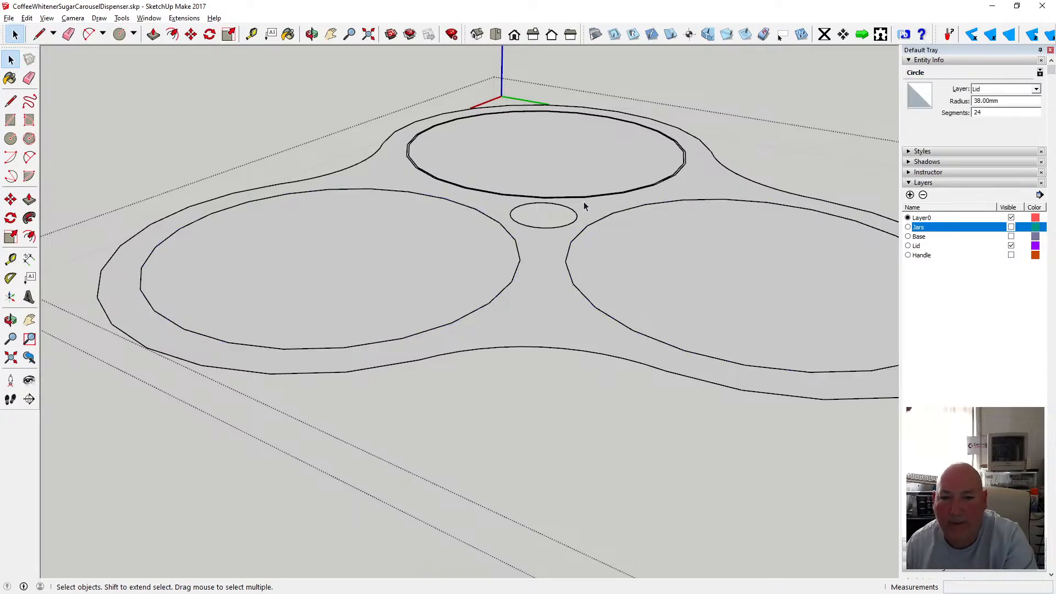
click(684, 173)
key(Delete)
scroll(517, 209, down, 5)
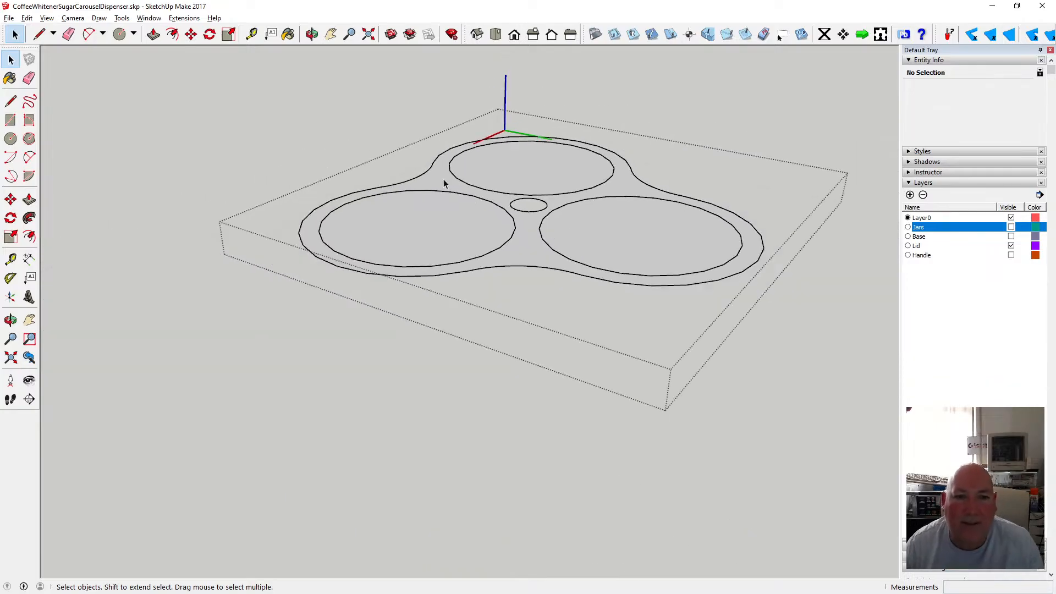
Select the three jar opening circles on the lid and cut them out of the lid component.
click(409, 193)
shift+click(452, 175)
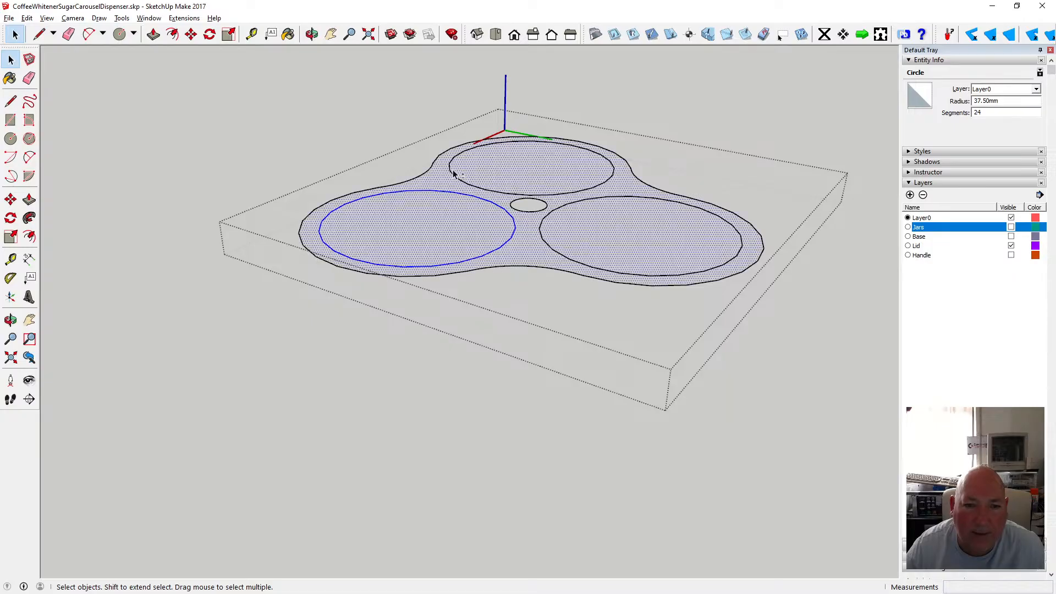
shift+click(529, 253)
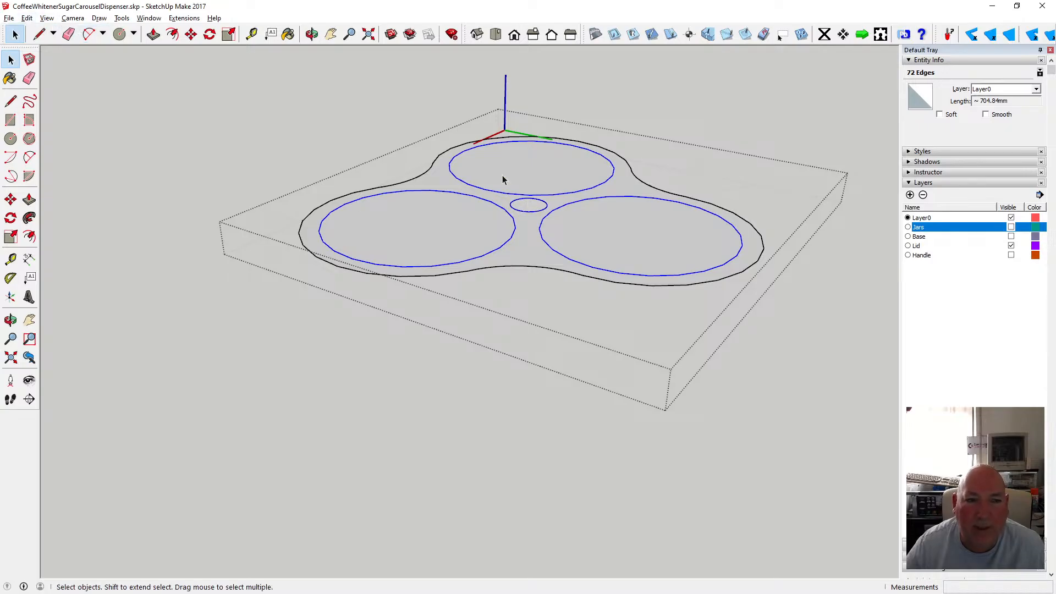
click(27, 18)
click(42, 60)
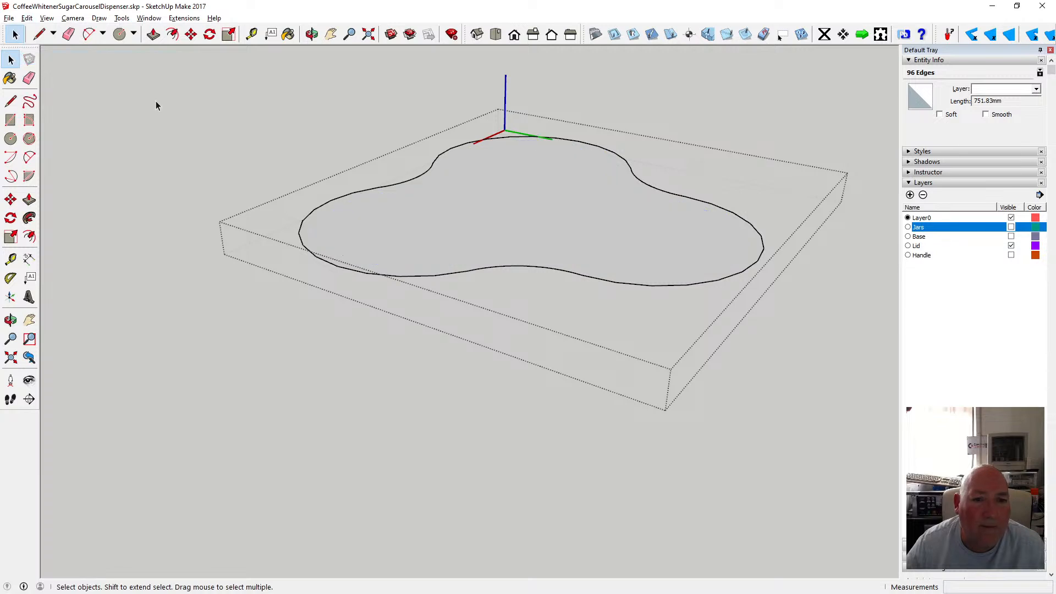
Leave the component and paste the cut circles back in place.
click(158, 107)
click(26, 17)
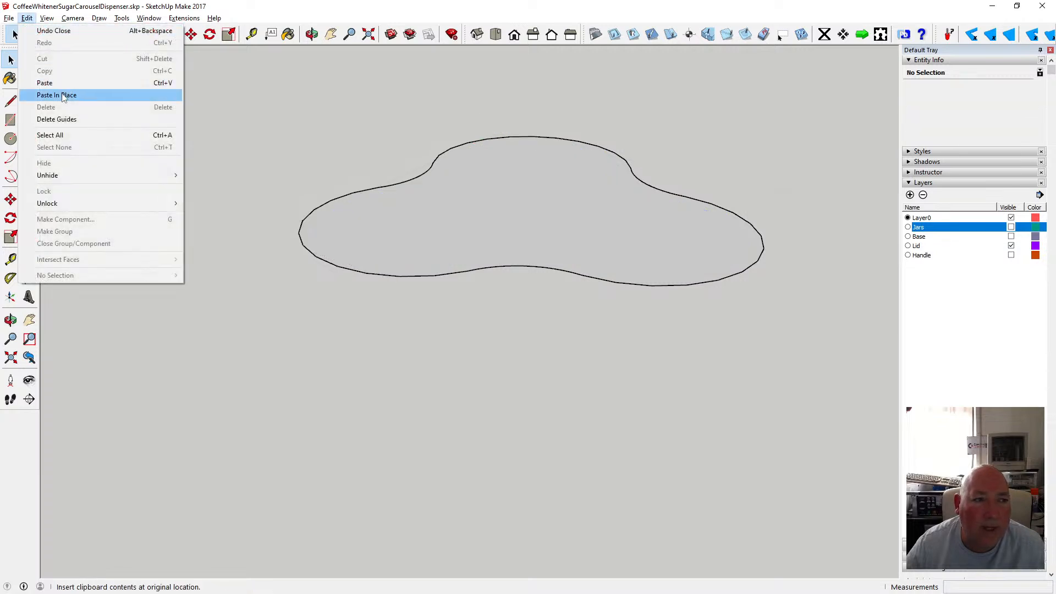
click(63, 97)
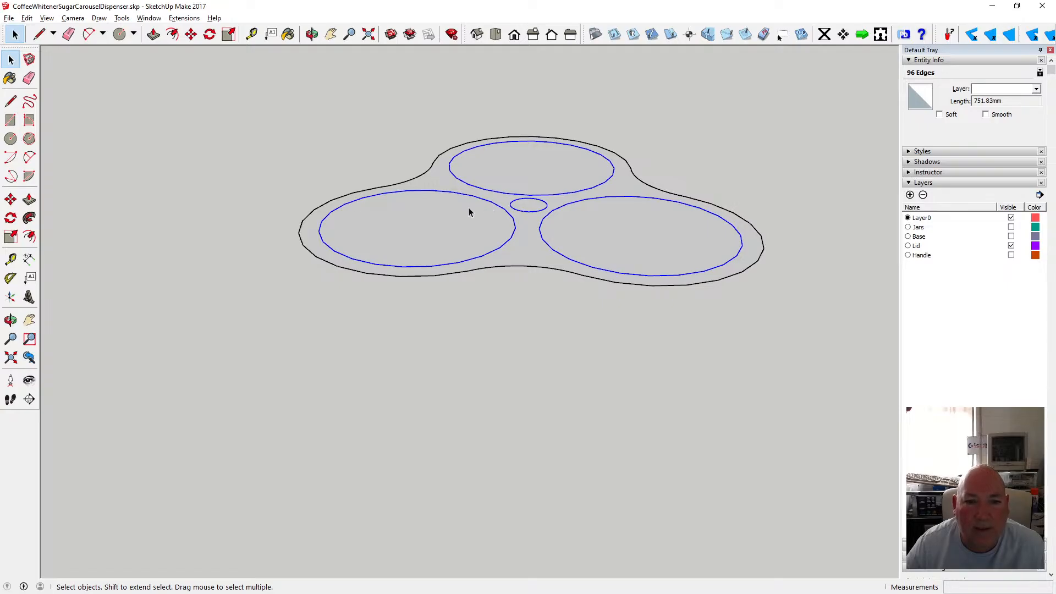
Open the lid component again and paint its face with the Formica Laminate Dark material.
click(438, 176)
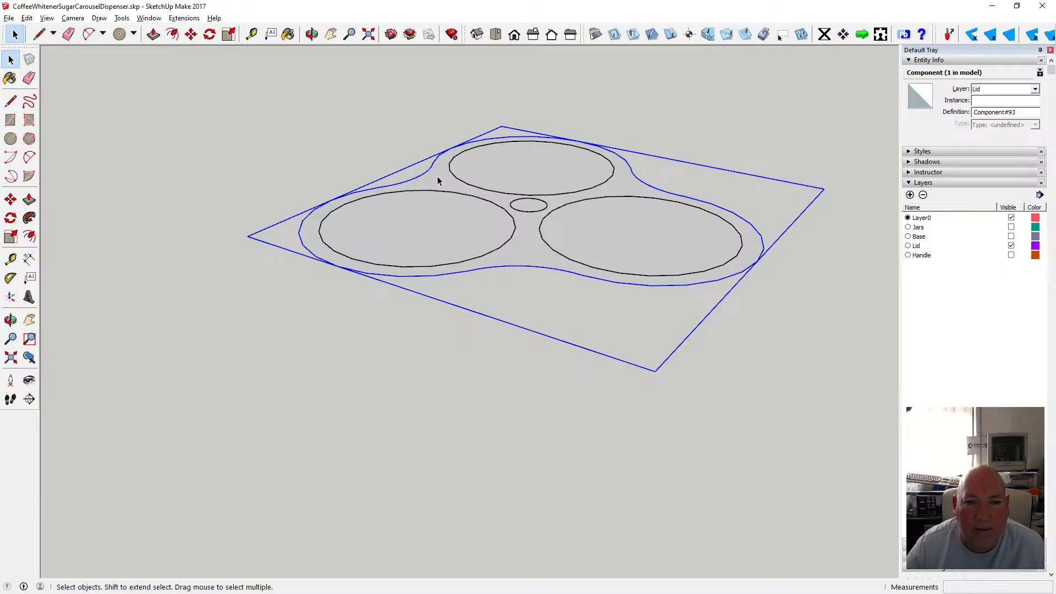
double_click(438, 176)
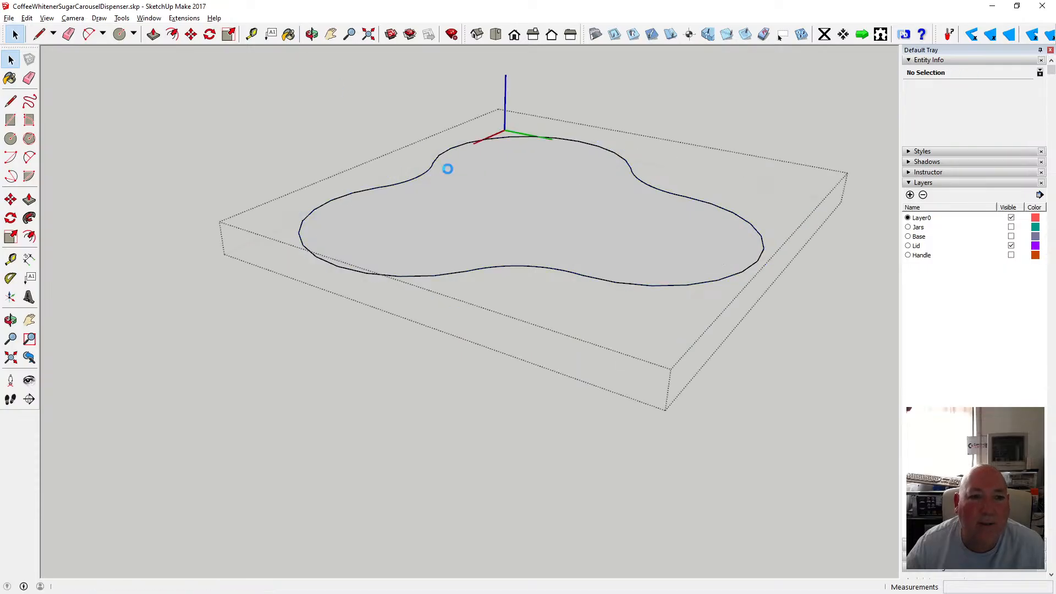
key(b)
click(466, 181)
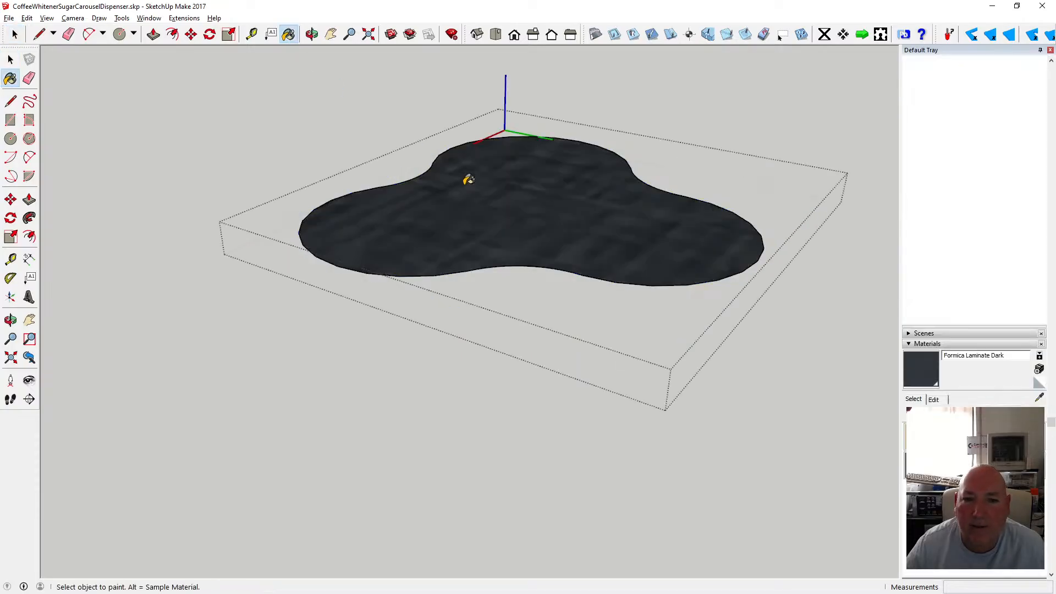
Pick a dark blue colour from the material colours and paint the lid face with it.
click(1024, 415)
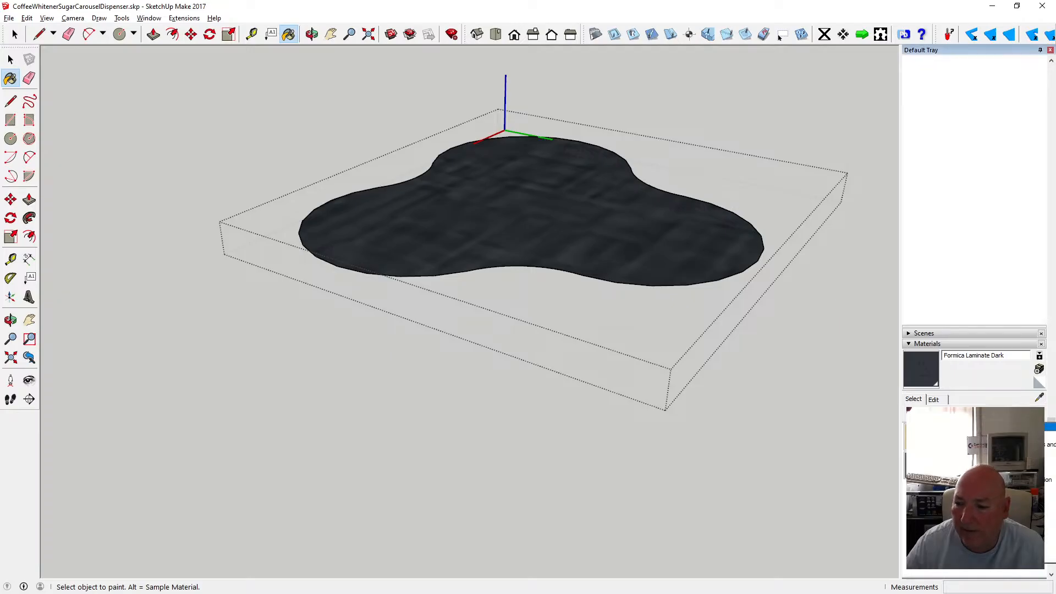
scroll(1025, 428, up, 1)
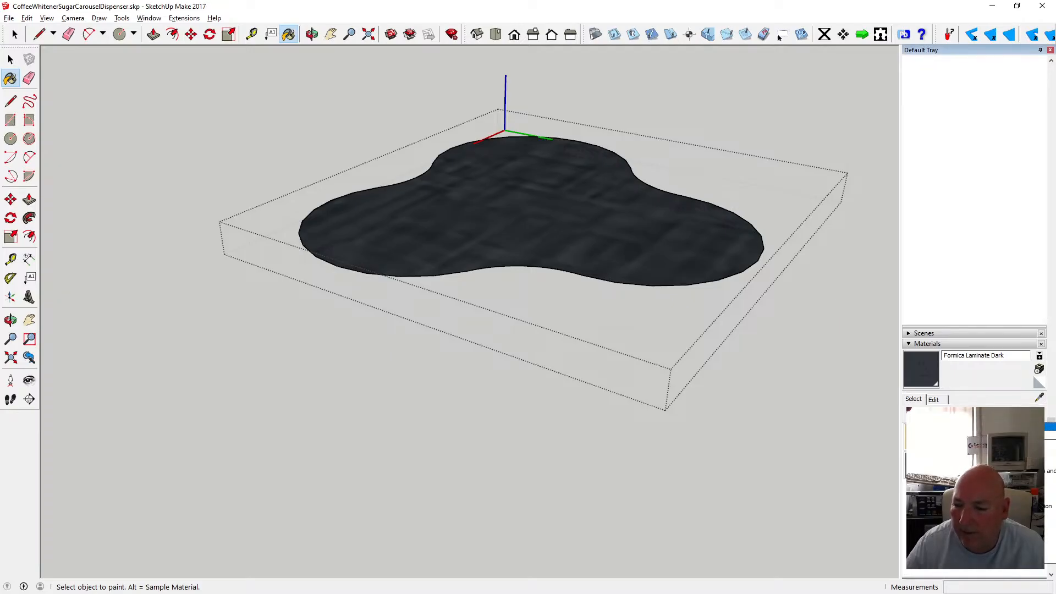
click(1025, 427)
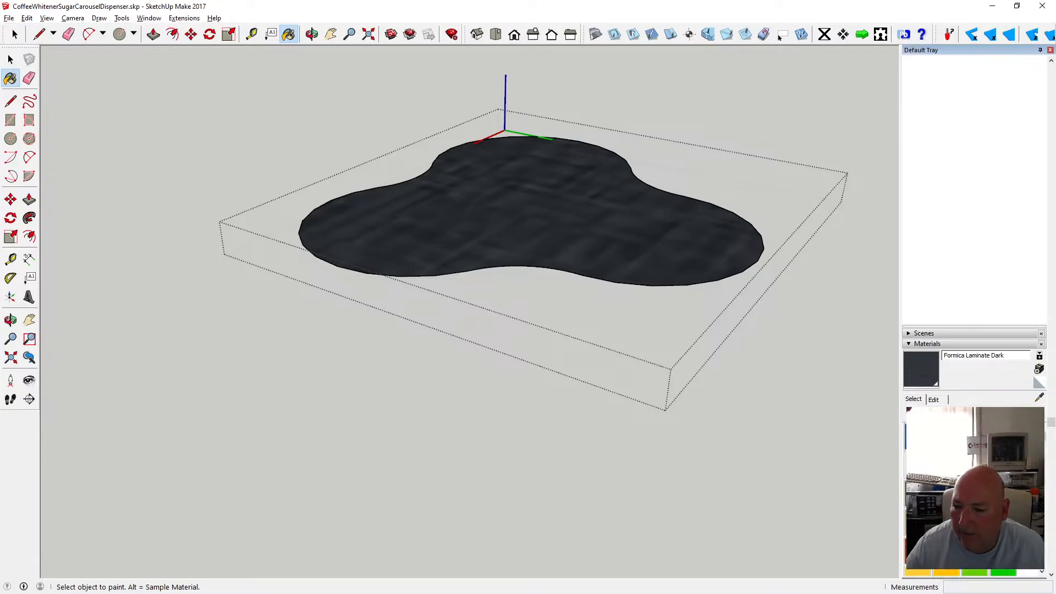
click(960, 484)
click(703, 240)
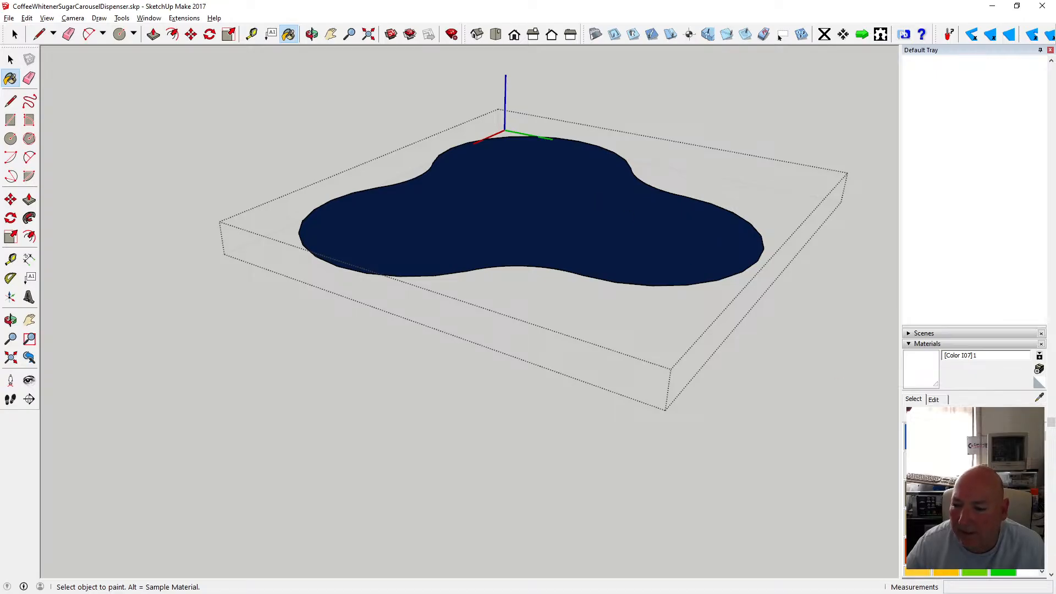
Paint the lid face with the light grey Color M00 and leave the lid component.
drag(1043, 439, 1048, 475)
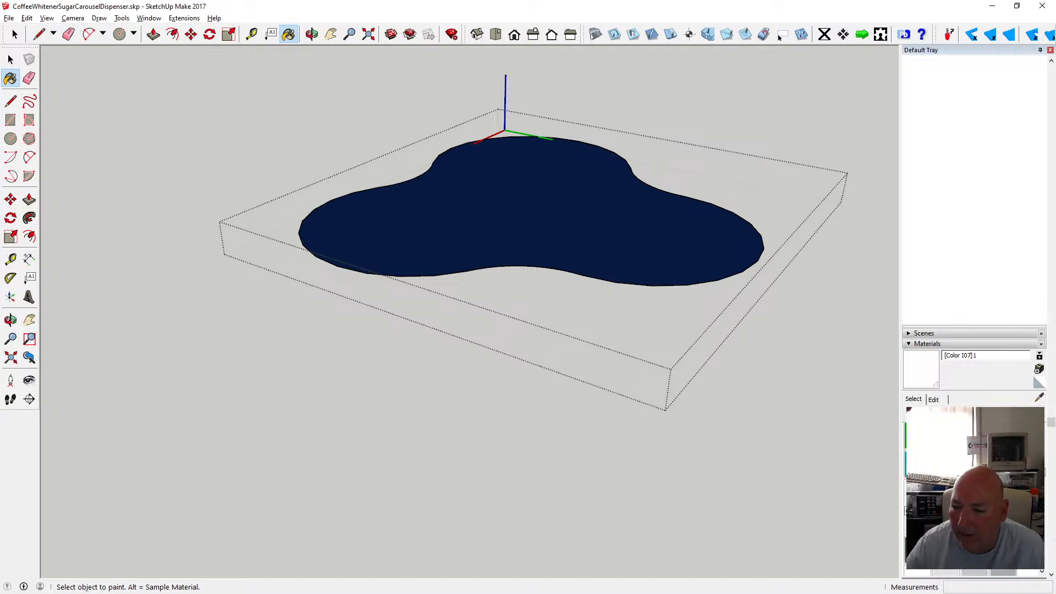
click(918, 493)
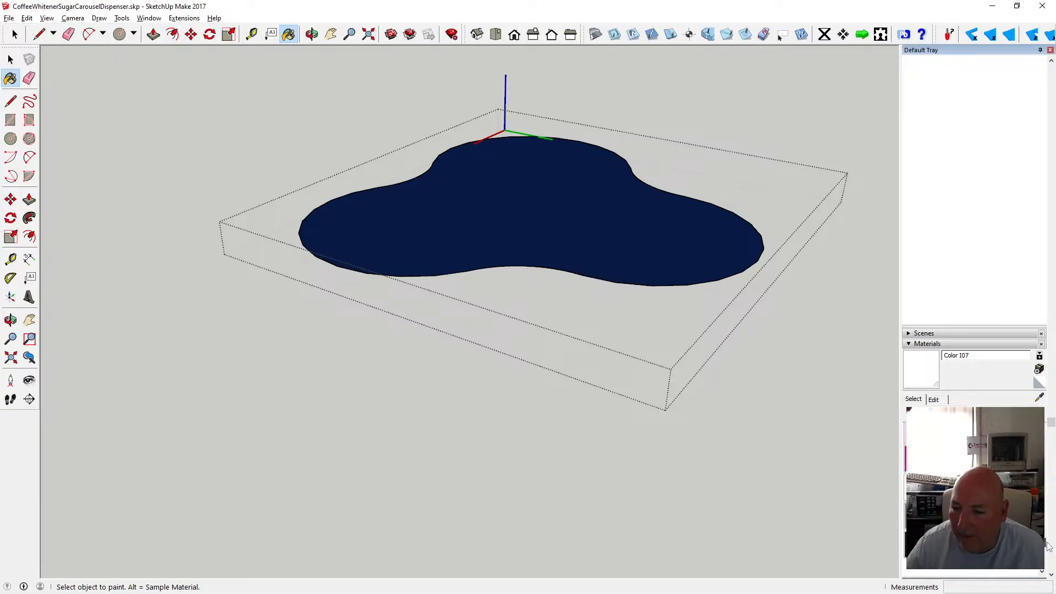
click(690, 233)
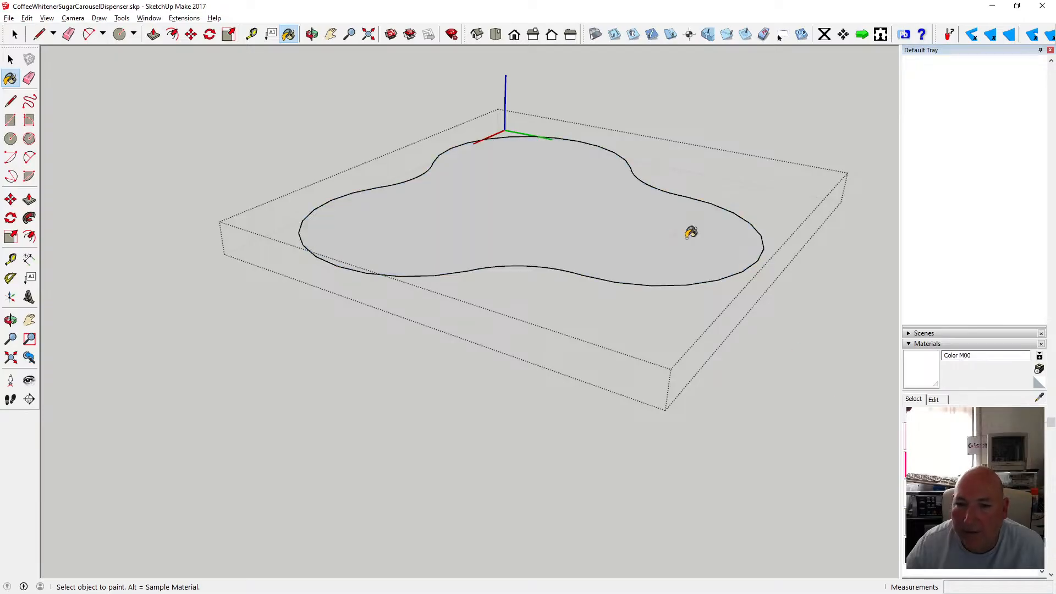
click(10, 59)
click(161, 84)
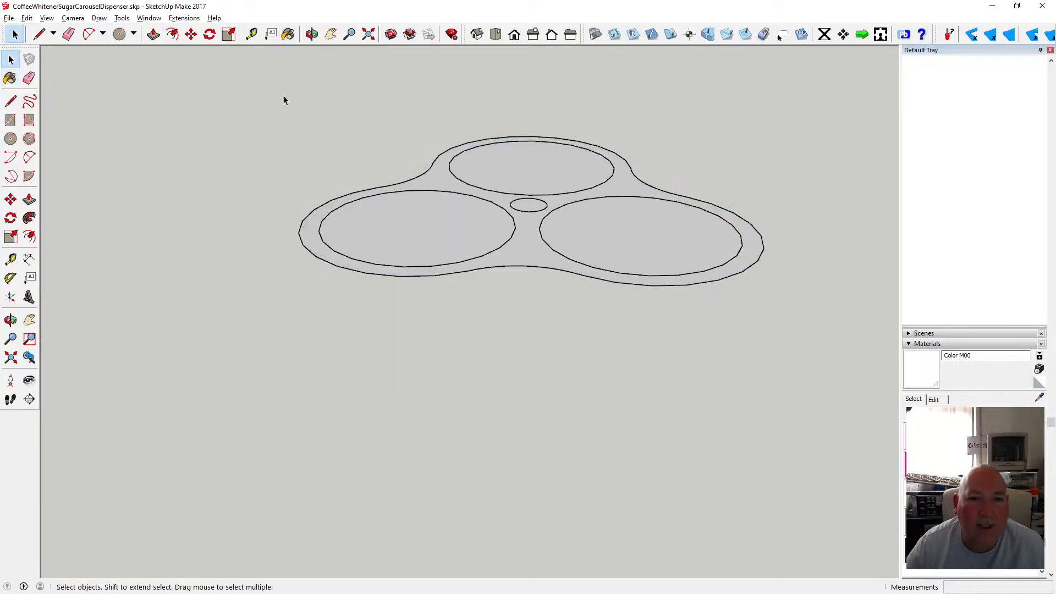
click(312, 35)
drag(404, 165, 400, 274)
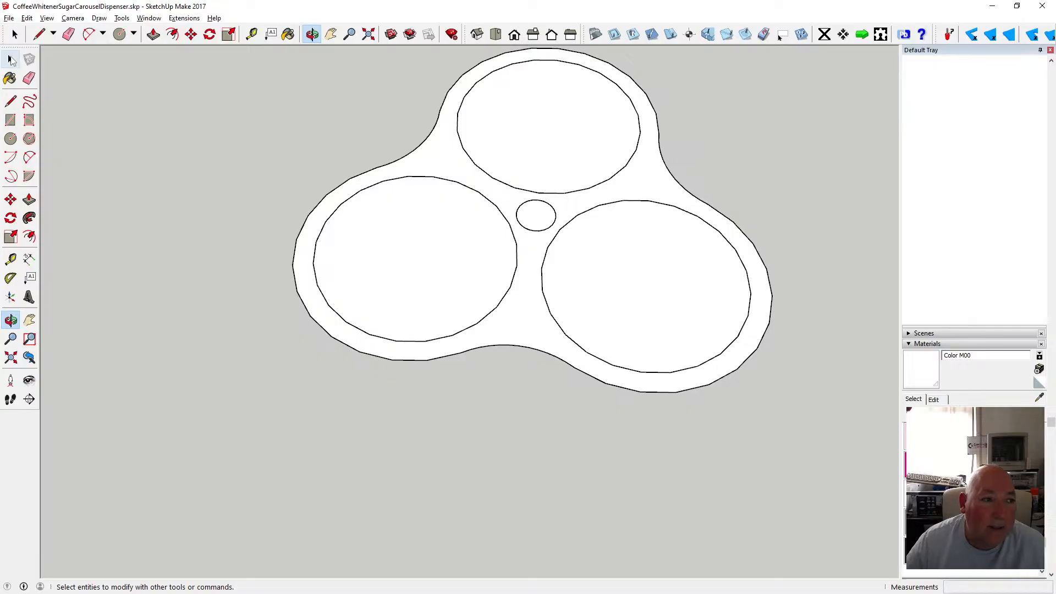
Undo the component exit and the earlier paint applications on the lid face.
click(27, 18)
click(53, 30)
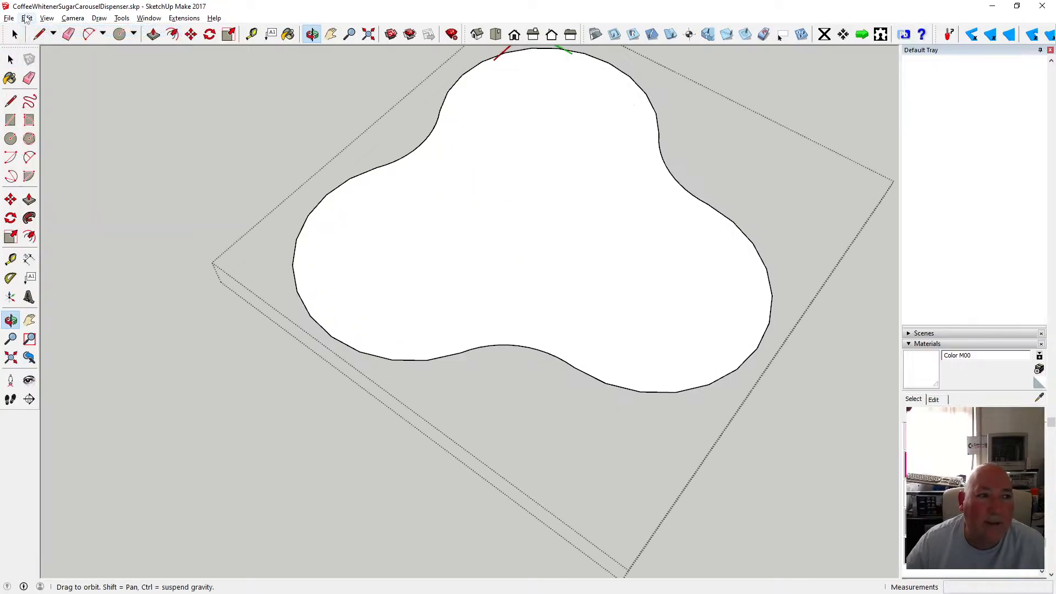
click(26, 18)
click(52, 30)
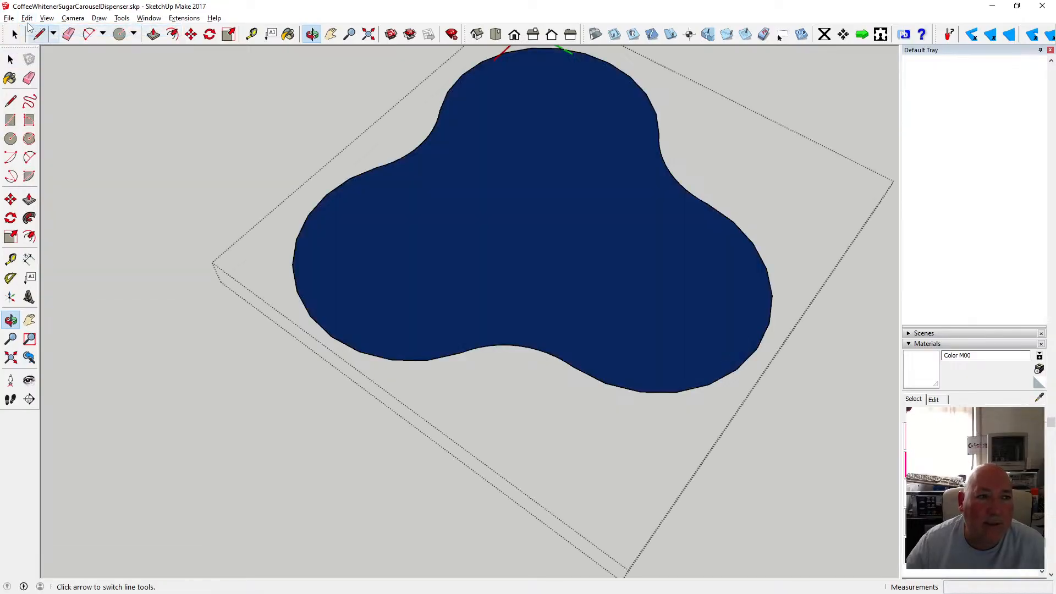
click(26, 18)
click(33, 30)
click(27, 18)
click(33, 31)
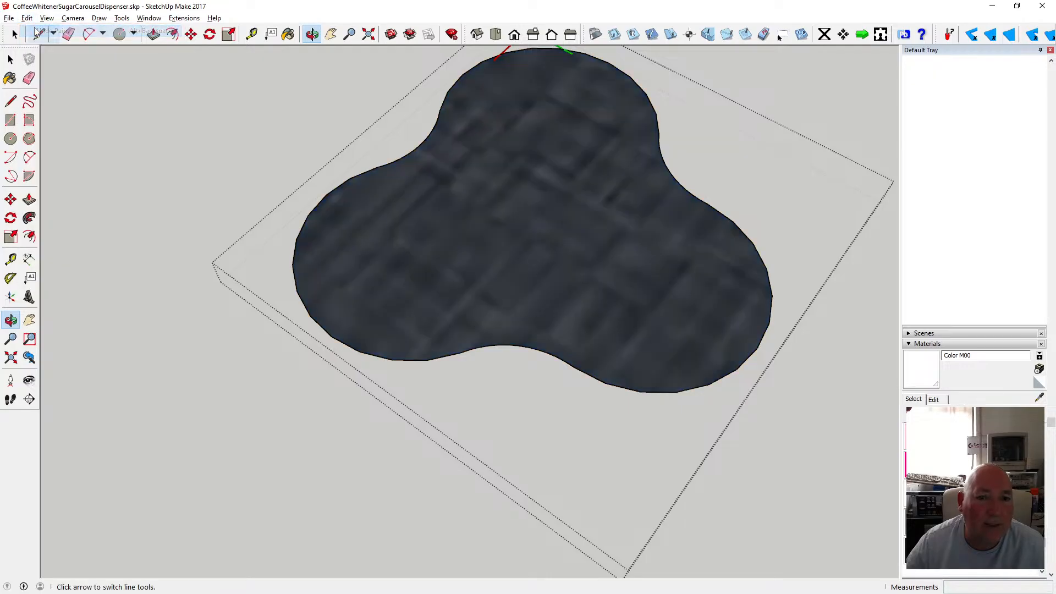
click(26, 18)
click(33, 31)
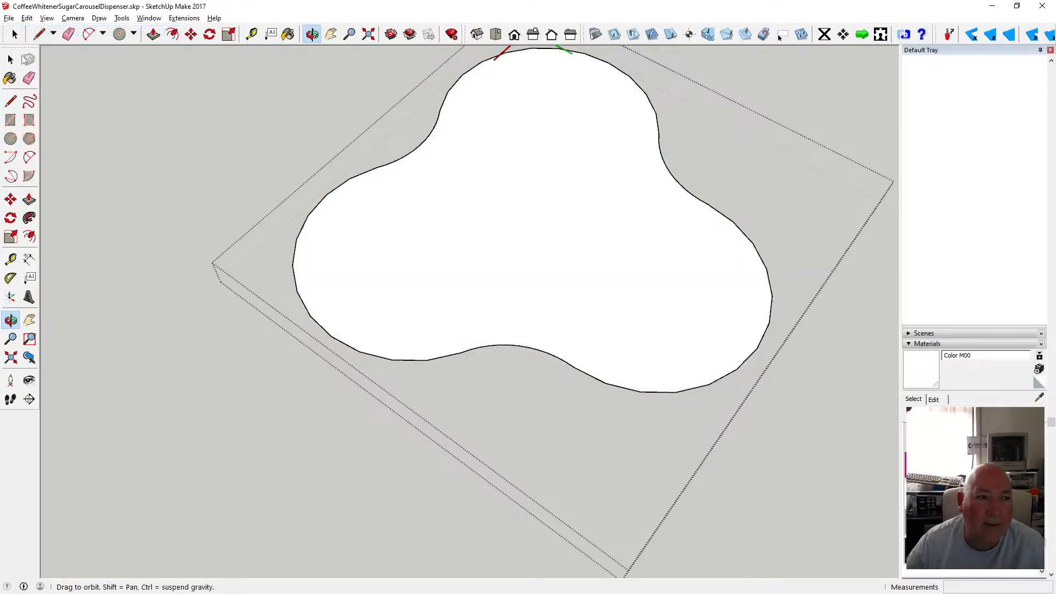
Cut the jar opening circles and paste them in place inside the lid component.
drag(229, 89, 398, 413)
click(10, 60)
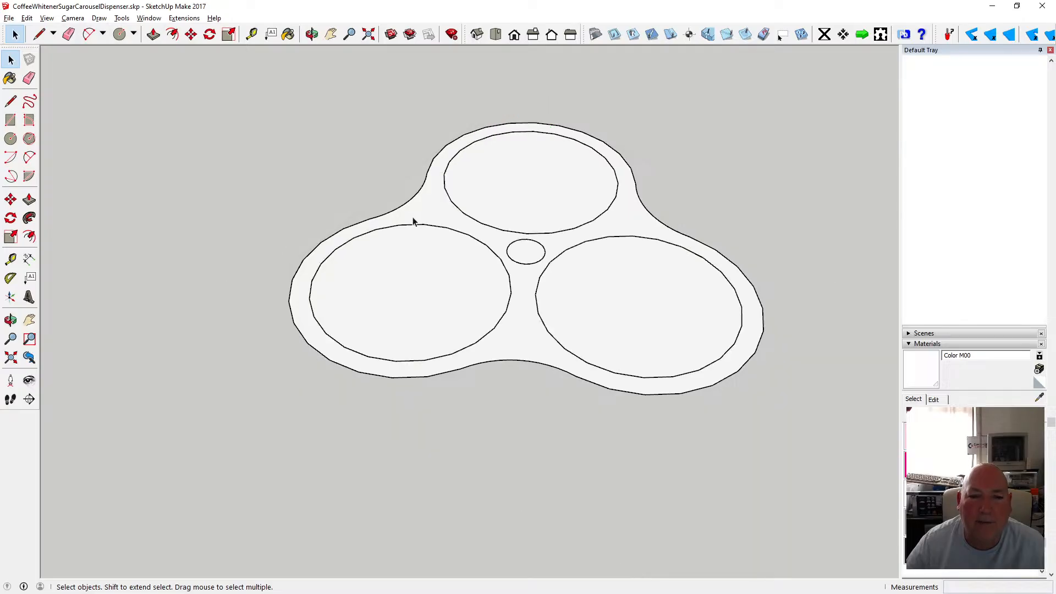
click(417, 225)
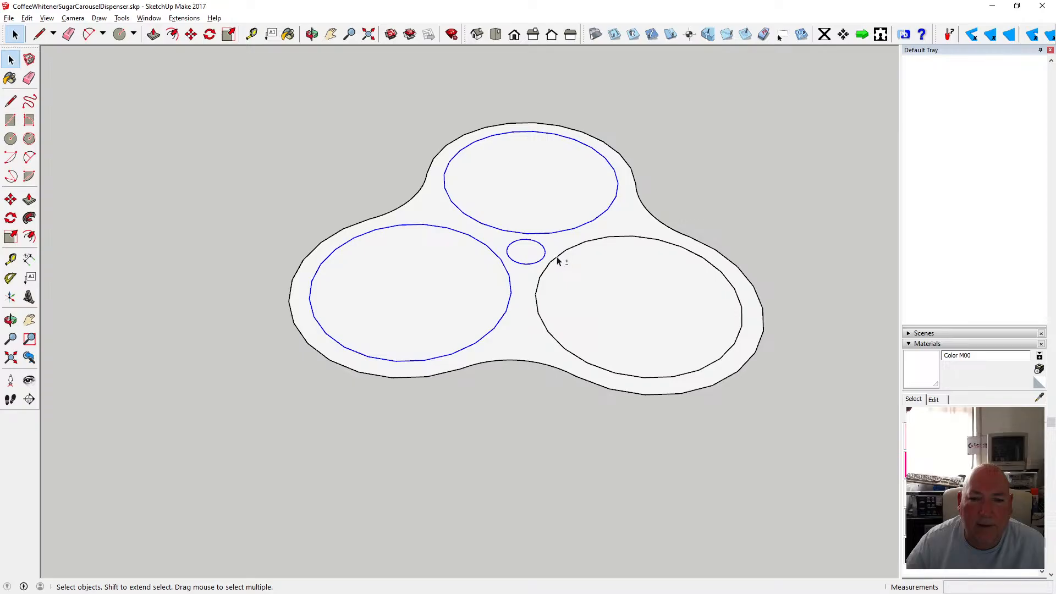
click(26, 18)
click(38, 59)
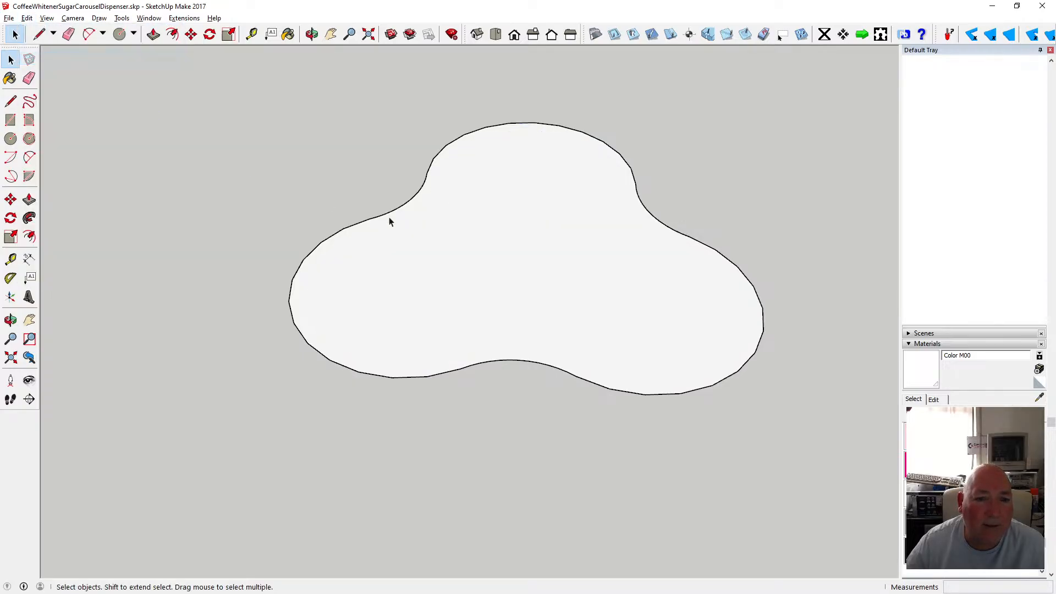
click(430, 226)
double_click(441, 229)
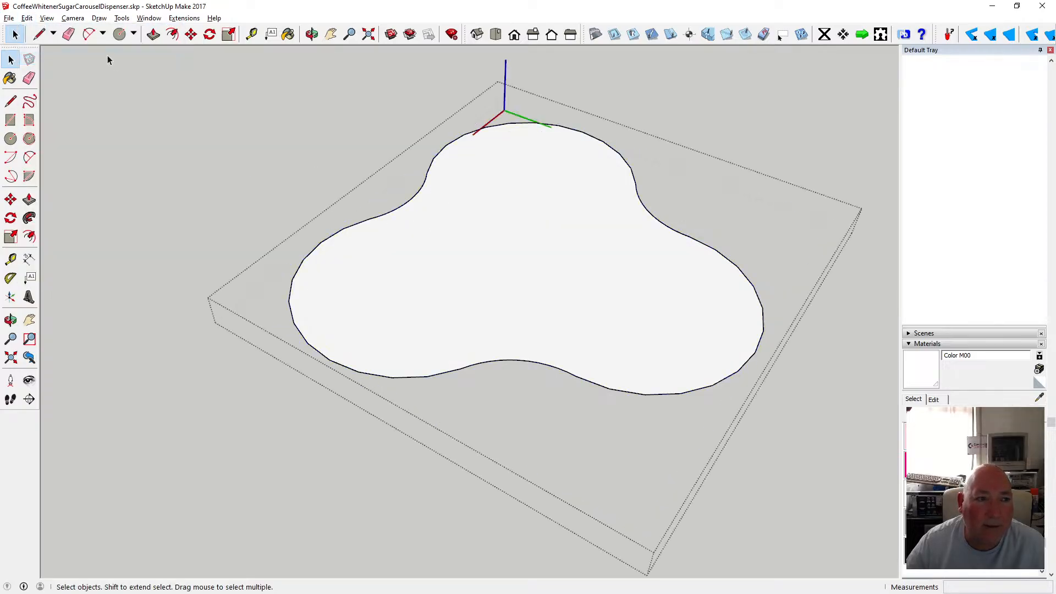
click(27, 17)
click(59, 94)
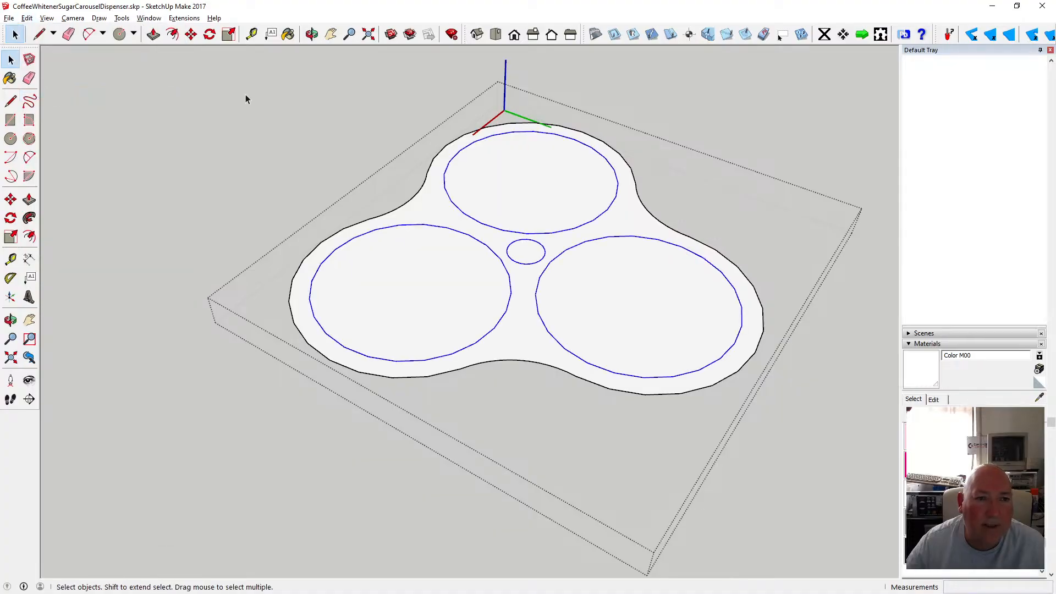
Undo the paste, the component entry and the cut of the circles.
click(27, 18)
click(44, 30)
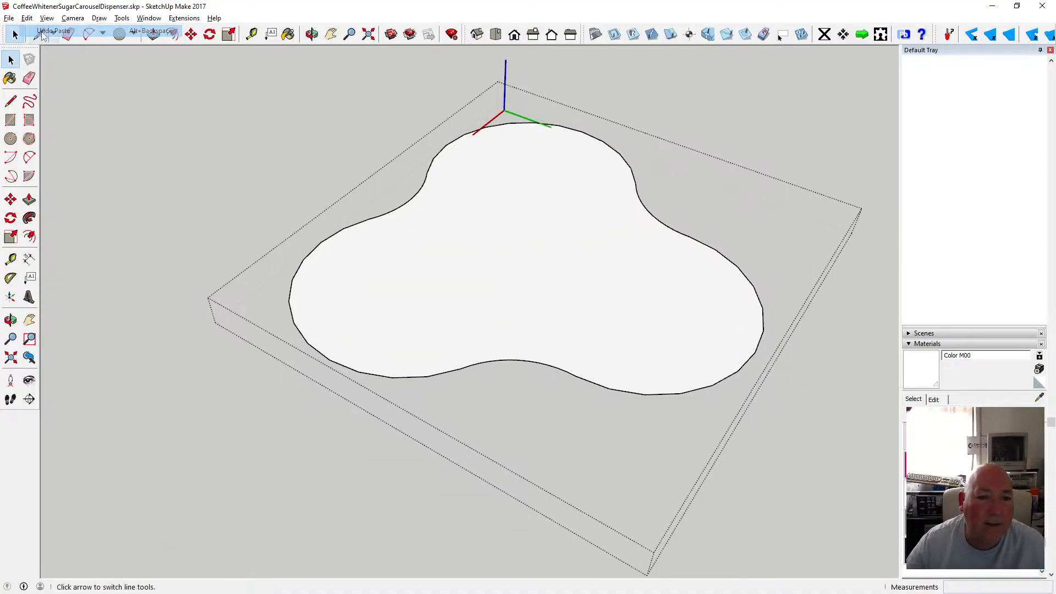
click(27, 17)
click(44, 31)
click(26, 17)
click(46, 31)
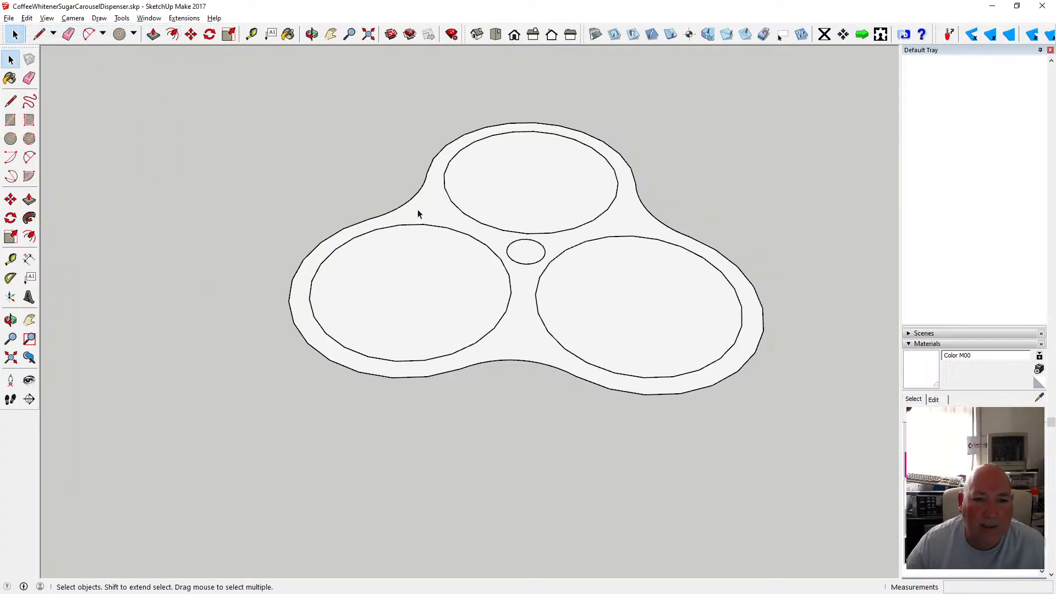
Open the lid component for editing.
double_click(418, 210)
click(312, 34)
scroll(461, 255, down, 2)
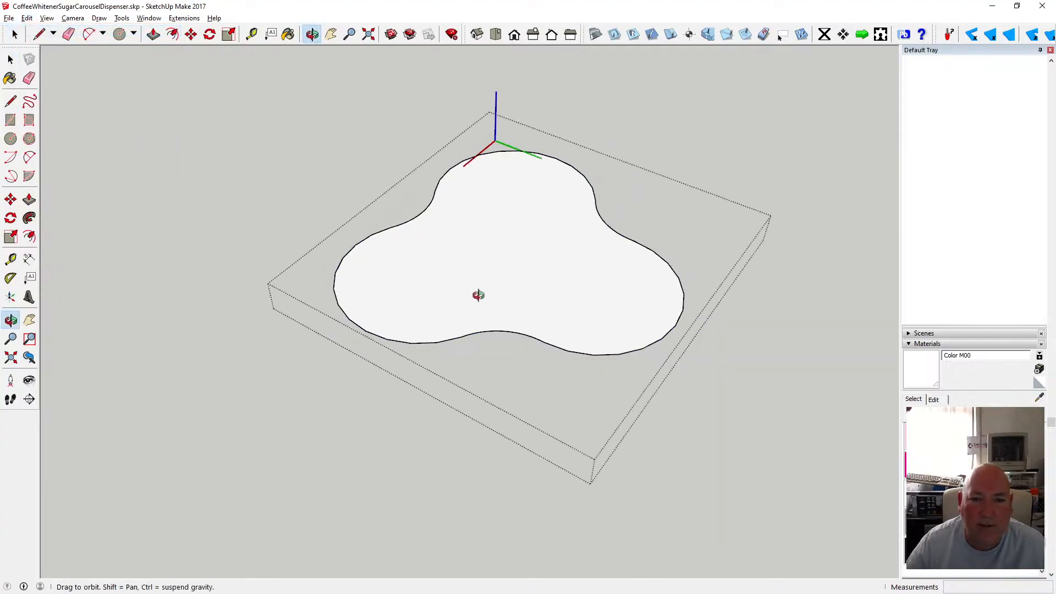
mouse_move(478, 295)
mouse_down()
mouse_move(515, 271)
mouse_move(481, 254)
mouse_move(478, 158)
mouse_move(479, 304)
mouse_up()
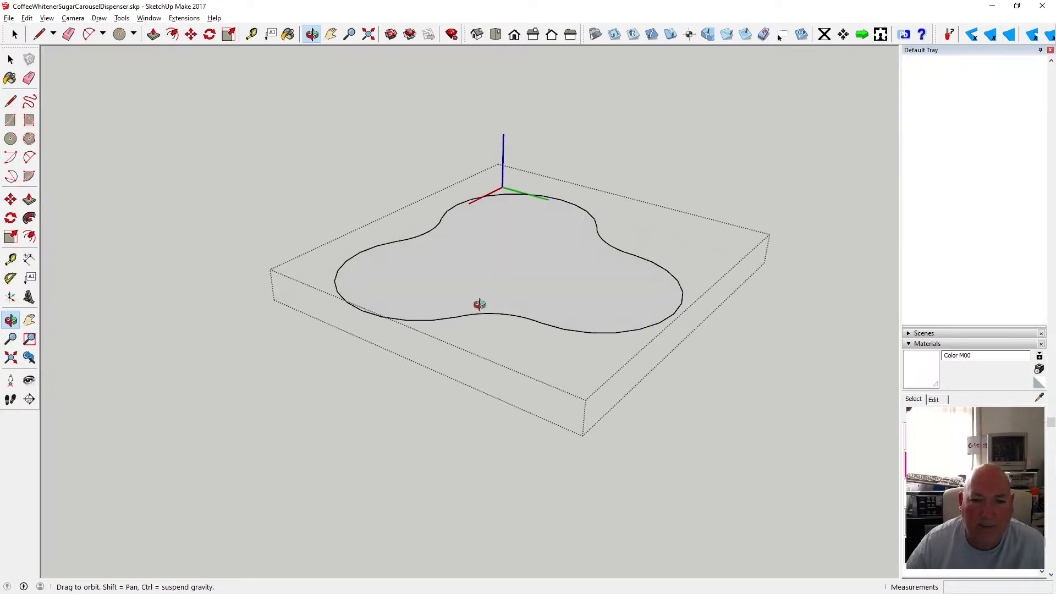
scroll(490, 275, up, 2)
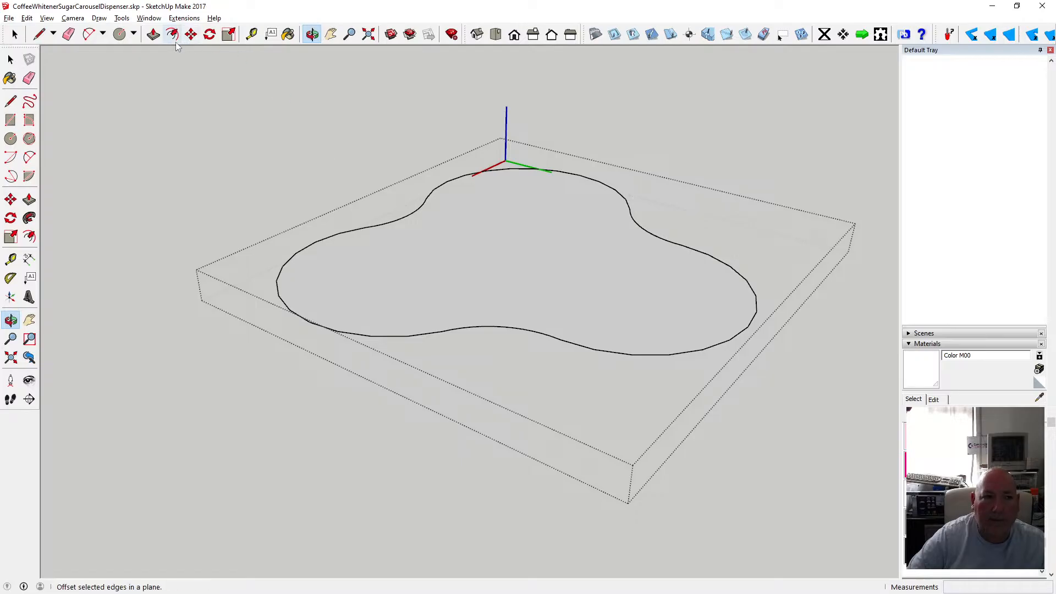
Push/pull the lid face about 6 mm, then undo the extrusion.
click(154, 35)
drag(405, 239, 406, 232)
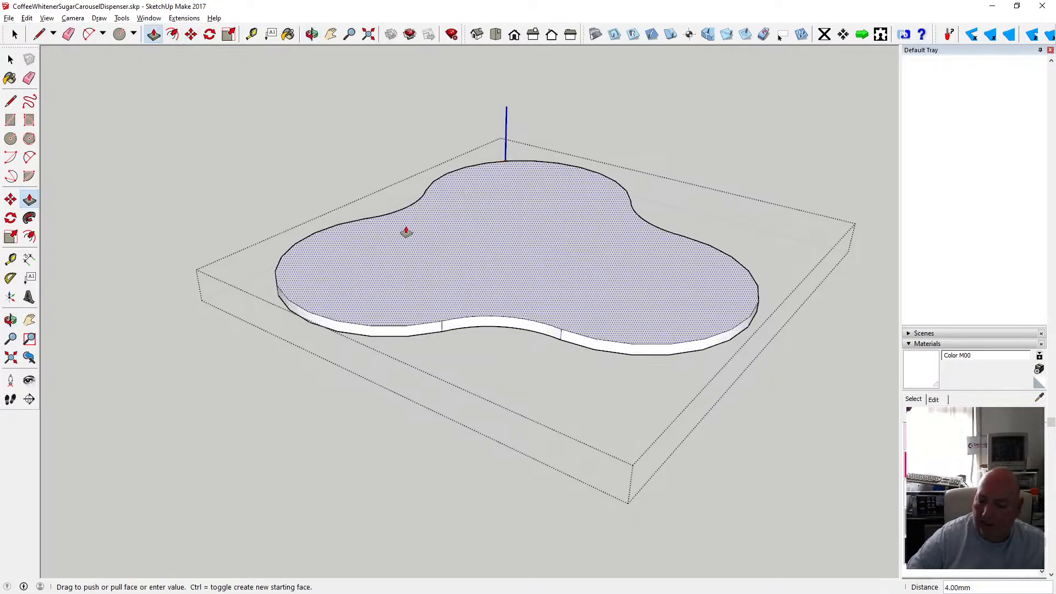
key(Return)
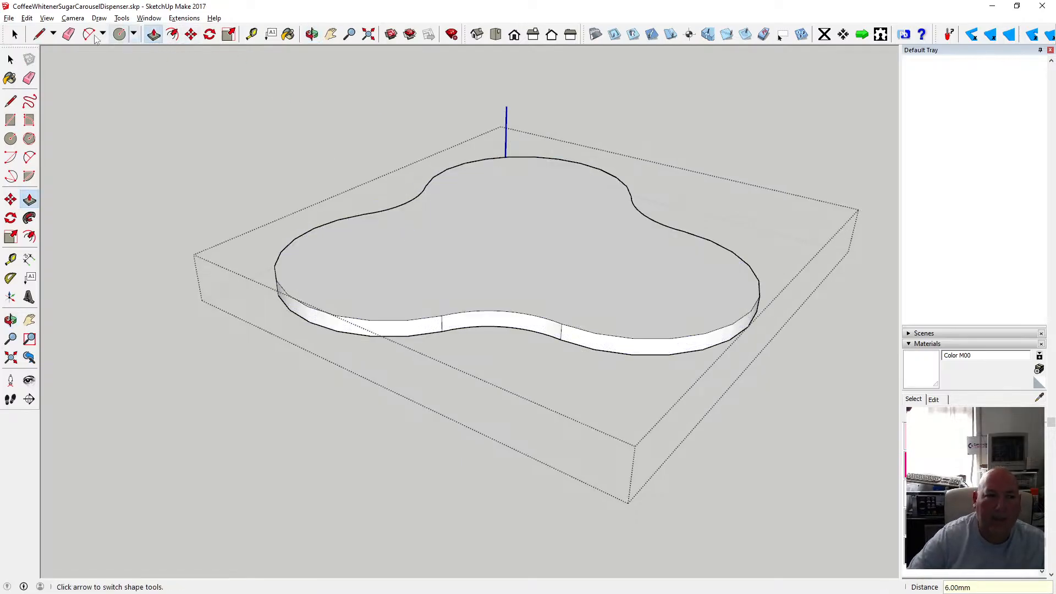
click(11, 60)
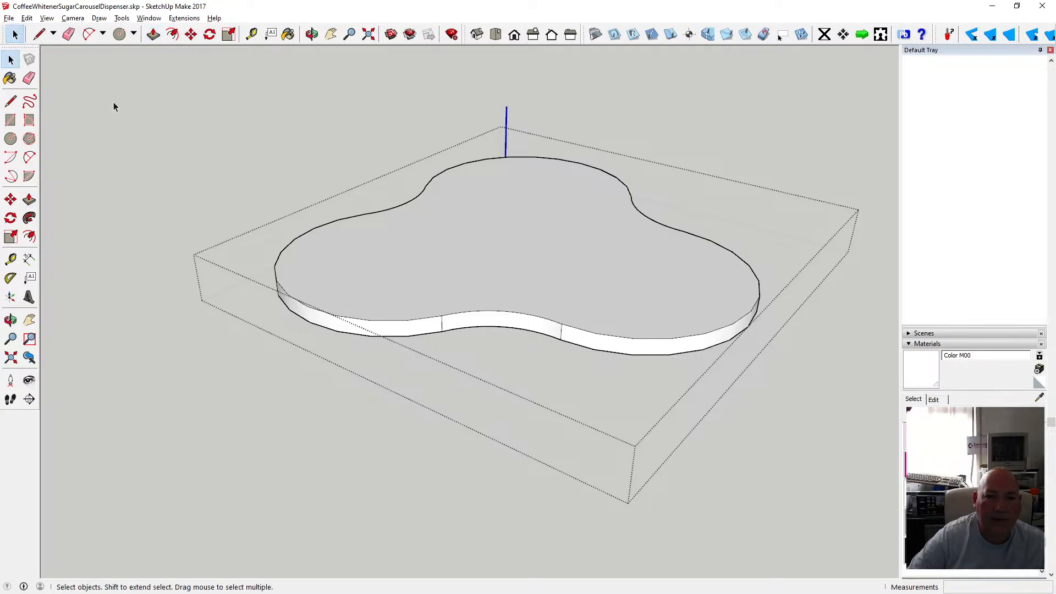
click(26, 19)
click(55, 31)
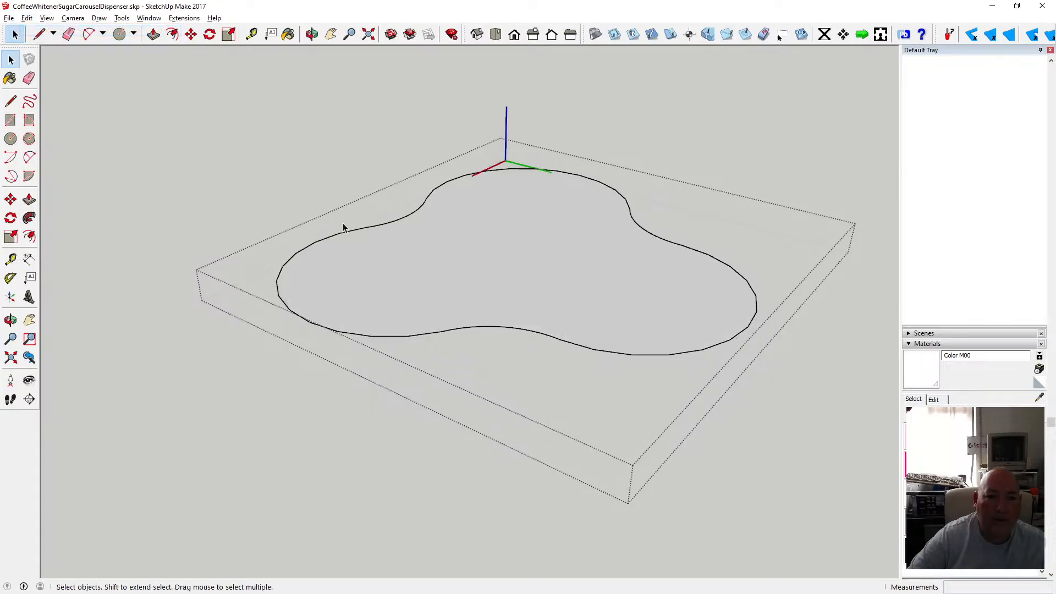
Extrude the lid face 6 mm with Push/Pull.
click(153, 34)
click(431, 207)
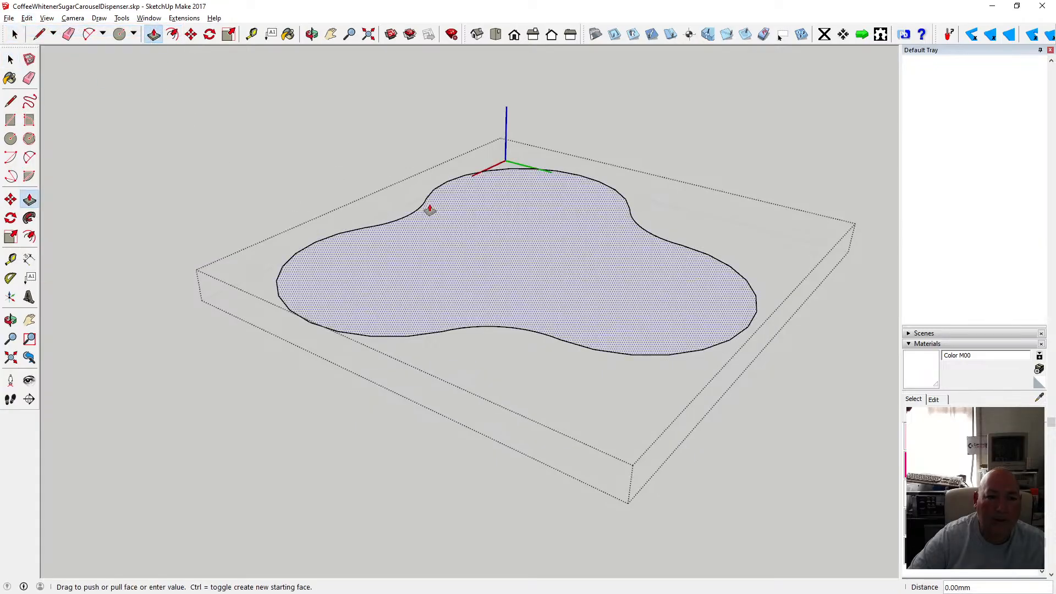
text(6)
key(Return)
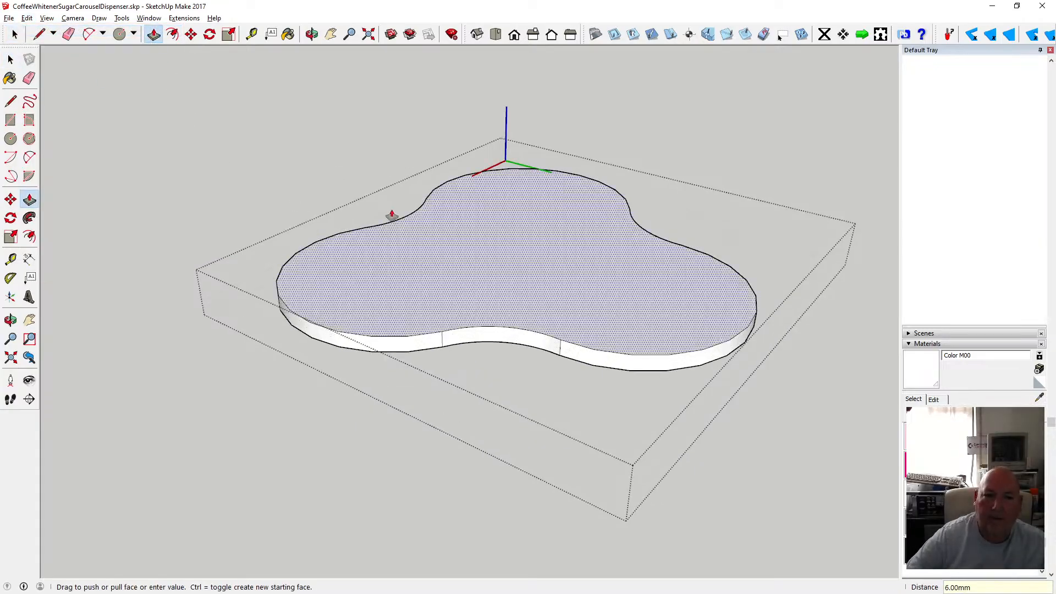
Leave the component, select the jar opening circles on the lid and cut them.
click(11, 59)
click(15, 59)
click(352, 180)
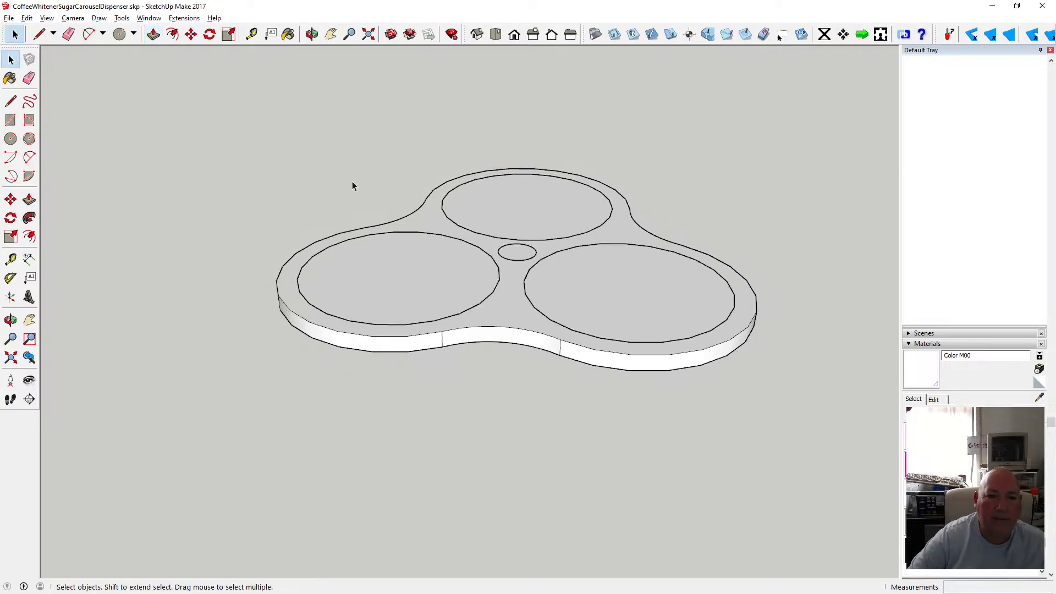
middle_drag(385, 248, 397, 153)
mouse_move(397, 153)
mouse_down()
mouse_move(410, 141)
mouse_move(427, 474)
mouse_move(370, 306)
mouse_up()
click(11, 59)
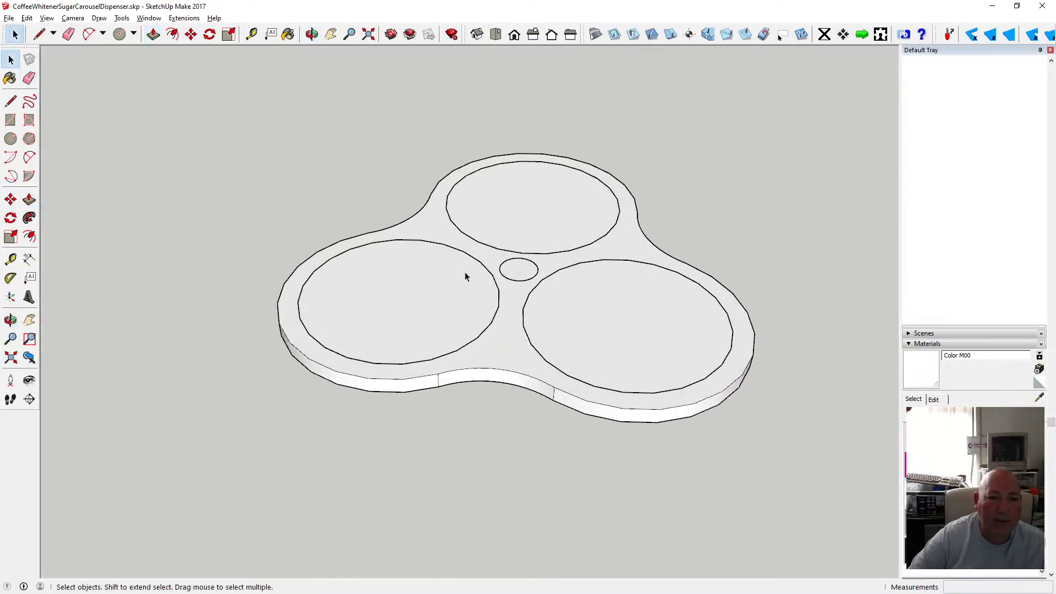
click(535, 277)
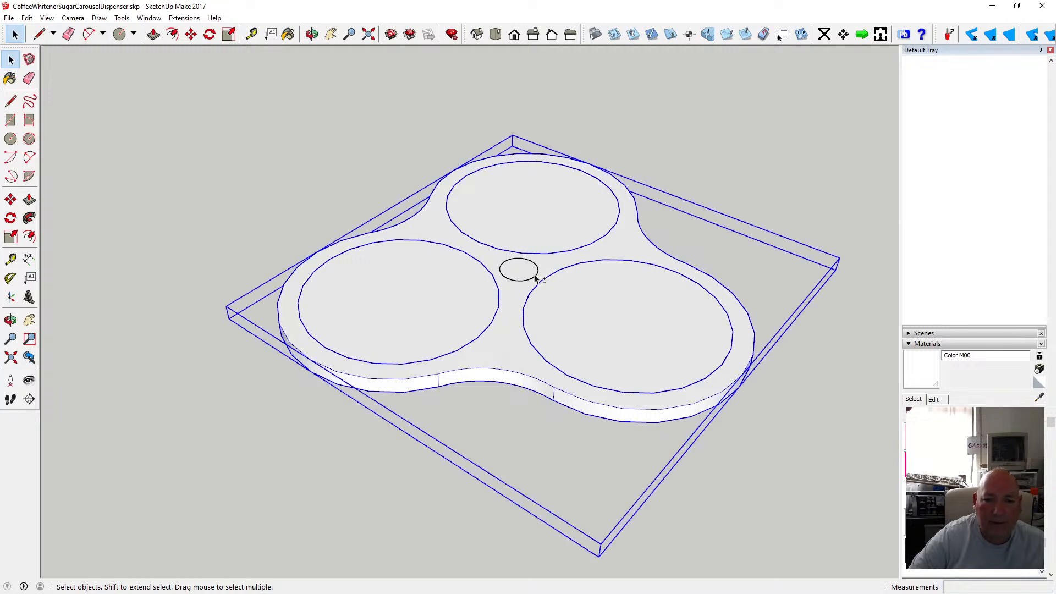
shift+click(511, 296)
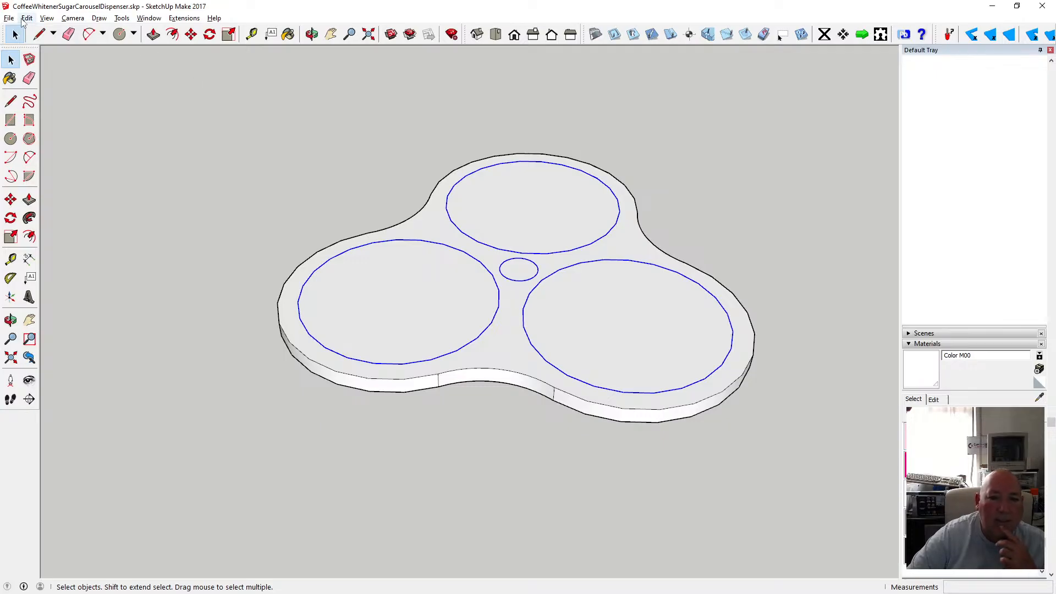
click(27, 18)
click(44, 58)
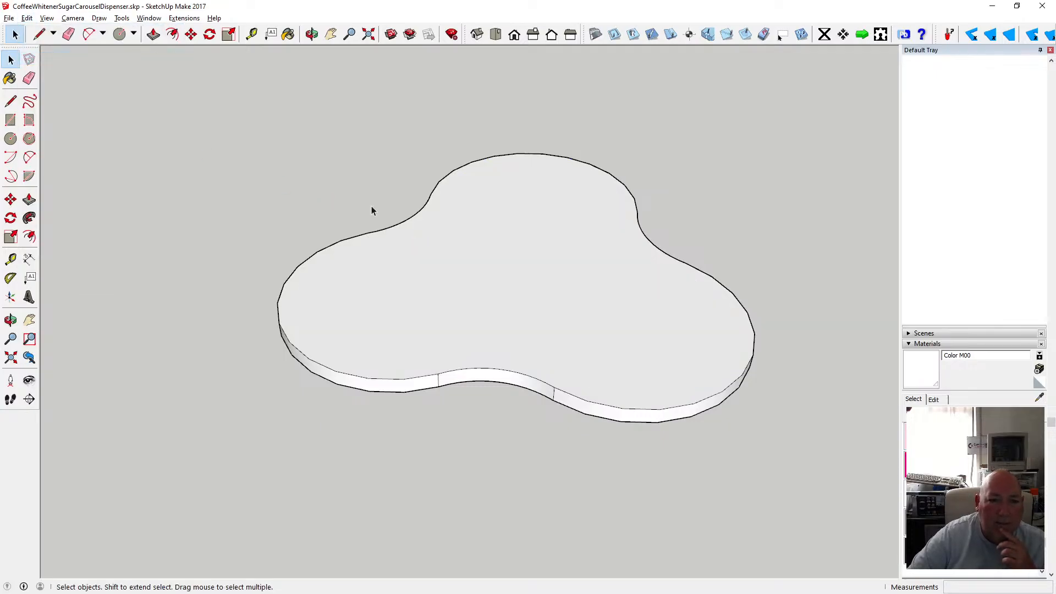
Open the lid component and paste the circles in place on its top face.
double_click(407, 225)
click(27, 18)
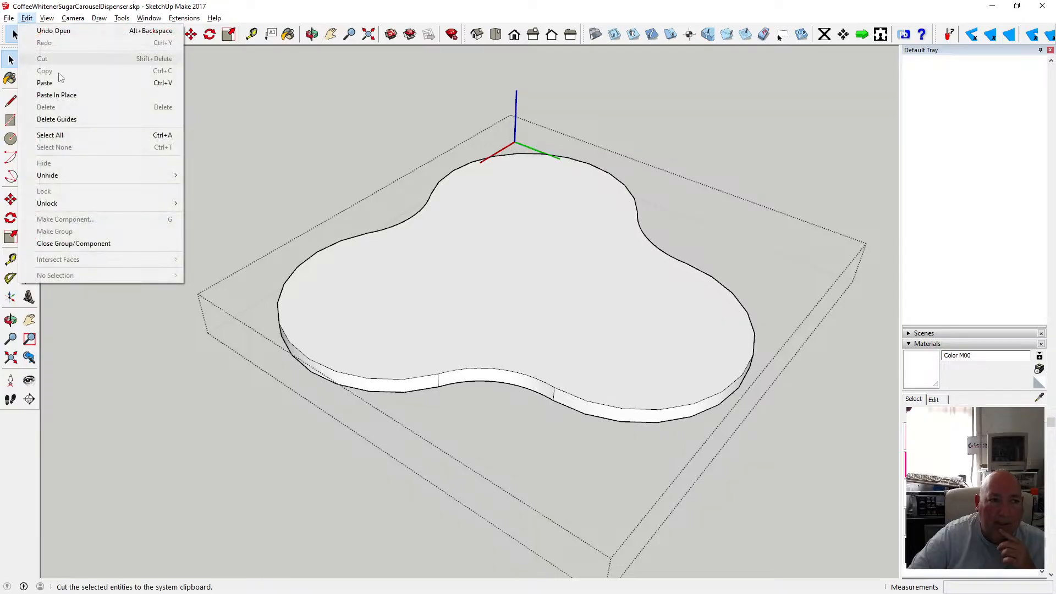
click(70, 94)
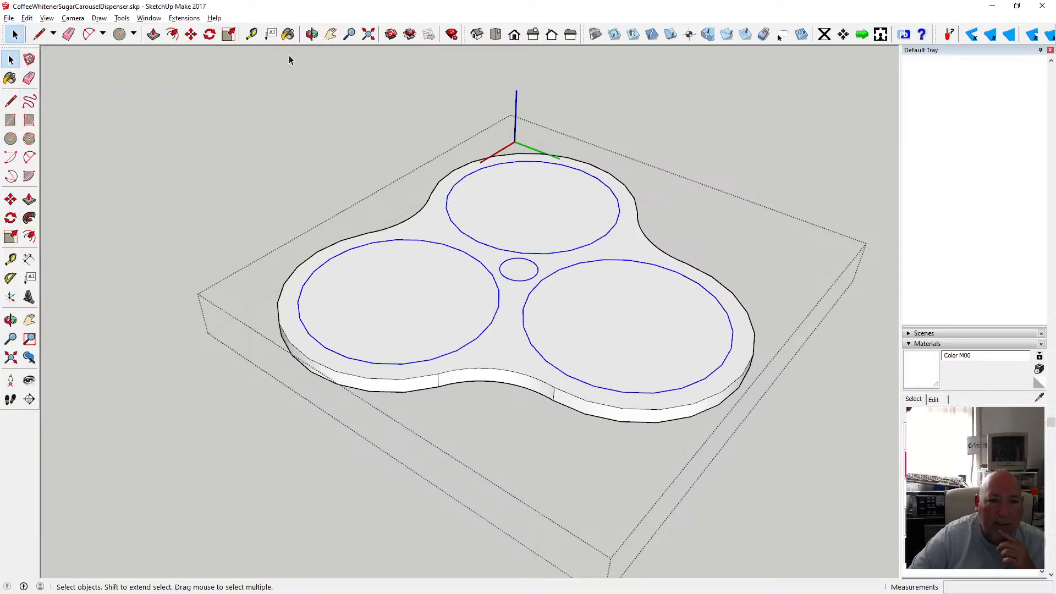
click(312, 34)
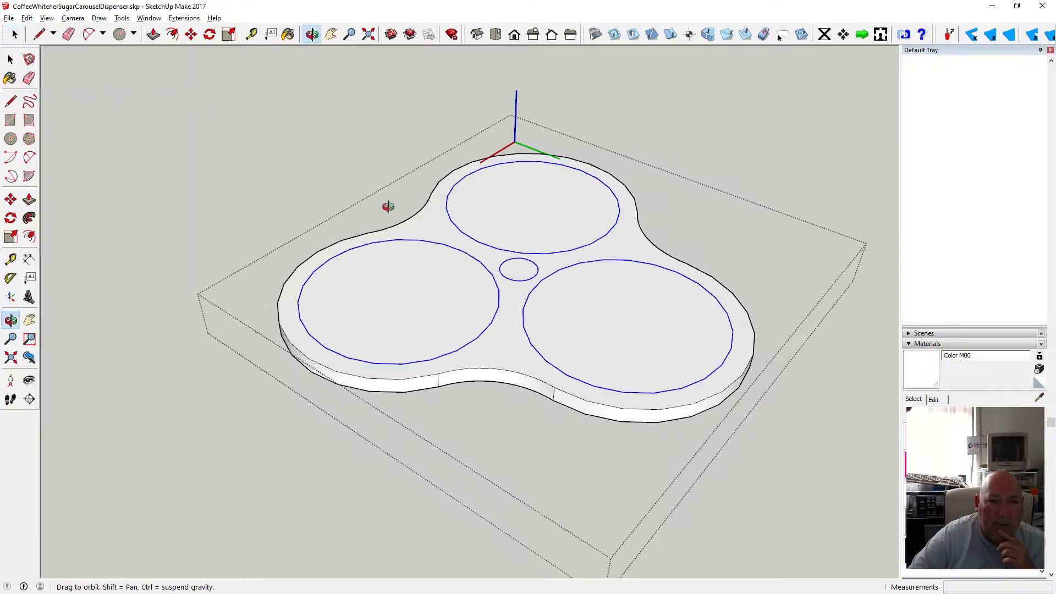
mouse_move(402, 207)
mouse_down()
mouse_move(387, 137)
mouse_move(412, 170)
mouse_move(402, 80)
mouse_move(417, 218)
mouse_up()
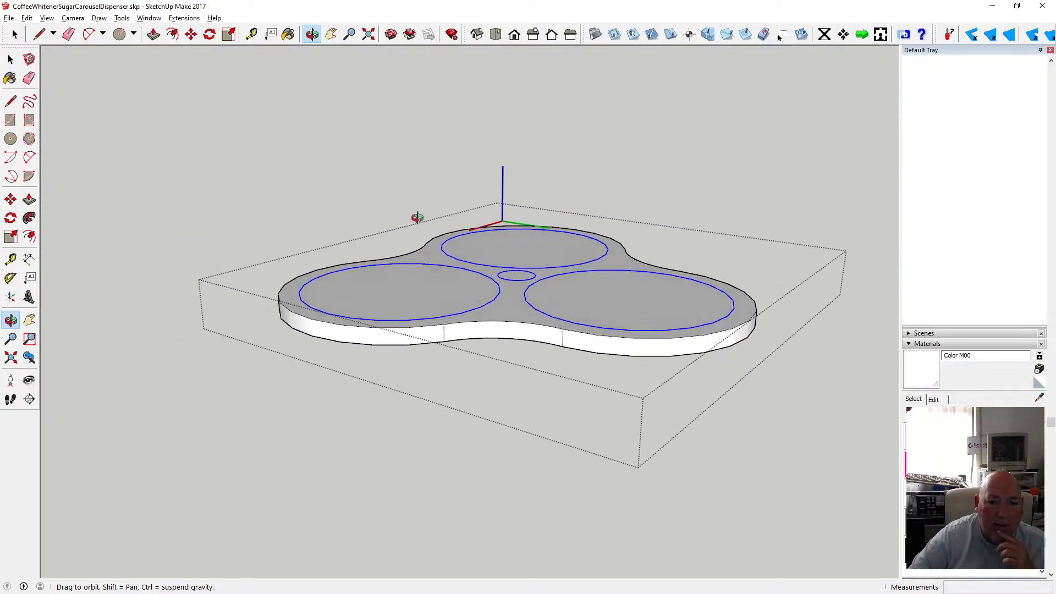
drag(418, 217, 423, 242)
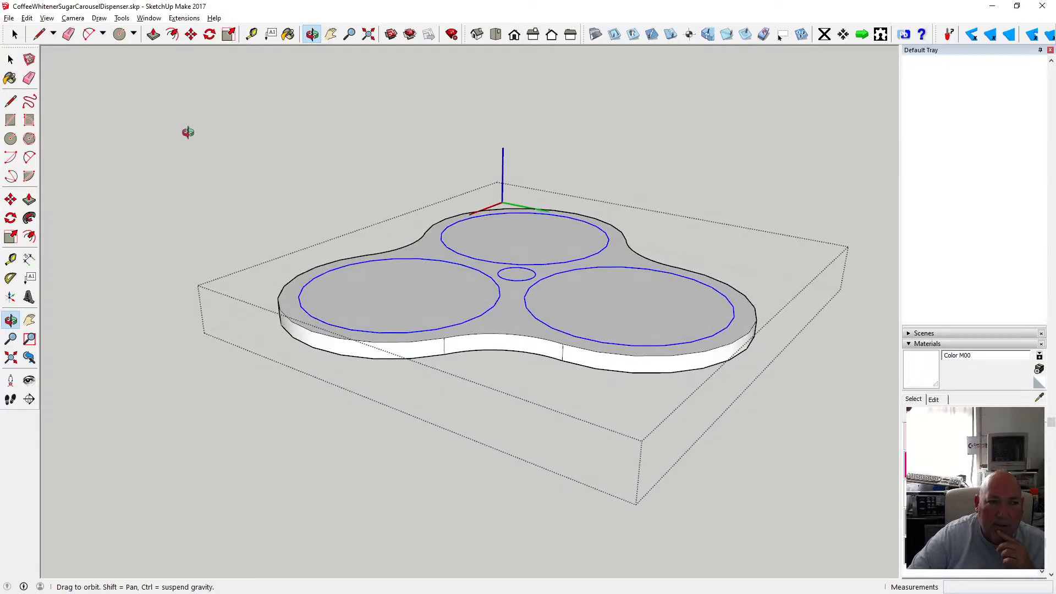
Undo back through the pasted circles, the cut and the lid extrusion.
click(27, 18)
click(39, 30)
click(27, 18)
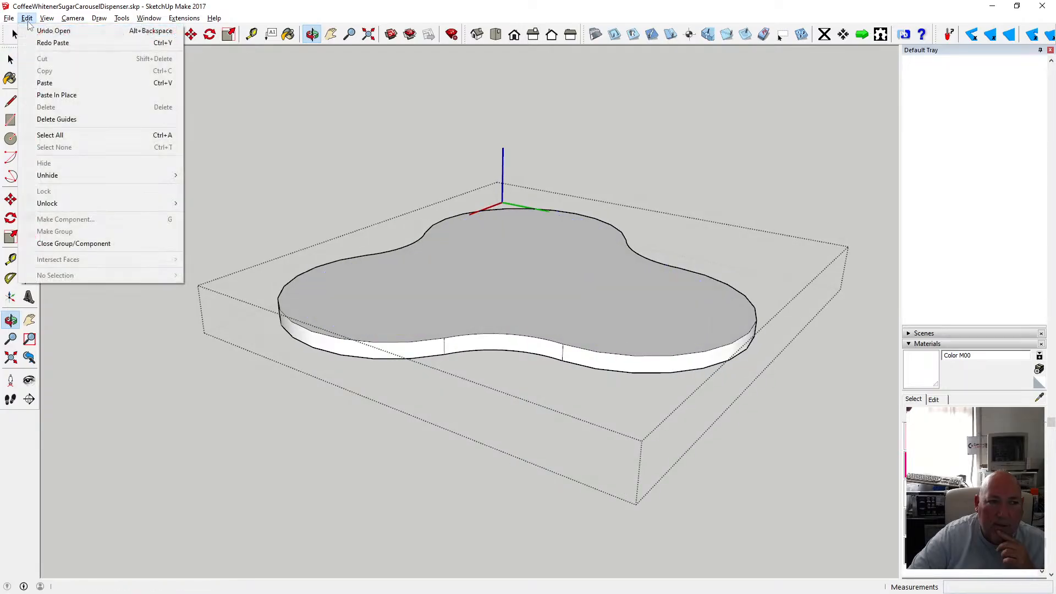
click(38, 31)
click(27, 18)
click(39, 31)
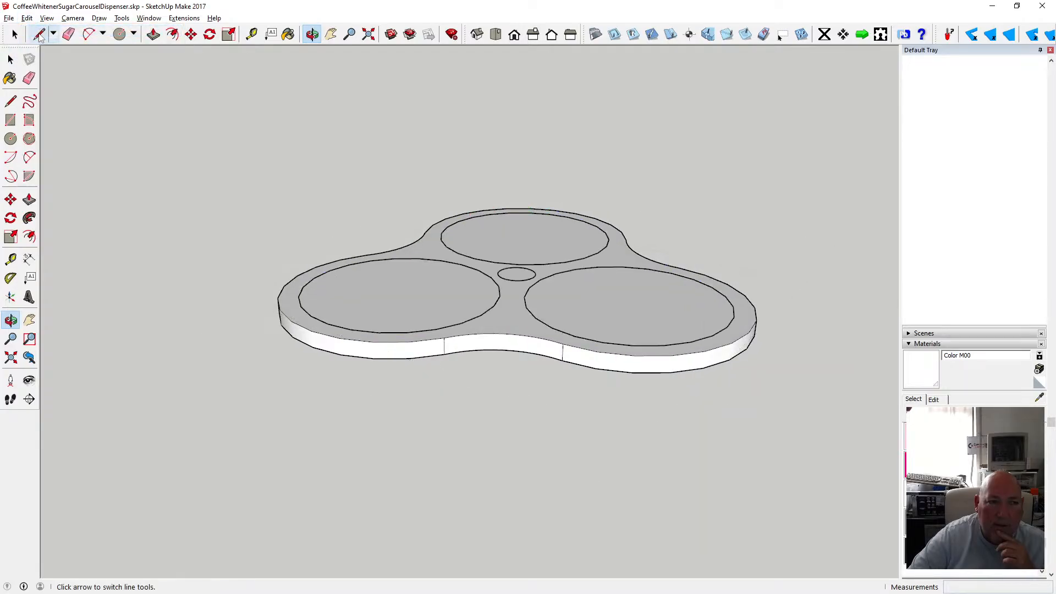
click(10, 59)
click(27, 19)
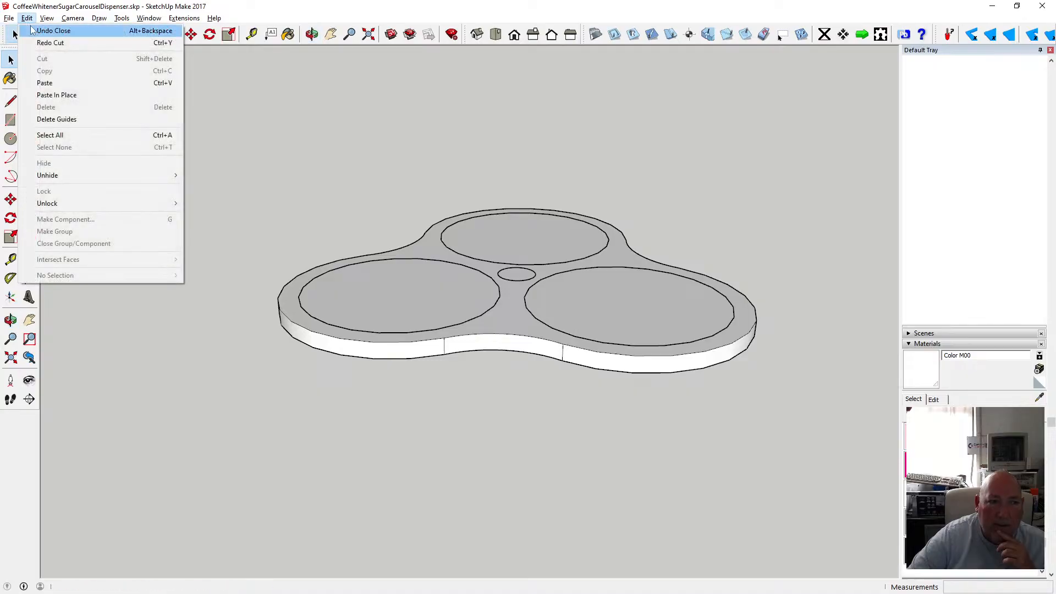
click(32, 30)
click(27, 18)
click(39, 31)
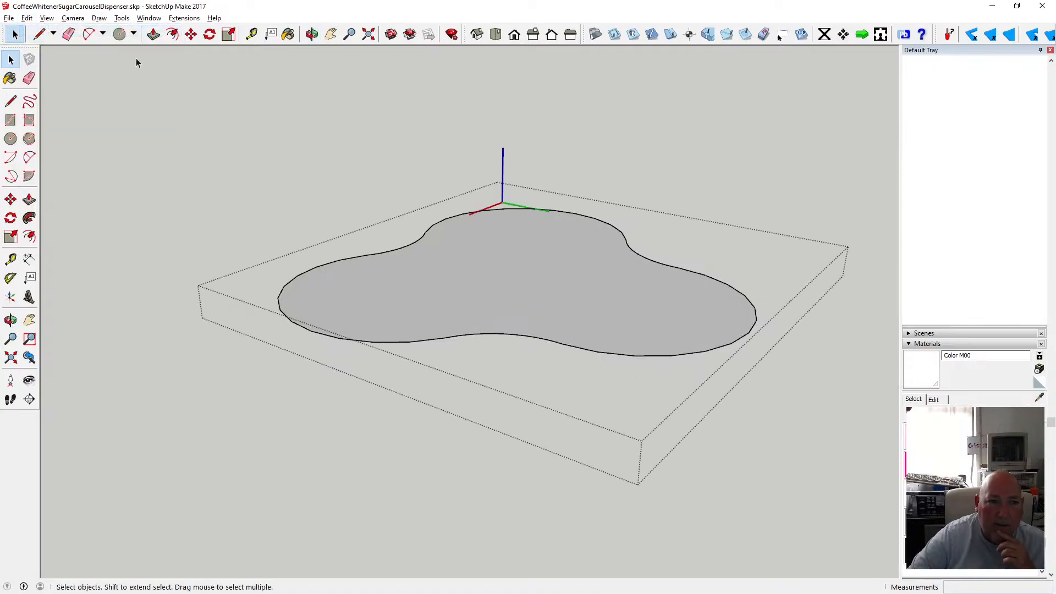
Push/pull the lid face up 6 mm again.
key(p)
click(439, 267)
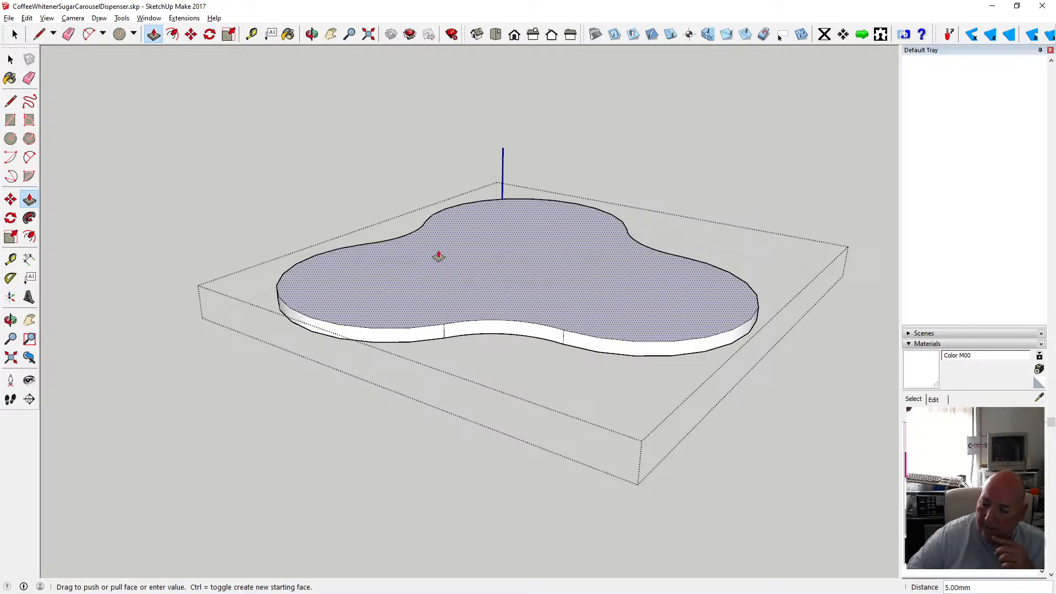
click(436, 252)
click(10, 58)
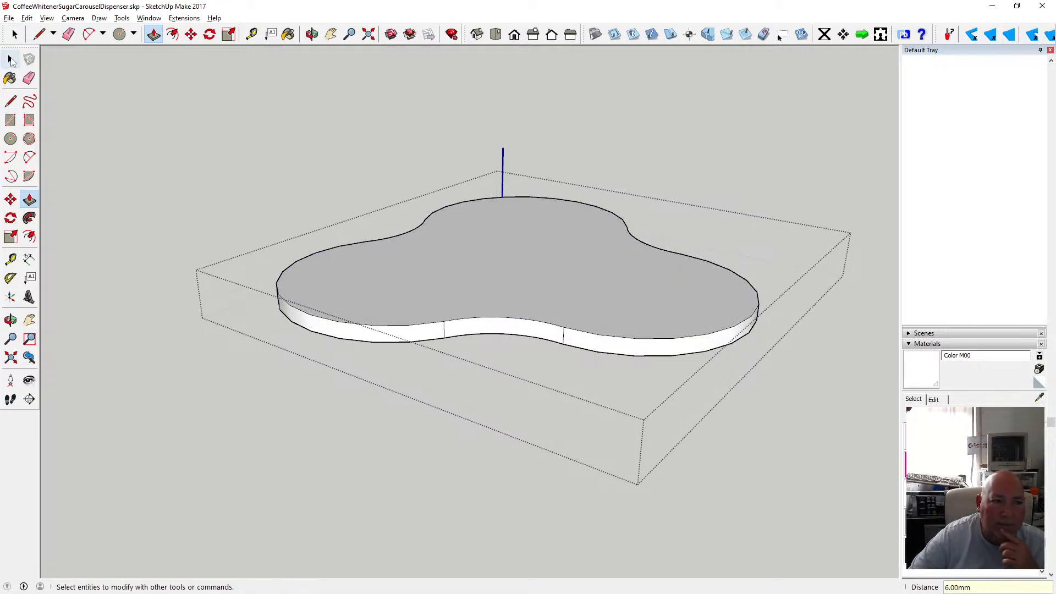
click(11, 59)
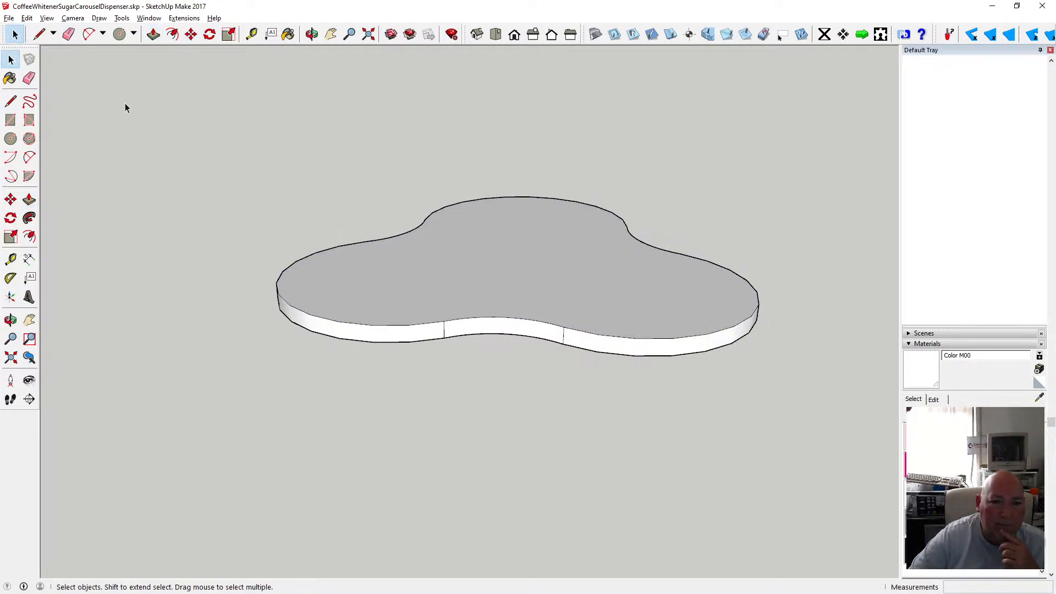
Select the three jar circles on the lid's underside and cut them.
click(312, 34)
drag(380, 258, 391, 194)
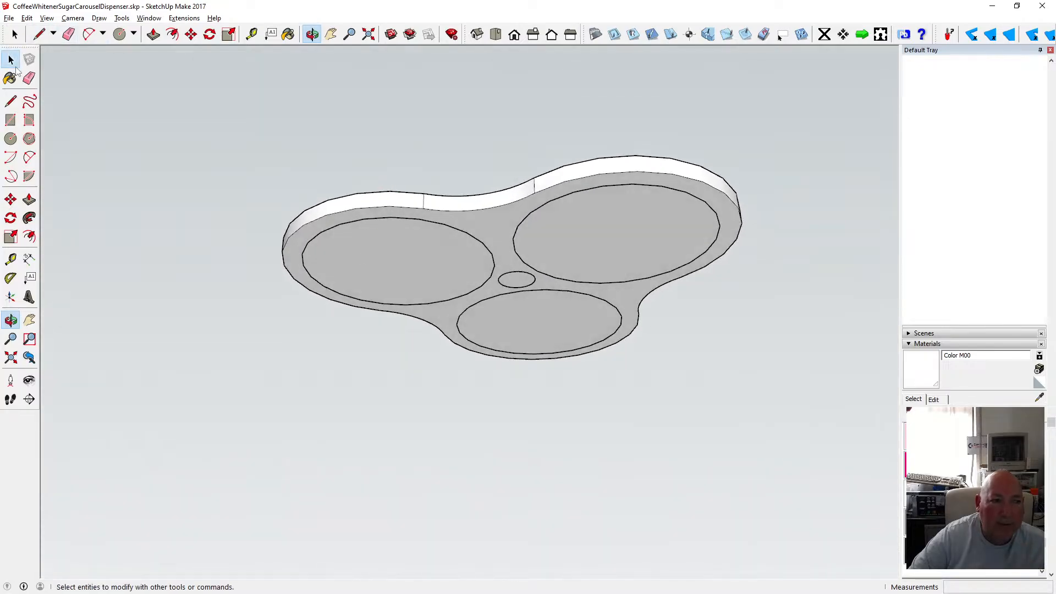
click(10, 59)
click(398, 219)
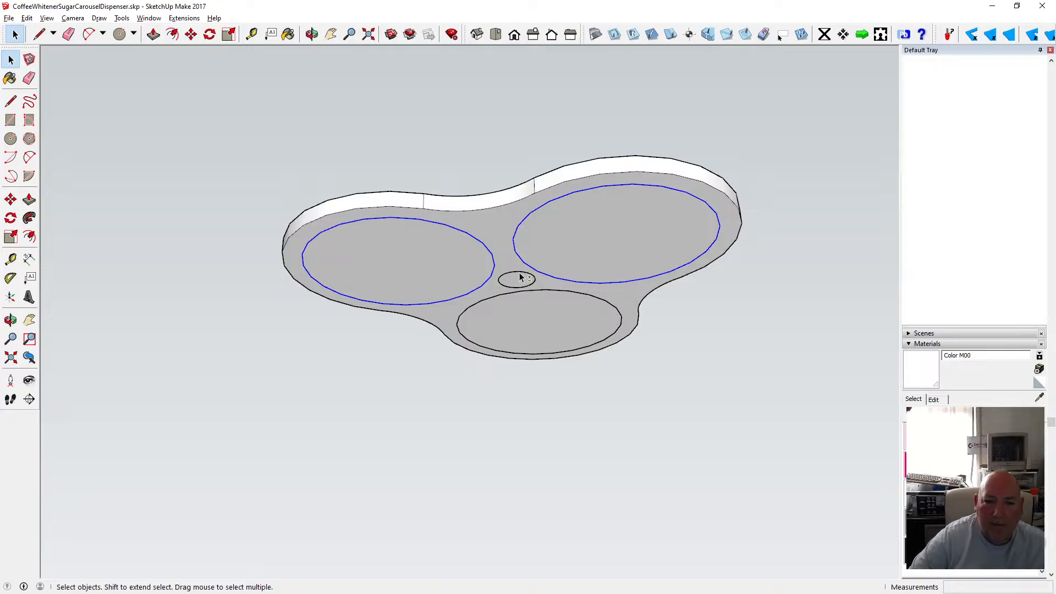
shift+click(543, 289)
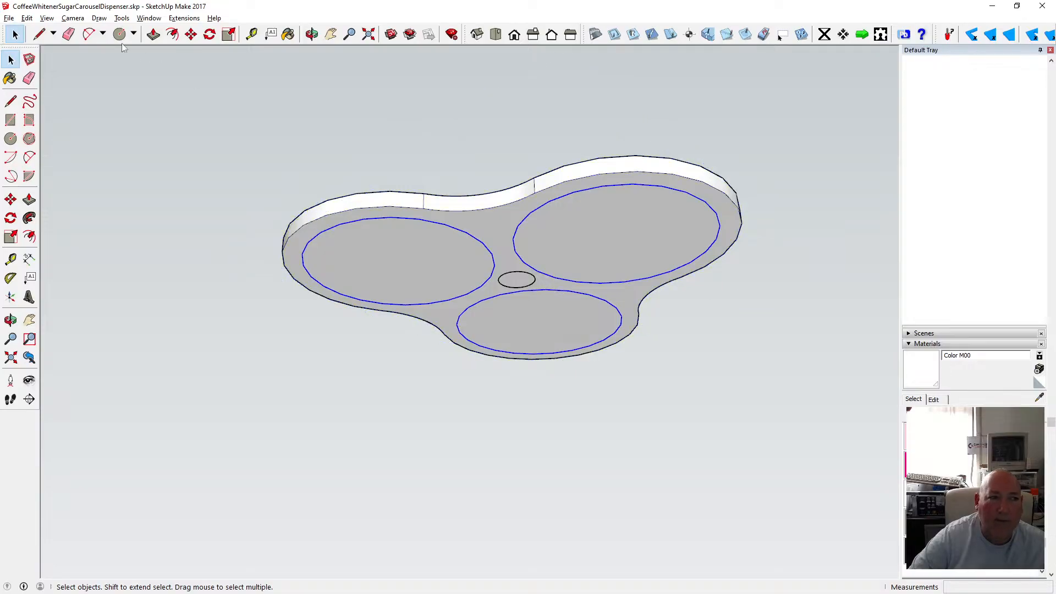
click(26, 18)
click(33, 60)
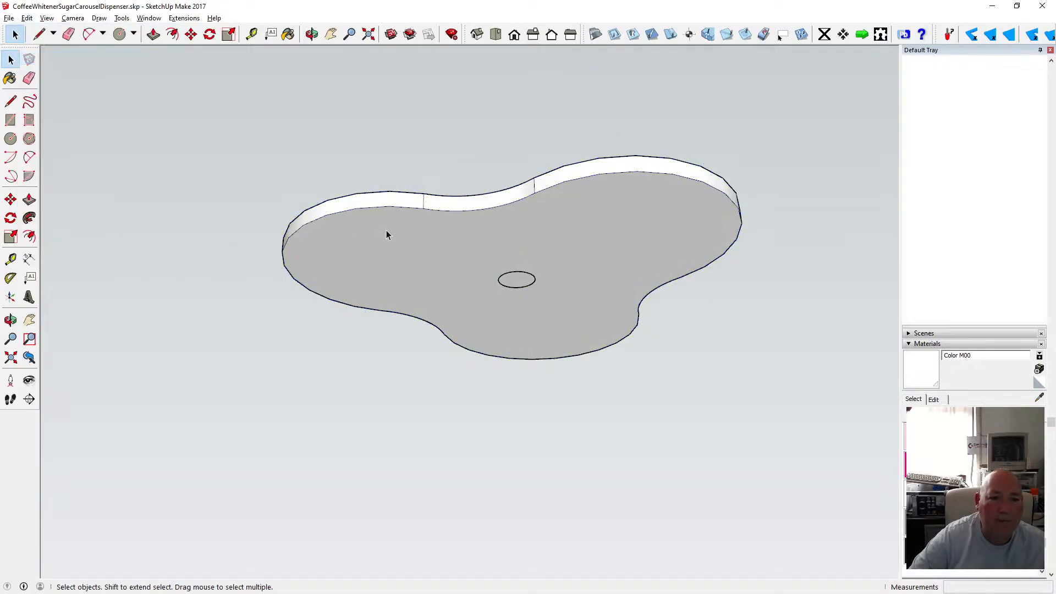
Paste the jar circles in place inside the lid component and push/pull each circle face 6 mm.
click(26, 18)
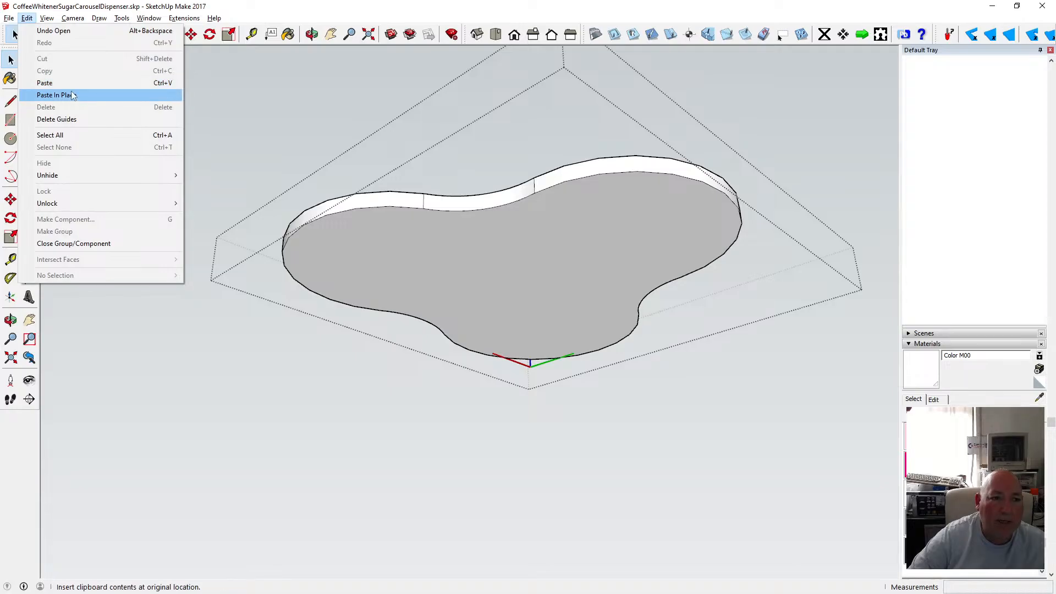
click(72, 95)
key(p)
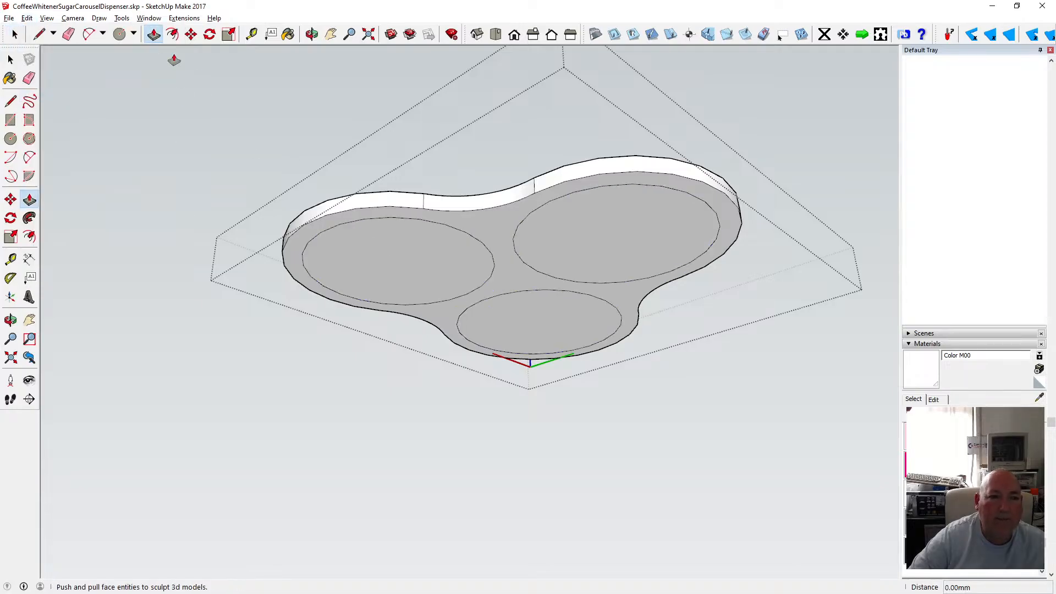
click(385, 236)
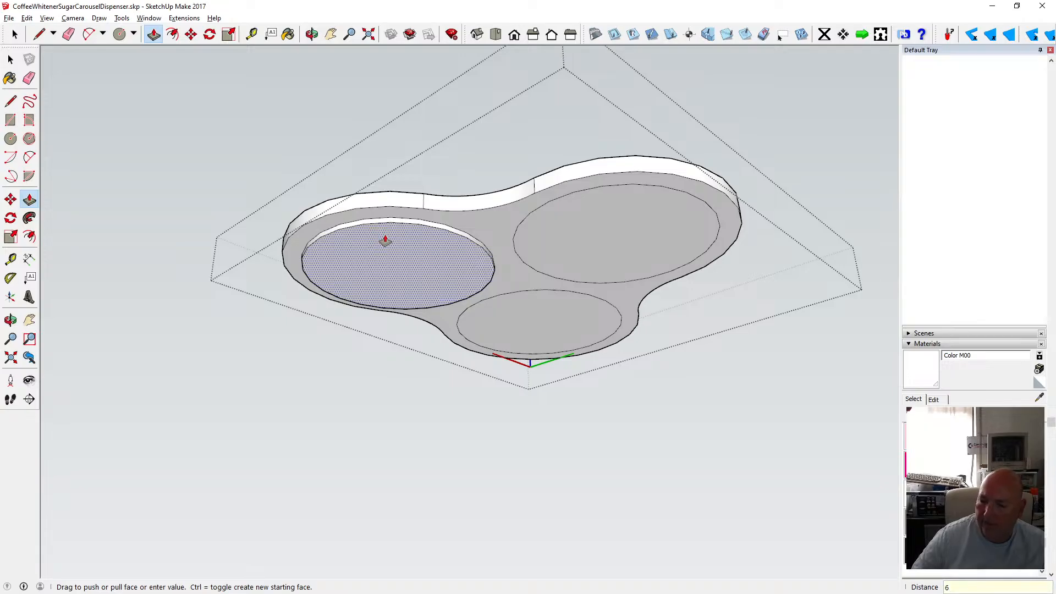
key(Return)
click(601, 208)
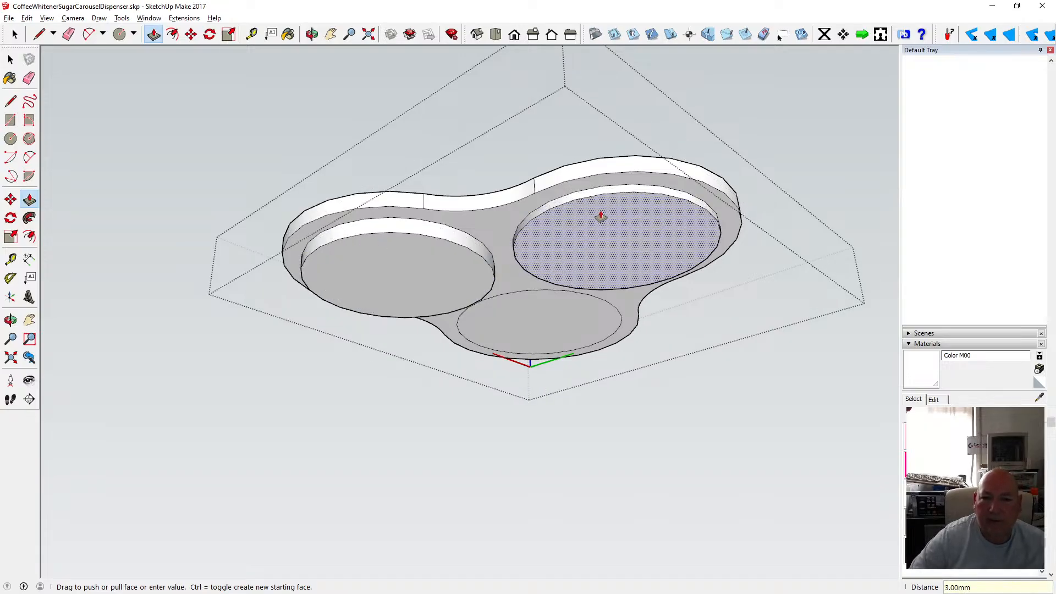
text(6)
key(Return)
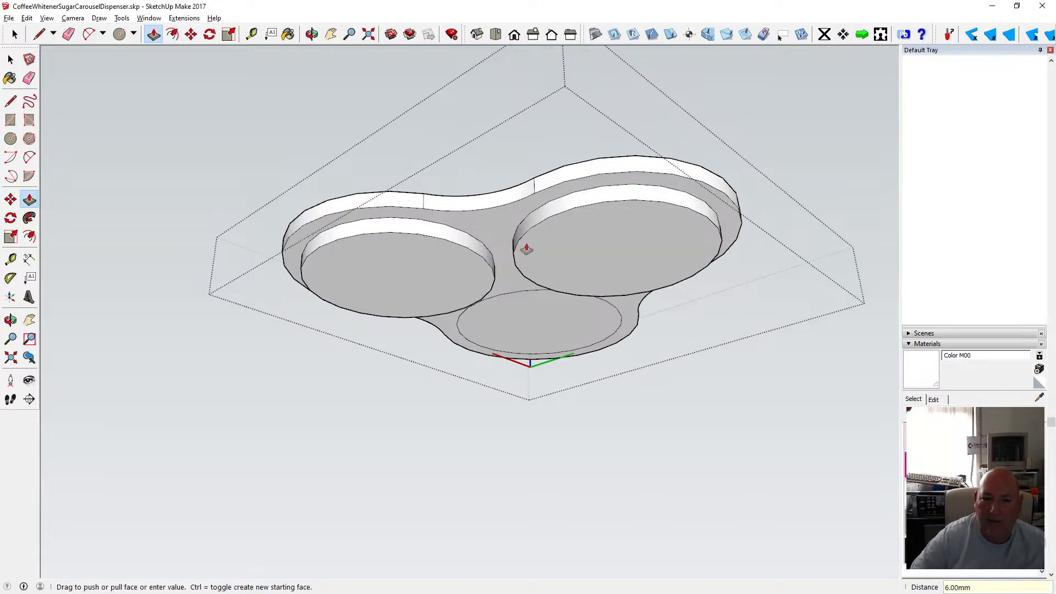
click(522, 307)
text(6)
key(Return)
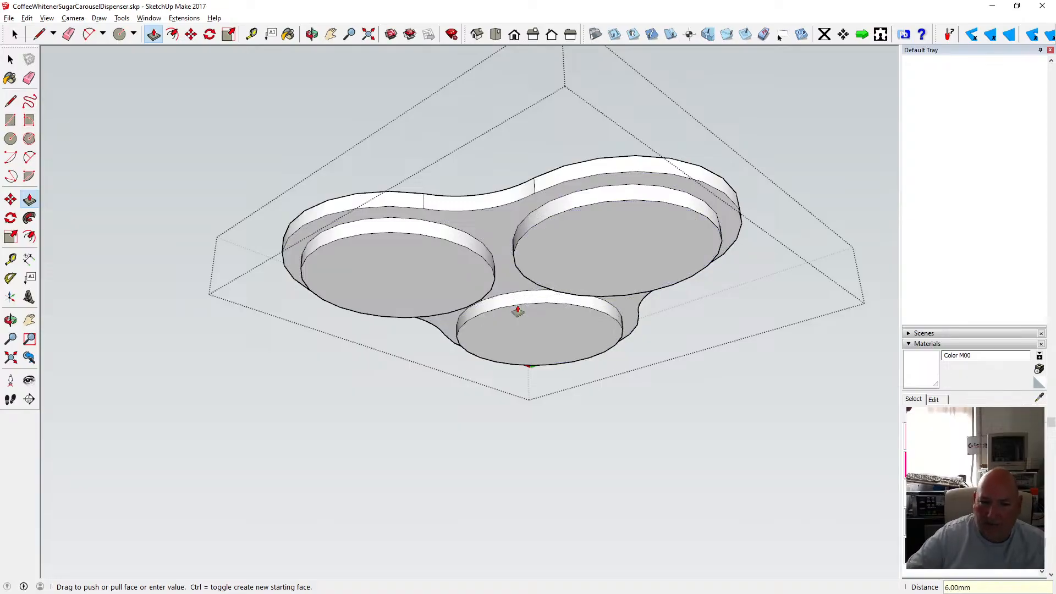
Offset the edges of all three jar circle faces by 1 mm.
click(10, 59)
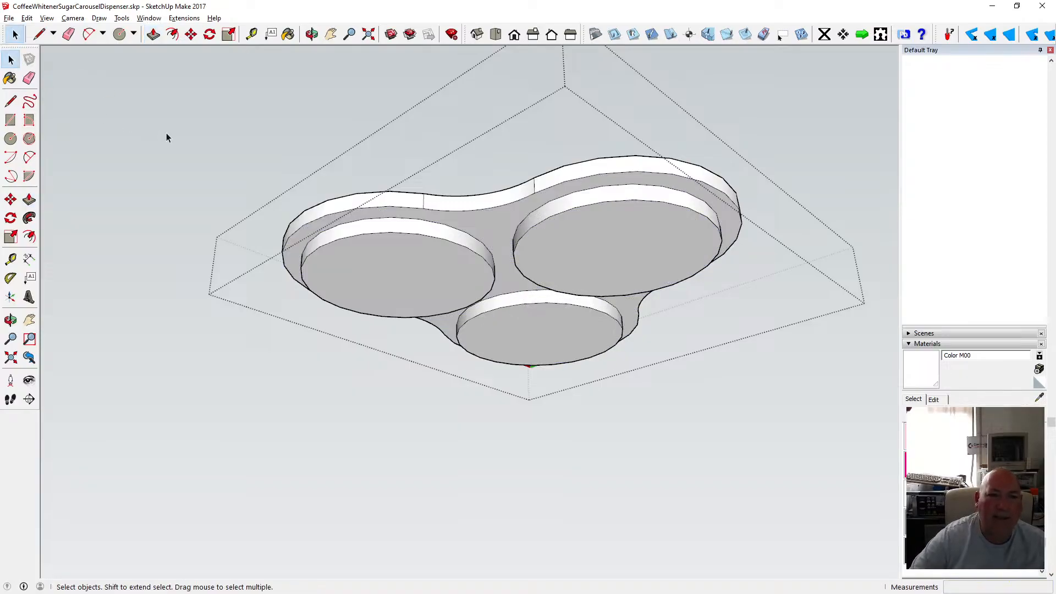
click(201, 137)
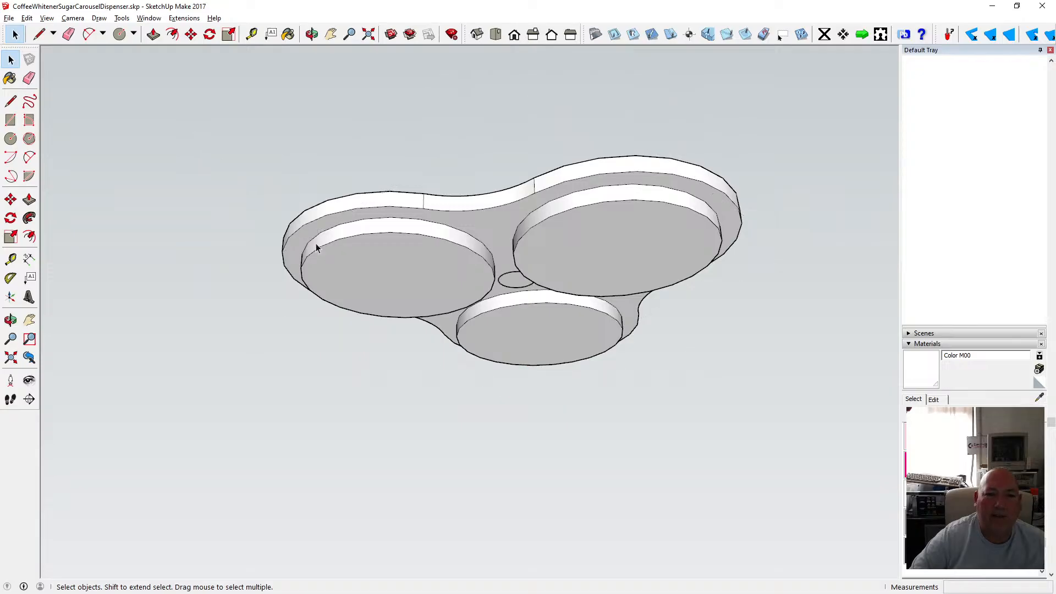
double_click(364, 253)
scroll(363, 252, up, 1)
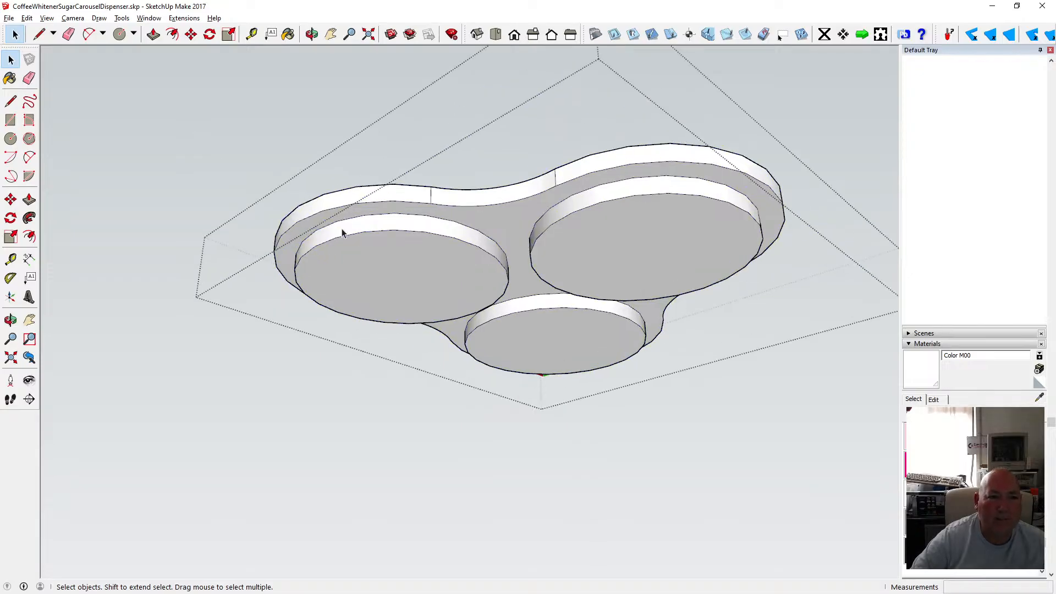
key(f)
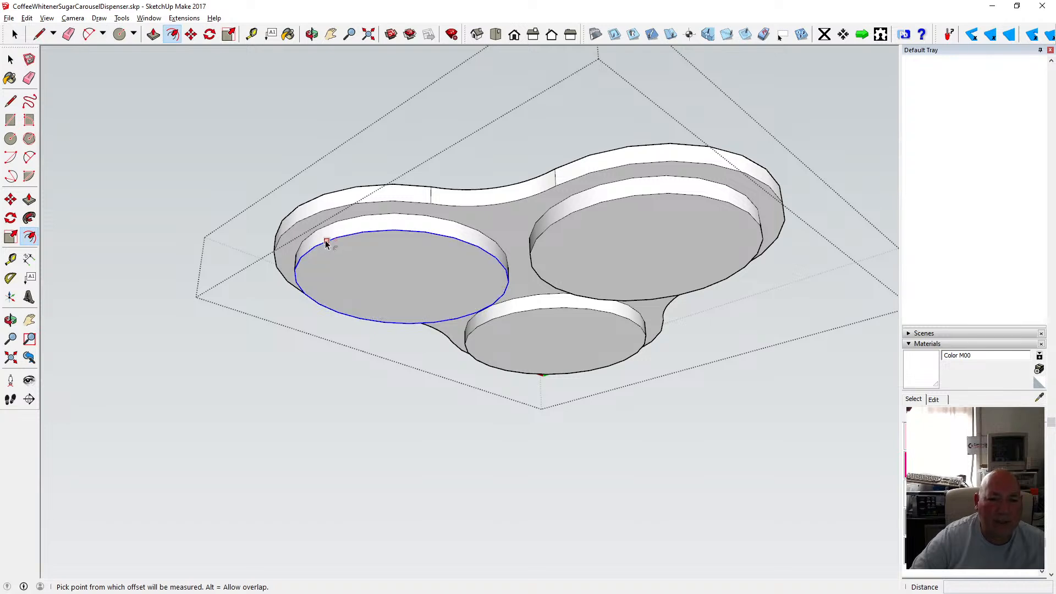
click(328, 244)
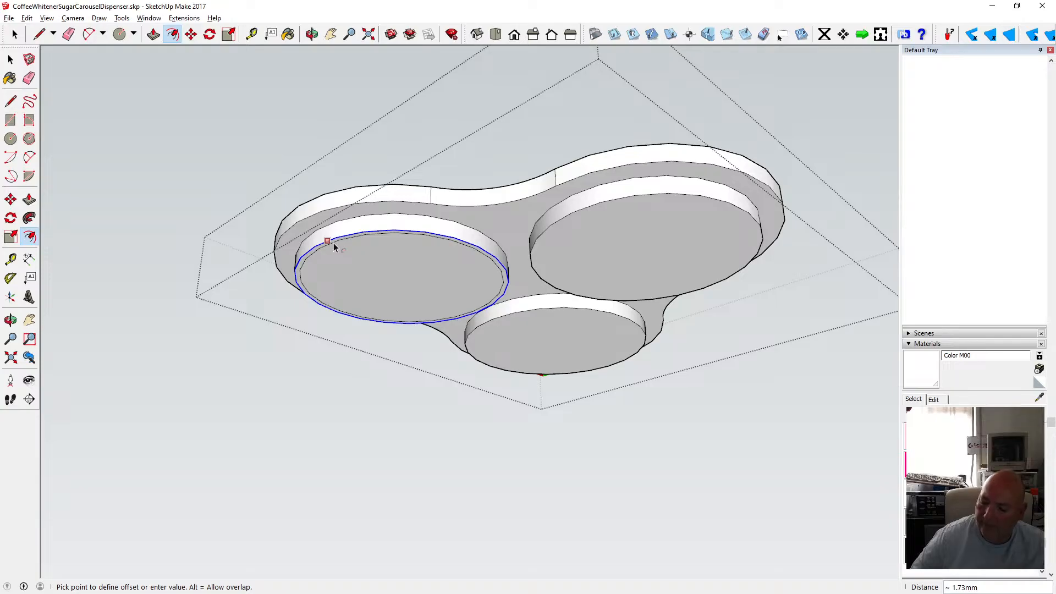
text(1)
key(Return)
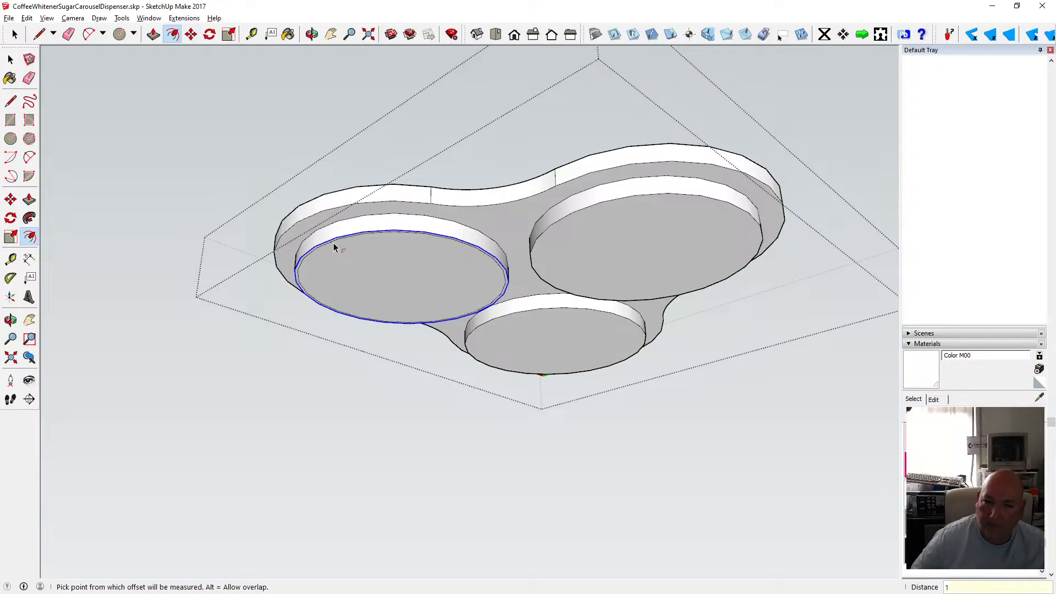
click(564, 265)
text(1)
key(Return)
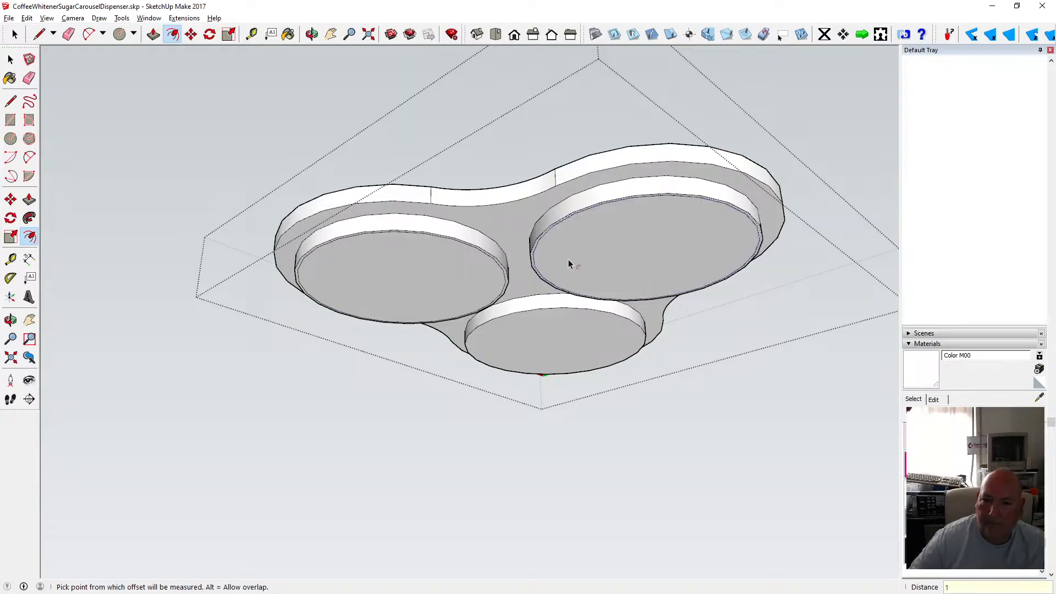
click(555, 319)
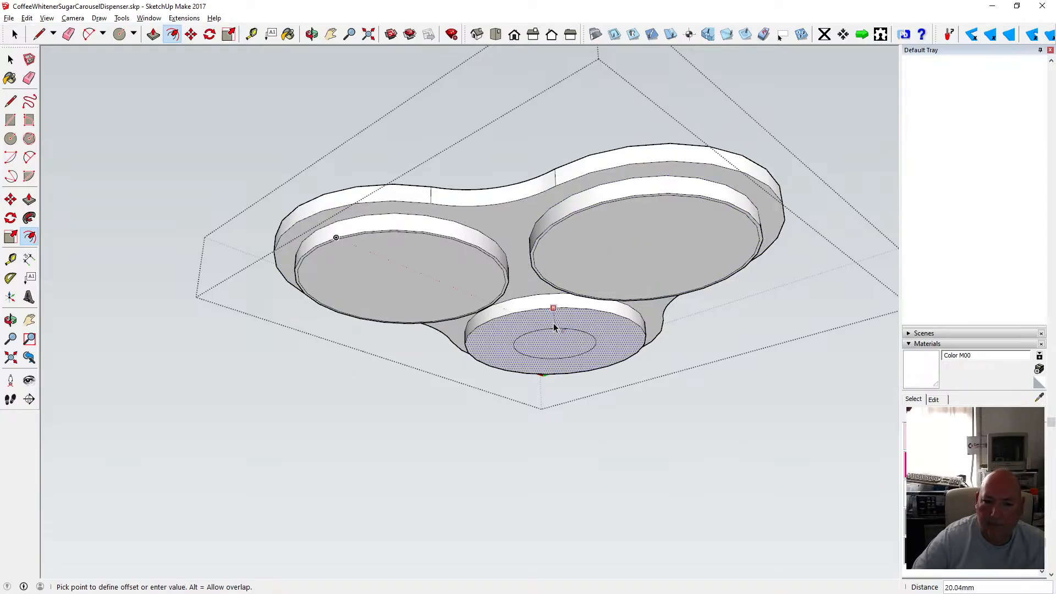
text(1)
key(Return)
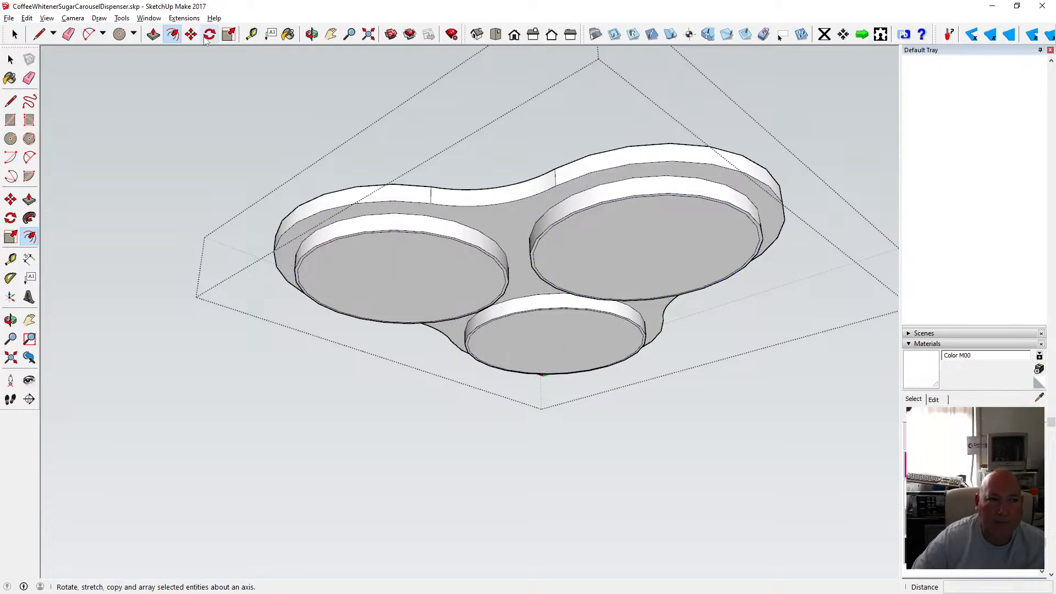
Move the first jar's offset circle 1 mm along the blue axis.
click(191, 34)
click(361, 228)
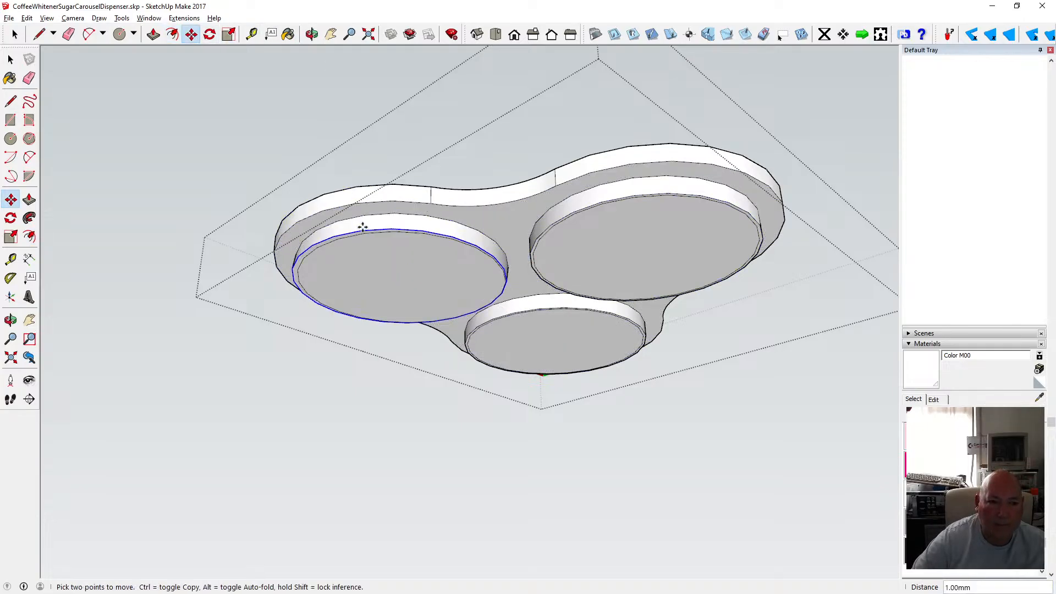
key(Up)
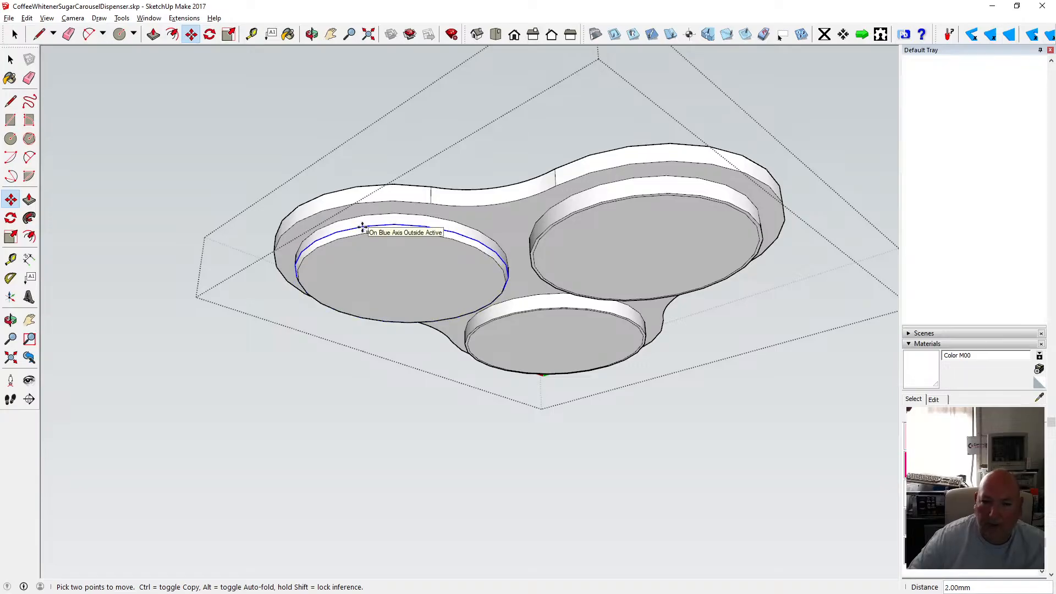
text(1)
key(Return)
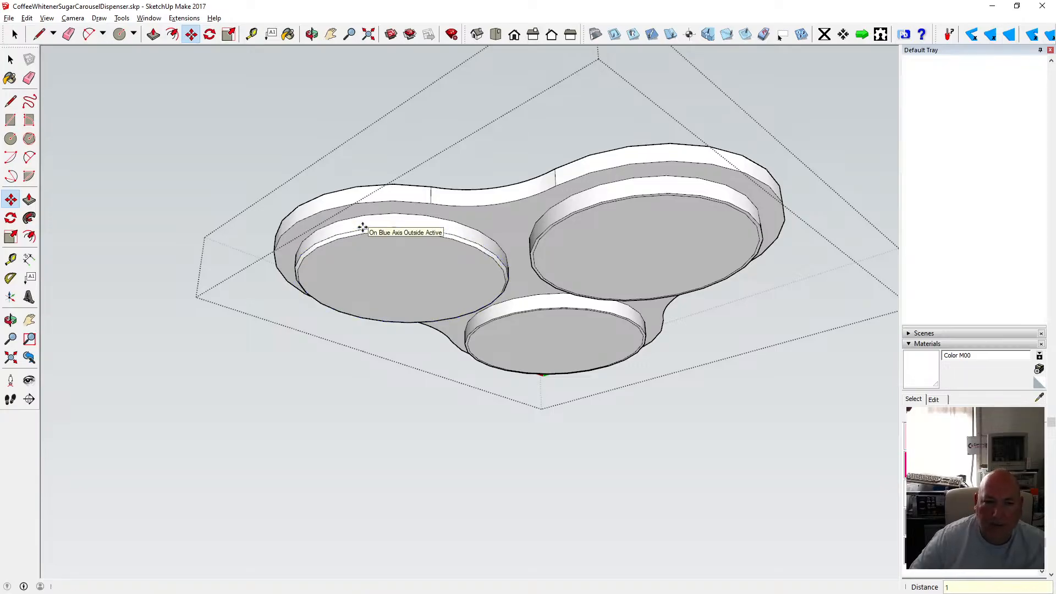
Move the other two jars' offset circles 1 mm along the blue axis.
click(610, 199)
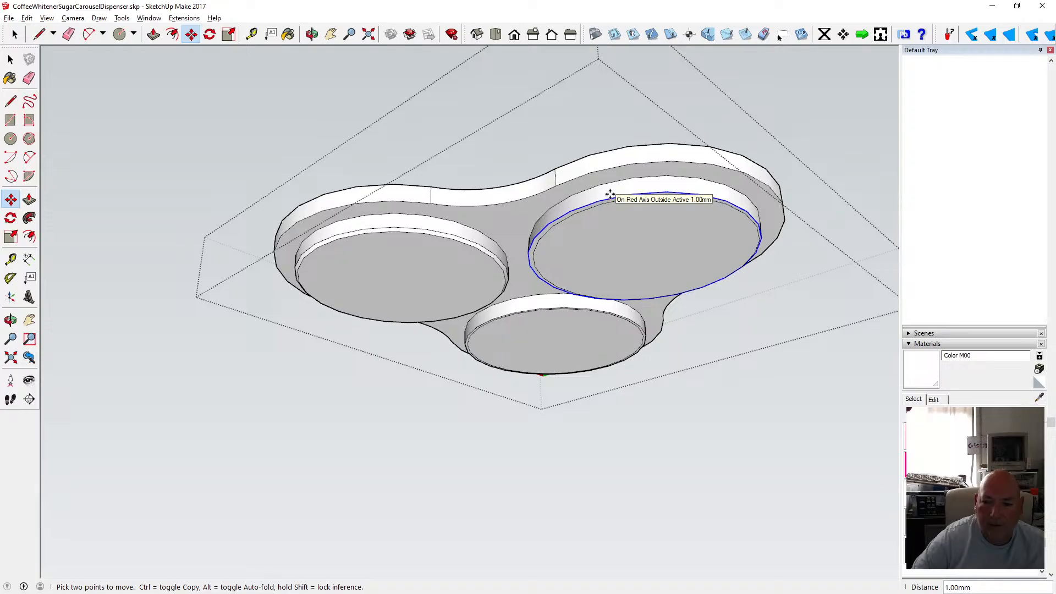
click(610, 194)
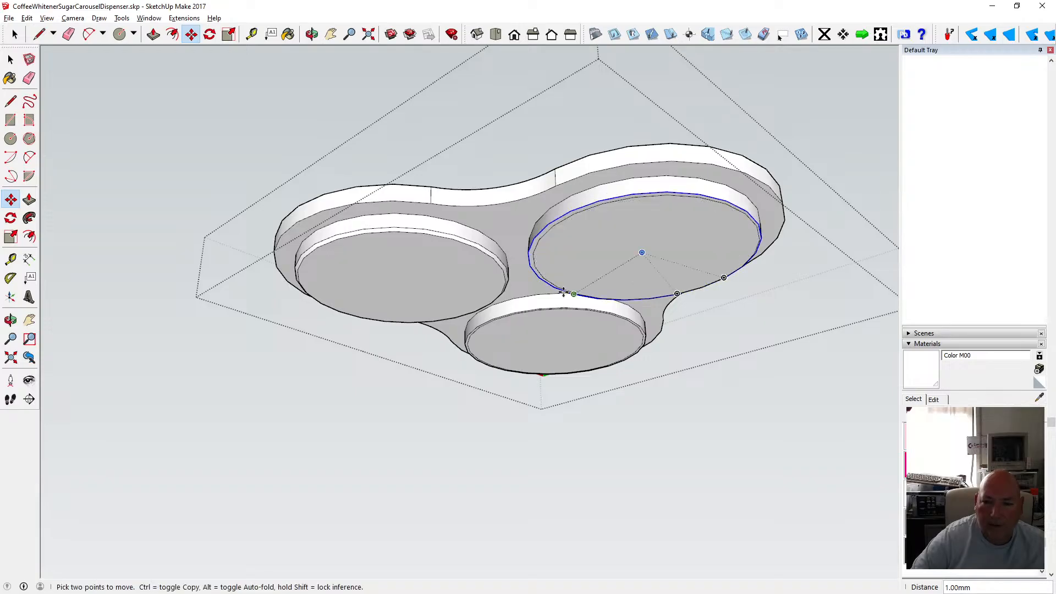
click(551, 306)
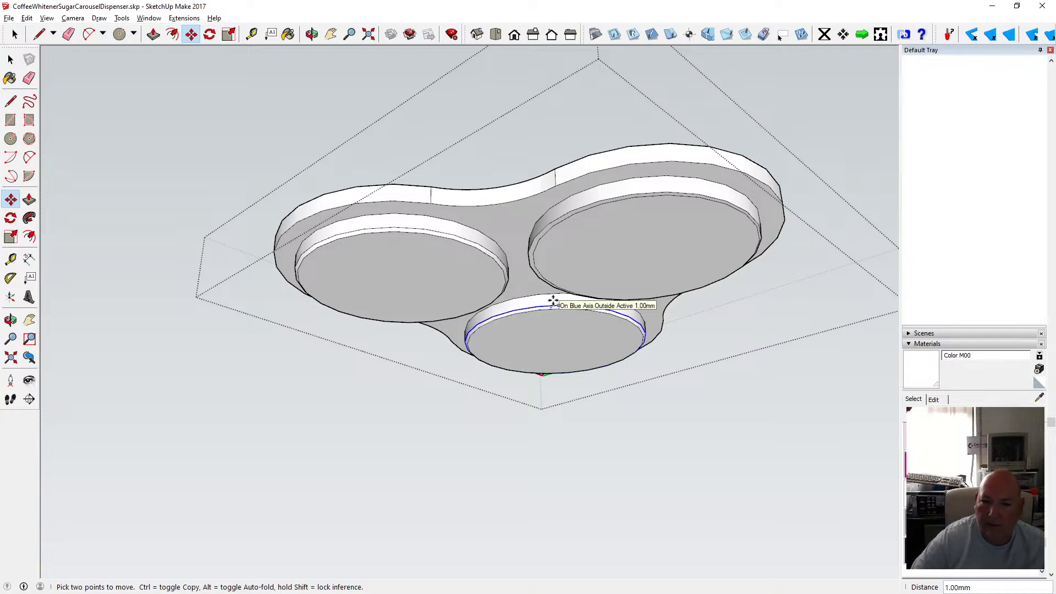
click(554, 301)
Undo the last offset circle move.
click(312, 34)
mouse_move(584, 242)
mouse_down()
mouse_move(568, 234)
mouse_move(307, 271)
mouse_move(587, 238)
mouse_up()
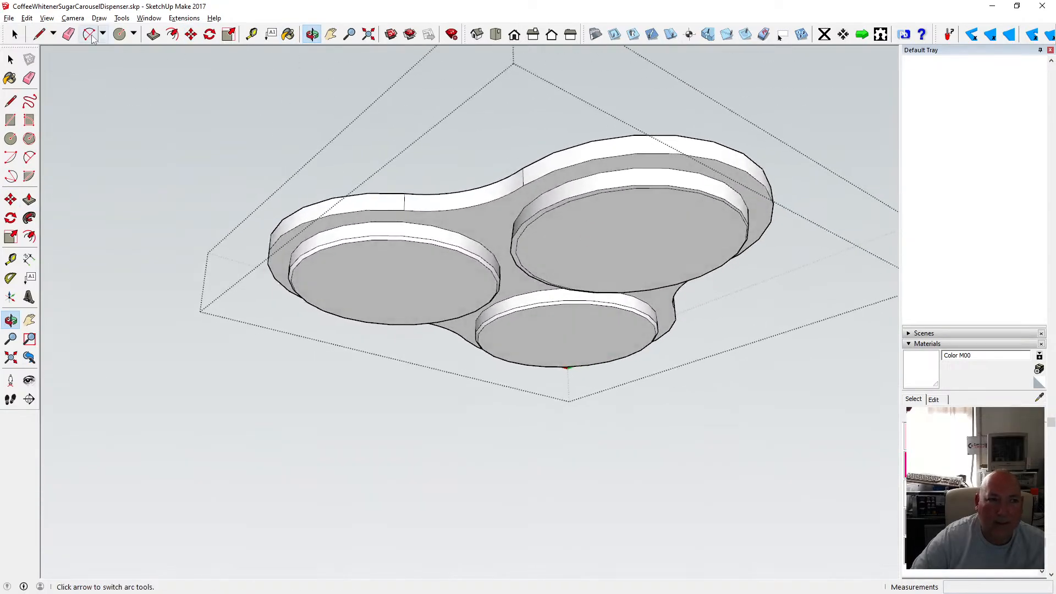
click(27, 18)
click(27, 18)
click(27, 18)
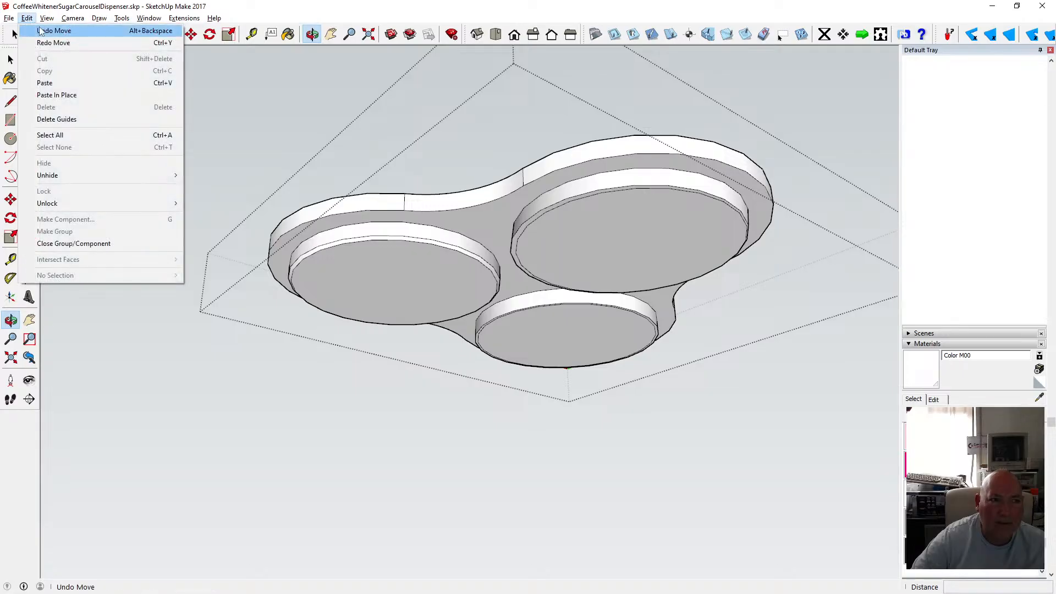
click(40, 32)
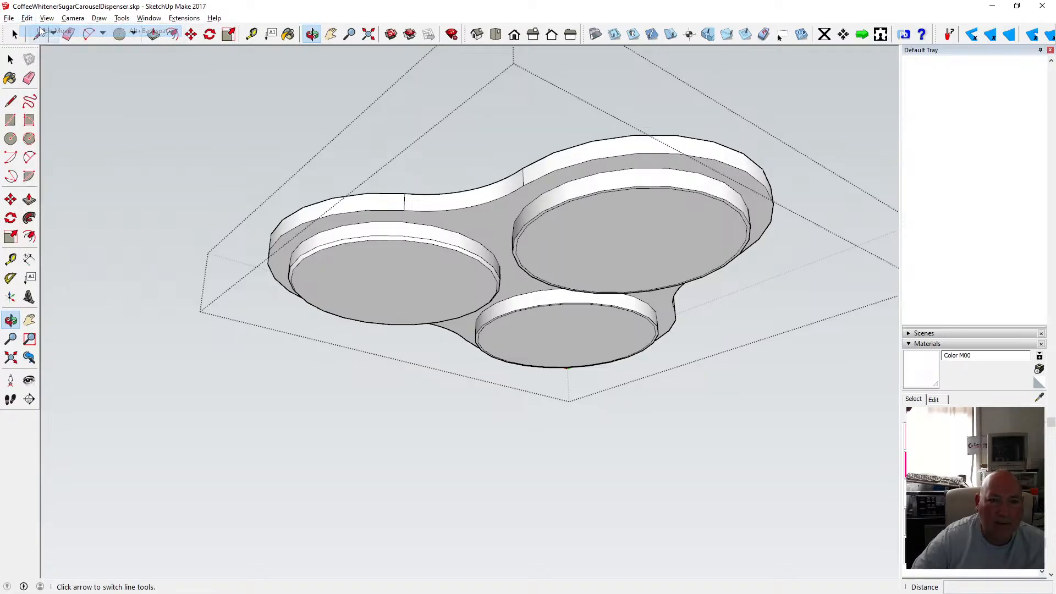
Move the right and front jars' offset circles 1 mm along the blue axis again.
click(191, 36)
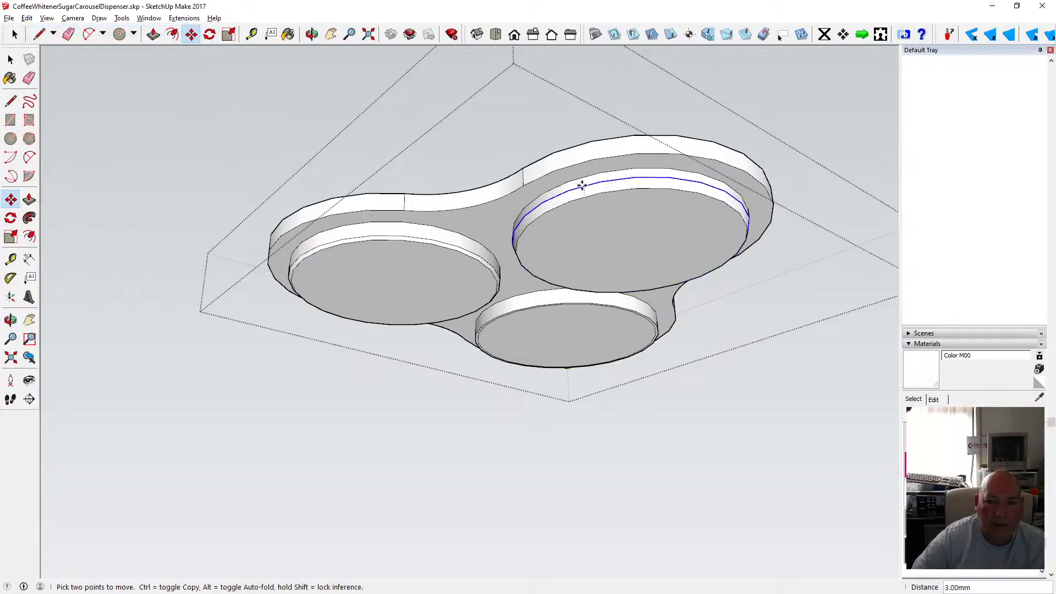
text(1)
key(Return)
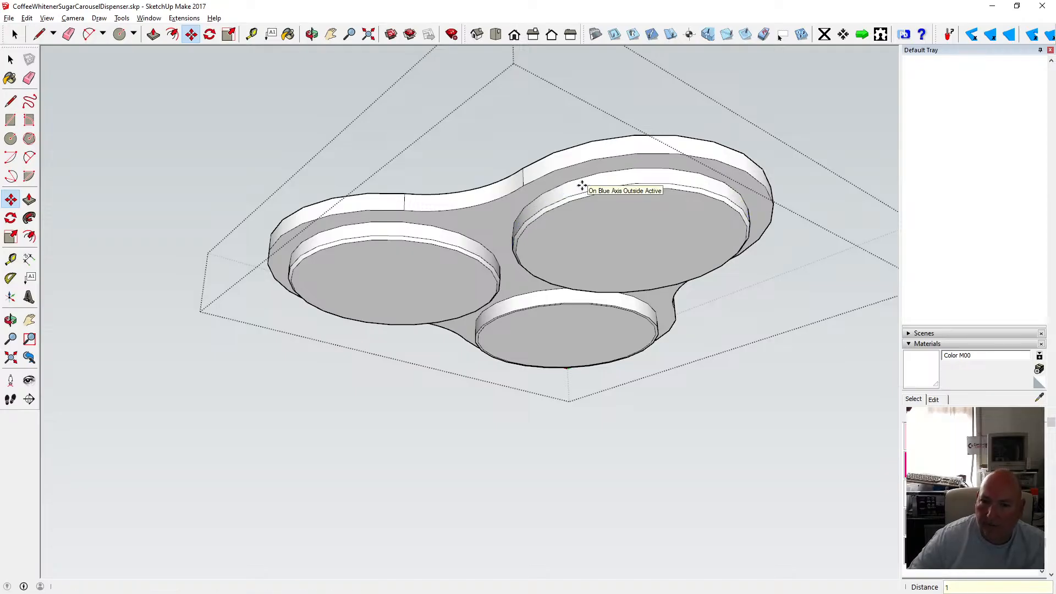
click(552, 301)
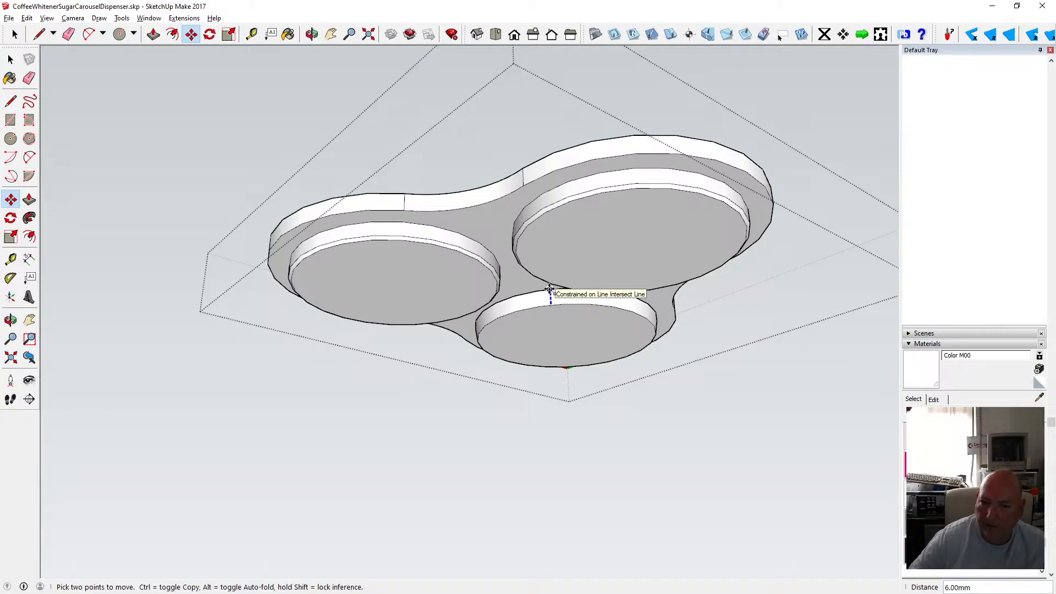
text(1)
key(Return)
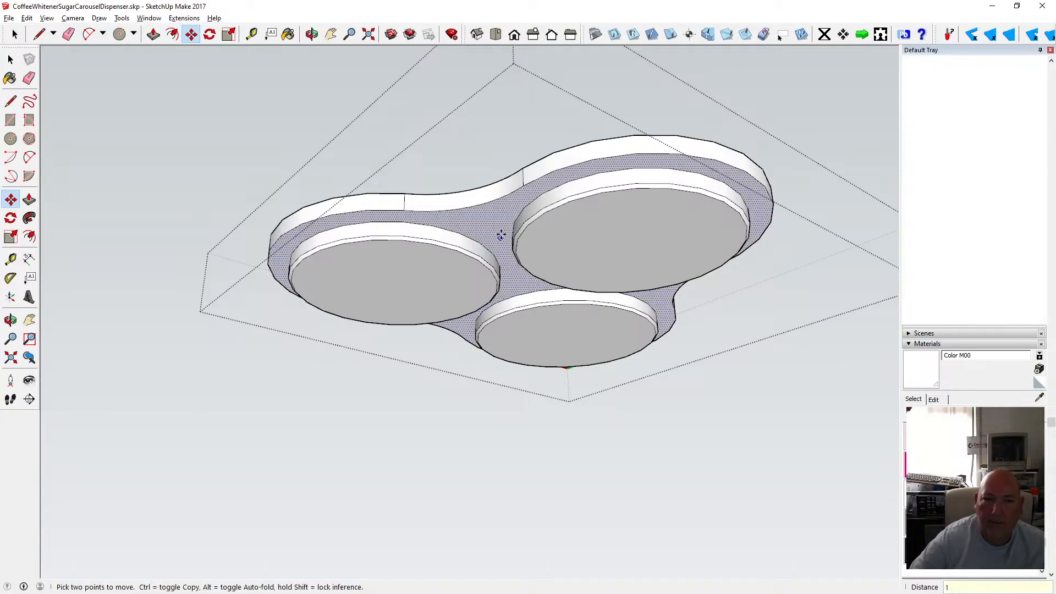
Delete the small circle between the jars on the body's underside.
click(11, 60)
click(312, 36)
drag(444, 185, 454, 281)
key(space)
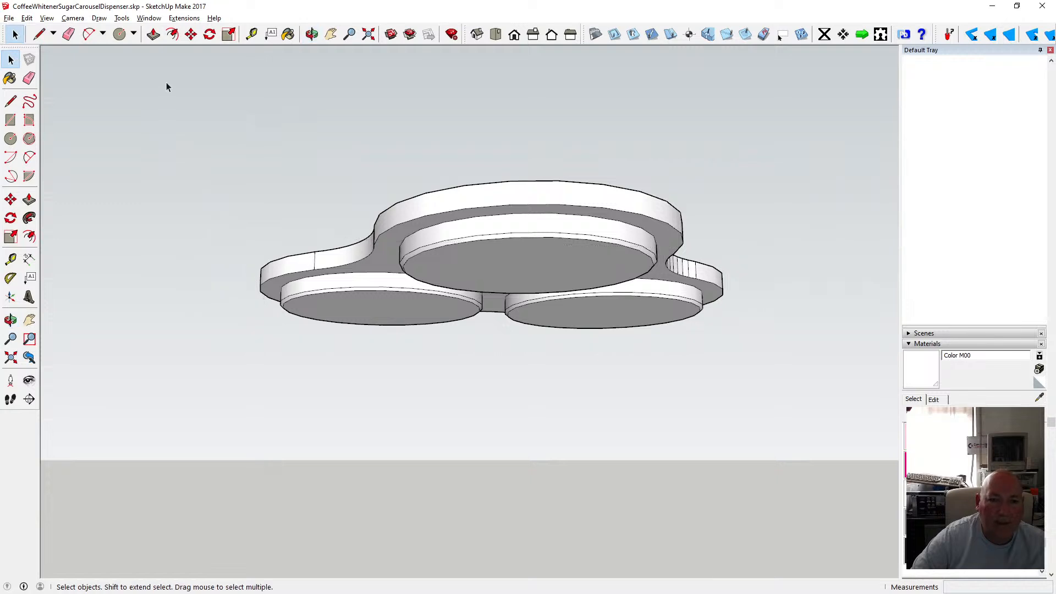
click(312, 34)
drag(358, 83, 435, 108)
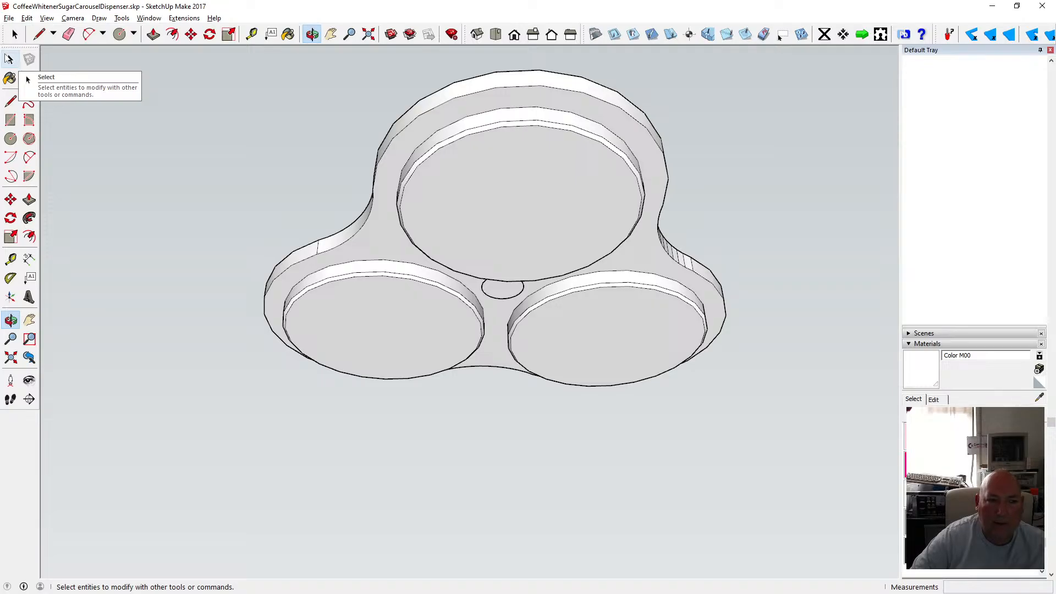
click(10, 59)
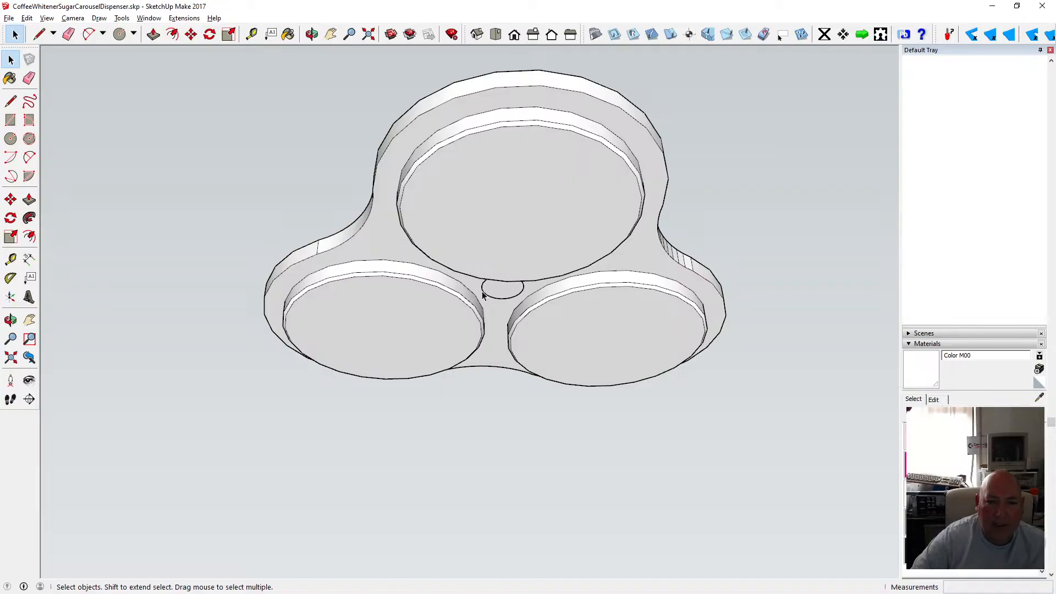
key(Delete)
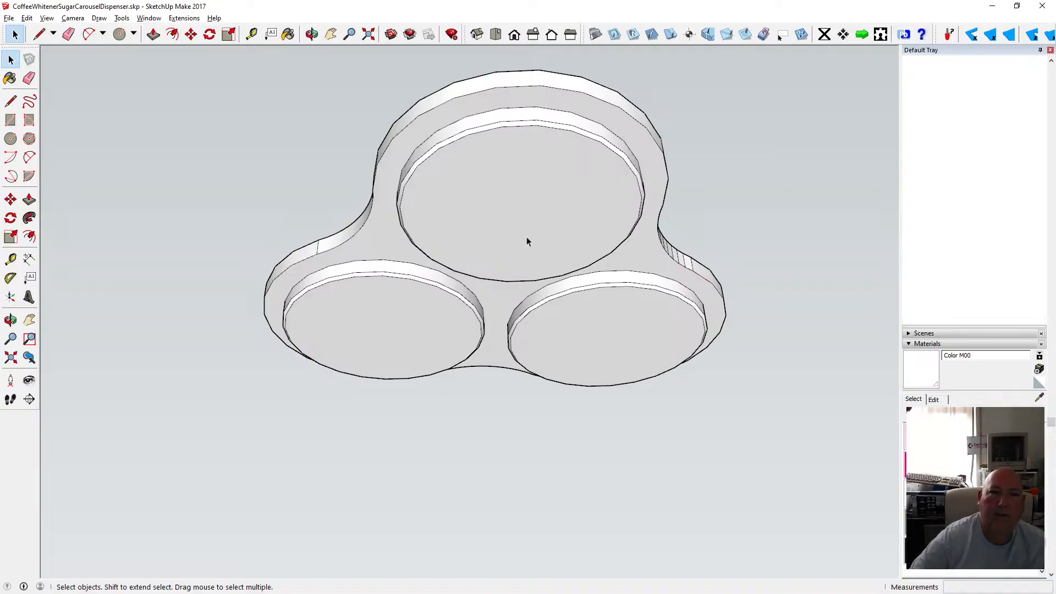
Undo the circle erase.
click(311, 34)
drag(441, 121, 410, 264)
click(26, 18)
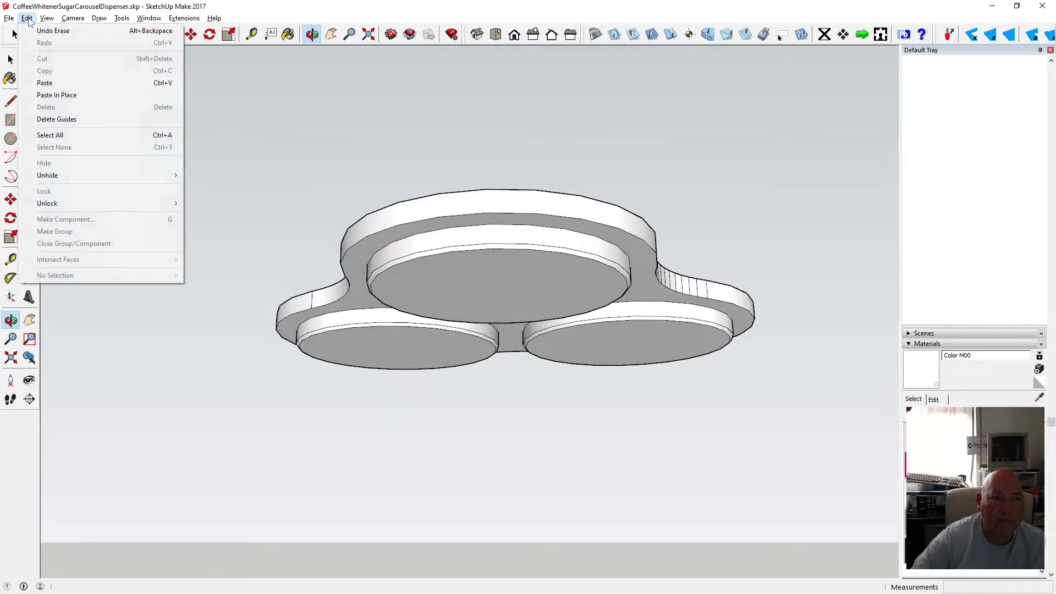
click(32, 30)
Move the small centre circle 20 mm up along the blue axis.
mouse_move(462, 325)
mouse_down()
mouse_move(473, 174)
mouse_move(522, 276)
mouse_up()
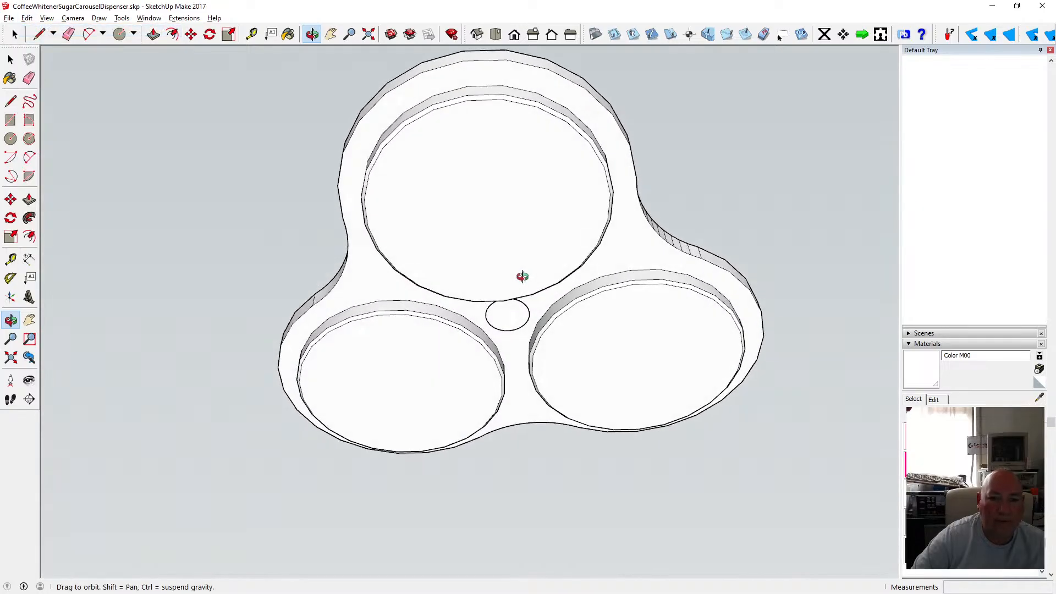
click(196, 35)
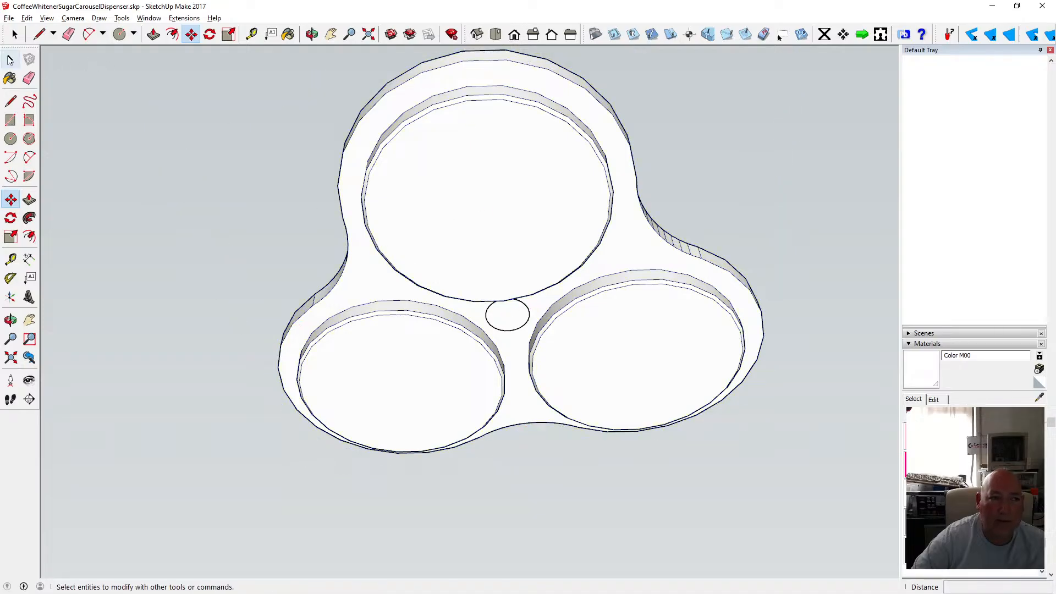
click(11, 59)
click(311, 34)
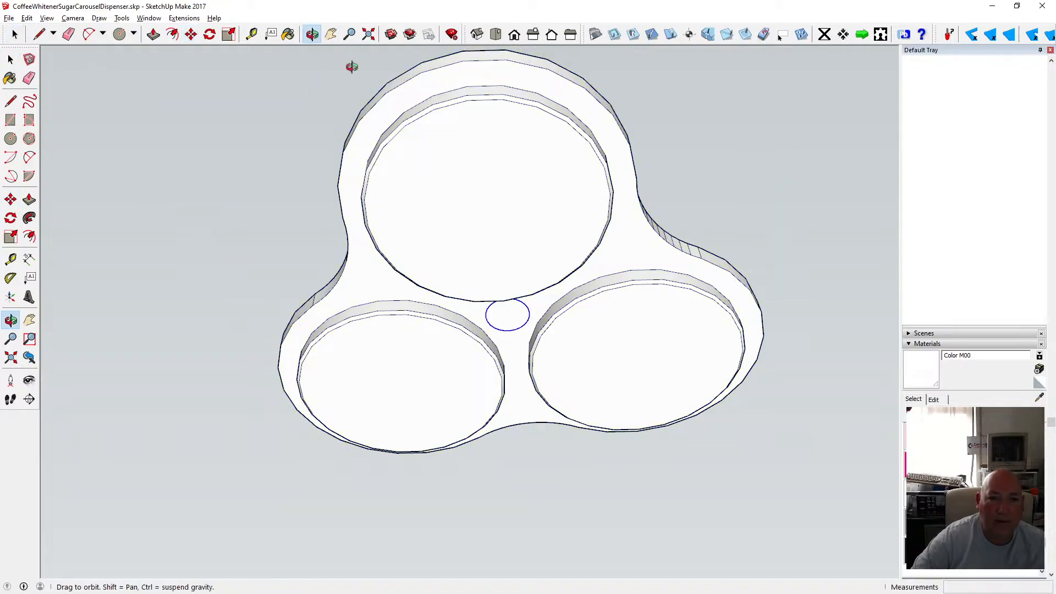
drag(354, 63, 518, 279)
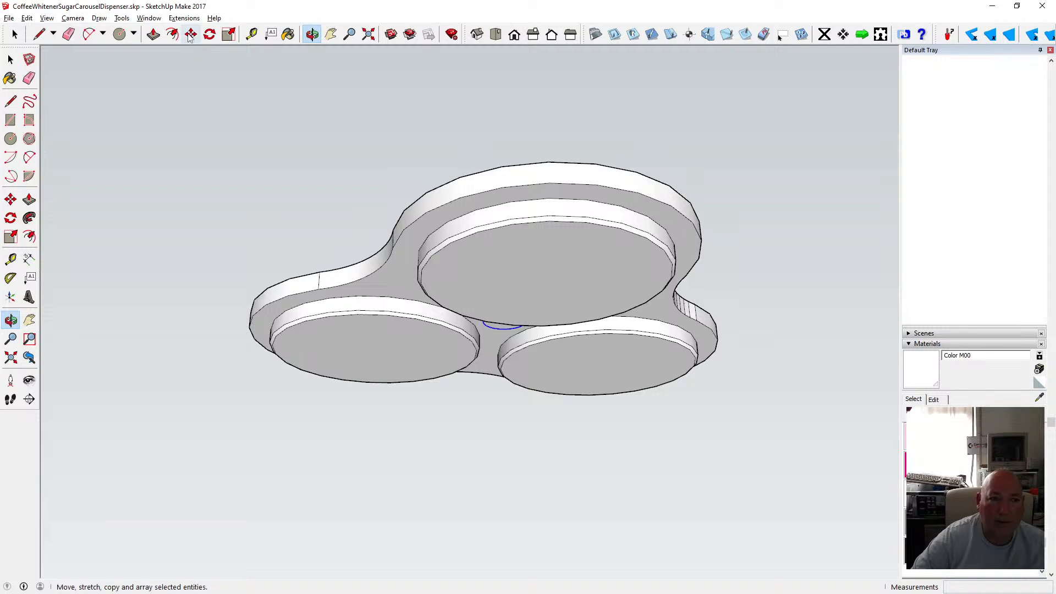
click(191, 34)
click(499, 330)
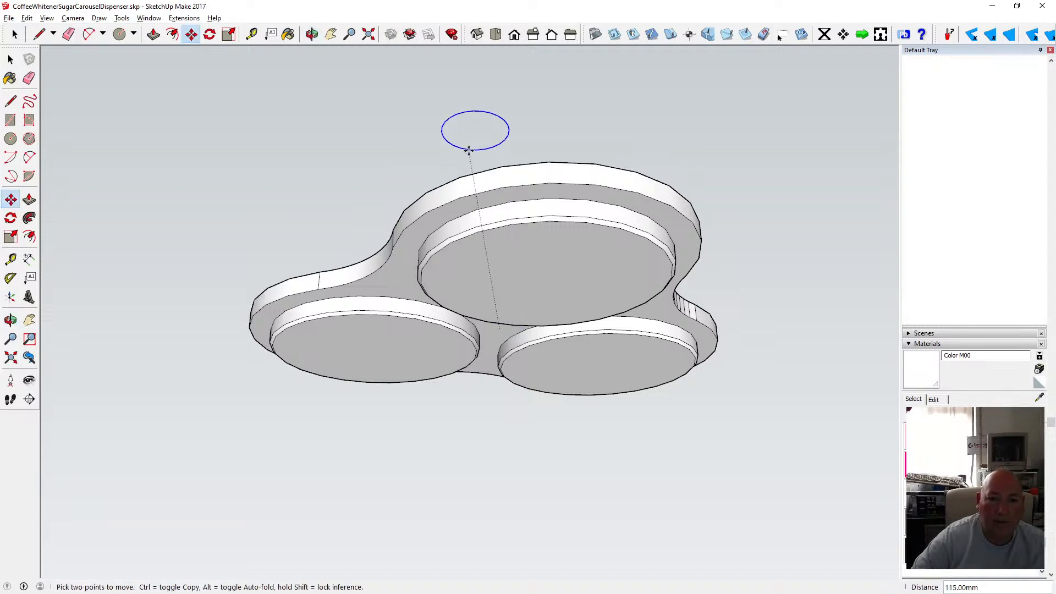
text(20)
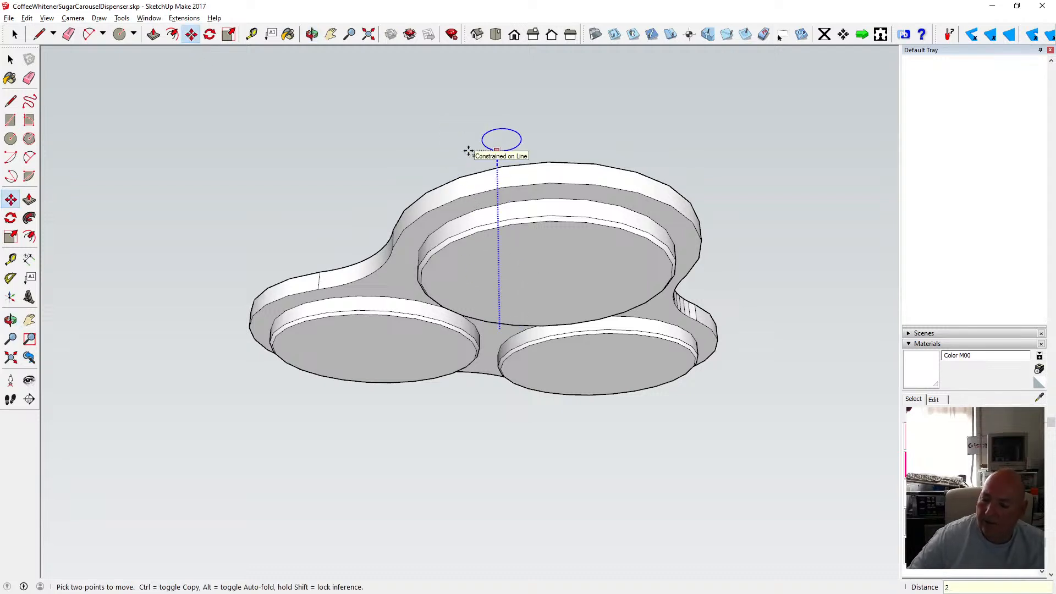
key(Return)
Move the small circle about 14 mm along the green axis toward the centre of the body's top face.
click(312, 34)
drag(484, 165, 380, 375)
scroll(501, 312, up, 1)
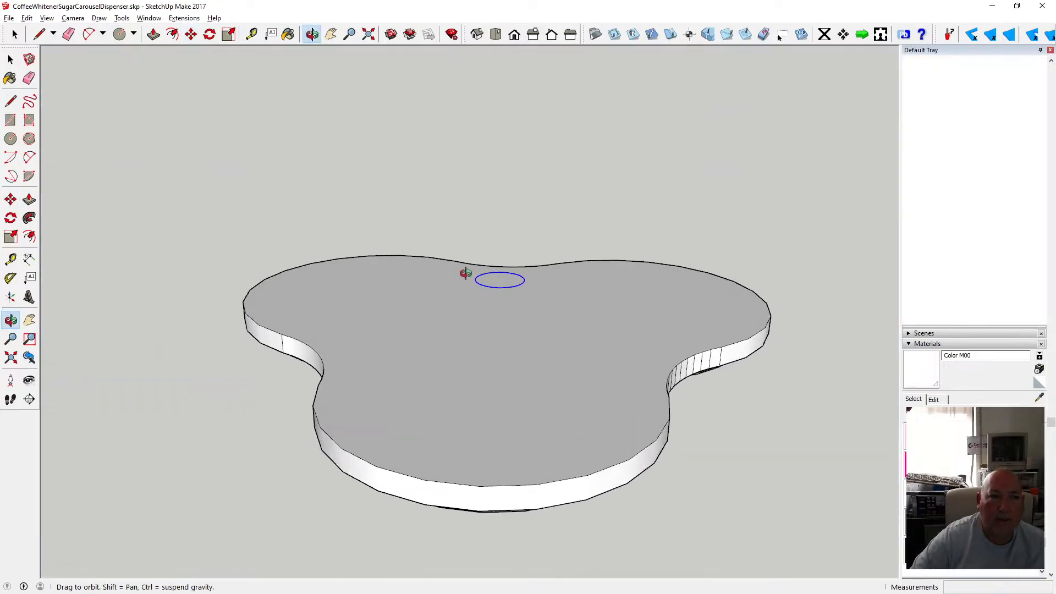
click(191, 34)
click(500, 287)
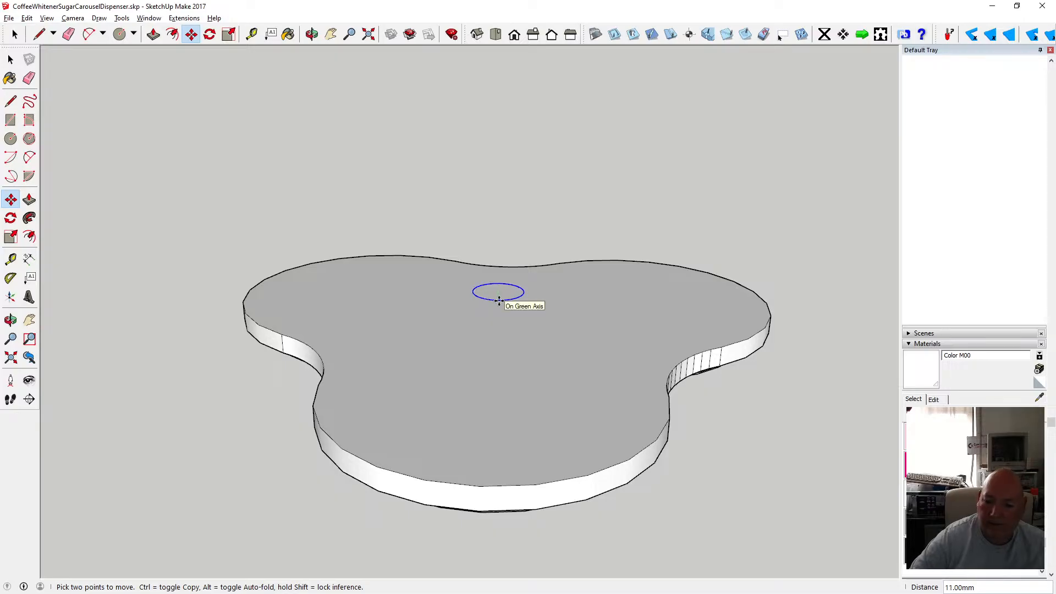
click(499, 300)
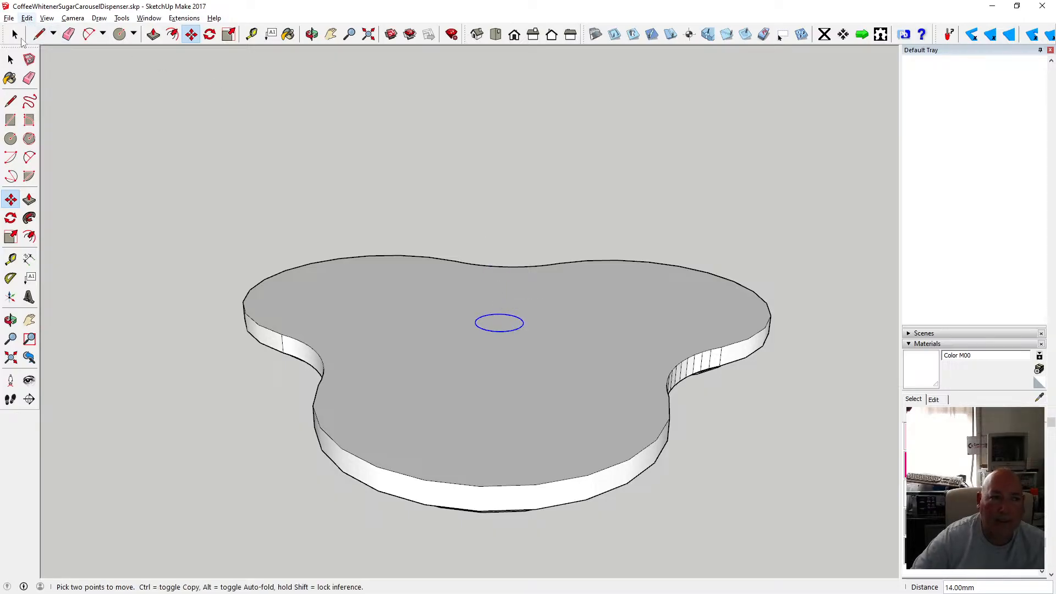
Draw a circle of about 3 mm radius at the small circle's centre and delete the larger circle.
click(11, 139)
scroll(510, 316, up, 3)
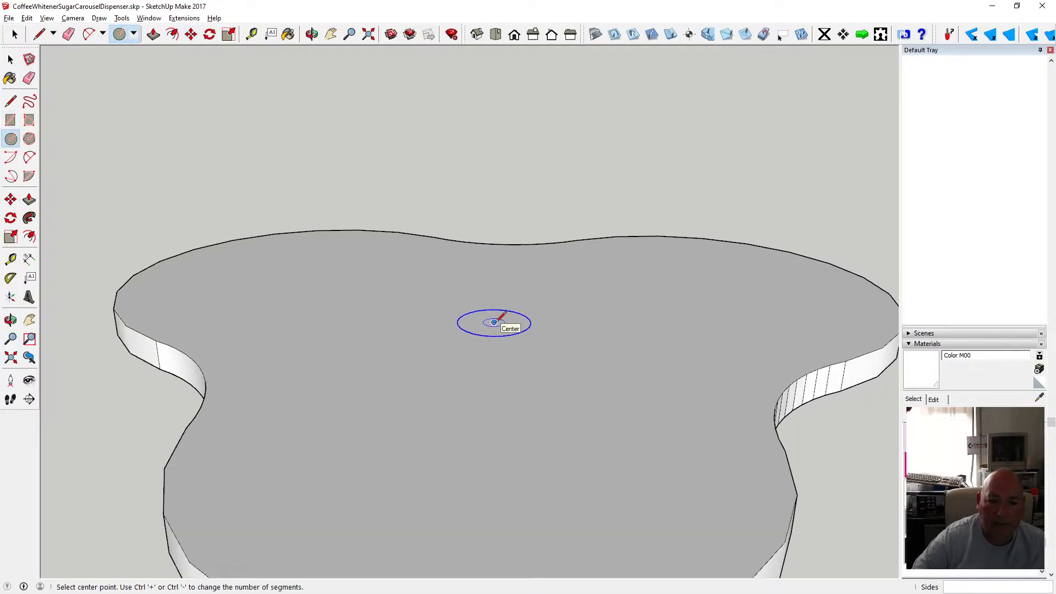
click(494, 322)
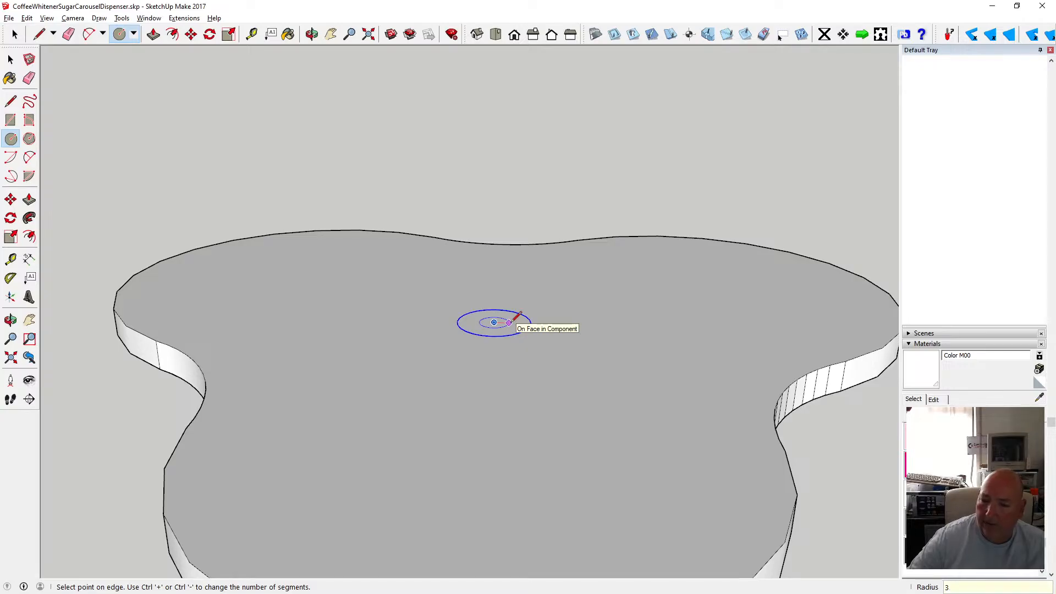
click(510, 322)
key(space)
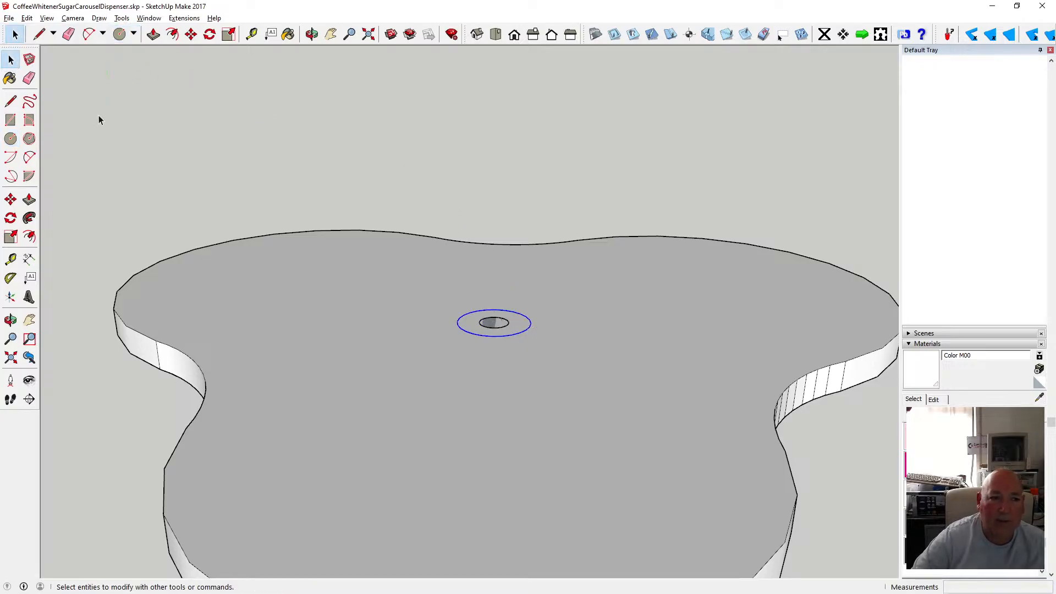
key(Delete)
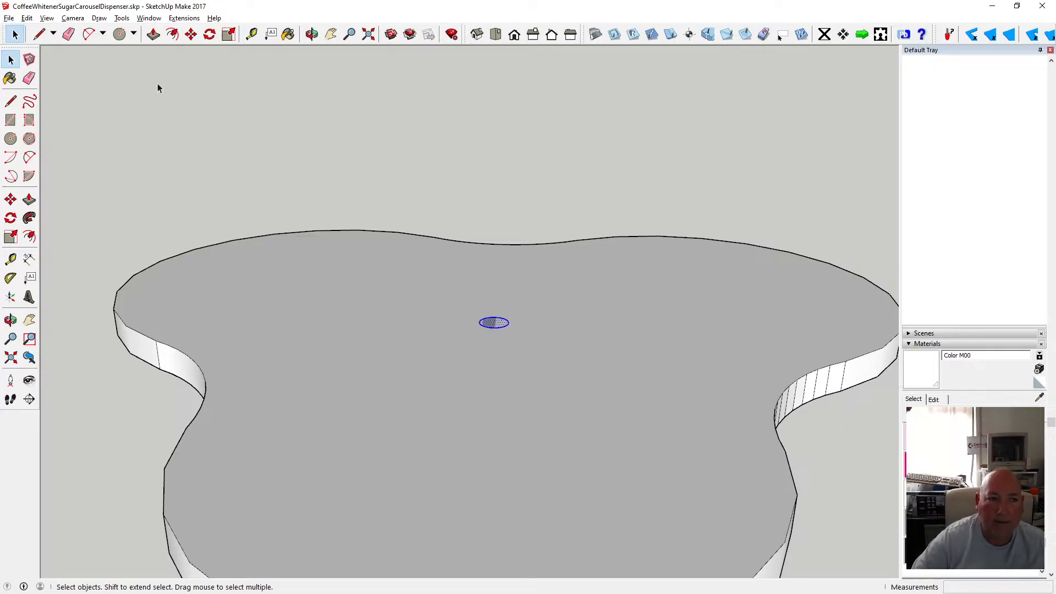
Cut the 3 mm circle and paste it in place inside the body component.
click(27, 18)
click(33, 61)
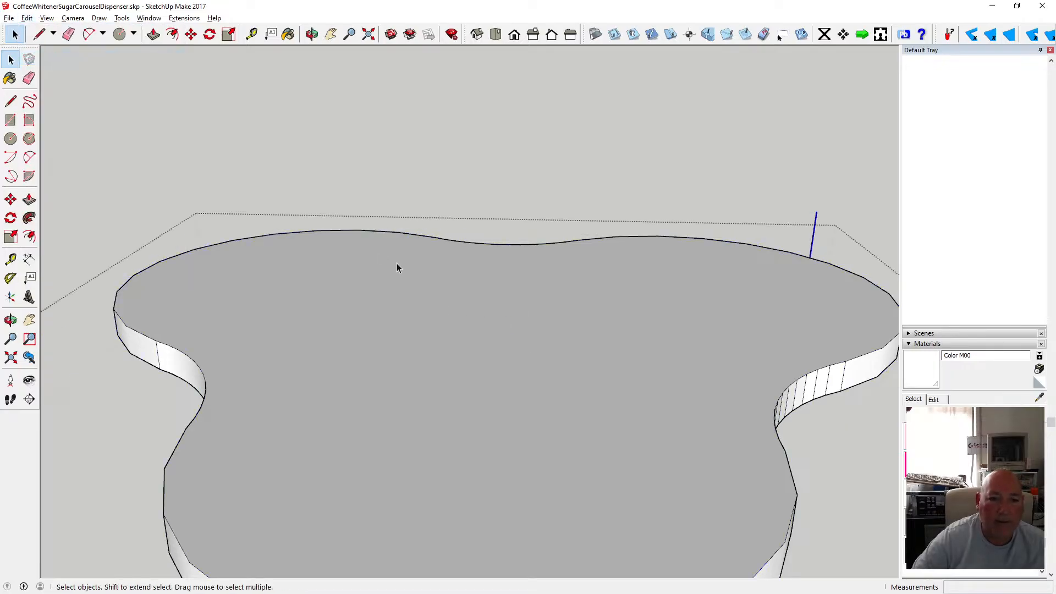
click(27, 17)
click(77, 91)
Measure the body's thickness with the Tape Measure.
scroll(385, 226, down, 2)
scroll(385, 212, down, 2)
click(312, 34)
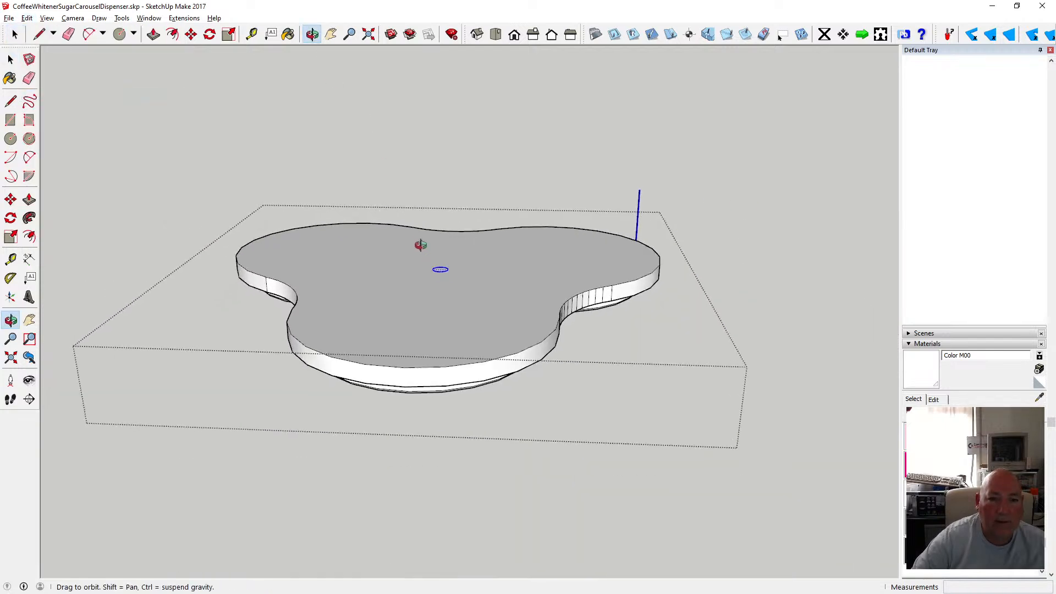
drag(420, 243, 357, 136)
key(t)
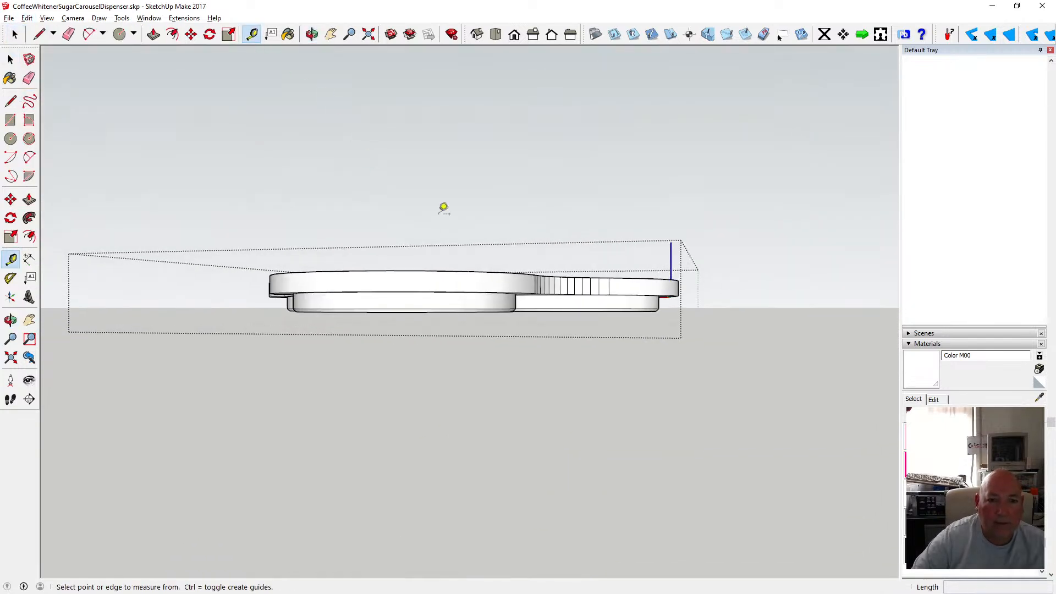
click(522, 274)
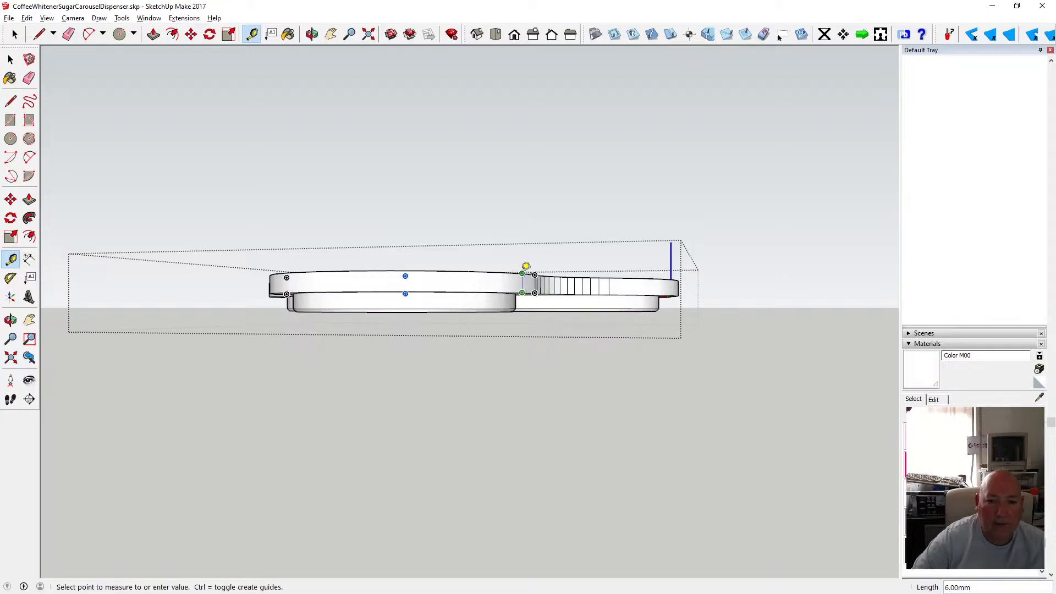
key(space)
key(o)
drag(380, 137, 383, 195)
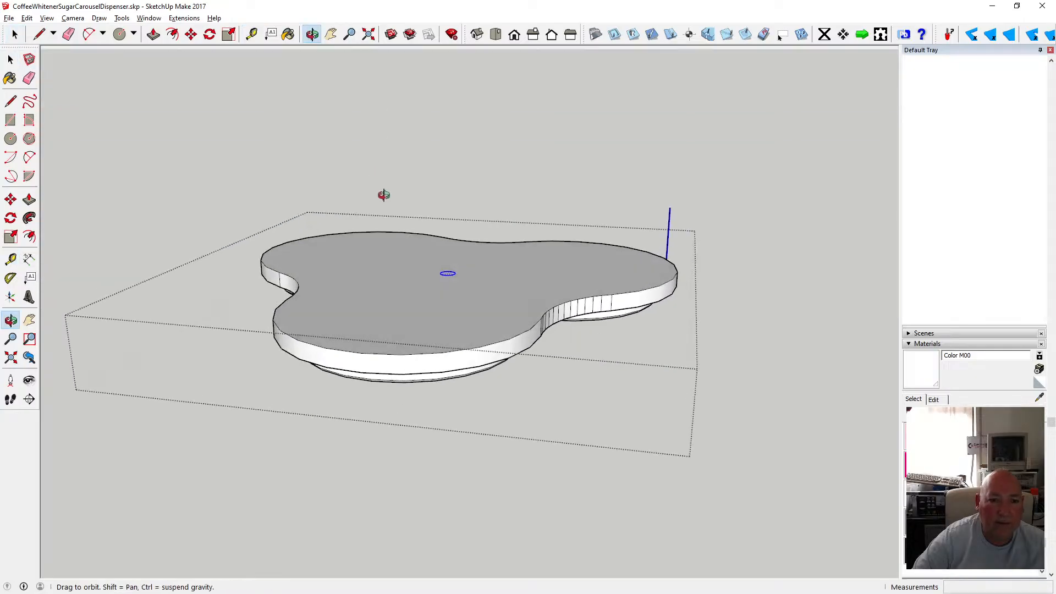
Push the 3 mm circle down through the body to cut a hole, then close the component.
click(153, 34)
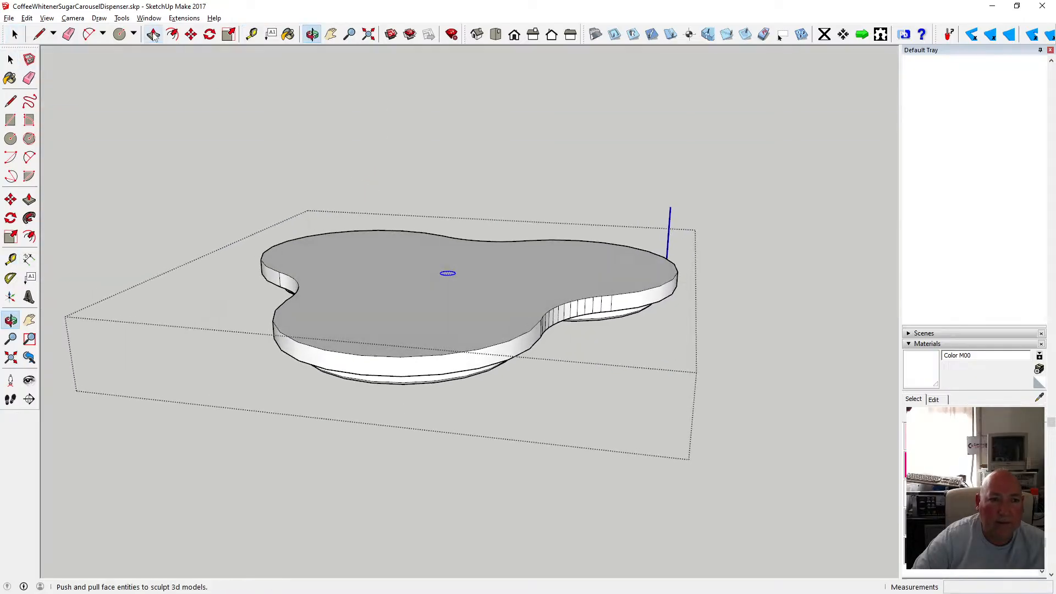
click(447, 277)
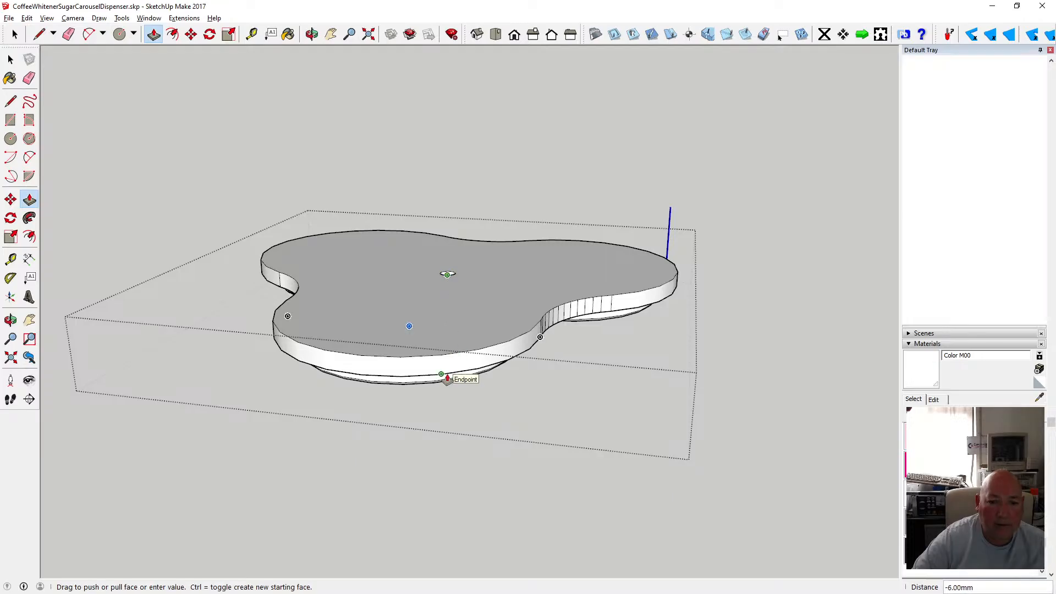
click(448, 379)
key(o)
drag(448, 272, 481, 175)
click(10, 58)
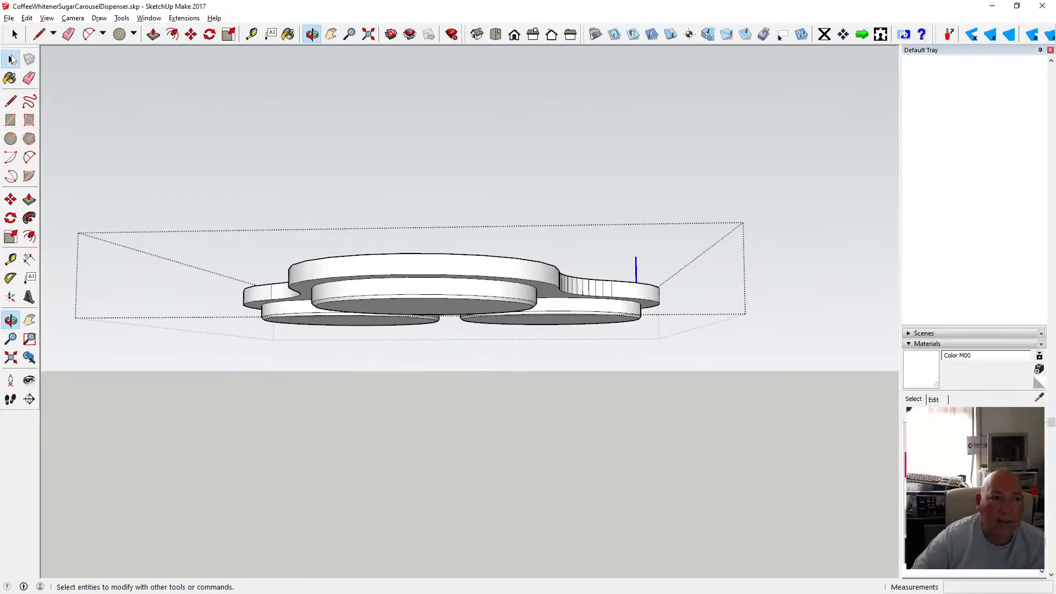
click(217, 118)
Open the Layers panel and make the Handle layer visible.
click(312, 34)
drag(417, 220, 412, 238)
drag(462, 300, 440, 318)
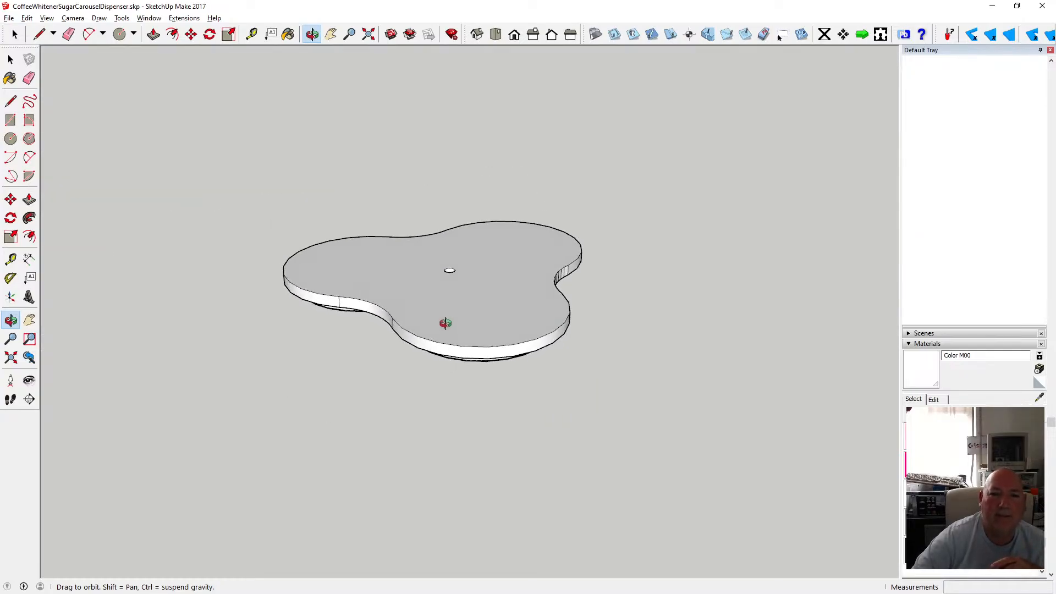
click(909, 345)
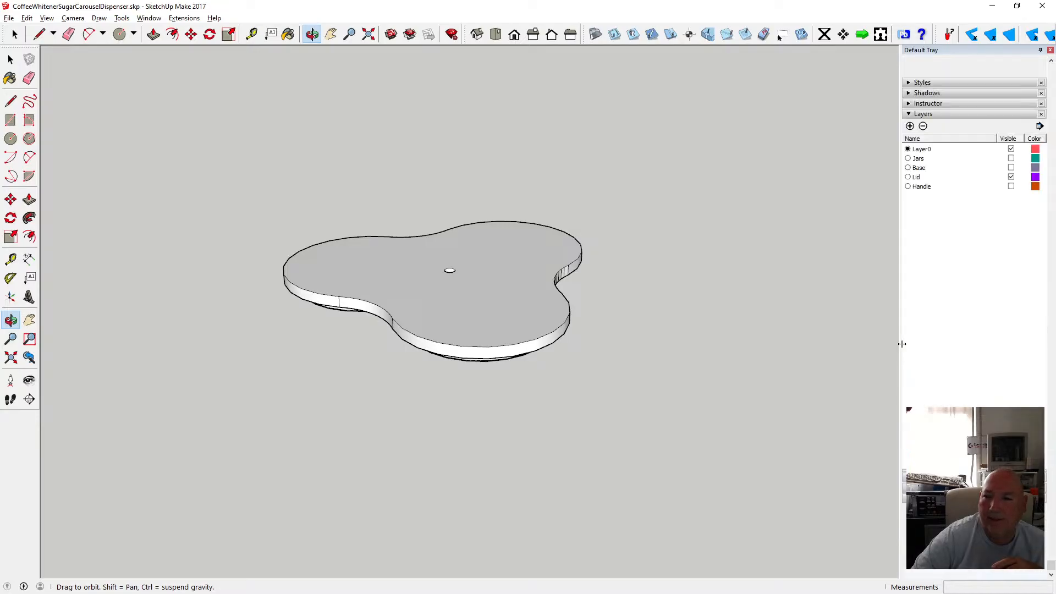
drag(886, 343, 856, 291)
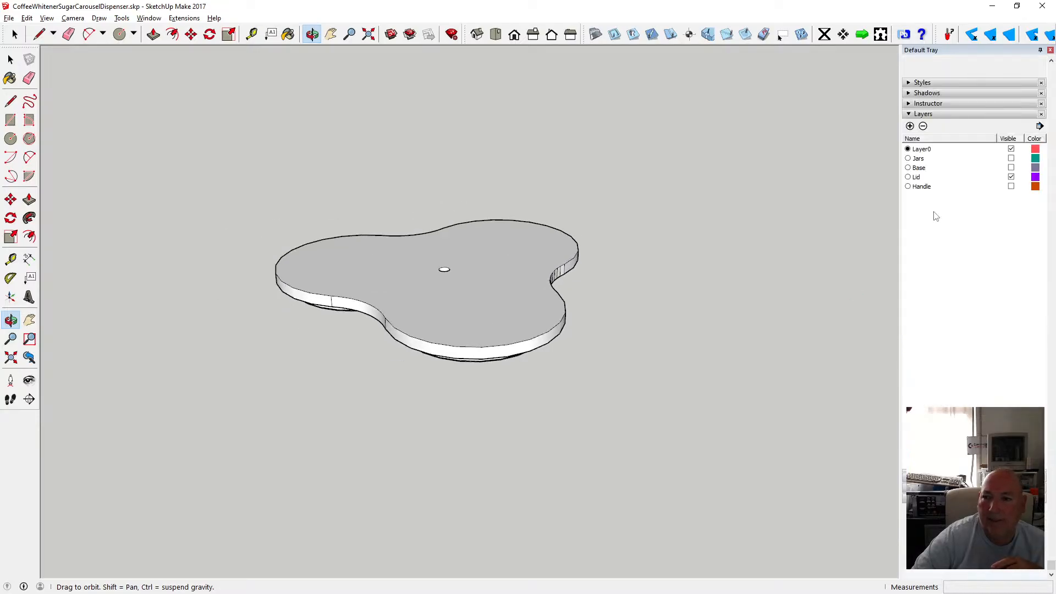
click(1011, 187)
Hide the Lid layer to view the handle.
drag(410, 260, 484, 187)
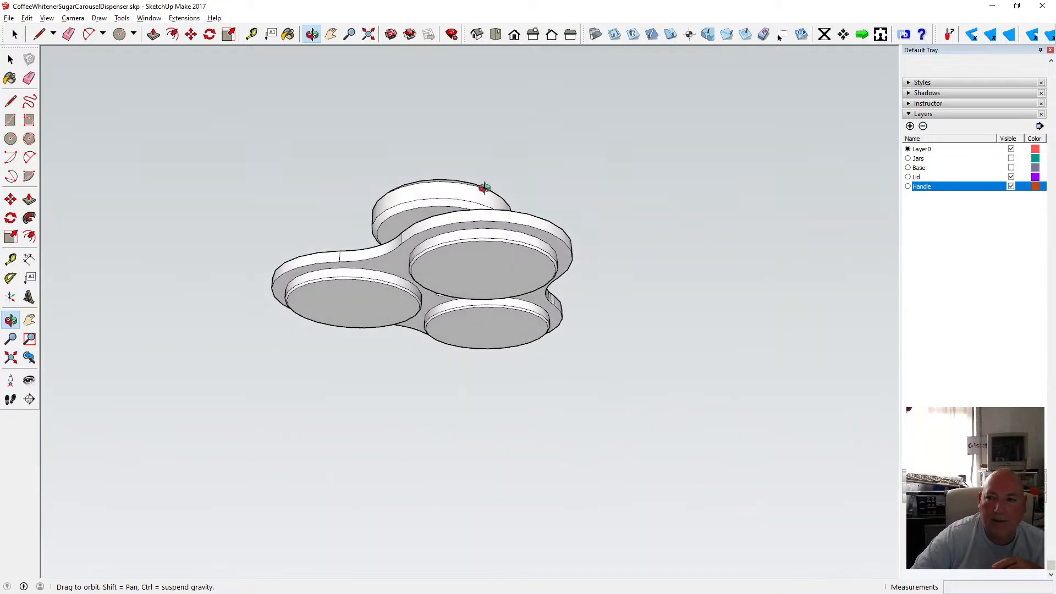
click(1012, 177)
drag(472, 260, 448, 190)
scroll(459, 254, up, 5)
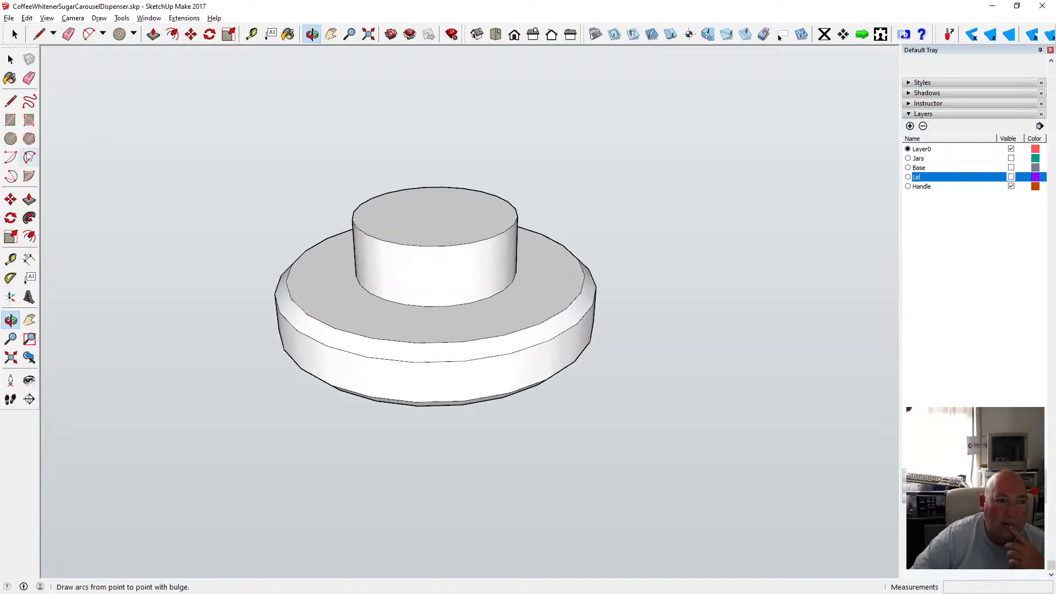
Open the handle component and draw a circle of radius 2.75 mm at the centre of its top face.
click(10, 59)
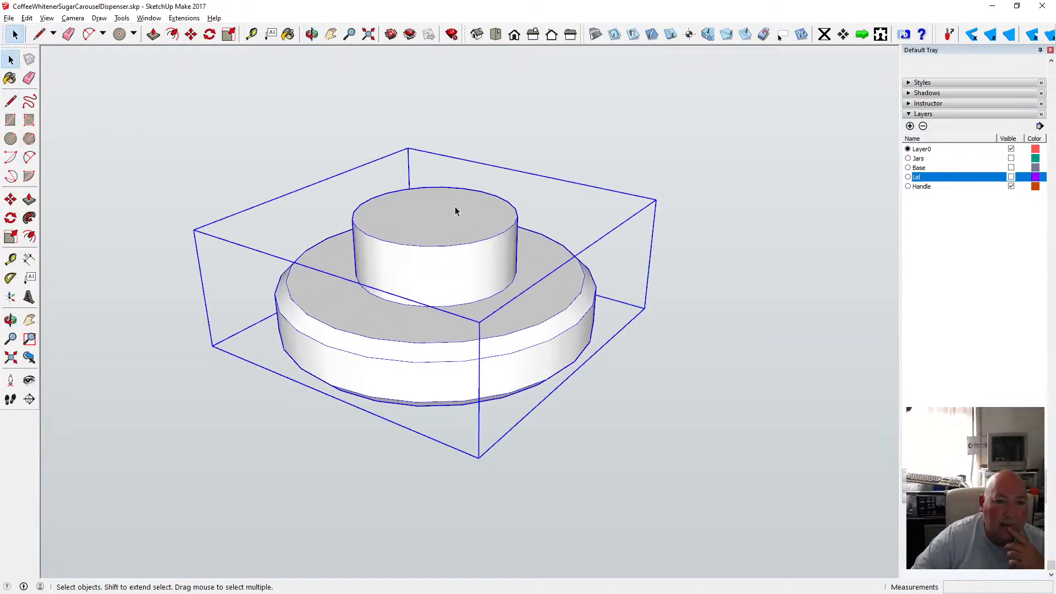
double_click(455, 207)
click(11, 139)
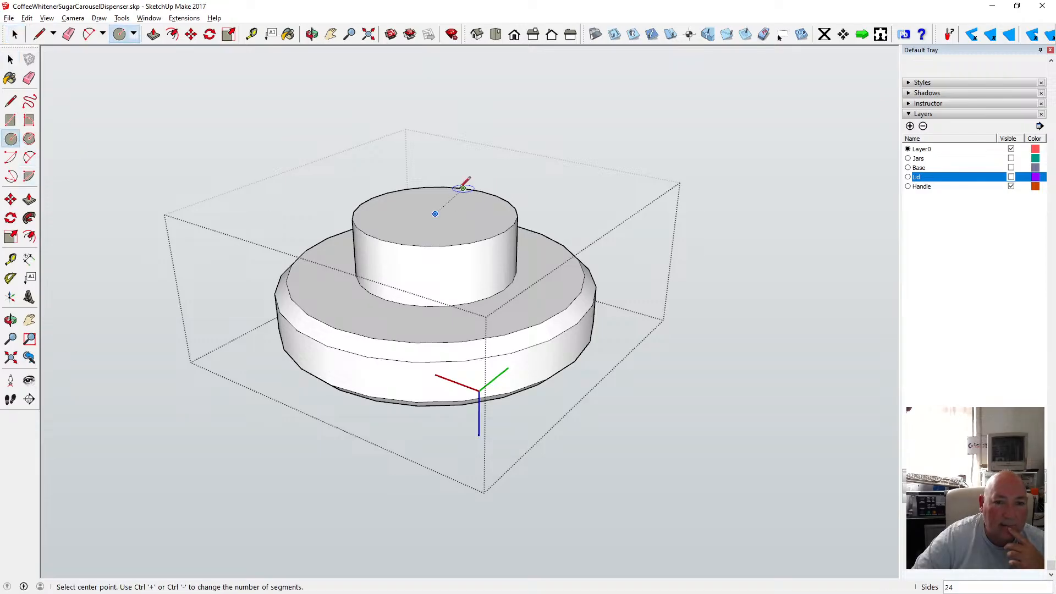
click(435, 213)
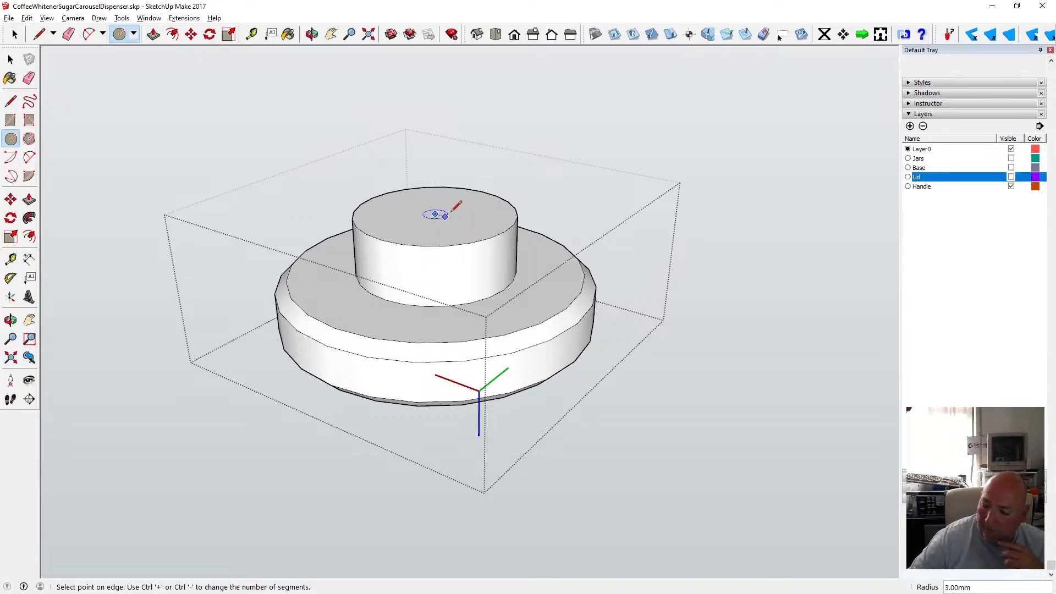
text(5.5)
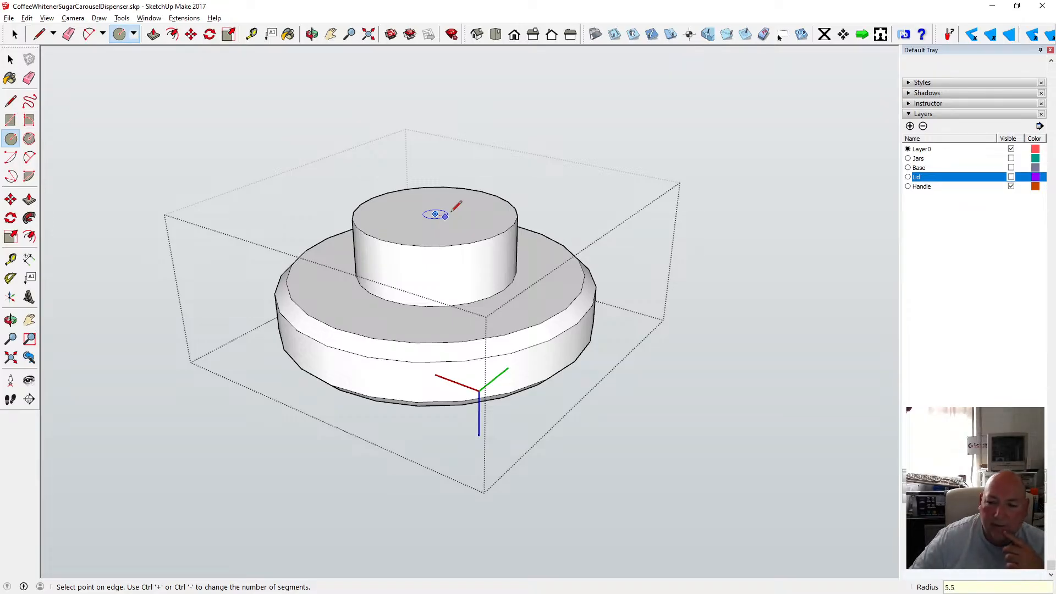
key(Return)
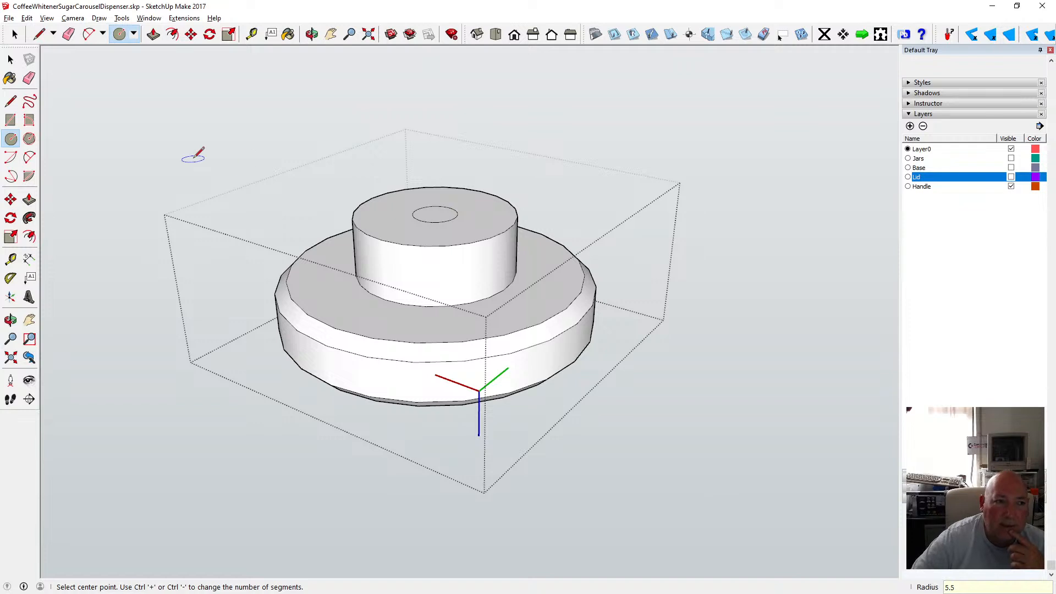
click(28, 19)
click(38, 27)
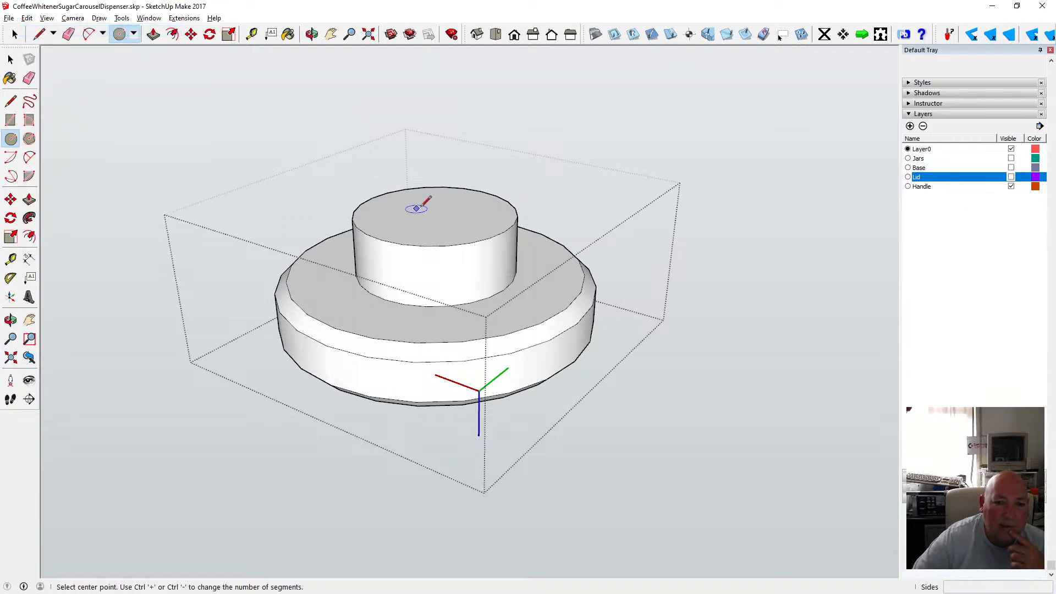
click(435, 213)
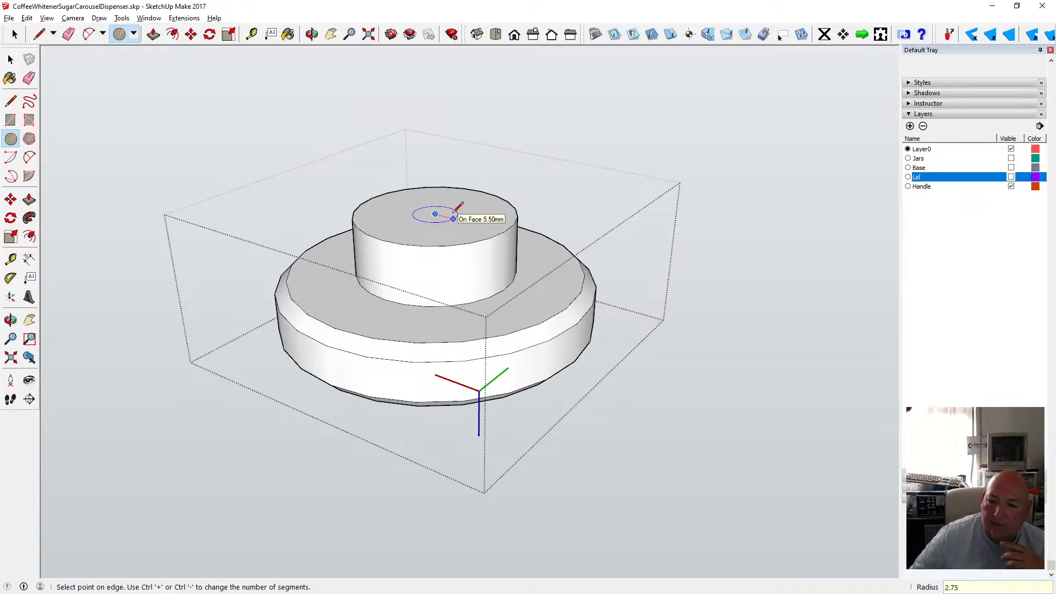
key(Return)
Push the circle down through the handle to cut a hole, then close the component.
scroll(455, 211, up, 4)
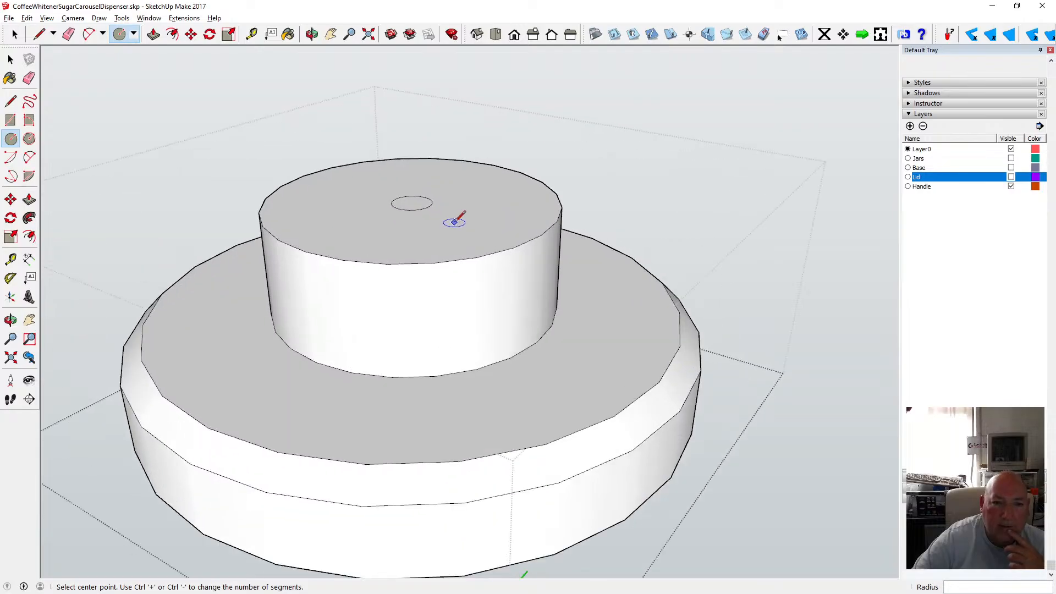
click(154, 36)
click(407, 214)
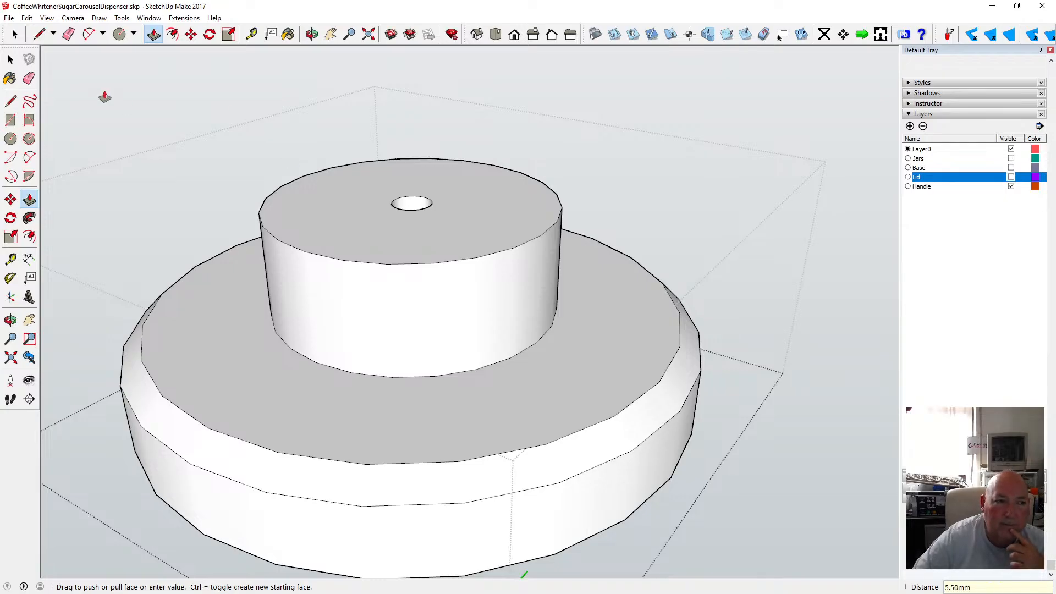
key(space)
click(312, 36)
drag(384, 179, 335, 288)
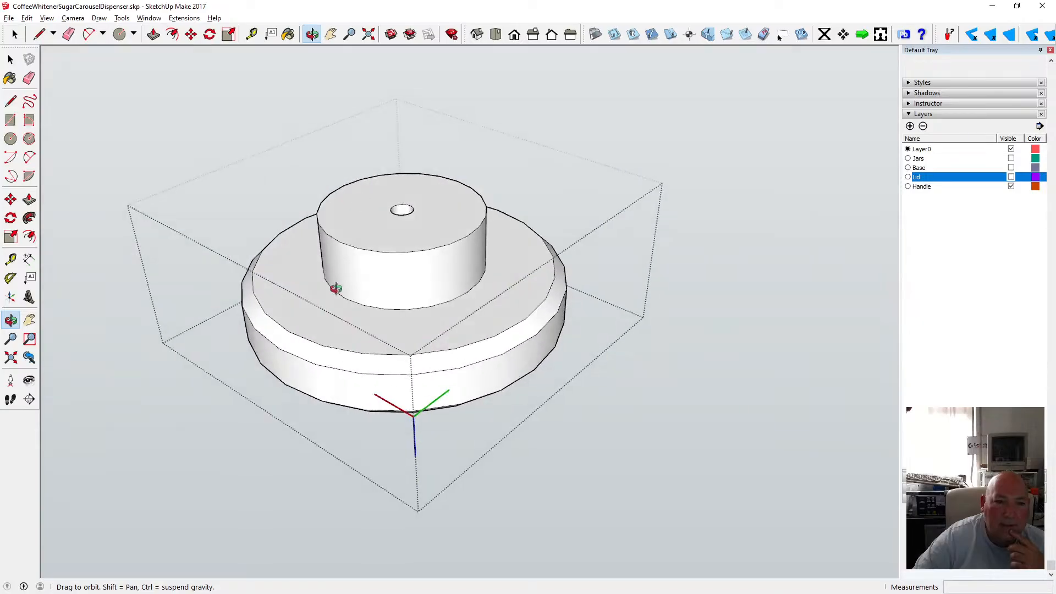
scroll(359, 238, up, 5)
drag(373, 236, 403, 417)
scroll(406, 282, down, 1)
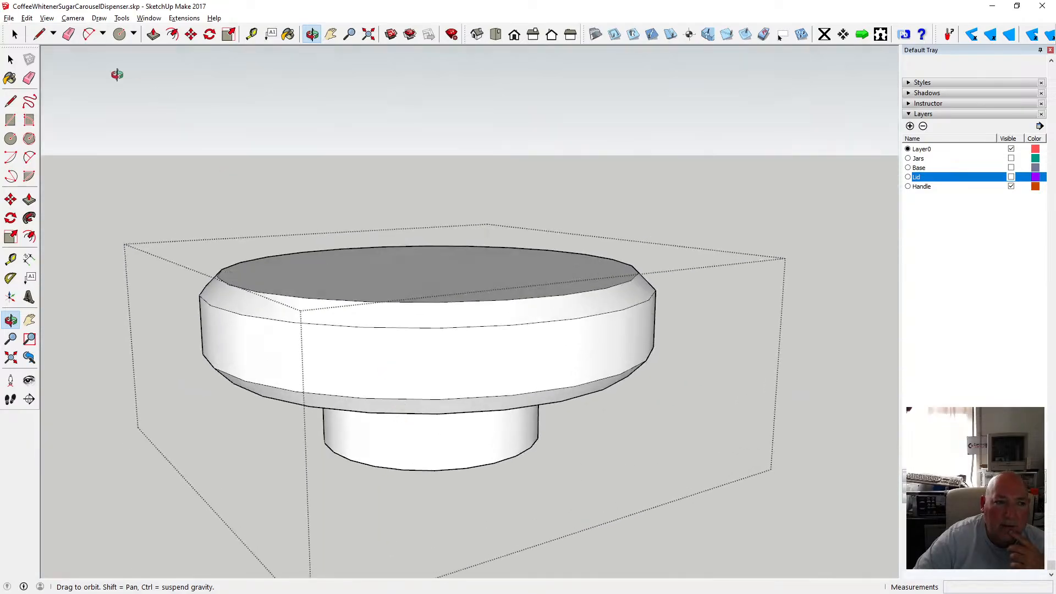
key(space)
click(186, 127)
Make the Lid layer visible.
key(o)
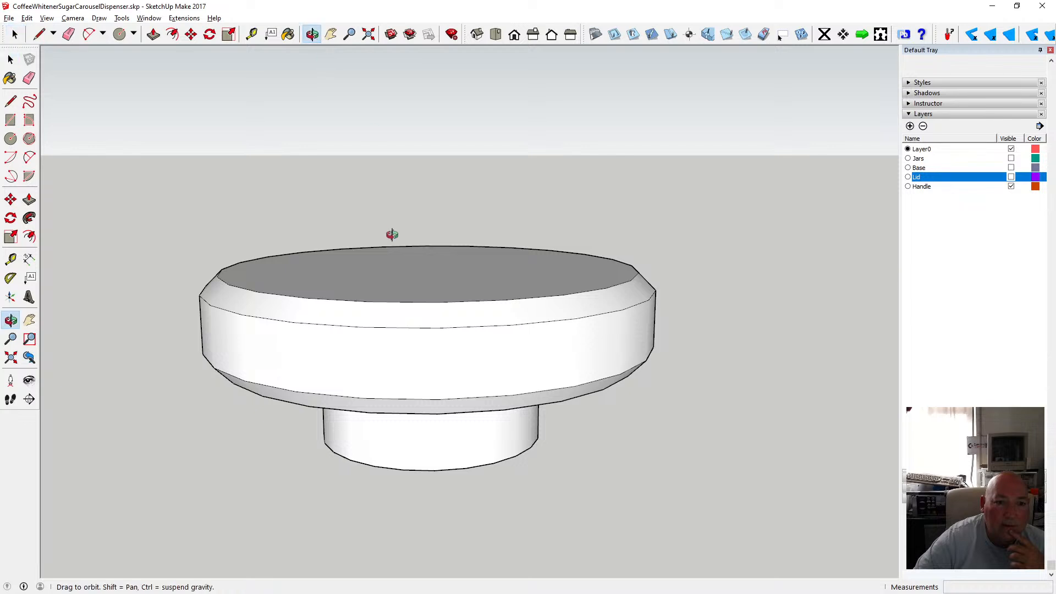
scroll(396, 224, down, 5)
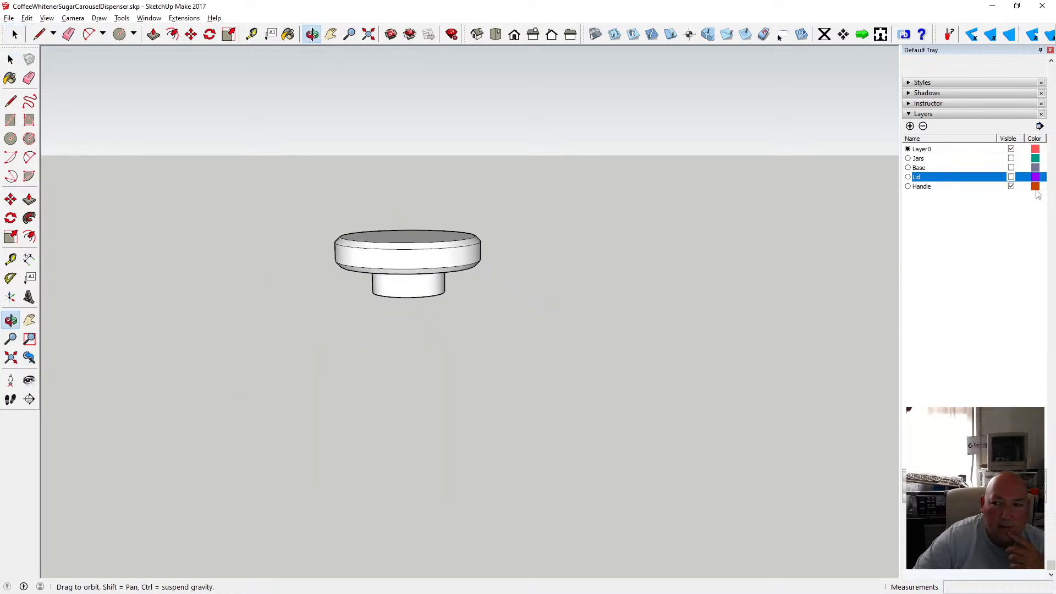
click(1012, 178)
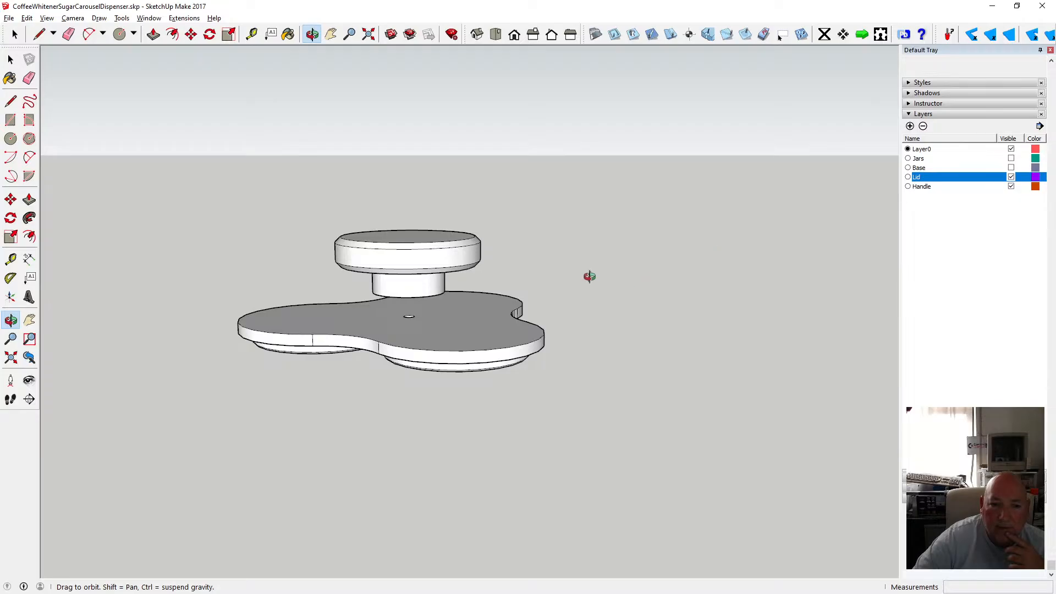
Move the handle down so it sits on the top of the lid.
drag(393, 349, 396, 316)
key(space)
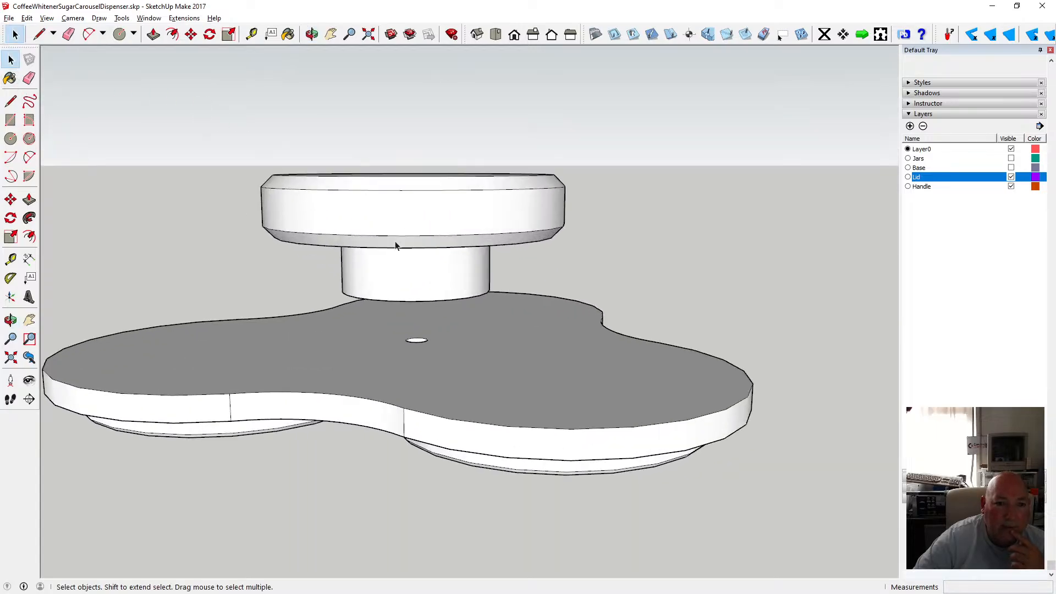
click(395, 242)
key(m)
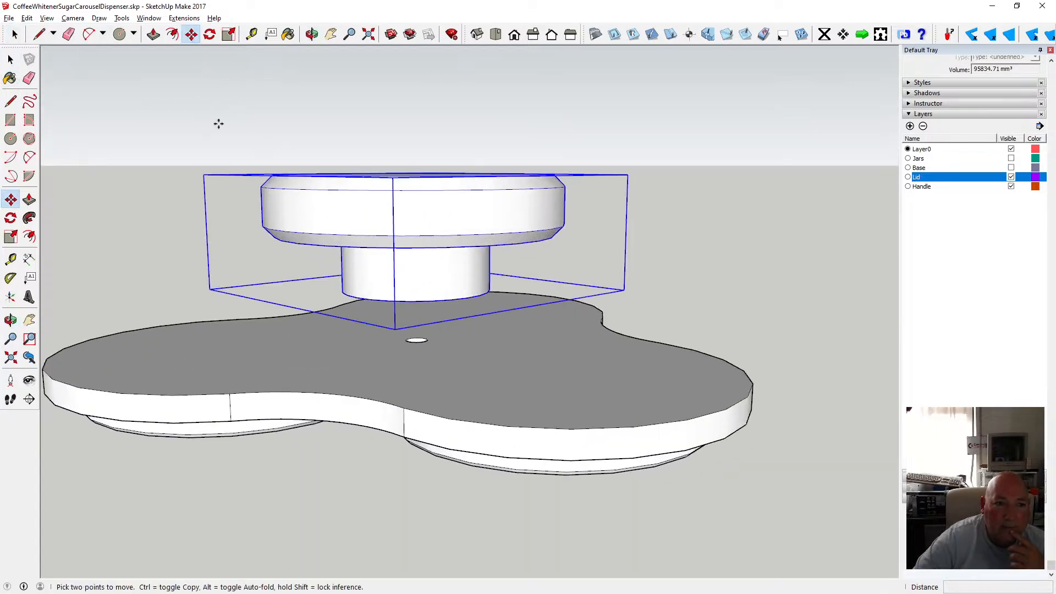
click(407, 298)
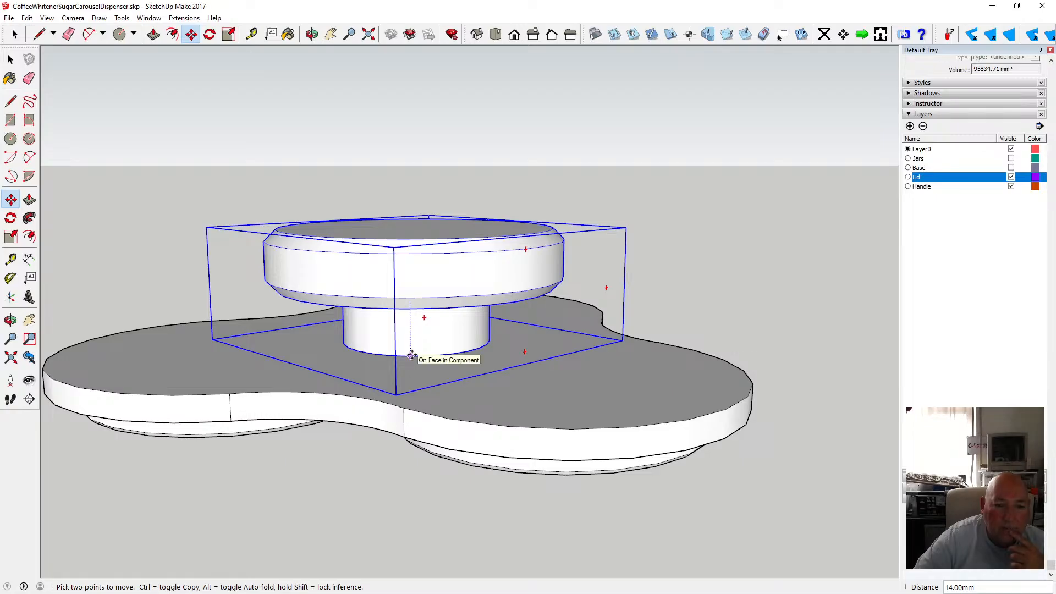
click(412, 355)
Select the lid and the handle together and make them a group.
click(11, 59)
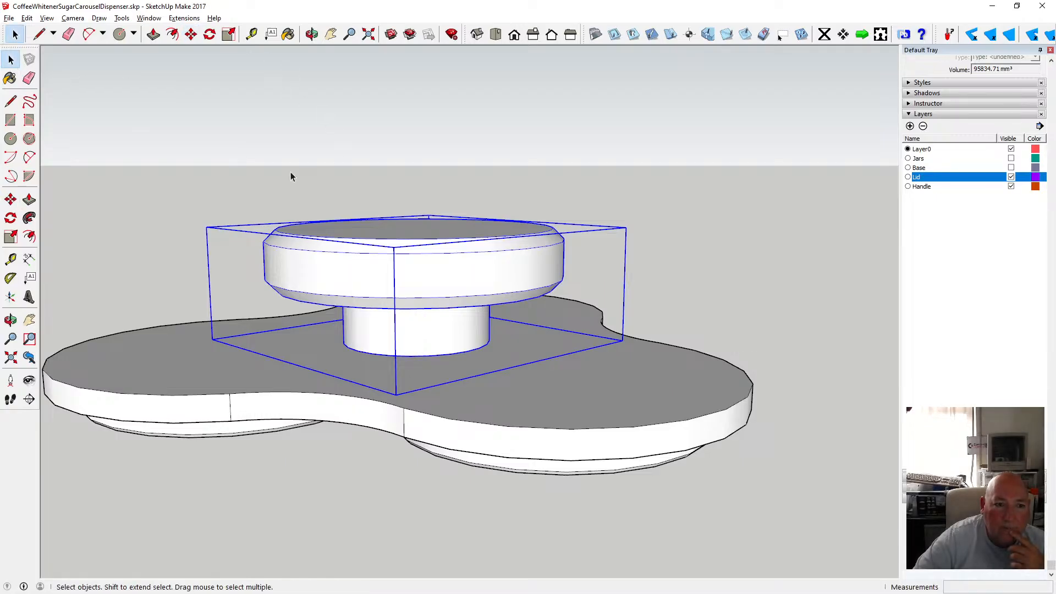
click(216, 354)
shift+click(378, 297)
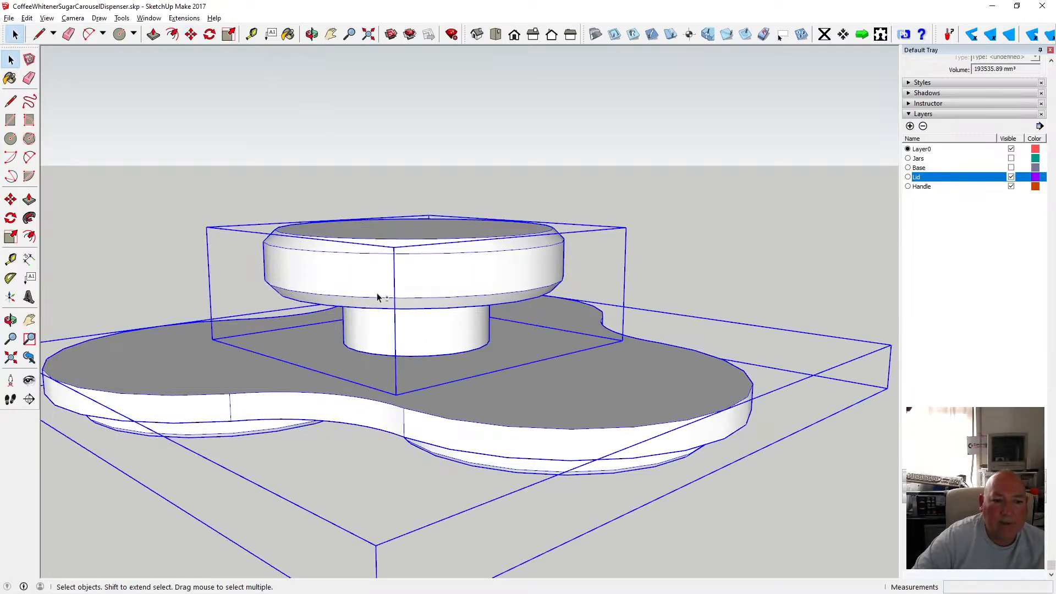
right_click(377, 293)
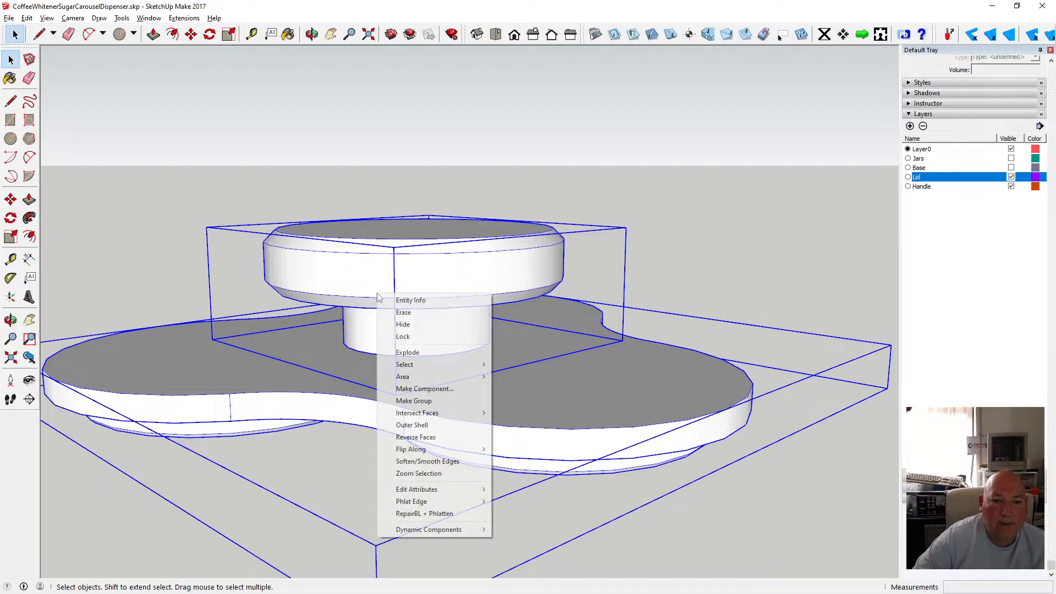
click(418, 401)
click(411, 180)
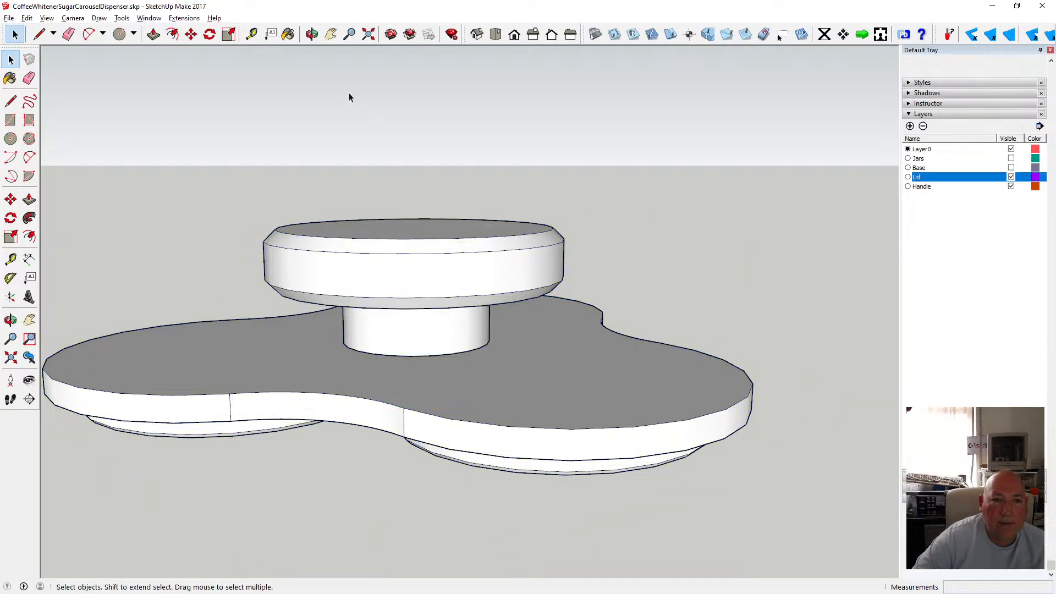
Show the Jars layer and switch on X-ray view.
click(312, 34)
drag(391, 177, 598, 252)
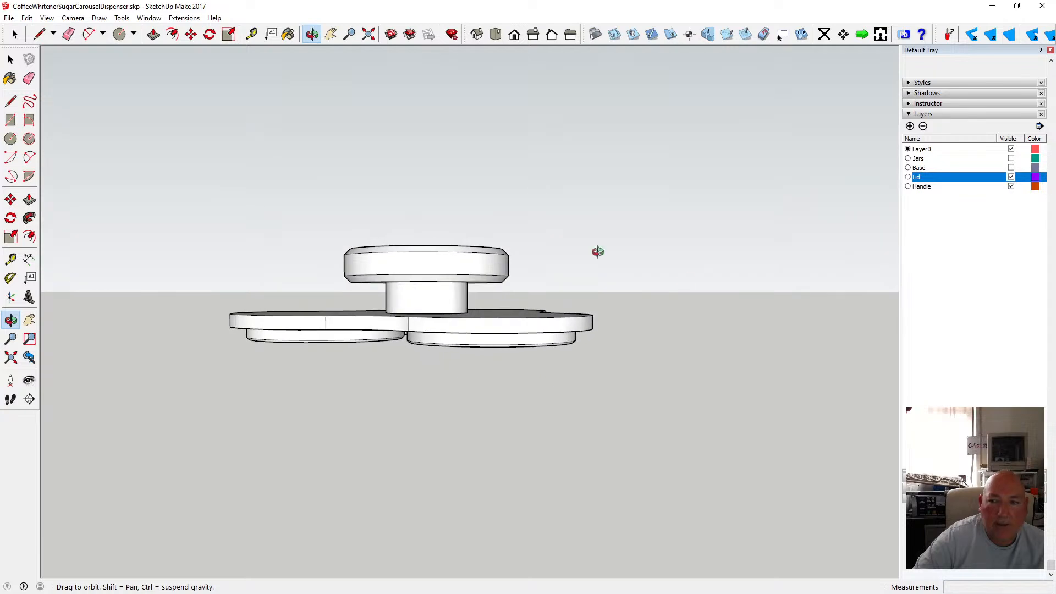
click(1012, 159)
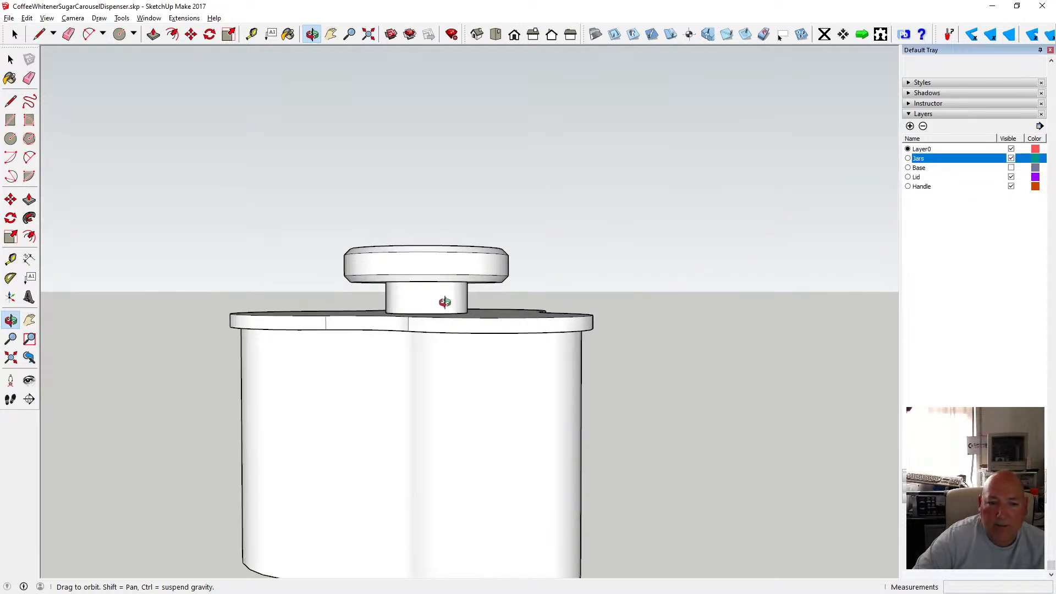
drag(445, 302, 369, 248)
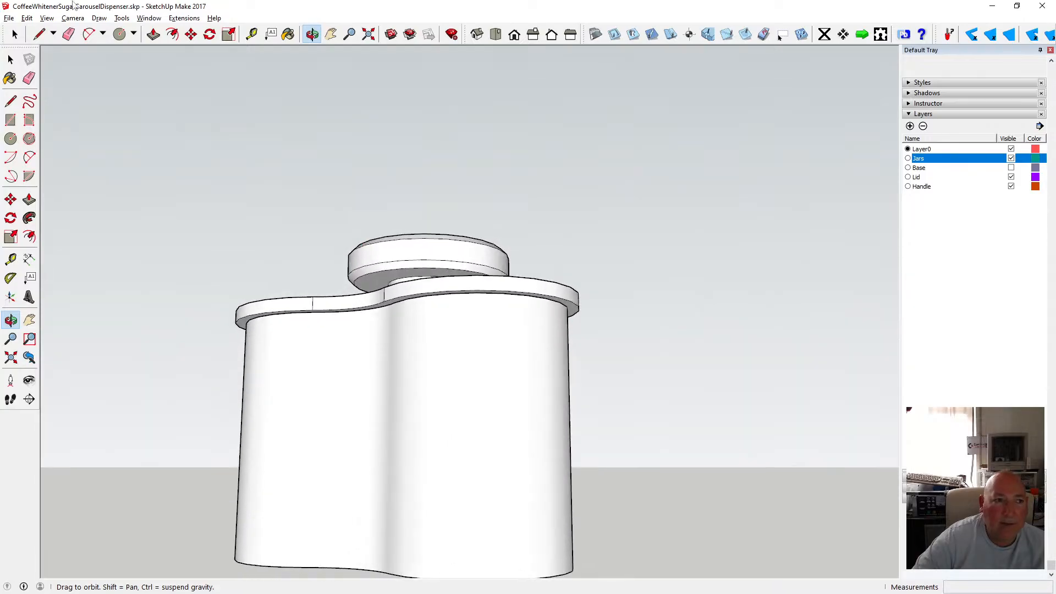
click(46, 18)
mouse_move(136, 163)
click(190, 164)
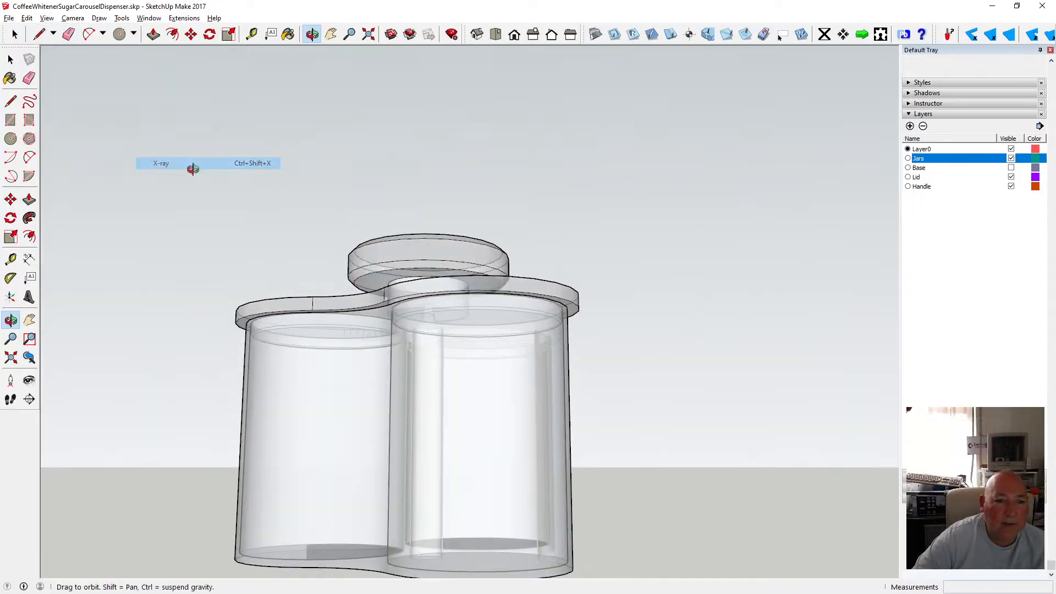
Move the lid and handle group 0.25 mm along the blue axis.
drag(319, 330, 377, 370)
scroll(387, 353, up, 3)
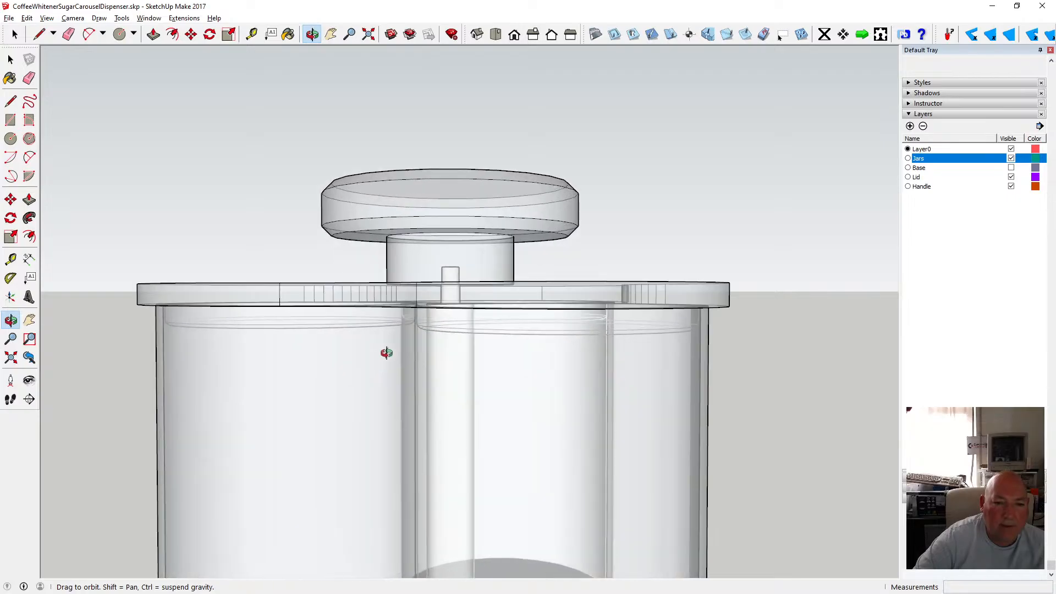
key(space)
click(338, 290)
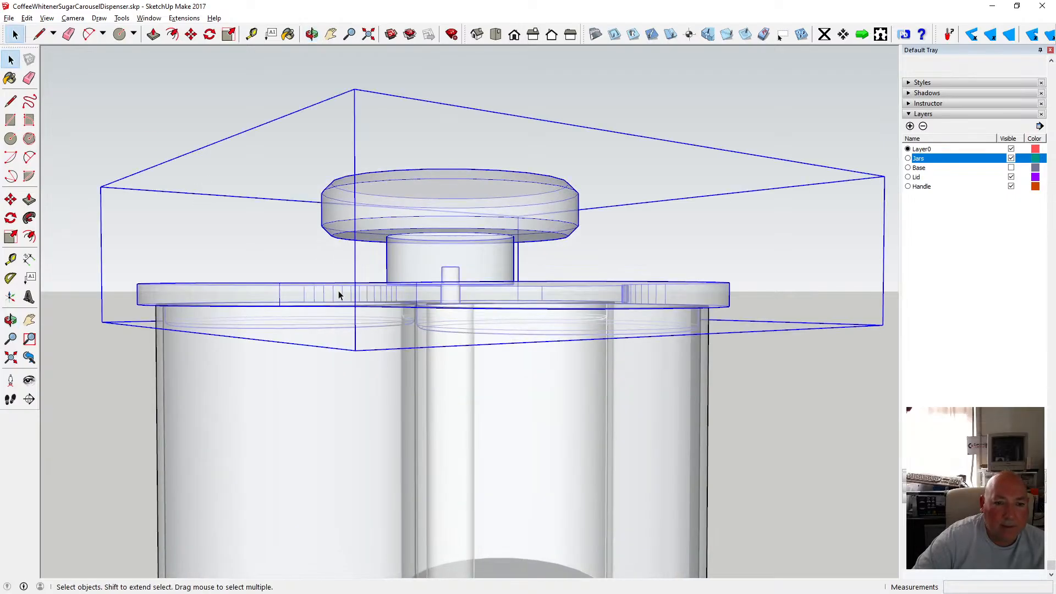
click(191, 34)
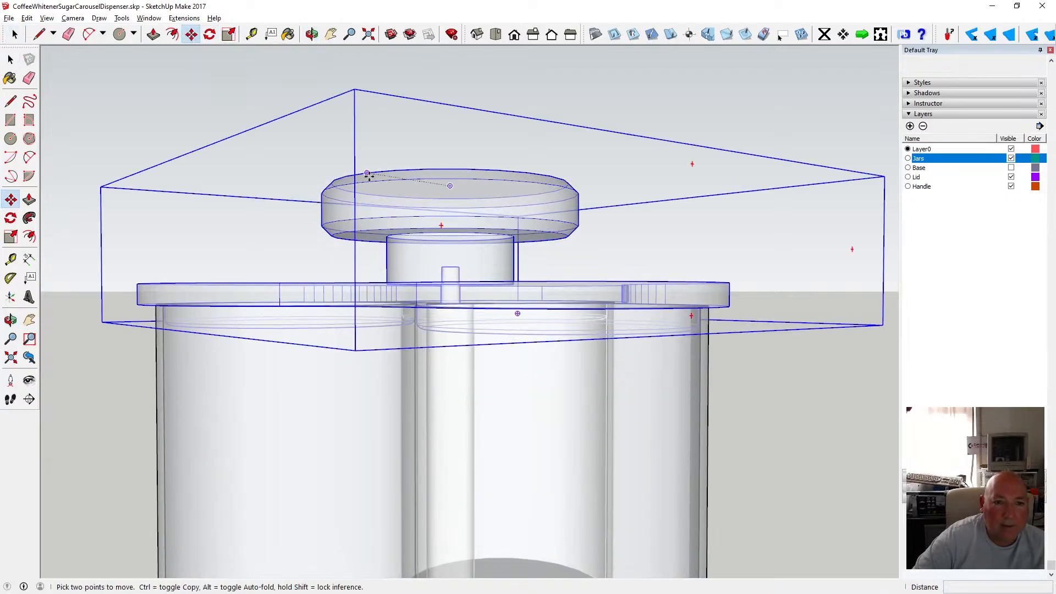
click(369, 175)
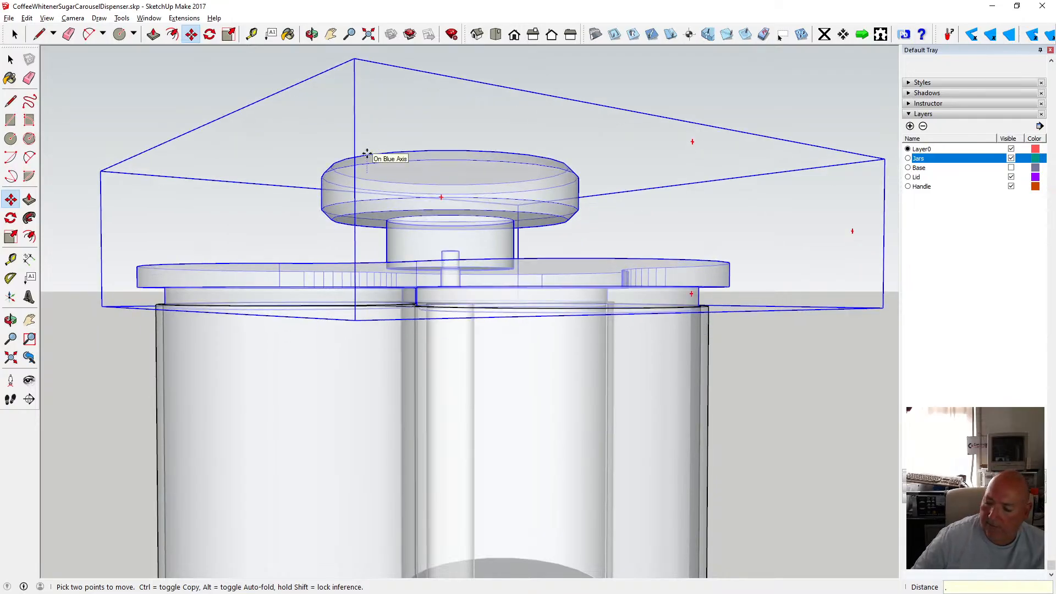
text(.25)
key(Return)
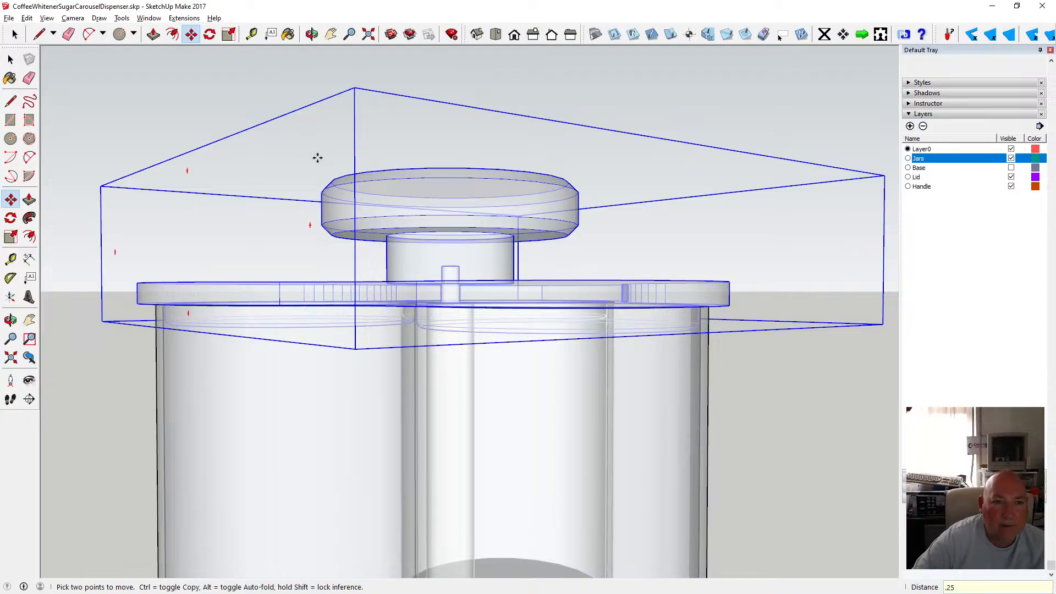
Switch off X-ray view.
click(312, 34)
drag(220, 325, 263, 270)
scroll(278, 371, down, 3)
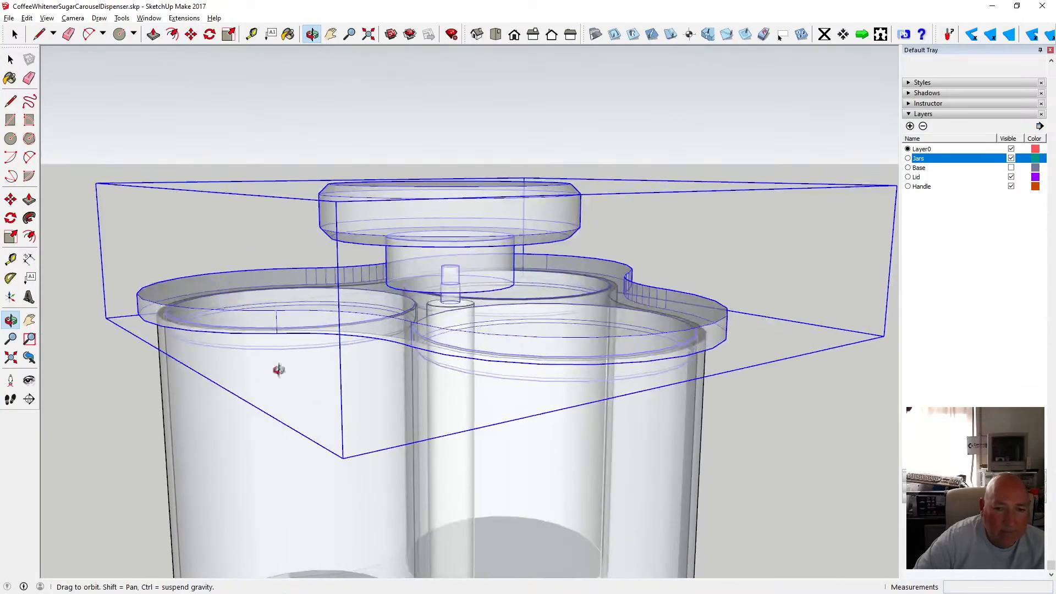
scroll(353, 345, down, 4)
click(47, 18)
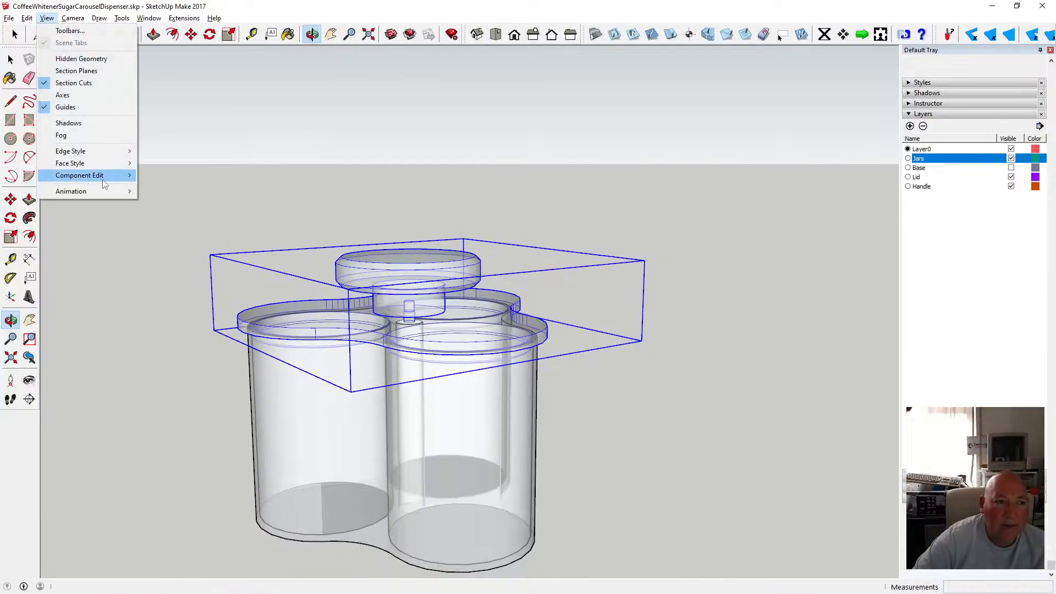
mouse_move(107, 163)
click(160, 166)
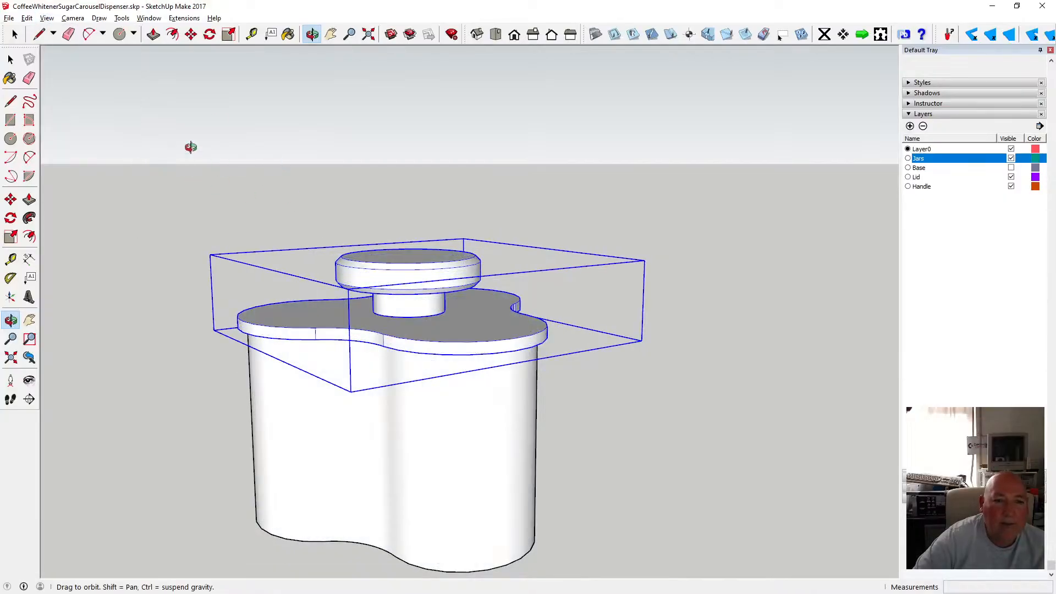
key(space)
click(316, 153)
key(o)
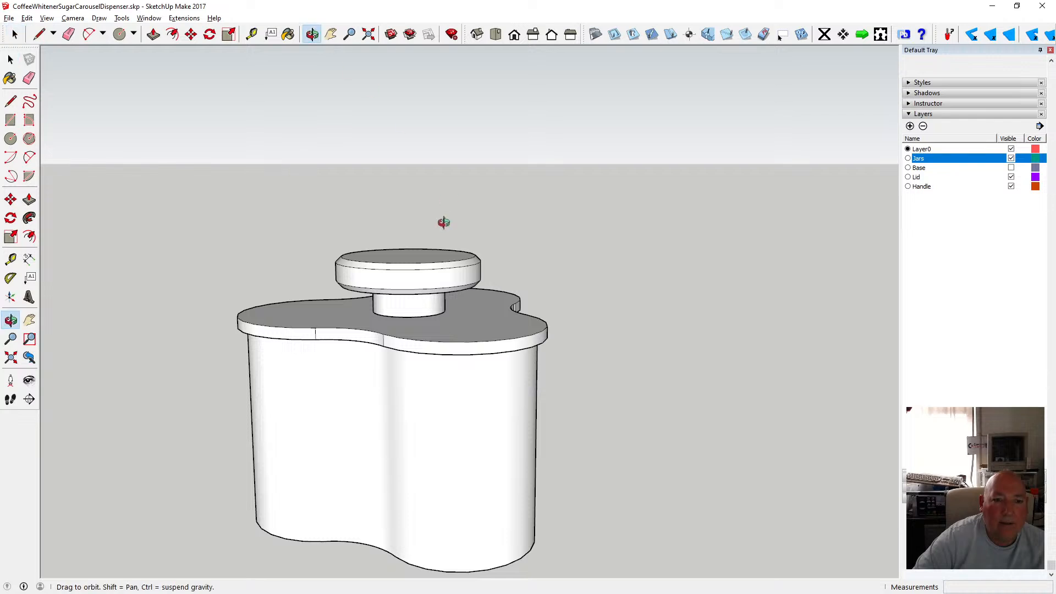
drag(445, 218, 409, 311)
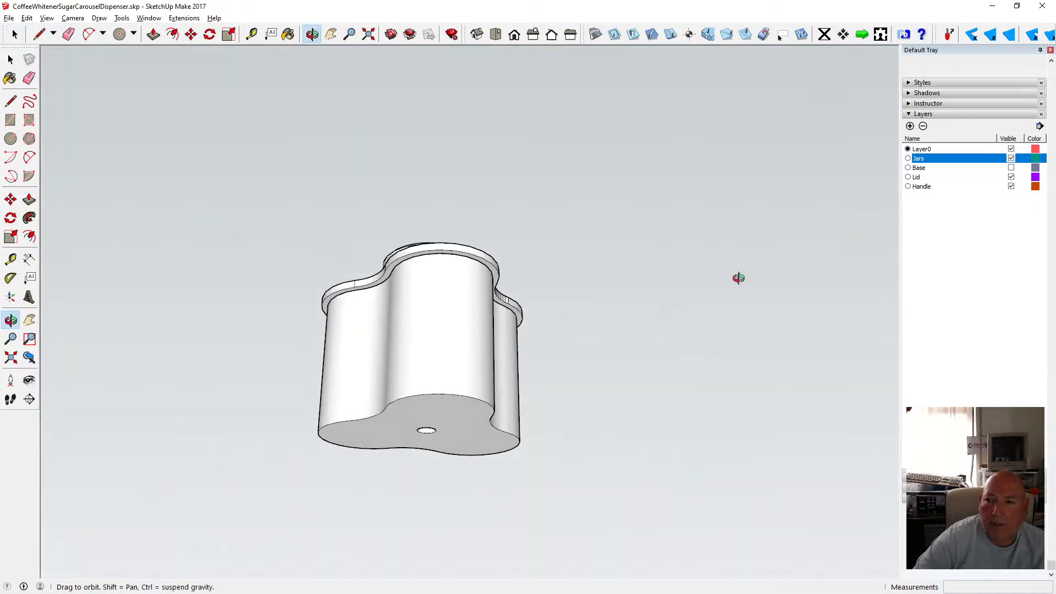
Make the Base layer visible again.
click(1012, 167)
drag(474, 312, 454, 400)
click(369, 34)
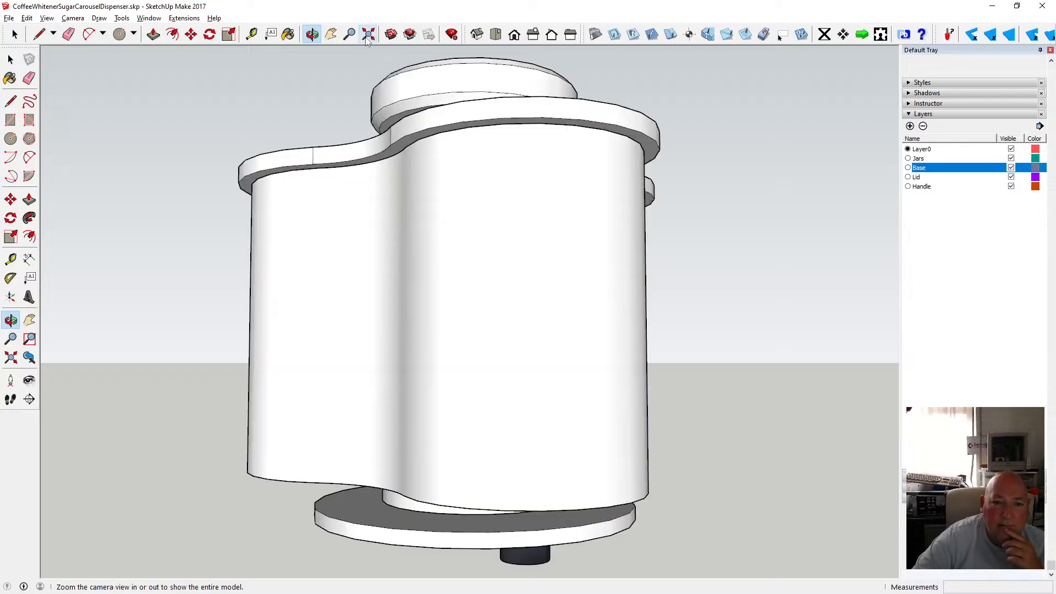
Move the lid and handle group 200 mm up along the blue axis, away from the jars.
drag(413, 212, 346, 413)
scroll(429, 289, down, 2)
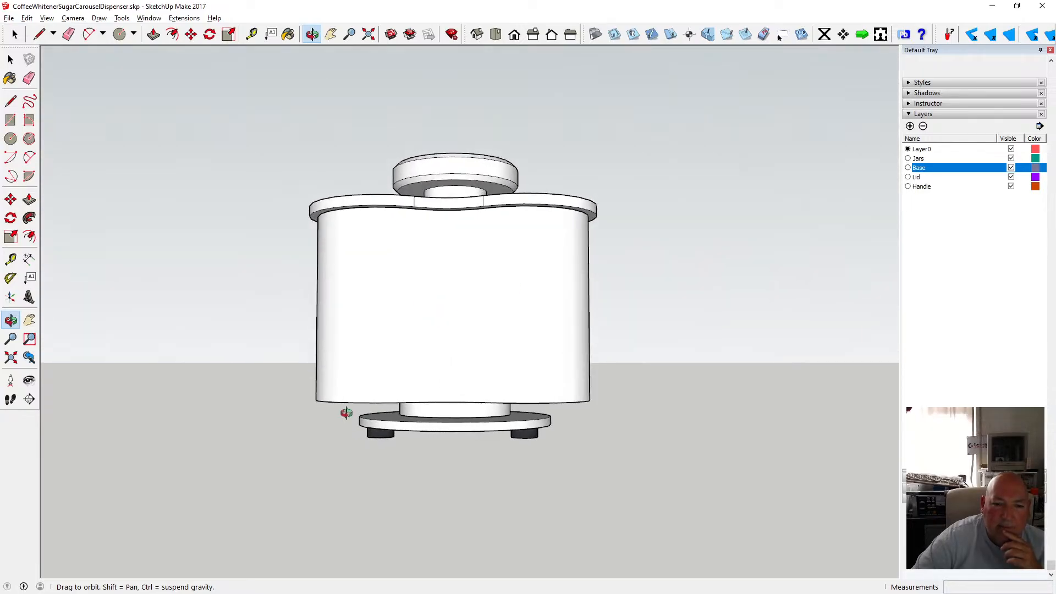
mouse_move(447, 408)
mouse_down()
mouse_move(459, 453)
mouse_move(474, 370)
mouse_move(424, 408)
mouse_move(443, 304)
mouse_move(431, 421)
mouse_up()
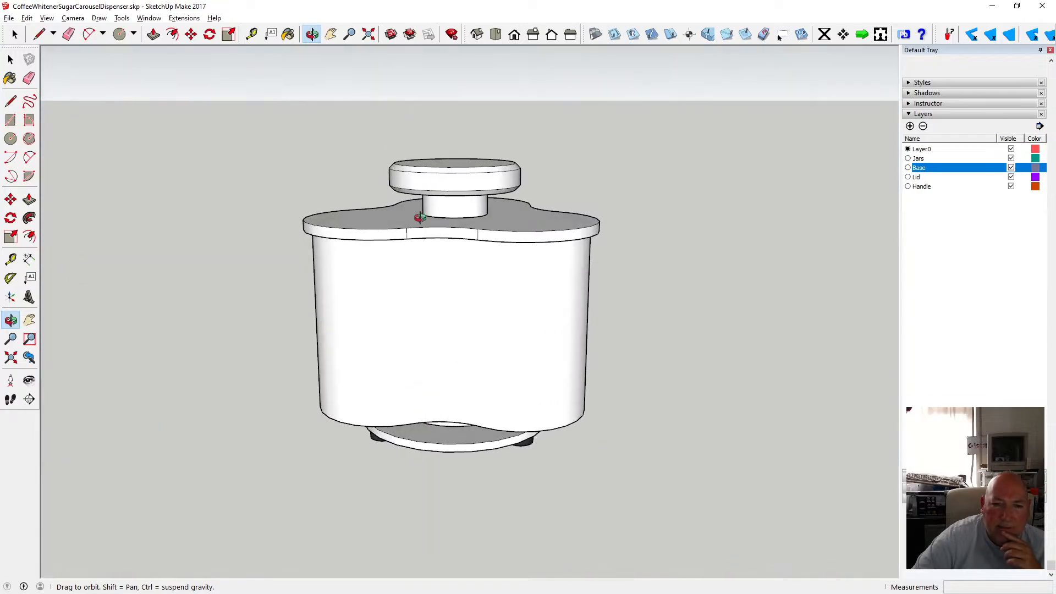
scroll(434, 394, down, 3)
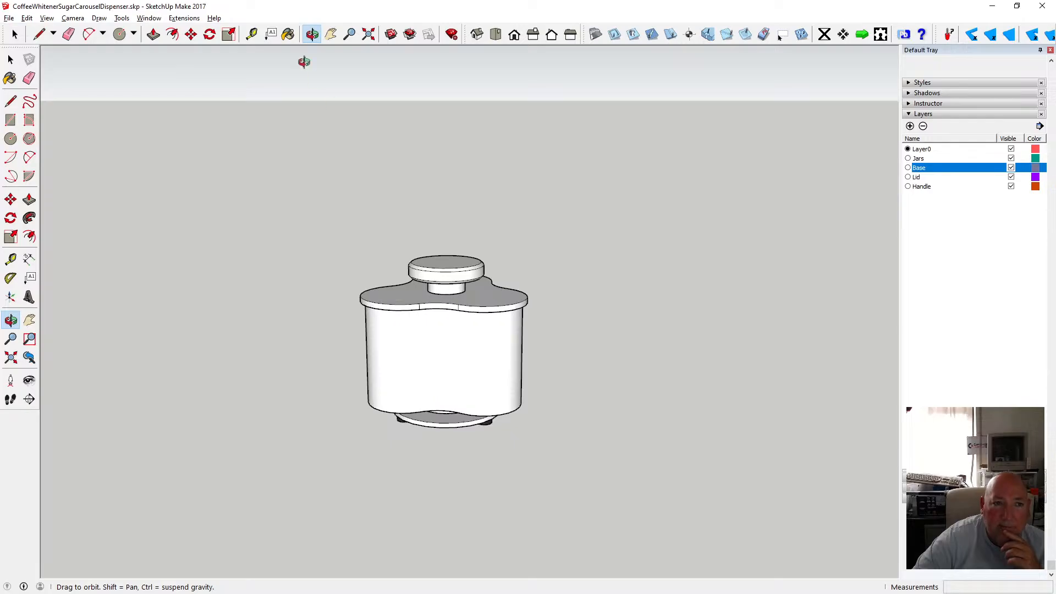
click(190, 34)
click(459, 278)
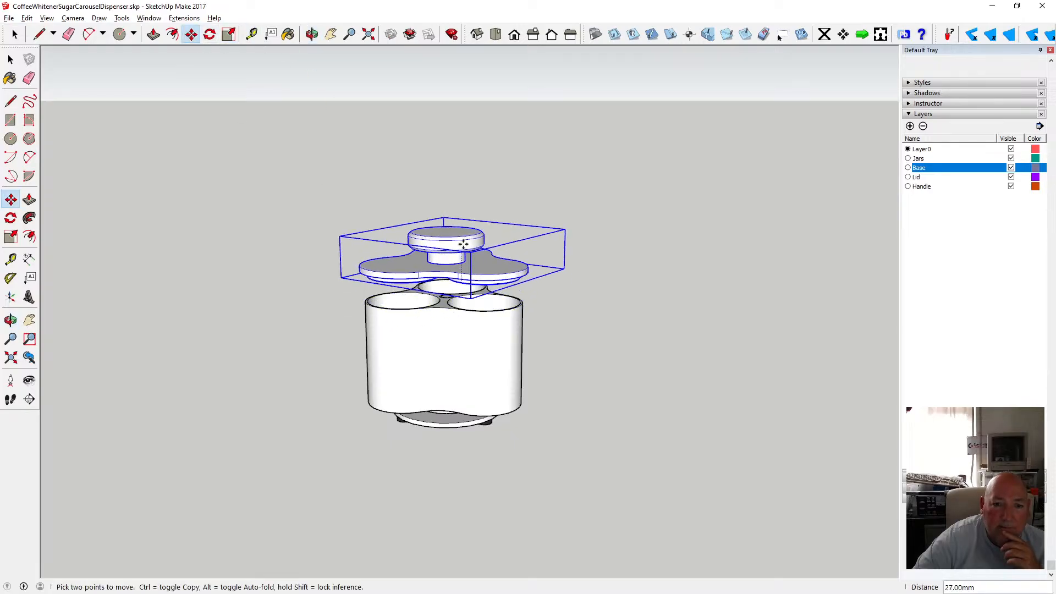
text(200)
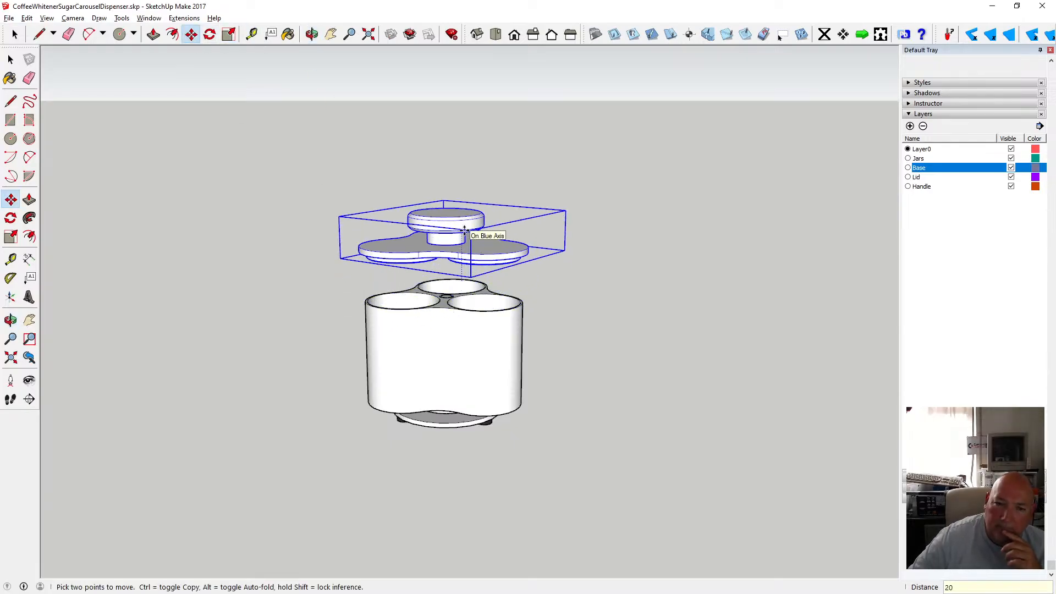
key(Return)
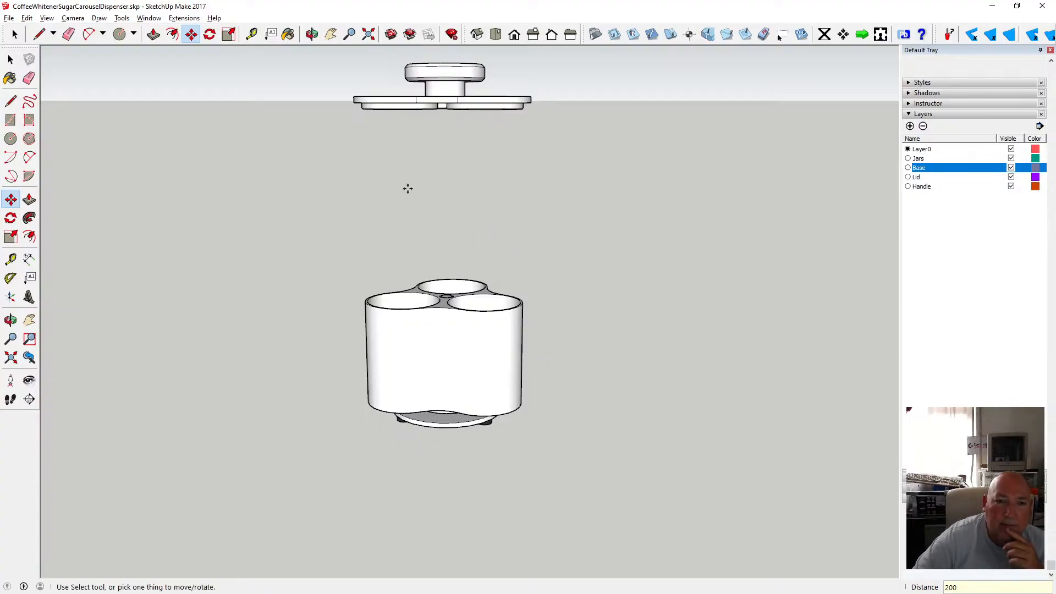
Open the base group for editing and offset the edge of its top face 2 mm inward.
click(312, 35)
drag(431, 200, 465, 316)
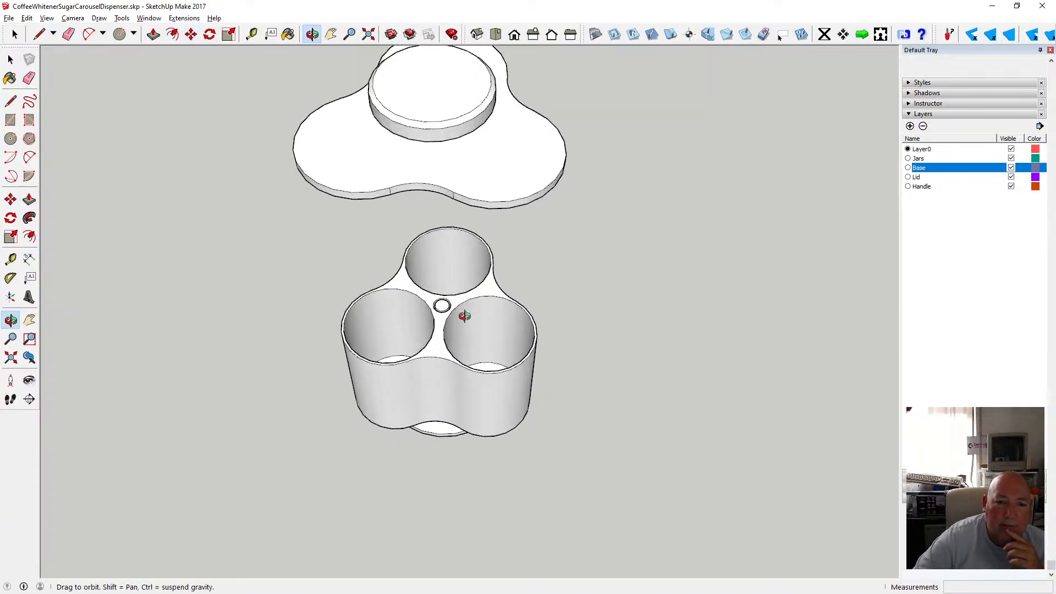
scroll(464, 317, up, 3)
drag(406, 250, 398, 317)
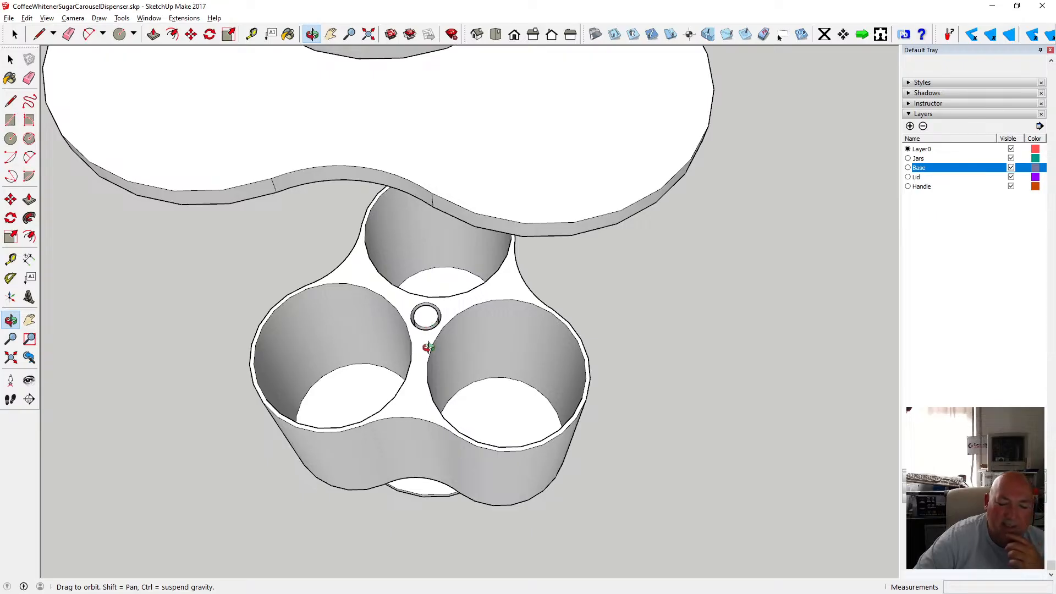
mouse_move(427, 347)
mouse_down()
mouse_move(427, 337)
mouse_move(460, 354)
mouse_move(479, 349)
mouse_move(316, 205)
mouse_move(382, 226)
mouse_move(417, 259)
mouse_move(394, 274)
mouse_move(455, 228)
mouse_move(446, 213)
mouse_move(361, 370)
mouse_move(495, 269)
mouse_move(417, 316)
mouse_move(447, 286)
mouse_move(378, 431)
mouse_move(332, 457)
mouse_move(361, 422)
mouse_move(345, 462)
mouse_move(436, 340)
mouse_move(421, 366)
mouse_up()
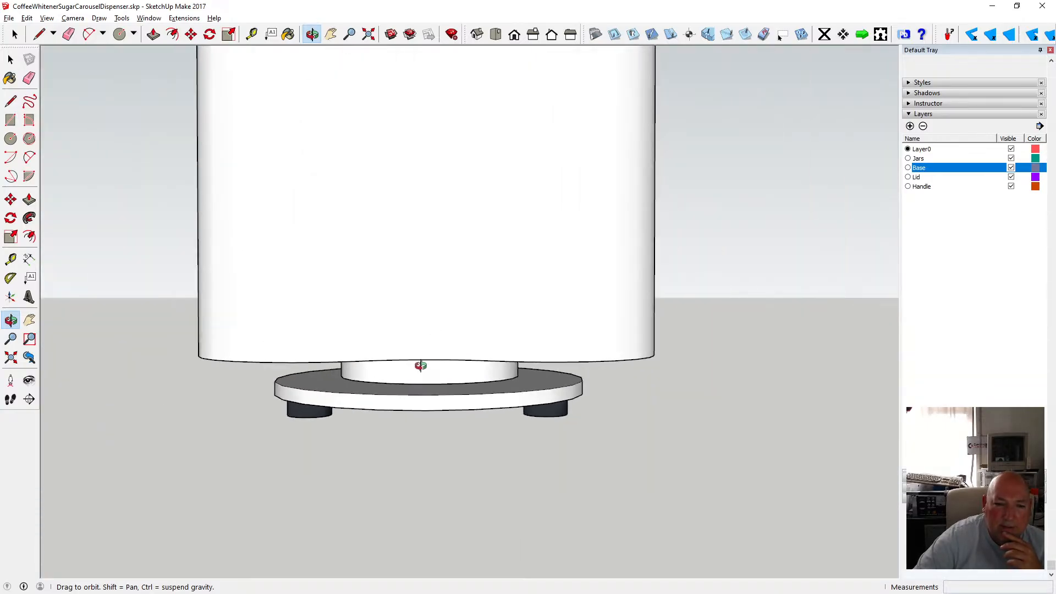
scroll(421, 366, up, 2)
key(space)
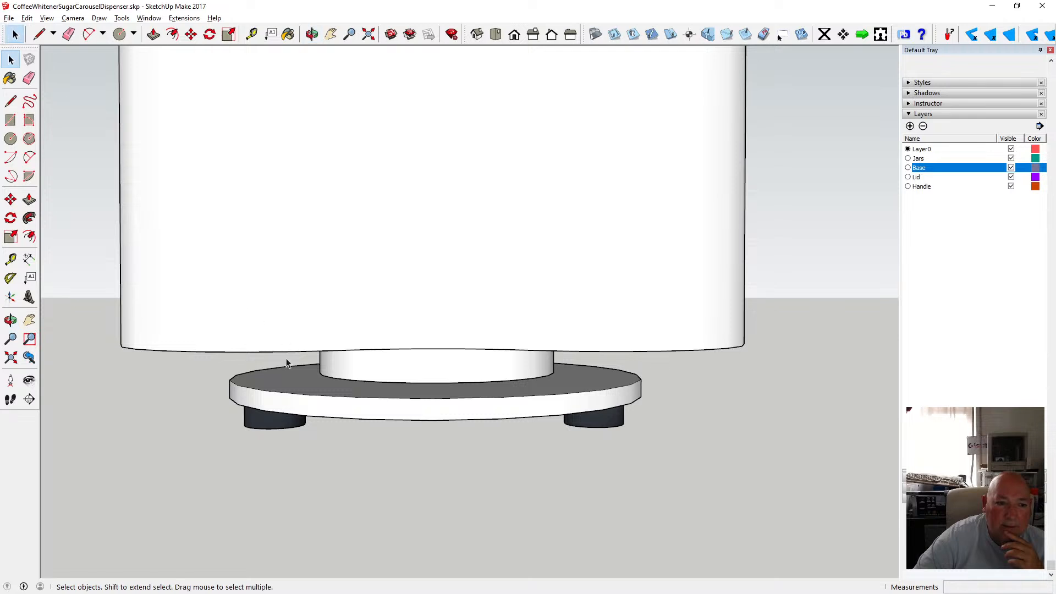
double_click(283, 371)
key(f)
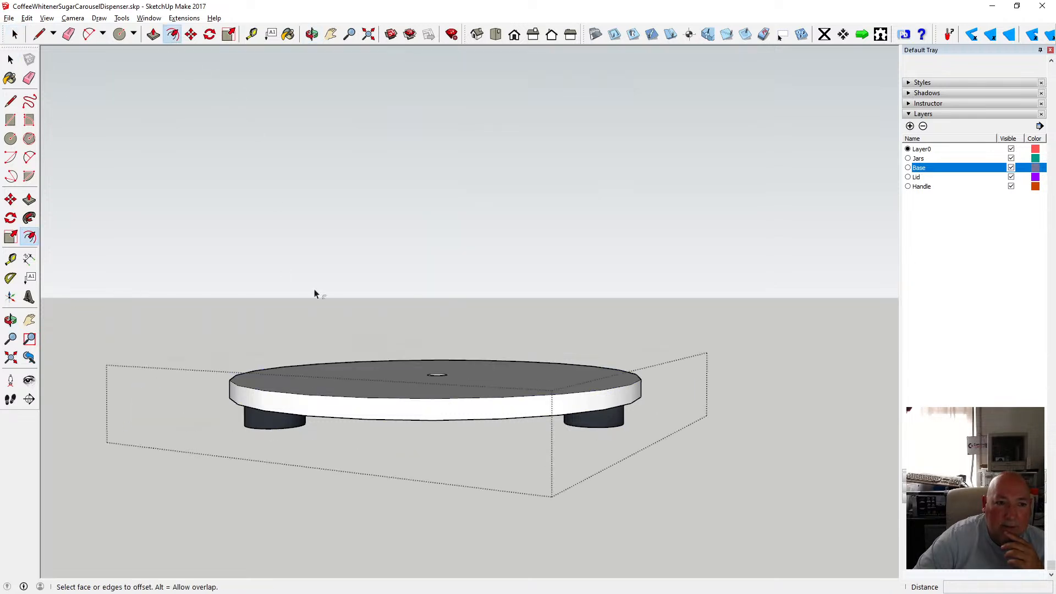
key(o)
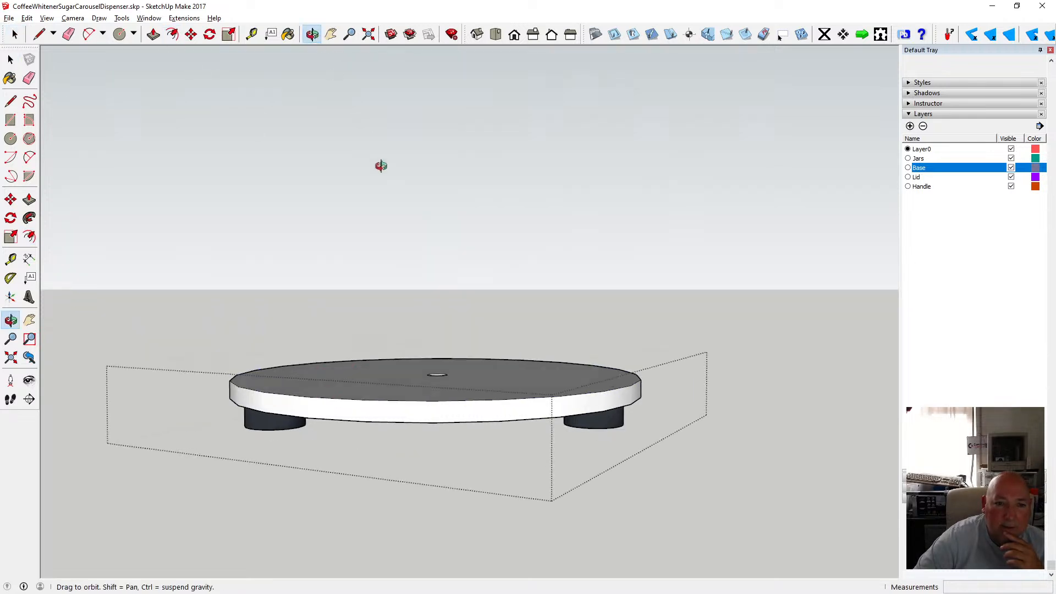
drag(379, 165, 368, 265)
click(11, 59)
click(322, 372)
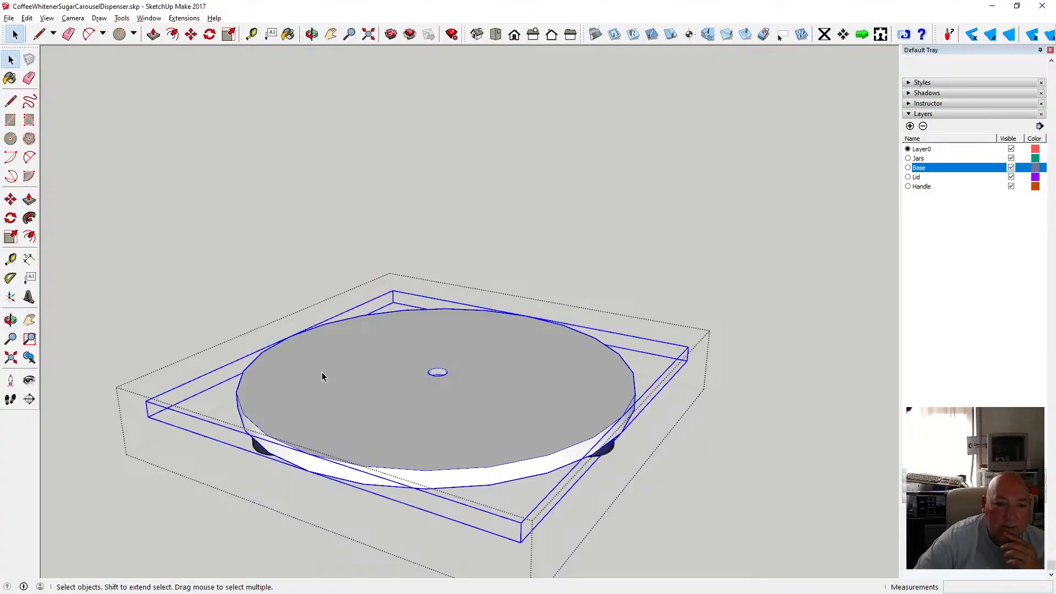
double_click(328, 429)
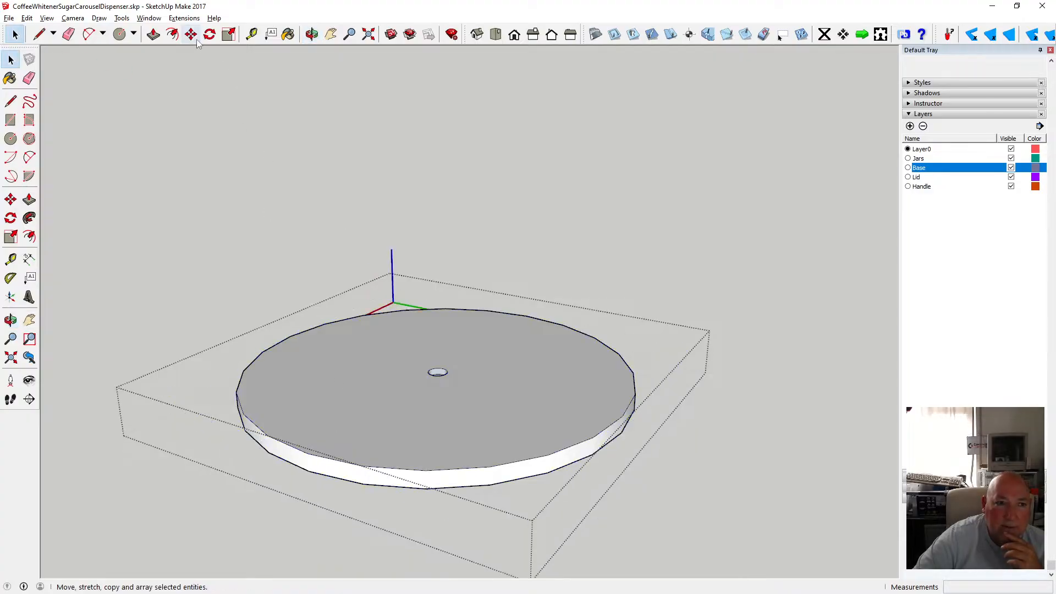
click(172, 35)
click(264, 430)
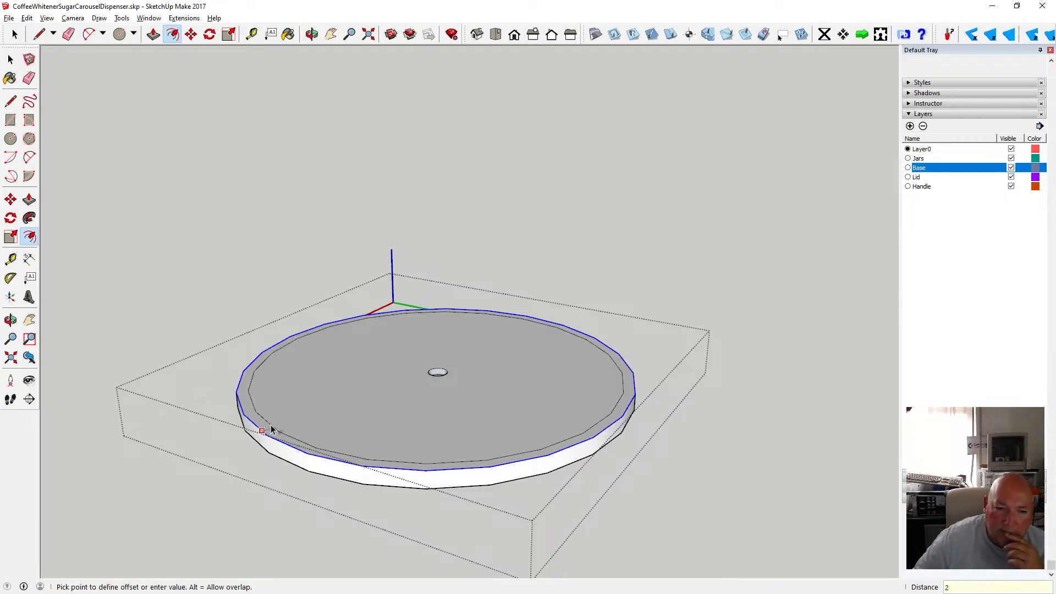
click(271, 426)
Offset the underside face of the base 2 mm inward.
key(o)
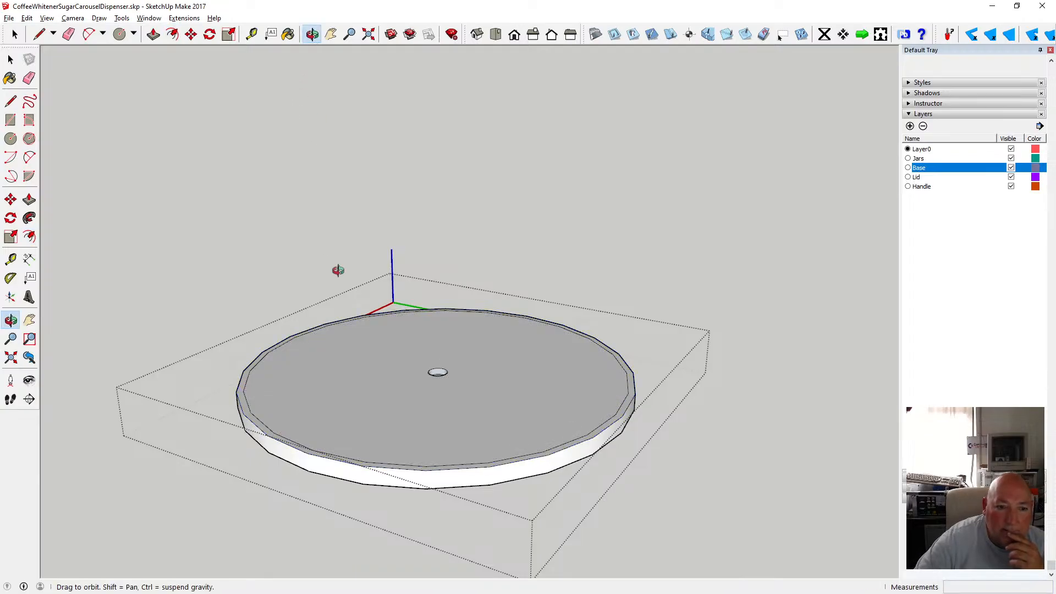
drag(337, 269, 306, 252)
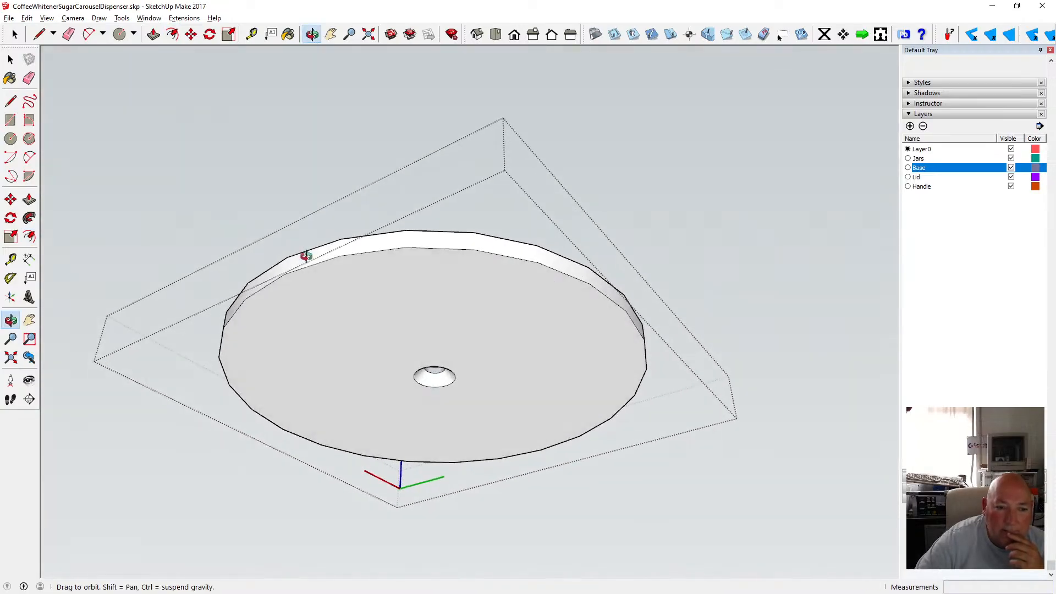
click(172, 34)
click(335, 271)
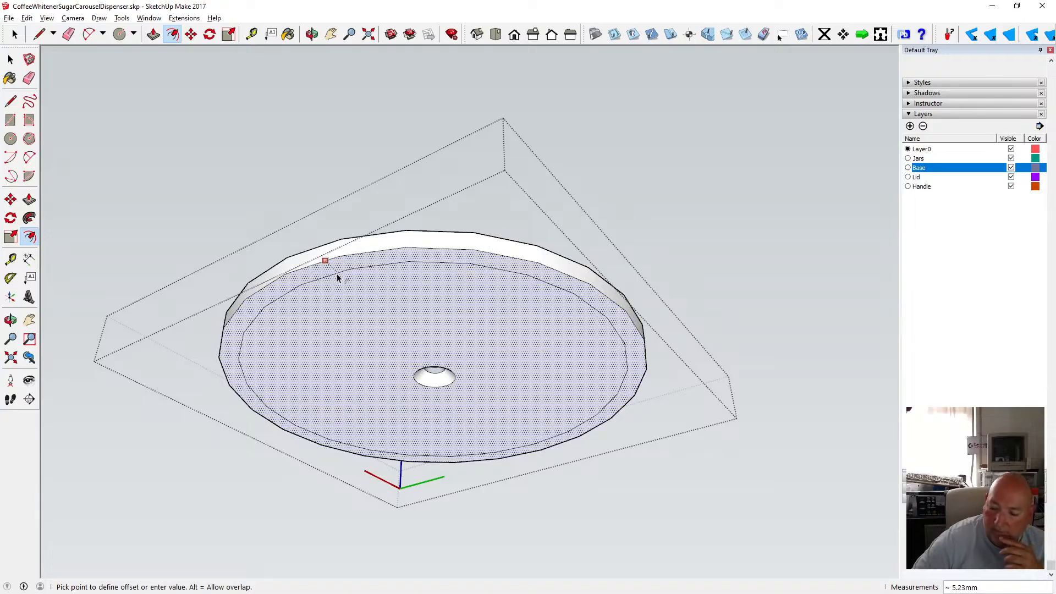
text(2)
key(Return)
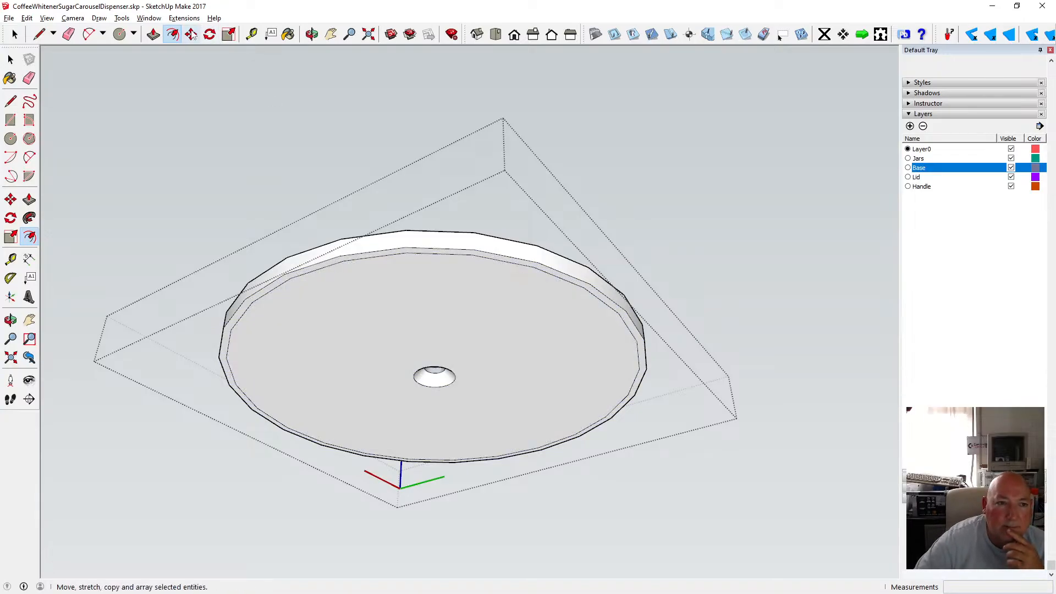
Move the underside offset edge loop 1 mm along the blue axis to bevel the lower rim.
click(191, 35)
scroll(373, 275, up, 3)
scroll(365, 270, up, 2)
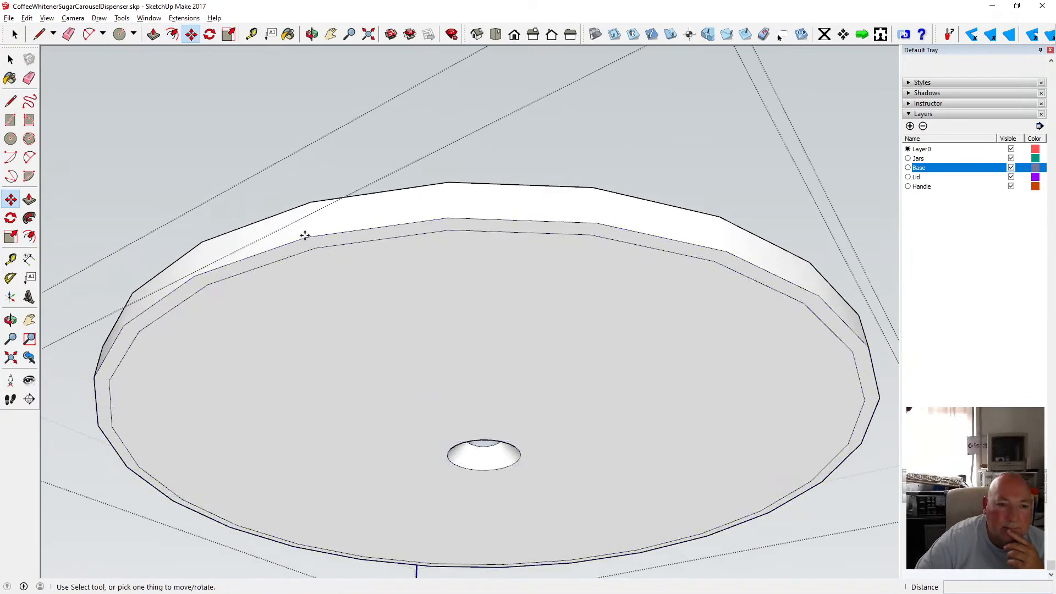
click(305, 237)
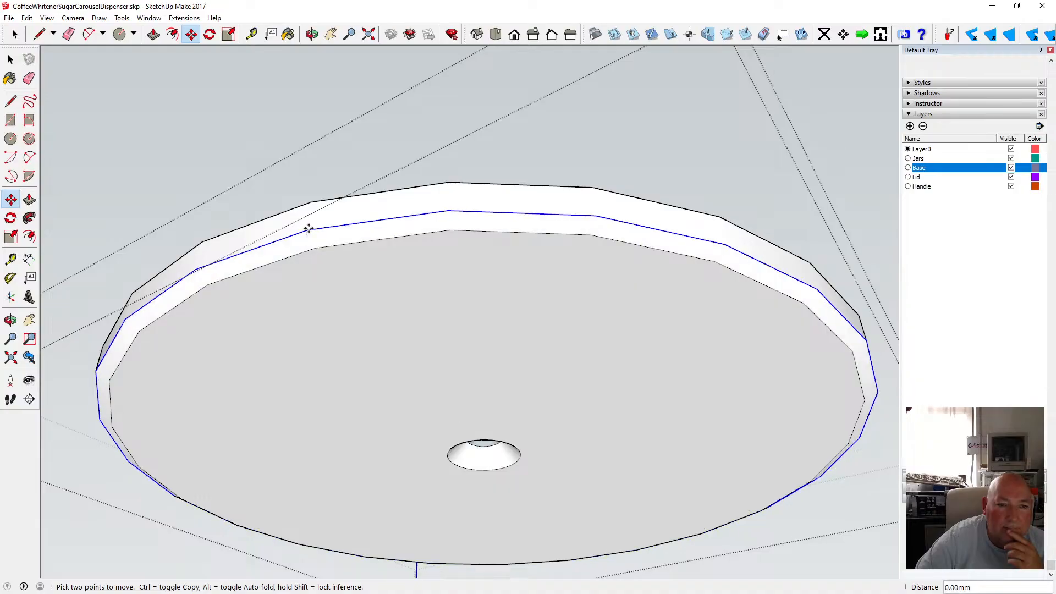
text(2)
key(Return)
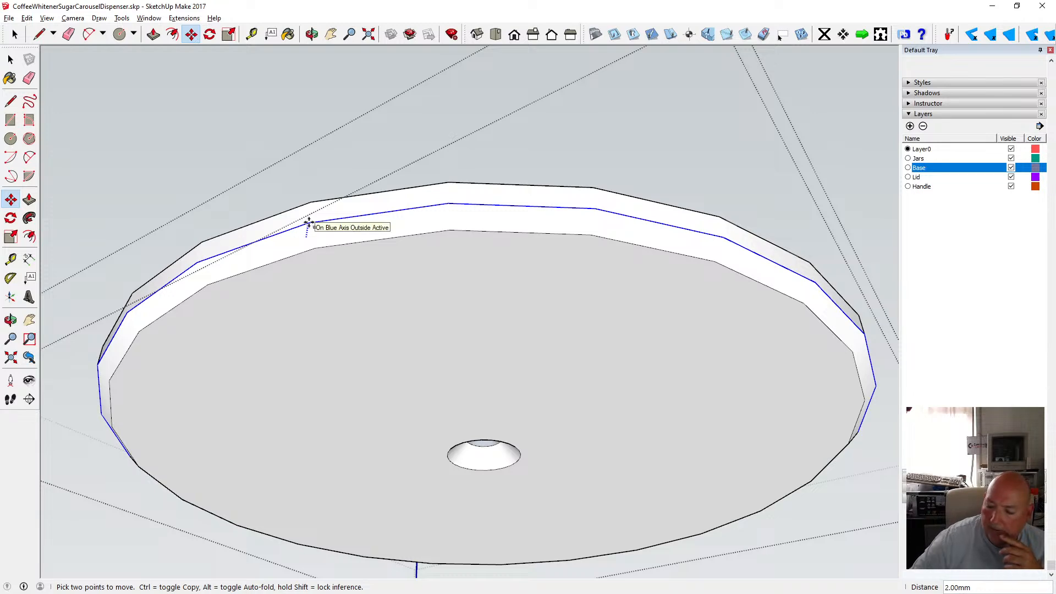
text(1)
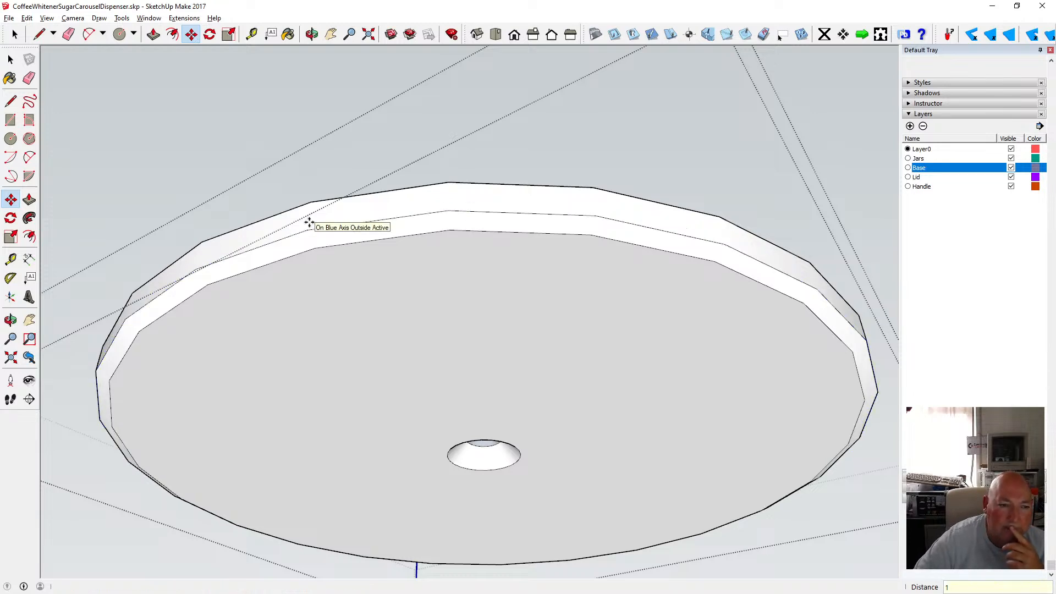
Move the top offset edge loop 1 mm down along the blue axis to bevel the upper rim.
click(311, 34)
drag(309, 73, 212, 147)
key(space)
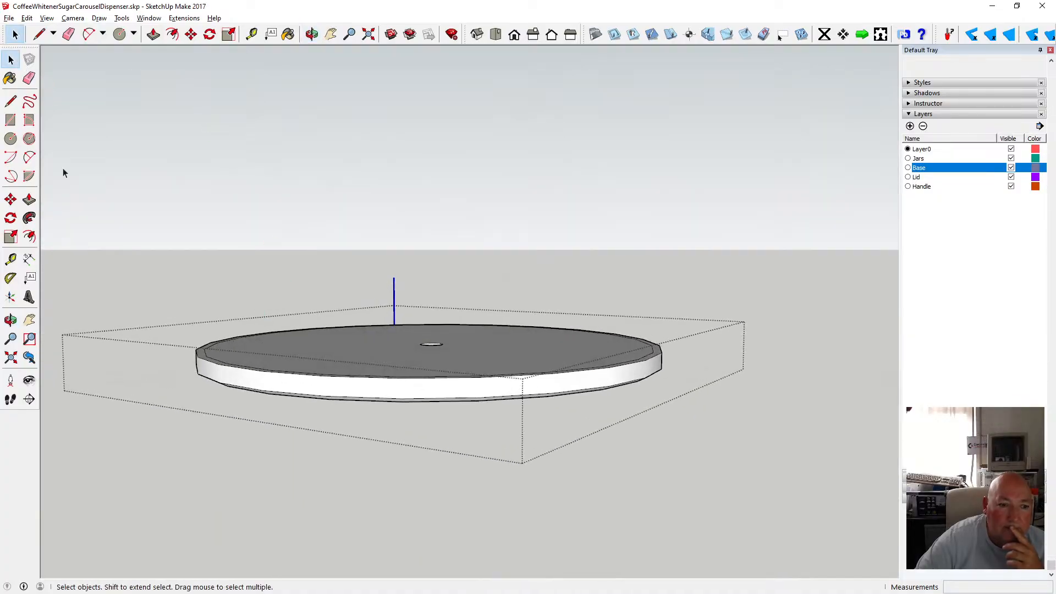
click(199, 356)
key(m)
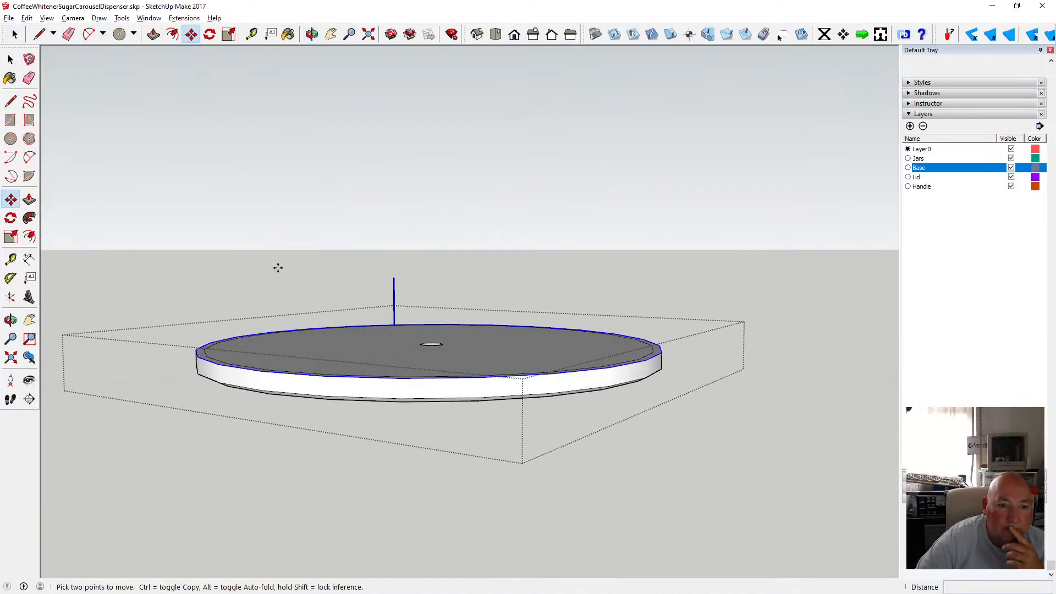
click(314, 374)
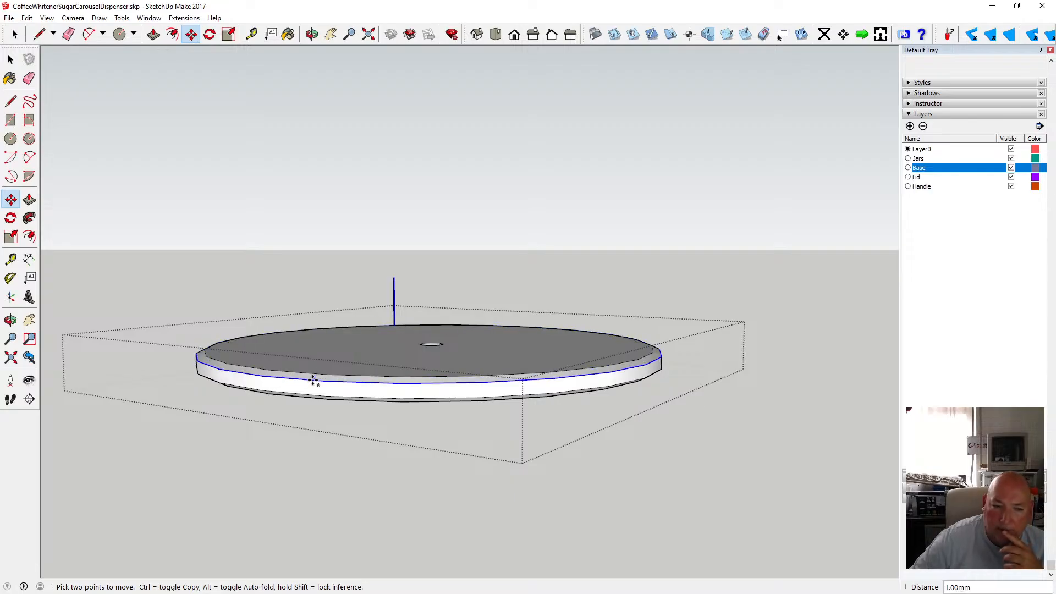
click(313, 380)
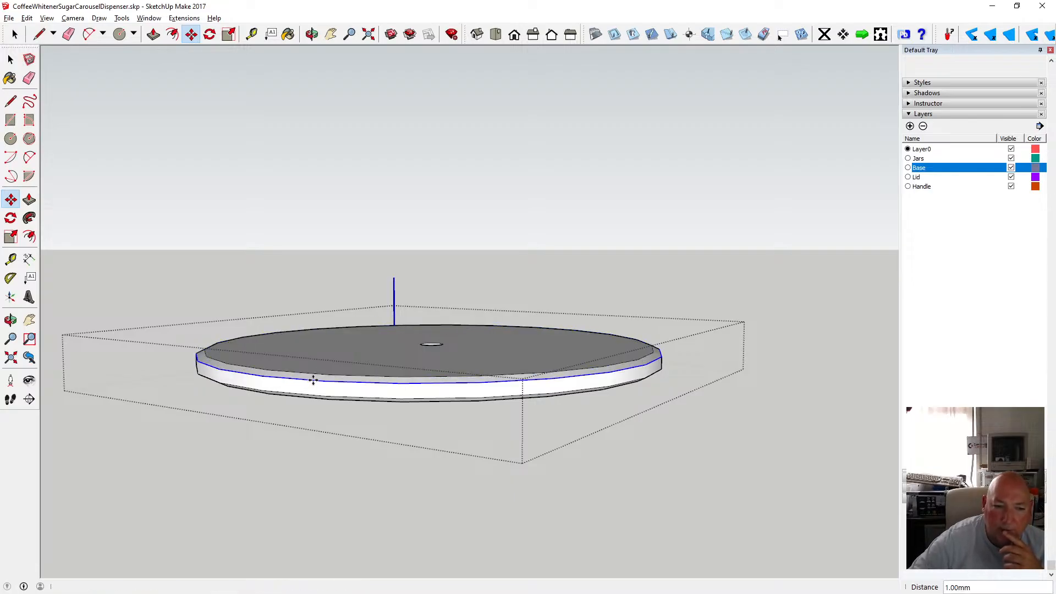
click(11, 61)
click(236, 195)
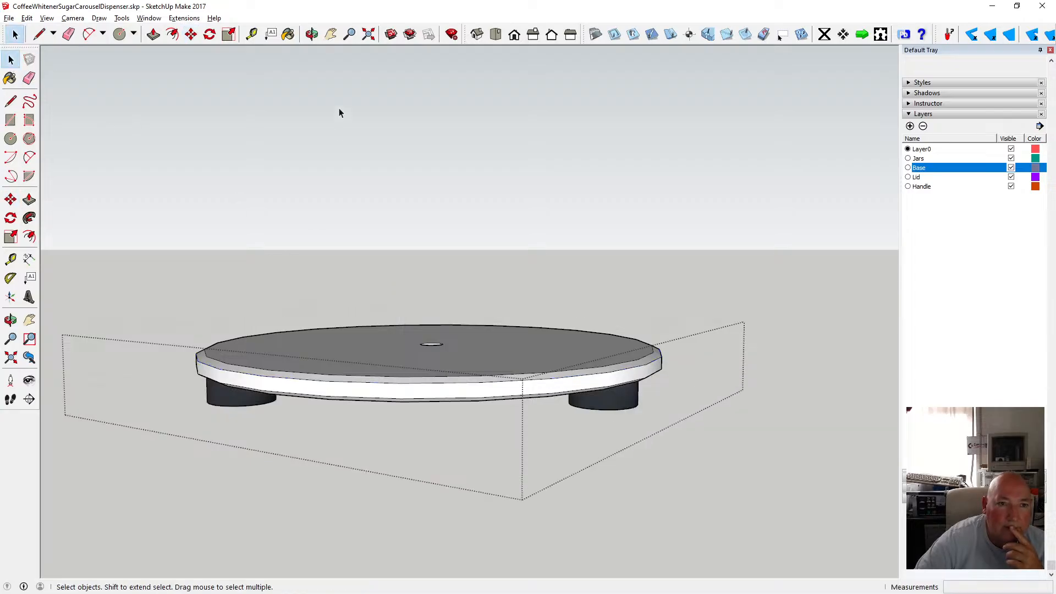
Open the body group for editing, select all of its geometry, and apply Soften/Smooth Edges.
key(o)
drag(337, 87, 288, 305)
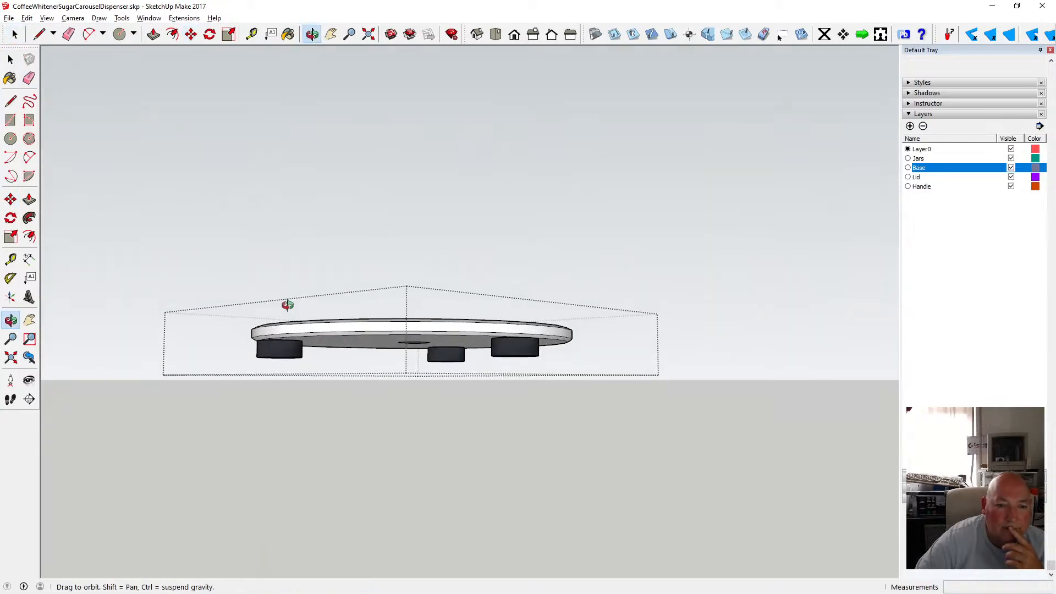
key(space)
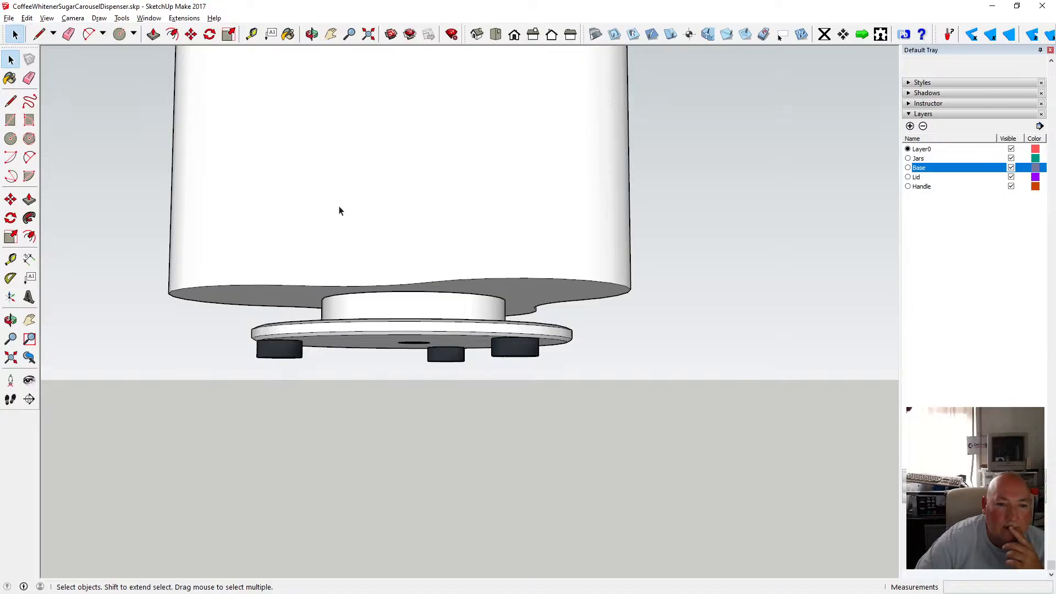
click(312, 34)
drag(313, 165, 393, 350)
scroll(393, 350, down, 3)
key(space)
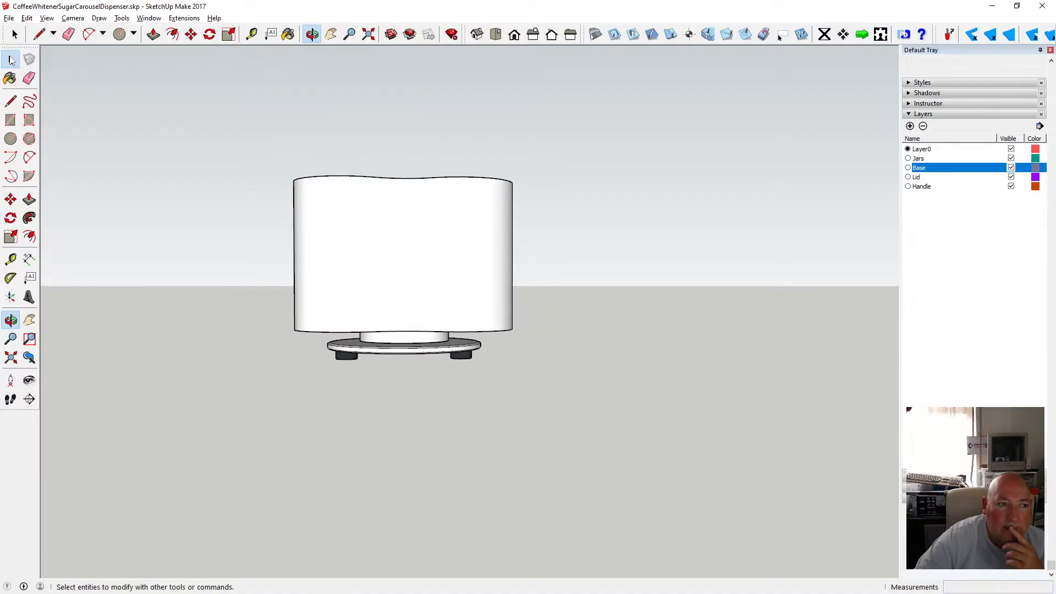
double_click(313, 221)
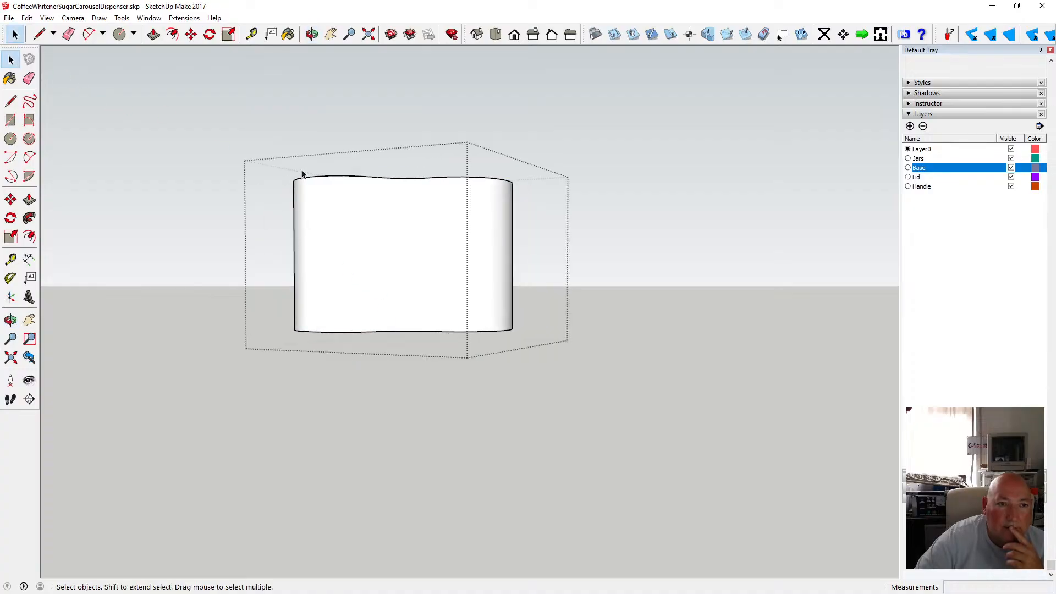
drag(252, 154, 563, 378)
right_click(437, 329)
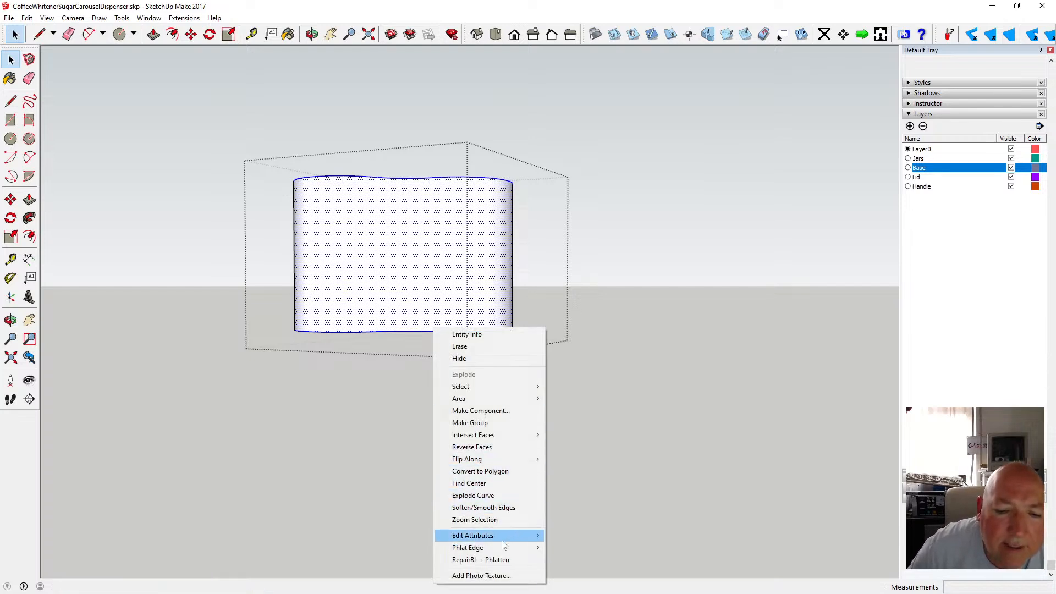
click(513, 510)
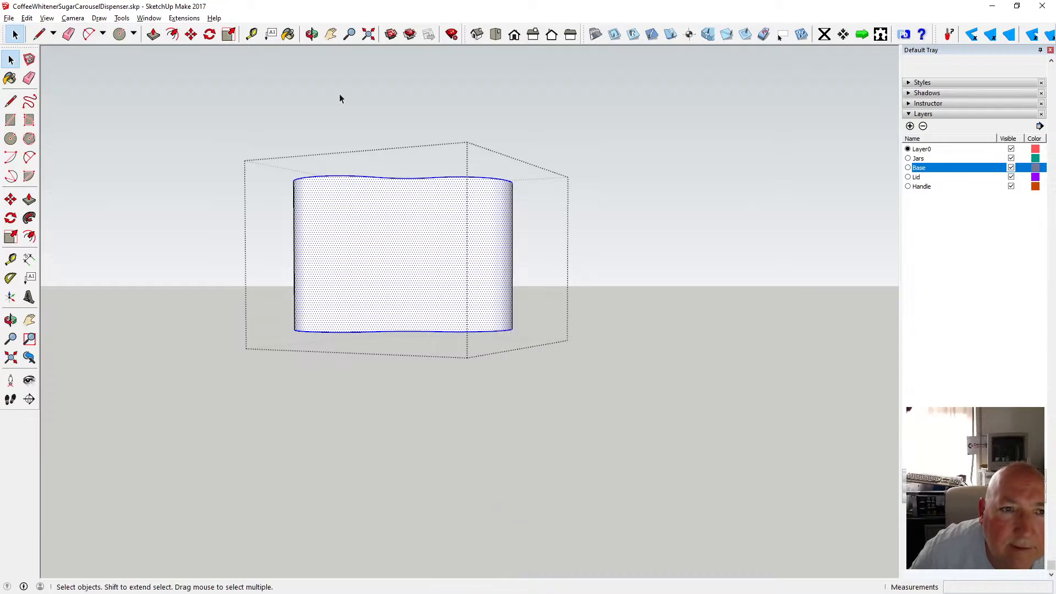
Run RepairBL + Phlatten on the selected body geometry and dismiss the report.
click(311, 34)
drag(441, 94, 406, 289)
key(space)
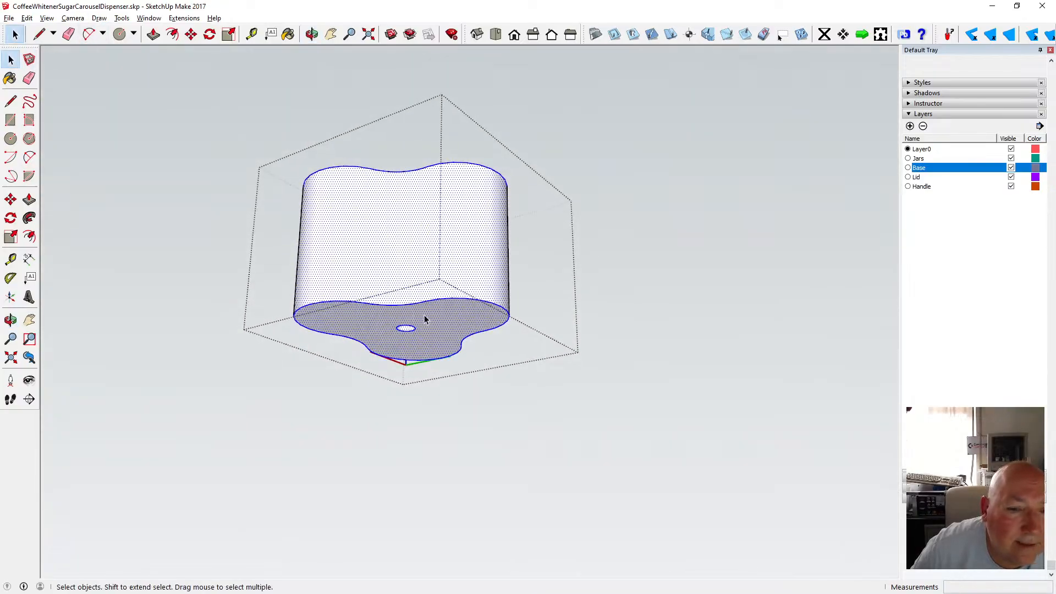
right_click(410, 309)
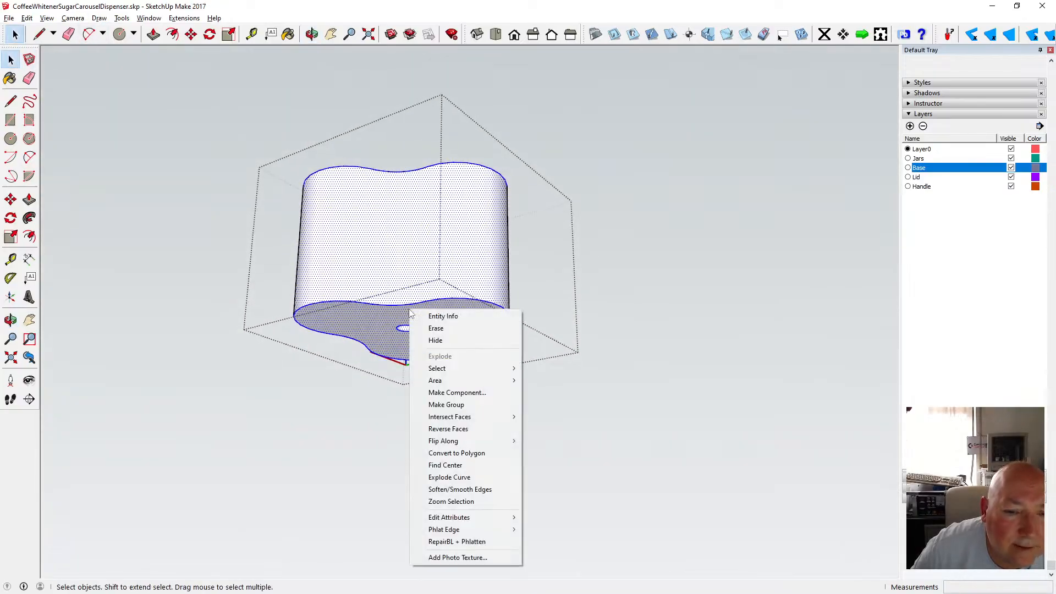
click(483, 543)
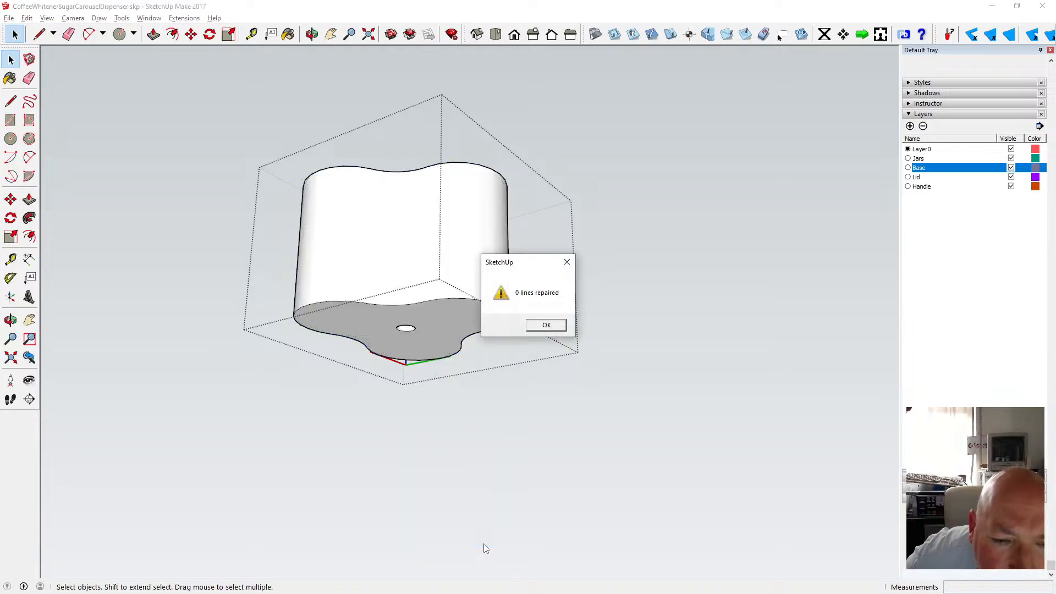
click(537, 325)
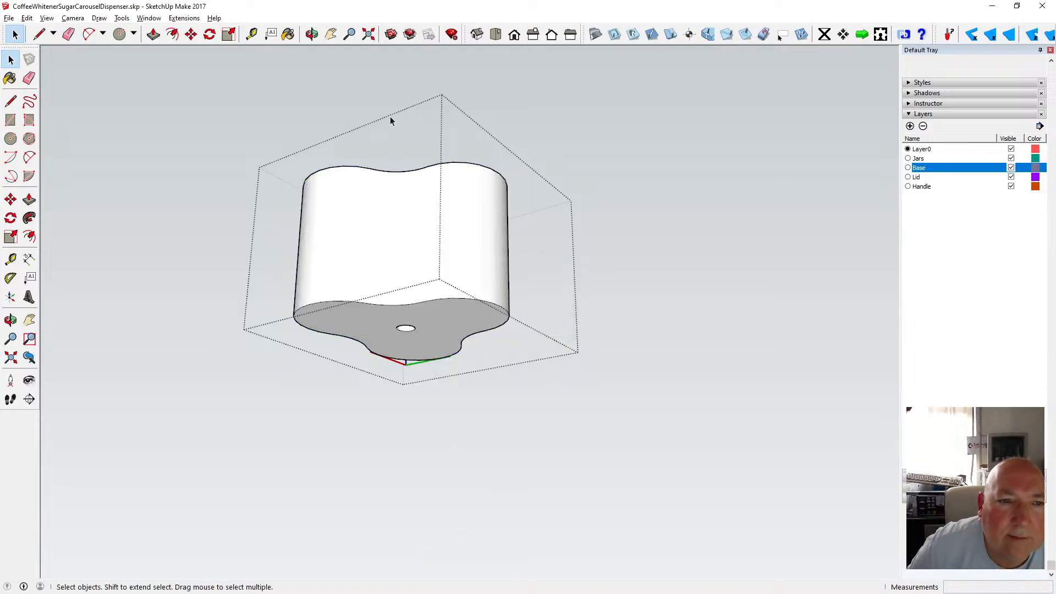
Try to draw a line at the top of the body's vertical seam strip.
key(o)
drag(373, 158, 427, 303)
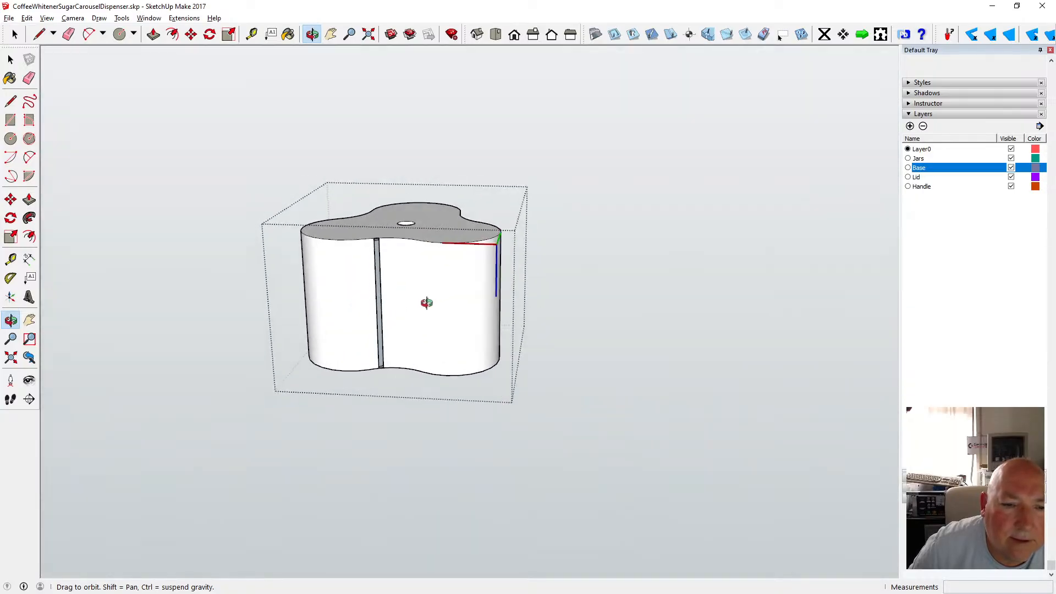
scroll(424, 208, up, 6)
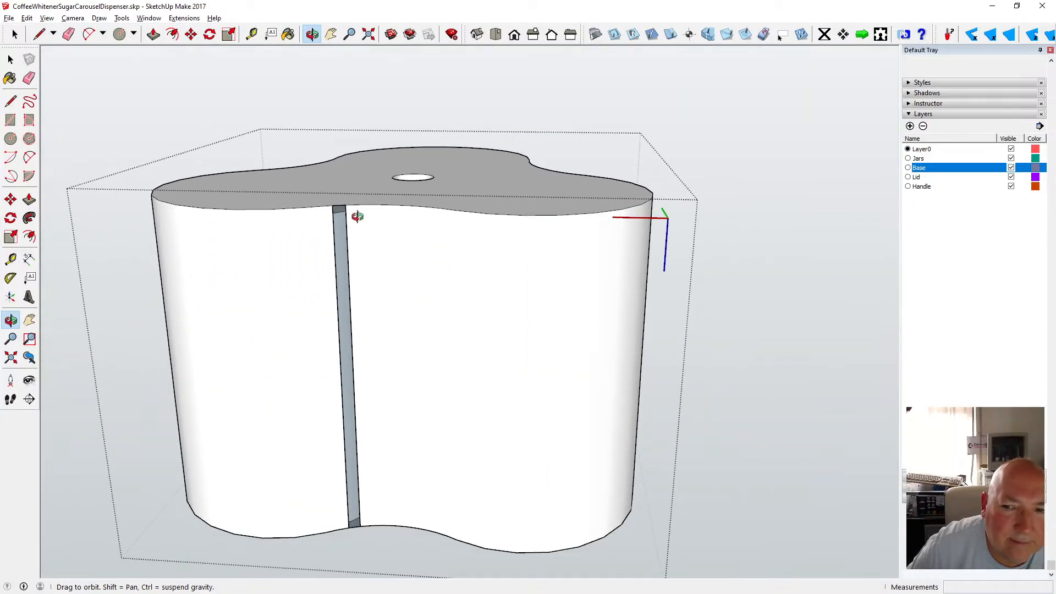
drag(357, 216, 428, 183)
drag(197, 75, 198, 99)
key(l)
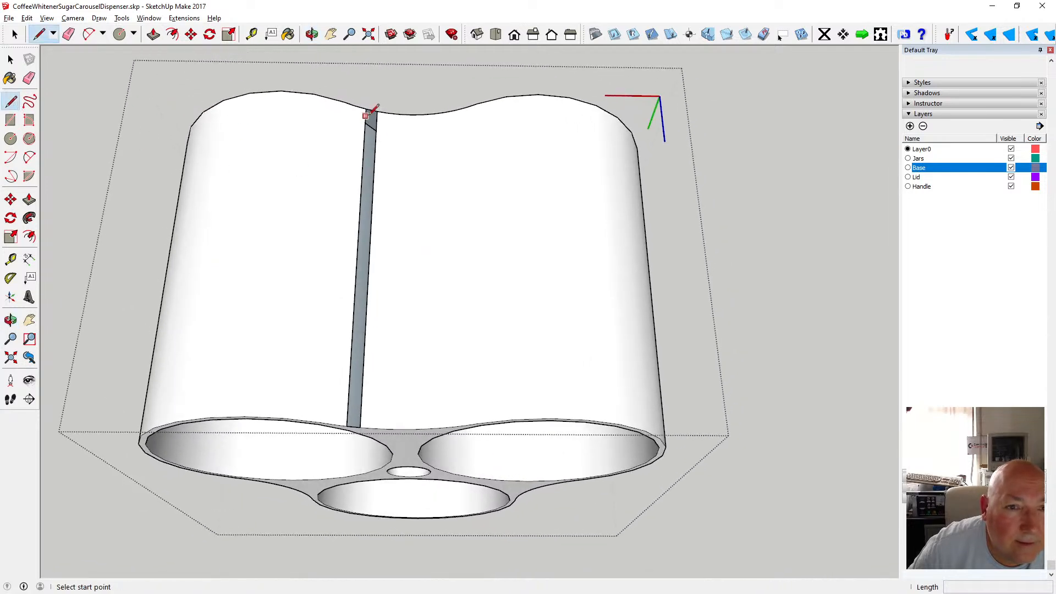
click(368, 109)
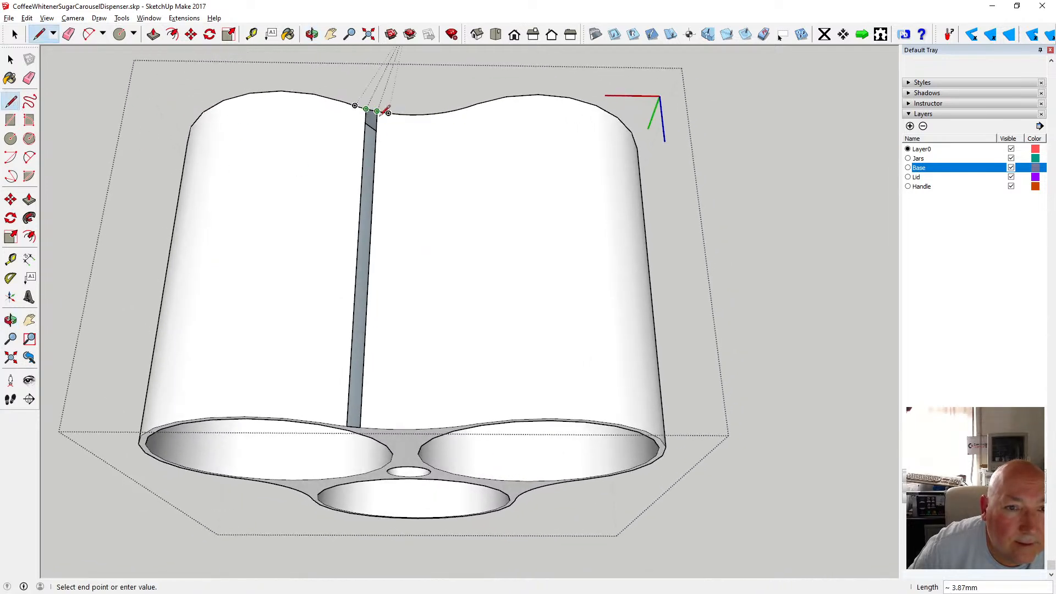
scroll(387, 110, up, 4)
scroll(378, 111, up, 2)
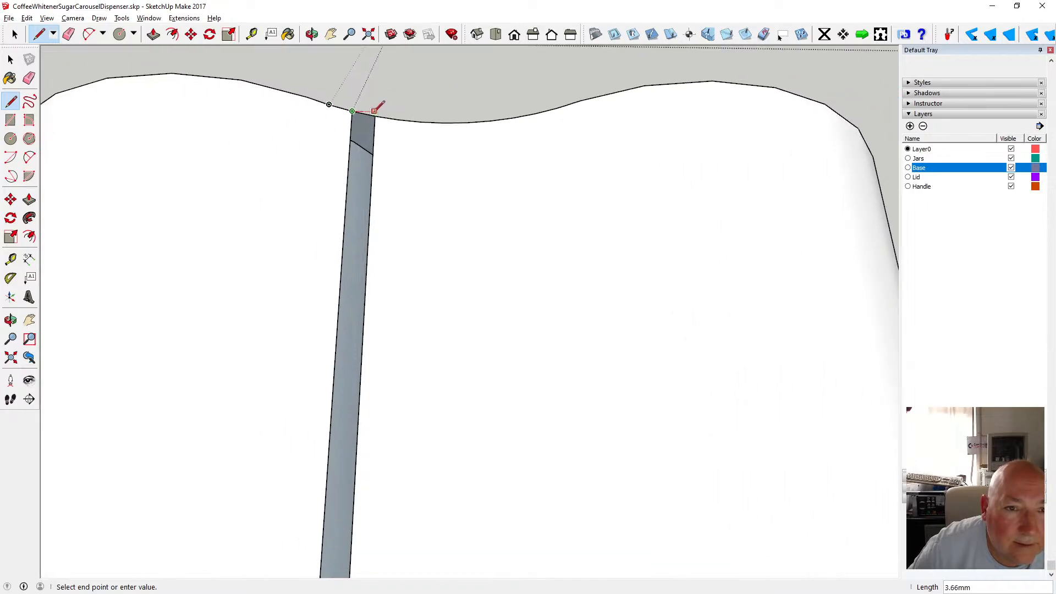
key(Escape)
Examine the top edge of the body around its outline.
scroll(377, 110, down, 8)
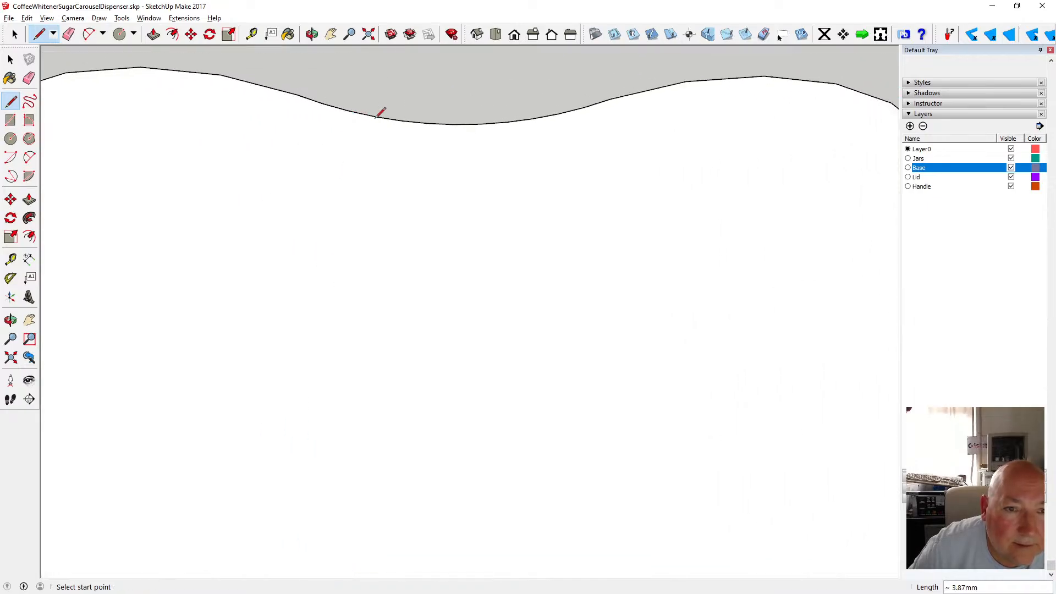
key(o)
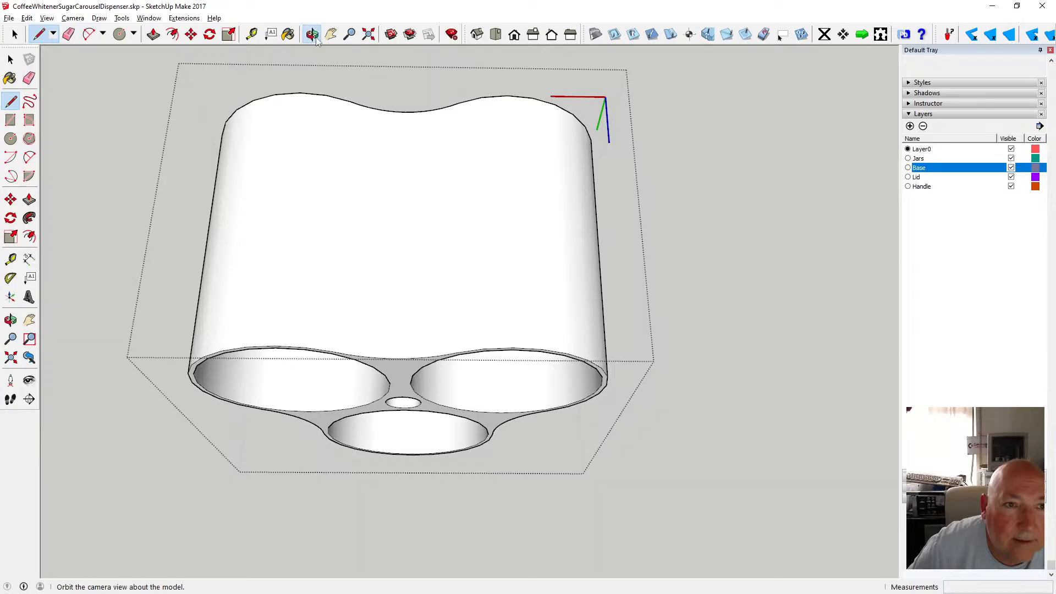
drag(378, 87, 349, 401)
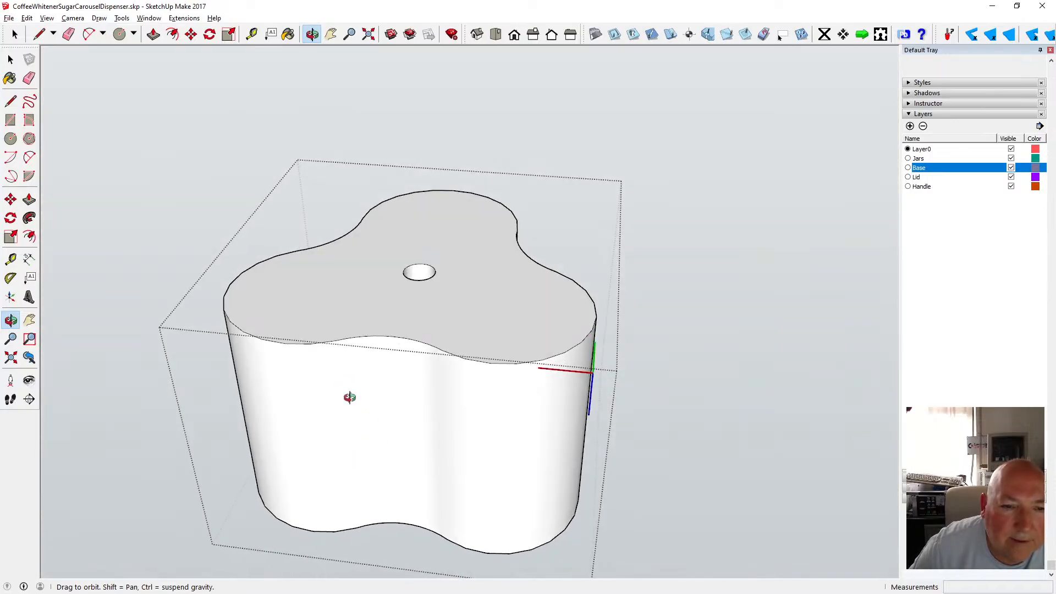
click(172, 34)
key(space)
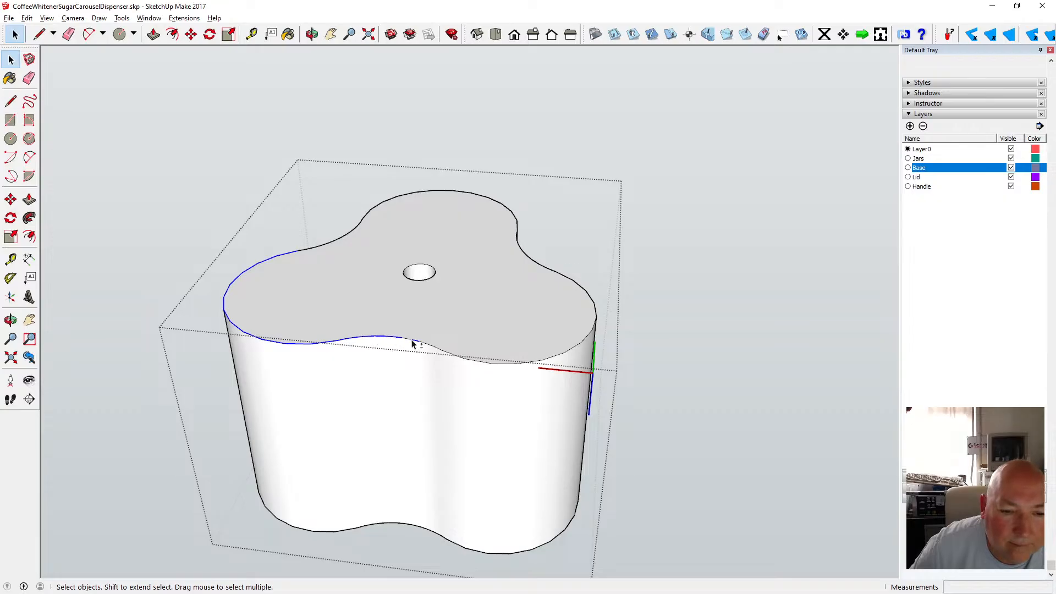
scroll(393, 352, up, 3)
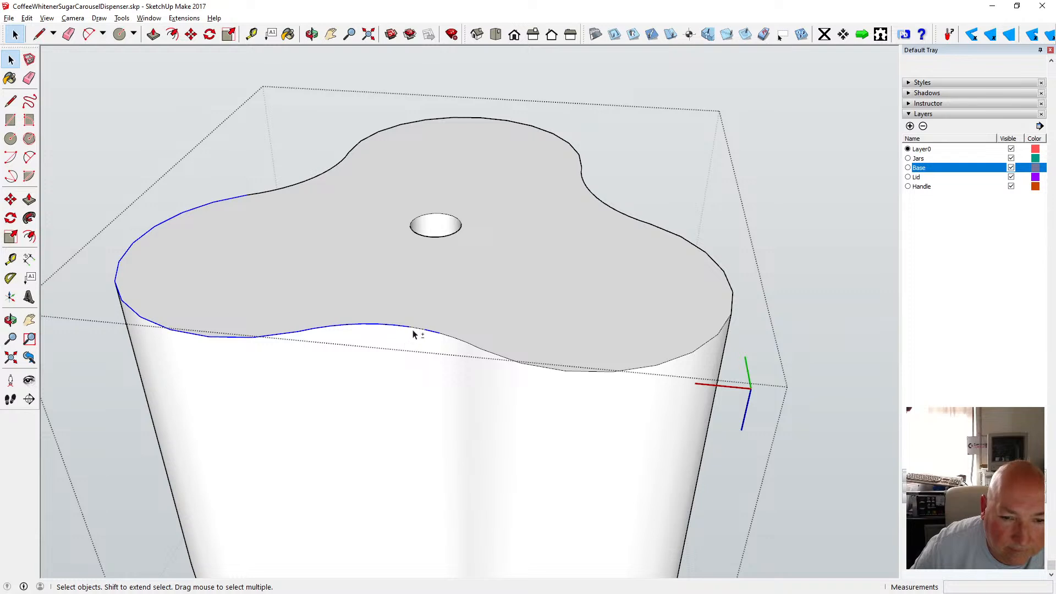
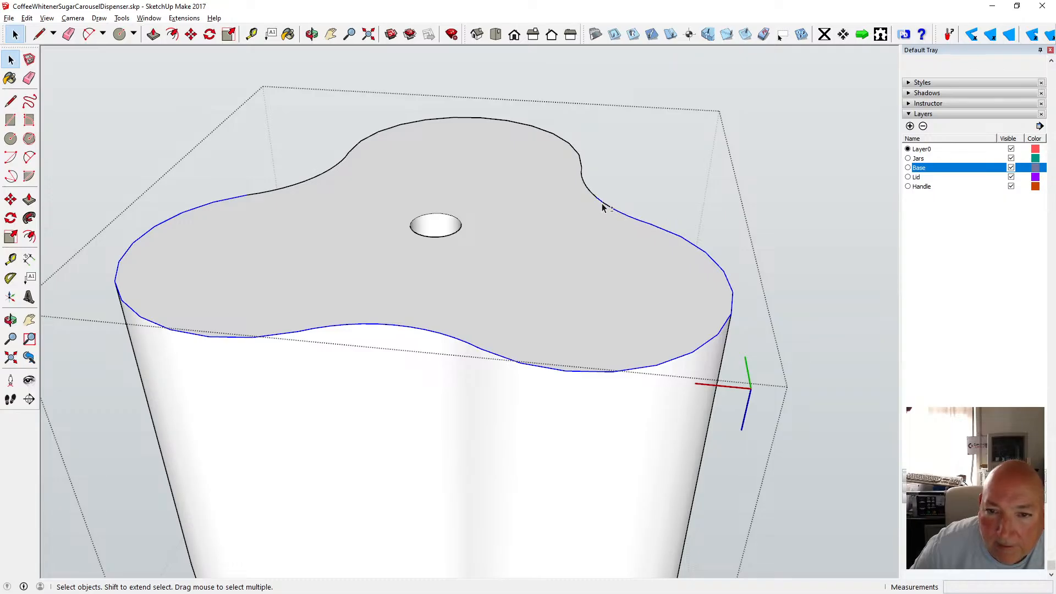
Select the body's top outline edges and offset them 3 mm inward.
shift+click(581, 176)
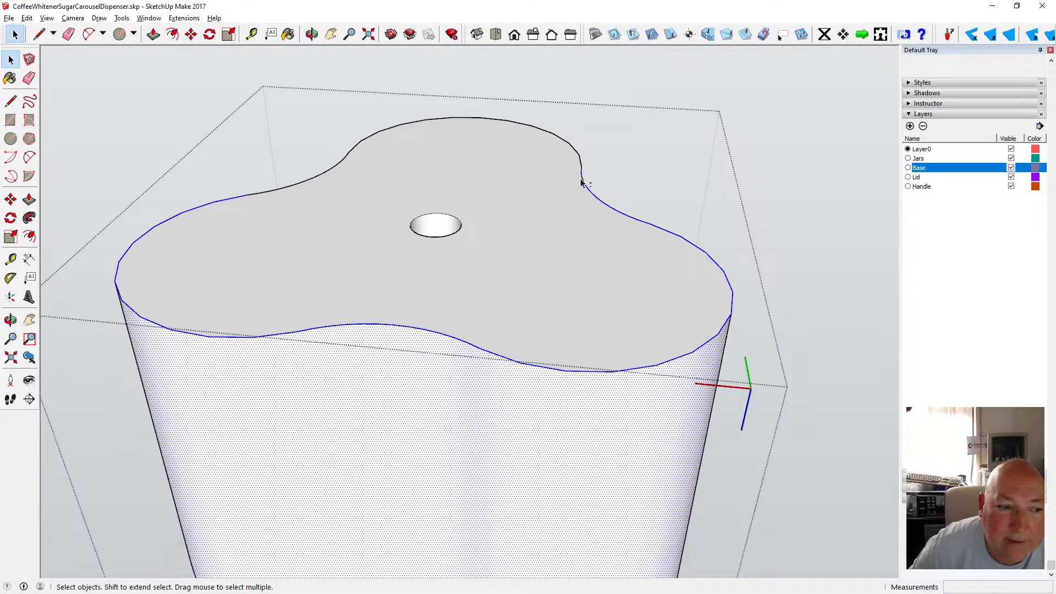
shift+click(420, 375)
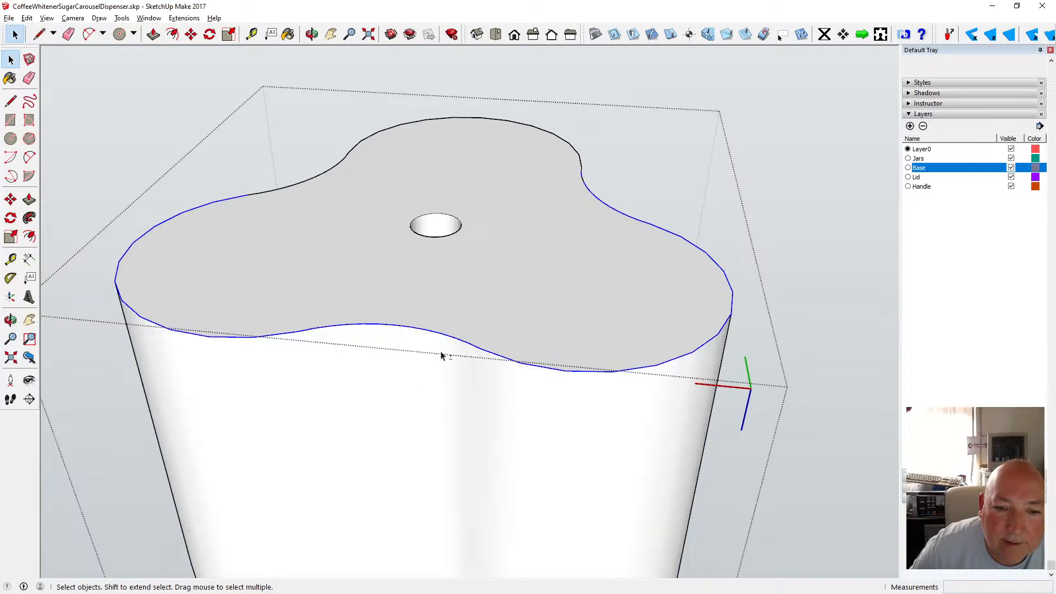
shift+click(584, 174)
shift+click(583, 177)
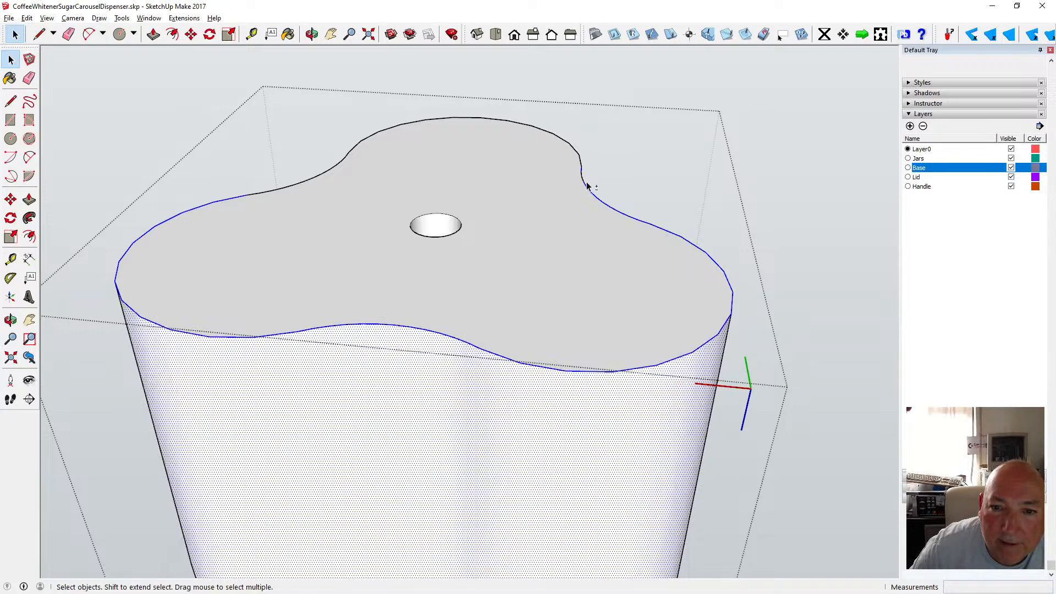
shift+click(583, 180)
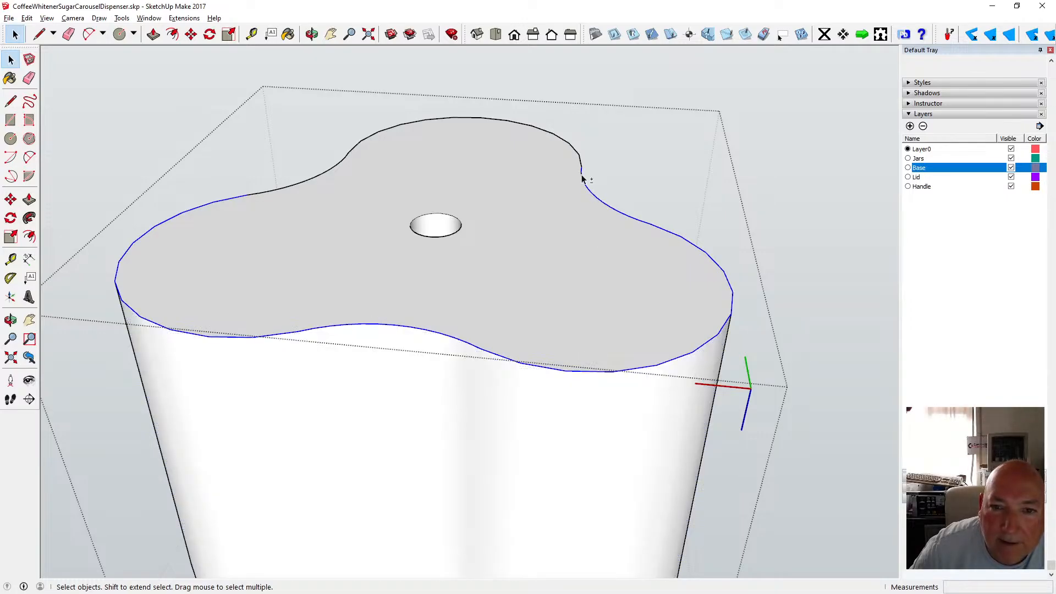
shift+click(581, 161)
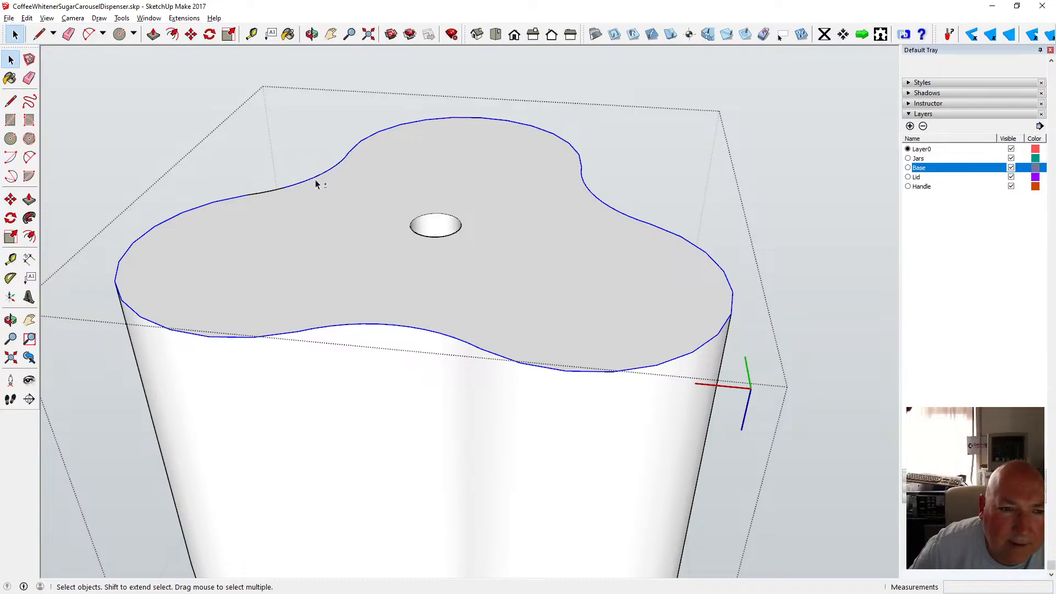
scroll(314, 185, down, 3)
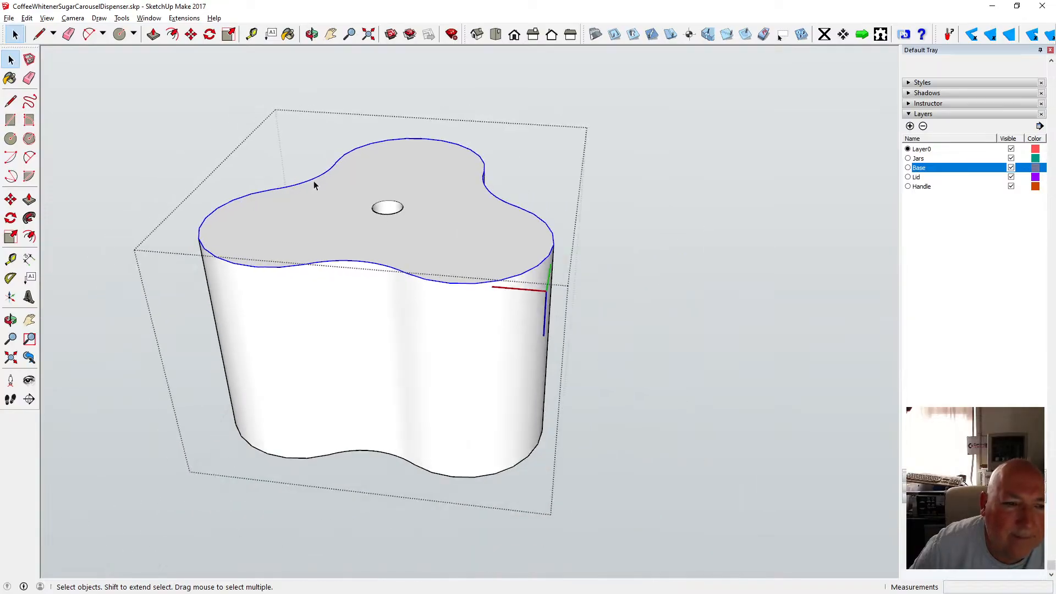
click(172, 34)
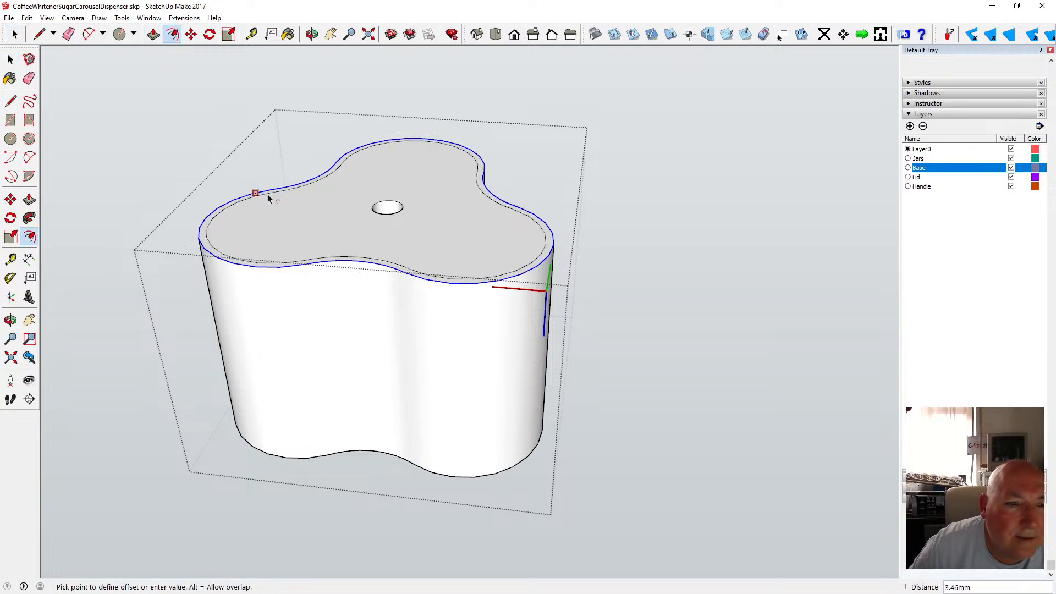
text(3)
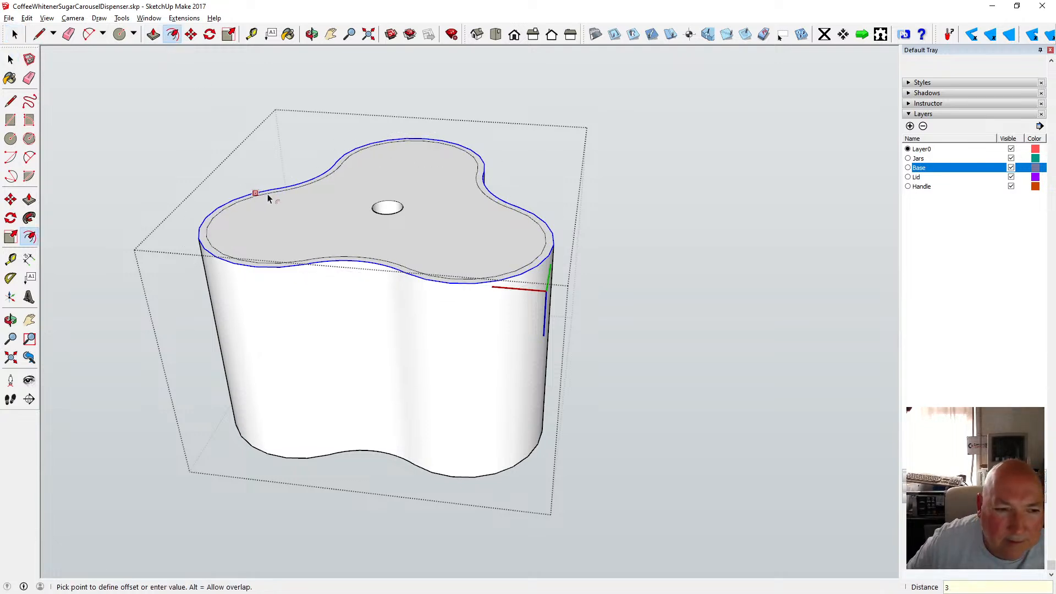
key(Return)
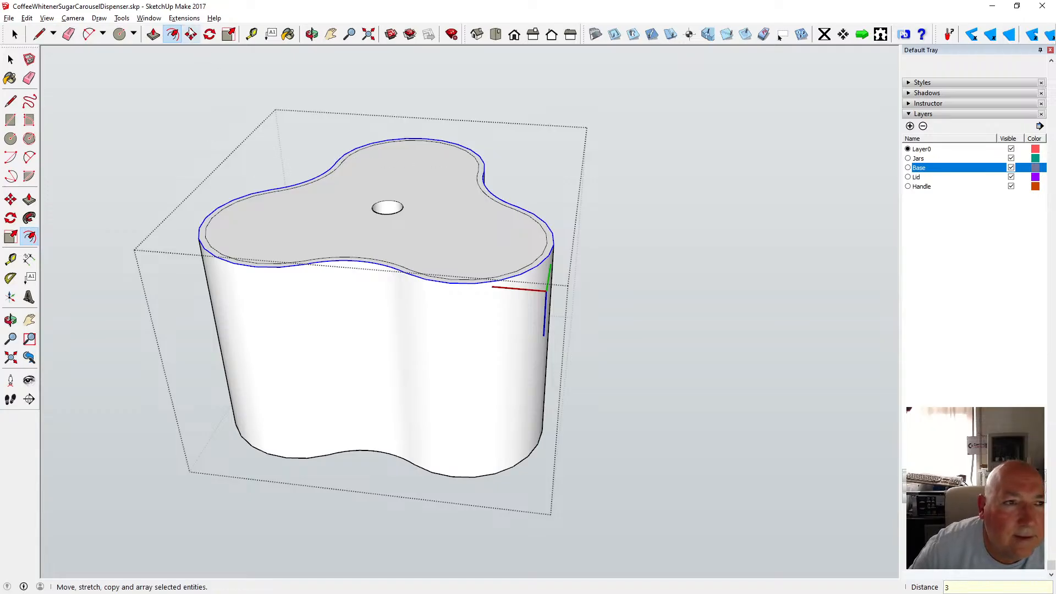
Move the outer top outline down 2 mm.
click(191, 34)
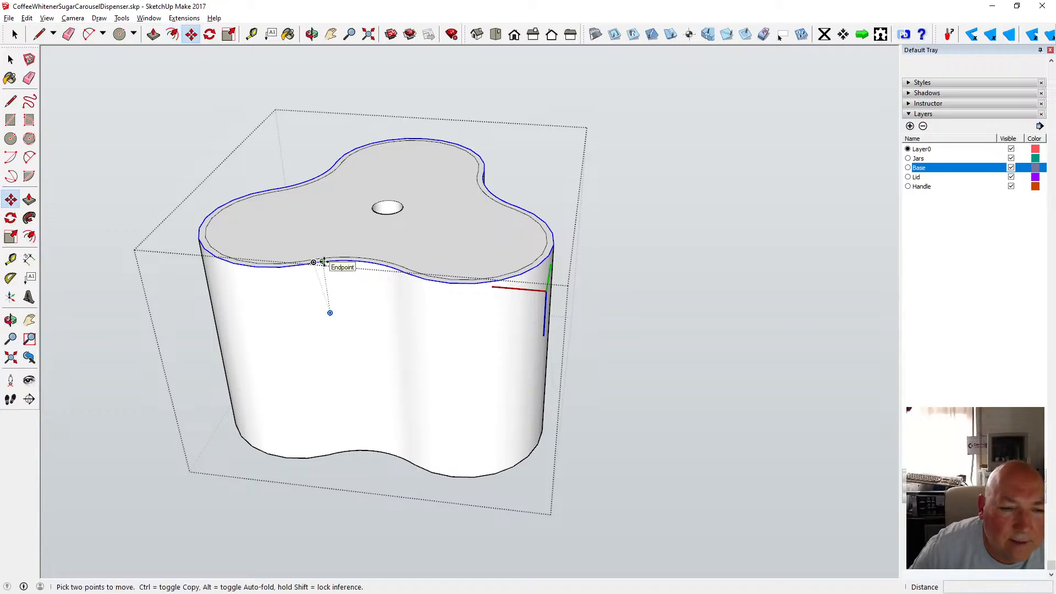
click(324, 262)
text(5)
key(Return)
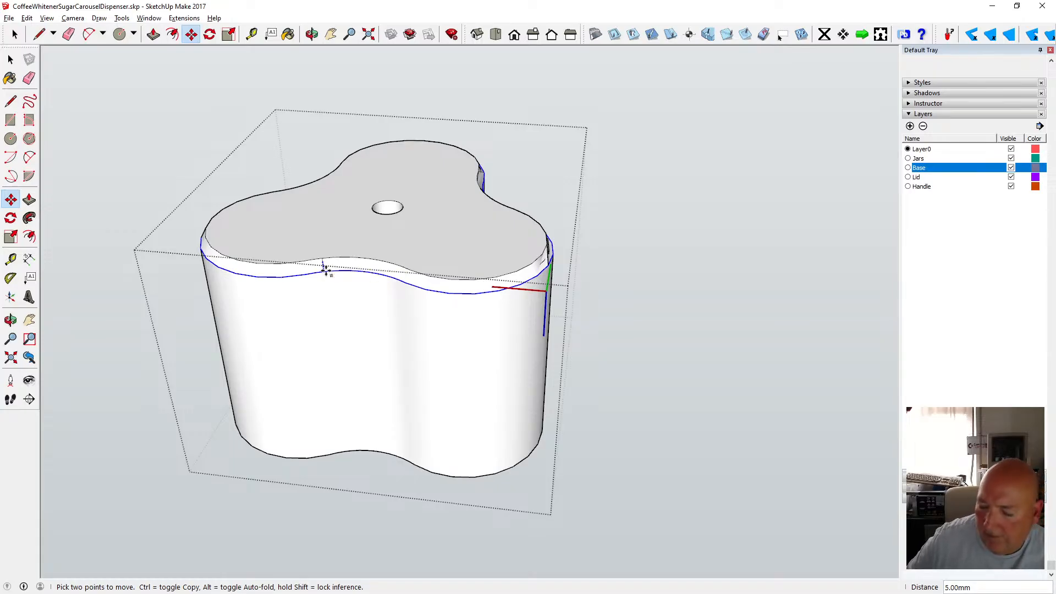
text(2)
key(Return)
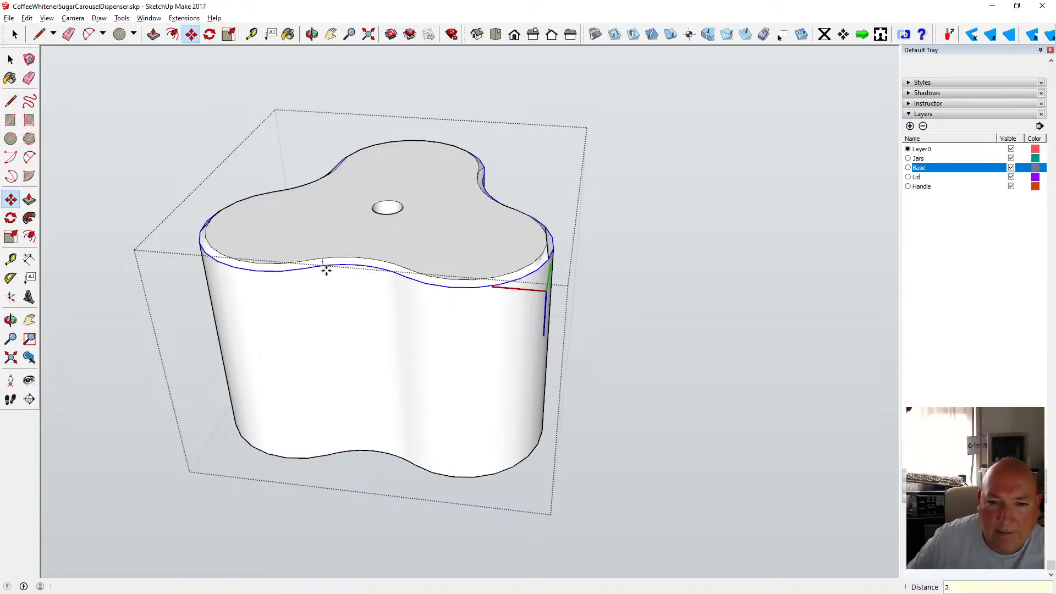
Orbit around the body to examine its top rim, jar openings and underside.
click(312, 34)
drag(583, 260, 479, 273)
scroll(479, 239, up, 5)
drag(449, 233, 609, 242)
scroll(667, 222, up, 3)
drag(667, 222, 715, 287)
scroll(564, 208, down, 5)
drag(557, 214, 712, 187)
scroll(523, 208, up, 3)
scroll(523, 204, up, 3)
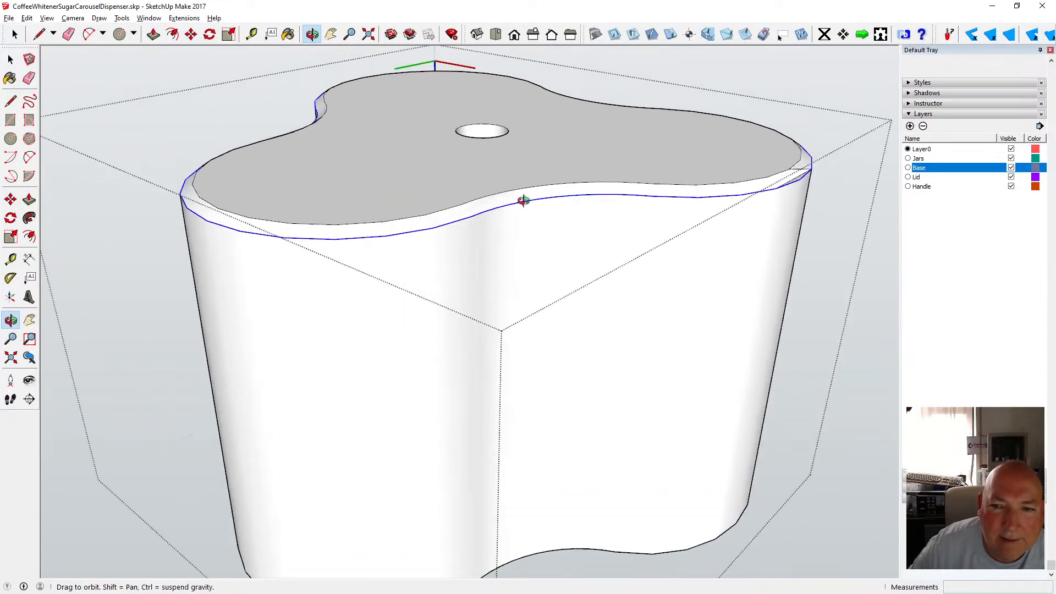
drag(512, 200, 549, 245)
scroll(545, 190, down, 3)
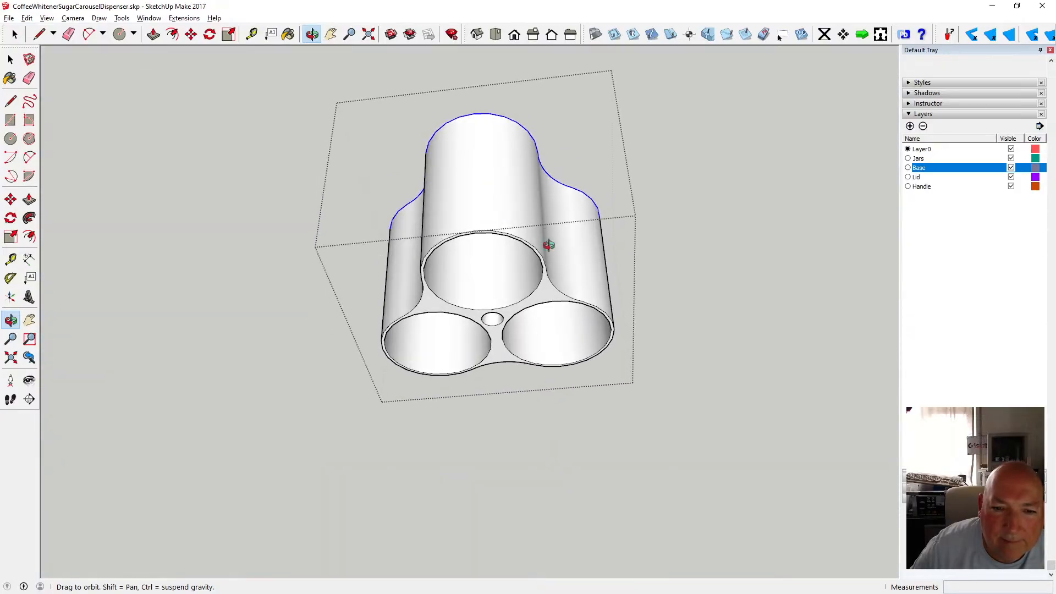
mouse_move(542, 117)
mouse_down()
mouse_move(542, 147)
mouse_move(552, 115)
mouse_move(545, 137)
mouse_move(534, 132)
mouse_up()
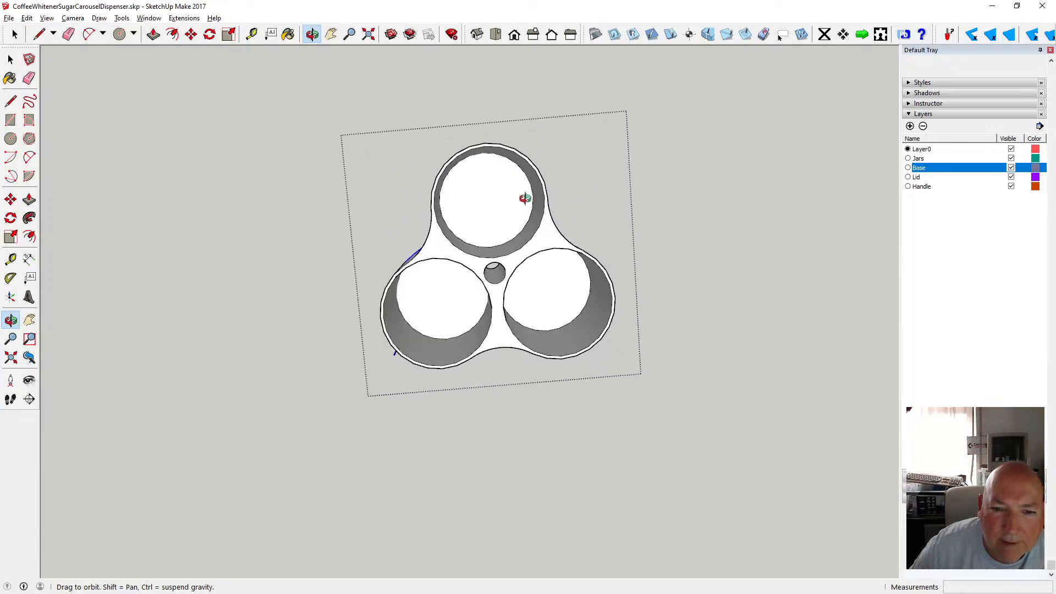
middle_drag(525, 198, 531, 153)
drag(531, 153, 464, 537)
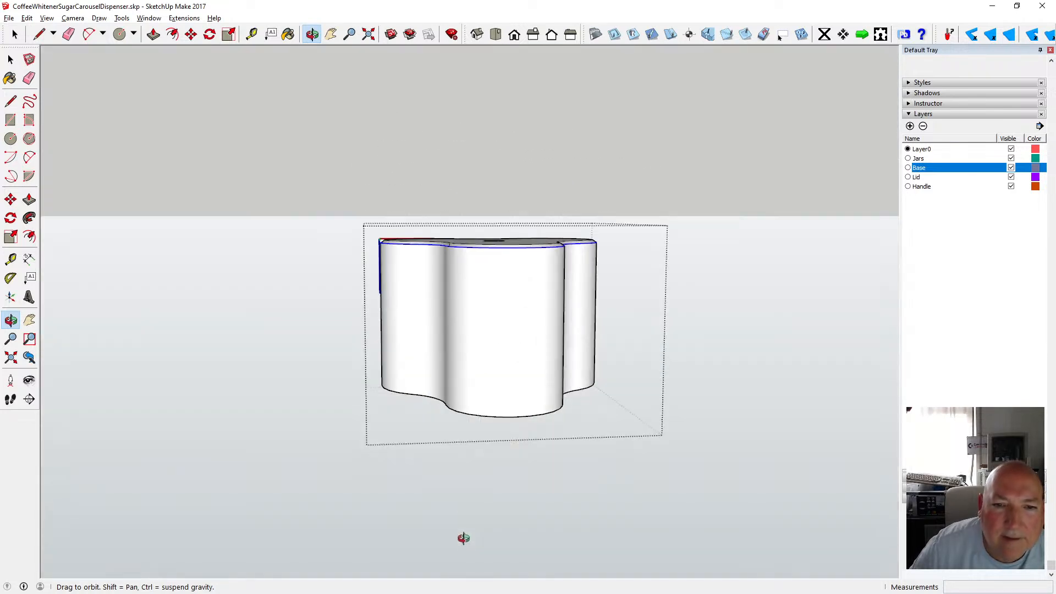
Undo the move and the offset of the top outline.
click(26, 18)
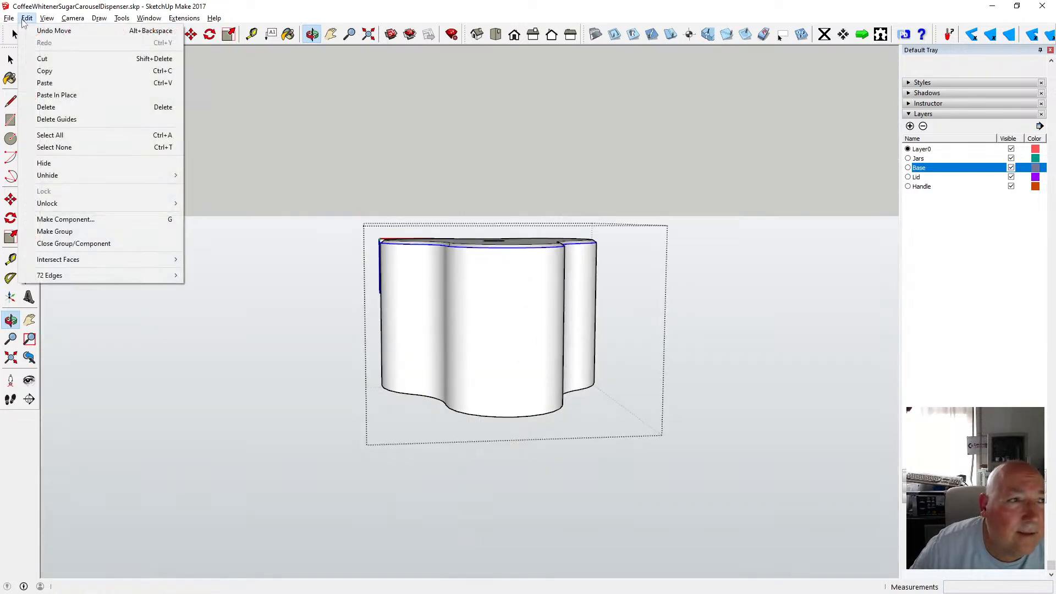
click(46, 32)
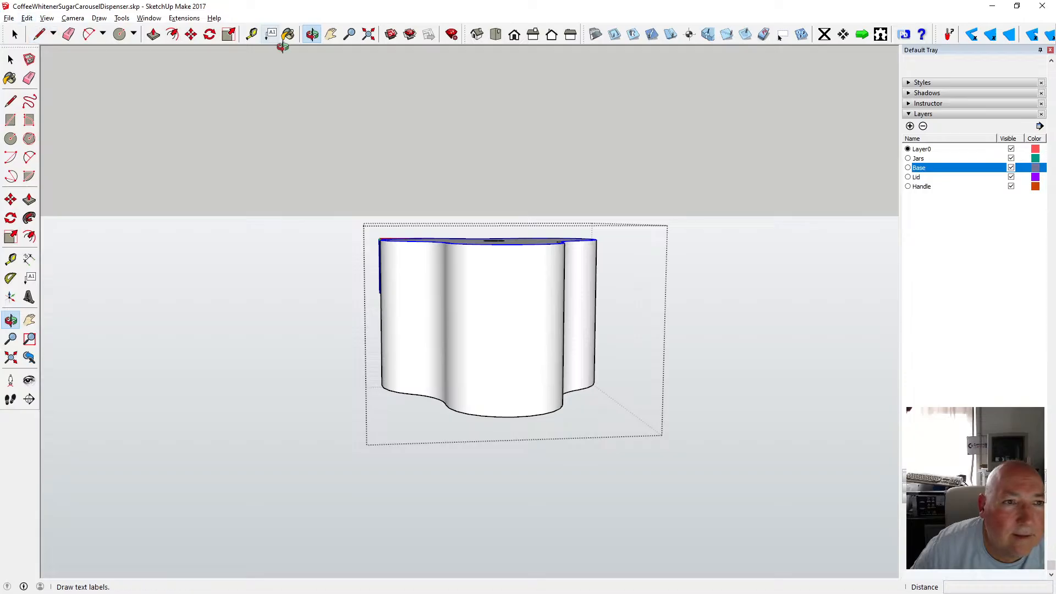
drag(297, 82, 321, 243)
click(27, 17)
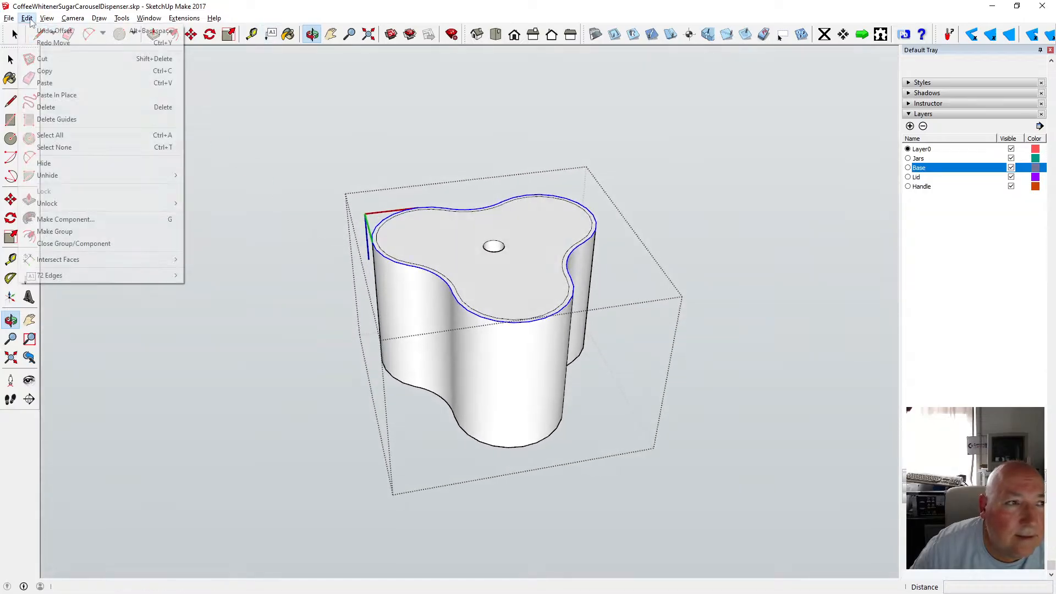
click(47, 32)
Close the body group and orbit to view the whole dispenser assembly.
click(11, 59)
click(240, 131)
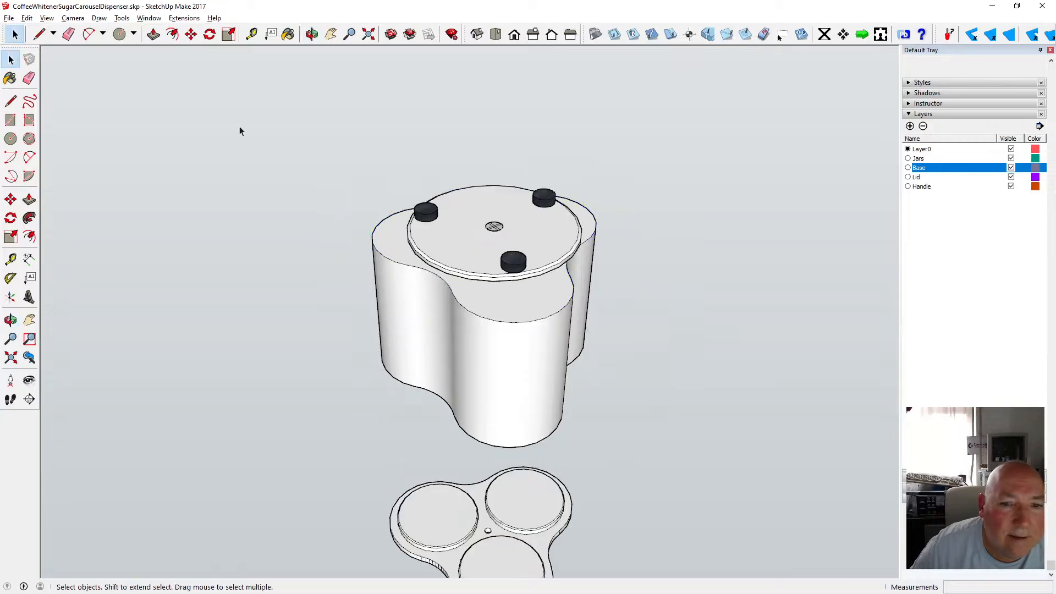
click(311, 34)
drag(549, 278, 503, 330)
scroll(467, 371, down, 3)
scroll(504, 325, up, 2)
scroll(504, 325, up, 1)
scroll(443, 314, up, 3)
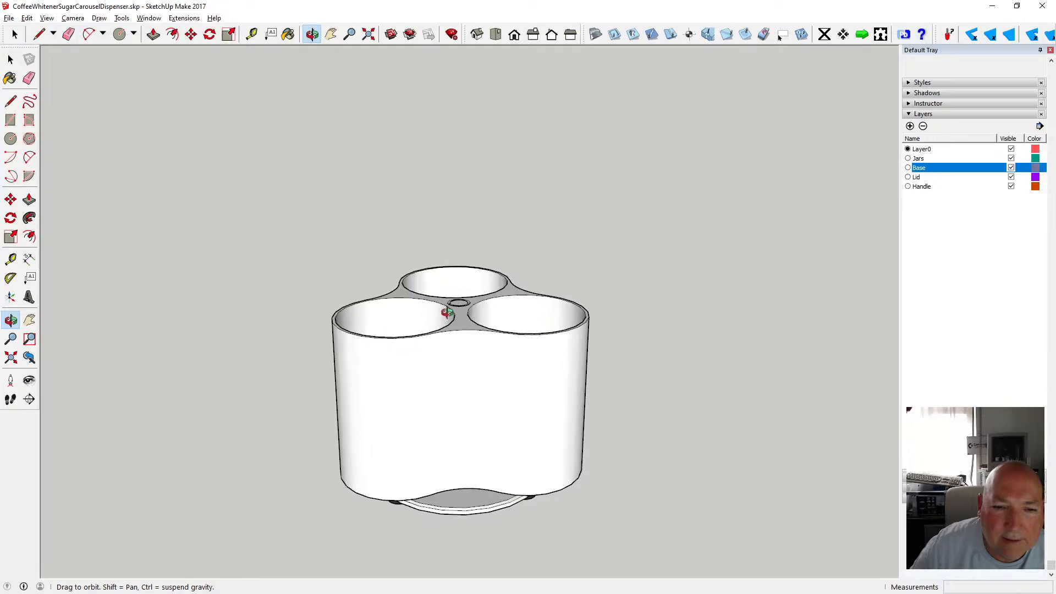
drag(416, 330, 398, 339)
scroll(404, 281, down, 4)
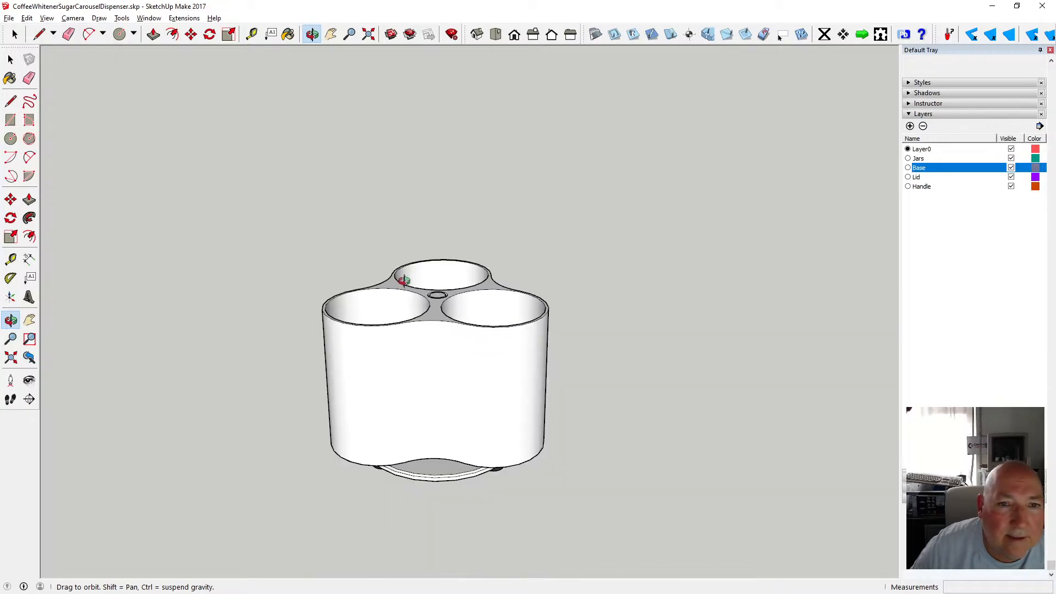
Move the lid assembly 200 mm down onto the top of the body, then deselect it.
key(space)
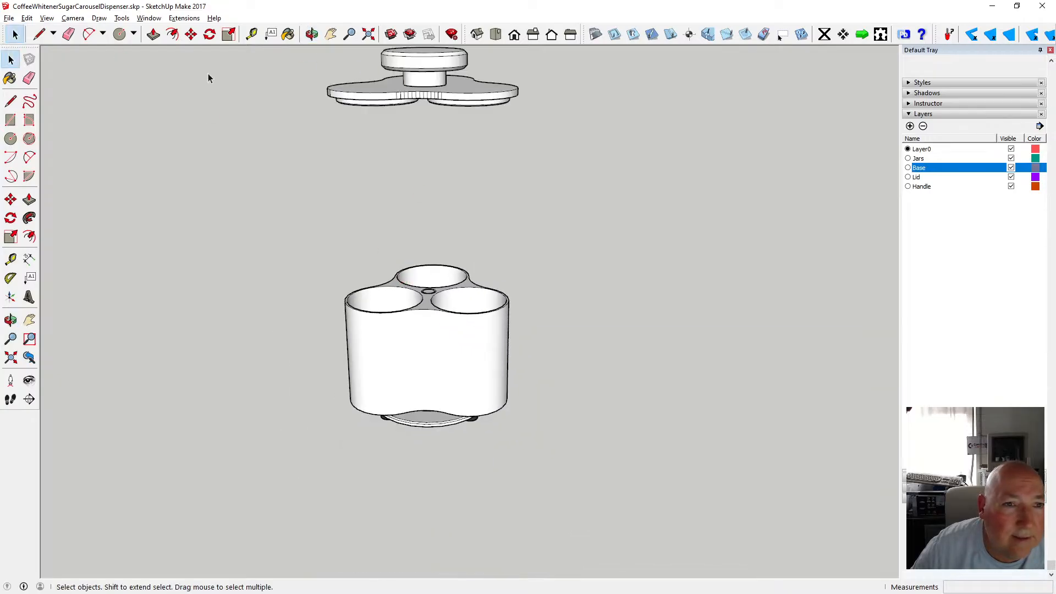
click(354, 96)
click(191, 34)
click(357, 106)
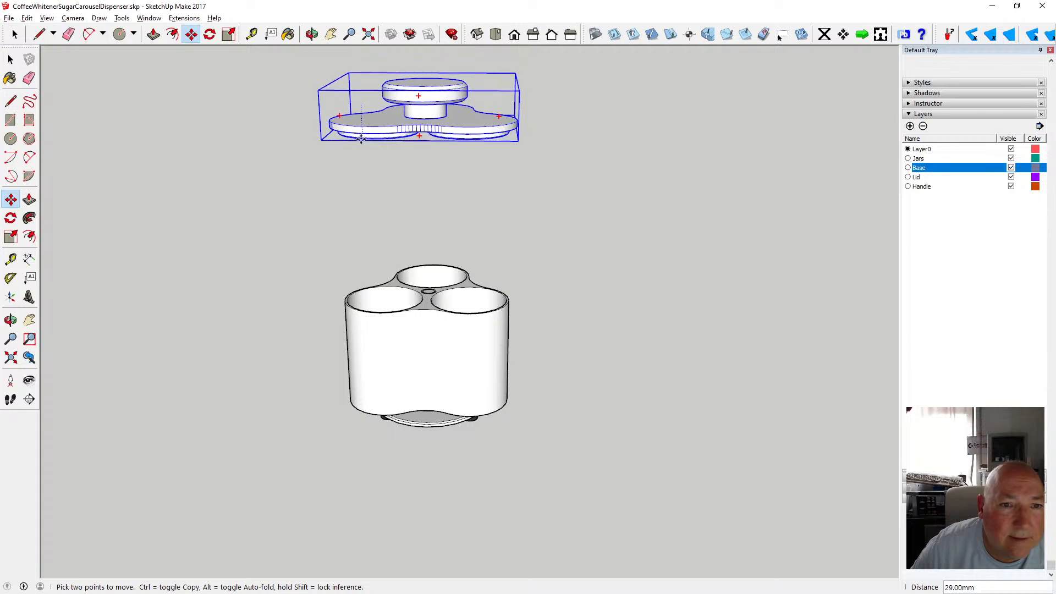
key(Return)
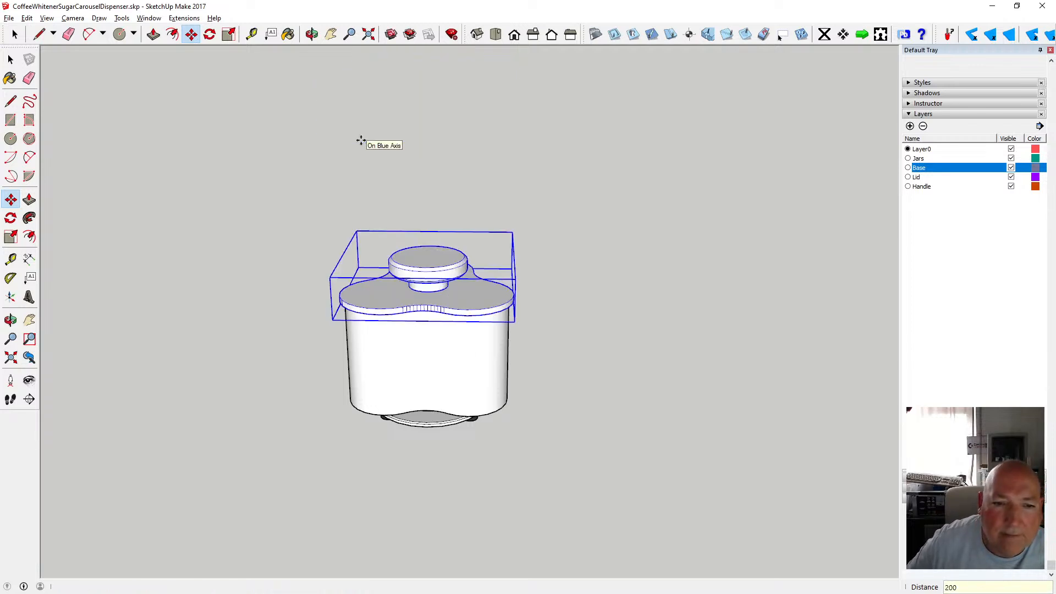
click(13, 60)
click(485, 206)
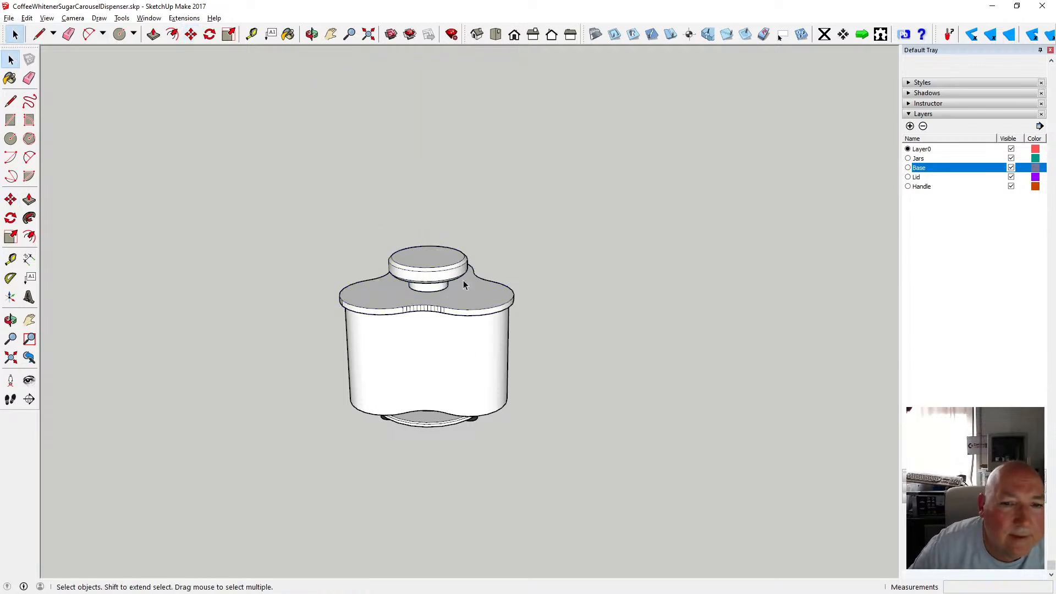
Orbit and zoom around the assembled dispenser to examine how lid, body and base fit together.
scroll(438, 325, up, 5)
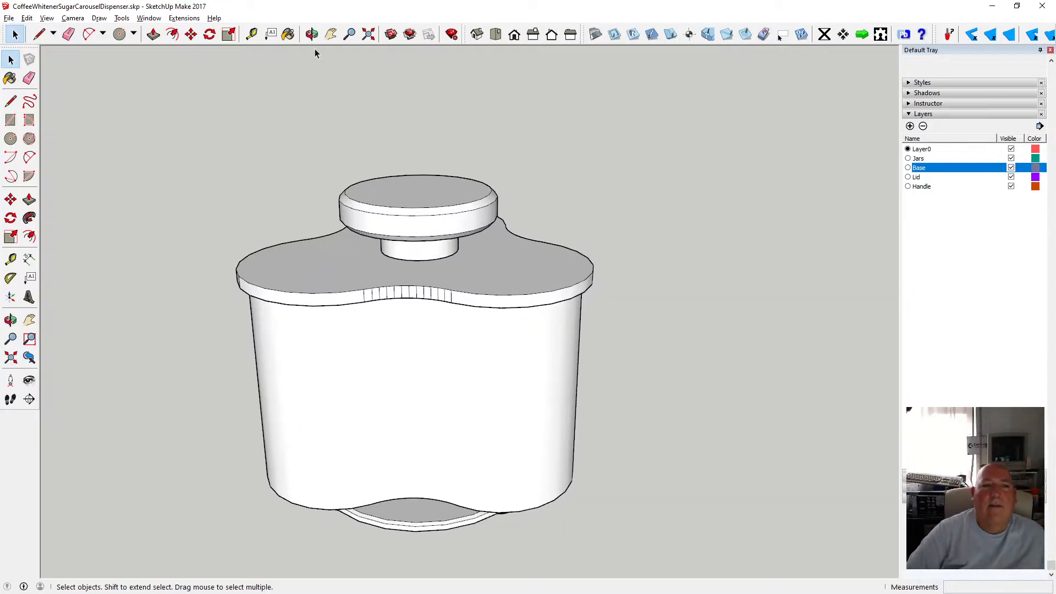
click(312, 35)
scroll(438, 269, down, 3)
drag(438, 270, 462, 323)
drag(481, 355, 440, 308)
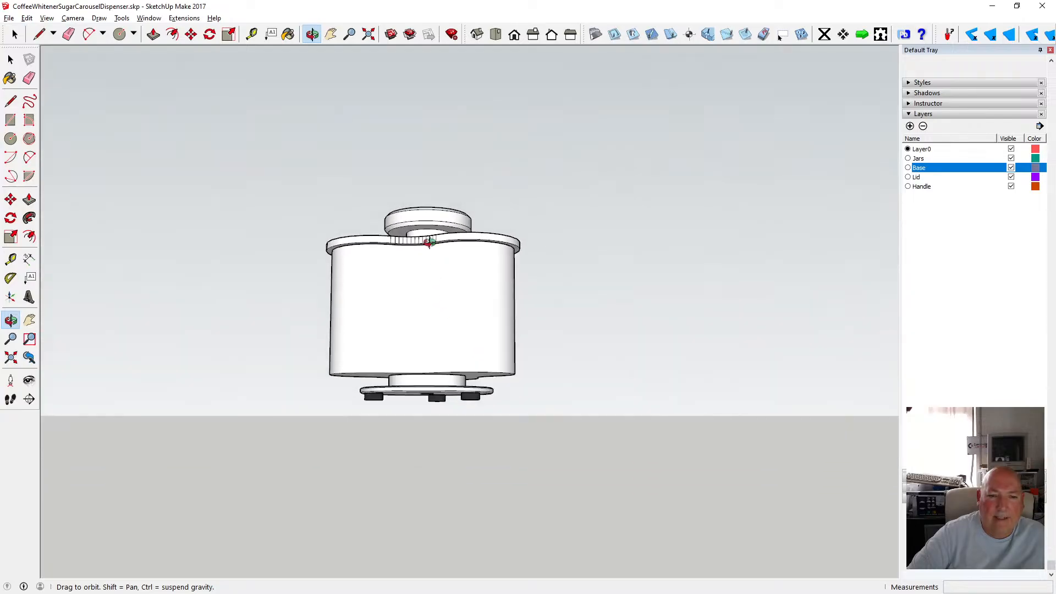
drag(428, 243, 396, 353)
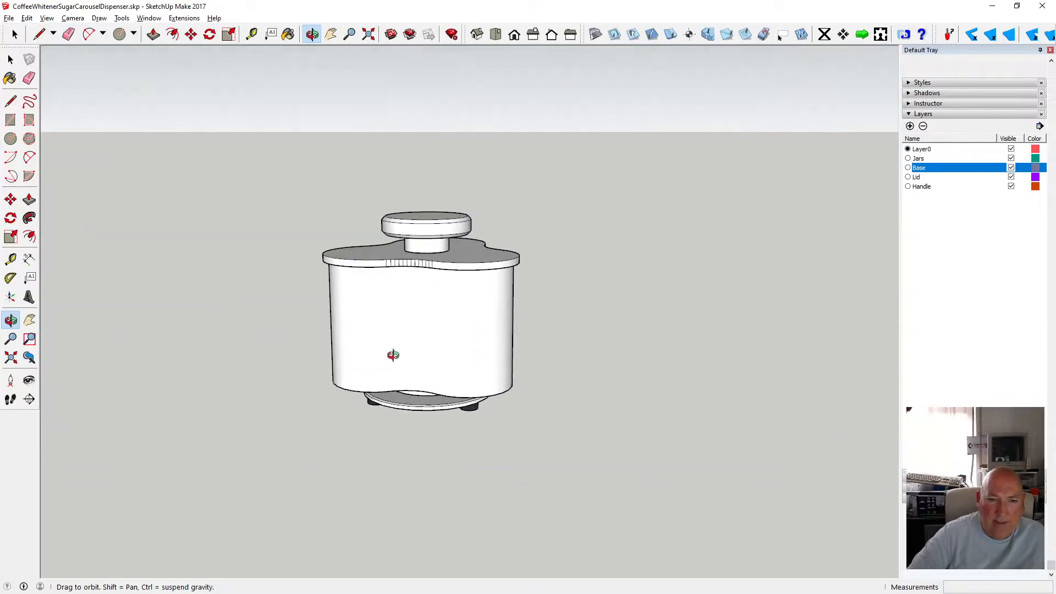
drag(390, 313, 394, 261)
drag(417, 315, 428, 273)
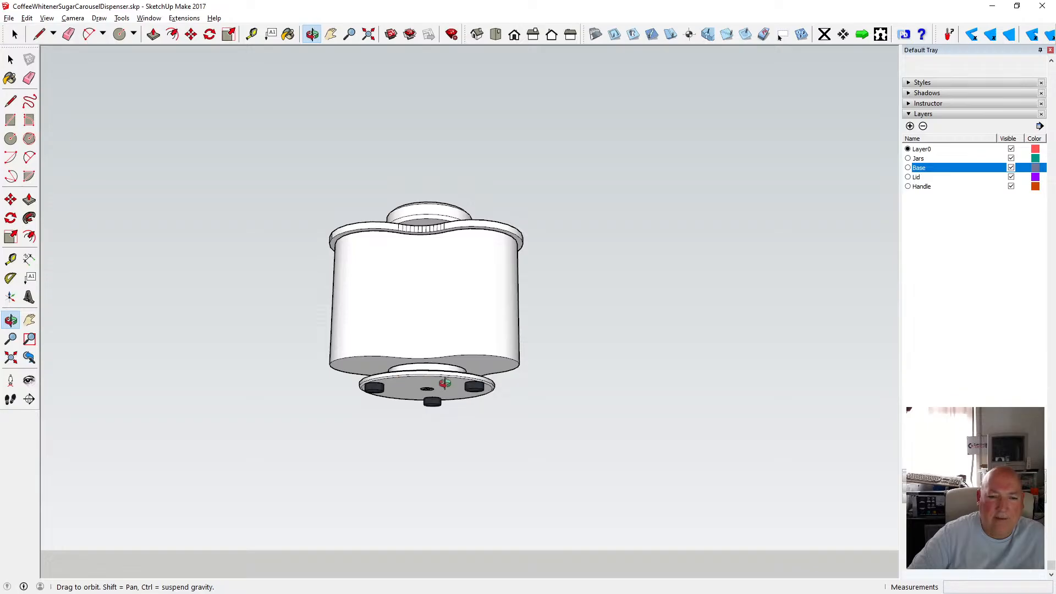
drag(436, 310, 449, 359)
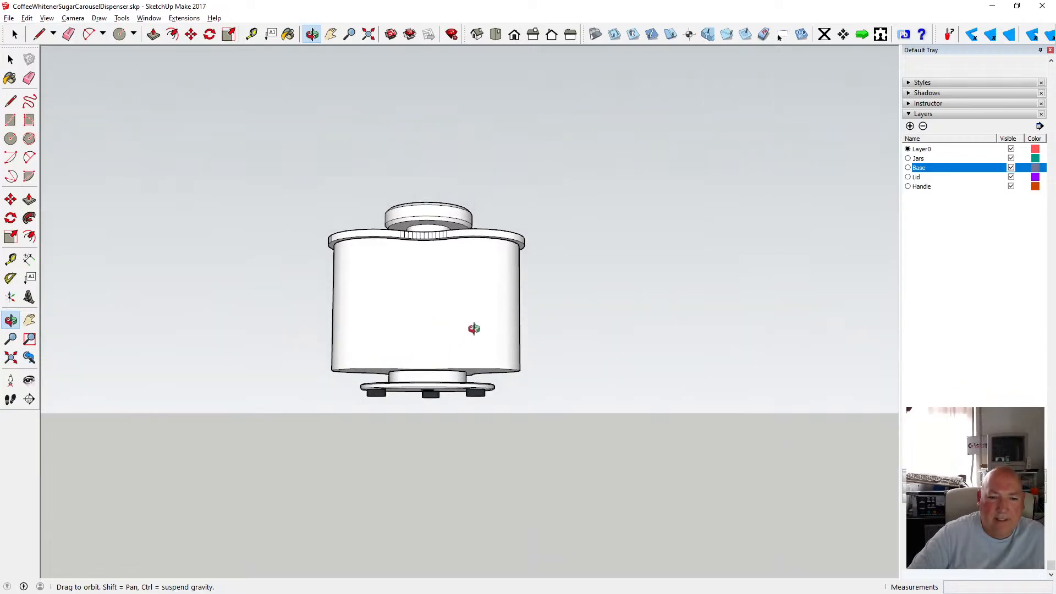
drag(473, 329, 471, 380)
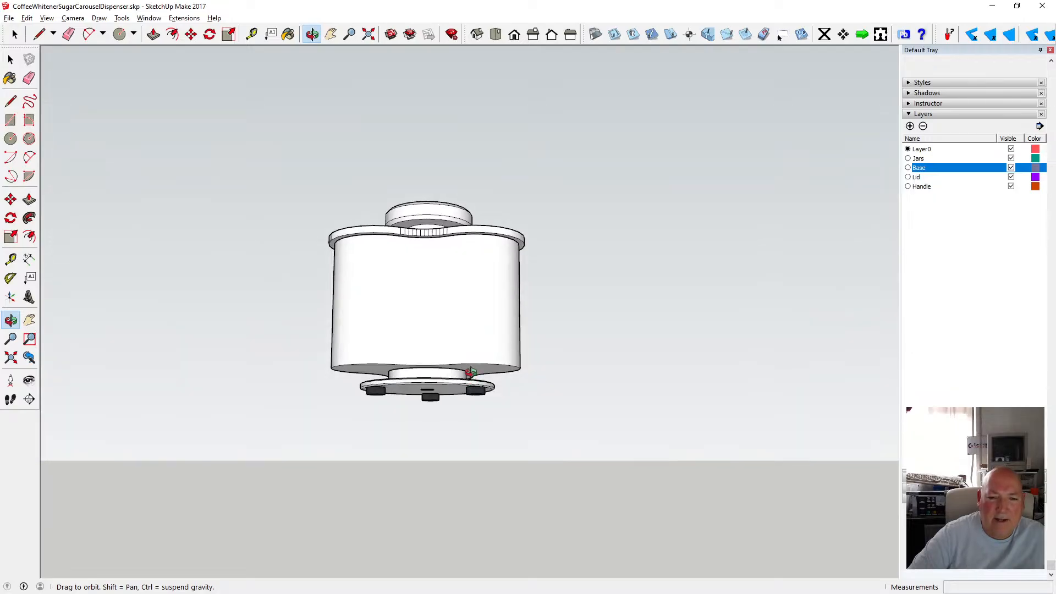
scroll(472, 372, up, 4)
drag(437, 320, 426, 341)
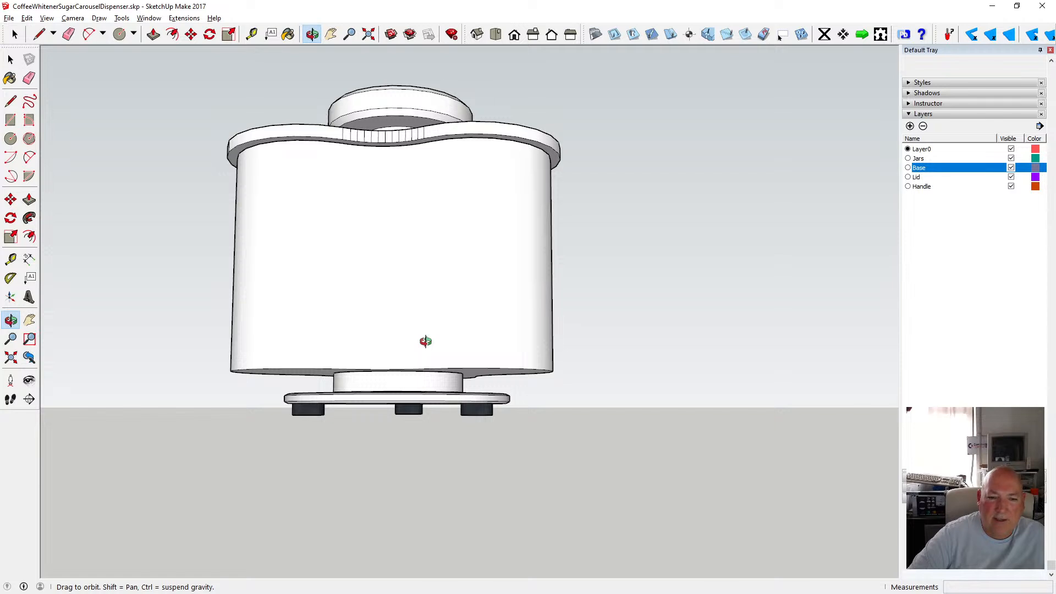
drag(425, 340, 427, 267)
scroll(394, 375, up, 5)
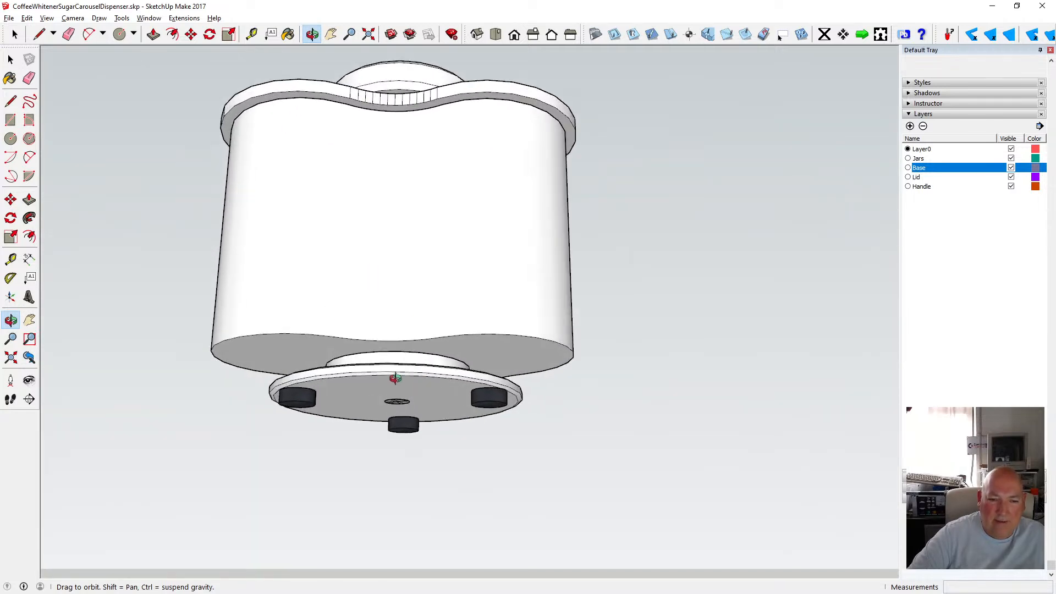
drag(392, 368, 396, 381)
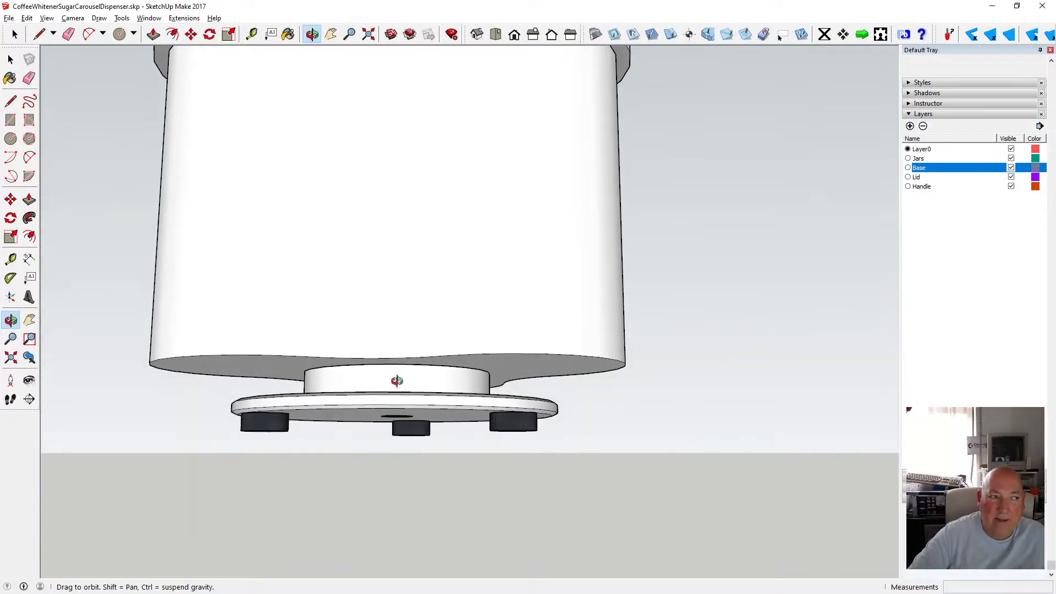
Orbit and zoom around the underside and top of the dispenser to inspect the assembly.
scroll(412, 375, down, 6)
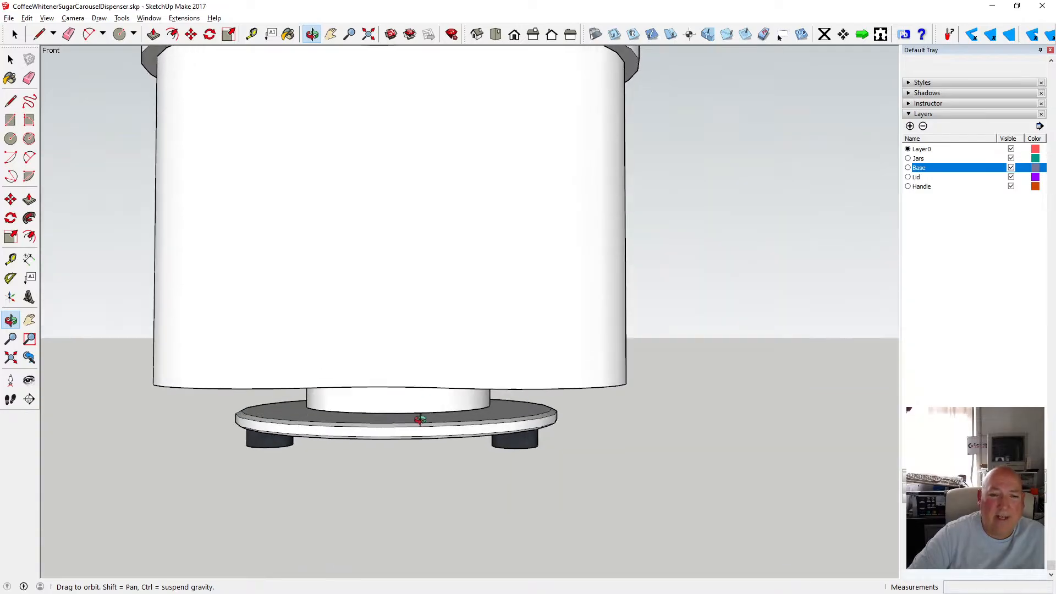
drag(447, 337, 417, 364)
scroll(424, 337, up, 5)
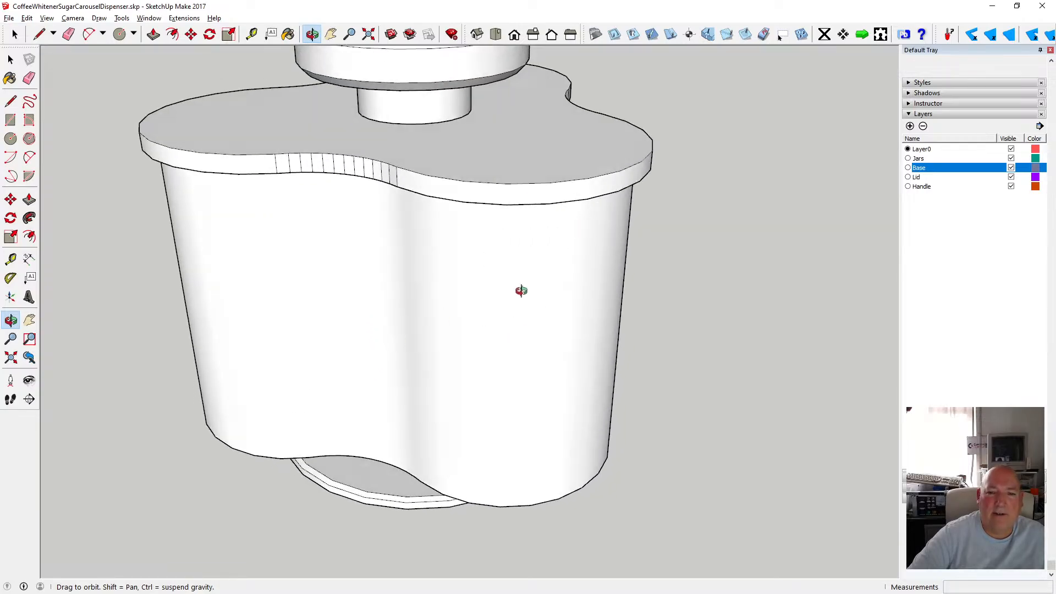
scroll(469, 266, down, 3)
drag(469, 266, 529, 344)
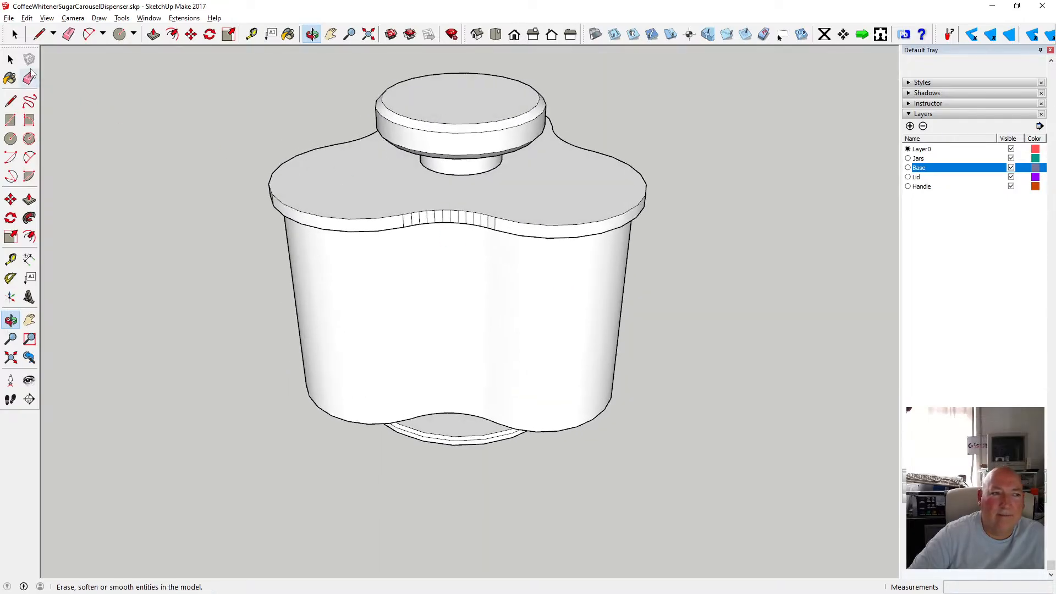
Open the lid group, select all of its geometry and apply Soften/Smooth Edges from the context menu.
double_click(328, 187)
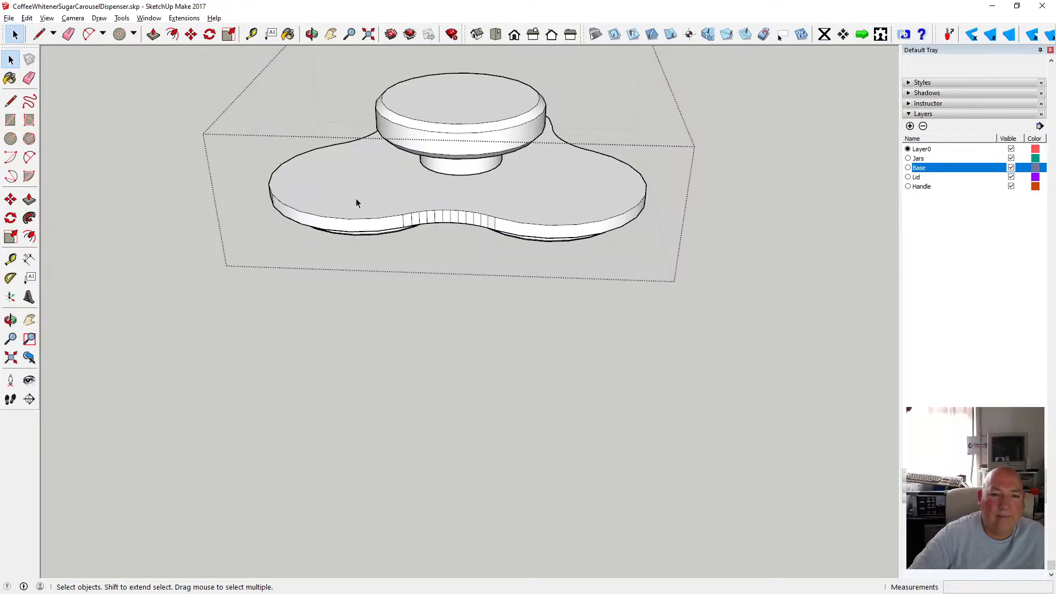
drag(318, 174, 375, 129)
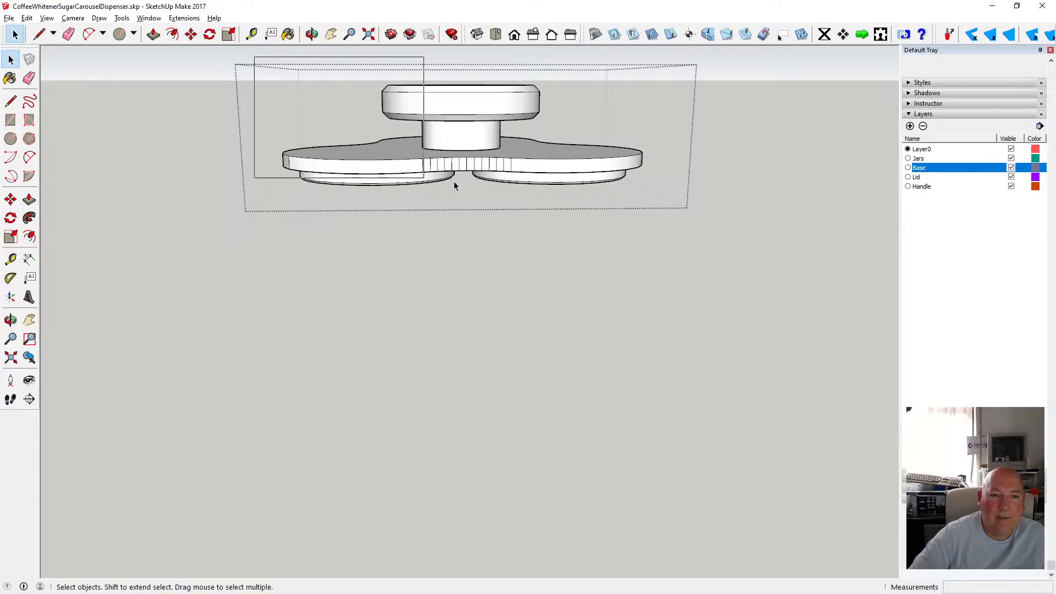
drag(650, 193, 650, 193)
right_click(513, 167)
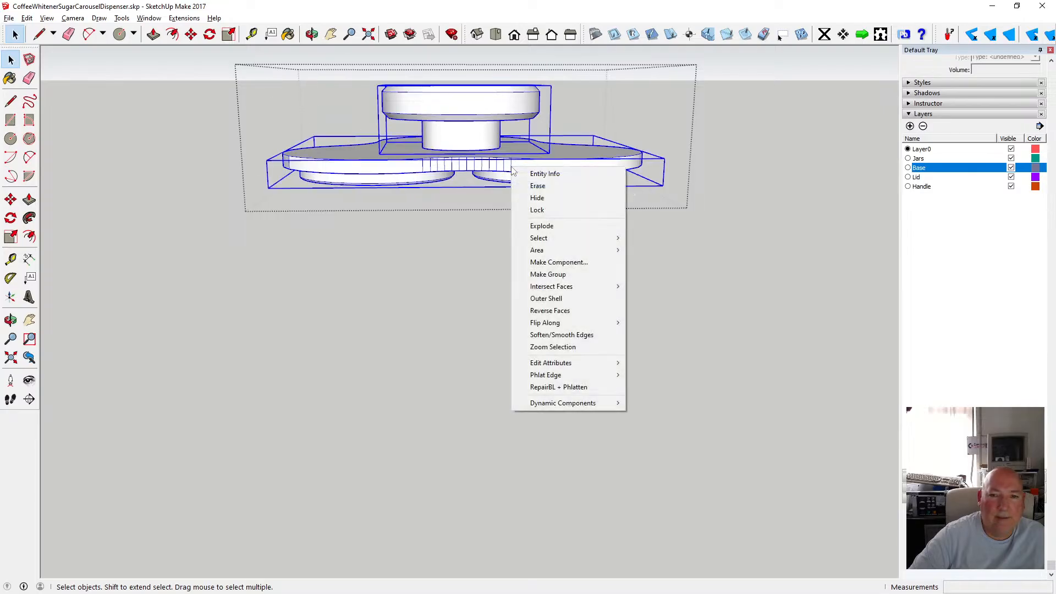
click(585, 333)
click(581, 320)
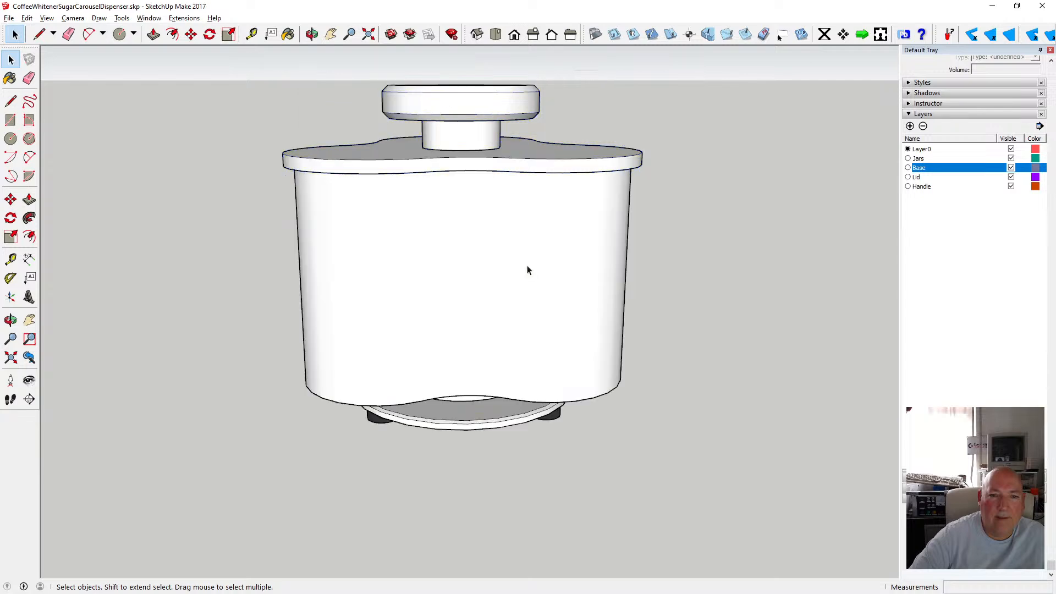
Orbit and zoom around the assembled dispenser to check how the lid sits on the body.
drag(516, 159, 353, 250)
scroll(447, 275, down, 3)
scroll(451, 253, up, 5)
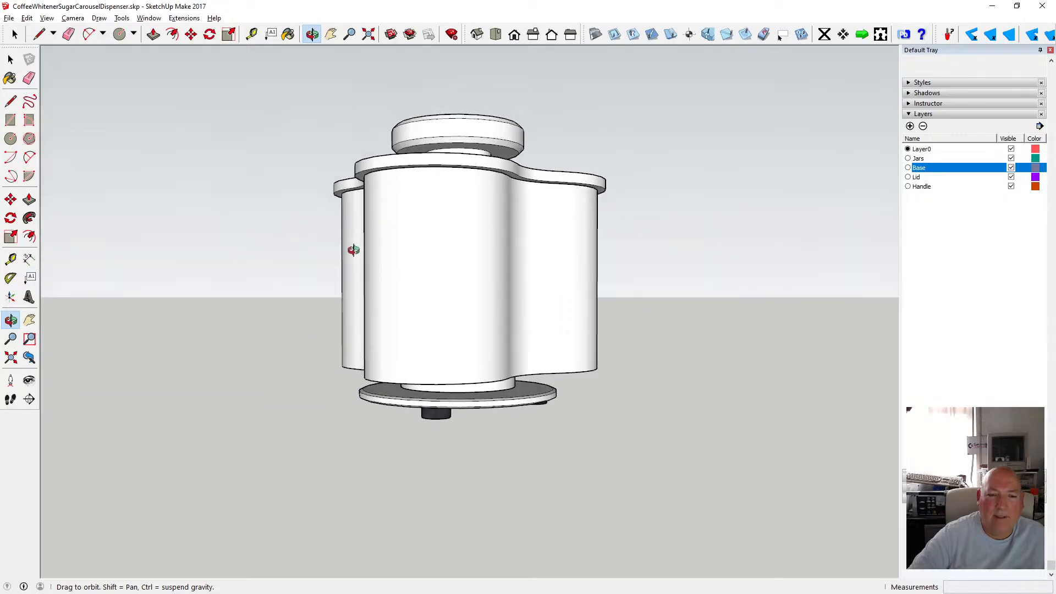
drag(451, 355, 449, 292)
scroll(487, 392, up, 4)
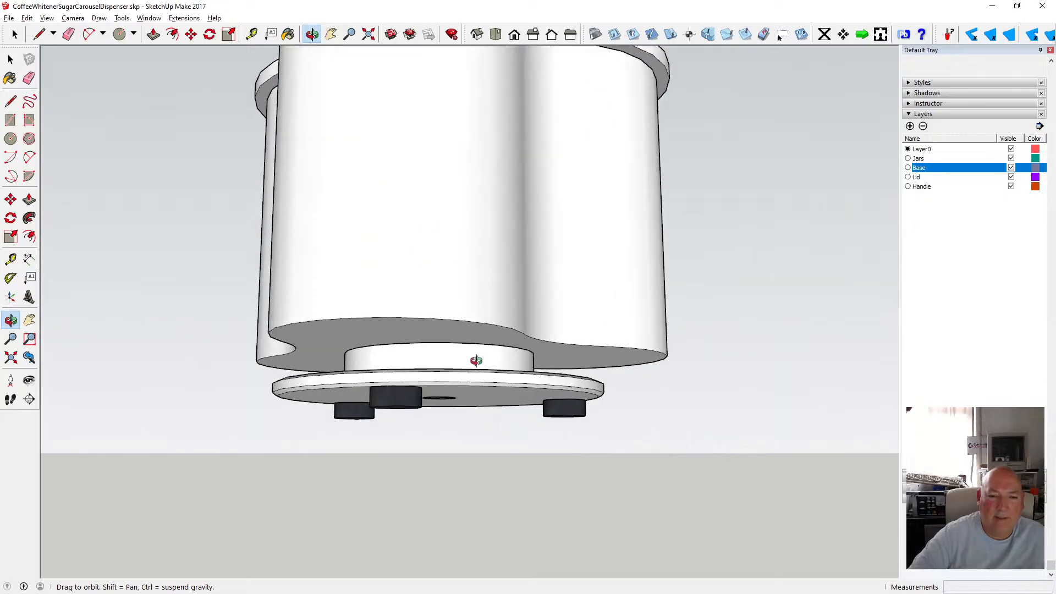
mouse_move(476, 361)
mouse_down()
mouse_move(381, 402)
mouse_move(473, 366)
mouse_move(441, 382)
mouse_move(455, 378)
mouse_move(571, 427)
mouse_move(546, 384)
mouse_move(521, 401)
mouse_move(467, 349)
mouse_move(469, 326)
mouse_move(468, 369)
mouse_up()
mouse_move(489, 318)
mouse_down()
mouse_move(575, 370)
mouse_move(578, 358)
mouse_move(595, 358)
mouse_move(495, 405)
mouse_move(431, 352)
mouse_move(494, 401)
mouse_up()
scroll(467, 383, up, 4)
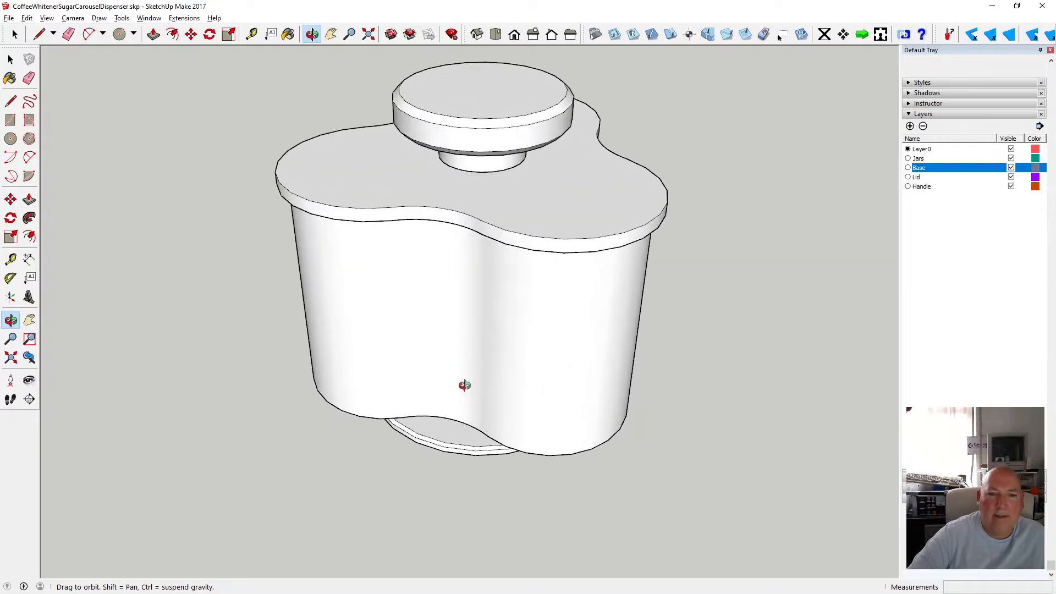
mouse_move(428, 344)
mouse_down()
mouse_move(354, 341)
mouse_move(507, 290)
mouse_move(422, 226)
mouse_move(460, 269)
mouse_move(460, 170)
mouse_move(415, 267)
mouse_up()
scroll(460, 269, down, 3)
scroll(415, 267, down, 2)
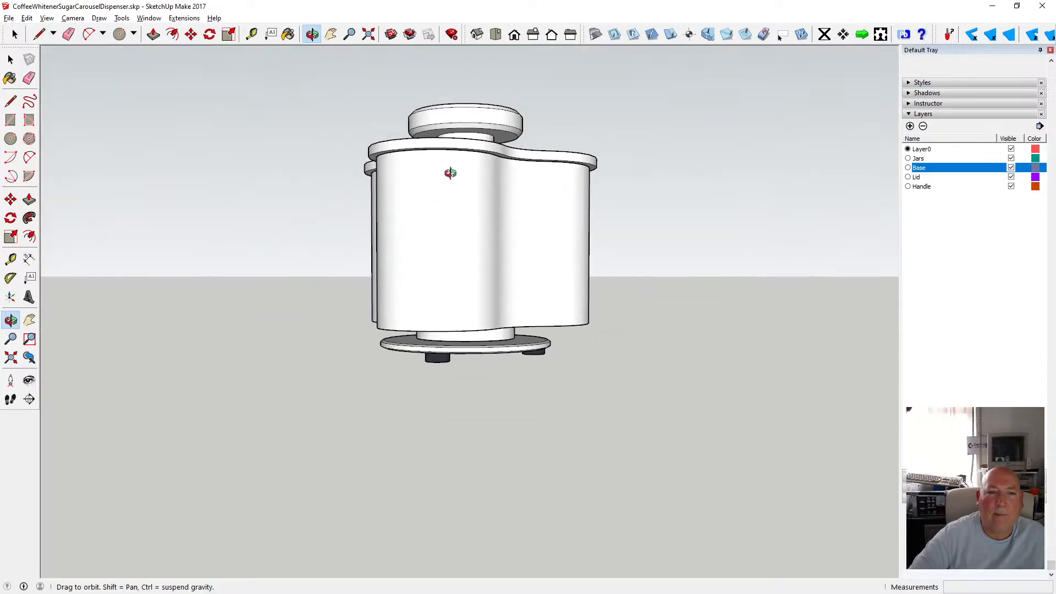
scroll(449, 169, up, 4)
scroll(448, 167, up, 2)
drag(431, 165, 413, 181)
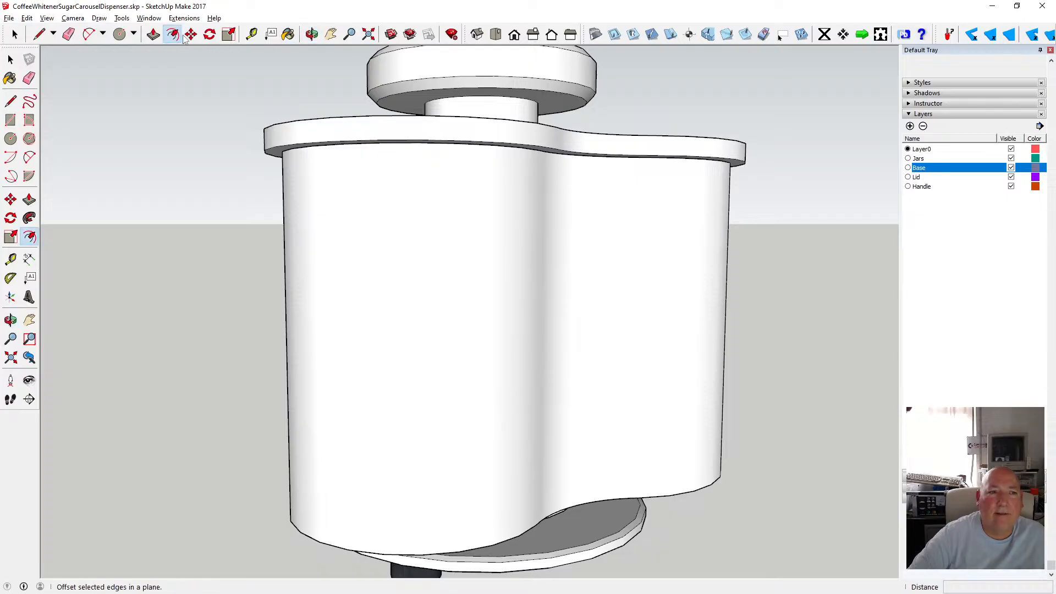
Move the lid up 11 mm above the body.
click(356, 118)
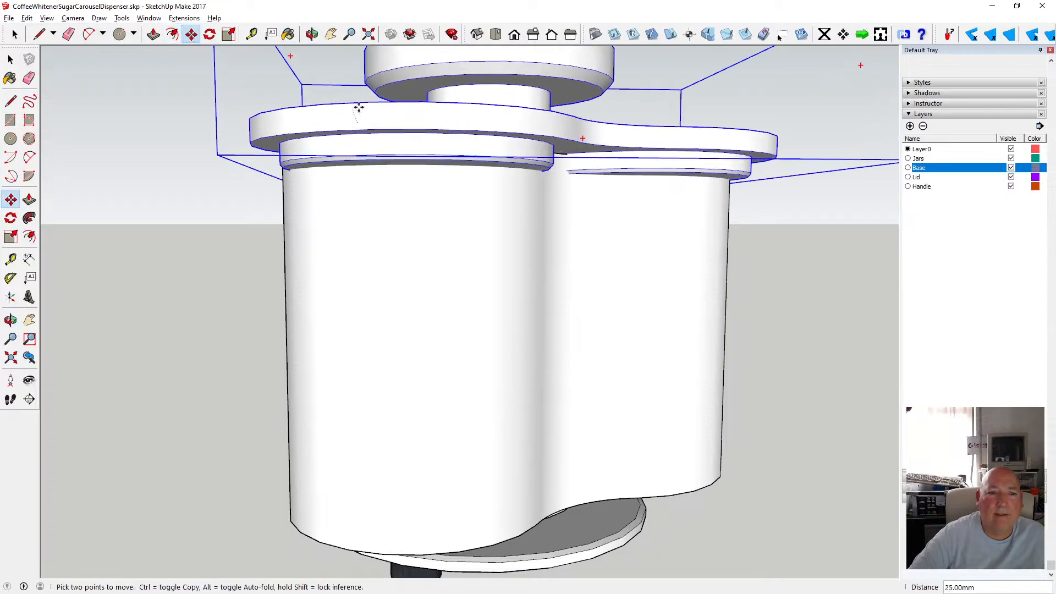
click(361, 79)
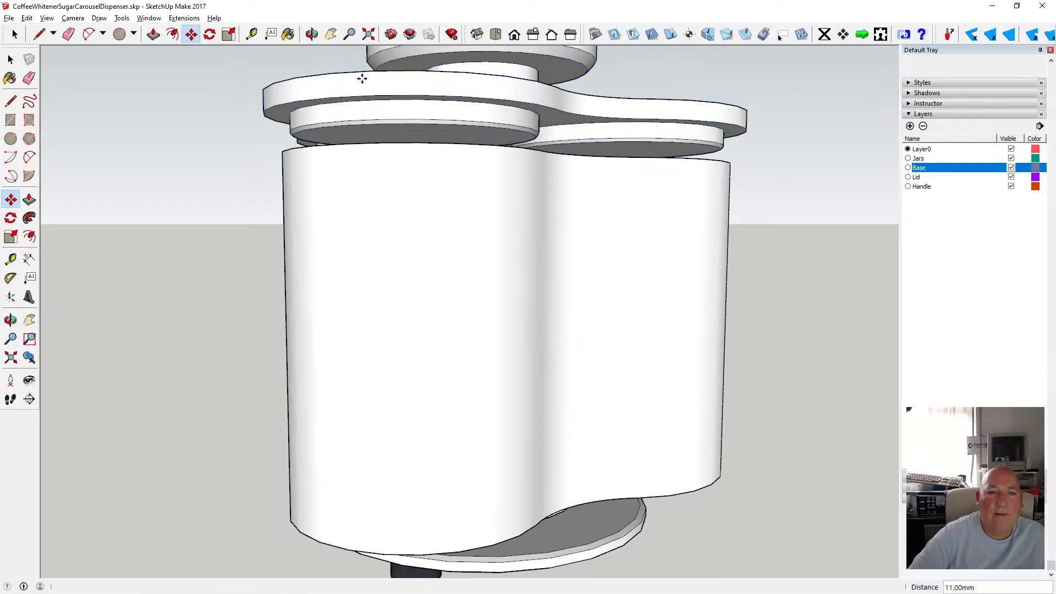
Orbit and zoom around the dispenser to examine the raised lid, jars and base.
click(312, 34)
drag(418, 127, 422, 203)
scroll(422, 199, down, 3)
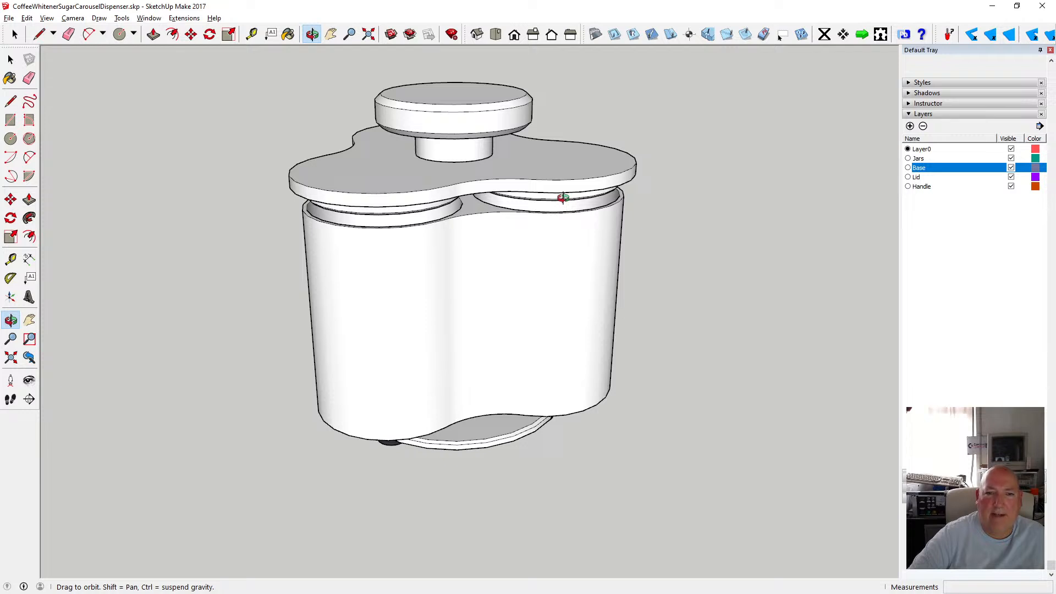
drag(450, 179, 546, 297)
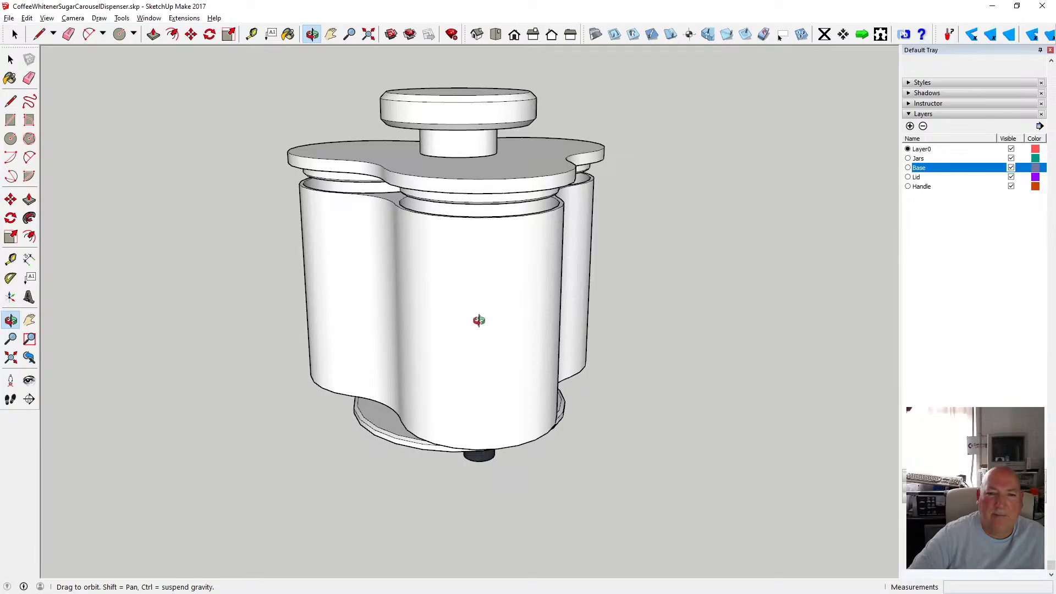
drag(478, 320, 475, 246)
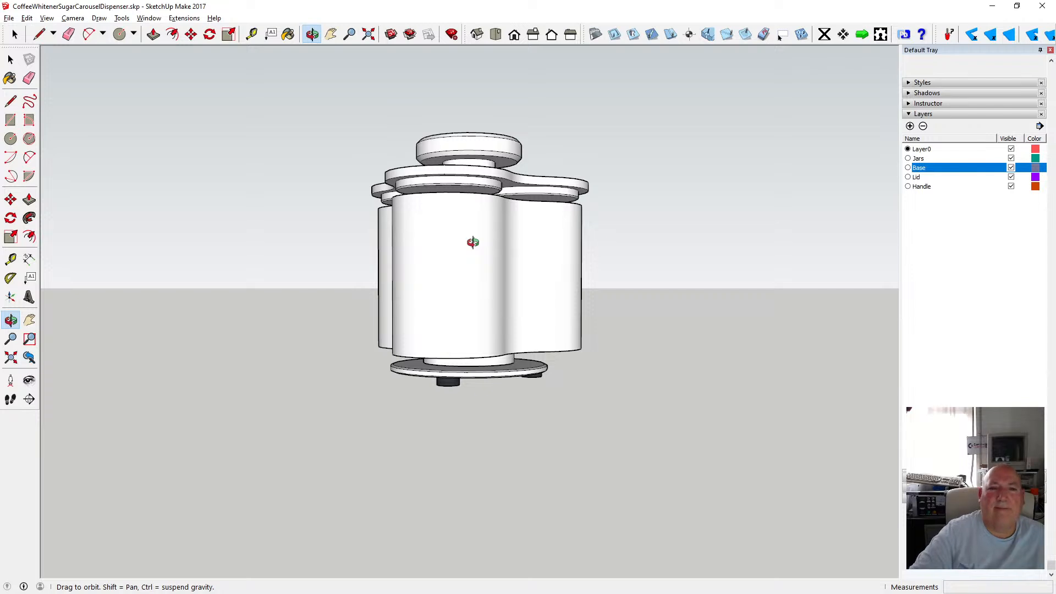
drag(473, 242, 465, 381)
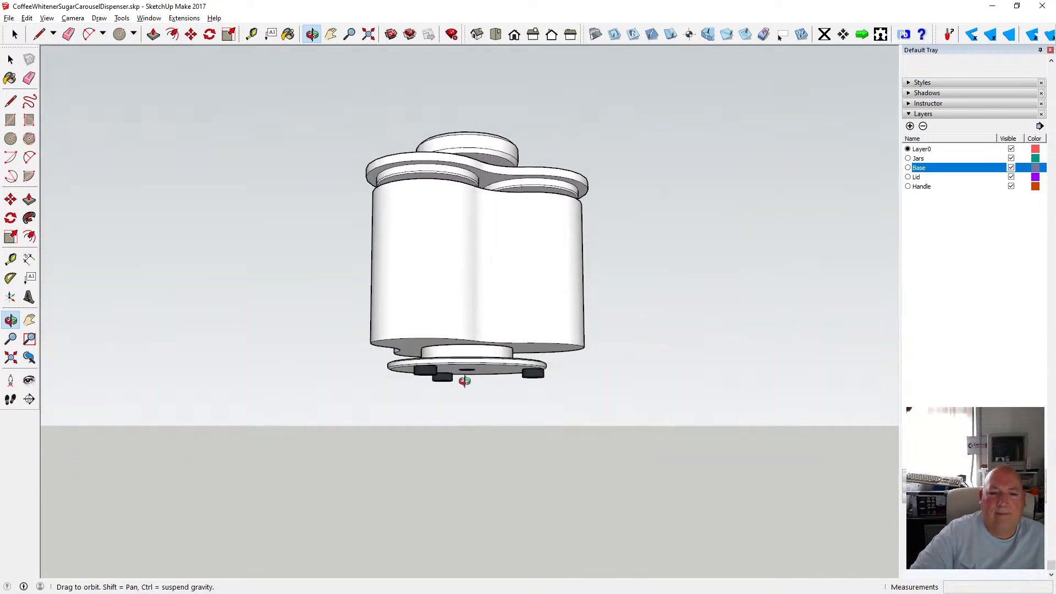
scroll(466, 380, up, 6)
drag(462, 290, 448, 413)
scroll(526, 330, down, 3)
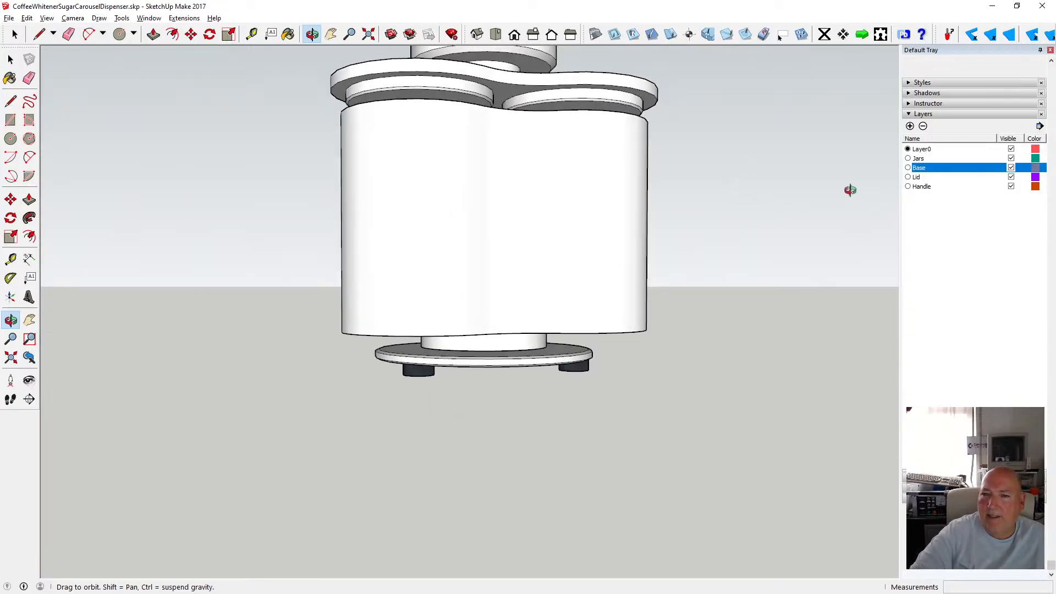
Hide the Jars layer and orbit to view the central shaft and base.
click(1011, 158)
drag(552, 221, 452, 389)
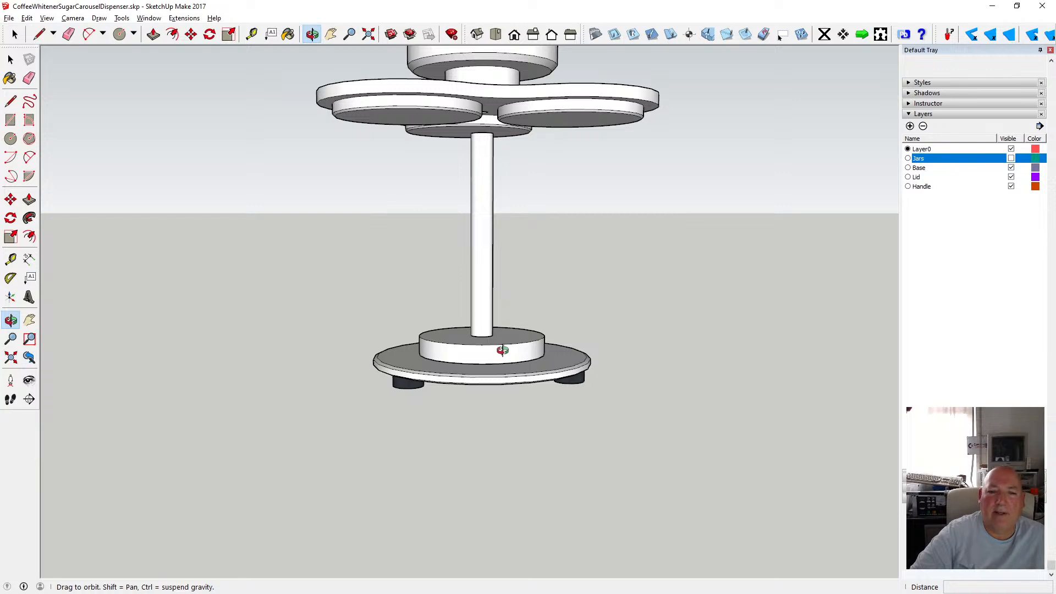
scroll(503, 344, up, 2)
drag(431, 342, 466, 313)
Open the shaft component and delete the small piece plugging the centre hole under the base.
key(space)
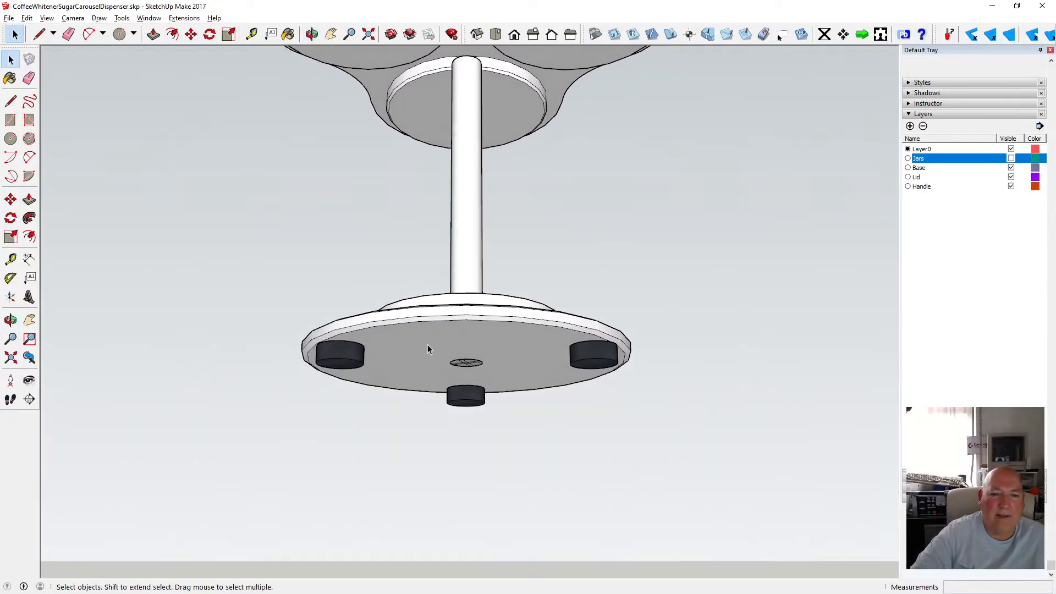
double_click(469, 366)
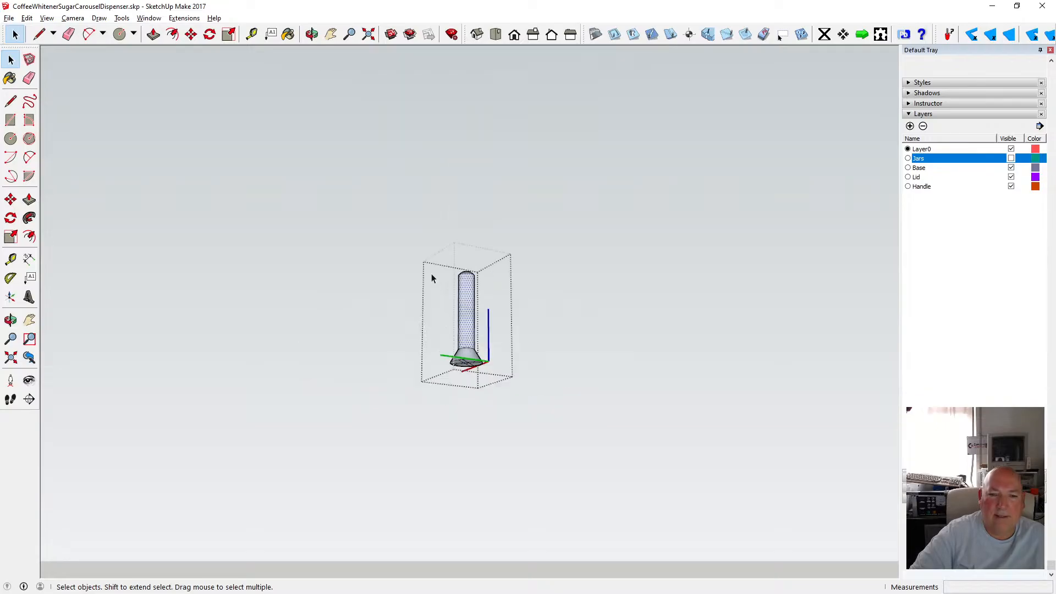
click(424, 249)
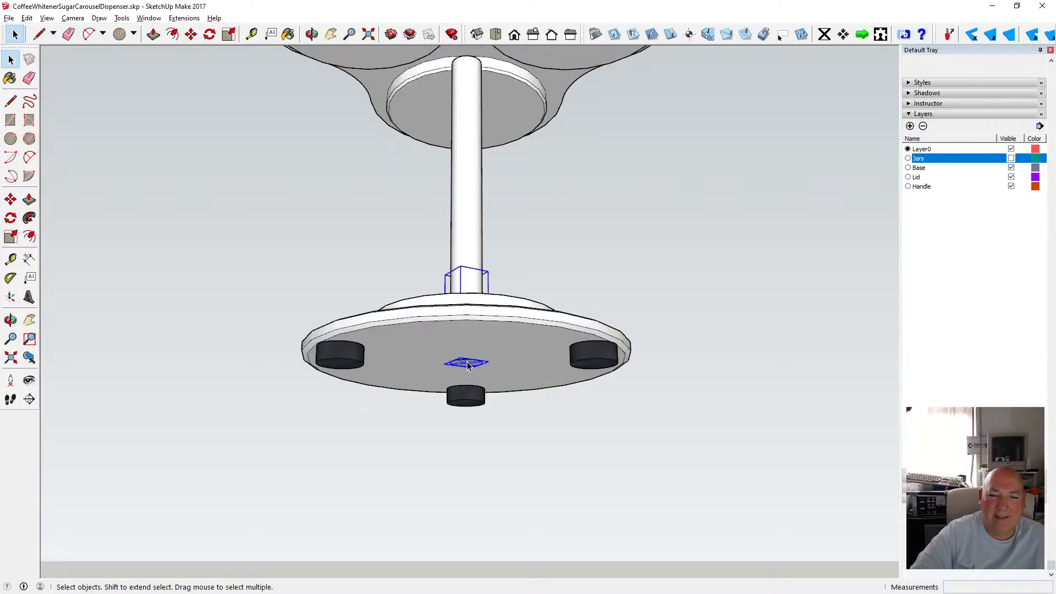
key(Delete)
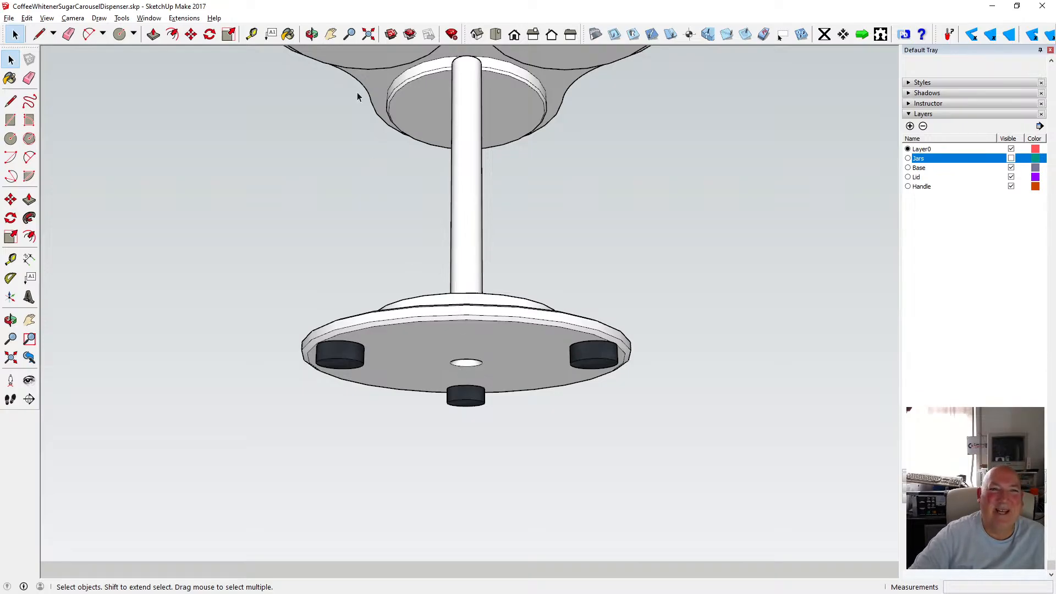
Open the base group and orbit around its underside and hub to inspect them.
click(312, 34)
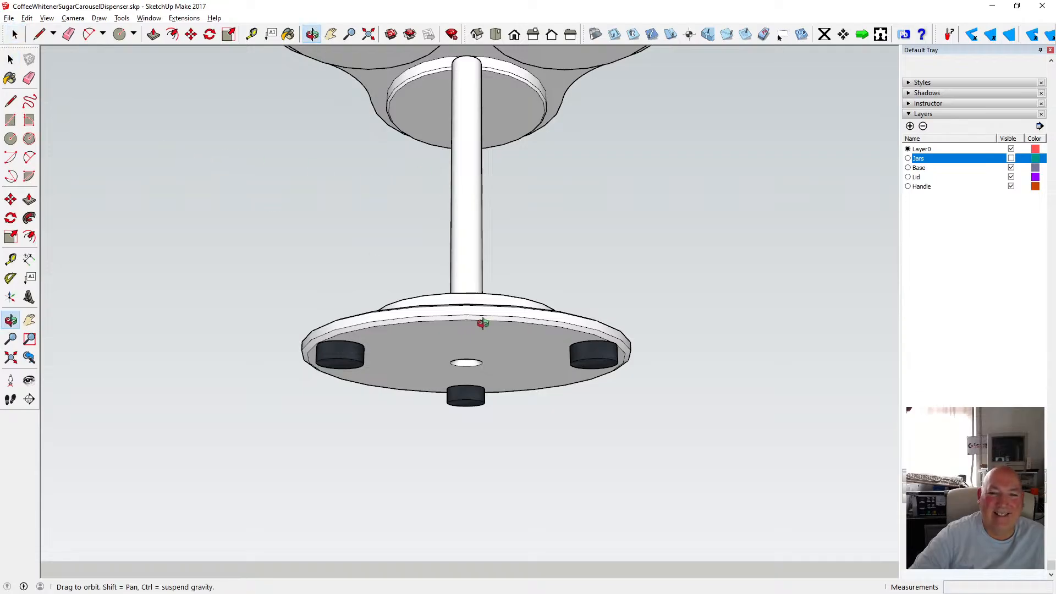
shift+middle_drag(483, 323, 472, 313)
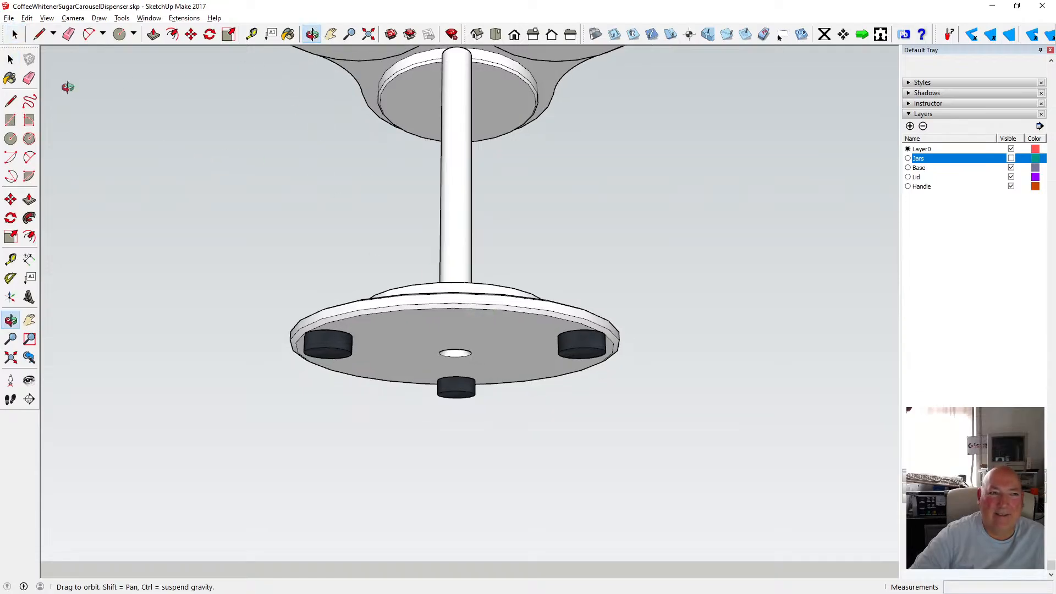
click(10, 59)
double_click(455, 308)
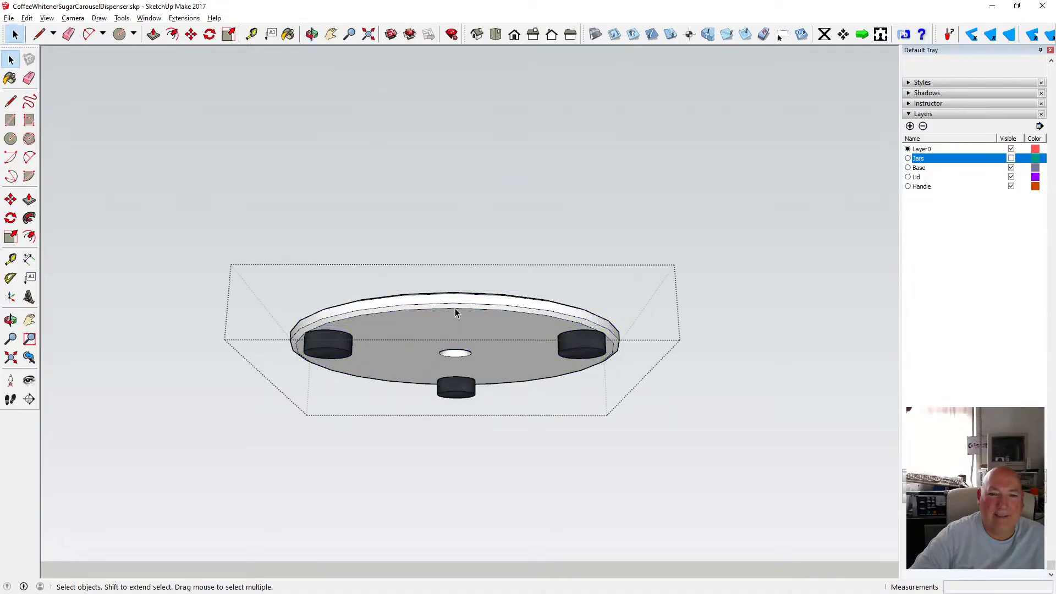
click(312, 34)
drag(358, 124, 358, 290)
click(10, 59)
click(281, 180)
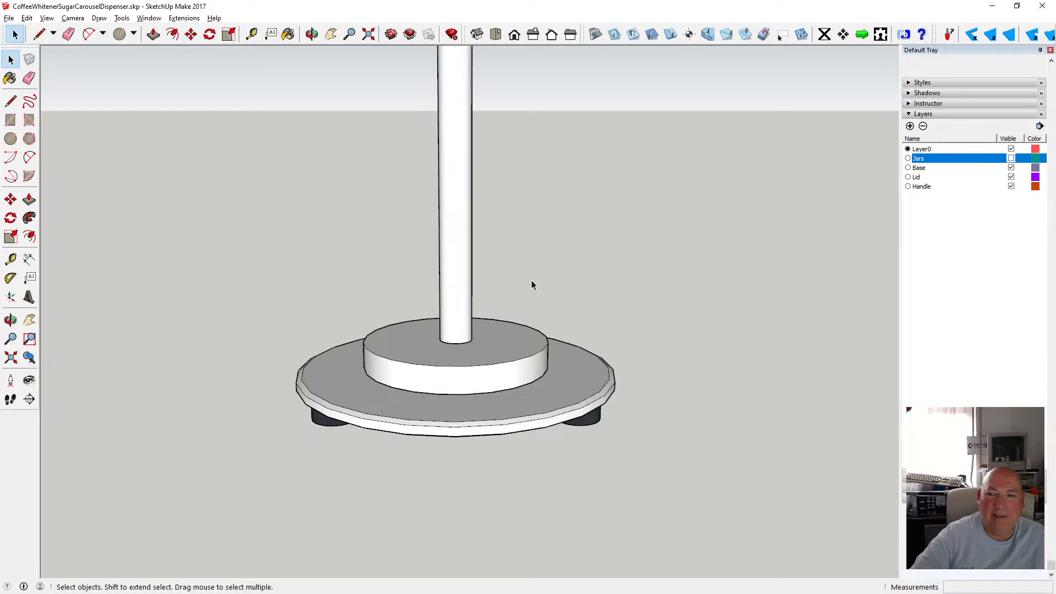
Inside the hub group, select the bearing rings on the underside and make them into a new component.
double_click(527, 359)
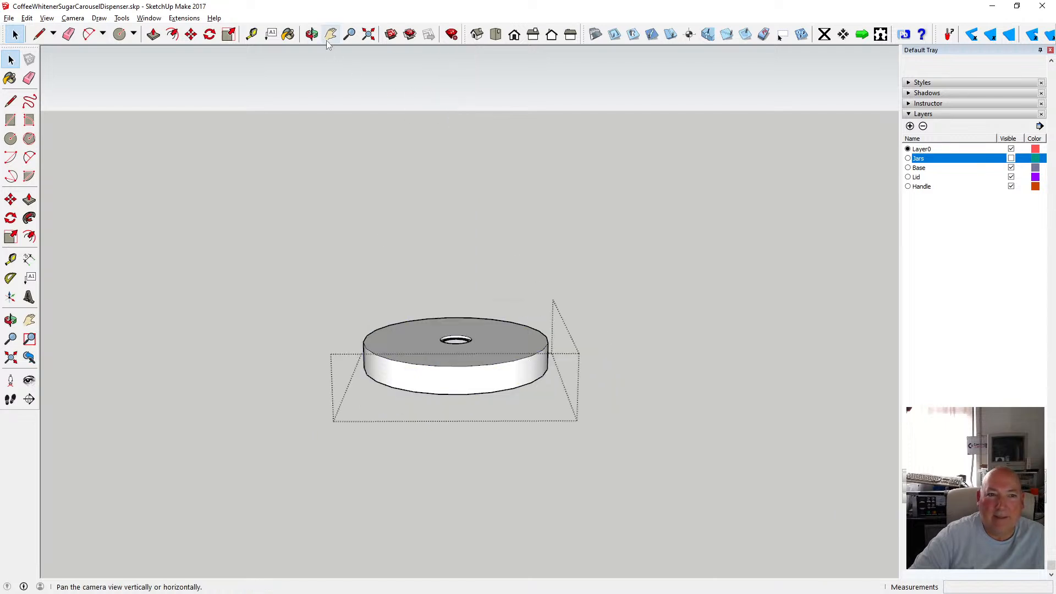
click(312, 34)
drag(503, 352, 486, 259)
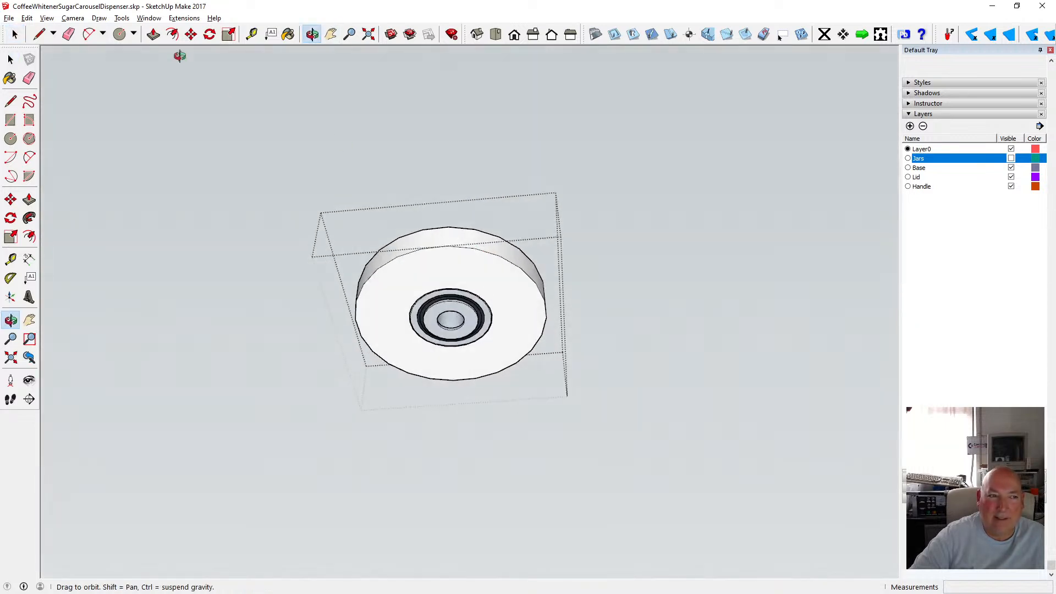
click(10, 59)
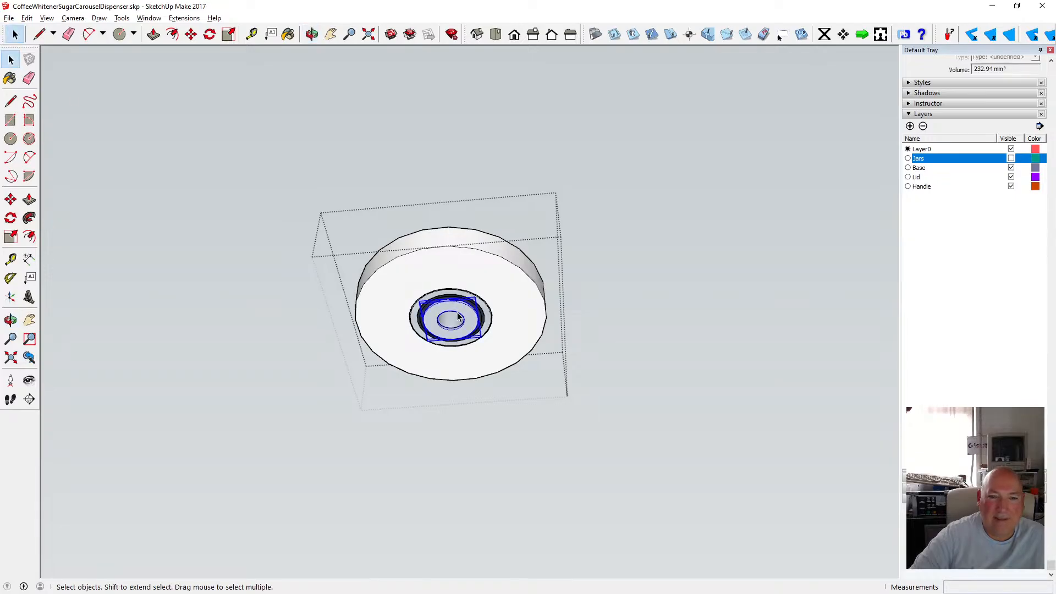
drag(389, 271, 514, 370)
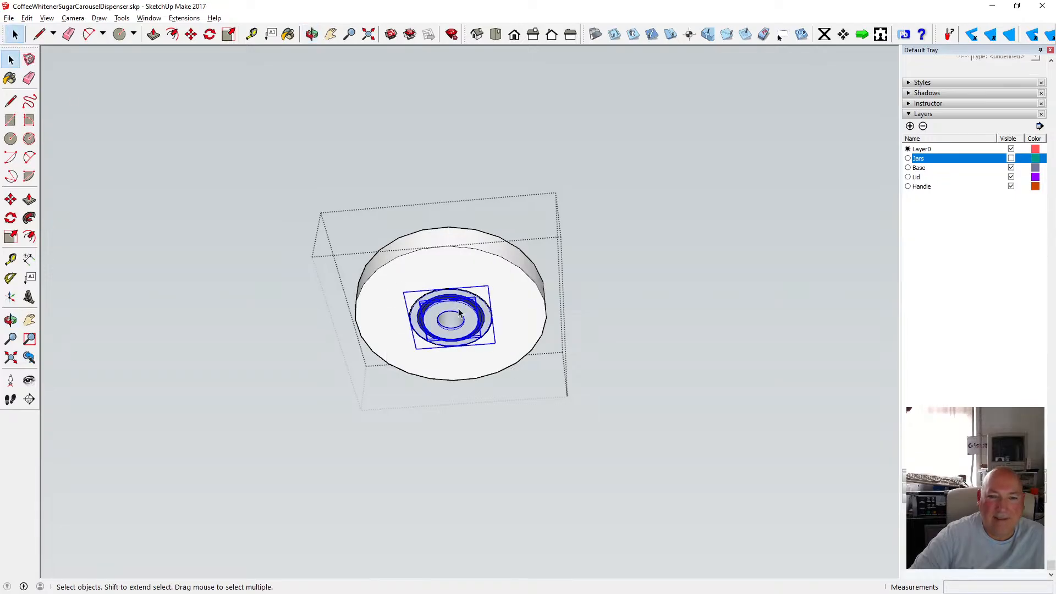
scroll(471, 341, down, 1)
drag(405, 231, 510, 379)
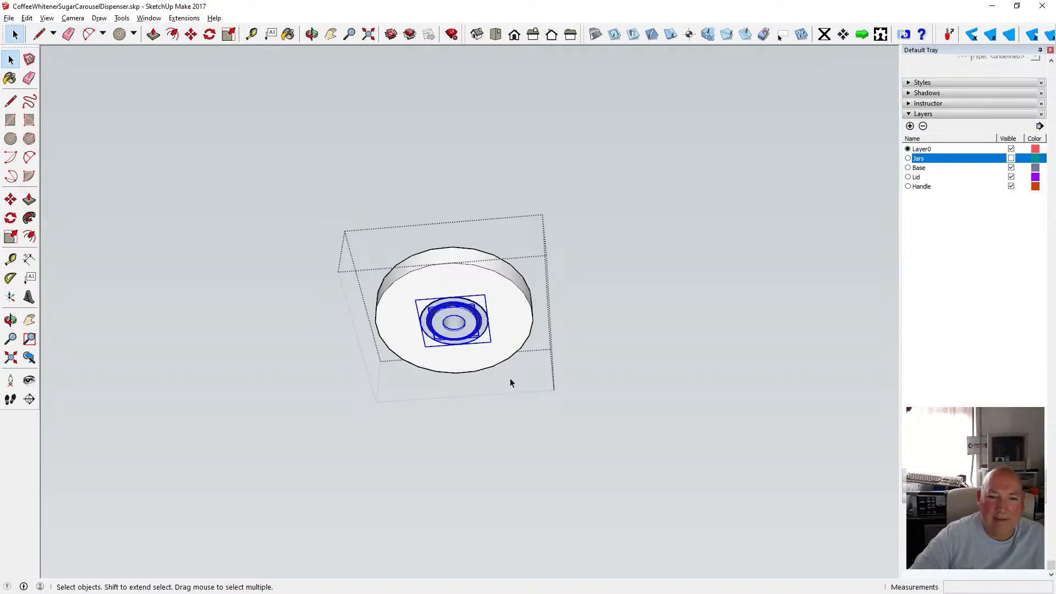
key(o)
drag(371, 121, 385, 215)
click(11, 59)
right_click(444, 336)
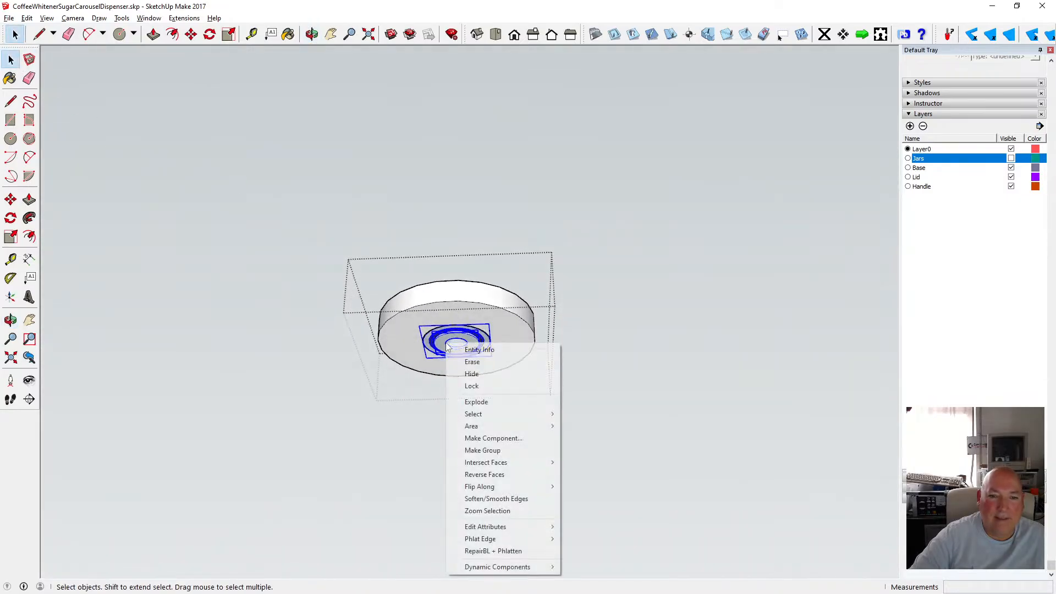
click(533, 440)
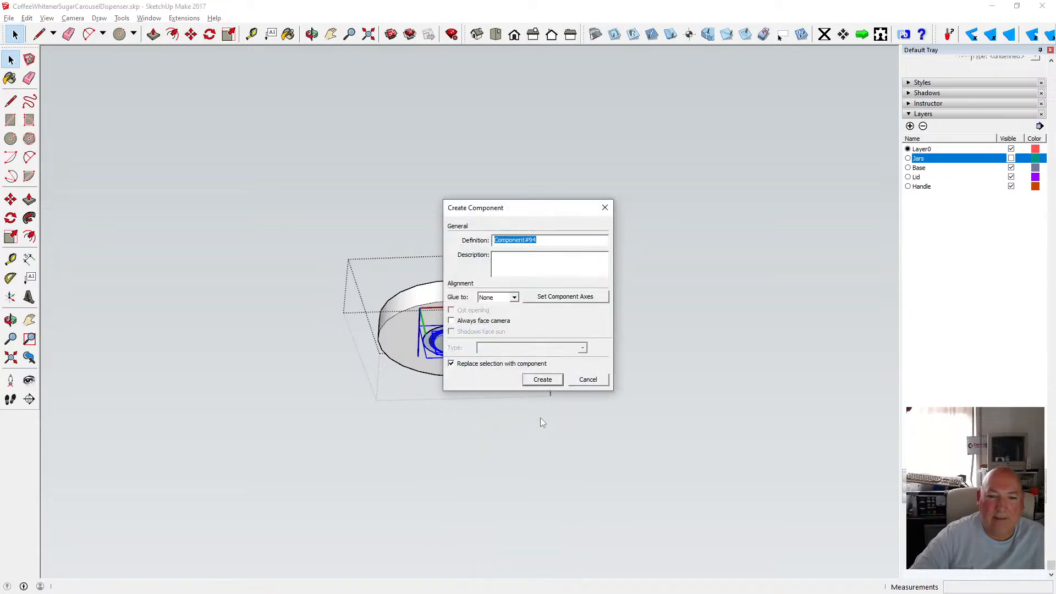
click(549, 379)
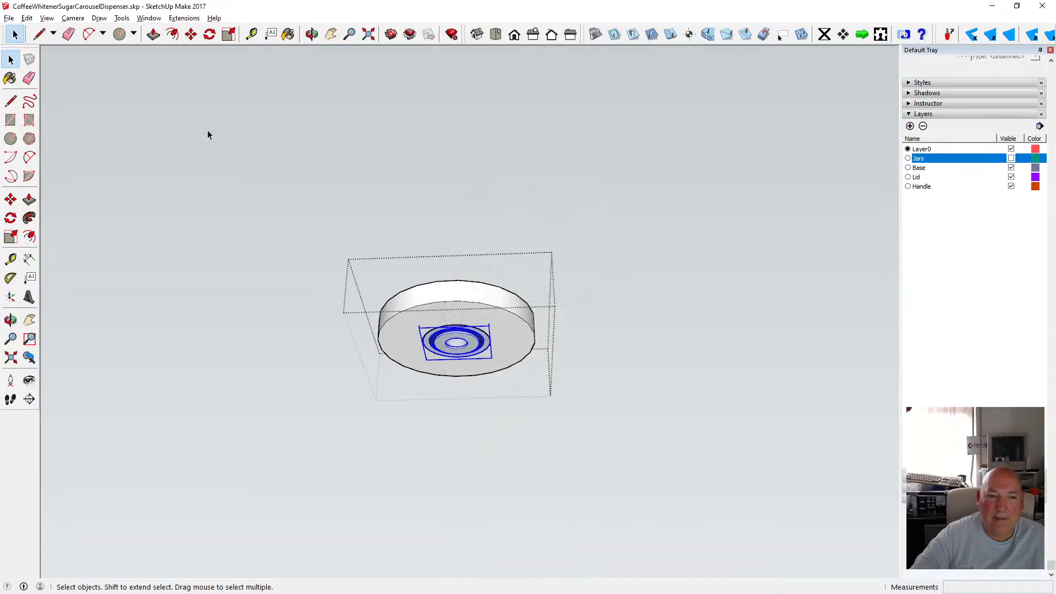
Cut the bearing component out of the hub group and paste it in place in the model.
click(27, 19)
click(44, 59)
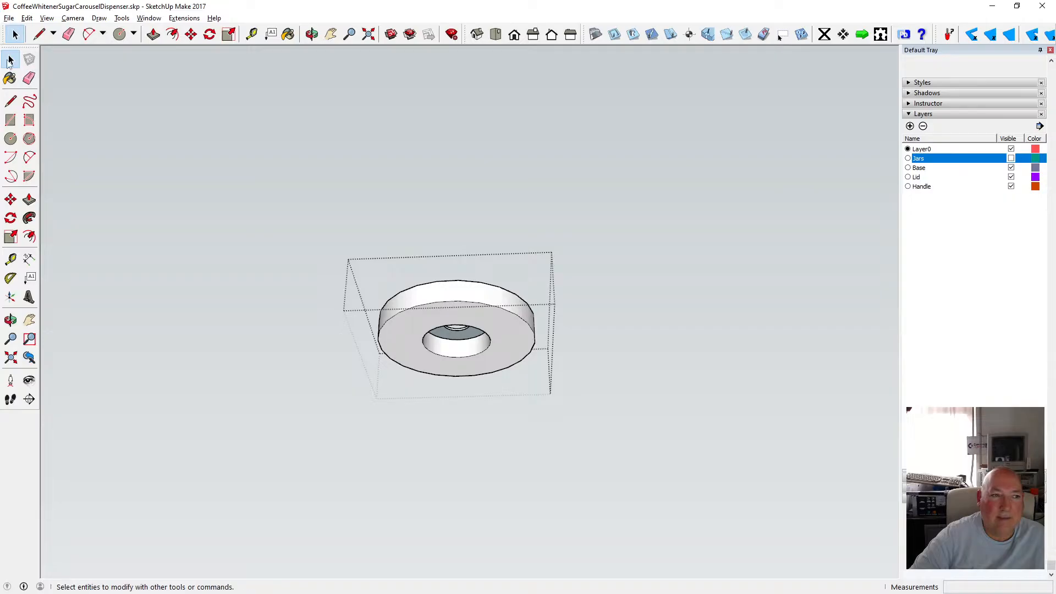
click(147, 131)
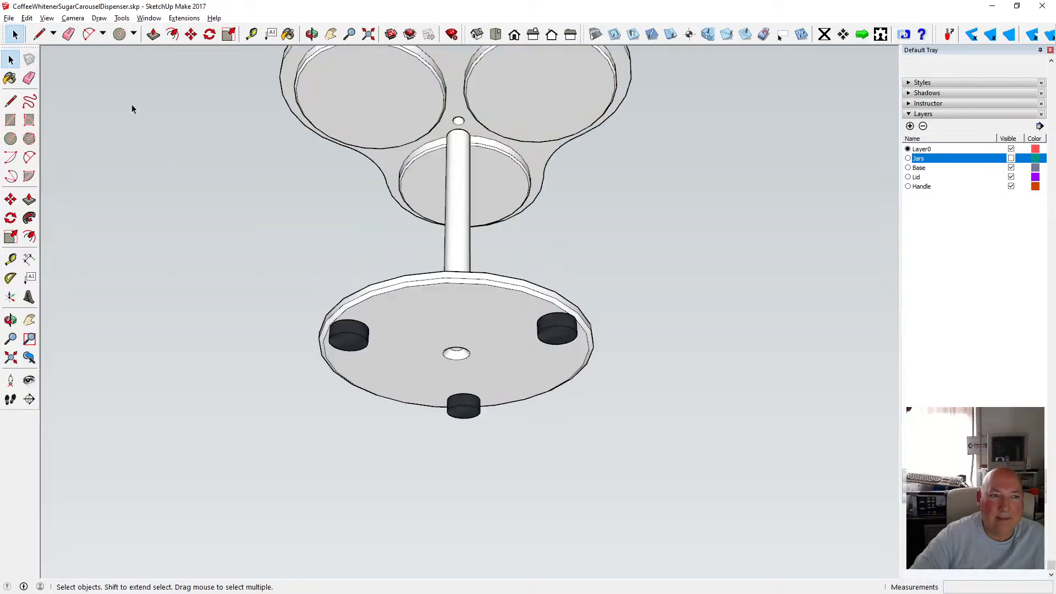
click(27, 19)
click(67, 95)
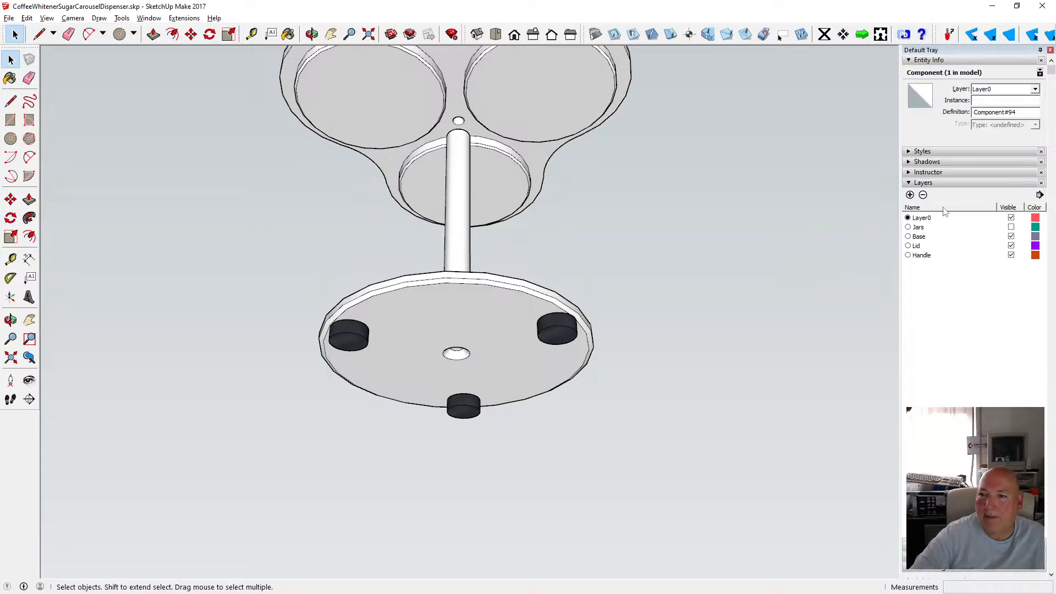
Add a new layer named Bearing and assign the bearing component to it.
click(910, 195)
text(B)
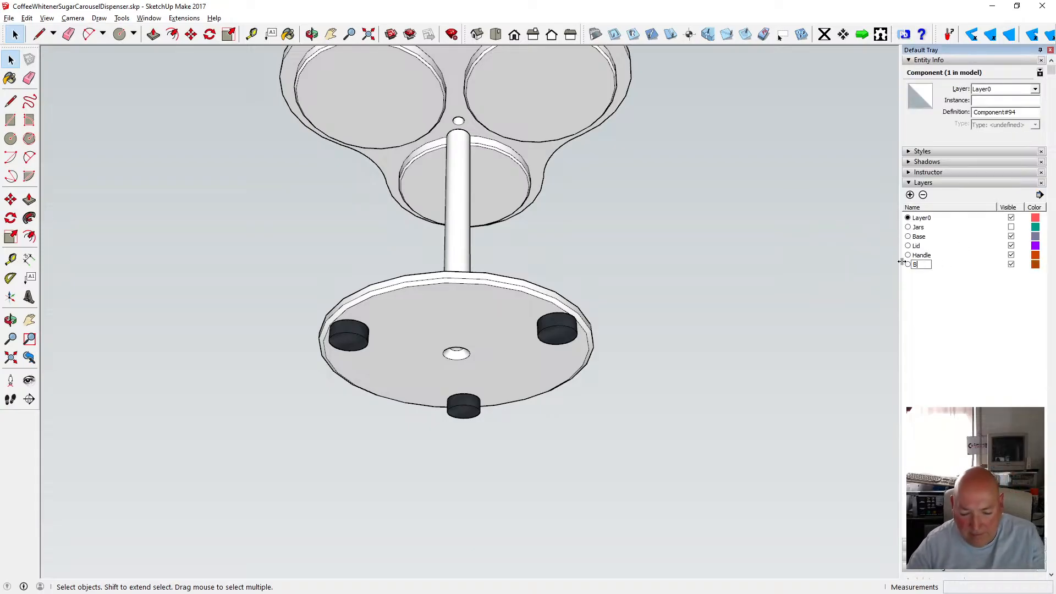
text(earing)
key(Return)
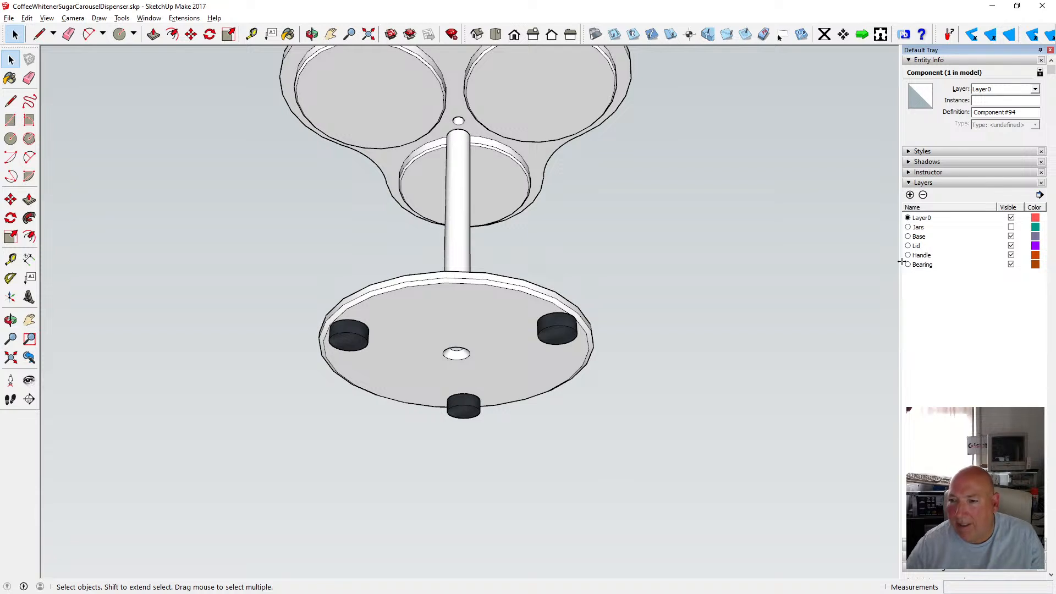
click(1034, 89)
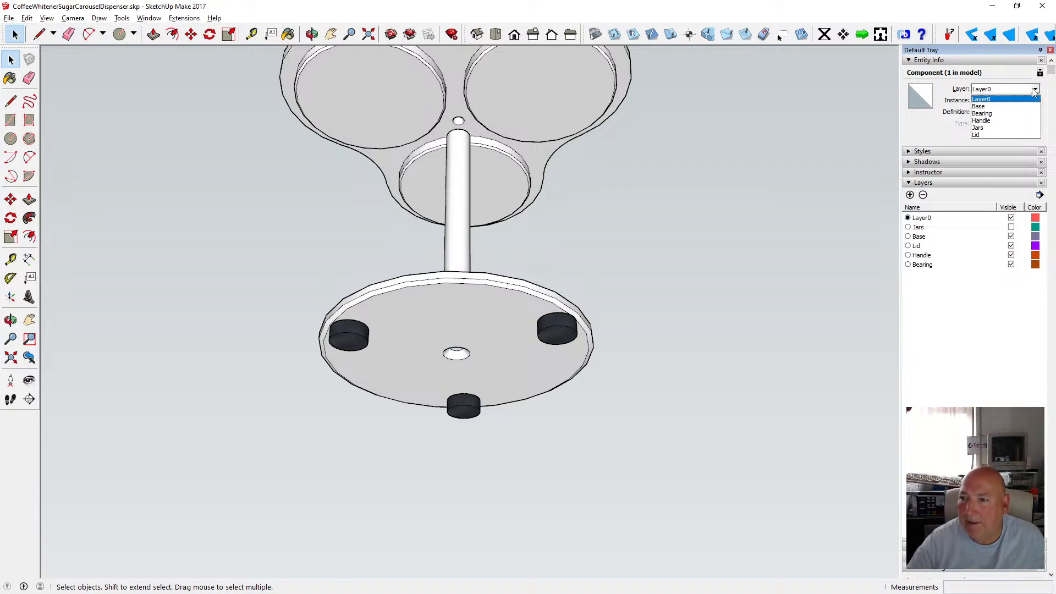
click(1009, 113)
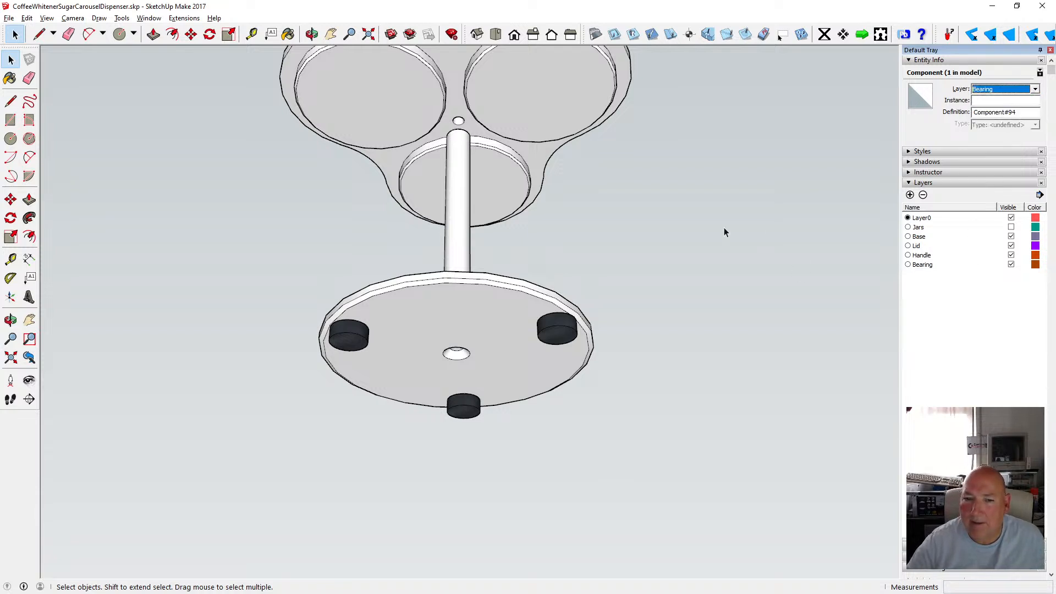
click(849, 258)
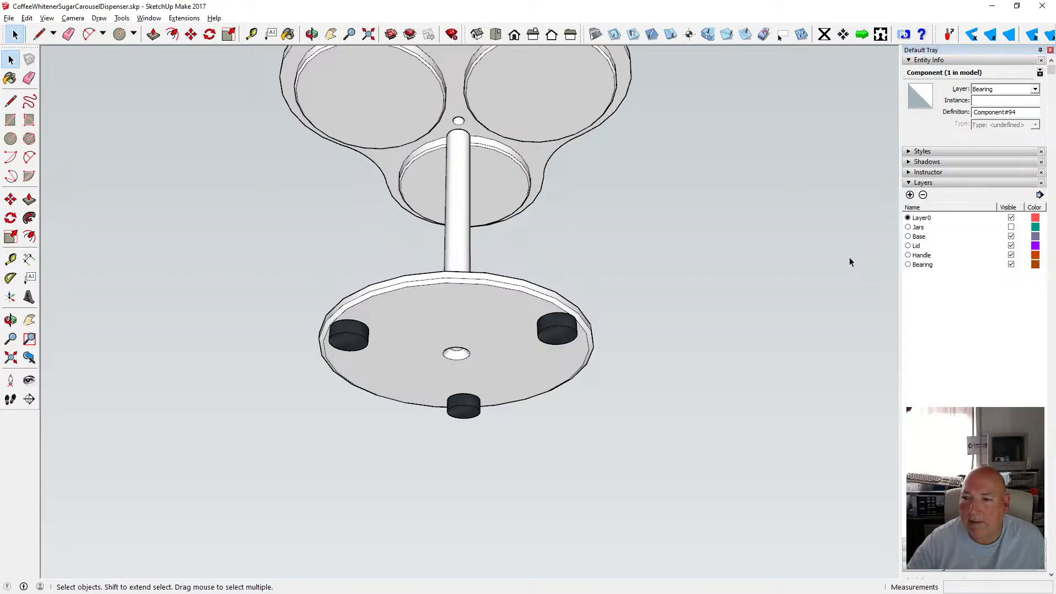
Hide the Base layer to view the bearing alone, then hide the Bearing layer and show Base again.
click(1012, 236)
key(o)
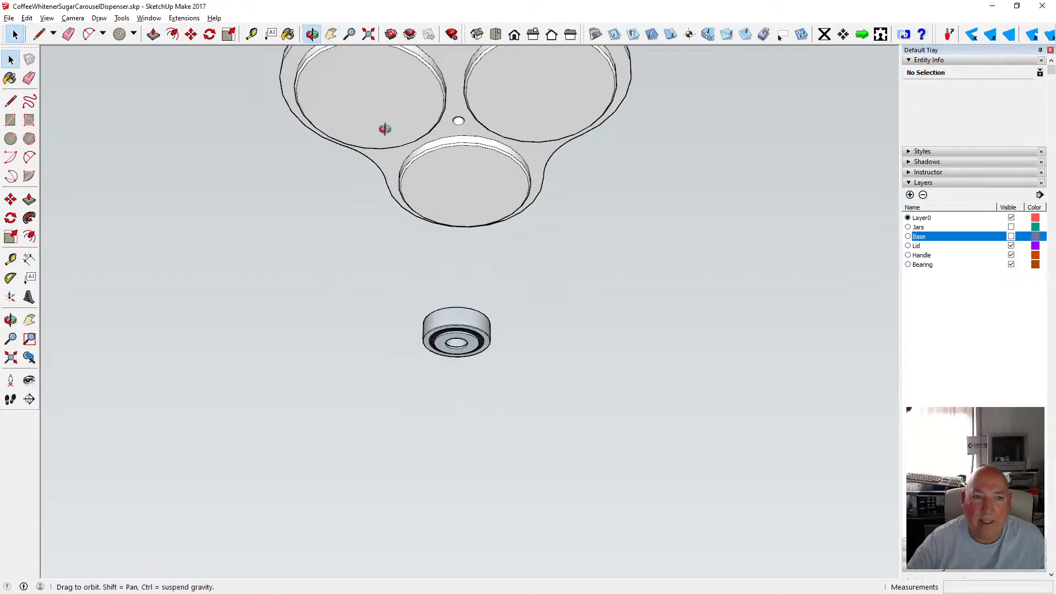
drag(382, 130, 808, 297)
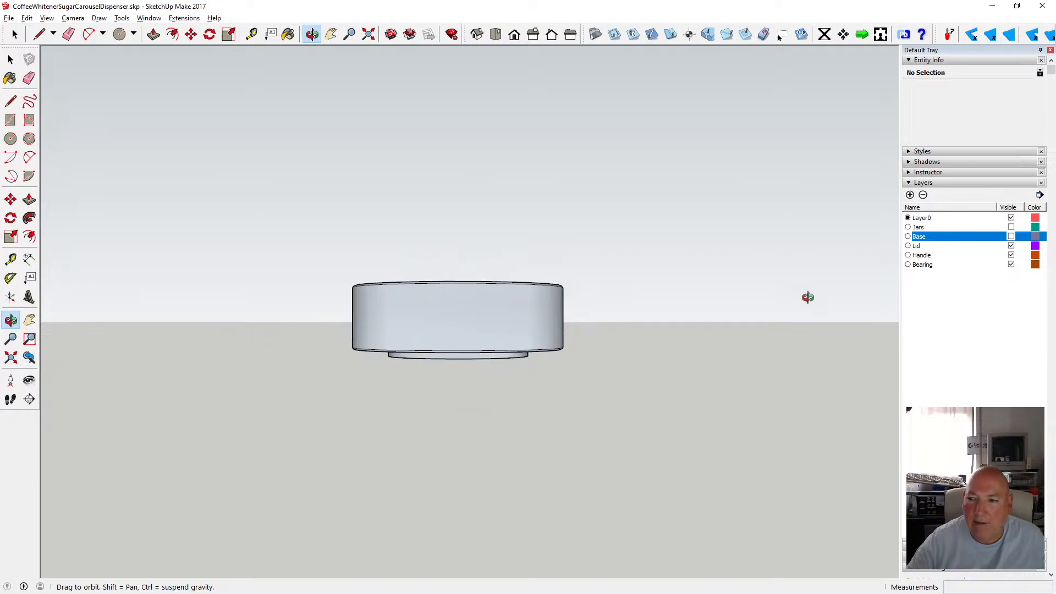
click(1011, 265)
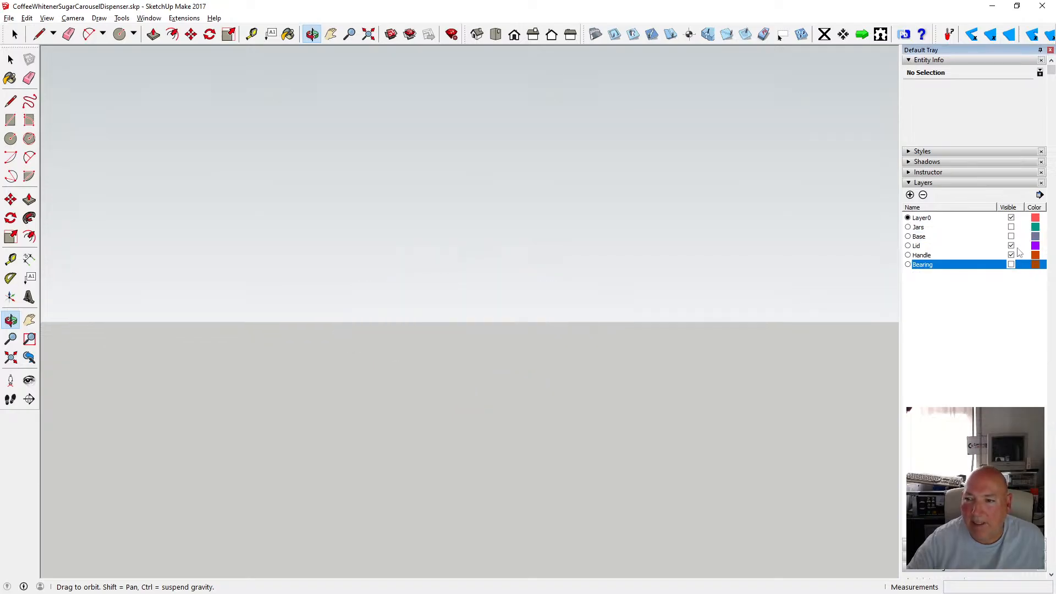
click(1011, 236)
Open the base group and delete the central hub piece protruding from its underside.
drag(503, 327, 482, 282)
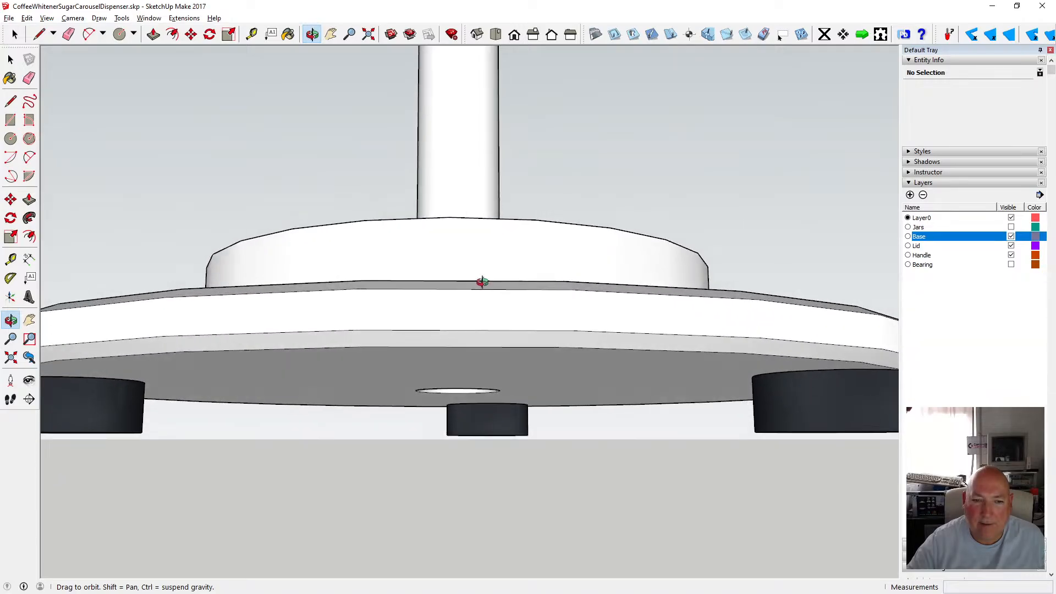
key(space)
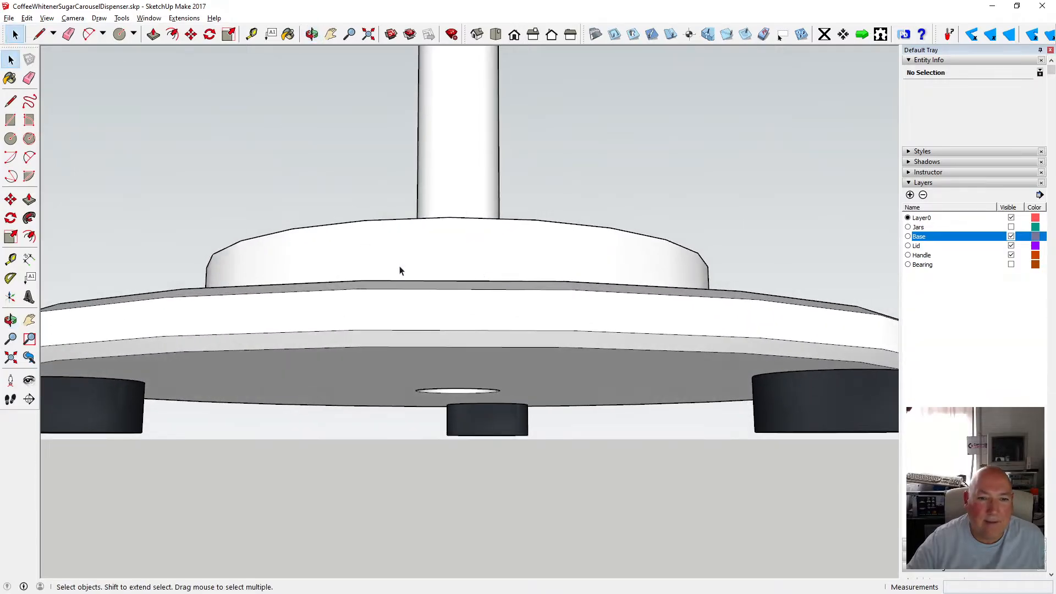
key(o)
drag(432, 253, 452, 269)
scroll(460, 293, up, 3)
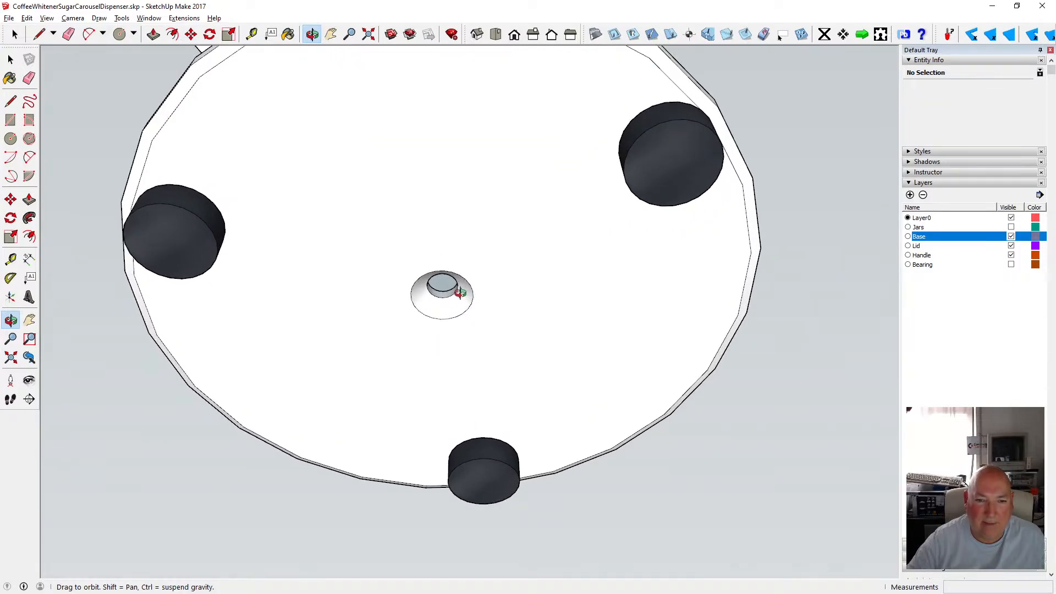
mouse_move(488, 236)
mouse_down()
mouse_move(469, 193)
mouse_move(481, 230)
mouse_up()
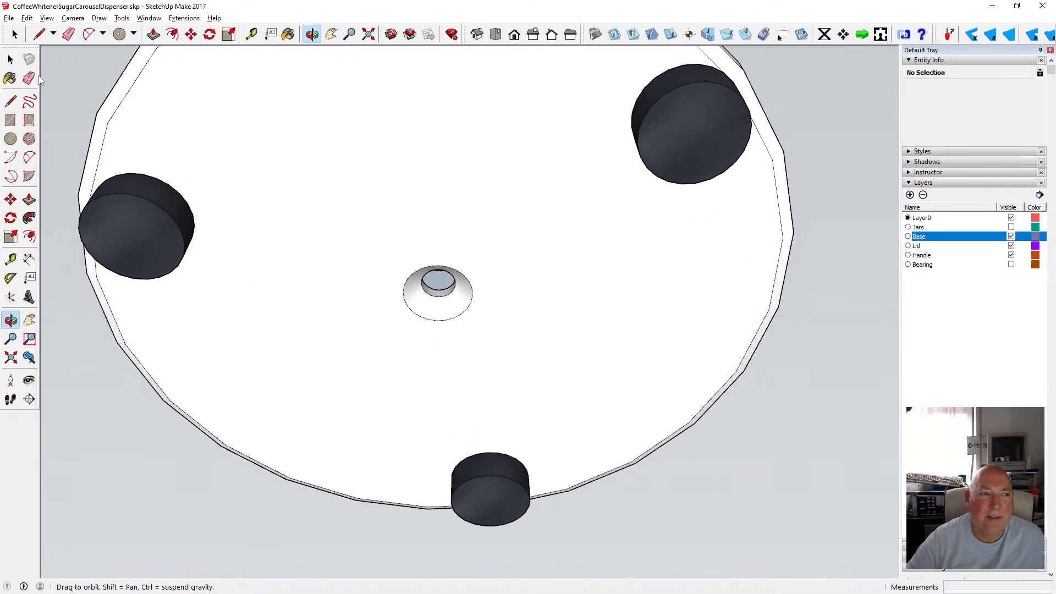
click(11, 59)
drag(372, 241, 504, 365)
click(511, 363)
triple_click(513, 361)
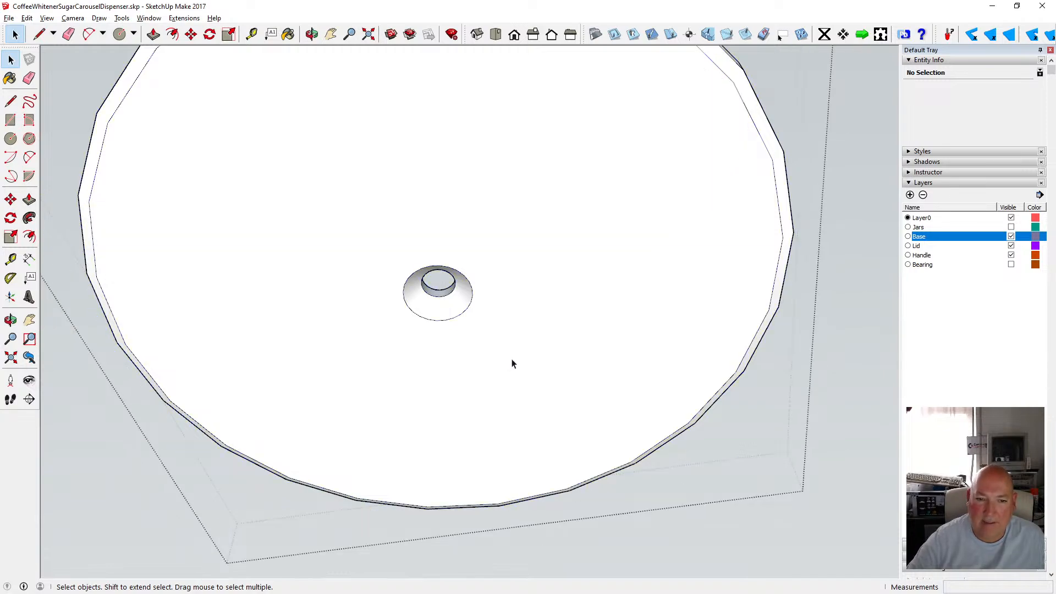
drag(362, 208, 526, 370)
key(Delete)
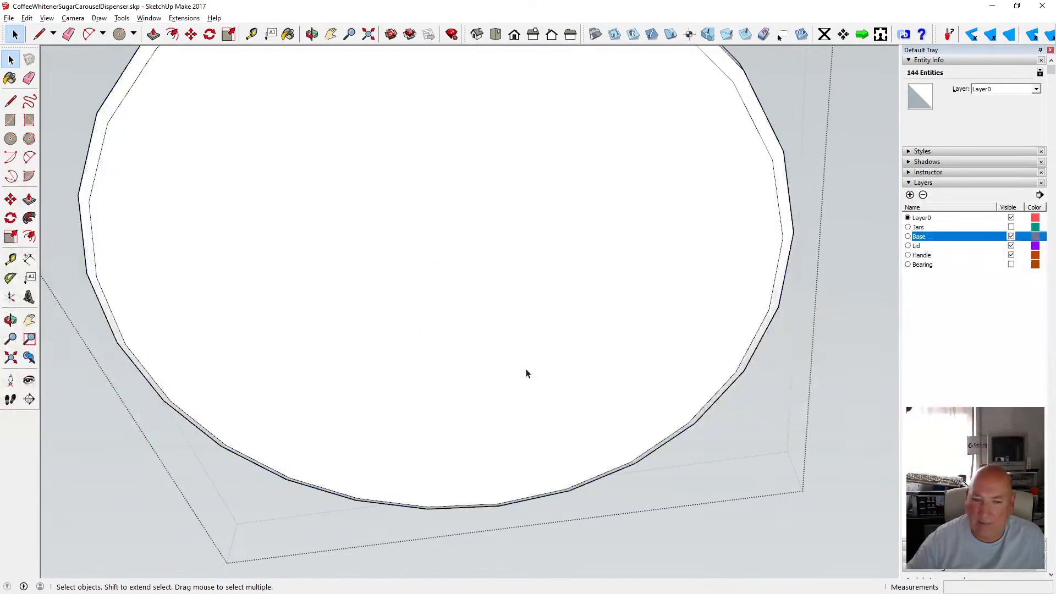
key(o)
scroll(472, 208, down, 5)
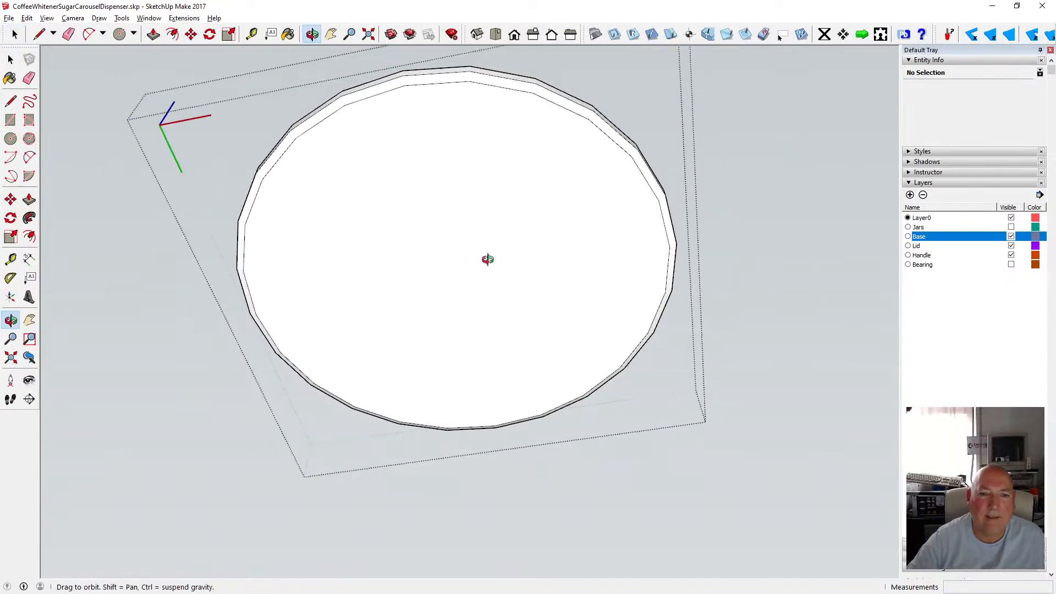
drag(488, 257, 220, 193)
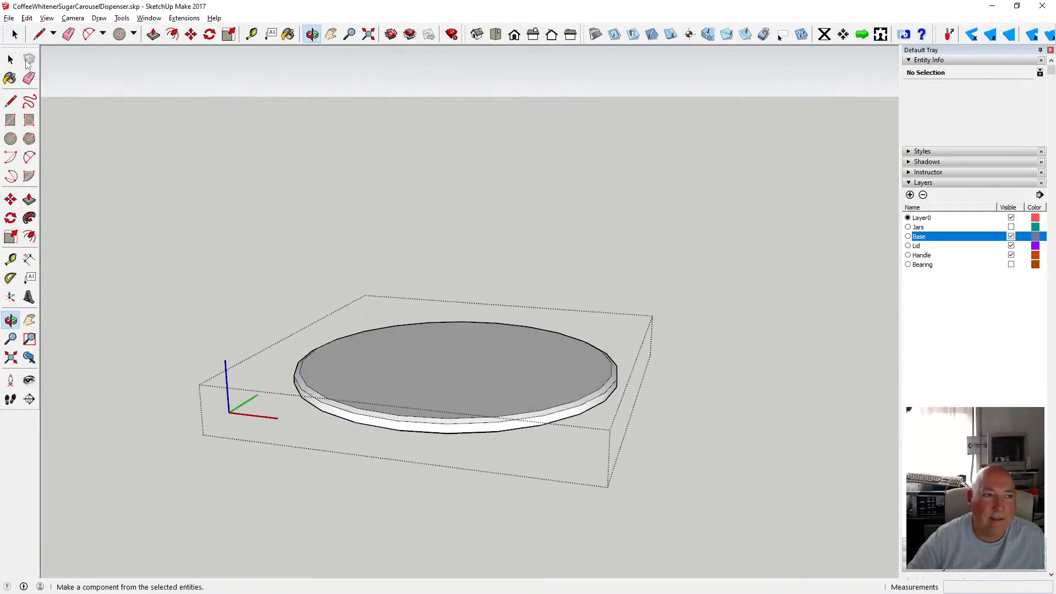
click(11, 59)
click(201, 220)
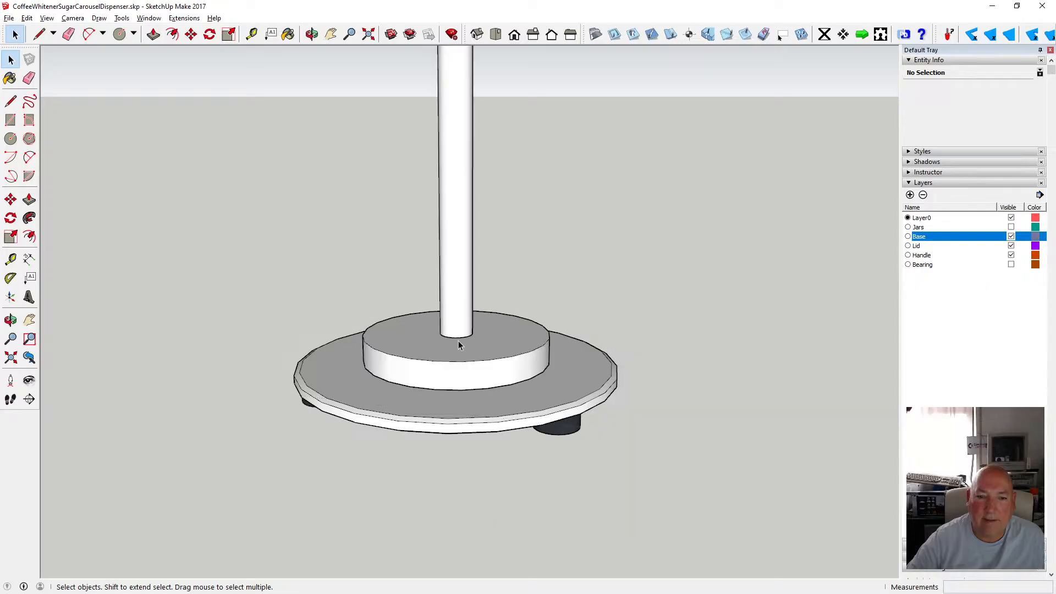
Open the hub group and delete the inner recess rings left by the bearing on its underside.
double_click(451, 358)
key(o)
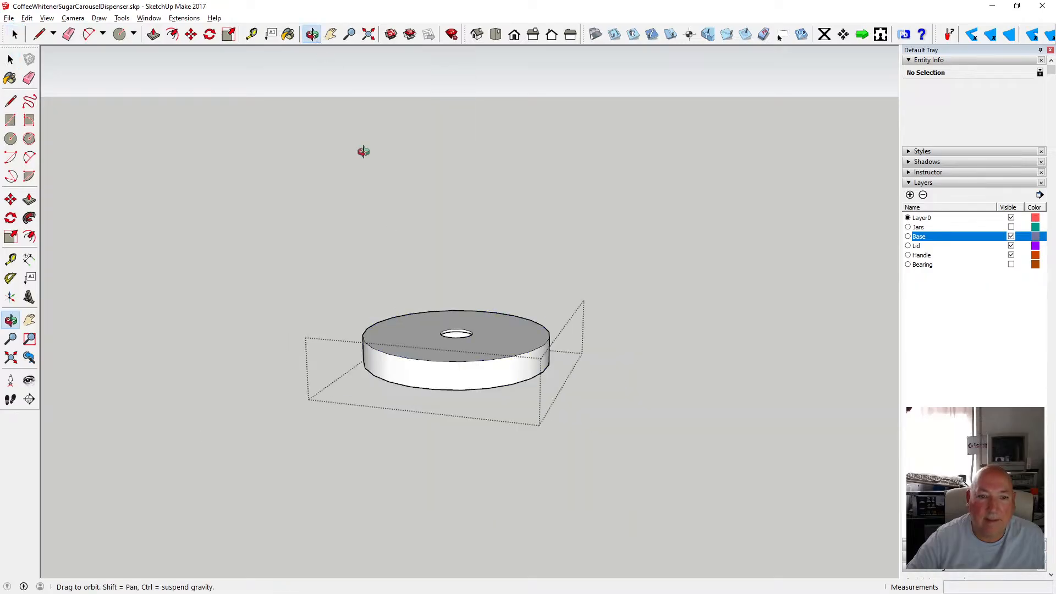
drag(361, 151, 347, 123)
click(14, 61)
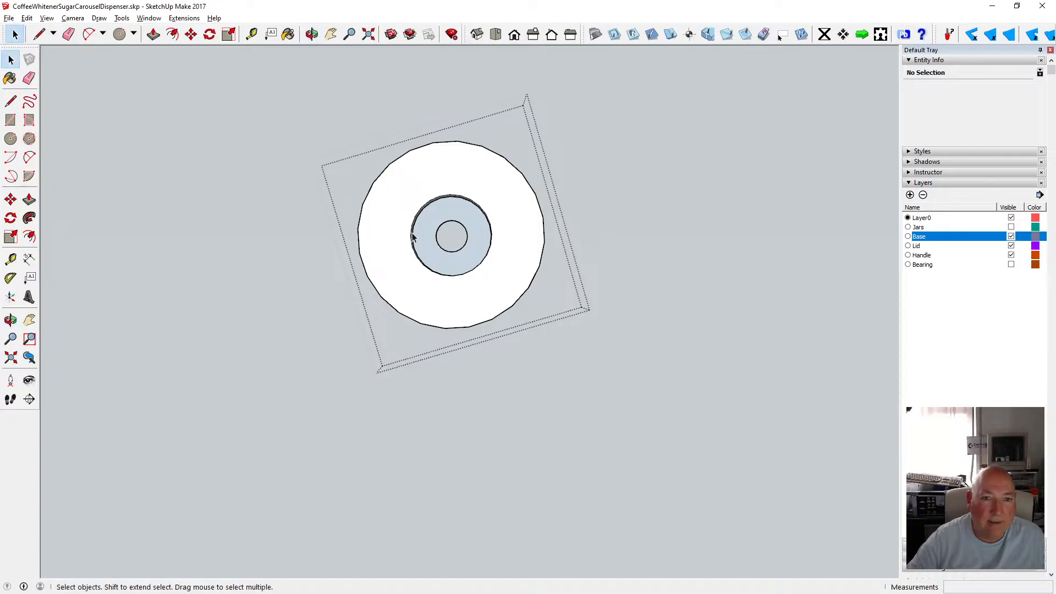
drag(399, 177, 503, 295)
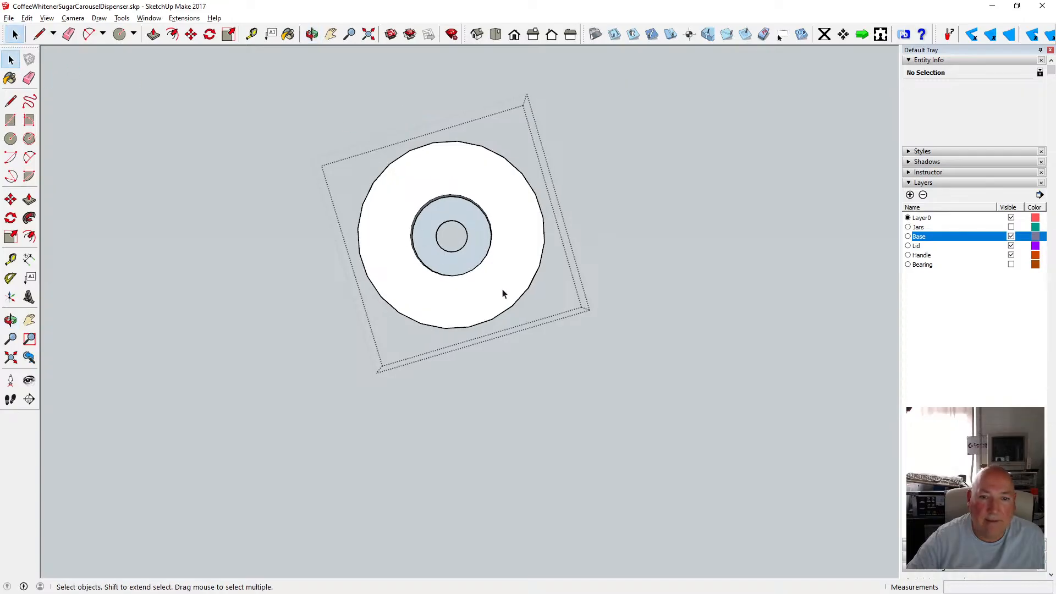
drag(395, 181, 507, 298)
key(Delete)
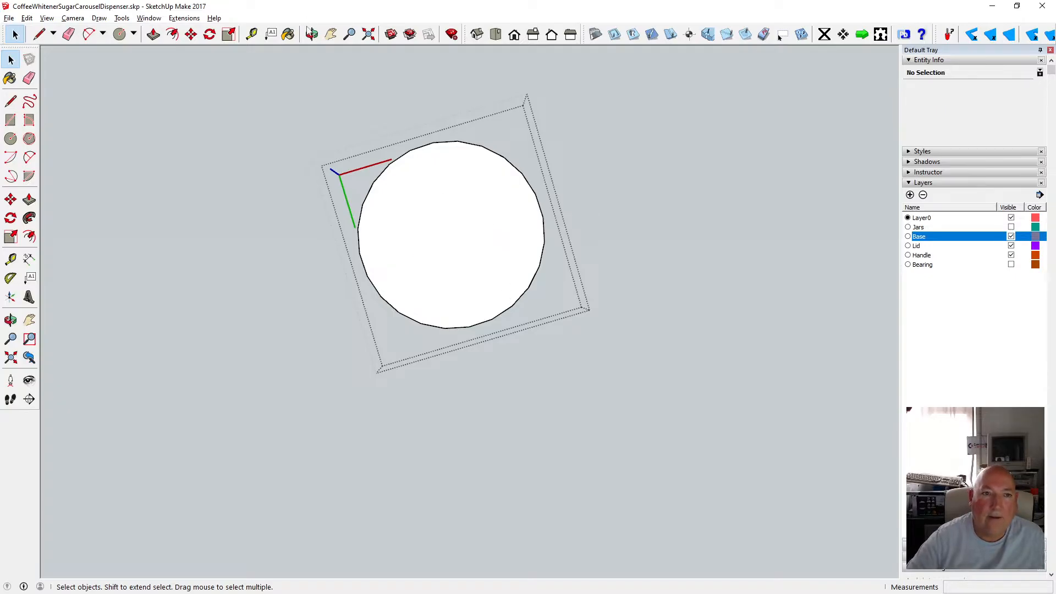
key(o)
drag(364, 99, 429, 388)
scroll(446, 323, up, 5)
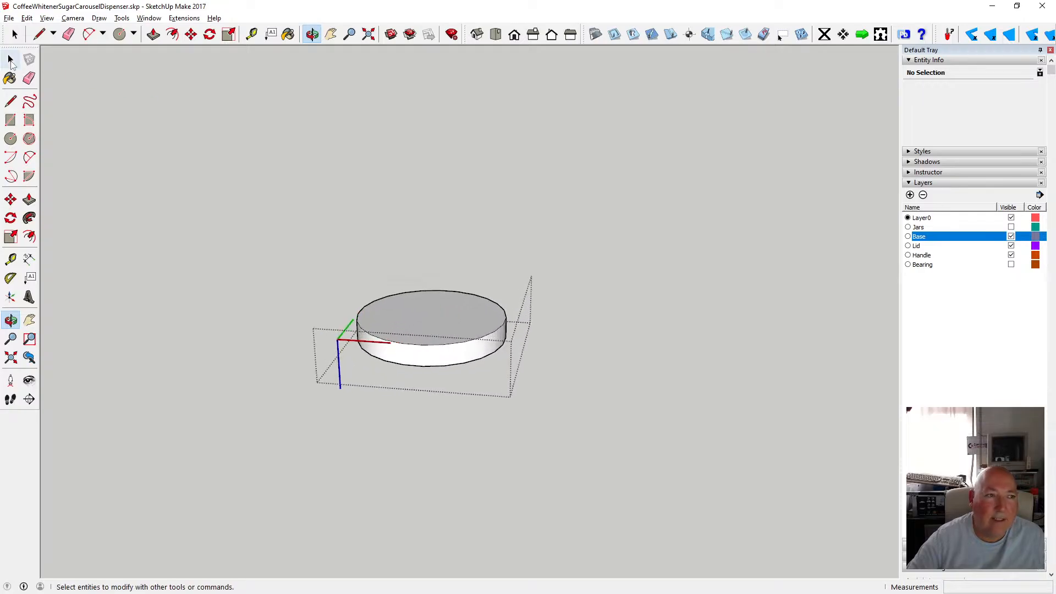
click(10, 60)
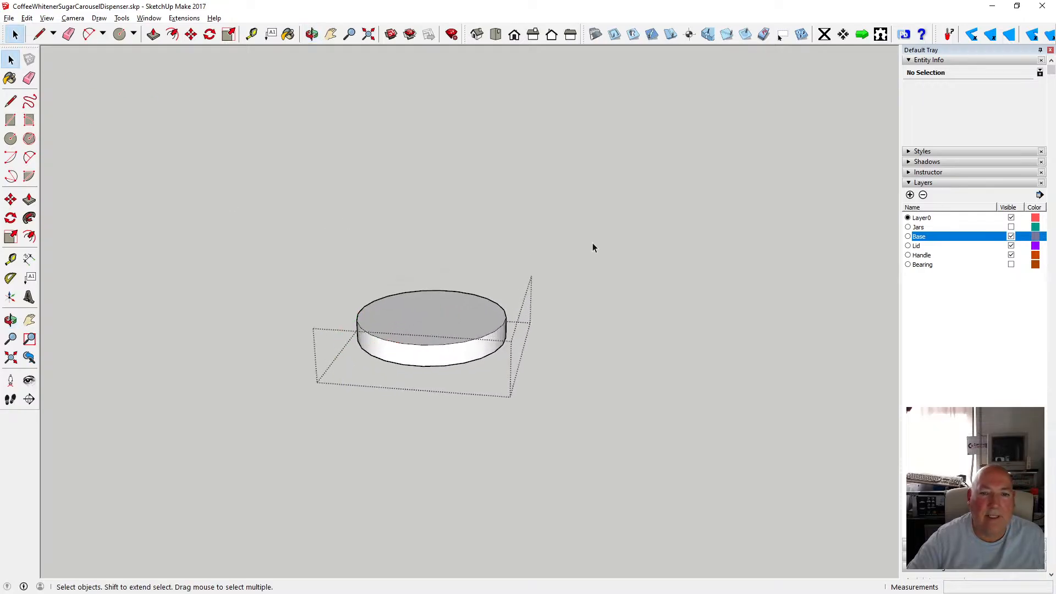
click(596, 271)
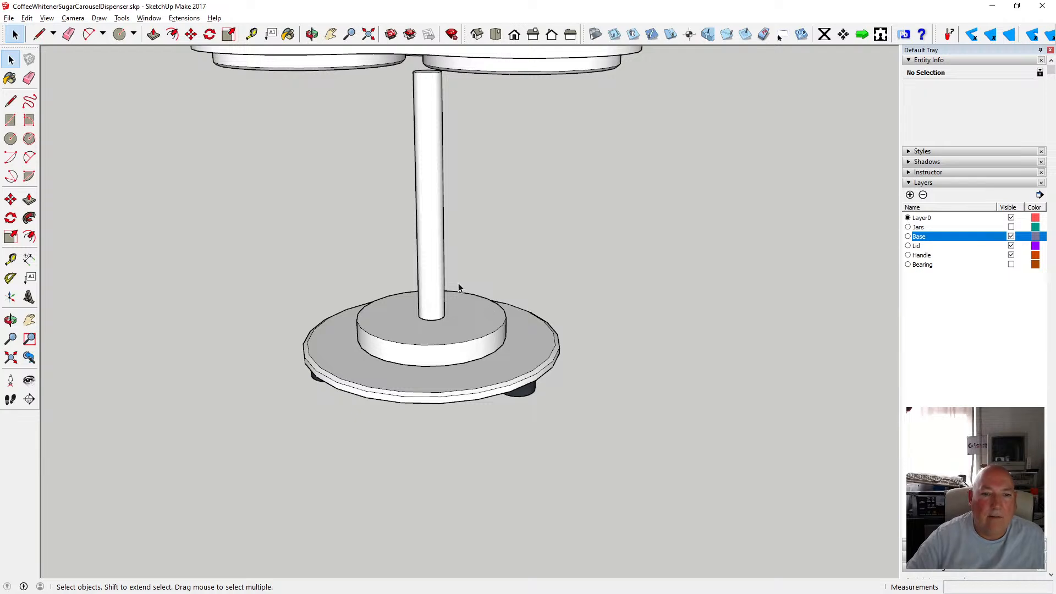
Open the hub group and measure the hub's height from its bottom edge.
click(312, 34)
drag(382, 248, 505, 372)
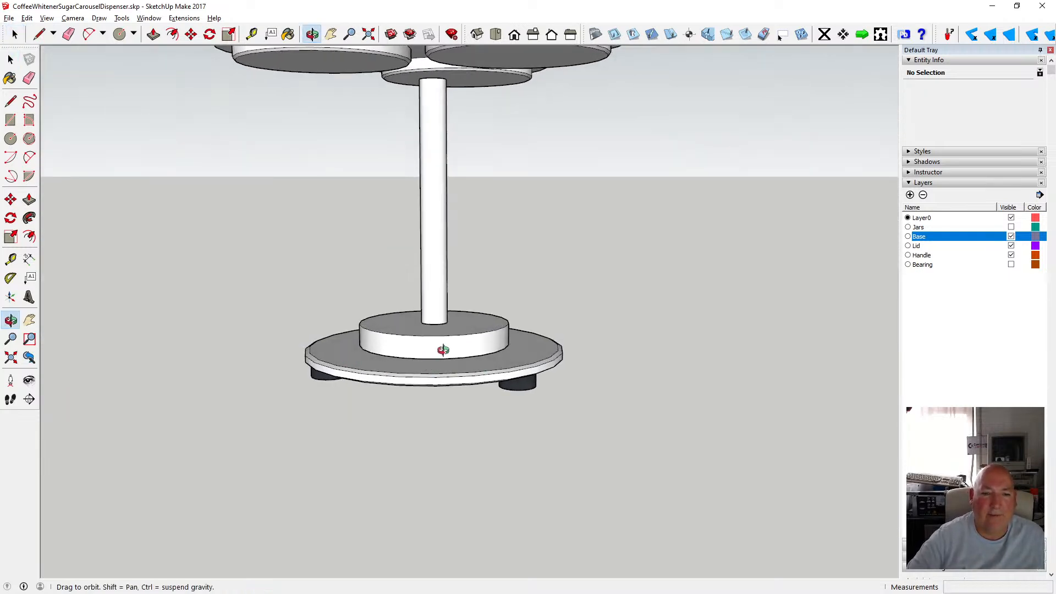
drag(443, 350, 450, 304)
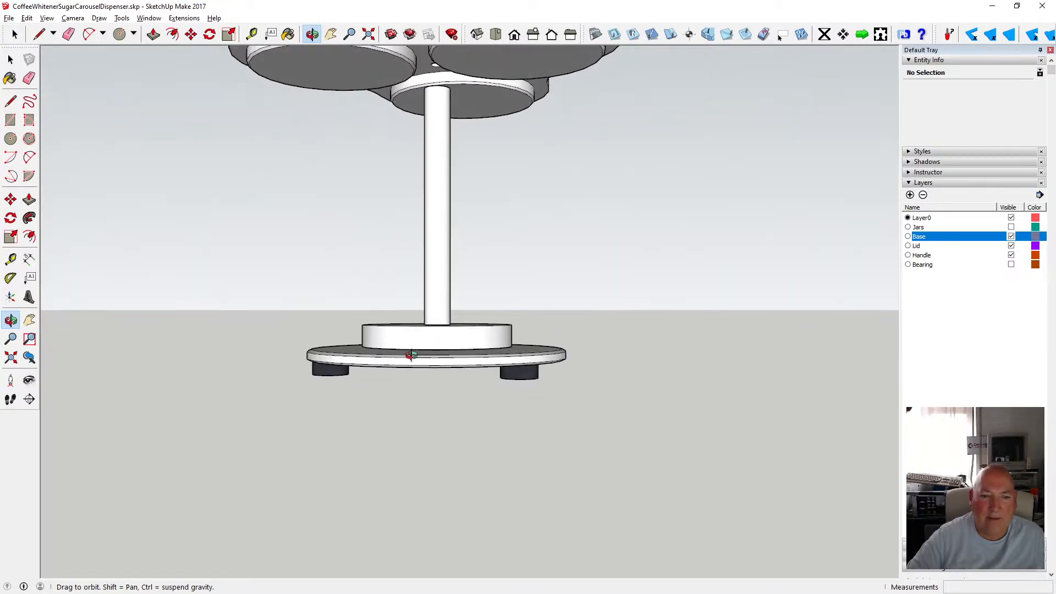
drag(411, 355, 432, 412)
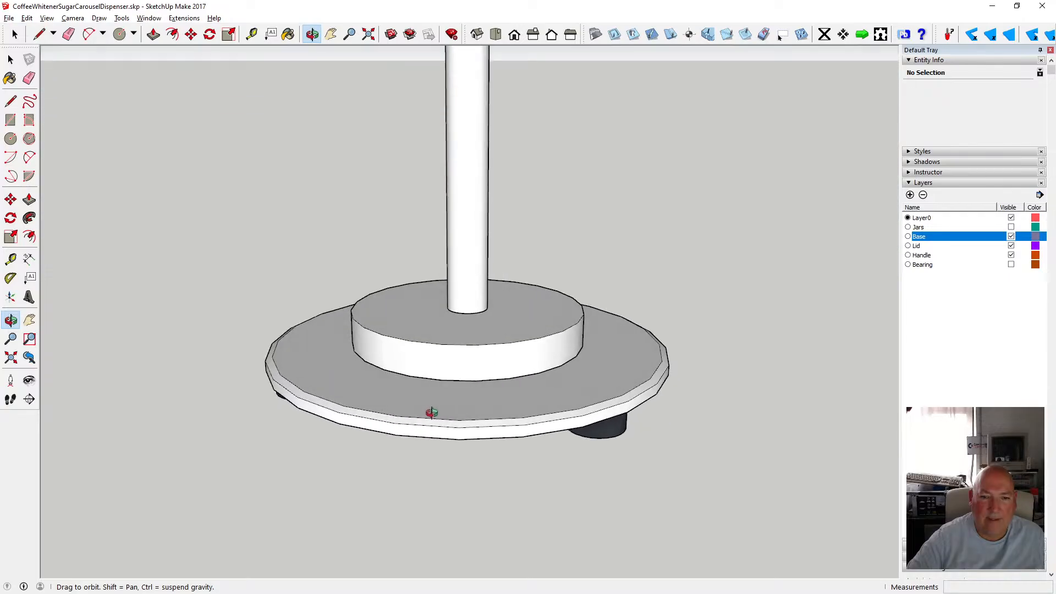
scroll(448, 368, up, 3)
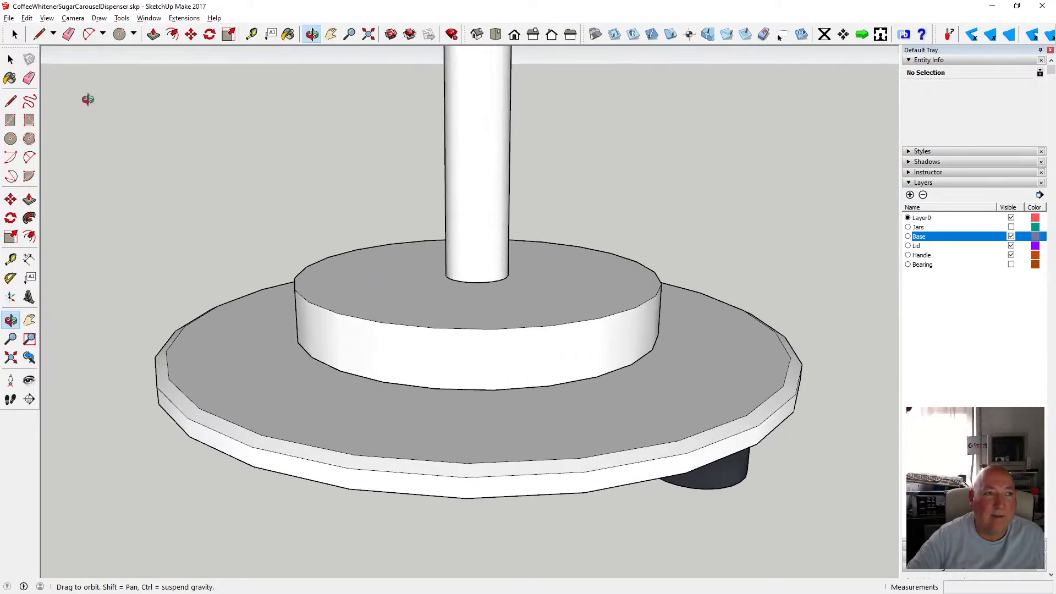
key(space)
double_click(386, 298)
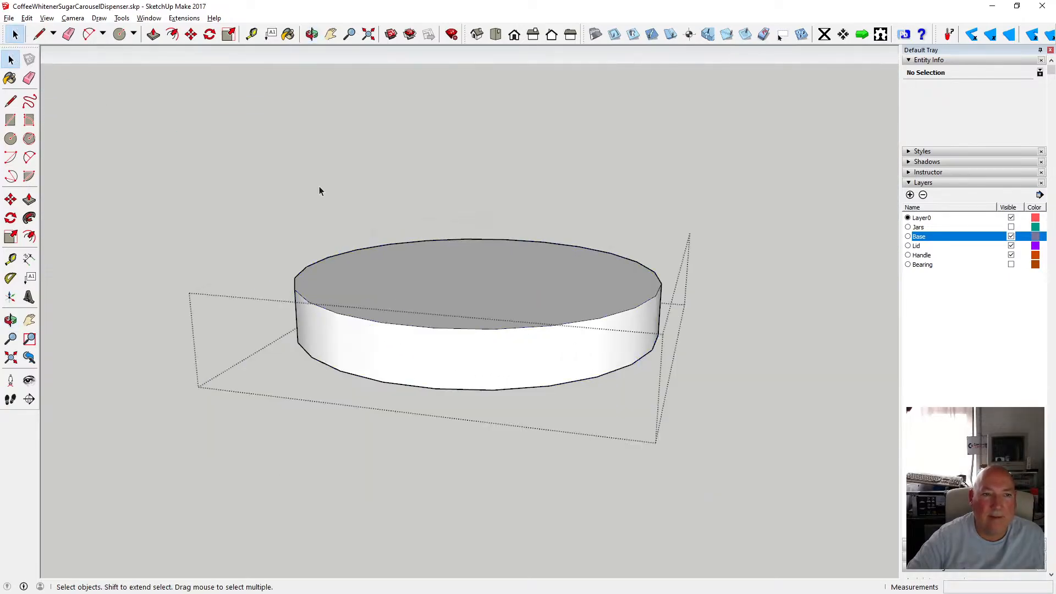
key(t)
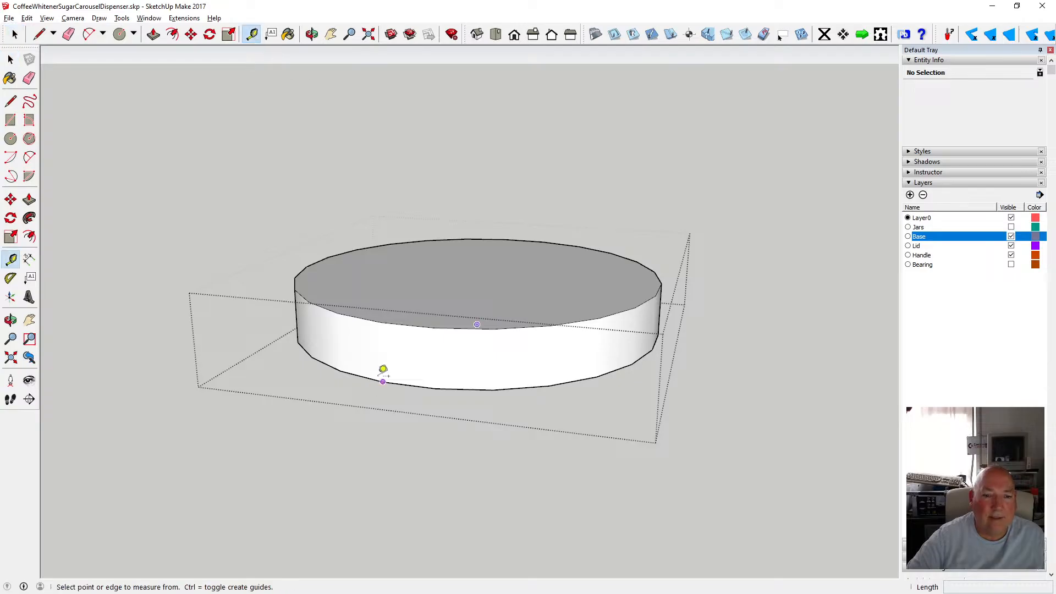
click(384, 380)
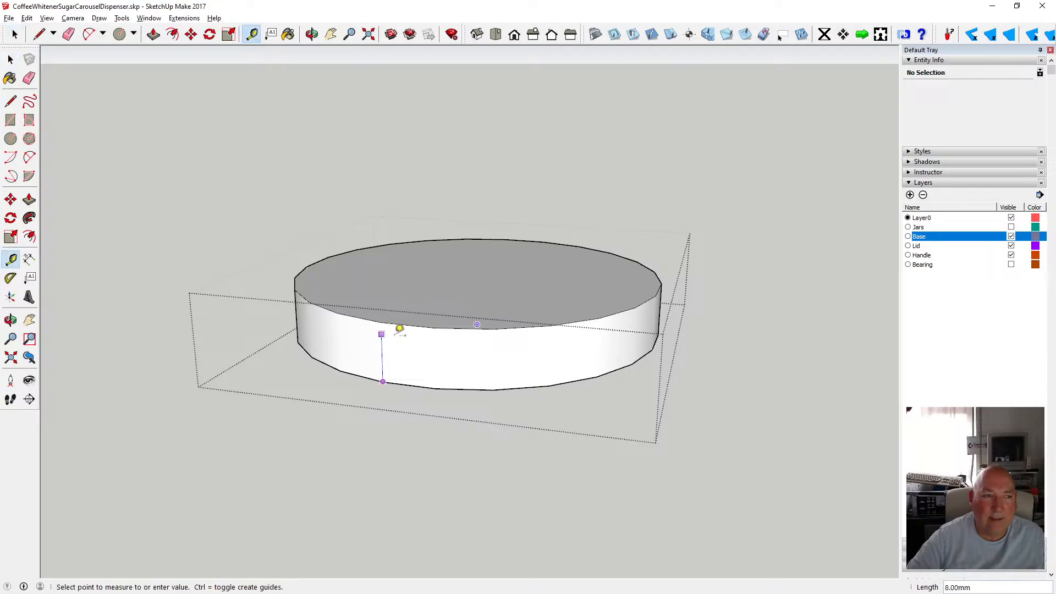
Push the hub's top face down 9 mm with Push/Pull.
click(11, 59)
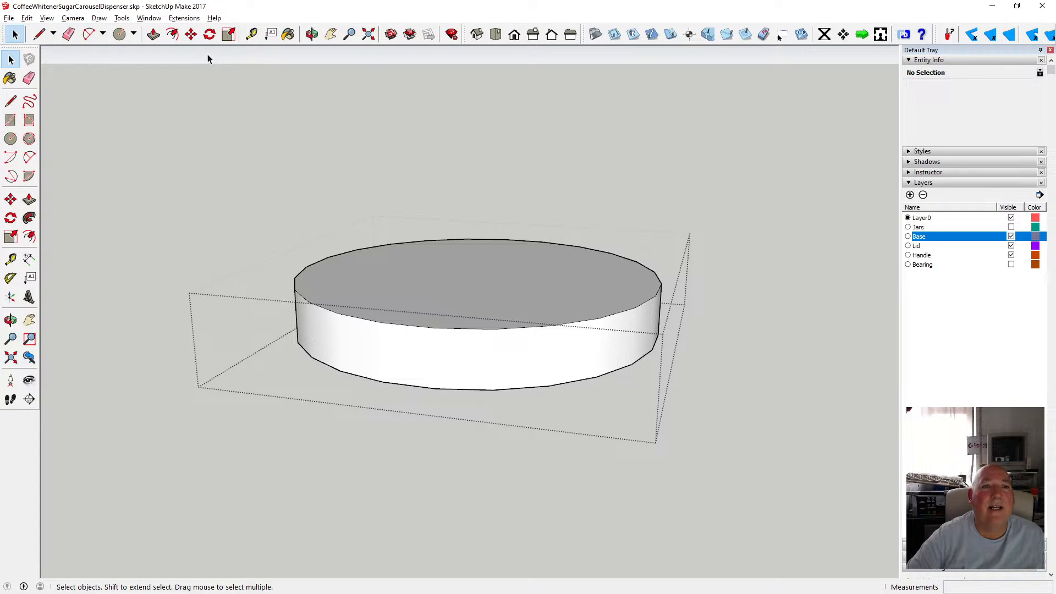
click(153, 34)
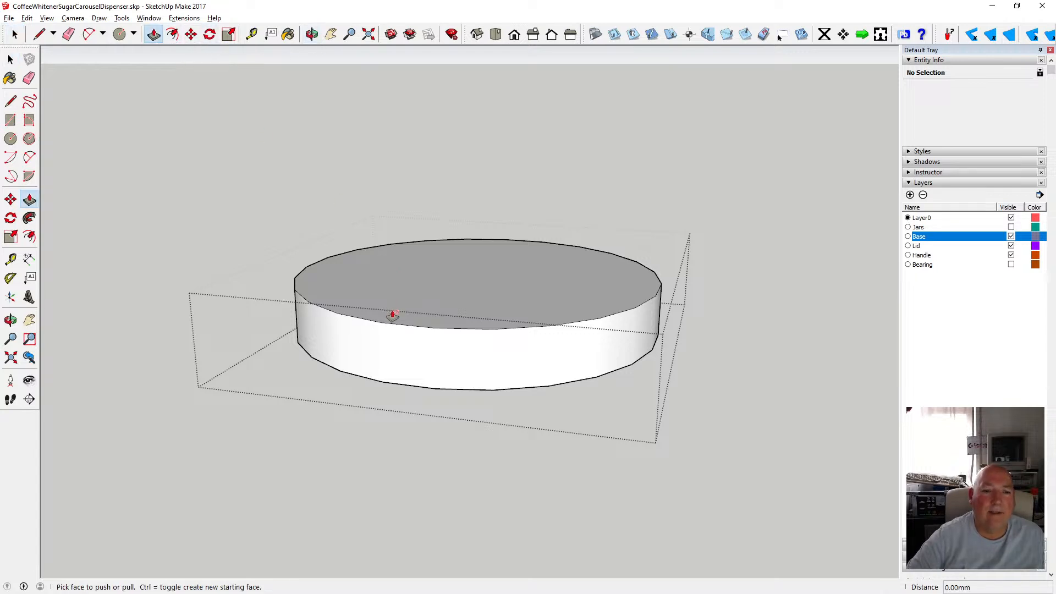
key(space)
click(403, 270)
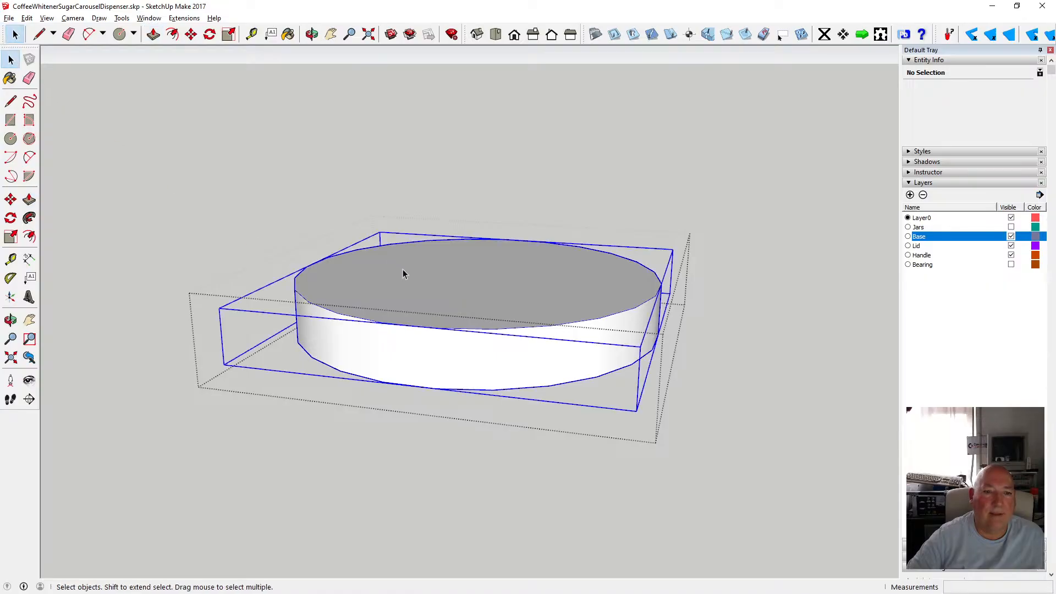
double_click(438, 302)
click(195, 53)
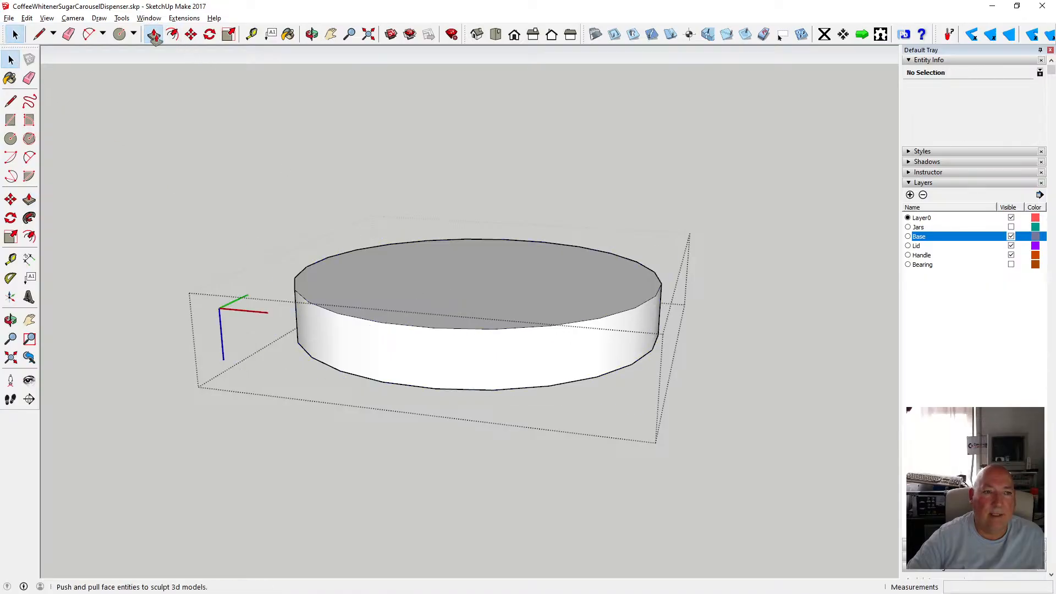
click(154, 35)
mouse_move(366, 278)
mouse_down()
mouse_move(384, 324)
mouse_move(381, 282)
mouse_up()
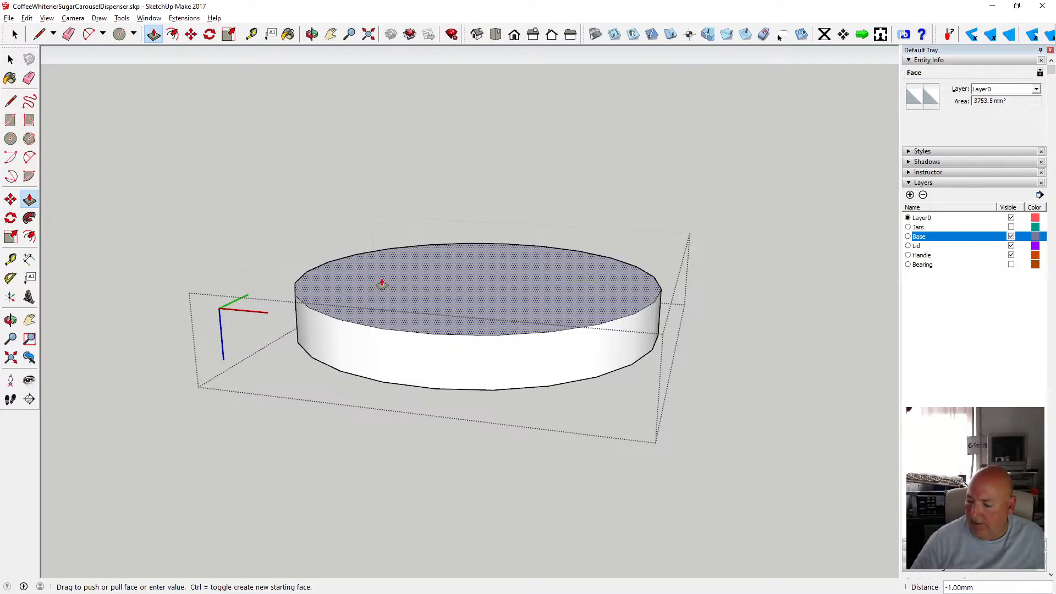
text(9)
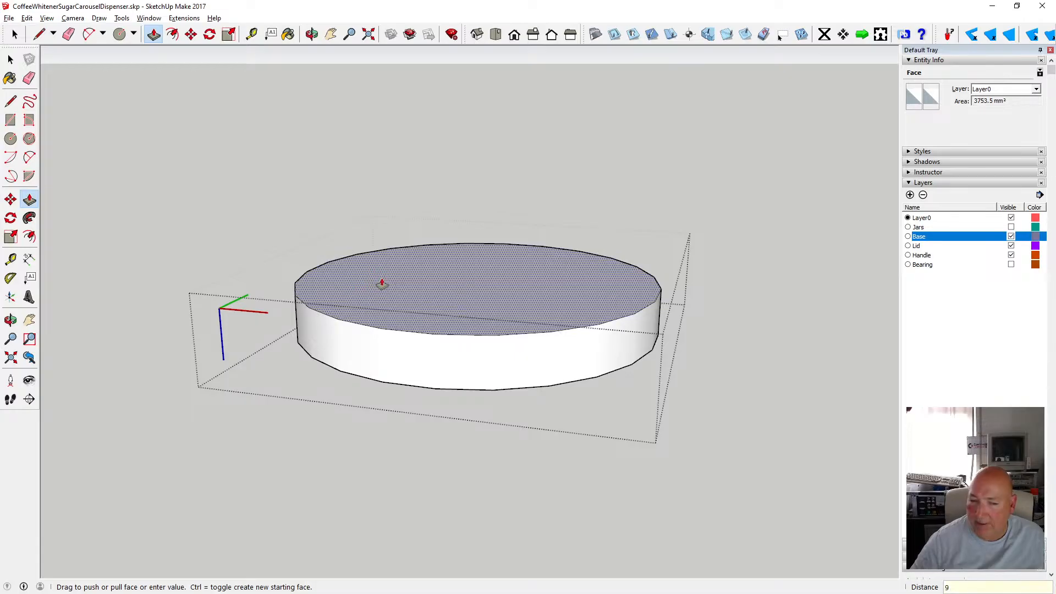
key(Return)
Inspect the pole's underside and measure the gap between the pole's bottom and the hub.
key(space)
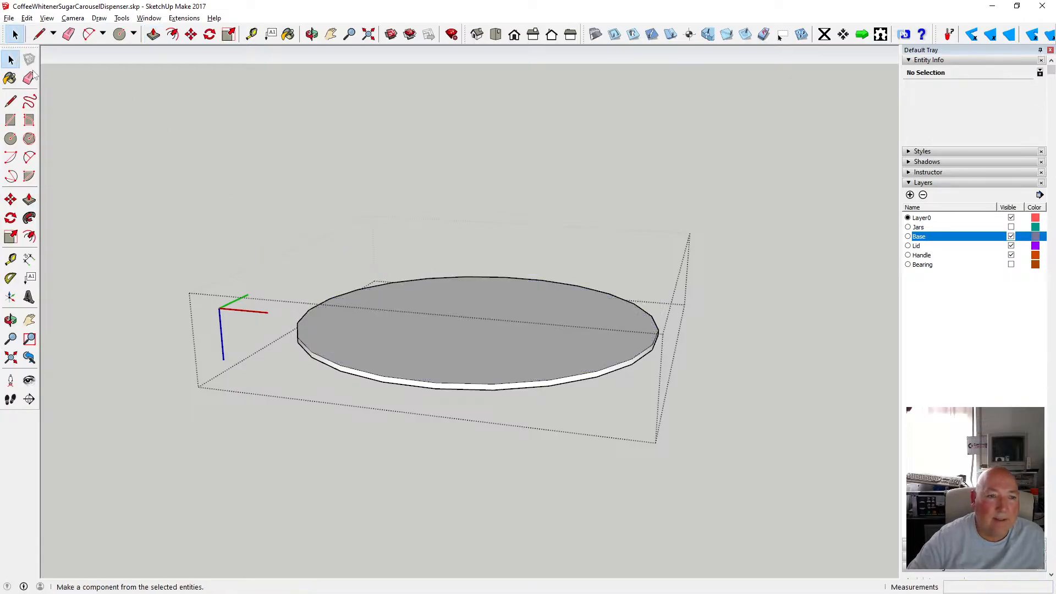
click(297, 191)
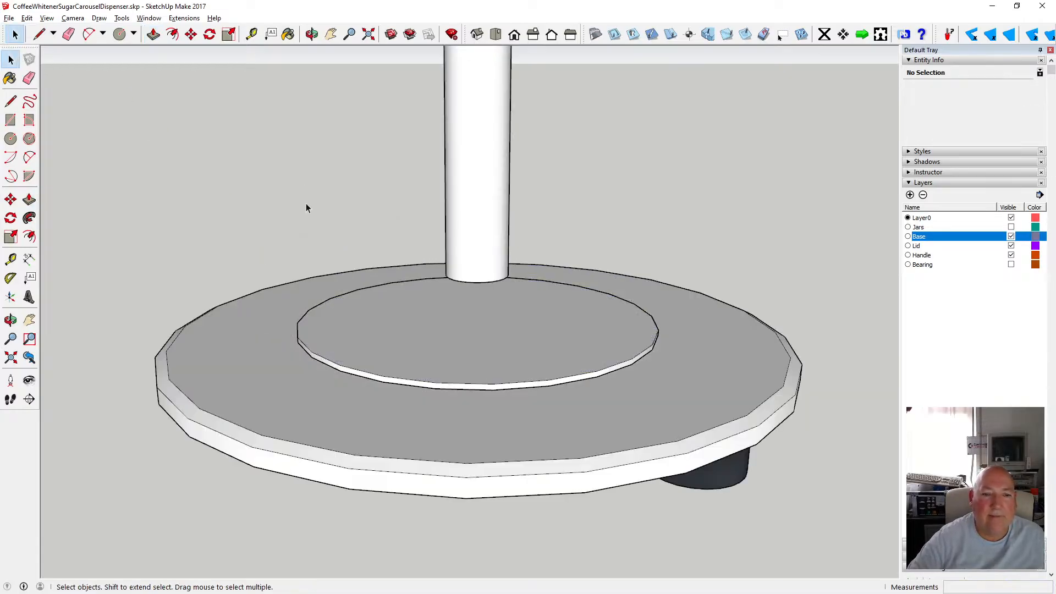
scroll(313, 190, down, 2)
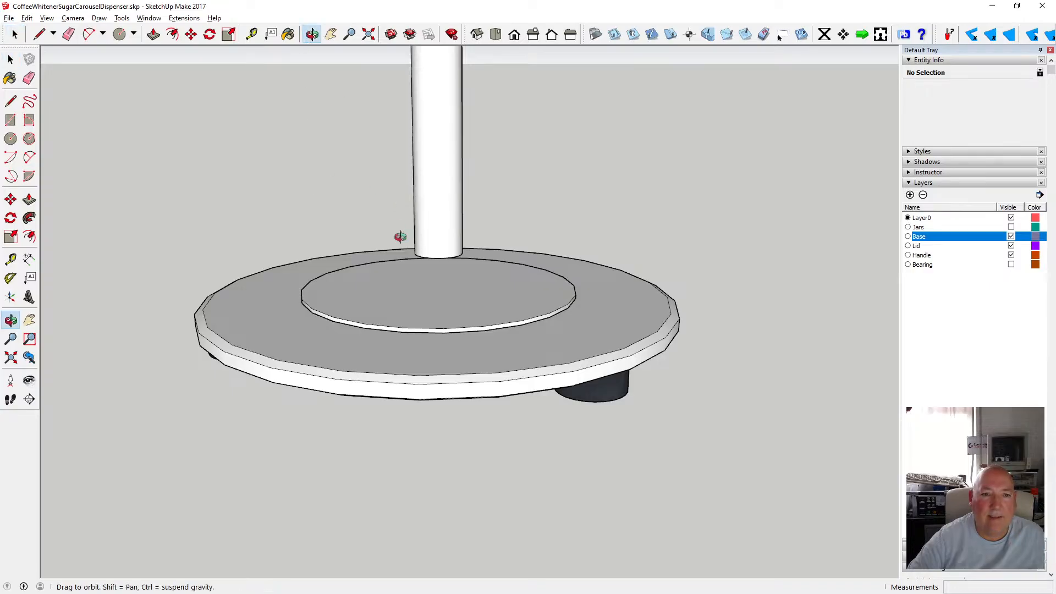
middle_drag(401, 236, 389, 122)
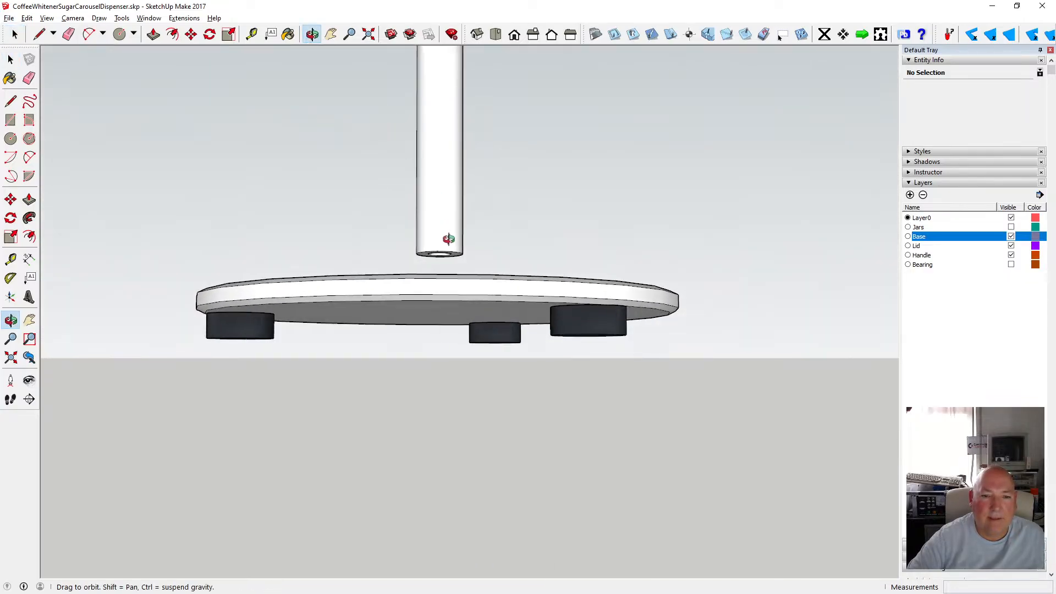
scroll(443, 234, up, 2)
key(space)
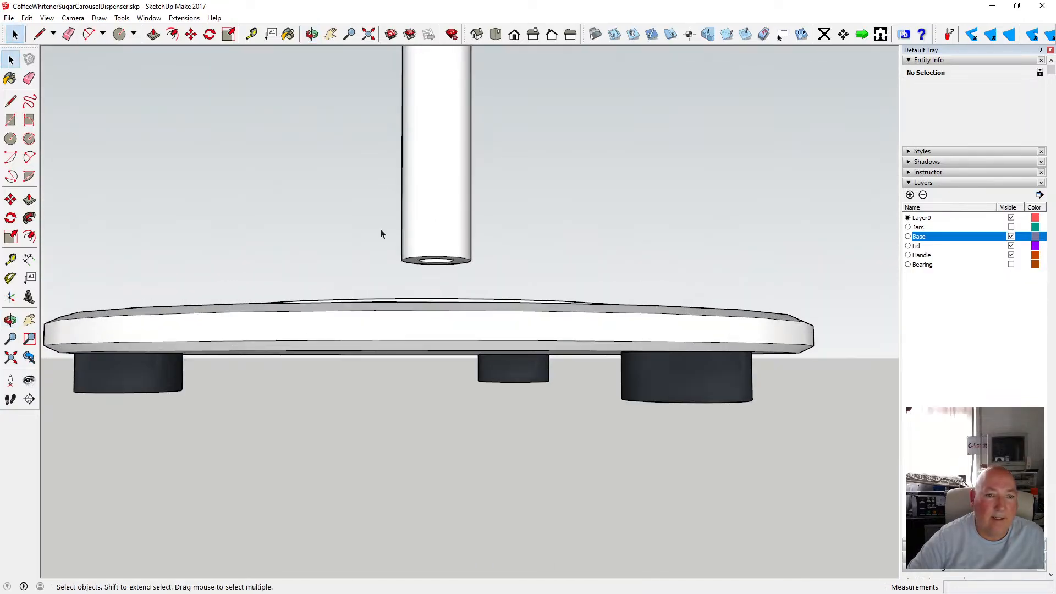
double_click(422, 230)
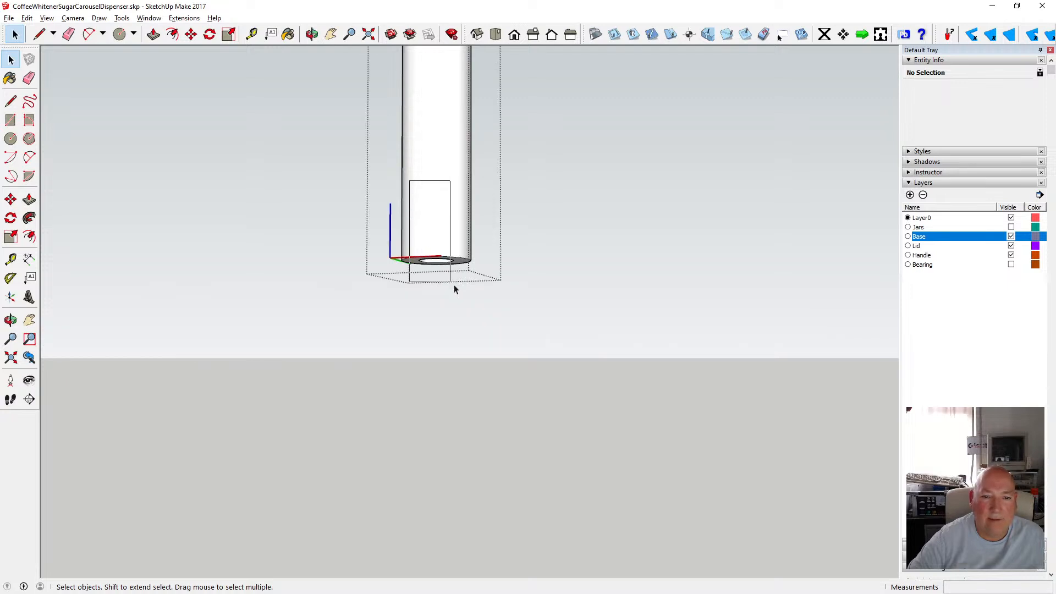
drag(454, 285, 460, 292)
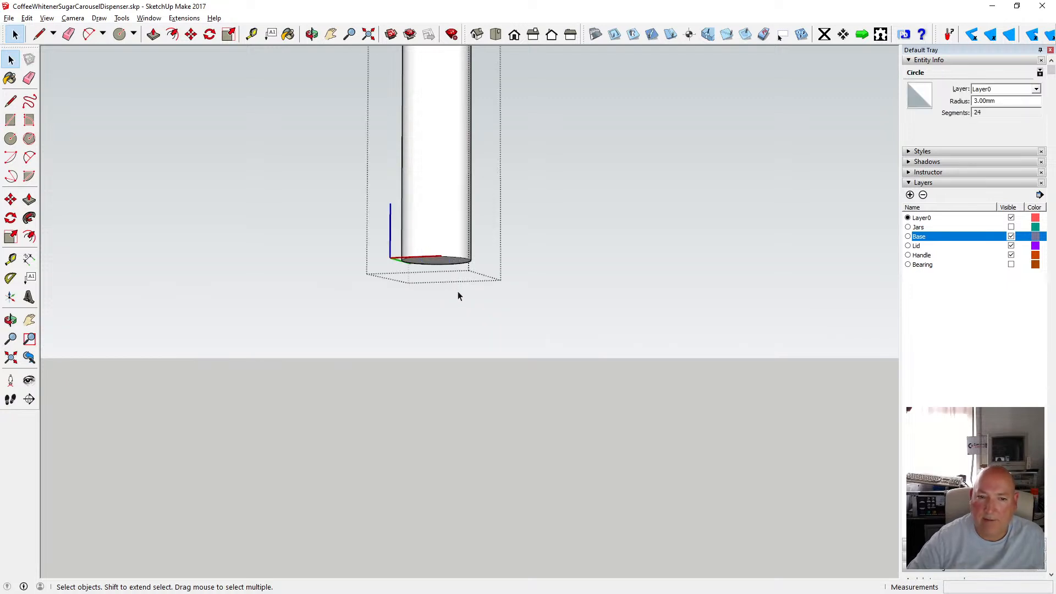
click(446, 270)
click(330, 217)
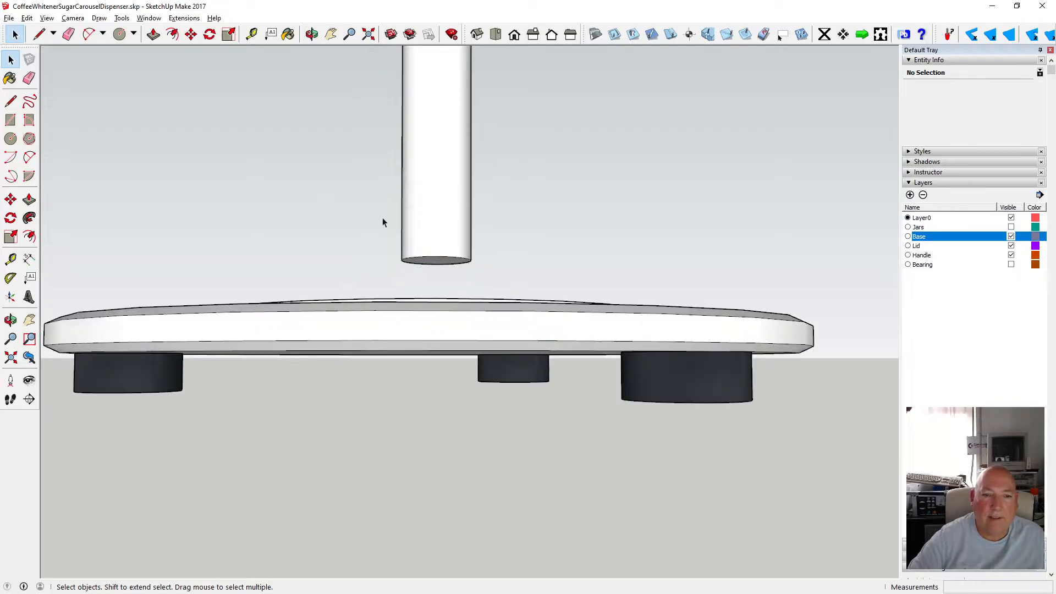
click(312, 34)
drag(329, 100, 345, 131)
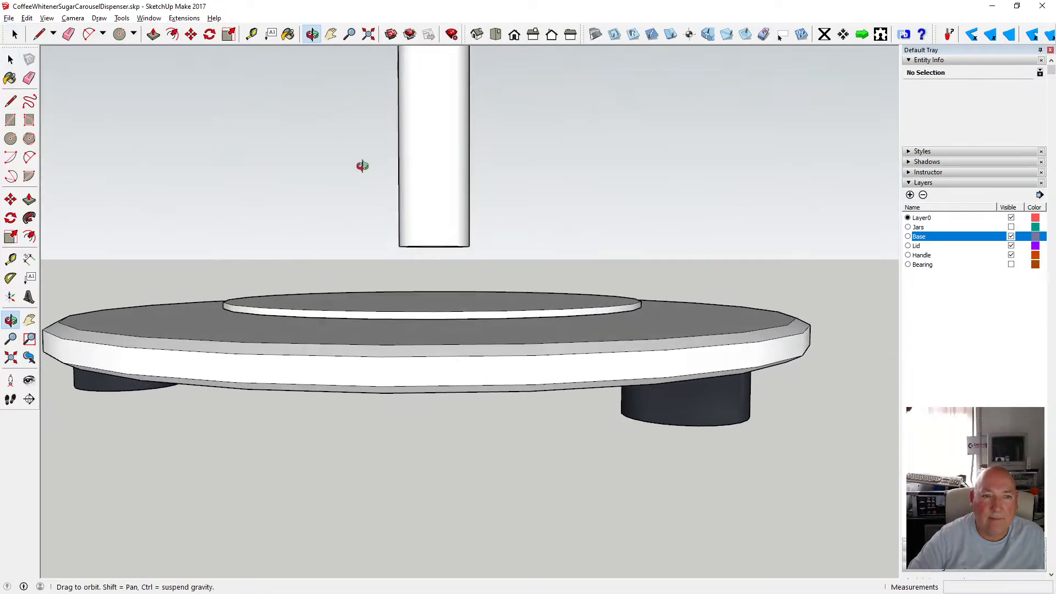
click(251, 35)
click(433, 245)
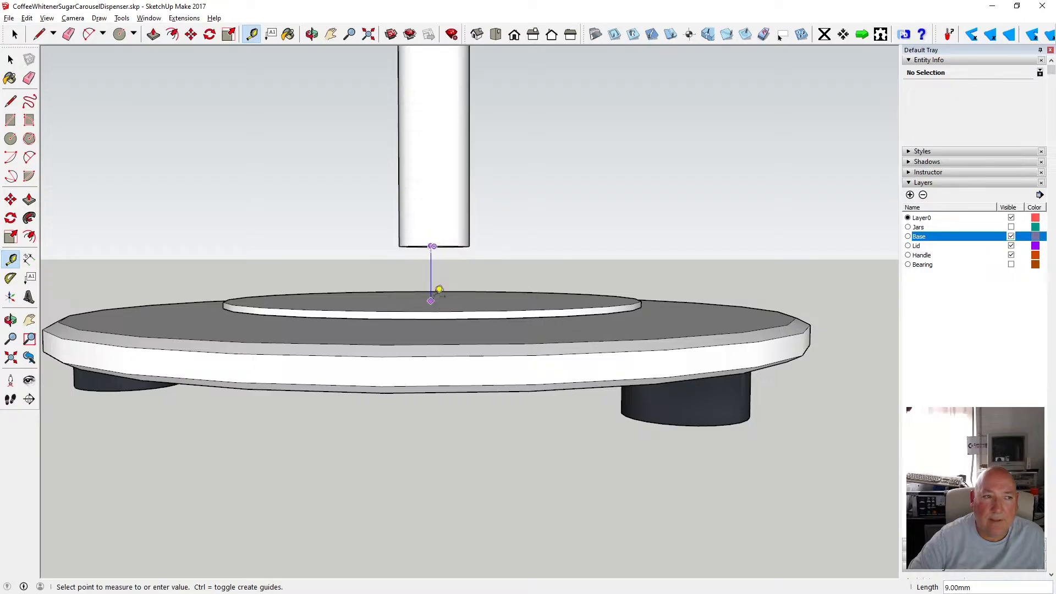
Open the pole group and extend its bottom face down 9 mm to meet the hub.
click(11, 60)
click(312, 35)
drag(397, 139, 401, 115)
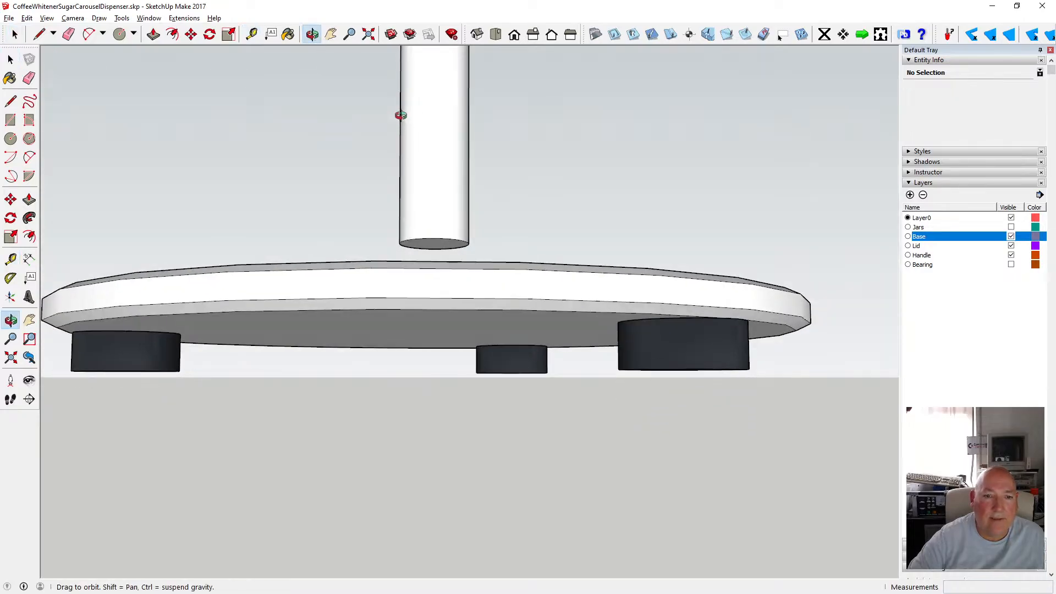
click(10, 60)
double_click(424, 246)
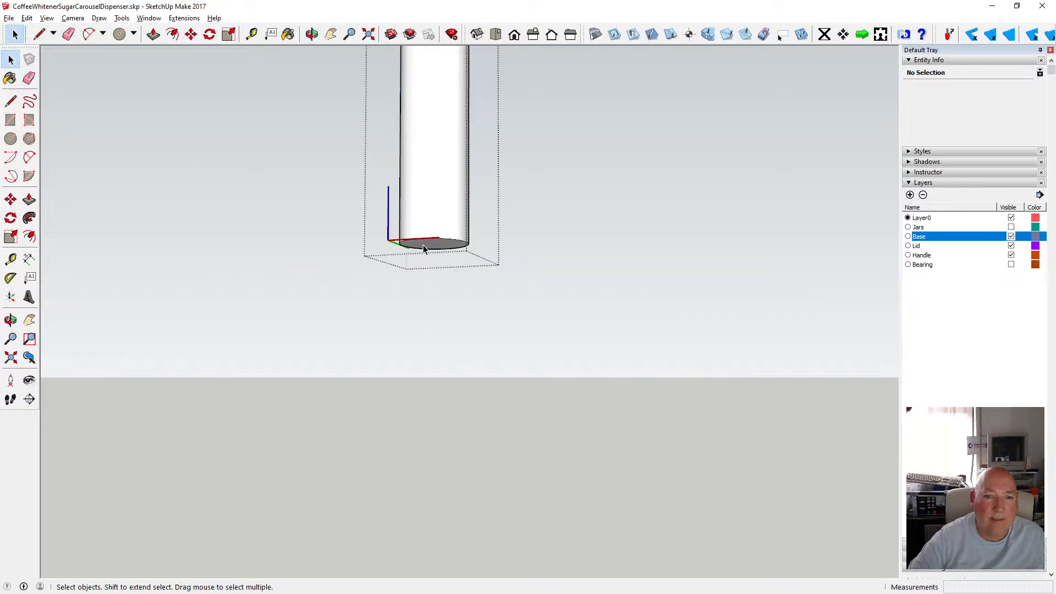
click(153, 35)
click(420, 247)
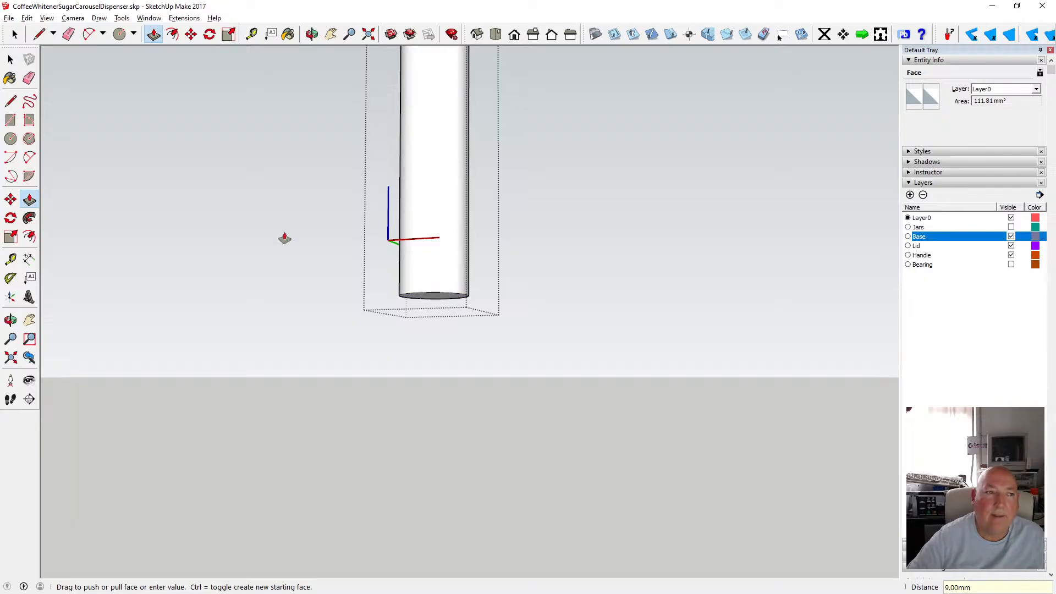
key(space)
click(133, 116)
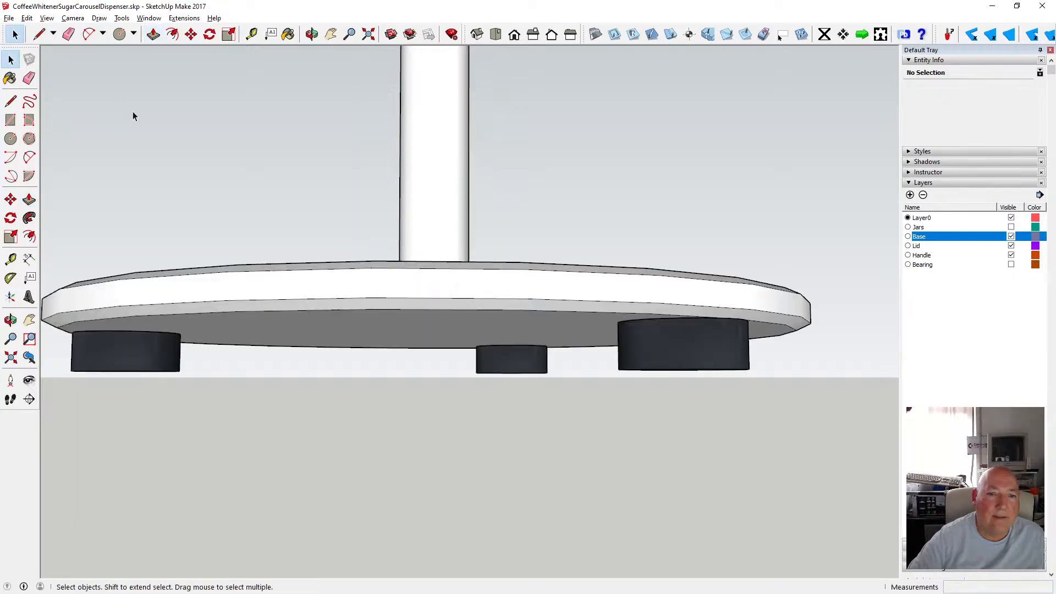
Move the base group up 1 mm.
click(311, 34)
drag(387, 132, 391, 219)
scroll(402, 210, down, 2)
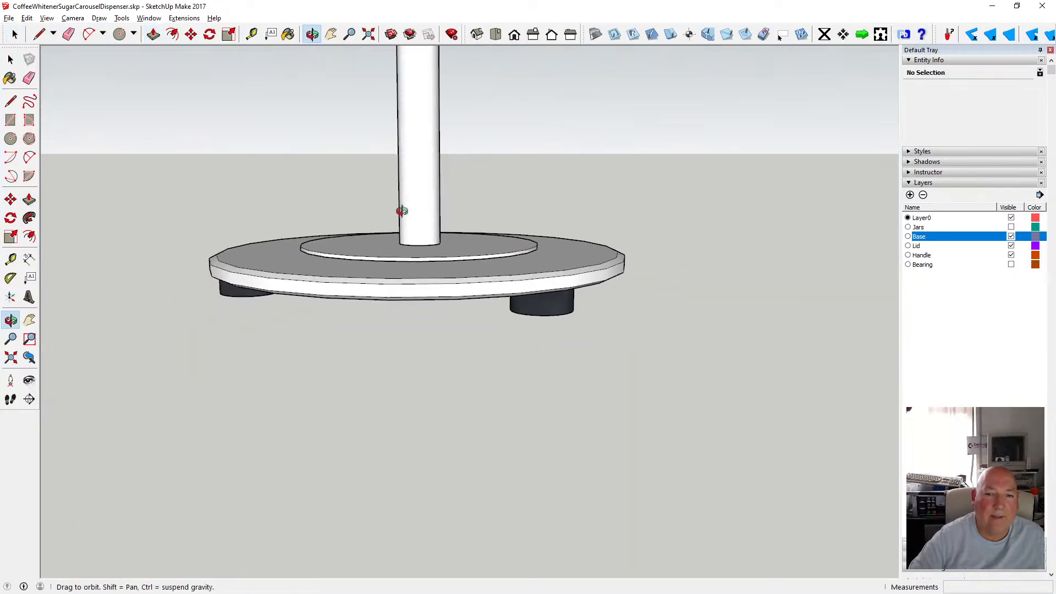
drag(369, 181, 349, 186)
scroll(387, 268, up, 3)
scroll(475, 240, up, 3)
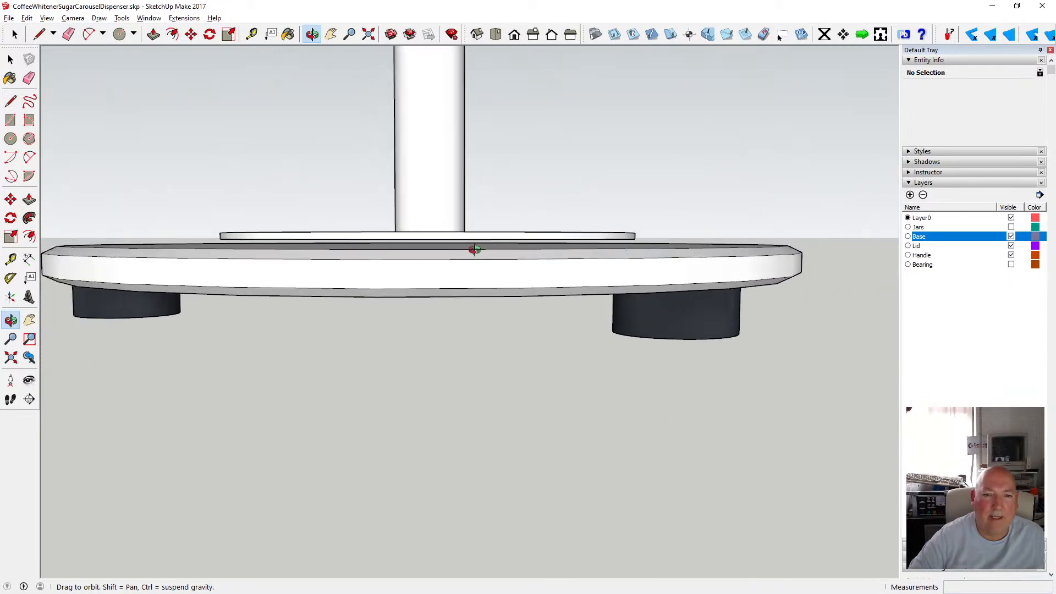
click(10, 59)
click(271, 264)
click(190, 35)
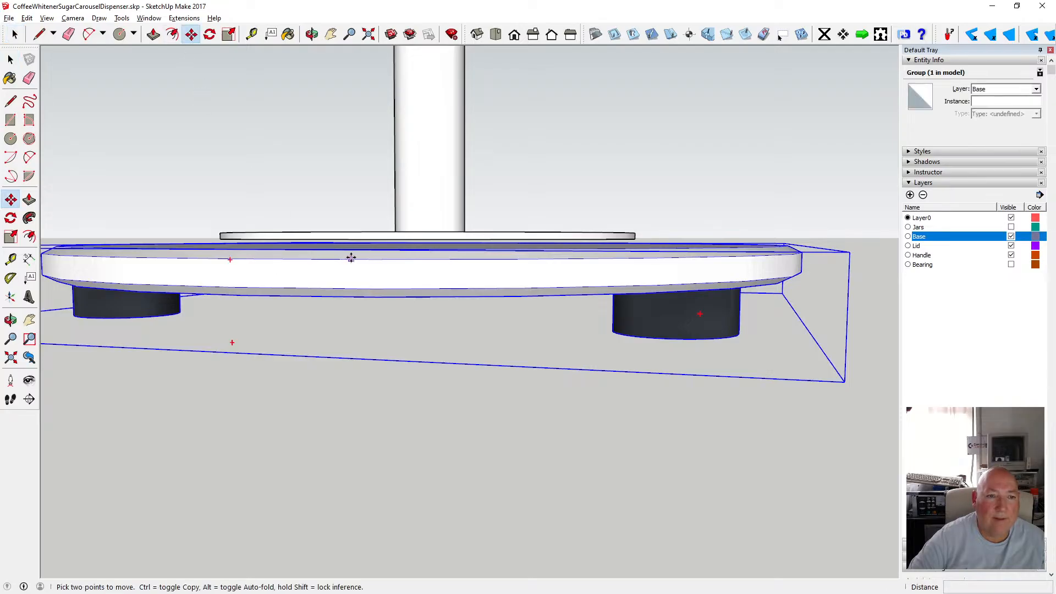
click(347, 248)
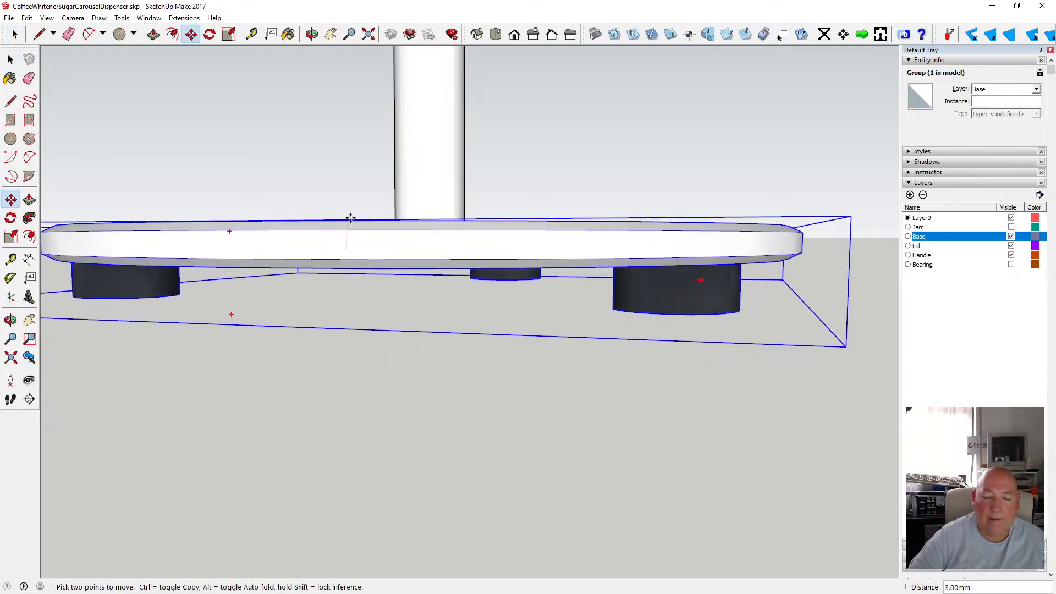
text(1)
key(Return)
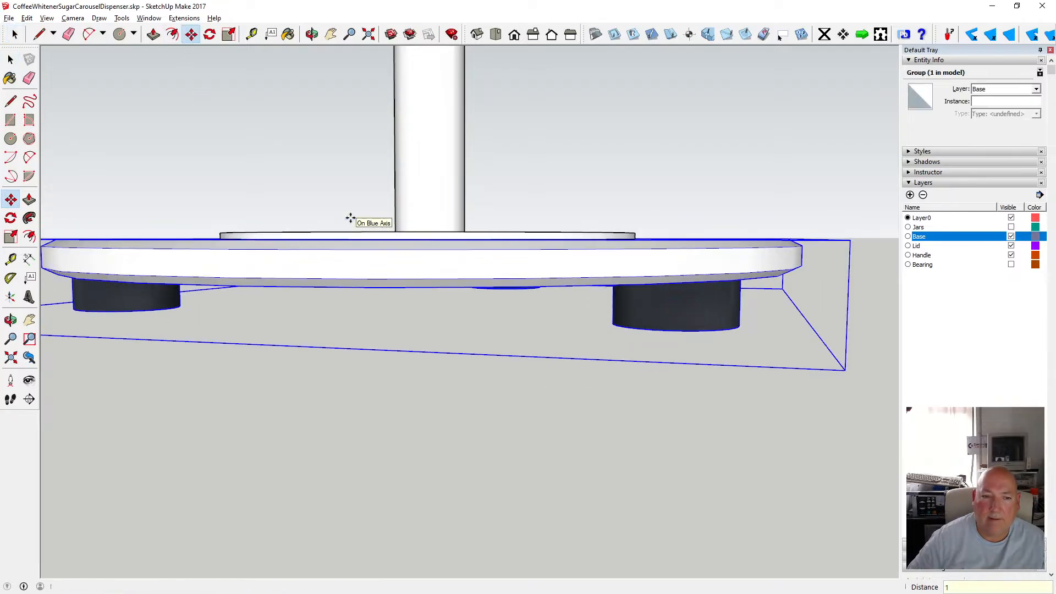
Add a new layer named Feet.
click(11, 59)
click(316, 98)
middle_drag(415, 169, 474, 225)
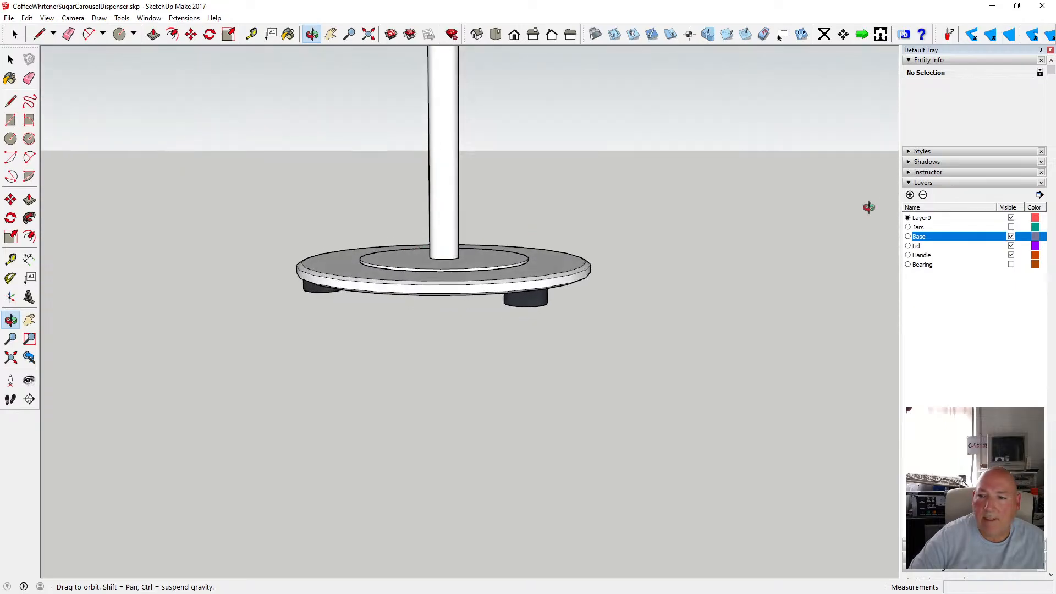
click(909, 195)
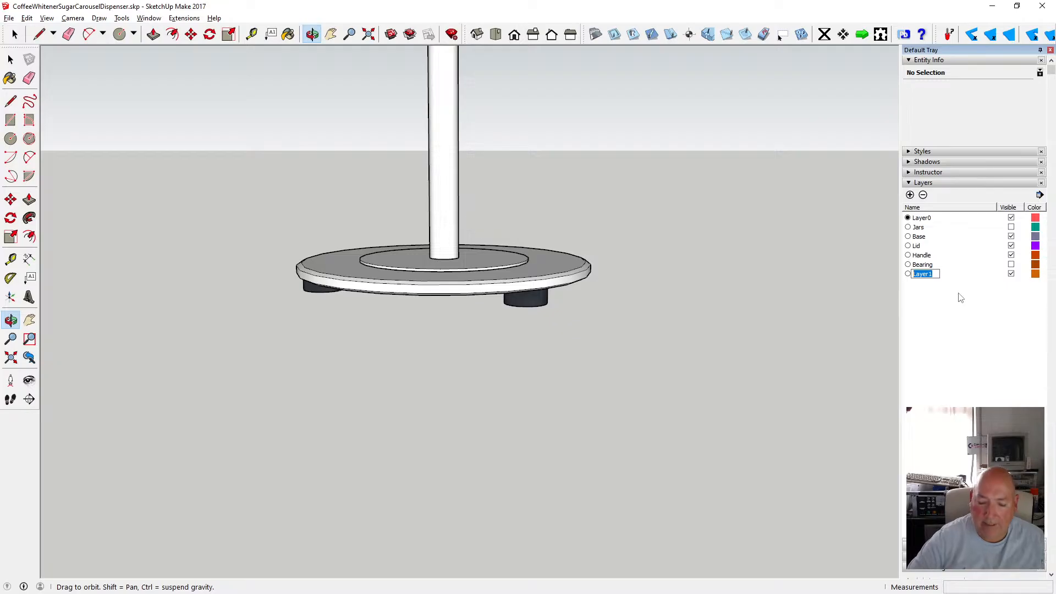
text(Feet)
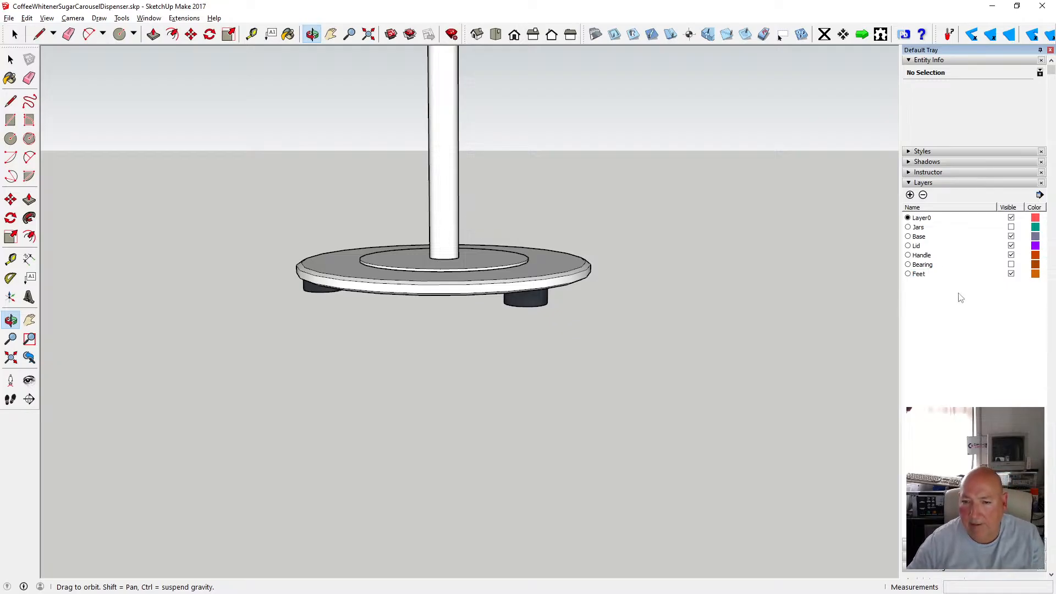
Cut the three feet out of the base group and paste them back in place outside it.
drag(158, 115, 184, 87)
key(space)
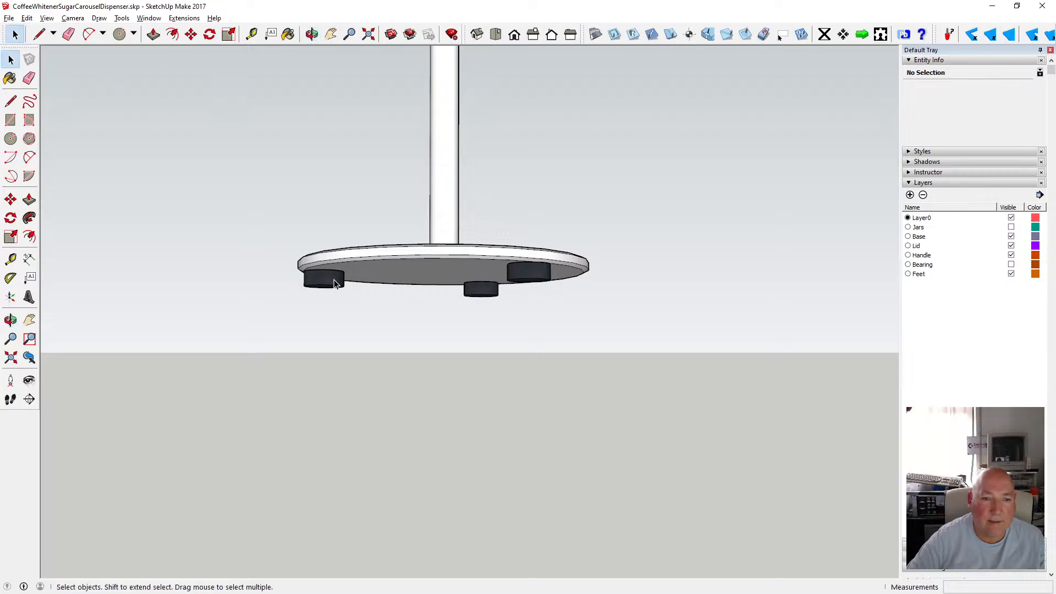
click(334, 282)
double_click(332, 283)
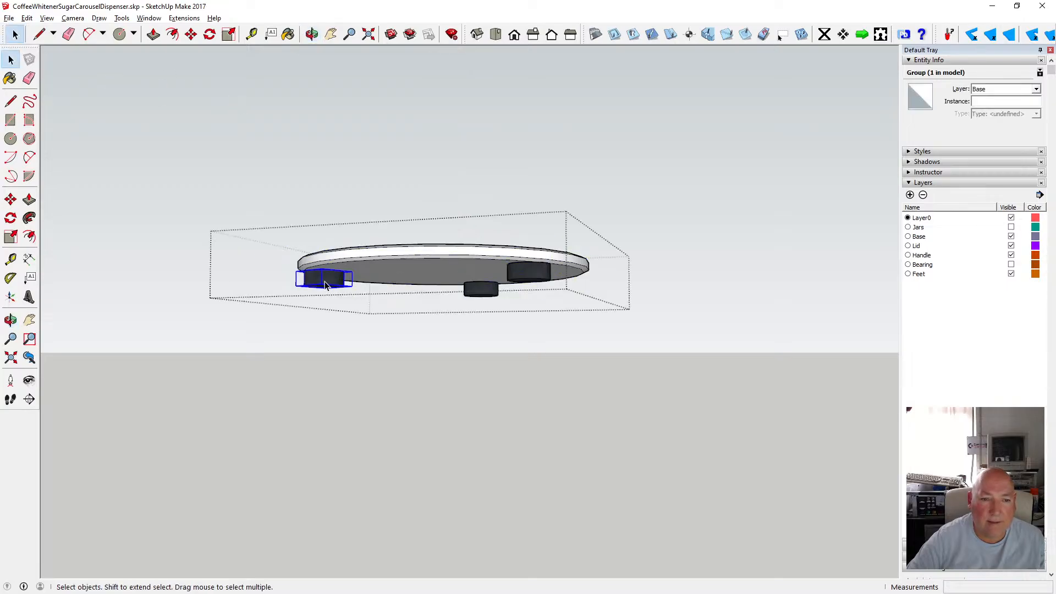
click(26, 17)
click(46, 59)
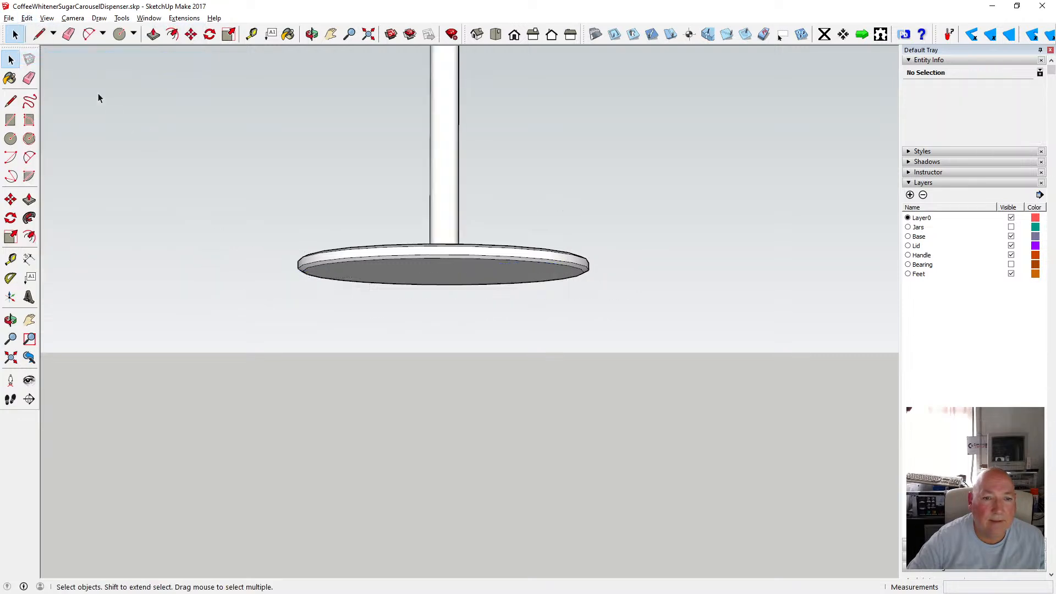
click(27, 17)
click(55, 94)
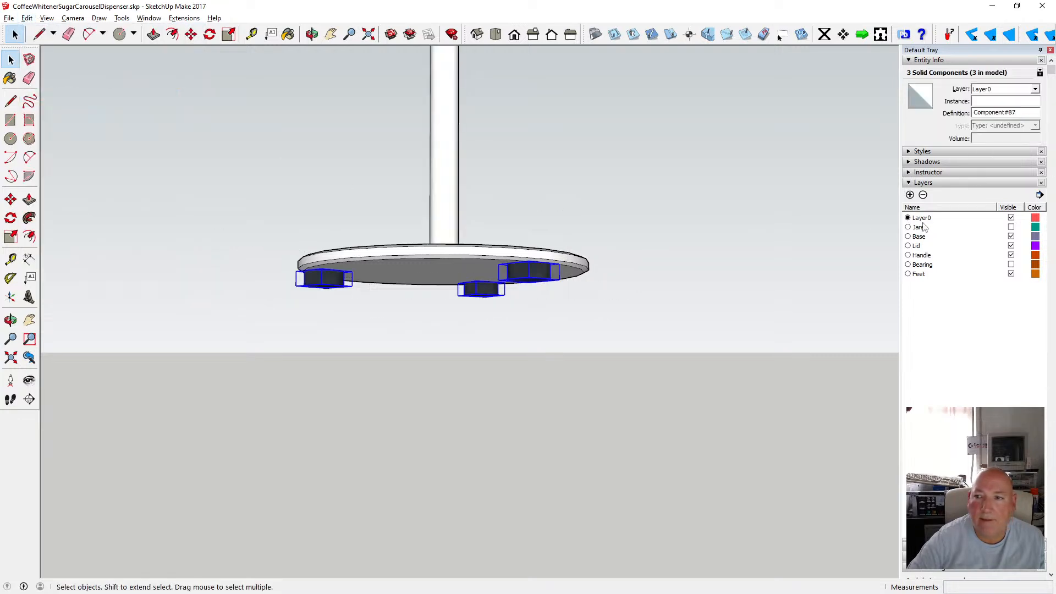
Assign the three selected feet to the Feet layer.
click(1035, 90)
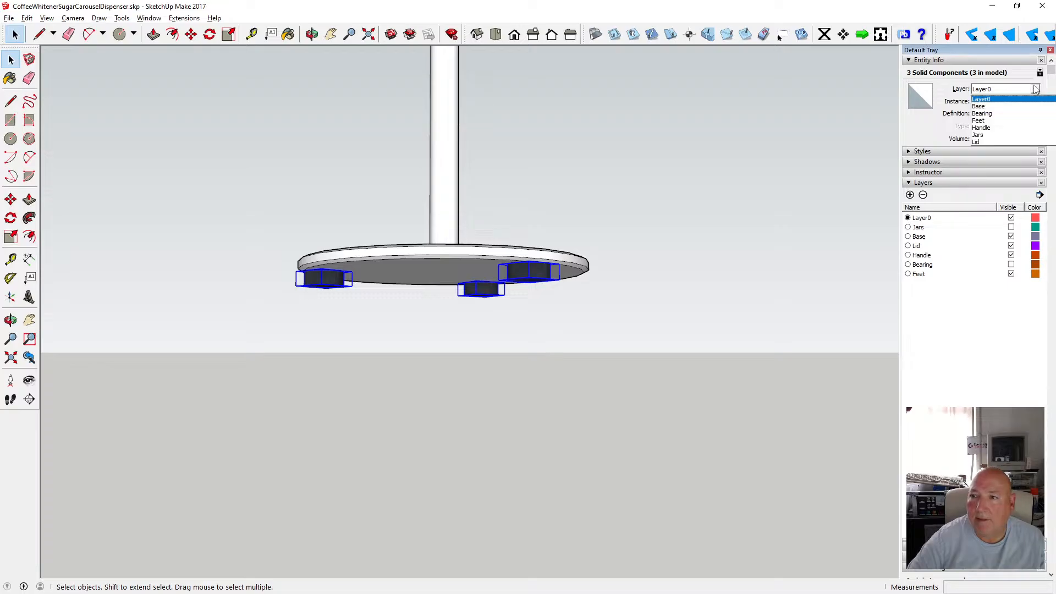
click(997, 122)
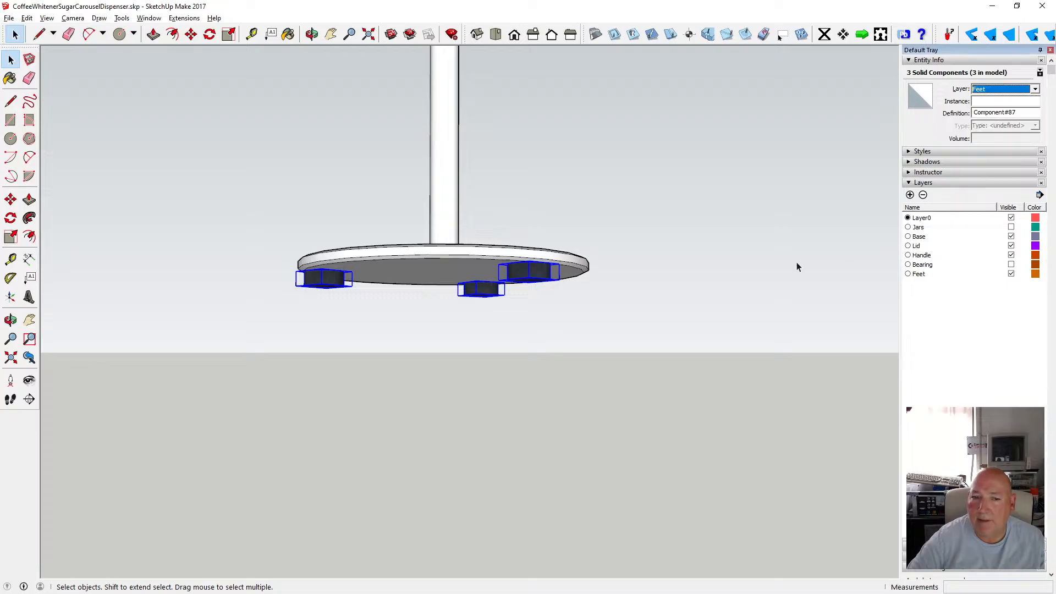
click(778, 243)
Orbit and zoom around the base to examine the hub, feet and pole bottom.
click(312, 34)
drag(413, 158, 391, 296)
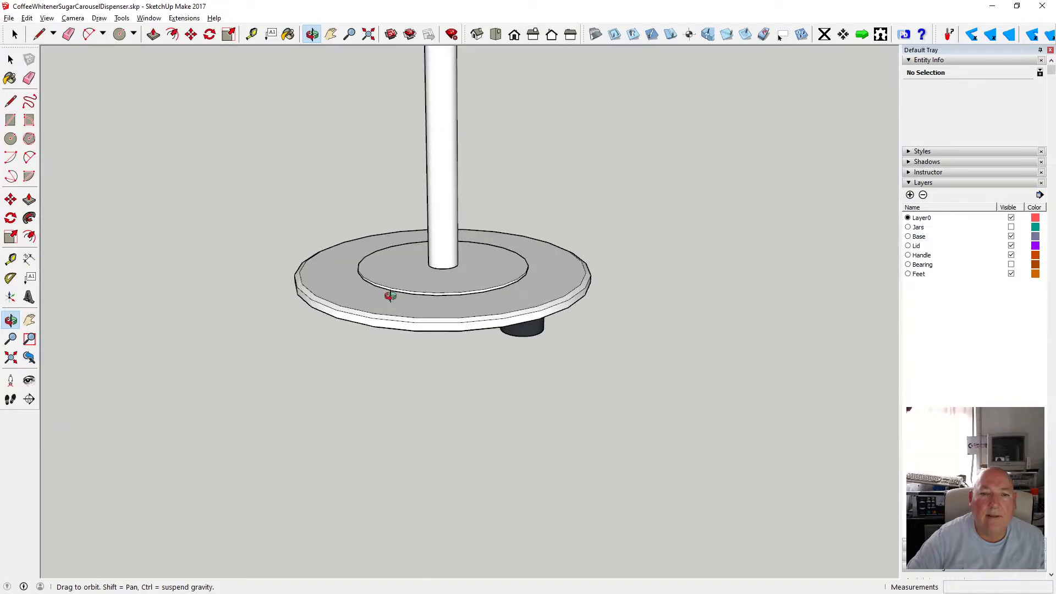
scroll(451, 275, down, 3)
scroll(444, 270, up, 4)
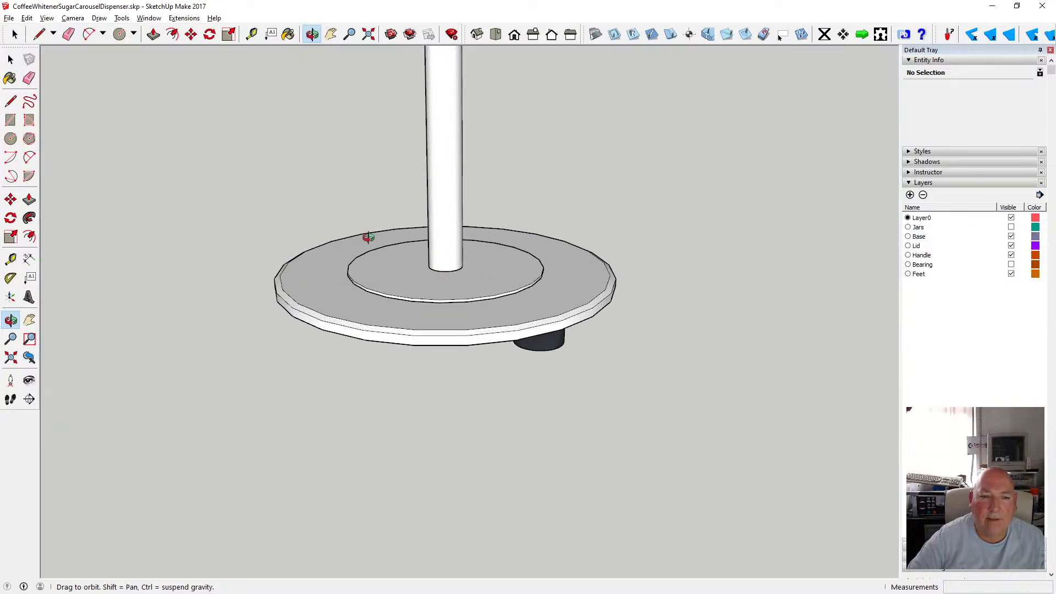
scroll(453, 258, up, 3)
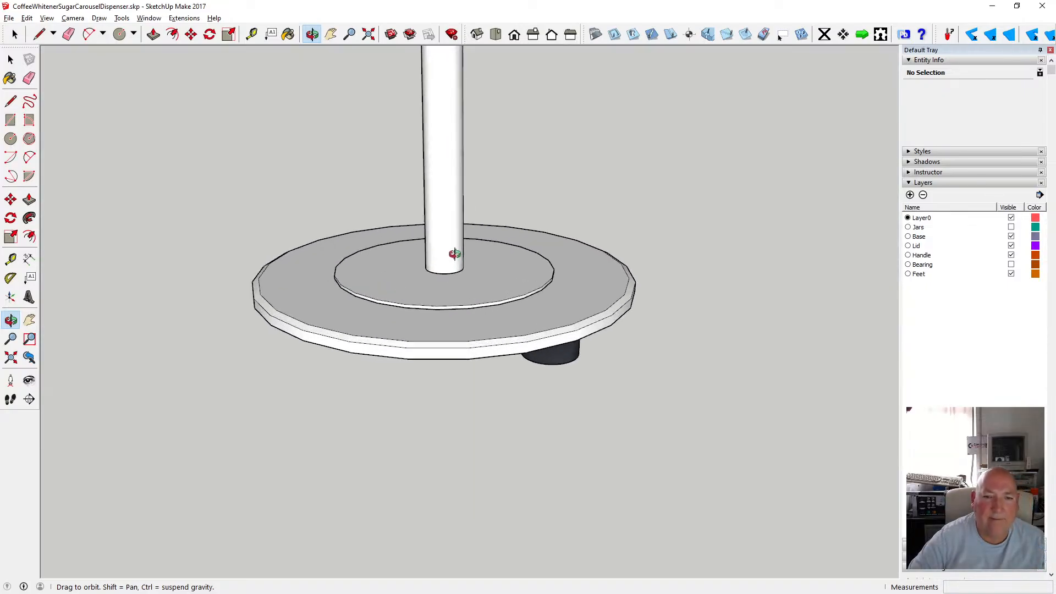
scroll(447, 311, down, 4)
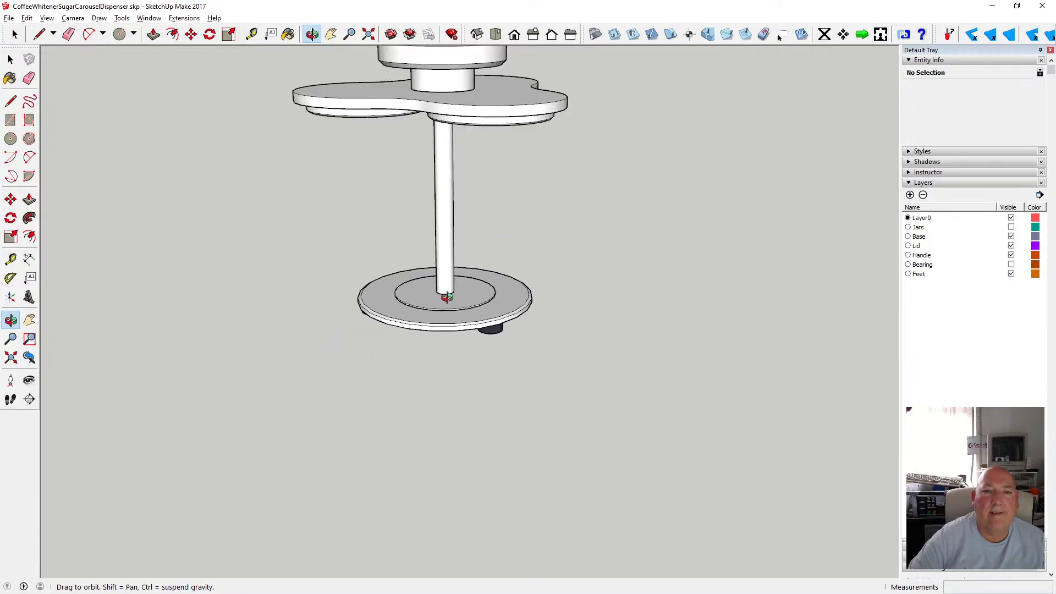
drag(447, 296, 434, 212)
scroll(448, 288, up, 4)
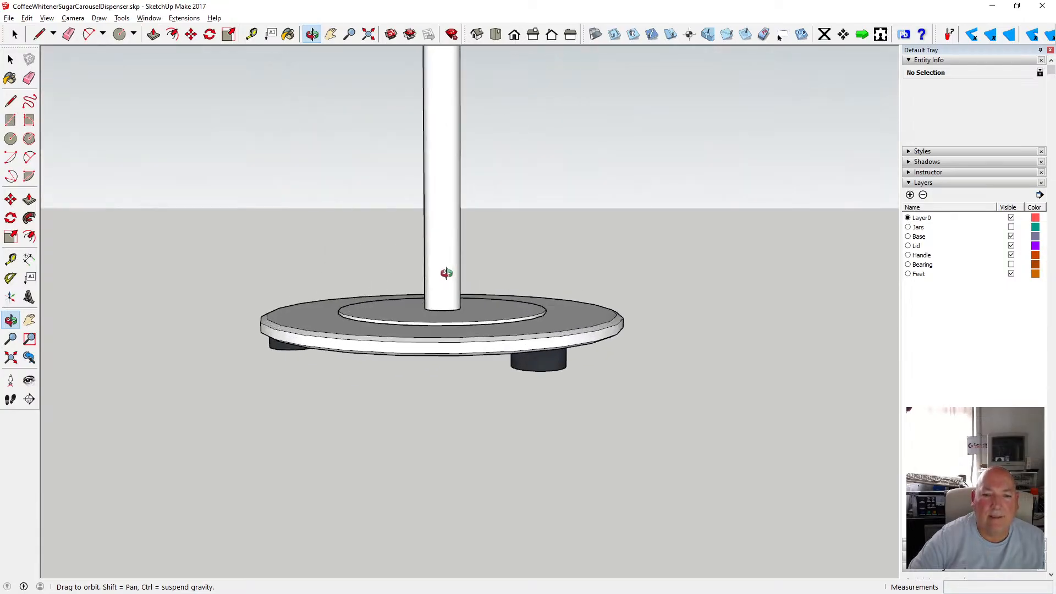
scroll(396, 305, up, 5)
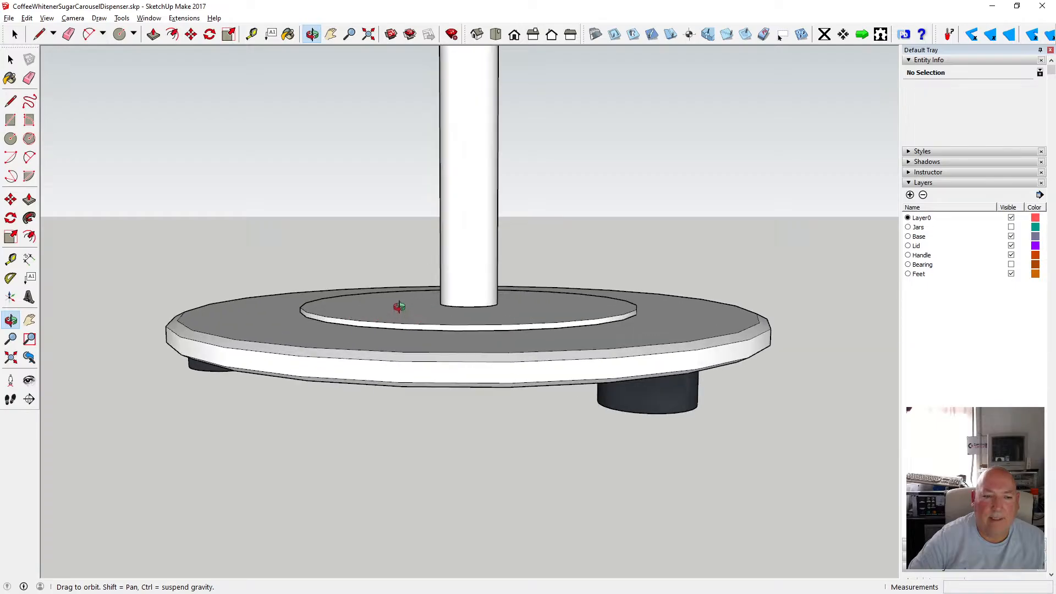
Chamfer the hub's top edge by offsetting its top face 1 mm inward and lowering the outer edge 1 mm.
click(11, 60)
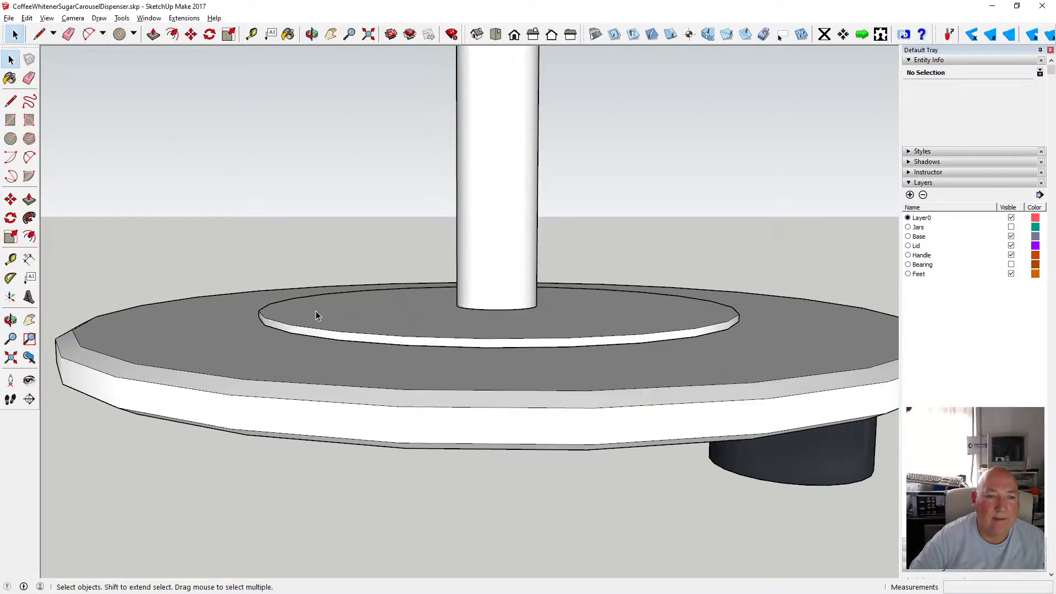
double_click(316, 313)
click(174, 34)
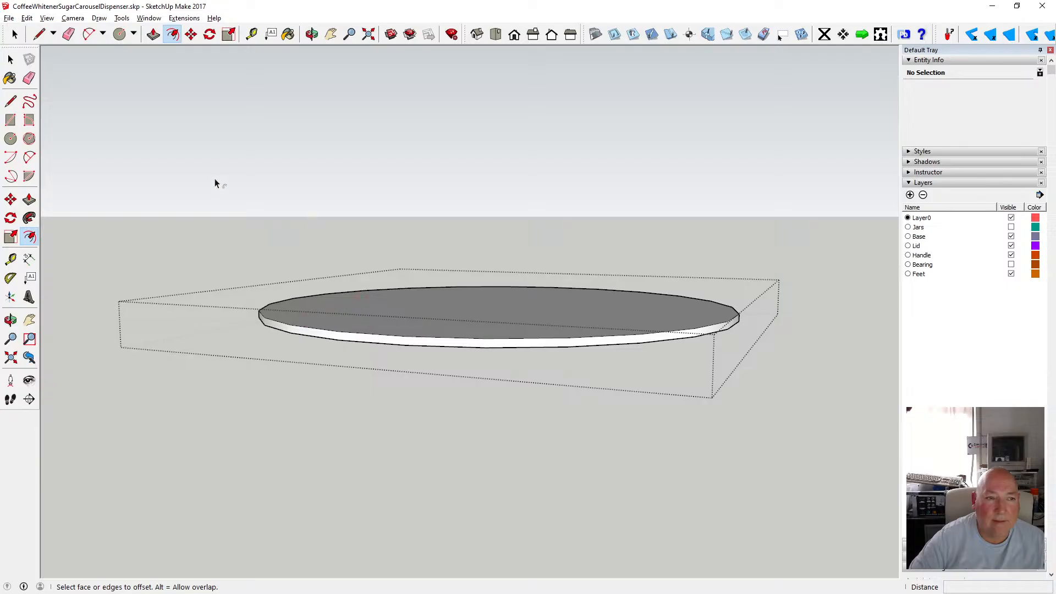
click(11, 59)
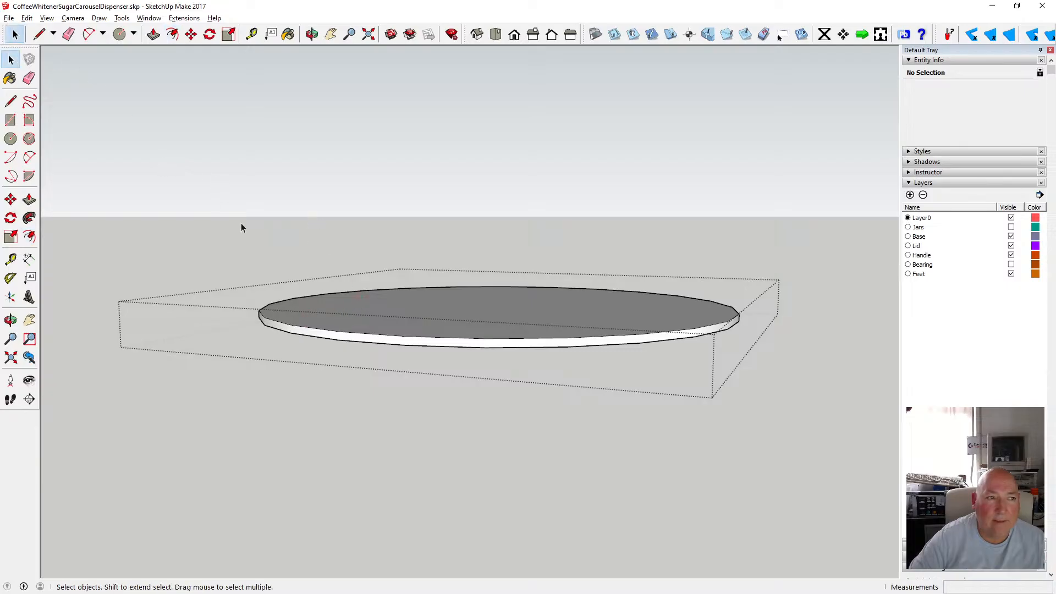
click(318, 298)
double_click(319, 300)
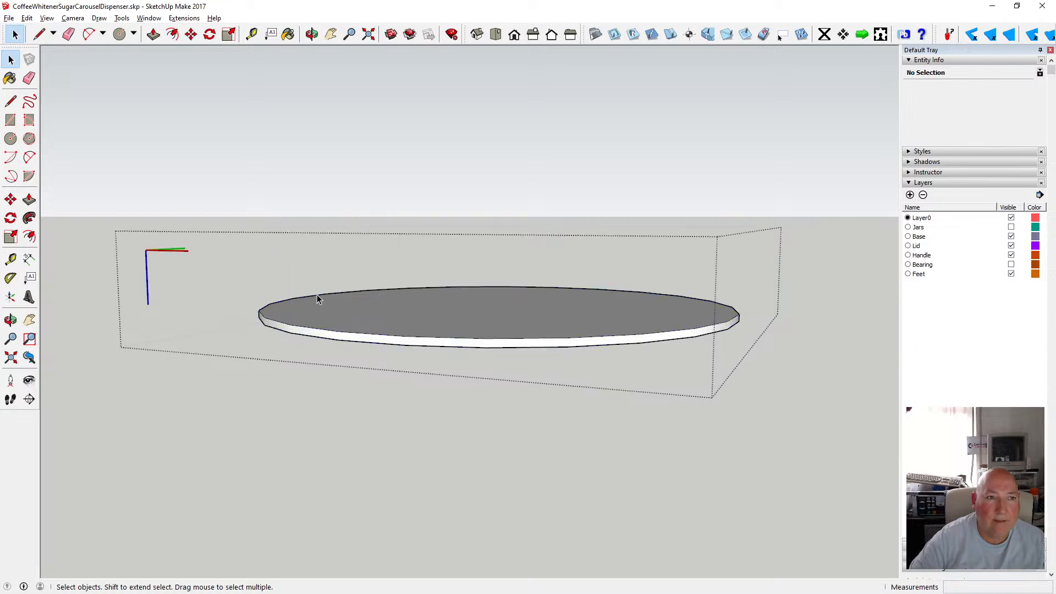
click(175, 35)
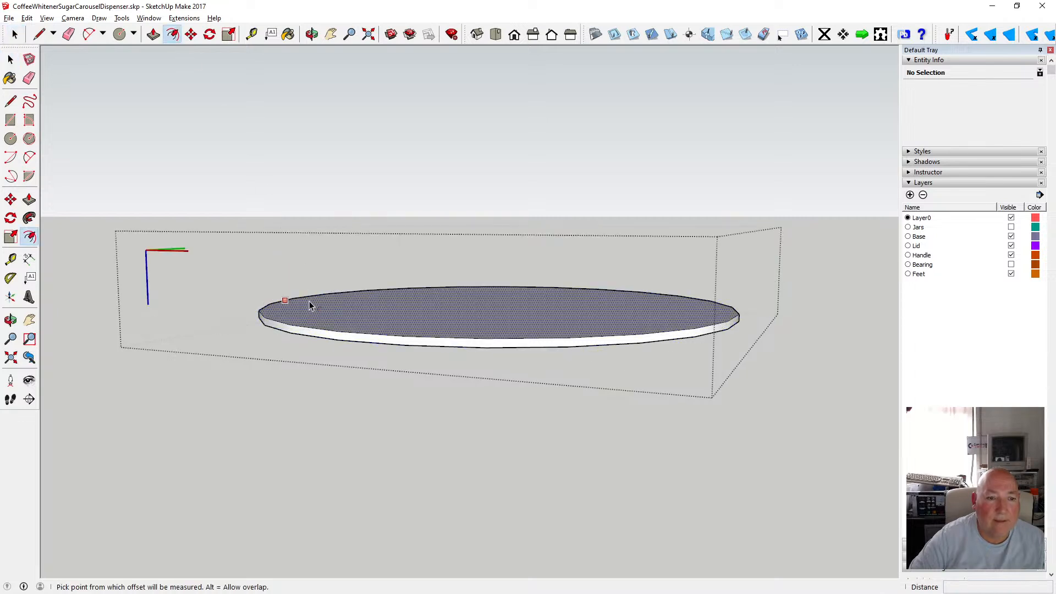
click(309, 306)
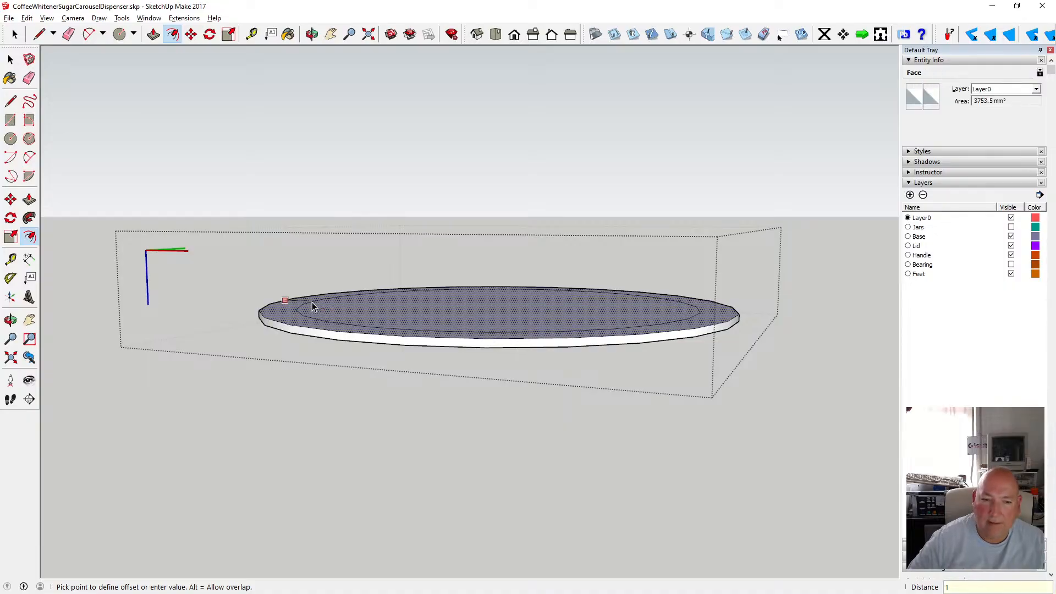
text(1)
key(Return)
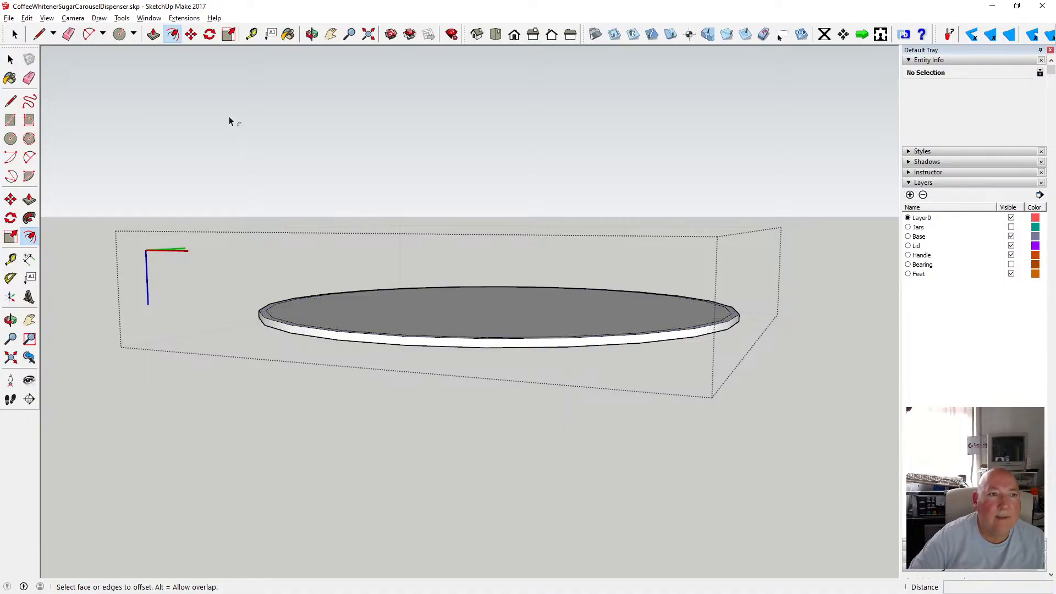
click(190, 36)
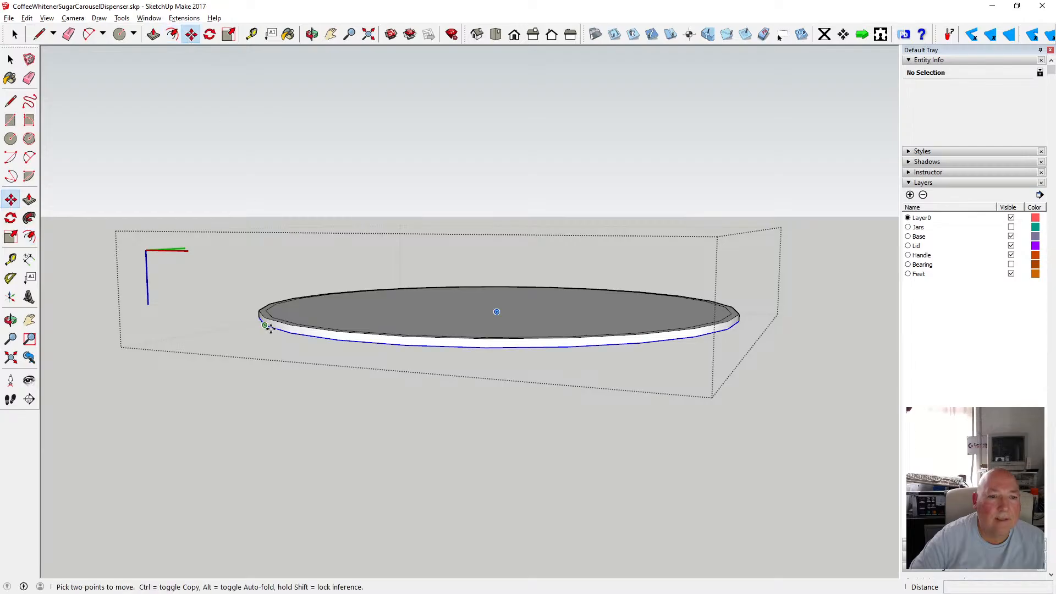
click(265, 317)
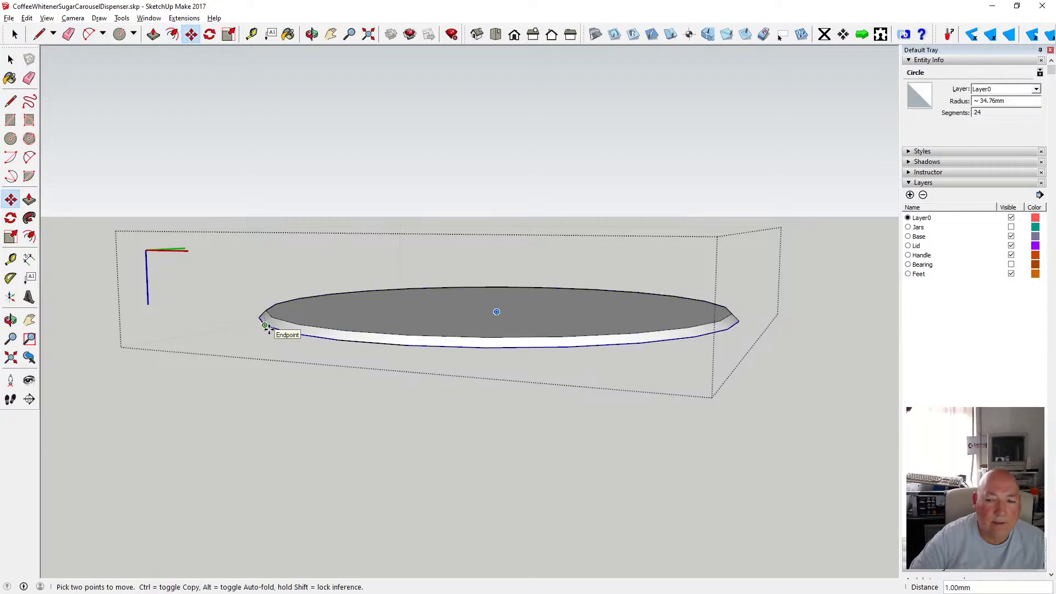
click(266, 327)
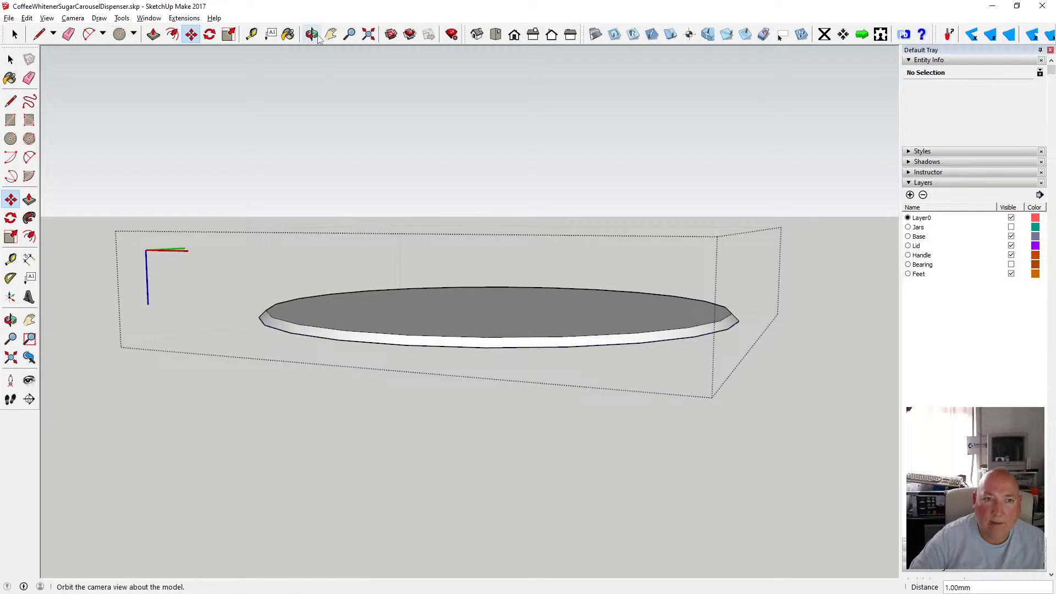
Leave the hub's editing context and explode the group enclosing the hub.
middle_drag(276, 196, 430, 246)
key(space)
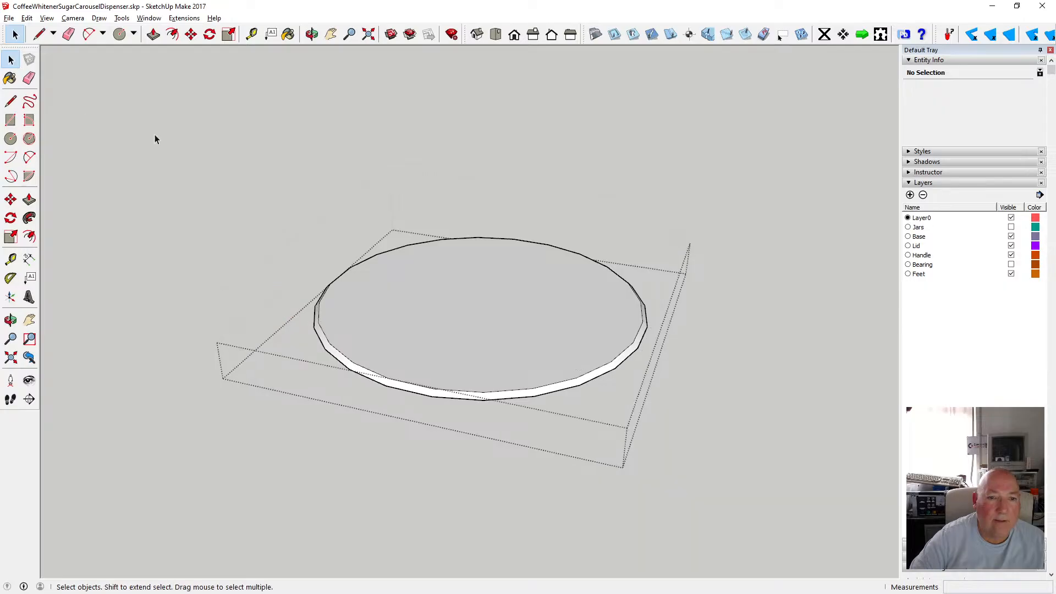
key(o)
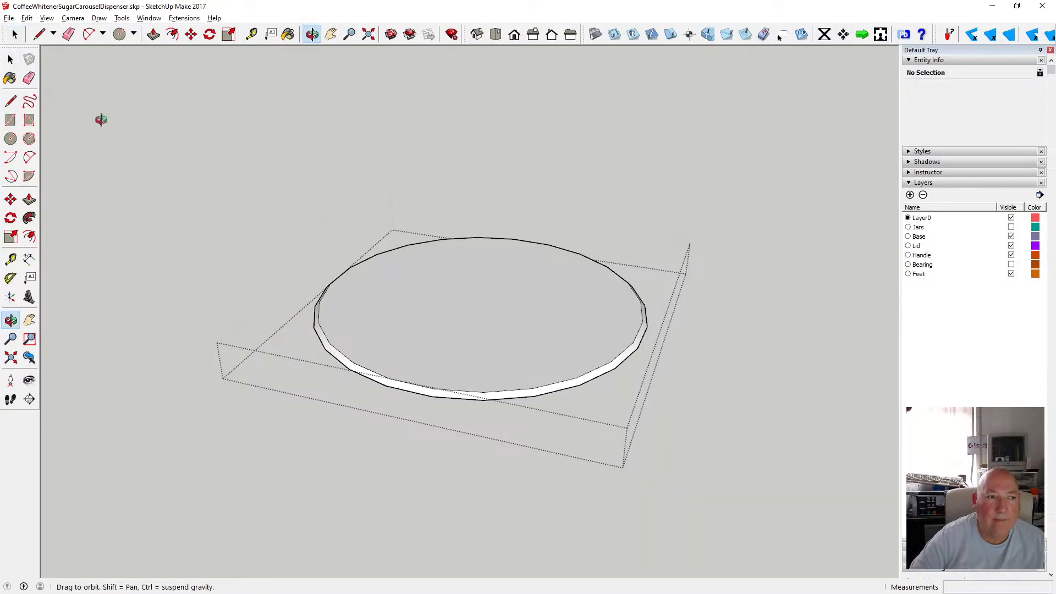
click(10, 60)
click(299, 221)
scroll(374, 238, down, 2)
click(406, 289)
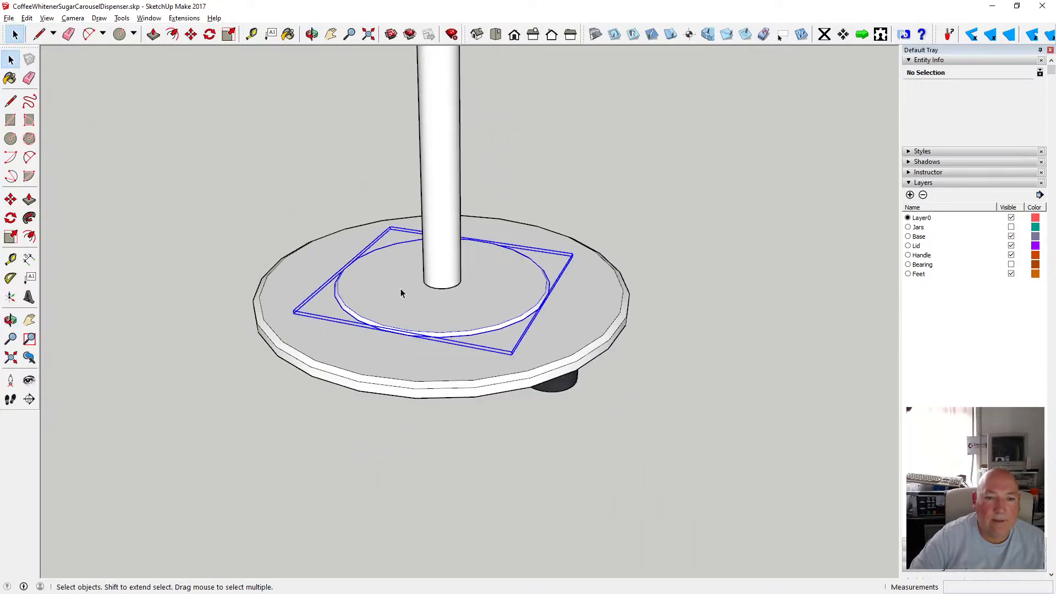
right_click(401, 289)
click(442, 358)
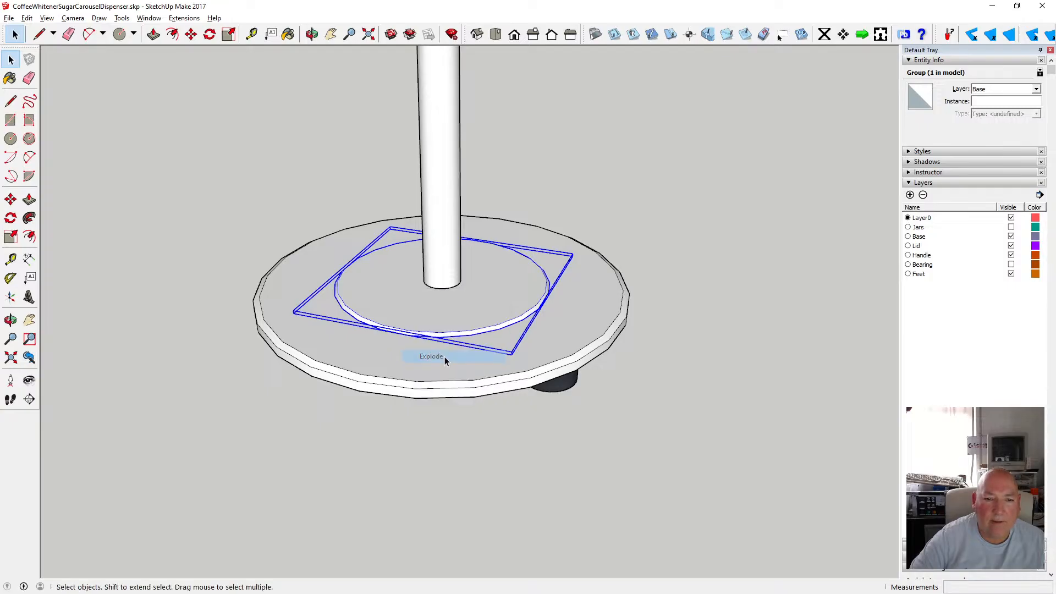
click(425, 365)
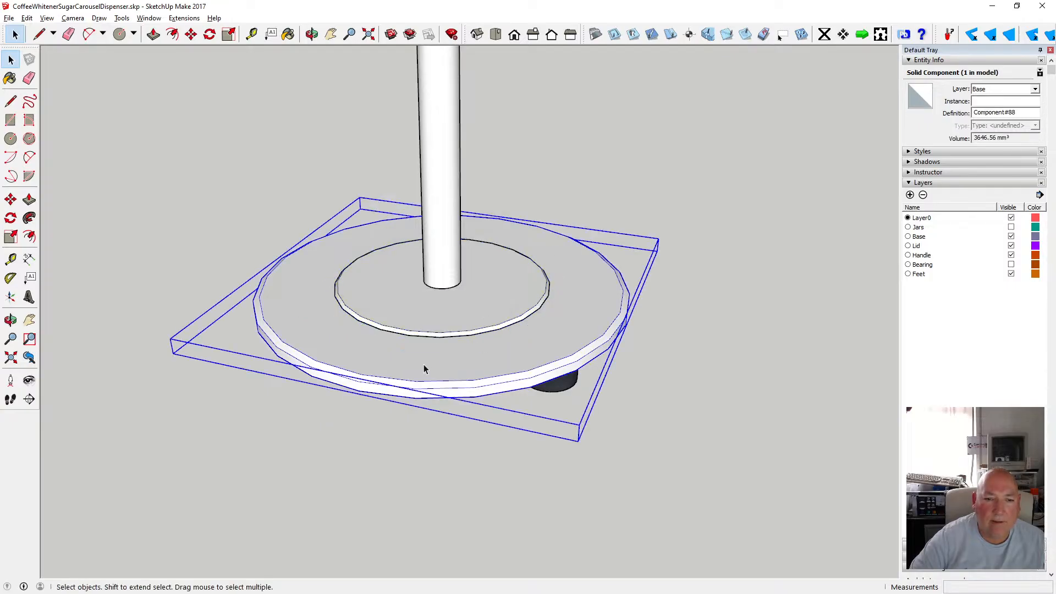
Explode the hub component into loose geometry.
click(514, 429)
click(474, 320)
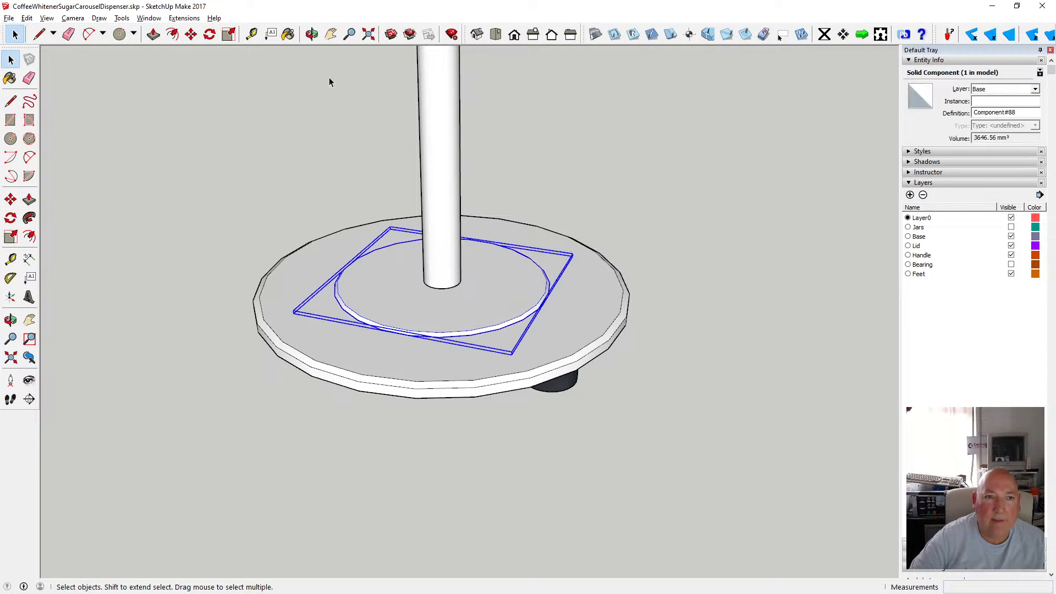
key(o)
drag(377, 307, 247, 230)
click(11, 59)
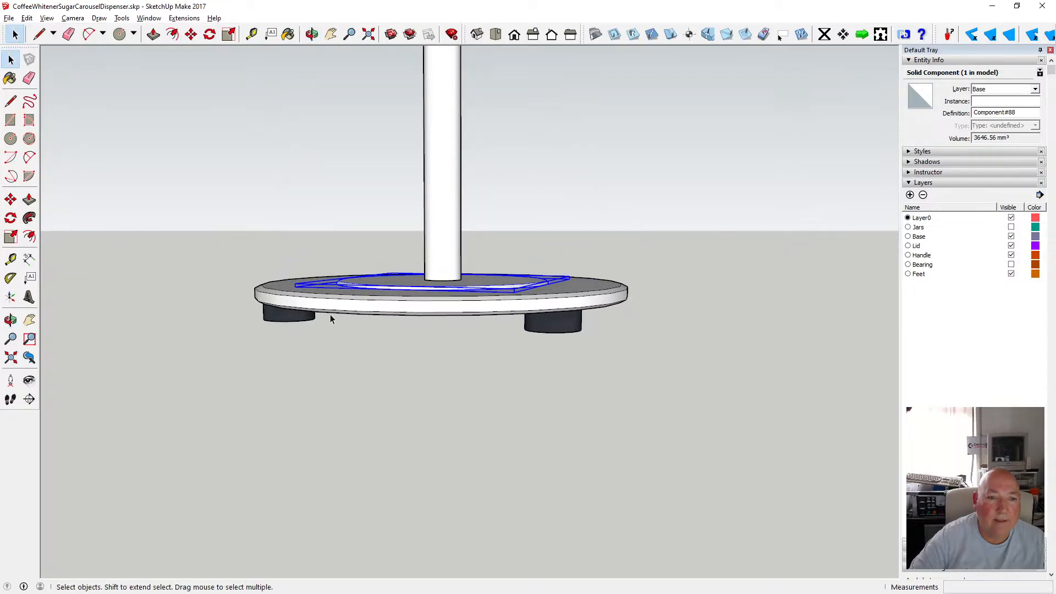
click(336, 308)
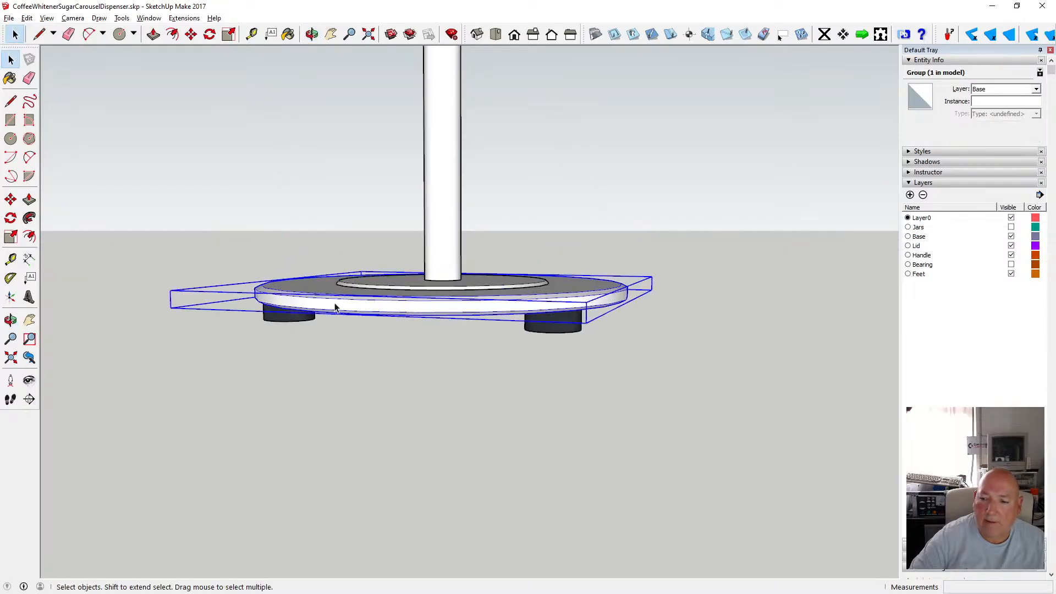
shift+click(376, 282)
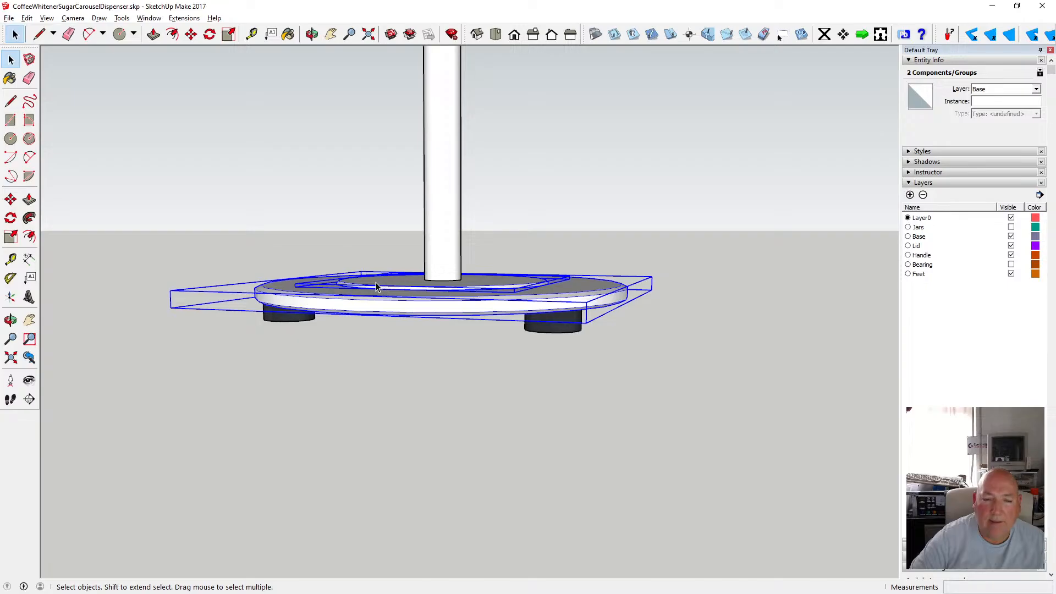
click(378, 330)
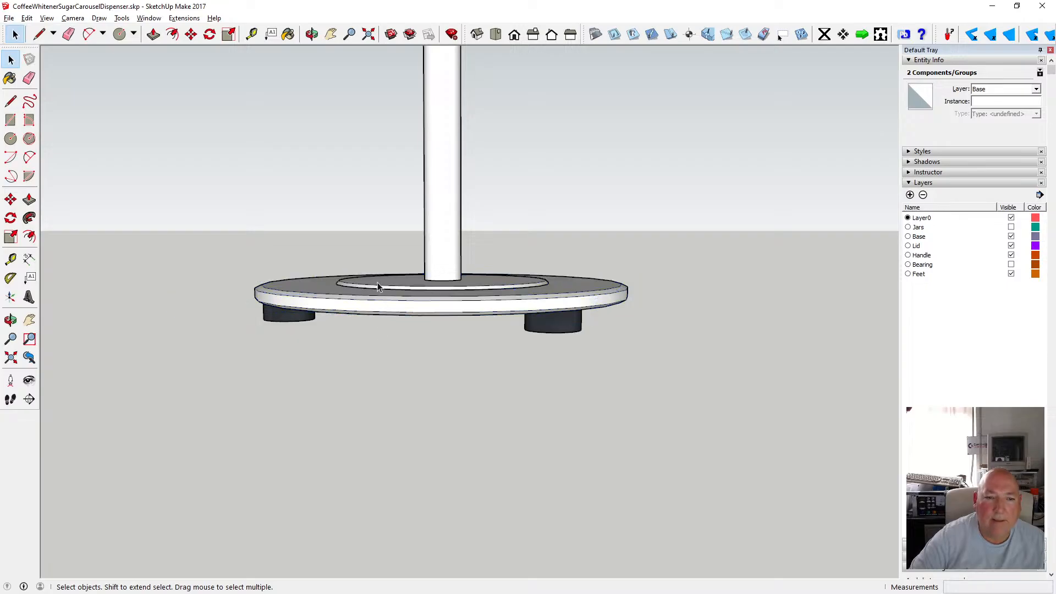
right_click(377, 283)
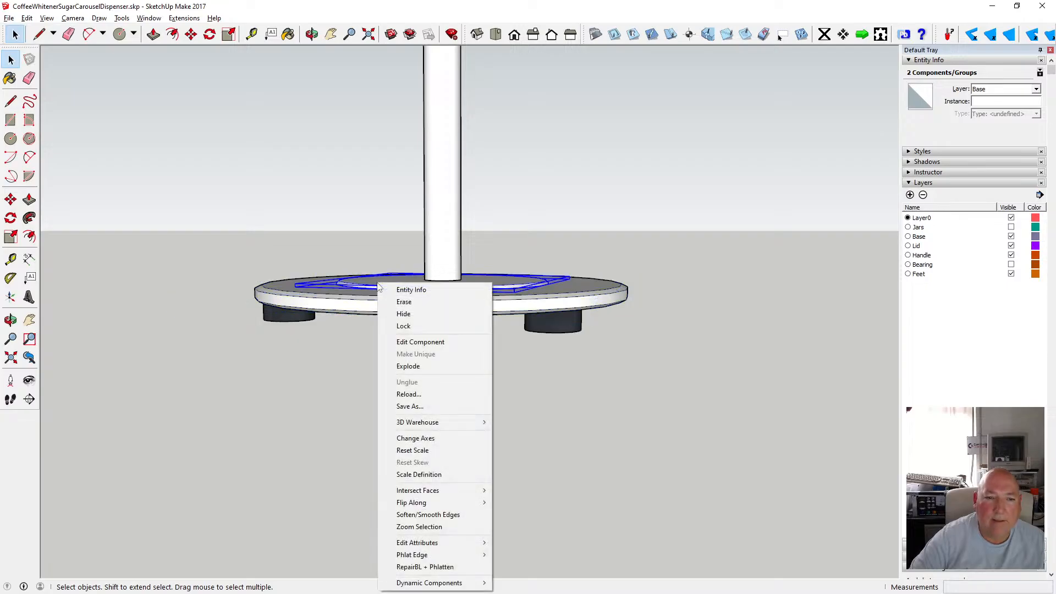
click(423, 366)
Cut the hub's loose geometry and paste it in place inside the base group.
click(389, 318)
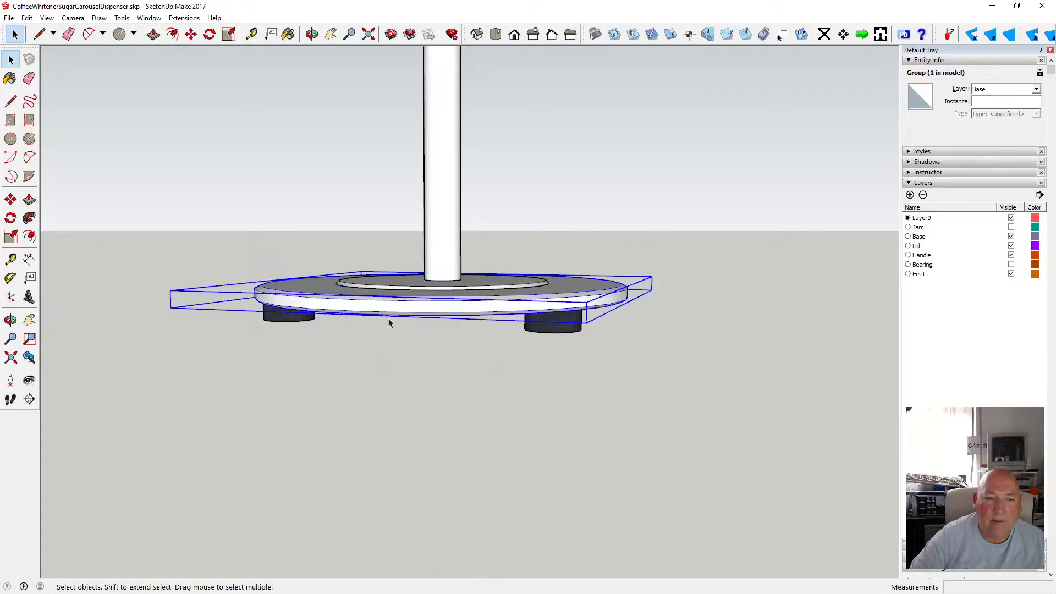
drag(317, 241, 564, 300)
click(26, 17)
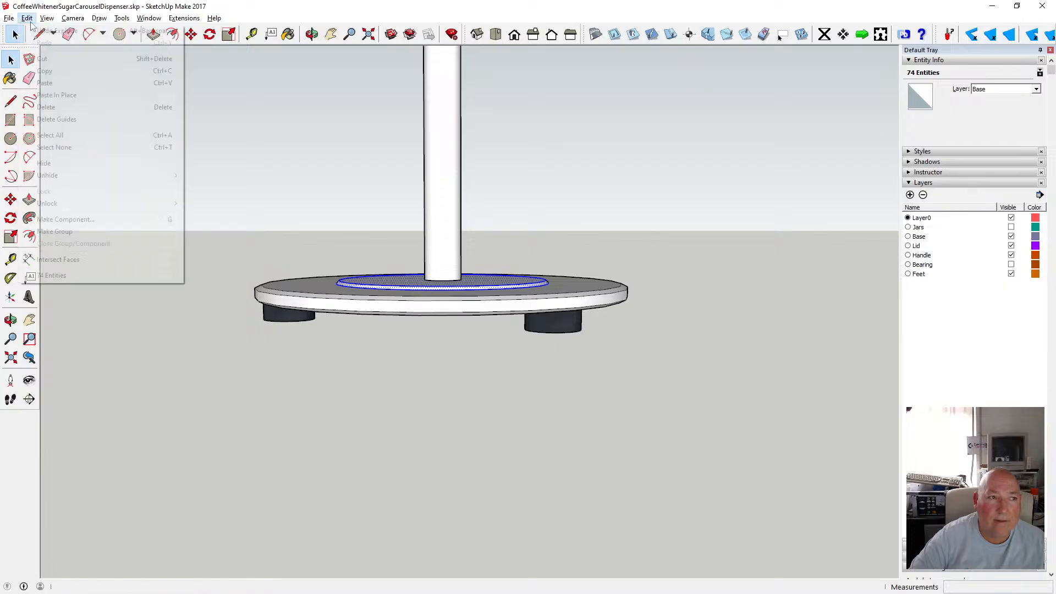
click(42, 58)
double_click(337, 266)
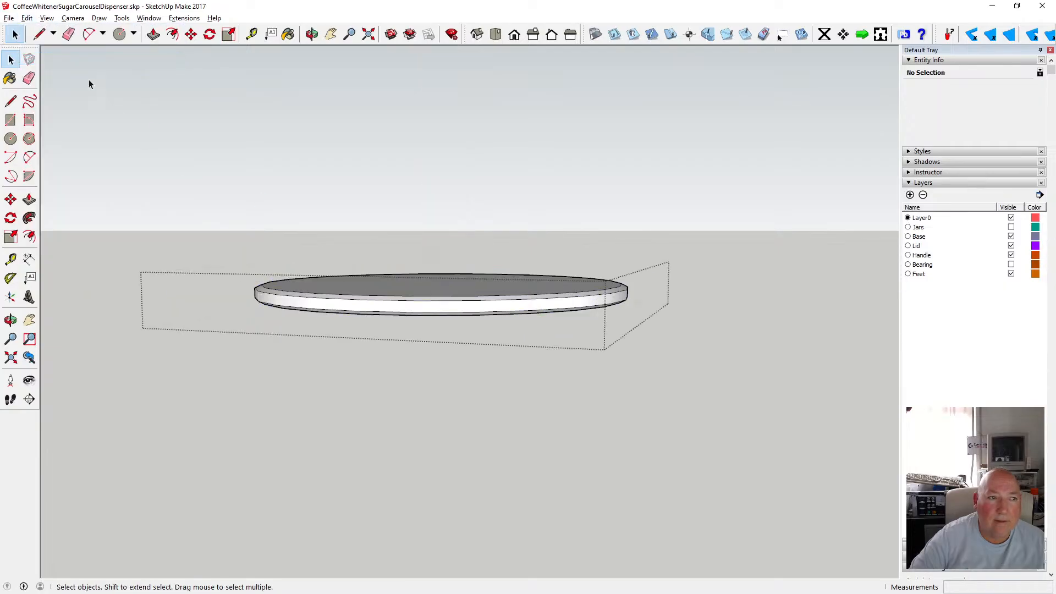
click(27, 19)
click(58, 94)
click(158, 176)
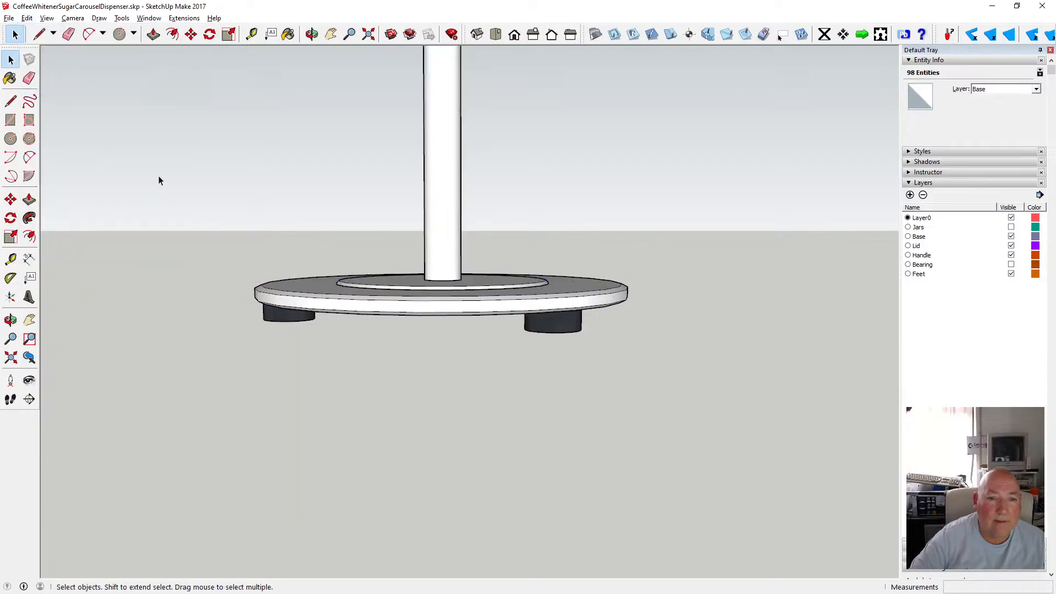
Turn on the visibility of the Jars layer.
click(312, 39)
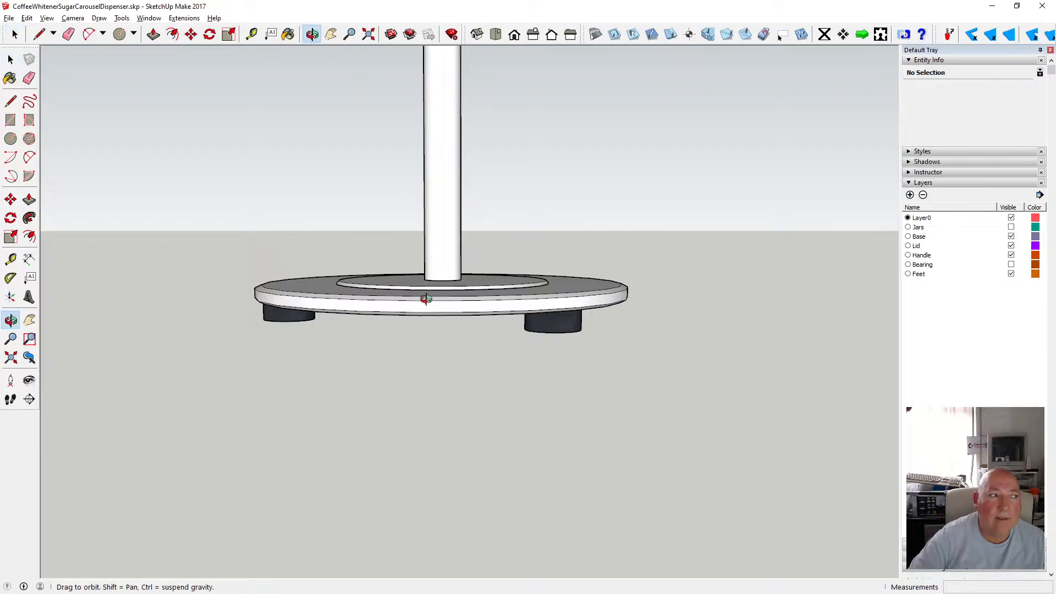
scroll(428, 282, down, 3)
mouse_move(430, 240)
mouse_down()
mouse_move(434, 229)
mouse_move(338, 255)
mouse_move(455, 326)
mouse_move(524, 309)
mouse_move(462, 286)
mouse_move(426, 189)
mouse_move(431, 213)
mouse_move(544, 234)
mouse_move(512, 219)
mouse_move(431, 354)
mouse_move(435, 297)
mouse_move(405, 281)
mouse_move(437, 247)
mouse_move(432, 219)
mouse_up()
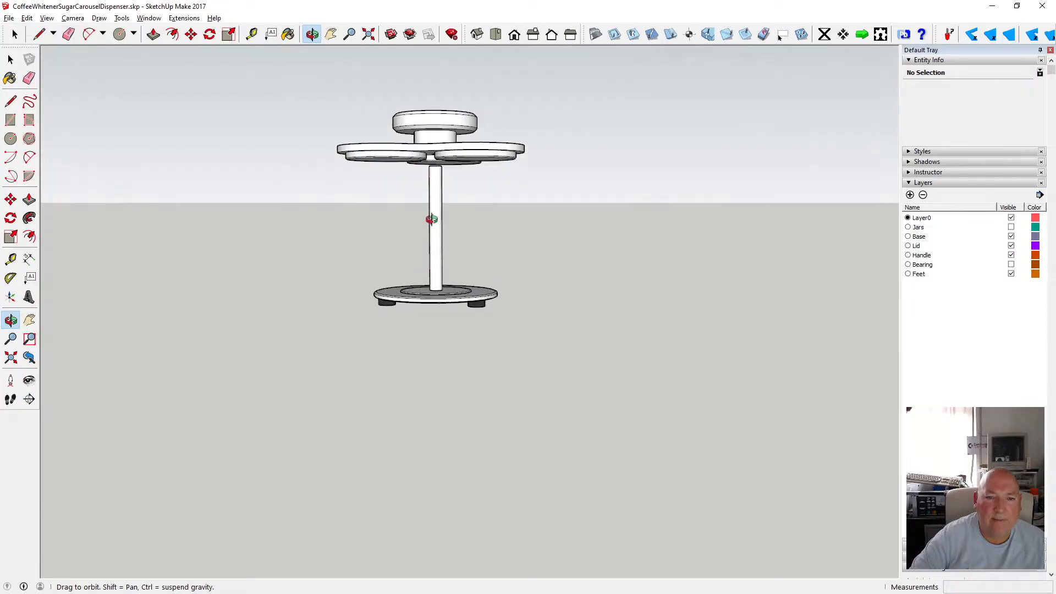
click(11, 59)
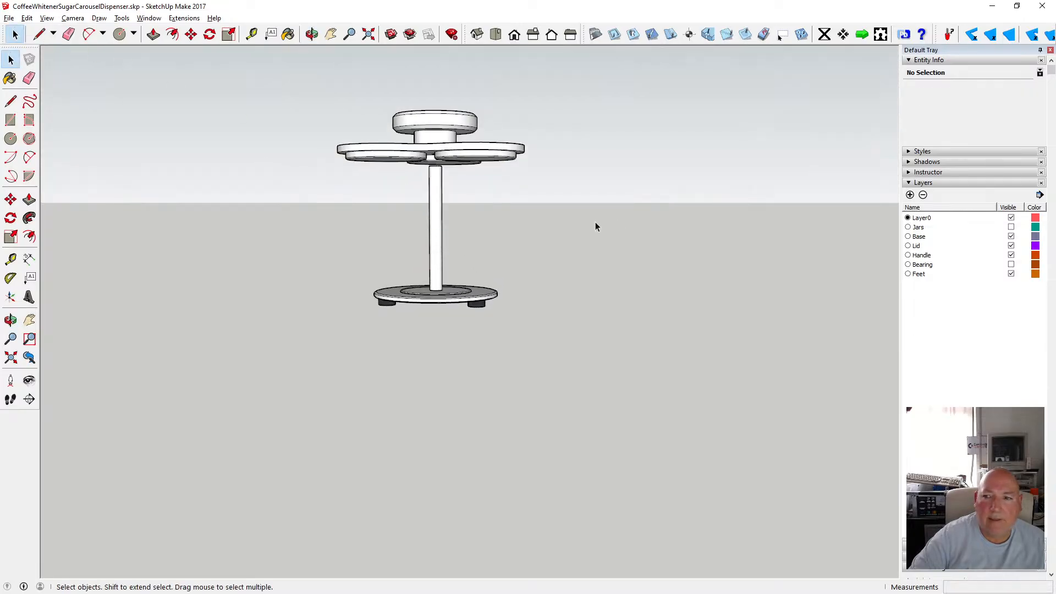
click(1012, 227)
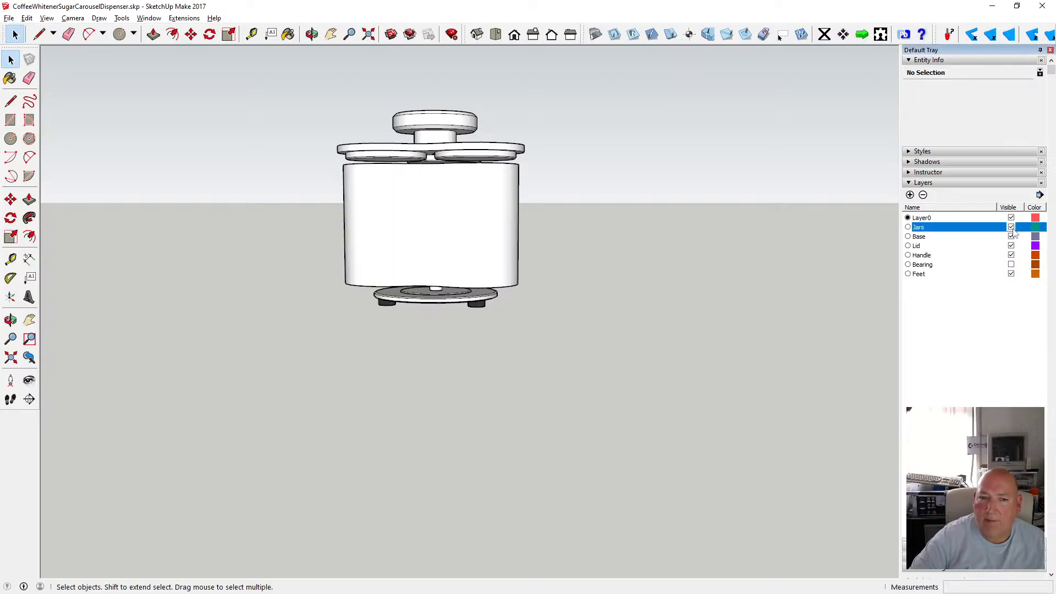
Move the jars component straight down along the blue axis so it rests on the base.
click(312, 34)
drag(456, 253, 448, 290)
scroll(440, 288, up, 5)
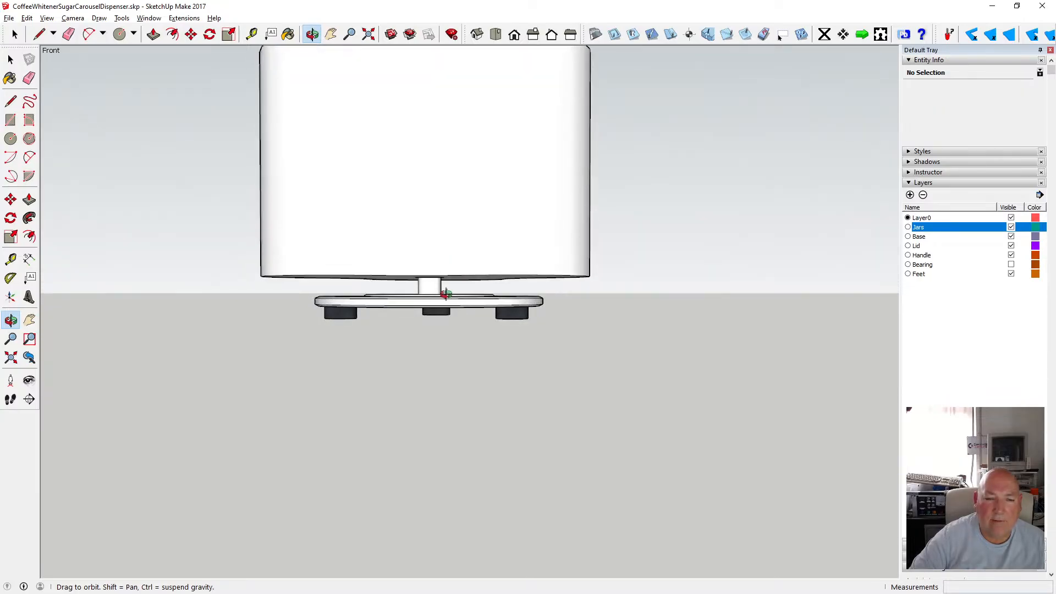
scroll(448, 290, up, 2)
scroll(390, 279, down, 4)
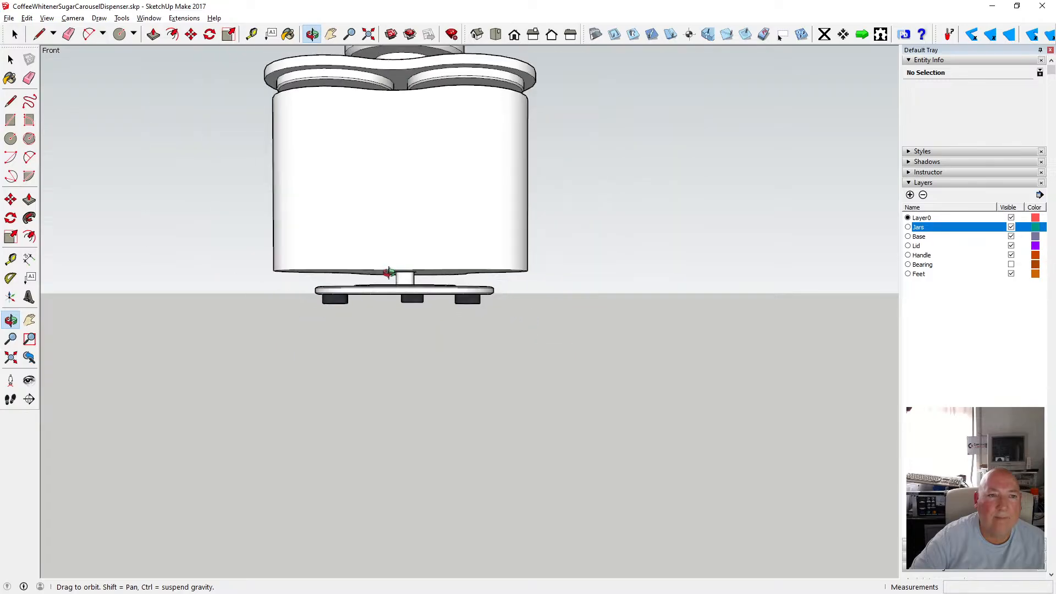
click(11, 59)
click(310, 200)
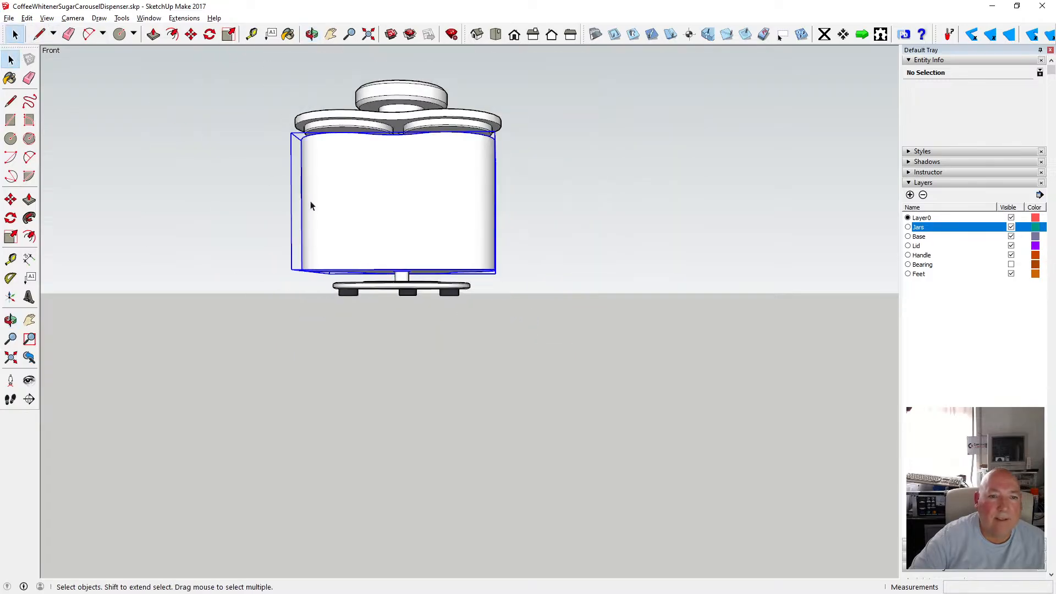
click(192, 35)
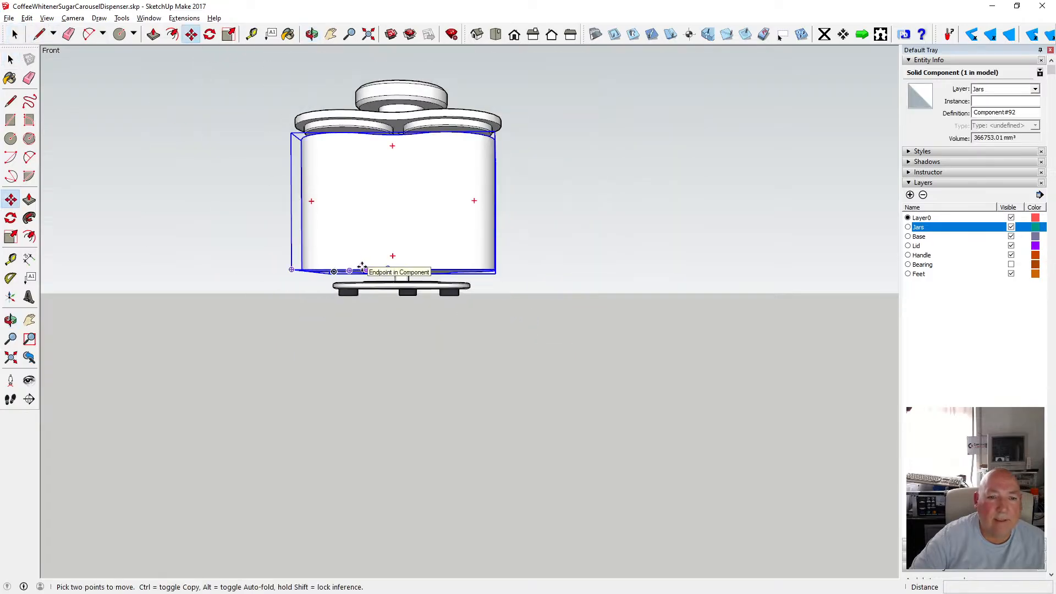
click(362, 268)
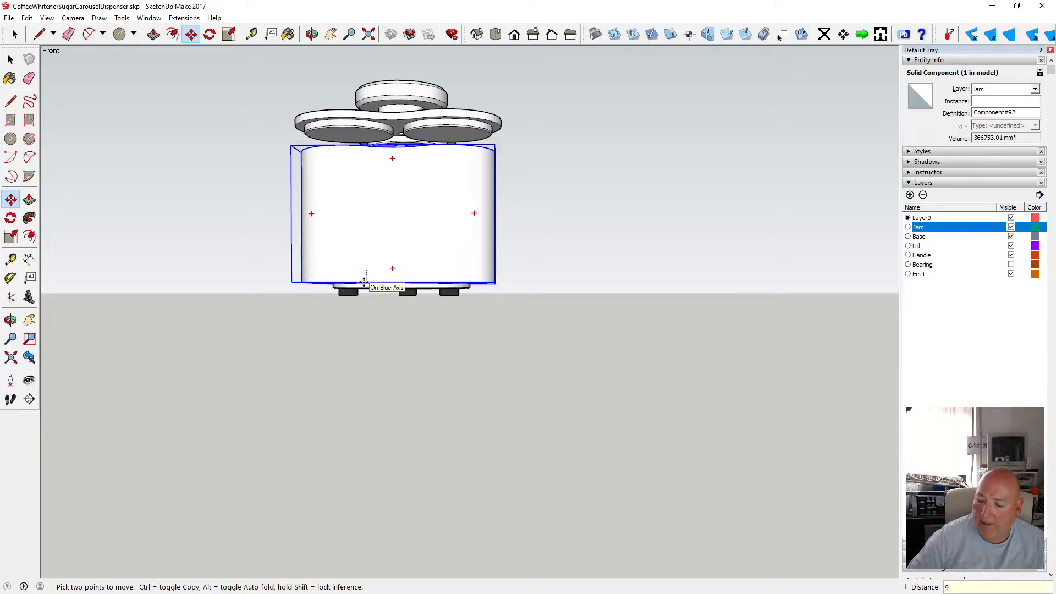
click(366, 281)
Switch to parallel projection and the front view to examine where the jars meet the base.
scroll(402, 295, up, 3)
scroll(402, 295, up, 2)
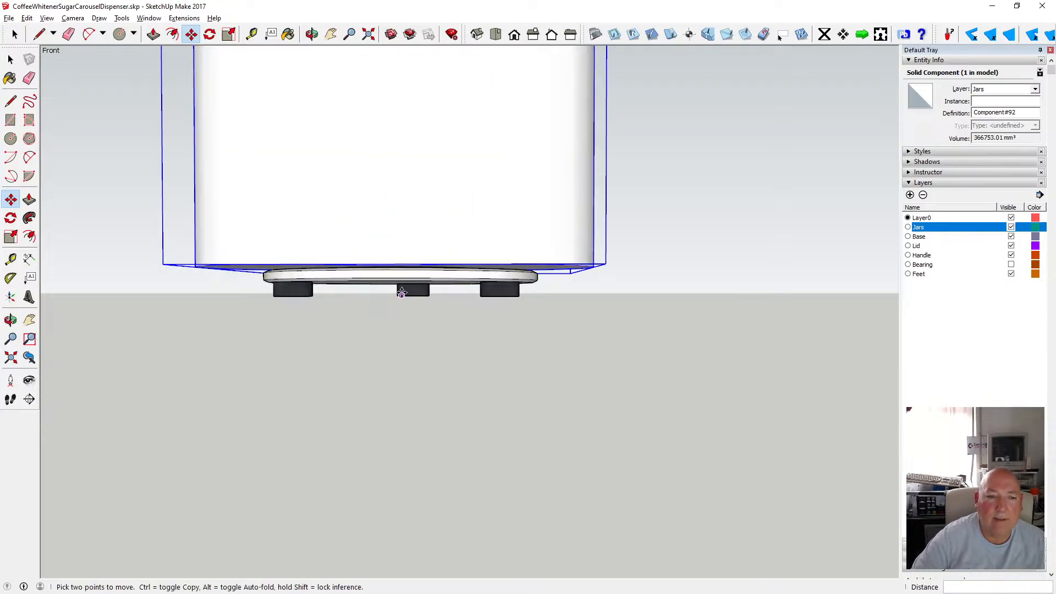
key(o)
drag(387, 237, 387, 219)
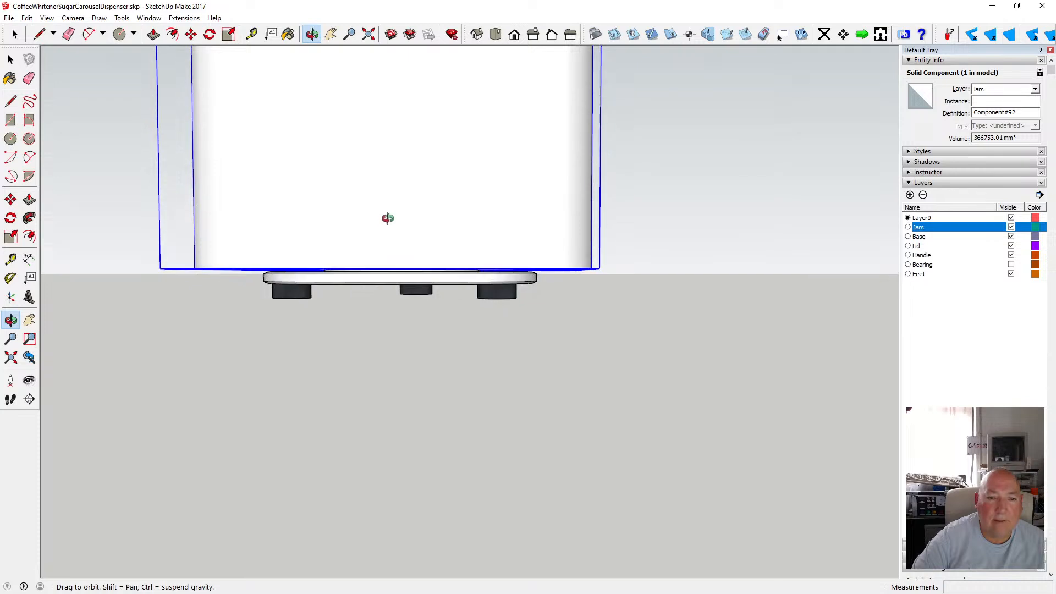
scroll(386, 281, up, 2)
scroll(385, 272, up, 4)
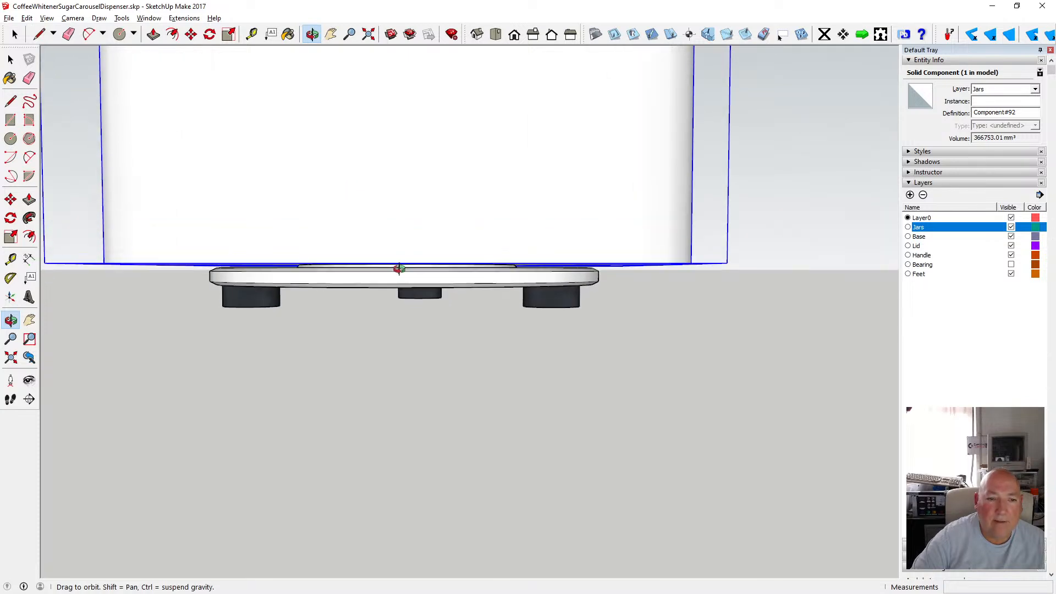
scroll(352, 270, up, 4)
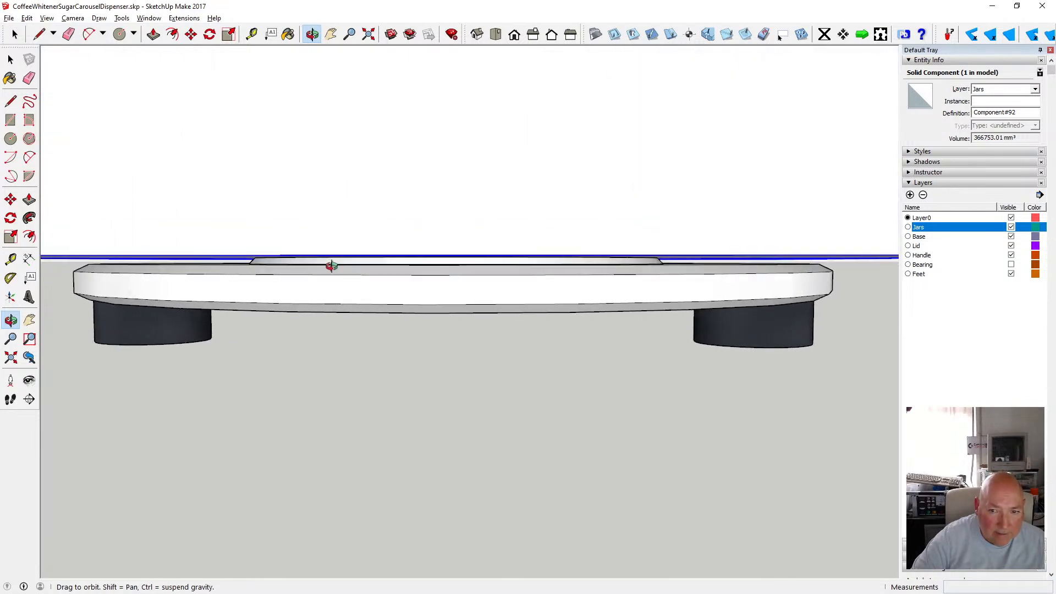
drag(315, 265, 408, 276)
scroll(408, 275, up, 6)
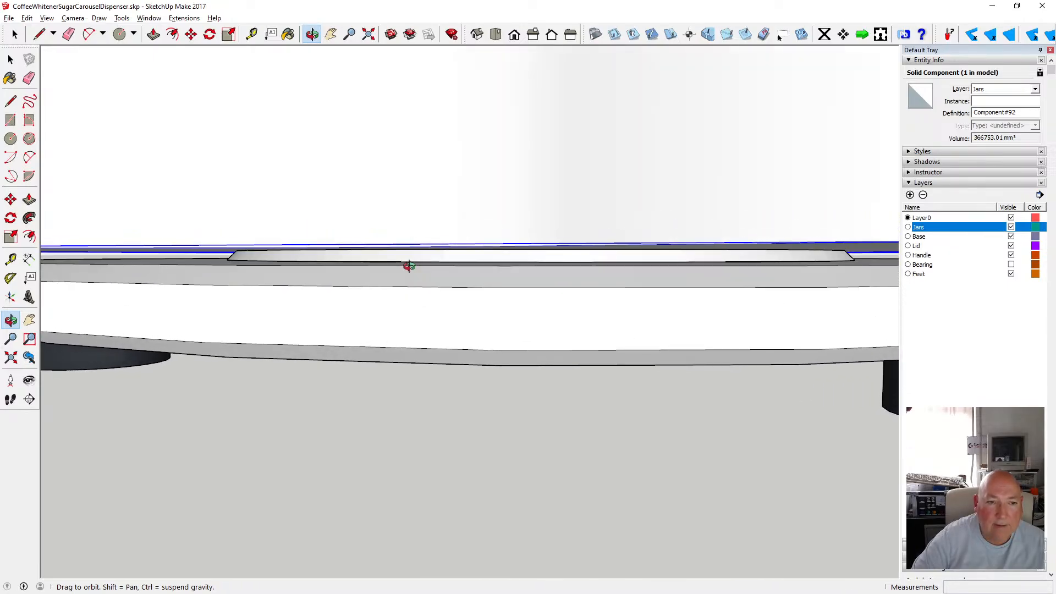
scroll(410, 269, down, 8)
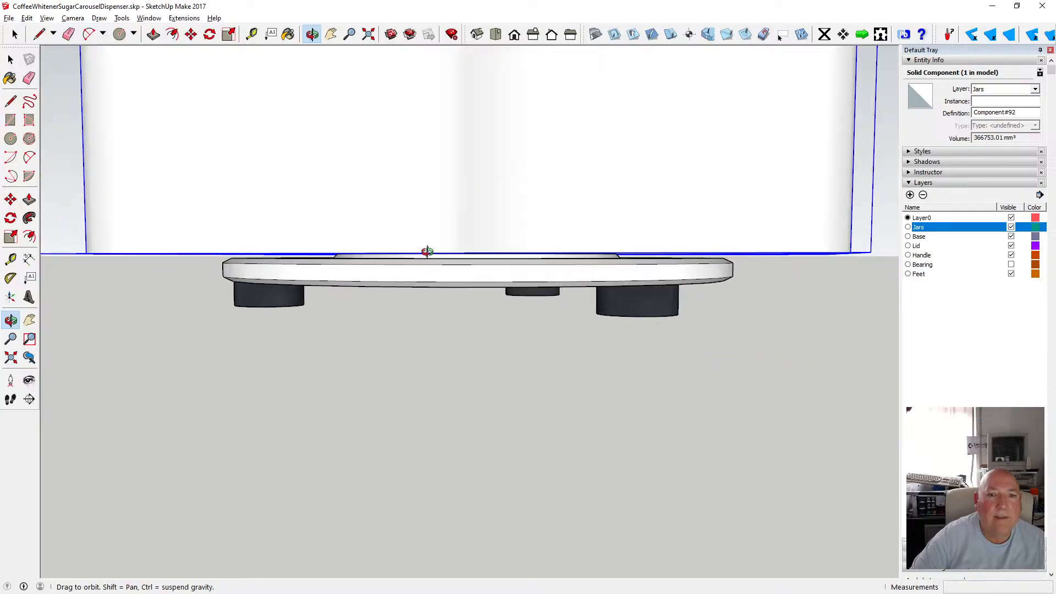
click(75, 18)
click(90, 70)
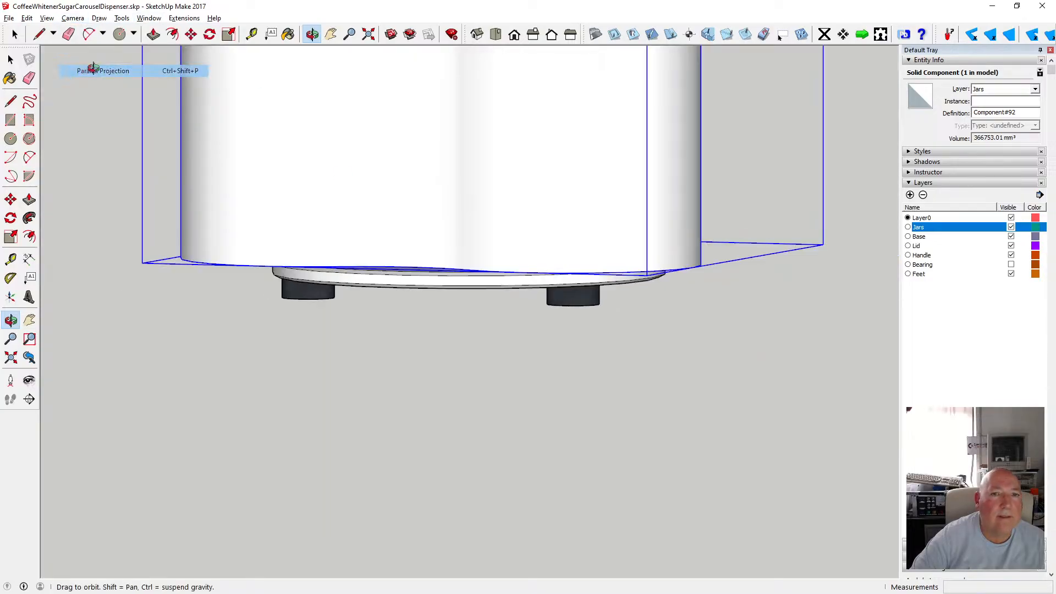
click(780, 35)
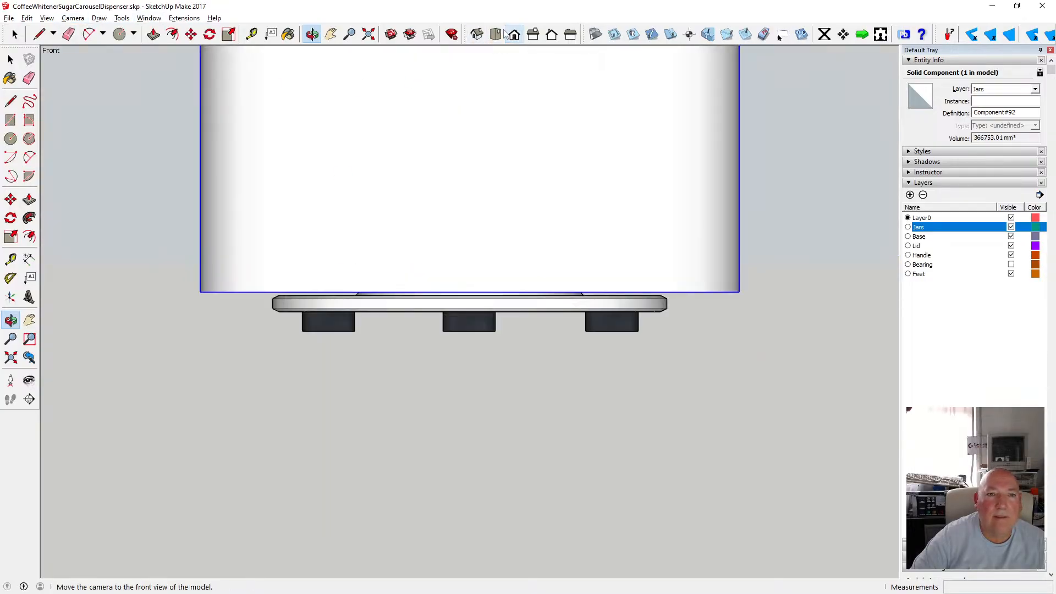
Examine the jars, lid and base from several angles, then switch back to perspective projection.
click(371, 37)
scroll(319, 140, down, 6)
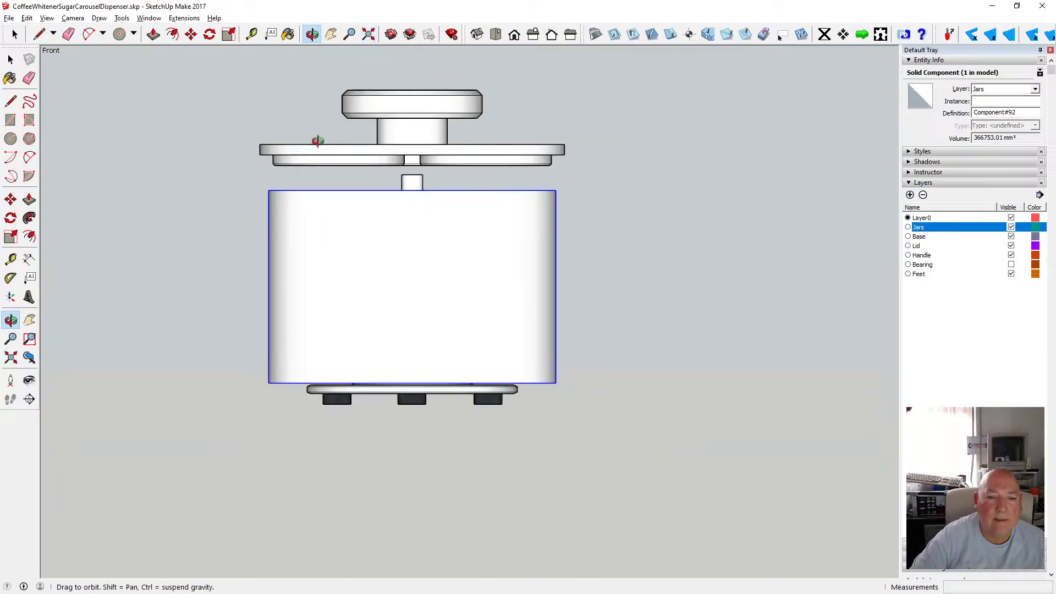
scroll(341, 379, up, 1)
scroll(341, 378, up, 3)
scroll(371, 386, down, 5)
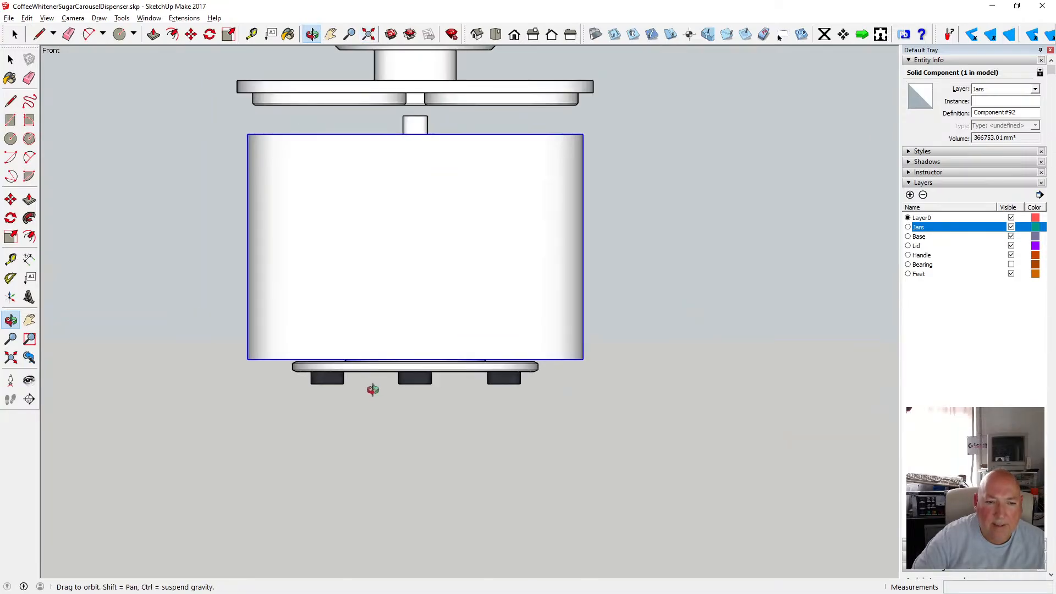
scroll(407, 278, up, 2)
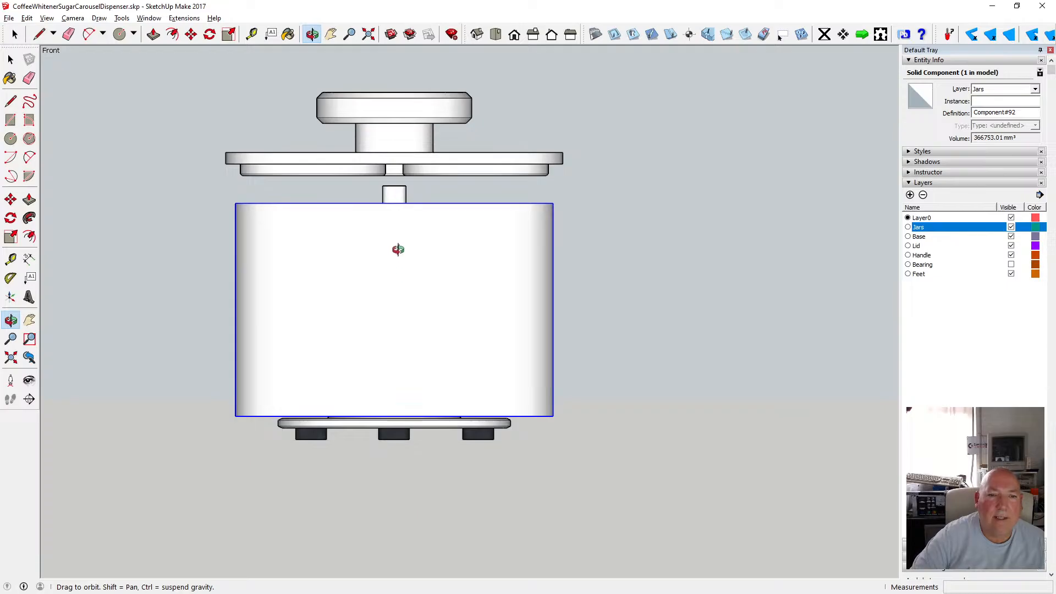
scroll(398, 250, up, 2)
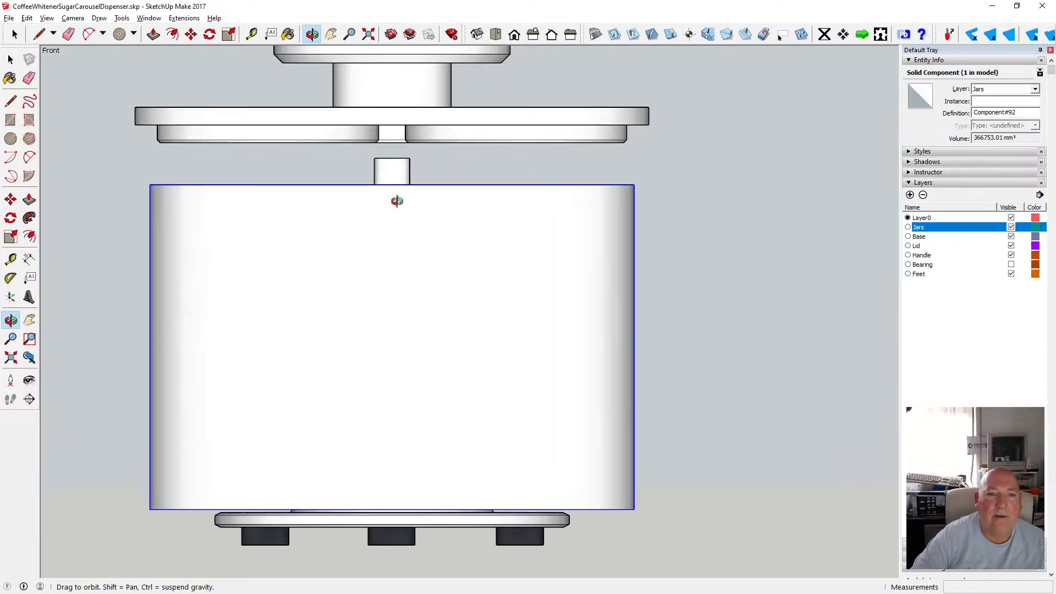
scroll(397, 201, down, 3)
mouse_move(400, 146)
mouse_down()
mouse_move(411, 87)
mouse_move(393, 125)
mouse_move(394, 108)
mouse_up()
scroll(391, 128, up, 3)
drag(386, 173, 388, 247)
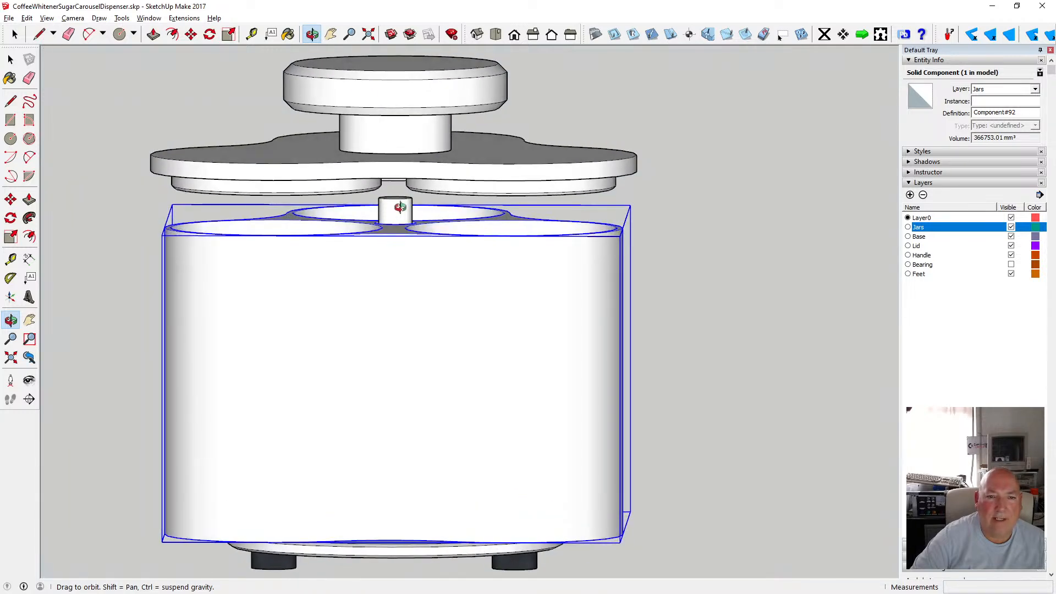
mouse_move(399, 207)
mouse_down()
mouse_move(390, 177)
mouse_move(391, 190)
mouse_up()
drag(301, 194, 254, 176)
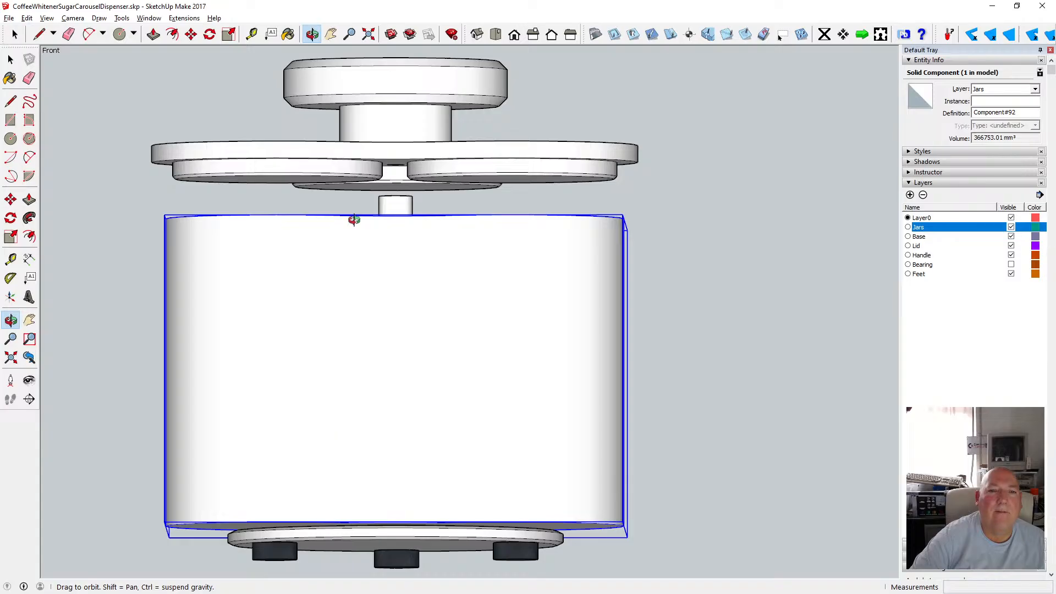
drag(385, 206, 335, 176)
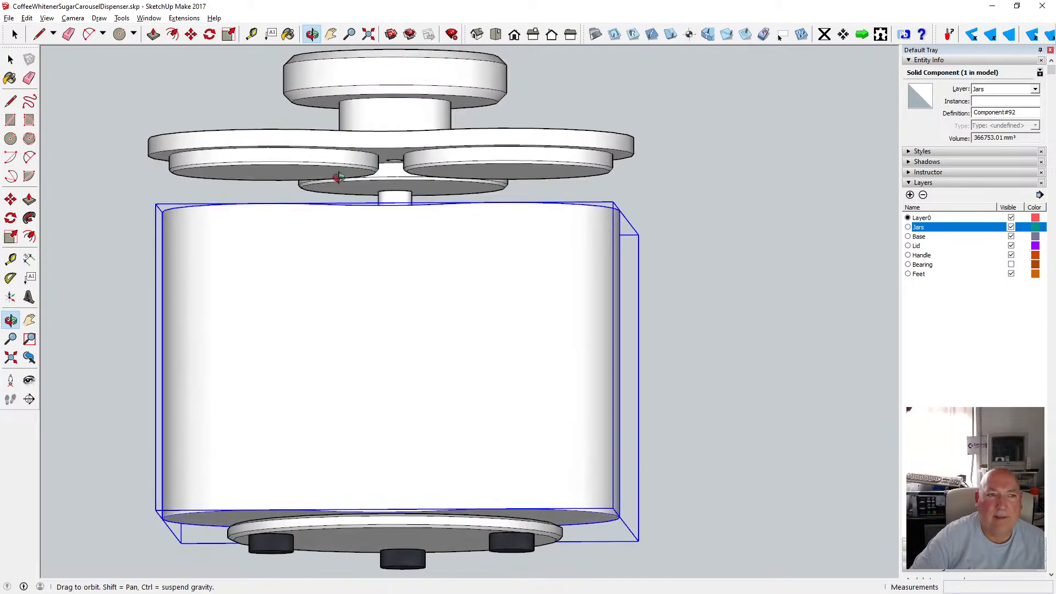
click(46, 18)
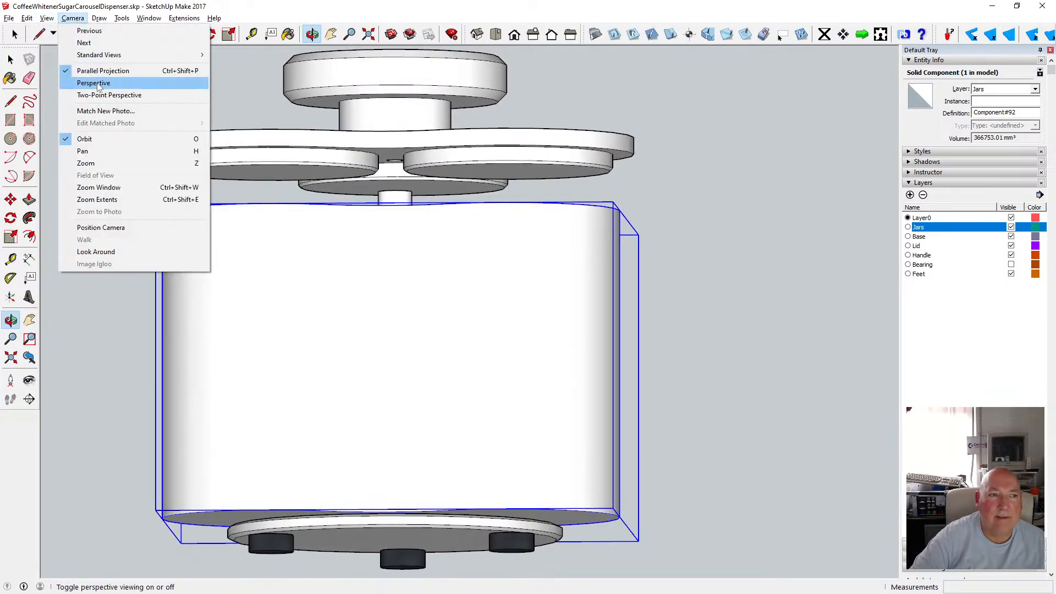
click(97, 82)
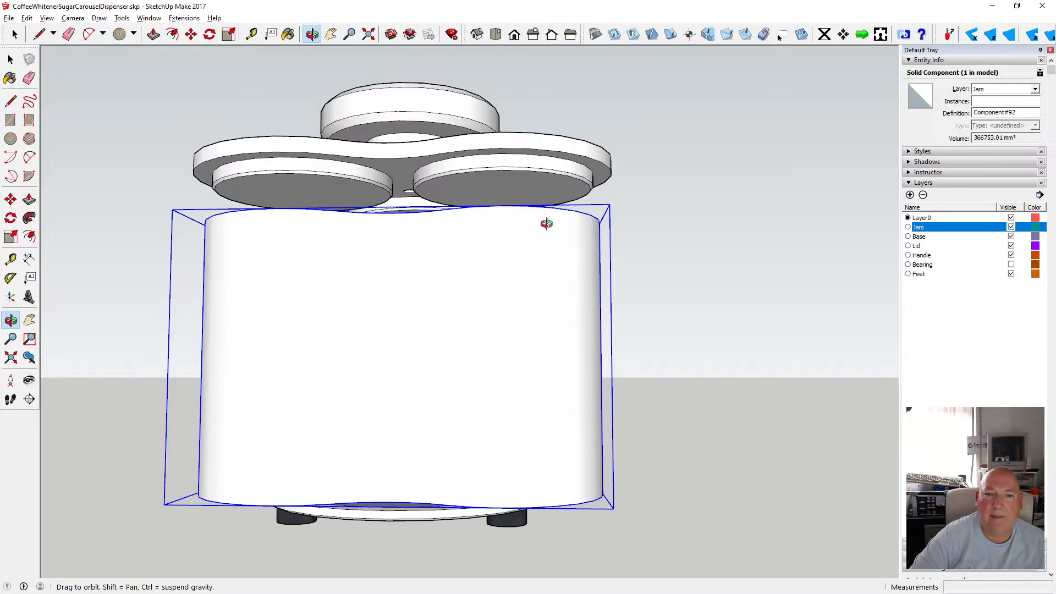
Hide the Jars layer and examine the underside of the lid's jar recesses around the pole.
drag(547, 222, 759, 261)
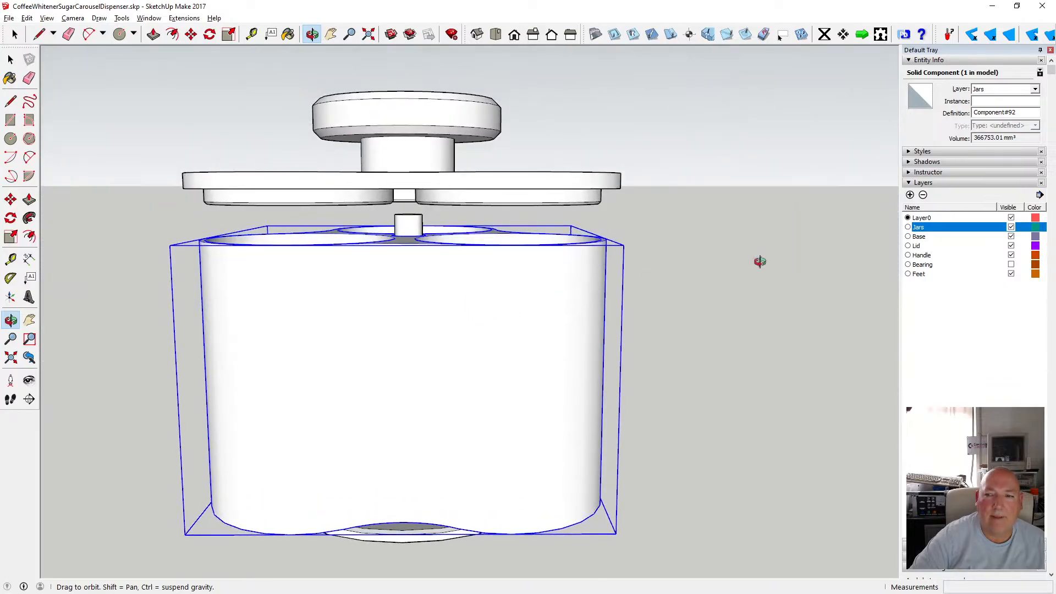
click(1011, 227)
drag(471, 259, 370, 233)
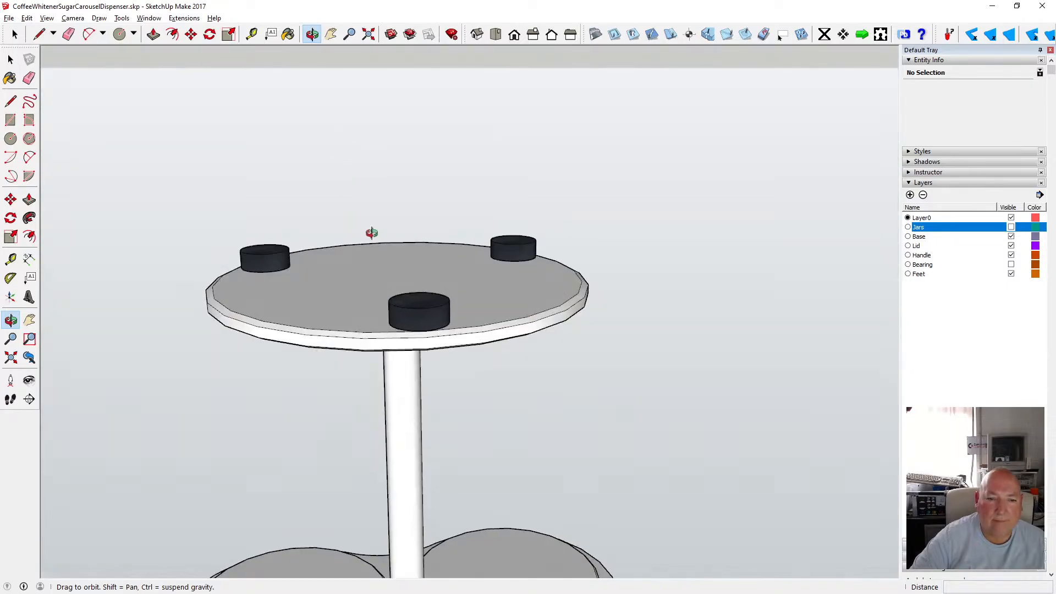
scroll(406, 224, down, 6)
scroll(394, 330, up, 10)
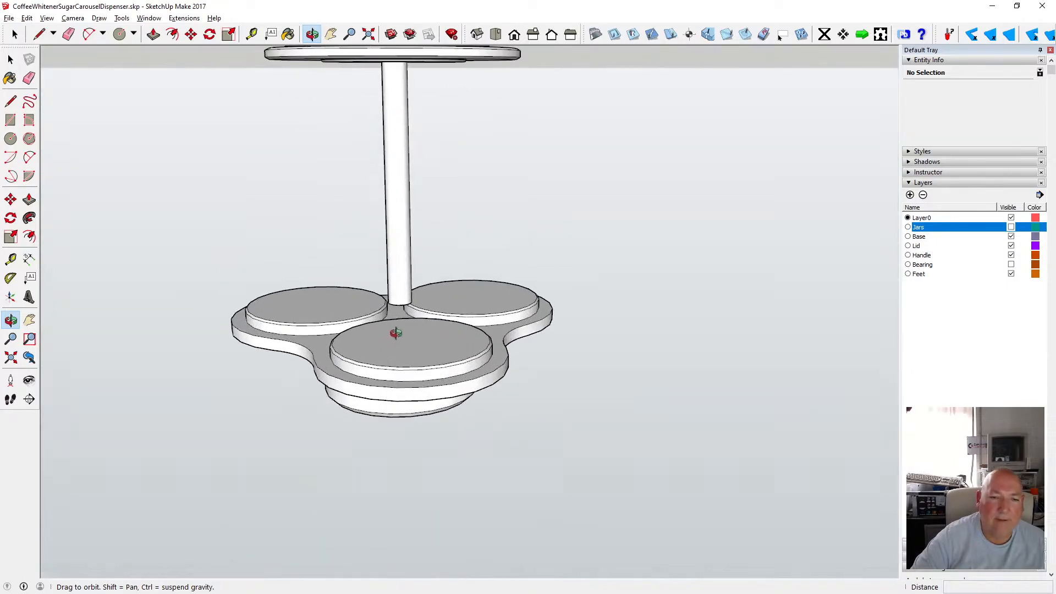
drag(372, 315, 474, 401)
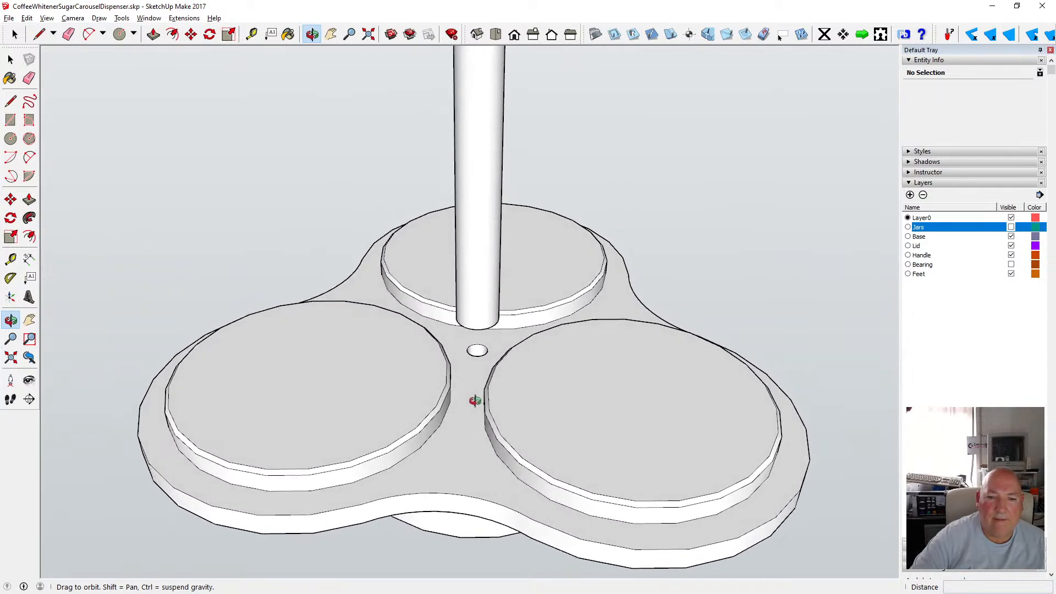
drag(475, 401, 505, 400)
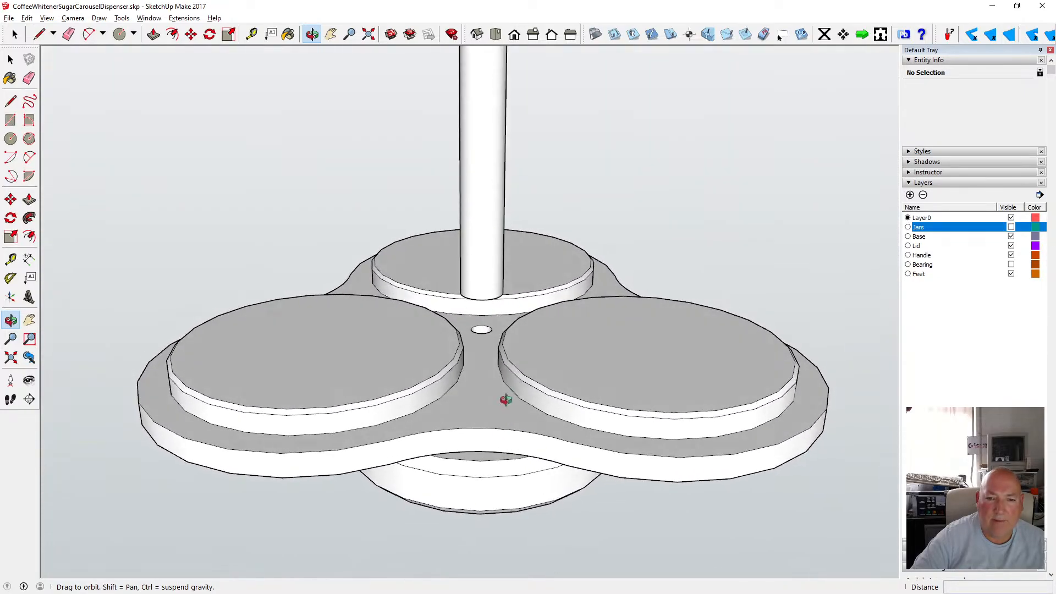
scroll(490, 344, up, 5)
mouse_move(448, 321)
mouse_down()
mouse_move(458, 225)
mouse_move(456, 334)
mouse_up()
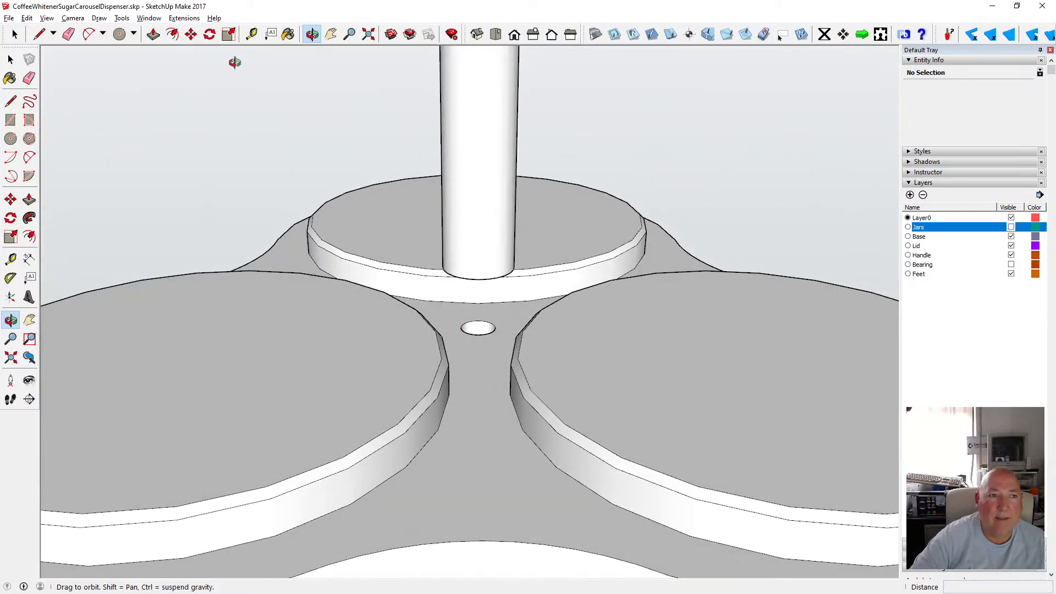
Measure the radius of the pole's lower end with the Tape Measure.
drag(235, 62, 412, 125)
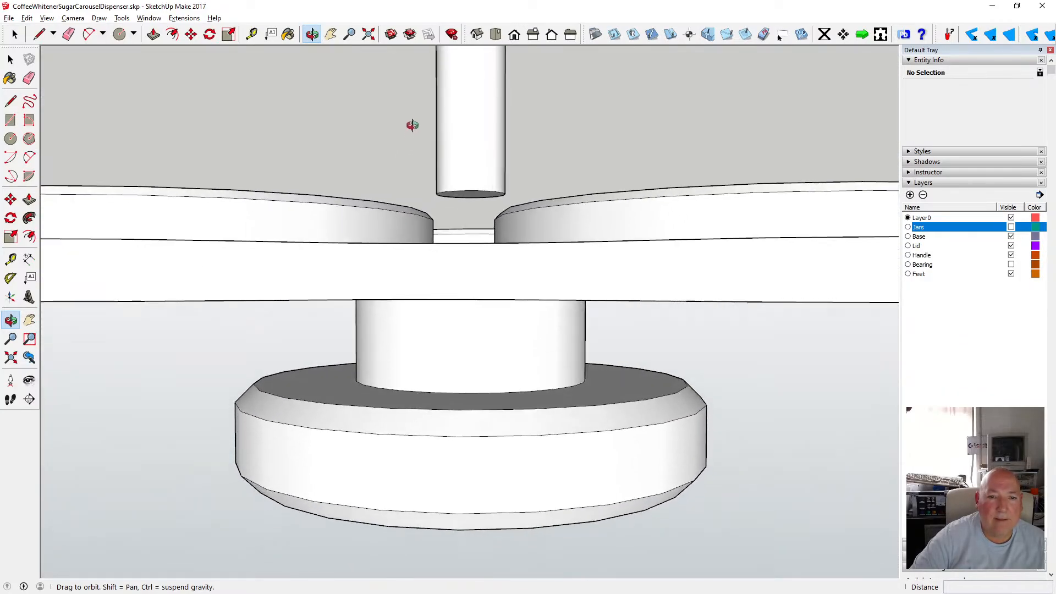
click(252, 34)
click(443, 187)
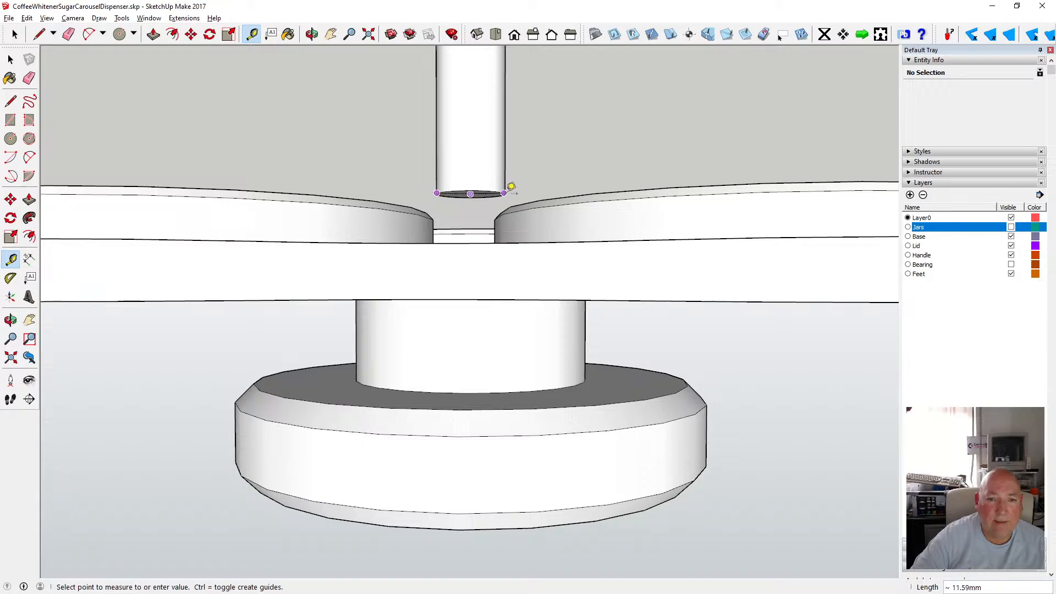
scroll(511, 189, up, 4)
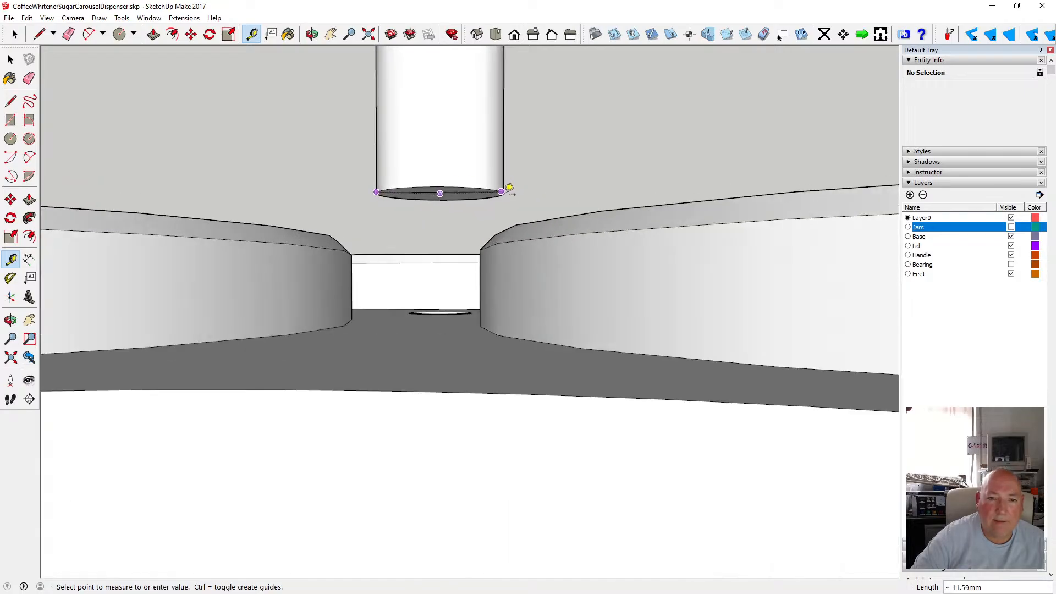
scroll(505, 193, up, 3)
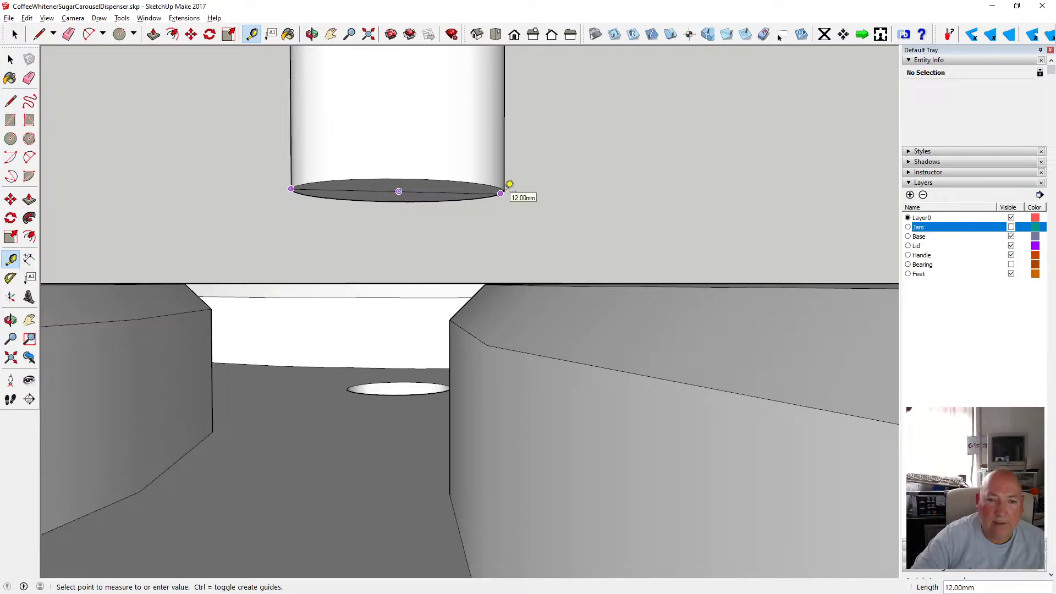
scroll(400, 240, down, 3)
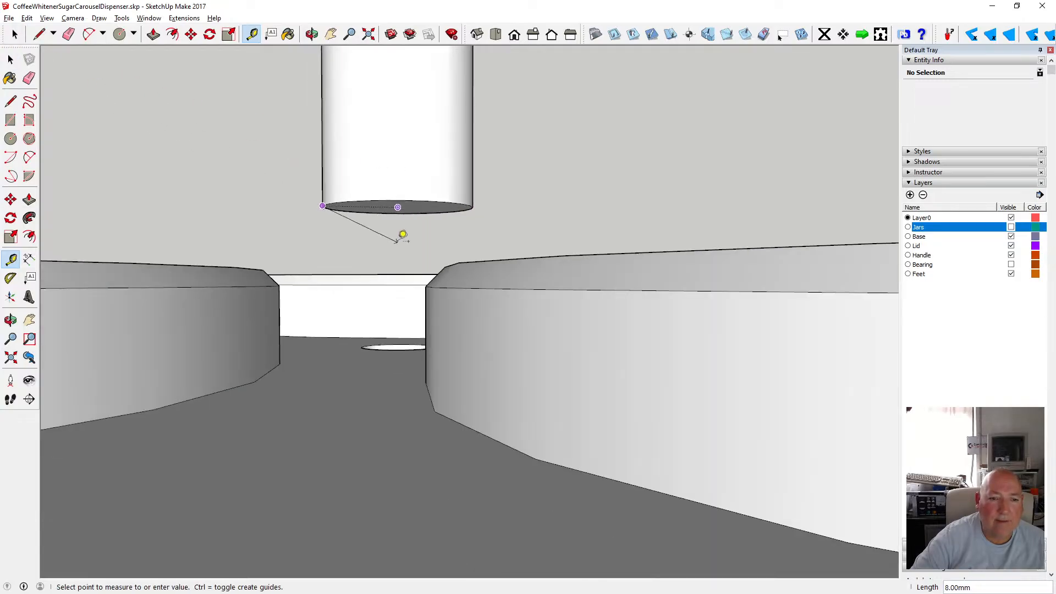
Try drawing a circle with a 6 mm radius centred on the pole hole in the lid.
click(312, 34)
drag(366, 161, 403, 309)
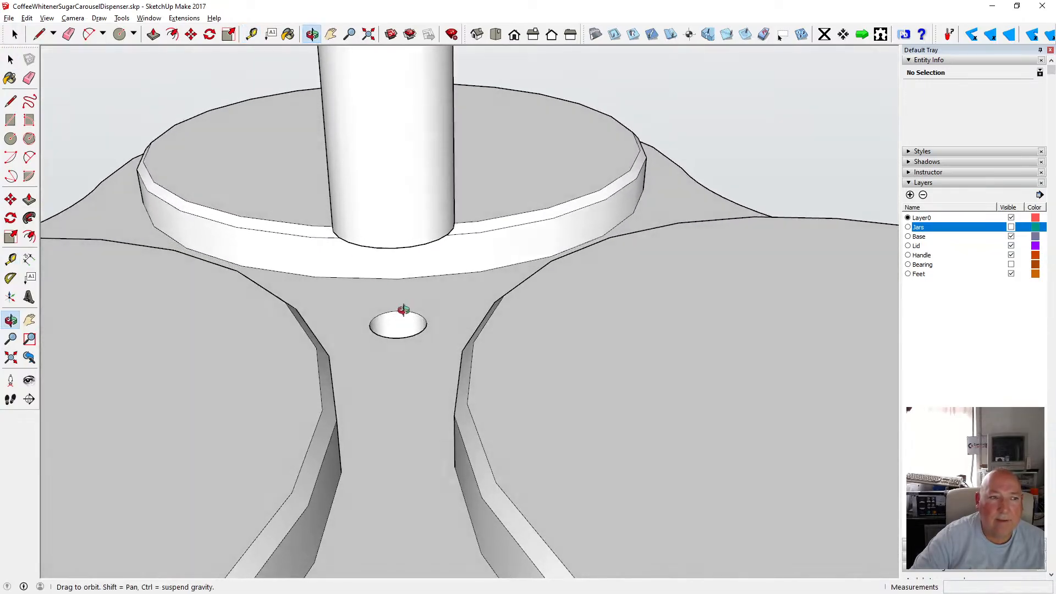
mouse_move(318, 295)
mouse_down()
mouse_move(299, 427)
mouse_move(309, 380)
mouse_move(299, 296)
mouse_up()
scroll(311, 272, down, 3)
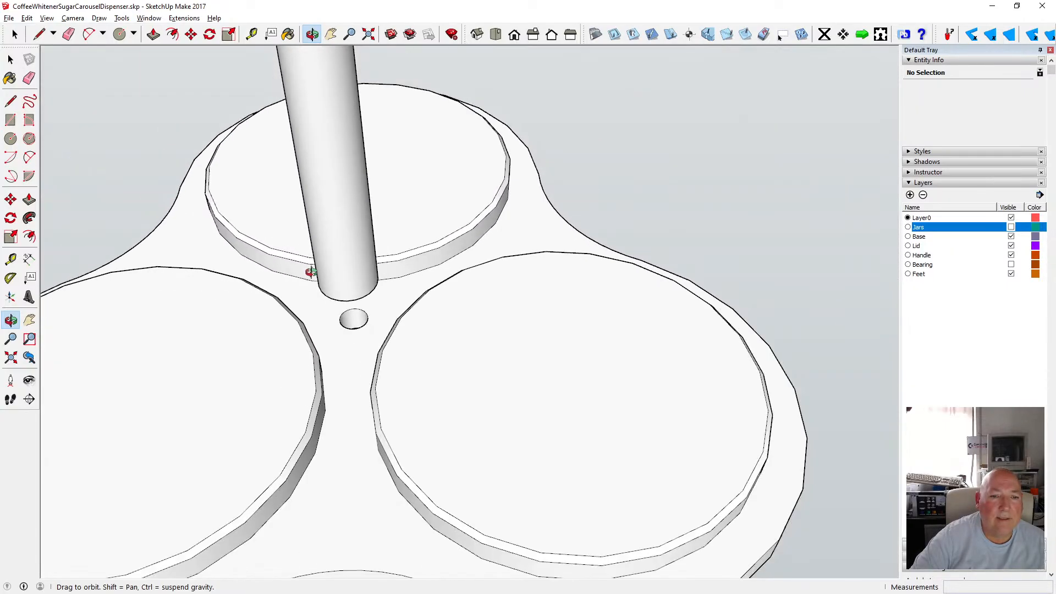
click(11, 139)
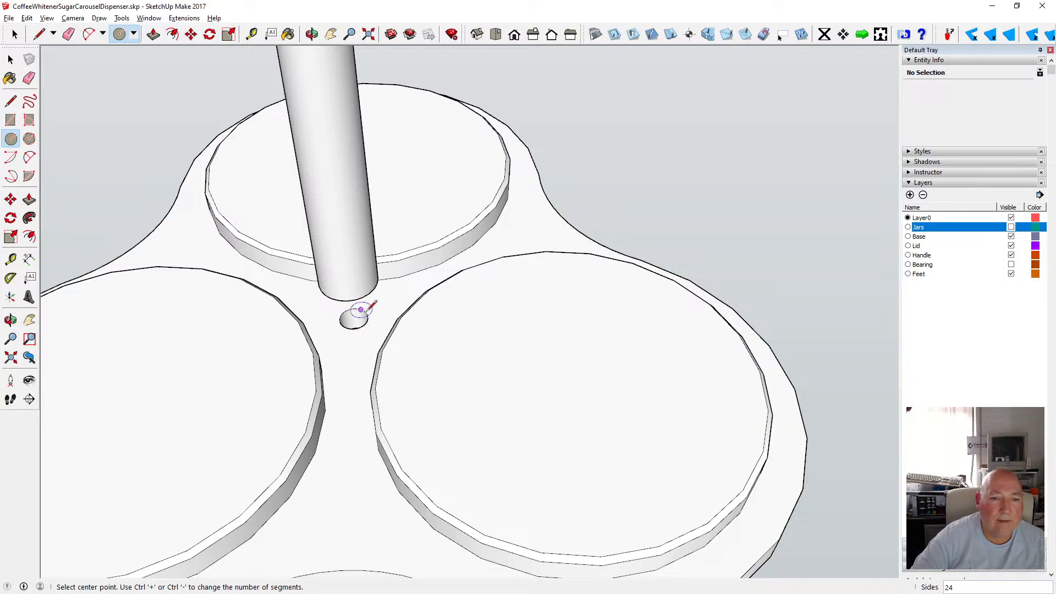
key(Down)
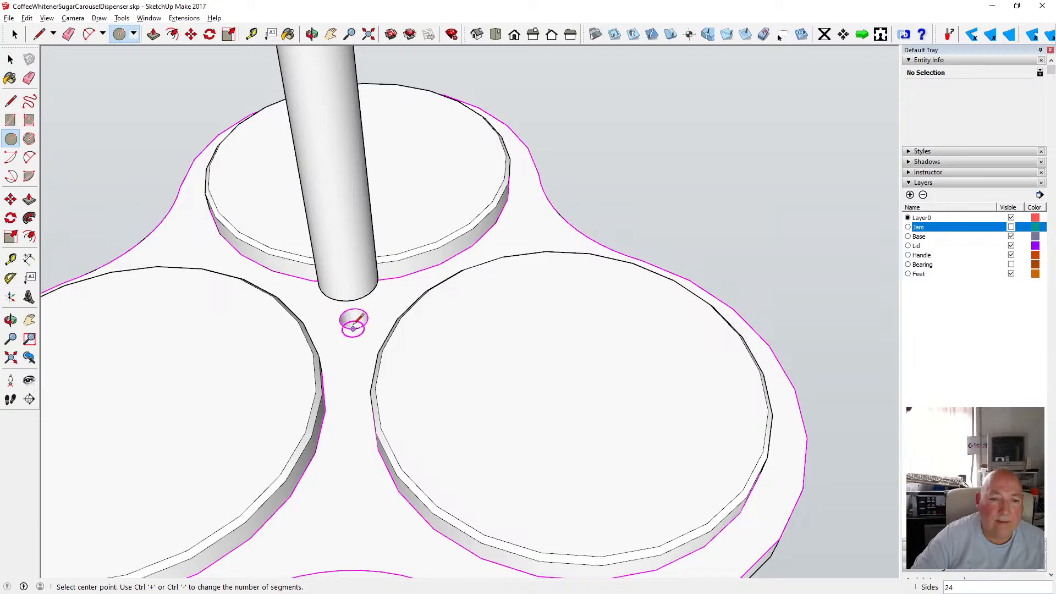
key(Down)
key(Down)
scroll(354, 317, up, 3)
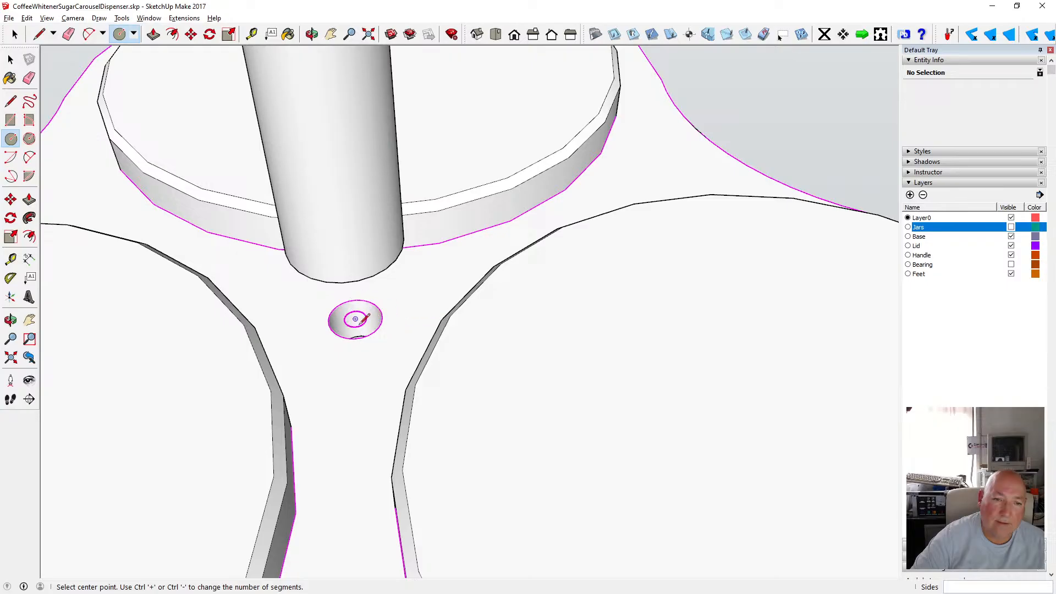
click(355, 320)
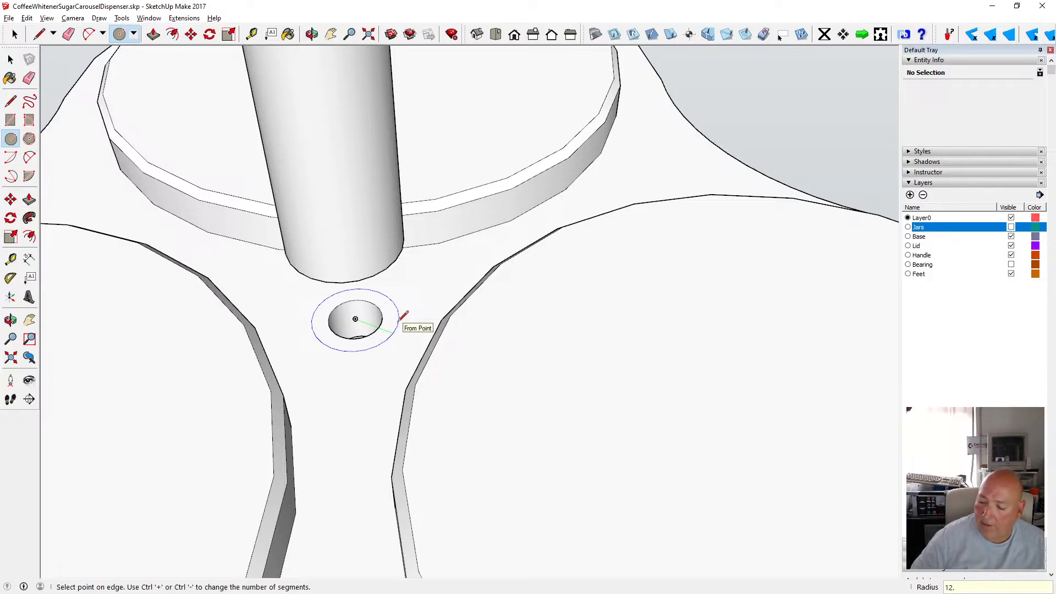
key(BackSpace)
text(6.25)
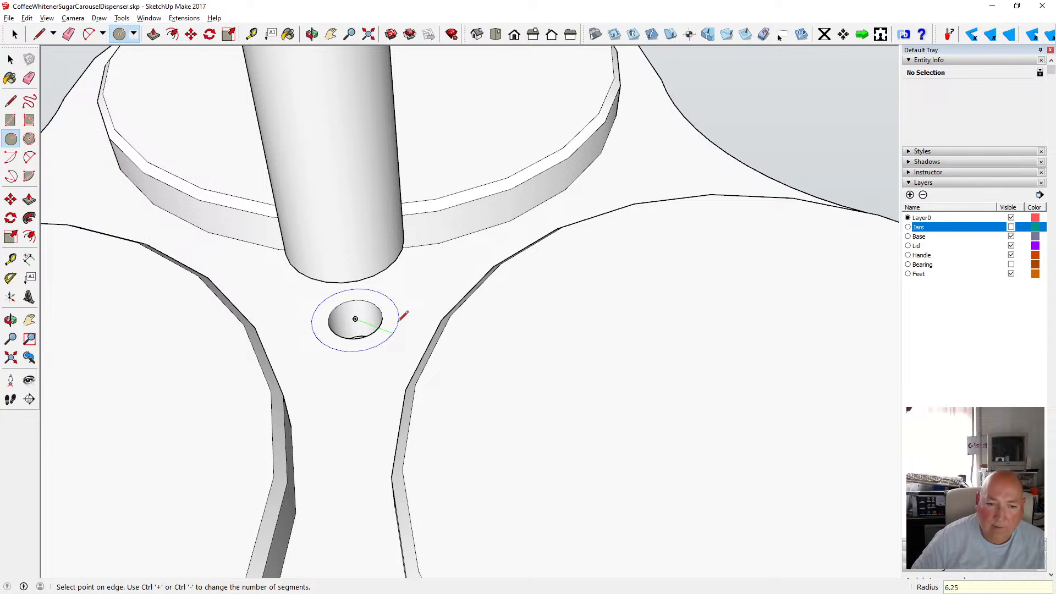
key(Return)
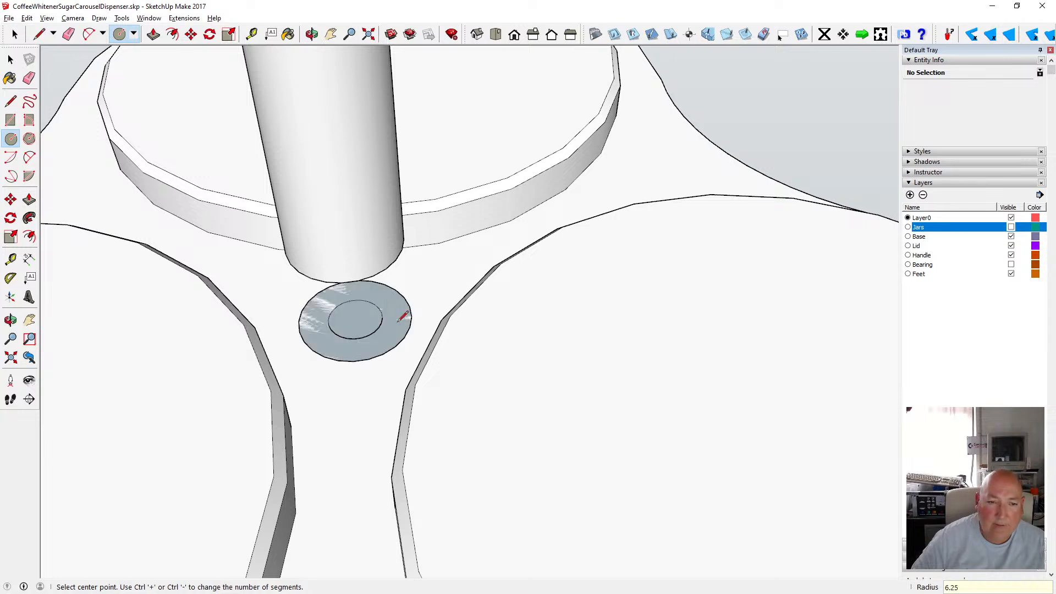
key(space)
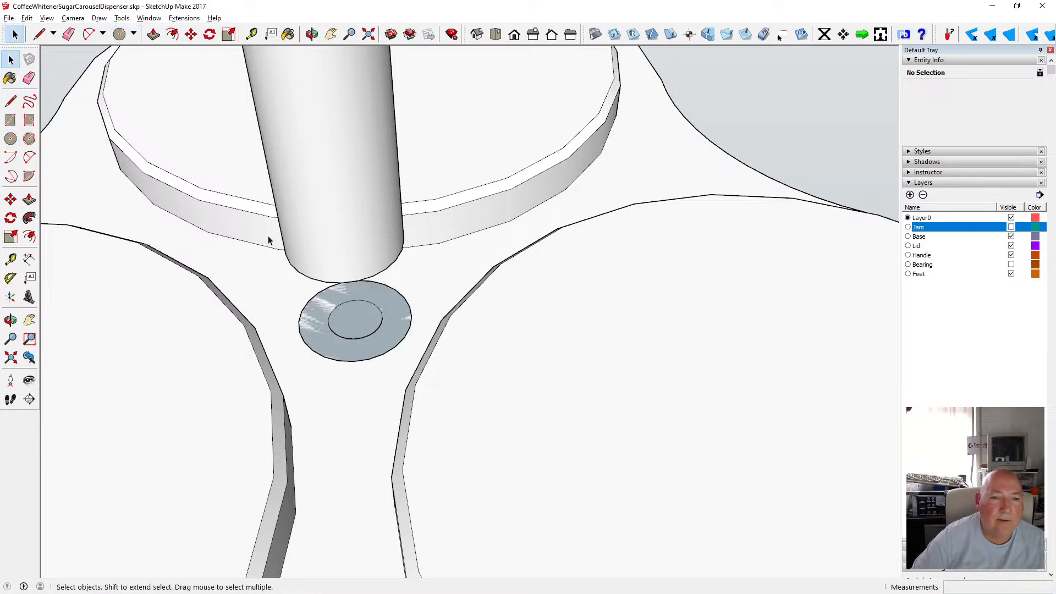
key(ctrl+z)
key(ctrl+z)
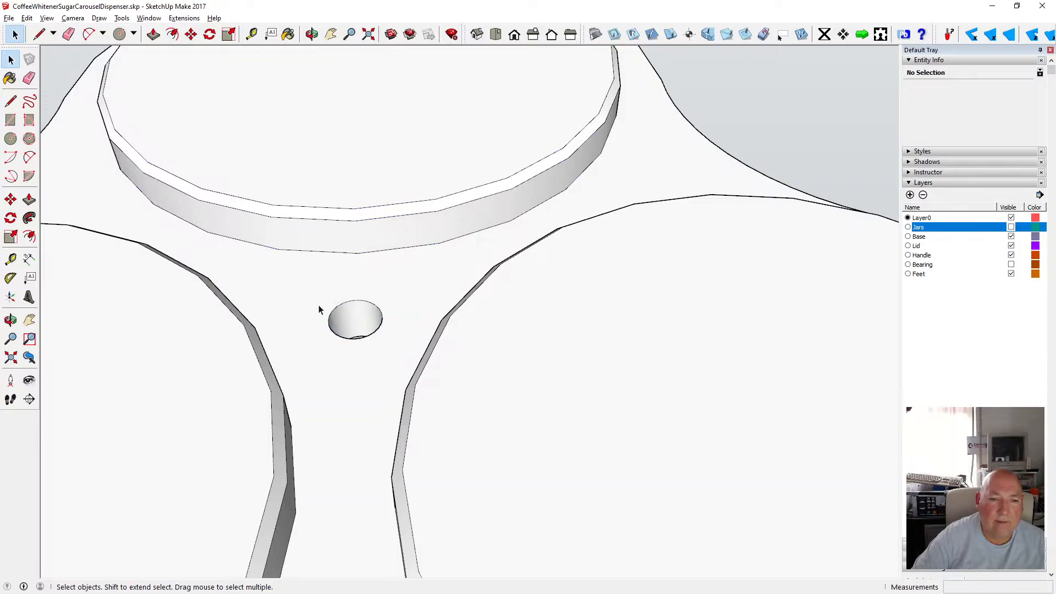
drag(411, 404, 411, 407)
key(ctrl+z)
Select and copy the circular pole-hole geometry.
drag(289, 262, 424, 419)
click(311, 35)
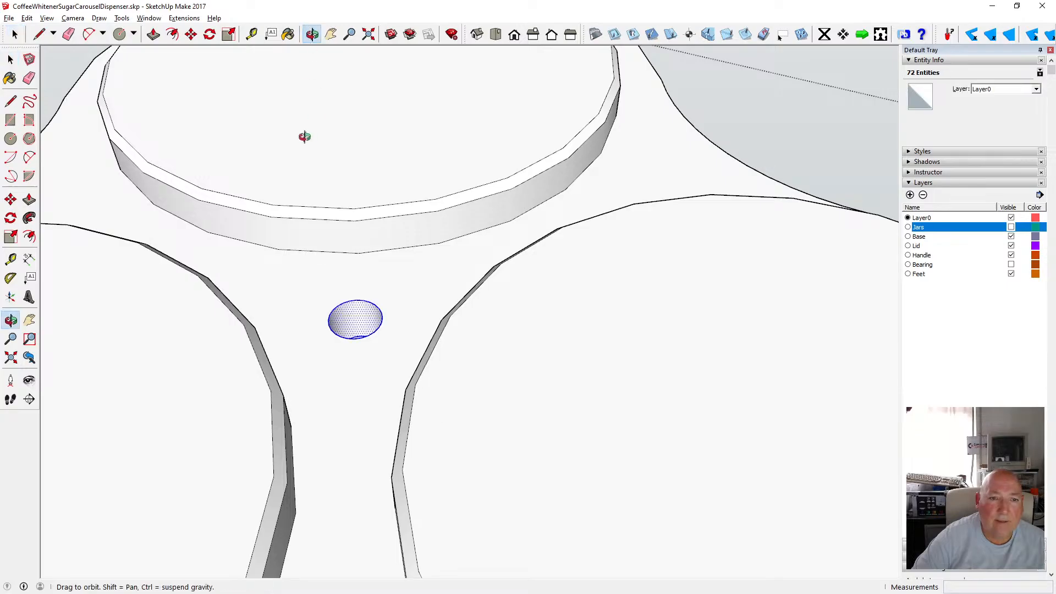
drag(302, 134, 341, 375)
scroll(332, 226, down, 6)
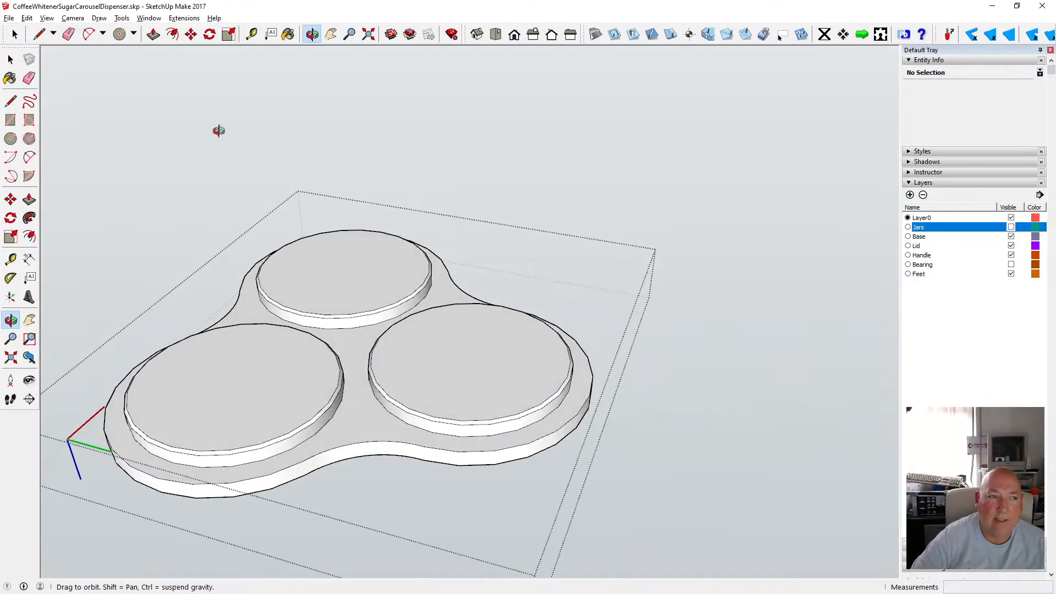
key(space)
click(228, 223)
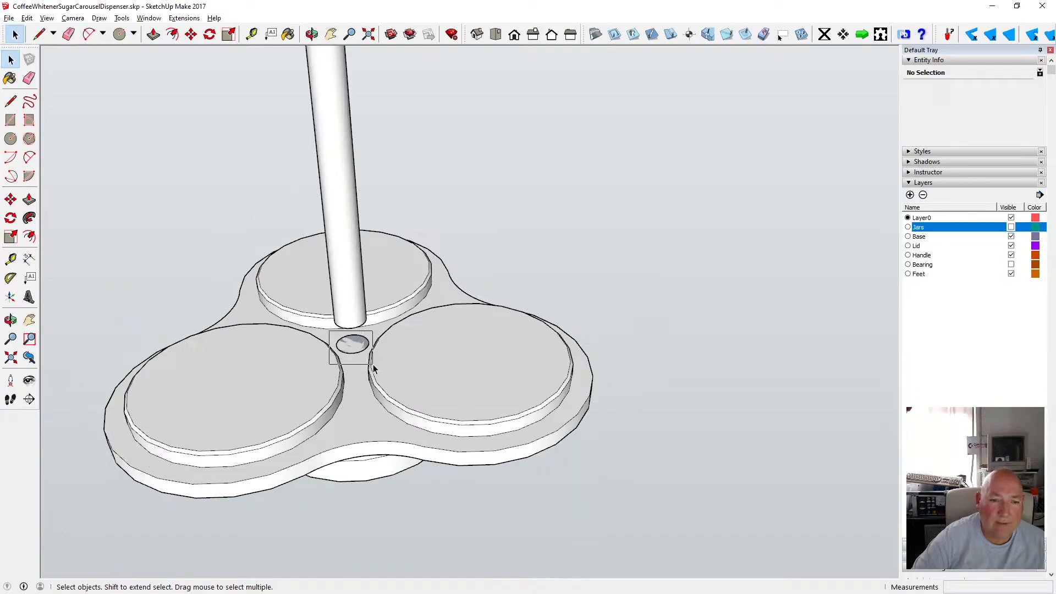
key(ctrl+a)
click(27, 18)
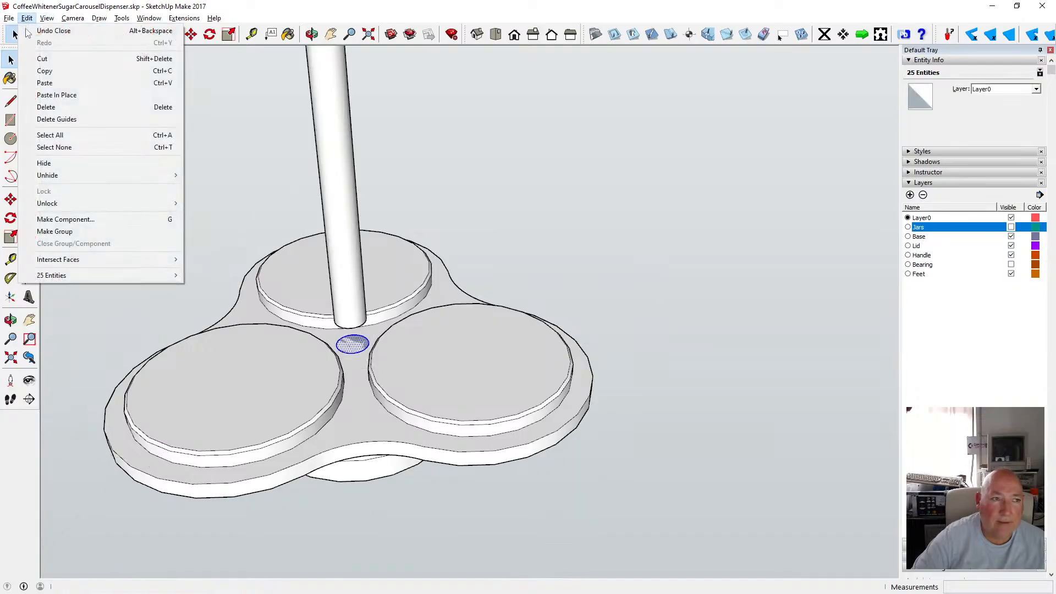
click(41, 59)
Open the tray group for editing and paste the hole geometry in place.
click(254, 306)
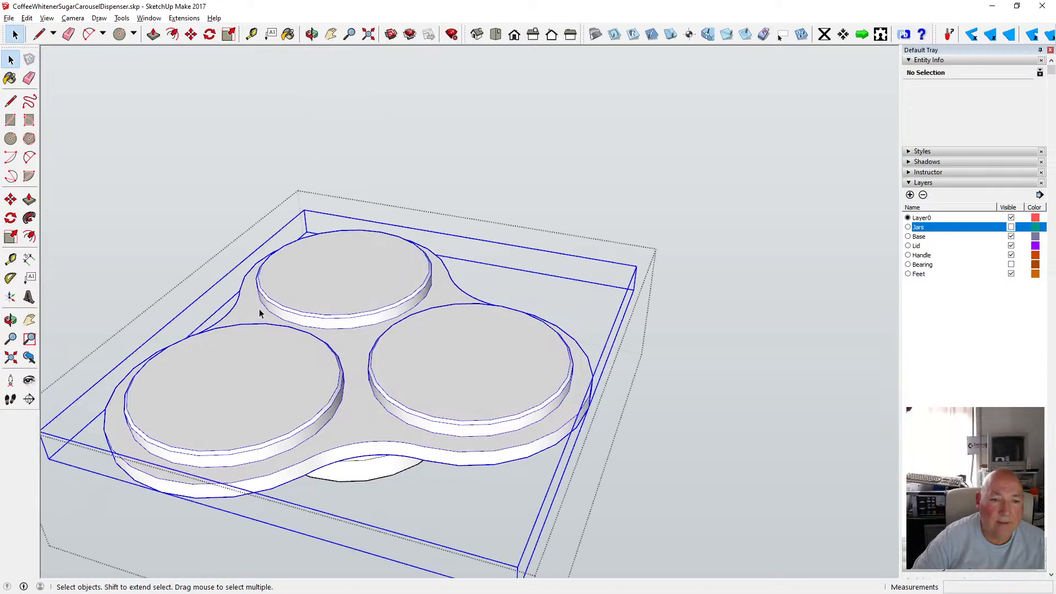
double_click(252, 308)
click(26, 18)
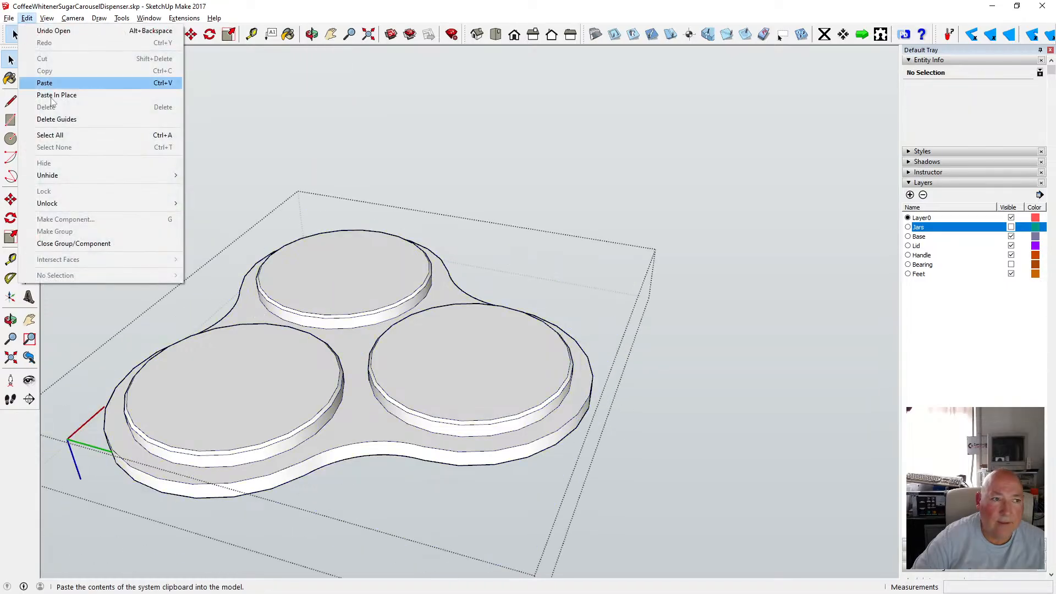
click(53, 99)
Push the pasted circle down 6 mm to cut the pole hole through the tray.
click(314, 36)
scroll(381, 230, down, 2)
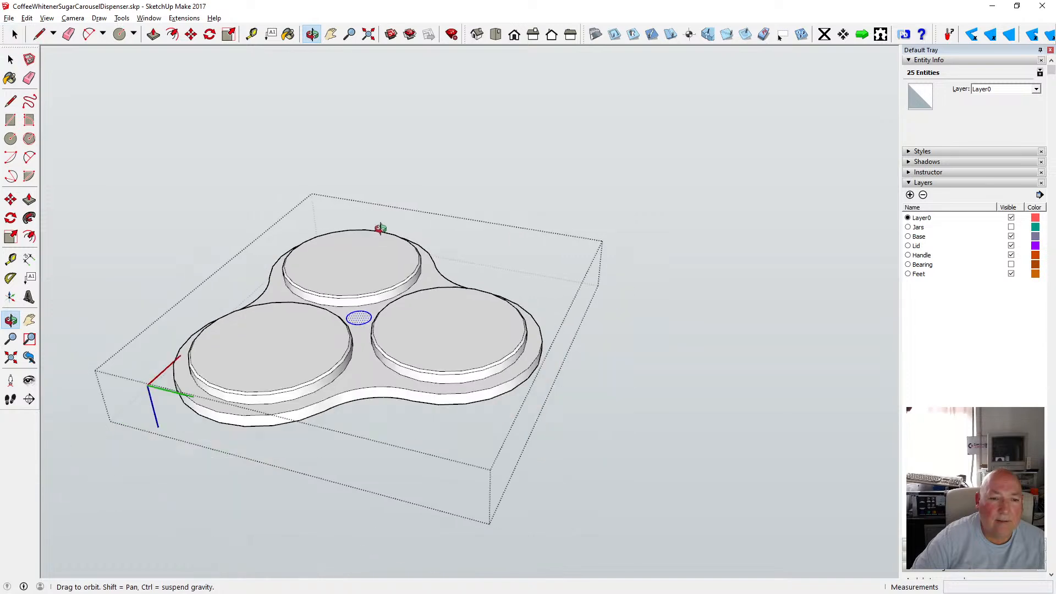
drag(373, 326, 371, 280)
scroll(371, 344, up, 7)
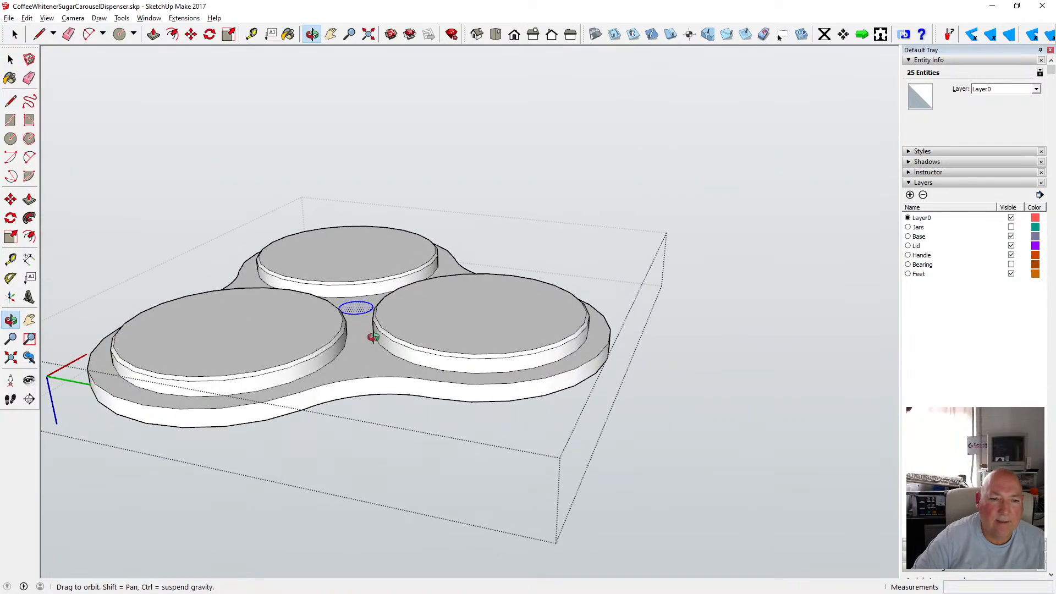
drag(372, 333, 346, 288)
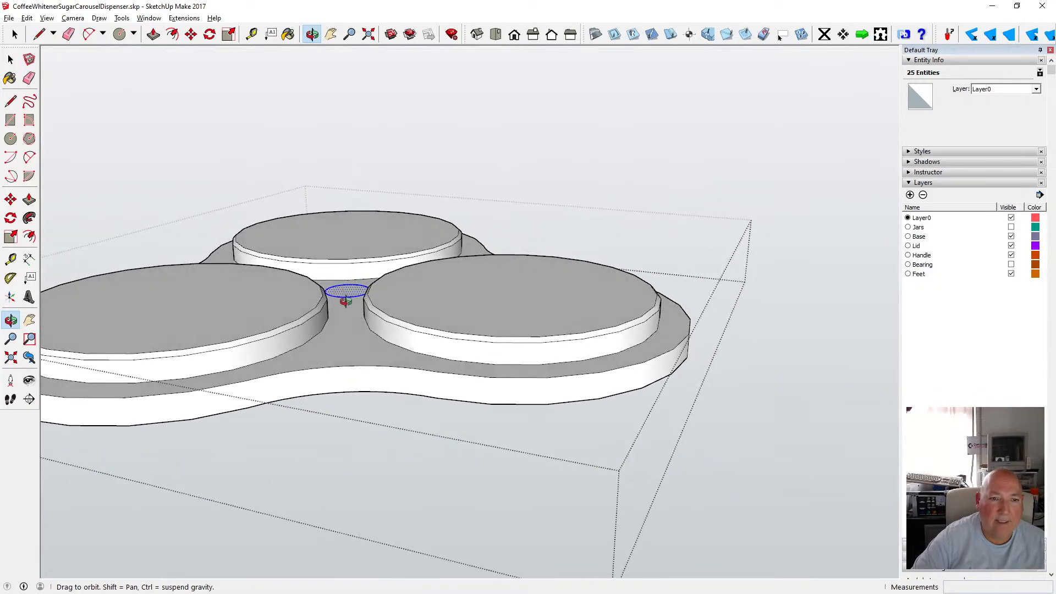
click(153, 34)
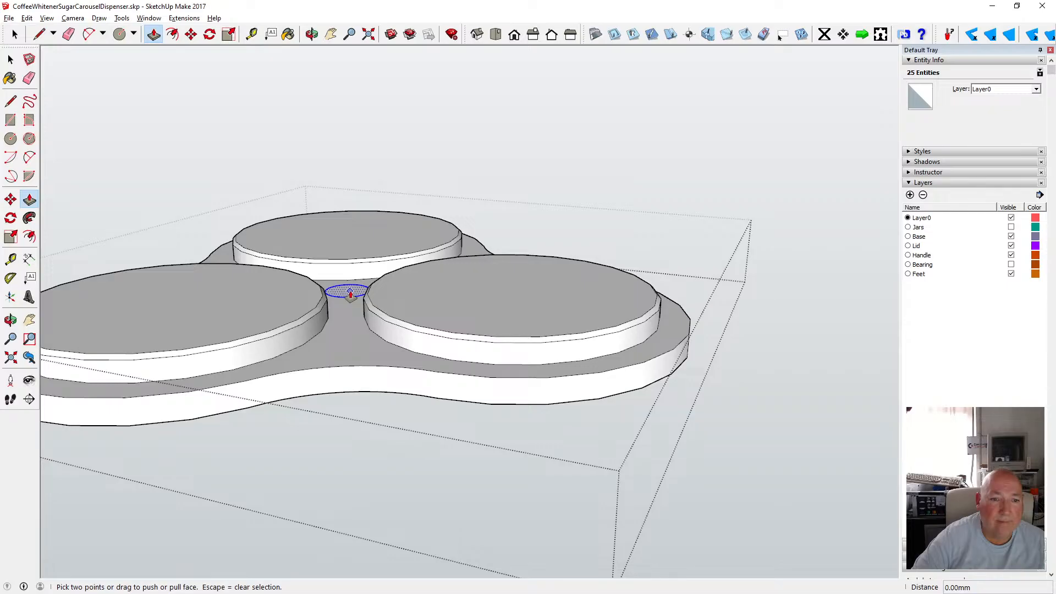
drag(350, 292, 343, 334)
click(324, 394)
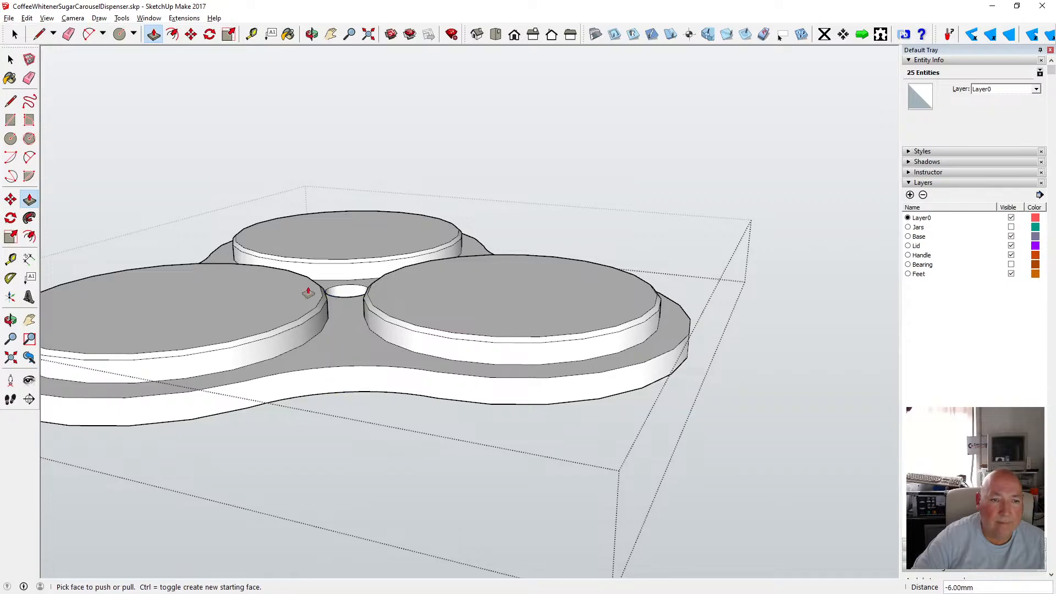
Open the tray group and explode the lid component inside it.
click(10, 59)
click(290, 87)
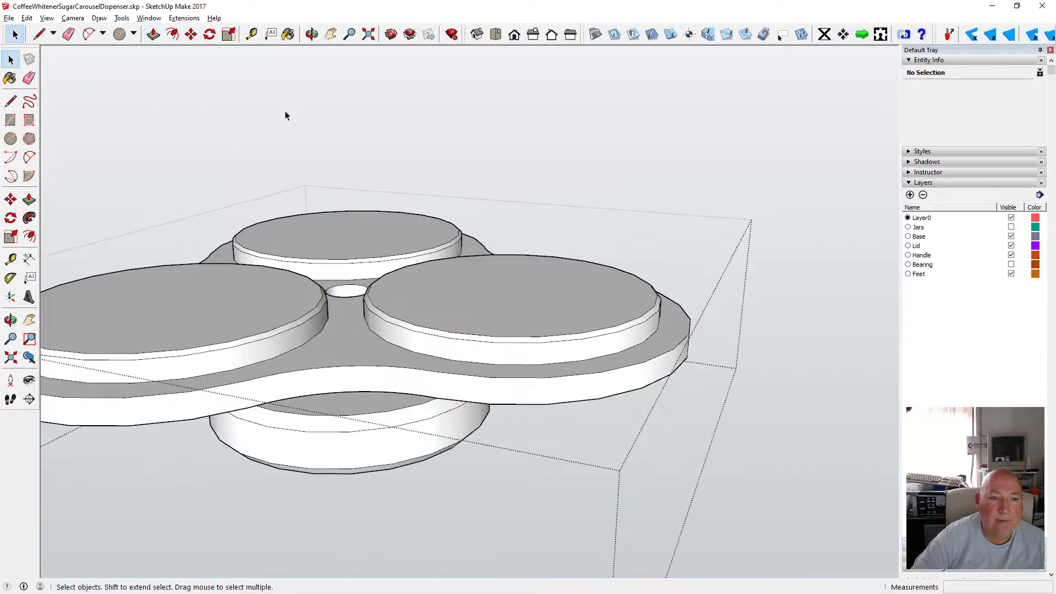
click(461, 177)
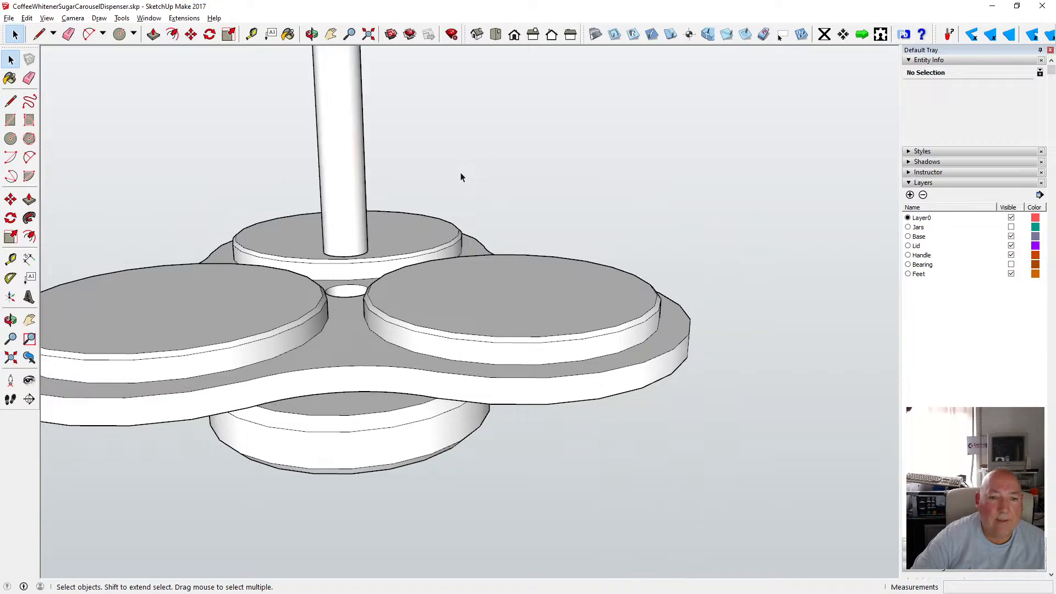
click(455, 312)
double_click(442, 309)
click(341, 331)
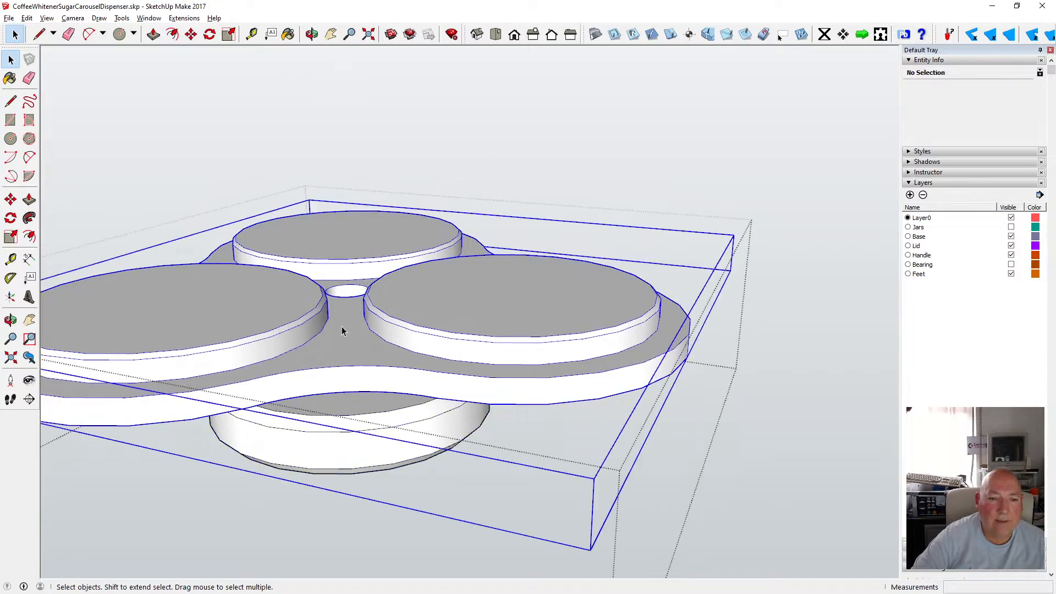
right_click(390, 288)
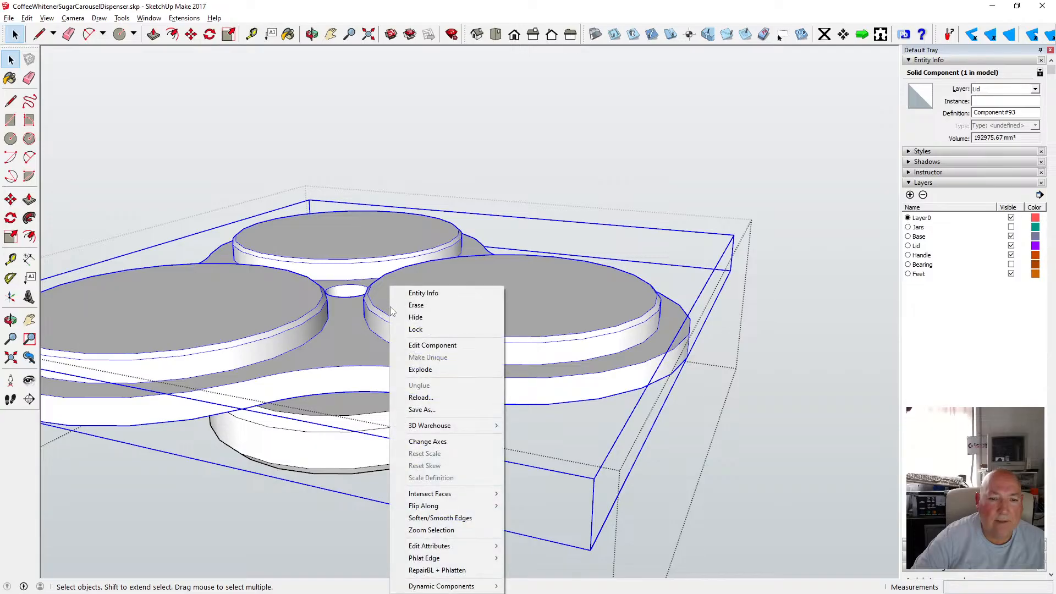
click(431, 370)
Close the group and make the Jars layer visible again.
click(606, 151)
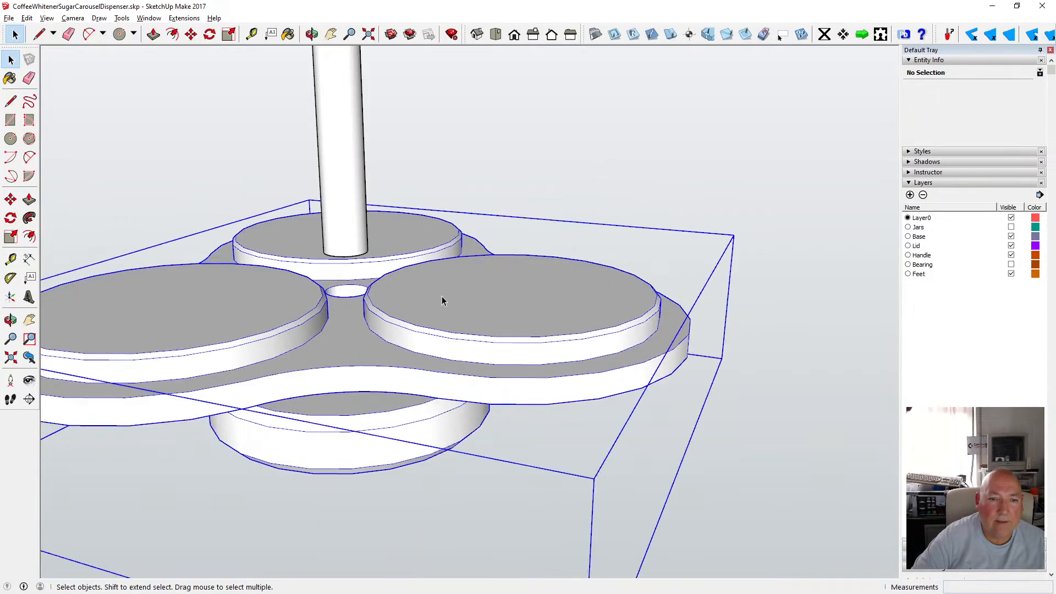
click(312, 35)
scroll(433, 313, down, 3)
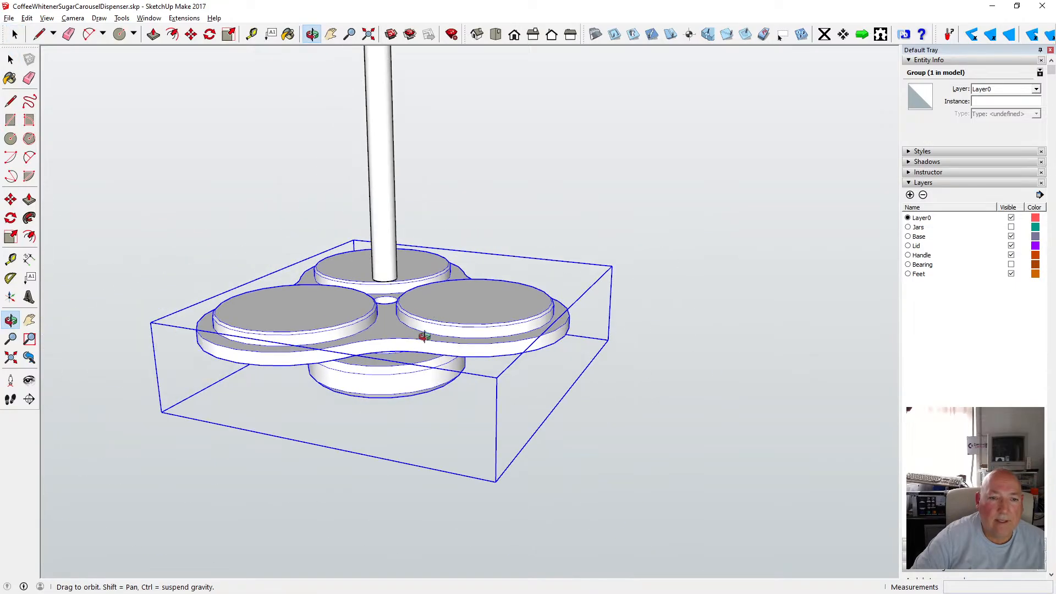
drag(424, 337, 294, 172)
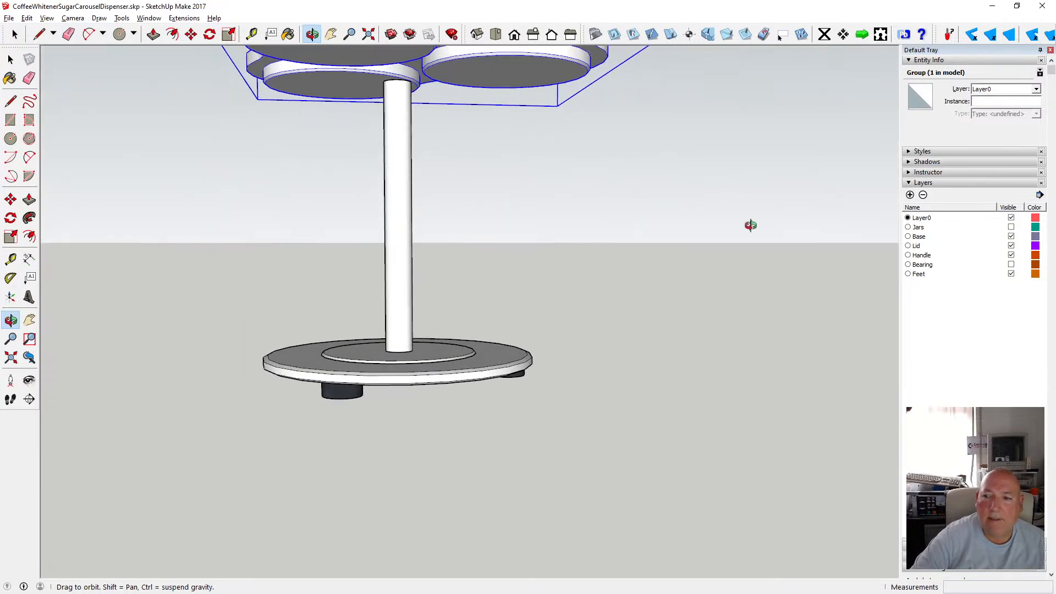
click(1008, 228)
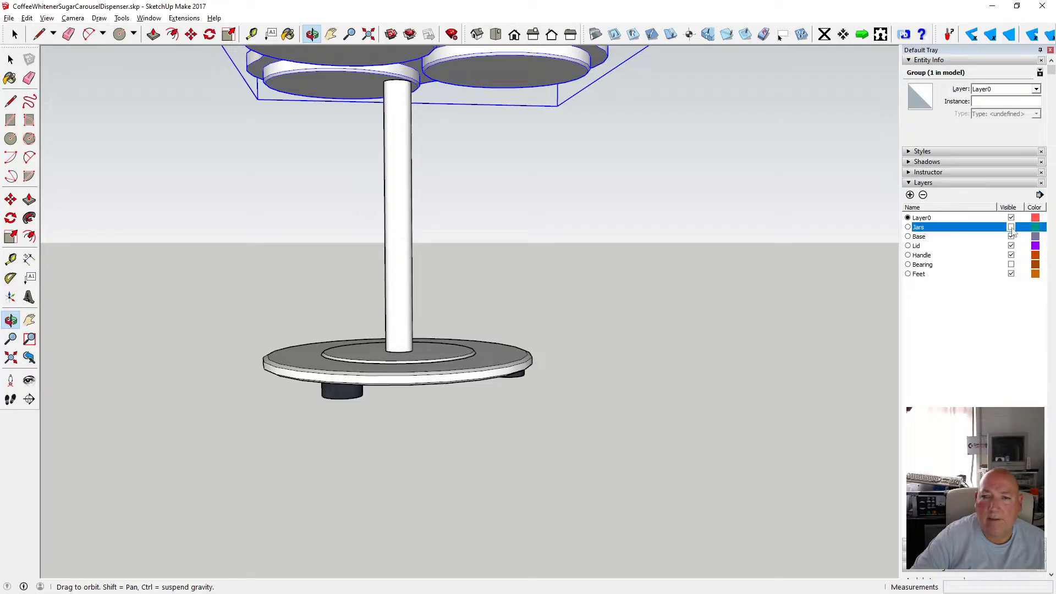
click(1011, 227)
key(space)
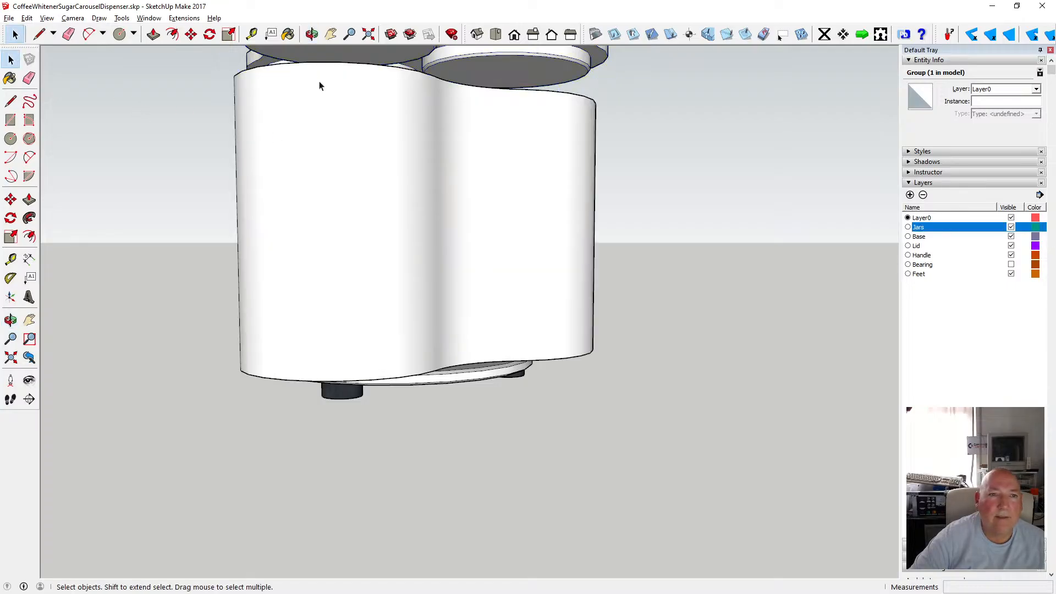
Move the tray group down 19 mm so it sits on top of the body.
key(o)
drag(319, 85, 266, 173)
scroll(267, 172, up, 6)
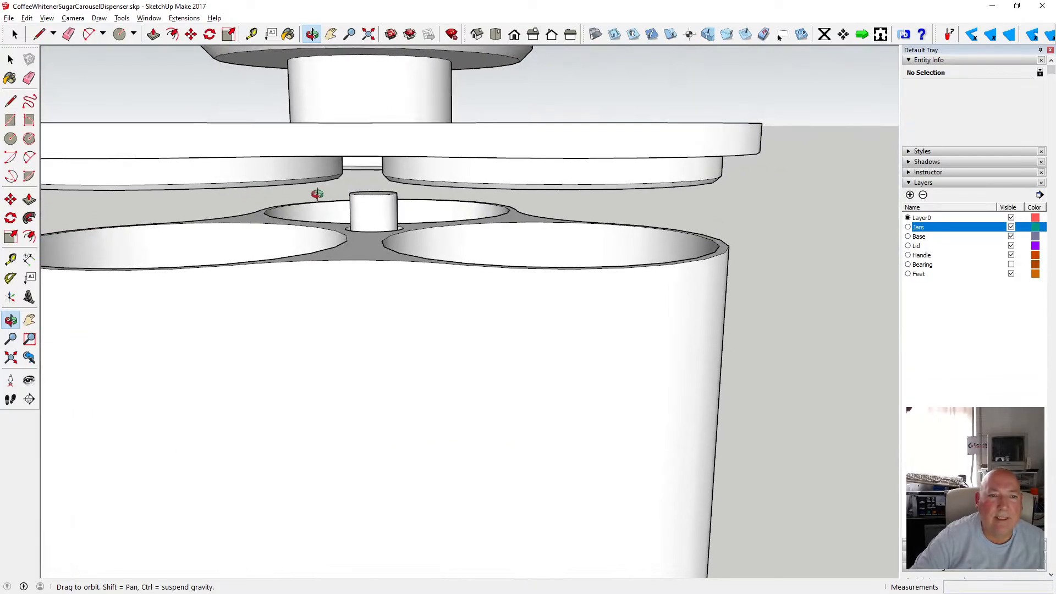
scroll(318, 194, down, 2)
click(191, 35)
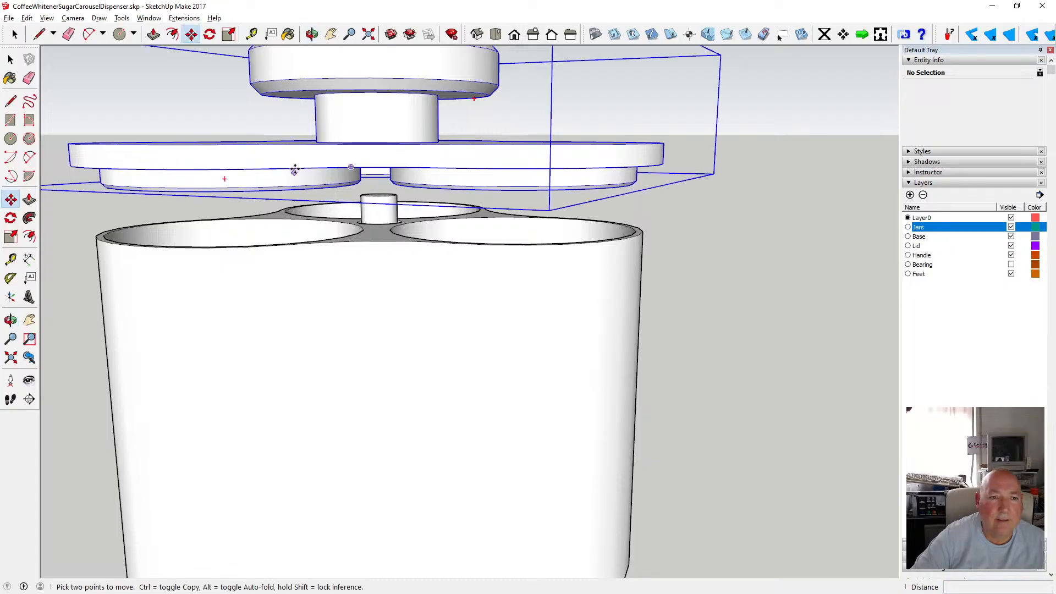
click(294, 168)
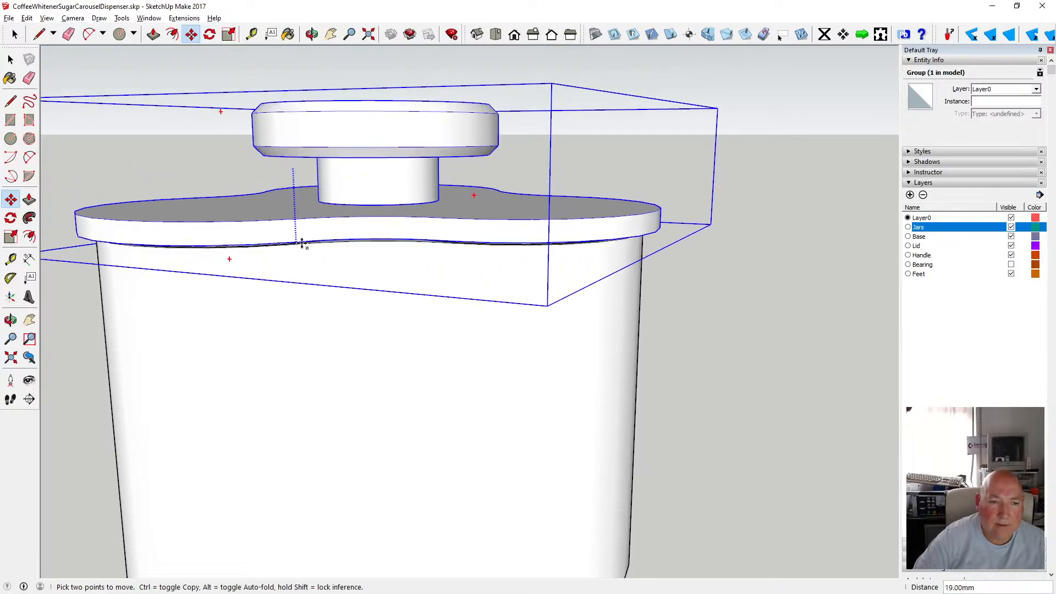
click(302, 244)
Switch the face style to X-ray to see inside the assembly.
click(312, 34)
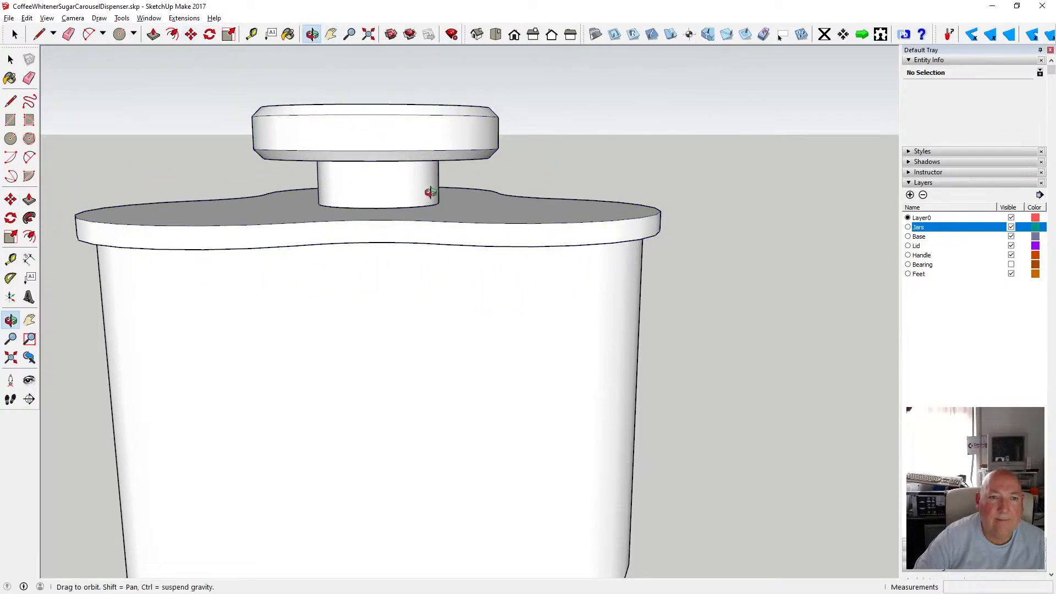
drag(427, 190, 489, 194)
click(47, 18)
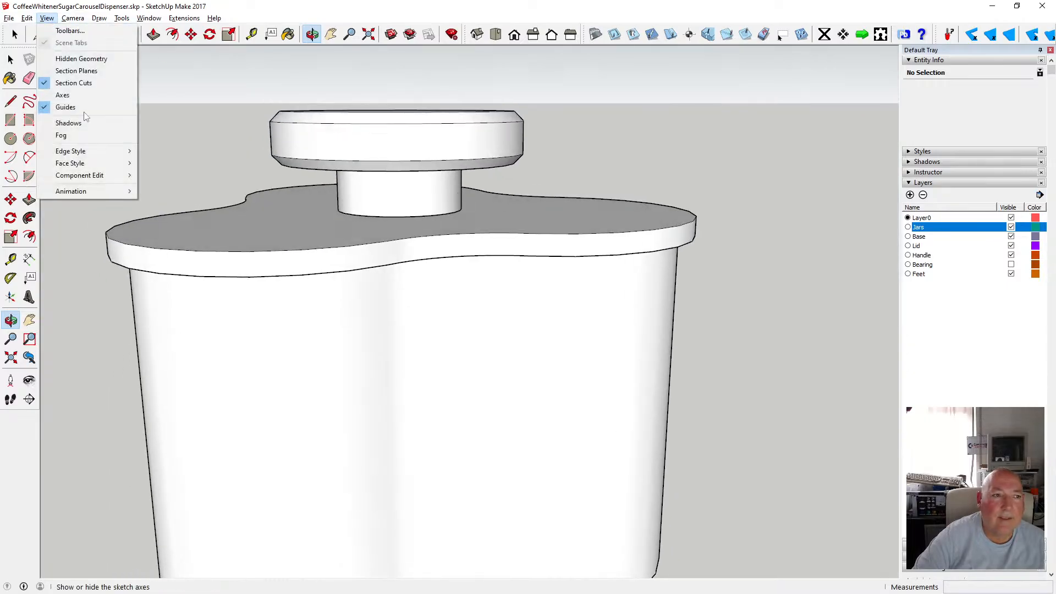
mouse_move(82, 160)
click(203, 163)
scroll(391, 199, down, 5)
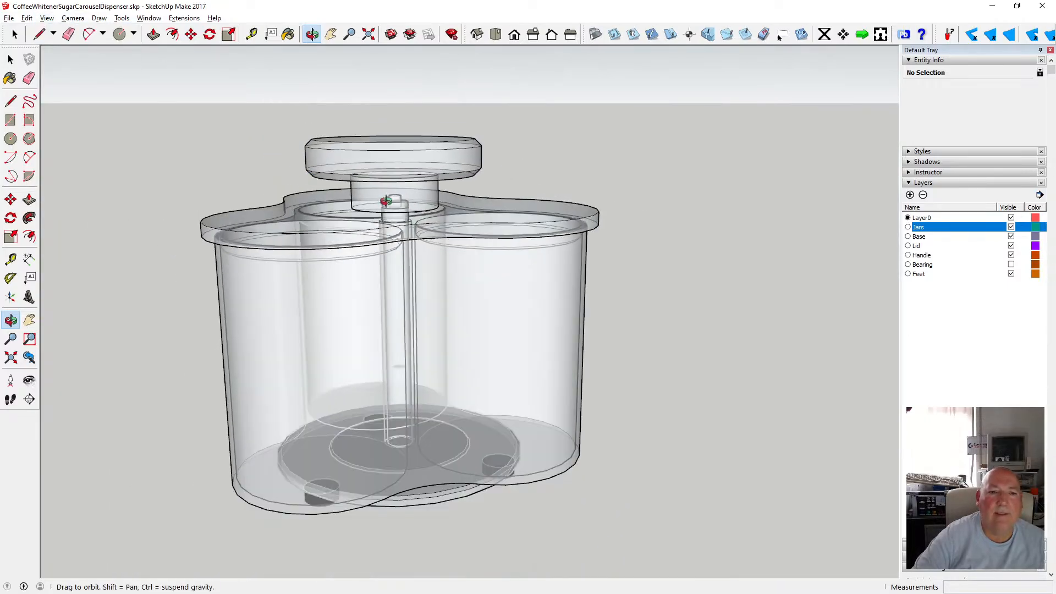
drag(390, 199, 416, 202)
scroll(394, 216, up, 8)
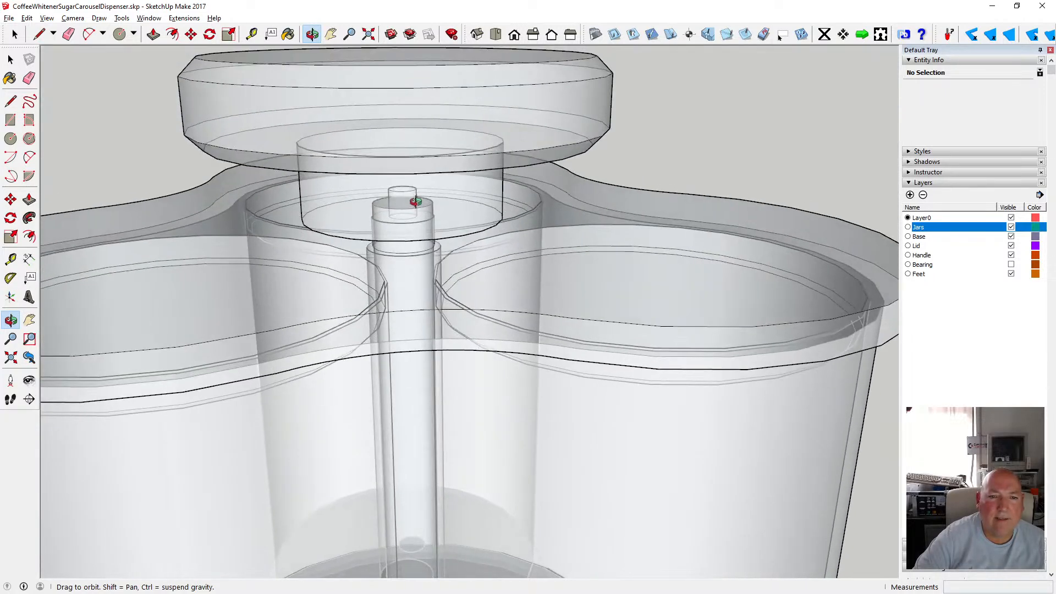
Open the tray group and the handle component to inspect the pin inside, then close them.
click(10, 59)
double_click(361, 131)
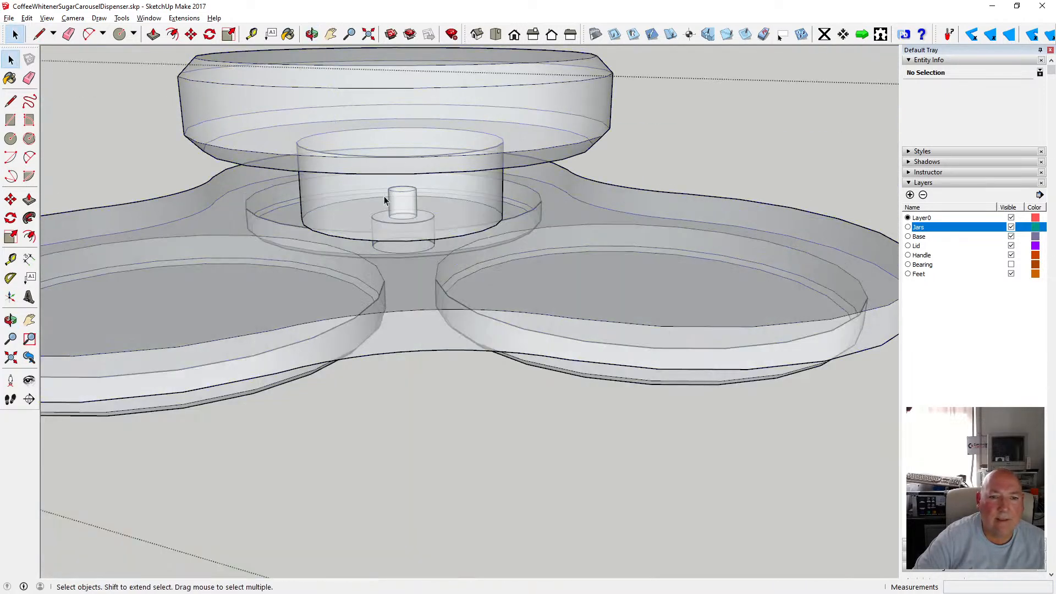
double_click(366, 185)
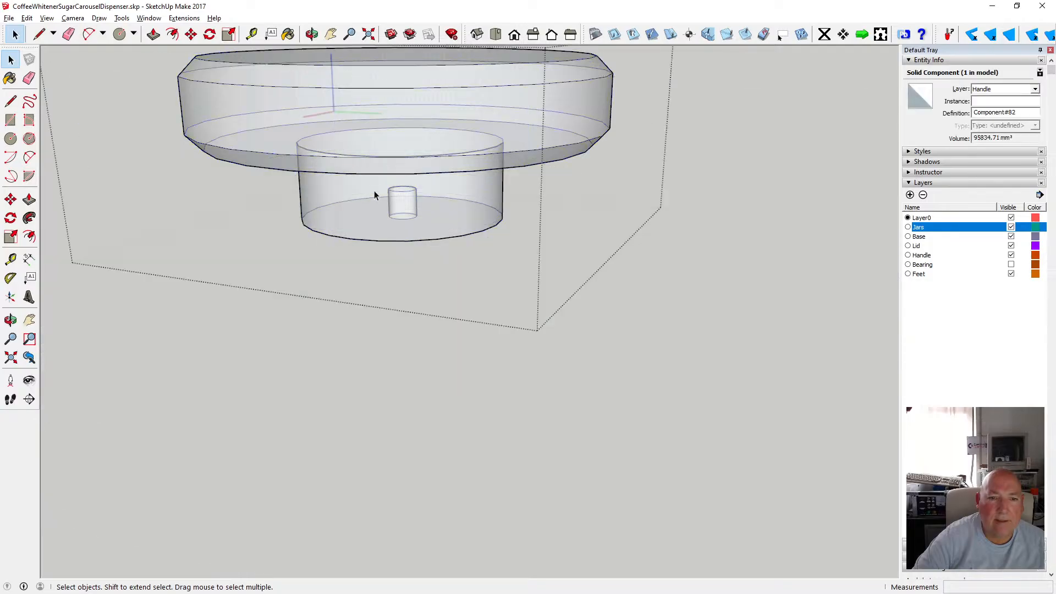
drag(428, 227, 428, 227)
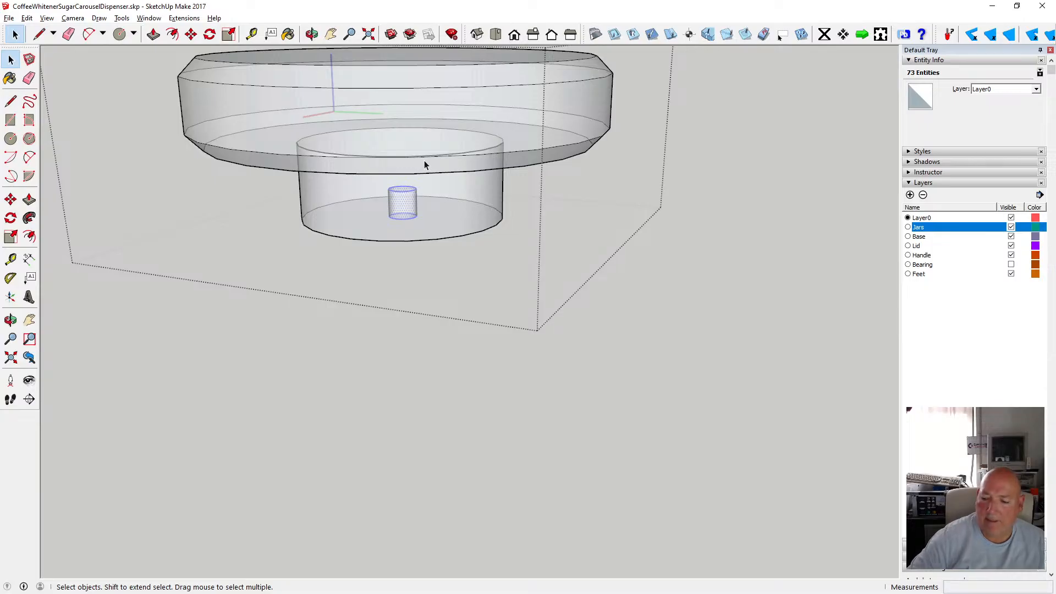
key(Escape)
click(615, 378)
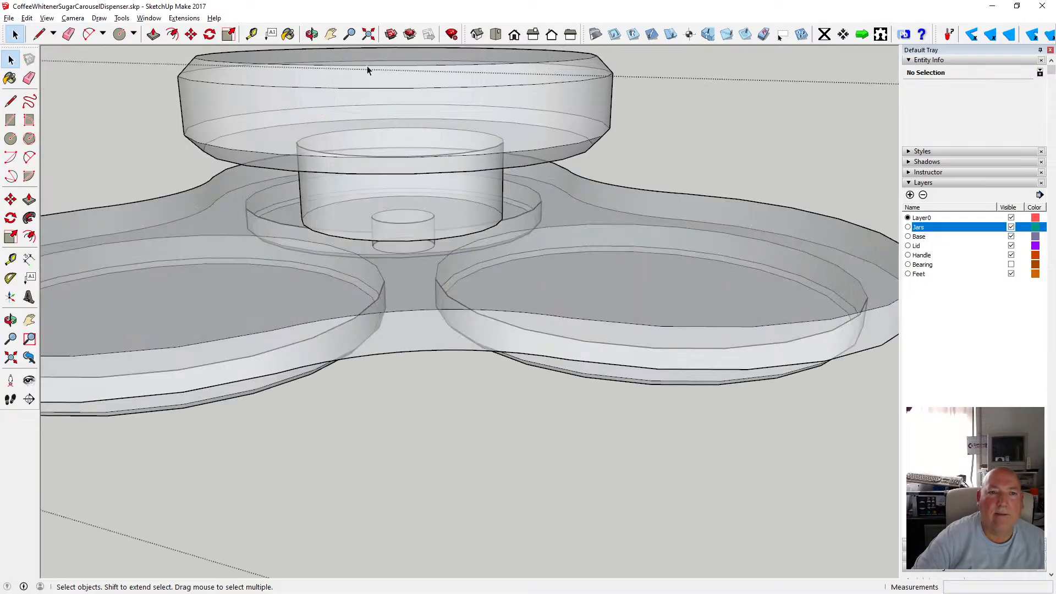
scroll(367, 65, down, 2)
scroll(529, 247, down, 3)
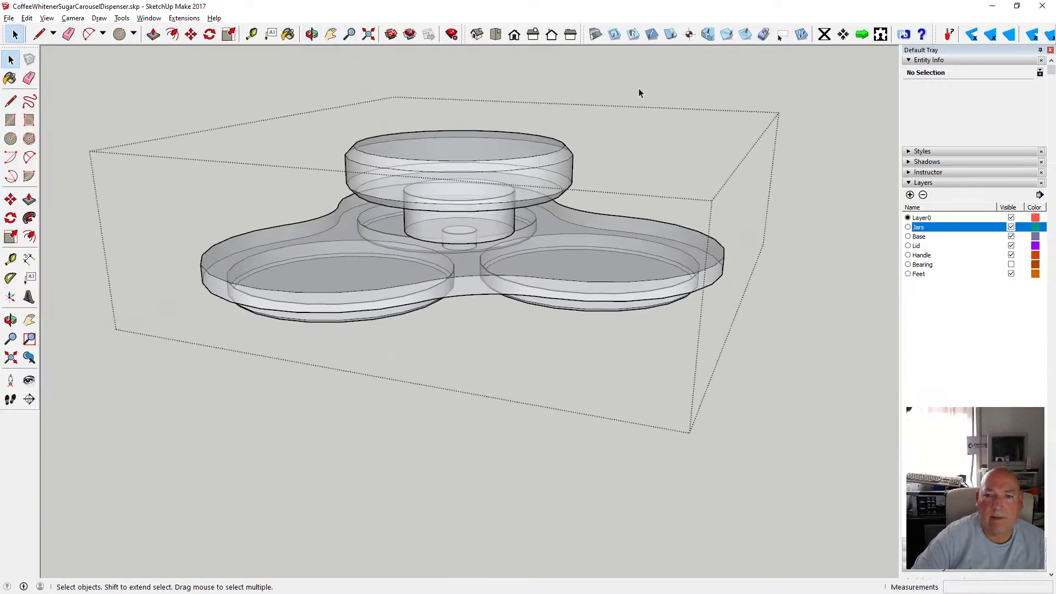
click(638, 91)
Examine where the pole top meets the lid and handle from several close angles.
key(o)
drag(387, 134, 442, 84)
scroll(484, 209, up, 3)
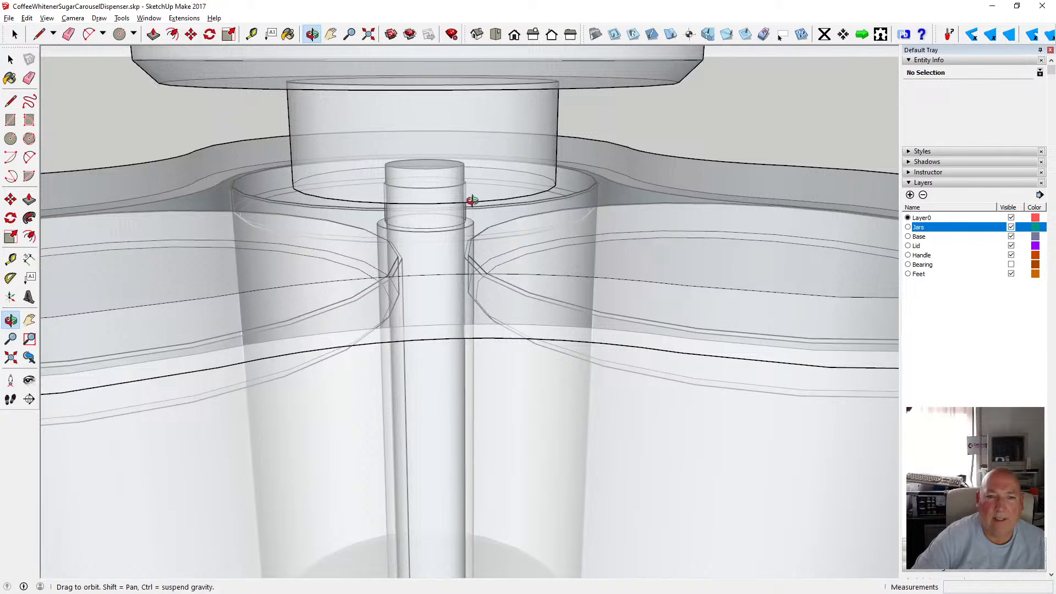
scroll(472, 200, down, 5)
scroll(464, 203, up, 3)
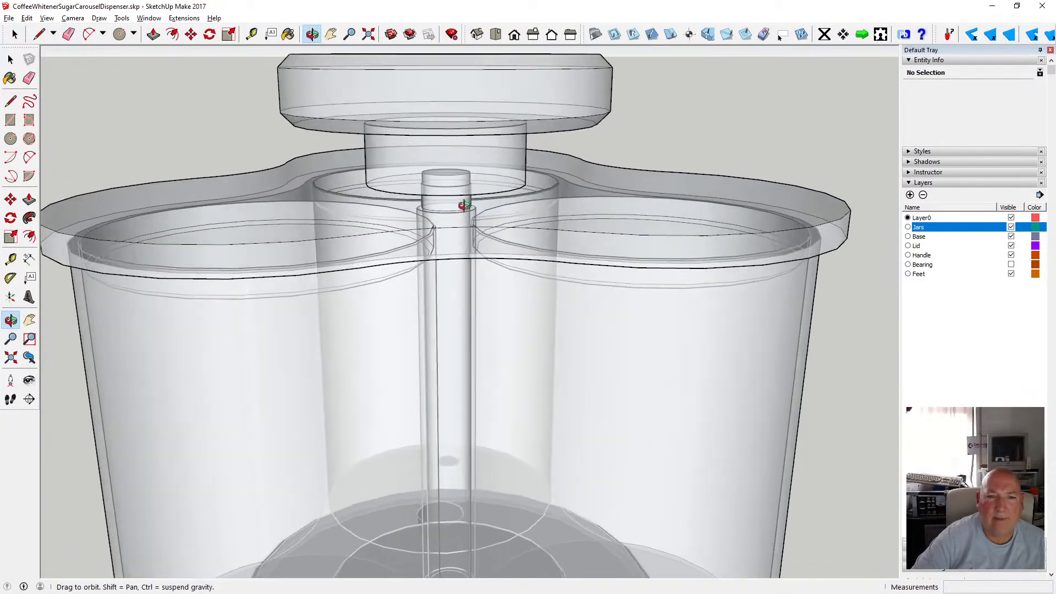
scroll(465, 205, up, 1)
scroll(471, 206, down, 5)
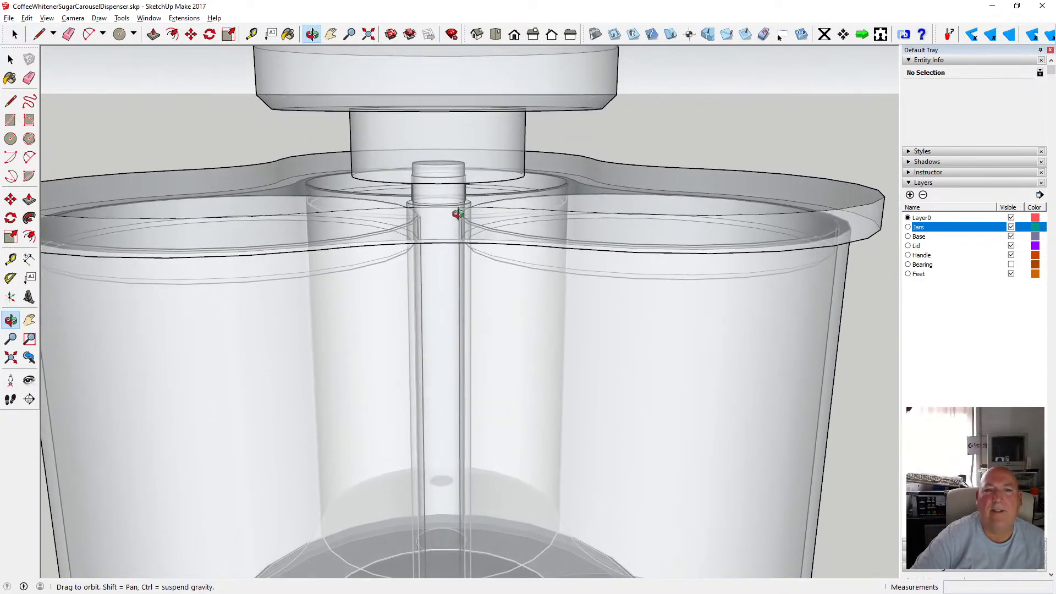
scroll(442, 217, up, 4)
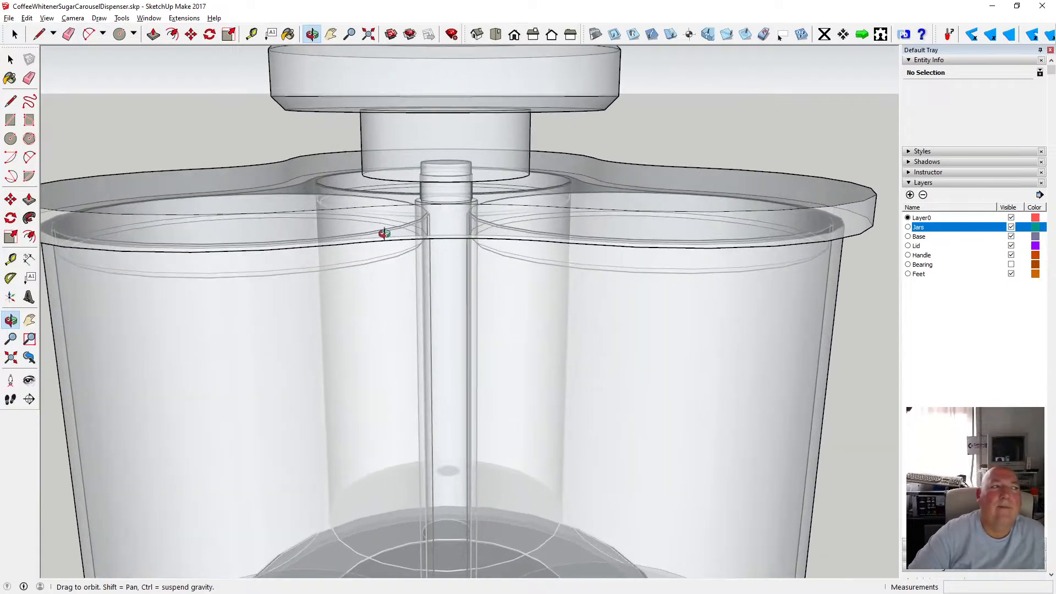
drag(348, 246, 366, 220)
scroll(484, 241, down, 3)
scroll(420, 196, up, 2)
scroll(420, 196, up, 3)
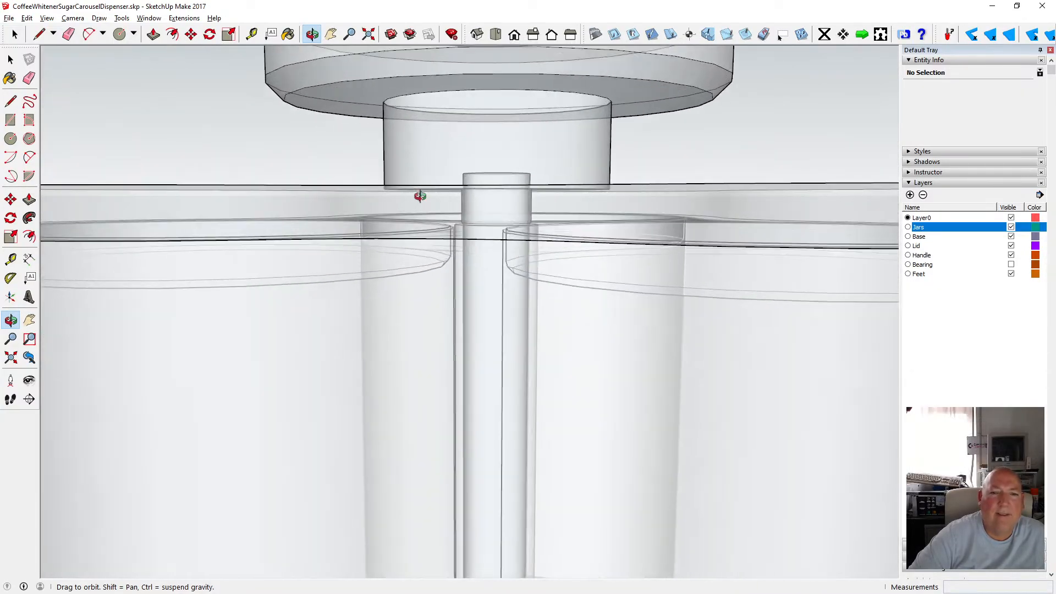
drag(420, 196, 435, 242)
scroll(434, 242, down, 5)
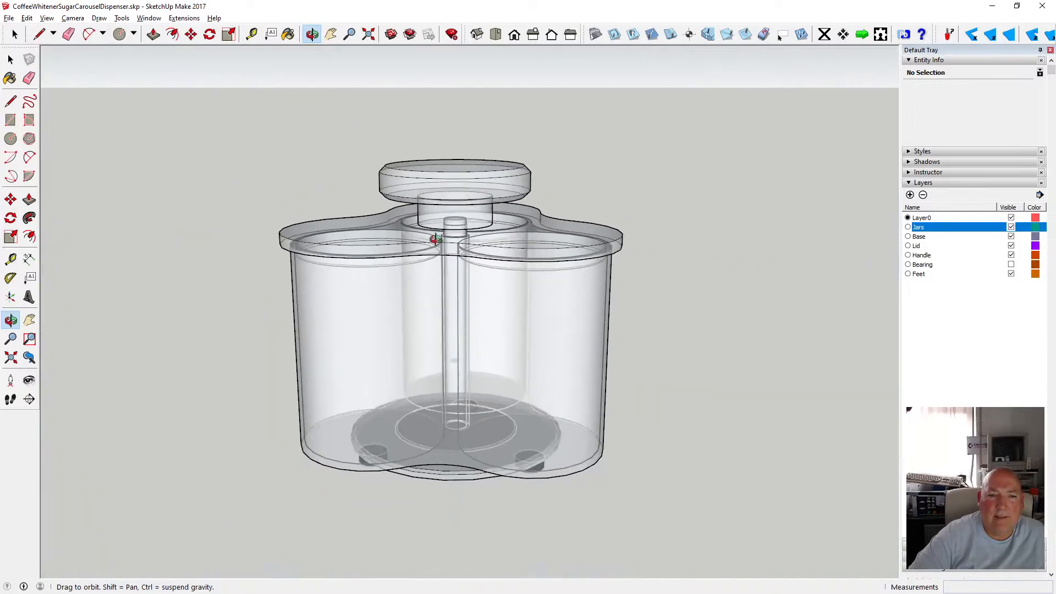
Turn off X-ray, open the tray group and inspect its pole hole from underneath.
click(47, 18)
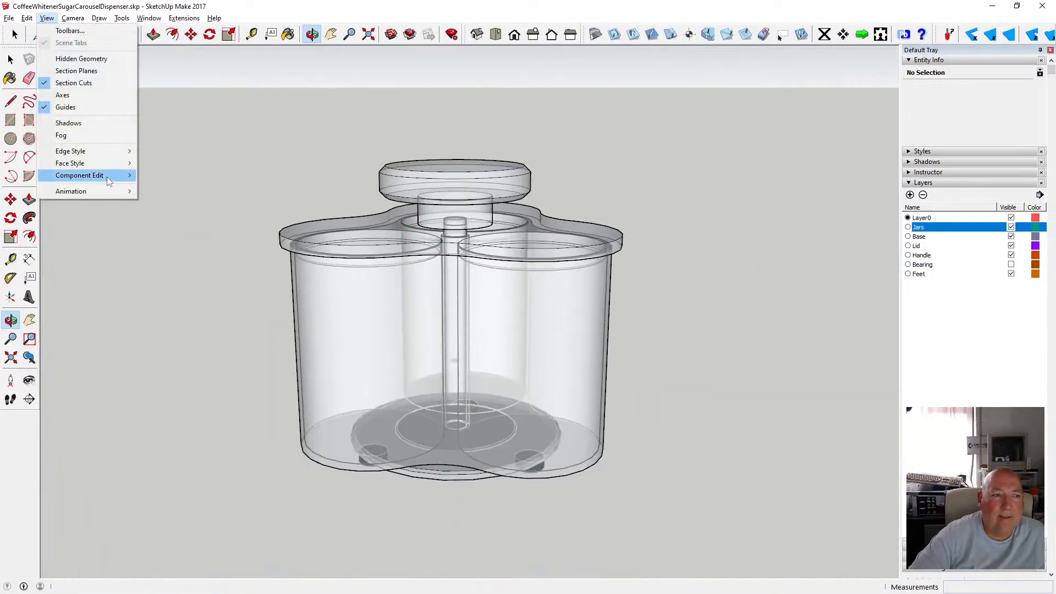
click(161, 163)
key(space)
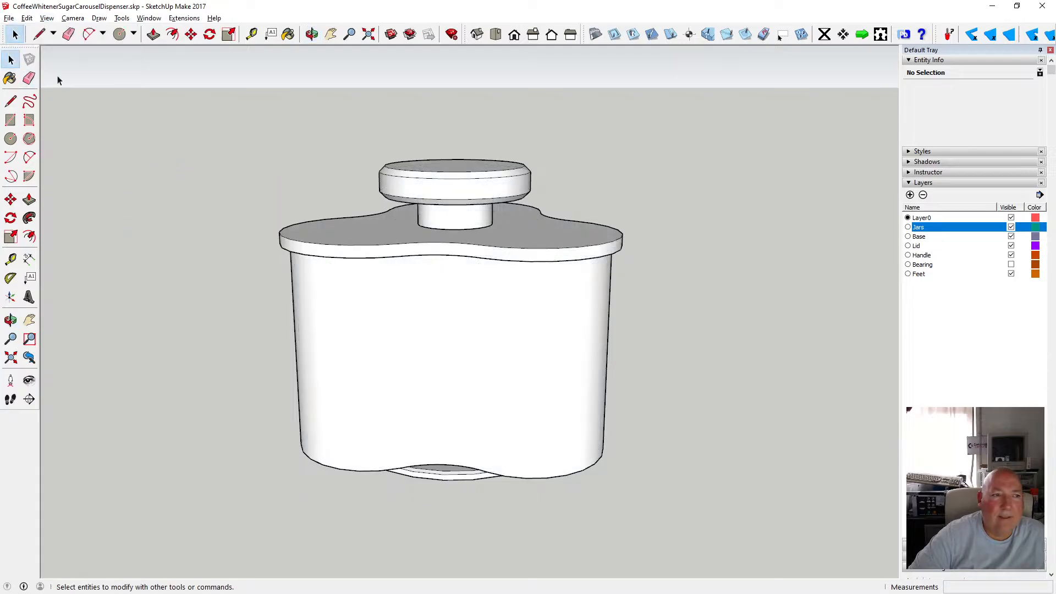
double_click(455, 214)
key(o)
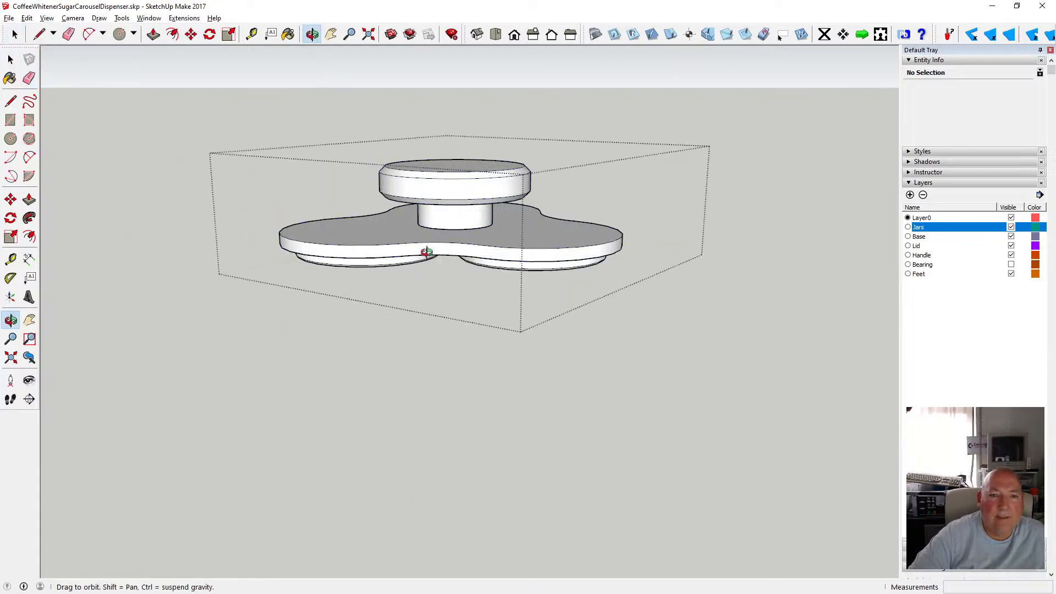
drag(427, 253, 476, 329)
scroll(476, 329, up, 5)
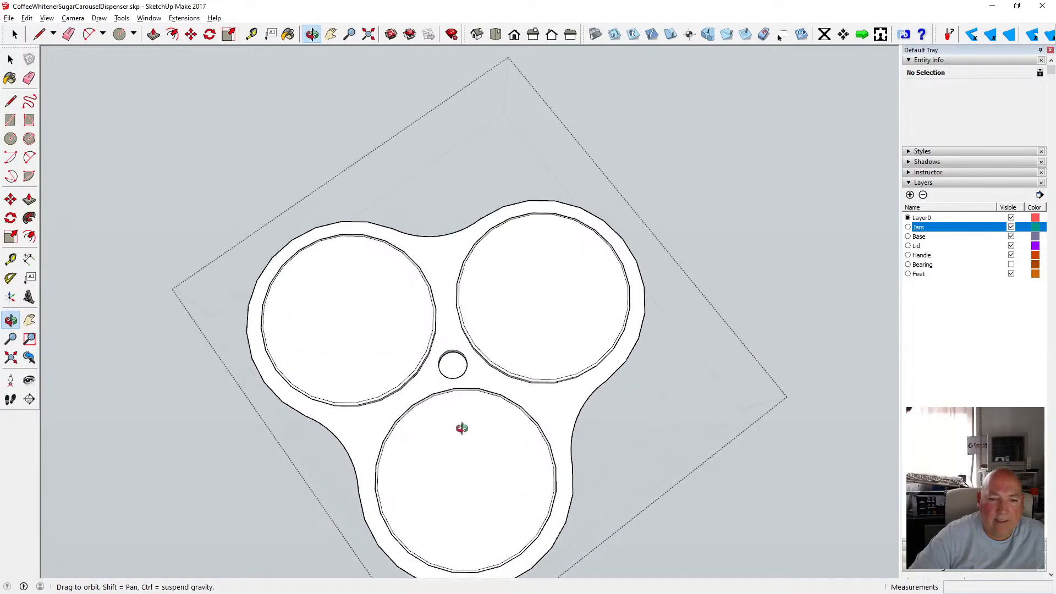
drag(422, 390, 422, 417)
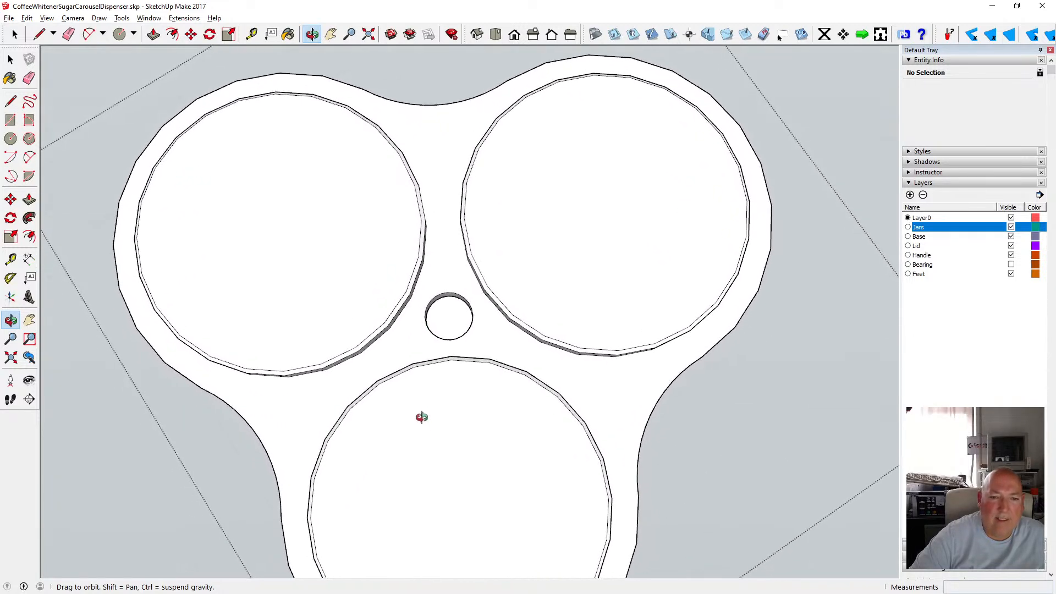
click(10, 58)
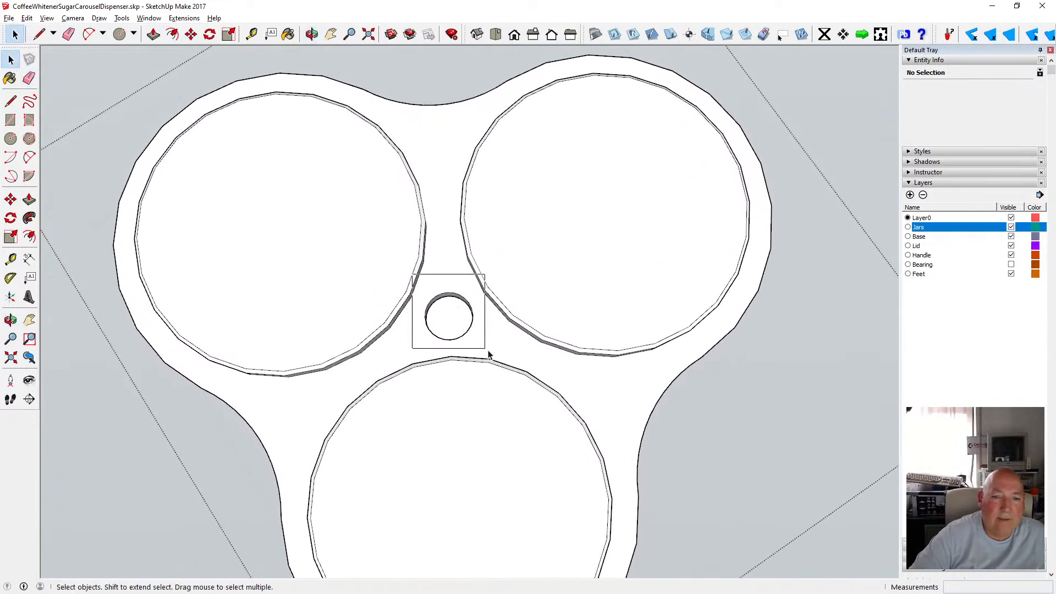
drag(488, 355, 488, 354)
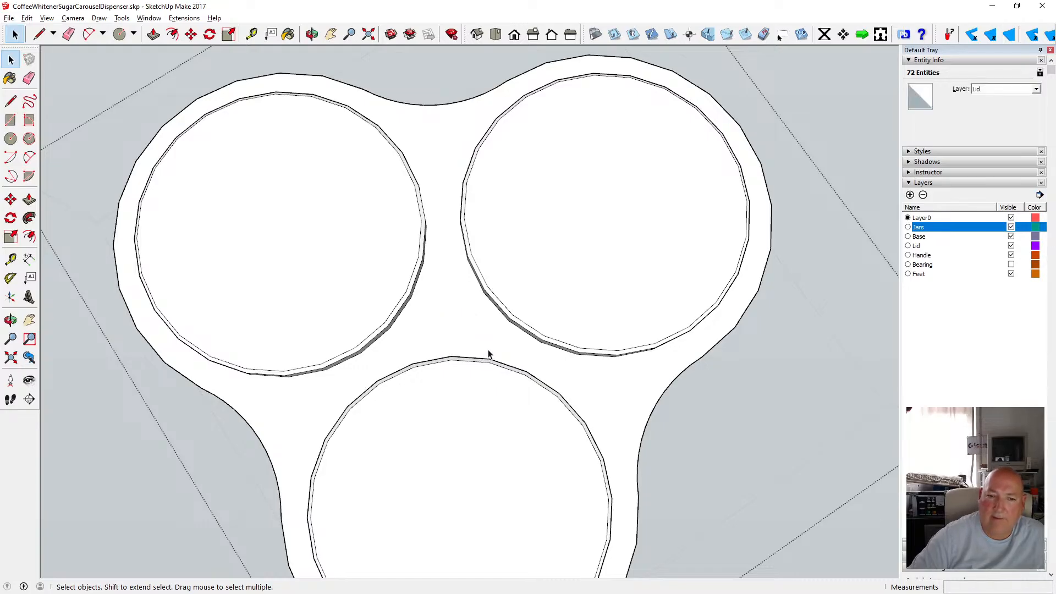
click(120, 66)
click(312, 34)
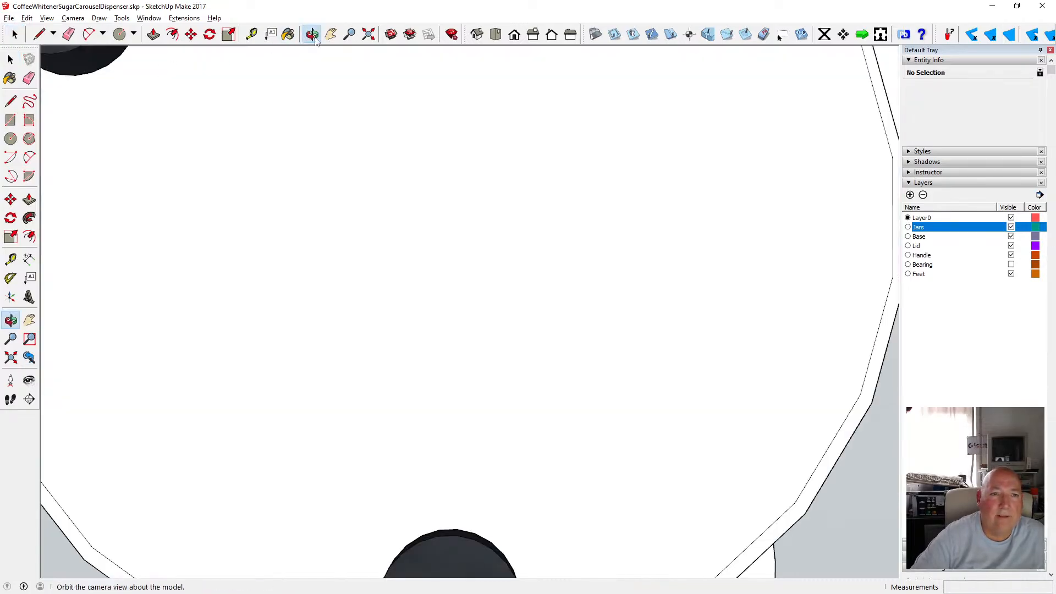
scroll(335, 143, down, 5)
drag(351, 120, 406, 385)
scroll(406, 385, down, 3)
drag(353, 319, 274, 221)
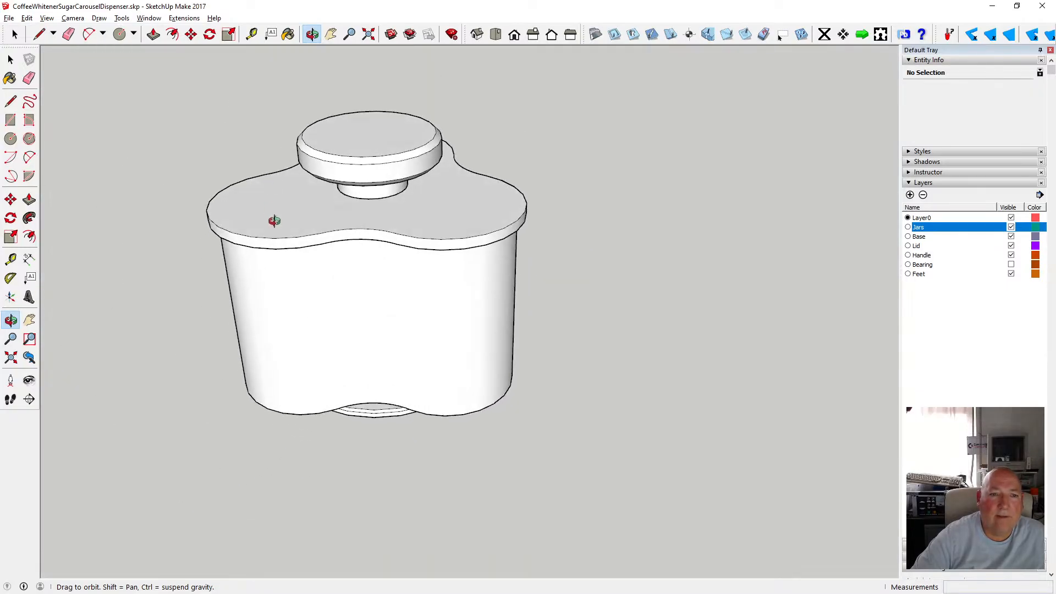
Turn X-ray back on and examine the pole running through the assembly.
click(47, 19)
mouse_move(104, 165)
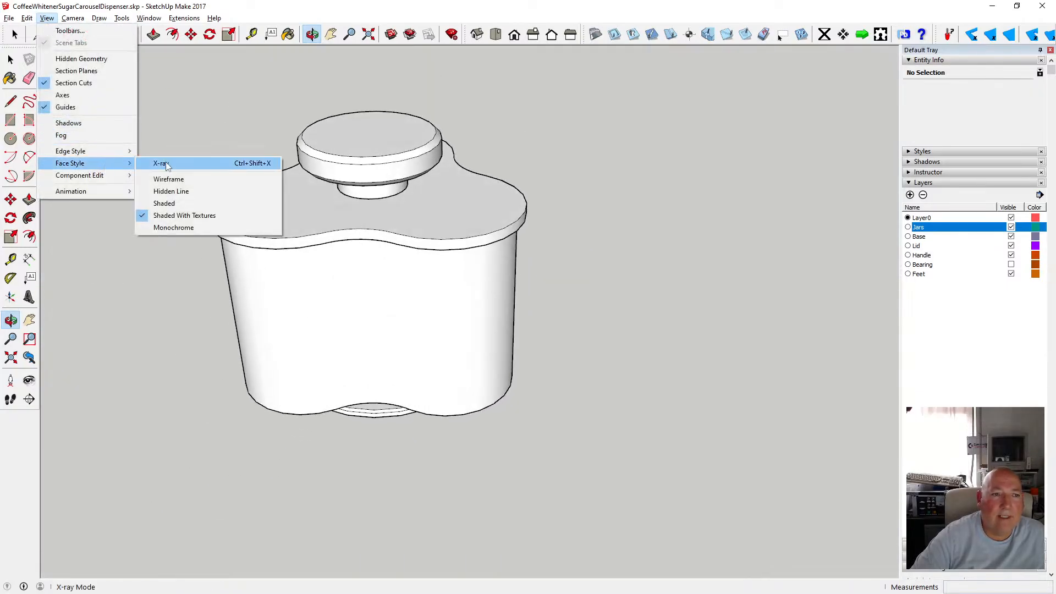
click(166, 162)
drag(259, 157, 371, 160)
scroll(388, 176, up, 5)
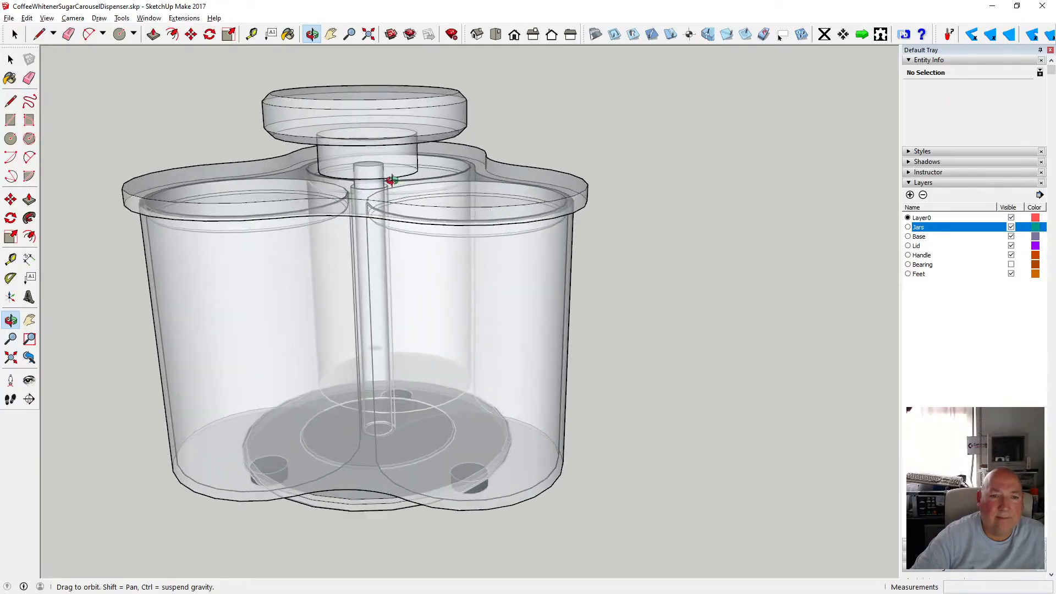
scroll(374, 200, down, 3)
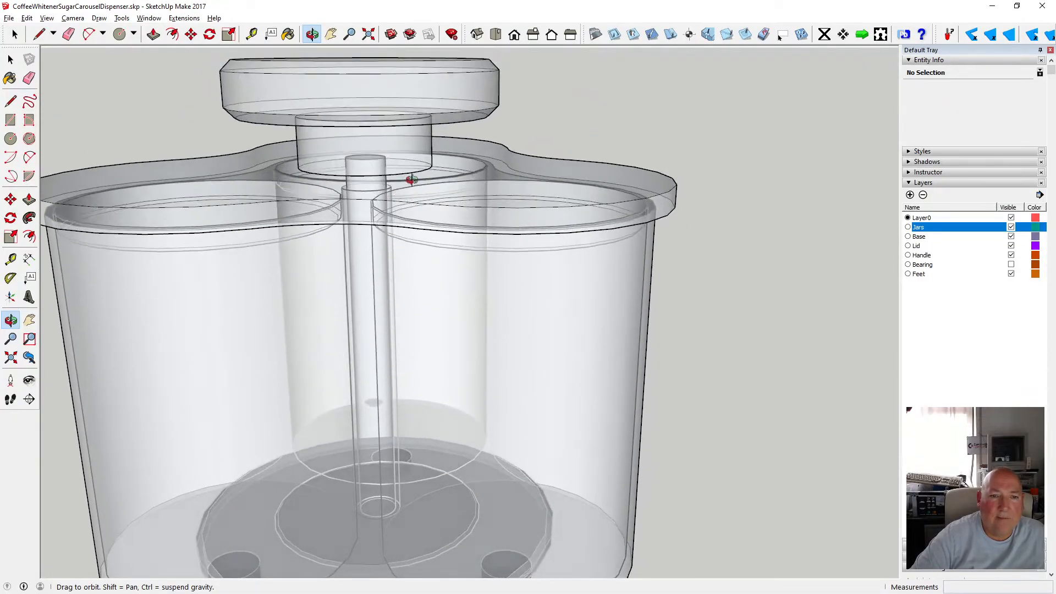
scroll(410, 177, down, 3)
click(10, 59)
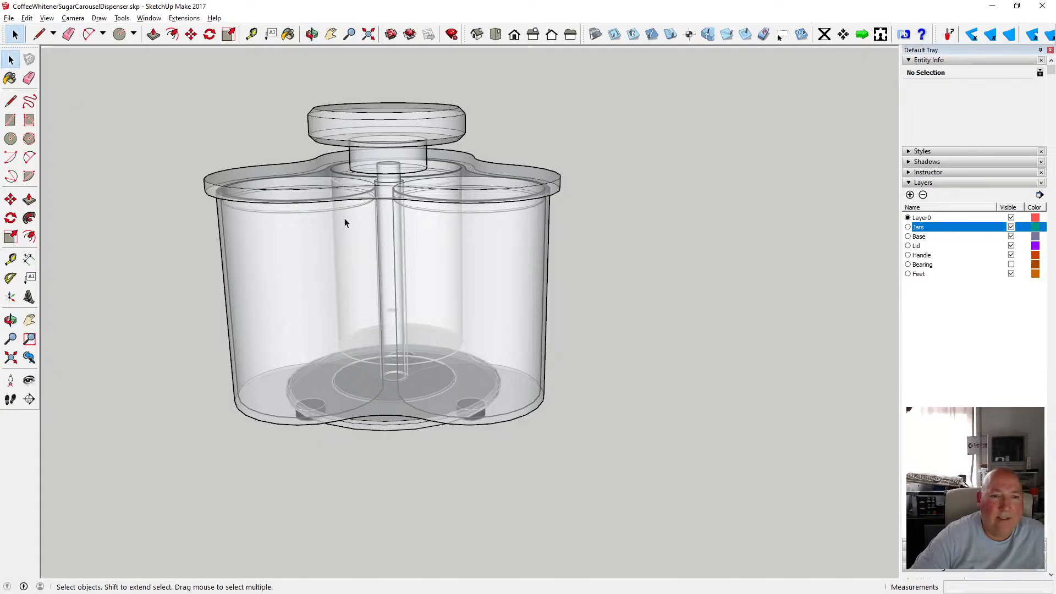
scroll(391, 203, up, 5)
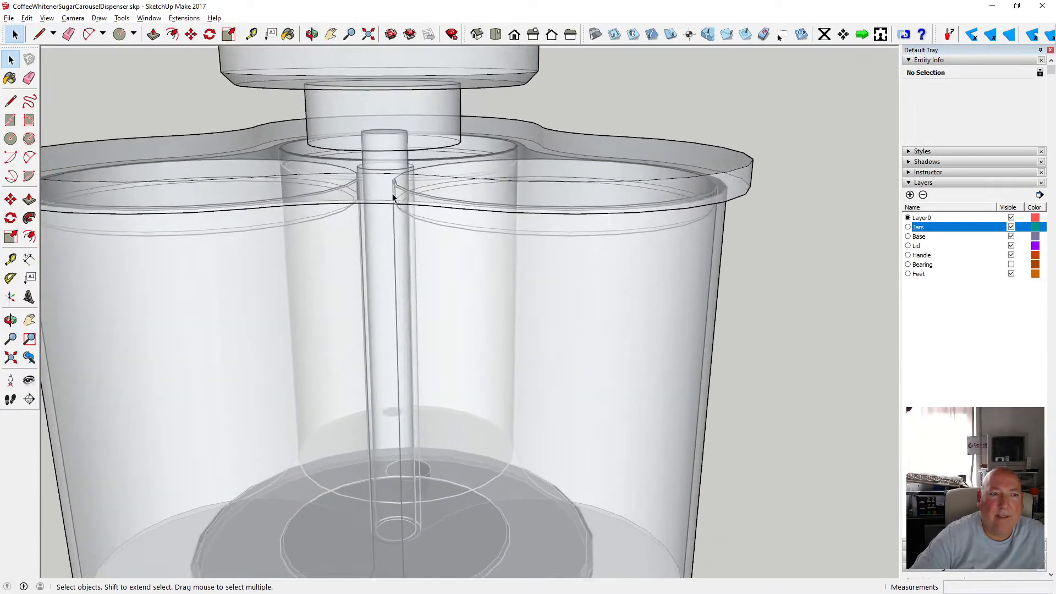
scroll(392, 197, down, 5)
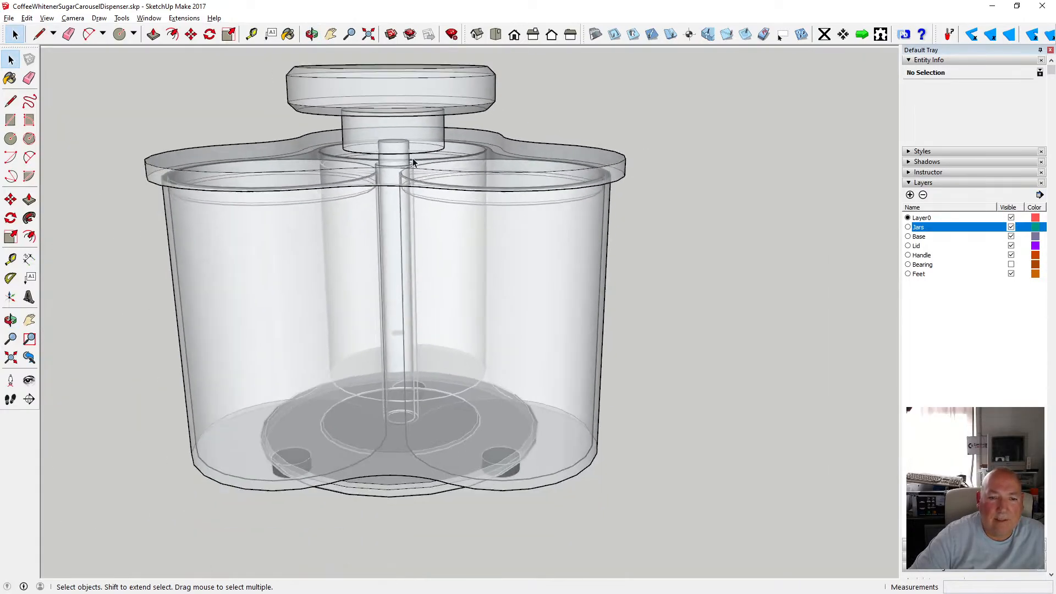
Turn off X-ray face style for the model.
click(387, 208)
click(609, 259)
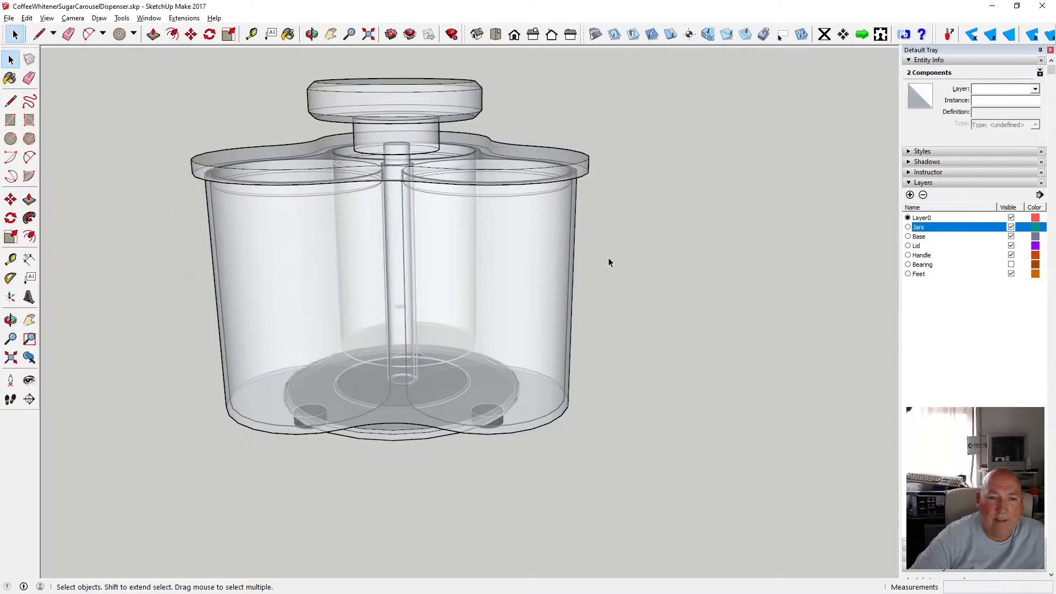
click(47, 18)
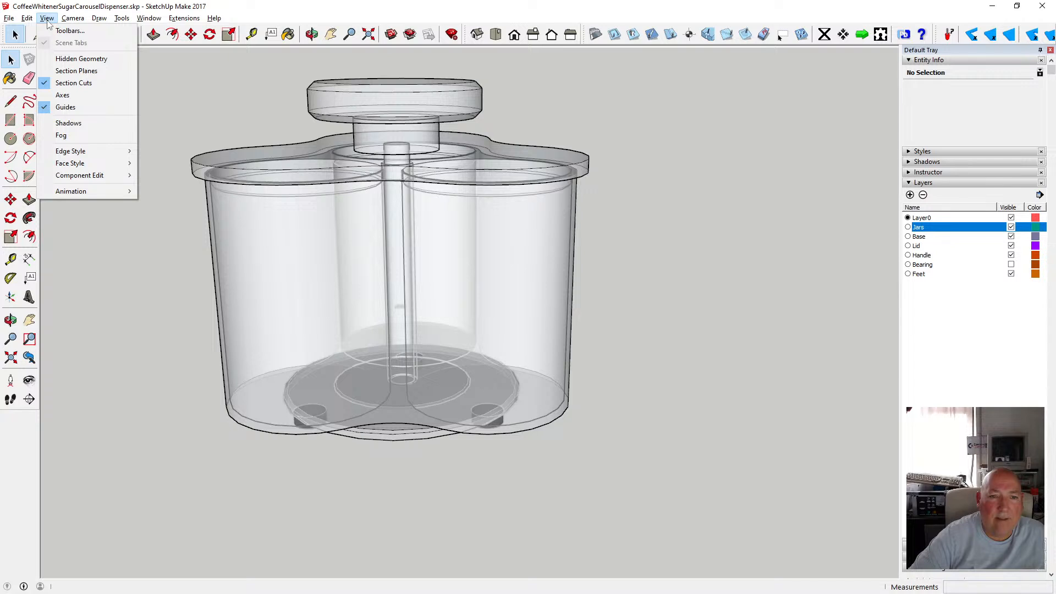
mouse_move(106, 161)
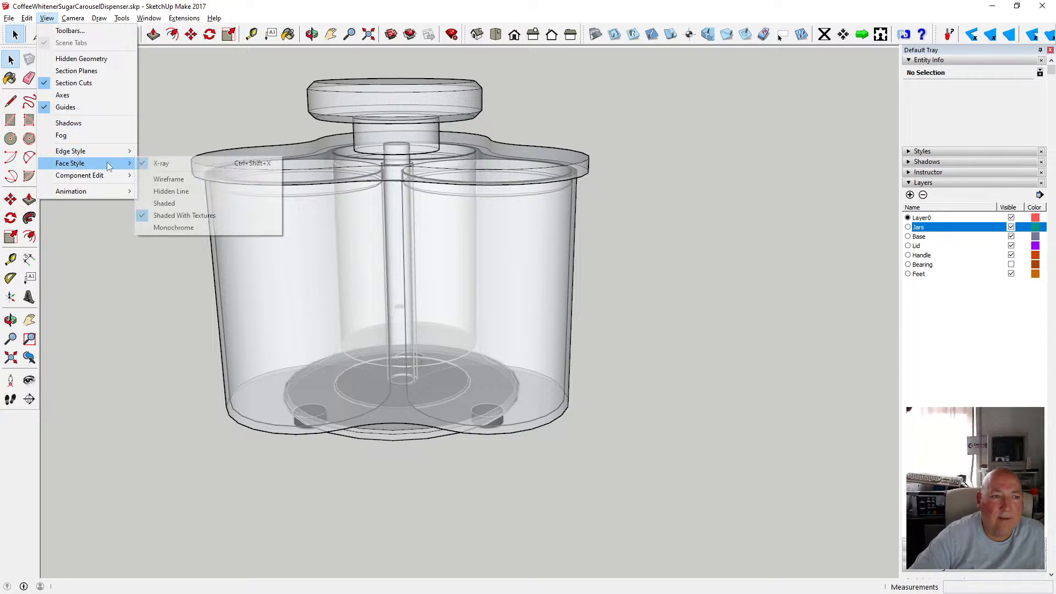
click(148, 161)
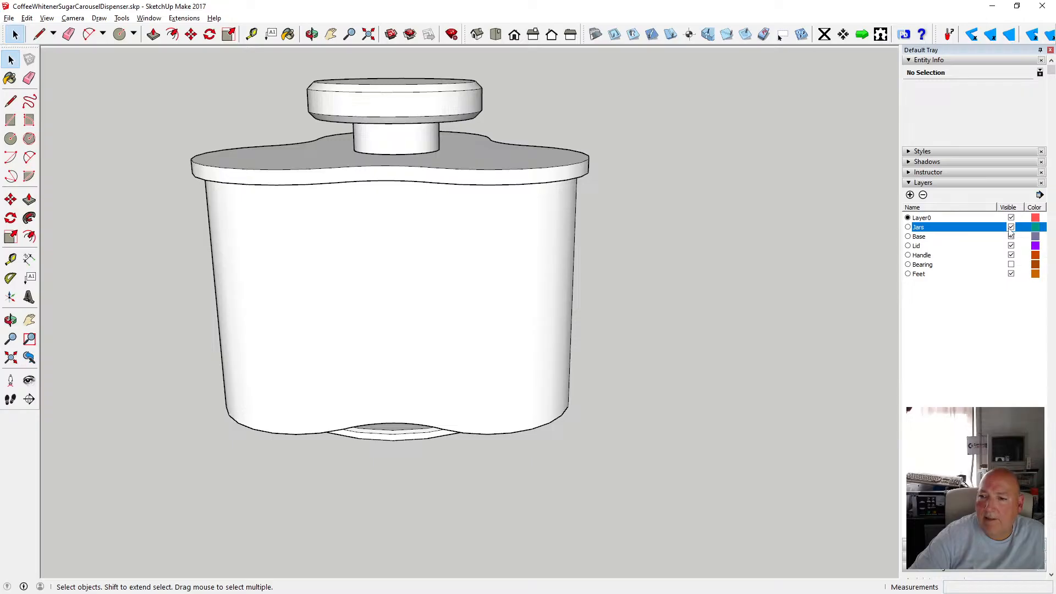
Hide the Jars, Lid and Handle layers to leave only the pole, base and feet visible.
click(1011, 227)
click(1011, 246)
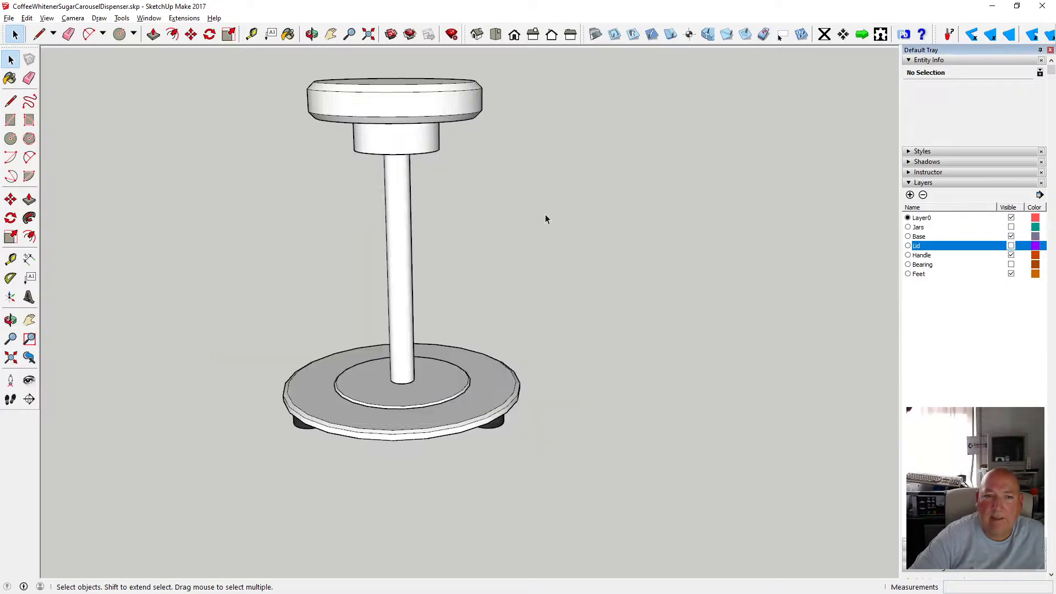
key(o)
mouse_move(407, 248)
mouse_down()
mouse_move(365, 165)
mouse_move(308, 198)
mouse_up()
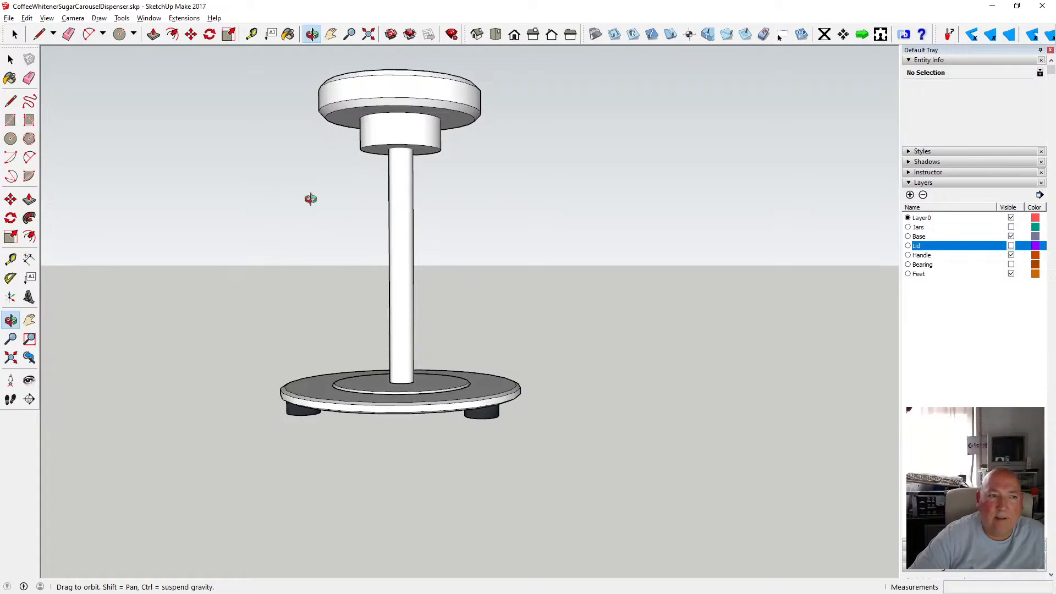
click(10, 59)
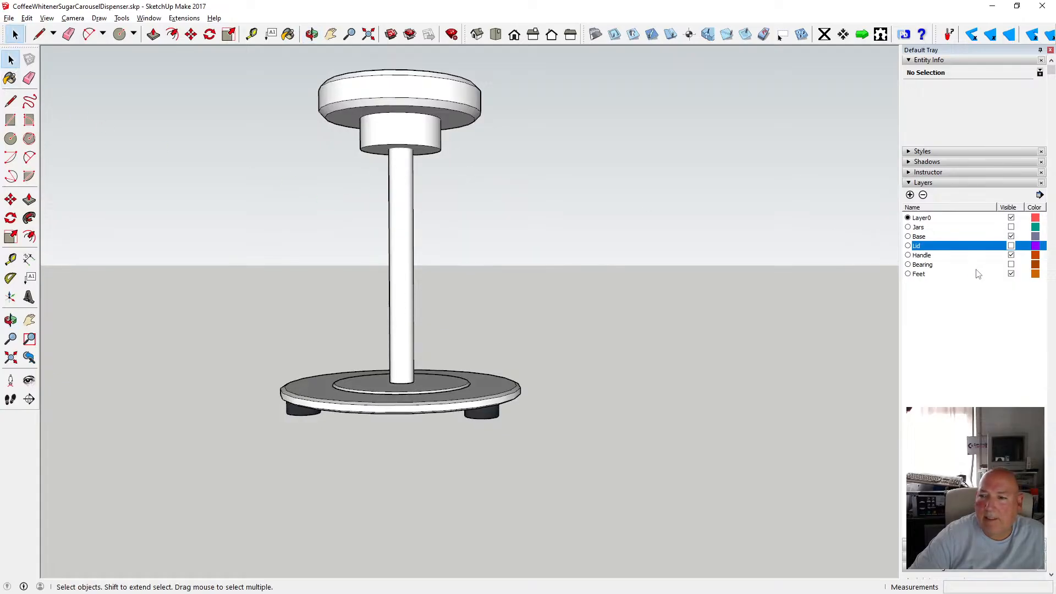
click(1011, 245)
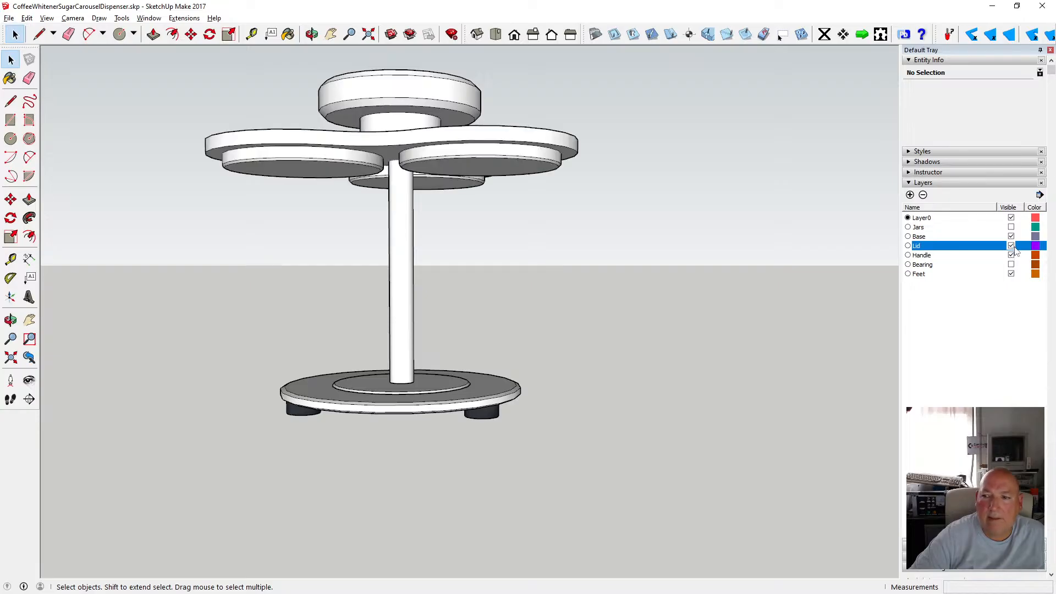
click(1011, 245)
click(1011, 256)
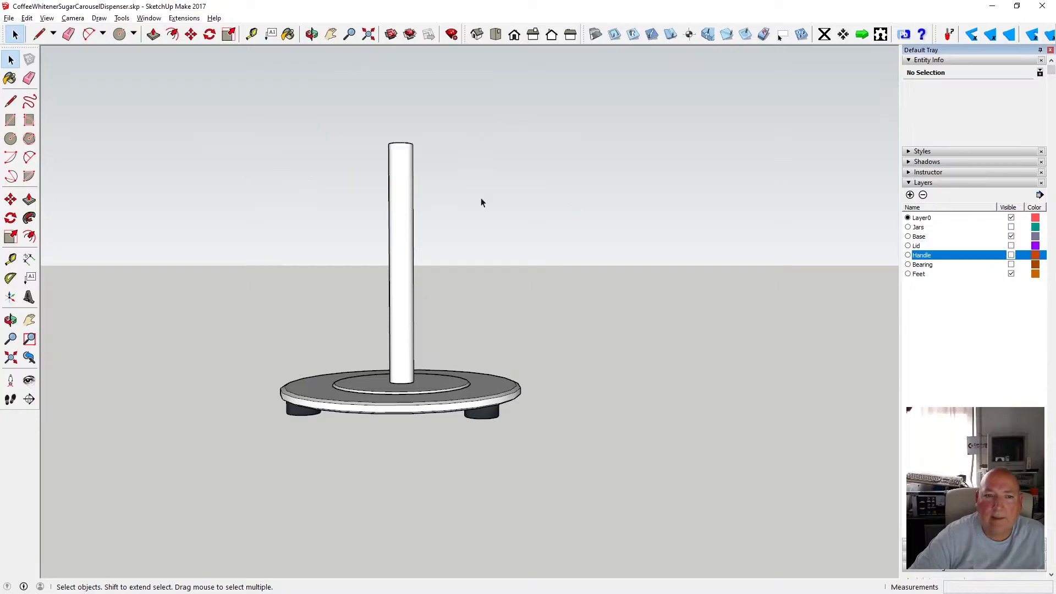
Open the pole component for editing and select the geometry at its top end.
click(407, 201)
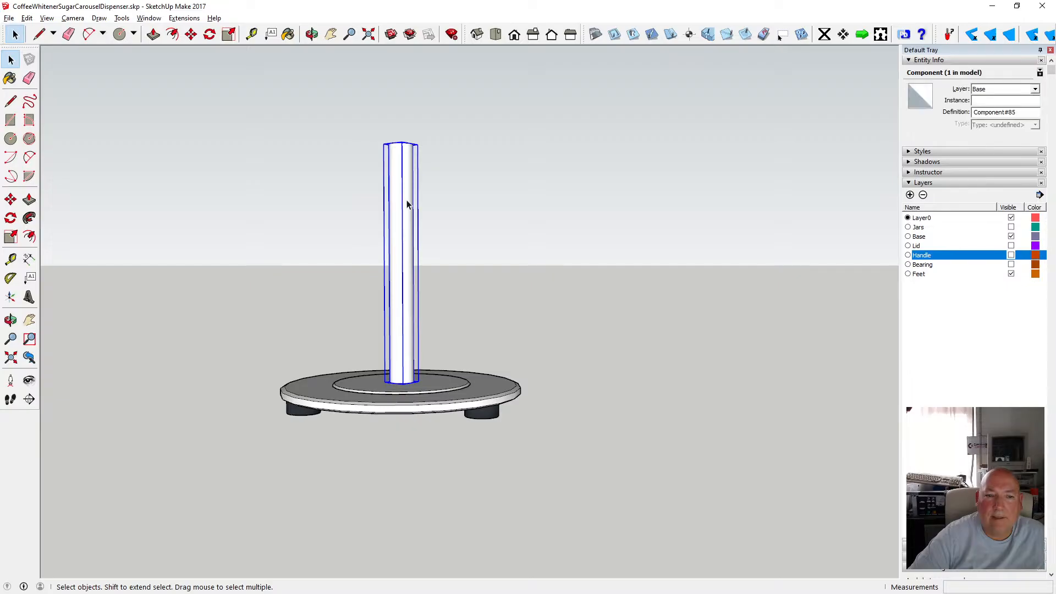
double_click(408, 201)
click(425, 194)
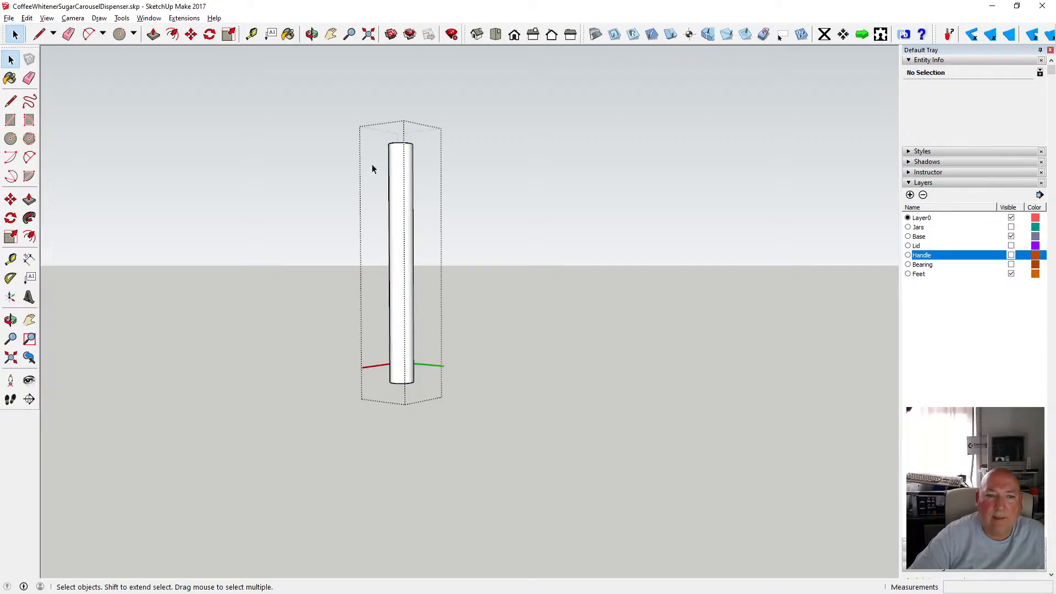
drag(355, 117, 409, 171)
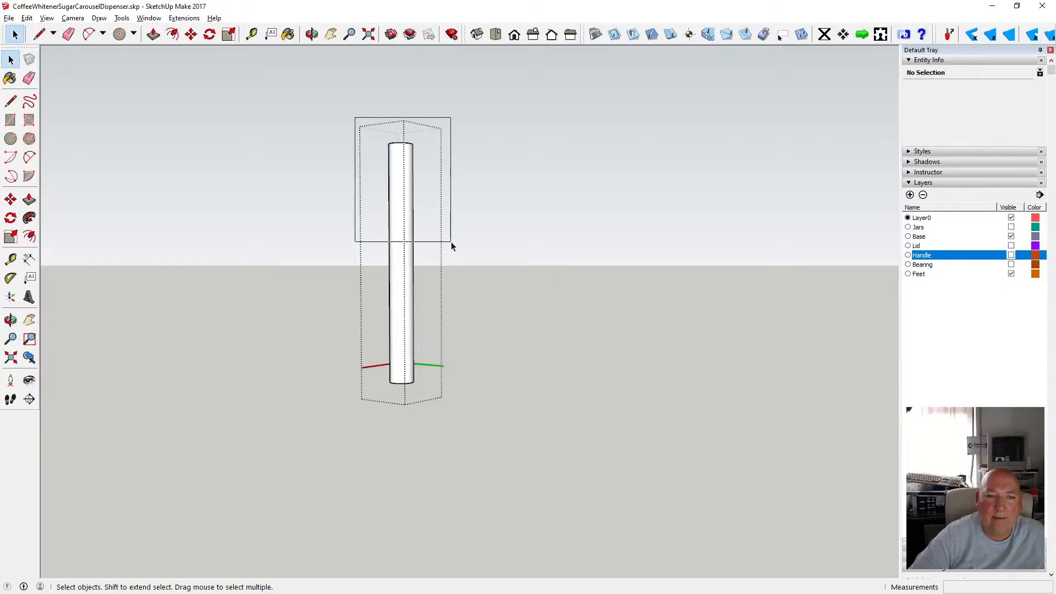
drag(451, 242, 451, 243)
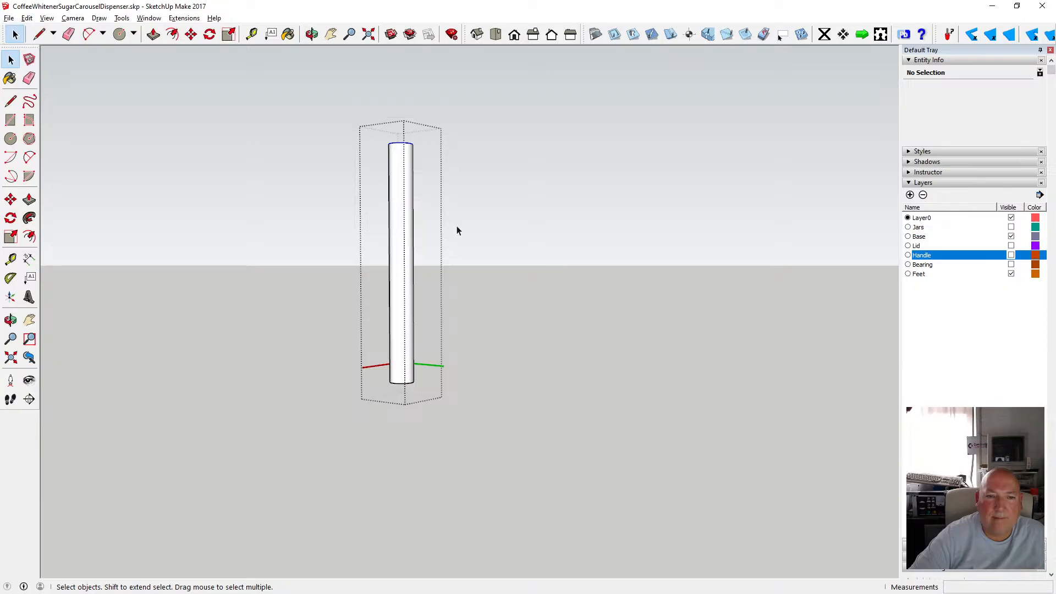
click(312, 34)
drag(358, 77, 368, 196)
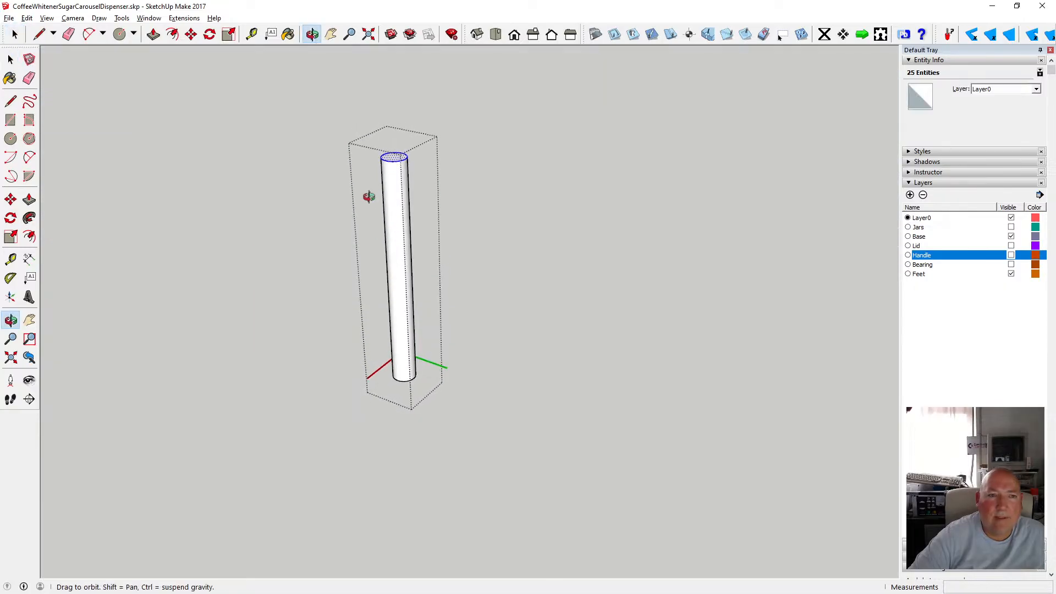
Measure the pole's length from its top down to its base with the Tape Measure.
key(t)
click(414, 370)
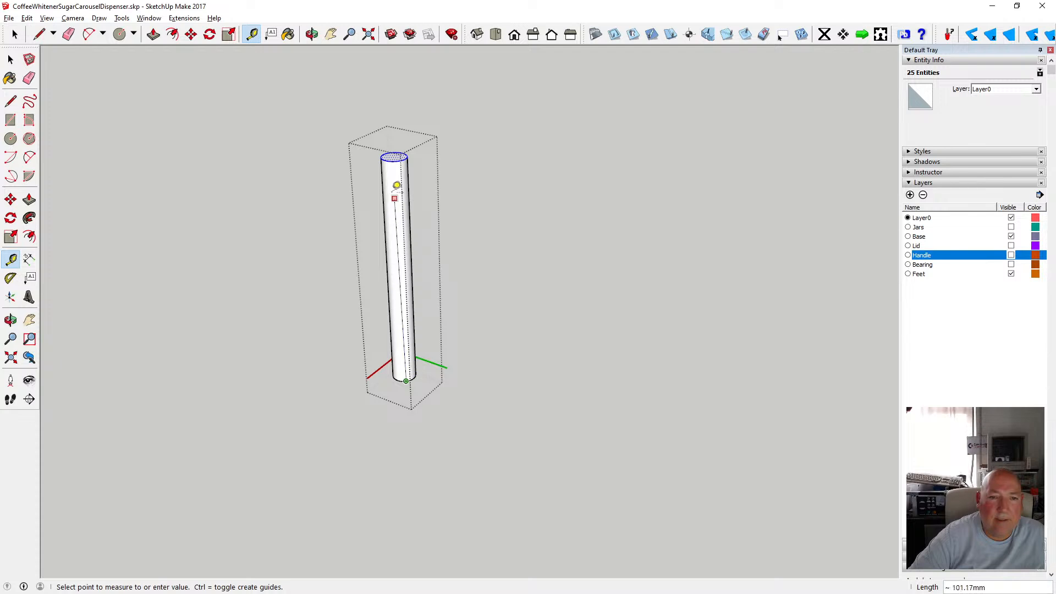
click(14, 34)
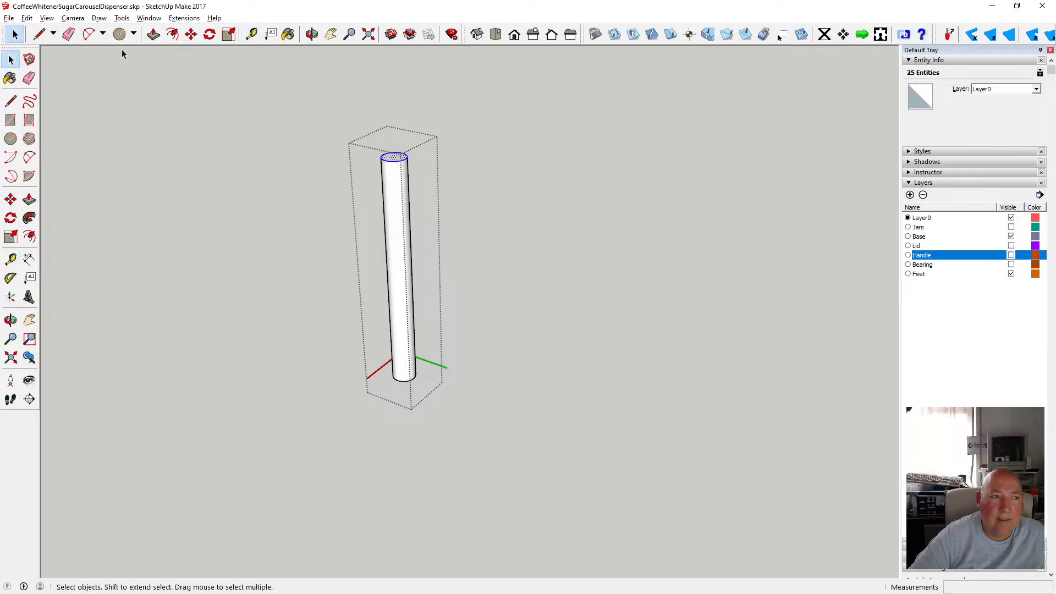
Push the pole's top face down with Push/Pull to shorten it.
click(153, 34)
click(389, 157)
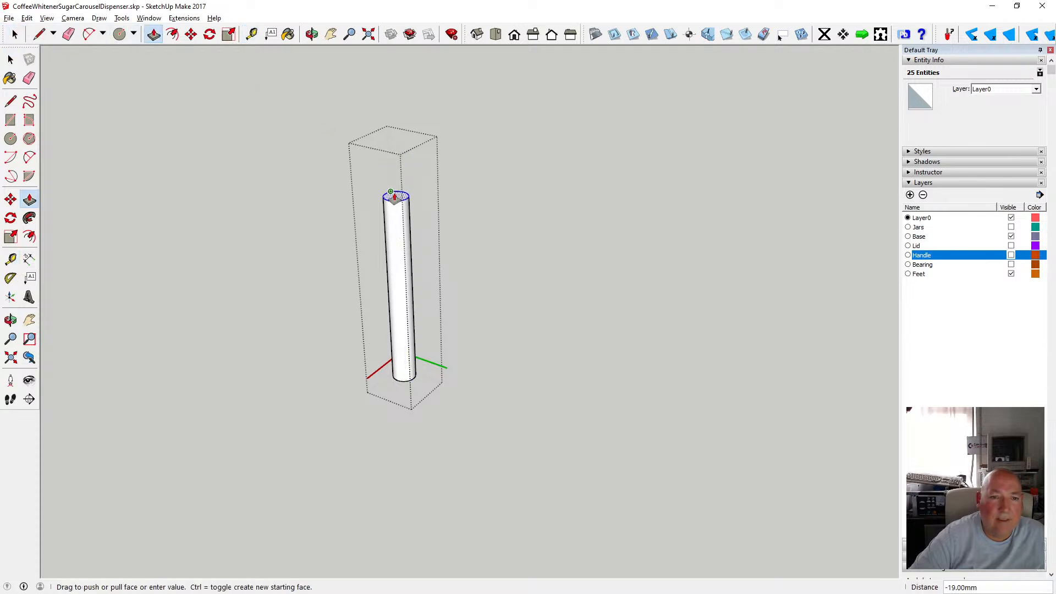
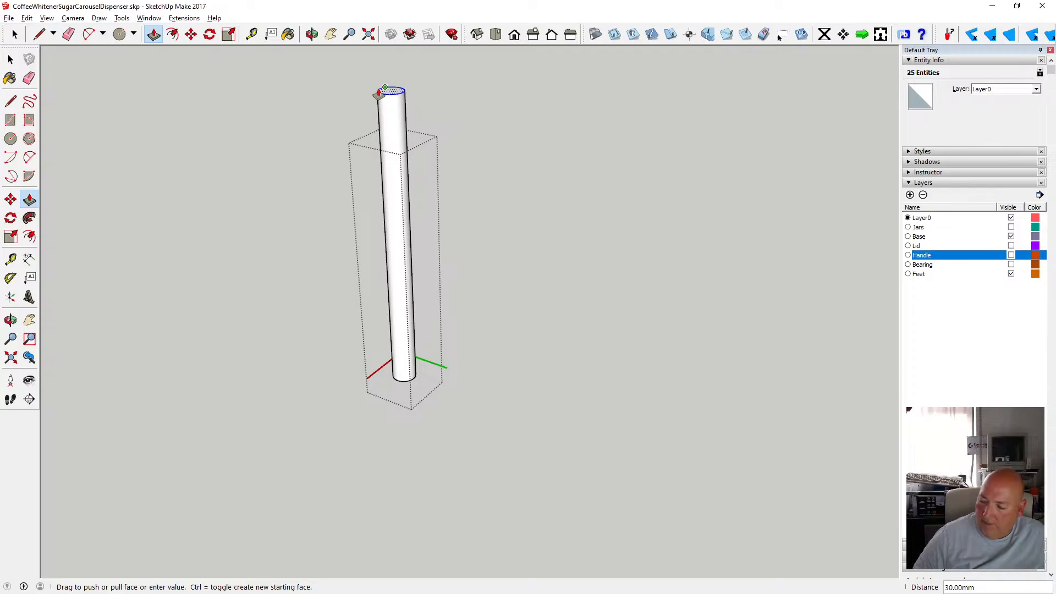
Undo the 50 mm push/pull of the post's top face.
key(Return)
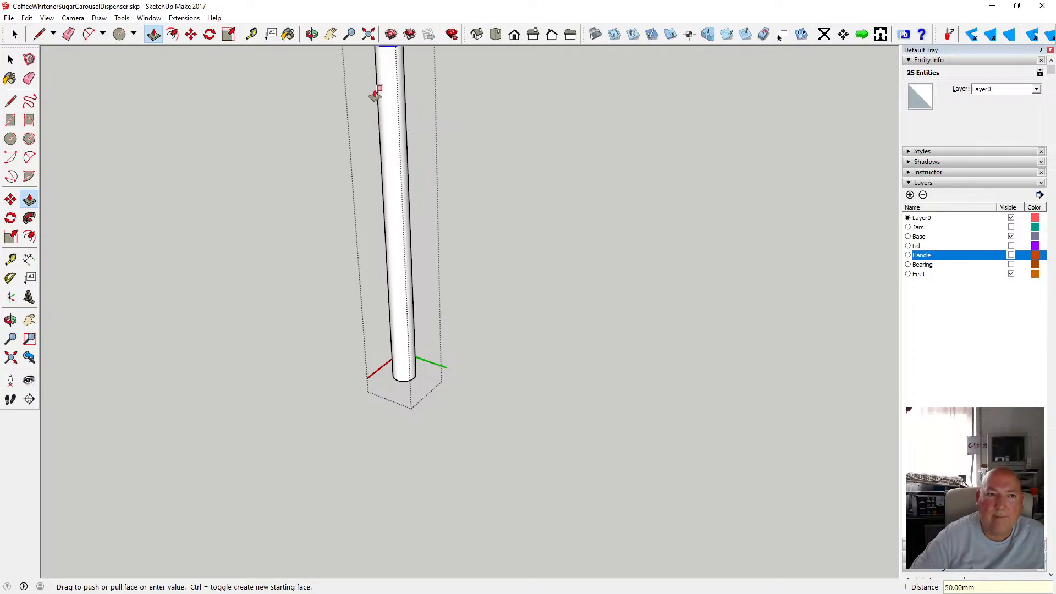
scroll(337, 259, down, 2)
click(27, 19)
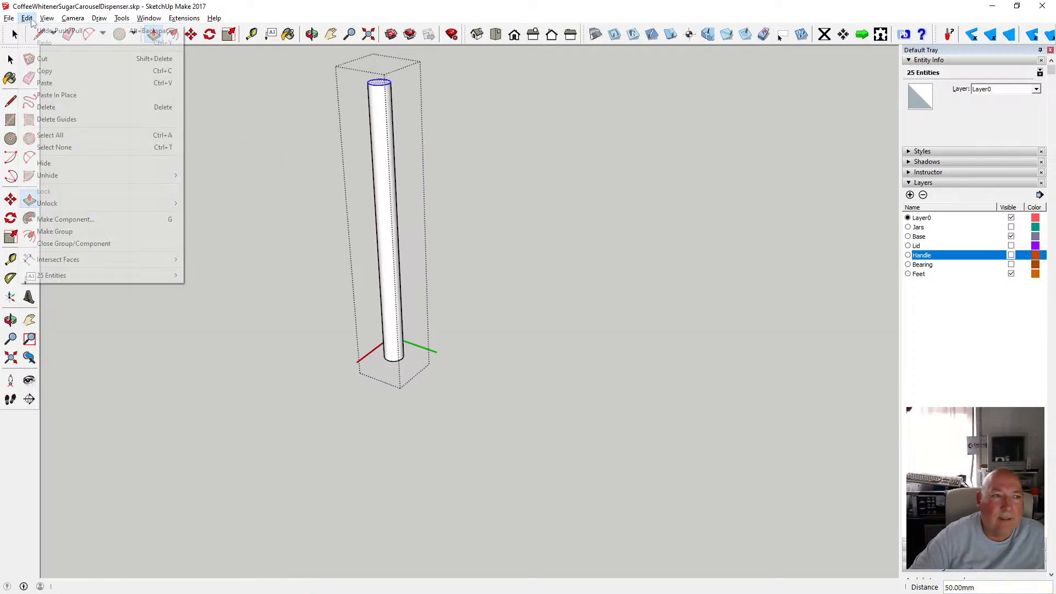
click(66, 25)
Push/pull the post's top face up by 60 mm.
click(383, 176)
text(60)
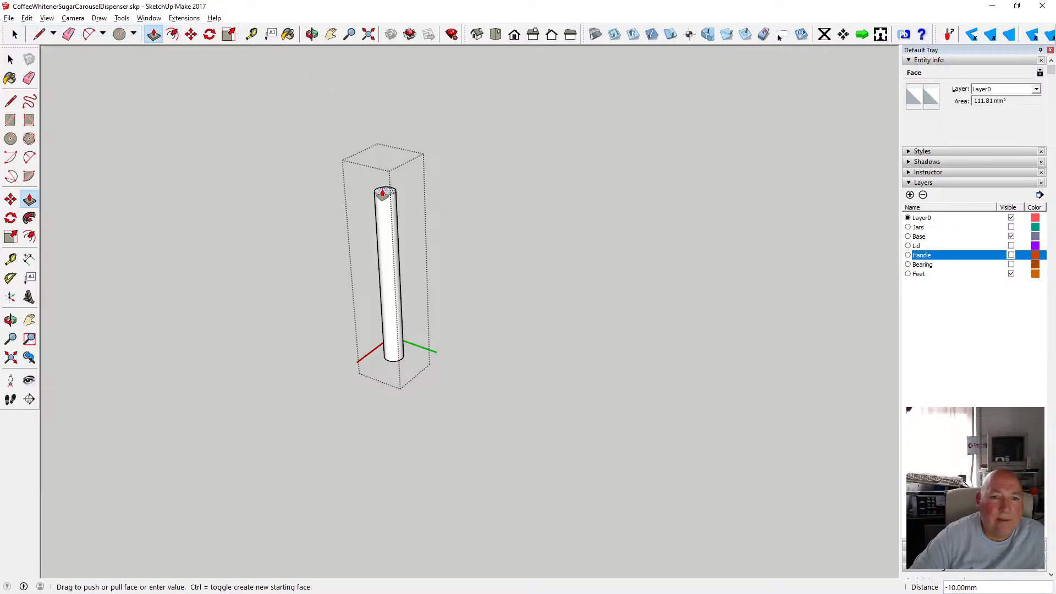
key(Return)
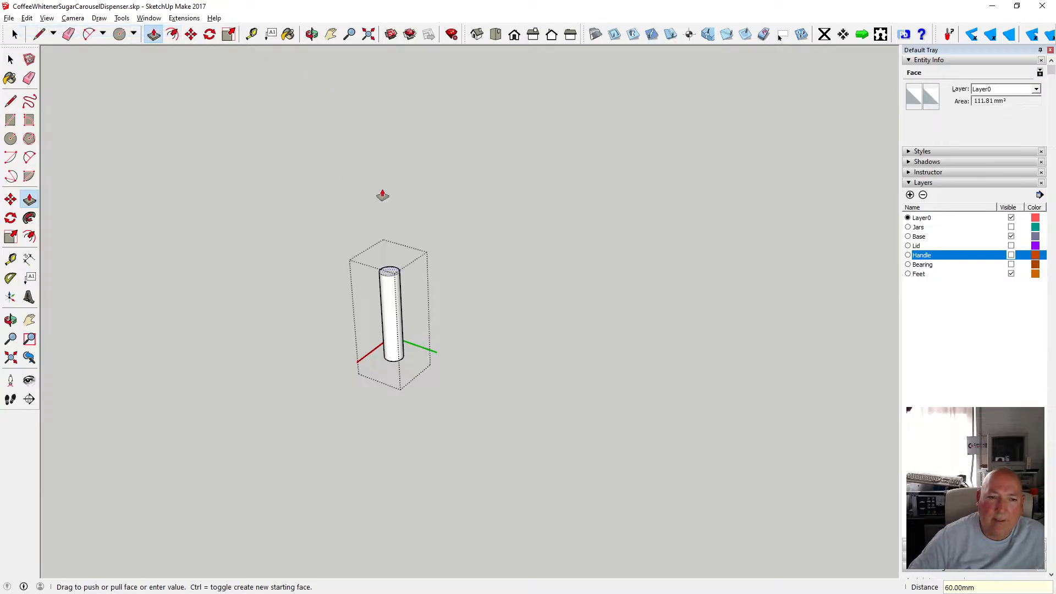
key(space)
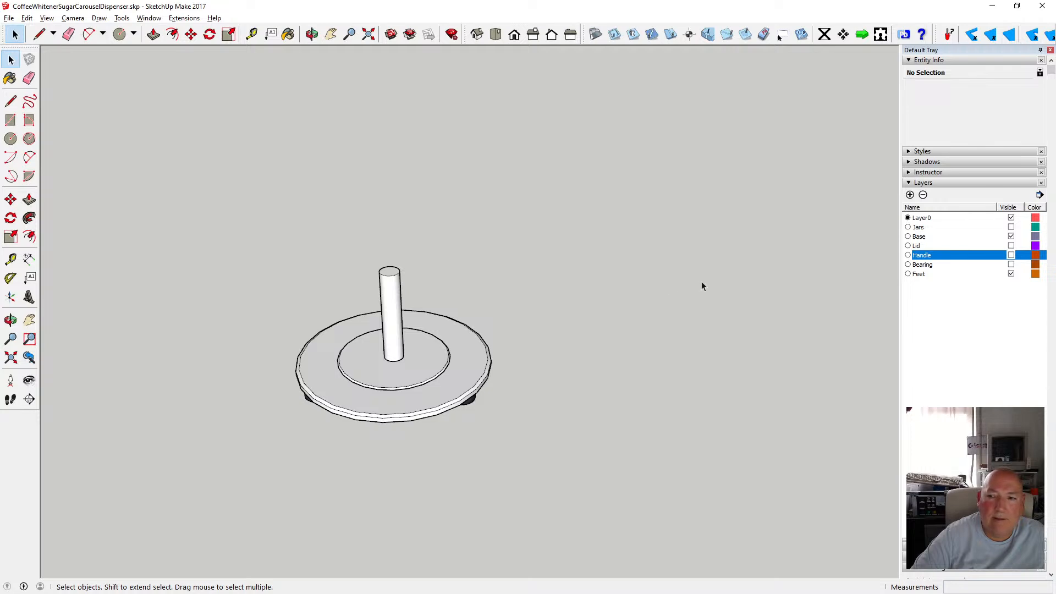
Show the Jars layer and switch the view to X-ray mode.
click(1011, 227)
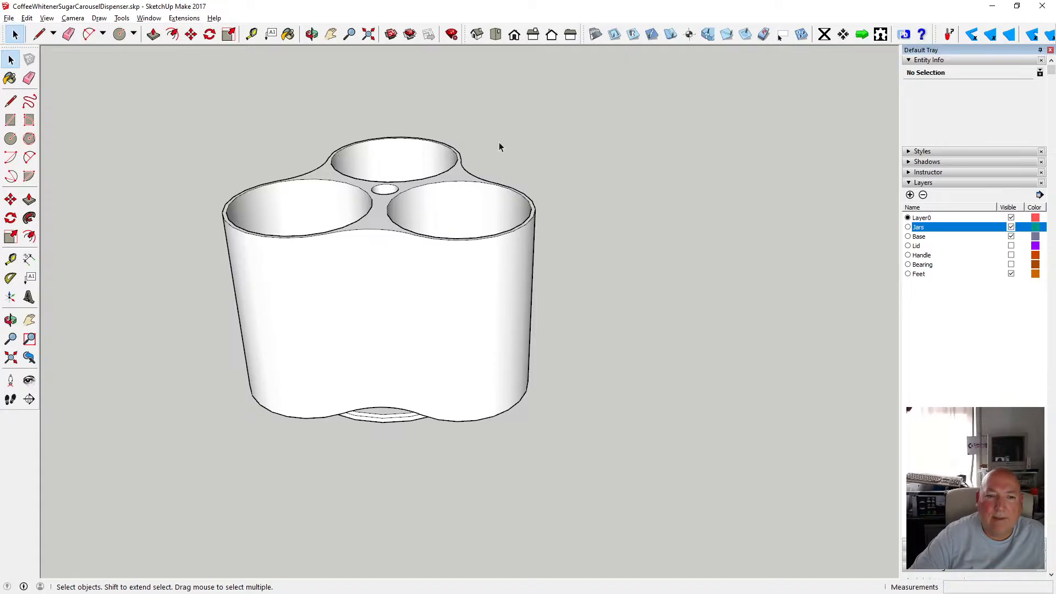
key(o)
drag(419, 238, 399, 160)
click(47, 17)
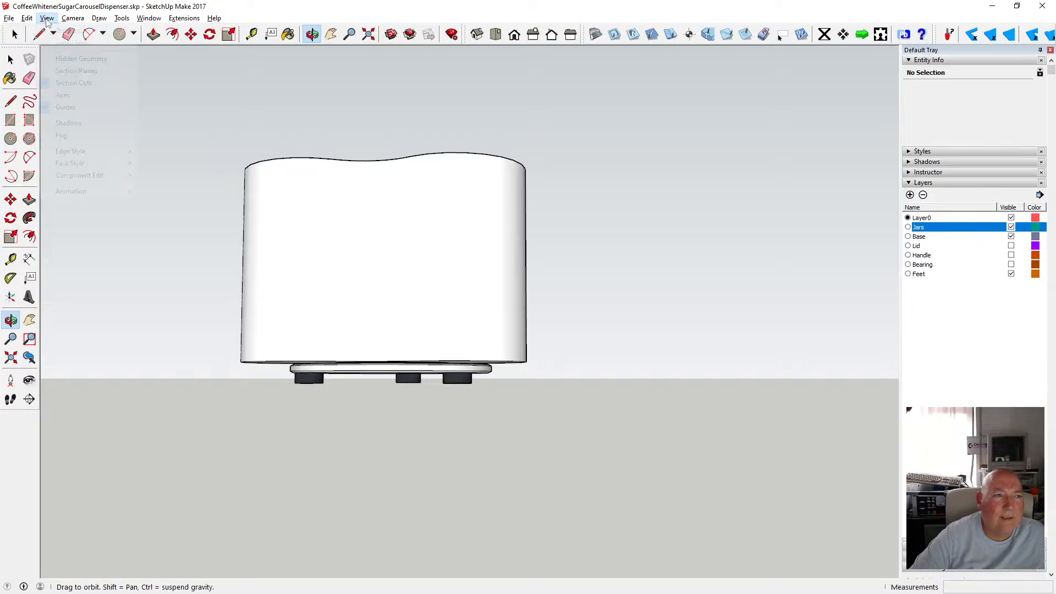
click(153, 162)
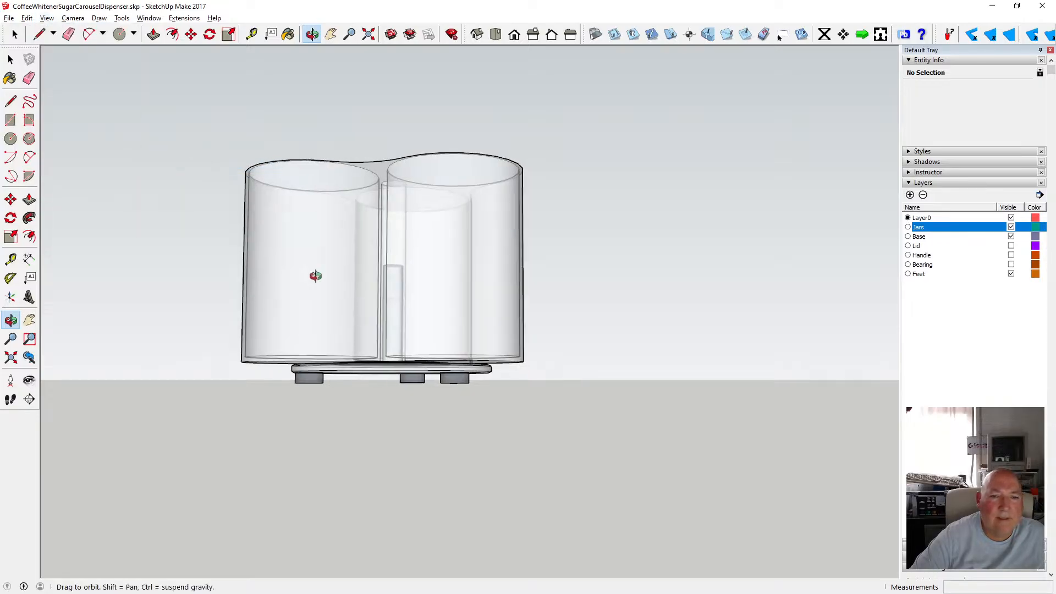
Examine the post's height relative to the jars from several angles.
drag(313, 208, 345, 356)
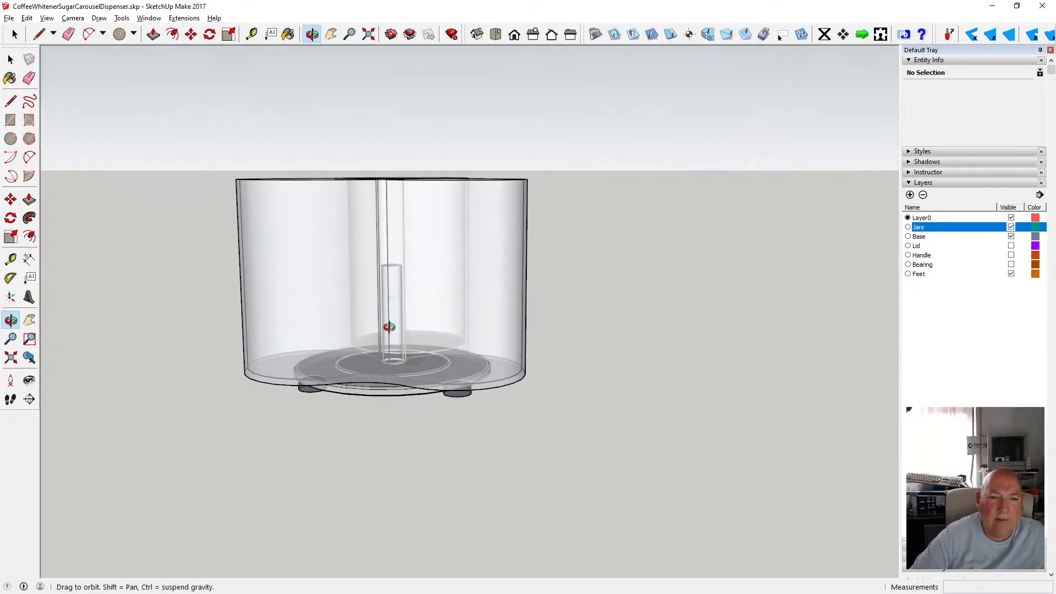
drag(389, 326, 408, 304)
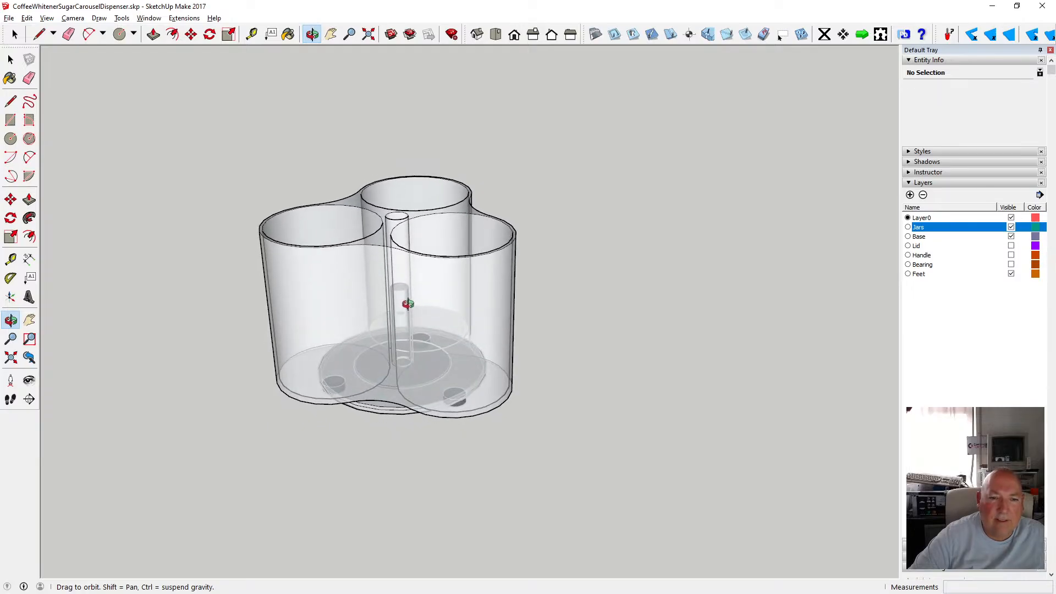
scroll(396, 280, up, 4)
drag(397, 279, 383, 307)
scroll(394, 309, up, 5)
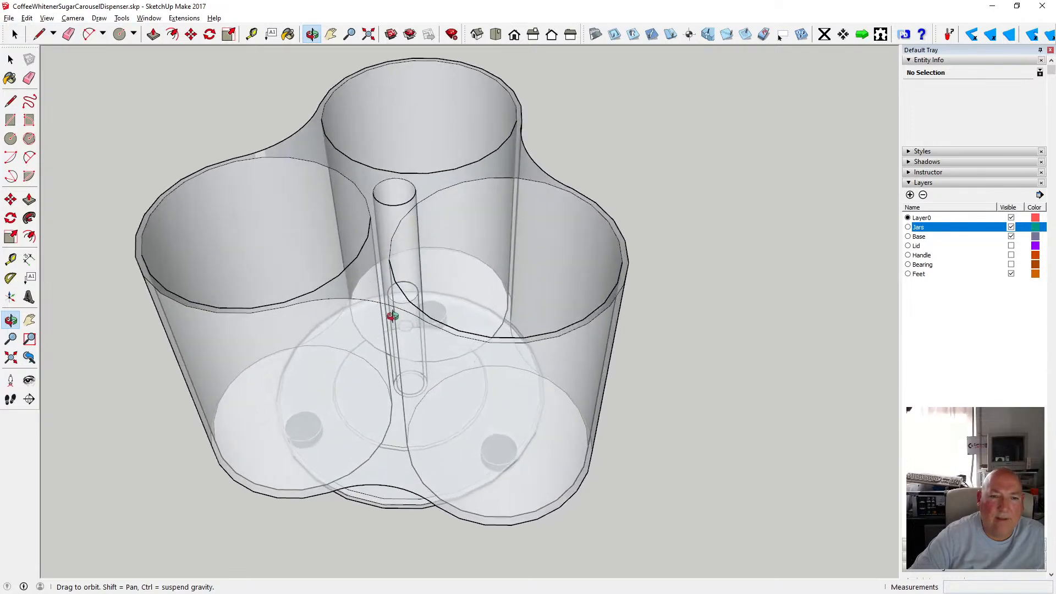
drag(390, 322, 336, 263)
scroll(420, 325, down, 5)
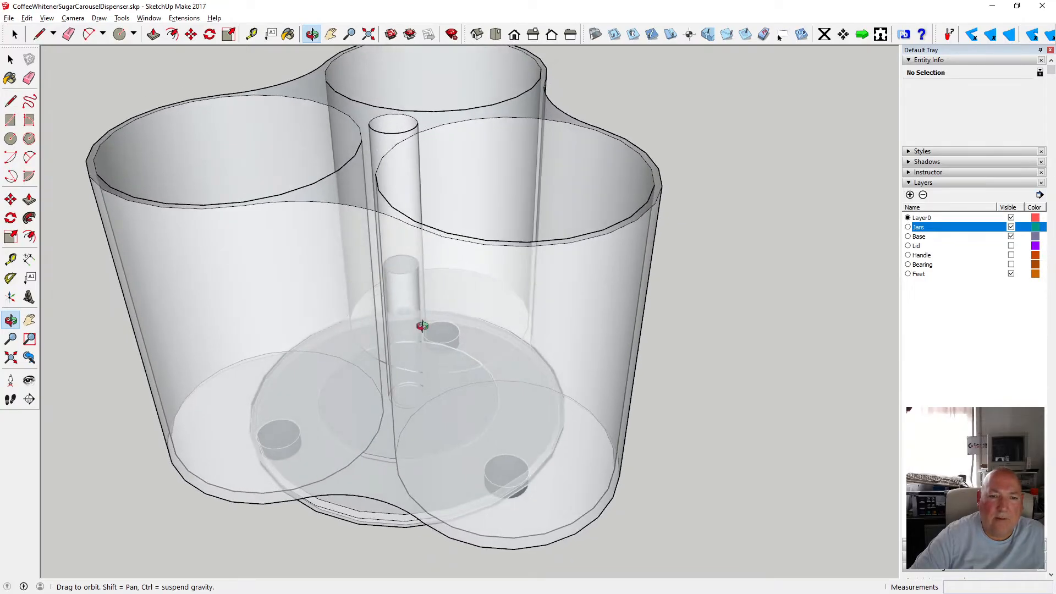
drag(424, 321, 414, 352)
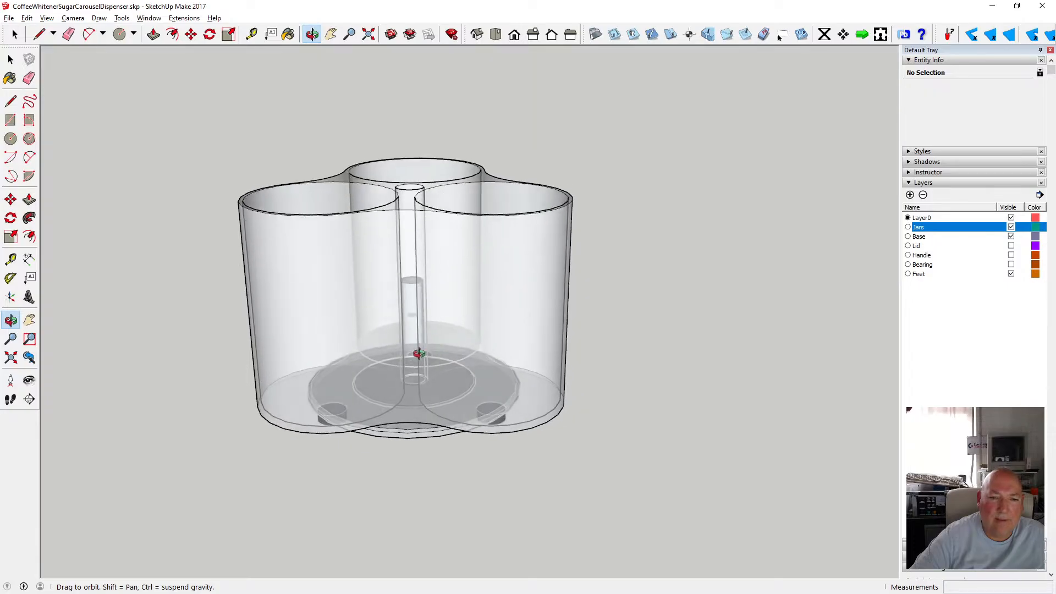
scroll(413, 341, up, 8)
scroll(416, 313, up, 3)
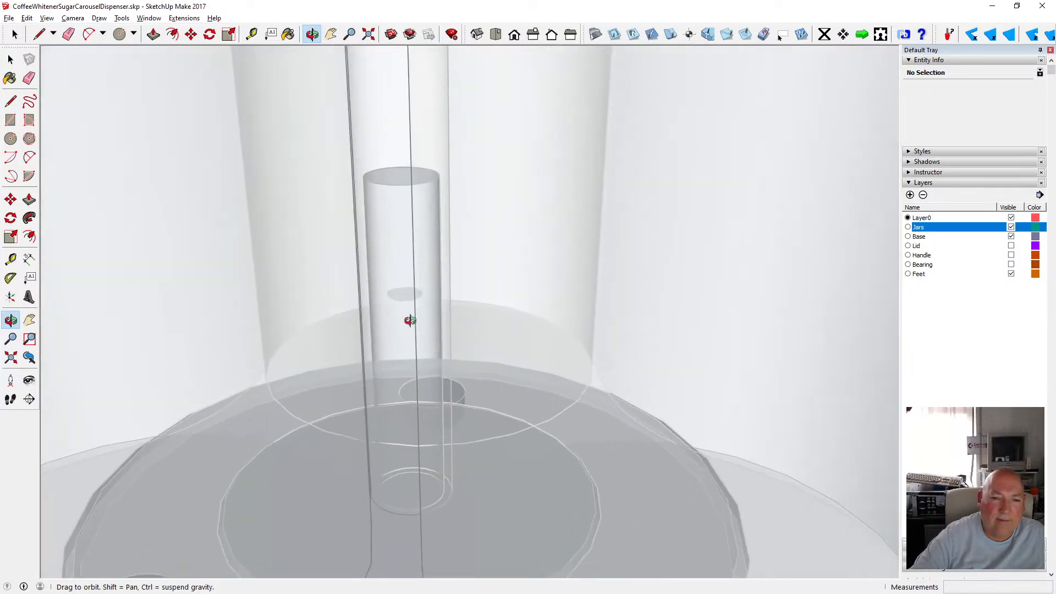
Hide the Jars layer again.
key(space)
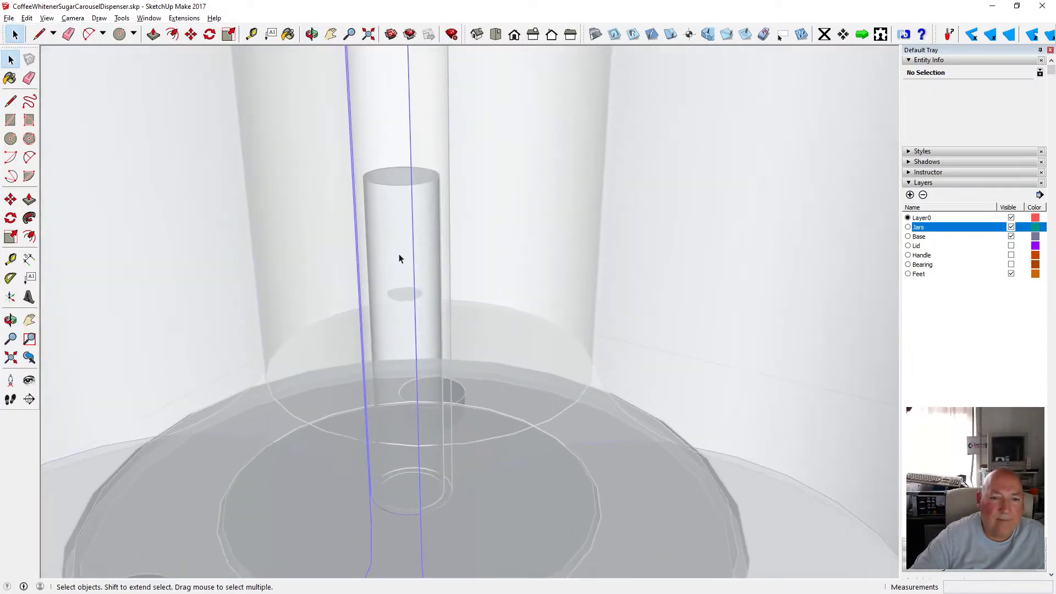
click(399, 259)
scroll(401, 308, down, 4)
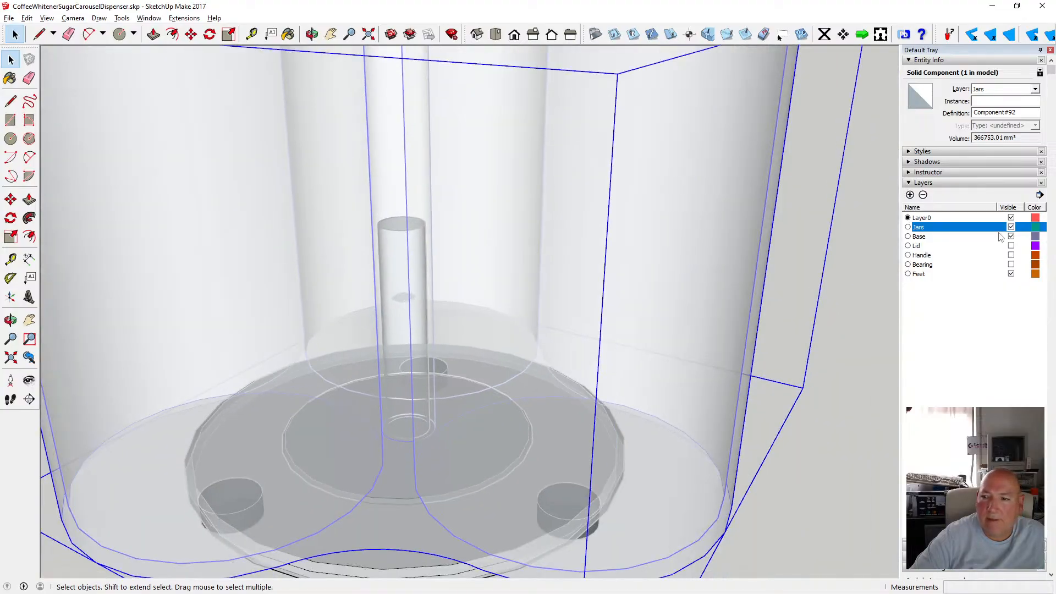
click(1012, 226)
Open the post group and delete the stray internal face inside the post.
click(435, 302)
double_click(398, 312)
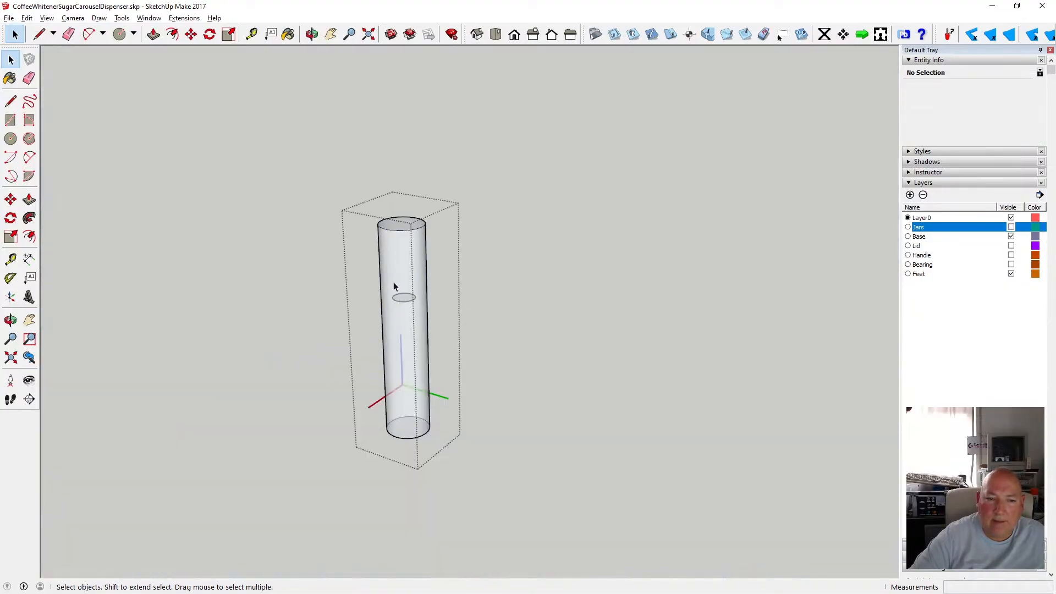
click(421, 315)
key(Delete)
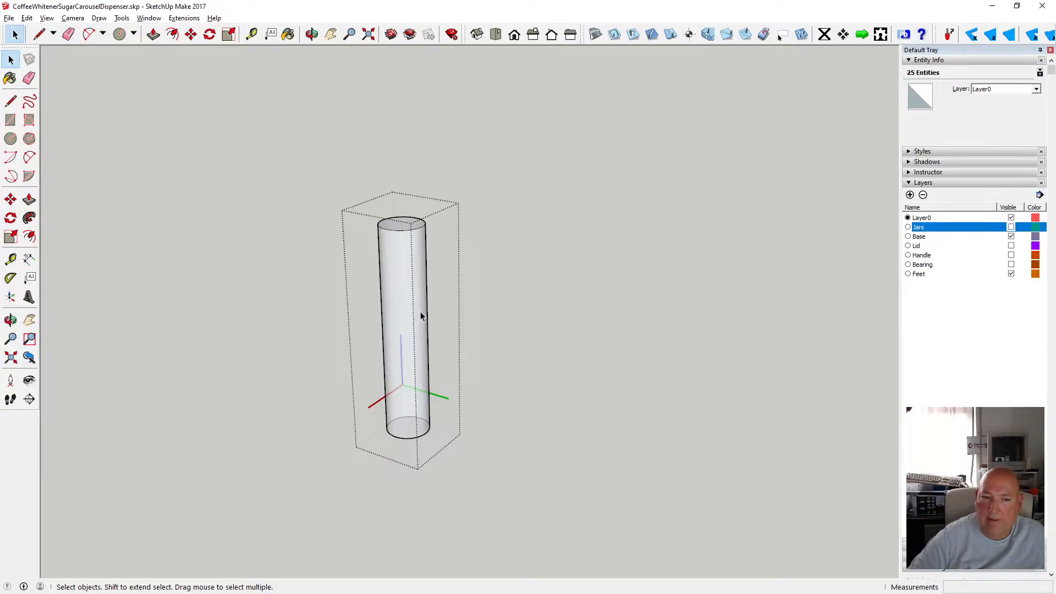
Close the post group and hide the Feet layer.
click(626, 329)
scroll(495, 317, down, 2)
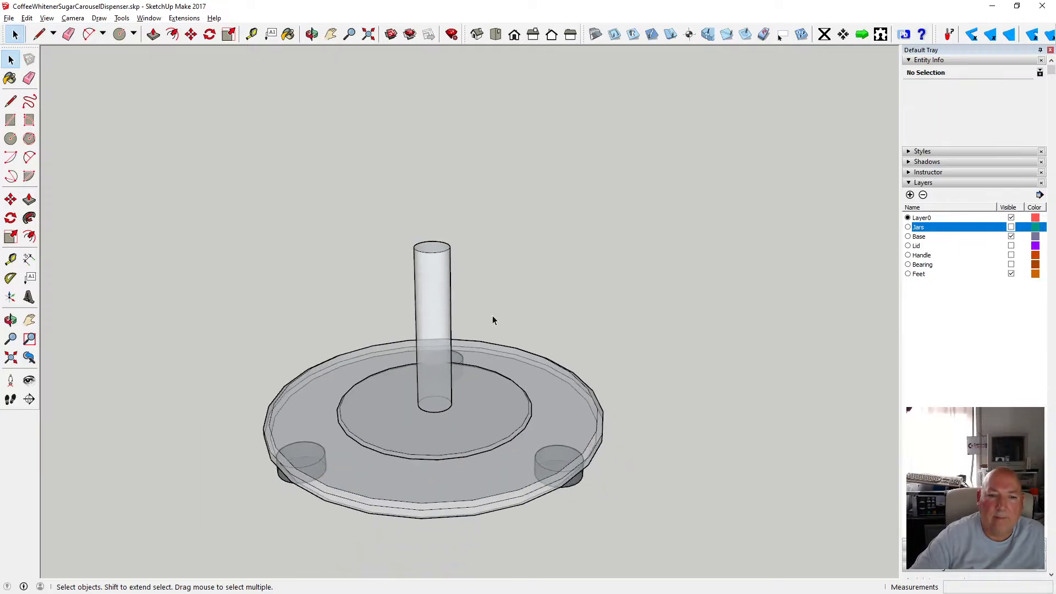
click(312, 34)
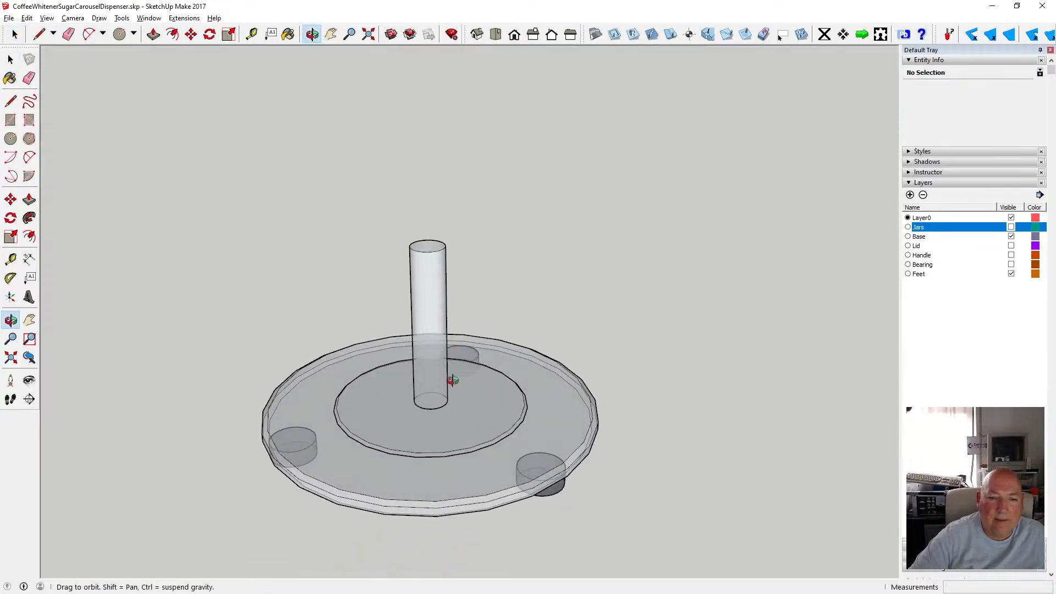
scroll(445, 383, up, 3)
drag(436, 392, 352, 295)
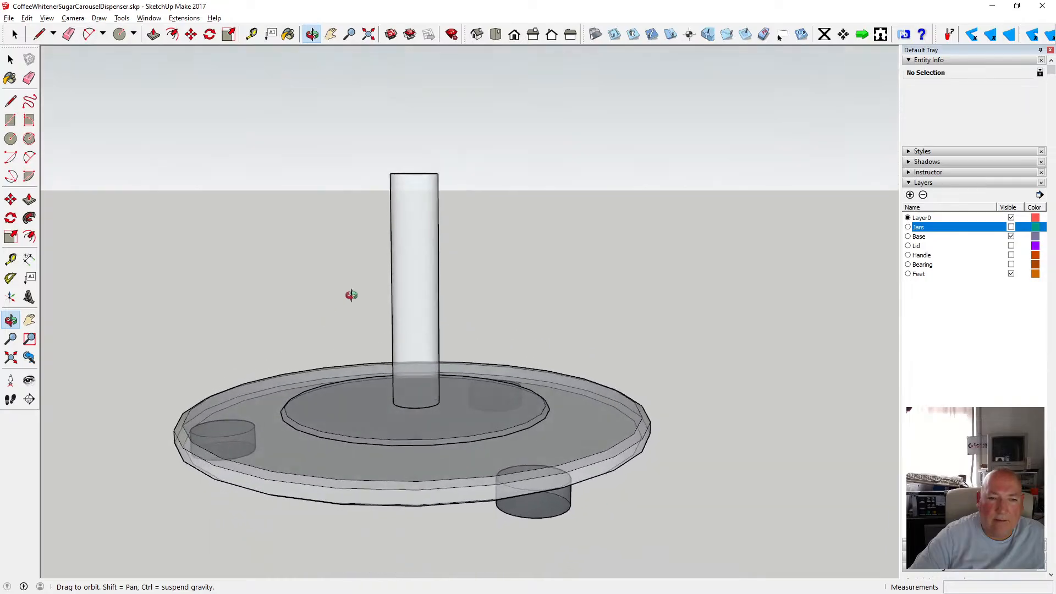
scroll(399, 323, down, 3)
mouse_move(400, 323)
mouse_down()
mouse_move(407, 308)
mouse_move(410, 321)
mouse_up()
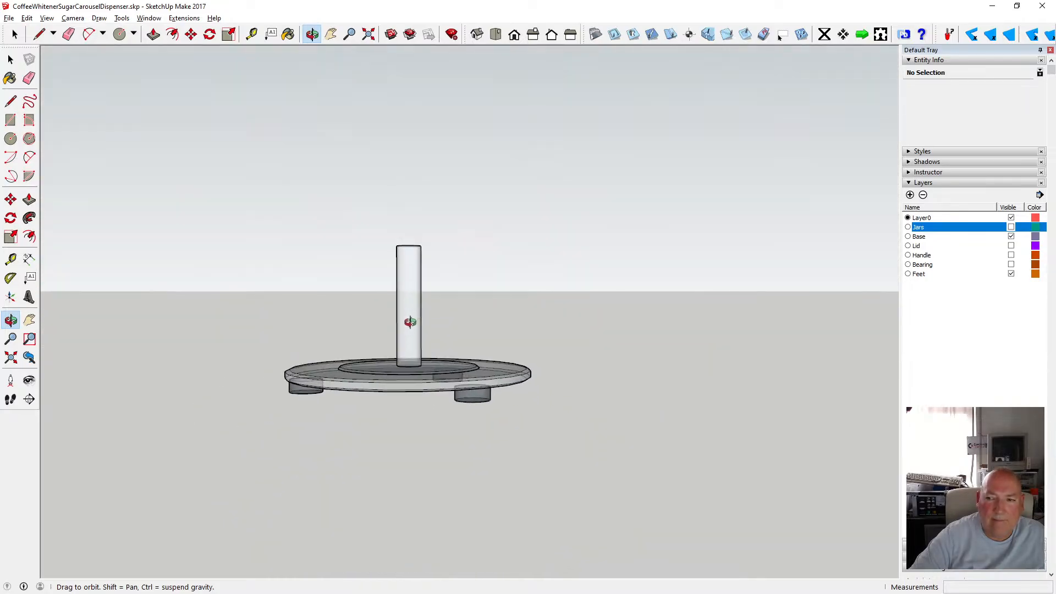
click(1012, 274)
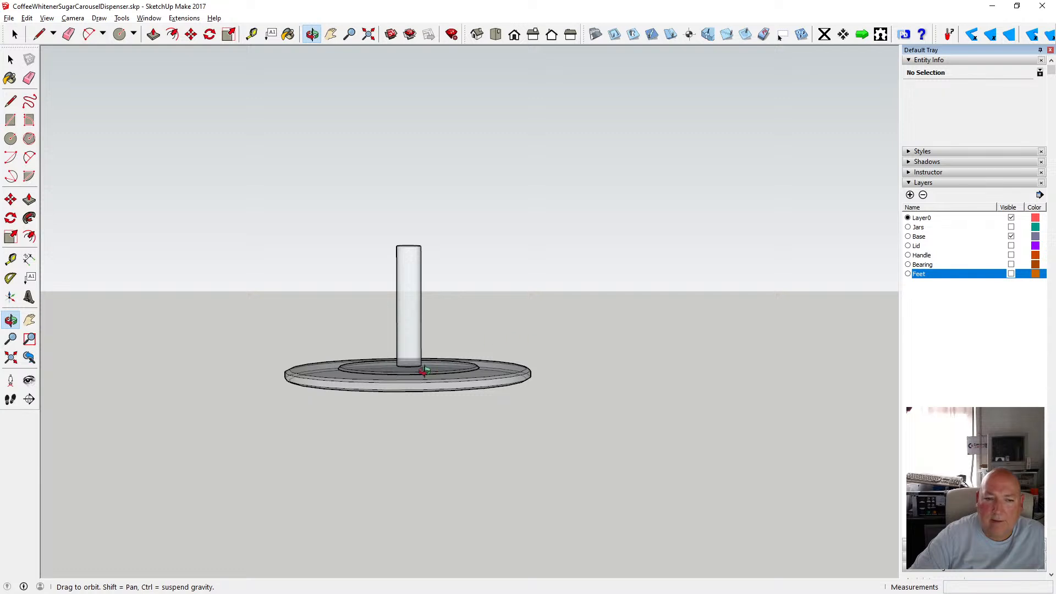
Open the post group and offset the top circle edge inward by 1 mm.
drag(425, 372, 415, 348)
scroll(418, 340, up, 2)
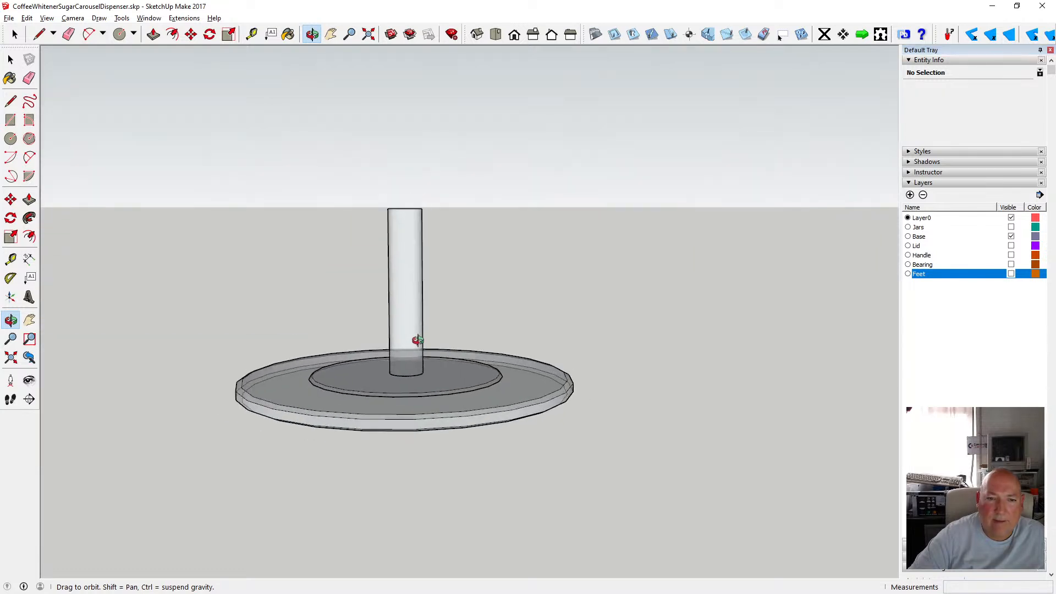
drag(509, 297, 438, 285)
scroll(424, 228, up, 5)
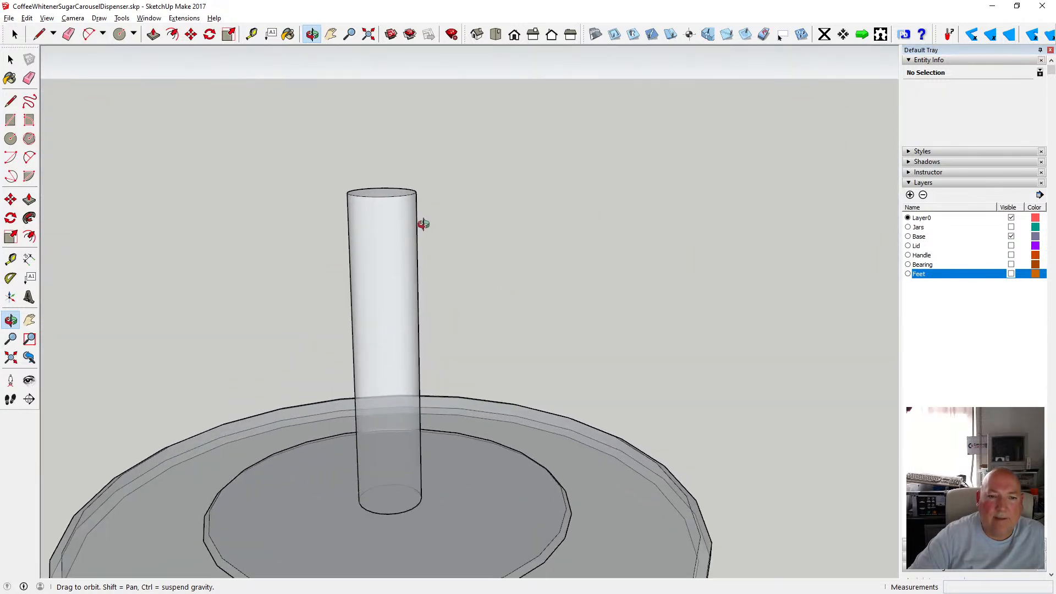
drag(390, 196, 383, 243)
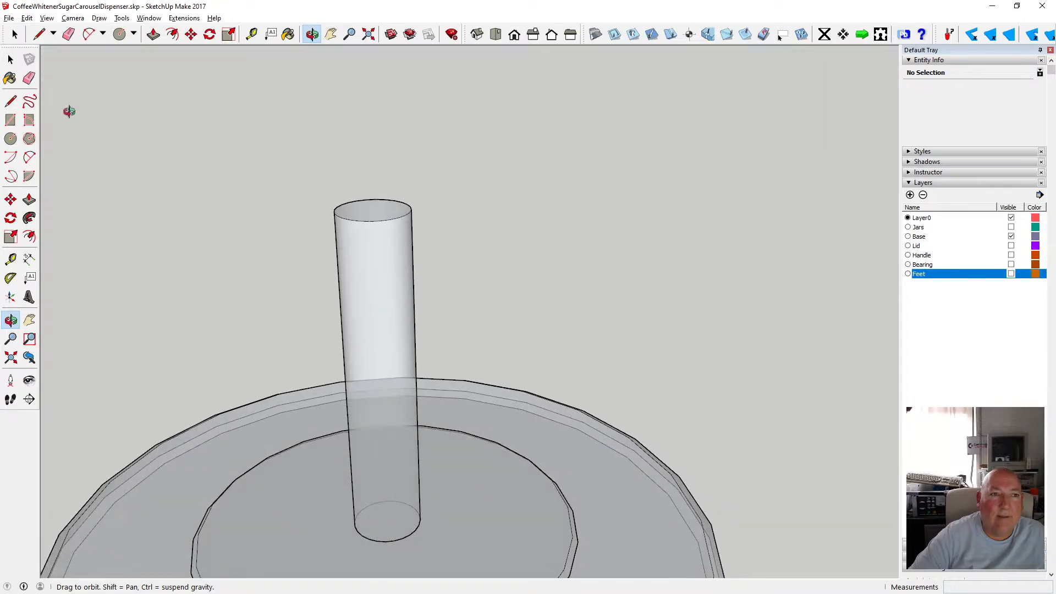
click(11, 59)
double_click(364, 217)
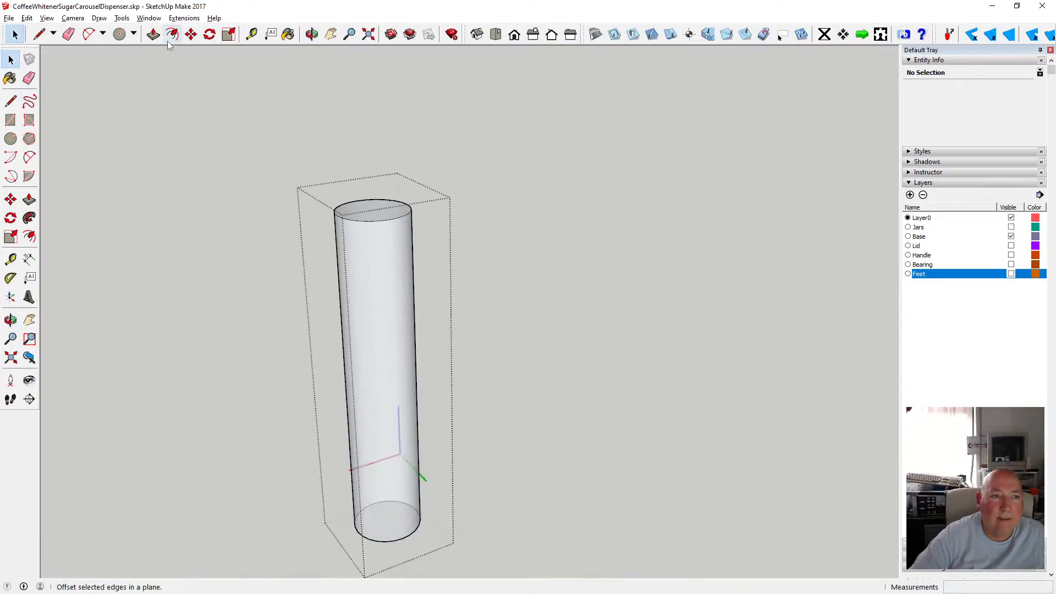
click(172, 35)
click(356, 206)
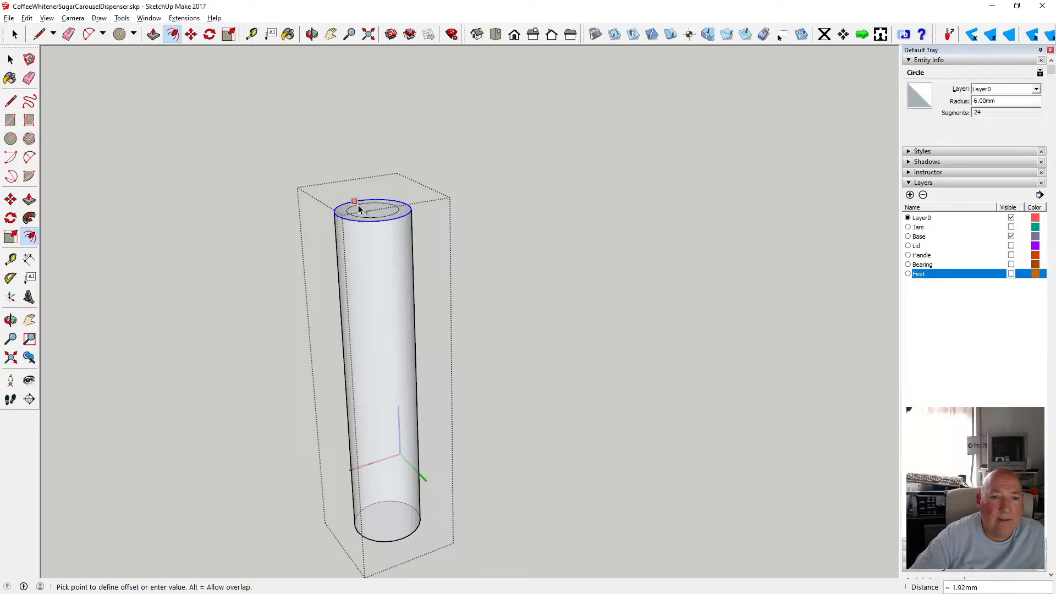
text(1)
key(Return)
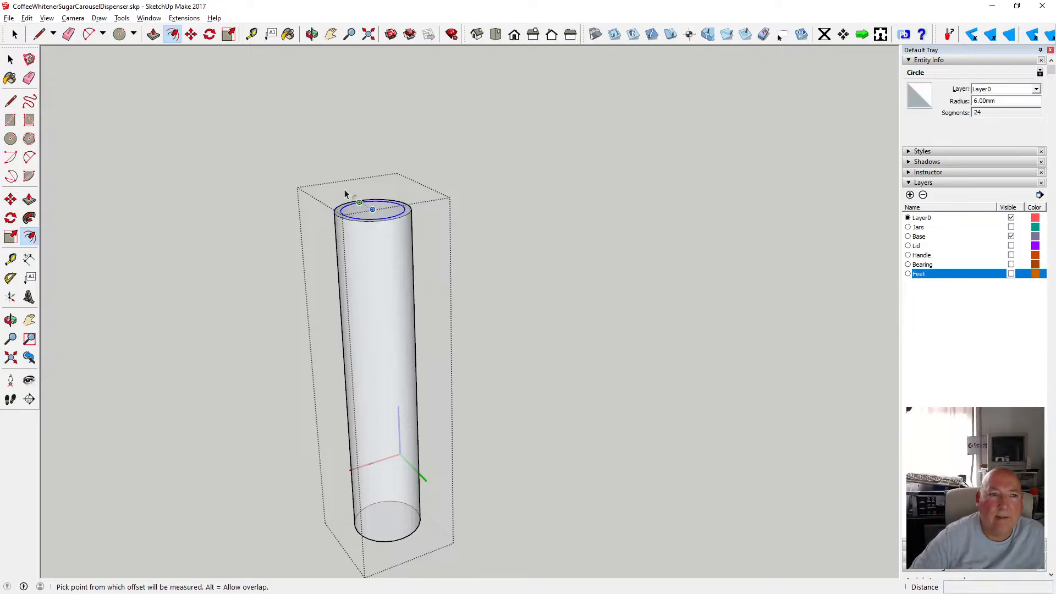
click(190, 34)
click(368, 225)
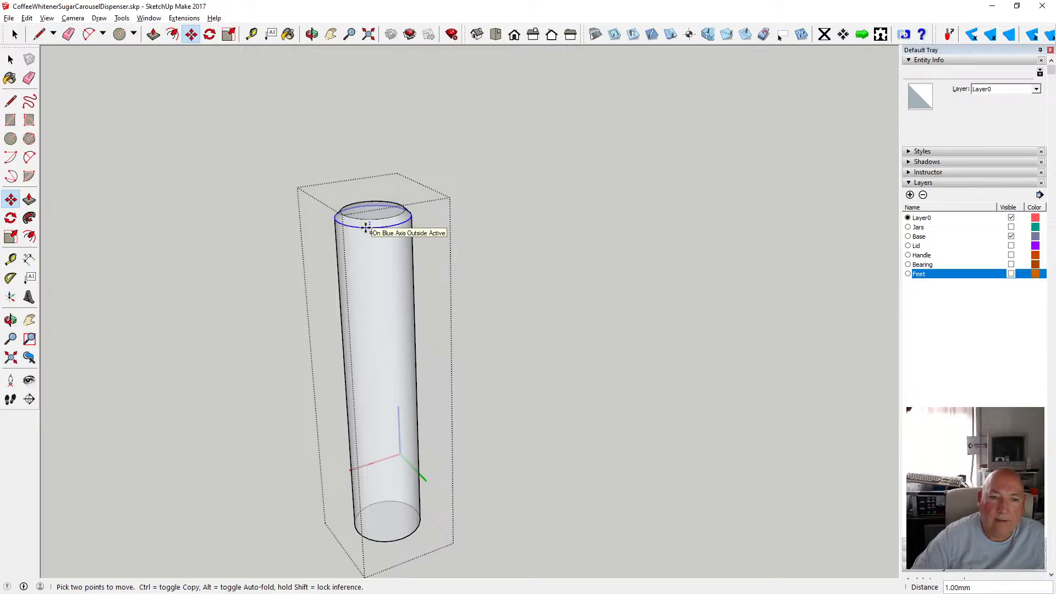
key(Escape)
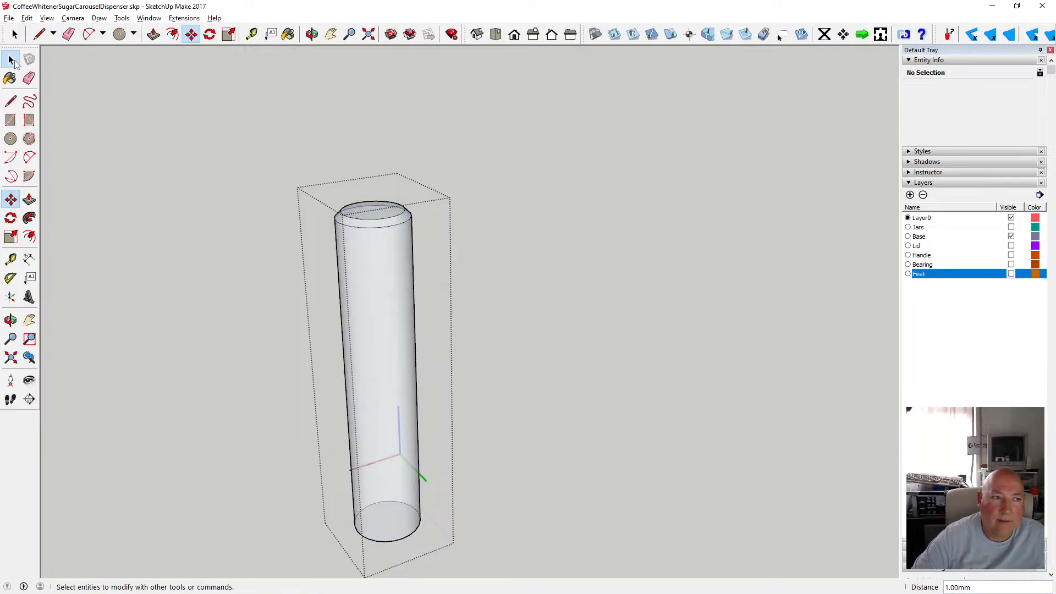
Close the post group and turn X-ray mode off.
key(space)
click(292, 170)
scroll(448, 239, down, 2)
scroll(447, 233, down, 2)
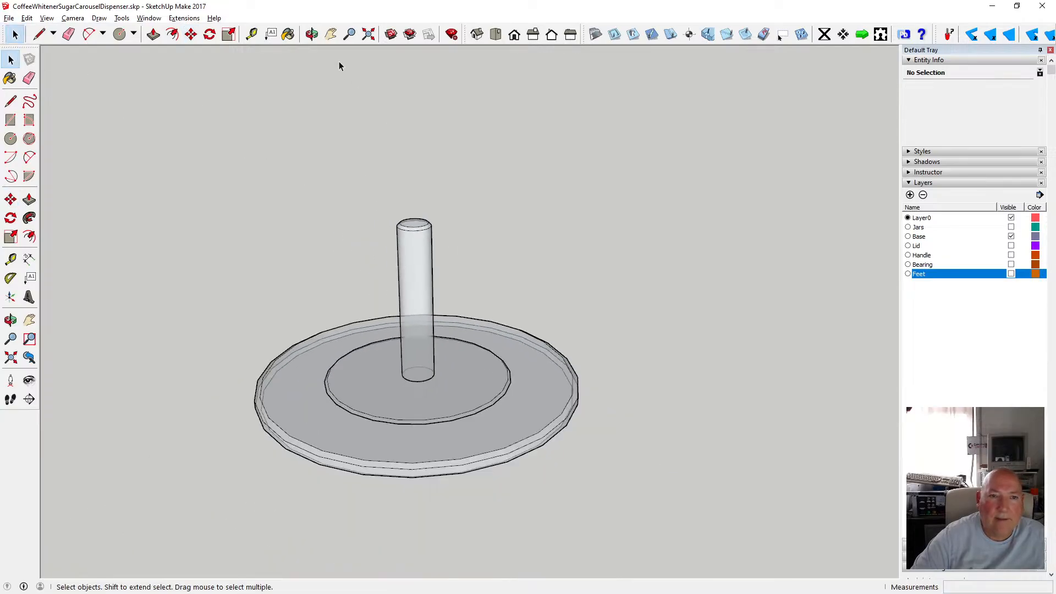
key(o)
drag(413, 212, 435, 250)
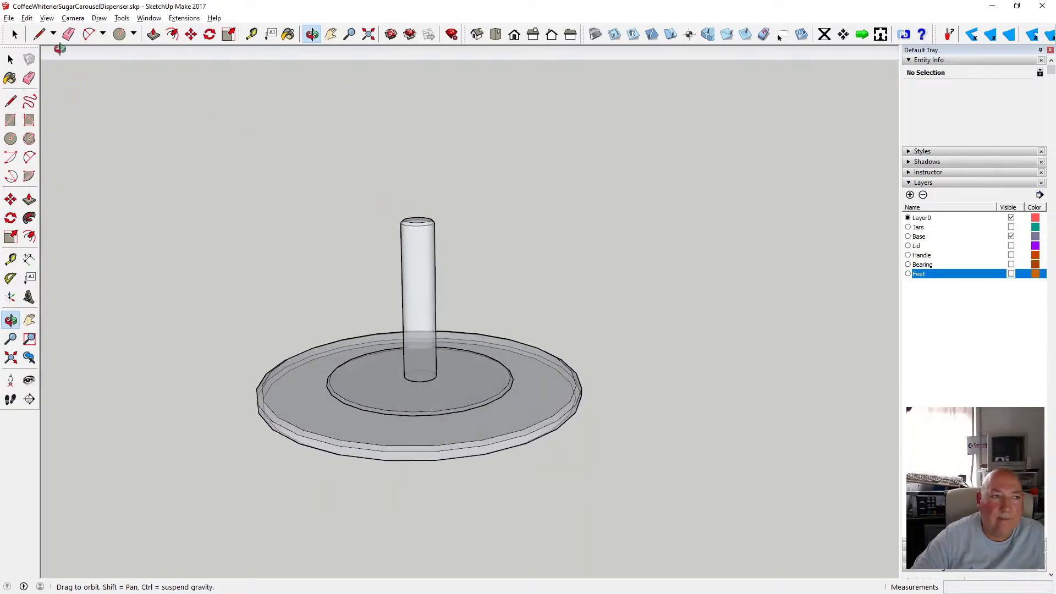
click(47, 17)
mouse_move(55, 161)
click(176, 165)
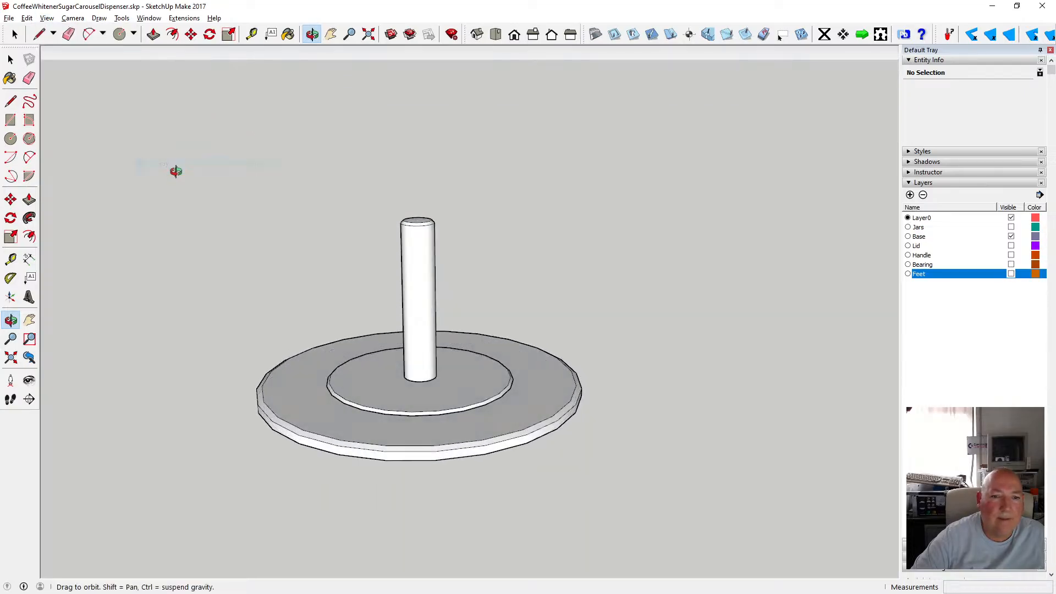
drag(423, 268, 479, 339)
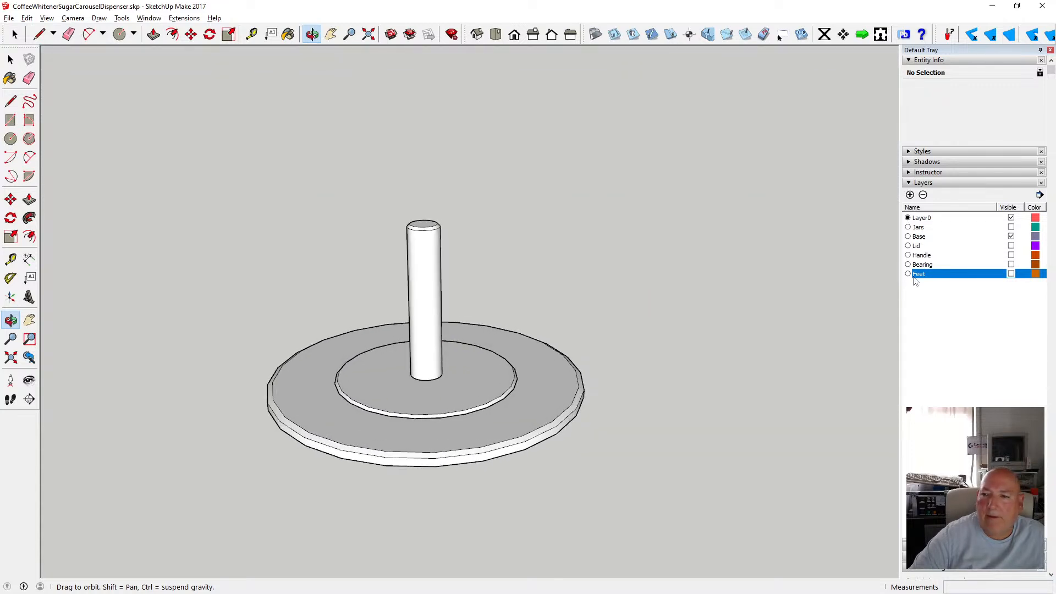
Show the Lid and Handle layers while keeping the Jars layer hidden.
click(1012, 246)
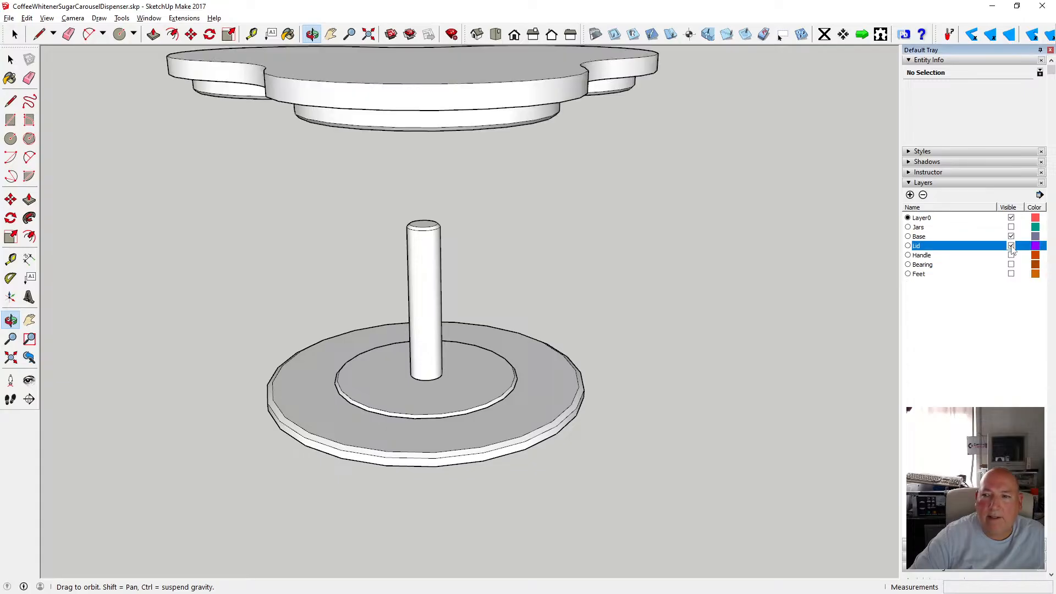
click(1011, 228)
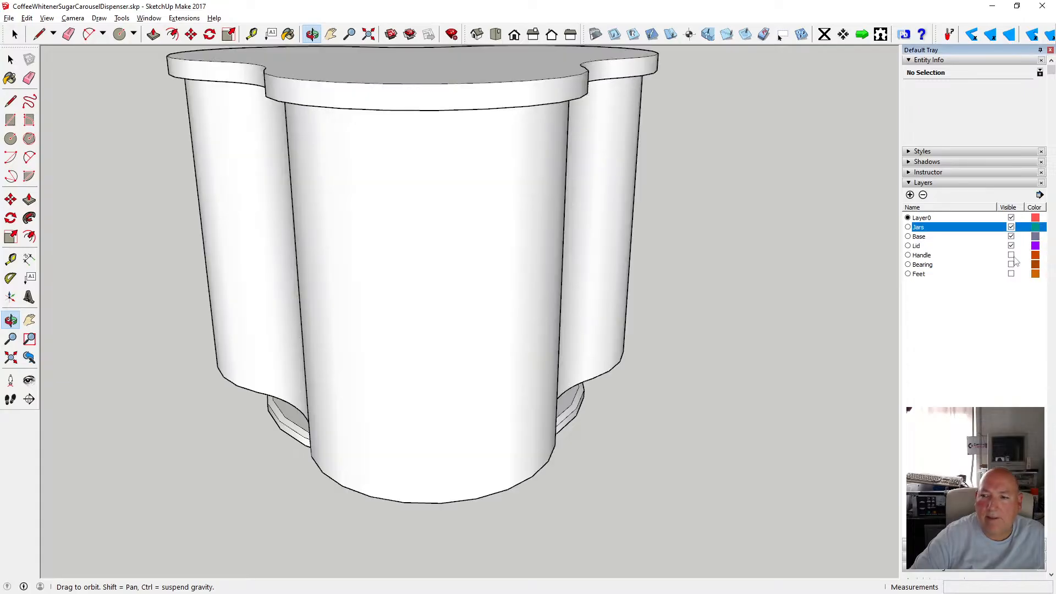
click(1012, 255)
scroll(391, 377, down, 5)
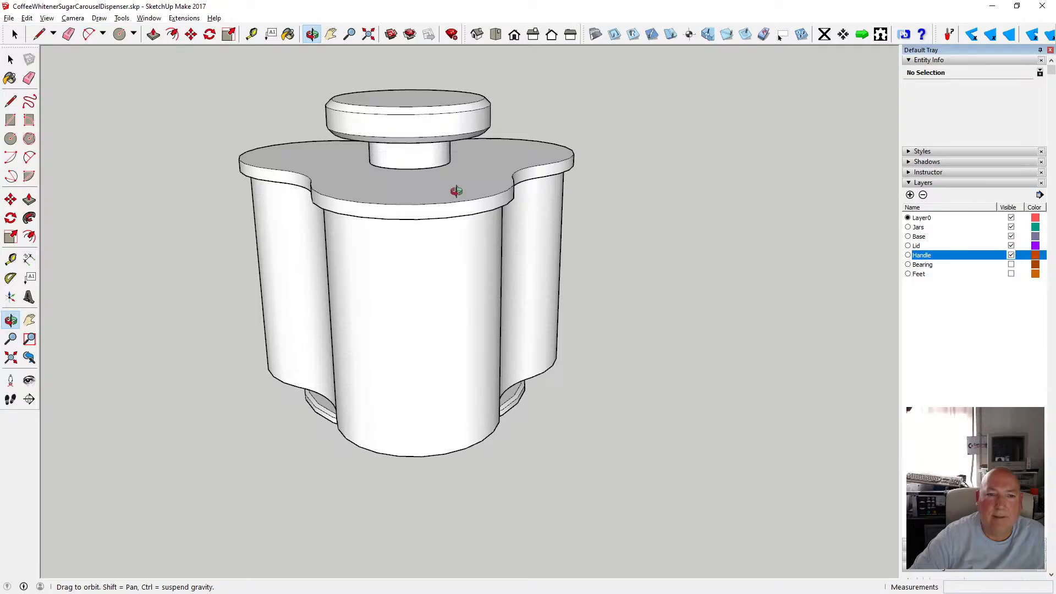
scroll(456, 191, up, 3)
key(space)
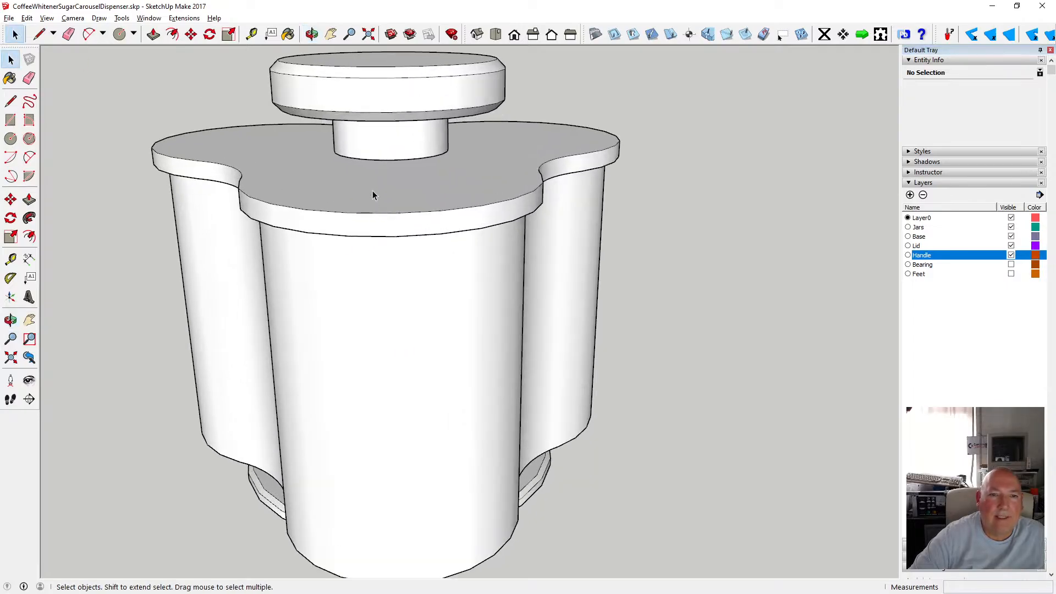
click(1012, 227)
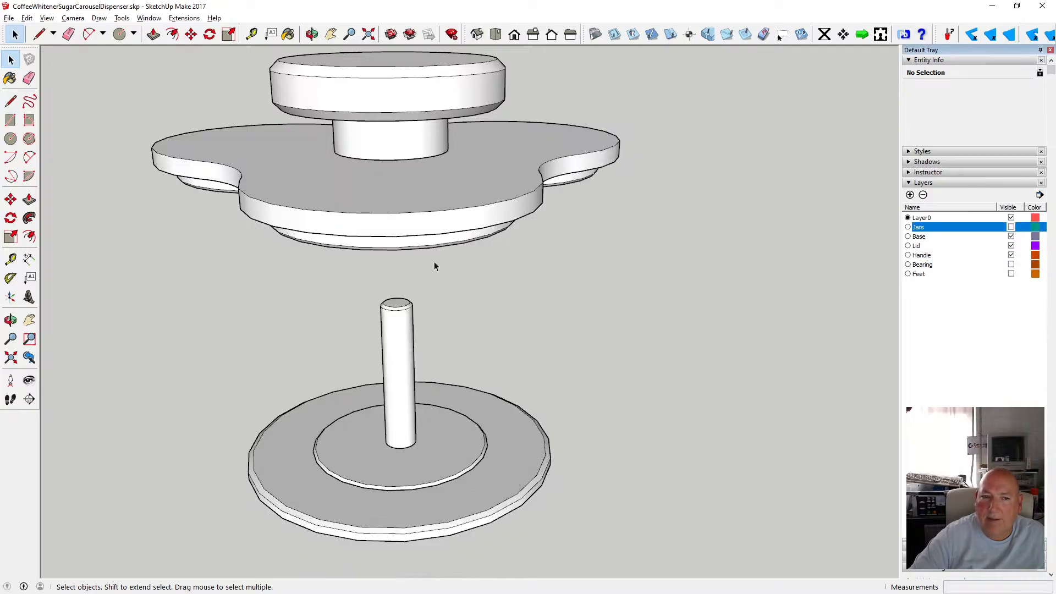
Open the lid group and explode the handle component inside it.
click(312, 34)
drag(379, 253, 541, 258)
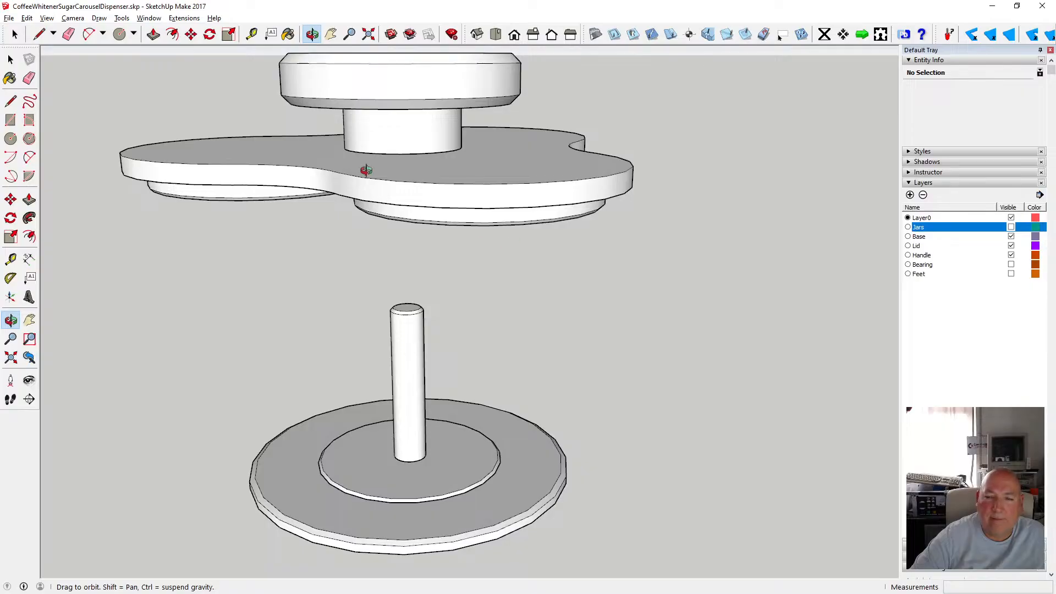
click(10, 60)
click(311, 163)
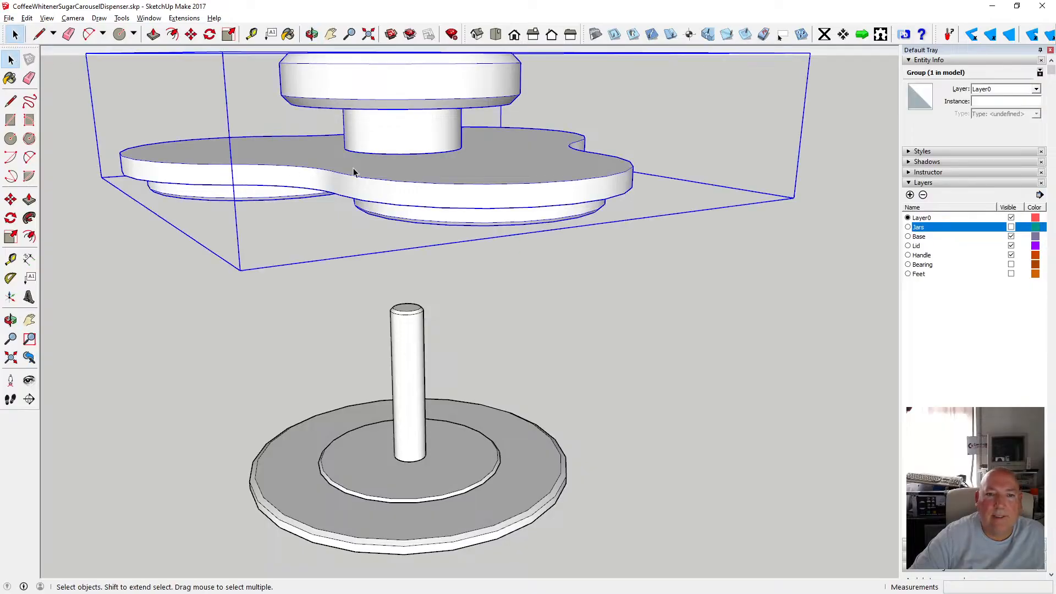
scroll(393, 312, down, 2)
double_click(413, 227)
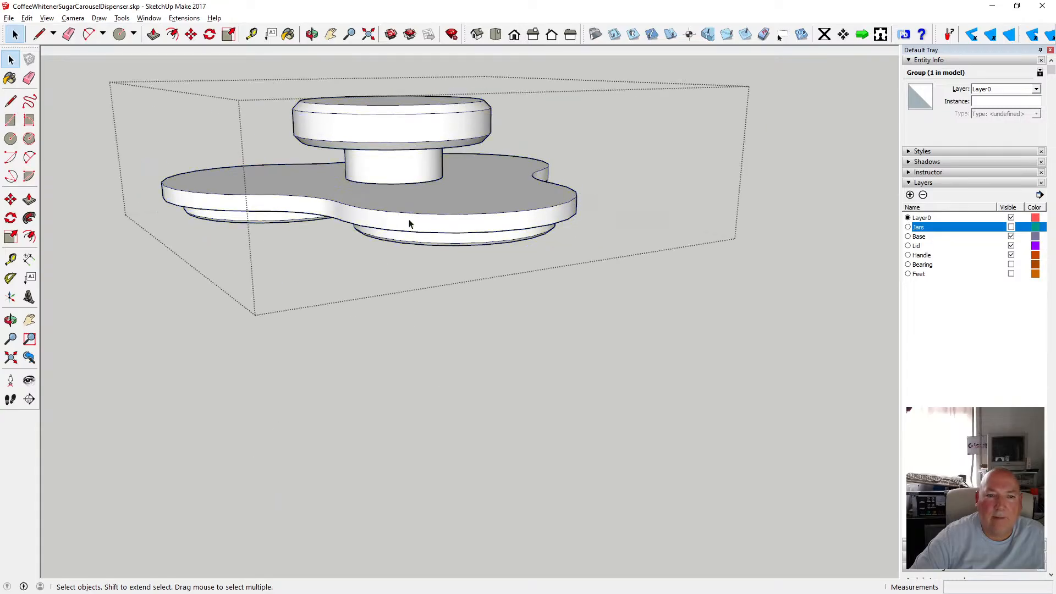
click(408, 172)
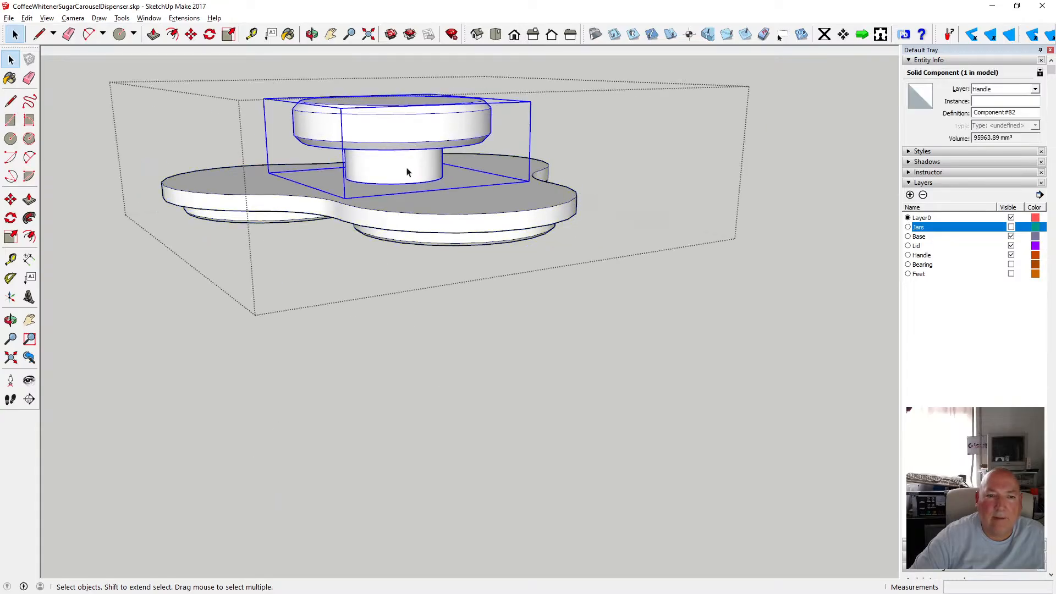
right_click(407, 172)
click(446, 252)
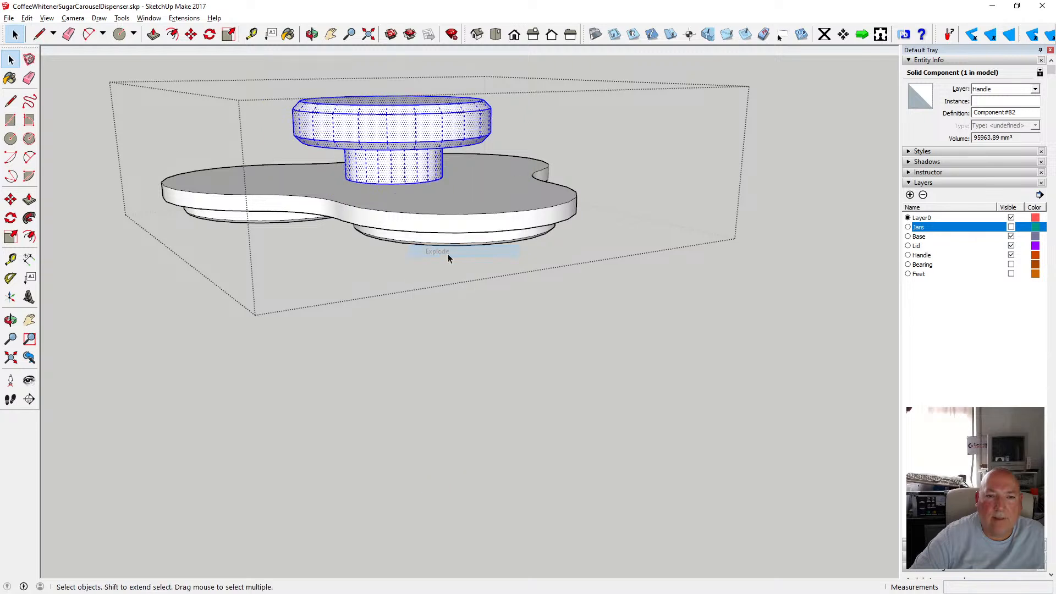
Cut the exploded handle geometry and paste it back in place within the lid group.
click(27, 19)
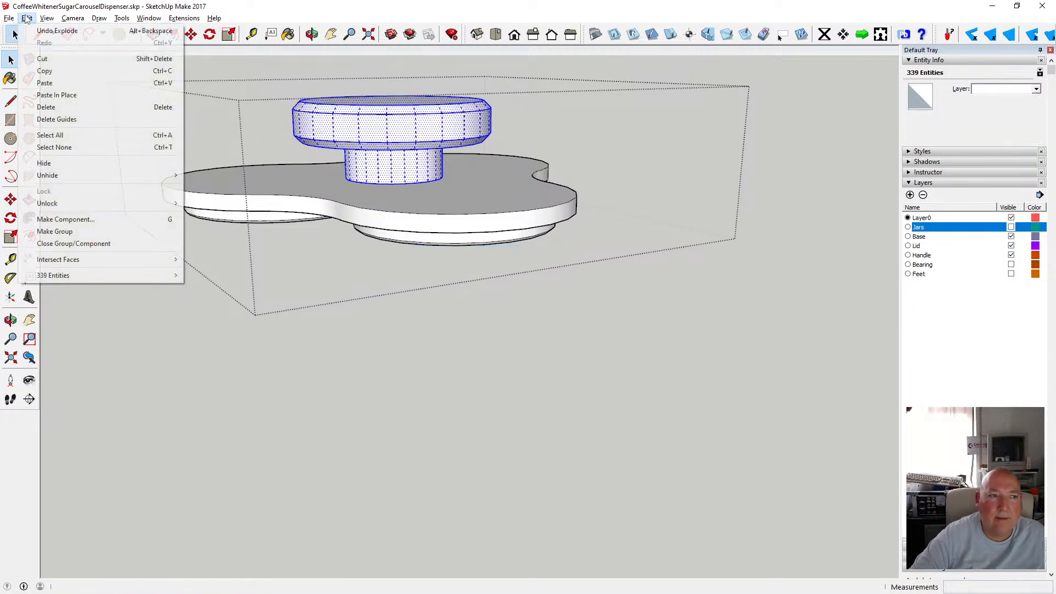
click(57, 59)
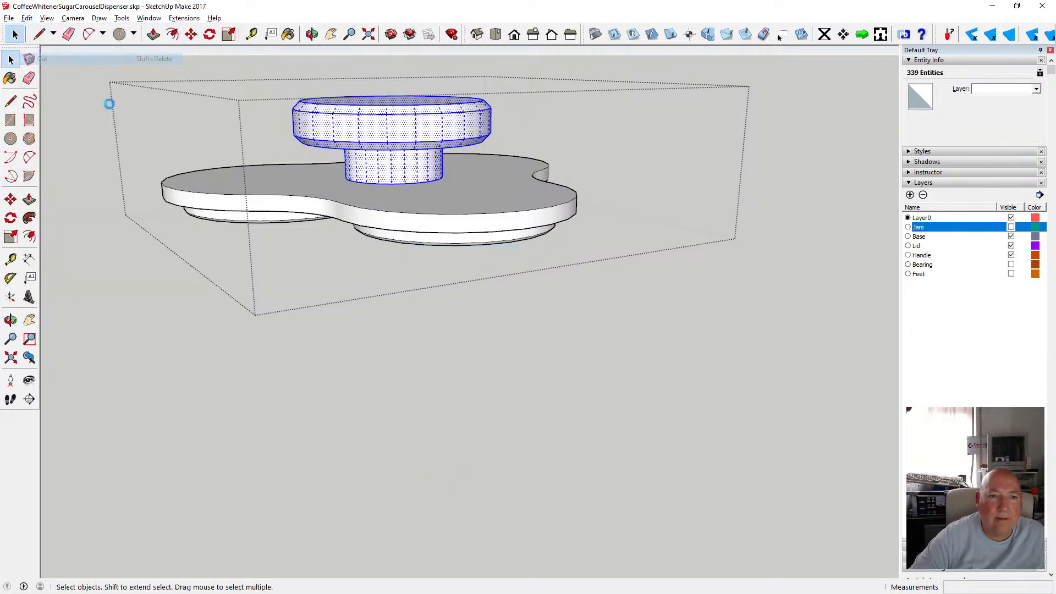
click(281, 176)
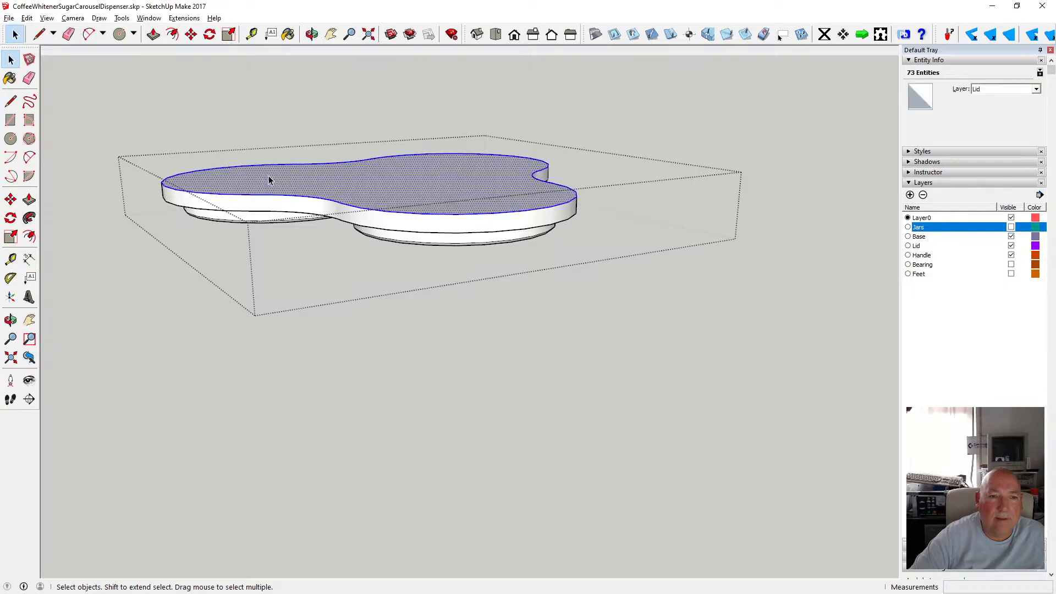
click(27, 18)
click(75, 95)
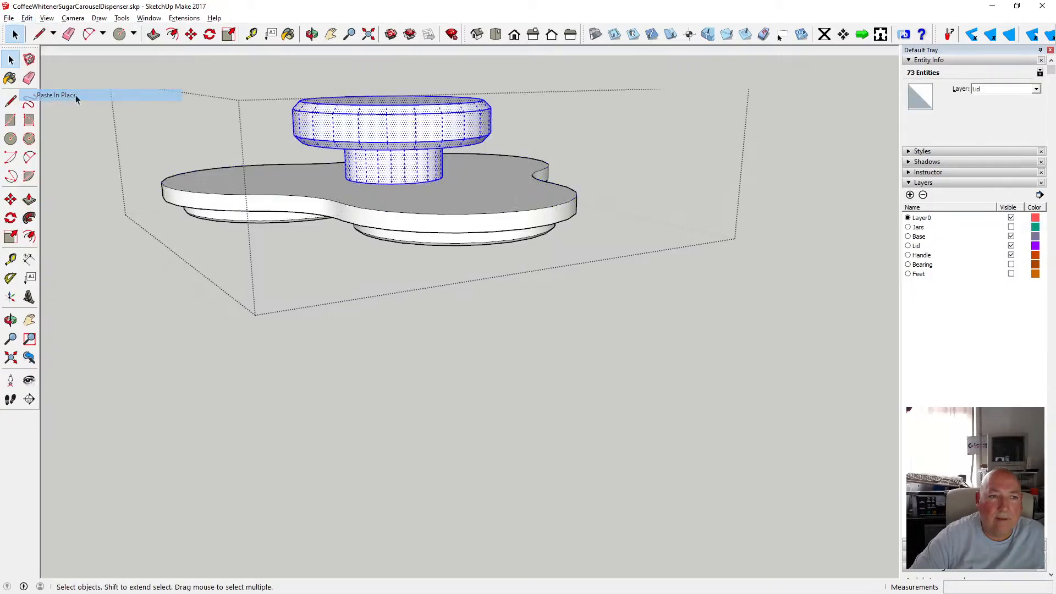
click(442, 207)
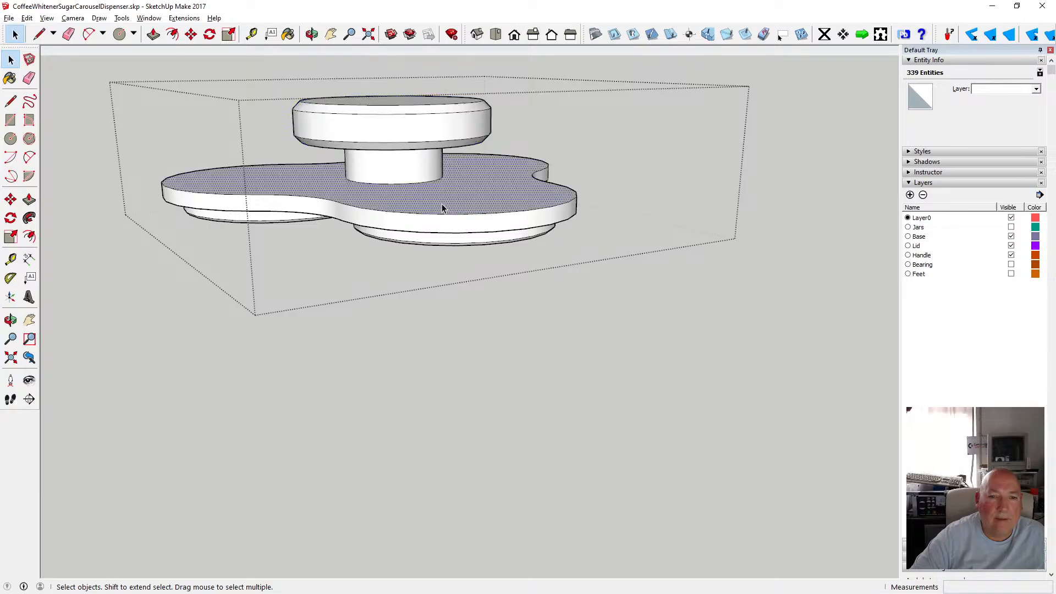
Close the lid group and inspect the lid, its underside and the post from several angles.
click(477, 297)
click(437, 231)
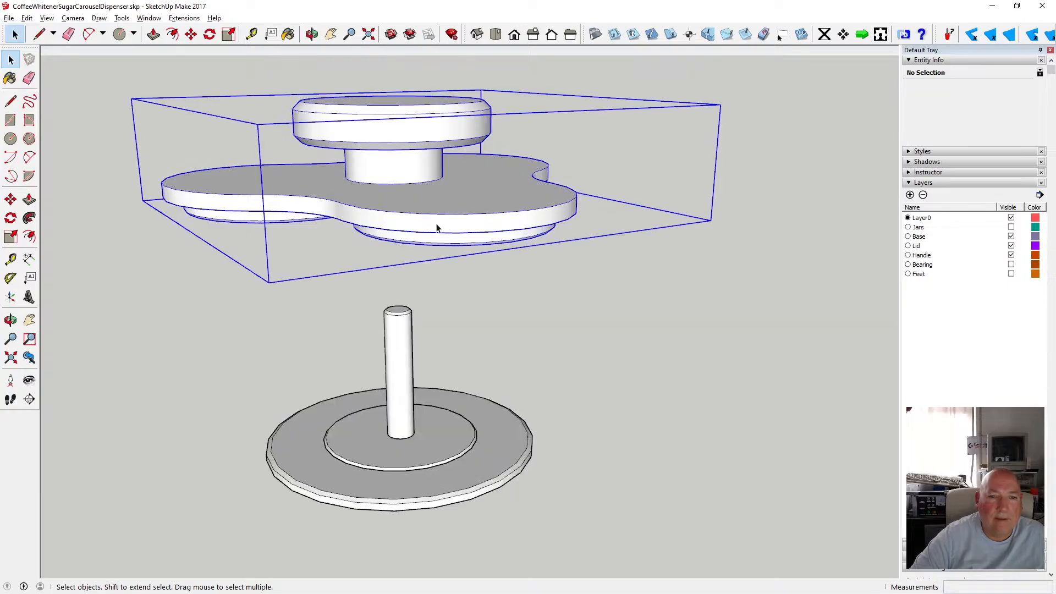
double_click(432, 232)
click(523, 312)
click(431, 217)
click(566, 316)
click(457, 230)
click(529, 283)
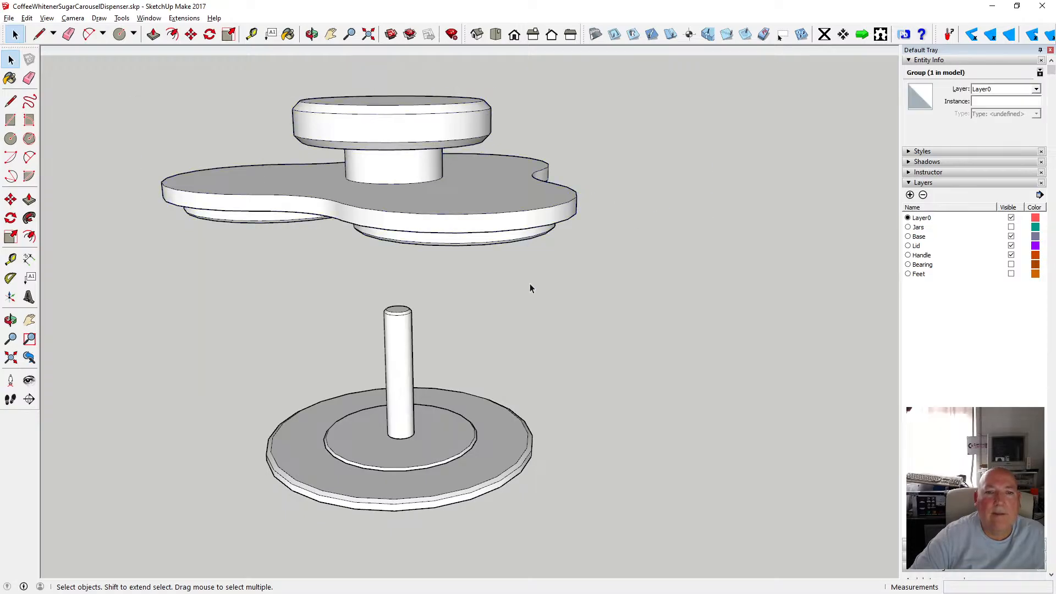
click(475, 238)
click(500, 278)
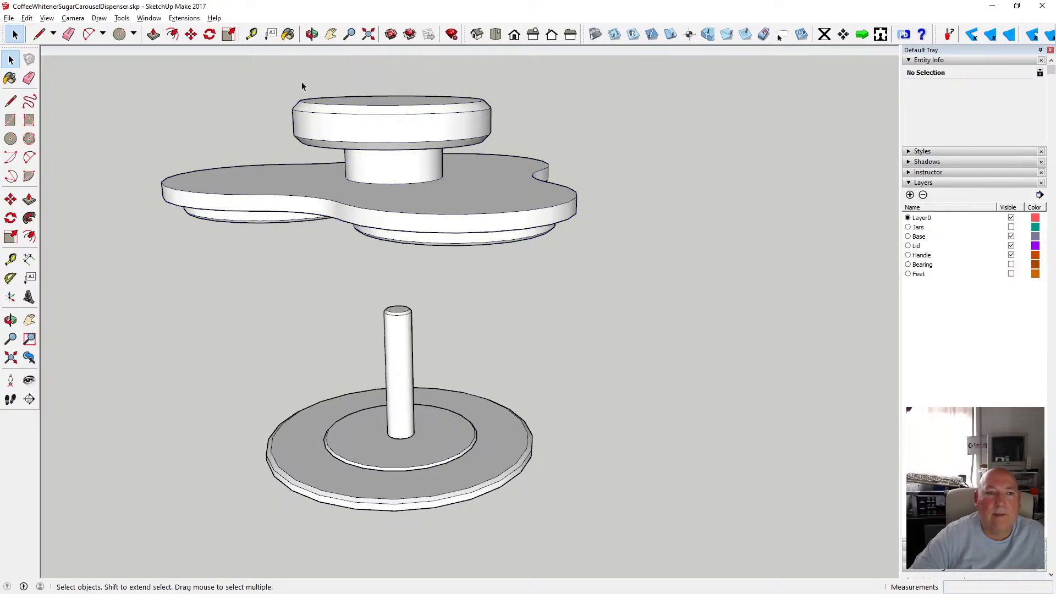
click(312, 34)
drag(484, 286, 470, 255)
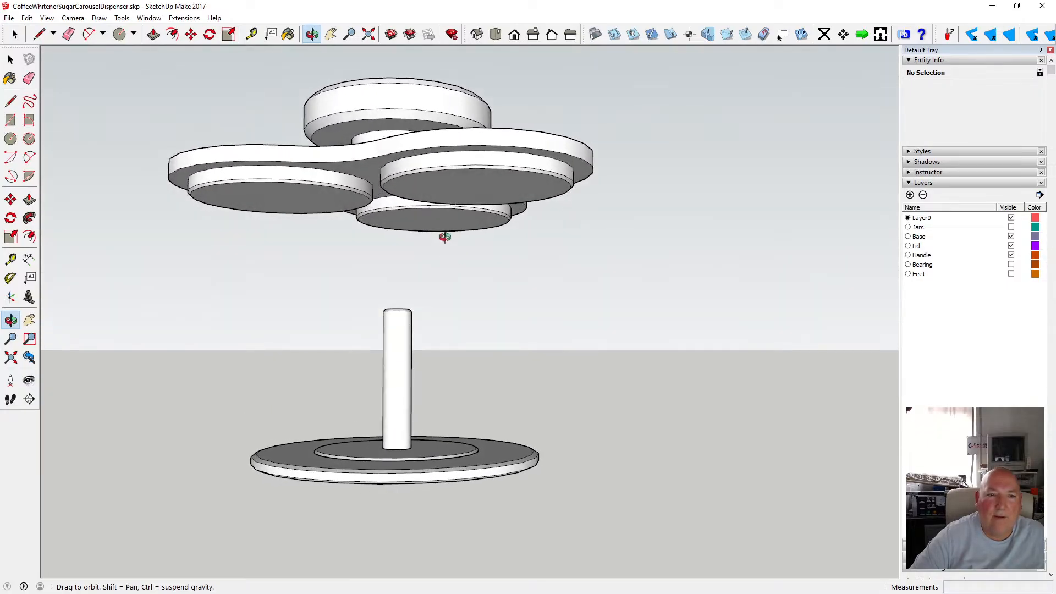
scroll(445, 237, up, 3)
scroll(443, 236, down, 2)
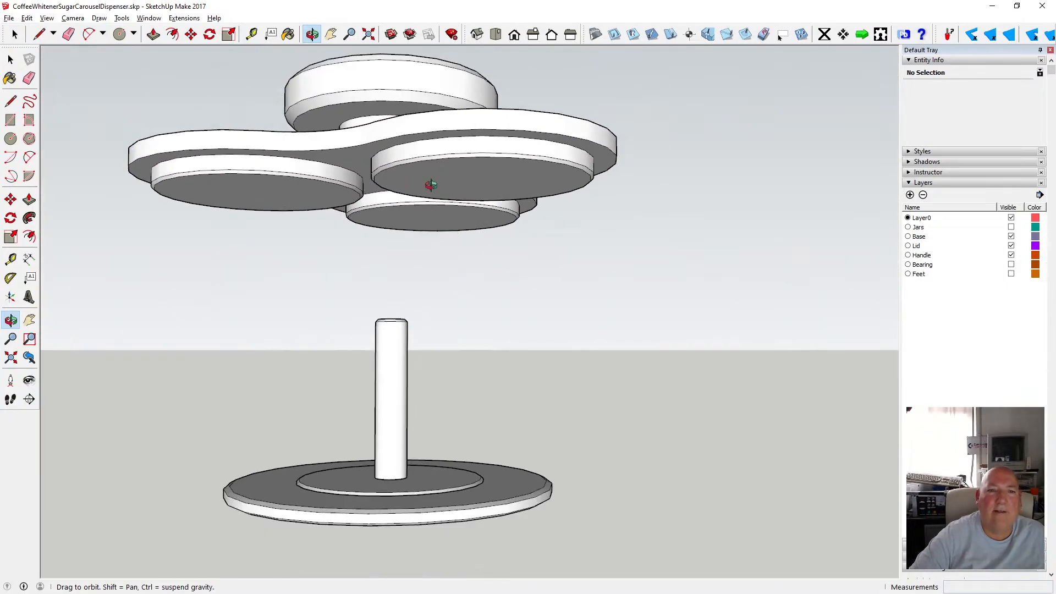
drag(431, 185, 305, 192)
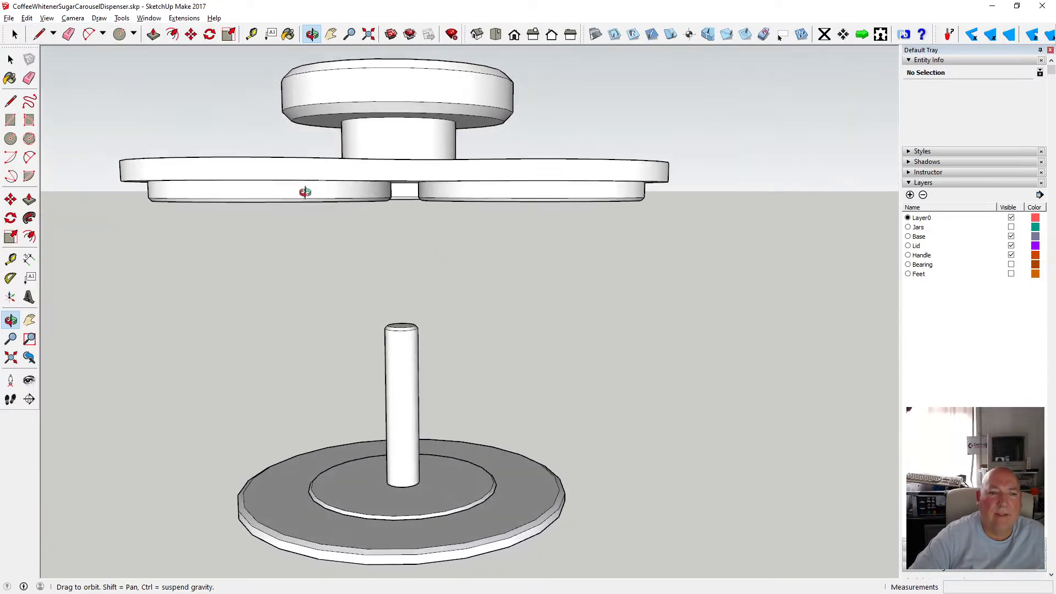
drag(373, 187, 413, 268)
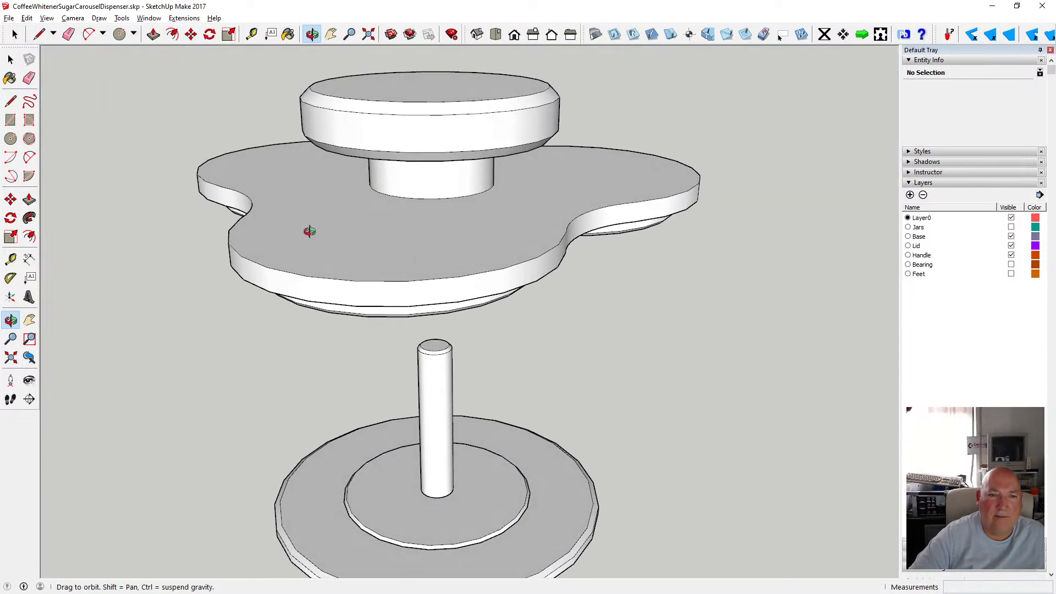
drag(310, 231, 187, 229)
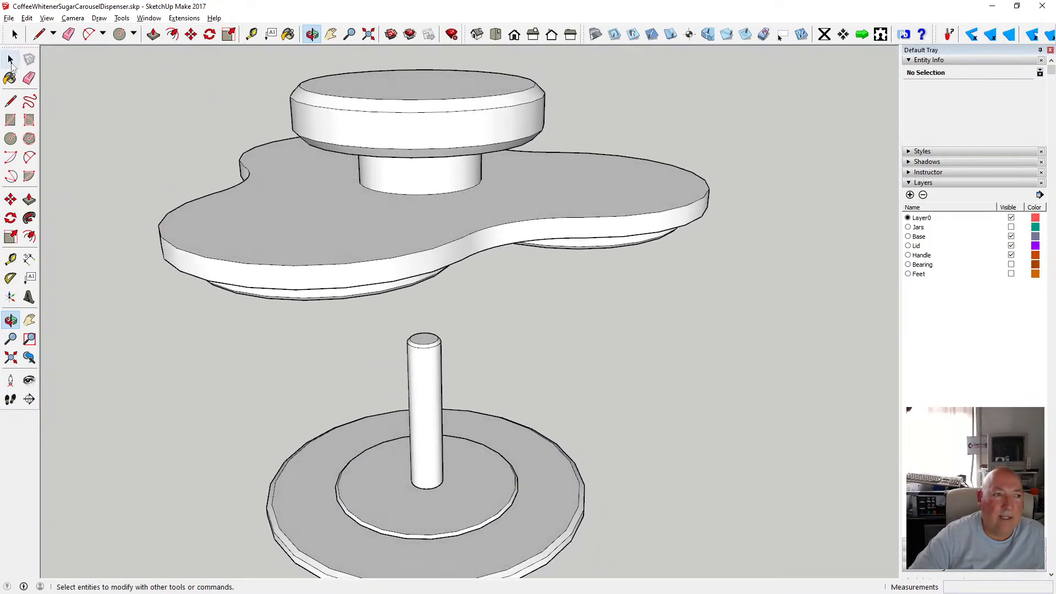
Open the lid group and try offsetting the lid's top outline and one of its edge curves.
click(10, 60)
double_click(266, 212)
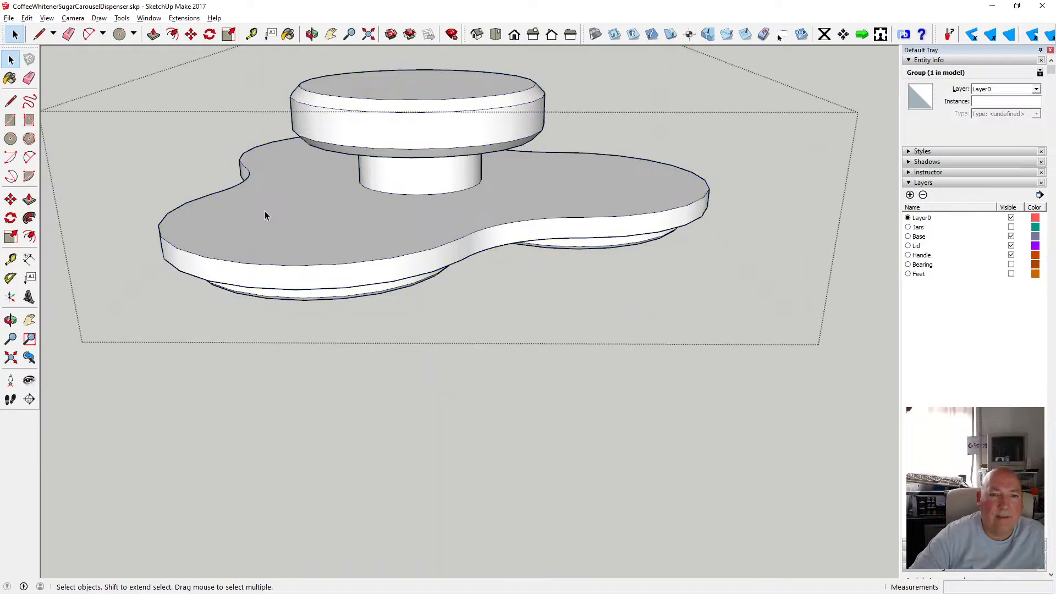
key(f)
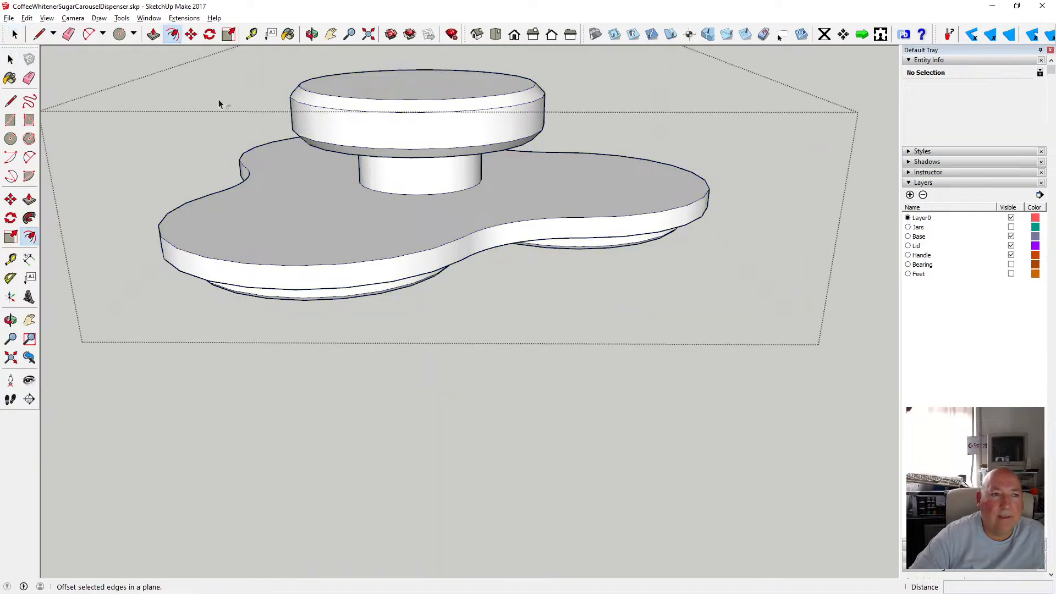
click(245, 194)
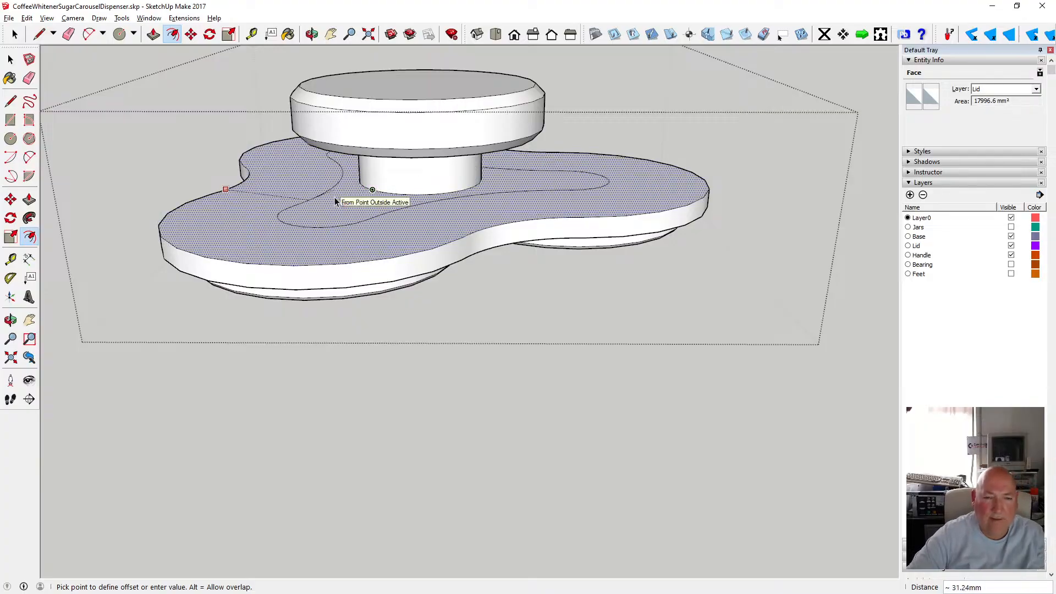
key(Escape)
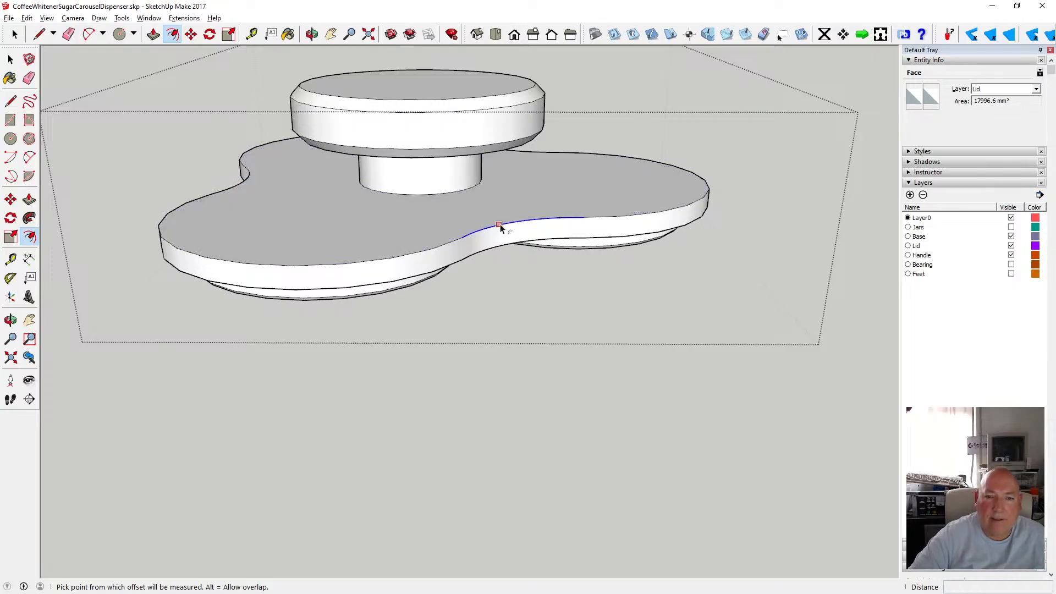
click(492, 226)
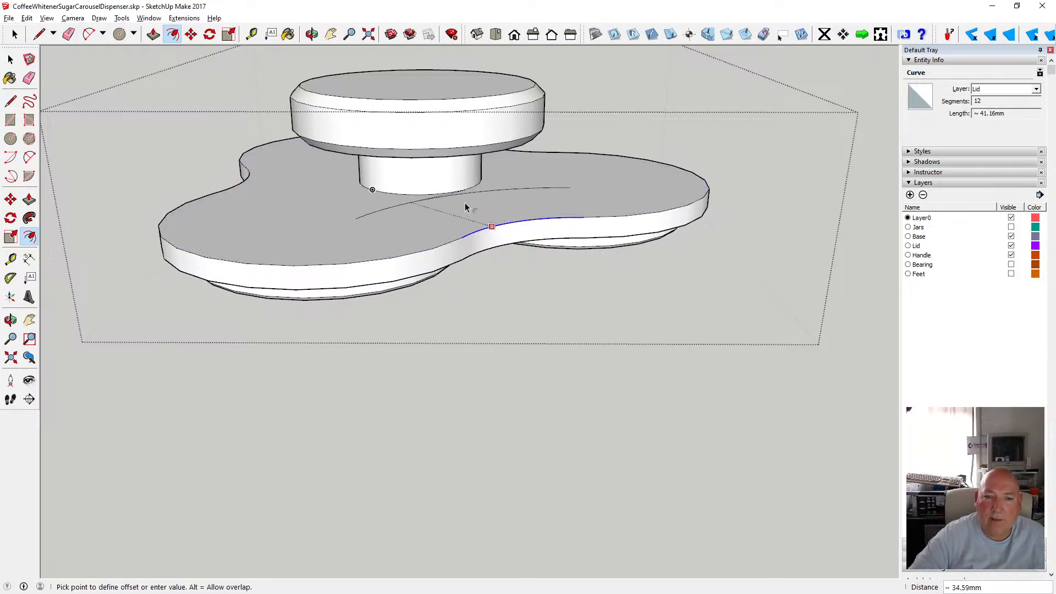
key(space)
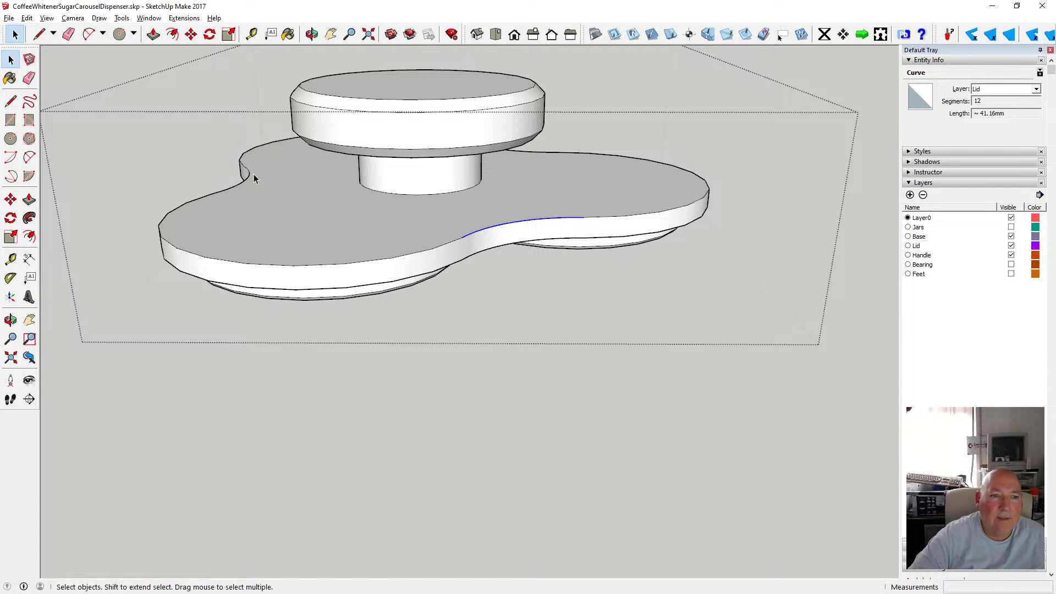
Offset the lid's top face outline inward about 37.5 mm, up to the handle's base.
click(270, 192)
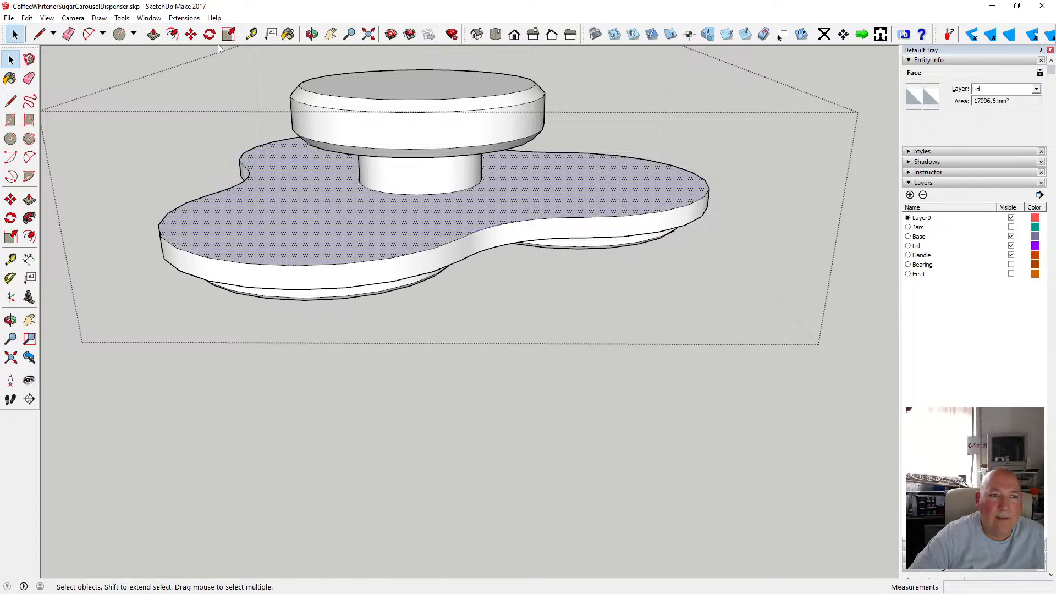
click(172, 34)
click(462, 234)
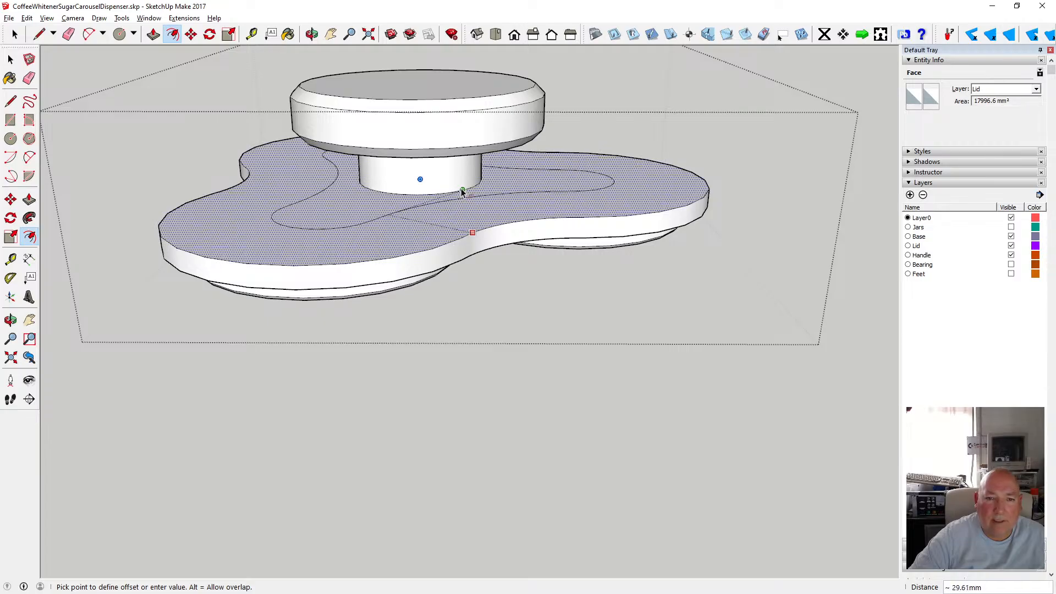
scroll(460, 192, up, 2)
scroll(460, 191, up, 1)
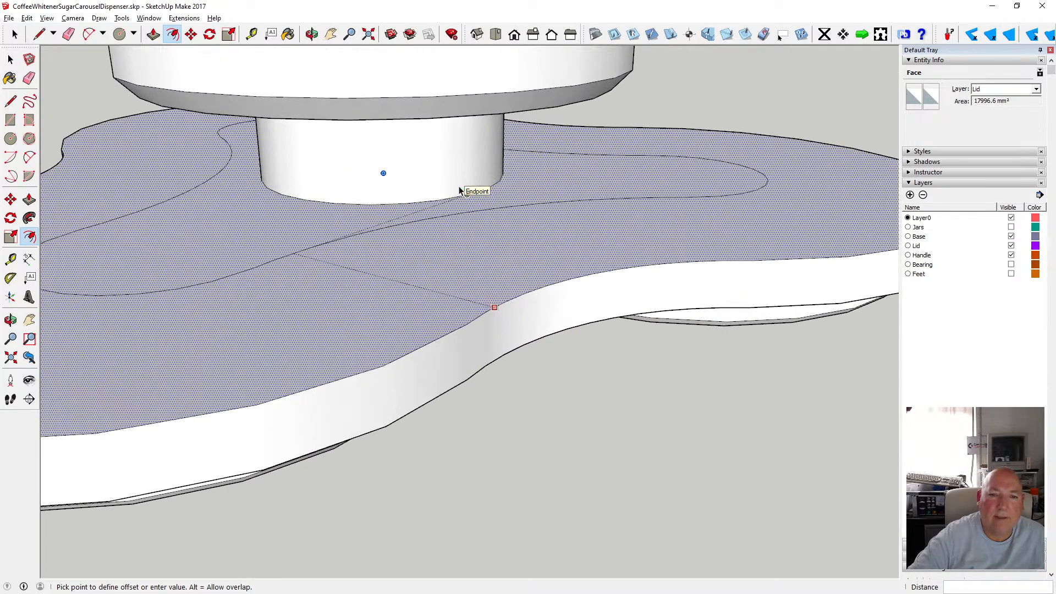
click(391, 201)
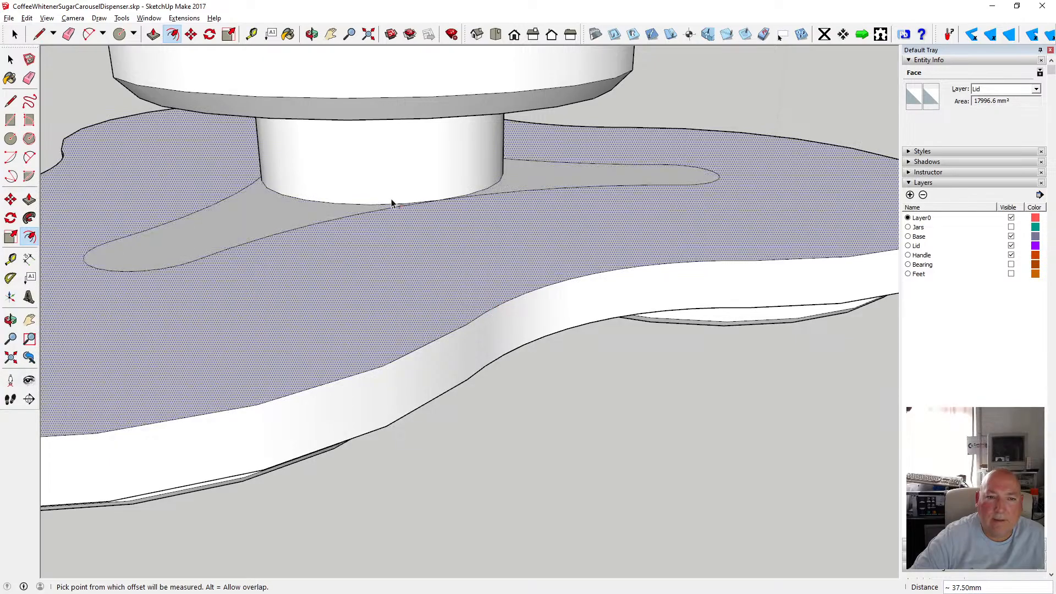
key(o)
drag(333, 142, 512, 196)
scroll(461, 270, up, 5)
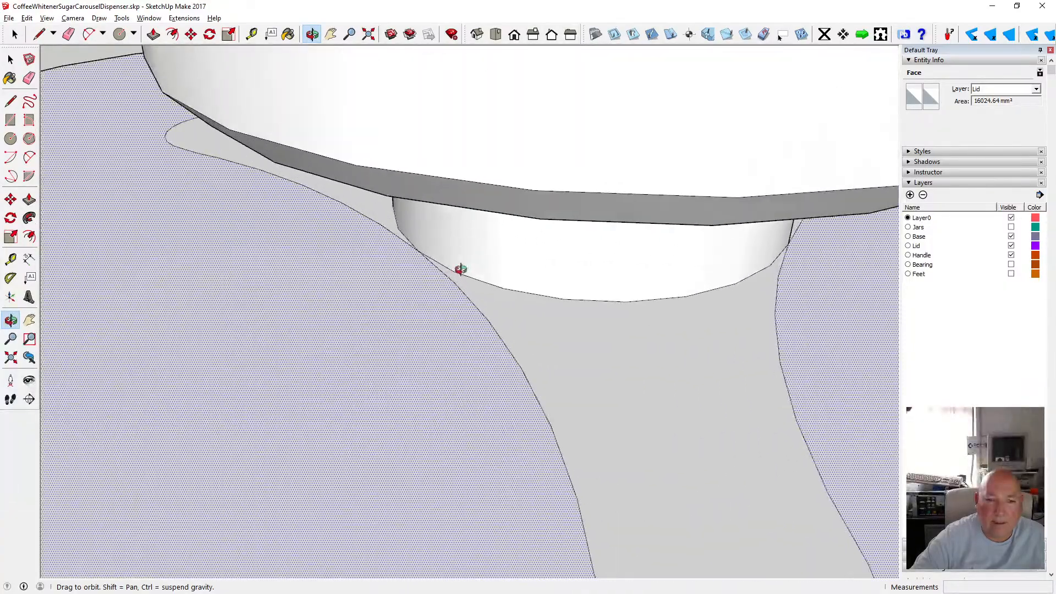
scroll(461, 267, down, 4)
scroll(462, 264, down, 4)
drag(464, 259, 385, 199)
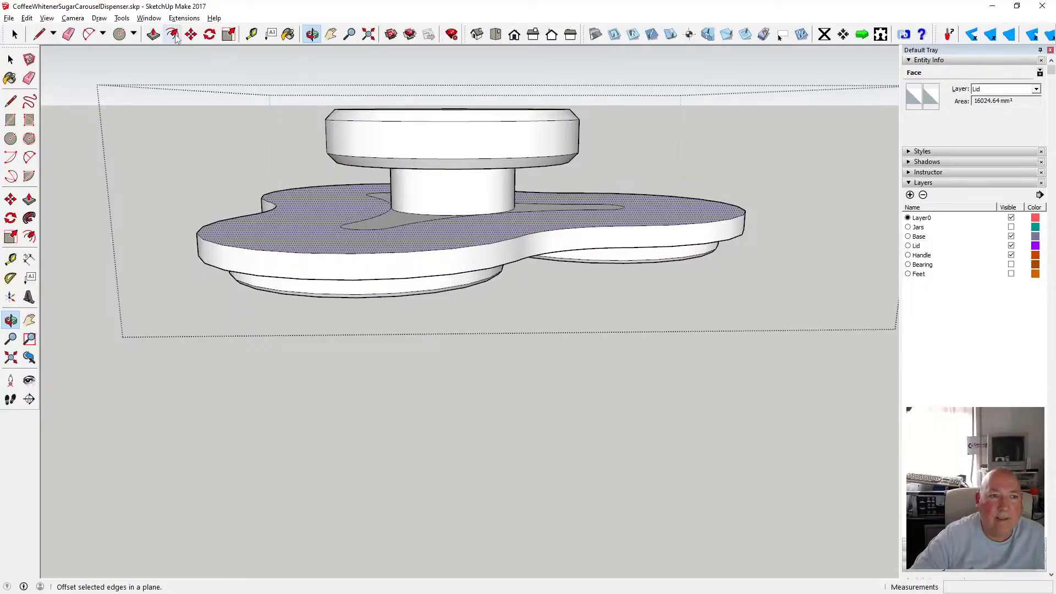
Push the lid's top face outside the handle outline down 2 mm with Push/Pull.
click(154, 34)
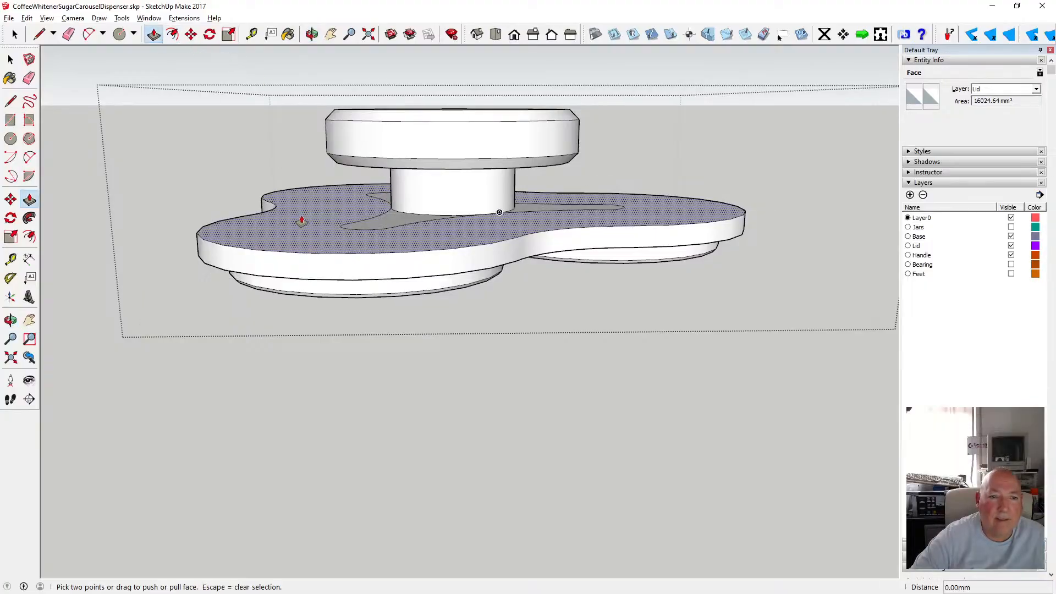
click(302, 221)
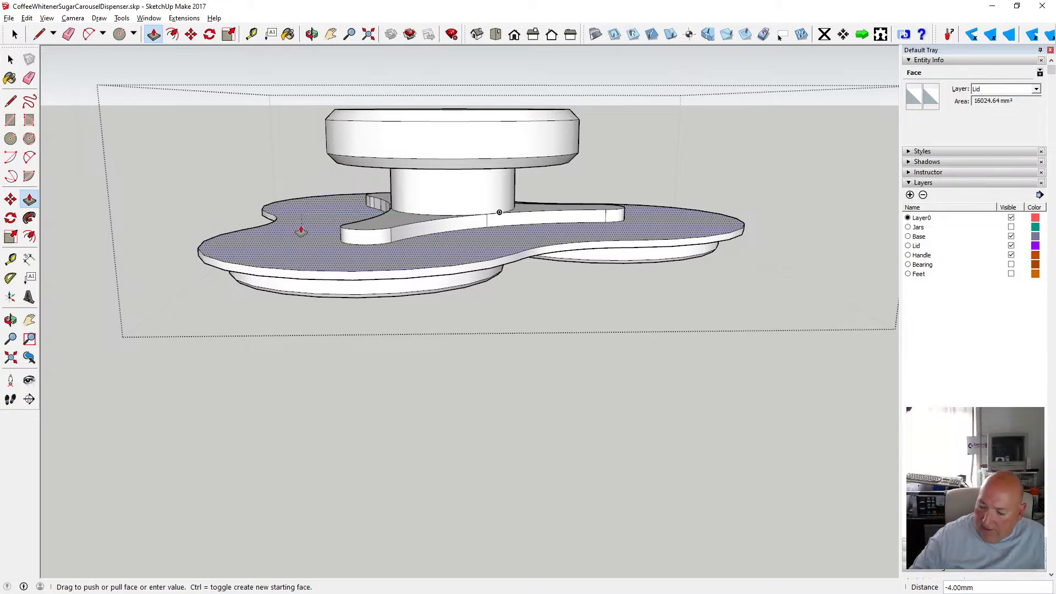
text(2)
key(Return)
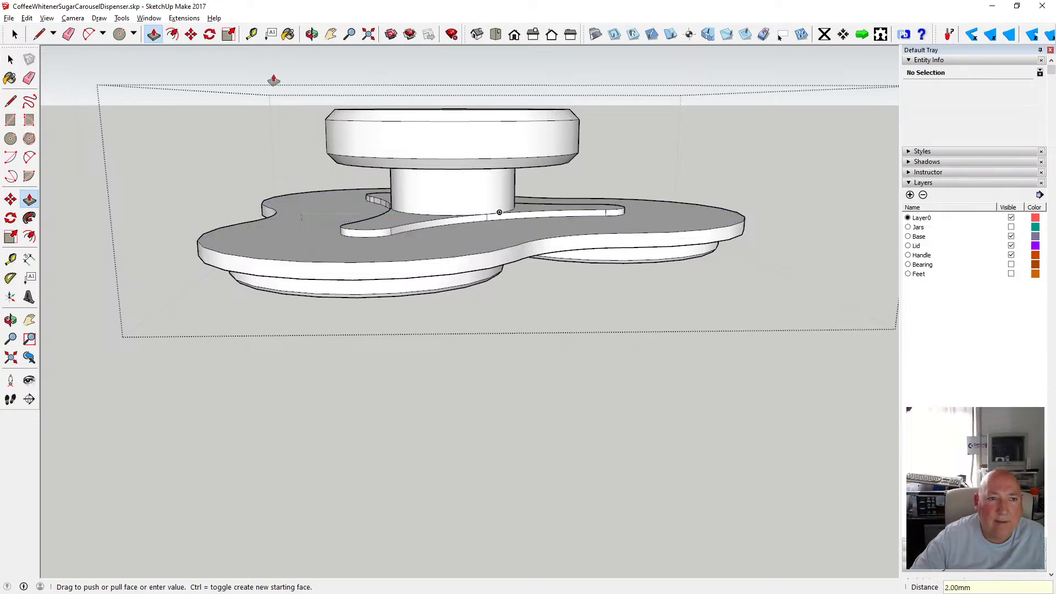
Zoom in and measure along the handle where it meets the post using the Tape Measure.
key(t)
click(353, 279)
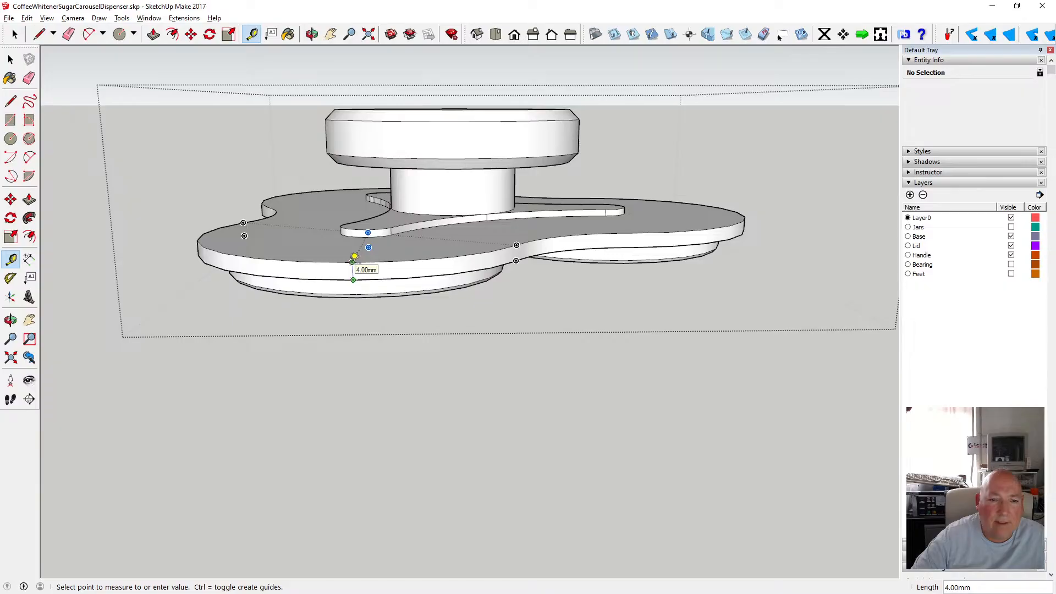
click(154, 35)
click(308, 240)
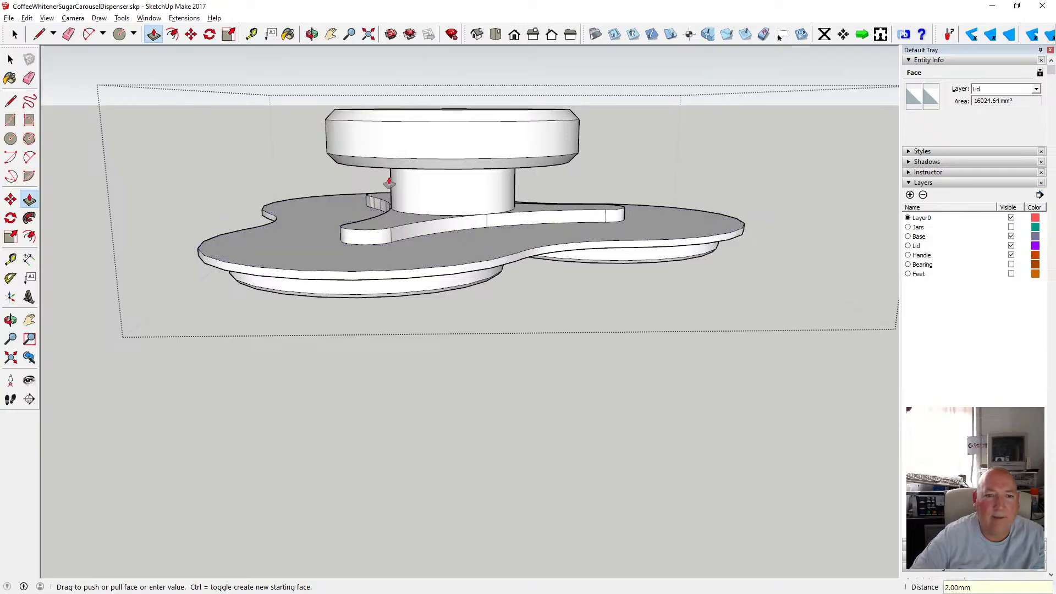
click(424, 247)
scroll(418, 250, up, 1)
scroll(418, 250, up, 1)
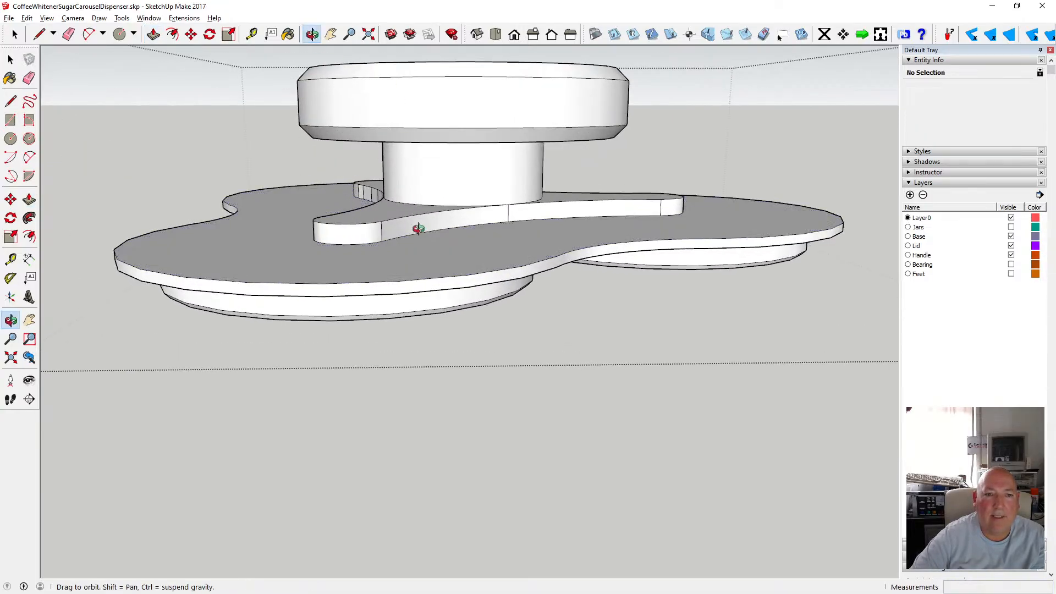
mouse_move(417, 229)
middle_down()
mouse_move(370, 177)
mouse_move(413, 226)
middle_up()
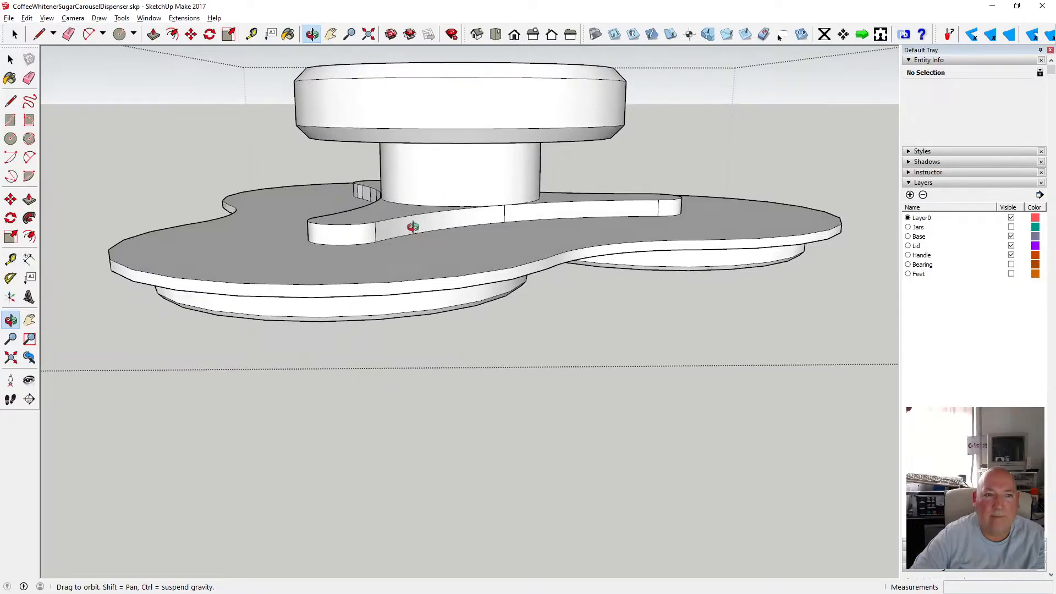
click(252, 34)
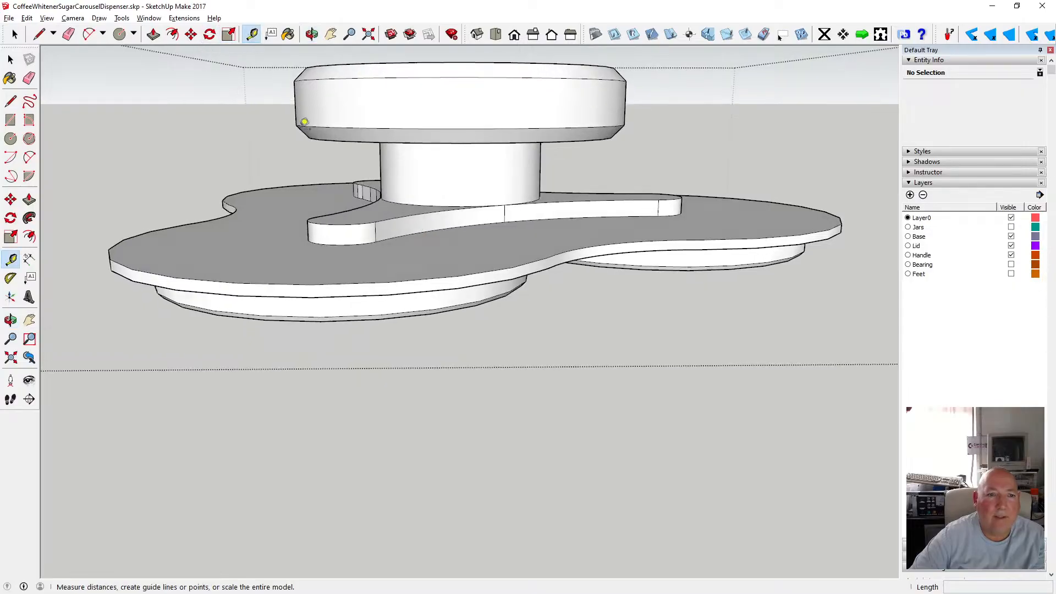
click(384, 231)
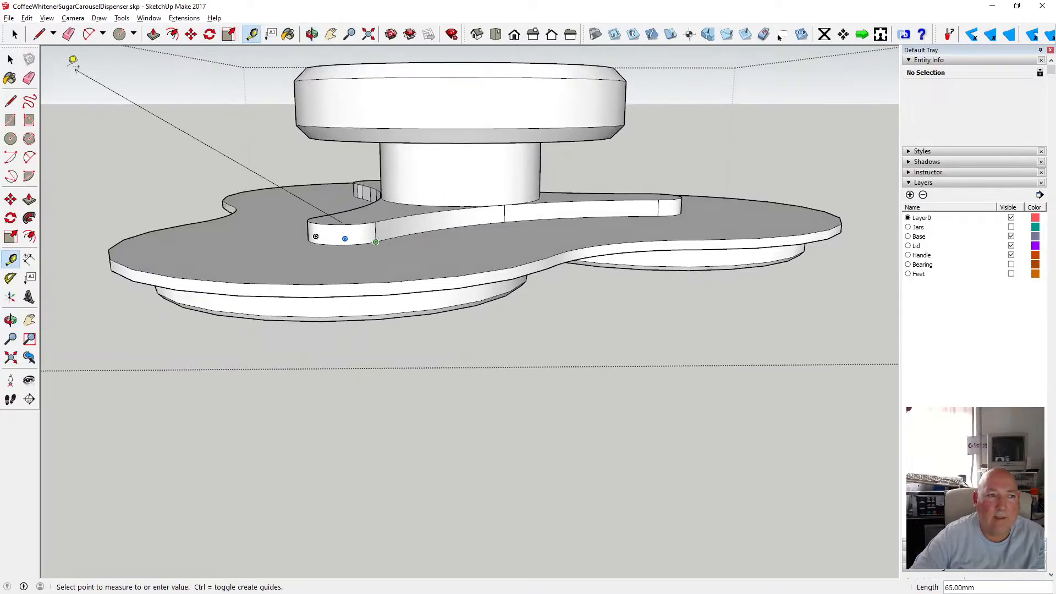
click(11, 58)
Try push/pulling the small faces at the handle's neck beside the post.
click(153, 34)
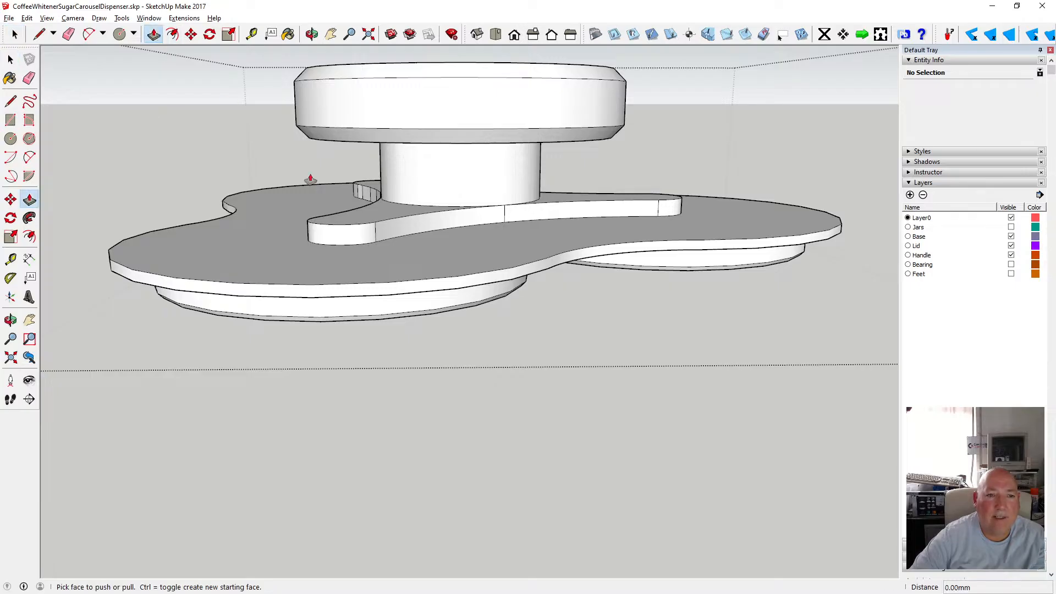
click(357, 223)
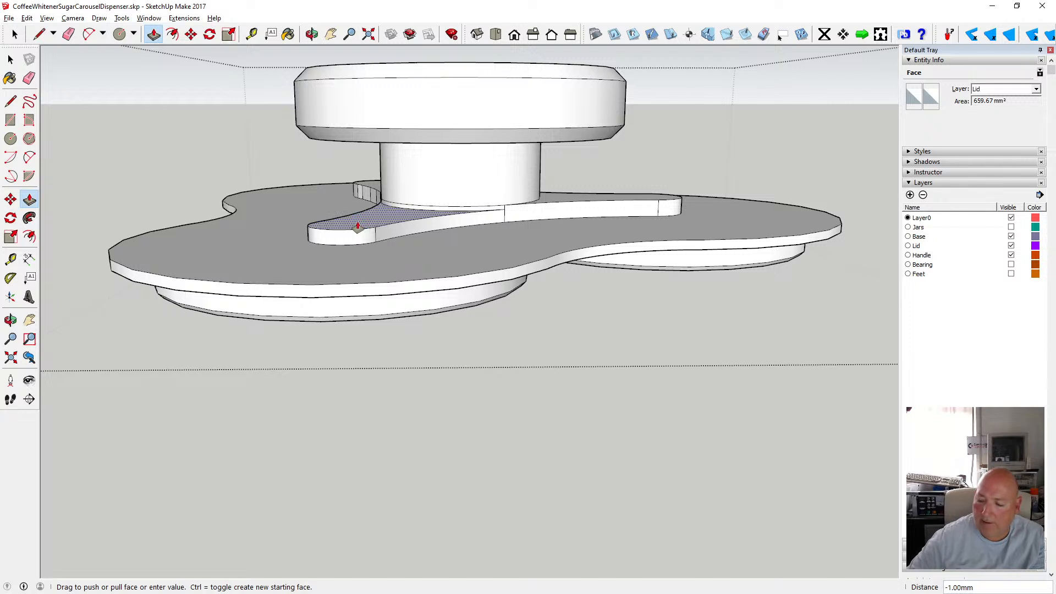
click(356, 224)
click(557, 204)
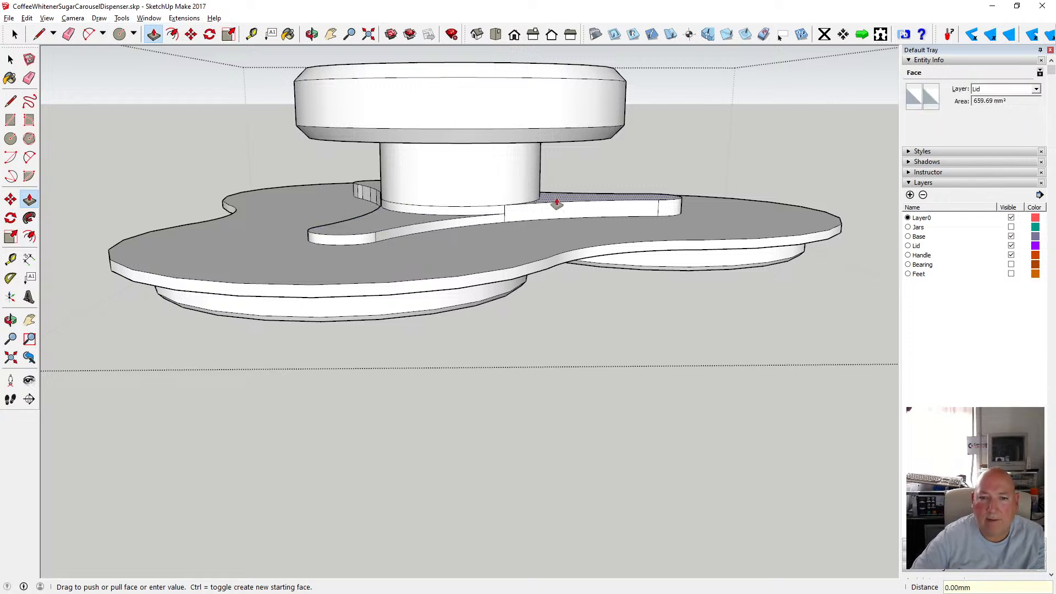
click(502, 219)
click(367, 190)
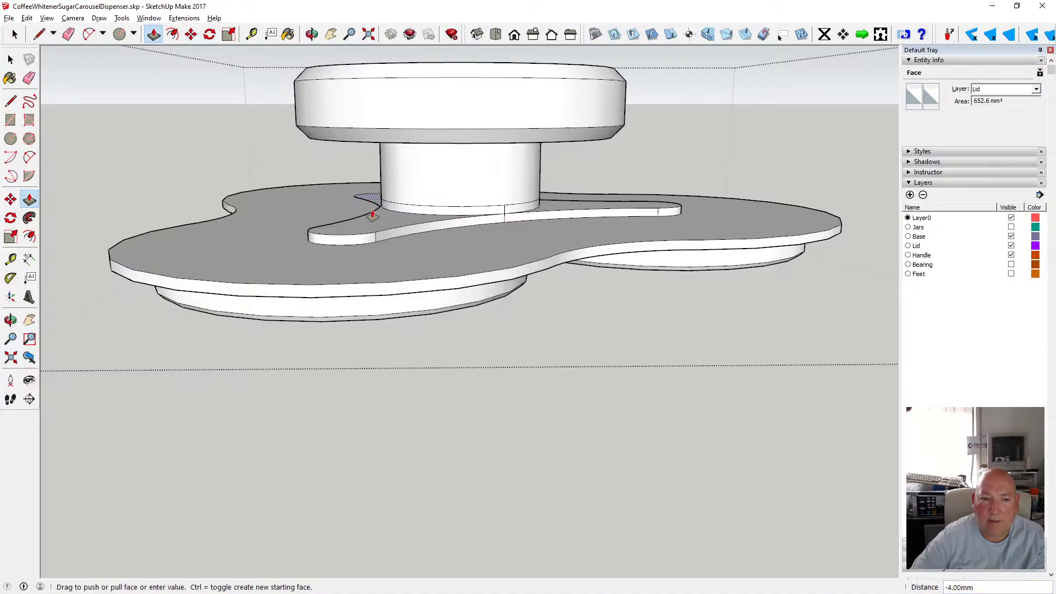
click(349, 220)
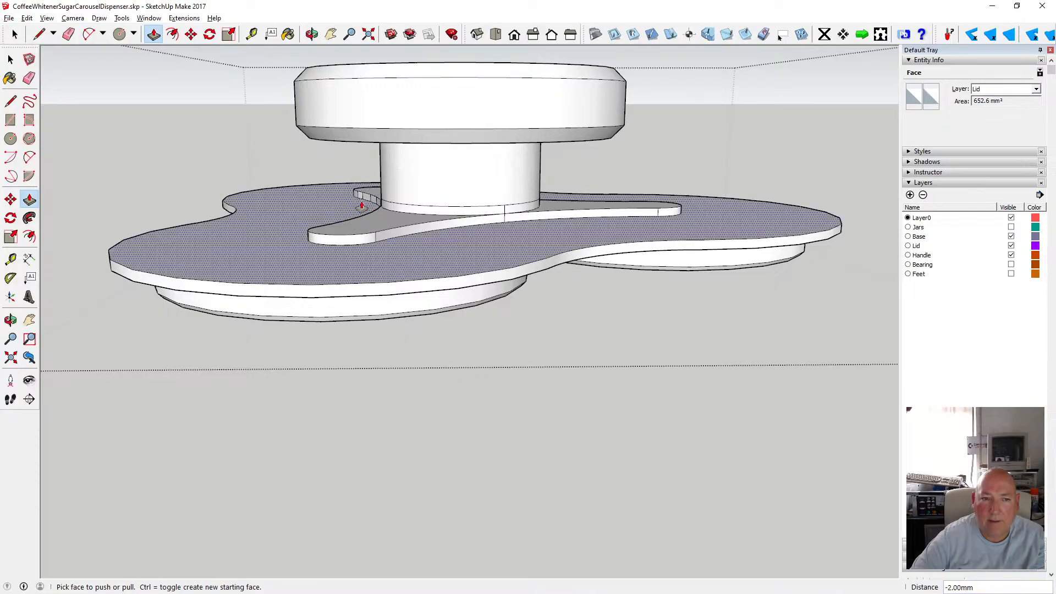
key(o)
drag(349, 220, 418, 190)
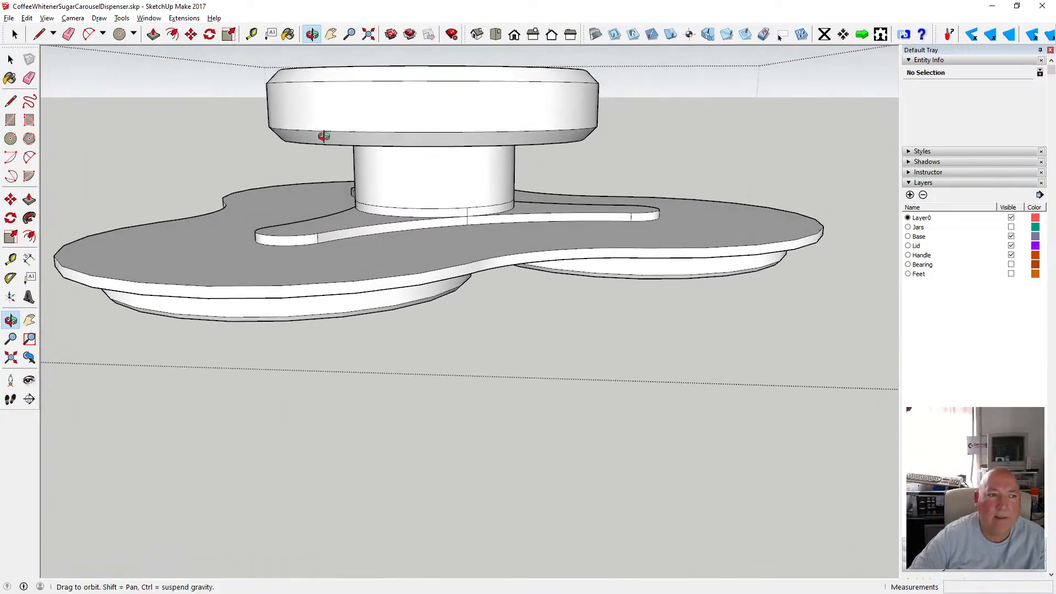
Open the lid group and erase the surface ring at the base of the post, then orbit to inspect.
click(10, 60)
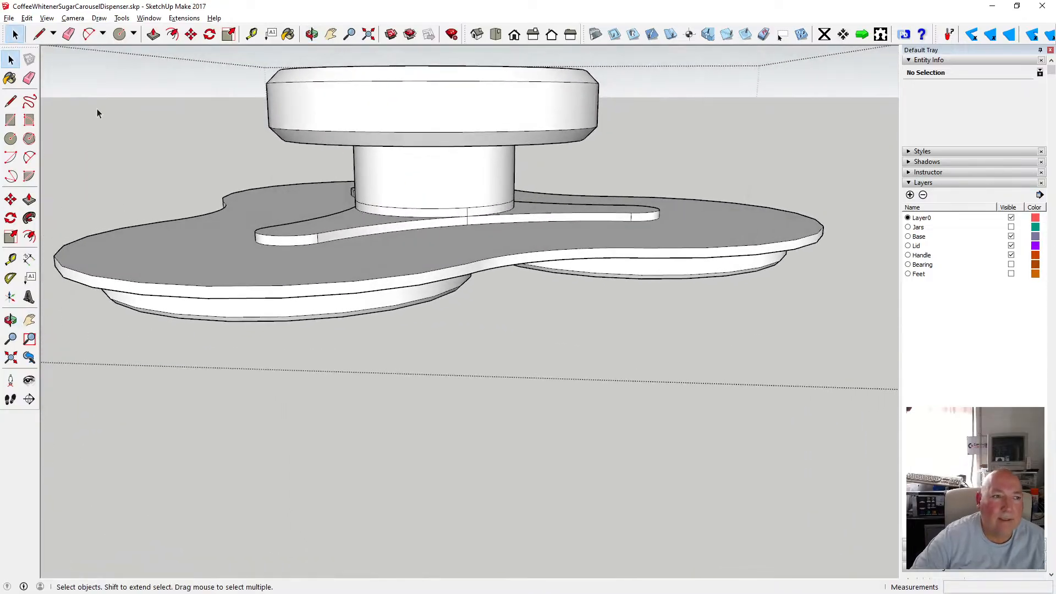
click(388, 212)
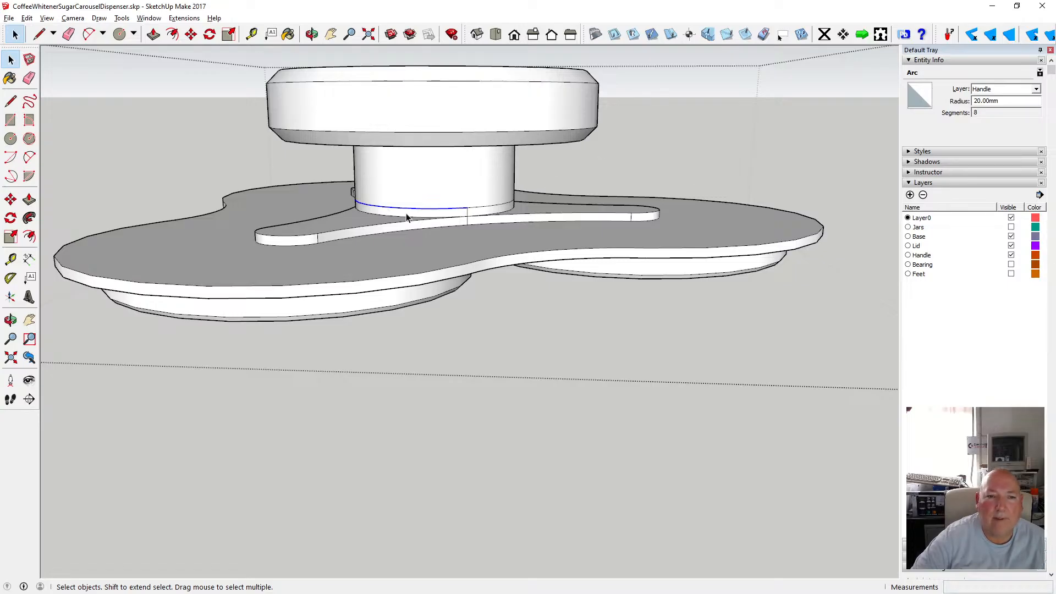
click(421, 177)
click(424, 380)
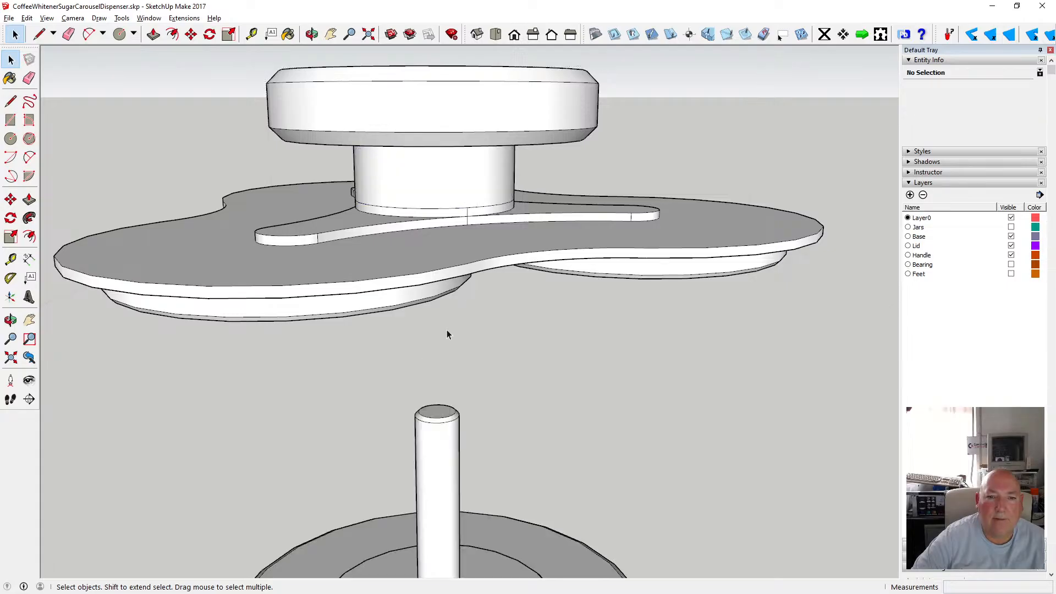
click(427, 203)
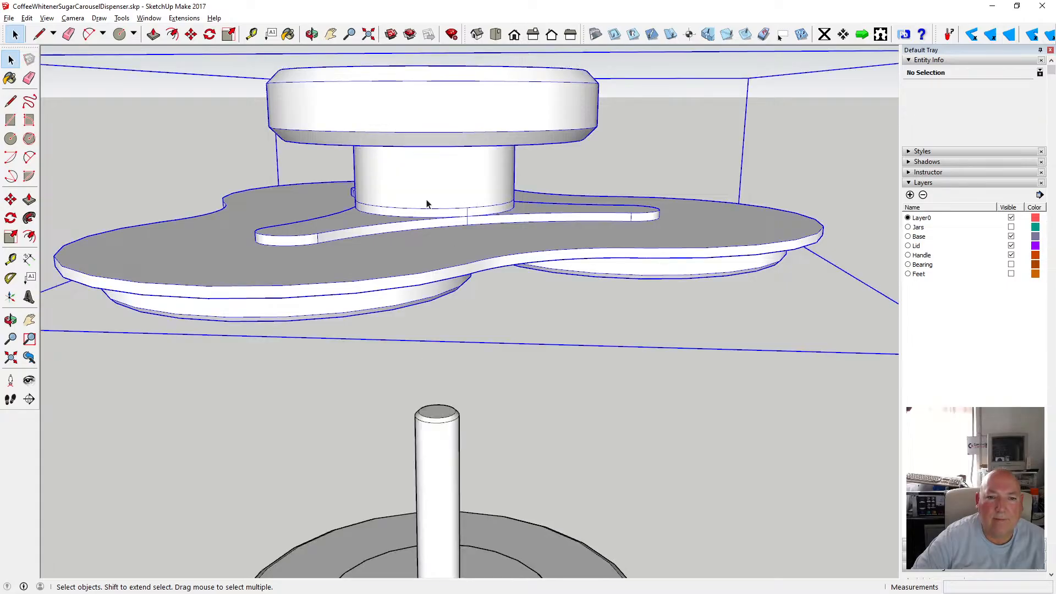
double_click(377, 212)
click(375, 213)
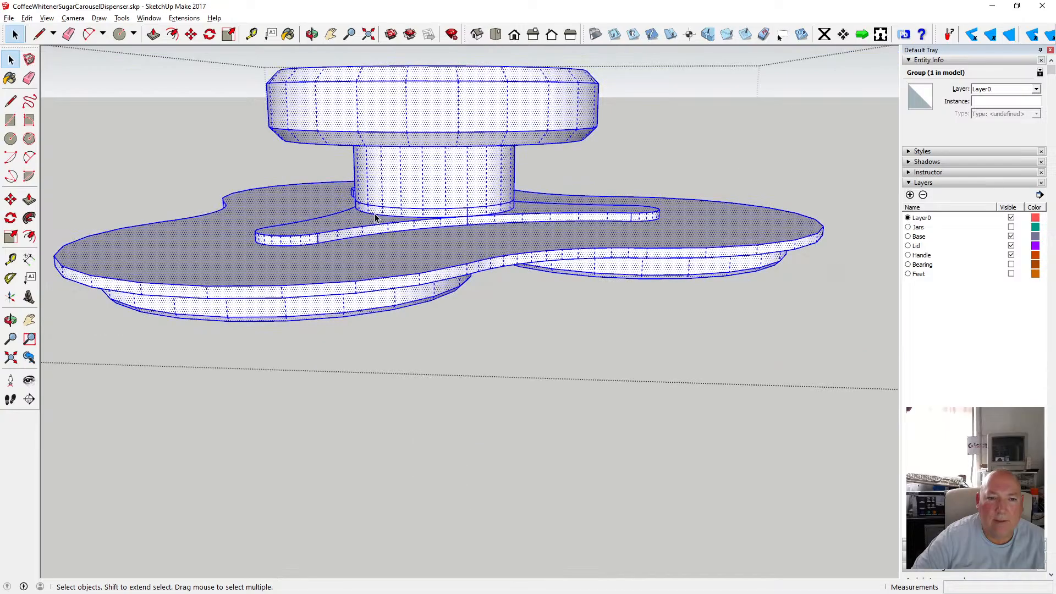
click(375, 212)
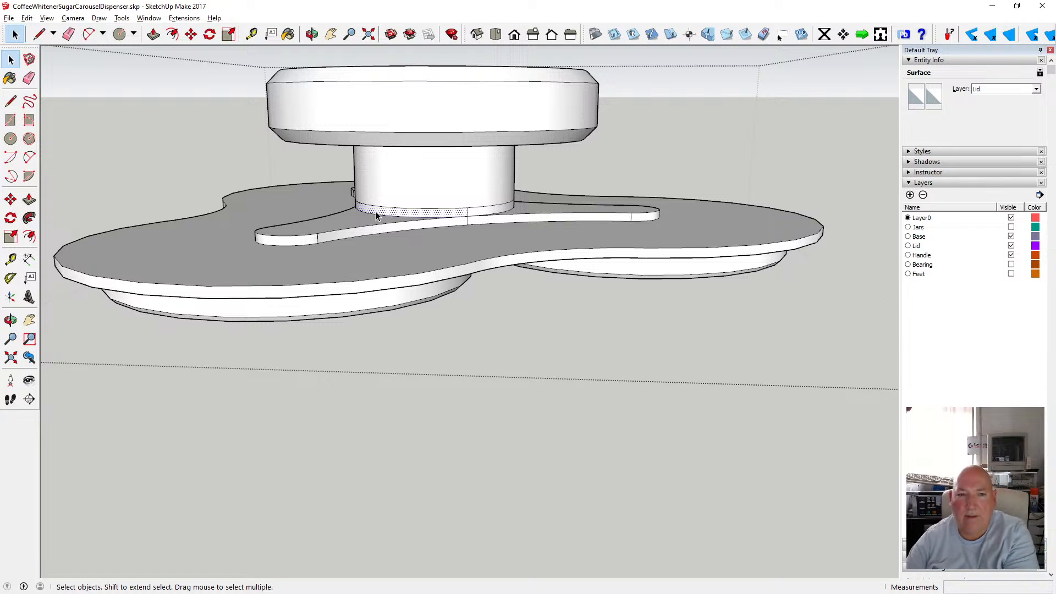
key(Delete)
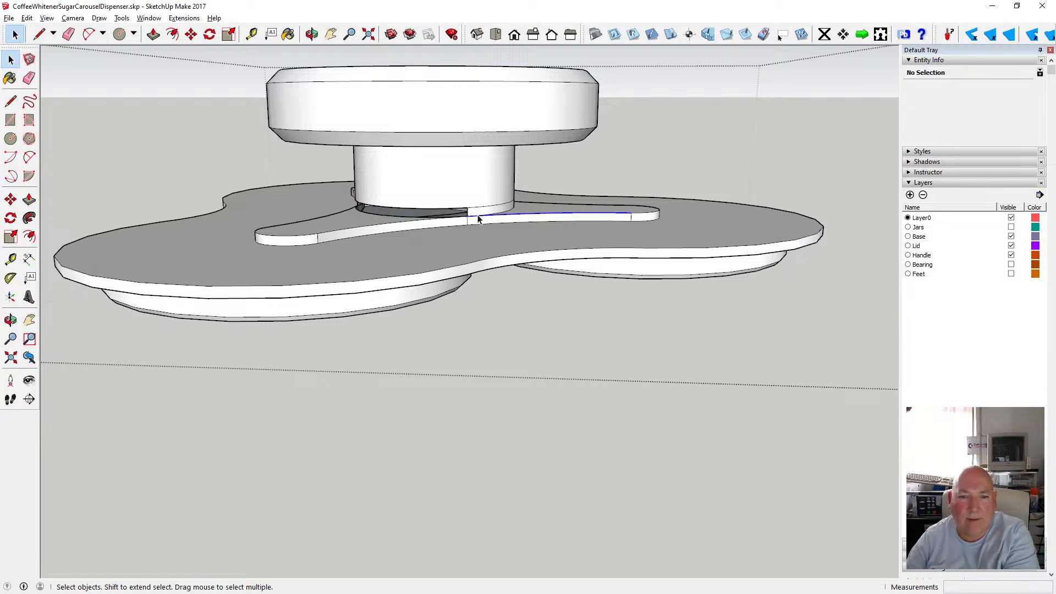
click(27, 18)
click(44, 30)
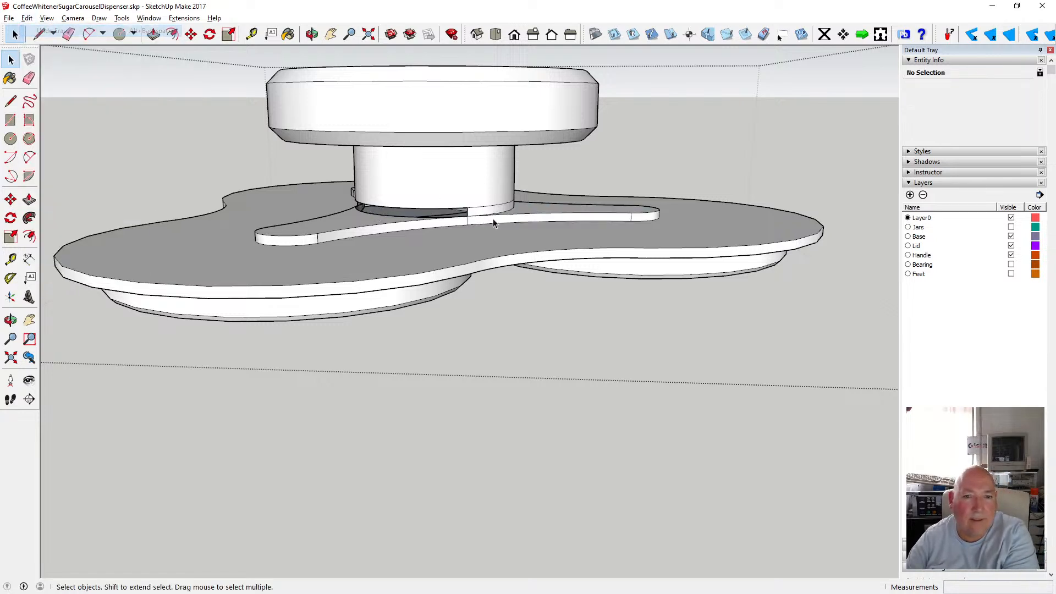
click(491, 218)
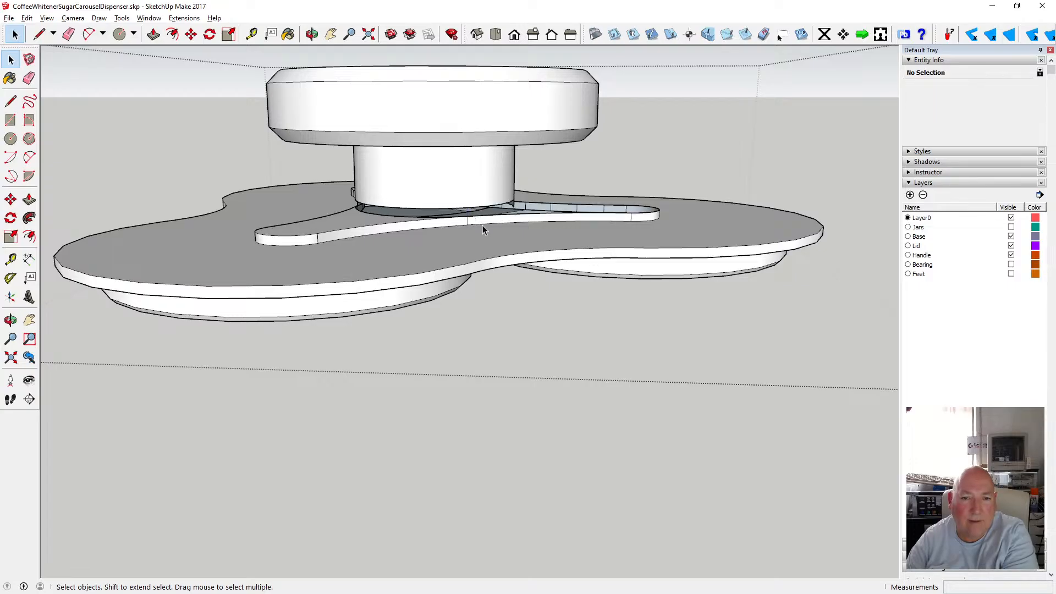
drag(439, 144, 547, 200)
click(47, 18)
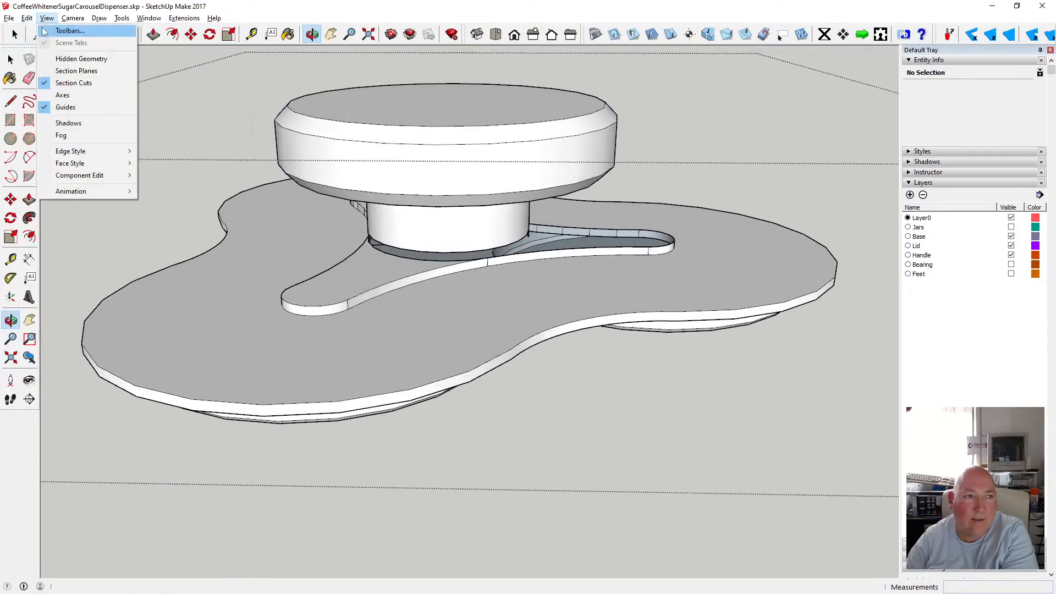
key(Escape)
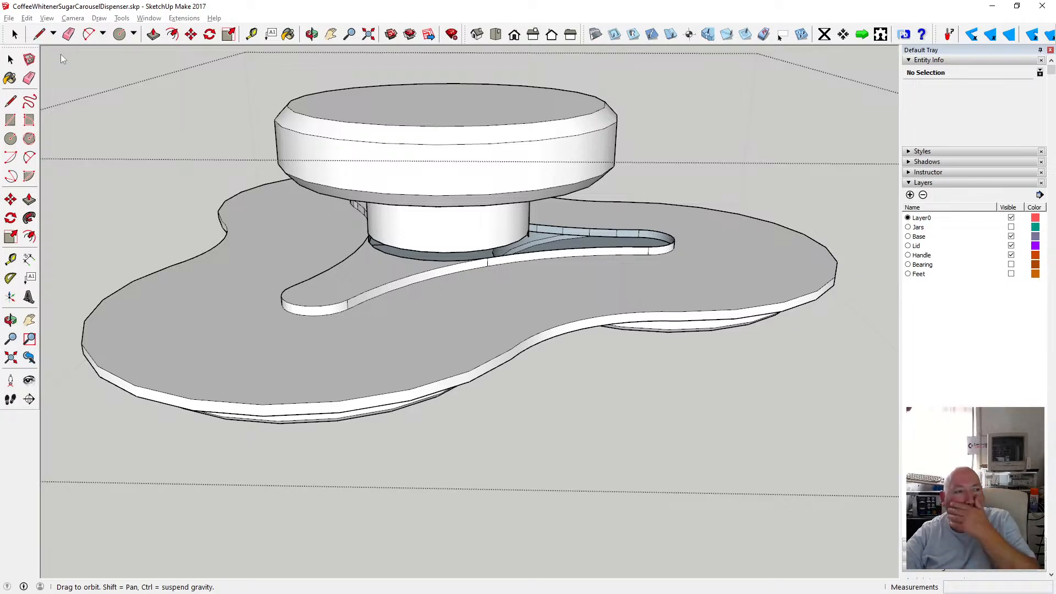
Undo the recent erasures and the opening of the lid group.
click(28, 19)
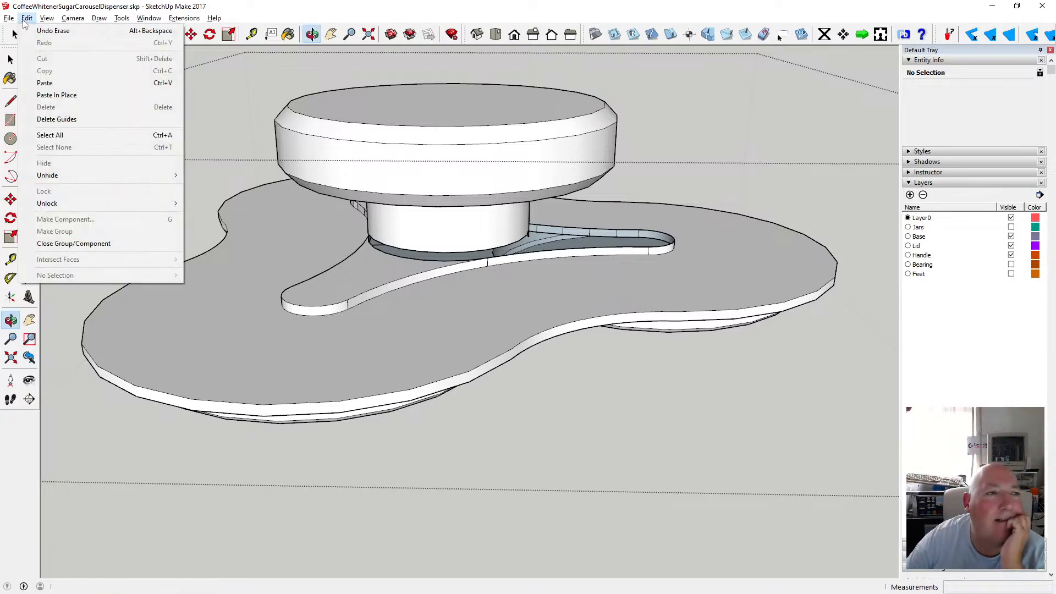
click(68, 31)
click(35, 19)
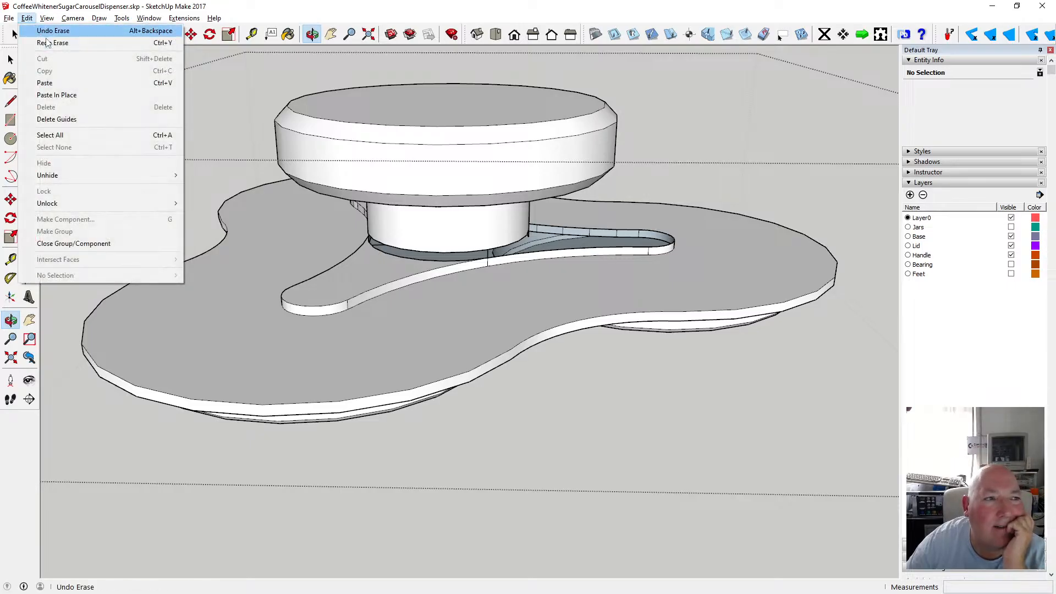
click(31, 31)
click(26, 19)
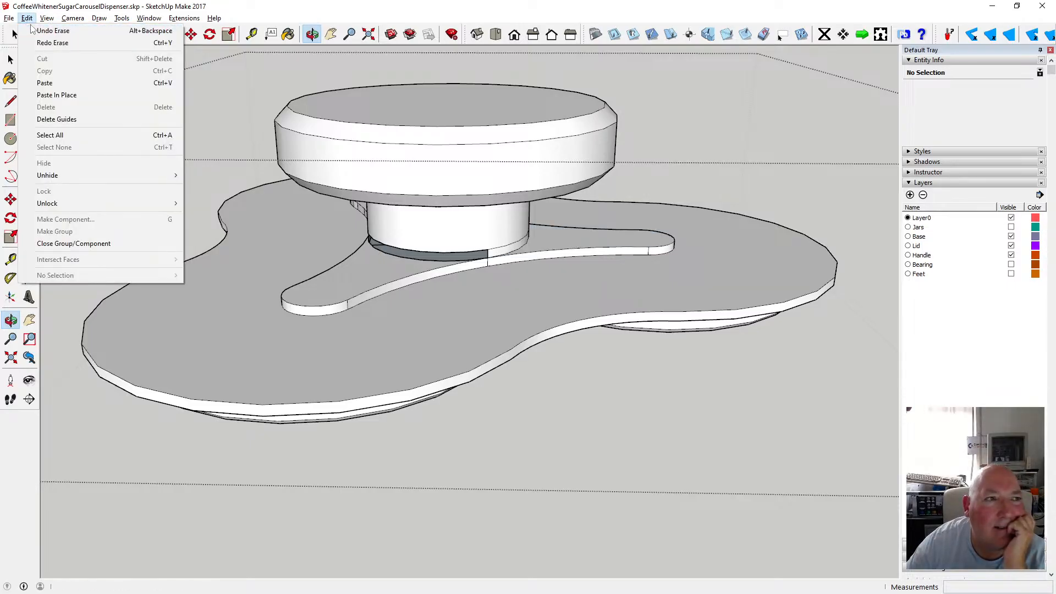
click(32, 30)
click(27, 18)
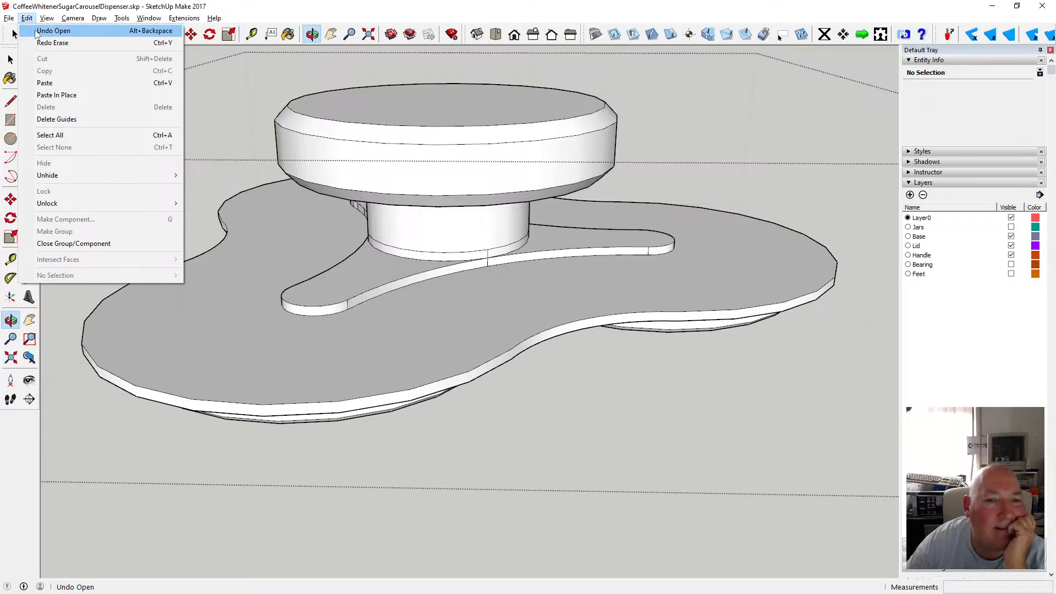
click(36, 31)
Undo the group closing and the push/pull changes made at the handle's neck.
click(26, 18)
click(39, 31)
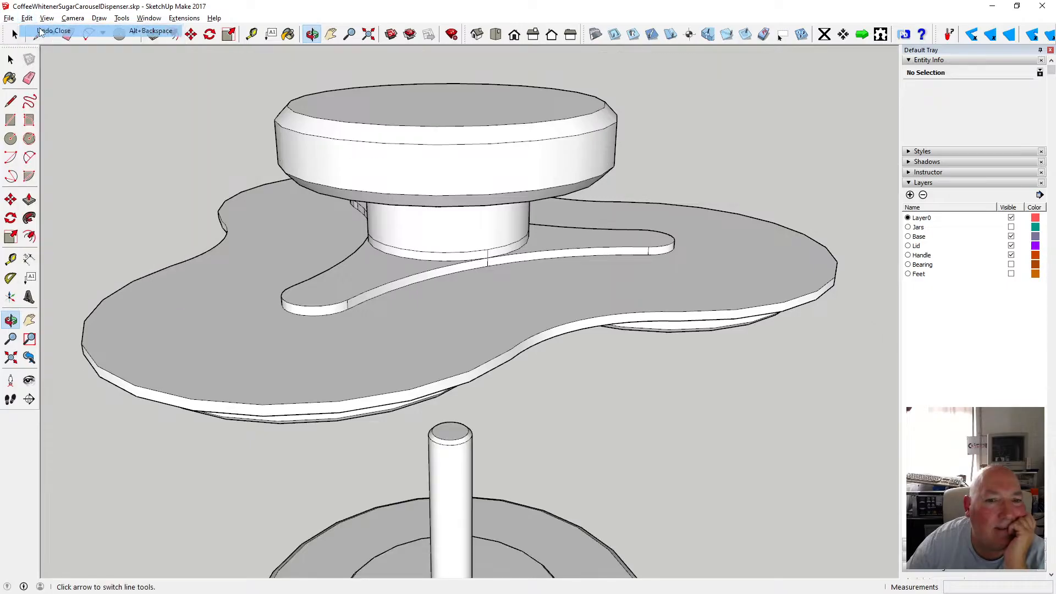
click(26, 18)
click(38, 31)
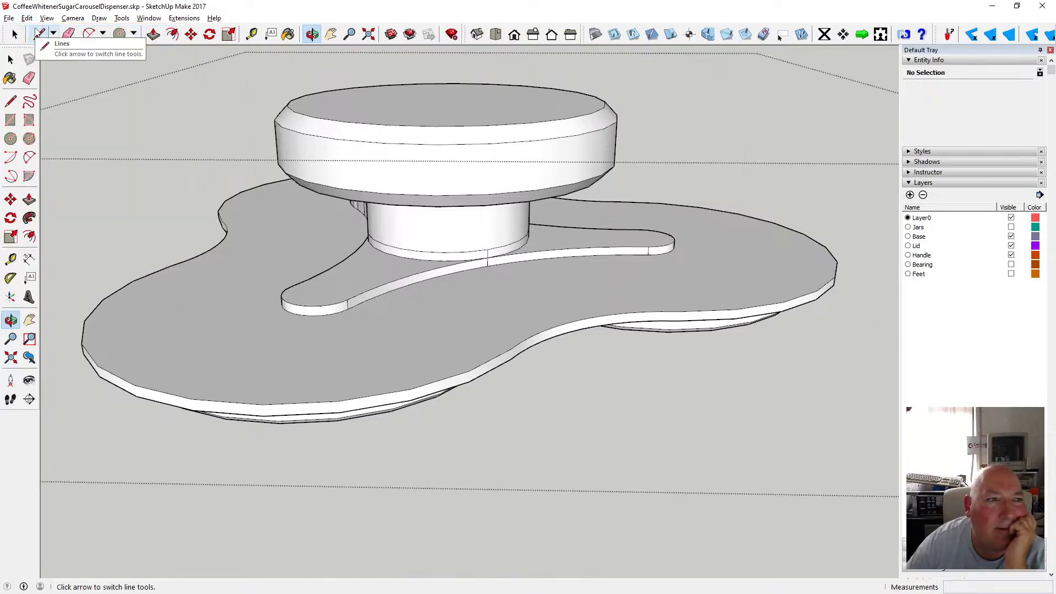
click(26, 18)
click(39, 31)
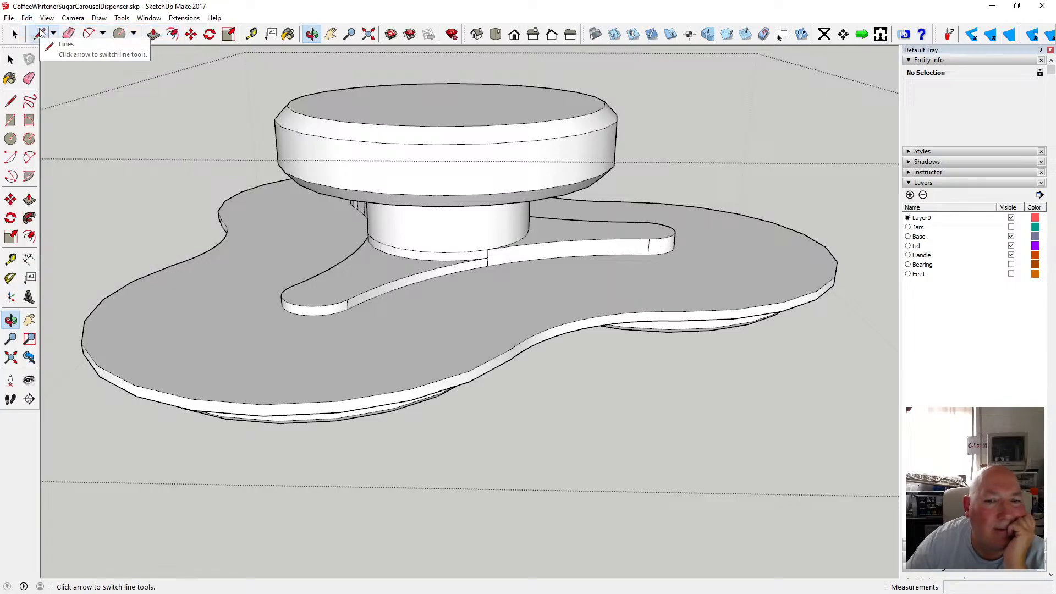
click(26, 18)
click(44, 31)
click(26, 18)
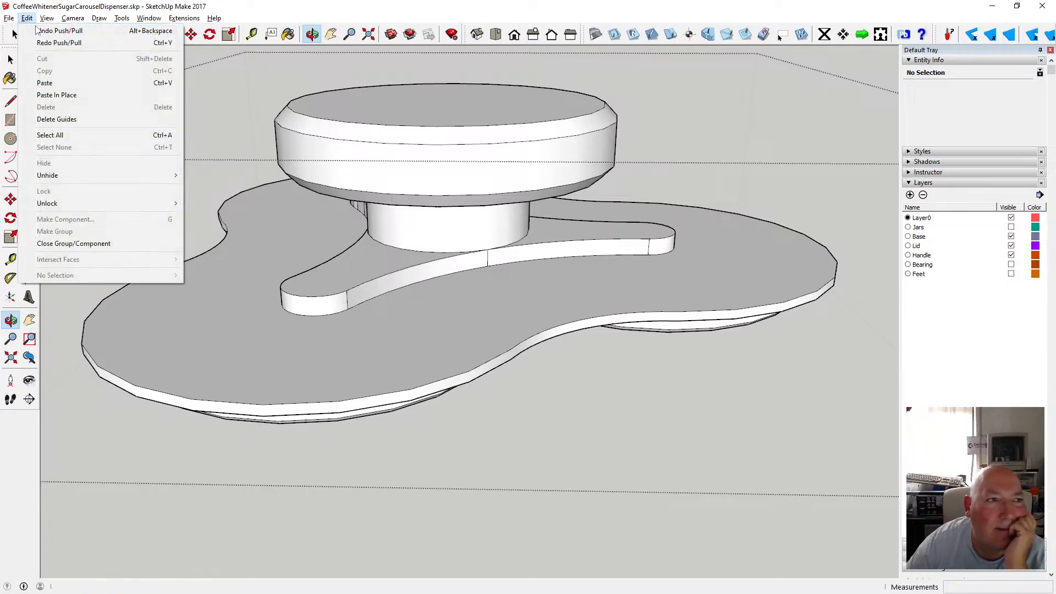
click(40, 31)
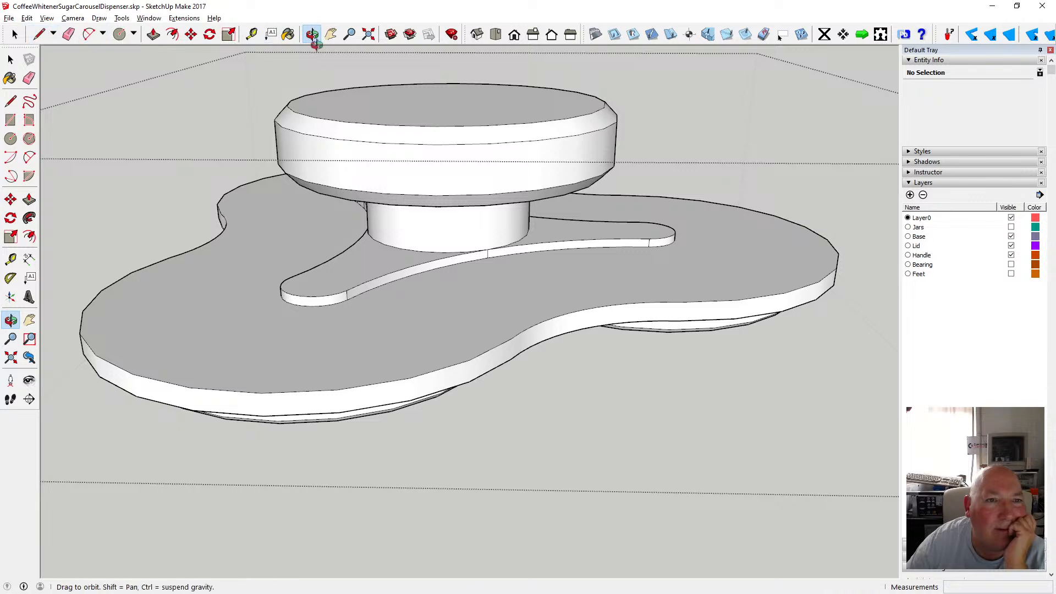
Inspect the lid and base from below and in the front view, probing the handle edge with the tape measure.
mouse_move(347, 176)
mouse_down()
mouse_move(357, 199)
mouse_move(431, 168)
mouse_move(389, 175)
mouse_move(363, 125)
mouse_move(361, 142)
mouse_move(334, 159)
mouse_up()
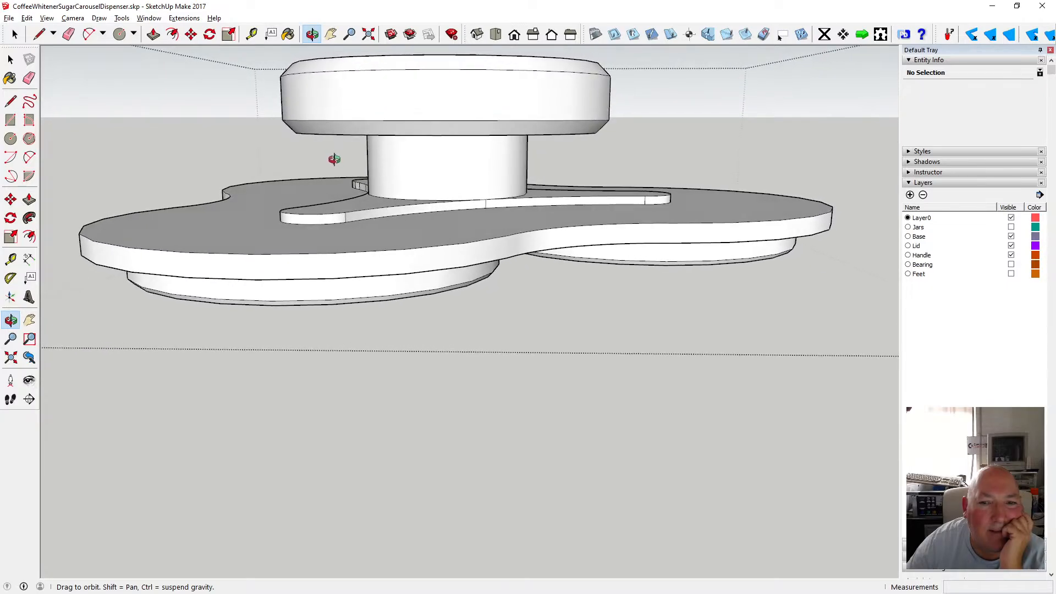
key(t)
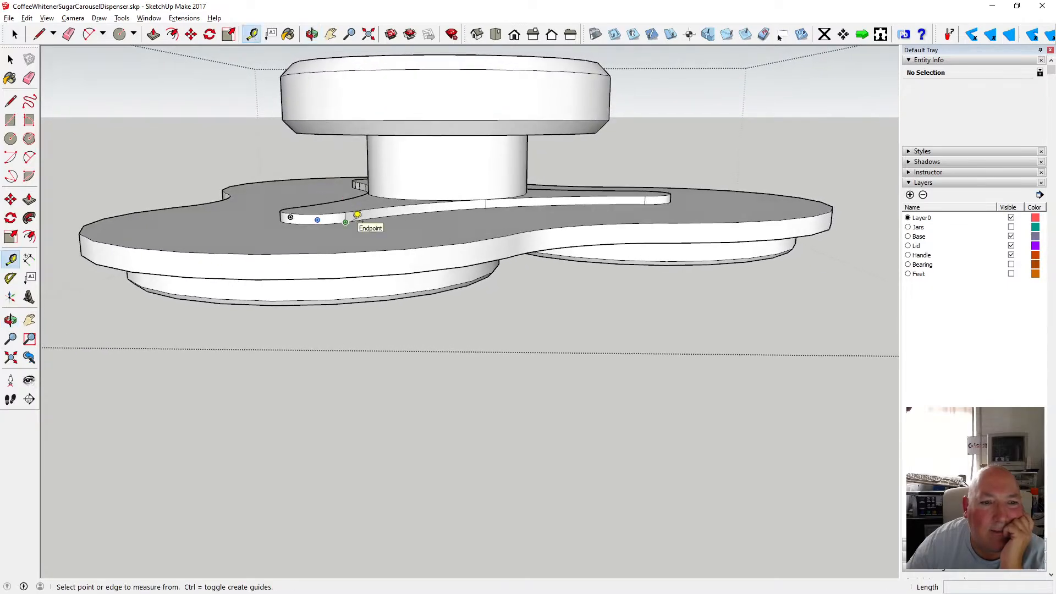
click(347, 216)
click(11, 59)
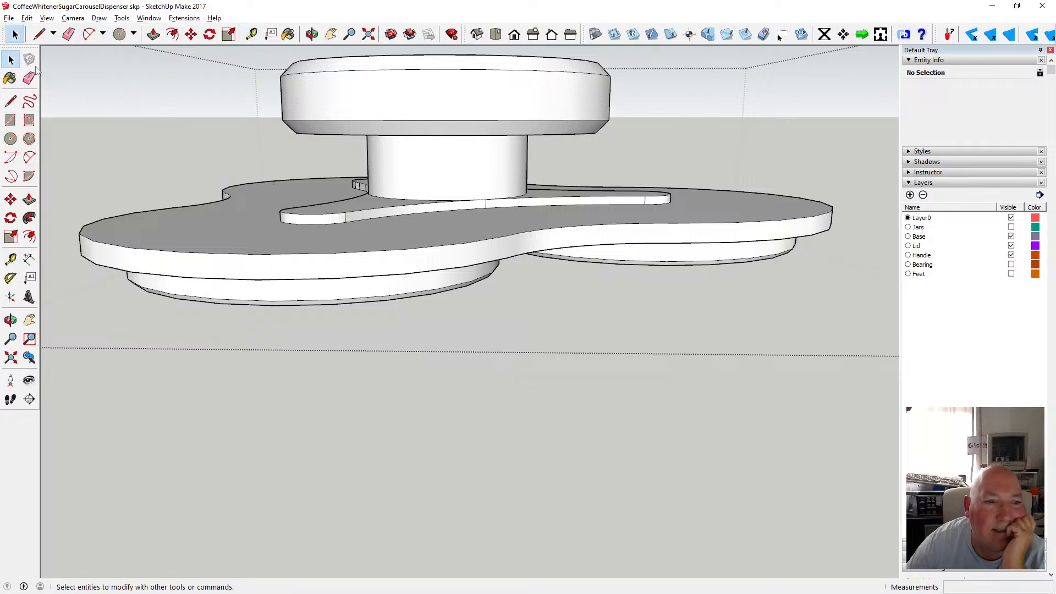
click(311, 36)
drag(361, 182, 341, 139)
scroll(452, 166, down, 5)
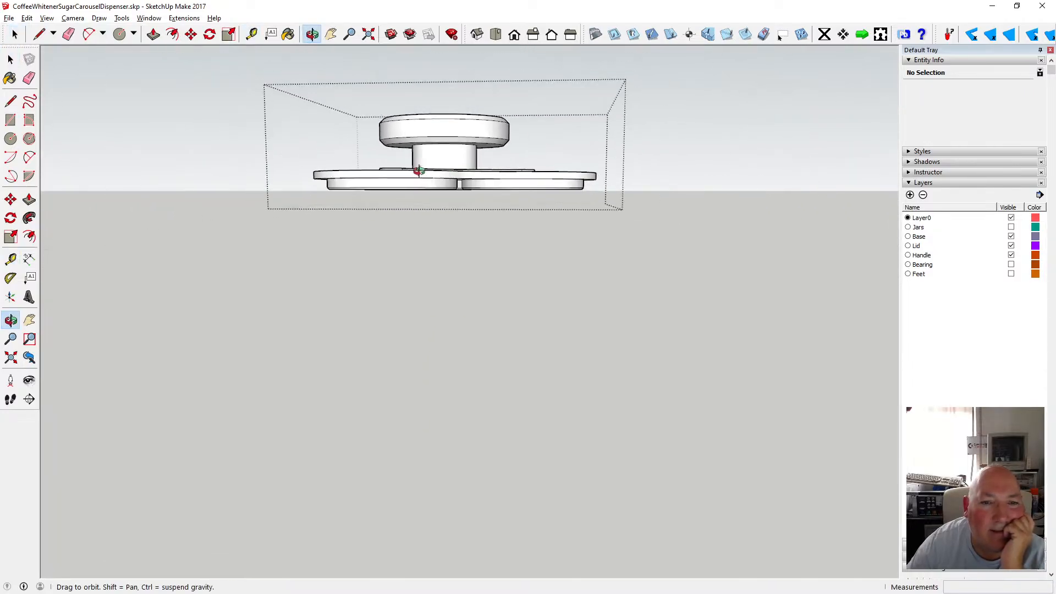
click(72, 18)
click(84, 47)
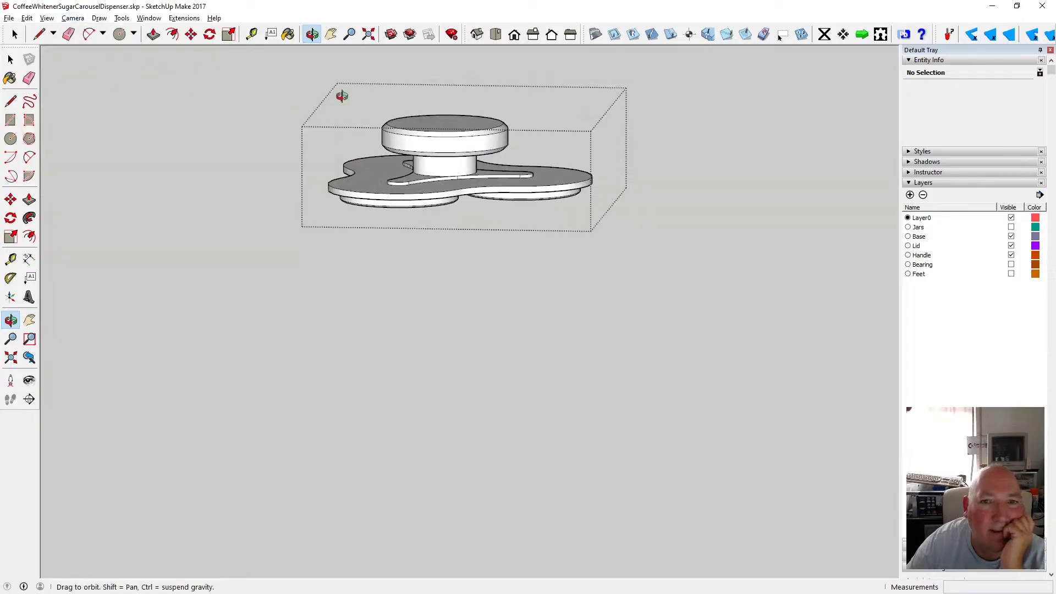
click(514, 35)
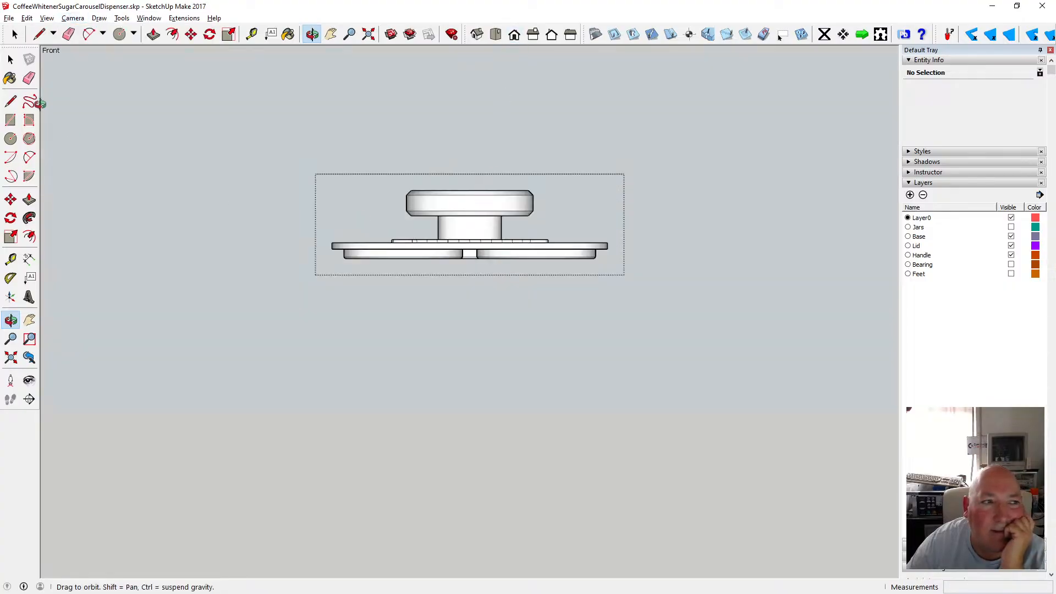
click(10, 60)
scroll(413, 286, up, 2)
scroll(417, 286, up, 1)
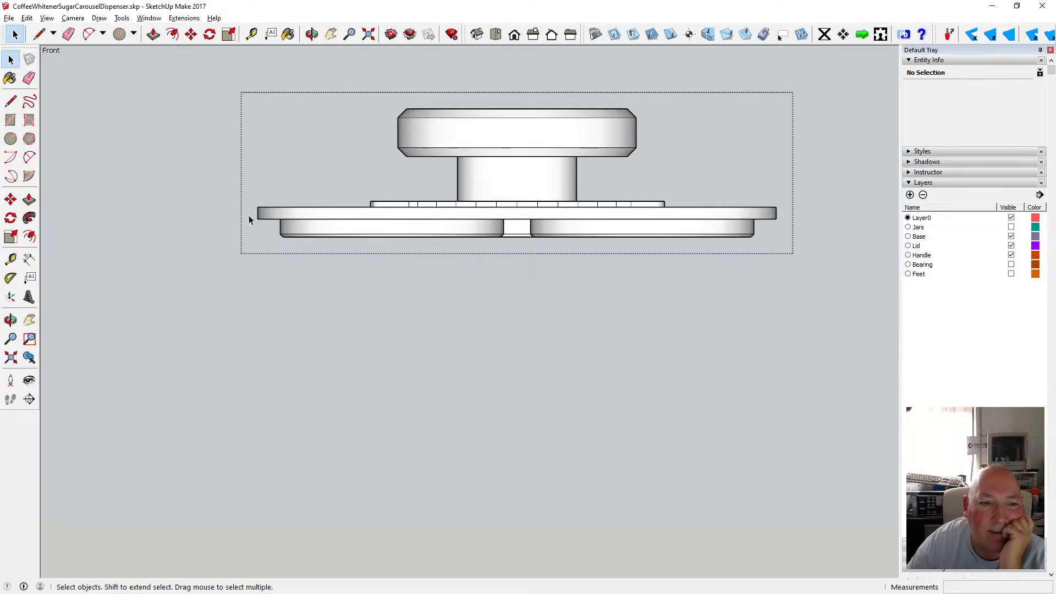
key(t)
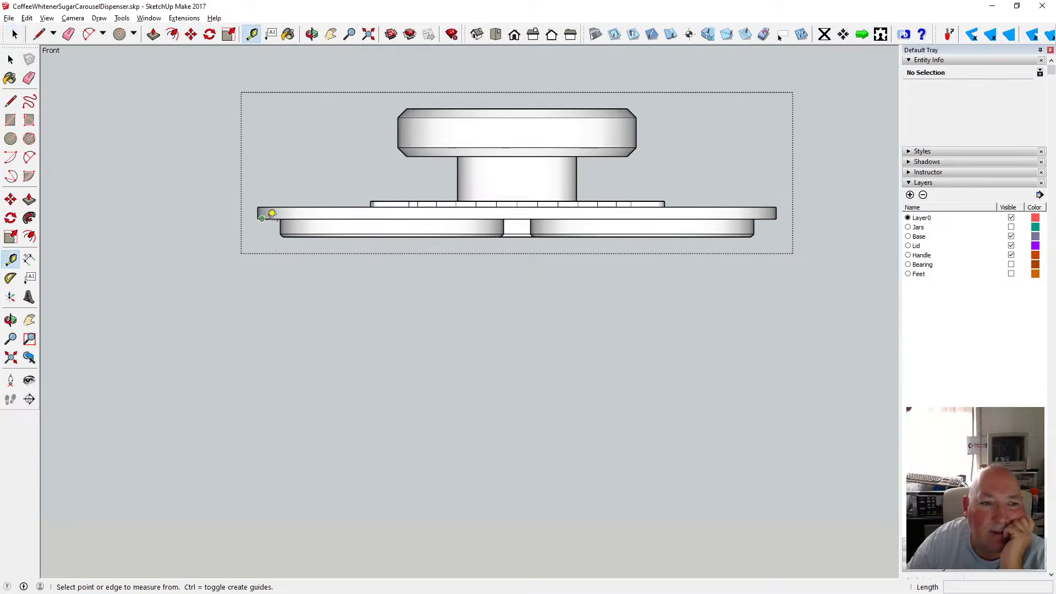
click(262, 217)
click(11, 59)
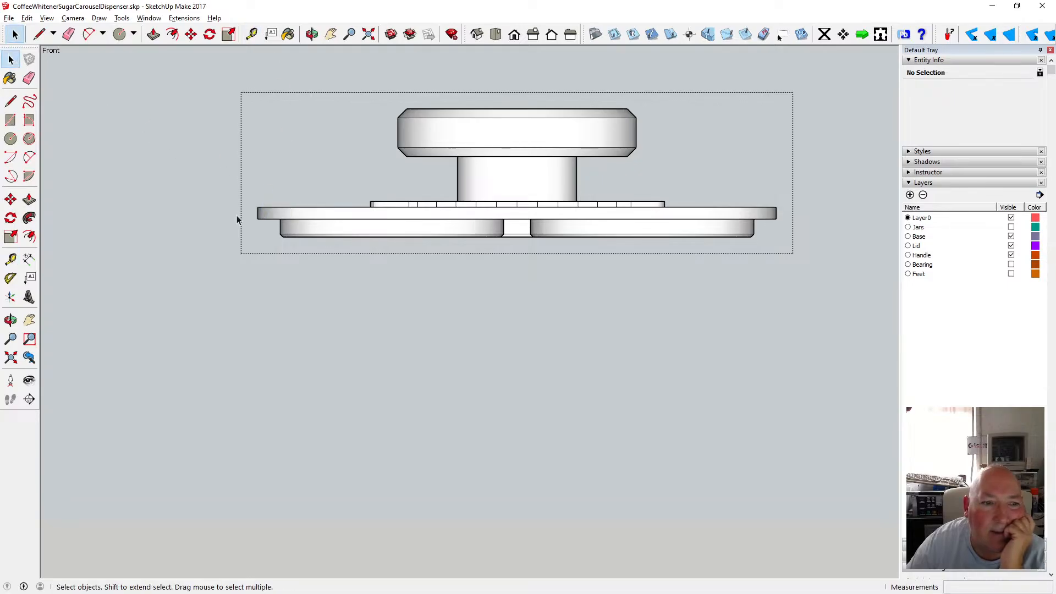
drag(250, 213, 785, 246)
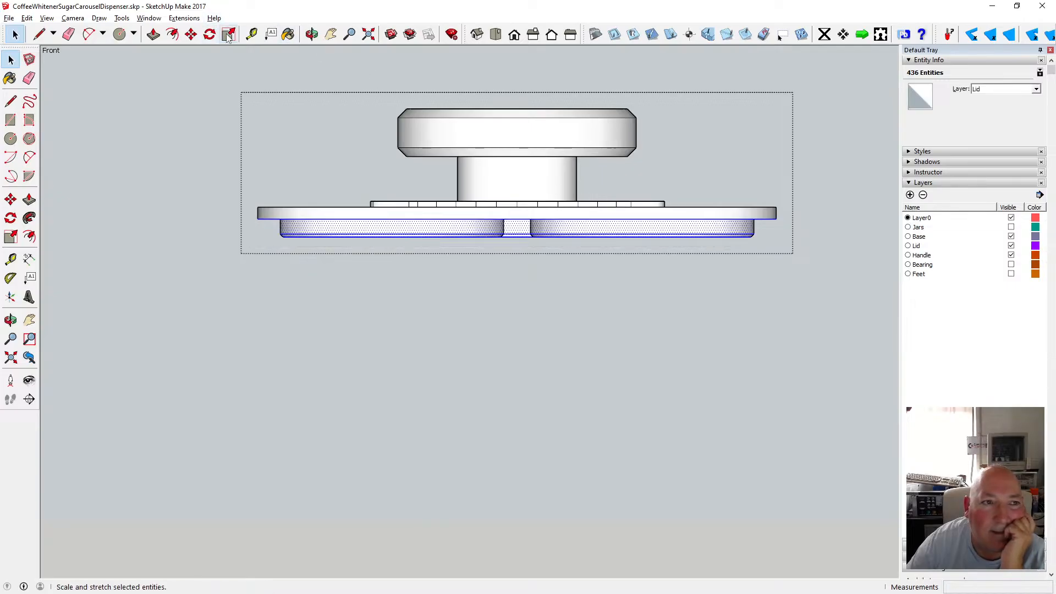
click(155, 34)
key(space)
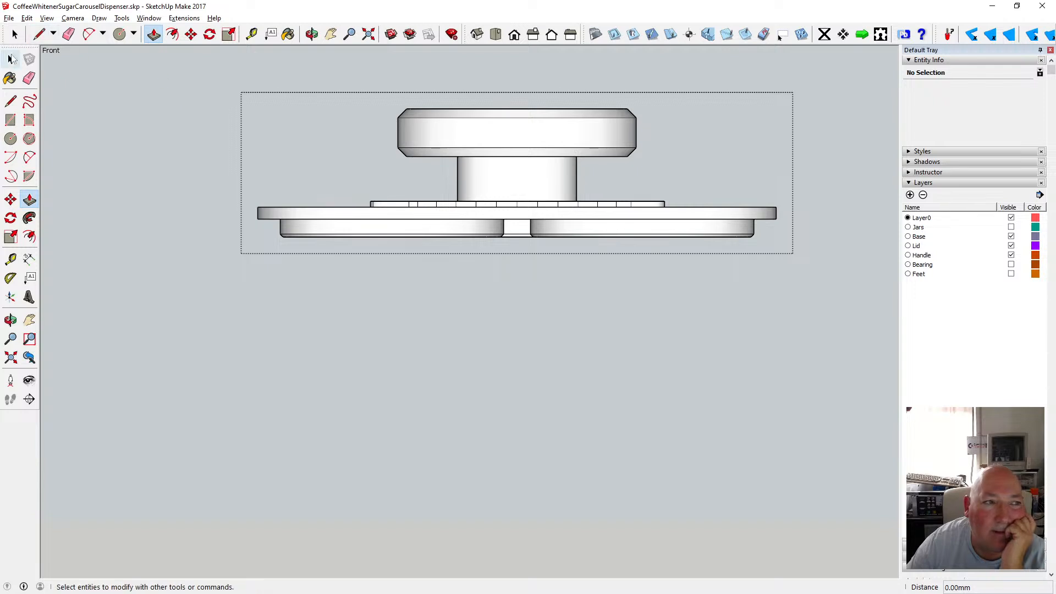
Select the lower discs of the lid in the front view and move them up 2 mm.
drag(253, 213, 784, 243)
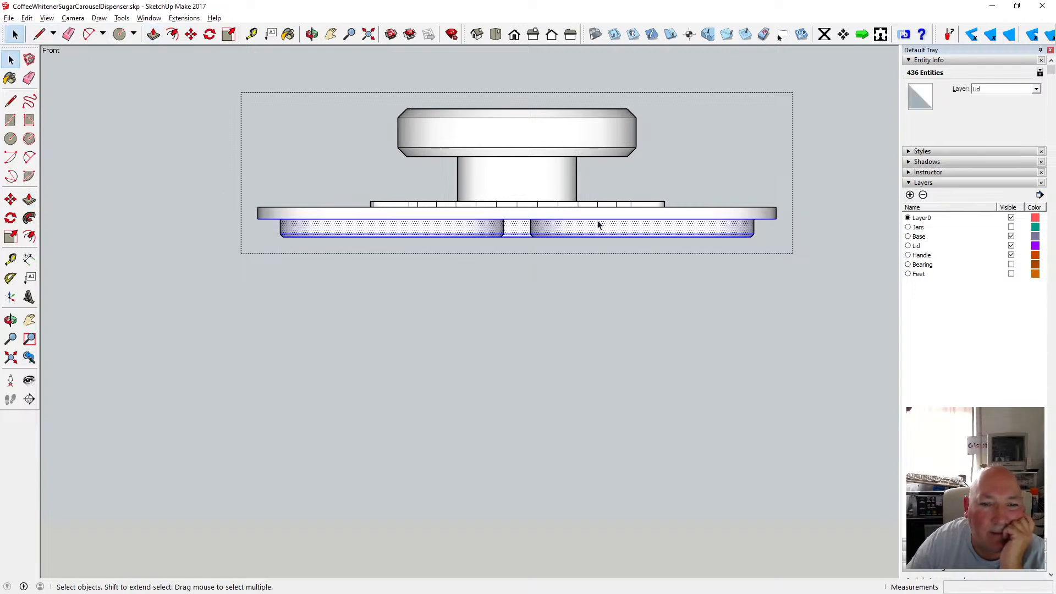
click(191, 35)
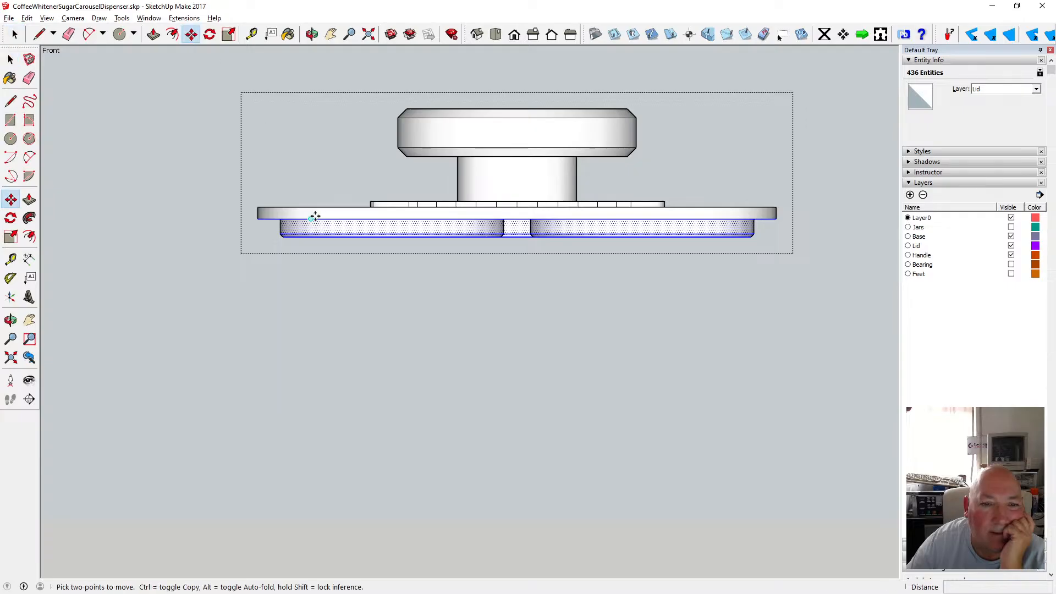
click(315, 216)
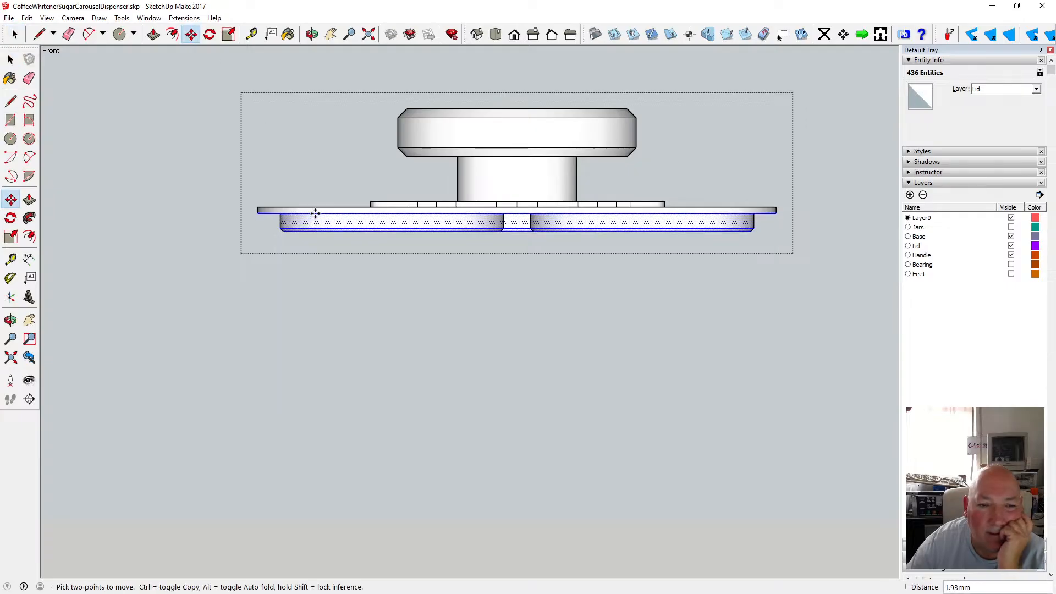
text(2)
key(Return)
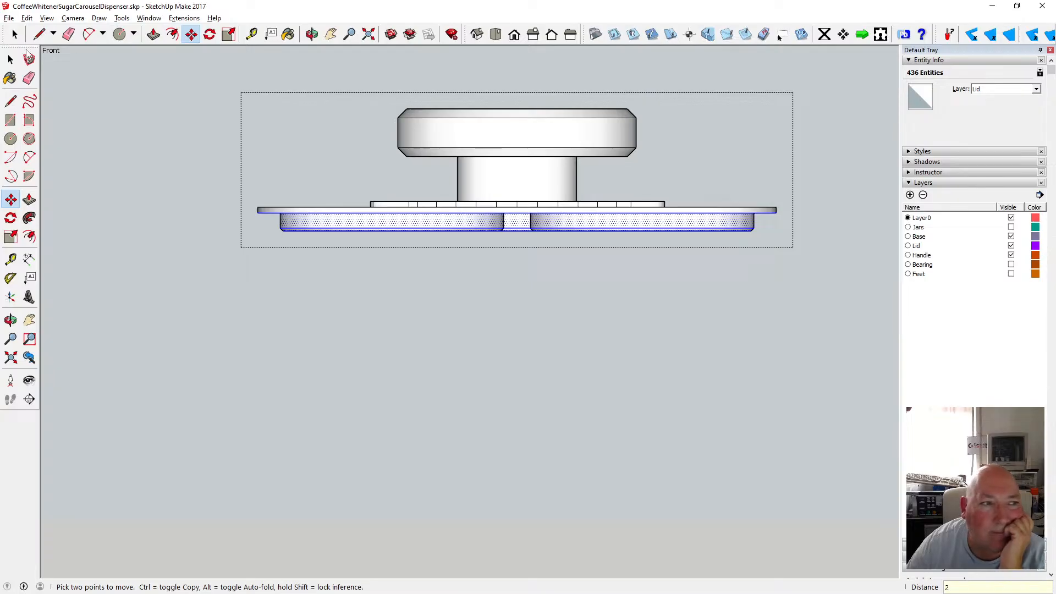
key(space)
click(282, 141)
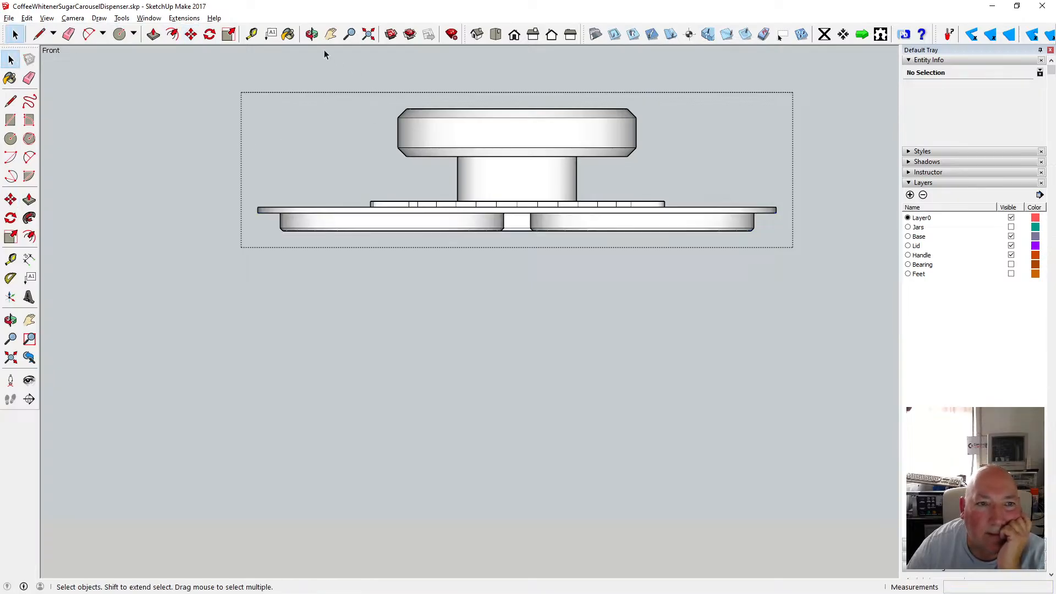
Measure the gap between the lid's top plate and the lower discs.
click(312, 34)
drag(385, 123, 393, 208)
click(253, 35)
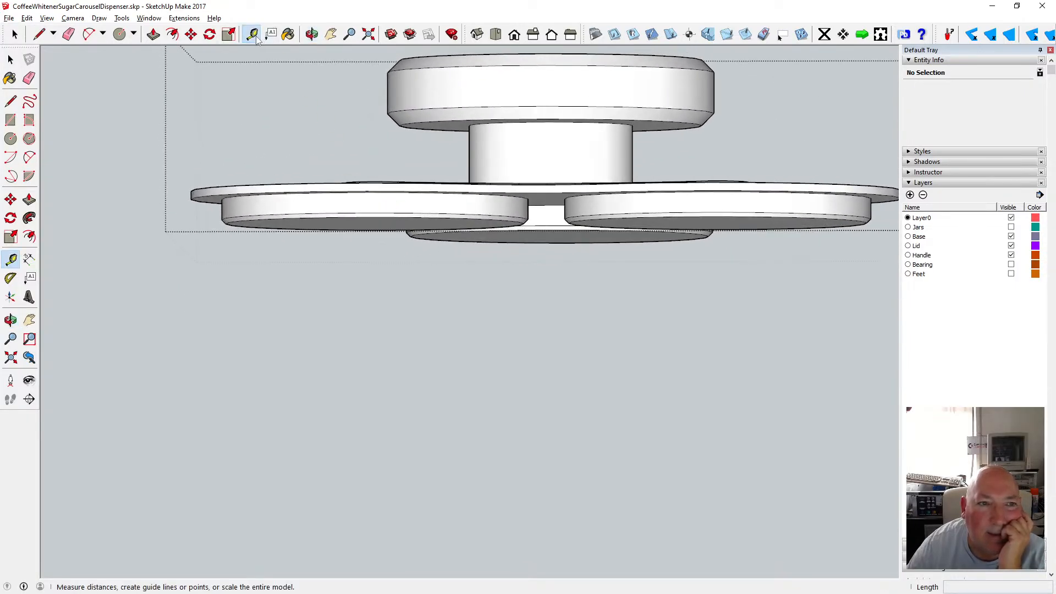
click(310, 213)
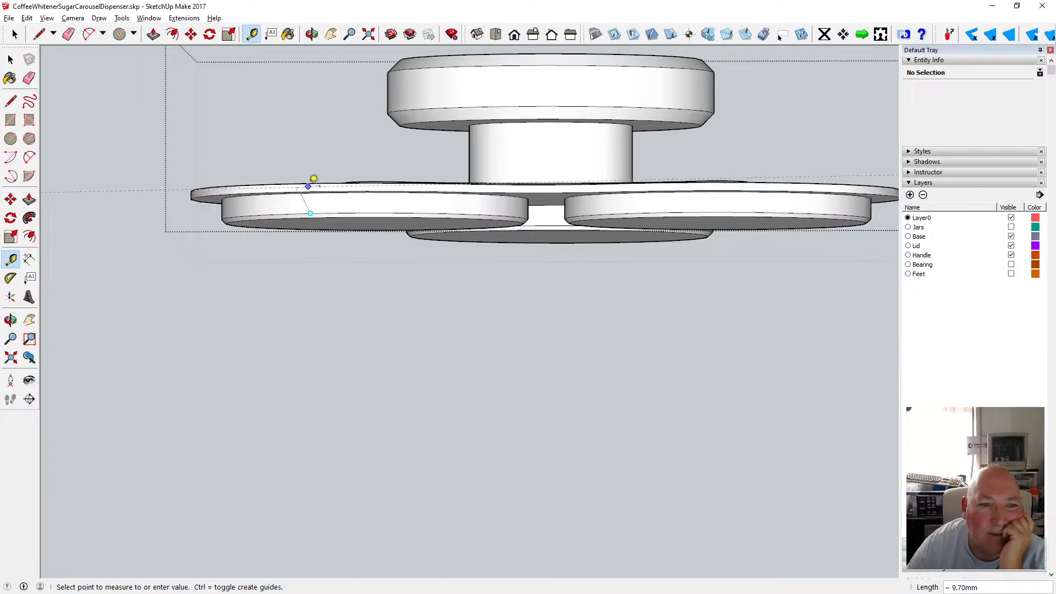
key(space)
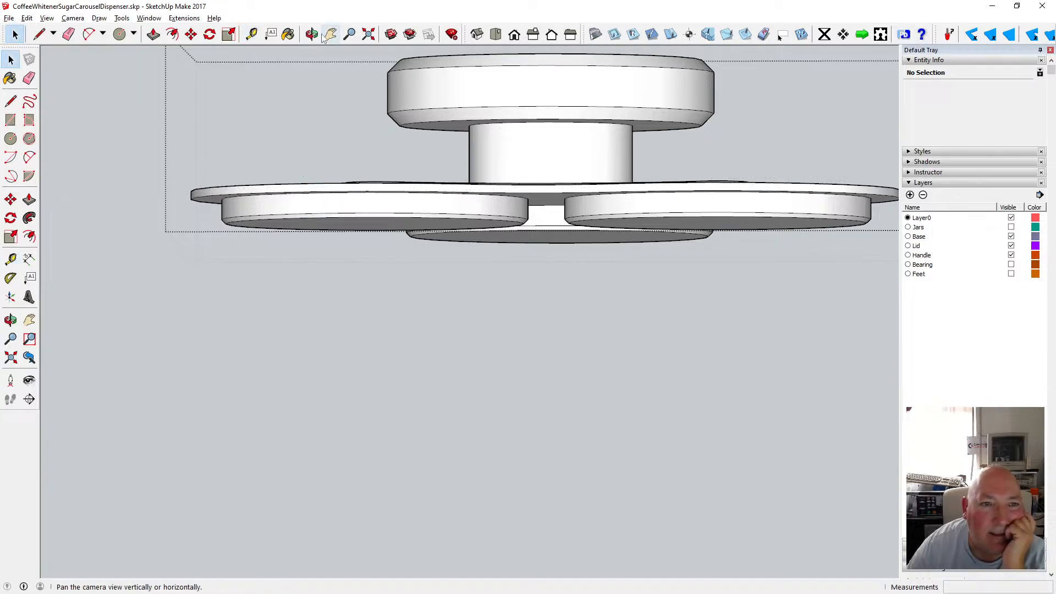
Select the bottom faces of the lower discs and move them up 3.5 mm.
click(515, 35)
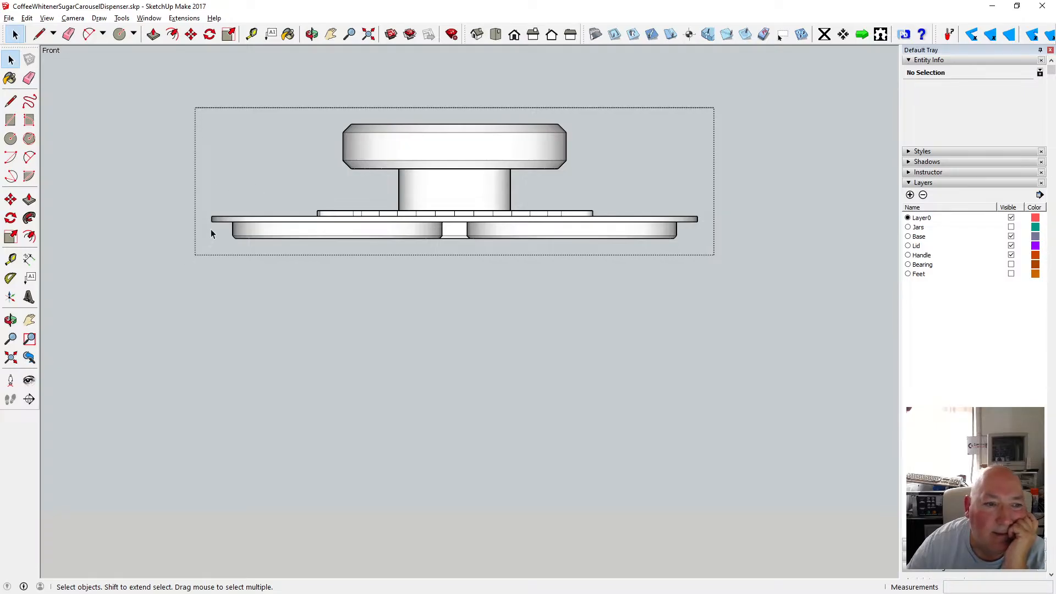
drag(211, 230, 700, 251)
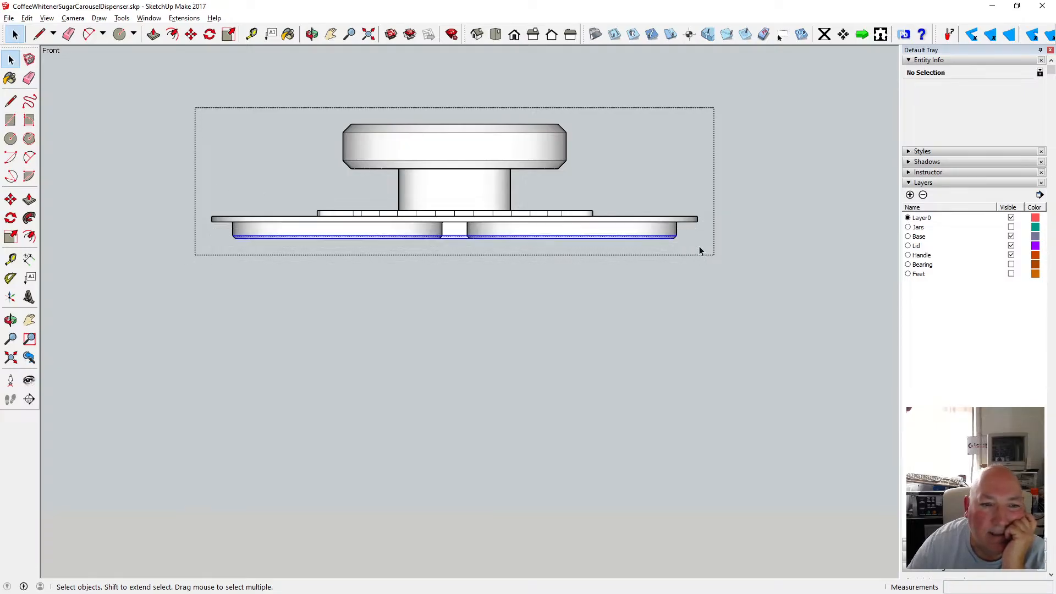
click(191, 35)
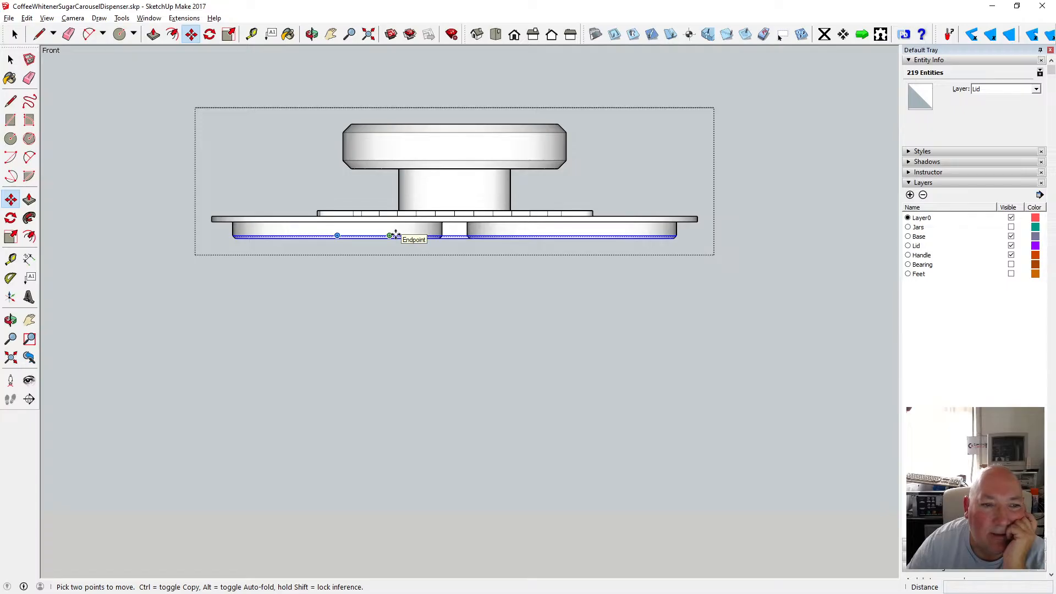
click(390, 236)
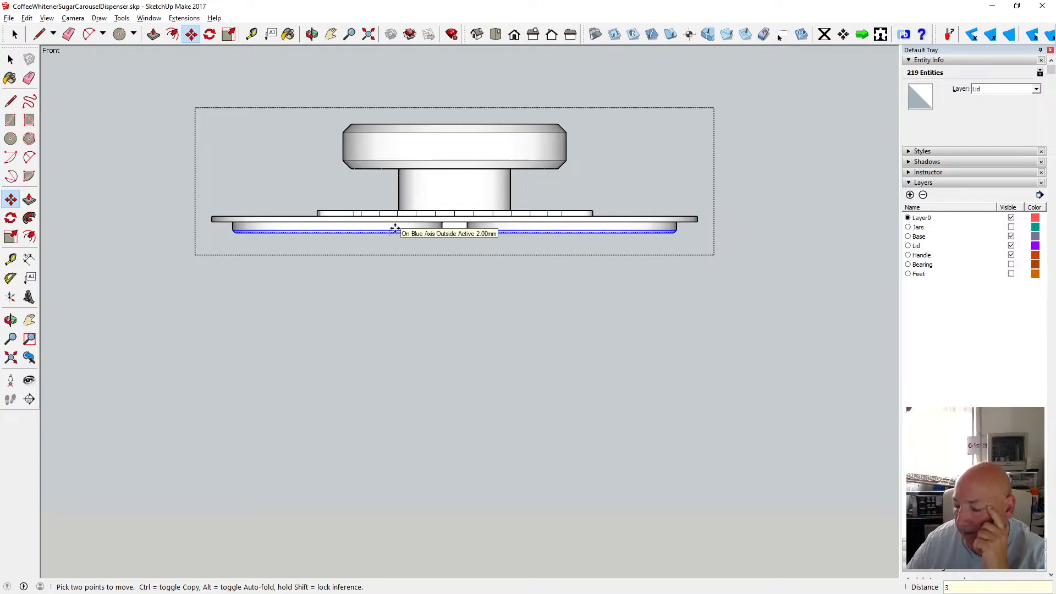
key(Return)
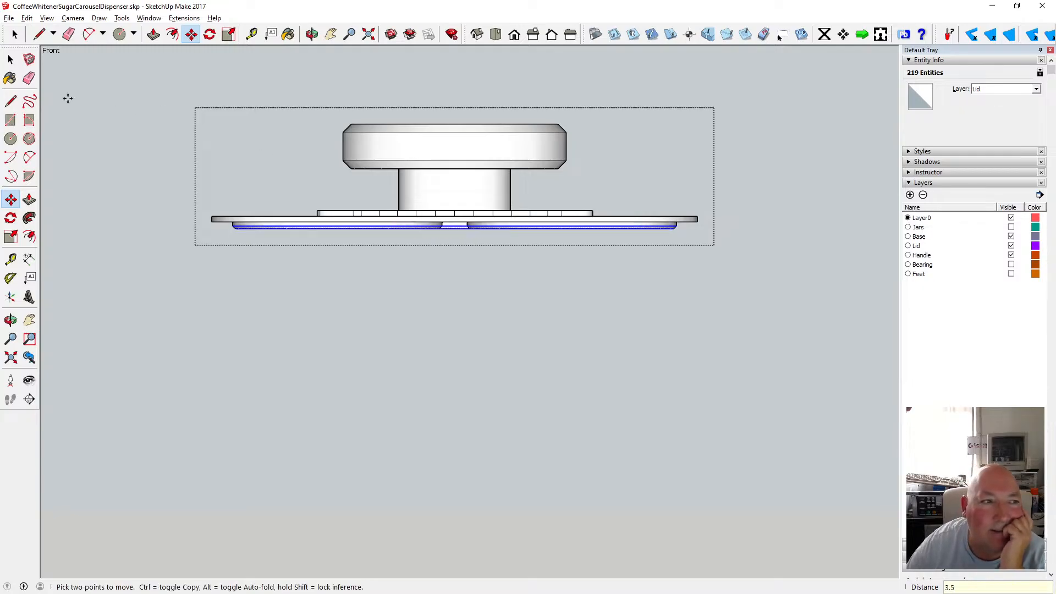
click(10, 60)
click(68, 98)
Orbit around the lid and select its outer arc edge to check its properties.
click(311, 35)
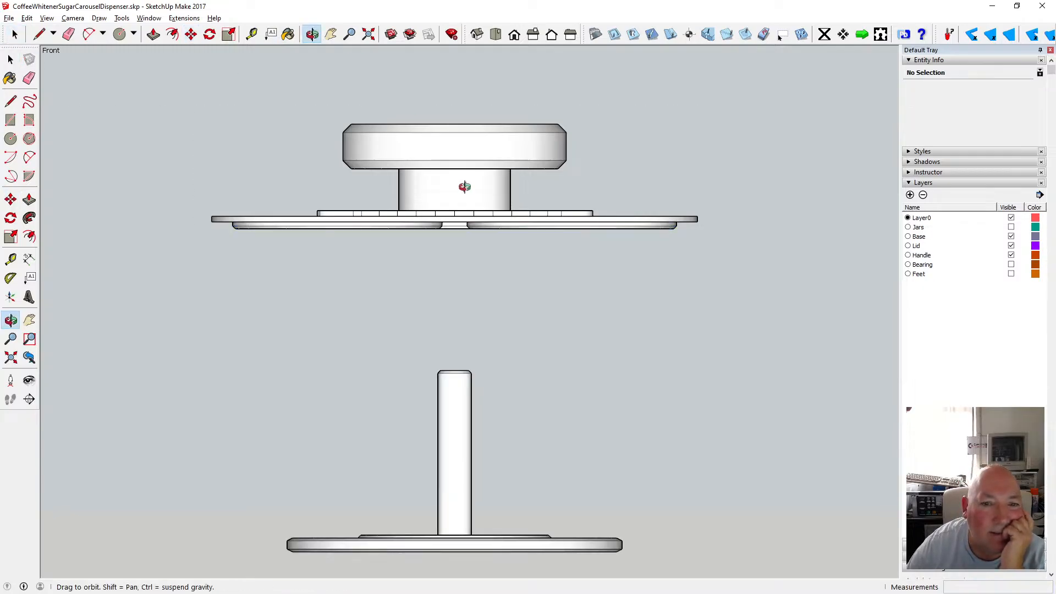
scroll(437, 226, up, 5)
drag(431, 219, 407, 258)
scroll(698, 256, down, 4)
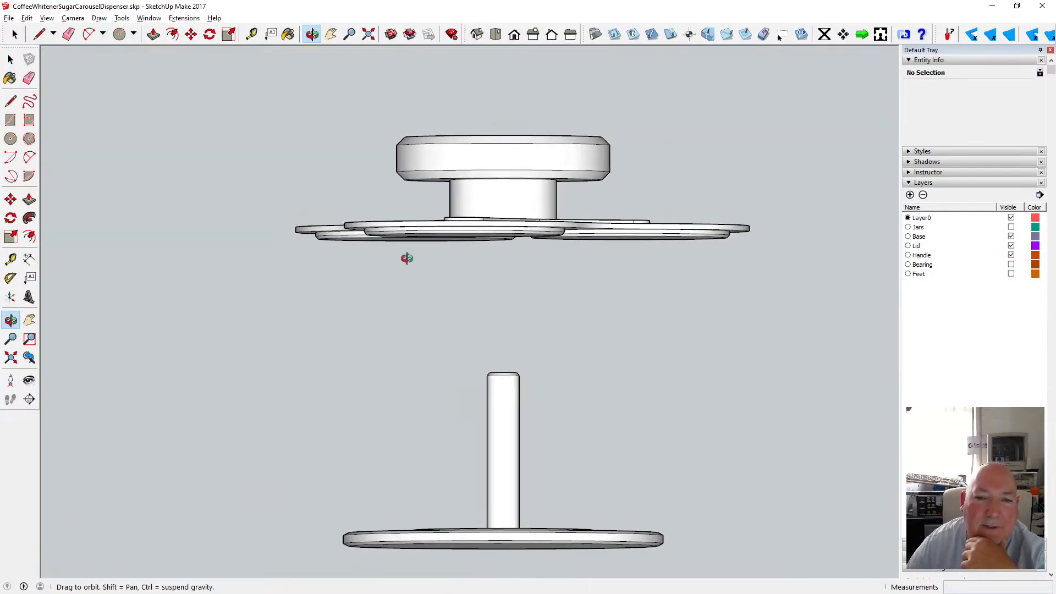
scroll(528, 236, up, 5)
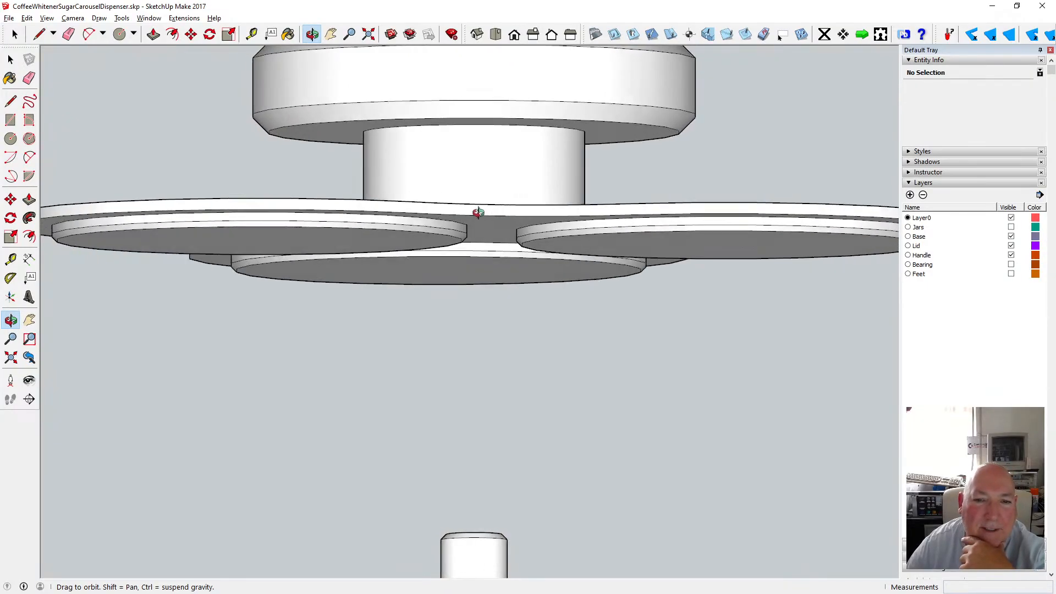
scroll(478, 212, down, 6)
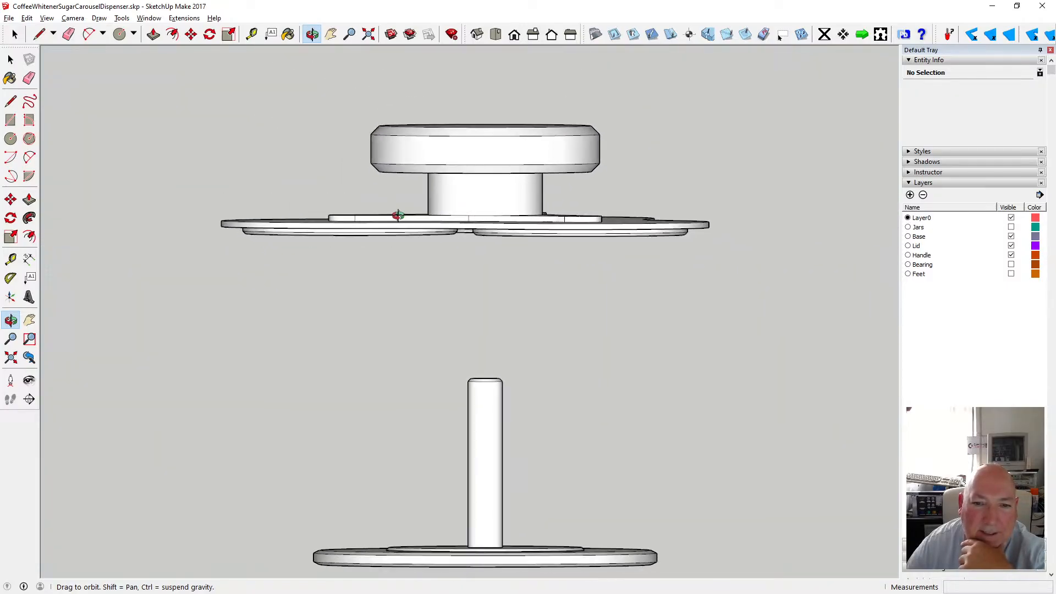
drag(681, 198, 523, 217)
scroll(544, 256, up, 5)
scroll(393, 274, up, 3)
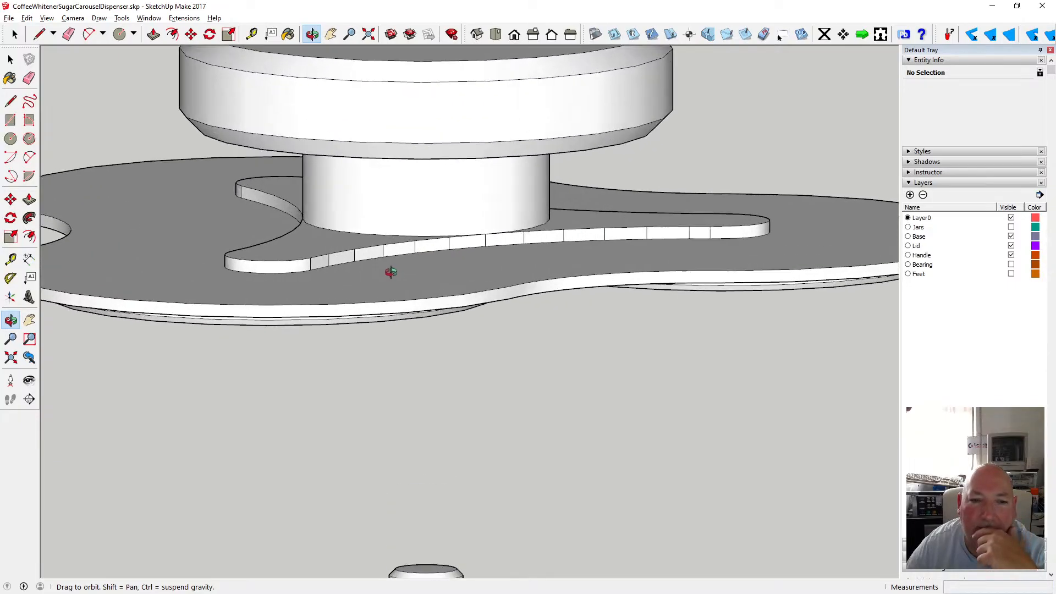
mouse_move(390, 272)
mouse_down()
mouse_move(389, 242)
mouse_move(363, 271)
mouse_move(380, 272)
mouse_up()
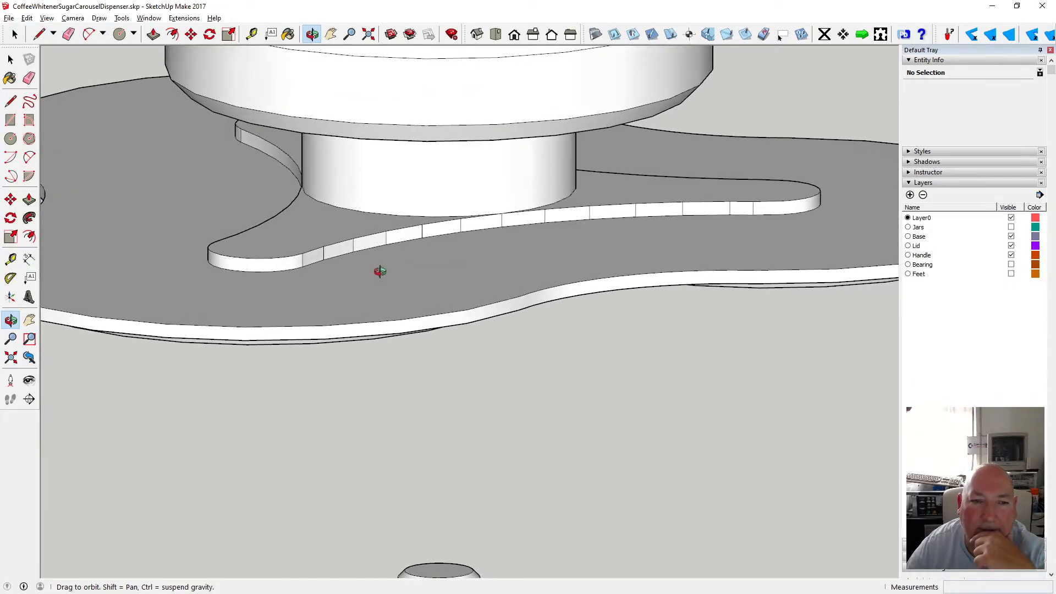
scroll(526, 254, down, 3)
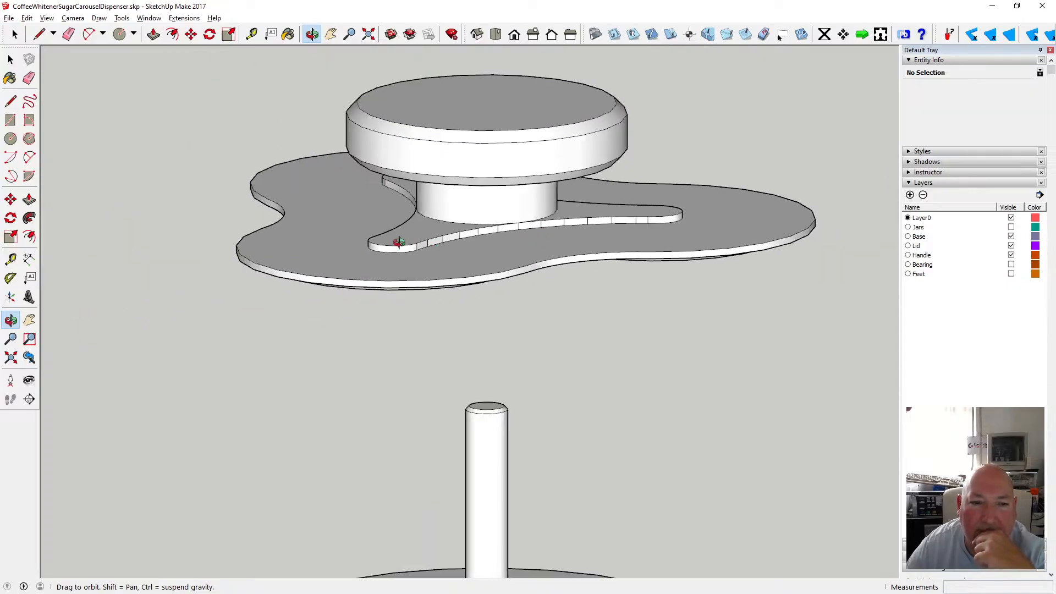
drag(406, 240, 408, 177)
scroll(358, 206, up, 3)
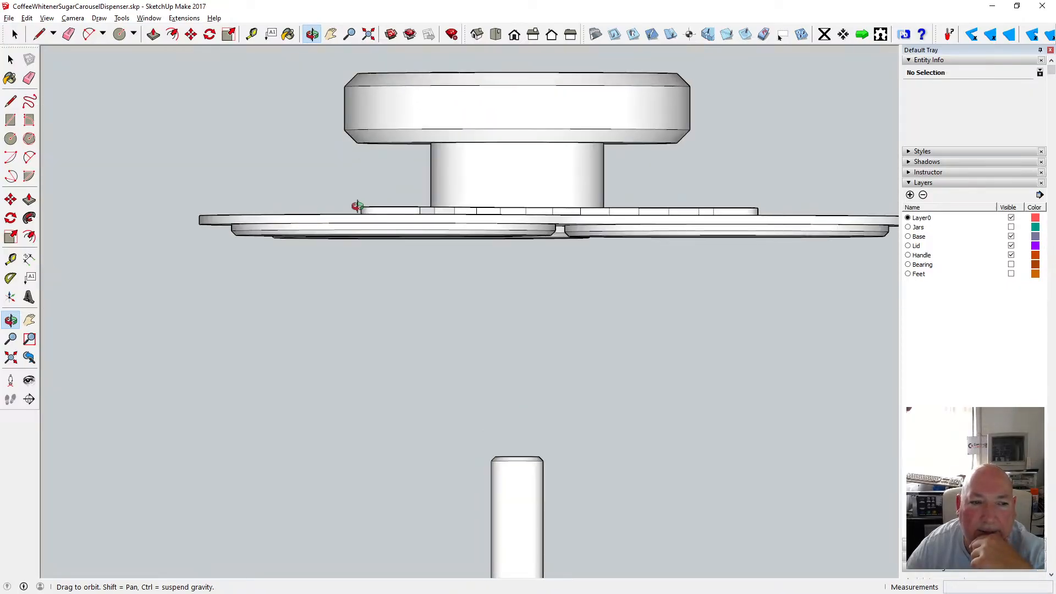
drag(358, 205, 328, 189)
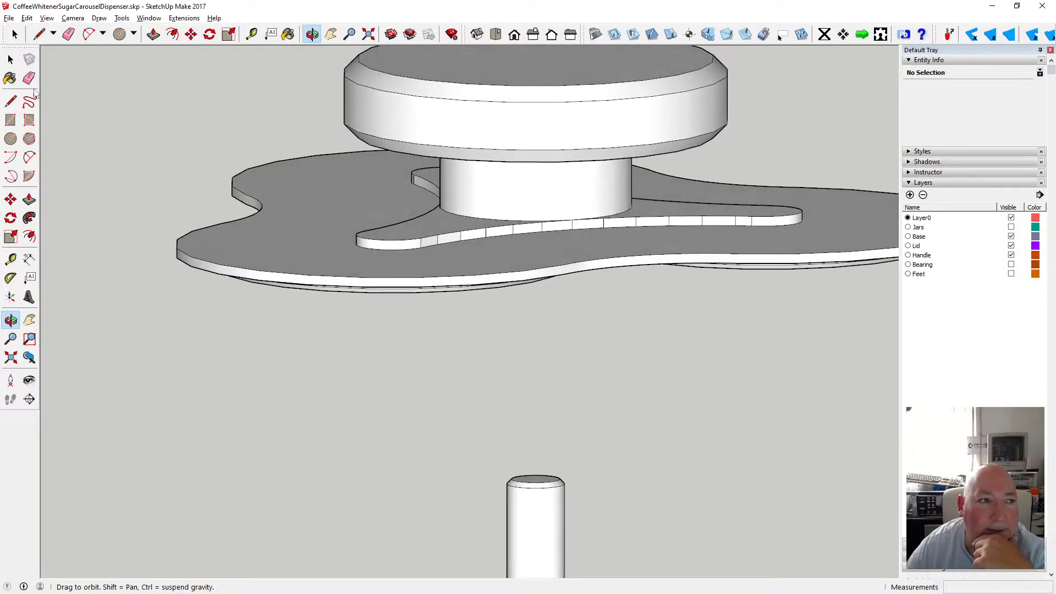
click(11, 59)
click(213, 267)
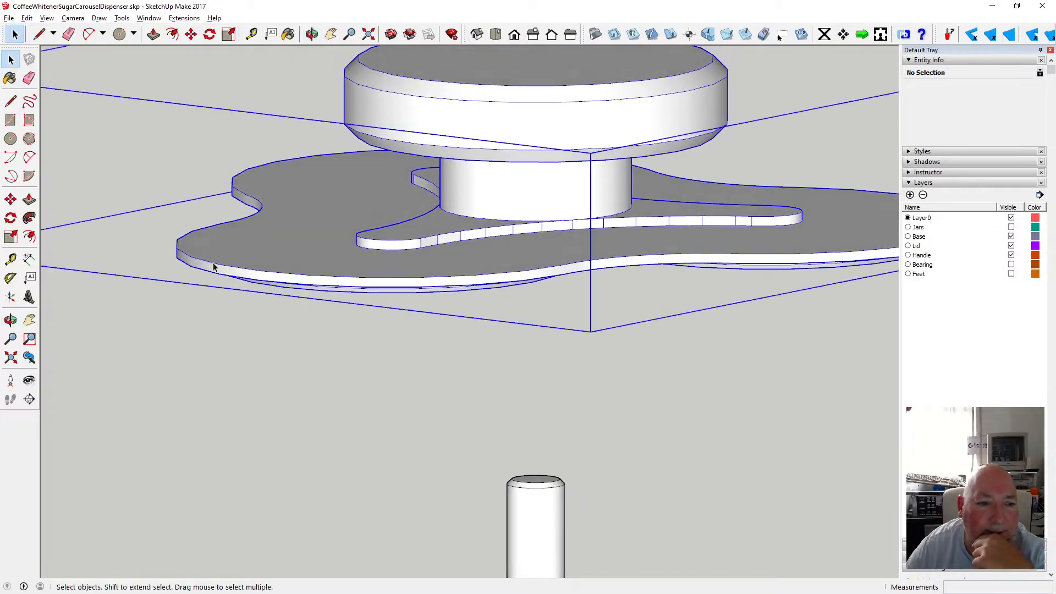
double_click(213, 266)
click(212, 262)
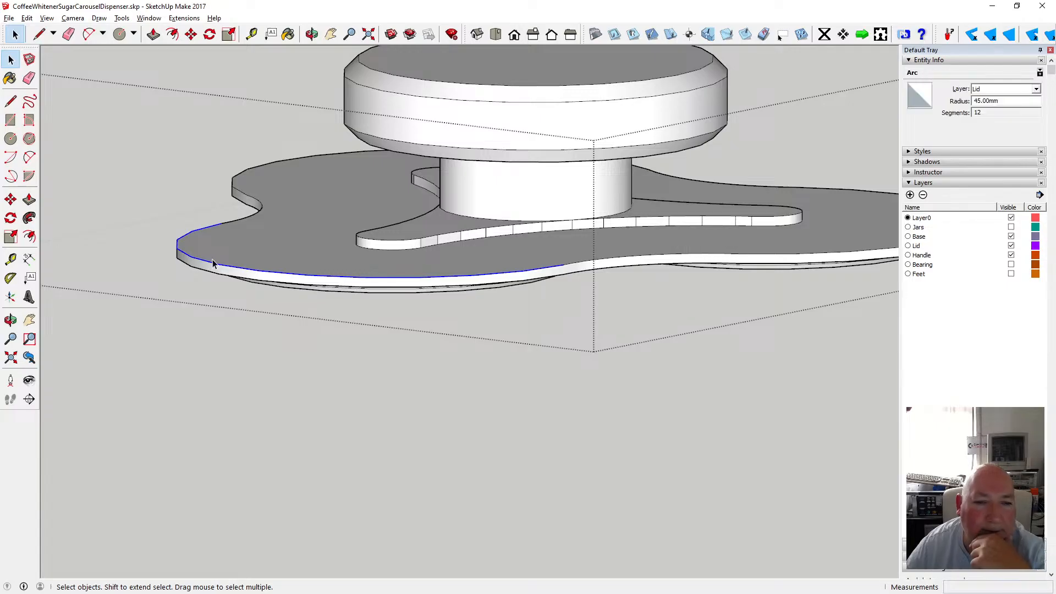
Select the outline edges around the lid's top plate piece by piece to check their combined length, then clear the selection.
shift+click(262, 209)
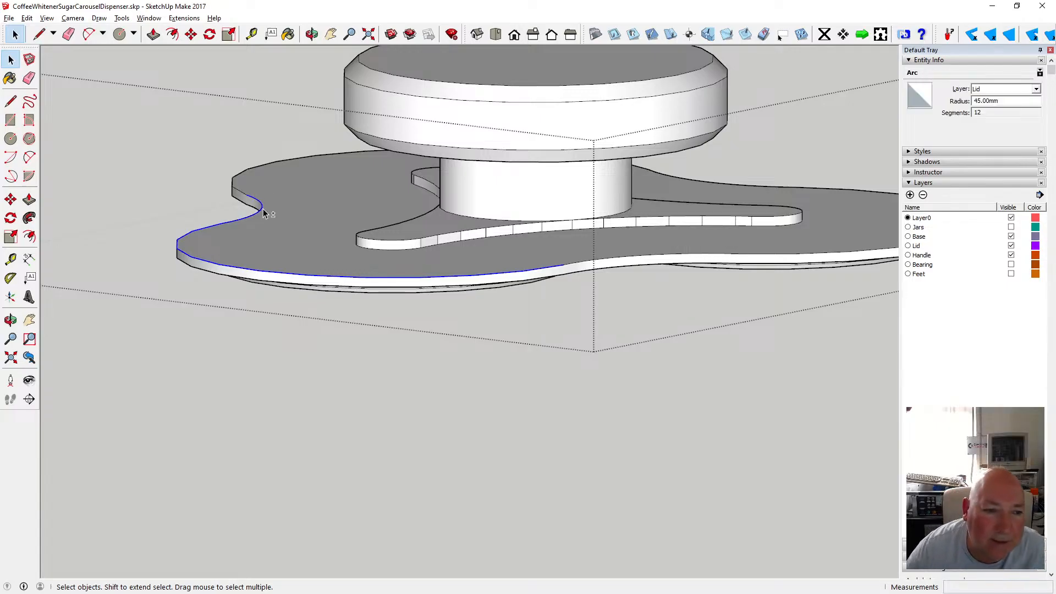
shift+click(236, 189)
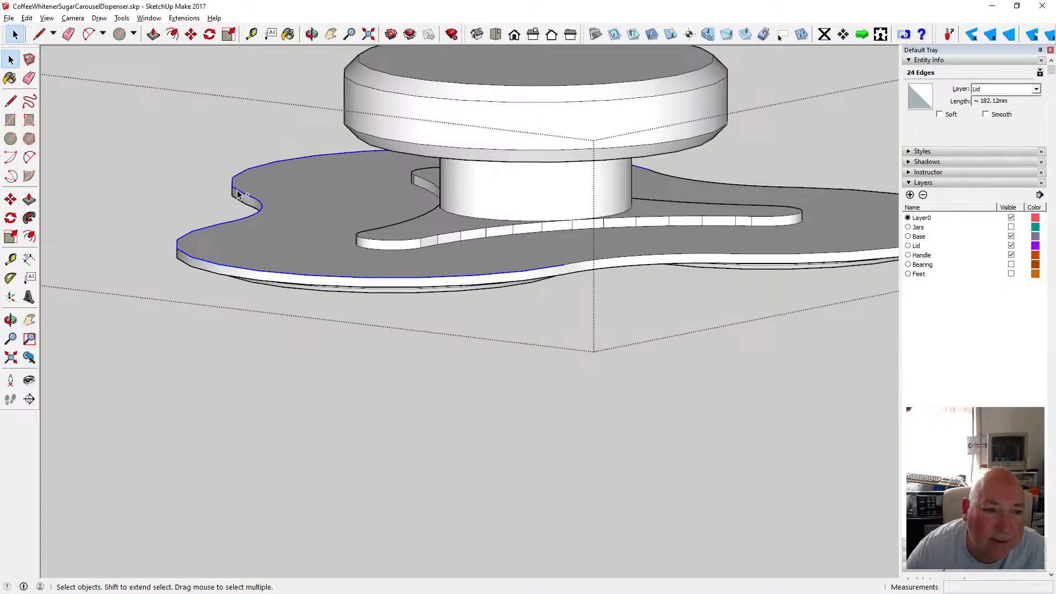
shift+click(594, 261)
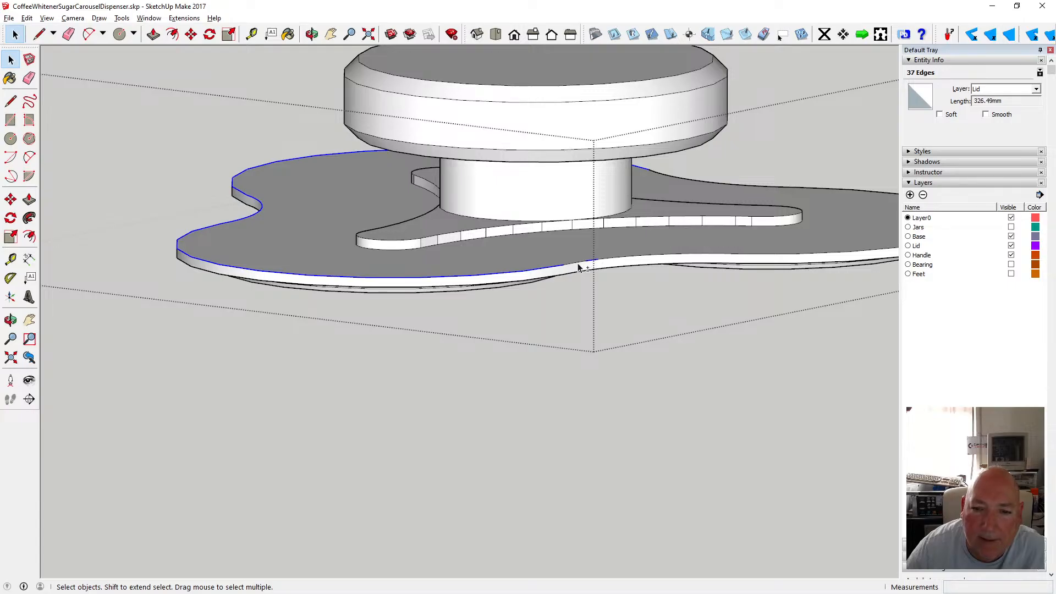
shift+click(611, 263)
shift+click(619, 263)
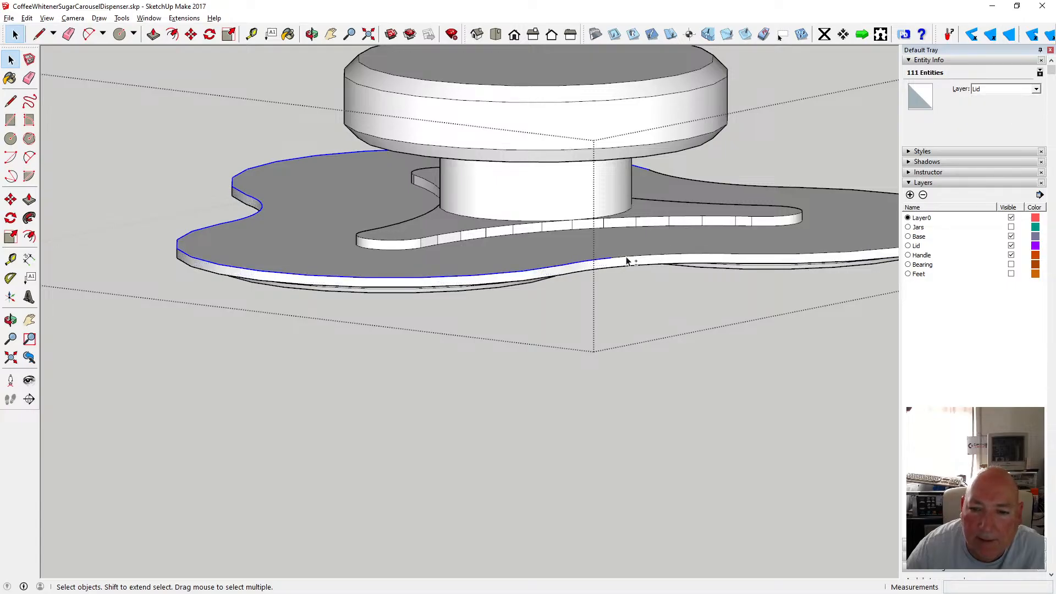
shift+click(626, 257)
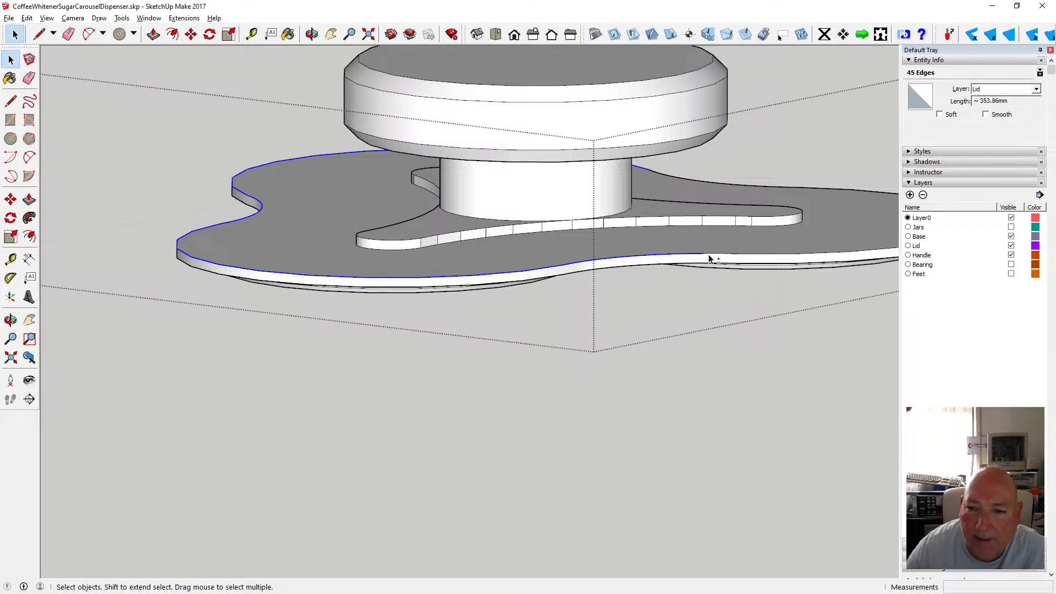
shift+click(736, 258)
shift+click(752, 255)
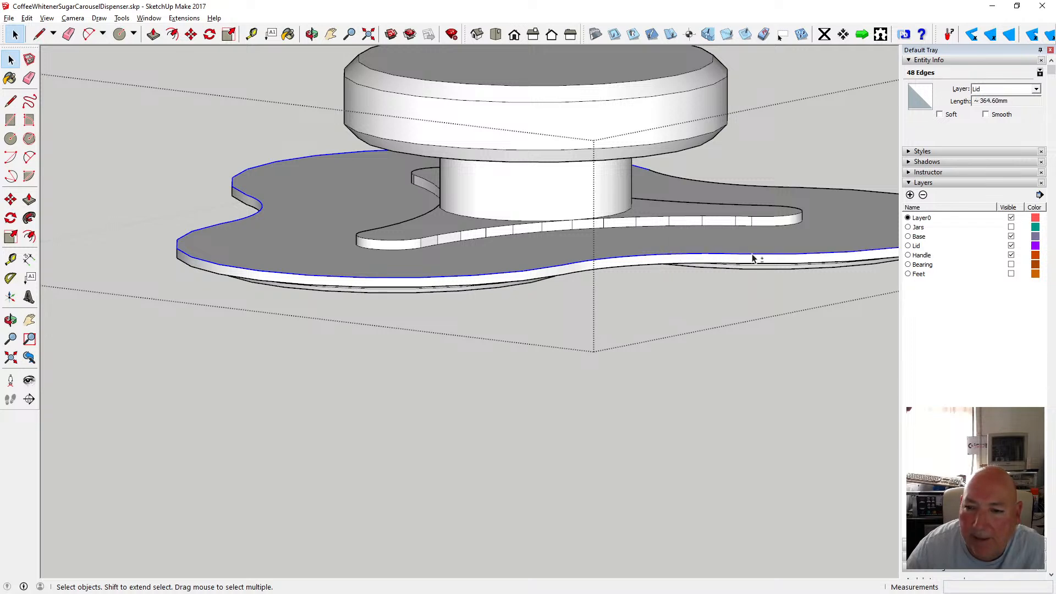
scroll(628, 310, down, 5)
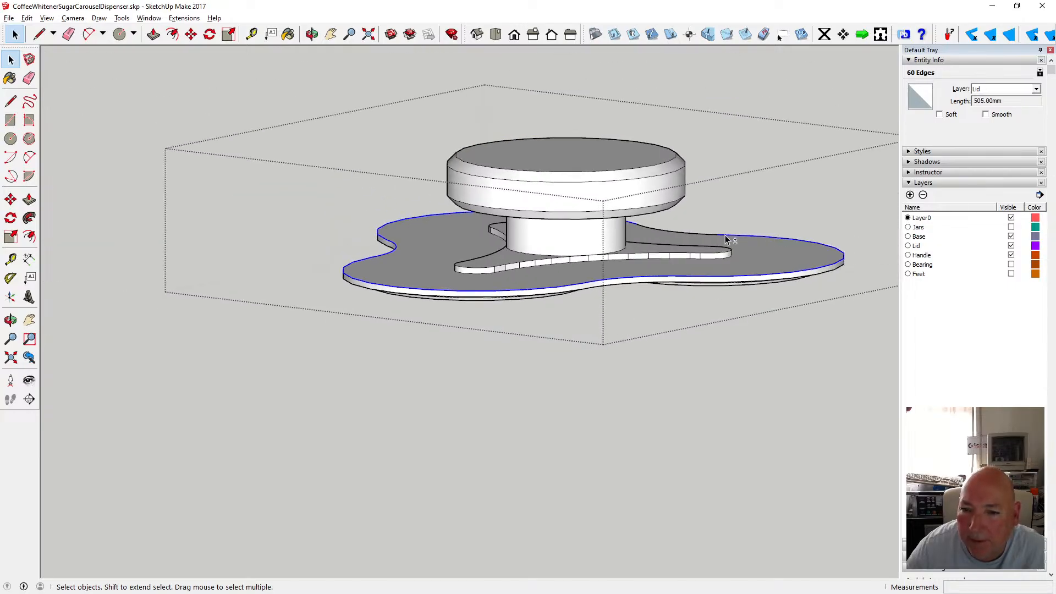
shift+click(692, 234)
shift+click(684, 234)
shift+click(686, 235)
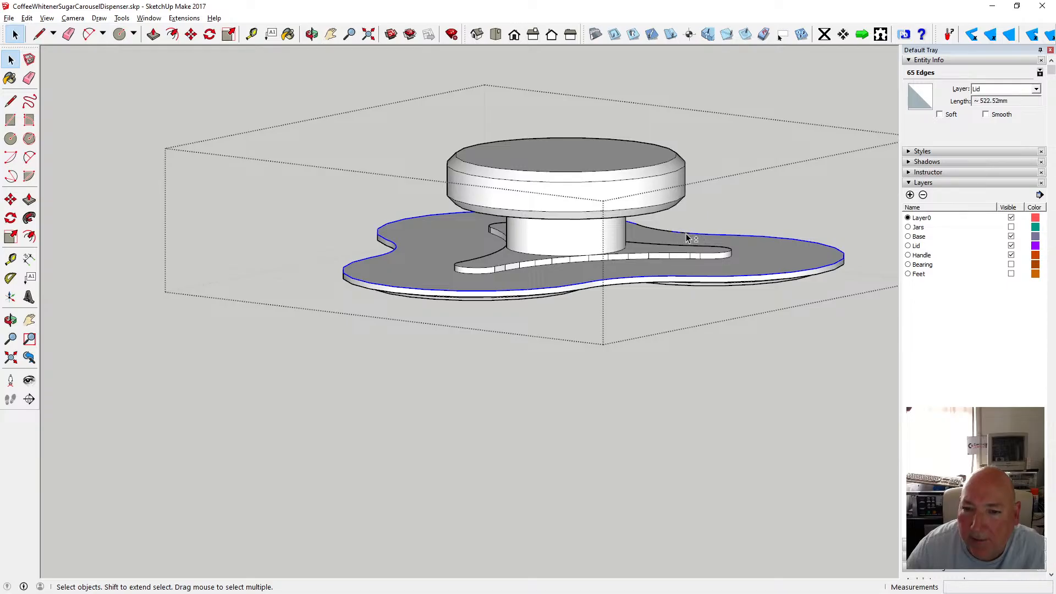
shift+click(655, 230)
shift+click(653, 231)
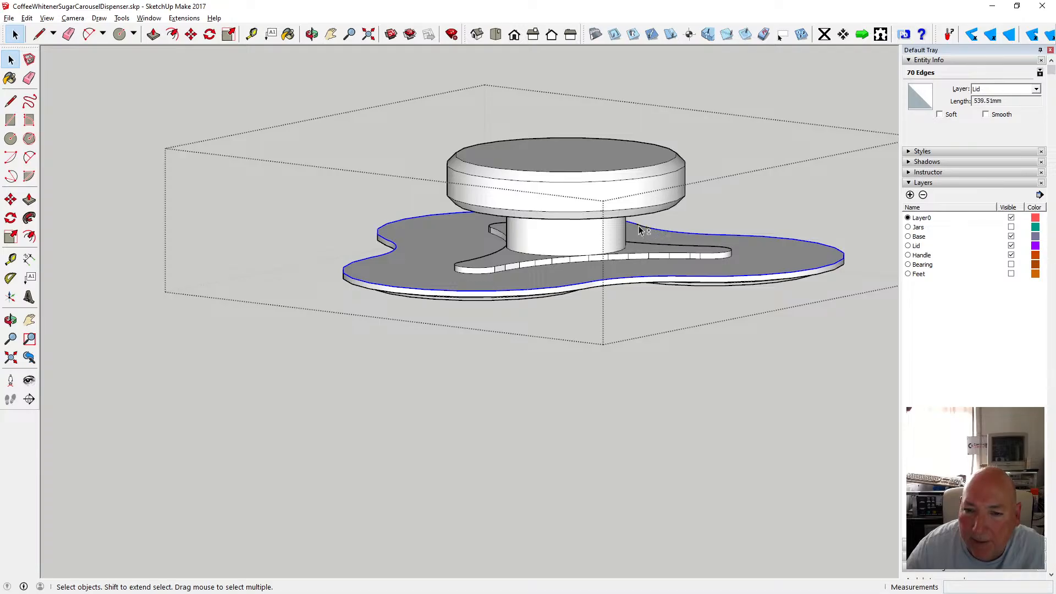
scroll(643, 227, up, 3)
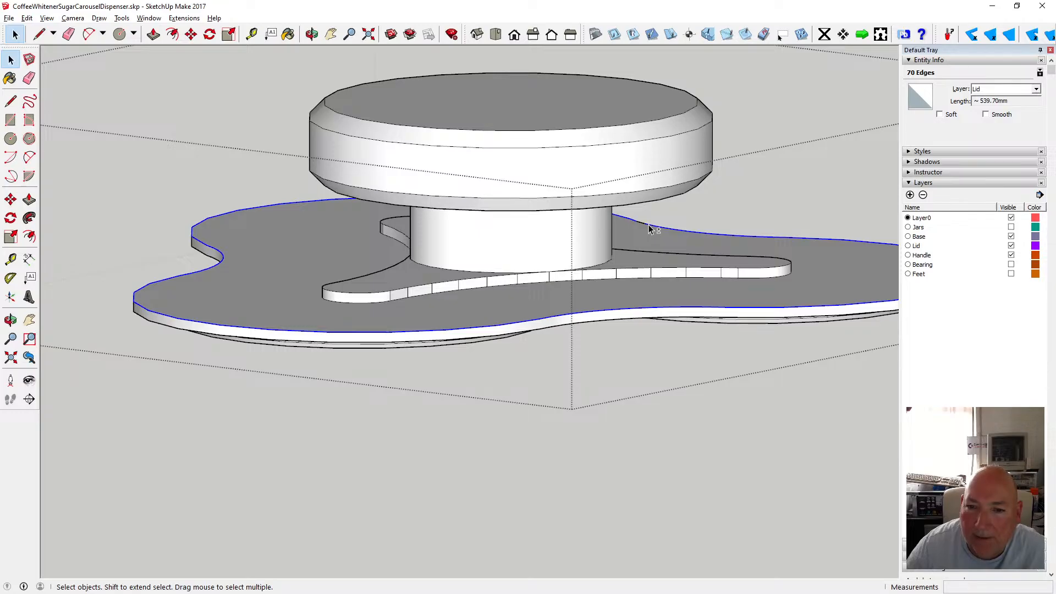
shift+click(652, 241)
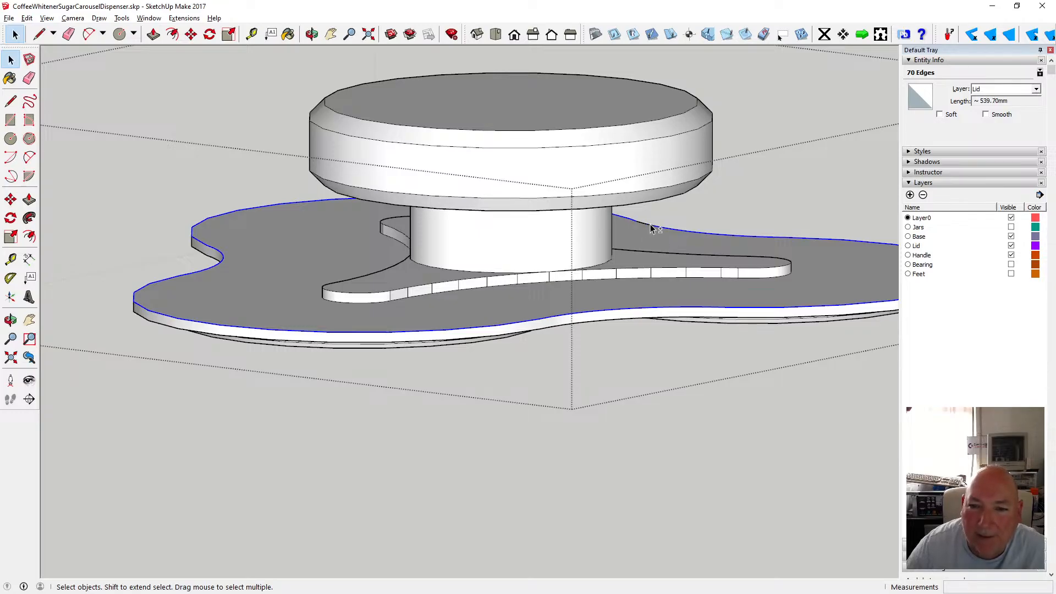
shift+click(640, 226)
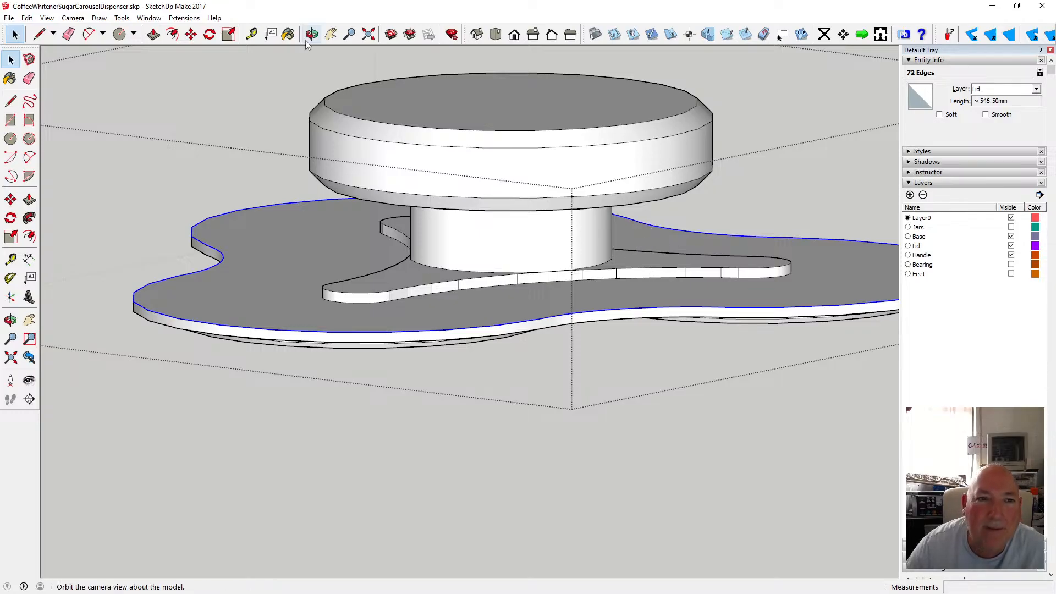
drag(259, 142, 315, 125)
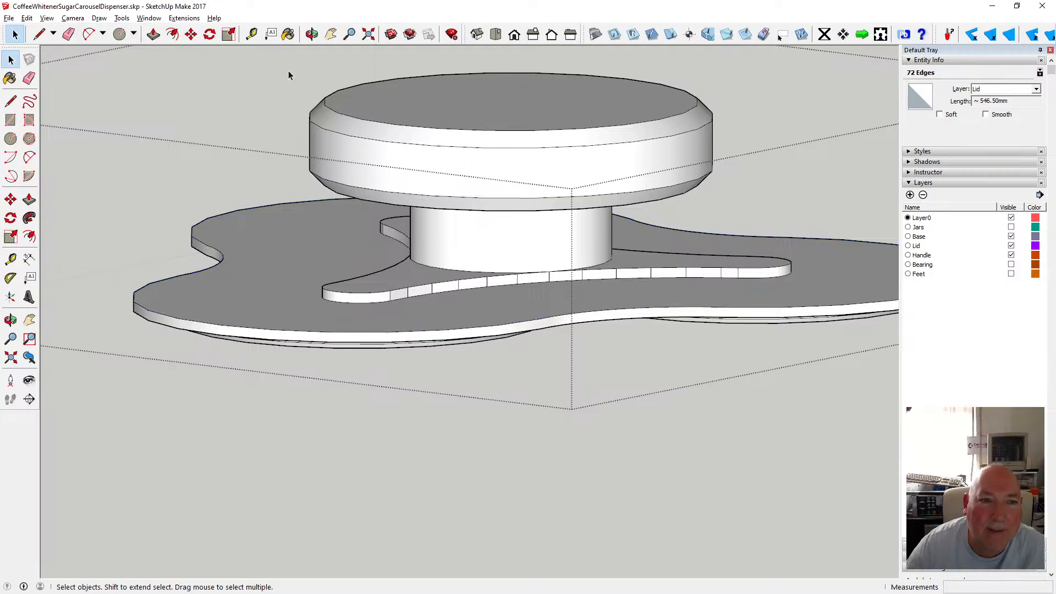
scroll(293, 148, down, 5)
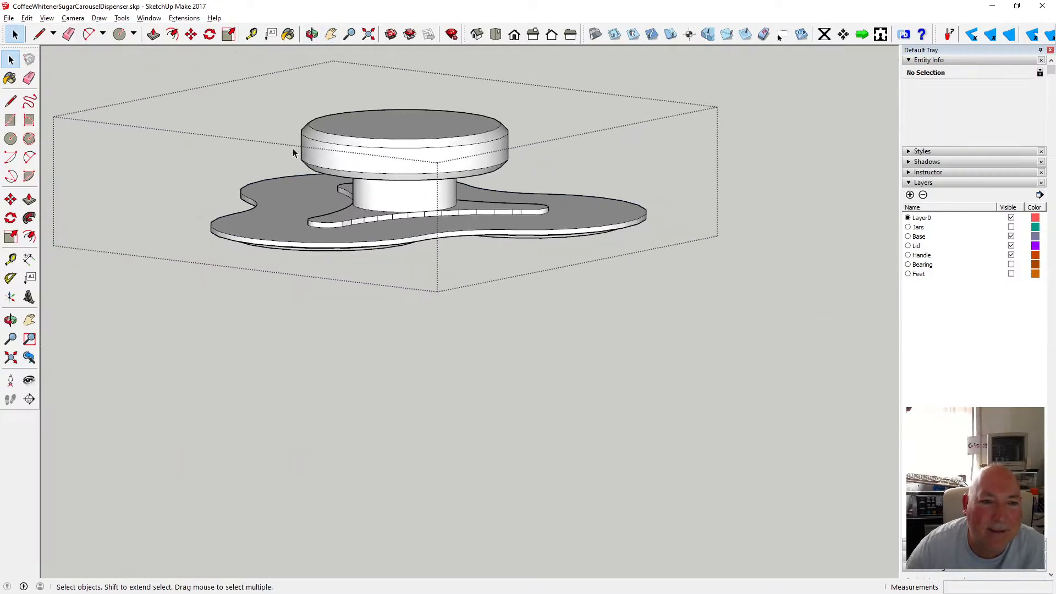
Switch the camera view and reselect the lid's outer arc edges from a lower angle to inspect them.
click(312, 35)
drag(242, 88, 587, 212)
scroll(440, 217, up, 3)
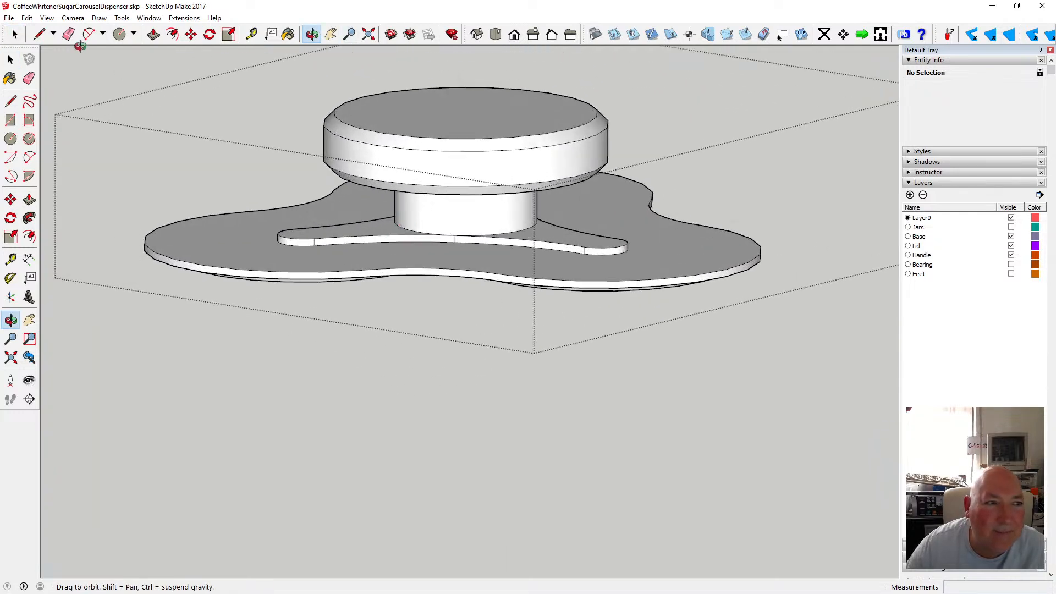
click(73, 18)
click(88, 83)
scroll(376, 279, up, 1)
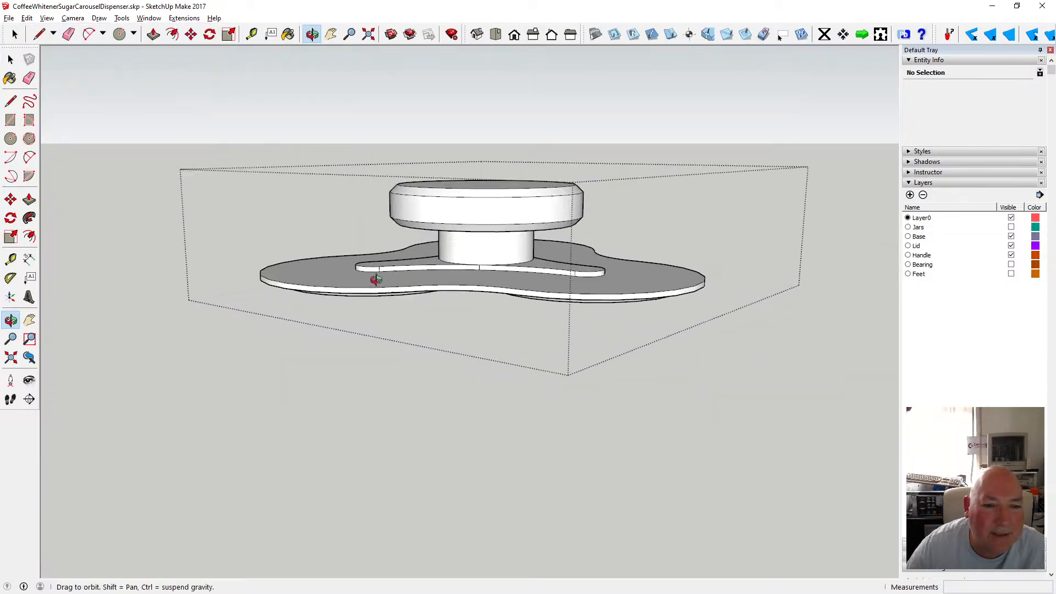
scroll(376, 280, up, 2)
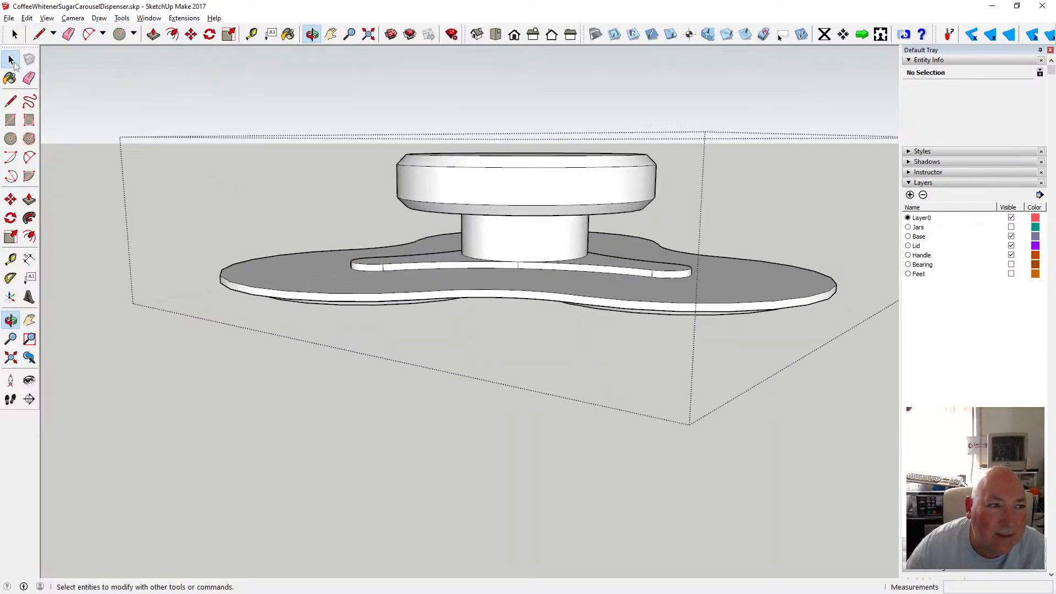
click(11, 60)
click(386, 249)
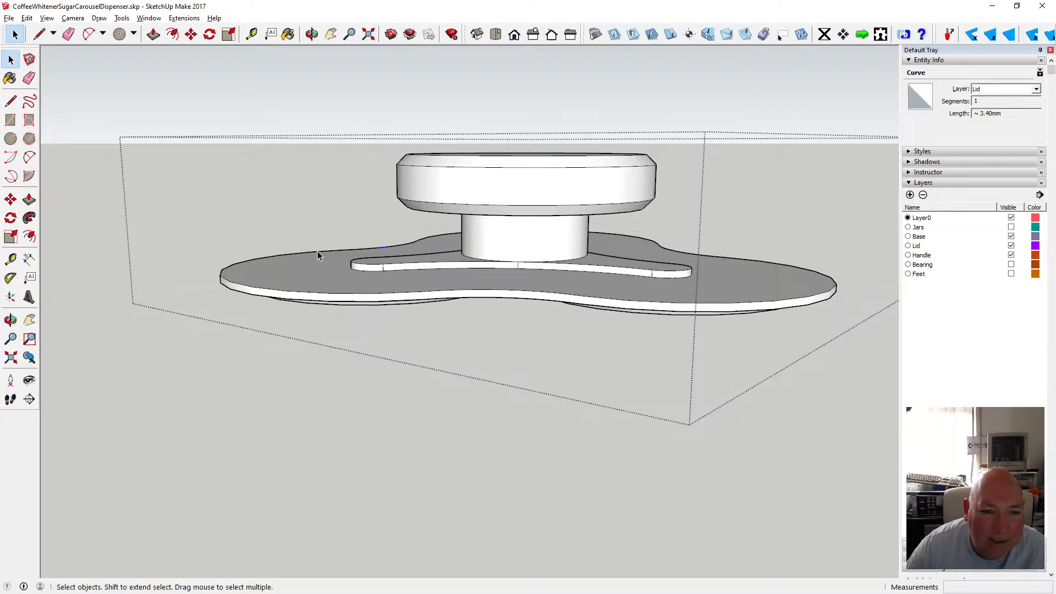
click(266, 263)
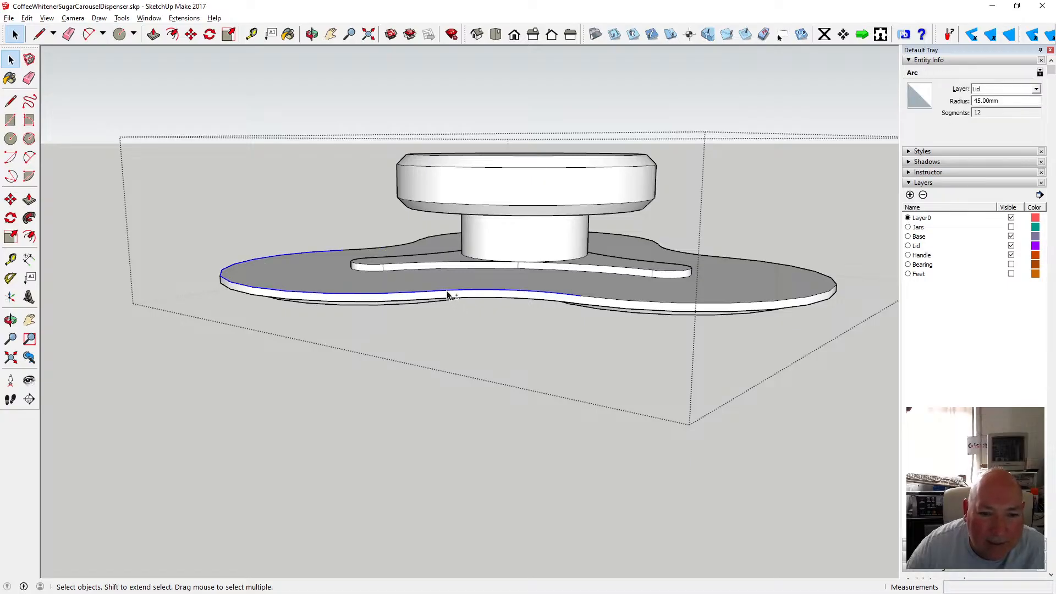
ctrl+click(628, 303)
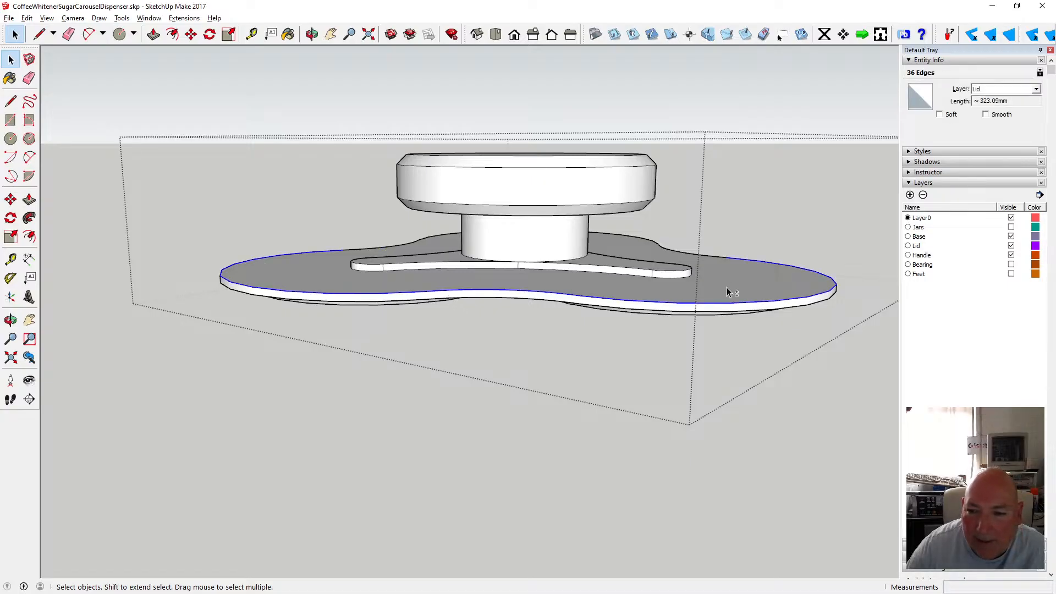
ctrl+click(605, 234)
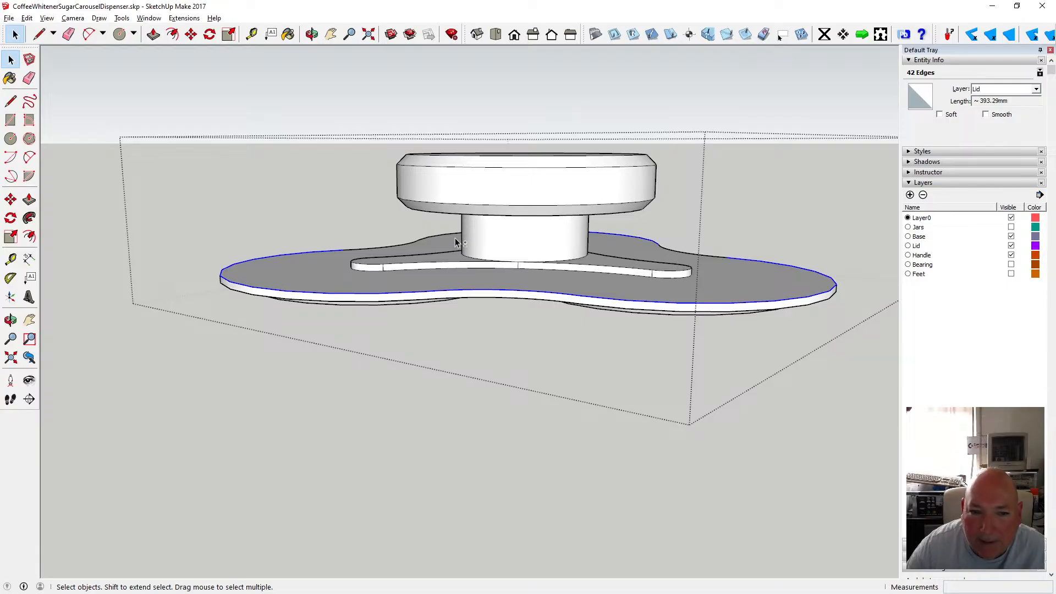
ctrl+click(676, 257)
scroll(668, 253, up, 4)
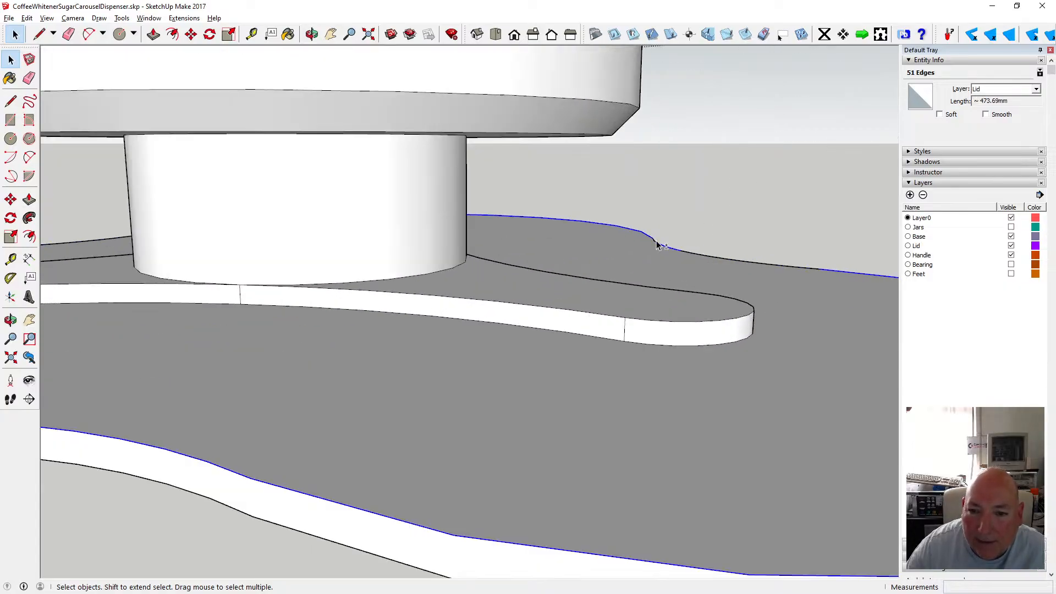
shift+click(654, 241)
click(698, 210)
Orbit around the lid and base to examine the lid's discs from the side and below.
scroll(533, 309, down, 4)
scroll(533, 313, down, 3)
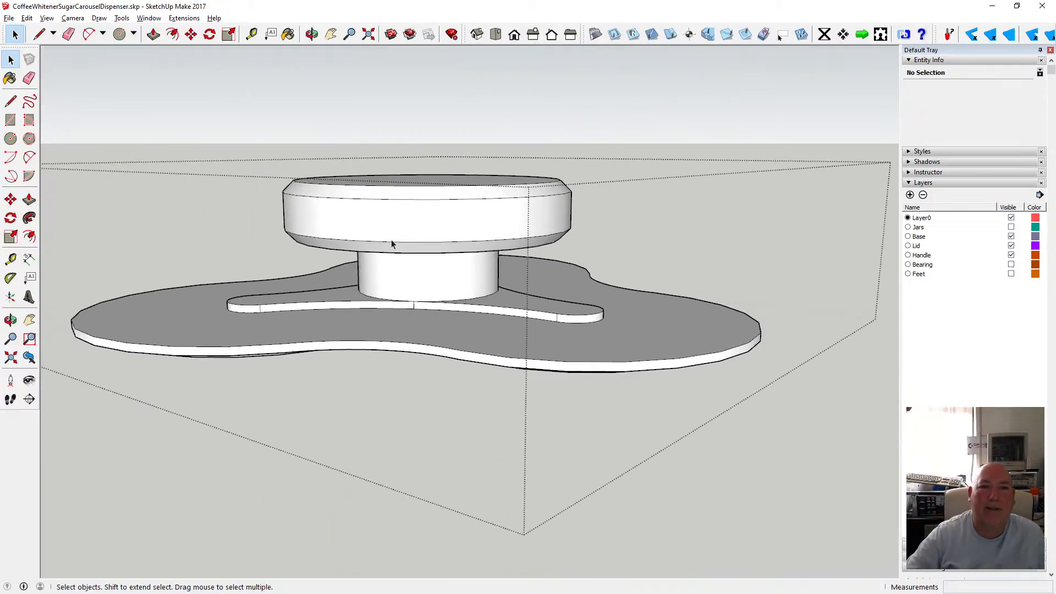
click(311, 34)
scroll(407, 259, down, 2)
drag(407, 256, 339, 261)
scroll(415, 268, up, 4)
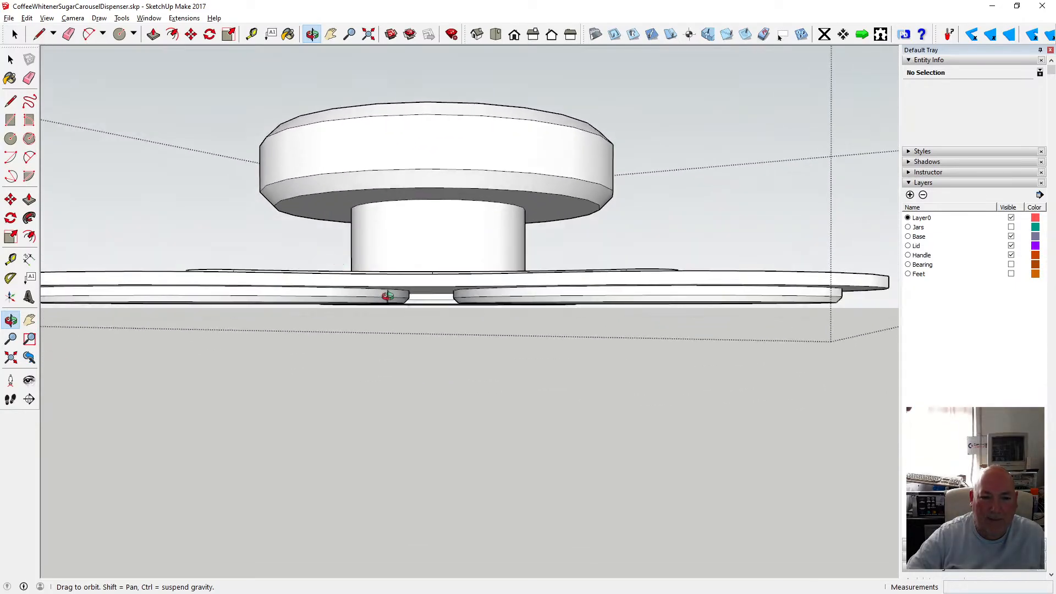
drag(388, 296, 363, 325)
scroll(396, 281, down, 3)
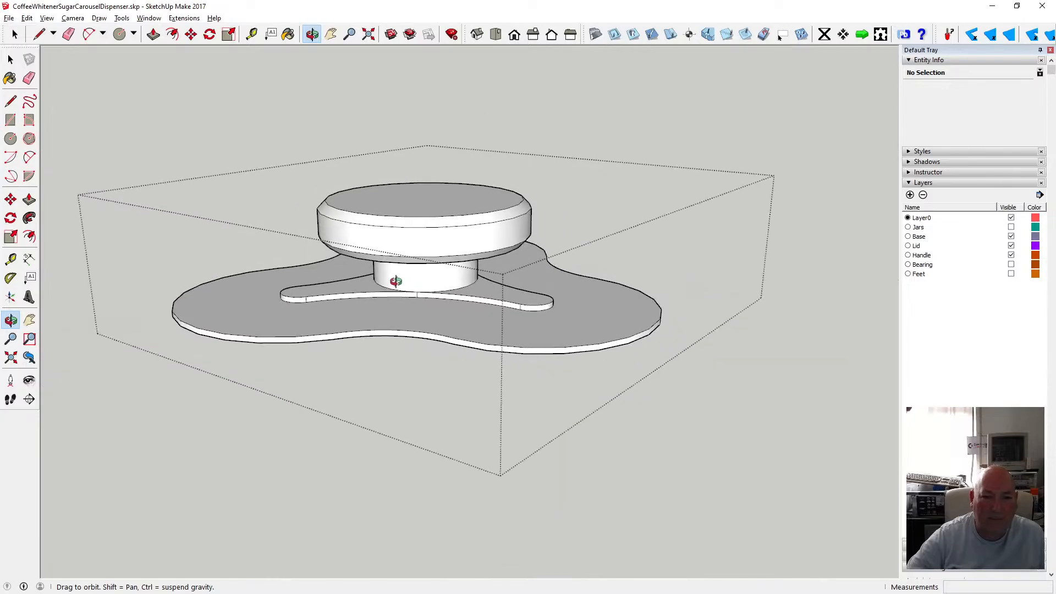
key(space)
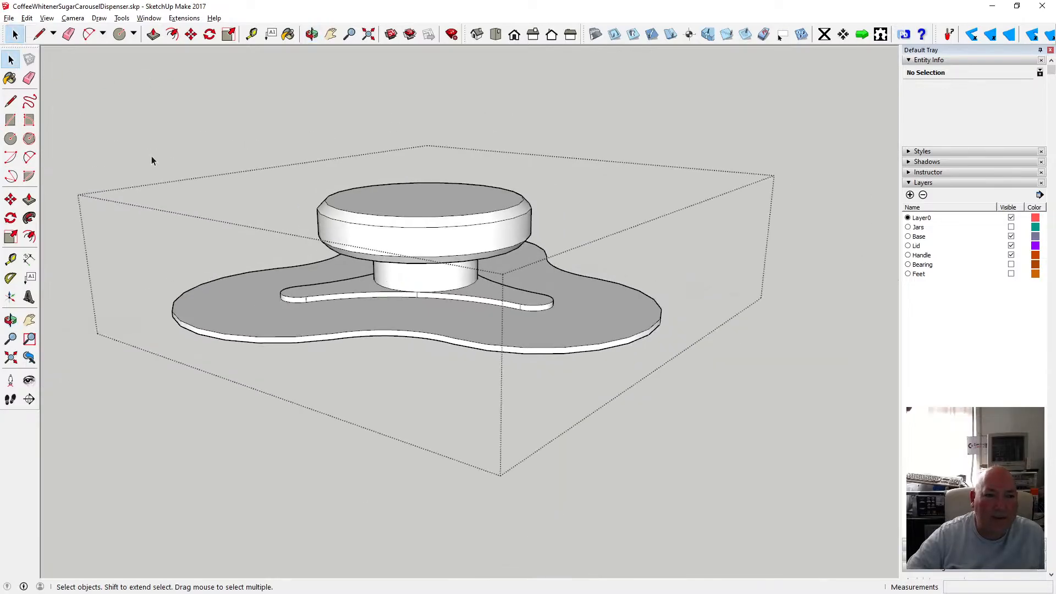
click(183, 148)
key(o)
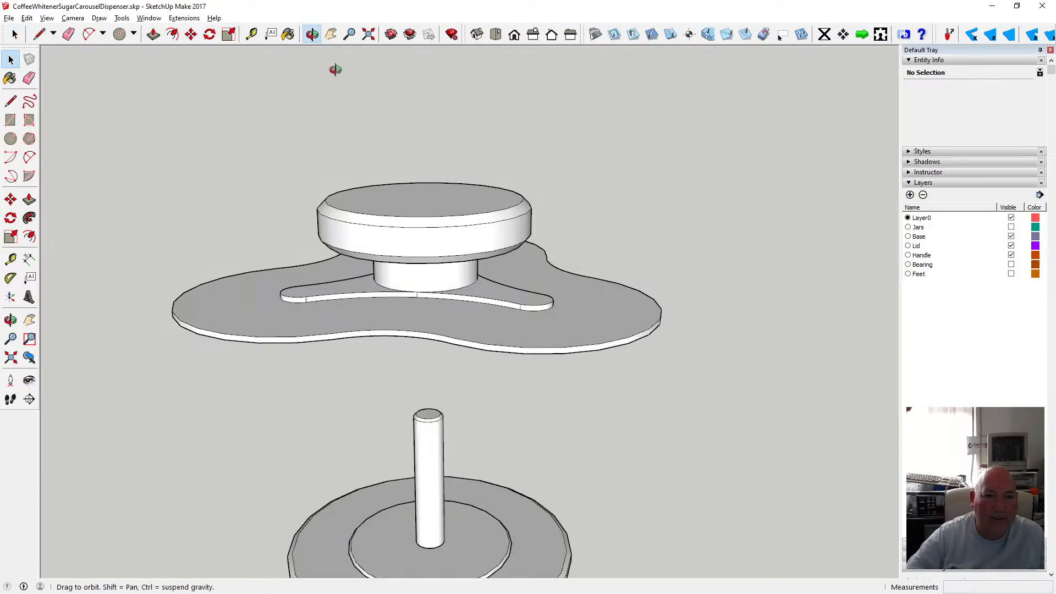
drag(337, 66, 253, 226)
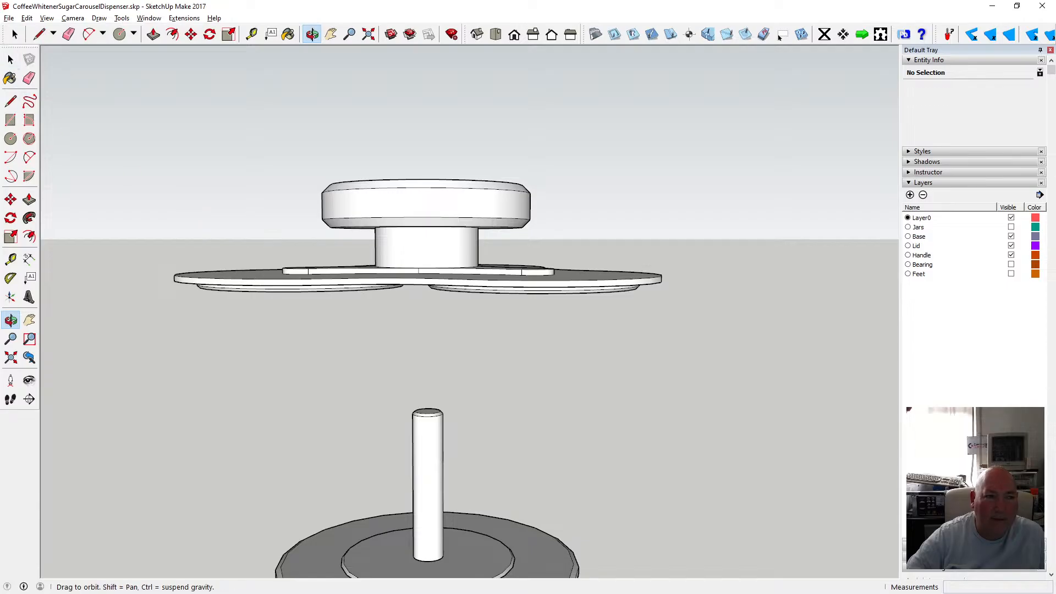
Undo the last five edits to the lid's top plate and lower discs.
key(space)
key(ctrl+z)
key(ctrl+z)
key(ctrl+z)
key(ctrl+z)
key(ctrl+z)
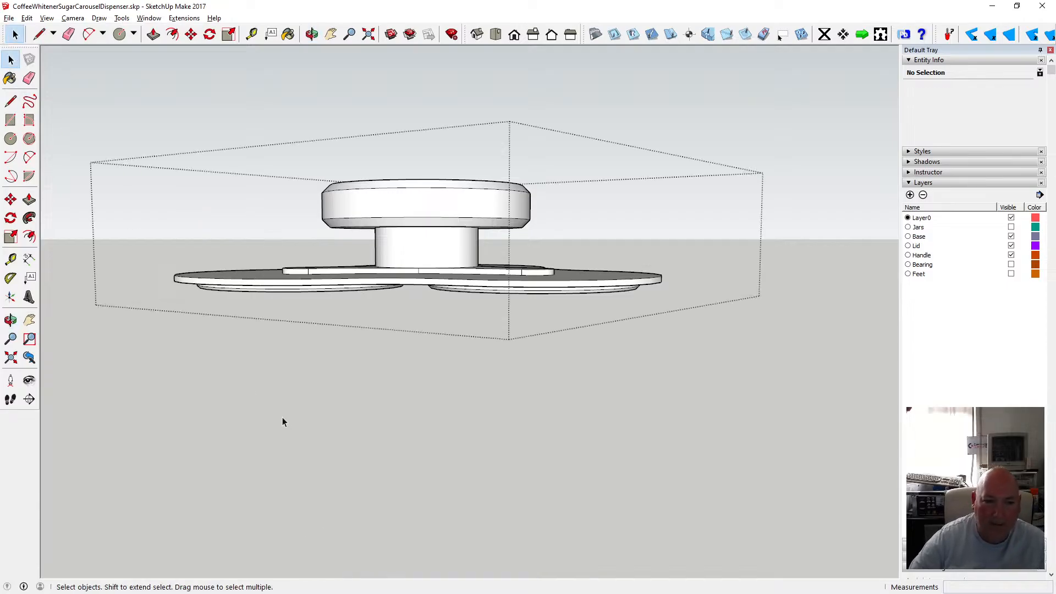
key(ctrl+z)
key(ctrl+z)
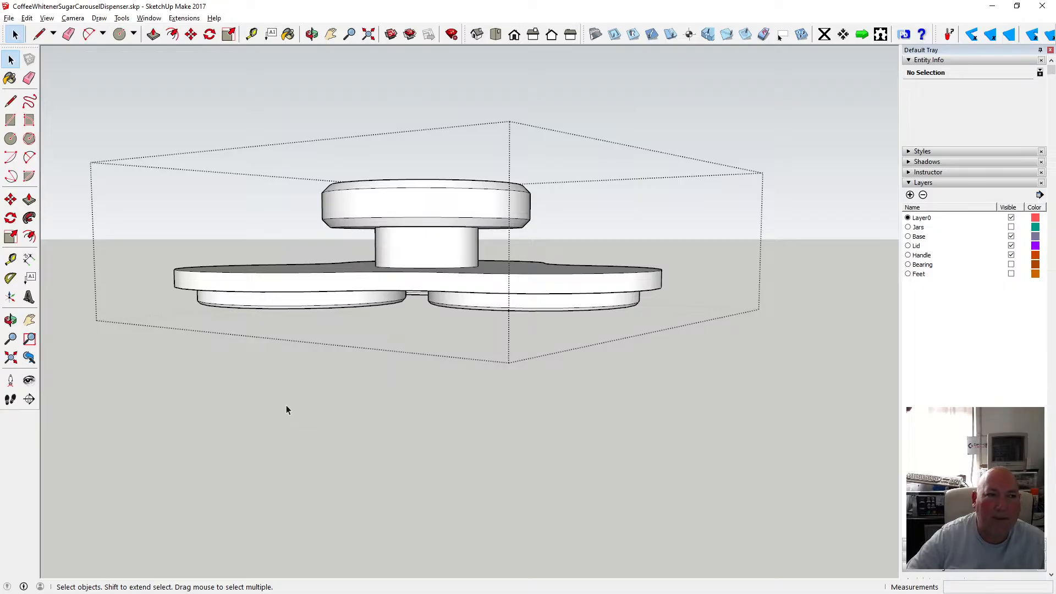
click(30, 18)
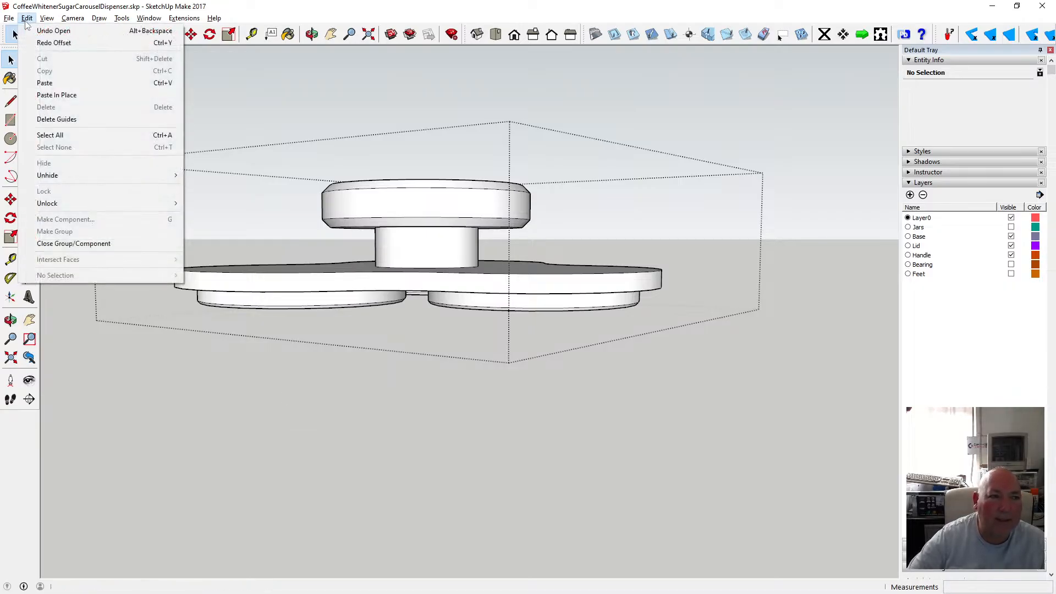
click(57, 42)
click(312, 35)
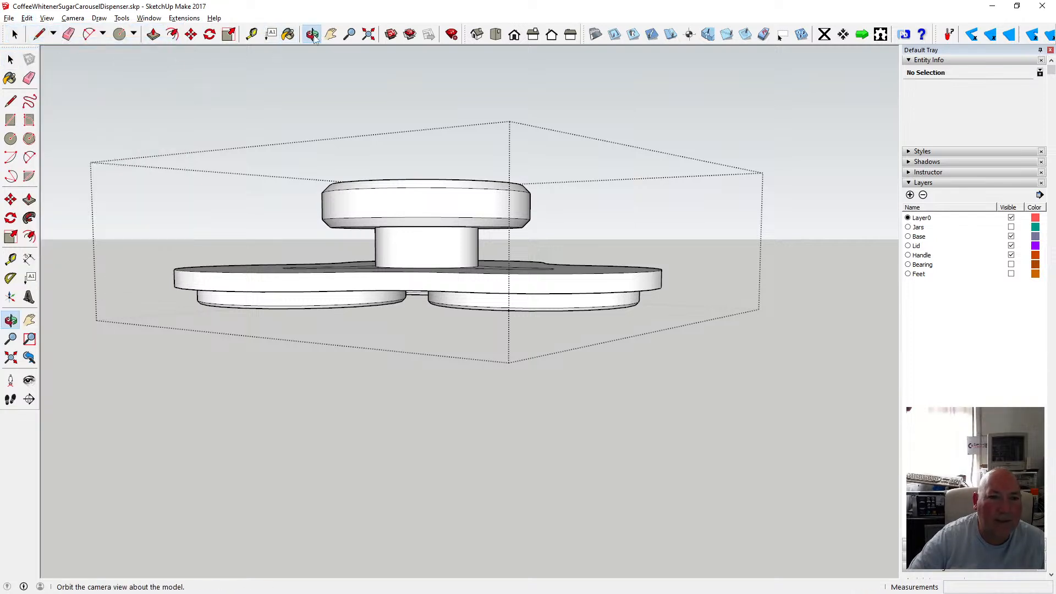
drag(319, 110, 325, 196)
click(27, 18)
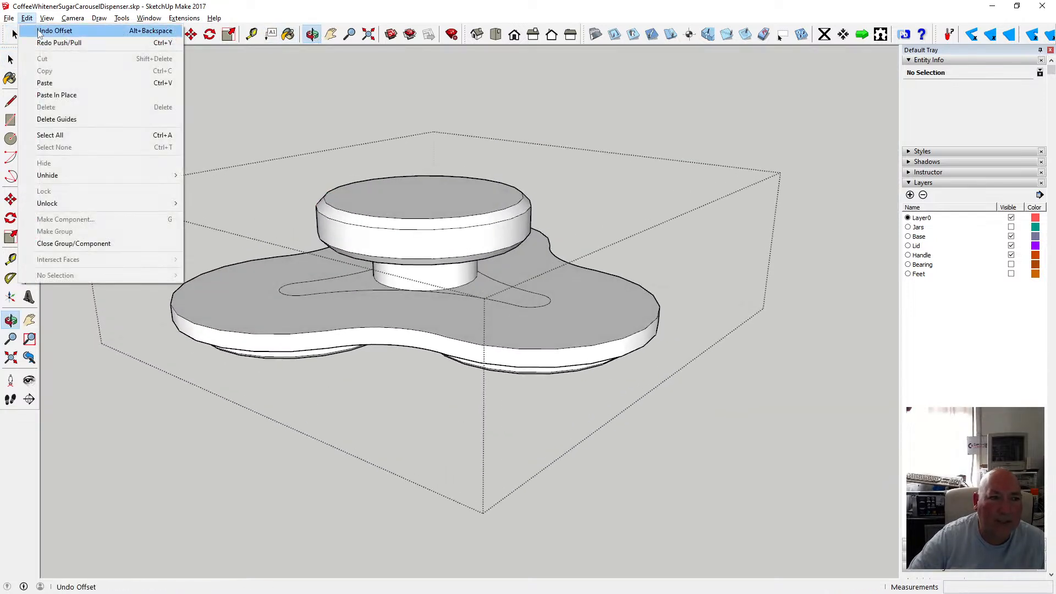
click(38, 31)
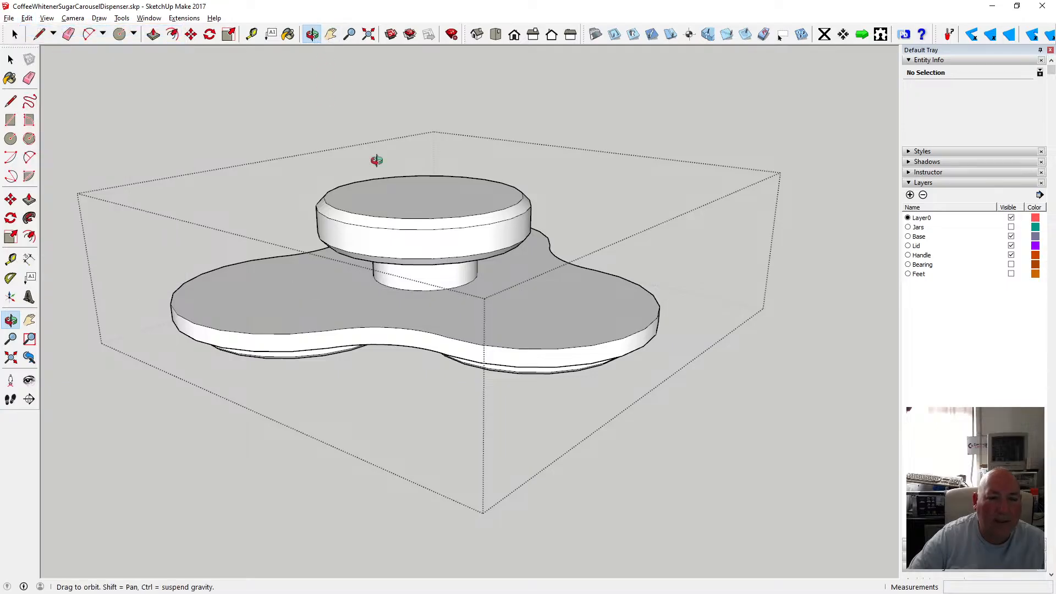
drag(404, 308, 453, 280)
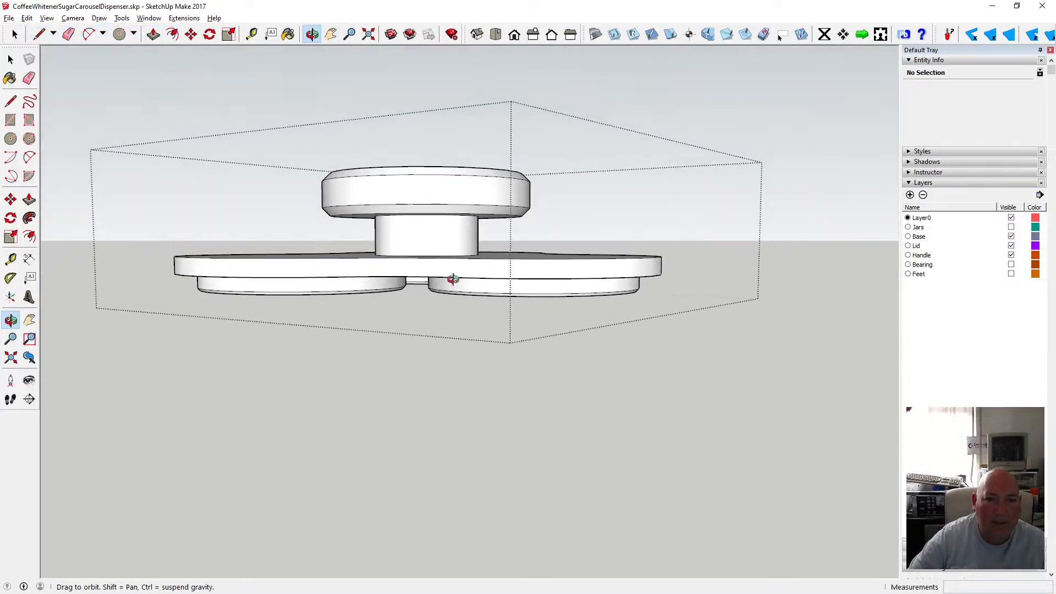
In a parallel-projection front view, select the lid's lower discs and move them 2 mm up along the blue axis.
click(514, 34)
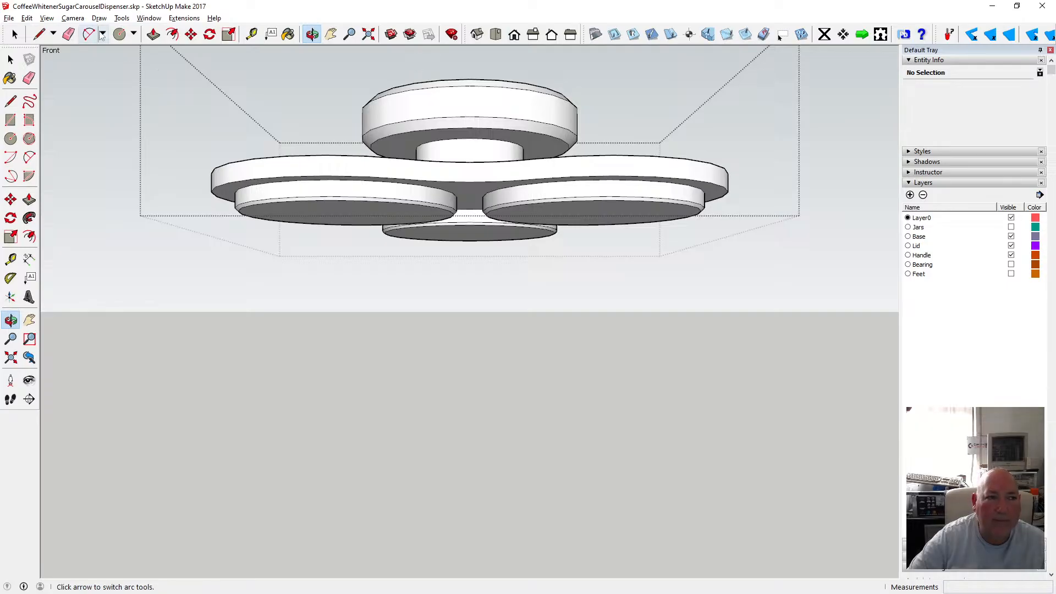
click(76, 18)
click(99, 70)
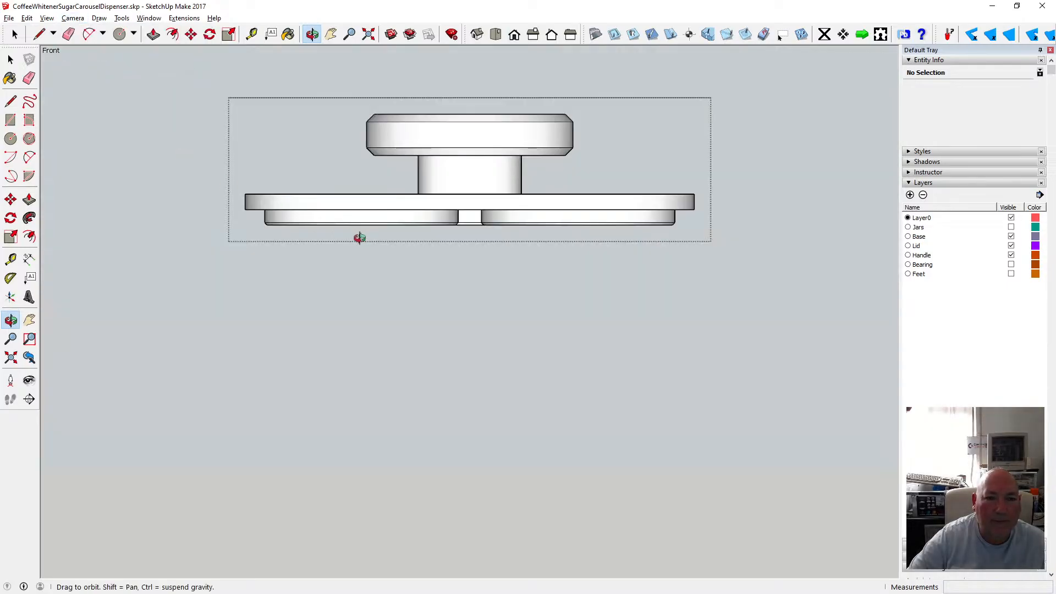
click(10, 59)
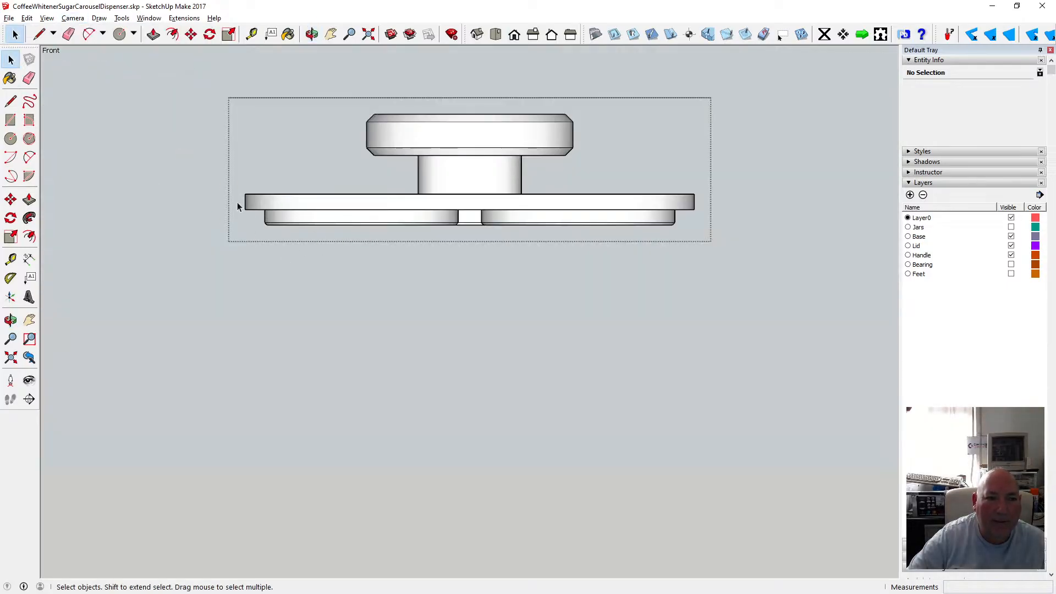
drag(237, 202, 704, 234)
click(251, 36)
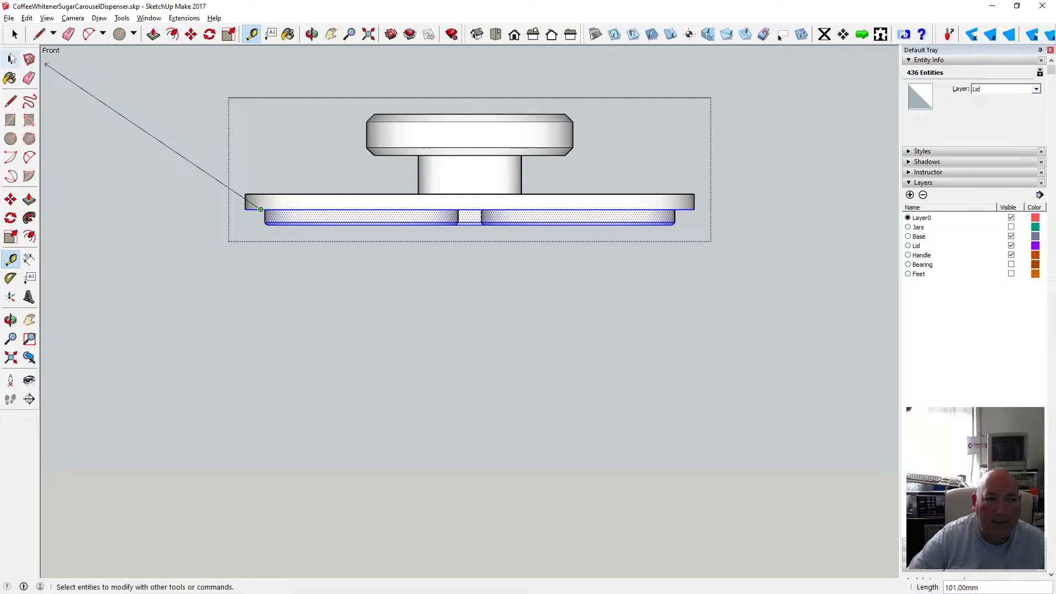
click(11, 60)
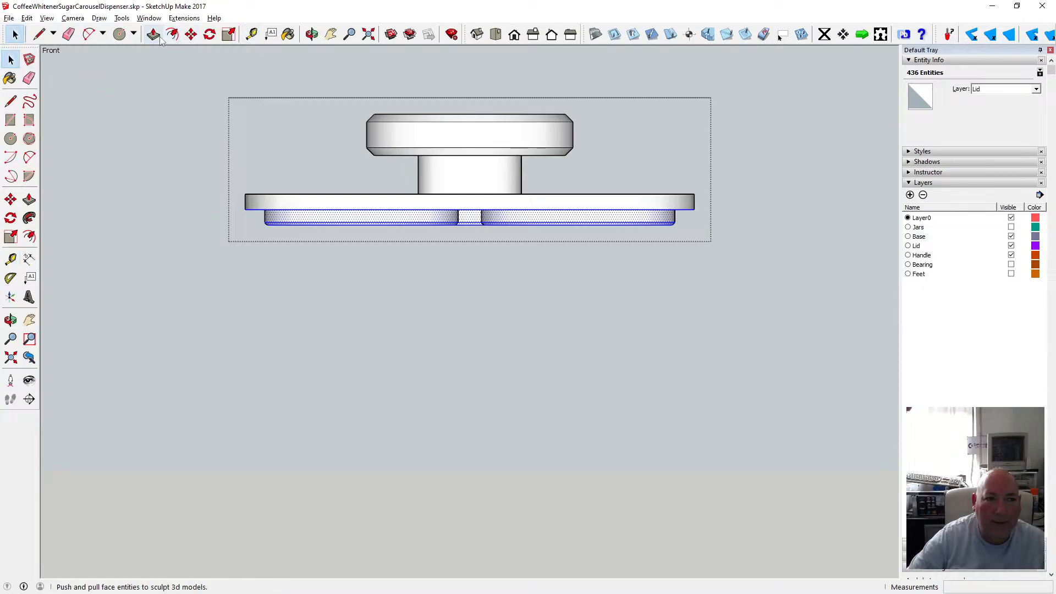
click(191, 36)
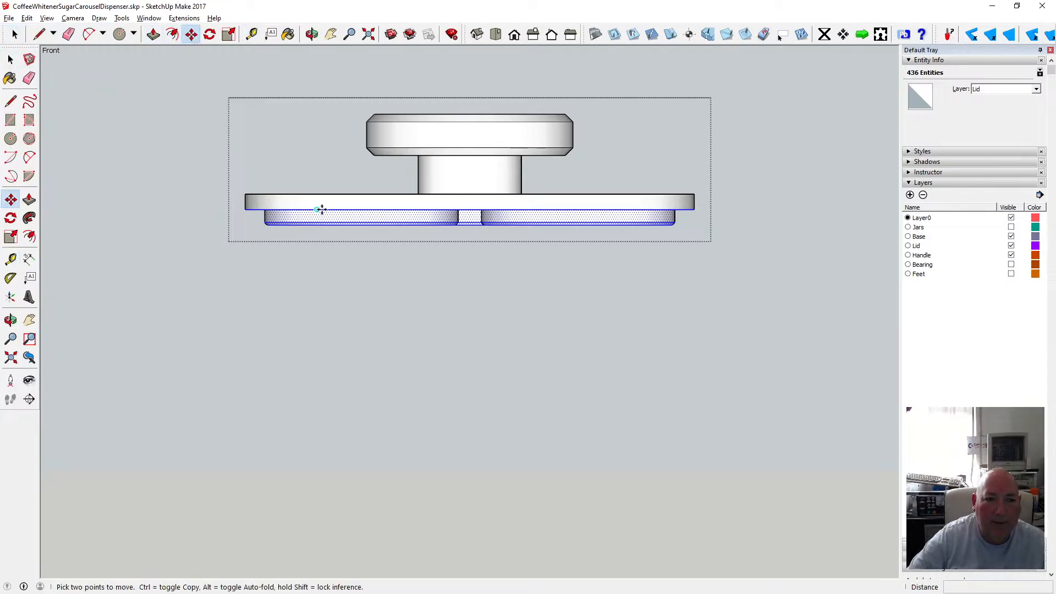
click(322, 209)
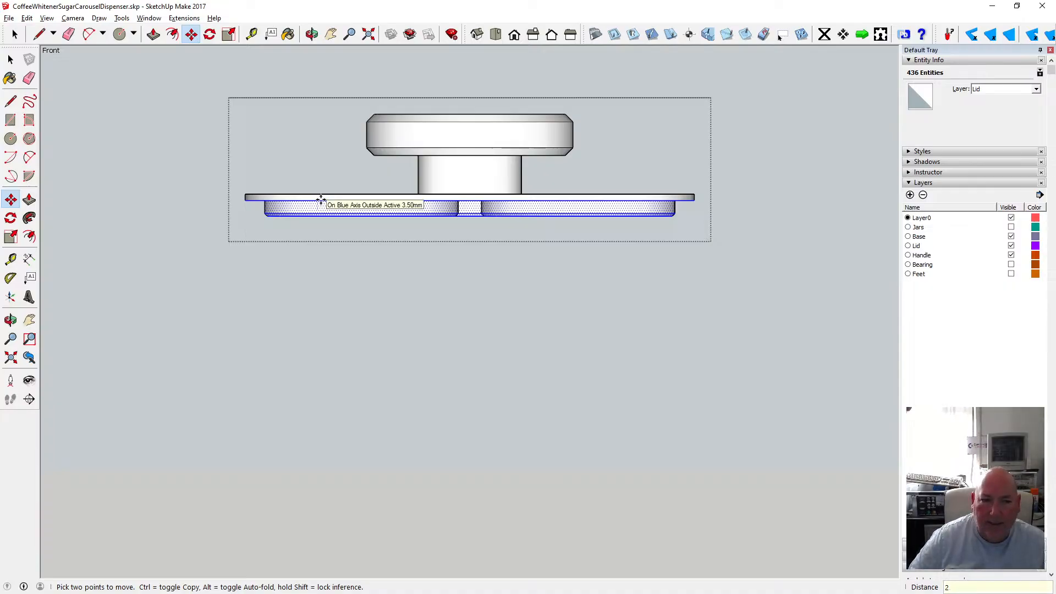
text(2)
key(Return)
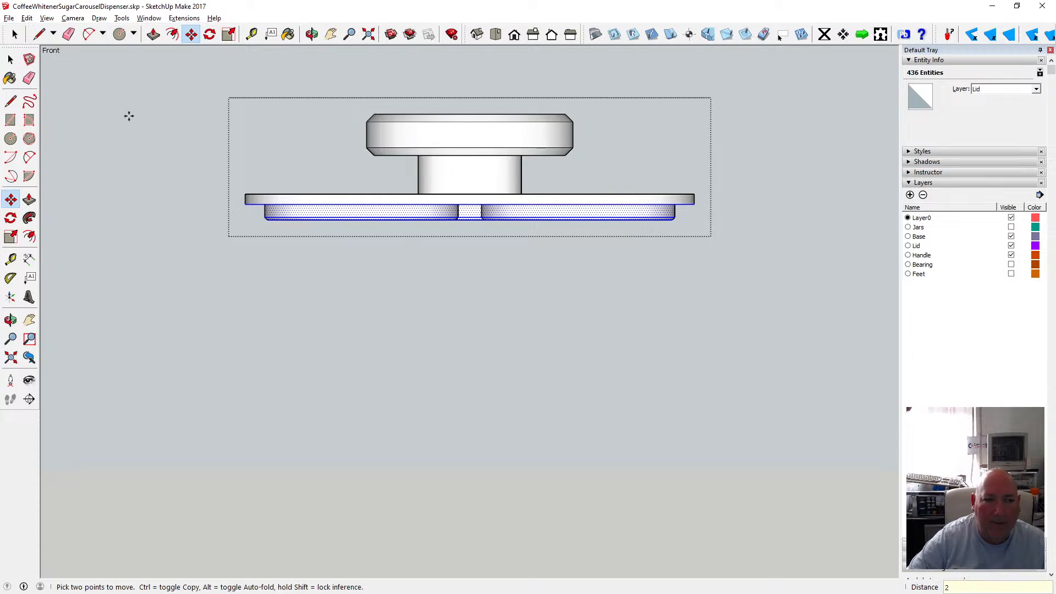
Select the bottom faces of the lower discs and move them 4 mm up to thin the discs.
key(space)
drag(257, 207, 698, 229)
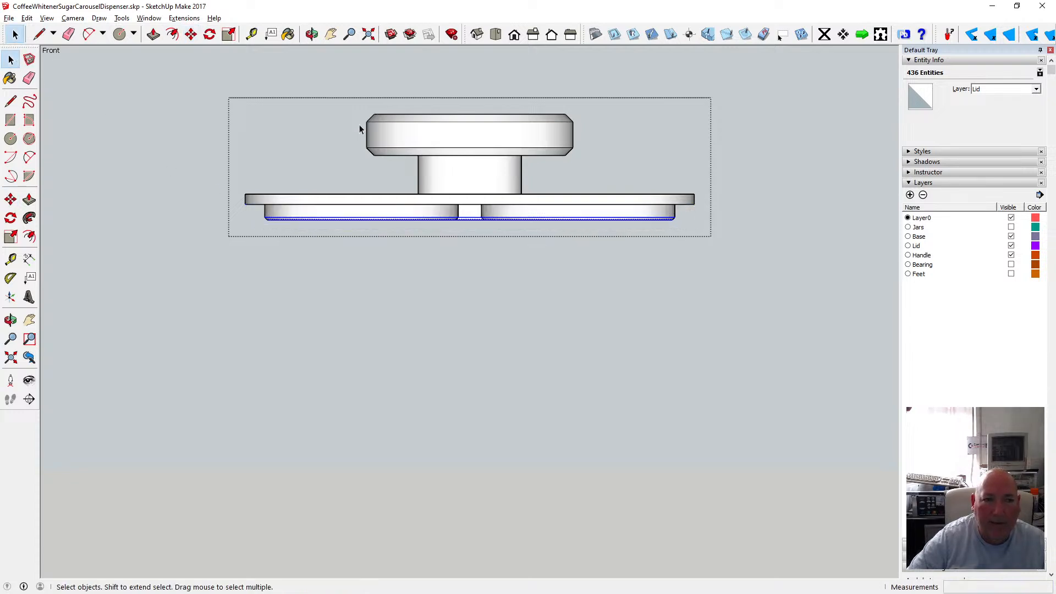
click(191, 34)
click(352, 217)
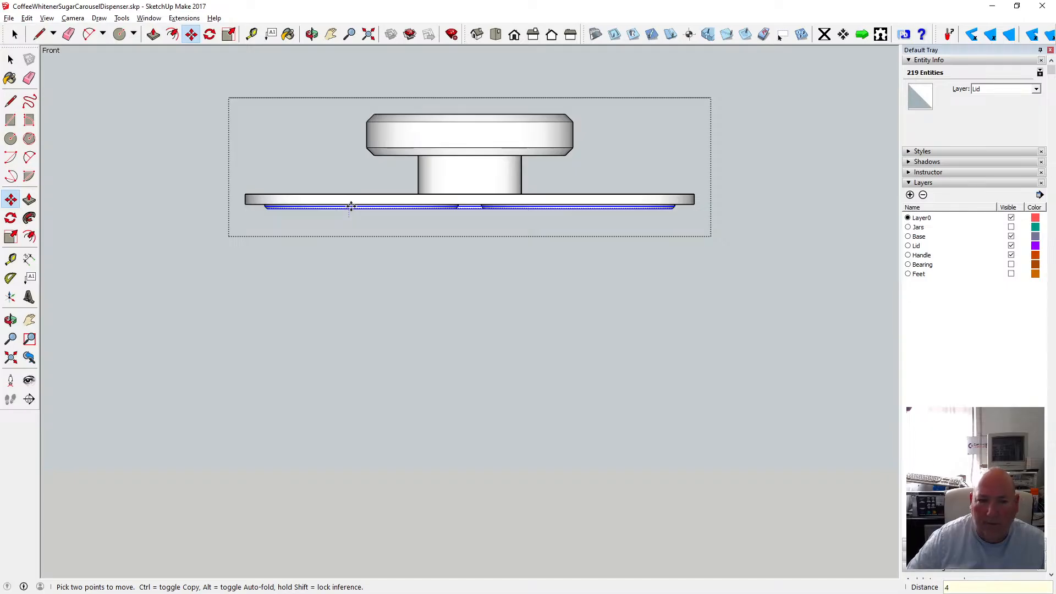
text(4)
click(10, 60)
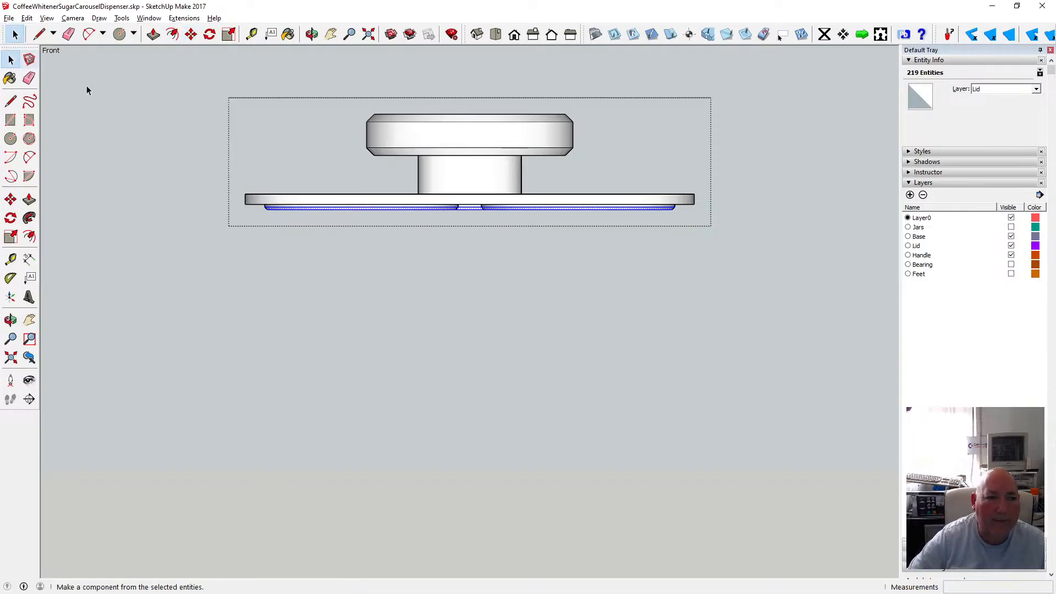
Zoom and orbit around the lid to inspect the thinned lower discs.
click(105, 97)
scroll(318, 215, up, 3)
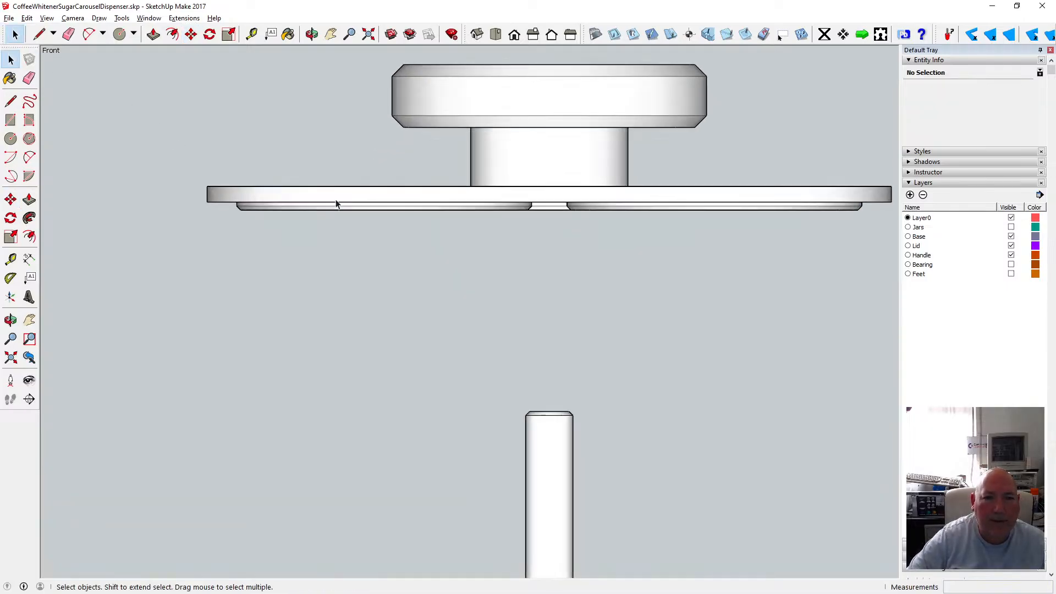
click(312, 34)
drag(427, 180, 348, 165)
key(t)
click(281, 209)
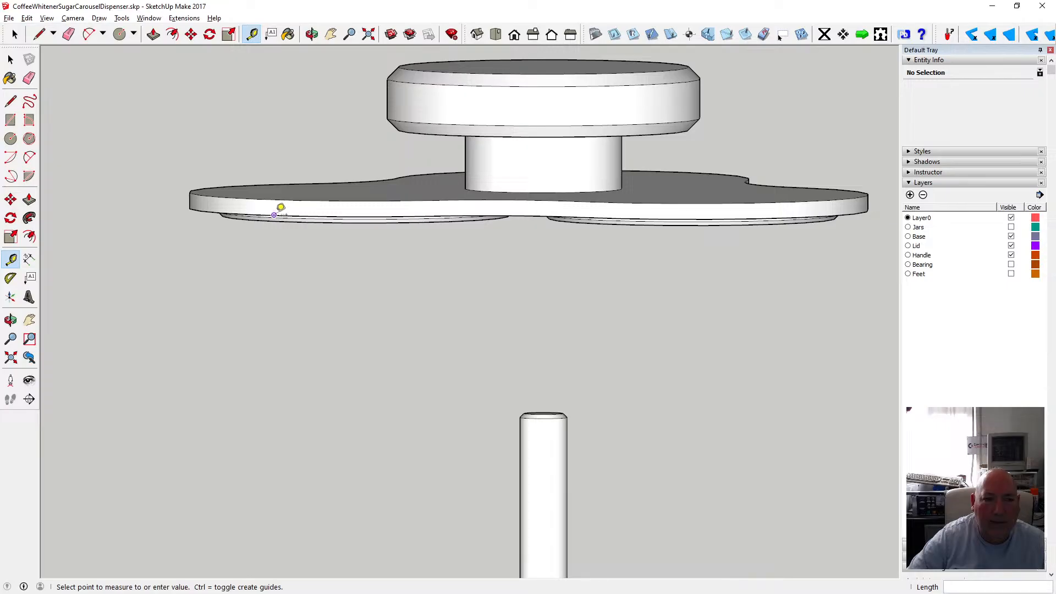
key(space)
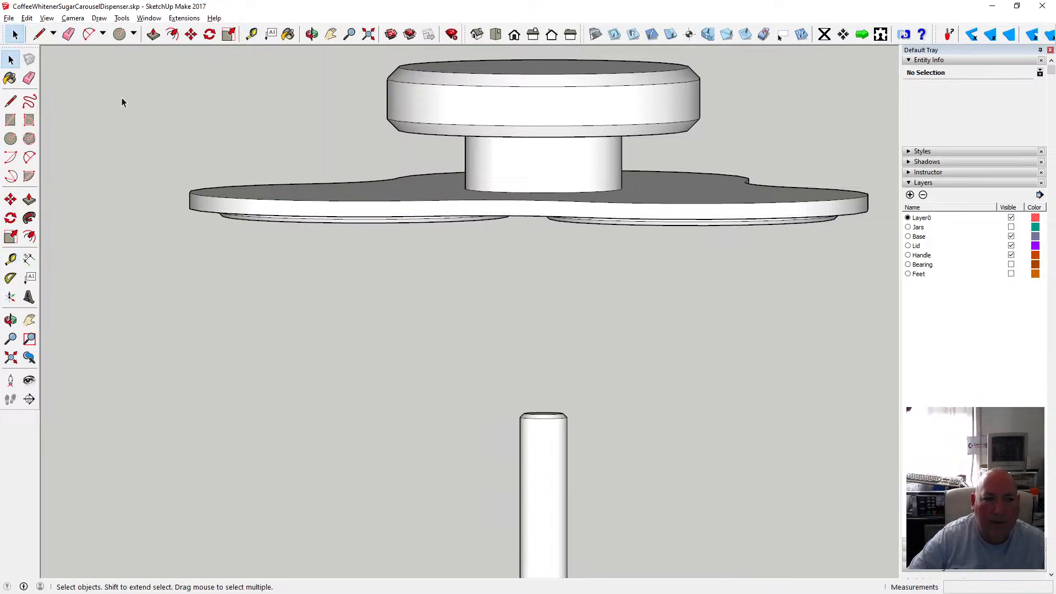
scroll(205, 149, down, 2)
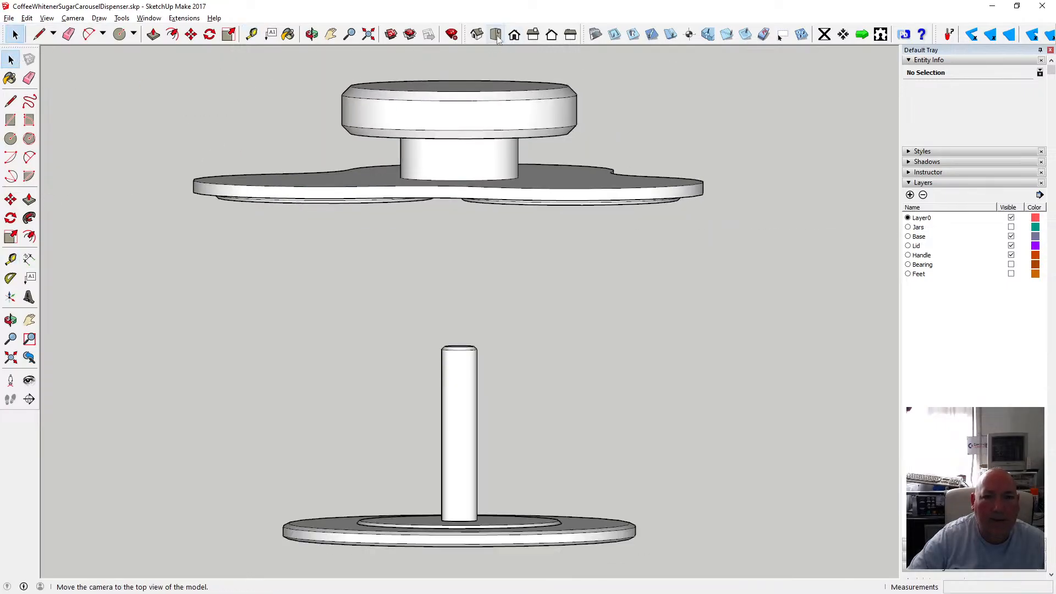
In front view, select the lid's lower discs and move them another 2 mm up along the blue axis.
click(514, 34)
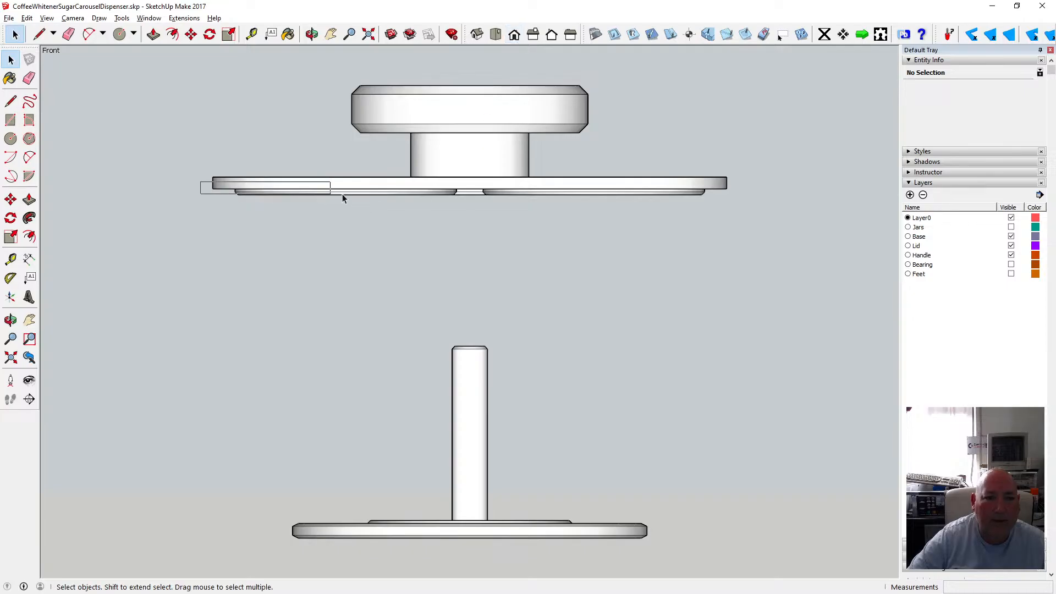
drag(343, 195, 749, 200)
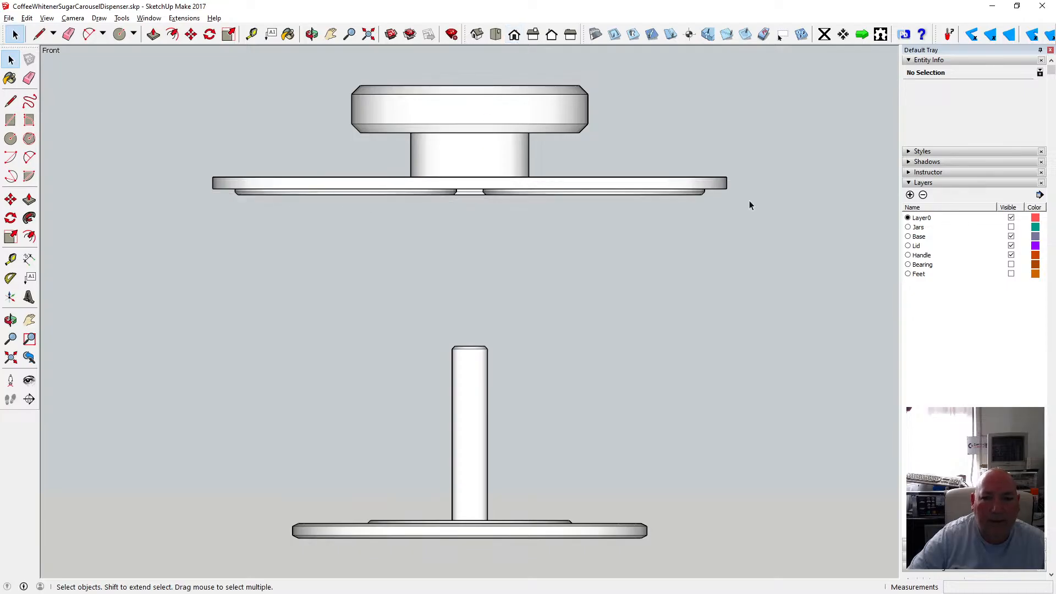
double_click(276, 186)
drag(208, 186, 738, 203)
key(m)
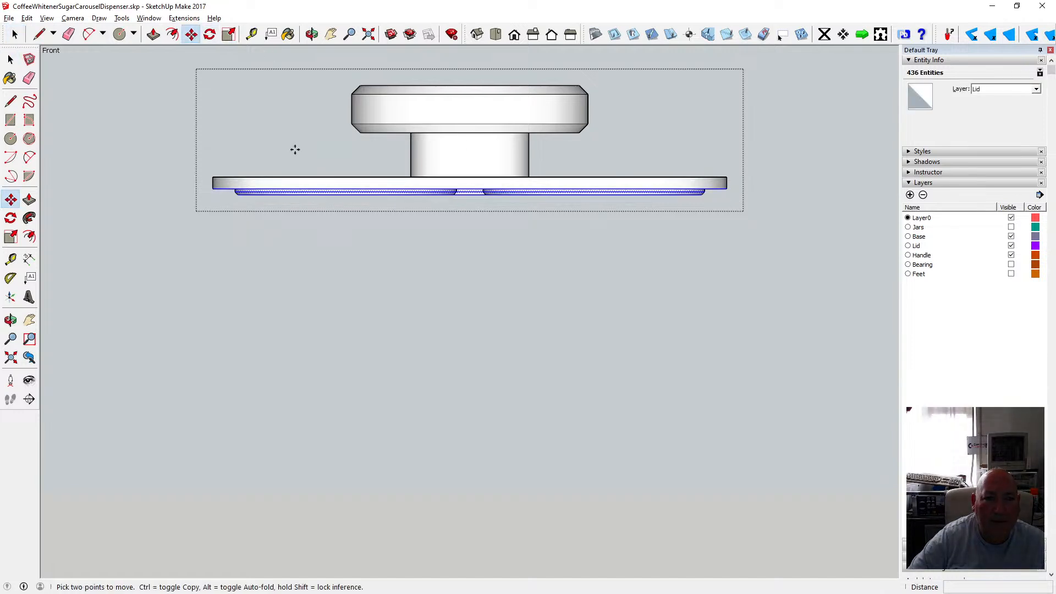
click(297, 186)
click(296, 178)
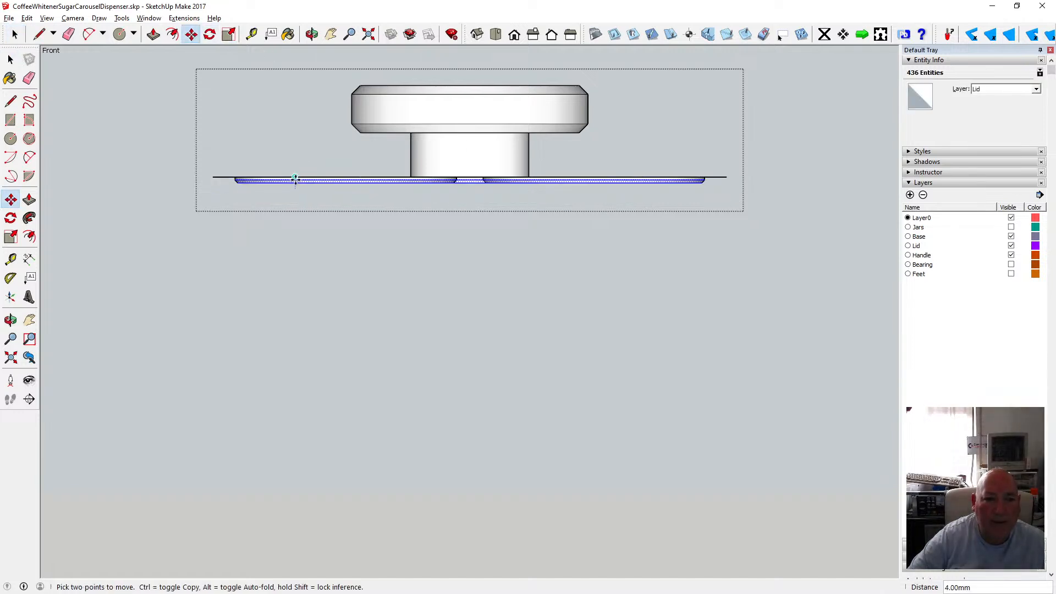
text(2)
key(Return)
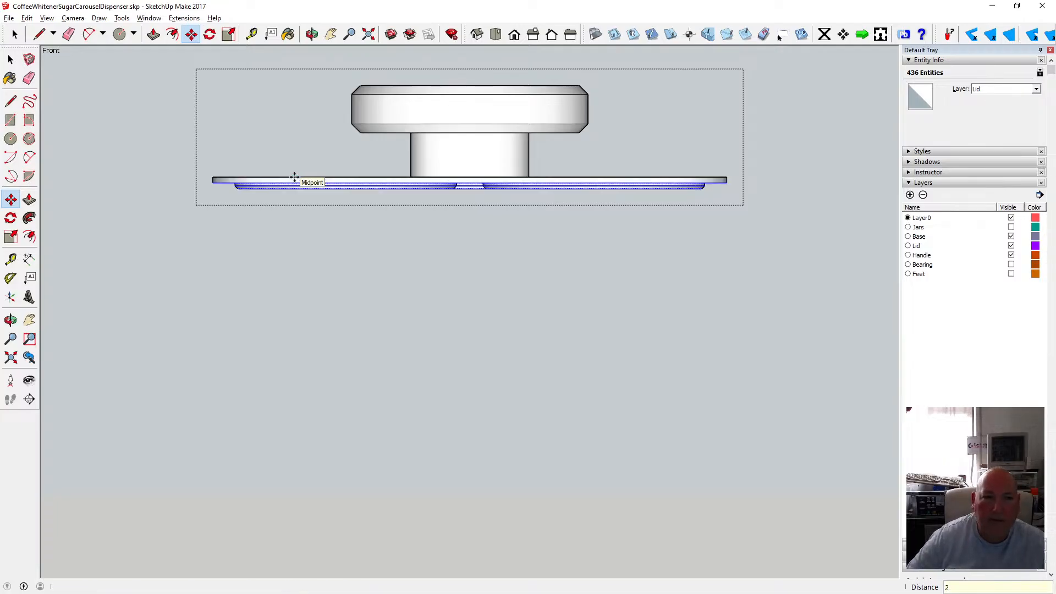
key(space)
click(96, 93)
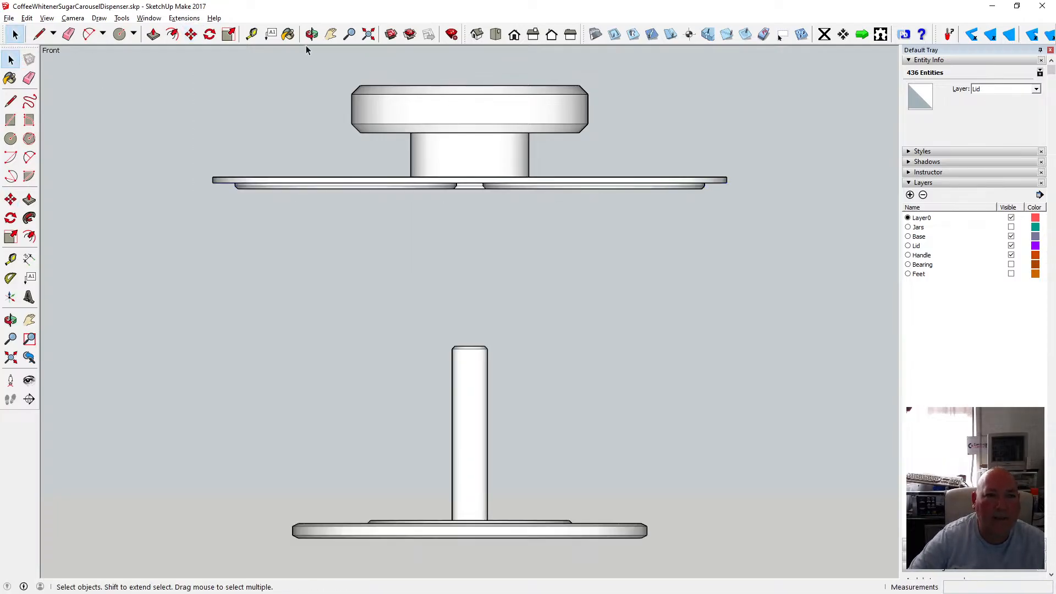
Orbit and zoom around the lid, handle and central post to examine the disc spacing from several angles.
click(312, 35)
drag(394, 165, 383, 102)
drag(458, 175, 473, 203)
scroll(473, 203, down, 2)
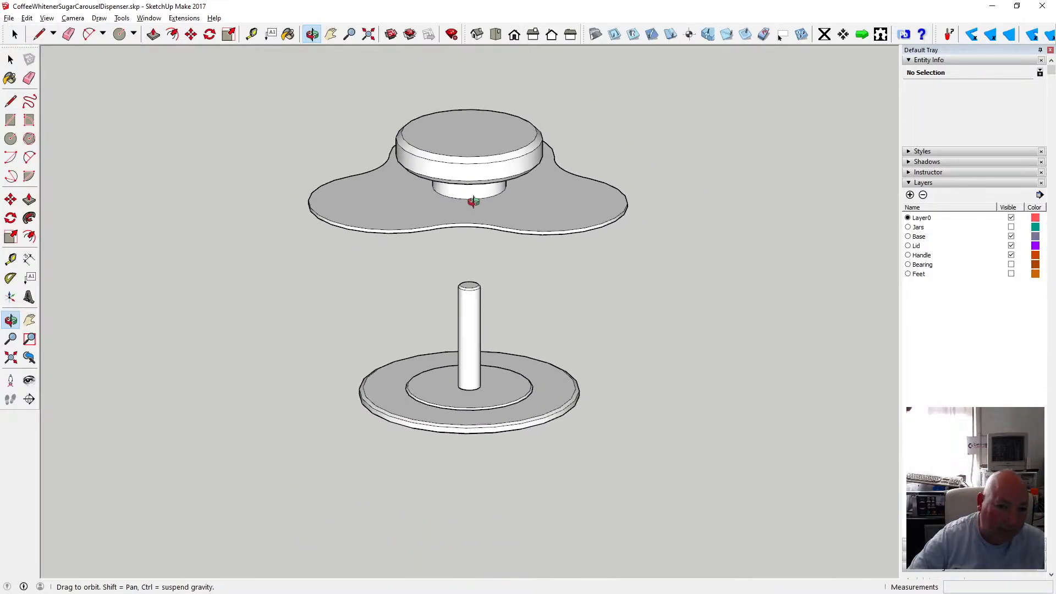
scroll(483, 208, up, 5)
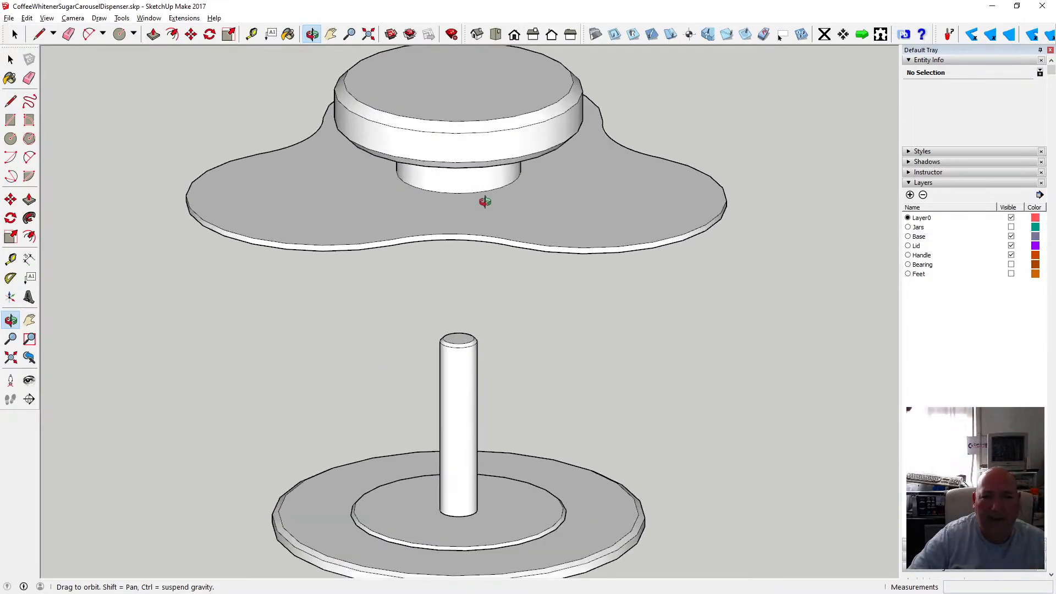
drag(486, 203, 407, 110)
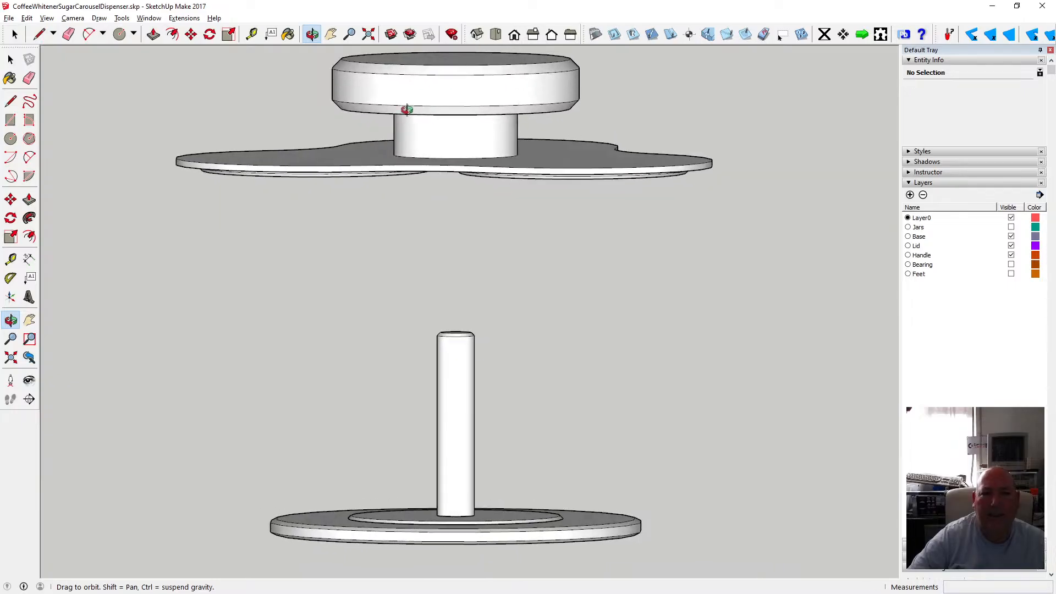
key(t)
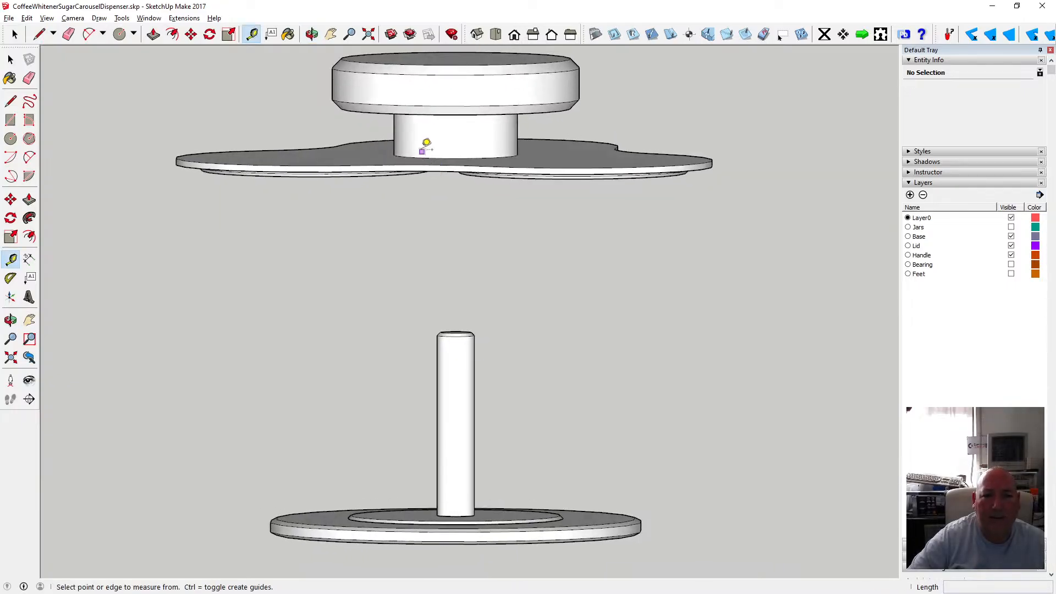
click(312, 34)
drag(441, 113, 407, 98)
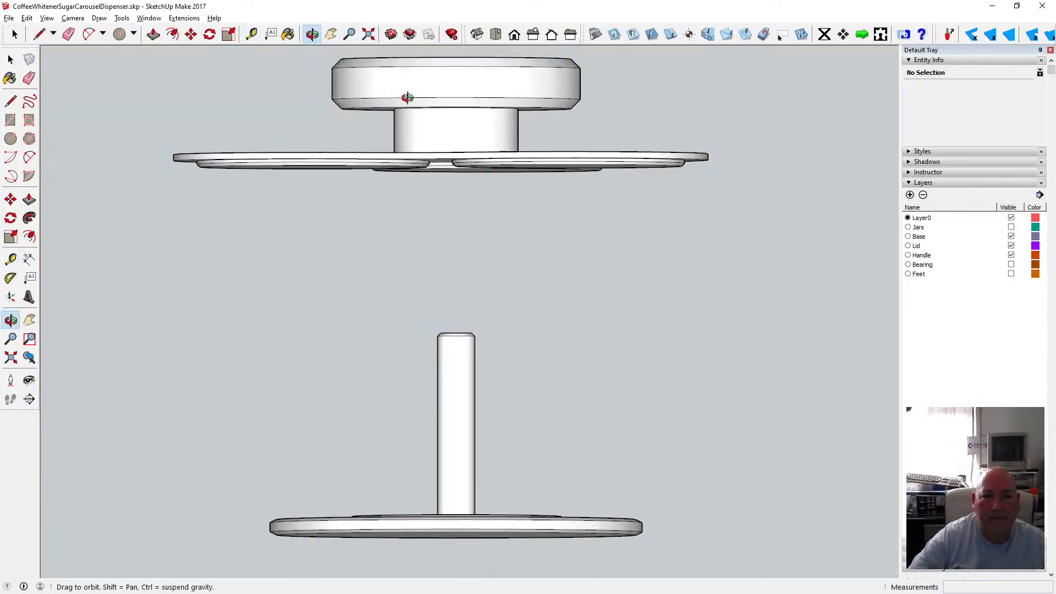
scroll(429, 130, up, 3)
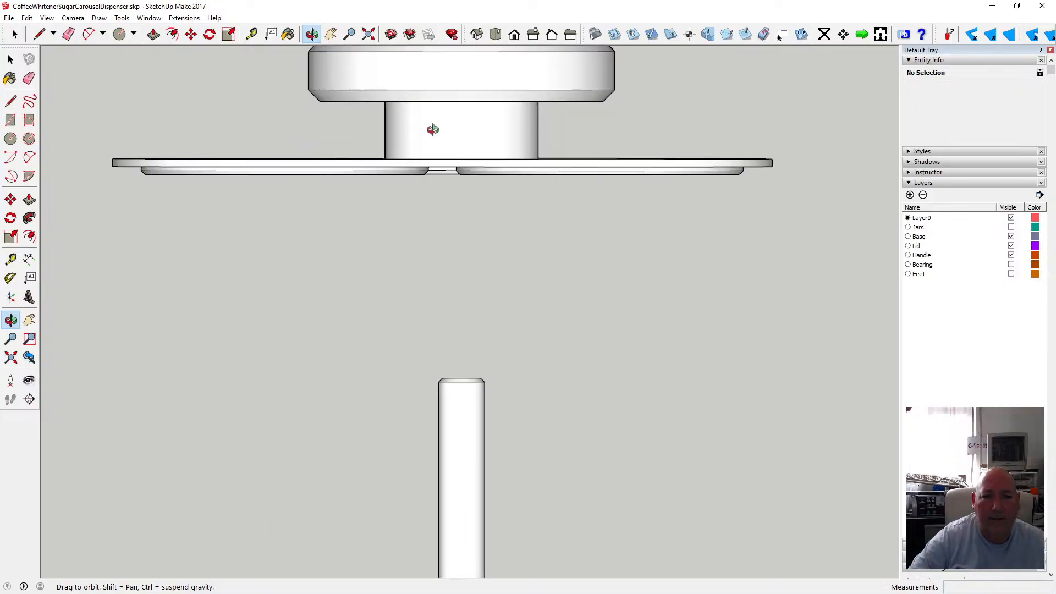
click(73, 19)
click(88, 82)
scroll(467, 199, up, 3)
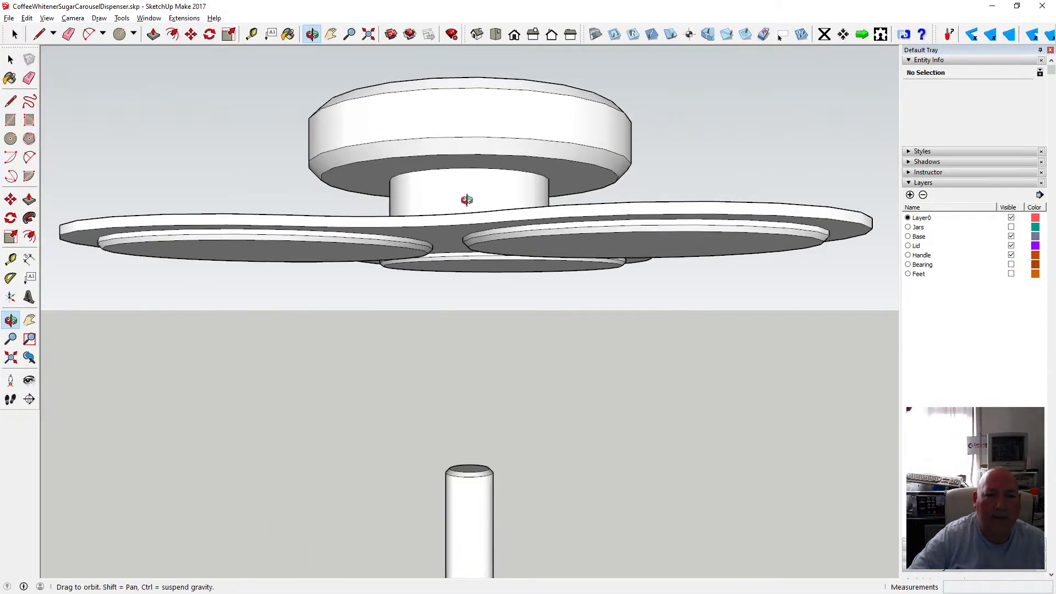
drag(467, 199, 448, 233)
scroll(448, 233, up, 3)
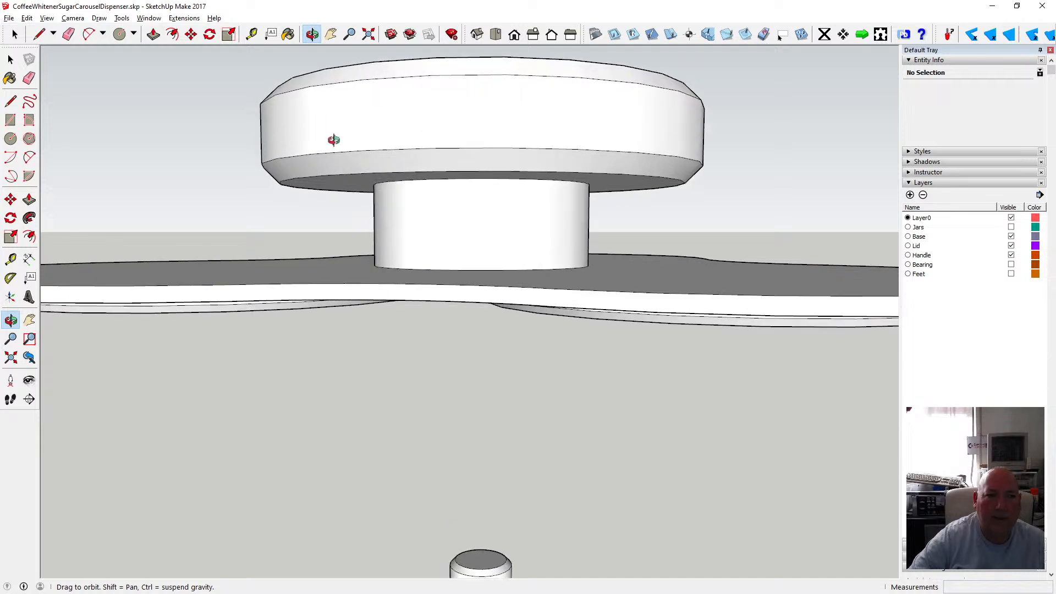
Measure the height of the handle's neck between the lid plate and the knob.
key(t)
click(418, 267)
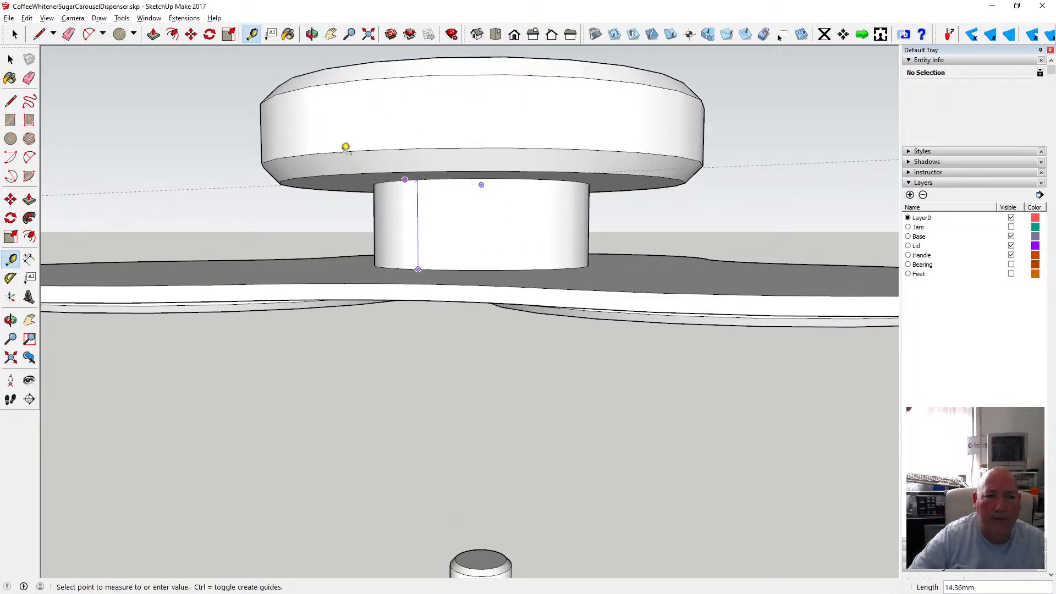
click(10, 59)
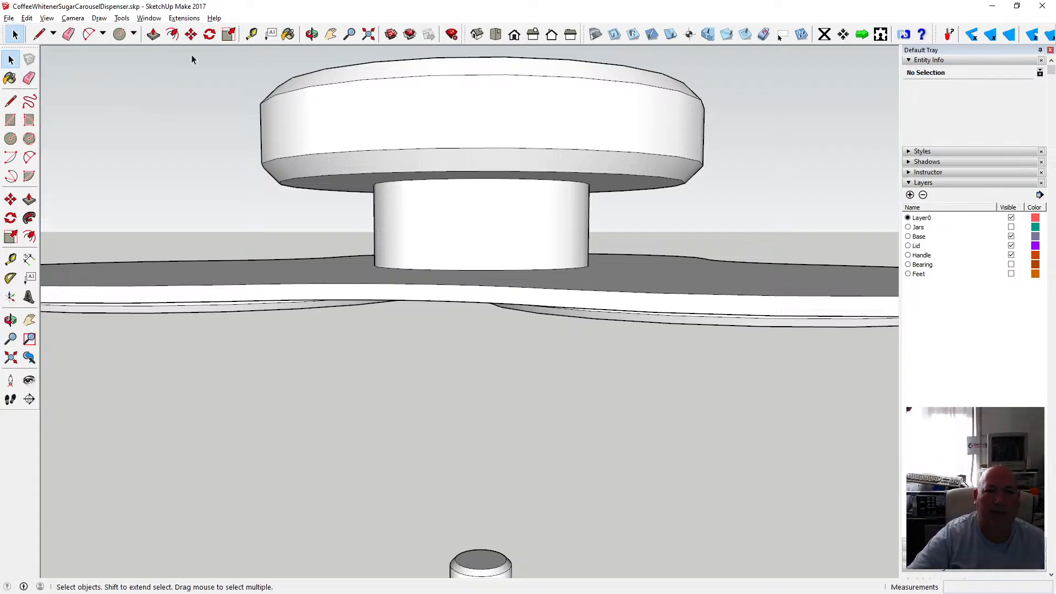
Open the handle group, switch the face style to X-ray, and delete the neck cylinder between the knob and the lid plate.
click(311, 35)
drag(316, 87, 359, 102)
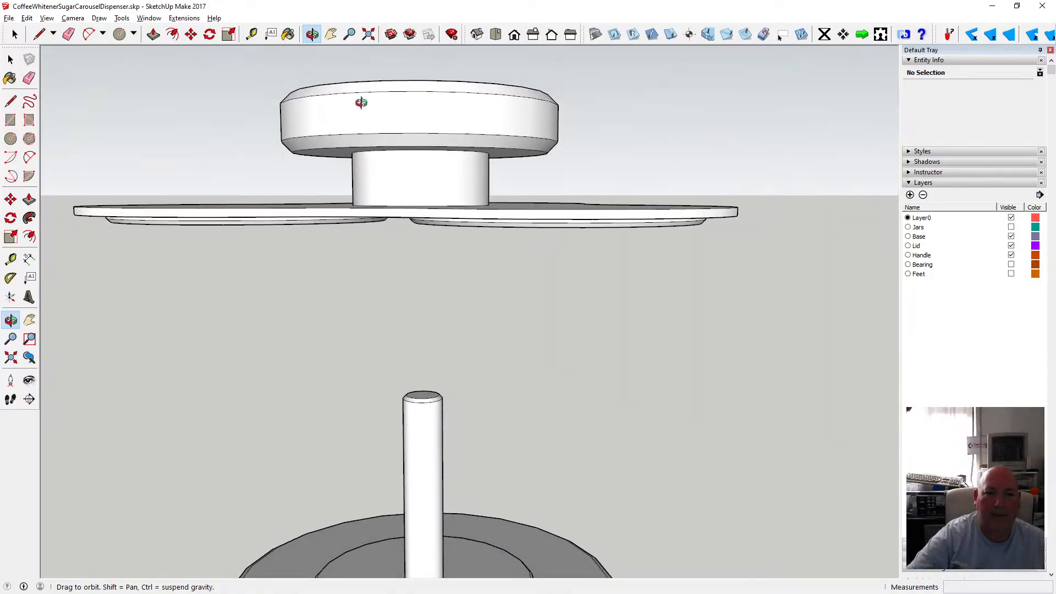
key(space)
click(391, 173)
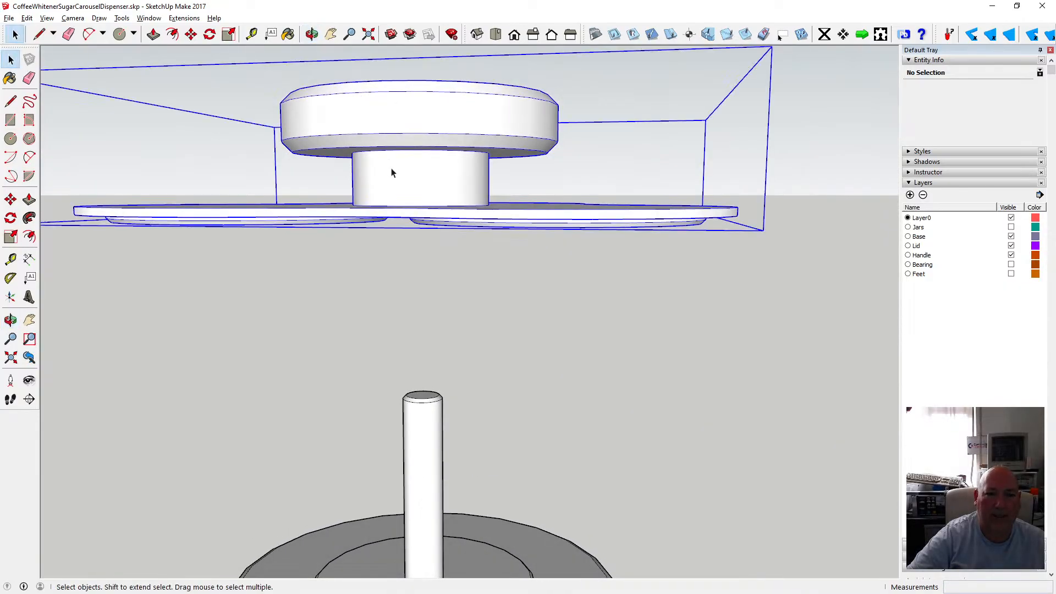
double_click(391, 173)
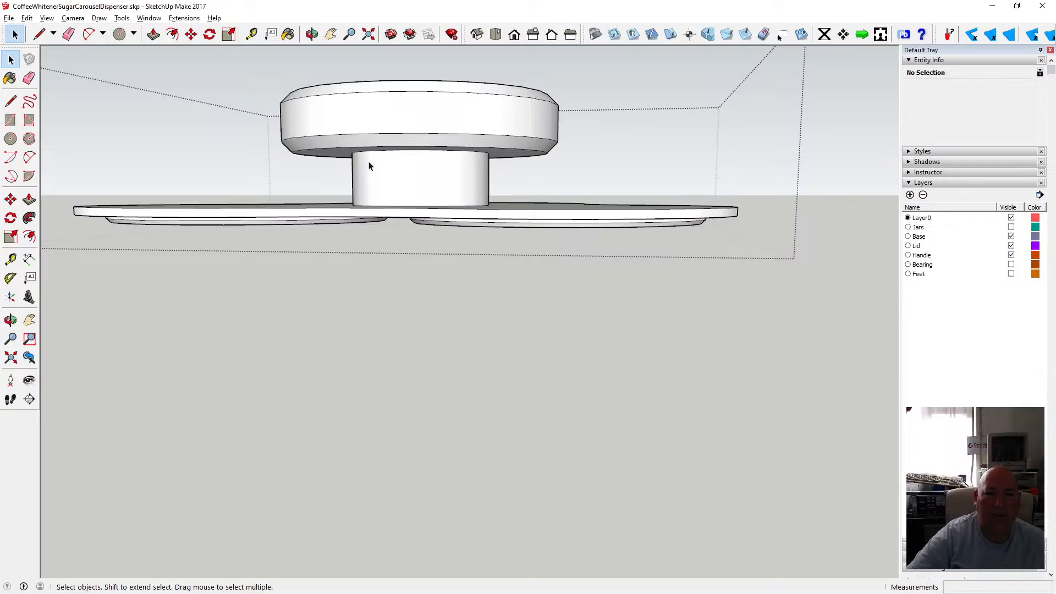
click(368, 165)
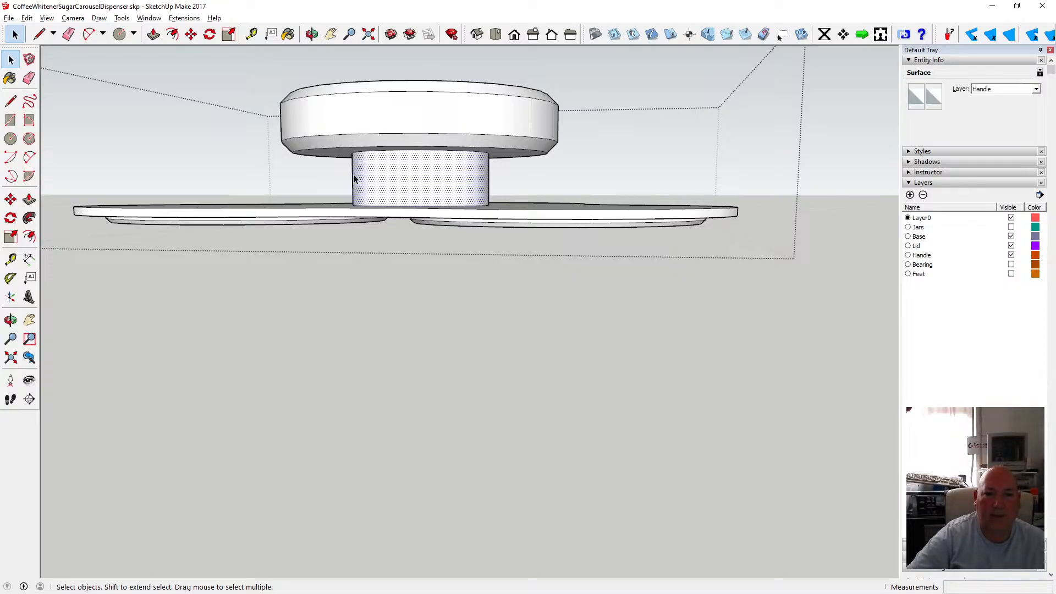
click(46, 18)
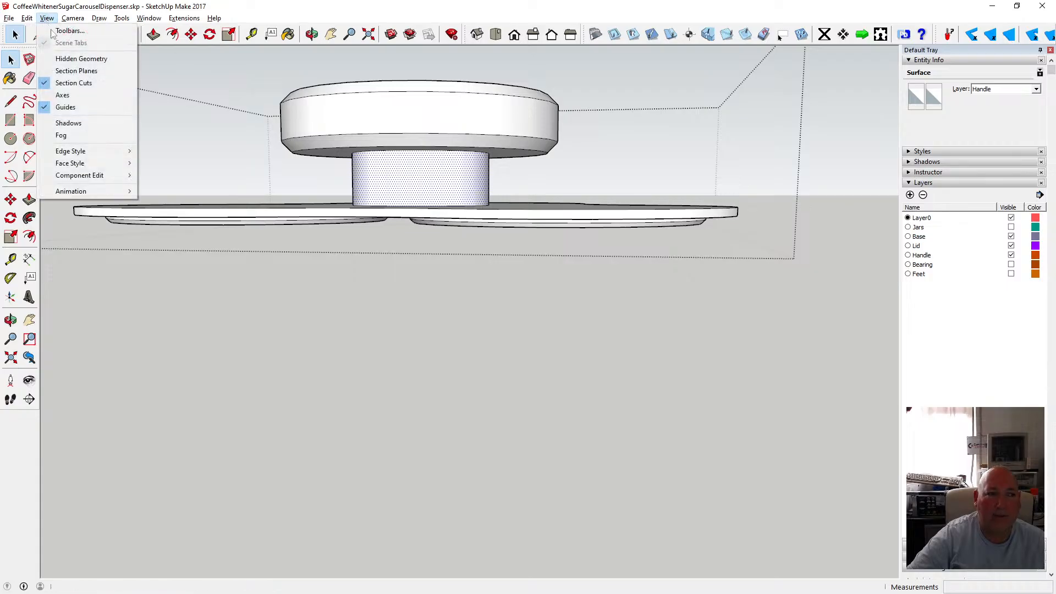
mouse_move(124, 162)
click(161, 163)
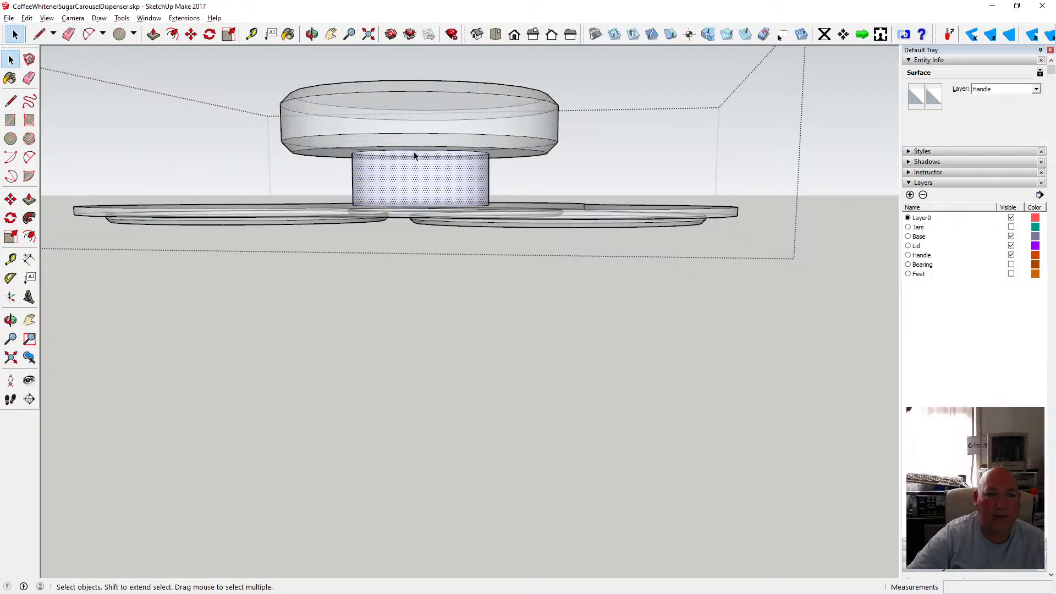
click(413, 154)
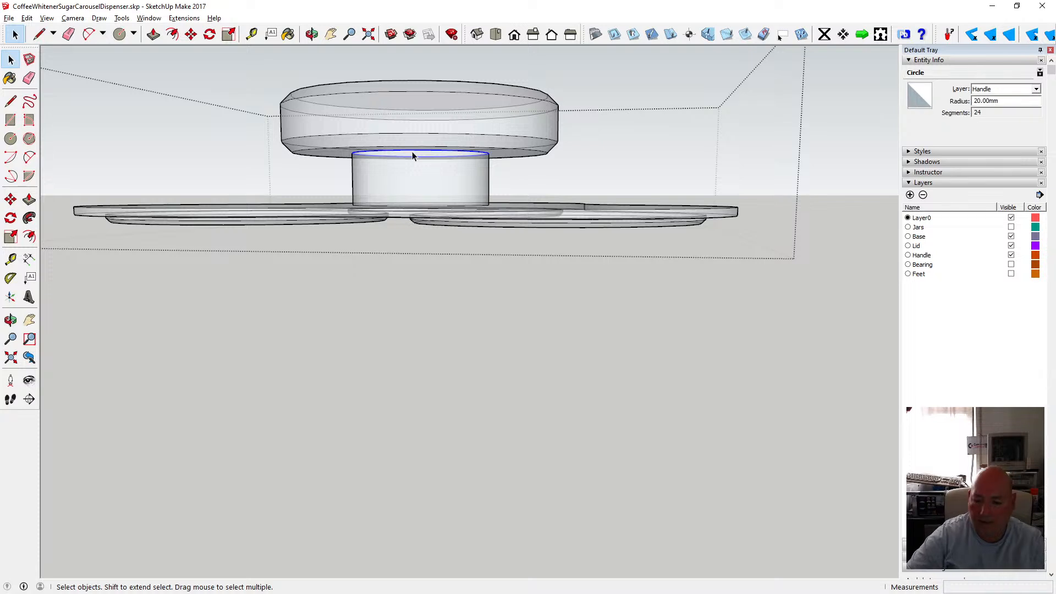
key(Delete)
Select the handle's knob and move it 17 mm down onto the lid plate.
click(311, 34)
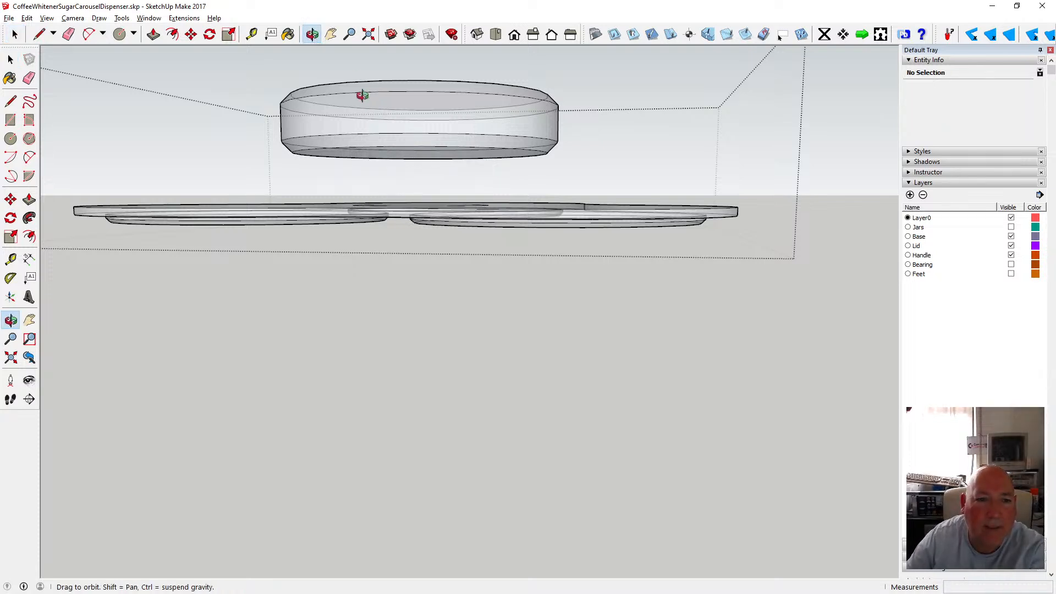
drag(361, 95, 359, 146)
key(space)
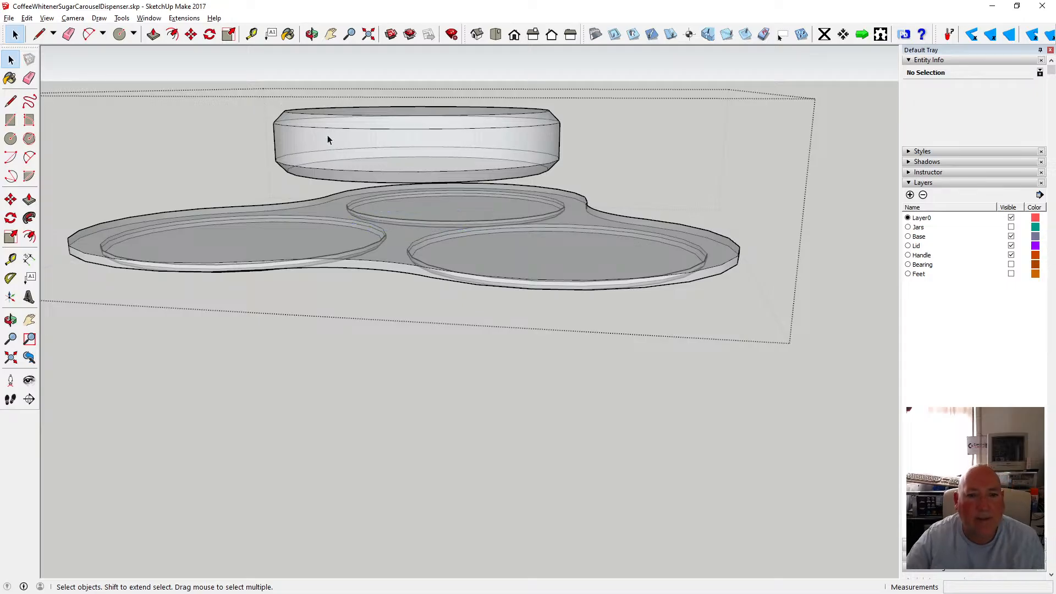
key(o)
drag(395, 160, 475, 215)
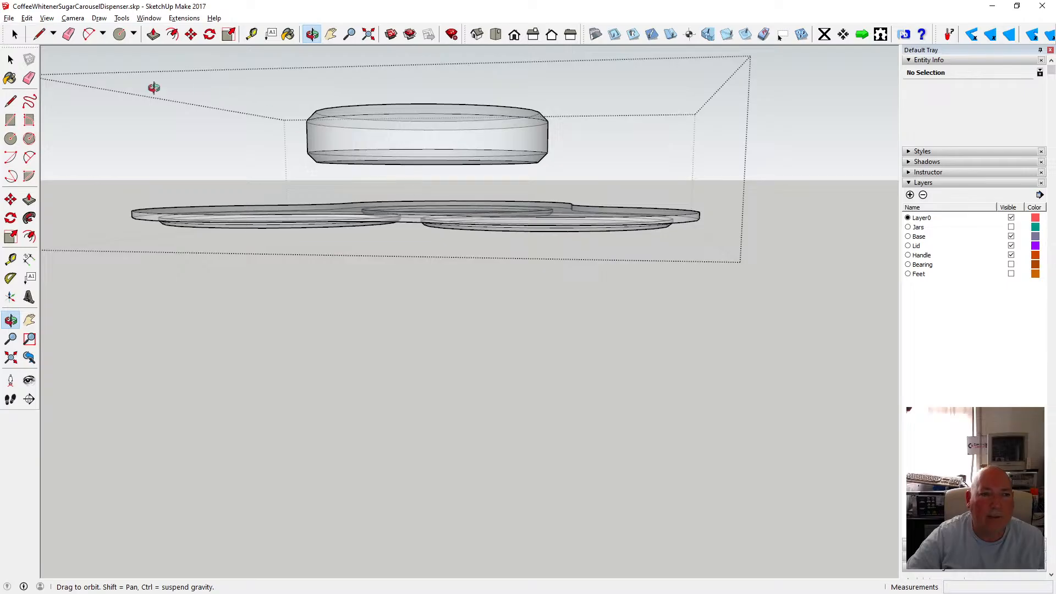
key(space)
drag(282, 82, 578, 184)
click(191, 34)
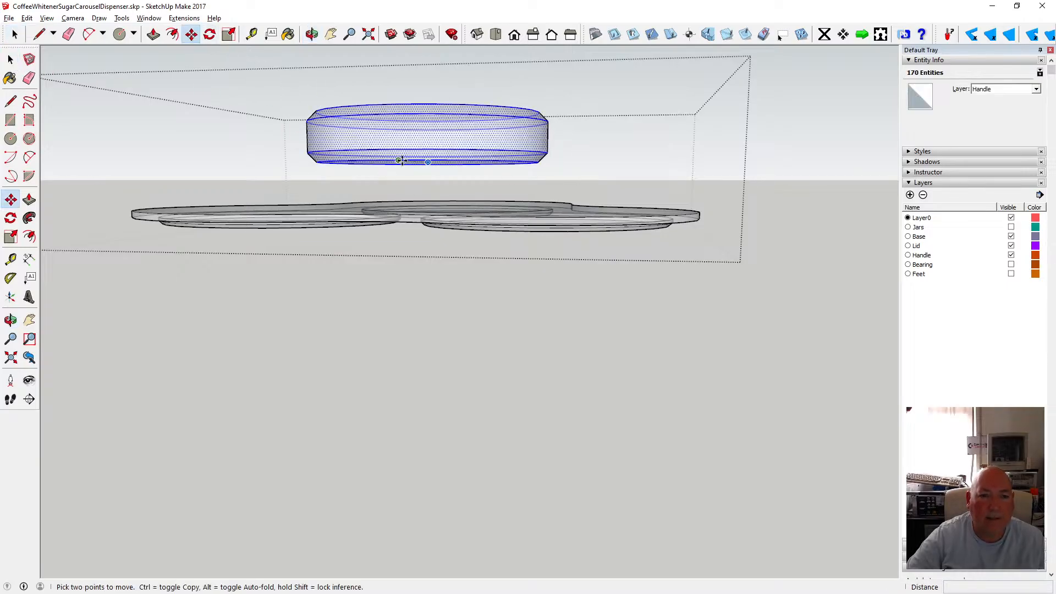
click(399, 160)
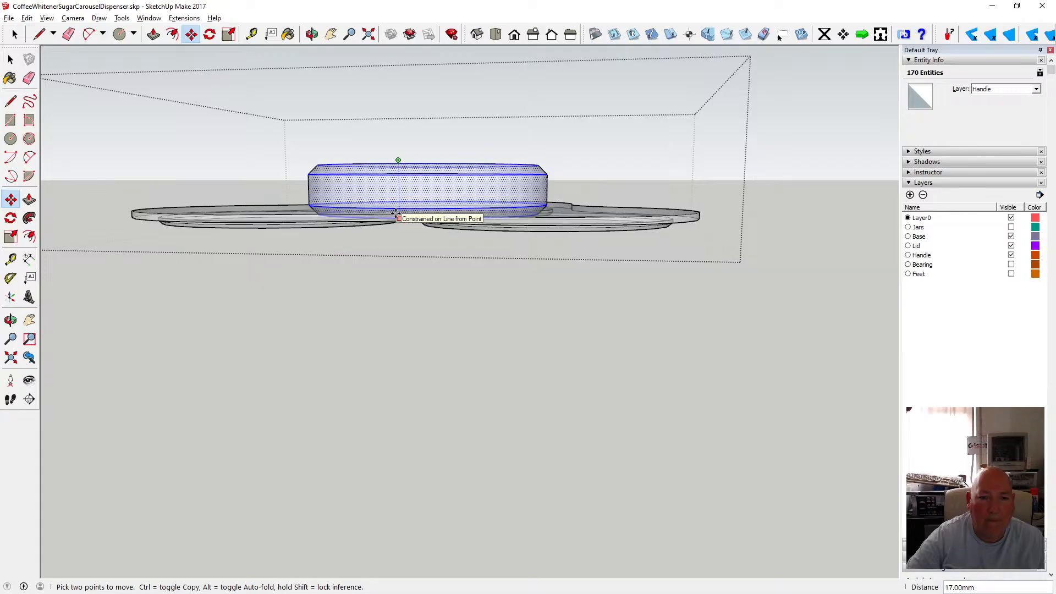
click(396, 216)
Orbit around the knob and lid plate, toggling X-ray view off and on, to examine the knob's position.
click(312, 34)
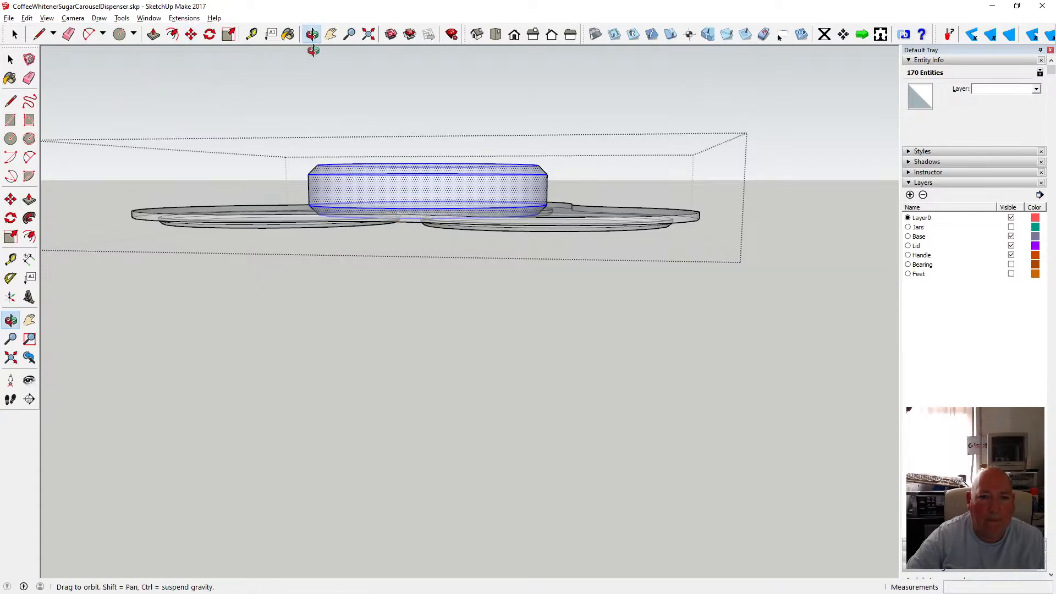
drag(397, 125, 450, 147)
click(15, 34)
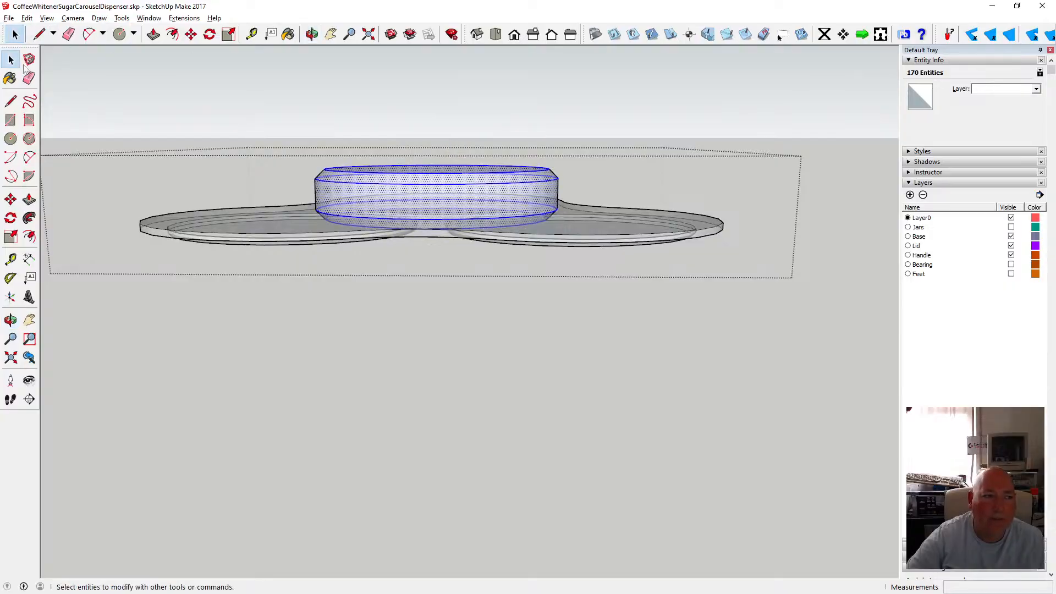
click(335, 109)
click(47, 17)
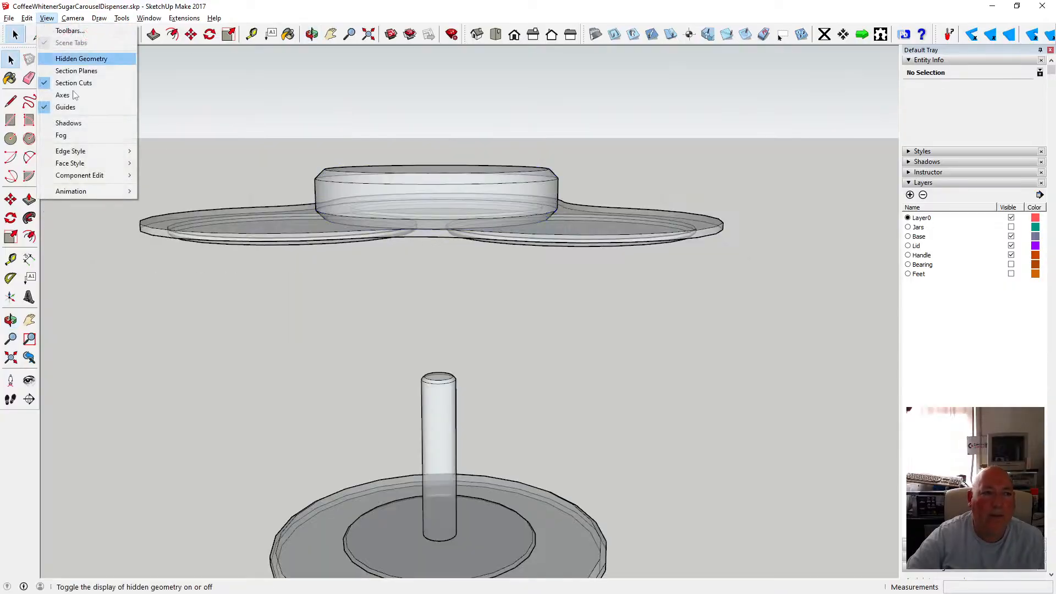
mouse_move(115, 165)
click(165, 163)
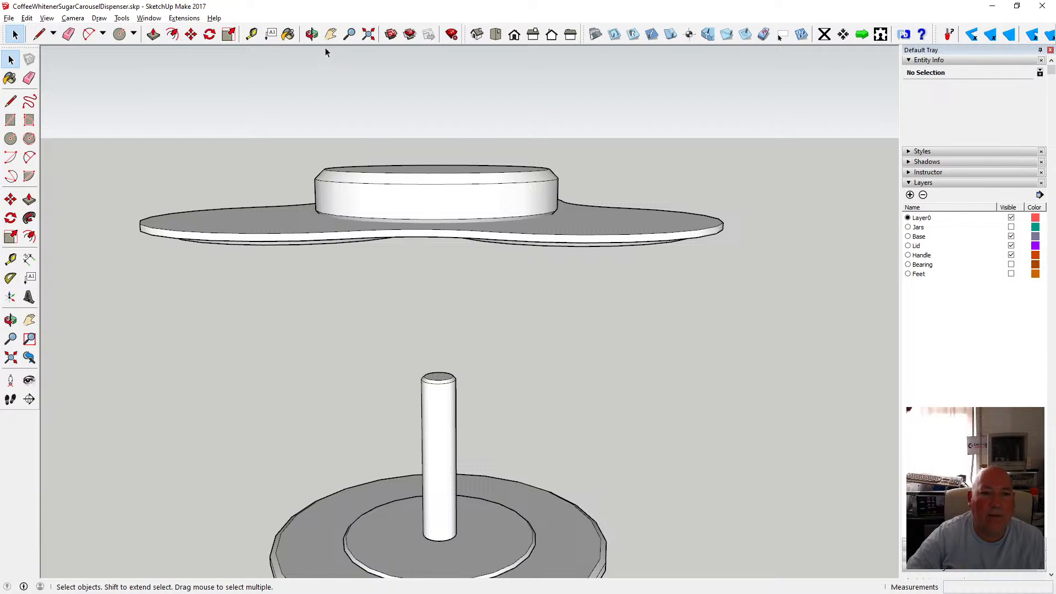
click(312, 35)
drag(394, 183, 476, 212)
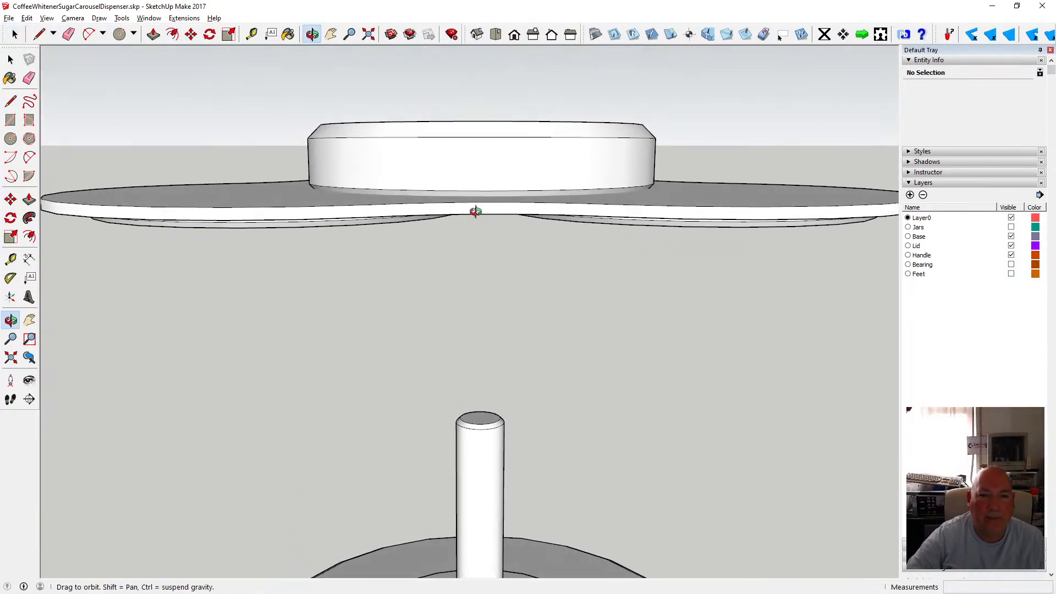
key(space)
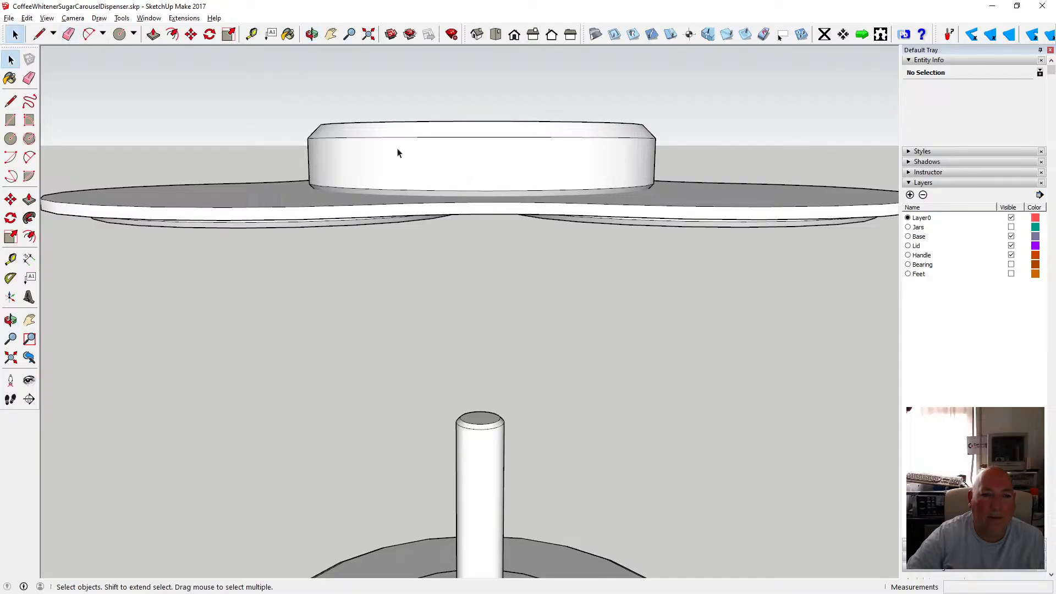
click(311, 35)
drag(408, 174, 393, 157)
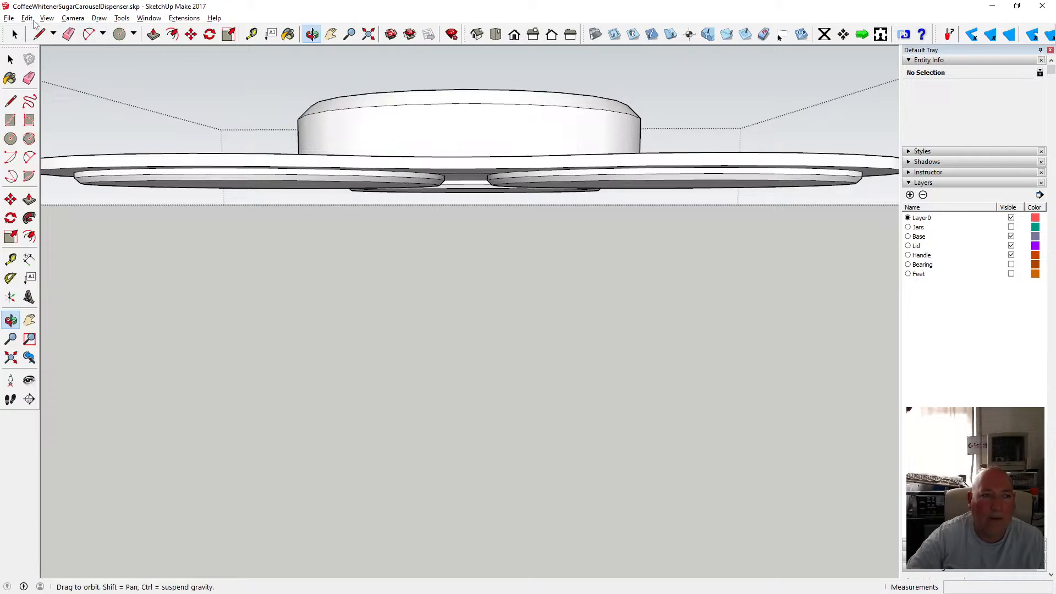
click(47, 18)
mouse_move(83, 163)
click(160, 163)
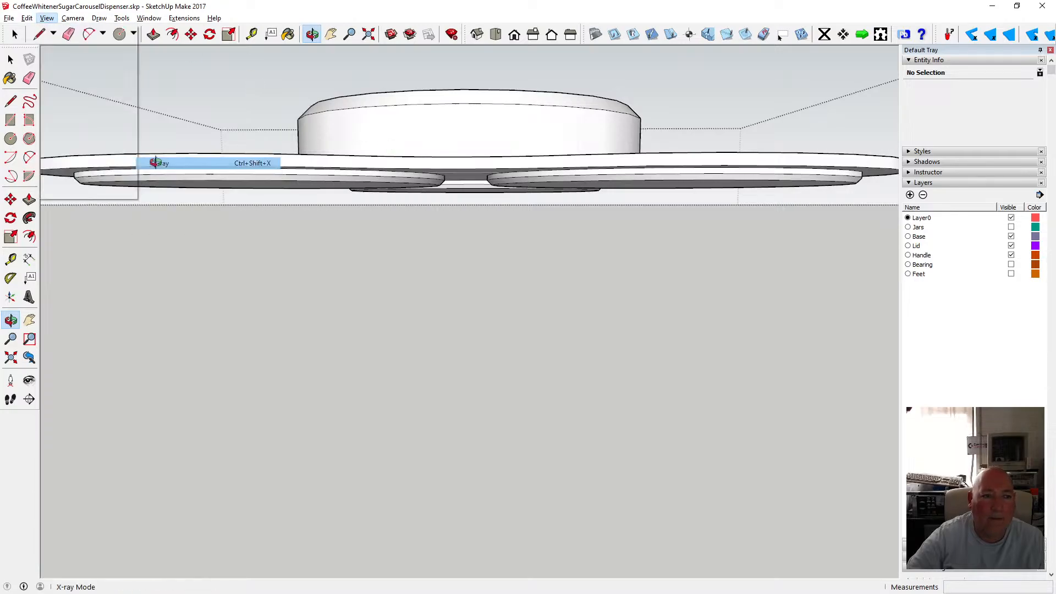
drag(382, 120, 383, 164)
Undo the knob's move down onto the lid plate.
click(27, 18)
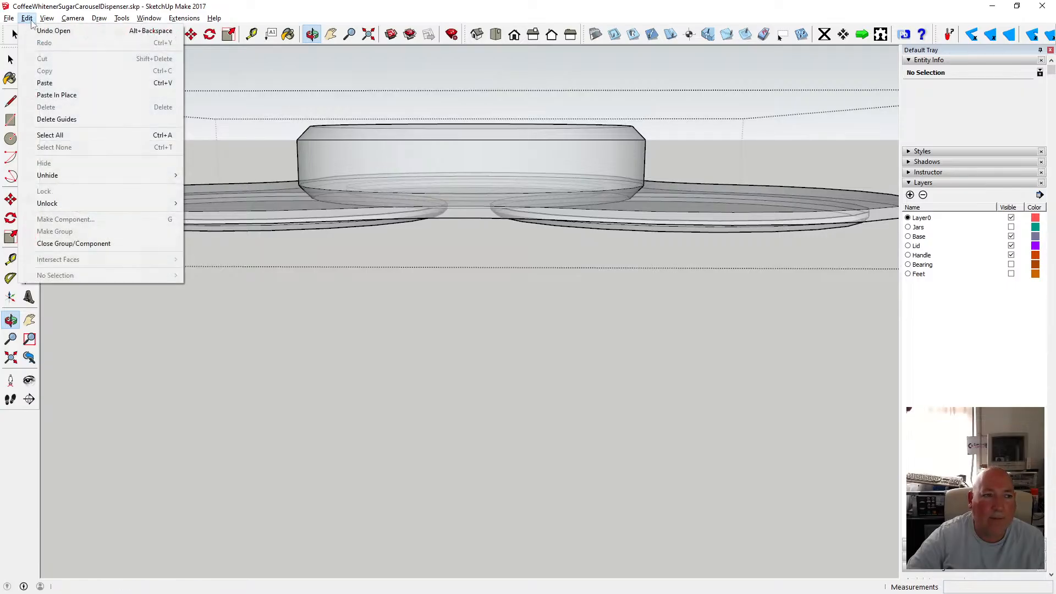
click(45, 33)
click(27, 18)
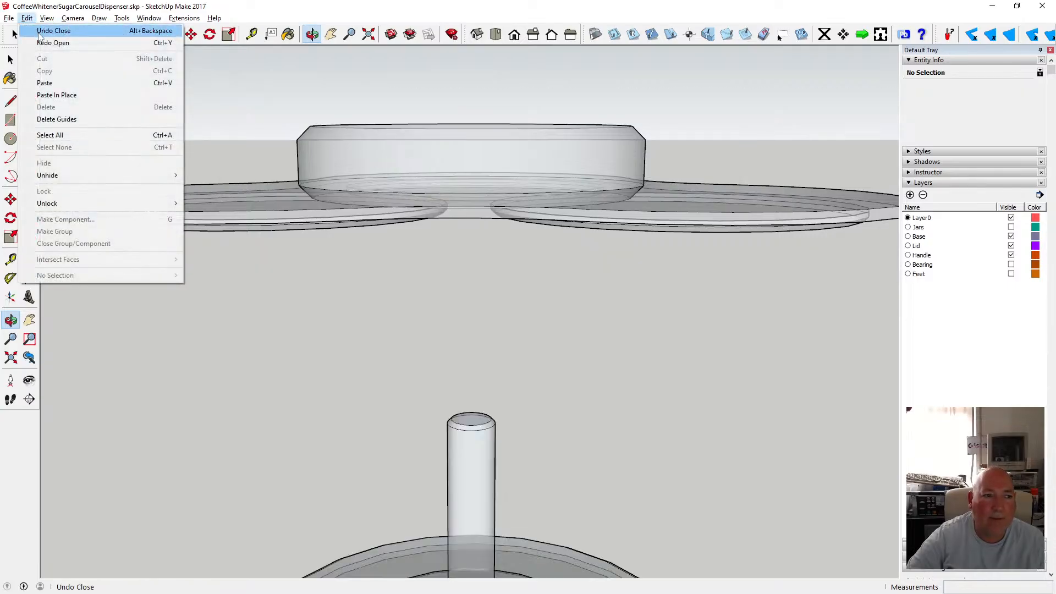
click(45, 31)
click(26, 18)
click(50, 31)
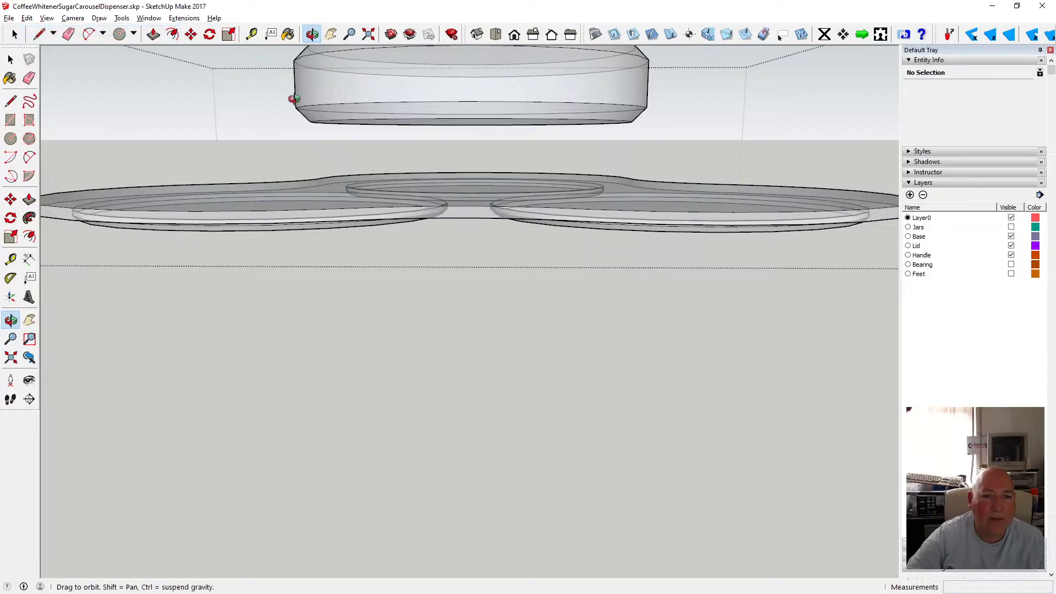
Try to move the knob's bottom edge circle up along the blue axis.
mouse_move(397, 150)
mouse_down()
mouse_move(413, 130)
mouse_move(421, 72)
mouse_move(424, 165)
mouse_move(453, 88)
mouse_move(401, 92)
mouse_move(393, 131)
mouse_up()
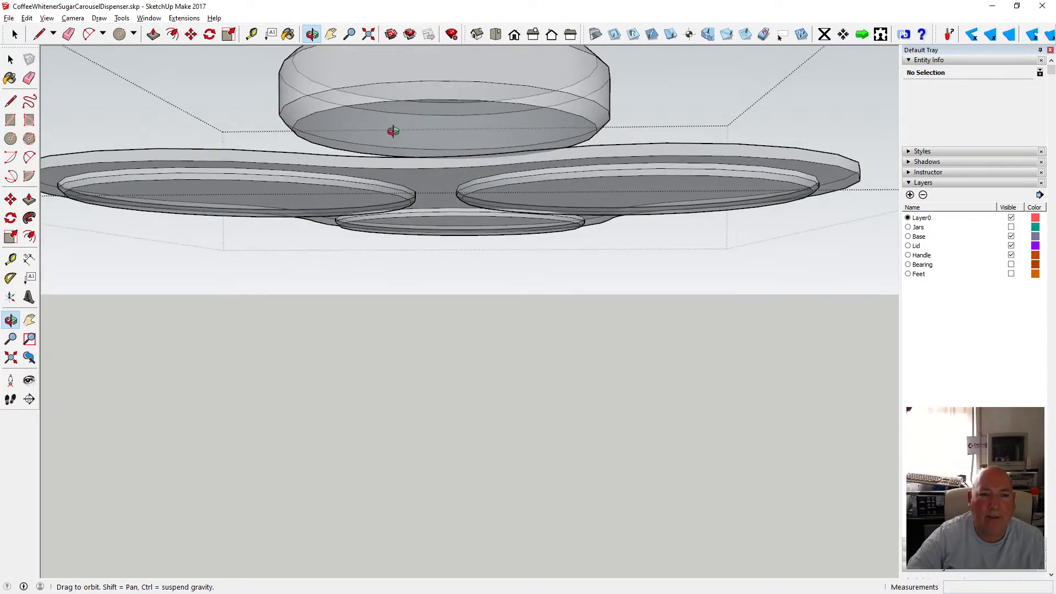
key(space)
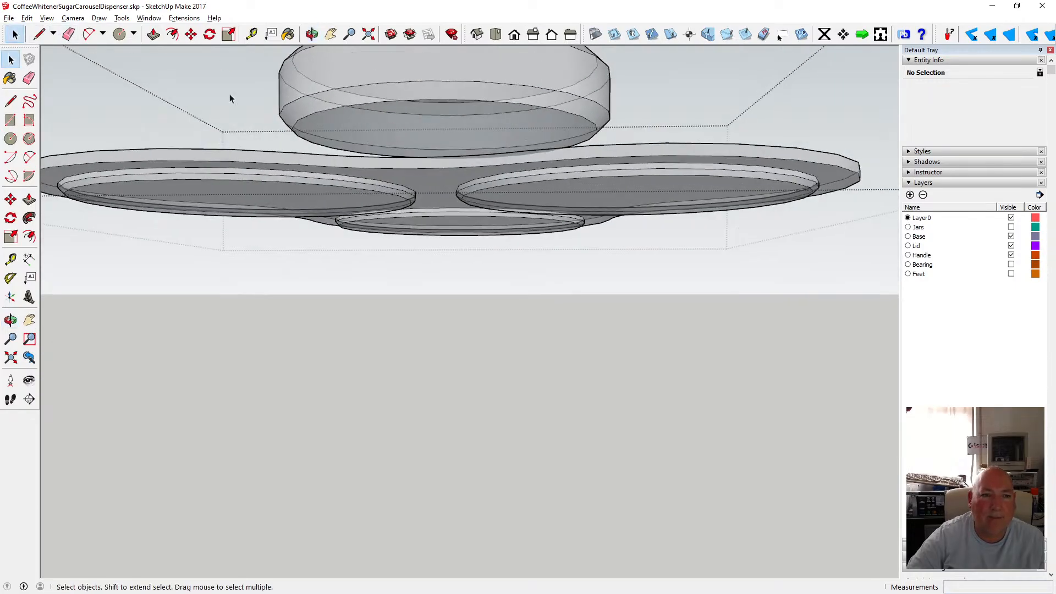
click(363, 106)
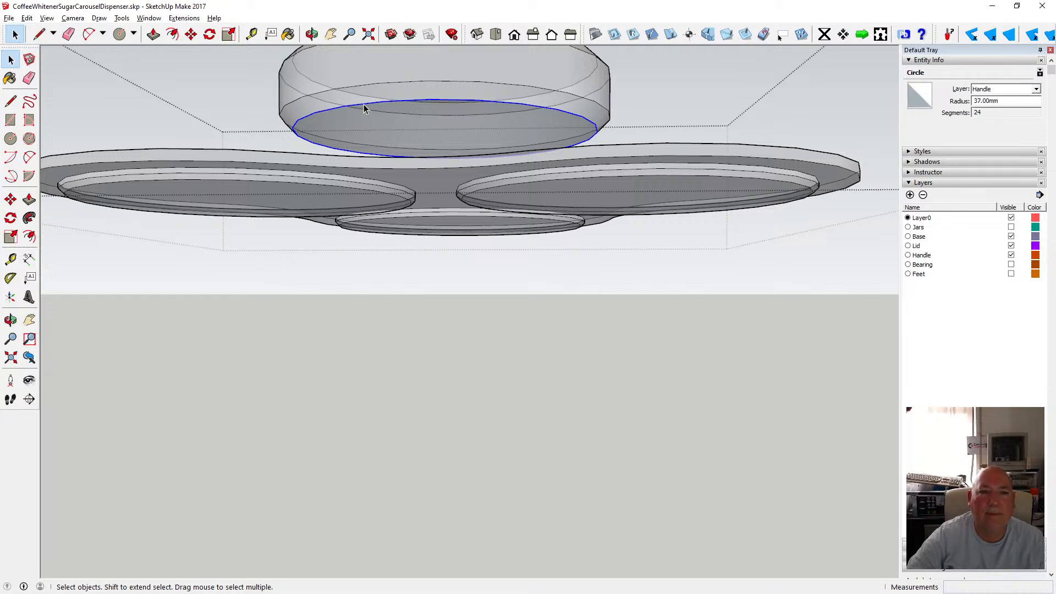
click(320, 96)
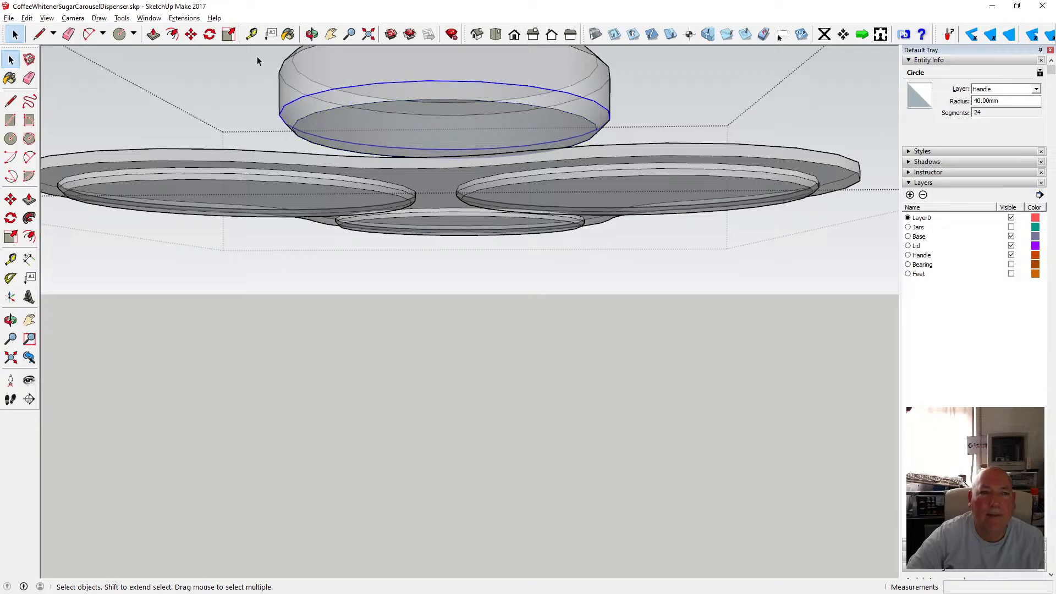
click(190, 34)
click(370, 85)
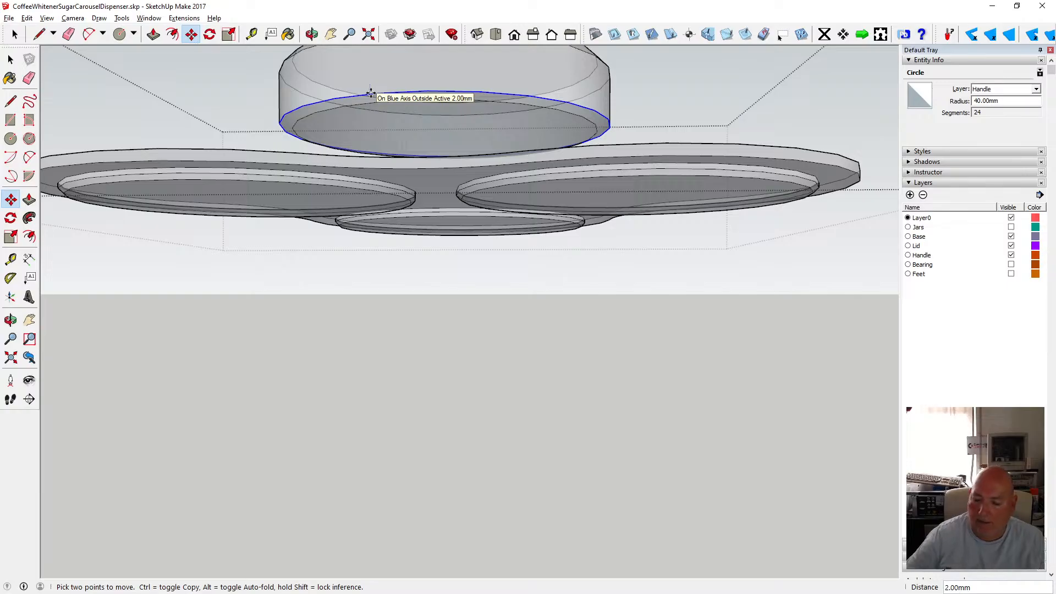
key(shift)
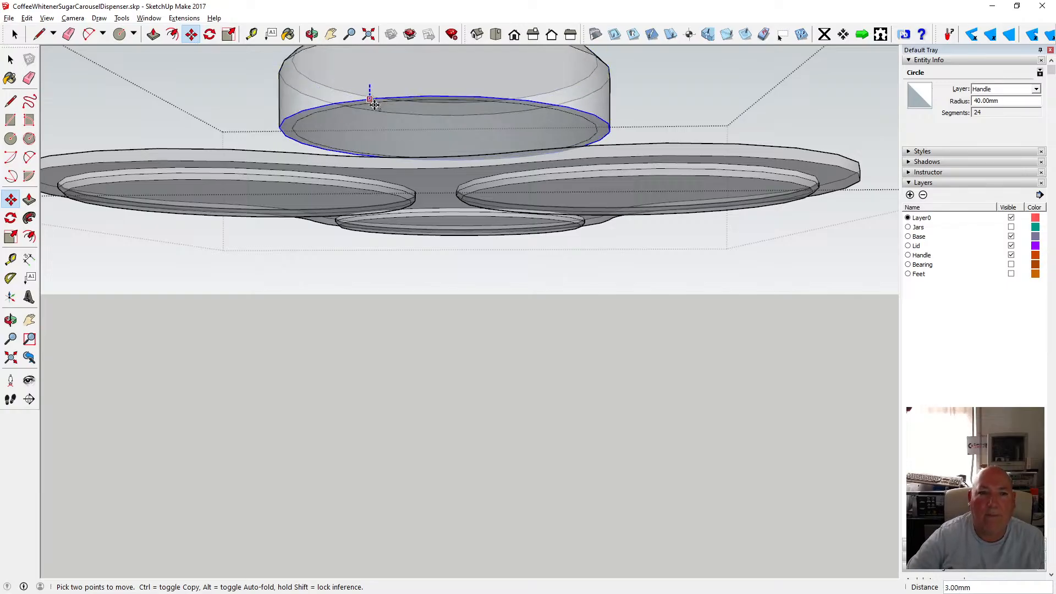
click(311, 34)
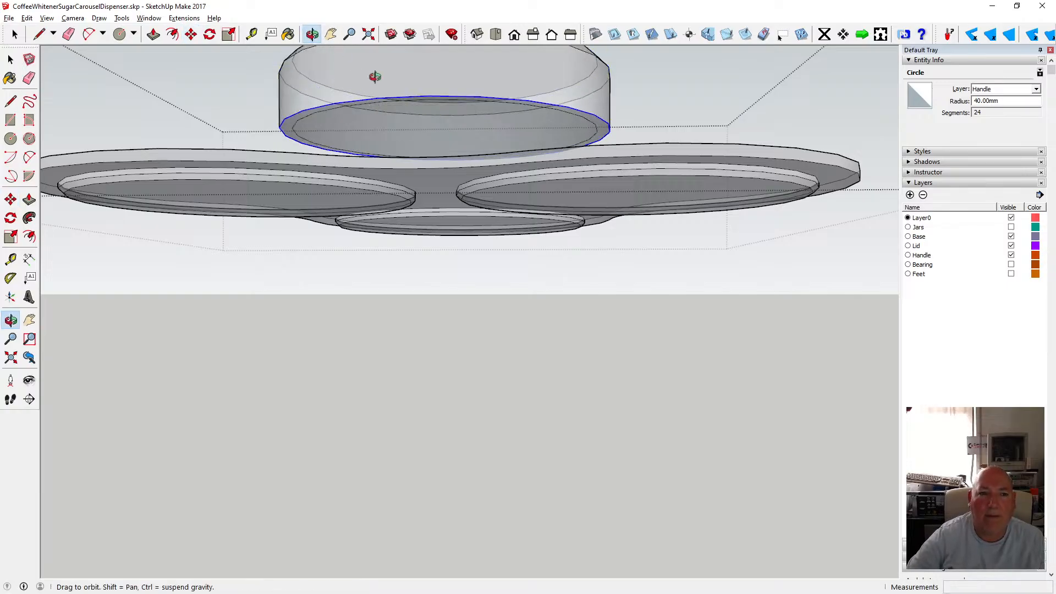
drag(372, 75, 340, 106)
key(space)
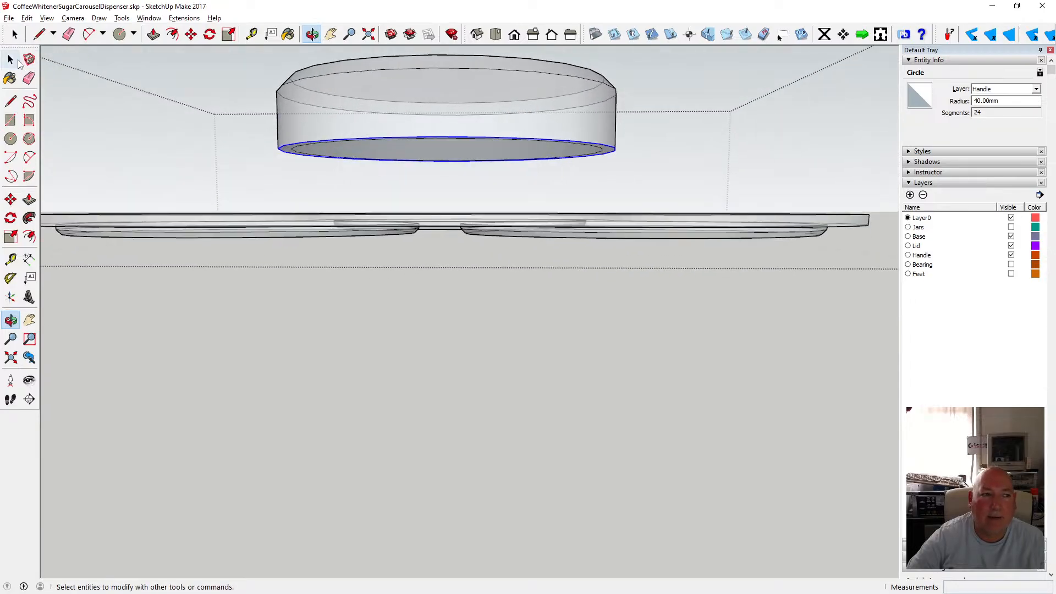
Inspect the knob's bottom circle, then zoom out and orbit to view the knob, lid plate and central post.
click(299, 150)
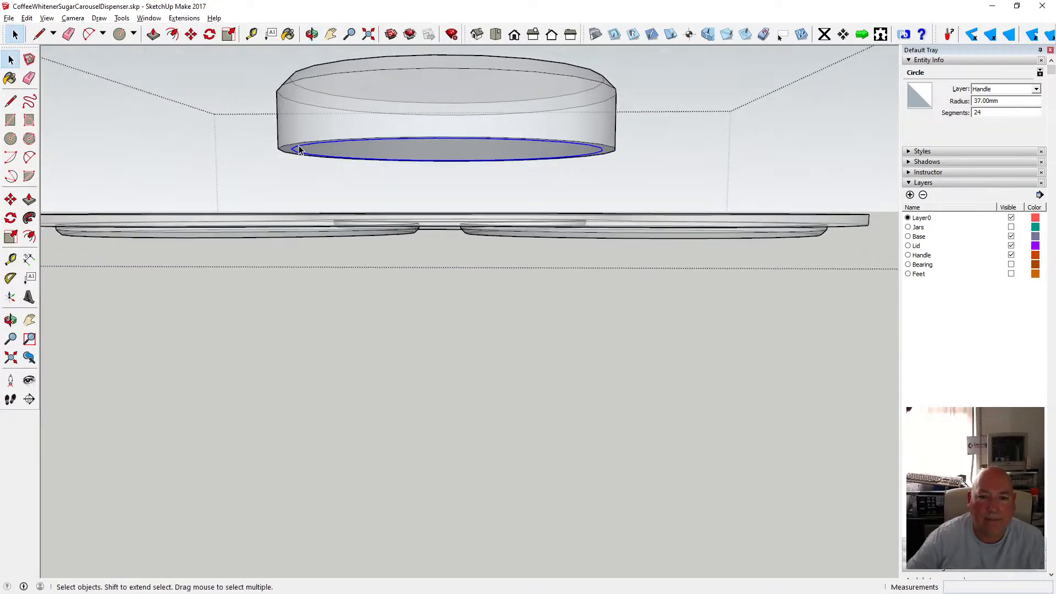
click(311, 54)
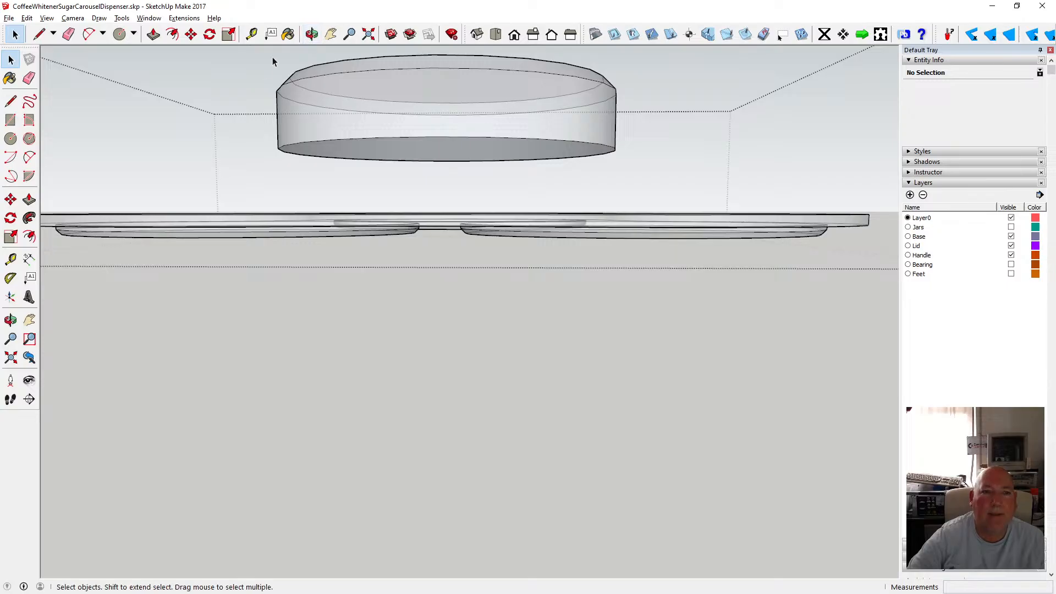
scroll(425, 328, down, 3)
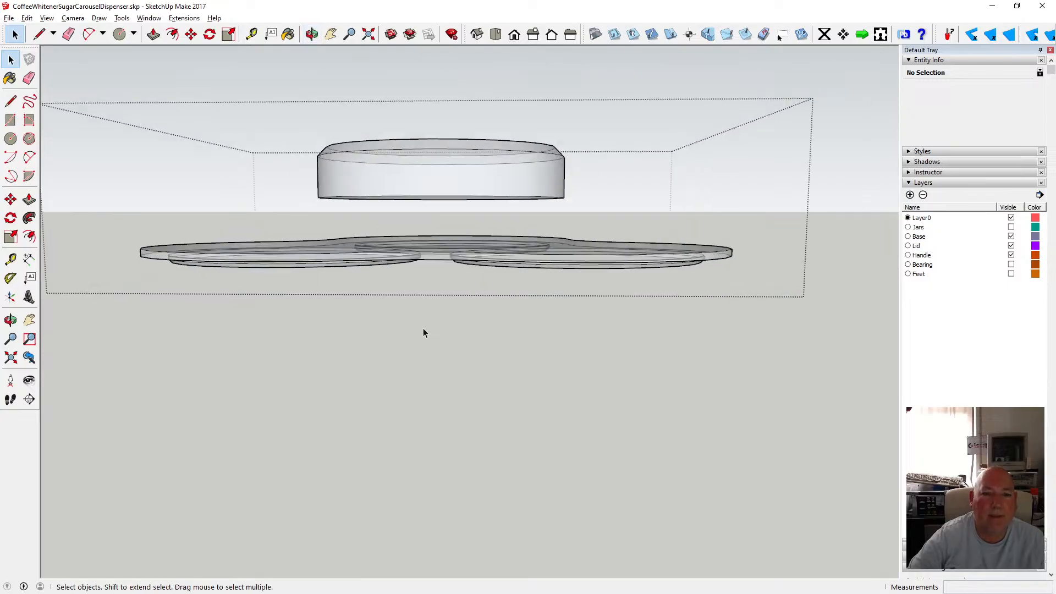
click(311, 34)
drag(424, 184, 400, 186)
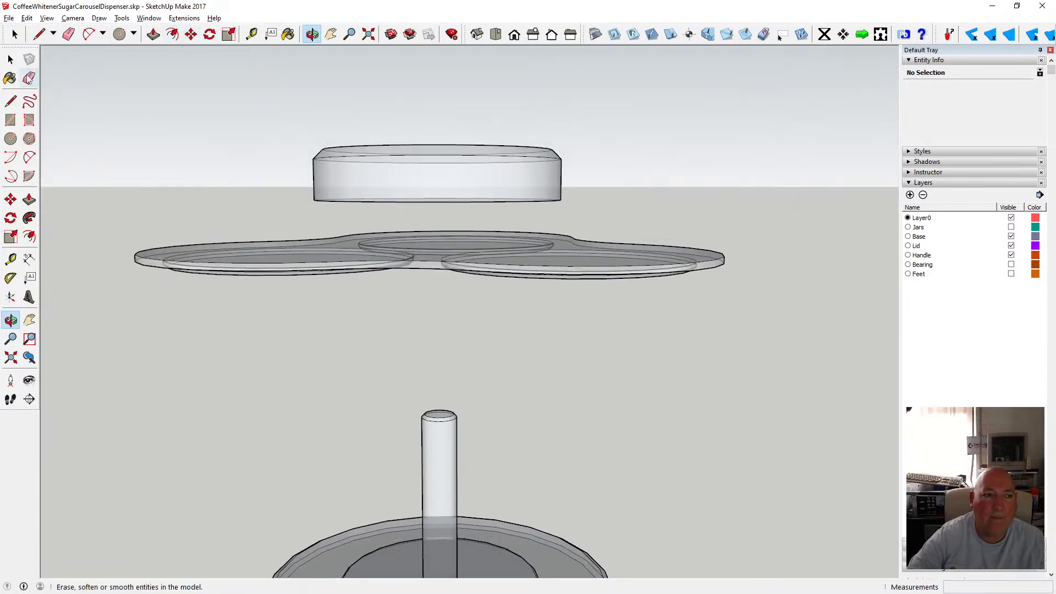
Select the knob inside its group and move it down 15 mm onto the lid plate.
click(10, 59)
double_click(339, 179)
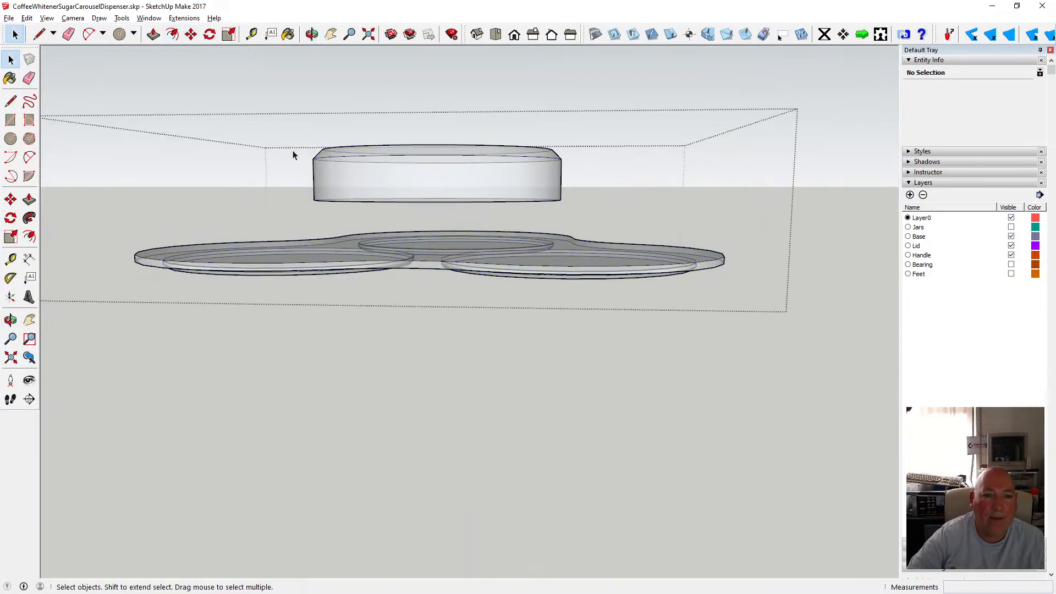
drag(272, 117, 572, 215)
key(m)
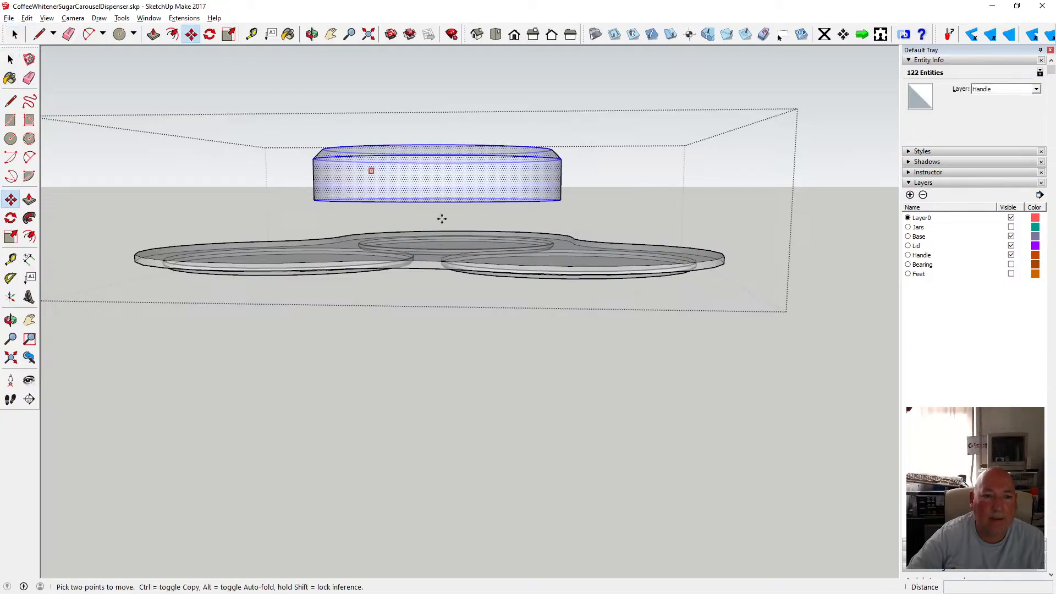
click(424, 202)
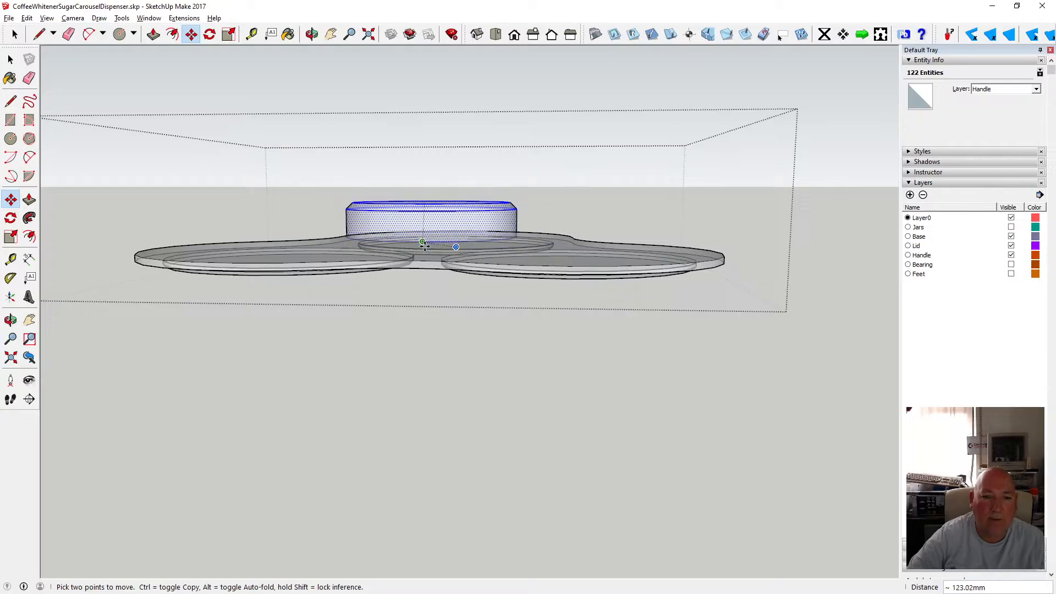
text(15)
key(Return)
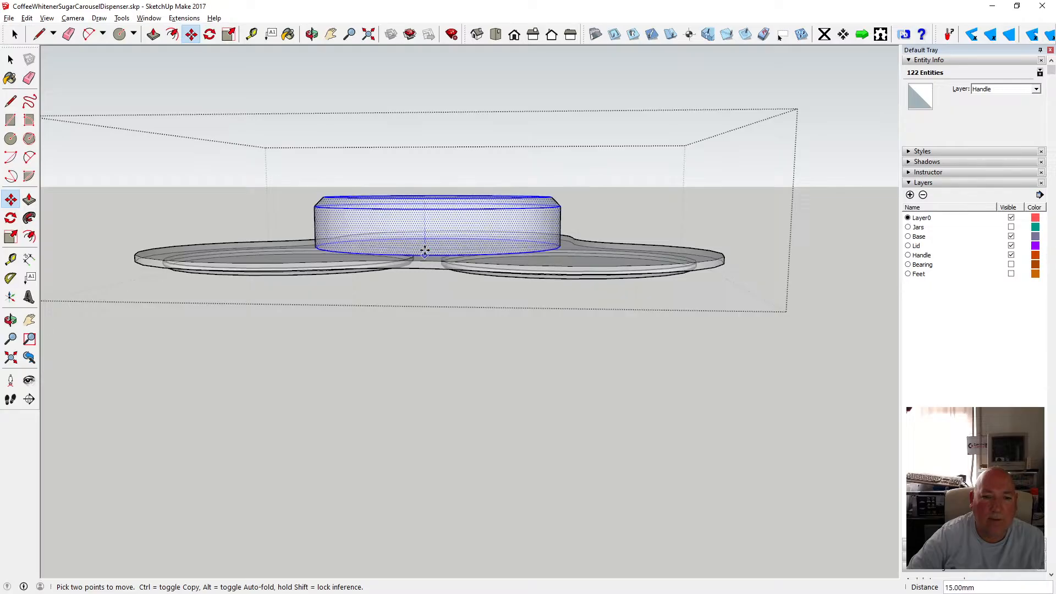
Close the group, switch off X-ray face style, and orbit to examine the knob sitting on the lid plate.
key(o)
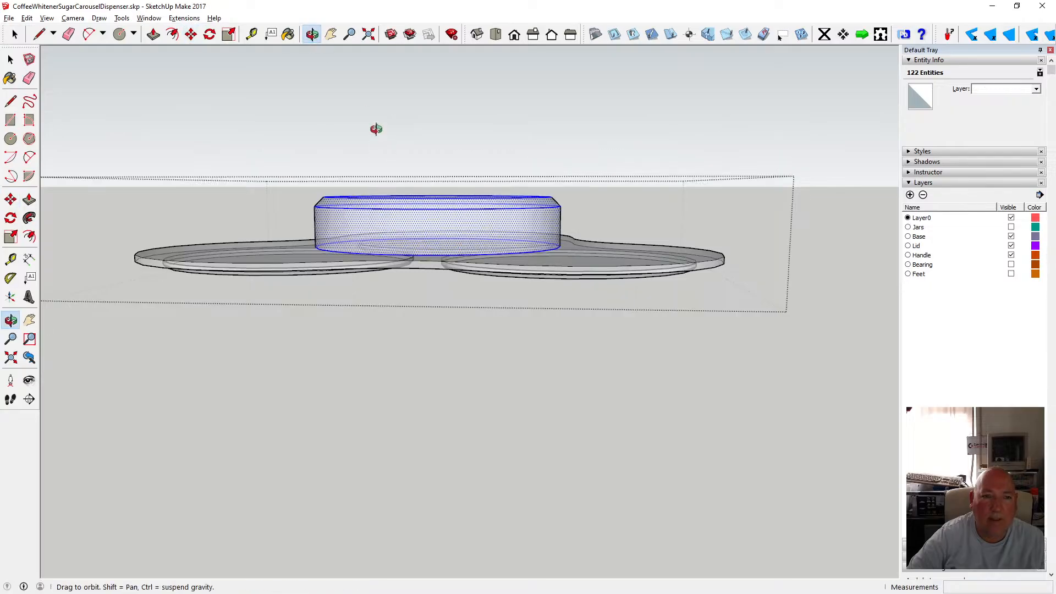
drag(377, 127, 397, 159)
click(12, 60)
click(285, 97)
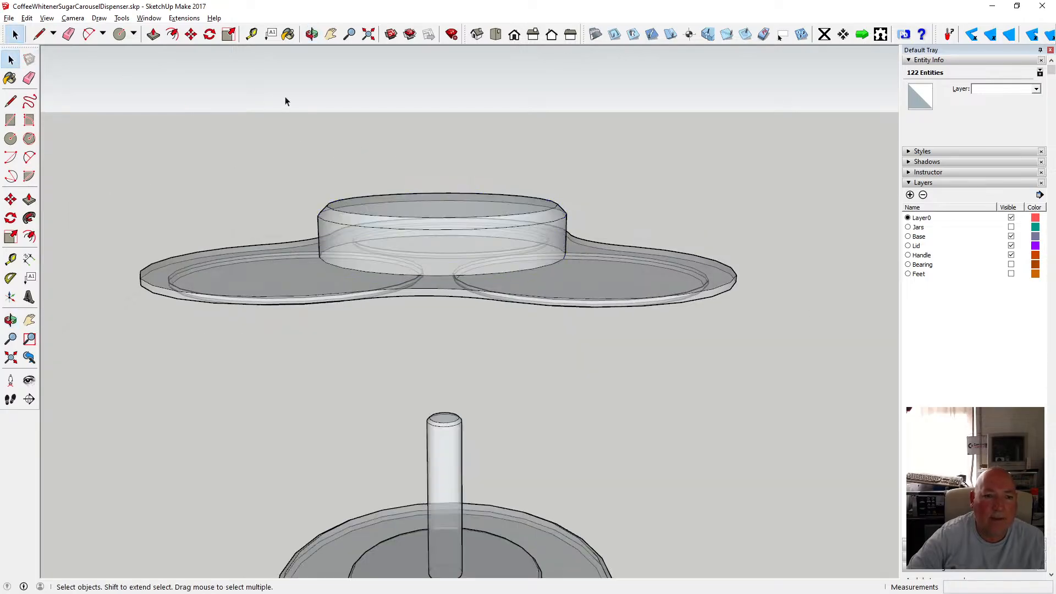
click(311, 35)
click(47, 19)
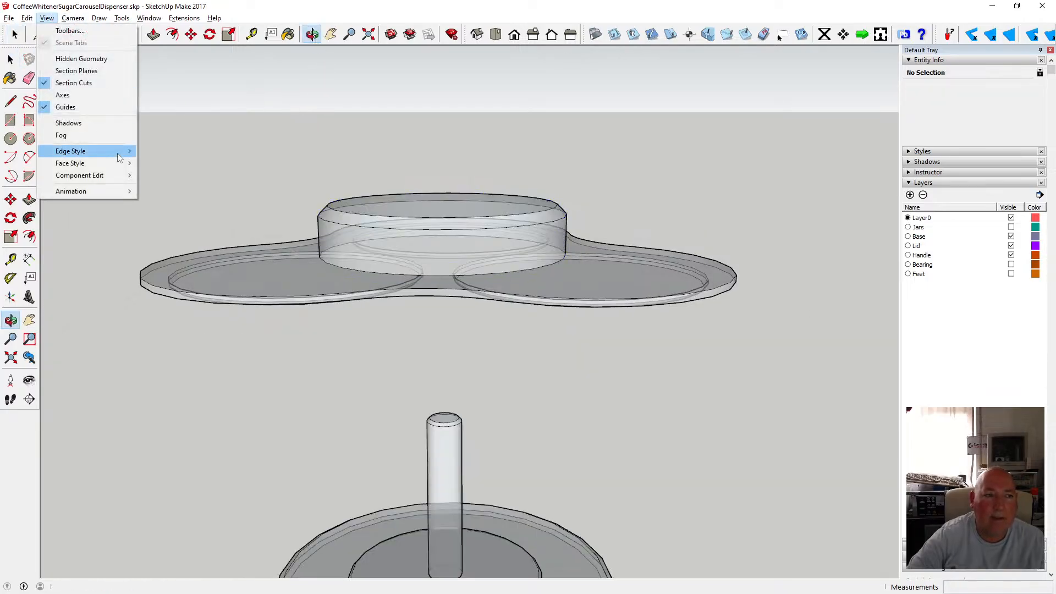
mouse_move(82, 160)
click(206, 163)
drag(413, 221, 466, 337)
drag(435, 290, 391, 357)
scroll(415, 302, up, 3)
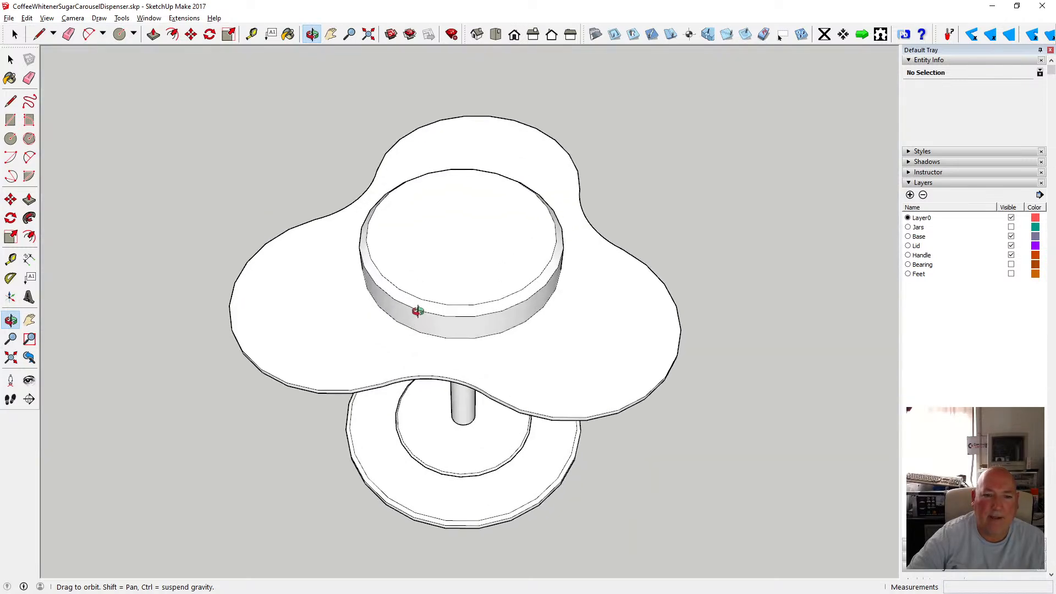
drag(406, 267, 383, 349)
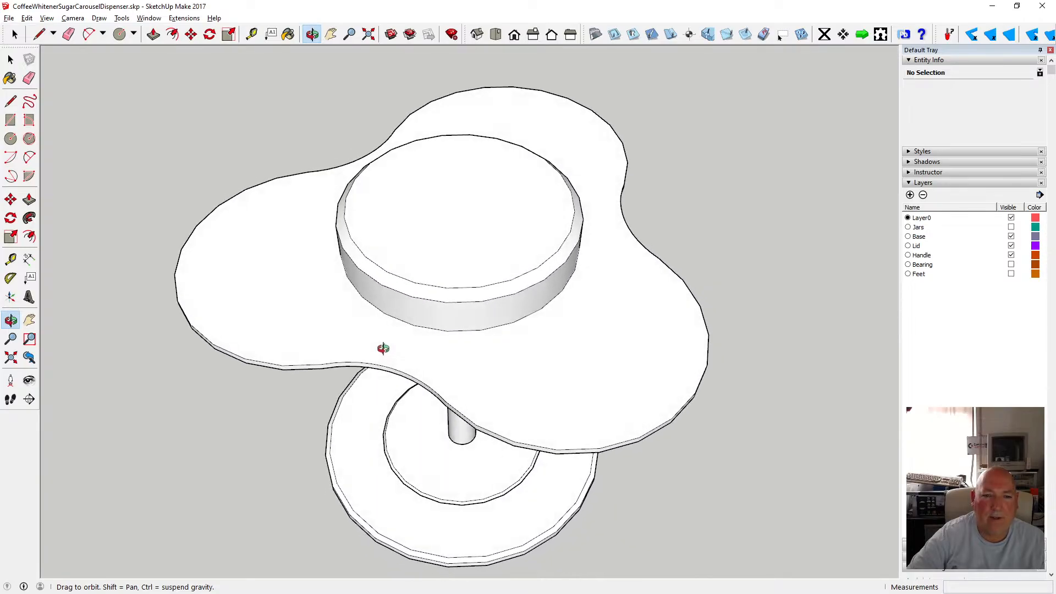
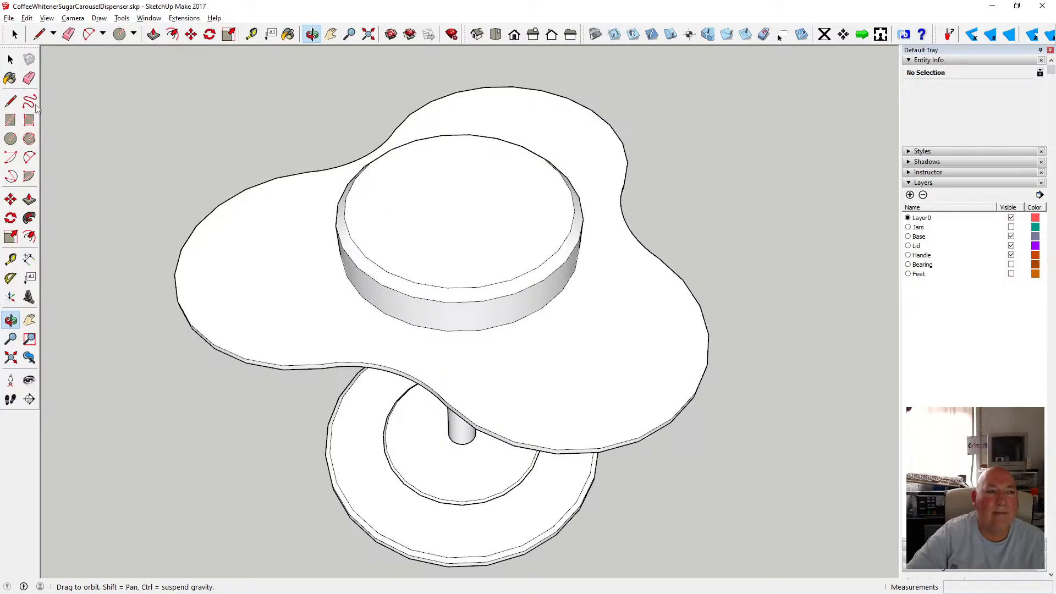
Enter the knob group and offset the knob's top face edge inward by 1 mm twice.
click(10, 59)
double_click(467, 205)
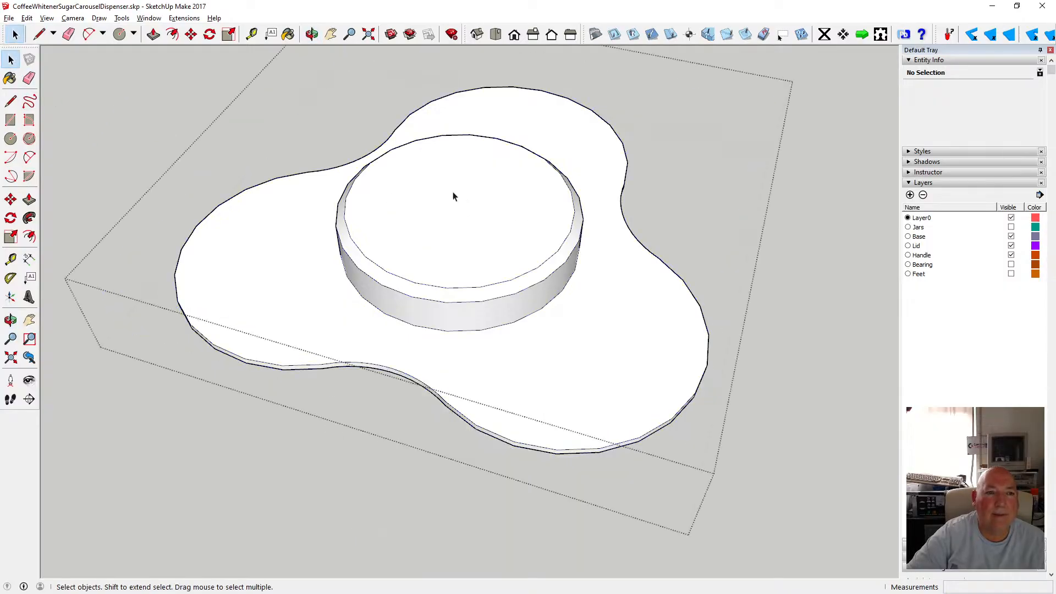
key(f)
click(363, 171)
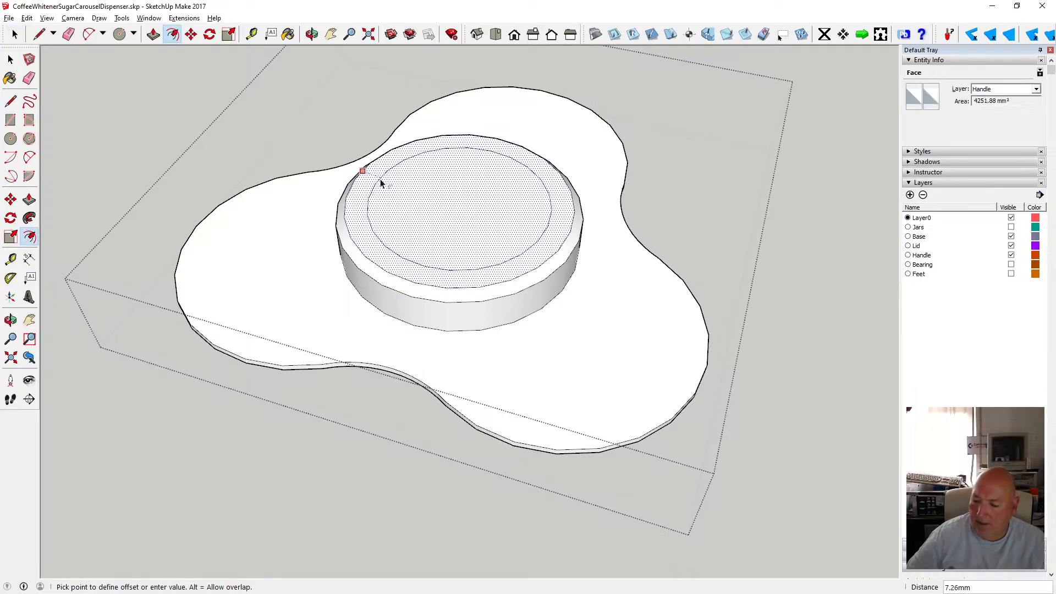
text(1)
key(Return)
key(Escape)
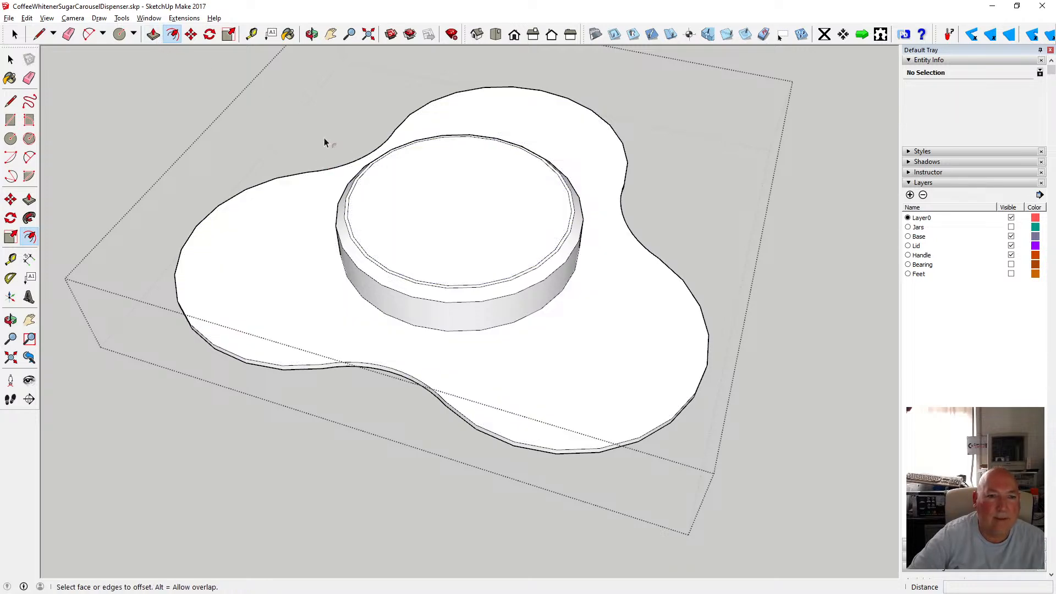
click(359, 179)
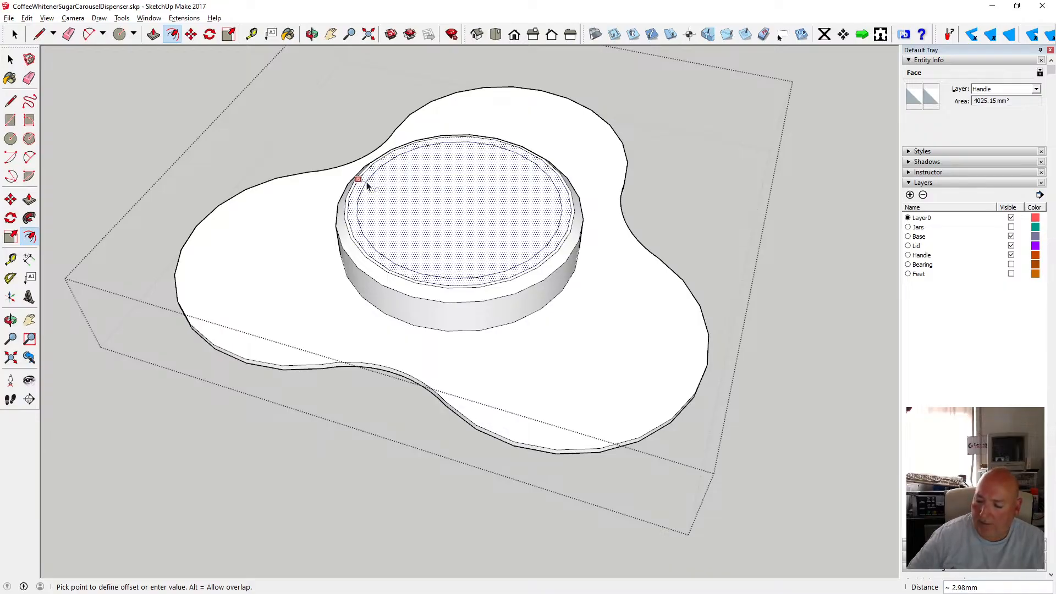
key(Return)
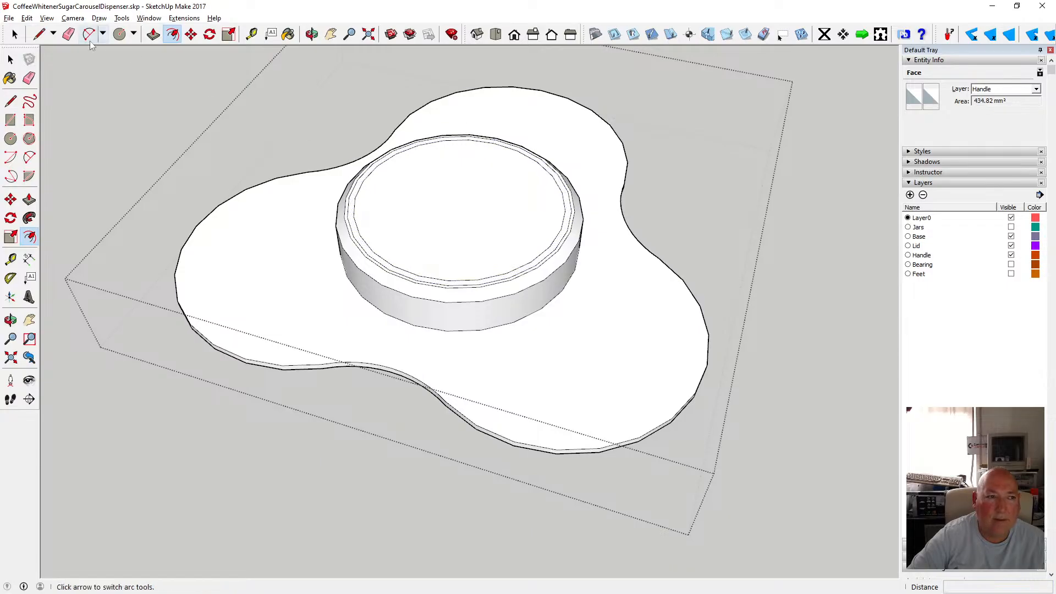
click(26, 17)
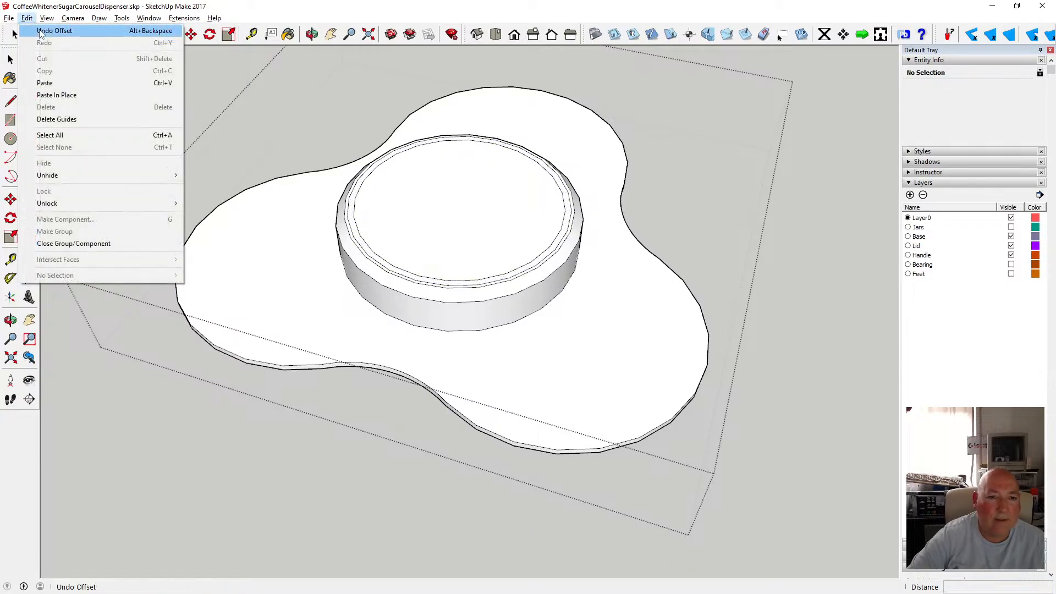
click(252, 15)
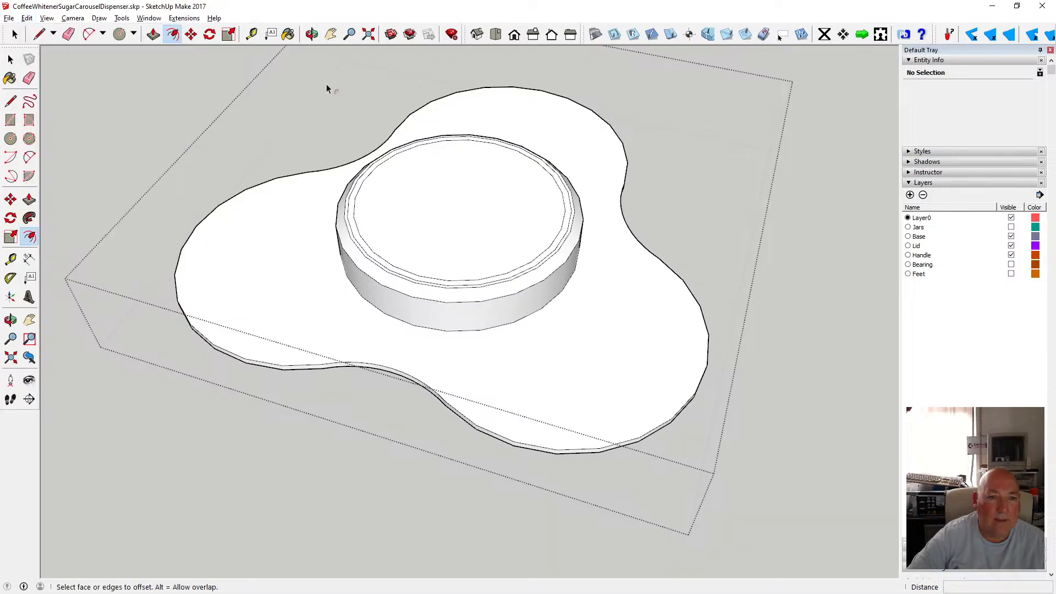
Move the knob's innermost top circle down 16 mm to hollow out the top.
click(191, 34)
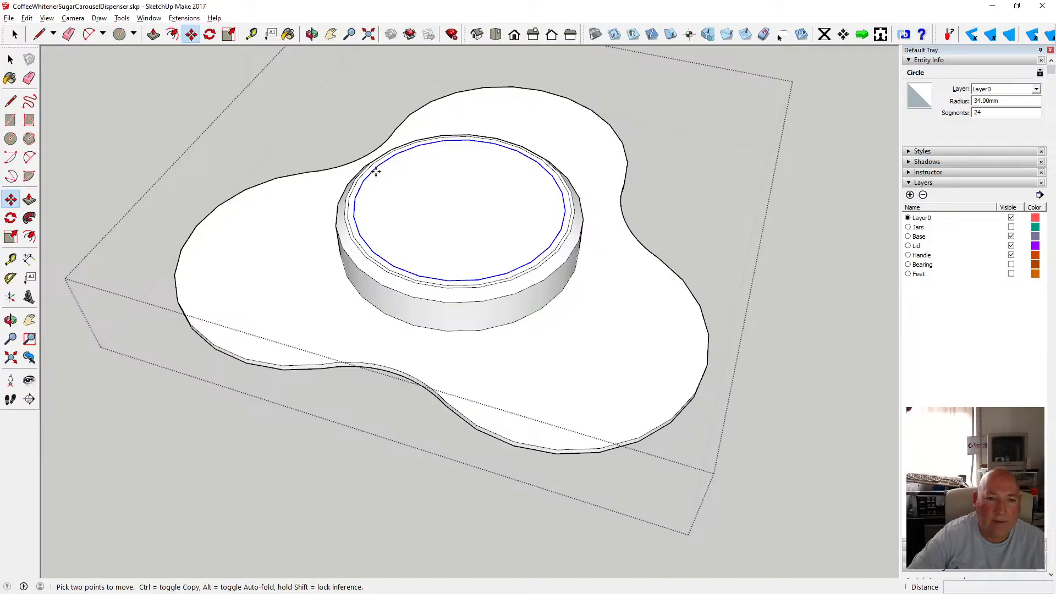
click(376, 172)
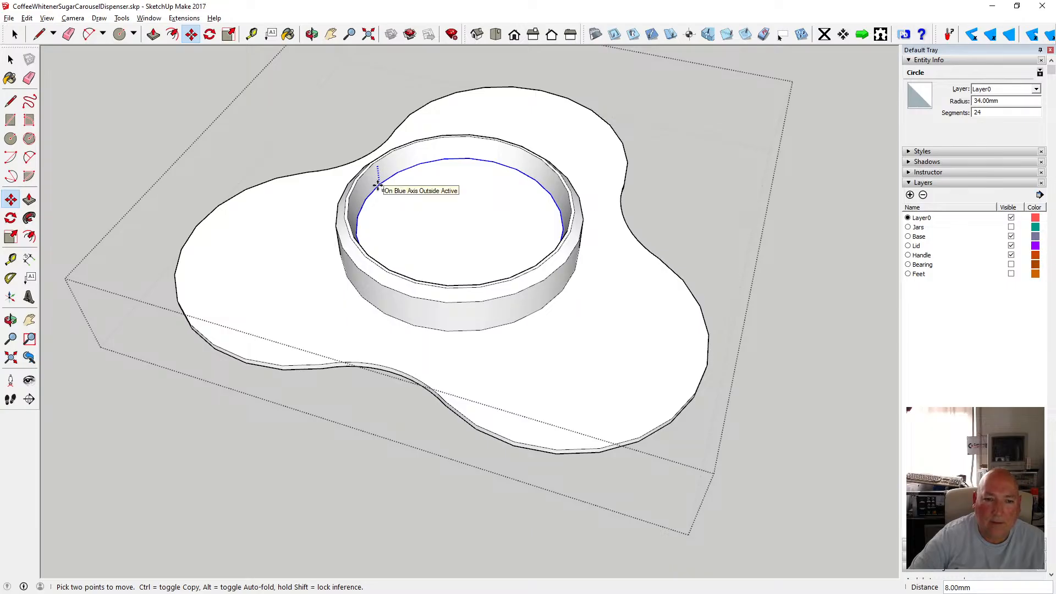
click(356, 363)
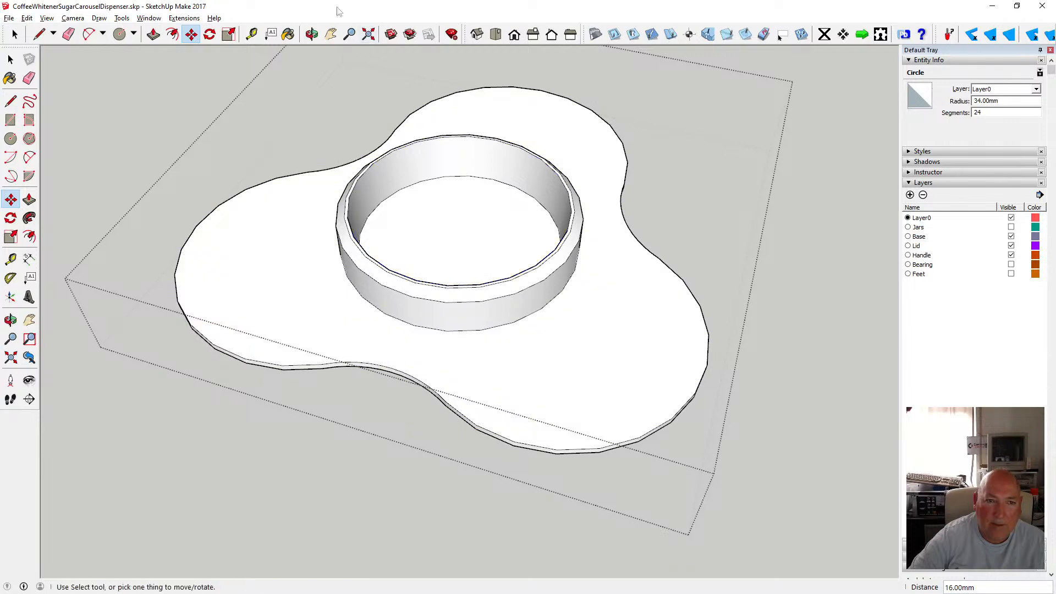
Lower the knob's outer 37 mm top circle about 2 mm along the blue axis.
key(o)
drag(416, 227, 407, 172)
scroll(440, 234, up, 3)
scroll(440, 234, up, 4)
scroll(434, 245, down, 4)
scroll(424, 275, up, 3)
scroll(385, 174, up, 5)
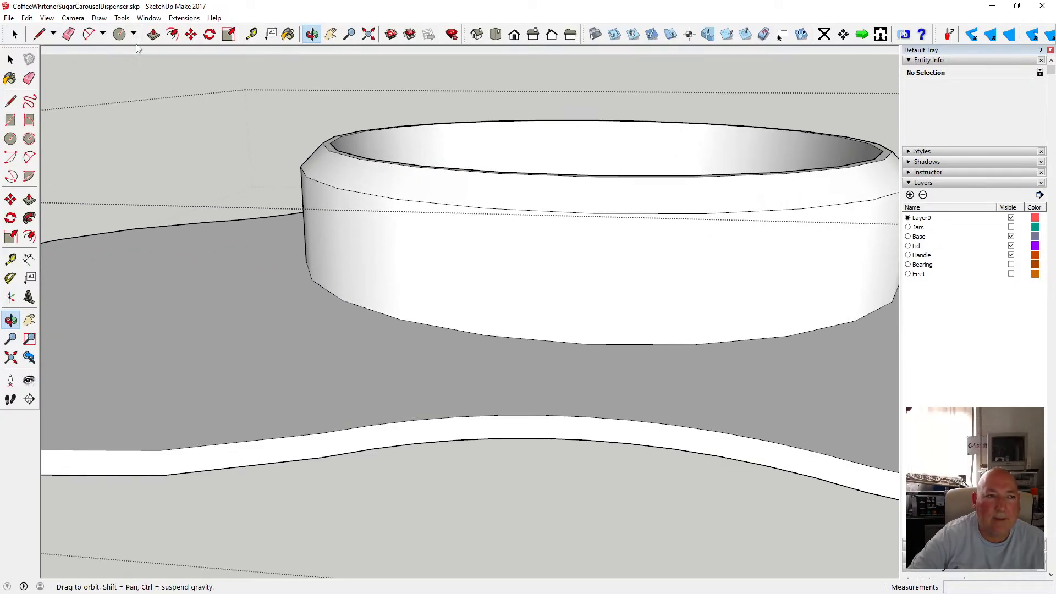
click(153, 34)
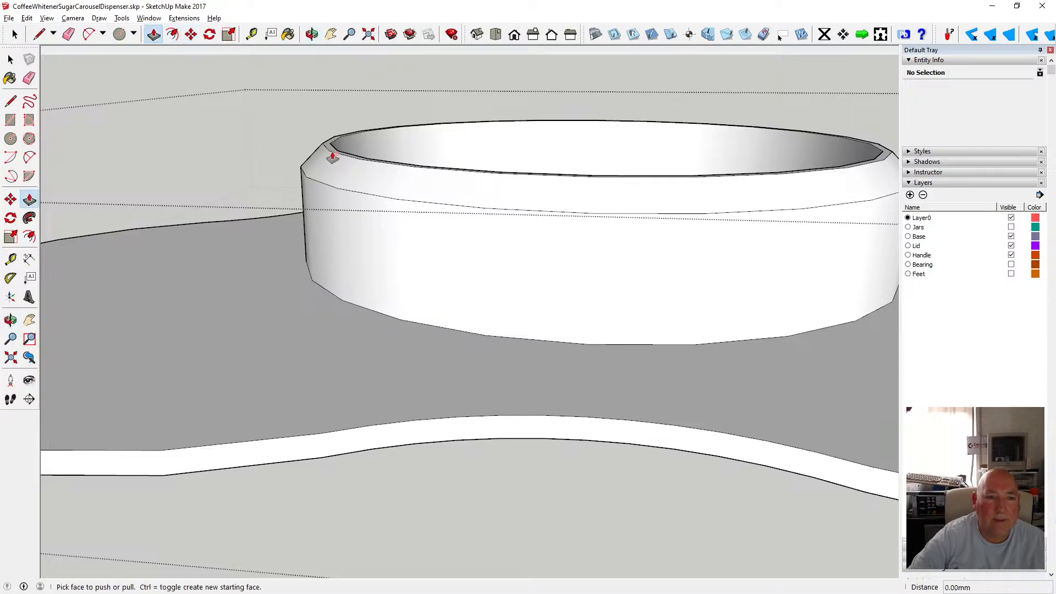
drag(332, 154, 334, 165)
key(m)
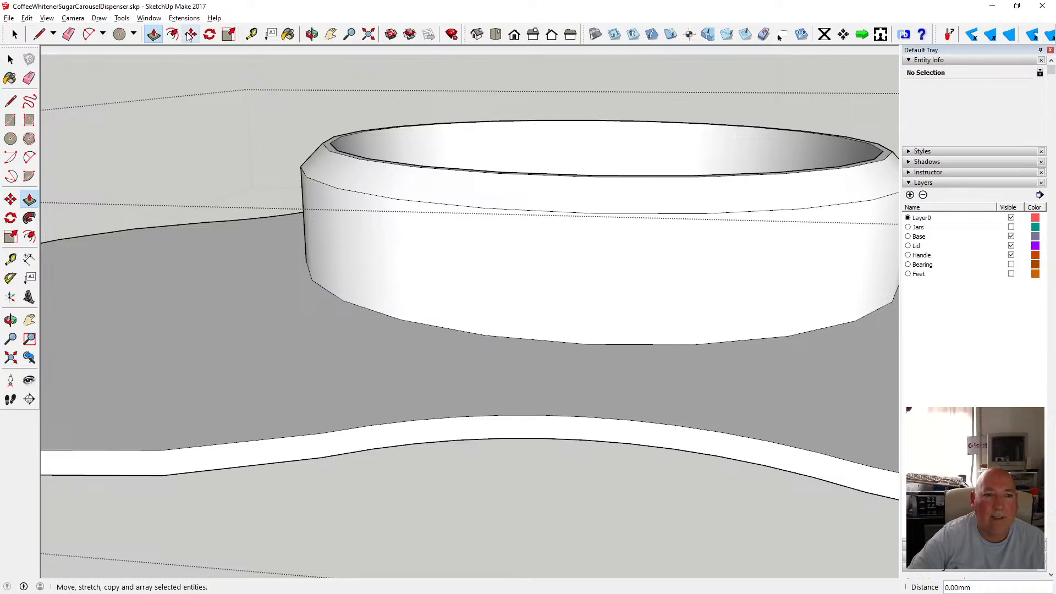
click(375, 163)
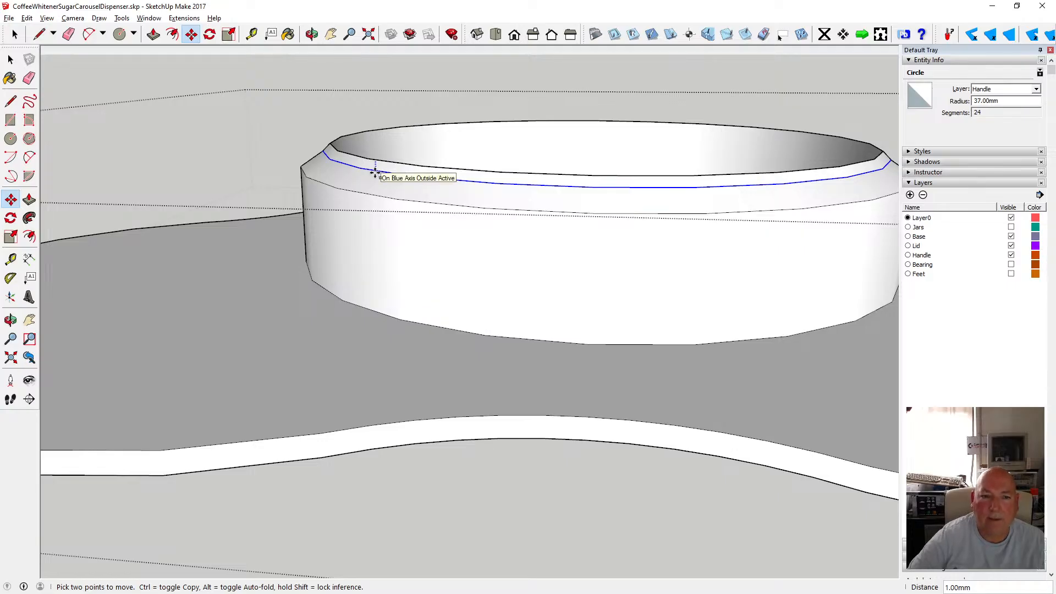
click(376, 163)
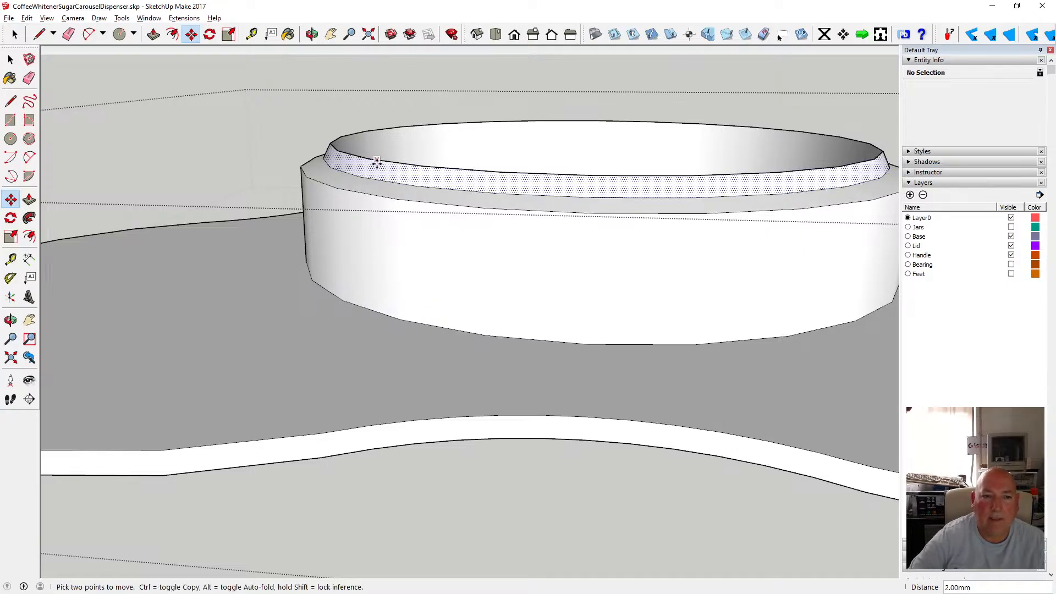
Lower the 36 mm top circle about 2 mm, then undo that move.
click(365, 161)
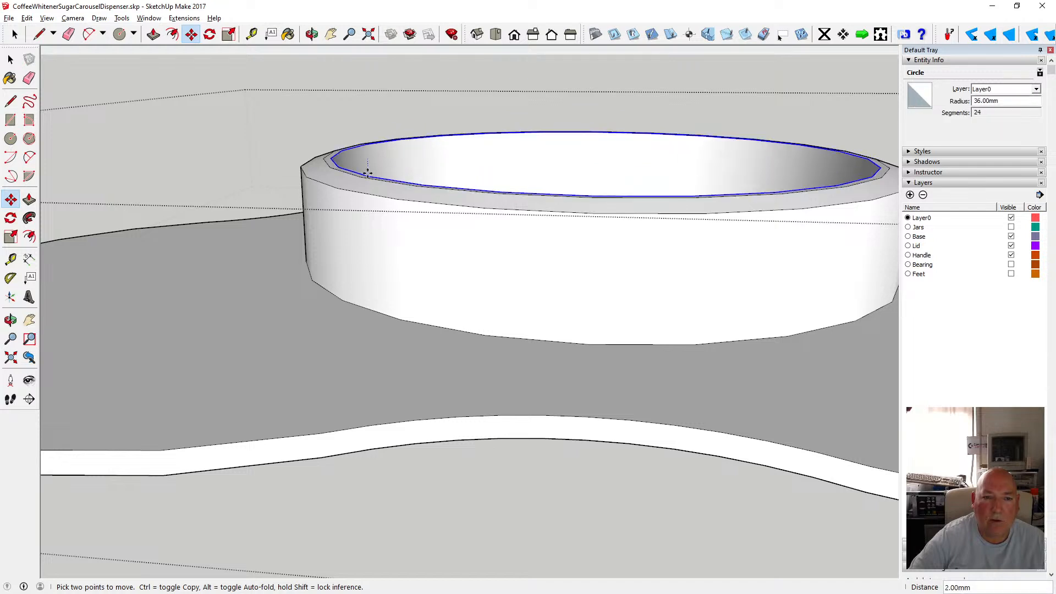
click(368, 174)
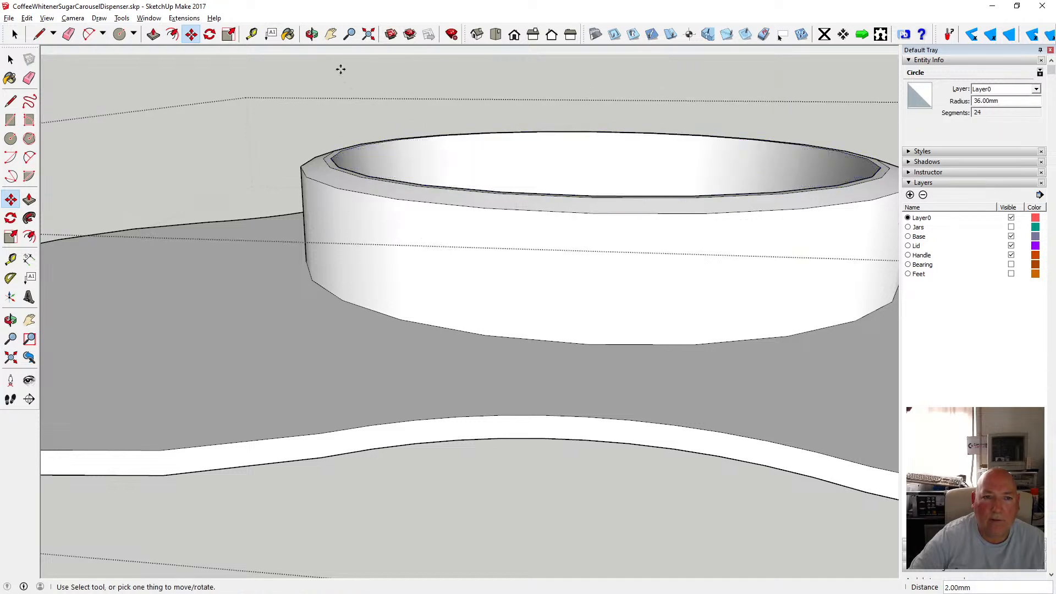
middle_drag(411, 196, 295, 245)
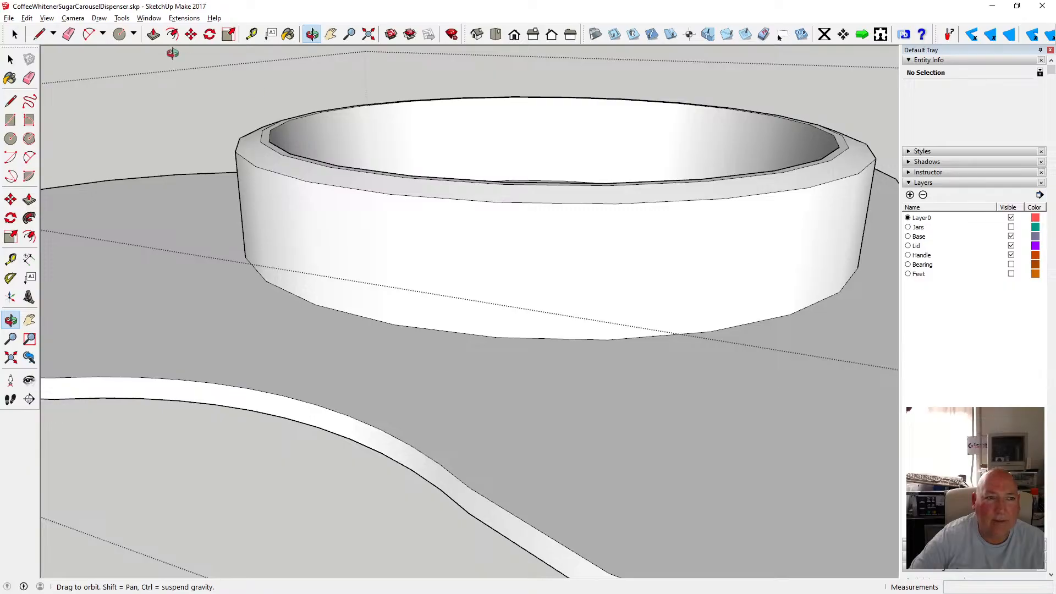
click(26, 18)
click(55, 30)
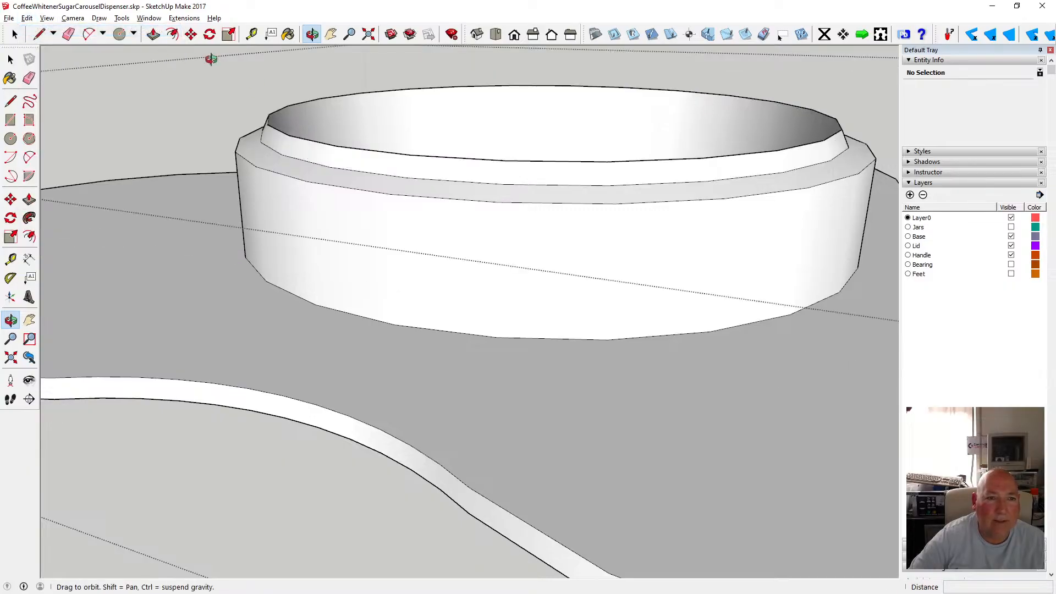
Move the 36 mm top circle down 3 mm along the blue axis to bevel the rim.
click(191, 34)
click(286, 115)
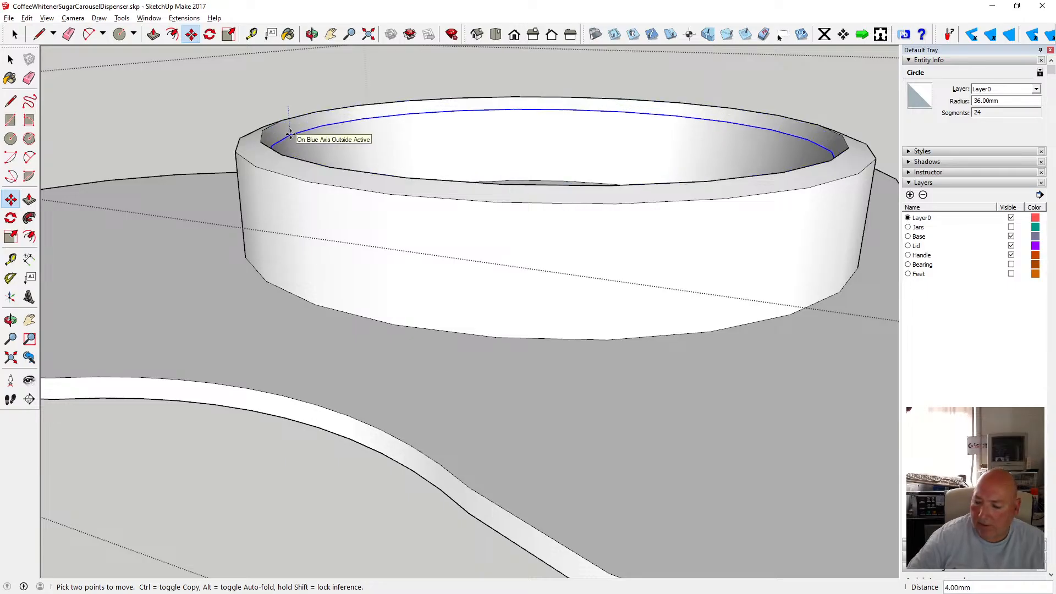
key(Return)
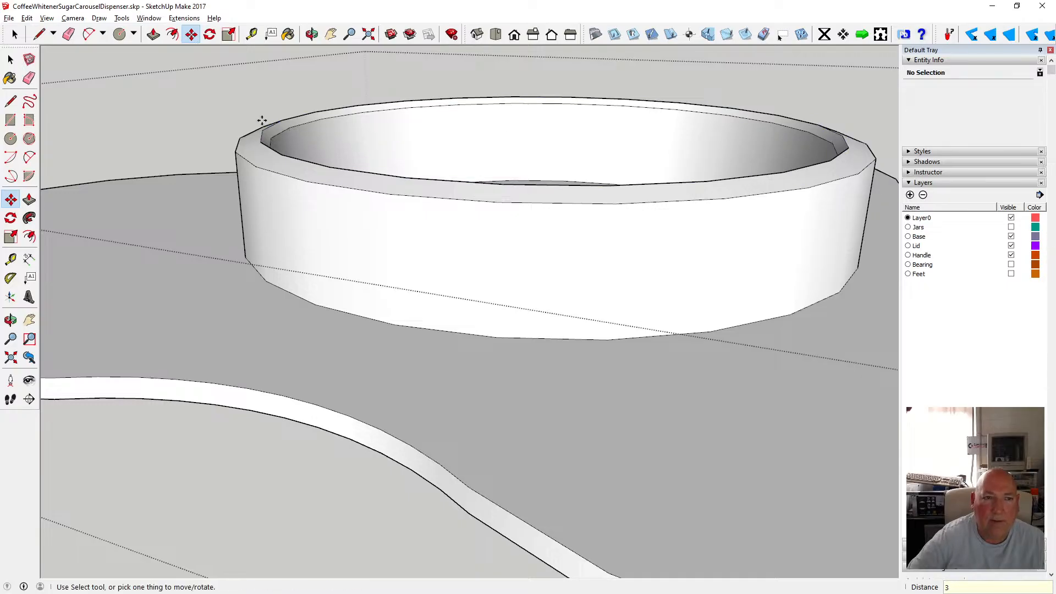
Switch to a parallel-projection top view and zoom to examine the knob's top rings.
click(312, 34)
drag(319, 110, 445, 303)
scroll(355, 195, down, 4)
scroll(432, 228, up, 3)
scroll(358, 226, down, 5)
click(11, 59)
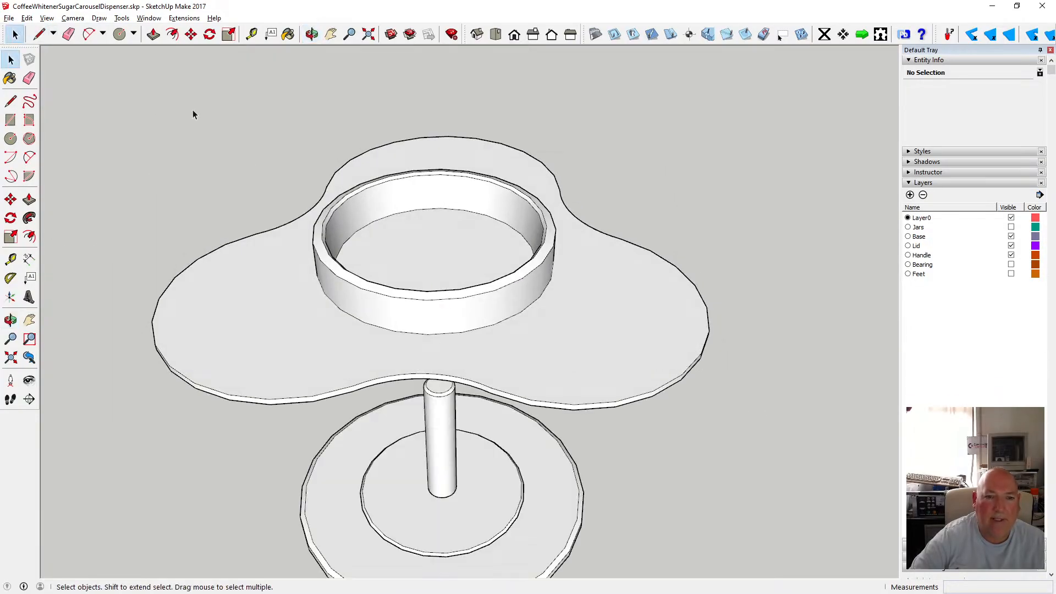
scroll(355, 228, down, 4)
click(311, 34)
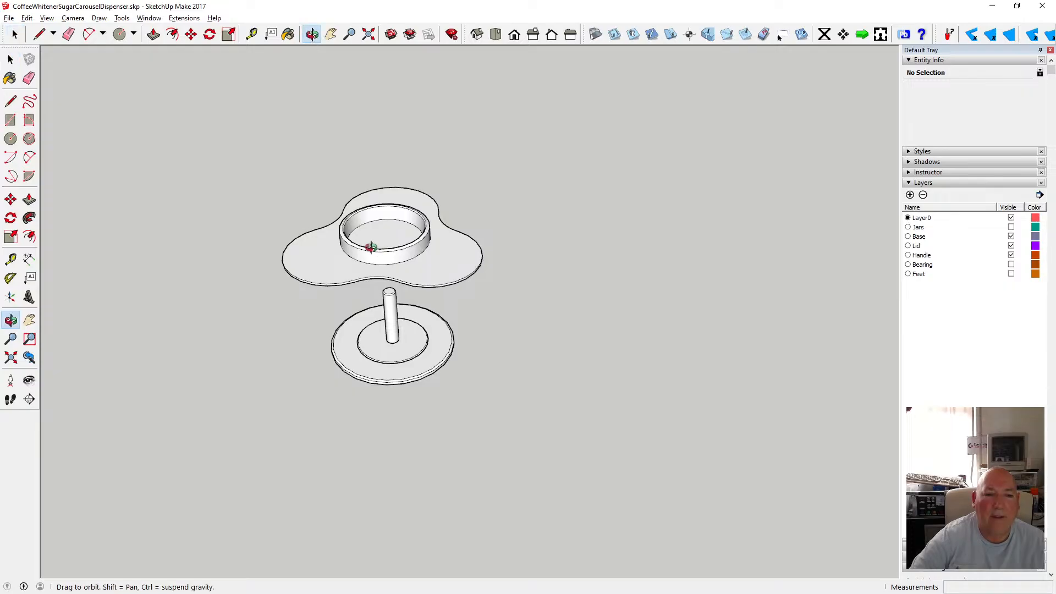
drag(366, 236, 363, 260)
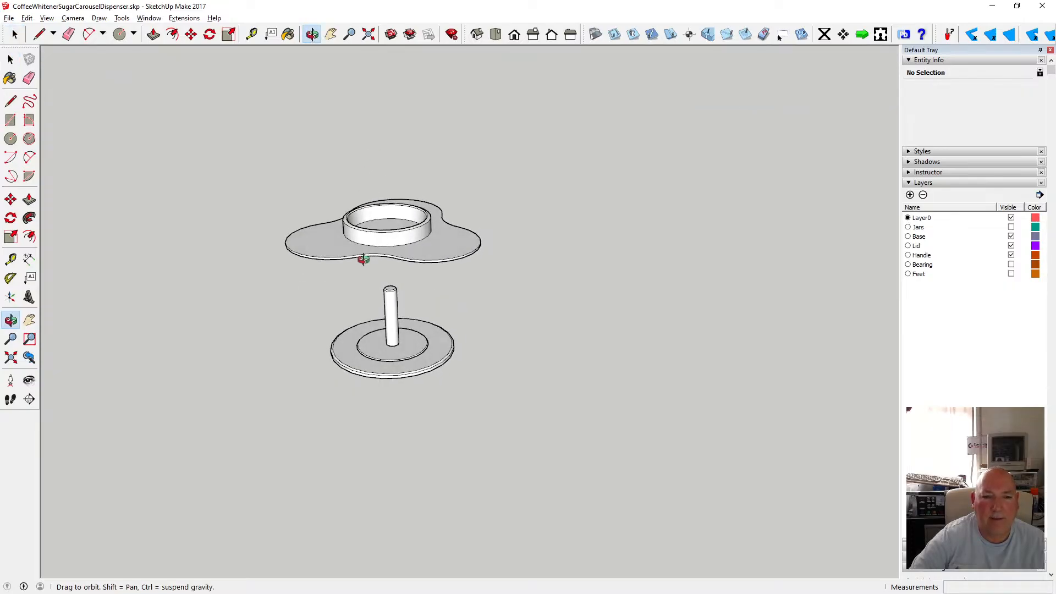
scroll(370, 225, up, 7)
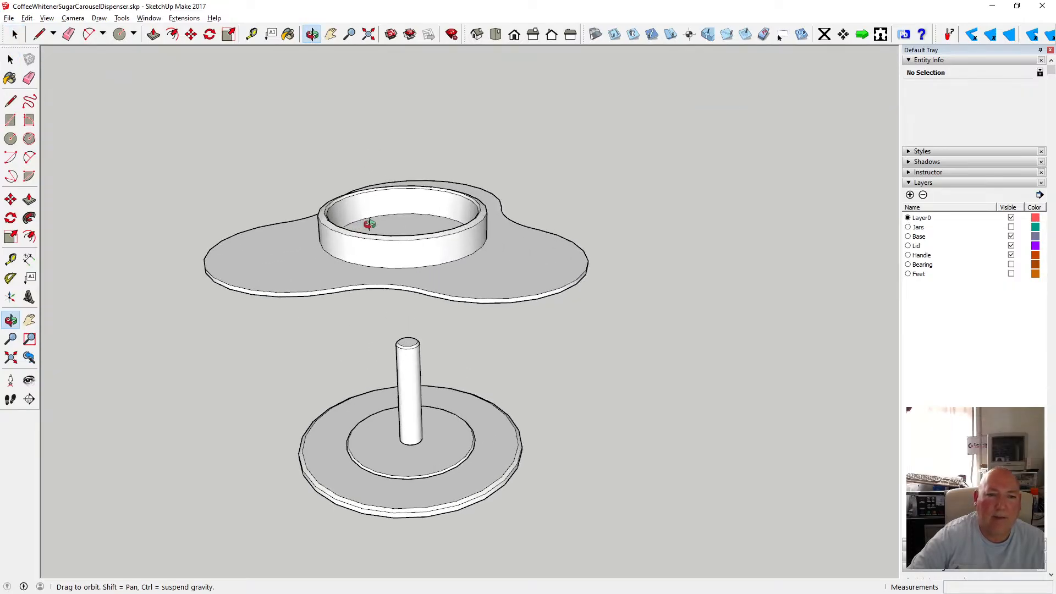
drag(370, 224, 339, 341)
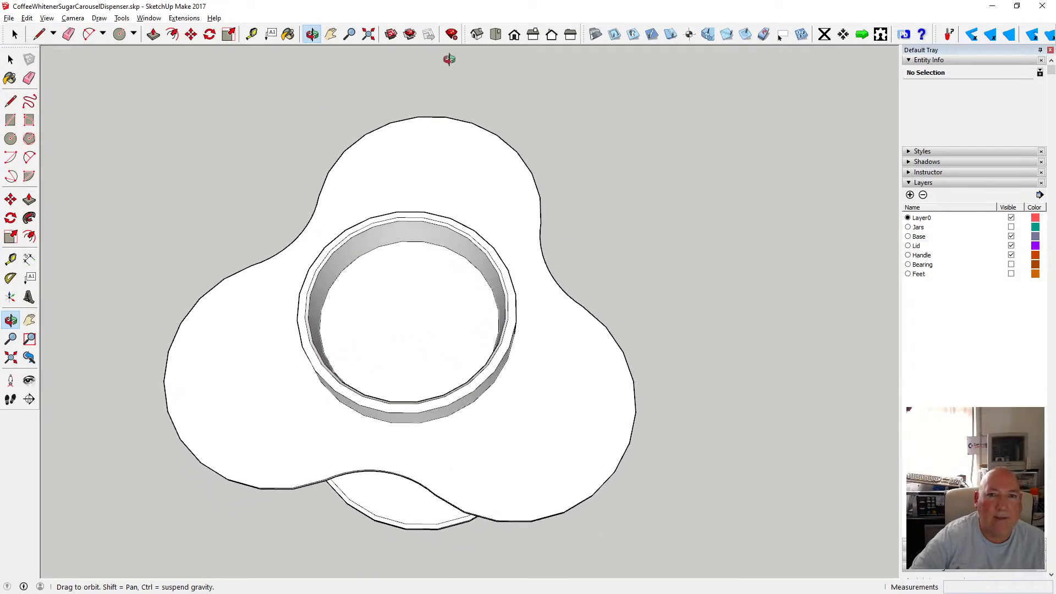
click(496, 35)
scroll(465, 283, up, 7)
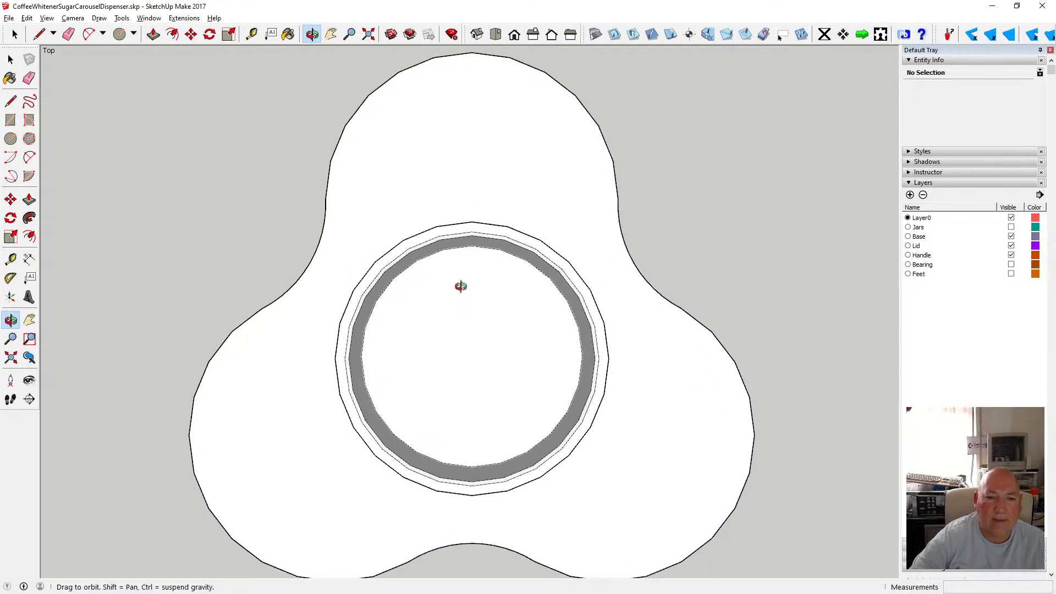
drag(402, 282, 404, 194)
scroll(368, 218, down, 6)
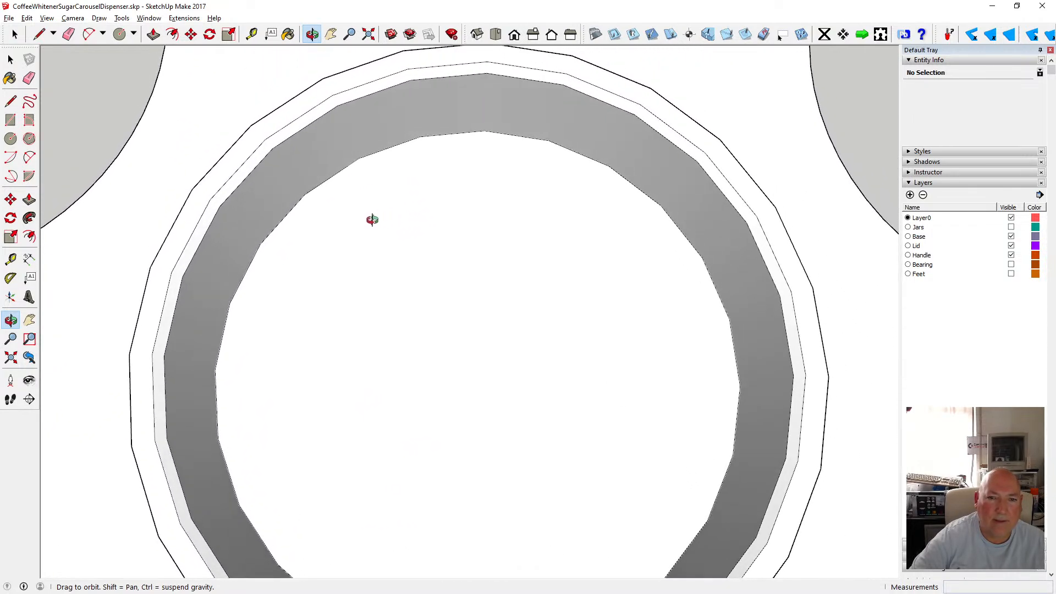
click(72, 18)
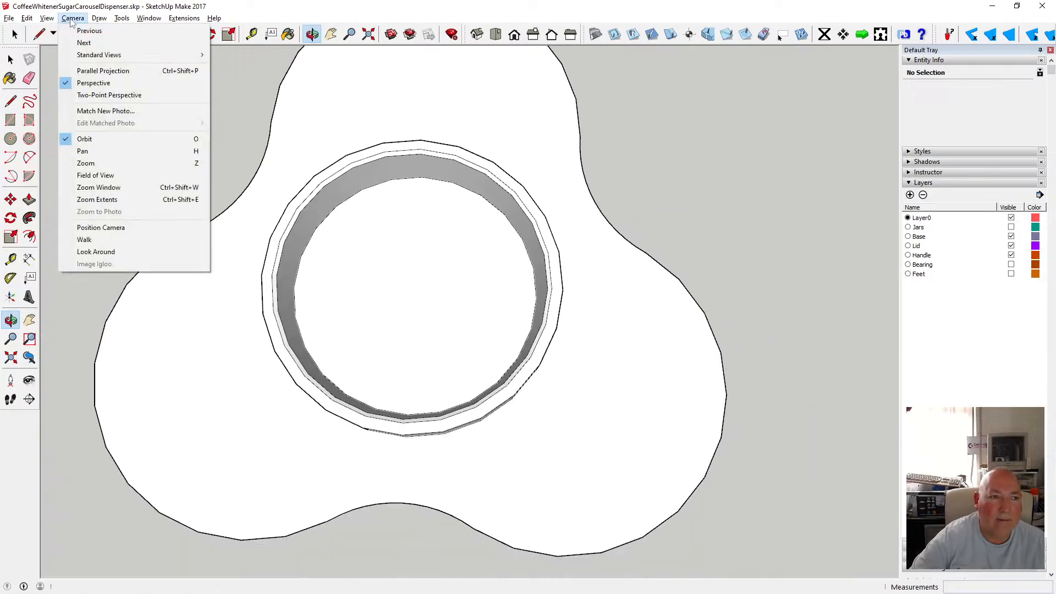
click(87, 69)
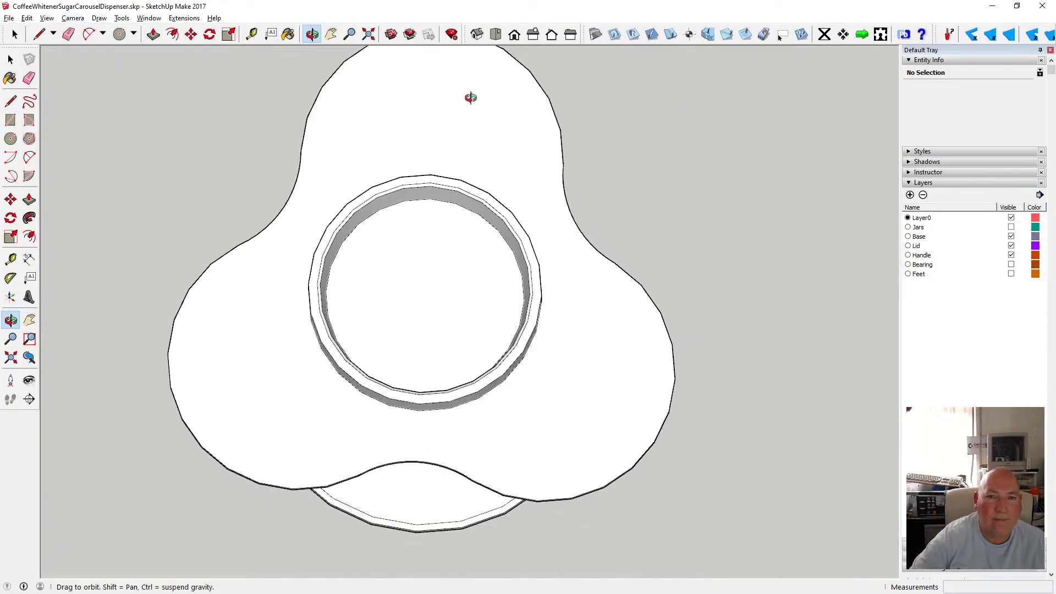
click(497, 36)
scroll(464, 293, up, 3)
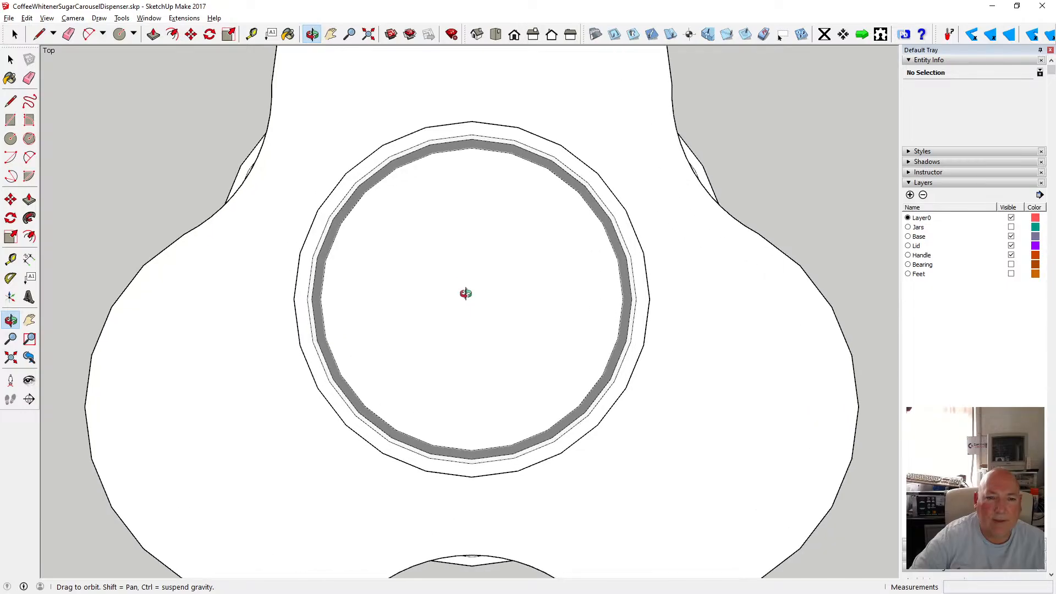
scroll(448, 286, down, 2)
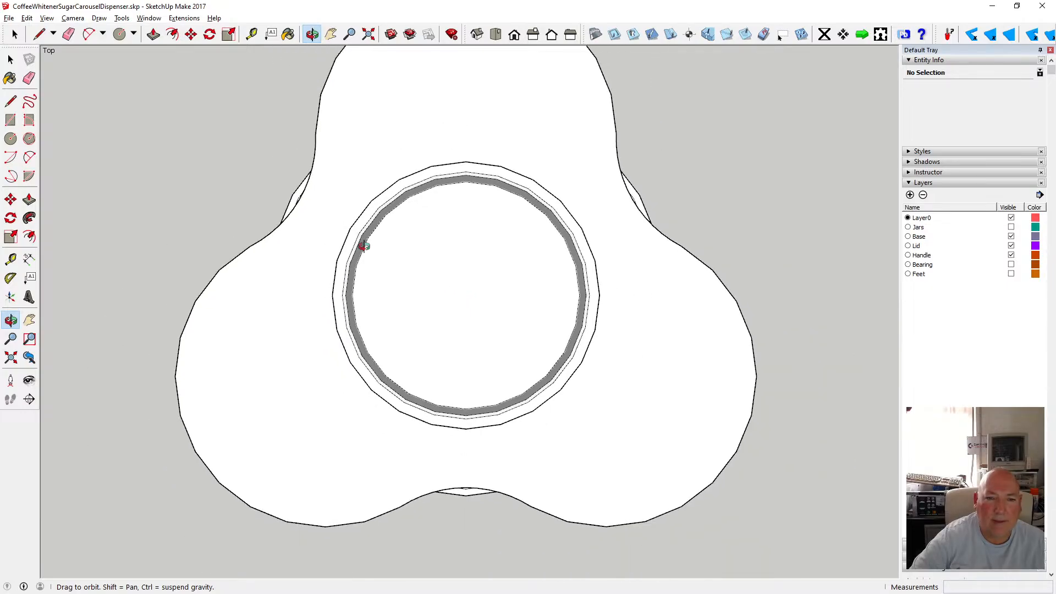
Undo the three circle moves made on the knob's top.
click(26, 18)
click(39, 32)
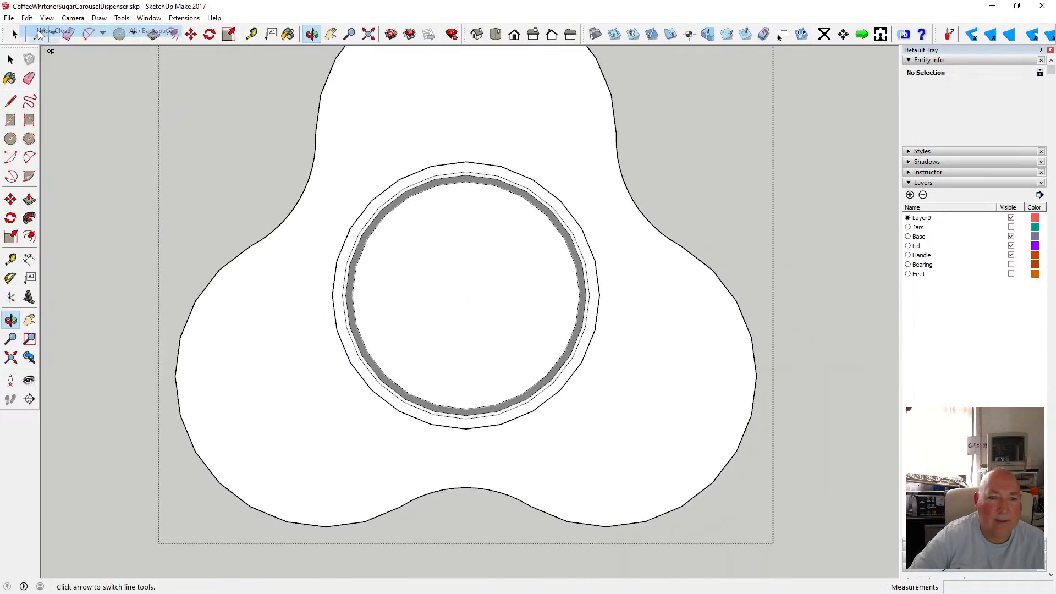
click(26, 18)
click(40, 32)
click(26, 18)
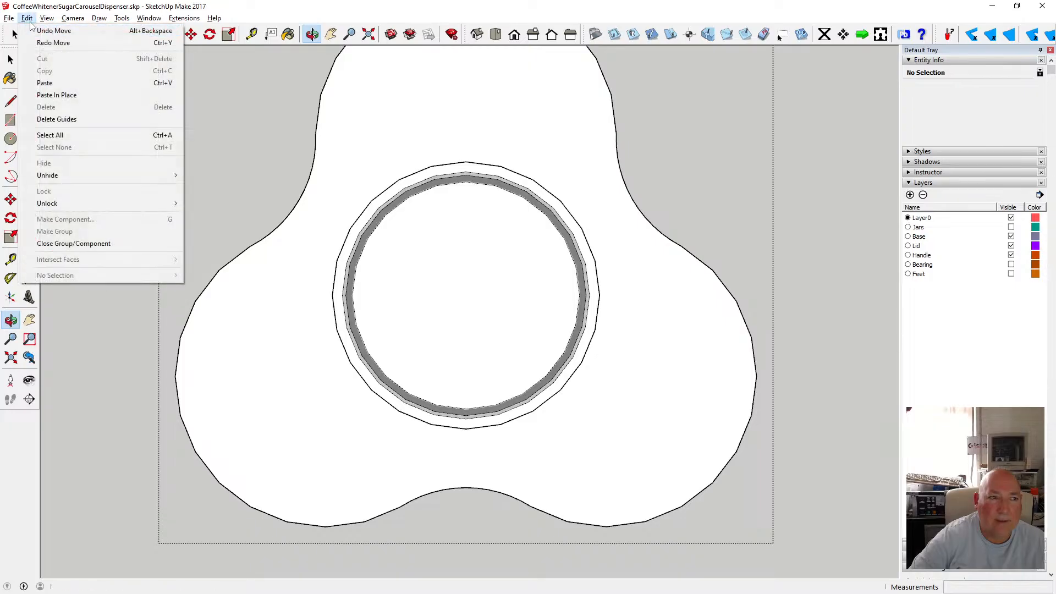
click(45, 33)
click(26, 18)
click(40, 32)
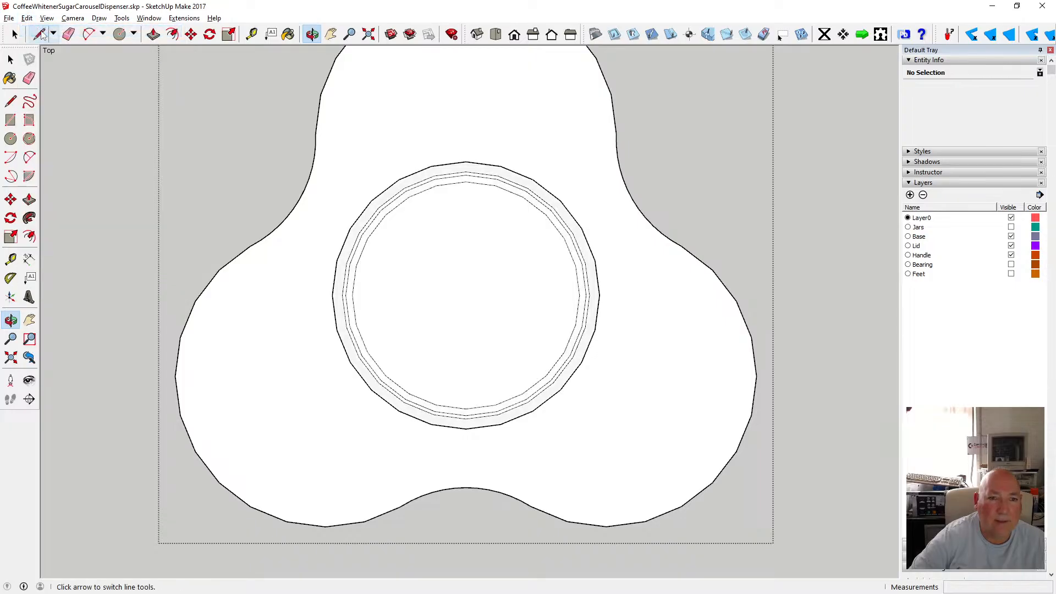
Move the knob's top ring circle, trying 5 and 10 mm offsets, then shift it 3 mm along the blue axis.
drag(401, 238, 380, 213)
scroll(398, 323, down, 3)
scroll(437, 168, up, 5)
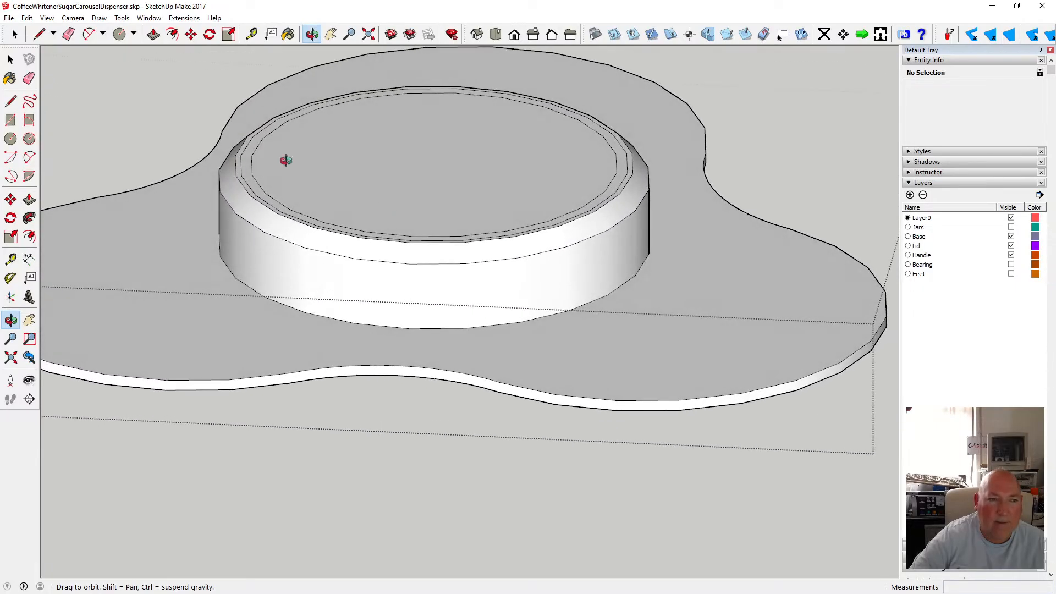
click(11, 59)
click(244, 157)
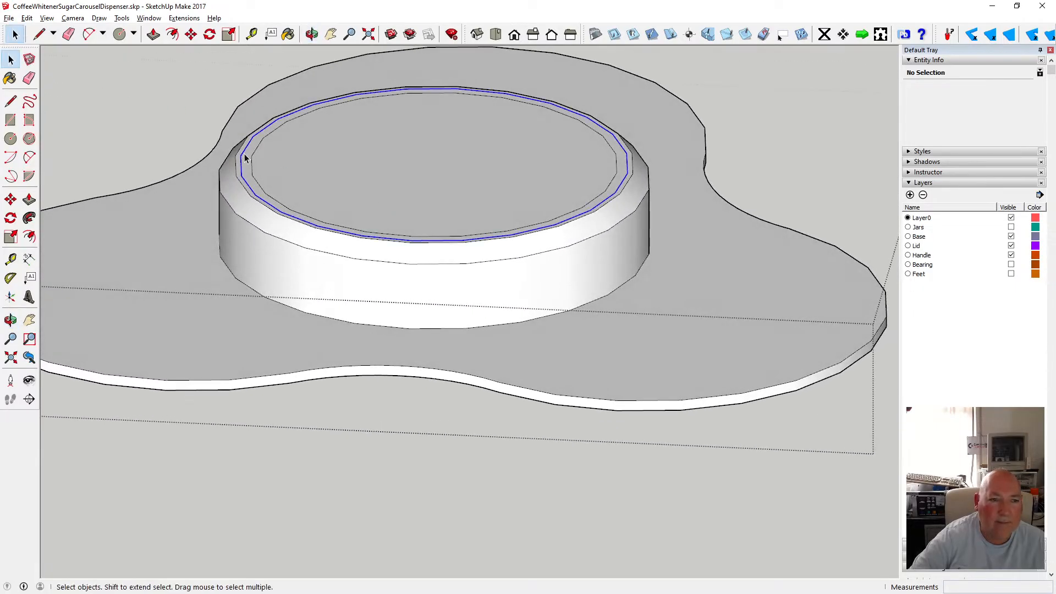
key(Escape)
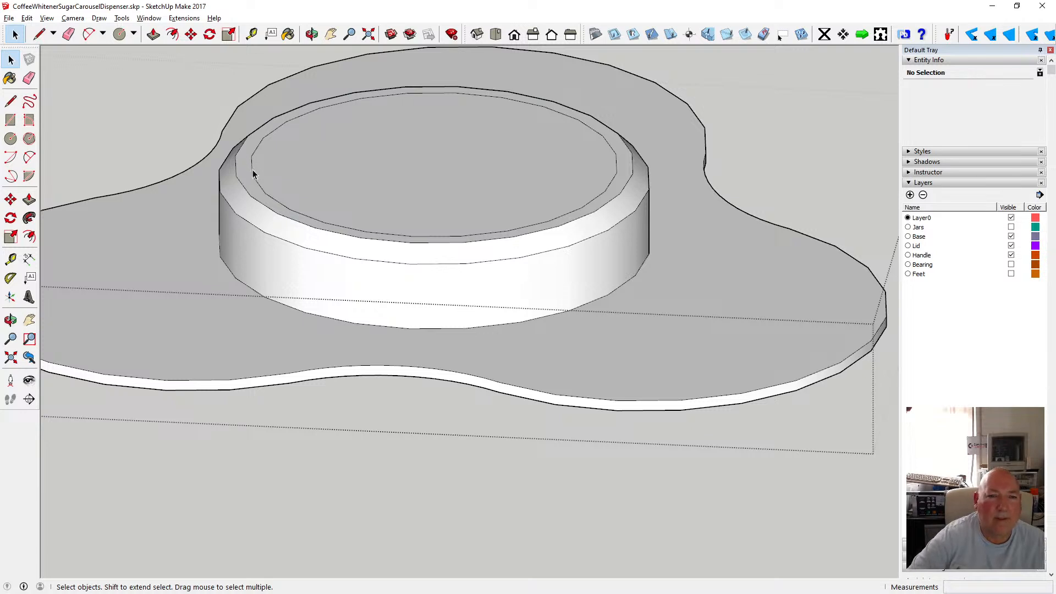
click(191, 35)
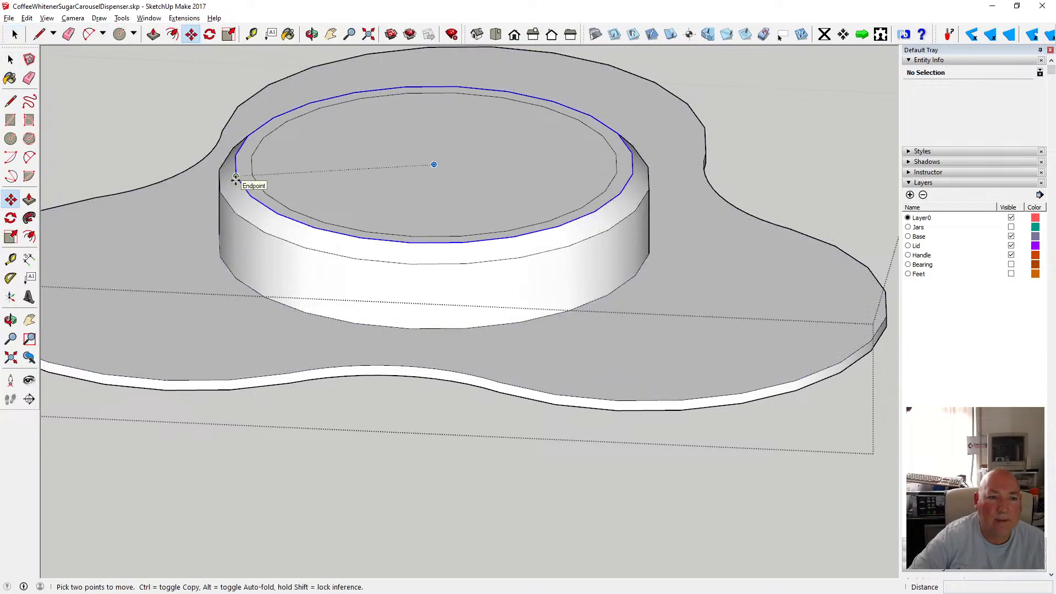
click(238, 182)
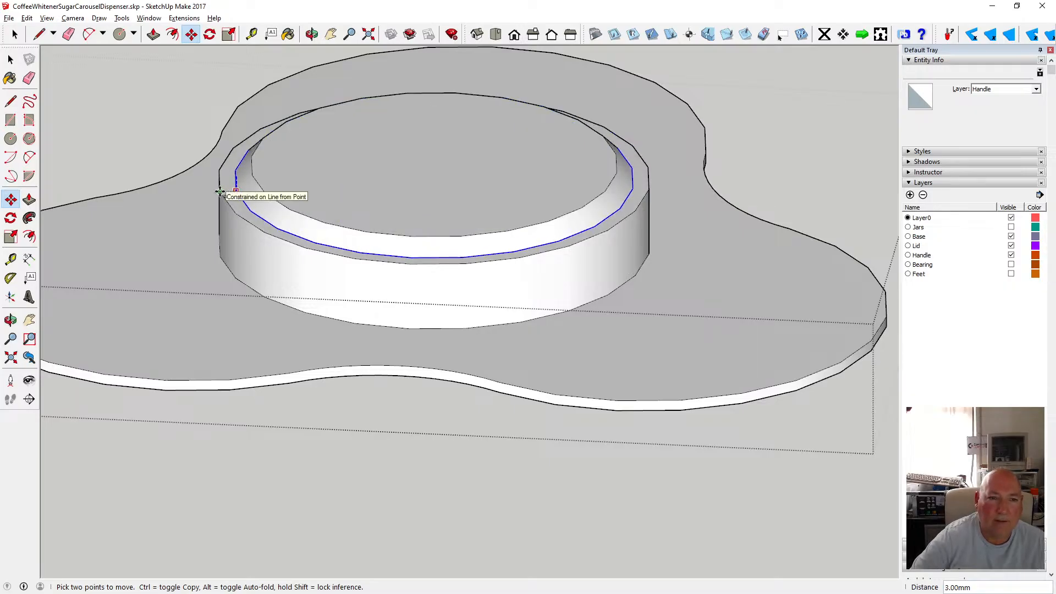
click(219, 190)
text(5)
key(Return)
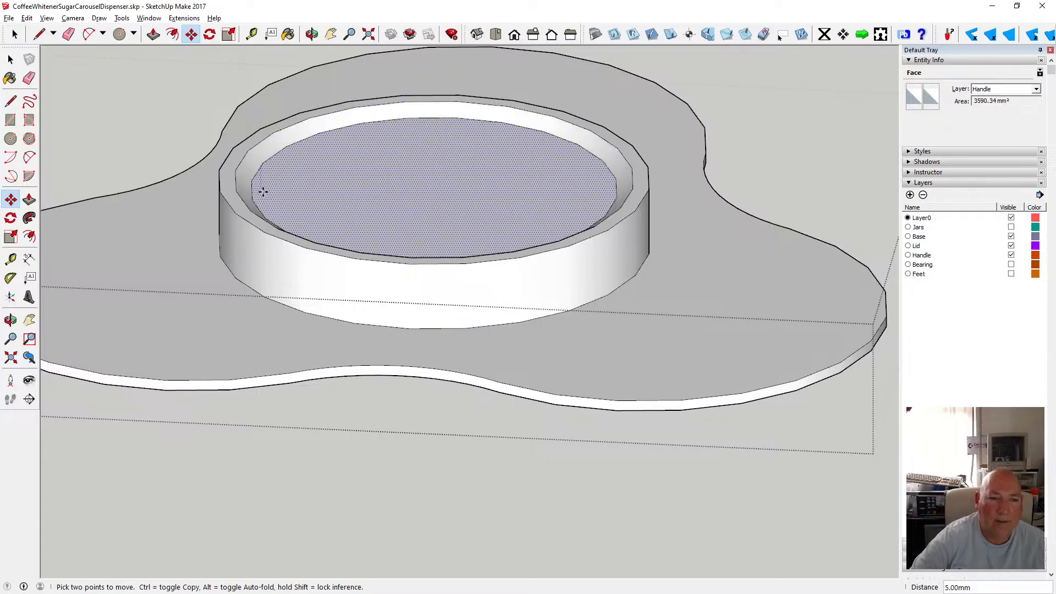
text(10)
key(Return)
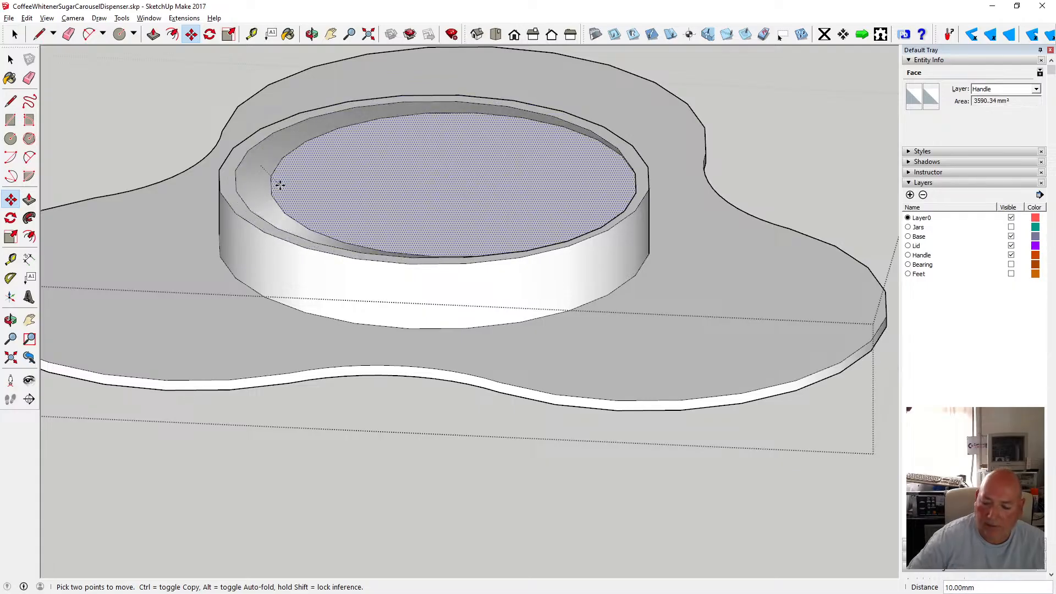
key(Up)
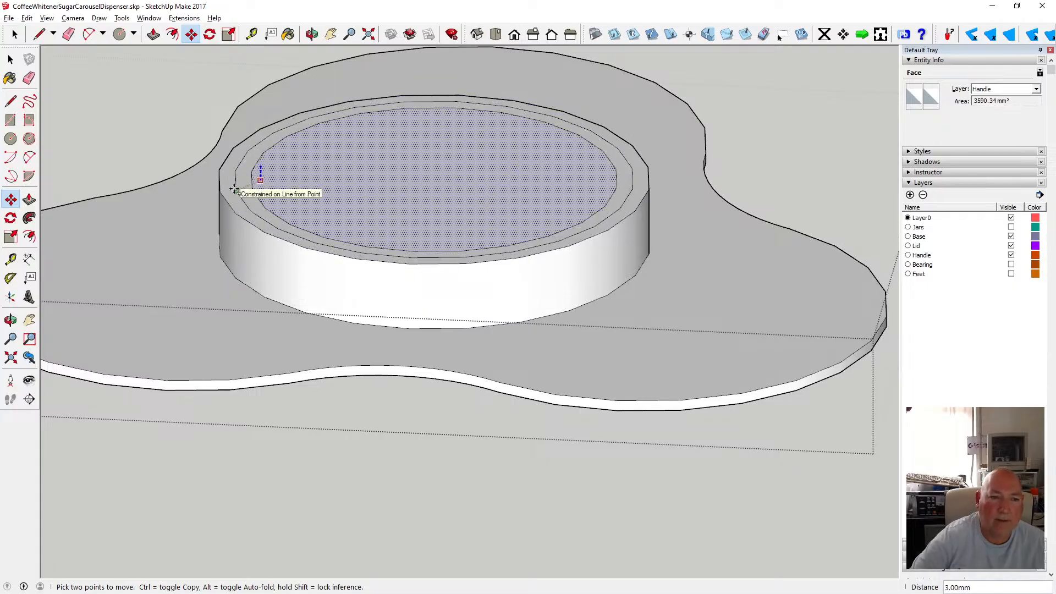
click(235, 190)
Push the knob's top face down about 13 mm, then undo the push.
click(11, 59)
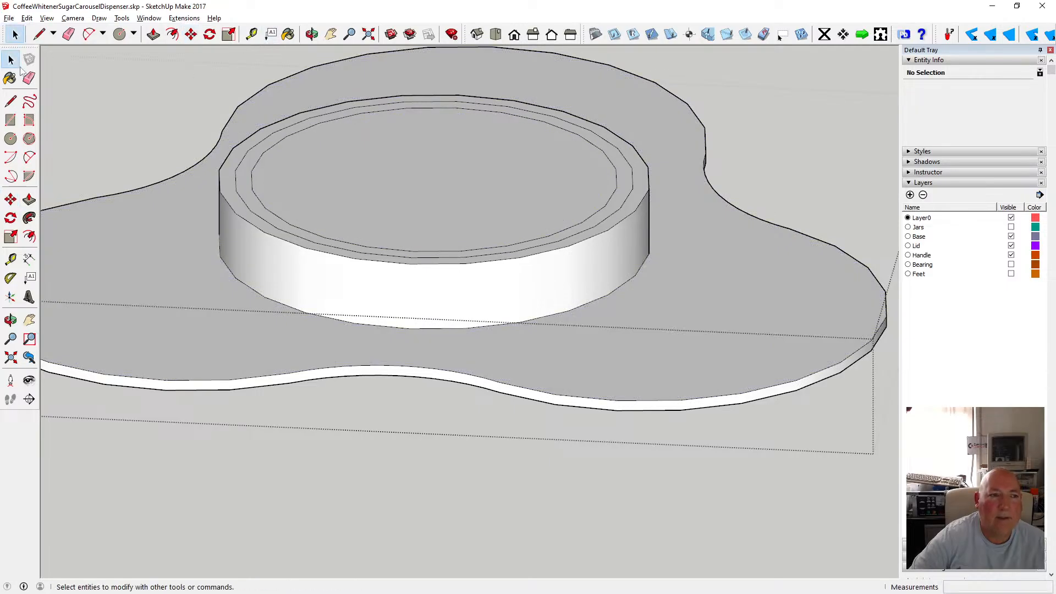
click(253, 175)
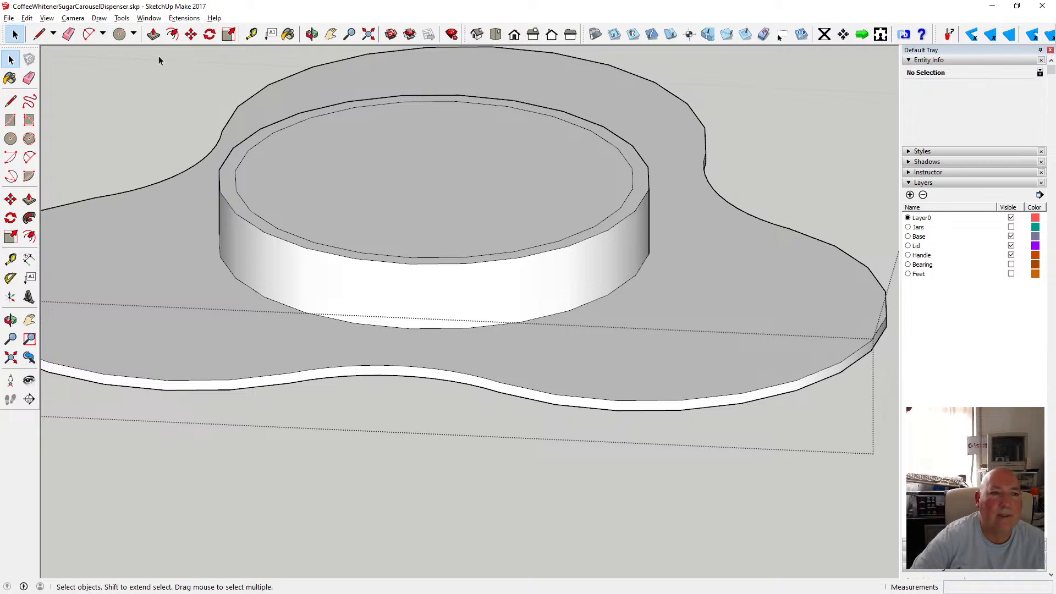
click(149, 40)
click(254, 179)
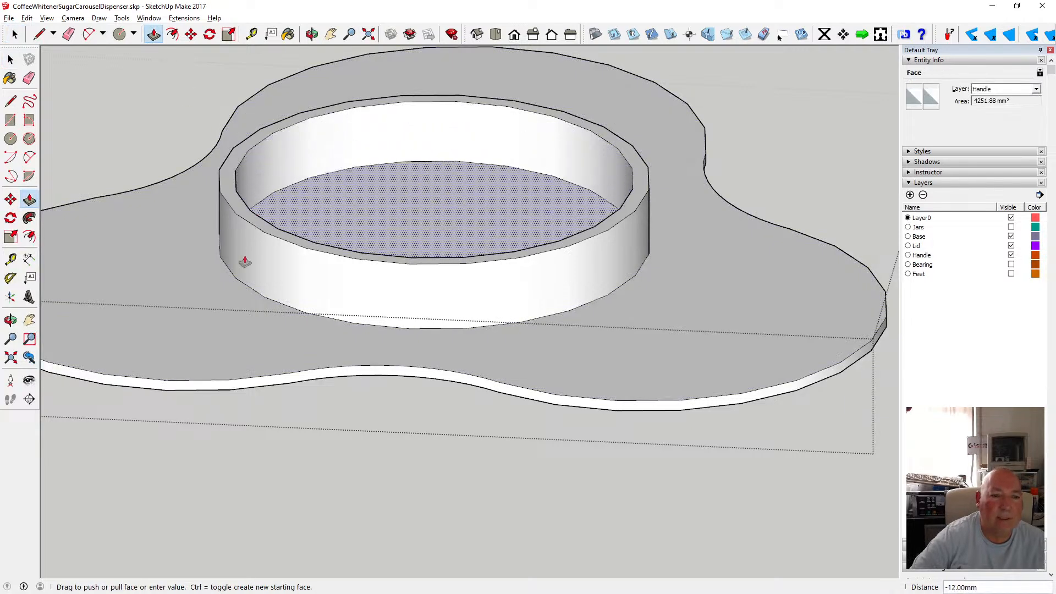
click(216, 384)
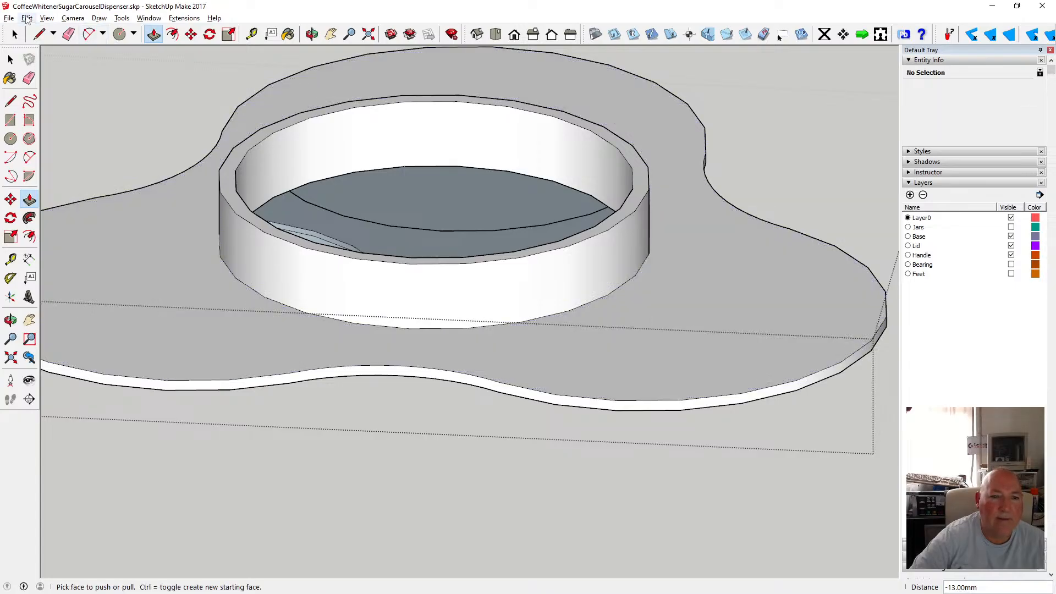
click(27, 19)
click(55, 28)
Push the knob's top face down about 13 mm again, then undo that push.
click(281, 204)
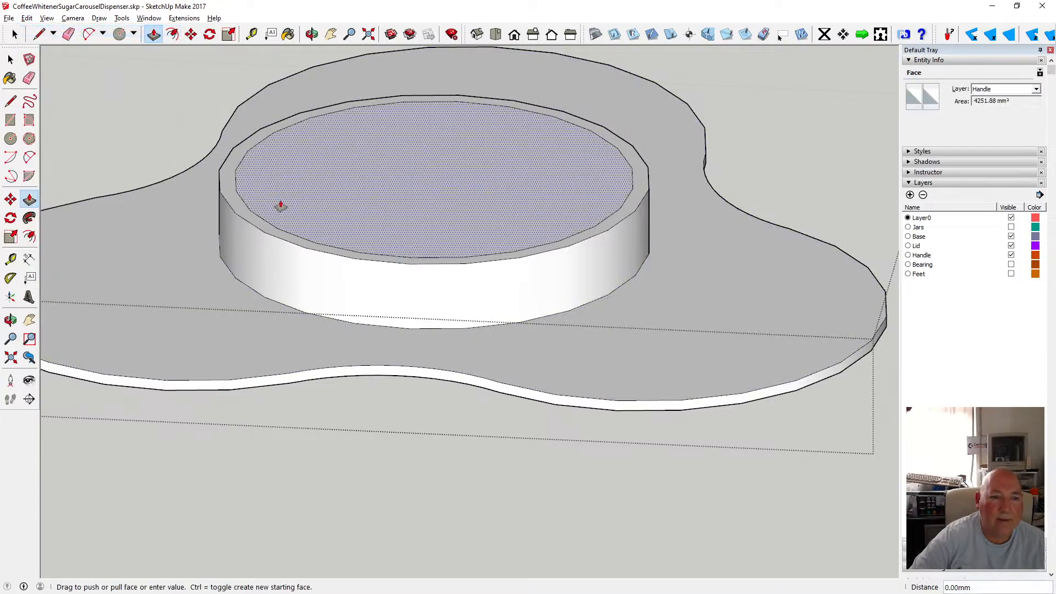
click(250, 290)
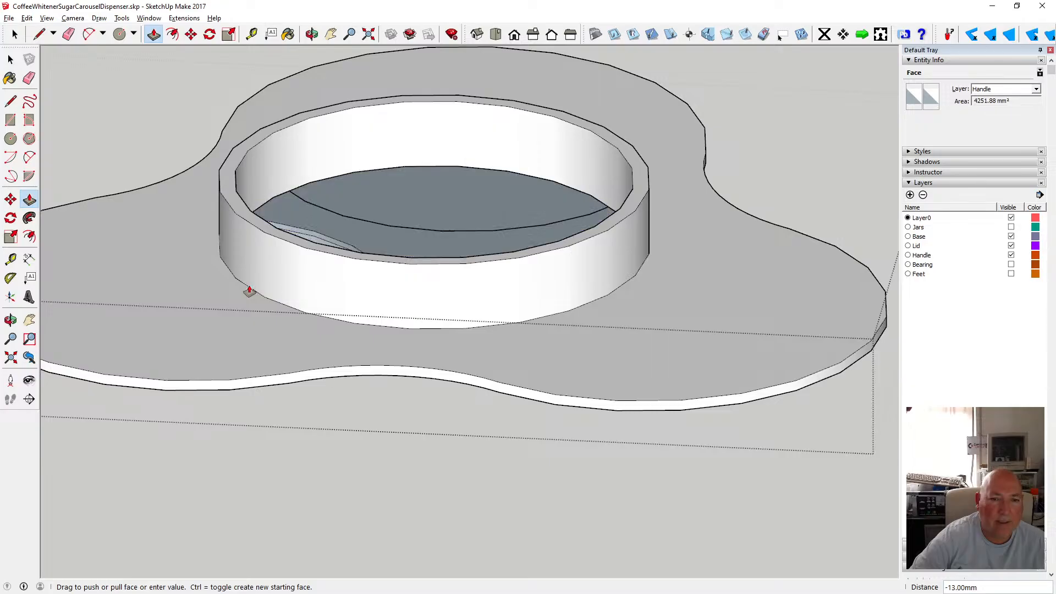
click(313, 33)
drag(355, 199, 337, 173)
click(26, 18)
click(39, 31)
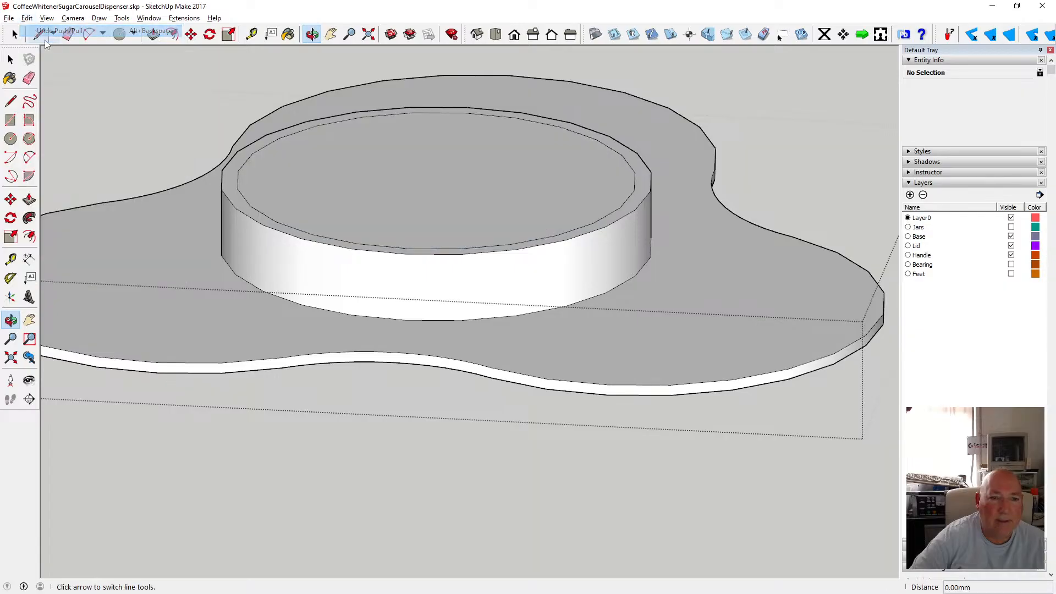
Push the knob's inner top face 12 mm down to hollow out the knob.
key(p)
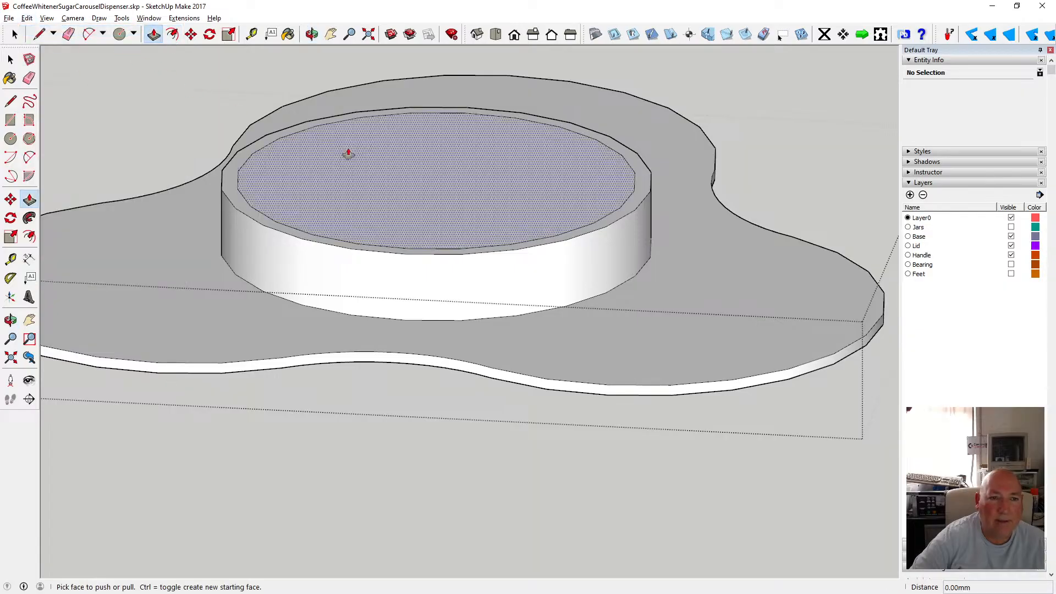
click(349, 158)
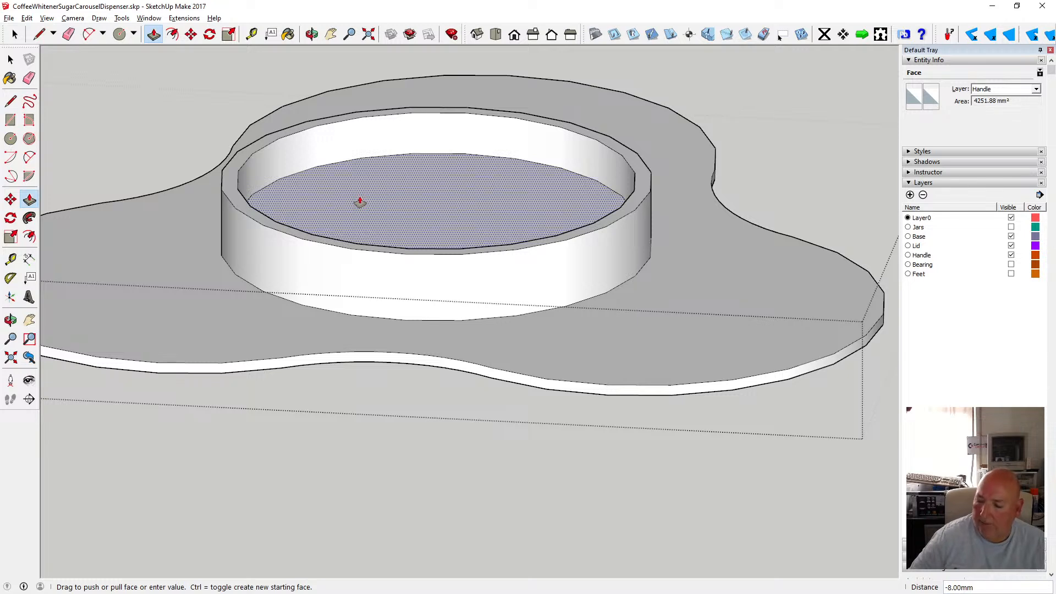
text(12)
key(Return)
key(space)
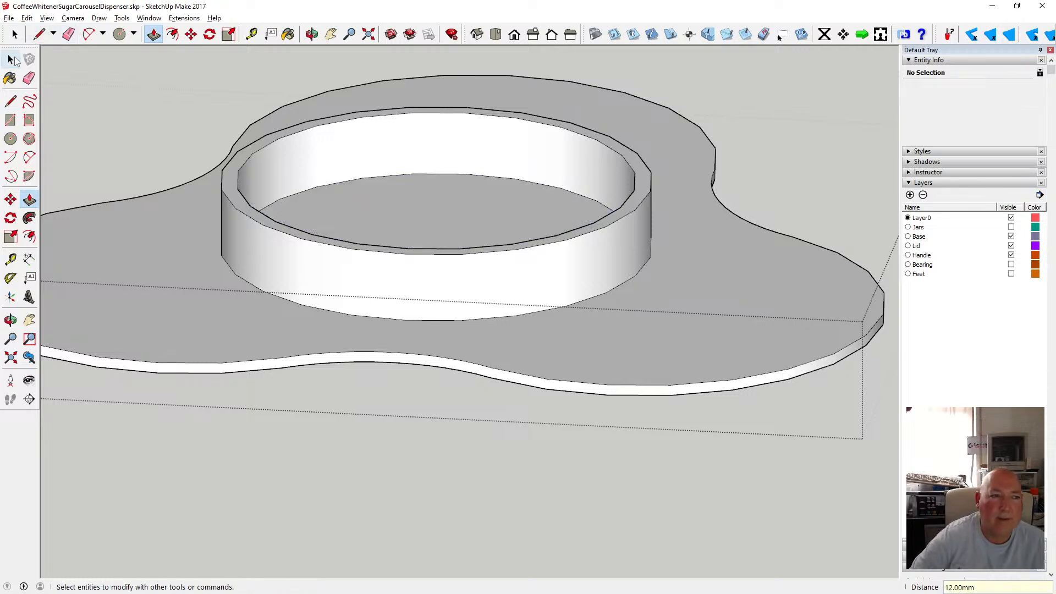
Switch between perspective and parallel projection, using top and front views and orbiting, to examine the hollowed knob.
key(o)
drag(357, 176, 338, 215)
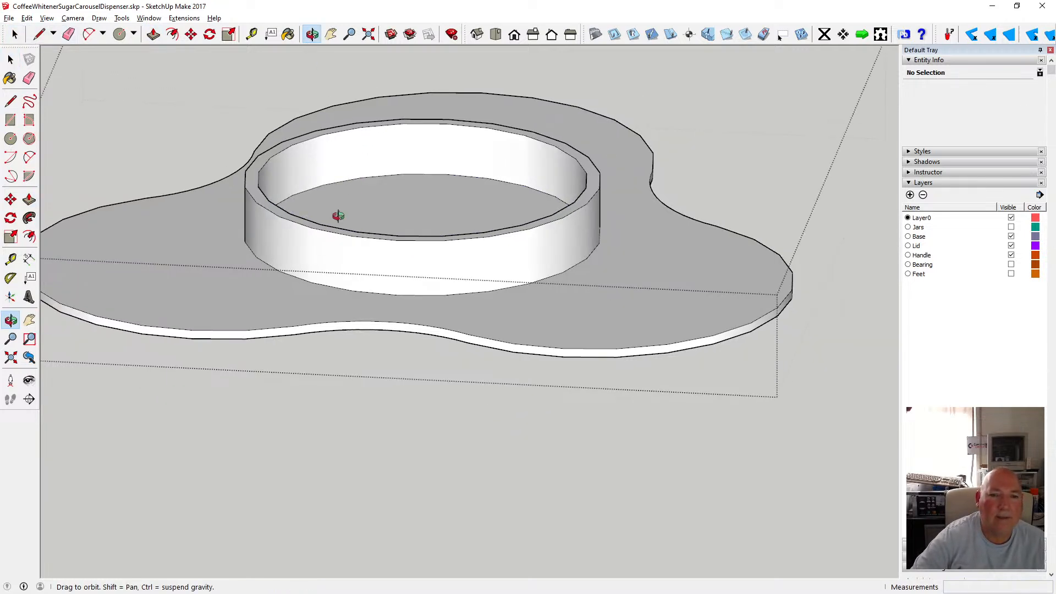
click(46, 18)
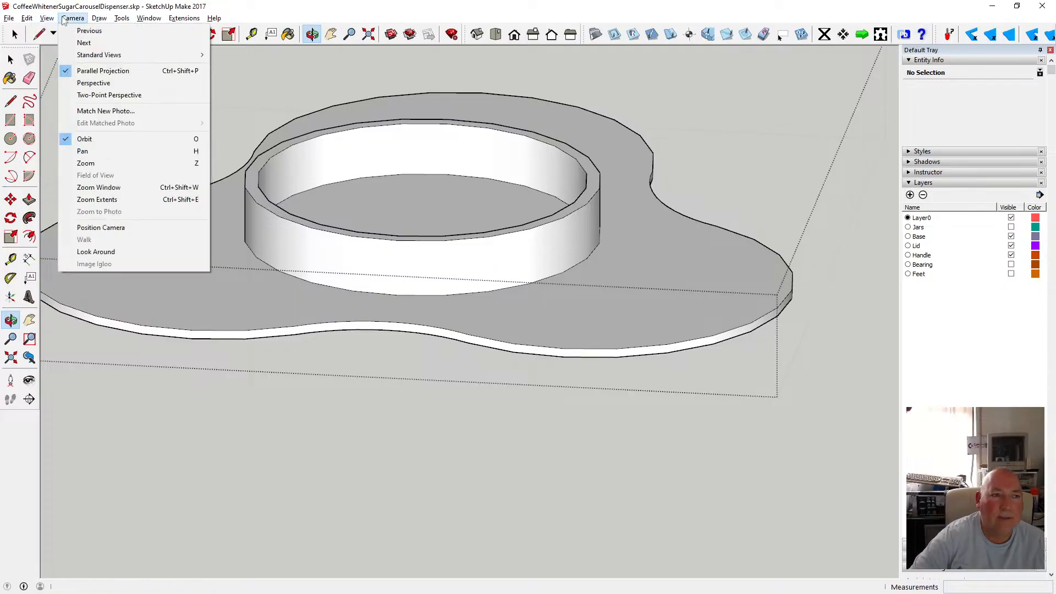
click(110, 82)
drag(391, 283, 451, 281)
scroll(451, 281, down, 4)
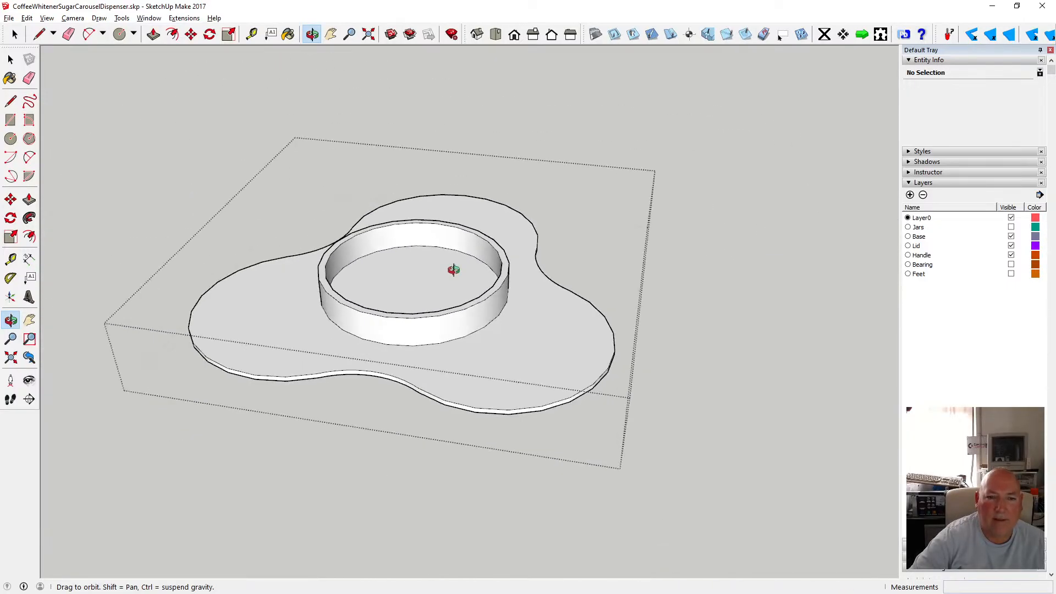
scroll(408, 264, up, 3)
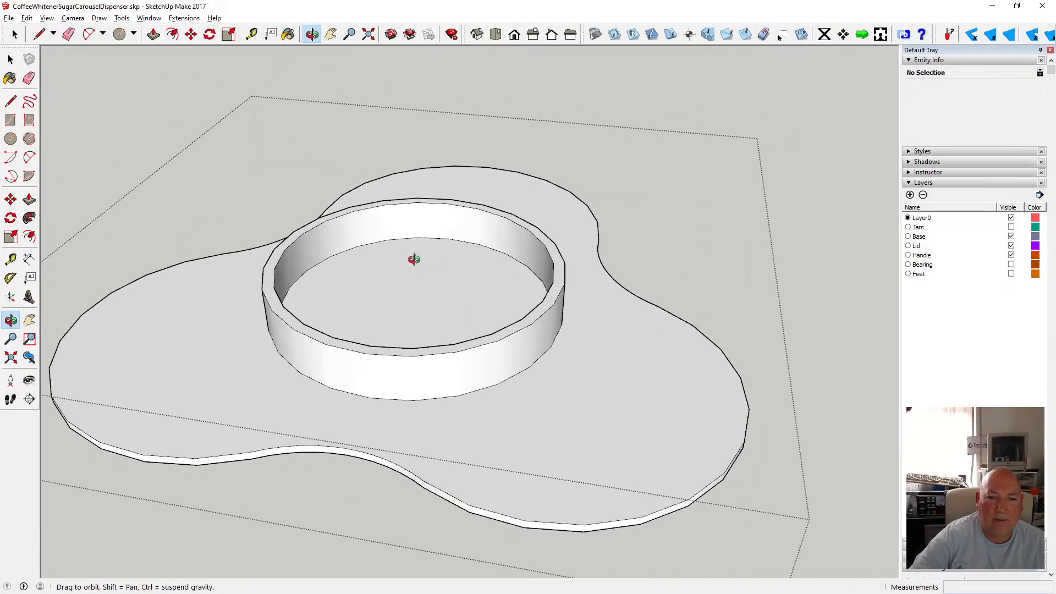
scroll(414, 259, down, 3)
drag(379, 292, 416, 253)
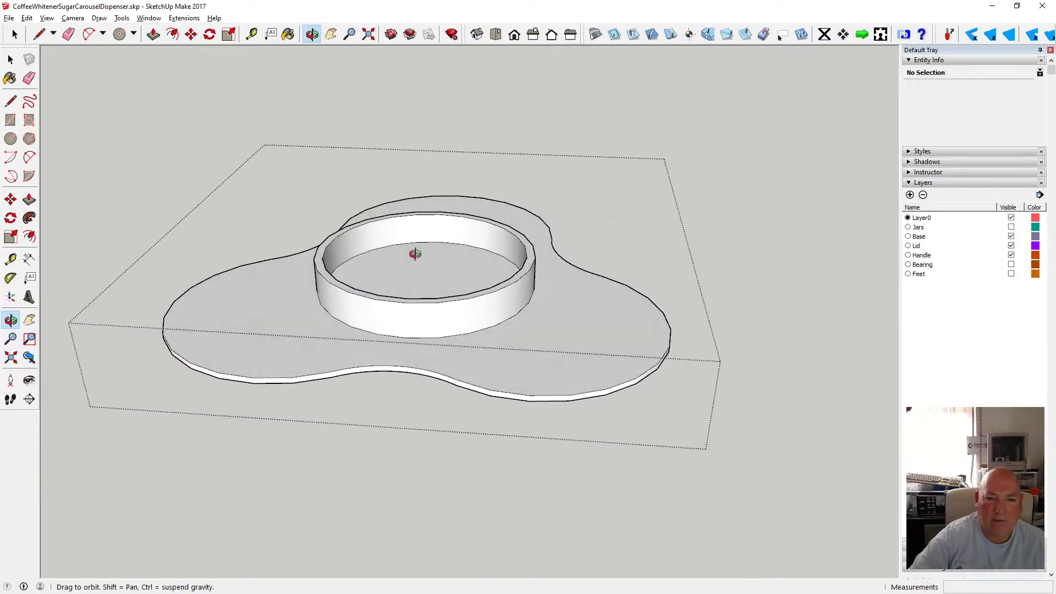
drag(417, 290, 390, 322)
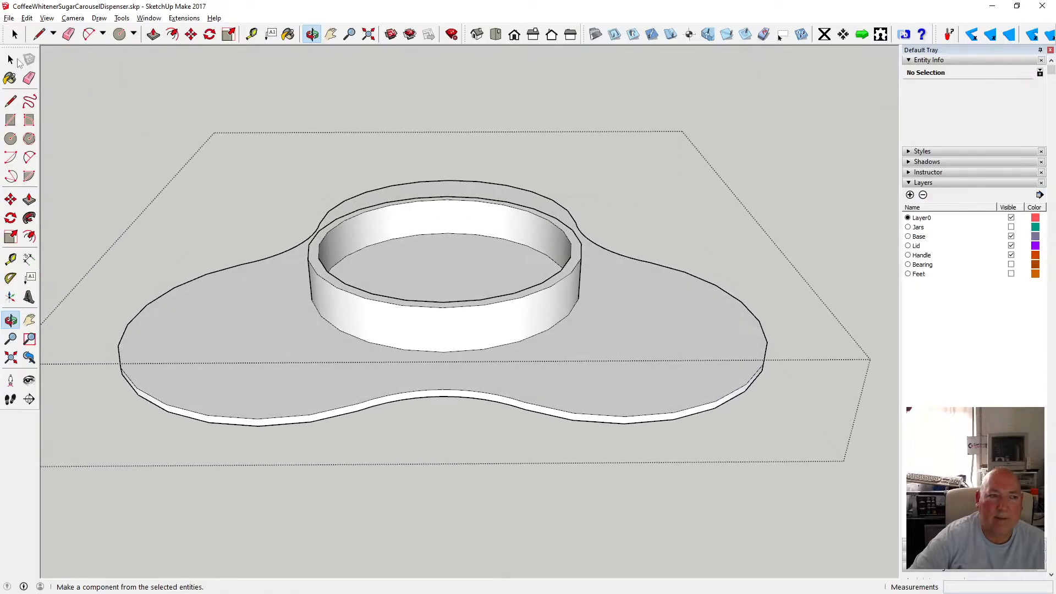
click(498, 37)
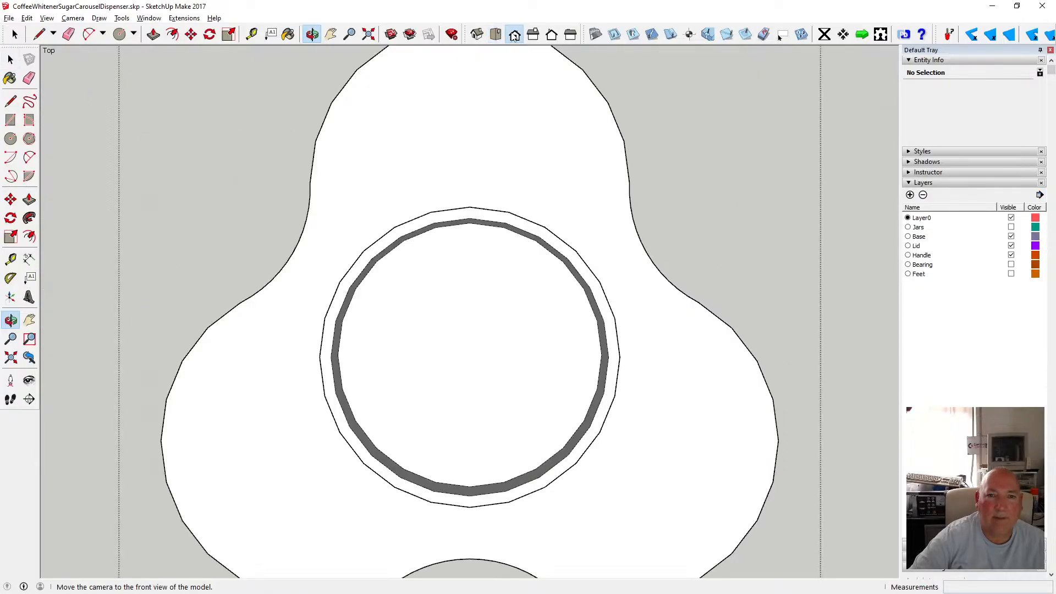
click(515, 36)
click(73, 18)
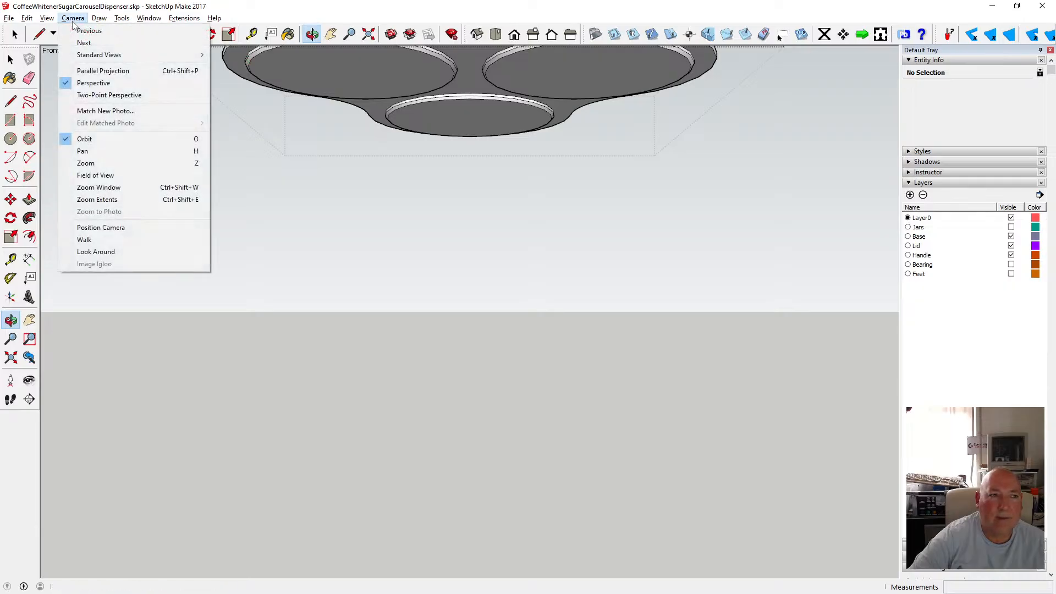
click(97, 71)
drag(434, 326, 439, 300)
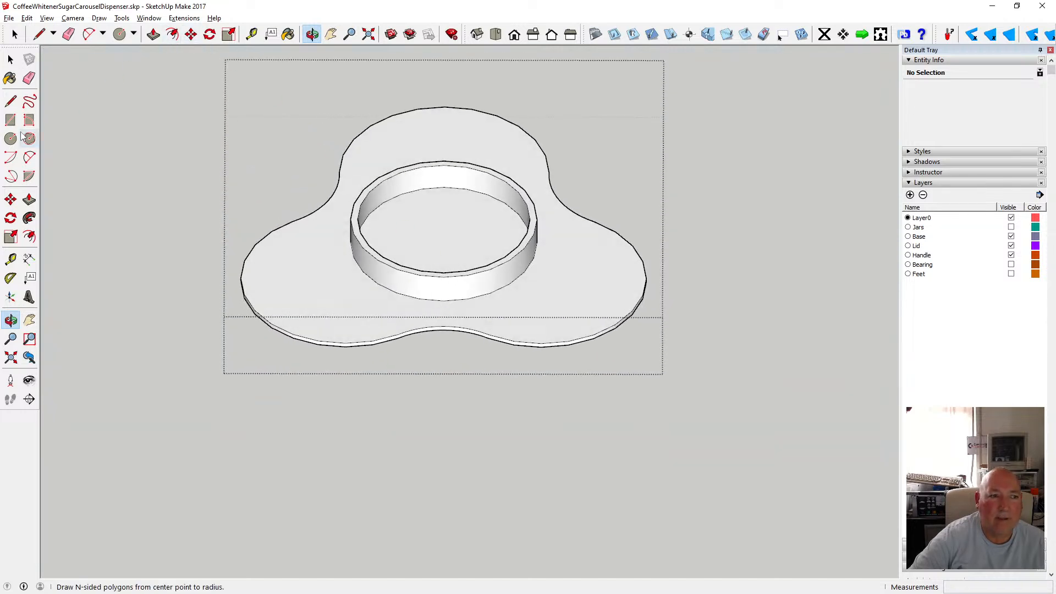
Draw a 10 mm radius circle centred on the floor inside the knob ring.
click(120, 34)
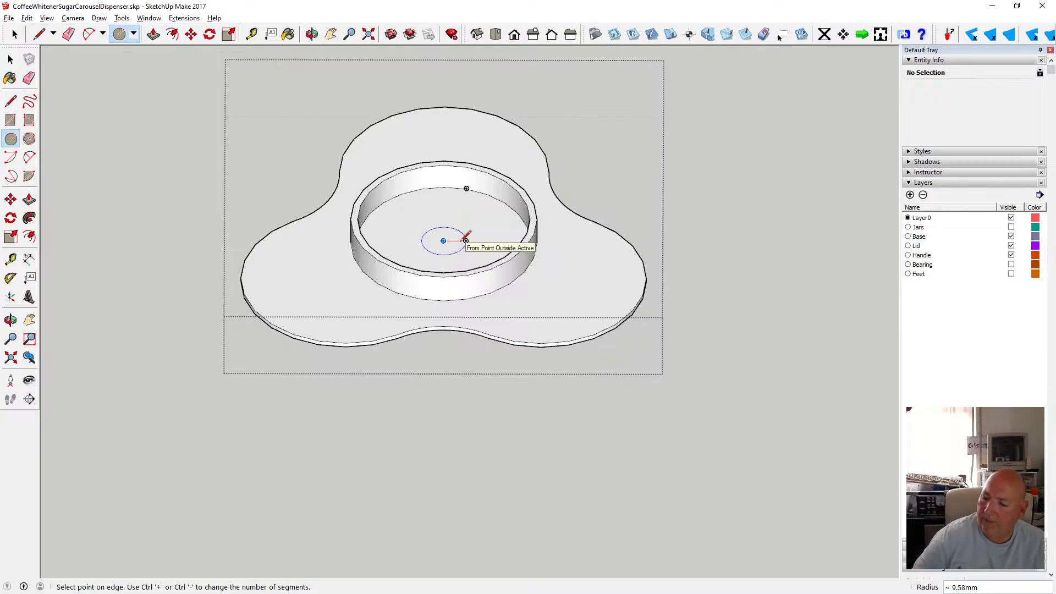
click(466, 241)
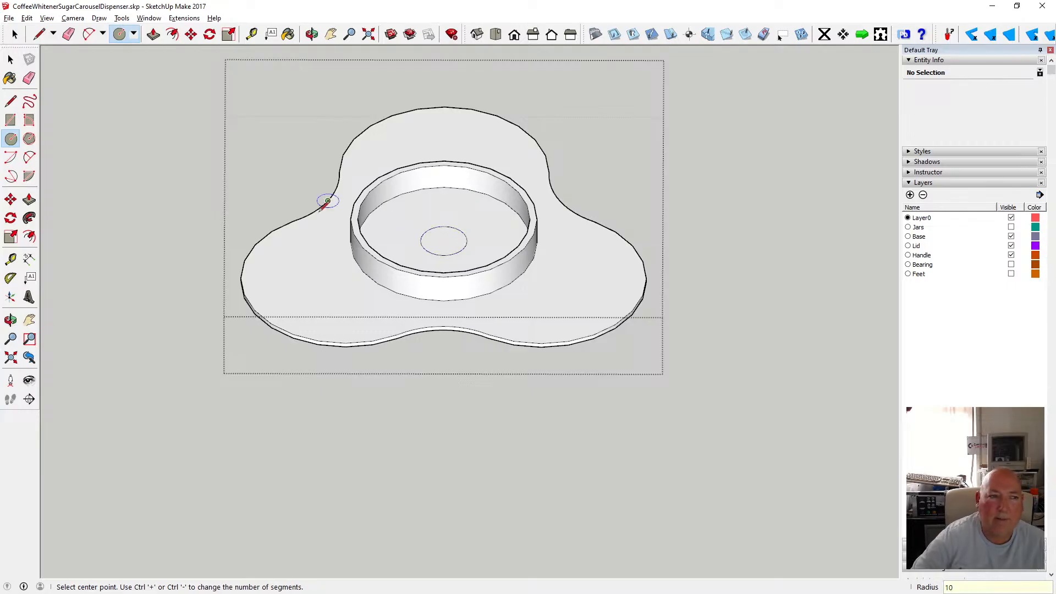
click(10, 59)
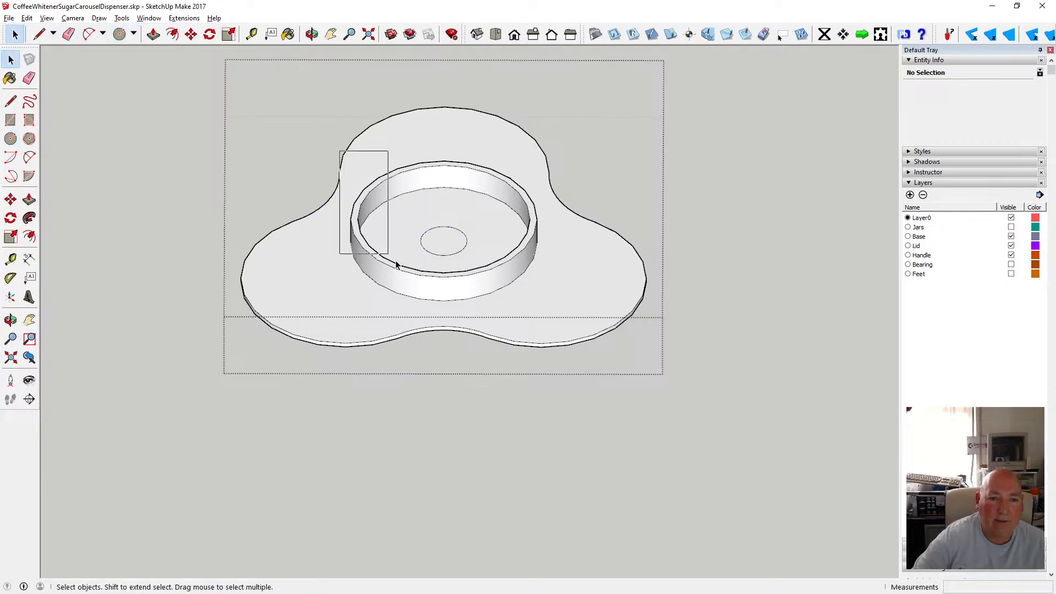
Select and delete the knob geometry, then undo the deletion.
drag(541, 314, 542, 314)
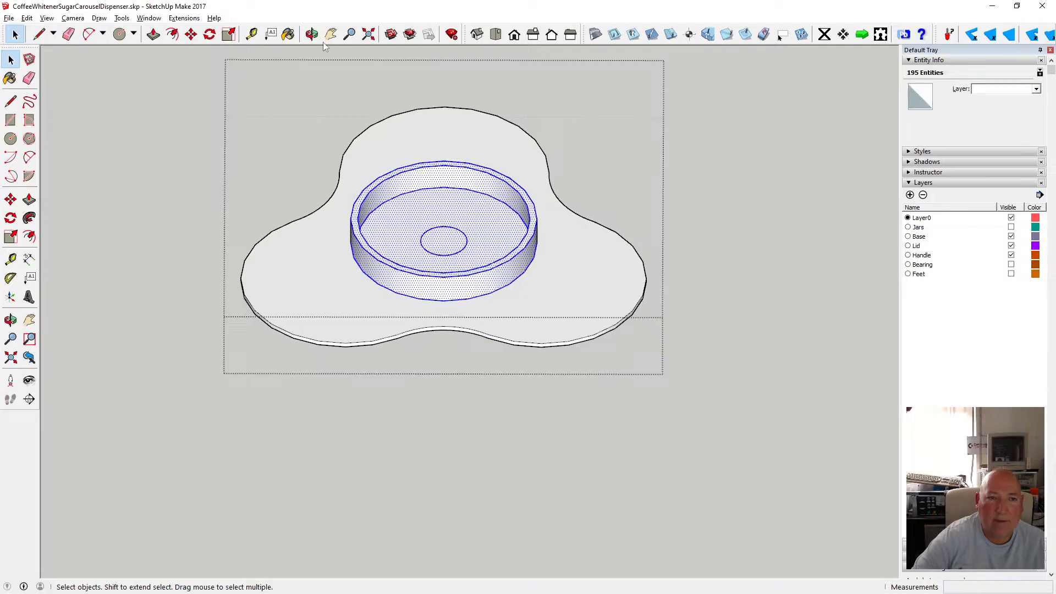
middle_drag(408, 242, 487, 415)
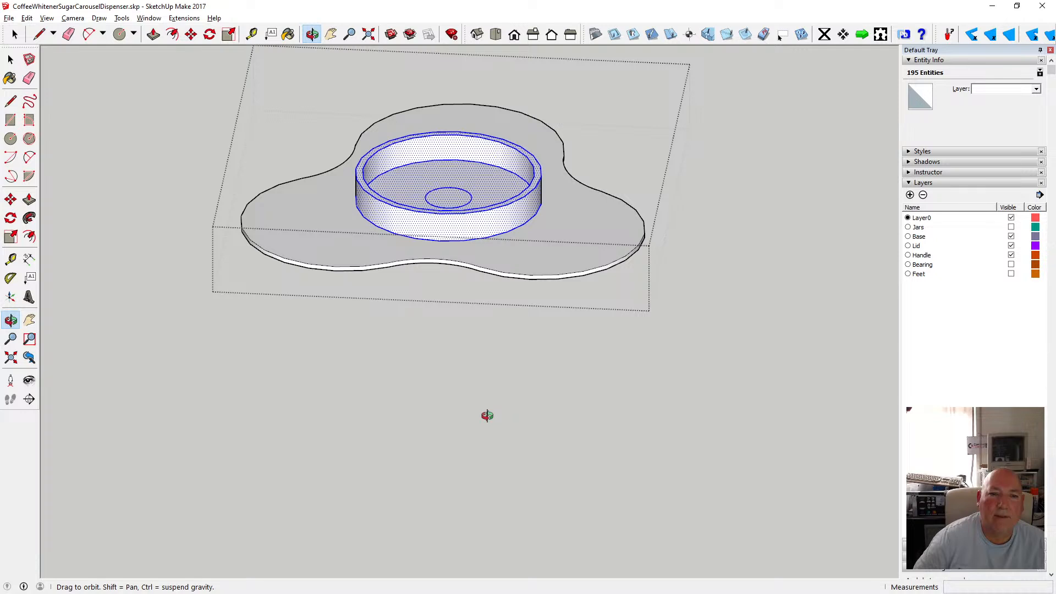
key(Delete)
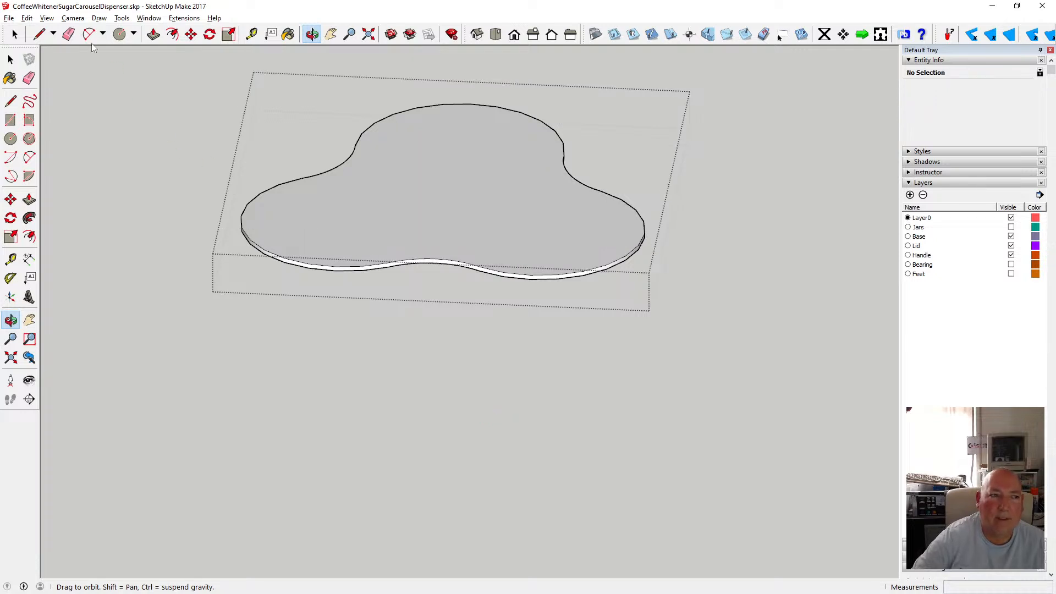
click(26, 18)
click(52, 31)
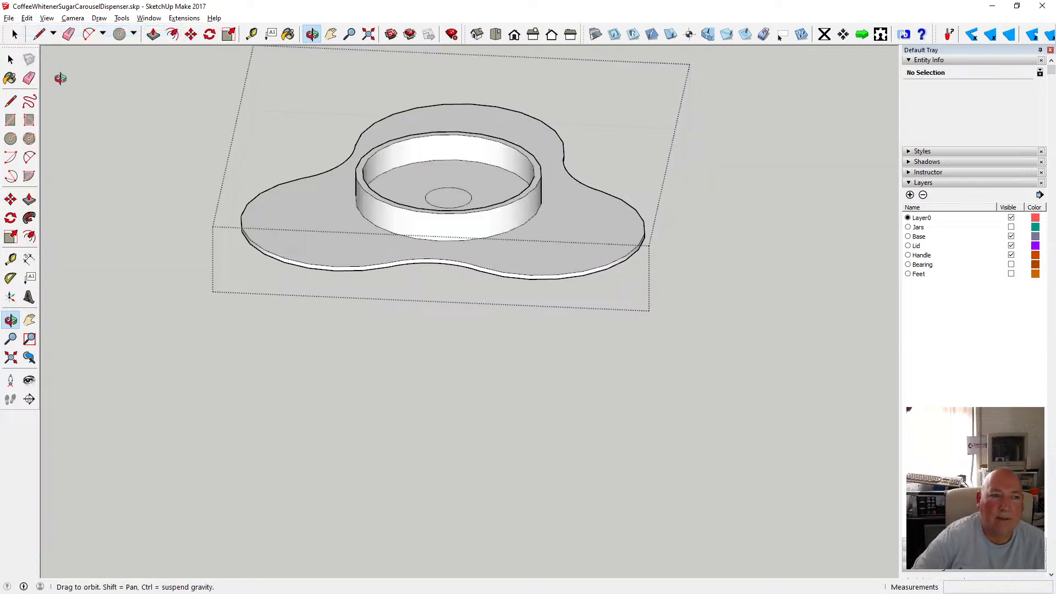
Delete the knob ring surrounding the central circle on the lid.
click(10, 60)
drag(338, 112, 553, 277)
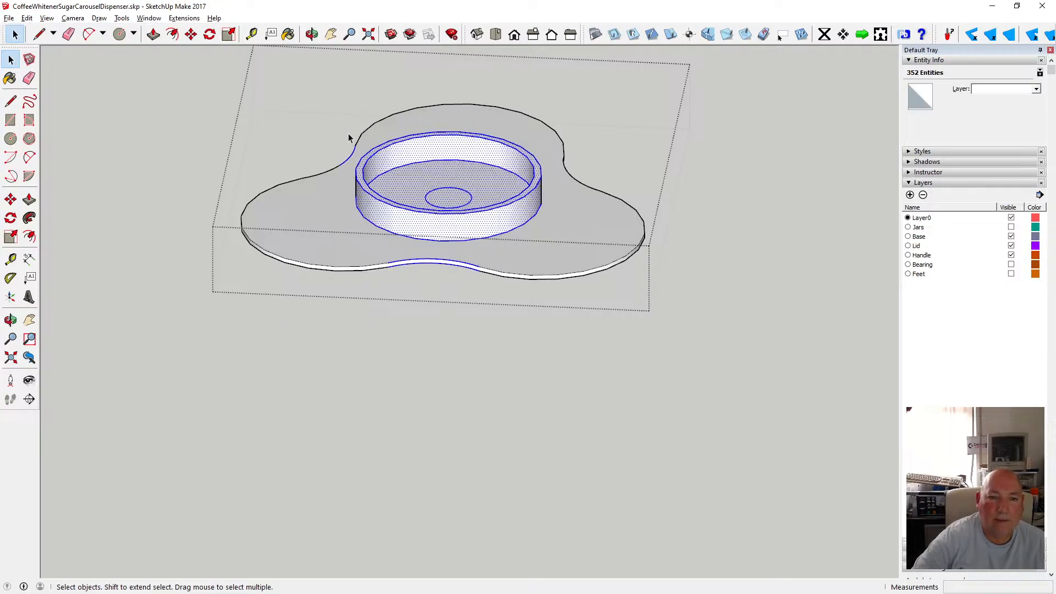
drag(349, 132, 547, 251)
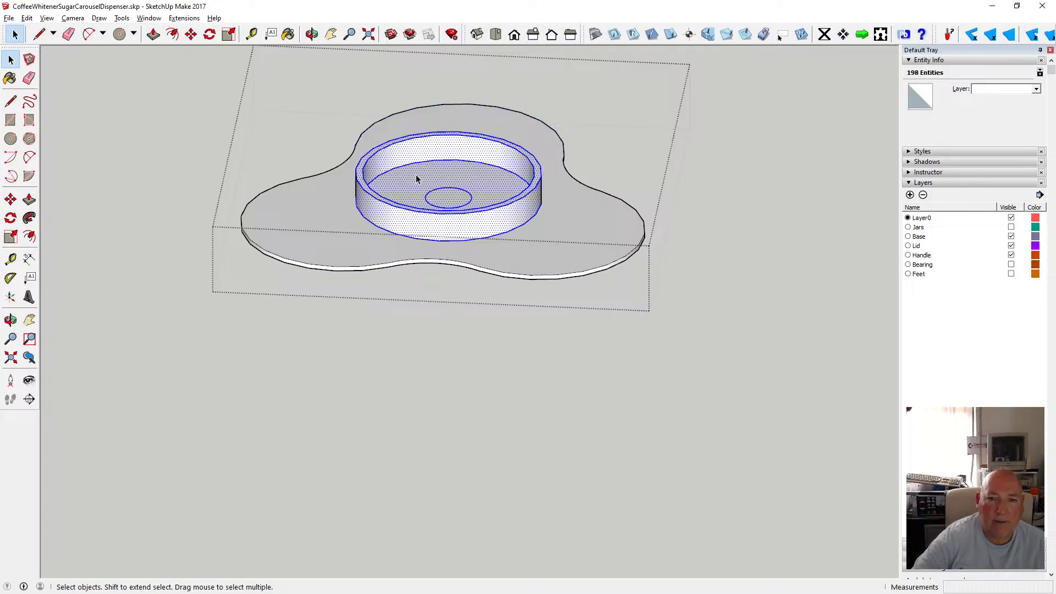
shift+click(461, 193)
key(Delete)
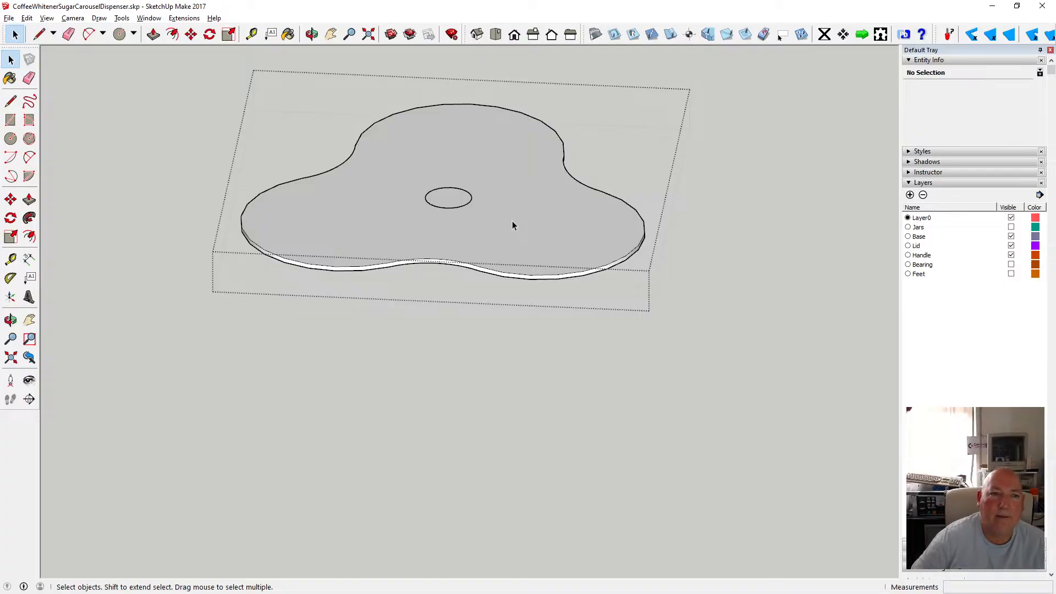
Undo the knob ring deletion.
click(312, 35)
drag(408, 140, 397, 34)
drag(498, 167, 380, 114)
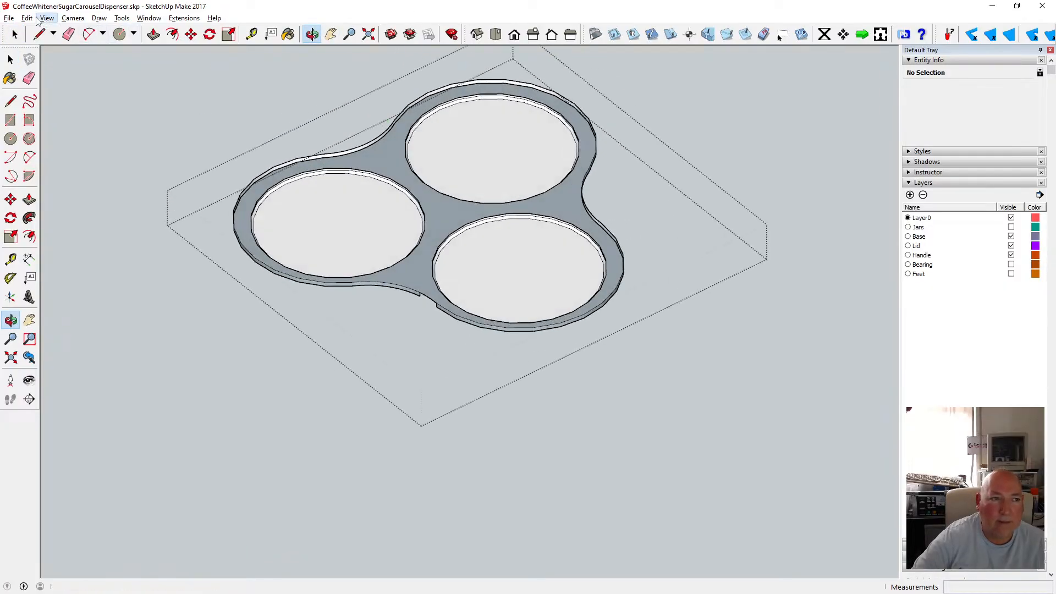
click(34, 19)
click(43, 32)
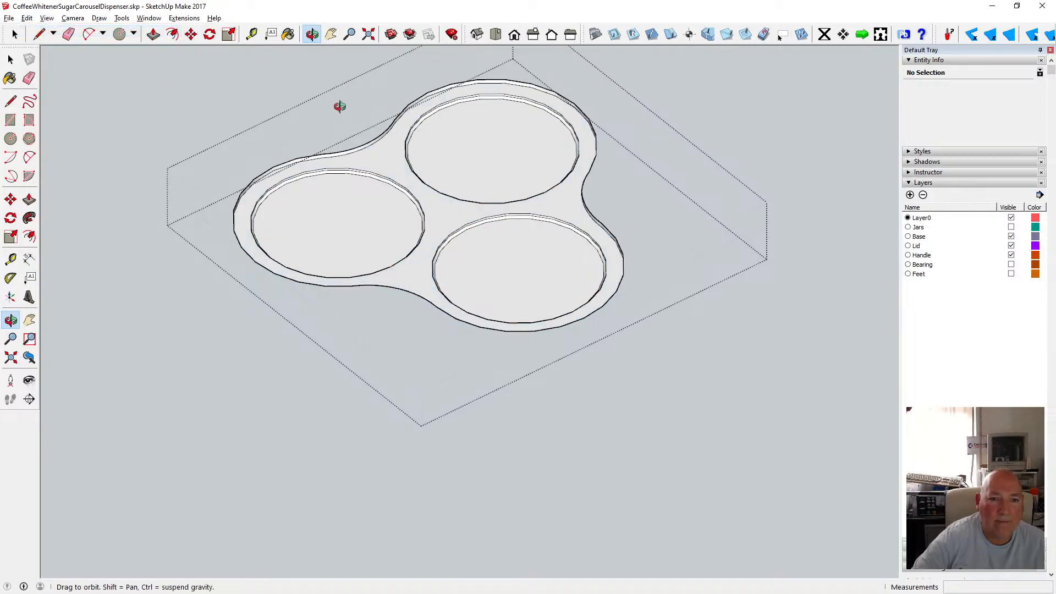
drag(340, 106, 447, 190)
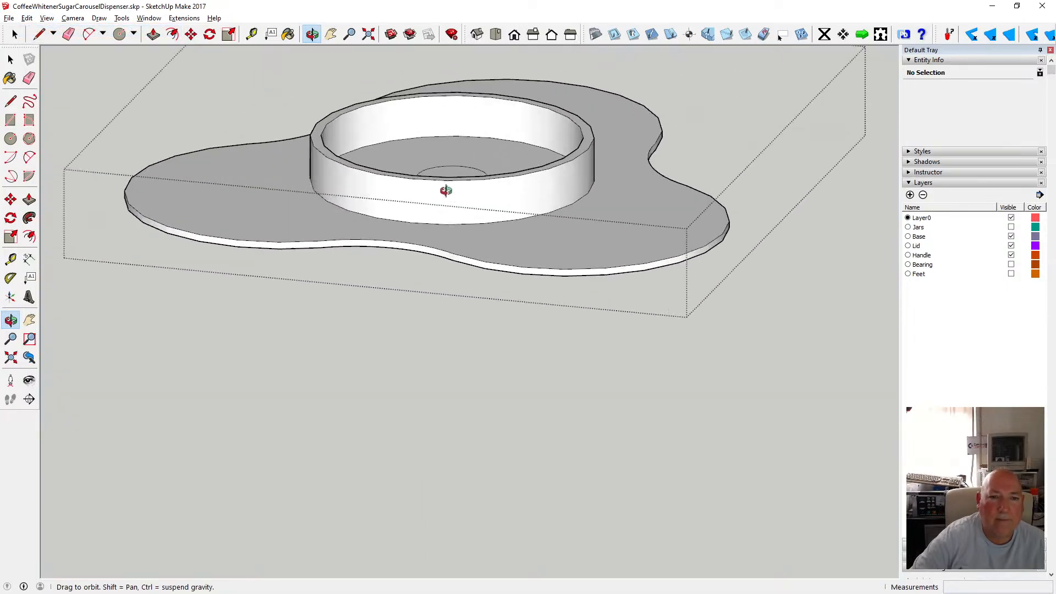
Delete the knob ring's inner wall surface.
click(11, 59)
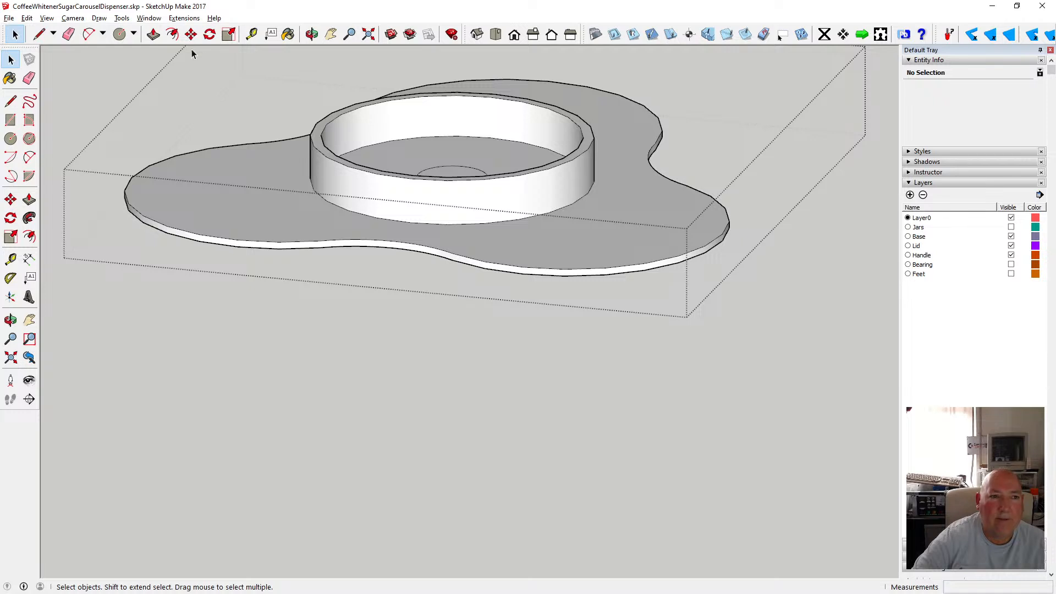
click(154, 35)
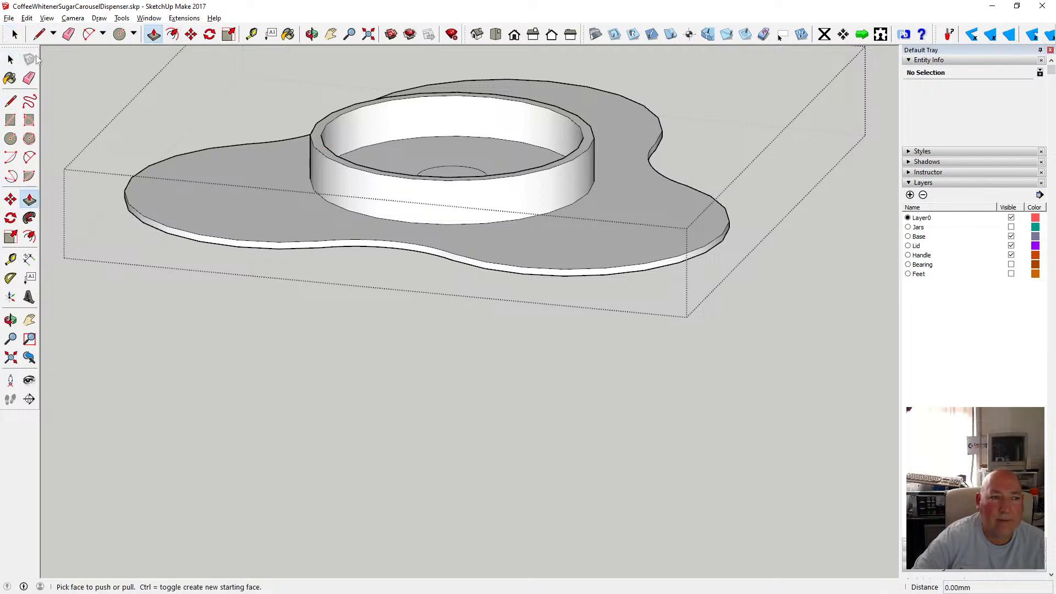
key(space)
click(336, 155)
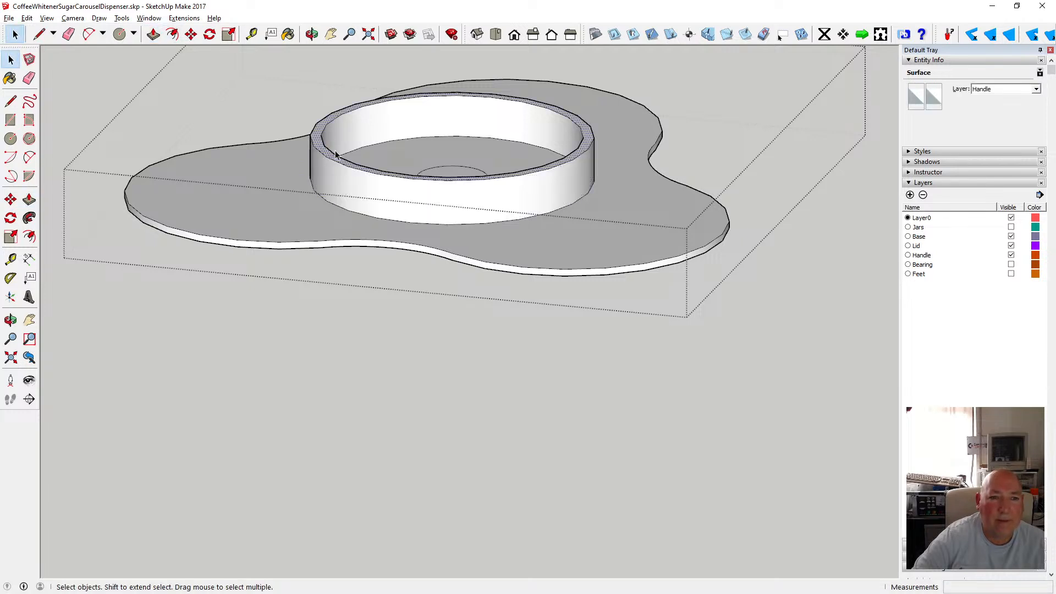
key(p)
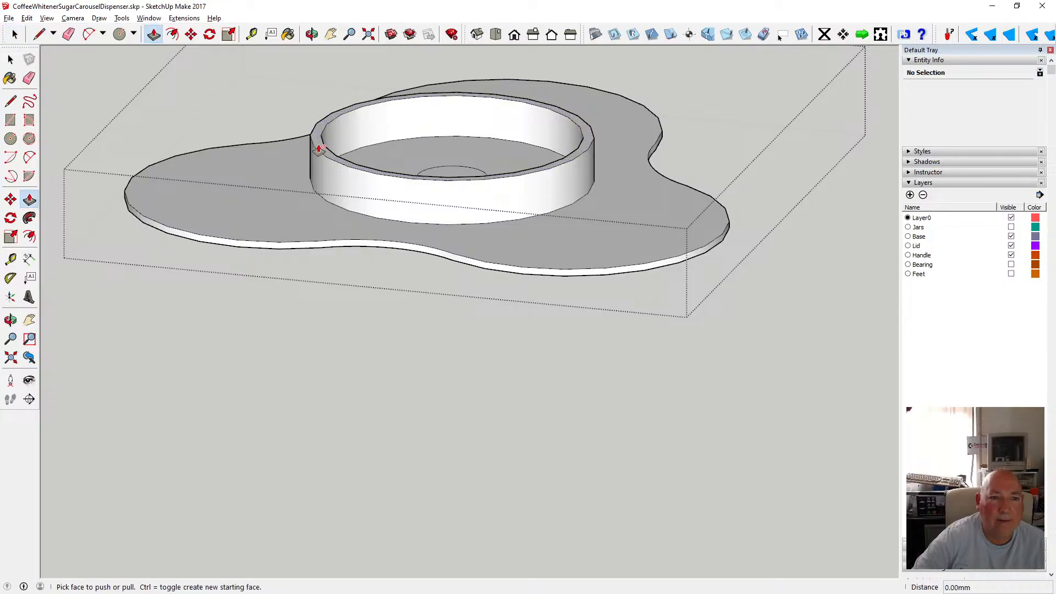
key(space)
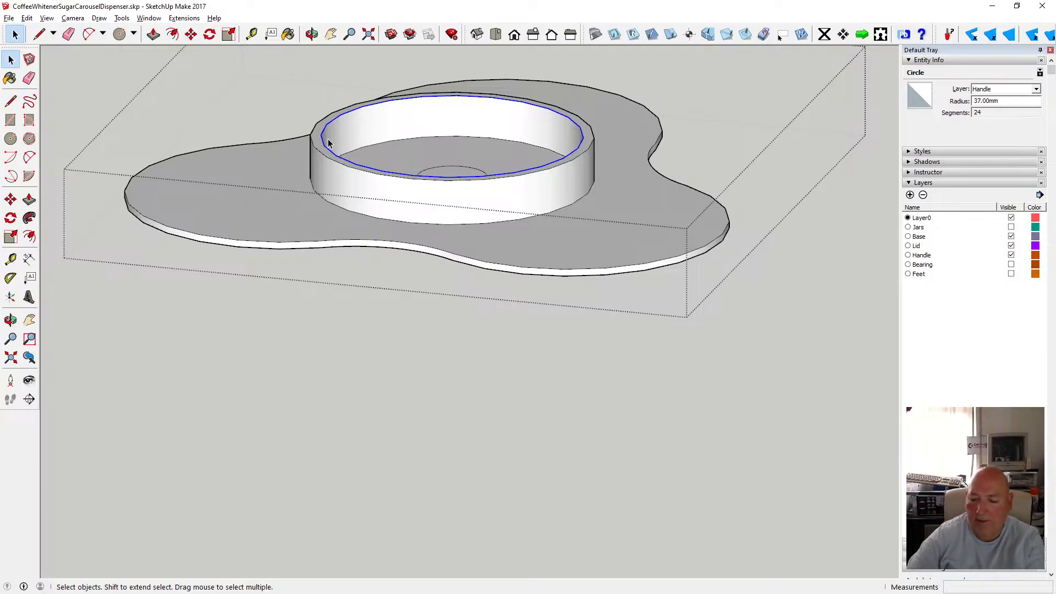
click(327, 142)
click(321, 131)
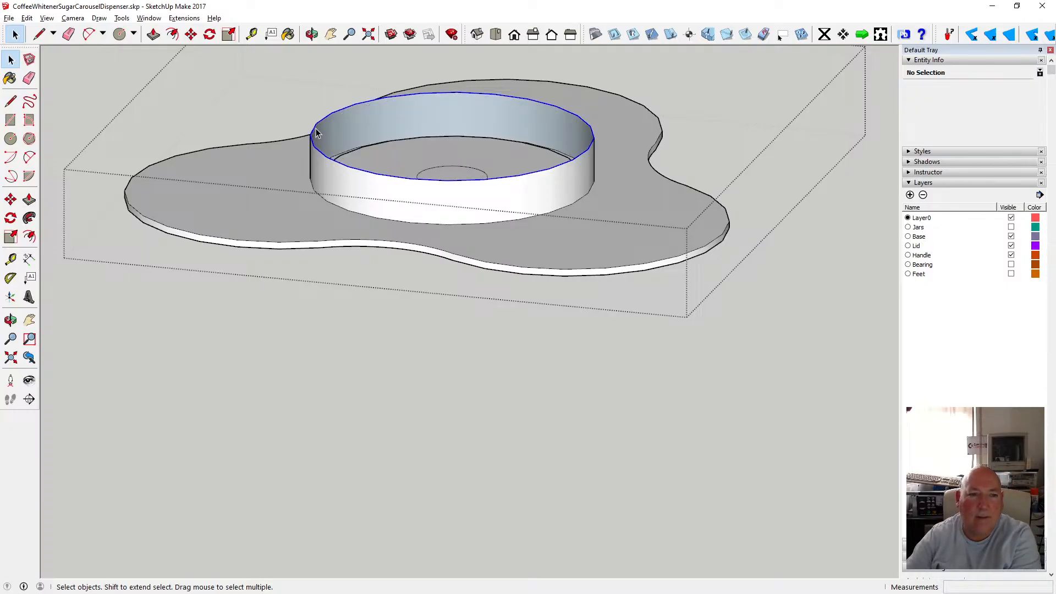
key(Delete)
Delete the remaining ring edges on the lid, leaving only the central circle.
middle_drag(351, 87, 367, 269)
drag(367, 270, 366, 265)
click(11, 59)
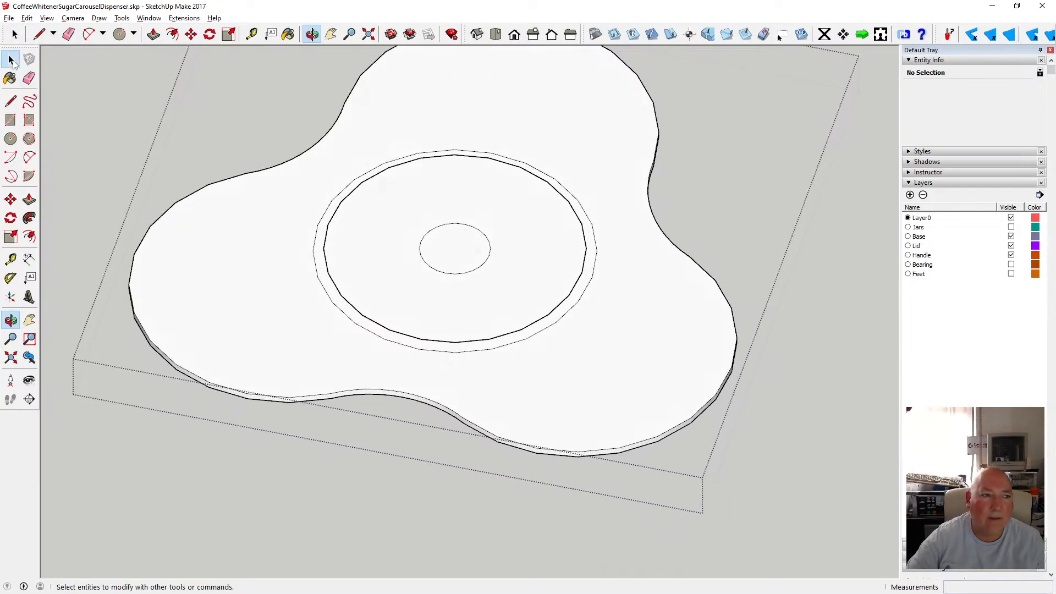
key(Delete)
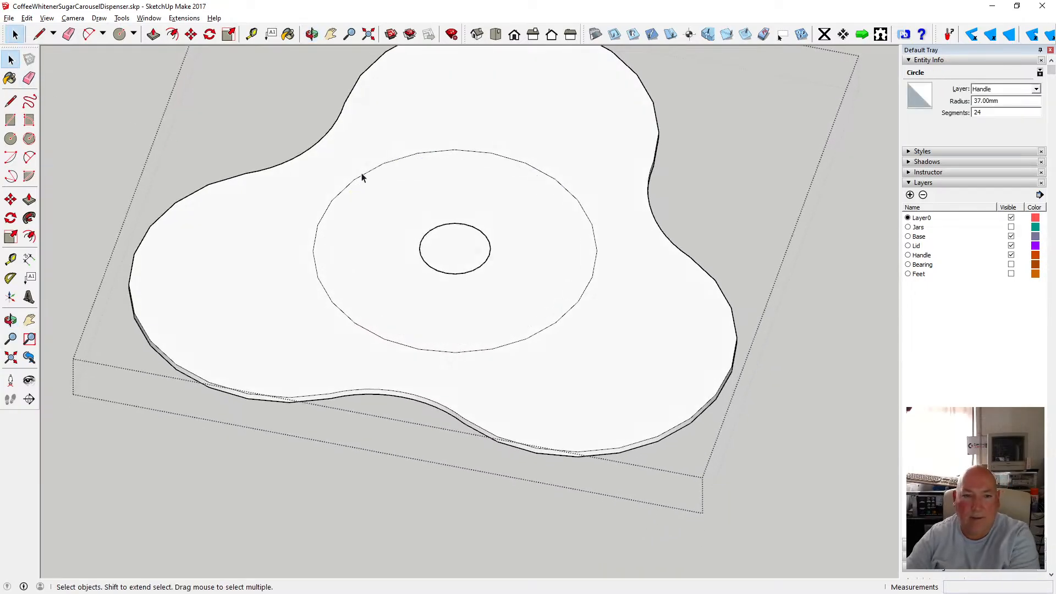
click(362, 172)
click(364, 174)
key(Delete)
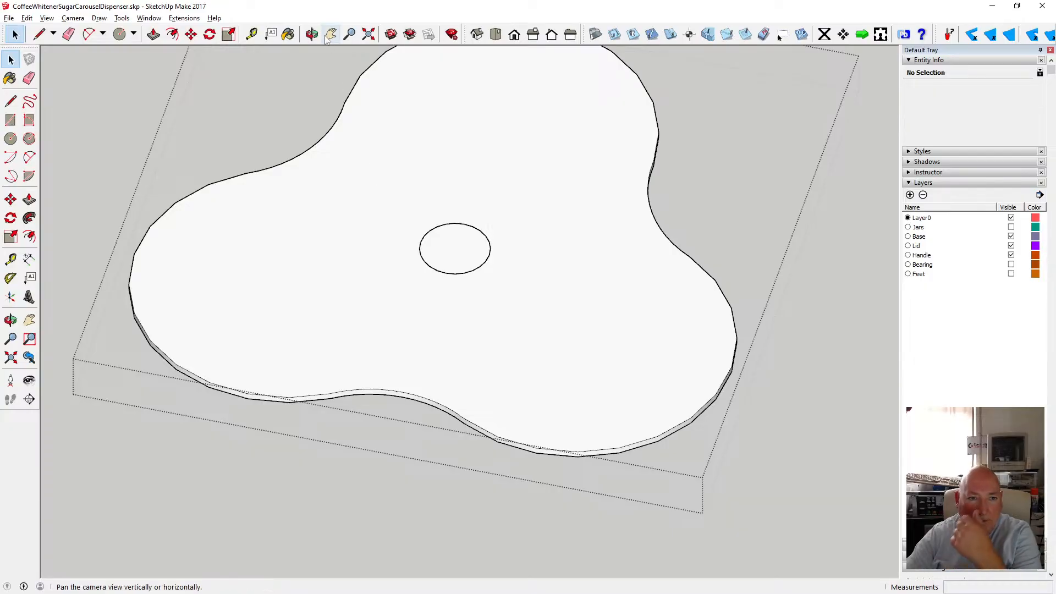
Pull the central circle up 20 mm to form a post on the lid.
key(o)
drag(406, 179, 443, 200)
scroll(440, 196, up, 6)
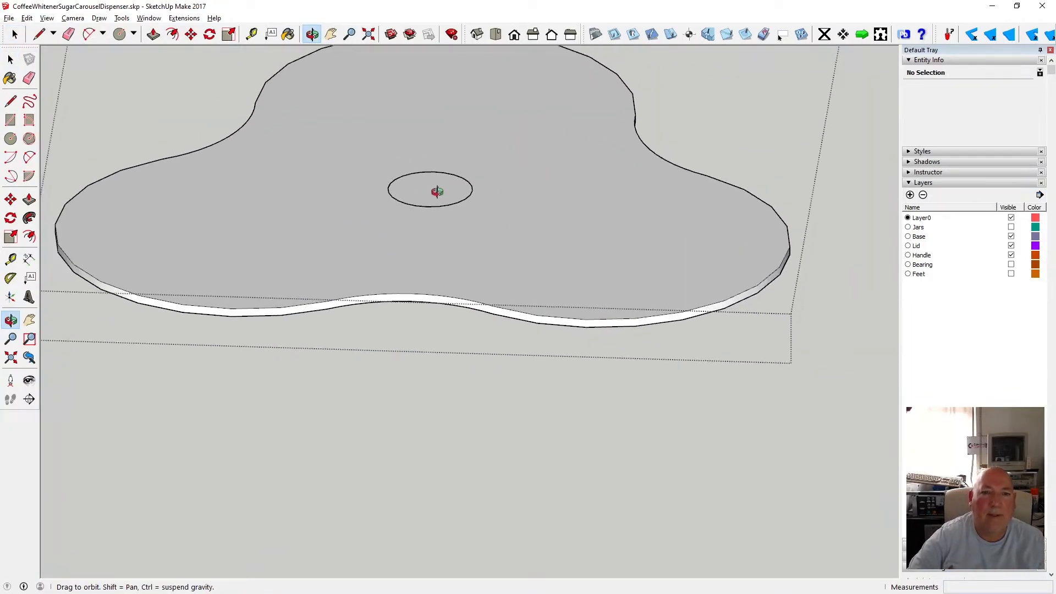
scroll(450, 239, down, 2)
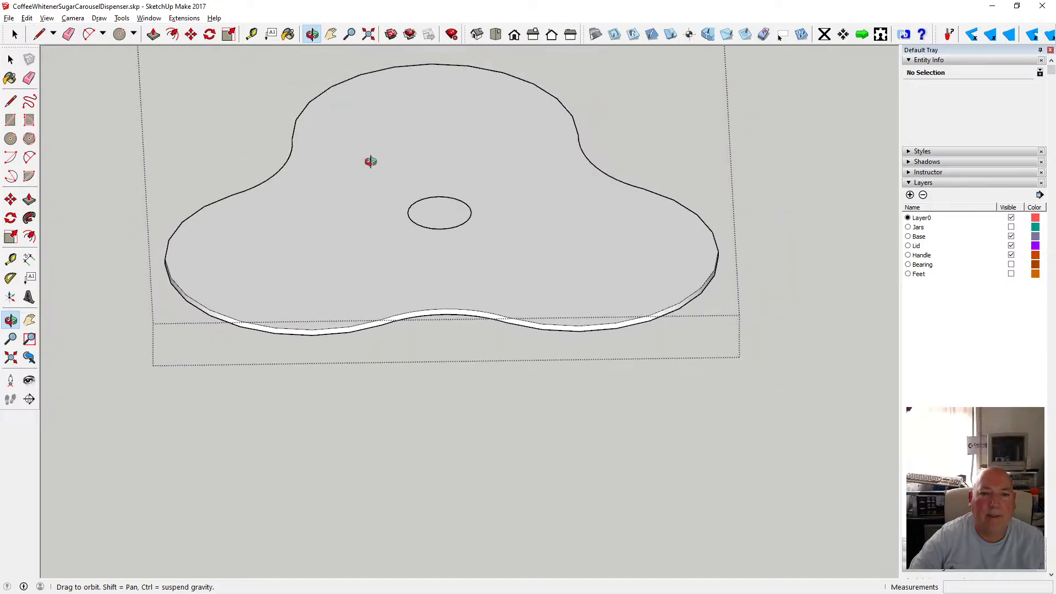
click(47, 19)
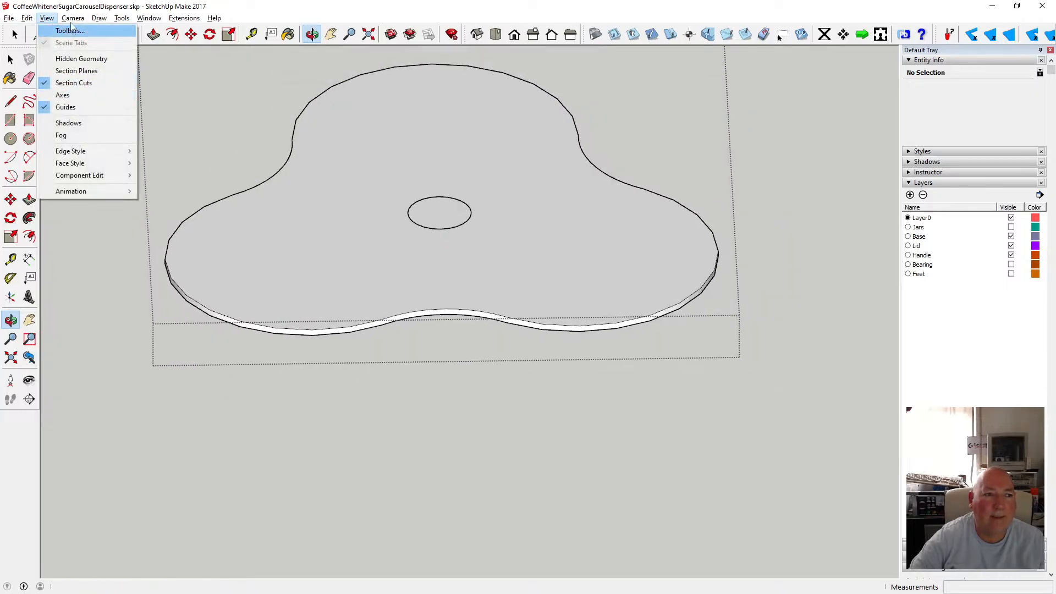
mouse_move(73, 21)
click(92, 83)
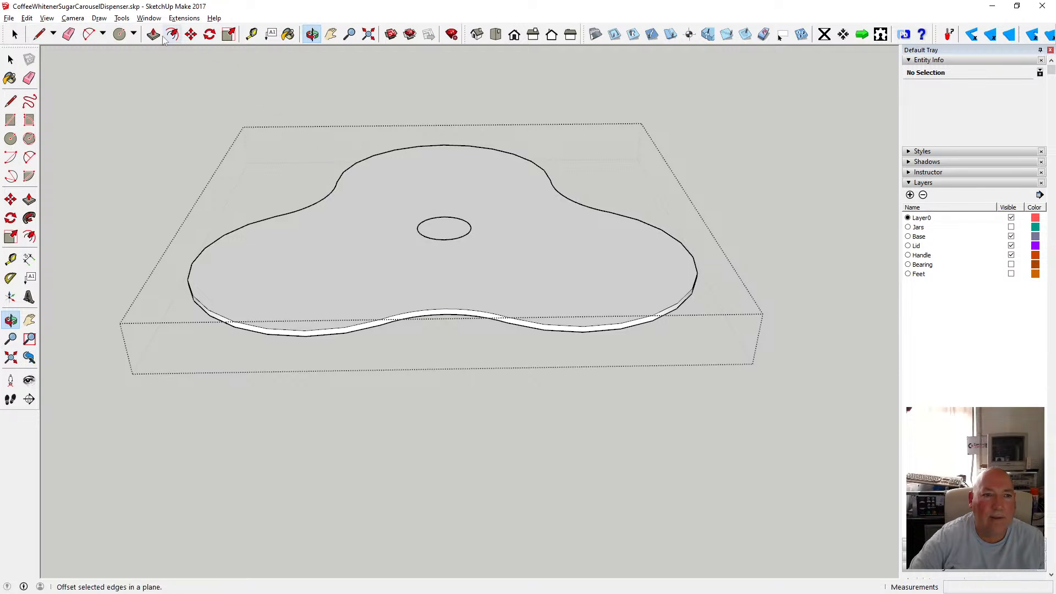
key(p)
click(454, 229)
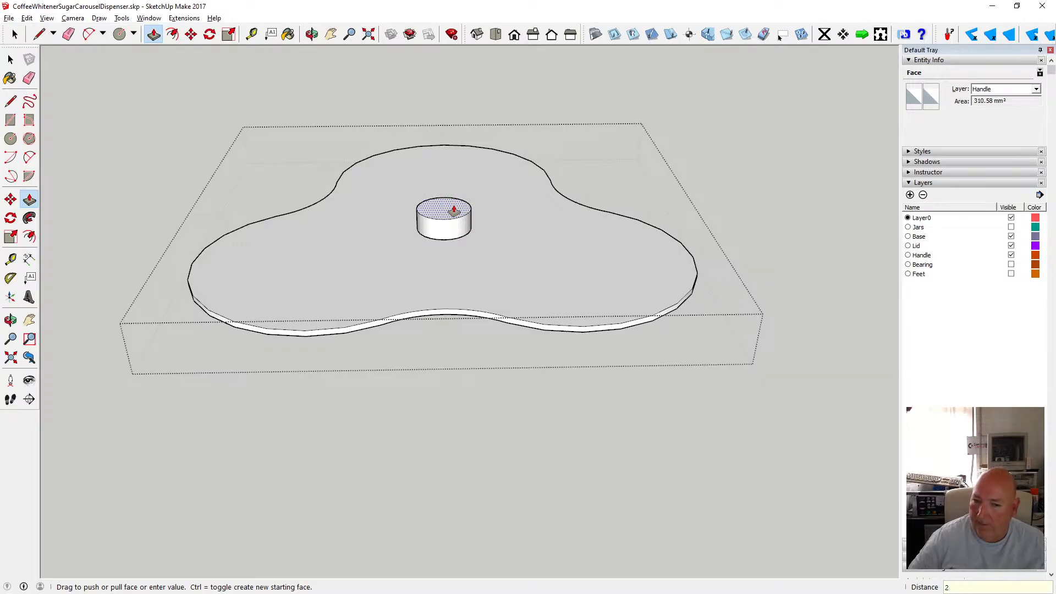
text(0)
key(Return)
Try to offset the top edge of the post.
key(o)
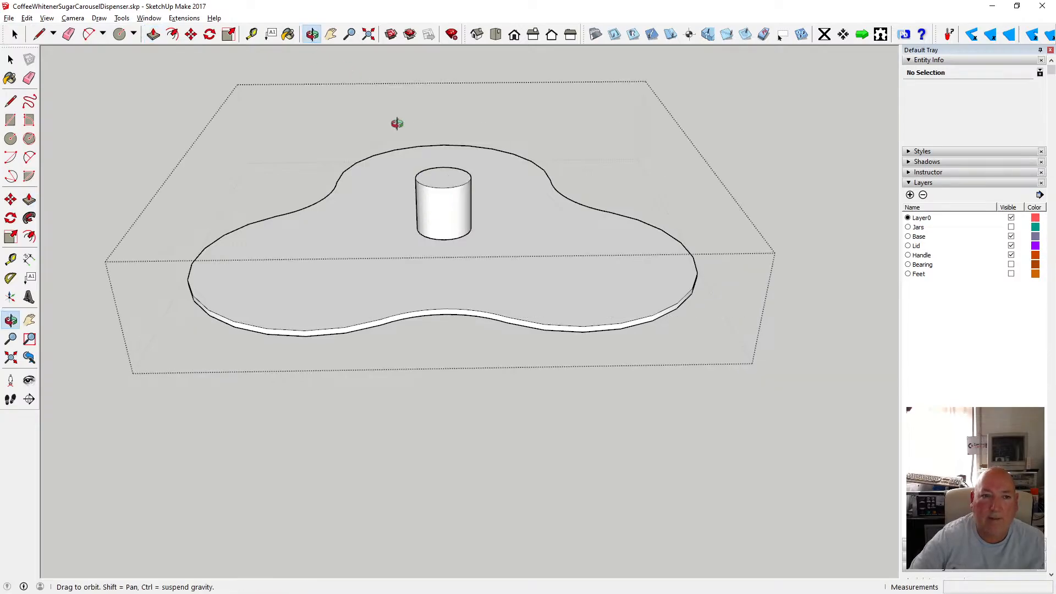
scroll(448, 207, up, 8)
drag(411, 146, 435, 245)
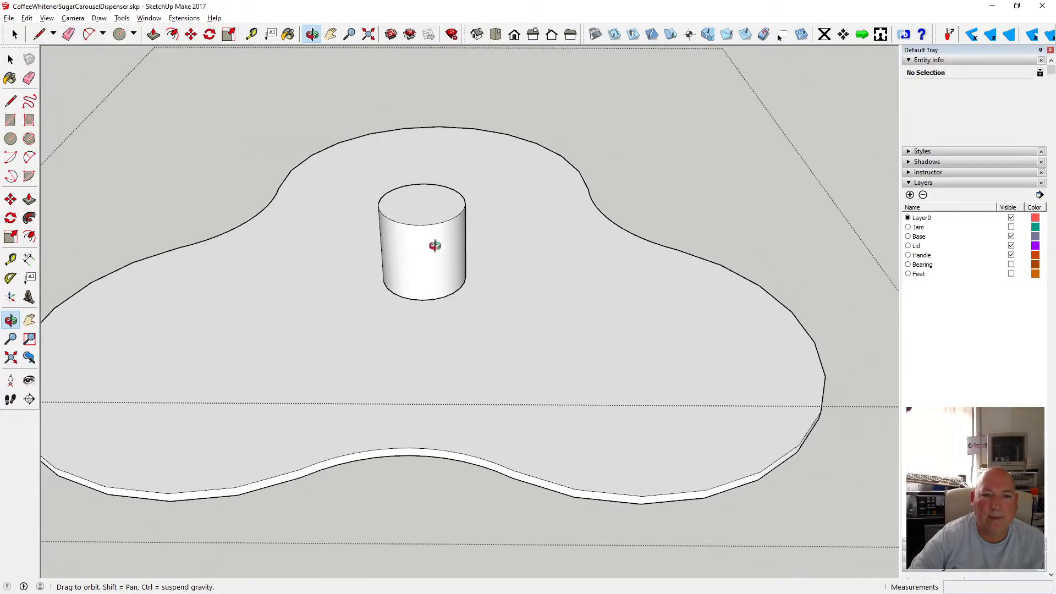
click(172, 35)
click(397, 193)
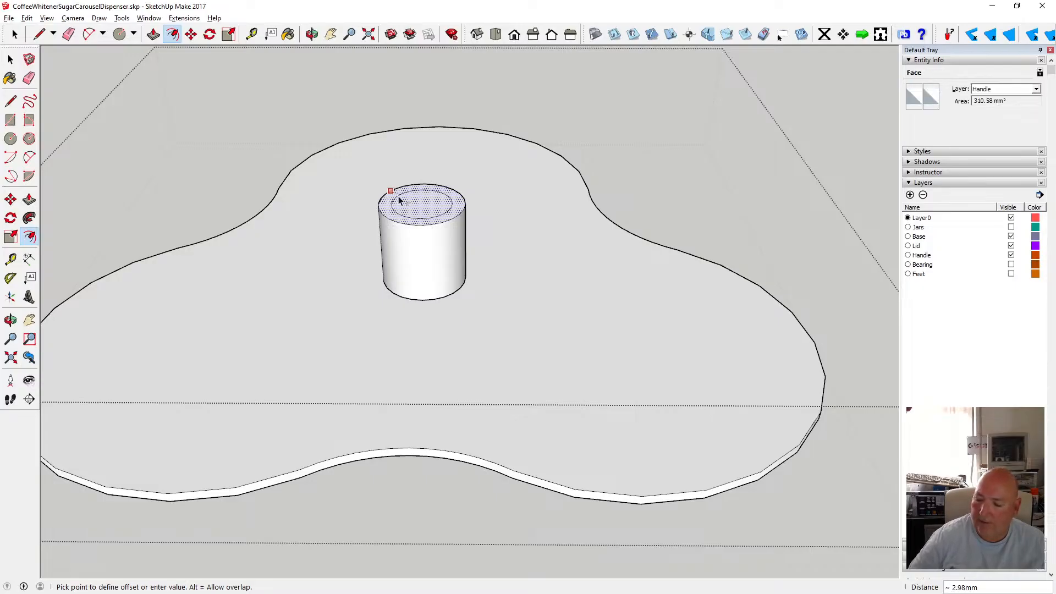
click(399, 195)
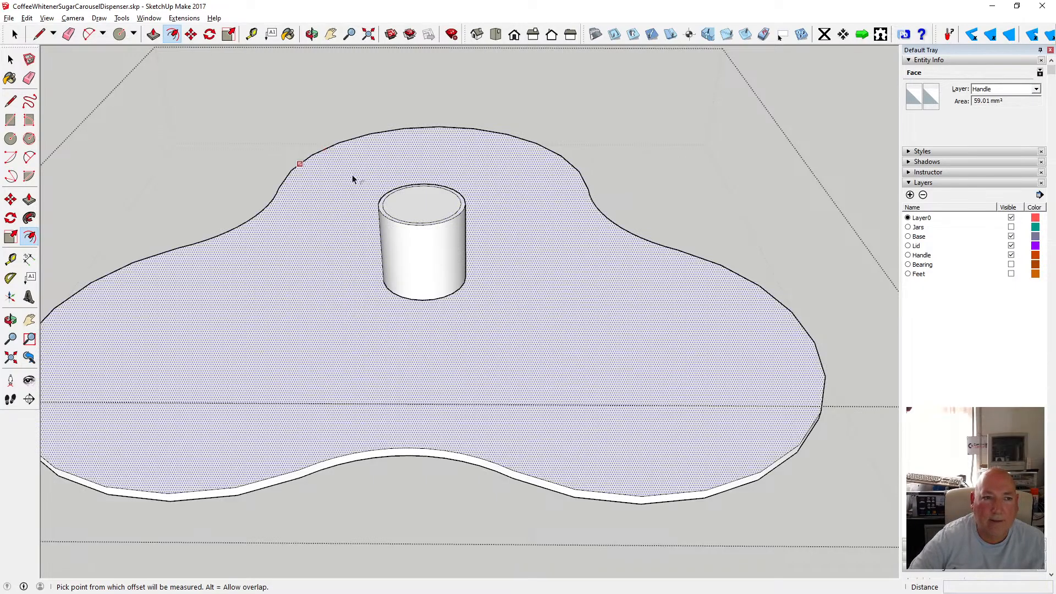
click(420, 226)
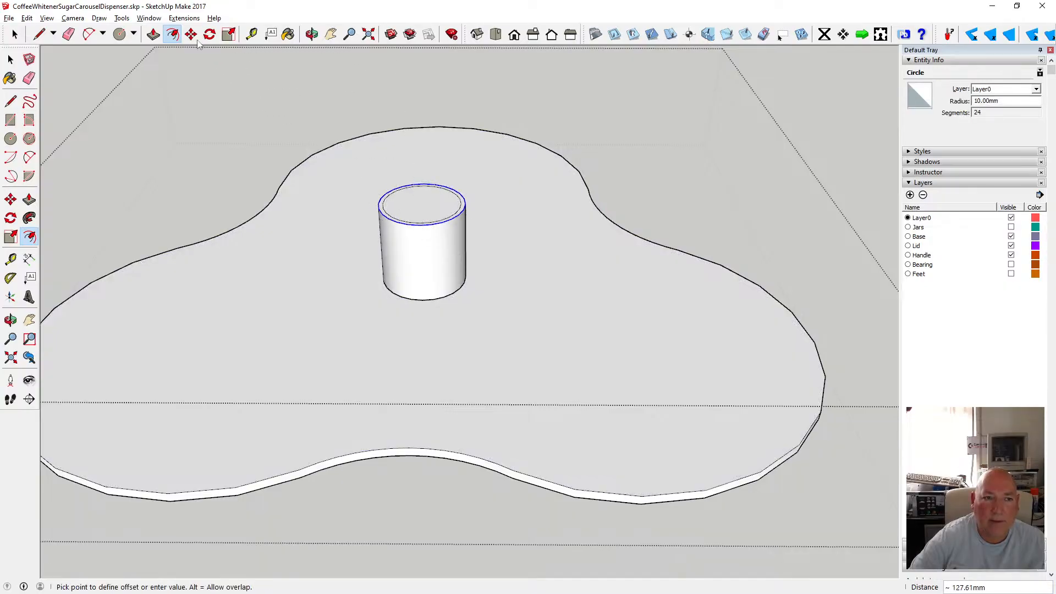
click(191, 35)
click(406, 229)
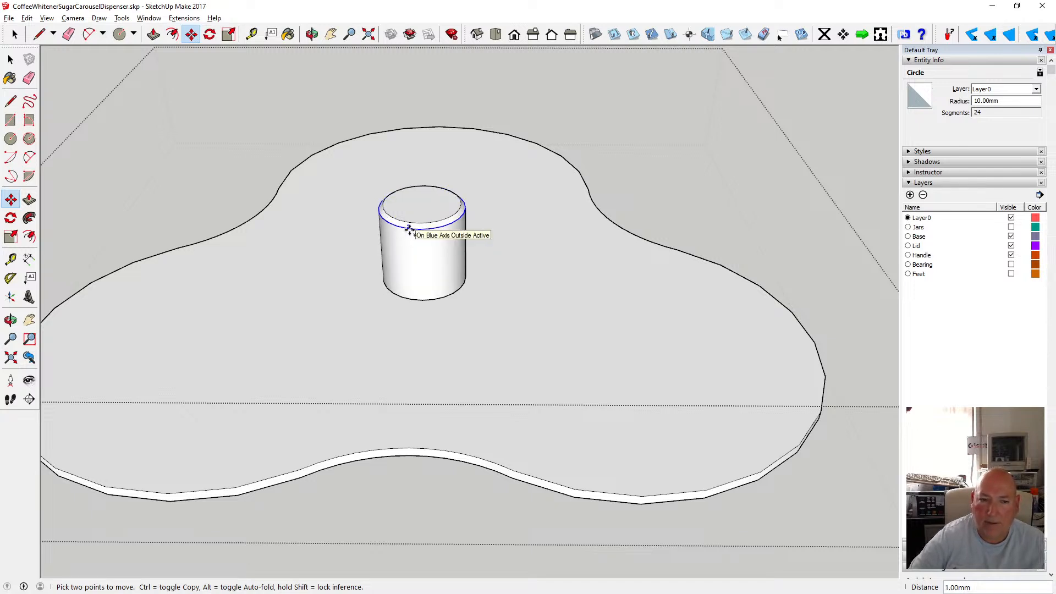
key(o)
scroll(385, 212, down, 4)
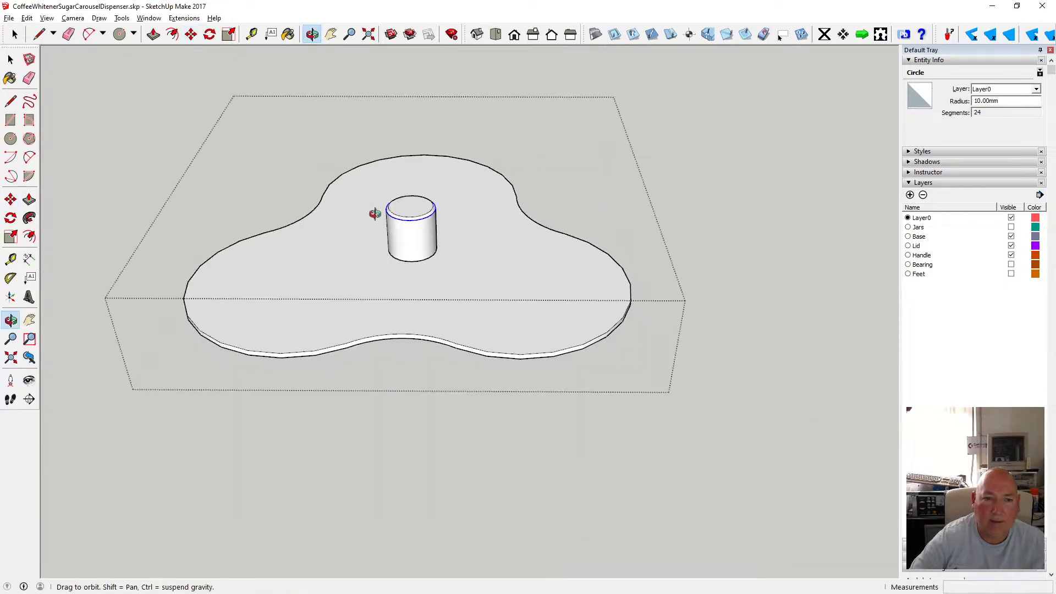
click(29, 60)
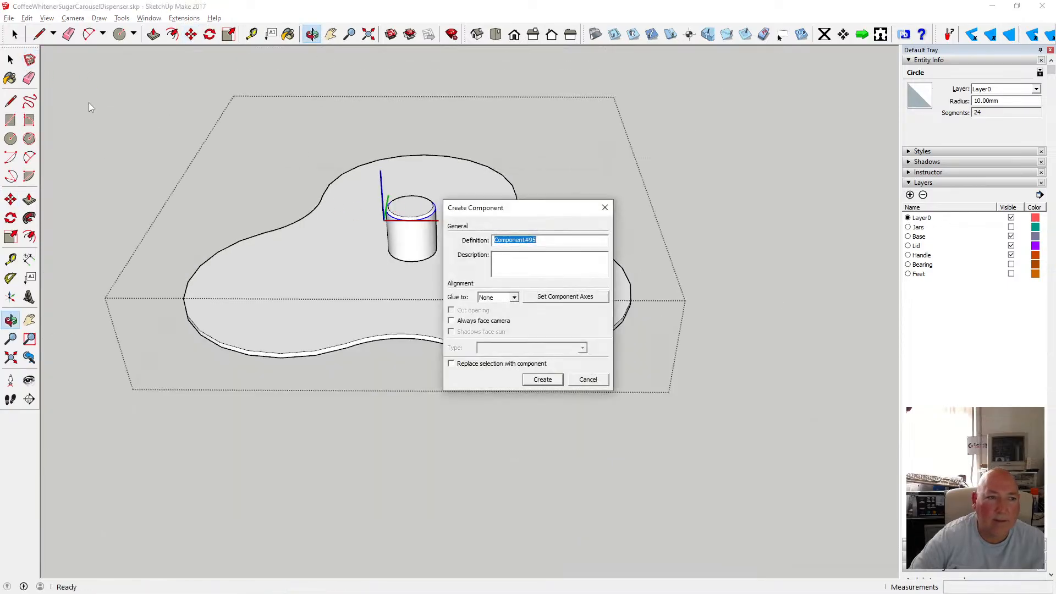
click(587, 380)
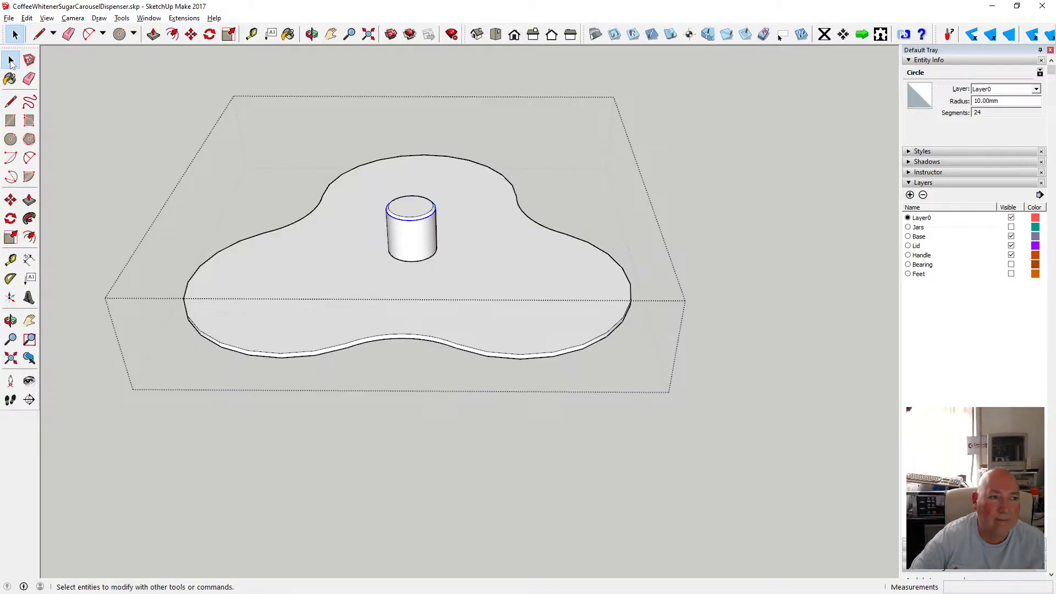
Show the Jars layer to display the jars beneath the lid.
click(84, 88)
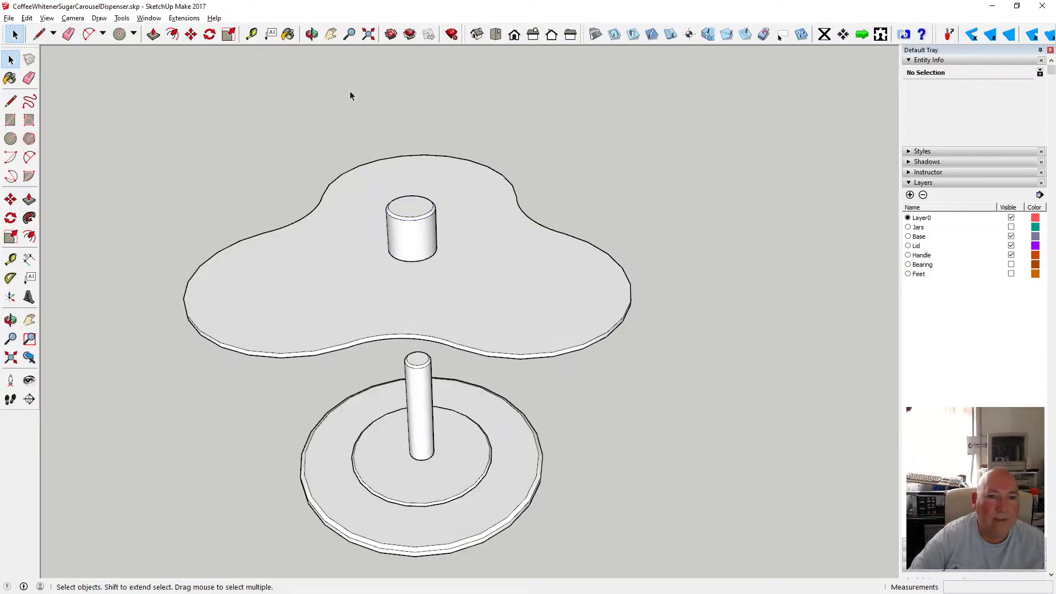
click(312, 34)
drag(407, 83, 364, 259)
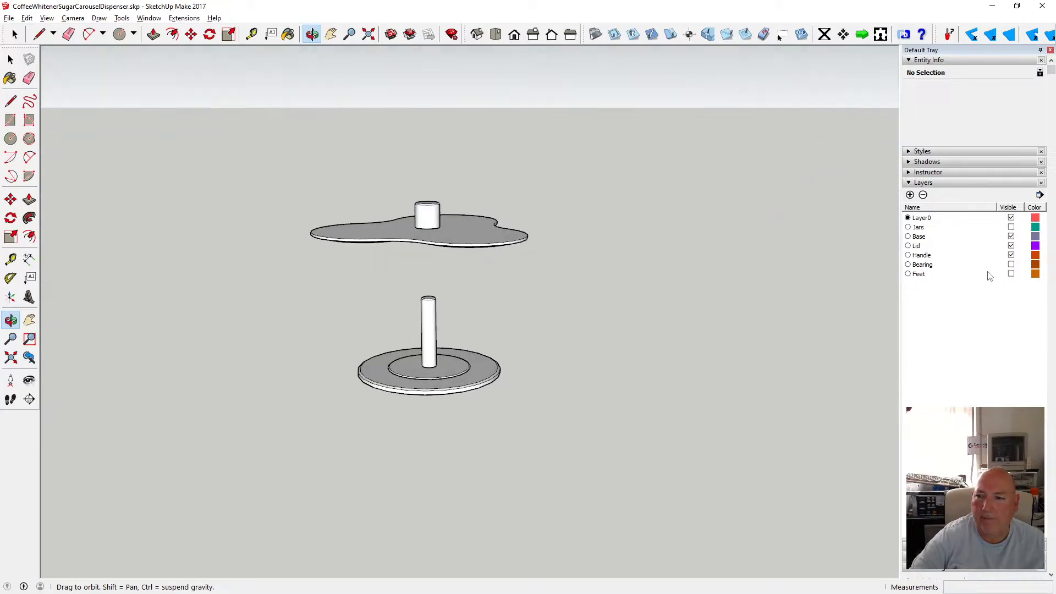
click(1011, 227)
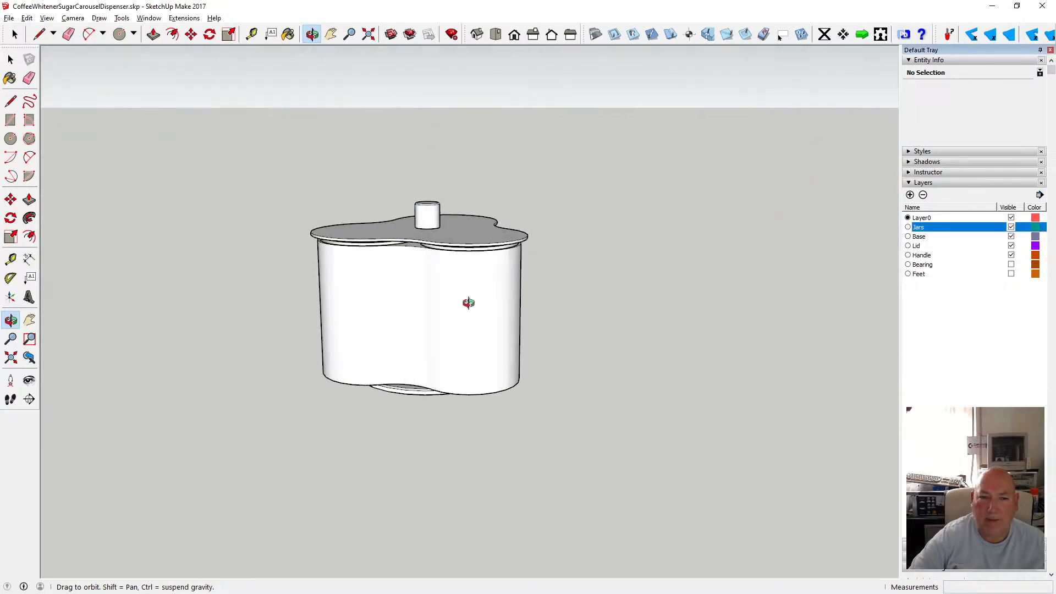
Move the lid group about 4 mm to seat it on the jars.
drag(469, 302, 444, 238)
scroll(425, 246, up, 5)
key(m)
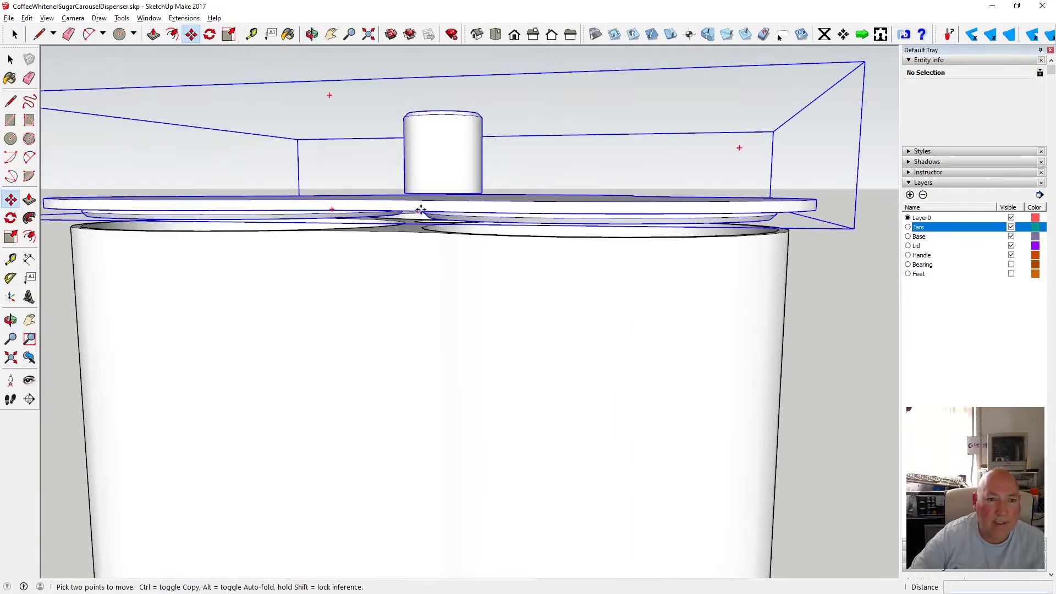
click(355, 211)
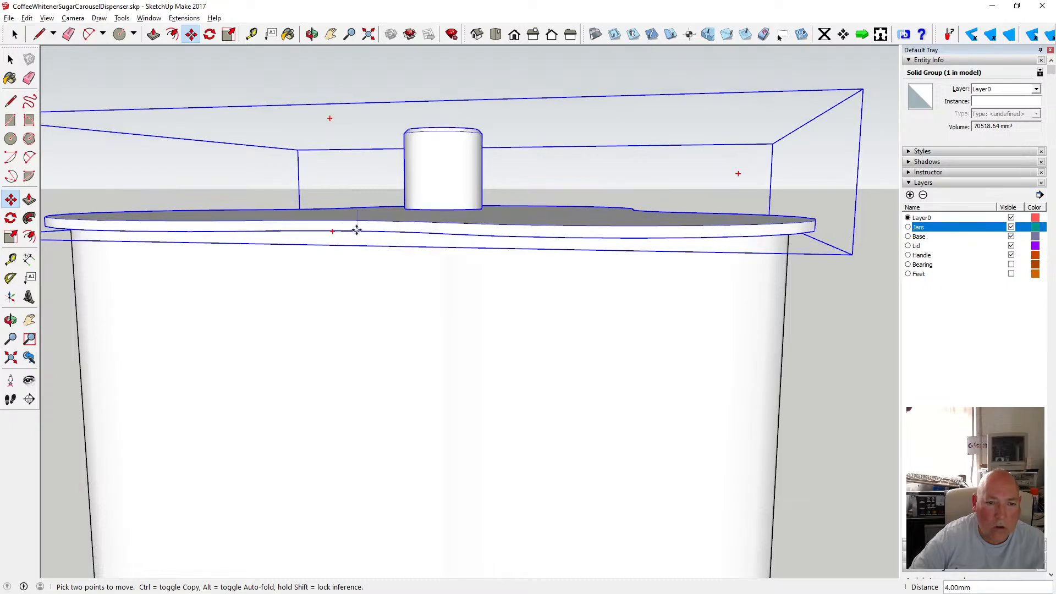
click(361, 211)
key(o)
drag(472, 245, 415, 187)
scroll(493, 216, down, 4)
drag(498, 209, 264, 297)
drag(467, 189, 533, 327)
scroll(461, 307, up, 3)
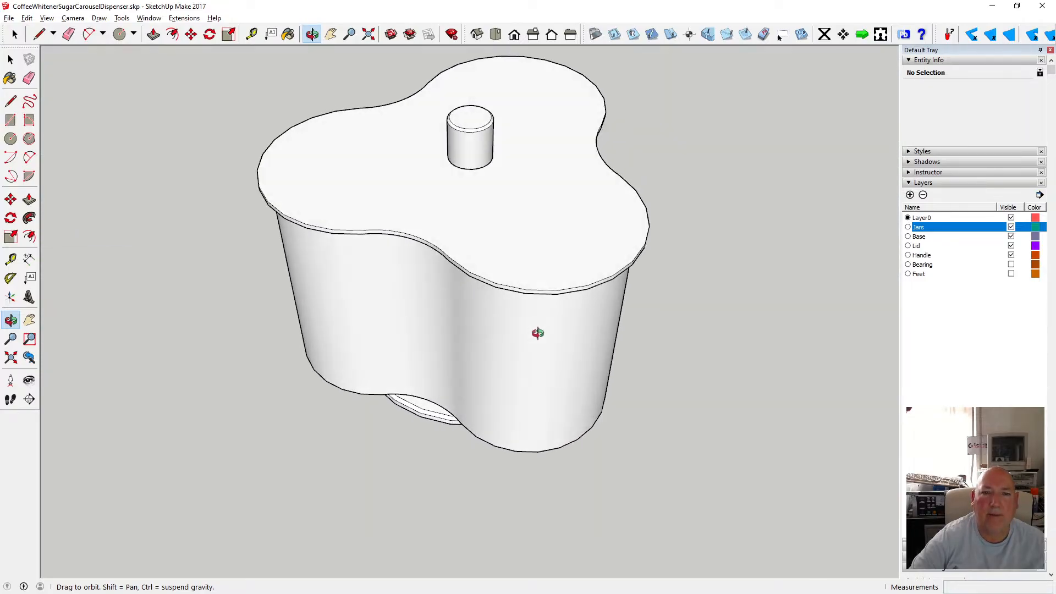
Inspect the post on the lid, starting a measurement from its base.
scroll(487, 253, up, 2)
scroll(488, 250, down, 1)
scroll(443, 264, down, 1)
scroll(439, 189, down, 1)
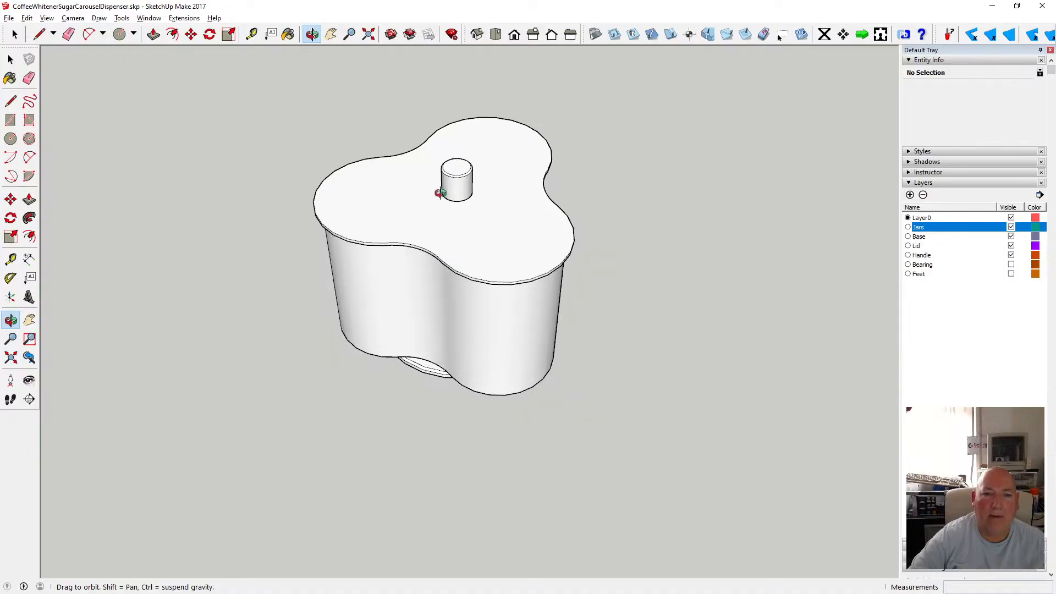
scroll(444, 183, down, 1)
scroll(445, 184, up, 2)
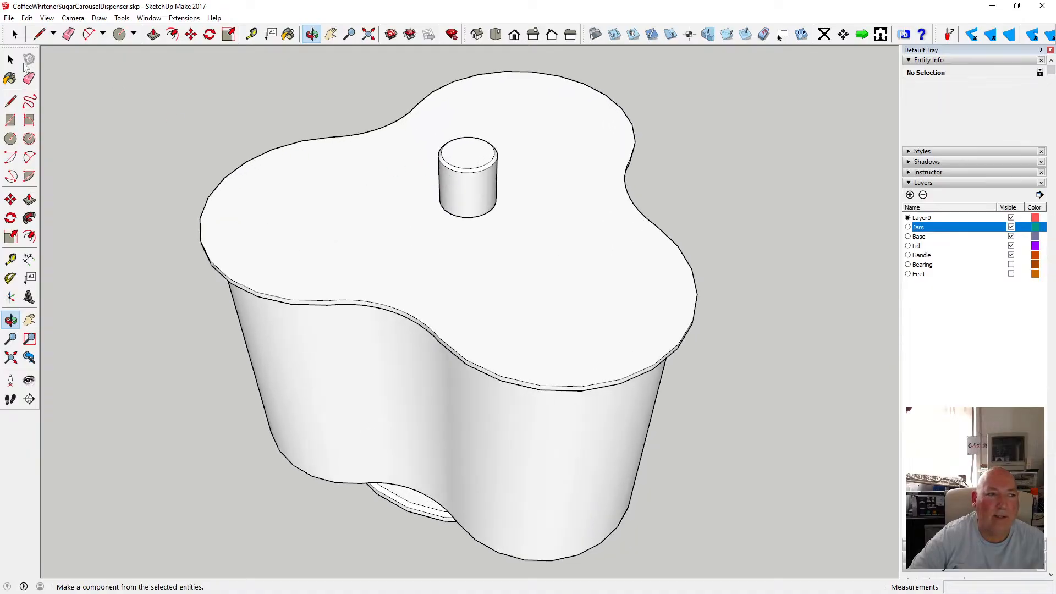
click(11, 60)
click(251, 34)
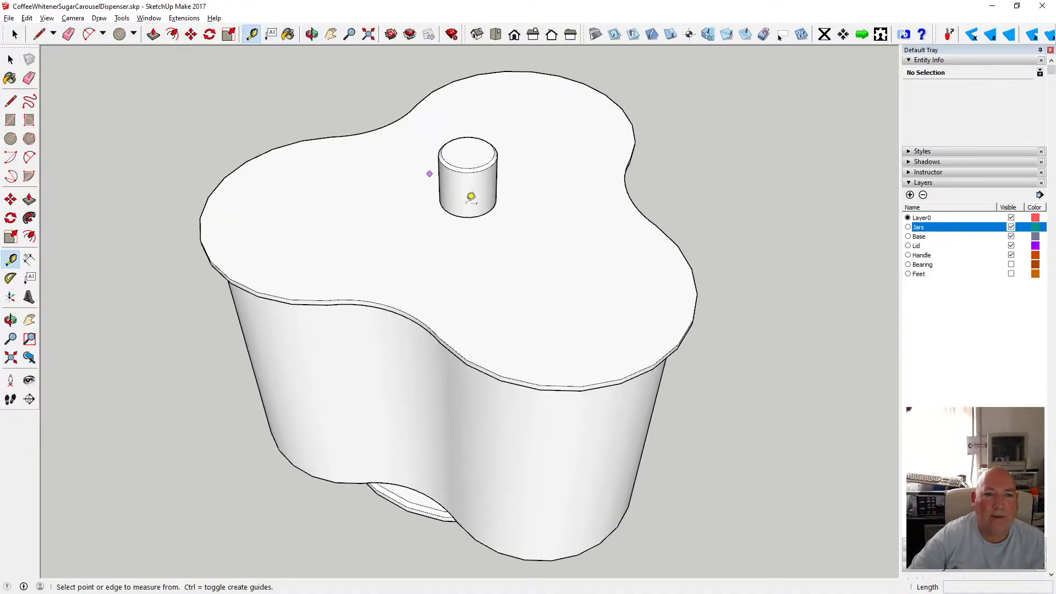
click(466, 216)
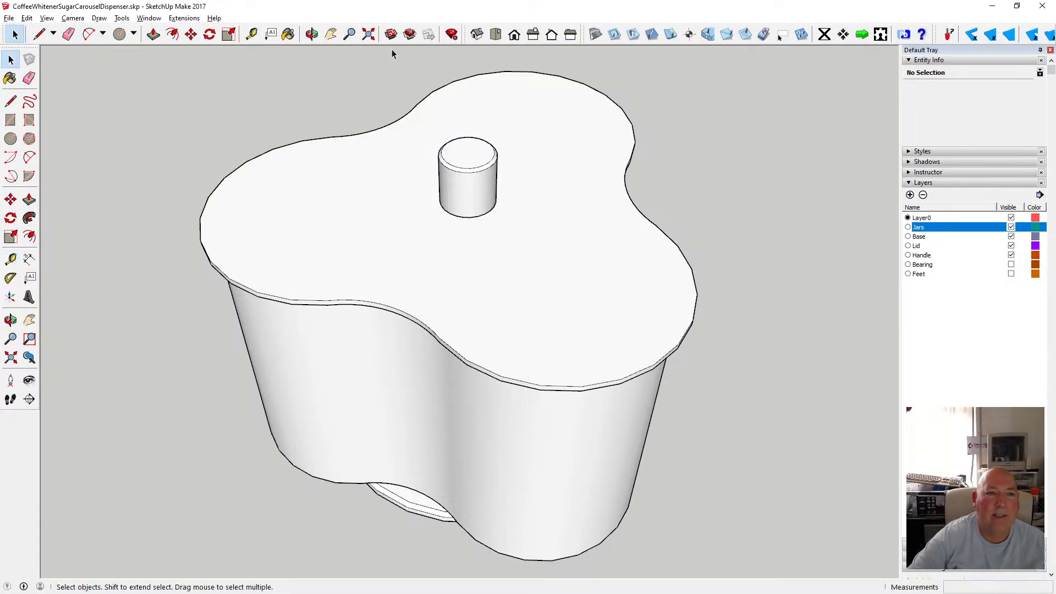
Inside the lid group, select the top of the post and move it up 6 mm to lengthen the post.
click(311, 34)
drag(428, 276, 464, 213)
key(space)
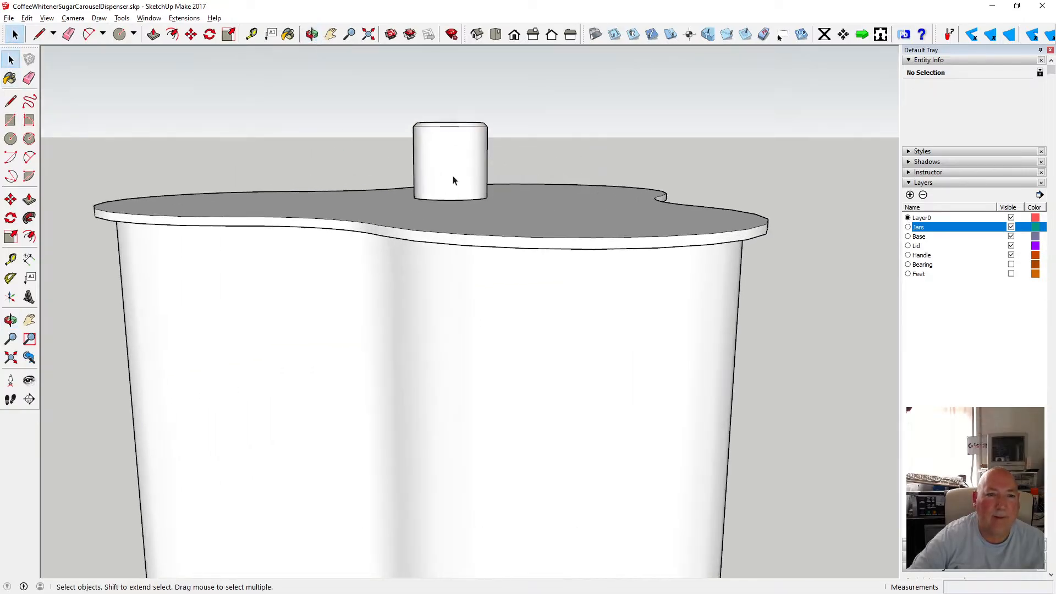
double_click(461, 170)
drag(392, 107, 522, 158)
click(191, 34)
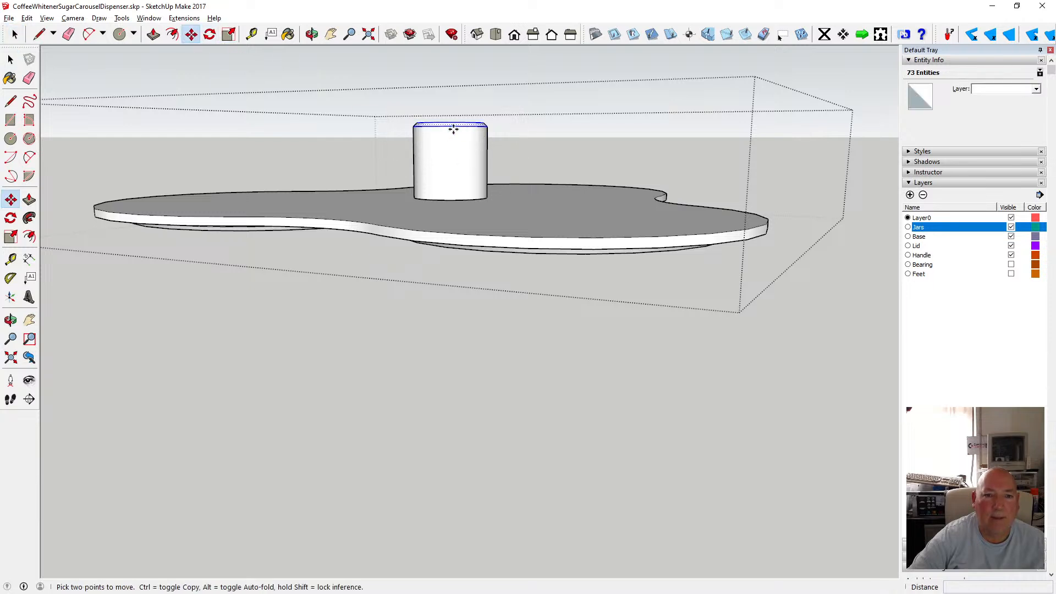
click(453, 129)
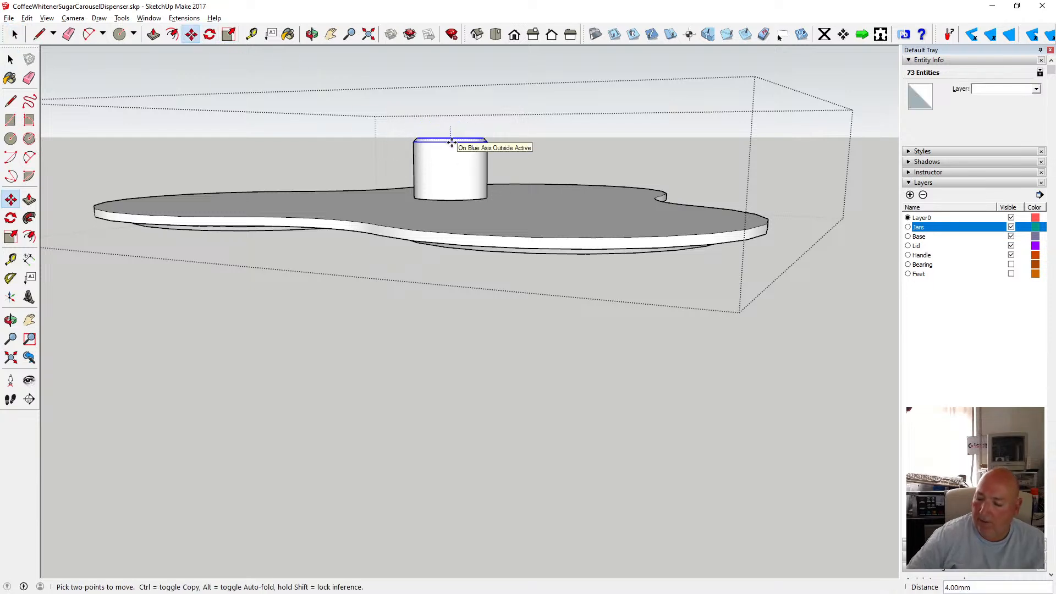
text(6)
key(Return)
key(space)
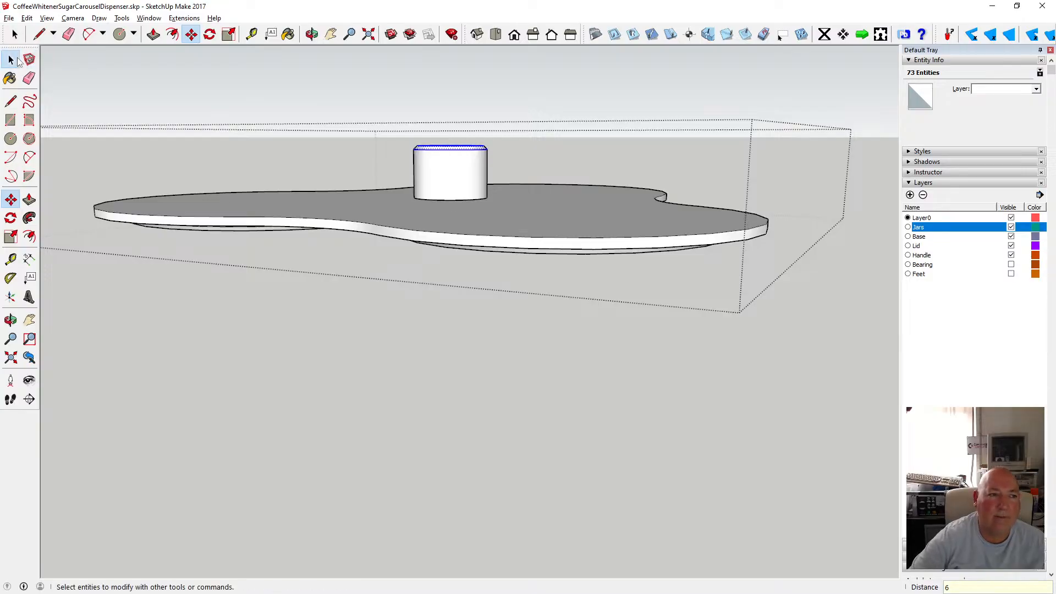
Examine how the post sits inside the jars using X-ray view, then return to normal face style.
click(257, 113)
click(311, 34)
scroll(428, 181, down, 6)
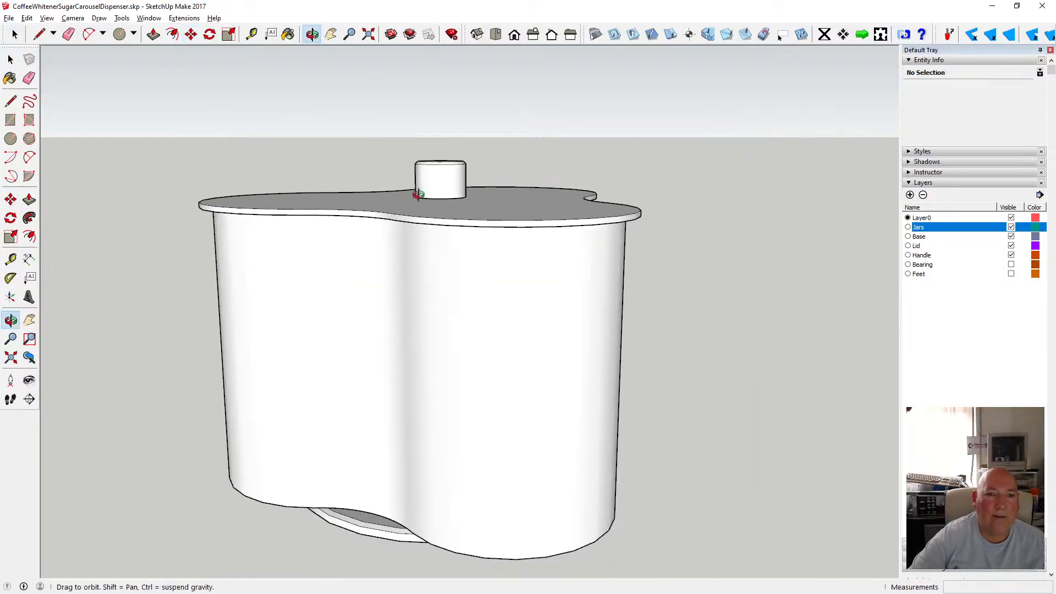
drag(427, 231, 468, 302)
click(46, 18)
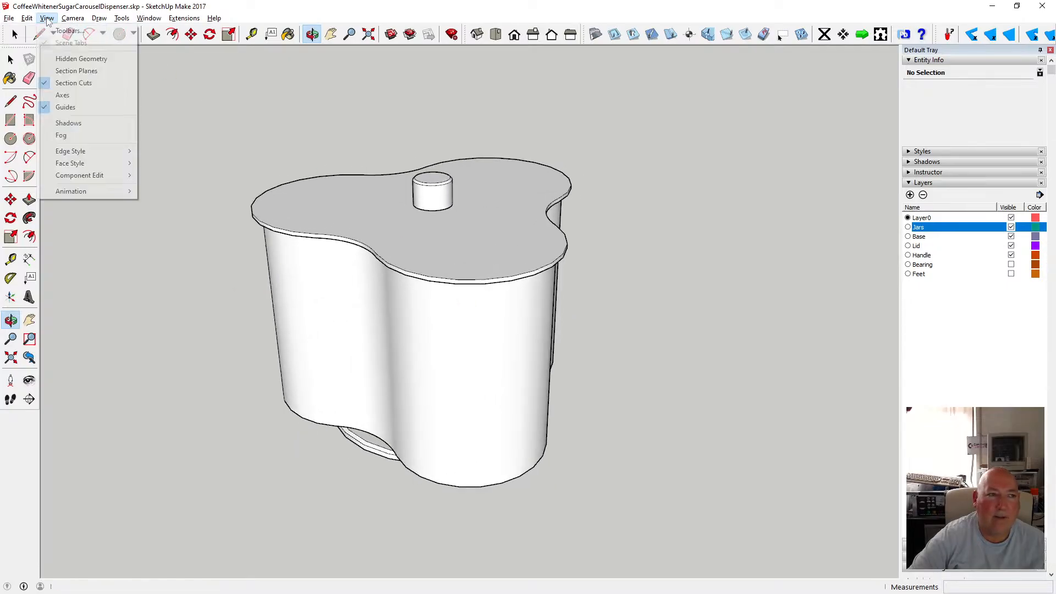
mouse_move(113, 162)
click(170, 161)
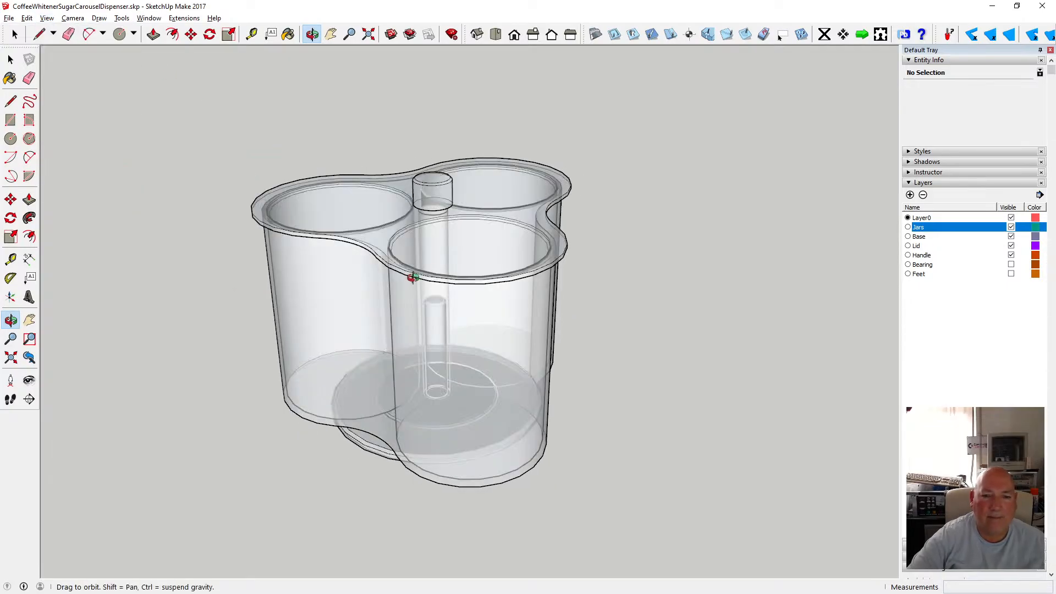
drag(431, 262, 526, 280)
scroll(337, 212, up, 3)
scroll(526, 280, down, 3)
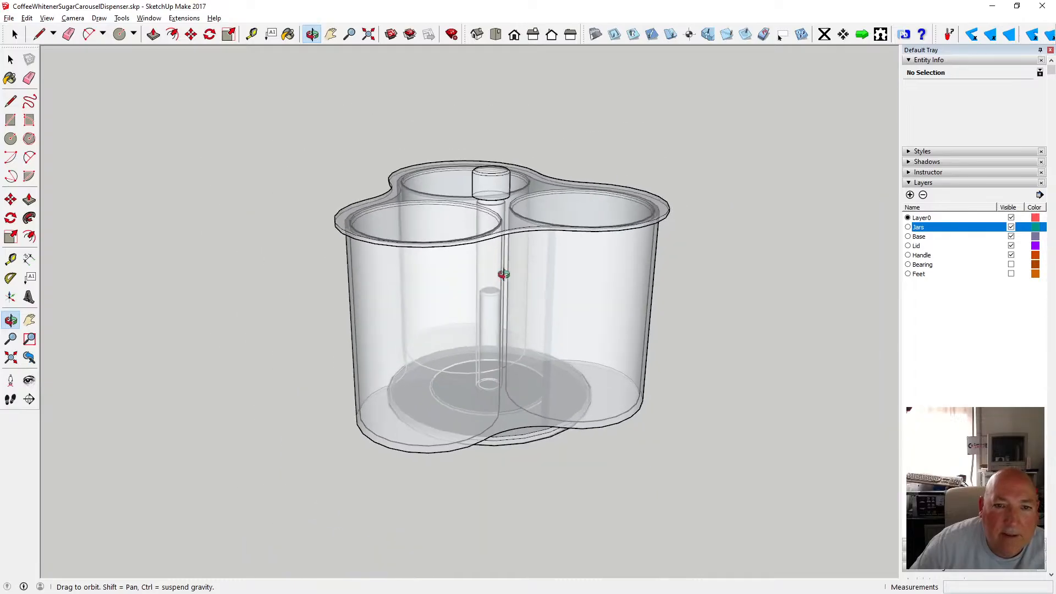
key(space)
click(47, 17)
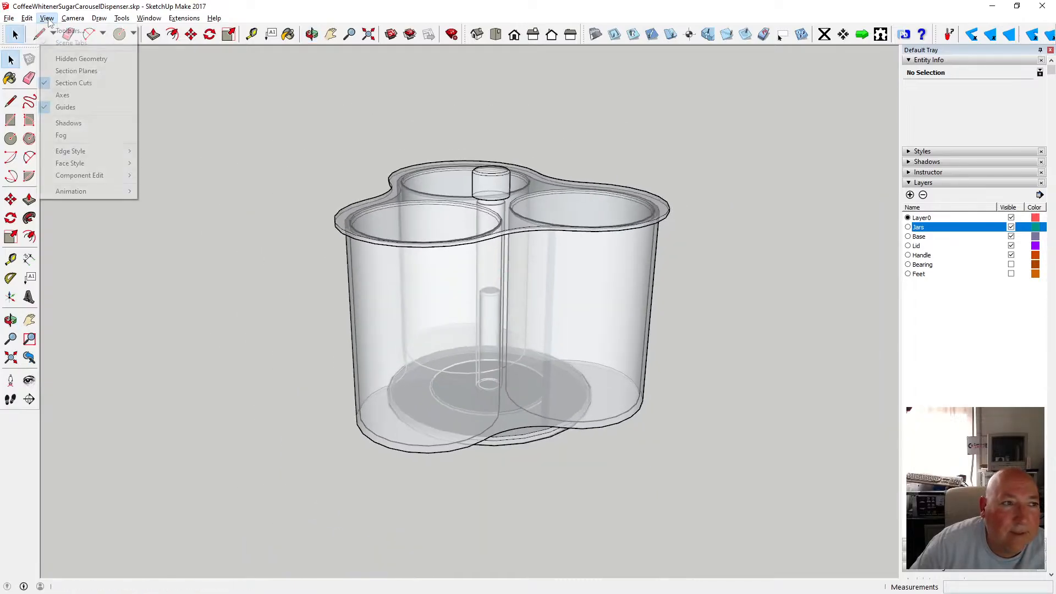
mouse_move(77, 161)
click(180, 165)
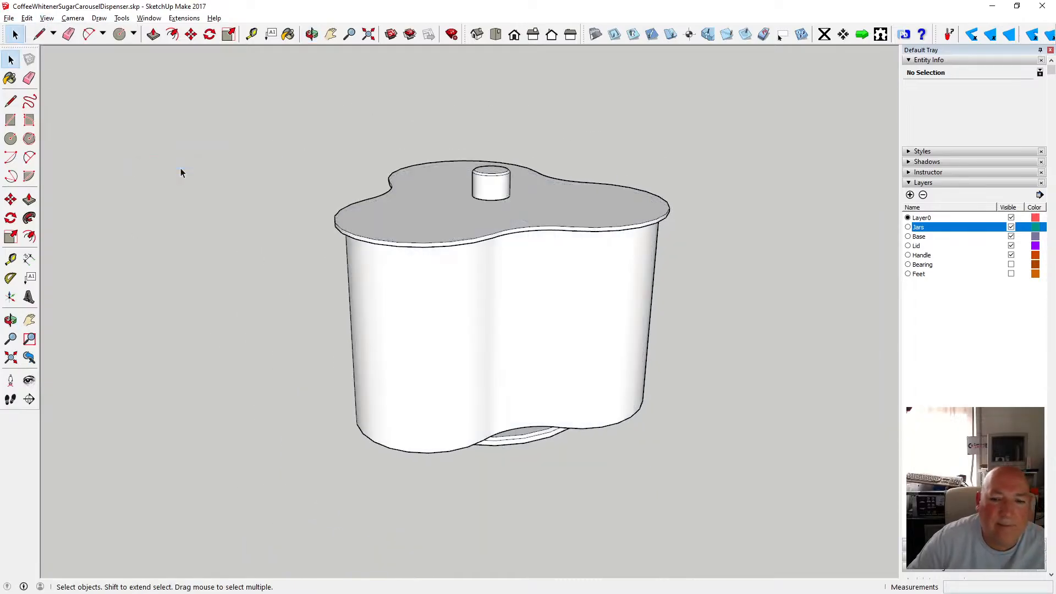
Select all geometry inside the jars group and export it as an STL file in millimetres.
key(o)
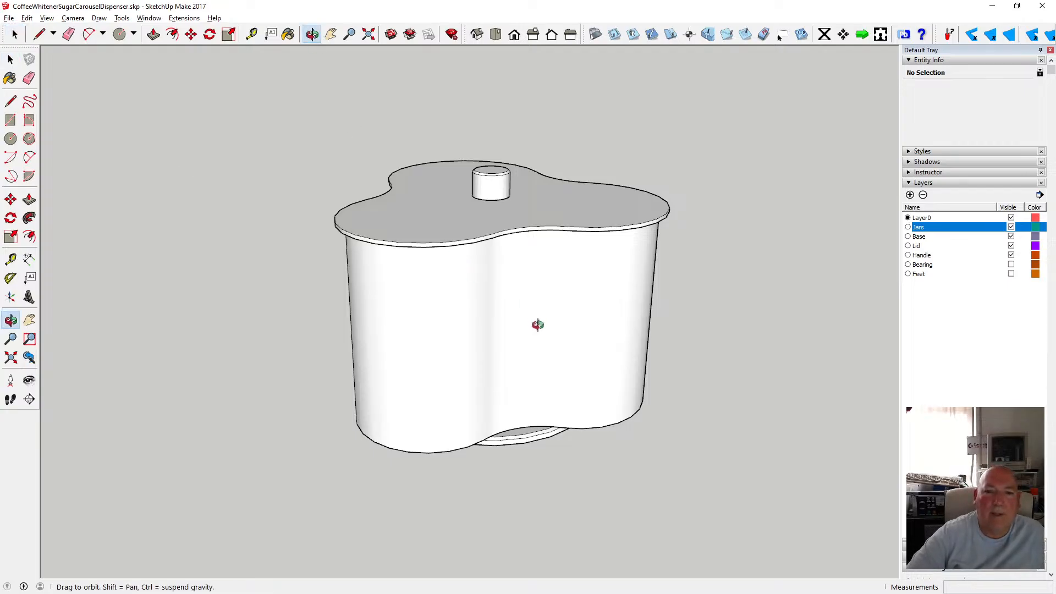
drag(538, 325, 435, 342)
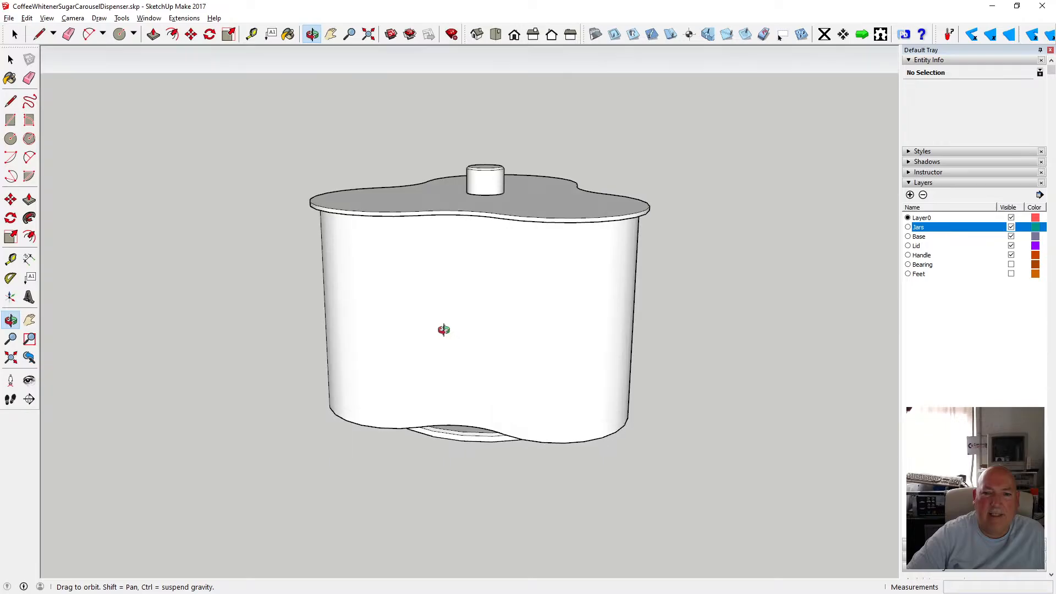
drag(439, 328, 478, 372)
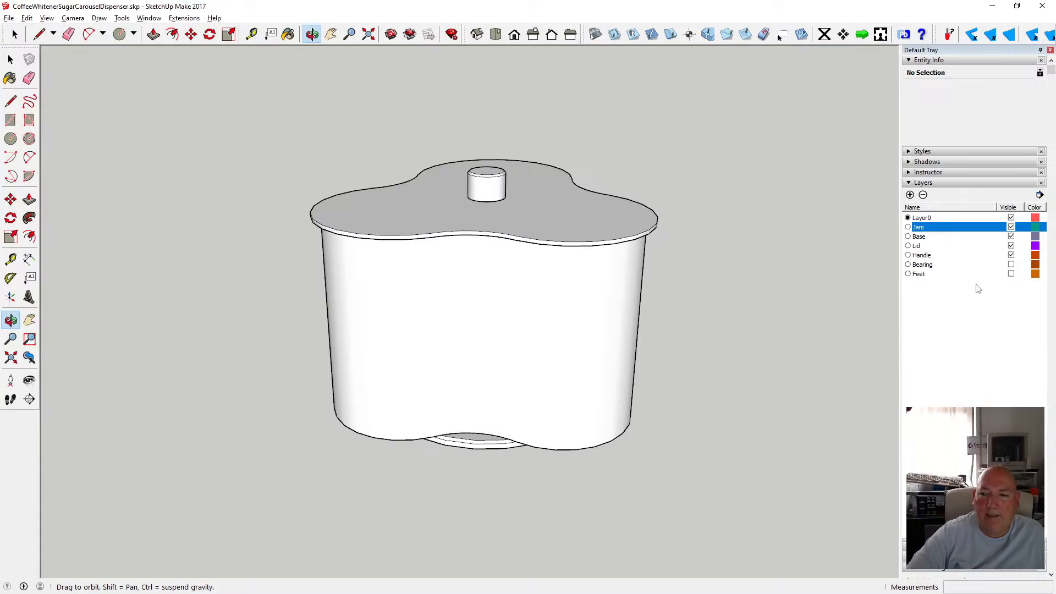
click(11, 60)
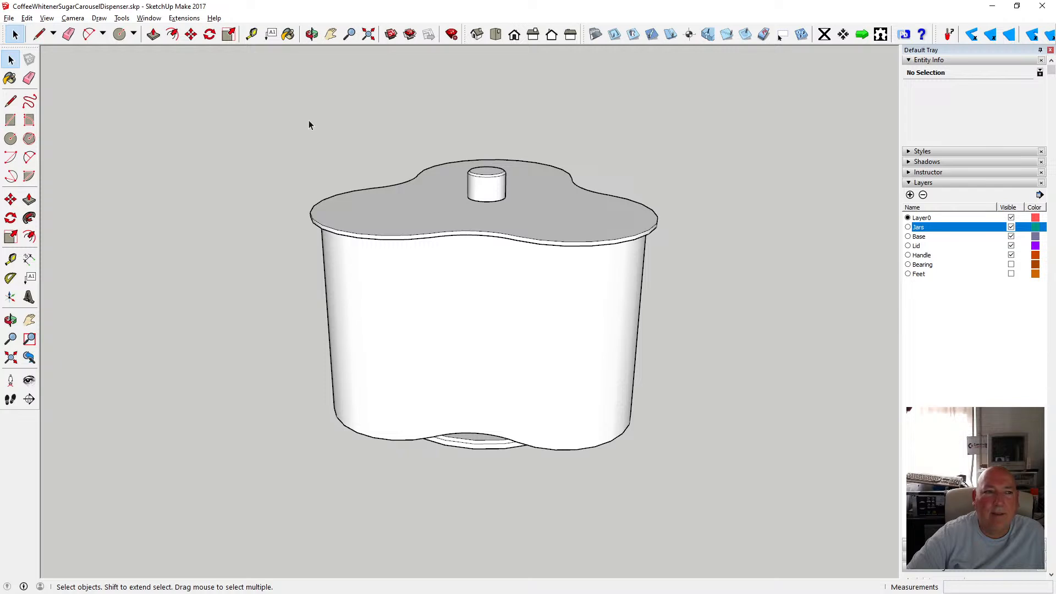
double_click(408, 291)
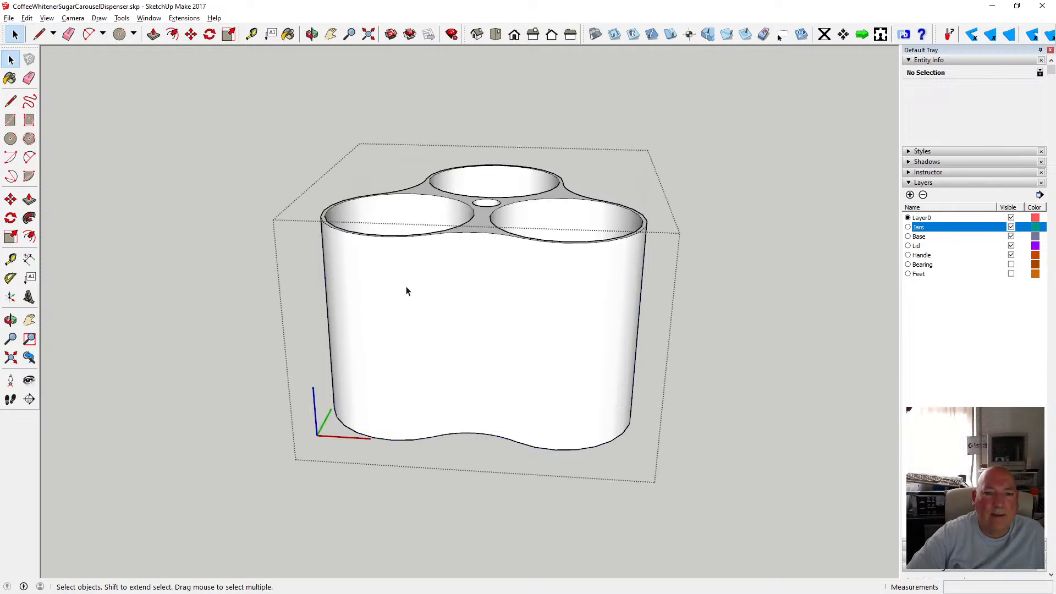
click(312, 34)
drag(317, 86, 372, 281)
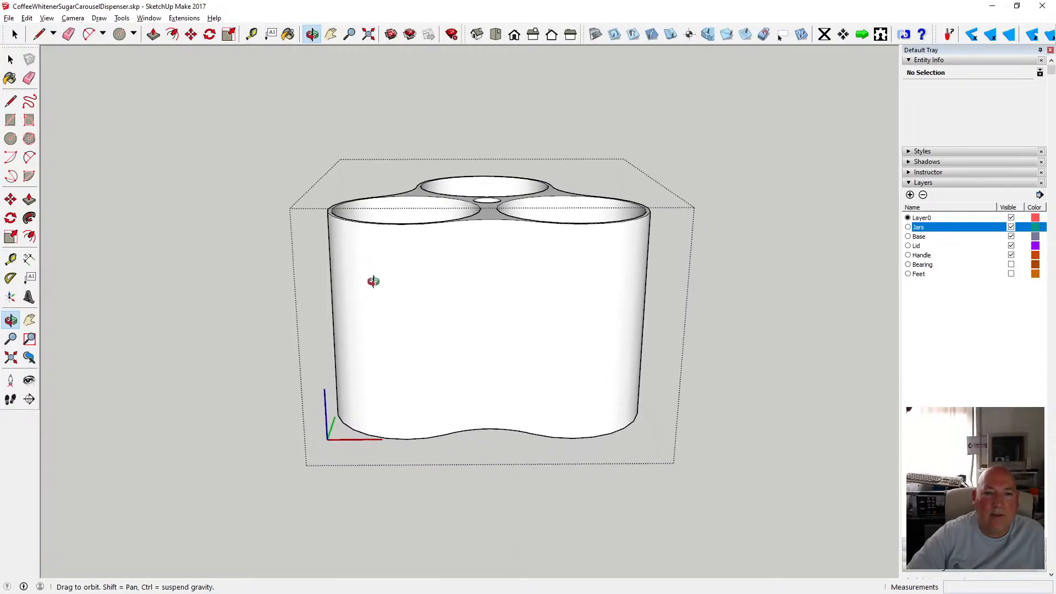
key(space)
drag(295, 127, 671, 481)
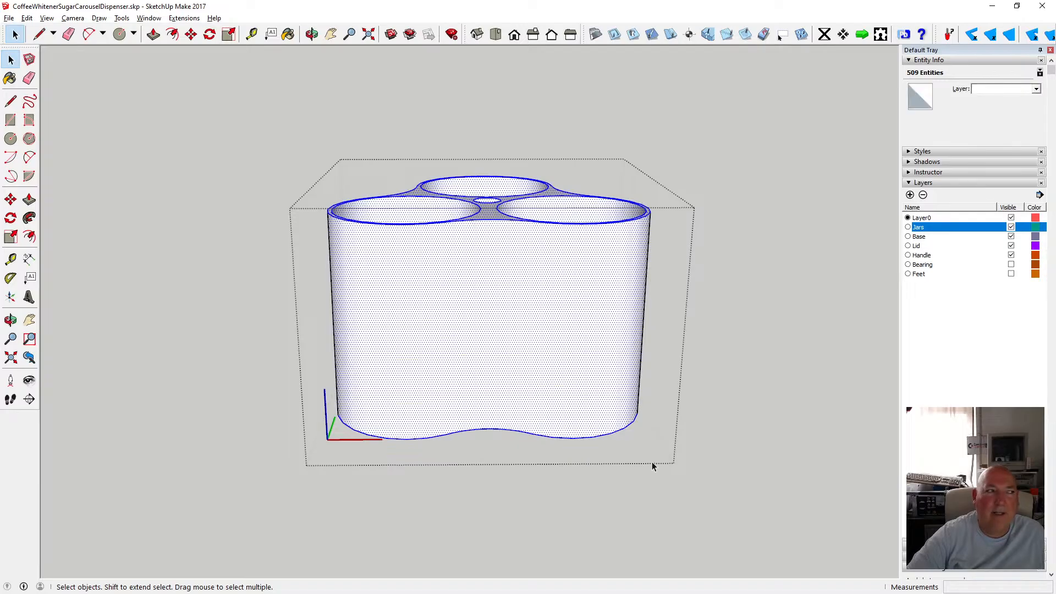
click(9, 18)
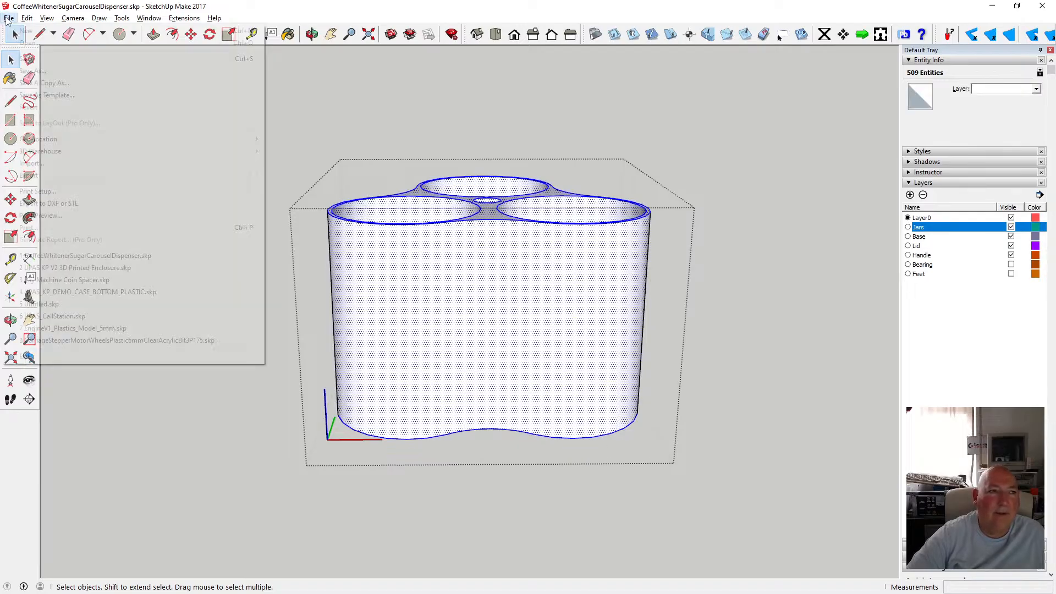
click(72, 204)
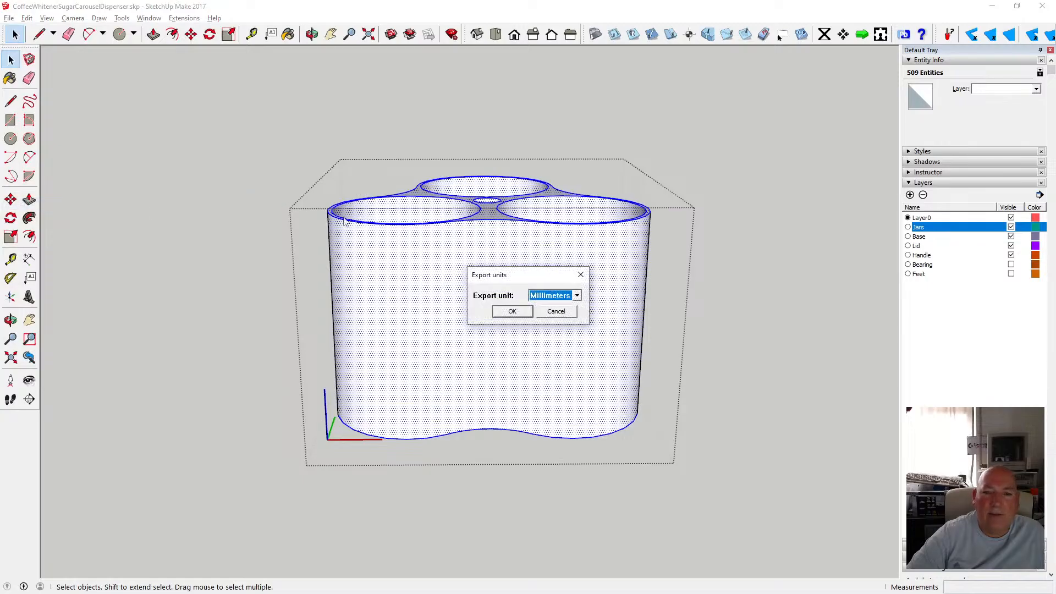
click(512, 312)
click(599, 296)
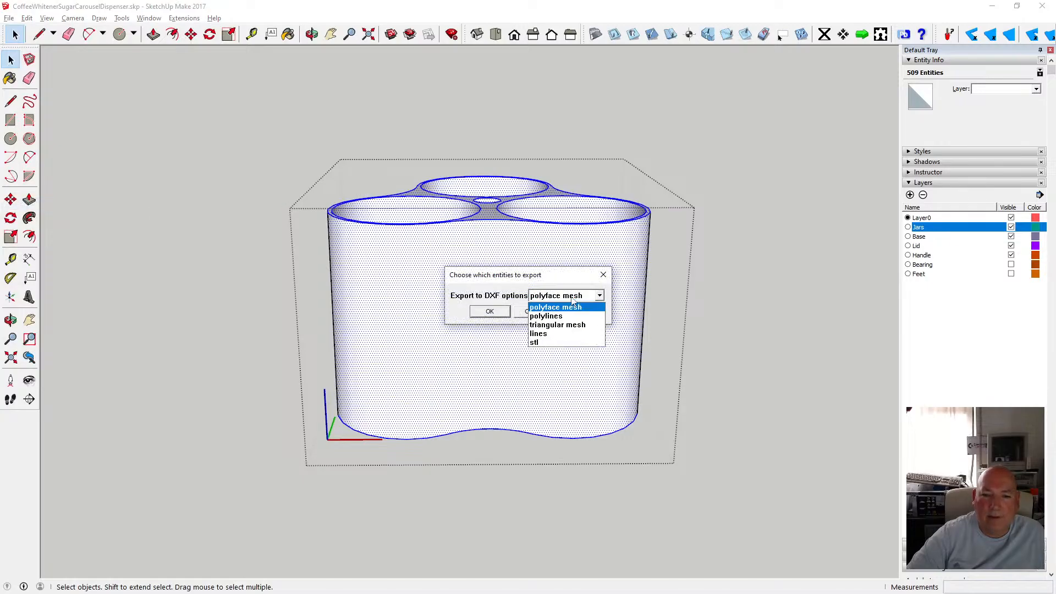
click(556, 344)
click(489, 312)
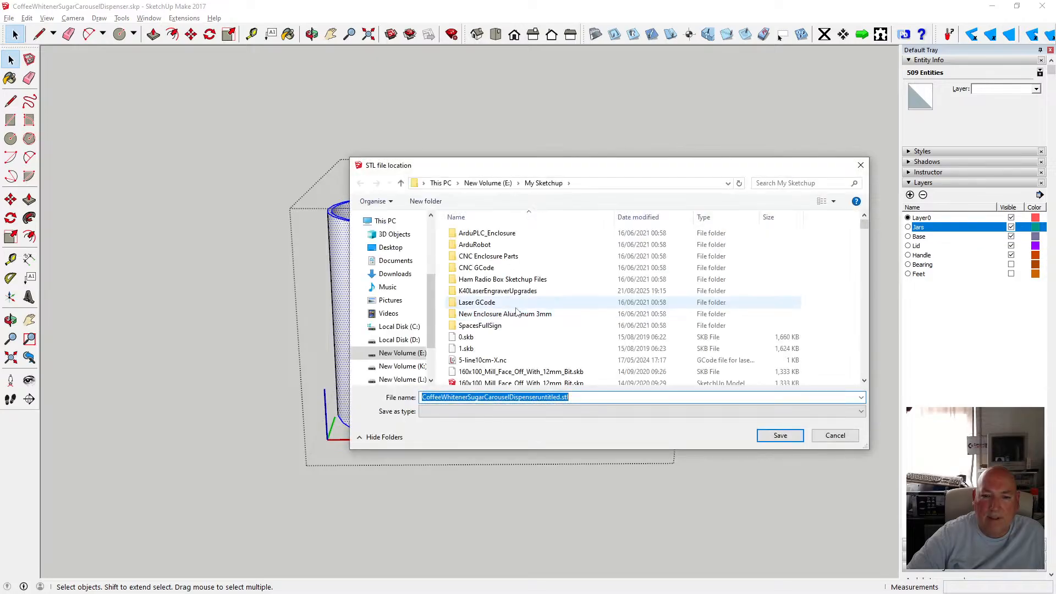
Name the STL file CoffeeWhitenerSugarCarouselDispenser_Center and save it.
click(561, 397)
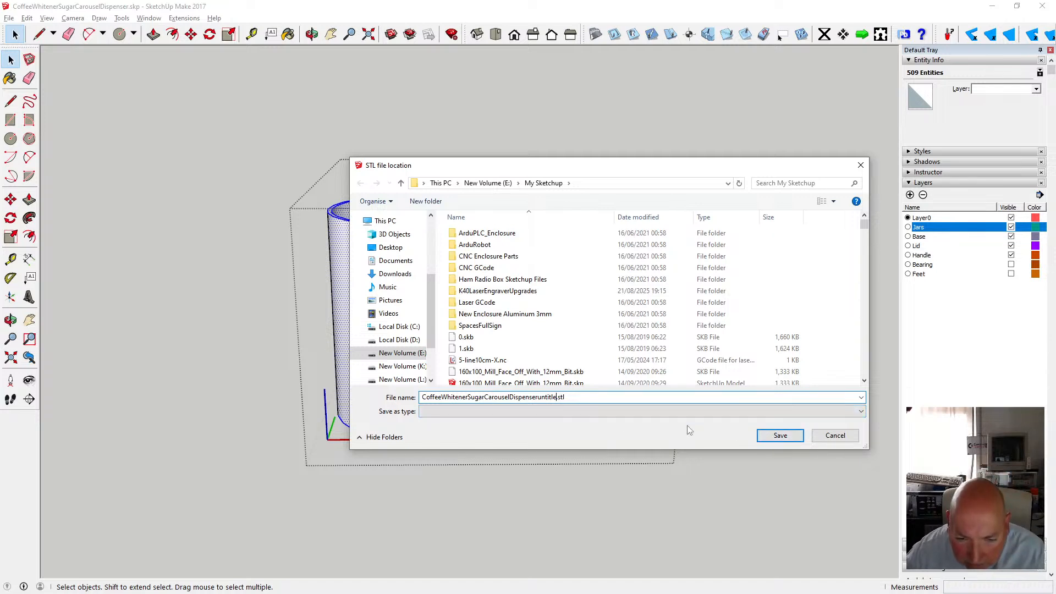
key(BackSpace)
key(BackSpace)
key(BackSpace)
key(BackSpace)
key(BackSpace)
key(BackSpace)
key(BackSpace)
key(BackSpace)
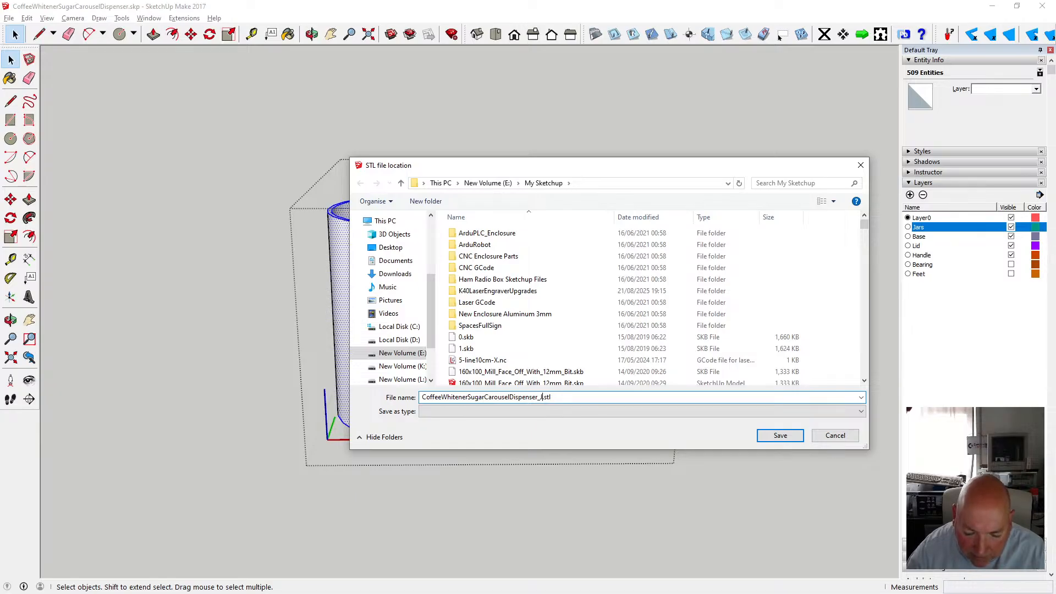
text(_Container Area)
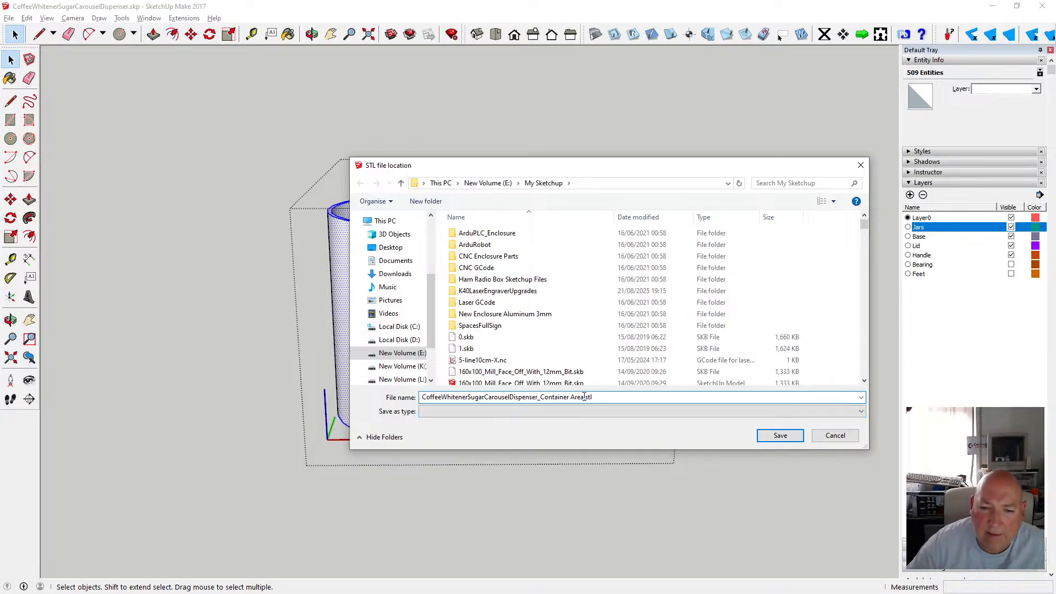
key(BackSpace)
key(BackSpace)
key(BackSpace)
key(BackSpace)
key(BackSpace)
key(BackSpace)
key(BackSpace)
key(BackSpace)
key(BackSpace)
key(BackSpace)
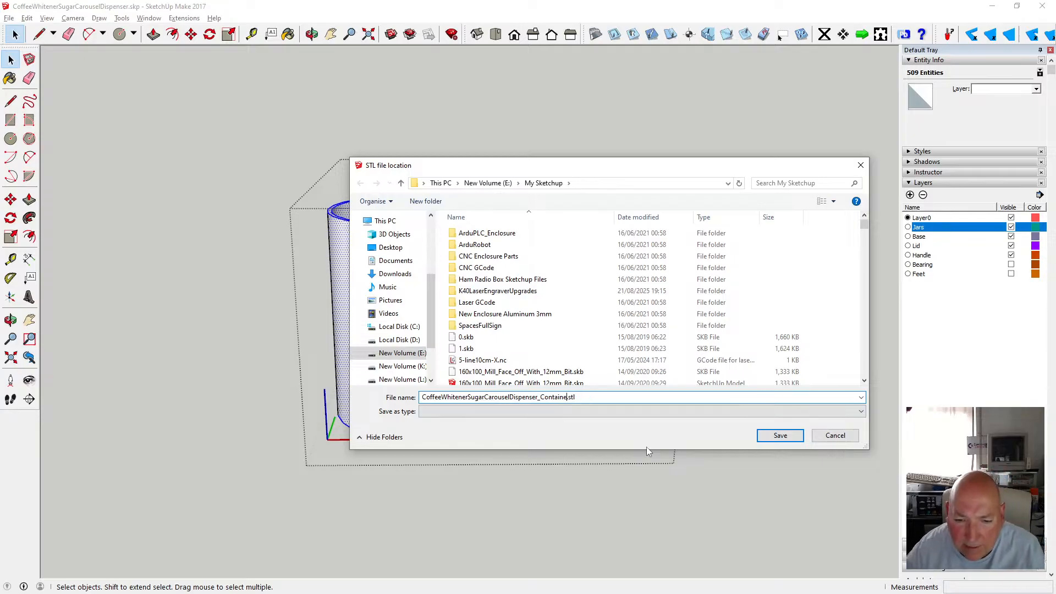
key(BackSpace)
key(BackSpace)
key(BackSpace)
key(BackSpace)
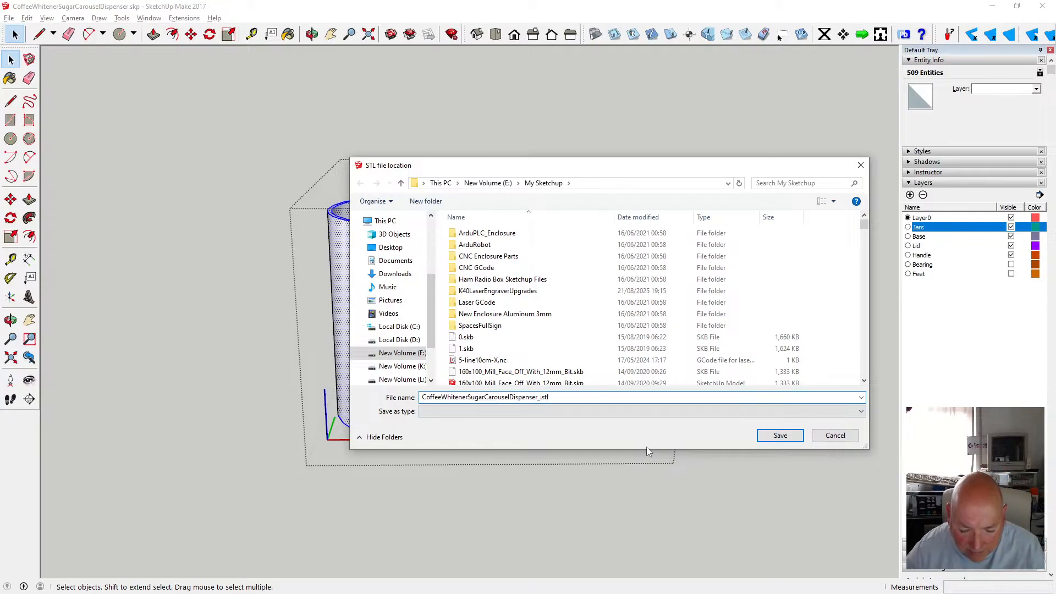
text(Center)
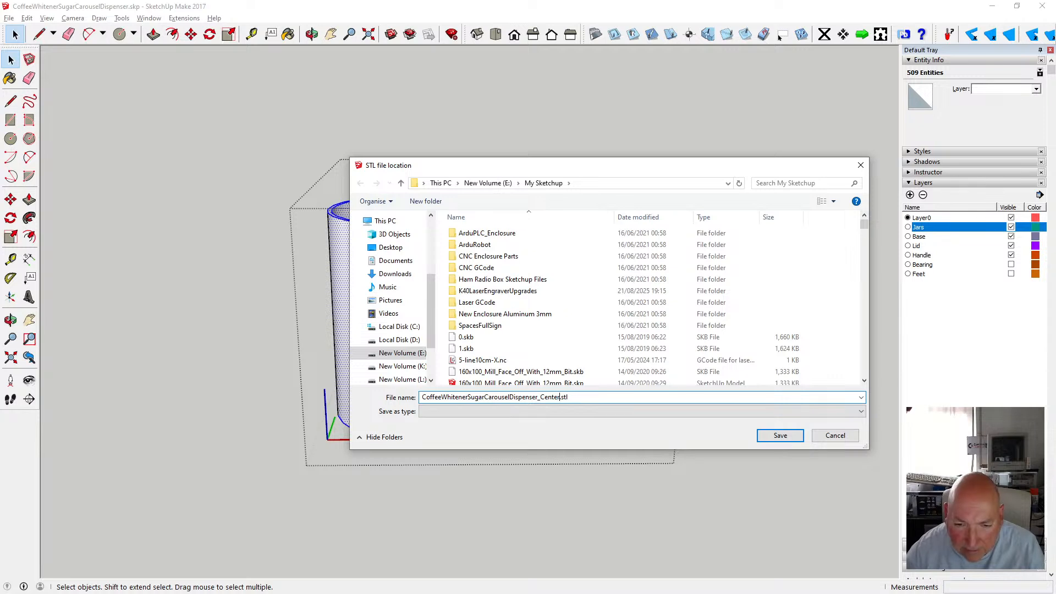
click(782, 436)
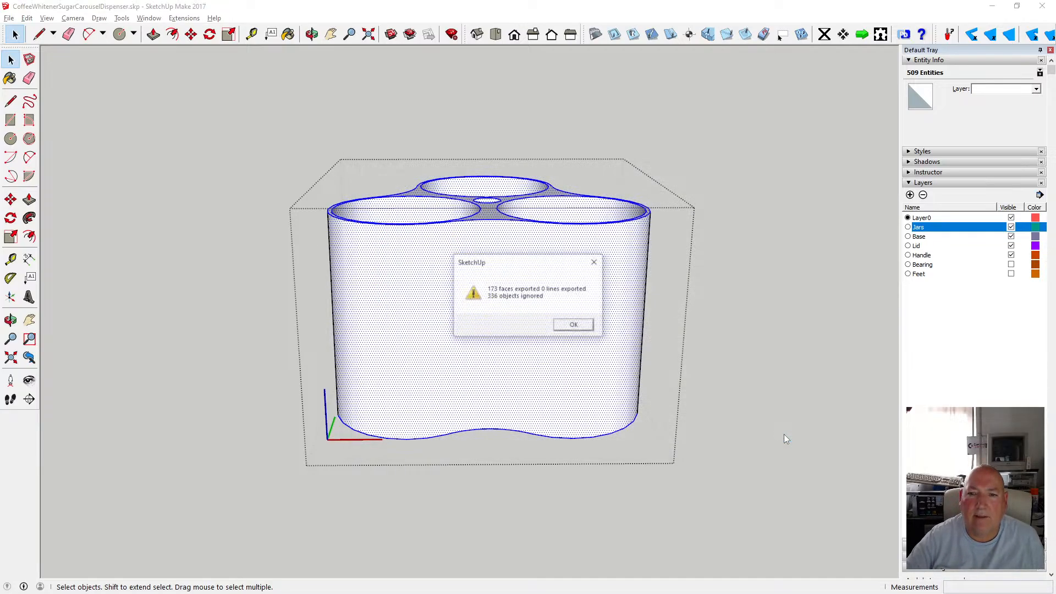
click(572, 325)
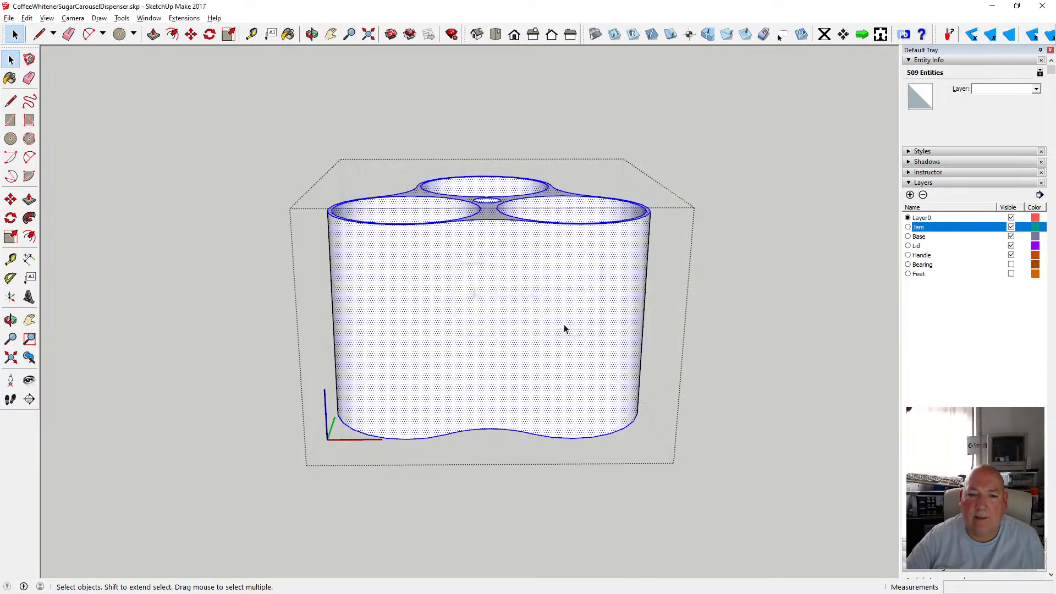
click(718, 320)
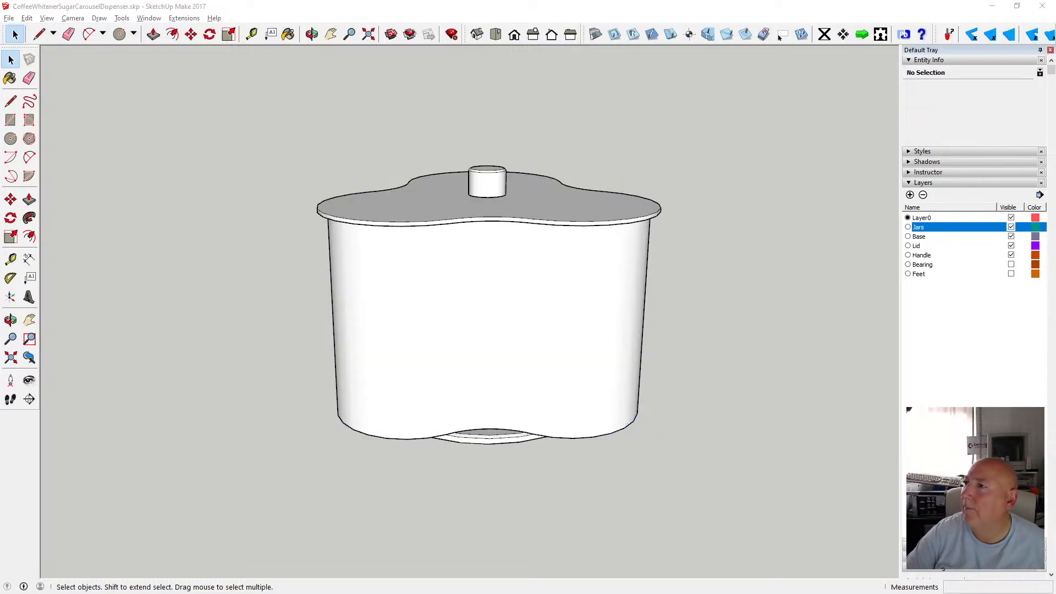
Switch to Bambu Studio.
mouse_move(1055, 47)
mouse_down()
mouse_move(593, 63)
mouse_move(388, 34)
mouse_up()
click(1004, 33)
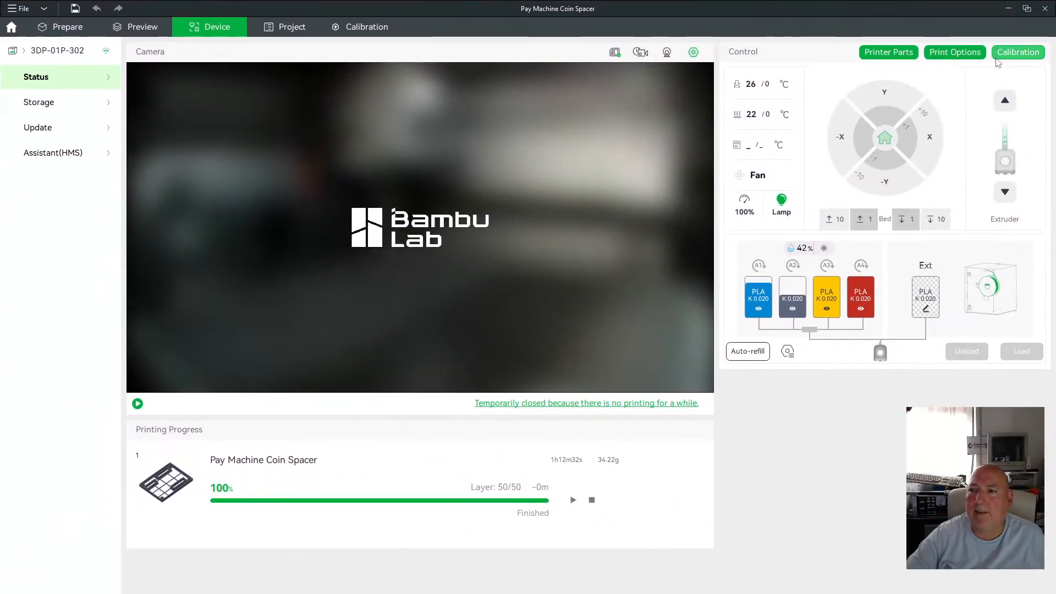
Start a new project, saving the changes to the current project first.
click(19, 8)
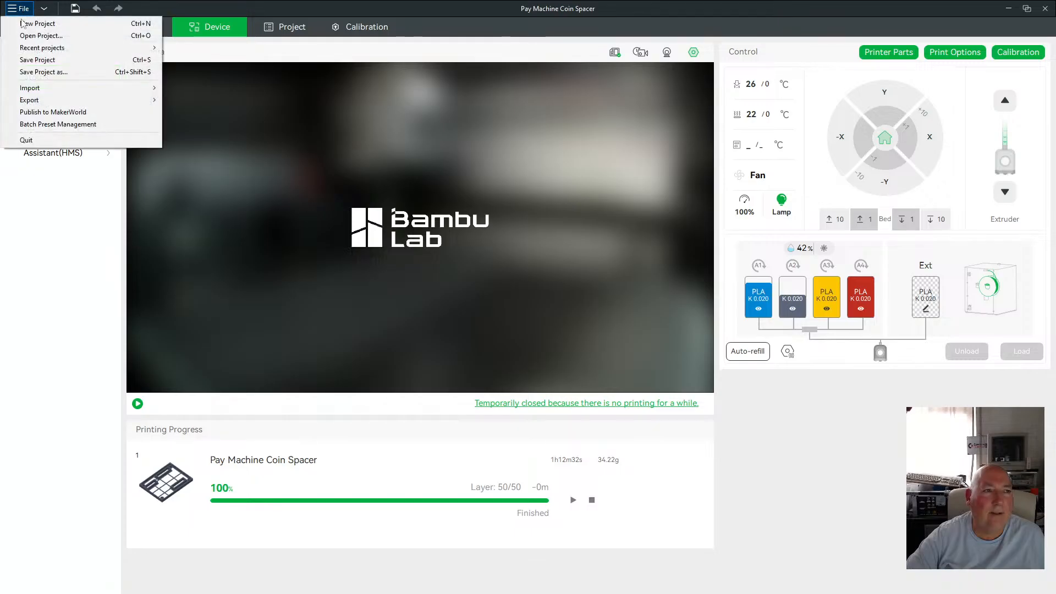
click(33, 21)
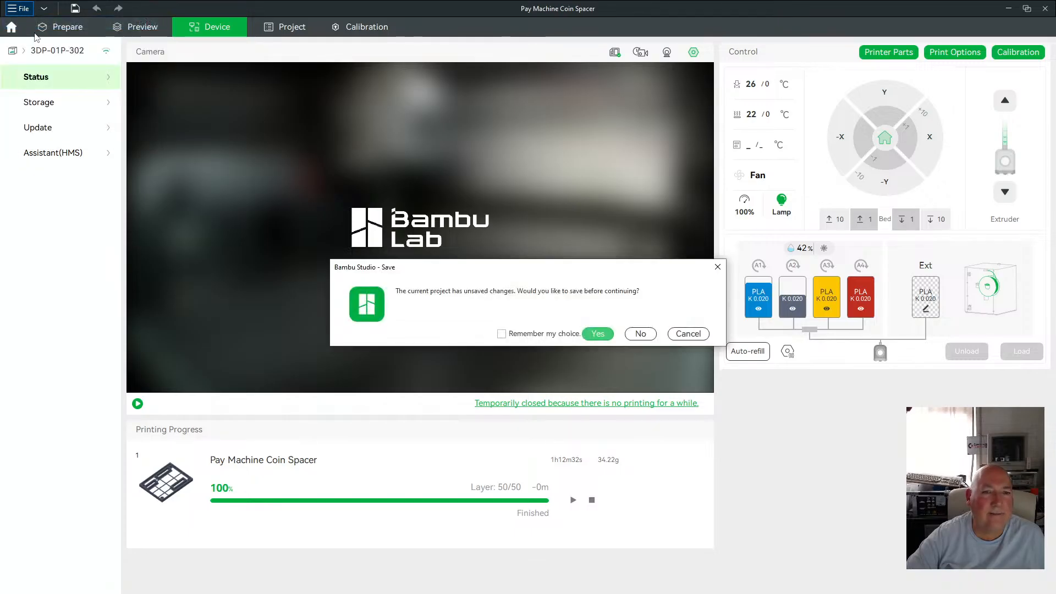
click(598, 335)
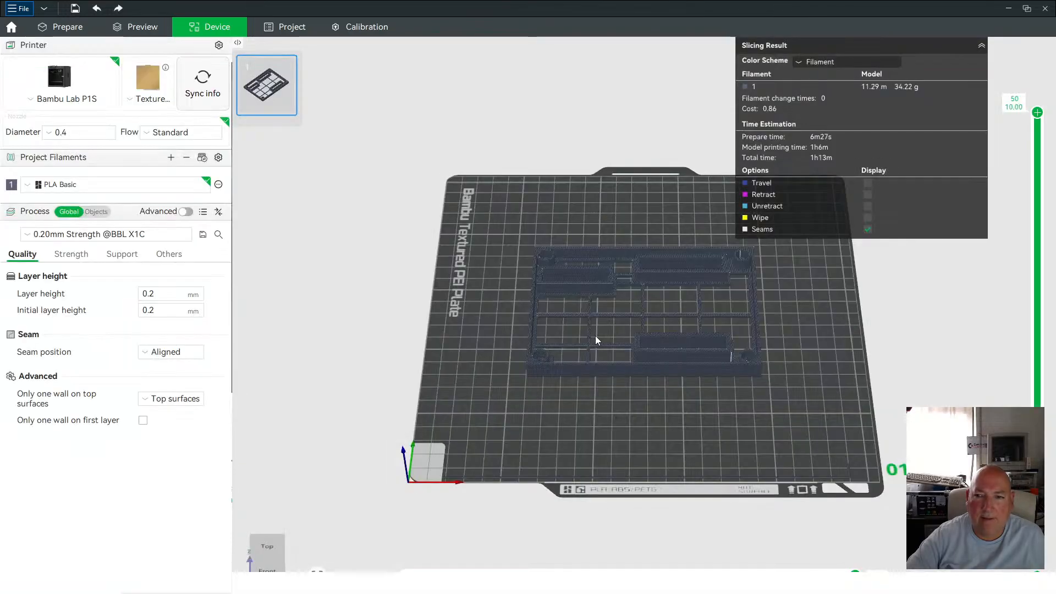
Open the import dialog, browse to the My Sketchup folder and cut the CoffeeWhitenerSugarCarouselDispenser_Center.stl file.
click(19, 8)
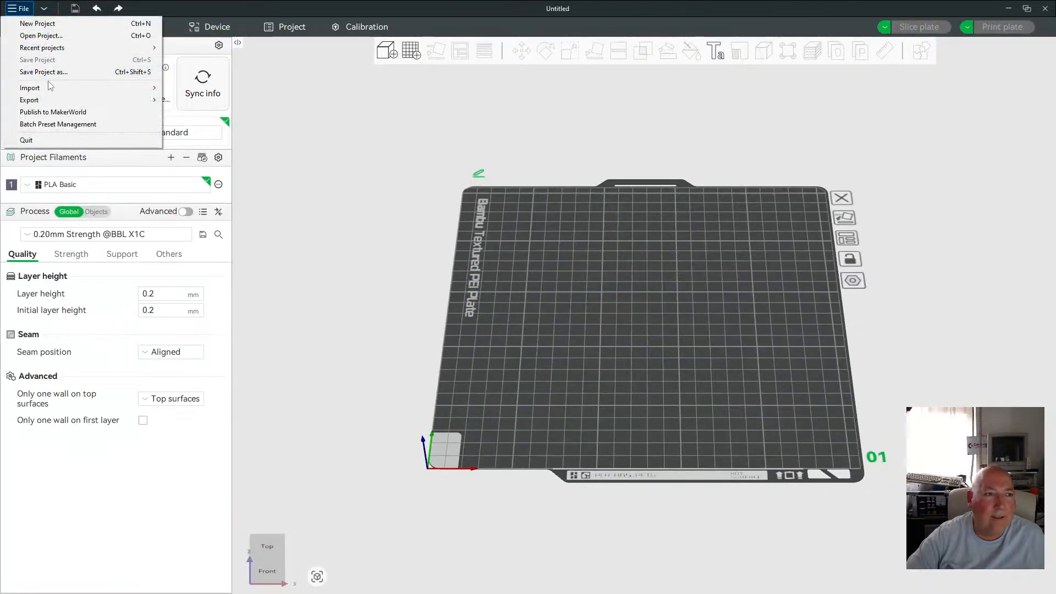
mouse_move(50, 88)
click(184, 89)
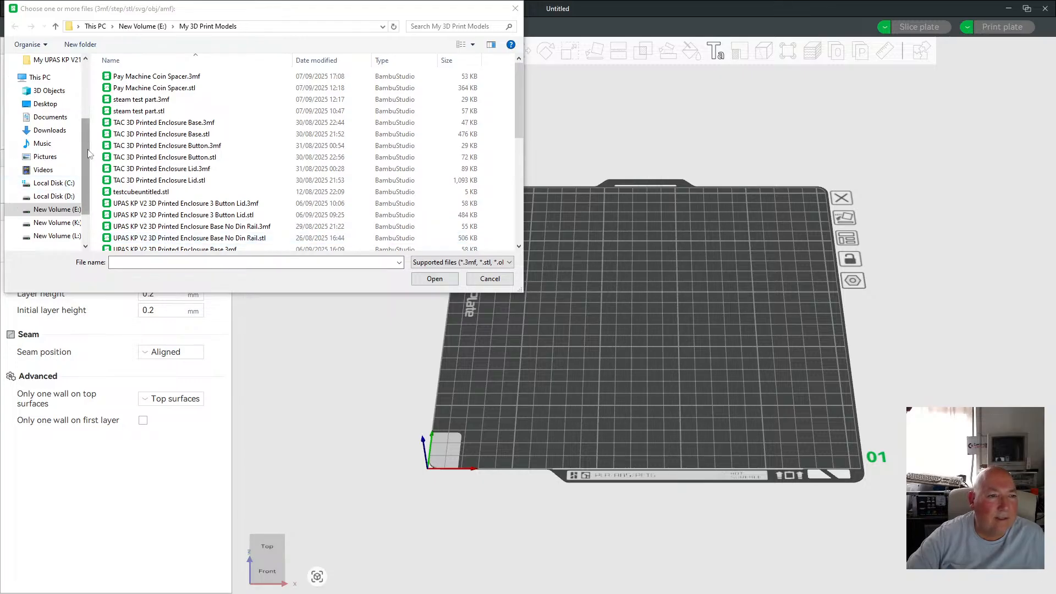
click(143, 25)
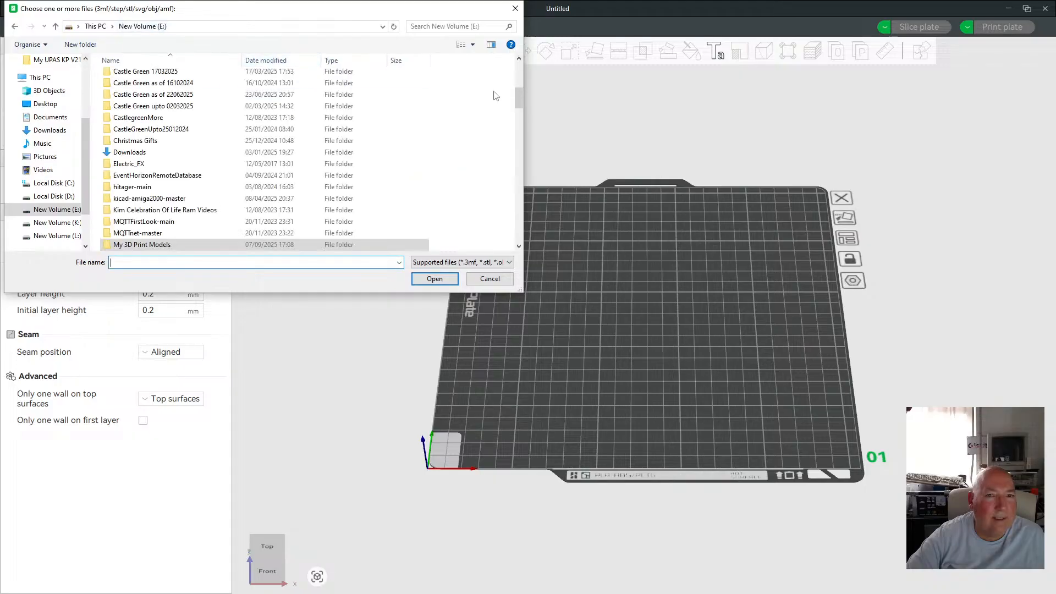
drag(519, 98, 521, 167)
scroll(521, 167, down, 2)
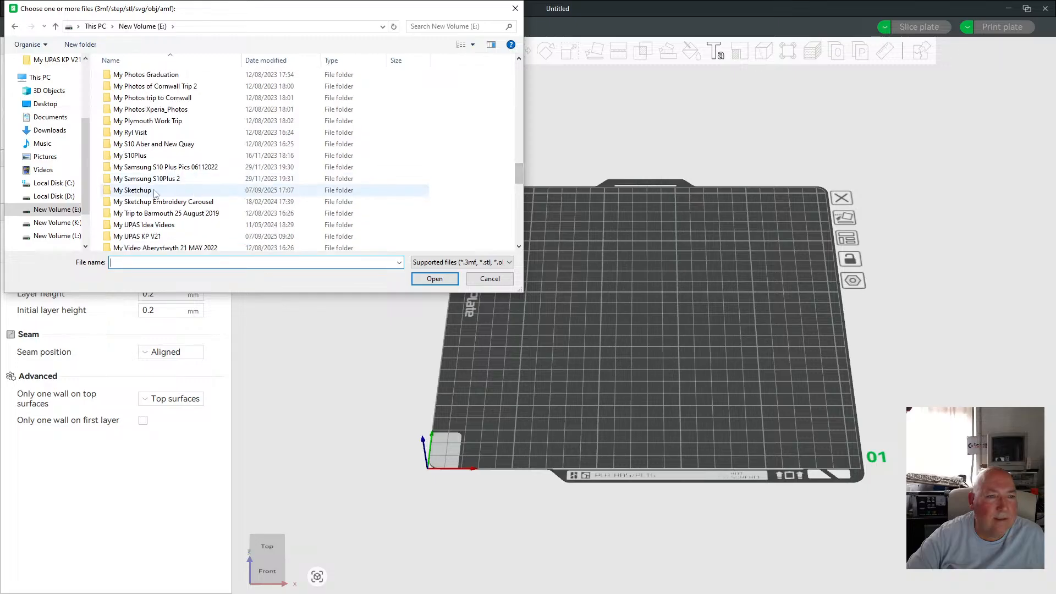
double_click(171, 194)
click(198, 182)
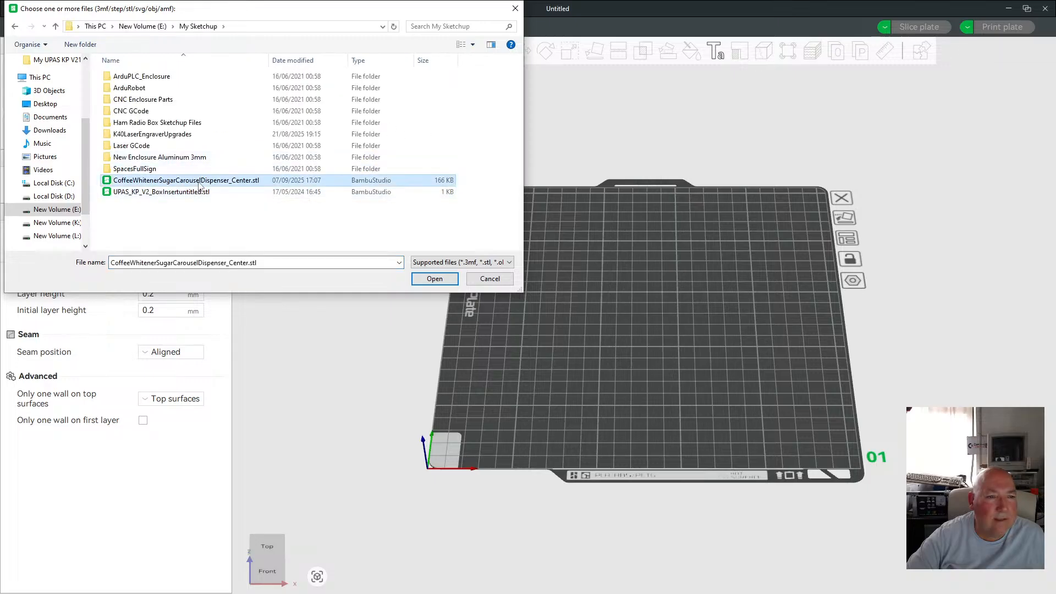
right_click(201, 184)
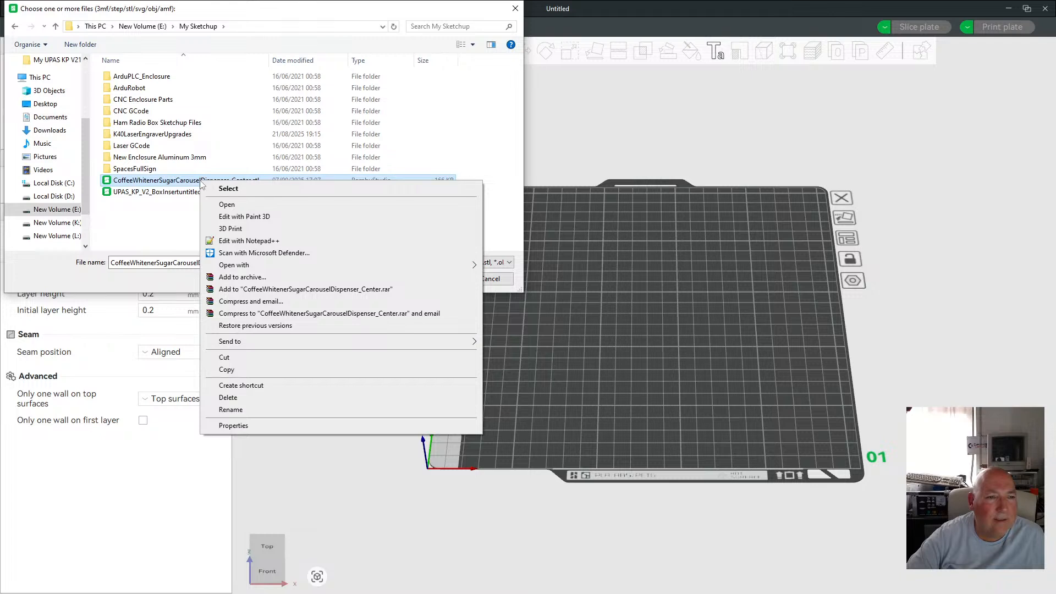
click(245, 358)
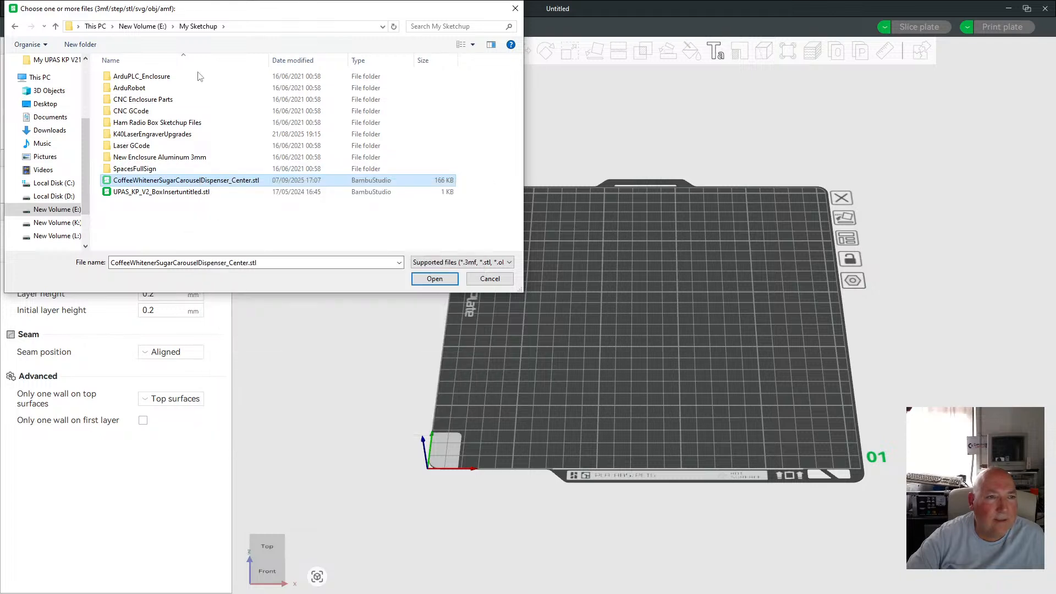
Paste the STL file into the My 3D Print Models folder and import it onto the plate.
click(143, 26)
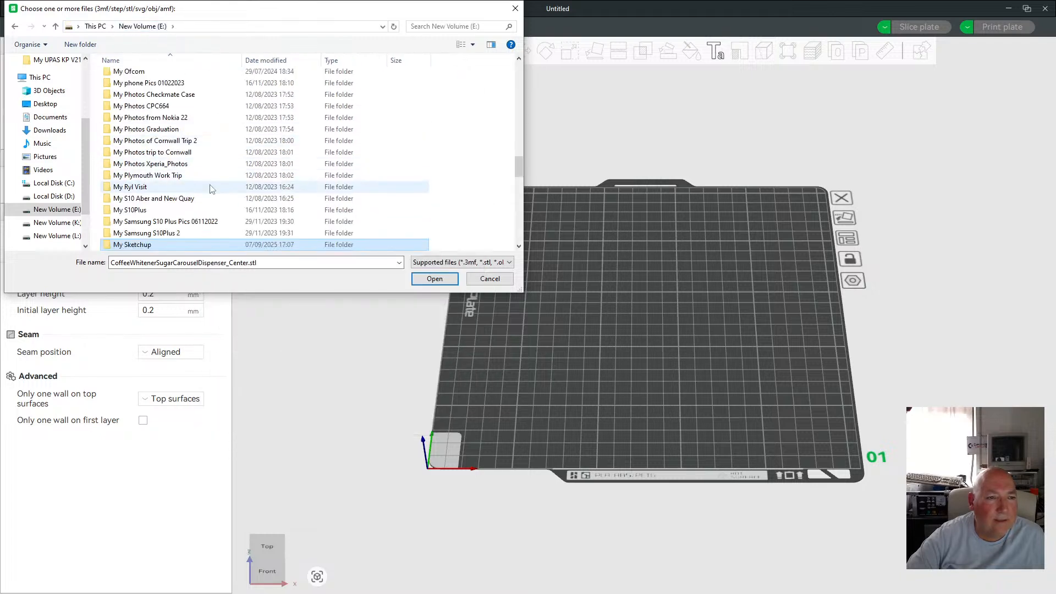
scroll(212, 188, up, 15)
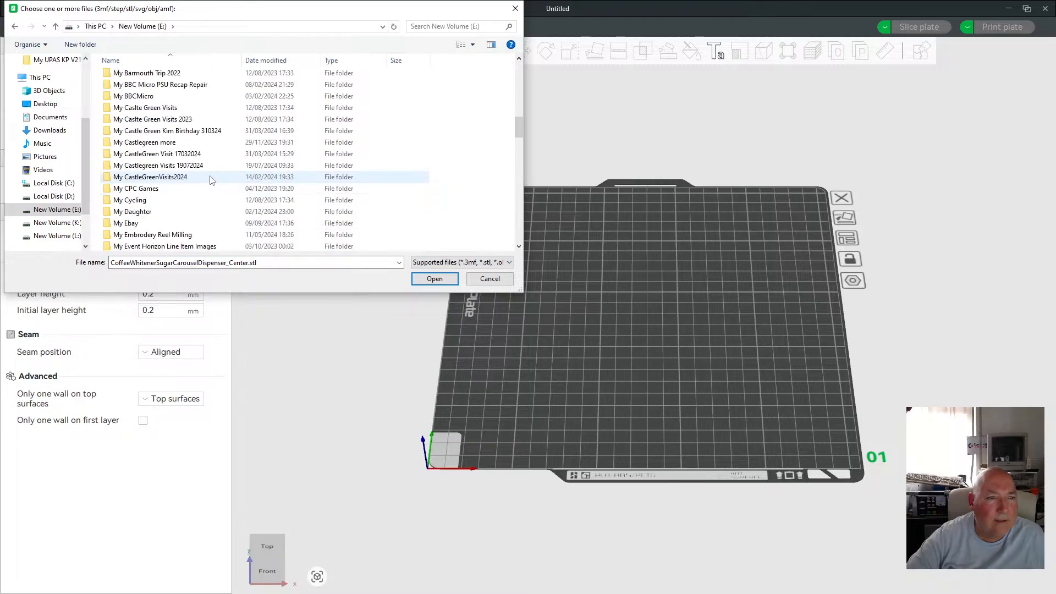
scroll(212, 179, up, 1)
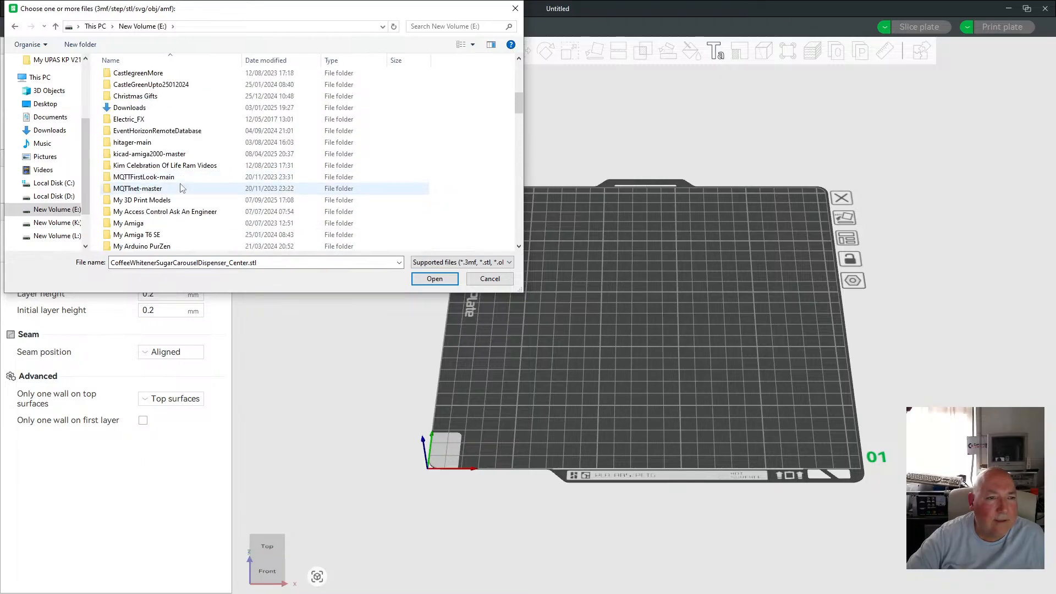
scroll(187, 187, down, 3)
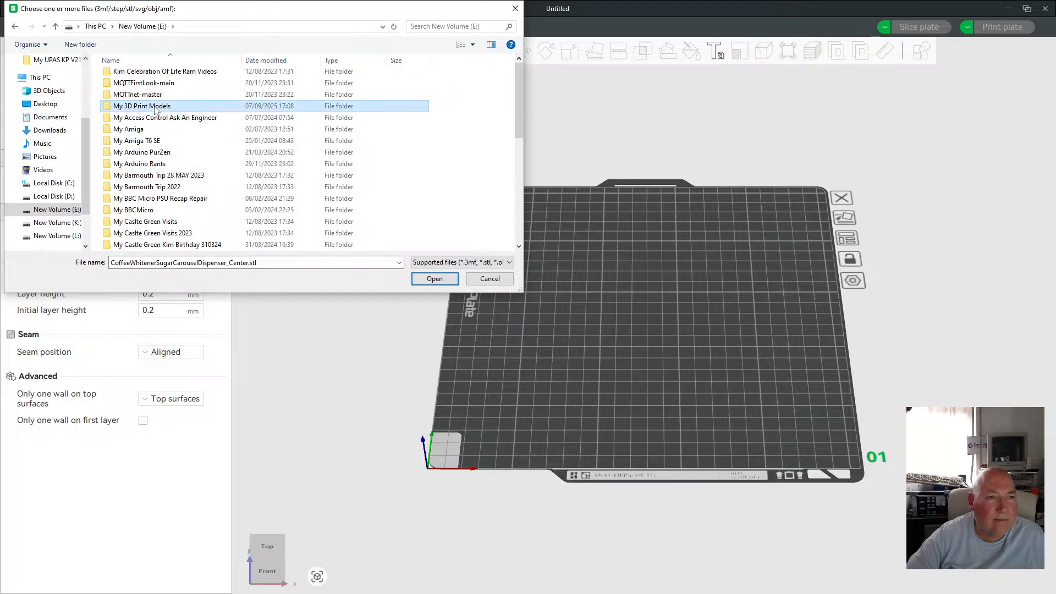
double_click(143, 106)
scroll(509, 230, down, 8)
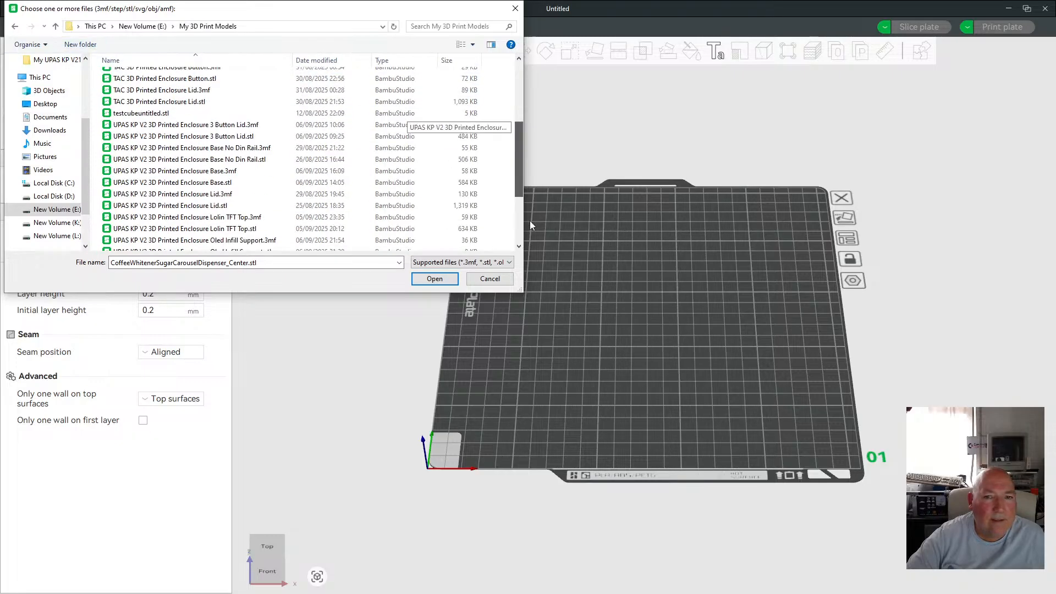
right_click(498, 222)
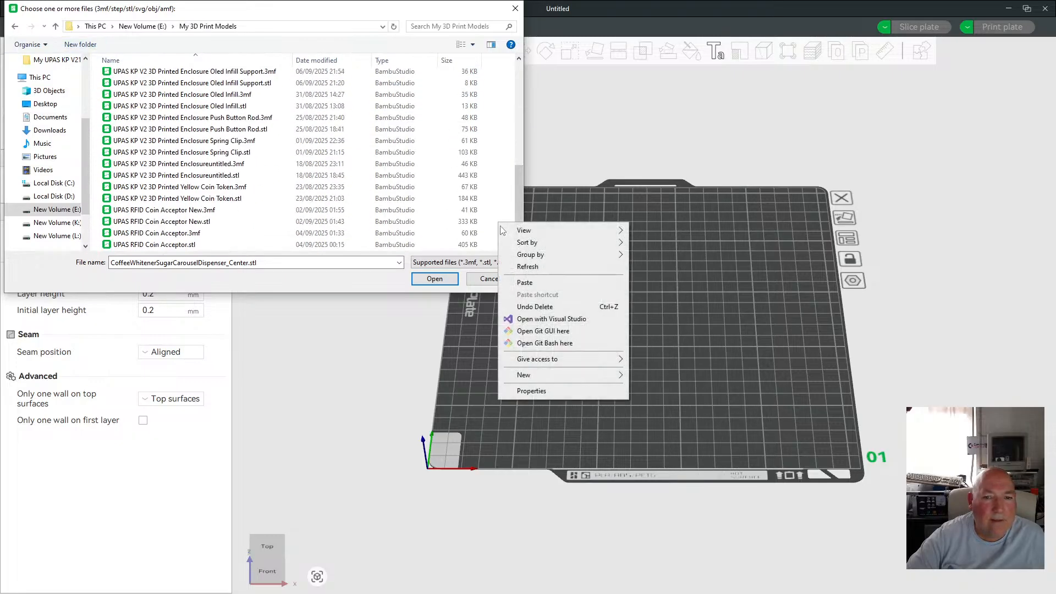
click(517, 279)
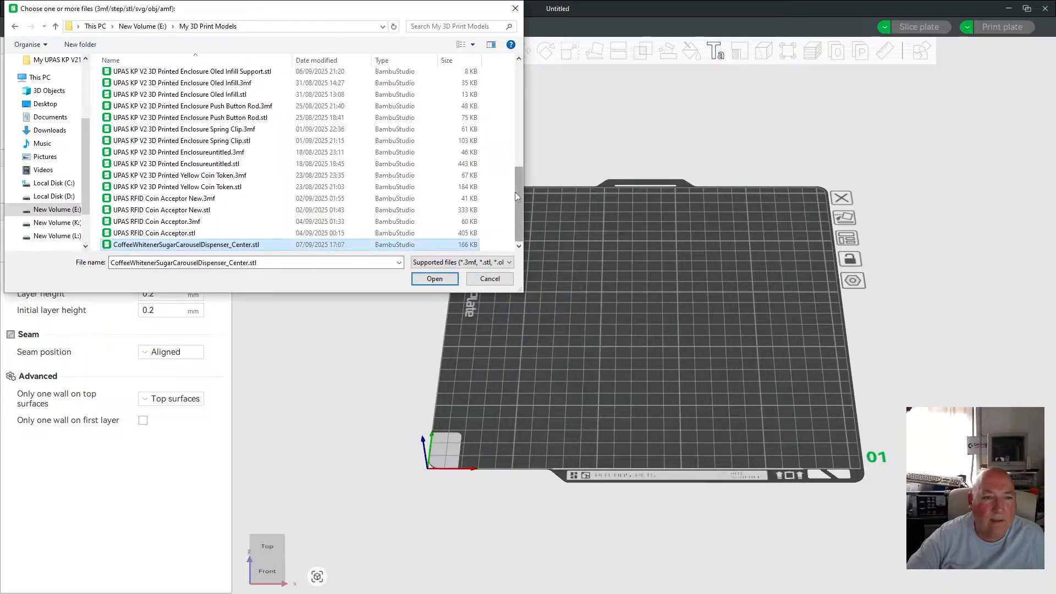
click(246, 247)
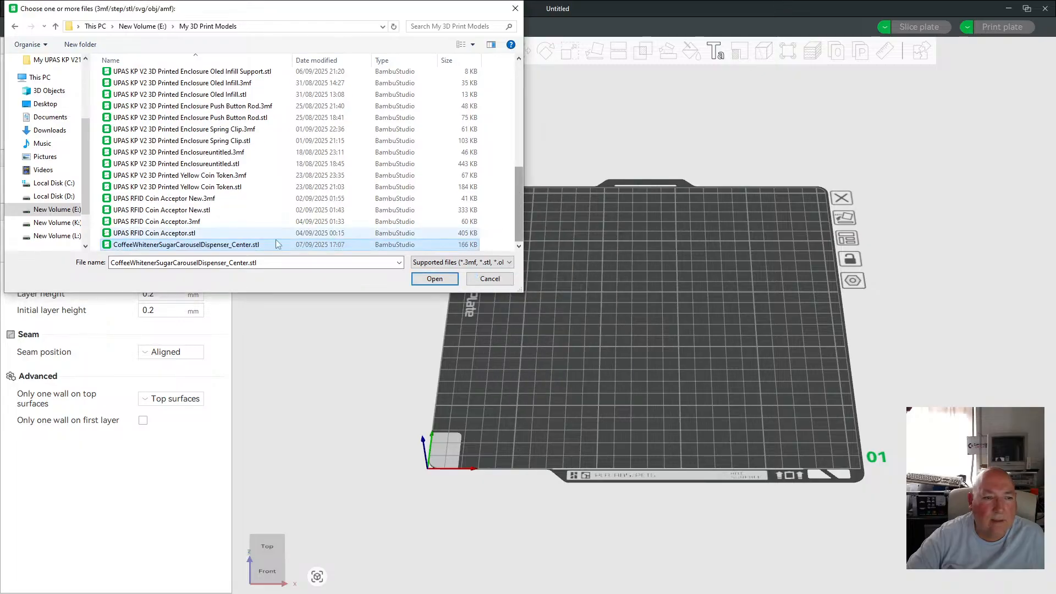
click(415, 275)
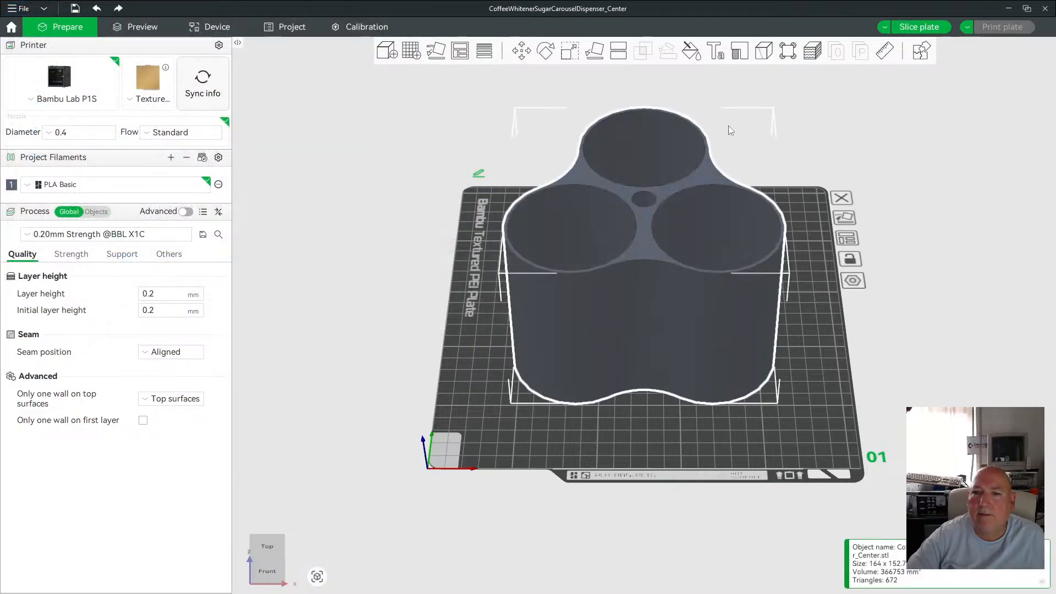
Slice the plate with the imported jar model and inspect the sliced preview.
drag(810, 341, 823, 358)
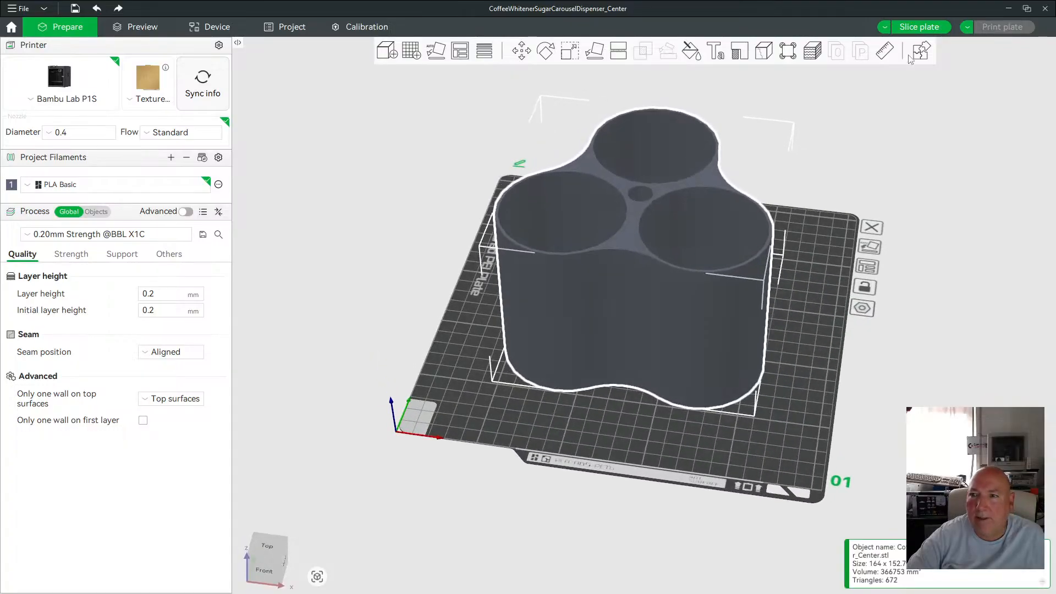
click(919, 26)
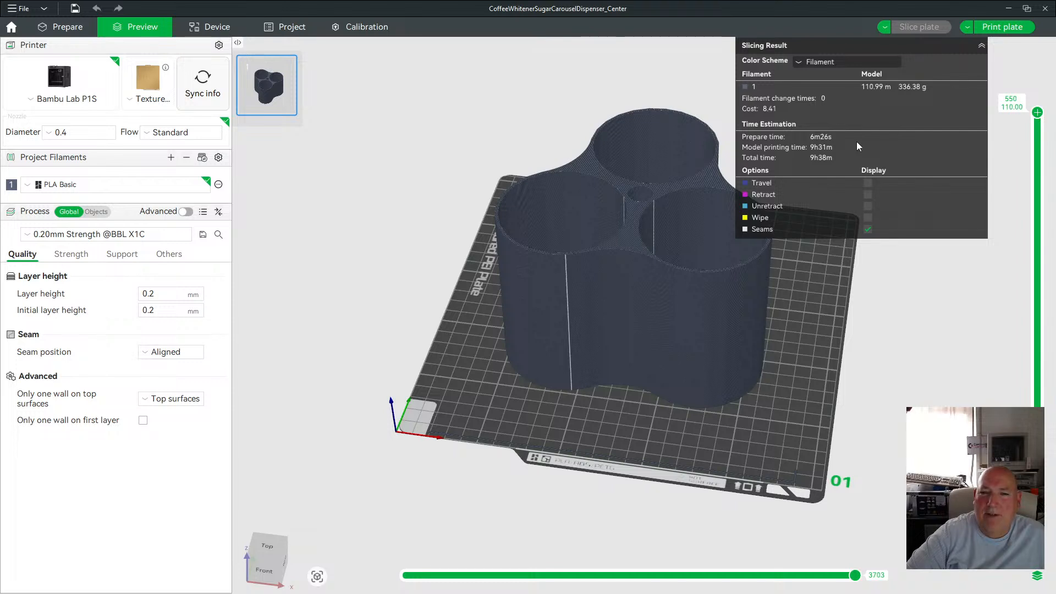
scroll(638, 230, up, 2)
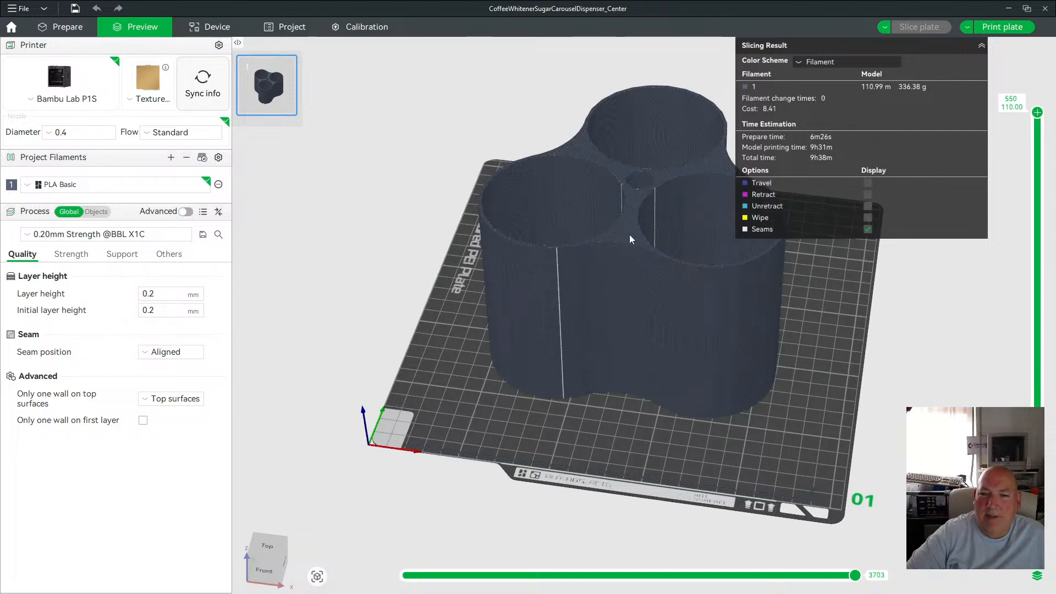
click(64, 30)
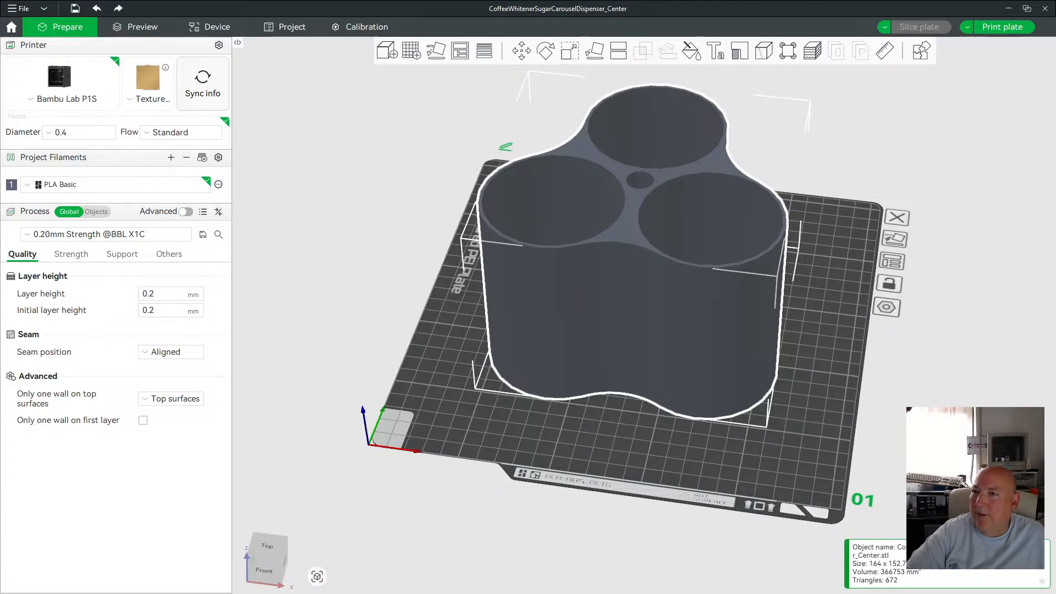
Switch back to SketchUp.
key(alt+Tab)
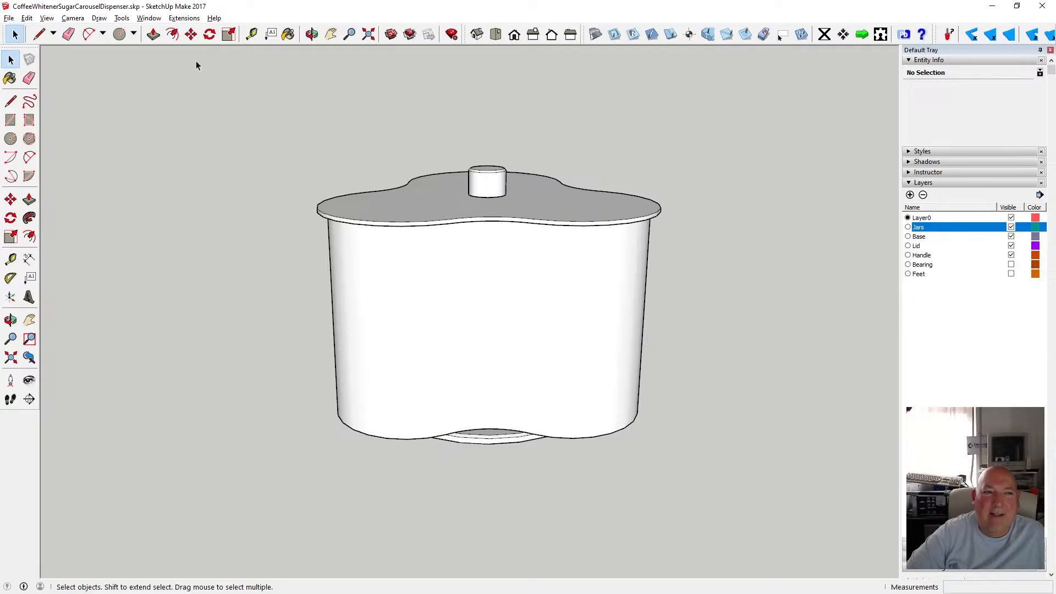
click(311, 34)
drag(319, 137, 269, 207)
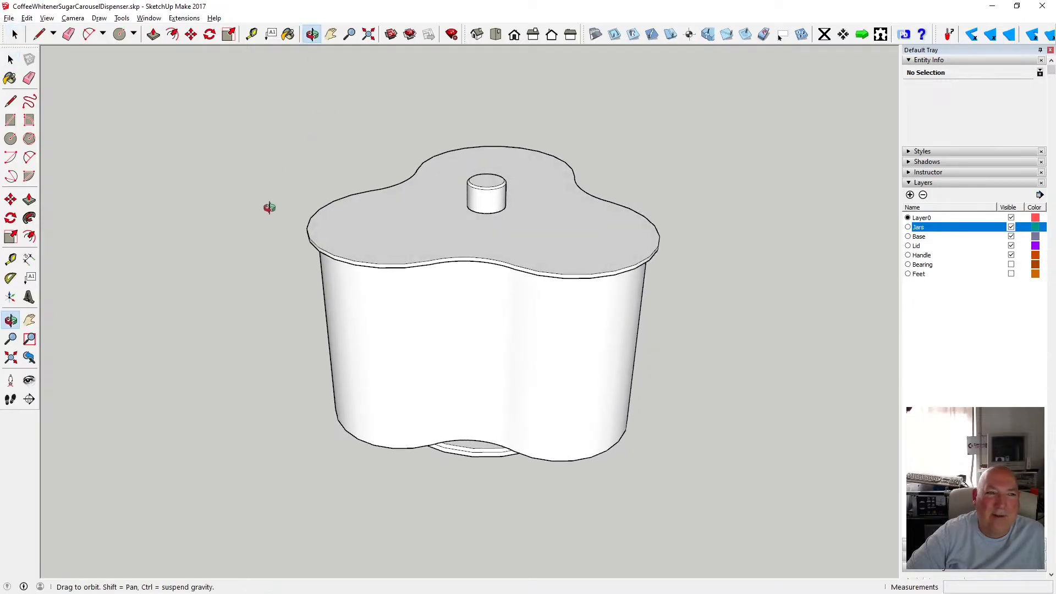
key(space)
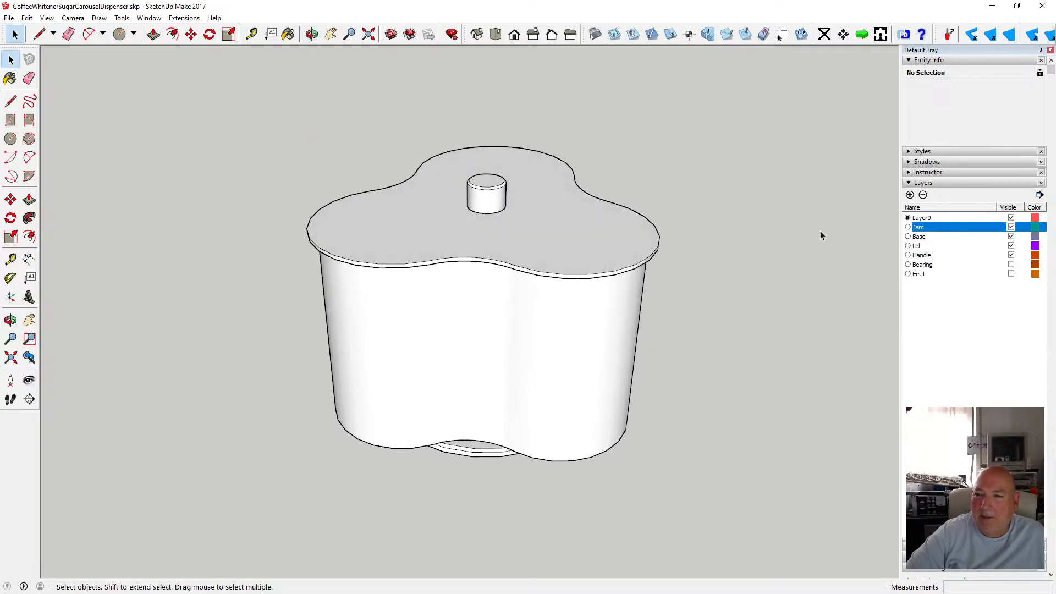
Hide the Lid and Base layers to view the jars, then show the Lid layer again.
click(1011, 245)
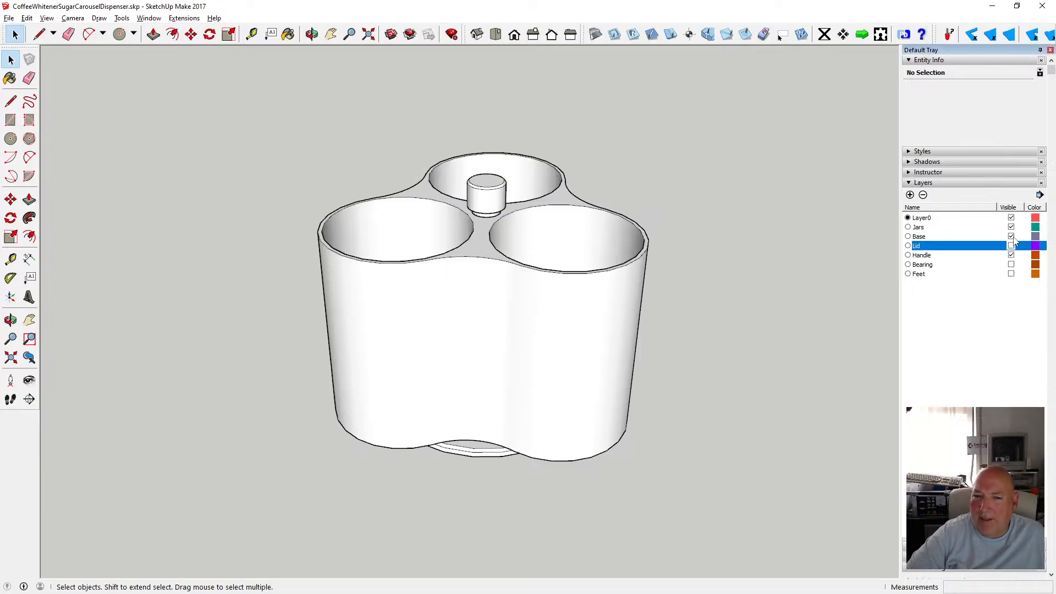
click(1011, 237)
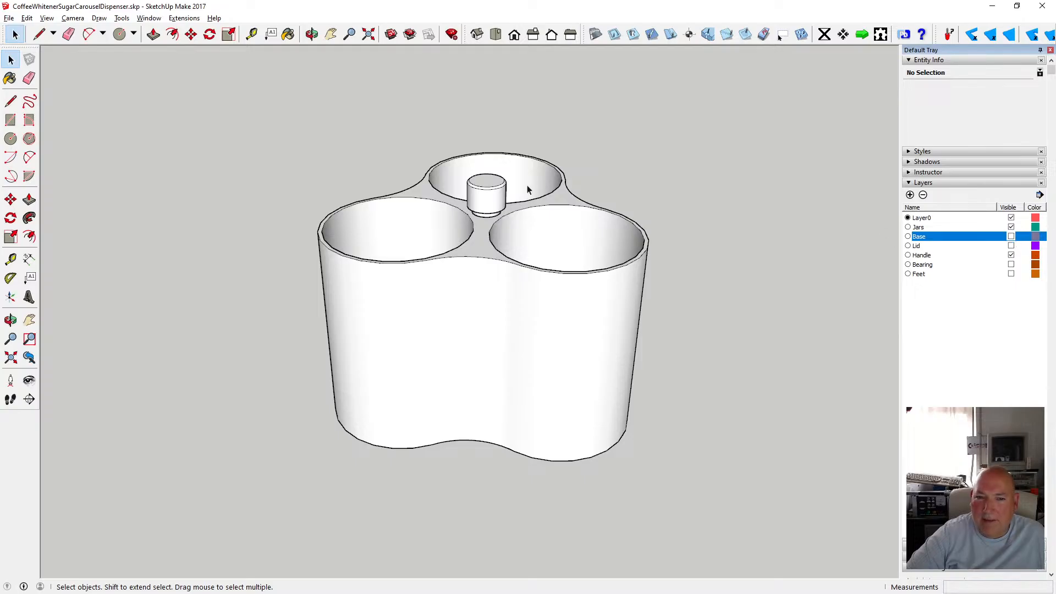
click(491, 196)
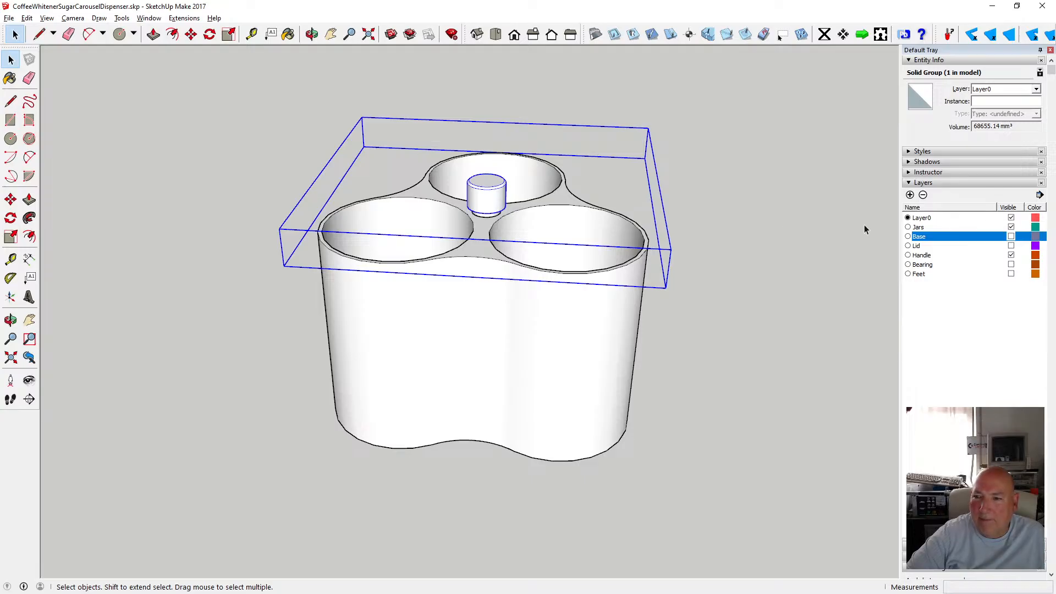
click(1011, 246)
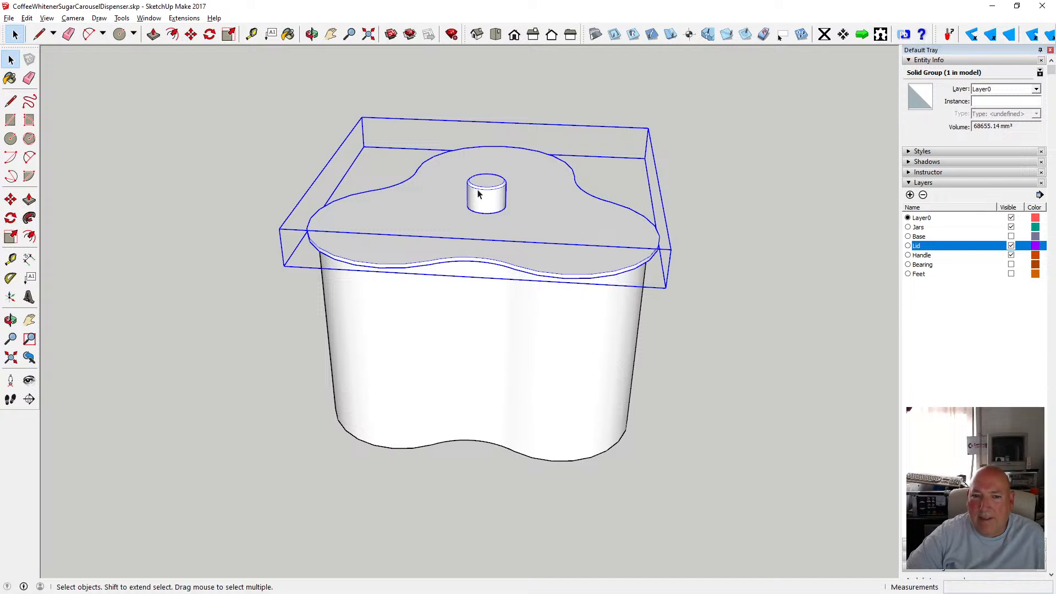
Open the lid group and select the central post's geometry to examine it.
click(728, 188)
click(491, 196)
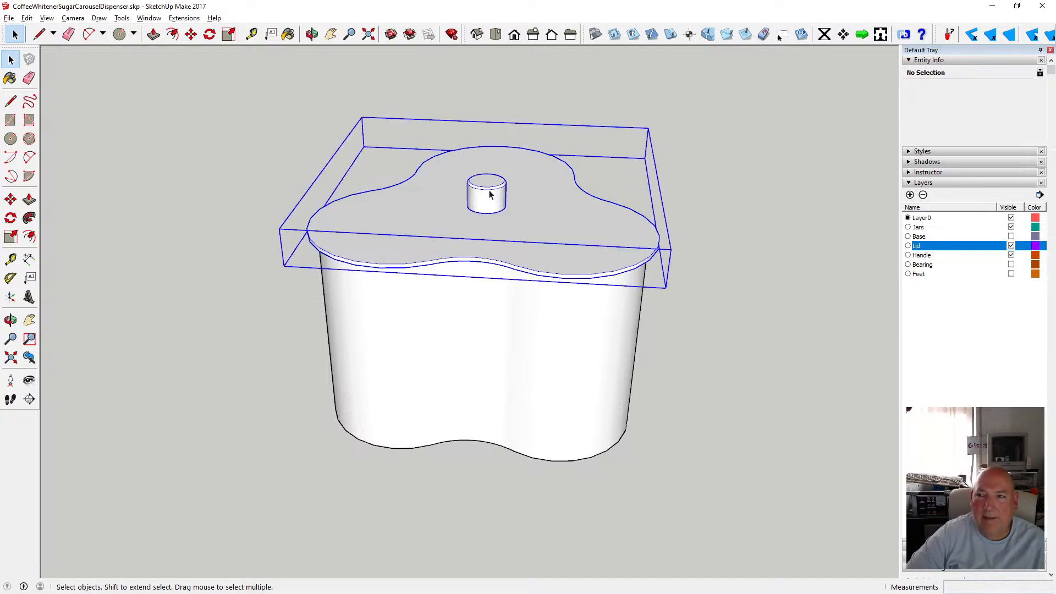
double_click(491, 195)
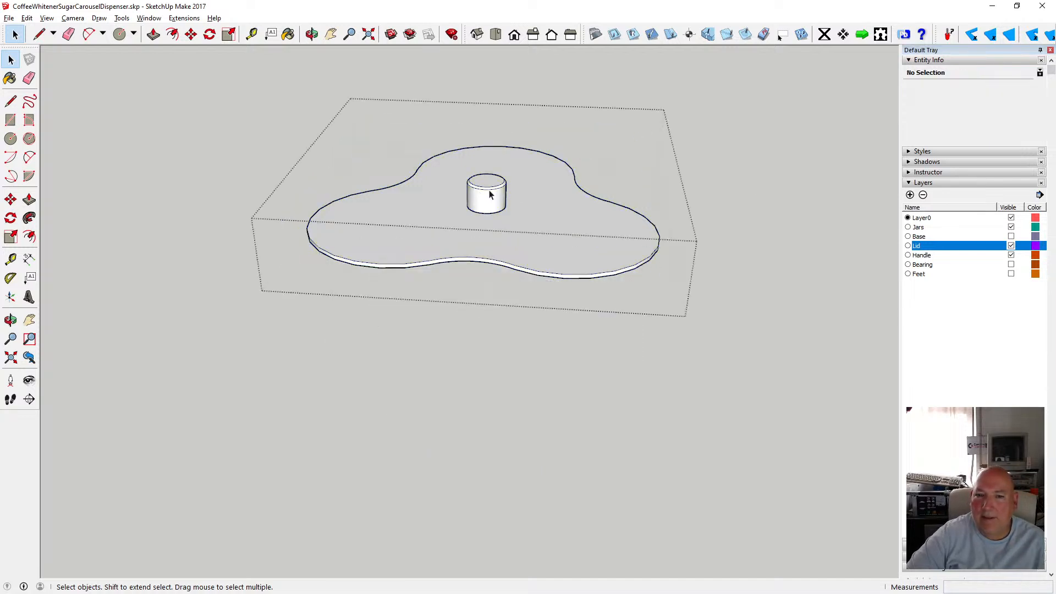
click(723, 190)
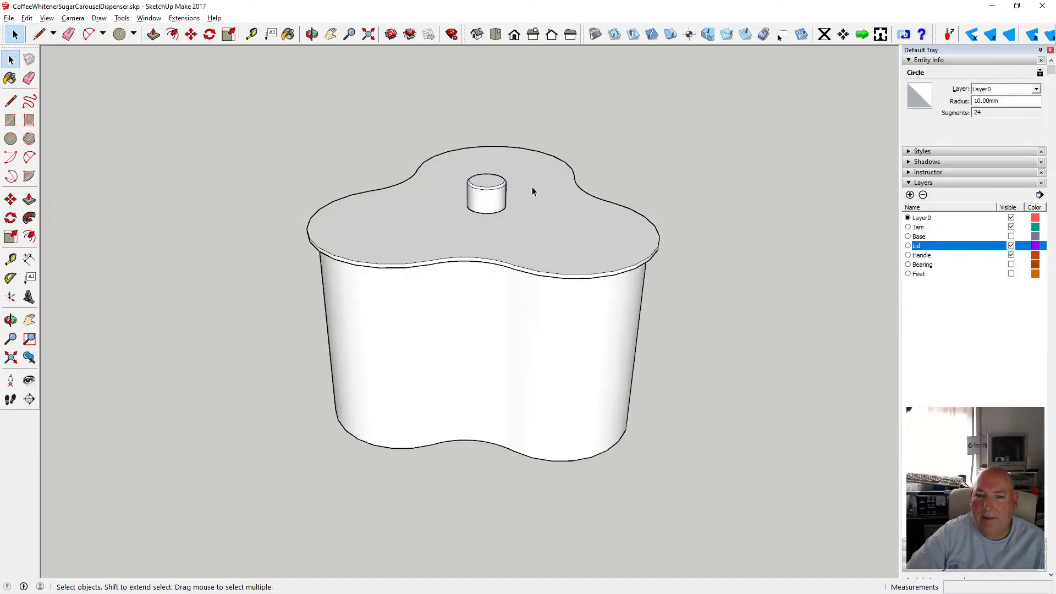
click(485, 192)
double_click(484, 192)
drag(454, 161, 521, 230)
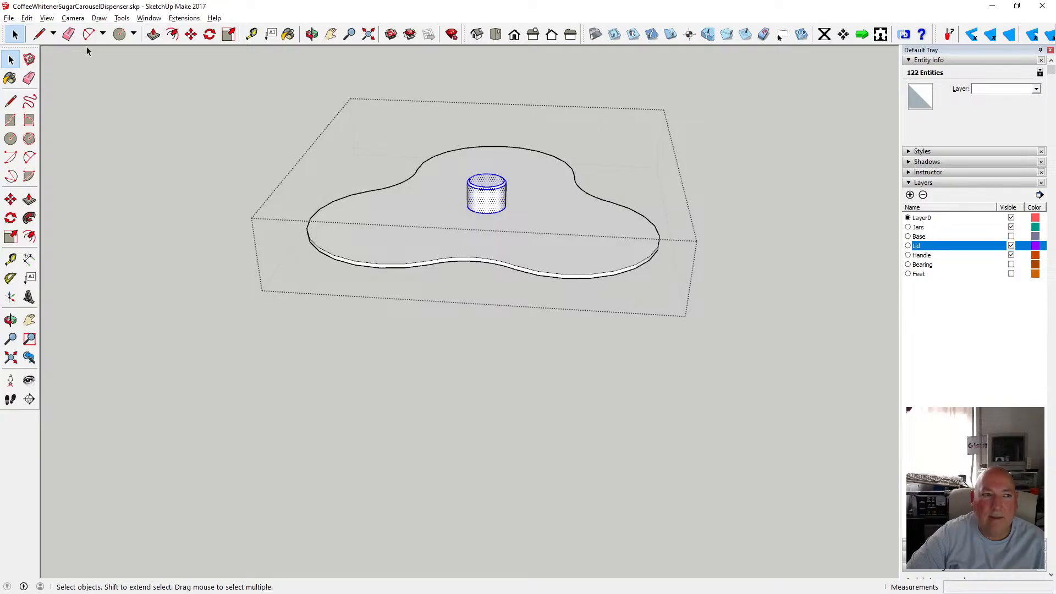
click(323, 210)
click(761, 220)
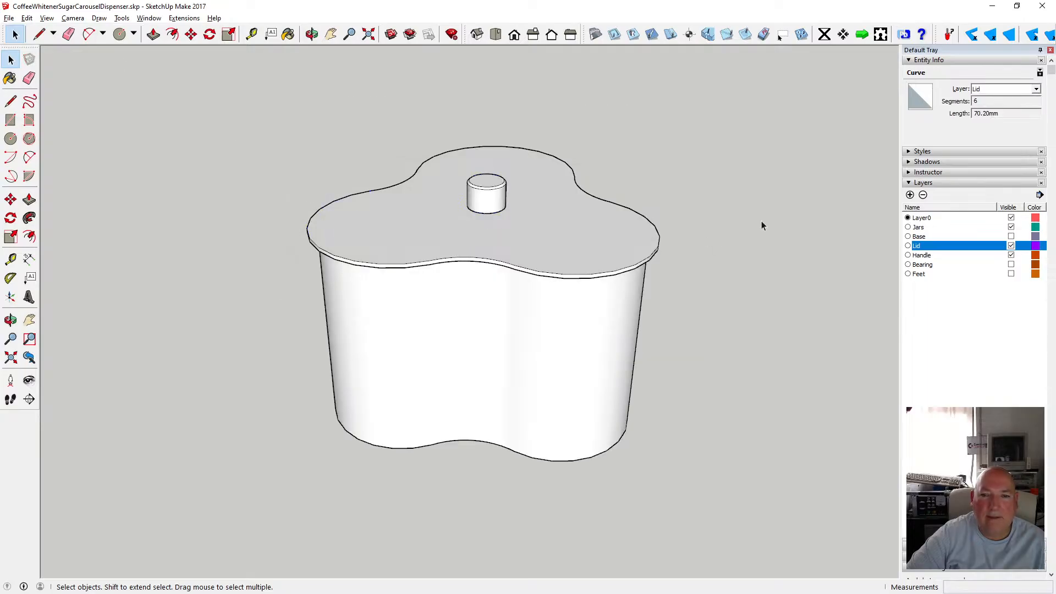
Hide the Lid layer to view the jars without the lid.
click(1011, 254)
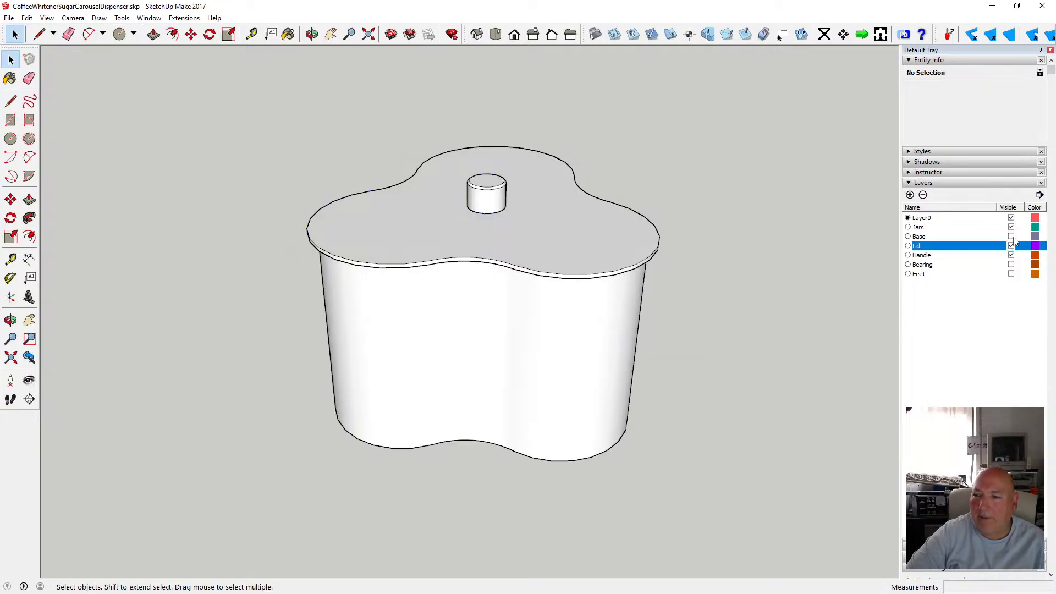
click(1011, 246)
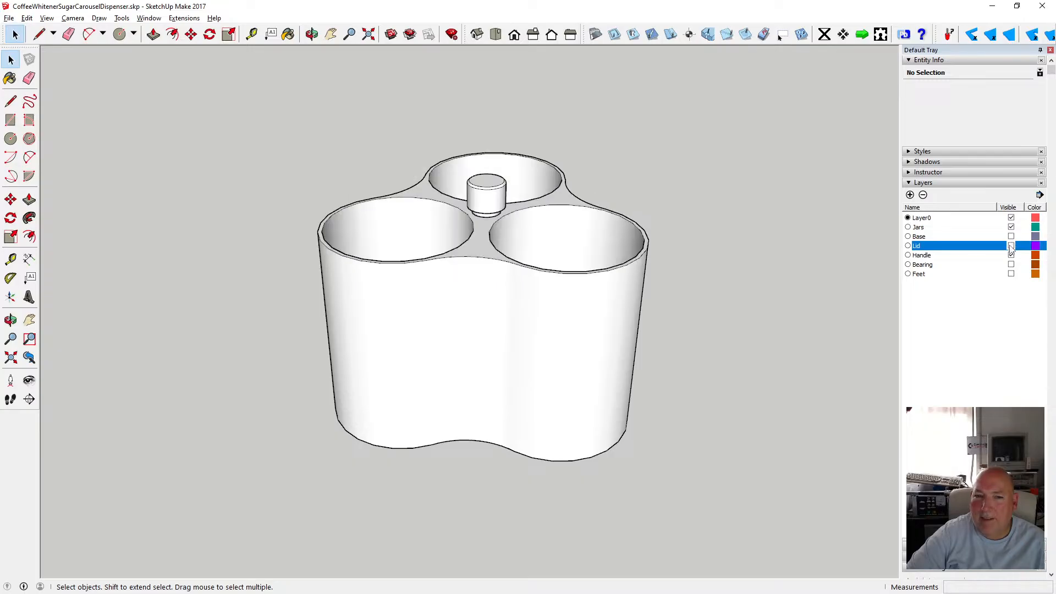
Delete the group containing the central post, then undo the deletion.
click(495, 198)
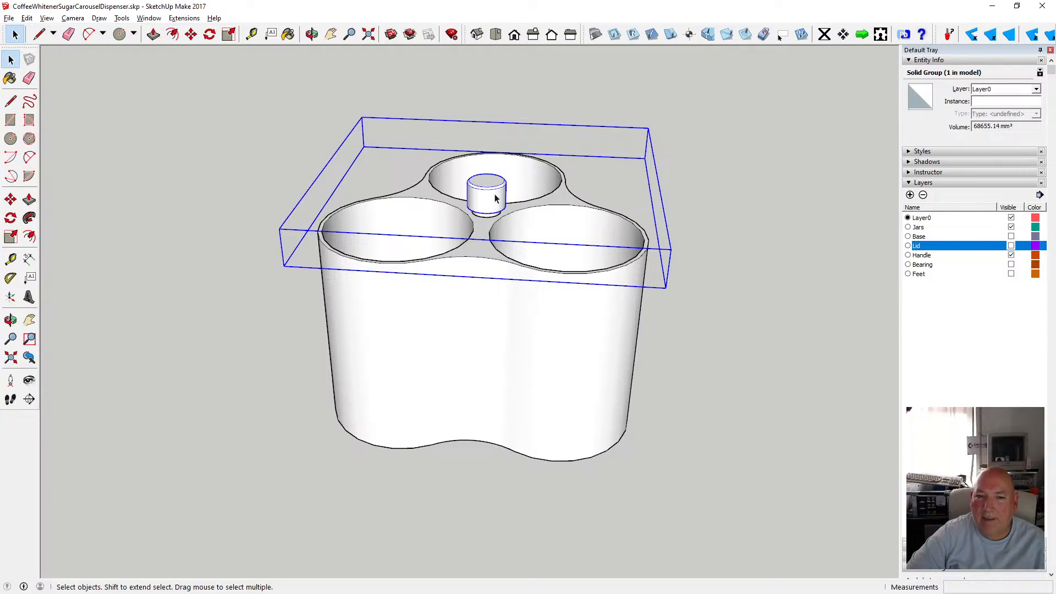
key(Delete)
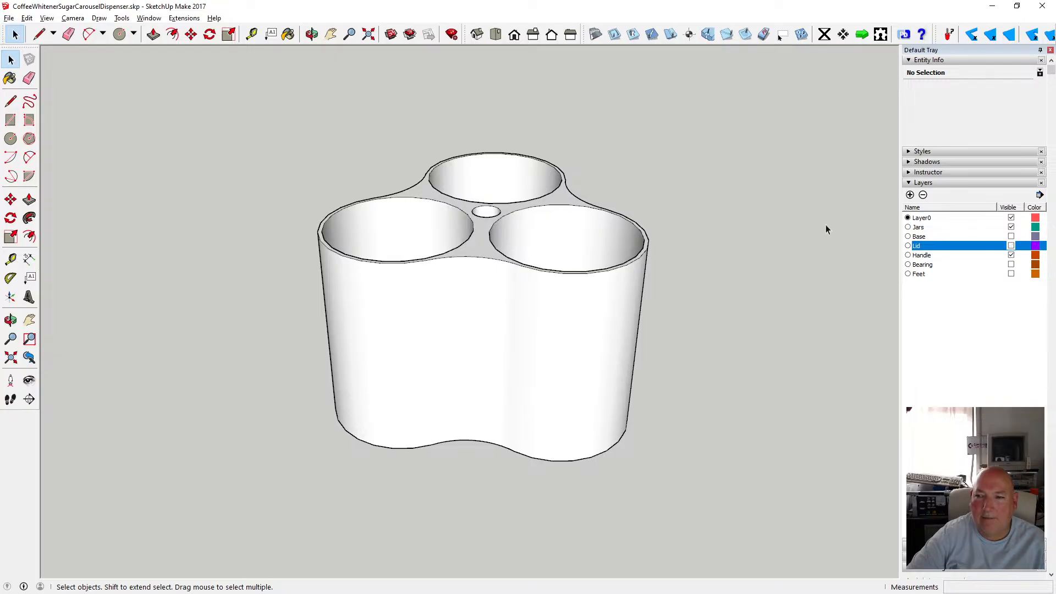
click(25, 19)
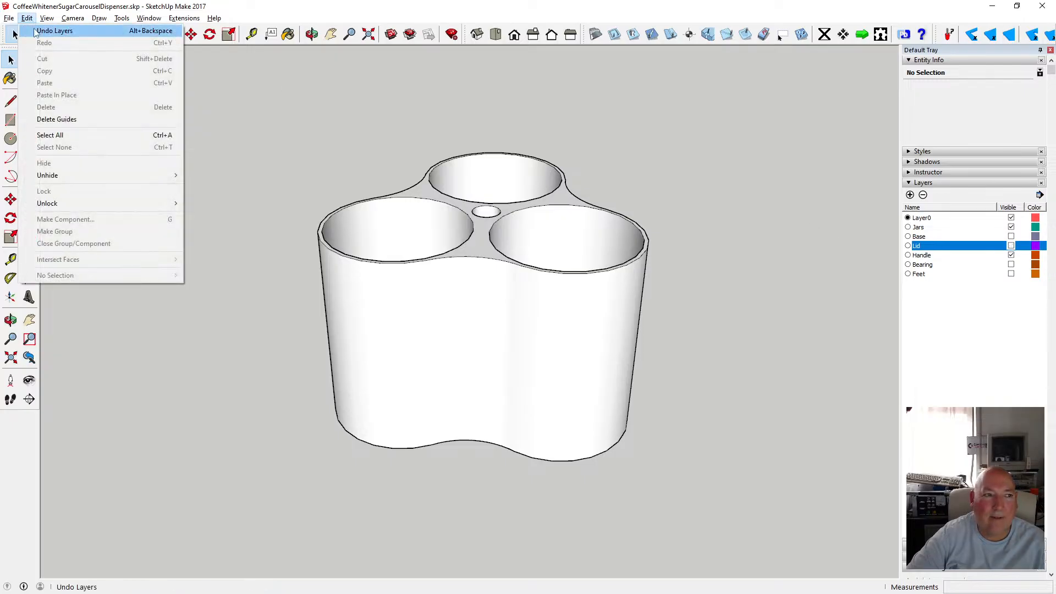
click(36, 31)
click(25, 19)
click(36, 31)
click(27, 18)
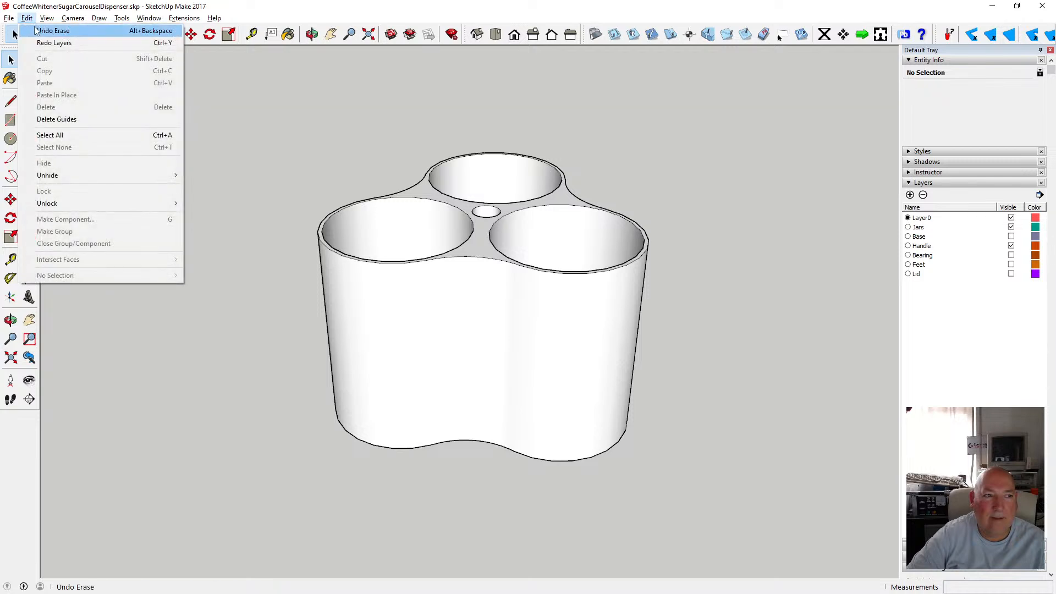
click(49, 31)
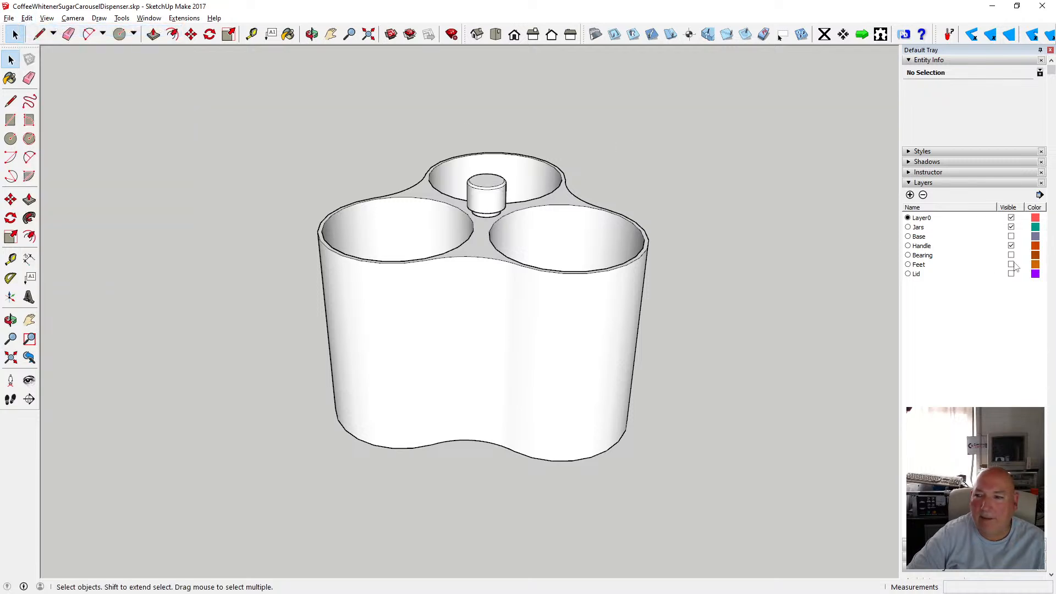
Open the post's group, select the central post geometry and cut it out of the group.
double_click(483, 192)
drag(445, 156, 539, 245)
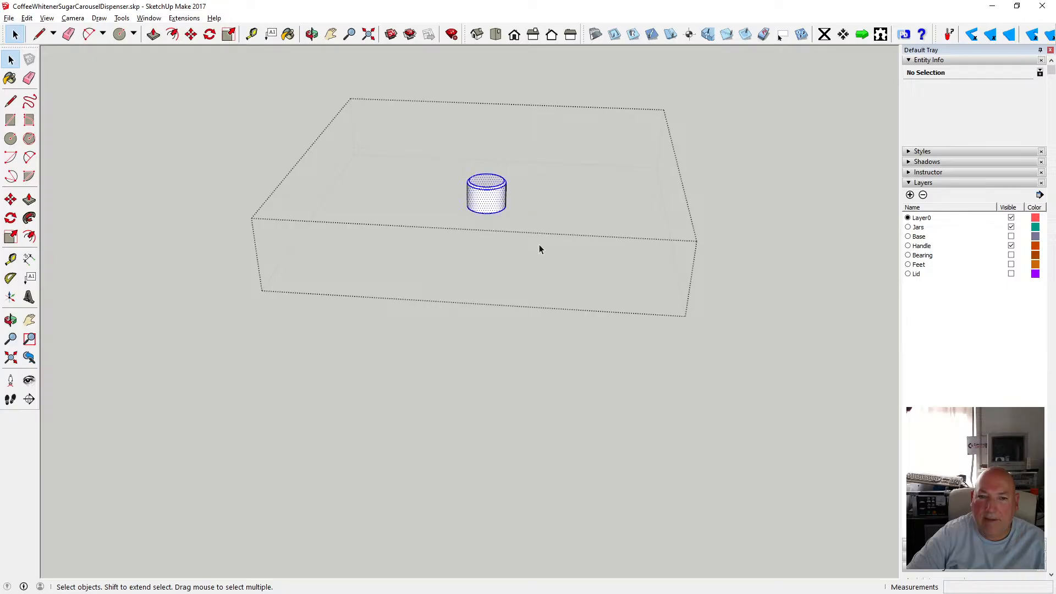
click(27, 18)
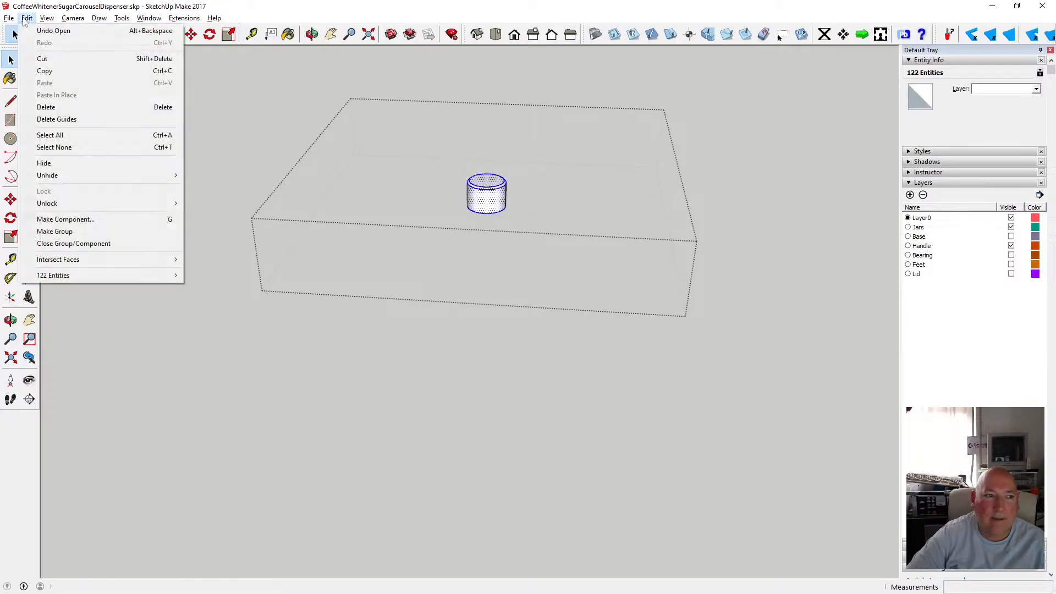
click(46, 60)
click(165, 117)
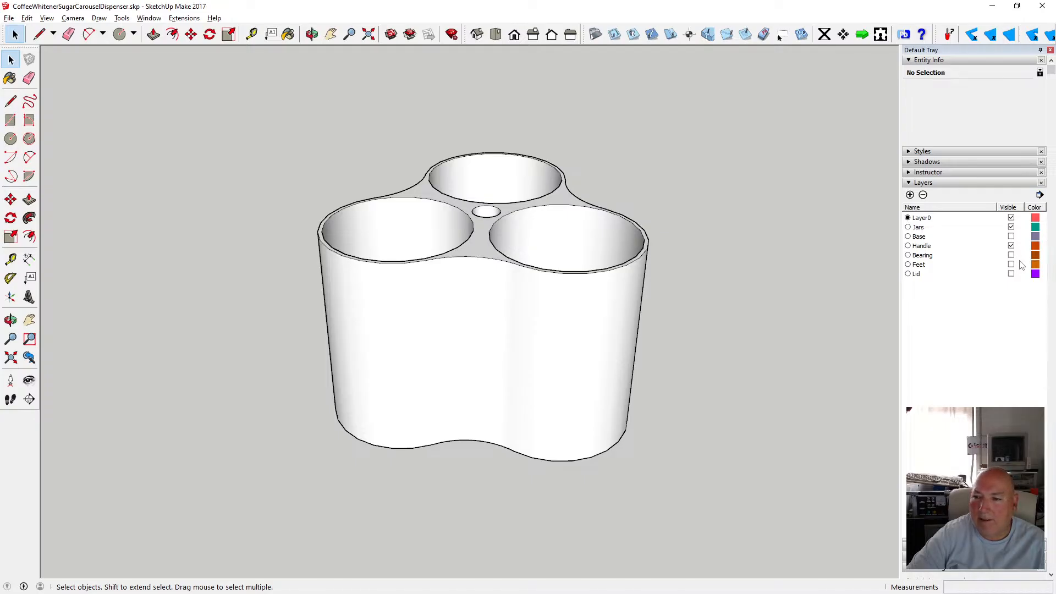
Show the Lid layer, open the lid plate group and paste the central post in place inside it.
click(1012, 274)
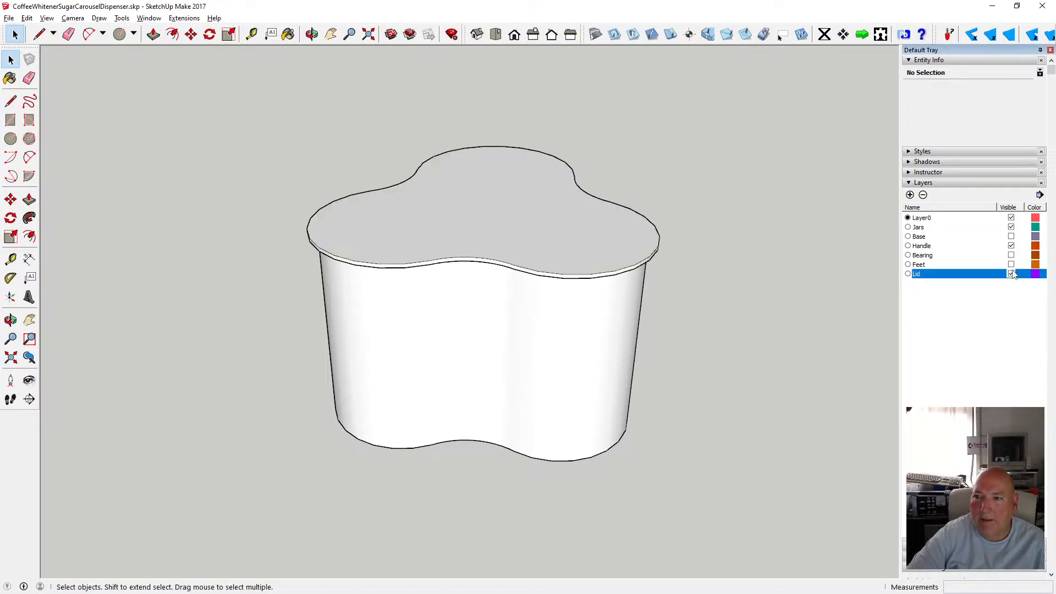
click(513, 187)
double_click(527, 180)
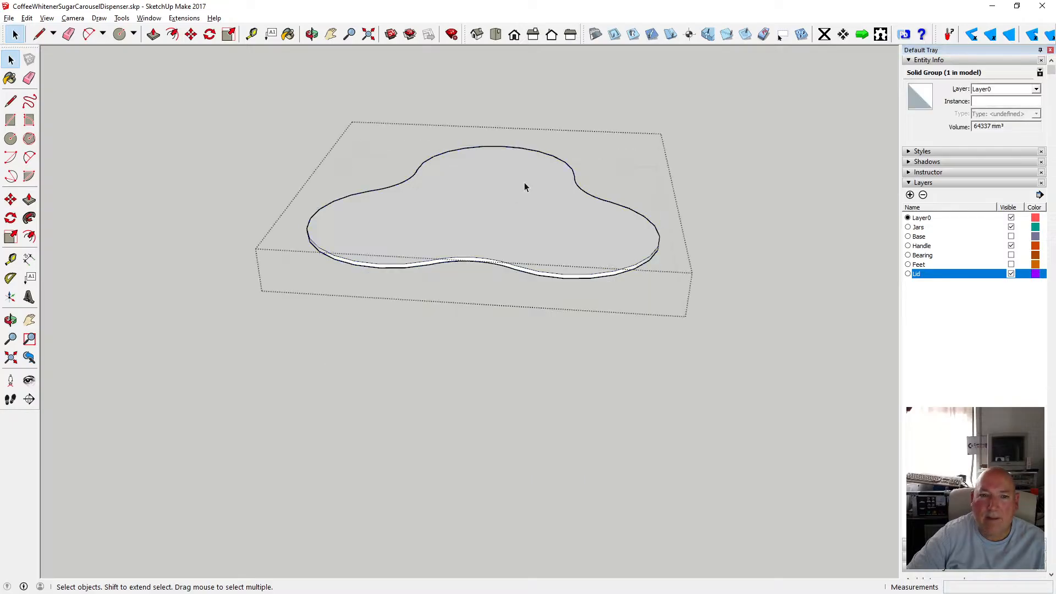
click(26, 18)
click(74, 91)
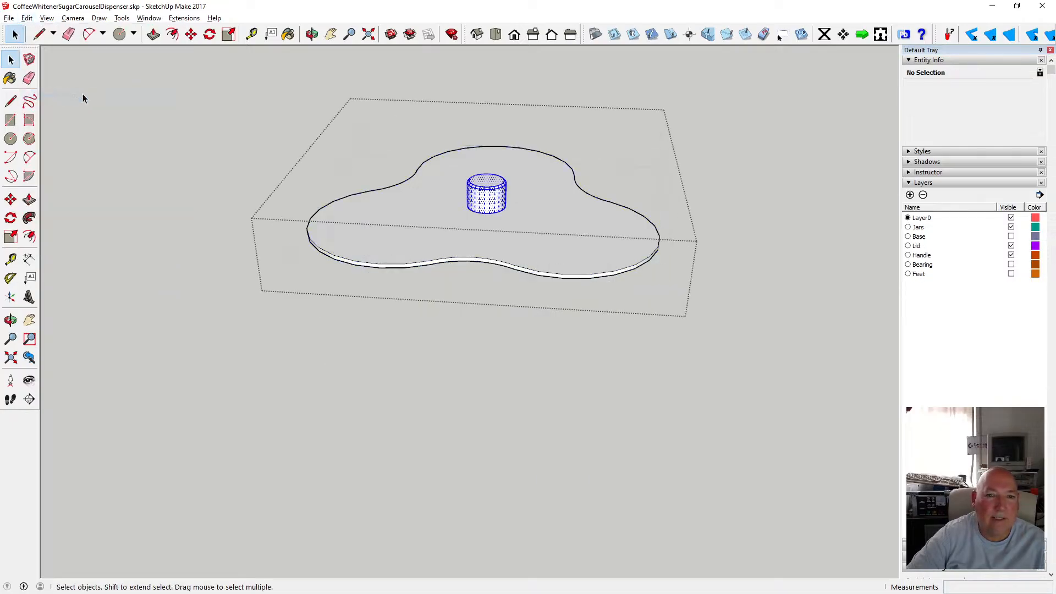
click(728, 129)
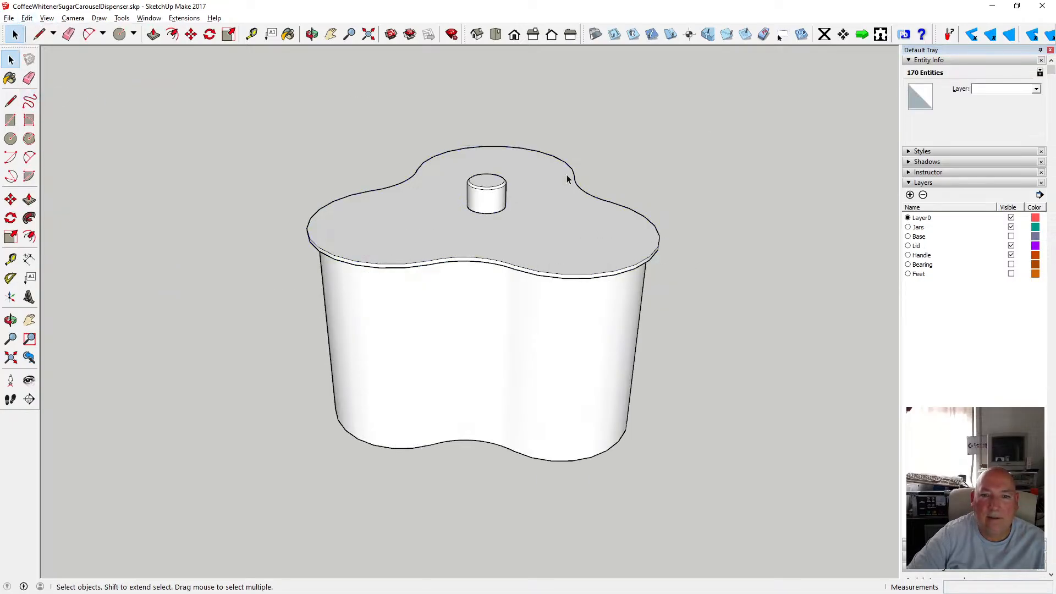
Select the lid group and assign it to the Lid layer.
click(525, 190)
click(735, 153)
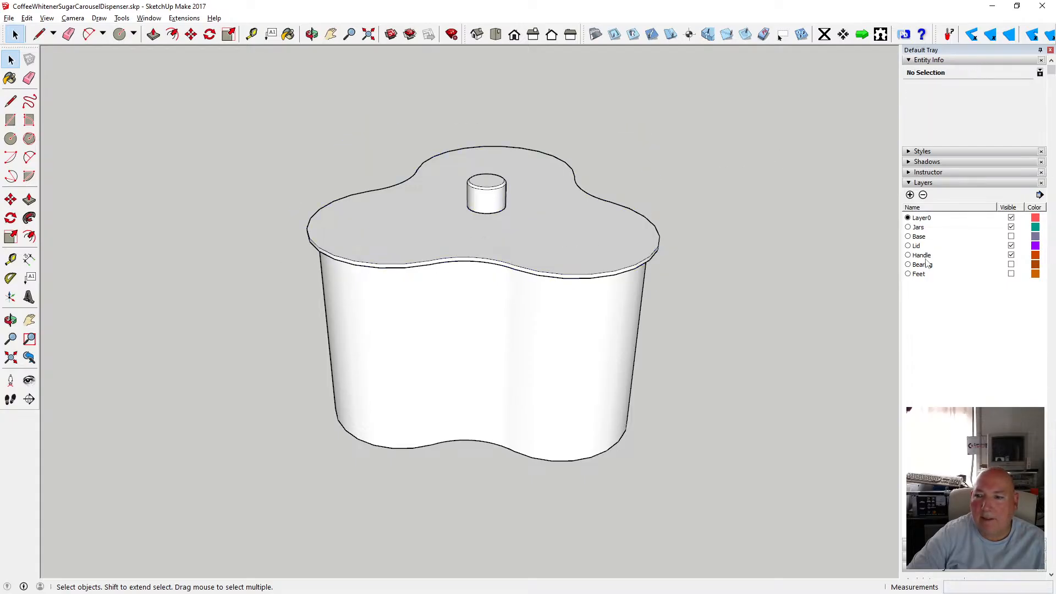
click(584, 232)
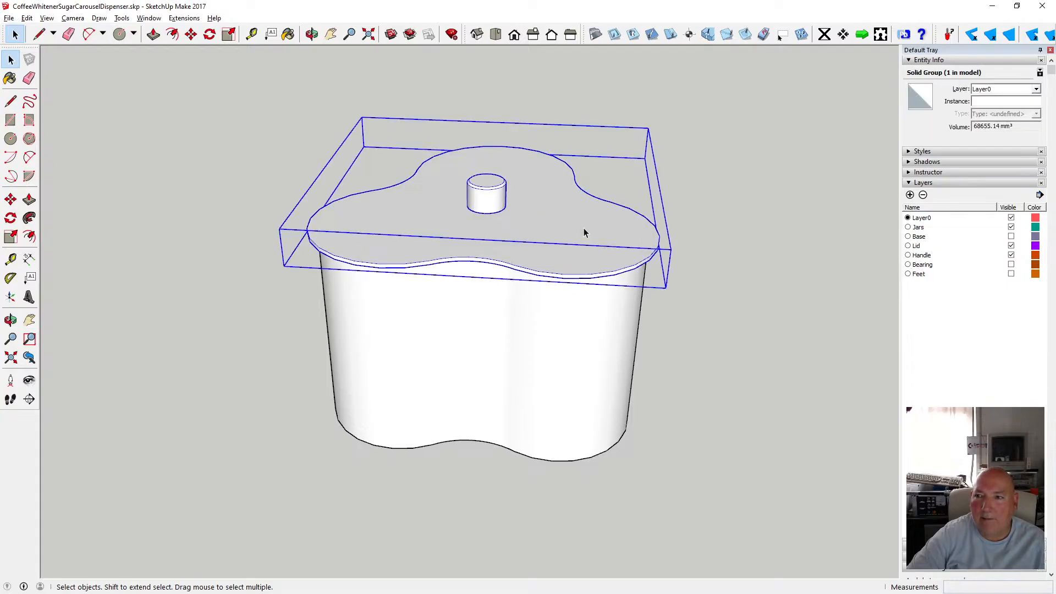
click(1036, 89)
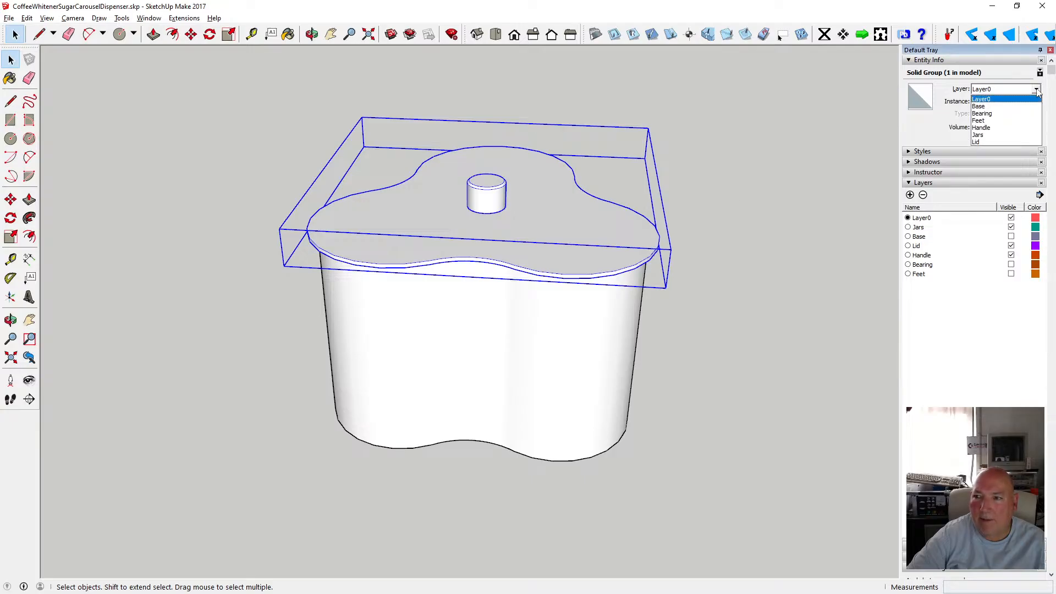
click(991, 140)
click(795, 159)
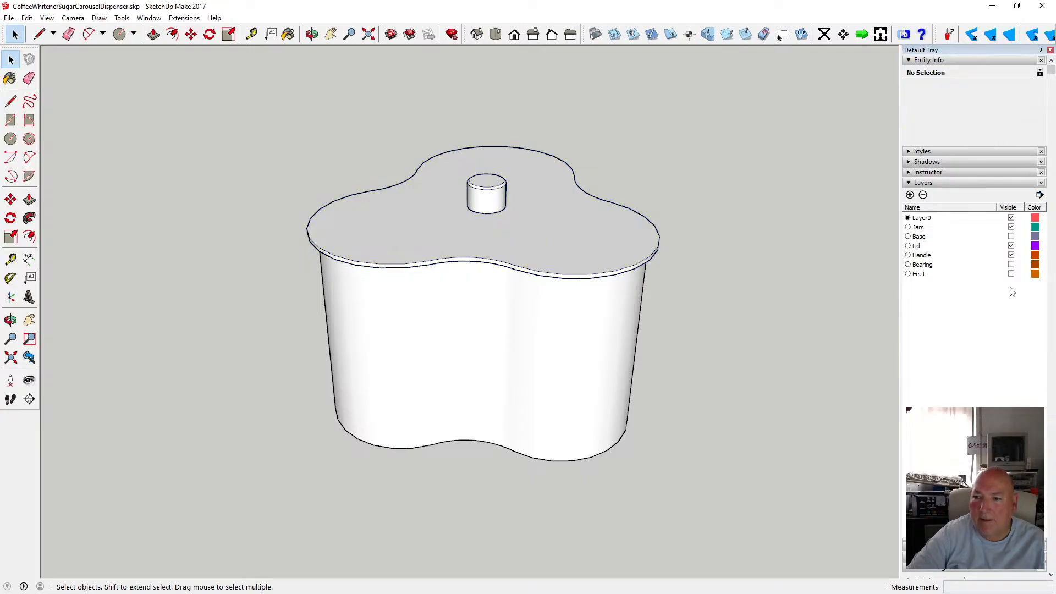
Hide the Lid layer again to reveal the jars.
click(1011, 246)
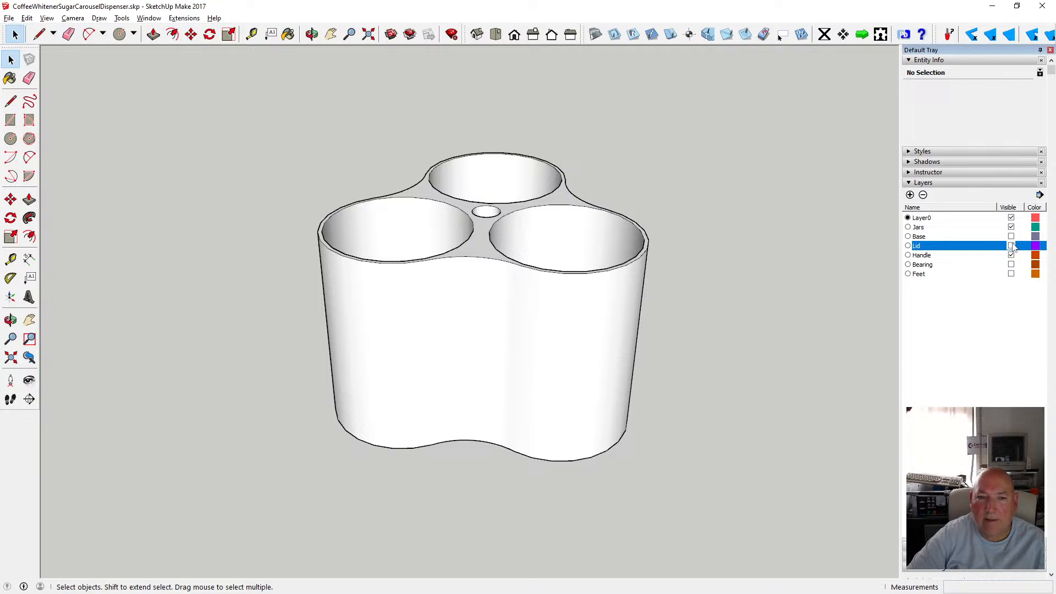
click(1011, 246)
click(1011, 246)
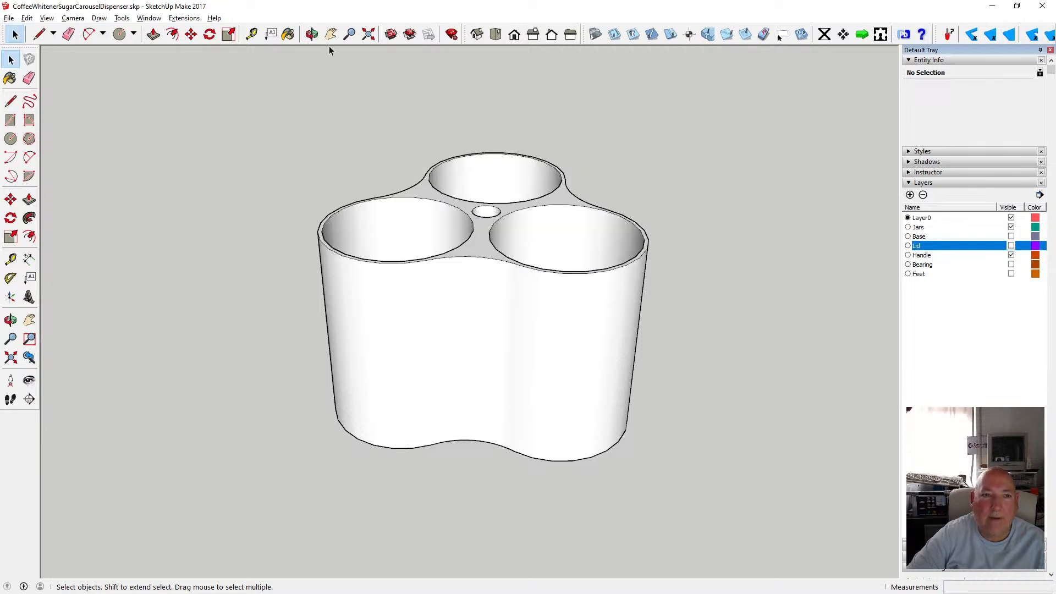
Orbit and zoom around the jar assembly to examine the central hole between the jars.
click(311, 34)
drag(523, 385, 486, 398)
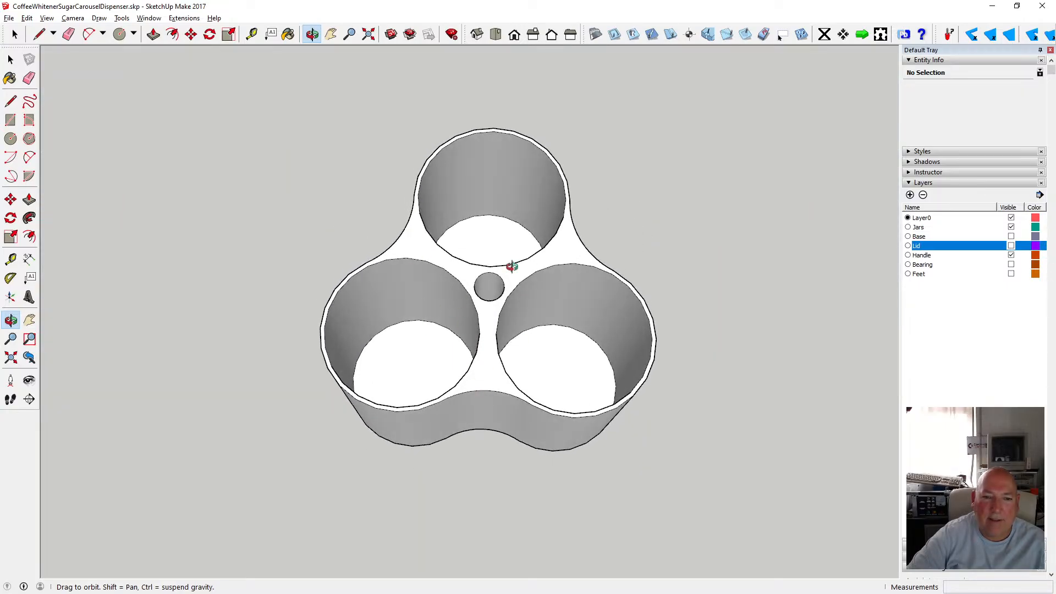
scroll(499, 315, down, 4)
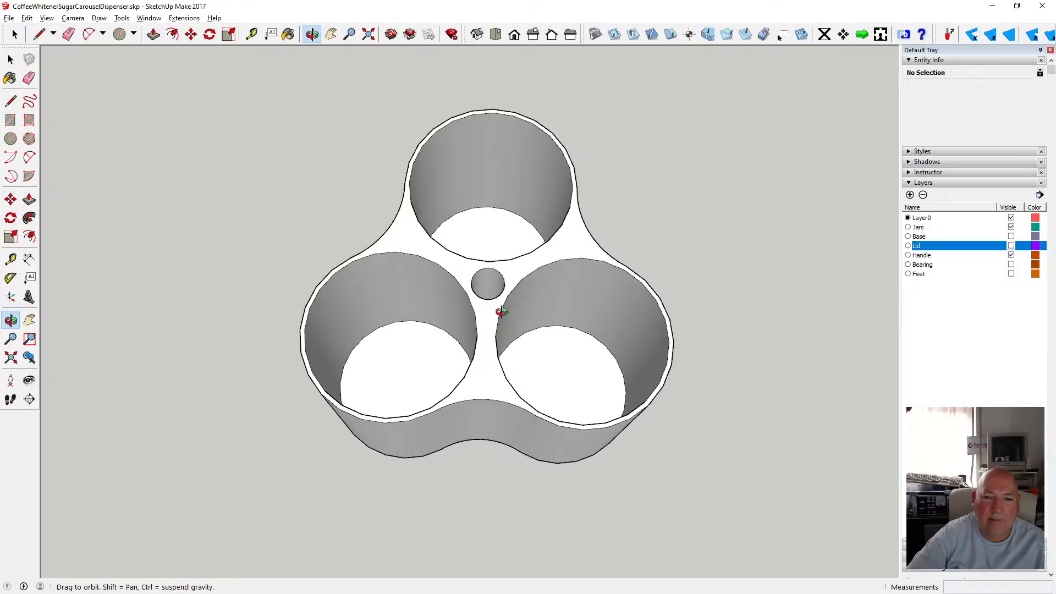
scroll(502, 319, up, 5)
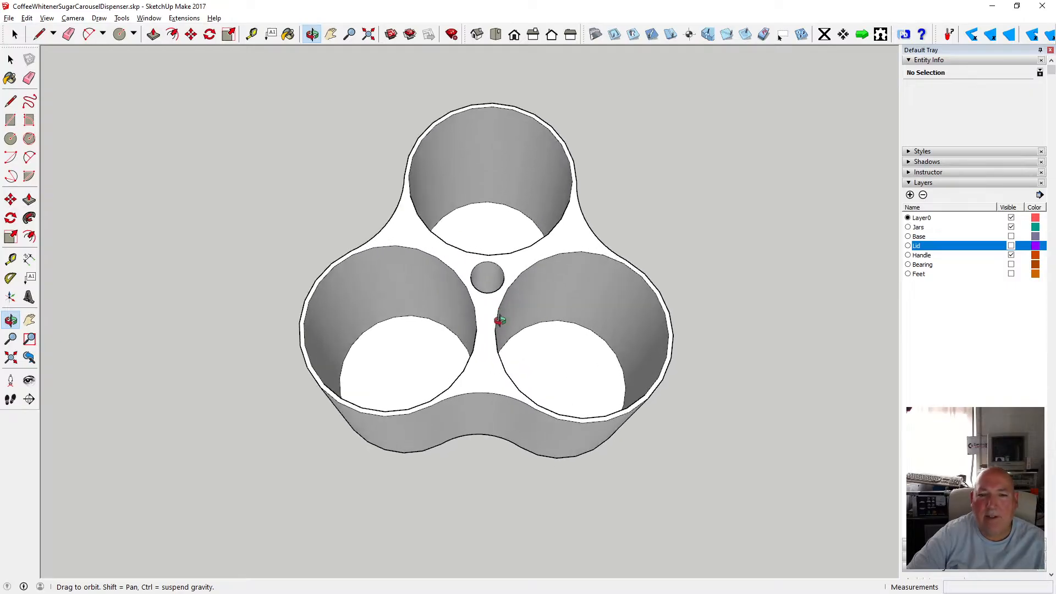
scroll(489, 318, down, 2)
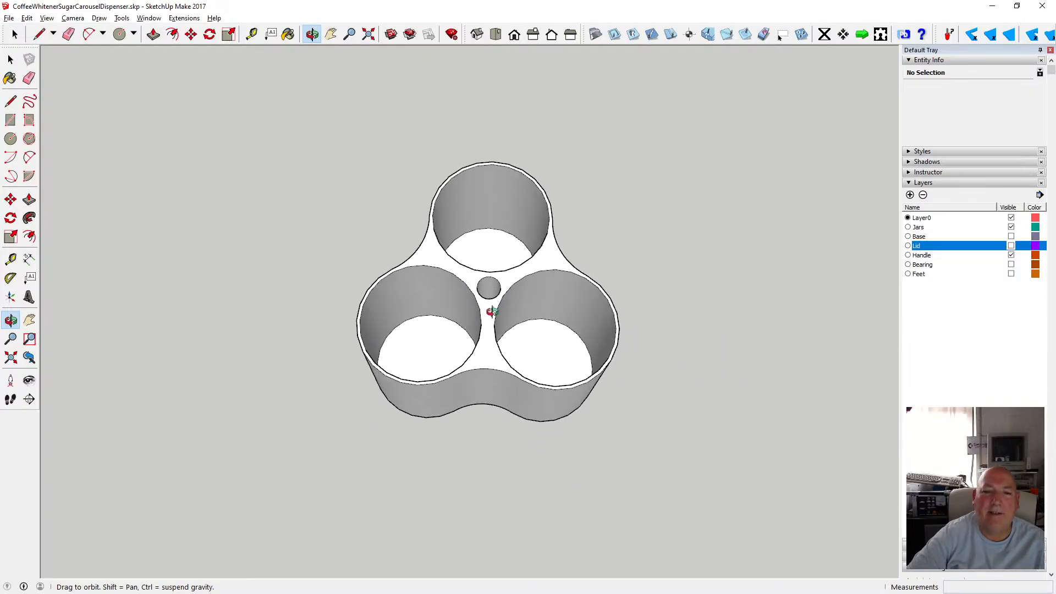
drag(492, 312, 496, 379)
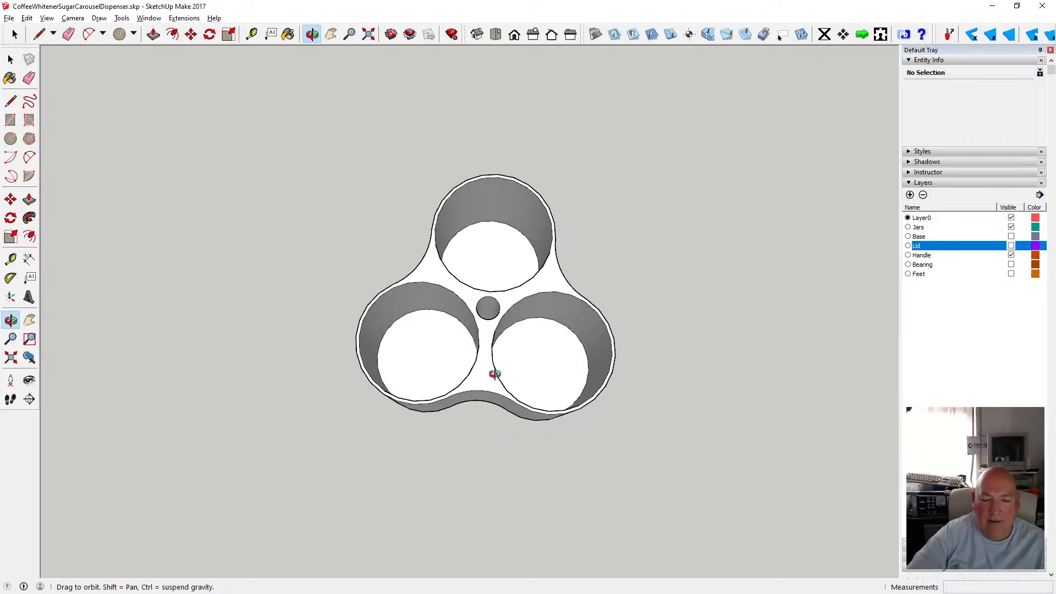
scroll(492, 374, up, 4)
scroll(497, 351, up, 1)
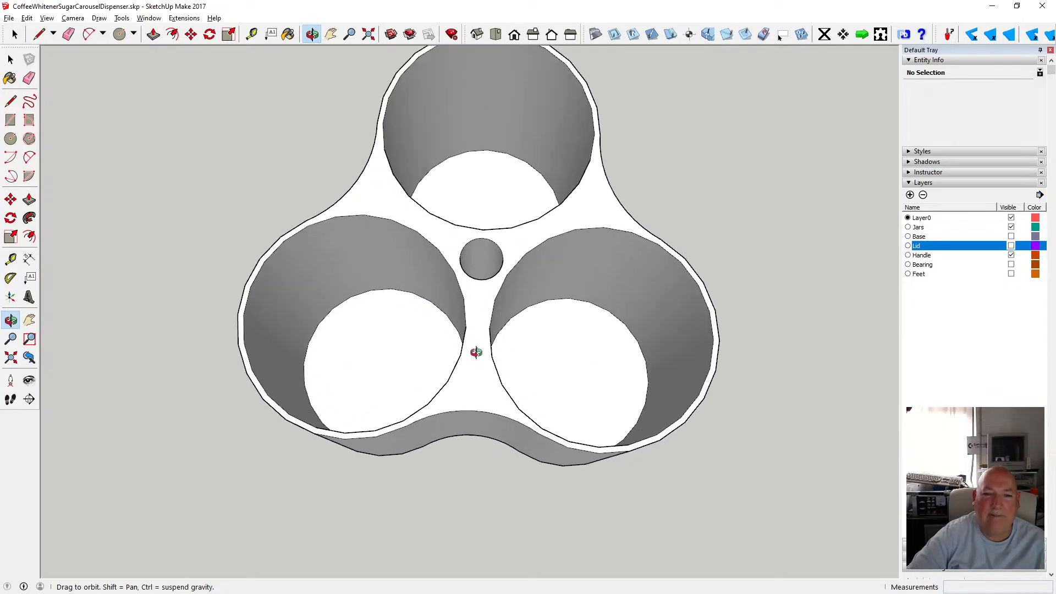
mouse_move(477, 353)
mouse_down()
mouse_move(478, 434)
mouse_move(469, 357)
mouse_move(458, 363)
mouse_up()
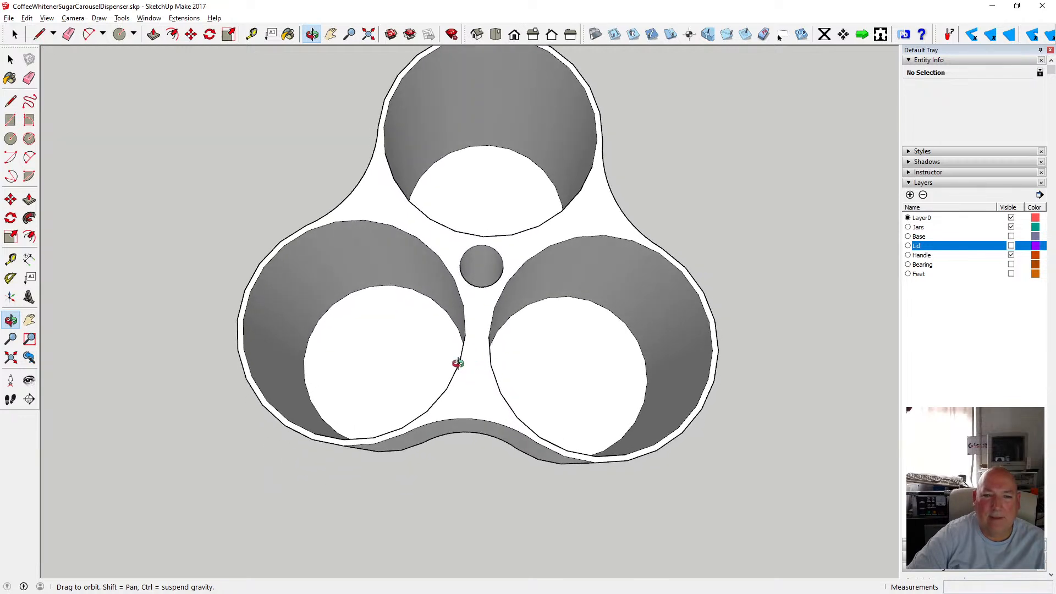
drag(482, 405, 443, 395)
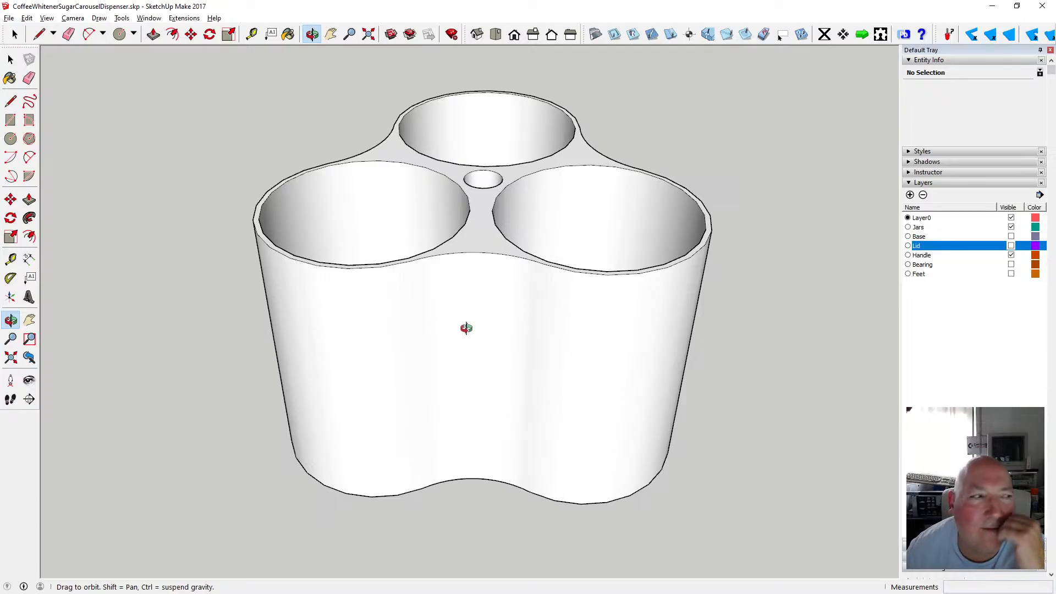
drag(455, 288, 418, 220)
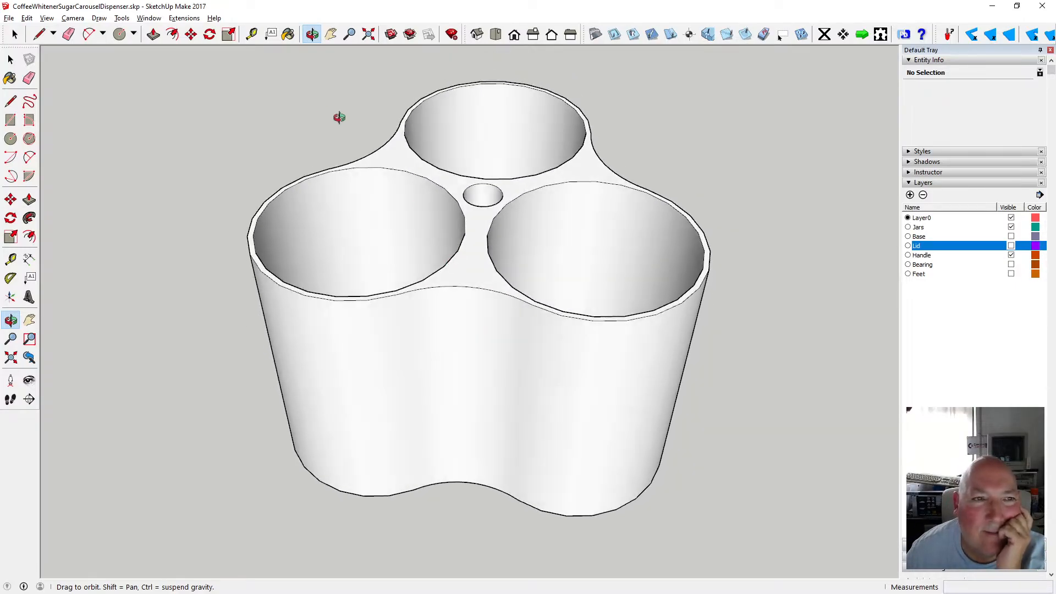
Examine the jar interiors and central hole from several orbit angles and zoom levels.
click(252, 34)
click(413, 489)
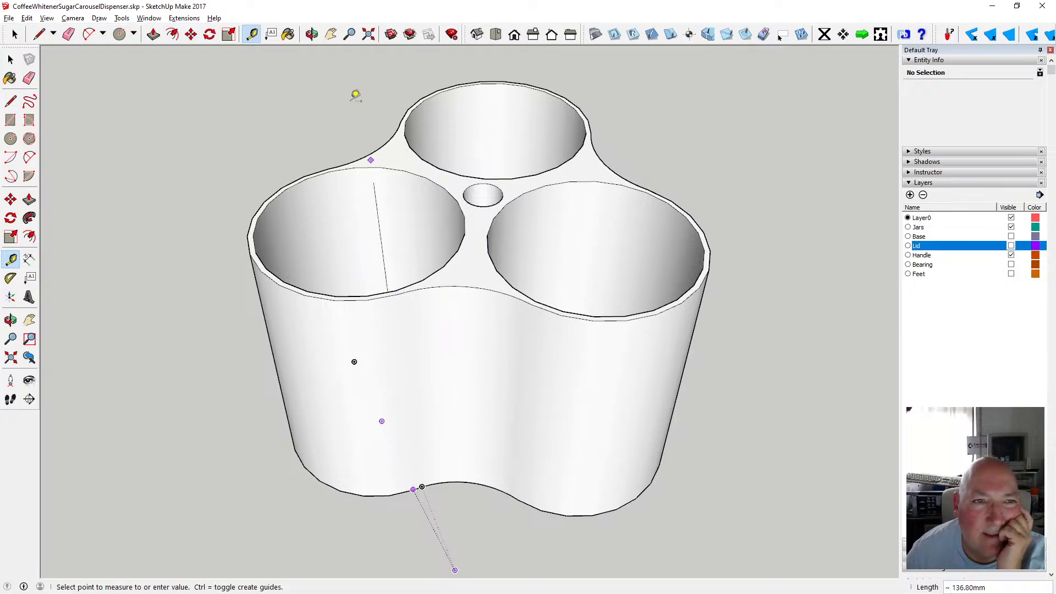
key(o)
drag(470, 203, 469, 226)
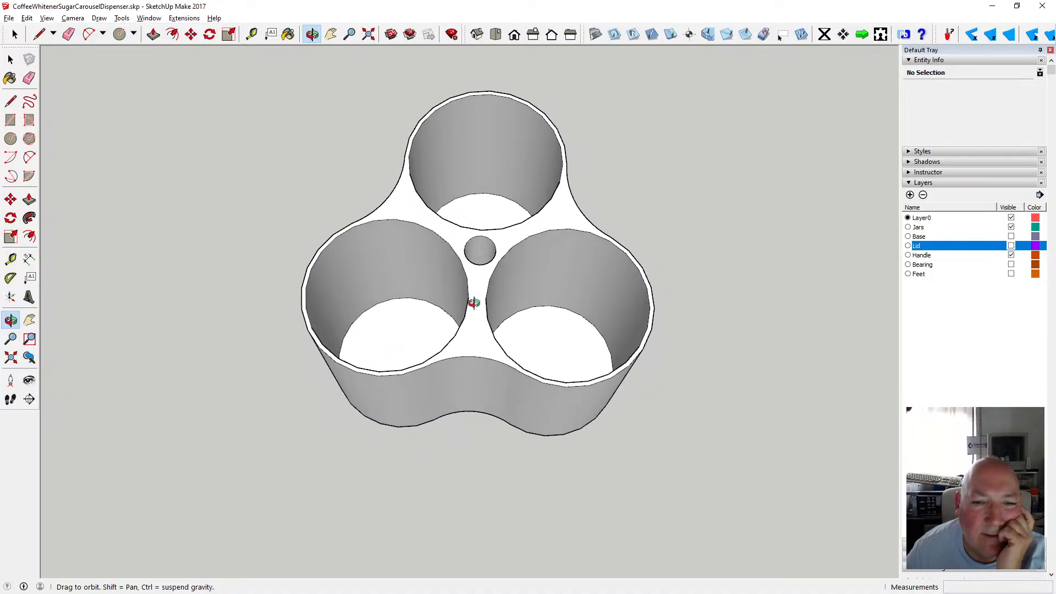
mouse_move(483, 306)
mouse_down()
mouse_move(441, 299)
mouse_move(472, 312)
mouse_move(424, 285)
mouse_move(516, 292)
mouse_move(517, 279)
mouse_move(365, 318)
mouse_move(467, 337)
mouse_move(470, 320)
mouse_up()
scroll(515, 283, up, 2)
scroll(448, 302, up, 3)
scroll(455, 292, down, 5)
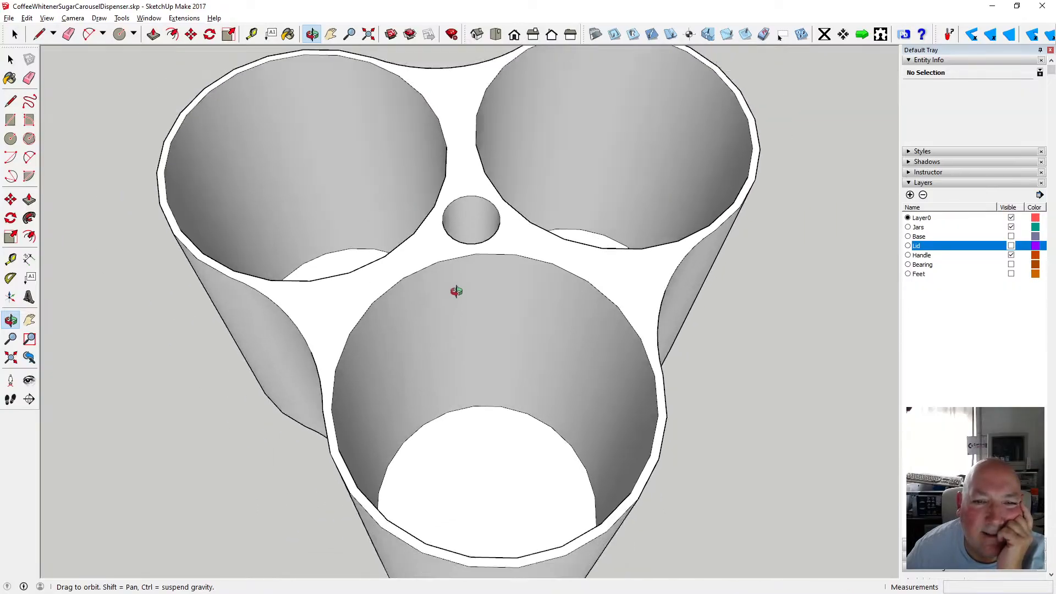
drag(445, 291, 528, 305)
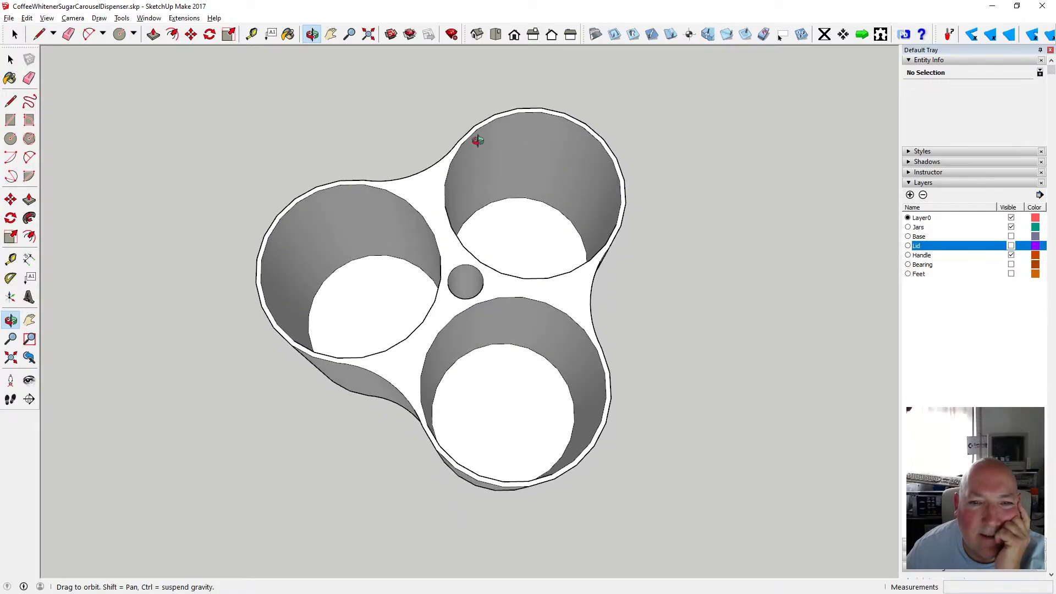
drag(484, 238, 469, 373)
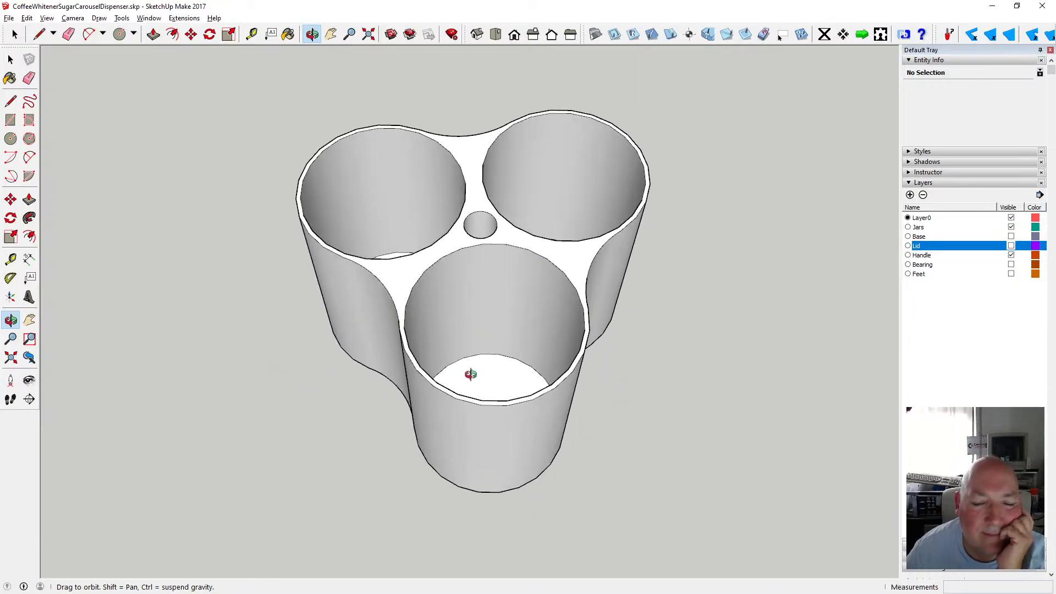
scroll(472, 373, up, 5)
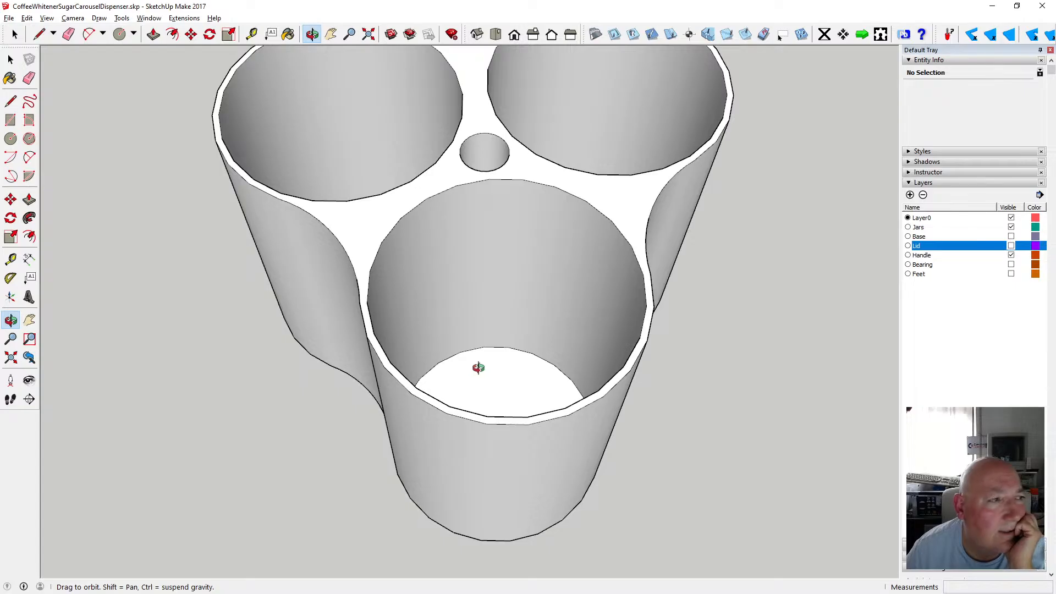
View the jar assembly from directly above, zooming in and out to inspect the jar openings and central hole.
drag(499, 376, 568, 332)
scroll(551, 299, down, 8)
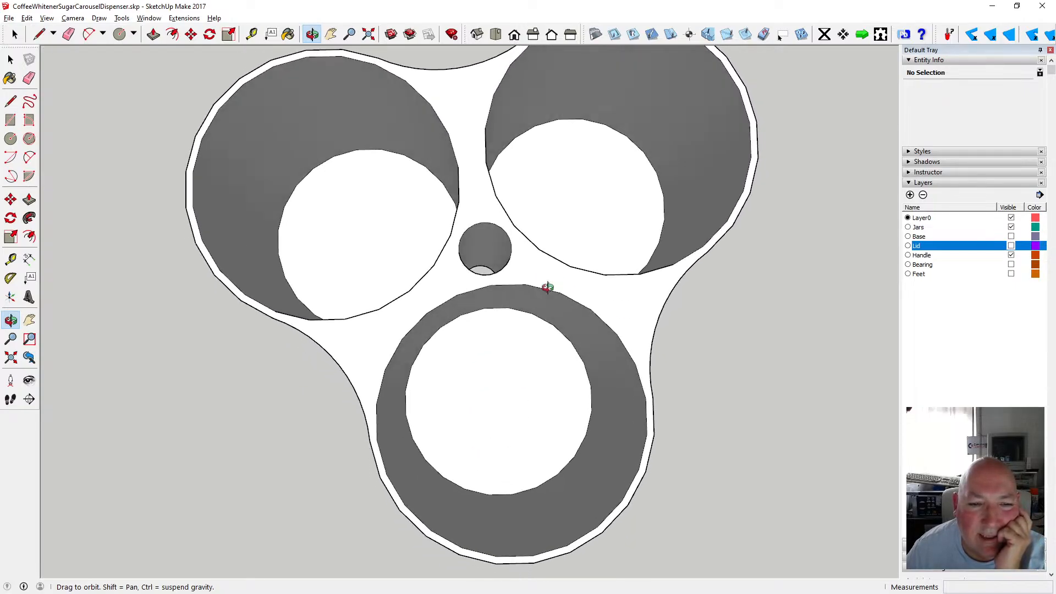
drag(554, 296, 448, 309)
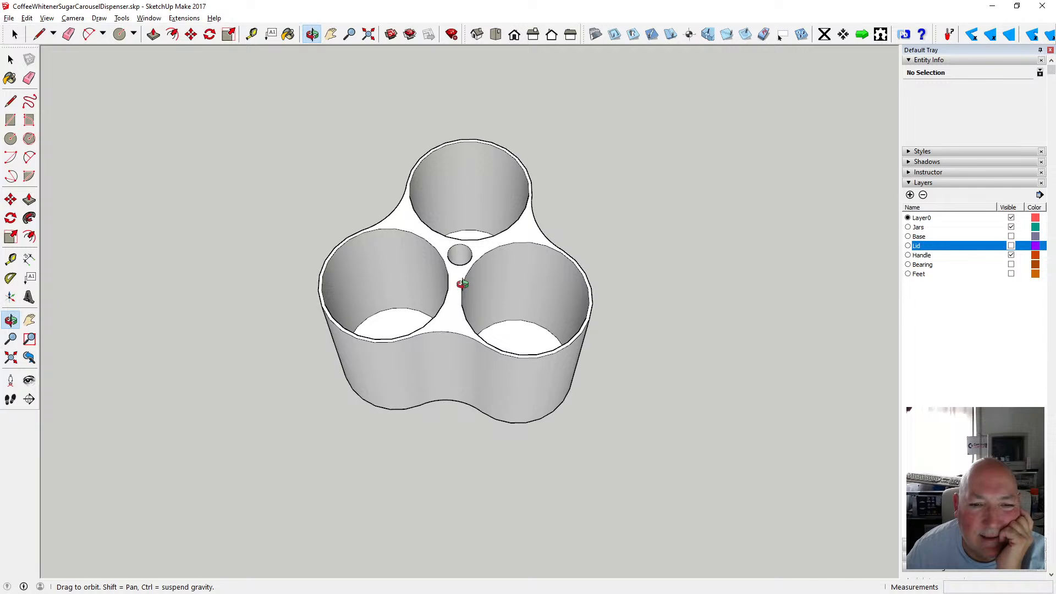
drag(463, 284, 471, 377)
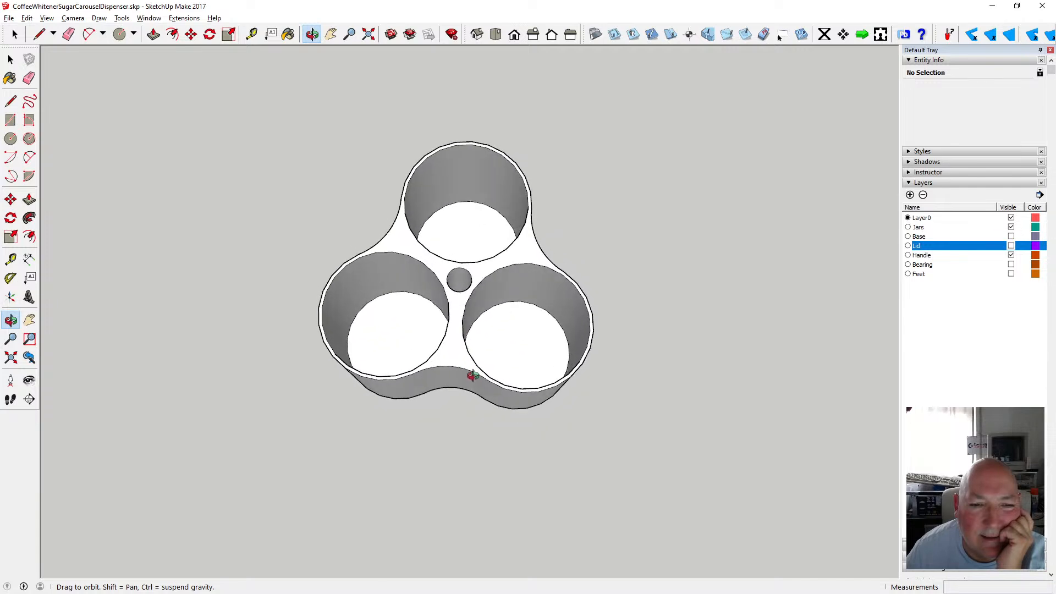
scroll(444, 303, up, 2)
scroll(445, 300, up, 5)
drag(459, 272, 420, 266)
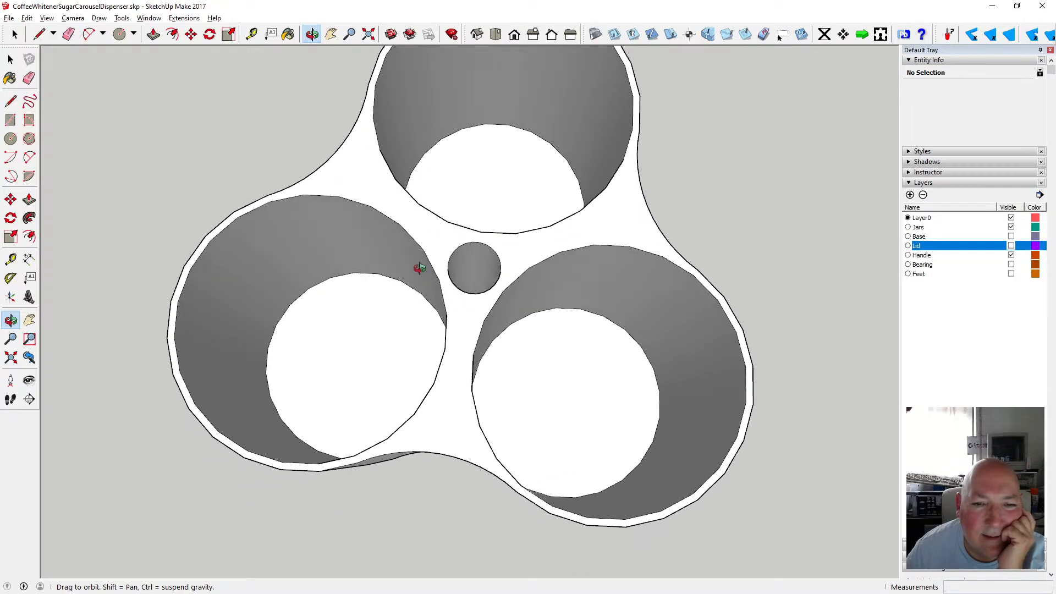
scroll(431, 248, down, 4)
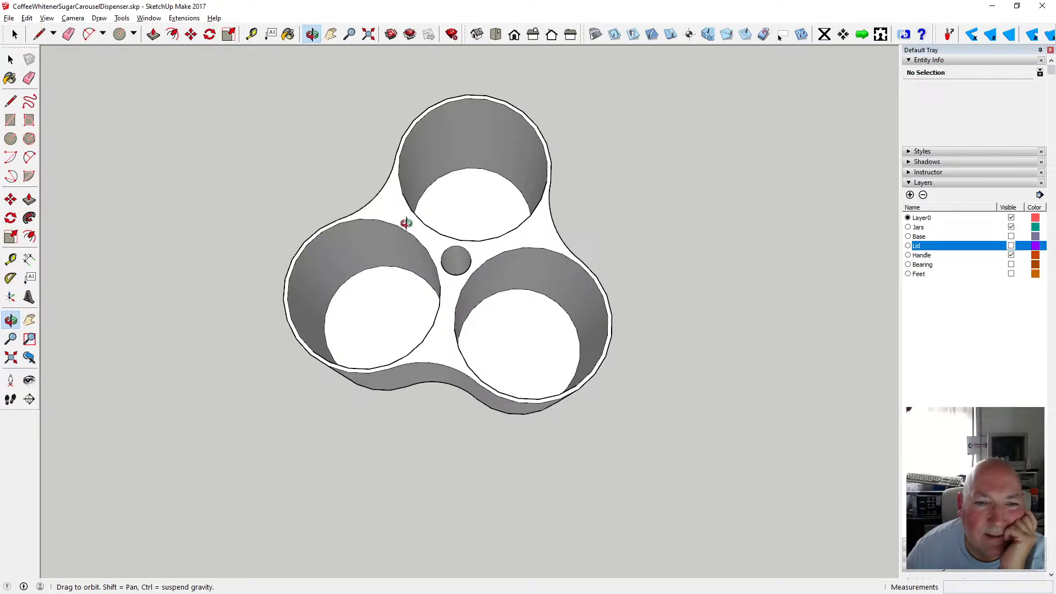
Open the jars group and select the rim circle of one jar opening to inspect its properties, then exit.
key(space)
click(395, 214)
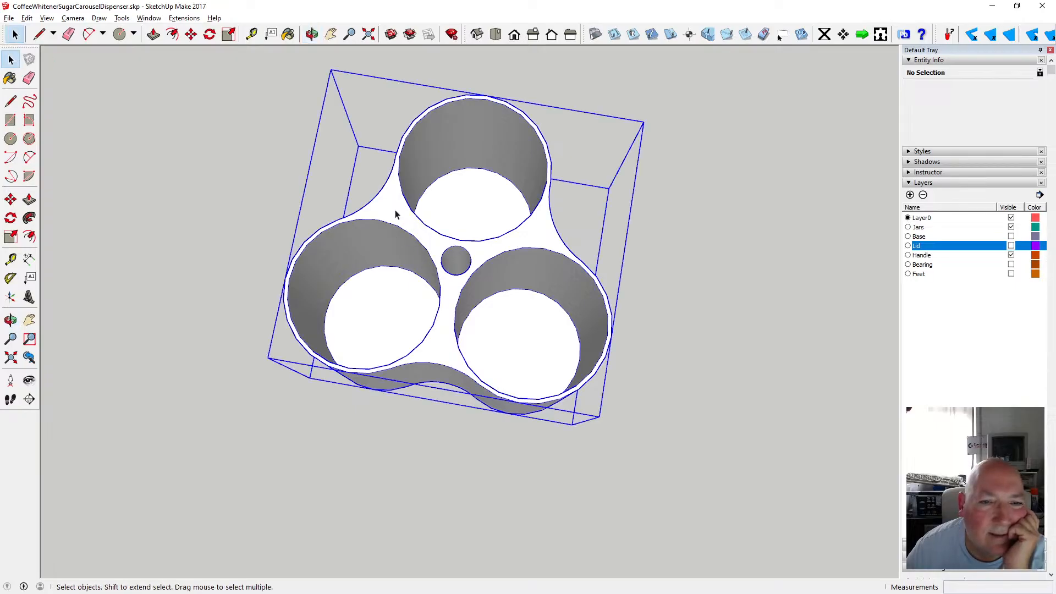
double_click(396, 214)
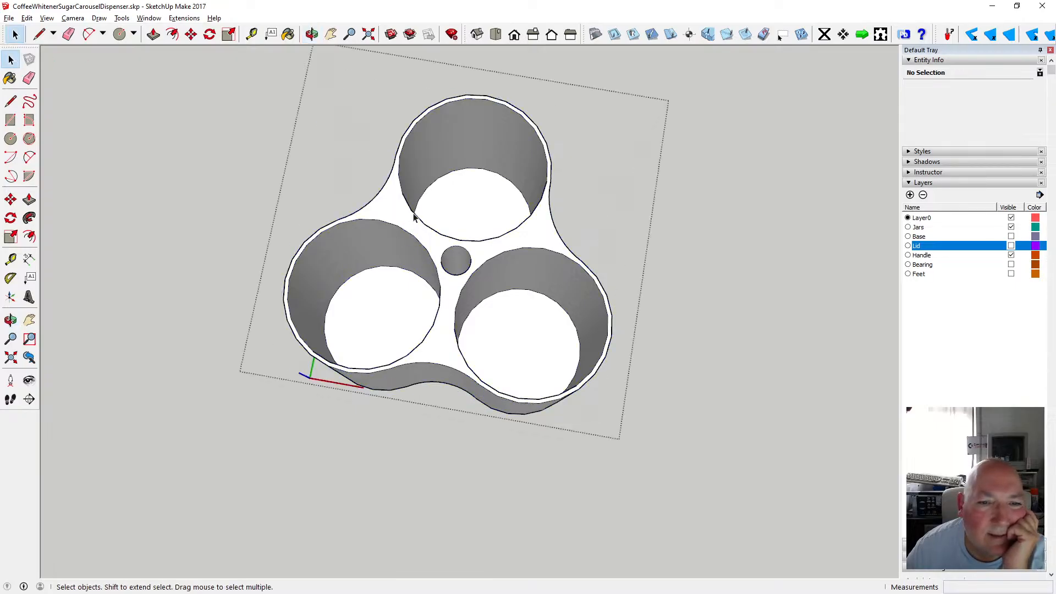
click(414, 217)
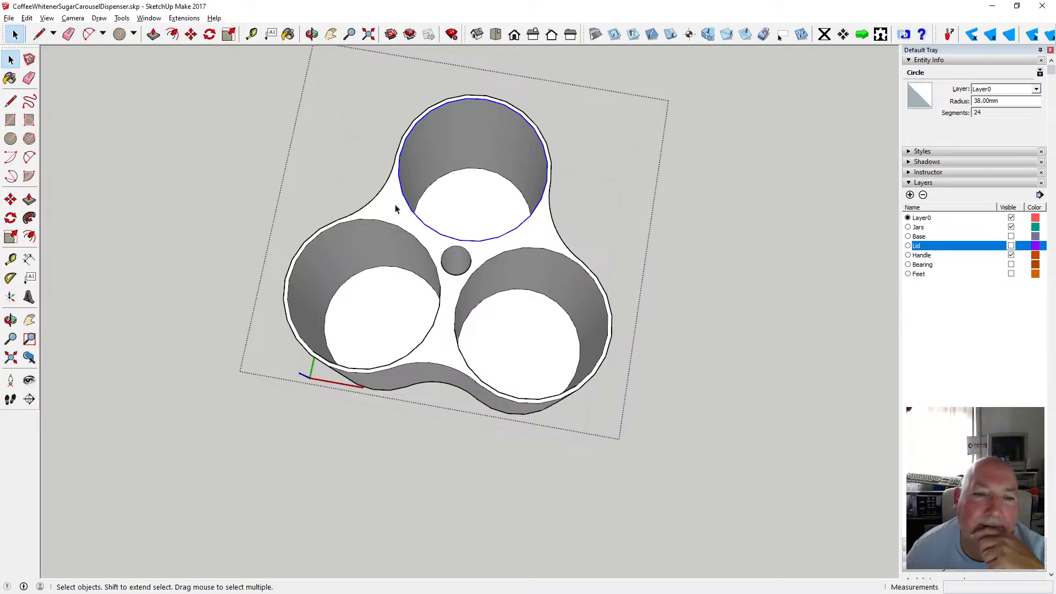
scroll(395, 208, up, 2)
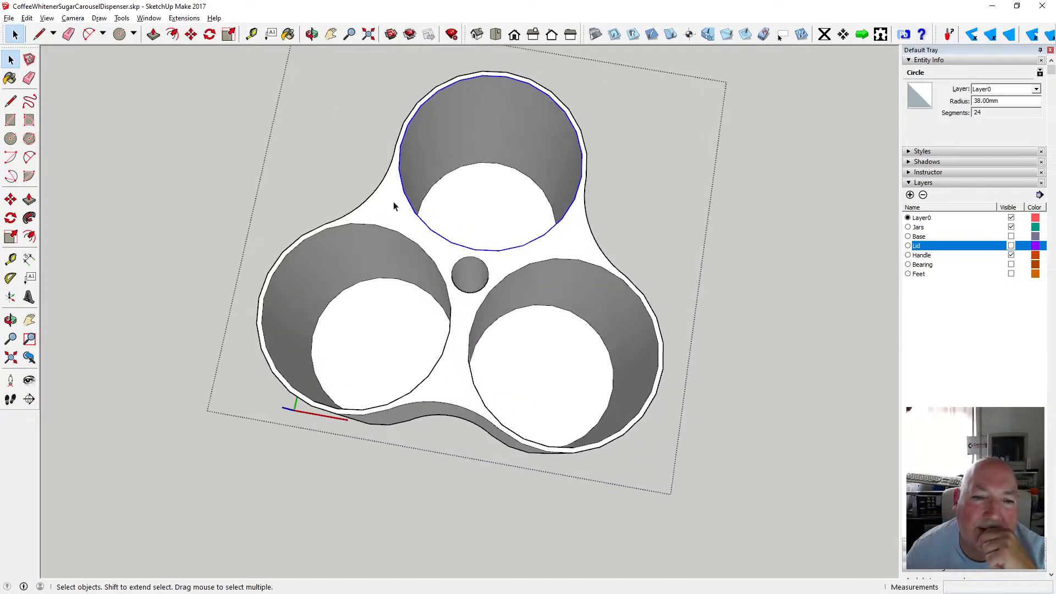
click(237, 141)
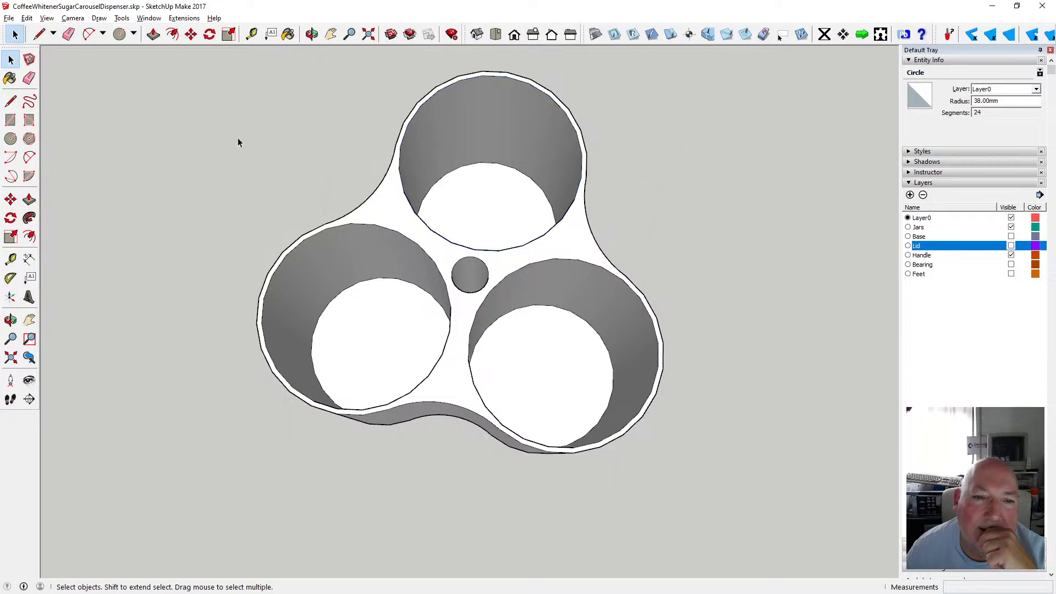
Orbit and zoom out to examine the whole jar assembly from angled side views.
click(311, 34)
scroll(424, 286, down, 4)
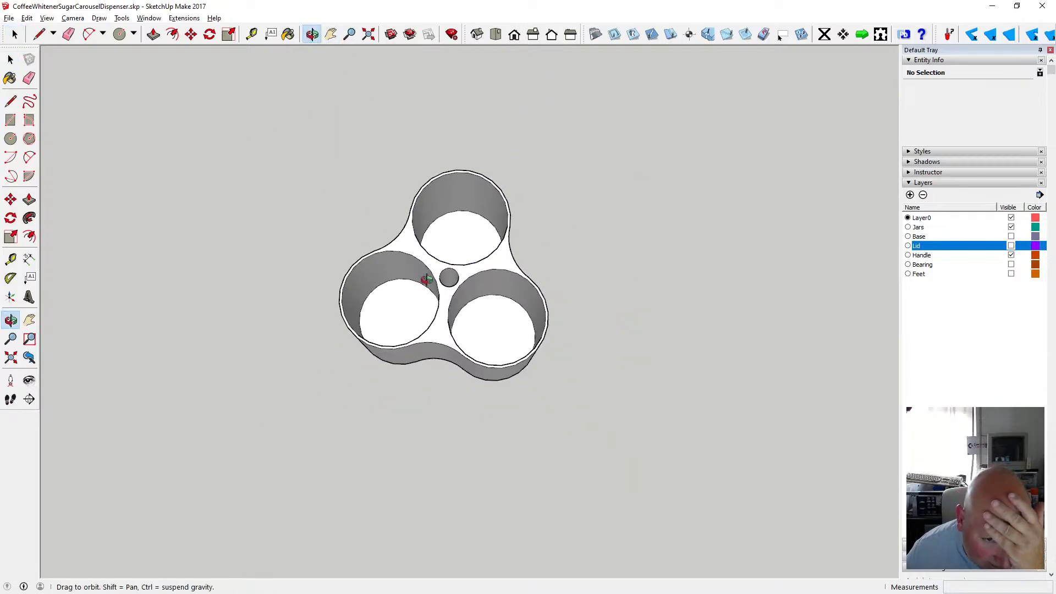
drag(427, 287, 452, 183)
scroll(493, 295, up, 3)
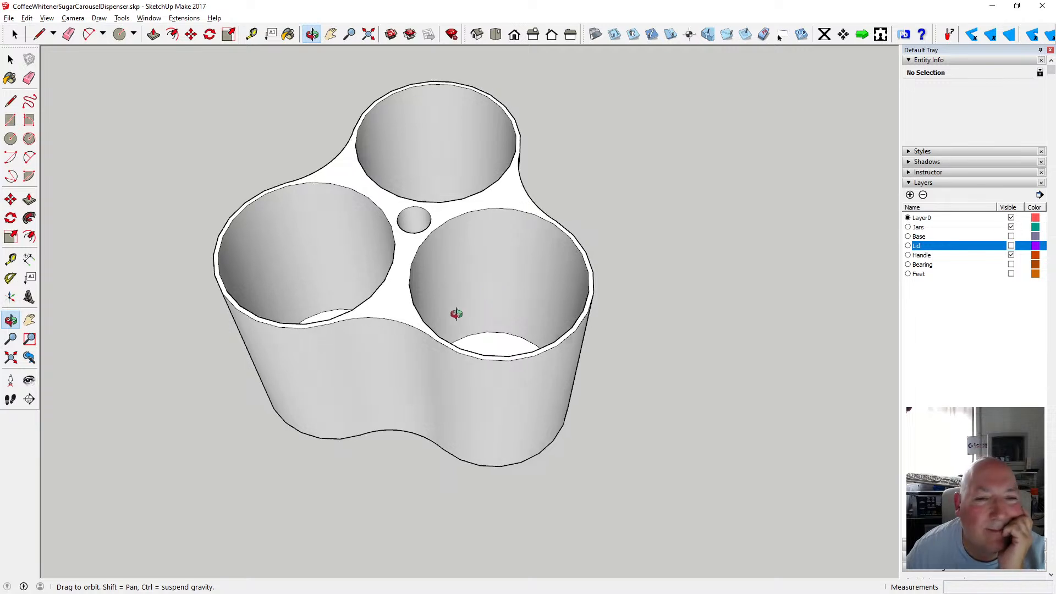
drag(455, 314, 405, 396)
scroll(427, 309, down, 5)
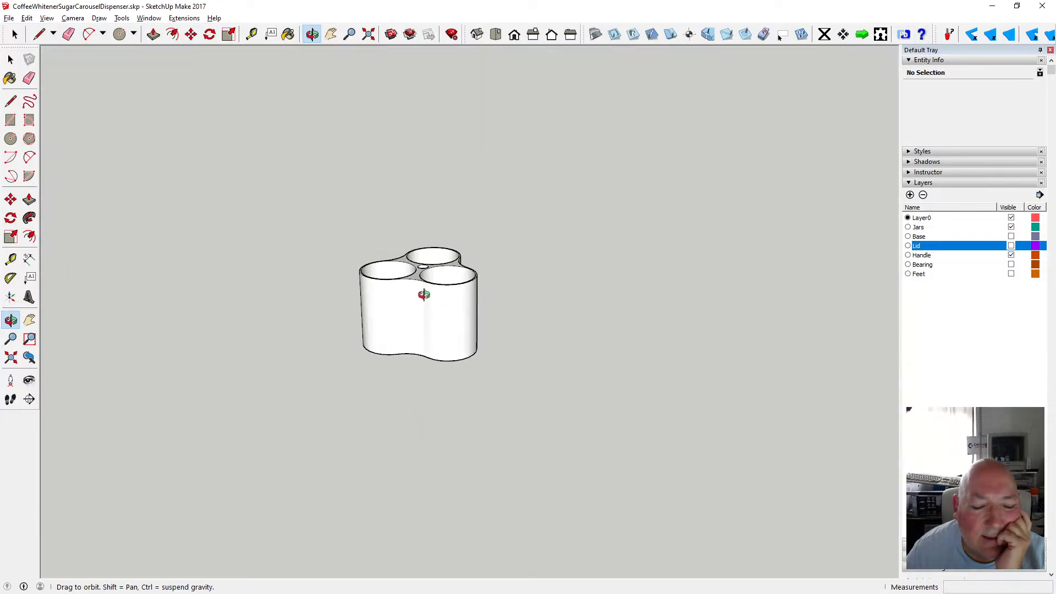
drag(423, 295, 412, 374)
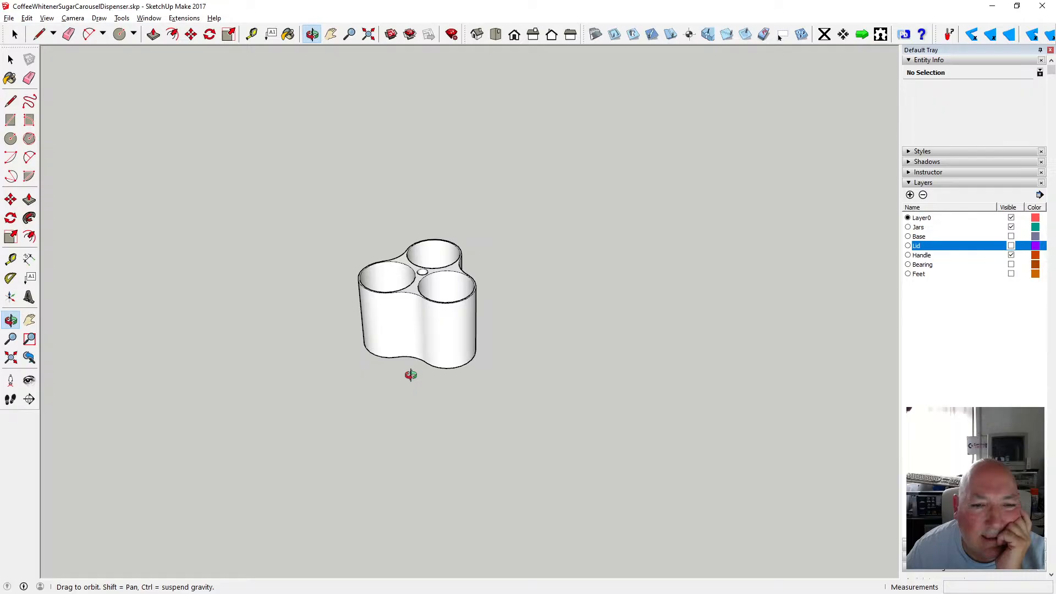
drag(420, 295, 419, 373)
scroll(406, 292, up, 4)
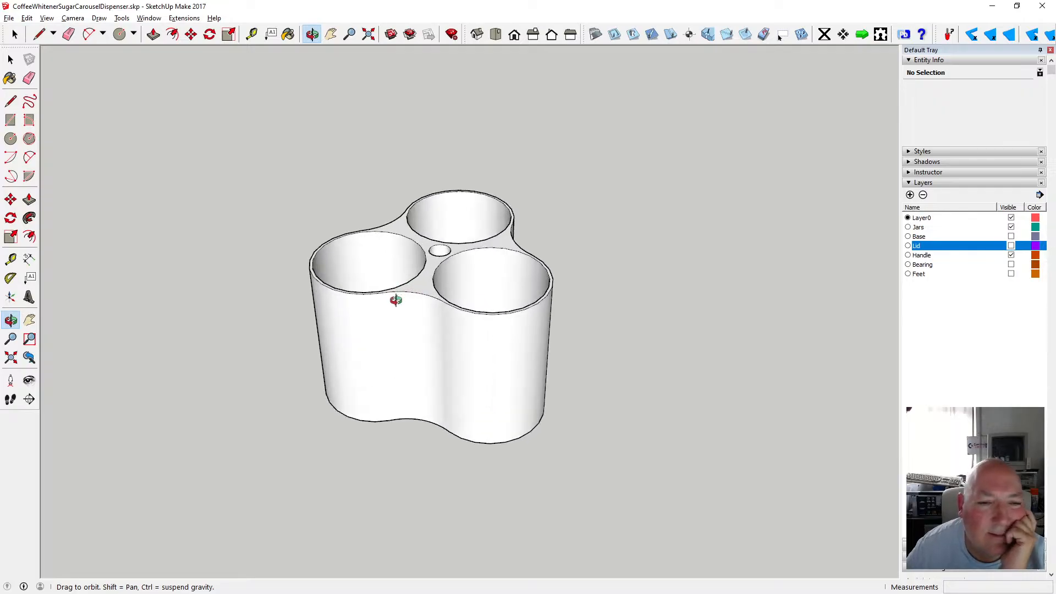
scroll(395, 300, up, 3)
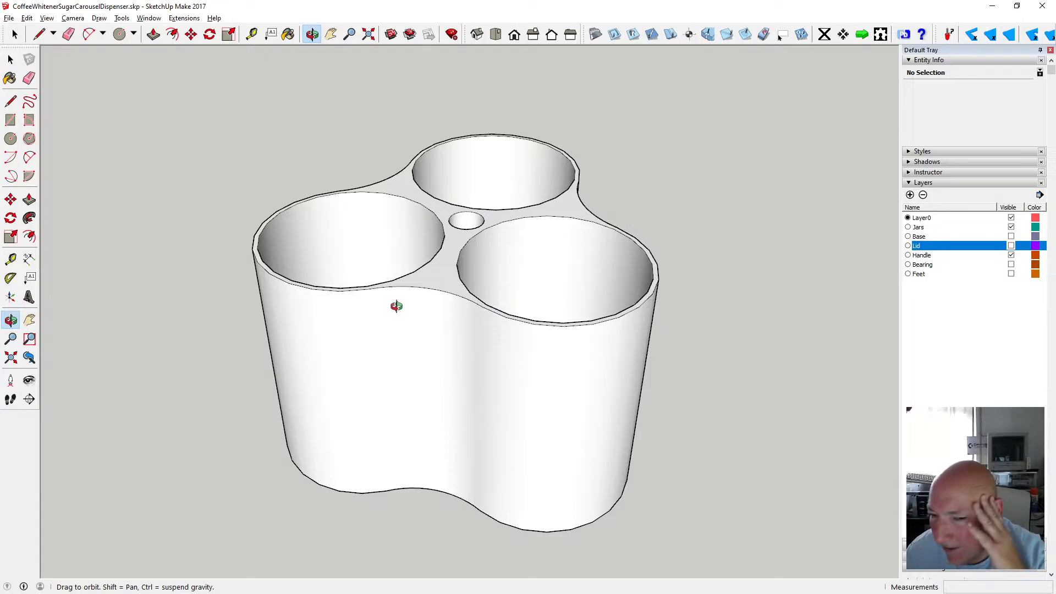
scroll(420, 305, down, 4)
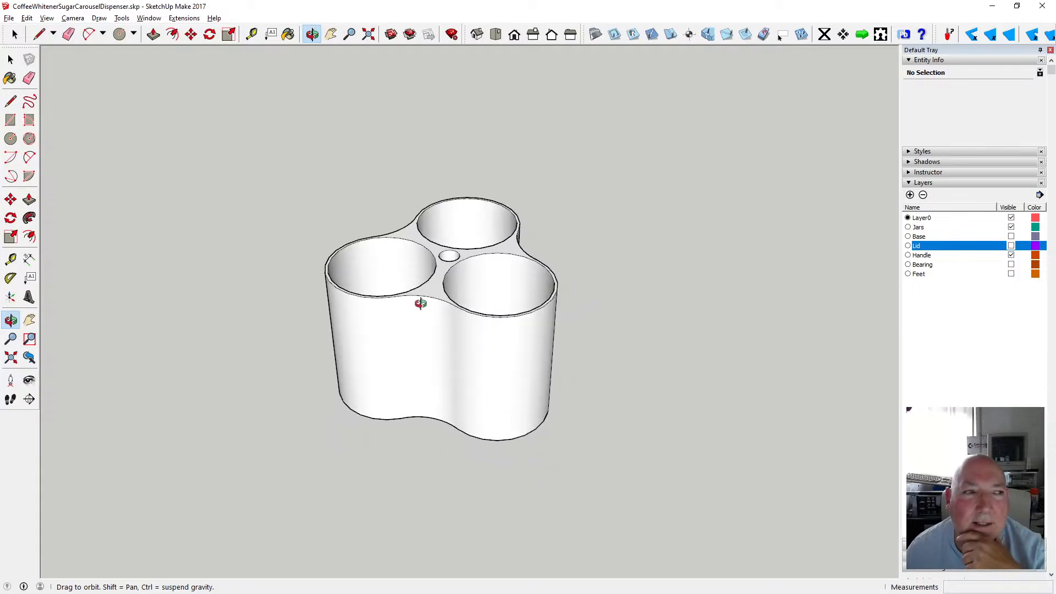
key(space)
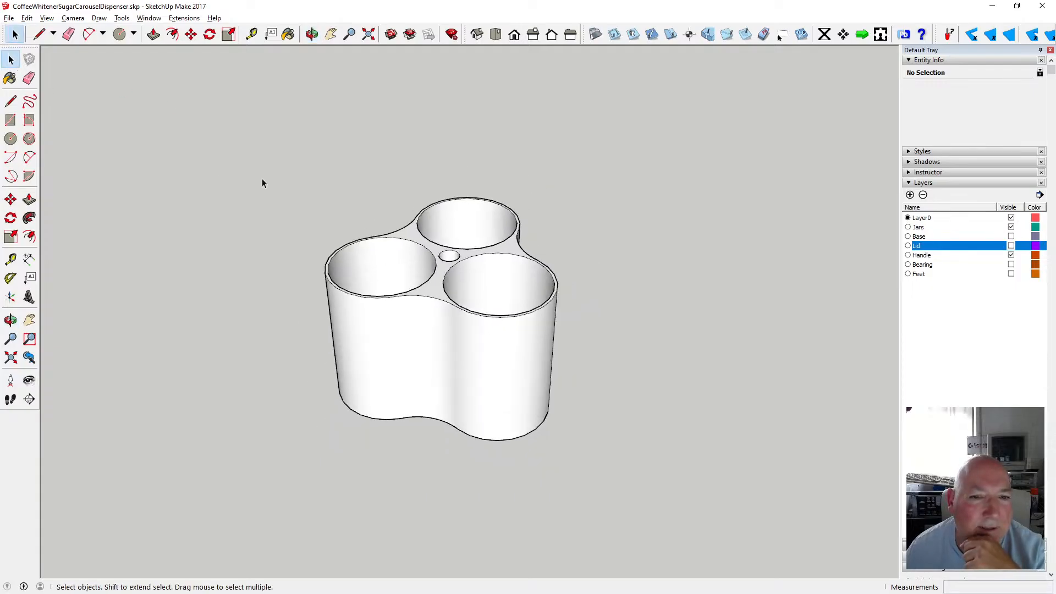
scroll(358, 223, down, 2)
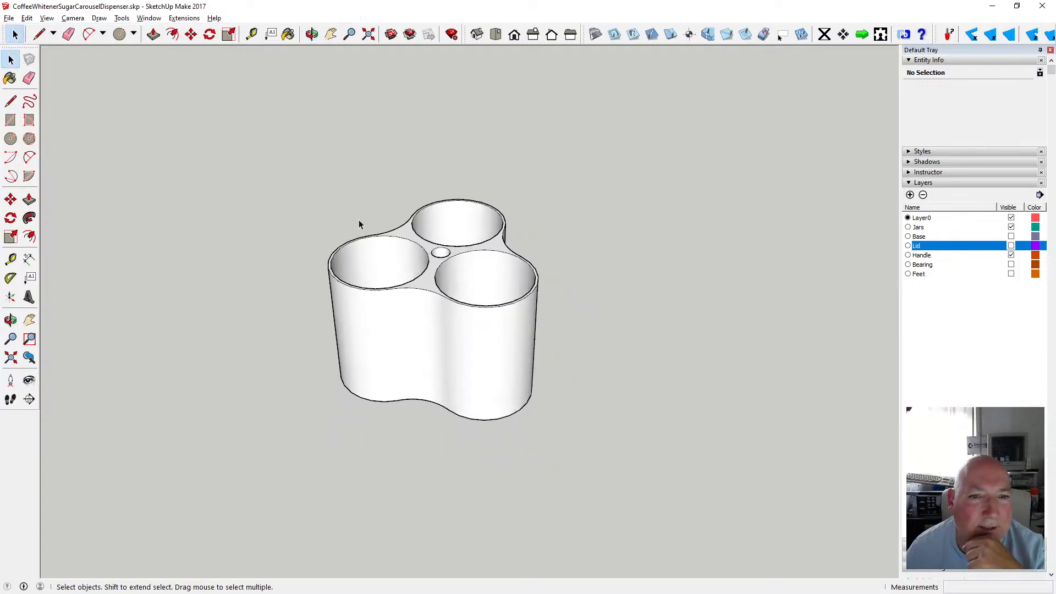
Make the Lid and Base layers visible and orbit around the assembled dispenser to view it from the side.
click(1011, 246)
click(1011, 237)
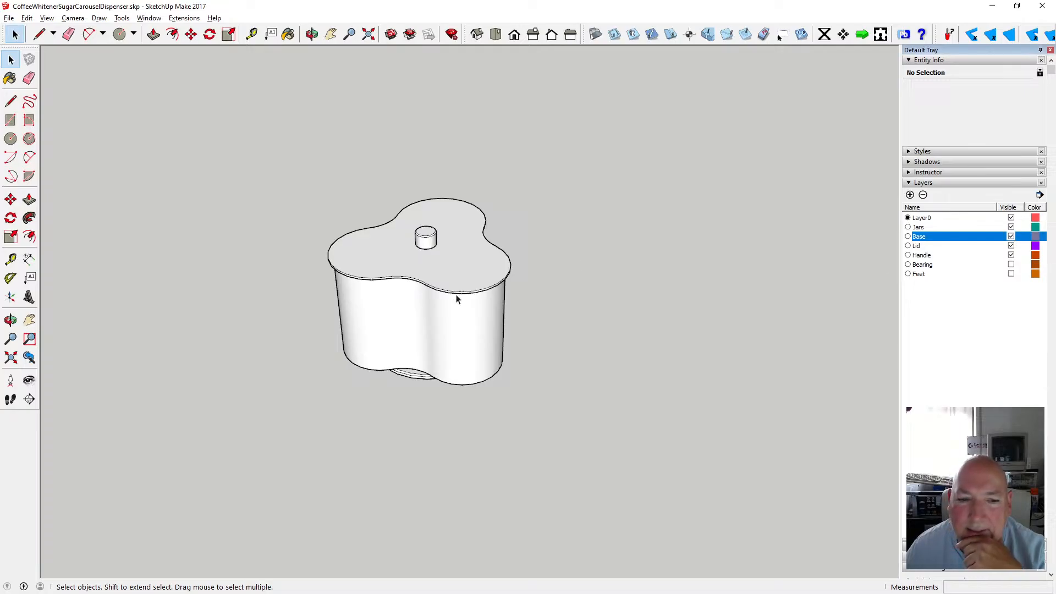
click(311, 34)
drag(319, 55, 462, 172)
scroll(431, 294, up, 4)
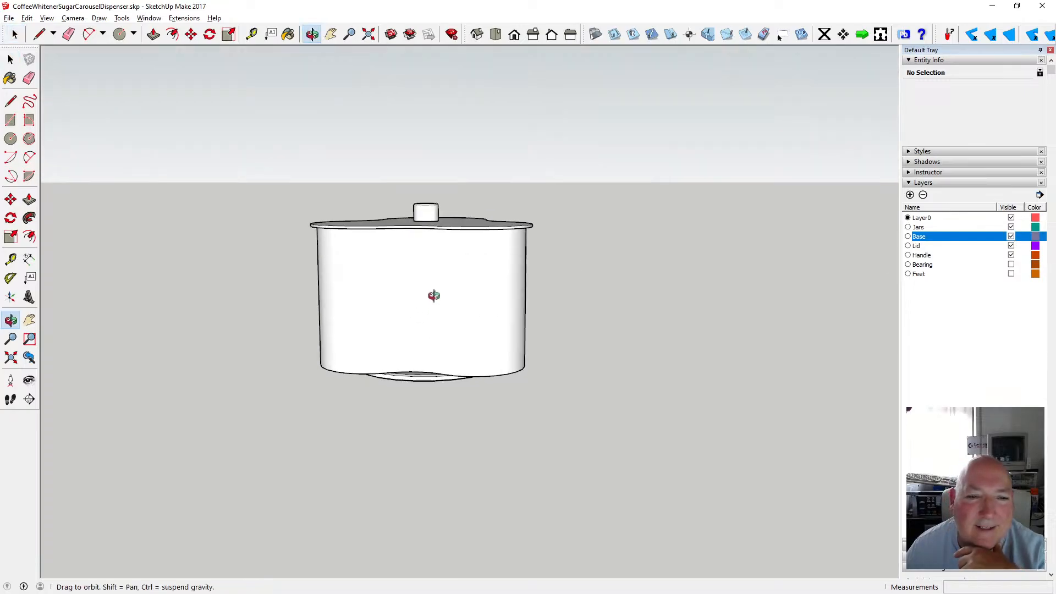
mouse_move(435, 287)
mouse_down()
mouse_move(292, 229)
mouse_move(451, 253)
mouse_move(404, 215)
mouse_move(588, 328)
mouse_move(531, 302)
mouse_move(391, 325)
mouse_move(414, 236)
mouse_move(365, 329)
mouse_move(528, 325)
mouse_move(528, 420)
mouse_up()
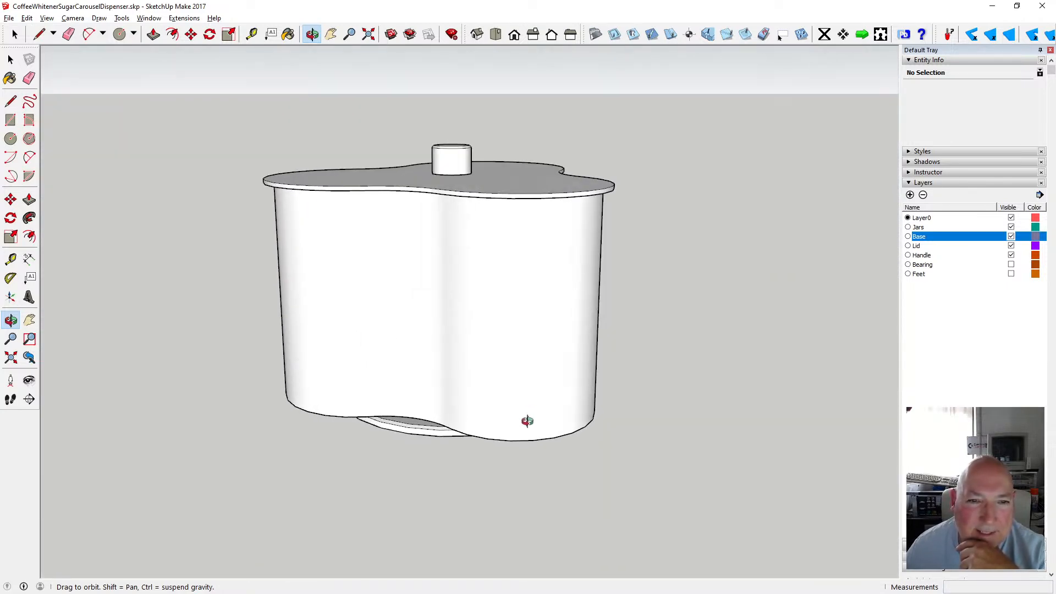
drag(487, 350, 469, 374)
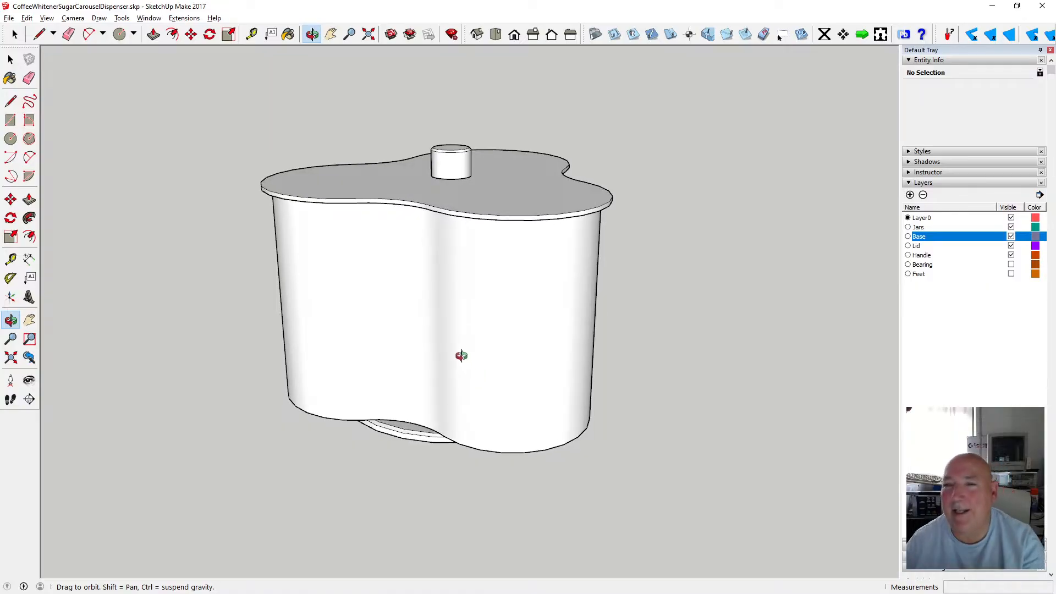